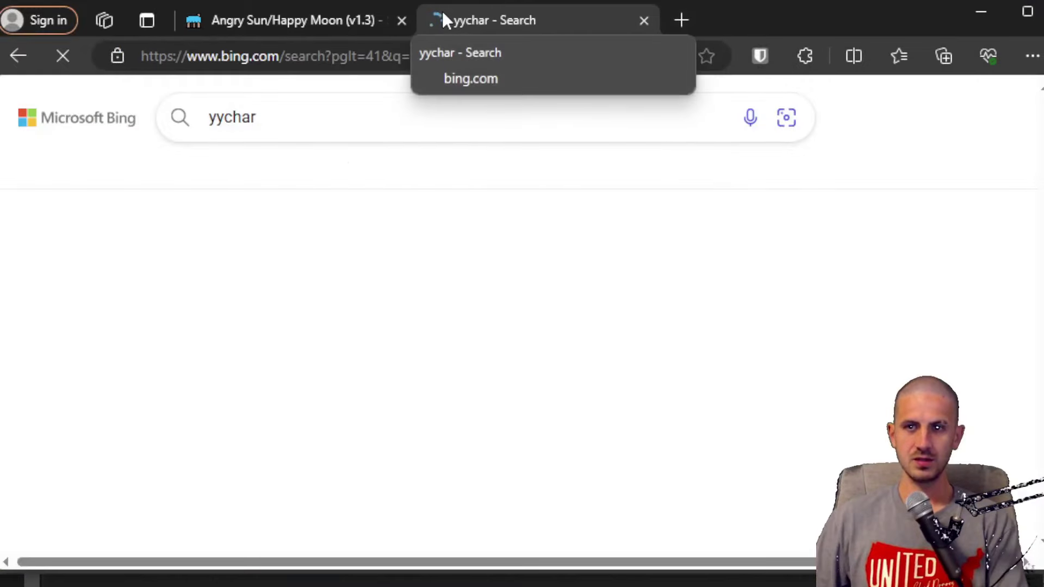
Step: Open the Romhacking.net YY-CHR utility page from the yychr search results
{"action": "scroll", "coordinate": [395, 288], "scroll_direction": "down", "scroll_amount": 4}
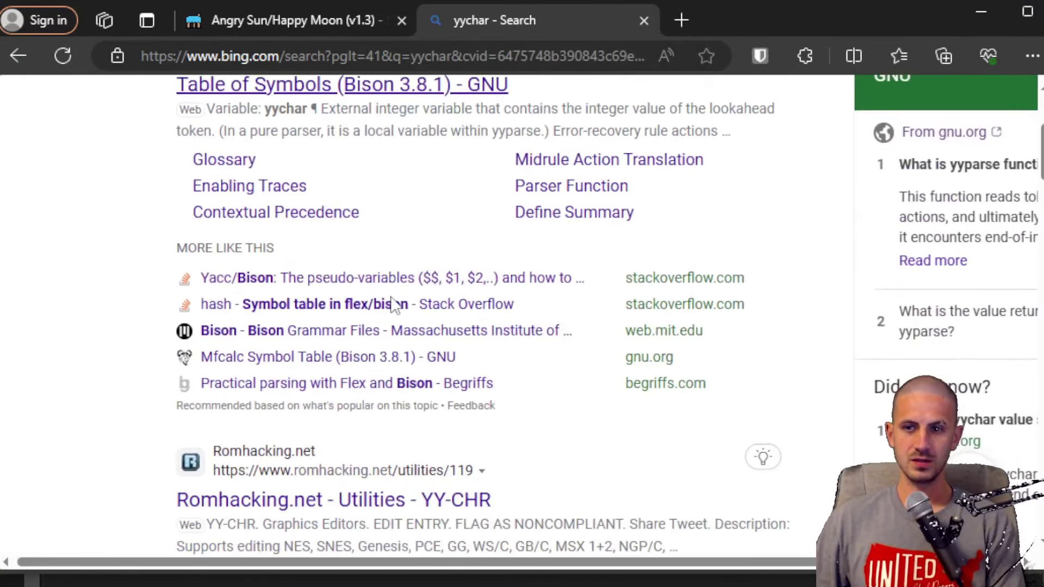
{"action": "scroll", "coordinate": [395, 304], "scroll_direction": "down", "scroll_amount": 5}
{"action": "left_click", "coordinate": [397, 213]}
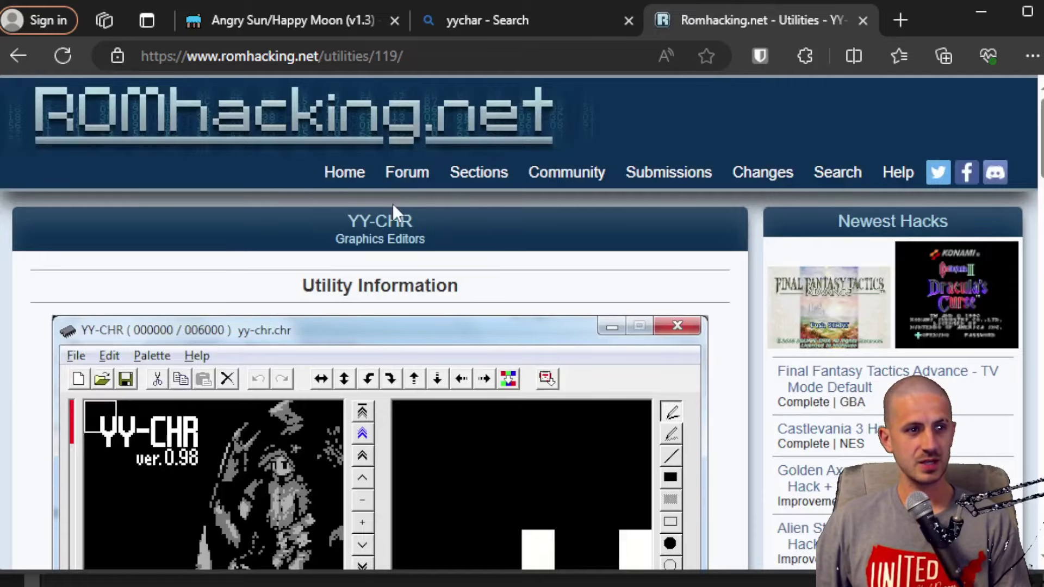
Step: Review the YY-CHR utility page and follow its file download link
{"action": "scroll", "coordinate": [393, 204], "scroll_direction": "down", "scroll_amount": 12}
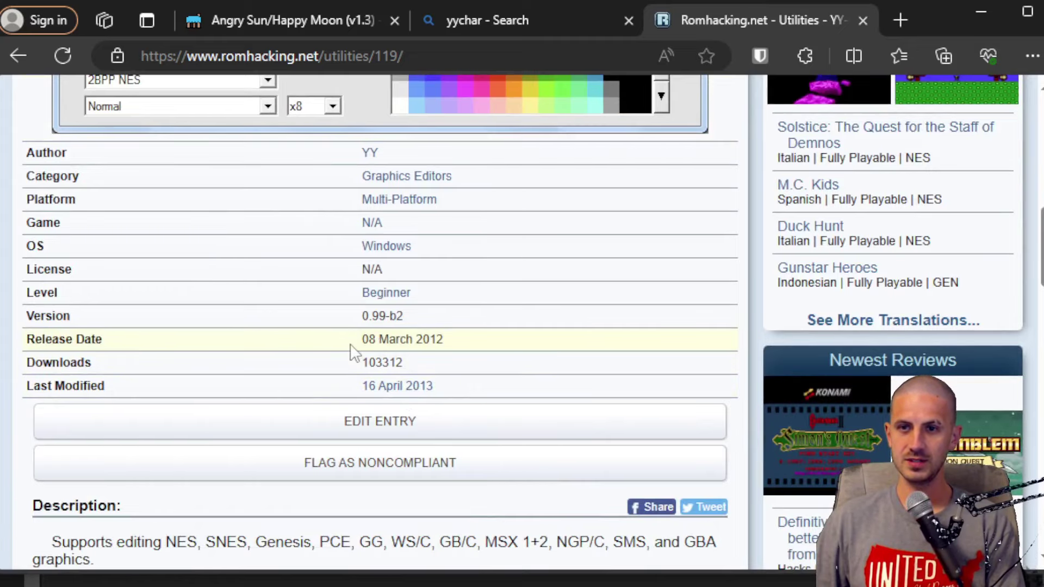
{"action": "scroll", "coordinate": [326, 344], "scroll_direction": "down", "scroll_amount": 3}
{"action": "scroll", "coordinate": [325, 348], "scroll_direction": "up", "scroll_amount": 9}
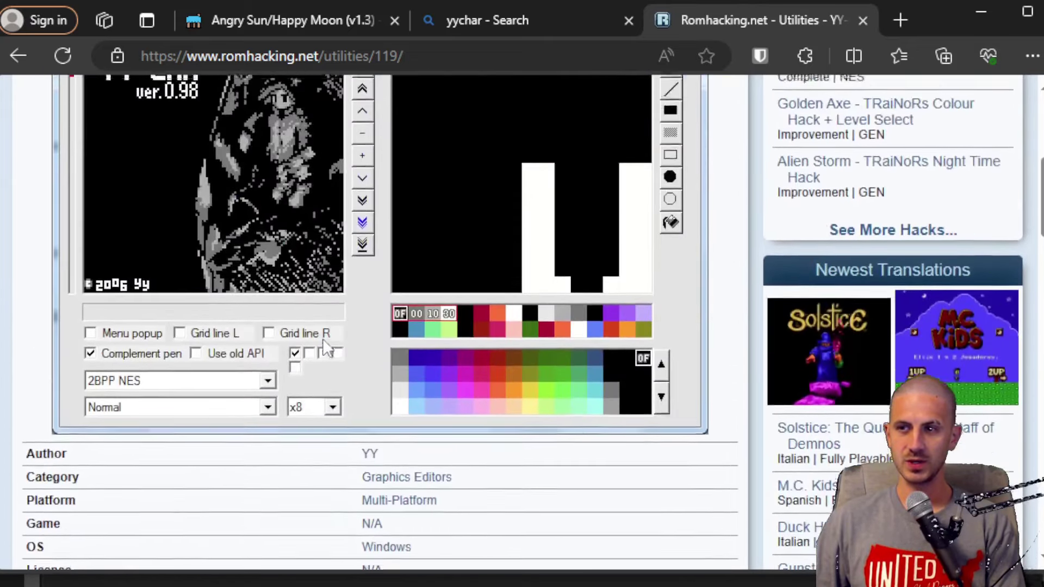
{"action": "scroll", "coordinate": [322, 338], "scroll_direction": "up", "scroll_amount": 7}
{"action": "scroll", "coordinate": [304, 329], "scroll_direction": "down", "scroll_amount": 16}
{"action": "scroll", "coordinate": [303, 329], "scroll_direction": "up", "scroll_amount": 3}
{"action": "scroll", "coordinate": [303, 329], "scroll_direction": "down", "scroll_amount": 3}
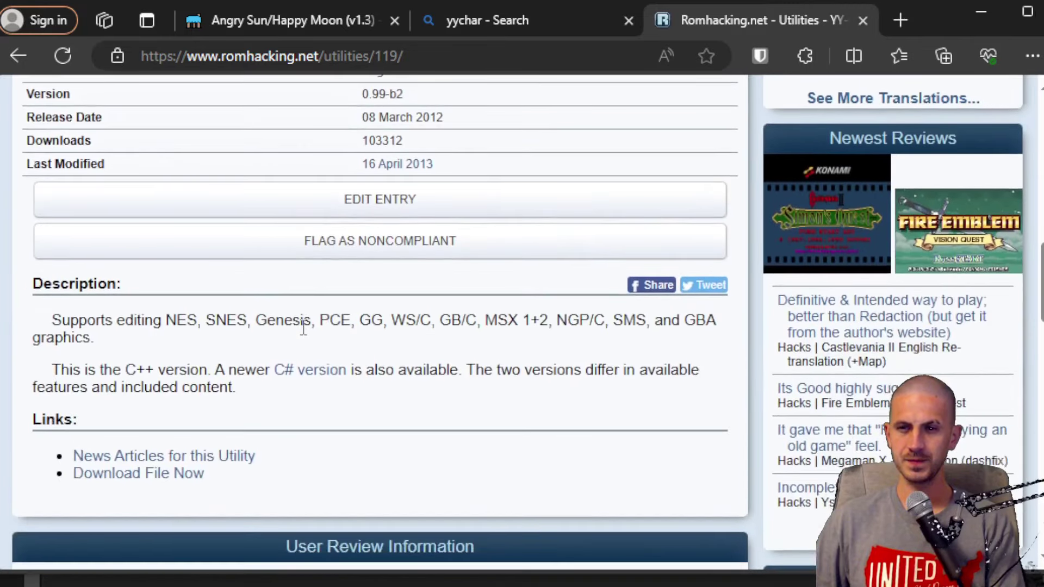
{"action": "scroll", "coordinate": [303, 329], "scroll_direction": "down", "scroll_amount": 3}
{"action": "left_click", "coordinate": [173, 325]}
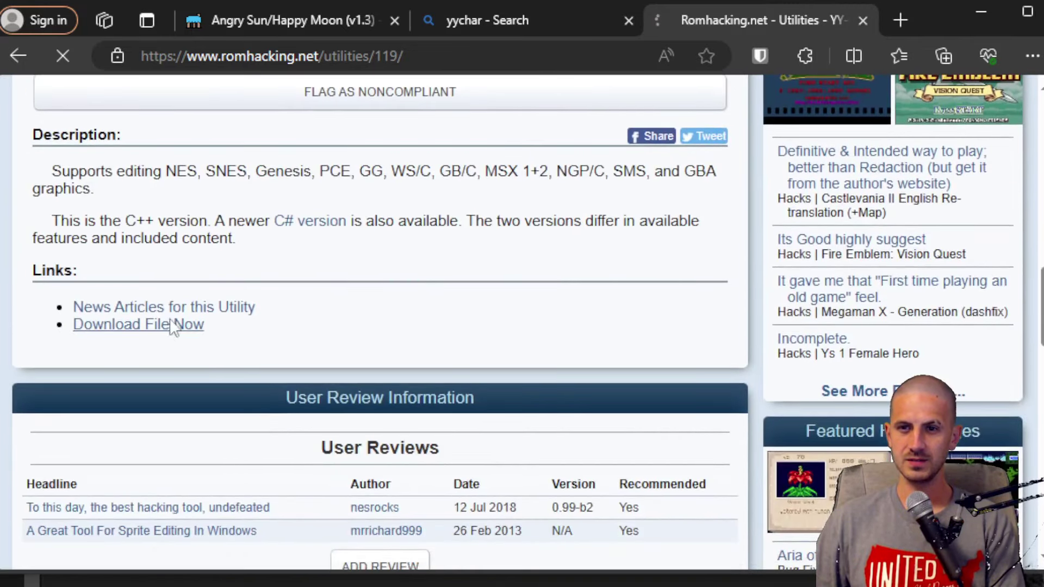
Step: Enter the captcha password on the human verification page and submit it to download the YY-CHR archive
{"action": "scroll", "coordinate": [172, 321], "scroll_direction": "down", "scroll_amount": 2}
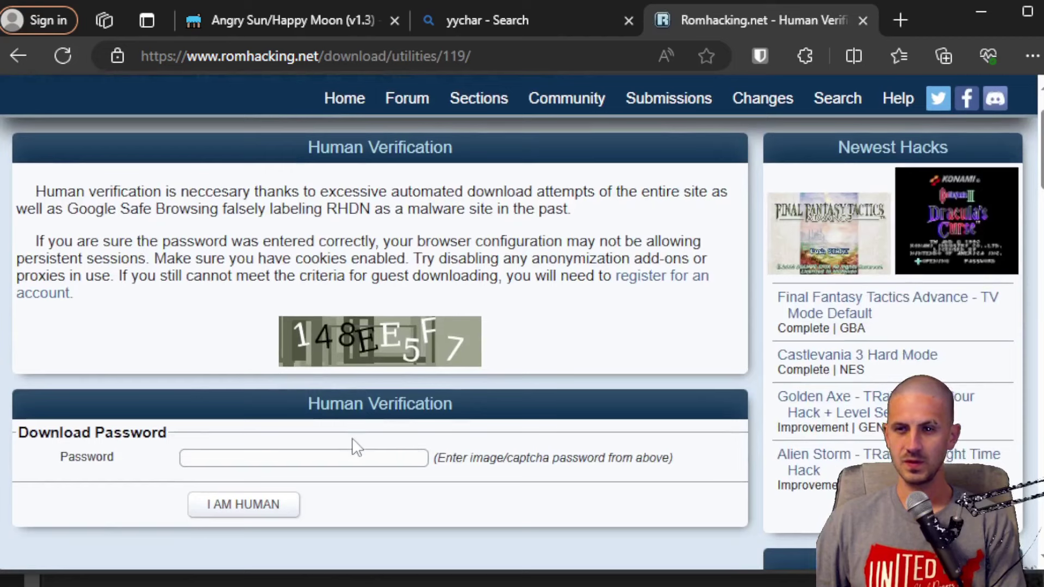
{"action": "left_click", "coordinate": [368, 460]}
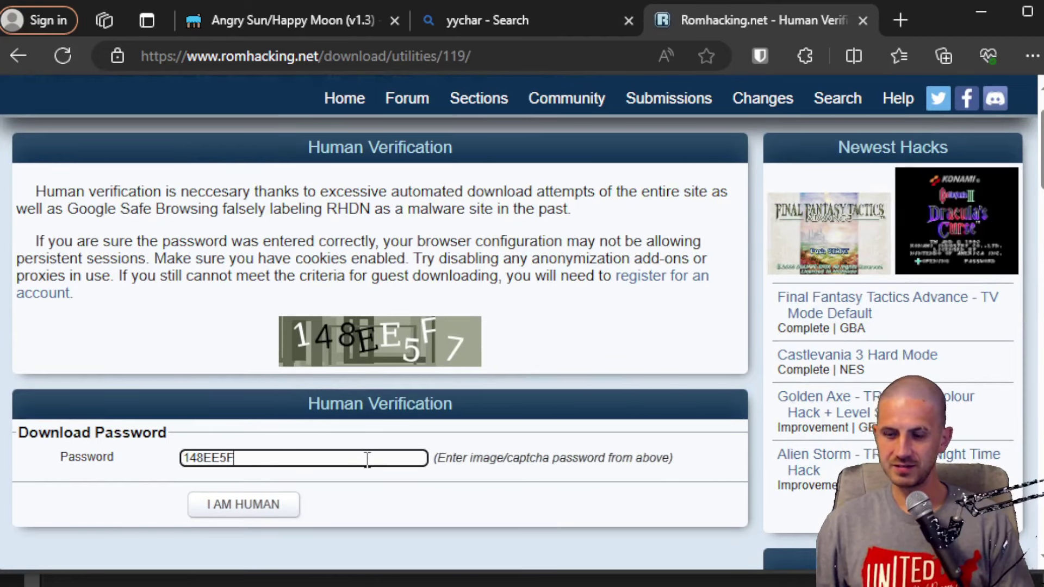
{"action": "left_click", "coordinate": [258, 503]}
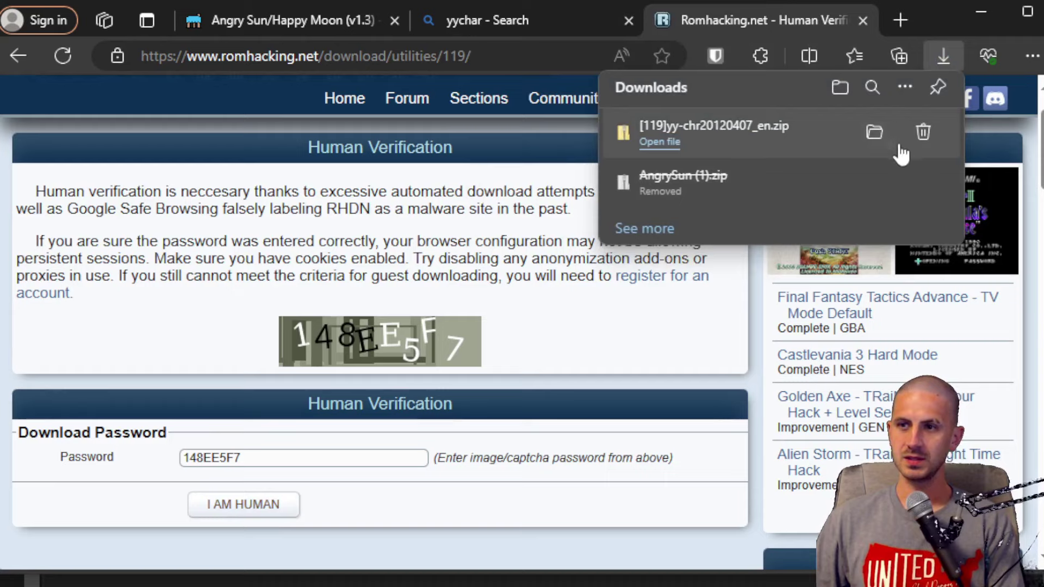
Step: Extract [119]yy-chr20120407_en.zip into its own folder within BOWSER and delete the zip file
{"action": "left_click", "coordinate": [876, 136]}
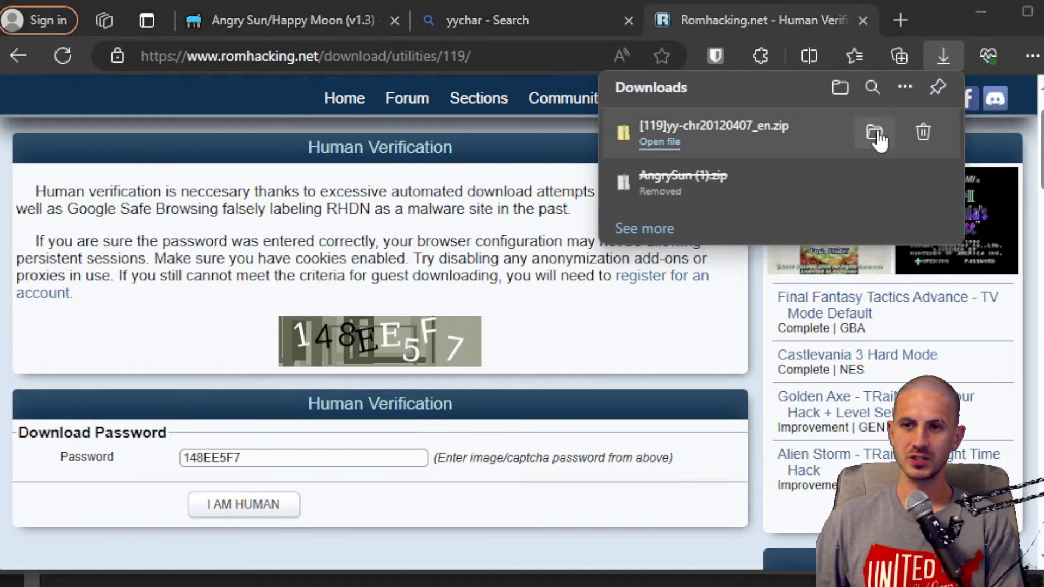
{"action": "left_click", "coordinate": [982, 10]}
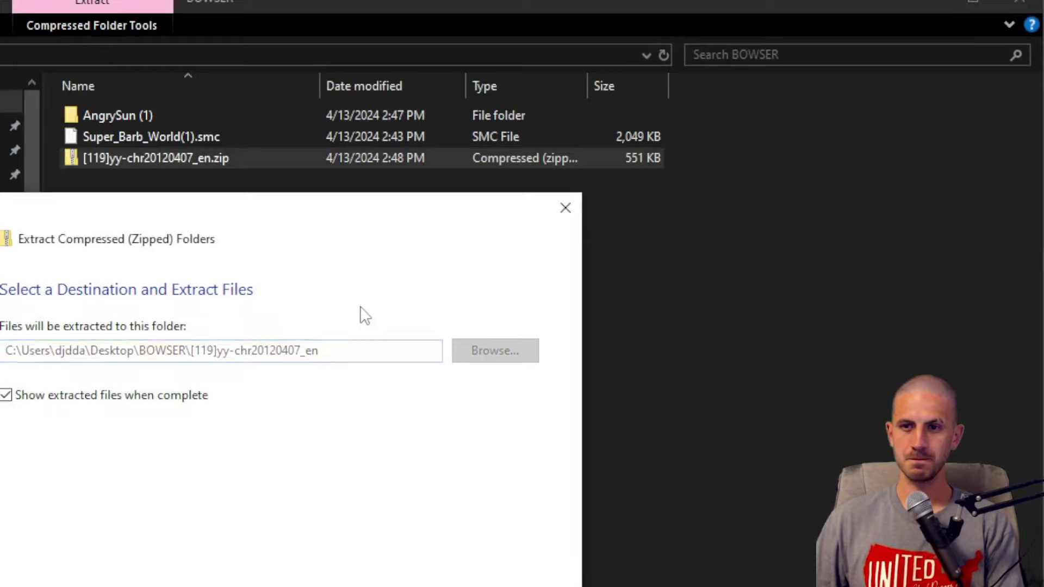
{"action": "key", "text": "Return"}
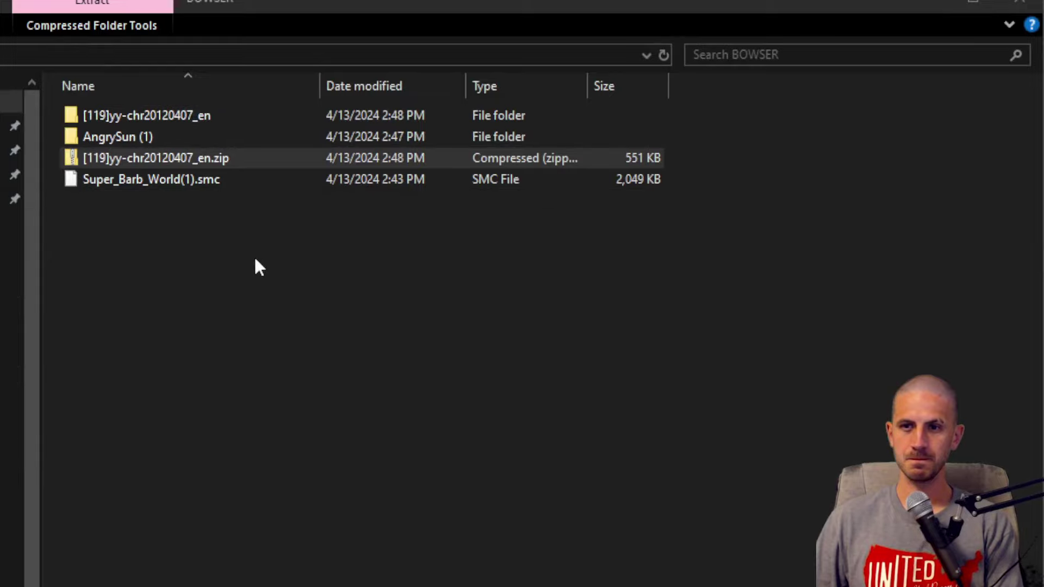
{"action": "left_click", "coordinate": [232, 160]}
{"action": "key", "text": "Delete"}
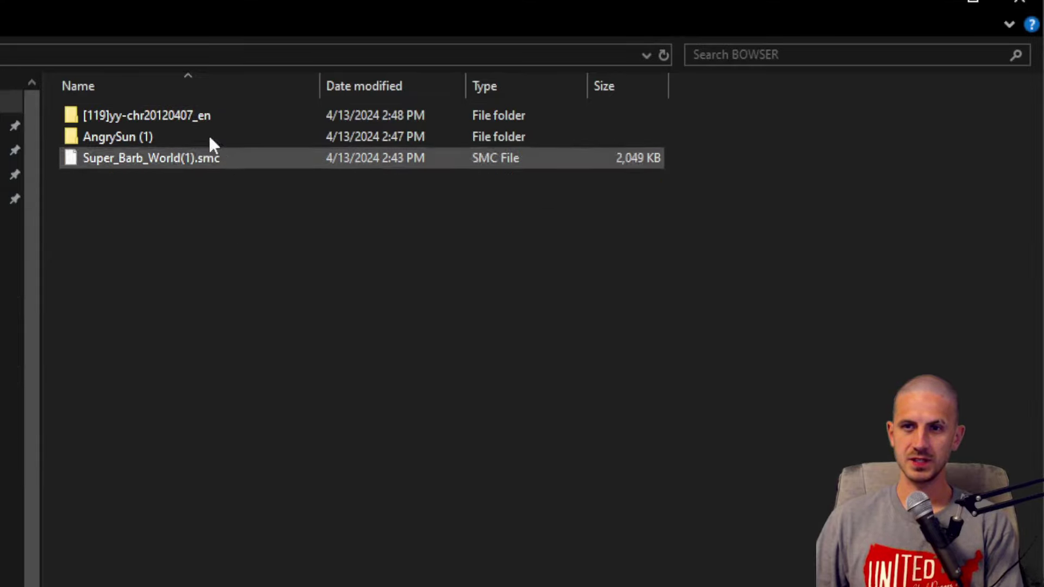
Step: Launch yychr.exe from the extracted [119]yy-chr20120407_en folder and move its window fully into view
{"action": "left_click", "coordinate": [172, 112]}
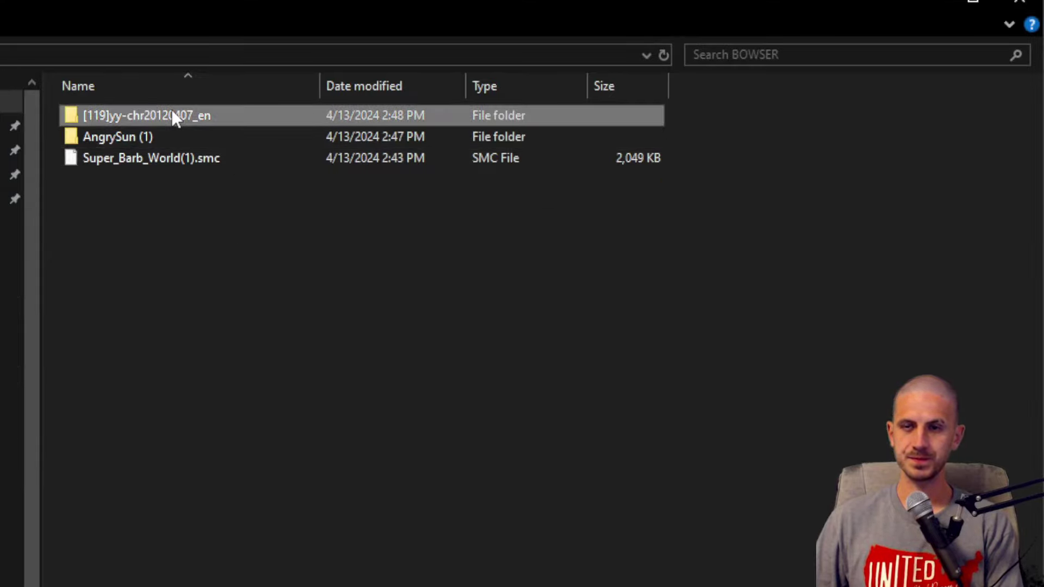
{"action": "double_click", "coordinate": [173, 115]}
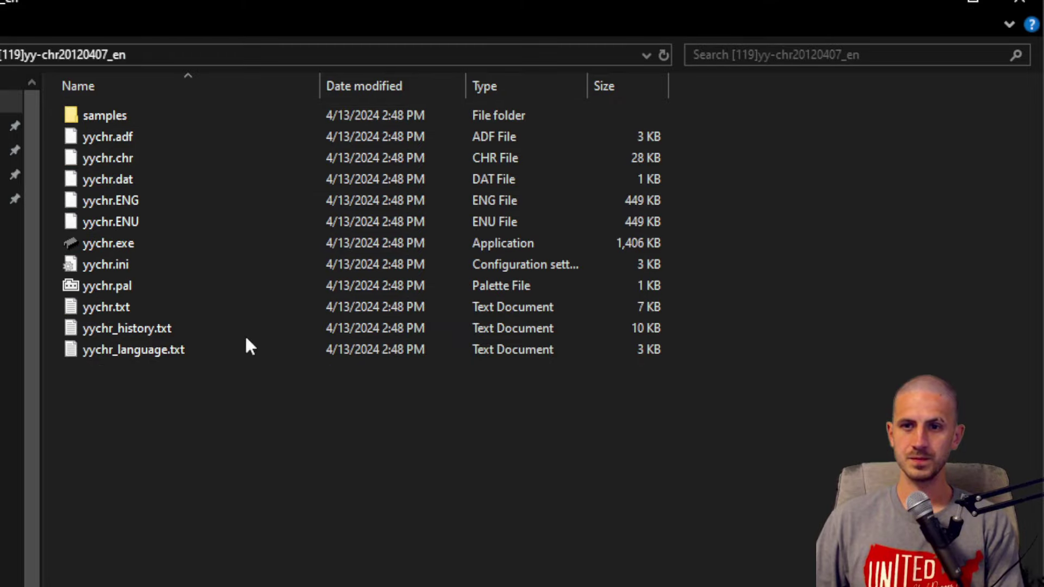
{"action": "double_click", "coordinate": [154, 248]}
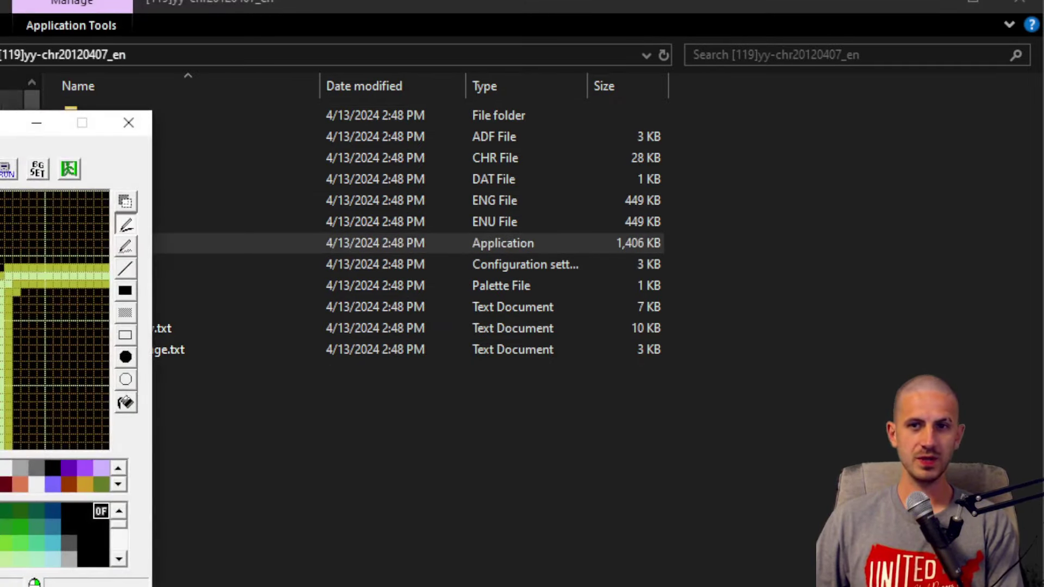
{"action": "left_click_drag", "start_coordinate": [3, 123], "coordinate": [445, 60]}
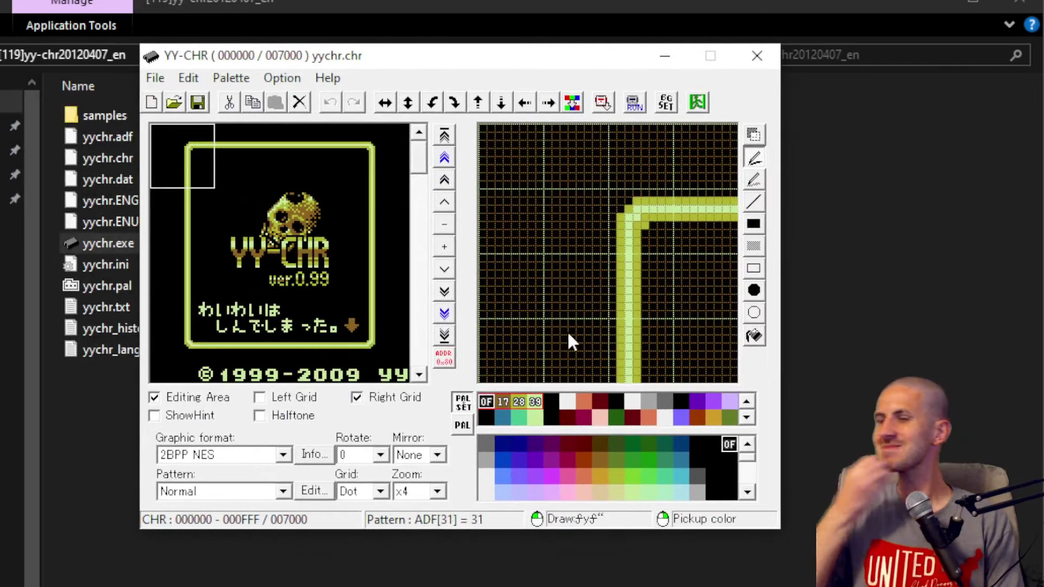
Step: Open SMB3-AngrySun.bin from the GFX folder inside AngrySun (1) in YY-CHR
{"action": "left_click", "coordinate": [152, 103]}
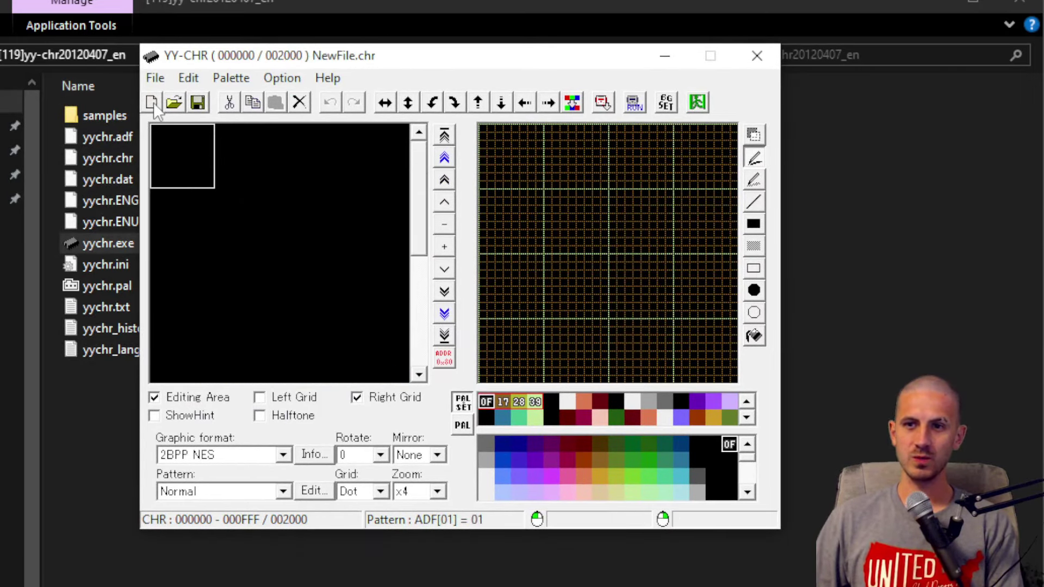
{"action": "left_click", "coordinate": [174, 103]}
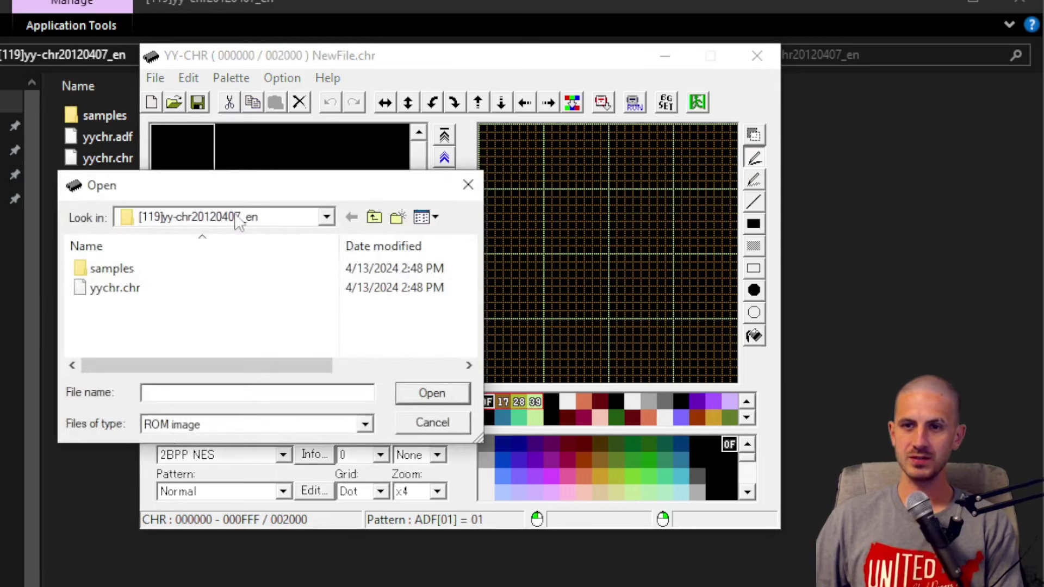
{"action": "left_click", "coordinate": [371, 218]}
{"action": "double_click", "coordinate": [124, 289]}
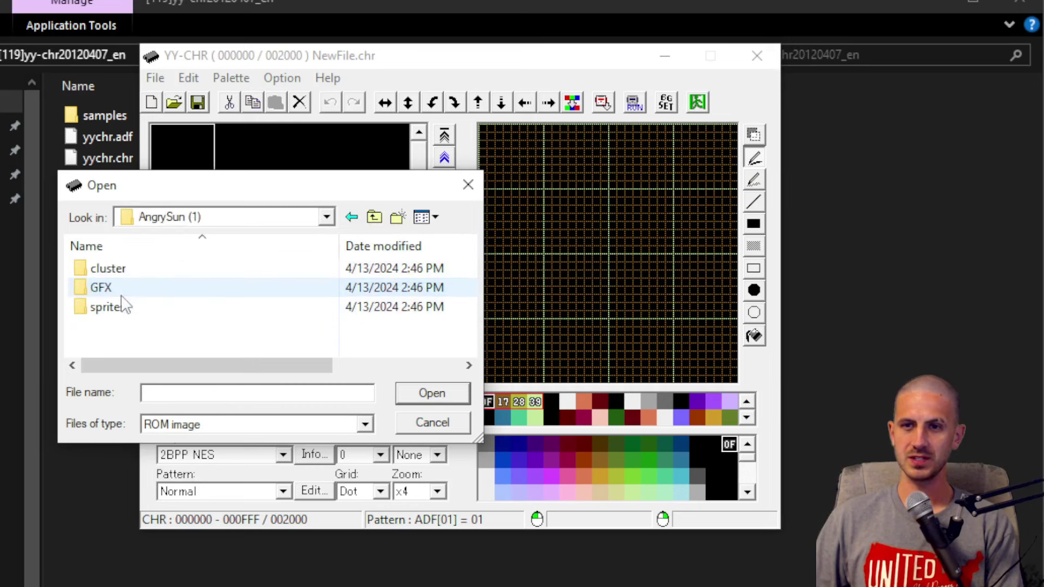
{"action": "double_click", "coordinate": [140, 289]}
{"action": "left_click", "coordinate": [158, 269]}
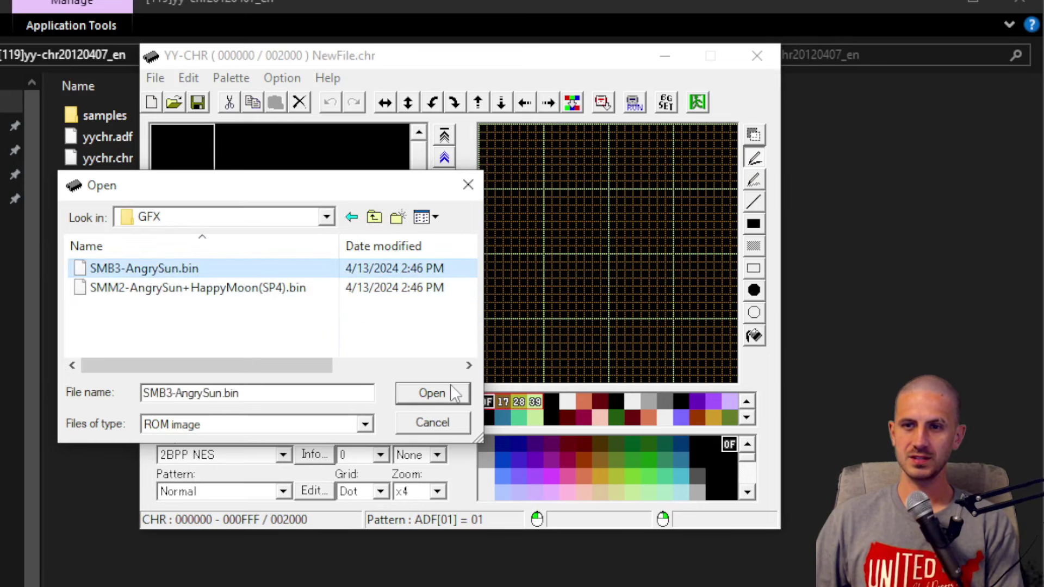
{"action": "left_click", "coordinate": [432, 394]}
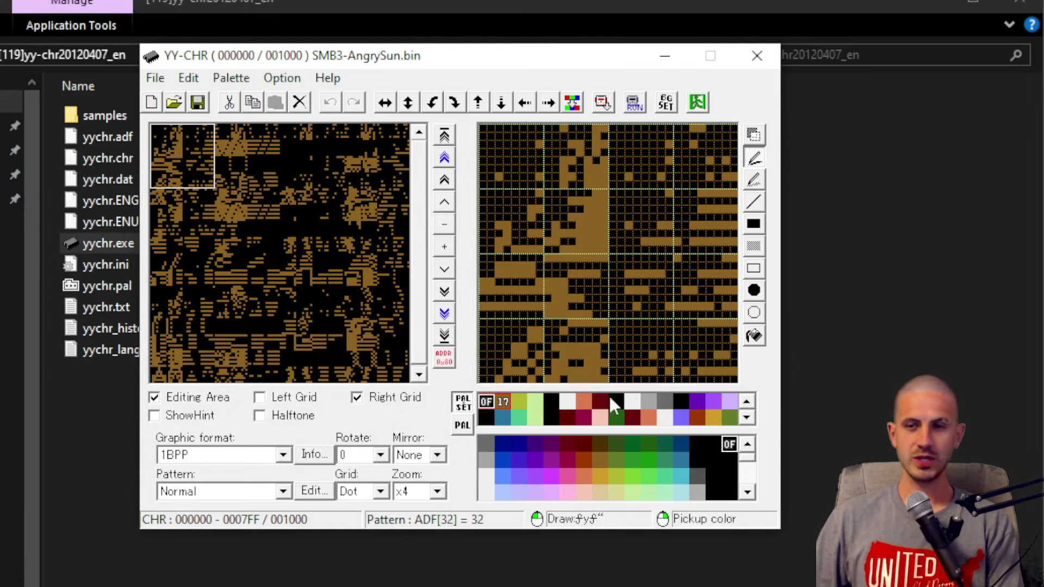
Step: Try the 3BPP SNES graphic format, and set the format to 4BPP SNES/PCE CG
{"action": "left_click", "coordinate": [282, 456]}
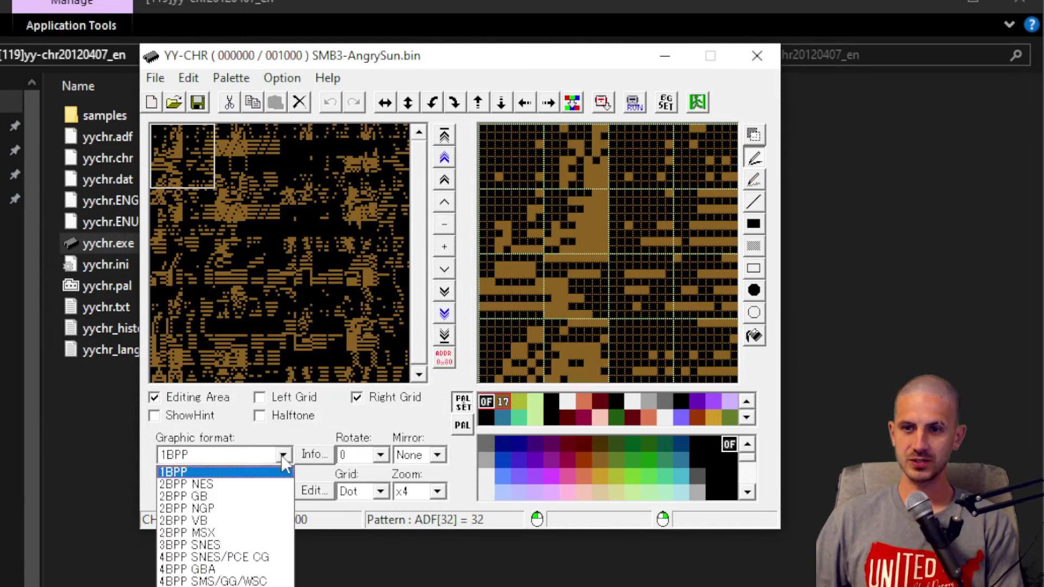
{"action": "left_click", "coordinate": [251, 545]}
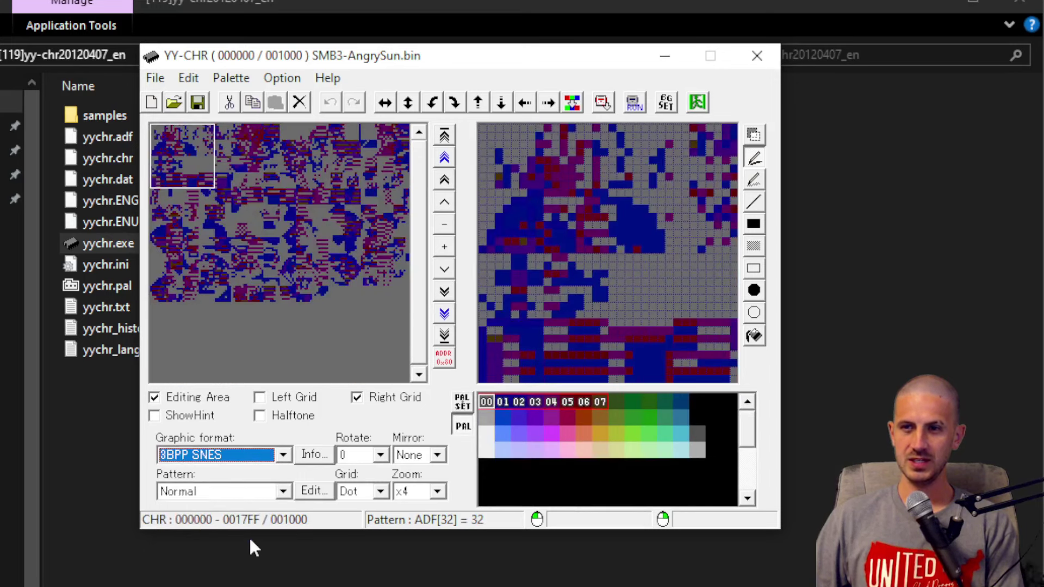
{"action": "left_click", "coordinate": [283, 455]}
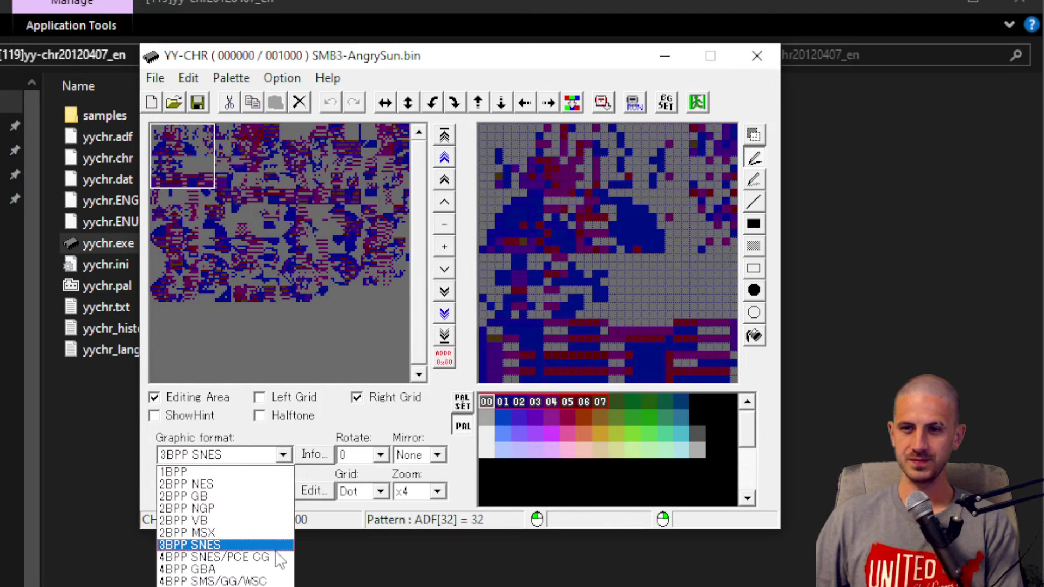
{"action": "left_click", "coordinate": [279, 558]}
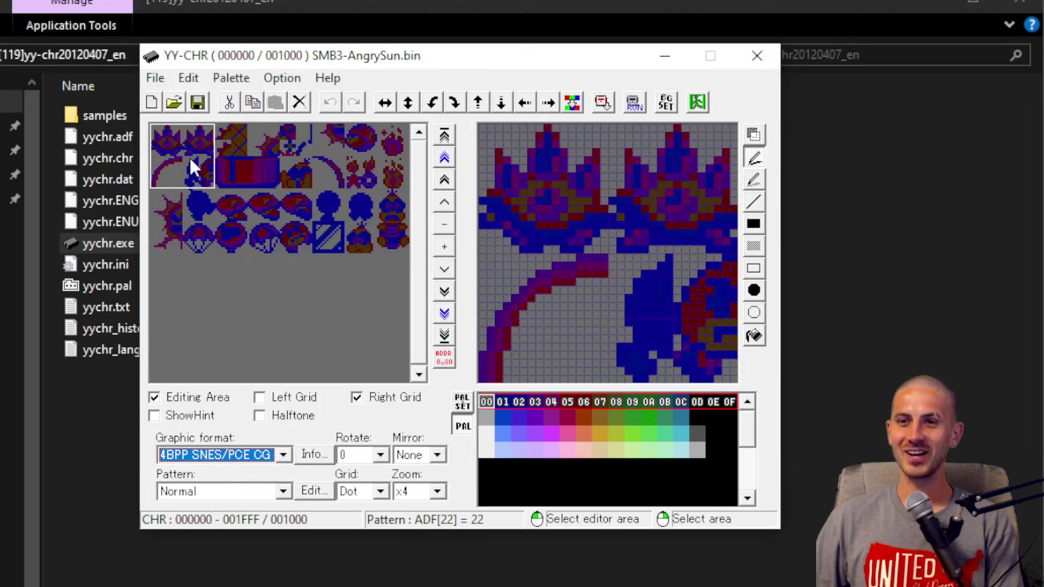
Step: Examine different groups of sprite tiles in the pixel editor, ending with the first tiles of the sheet
{"action": "left_click_drag", "start_coordinate": [190, 156], "coordinate": [147, 109]}
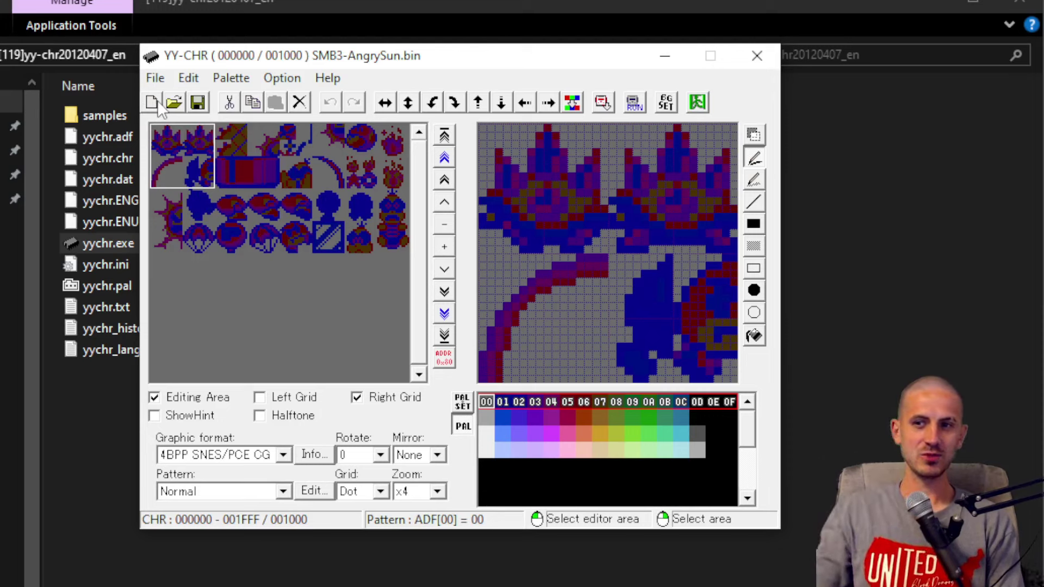
{"action": "left_click_drag", "start_coordinate": [228, 234], "coordinate": [215, 207]}
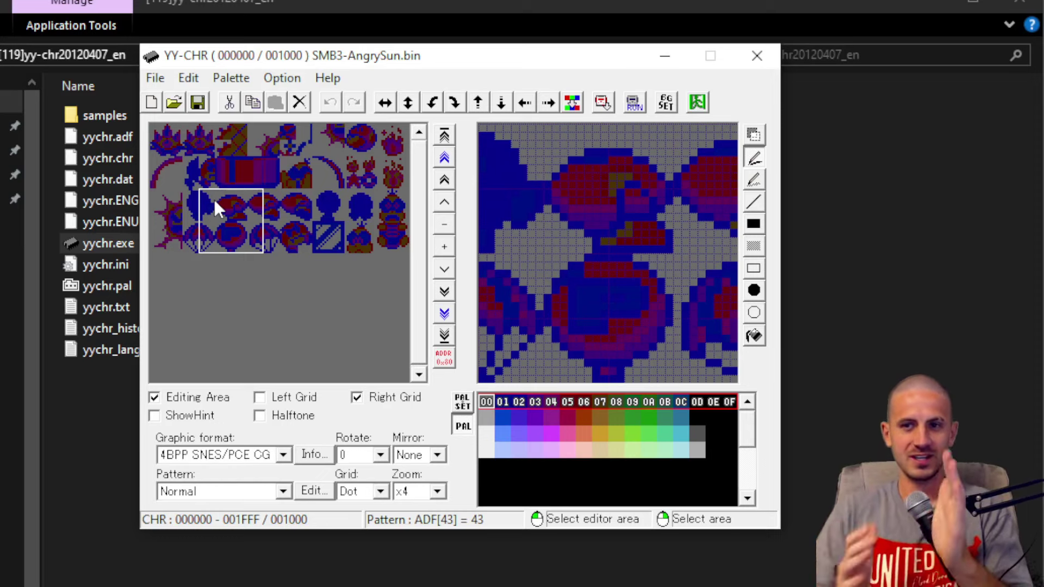
{"action": "left_click", "coordinate": [282, 199]}
{"action": "left_click_drag", "start_coordinate": [282, 199], "coordinate": [163, 136]}
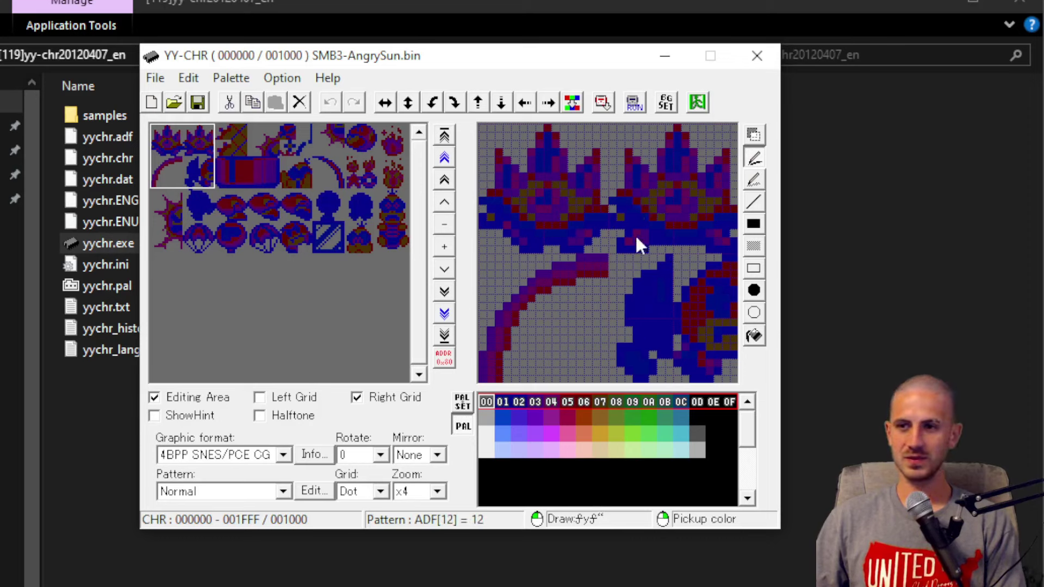
{"action": "left_click_drag", "start_coordinate": [178, 201], "coordinate": [151, 137]}
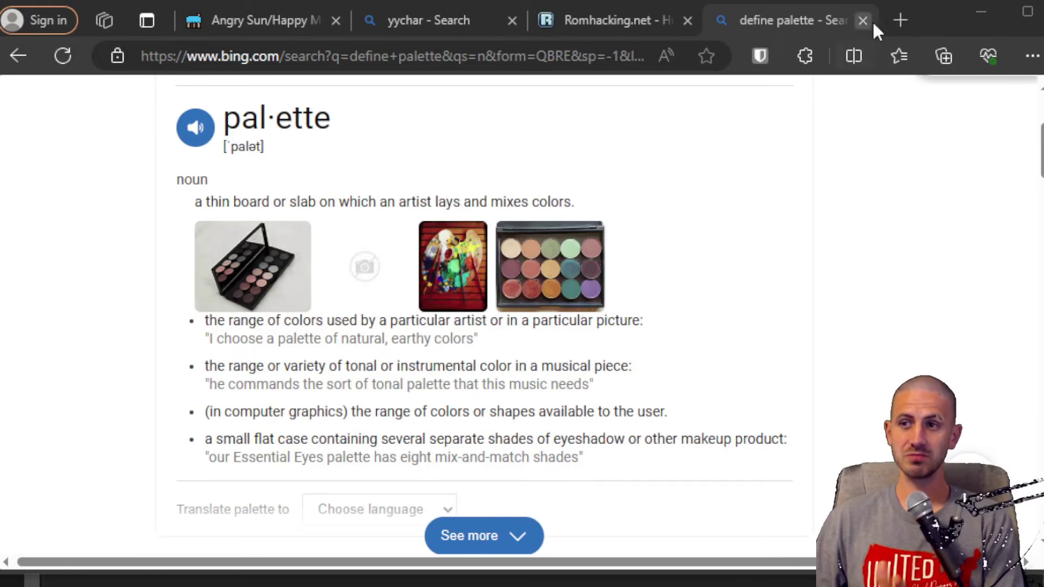
Step: Return to YY-CHR and compare the sprites under different palette rows, ending on colour 1B in row 10–1F
{"action": "left_click", "coordinate": [979, 20]}
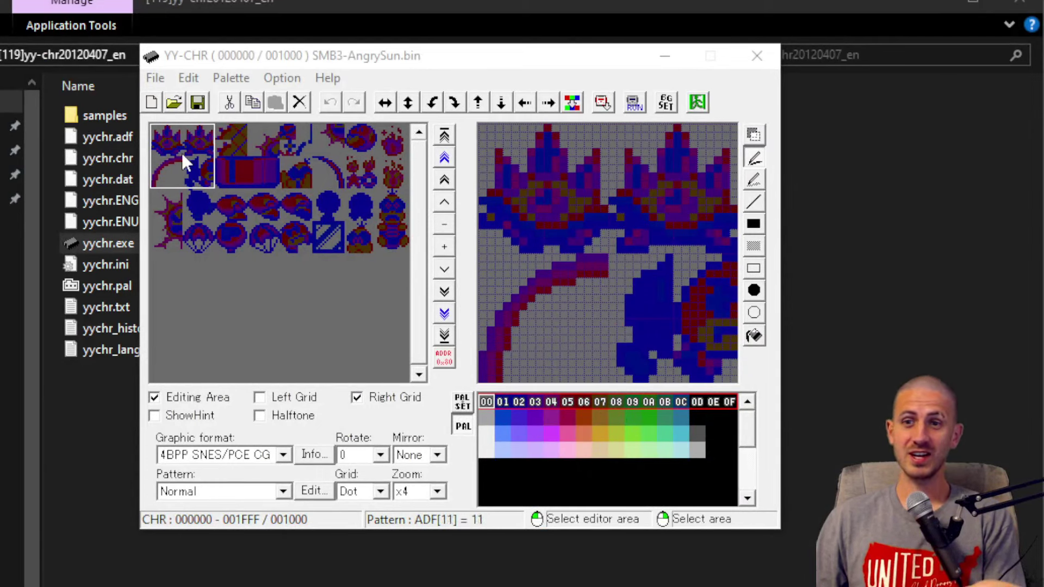
{"action": "left_click", "coordinate": [521, 414]}
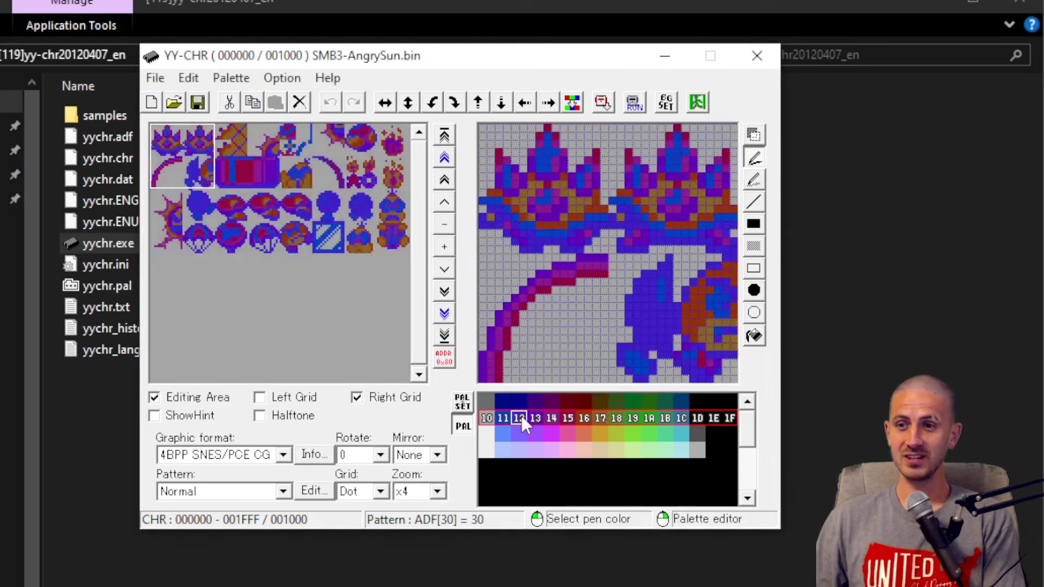
{"action": "left_click", "coordinate": [527, 435]}
{"action": "left_click", "coordinate": [525, 419]}
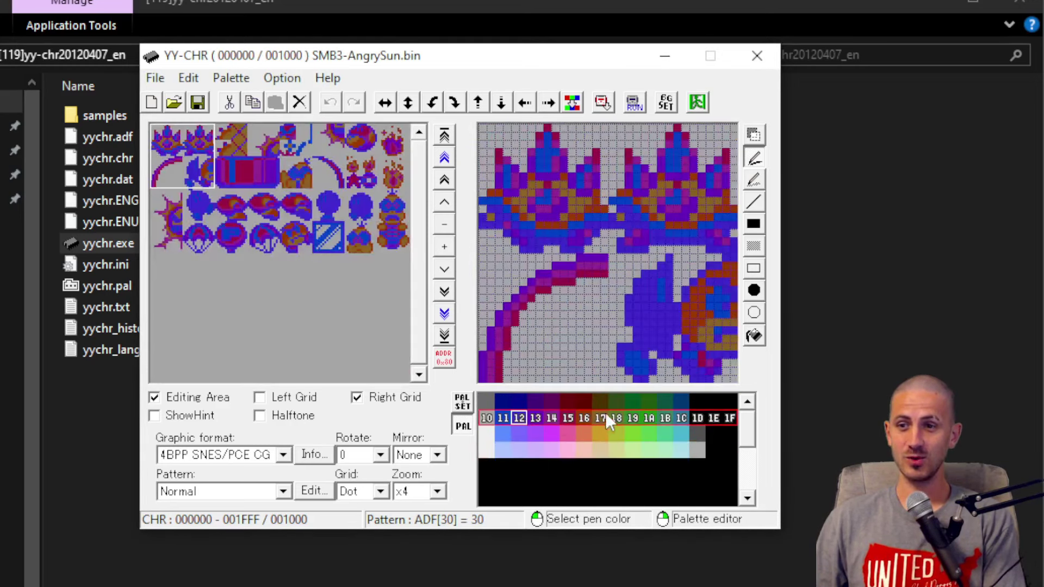
{"action": "left_click", "coordinate": [619, 406]}
{"action": "left_click", "coordinate": [574, 423]}
{"action": "left_click", "coordinate": [527, 436]}
{"action": "left_click", "coordinate": [651, 423]}
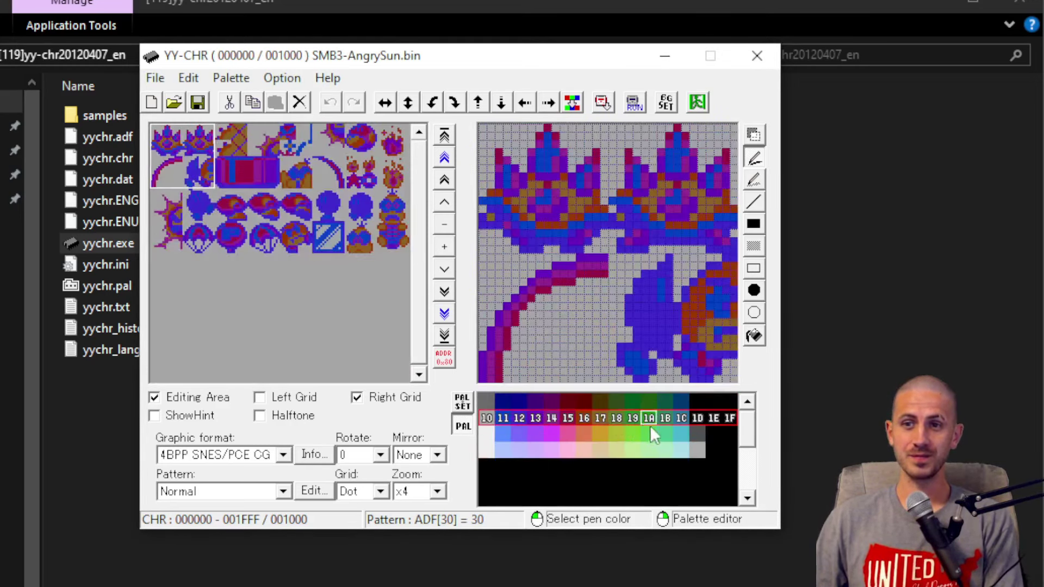
{"action": "left_click", "coordinate": [703, 455]}
{"action": "left_click", "coordinate": [651, 420]}
{"action": "left_click", "coordinate": [654, 435]}
{"action": "left_click", "coordinate": [661, 416]}
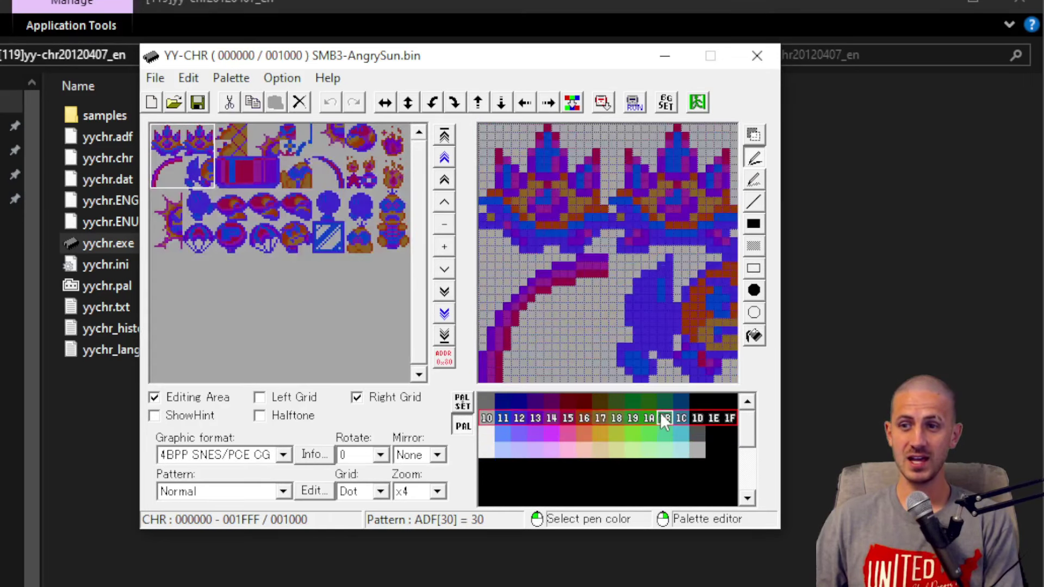
Step: Compare the Angry Sun sprite sheet under other palette colours, ending on colour 13 in row 10–1F
{"action": "left_click", "coordinate": [696, 405]}
{"action": "left_click", "coordinate": [666, 420]}
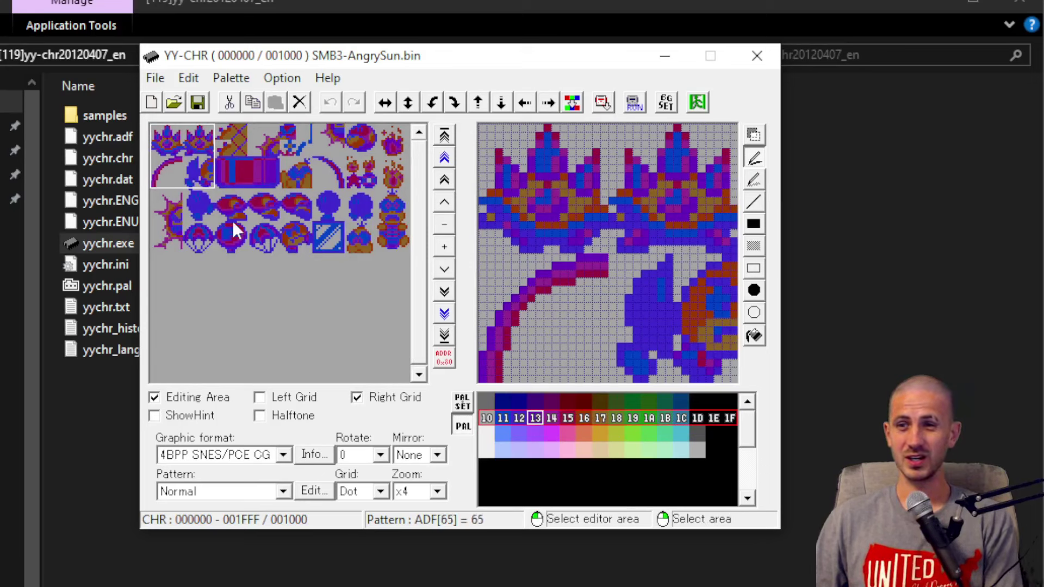
{"action": "left_click", "coordinate": [159, 205]}
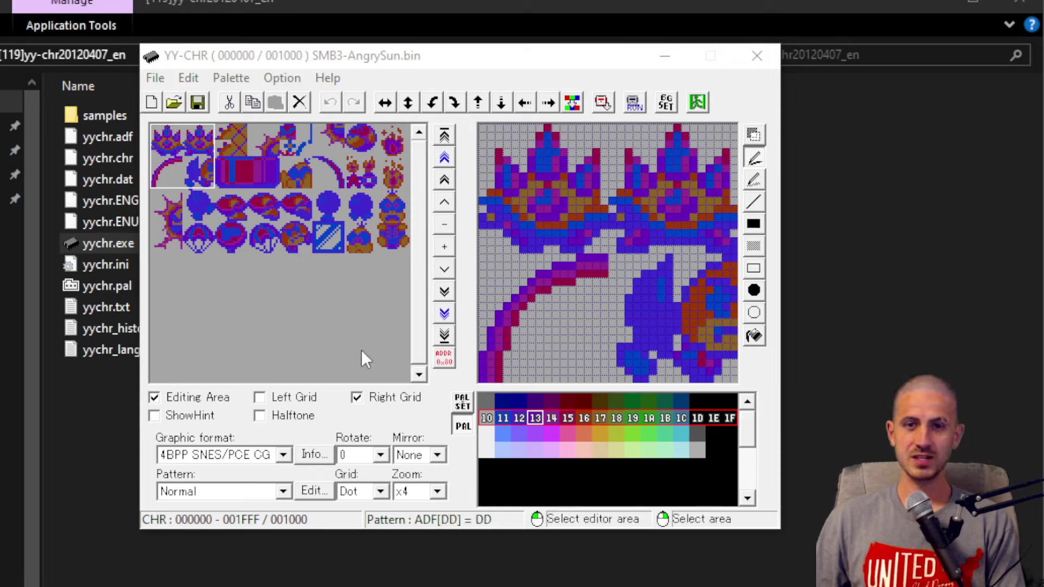
{"action": "left_click_drag", "start_coordinate": [258, 198], "coordinate": [121, 109]}
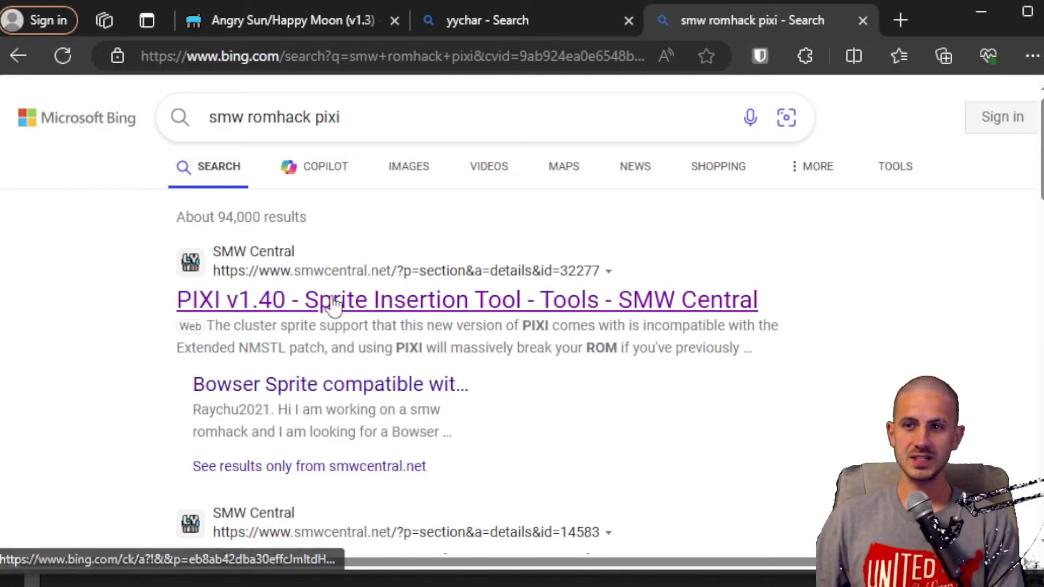
Step: Switch to the browser, open the PIXI v1.40 Sprite Insertion Tool page on SMW Central, and download the tool
{"action": "left_click", "coordinate": [338, 302]}
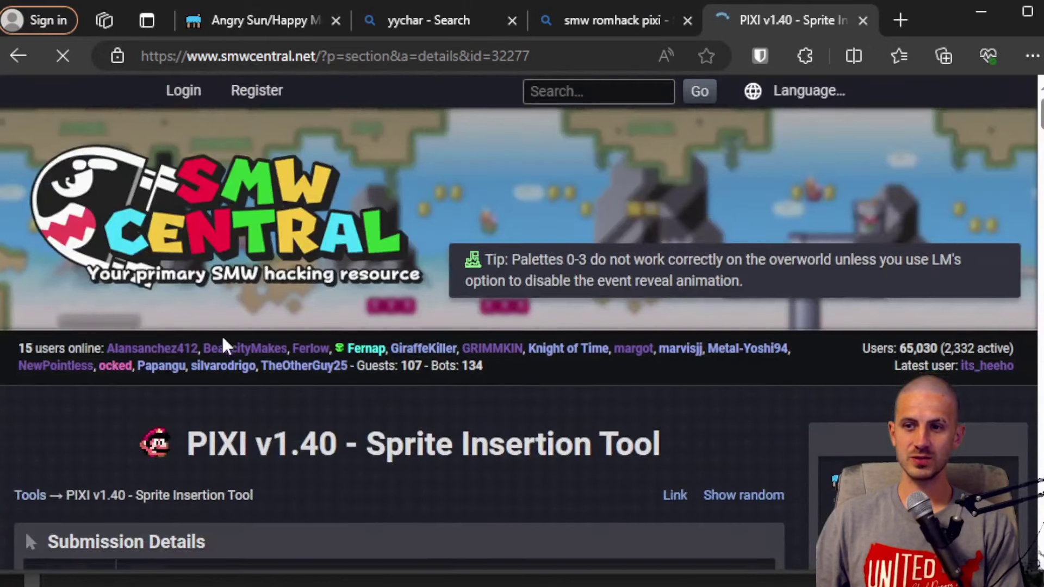
{"action": "scroll", "coordinate": [227, 348], "scroll_direction": "down", "scroll_amount": 5}
{"action": "left_click", "coordinate": [228, 284]}
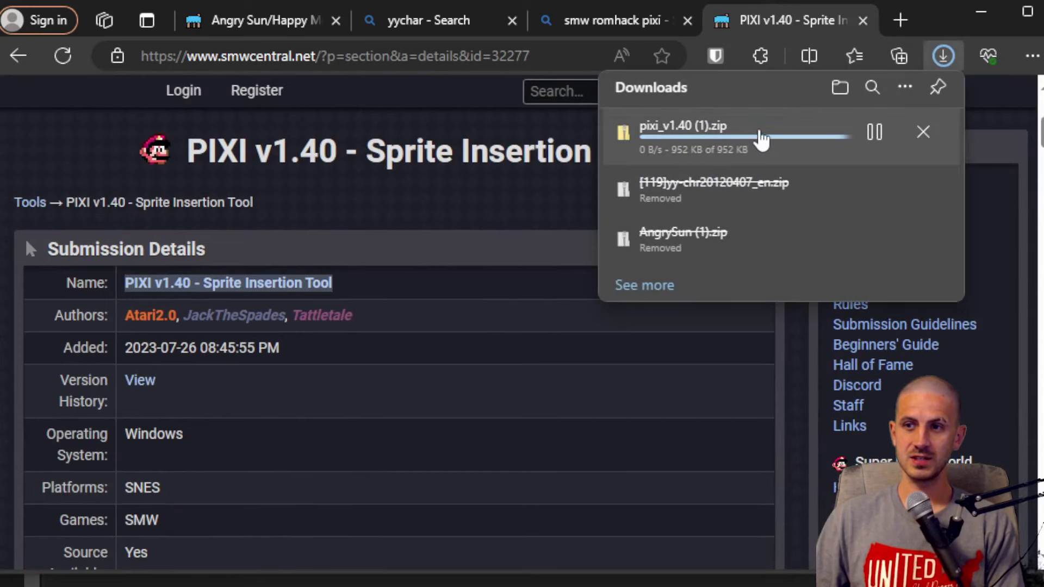
{"action": "left_click", "coordinate": [873, 133]}
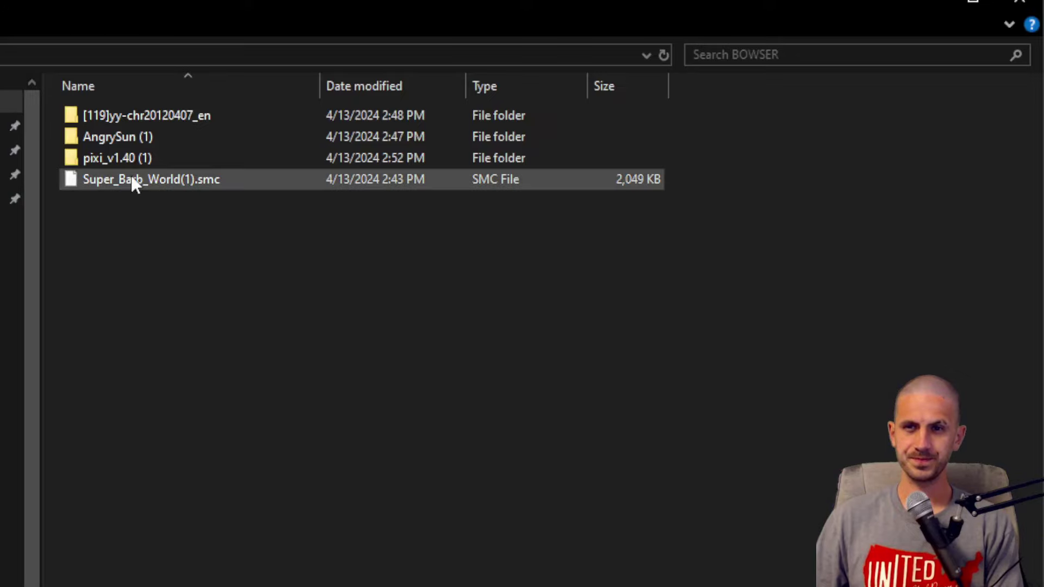
Step: Open the pixi_v1.40 (1) folder and launch CFG Editor.exe, allowing it to run despite the SmartScreen block
{"action": "left_click", "coordinate": [139, 163]}
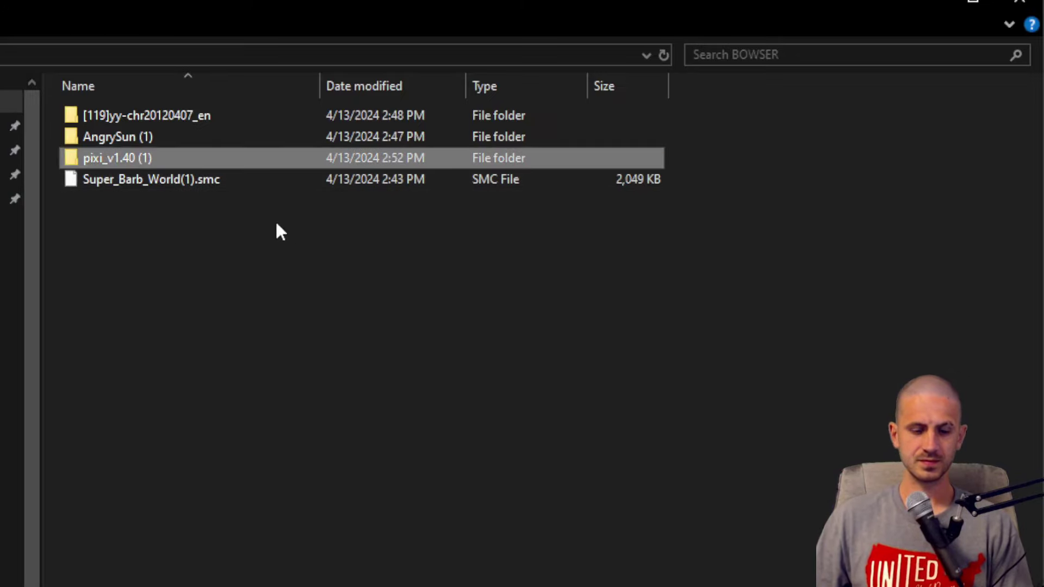
{"action": "key", "text": "Return"}
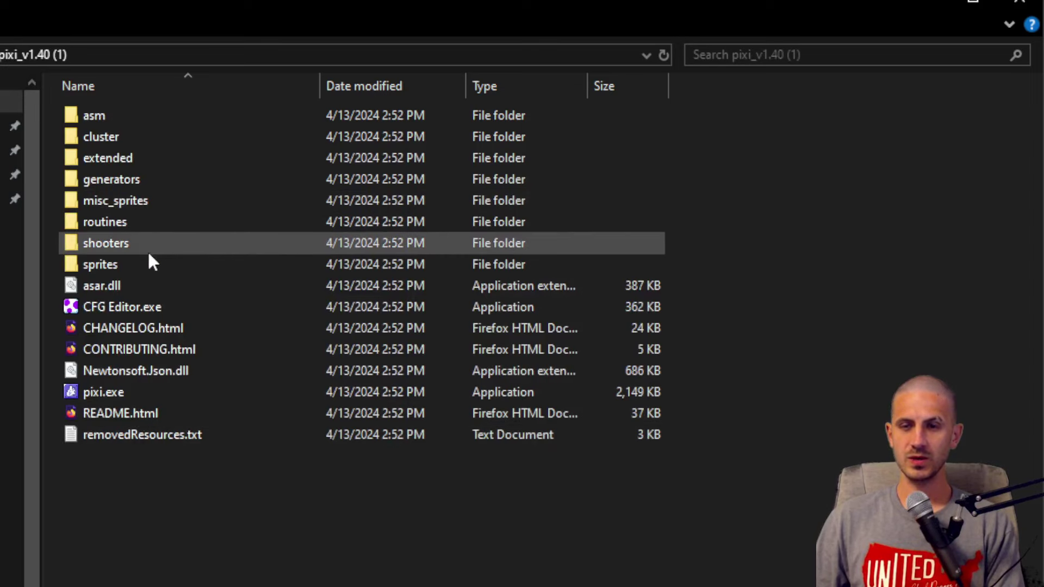
{"action": "mouse_move", "coordinate": [203, 296]}
{"action": "mouse_move", "coordinate": [168, 398]}
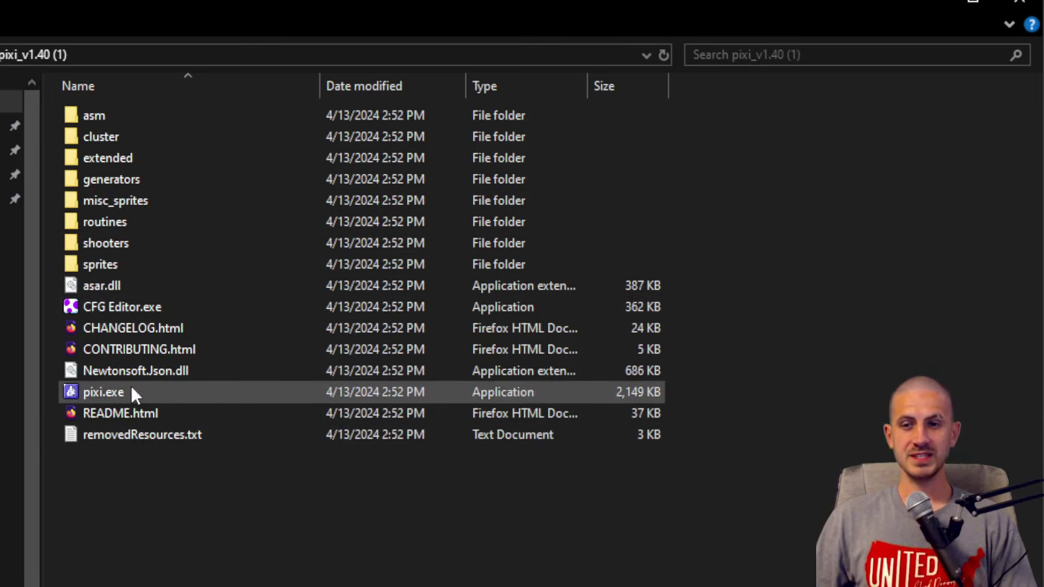
{"action": "mouse_move", "coordinate": [130, 308]}
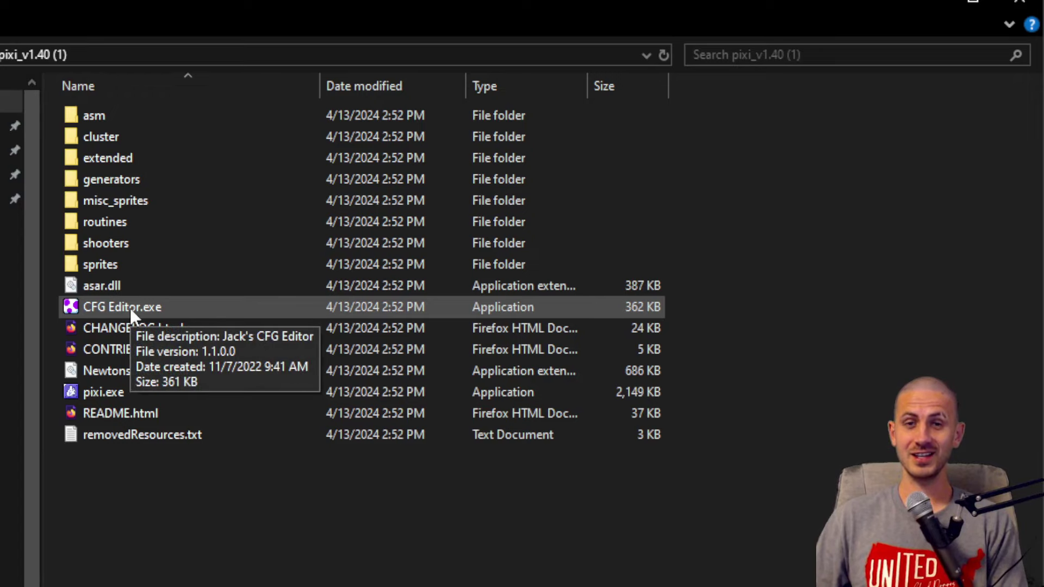
{"action": "left_click", "coordinate": [130, 308]}
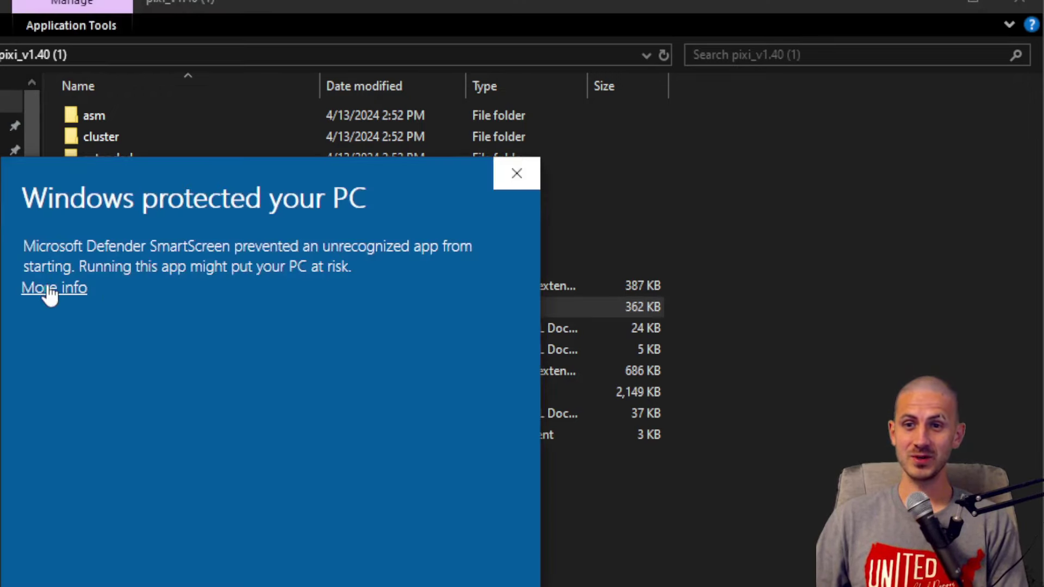
{"action": "left_click", "coordinate": [48, 290]}
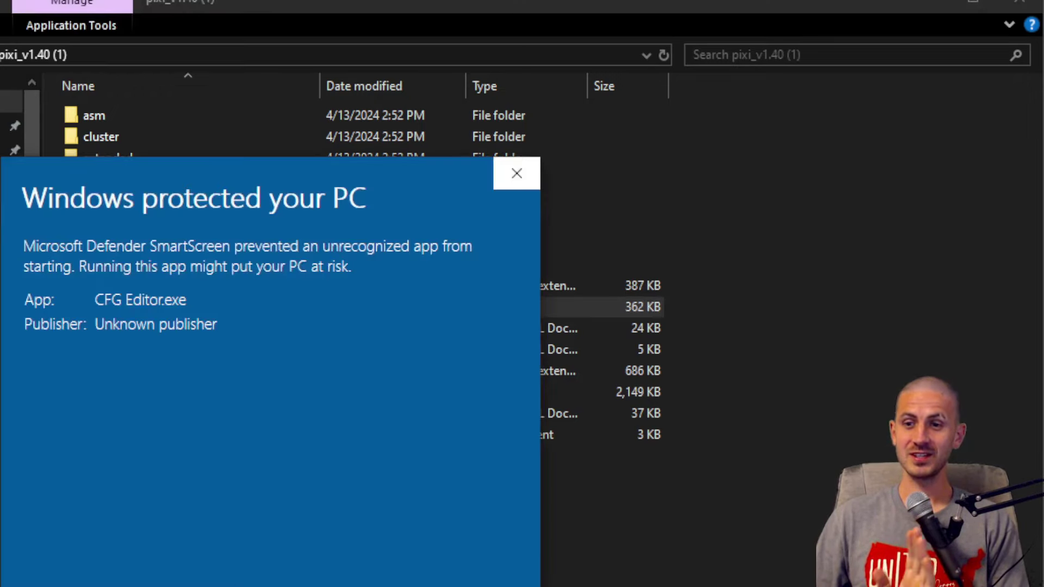
{"action": "left_click", "coordinate": [213, 557]}
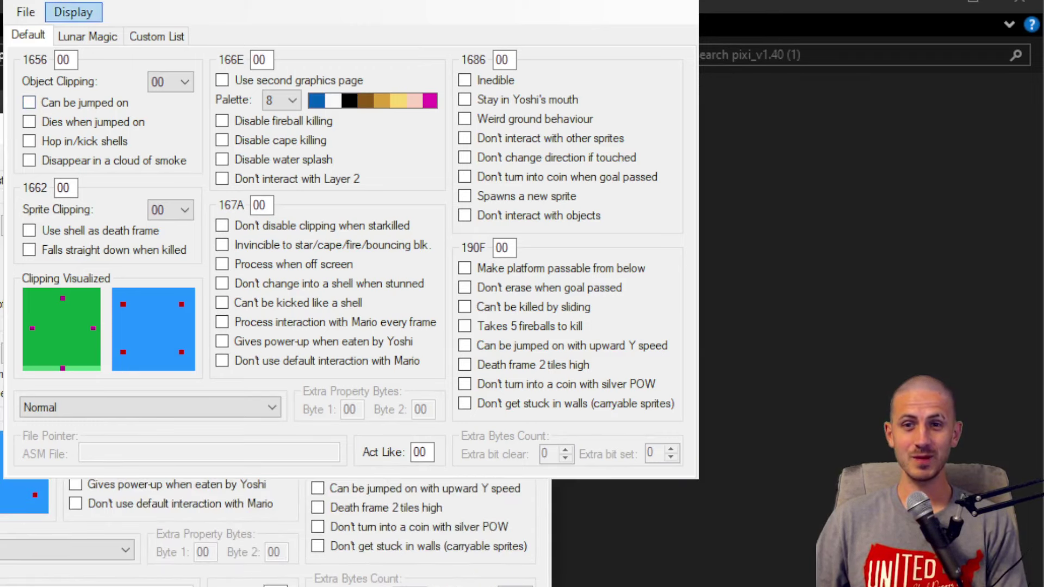
Step: Look through the Lunar Magic and Custom List settings in CFG Editor, and return to the Default settings
{"action": "left_click", "coordinate": [87, 37]}
{"action": "left_click", "coordinate": [29, 35]}
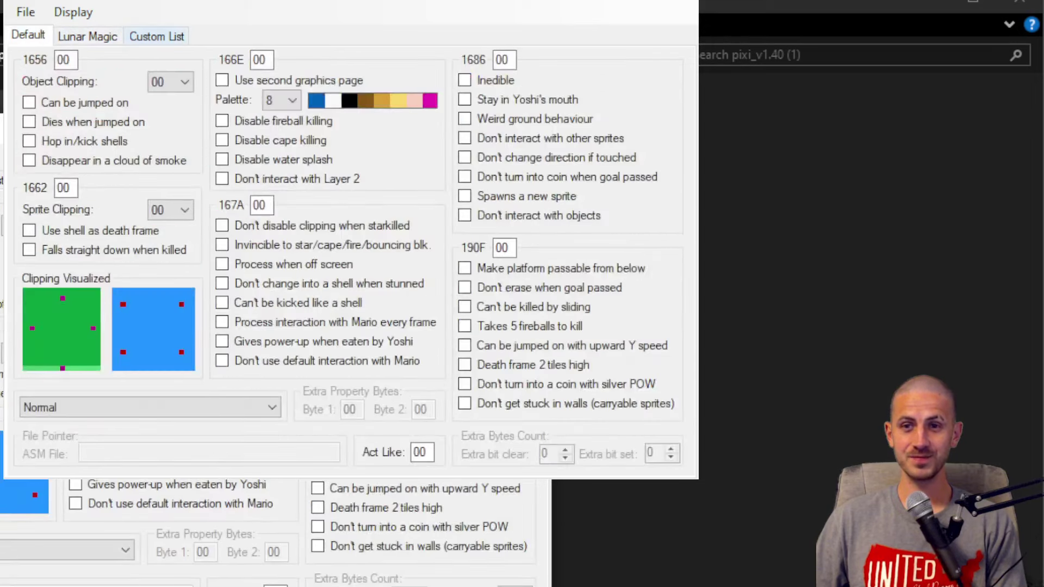
{"action": "left_click", "coordinate": [156, 36]}
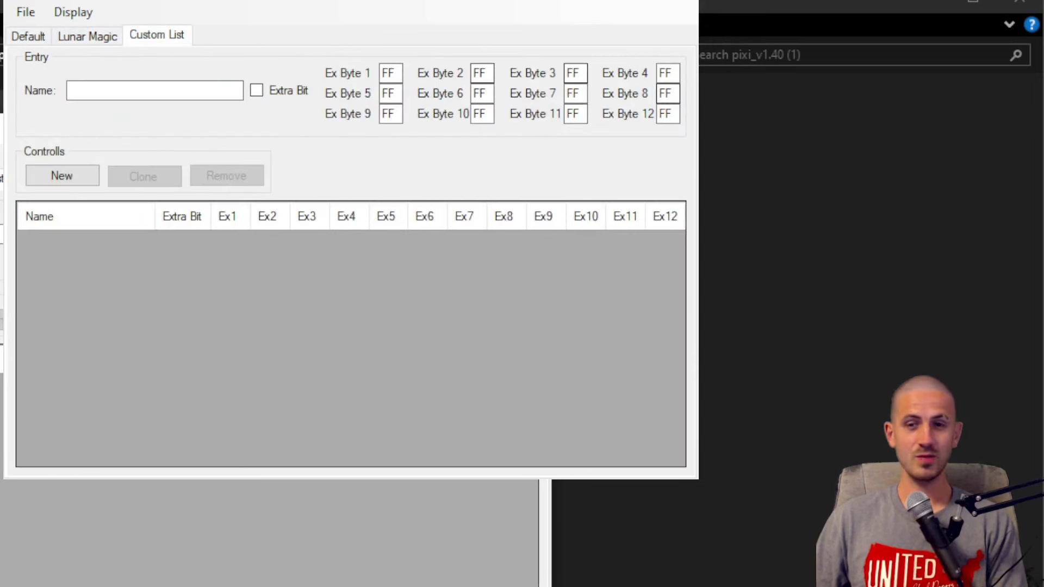
{"action": "left_click", "coordinate": [28, 35]}
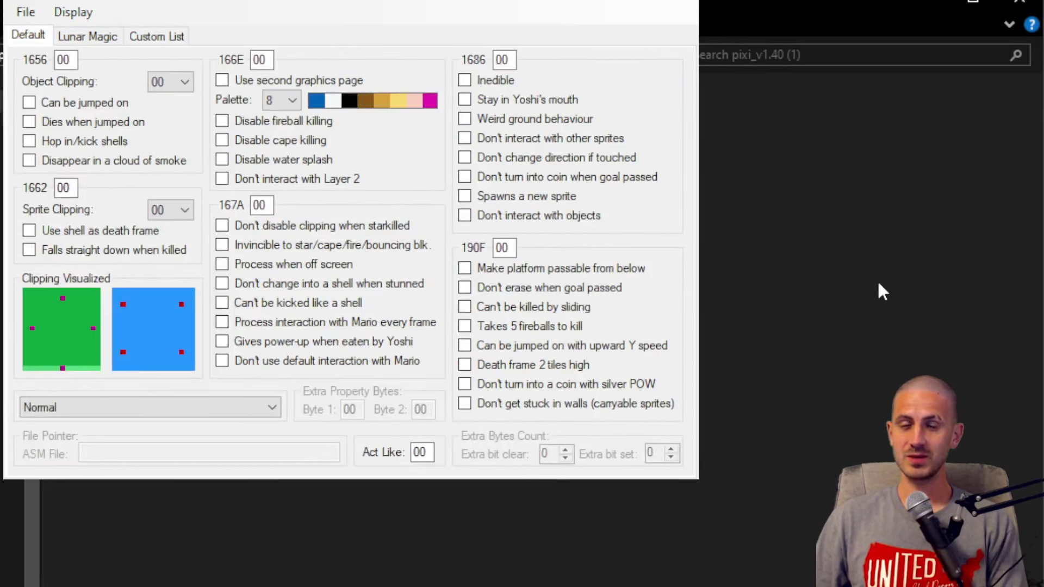
Step: Review the sprite property entries in AngrySun-SMB3.json, from $1656 down to the AsmFile and extra byte entries
{"action": "key", "text": "alt+Left"}
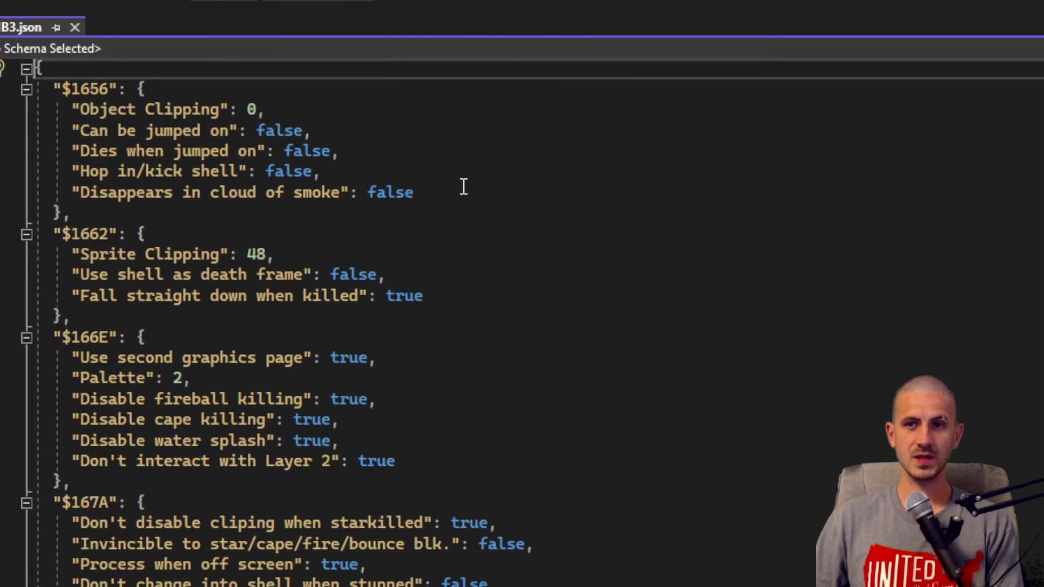
{"action": "scroll", "coordinate": [415, 233], "scroll_direction": "down", "scroll_amount": 3}
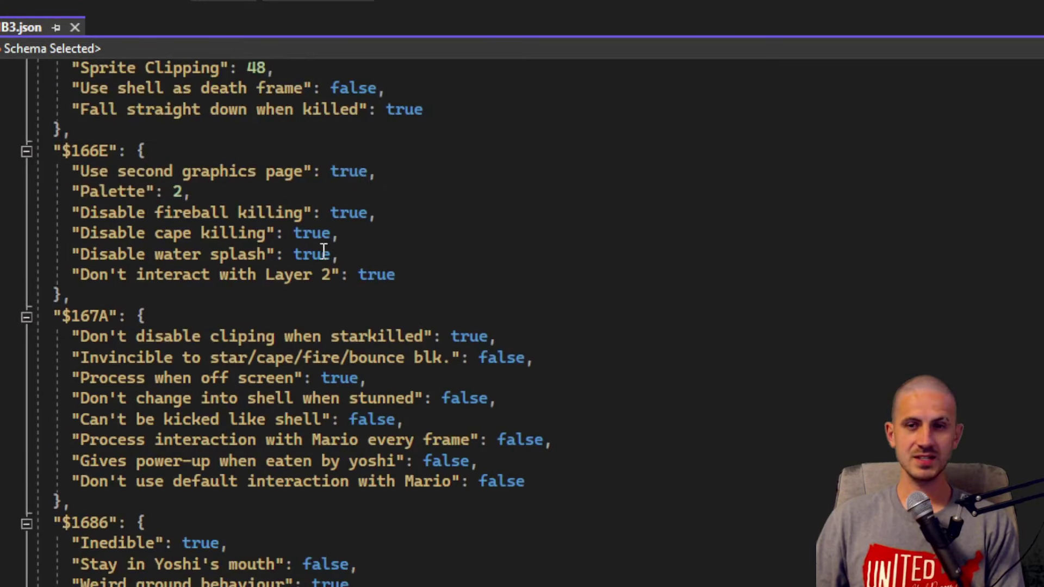
{"action": "scroll", "coordinate": [205, 258], "scroll_direction": "down", "scroll_amount": 9}
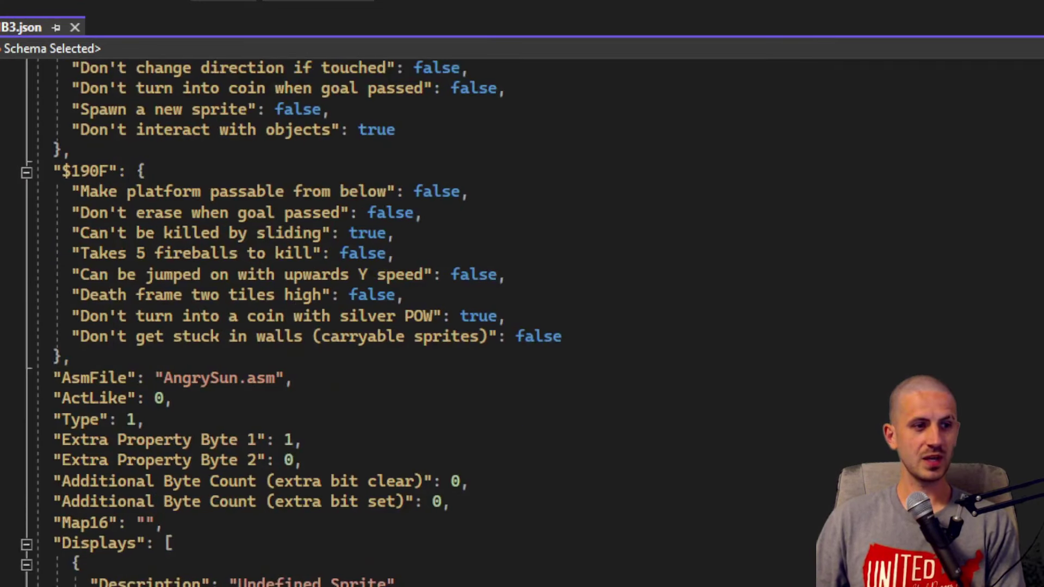
Step: Switch to CFG Editor and enable jumped on, dies when jumped on, hop in/kick shells and disappear in a cloud of smoke
{"action": "key", "text": "alt+Tab"}
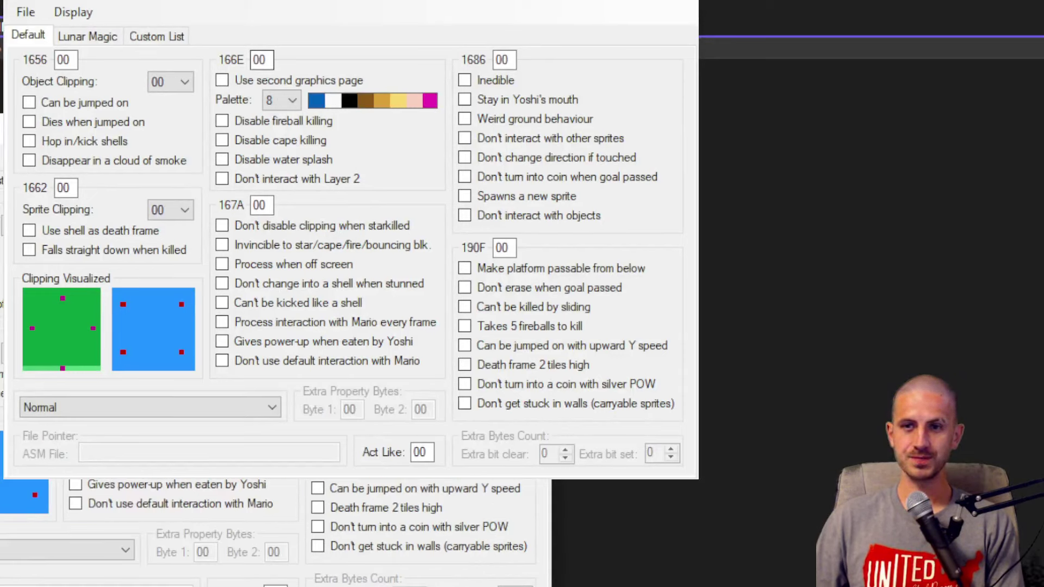
{"action": "left_click_drag", "start_coordinate": [204, 126], "coordinate": [375, 84]}
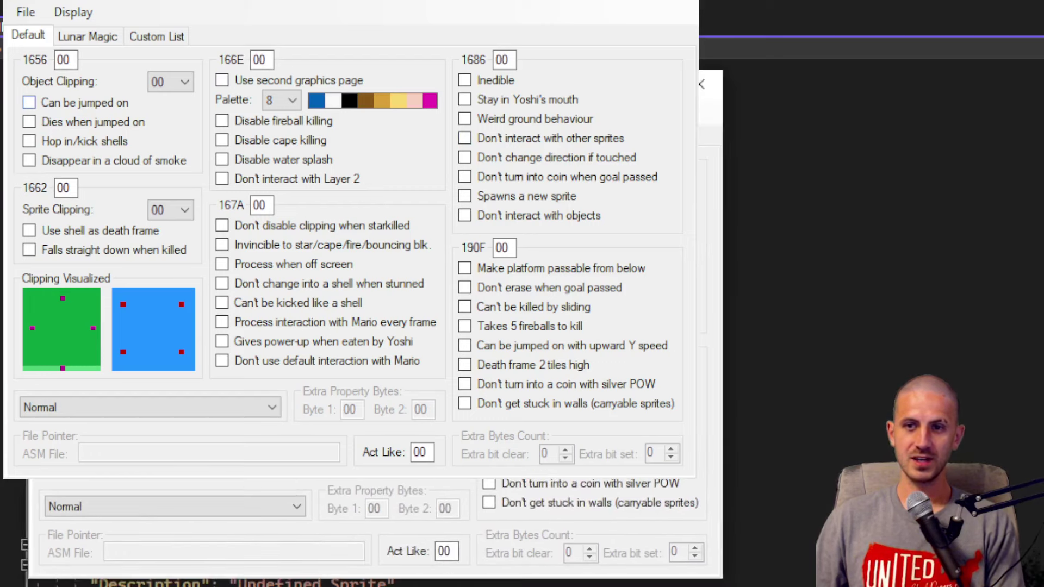
{"action": "left_click", "coordinate": [29, 102]}
{"action": "left_click", "coordinate": [28, 122]}
{"action": "left_click", "coordinate": [28, 141]}
{"action": "left_click", "coordinate": [29, 160]}
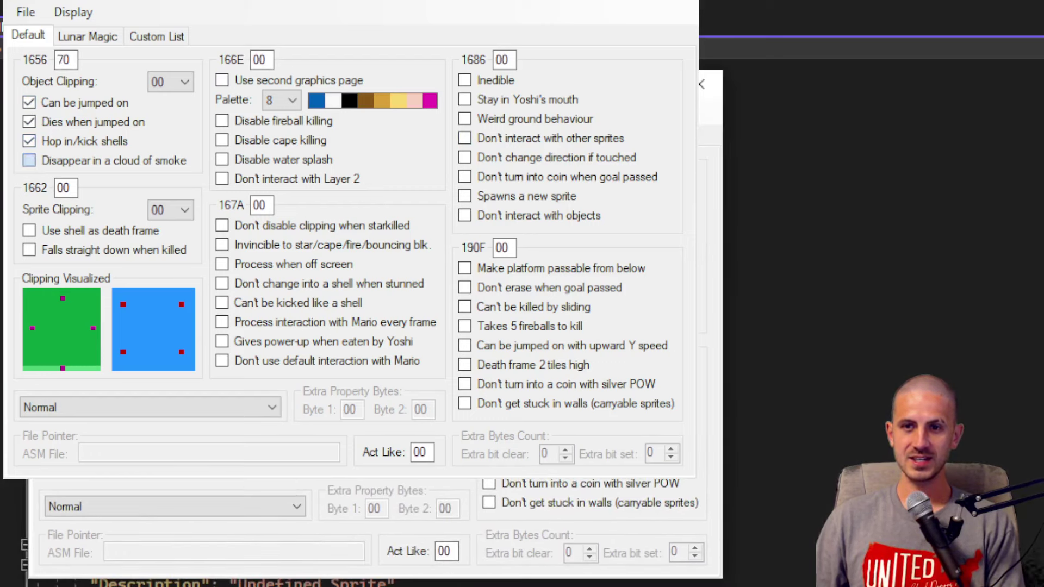
Step: Compare the property entries in AngrySun-SMB3.json with the matching options in CFG Editor
{"action": "scroll", "coordinate": [767, 265], "scroll_direction": "up", "scroll_amount": 5}
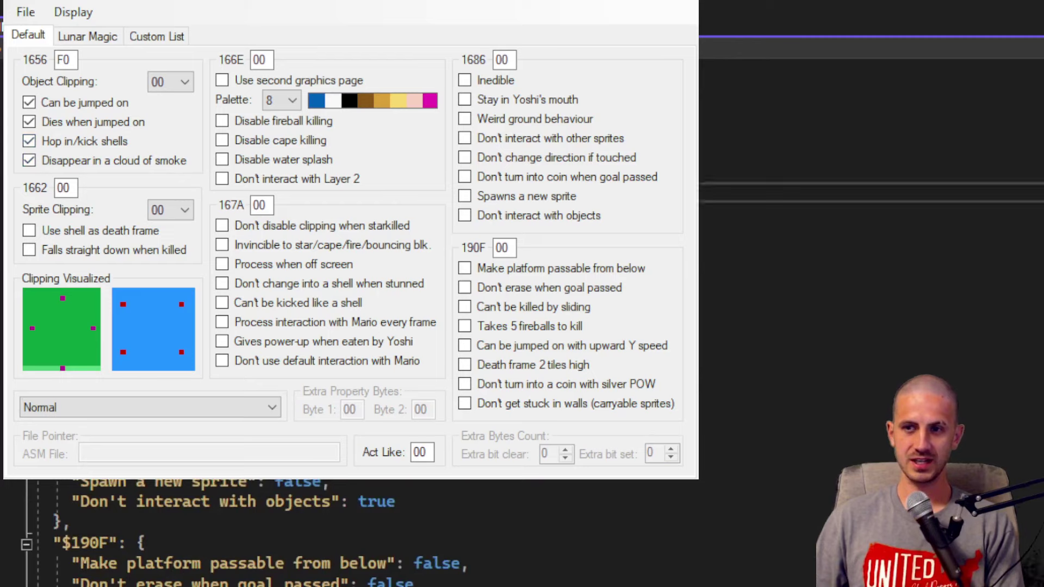
{"action": "scroll", "coordinate": [466, 578], "scroll_direction": "down", "scroll_amount": 2}
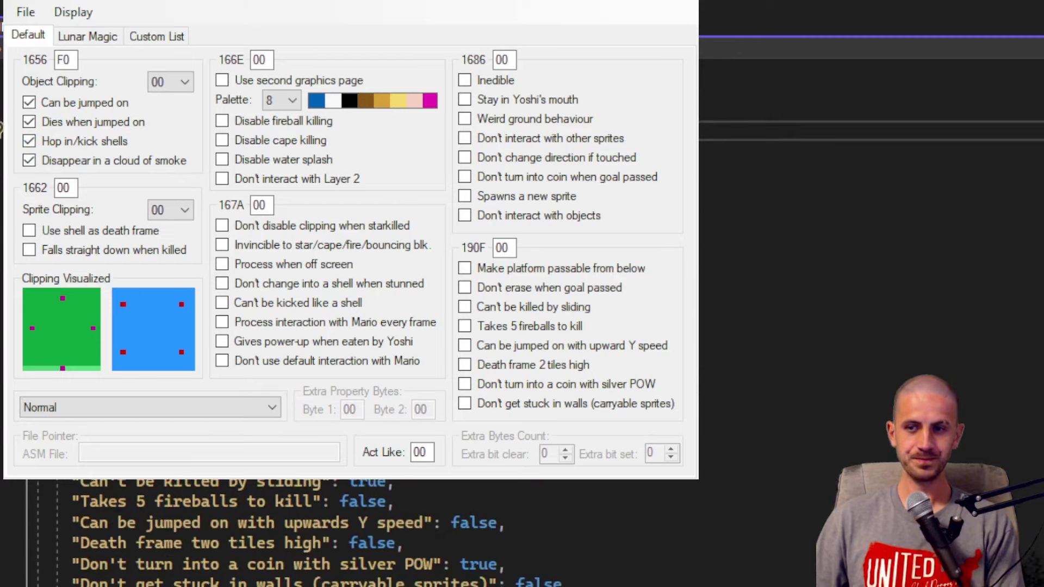
{"action": "scroll", "coordinate": [466, 578], "scroll_direction": "down", "scroll_amount": 2}
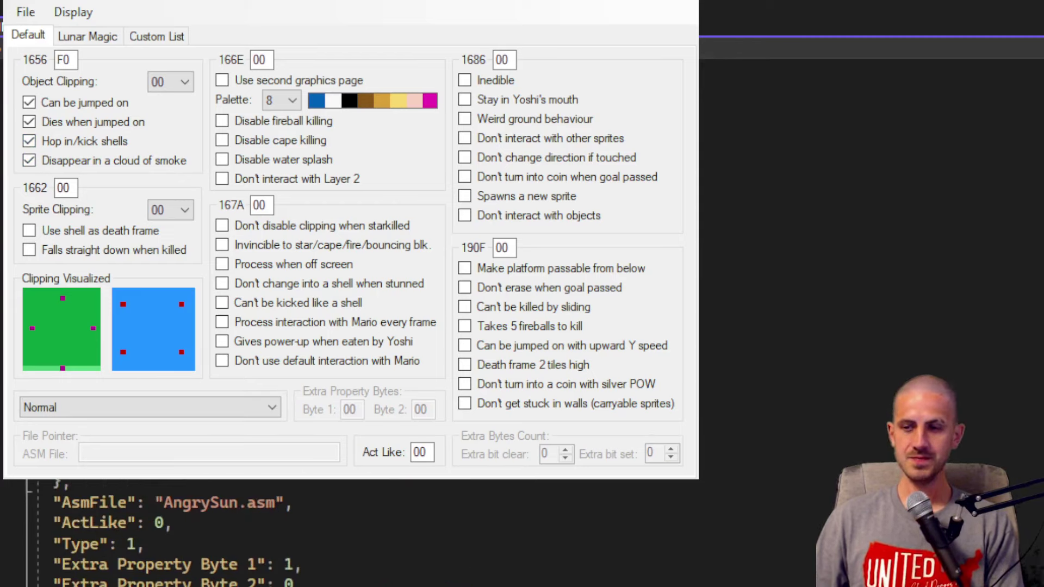
Step: Open AngrySun-SMB3.json from the sprites folder in CFG Editor to load the sprite's settings
{"action": "key", "text": "alt+Tab"}
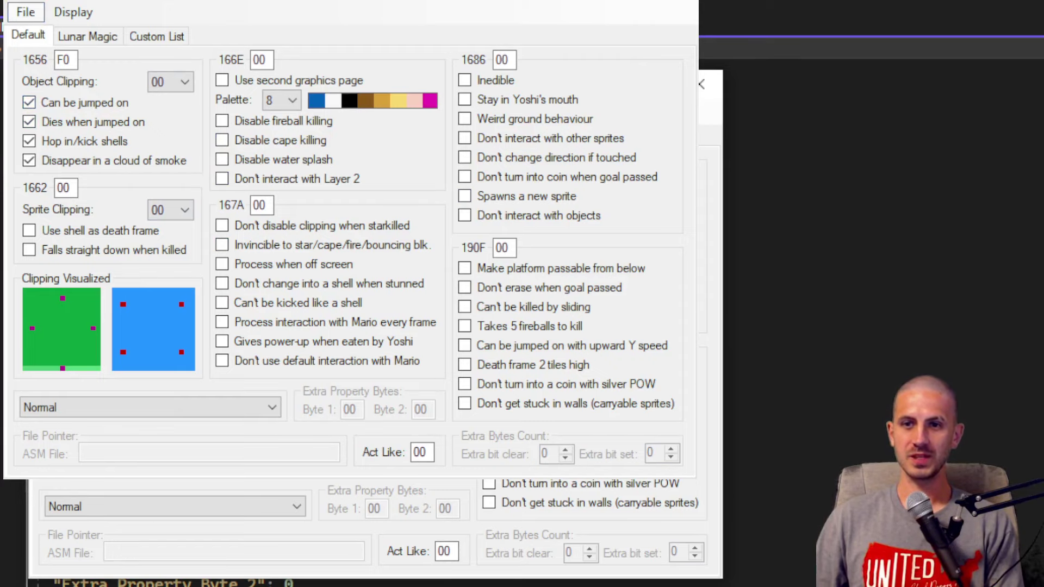
{"action": "key", "text": "ctrl+o"}
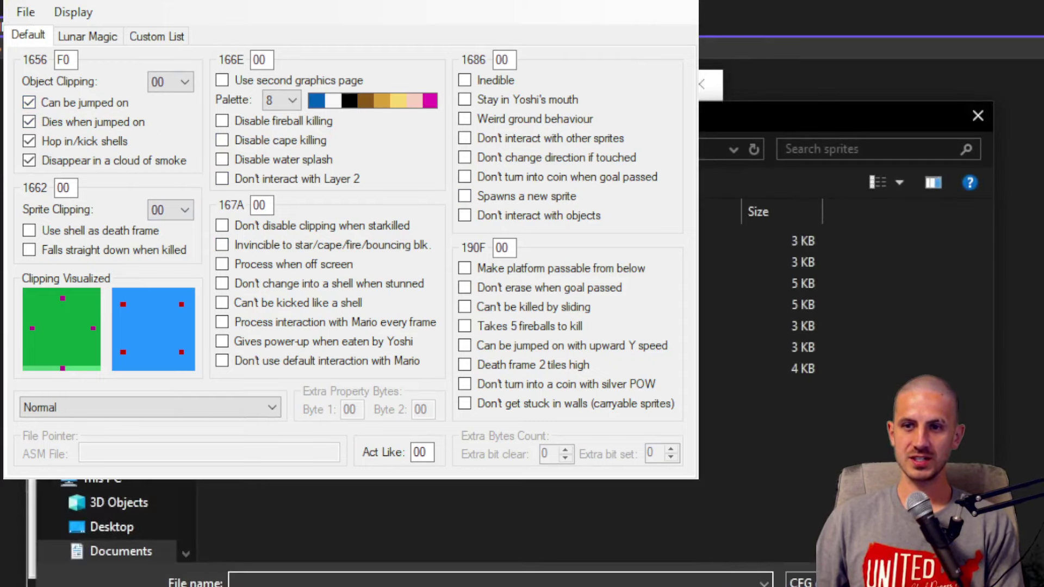
{"action": "double_click", "coordinate": [758, 241]}
{"action": "mouse_move", "coordinate": [381, 86]}
{"action": "left_mouse_down"}
{"action": "mouse_move", "coordinate": [388, 99]}
{"action": "mouse_move", "coordinate": [670, 168]}
{"action": "mouse_move", "coordinate": [381, 86]}
{"action": "left_mouse_up"}
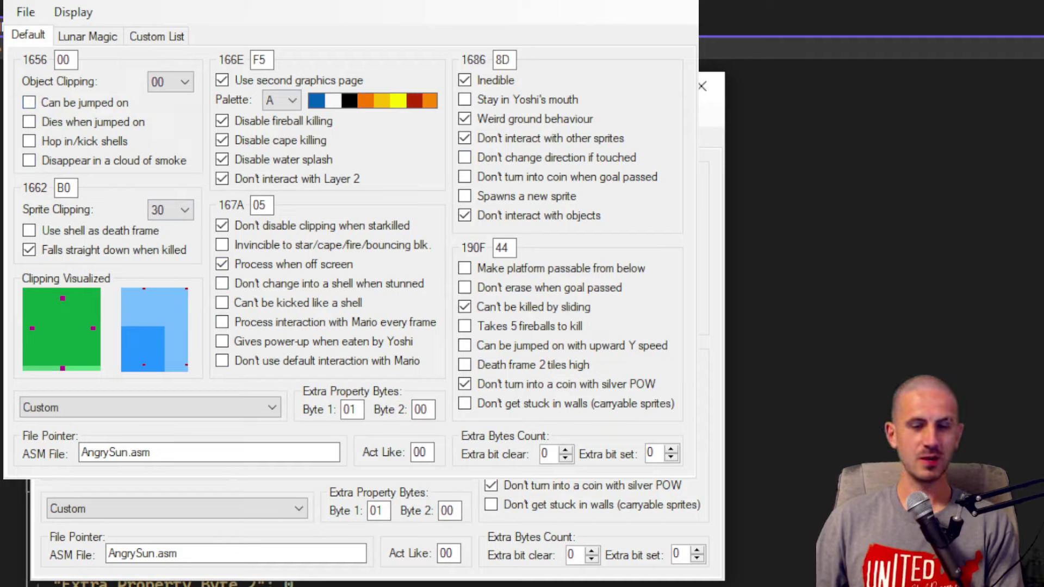
Step: Check the loaded Angry Sun sprite's Lunar Magic display and default settings, and close CFG Editor
{"action": "left_click", "coordinate": [87, 36]}
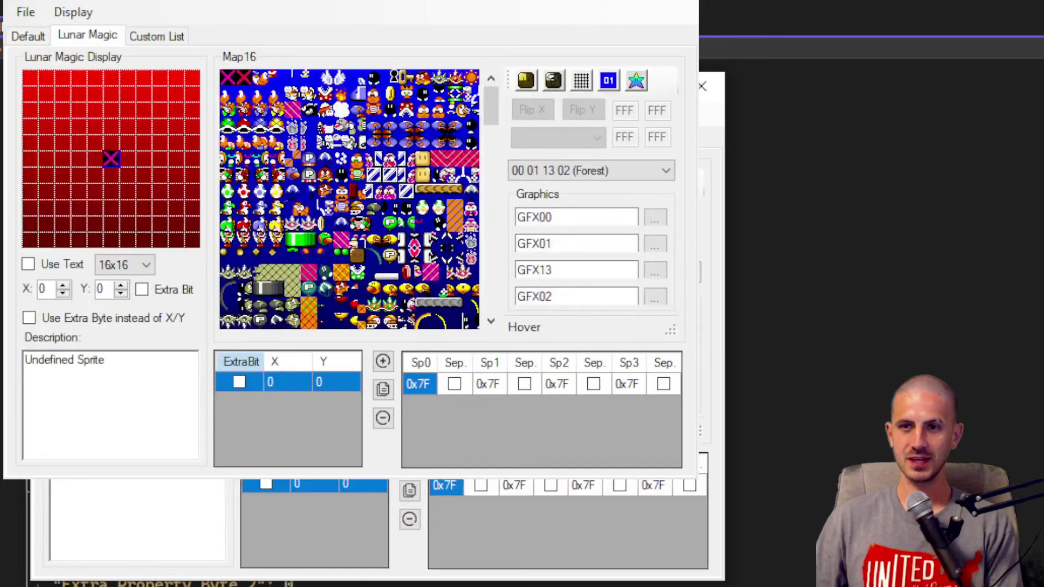
{"action": "left_click", "coordinate": [28, 36]}
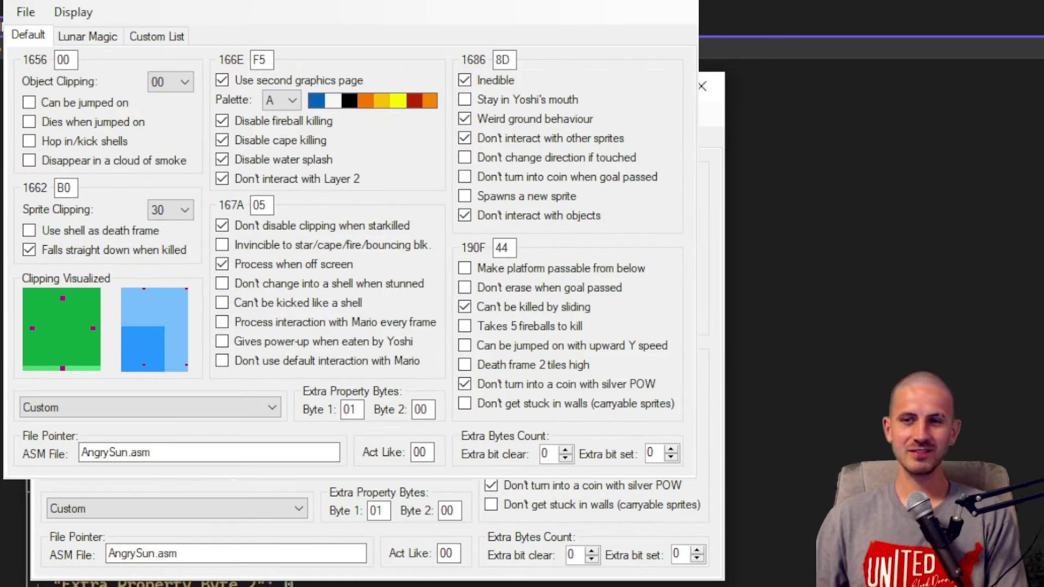
{"action": "left_click", "coordinate": [705, 86]}
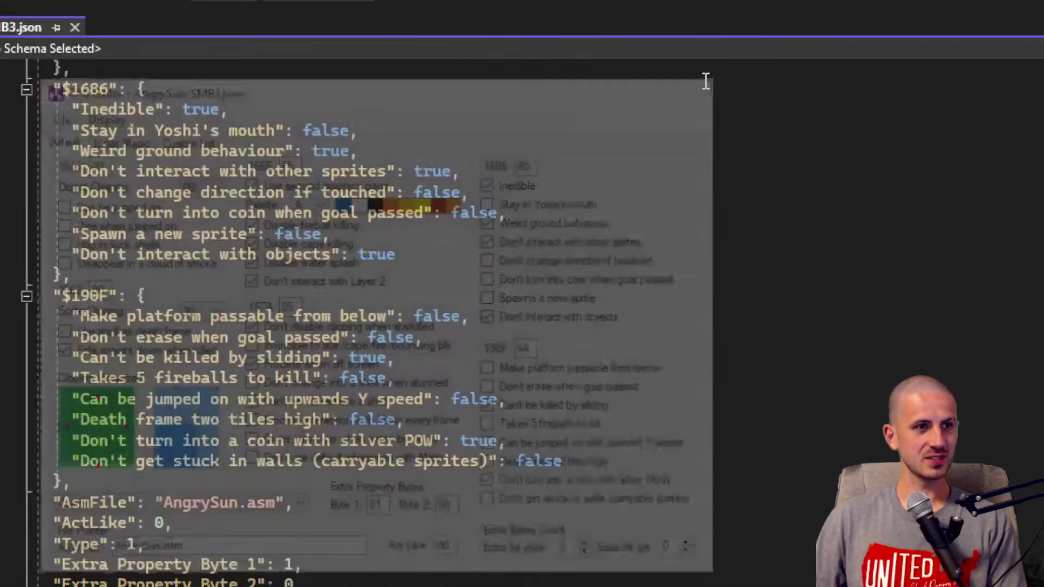
Step: Examine the Displays and Collection sections of AngrySun-SMB3.json, and return to the $167A and $1686 properties
{"action": "scroll", "coordinate": [600, 326], "scroll_direction": "up", "scroll_amount": 5, "text": "ctrl"}
{"action": "scroll", "coordinate": [597, 324], "scroll_direction": "down", "scroll_amount": 3}
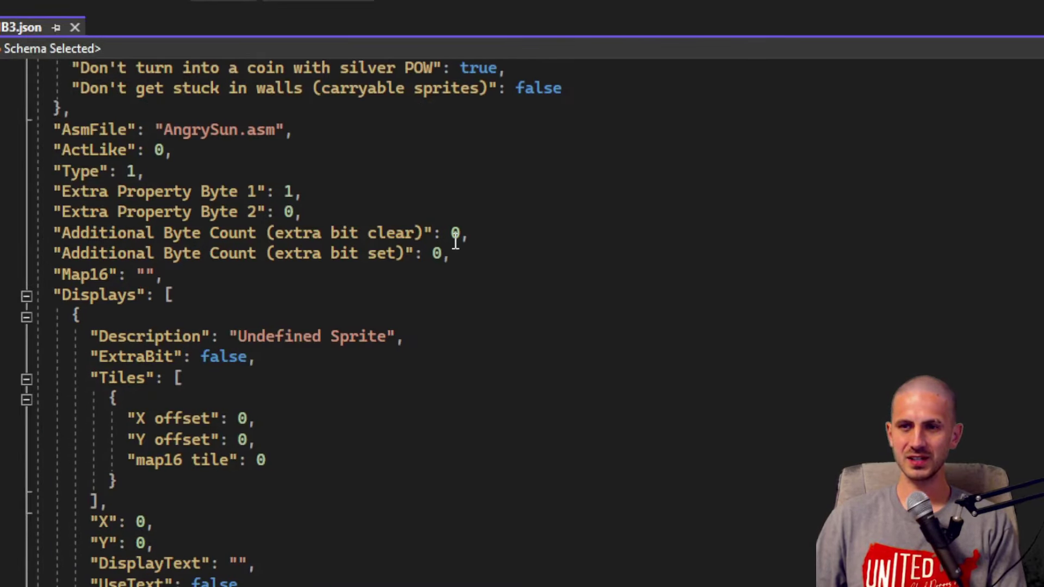
{"action": "scroll", "coordinate": [456, 241], "scroll_direction": "down", "scroll_amount": 9}
{"action": "scroll", "coordinate": [454, 240], "scroll_direction": "up", "scroll_amount": 7}
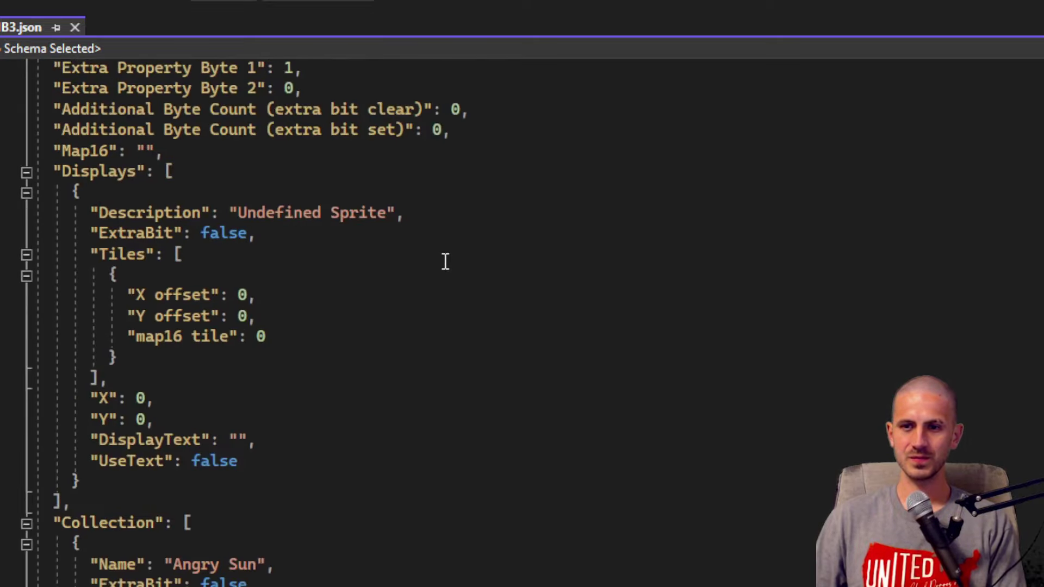
{"action": "scroll", "coordinate": [445, 261], "scroll_direction": "up", "scroll_amount": 15}
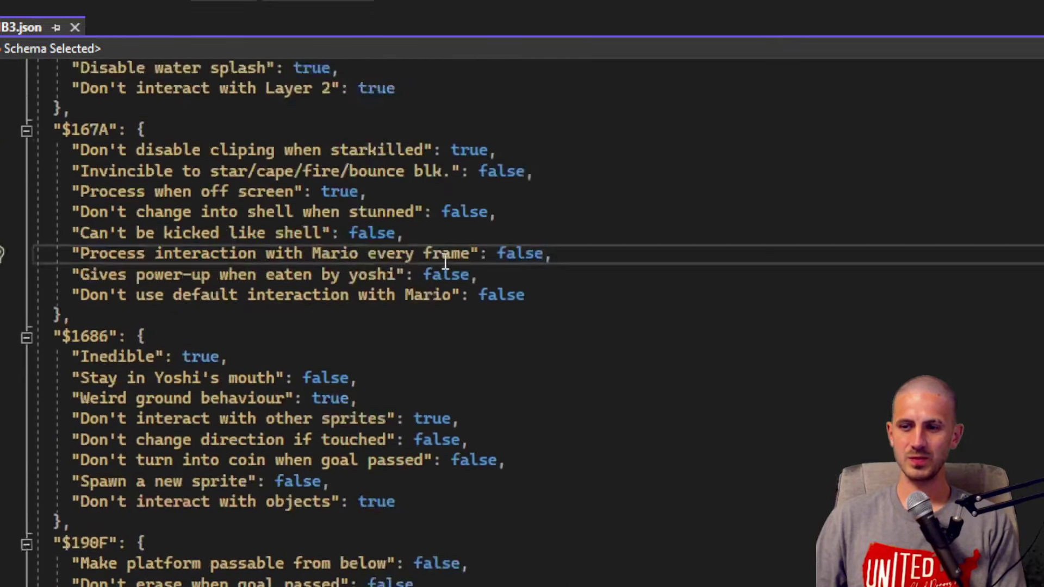
{"action": "scroll", "coordinate": [445, 262], "scroll_direction": "up", "scroll_amount": 2}
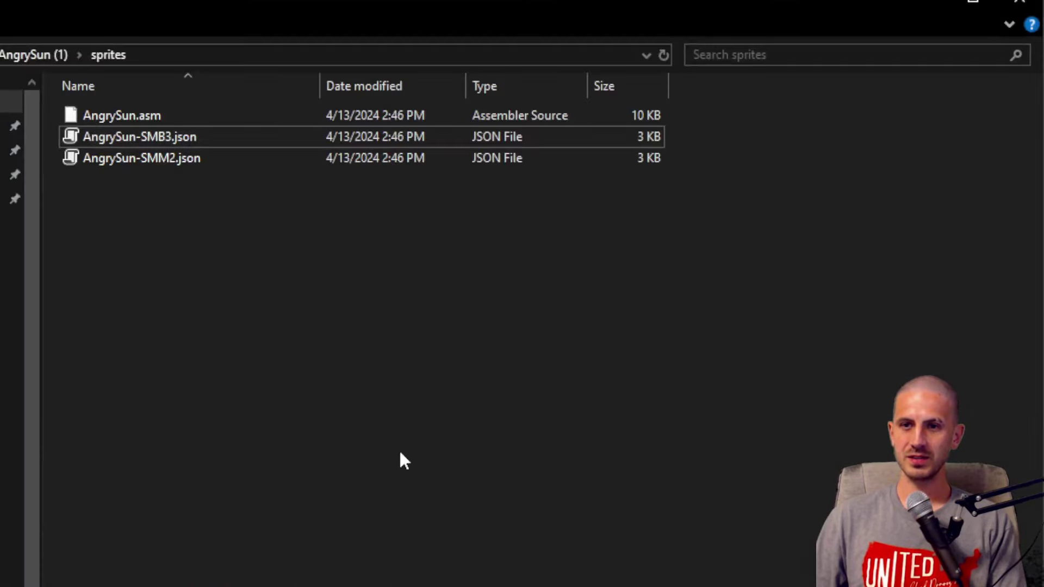
Step: Create a new text file named list.txt in the pixi_v1.40 (1) folder
{"action": "key", "text": "alt+Up"}
{"action": "key", "text": "alt+Up"}
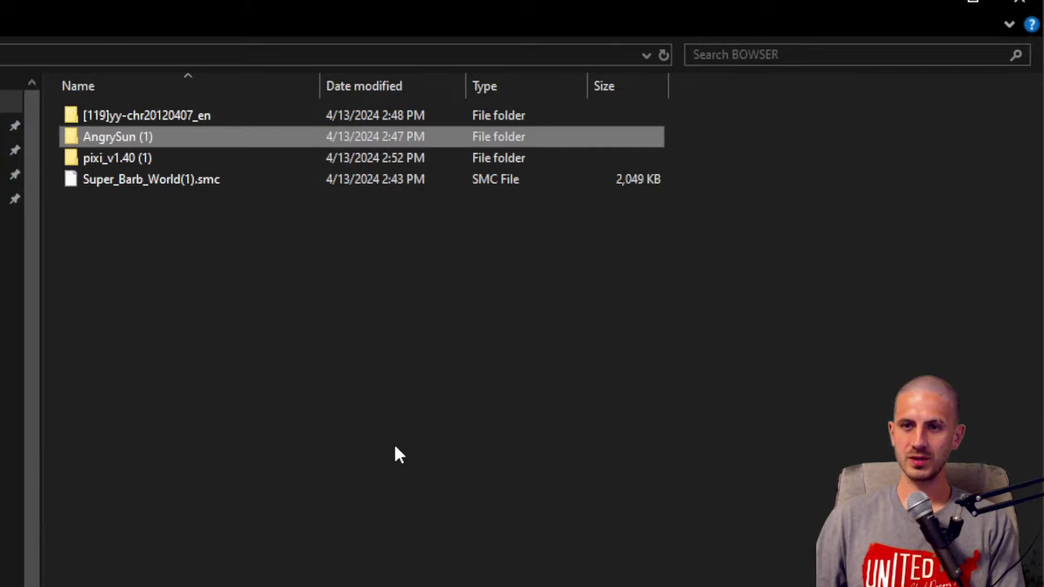
{"action": "key", "text": "Down"}
{"action": "key", "text": "Return"}
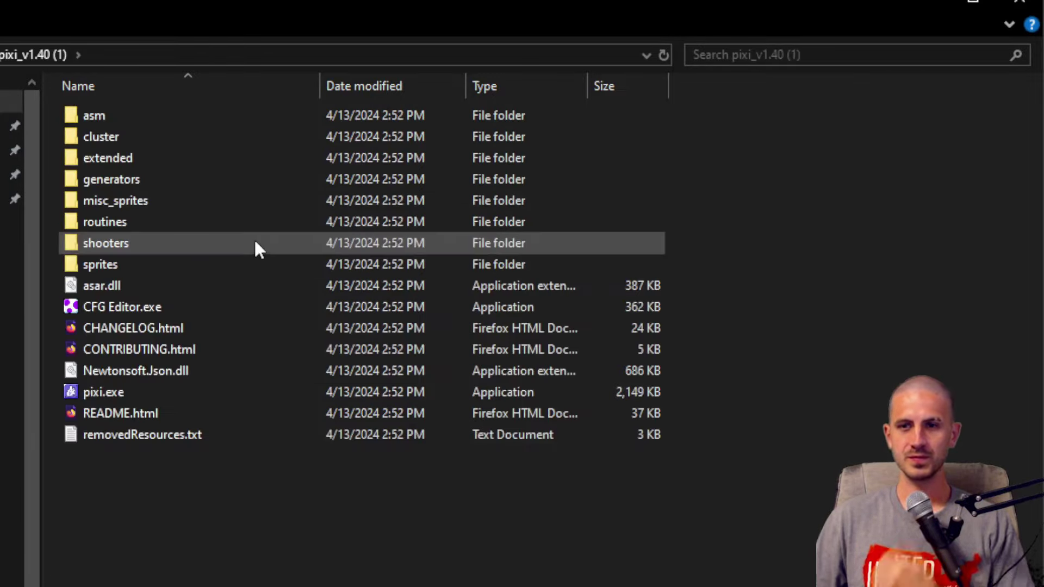
{"action": "right_click", "coordinate": [272, 512]}
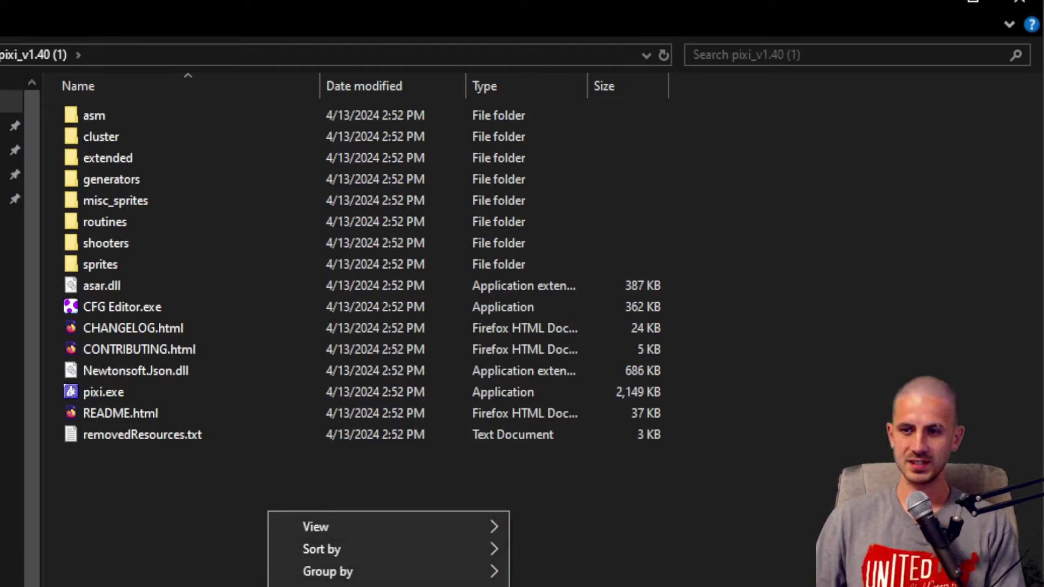
{"action": "type", "text": "wt Document.txt"}
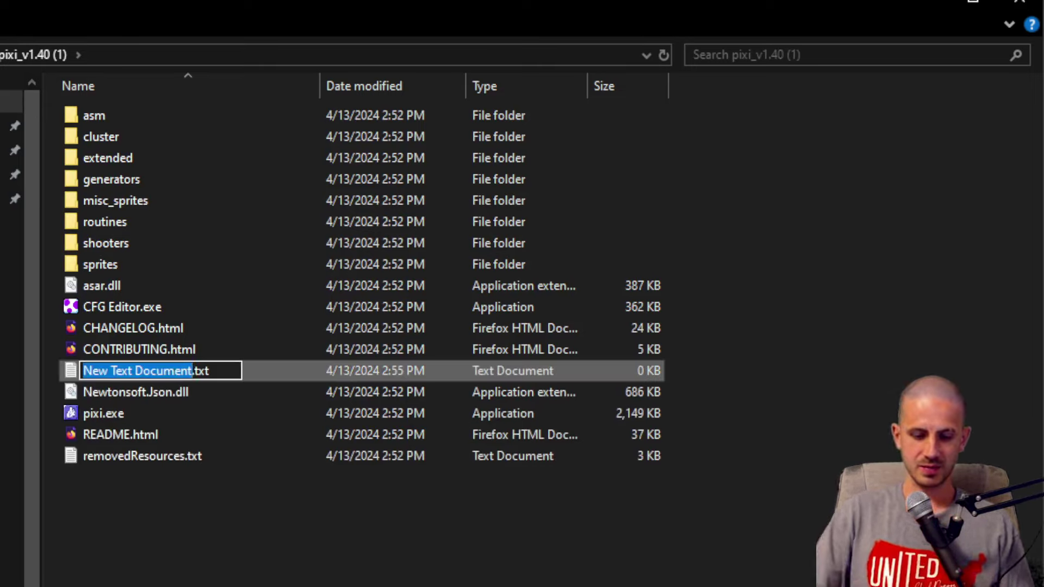
{"action": "type", "text": "list"}
{"action": "key", "text": "Return"}
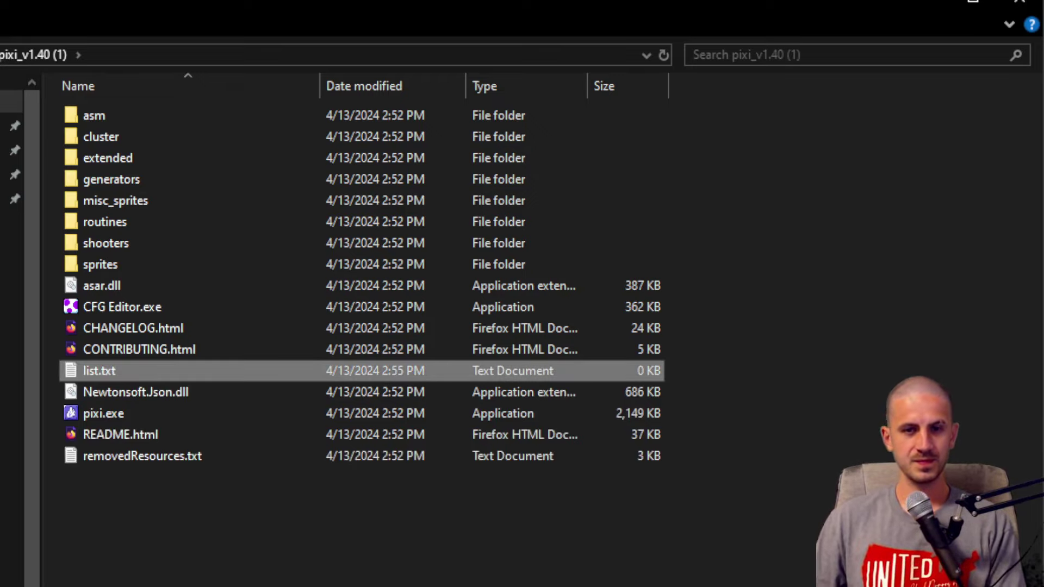
Step: Add the line "00 AngrySun-SMB3.json" to list.txt, save it, and close the file
{"action": "key", "text": "Return"}
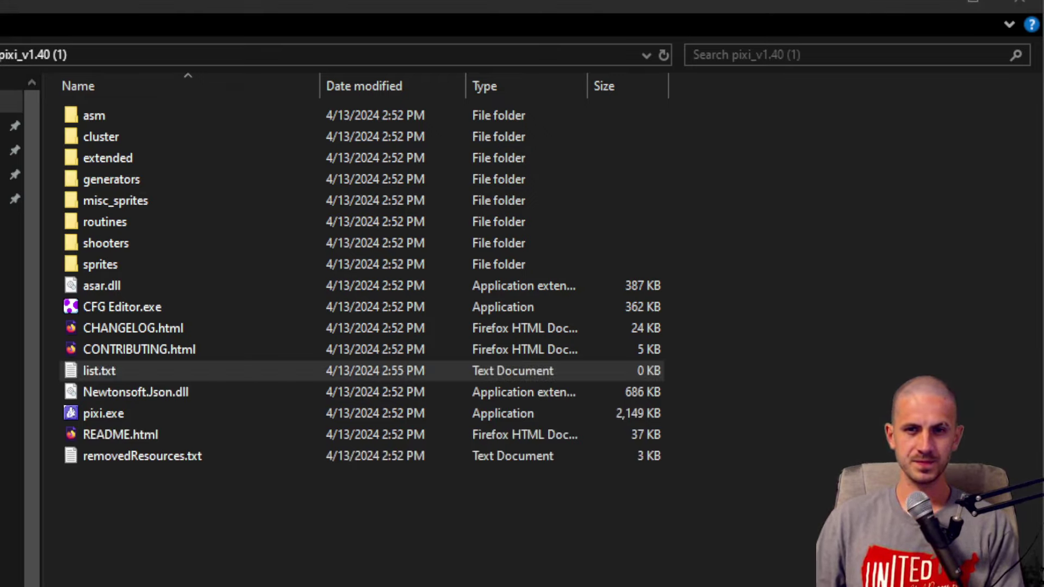
{"action": "type", "text": "00 An"}
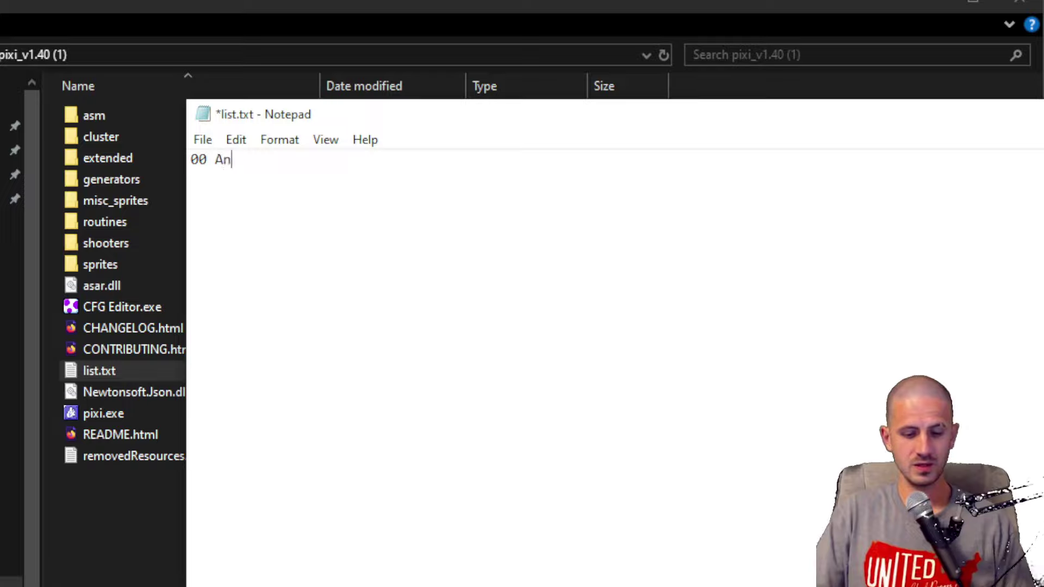
{"action": "type", "text": "grySun-SM"}
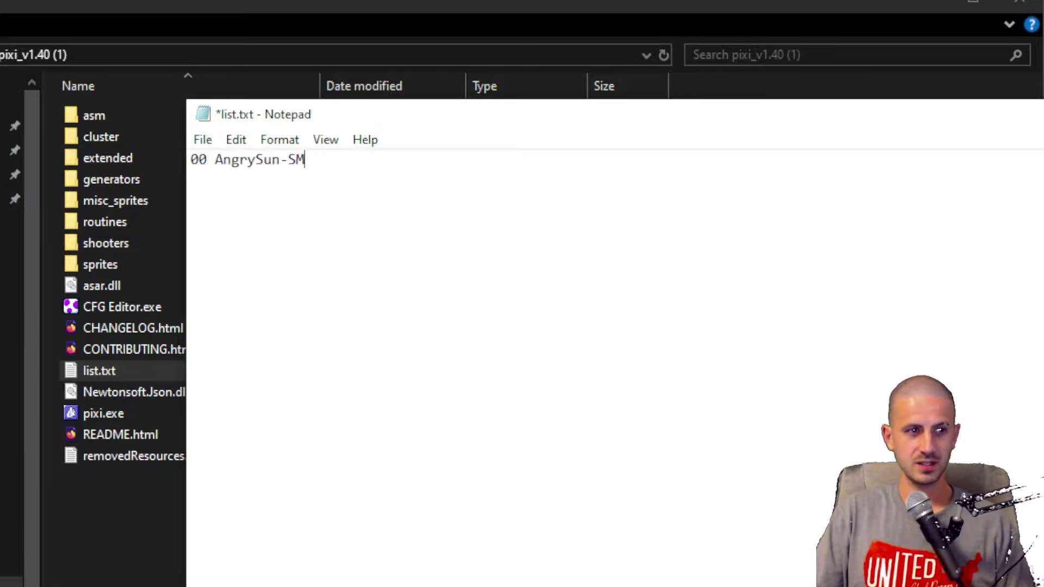
{"action": "type", "text": "B3.json"}
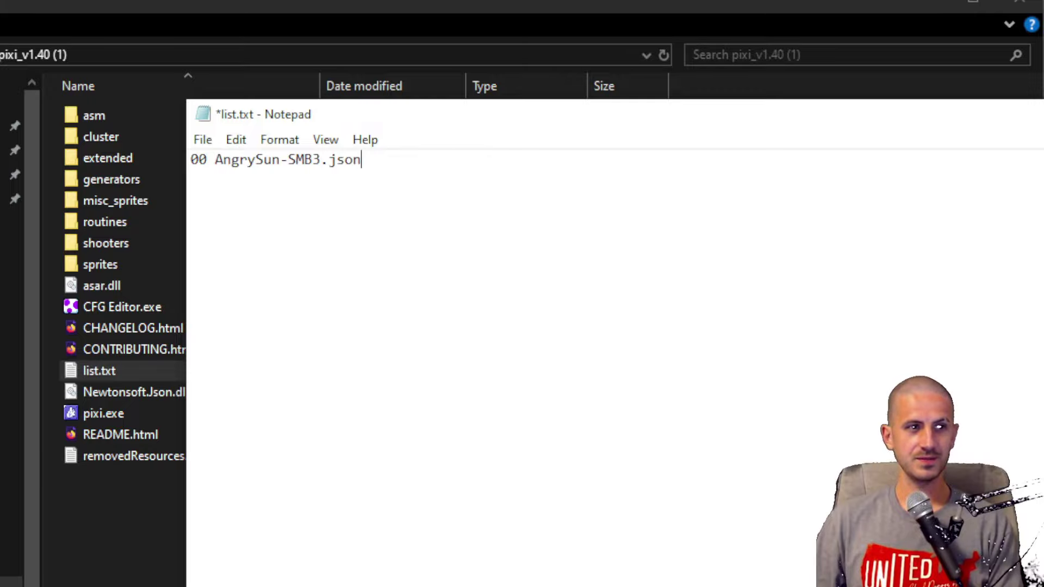
{"action": "key", "text": "Return"}
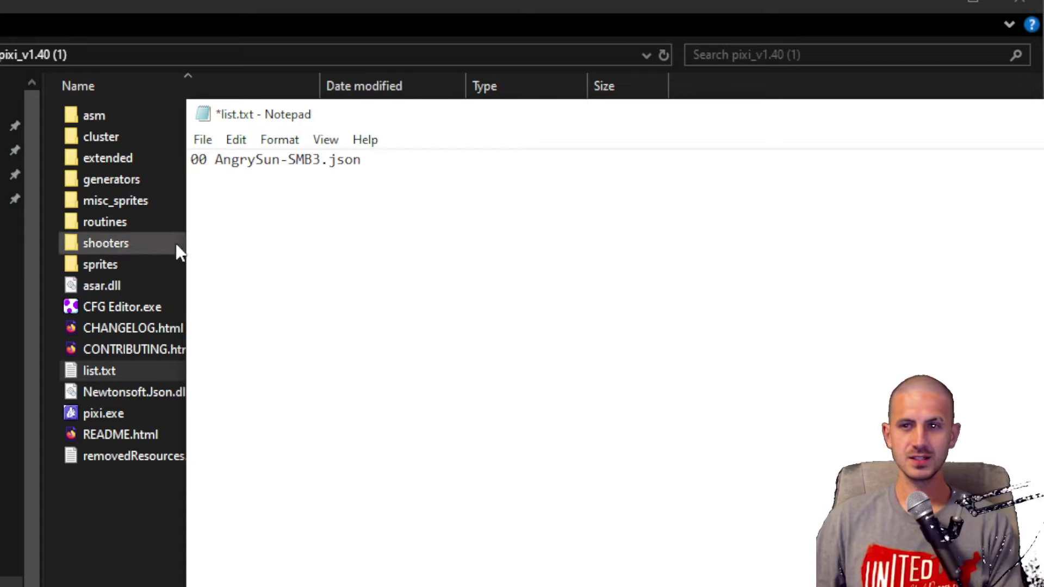
{"action": "left_click", "coordinate": [133, 133]}
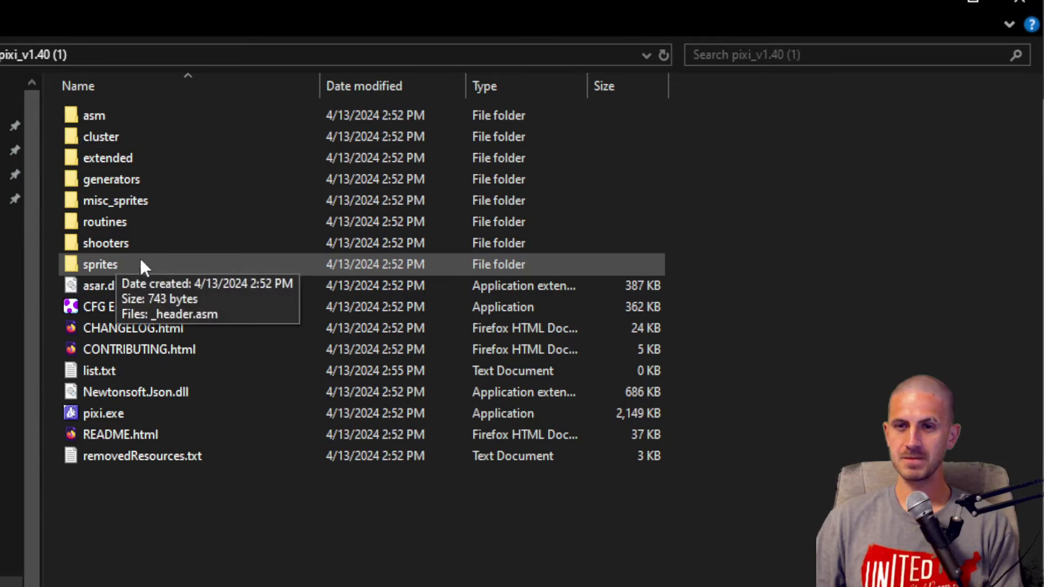
{"action": "key", "text": "alt+Tab"}
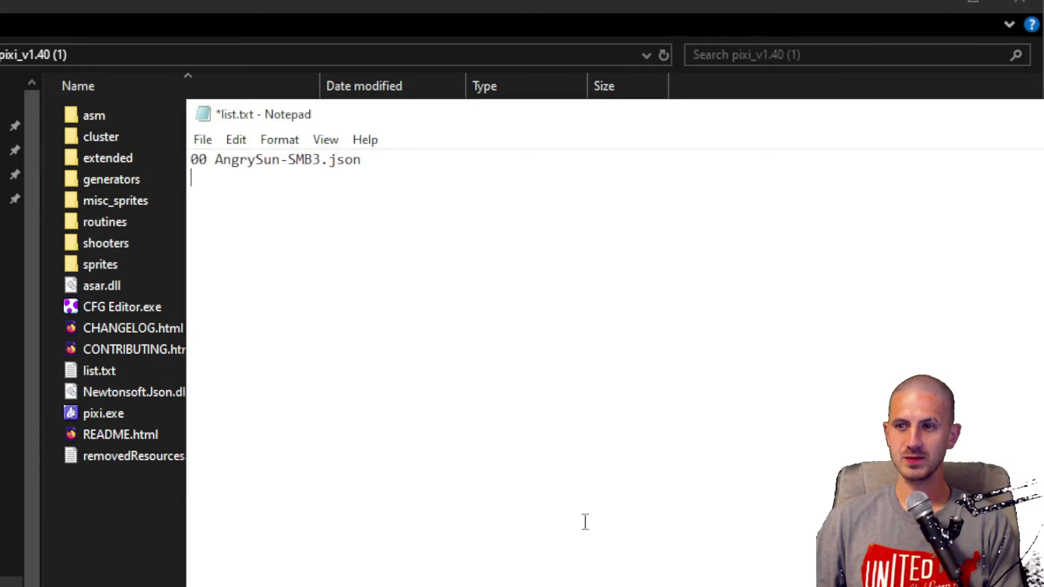
{"action": "key", "text": "ctrl+s"}
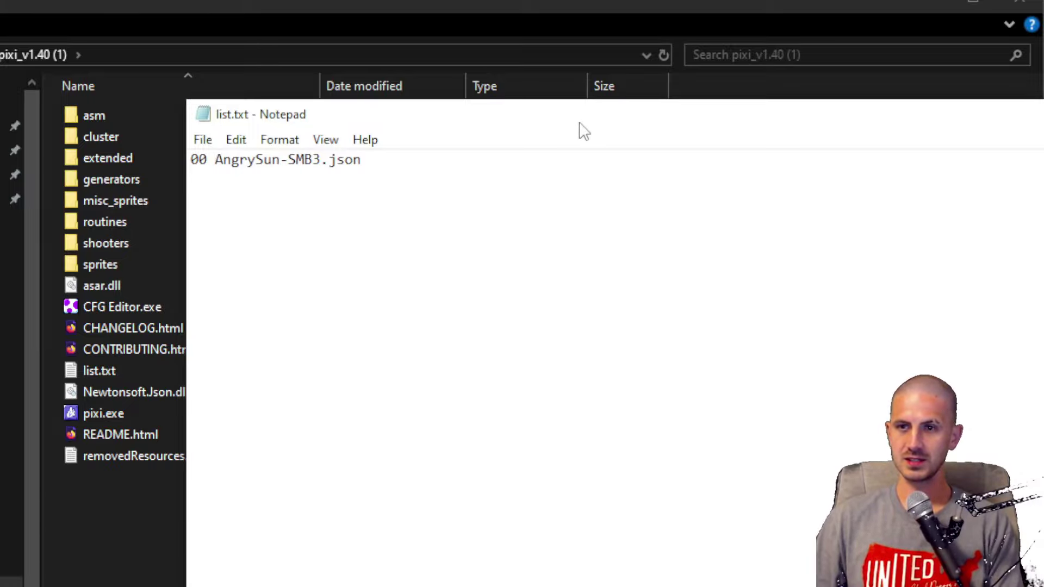
{"action": "left_click_drag", "start_coordinate": [581, 130], "coordinate": [499, 190]}
{"action": "key", "text": "alt+F4"}
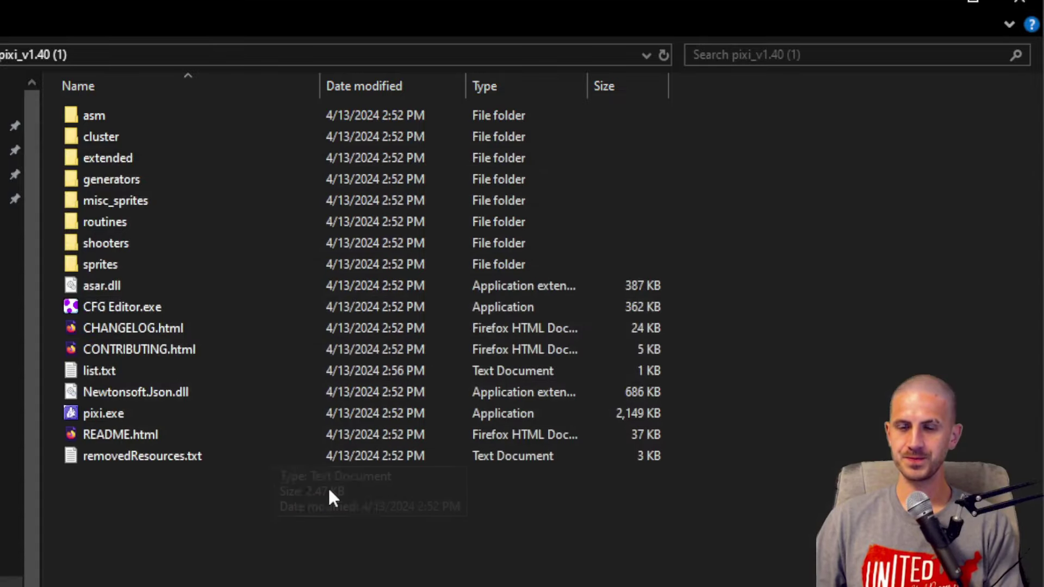
Step: Launch pixi.exe, allow it past the SmartScreen block, and move its console window clear of the file list
{"action": "double_click", "coordinate": [124, 412]}
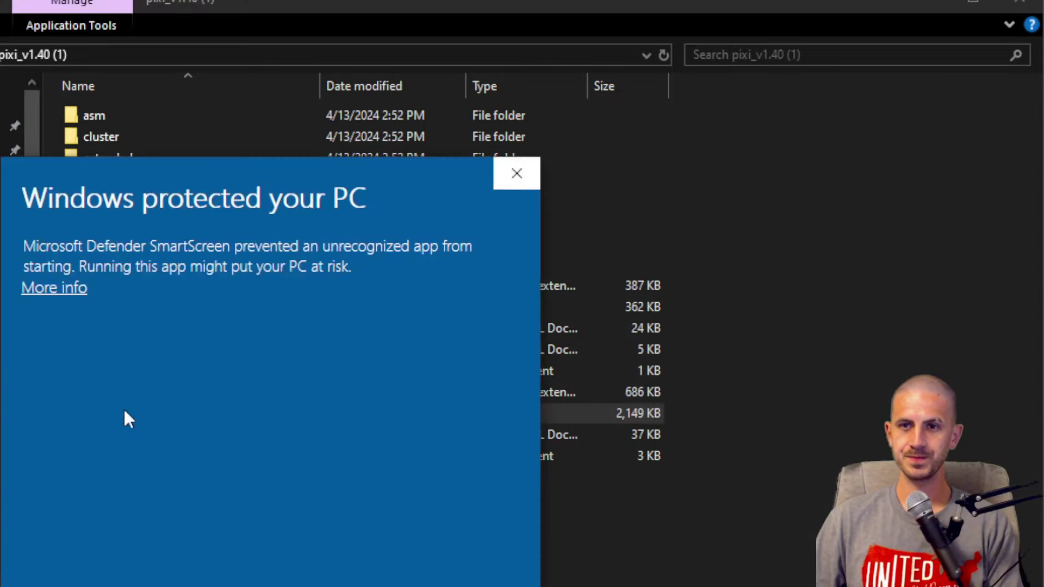
{"action": "left_click", "coordinate": [50, 289]}
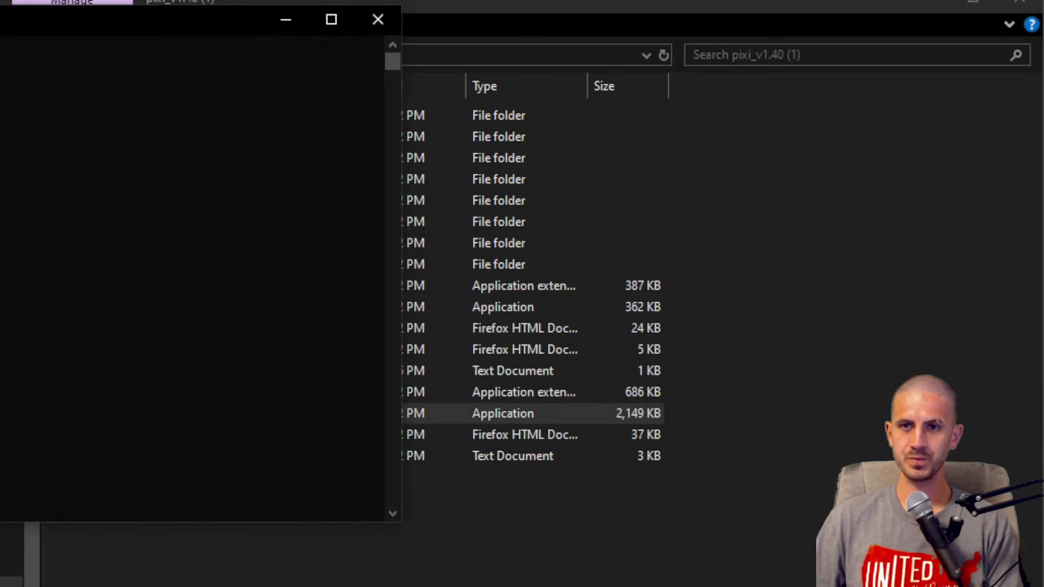
{"action": "left_click_drag", "start_coordinate": [125, 20], "coordinate": [771, 147]}
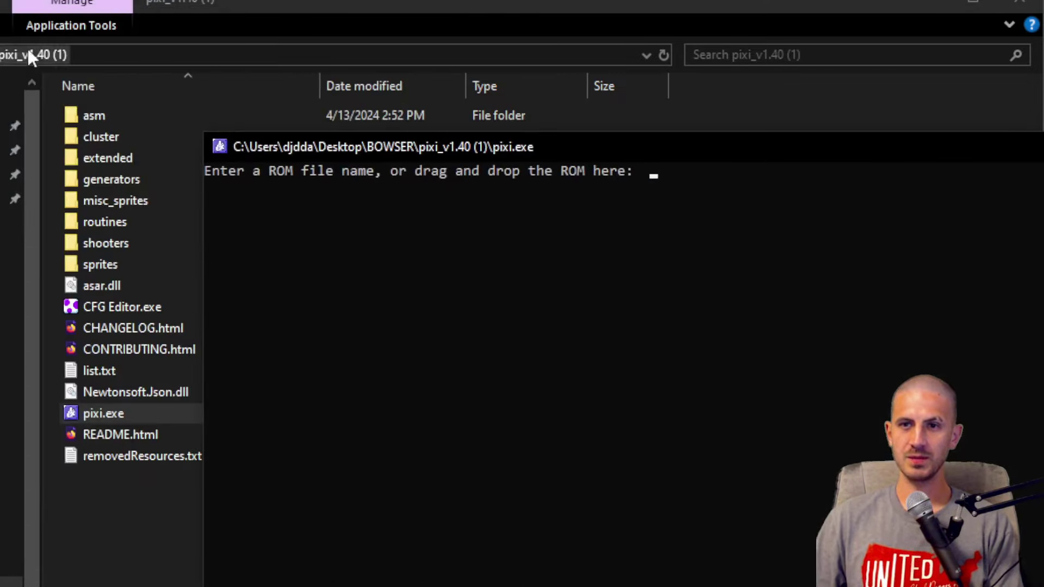
Step: Move Super_Barb_World(1).smc from the BOWSER folder into the pixi_v1.40 (1) folder and open that folder
{"action": "left_click", "coordinate": [1, 54]}
{"action": "left_click", "coordinate": [116, 177]}
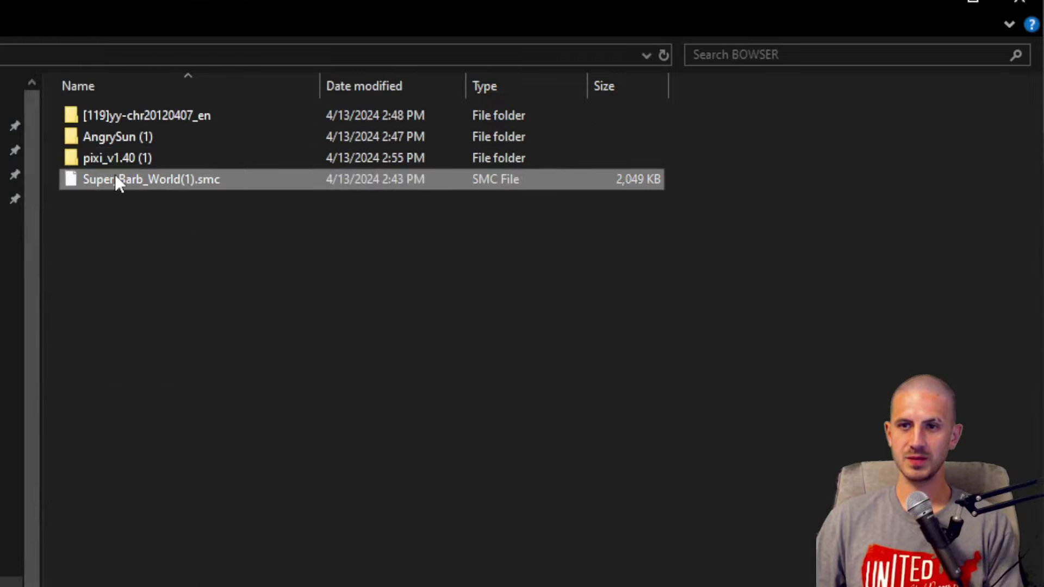
{"action": "left_click_drag", "start_coordinate": [118, 177], "coordinate": [123, 156]}
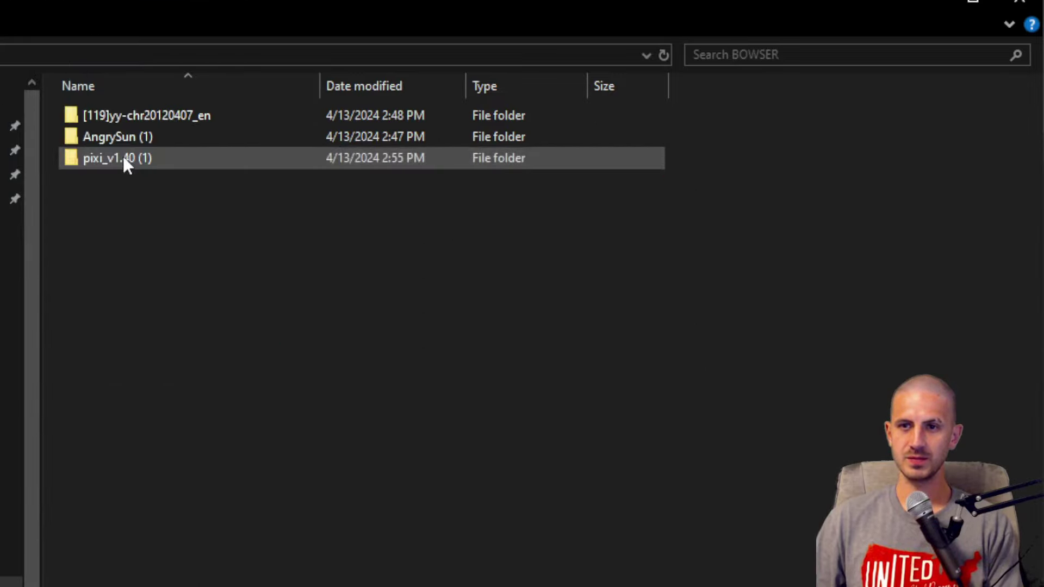
{"action": "double_click", "coordinate": [123, 156]}
Step: Try to insert the listed sprite by giving PIXI the Super_Barb_World(1).smc ROM
{"action": "left_click", "coordinate": [147, 478]}
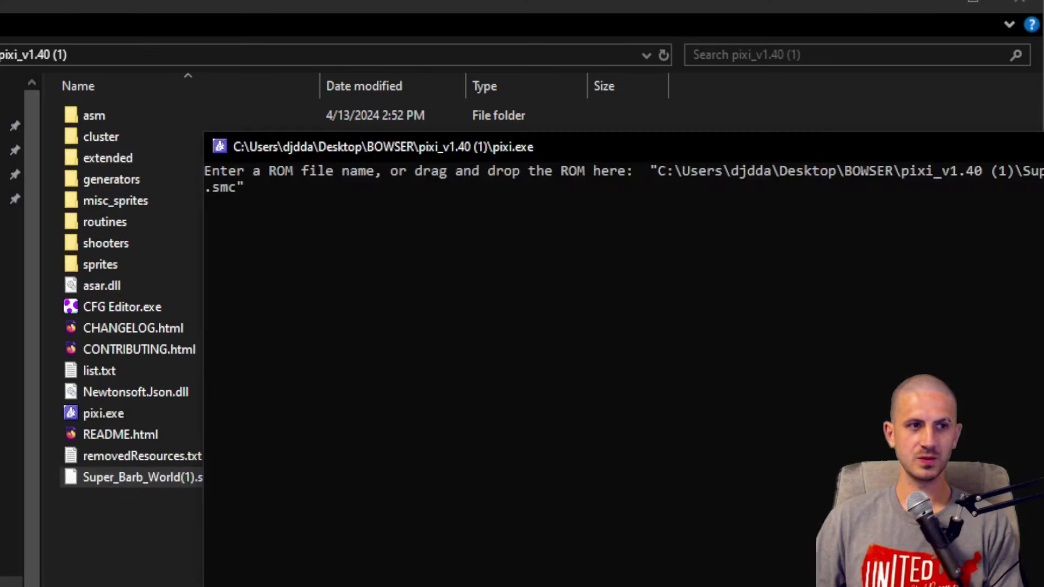
{"action": "key", "text": "Return"}
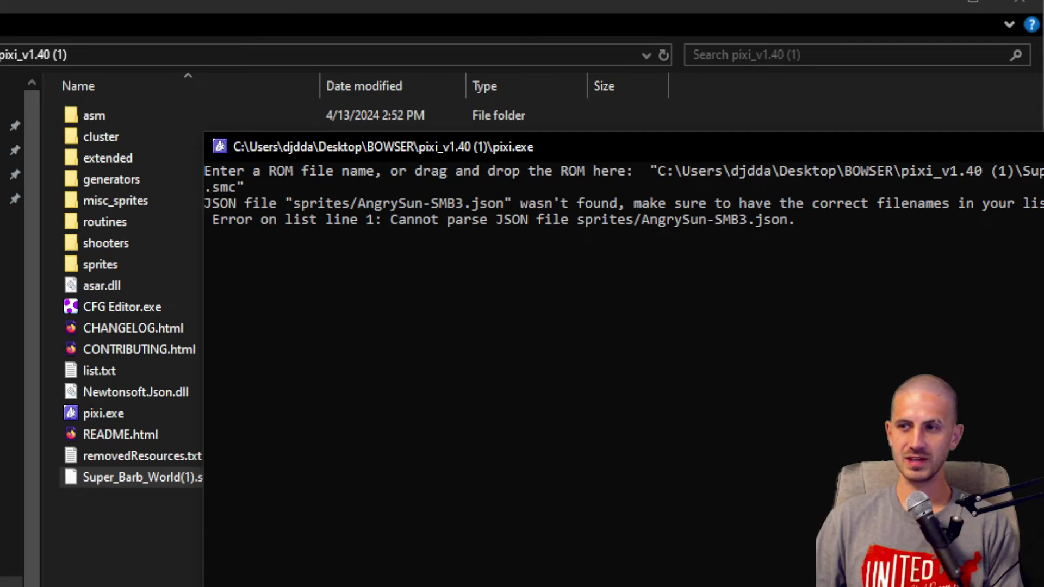
{"action": "key", "text": "Return"}
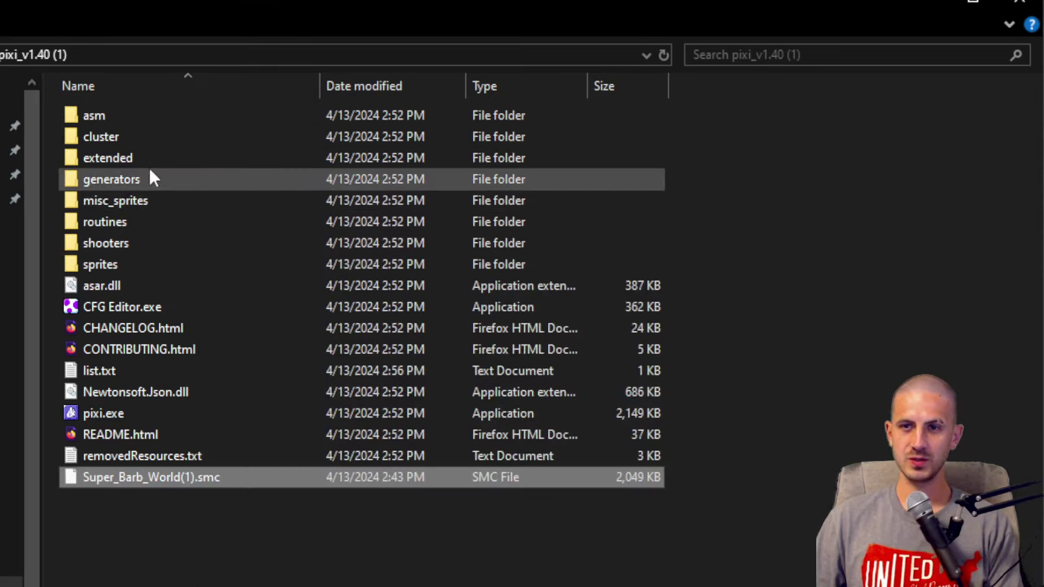
Step: Select AngrySun.asm and AngrySun-SMB3.json in the sprites folder of AngrySun (1)
{"action": "key", "text": "alt+Left"}
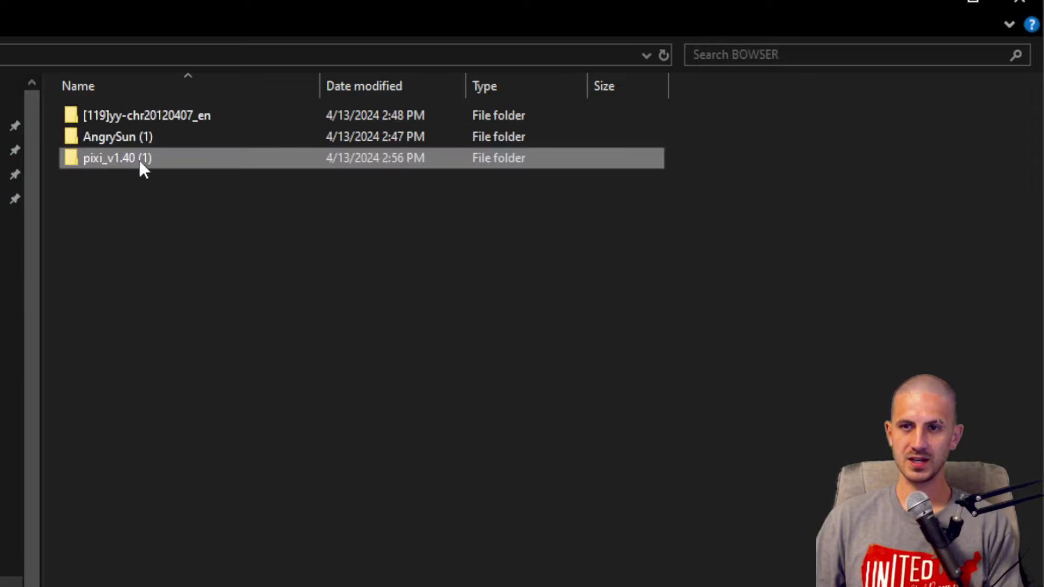
{"action": "double_click", "coordinate": [162, 136]}
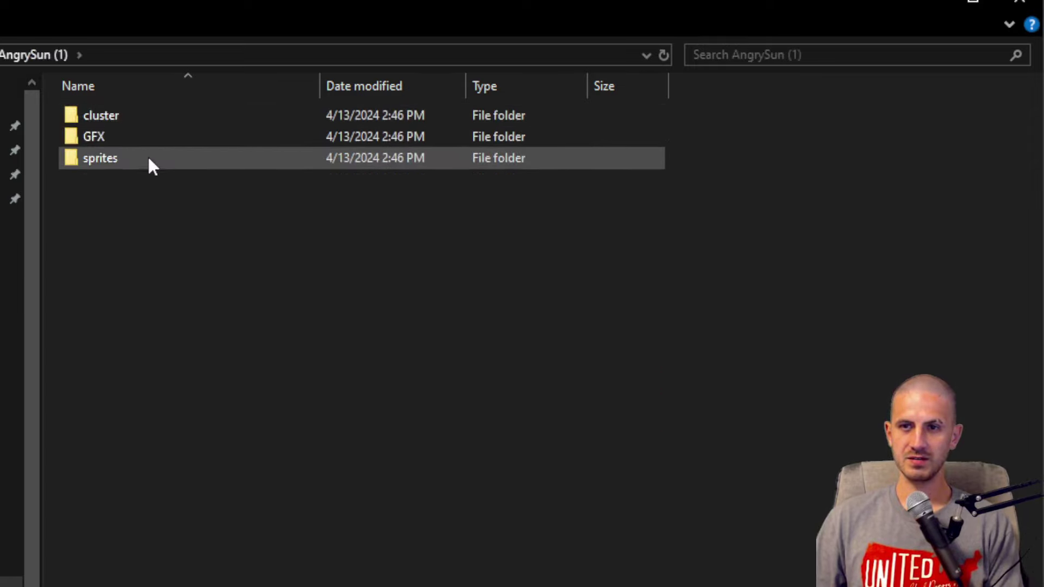
{"action": "double_click", "coordinate": [148, 159]}
{"action": "left_click", "coordinate": [172, 116]}
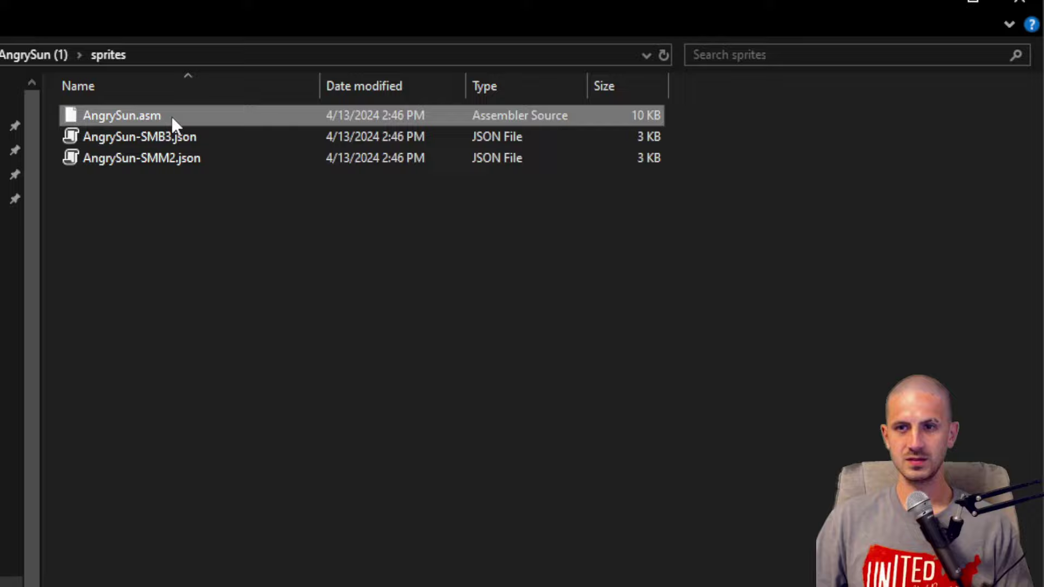
{"action": "left_click", "coordinate": [191, 141], "text": "shift"}
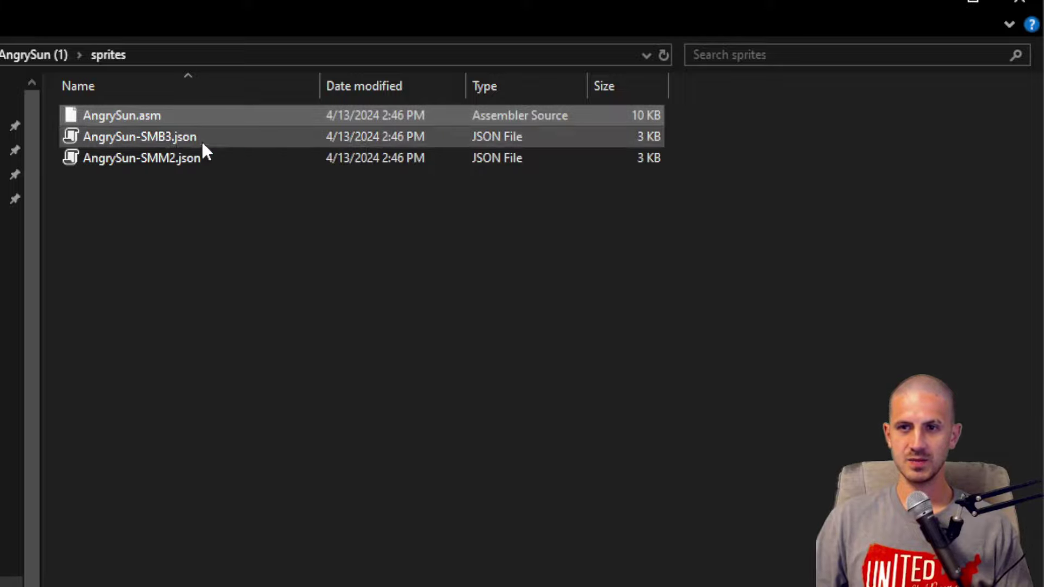
Step: Return to the pixi_v1.40 (1) folder and highlight its cluster folder
{"action": "key", "text": "alt+Up"}
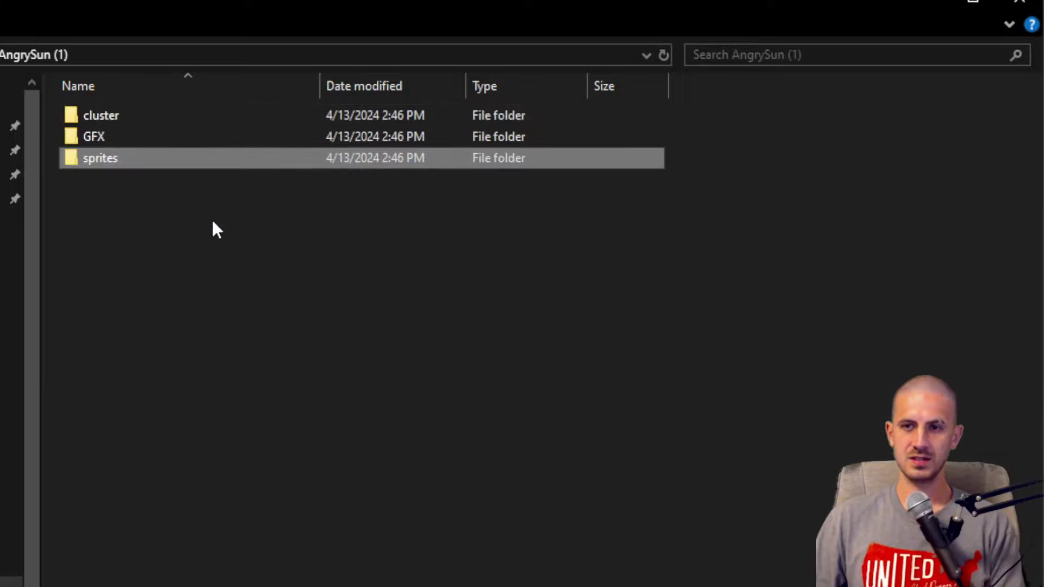
{"action": "key", "text": "alt+Up"}
{"action": "key", "text": "Down"}
{"action": "key", "text": "Return"}
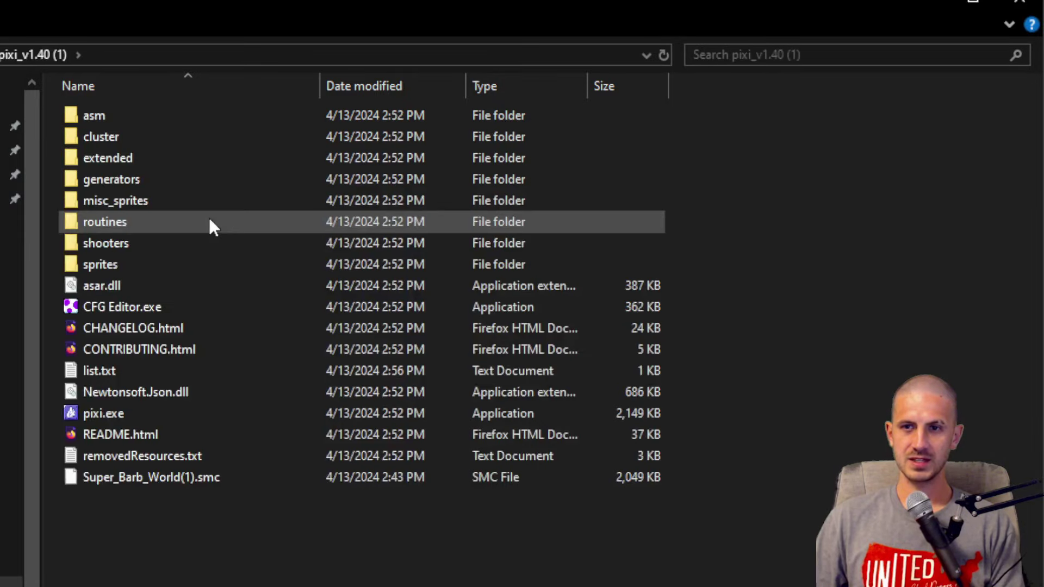
{"action": "key", "text": "Down"}
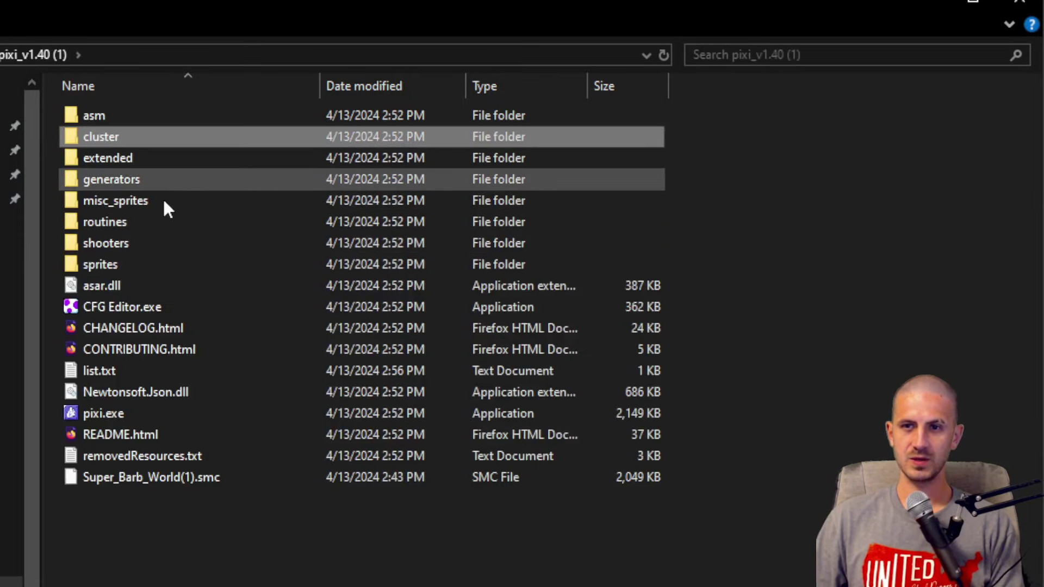
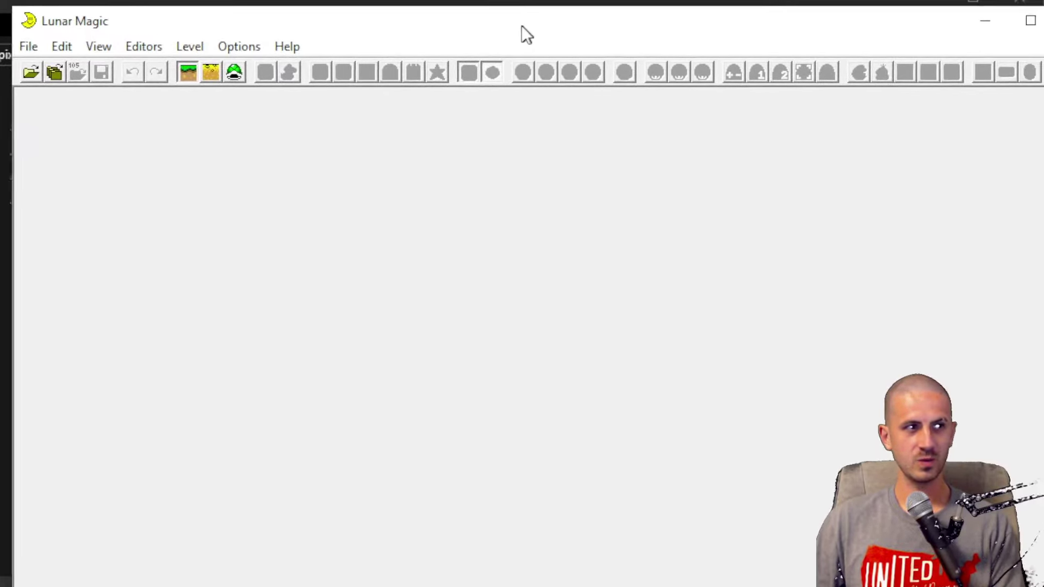
Step: Open Super_Barb_World(1).smc from the pixi_v1.40 (1) folder in Lunar Magic
{"action": "left_click", "coordinate": [24, 73]}
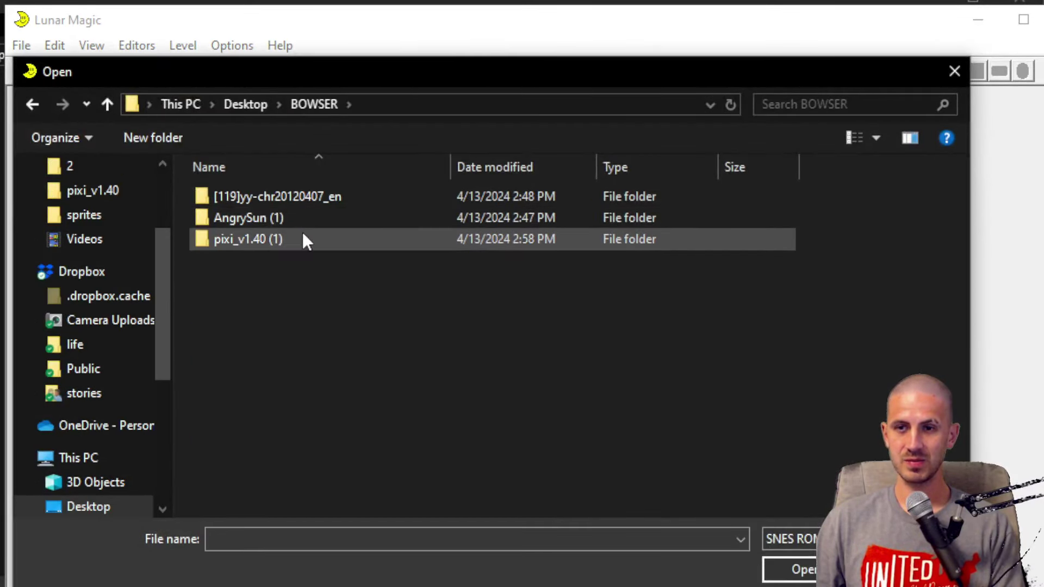
{"action": "double_click", "coordinate": [305, 241]}
{"action": "left_click", "coordinate": [332, 366]}
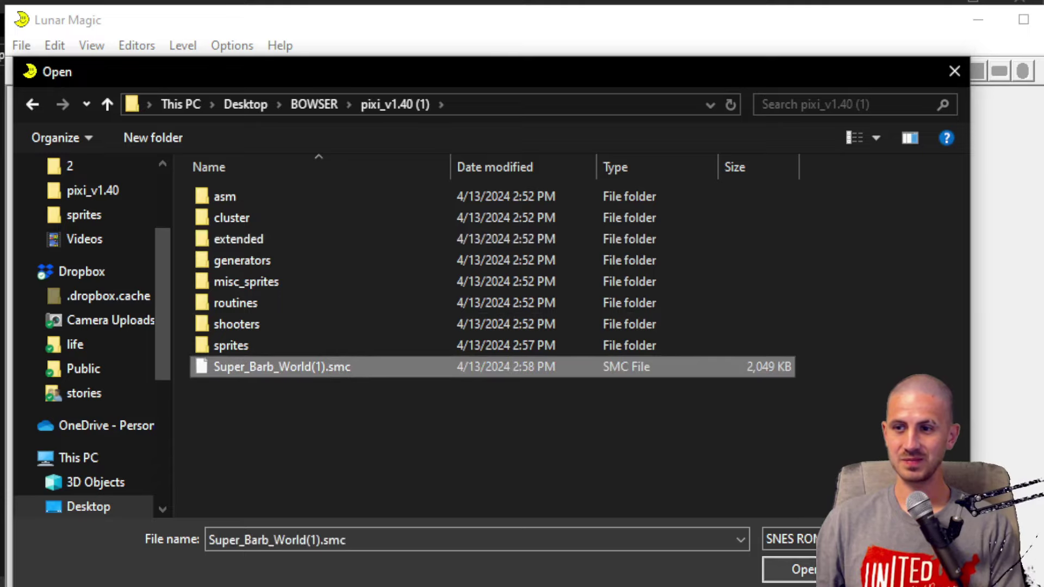
{"action": "left_click", "coordinate": [790, 569]}
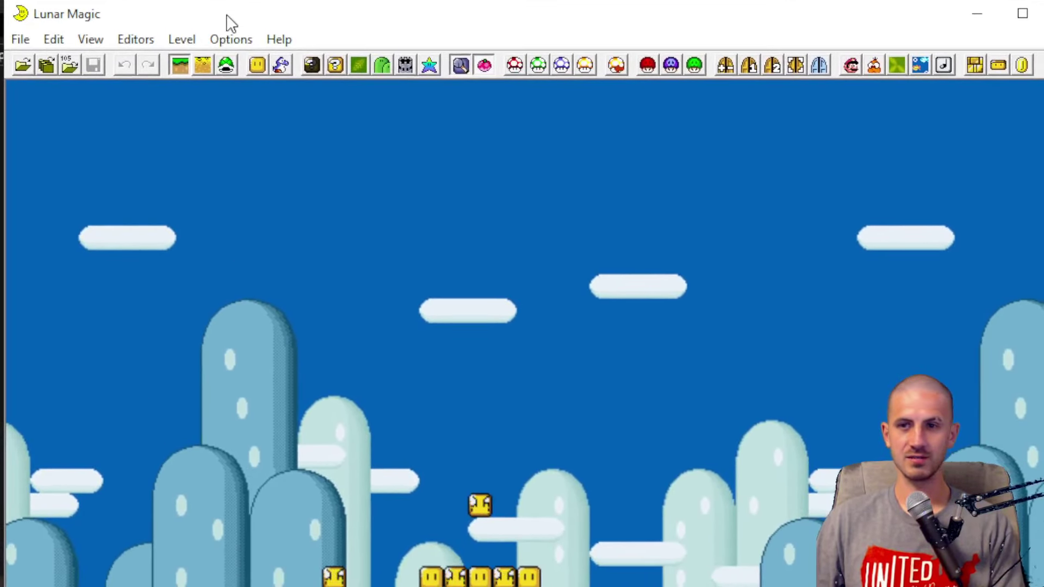
Step: Switch the level to sprite editing mode and open the Add Sprites Window
{"action": "left_click", "coordinate": [227, 67]}
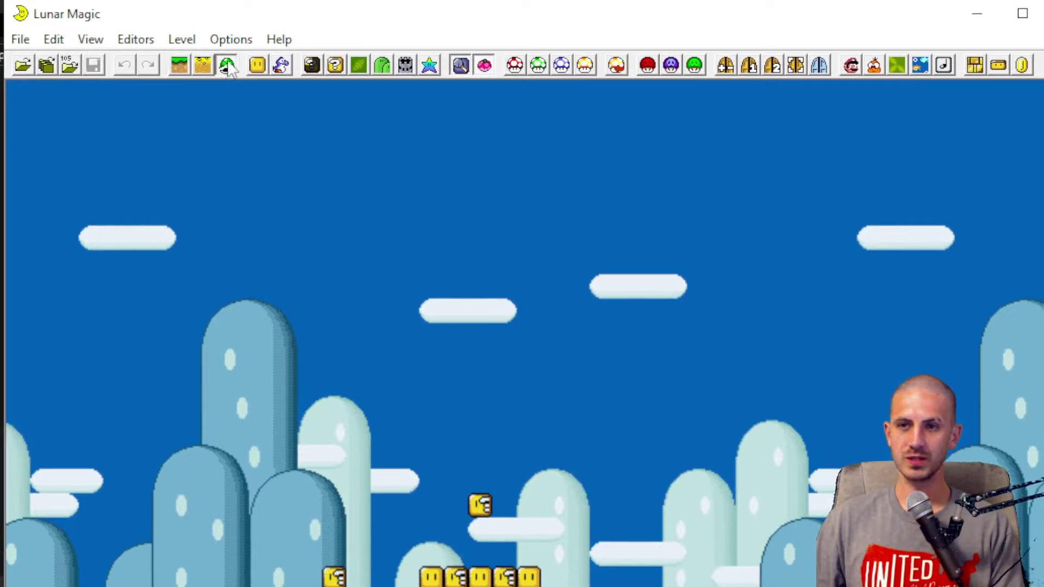
{"action": "left_click", "coordinate": [283, 66]}
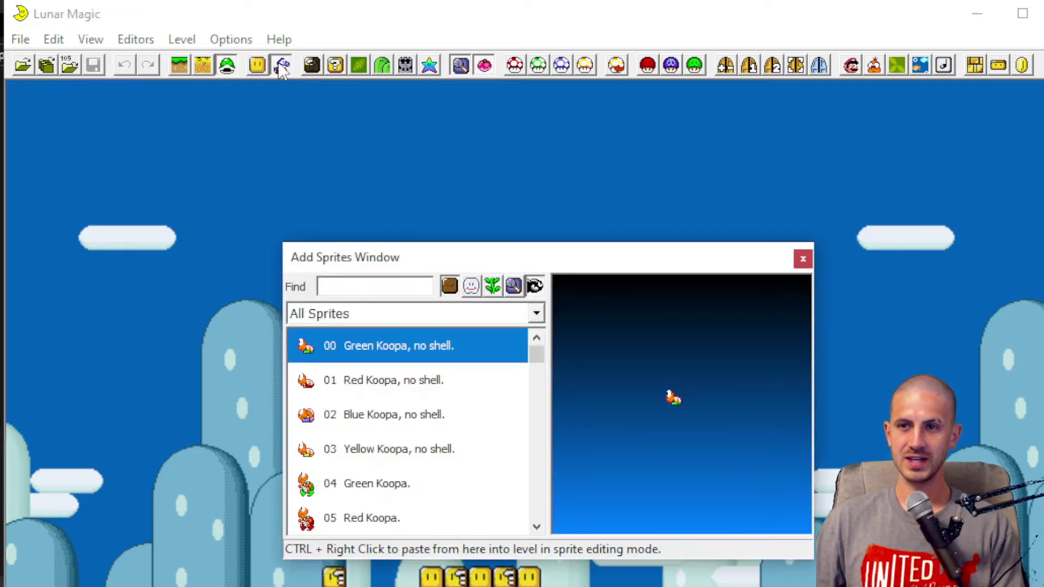
Step: Find the custom sprite 00 Angry Sun, place it in the sky near the level's start, and close the Add Sprites Window
{"action": "left_click", "coordinate": [382, 285]}
{"action": "type", "text": "00"}
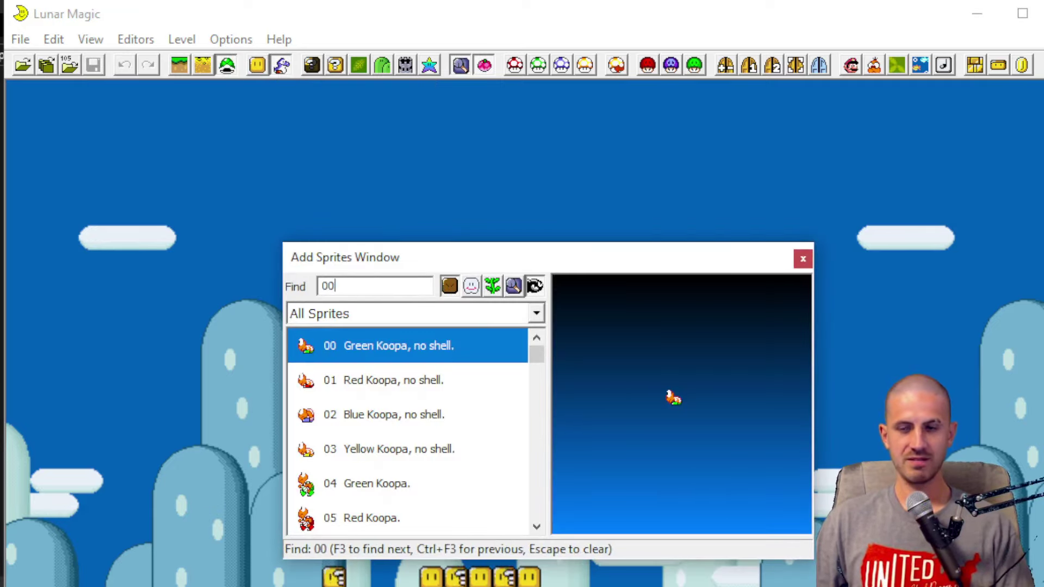
{"action": "key", "text": "F3"}
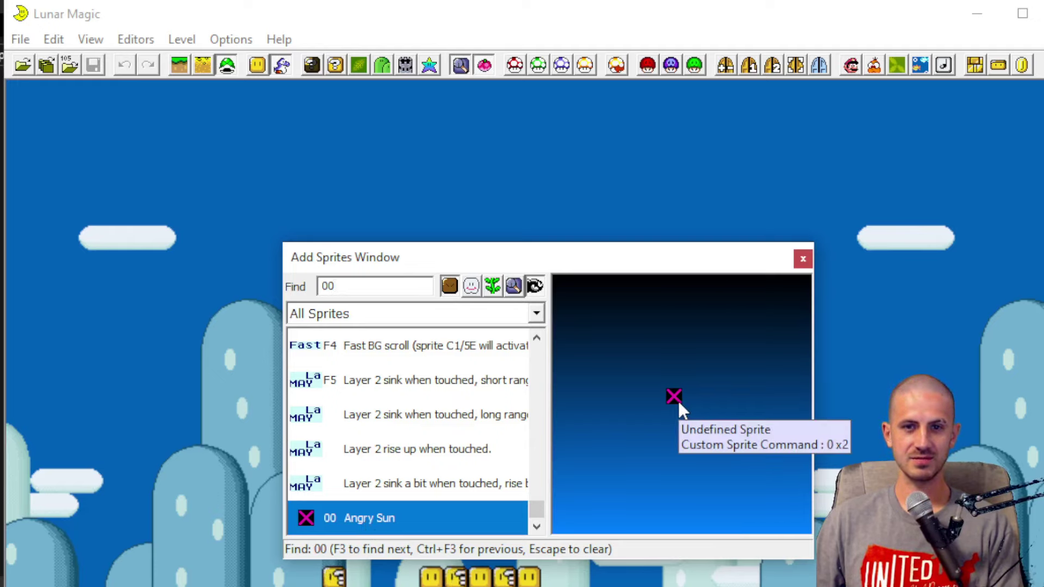
{"action": "left_click", "coordinate": [174, 533]}
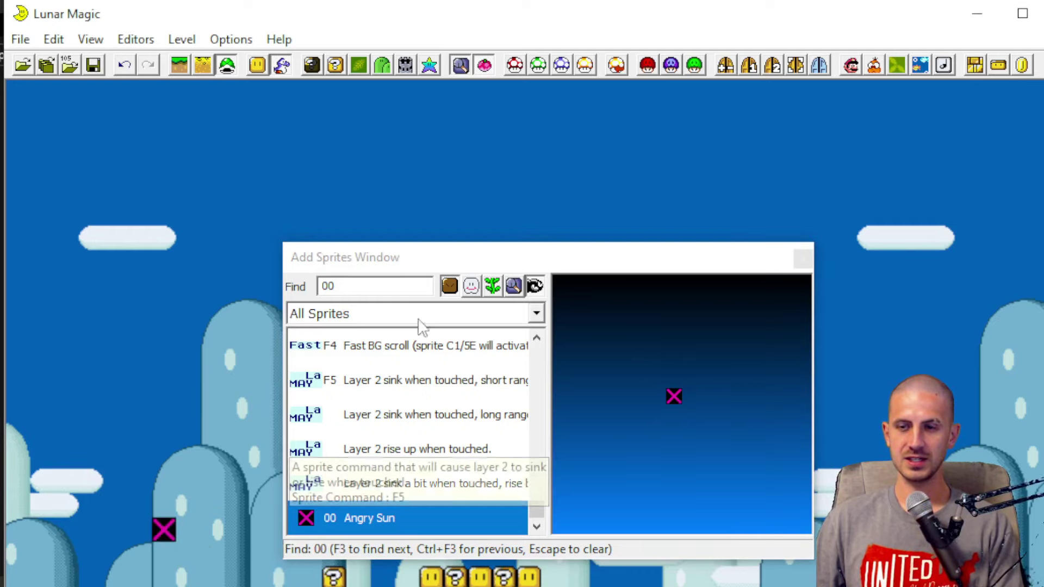
{"action": "left_click_drag", "start_coordinate": [527, 261], "coordinate": [548, 170]}
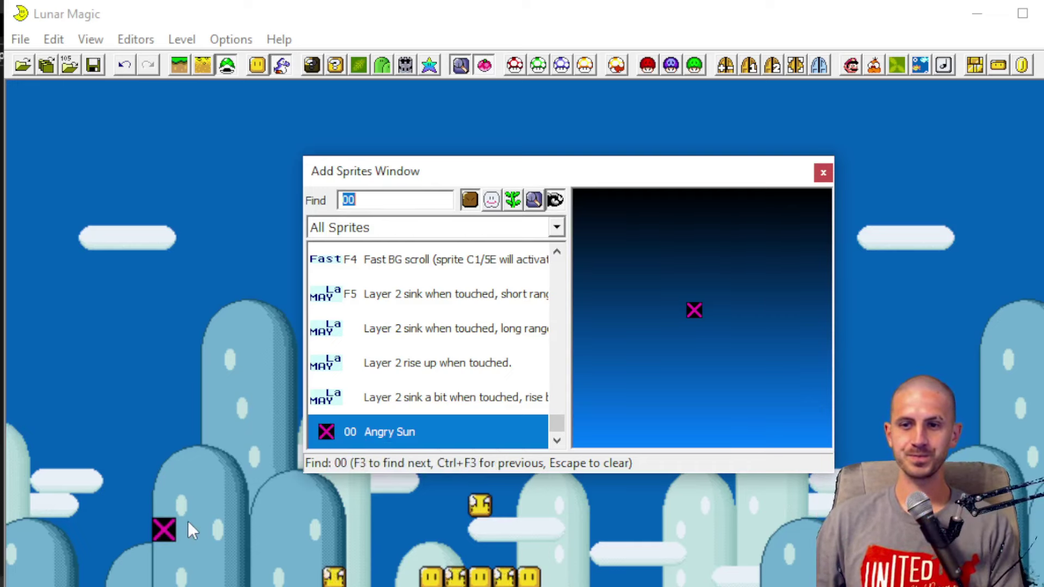
{"action": "left_click", "coordinate": [154, 533]}
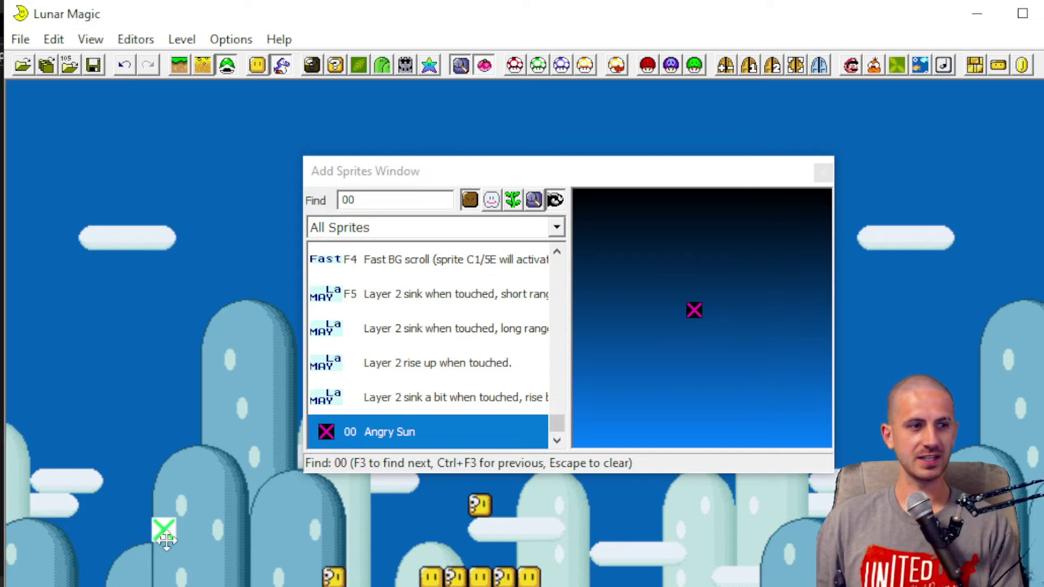
{"action": "left_click", "coordinate": [829, 170]}
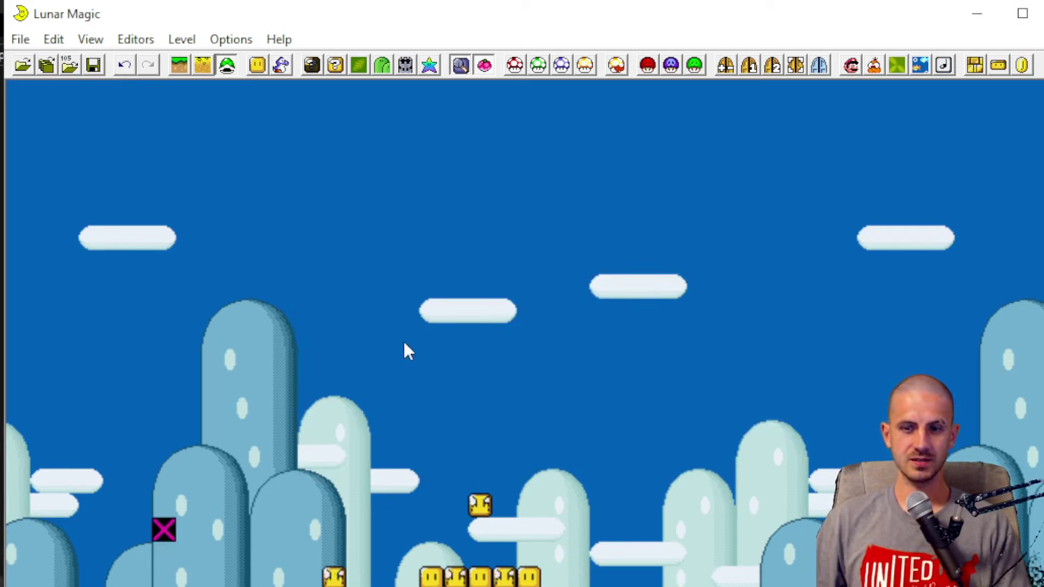
Step: Save the level, supplying Super Mario World (U) [!].smc from the Desktop as the restore system's original ROM
{"action": "key", "text": "ctrl+s"}
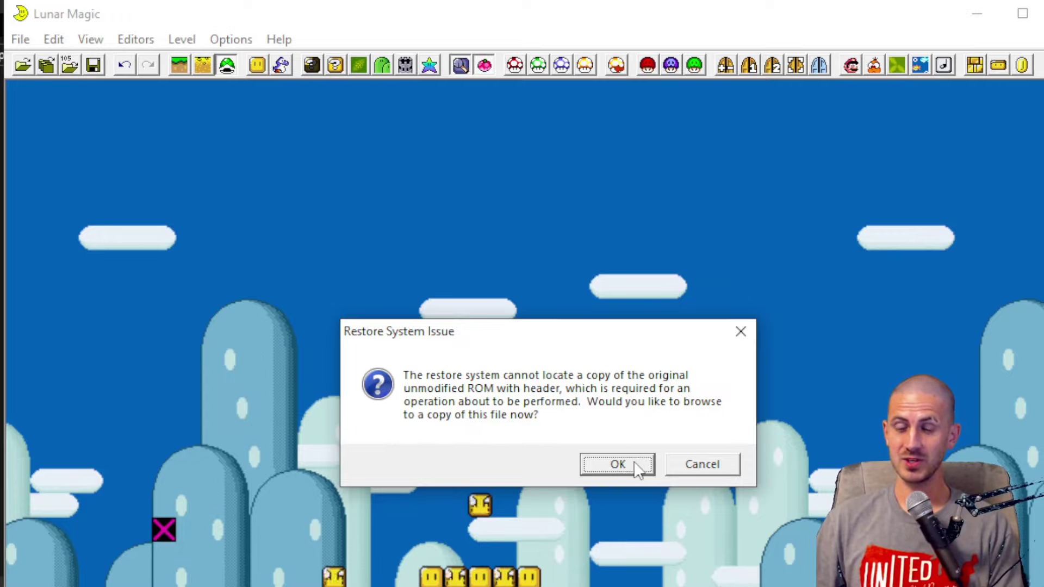
{"action": "left_click", "coordinate": [618, 464]}
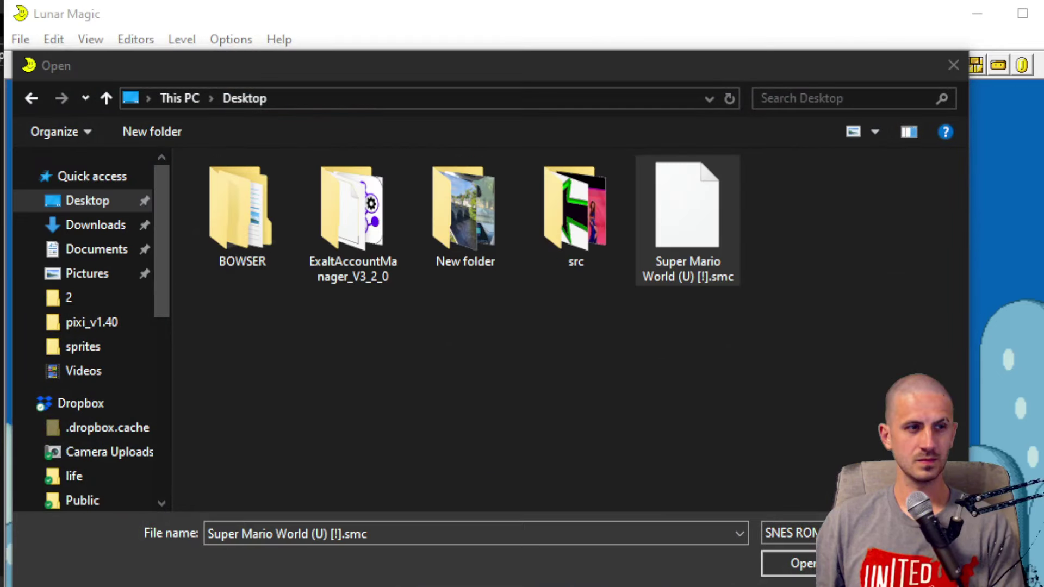
{"action": "left_click", "coordinate": [788, 564]}
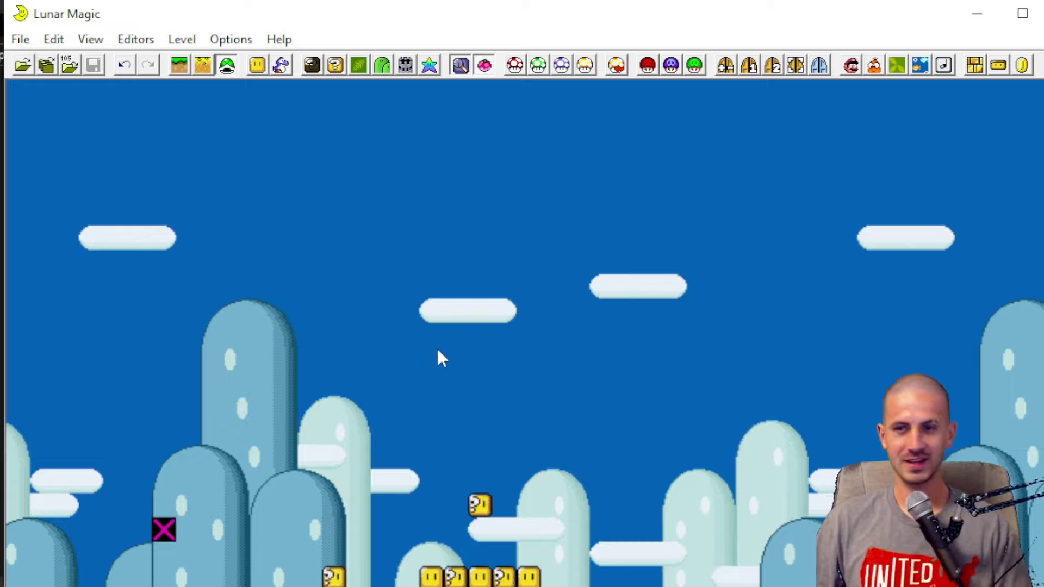
Step: Run Super_Barb_World(1) in Snes9x, start a game and enter the first level from the overworld map
{"action": "key", "text": "F4"}
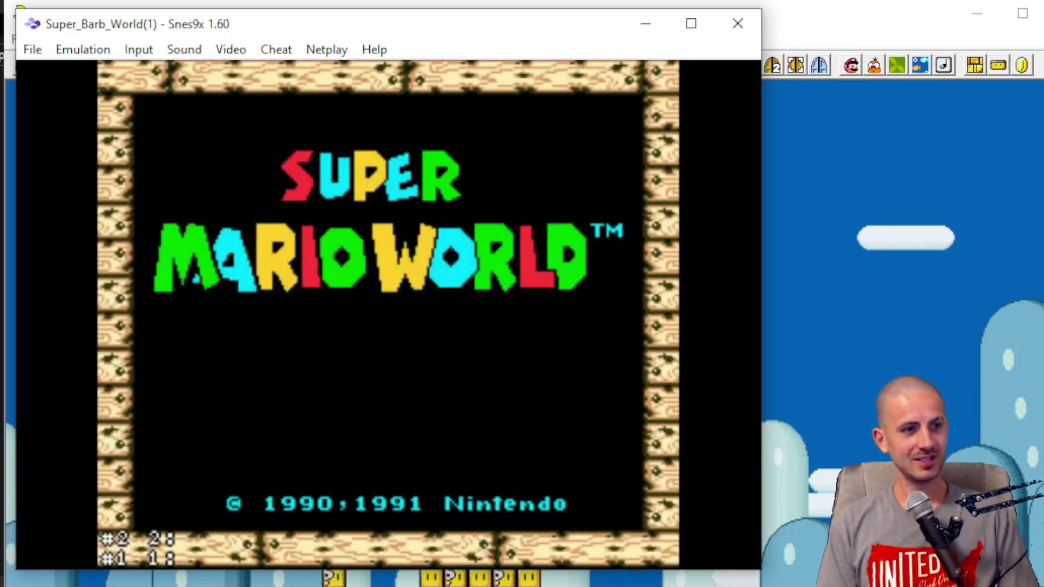
{"action": "key", "text": "Return"}
{"action": "key", "text": "Return"}
{"action": "key", "text": "Return"}
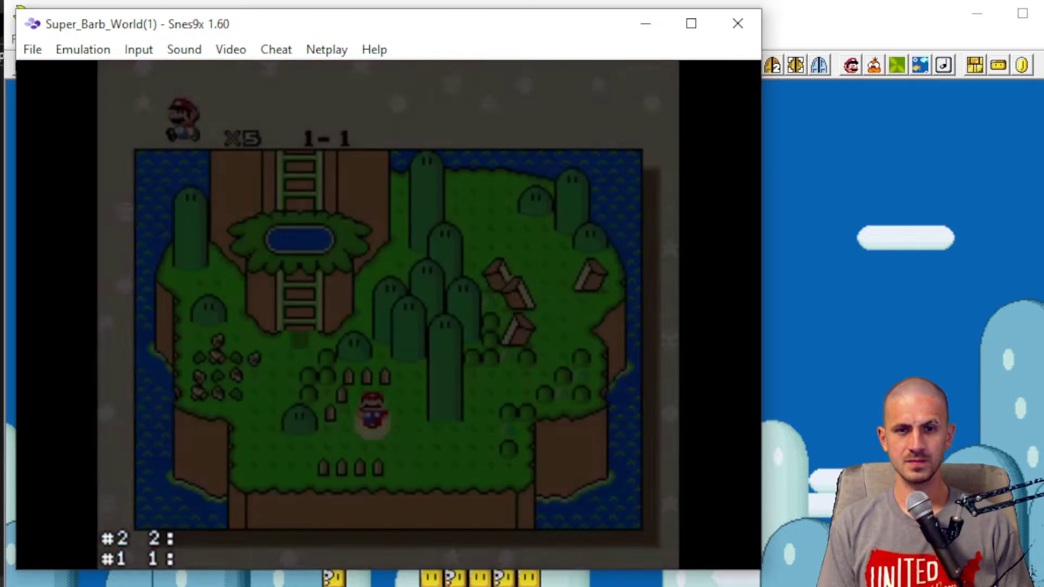
{"action": "key", "text": "c"}
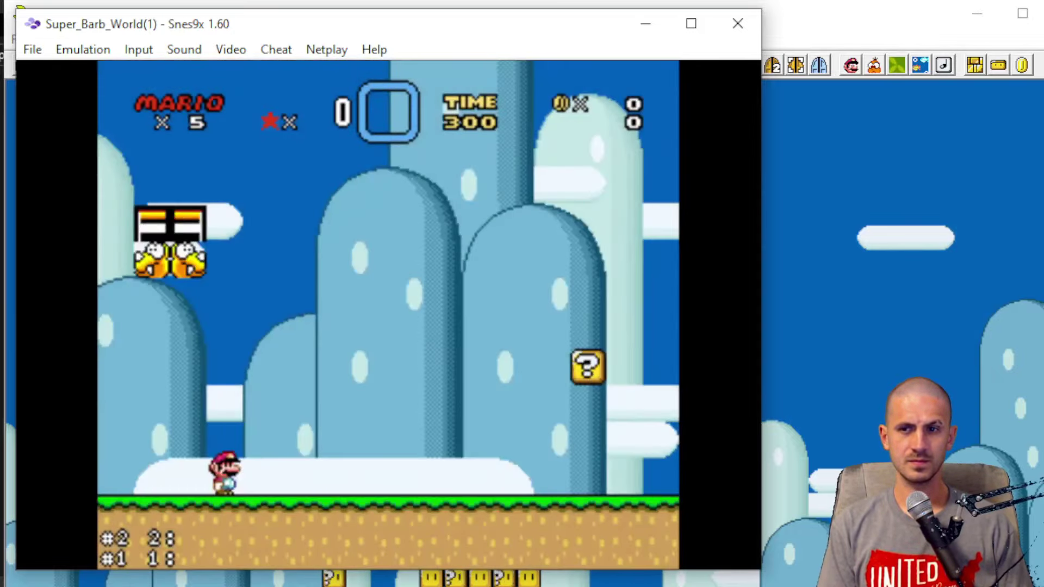
Step: Move and jump Mario around the level's start to observe the Angry Sun sprite's graphics
{"action": "key", "text": "x"}
{"action": "key", "text": "Left"}
{"action": "key", "text": "Right"}
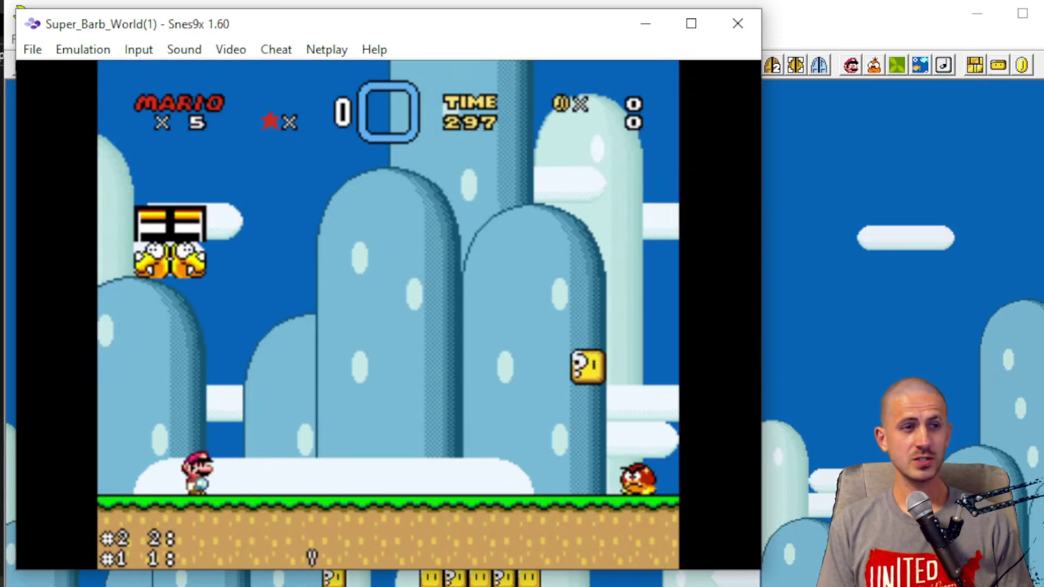
{"action": "key", "text": "v"}
{"action": "key", "text": "Left"}
{"action": "key", "text": "c"}
{"action": "key", "text": "Right"}
{"action": "key", "text": "Left"}
{"action": "key", "text": "c"}
{"action": "key", "text": "Right"}
{"action": "key", "text": "Left"}
{"action": "key", "text": "Right"}
{"action": "key", "text": "c"}
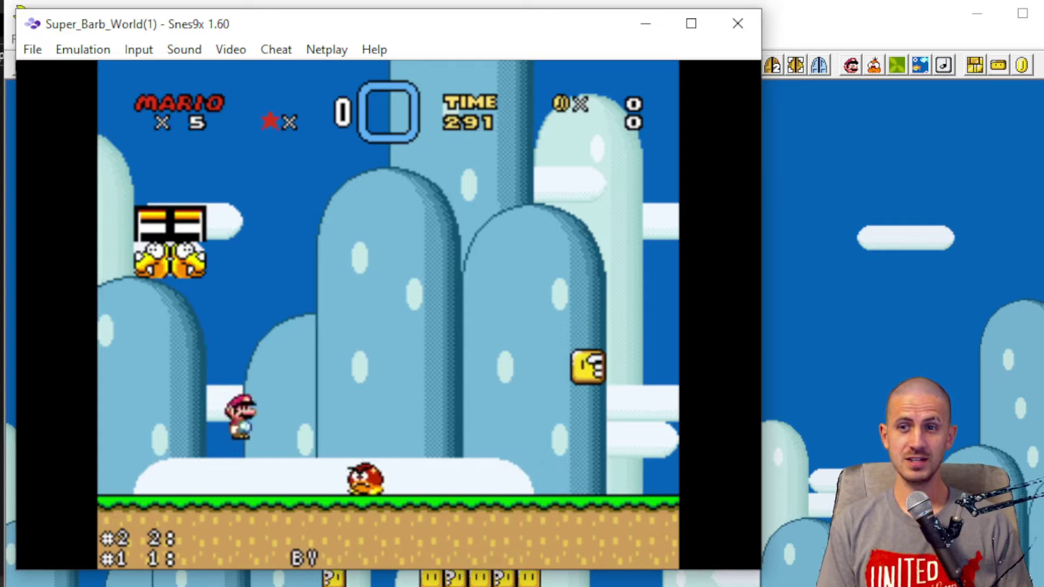
{"action": "key", "text": "Left"}
{"action": "key", "text": "Right"}
{"action": "key", "text": "Left"}
{"action": "key", "text": "c"}
{"action": "key", "text": "Up"}
{"action": "key", "text": "x"}
{"action": "key", "text": "Right"}
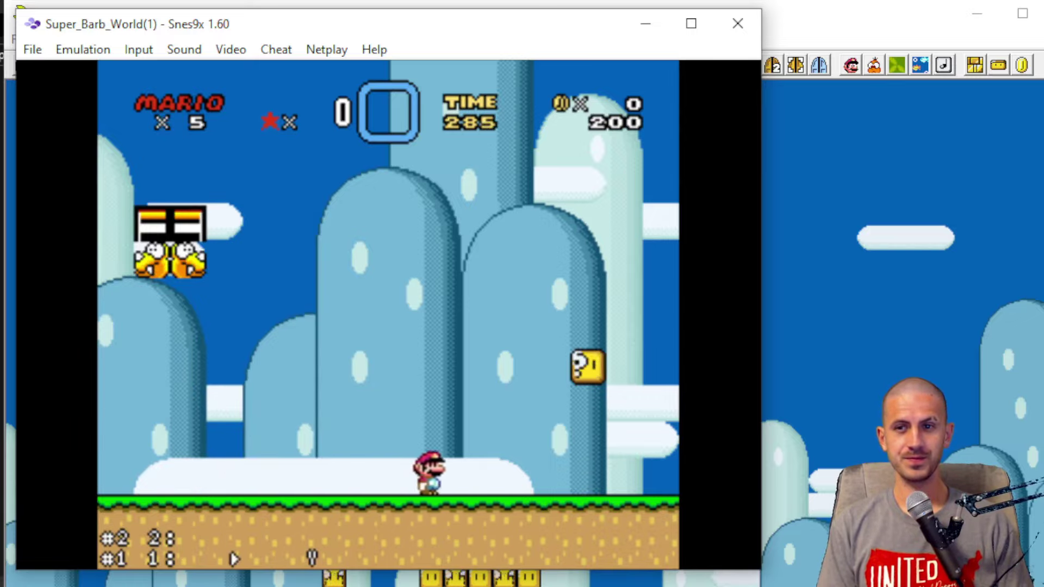
Step: Play forward over the pipes, gaps and blocks to test the Angry Sun's chasing behaviour, and close the emulator
{"action": "key", "text": "Right"}
{"action": "key", "text": "c"}
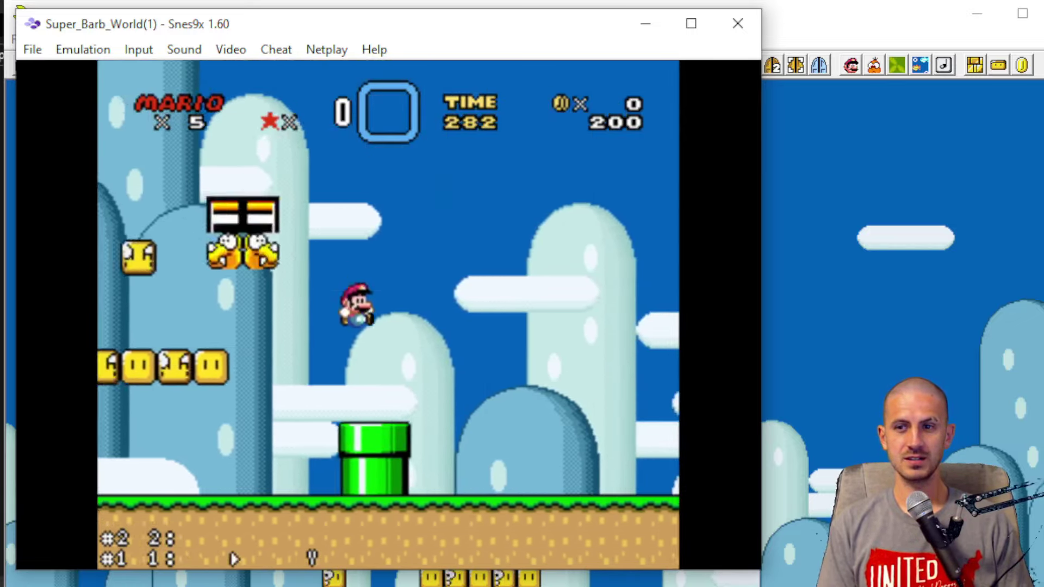
{"action": "key", "text": "Right"}
{"action": "key", "text": "c"}
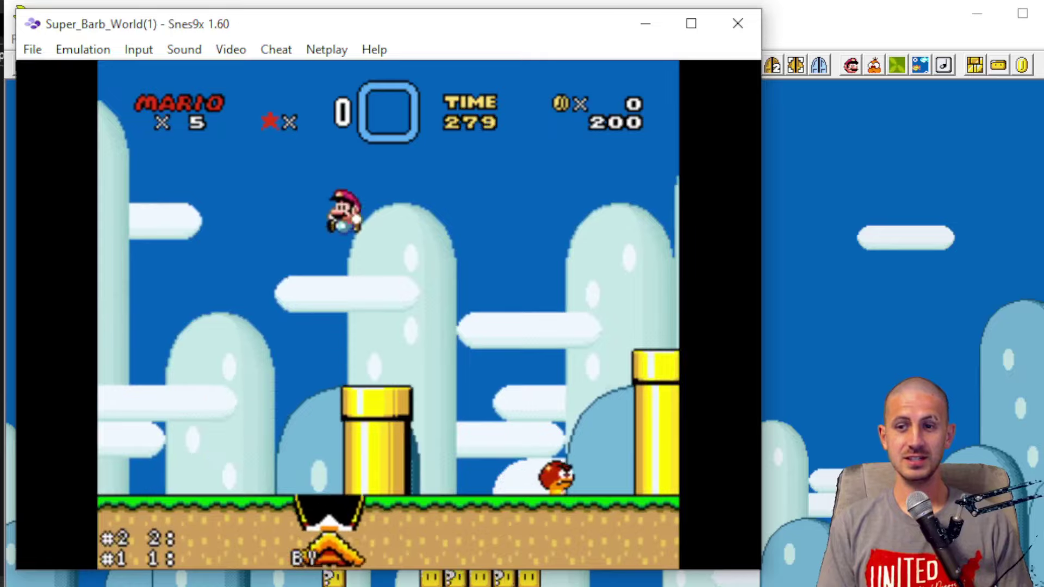
{"action": "key", "text": "Right"}
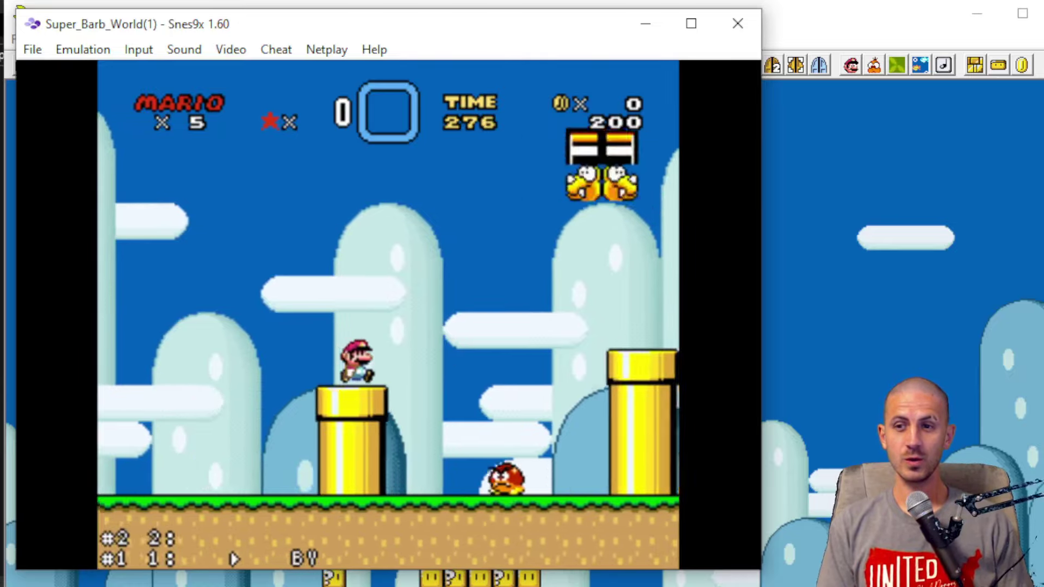
{"action": "key", "text": "c"}
{"action": "key", "text": "Right"}
{"action": "key", "text": "Down"}
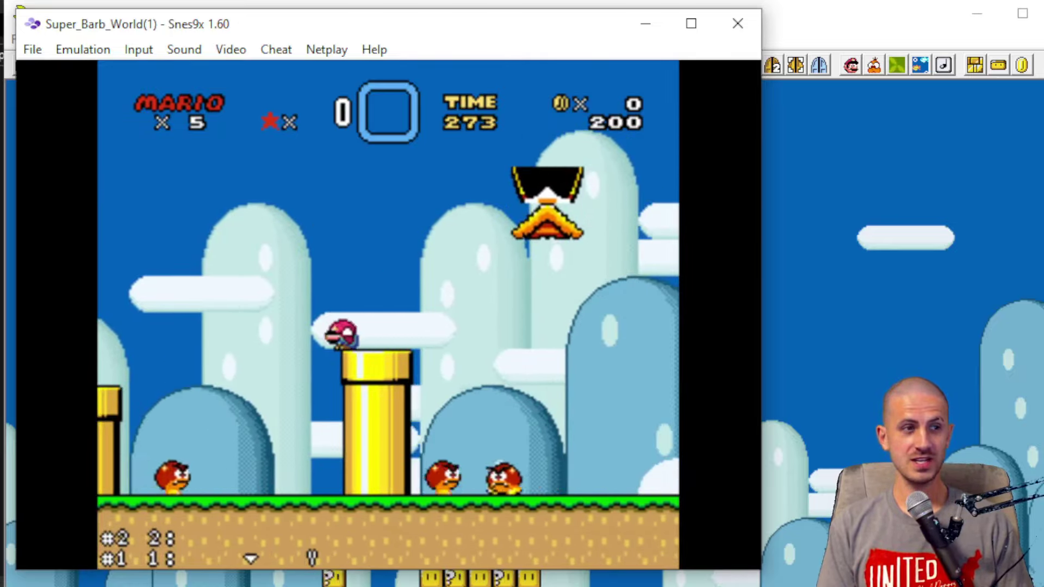
{"action": "key", "text": "c"}
{"action": "key", "text": "Right"}
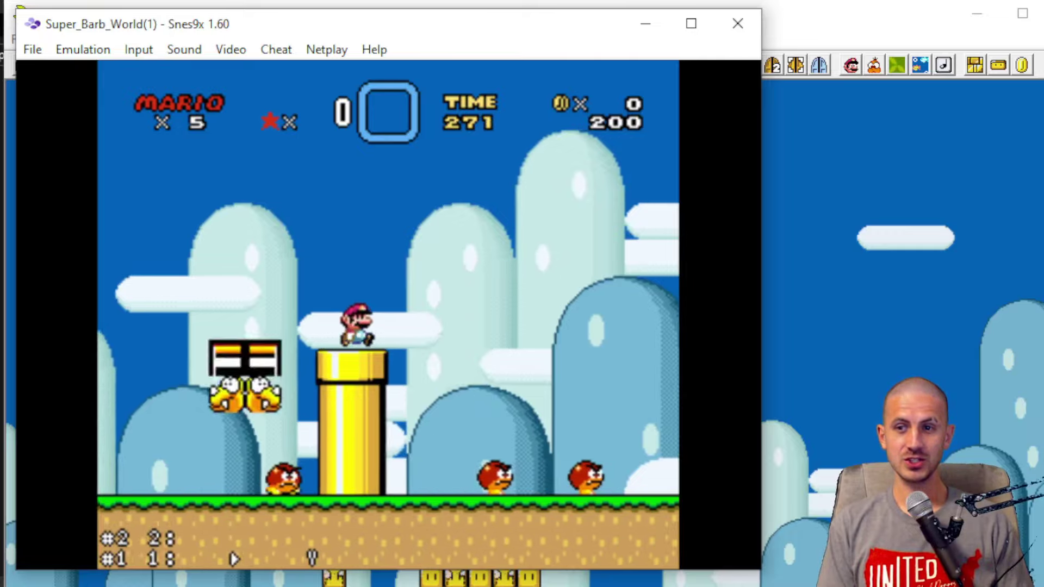
{"action": "key", "text": "c"}
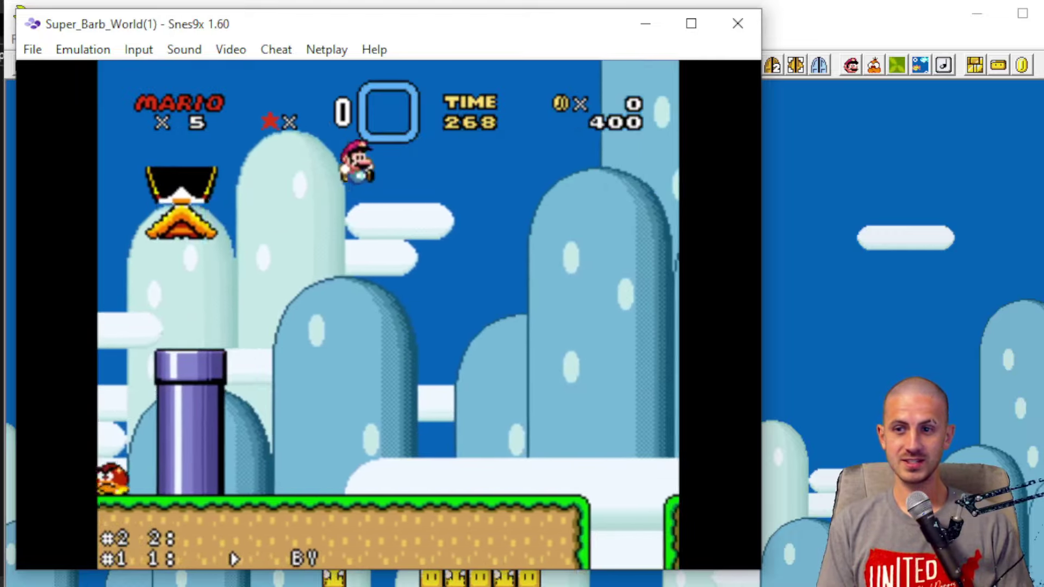
{"action": "key", "text": "Right"}
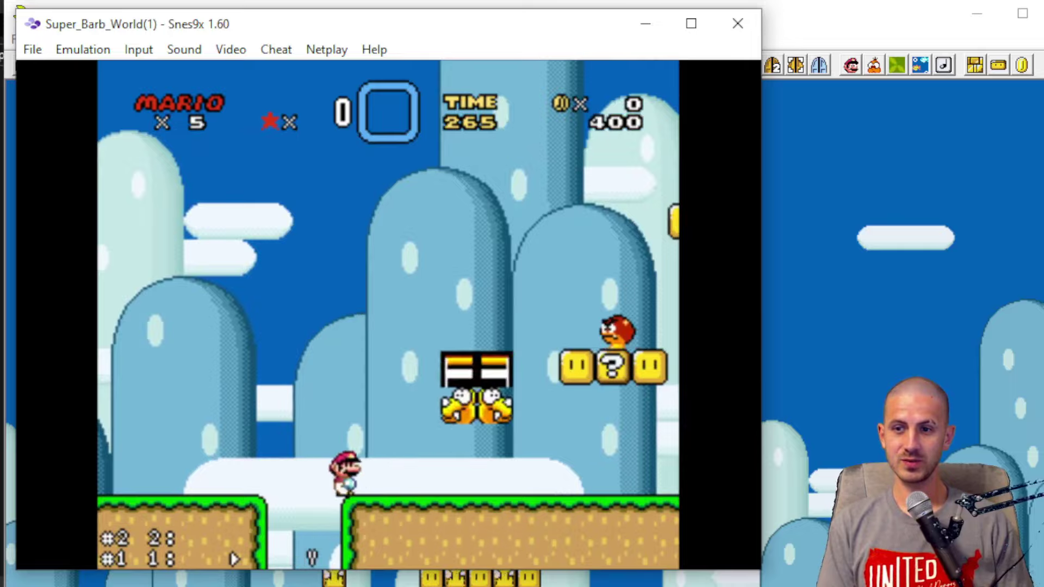
{"action": "key", "text": "c"}
{"action": "key", "text": "c"}
{"action": "key", "text": "c"}
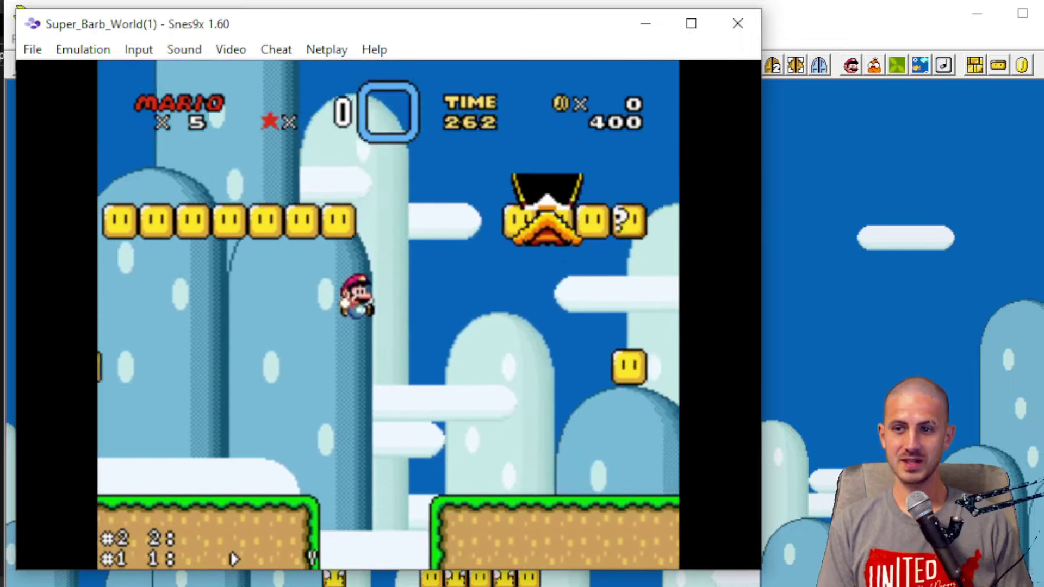
{"action": "key", "text": "c"}
{"action": "key", "text": "Right"}
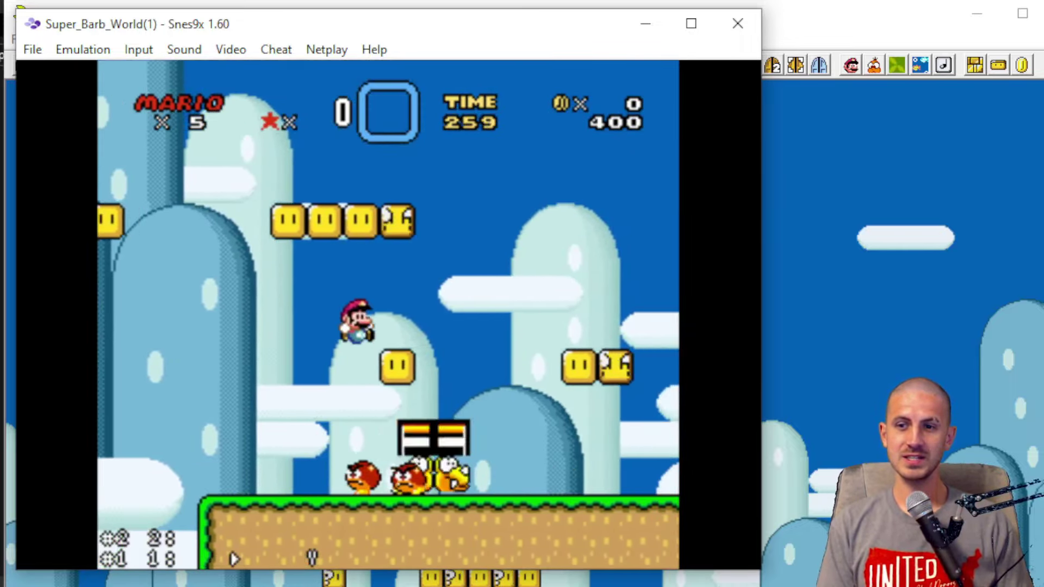
{"action": "key", "text": "c"}
{"action": "key", "text": "c"}
{"action": "key", "text": "Left"}
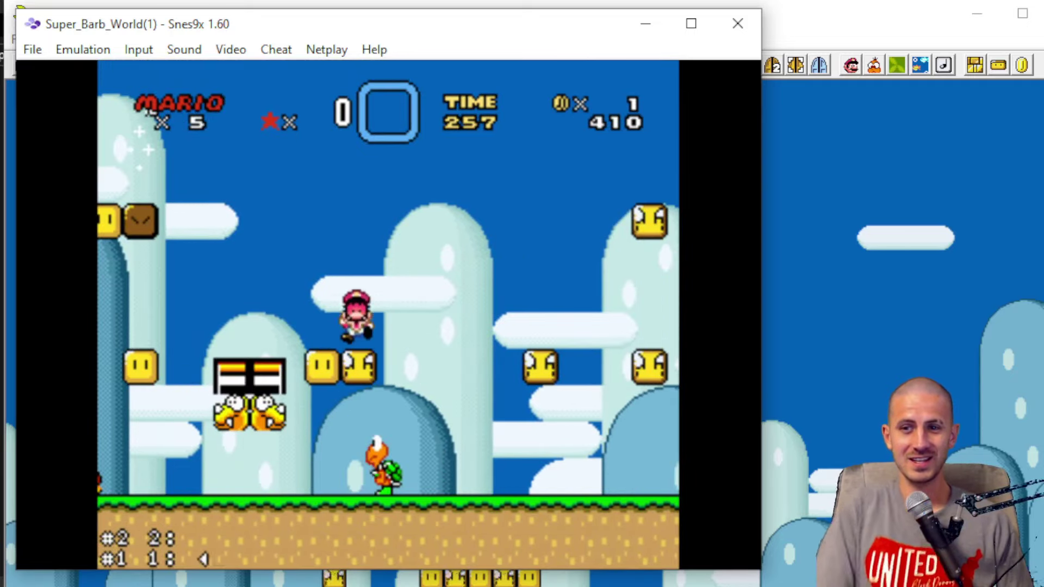
{"action": "left_click", "coordinate": [737, 23]}
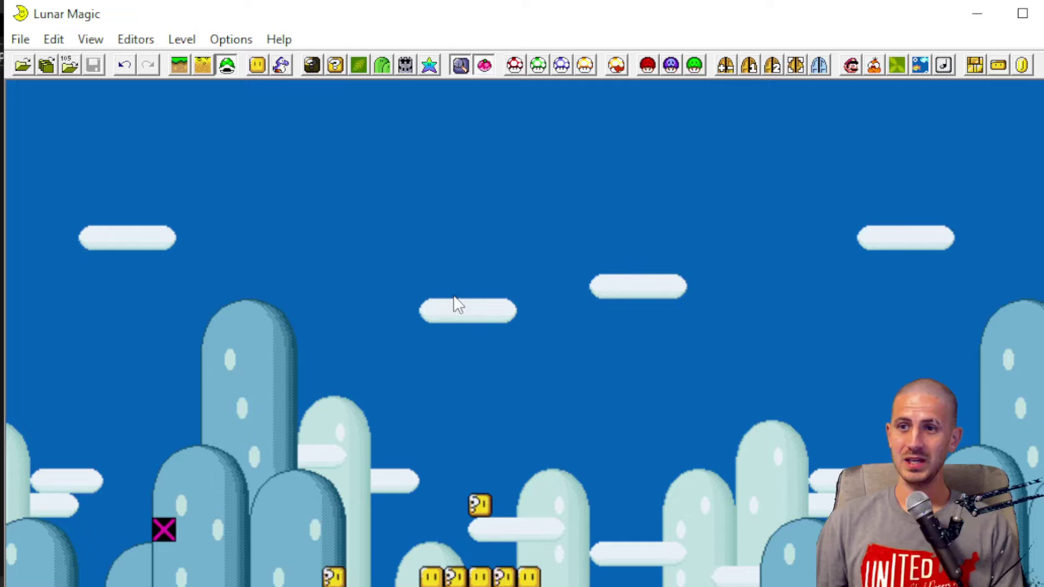
Step: Open the level's Super GFX Bypass settings and switch to YY-CHR to examine the upper tiles of SMB3-AngrySun.bin
{"action": "left_click", "coordinate": [647, 66]}
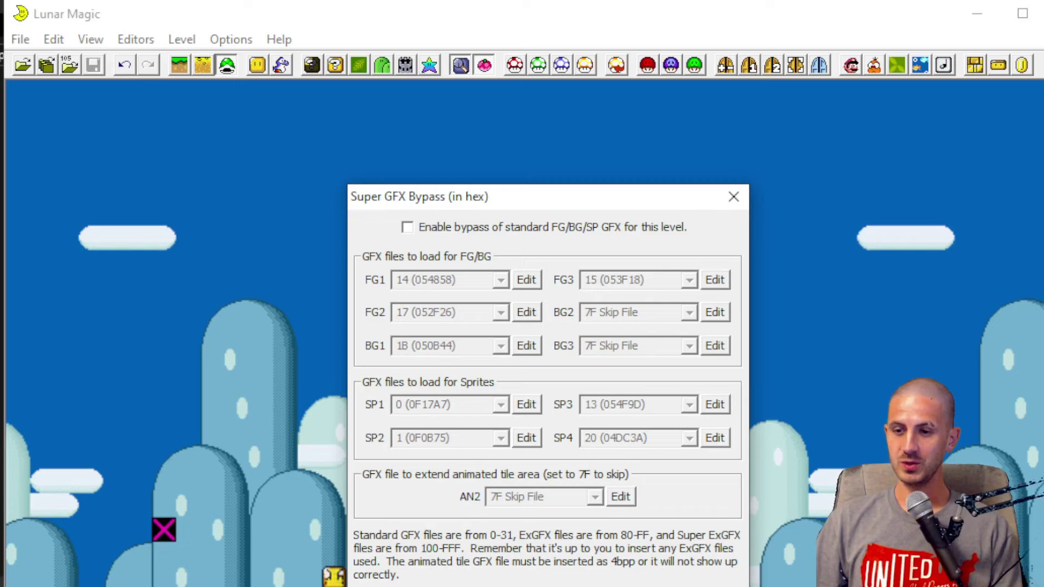
{"action": "key", "text": "alt+Tab"}
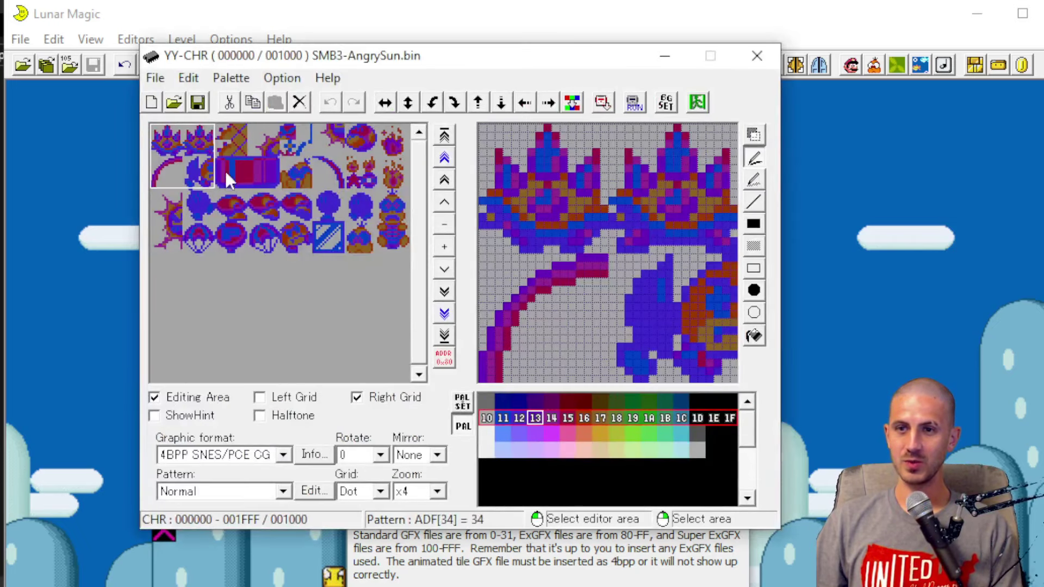
{"action": "left_click", "coordinate": [197, 141]}
{"action": "left_click", "coordinate": [384, 142]}
{"action": "left_click_drag", "start_coordinate": [282, 139], "coordinate": [301, 126]}
{"action": "left_click", "coordinate": [155, 133]}
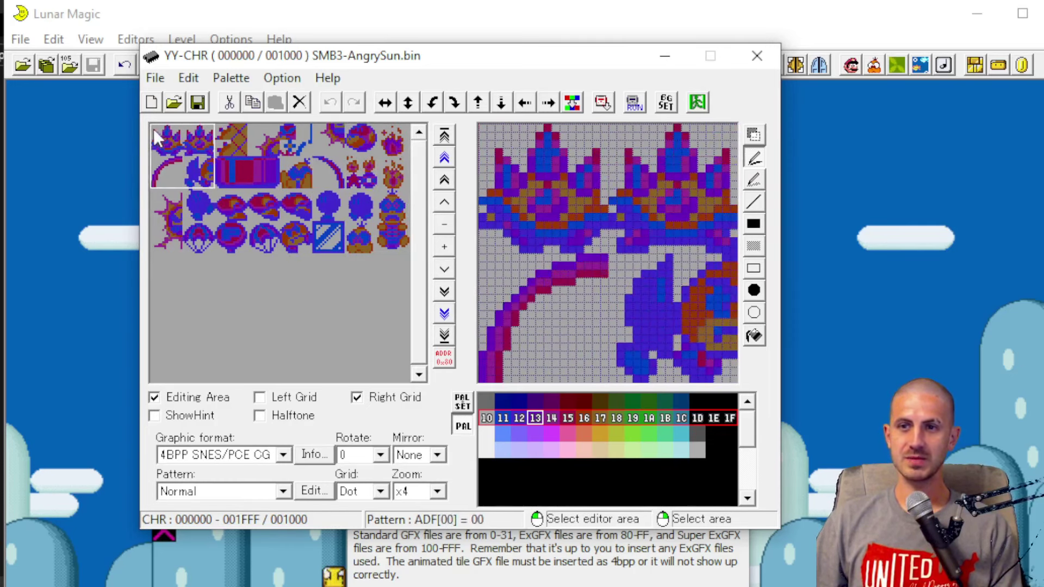
{"action": "left_click", "coordinate": [257, 139]}
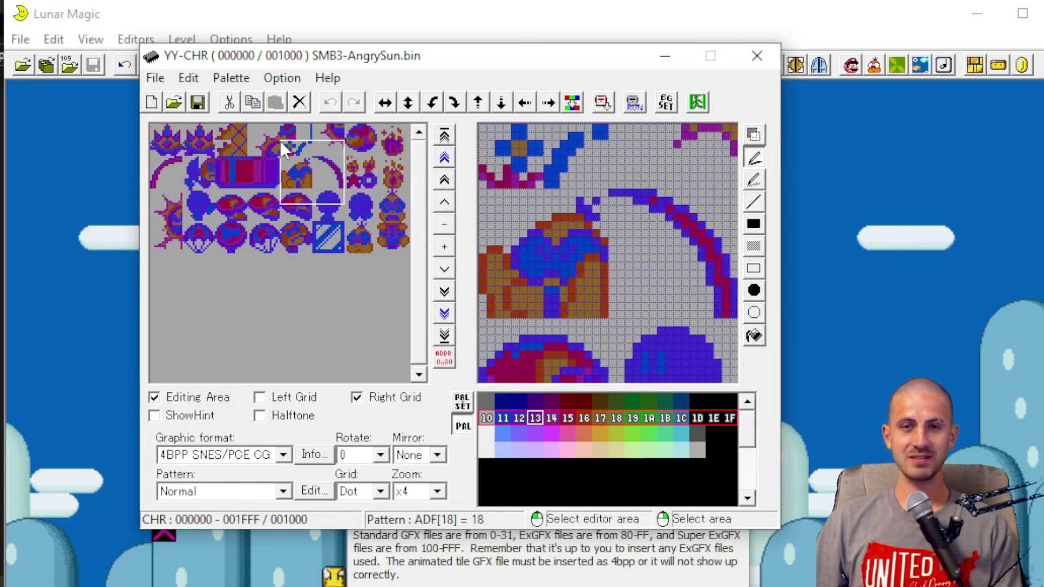
Step: Examine the lower and middle tiles of SMB3-AngrySun.bin, minimize YY-CHR, and dismiss the Super GFX Bypass dialog unchanged
{"action": "left_click", "coordinate": [280, 134]}
{"action": "left_click", "coordinate": [214, 181]}
{"action": "left_click", "coordinate": [352, 194]}
{"action": "left_click", "coordinate": [321, 197]}
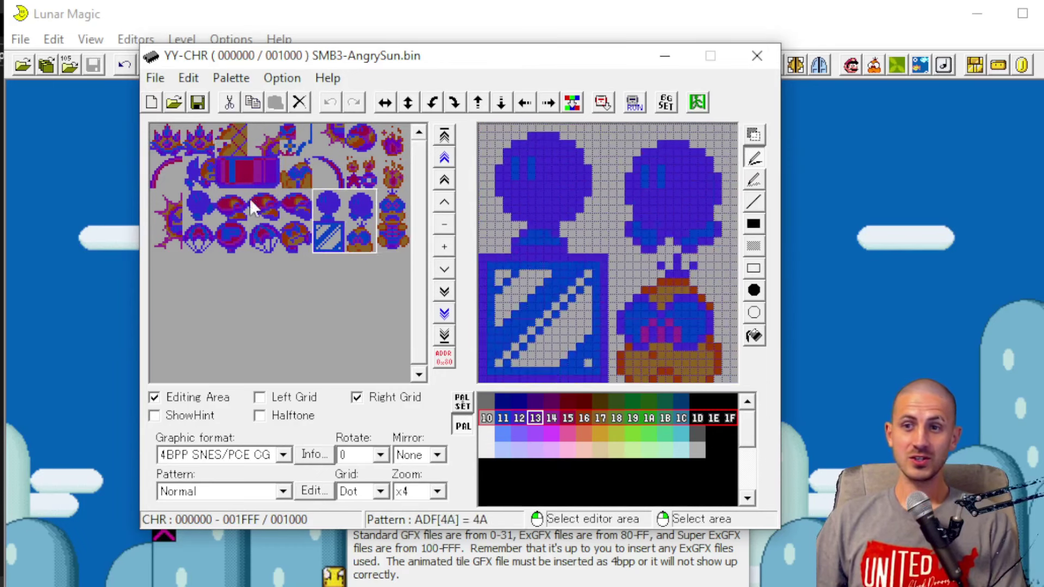
{"action": "left_click", "coordinate": [164, 200]}
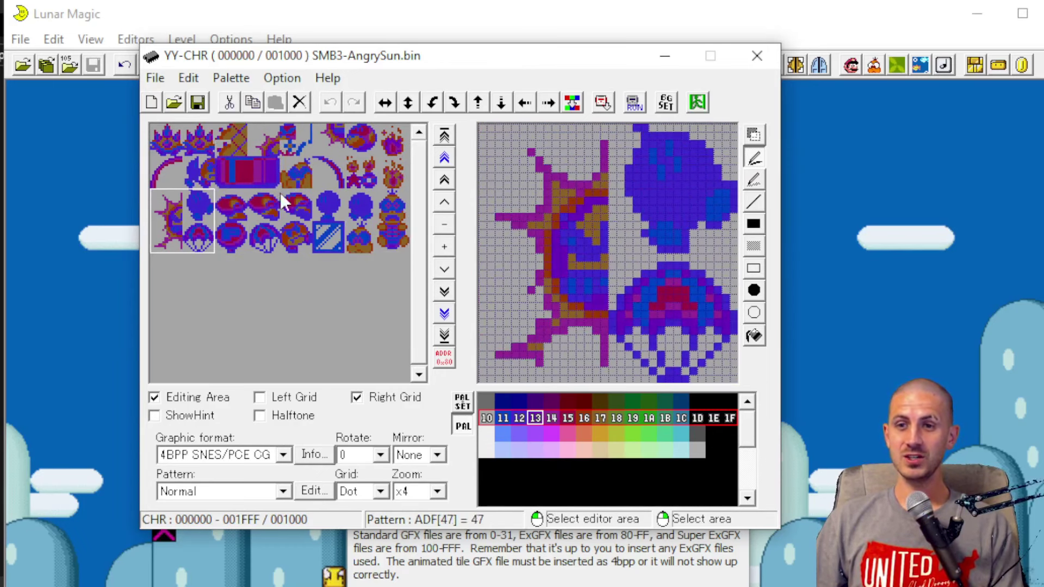
{"action": "left_click_drag", "start_coordinate": [256, 130], "coordinate": [270, 155]}
{"action": "left_click", "coordinate": [245, 168]}
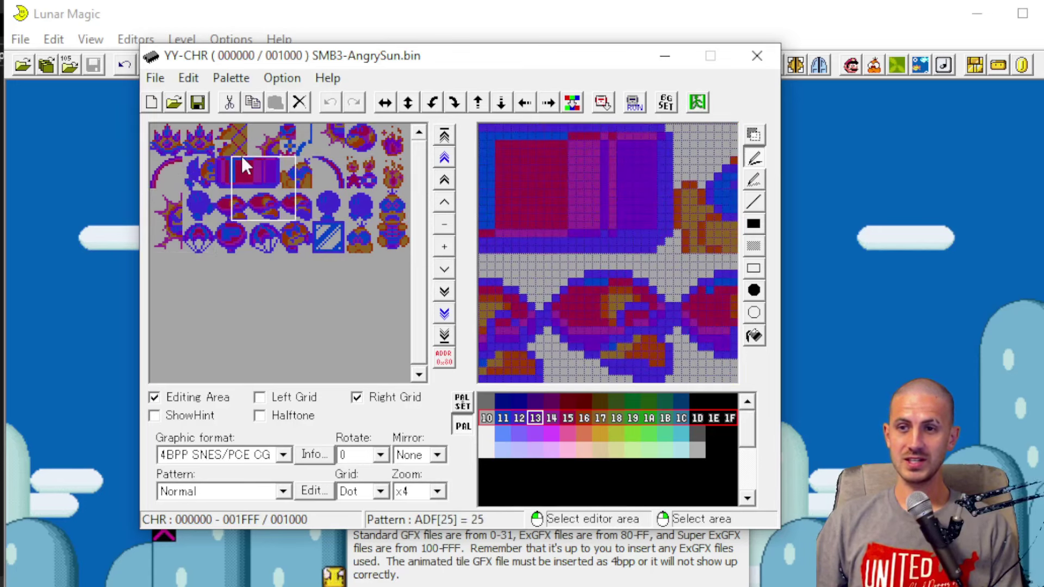
{"action": "left_click", "coordinate": [665, 61]}
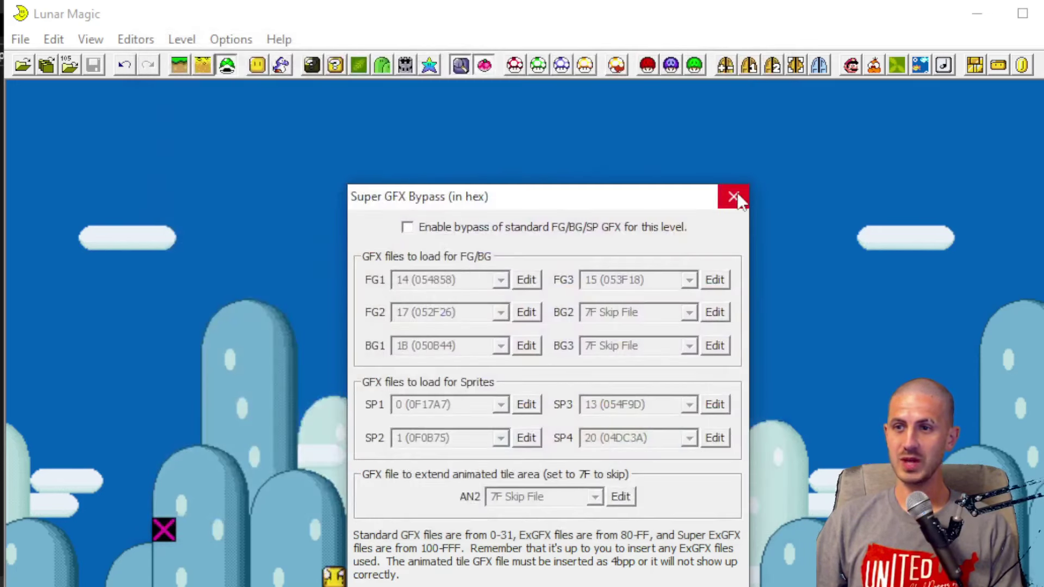
{"action": "left_click", "coordinate": [734, 196]}
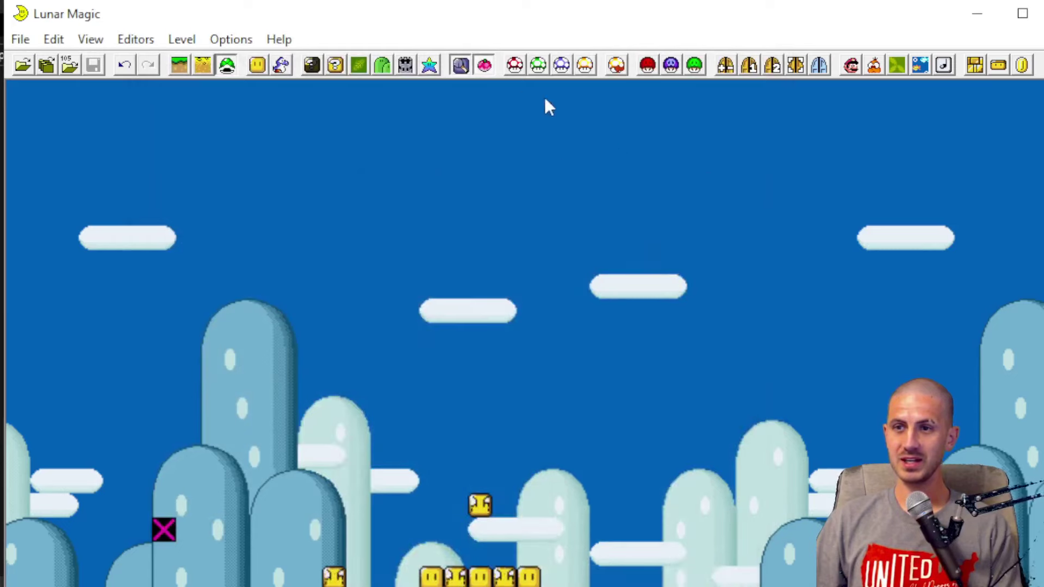
Step: Extract the ROM's GFX and ExGFX files, and look through the extracted Graphics folder in pixi_v1.40 (1)
{"action": "left_click", "coordinate": [515, 66]}
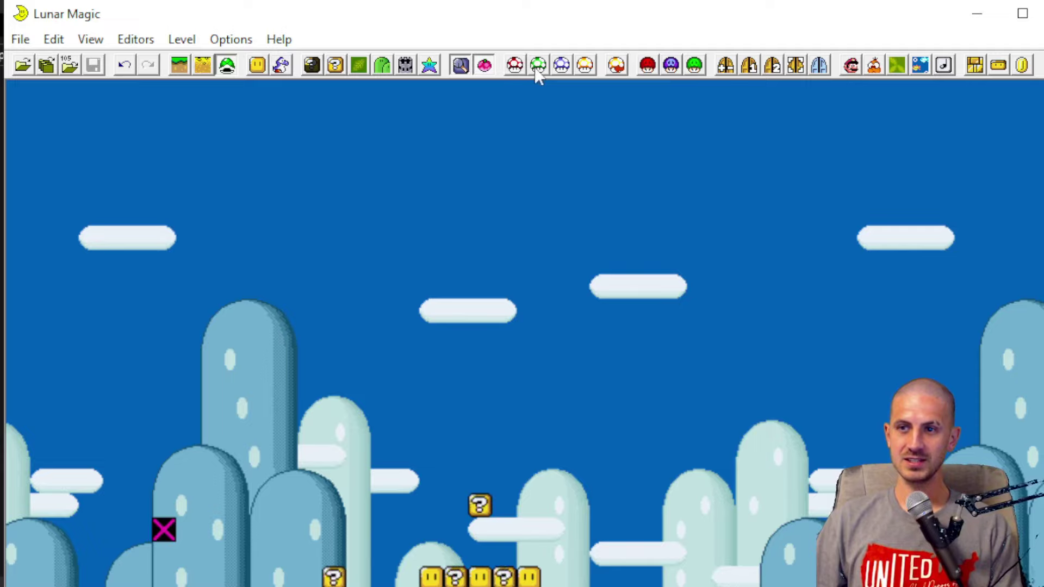
{"action": "left_click", "coordinate": [563, 76]}
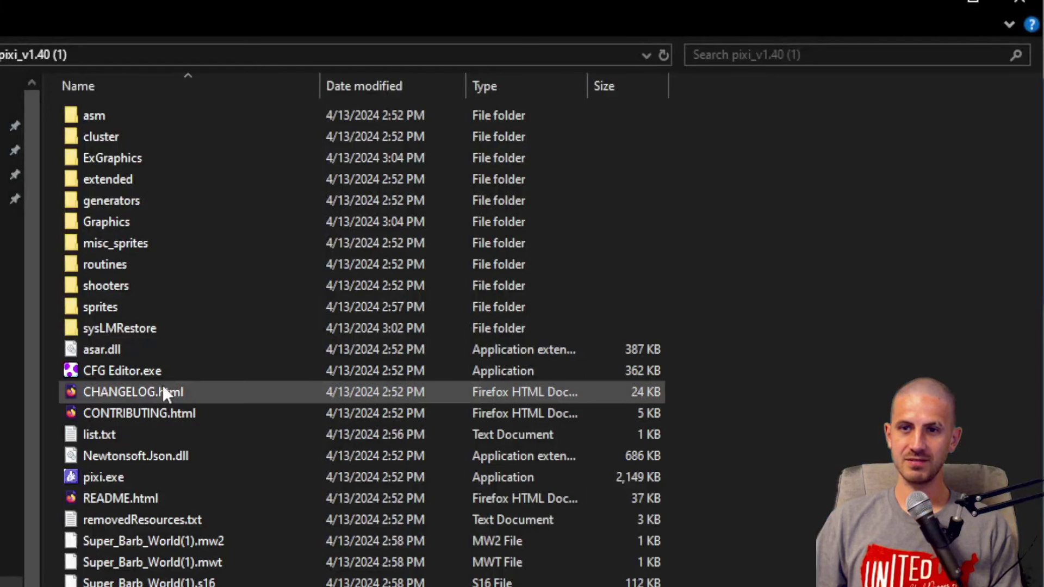
{"action": "left_click", "coordinate": [884, 239]}
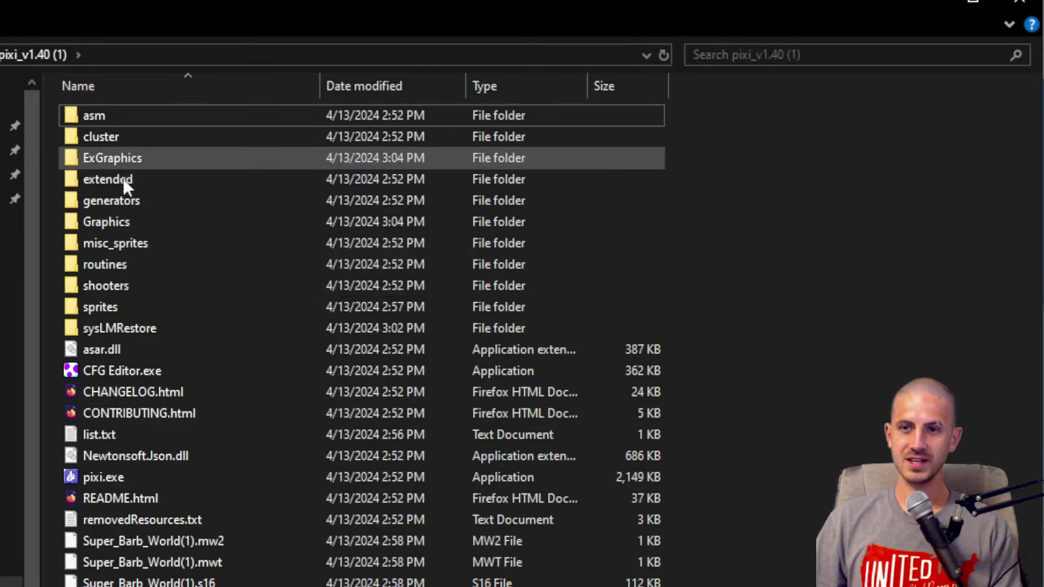
{"action": "double_click", "coordinate": [126, 225]}
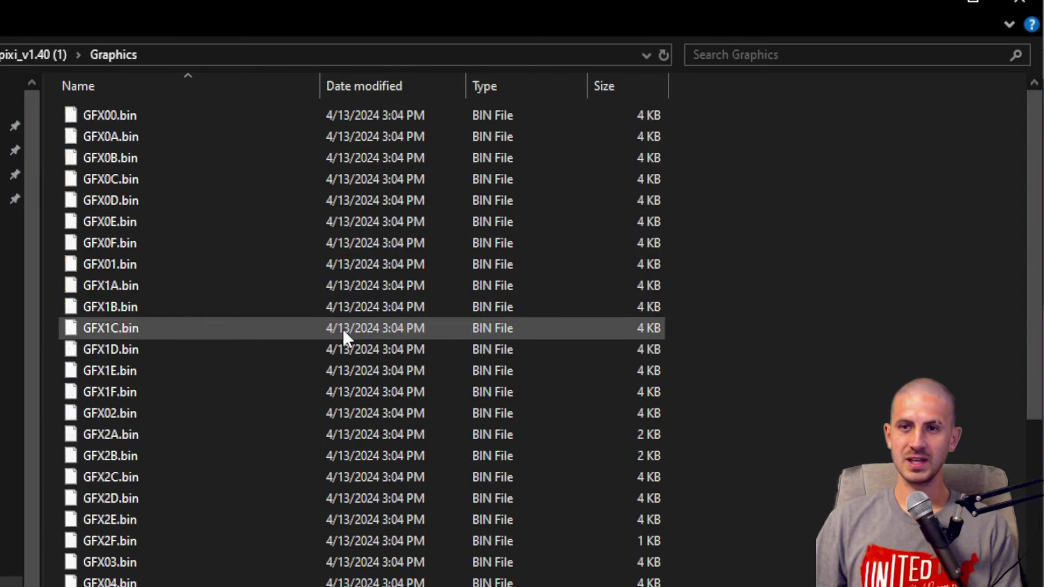
{"action": "scroll", "coordinate": [344, 332], "scroll_direction": "down", "scroll_amount": 8}
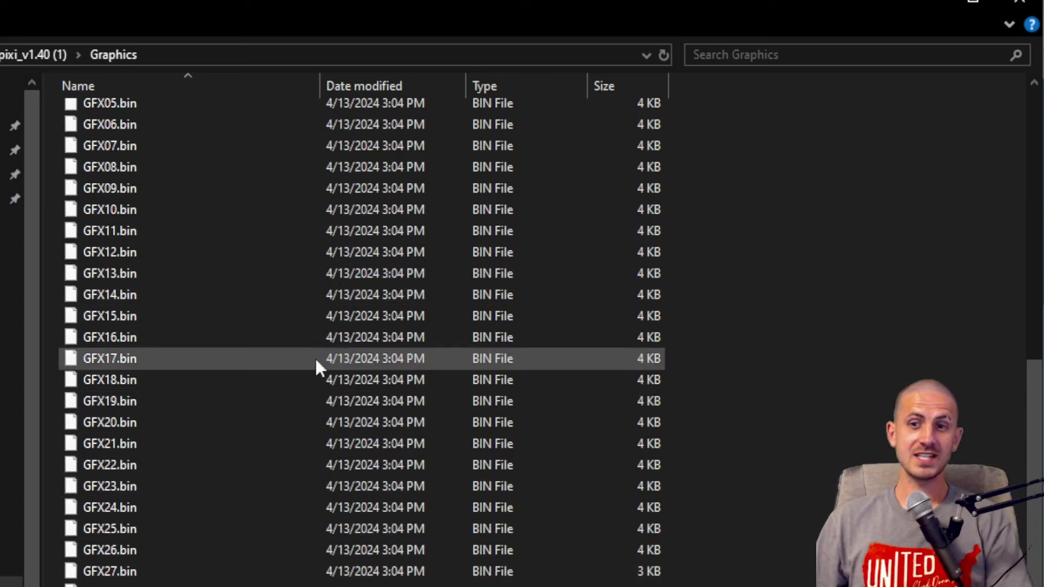
{"action": "scroll", "coordinate": [315, 418], "scroll_direction": "up", "scroll_amount": 8}
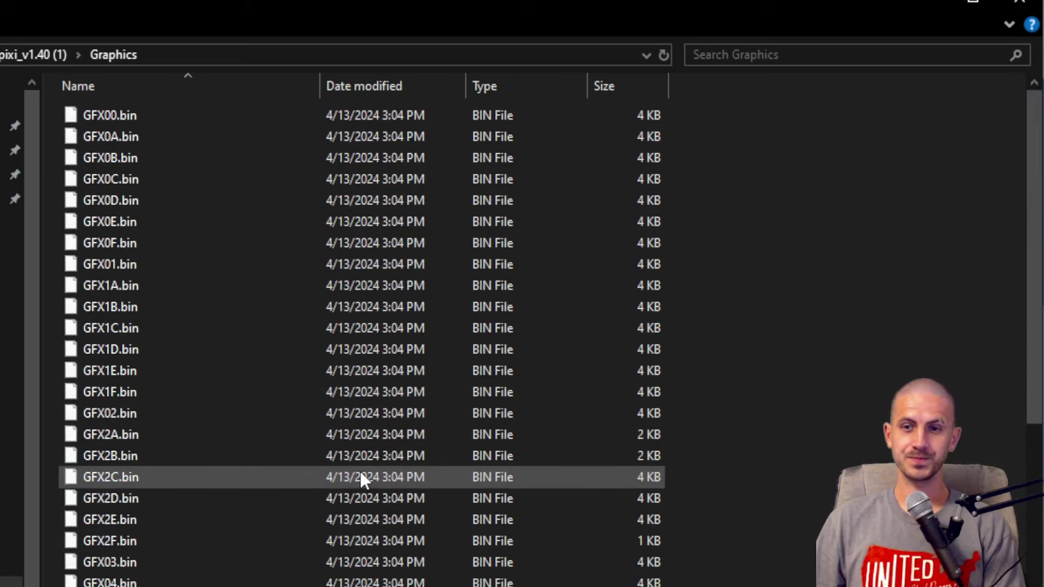
{"action": "scroll", "coordinate": [360, 473], "scroll_direction": "down", "scroll_amount": 7}
{"action": "scroll", "coordinate": [345, 491], "scroll_direction": "up", "scroll_amount": 7}
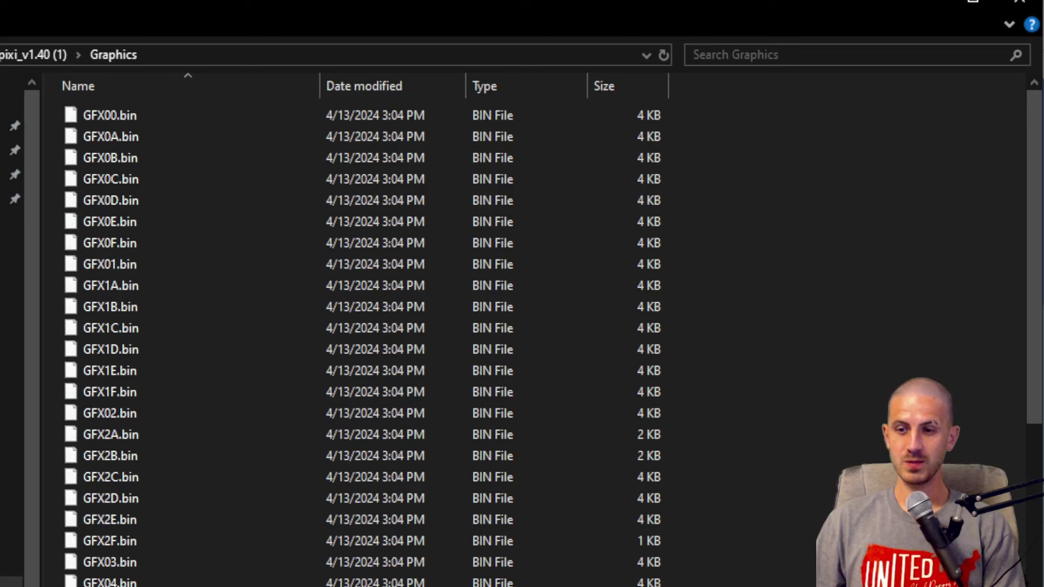
Step: Switch to YY-CHR, move the SMB3-AngrySun.bin window aside, and bring up a second YY-CHR window
{"action": "key", "text": "alt+Tab"}
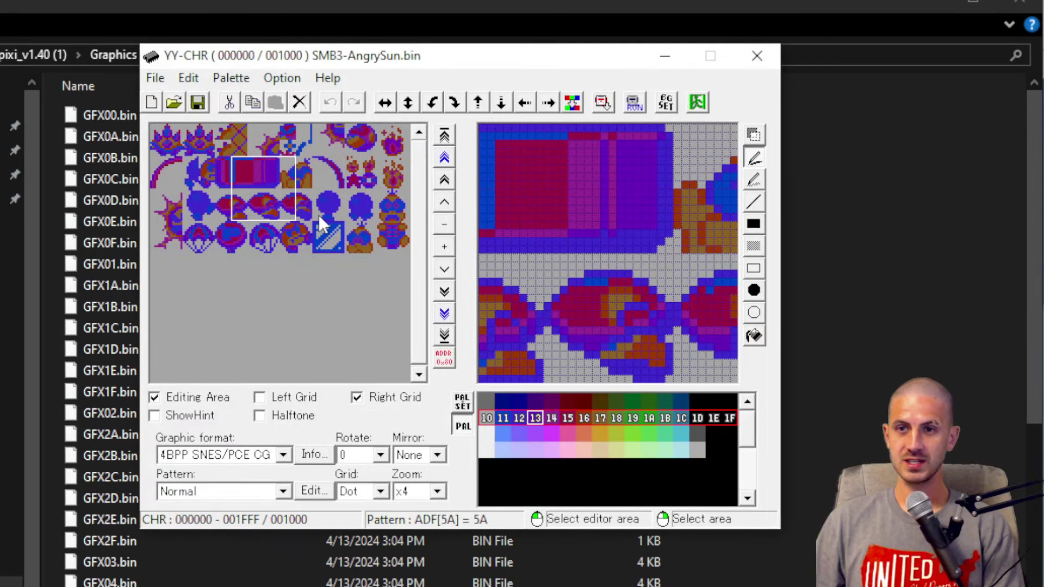
{"action": "left_click_drag", "start_coordinate": [386, 59], "coordinate": [489, 48]}
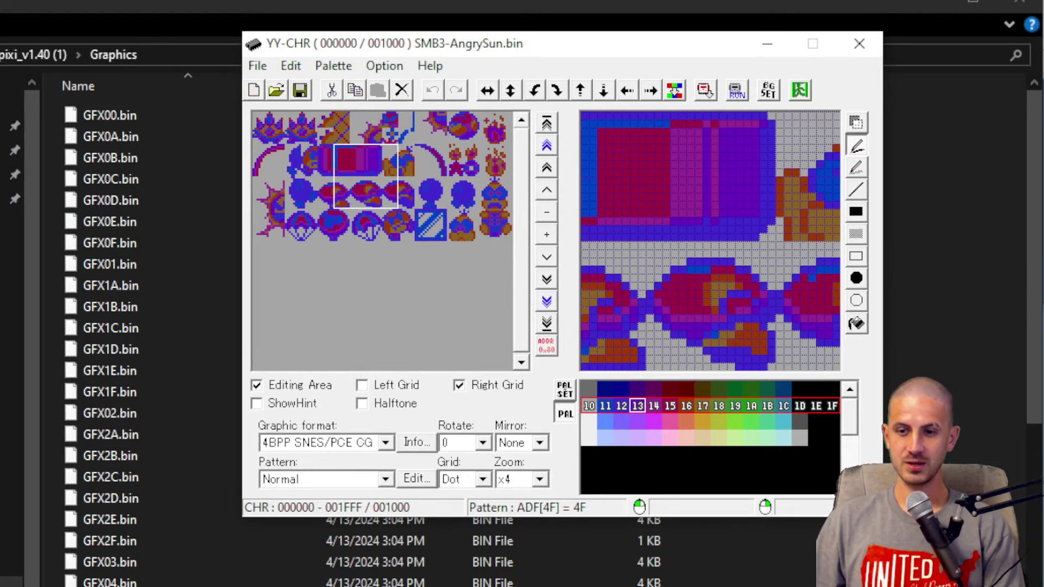
{"action": "key", "text": "alt+Tab"}
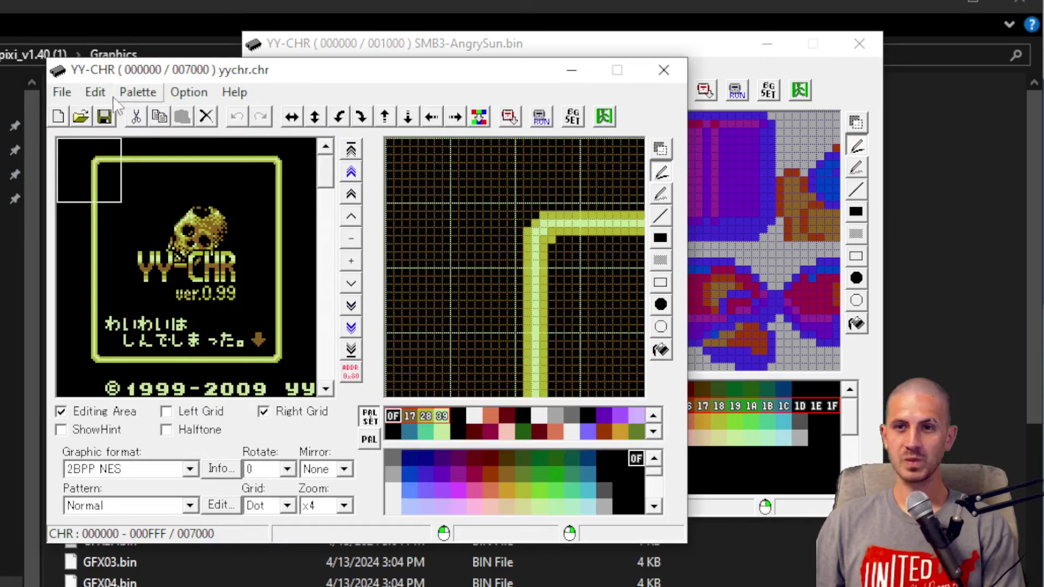
Step: Start opening a file in the second YY-CHR window and browse to the Graphics folder inside pixi_v1.40 (1)
{"action": "left_click", "coordinate": [80, 118]}
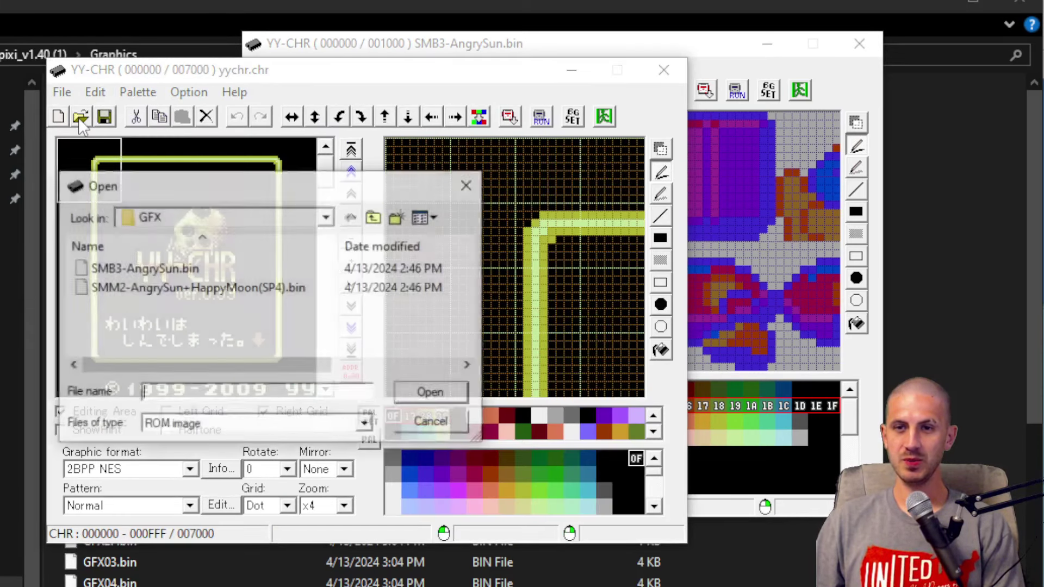
{"action": "left_click", "coordinate": [376, 218]}
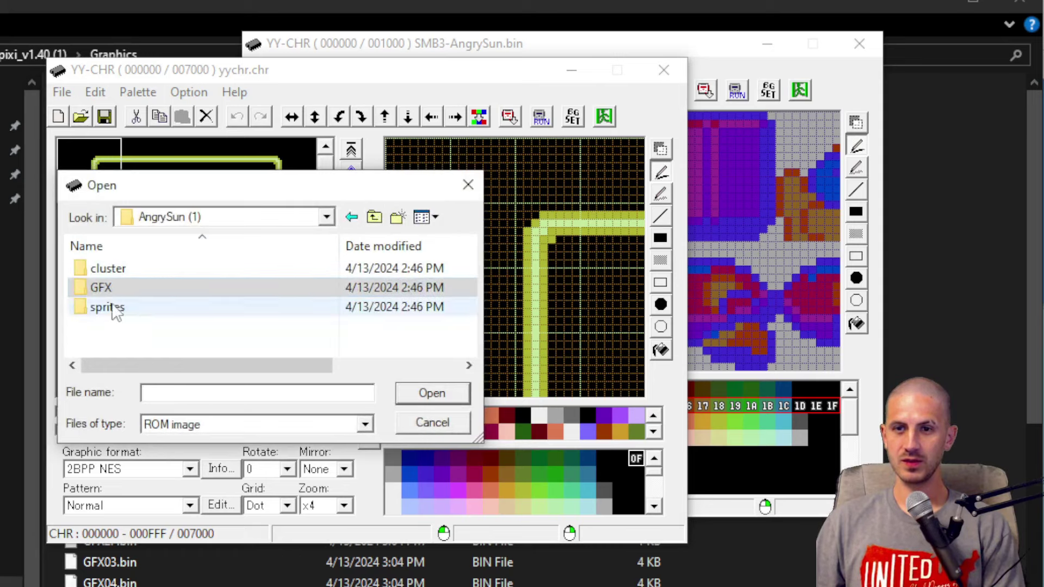
{"action": "double_click", "coordinate": [112, 309]}
{"action": "left_click", "coordinate": [374, 218]}
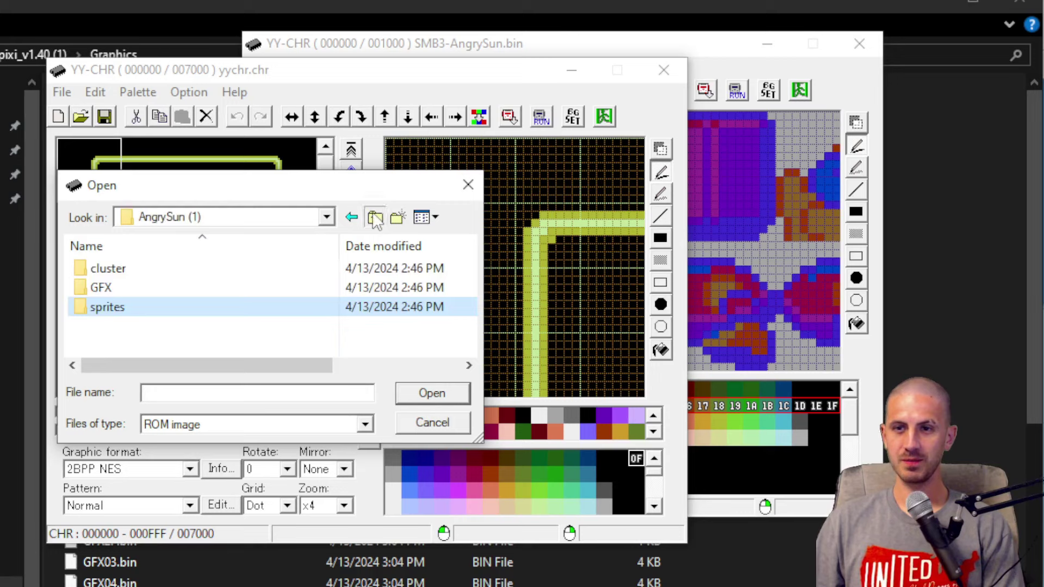
{"action": "left_click", "coordinate": [375, 218]}
{"action": "double_click", "coordinate": [150, 309]}
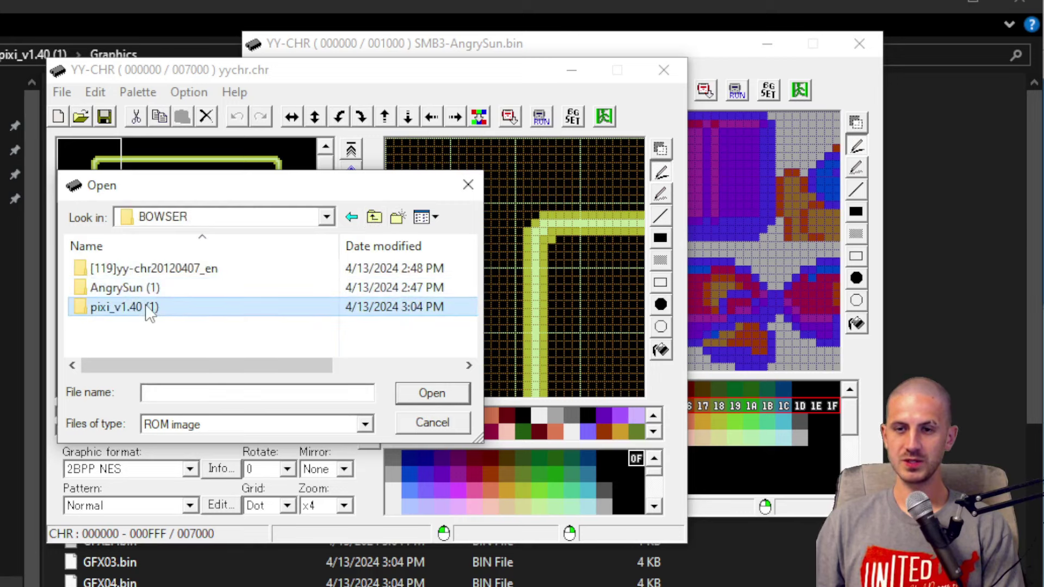
{"action": "scroll", "coordinate": [164, 318], "scroll_direction": "down", "scroll_amount": 1}
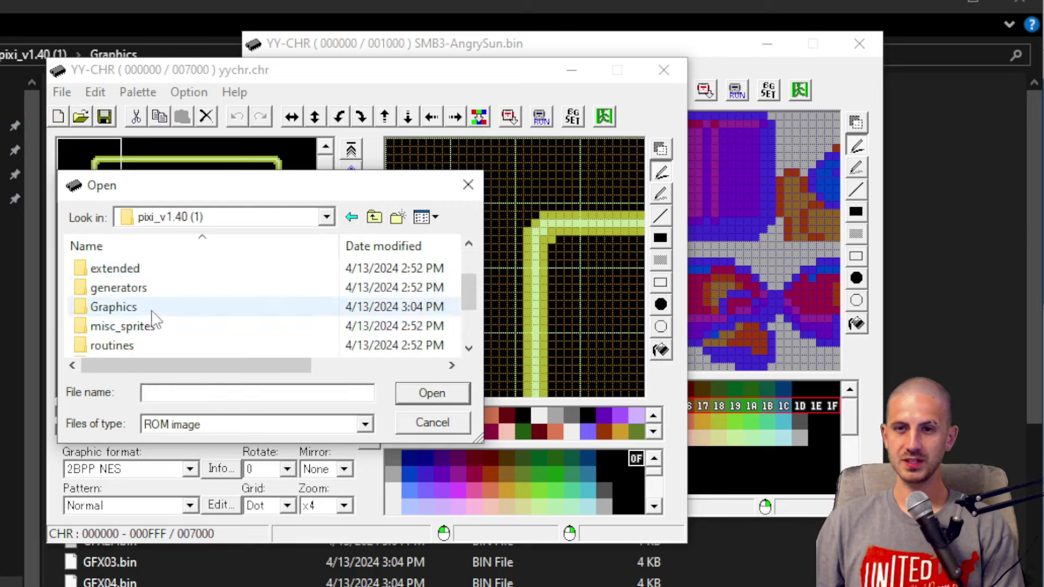
{"action": "double_click", "coordinate": [153, 309]}
Step: Find GFX02.bin among the extracted graphics files and open it
{"action": "scroll", "coordinate": [188, 312], "scroll_direction": "down", "scroll_amount": 1}
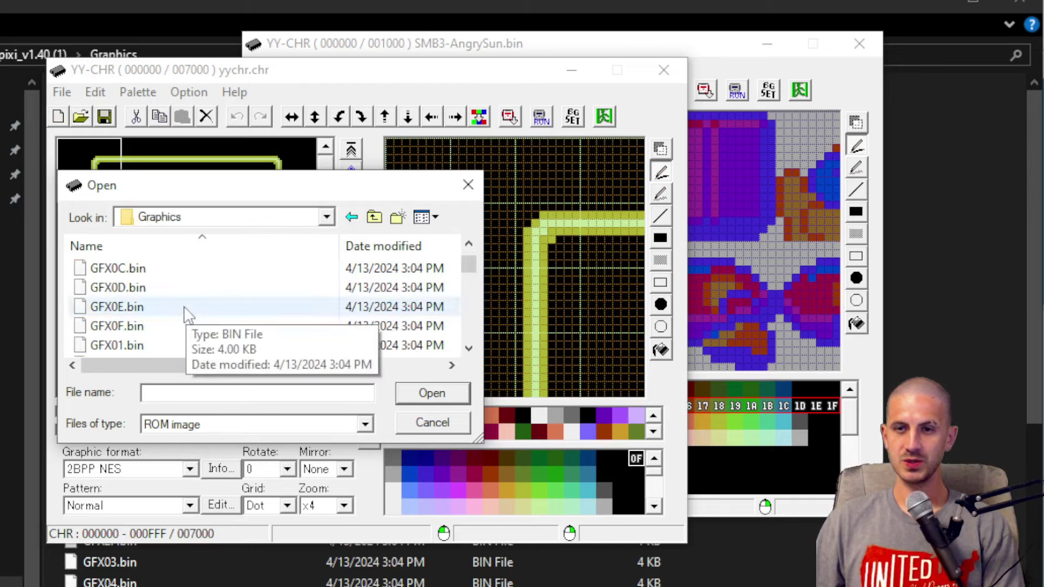
{"action": "scroll", "coordinate": [188, 312], "scroll_direction": "up", "scroll_amount": 1}
{"action": "scroll", "coordinate": [188, 315], "scroll_direction": "down", "scroll_amount": 2}
{"action": "scroll", "coordinate": [188, 315], "scroll_direction": "down", "scroll_amount": 3}
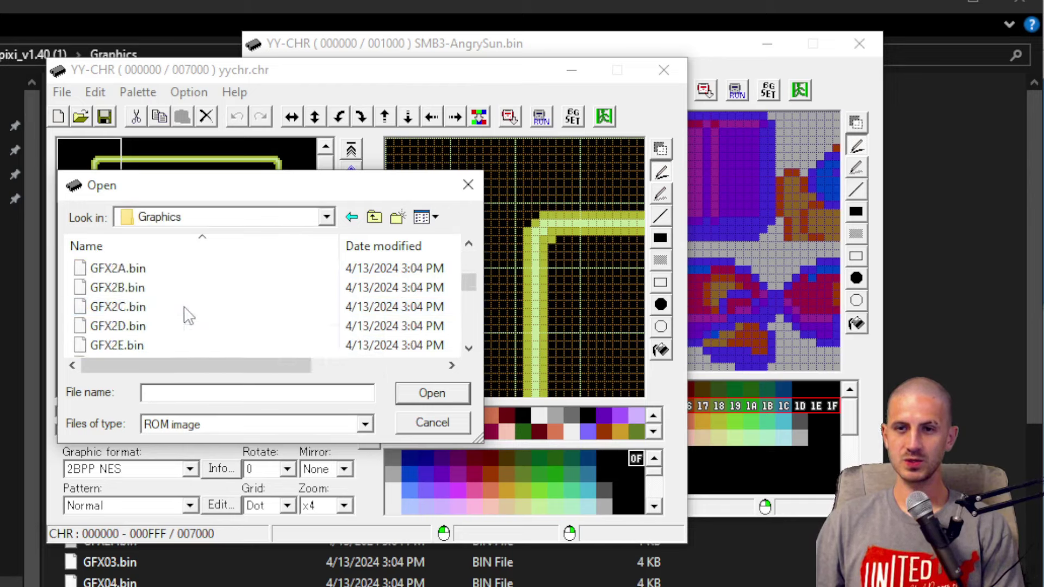
{"action": "scroll", "coordinate": [188, 316], "scroll_direction": "up", "scroll_amount": 5}
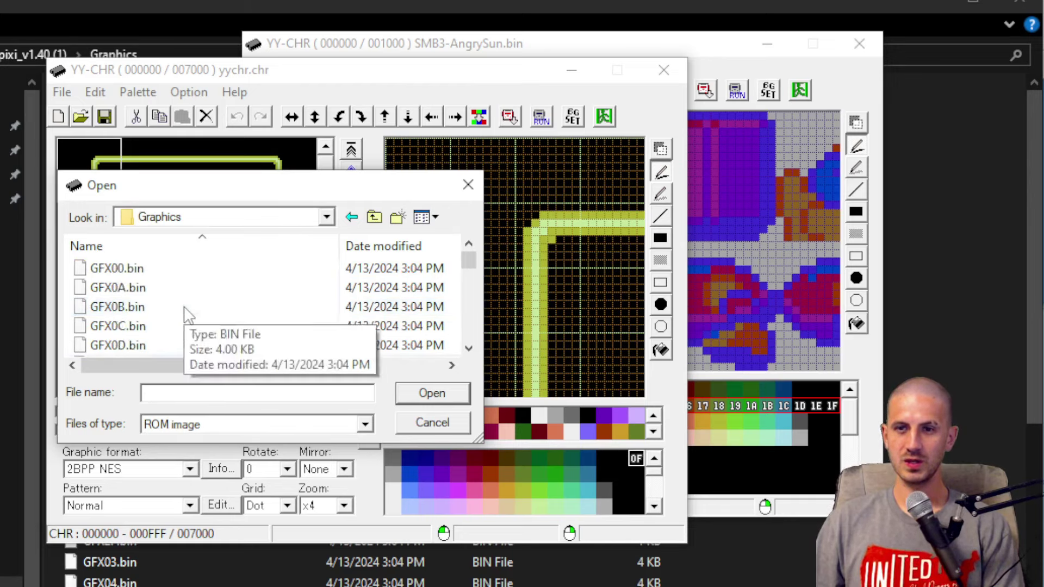
{"action": "scroll", "coordinate": [188, 315], "scroll_direction": "down", "scroll_amount": 2}
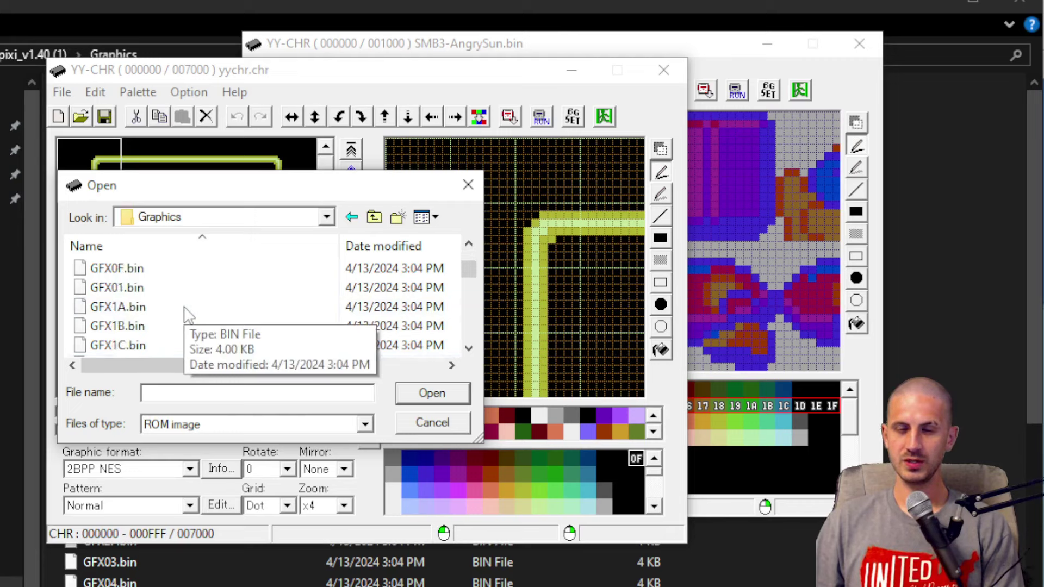
{"action": "scroll", "coordinate": [186, 313], "scroll_direction": "down", "scroll_amount": 5}
{"action": "scroll", "coordinate": [177, 315], "scroll_direction": "up", "scroll_amount": 1}
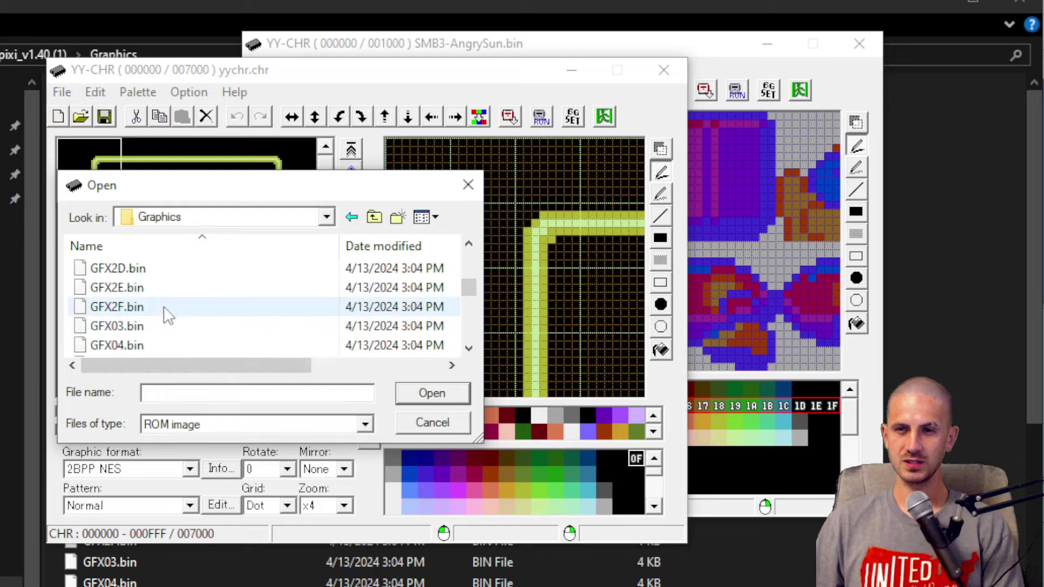
{"action": "left_click", "coordinate": [163, 287]}
{"action": "key", "text": "Up"}
{"action": "key", "text": "Up"}
{"action": "key", "text": "Up"}
{"action": "key", "text": "Up"}
{"action": "key", "text": "Up"}
{"action": "key", "text": "Up"}
{"action": "key", "text": "Up"}
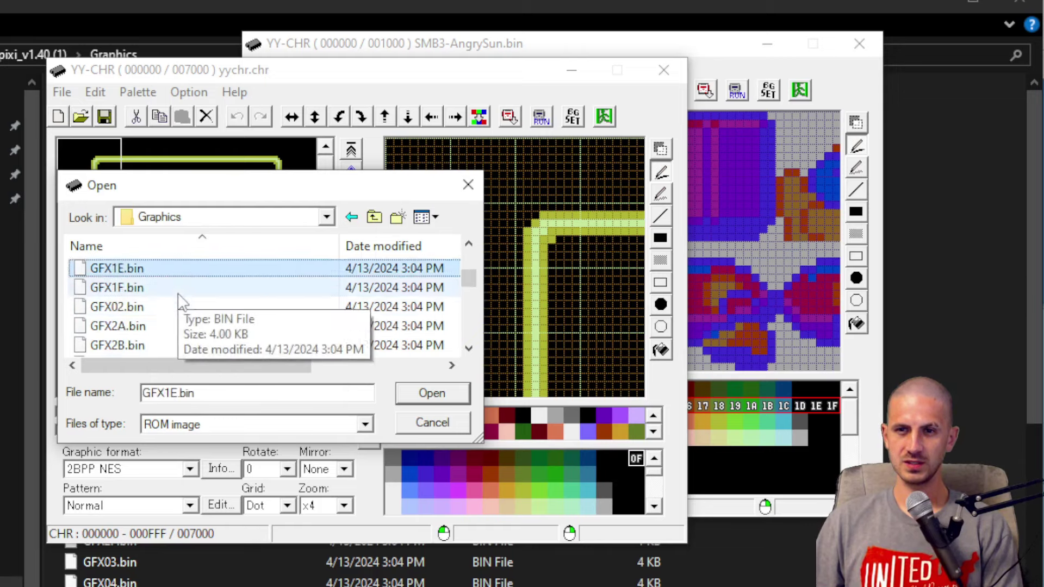
{"action": "left_click", "coordinate": [181, 306]}
{"action": "left_click", "coordinate": [431, 393]}
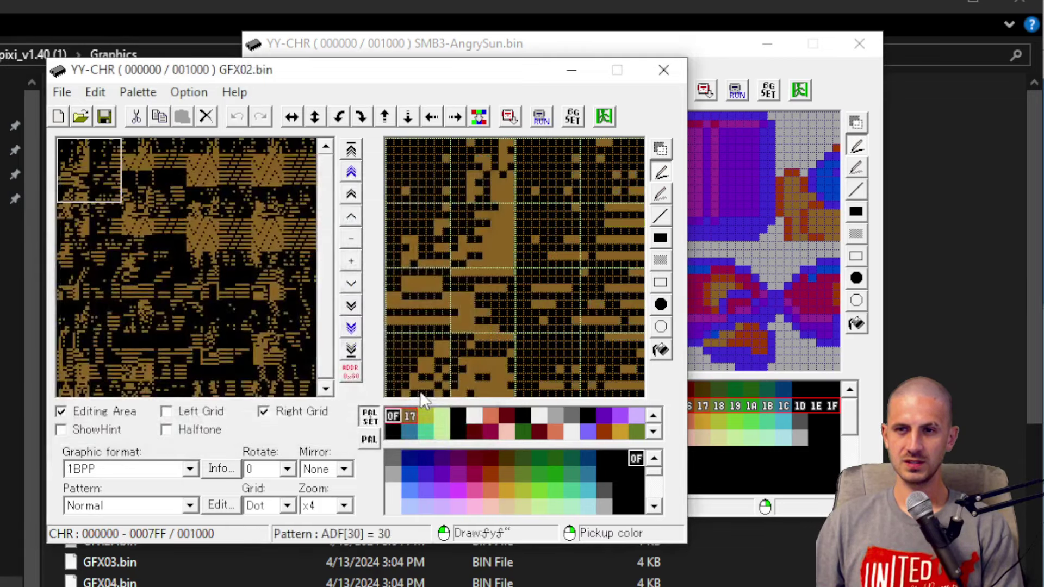
Step: Set GFX02.bin's graphic format to 4BPP SNES/PCE CG and arrange the two YY-CHR windows side by side
{"action": "left_click", "coordinate": [174, 470]}
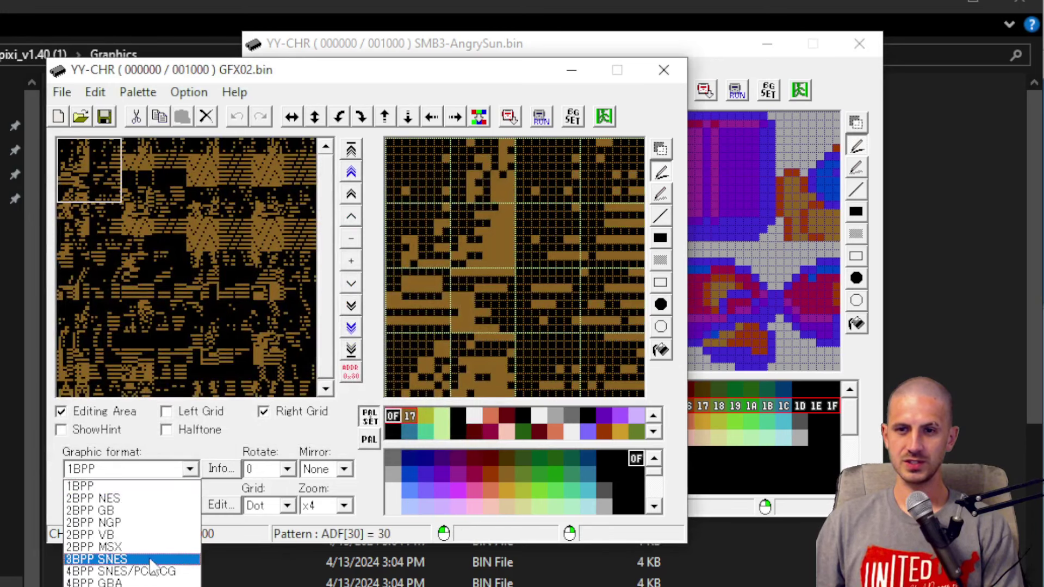
{"action": "left_click", "coordinate": [155, 572]}
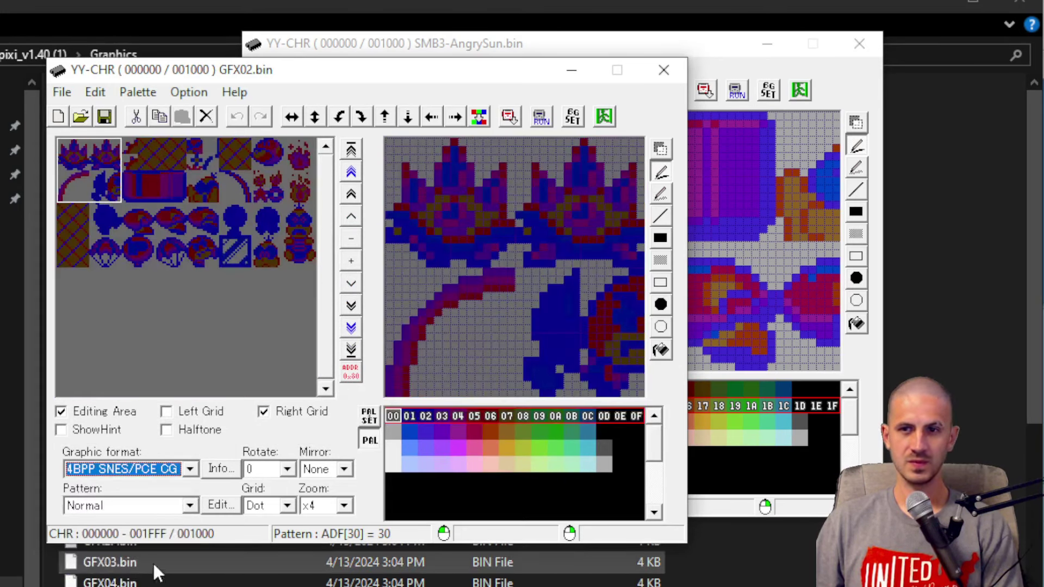
{"action": "left_click_drag", "start_coordinate": [275, 76], "coordinate": [249, 54]}
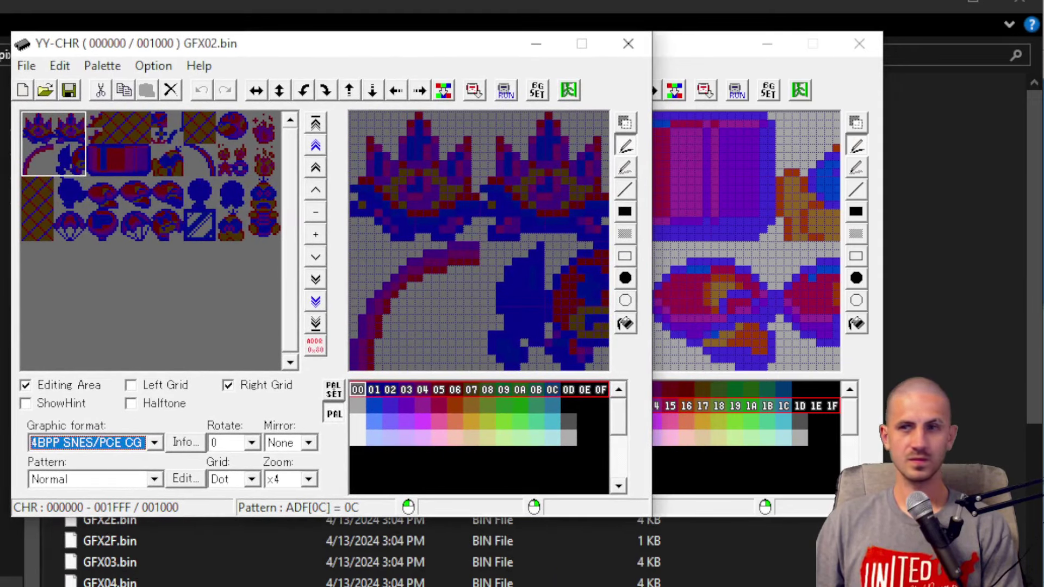
{"action": "left_click_drag", "start_coordinate": [720, 48], "coordinate": [775, 49]}
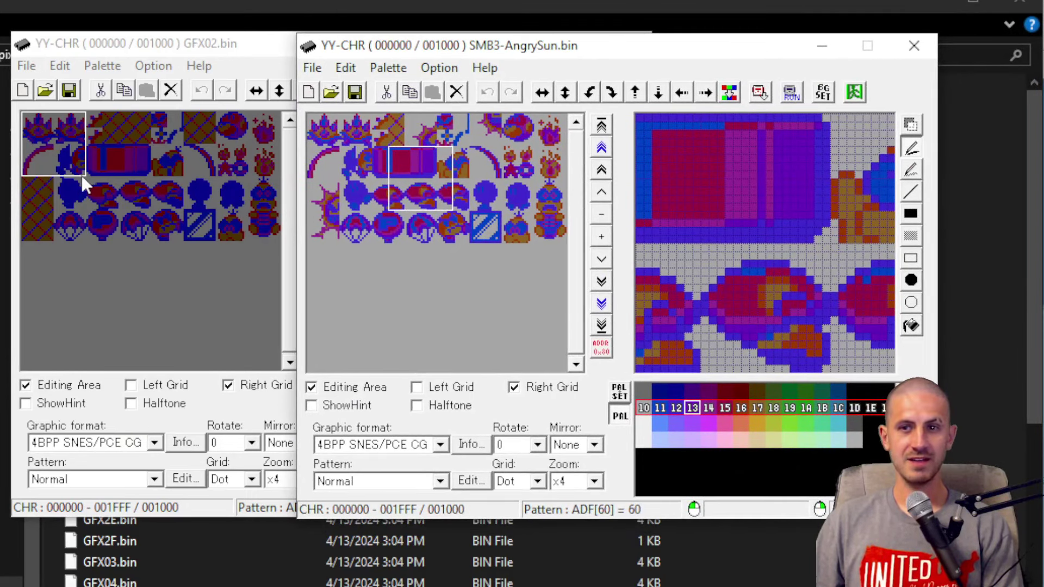
Step: Compare the crosshatched empty tiles in GFX02.bin with the Angry Sun tiles at the same positions in SMB3-AngrySun.bin
{"action": "left_click_drag", "start_coordinate": [82, 177], "coordinate": [29, 183]}
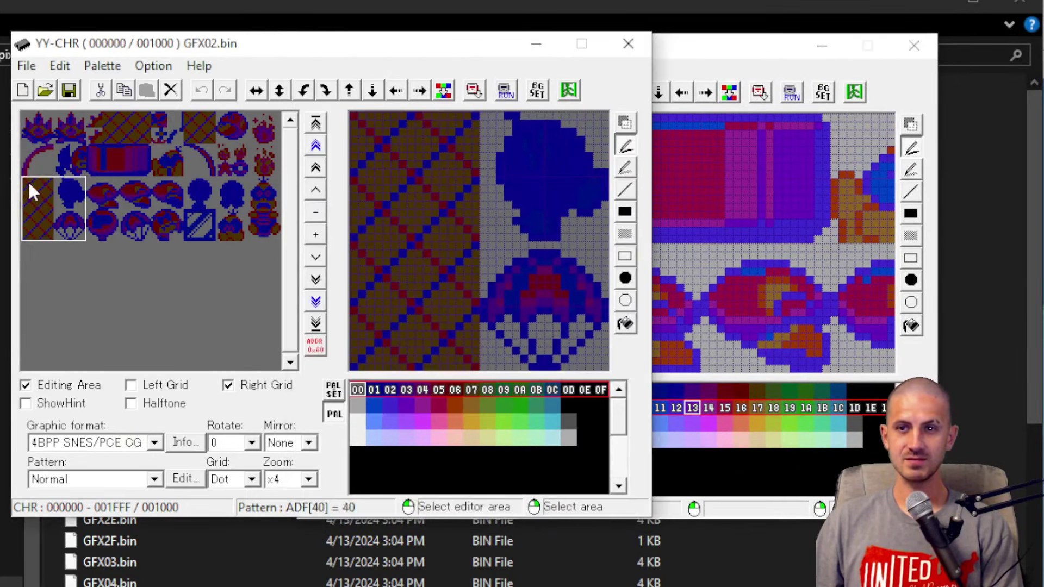
{"action": "left_click_drag", "start_coordinate": [111, 168], "coordinate": [113, 110]}
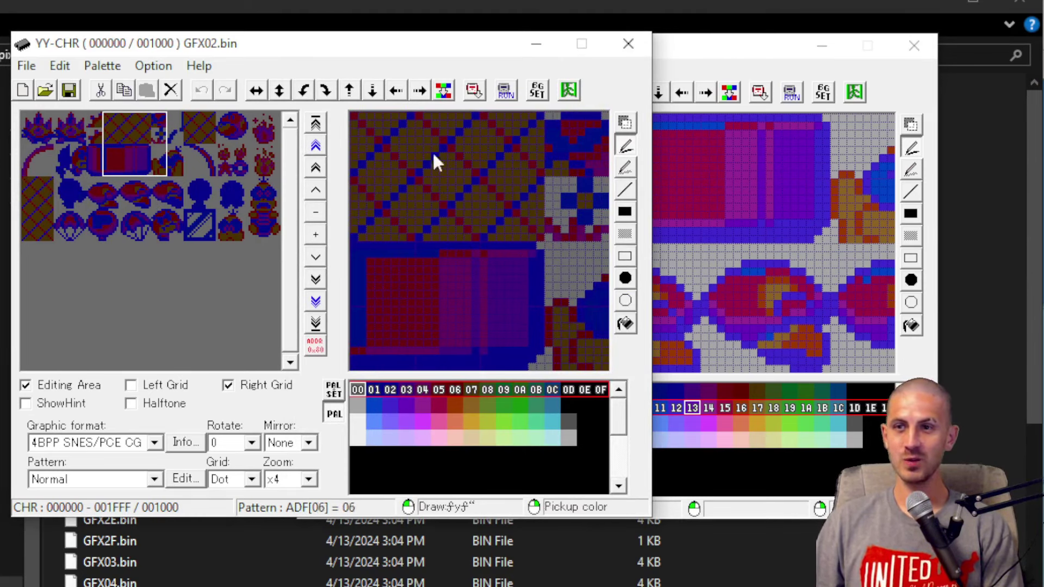
{"action": "left_click_drag", "start_coordinate": [50, 194], "coordinate": [26, 189]}
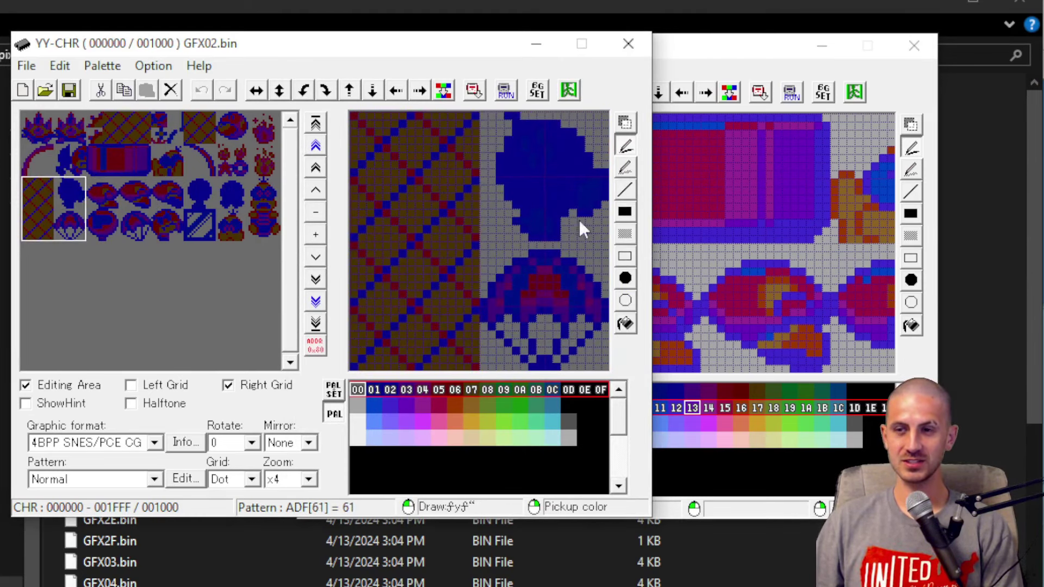
{"action": "mouse_move", "coordinate": [764, 52]}
{"action": "left_mouse_down"}
{"action": "mouse_move", "coordinate": [813, 51]}
{"action": "mouse_move", "coordinate": [767, 57]}
{"action": "left_mouse_up"}
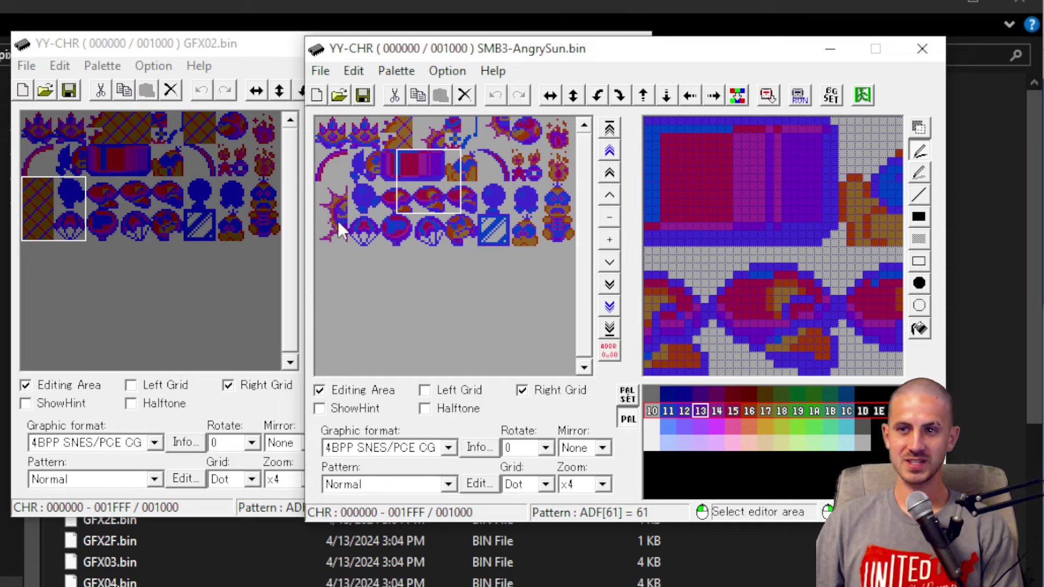
{"action": "left_click", "coordinate": [113, 123]}
{"action": "left_click", "coordinate": [743, 61]}
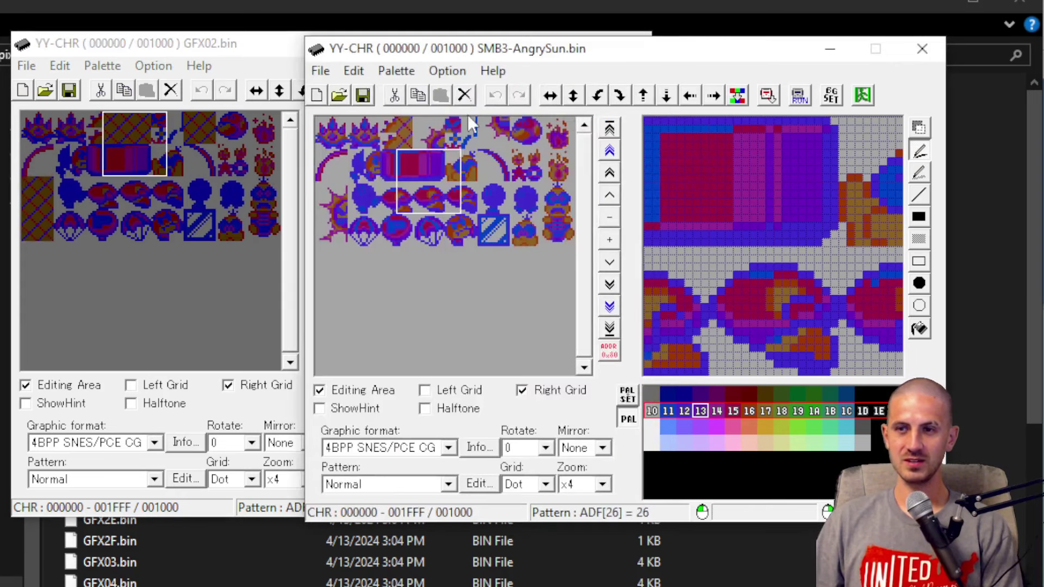
{"action": "left_click_drag", "start_coordinate": [420, 138], "coordinate": [398, 121]}
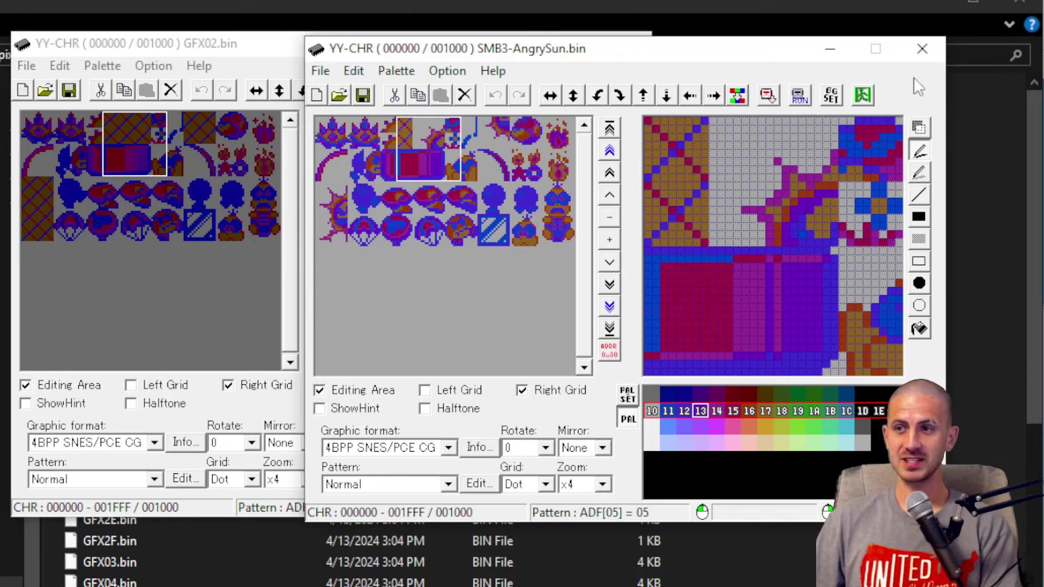
Step: Close both YY-CHR windows and return to the BOWSER folder in File Explorer
{"action": "left_click", "coordinate": [936, 45]}
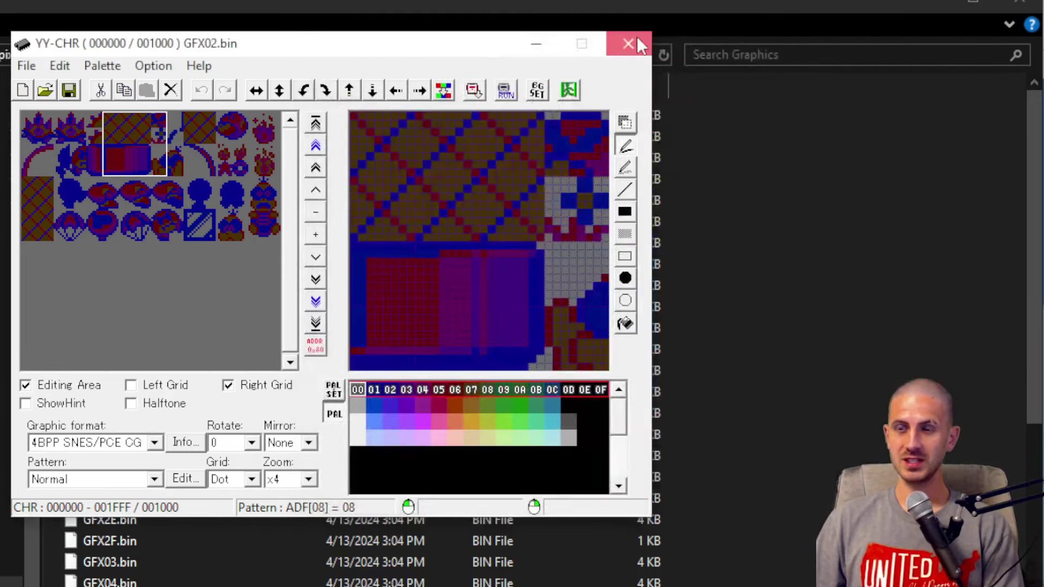
{"action": "left_click", "coordinate": [637, 39]}
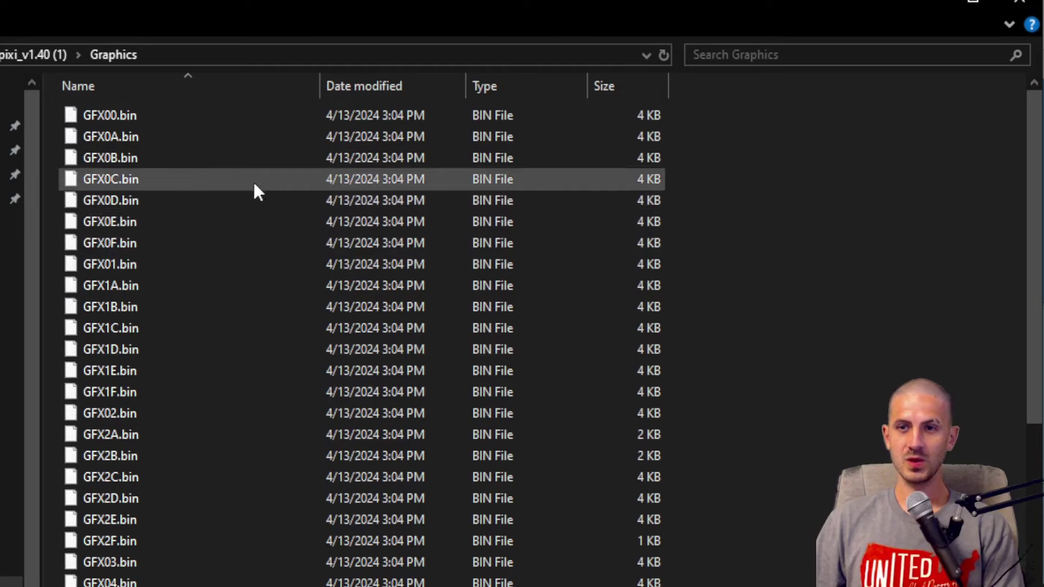
{"action": "key", "text": "alt+Up"}
{"action": "key", "text": "alt+Up"}
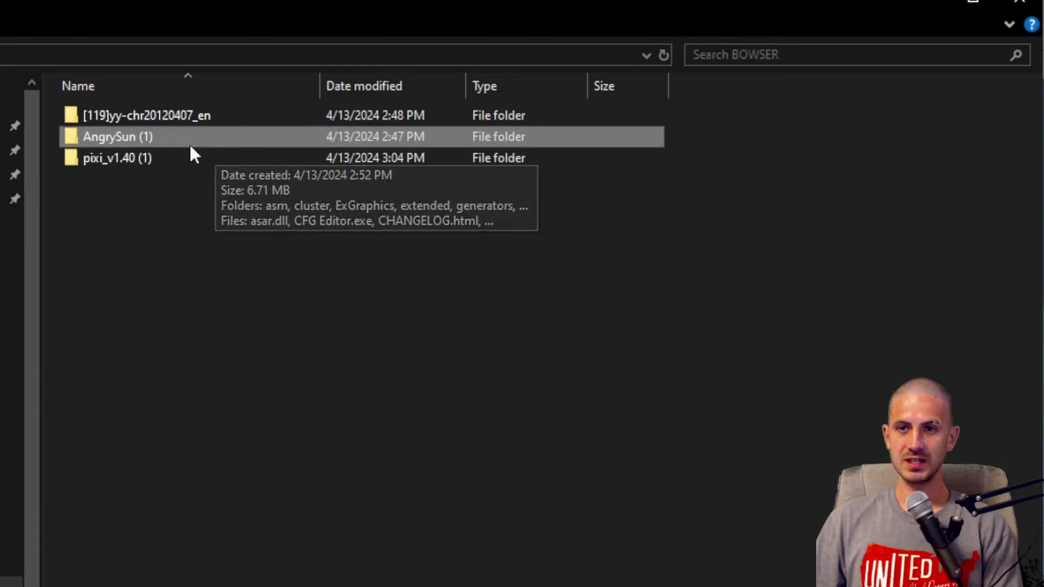
Step: Open the GFX folder inside AngrySun (1) and rename SMB3-AngrySun.bin to GFX02.bin
{"action": "double_click", "coordinate": [190, 143]}
{"action": "double_click", "coordinate": [190, 143]}
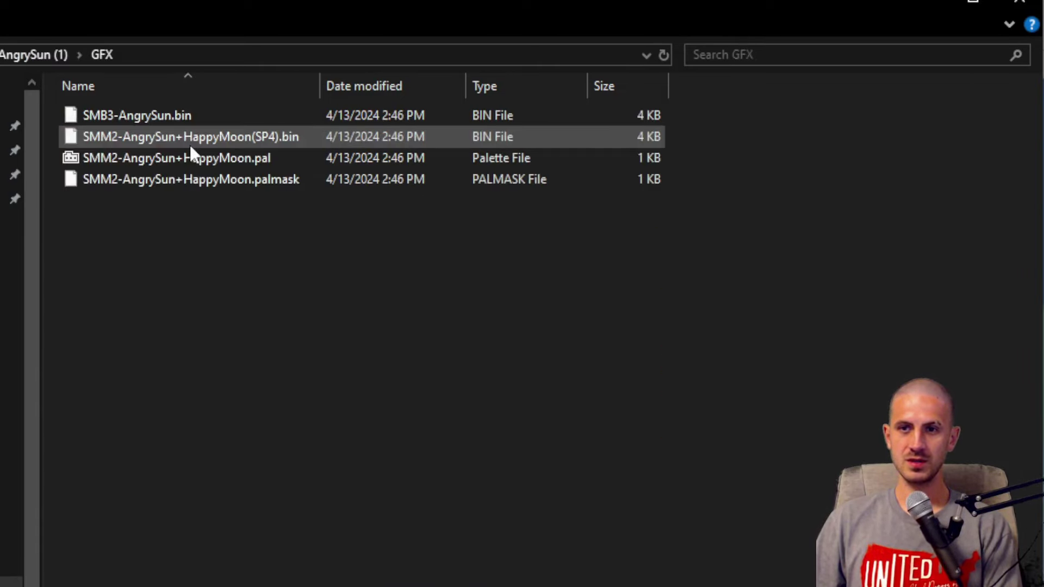
{"action": "left_click", "coordinate": [190, 121]}
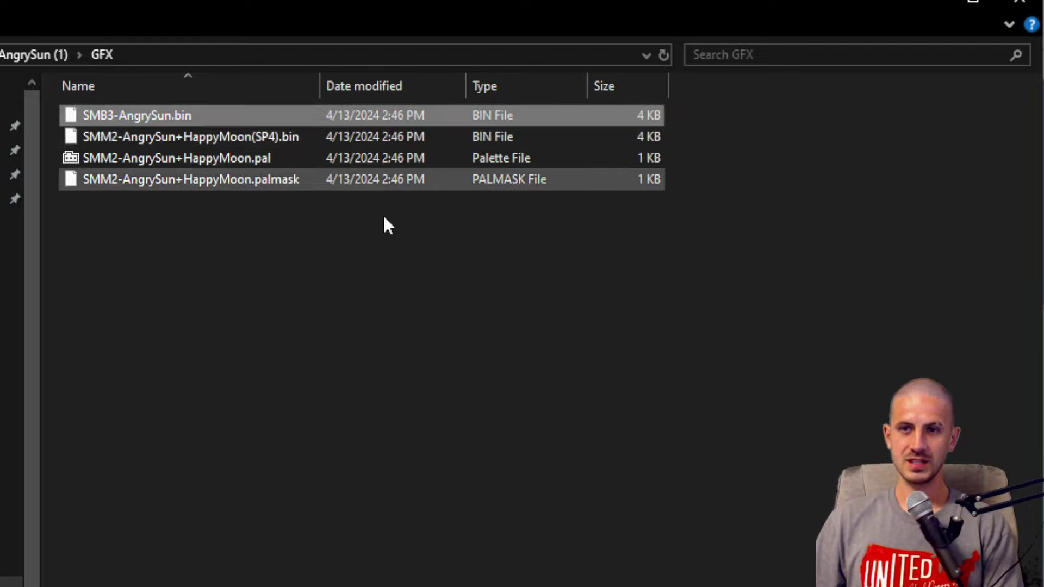
{"action": "key", "text": "F2"}
{"action": "type", "text": "GFX02"}
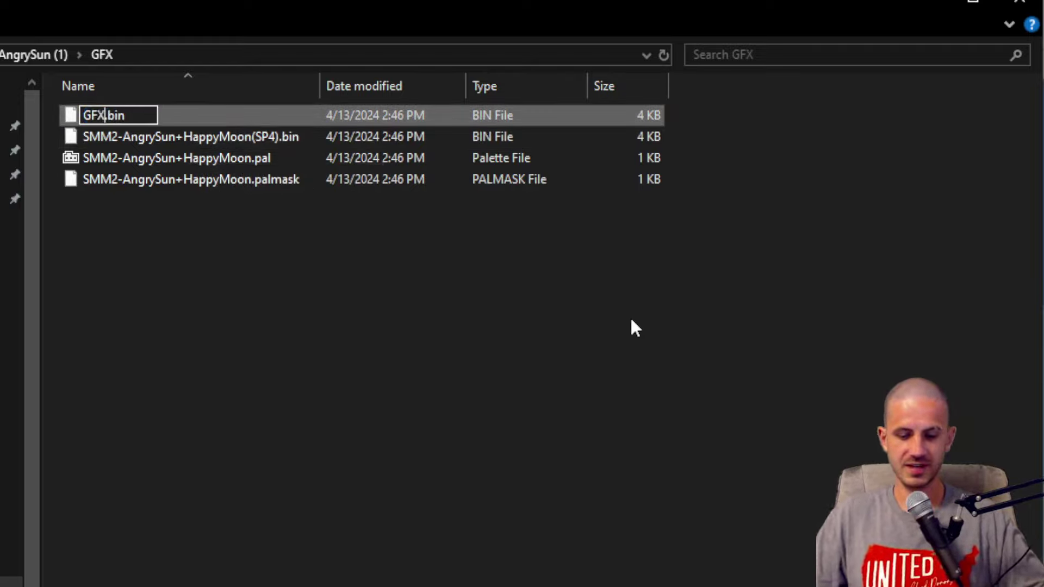
{"action": "key", "text": "Return"}
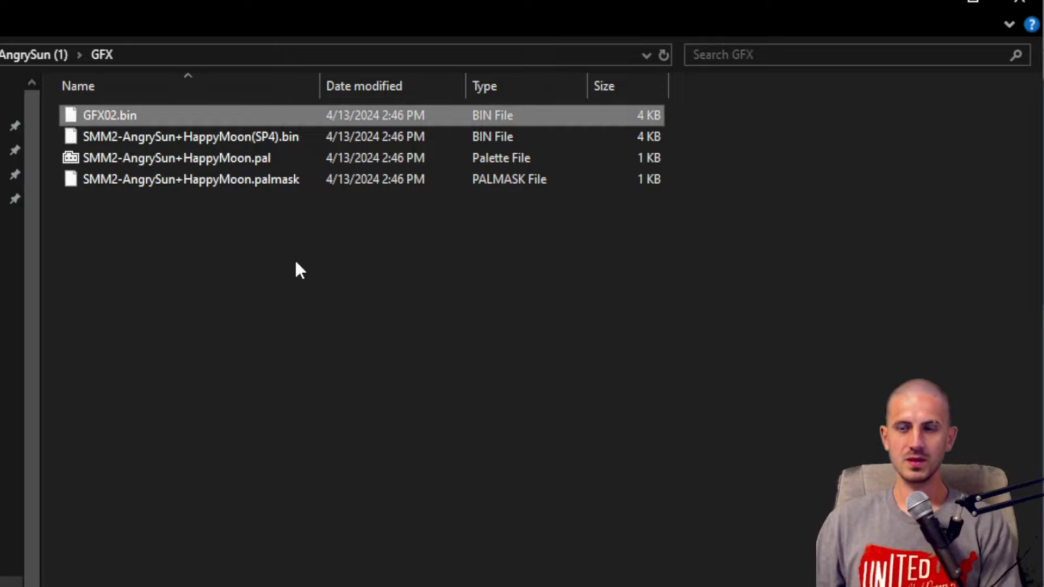
Step: Open the Graphics folder inside pixi_v1.40 (1) and locate the extracted GFX02.bin
{"action": "key", "text": "BackSpace"}
{"action": "key", "text": "Down"}
{"action": "key", "text": "Return"}
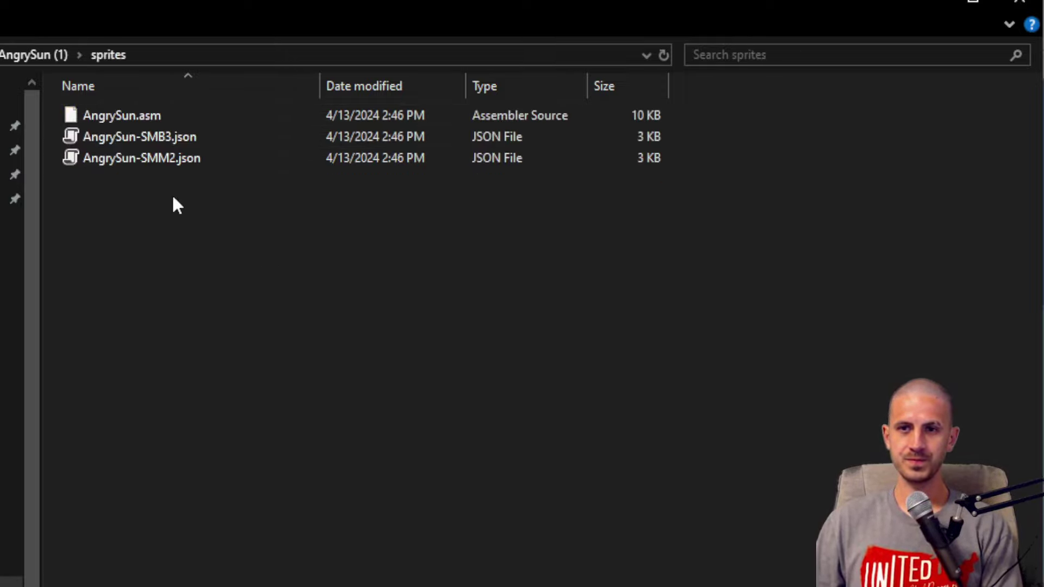
{"action": "key", "text": "BackSpace"}
{"action": "key", "text": "BackSpace"}
{"action": "key", "text": "Down"}
{"action": "key", "text": "Return"}
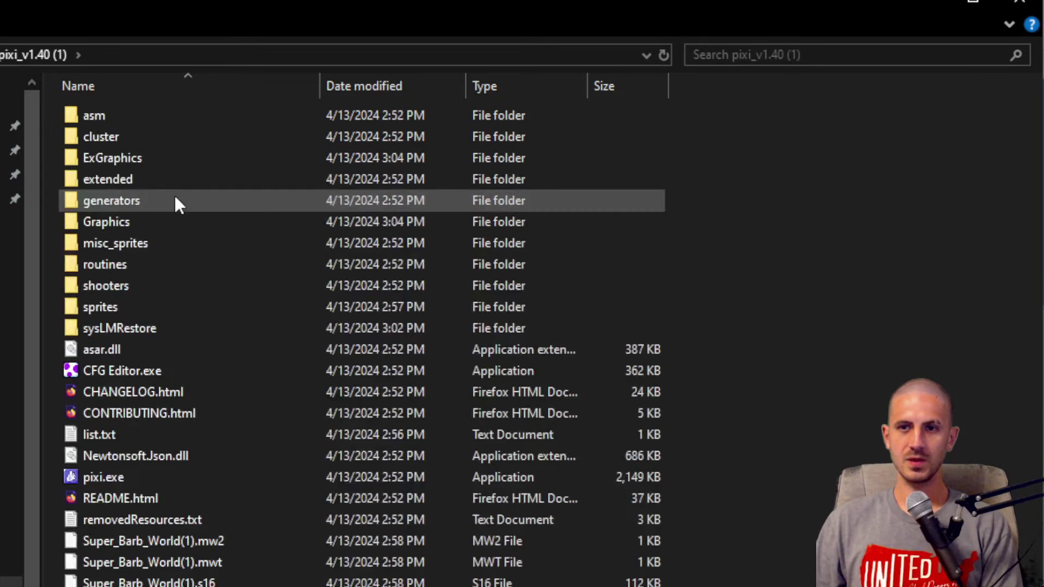
{"action": "double_click", "coordinate": [172, 223]}
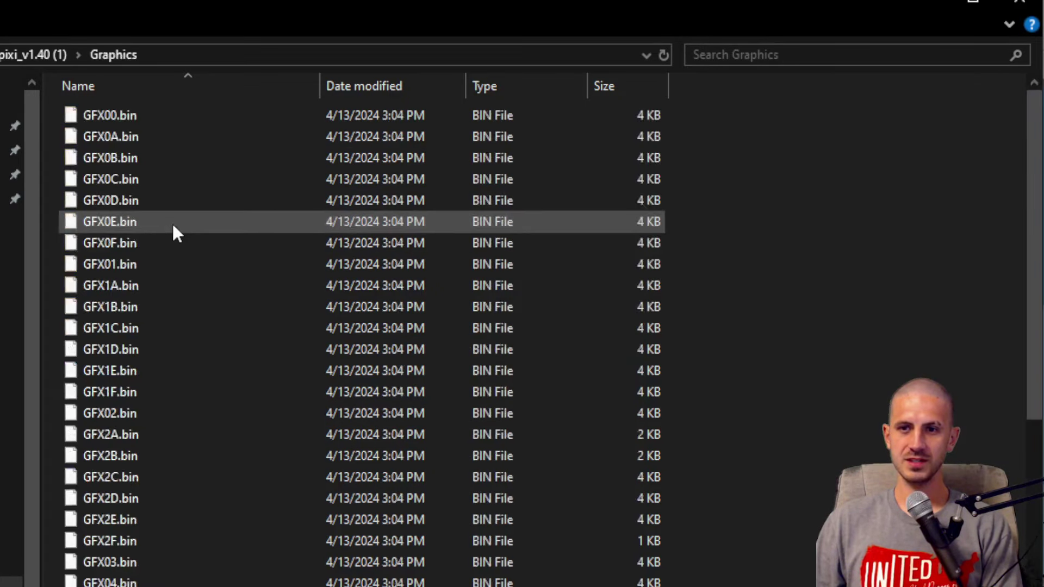
{"action": "scroll", "coordinate": [243, 313], "scroll_direction": "down", "scroll_amount": 2}
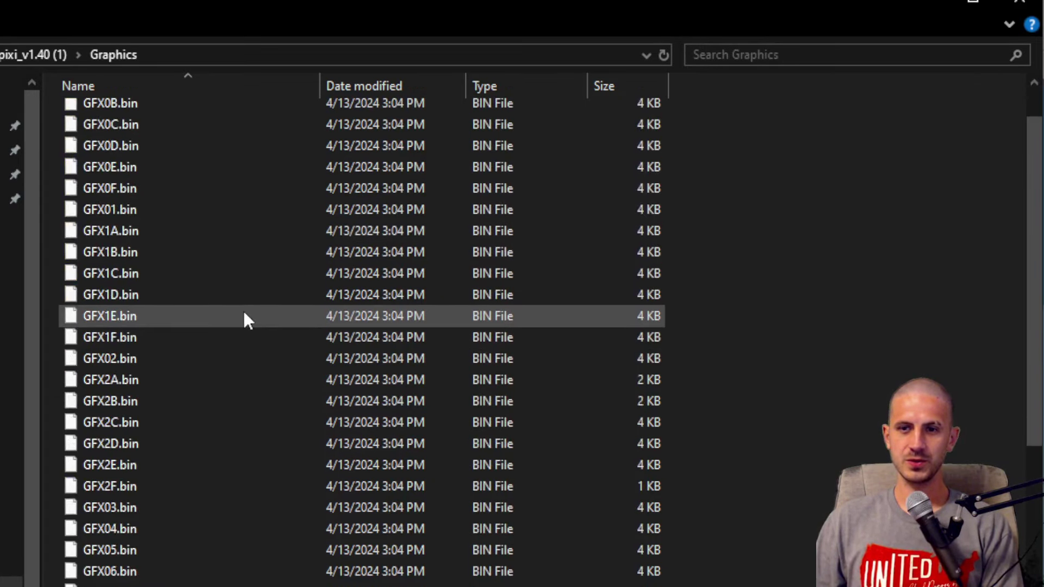
{"action": "scroll", "coordinate": [243, 314], "scroll_direction": "up", "scroll_amount": 2}
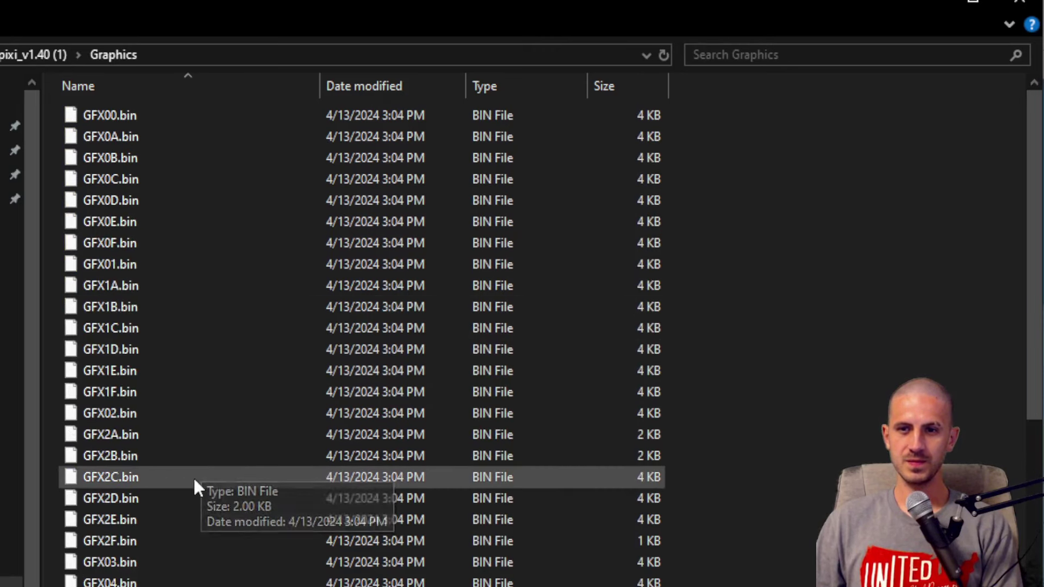
Step: Replace the extracted GFX02.bin in the Graphics folder with the renamed Angry Sun GFX02.bin
{"action": "left_click", "coordinate": [163, 541]}
{"action": "key", "text": "Up"}
{"action": "key", "text": "Up"}
{"action": "key", "text": "Up"}
{"action": "key", "text": "Up"}
{"action": "key", "text": "Up"}
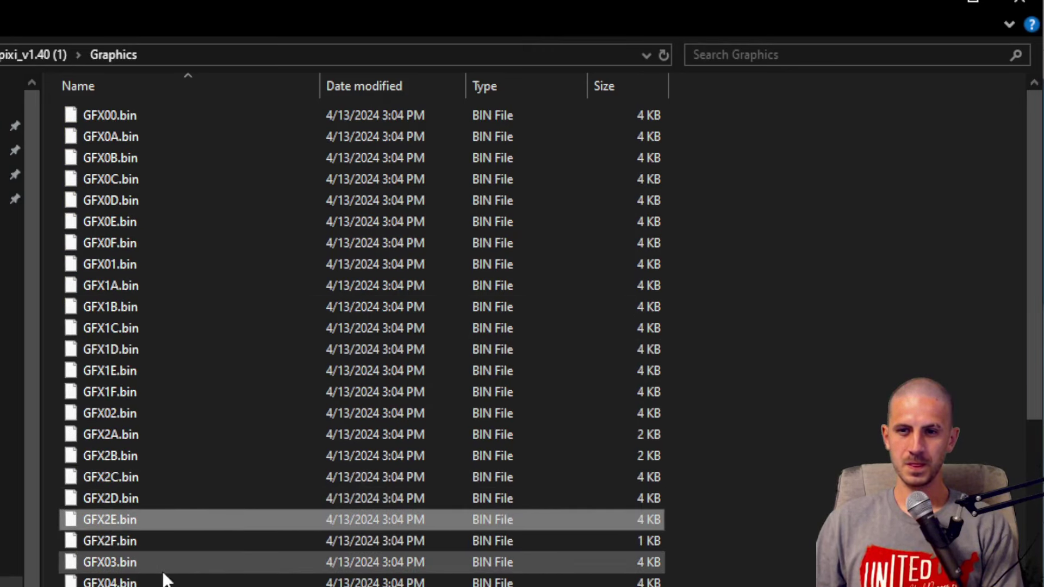
{"action": "key", "text": "Up"}
{"action": "key", "text": "Delete"}
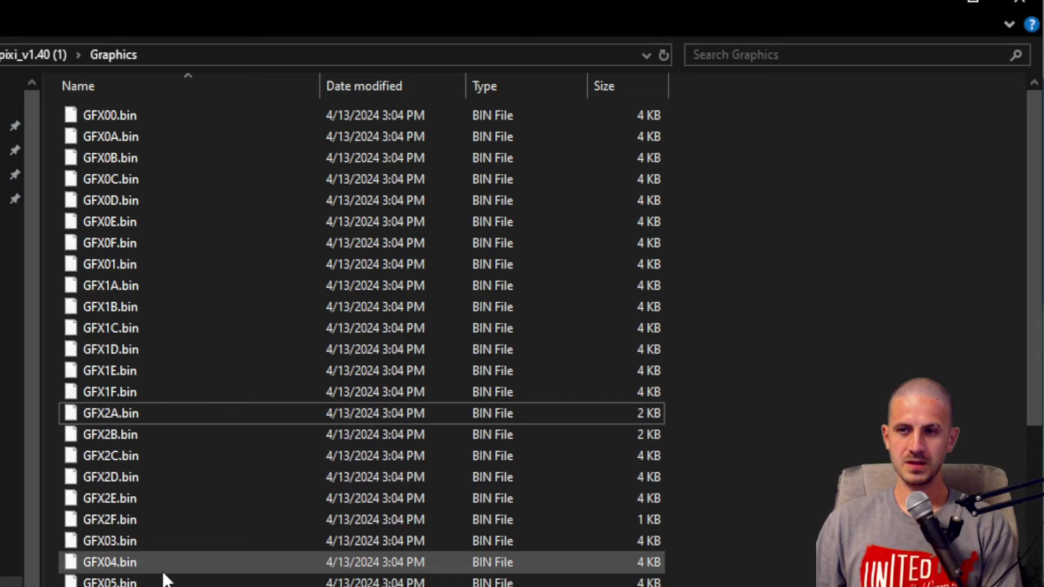
{"action": "key", "text": "ctrl+z"}
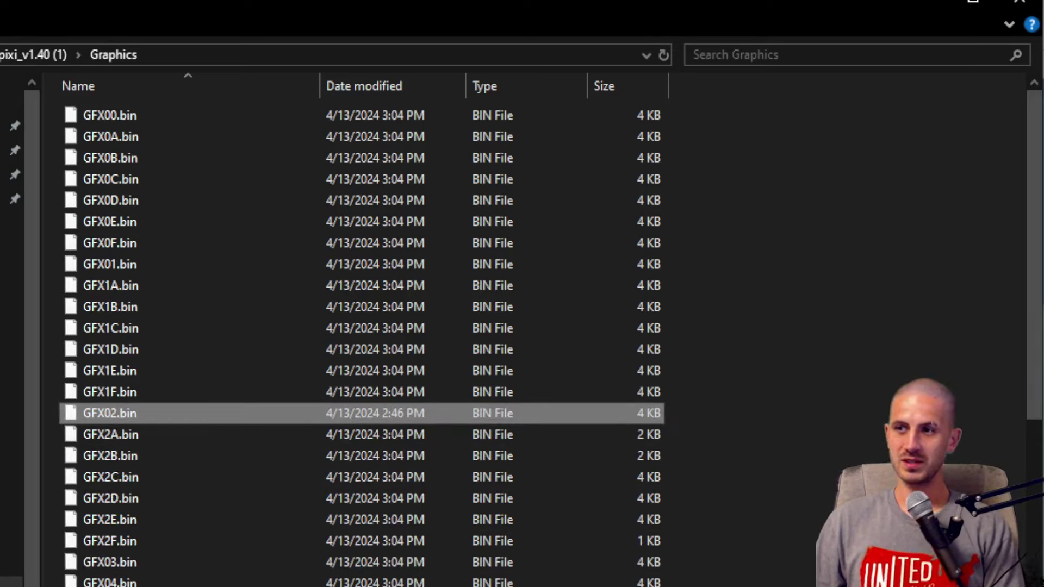
Step: Switch to Lunar Magic and enable bypass of the standard FG/BG/SP GFX for this level in Super GFX Bypass
{"action": "key", "text": "alt+Tab"}
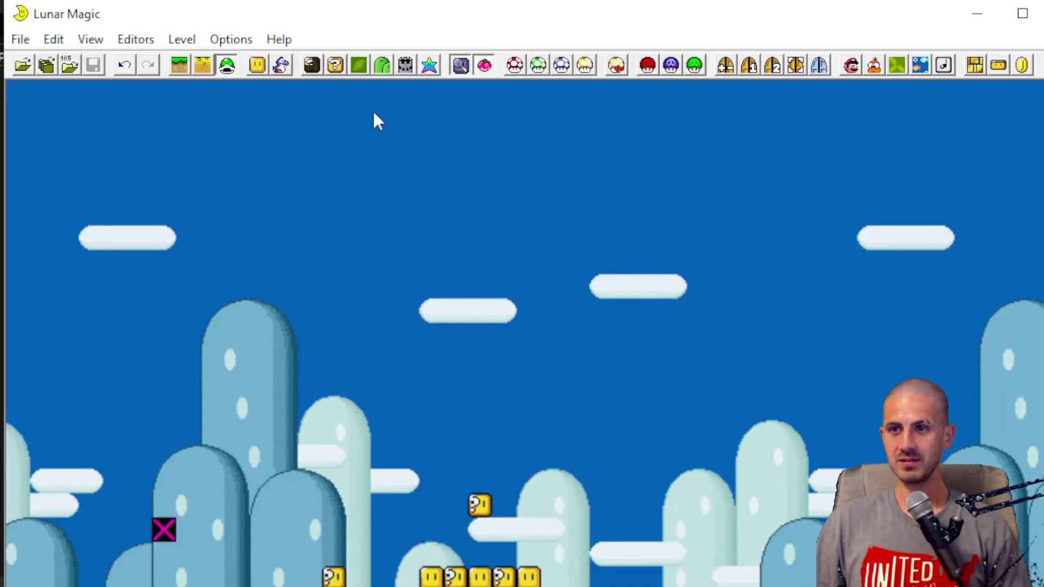
{"action": "left_click", "coordinate": [646, 66]}
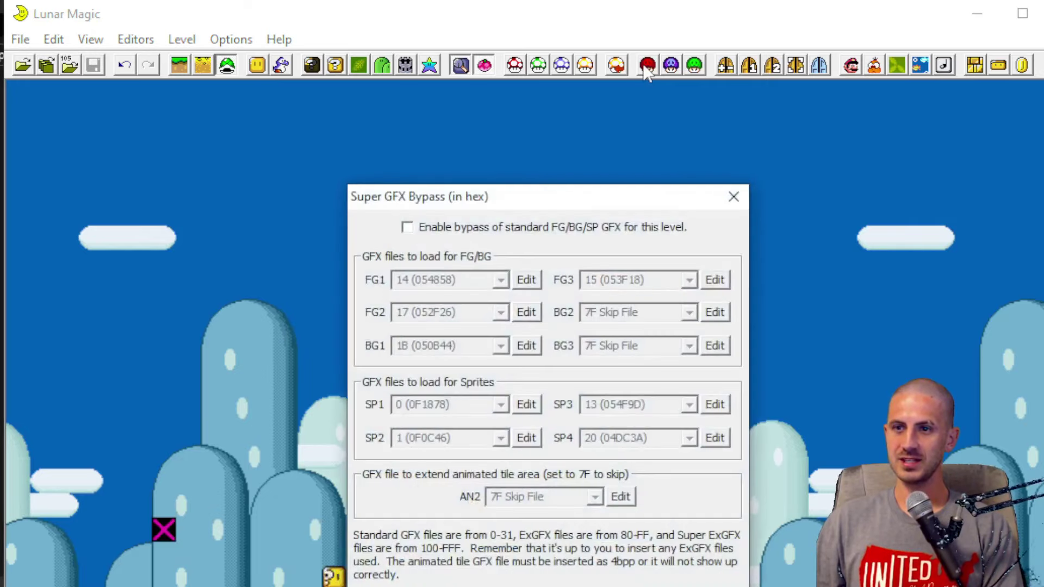
{"action": "left_click", "coordinate": [408, 228]}
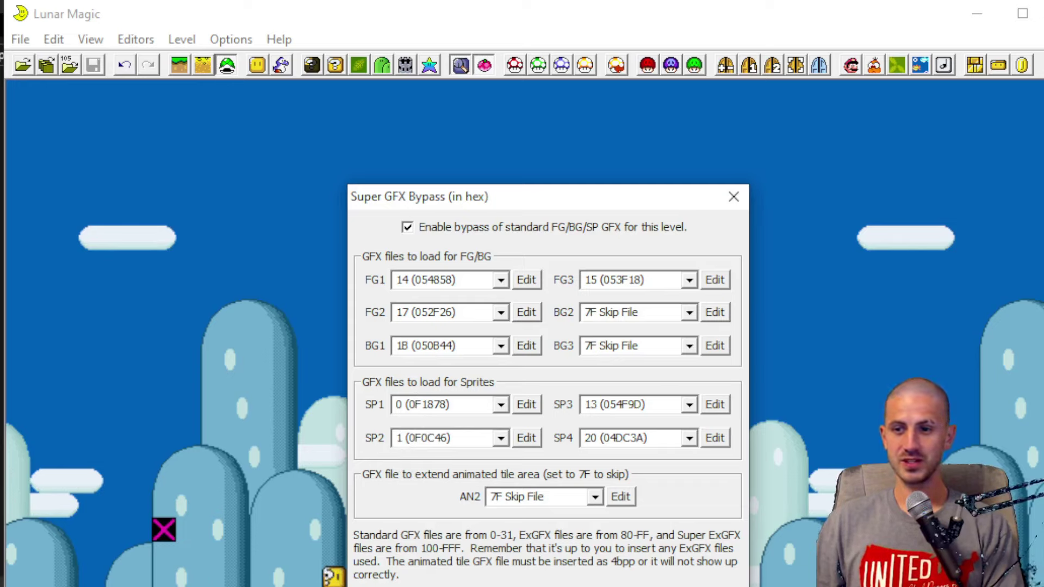
Step: Set the SP4 sprite graphics slot to GFX file 02 and apply the Super GFX Bypass settings
{"action": "left_click", "coordinate": [598, 433]}
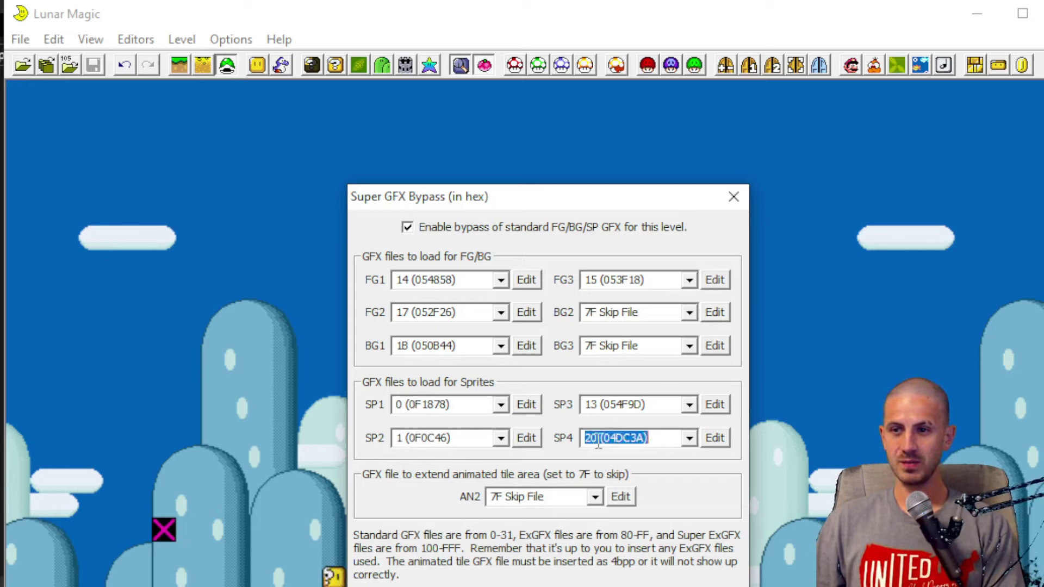
{"action": "left_click", "coordinate": [689, 438]}
{"action": "scroll", "coordinate": [684, 485], "scroll_direction": "up", "scroll_amount": 1}
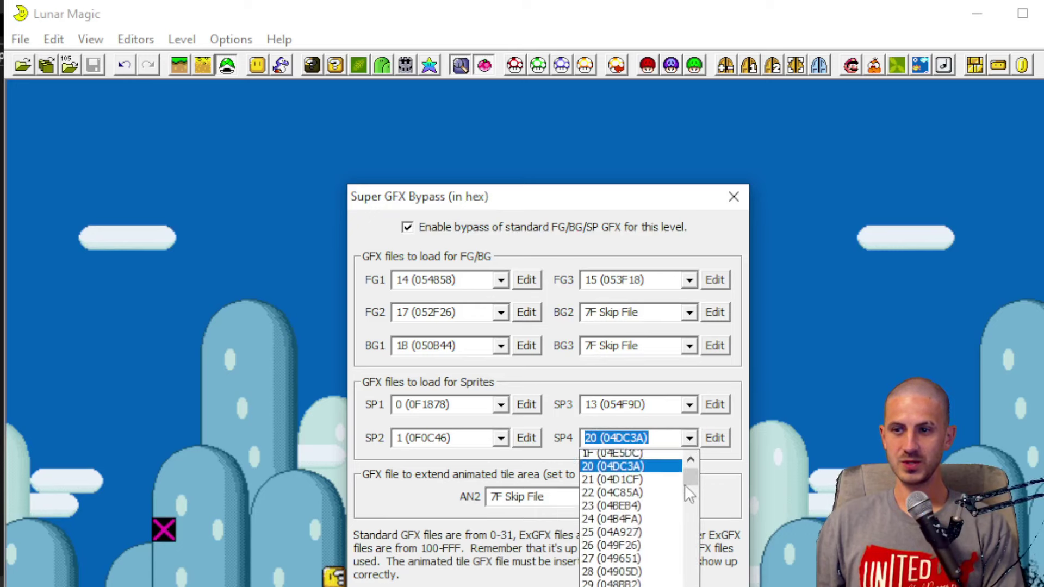
{"action": "scroll", "coordinate": [684, 484], "scroll_direction": "up", "scroll_amount": 5}
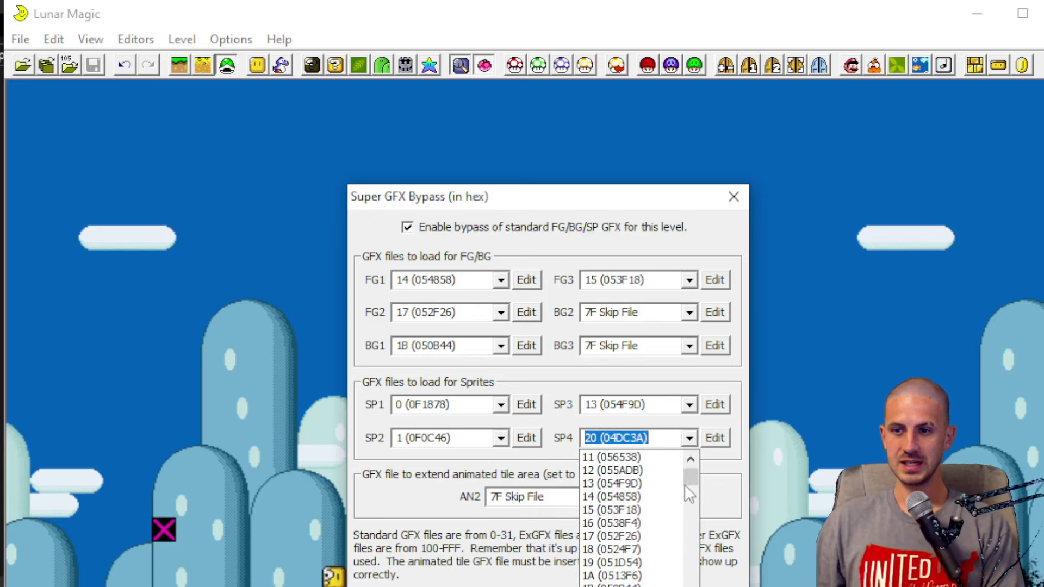
{"action": "scroll", "coordinate": [684, 485], "scroll_direction": "up", "scroll_amount": 2}
{"action": "scroll", "coordinate": [685, 488], "scroll_direction": "down", "scroll_amount": 11}
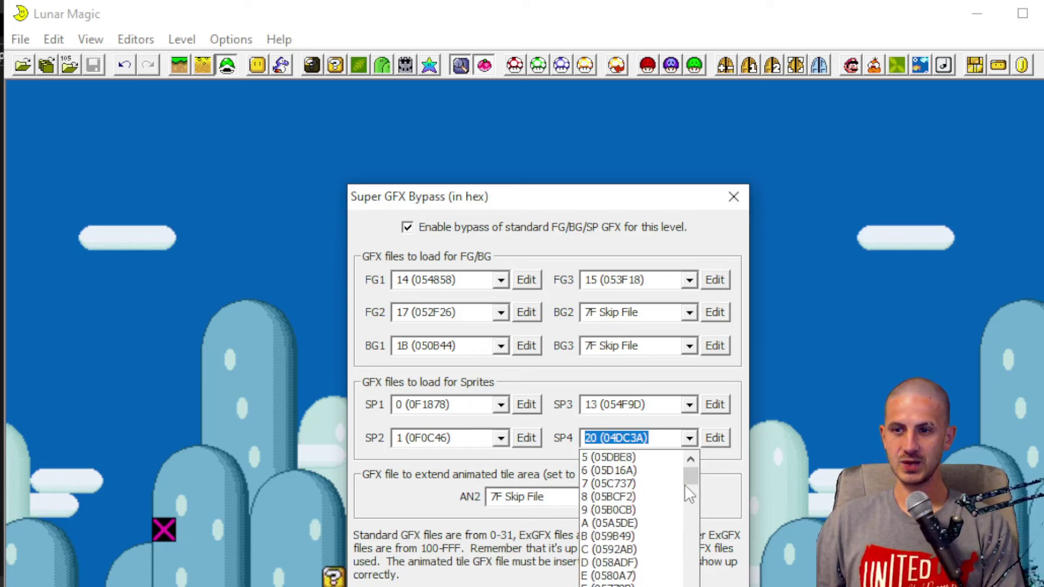
{"action": "scroll", "coordinate": [684, 489], "scroll_direction": "down", "scroll_amount": 6}
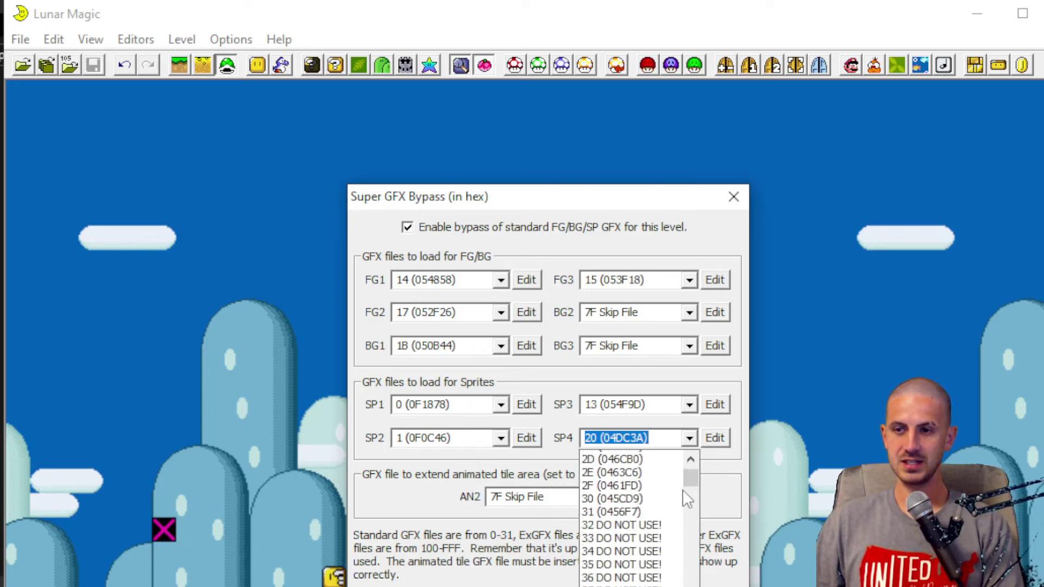
{"action": "scroll", "coordinate": [680, 489], "scroll_direction": "up", "scroll_amount": 14}
{"action": "left_click", "coordinate": [614, 441]}
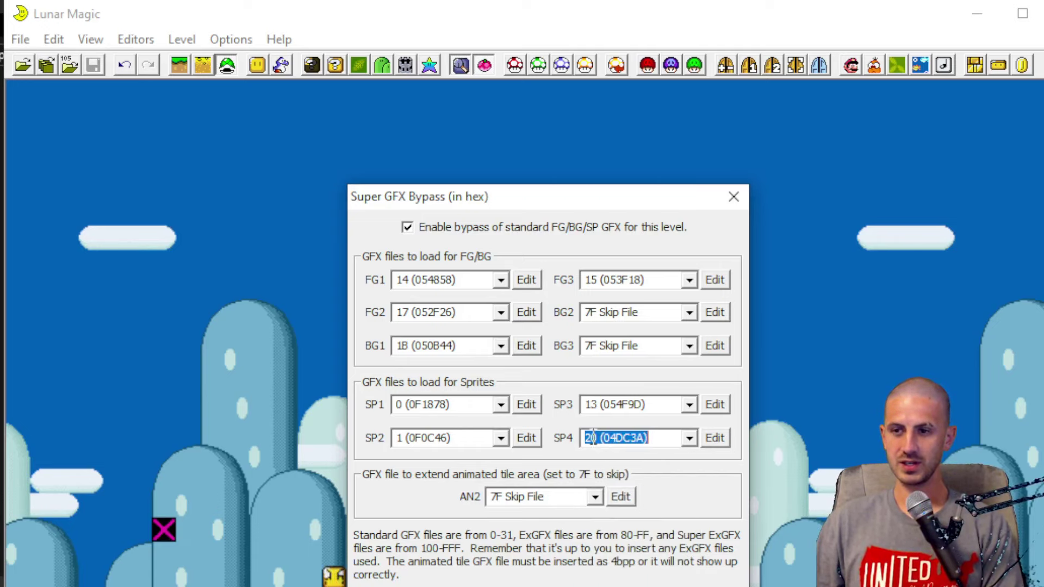
{"action": "key", "text": "BackSpace"}
{"action": "type", "text": "02"}
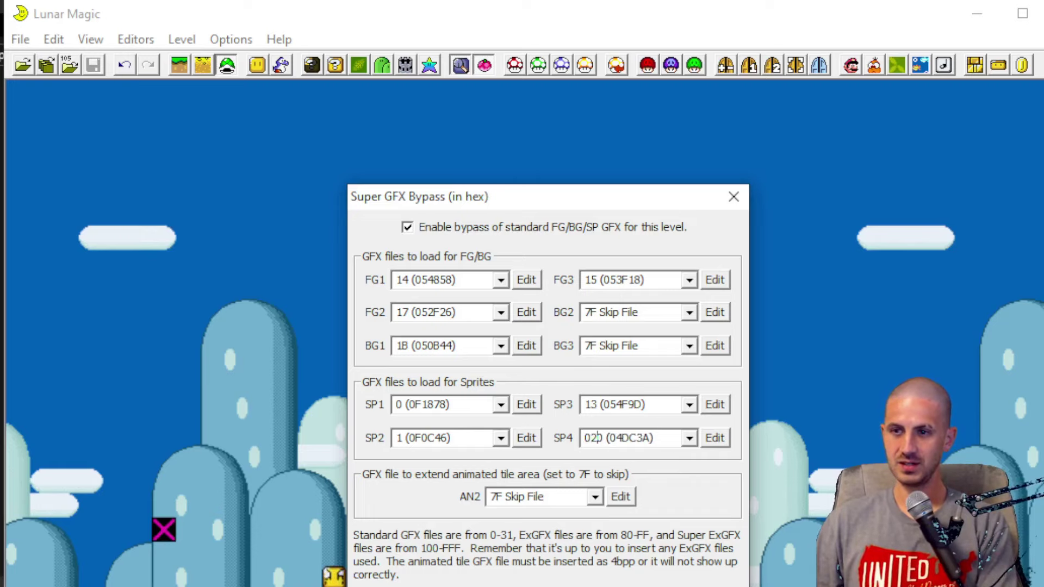
{"action": "key", "text": "Delete"}
{"action": "key", "text": "Return"}
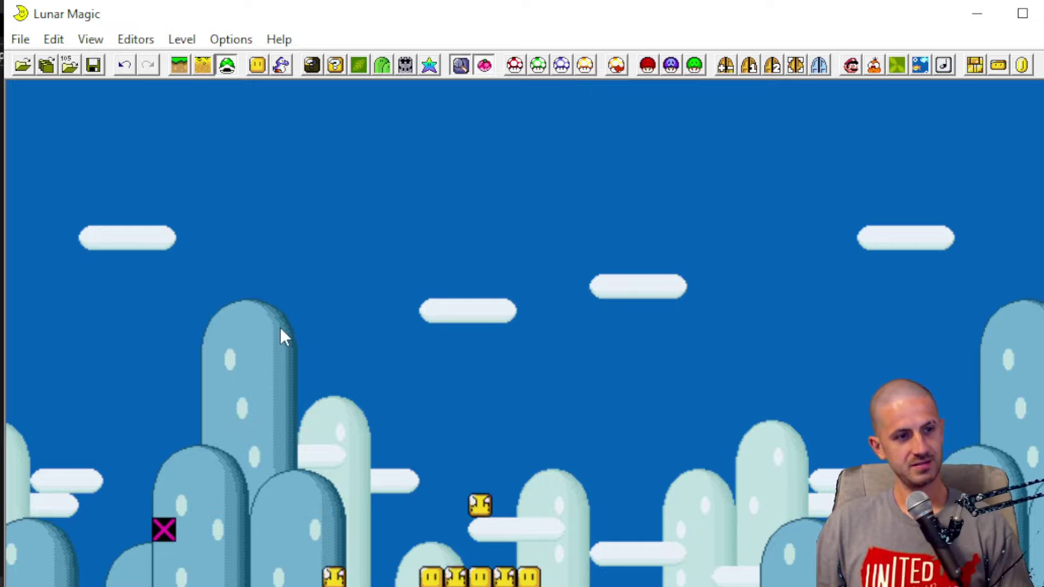
Step: Run Super_Barb_World(1) in the Snes9x emulator, start a game and enter the edited level
{"action": "key", "text": "F4"}
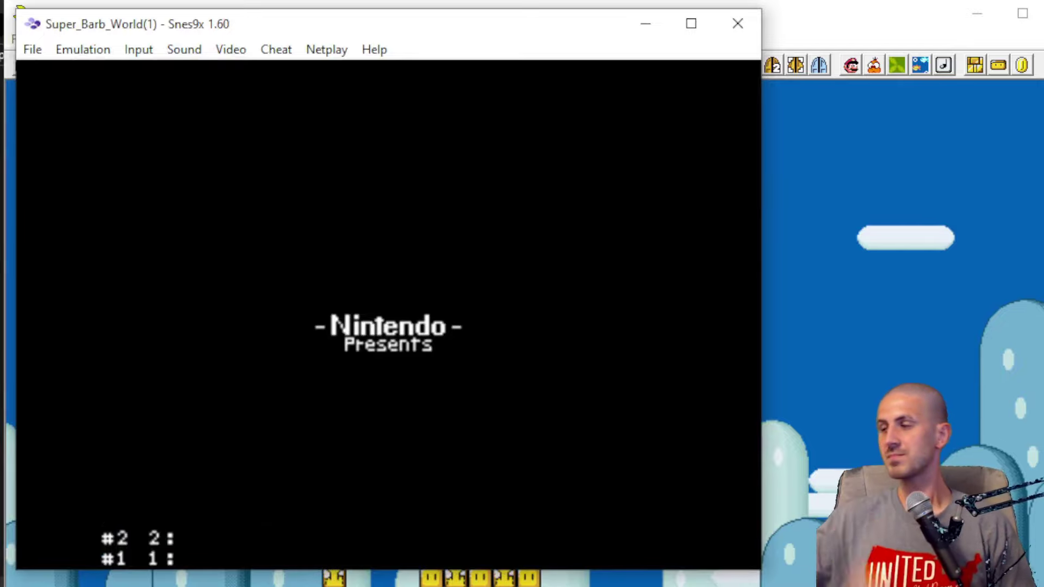
{"action": "key", "text": "c"}
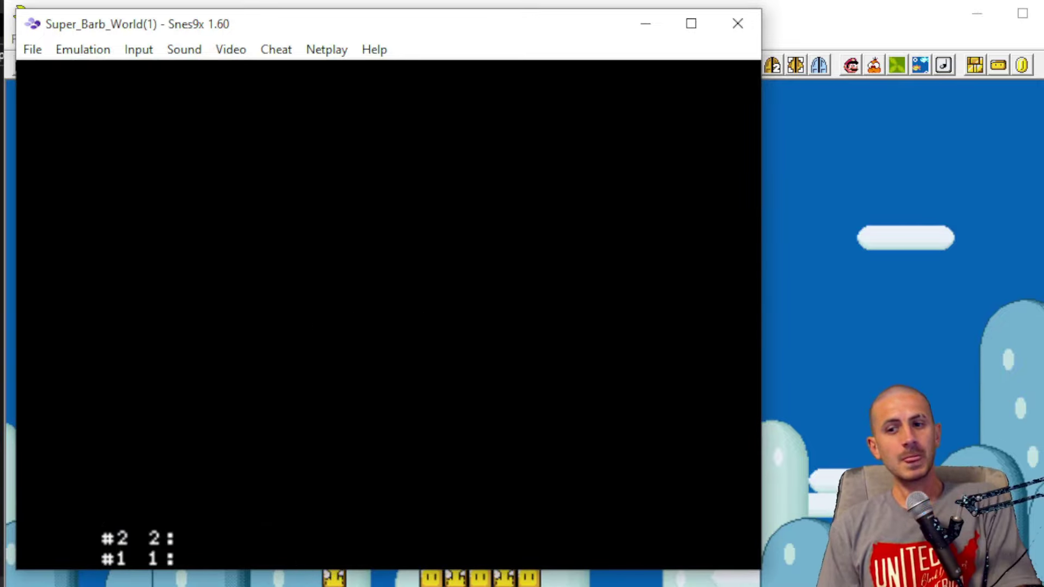
{"action": "key", "text": "c"}
{"action": "key", "text": "c"}
{"action": "key", "text": "c"}
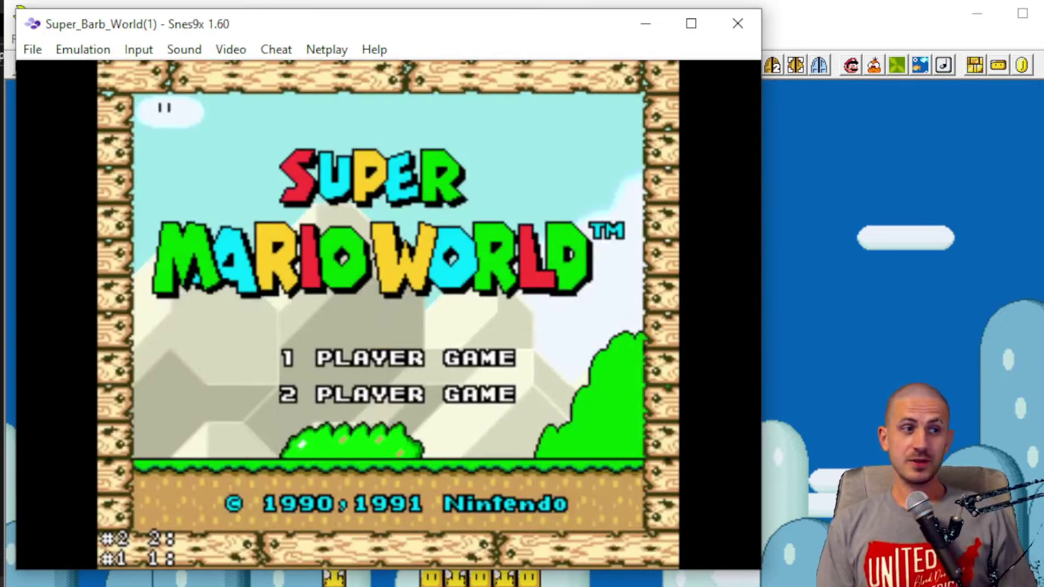
{"action": "key", "text": "Right"}
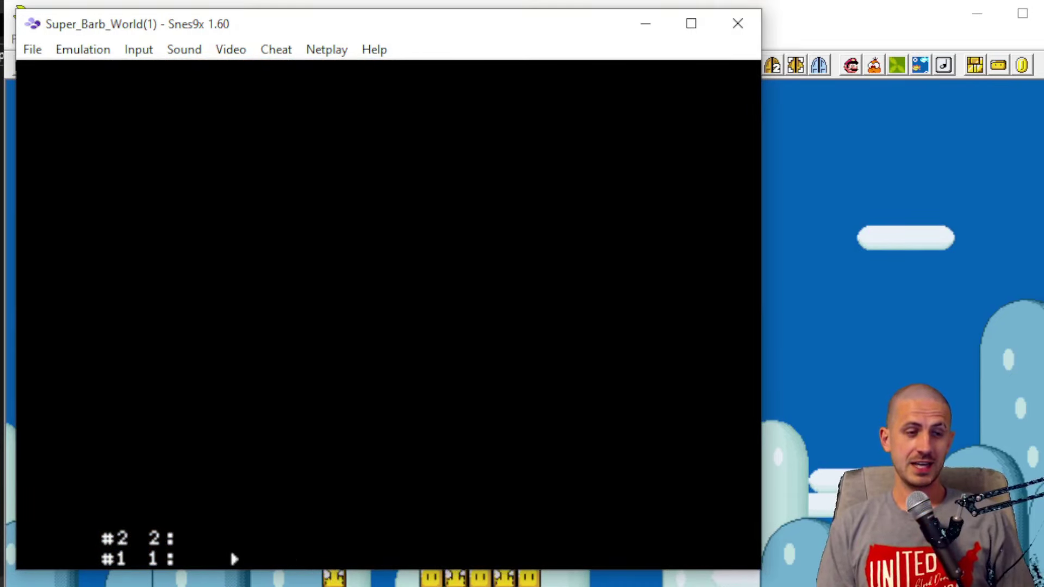
{"action": "key", "text": "Up"}
{"action": "key", "text": "c"}
{"action": "key", "text": "Right"}
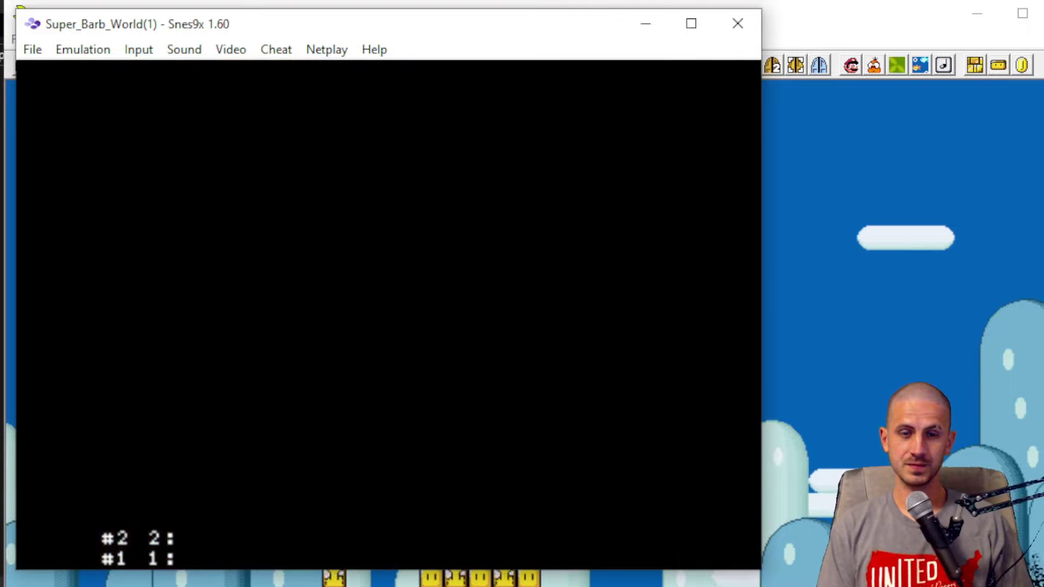
{"action": "key", "text": "c"}
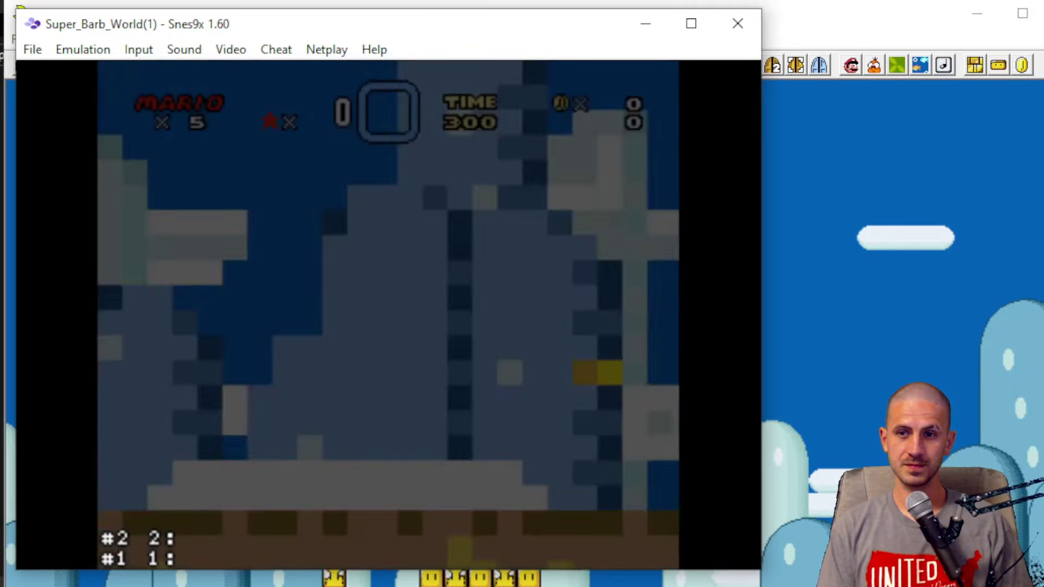
Step: Run and jump Mario through the level to test the Angry Sun's graphics and its attack
{"action": "key", "text": "Right"}
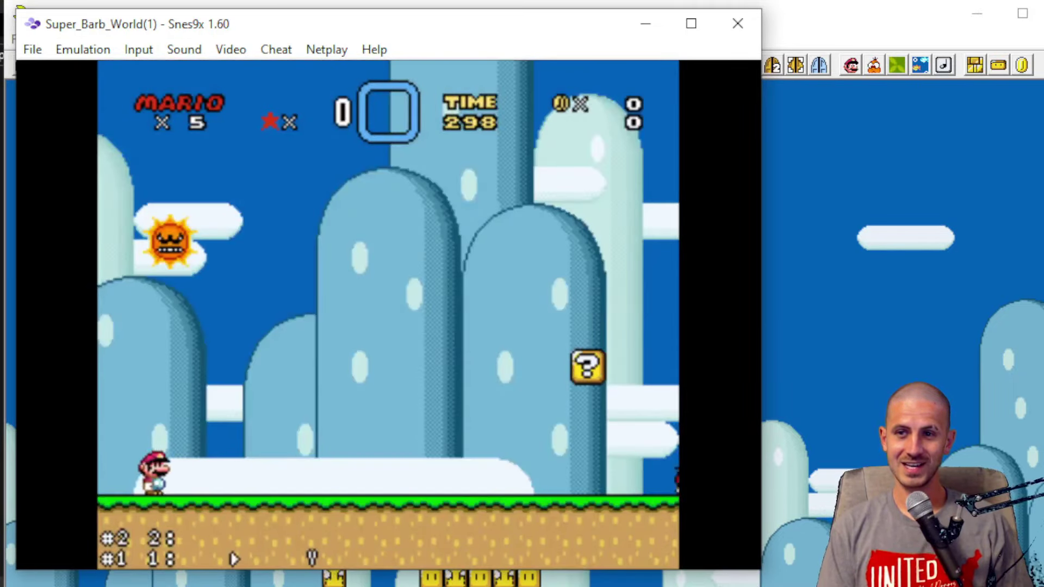
{"action": "key", "text": "c"}
{"action": "key", "text": "Left"}
{"action": "key", "text": "Right"}
{"action": "key", "text": "c"}
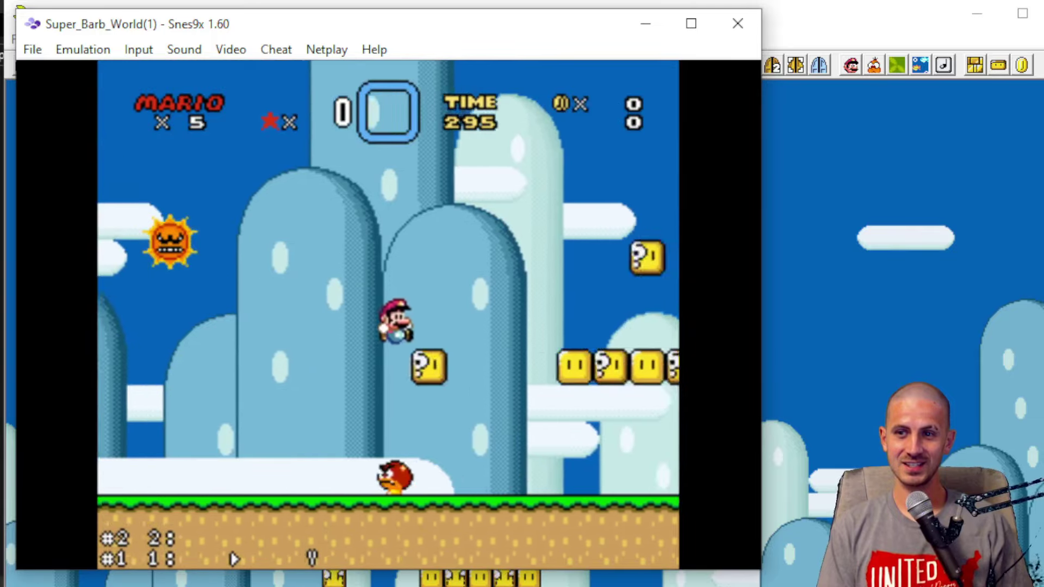
{"action": "key", "text": "c"}
{"action": "key", "text": "Left"}
{"action": "key", "text": "Right"}
{"action": "key", "text": "c"}
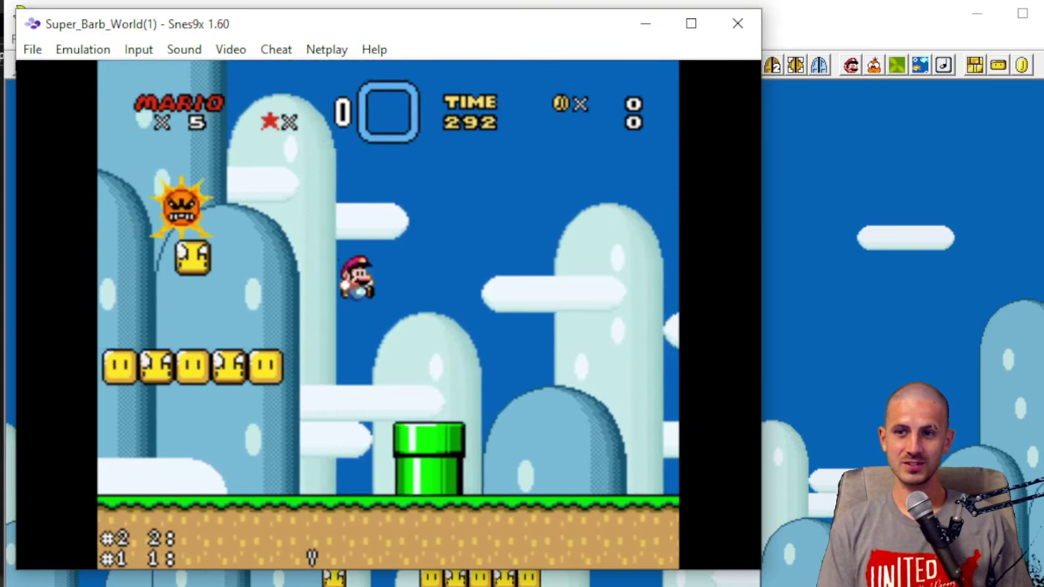
{"action": "key", "text": "Right"}
{"action": "key", "text": "c"}
{"action": "key", "text": "Left"}
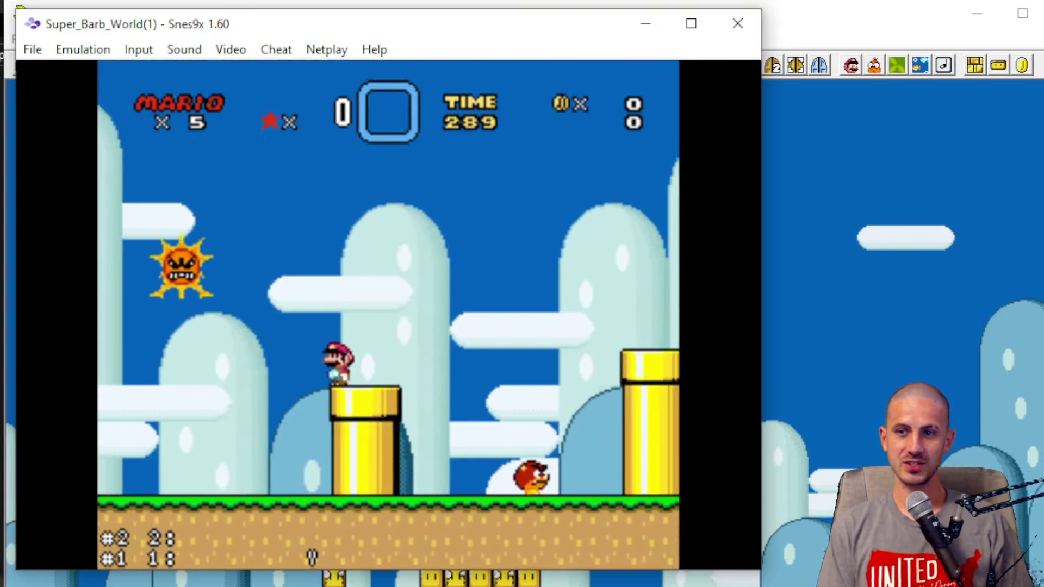
{"action": "key", "text": "Left"}
{"action": "key", "text": "Right"}
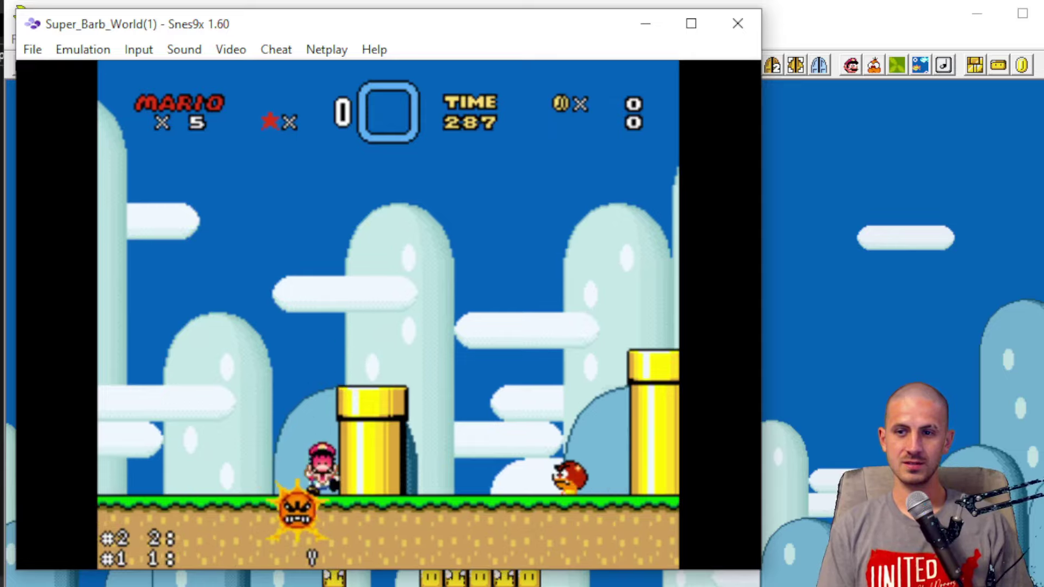
{"action": "key", "text": "c"}
{"action": "key", "text": "Left"}
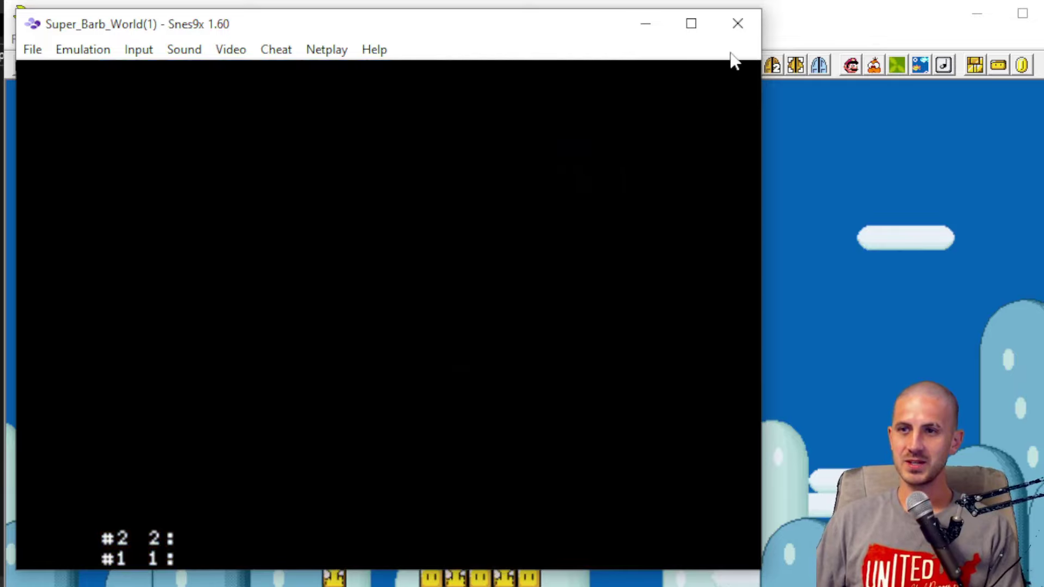
Step: Set the SP3 sprite graphics slot to GFX file 02 and SP4 to 20, and apply the Super GFX Bypass settings
{"action": "left_click", "coordinate": [739, 25]}
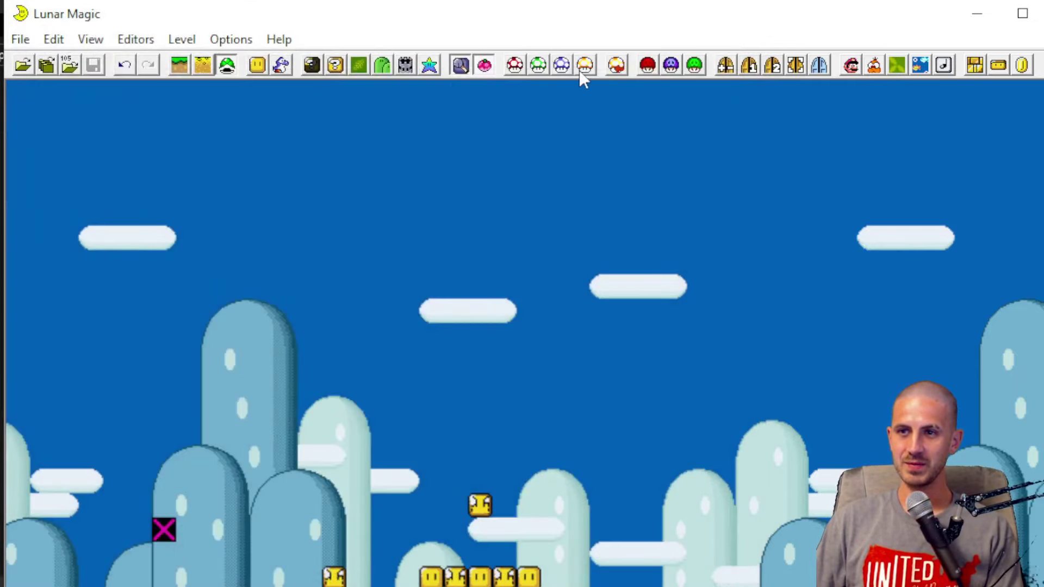
{"action": "left_click", "coordinate": [648, 72]}
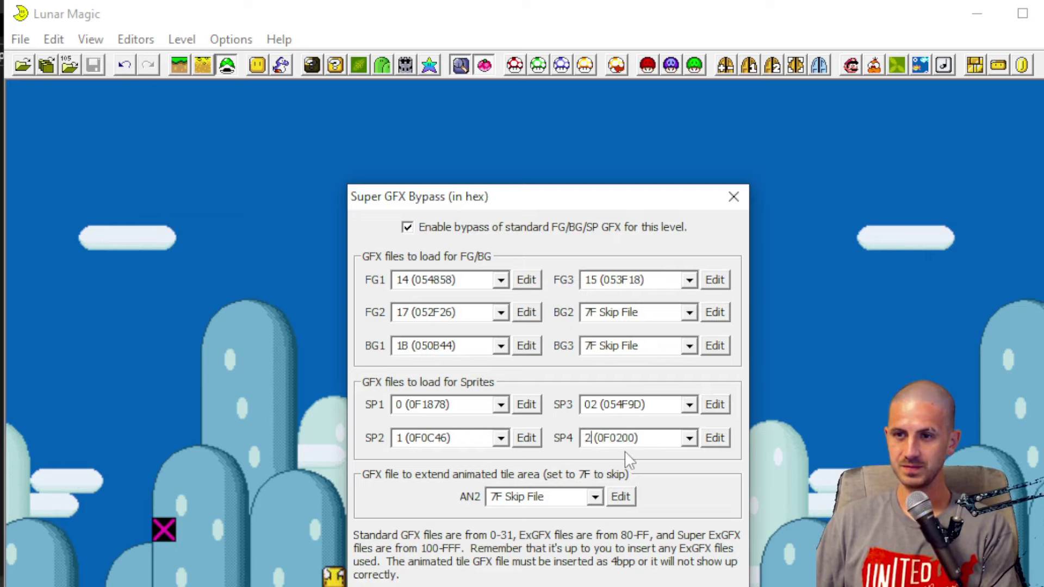
{"action": "key", "text": "Return"}
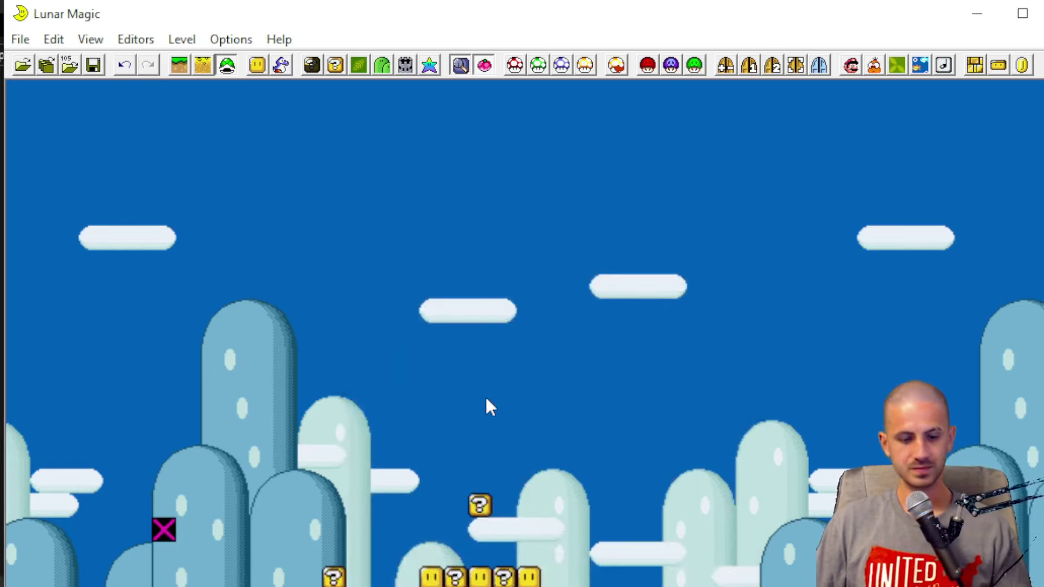
Step: Run Super_Barb_World(1) in the Snes9x emulator, reposition its window and enter the edited level
{"action": "key", "text": "F4"}
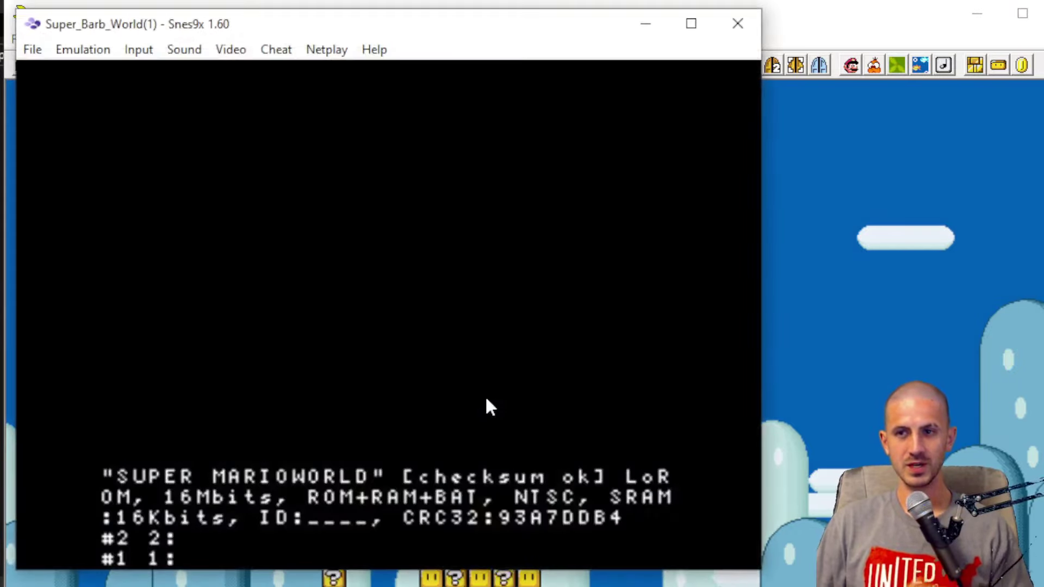
{"action": "left_click_drag", "start_coordinate": [463, 28], "coordinate": [477, 70]}
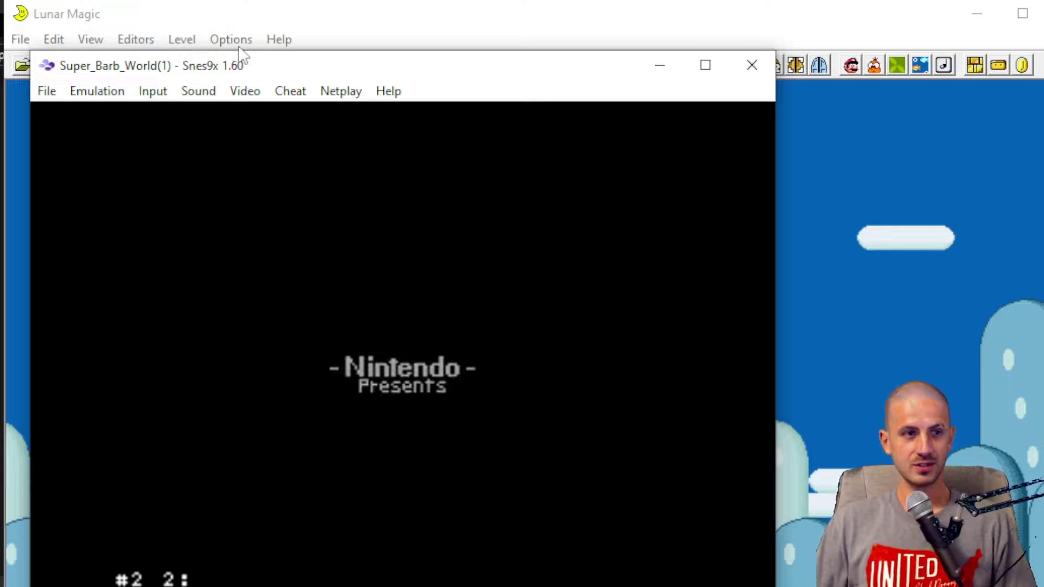
{"action": "left_click_drag", "start_coordinate": [340, 66], "coordinate": [336, 38]}
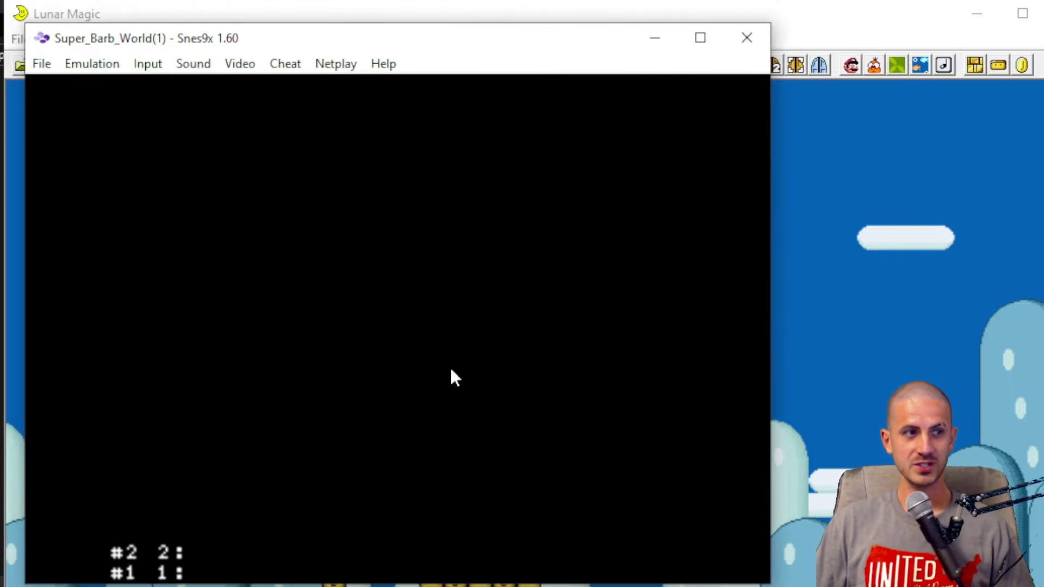
{"action": "key", "text": "c"}
{"action": "key", "text": "c"}
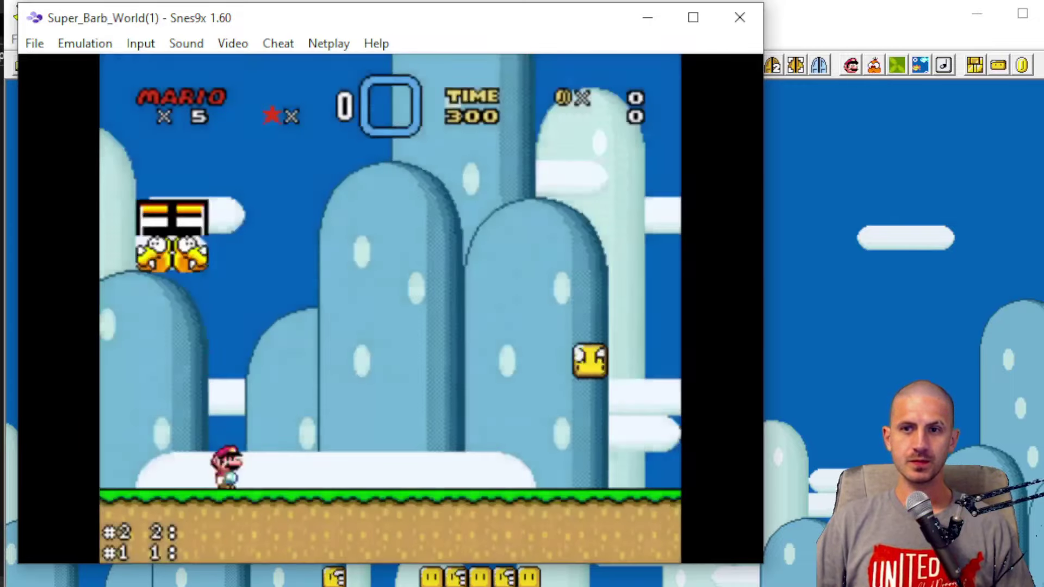
Step: Run and jump Mario across the question blocks and pipes to examine the Angry Sun's graphics with GFX file 02 in SP3
{"action": "key", "text": "Right"}
{"action": "key", "text": "x"}
{"action": "key", "text": "c"}
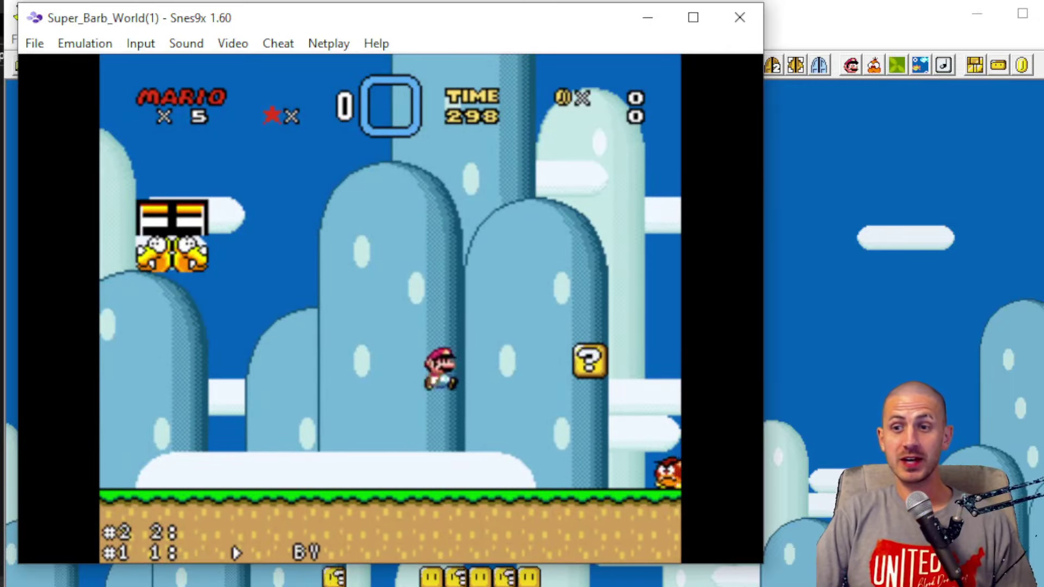
{"action": "key", "text": "c"}
{"action": "key", "text": "Left"}
{"action": "key", "text": "v"}
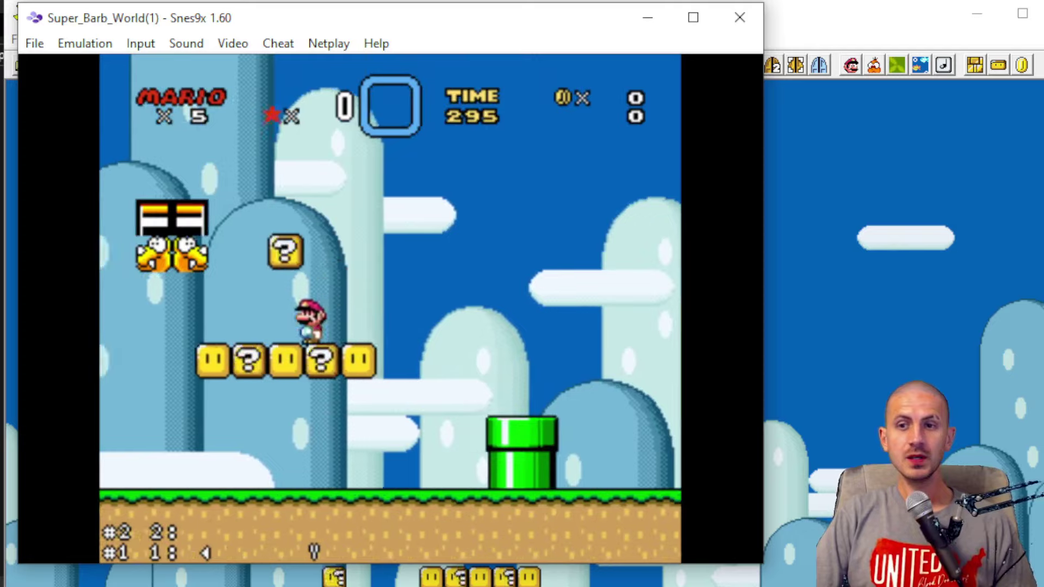
{"action": "key", "text": "c"}
{"action": "key", "text": "Right"}
{"action": "key", "text": "c"}
{"action": "key", "text": "Left"}
{"action": "key", "text": "Down"}
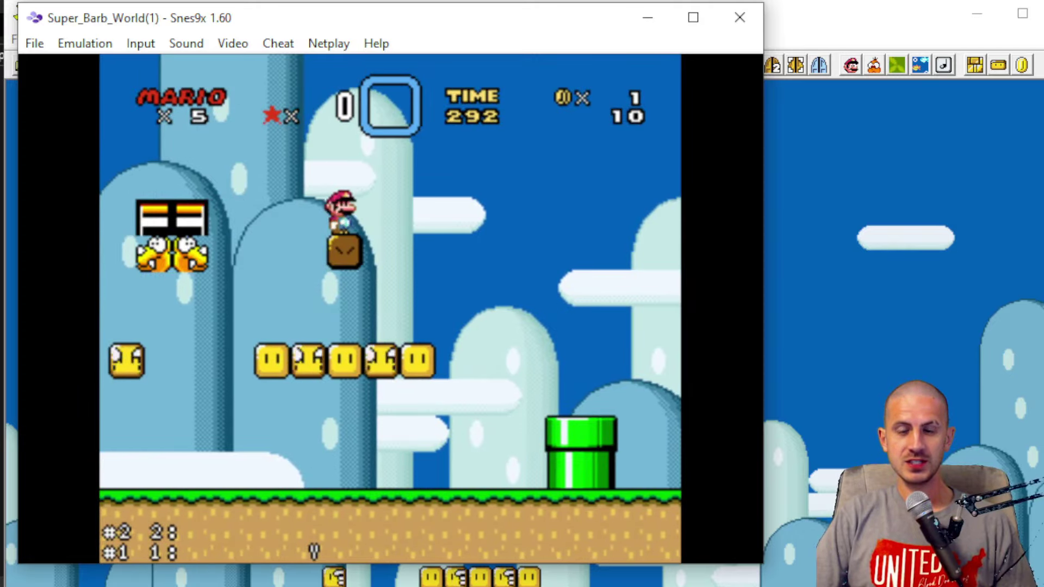
{"action": "key", "text": "Right"}
{"action": "key", "text": "c"}
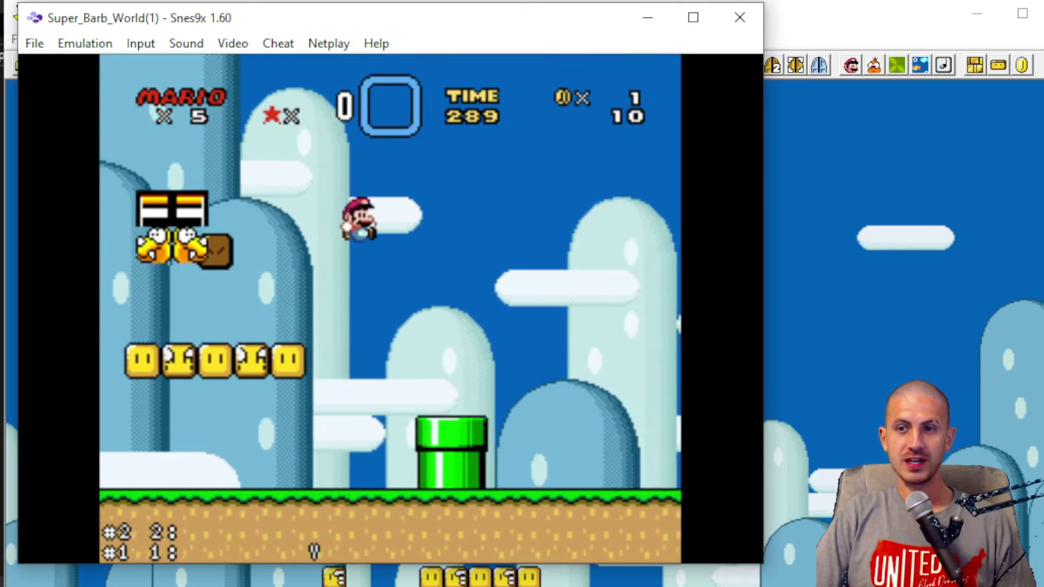
{"action": "key", "text": "c"}
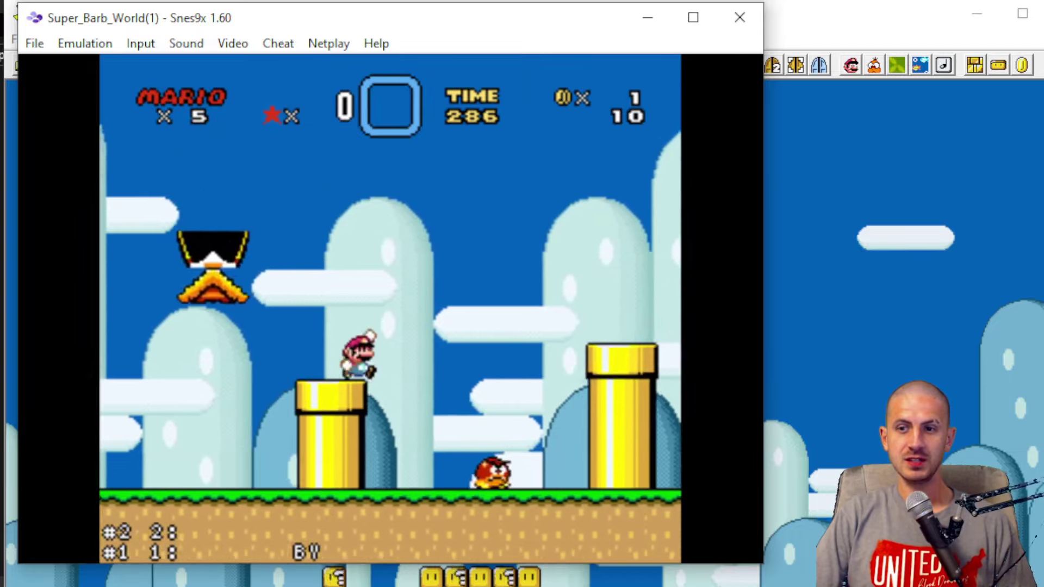
{"action": "key", "text": "c"}
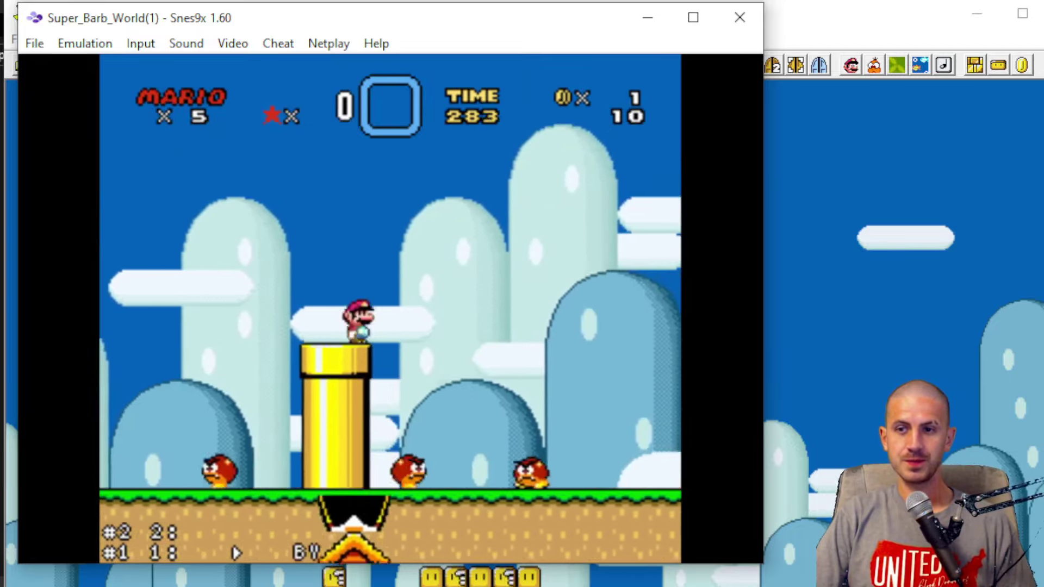
{"action": "key", "text": "c"}
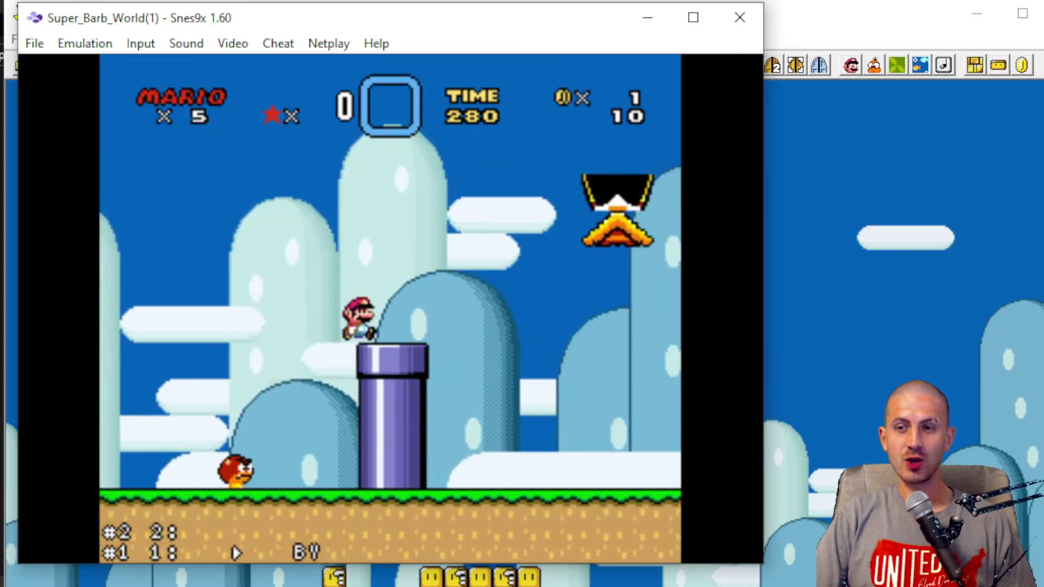
{"action": "key", "text": "c"}
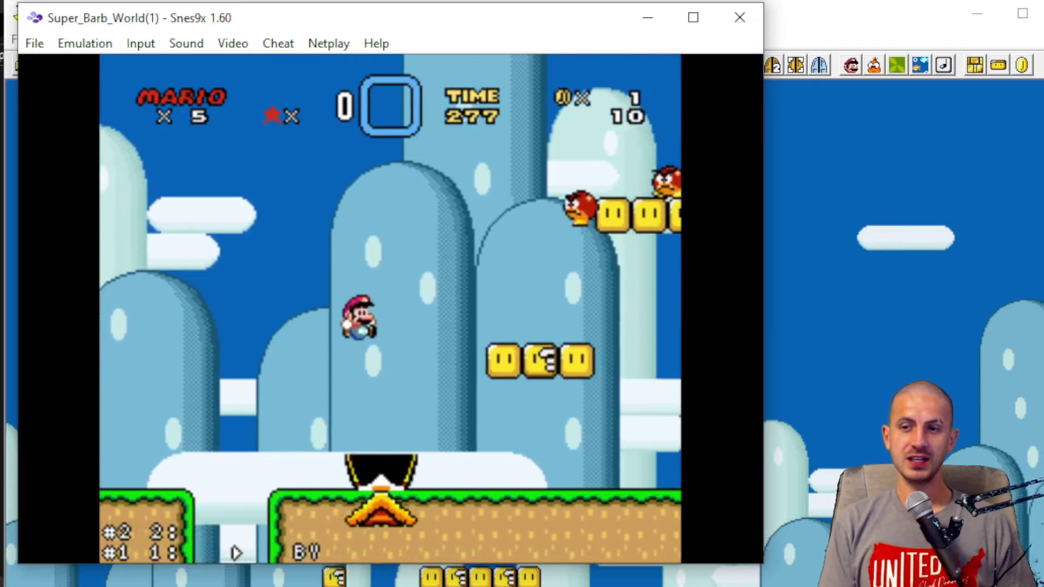
{"action": "key", "text": "v"}
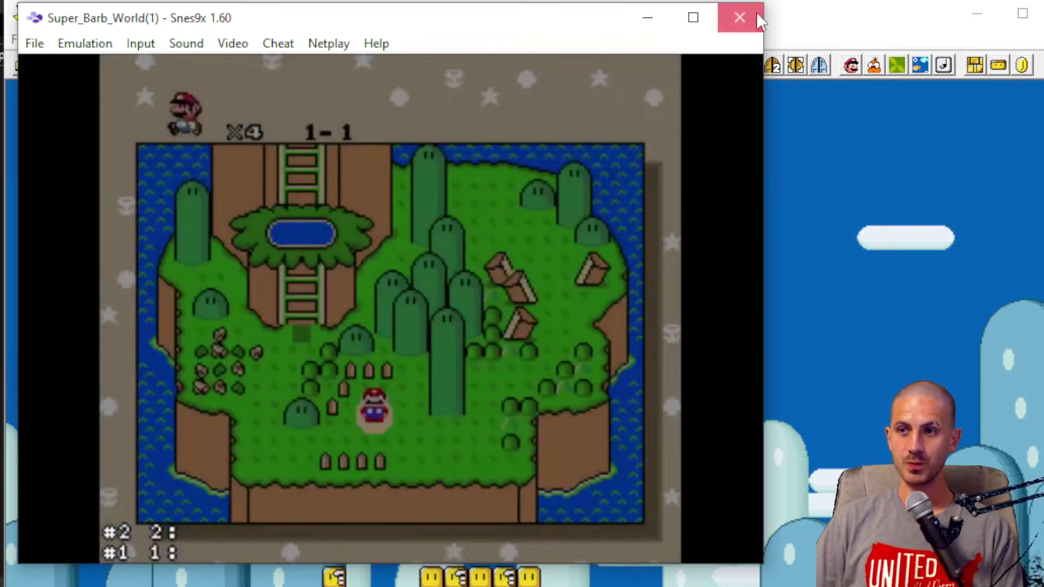
Step: Back in Lunar Magic, set SP3 to GFX file 3 and SP4 to 02 in Super GFX Bypass, and save the level
{"action": "left_click", "coordinate": [741, 17]}
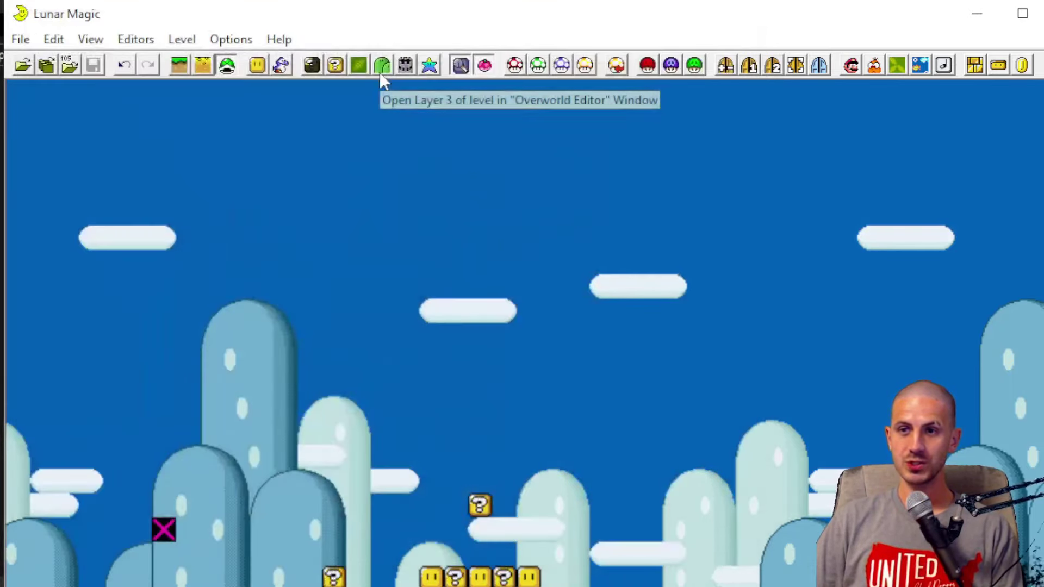
{"action": "left_click", "coordinate": [616, 65]}
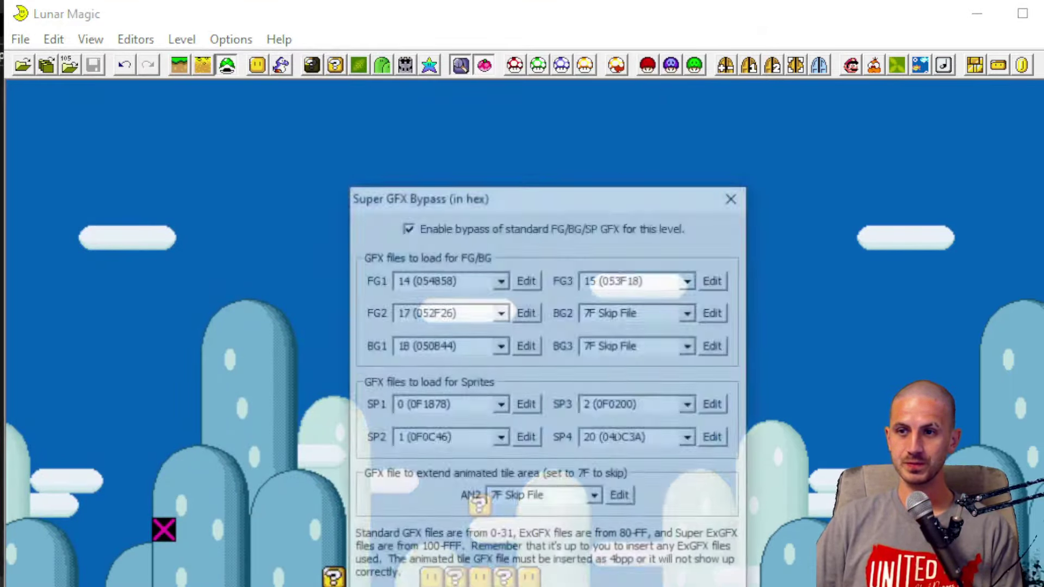
{"action": "key", "text": "Left"}
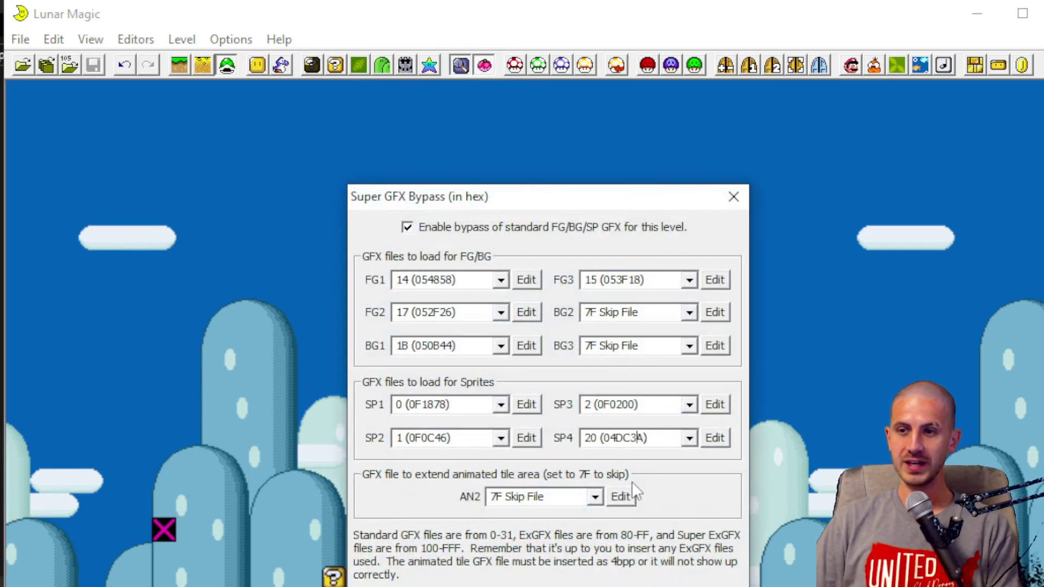
{"action": "key", "text": "Home"}
{"action": "key", "text": "Right"}
{"action": "key", "text": "Delete"}
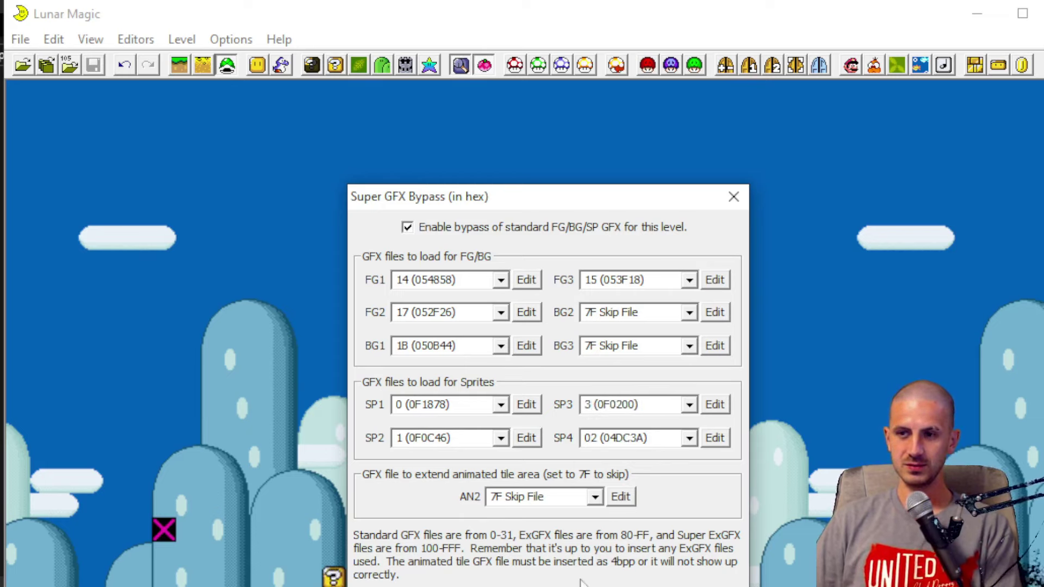
{"action": "key", "text": "Return"}
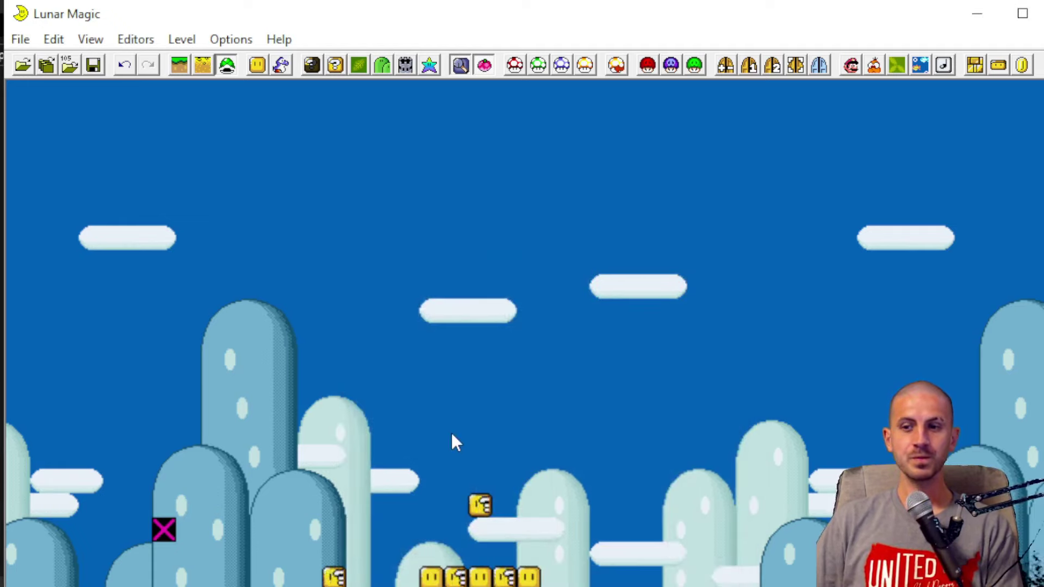
{"action": "key", "text": "ctrl+s"}
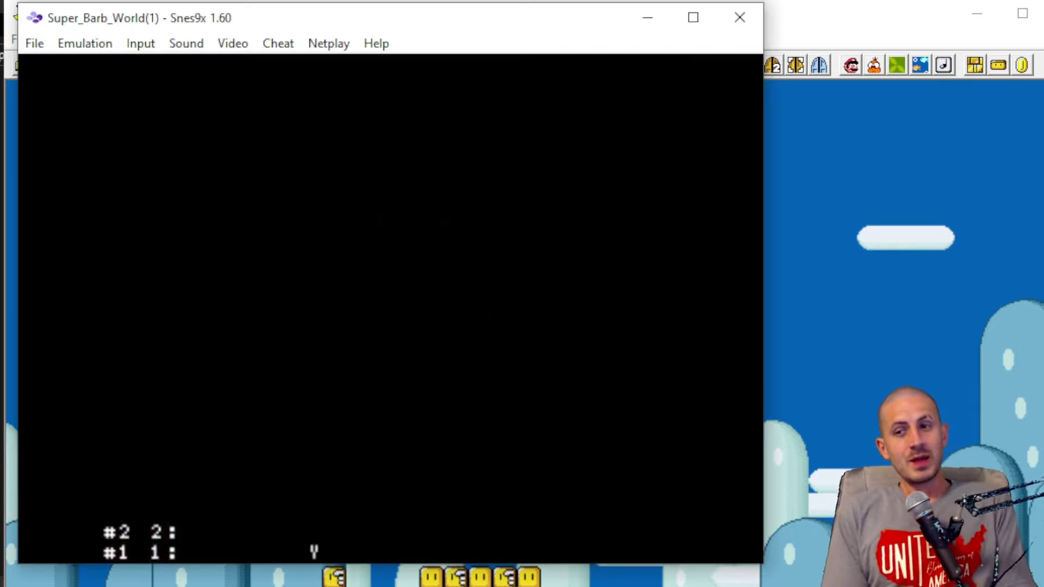
Step: Test the level in Snes9x, moving Mario over the pipes to check the Angry Sun's graphics and swooping attack with file 02 in SP4
{"action": "key", "text": "Right"}
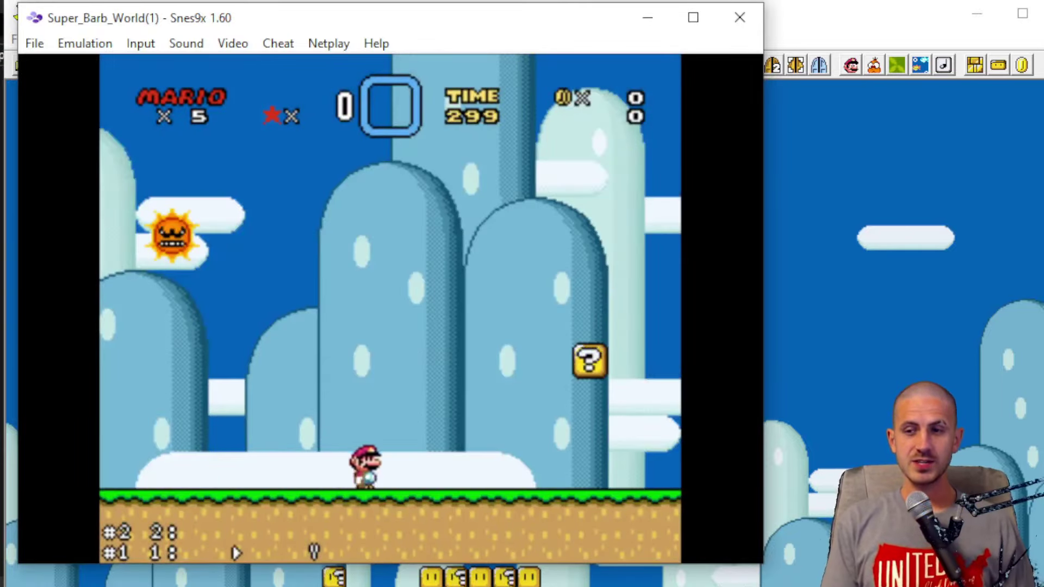
{"action": "key", "text": "c"}
{"action": "key", "text": "v"}
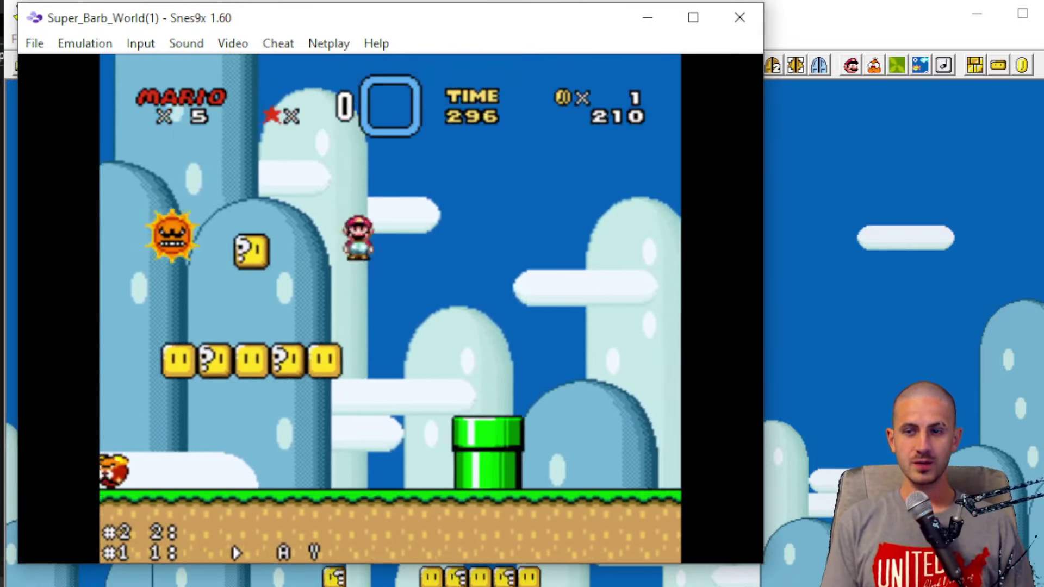
{"action": "key", "text": "c"}
{"action": "key", "text": "Left"}
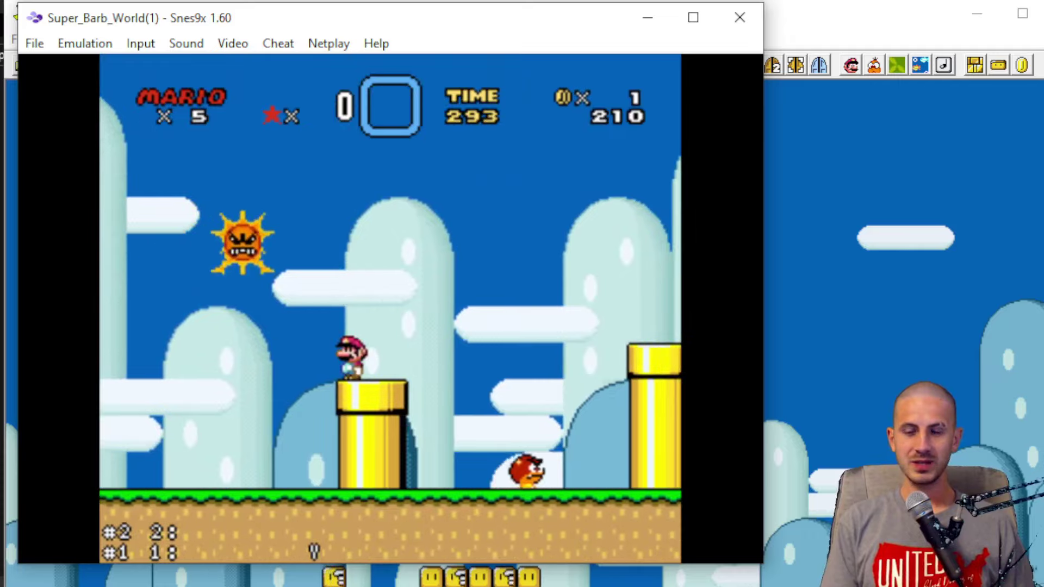
{"action": "key", "text": "Right"}
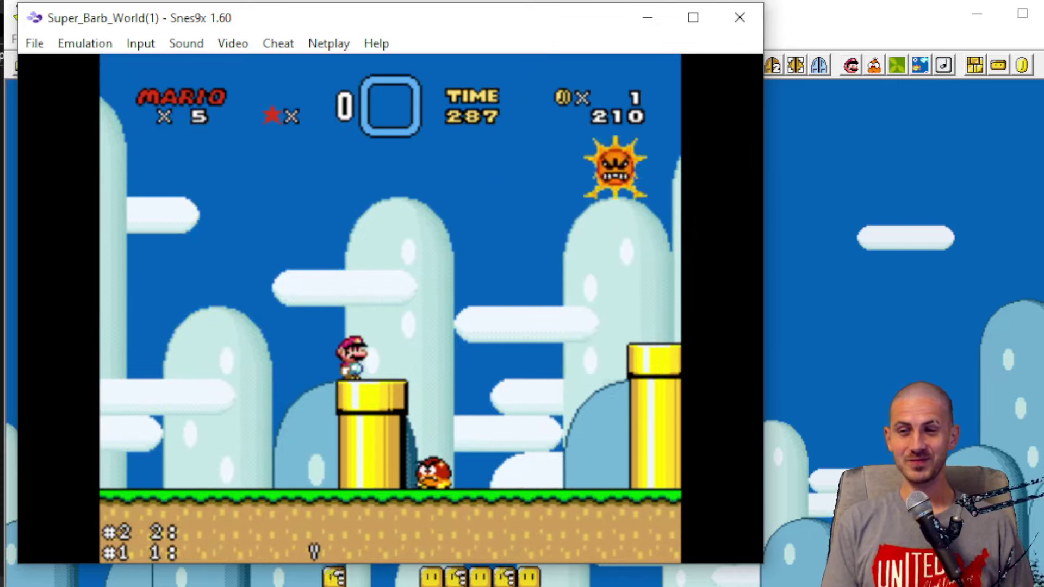
{"action": "key", "text": "Down"}
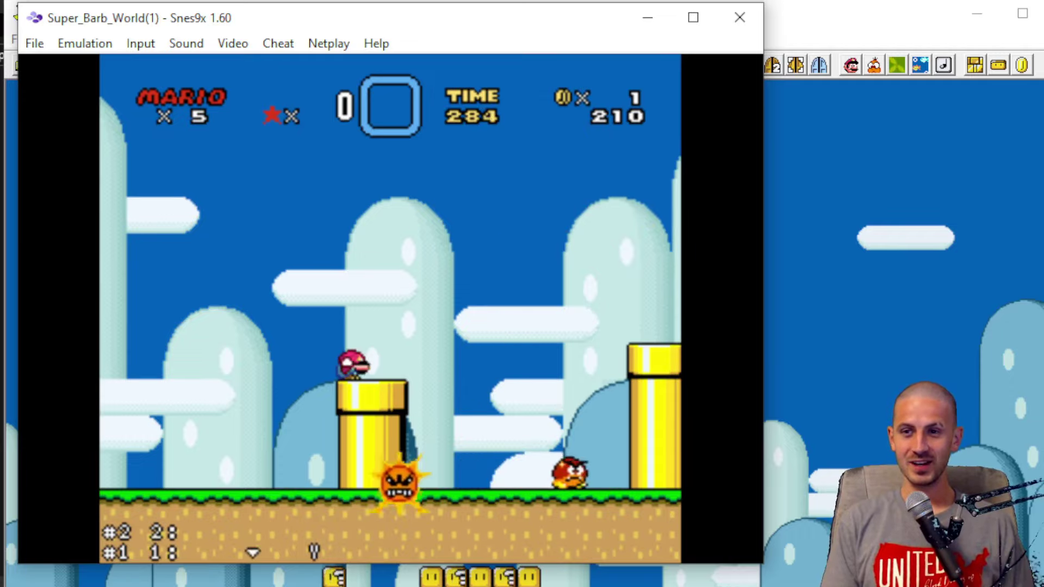
{"action": "key", "text": "c"}
{"action": "key", "text": "Right"}
{"action": "key", "text": "c"}
{"action": "key", "text": "Left"}
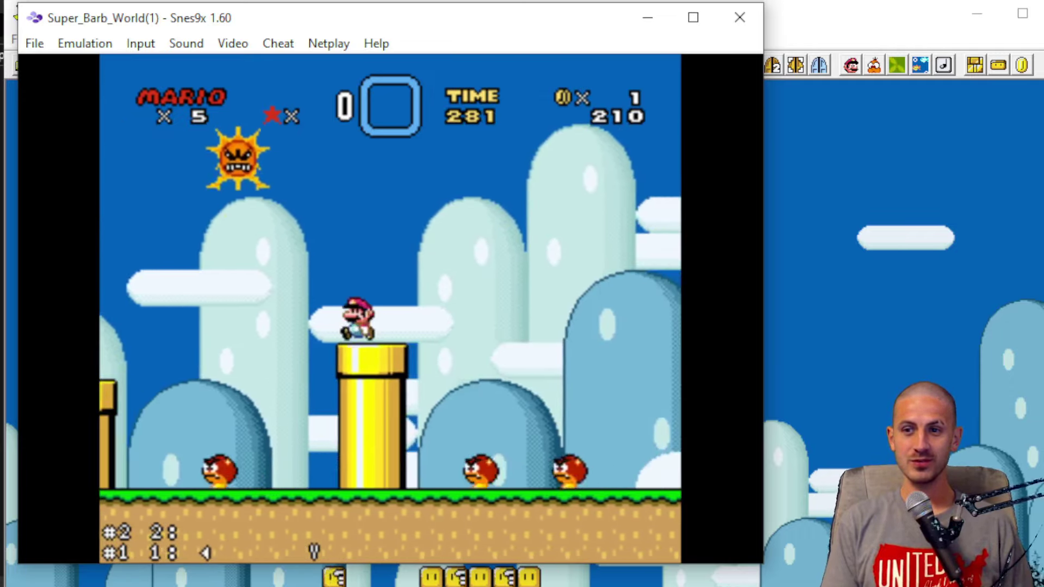
{"action": "key", "text": "Down"}
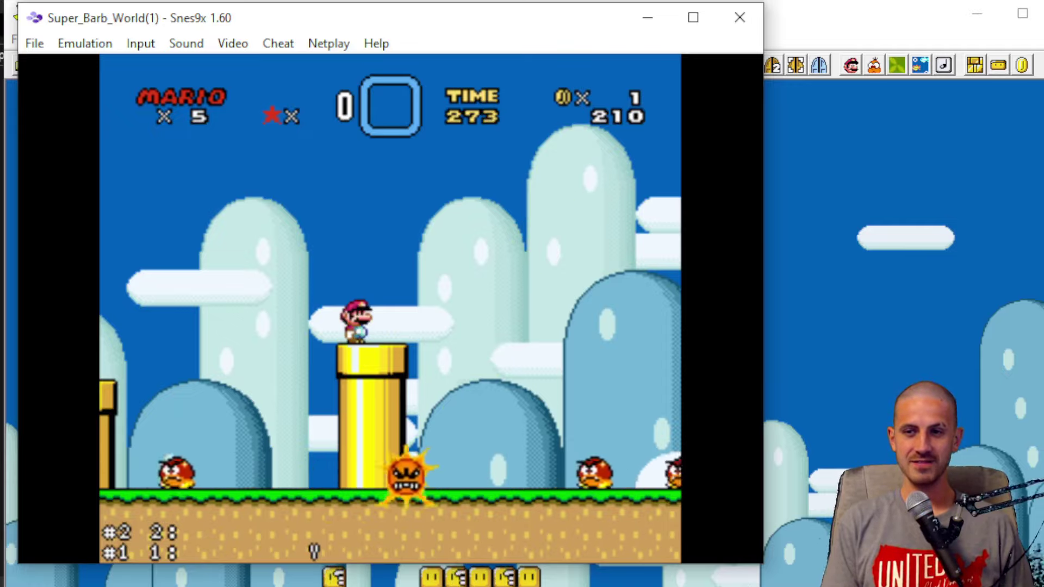
{"action": "key", "text": "v"}
{"action": "key", "text": "Right"}
{"action": "key", "text": "Left"}
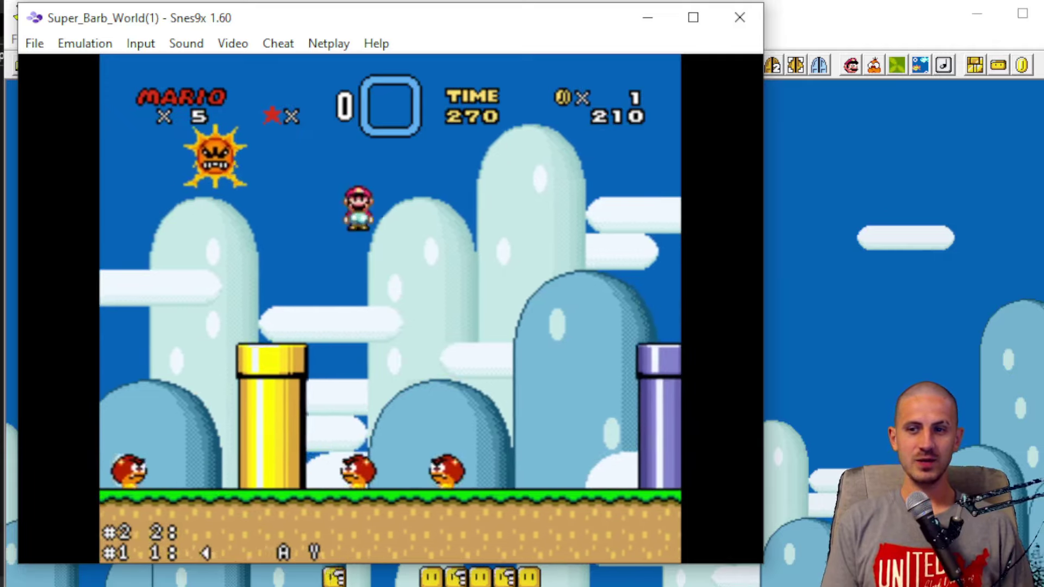
{"action": "key", "text": "Right"}
{"action": "key", "text": "Left"}
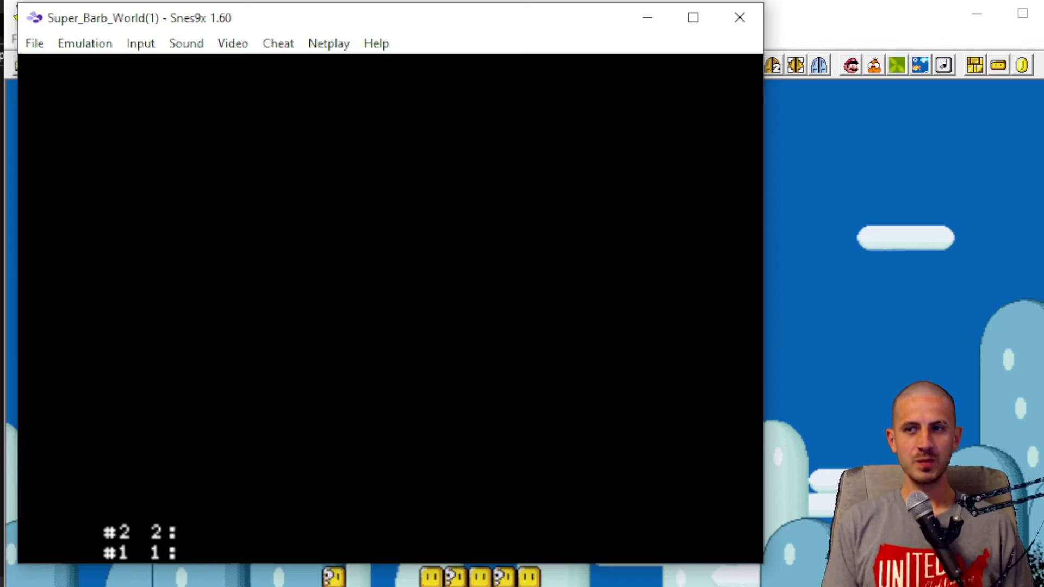
Step: Re-enter the level in Snes9x and run Mario past the question blocks toward the green pipe to check the Angry Sun
{"action": "key", "text": "c"}
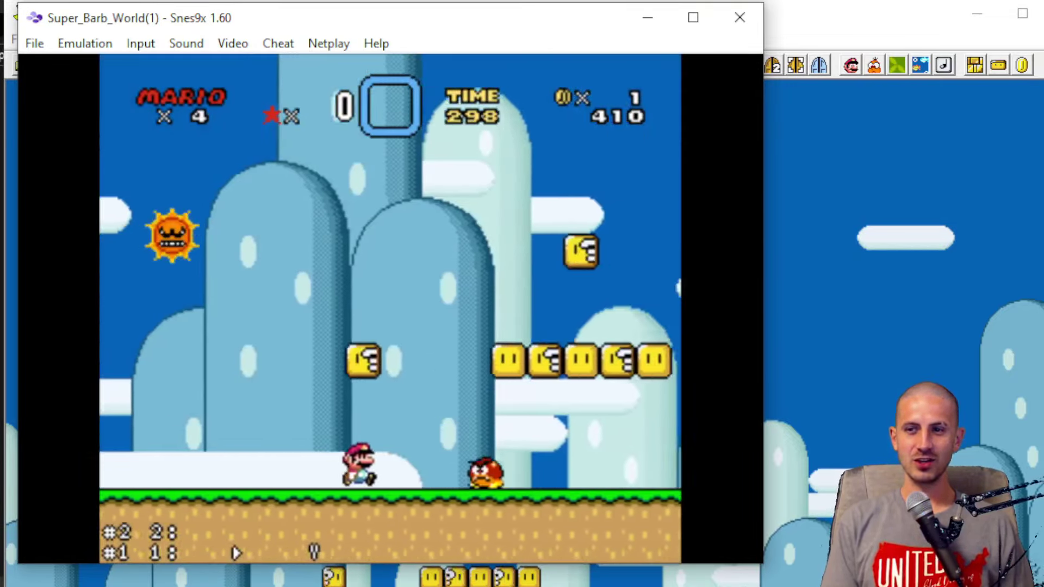
{"action": "key", "text": "c"}
{"action": "key", "text": "c"}
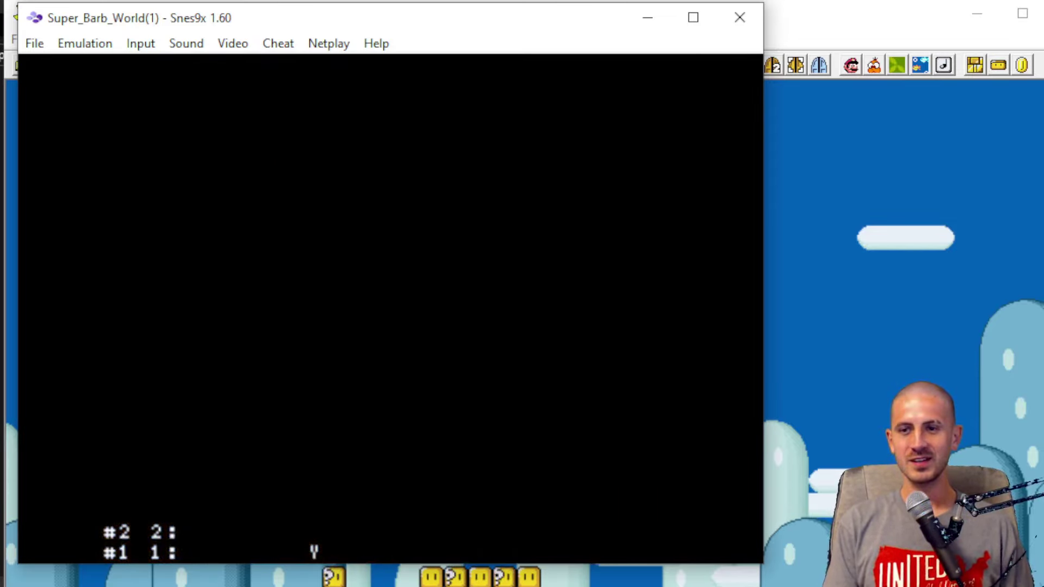
{"action": "key", "text": "c"}
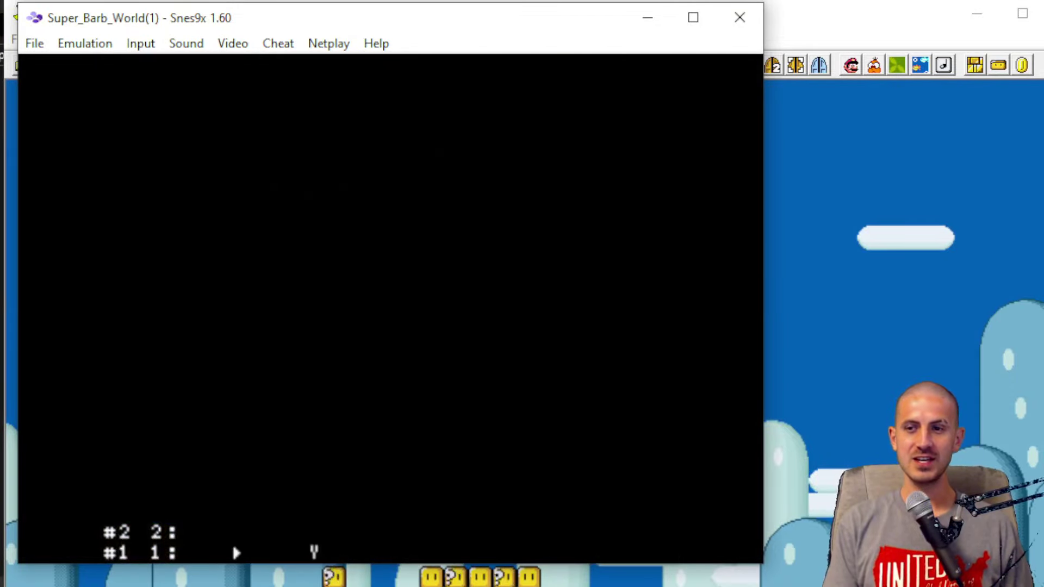
{"action": "key", "text": "Right"}
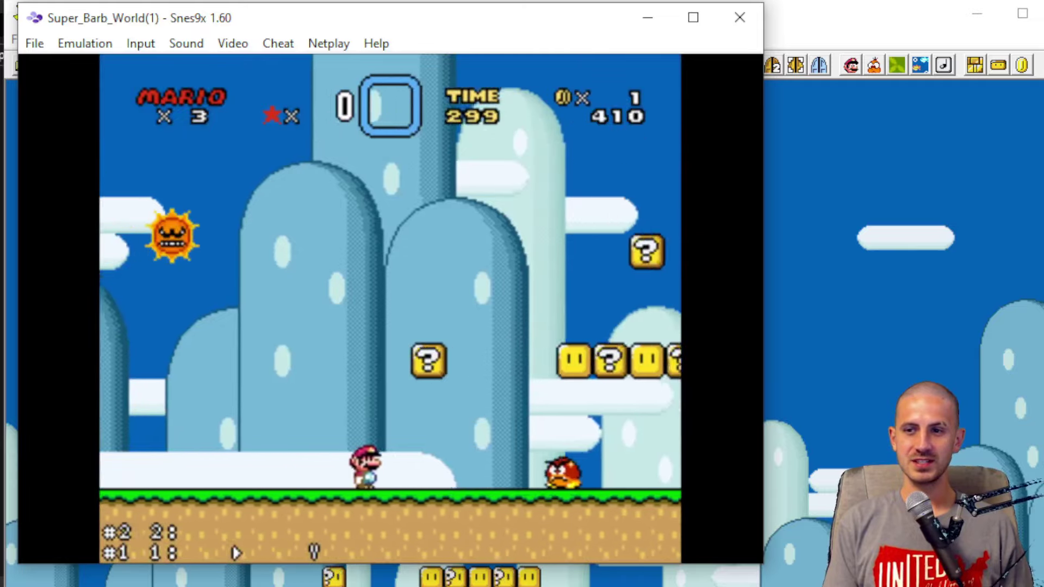
{"action": "key", "text": "c"}
{"action": "key", "text": "c"}
{"action": "key", "text": "c"}
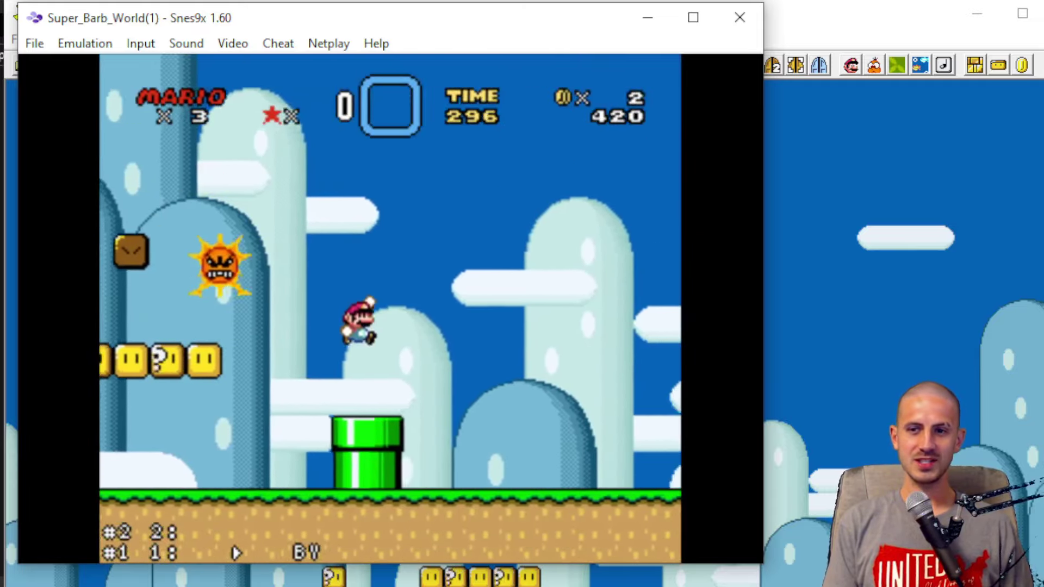
Step: Move Mario over the yellow and purple pipes to examine how the Angry Sun swoops across the screen
{"action": "key", "text": "Left"}
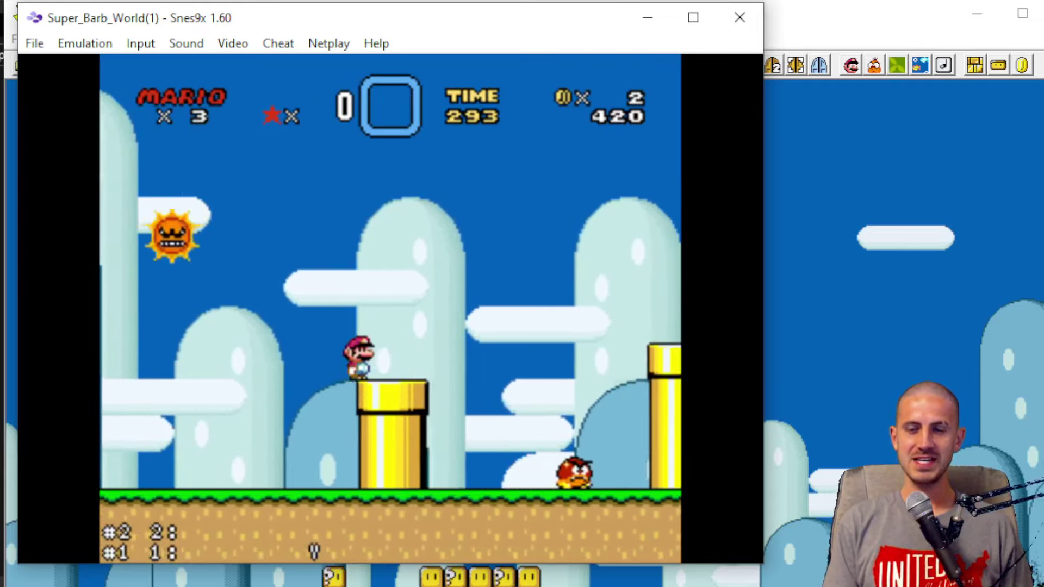
{"action": "key", "text": "Down"}
{"action": "key", "text": "c"}
{"action": "key", "text": "c"}
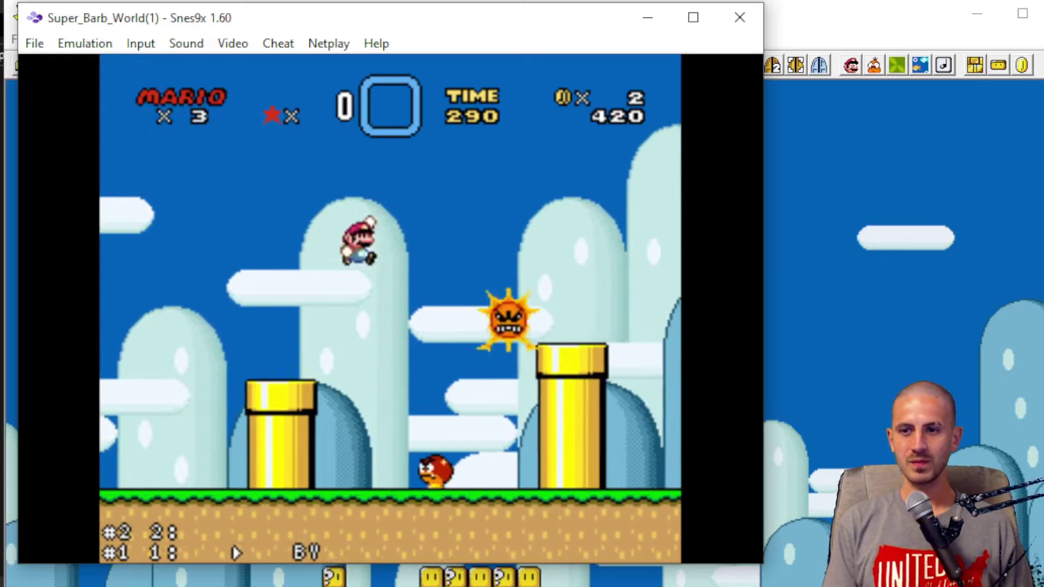
{"action": "key", "text": "Left"}
{"action": "key", "text": "Up"}
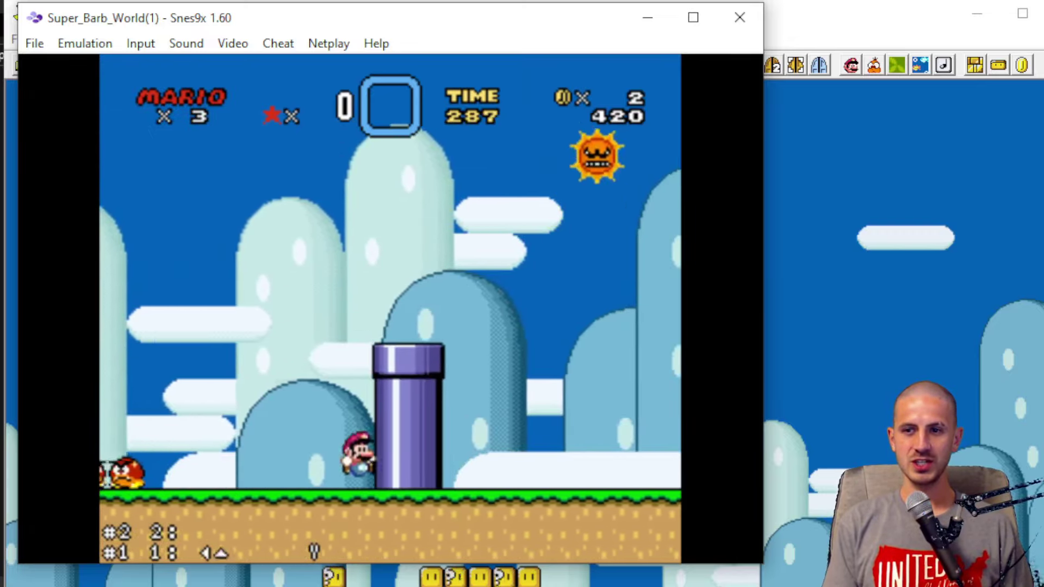
{"action": "key", "text": "c"}
{"action": "key", "text": "Left"}
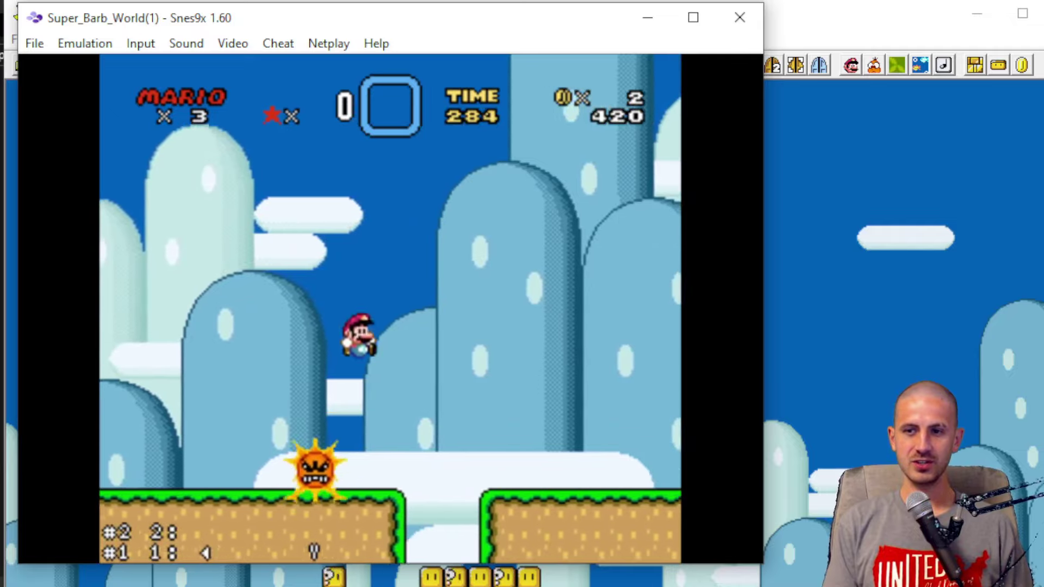
Step: Take Mario over the pit, hit the block between the two yellow blocks and collect its mushroom while checking the Angry Sun's dives
{"action": "key", "text": "Right"}
{"action": "key", "text": "c"}
{"action": "key", "text": "Right"}
{"action": "key", "text": "c"}
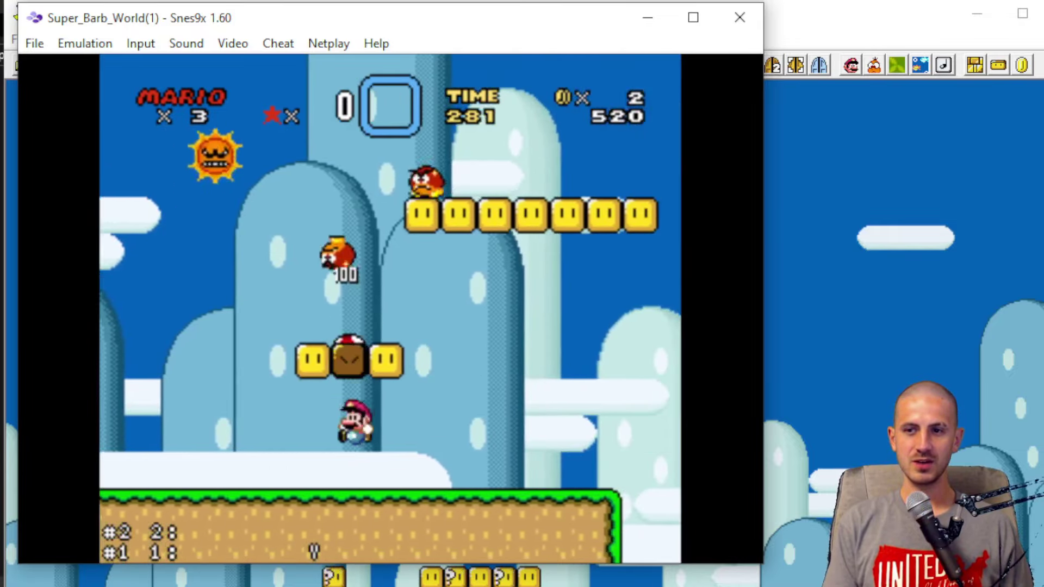
{"action": "key", "text": "c"}
{"action": "key", "text": "c"}
{"action": "key", "text": "Left"}
{"action": "key", "text": "Up"}
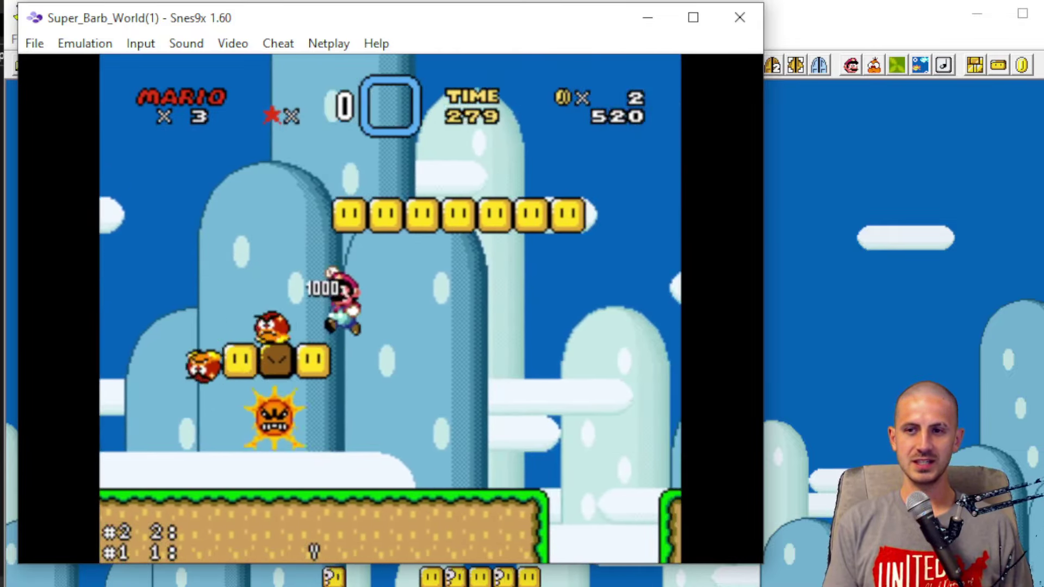
{"action": "key", "text": "v"}
{"action": "key", "text": "Right"}
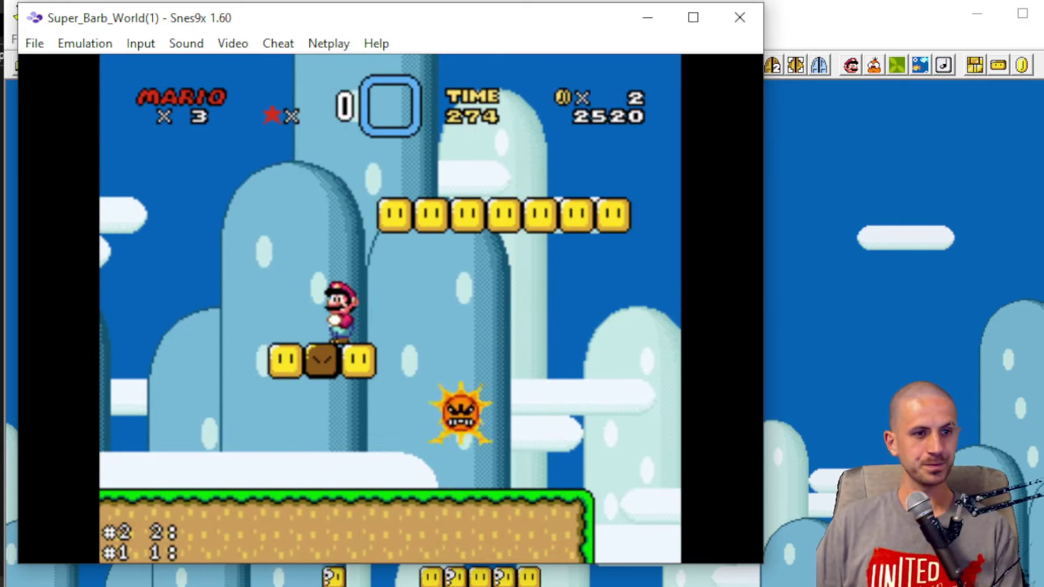
Step: Close Snes9x, minimize Lunar Magic and open the sprites folder inside pixi_v1.40 (1) in File Explorer
{"action": "left_click", "coordinate": [746, 26]}
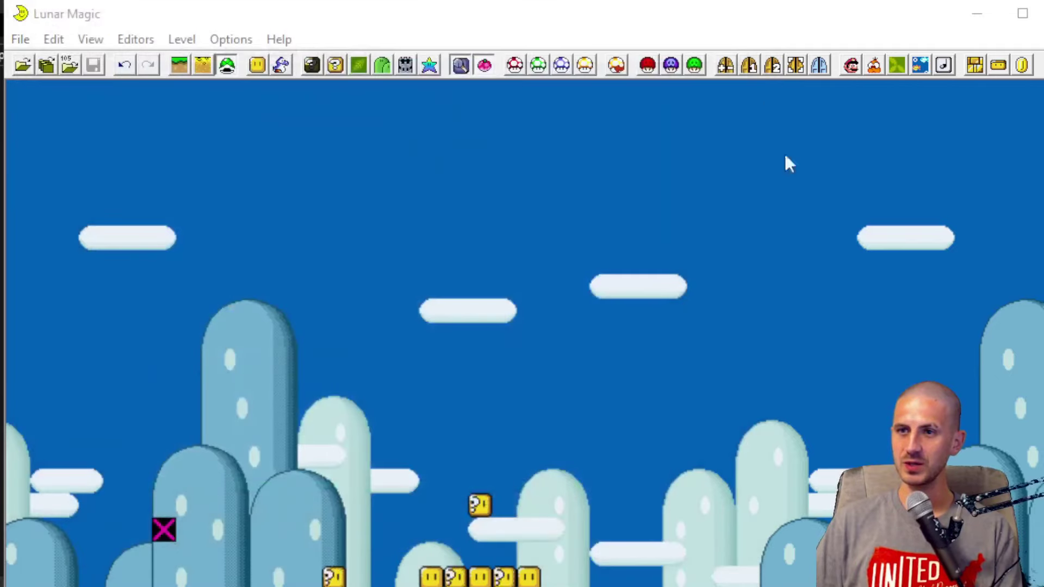
{"action": "left_click", "coordinate": [982, 15]}
{"action": "left_click", "coordinate": [812, 342]}
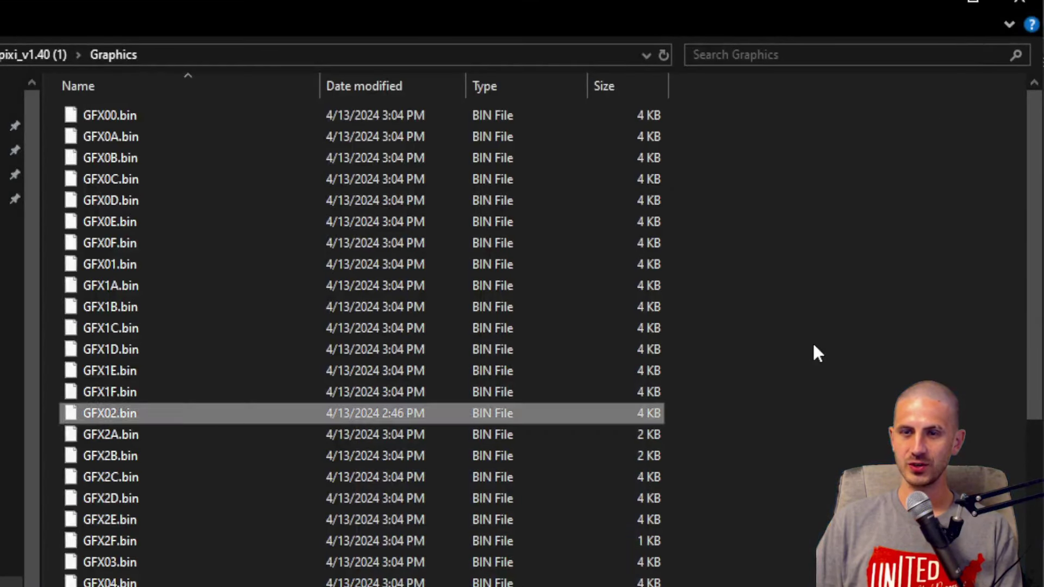
{"action": "key", "text": "alt+Left"}
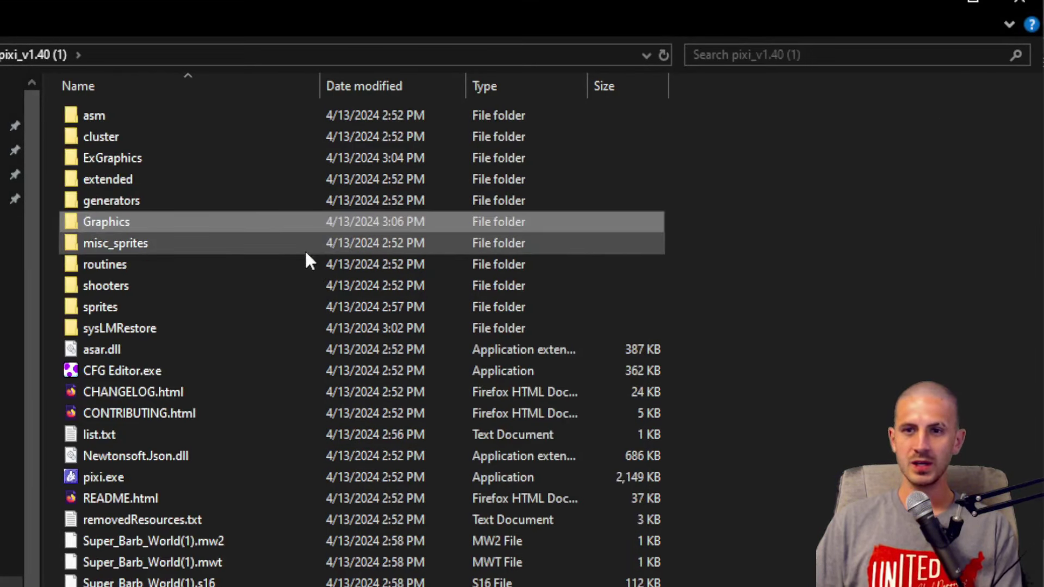
{"action": "key", "text": "Down"}
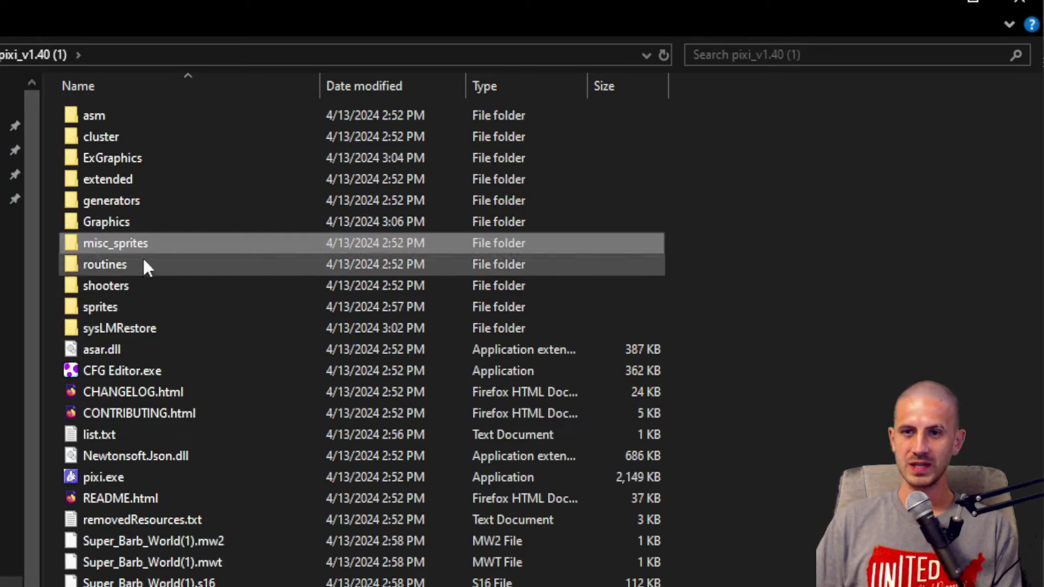
{"action": "double_click", "coordinate": [148, 305]}
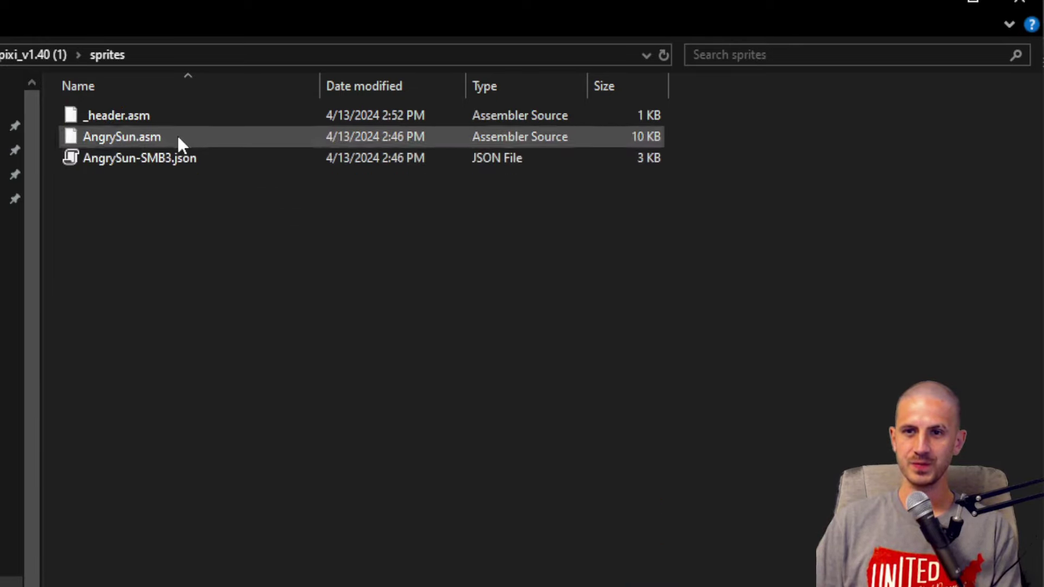
Step: Open AngrySun-SMB3.json in Visual Studio to view the sprite's property settings
{"action": "left_click", "coordinate": [162, 136]}
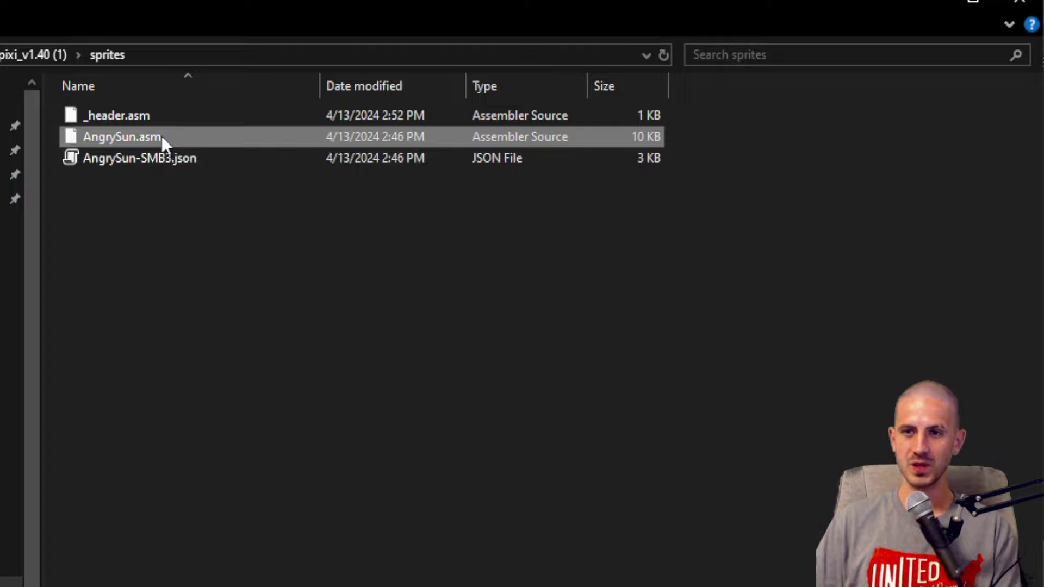
{"action": "right_click", "coordinate": [161, 136]}
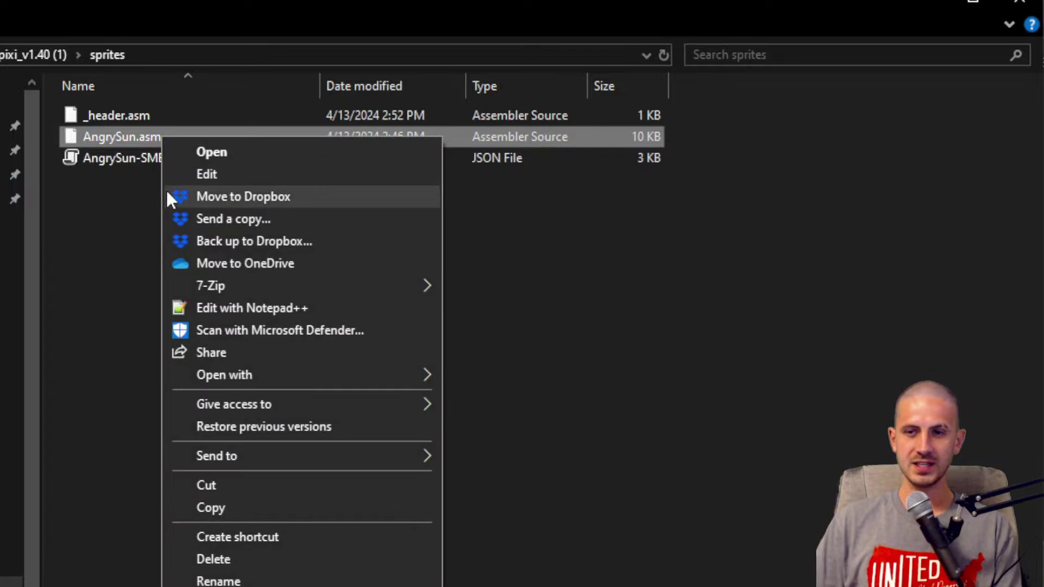
{"action": "left_click", "coordinate": [118, 330]}
{"action": "left_click", "coordinate": [118, 330]}
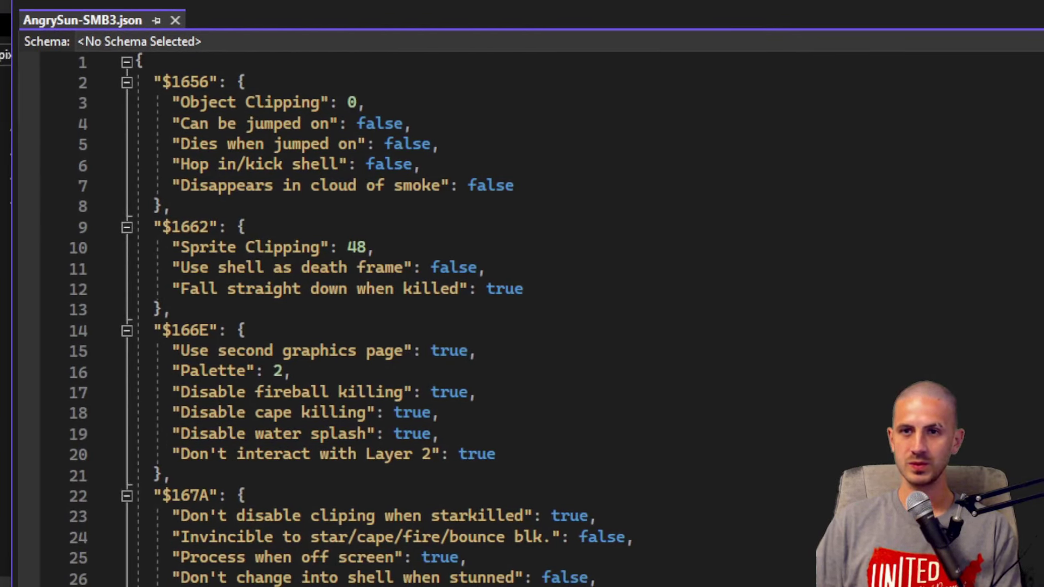
{"action": "key", "text": "alt+f"}
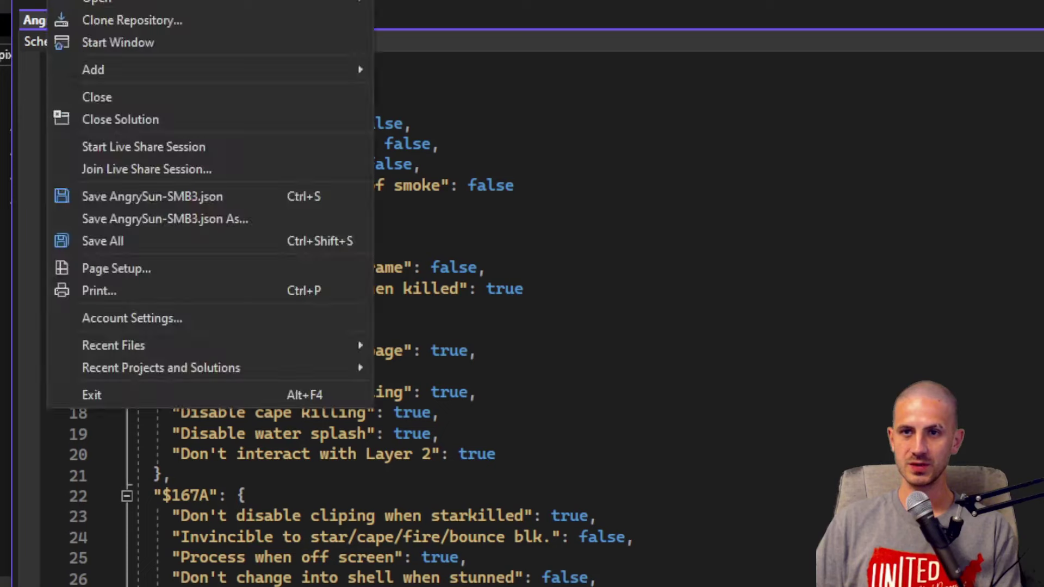
{"action": "key", "text": "Escape"}
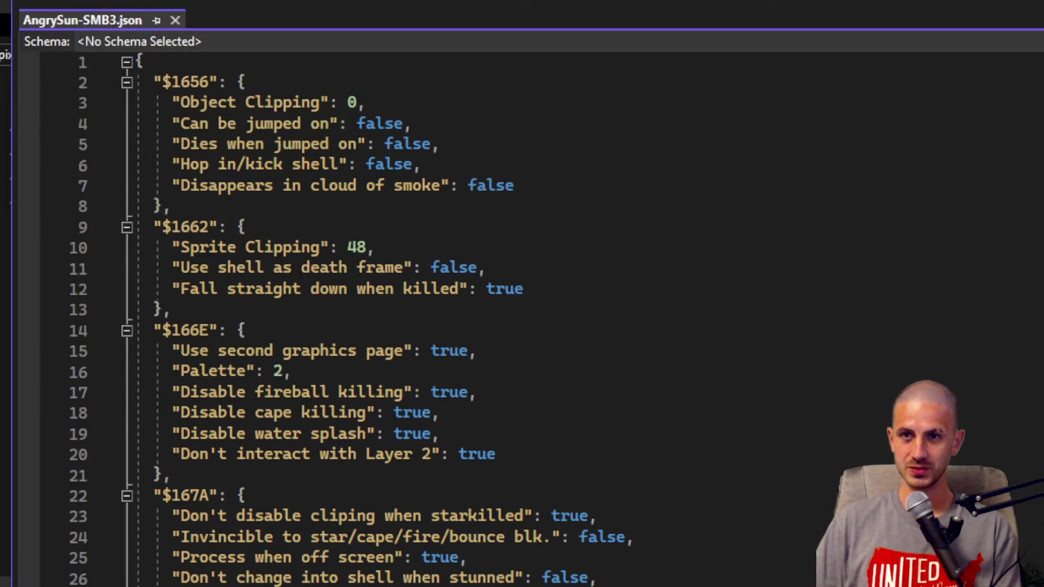
{"action": "key", "text": "alt+f"}
{"action": "mouse_move", "coordinate": [634, 0]}
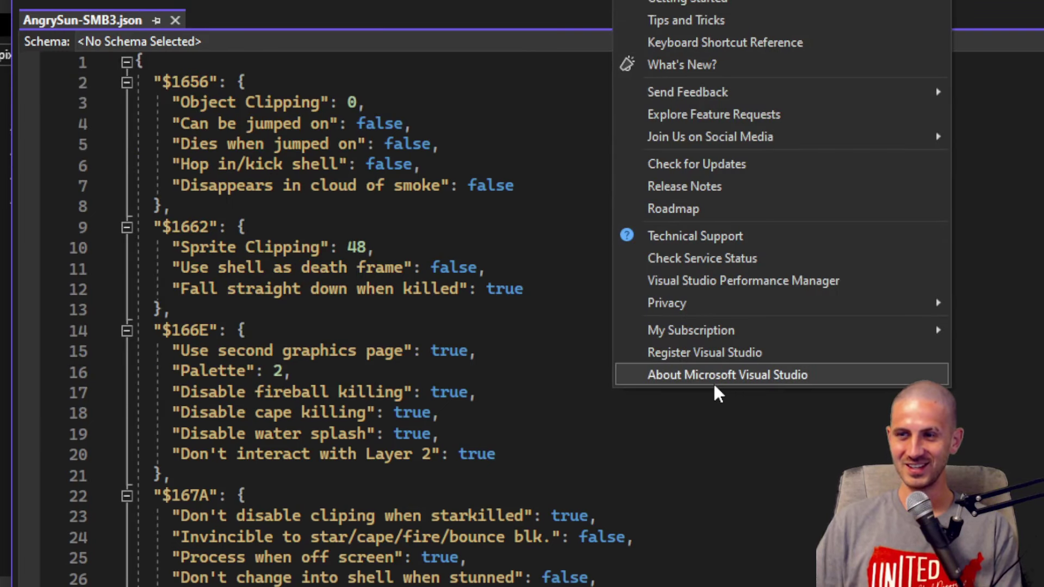
{"action": "left_click", "coordinate": [432, 233]}
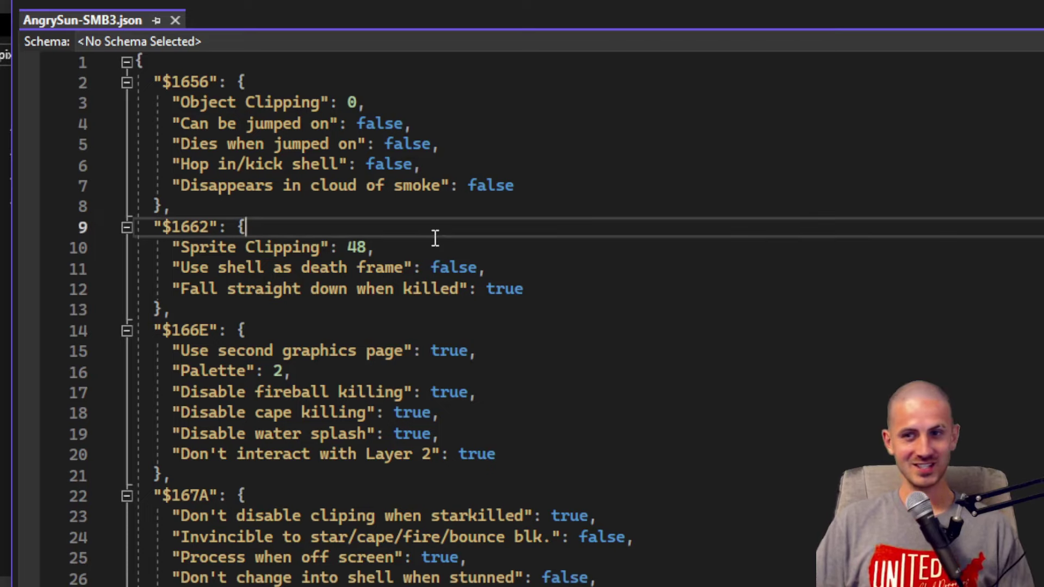
Step: Return to the sprites folder, open AngrySun.asm in Visual Studio and examine its tile remapping notes, tilemap and position tables
{"action": "left_click", "coordinate": [304, 304]}
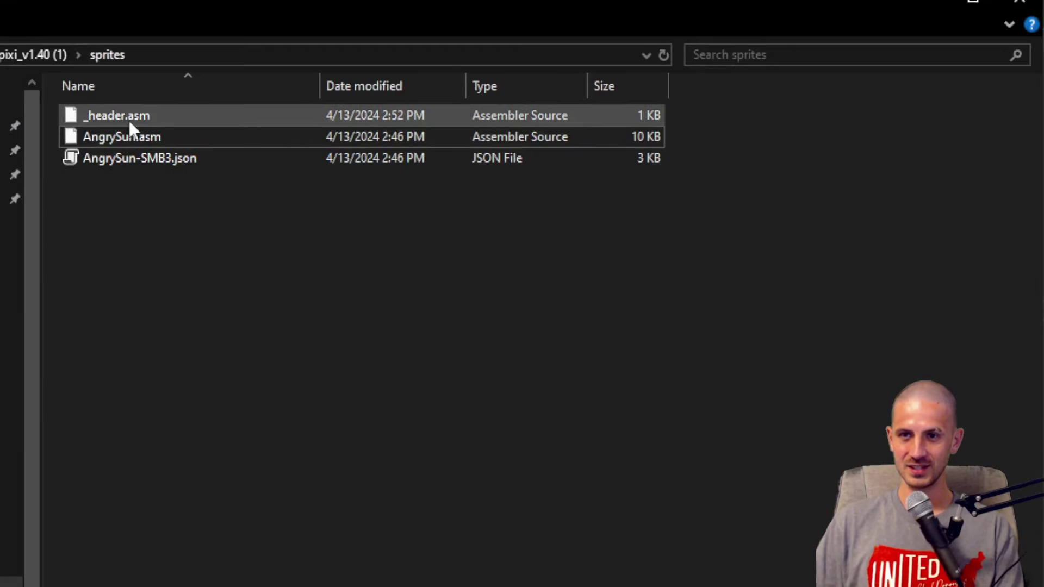
{"action": "double_click", "coordinate": [134, 134]}
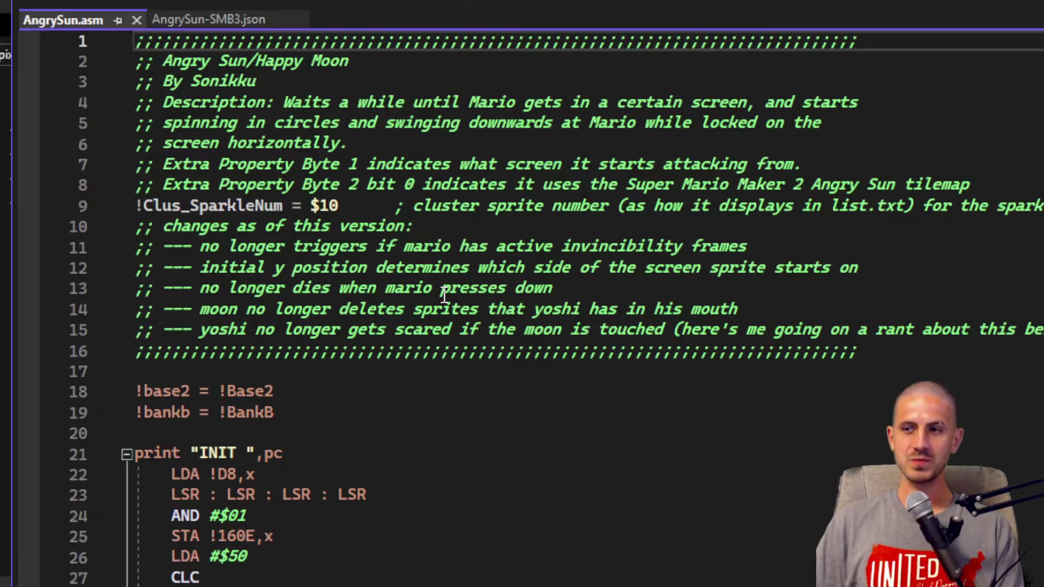
{"action": "scroll", "coordinate": [947, 249], "scroll_direction": "down", "scroll_amount": 16}
{"action": "scroll", "coordinate": [522, 305], "scroll_direction": "down", "scroll_amount": 20}
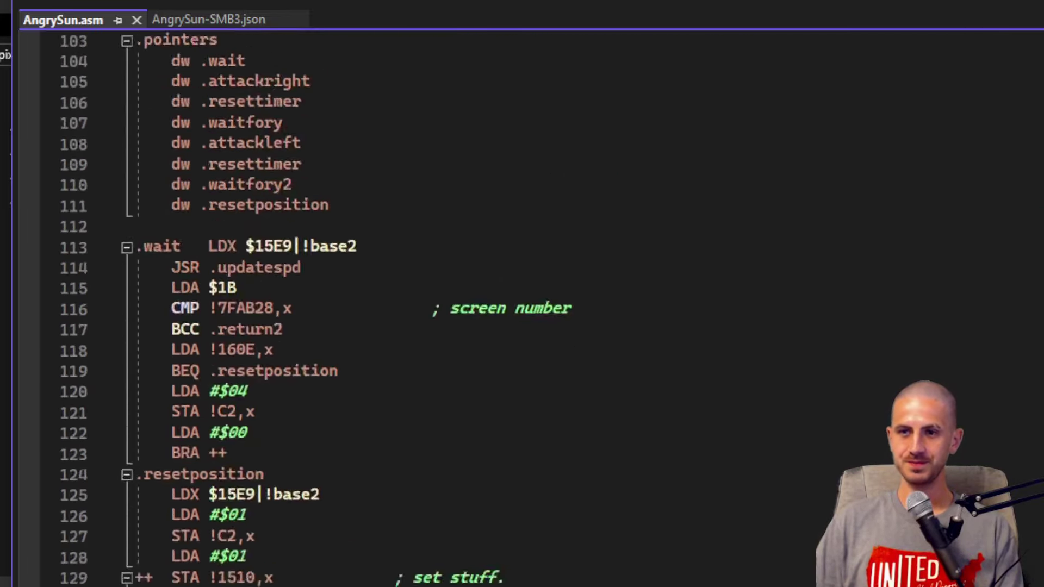
{"action": "scroll", "coordinate": [522, 304], "scroll_direction": "down", "scroll_amount": 20}
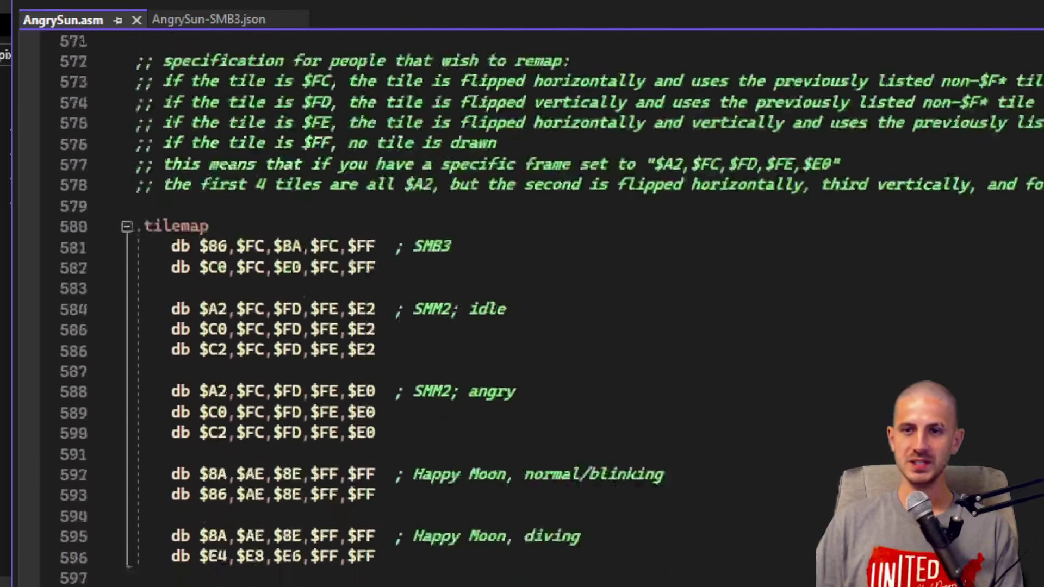
{"action": "scroll", "coordinate": [522, 305], "scroll_direction": "up", "scroll_amount": 6}
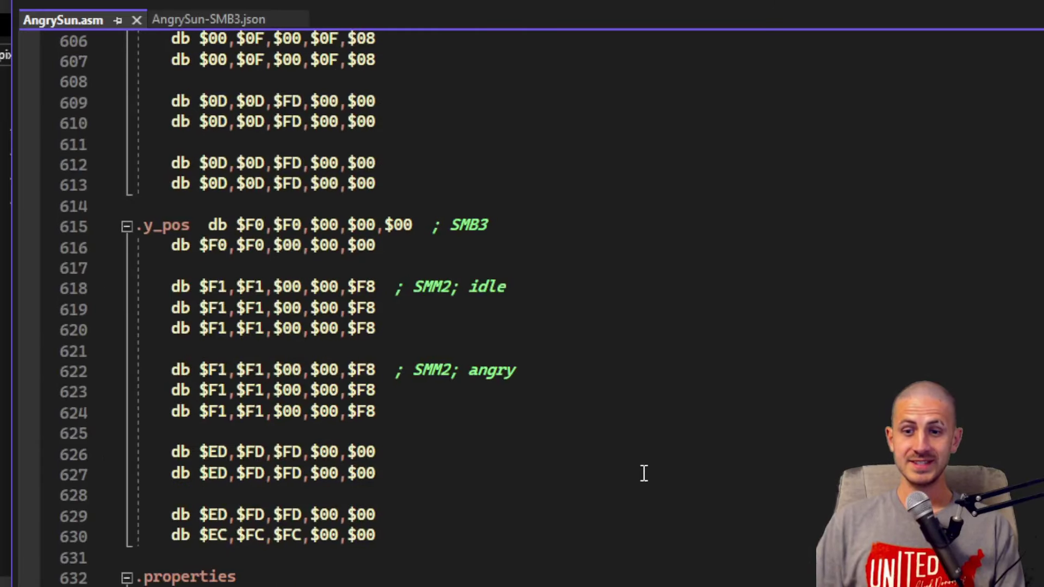
{"action": "scroll", "coordinate": [540, 553], "scroll_direction": "up", "scroll_amount": 17}
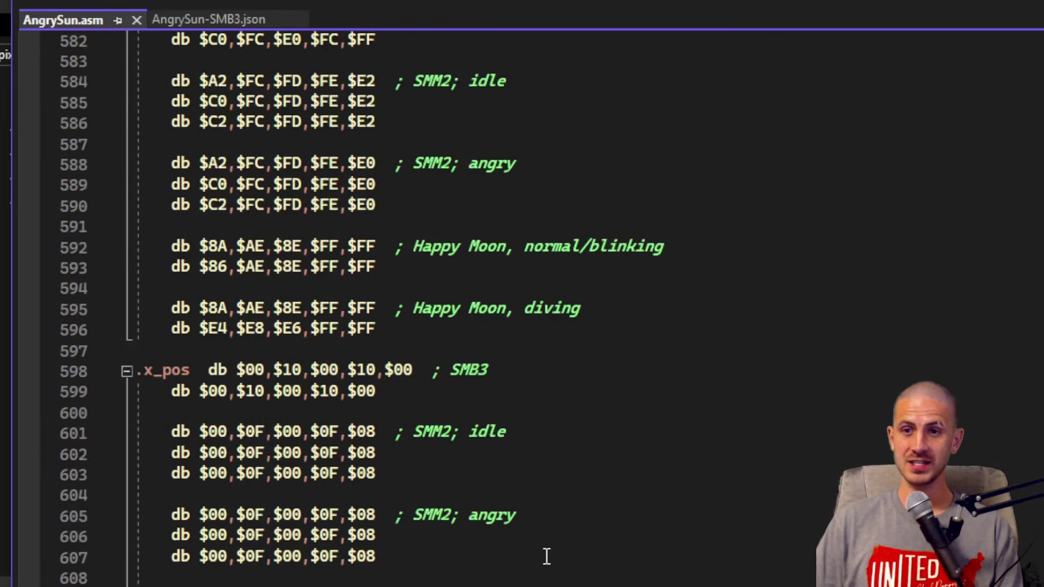
{"action": "scroll", "coordinate": [548, 558], "scroll_direction": "up", "scroll_amount": 3}
{"action": "scroll", "coordinate": [426, 520], "scroll_direction": "down", "scroll_amount": 8}
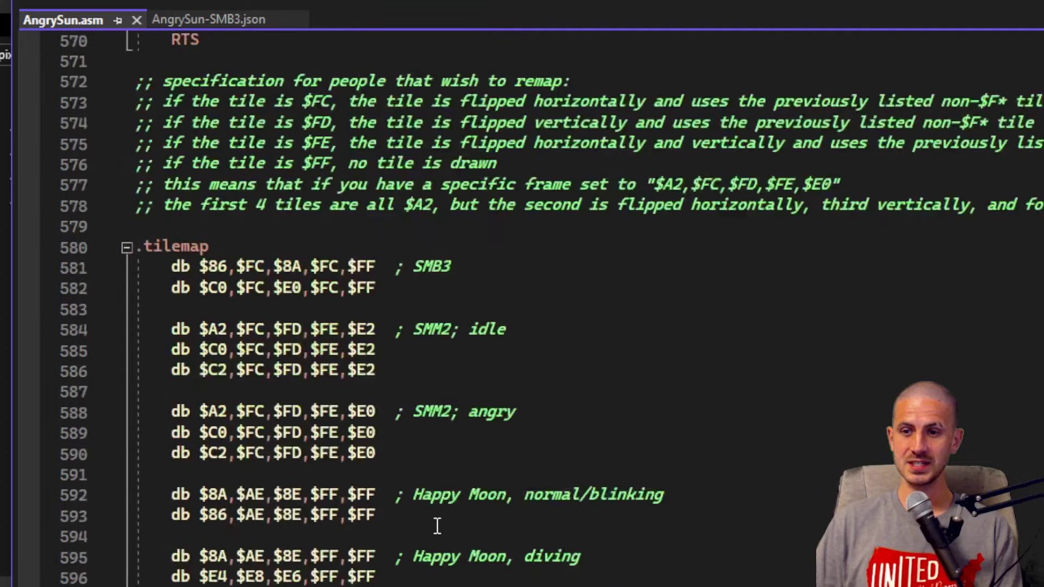
Step: Go back through the AngrySun.asm code to review its header comments and INIT routine
{"action": "scroll", "coordinate": [426, 445], "scroll_direction": "up", "scroll_amount": 20}
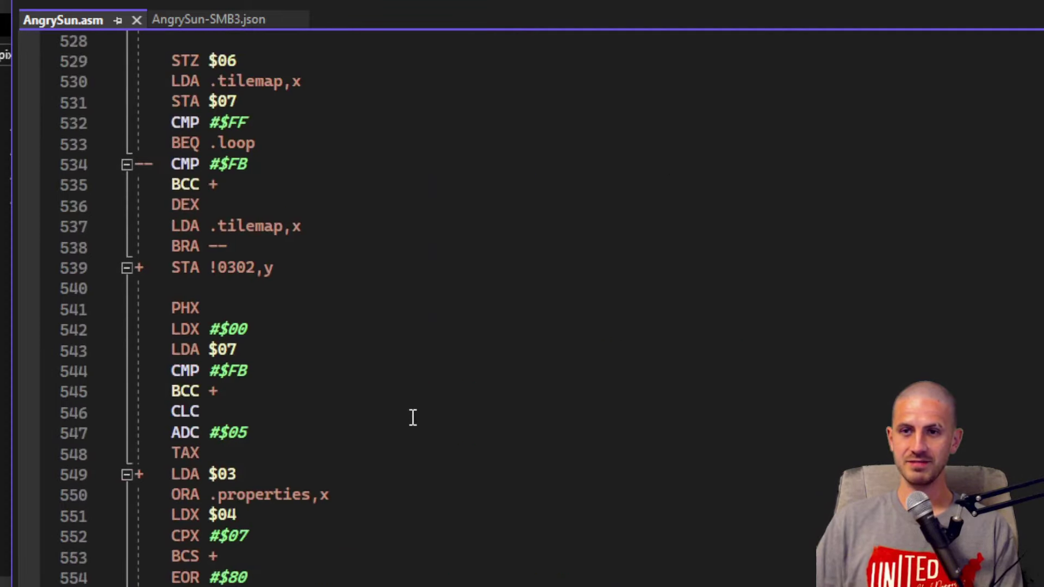
{"action": "scroll", "coordinate": [412, 417], "scroll_direction": "up", "scroll_amount": 7}
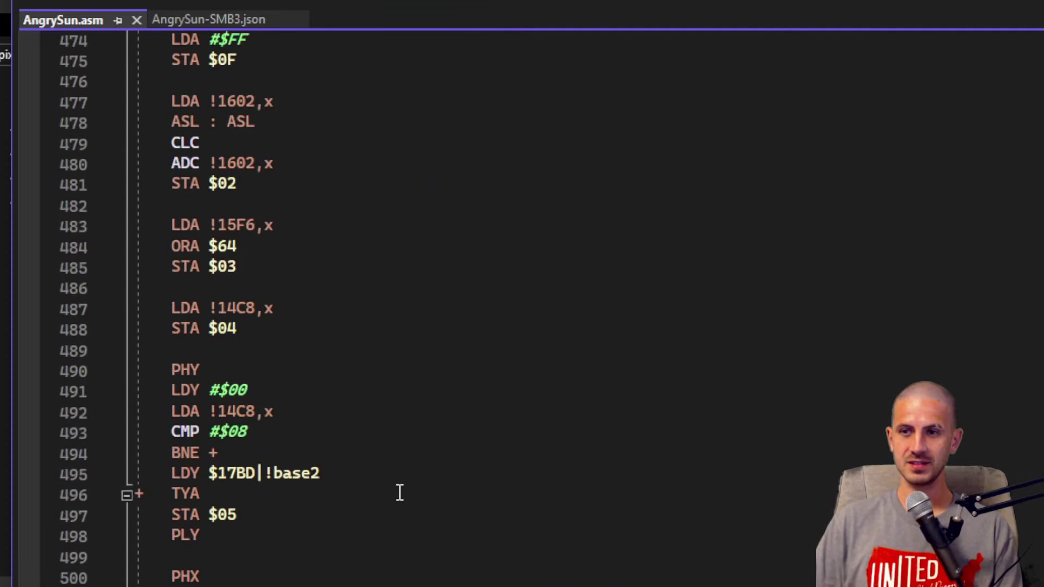
{"action": "scroll", "coordinate": [408, 468], "scroll_direction": "up", "scroll_amount": 20}
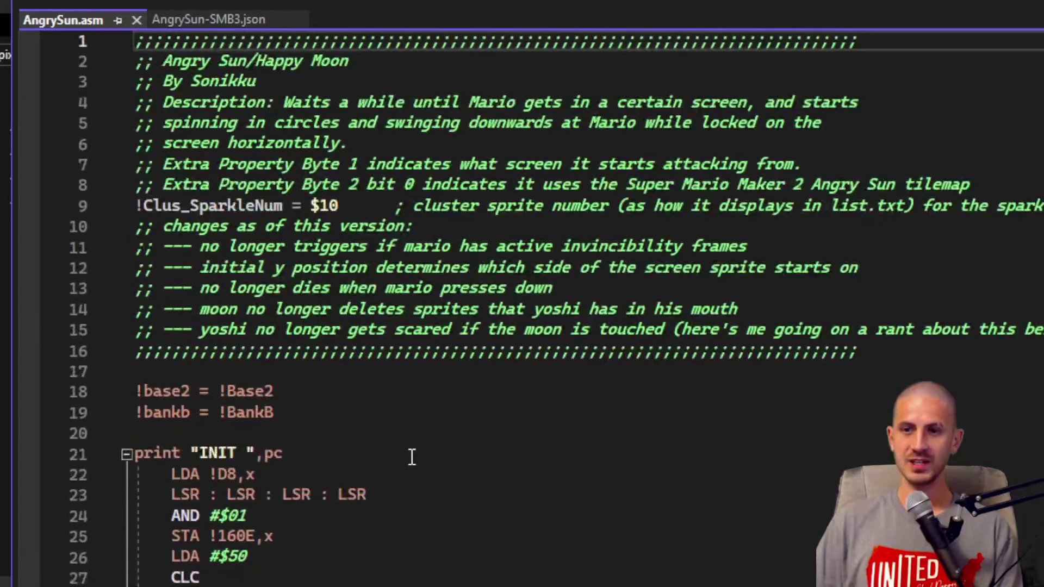
{"action": "scroll", "coordinate": [283, 151], "scroll_direction": "down", "scroll_amount": 4}
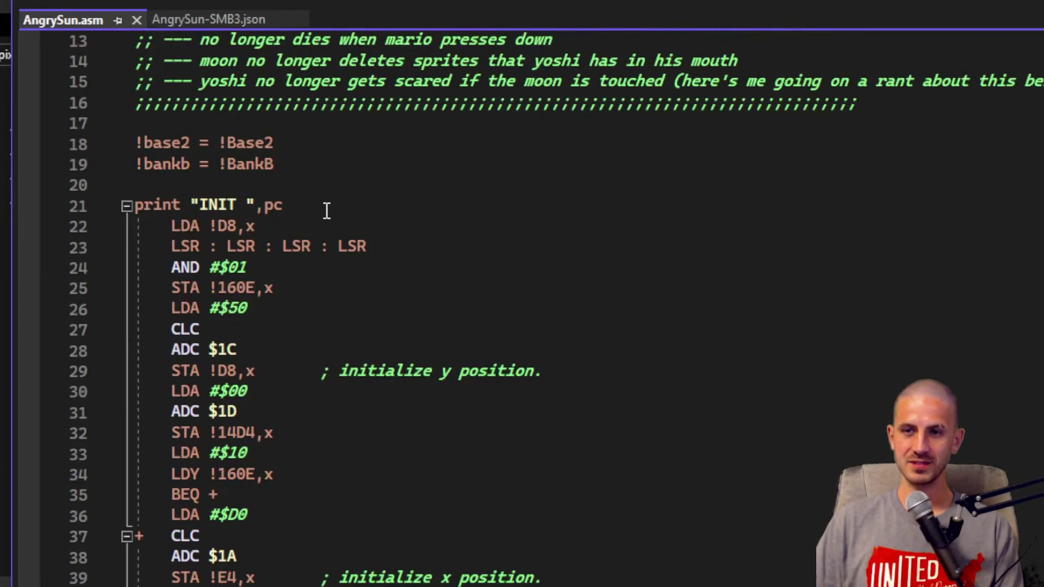
Step: Examine the INIT and MAIN routines in AngrySun.asm, including the sprite and Mario interaction code and the state pointers
{"action": "left_click_drag", "start_coordinate": [324, 210], "coordinate": [135, 211]}
{"action": "scroll", "coordinate": [377, 246], "scroll_direction": "down", "scroll_amount": 10}
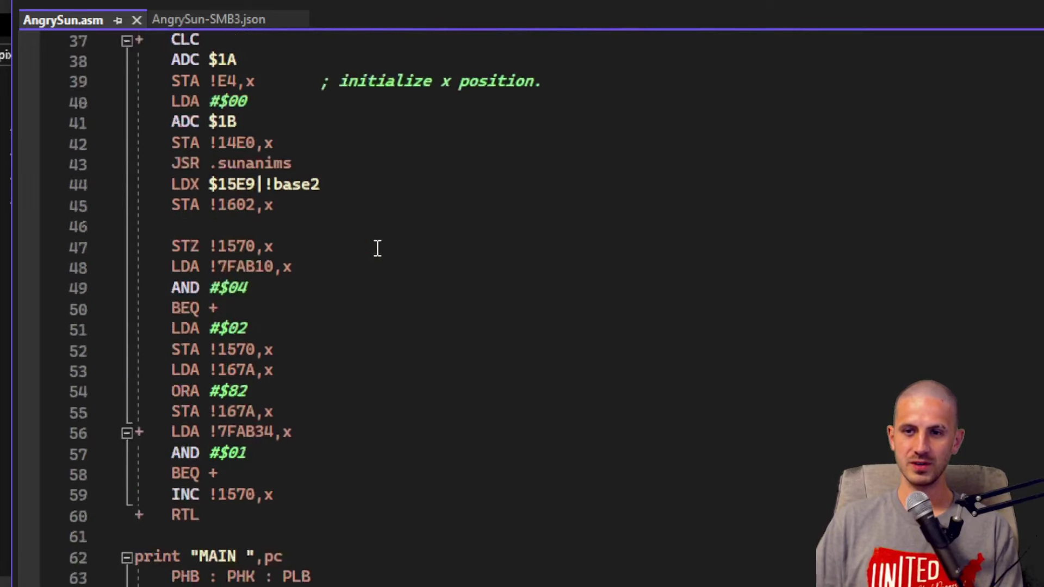
{"action": "scroll", "coordinate": [378, 248], "scroll_direction": "down", "scroll_amount": 4}
{"action": "left_click", "coordinate": [423, 190]}
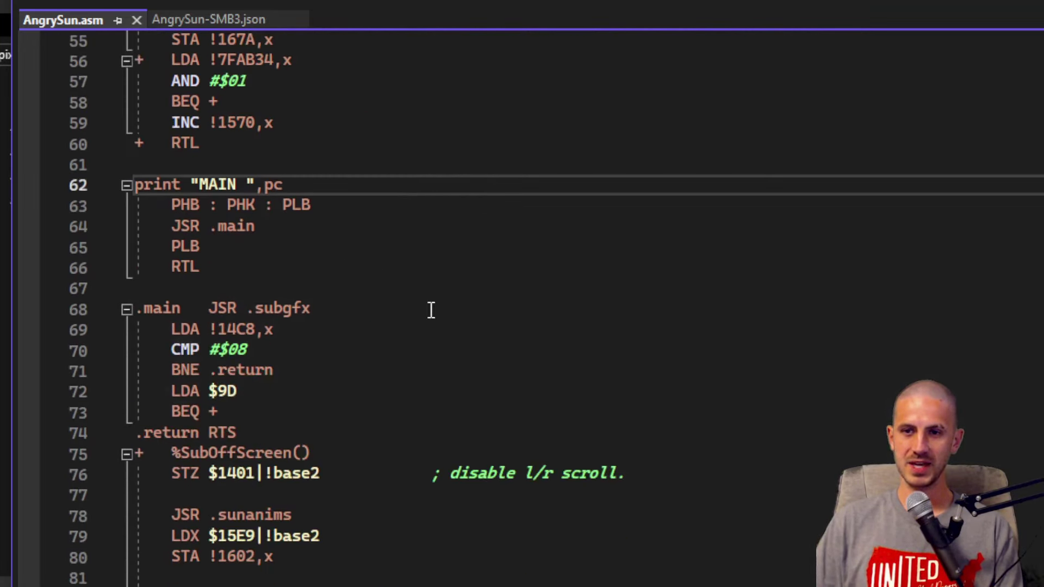
{"action": "left_click_drag", "start_coordinate": [431, 310], "coordinate": [419, 288]}
{"action": "left_click_drag", "start_coordinate": [394, 431], "coordinate": [409, 404]}
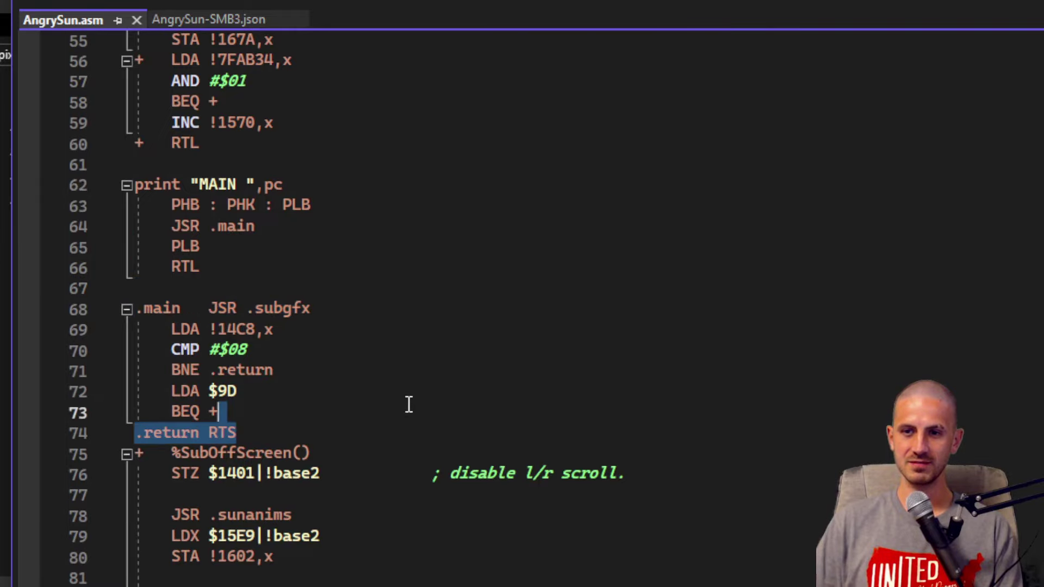
{"action": "scroll", "coordinate": [415, 424], "scroll_direction": "down", "scroll_amount": 9}
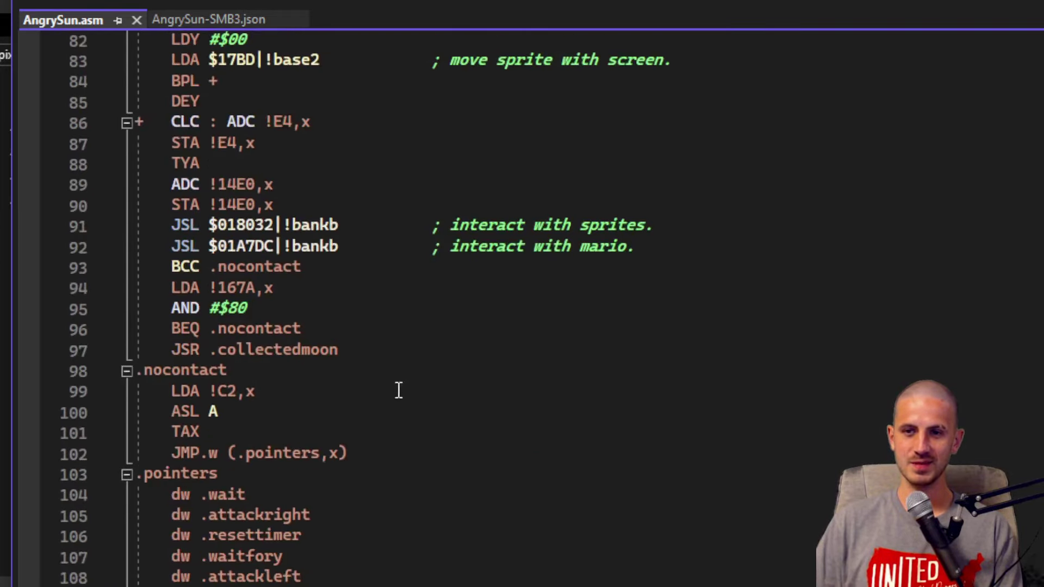
{"action": "scroll", "coordinate": [405, 374], "scroll_direction": "down", "scroll_amount": 6}
Step: Examine the sun's state routines in AngrySun.asm, from .wait and the attack routines to .handlemovement and the speed tables
{"action": "scroll", "coordinate": [277, 109], "scroll_direction": "down", "scroll_amount": 9}
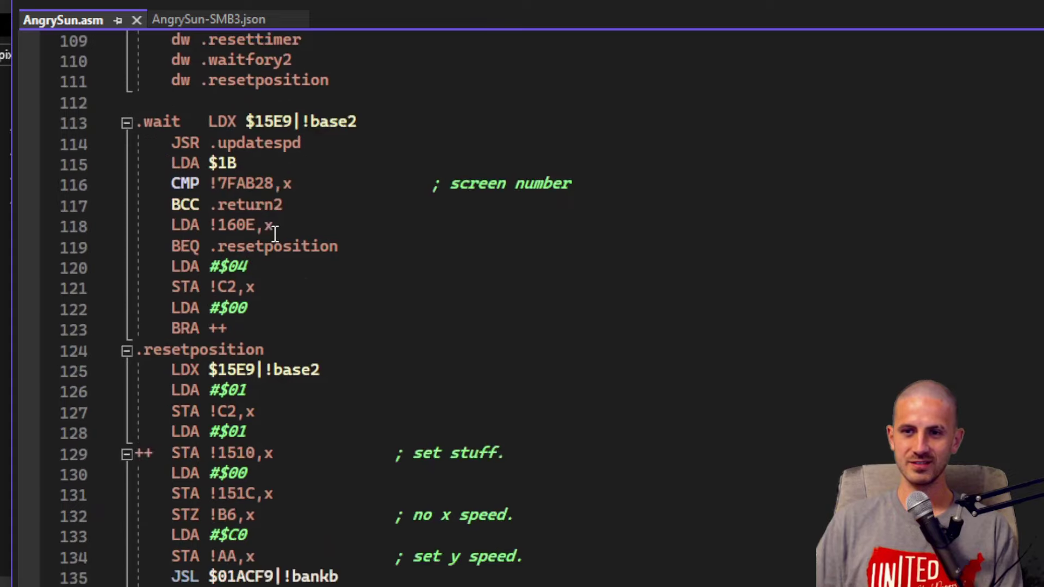
{"action": "scroll", "coordinate": [293, 216], "scroll_direction": "down", "scroll_amount": 4}
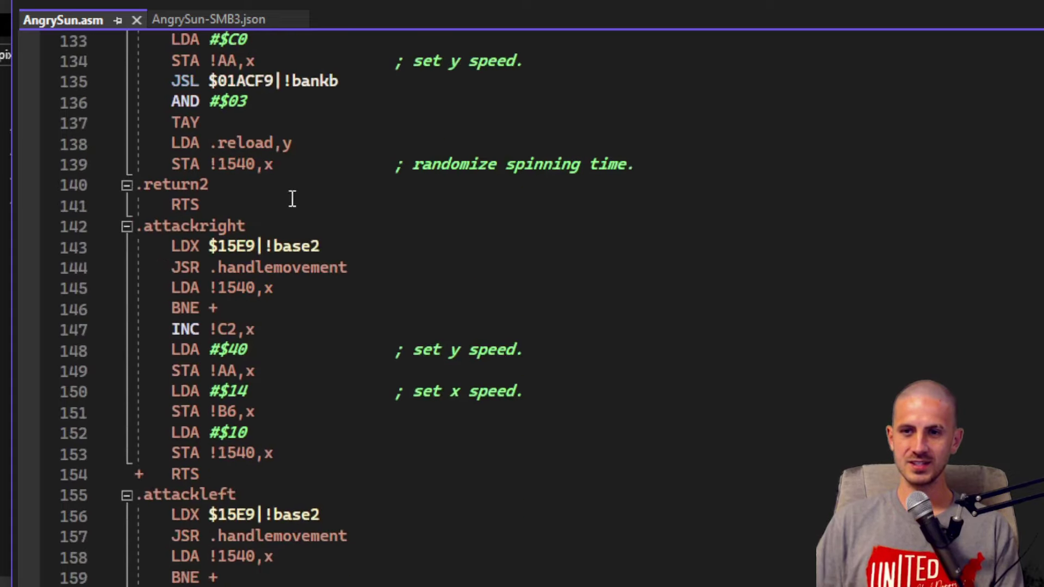
{"action": "scroll", "coordinate": [293, 466], "scroll_direction": "down", "scroll_amount": 8}
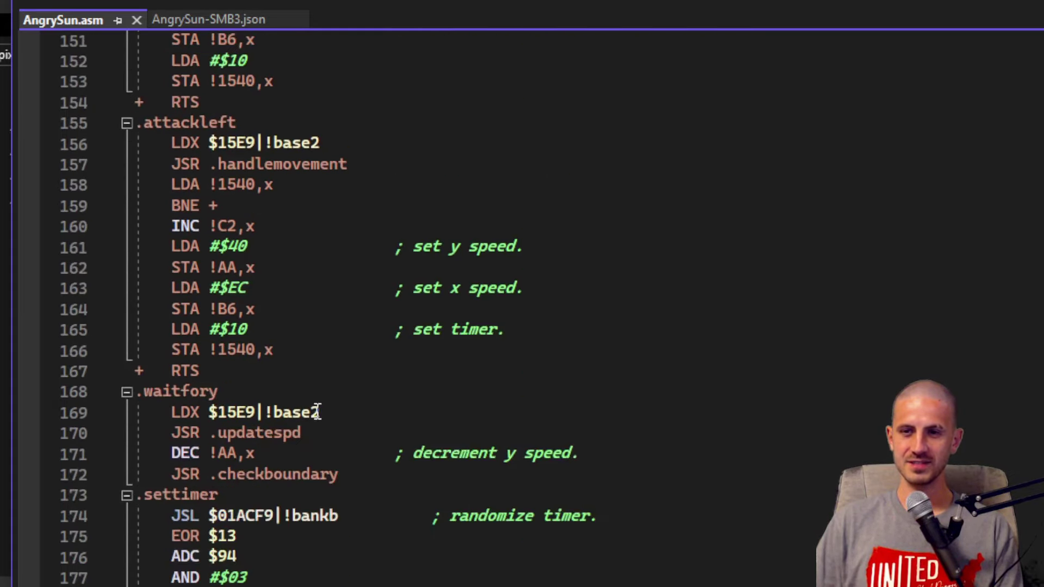
{"action": "scroll", "coordinate": [347, 350], "scroll_direction": "down", "scroll_amount": 9}
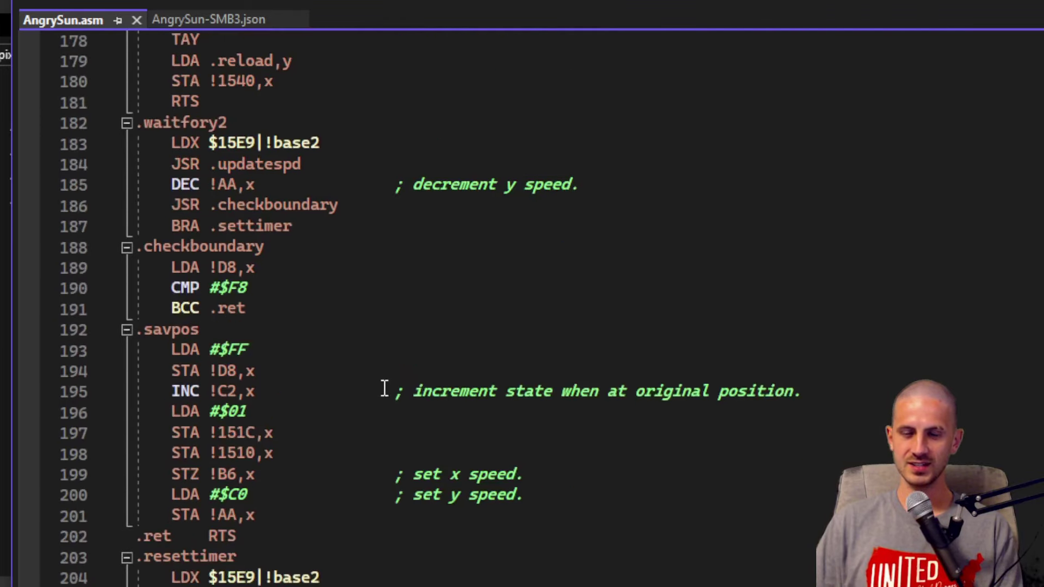
{"action": "scroll", "coordinate": [377, 388], "scroll_direction": "down", "scroll_amount": 5}
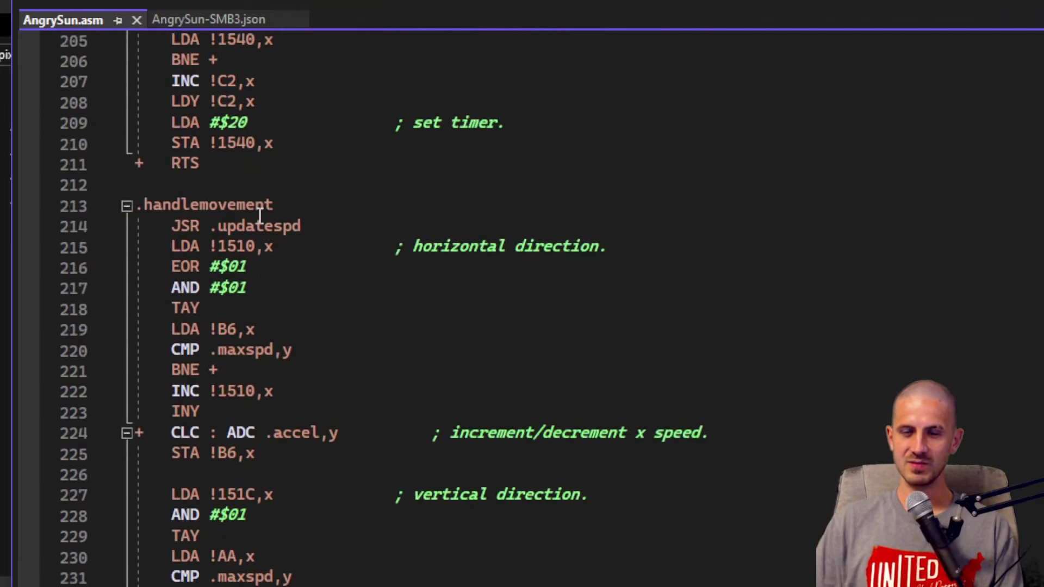
{"action": "left_click", "coordinate": [347, 211]}
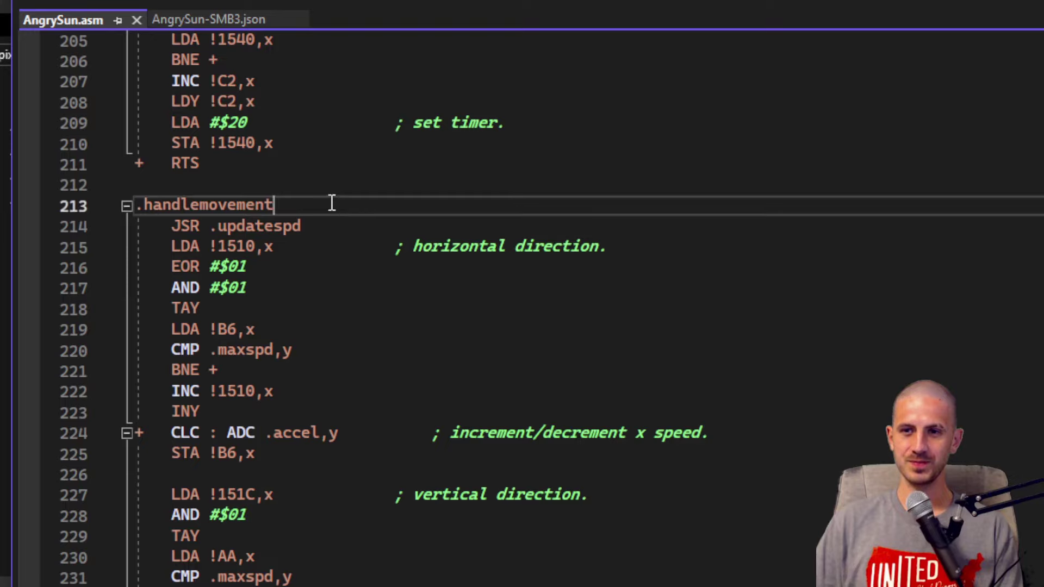
{"action": "left_click", "coordinate": [384, 185]}
{"action": "left_click_drag", "start_coordinate": [386, 191], "coordinate": [391, 206]}
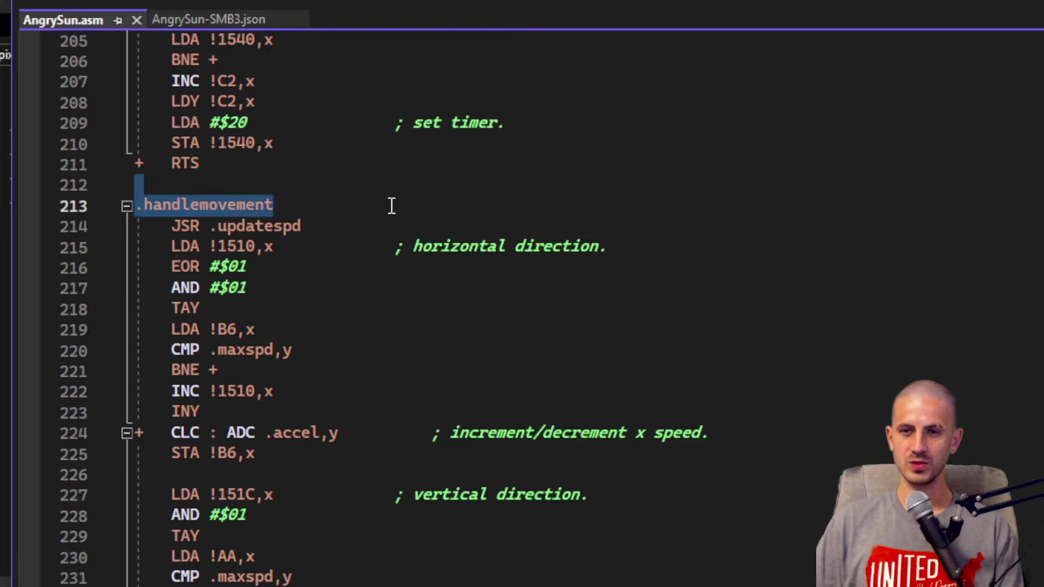
{"action": "scroll", "coordinate": [572, 388], "scroll_direction": "down", "scroll_amount": 9}
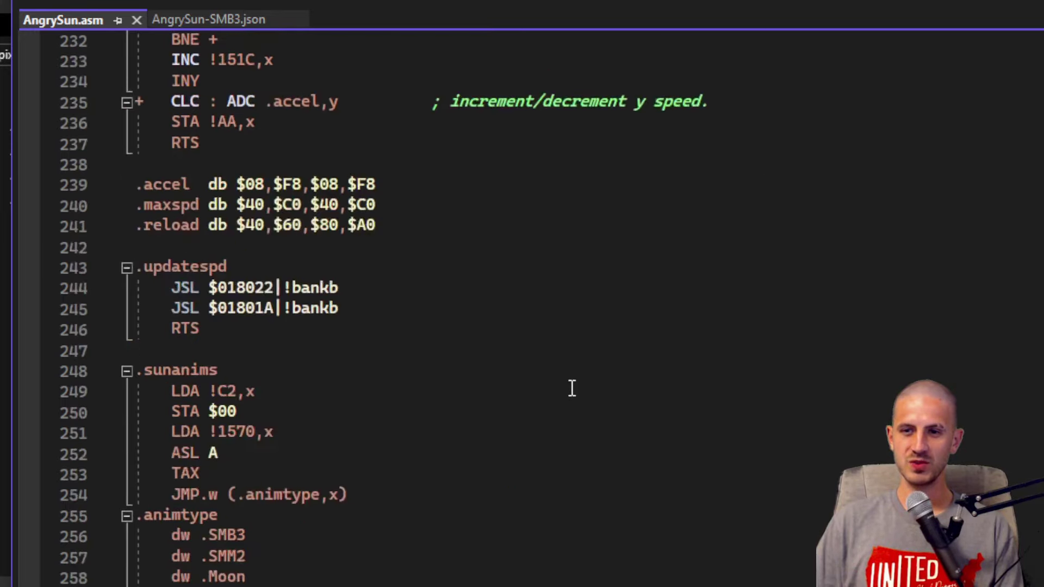
Step: Read through the animation, moon, sparkle and graphics routines in AngrySun.asm down to the remapping notes and tilemap
{"action": "scroll", "coordinate": [569, 387], "scroll_direction": "down", "scroll_amount": 4}
{"action": "scroll", "coordinate": [222, 211], "scroll_direction": "down", "scroll_amount": 14}
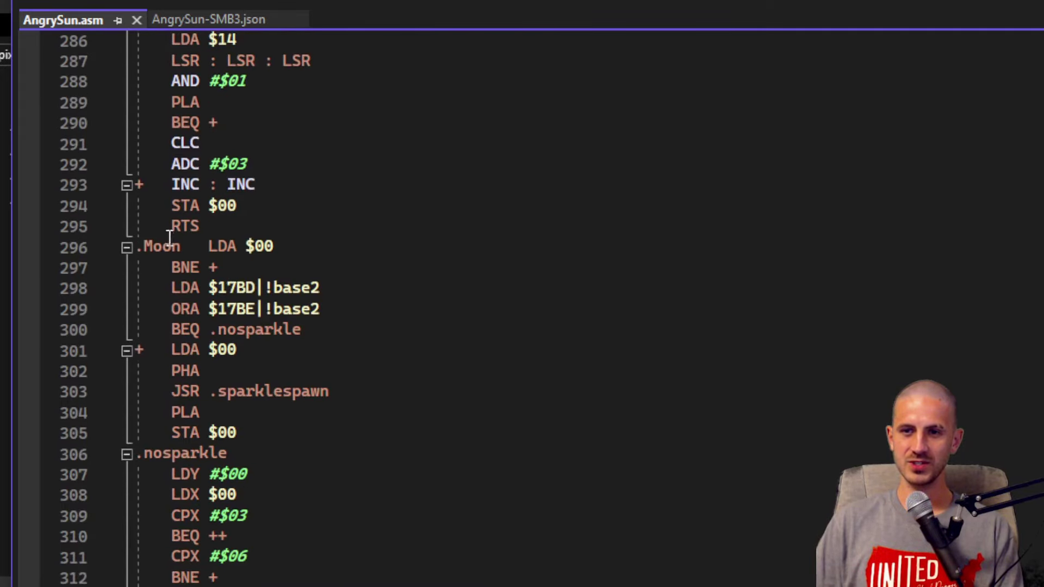
{"action": "scroll", "coordinate": [169, 238], "scroll_direction": "down", "scroll_amount": 5}
{"action": "scroll", "coordinate": [186, 152], "scroll_direction": "down", "scroll_amount": 17}
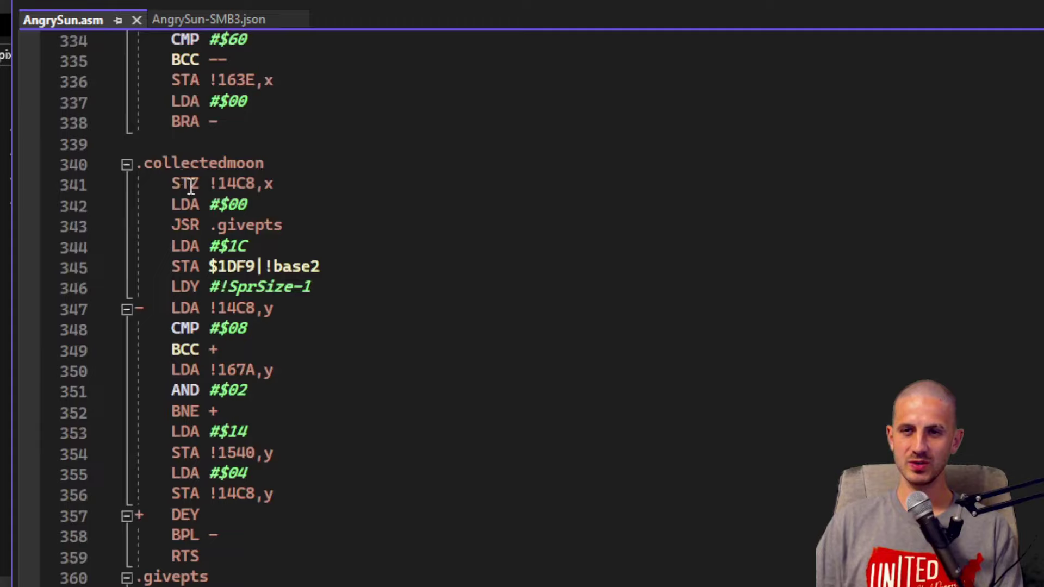
{"action": "scroll", "coordinate": [241, 239], "scroll_direction": "down", "scroll_amount": 7}
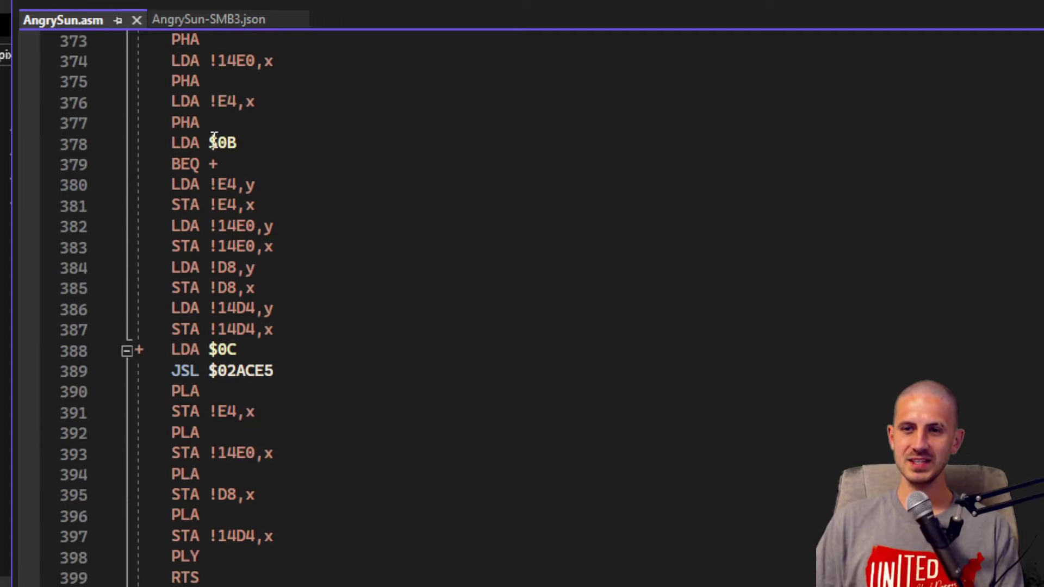
{"action": "scroll", "coordinate": [244, 231], "scroll_direction": "down", "scroll_amount": 5}
{"action": "scroll", "coordinate": [245, 230], "scroll_direction": "down", "scroll_amount": 5}
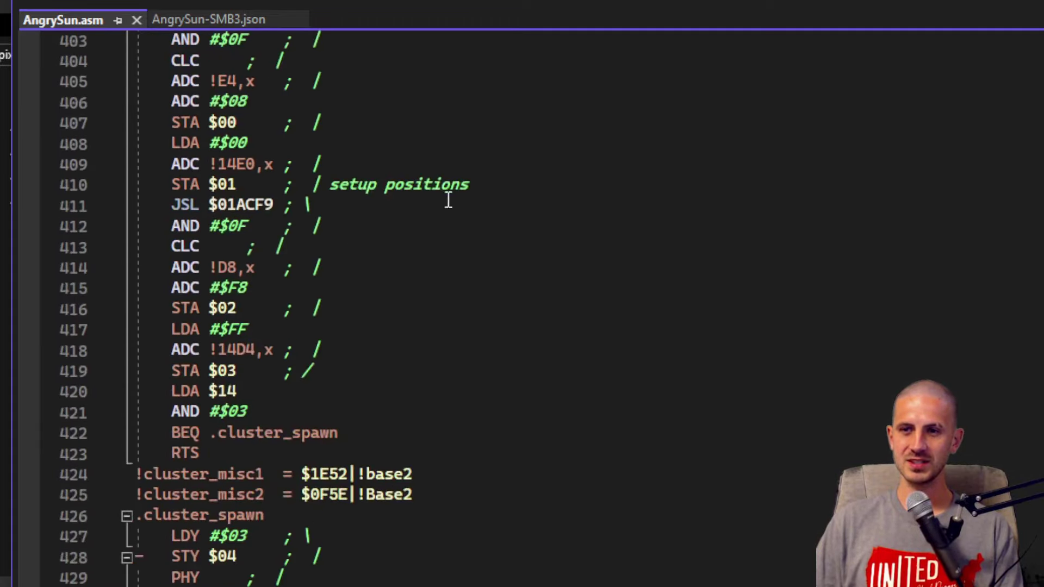
{"action": "scroll", "coordinate": [368, 318], "scroll_direction": "down", "scroll_amount": 20}
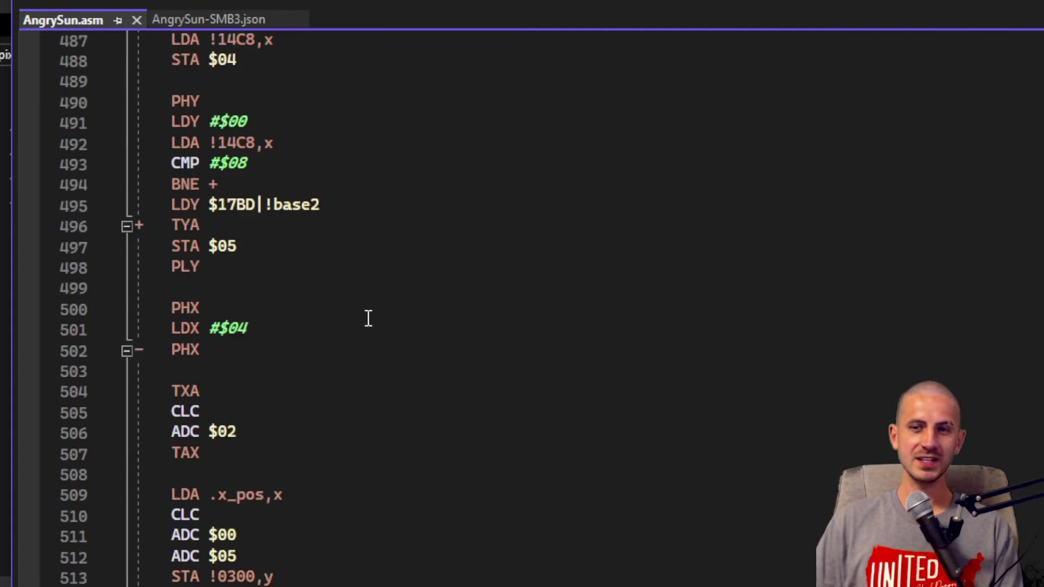
{"action": "scroll", "coordinate": [368, 318], "scroll_direction": "down", "scroll_amount": 7}
{"action": "scroll", "coordinate": [368, 318], "scroll_direction": "down", "scroll_amount": 14}
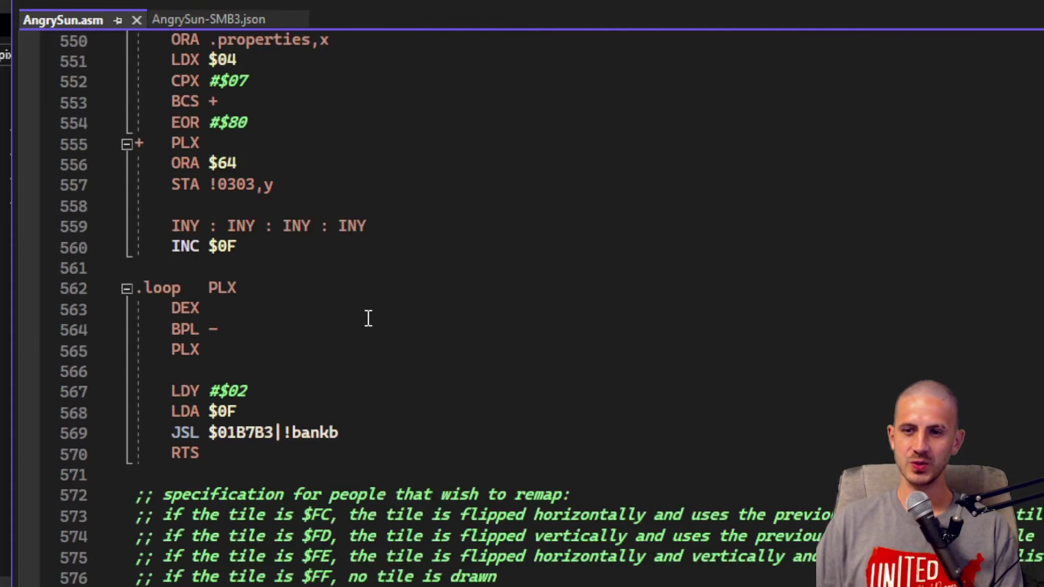
{"action": "scroll", "coordinate": [368, 318], "scroll_direction": "down", "scroll_amount": 5}
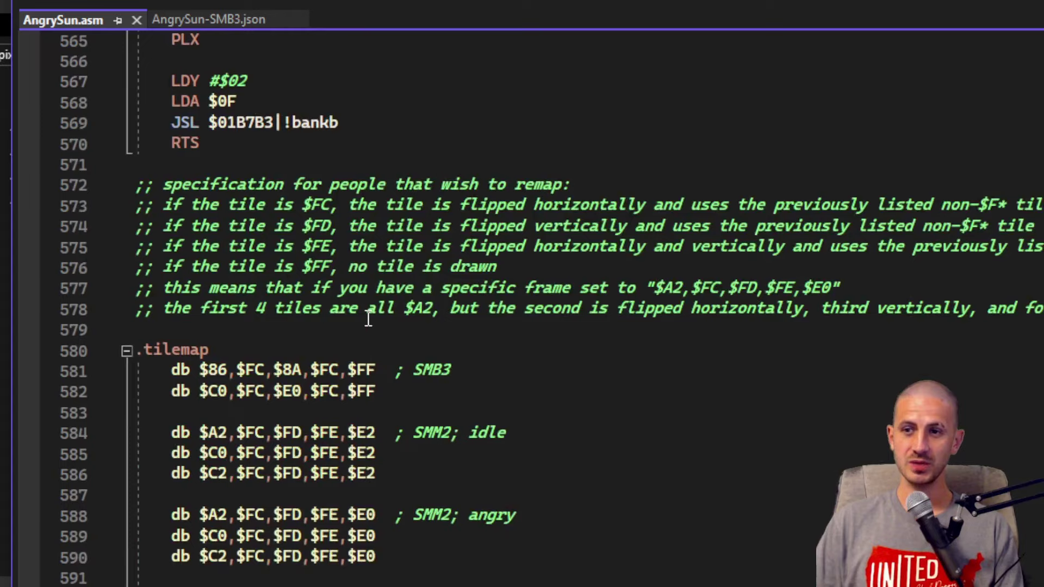
Step: Look back up through AngrySun.asm from the tilemap past the movement and attack routines to the MAIN code
{"action": "scroll", "coordinate": [368, 318], "scroll_direction": "up", "scroll_amount": 20}
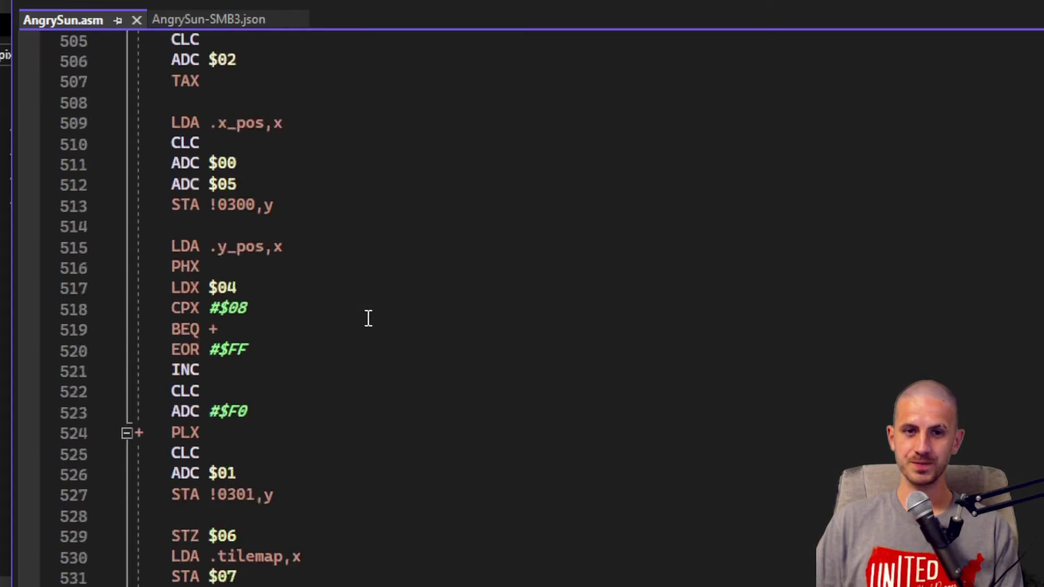
{"action": "scroll", "coordinate": [369, 318], "scroll_direction": "up", "scroll_amount": 20}
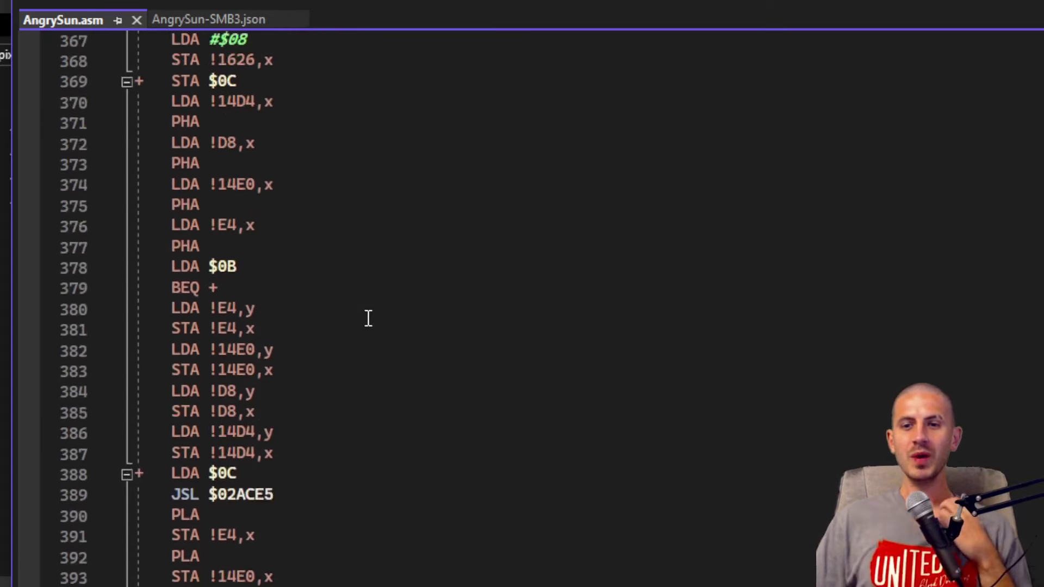
{"action": "scroll", "coordinate": [369, 318], "scroll_direction": "up", "scroll_amount": 20}
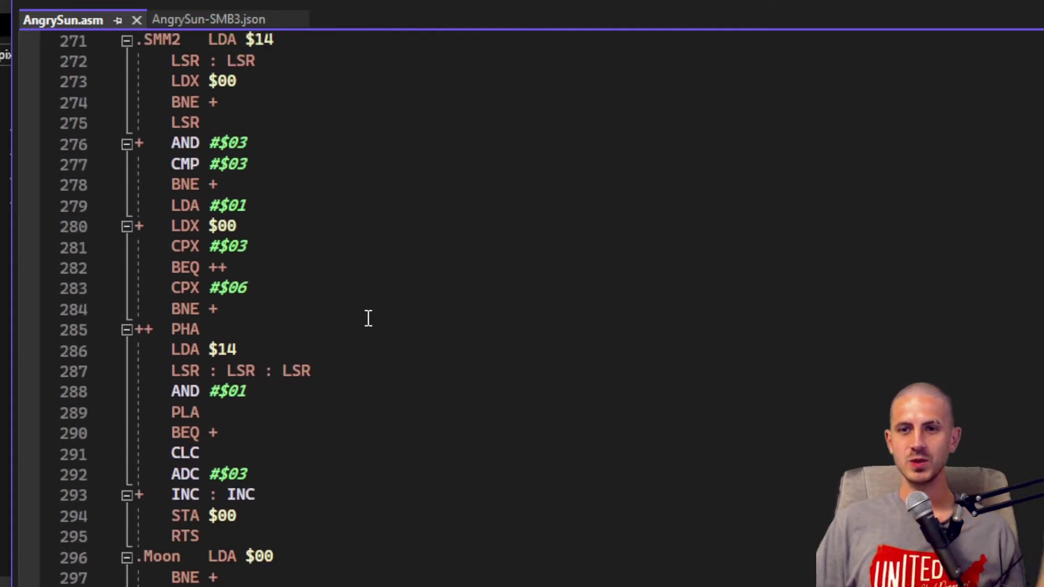
{"action": "scroll", "coordinate": [369, 318], "scroll_direction": "up", "scroll_amount": 19}
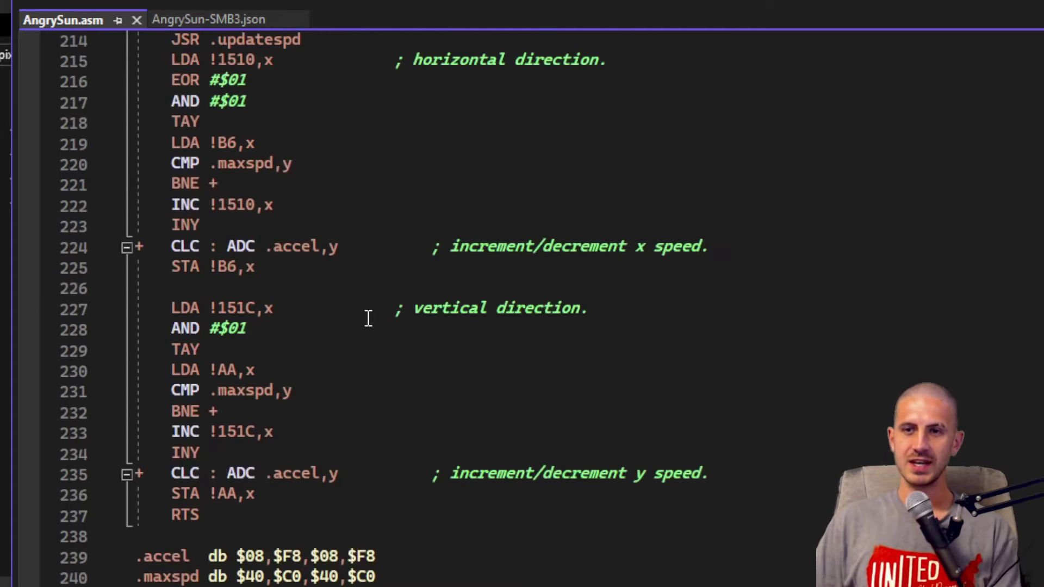
{"action": "scroll", "coordinate": [369, 318], "scroll_direction": "up", "scroll_amount": 14}
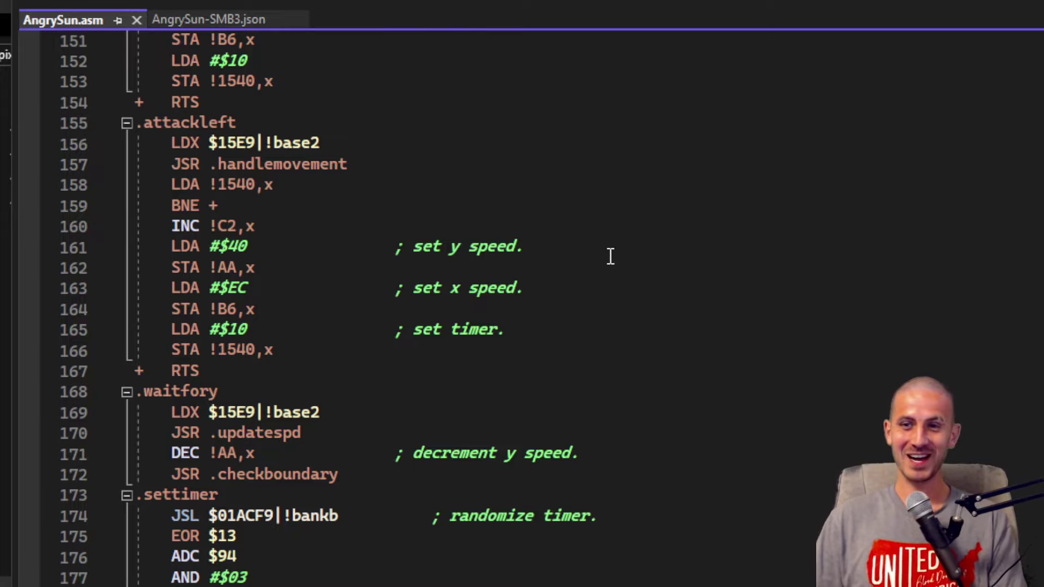
{"action": "scroll", "coordinate": [607, 256], "scroll_direction": "up", "scroll_amount": 8}
{"action": "scroll", "coordinate": [541, 258], "scroll_direction": "up", "scroll_amount": 7}
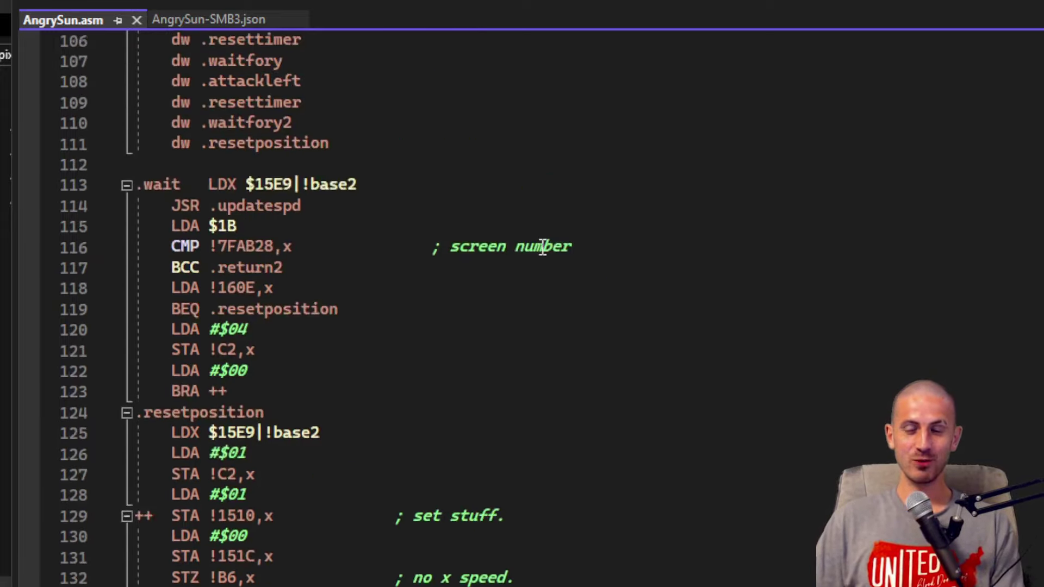
{"action": "scroll", "coordinate": [543, 247], "scroll_direction": "up", "scroll_amount": 7}
{"action": "scroll", "coordinate": [569, 305], "scroll_direction": "up", "scroll_amount": 8}
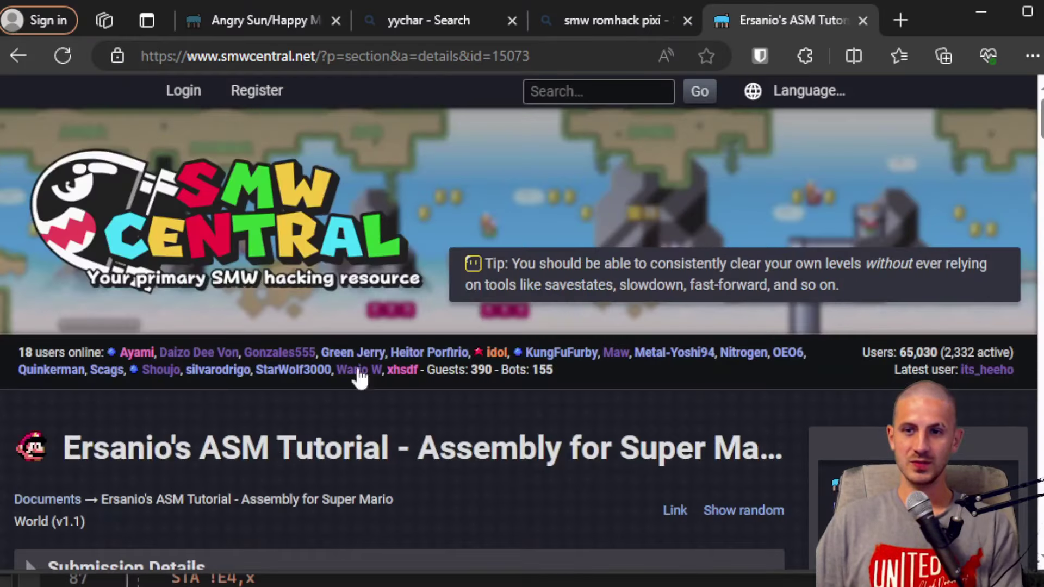
Step: Switch to the SMW Central page in Edge, review the Assembly for Super Mario World (v1.1) tutorial details and download its zip
{"action": "scroll", "coordinate": [137, 338], "scroll_direction": "down", "scroll_amount": 3}
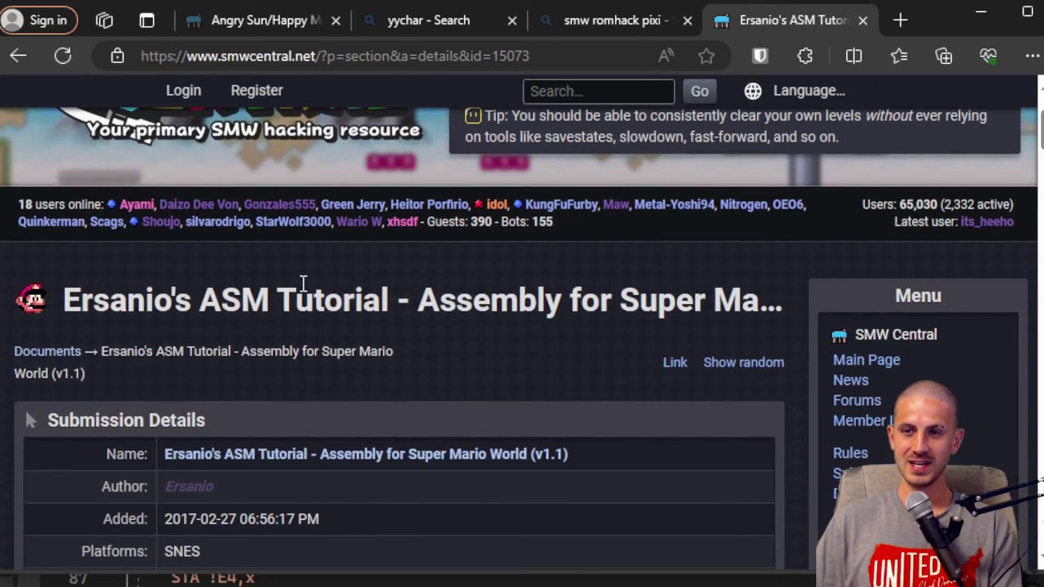
{"action": "scroll", "coordinate": [381, 262], "scroll_direction": "down", "scroll_amount": 1}
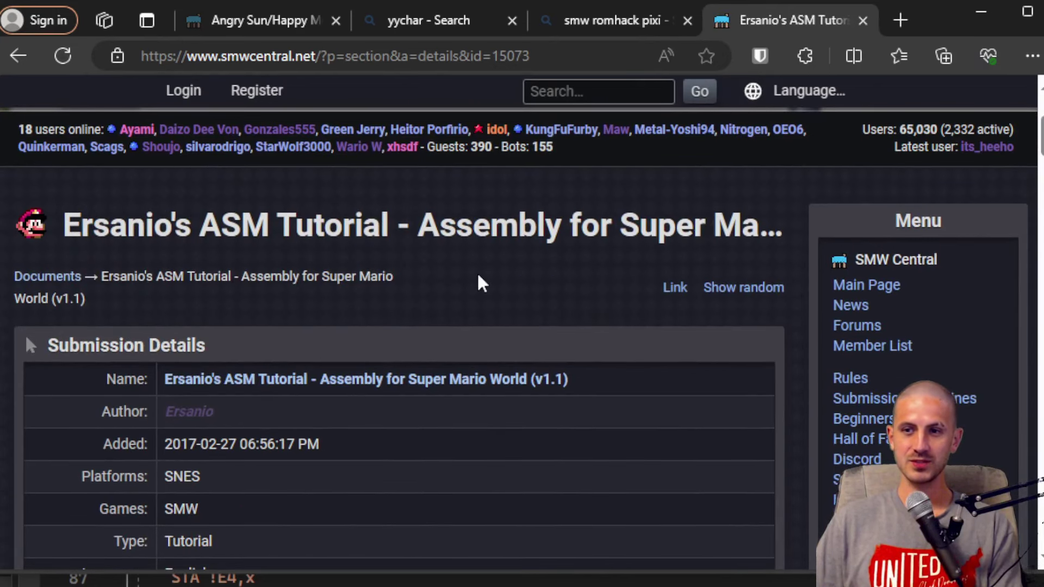
{"action": "scroll", "coordinate": [479, 278], "scroll_direction": "down", "scroll_amount": 7}
{"action": "scroll", "coordinate": [478, 305], "scroll_direction": "down", "scroll_amount": 1}
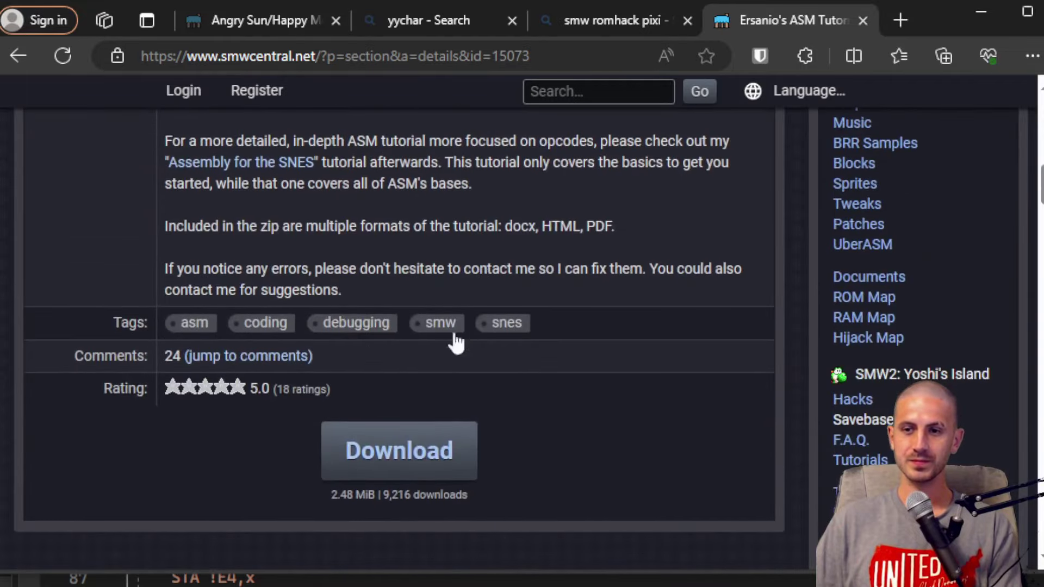
{"action": "scroll", "coordinate": [436, 354], "scroll_direction": "up", "scroll_amount": 10}
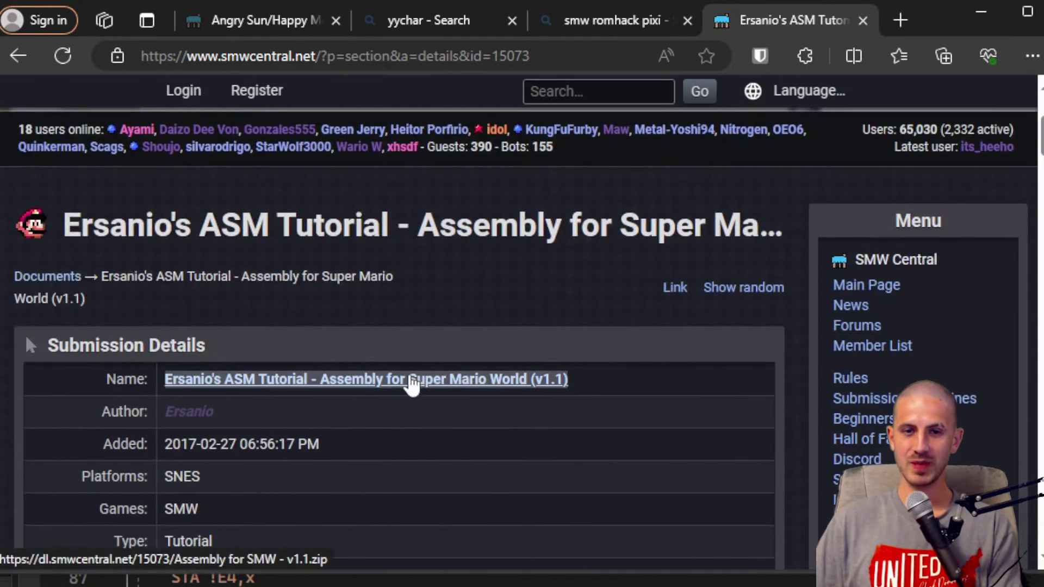
{"action": "left_click", "coordinate": [412, 379]}
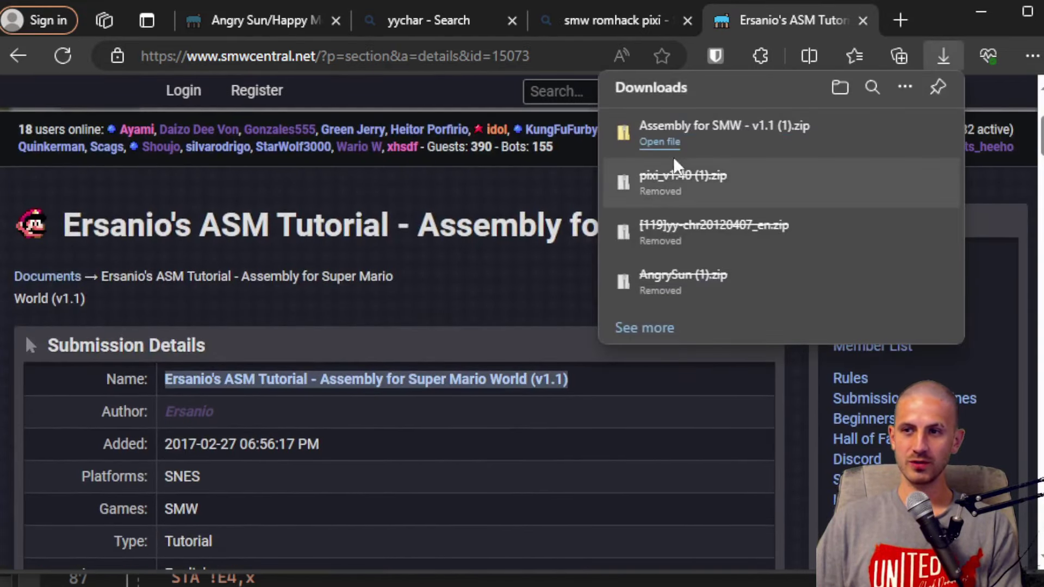
Step: Show the downloaded Assembly for SMW - v1.1 (1).zip in its folder and open AssemblyforSMW.pdf from inside it
{"action": "left_click", "coordinate": [875, 131]}
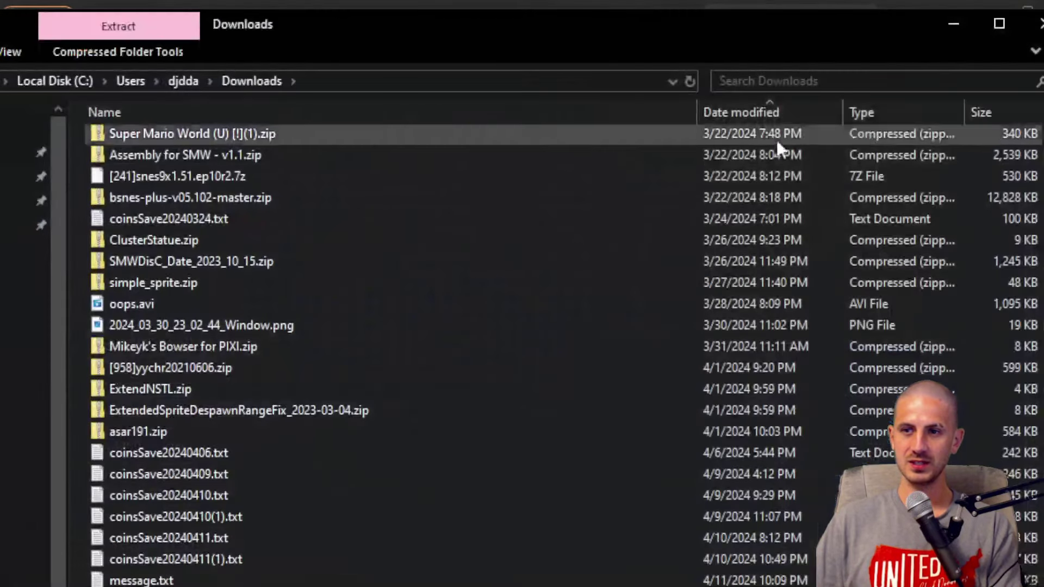
{"action": "key", "text": "Return"}
{"action": "key", "text": "Down"}
{"action": "key", "text": "Return"}
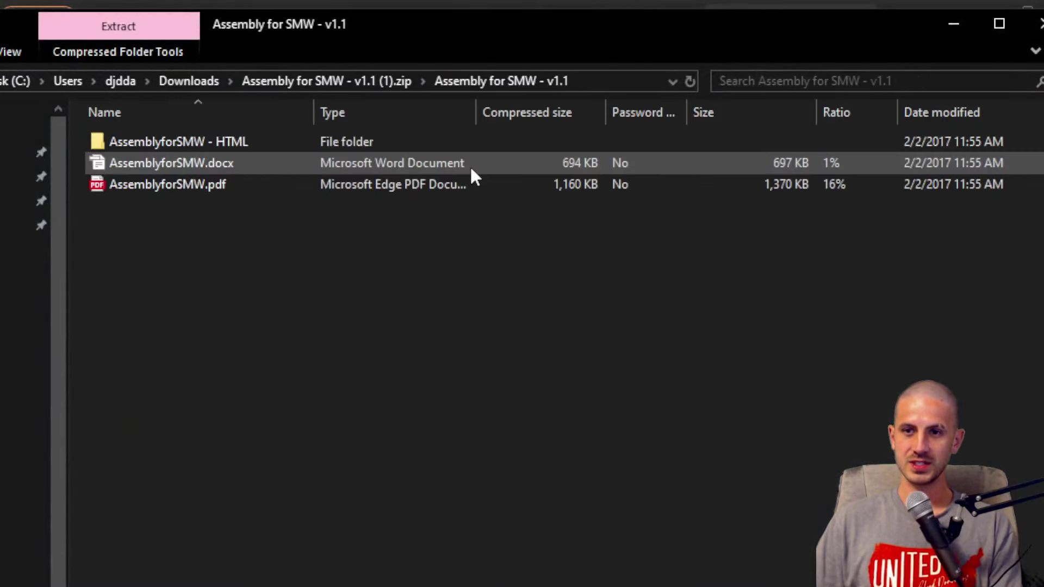
{"action": "key", "text": "Down"}
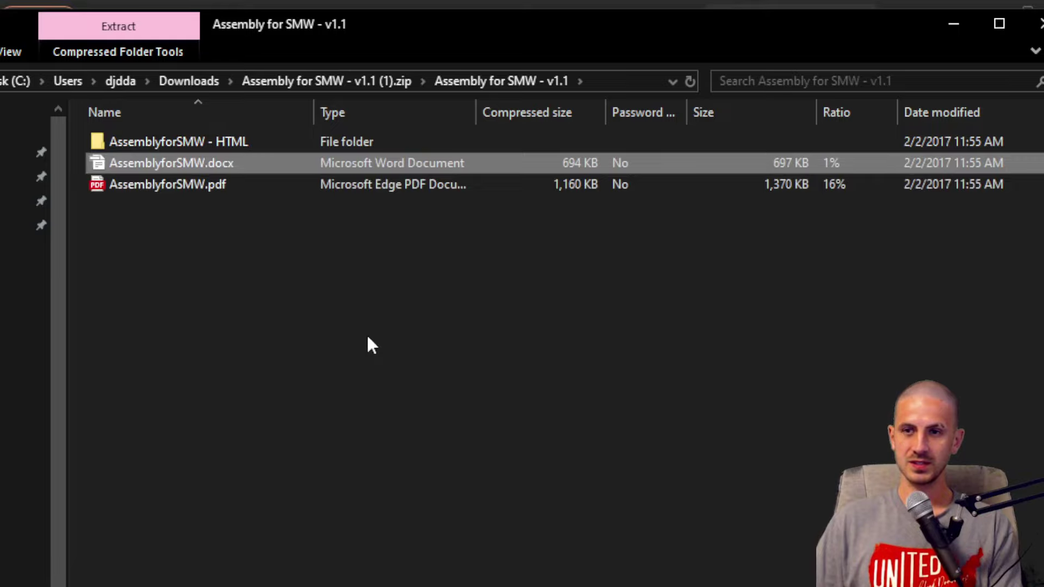
{"action": "key", "text": "Down"}
{"action": "key", "text": "Return"}
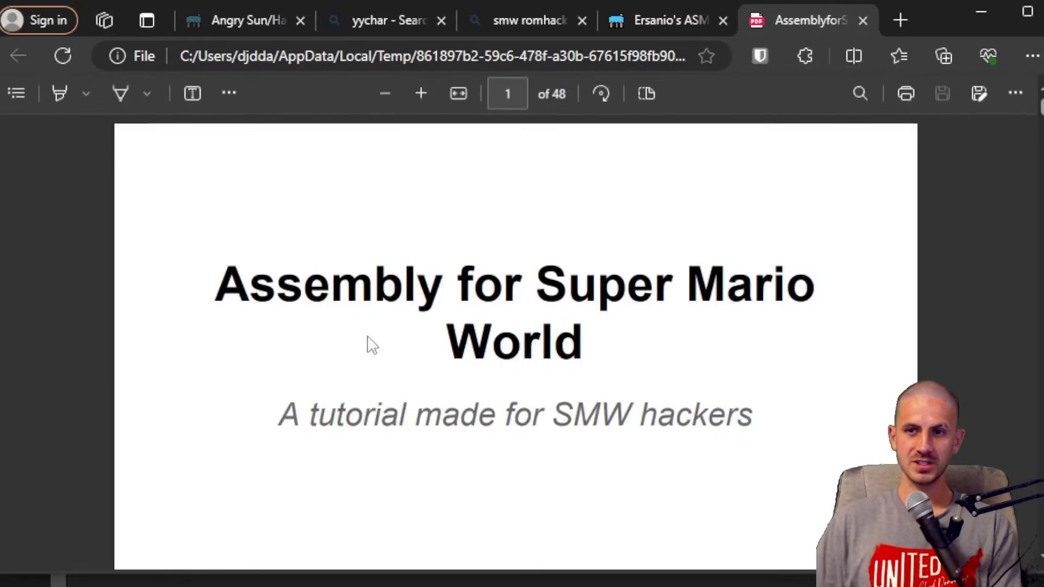
Step: Read the AssemblyforSMW.pdf title page and Preface, and look over the chapters in its table of contents
{"action": "scroll", "coordinate": [303, 334], "scroll_direction": "down", "scroll_amount": 7}
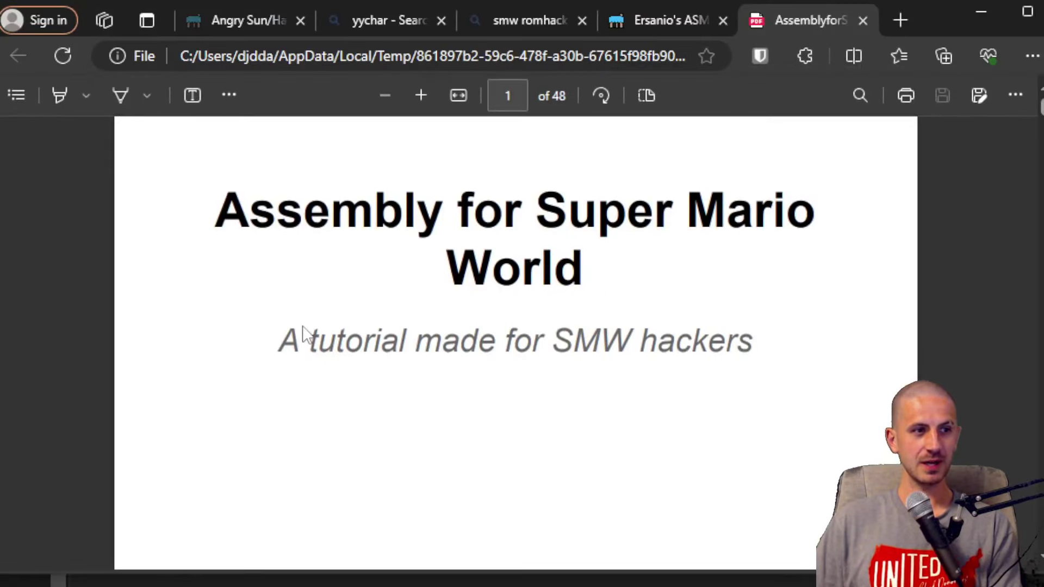
{"action": "scroll", "coordinate": [537, 377], "scroll_direction": "down", "scroll_amount": 4}
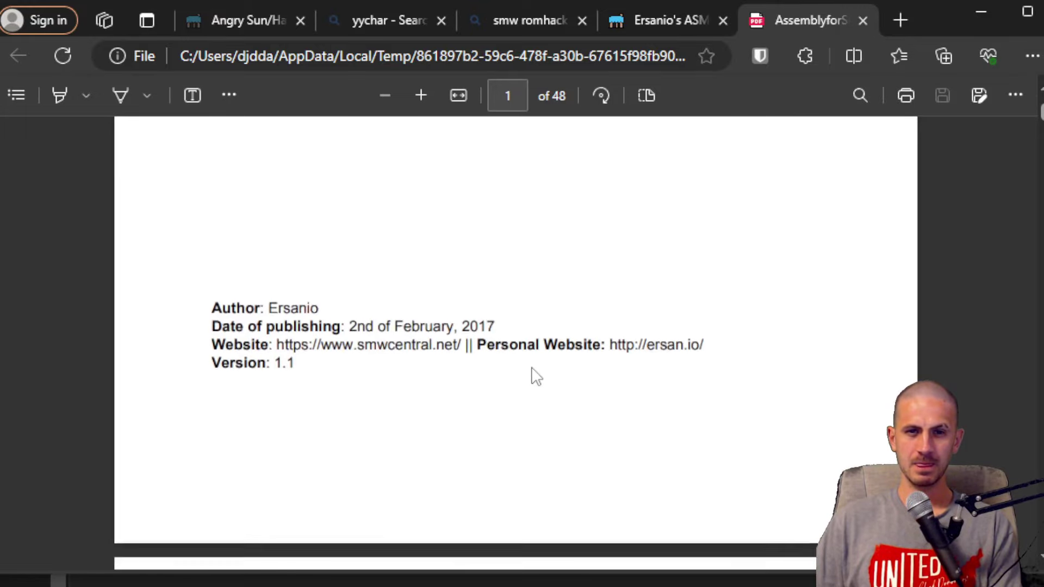
{"action": "scroll", "coordinate": [353, 305], "scroll_direction": "down", "scroll_amount": 6}
{"action": "scroll", "coordinate": [344, 318], "scroll_direction": "down", "scroll_amount": 3}
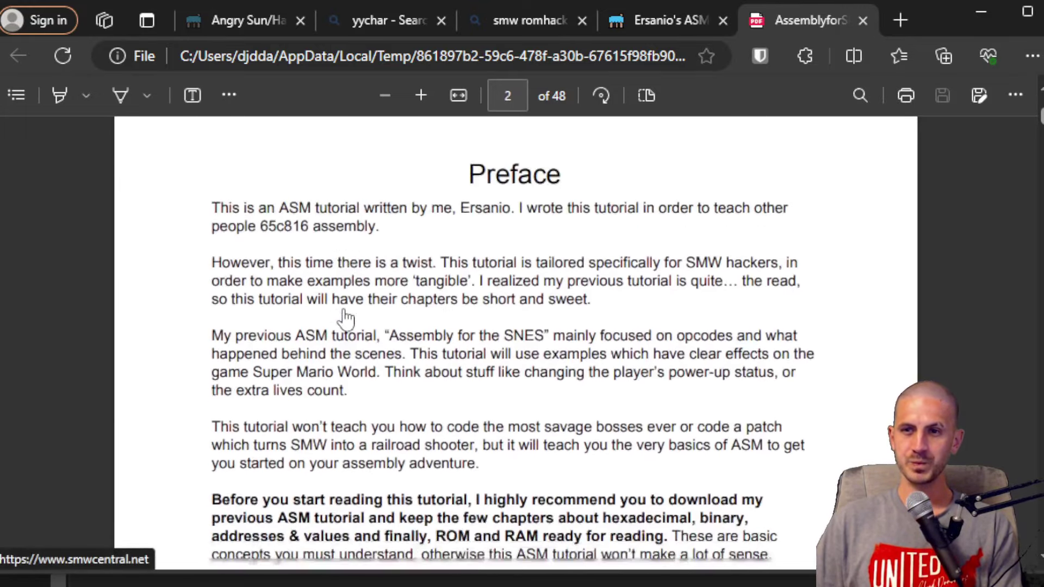
{"action": "scroll", "coordinate": [346, 318], "scroll_direction": "down", "scroll_amount": 3}
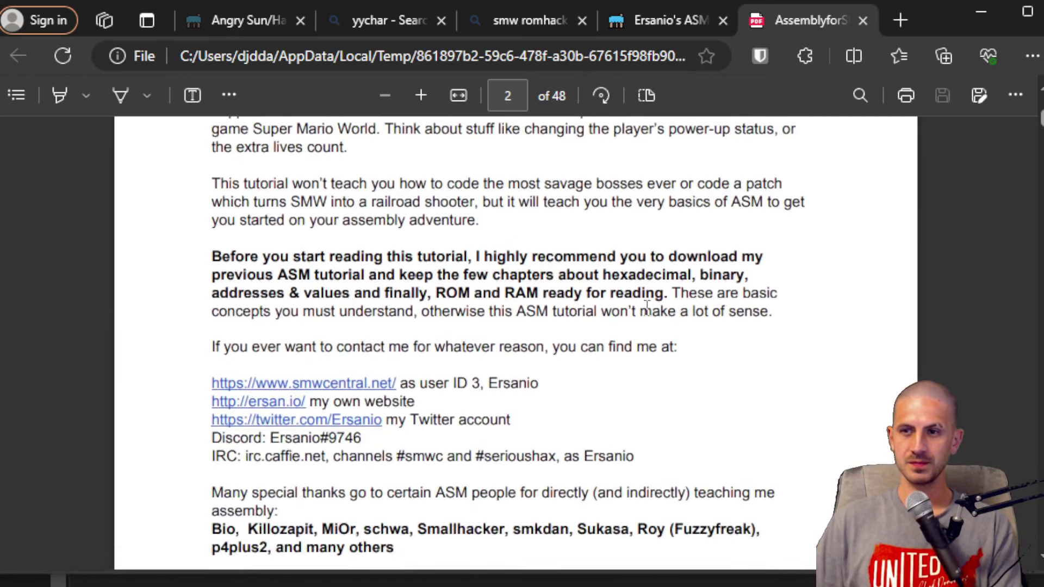
{"action": "scroll", "coordinate": [313, 306], "scroll_direction": "down", "scroll_amount": 12}
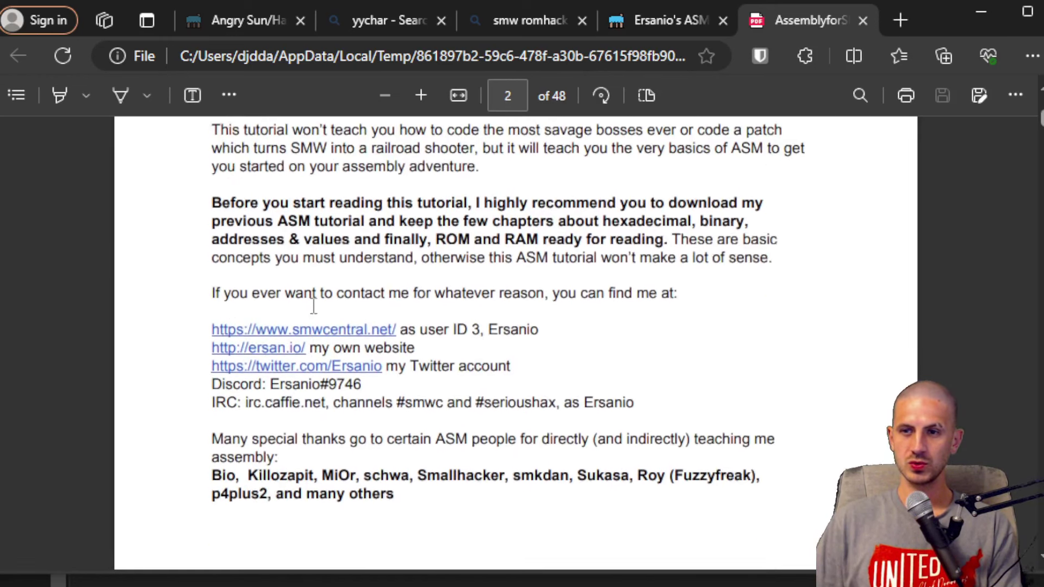
{"action": "scroll", "coordinate": [310, 308], "scroll_direction": "down", "scroll_amount": 10}
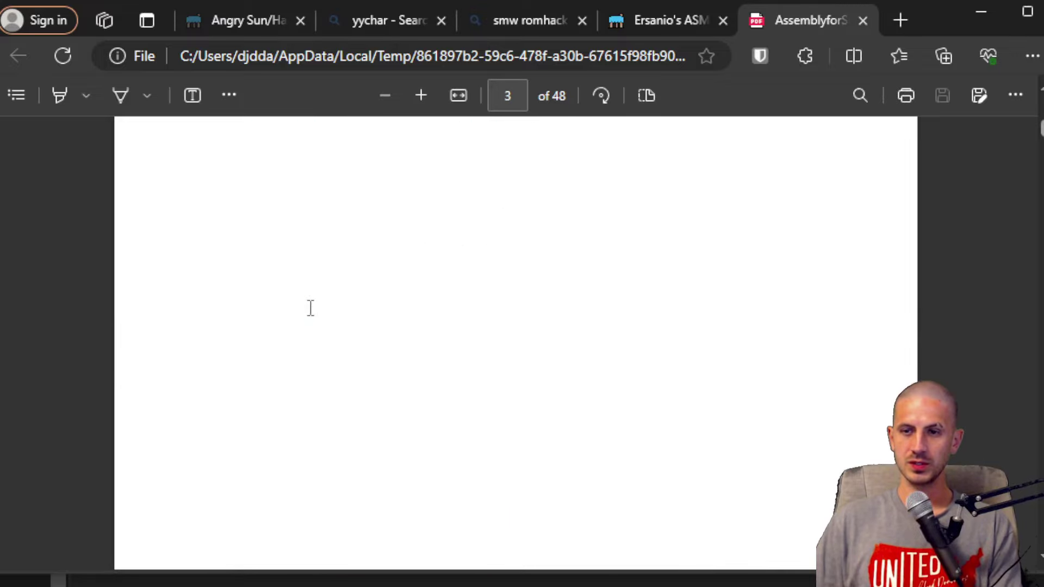
{"action": "scroll", "coordinate": [310, 308], "scroll_direction": "down", "scroll_amount": 12}
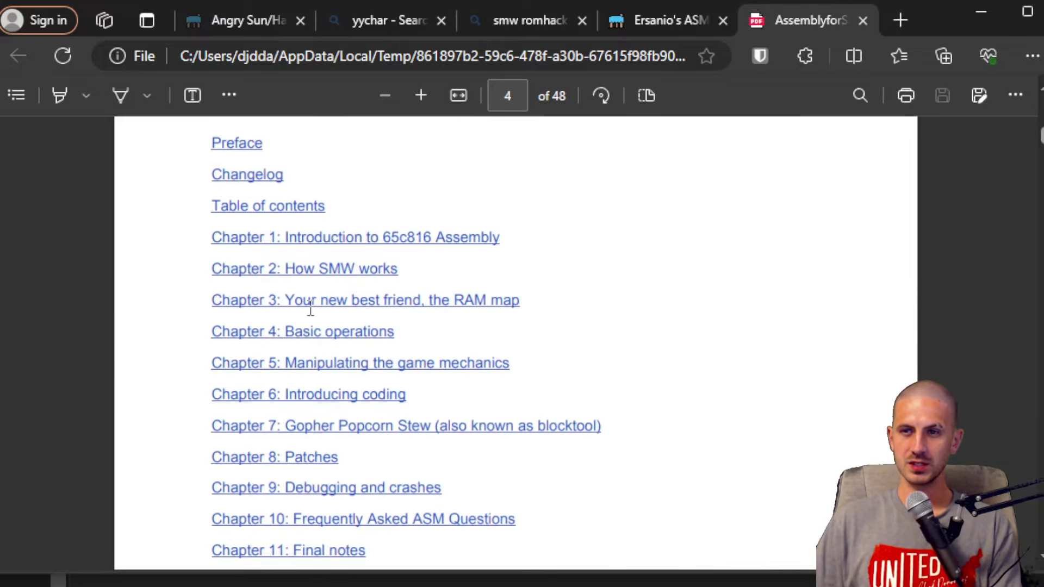
{"action": "scroll", "coordinate": [310, 307], "scroll_direction": "up", "scroll_amount": 3}
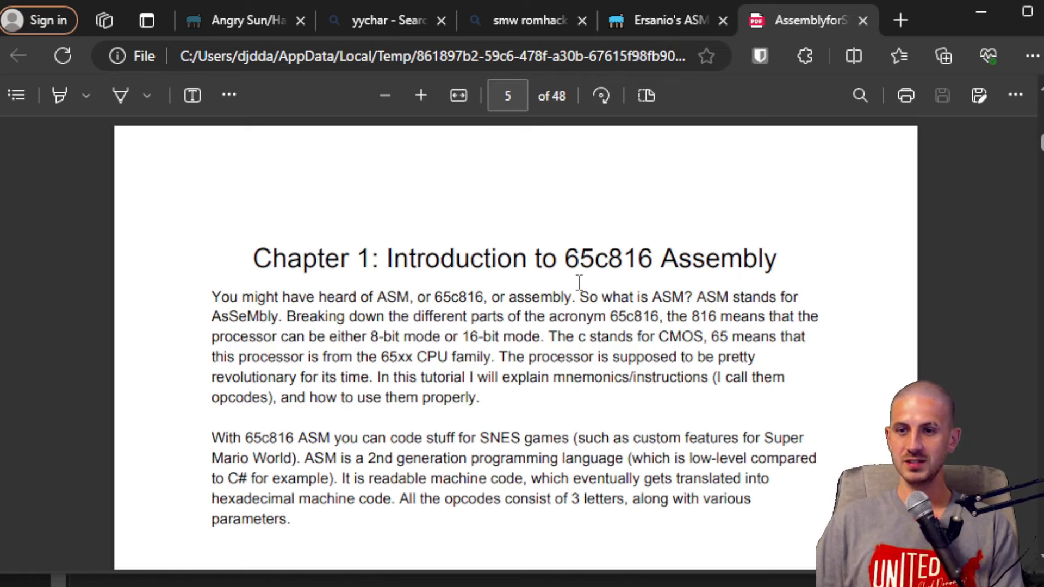
Step: Skim the PDF from Chapter 1: Introduction to 65c816 Assembly through to the Debug Console picture in Chapter 5
{"action": "scroll", "coordinate": [580, 282], "scroll_direction": "down", "scroll_amount": 18}
{"action": "scroll", "coordinate": [579, 282], "scroll_direction": "down", "scroll_amount": 8}
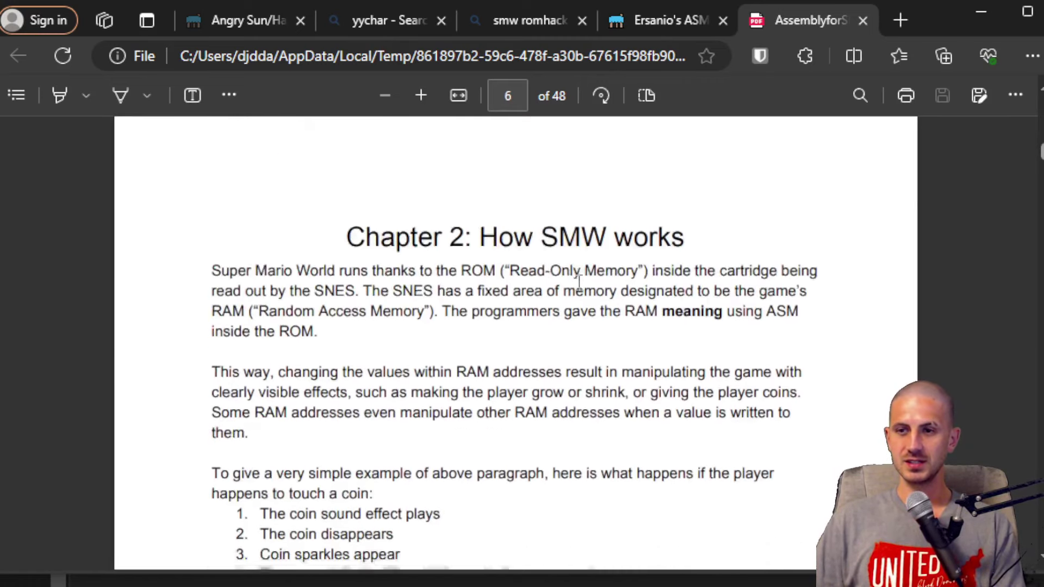
{"action": "scroll", "coordinate": [580, 282], "scroll_direction": "down", "scroll_amount": 15}
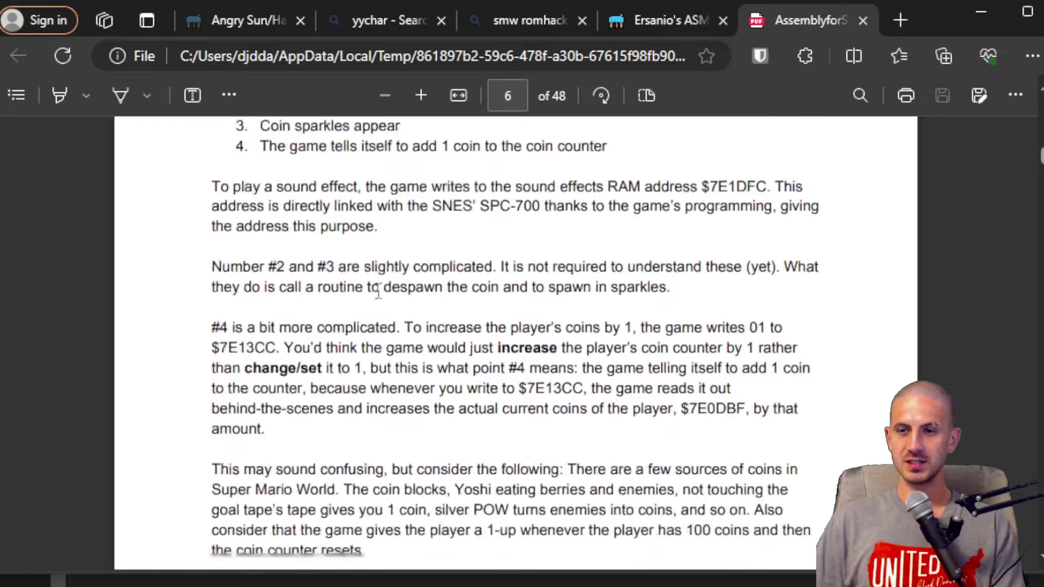
{"action": "scroll", "coordinate": [473, 278], "scroll_direction": "down", "scroll_amount": 8}
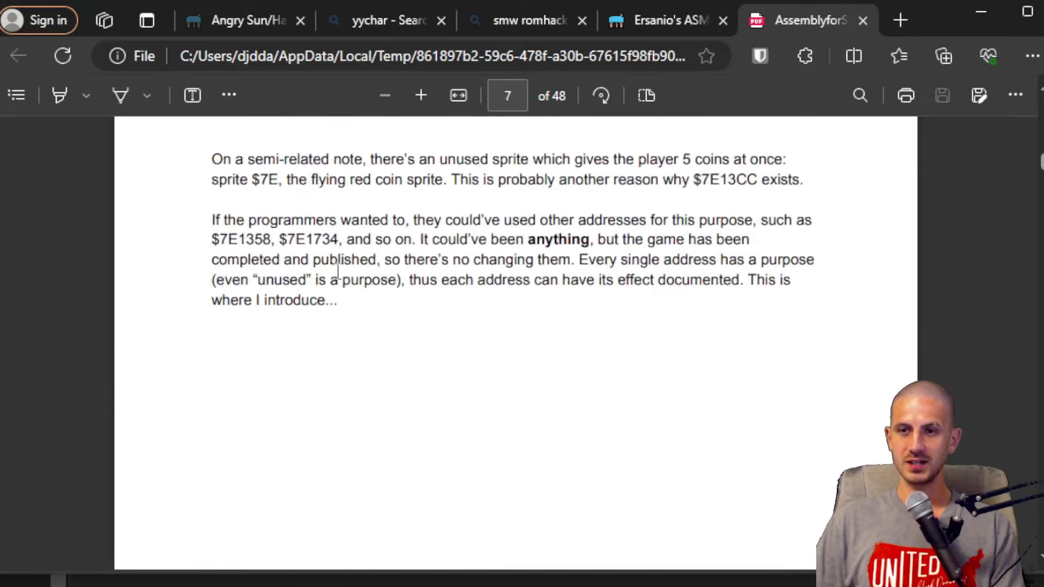
{"action": "scroll", "coordinate": [432, 270], "scroll_direction": "down", "scroll_amount": 6}
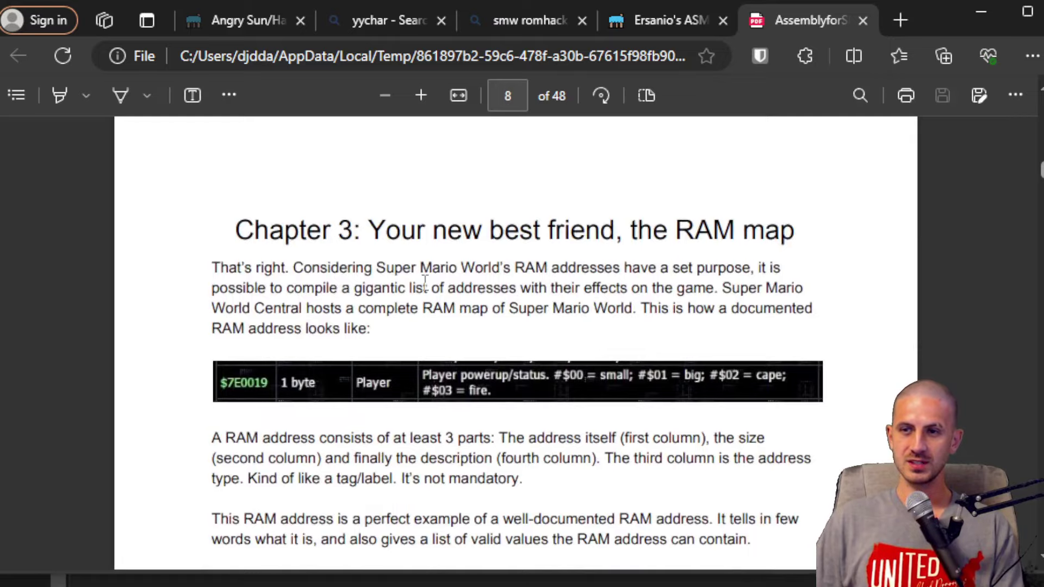
{"action": "scroll", "coordinate": [425, 281], "scroll_direction": "down", "scroll_amount": 10}
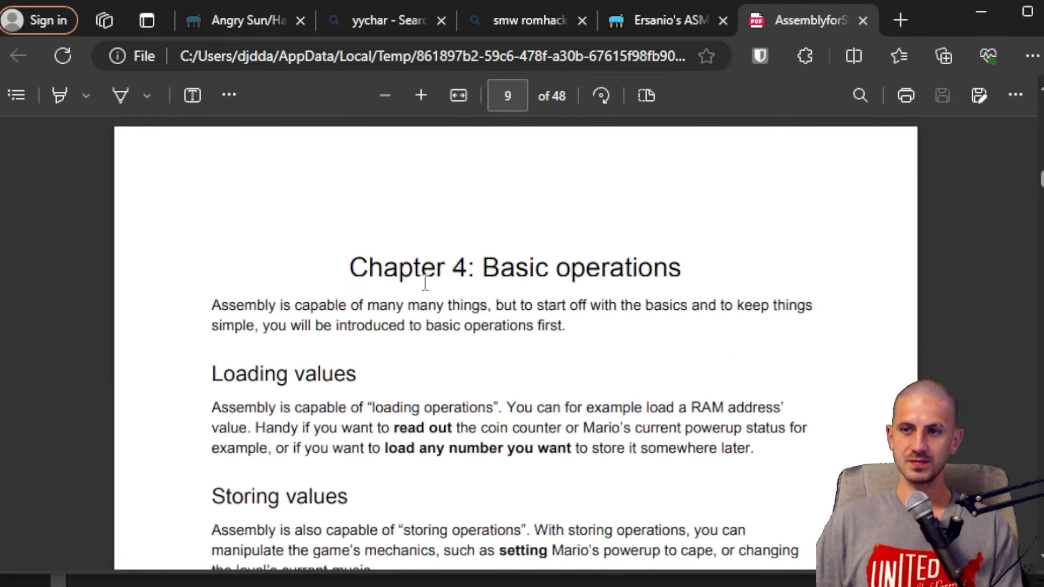
{"action": "scroll", "coordinate": [424, 283], "scroll_direction": "down", "scroll_amount": 6}
{"action": "scroll", "coordinate": [425, 283], "scroll_direction": "down", "scroll_amount": 10}
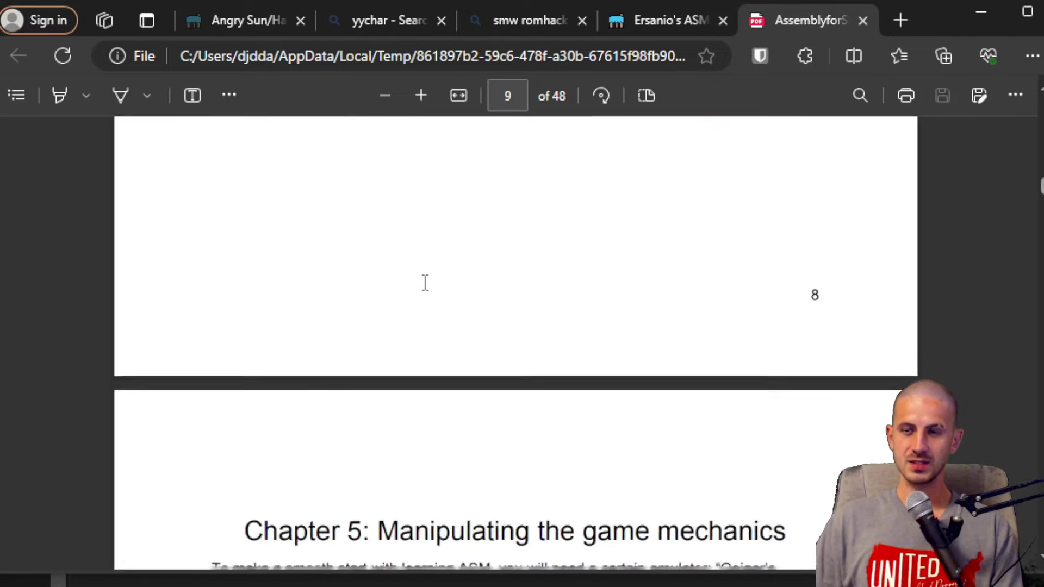
{"action": "scroll", "coordinate": [435, 274], "scroll_direction": "down", "scroll_amount": 15}
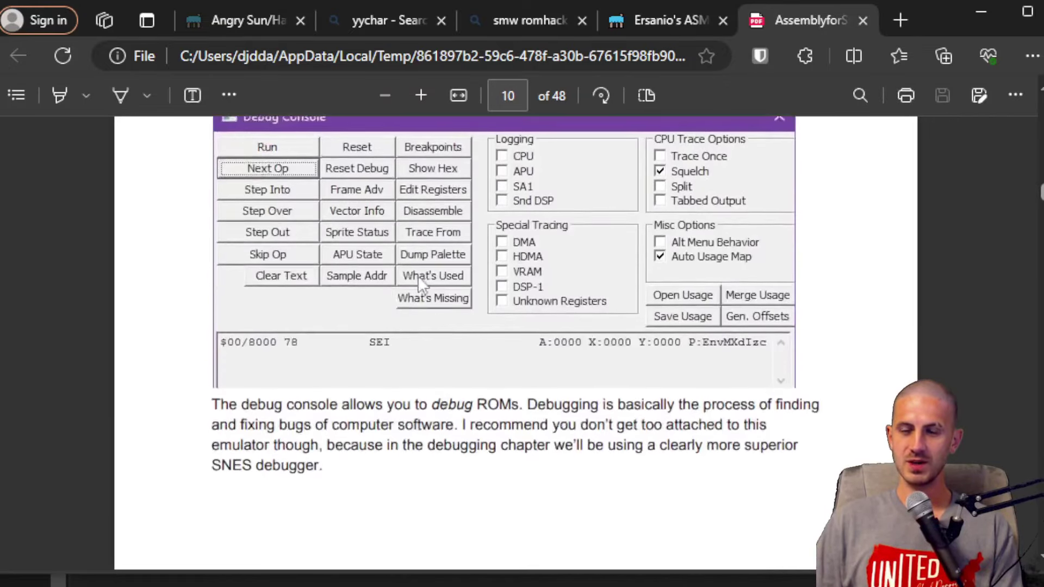
Step: Go back to the opening of Chapter 5 and highlight the emulator name "Geiger's snes9x debugger", then clear the selection
{"action": "scroll", "coordinate": [424, 272], "scroll_direction": "up", "scroll_amount": 15}
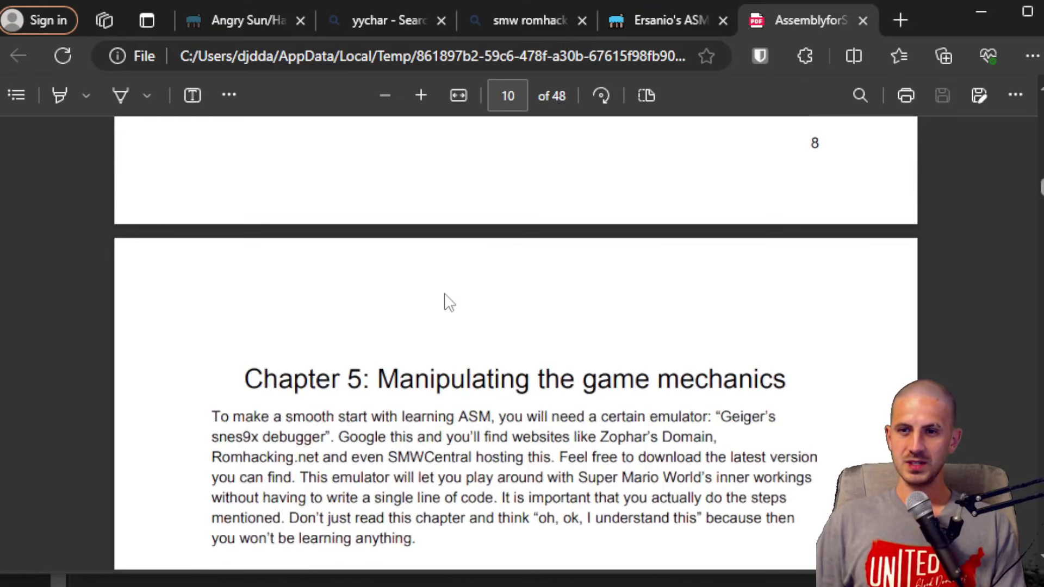
{"action": "scroll", "coordinate": [450, 303], "scroll_direction": "down", "scroll_amount": 4}
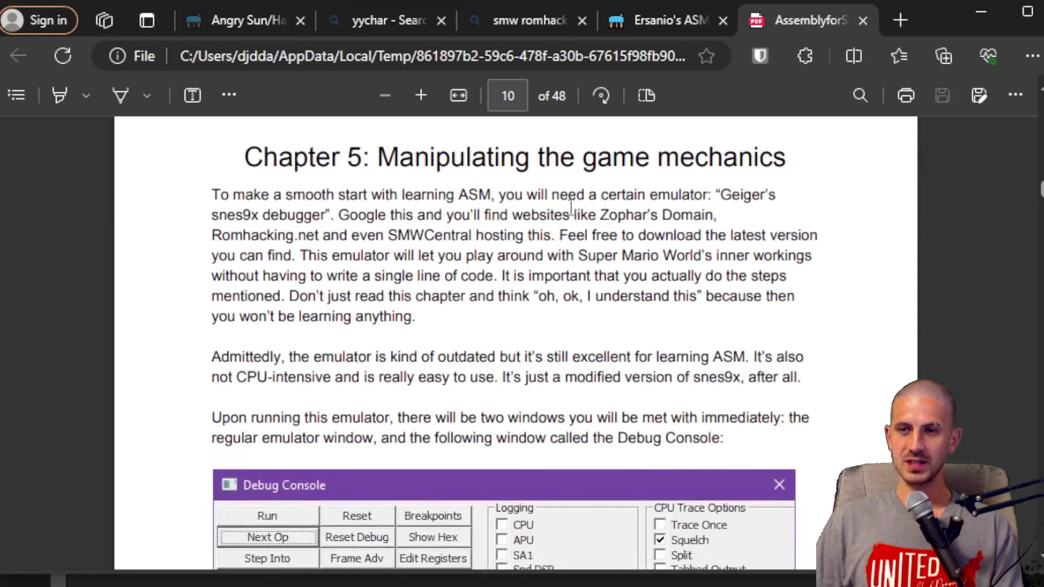
{"action": "left_click_drag", "start_coordinate": [728, 195], "coordinate": [328, 216]}
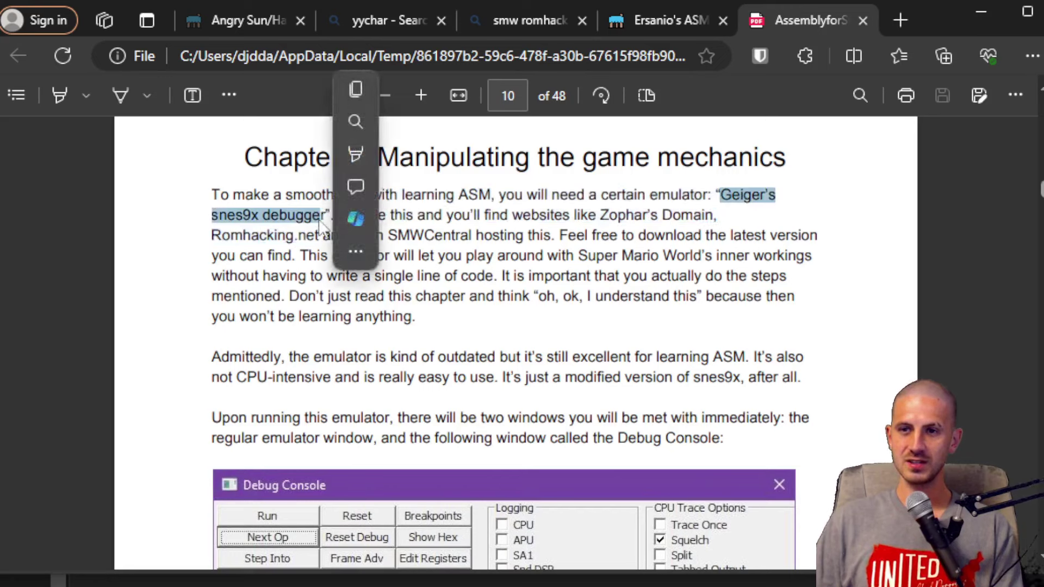
{"action": "left_click", "coordinate": [257, 233]}
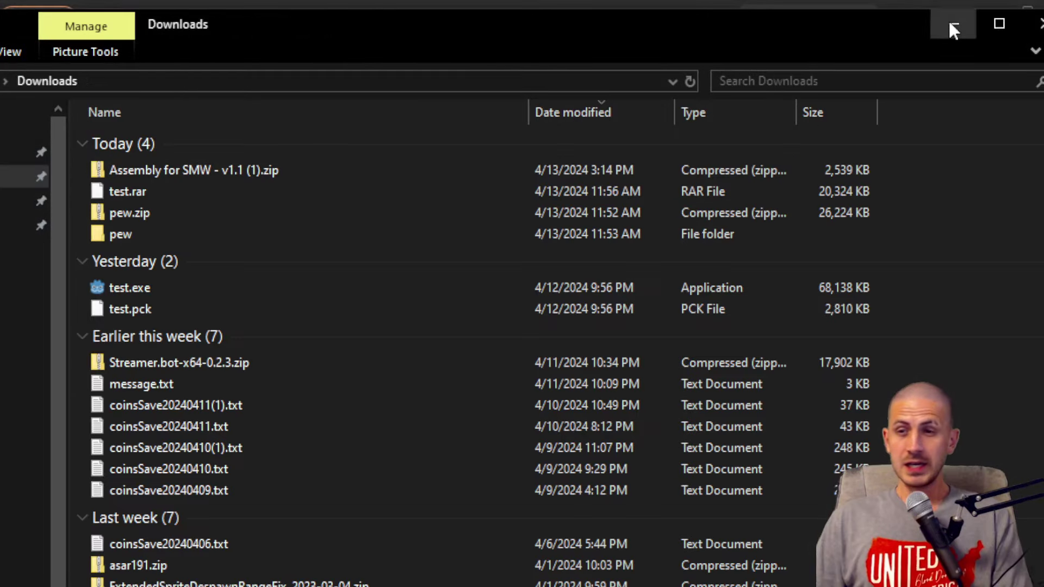
Step: Minimize the Downloads window and read Chapter 5's Debug Console section, highlighting the remark about using a superior SNES debugger
{"action": "left_click", "coordinate": [951, 28]}
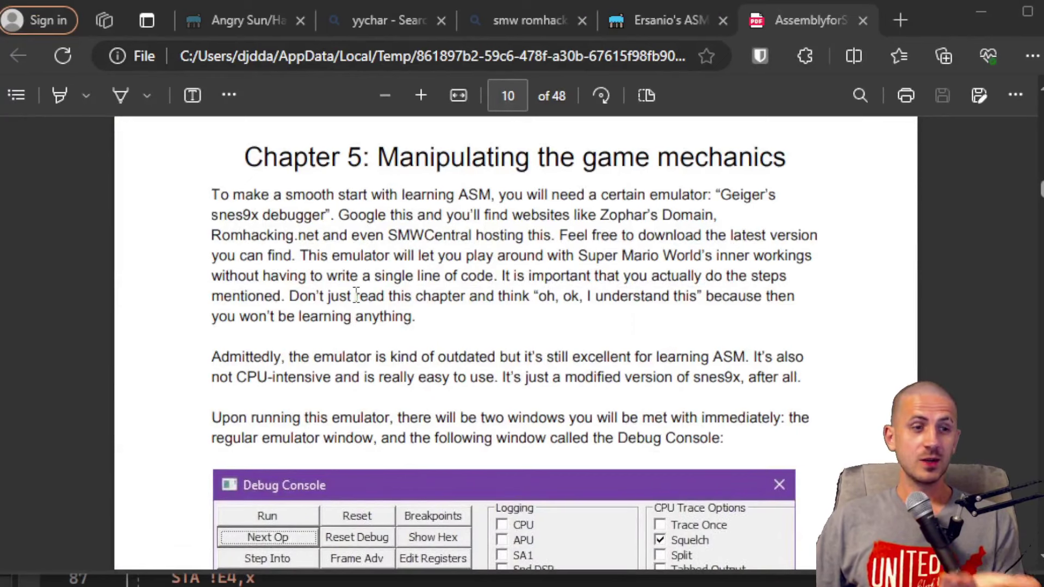
{"action": "scroll", "coordinate": [355, 297], "scroll_direction": "up", "scroll_amount": 2}
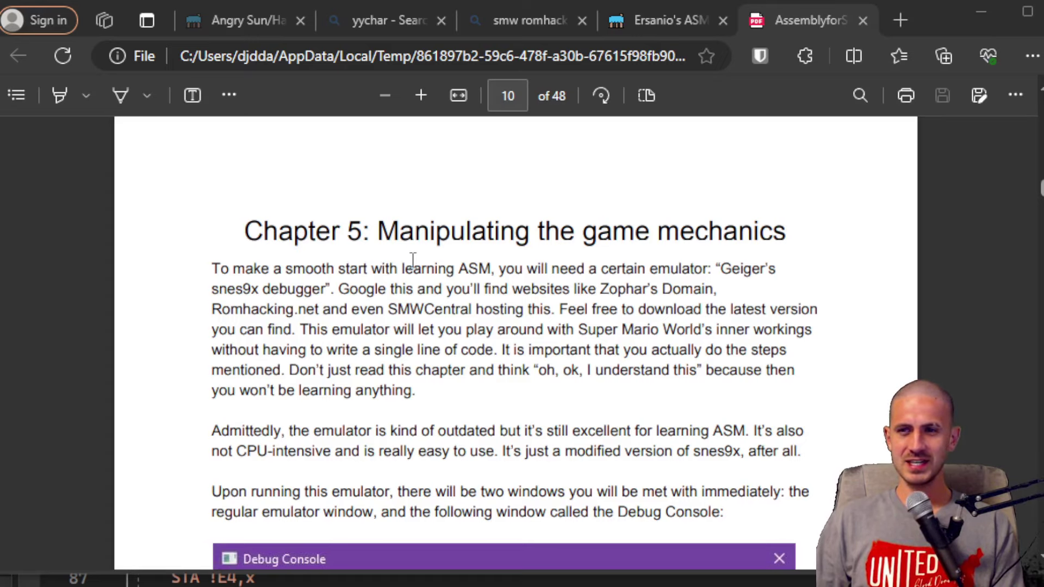
{"action": "scroll", "coordinate": [417, 333], "scroll_direction": "down", "scroll_amount": 5}
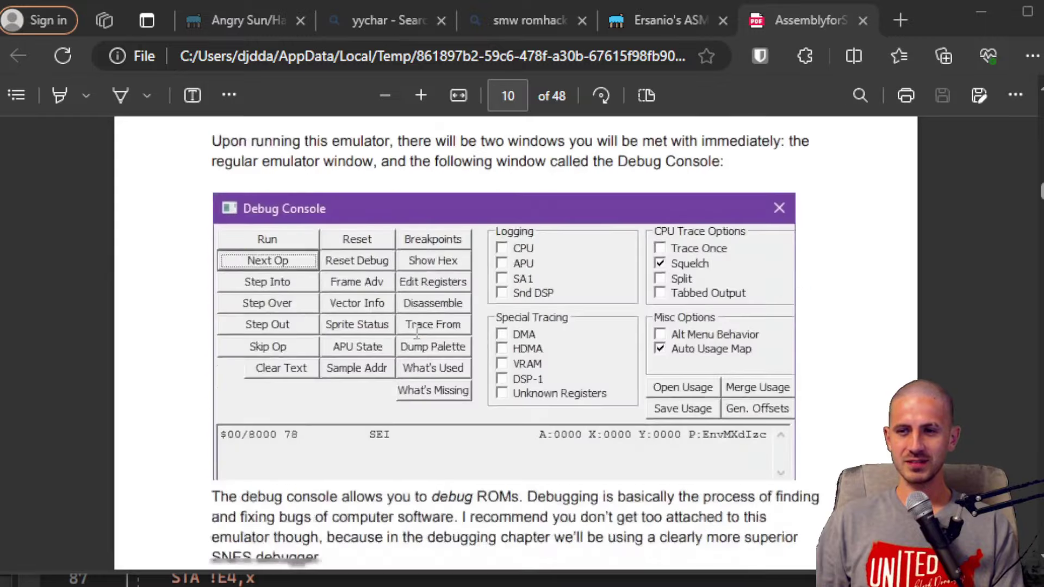
{"action": "scroll", "coordinate": [414, 333], "scroll_direction": "down", "scroll_amount": 3}
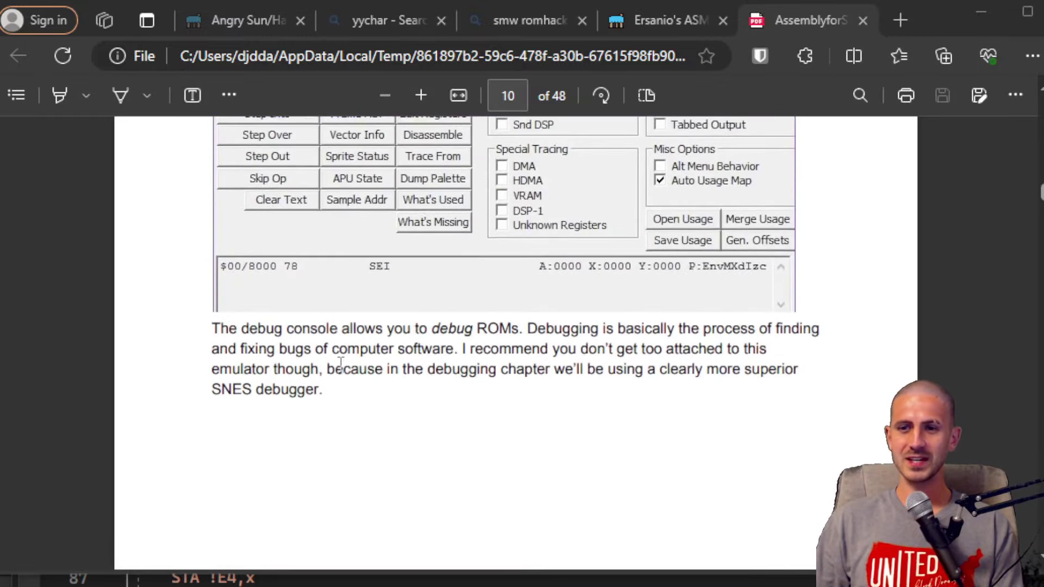
{"action": "left_click_drag", "start_coordinate": [326, 369], "coordinate": [352, 401]}
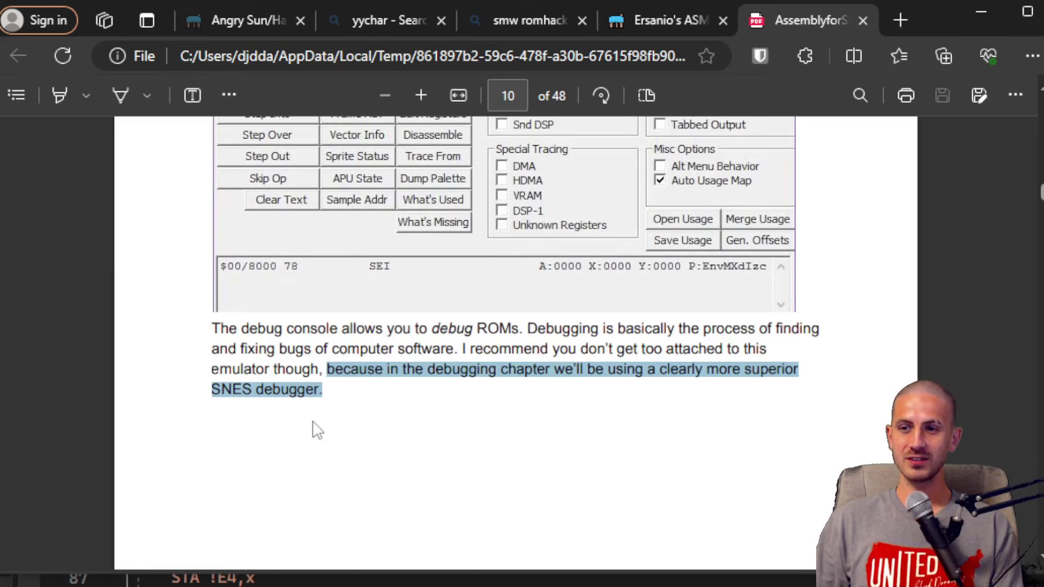
{"action": "scroll", "coordinate": [296, 282], "scroll_direction": "up", "scroll_amount": 10}
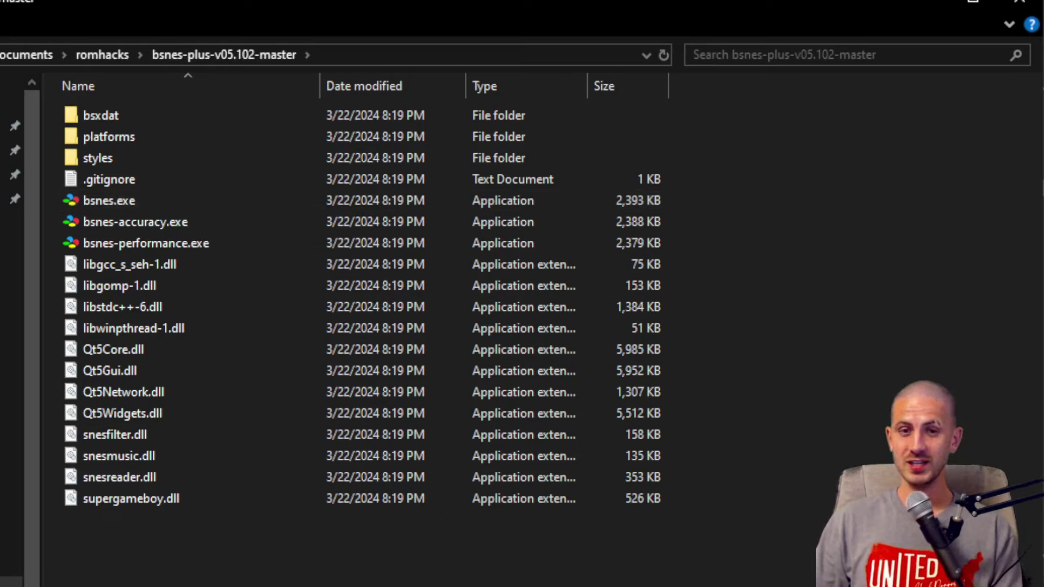
Step: Switch to the 6502.org 65C816 Opcodes page in Edge and look through its table of contents to the instruction list
{"action": "key", "text": "alt+Tab"}
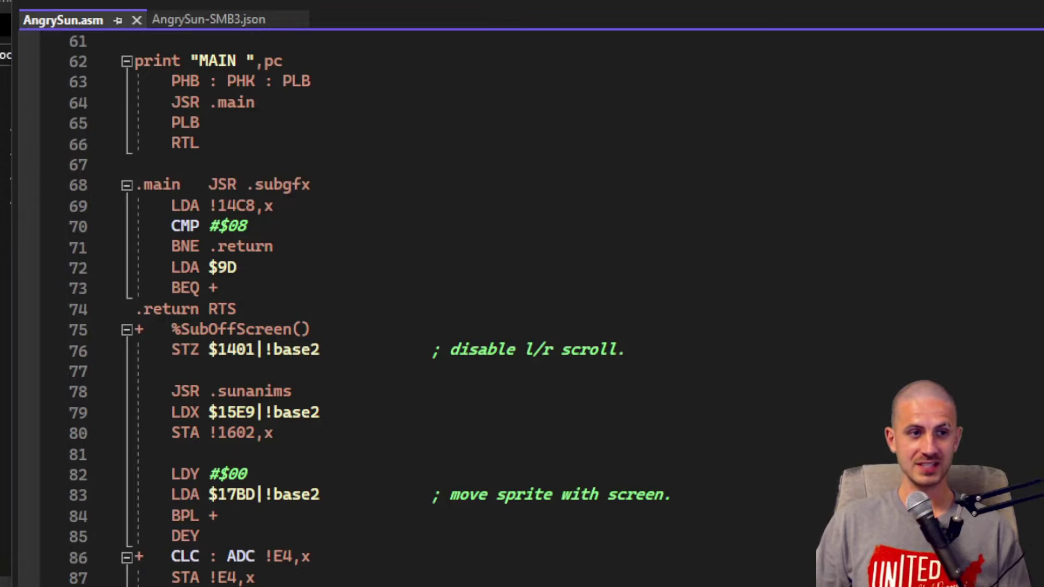
{"action": "key", "text": "alt+Tab"}
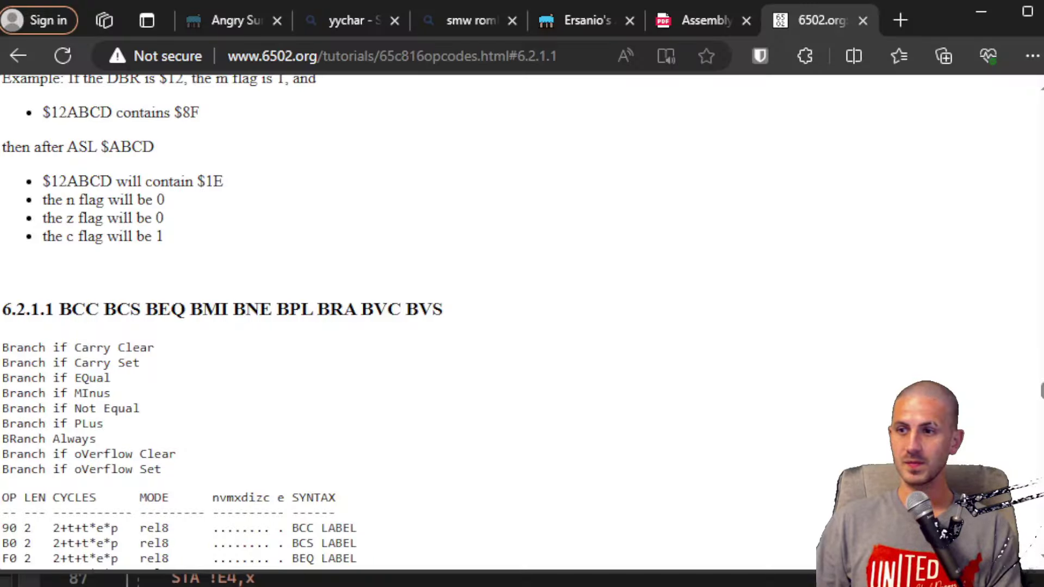
{"action": "left_click_drag", "start_coordinate": [1041, 380], "coordinate": [1013, 70]}
{"action": "scroll", "coordinate": [289, 299], "scroll_direction": "down", "scroll_amount": 8}
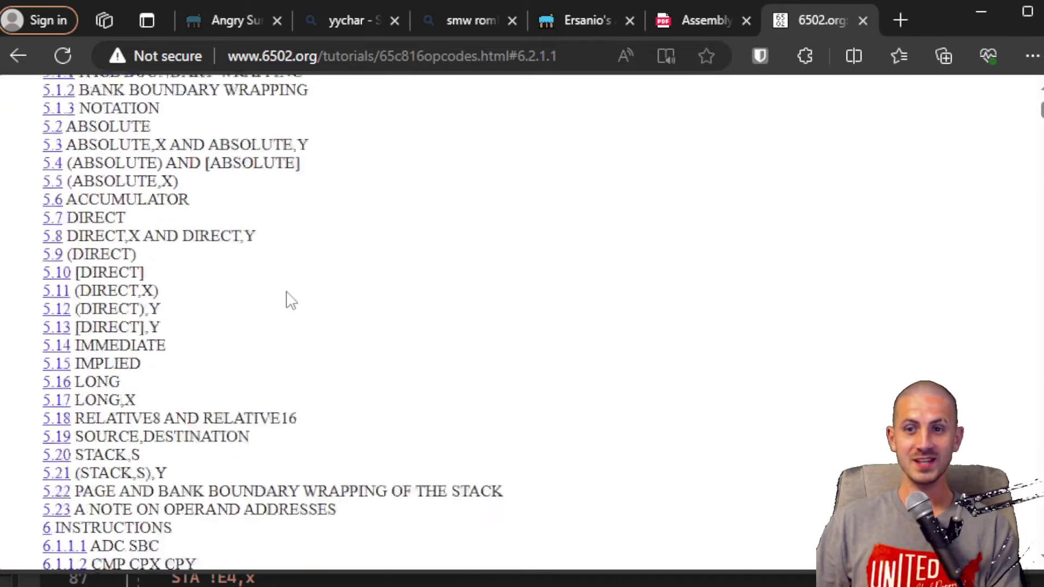
{"action": "scroll", "coordinate": [289, 298], "scroll_direction": "down", "scroll_amount": 7}
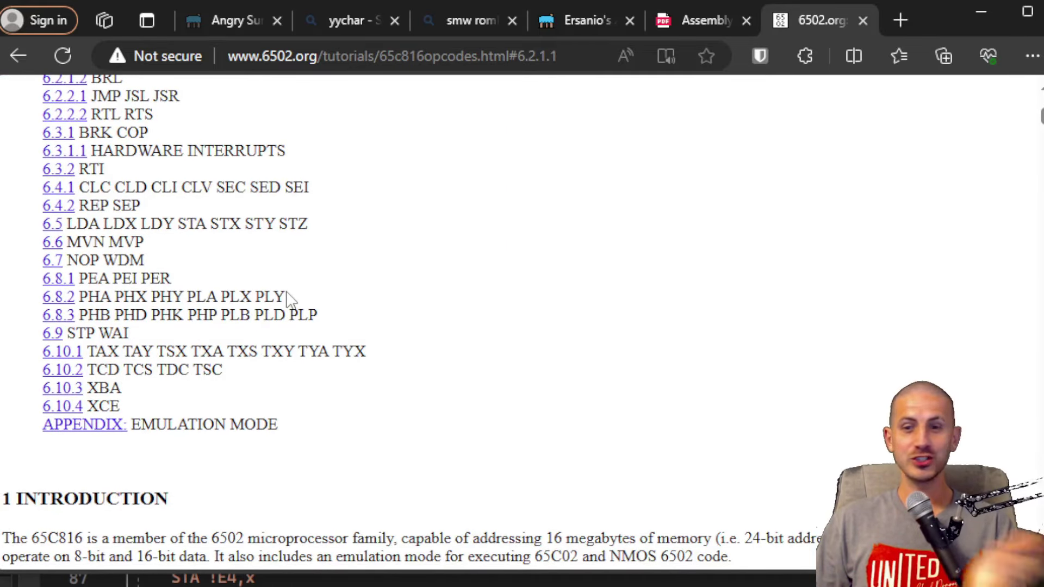
{"action": "scroll", "coordinate": [191, 326], "scroll_direction": "up", "scroll_amount": 5}
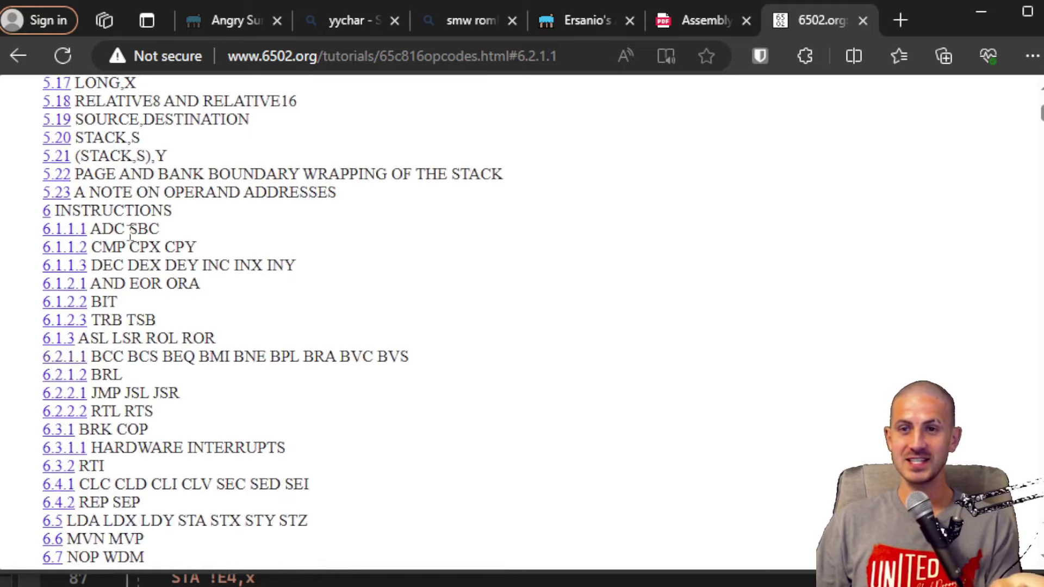
Step: Highlight the DEX opcode in the 65C816 instruction list, clear the selection and review the contents from the page's beginning
{"action": "double_click", "coordinate": [136, 265]}
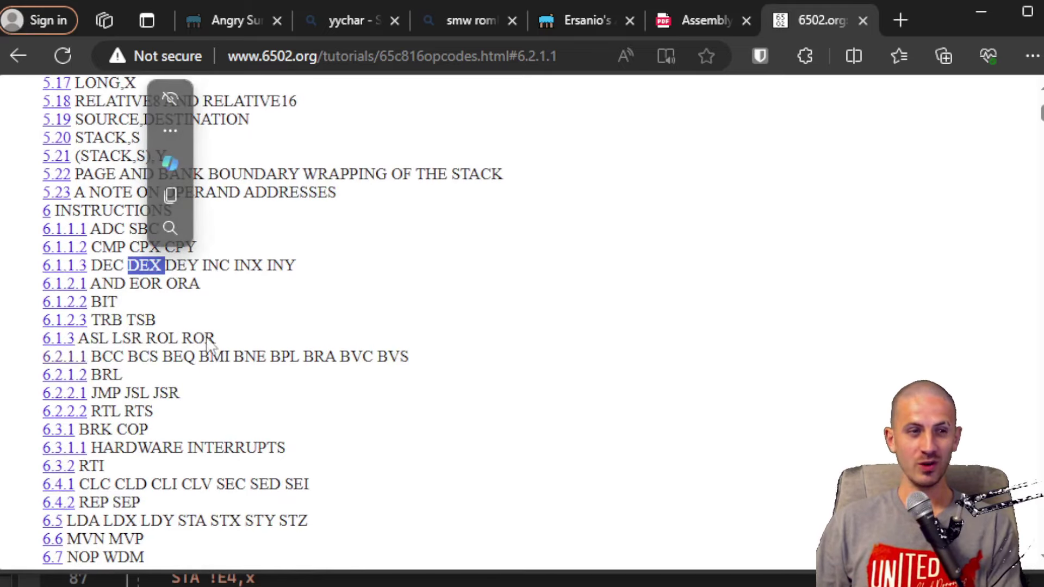
{"action": "left_click", "coordinate": [238, 308]}
{"action": "scroll", "coordinate": [206, 337], "scroll_direction": "up", "scroll_amount": 10}
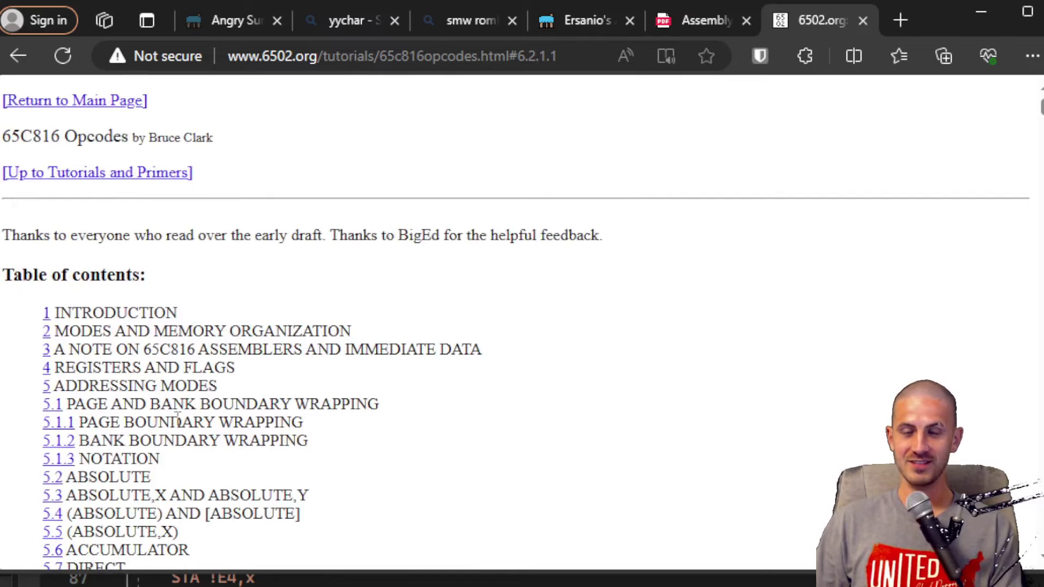
{"action": "scroll", "coordinate": [126, 378], "scroll_direction": "down", "scroll_amount": 8}
{"action": "scroll", "coordinate": [126, 378], "scroll_direction": "up", "scroll_amount": 8}
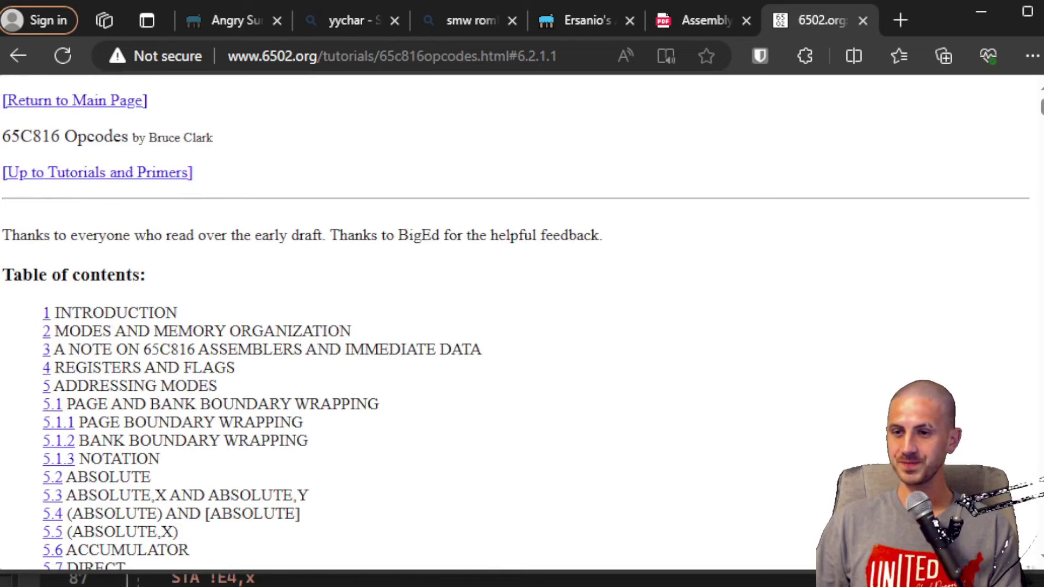
{"action": "scroll", "coordinate": [270, 343], "scroll_direction": "down", "scroll_amount": 6}
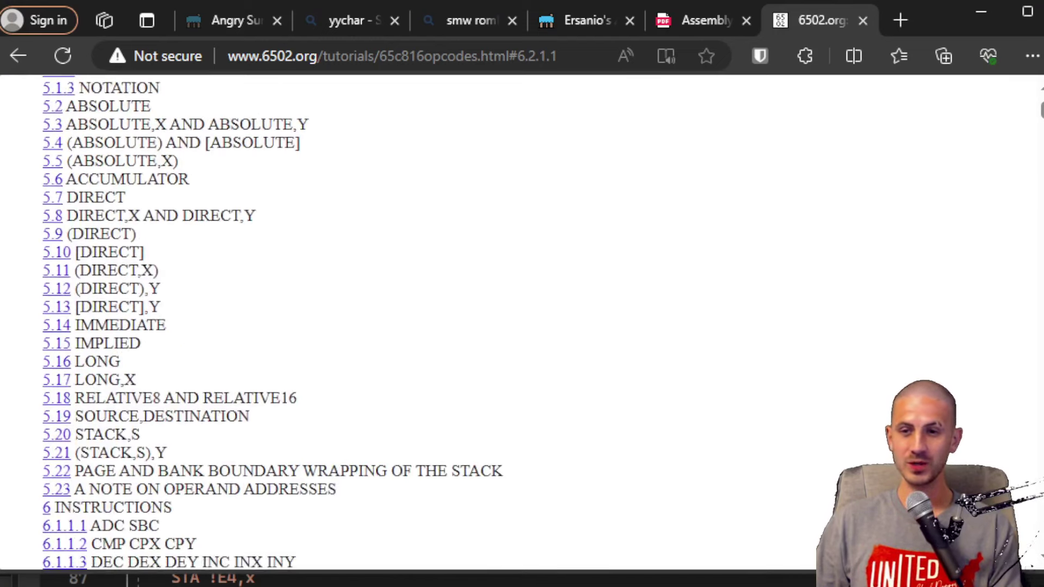
Step: Switch to AngrySun.asm in the code editor and highlight the STZ $1401|!base2 instruction on line 76
{"action": "key", "text": "alt+Tab"}
{"action": "scroll", "coordinate": [308, 267], "scroll_direction": "down", "scroll_amount": 3}
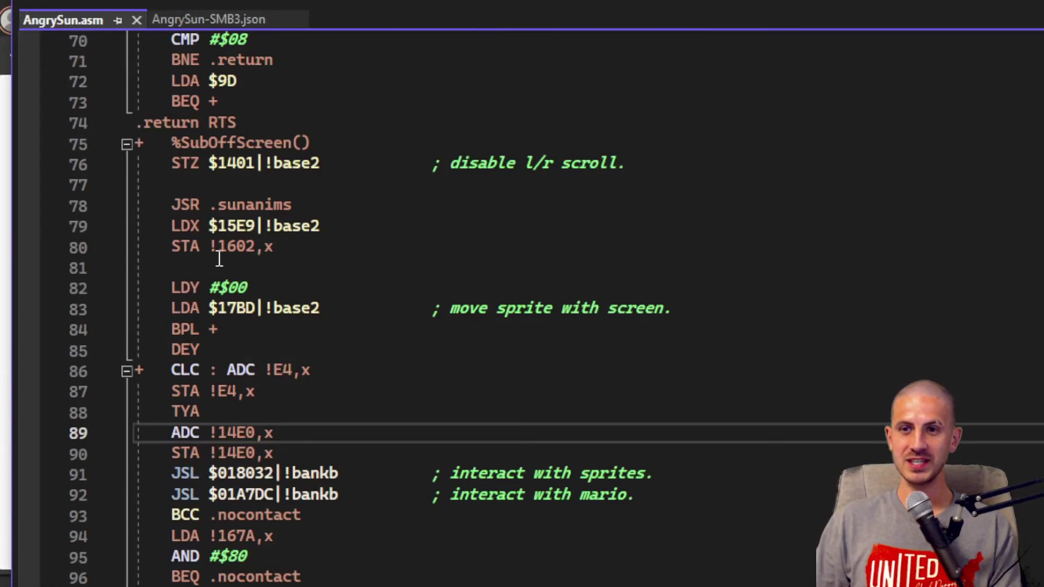
{"action": "left_click_drag", "start_coordinate": [173, 157], "coordinate": [349, 160]}
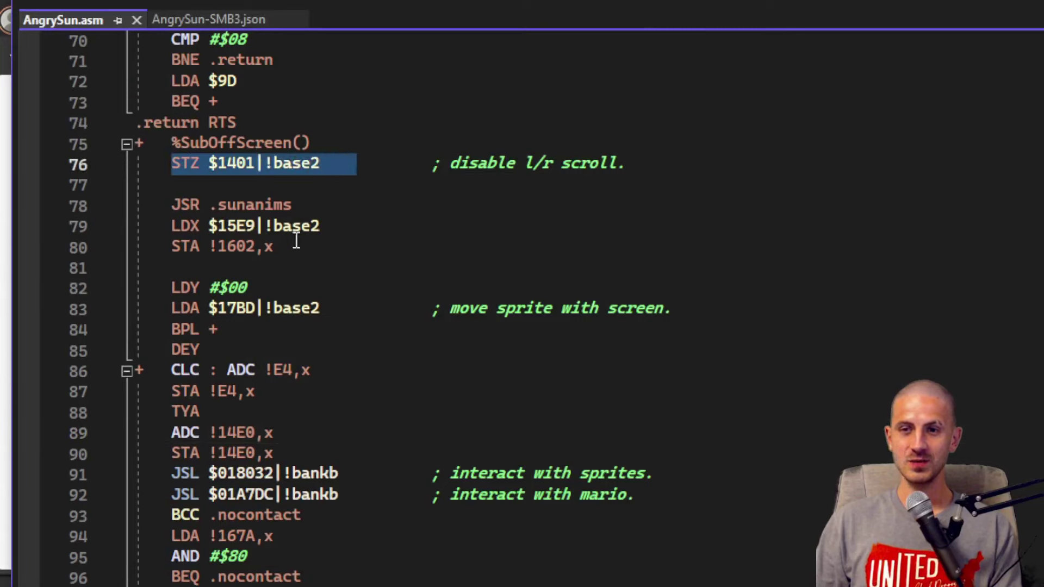
Step: Return to the 65C816 Opcodes page in Edge, search it for "stz" and open section 6.5 on the load and store instructions
{"action": "key", "text": "alt+Tab"}
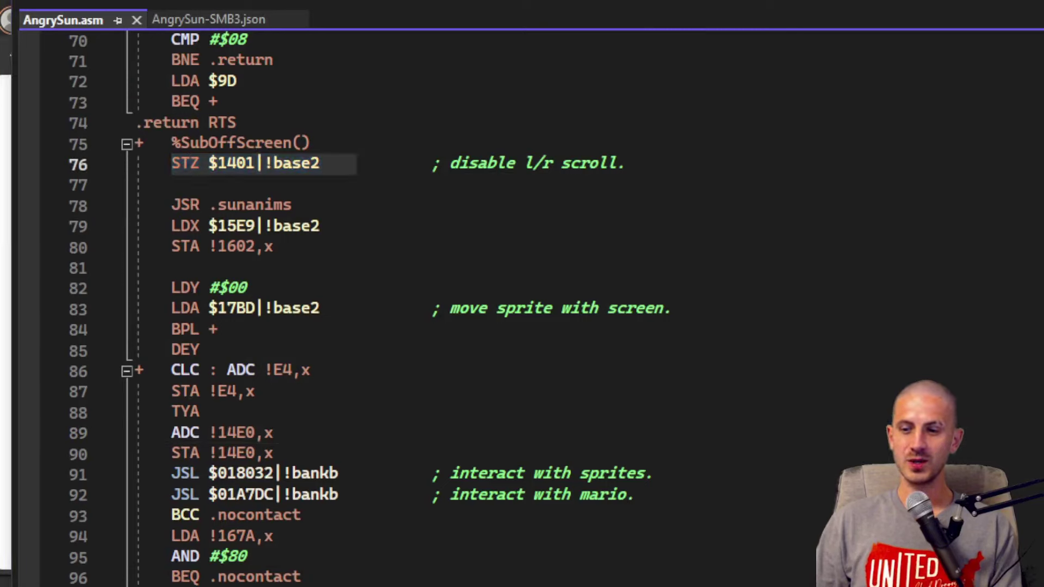
{"action": "key", "text": "ctrl+f"}
{"action": "type", "text": "stz"}
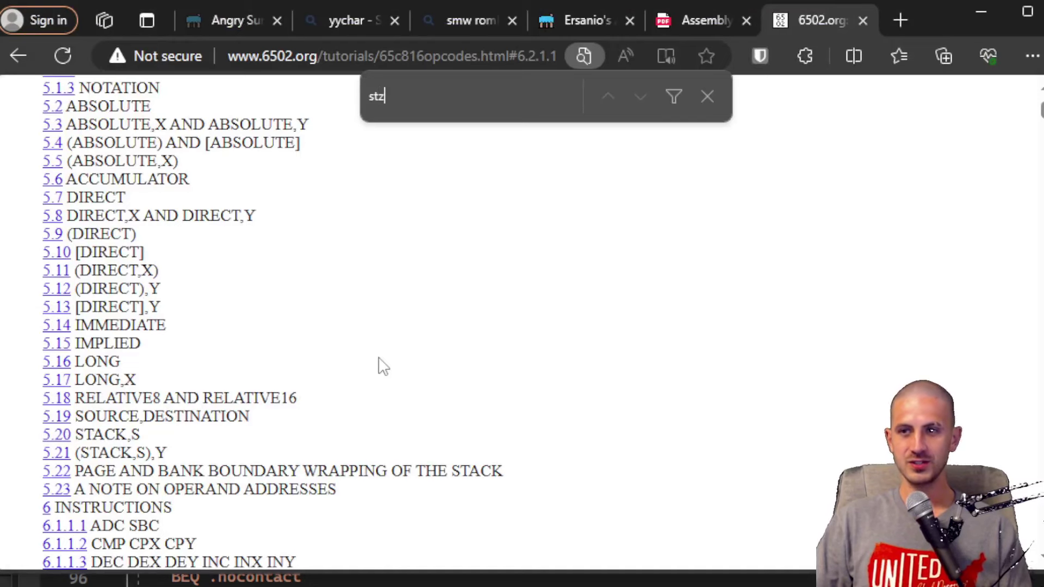
{"action": "left_click", "coordinate": [50, 338]}
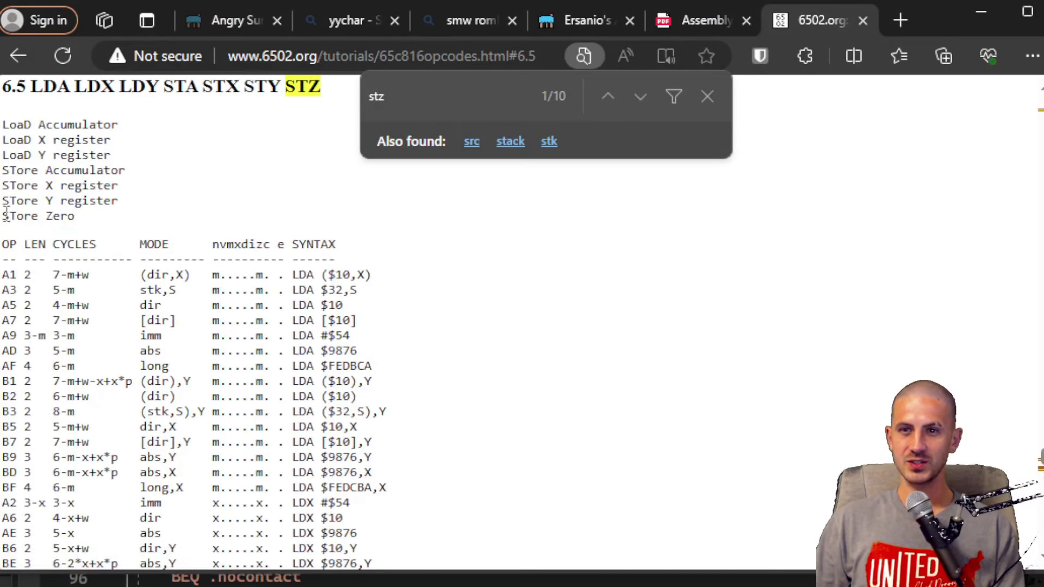
Step: Read the section 6.5 heading and its list of mnemonic meanings, highlighting "STore Zero"
{"action": "left_click_drag", "start_coordinate": [3, 216], "coordinate": [128, 220]}
{"action": "left_click", "coordinate": [310, 142]}
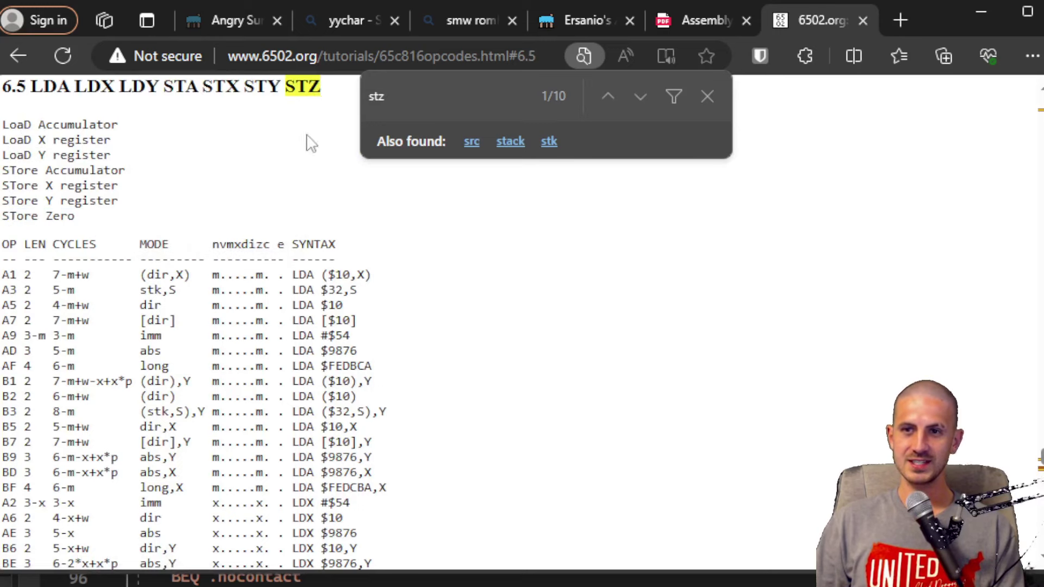
{"action": "left_click_drag", "start_coordinate": [157, 86], "coordinate": [130, 108]}
{"action": "left_click", "coordinate": [11, 190]}
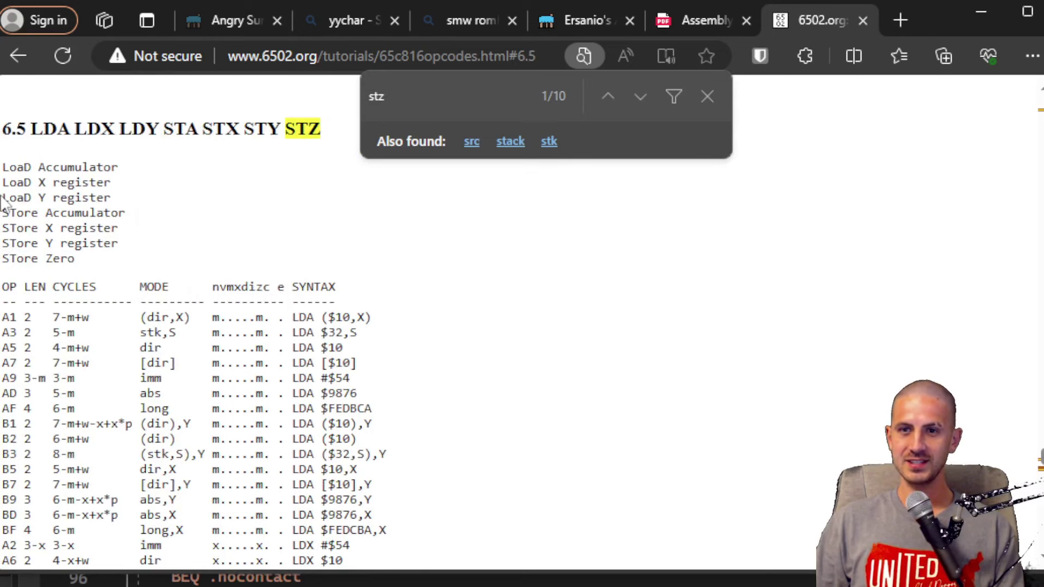
{"action": "left_click_drag", "start_coordinate": [155, 191], "coordinate": [163, 209]}
{"action": "left_click", "coordinate": [101, 298]}
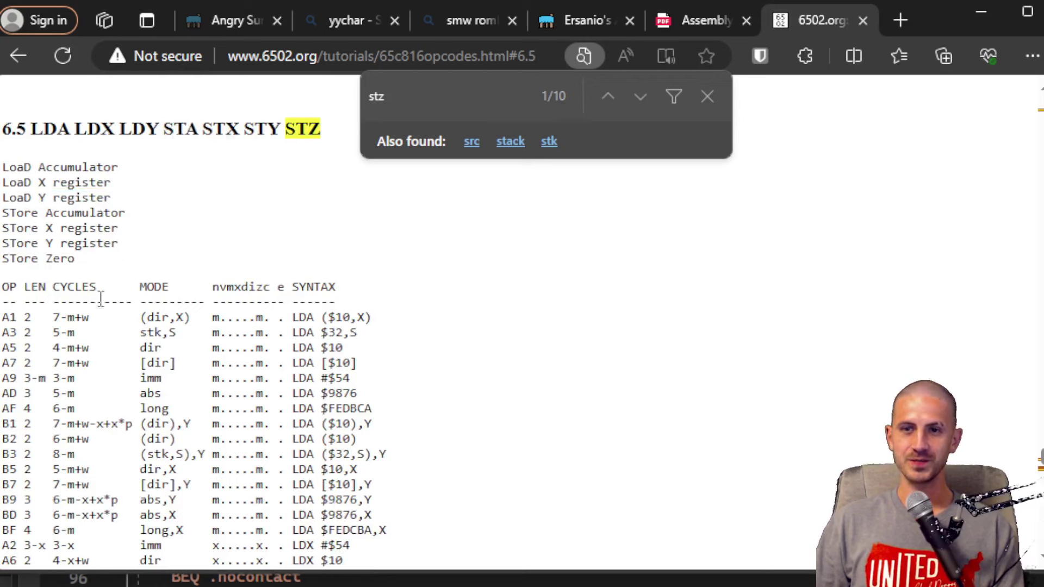
{"action": "left_click_drag", "start_coordinate": [76, 260], "coordinate": [1, 261]}
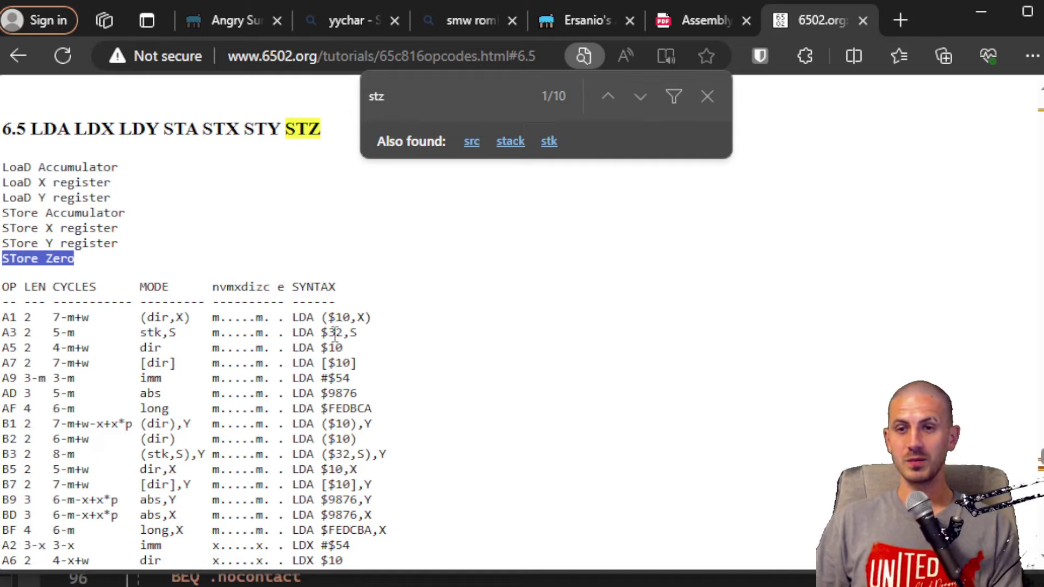
Step: Highlight the register wording in the "LoaD X register" line, clear it, and mark the STX, STY and STZ mnemonics in the heading
{"action": "left_click", "coordinate": [42, 173]}
{"action": "left_click_drag", "start_coordinate": [39, 182], "coordinate": [79, 183]}
{"action": "left_click", "coordinate": [42, 197]}
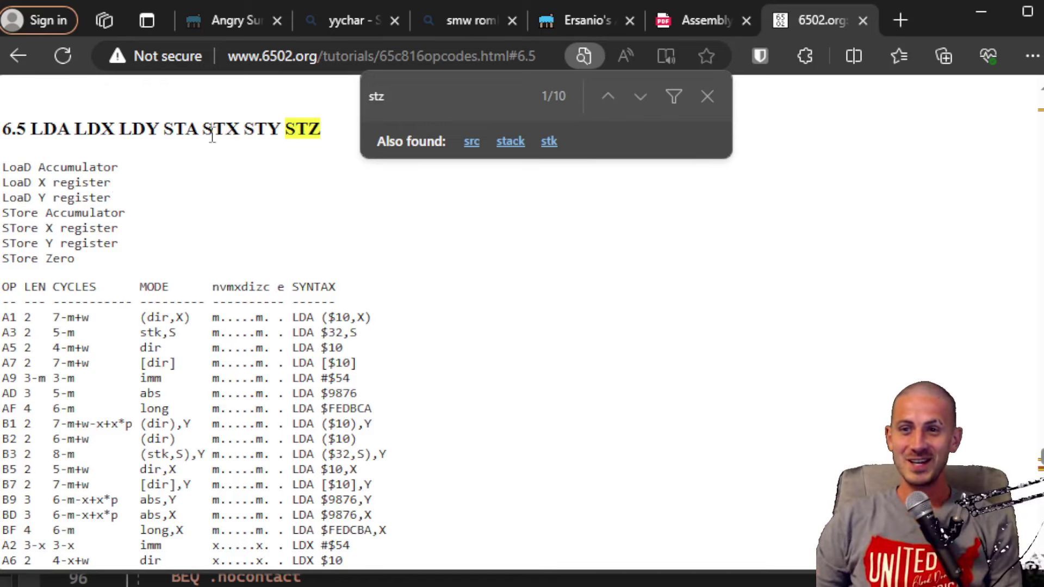
{"action": "left_click_drag", "start_coordinate": [212, 136], "coordinate": [309, 140]}
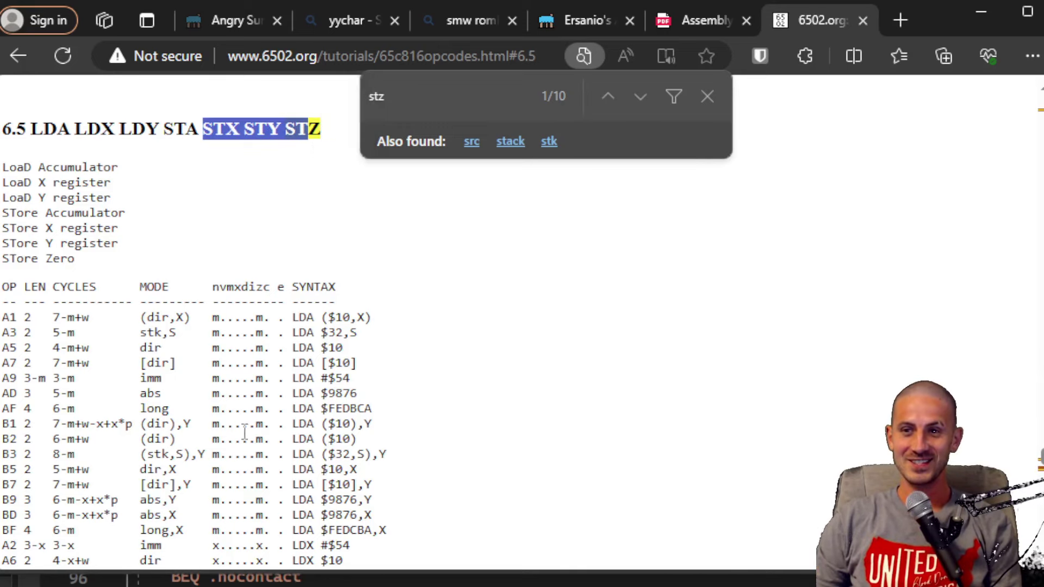
Step: Look through the opcode table of section 6.5, highlighting a block of LDA rows and part of the syntax column, and clear the selections
{"action": "scroll", "coordinate": [245, 432], "scroll_direction": "down", "scroll_amount": 4}
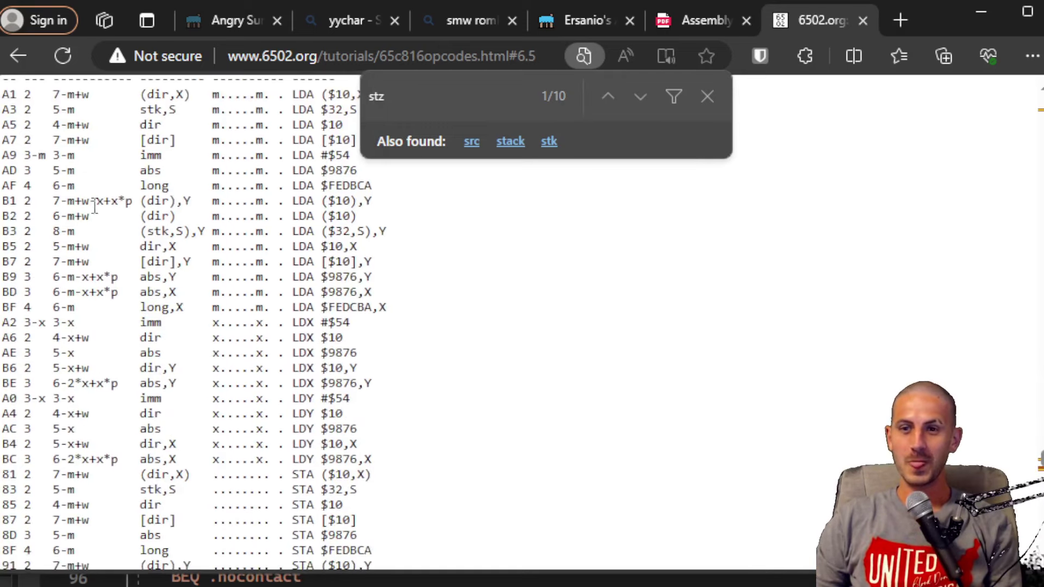
{"action": "left_click_drag", "start_coordinate": [93, 187], "coordinate": [397, 337]}
{"action": "left_click", "coordinate": [242, 299]}
{"action": "scroll", "coordinate": [238, 304], "scroll_direction": "up", "scroll_amount": 1}
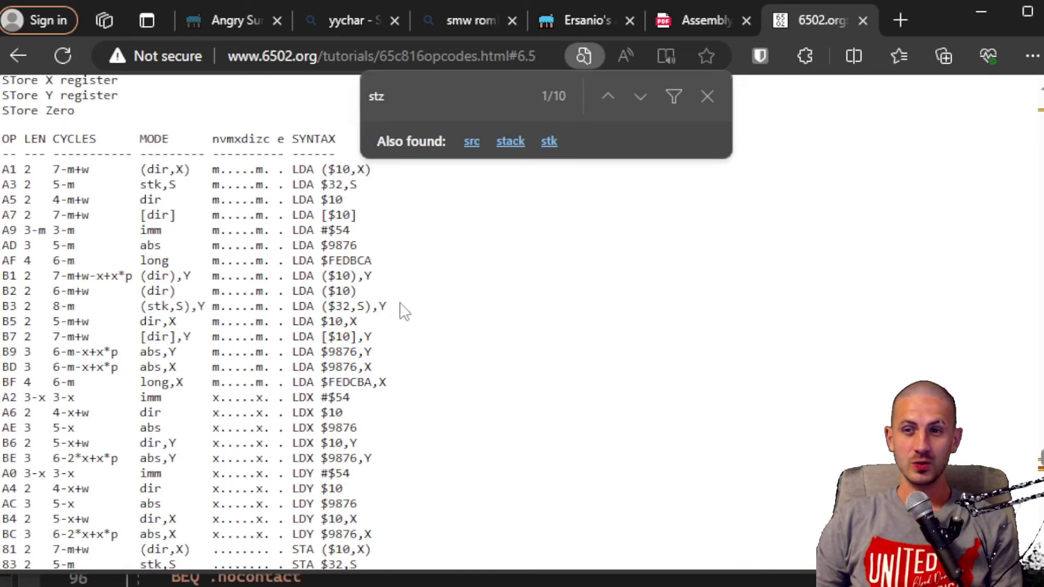
{"action": "left_click_drag", "start_coordinate": [379, 318], "coordinate": [334, 307]}
{"action": "left_click", "coordinate": [212, 229]}
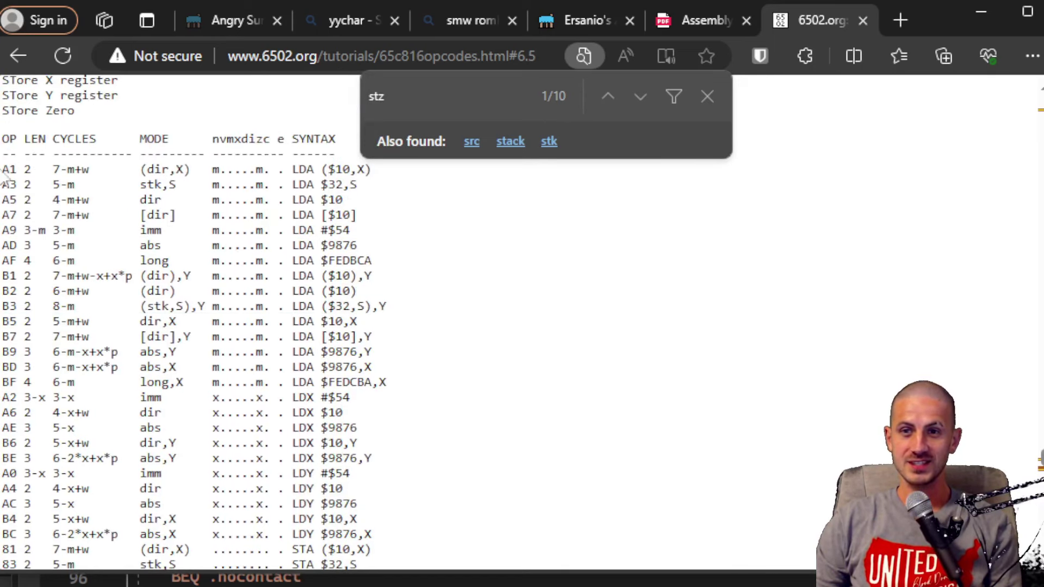
Step: Examine the cycles and syntax columns of the opcode table, highlighting 7-m+w in the A1 row and the comma in LDA $32,S
{"action": "left_click_drag", "start_coordinate": [54, 170], "coordinate": [89, 170]}
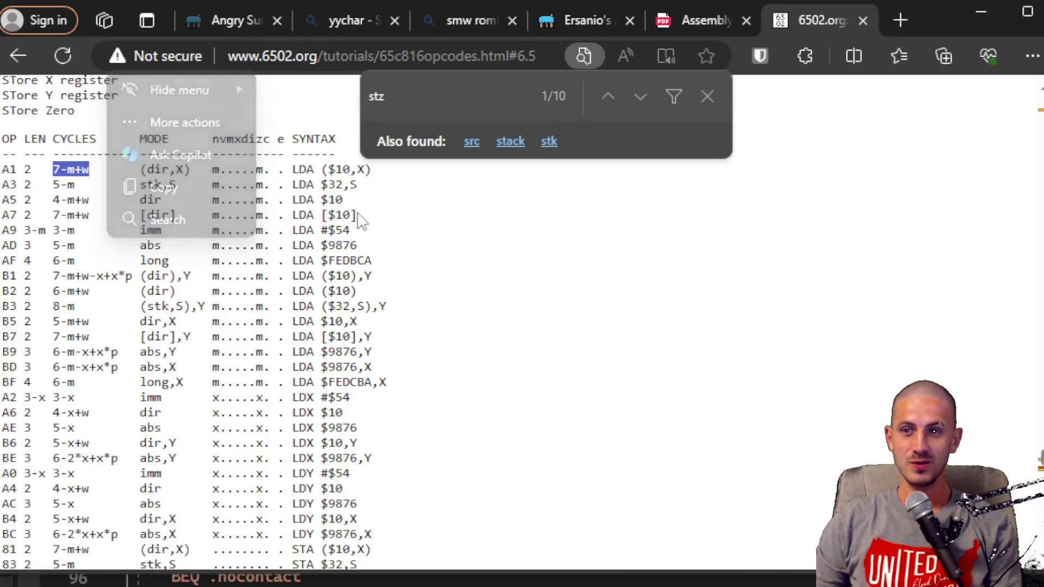
{"action": "left_click", "coordinate": [358, 210]}
{"action": "left_click_drag", "start_coordinate": [342, 185], "coordinate": [350, 184]}
{"action": "scroll", "coordinate": [359, 357], "scroll_direction": "up", "scroll_amount": 3}
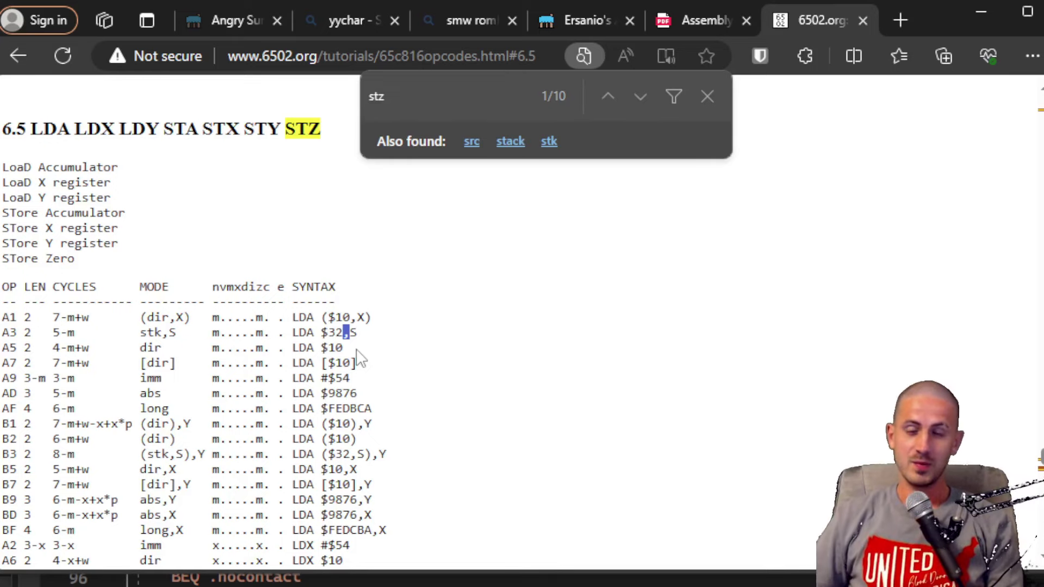
{"action": "scroll", "coordinate": [68, 337], "scroll_direction": "down", "scroll_amount": 4}
{"action": "scroll", "coordinate": [65, 338], "scroll_direction": "down", "scroll_amount": 1}
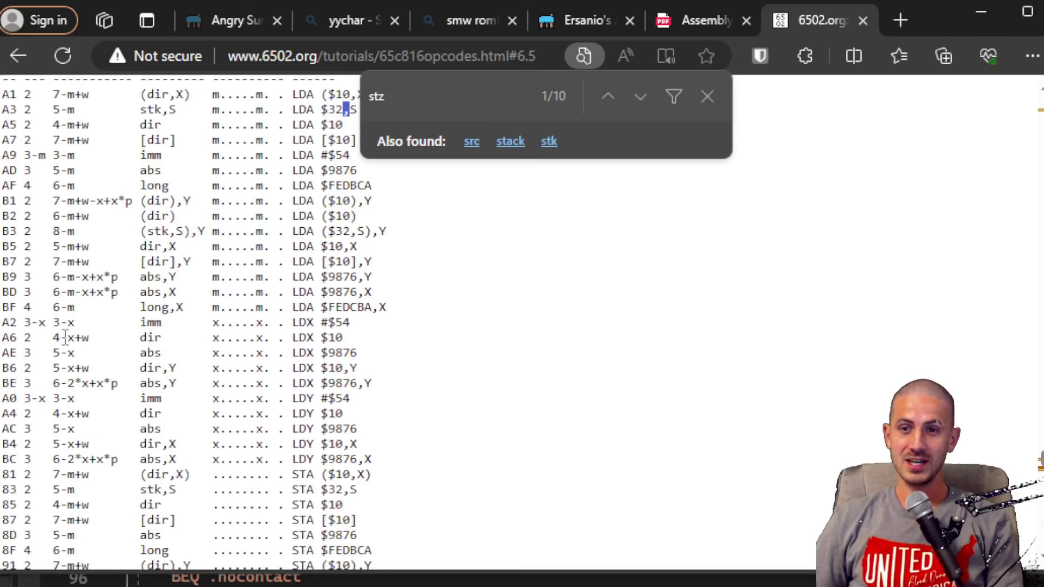
Step: Examine the cycle counts and syntax of the LDA and LDX entries in the 65c816 opcode table, highlighting the A1 row
{"action": "mouse_move", "coordinate": [53, 322]}
{"action": "left_mouse_down"}
{"action": "mouse_move", "coordinate": [82, 324]}
{"action": "mouse_move", "coordinate": [68, 322]}
{"action": "left_mouse_up"}
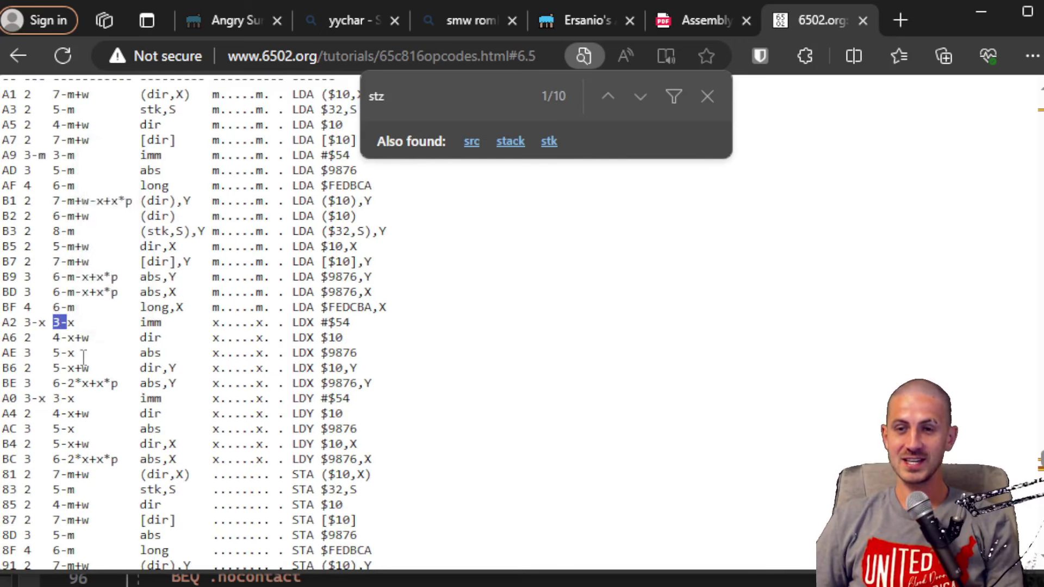
{"action": "scroll", "coordinate": [84, 357], "scroll_direction": "up", "scroll_amount": 3}
{"action": "left_click_drag", "start_coordinate": [53, 243], "coordinate": [74, 244]}
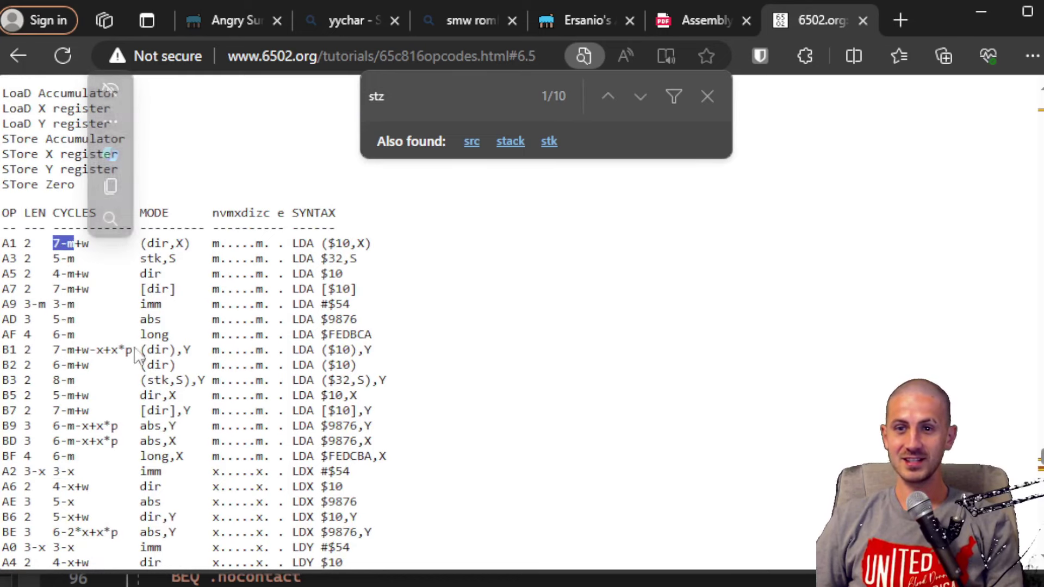
{"action": "triple_click", "coordinate": [383, 246]}
{"action": "left_click", "coordinate": [146, 503]}
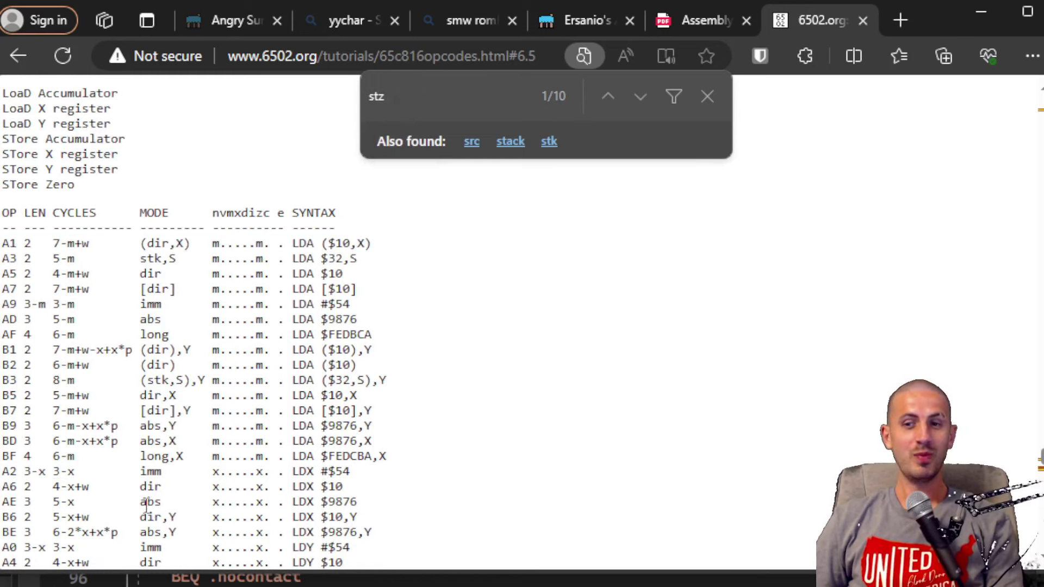
{"action": "left_click_drag", "start_coordinate": [382, 247], "coordinate": [8, 248]}
{"action": "scroll", "coordinate": [533, 437], "scroll_direction": "down", "scroll_amount": 6}
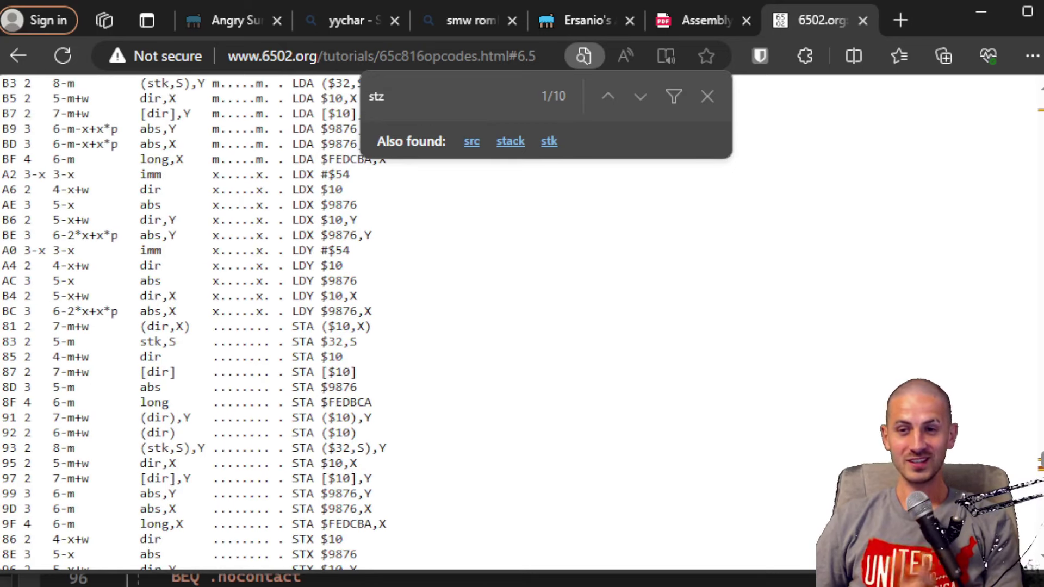
Step: Switch to AngrySun.asm in Visual Studio and review the code from the LDX $15E9 line on line 79 back to the MAIN entry point
{"action": "key", "text": "alt+Tab"}
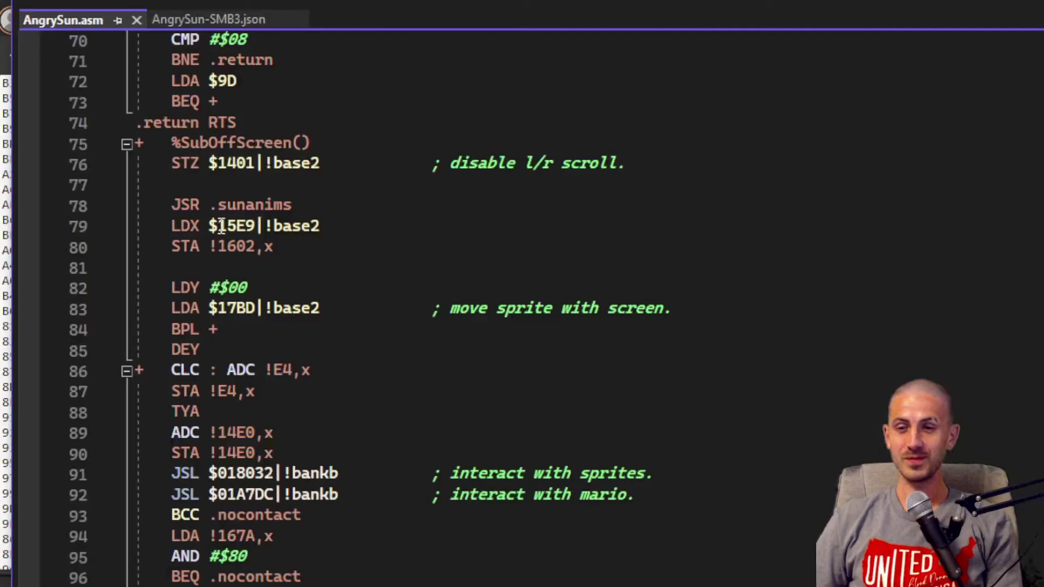
{"action": "left_click", "coordinate": [359, 233]}
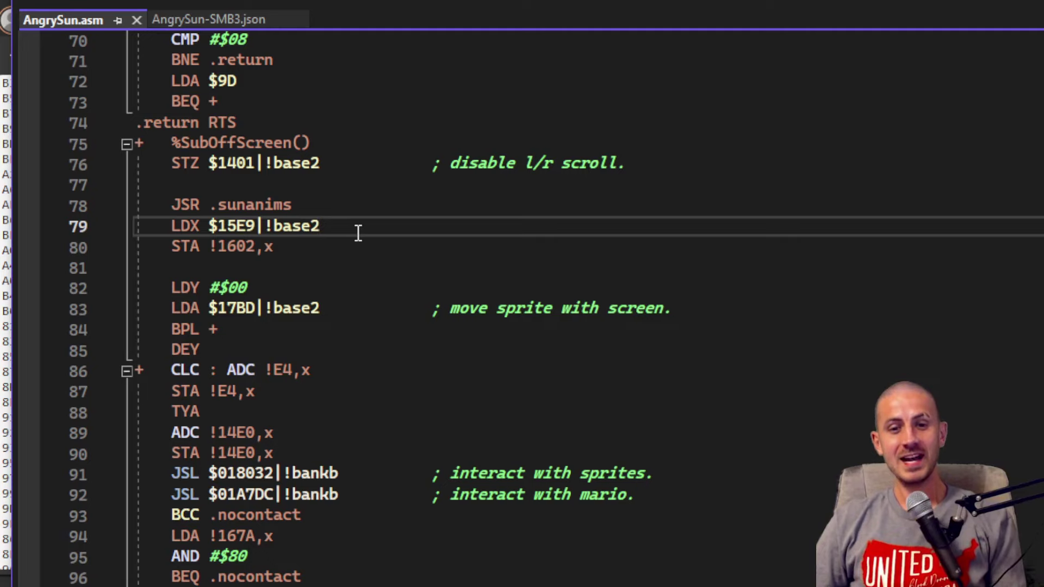
{"action": "scroll", "coordinate": [359, 233], "scroll_direction": "up", "scroll_amount": 7}
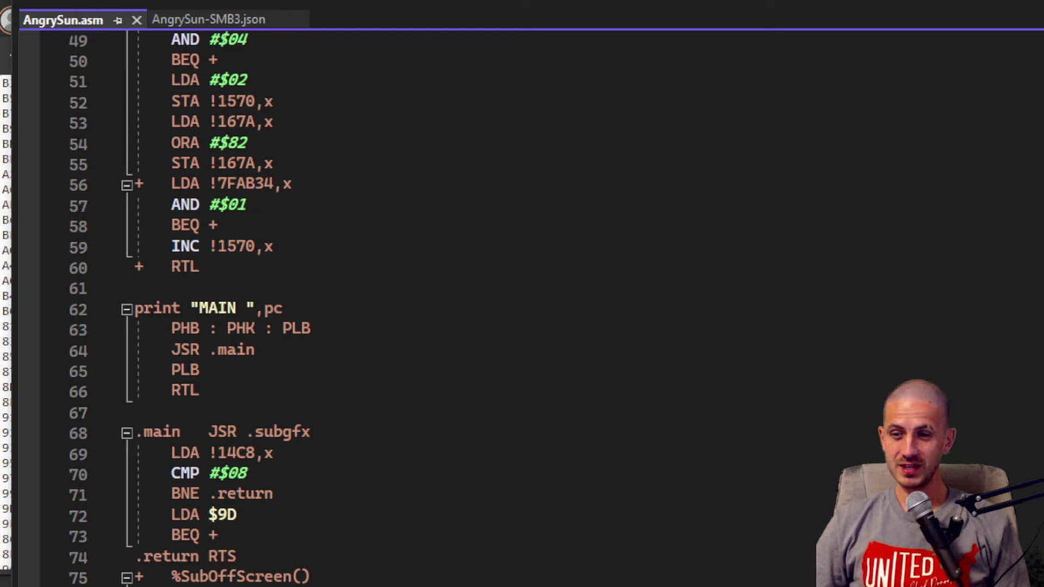
{"action": "key", "text": "alt+Tab"}
{"action": "key", "text": "ctrl+t"}
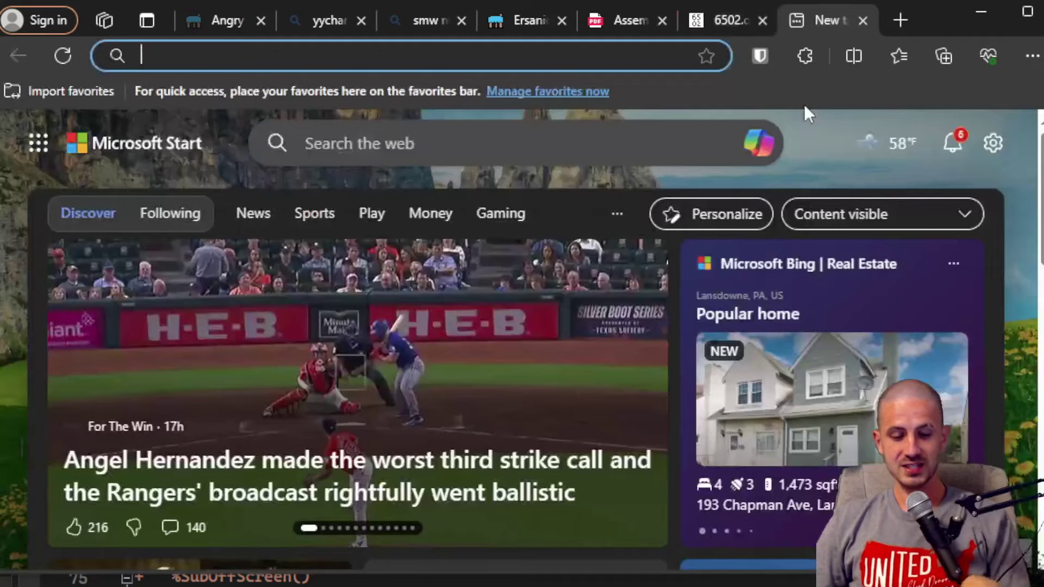
{"action": "type", "text": "https://www.smwcentral.net/?p=viewthread&t=5977"}
{"action": "key", "text": "Return"}
{"action": "scroll", "coordinate": [372, 318], "scroll_direction": "down", "scroll_amount": 3}
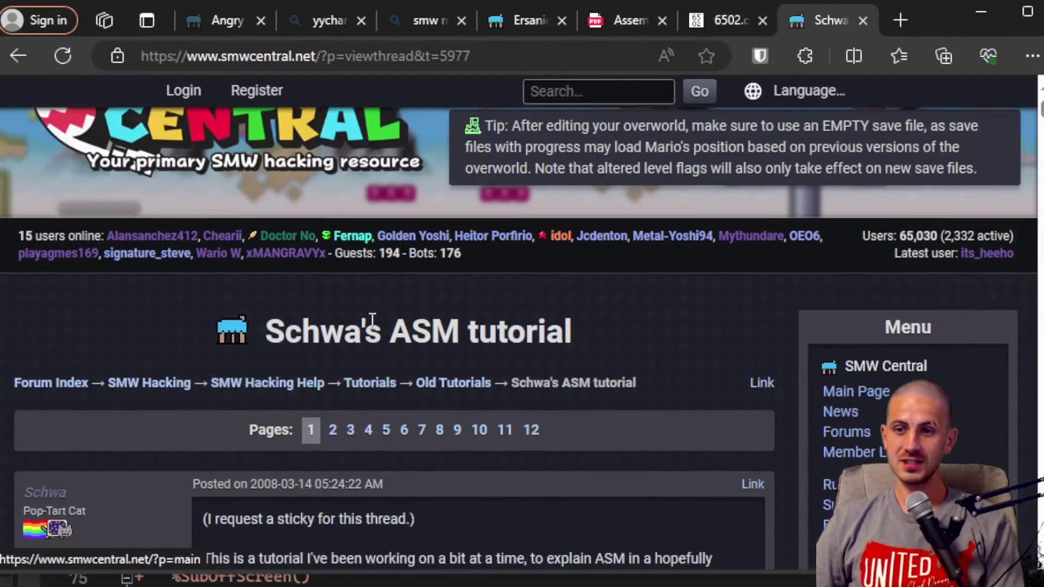
Step: Skim the tutorial's lessons on loading and storing, branching, tables and indexing, and the stack
{"action": "scroll", "coordinate": [372, 319], "scroll_direction": "down", "scroll_amount": 15}
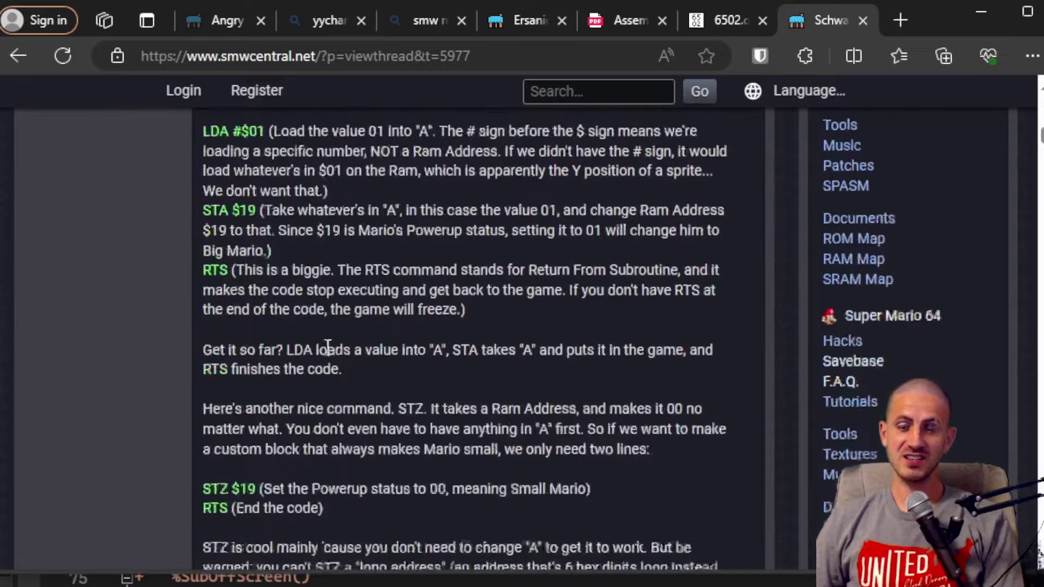
{"action": "scroll", "coordinate": [328, 347], "scroll_direction": "down", "scroll_amount": 15}
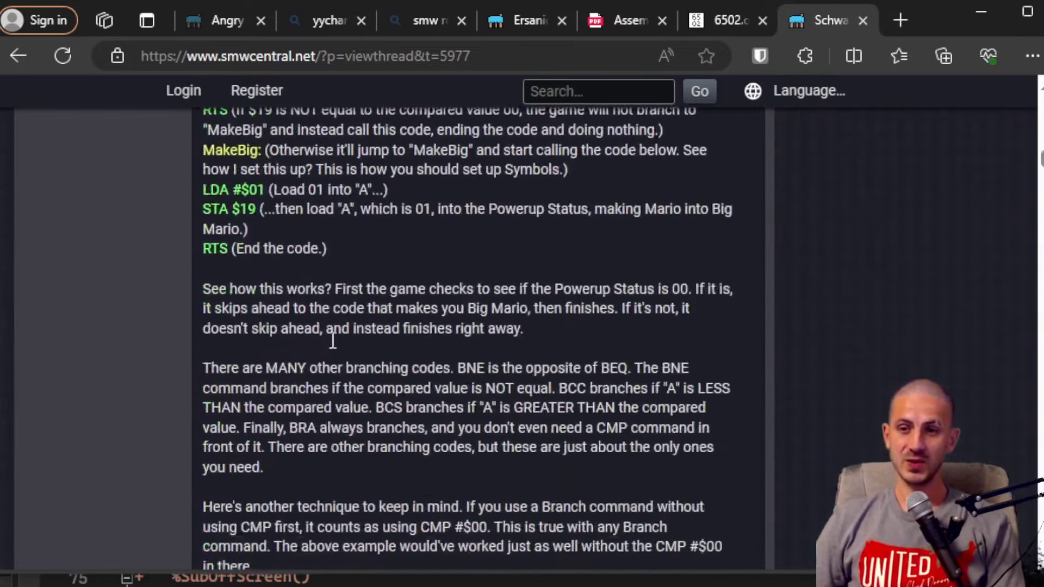
{"action": "scroll", "coordinate": [333, 342], "scroll_direction": "down", "scroll_amount": 15}
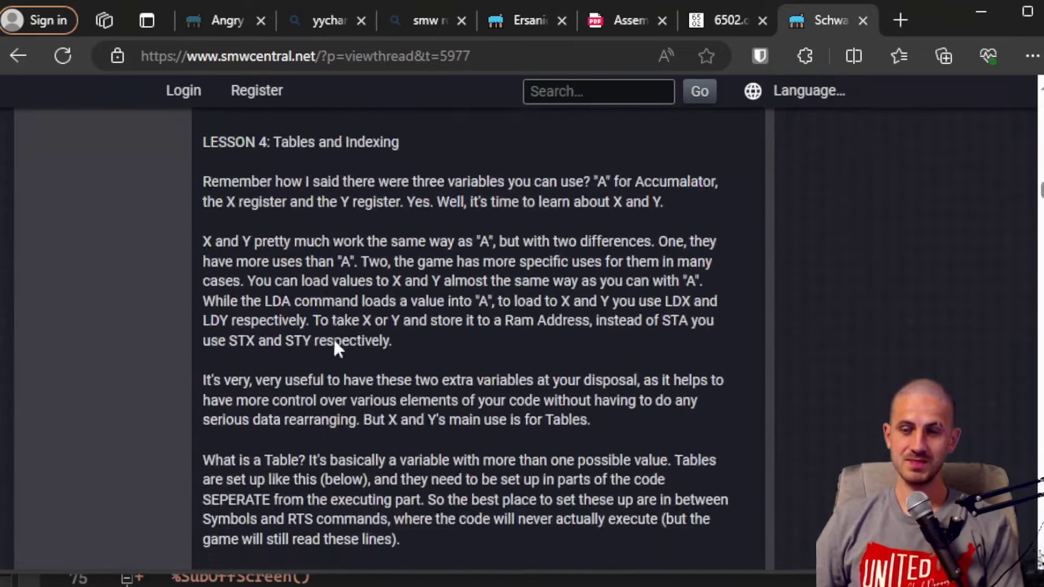
{"action": "scroll", "coordinate": [334, 348], "scroll_direction": "down", "scroll_amount": 15}
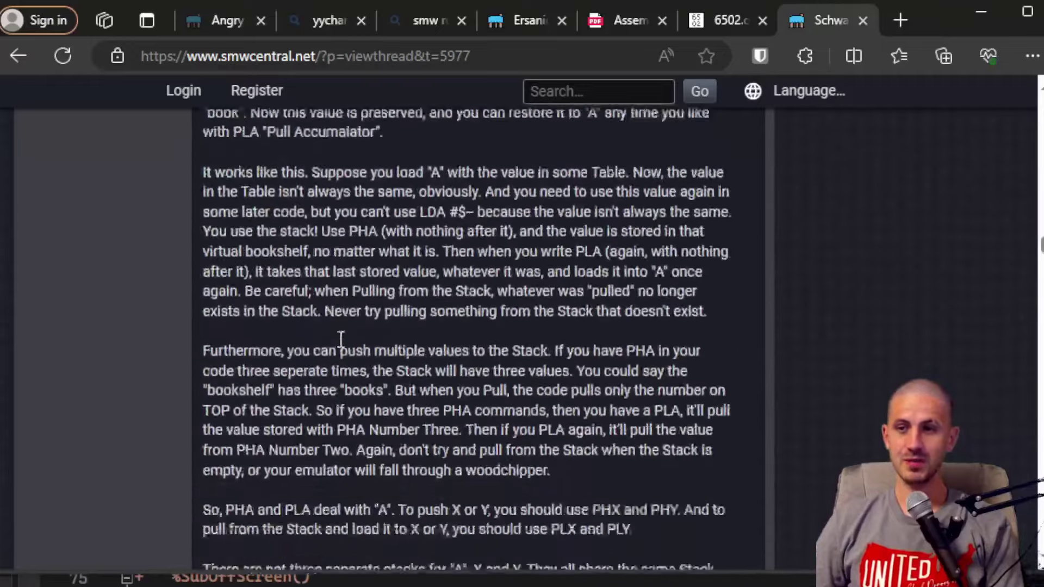
{"action": "scroll", "coordinate": [342, 340], "scroll_direction": "down", "scroll_amount": 6}
Step: Return to AngrySun.asm in Visual Studio and look over the INIT, MAIN and pointer table code
{"action": "left_click", "coordinate": [981, 11]}
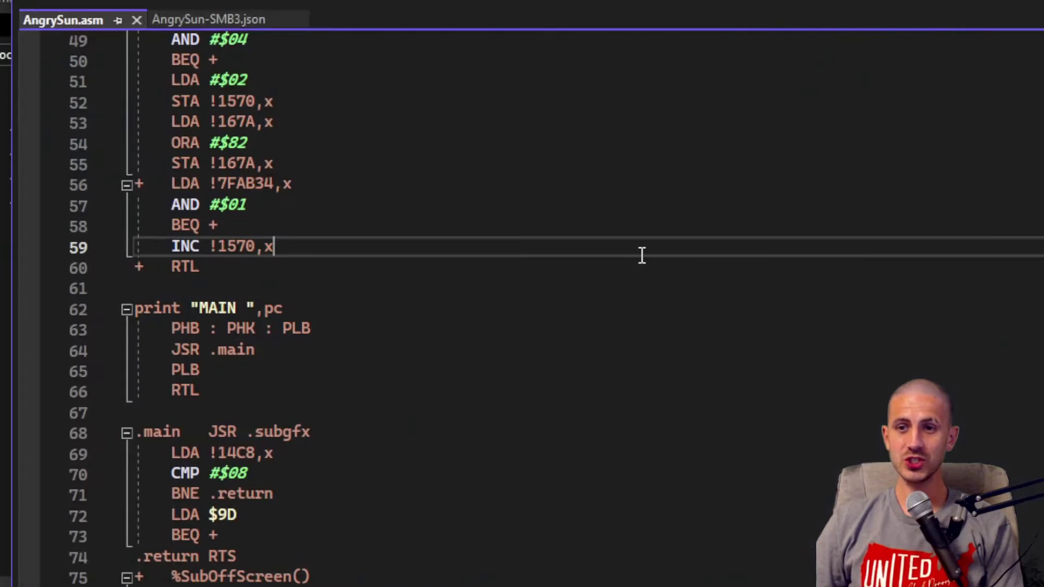
{"action": "scroll", "coordinate": [568, 401], "scroll_direction": "up", "scroll_amount": 16}
{"action": "scroll", "coordinate": [571, 402], "scroll_direction": "down", "scroll_amount": 8}
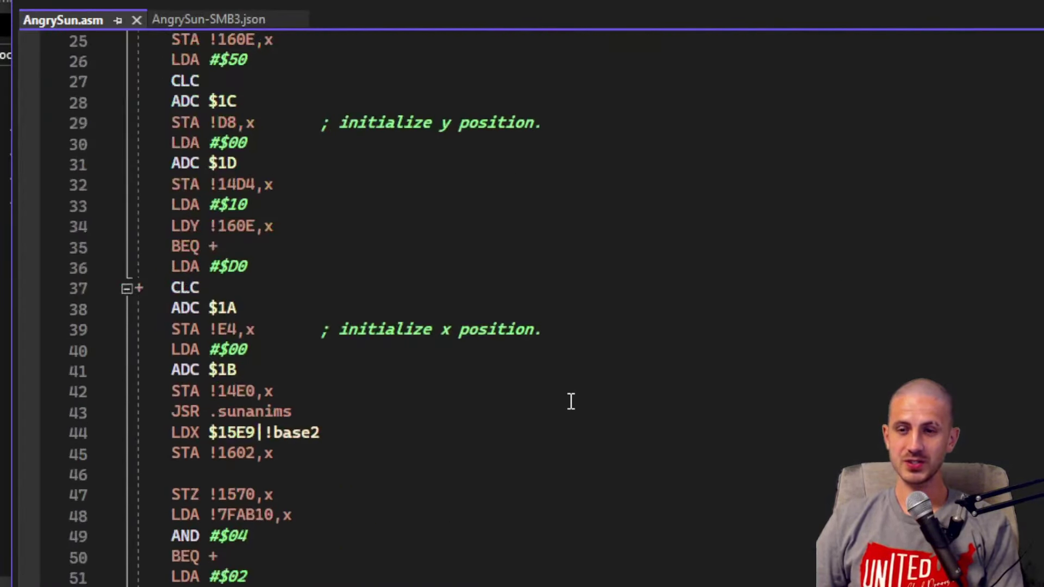
{"action": "scroll", "coordinate": [571, 402], "scroll_direction": "down", "scroll_amount": 20}
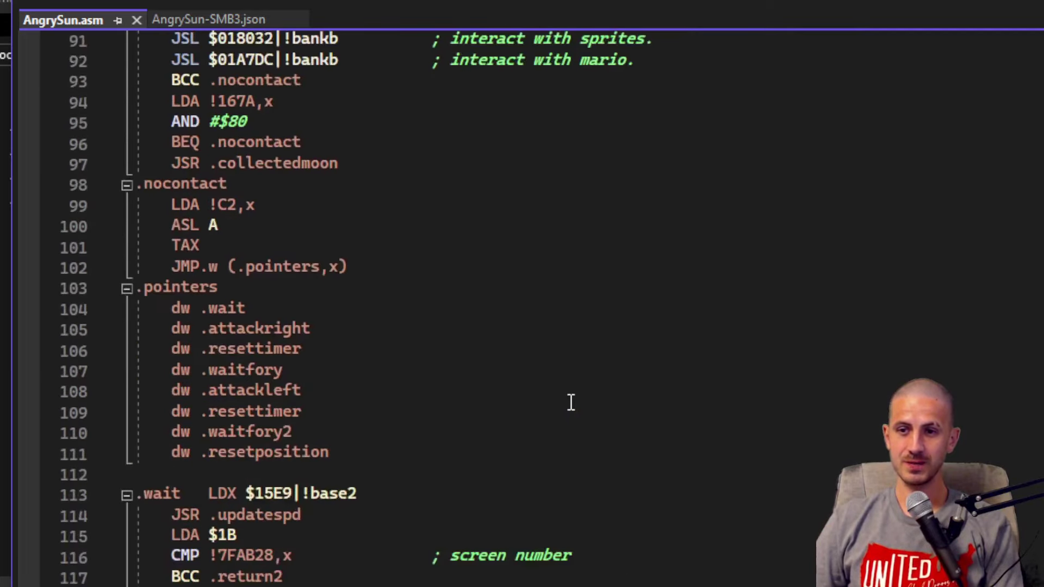
{"action": "scroll", "coordinate": [571, 402], "scroll_direction": "up", "scroll_amount": 16}
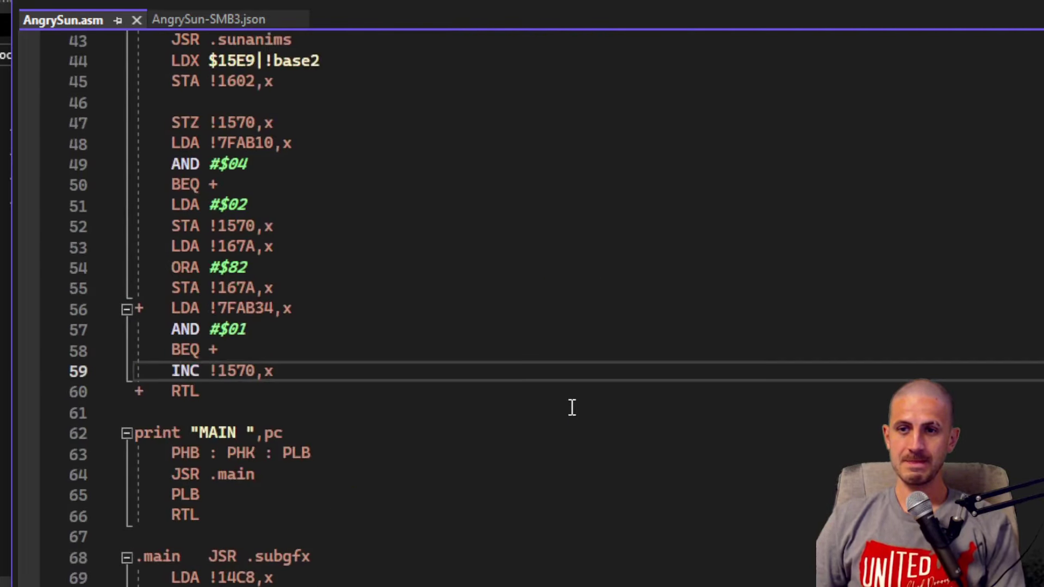
{"action": "scroll", "coordinate": [572, 407], "scroll_direction": "up", "scroll_amount": 7}
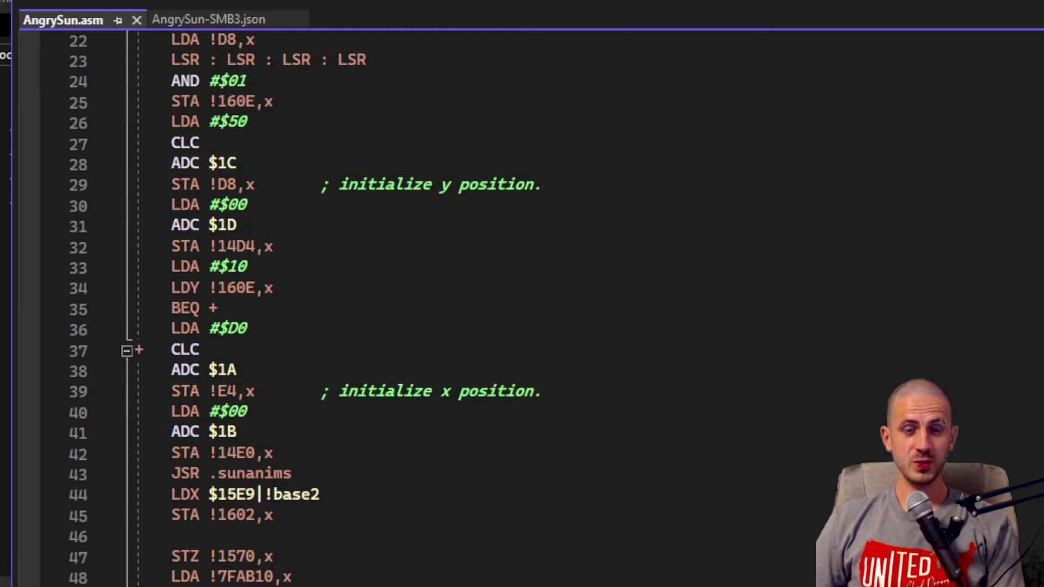
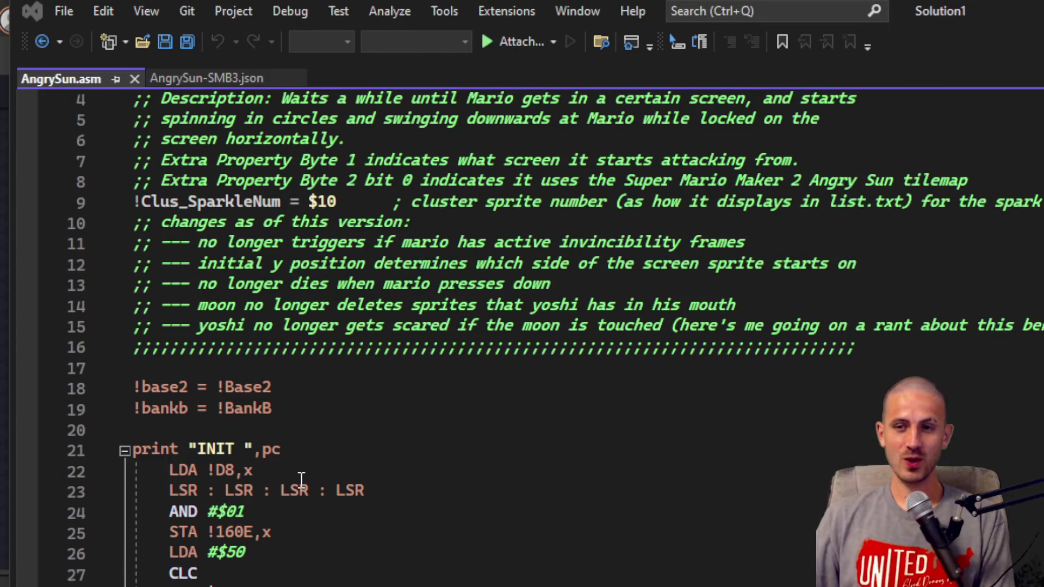
Step: Review AngrySun.asm from the blank line above INIT down to the scroll-disabling instruction in the main routine
{"action": "left_click", "coordinate": [345, 430]}
{"action": "scroll", "coordinate": [348, 435], "scroll_direction": "down", "scroll_amount": 3}
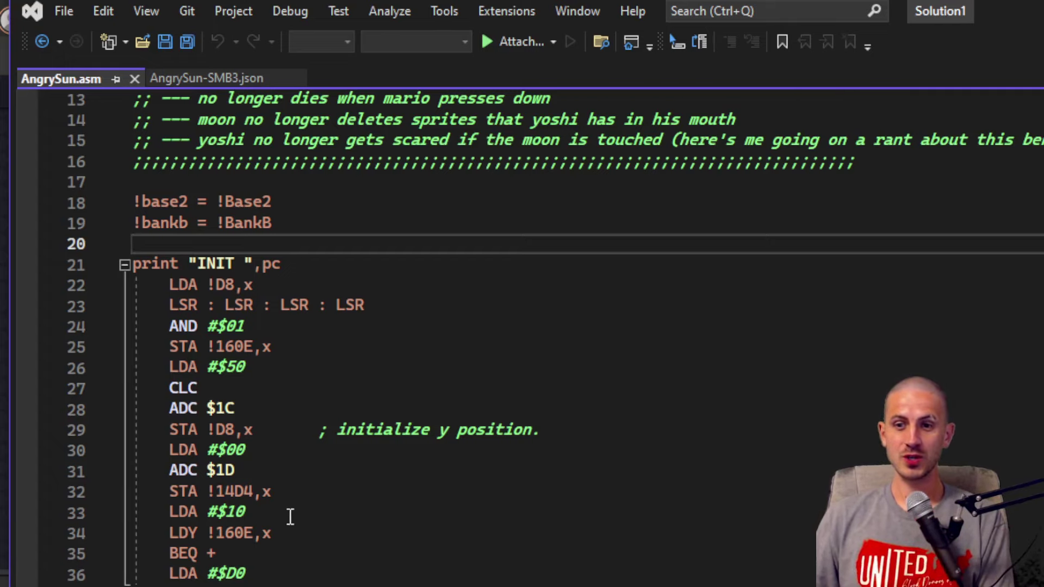
{"action": "scroll", "coordinate": [451, 481], "scroll_direction": "down", "scroll_amount": 4}
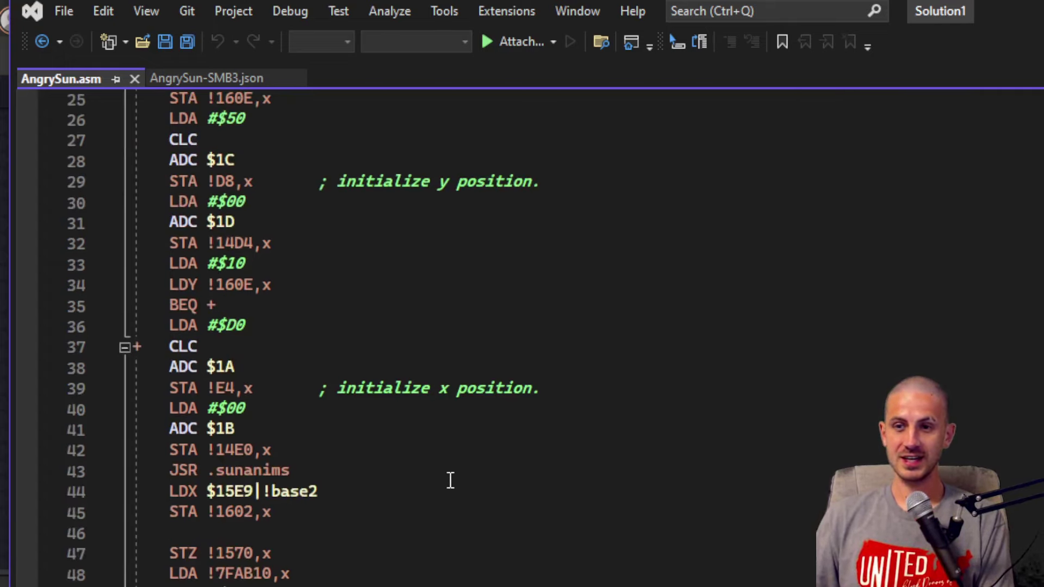
{"action": "scroll", "coordinate": [450, 481], "scroll_direction": "down", "scroll_amount": 3}
{"action": "scroll", "coordinate": [451, 480], "scroll_direction": "down", "scroll_amount": 7}
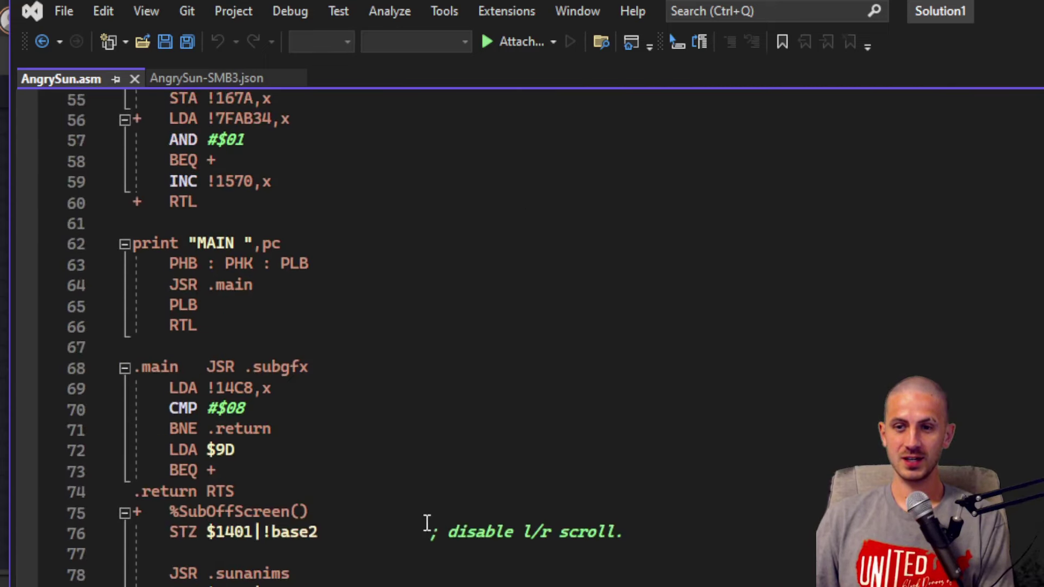
Step: Highlight the STZ $1401 instruction on line 76, its "disable l/r scroll" comment, and the $1401 address
{"action": "double_click", "coordinate": [229, 532]}
{"action": "scroll", "coordinate": [349, 453], "scroll_direction": "down", "scroll_amount": 2}
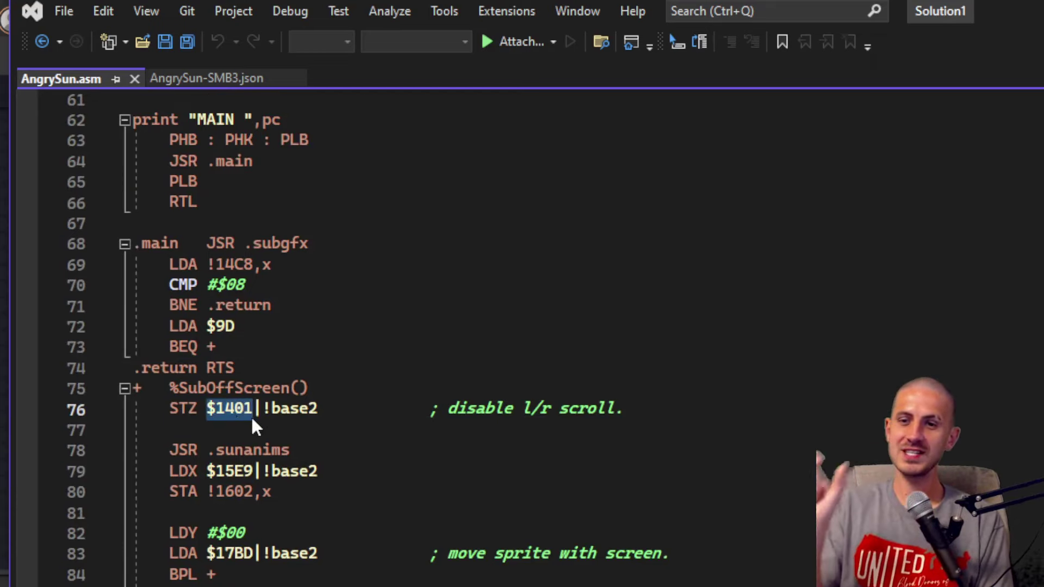
{"action": "left_click_drag", "start_coordinate": [169, 409], "coordinate": [256, 409]}
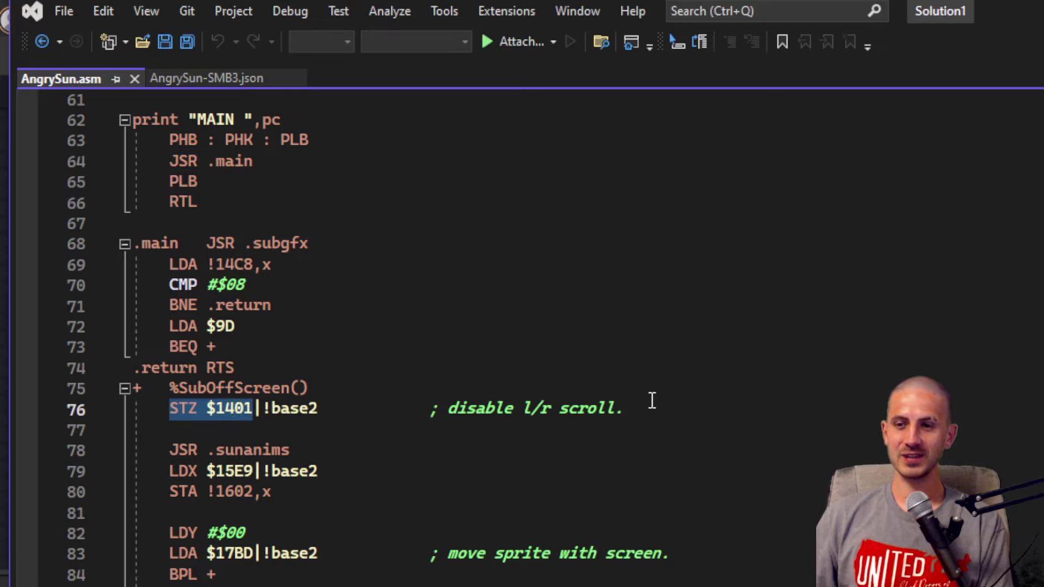
{"action": "left_click_drag", "start_coordinate": [625, 409], "coordinate": [429, 408]}
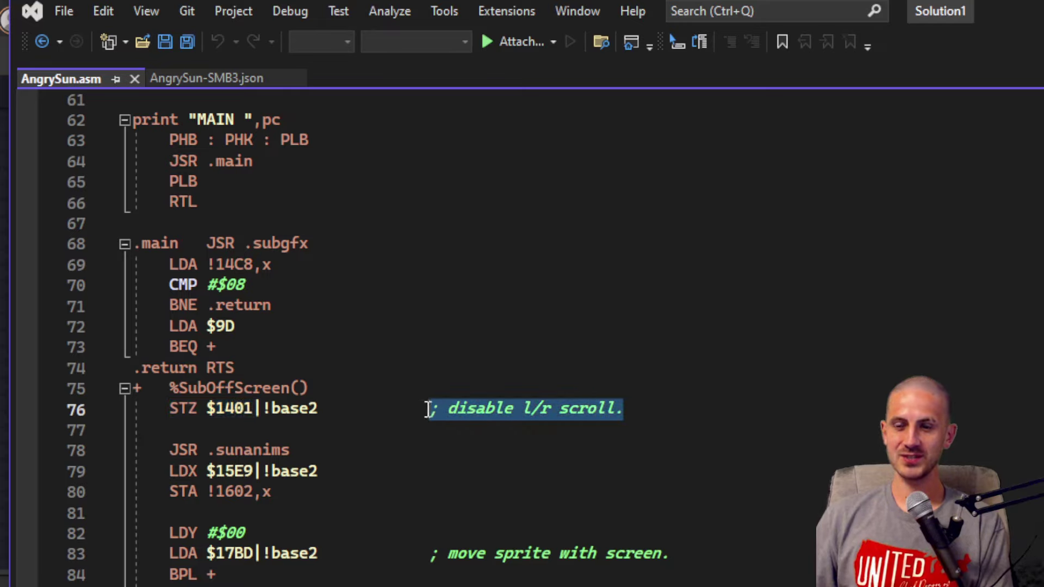
{"action": "left_click", "coordinate": [235, 409]}
{"action": "double_click", "coordinate": [235, 409]}
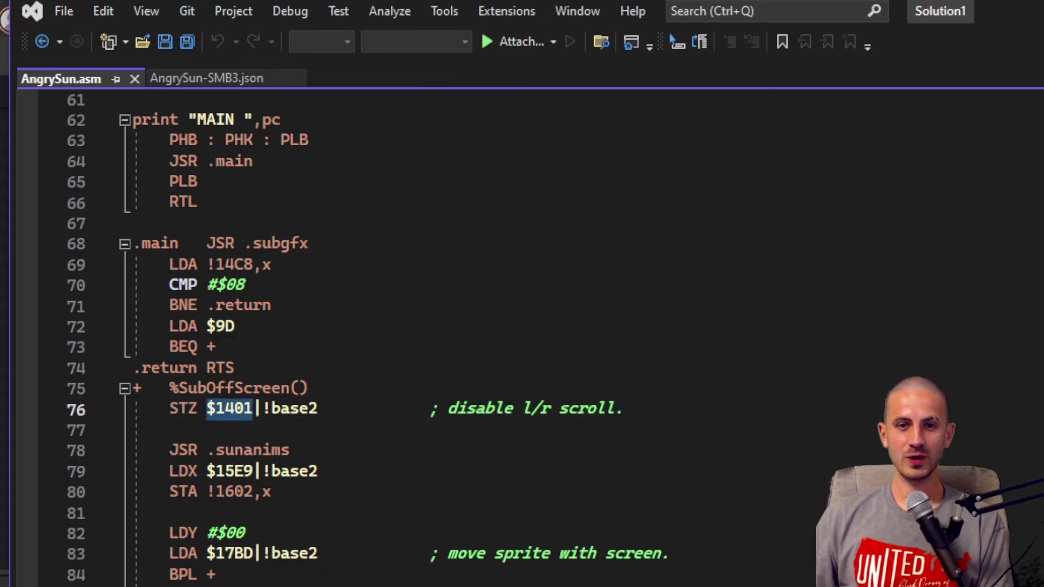
Step: Switch to the browser's SMW Memory Map page and check the address filter for 1401
{"action": "key", "text": "alt+Tab"}
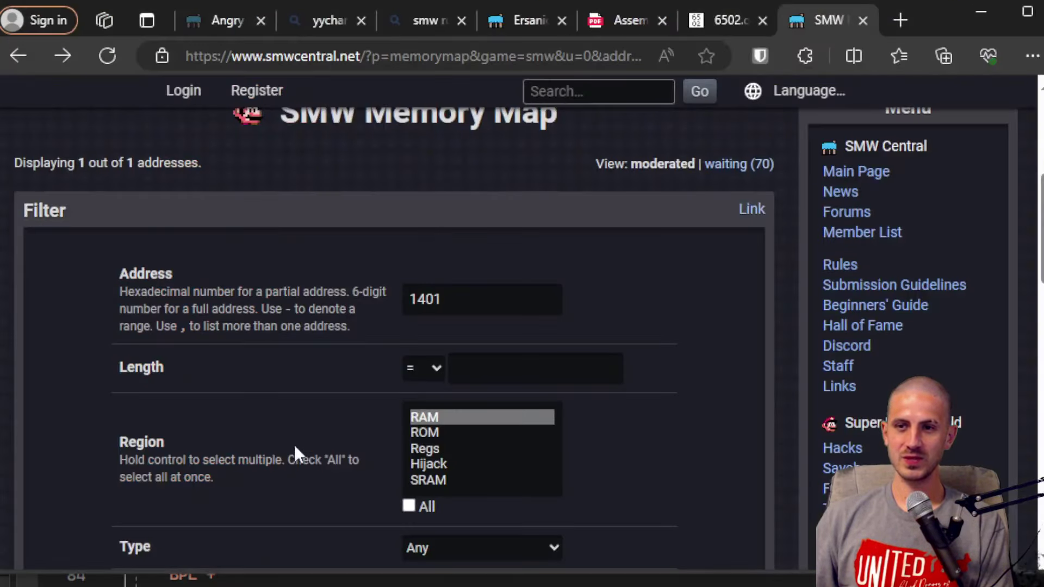
{"action": "scroll", "coordinate": [226, 363], "scroll_direction": "up", "scroll_amount": 5}
{"action": "scroll", "coordinate": [220, 383], "scroll_direction": "down", "scroll_amount": 3}
{"action": "scroll", "coordinate": [422, 272], "scroll_direction": "up", "scroll_amount": 1}
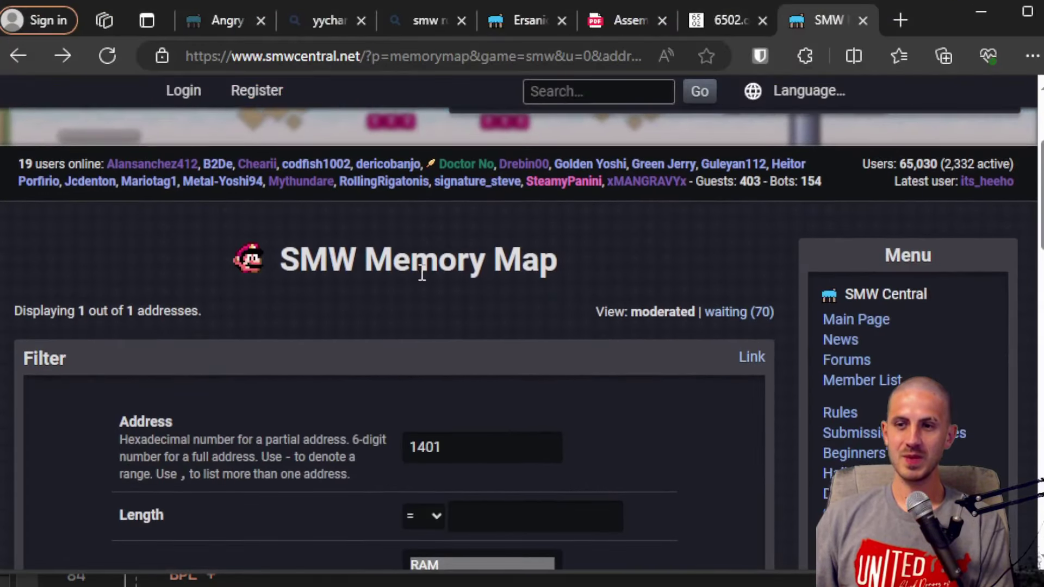
{"action": "scroll", "coordinate": [422, 274], "scroll_direction": "down", "scroll_amount": 1}
{"action": "double_click", "coordinate": [452, 377]}
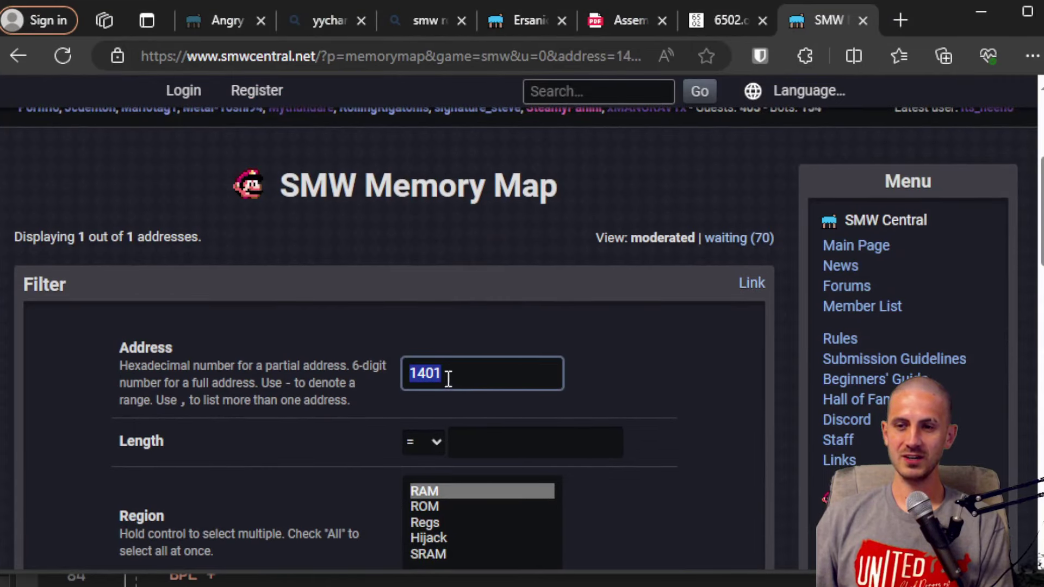
Step: Read the memory map's description of RAM address $7E1401, highlighting part of its text
{"action": "scroll", "coordinate": [299, 359], "scroll_direction": "down", "scroll_amount": 8}
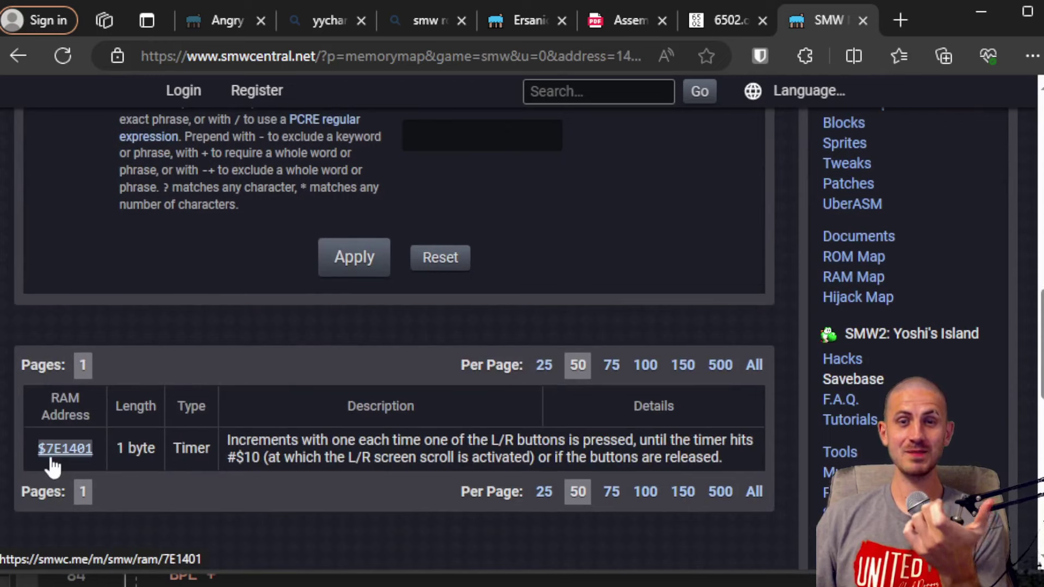
{"action": "left_click_drag", "start_coordinate": [229, 442], "coordinate": [243, 449]}
{"action": "left_click", "coordinate": [243, 449]}
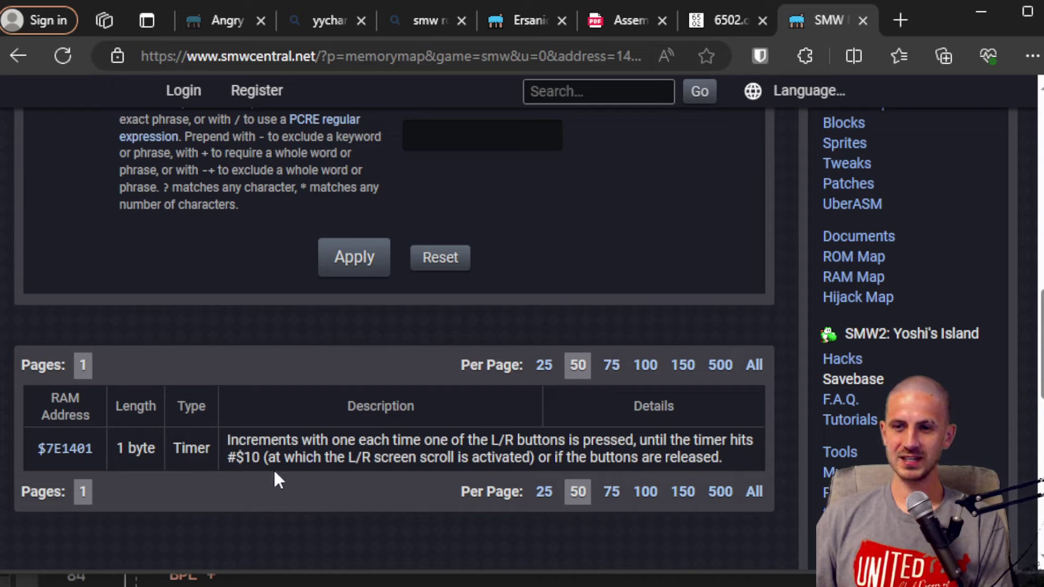
{"action": "left_click_drag", "start_coordinate": [338, 458], "coordinate": [406, 445]}
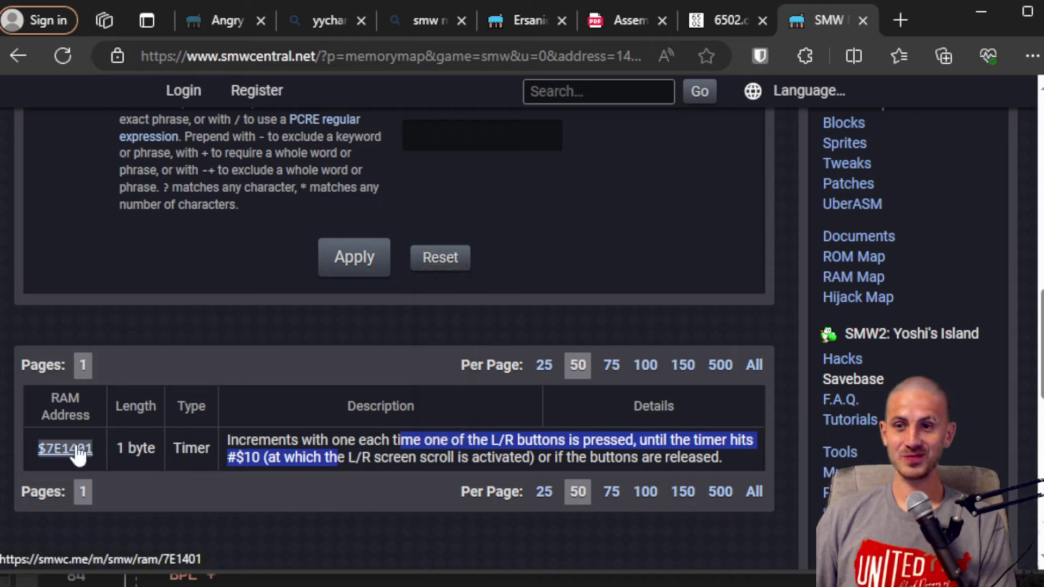
Step: Return to AngrySun.asm in Visual Studio and highlight the $1401|!base2 operand of the STZ instruction on line 76
{"action": "key", "text": "alt+Tab"}
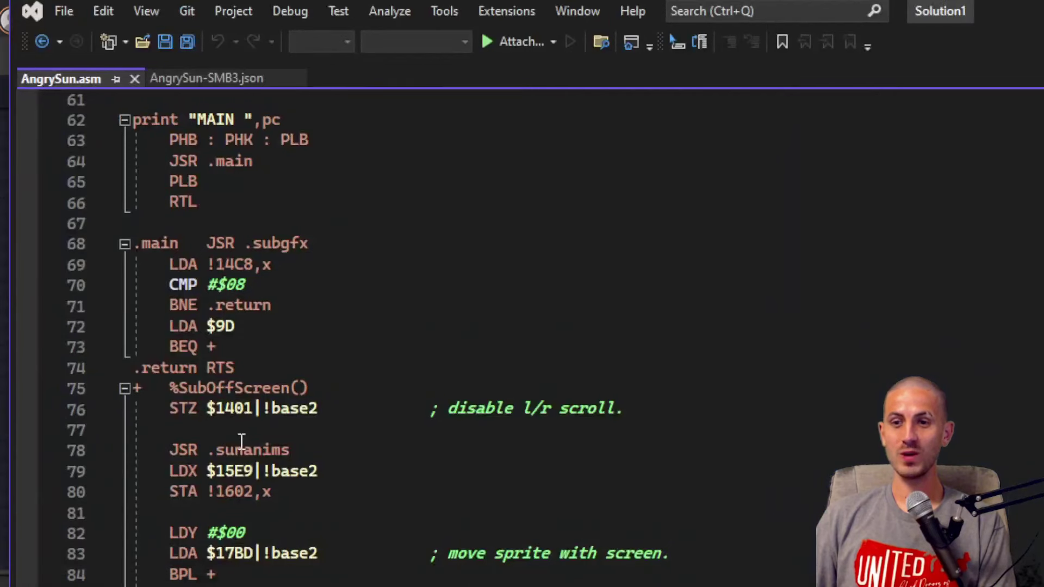
{"action": "left_click", "coordinate": [234, 409]}
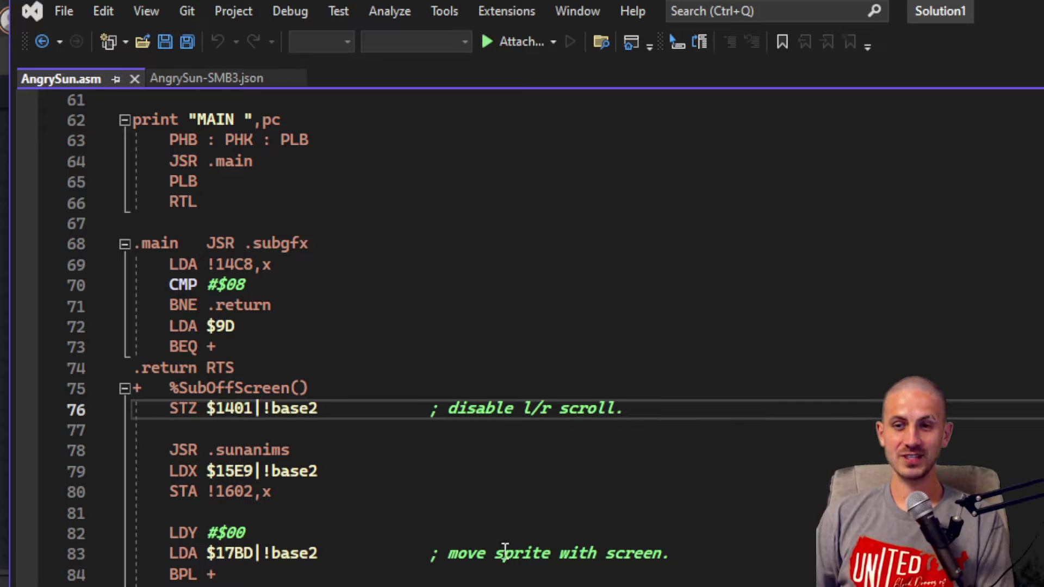
{"action": "left_click_drag", "start_coordinate": [197, 408], "coordinate": [292, 401]}
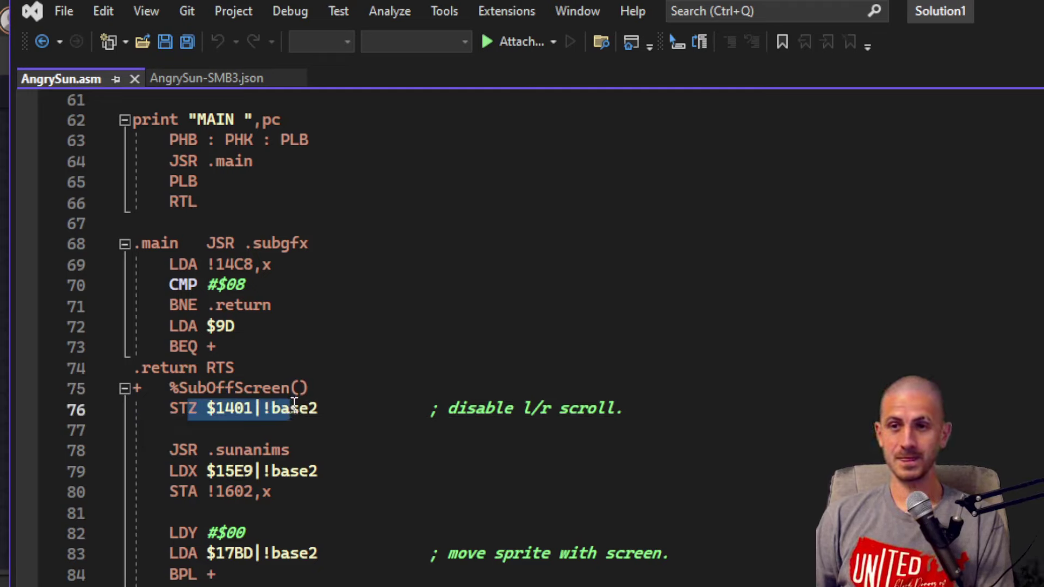
Step: Highlight the STZ !B6,x instruction on line 132 under .resetposition, its "no x speed" comment, and the B6 address
{"action": "scroll", "coordinate": [294, 404], "scroll_direction": "up", "scroll_amount": 7}
{"action": "scroll", "coordinate": [294, 406], "scroll_direction": "up", "scroll_amount": 2}
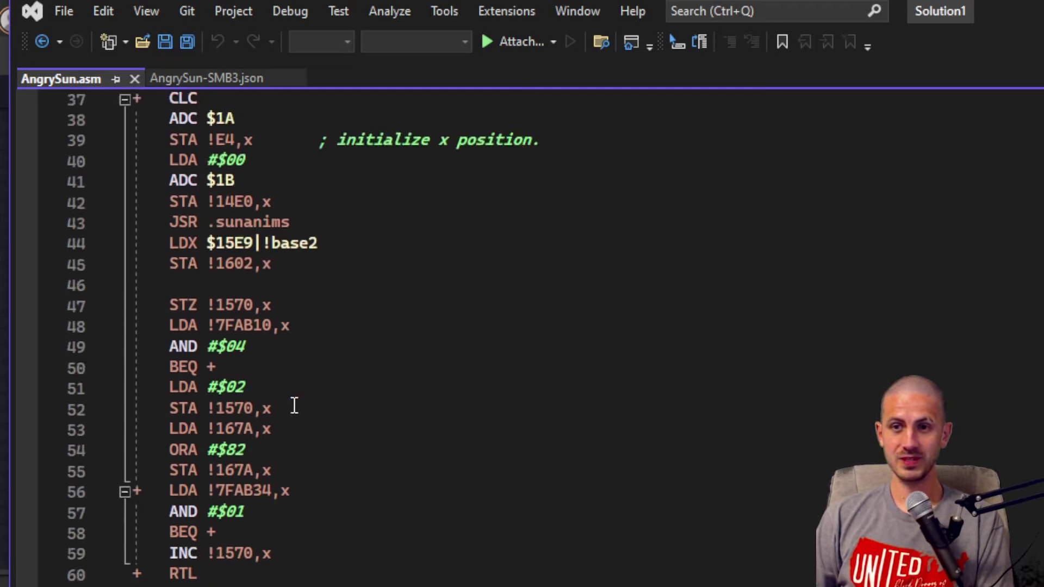
{"action": "scroll", "coordinate": [294, 407], "scroll_direction": "down", "scroll_amount": 20}
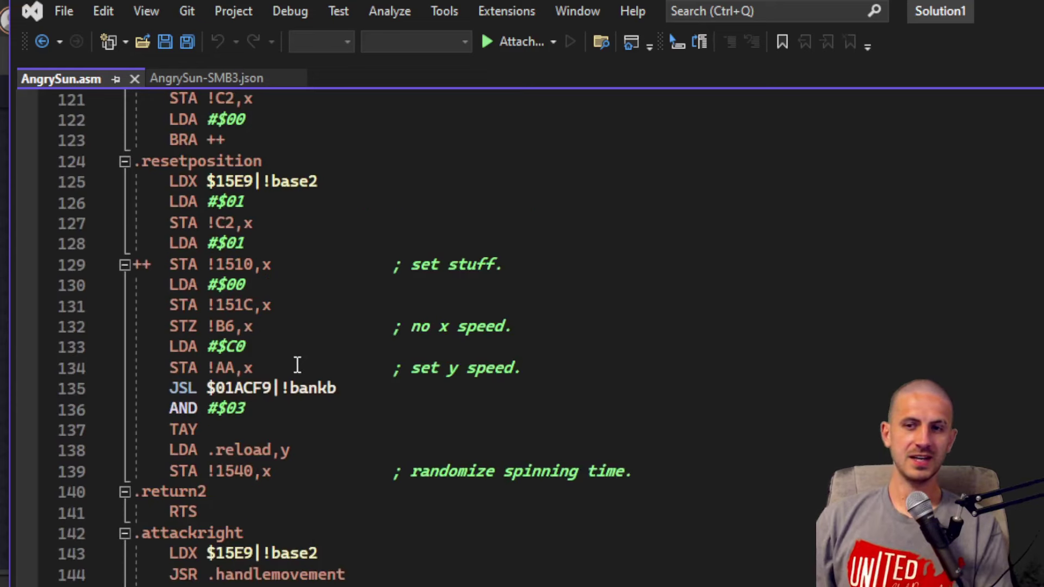
{"action": "double_click", "coordinate": [224, 326]}
{"action": "scroll", "coordinate": [400, 454], "scroll_direction": "up", "scroll_amount": 1}
{"action": "scroll", "coordinate": [402, 453], "scroll_direction": "up", "scroll_amount": 1}
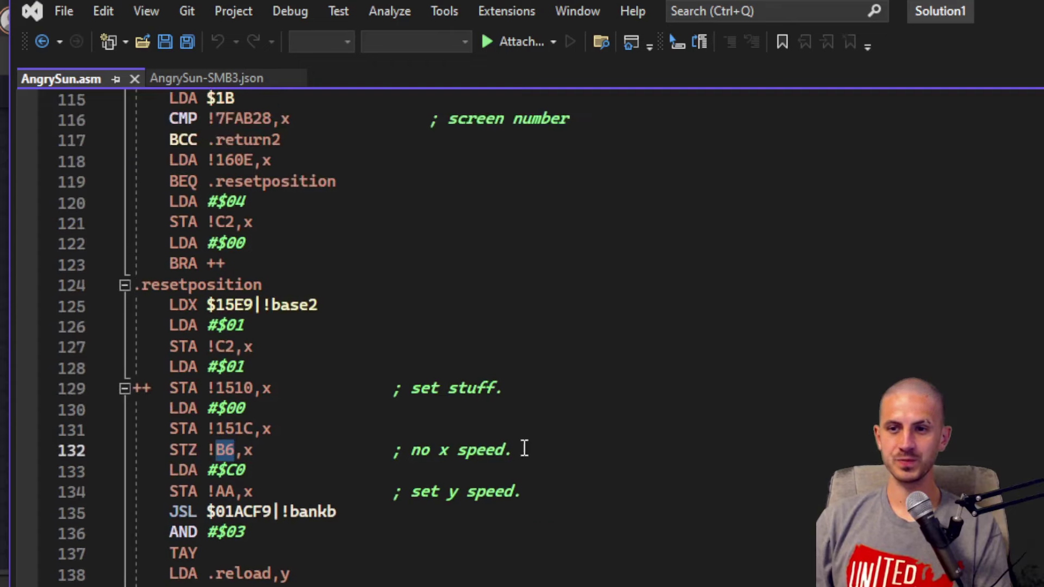
{"action": "left_click", "coordinate": [511, 451]}
{"action": "left_click_drag", "start_coordinate": [511, 452], "coordinate": [348, 451]}
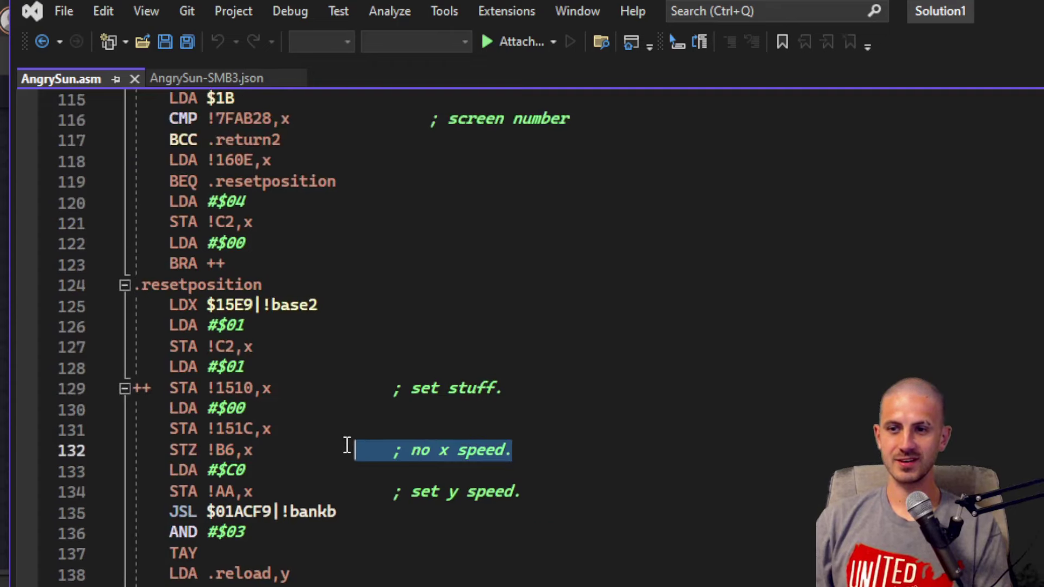
{"action": "double_click", "coordinate": [183, 451]}
{"action": "double_click", "coordinate": [225, 451]}
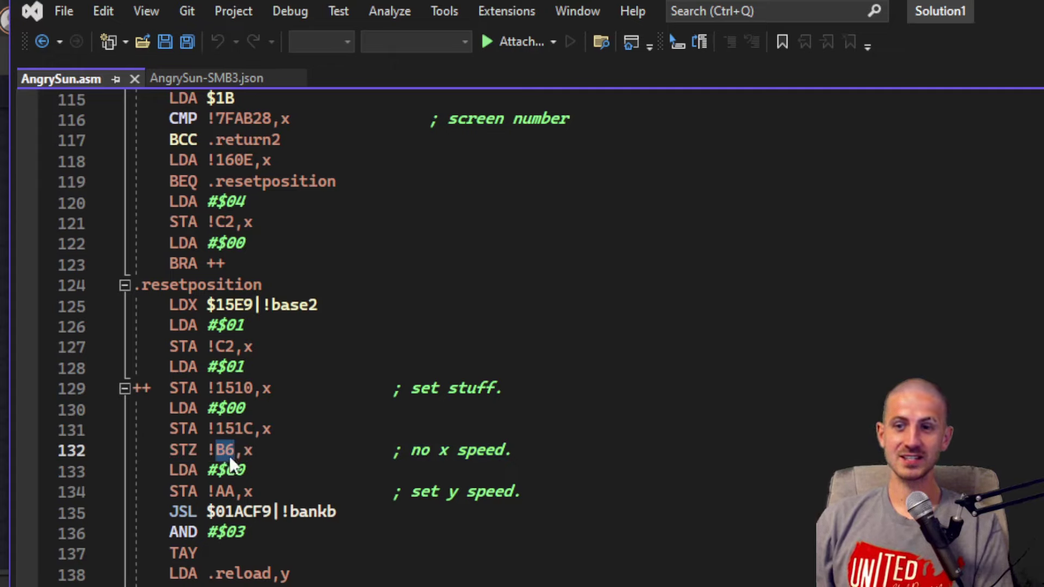
{"action": "left_click", "coordinate": [229, 456]}
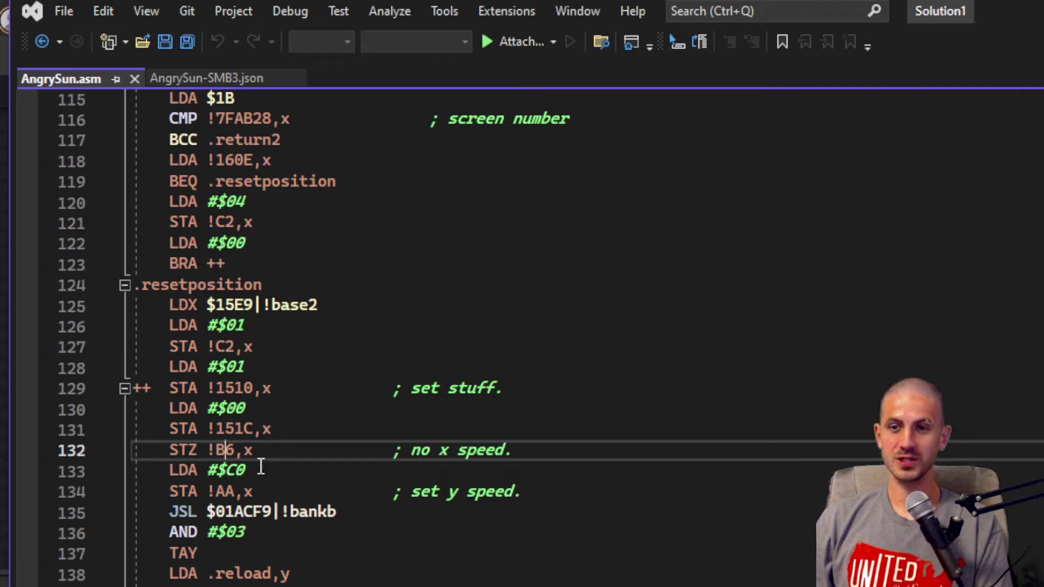
Step: Highlight the C0 value loaded on line 133 and the STA !AA,x instruction on line 134, ending on the AA address
{"action": "left_click_drag", "start_coordinate": [246, 471], "coordinate": [231, 461]}
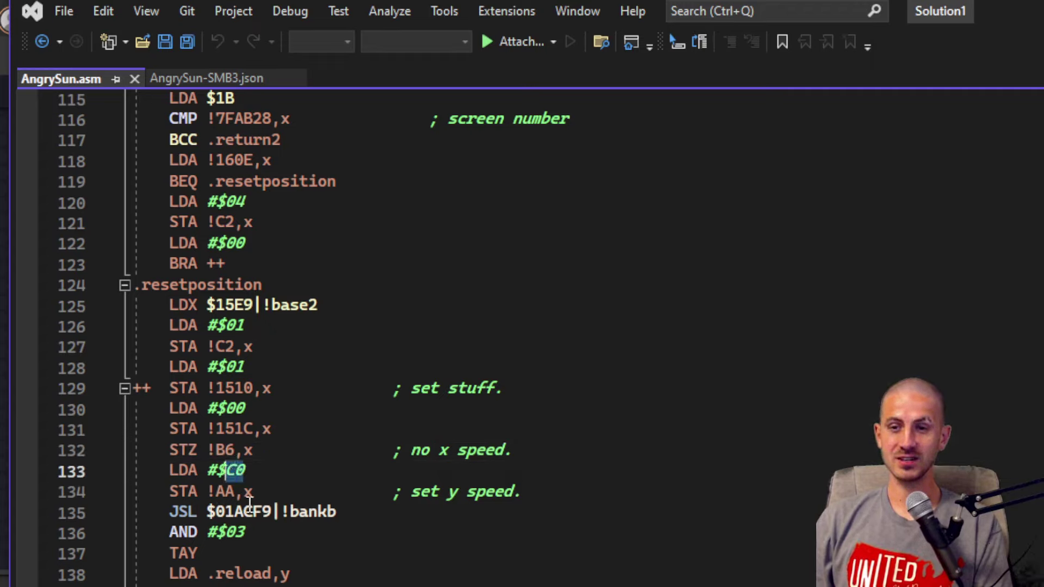
{"action": "left_click", "coordinate": [179, 470]}
{"action": "left_click", "coordinate": [191, 492]}
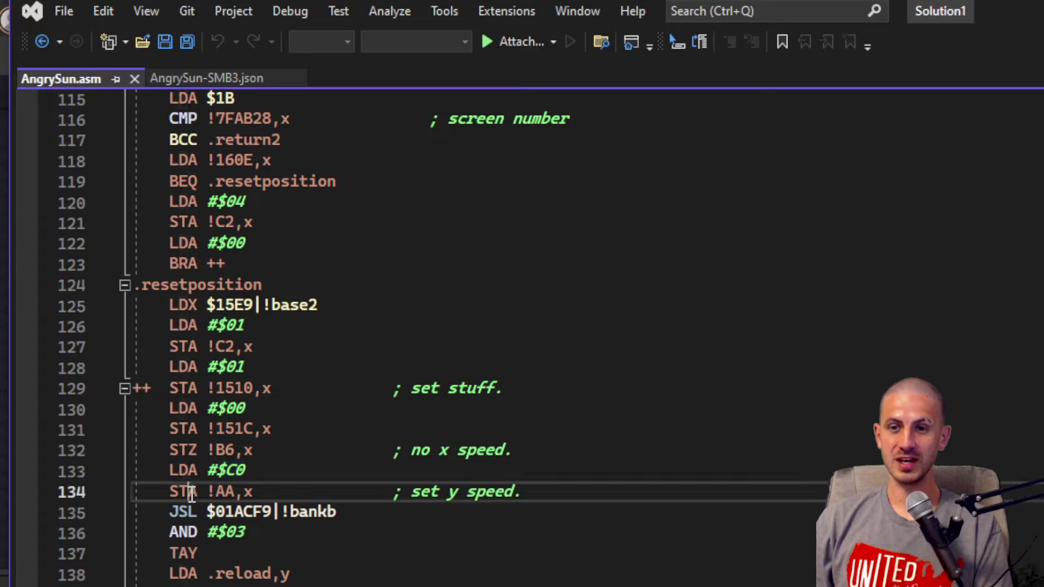
{"action": "double_click", "coordinate": [180, 492]}
{"action": "double_click", "coordinate": [224, 492]}
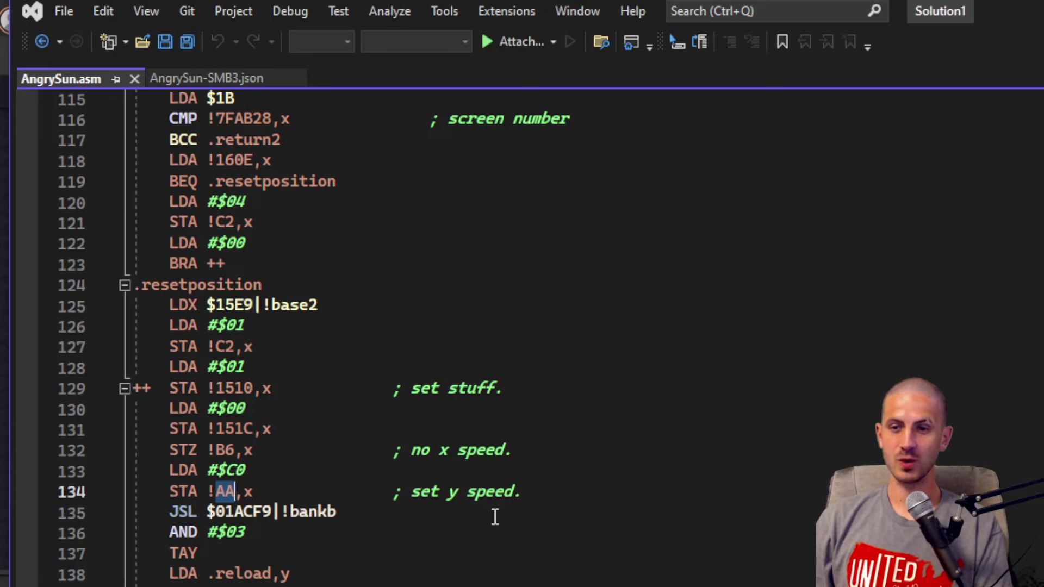
Step: Switch to the browser's SMW Memory Map, filter the RAM addresses by aa, and read the description of $7E00AA
{"action": "key", "text": "alt+Tab"}
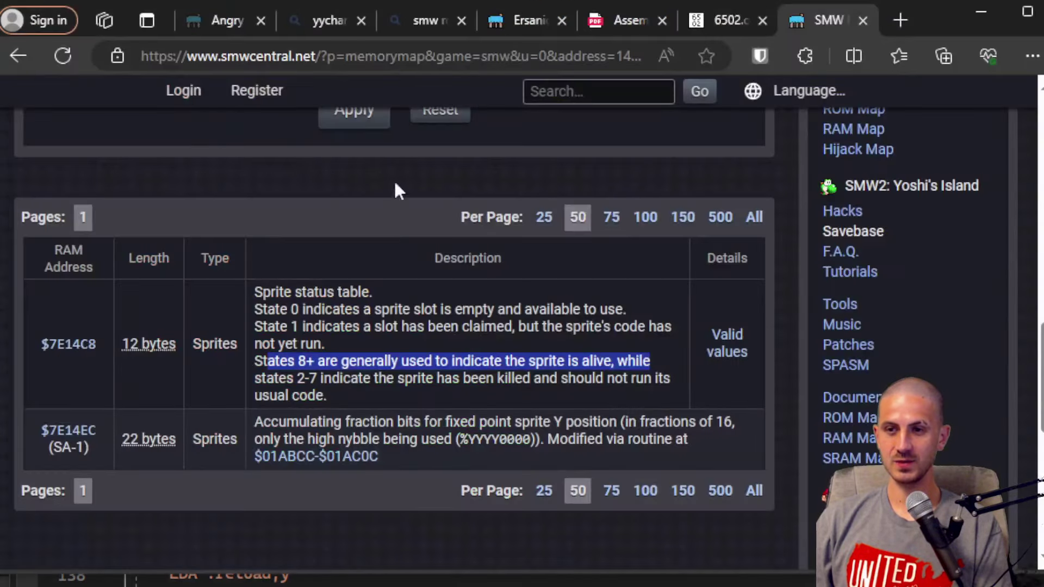
{"action": "scroll", "coordinate": [396, 186], "scroll_direction": "up", "scroll_amount": 10}
{"action": "double_click", "coordinate": [461, 151]}
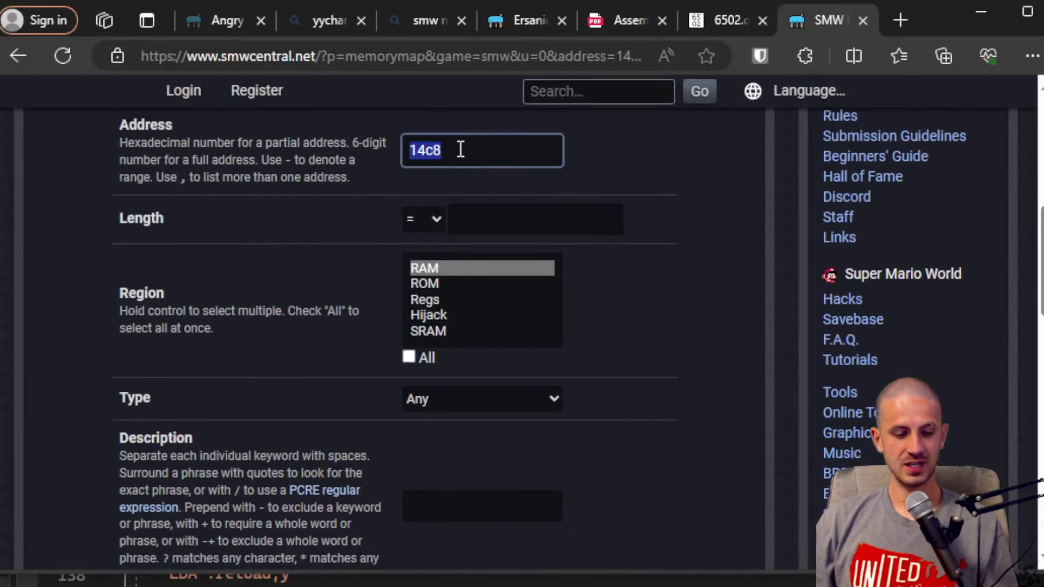
{"action": "type", "text": "aa"}
{"action": "scroll", "coordinate": [352, 342], "scroll_direction": "down", "scroll_amount": 5}
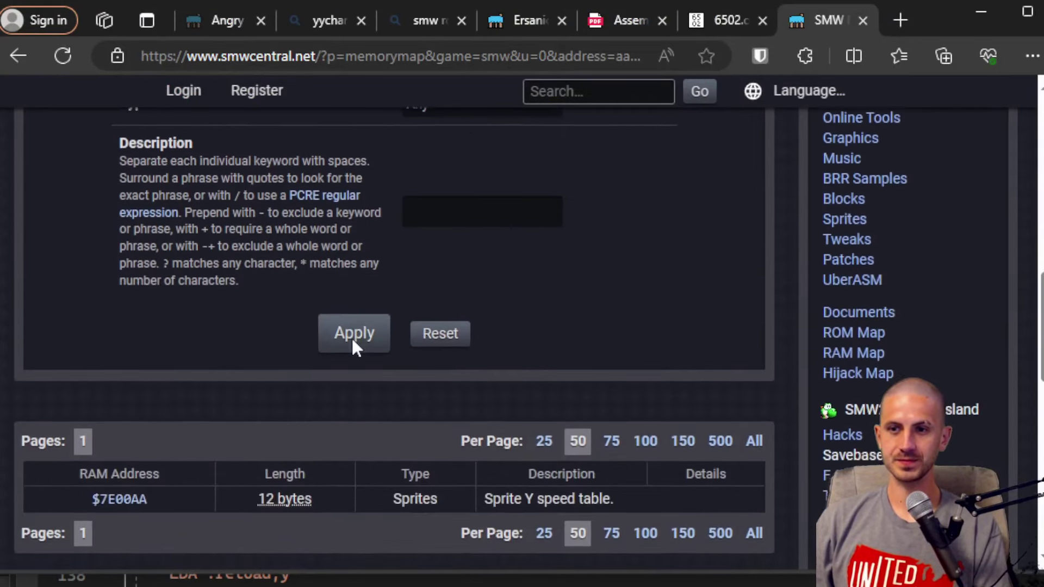
{"action": "scroll", "coordinate": [359, 381], "scroll_direction": "down", "scroll_amount": 1}
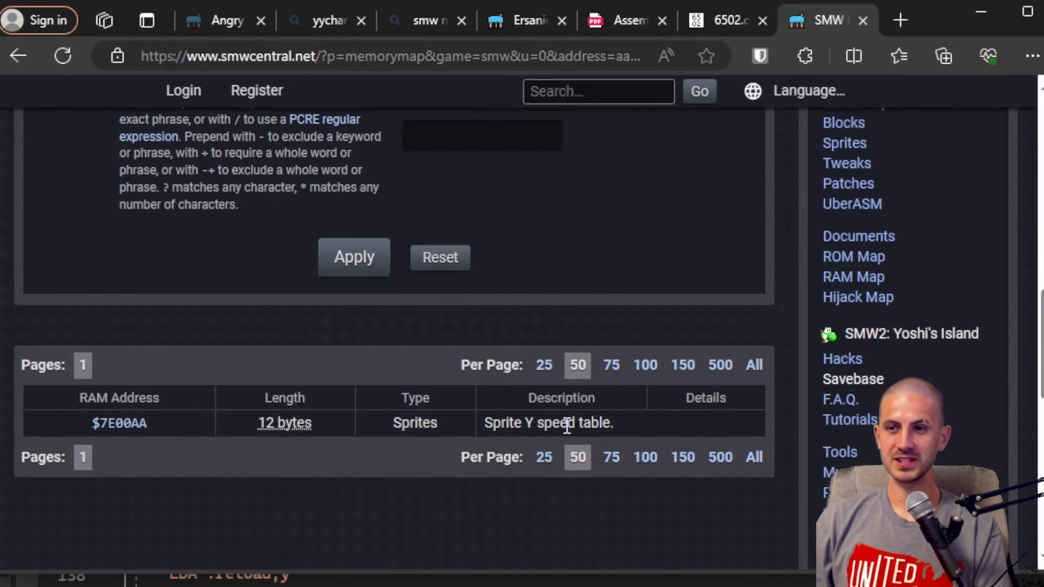
Step: Convert hexadecimal C0 to decimal in Calculator's Programmer mode, and return to line 133 of AngrySun.asm in Visual Studio
{"action": "key", "text": "alt+Tab"}
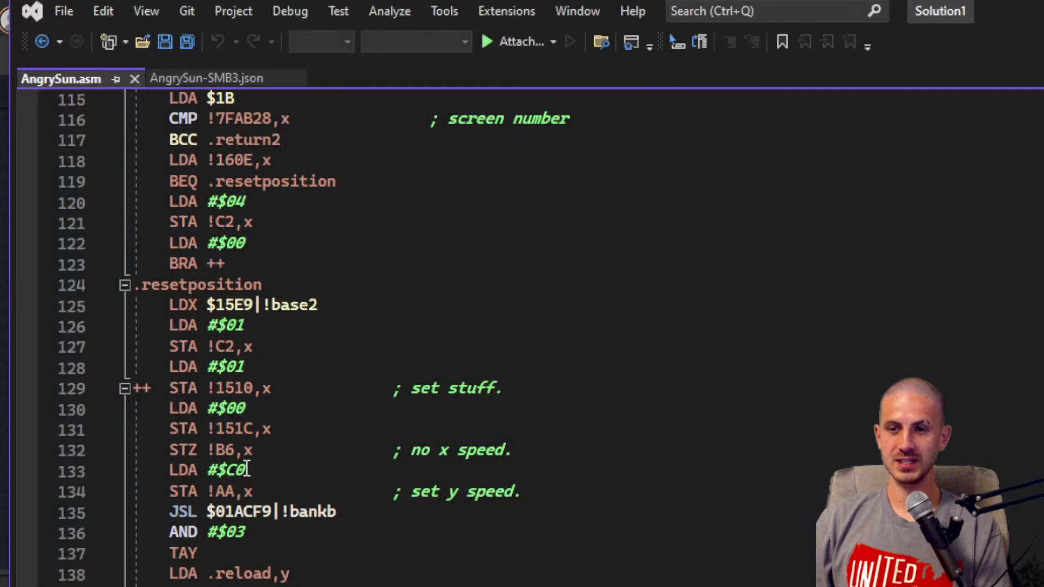
{"action": "key", "text": "alt+Tab"}
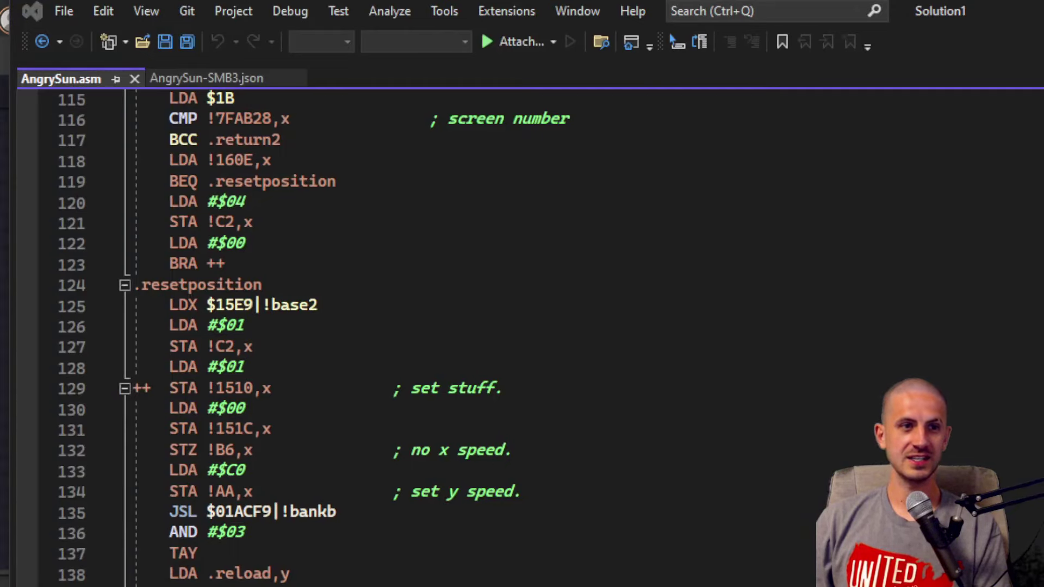
{"action": "left_click_drag", "start_coordinate": [670, 77], "coordinate": [700, 53]}
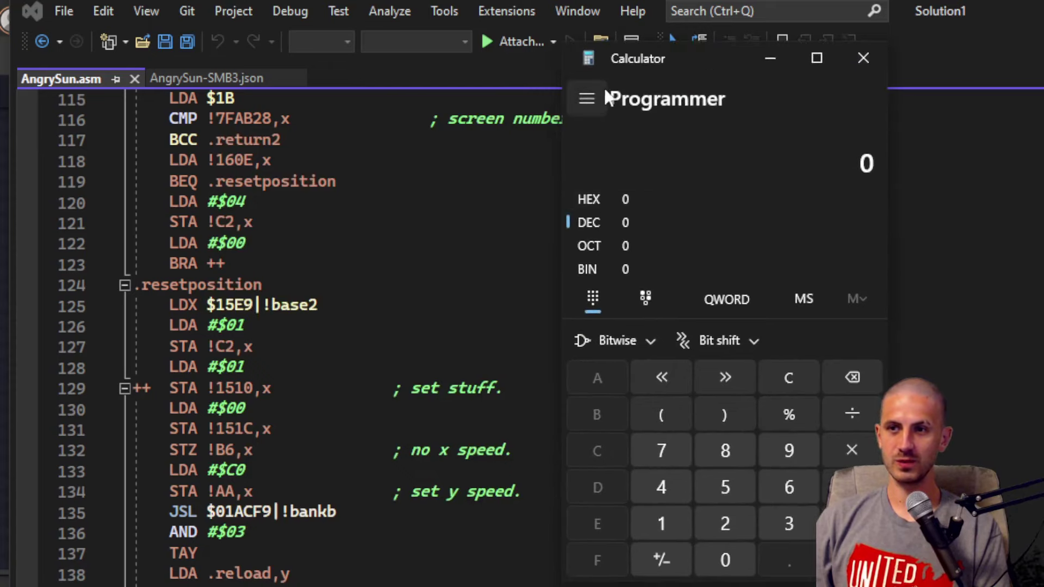
{"action": "left_click", "coordinate": [590, 198]}
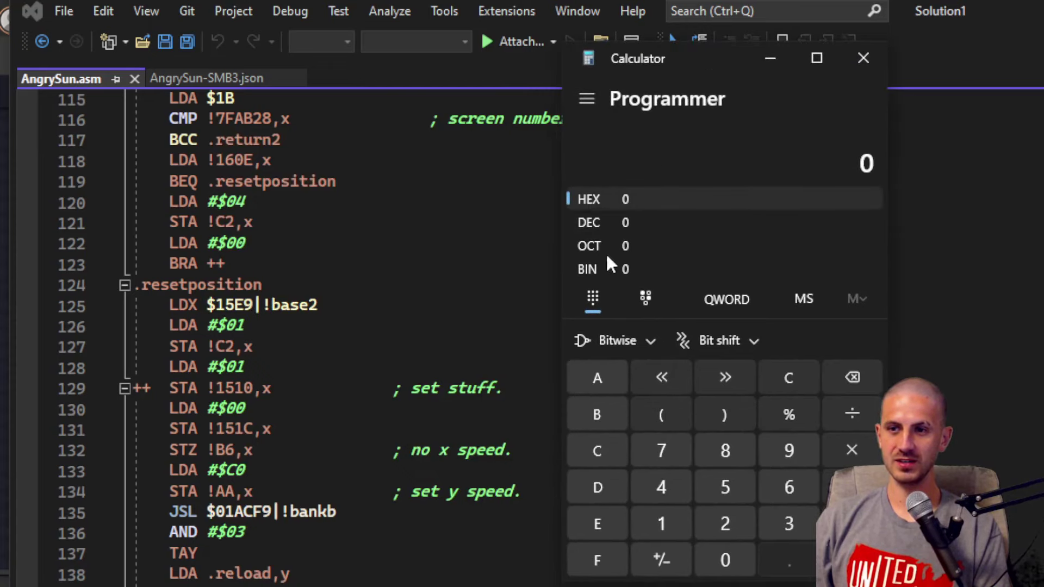
{"action": "left_click", "coordinate": [598, 450]}
{"action": "left_click", "coordinate": [726, 558]}
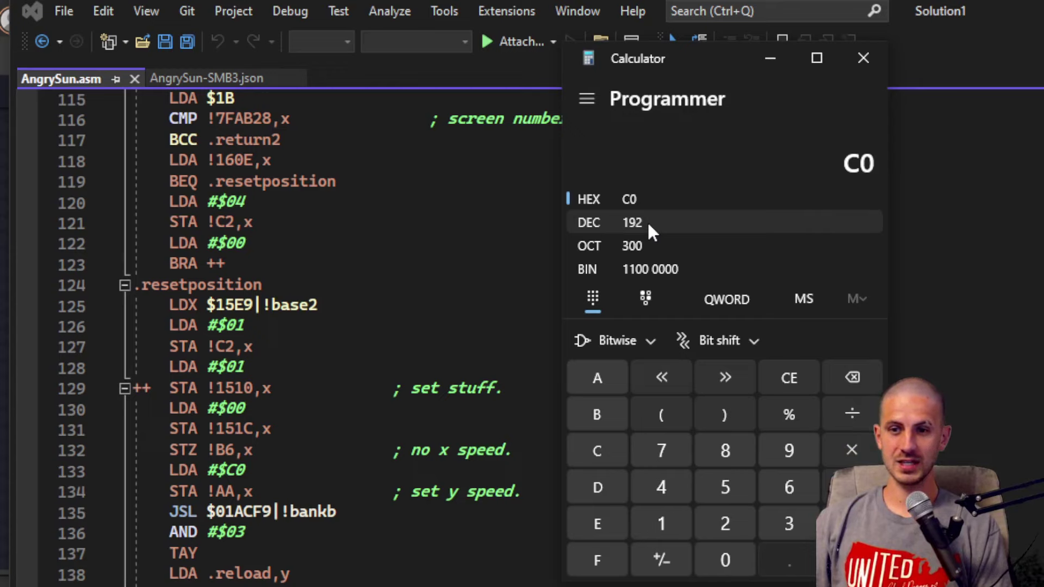
{"action": "left_click", "coordinate": [244, 471]}
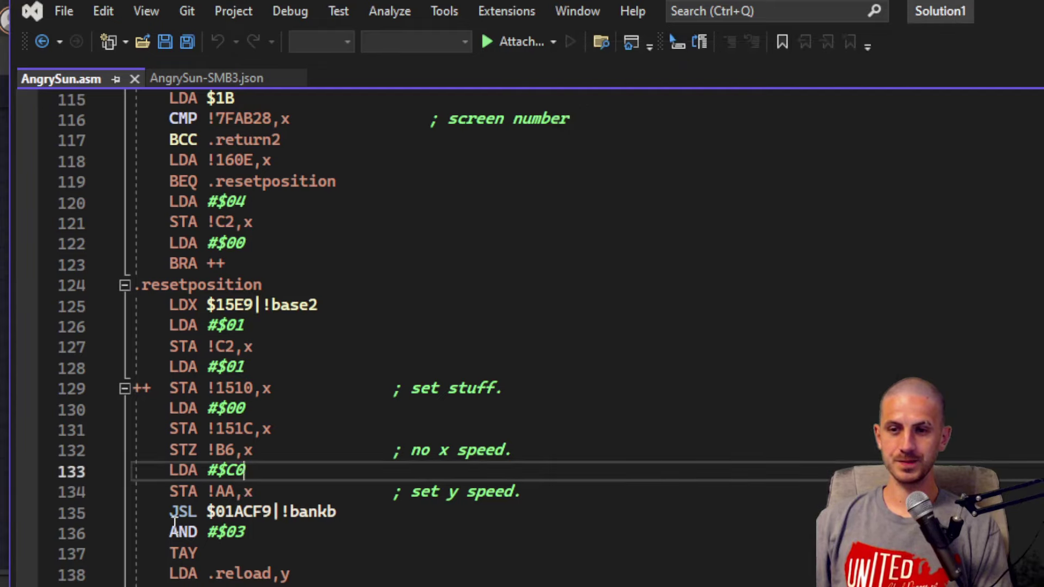
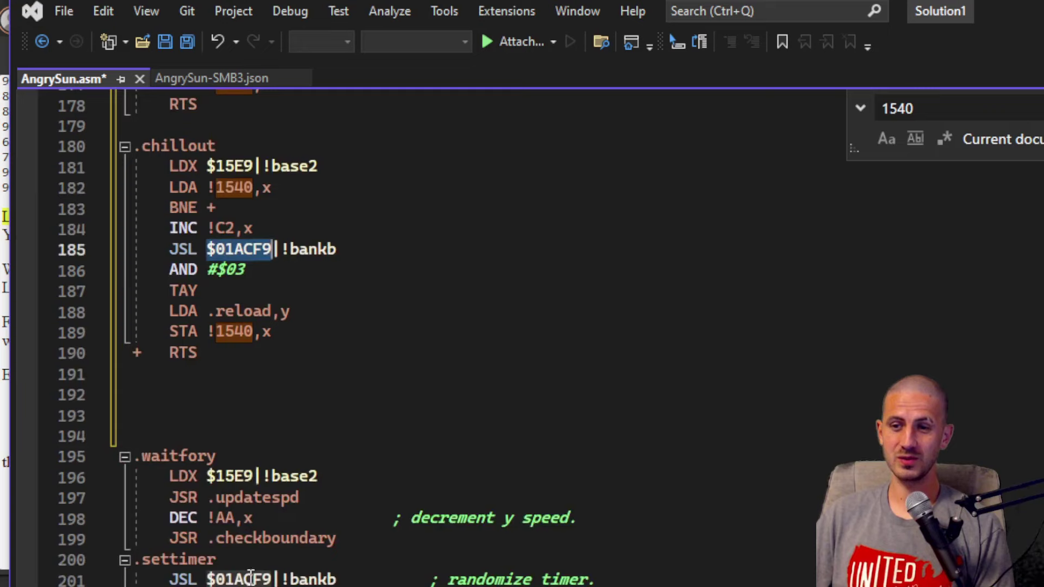
Step: Review the .chill and .chillout routines, highlighting the $01ACF9 address of the JSL instruction on line 185
{"action": "scroll", "coordinate": [251, 575], "scroll_direction": "up", "scroll_amount": 3}
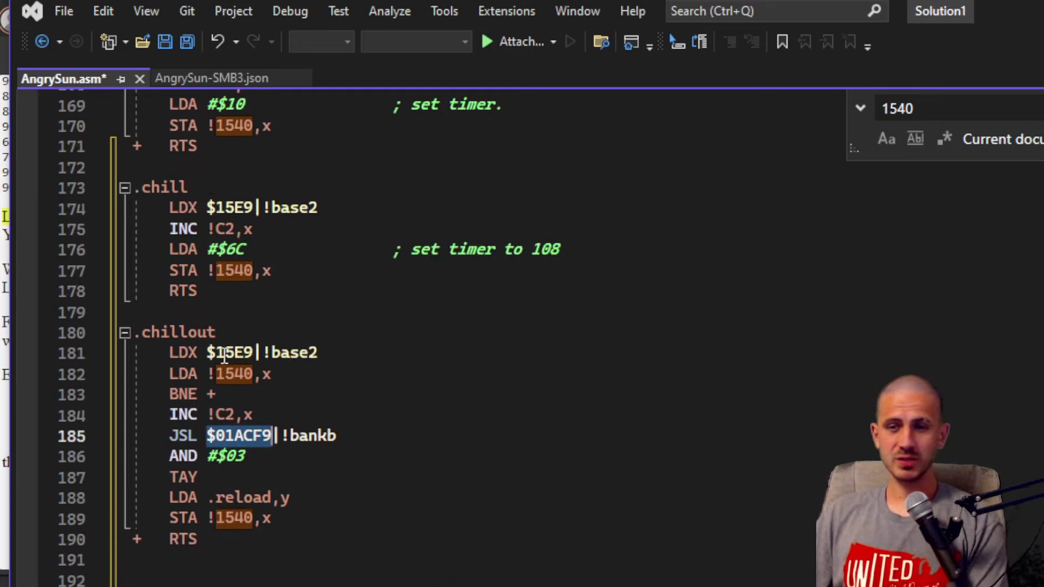
{"action": "scroll", "coordinate": [223, 356], "scroll_direction": "down", "scroll_amount": 2}
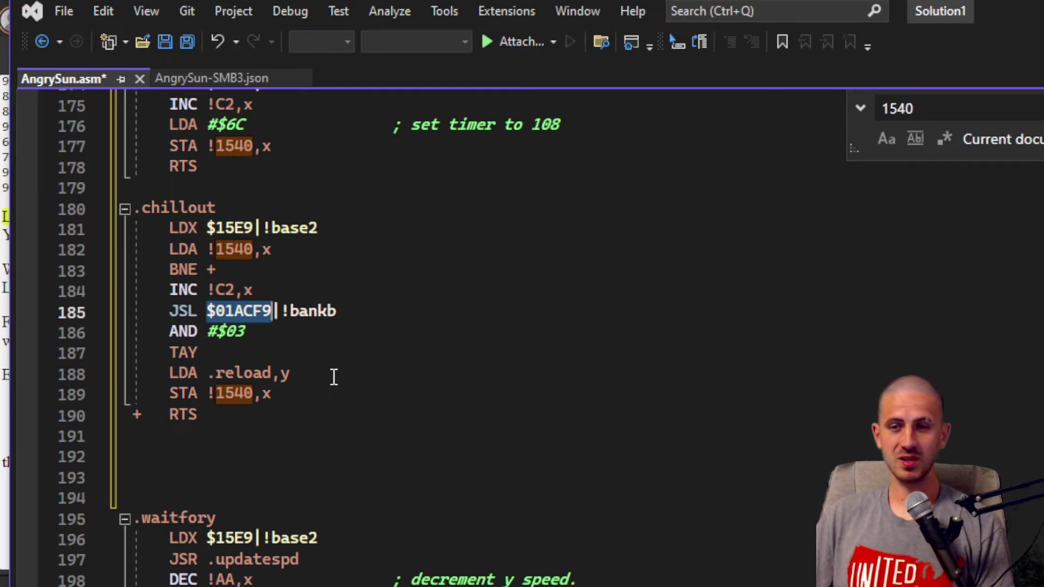
{"action": "double_click", "coordinate": [235, 296]}
{"action": "double_click", "coordinate": [244, 311]}
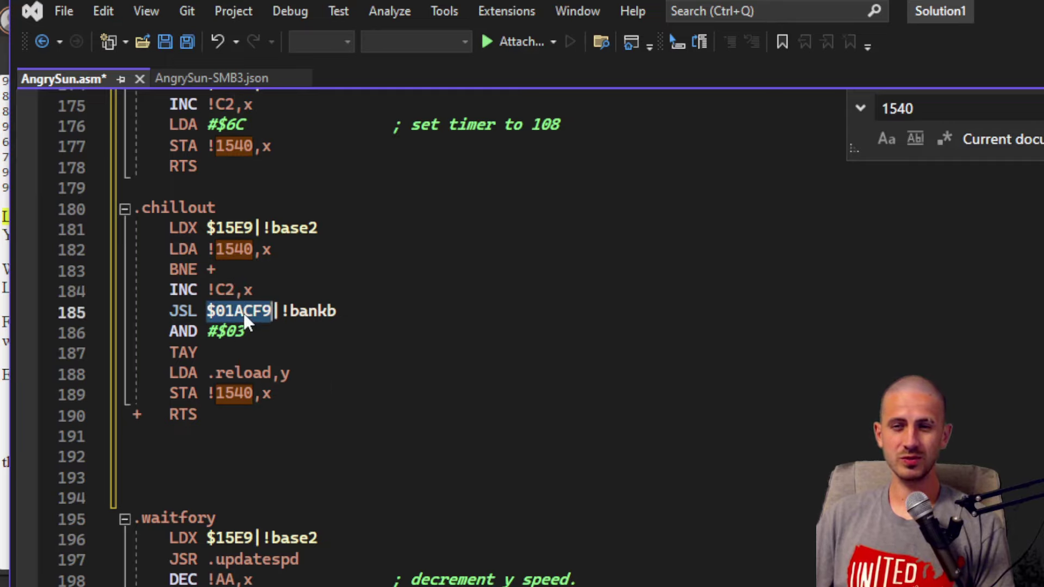
{"action": "left_click", "coordinate": [277, 402]}
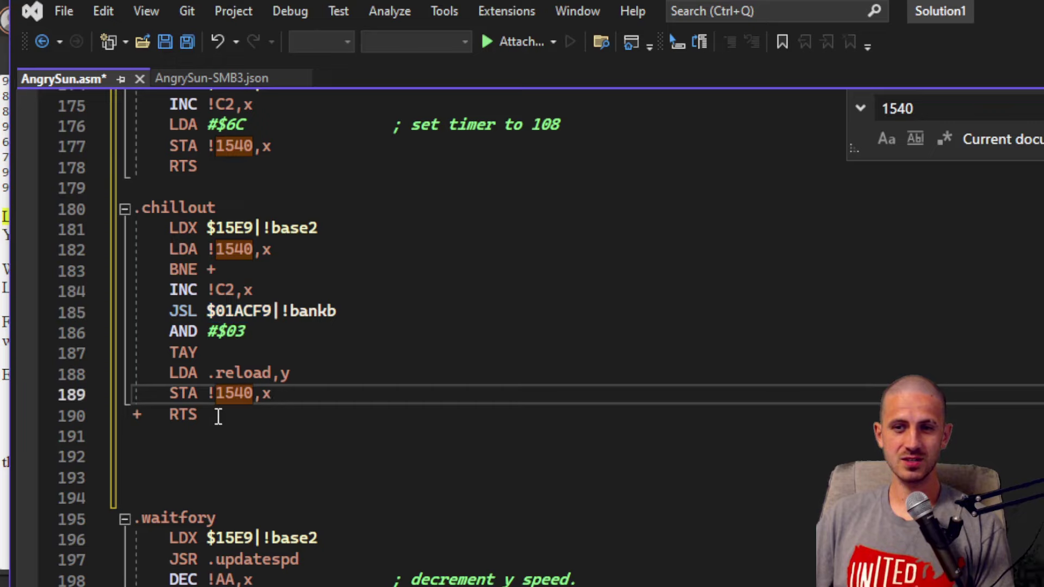
{"action": "left_click", "coordinate": [318, 418]}
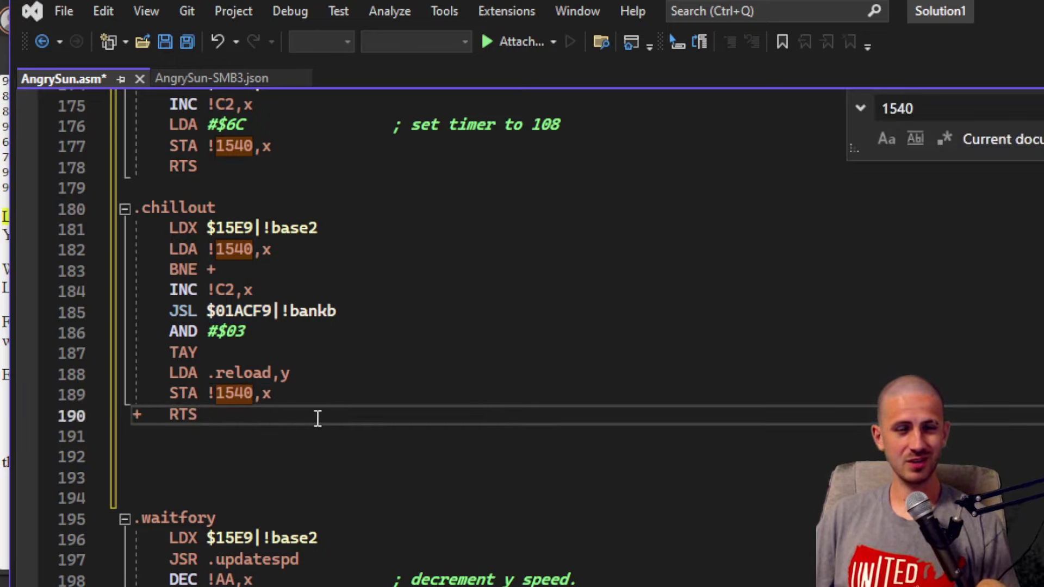
Step: Save AngrySun.asm and delete the three surplus blank lines 191 to 193 between .chillout and .waitfory
{"action": "key", "text": "ctrl+s"}
{"action": "left_click_drag", "start_coordinate": [289, 497], "coordinate": [310, 437]}
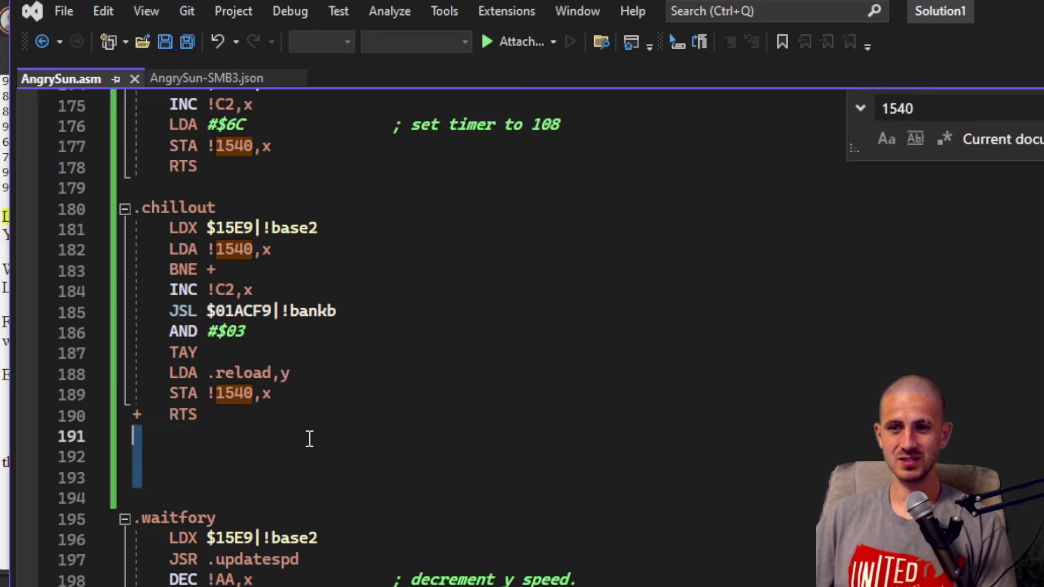
{"action": "key", "text": "BackSpace"}
Step: Examine the .chill and .chillout code and the matching entries in the .pointers table
{"action": "scroll", "coordinate": [239, 384], "scroll_direction": "up", "scroll_amount": 3}
{"action": "scroll", "coordinate": [237, 390], "scroll_direction": "up", "scroll_amount": 1}
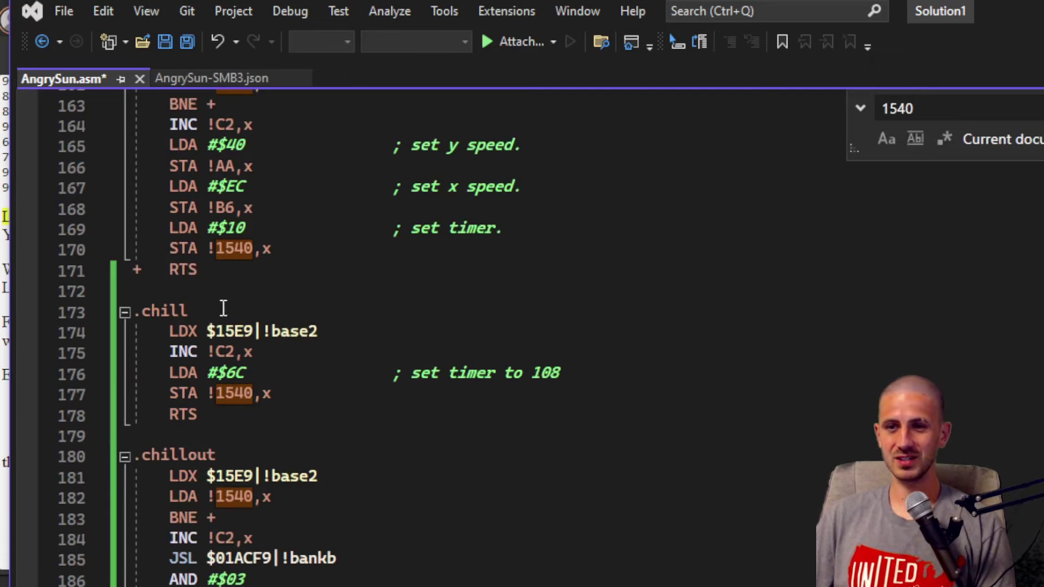
{"action": "left_click_drag", "start_coordinate": [178, 291], "coordinate": [390, 586]}
{"action": "scroll", "coordinate": [394, 539], "scroll_direction": "up", "scroll_amount": 15}
{"action": "scroll", "coordinate": [341, 463], "scroll_direction": "up", "scroll_amount": 2}
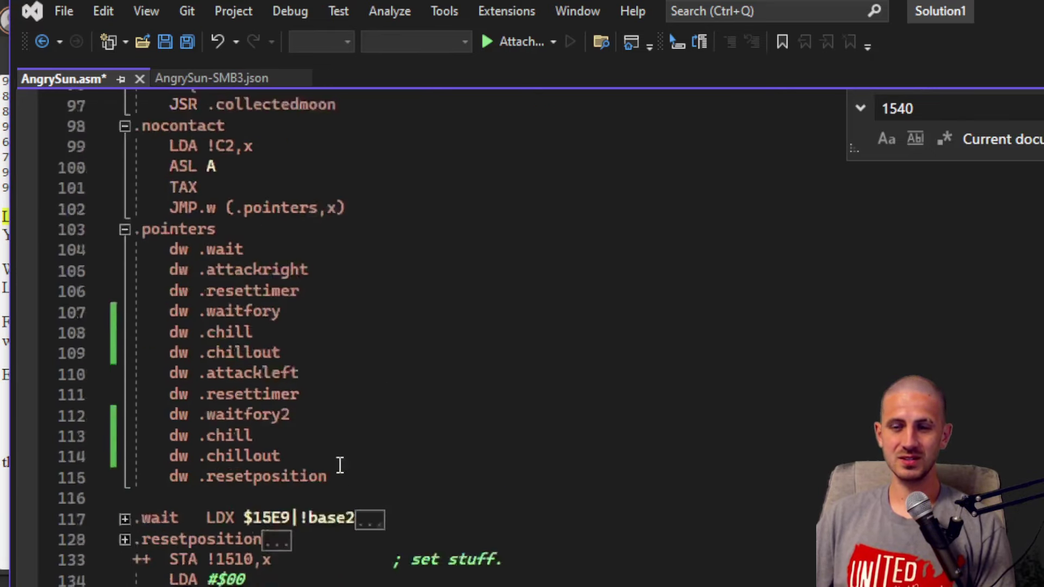
{"action": "scroll", "coordinate": [319, 408], "scroll_direction": "down", "scroll_amount": 1}
{"action": "left_click_drag", "start_coordinate": [321, 396], "coordinate": [334, 361]}
{"action": "left_click_drag", "start_coordinate": [343, 270], "coordinate": [356, 233]}
{"action": "scroll", "coordinate": [362, 392], "scroll_direction": "down", "scroll_amount": 5}
{"action": "scroll", "coordinate": [361, 391], "scroll_direction": "down", "scroll_amount": 19}
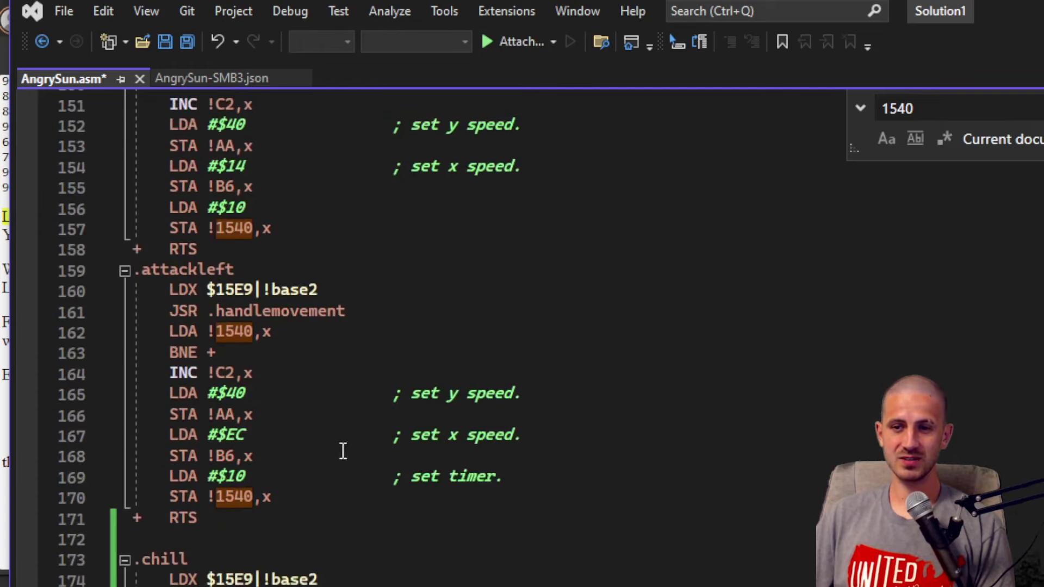
Step: Save AngrySun.asm and run pixi.exe from the pixi_v1.40 (1) folder on the Super_Barb_World(1) ROM
{"action": "left_click", "coordinate": [422, 333]}
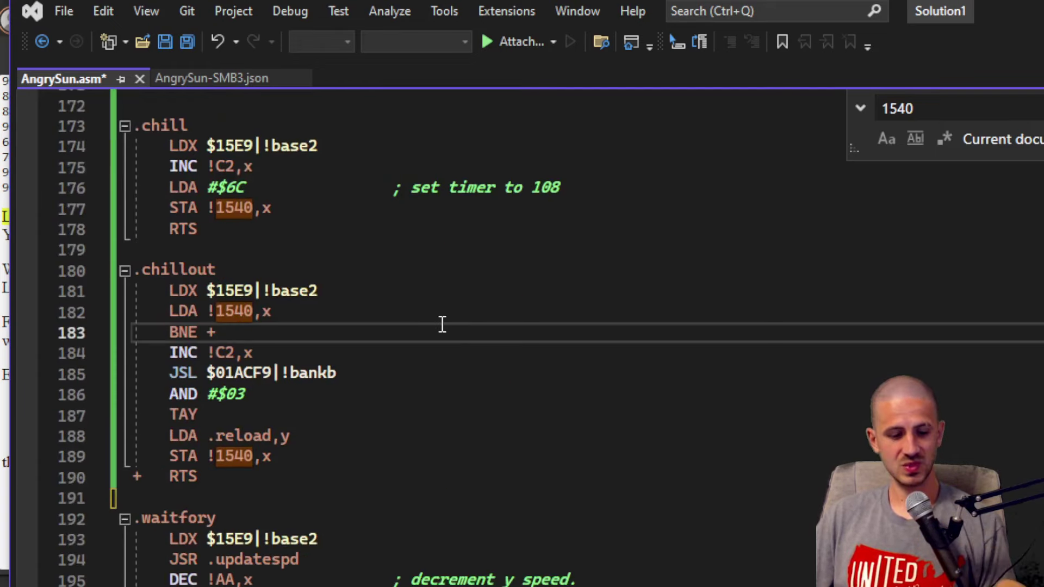
{"action": "key", "text": "ctrl+s"}
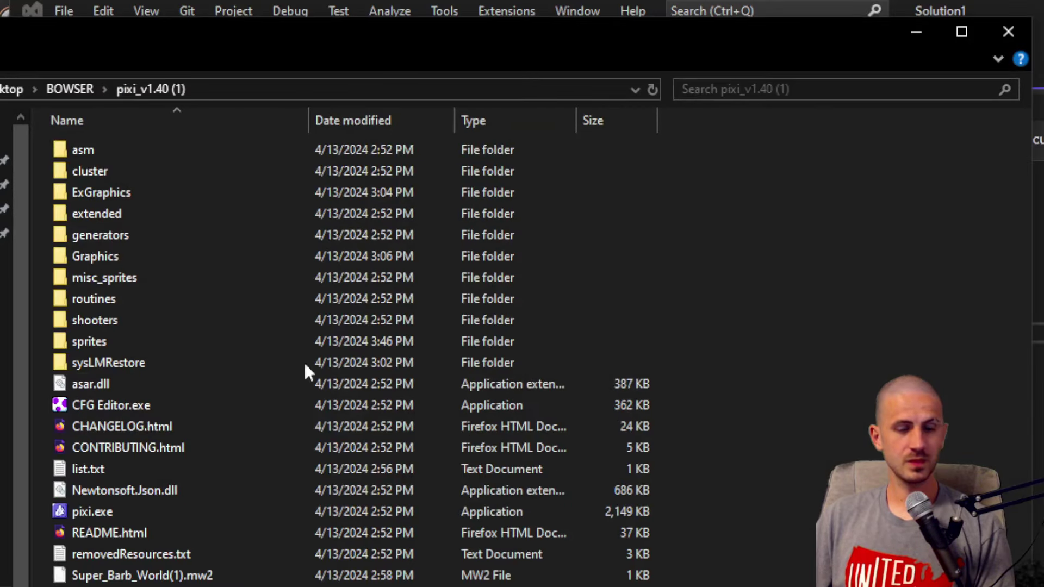
{"action": "double_click", "coordinate": [129, 517]}
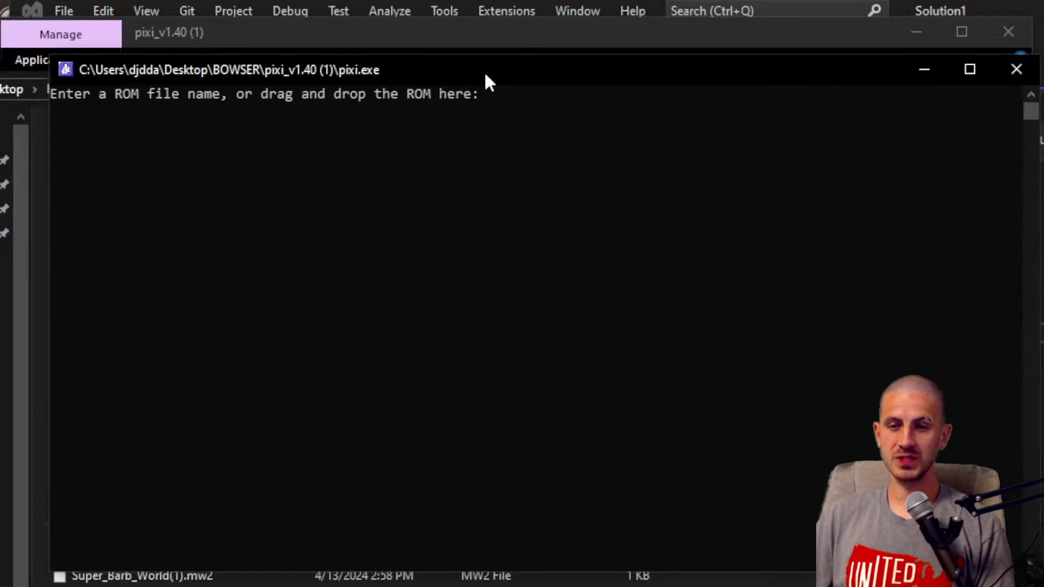
{"action": "left_click_drag", "start_coordinate": [485, 71], "coordinate": [332, 52]}
{"action": "left_click_drag", "start_coordinate": [136, 575], "coordinate": [233, 287]}
{"action": "key", "text": "Return"}
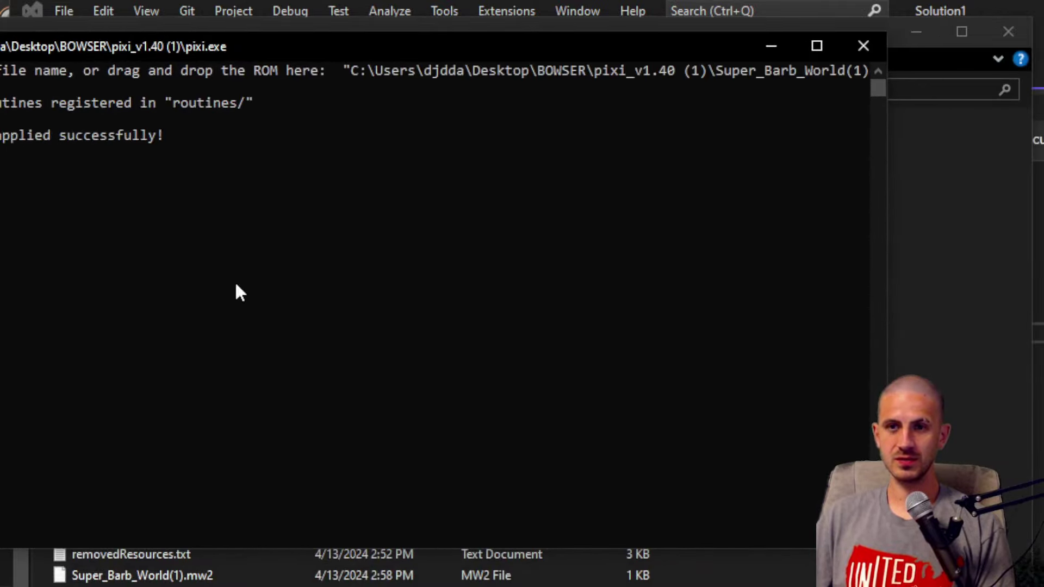
{"action": "left_click", "coordinate": [769, 46]}
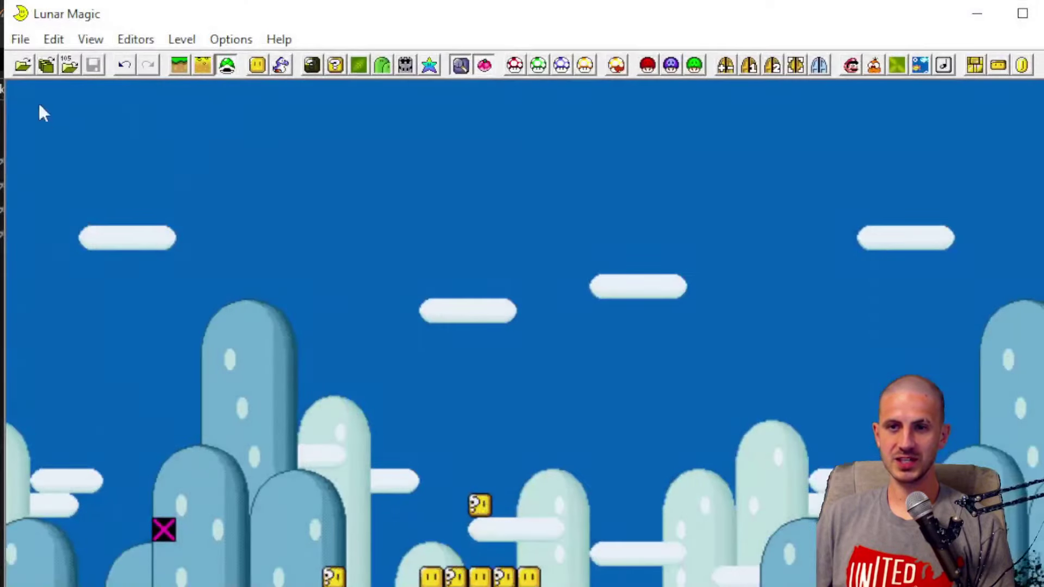
Step: Open the Super_Barb_World(1).smc ROM from the pixi_v1.40 (1) folder inside Desktop's BOWSER folder
{"action": "left_click", "coordinate": [22, 66]}
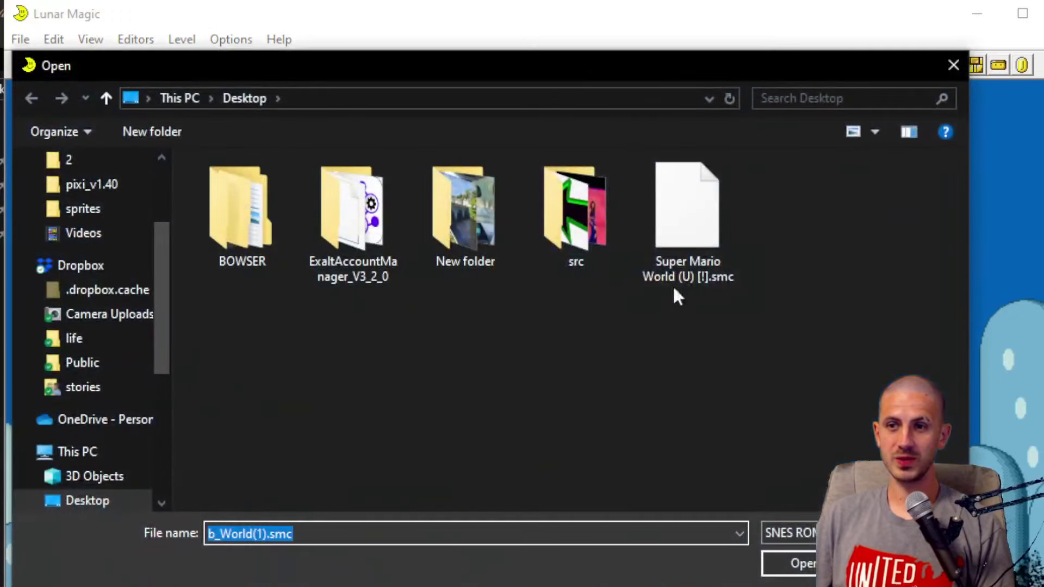
{"action": "left_click", "coordinate": [687, 242]}
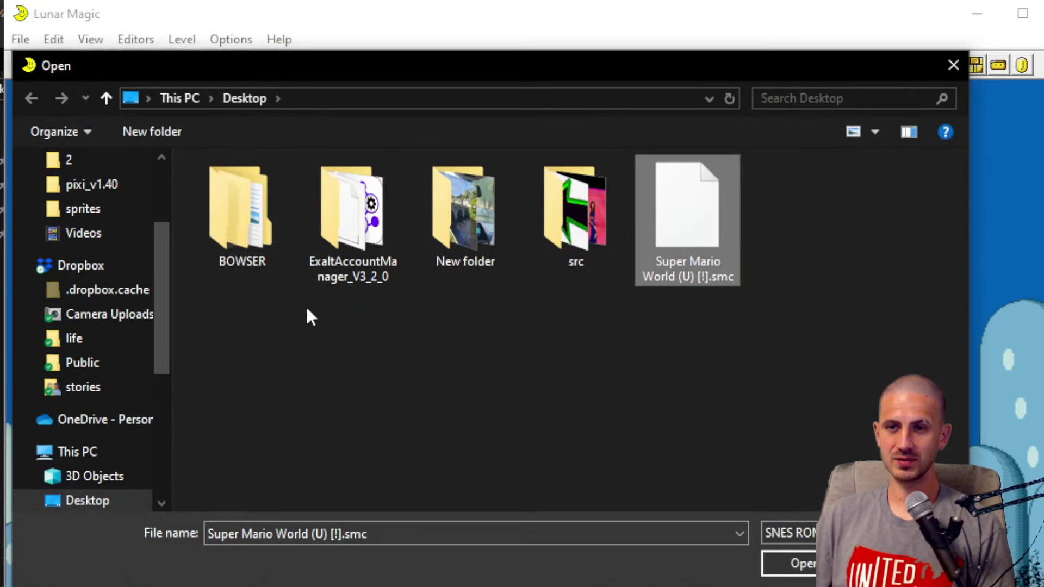
{"action": "double_click", "coordinate": [242, 225]}
{"action": "double_click", "coordinate": [287, 229]}
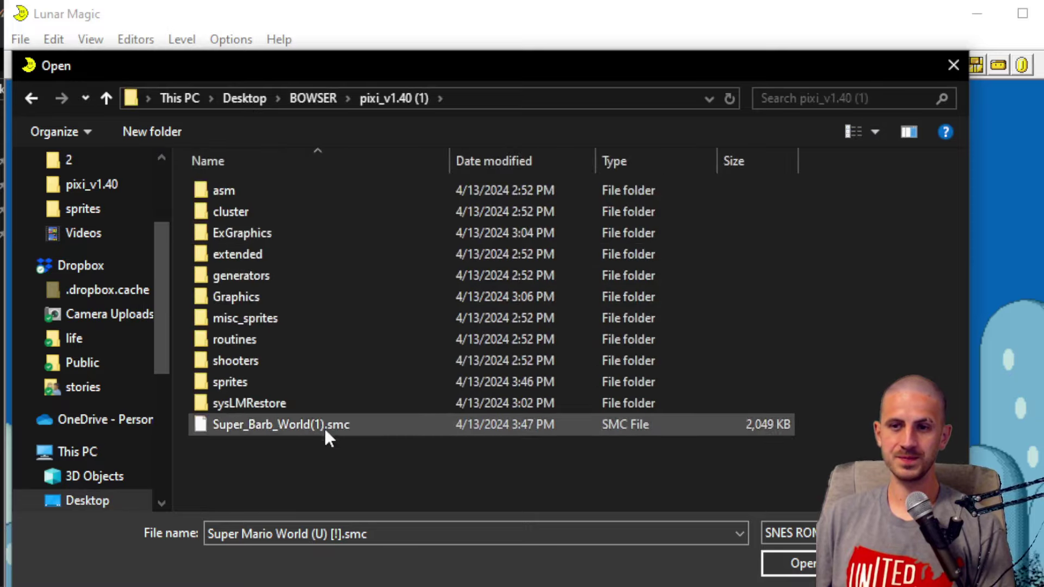
{"action": "double_click", "coordinate": [322, 424]}
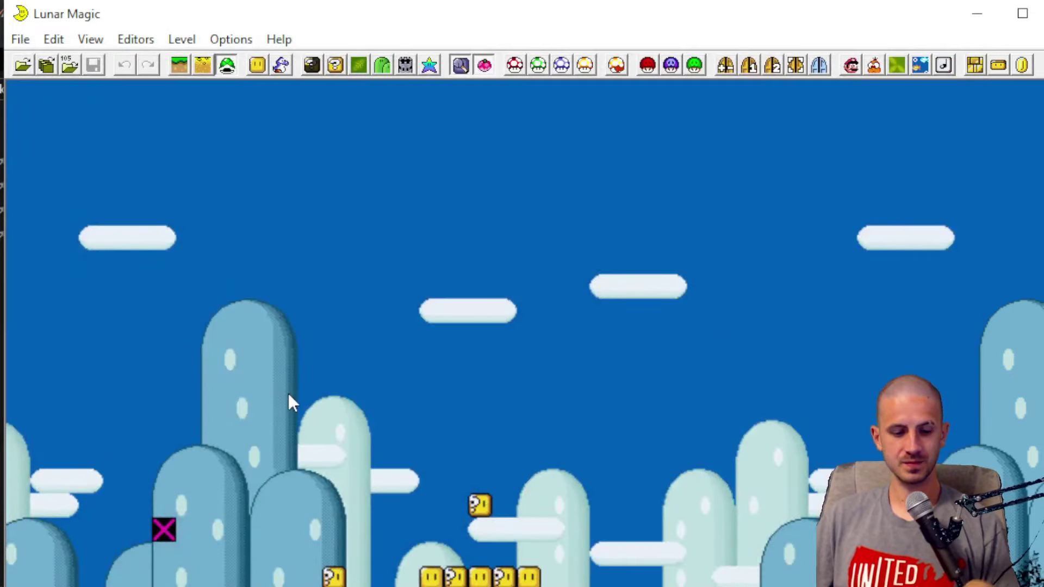
Step: Run the level in the emulator and play Mario rightward to the first yellow pipe, ducking on top of it
{"action": "key", "text": "F4"}
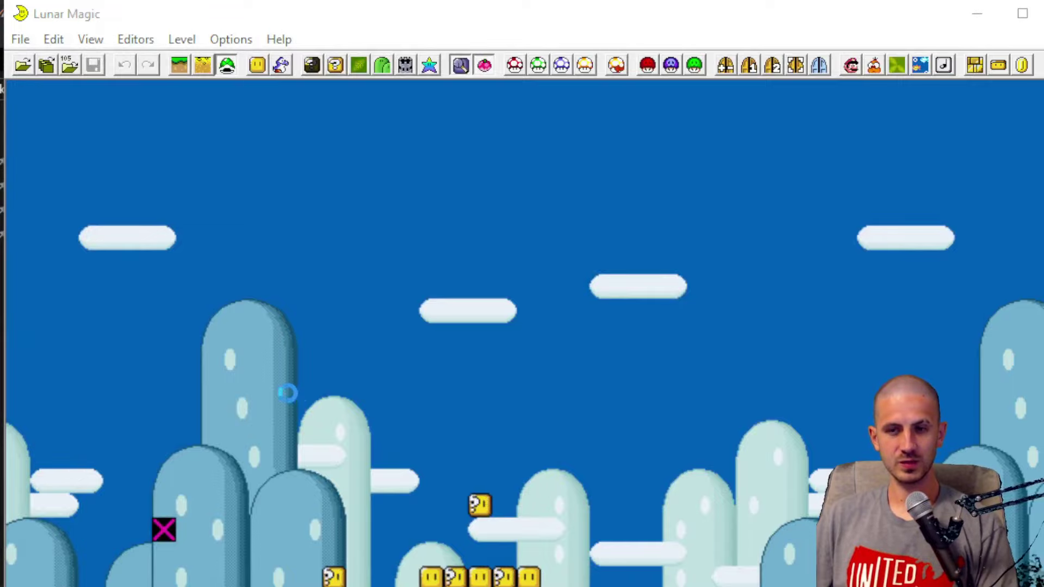
{"action": "key", "text": "Right"}
{"action": "key", "text": "x"}
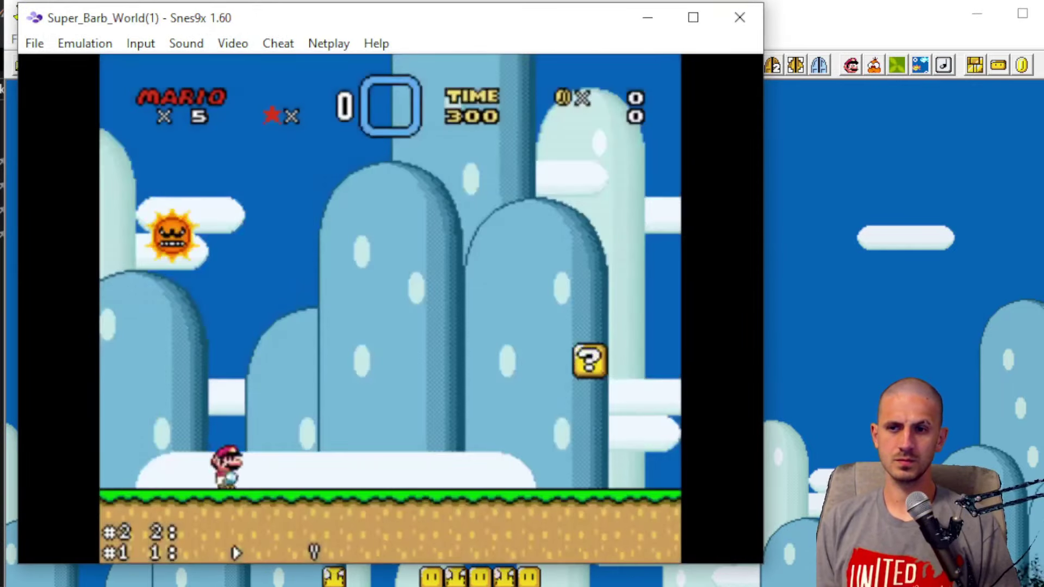
{"action": "key", "text": "c"}
{"action": "key", "text": "c"}
{"action": "key", "text": "c"}
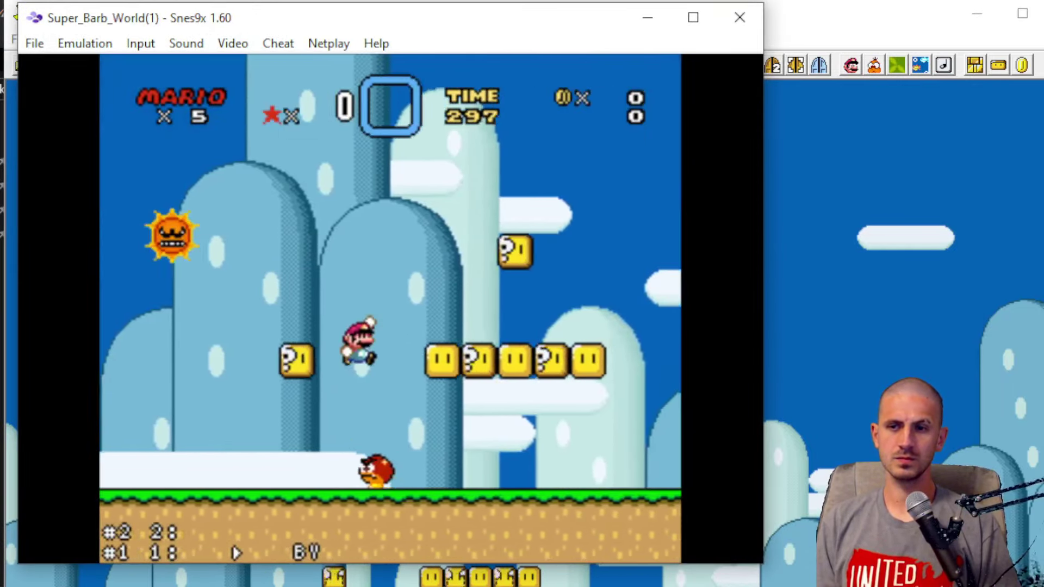
{"action": "key", "text": "c"}
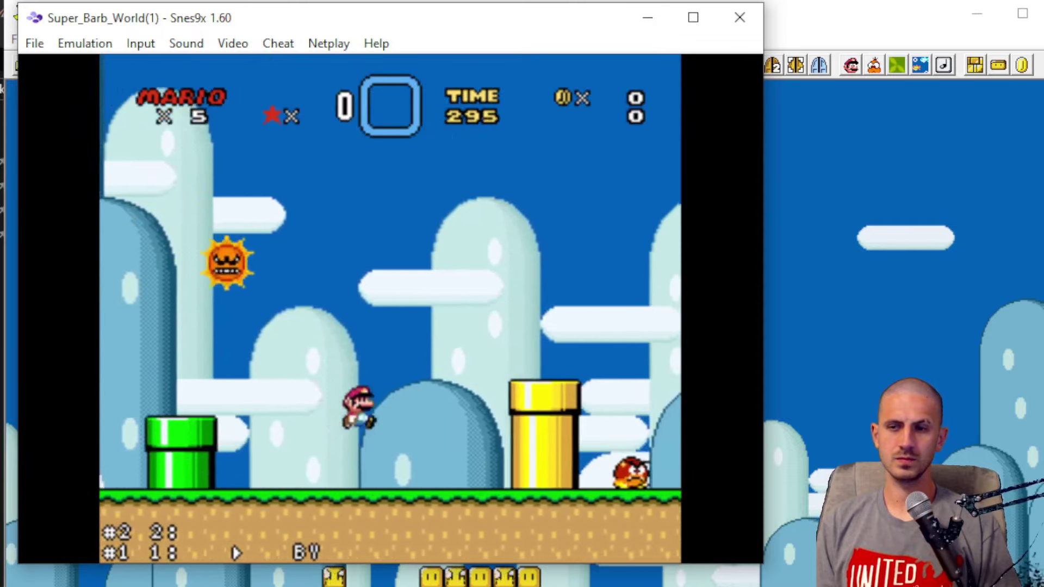
{"action": "key", "text": "Down"}
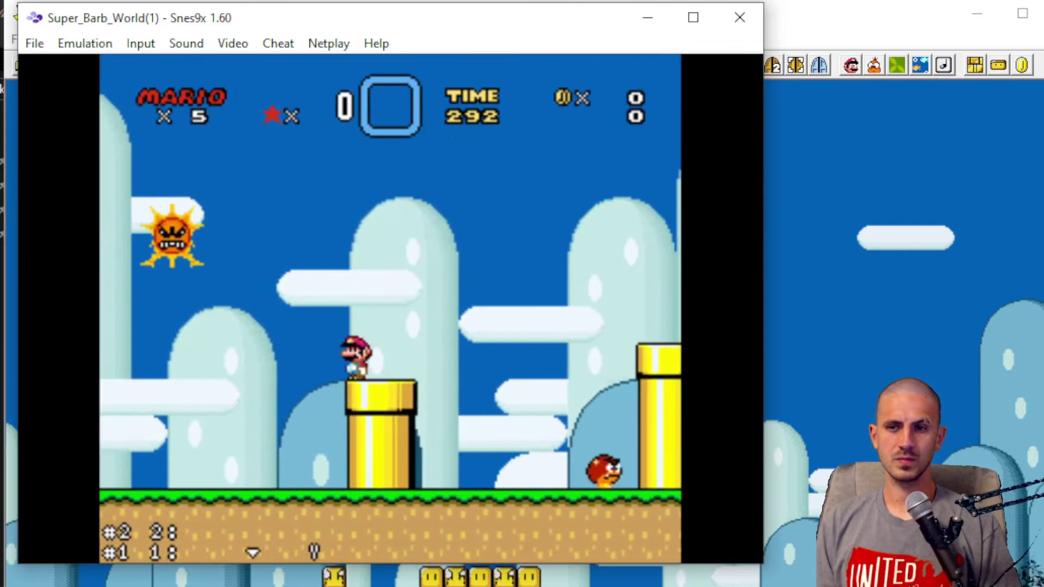
Step: Test the Angry Sun's attacks by jumping on the yellow pipe, then play on past the purple pipe
{"action": "key", "text": "c"}
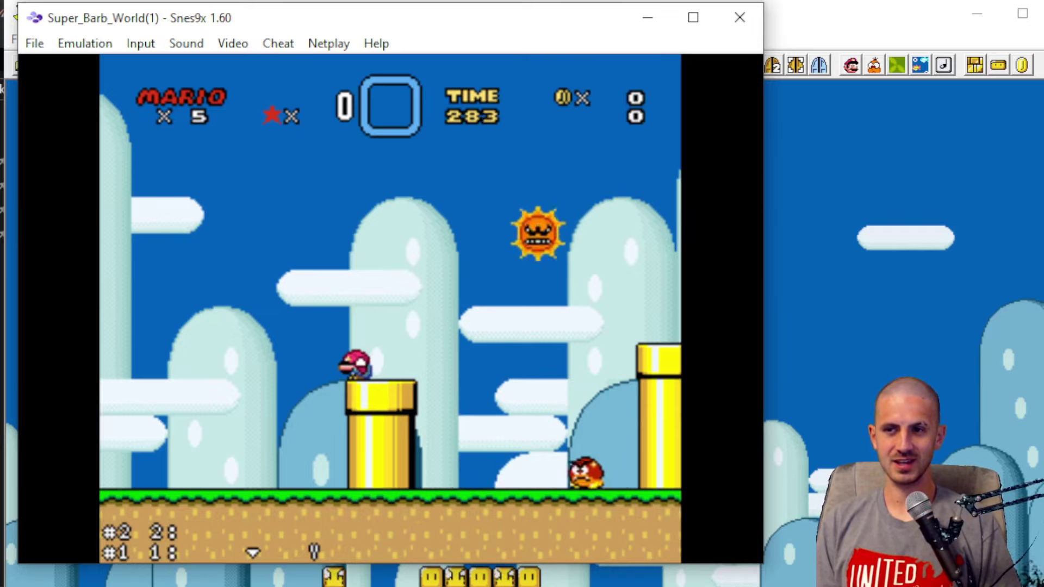
{"action": "key", "text": "c"}
{"action": "key", "text": "c"}
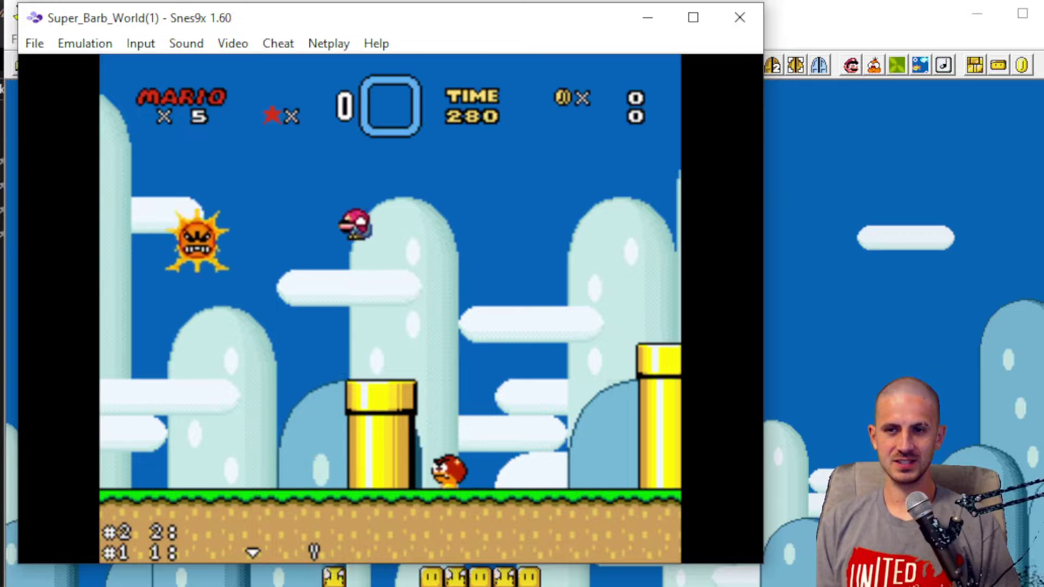
{"action": "key", "text": "c"}
{"action": "key", "text": "c"}
{"action": "key", "text": "c"}
{"action": "key", "text": "Right"}
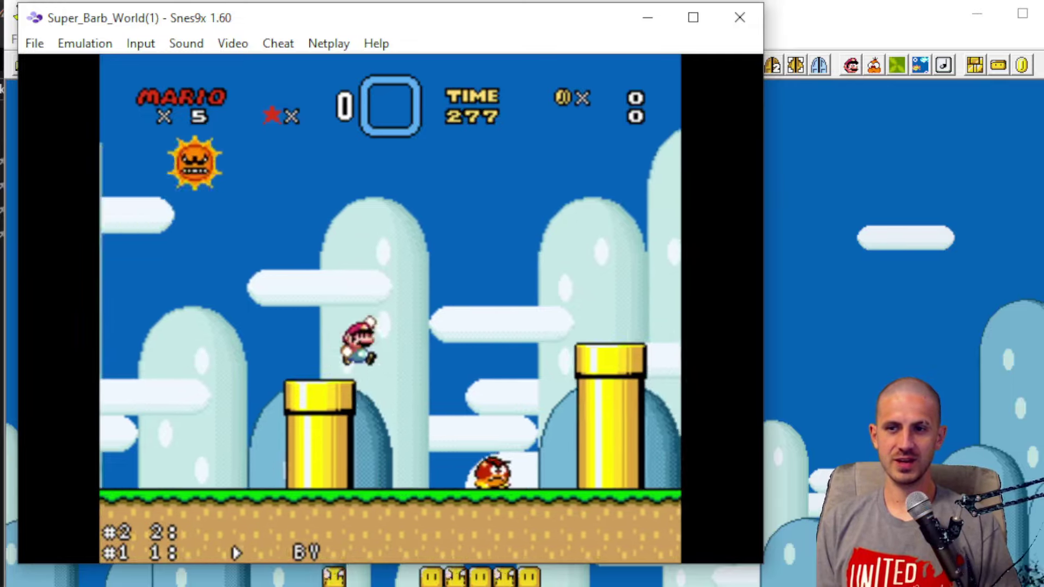
{"action": "key", "text": "c"}
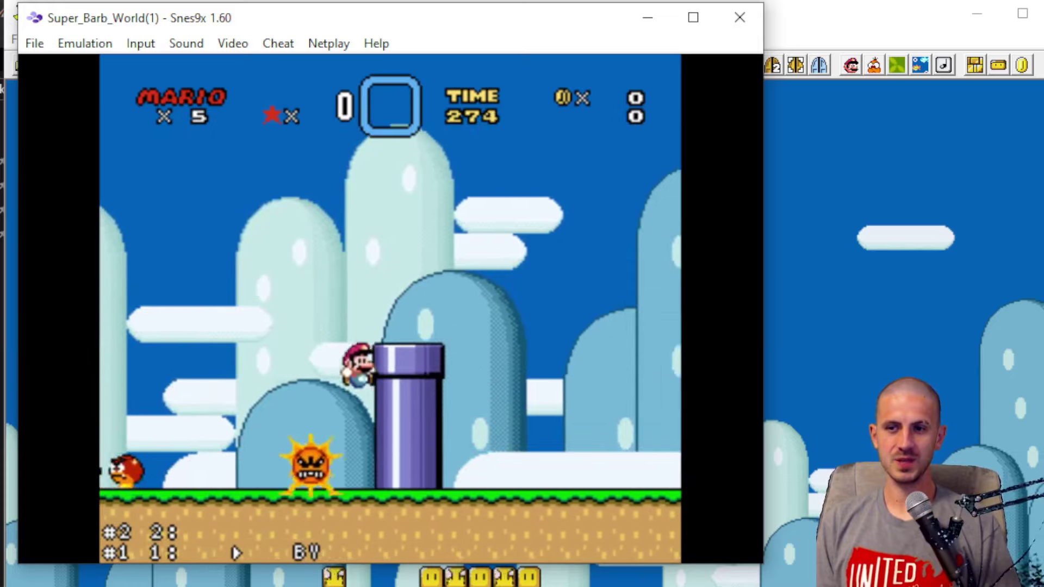
{"action": "key", "text": "c"}
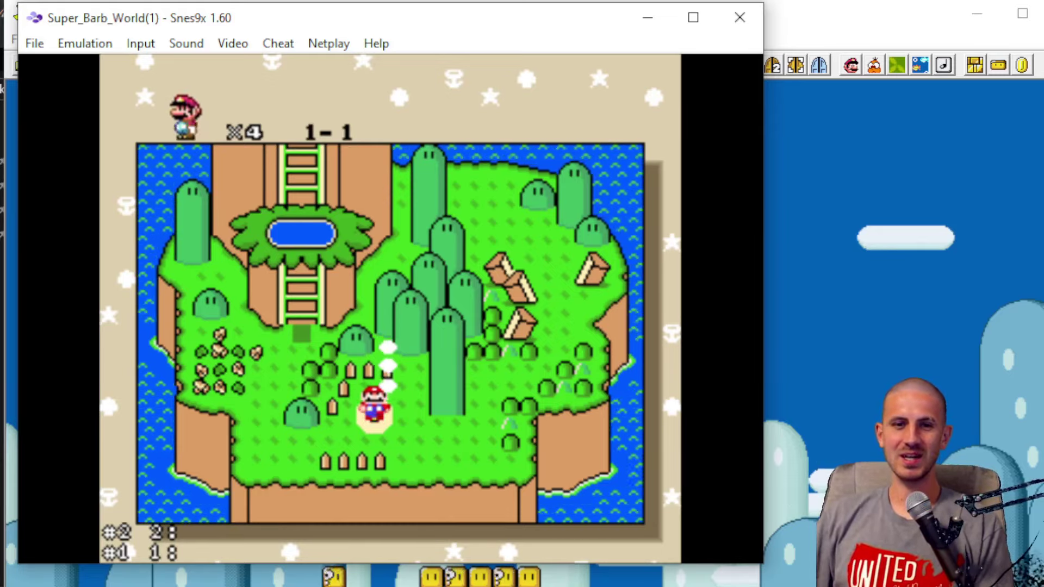
Step: View the two Super_Barb_World mock-up screenshots with Bowser placed above the sun, and close the image viewer
{"action": "key", "text": "alt+Tab"}
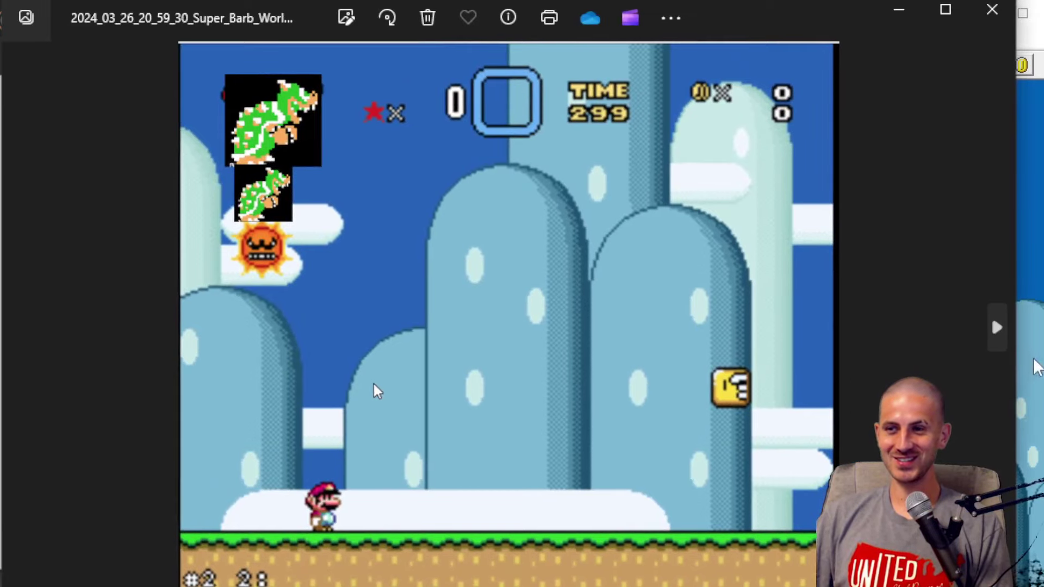
{"action": "left_click", "coordinate": [999, 331]}
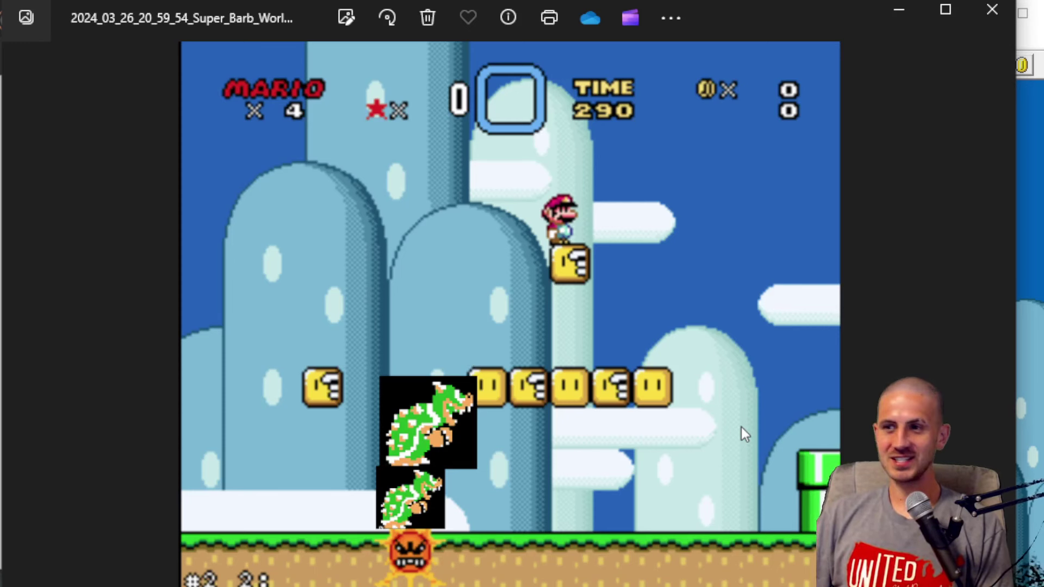
{"action": "left_click", "coordinate": [996, 13]}
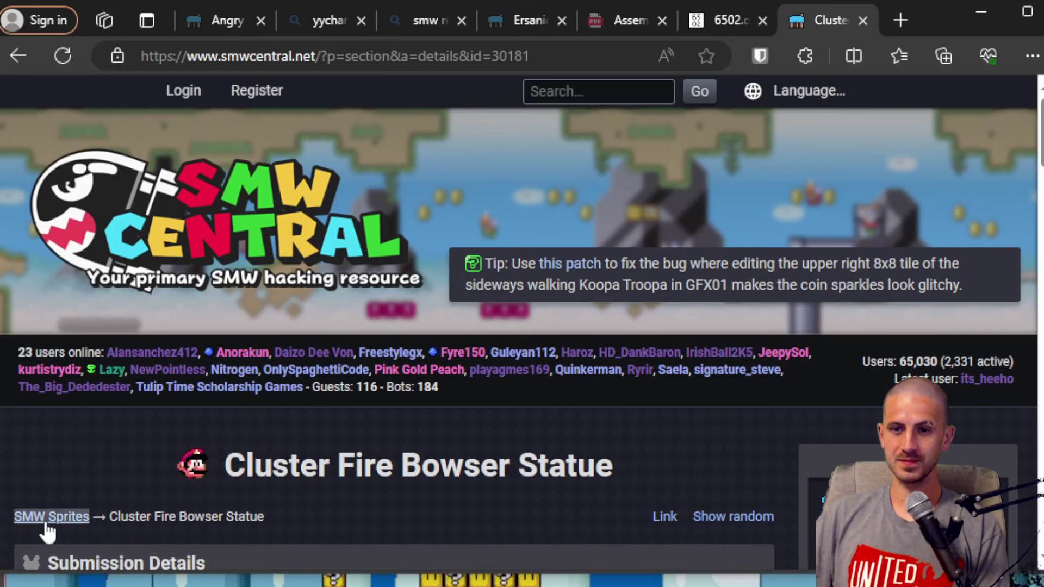
Step: Filter the SMW Sprites section on SMW Central by the name "bowser"
{"action": "left_click", "coordinate": [49, 516]}
{"action": "scroll", "coordinate": [471, 375], "scroll_direction": "down", "scroll_amount": 4}
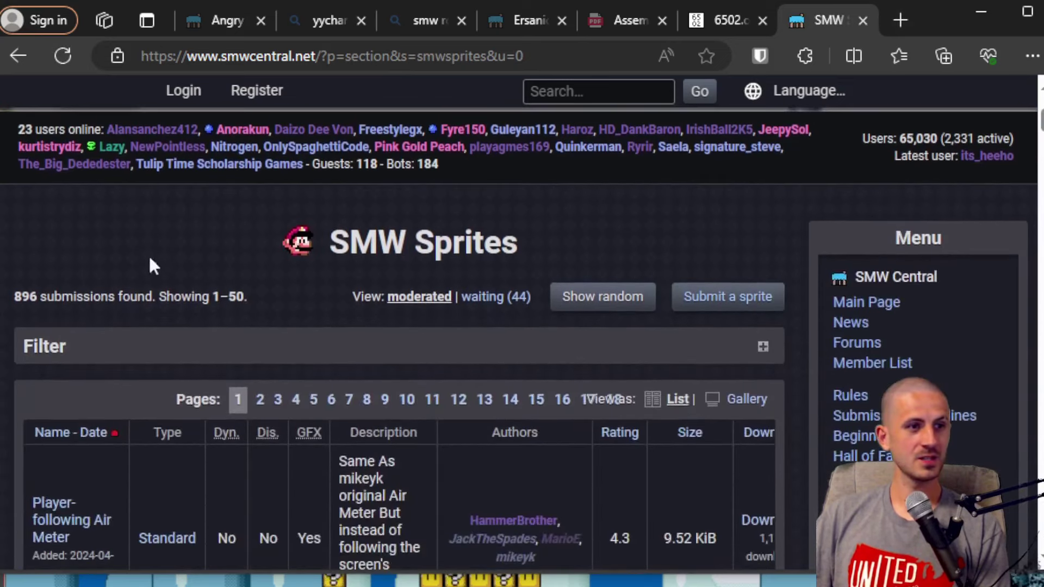
{"action": "scroll", "coordinate": [424, 241], "scroll_direction": "down", "scroll_amount": 1}
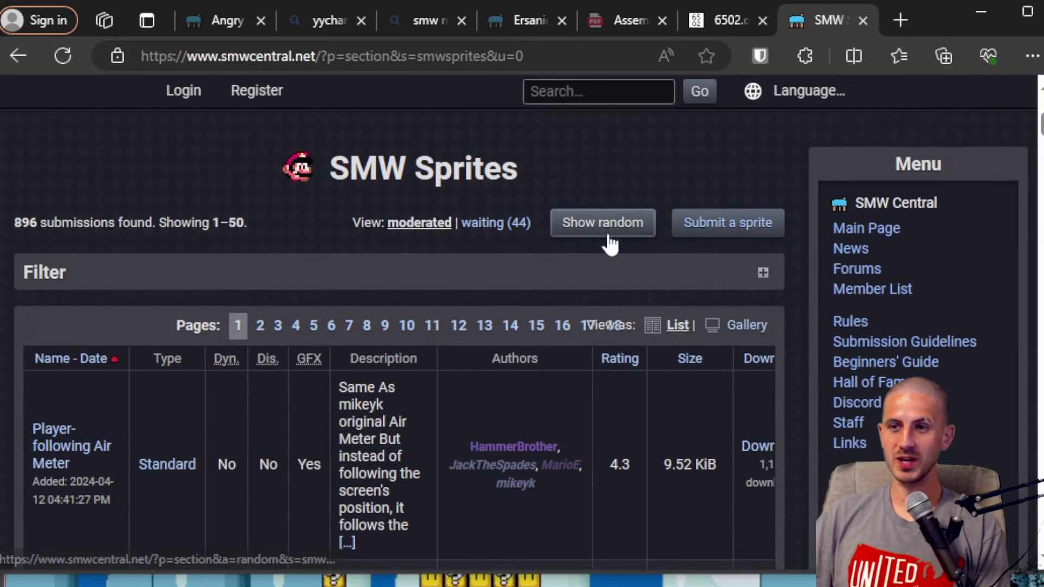
{"action": "left_click", "coordinate": [220, 280]}
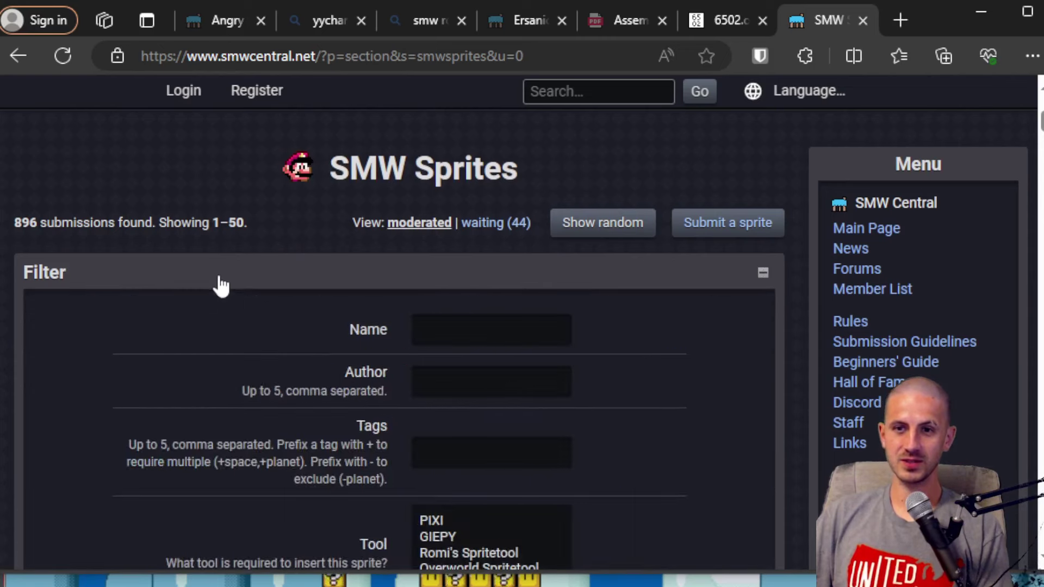
{"action": "left_click", "coordinate": [470, 317]}
{"action": "type", "text": "bowser"}
{"action": "key", "text": "Return"}
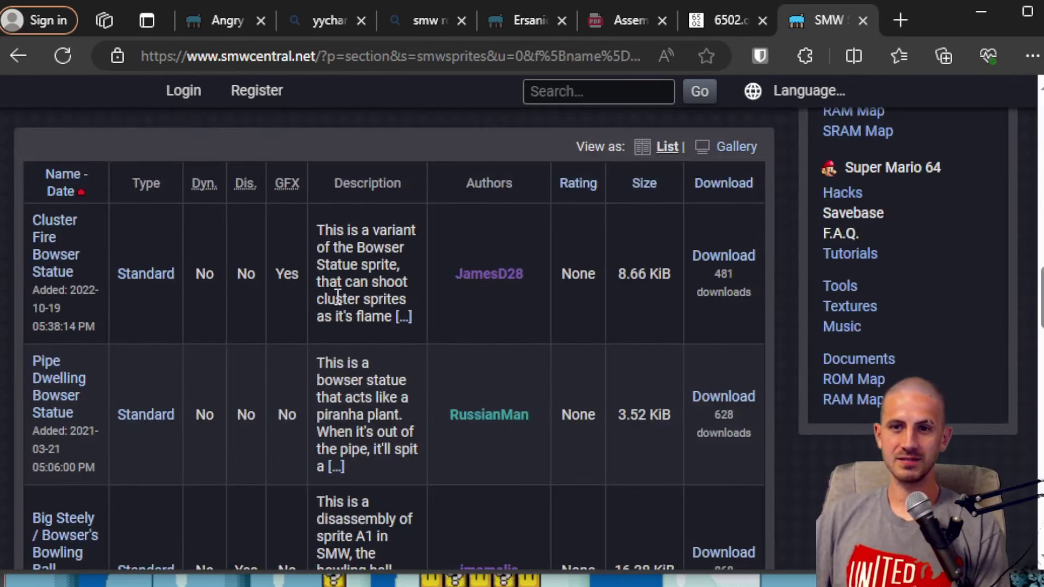
Step: Open the Cluster Fire Bowser Statue submission and look through its first three screenshots
{"action": "left_click", "coordinate": [56, 262]}
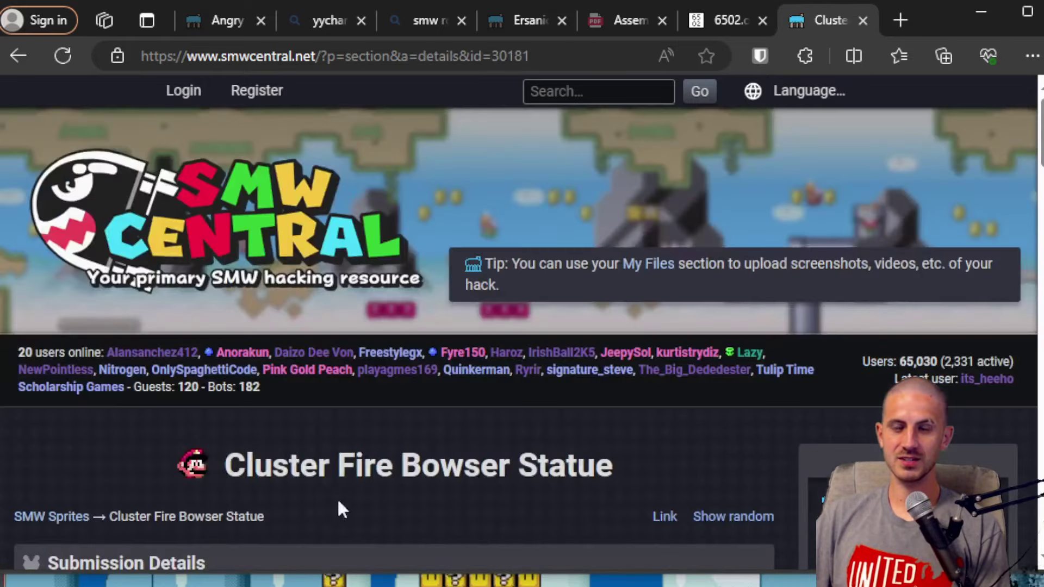
{"action": "scroll", "coordinate": [401, 384], "scroll_direction": "down", "scroll_amount": 15}
{"action": "scroll", "coordinate": [411, 432], "scroll_direction": "down", "scroll_amount": 5}
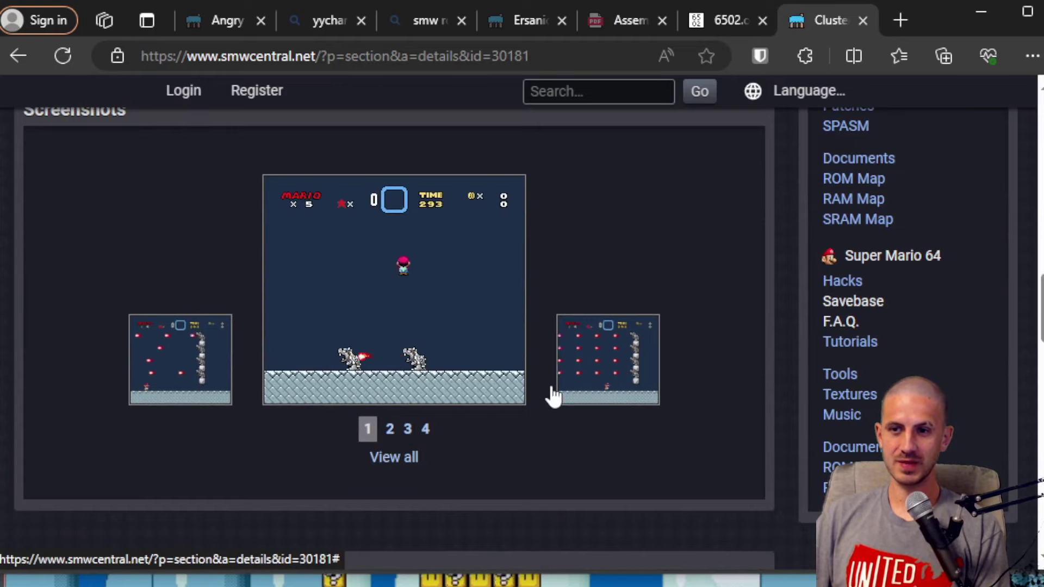
{"action": "left_click", "coordinate": [592, 364]}
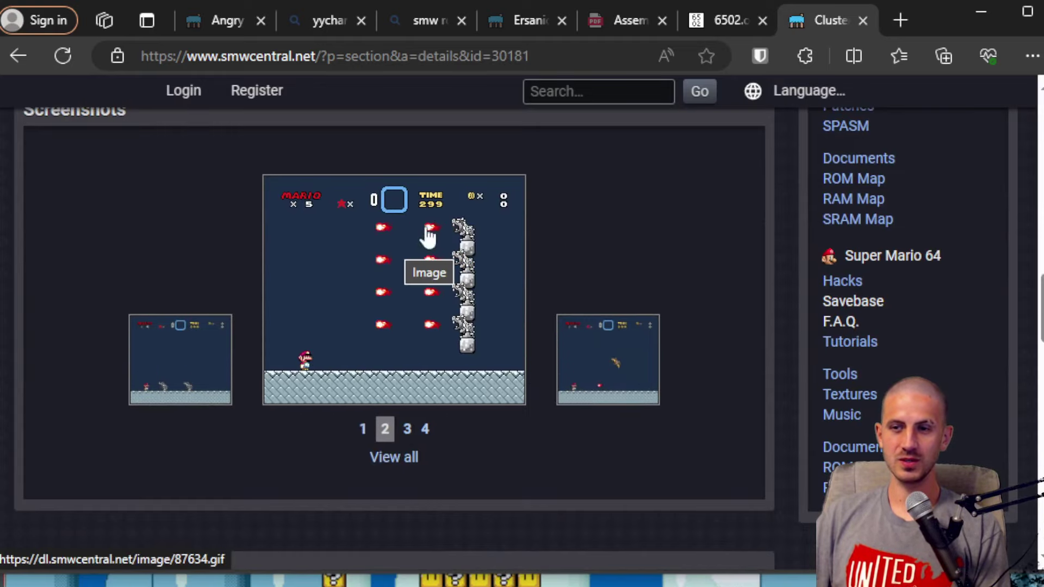
{"action": "left_click", "coordinate": [622, 361]}
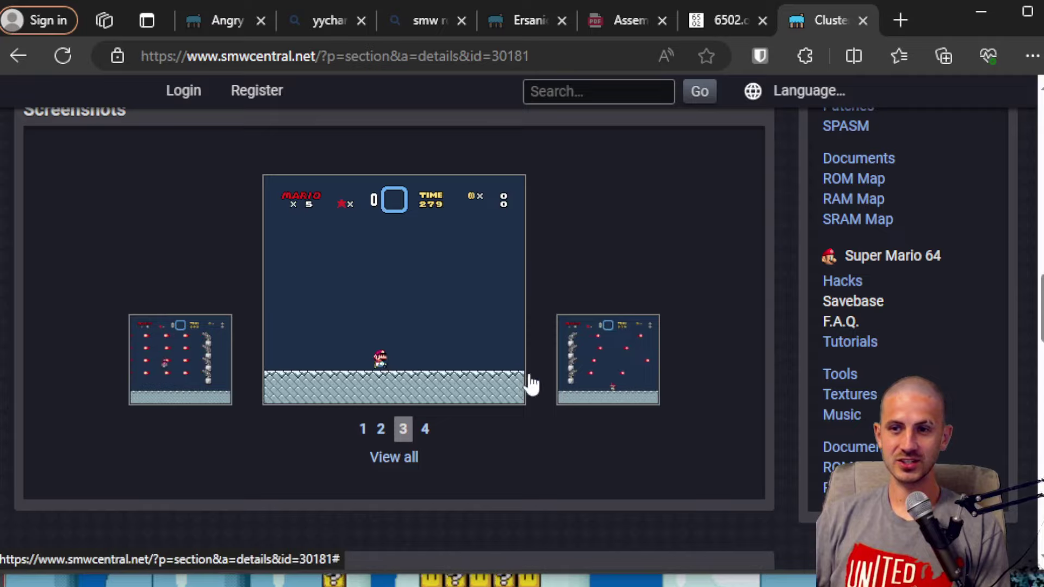
Step: Download the Cluster Fire Bowser Statue sprite, extract ClusterStatue (1).zip into the BOWSER folder, and delete the archive
{"action": "scroll", "coordinate": [403, 362], "scroll_direction": "up", "scroll_amount": 15}
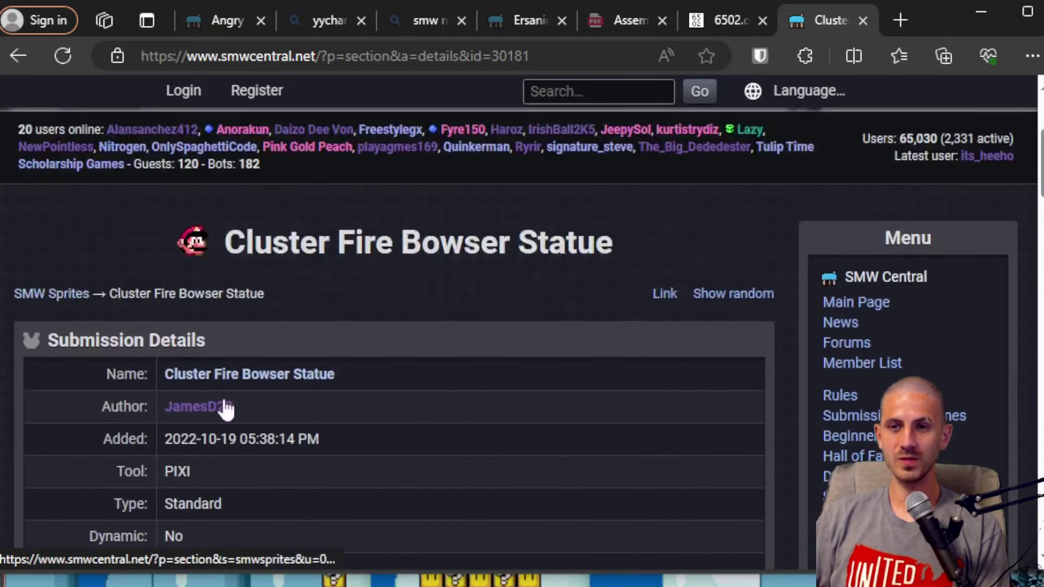
{"action": "scroll", "coordinate": [228, 424], "scroll_direction": "down", "scroll_amount": 1}
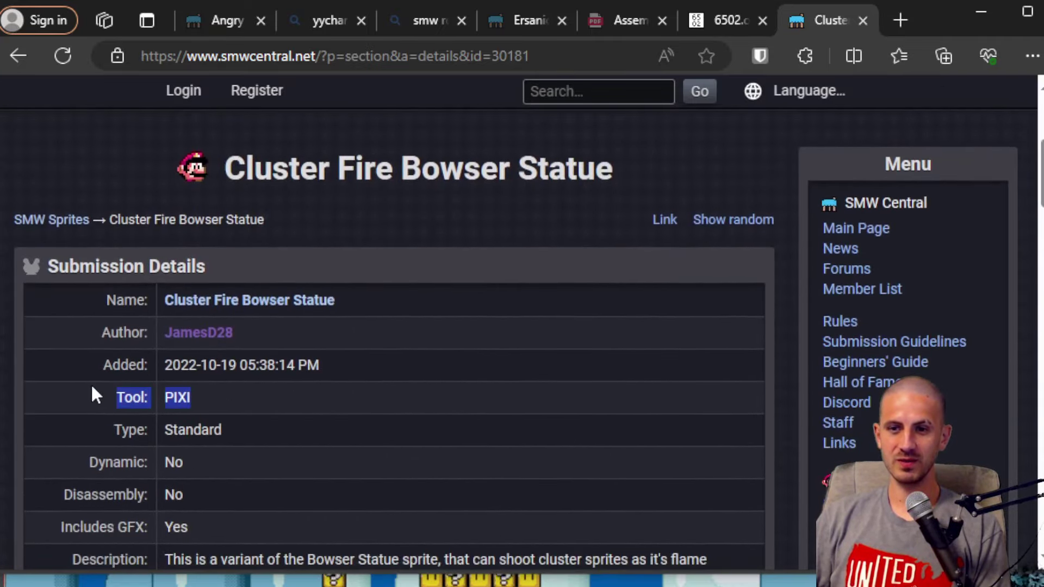
{"action": "left_click", "coordinate": [279, 302]}
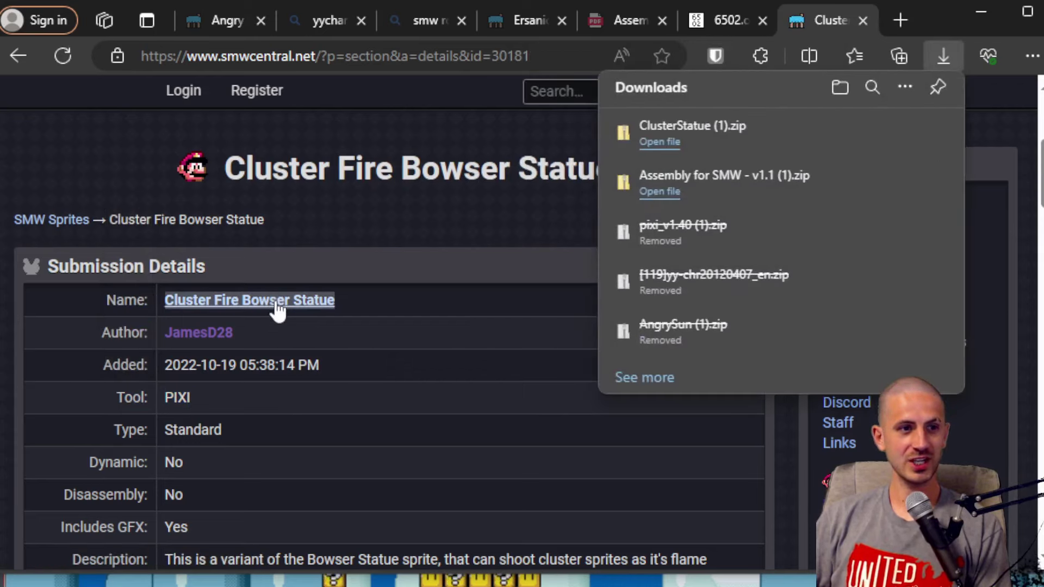
{"action": "mouse_move", "coordinate": [874, 137]}
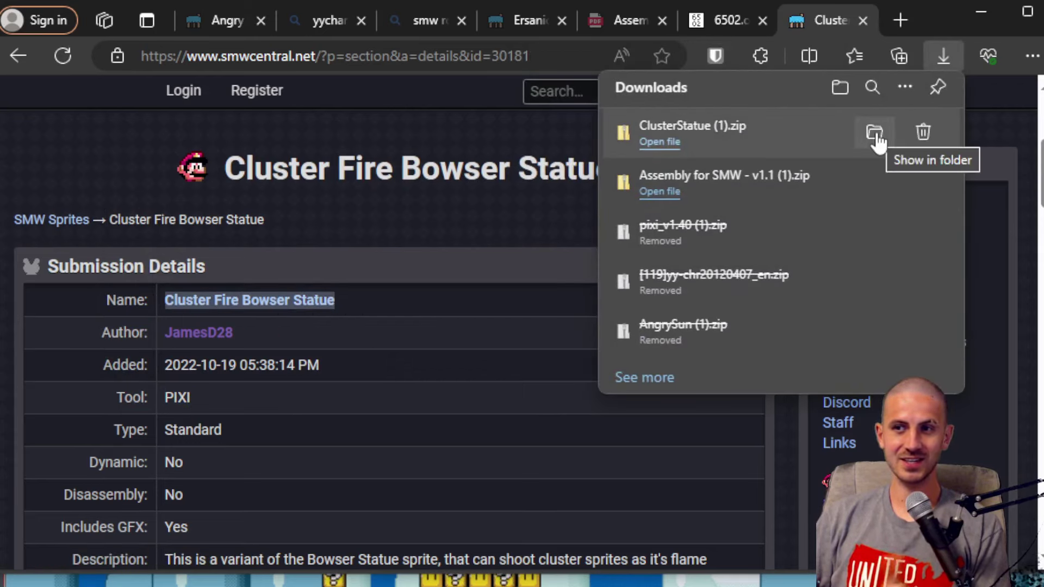
{"action": "left_click", "coordinate": [875, 133]}
{"action": "key", "text": "Delete"}
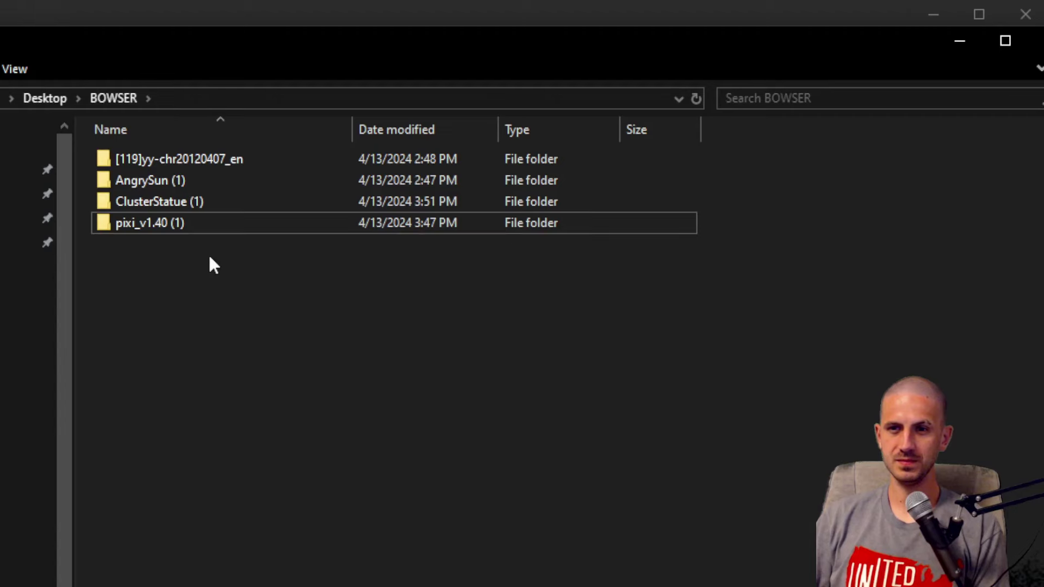
Step: Examine the Cluster, ExGraphics and Sprites subfolders of the ClusterStatue (1) folder
{"action": "double_click", "coordinate": [190, 209]}
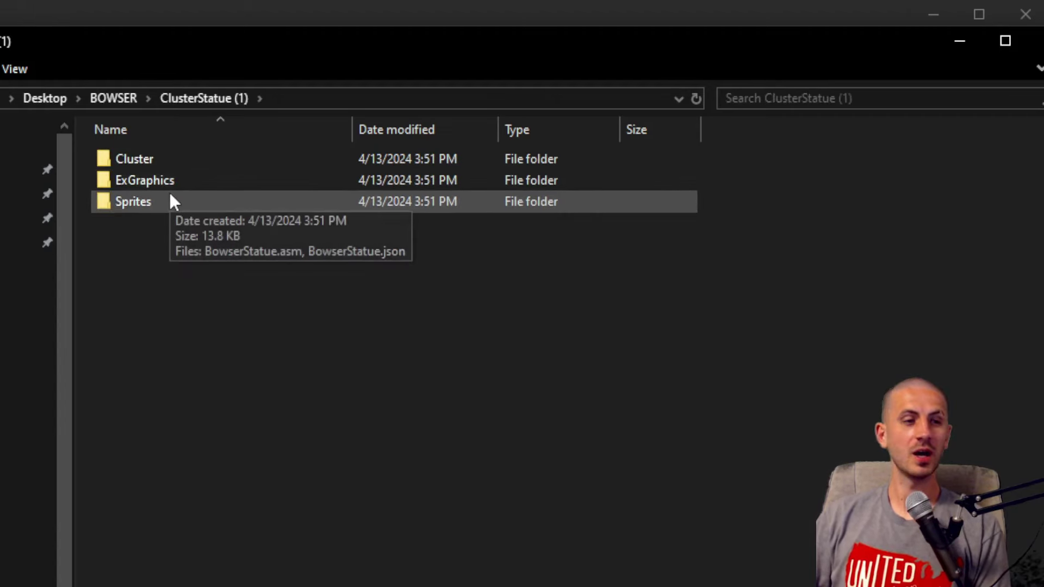
{"action": "double_click", "coordinate": [177, 181]}
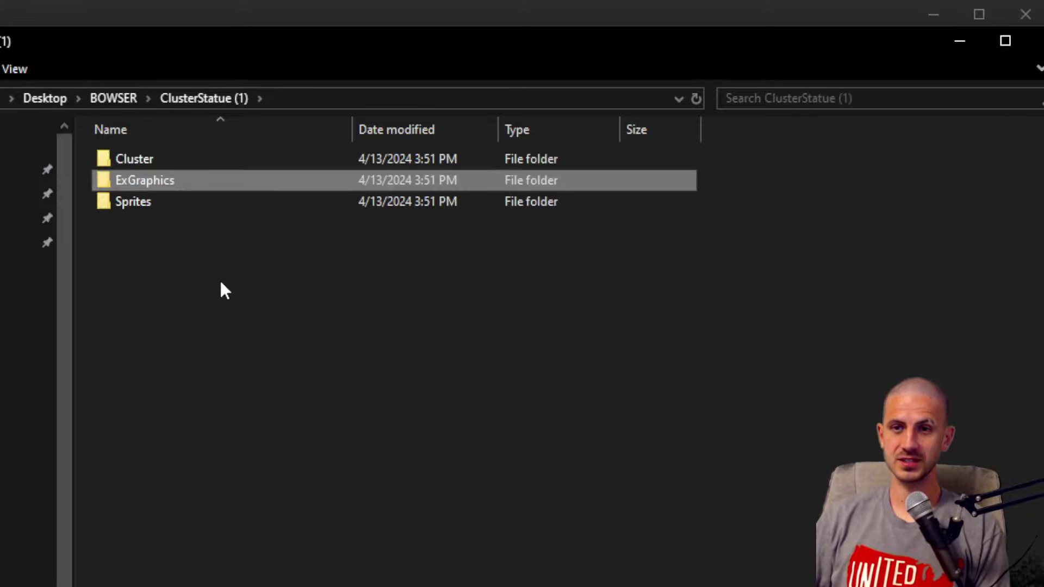
{"action": "key", "text": "Up"}
{"action": "key", "text": "Return"}
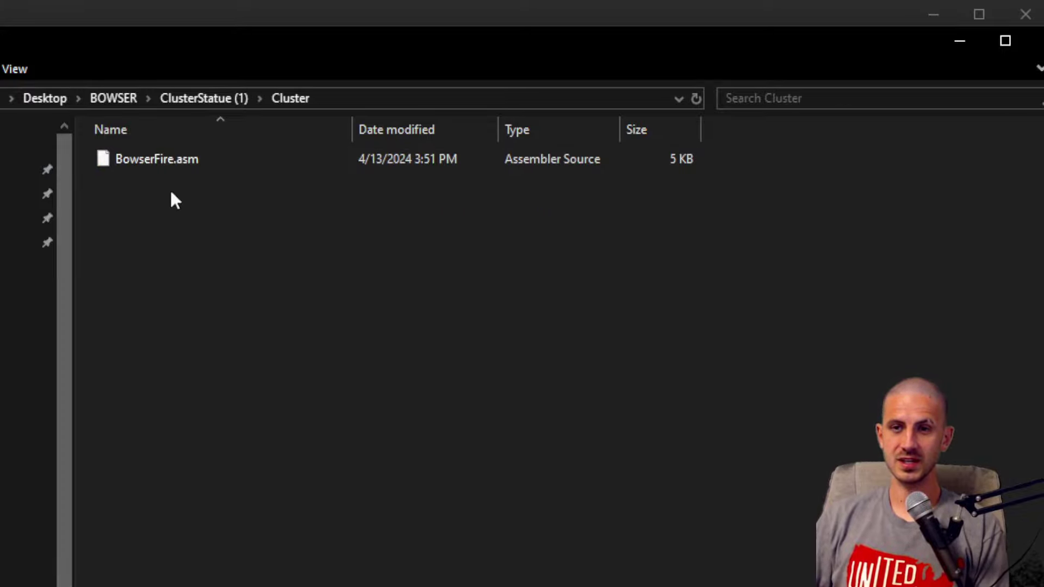
{"action": "key", "text": "alt+Up"}
{"action": "double_click", "coordinate": [182, 205]}
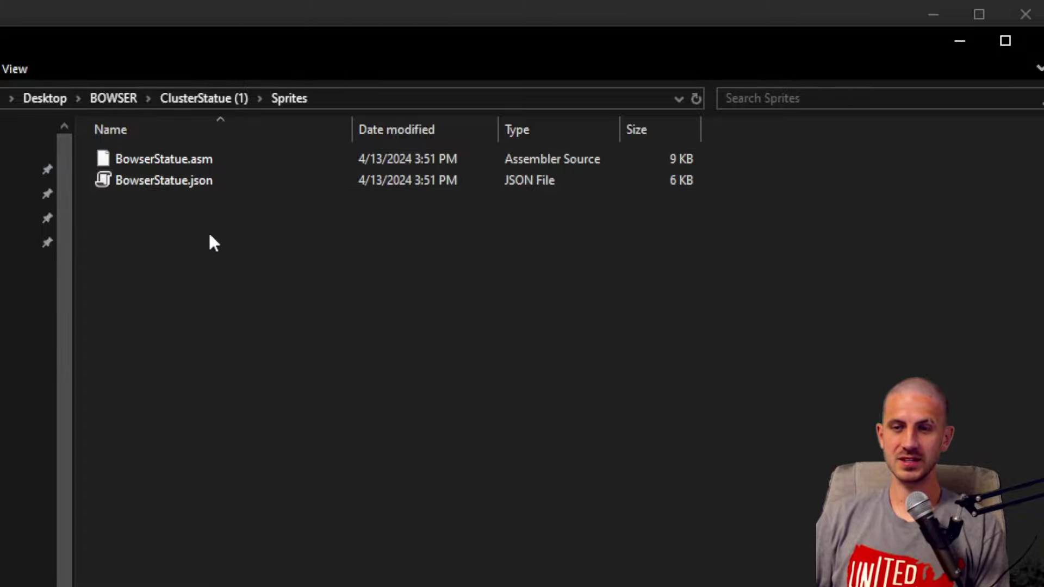
{"action": "key", "text": "alt+Up"}
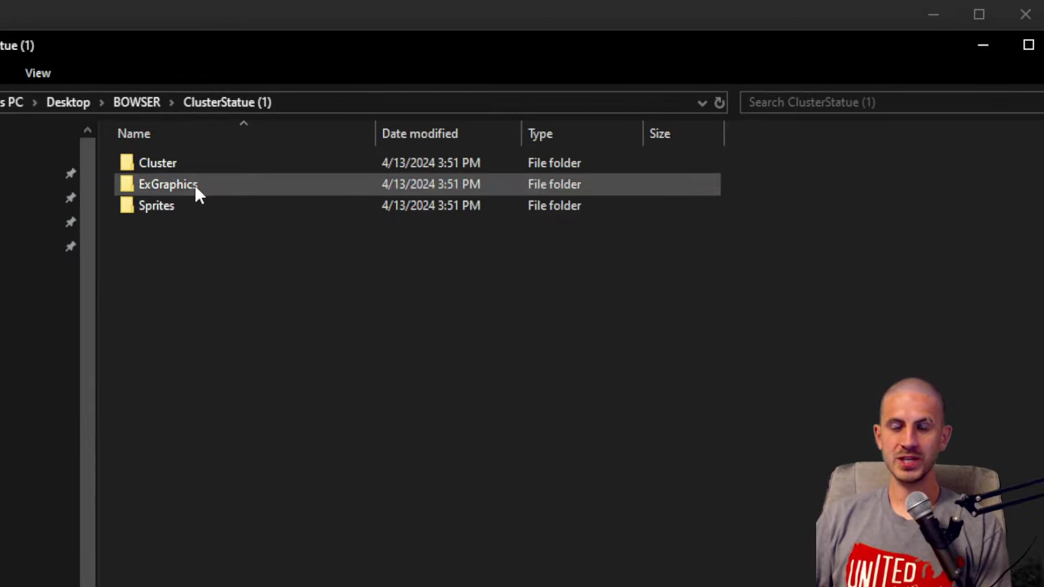
Step: Rename ExGFX80(SP3).bin in the ClusterStatue (1) ExGraphics folder to ExGFX80.bin
{"action": "double_click", "coordinate": [196, 188]}
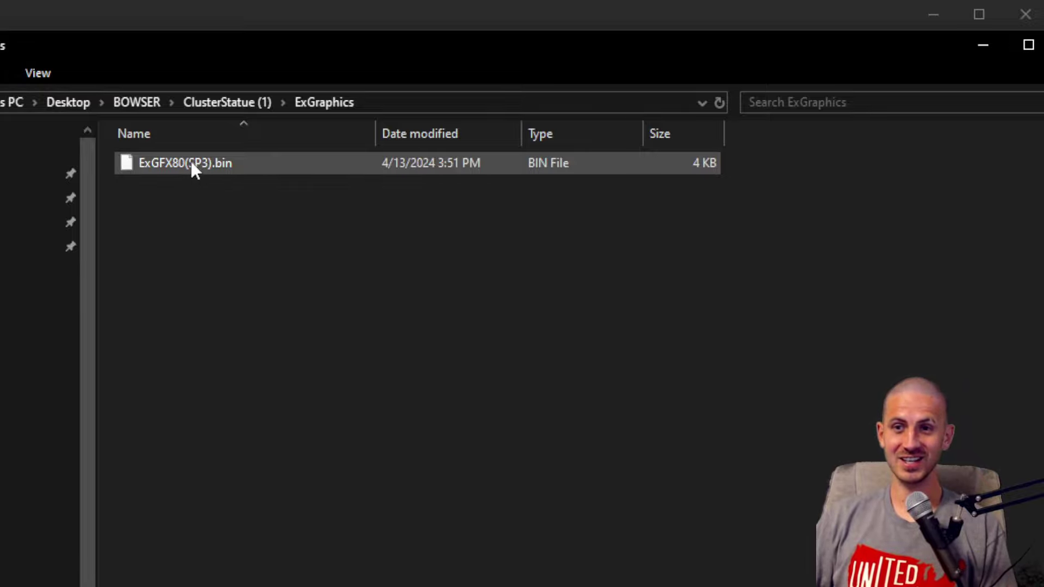
{"action": "left_click", "coordinate": [192, 167]}
{"action": "left_click", "coordinate": [191, 164]}
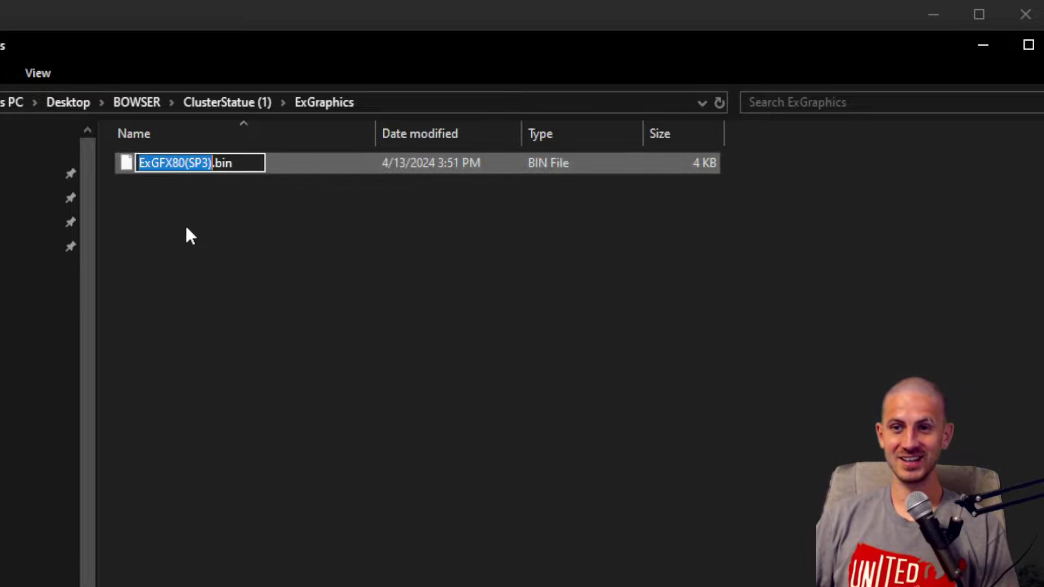
{"action": "key", "text": "Right"}
{"action": "key", "text": "Left"}
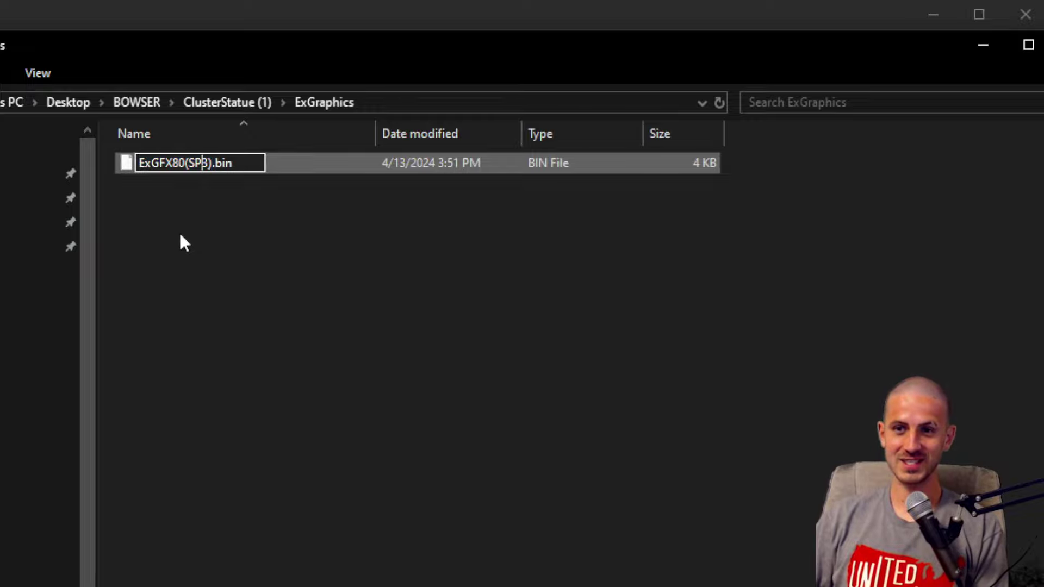
{"action": "key", "text": "Delete"}
{"action": "key", "text": "Delete"}
{"action": "key", "text": "BackSpace"}
{"action": "key", "text": "BackSpace"}
{"action": "key", "text": "BackSpace"}
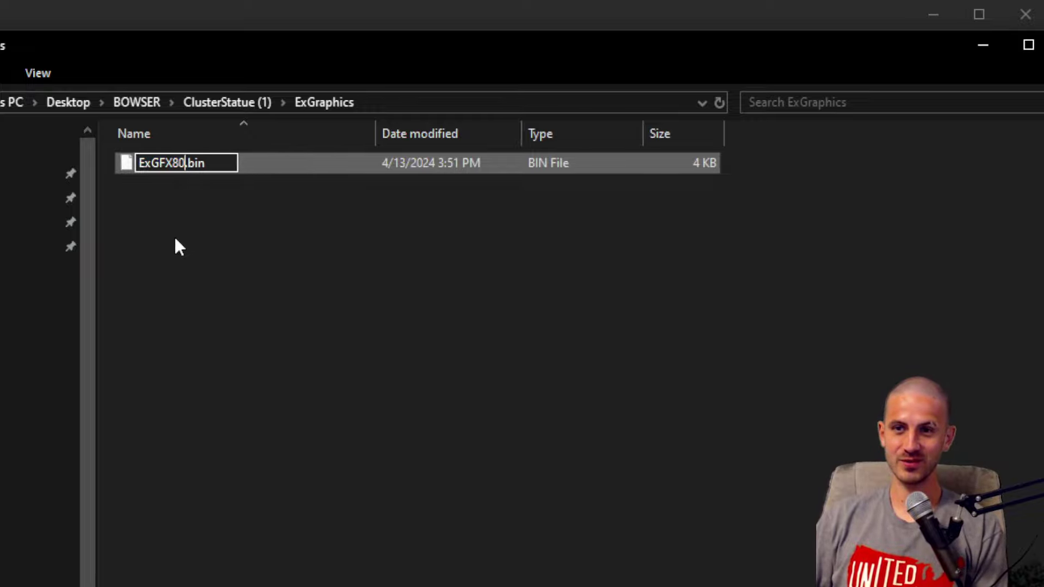
{"action": "key", "text": "Return"}
Step: Copy ExGFX80.bin from the ClusterStatue (1) folder into the ExGraphics folder of pixi_v1.40 (1)
{"action": "left_click", "coordinate": [180, 179]}
{"action": "left_click", "coordinate": [178, 162]}
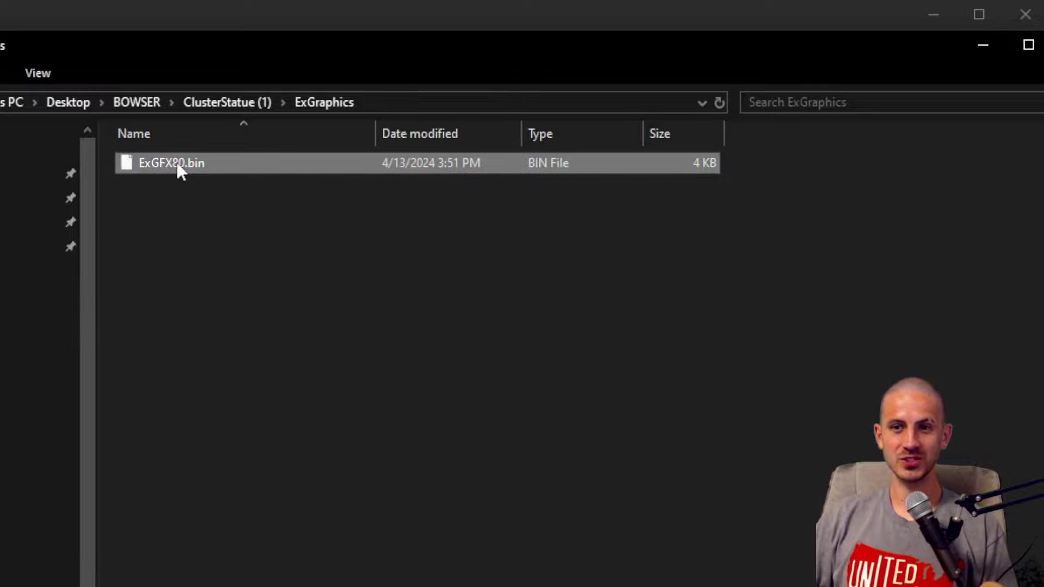
{"action": "key", "text": "alt+Up"}
{"action": "key", "text": "alt+Up"}
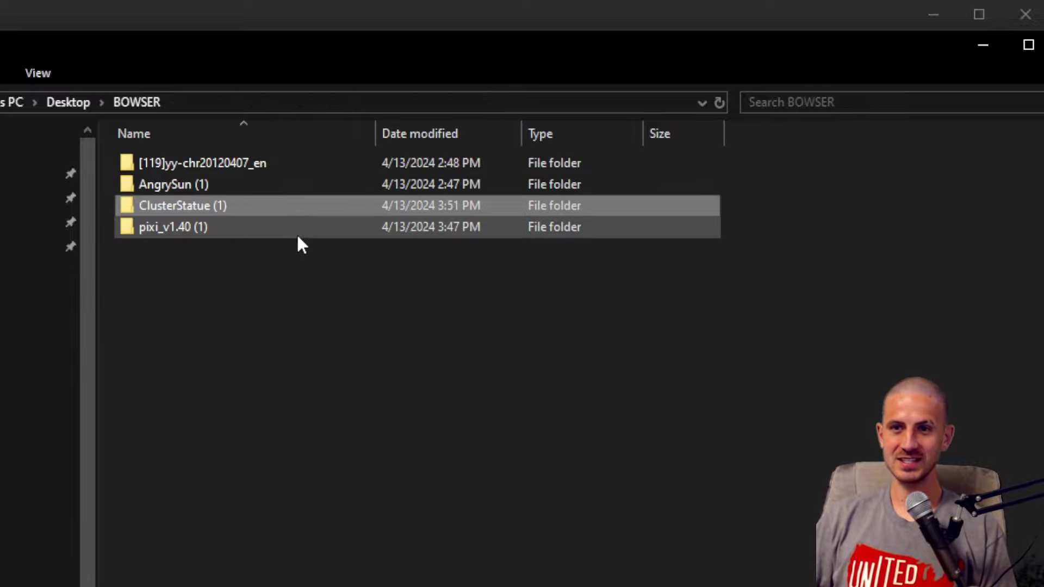
{"action": "key", "text": "Return"}
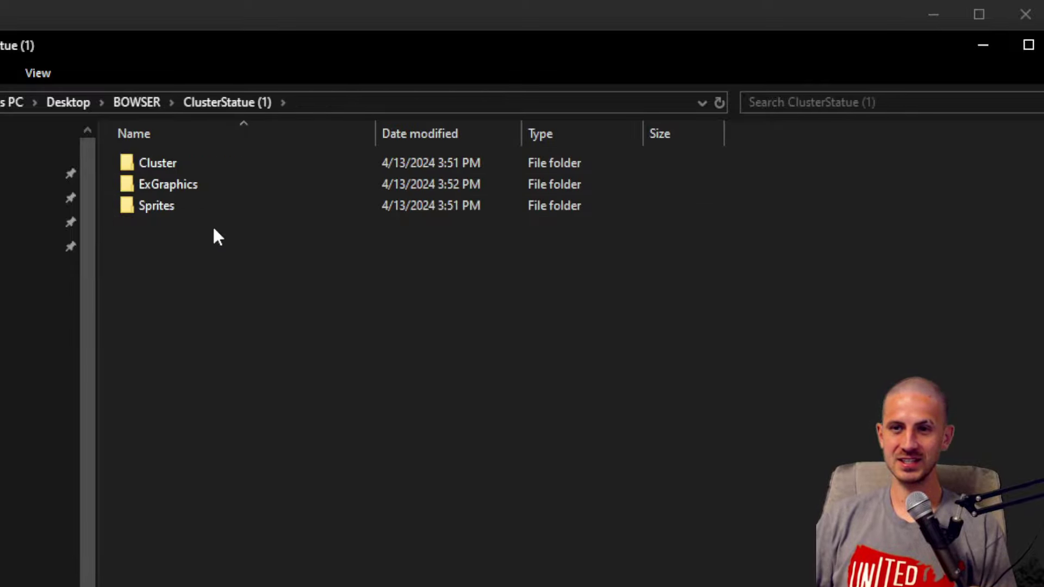
{"action": "left_click", "coordinate": [136, 104]}
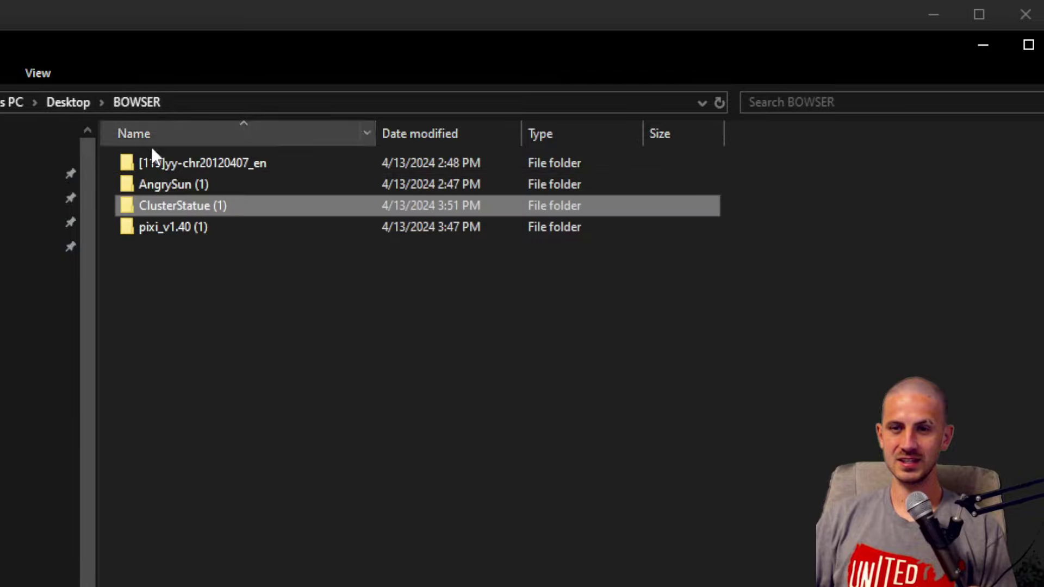
{"action": "double_click", "coordinate": [185, 225]}
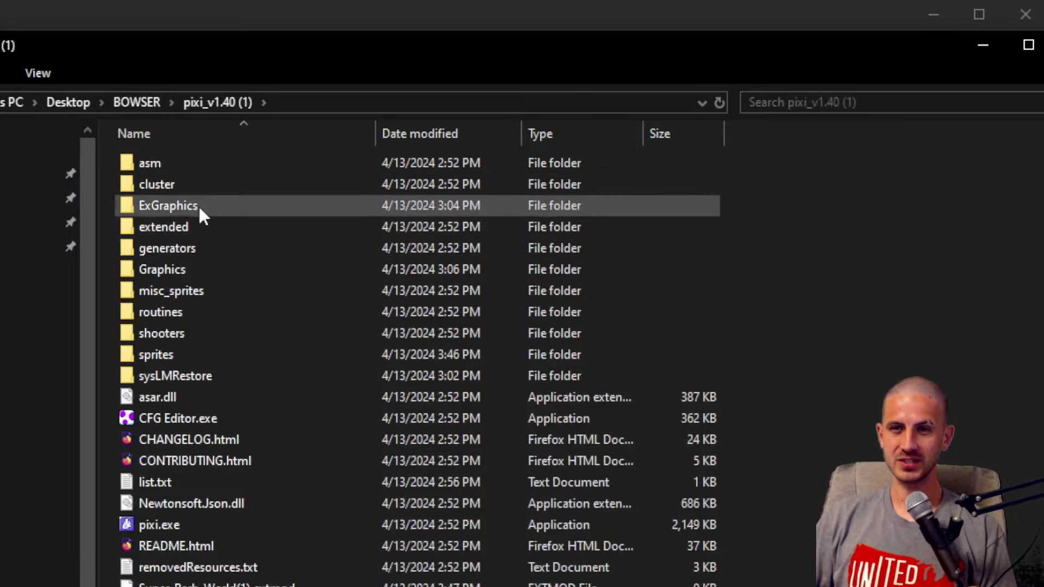
{"action": "double_click", "coordinate": [198, 205]}
{"action": "key", "text": "ctrl+v"}
{"action": "left_click", "coordinate": [219, 298]}
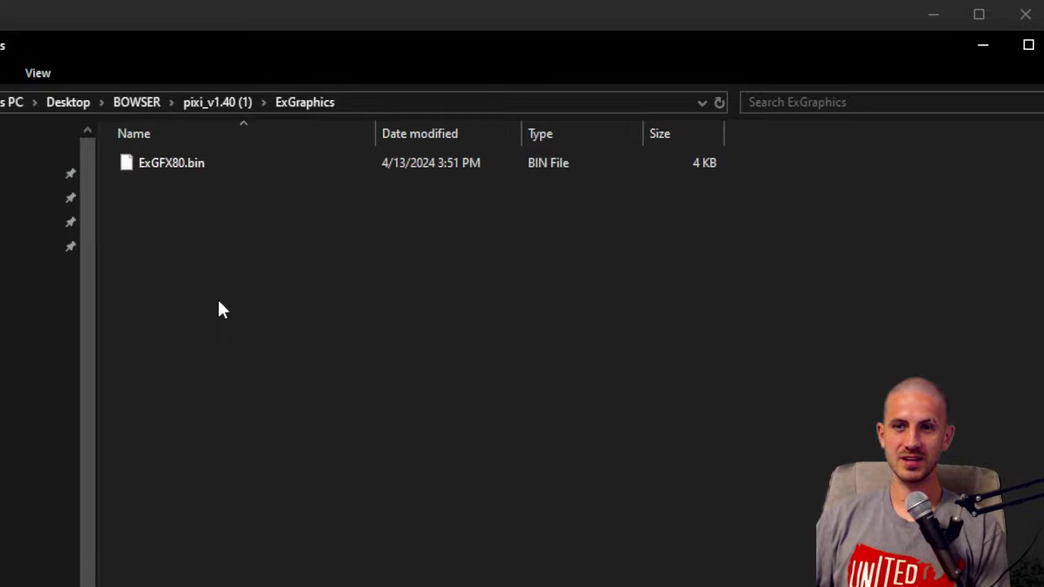
Step: Copy BowserFire.asm from the ClusterStatue (1) Cluster folder into the cluster folder of pixi_v1.40 (1)
{"action": "key", "text": "alt+Left"}
{"action": "key", "text": "alt+Left"}
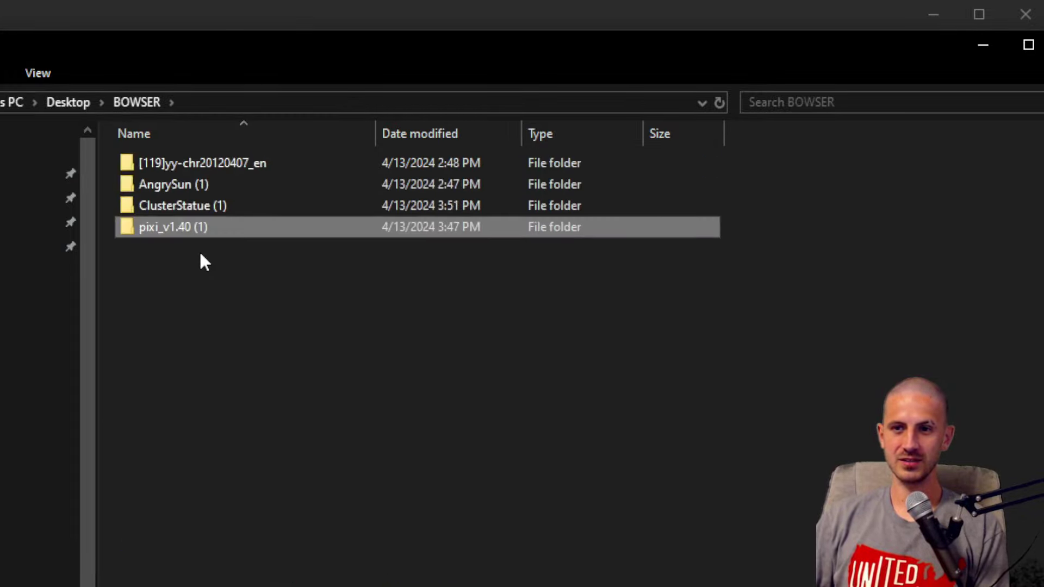
{"action": "key", "text": "Up"}
{"action": "key", "text": "Return"}
{"action": "key", "text": "Down"}
{"action": "key", "text": "Return"}
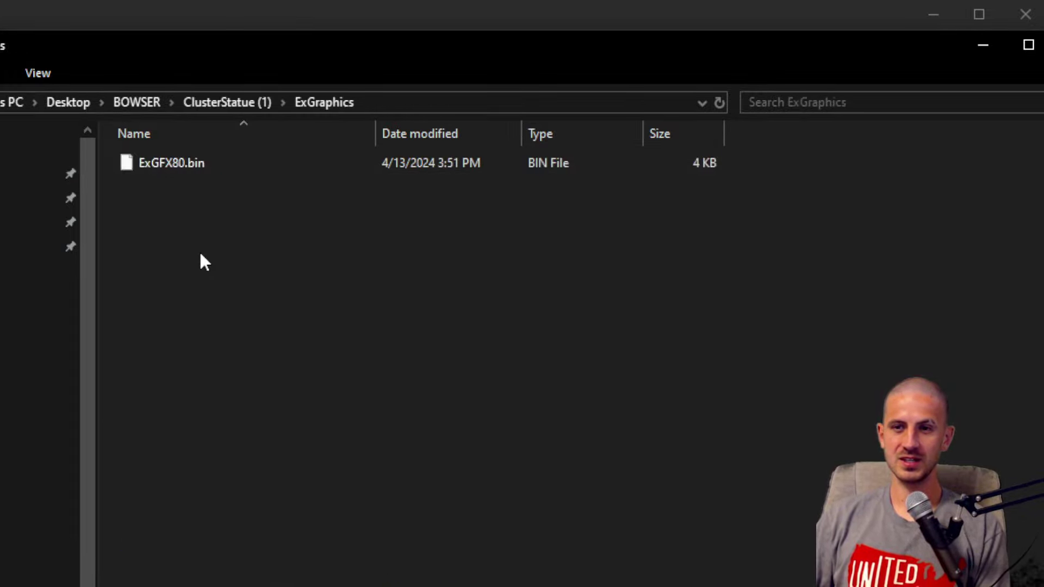
{"action": "key", "text": "alt+Up"}
{"action": "key", "text": "Up"}
{"action": "key", "text": "Return"}
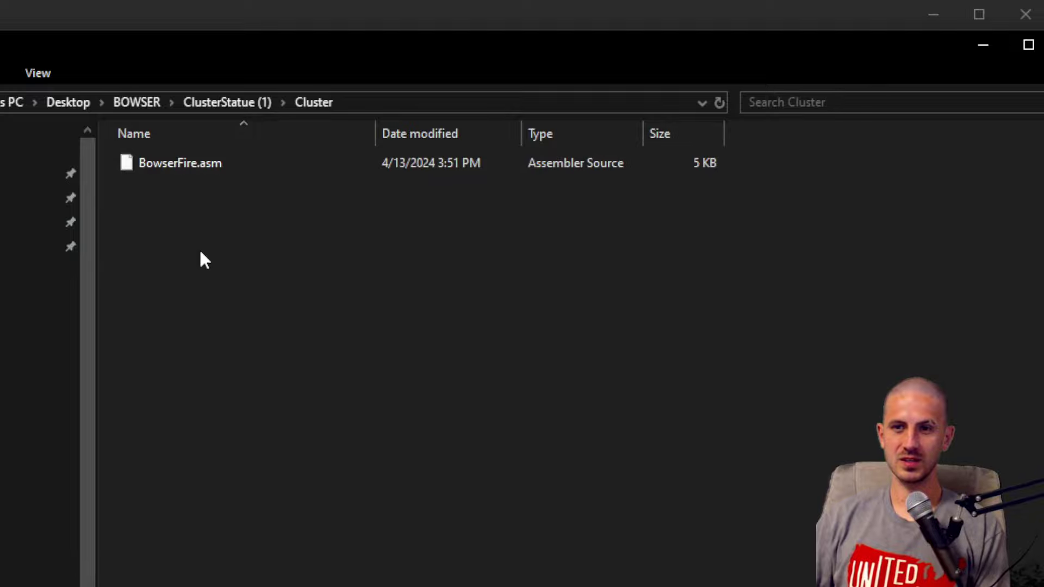
{"action": "left_click", "coordinate": [189, 168]}
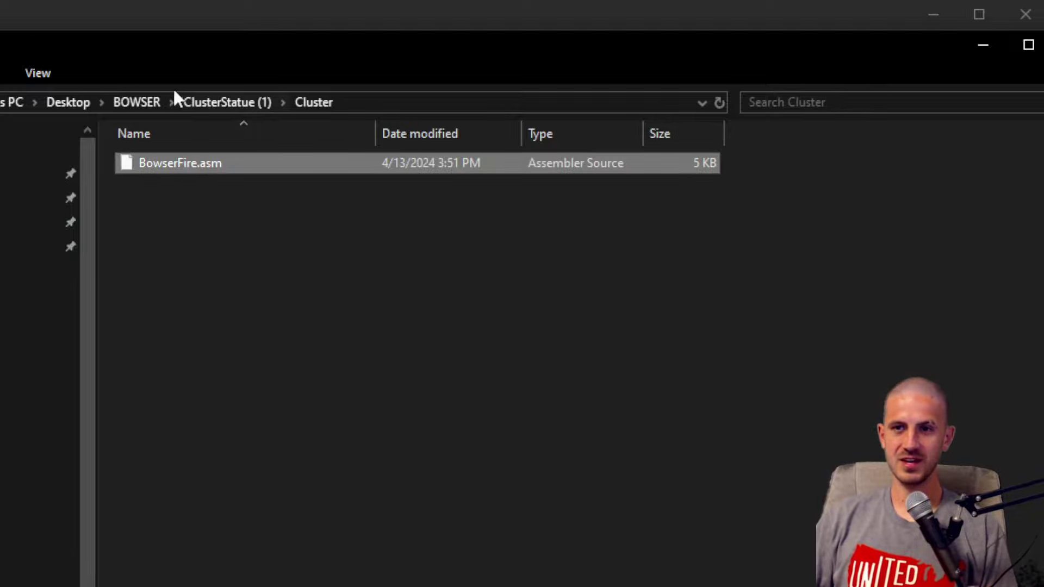
{"action": "left_click", "coordinate": [133, 102]}
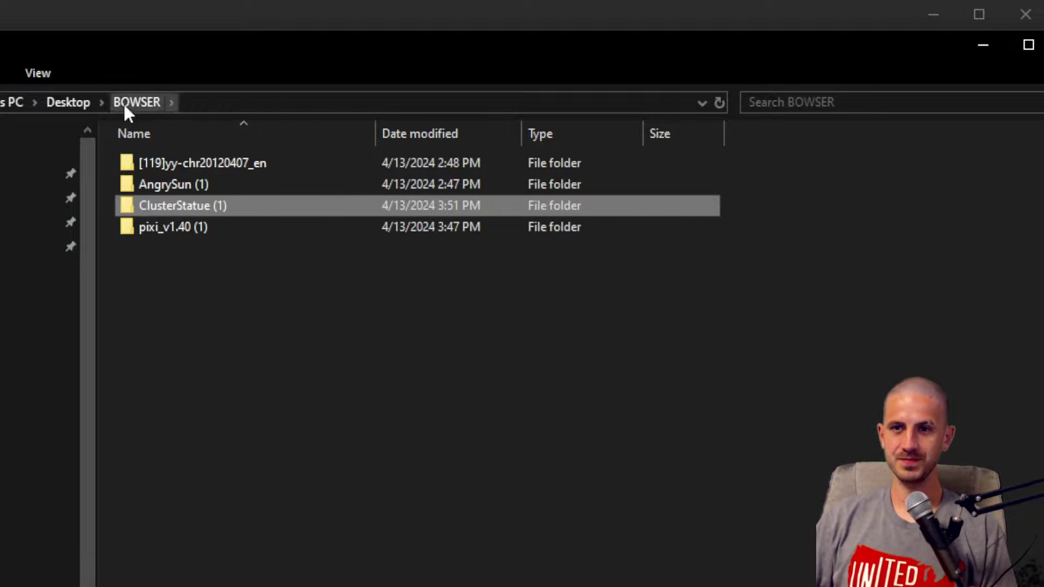
{"action": "double_click", "coordinate": [215, 227]}
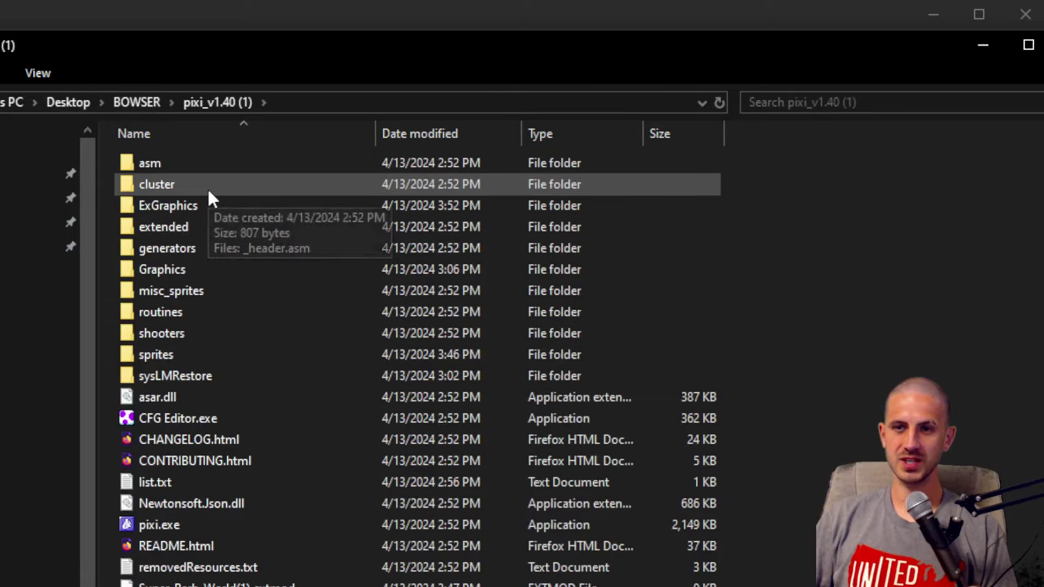
{"action": "double_click", "coordinate": [209, 190]}
{"action": "key", "text": "ctrl+v"}
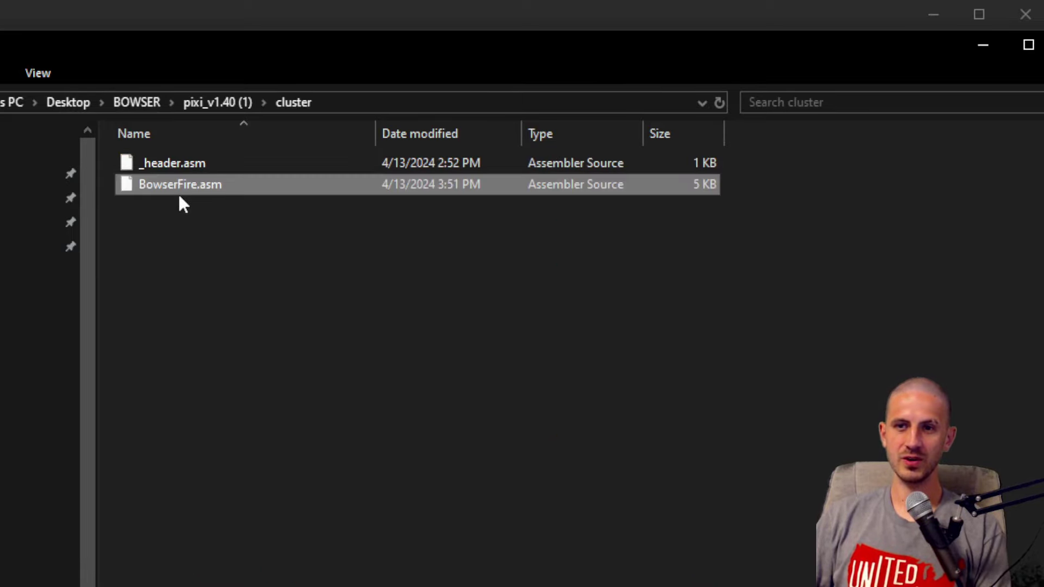
Step: Copy BowserStatue.asm and BowserStatue.json from the ClusterStatue (1) Sprites folder into the sprites folder of pixi_v1.40 (1)
{"action": "left_click", "coordinate": [133, 101]}
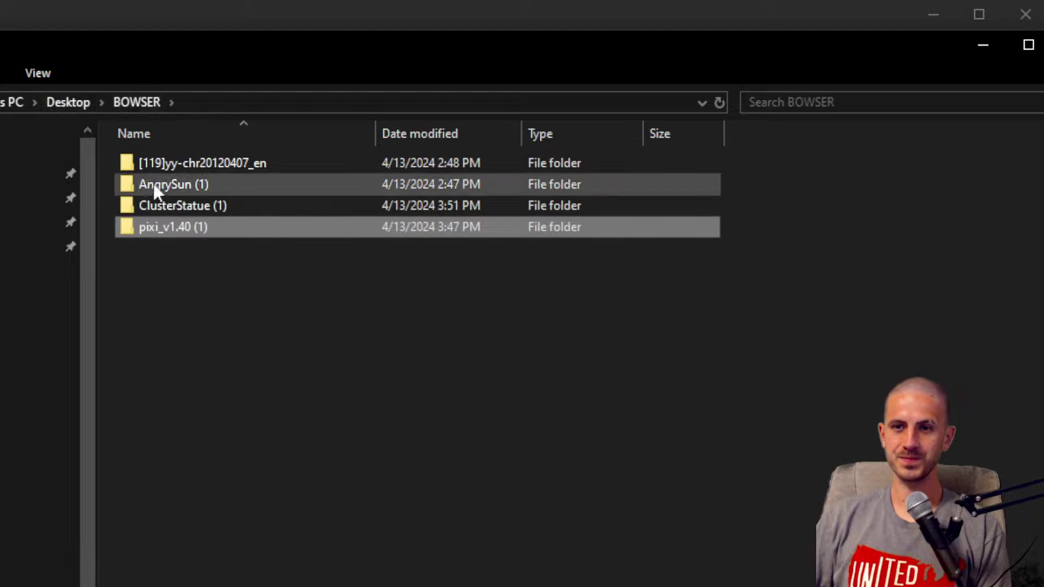
{"action": "double_click", "coordinate": [184, 207]}
{"action": "double_click", "coordinate": [184, 207]}
{"action": "left_click_drag", "start_coordinate": [293, 270], "coordinate": [187, 163]}
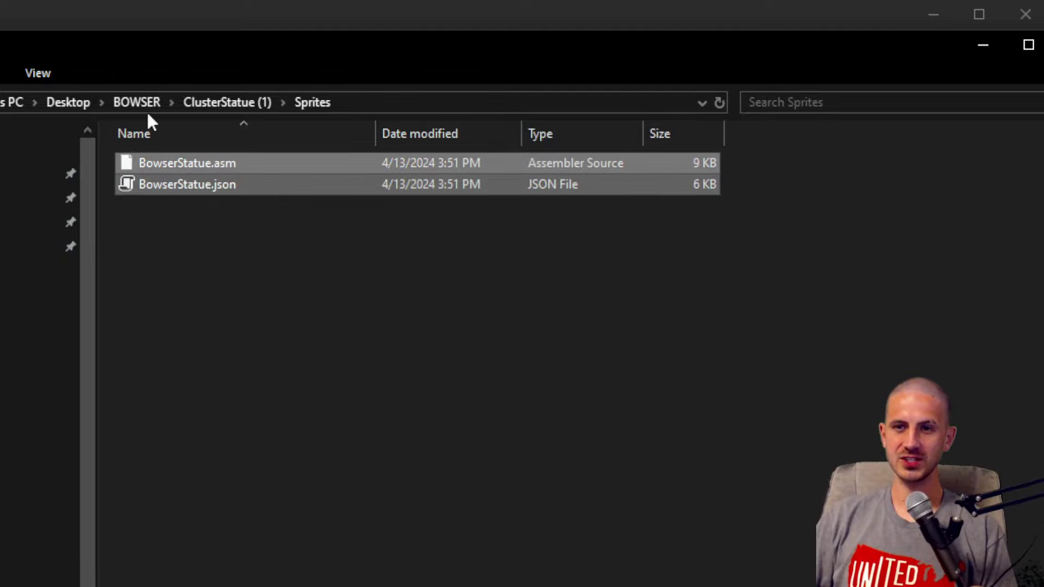
{"action": "left_click", "coordinate": [139, 101]}
{"action": "double_click", "coordinate": [191, 229]}
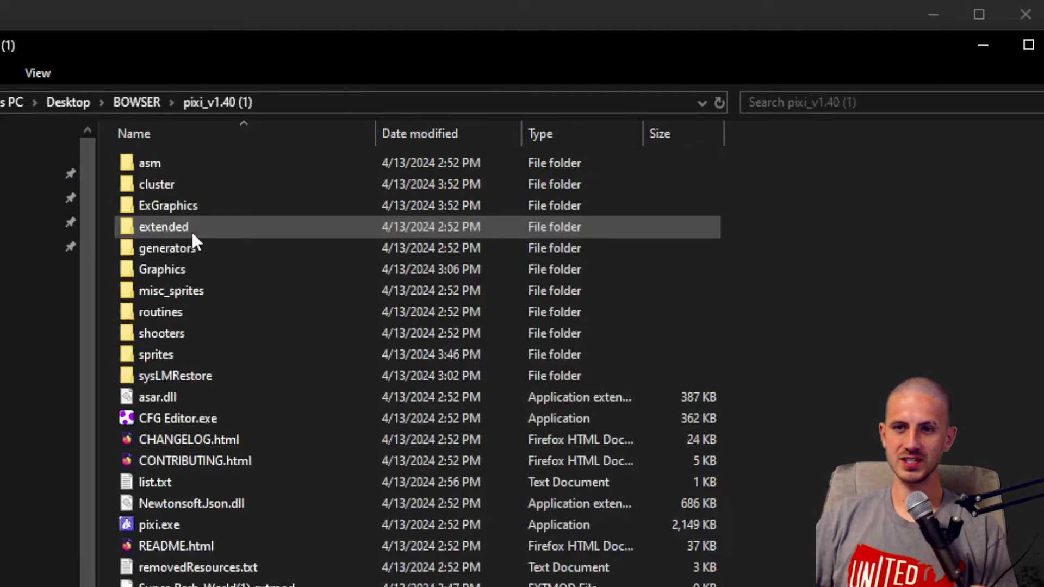
{"action": "double_click", "coordinate": [208, 355]}
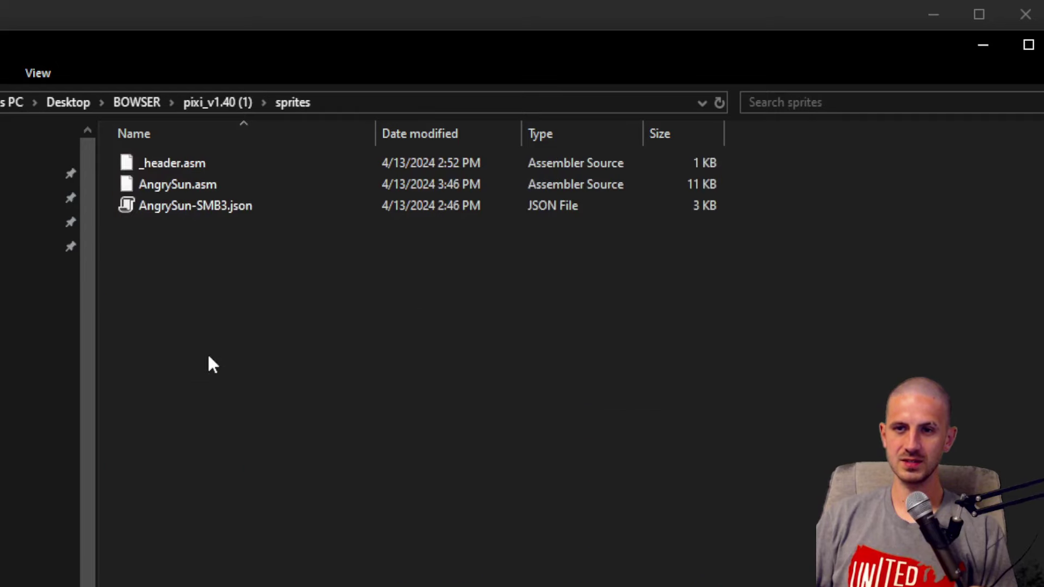
{"action": "key", "text": "ctrl+v"}
{"action": "left_click", "coordinate": [273, 352]}
Step: Open list.txt from the pixi_v1.40 (1) folder in Notepad and add the entry "01 BowserStatue.json" below the Angry Sun line
{"action": "key", "text": "alt+Up"}
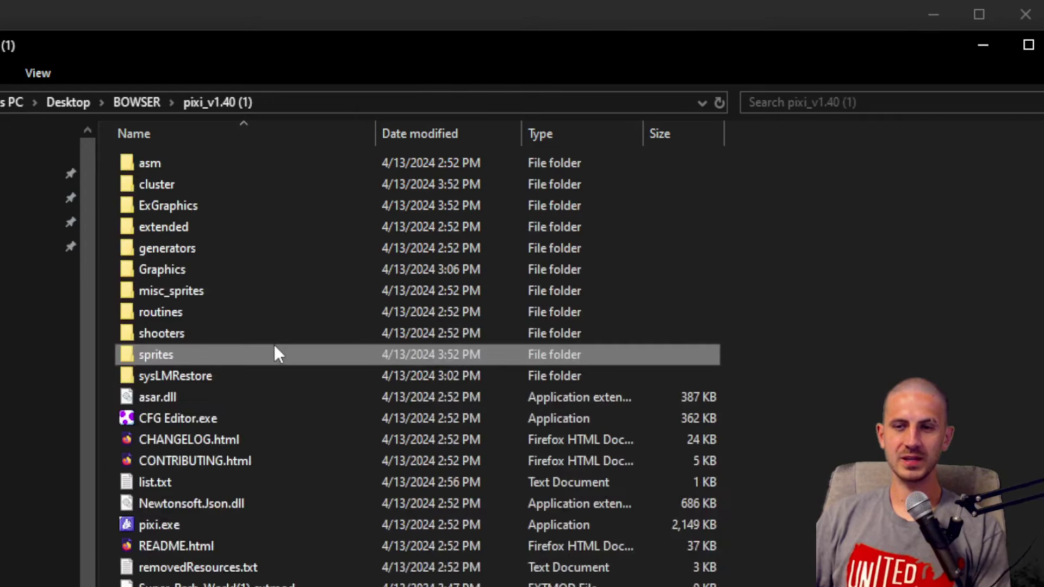
{"action": "double_click", "coordinate": [194, 479]}
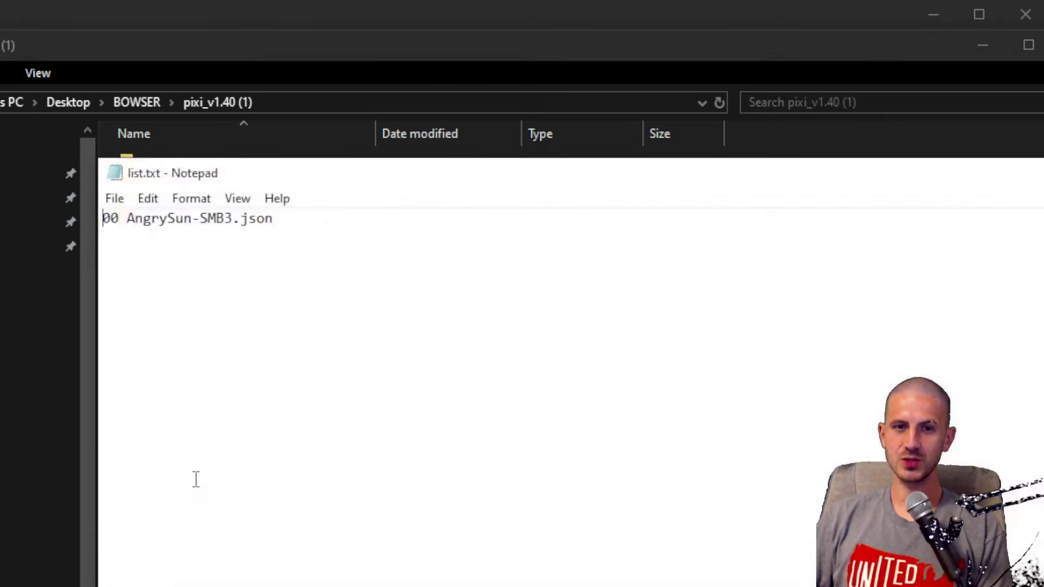
{"action": "left_click", "coordinate": [367, 274]}
{"action": "type", "text": "01 "}
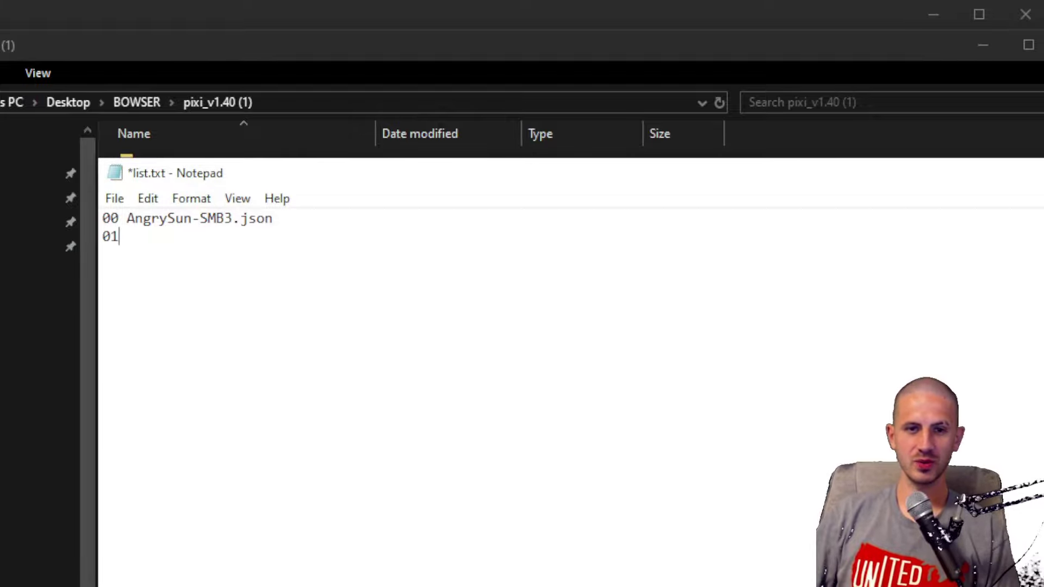
{"action": "type", "text": "BowserSt"}
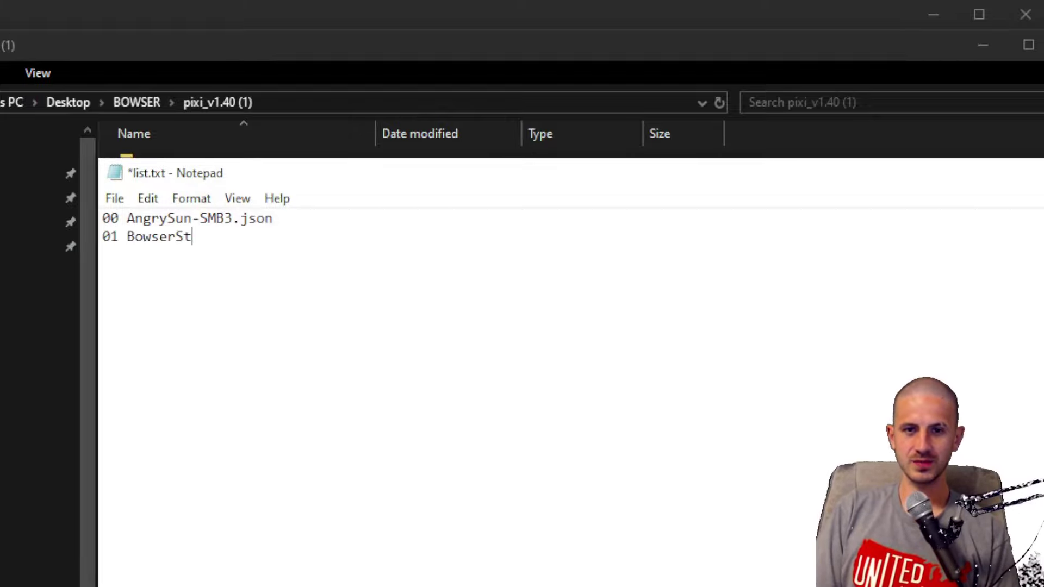
{"action": "type", "text": "atue.json"}
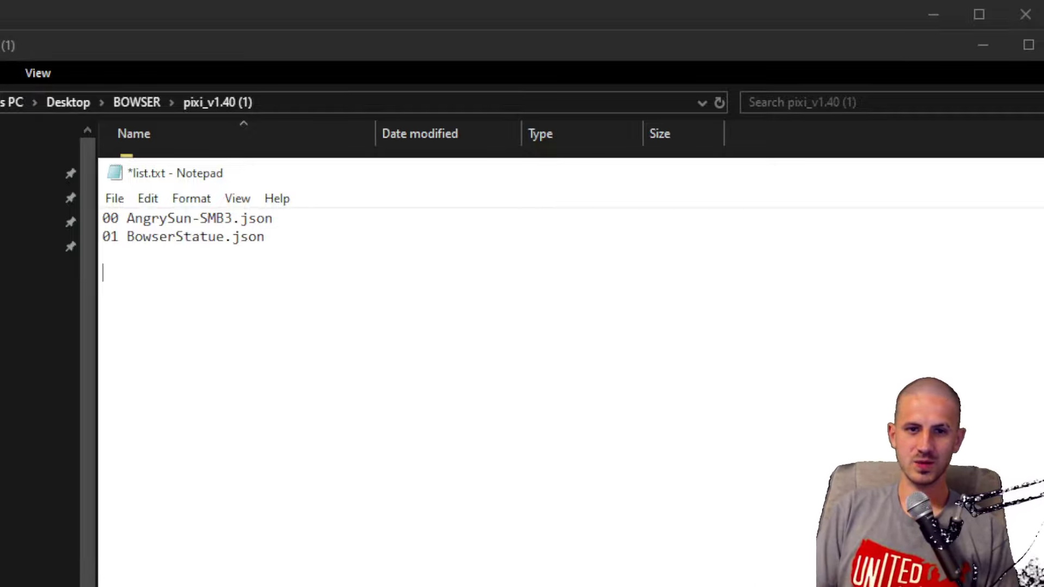
Step: Add a "CLUSTER:" section with the entry "00 BowserFire.asm" to list.txt and save the file
{"action": "type", "text": "  CLUSTER:"}
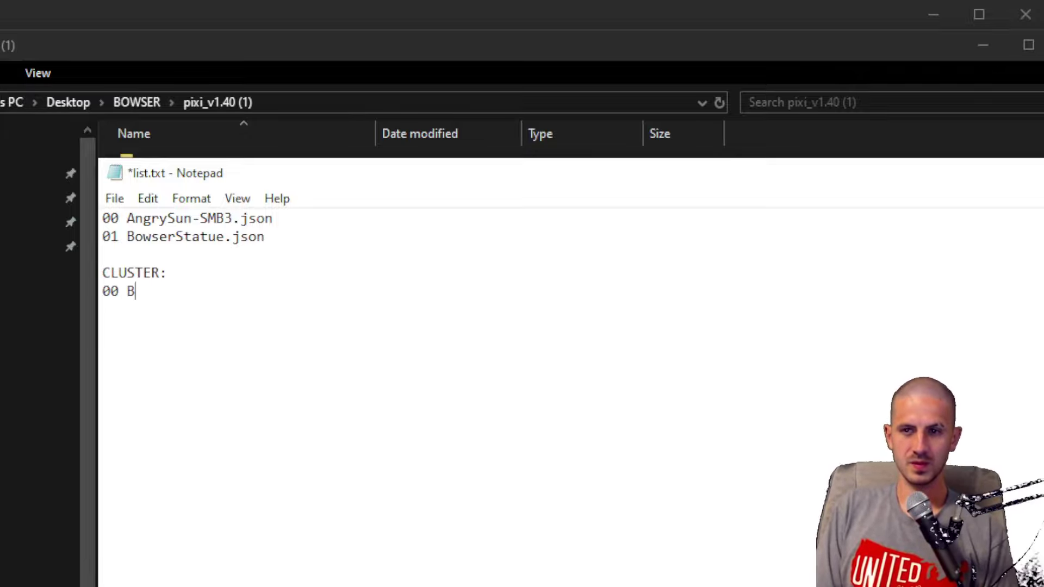
{"action": "type", "text": "rFire.asm"}
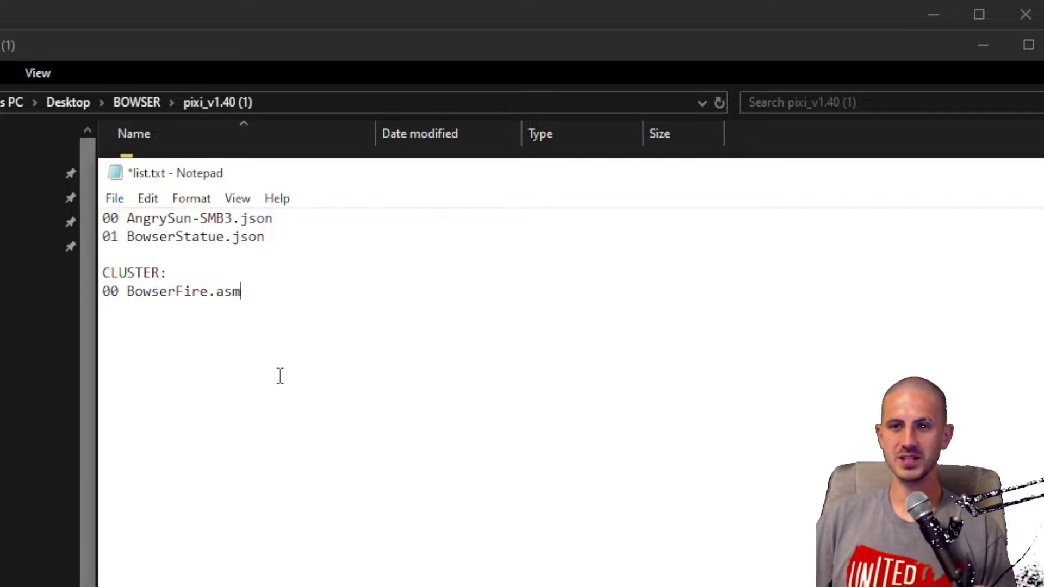
{"action": "key", "text": "ctrl+s"}
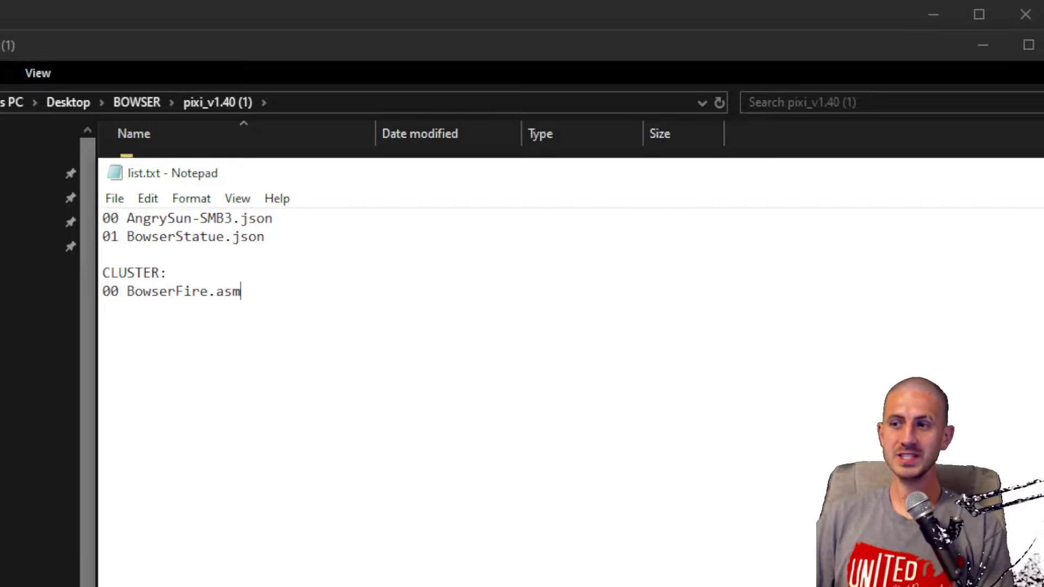
Step: Open BowserStatue.json from the pixi sprites folder in Visual Studio and check its sprite properties and AsmFile reference
{"action": "key", "text": "alt+Tab"}
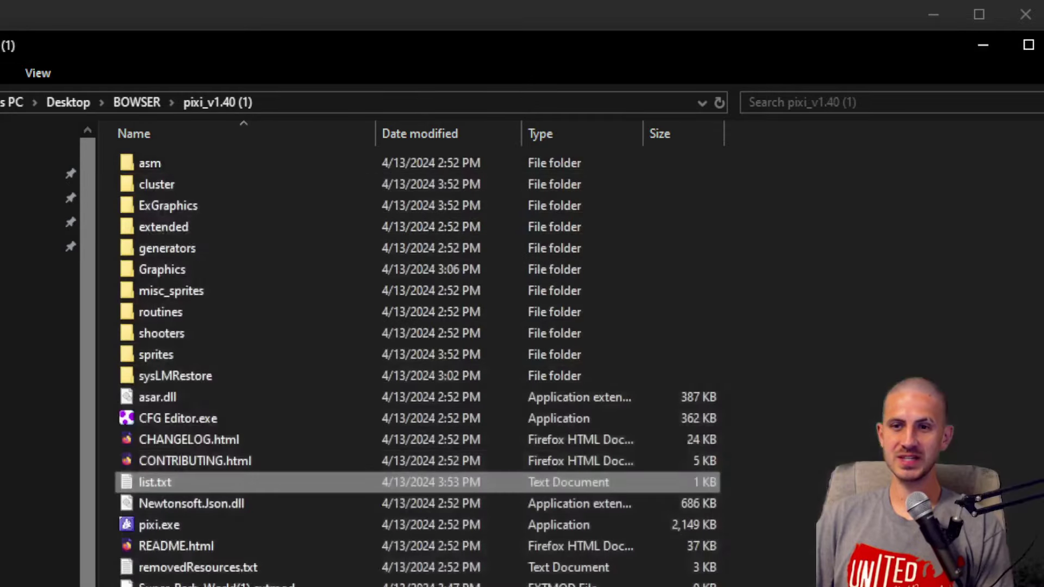
{"action": "double_click", "coordinate": [184, 356]}
{"action": "left_click", "coordinate": [223, 249]}
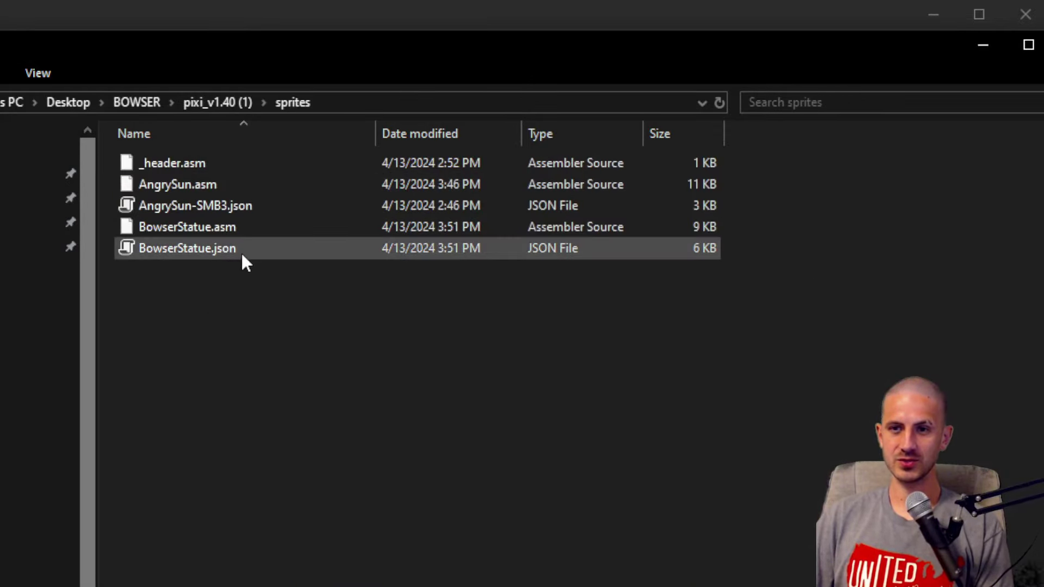
{"action": "double_click", "coordinate": [201, 253]}
{"action": "scroll", "coordinate": [327, 341], "scroll_direction": "down", "scroll_amount": 1}
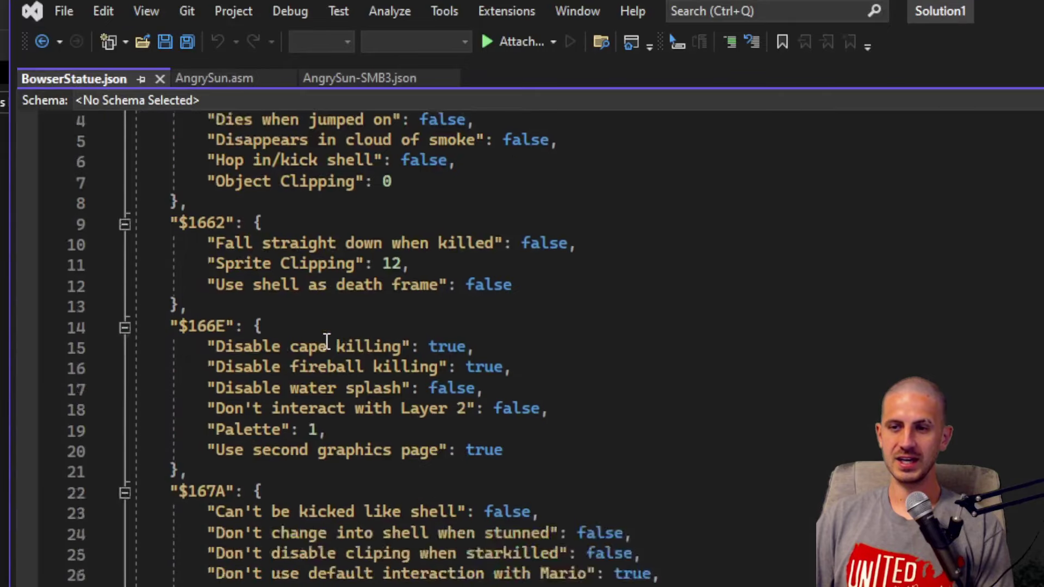
{"action": "scroll", "coordinate": [326, 341], "scroll_direction": "down", "scroll_amount": 18}
{"action": "scroll", "coordinate": [367, 380], "scroll_direction": "up", "scroll_amount": 8}
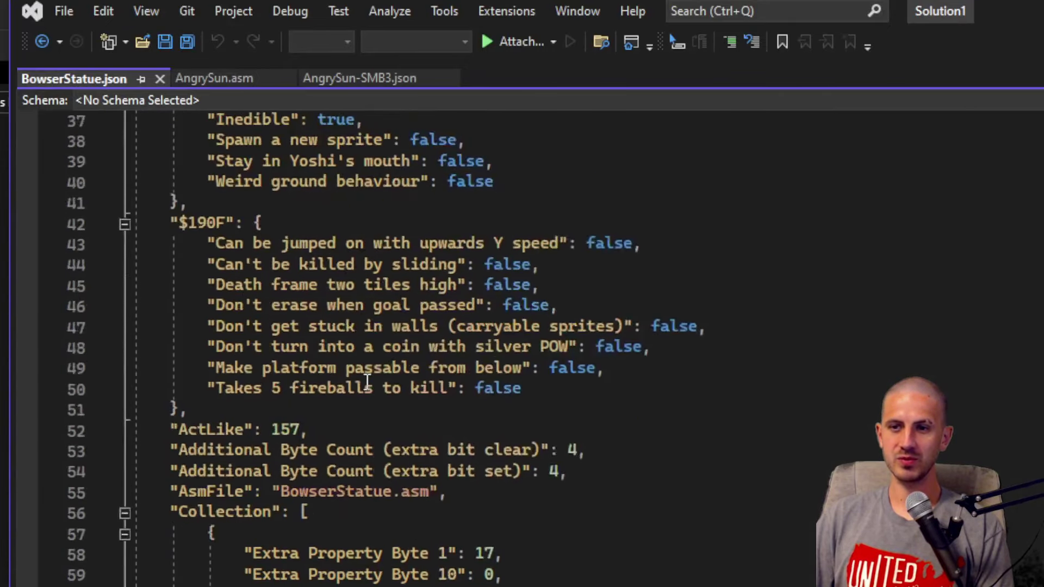
{"action": "scroll", "coordinate": [536, 438], "scroll_direction": "down", "scroll_amount": 9}
{"action": "scroll", "coordinate": [538, 432], "scroll_direction": "up", "scroll_amount": 7}
{"action": "left_click", "coordinate": [296, 431]}
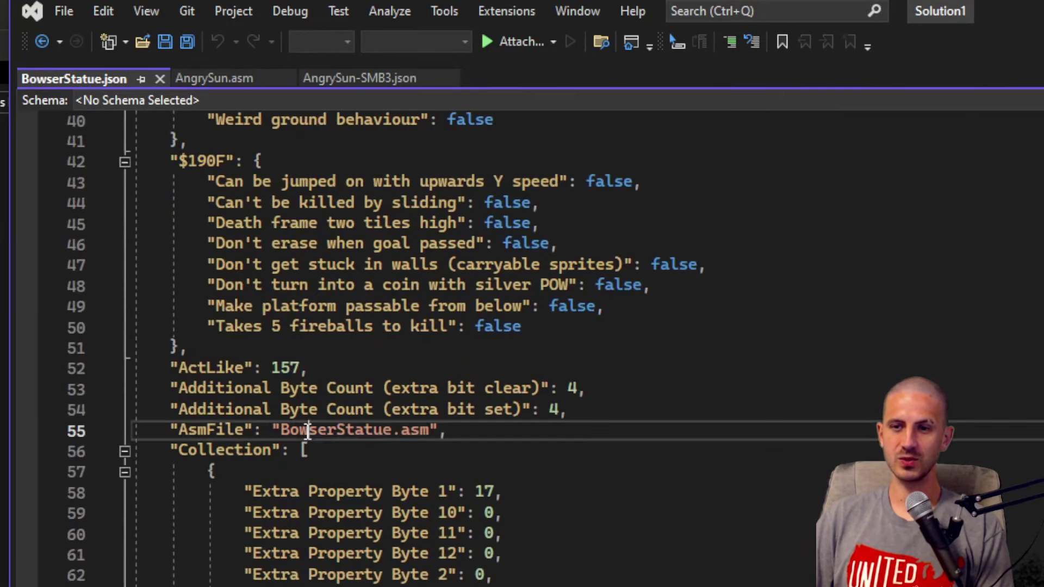
{"action": "double_click", "coordinate": [304, 431]}
{"action": "left_click", "coordinate": [446, 430]}
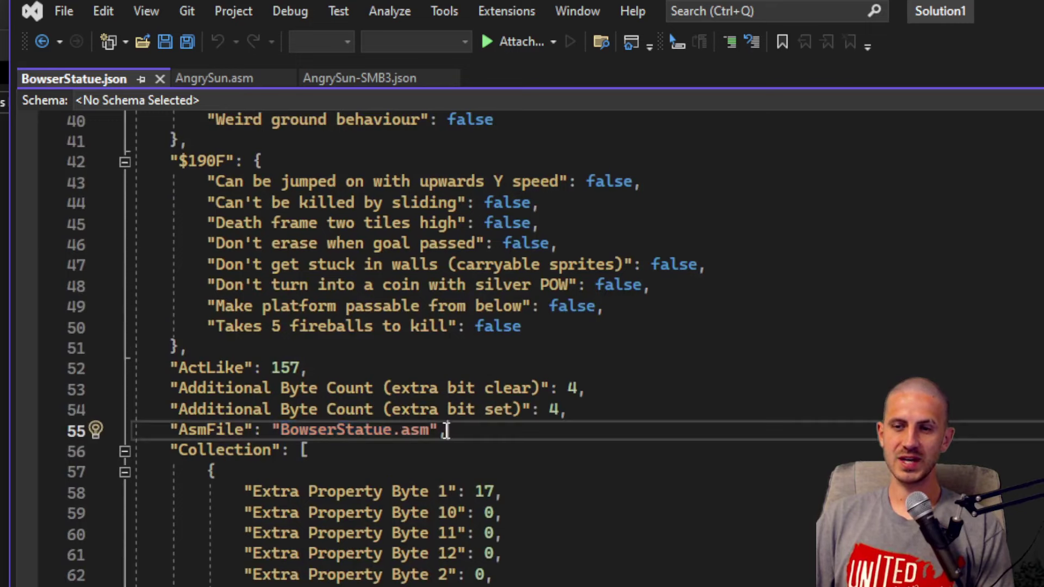
Step: Review the AsmFile reference and the Bowser Statue variants in the Collection section of BowserStatue.json
{"action": "double_click", "coordinate": [380, 431]}
{"action": "left_click", "coordinate": [199, 430]}
{"action": "scroll", "coordinate": [412, 423], "scroll_direction": "down", "scroll_amount": 6}
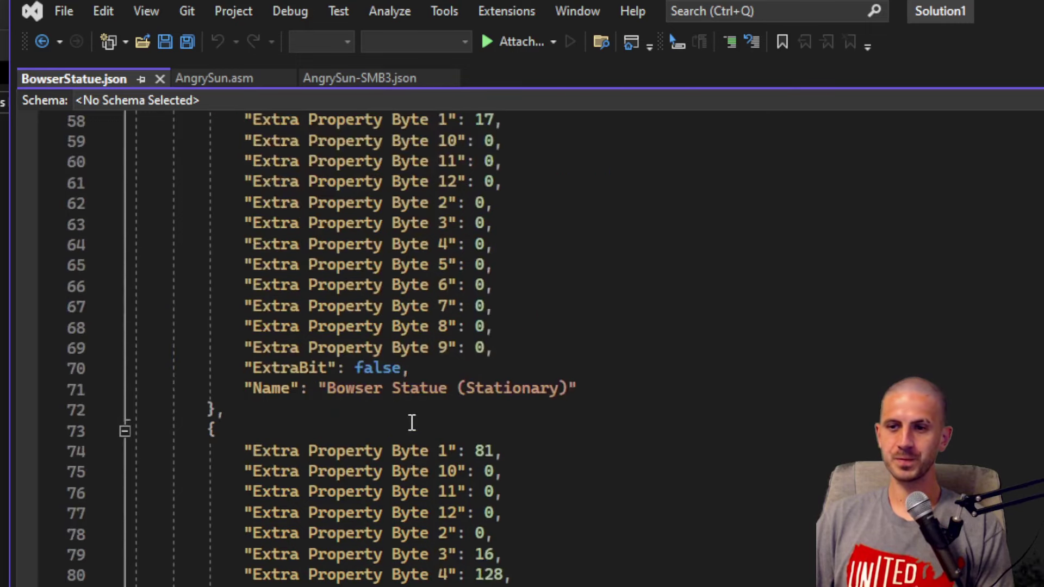
{"action": "scroll", "coordinate": [412, 423], "scroll_direction": "down", "scroll_amount": 15}
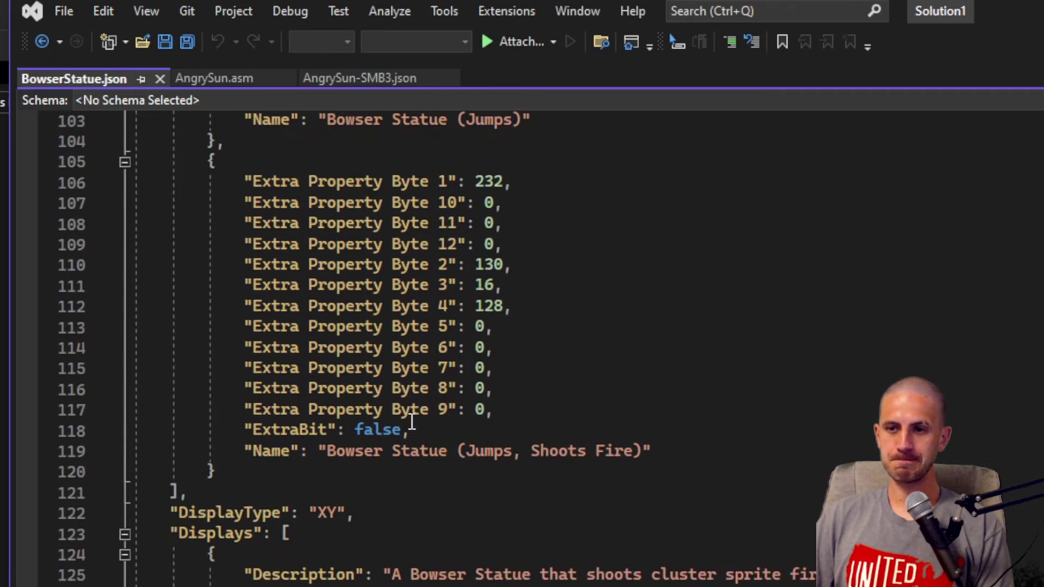
{"action": "scroll", "coordinate": [412, 422], "scroll_direction": "up", "scroll_amount": 20}
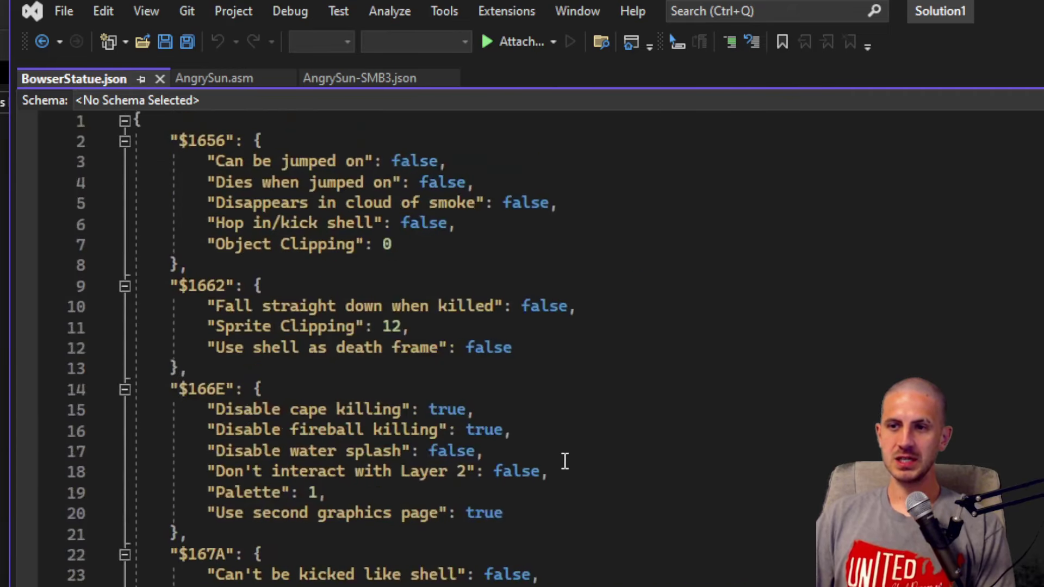
Step: Compare the layout and property order of the $1656 section in BowserStatue.json with AngrySun-SMB3.json
{"action": "left_click", "coordinate": [363, 80]}
{"action": "left_click", "coordinate": [86, 80]}
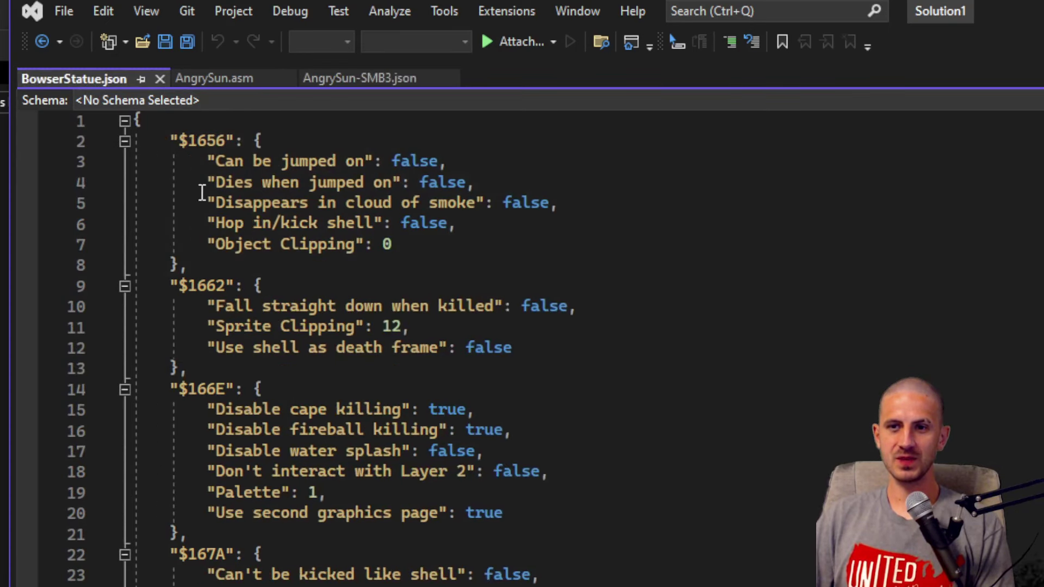
{"action": "left_click", "coordinate": [155, 183]}
{"action": "left_click_drag", "start_coordinate": [170, 182], "coordinate": [209, 183]}
{"action": "left_click", "coordinate": [179, 182]}
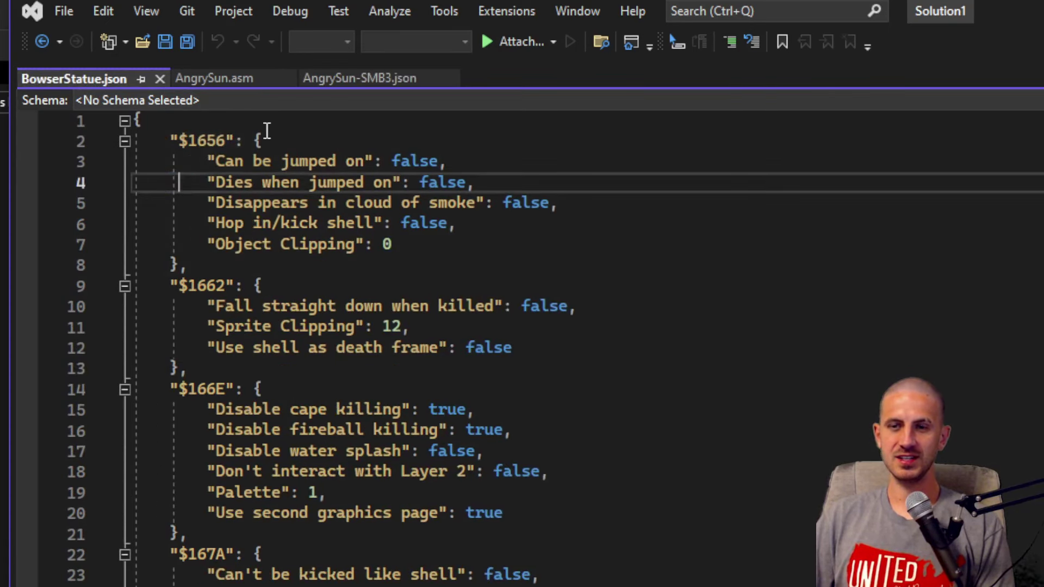
{"action": "left_click", "coordinate": [381, 79]}
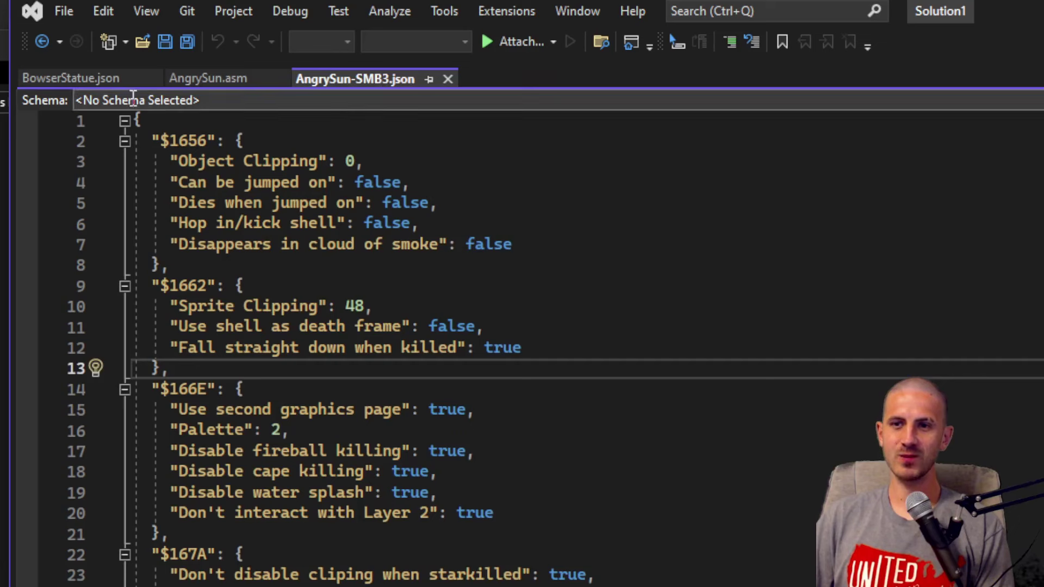
{"action": "left_click", "coordinate": [82, 80]}
{"action": "left_click_drag", "start_coordinate": [236, 203], "coordinate": [605, 212]}
{"action": "left_click", "coordinate": [341, 77]}
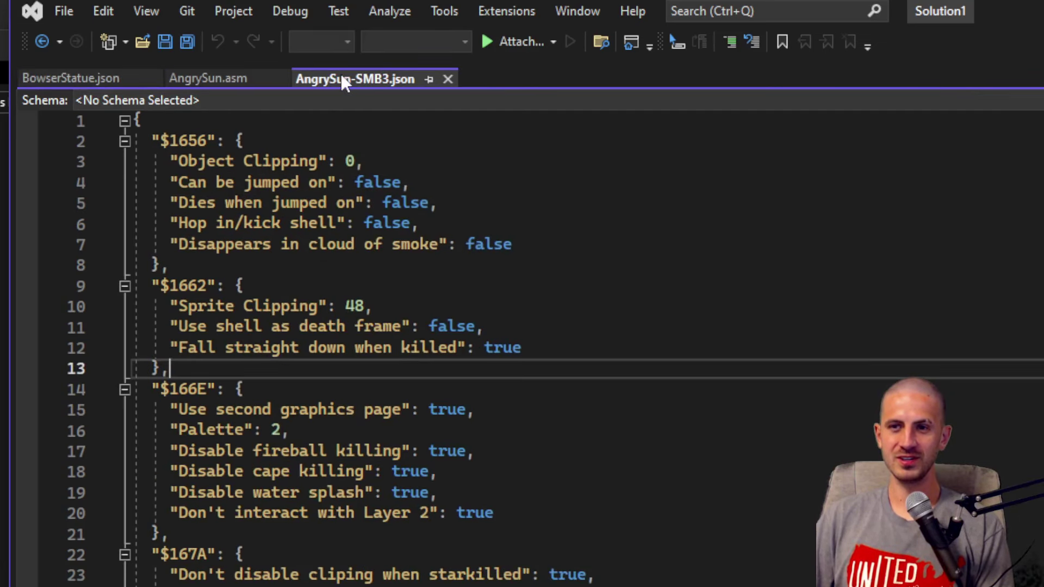
{"action": "left_click", "coordinate": [73, 80]}
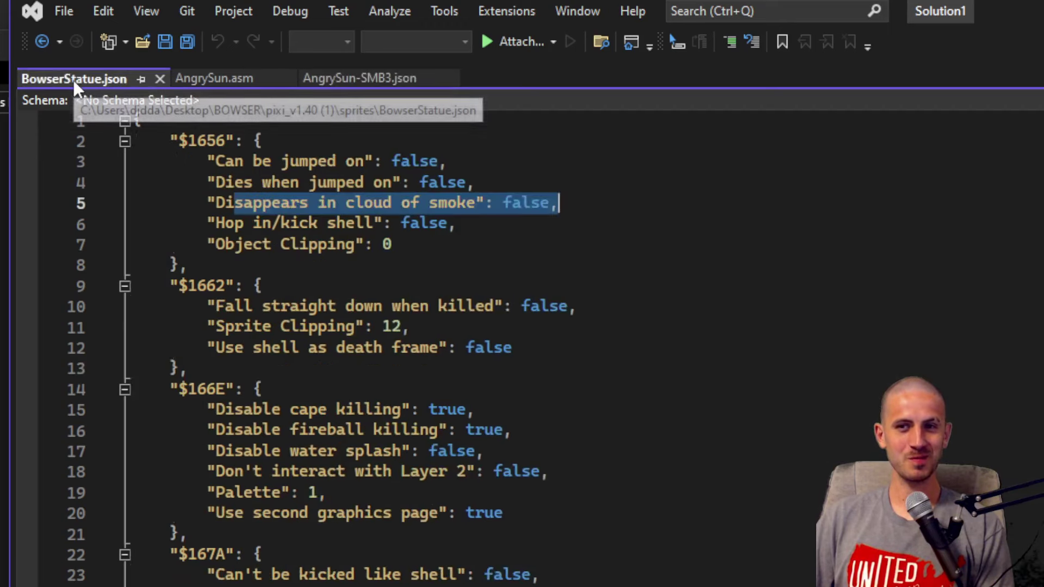
{"action": "double_click", "coordinate": [296, 182]}
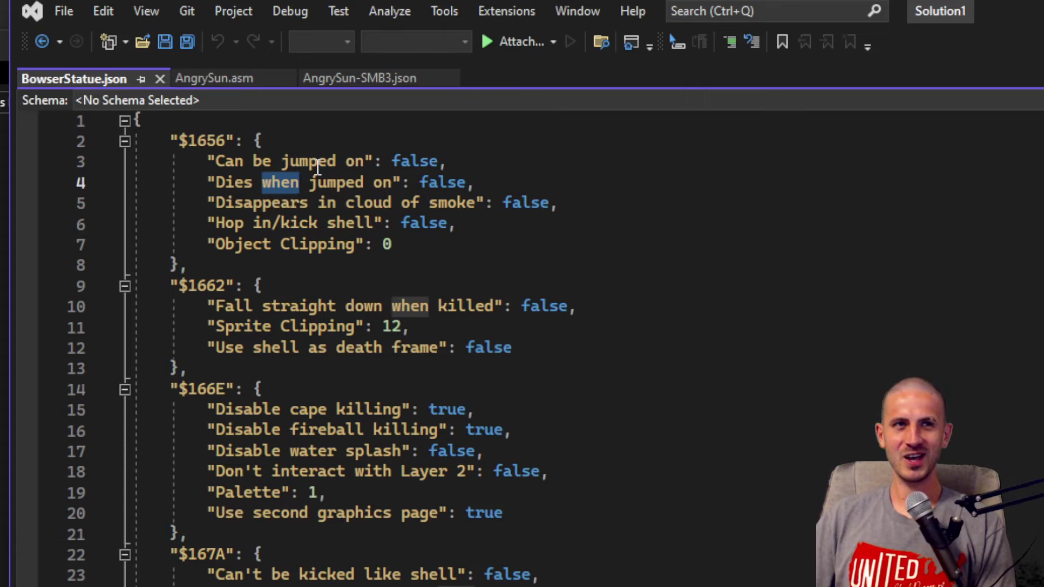
{"action": "left_click", "coordinate": [371, 80]}
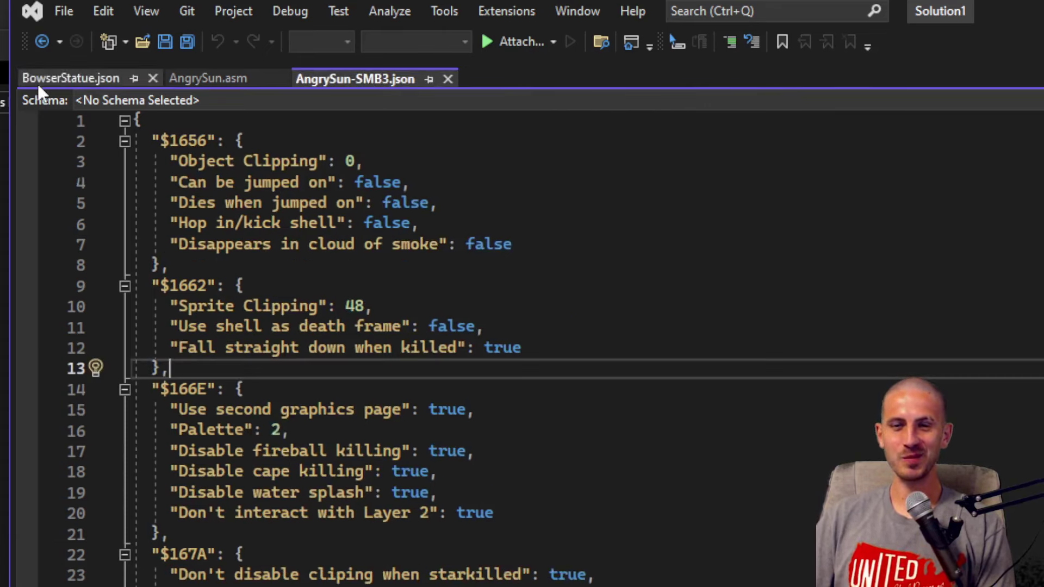
{"action": "left_click", "coordinate": [45, 86]}
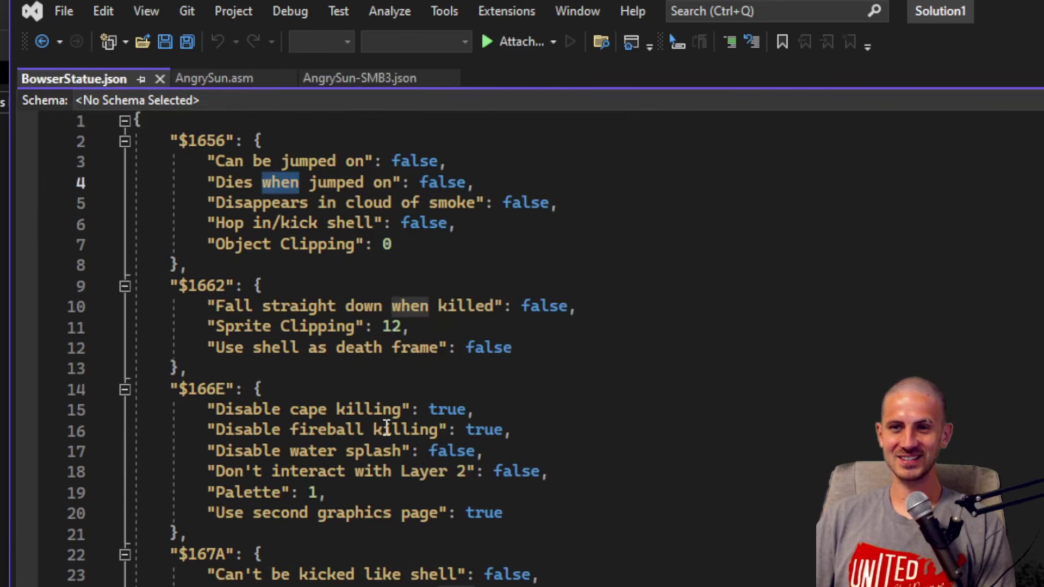
Step: Read through BowserStatue.json to its Map16 entry and compare it with the Map16 entry in AngrySun-SMB3.json
{"action": "scroll", "coordinate": [381, 430], "scroll_direction": "down", "scroll_amount": 2}
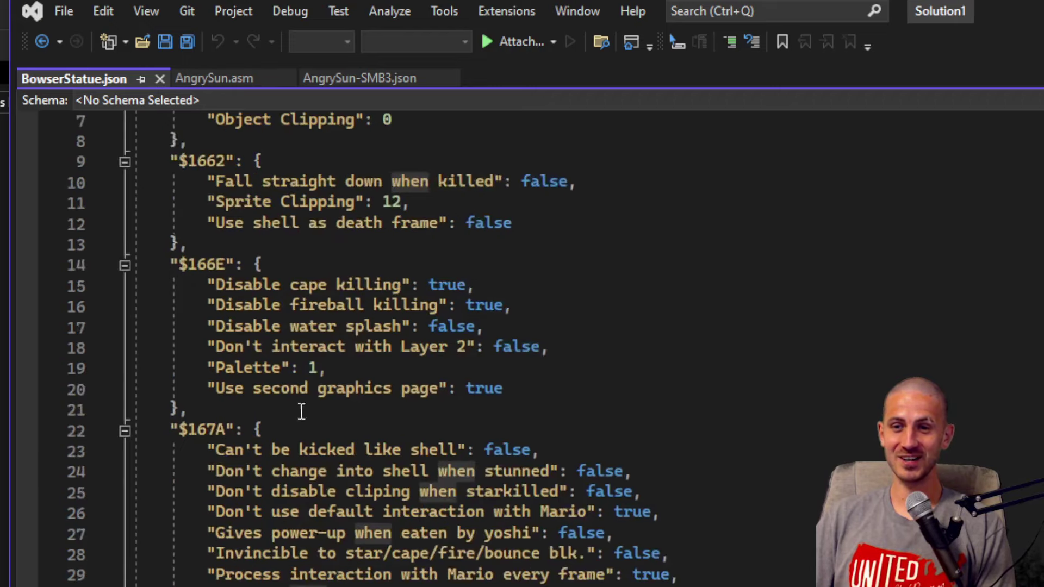
{"action": "scroll", "coordinate": [561, 321], "scroll_direction": "down", "scroll_amount": 20}
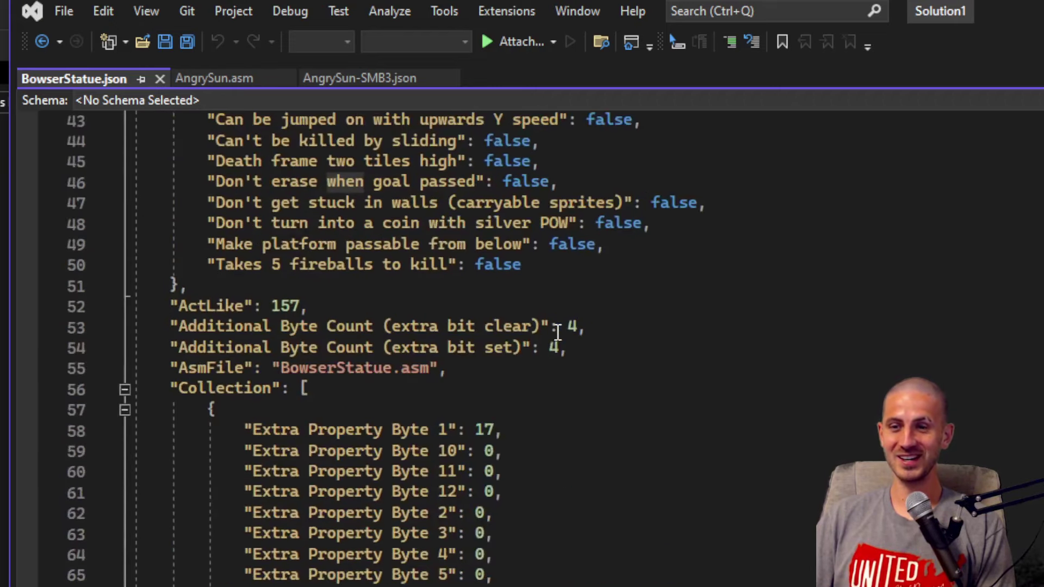
{"action": "scroll", "coordinate": [526, 303], "scroll_direction": "down", "scroll_amount": 8}
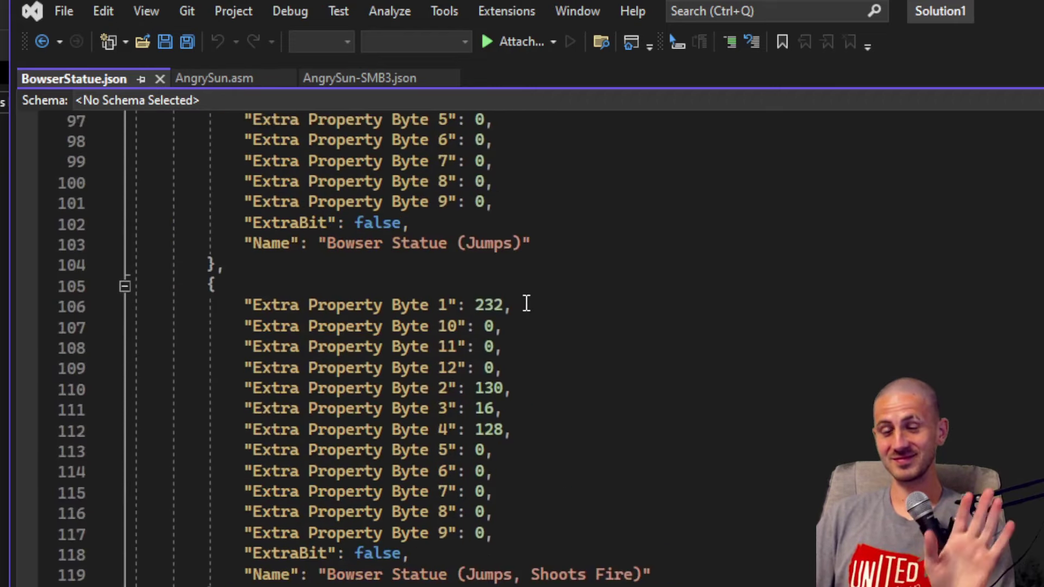
{"action": "scroll", "coordinate": [526, 303], "scroll_direction": "down", "scroll_amount": 5}
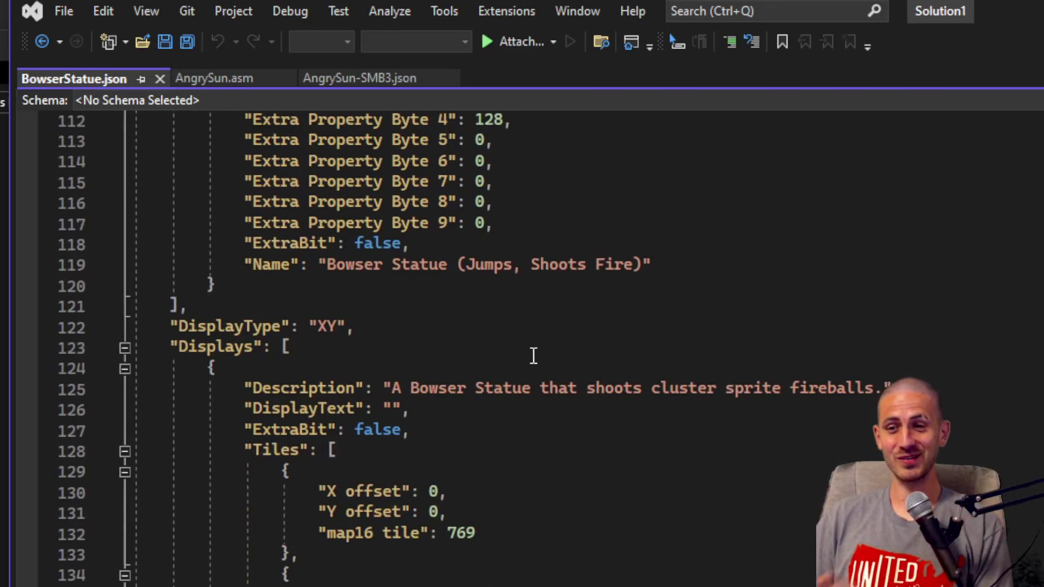
{"action": "scroll", "coordinate": [486, 409], "scroll_direction": "down", "scroll_amount": 7}
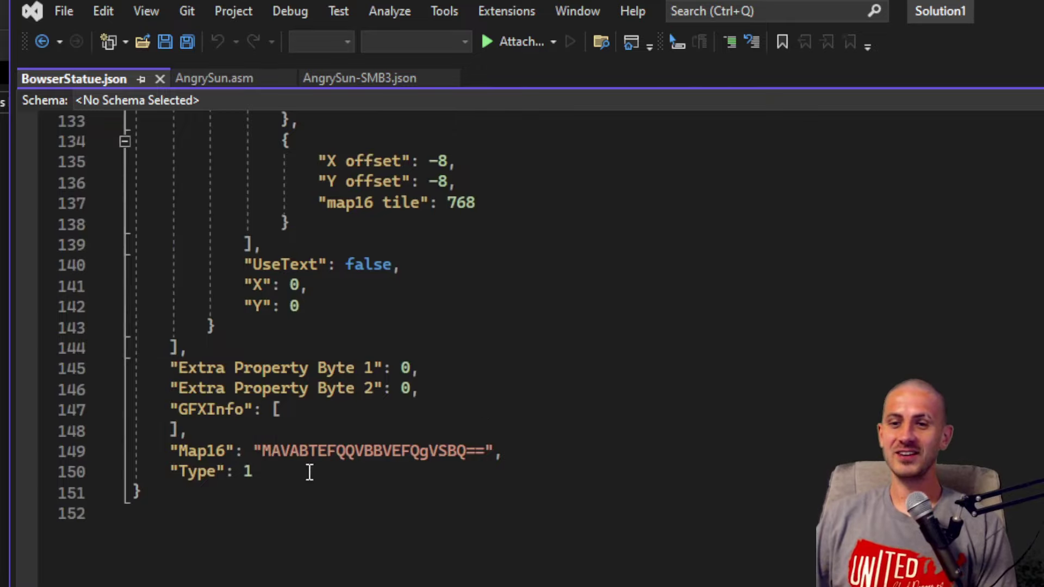
{"action": "double_click", "coordinate": [198, 452]}
{"action": "left_click", "coordinate": [366, 80]}
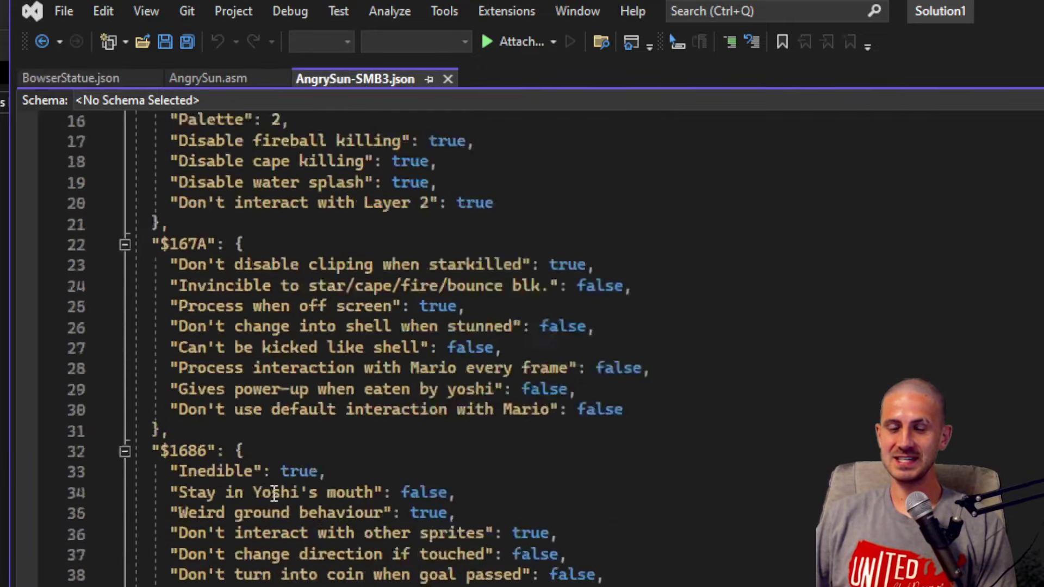
{"action": "scroll", "coordinate": [275, 494], "scroll_direction": "down", "scroll_amount": 17}
{"action": "scroll", "coordinate": [283, 486], "scroll_direction": "up", "scroll_amount": 7}
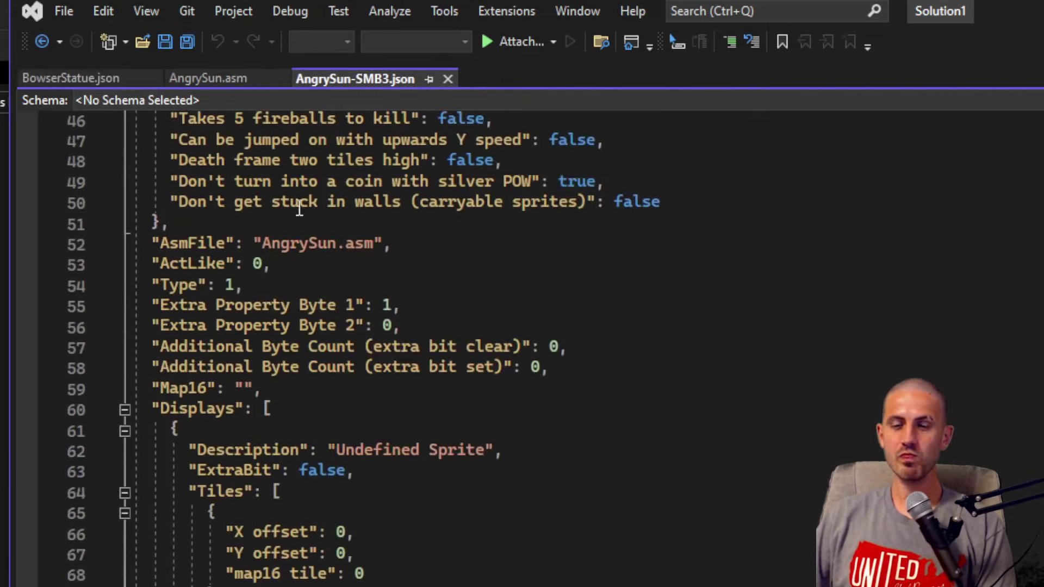
{"action": "double_click", "coordinate": [185, 388]}
{"action": "left_click_drag", "start_coordinate": [109, 390], "coordinate": [79, 396]}
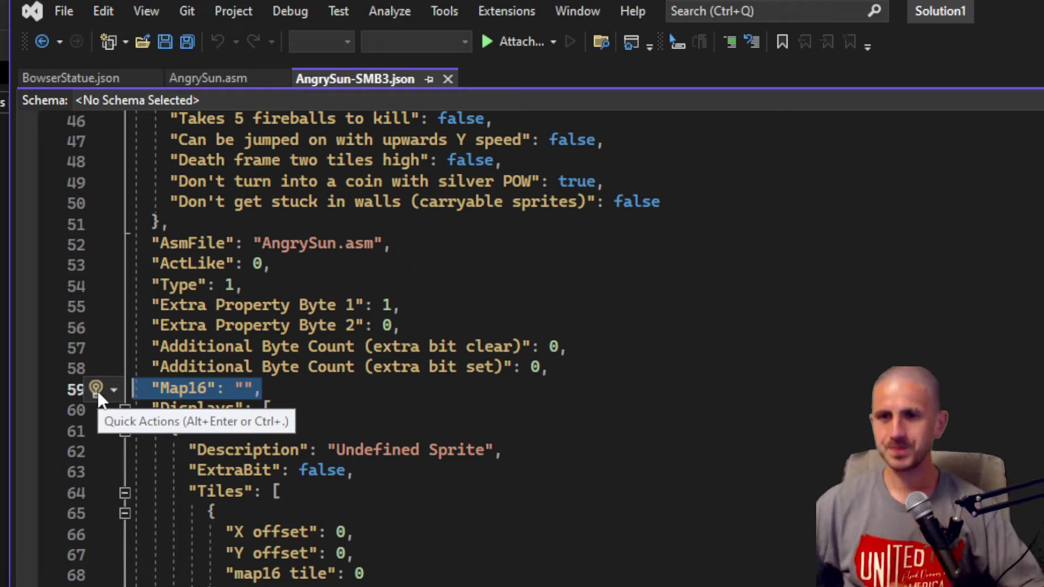
{"action": "left_click", "coordinate": [256, 390]}
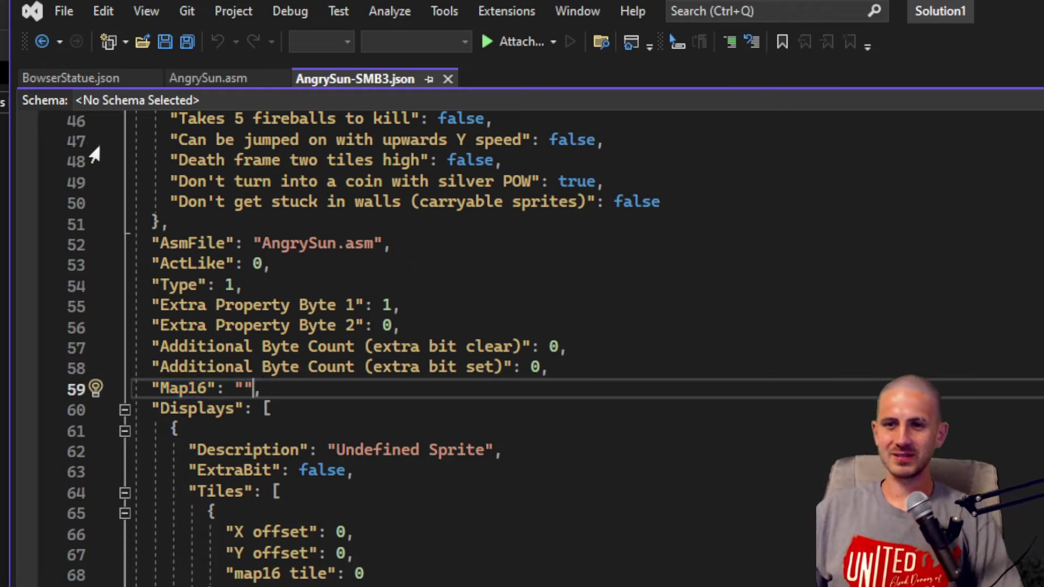
Step: Inspect the Map16 string in BowserStatue.json and the Displays section with its description and tiles
{"action": "left_click", "coordinate": [82, 78]}
{"action": "left_click", "coordinate": [383, 456]}
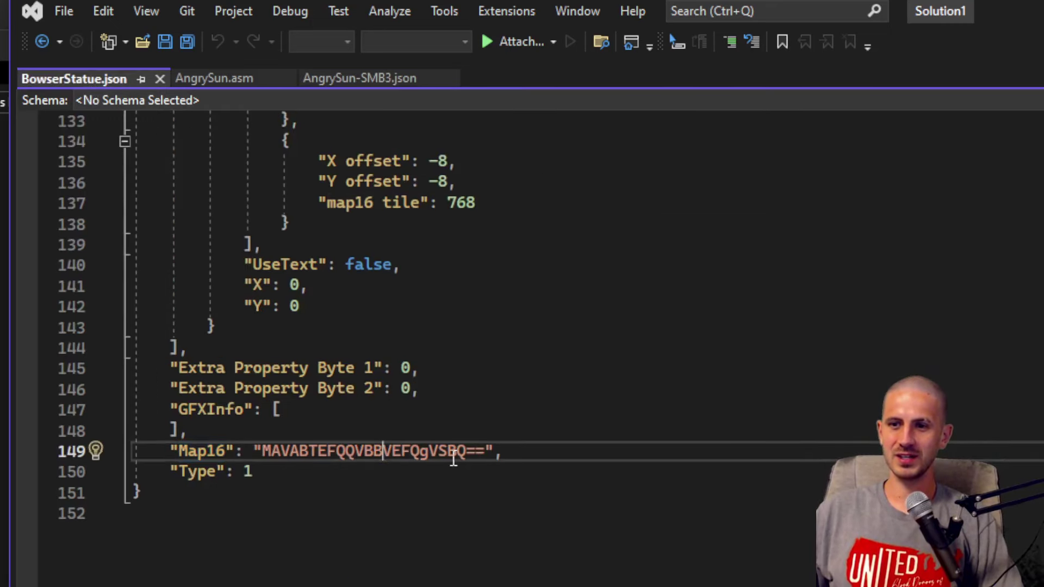
{"action": "left_click_drag", "start_coordinate": [485, 455], "coordinate": [262, 462]}
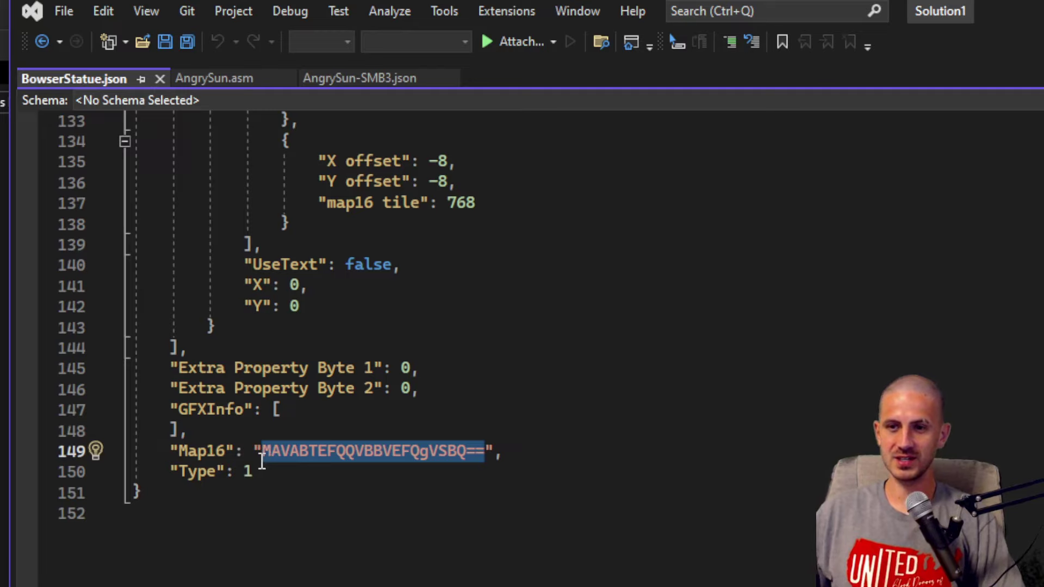
{"action": "left_click", "coordinate": [314, 399]}
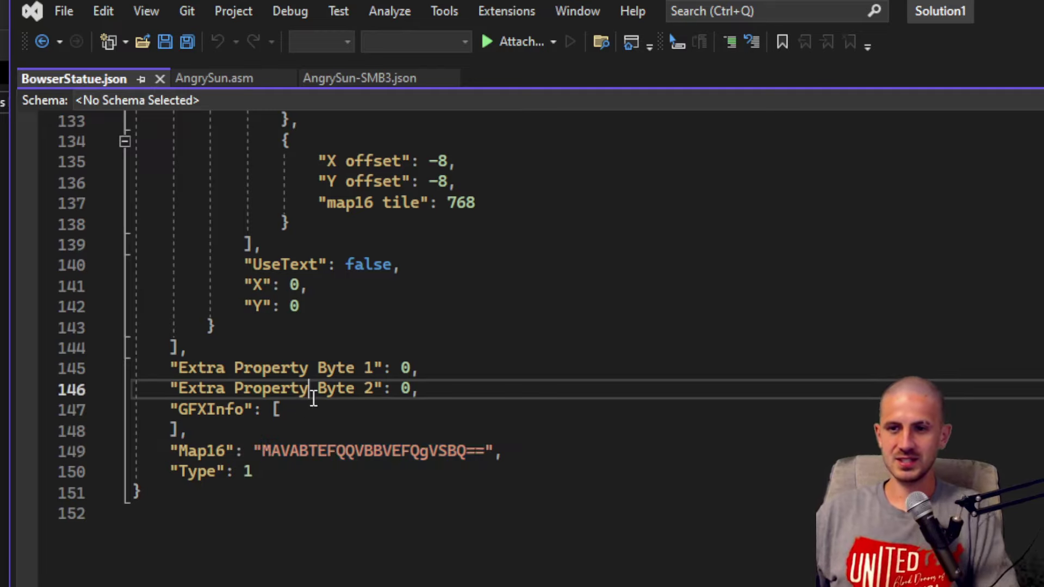
{"action": "double_click", "coordinate": [185, 451]}
{"action": "left_click", "coordinate": [486, 452]}
{"action": "left_click_drag", "start_coordinate": [485, 451], "coordinate": [268, 452]}
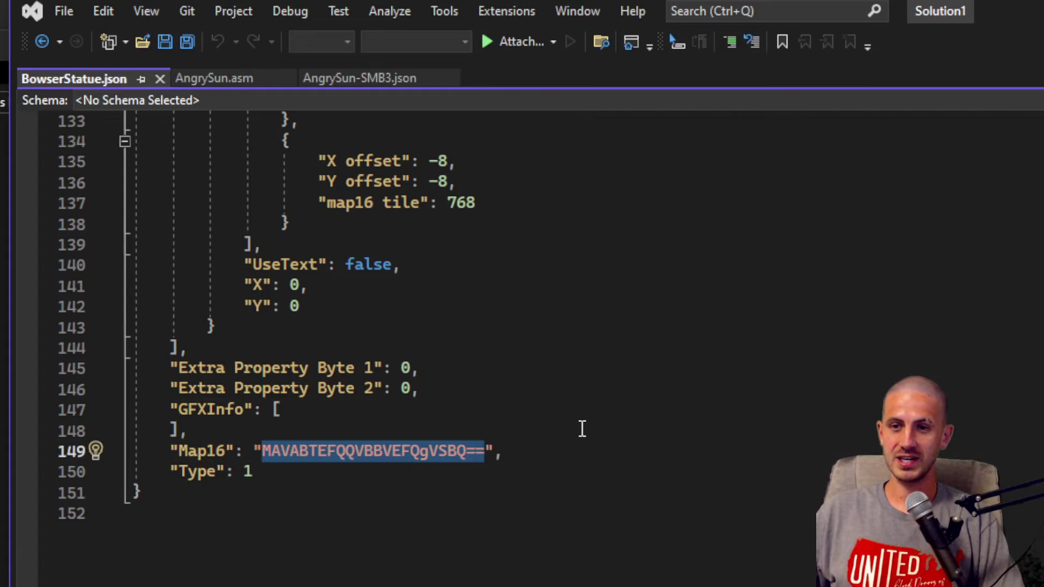
{"action": "scroll", "coordinate": [547, 430], "scroll_direction": "up", "scroll_amount": 6}
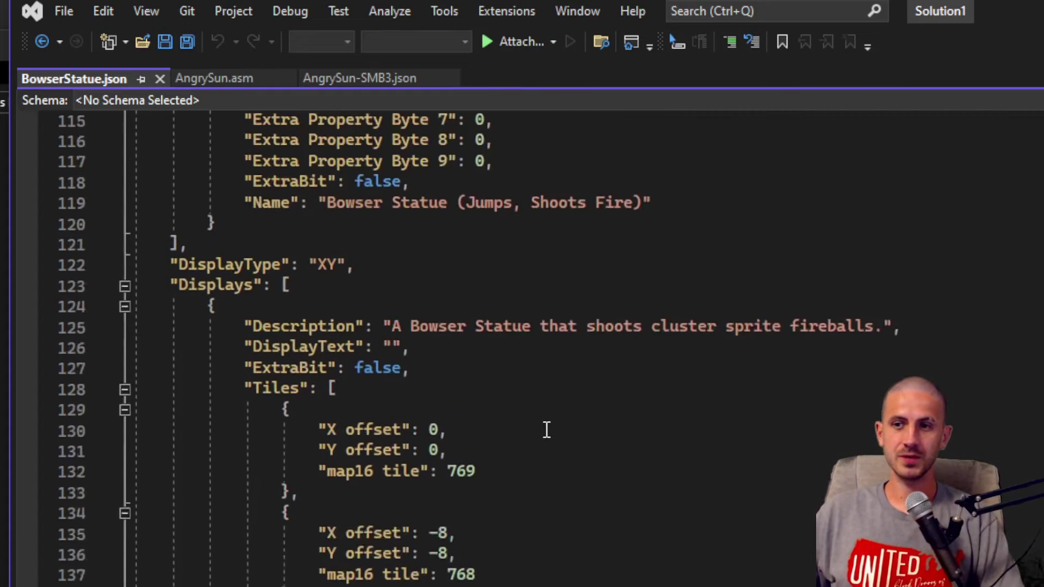
{"action": "scroll", "coordinate": [546, 430], "scroll_direction": "up", "scroll_amount": 1}
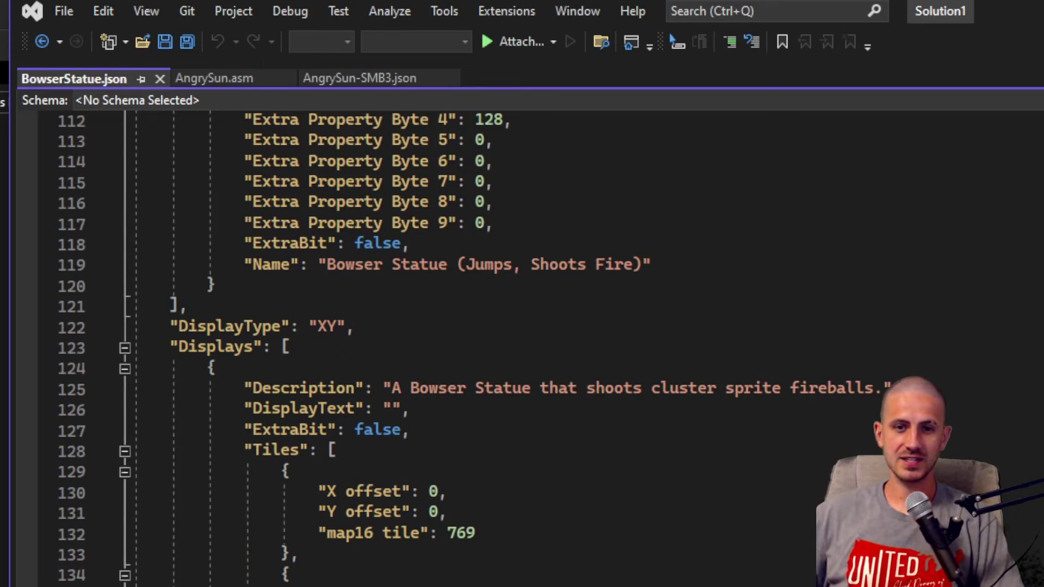
Step: Run pixi.exe on Super_Barb_World(1).smc to insert the listed sprites, and close its console
{"action": "key", "text": "alt+Tab"}
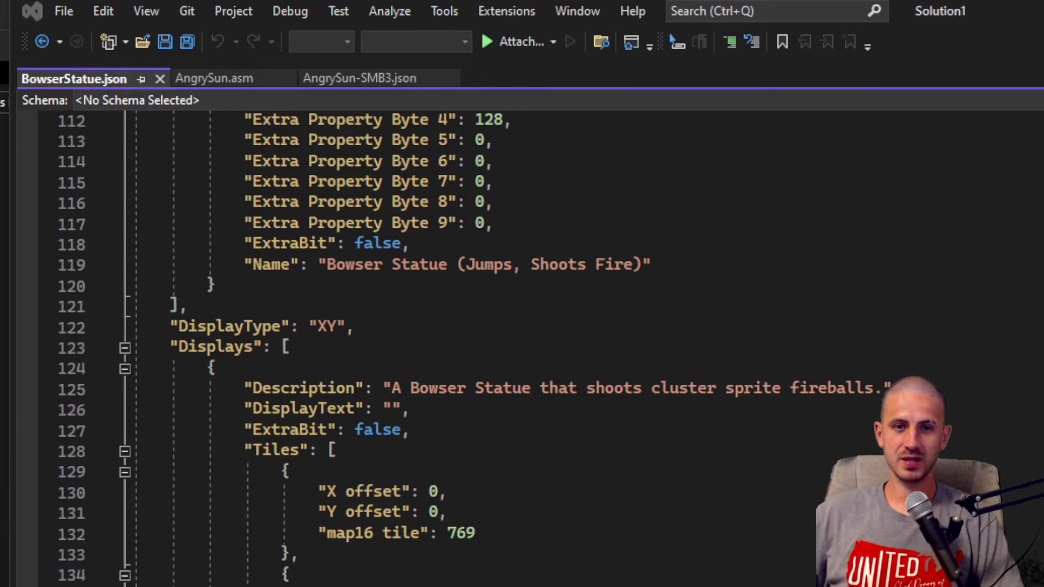
{"action": "left_click", "coordinate": [758, 386]}
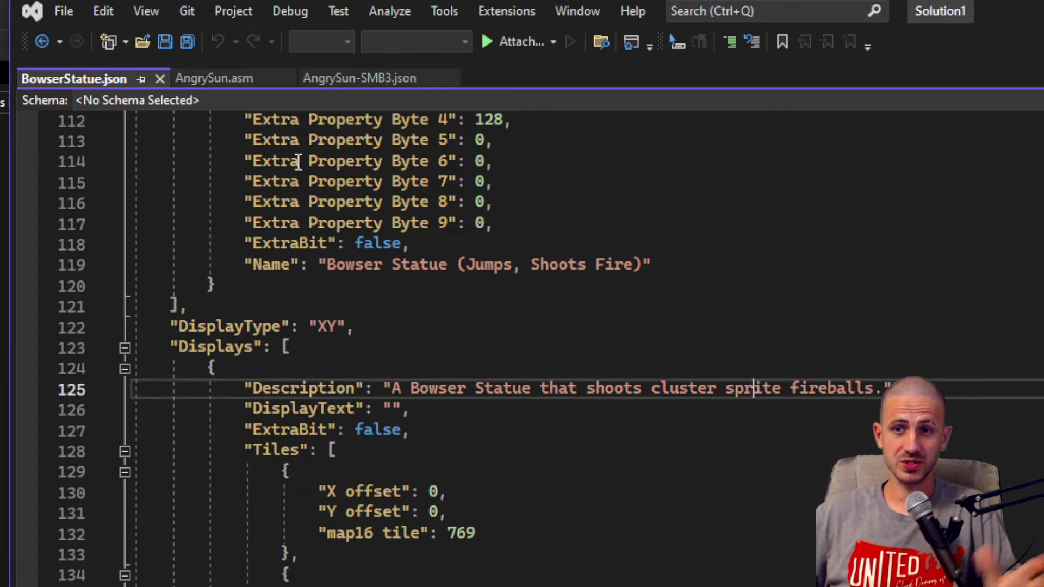
{"action": "left_click", "coordinate": [212, 78]}
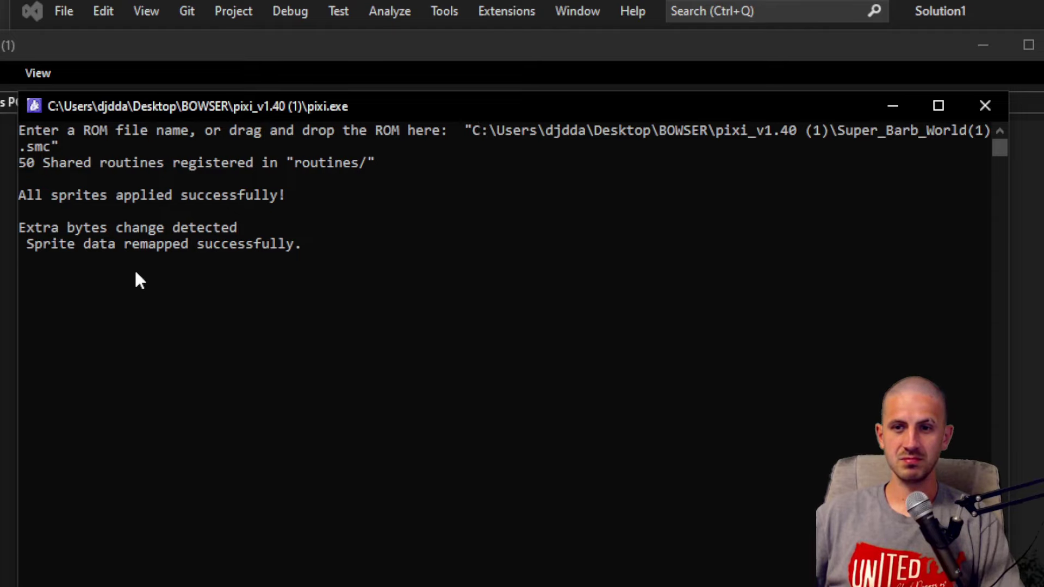
{"action": "key", "text": "Return"}
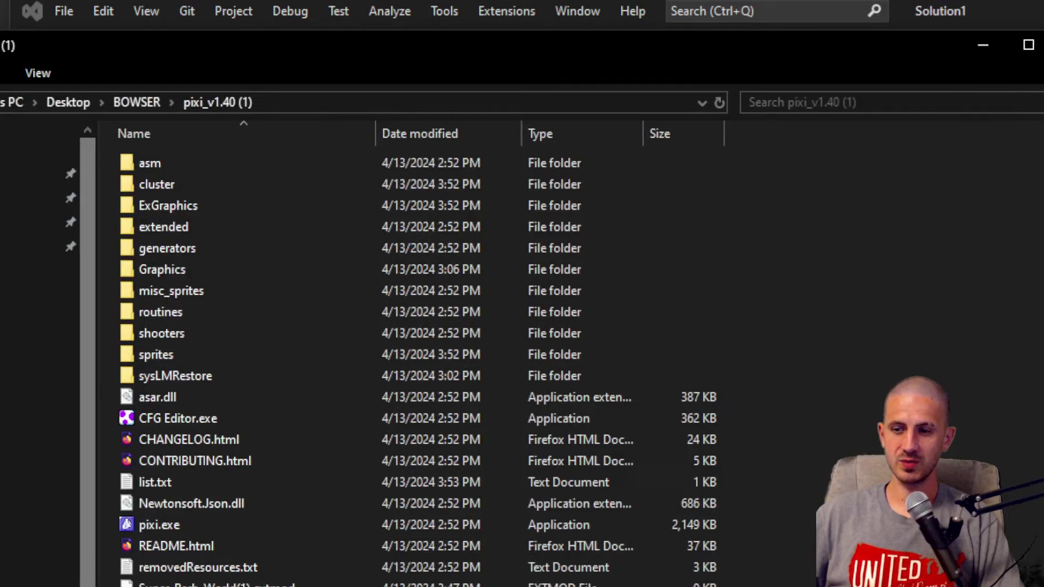
Step: Switch to Lunar Magic and reopen Super_Barb_World(1).smc from the pixi_v1.40 (1) folder
{"action": "key", "text": "alt+Tab"}
{"action": "left_click", "coordinate": [22, 63]}
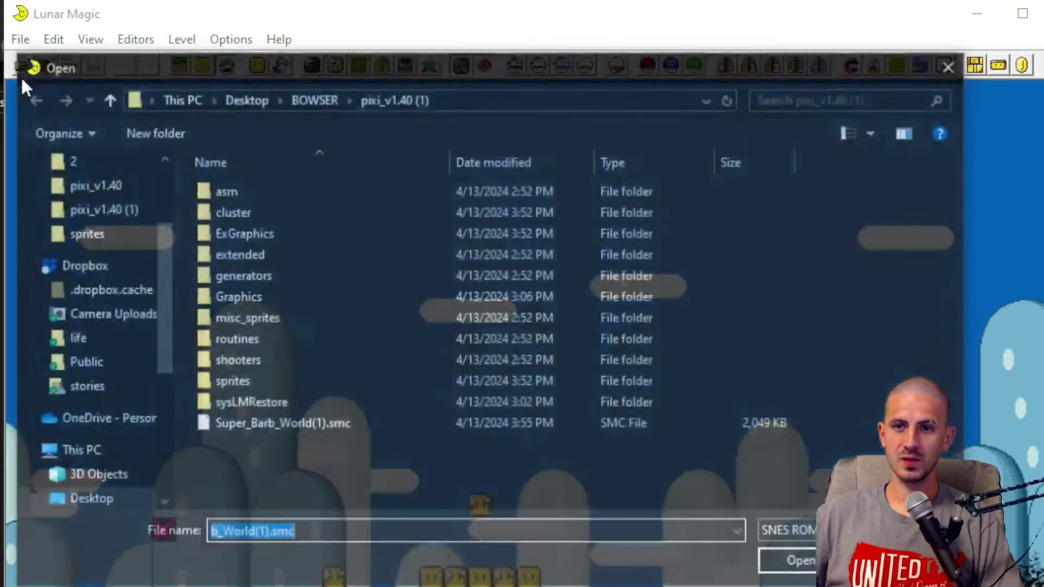
{"action": "double_click", "coordinate": [305, 433]}
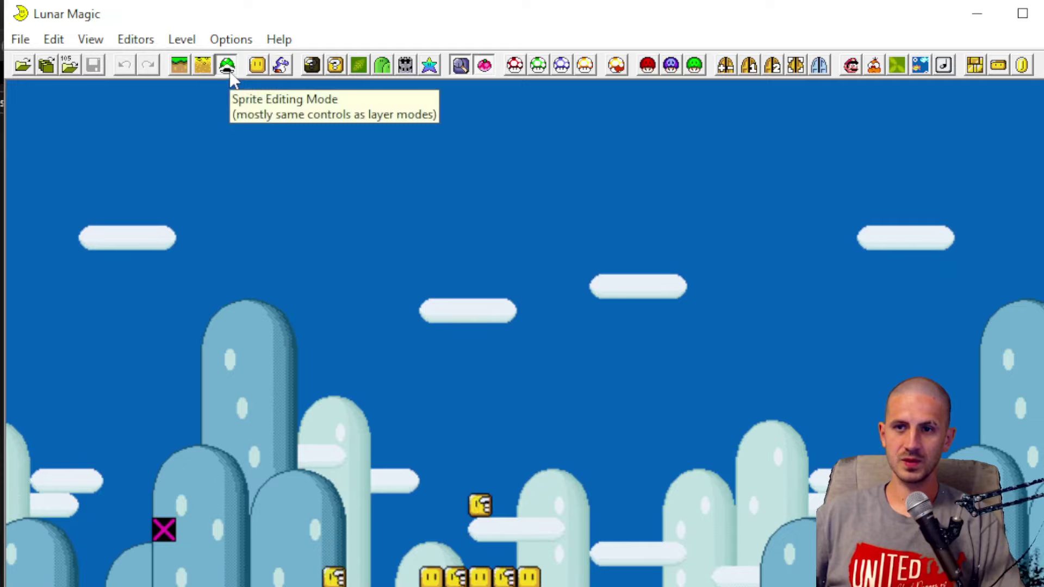
Step: Show the sprites available to add in sprite editing mode and find the Bowser Statue entries below Angry Sun
{"action": "left_click", "coordinate": [230, 71]}
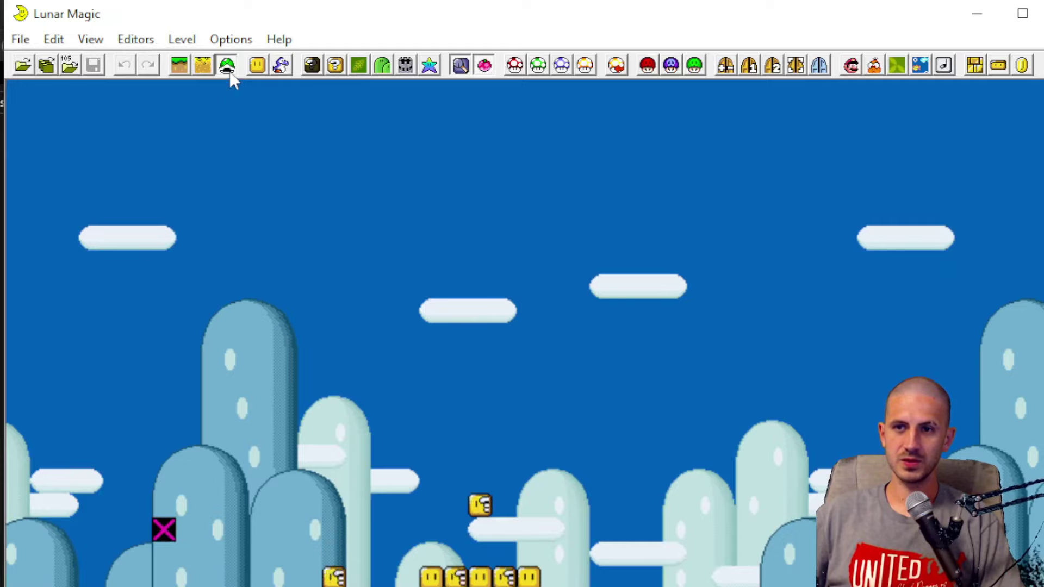
{"action": "left_click", "coordinate": [282, 67]}
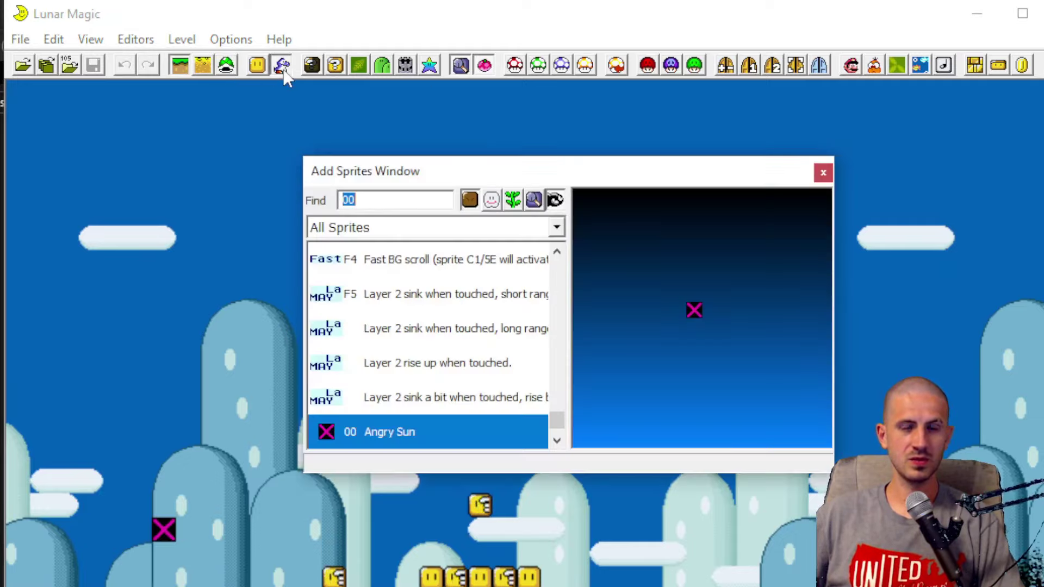
{"action": "scroll", "coordinate": [444, 337], "scroll_direction": "down", "scroll_amount": 3}
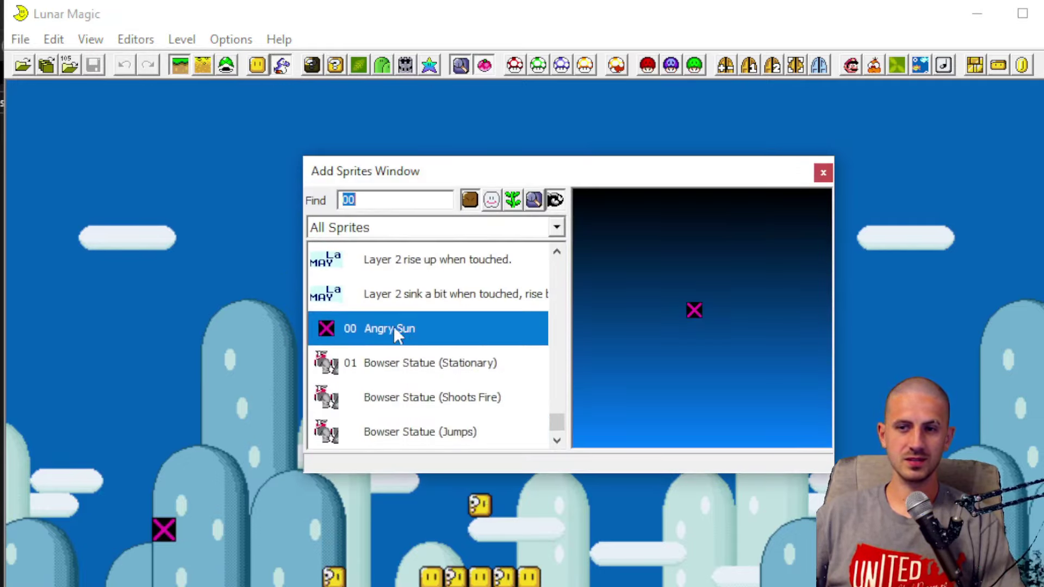
{"action": "scroll", "coordinate": [395, 329], "scroll_direction": "down", "scroll_amount": 1}
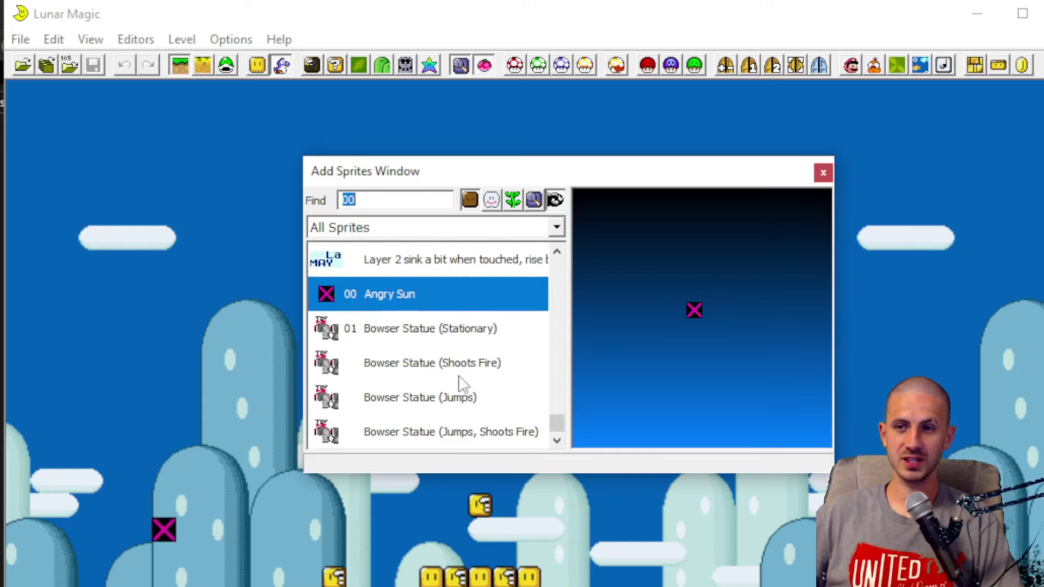
Step: Preview the four Bowser Statue variants (Stationary, Shoots Fire, Jumps, and Jumps with Shoots Fire), and close the sprite list
{"action": "left_click", "coordinate": [426, 337]}
{"action": "left_click", "coordinate": [427, 364]}
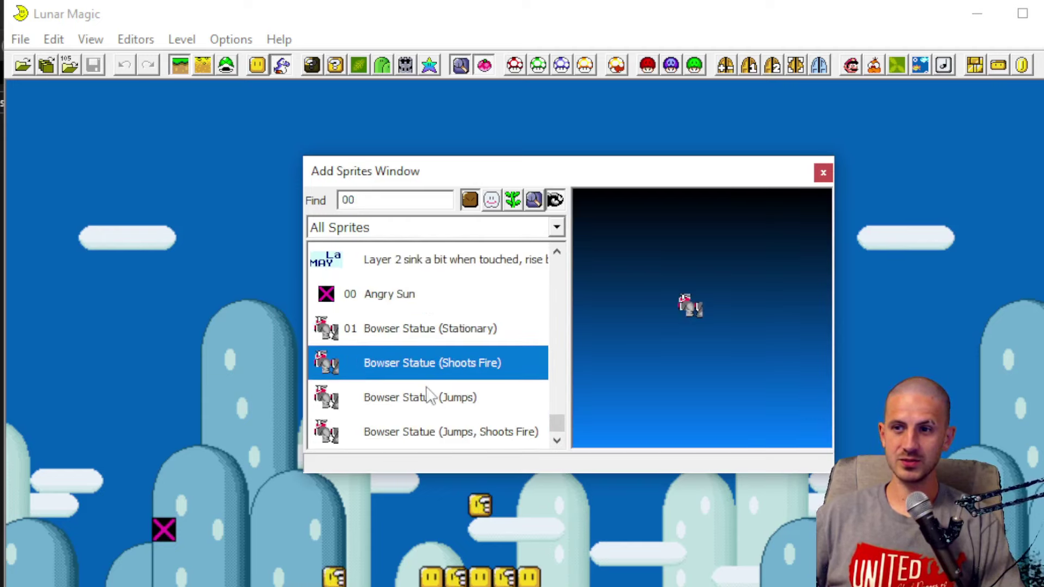
{"action": "left_click", "coordinate": [429, 396]}
{"action": "left_click", "coordinate": [439, 419]}
{"action": "left_click", "coordinate": [321, 406]}
{"action": "left_click", "coordinate": [327, 362]}
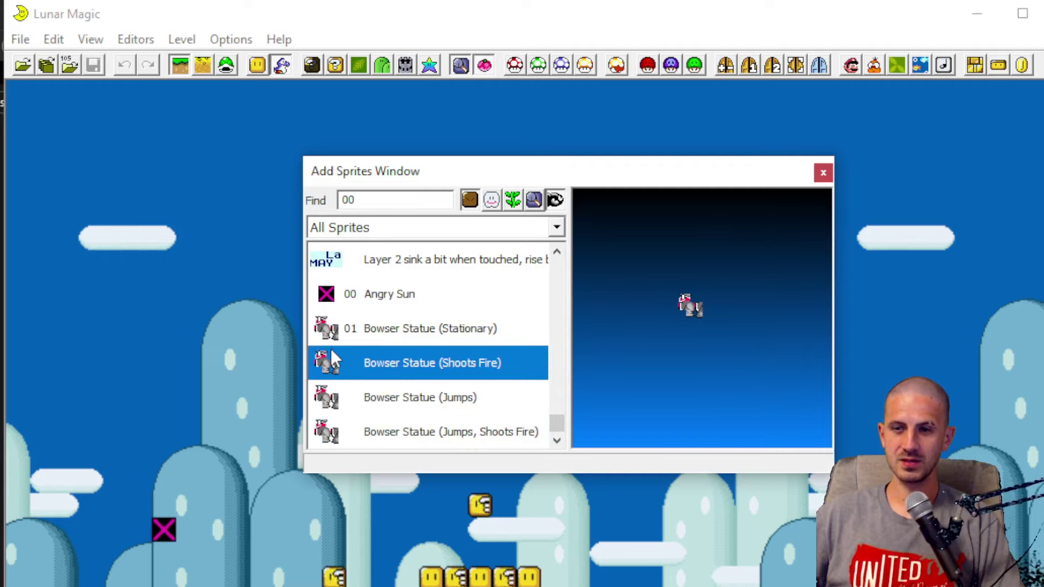
{"action": "left_click", "coordinate": [336, 329]}
{"action": "left_click", "coordinate": [330, 363]}
{"action": "left_click", "coordinate": [328, 403]}
{"action": "left_click", "coordinate": [332, 338]}
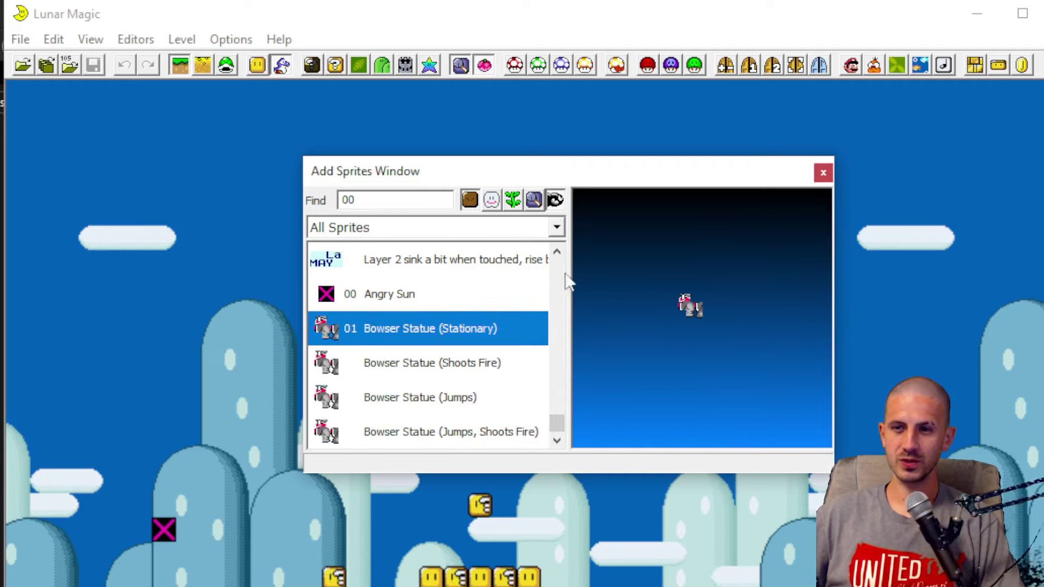
{"action": "left_click", "coordinate": [823, 174]}
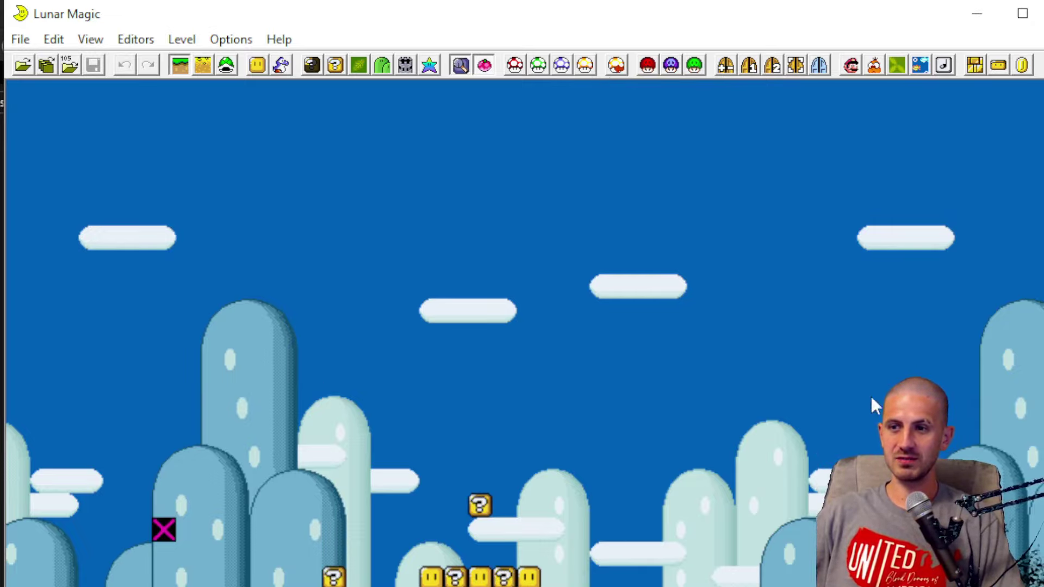
Step: Switch to File Explorer and look over the GFX .bin files in the Graphics folder of pixi_v1.40 (1)
{"action": "key", "text": "alt+Tab"}
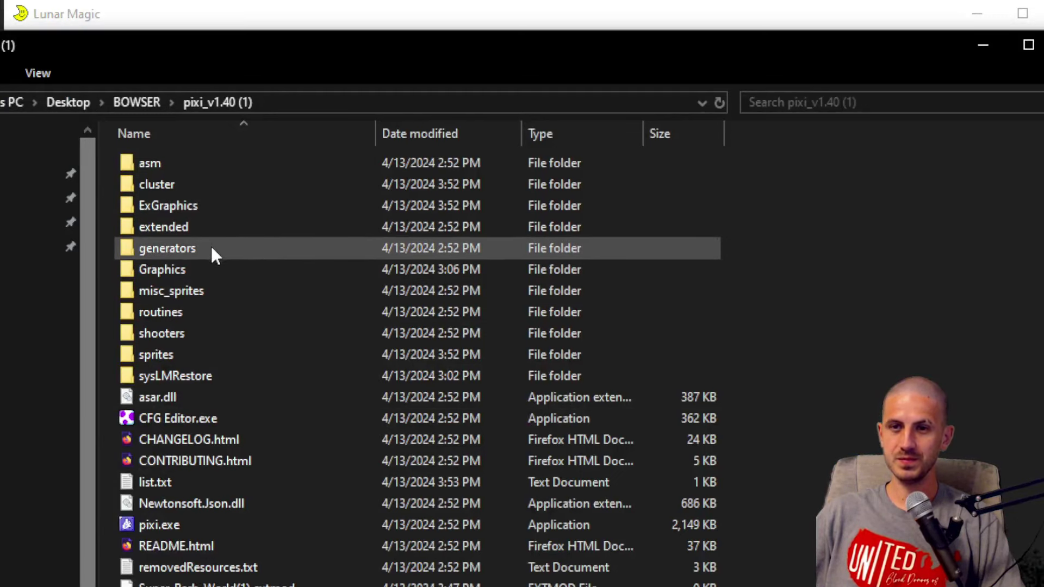
{"action": "double_click", "coordinate": [218, 269]}
{"action": "scroll", "coordinate": [381, 354], "scroll_direction": "down", "scroll_amount": 1}
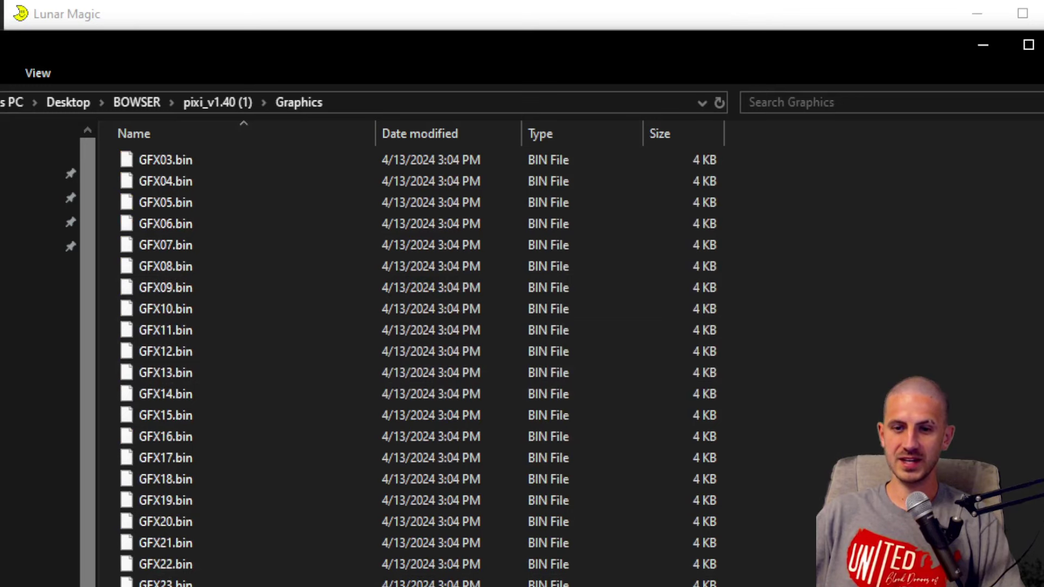
{"action": "key", "text": "ctrl+a"}
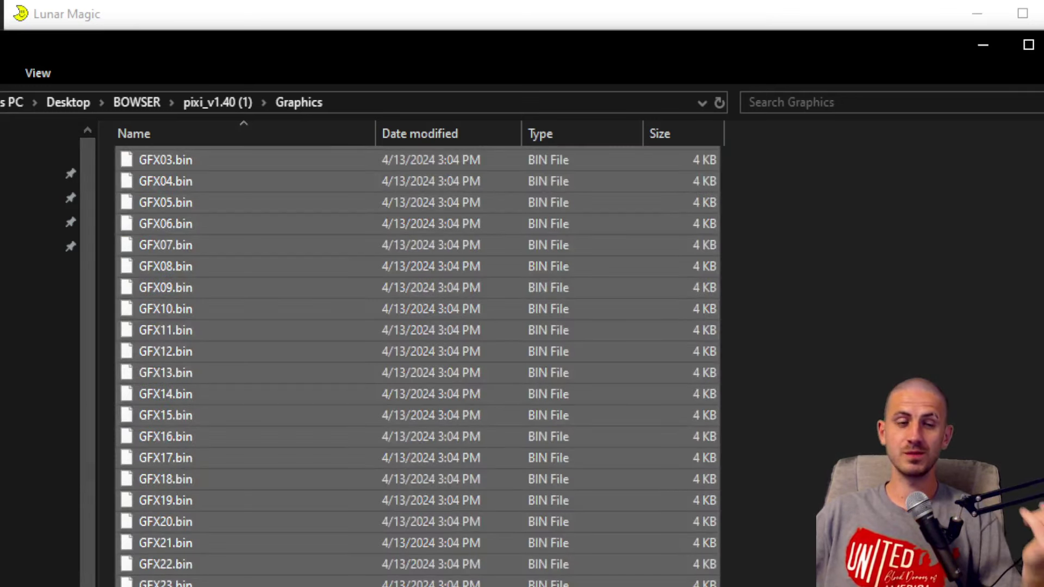
{"action": "scroll", "coordinate": [419, 364], "scroll_direction": "up", "scroll_amount": 7}
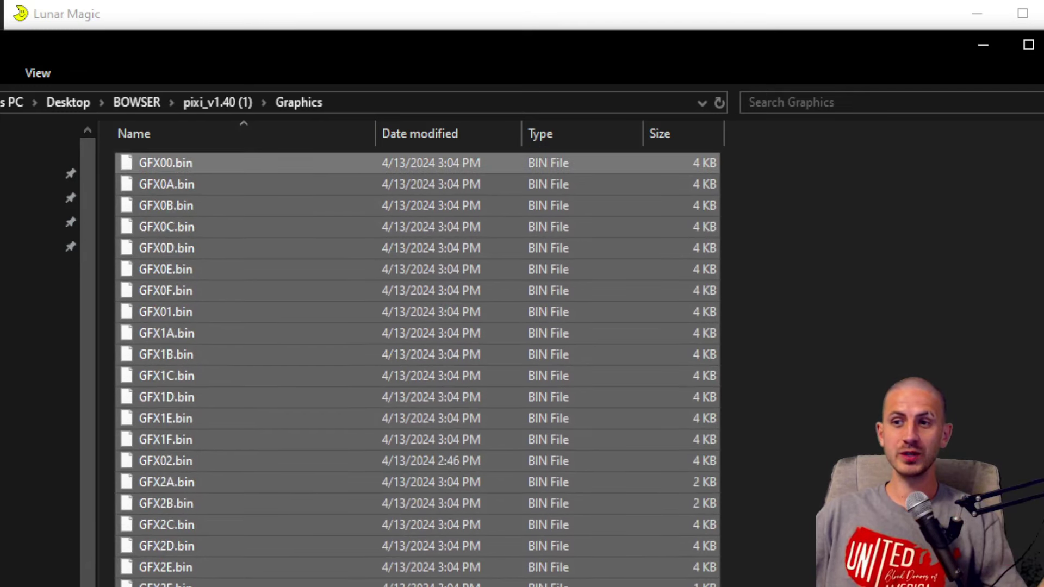
{"action": "key", "text": "Escape"}
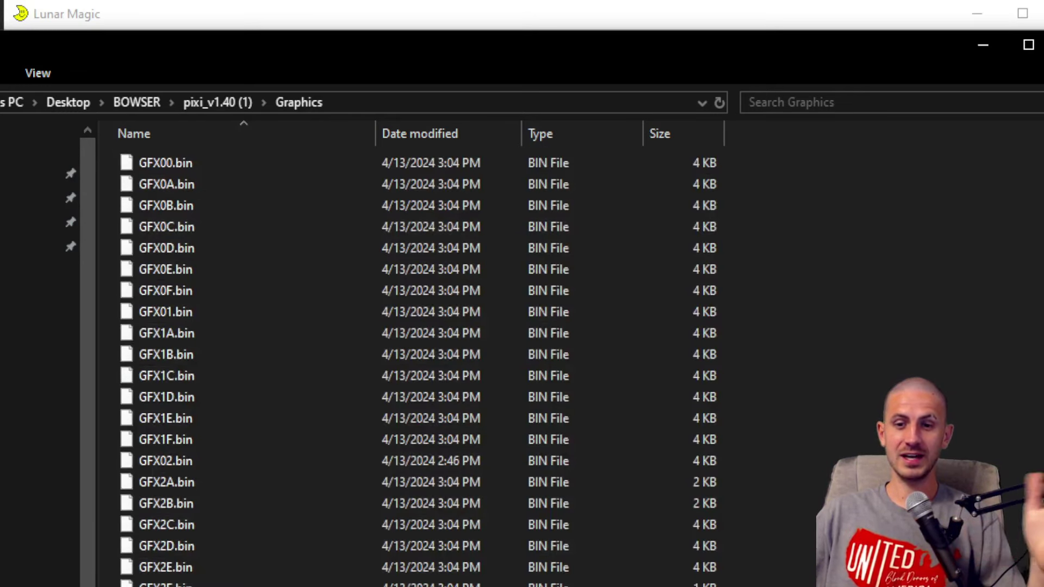
Step: Check the ExGraphics folder in pixi_v1.40 (1) for ExGFX80.bin, and return to Lunar Magic
{"action": "left_click", "coordinate": [213, 105]}
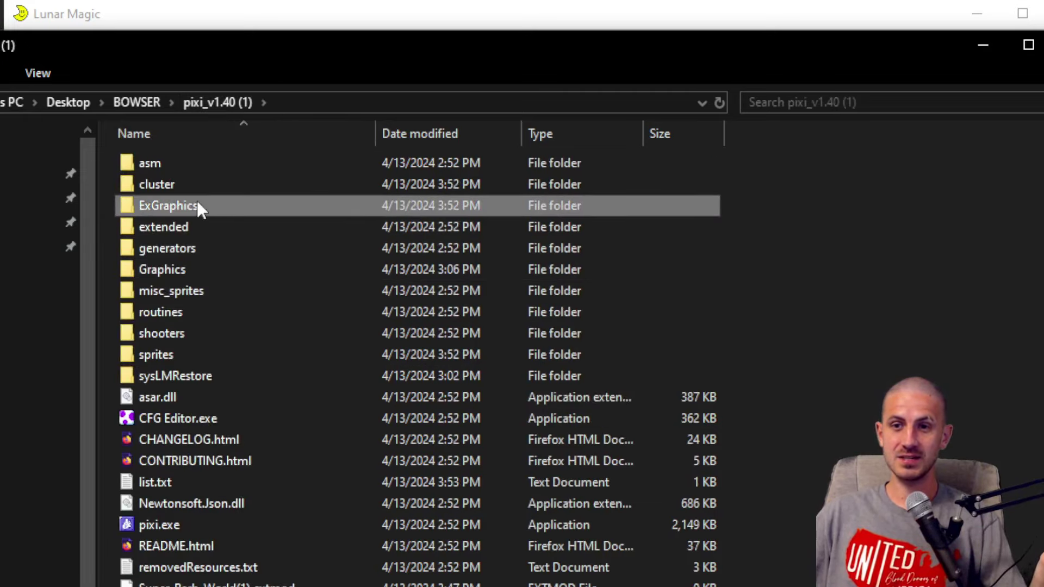
{"action": "double_click", "coordinate": [198, 206]}
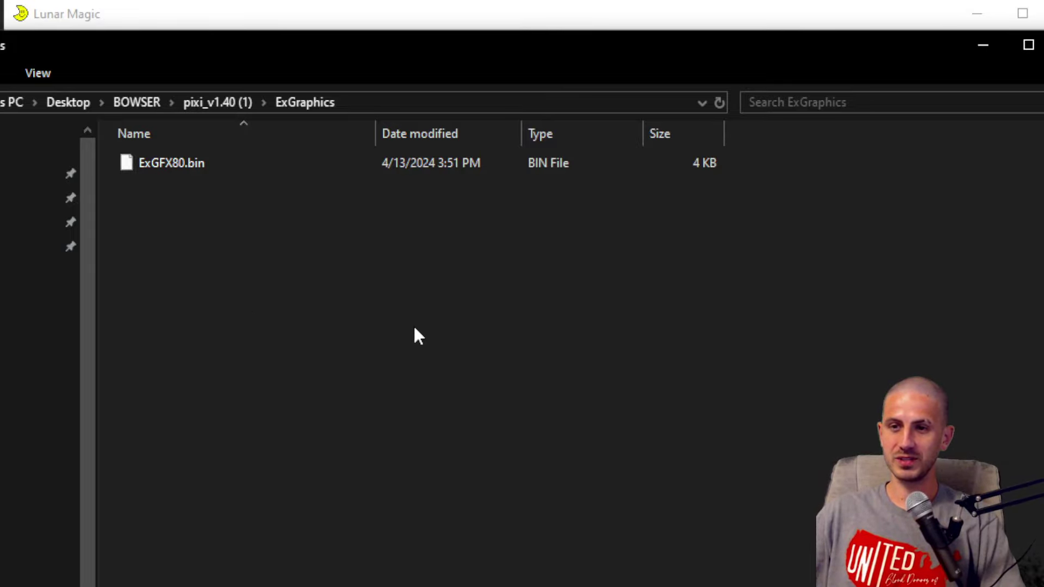
{"action": "key", "text": "alt+Up"}
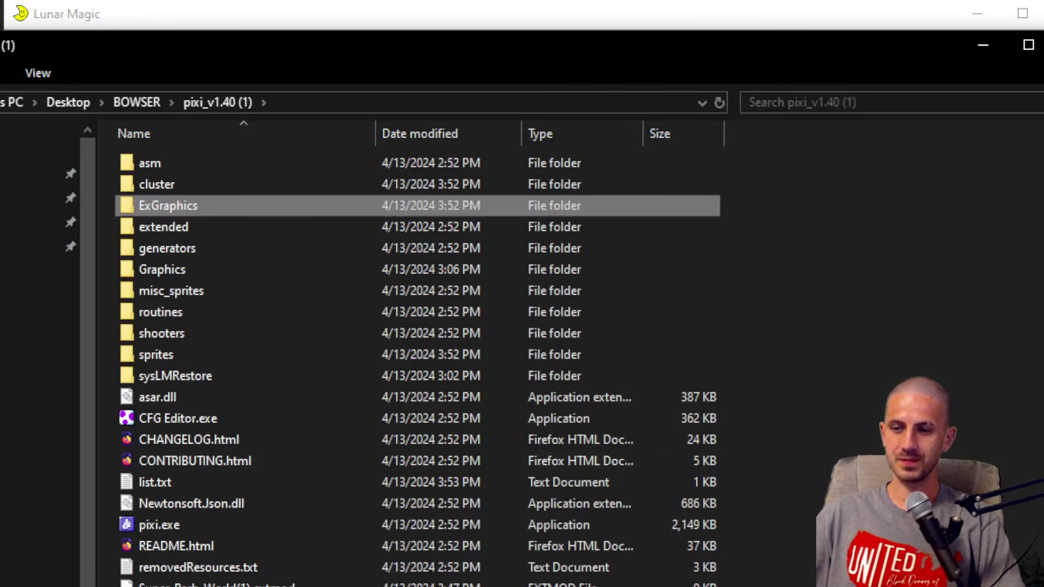
{"action": "key", "text": "alt+Tab"}
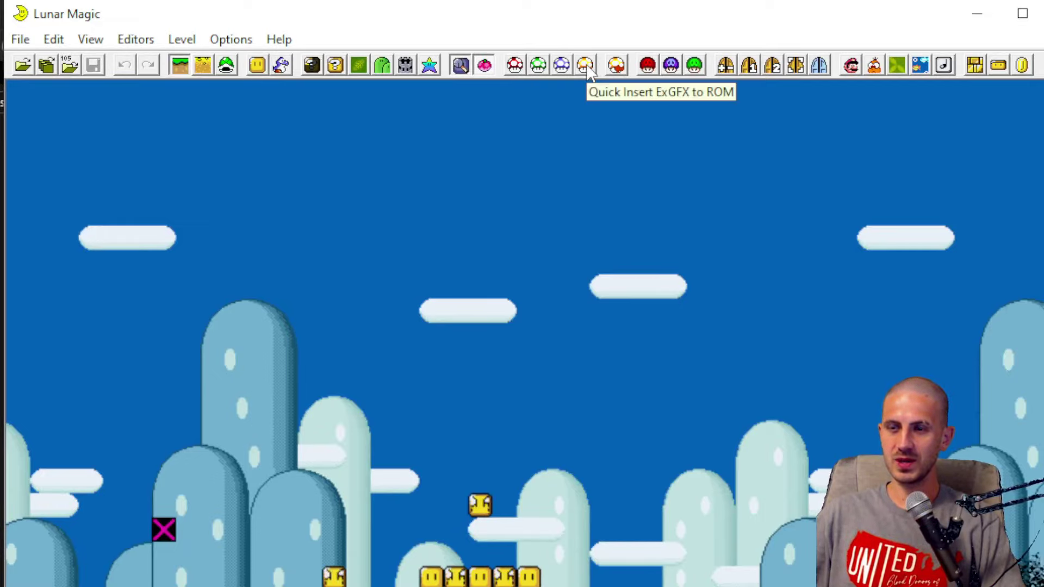
Step: Set the level's SP3 sprite graphics file to ExGFX 80 in Super GFX Bypass and apply it
{"action": "left_click", "coordinate": [645, 70]}
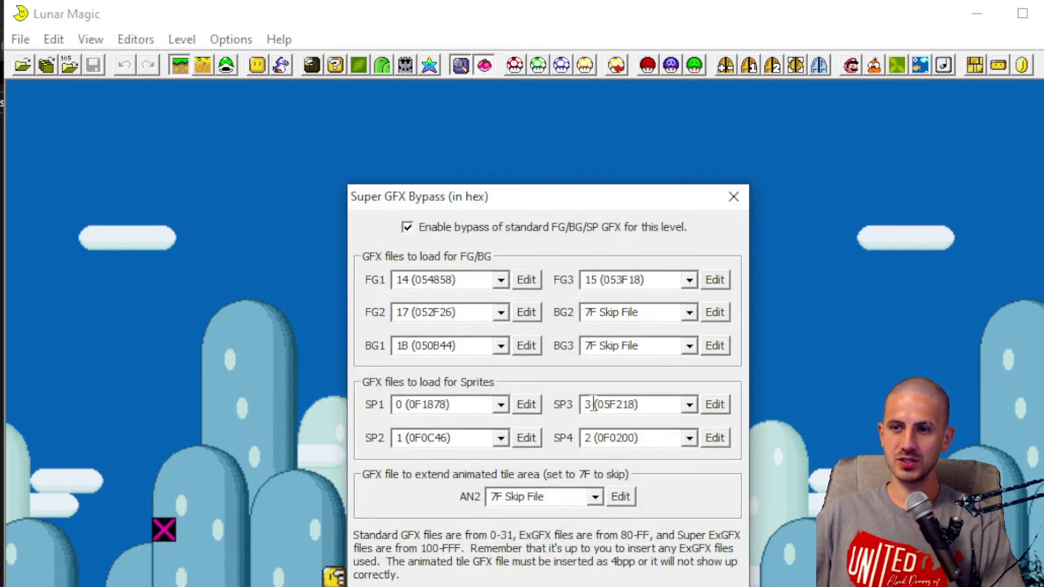
{"action": "left_click", "coordinate": [592, 404]}
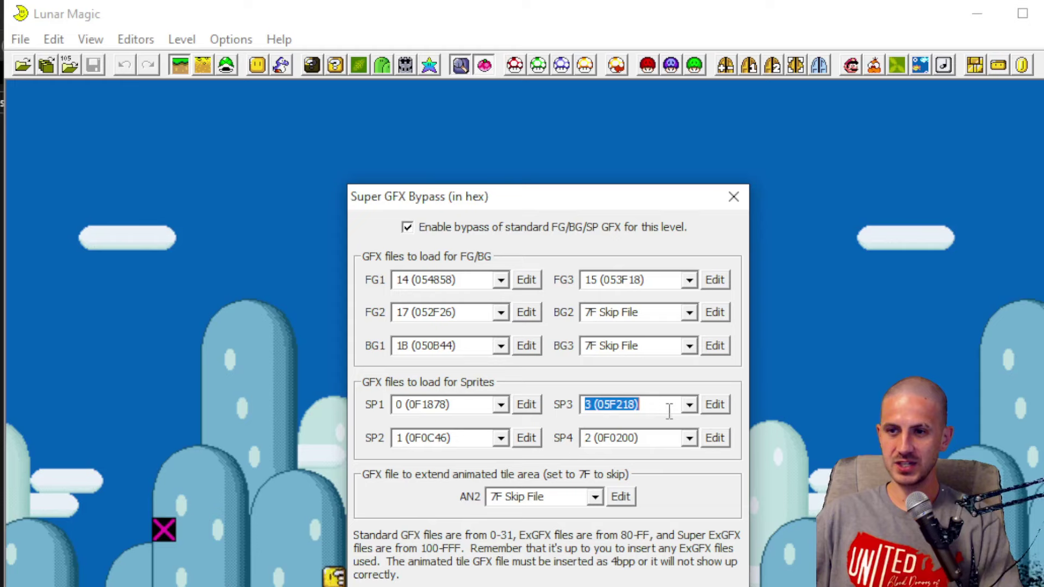
{"action": "left_click", "coordinate": [690, 404]}
{"action": "left_click_drag", "start_coordinate": [692, 435], "coordinate": [716, 485]}
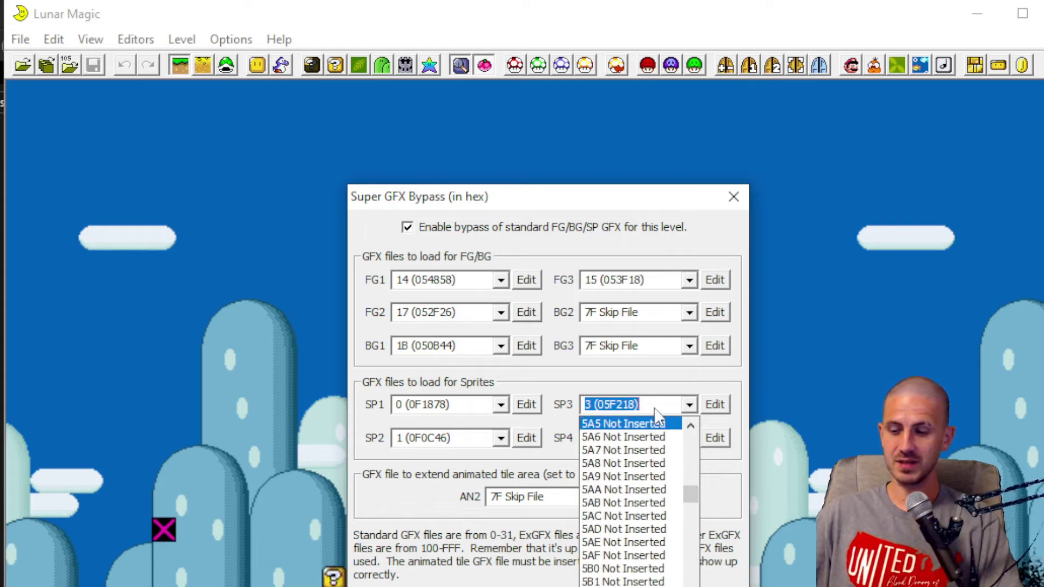
{"action": "type", "text": "80"}
{"action": "key", "text": "Return"}
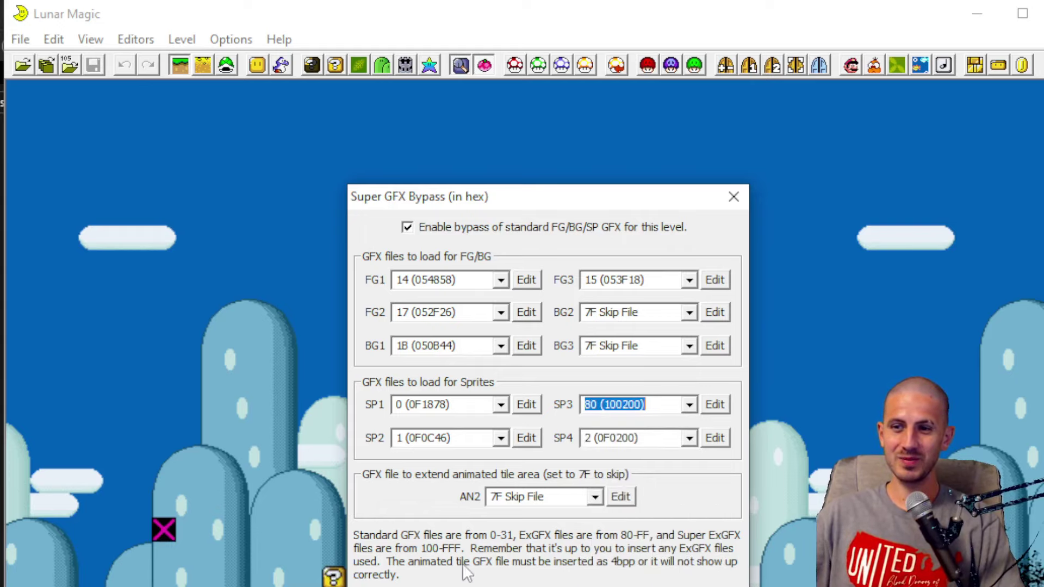
{"action": "key", "text": "Return"}
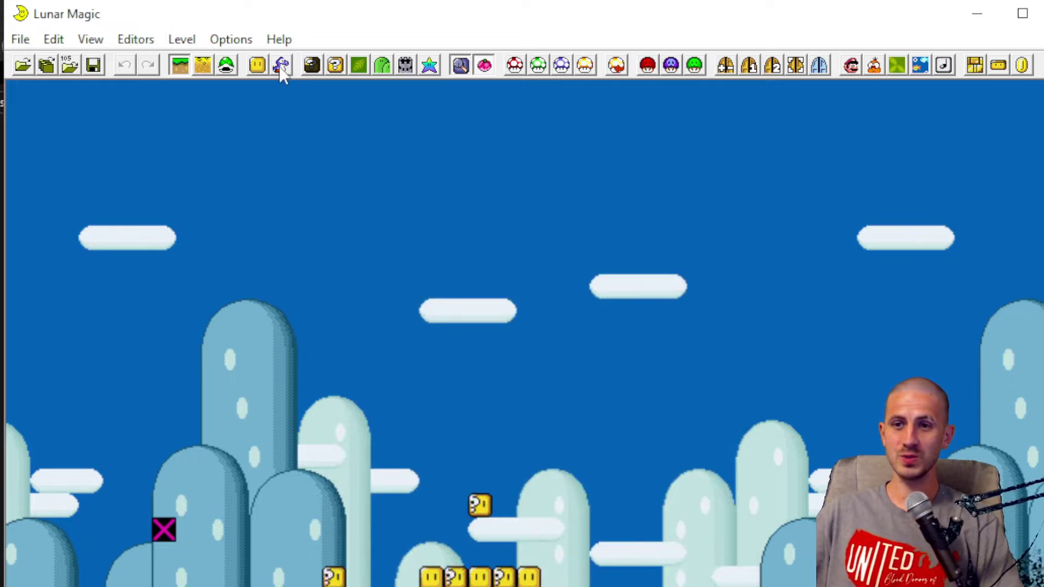
Step: Reopen the sprite list in sprite editing mode and compare the graphics of the Bowser Statue variants
{"action": "left_click", "coordinate": [227, 66]}
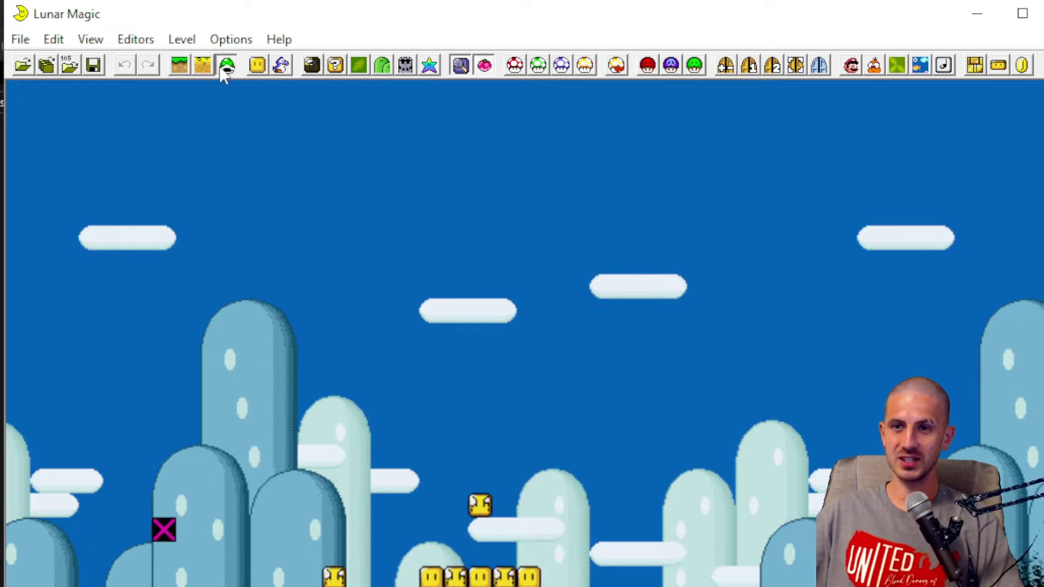
{"action": "left_click", "coordinate": [284, 67]}
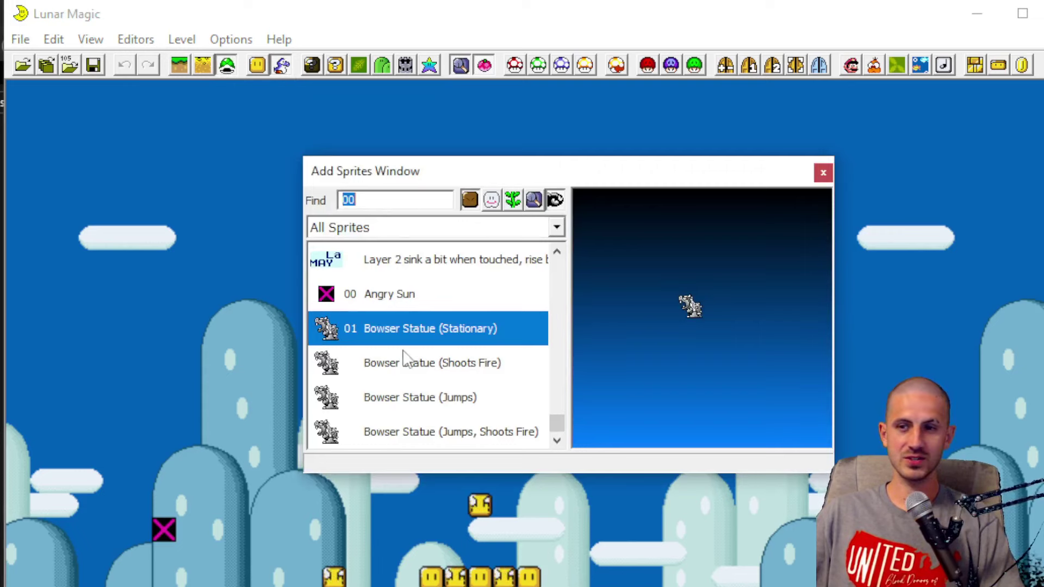
{"action": "left_click", "coordinate": [389, 362]}
{"action": "left_click", "coordinate": [392, 401]}
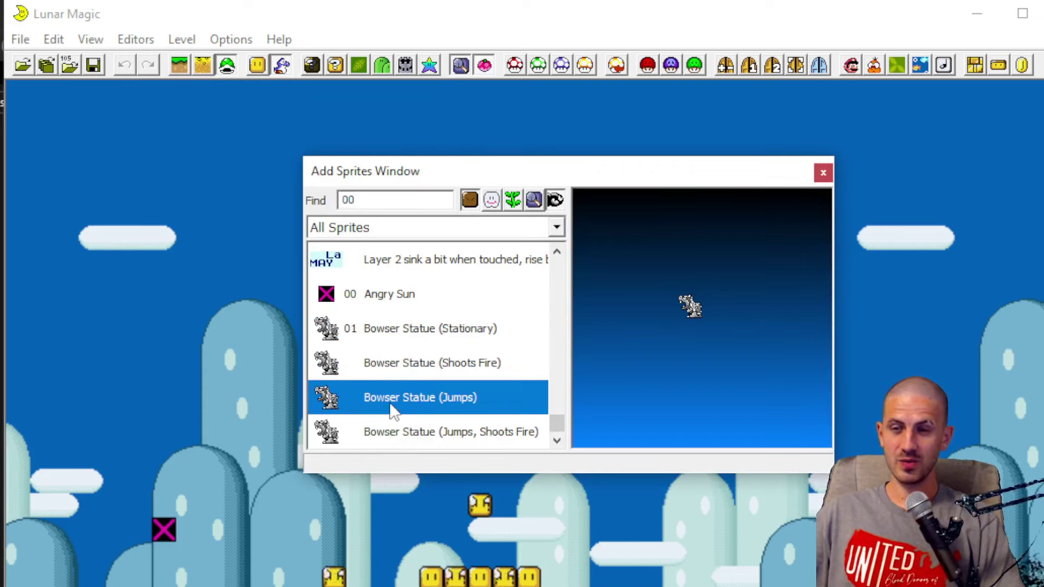
{"action": "left_click", "coordinate": [395, 423]}
{"action": "left_click", "coordinate": [406, 398]}
{"action": "left_click", "coordinate": [419, 363]}
{"action": "left_click", "coordinate": [429, 332]}
{"action": "left_click", "coordinate": [430, 363]}
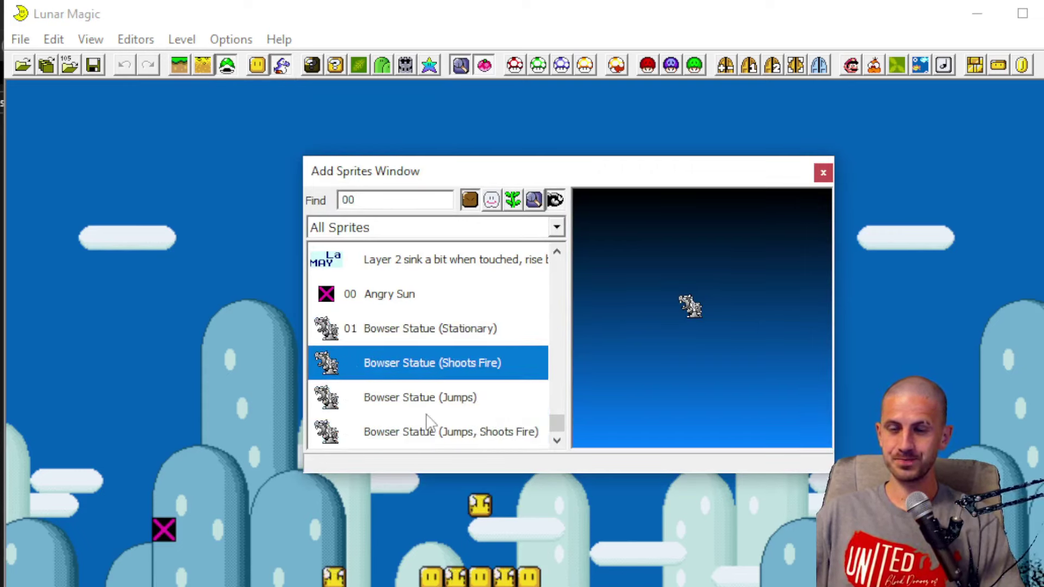
{"action": "left_click", "coordinate": [432, 397]}
Step: Place a Bowser Statue (Shoots Fire) just above the Angry Sun sprite in the level, close the sprite list, and save
{"action": "left_click", "coordinate": [432, 367]}
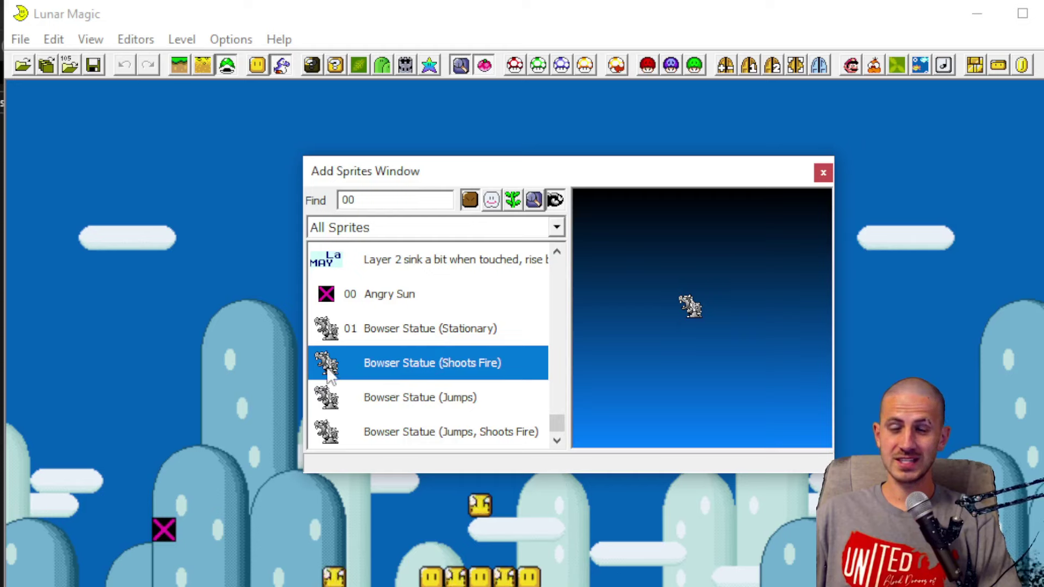
{"action": "left_click_drag", "start_coordinate": [331, 375], "coordinate": [184, 479]}
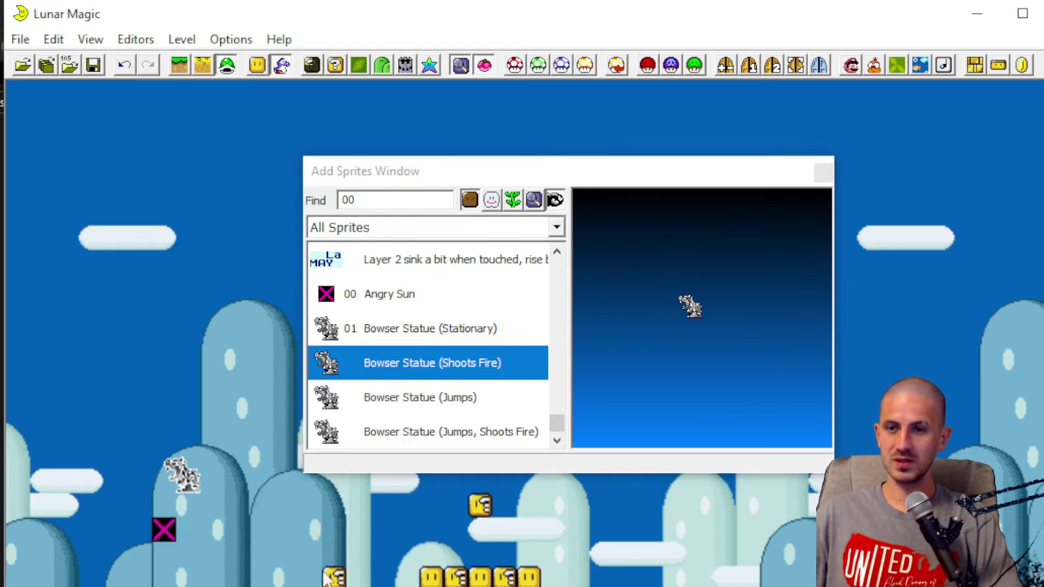
{"action": "left_click", "coordinate": [268, 523]}
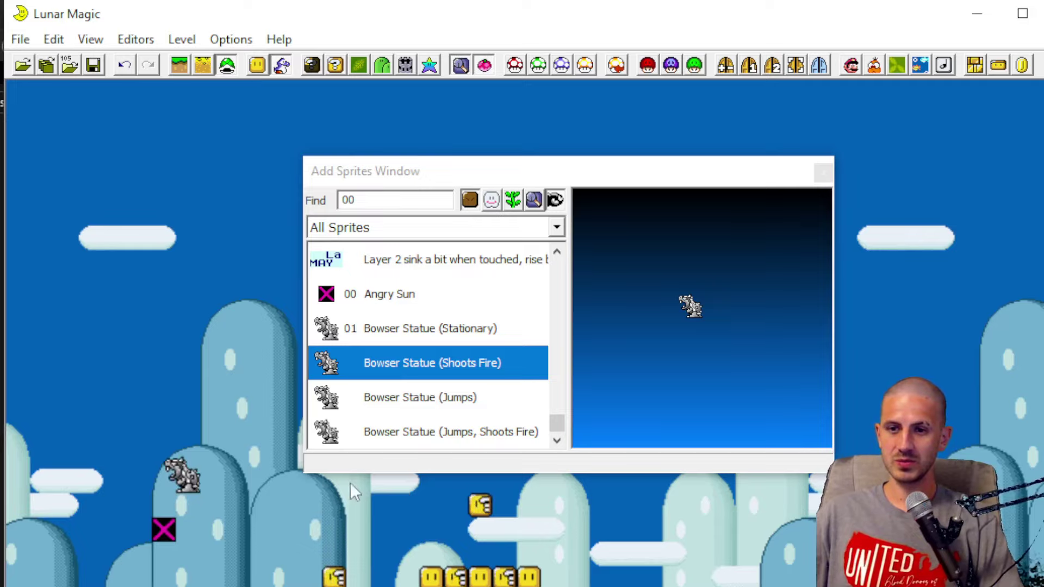
{"action": "left_click", "coordinate": [822, 173]}
{"action": "key", "text": "ctrl+s"}
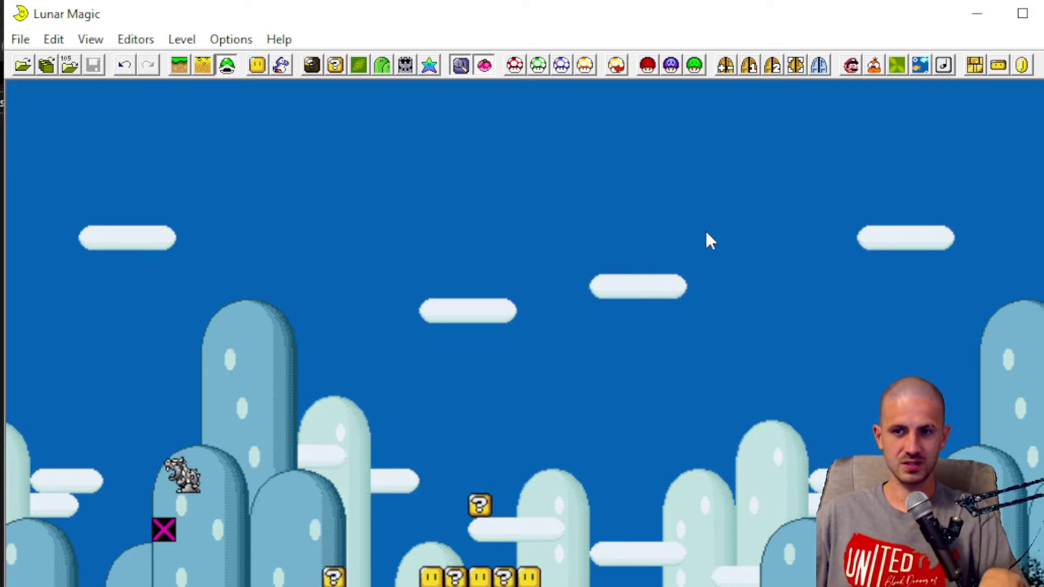
Step: Run Super_Barb_World(1) in Snes9x and start a new game from the title screen into the intro level
{"action": "key", "text": "F4"}
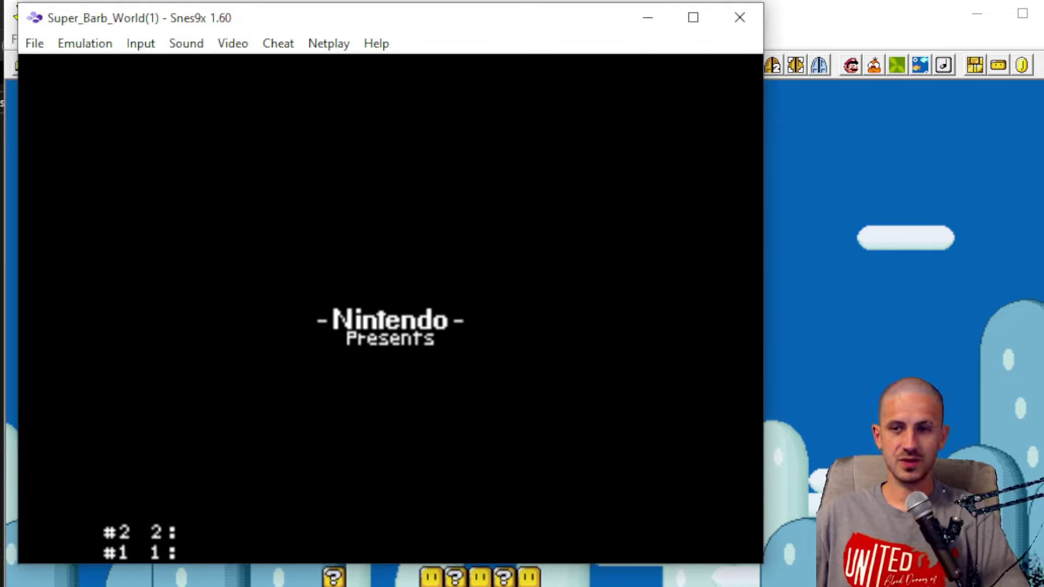
{"action": "key", "text": "c"}
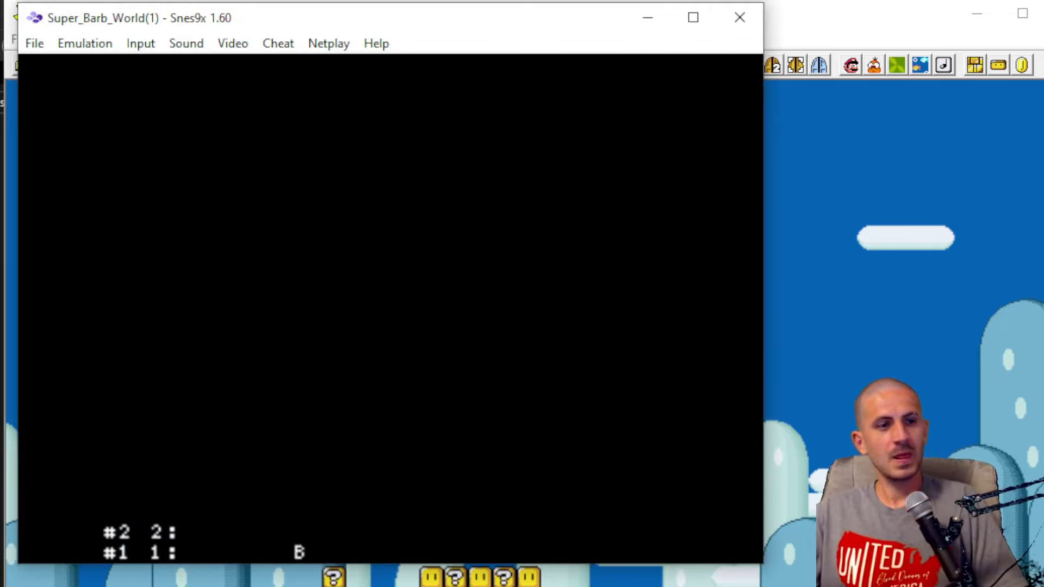
{"action": "key", "text": "c"}
{"action": "key", "text": "c"}
{"action": "key", "text": "c"}
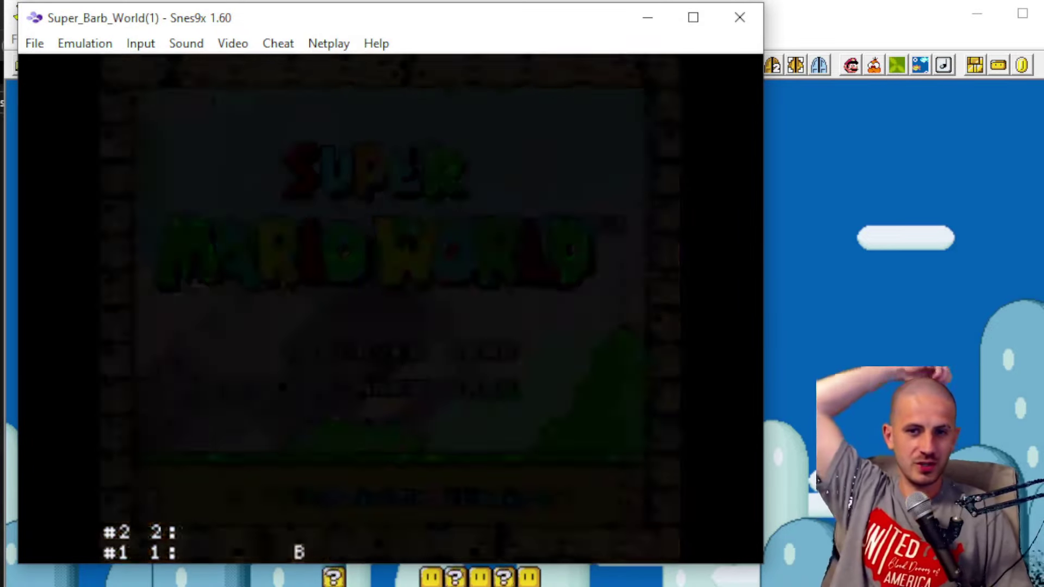
{"action": "key", "text": "c"}
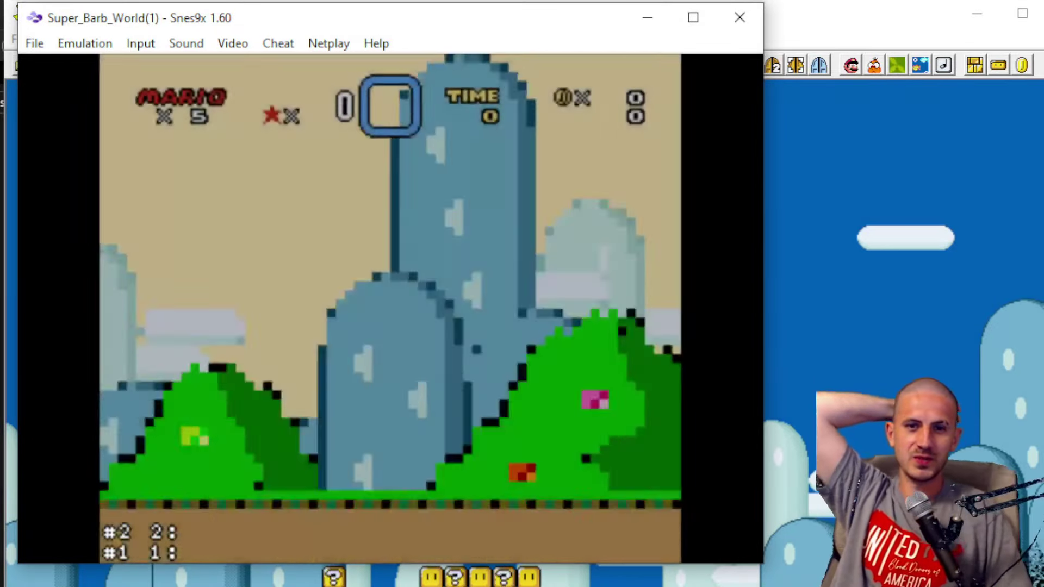
{"action": "key", "text": "c"}
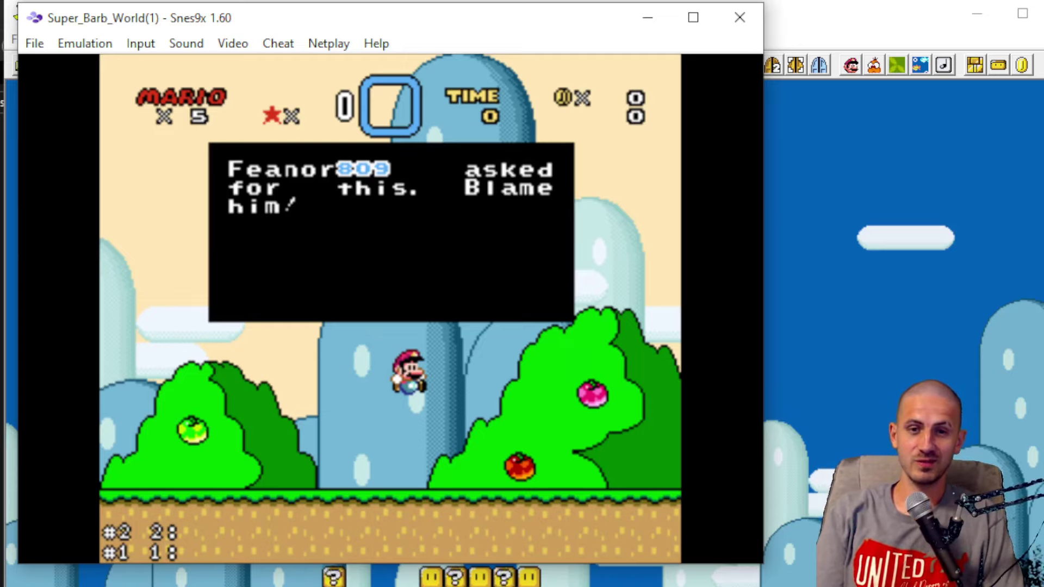
Step: Dismiss the intro message and test the Bowser Statue by jumping over it, standing on it and carrying the Goomba past it
{"action": "key", "text": "x"}
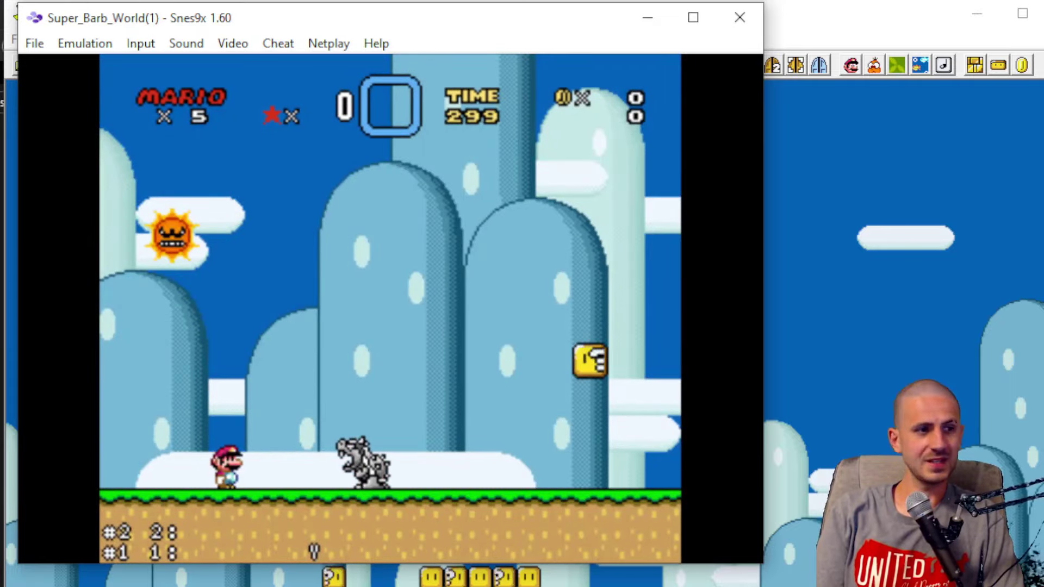
{"action": "key", "text": "Right"}
{"action": "key", "text": "c"}
{"action": "key", "text": "Left"}
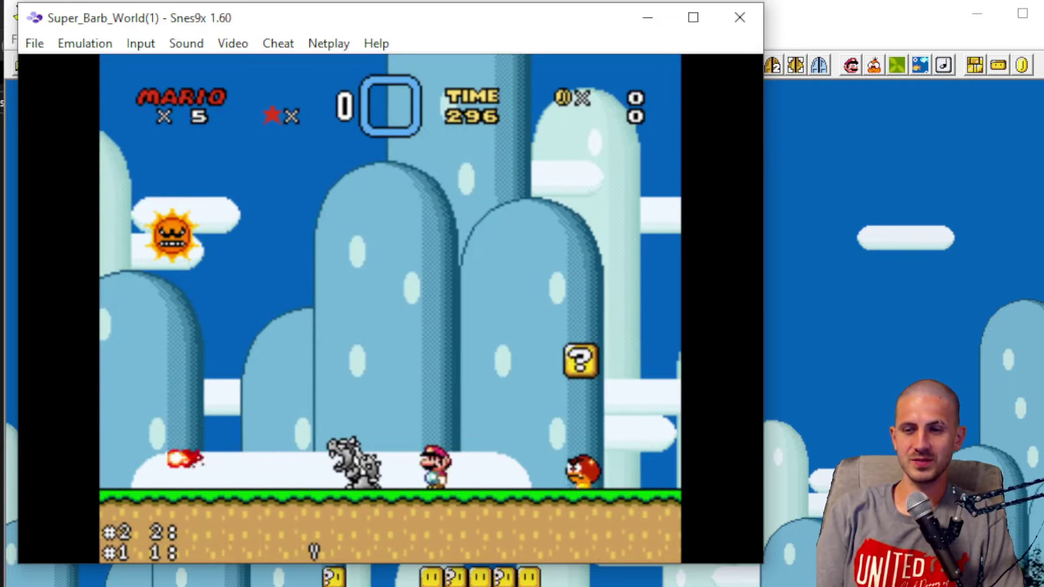
{"action": "key", "text": "c"}
{"action": "key", "text": "Right"}
{"action": "key", "text": "Left"}
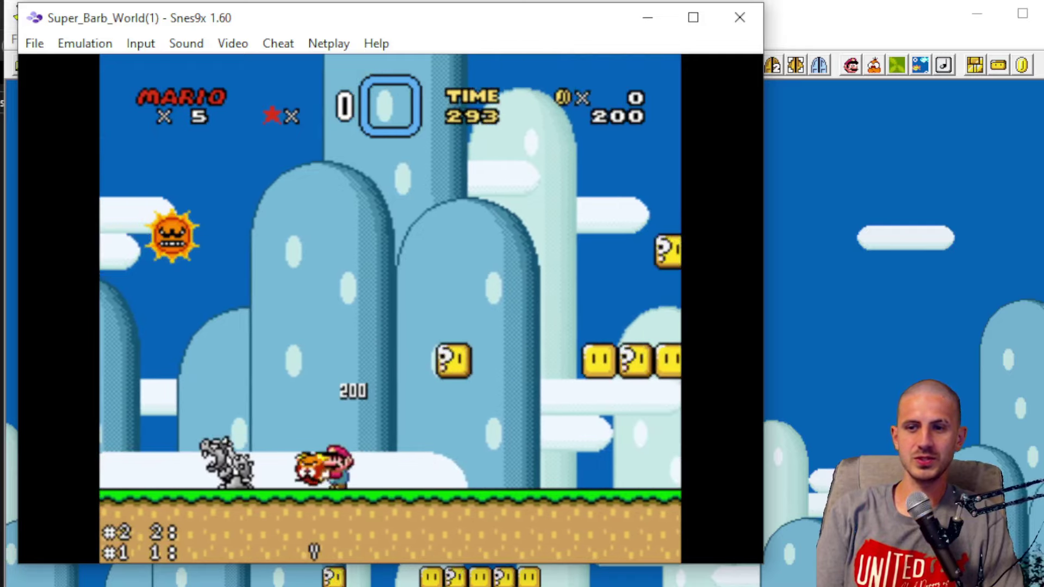
{"action": "key", "text": "x"}
{"action": "key", "text": "Left"}
{"action": "key", "text": "c"}
{"action": "key", "text": "Left"}
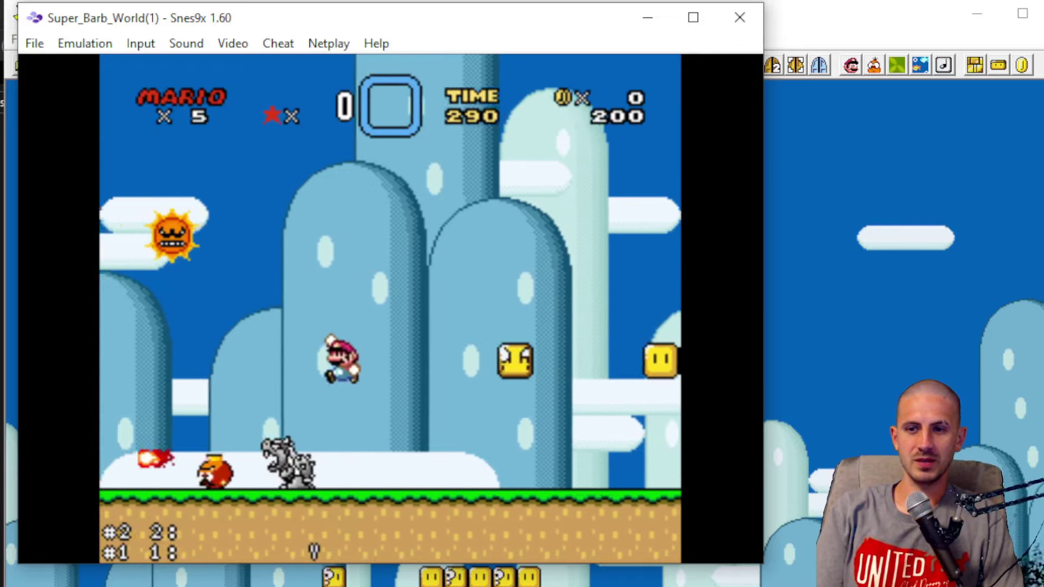
{"action": "key", "text": "Right"}
{"action": "key", "text": "c"}
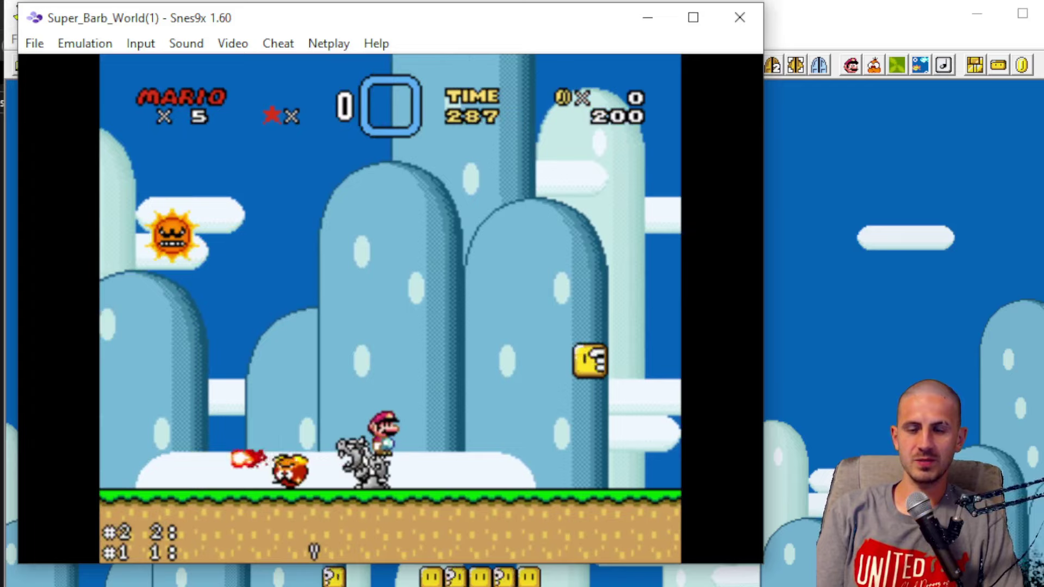
Step: Test the statue's fireballs from the side it faces until Mario is sent back to the overworld, and close the emulator
{"action": "key", "text": "v"}
{"action": "key", "text": "Left"}
{"action": "key", "text": "Right"}
{"action": "key", "text": "Left"}
{"action": "key", "text": "Left"}
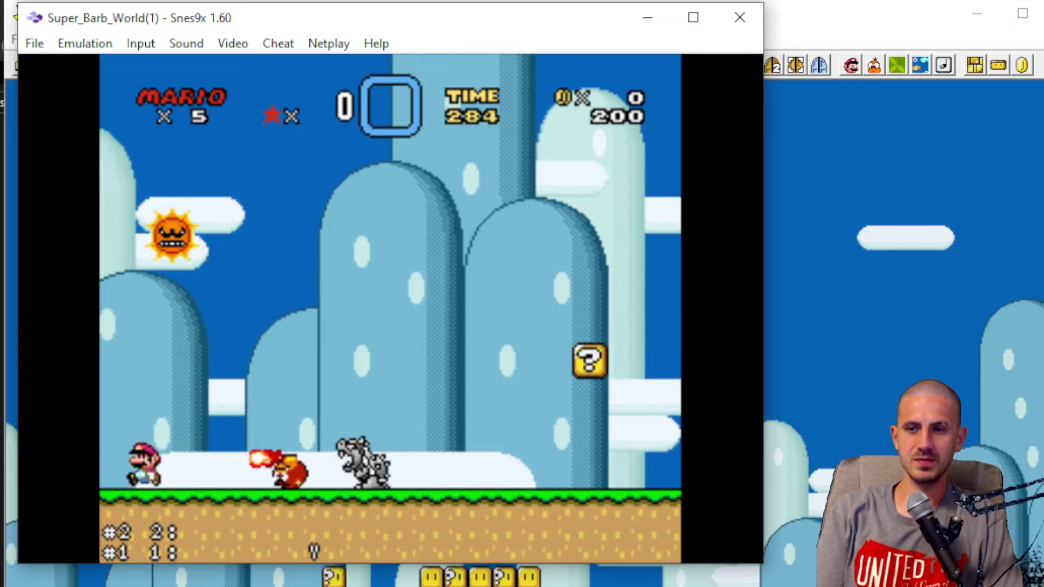
{"action": "key", "text": "c"}
{"action": "key", "text": "Right"}
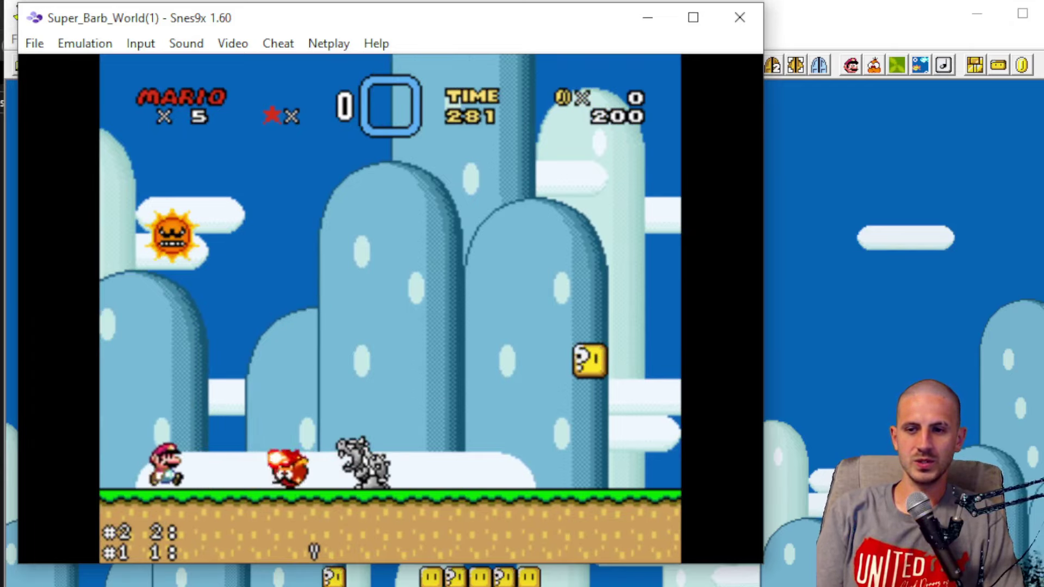
{"action": "key", "text": "v"}
{"action": "key", "text": "Left"}
{"action": "key", "text": "Right"}
{"action": "key", "text": "v"}
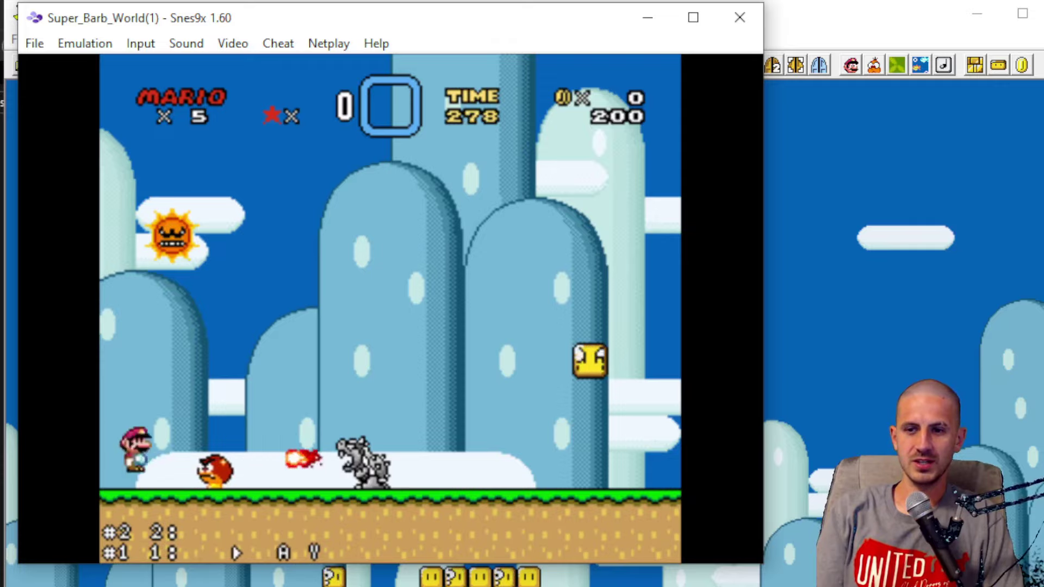
{"action": "key", "text": "Right"}
{"action": "key", "text": "c"}
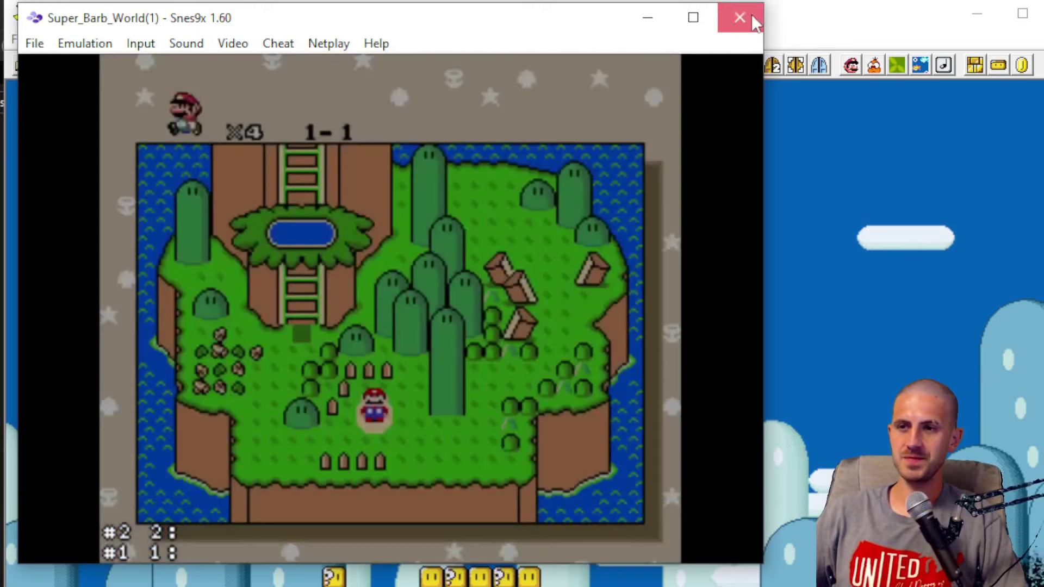
{"action": "left_click", "coordinate": [740, 18]}
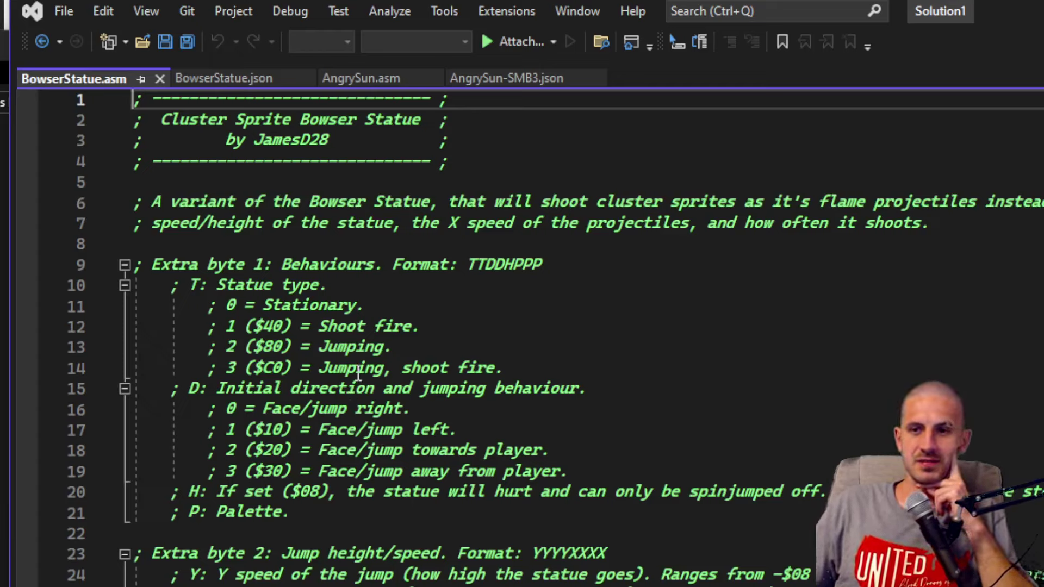
Step: Compare the Extra byte 1 documentation in BowserStatue.asm with the Extra Property Byte 1 entries in BowserStatue.json
{"action": "left_click_drag", "start_coordinate": [172, 259], "coordinate": [623, 531]}
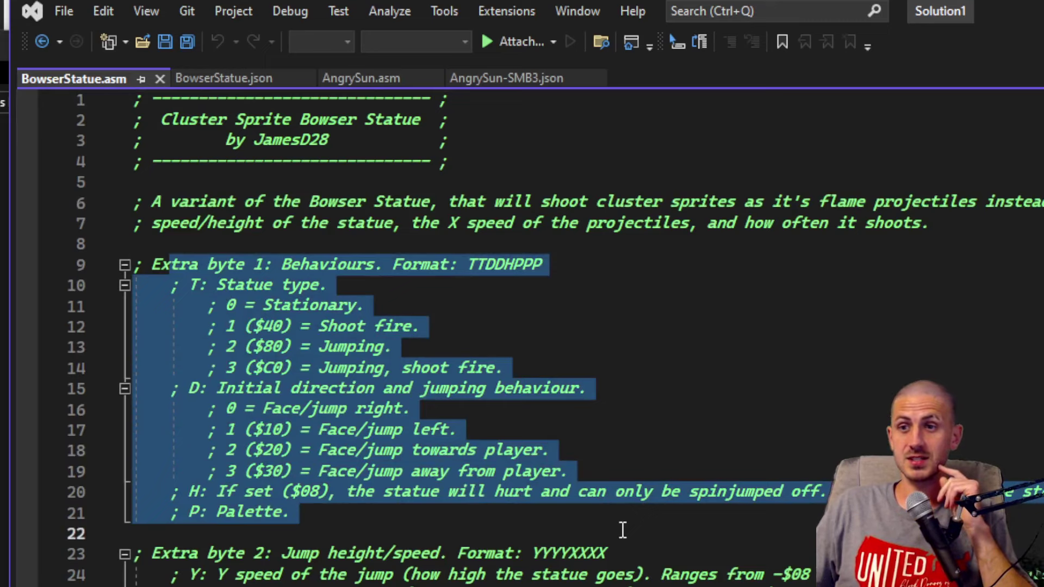
{"action": "left_click", "coordinate": [196, 79]}
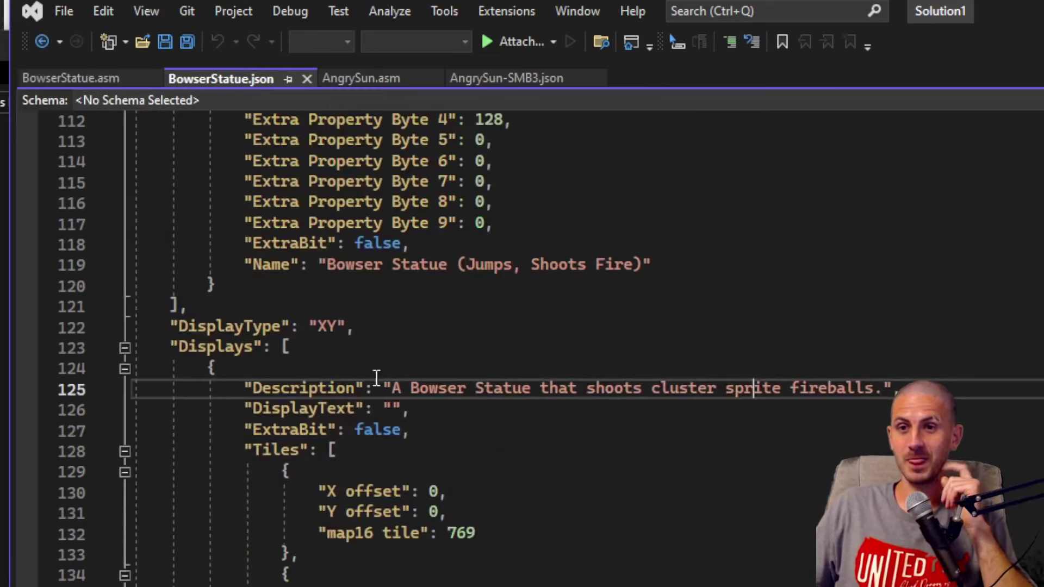
{"action": "scroll", "coordinate": [388, 400], "scroll_direction": "up", "scroll_amount": 8}
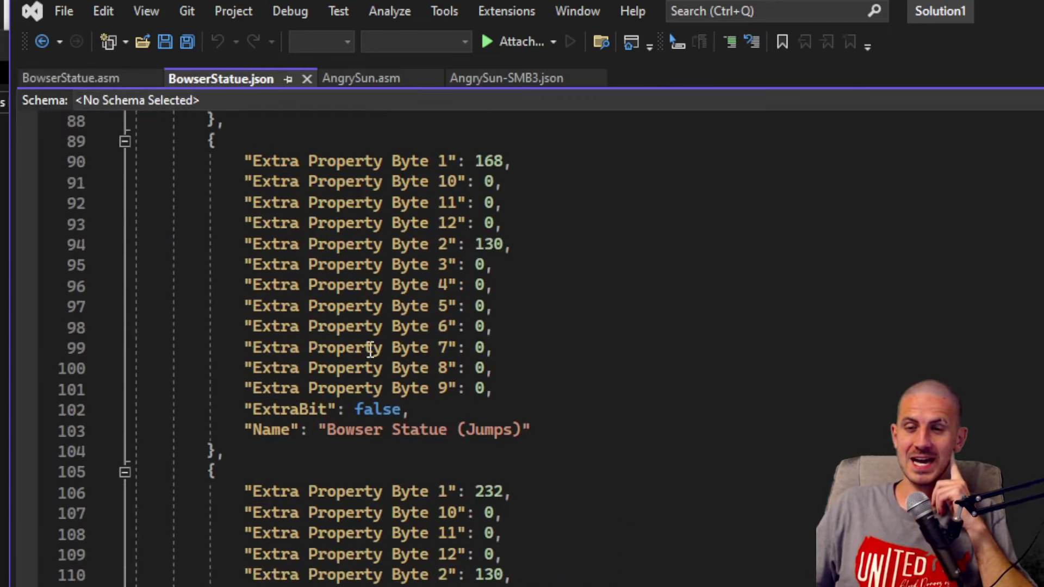
{"action": "left_click_drag", "start_coordinate": [264, 163], "coordinate": [456, 162]}
Step: Read the Extra Property Byte 1 description in the header comments of AngrySun.asm
{"action": "left_click", "coordinate": [365, 80]}
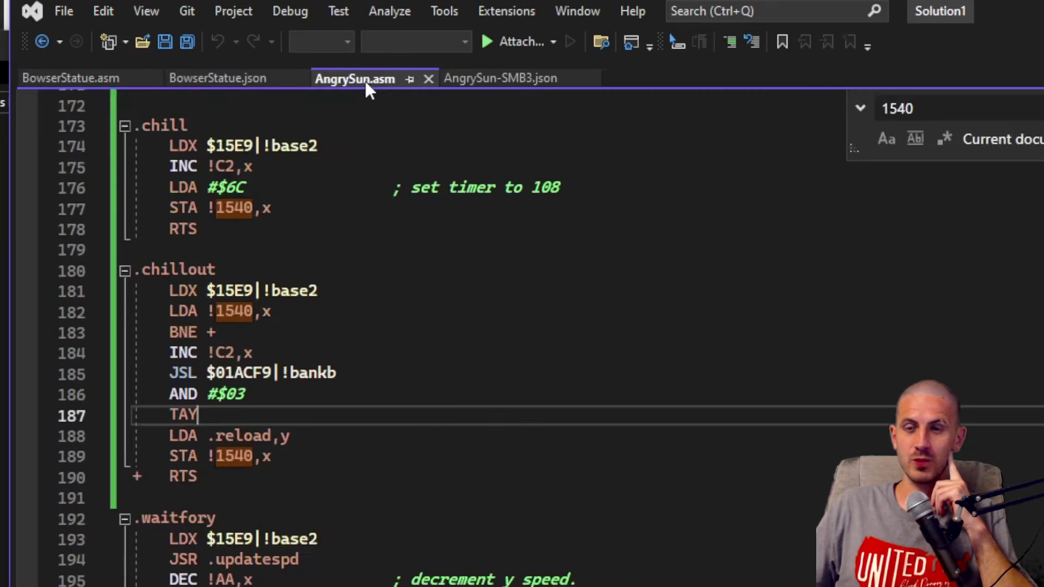
{"action": "scroll", "coordinate": [334, 411], "scroll_direction": "up", "scroll_amount": 20}
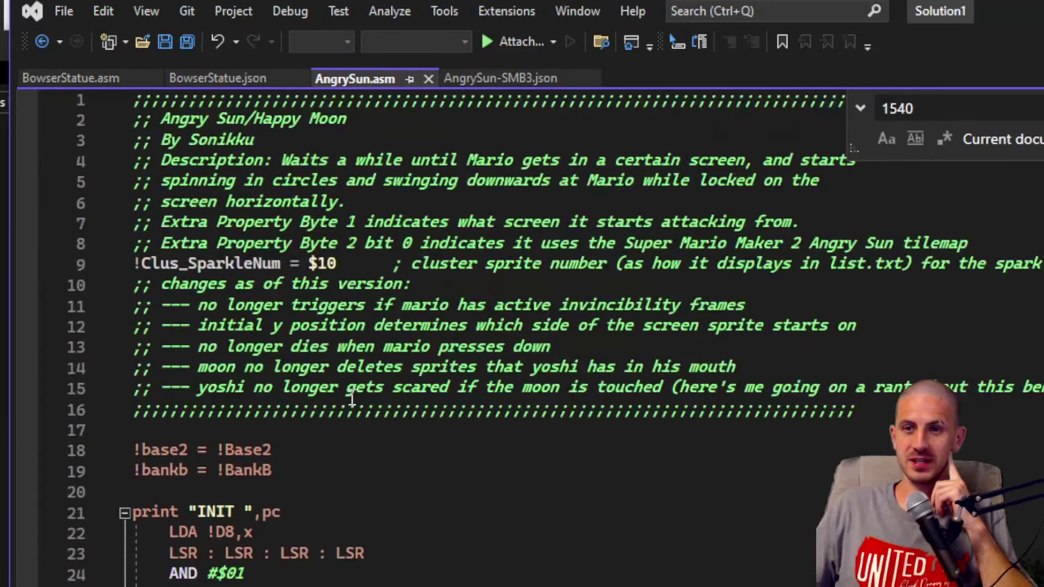
{"action": "left_click_drag", "start_coordinate": [192, 216], "coordinate": [877, 217]}
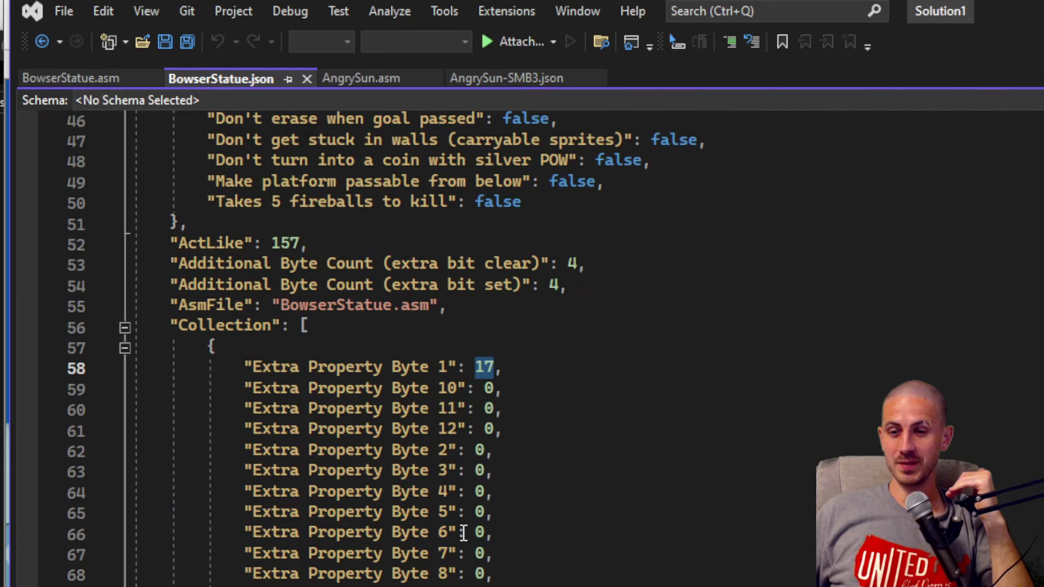
Step: Reopen BowserStatue.asm, look over the SMW Central memory map page in the browser, and return to the code
{"action": "left_click", "coordinate": [76, 77]}
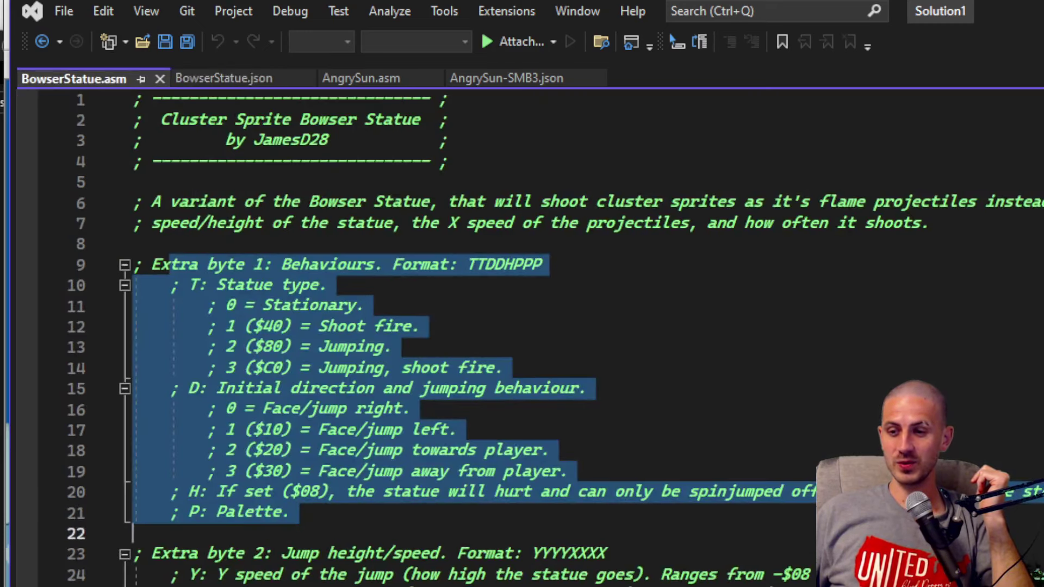
{"action": "key", "text": "alt+Tab"}
{"action": "scroll", "coordinate": [317, 535], "scroll_direction": "up", "scroll_amount": 8}
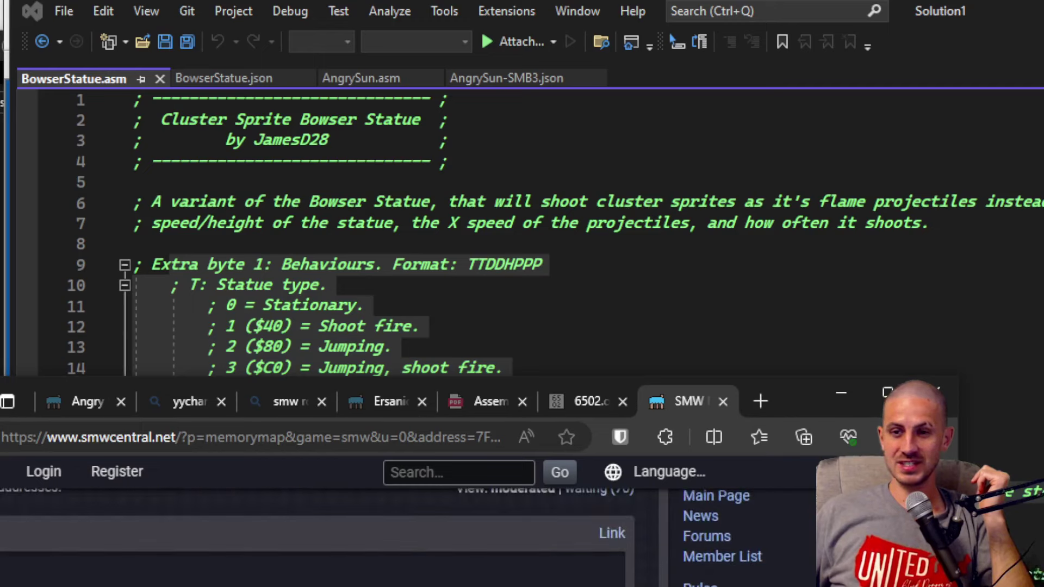
{"action": "scroll", "coordinate": [327, 533], "scroll_direction": "down", "scroll_amount": 5}
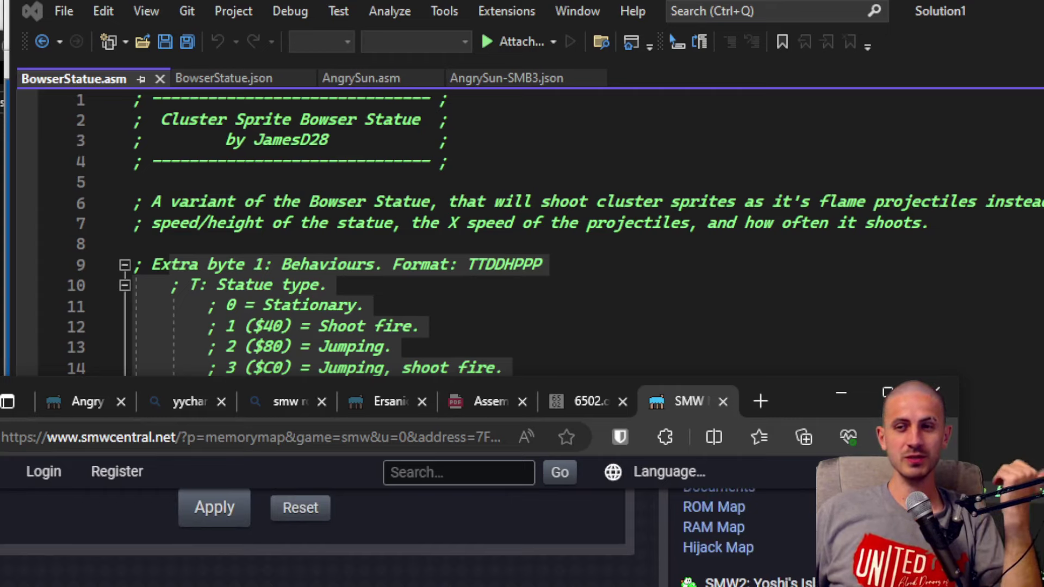
{"action": "left_click", "coordinate": [687, 269]}
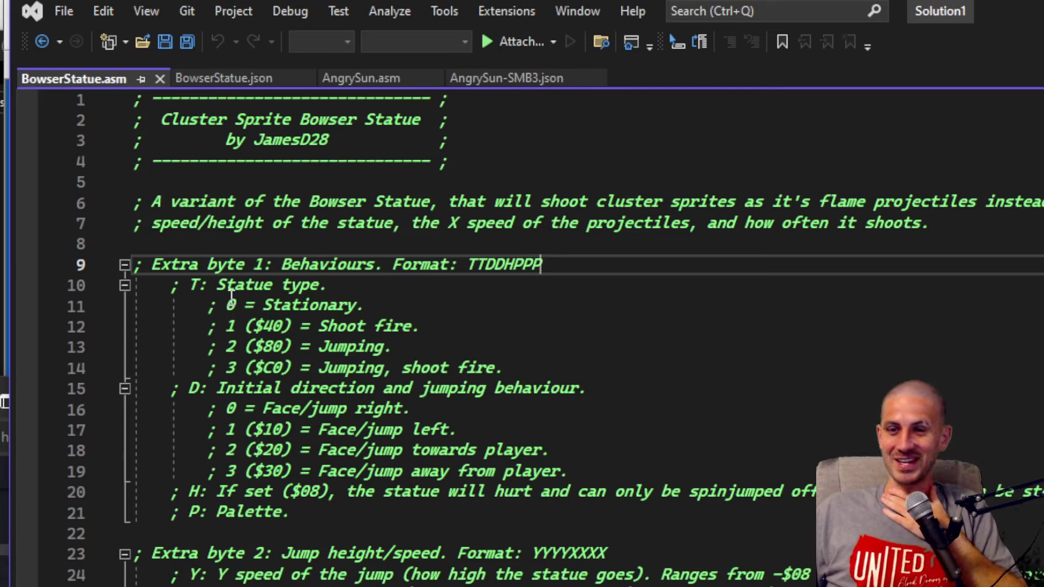
Step: Read the statue type (T) options listed under Extra byte 1 in BowserStatue.asm
{"action": "key", "text": "Down"}
{"action": "left_click_drag", "start_coordinate": [145, 287], "coordinate": [520, 284]}
{"action": "left_click", "coordinate": [254, 282]}
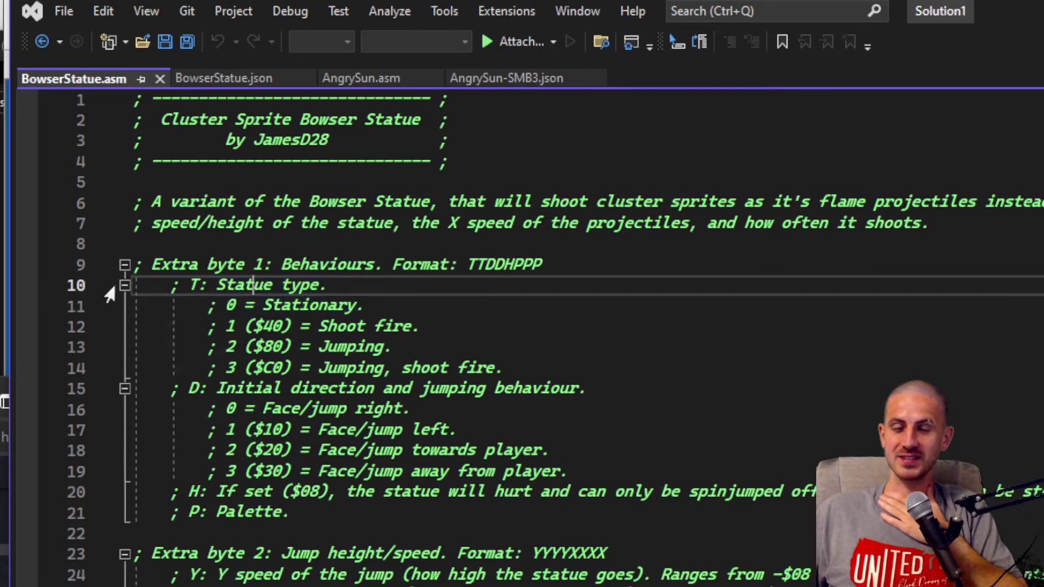
{"action": "left_click", "coordinate": [115, 285]}
{"action": "left_click", "coordinate": [326, 279]}
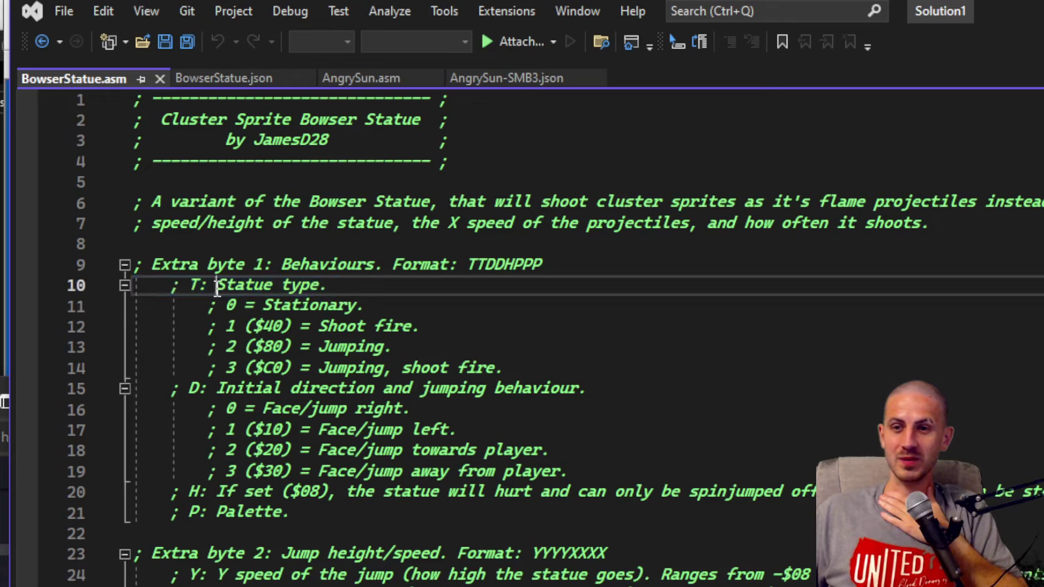
{"action": "left_click_drag", "start_coordinate": [218, 285], "coordinate": [348, 288]}
{"action": "left_click", "coordinate": [351, 304]}
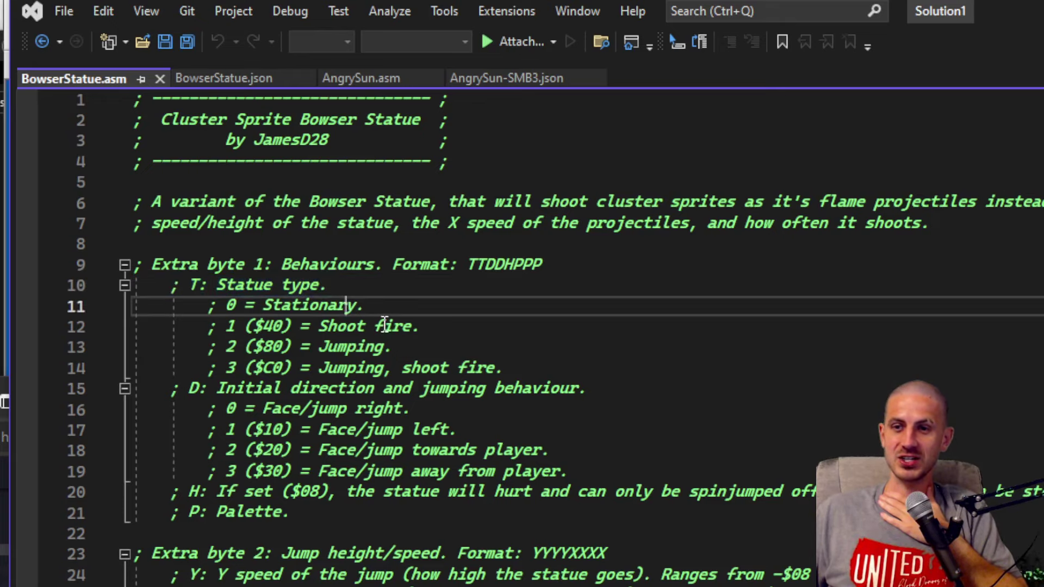
{"action": "left_click", "coordinate": [381, 327]}
{"action": "left_click", "coordinate": [358, 347]}
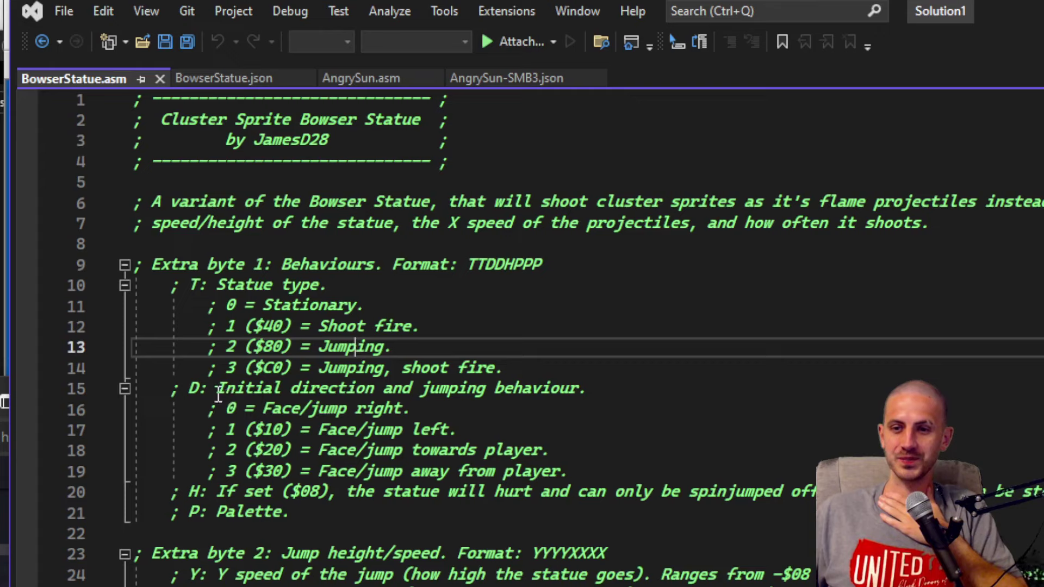
Step: Read the initial direction and jumping behaviour (D) options, comparing facing towards and away from the player
{"action": "left_click_drag", "start_coordinate": [218, 389], "coordinate": [587, 382]}
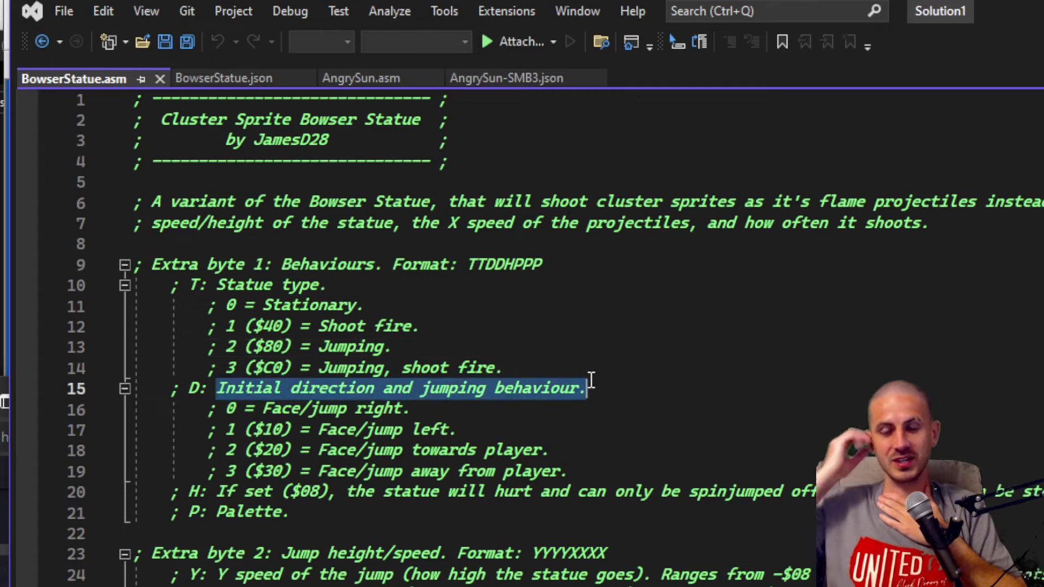
{"action": "left_click", "coordinate": [392, 433]}
{"action": "left_click", "coordinate": [398, 471]}
{"action": "left_click", "coordinate": [468, 451]}
{"action": "double_click", "coordinate": [471, 451]}
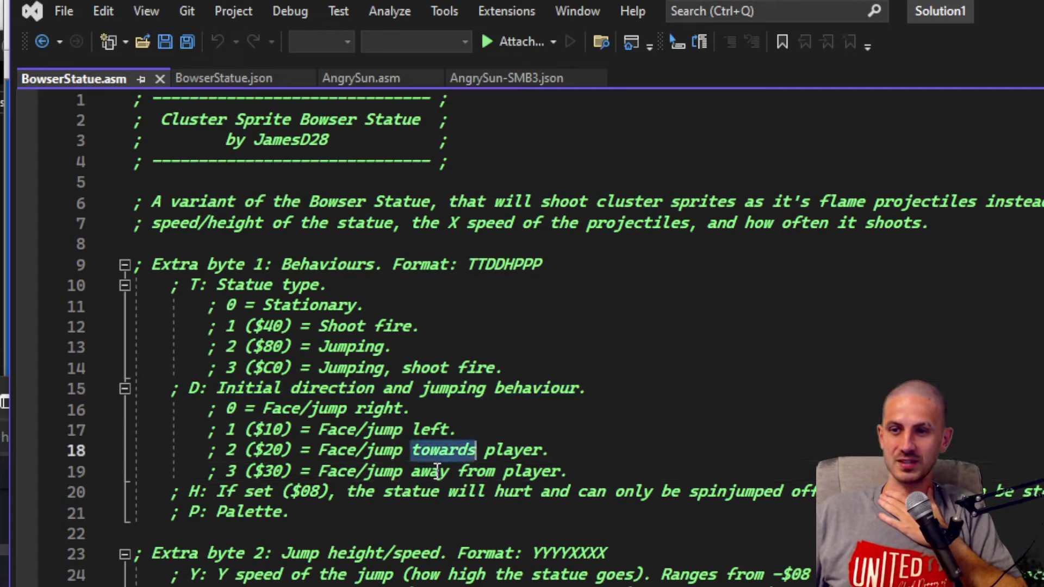
{"action": "double_click", "coordinate": [436, 472]}
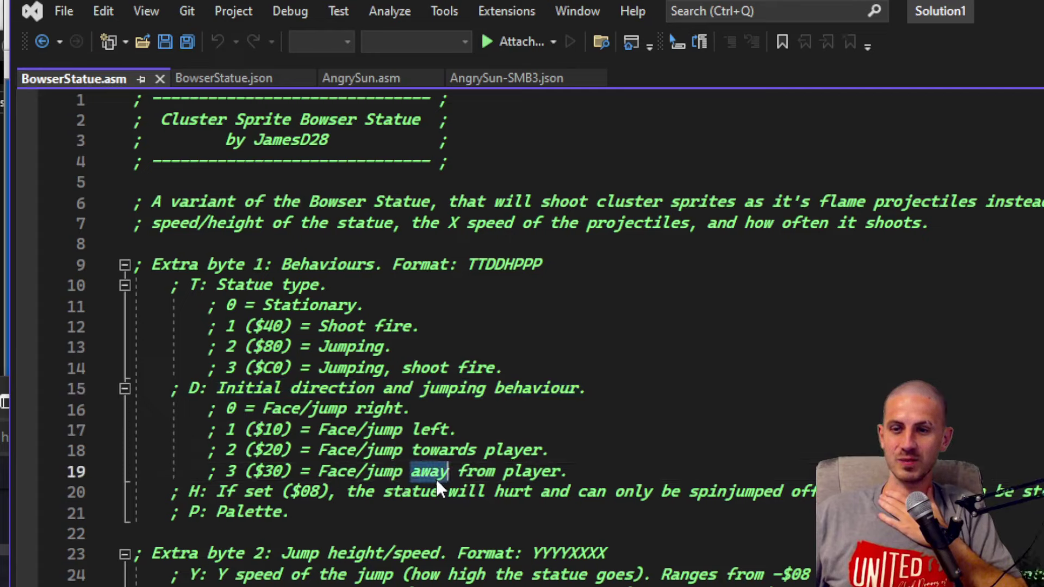
Step: Read the descriptions of the H bit and the P palette bits of Extra byte 1
{"action": "left_click", "coordinate": [398, 491]}
{"action": "left_click_drag", "start_coordinate": [262, 491], "coordinate": [816, 490]}
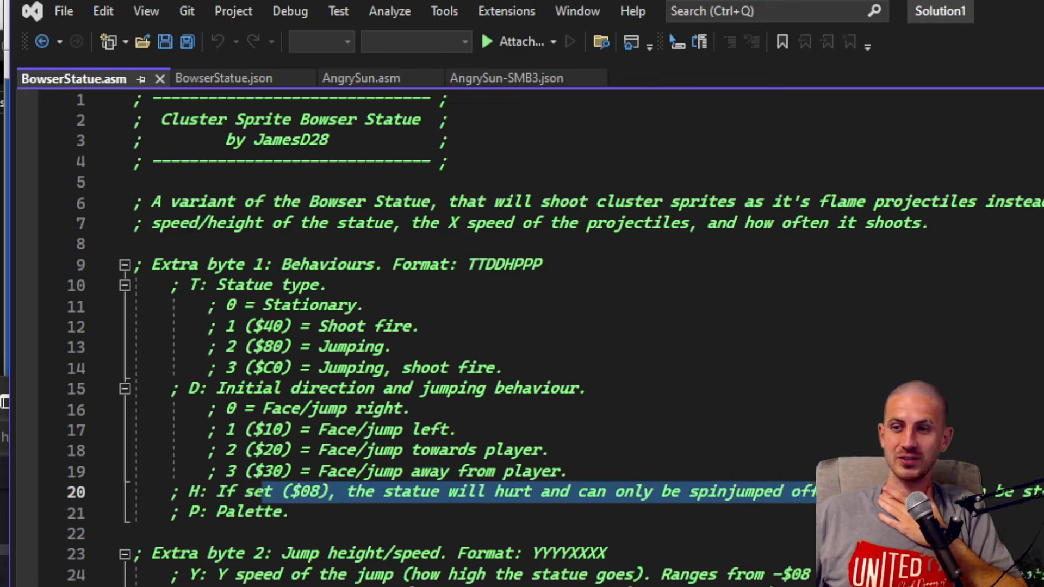
{"action": "left_click", "coordinate": [246, 515]}
{"action": "left_click_drag", "start_coordinate": [189, 513], "coordinate": [299, 512]}
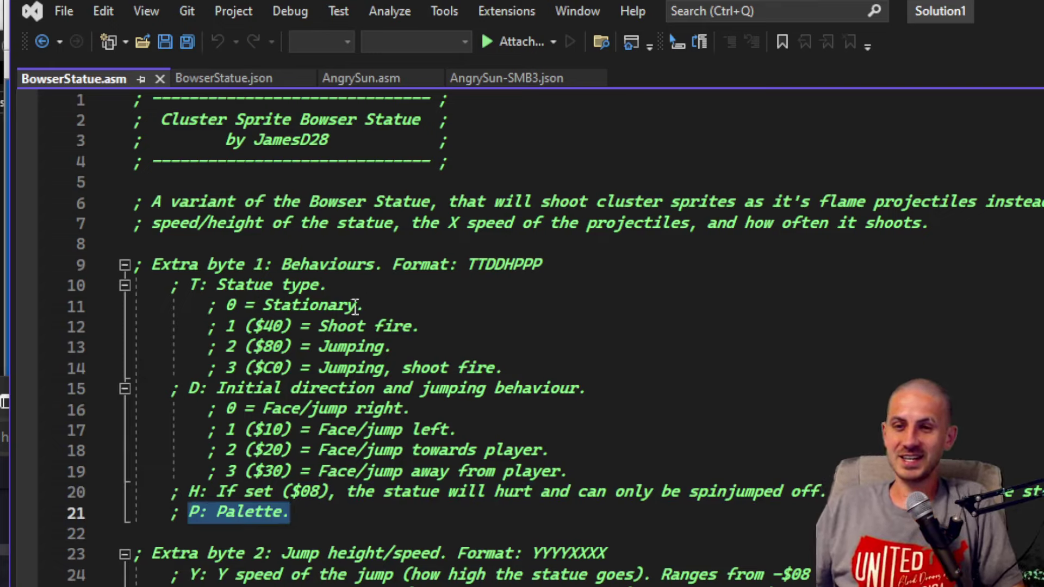
Step: Switch to Calculator, enter 52 in decimal for conversion to binary, and move its window clear of the code comments
{"action": "key", "text": "alt+Tab"}
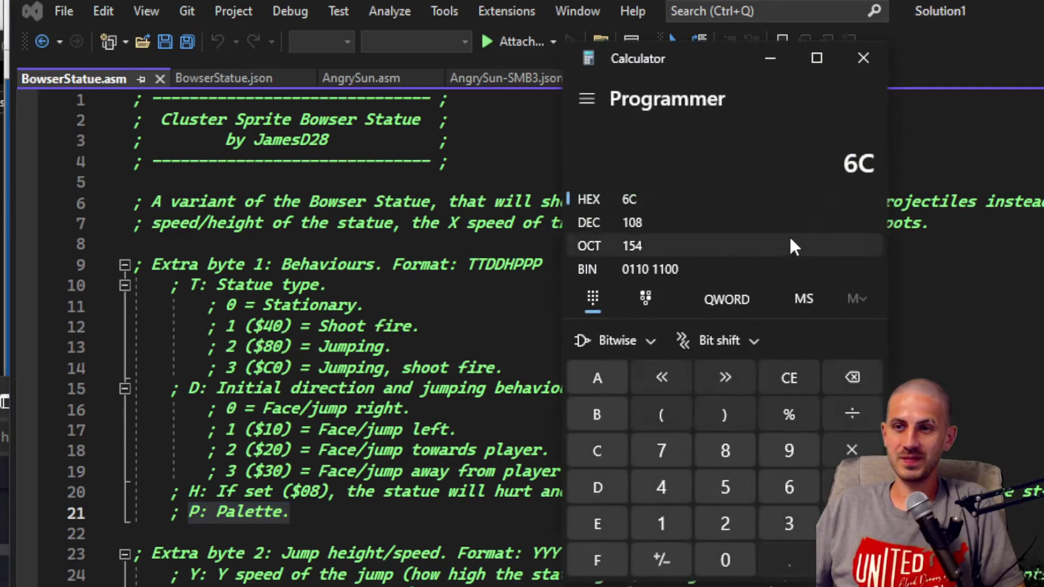
{"action": "left_click", "coordinate": [599, 220]}
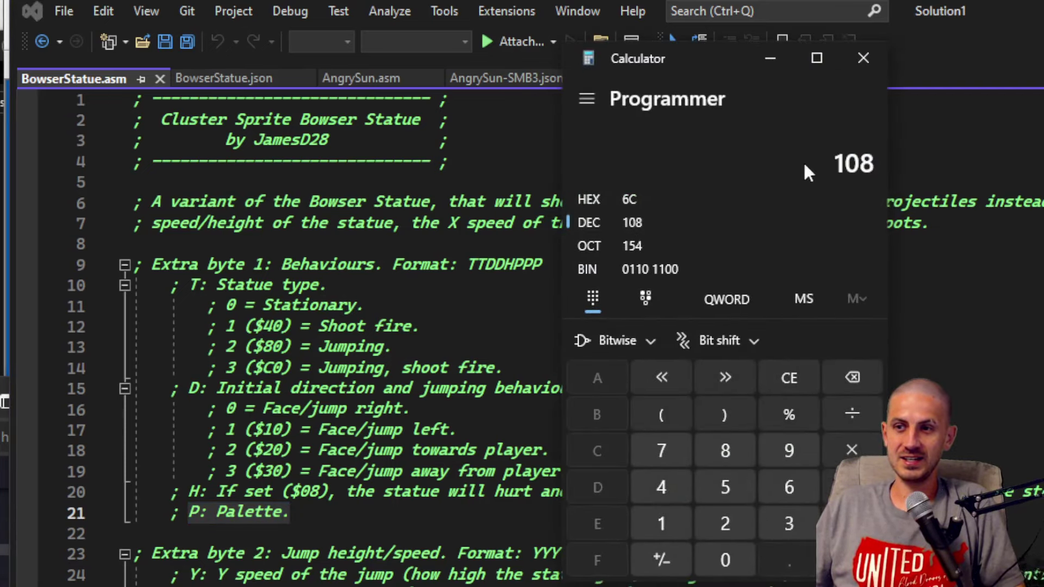
{"action": "double_click", "coordinate": [847, 160]}
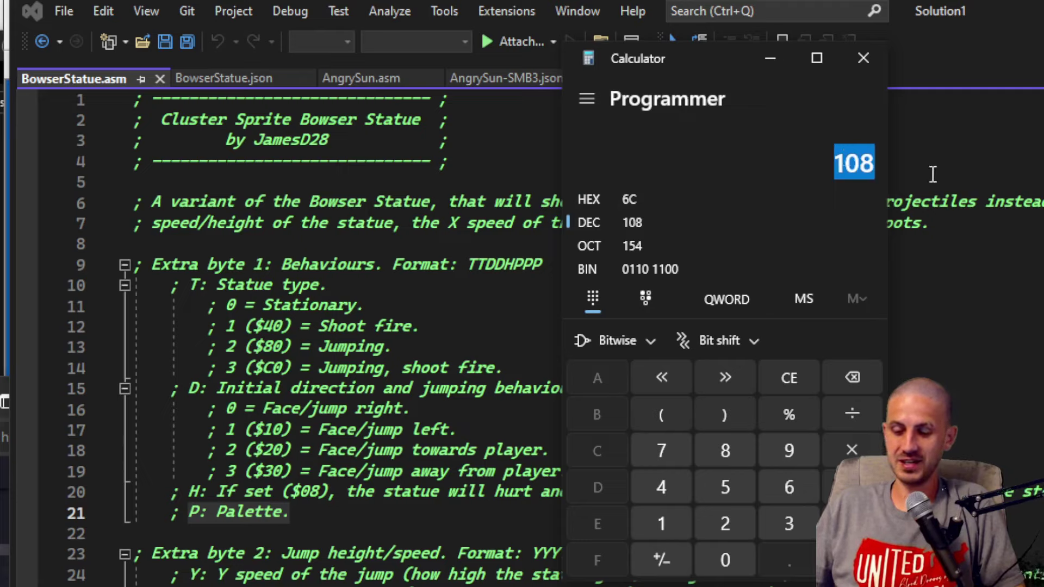
{"action": "type", "text": "50"}
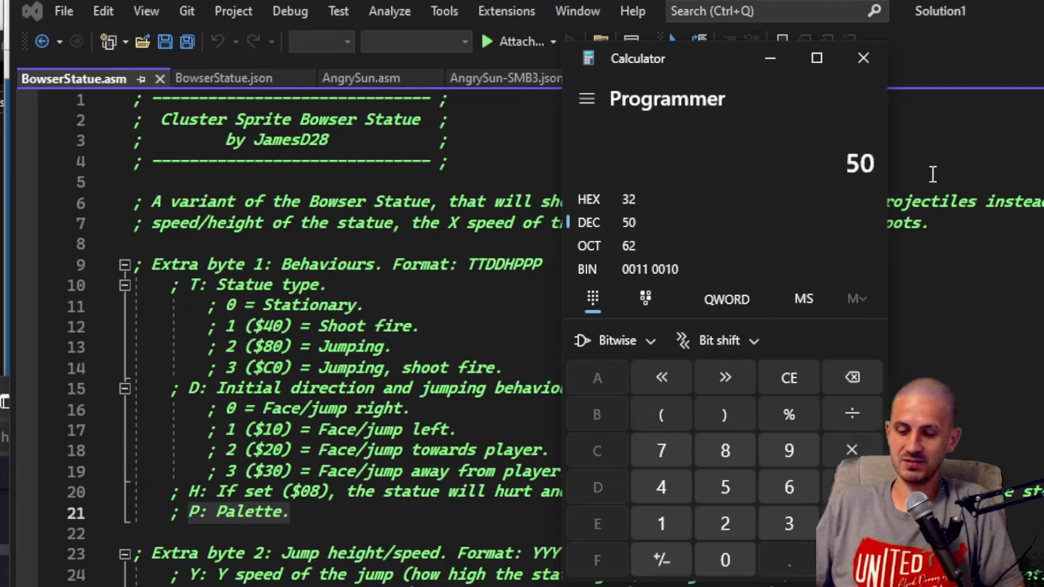
{"action": "key", "text": "BackSpace"}
{"action": "type", "text": "2"}
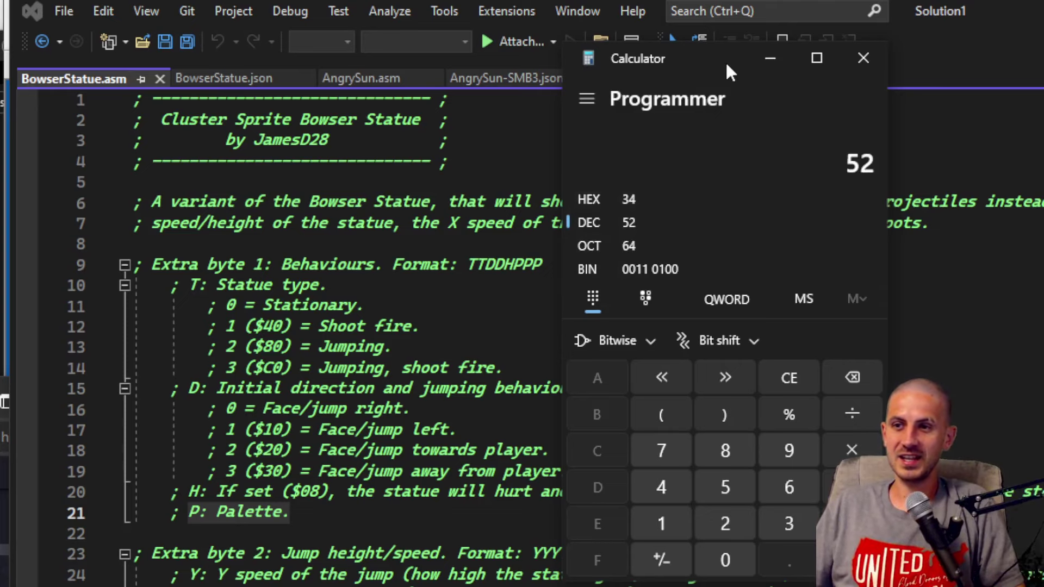
{"action": "left_click_drag", "start_coordinate": [726, 61], "coordinate": [811, 10]}
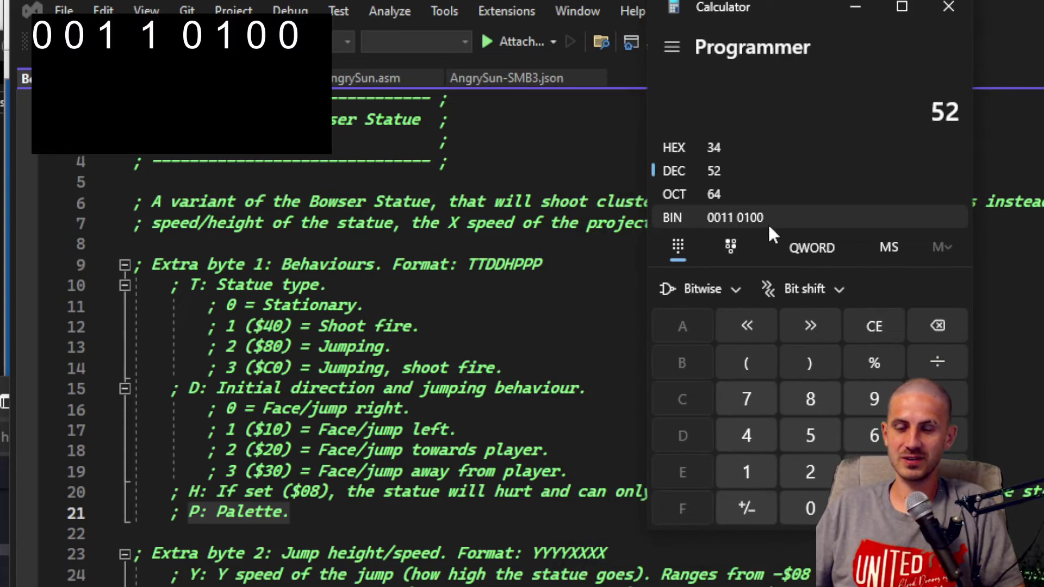
Step: Compare the TTDDHPPP format with the binary form of 52, matching the T bits to the Stationary option
{"action": "left_click_drag", "start_coordinate": [467, 265], "coordinate": [559, 261]}
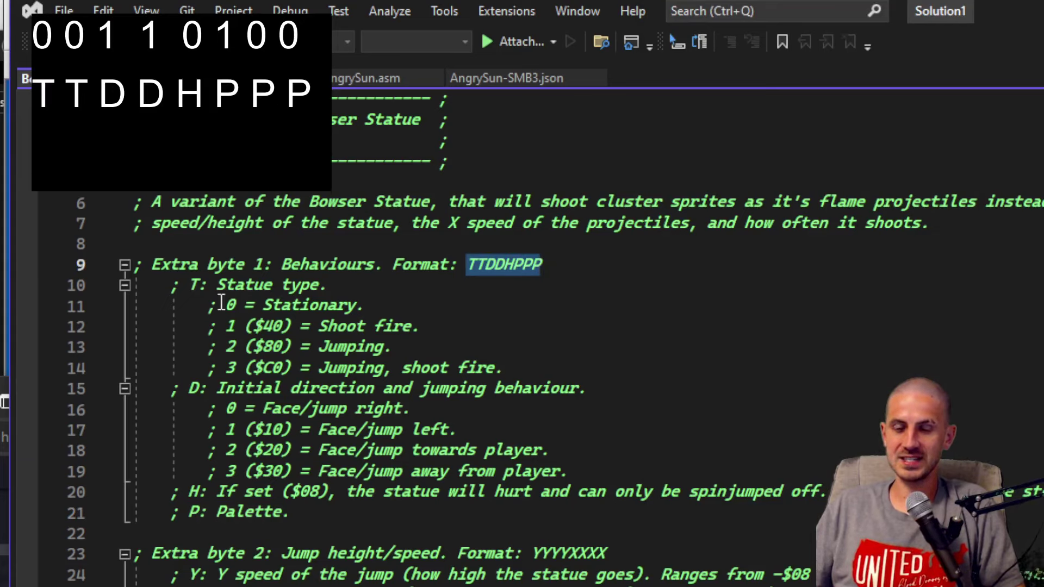
{"action": "left_click", "coordinate": [398, 291]}
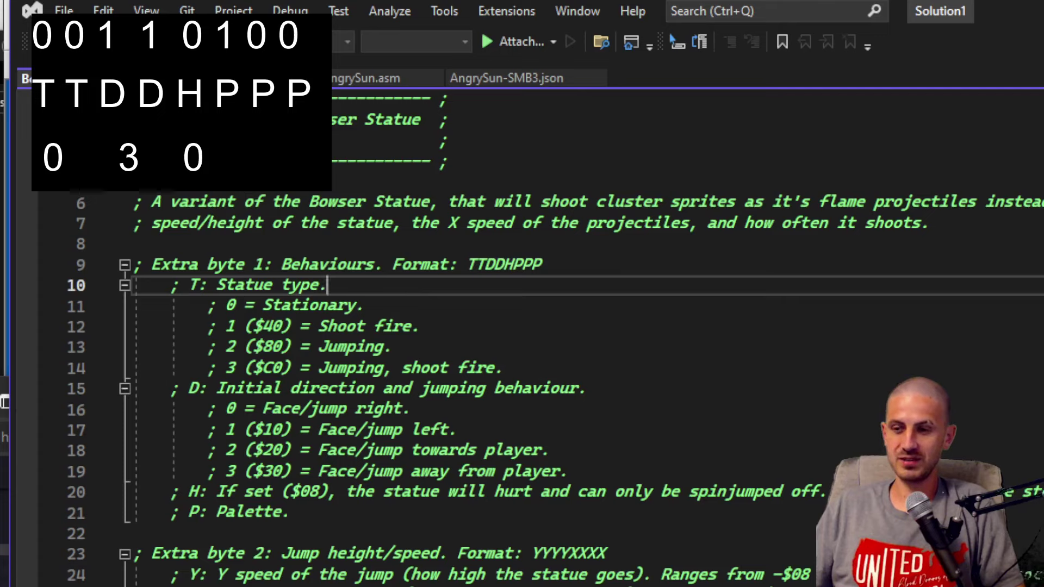
{"action": "key", "text": "alt+Tab"}
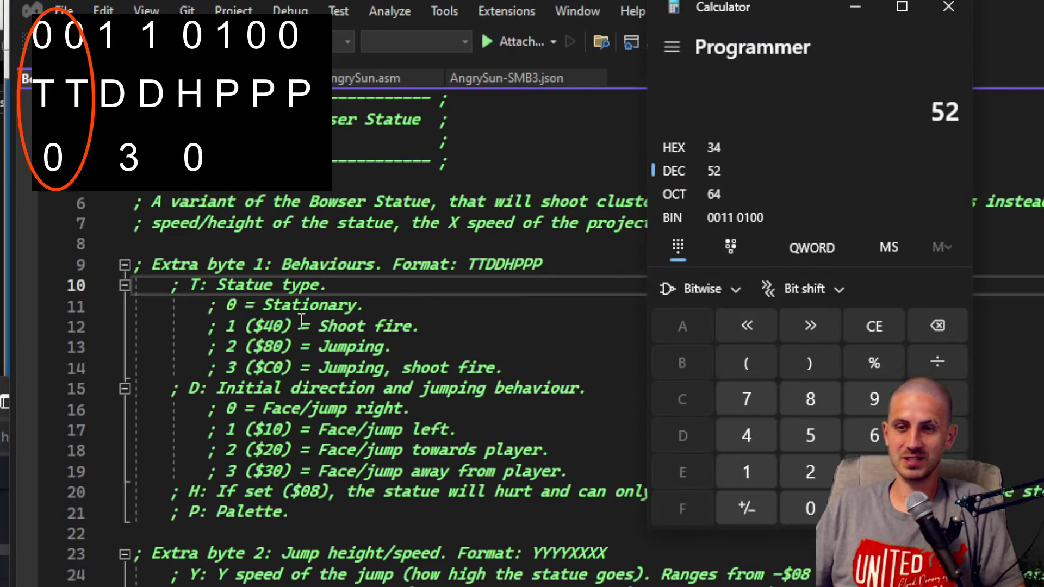
{"action": "left_click_drag", "start_coordinate": [195, 312], "coordinate": [429, 303]}
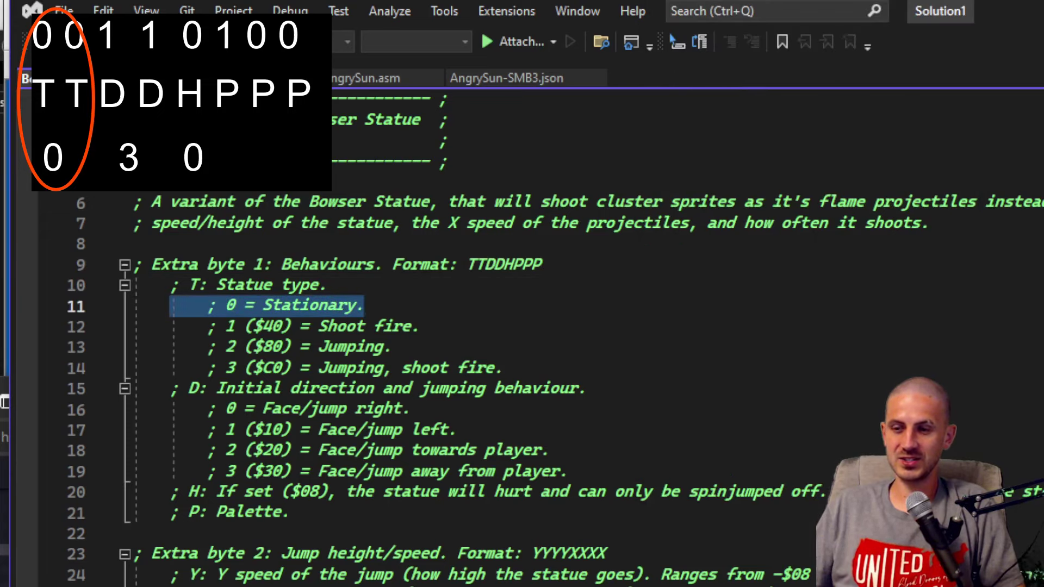
{"action": "key", "text": "alt+Tab"}
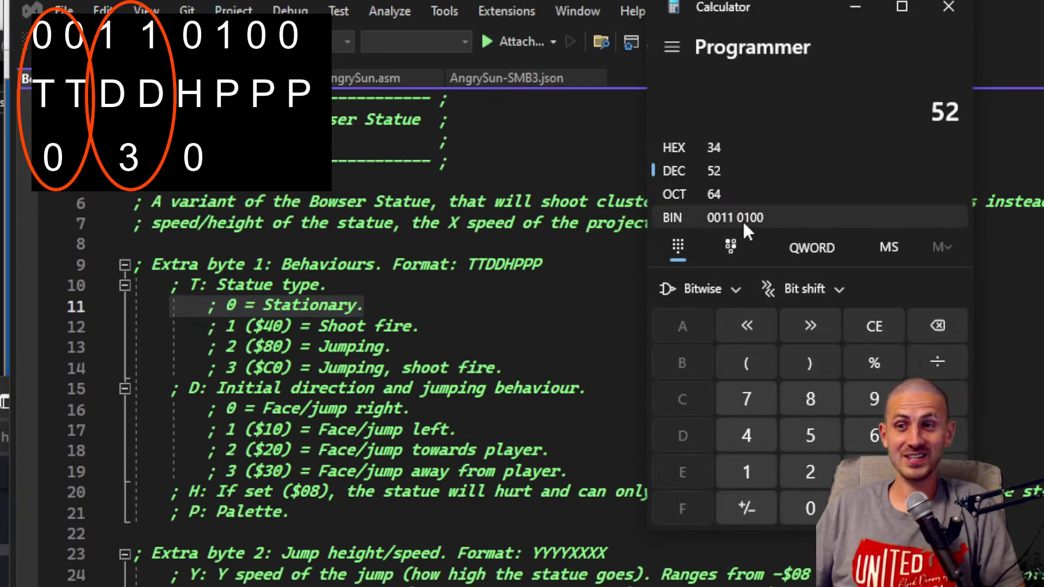
Step: Match the D bits of 52 to the face/jump away from player option and check the H bit description
{"action": "left_click", "coordinate": [225, 462]}
{"action": "left_click_drag", "start_coordinate": [208, 471], "coordinate": [598, 478]}
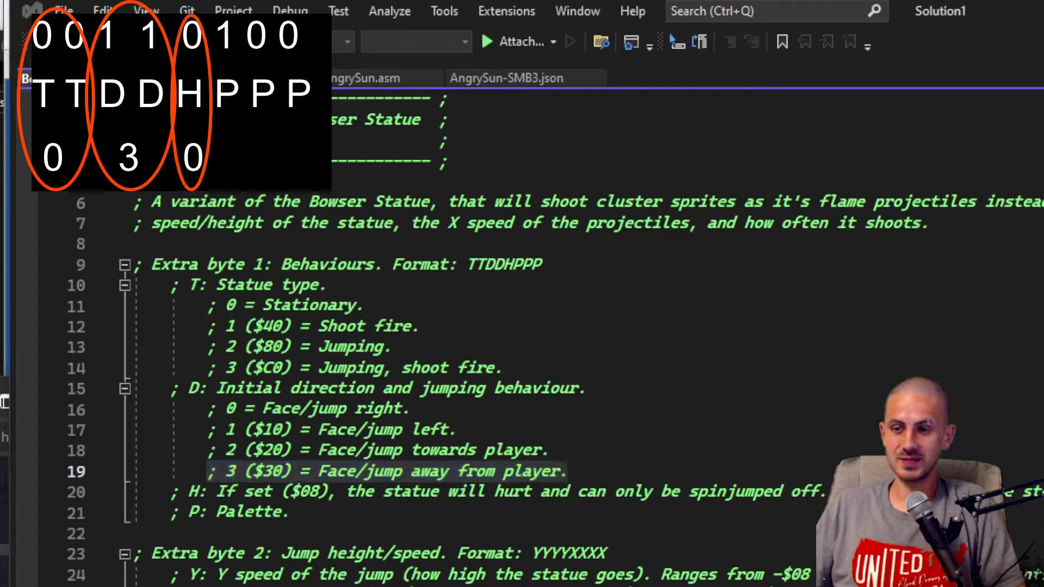
{"action": "left_click_drag", "start_coordinate": [188, 492], "coordinate": [827, 493]}
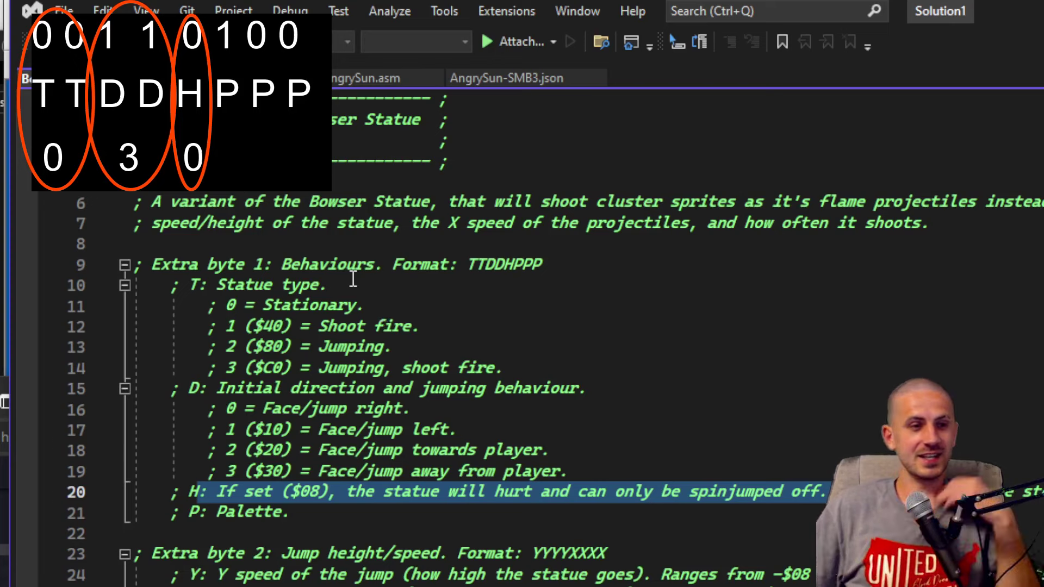
Step: Pick out the Shoot fire, Face/jump right and hurt ($08) options in the Extra byte 1 comments for a new statue
{"action": "scroll", "coordinate": [343, 312], "scroll_direction": "down", "scroll_amount": 1}
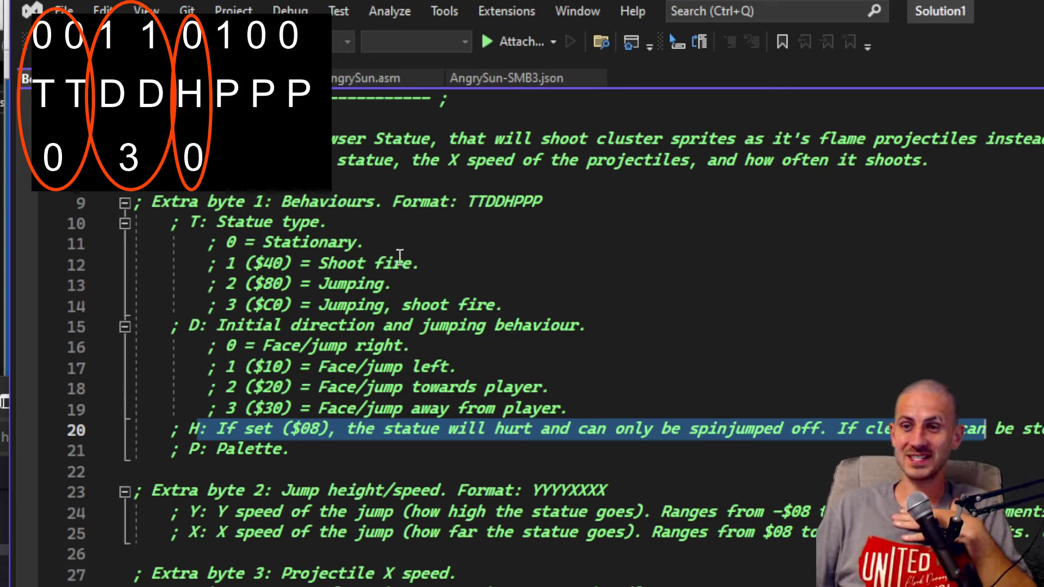
{"action": "left_click_drag", "start_coordinate": [432, 266], "coordinate": [196, 265]}
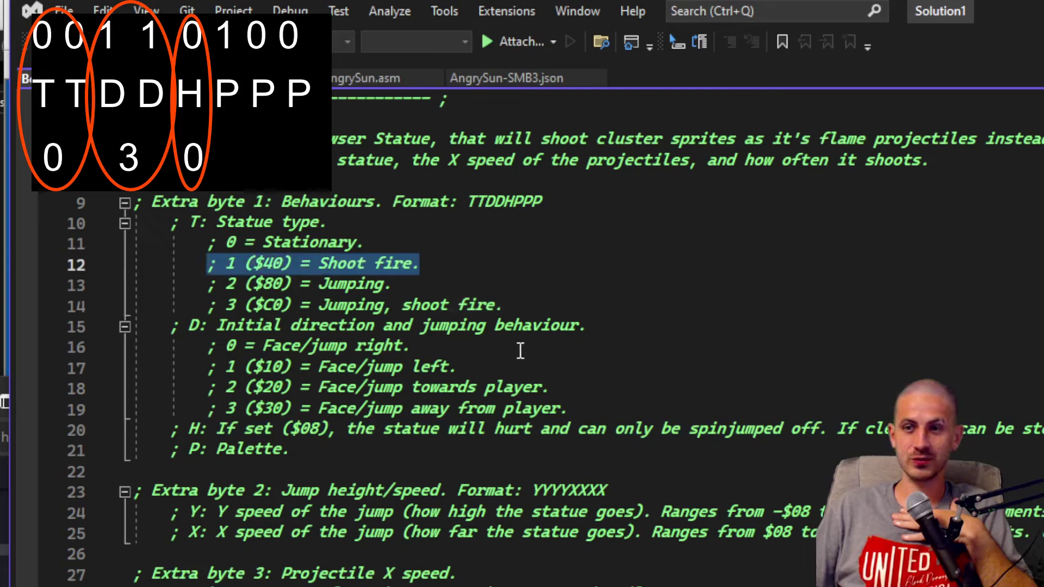
{"action": "left_click_drag", "start_coordinate": [411, 347], "coordinate": [243, 346]}
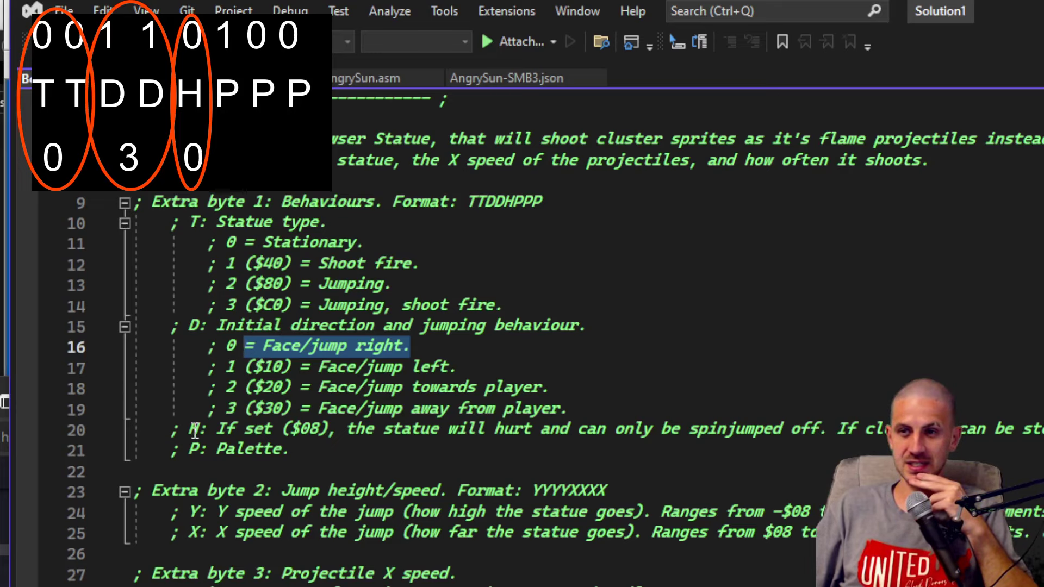
{"action": "left_click_drag", "start_coordinate": [188, 430], "coordinate": [1042, 431]}
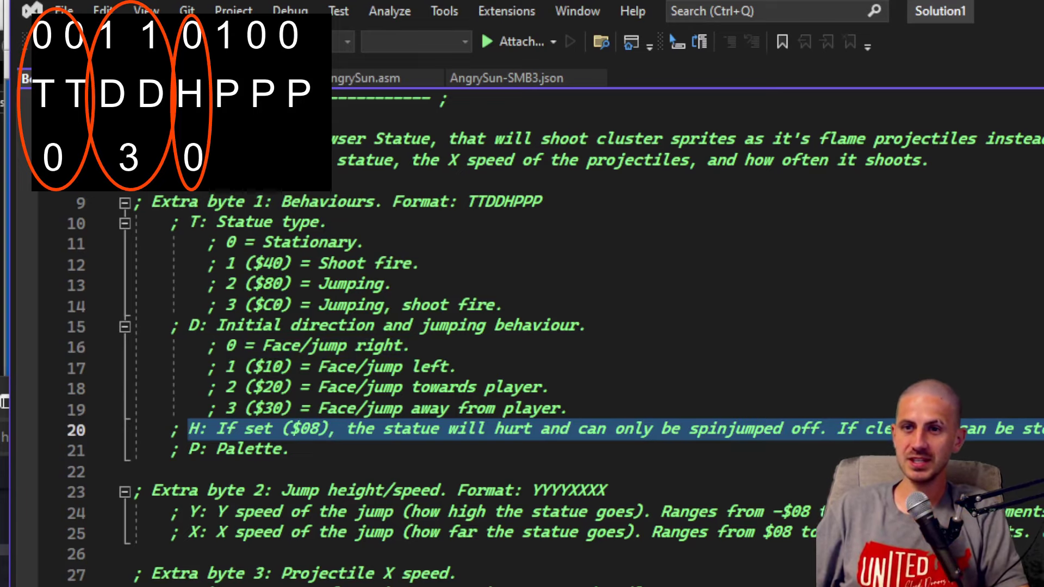
Step: Switch to BowserStatue.json and locate Extra Property Byte 1 in the collection entry after Bowser Statue (Stationary)
{"action": "left_click", "coordinate": [234, 77]}
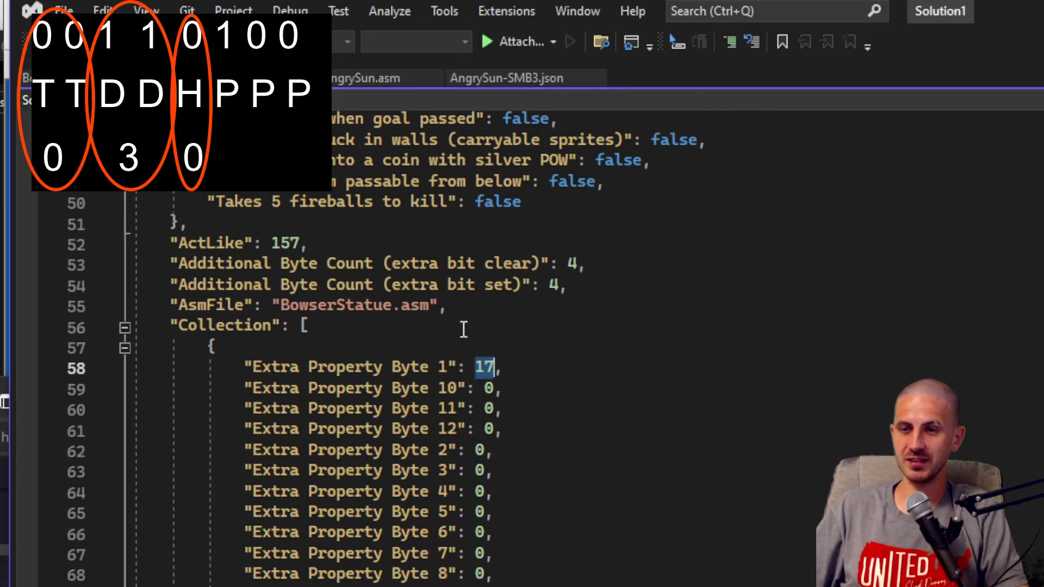
{"action": "left_click", "coordinate": [535, 389]}
{"action": "scroll", "coordinate": [536, 424], "scroll_direction": "down", "scroll_amount": 6}
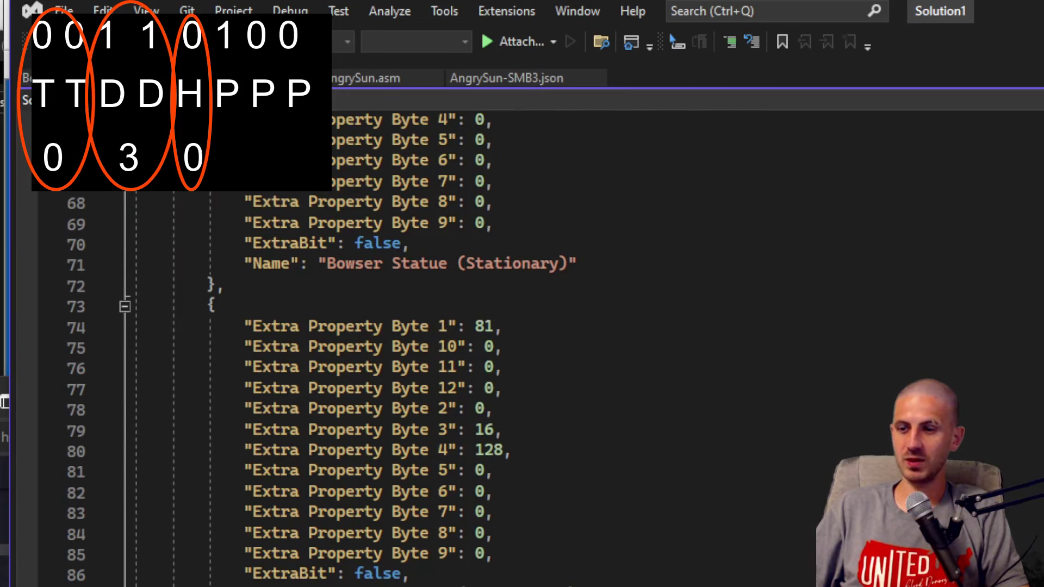
Step: Switch to Calculator and compute 81 - 16 + 8 in decimal to get the new Extra byte 1 value
{"action": "key", "text": "alt+Tab"}
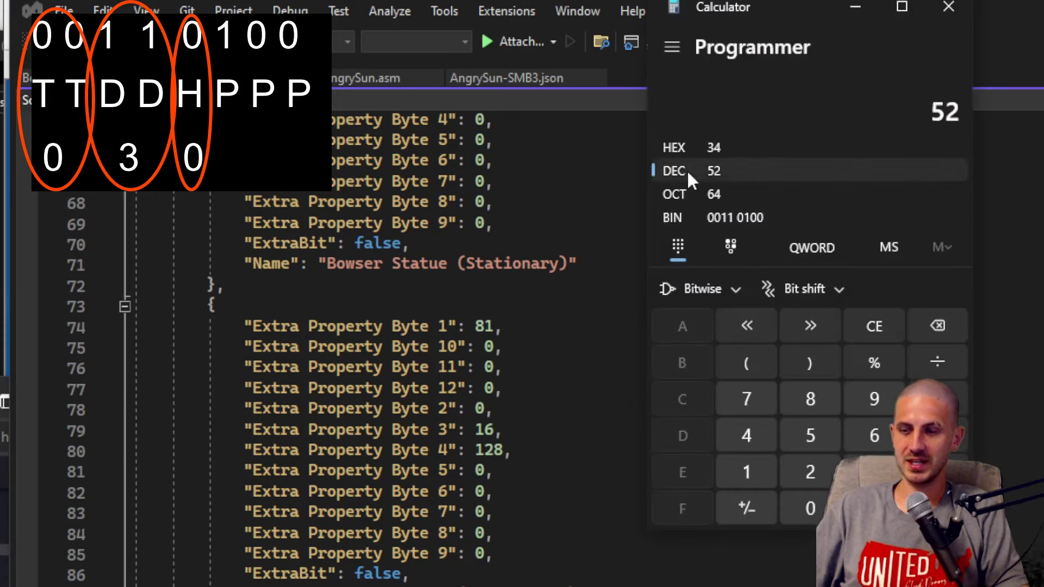
{"action": "type", "text": "81"}
{"action": "key", "text": "BackSpace"}
{"action": "key", "text": "BackSpace"}
{"action": "key", "text": "BackSpace"}
{"action": "key", "text": "BackSpace"}
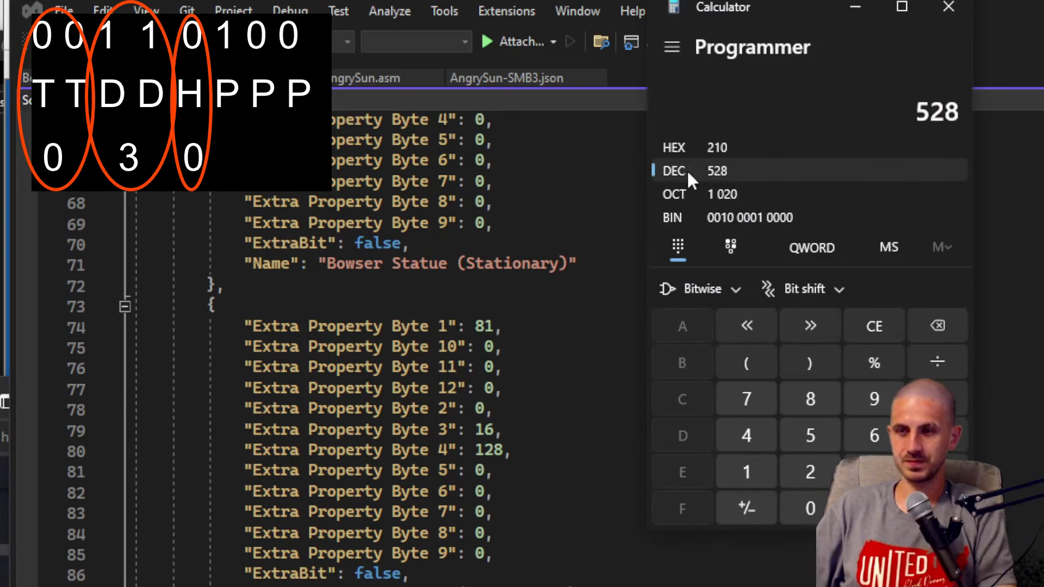
{"action": "type", "text": "81 -"}
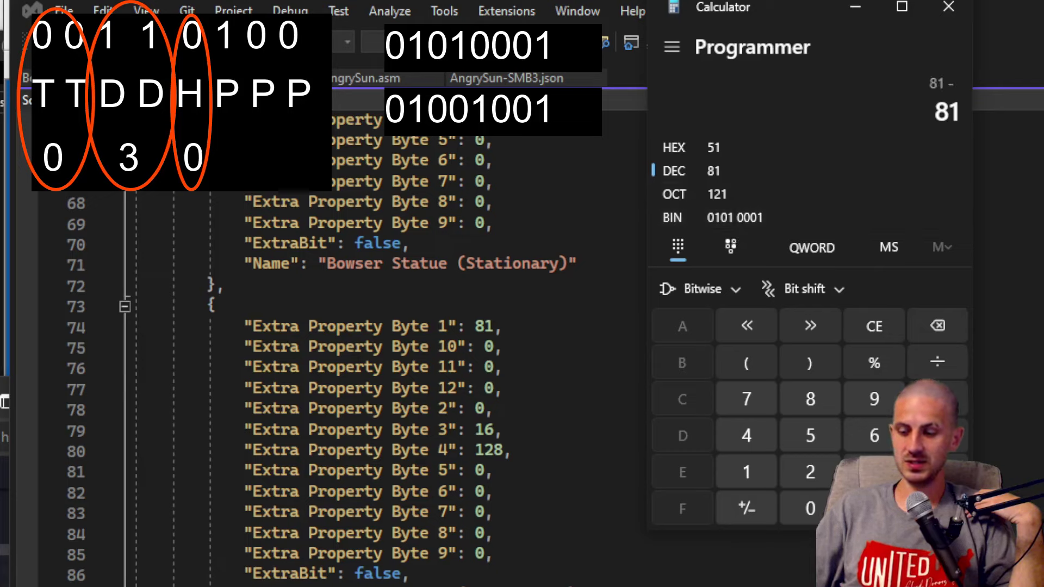
{"action": "type", "text": "16+8"}
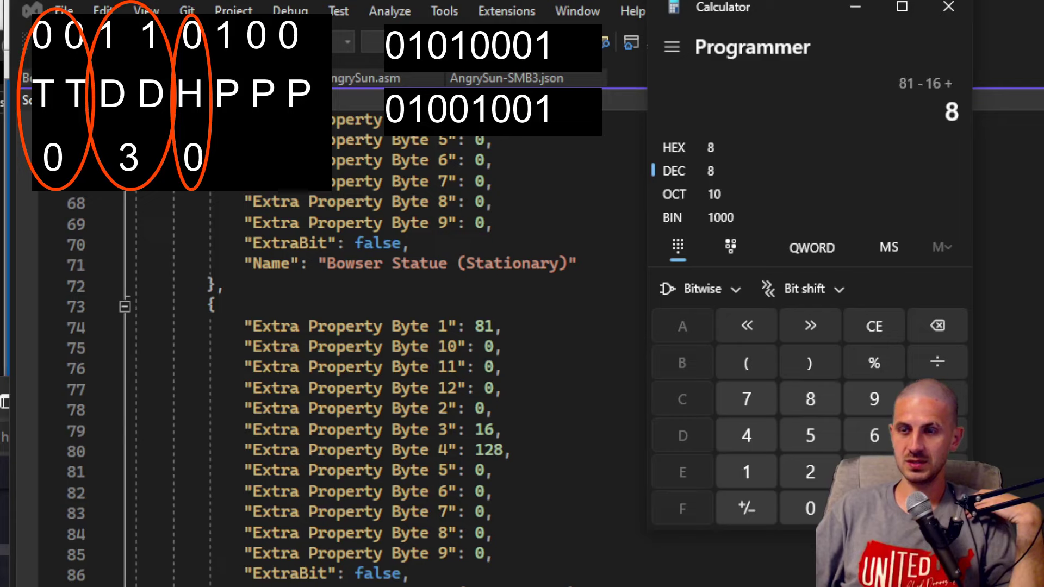
{"action": "key", "text": "Return"}
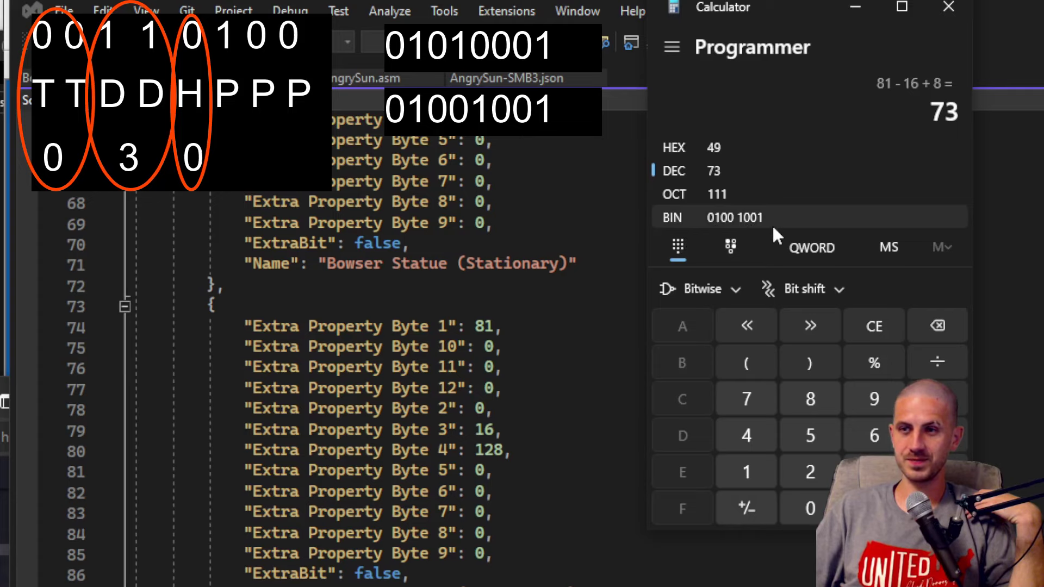
Step: Set Extra Property Byte 1 of the second collection entry in BowserStatue.json to 73 and save the file
{"action": "left_click", "coordinate": [490, 325]}
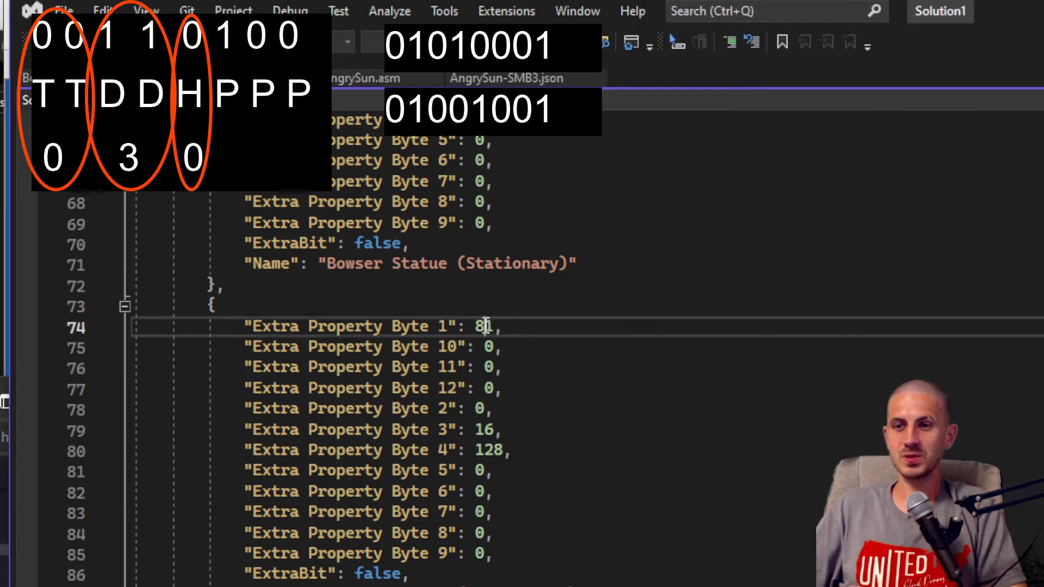
{"action": "double_click", "coordinate": [489, 325]}
{"action": "type", "text": "73"}
{"action": "left_click", "coordinate": [555, 362]}
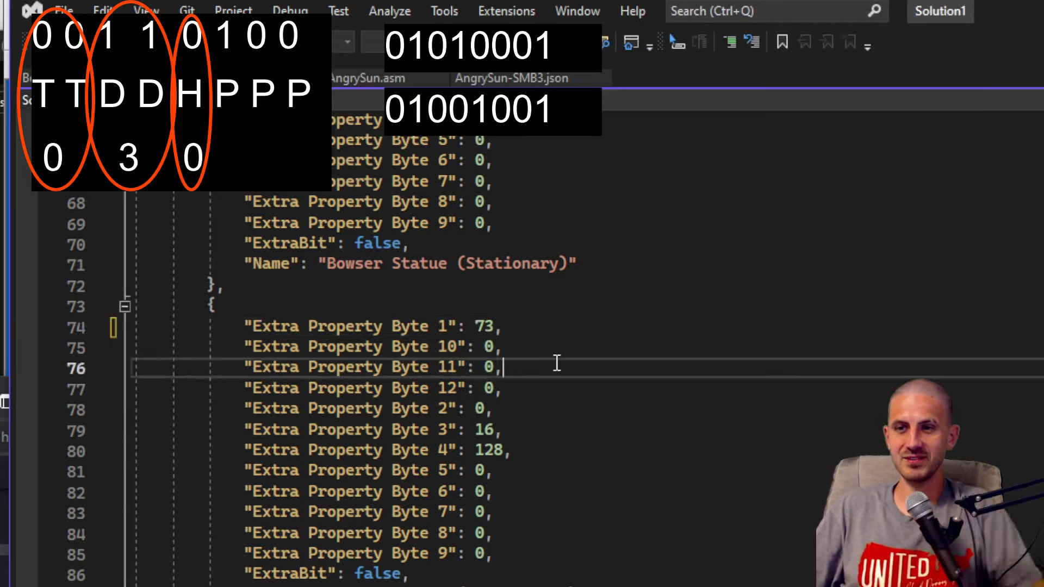
{"action": "key", "text": "ctrl+s"}
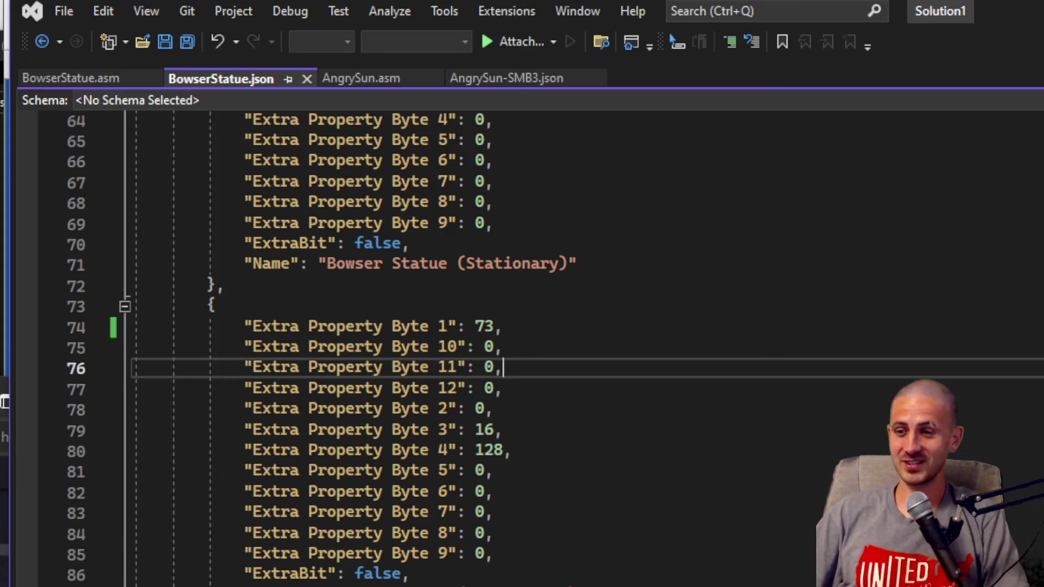
Step: Switch to the pixi_v1.40 (1) folder and run pixi.exe to reinsert the sprites
{"action": "key", "text": "alt+Tab"}
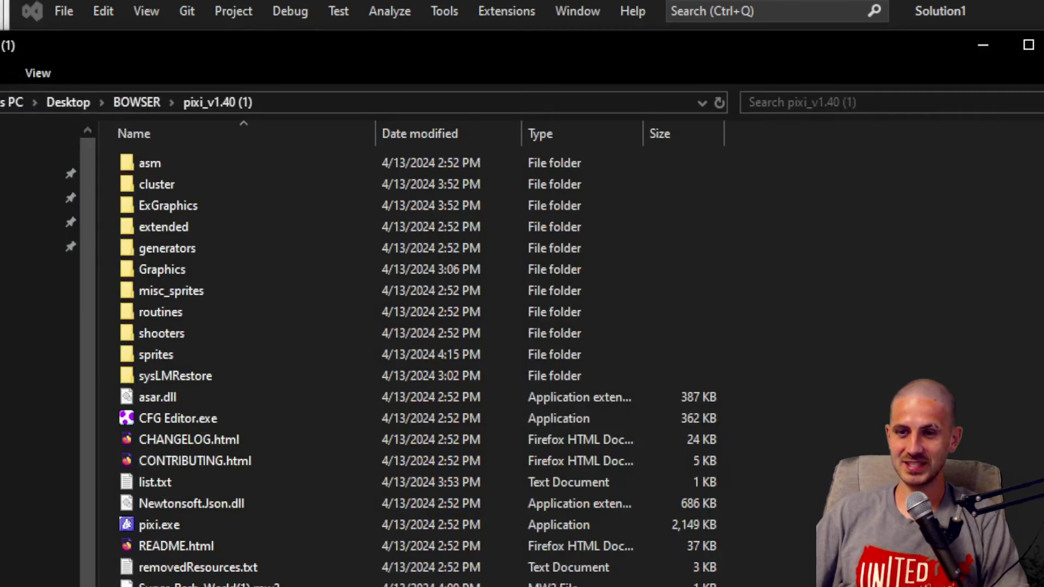
{"action": "double_click", "coordinate": [179, 523]}
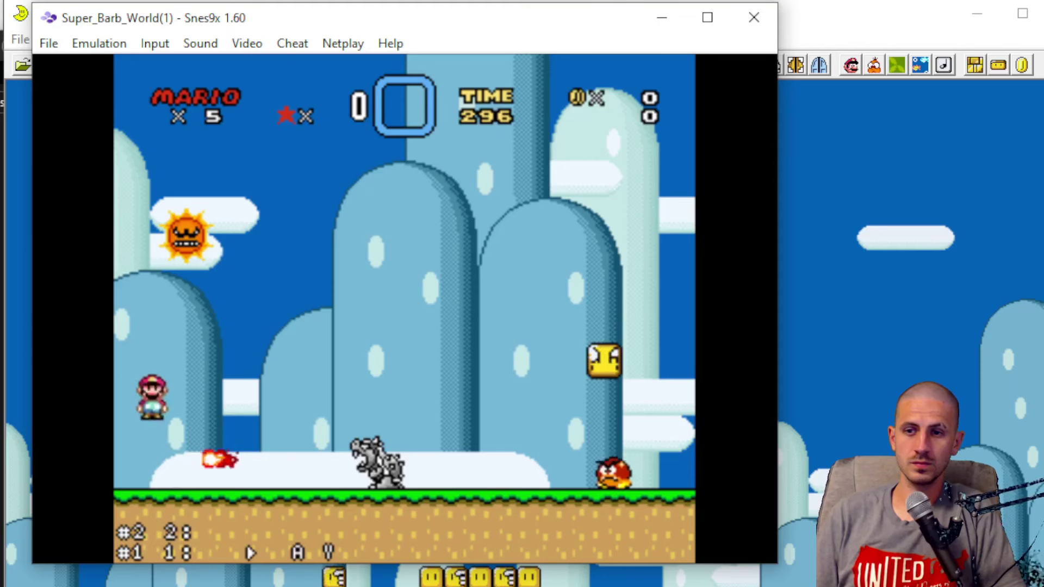
Step: Play the level in Snes9x, moving Mario around the fire-shooting statue to check its facing direction
{"action": "key", "text": "Left"}
{"action": "key", "text": "v"}
{"action": "key", "text": "Right"}
{"action": "key", "text": "Left"}
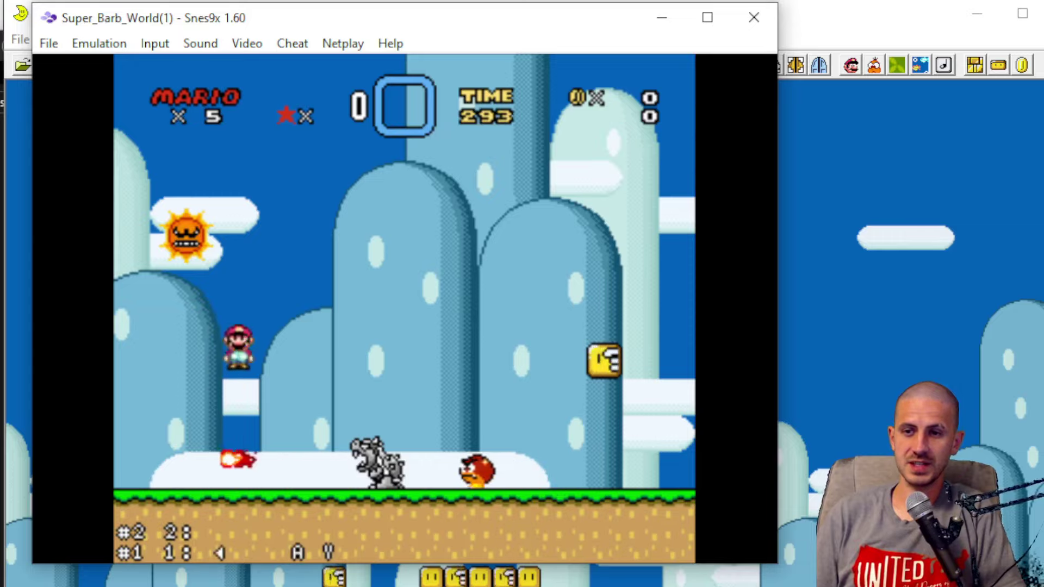
{"action": "key", "text": "Right"}
{"action": "key", "text": "Left"}
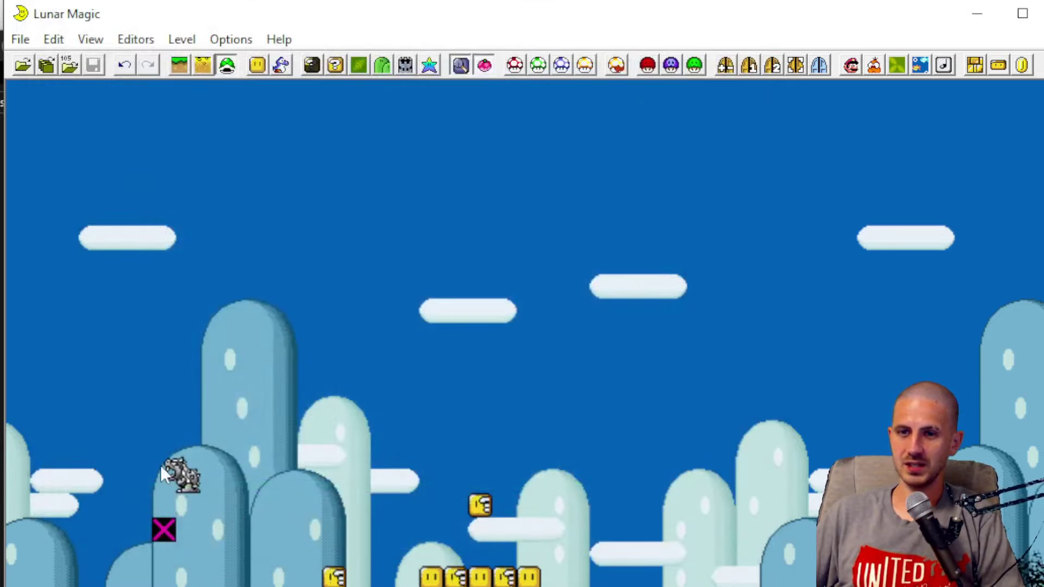
Step: Replace the level's Bowser statue with a new Bowser Statue (Shoots Fire) just beside the Angry Sun and save the level
{"action": "left_click", "coordinate": [187, 472]}
{"action": "key", "text": "Delete"}
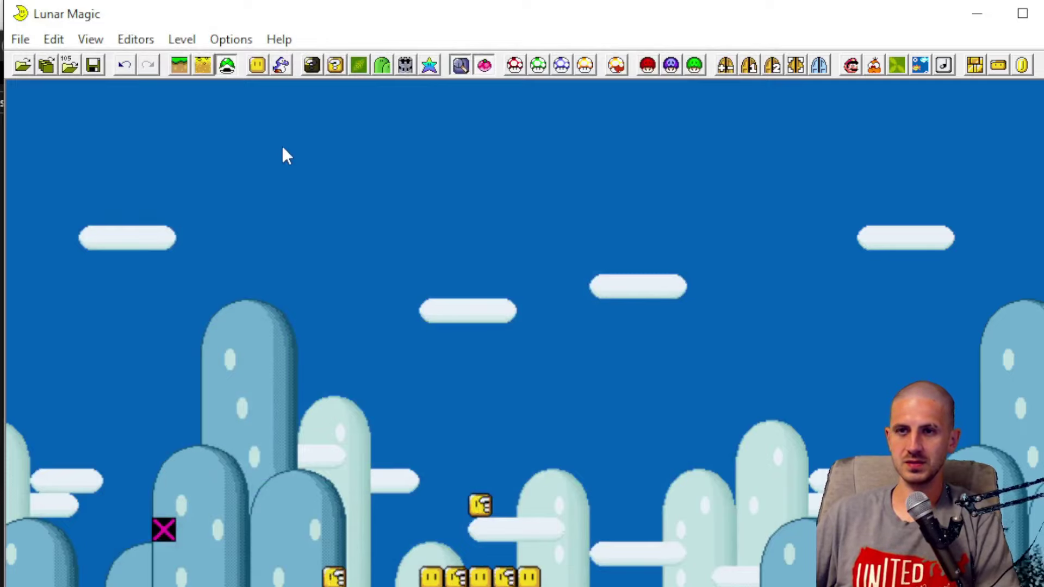
{"action": "left_click", "coordinate": [282, 69]}
{"action": "left_click", "coordinate": [420, 371]}
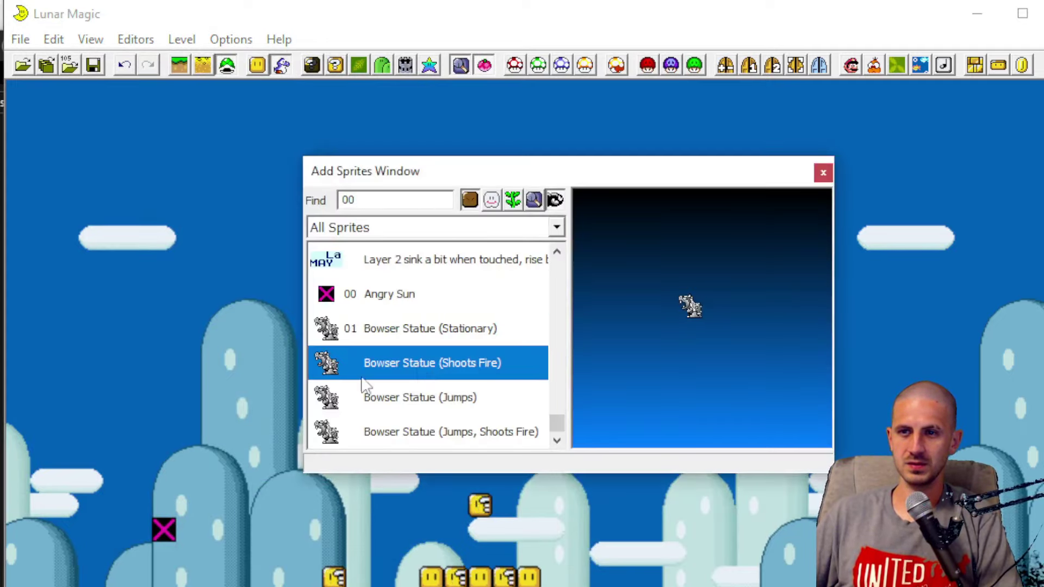
{"action": "right_click", "coordinate": [192, 481]}
{"action": "left_click_drag", "start_coordinate": [190, 479], "coordinate": [218, 536]}
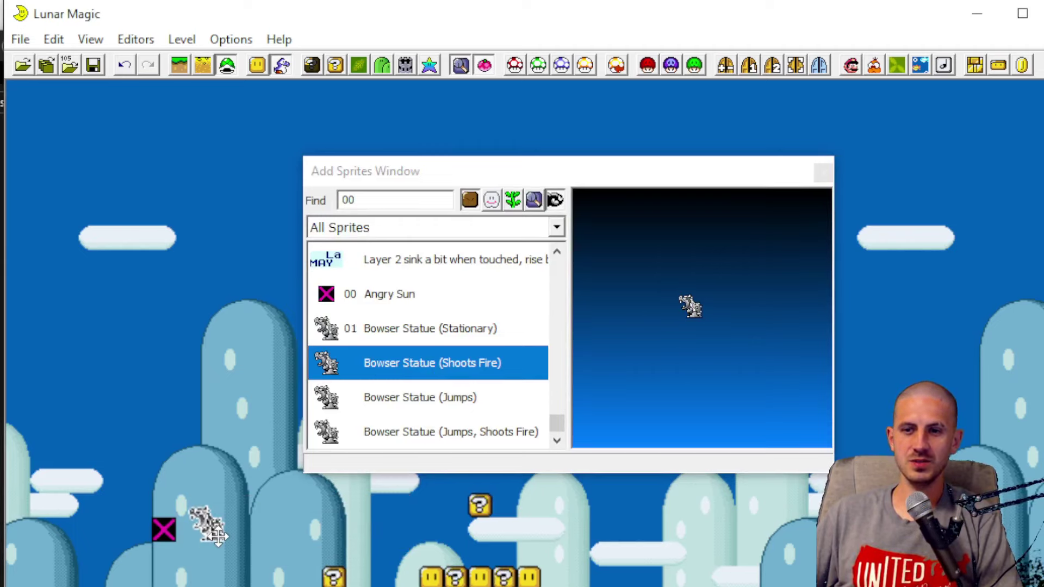
{"action": "left_click", "coordinate": [823, 172]}
{"action": "key", "text": "ctrl+s"}
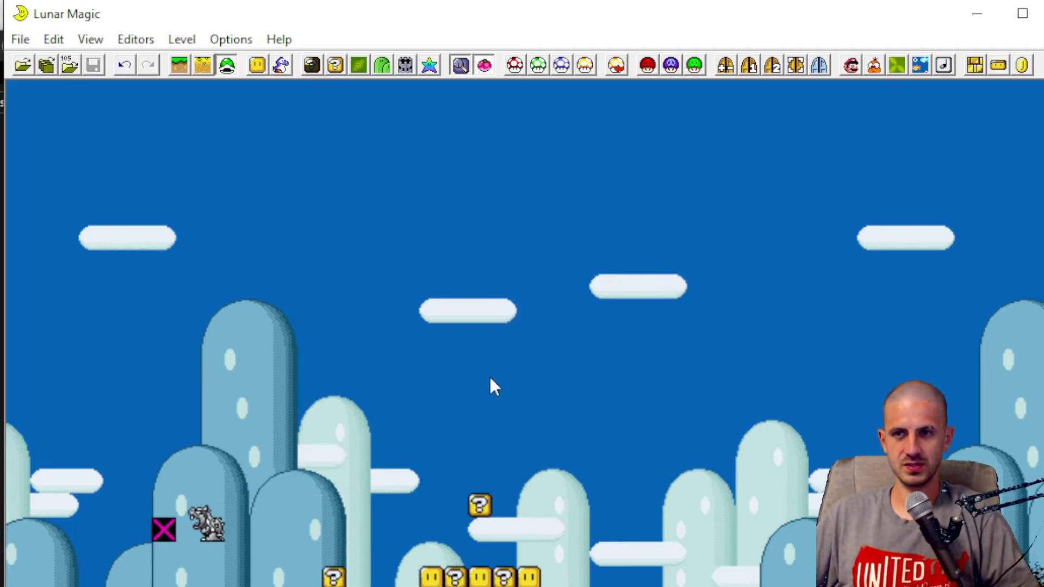
Step: Launch the saved ROM in Snes9x, start a game and dismiss the intro message
{"action": "key", "text": "F4"}
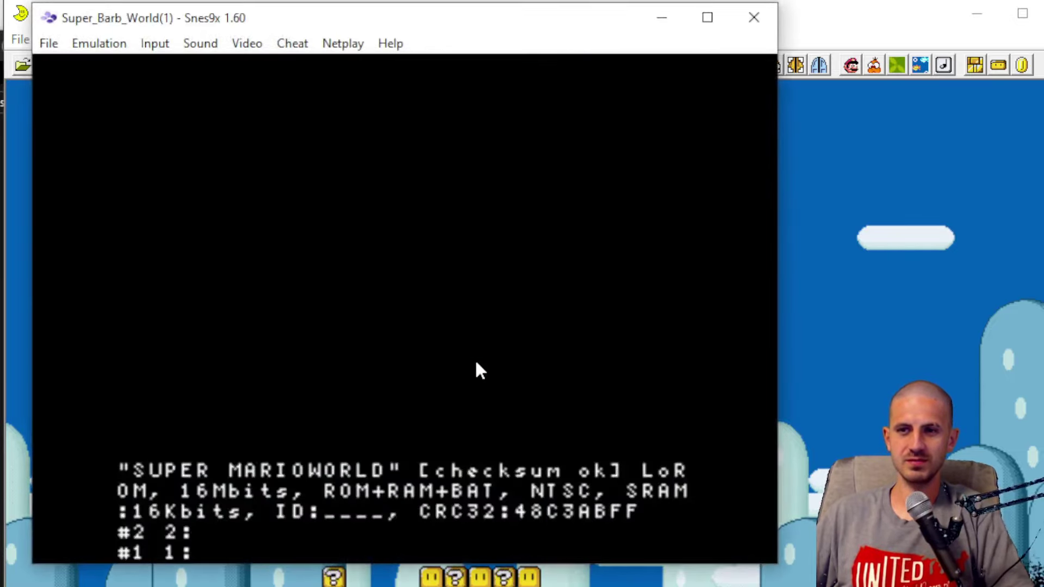
{"action": "key", "text": "c"}
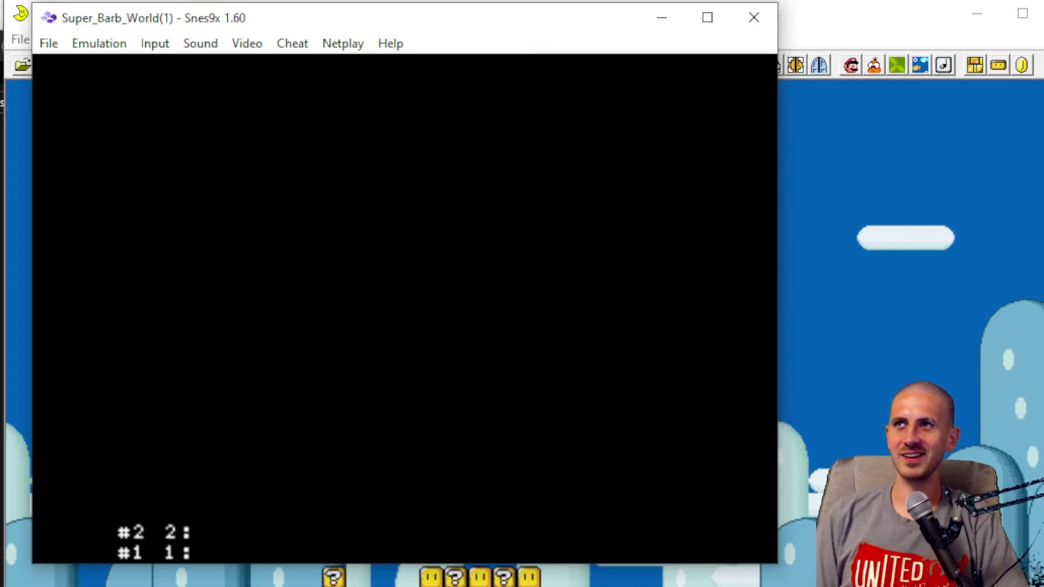
{"action": "key", "text": "c"}
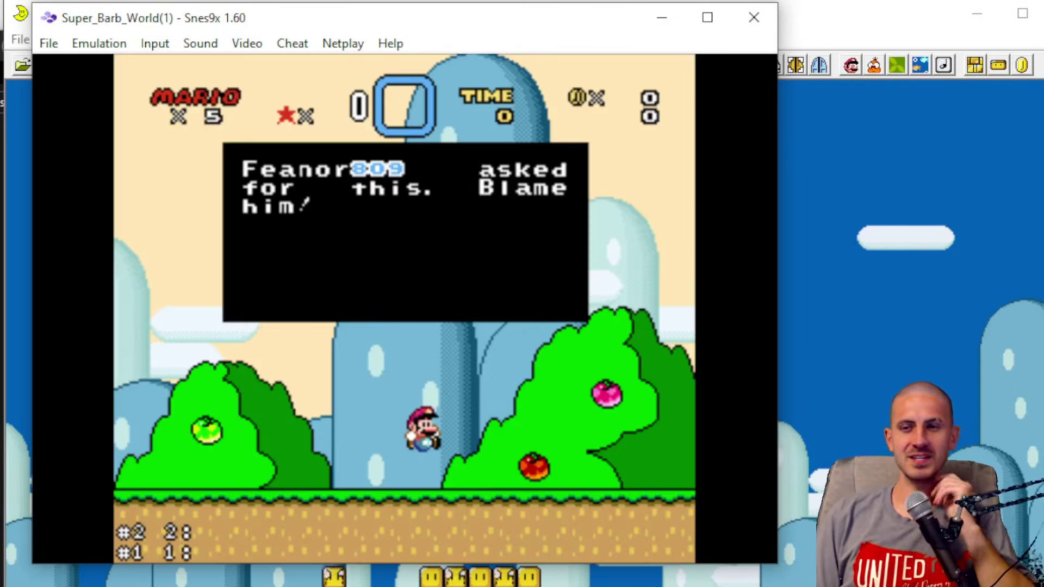
{"action": "key", "text": "c"}
{"action": "key", "text": "c"}
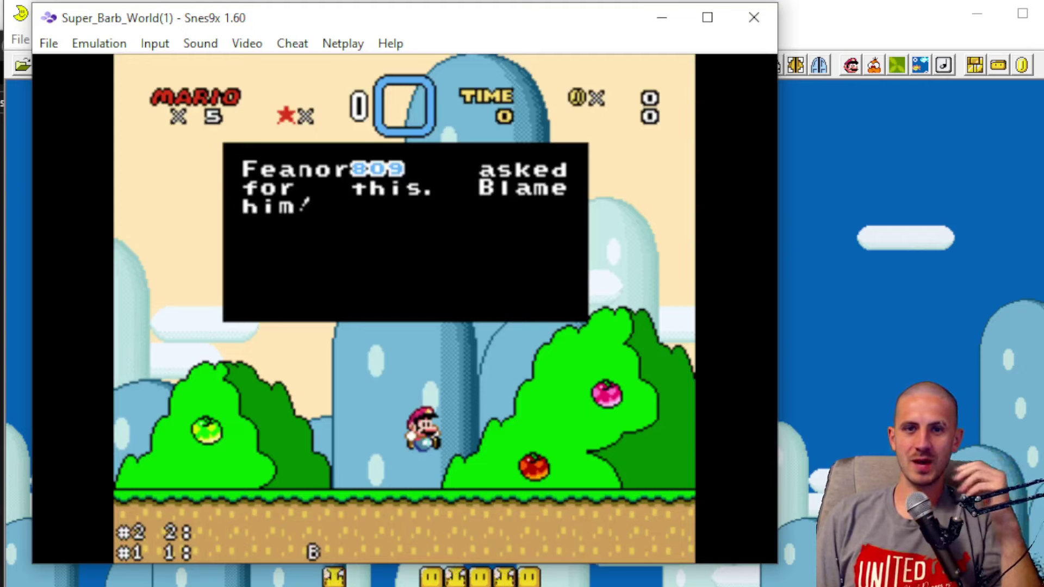
{"action": "key", "text": "c"}
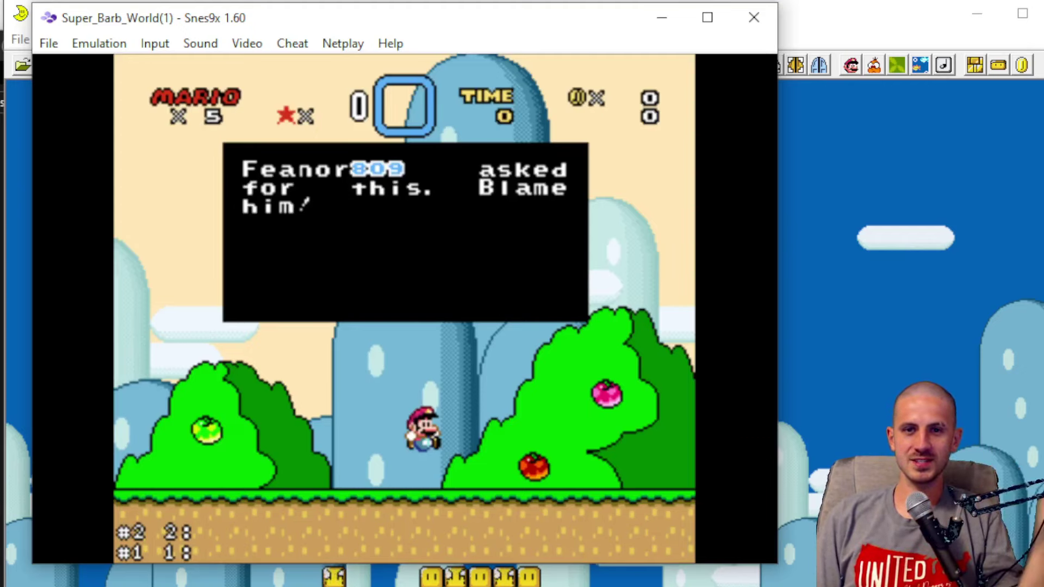
{"action": "key", "text": "c"}
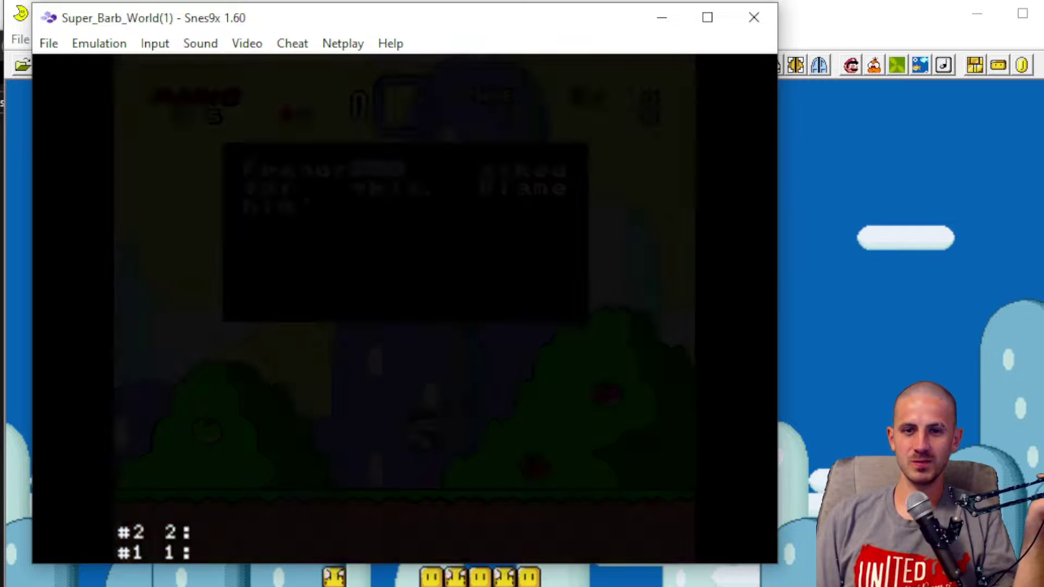
Step: Play the level in Snes9x, moving Mario around the new fire-shooting statue to test its facing direction and contact damage, and close the emulator
{"action": "key", "text": "c"}
{"action": "key", "text": "c"}
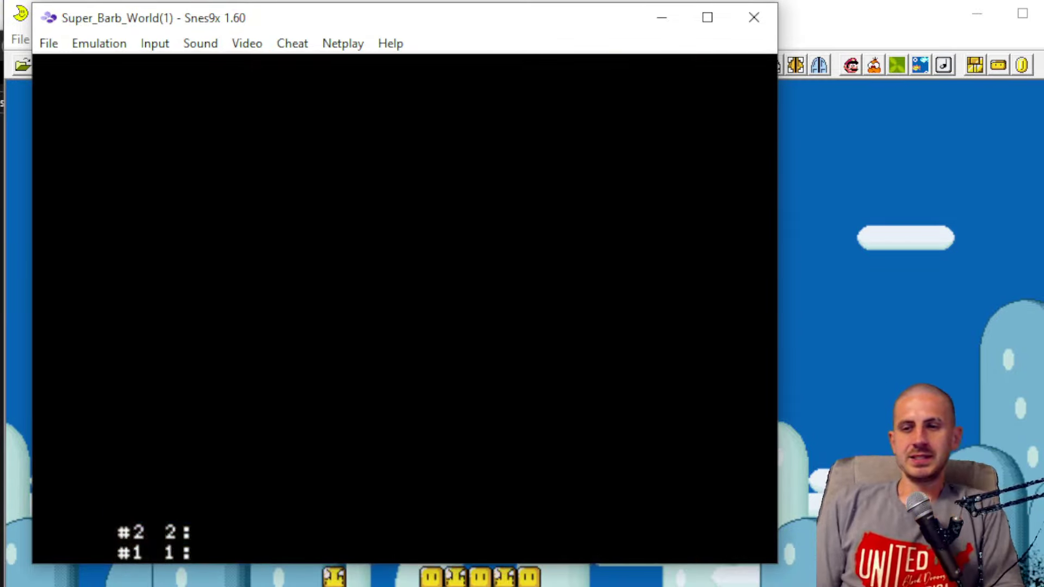
{"action": "key", "text": "Right"}
{"action": "key", "text": "x"}
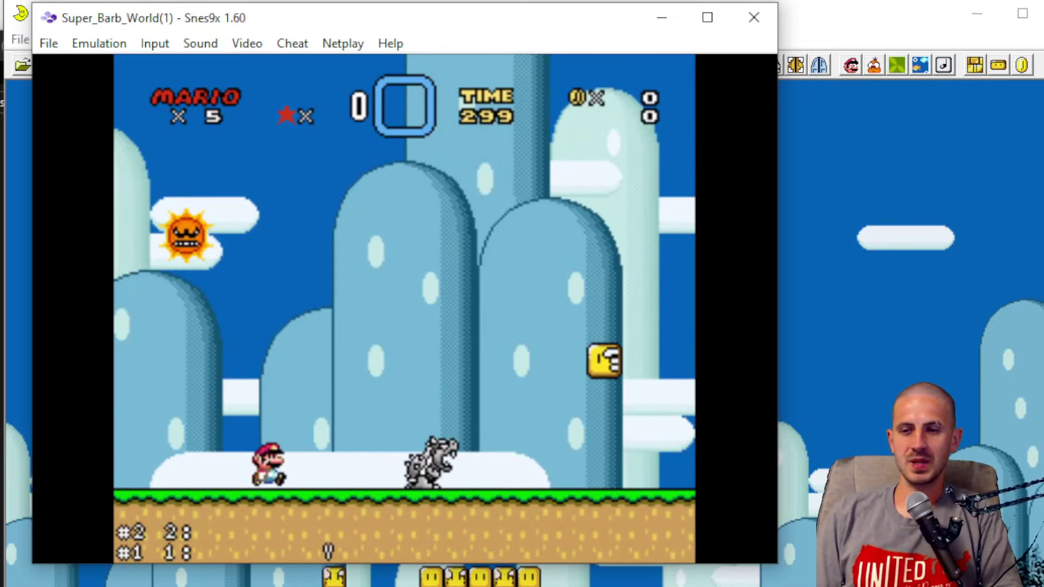
{"action": "key", "text": "Right"}
{"action": "key", "text": "v"}
{"action": "key", "text": "Left"}
{"action": "key", "text": "v"}
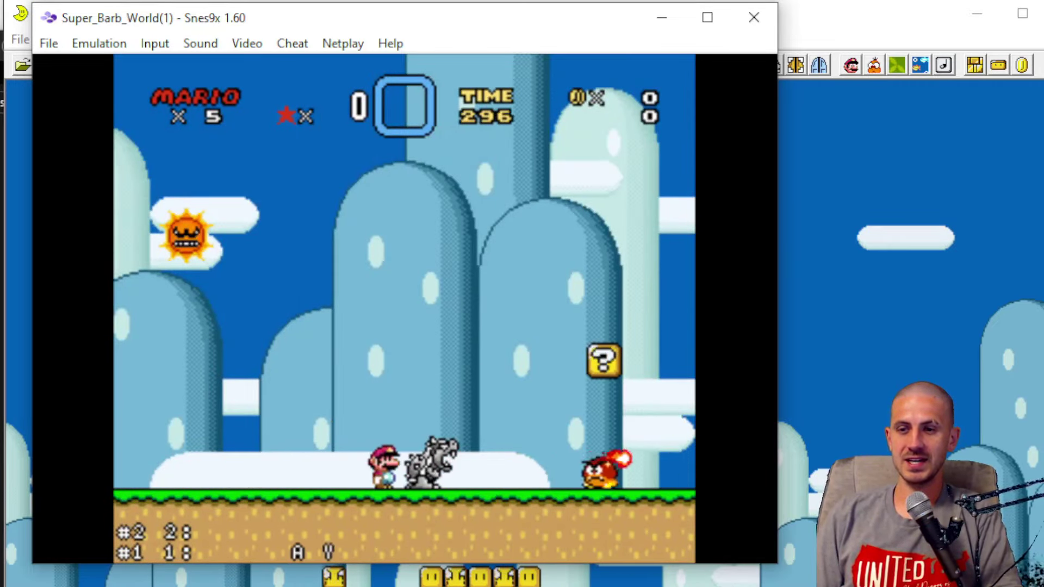
{"action": "key", "text": "Right"}
{"action": "key", "text": "Left"}
{"action": "key", "text": "Right"}
{"action": "key", "text": "x"}
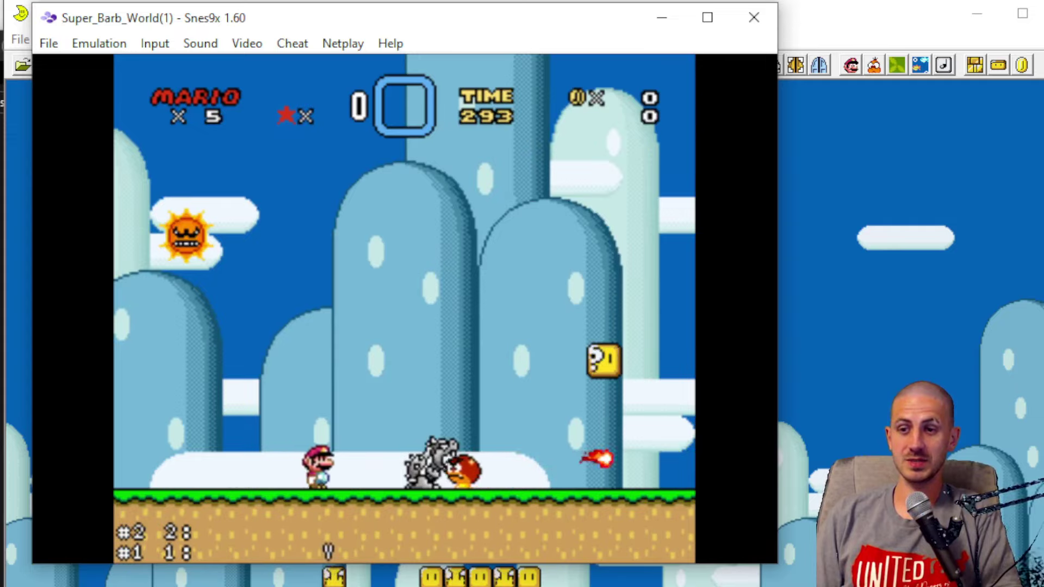
{"action": "key", "text": "c"}
{"action": "key", "text": "Right"}
{"action": "key", "text": "Left"}
{"action": "key", "text": "c"}
{"action": "key", "text": "Right"}
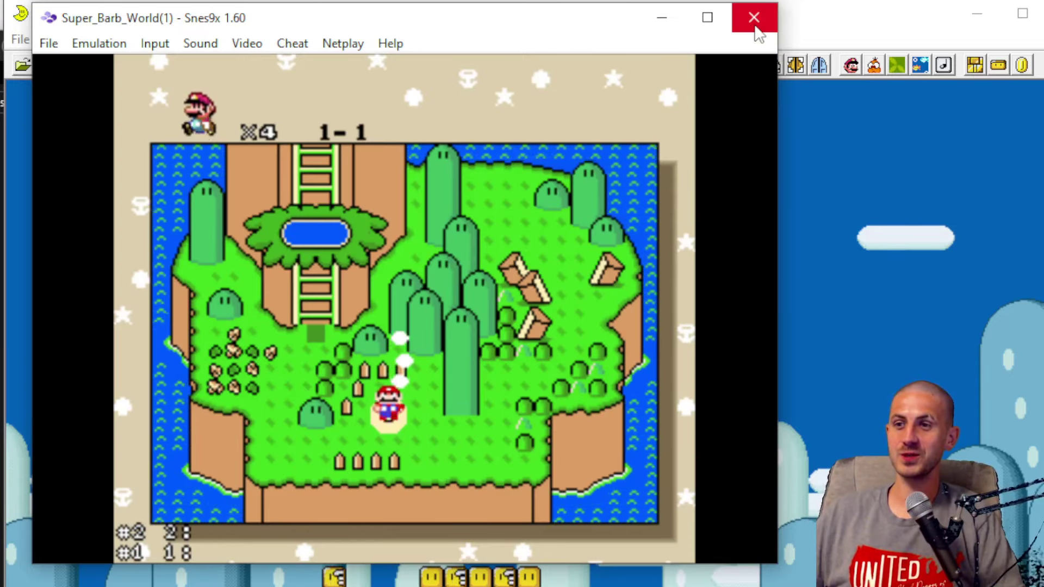
{"action": "left_click", "coordinate": [754, 18]}
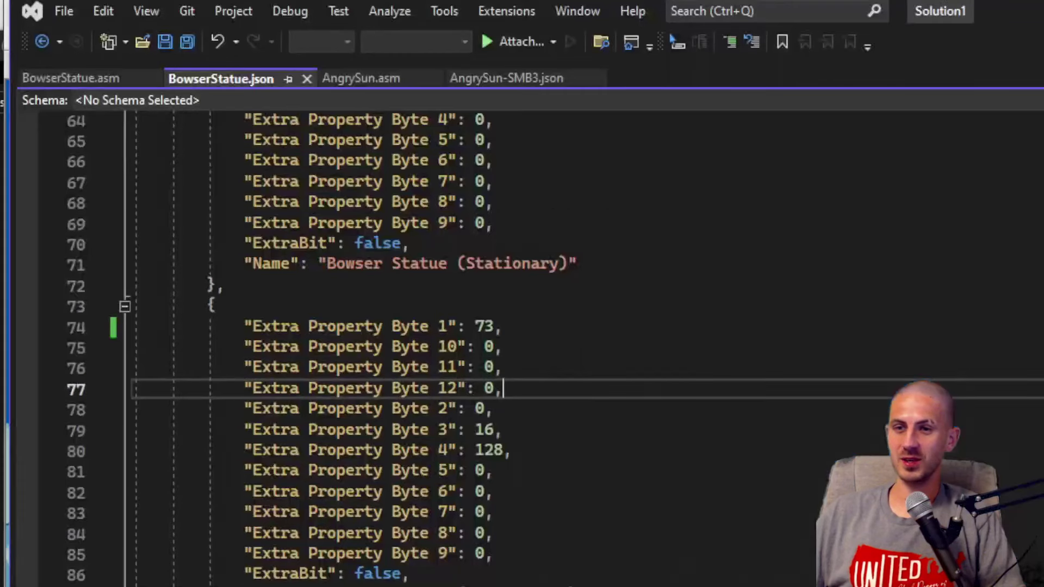
Step: Close BowserStatue.json and bring up the fire and tile defines below the header comments in BowserStatue.asm
{"action": "left_click", "coordinate": [54, 76]}
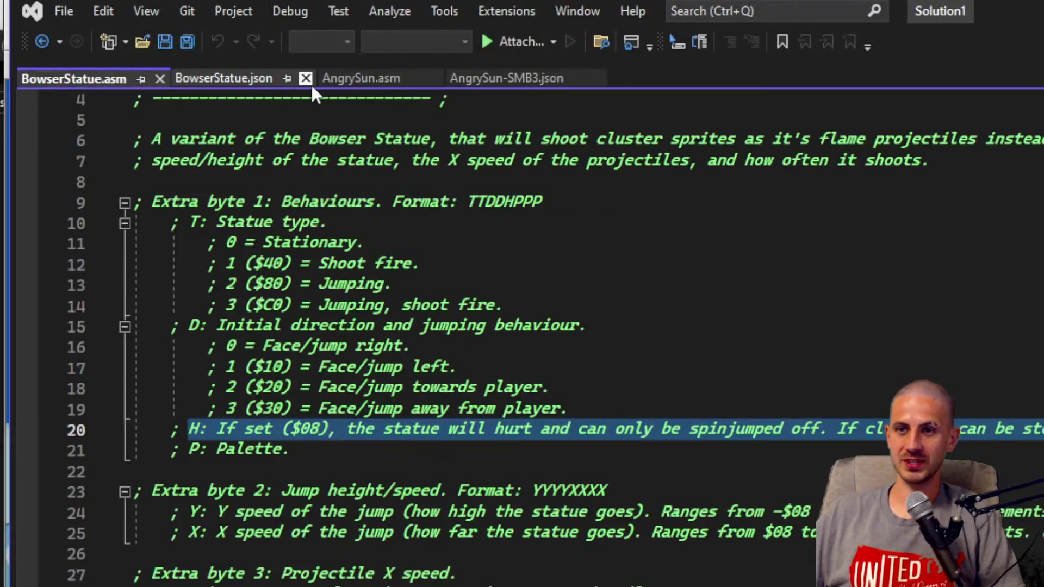
{"action": "left_click", "coordinate": [305, 79]}
{"action": "scroll", "coordinate": [461, 481], "scroll_direction": "down", "scroll_amount": 6}
{"action": "scroll", "coordinate": [461, 481], "scroll_direction": "down", "scroll_amount": 1}
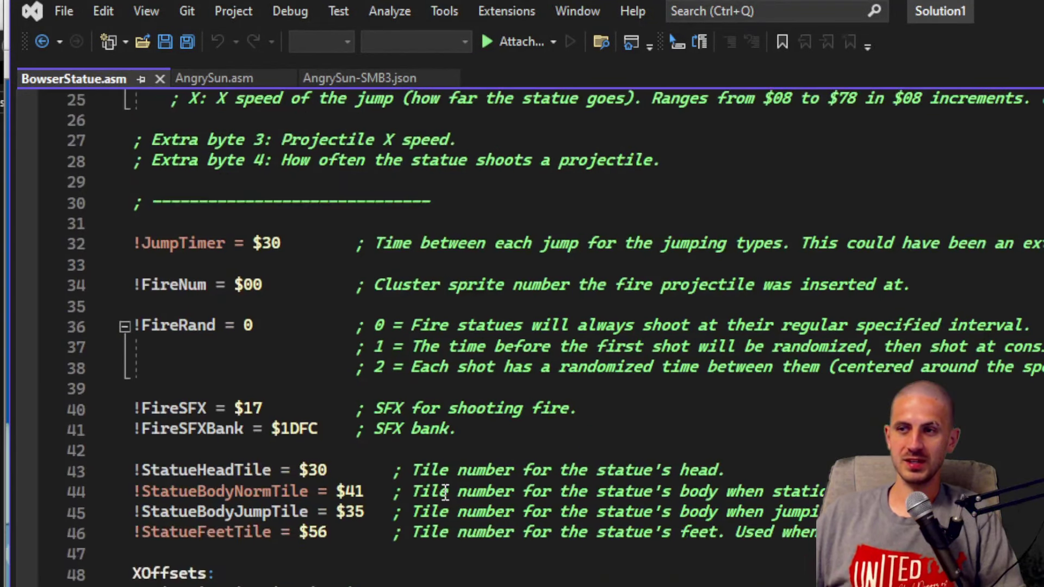
{"action": "scroll", "coordinate": [489, 477], "scroll_direction": "down", "scroll_amount": 2}
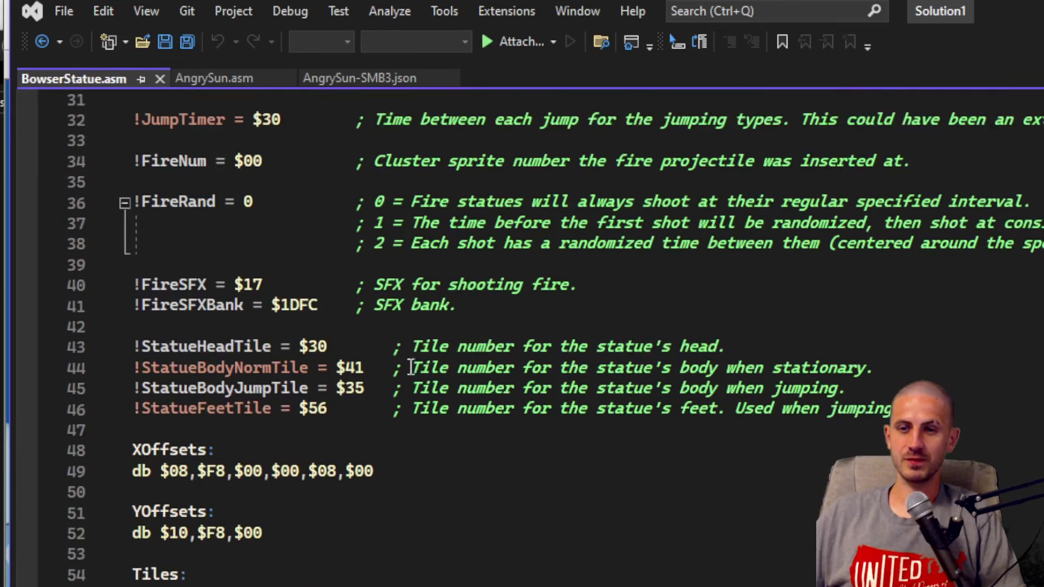
Step: Examine the !FireRand and !FireSFXBank defines in BowserStatue.asm
{"action": "double_click", "coordinate": [179, 214]}
{"action": "left_click", "coordinate": [172, 327]}
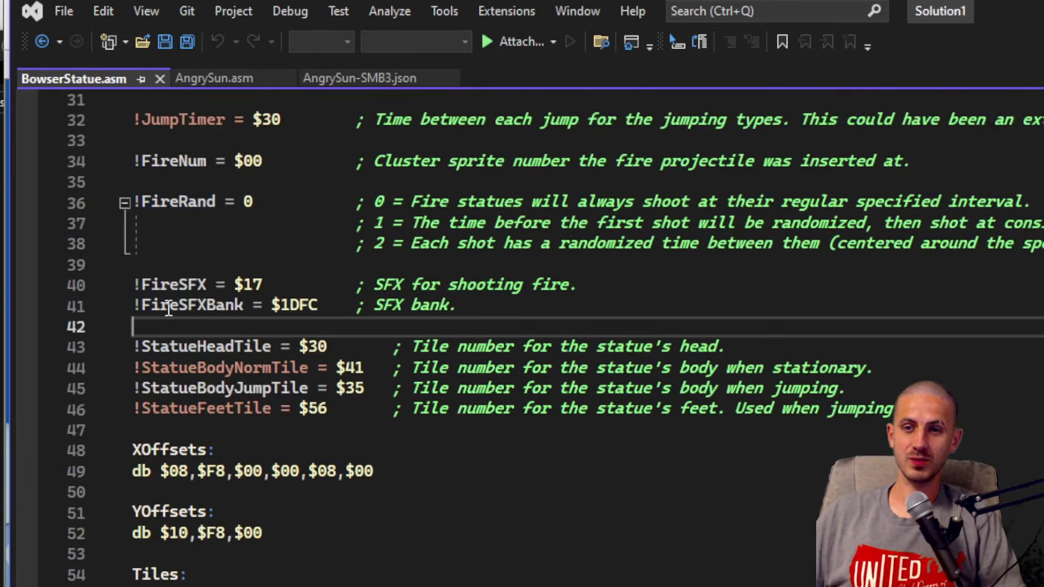
{"action": "double_click", "coordinate": [169, 305]}
{"action": "left_click", "coordinate": [136, 305]}
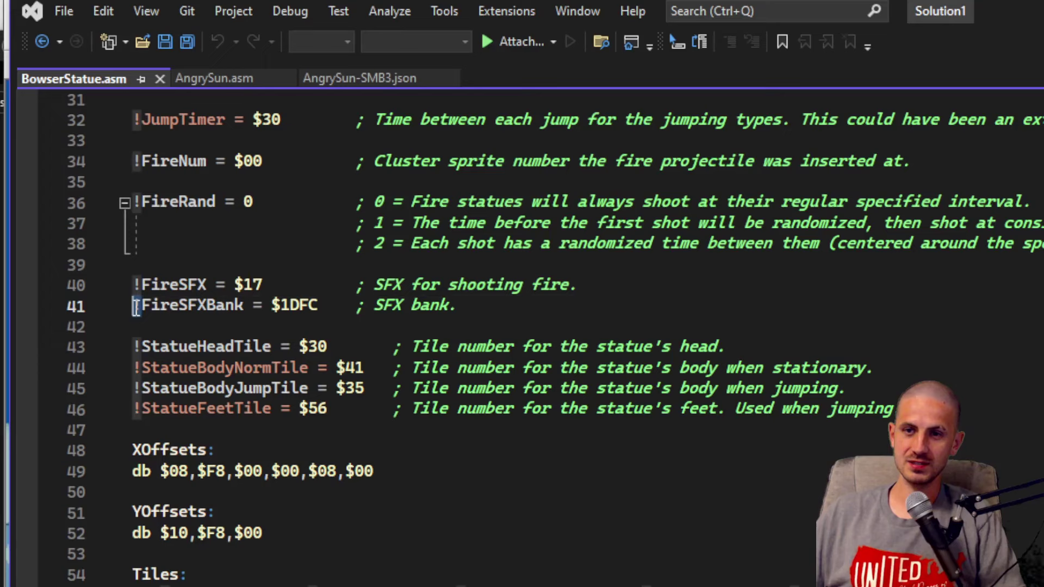
{"action": "double_click", "coordinate": [180, 307]}
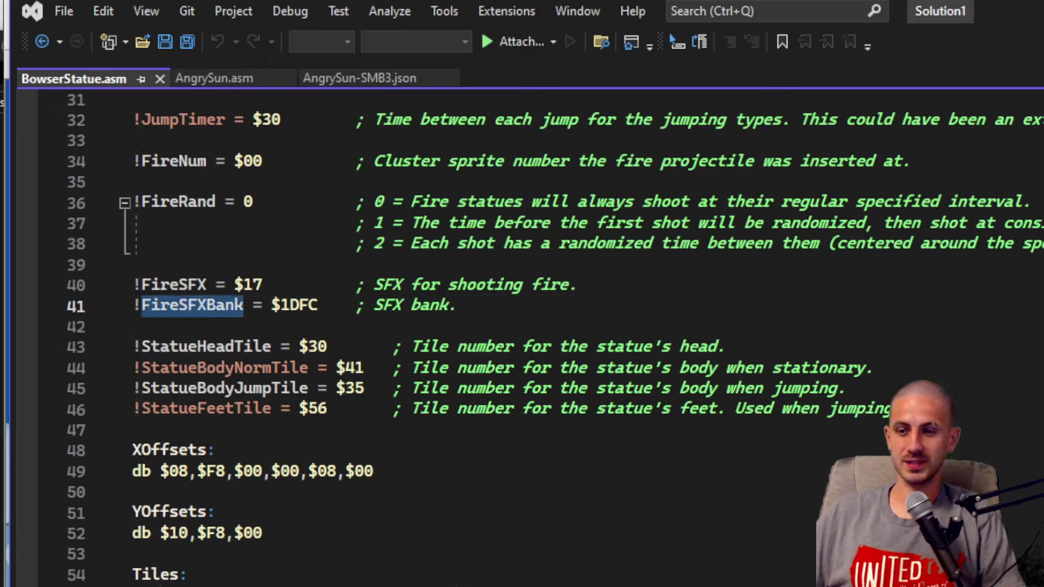
{"action": "key", "text": "alt+Tab"}
{"action": "mouse_move", "coordinate": [604, 473]}
{"action": "left_click", "coordinate": [578, 400]}
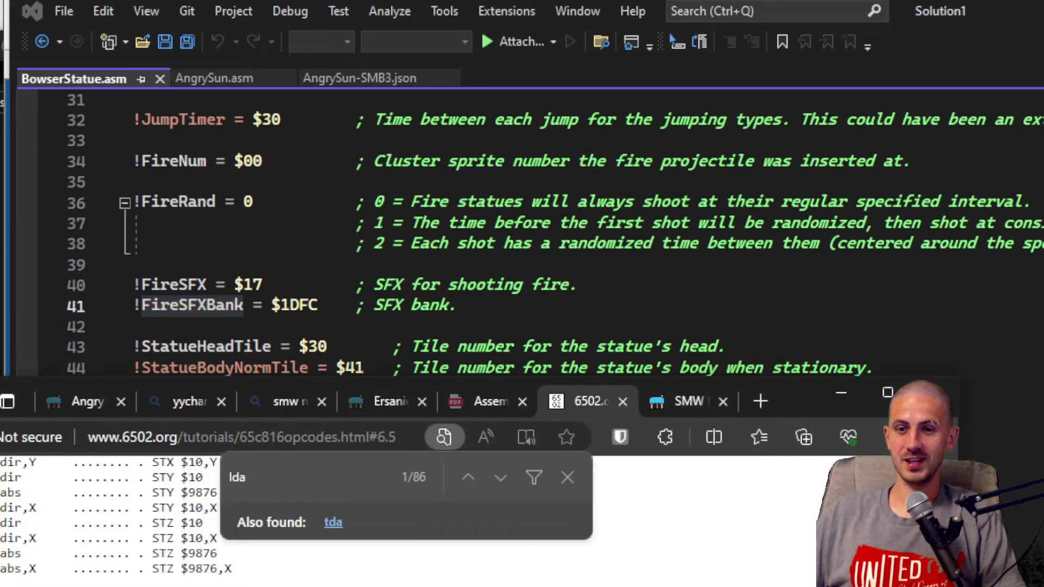
{"action": "scroll", "coordinate": [123, 521], "scroll_direction": "up", "scroll_amount": 1}
{"action": "left_click", "coordinate": [554, 264]}
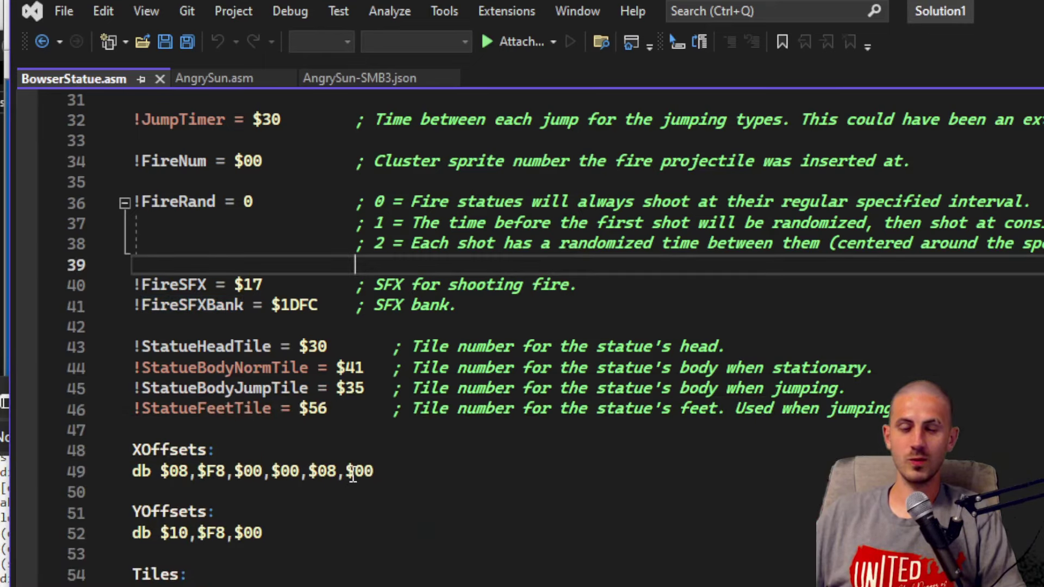
Step: Look through the BowserStatue.asm code, from the offset tables and state routines down to the graphics loop and back up
{"action": "scroll", "coordinate": [227, 357], "scroll_direction": "down", "scroll_amount": 20}
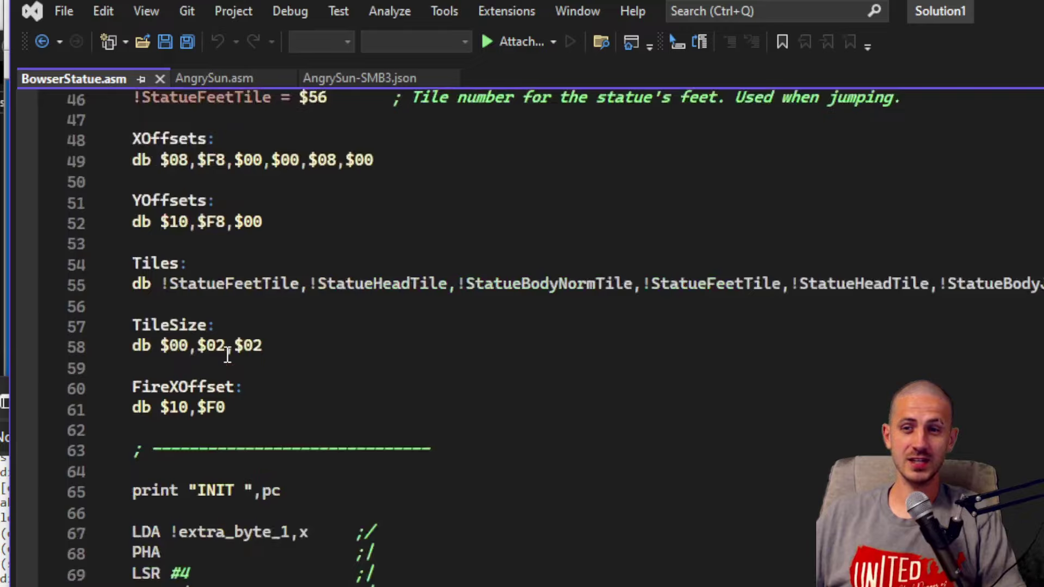
{"action": "scroll", "coordinate": [227, 356], "scroll_direction": "down", "scroll_amount": 20}
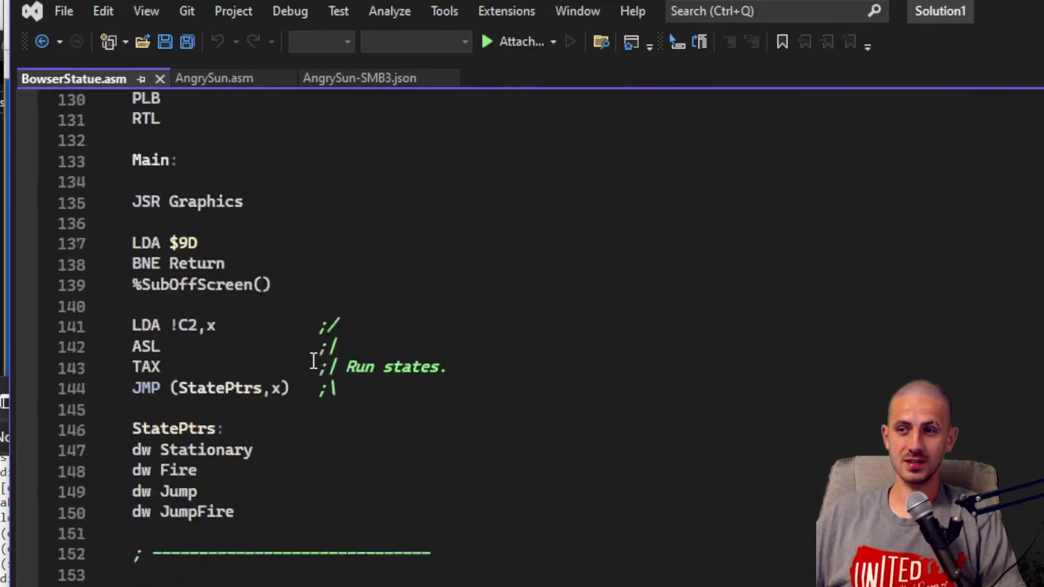
{"action": "scroll", "coordinate": [379, 381], "scroll_direction": "down", "scroll_amount": 20}
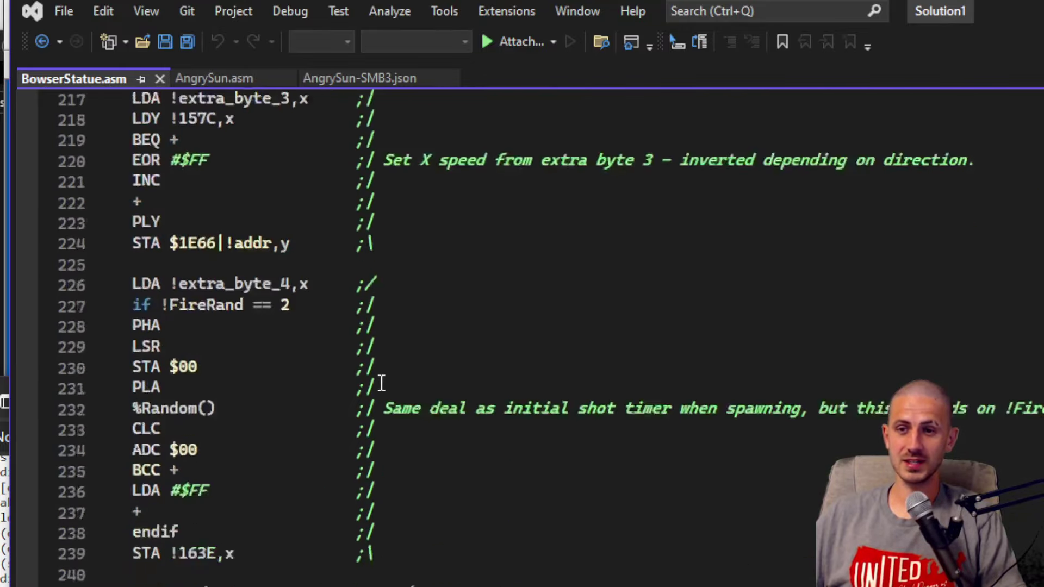
{"action": "scroll", "coordinate": [593, 456], "scroll_direction": "down", "scroll_amount": 17}
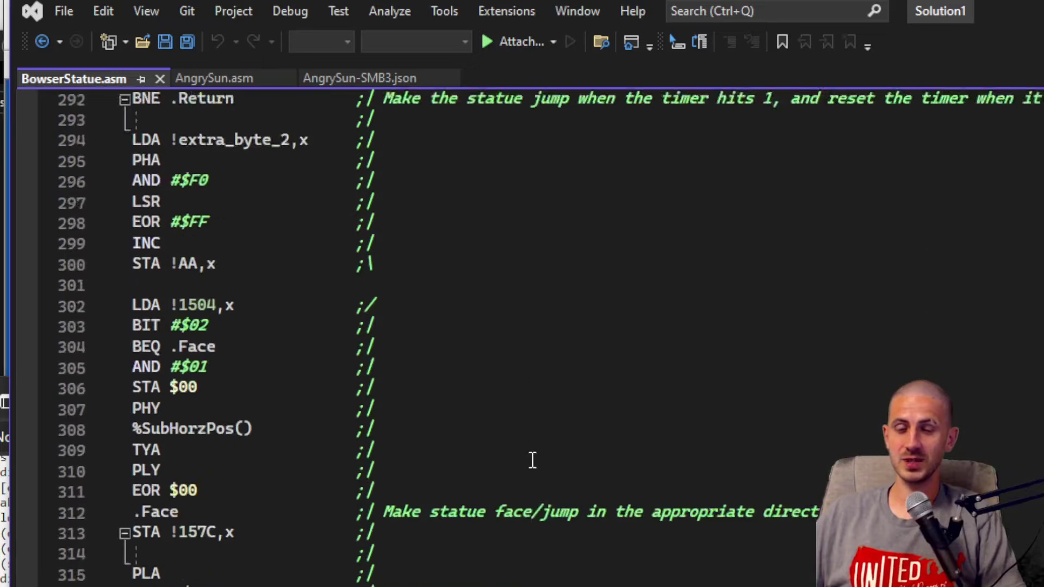
{"action": "scroll", "coordinate": [407, 377], "scroll_direction": "down", "scroll_amount": 19}
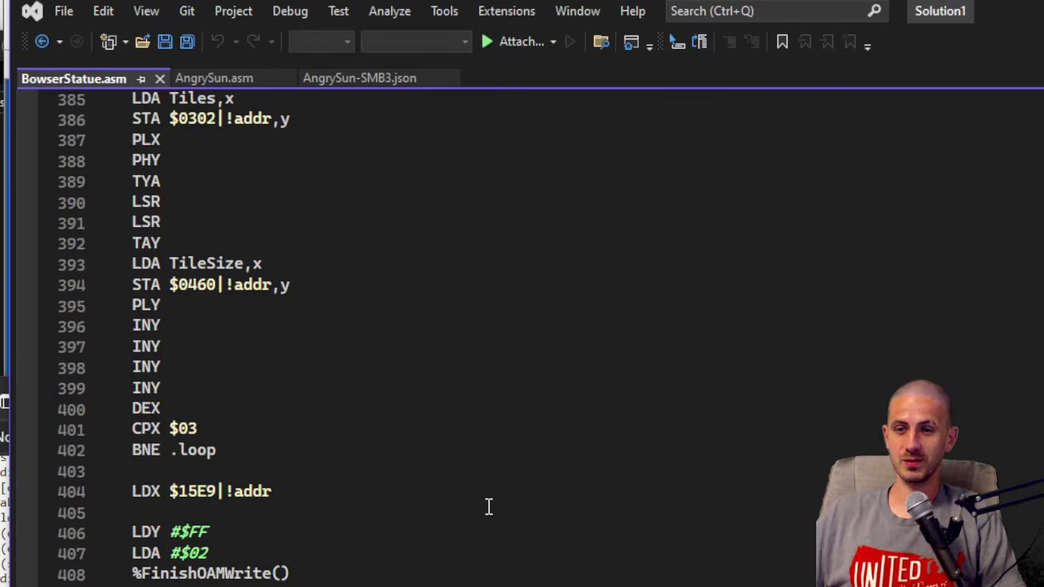
{"action": "scroll", "coordinate": [487, 503], "scroll_direction": "up", "scroll_amount": 20}
{"action": "scroll", "coordinate": [475, 488], "scroll_direction": "up", "scroll_amount": 20}
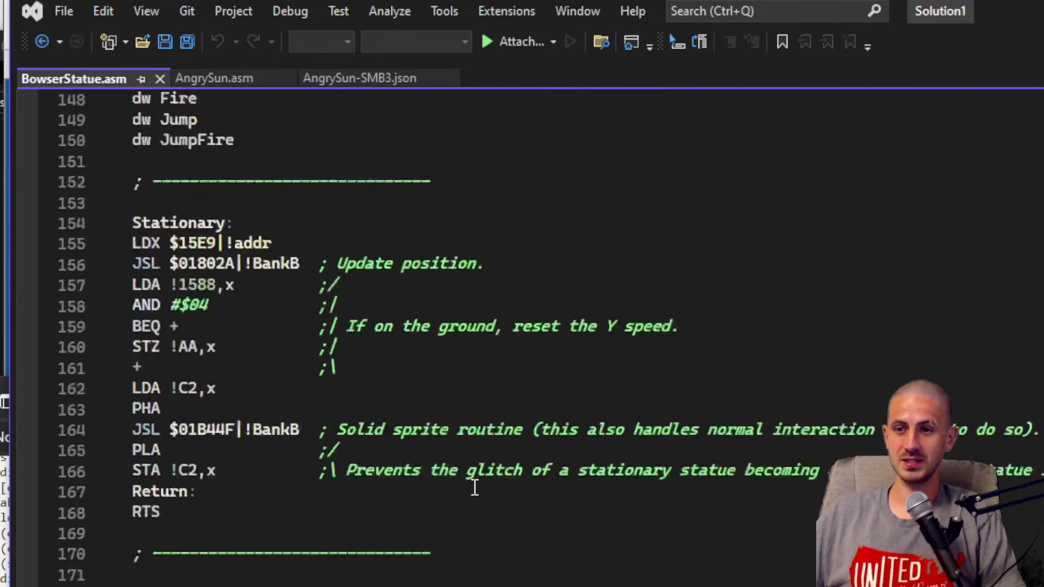
{"action": "scroll", "coordinate": [475, 488], "scroll_direction": "up", "scroll_amount": 1}
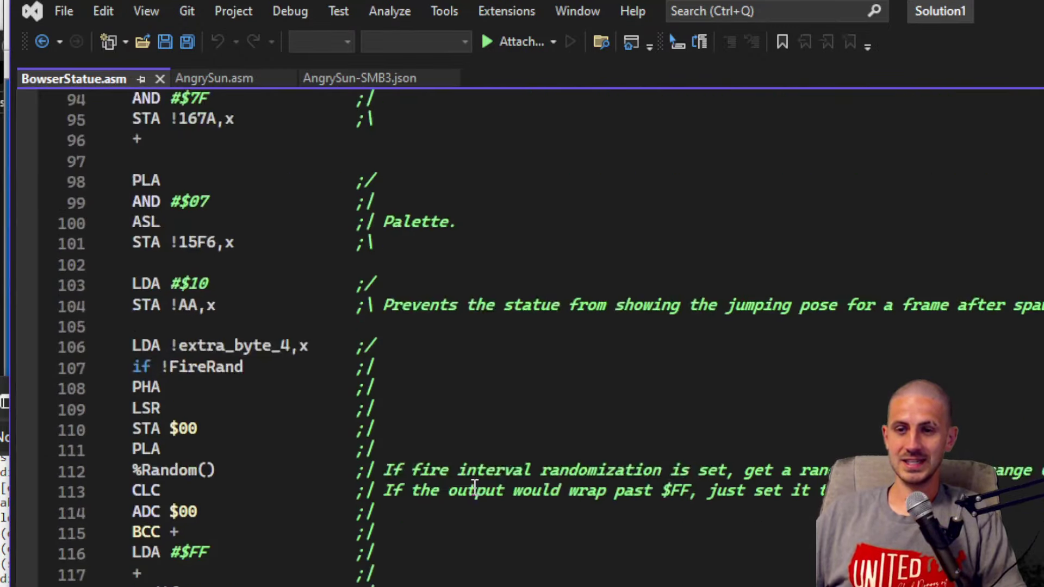
Step: Insert two blank lines after the %SubOffScreen() call in the Main routine of BowserStatue.asm
{"action": "scroll", "coordinate": [473, 484], "scroll_direction": "down", "scroll_amount": 5}
{"action": "scroll", "coordinate": [399, 328], "scroll_direction": "down", "scroll_amount": 2}
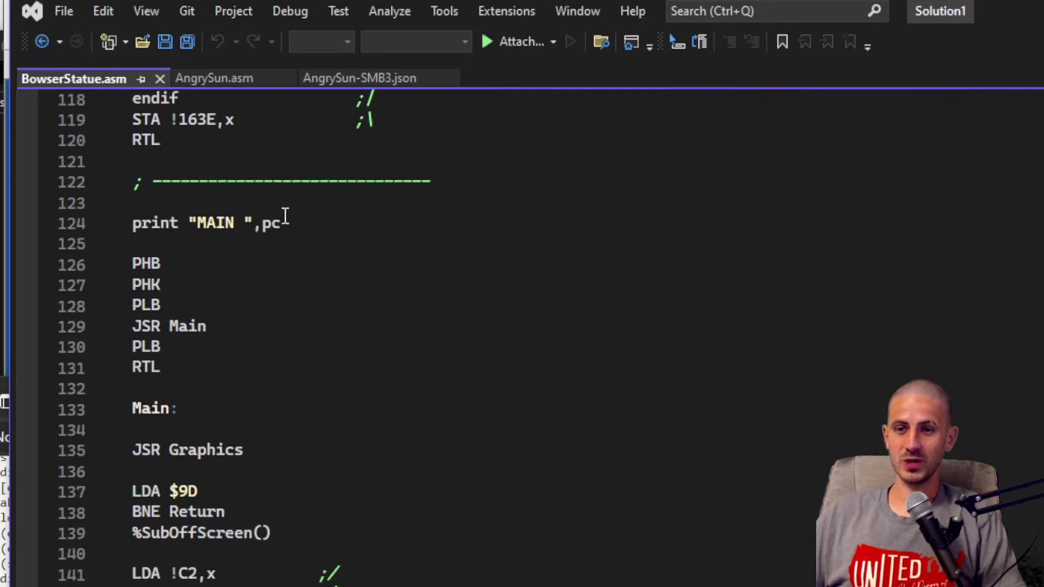
{"action": "left_click", "coordinate": [243, 244]}
{"action": "scroll", "coordinate": [334, 378], "scroll_direction": "down", "scroll_amount": 3}
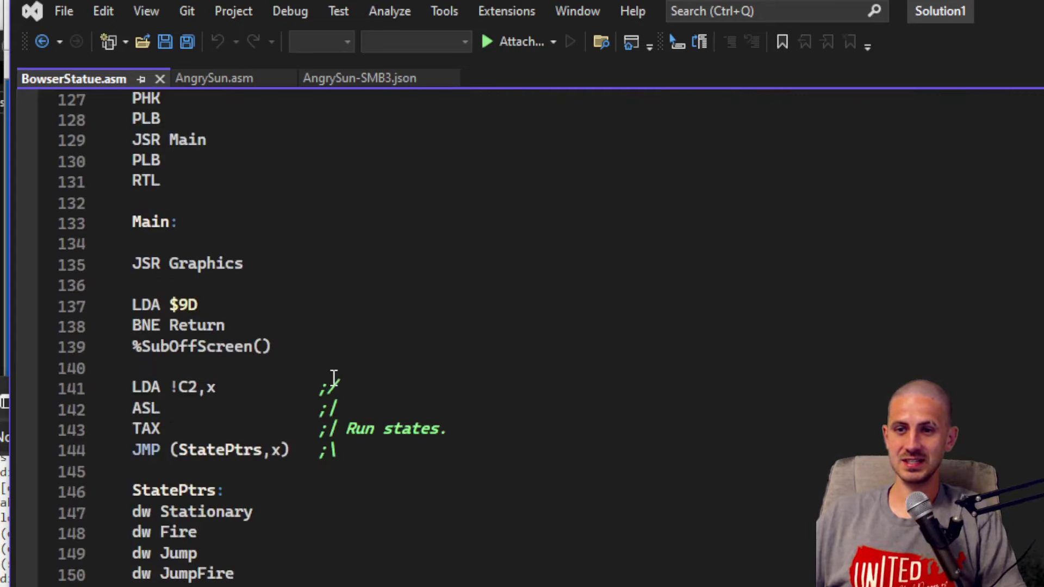
{"action": "scroll", "coordinate": [503, 426], "scroll_direction": "down", "scroll_amount": 2}
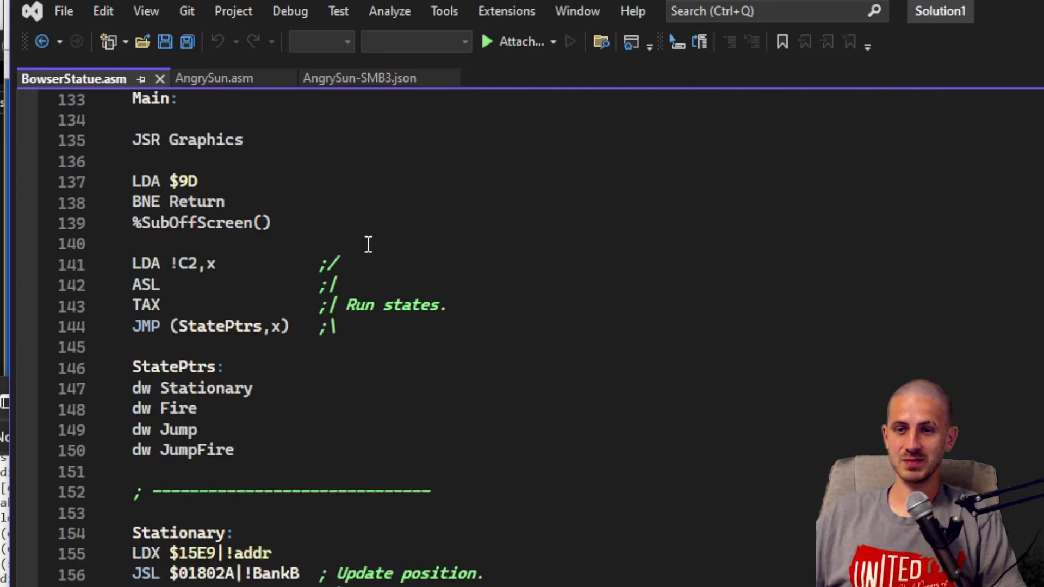
{"action": "scroll", "coordinate": [388, 359], "scroll_direction": "up", "scroll_amount": 2}
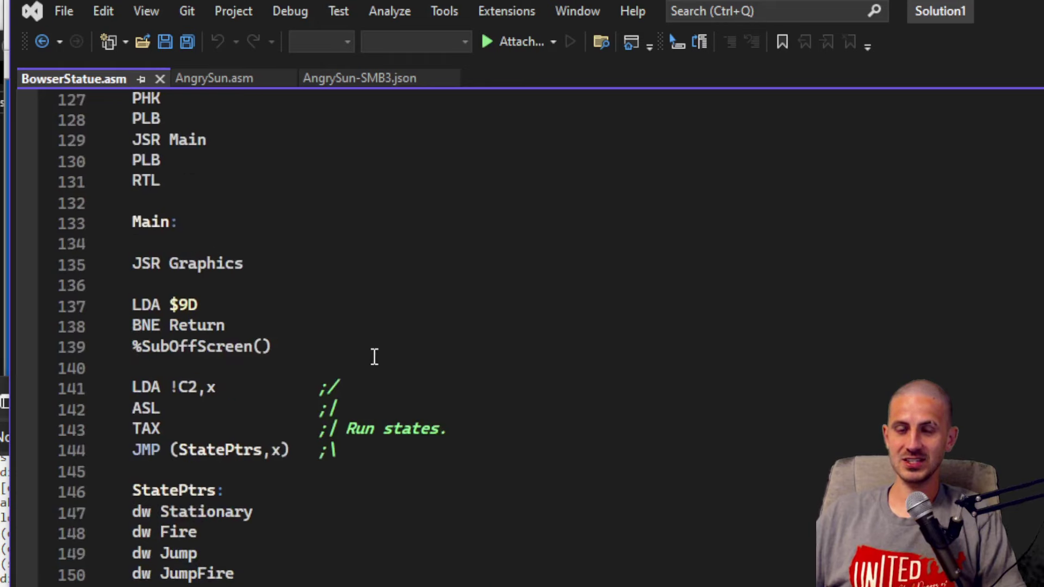
{"action": "scroll", "coordinate": [374, 357], "scroll_direction": "up", "scroll_amount": 1}
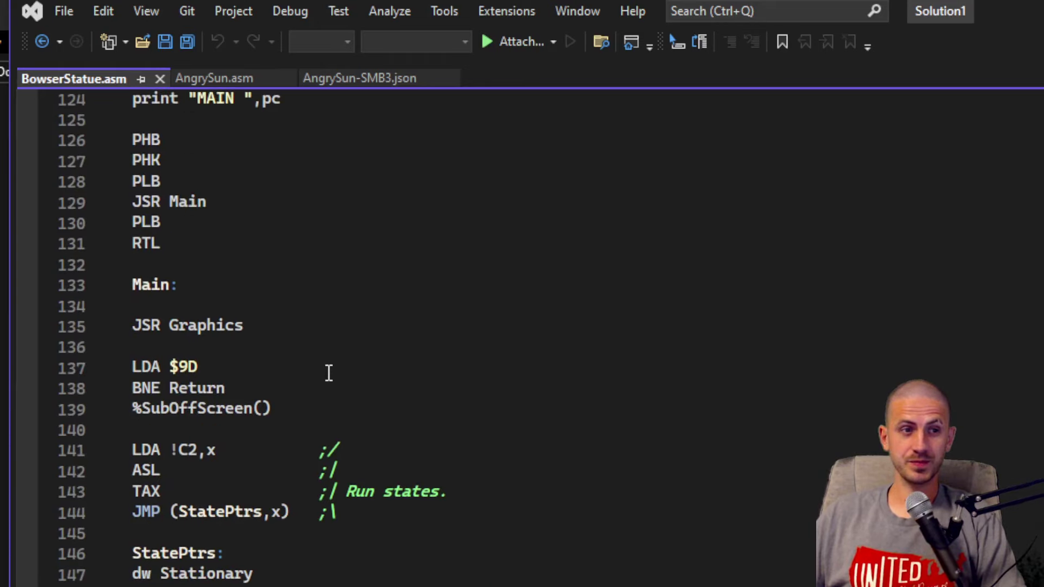
{"action": "left_click", "coordinate": [302, 409]}
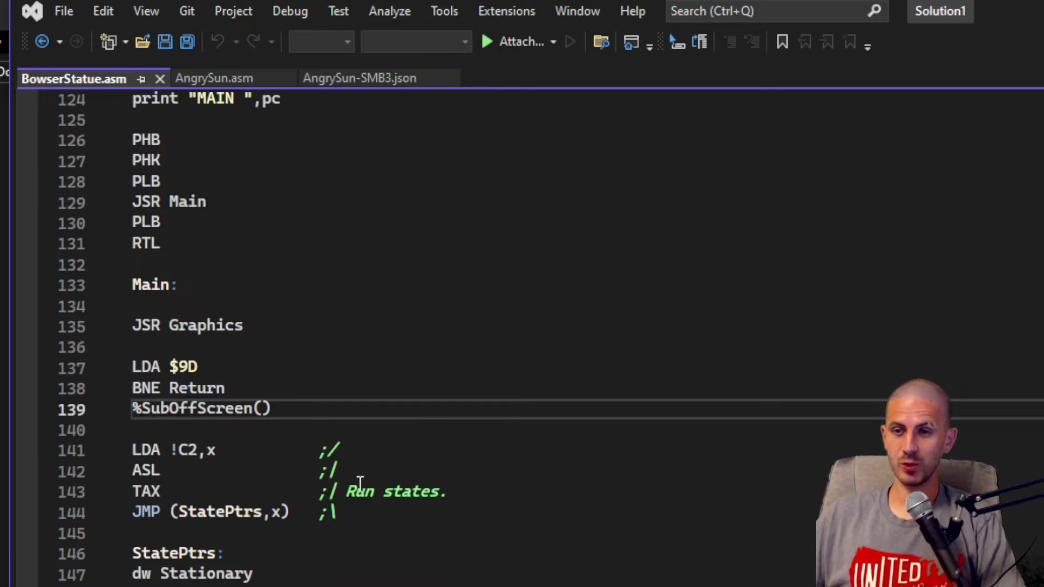
{"action": "key", "text": "Return"}
{"action": "key", "text": "Return"}
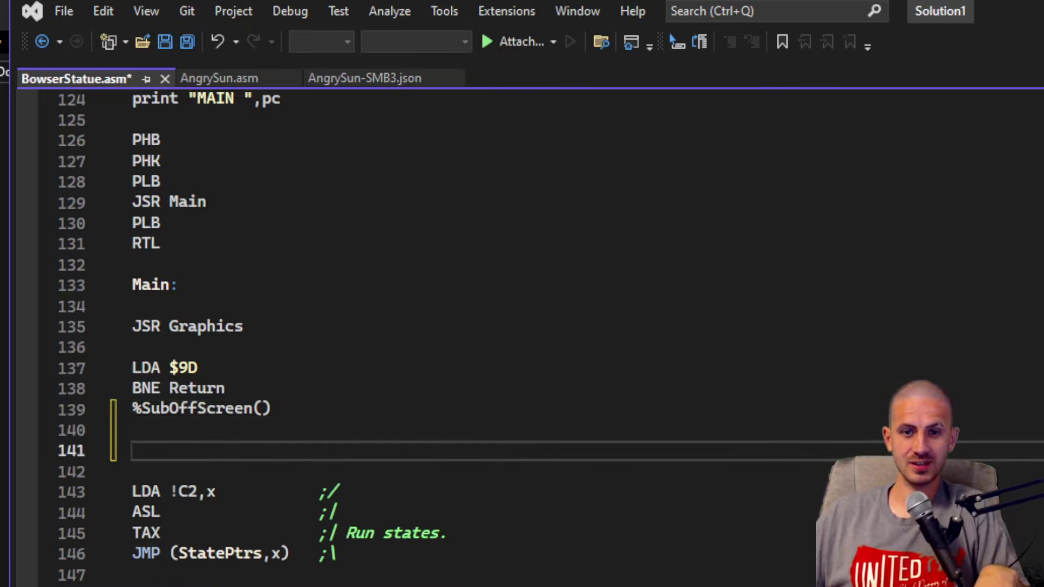
Step: Add the lines CLC, ADC $1A and STA !E4,x below the %SubOffScreen() call in Main
{"action": "key", "text": "alt+Tab"}
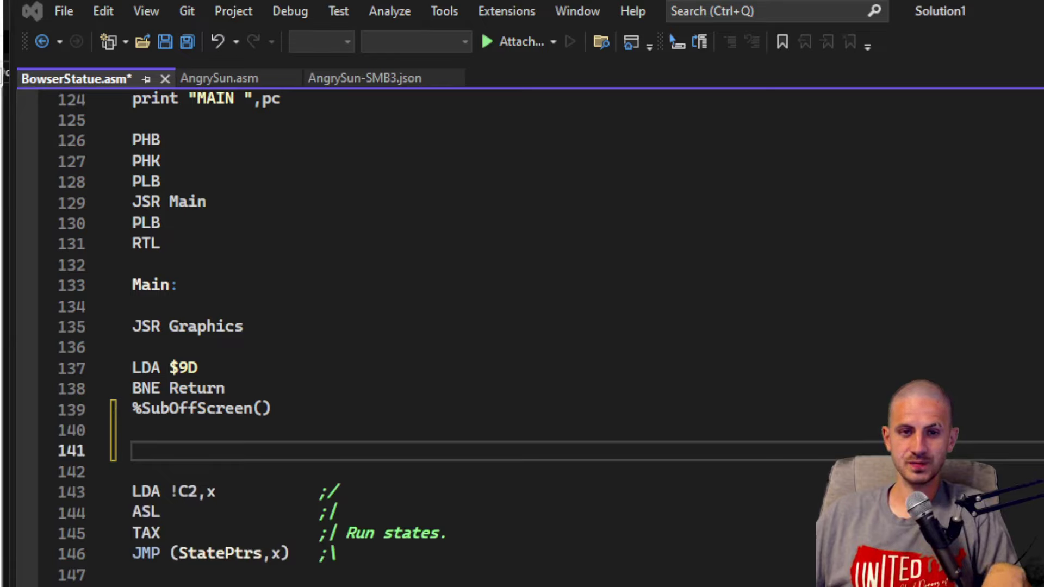
{"action": "left_click", "coordinate": [258, 450]}
{"action": "type", "text": "CLC ADC $1A STA !E4,x"}
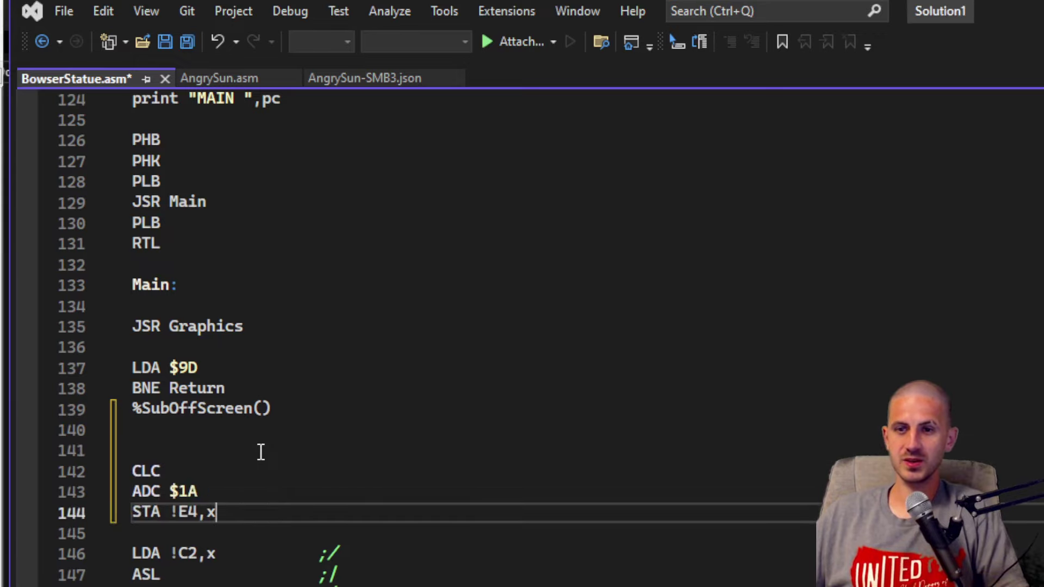
{"action": "scroll", "coordinate": [170, 414], "scroll_direction": "down", "scroll_amount": 1}
{"action": "double_click", "coordinate": [149, 408]}
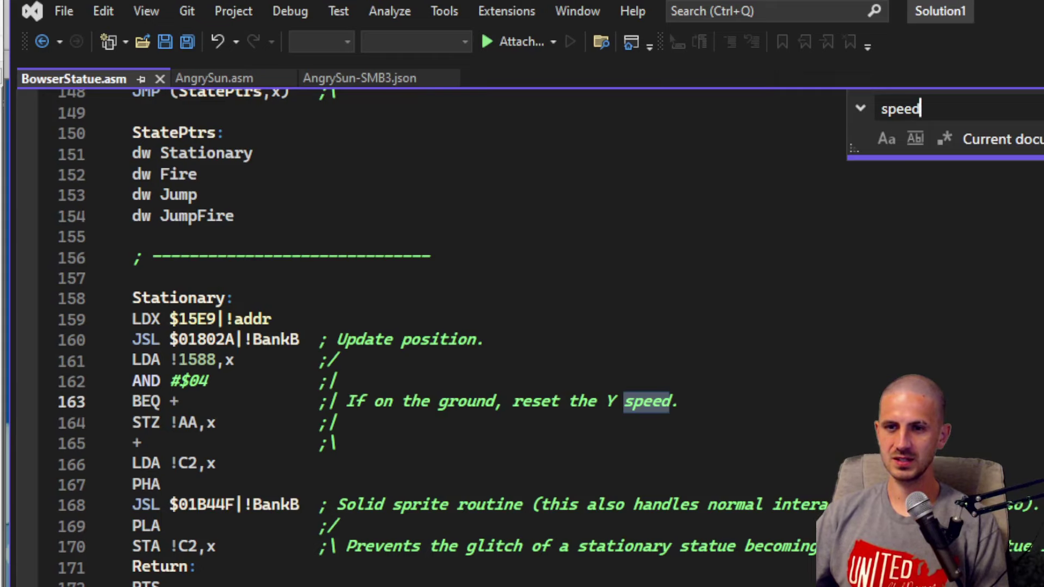
Step: Change the STA !AA,x instruction in Main to STZ !AA,x
{"action": "left_click", "coordinate": [159, 445]}
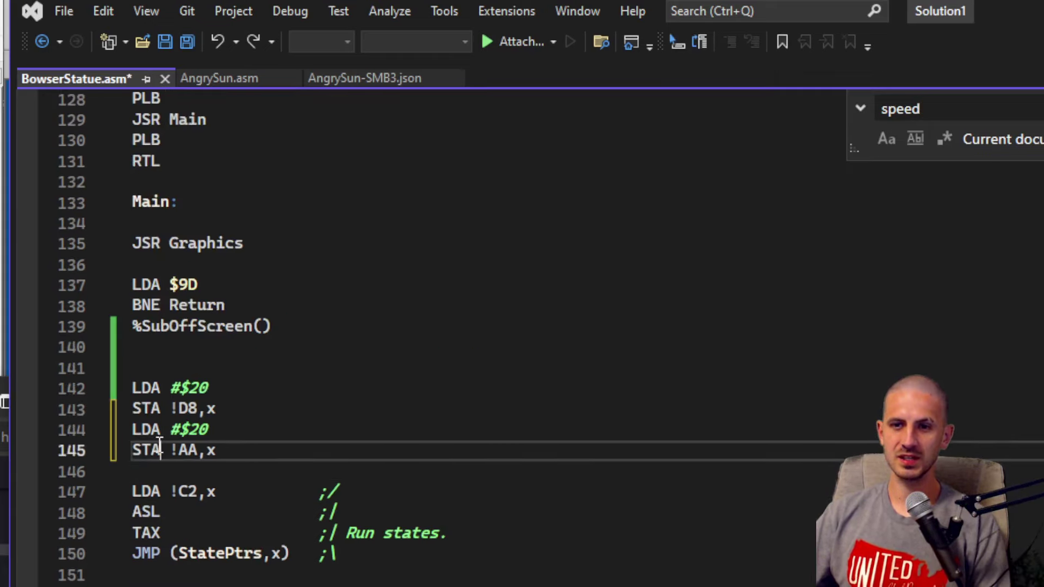
{"action": "key", "text": "BackSpace"}
{"action": "type", "text": "Z"}
Step: Delete the LDA #$20, STA !D8,x and LDA #$20 lines above STZ !AA,x and save BowserStatue.asm
{"action": "key", "text": "Up"}
{"action": "key", "text": "Up"}
{"action": "key", "text": "Up"}
{"action": "key", "text": "Up"}
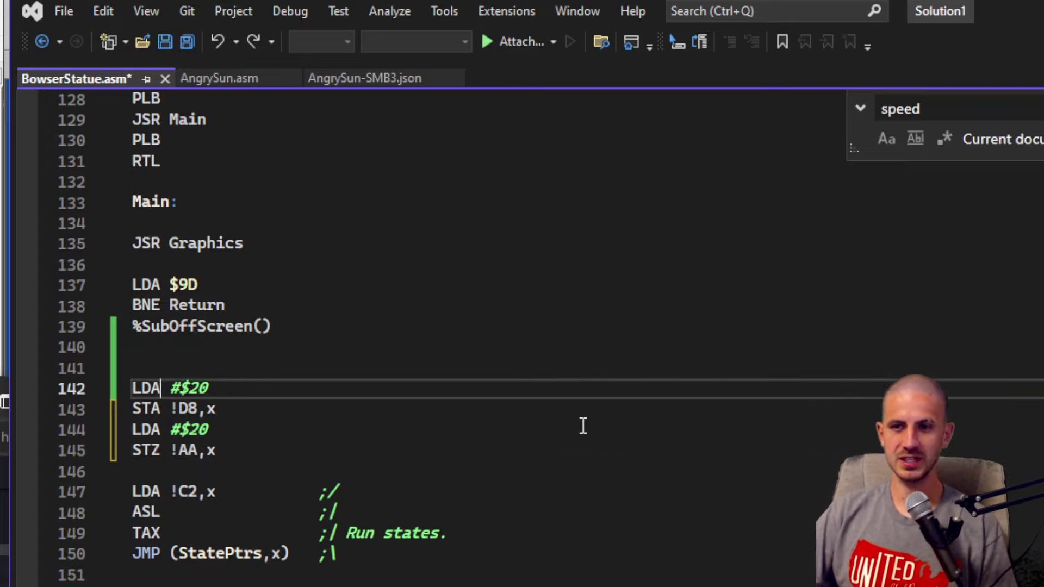
{"action": "key", "text": "Right"}
{"action": "key", "text": "Right"}
{"action": "key", "text": "shift+Down"}
{"action": "key", "text": "shift+Down"}
{"action": "key", "text": "shift+Down"}
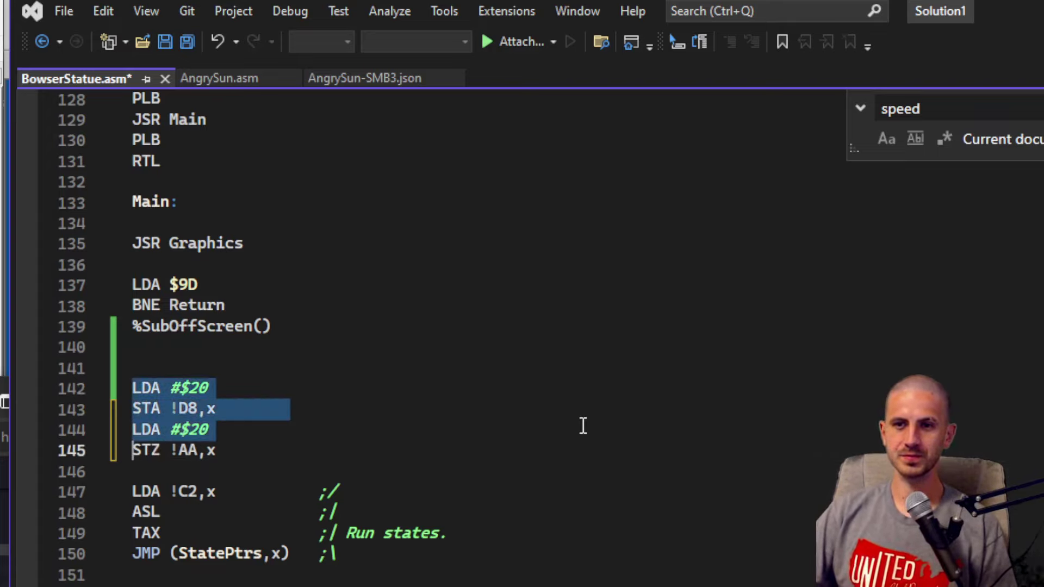
{"action": "key", "text": "Delete"}
{"action": "key", "text": "ctrl+s"}
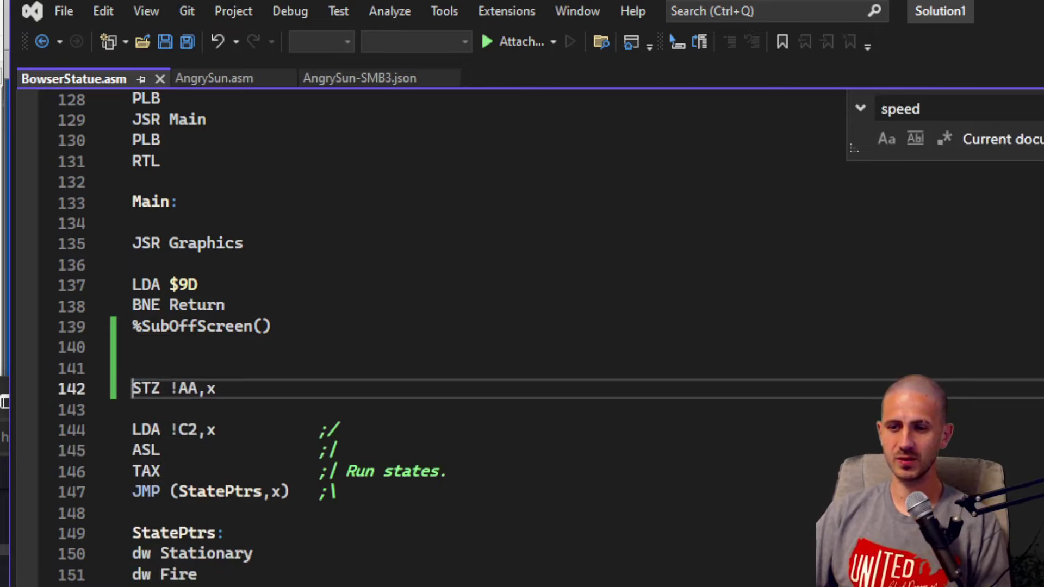
Step: Switch to Snes9x and play the level in Super_Barb_World(1) to test the Bowser Statue's movement and fire
{"action": "key", "text": "alt+Tab"}
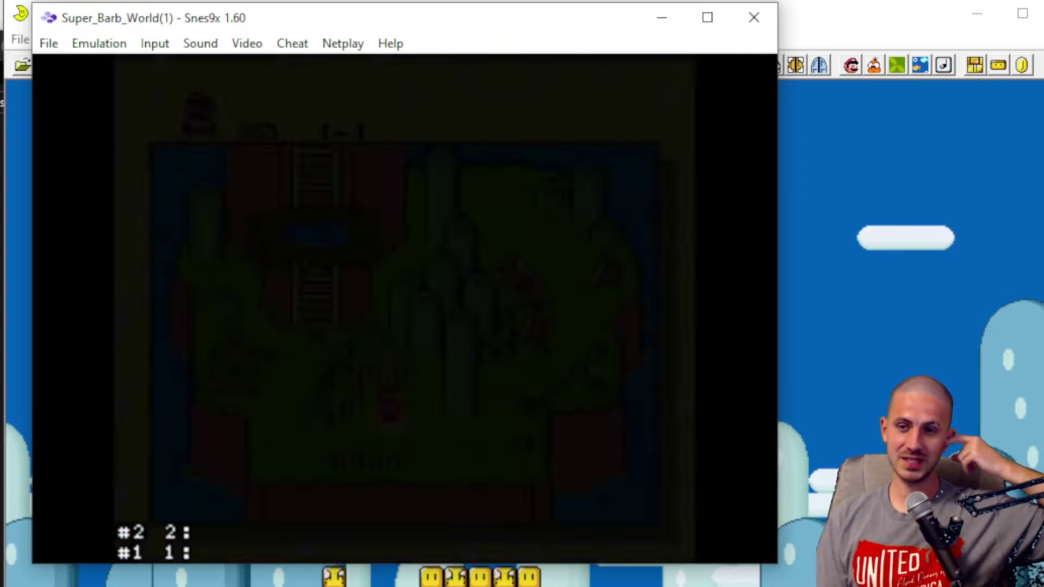
{"action": "key", "text": "c"}
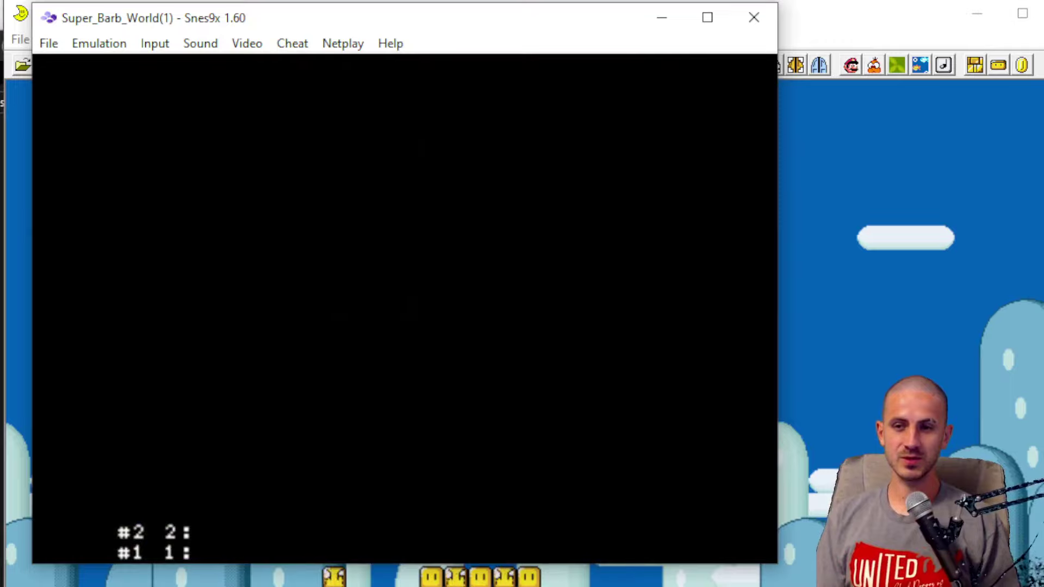
{"action": "key", "text": "Right"}
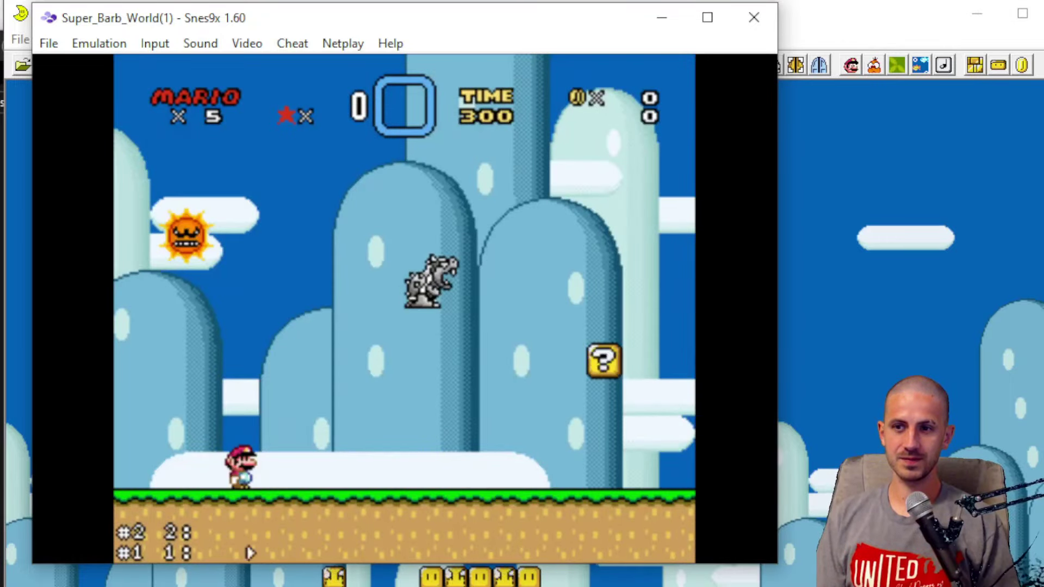
{"action": "key", "text": "x"}
{"action": "key", "text": "v"}
{"action": "key", "text": "Left"}
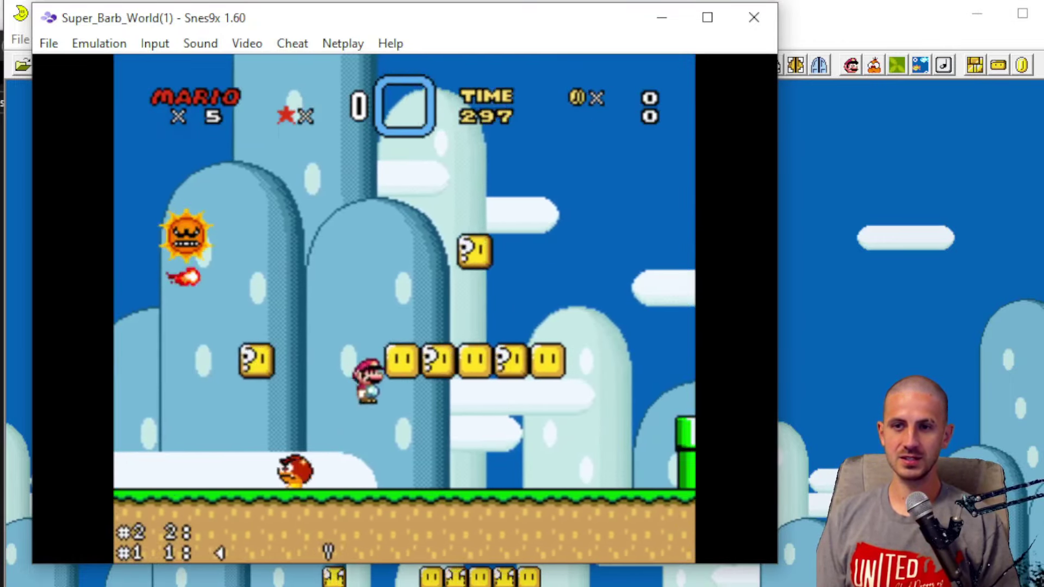
{"action": "key", "text": "Left"}
{"action": "key", "text": "v"}
{"action": "key", "text": "Right"}
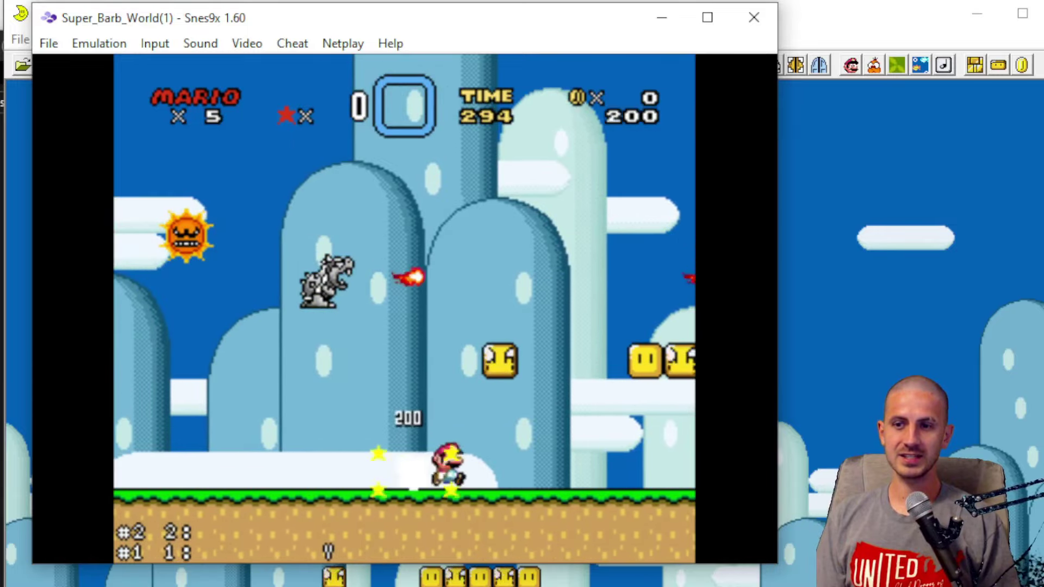
{"action": "key", "text": "Left"}
{"action": "key", "text": "c"}
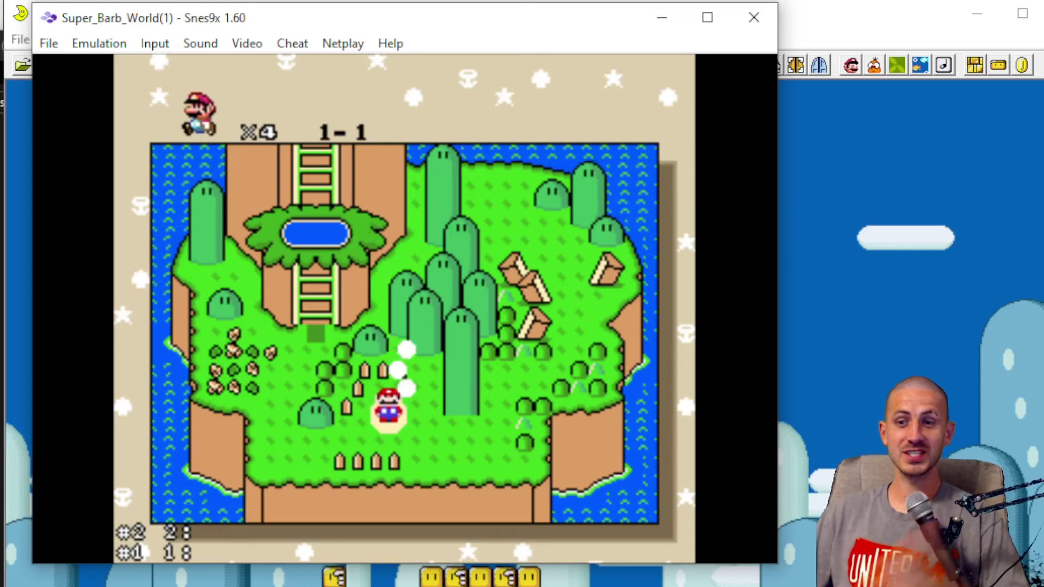
Step: Switch to Visual Studio, check the map16 tile entry in AngrySun-SMB3.json and close that file
{"action": "key", "text": "alt+Tab"}
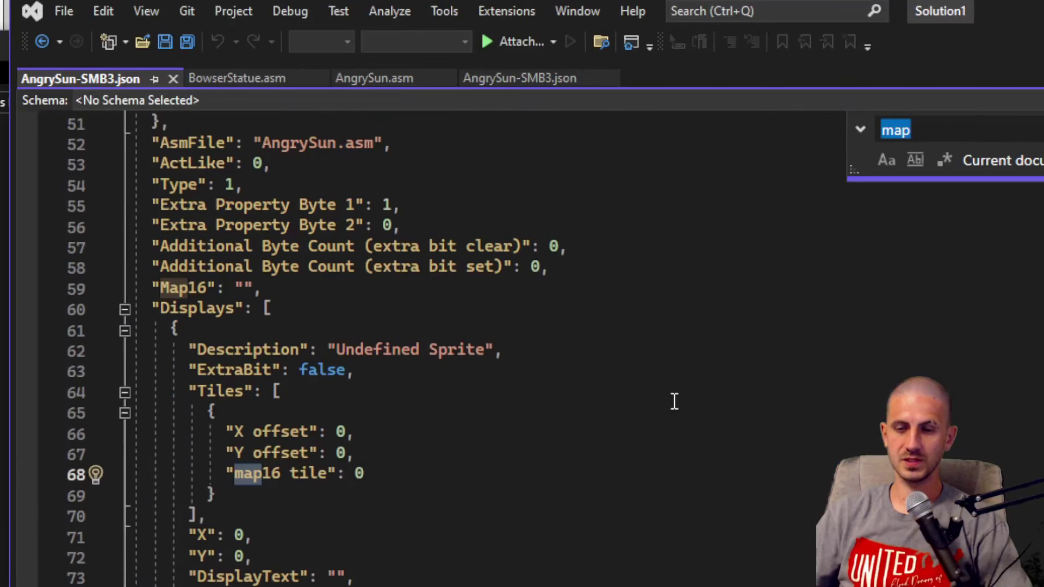
{"action": "scroll", "coordinate": [426, 362], "scroll_direction": "down", "scroll_amount": 3}
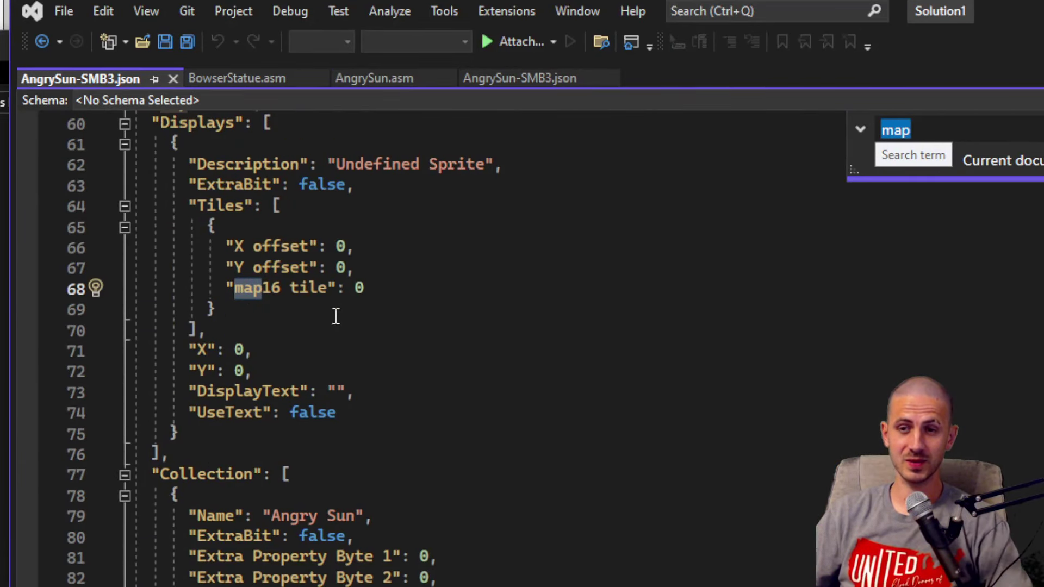
{"action": "key", "text": "alt+Tab"}
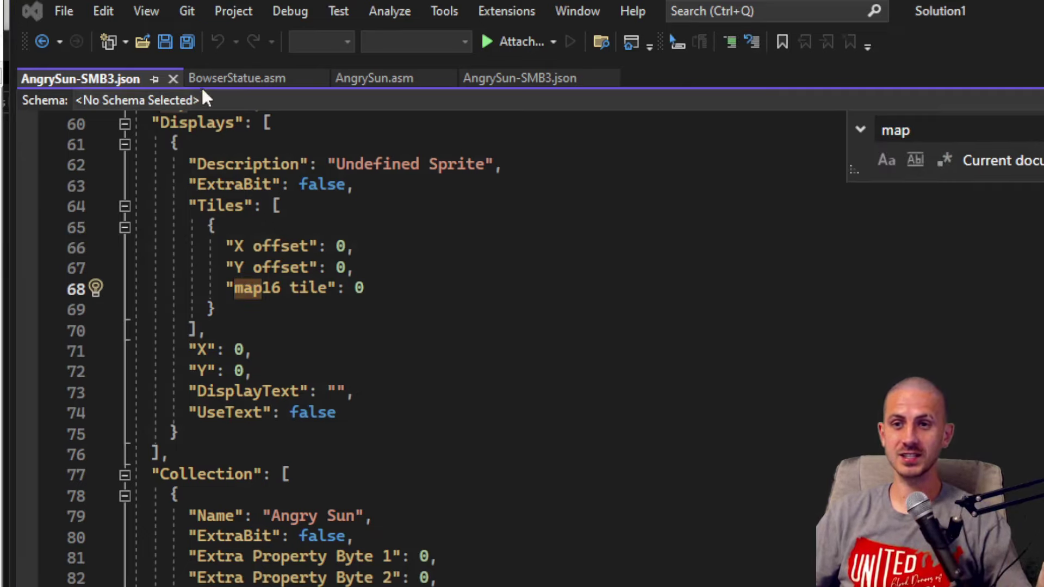
{"action": "left_click", "coordinate": [173, 79]}
Step: Insert a blank line below STZ !AA,x in the Main routine of BowserStatue.asm
{"action": "left_click", "coordinate": [233, 307]}
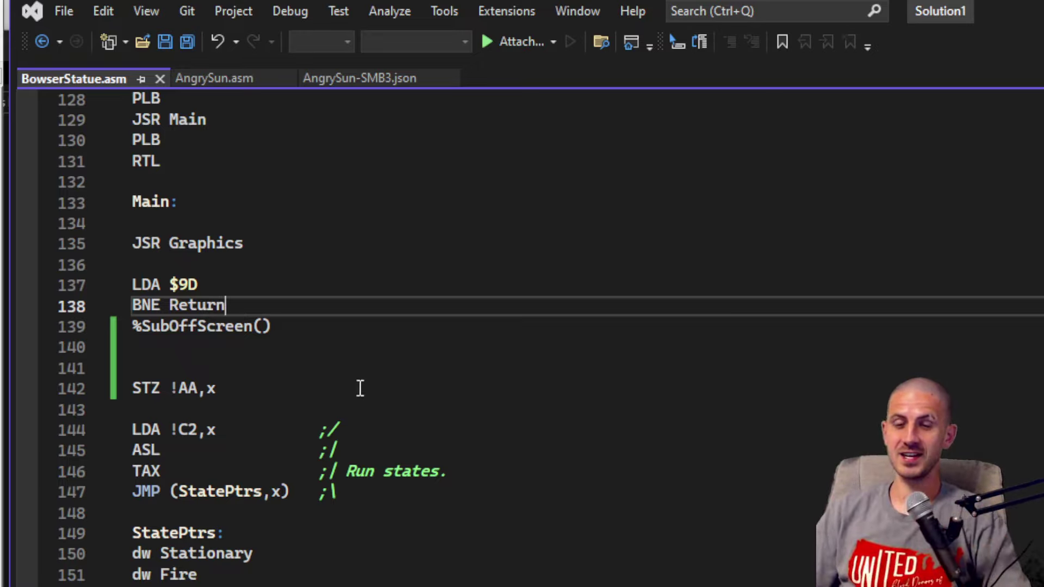
{"action": "scroll", "coordinate": [298, 356], "scroll_direction": "down", "scroll_amount": 1}
{"action": "left_click", "coordinate": [273, 325]}
{"action": "key", "text": "Return"}
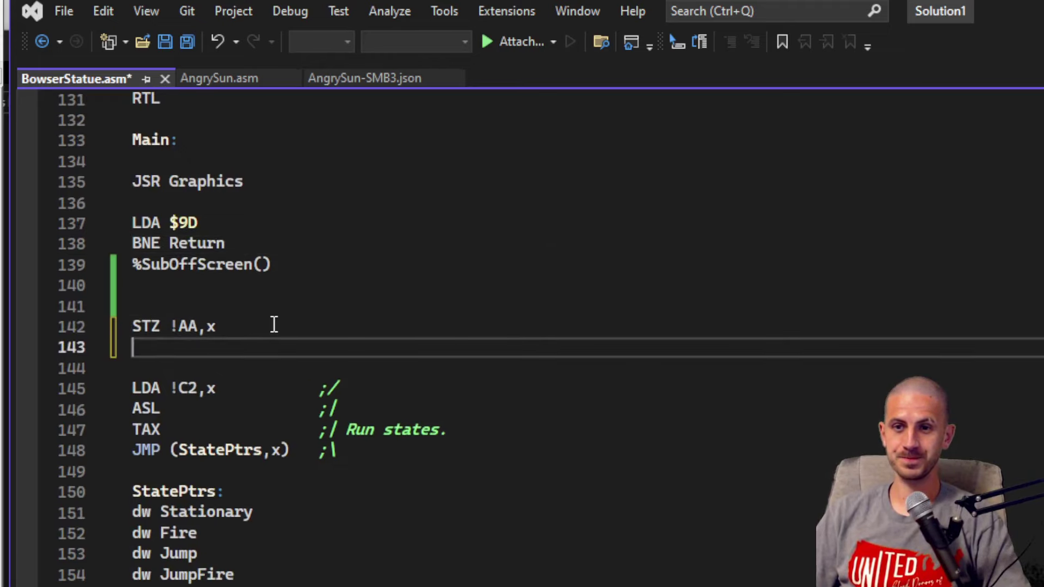
Step: Examine how the INIT routine of BowserStatue.asm stores its direction setting in !1504,x
{"action": "scroll", "coordinate": [204, 389], "scroll_direction": "up", "scroll_amount": 20}
{"action": "scroll", "coordinate": [215, 280], "scroll_direction": "up", "scroll_amount": 1}
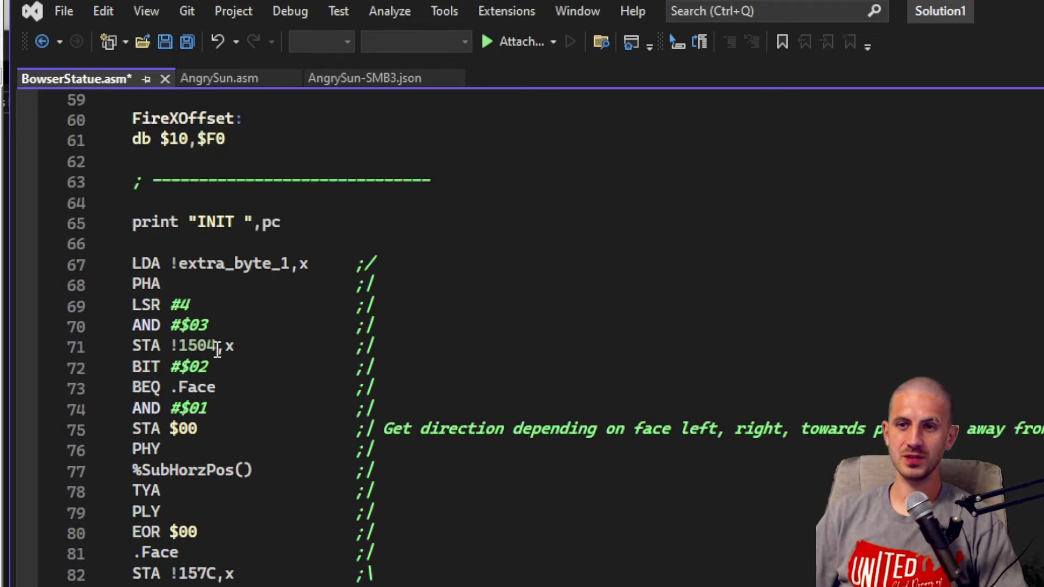
{"action": "left_click", "coordinate": [229, 346]}
{"action": "key", "text": "shift+Up"}
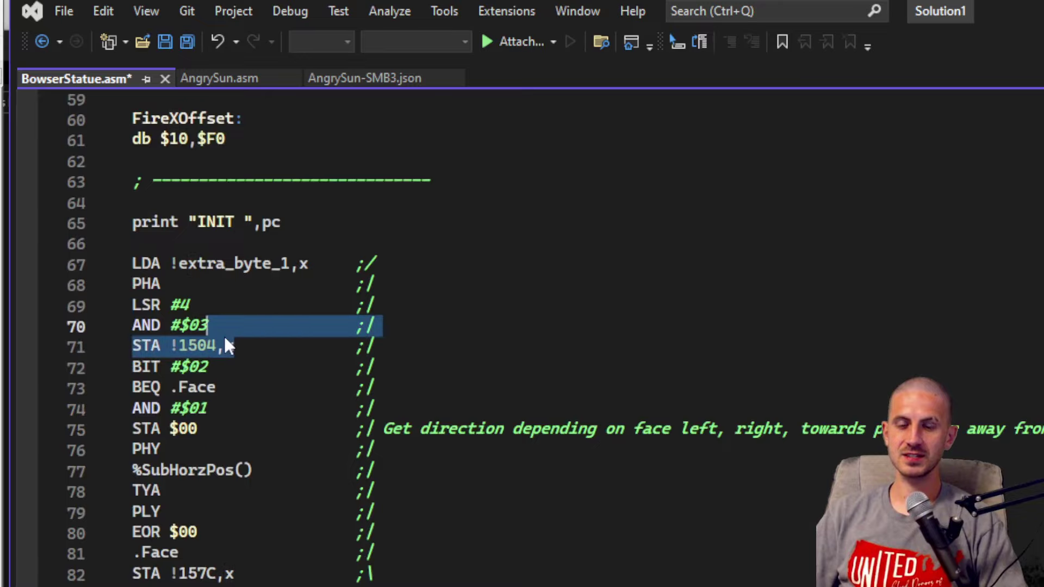
{"action": "scroll", "coordinate": [194, 408], "scroll_direction": "up", "scroll_amount": 6}
{"action": "scroll", "coordinate": [193, 408], "scroll_direction": "down", "scroll_amount": 15}
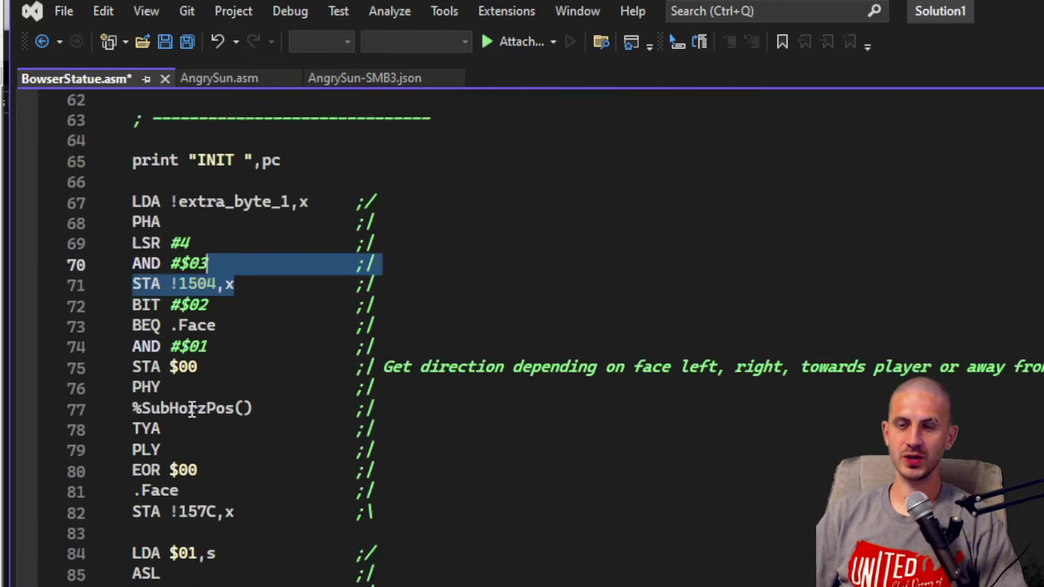
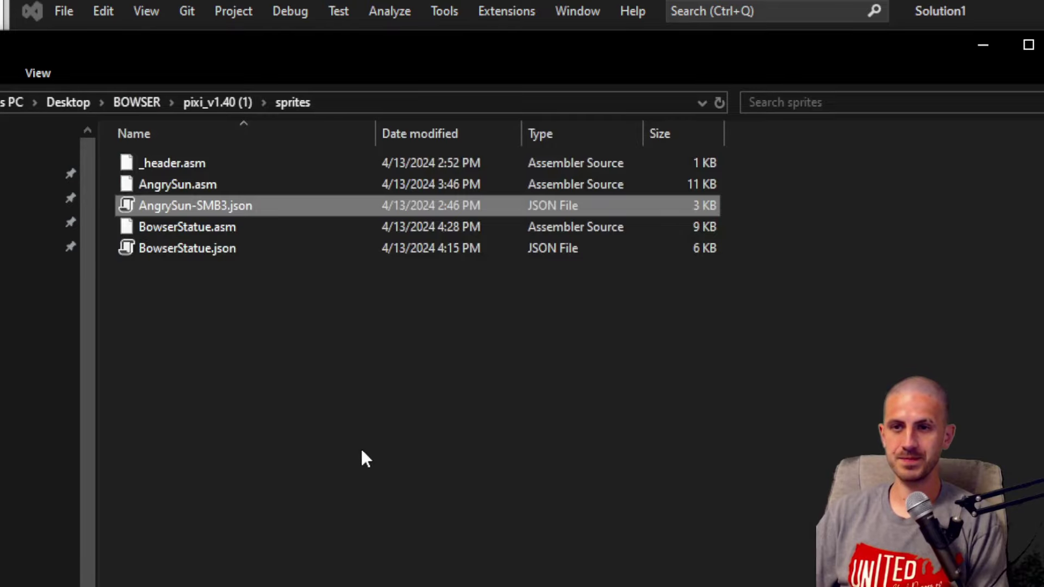
Step: Run pixi.exe from the pixi_v1.40 (1) folder to reinsert the sprites into the ROM
{"action": "key", "text": "alt+Up"}
{"action": "double_click", "coordinate": [195, 530]}
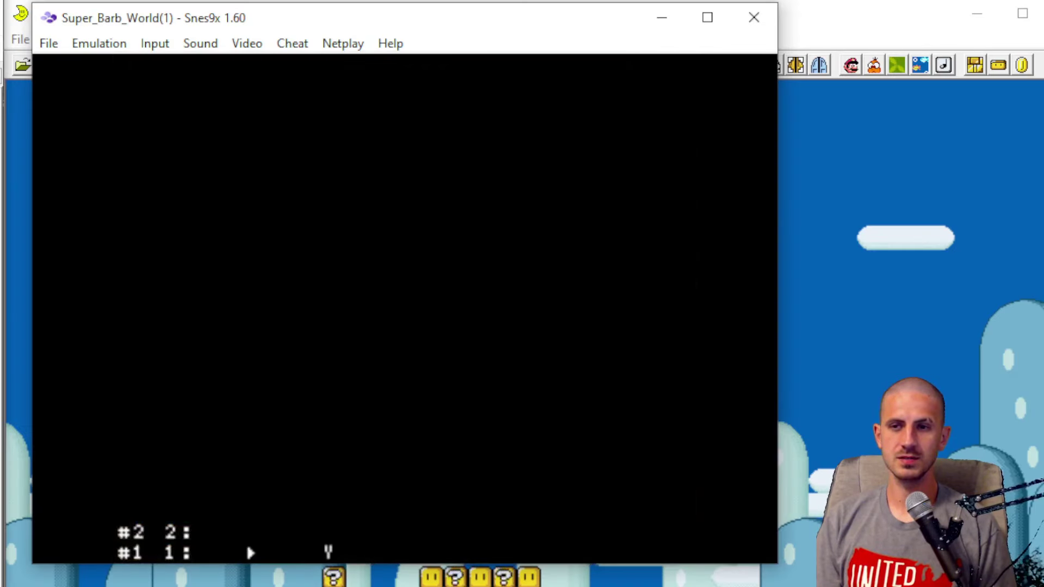
Step: Play the level in Snes9x to test how the Bowser Statue follows other sprites, and close the emulator
{"action": "key", "text": "Left"}
{"action": "key", "text": "Left"}
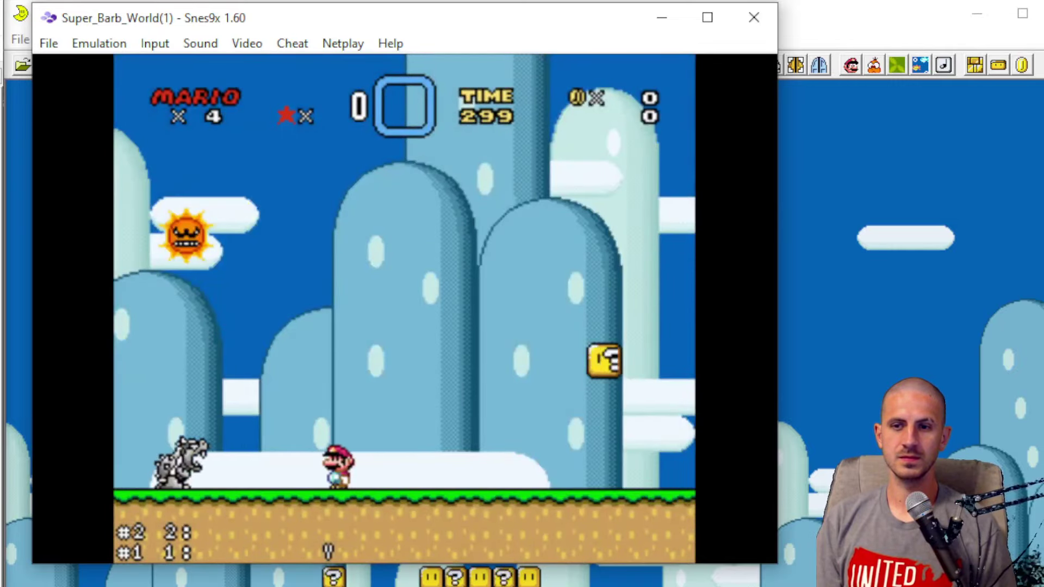
{"action": "key", "text": "Left"}
{"action": "key", "text": "Right"}
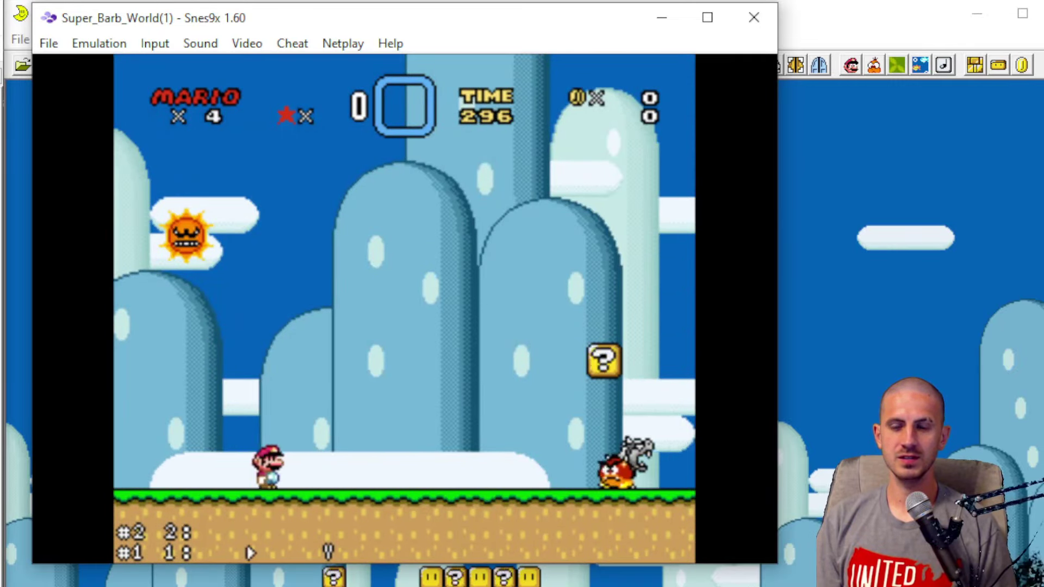
{"action": "key", "text": "Left"}
{"action": "key", "text": "Right"}
{"action": "key", "text": "v"}
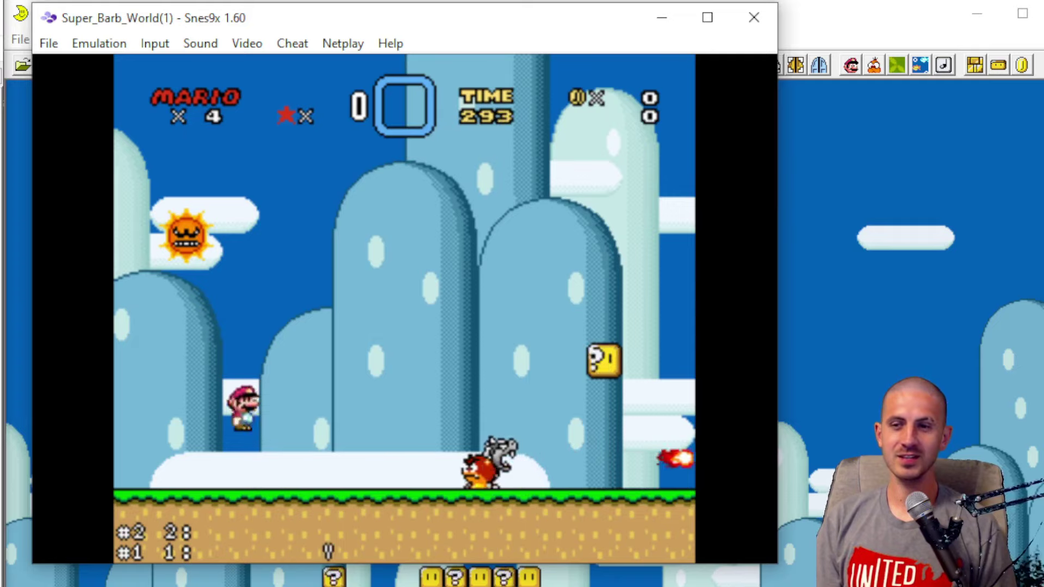
{"action": "key", "text": "Right"}
{"action": "key", "text": "c"}
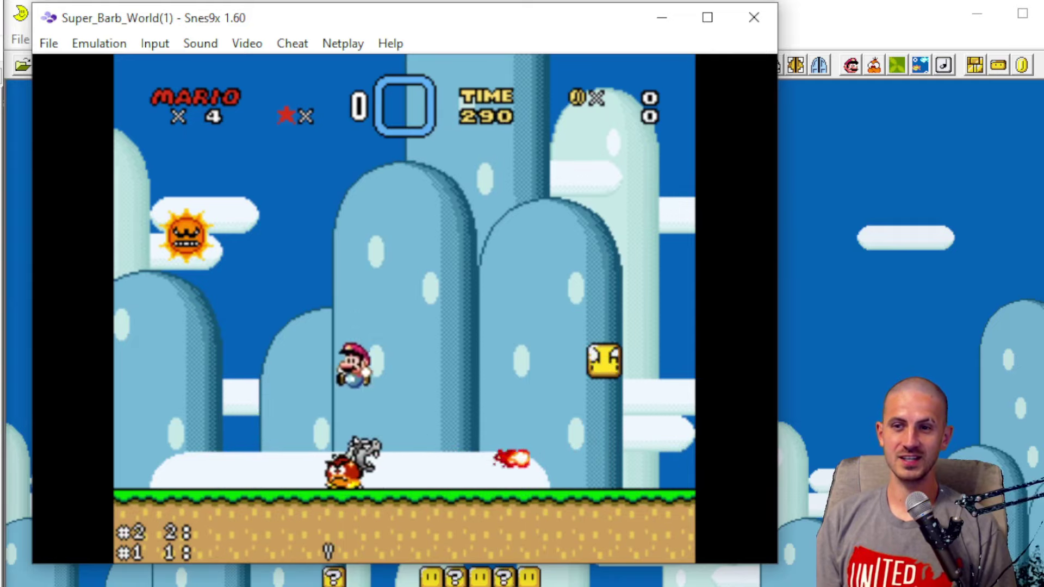
{"action": "key", "text": "Left"}
{"action": "key", "text": "Right"}
{"action": "key", "text": "Left"}
{"action": "key", "text": "Up"}
{"action": "key", "text": "v"}
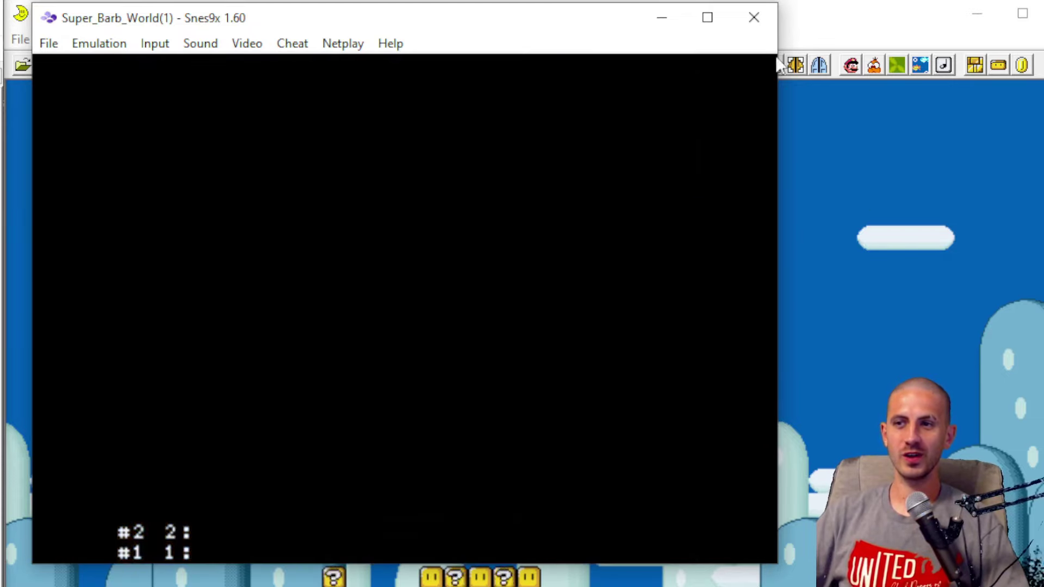
{"action": "left_click", "coordinate": [766, 13]}
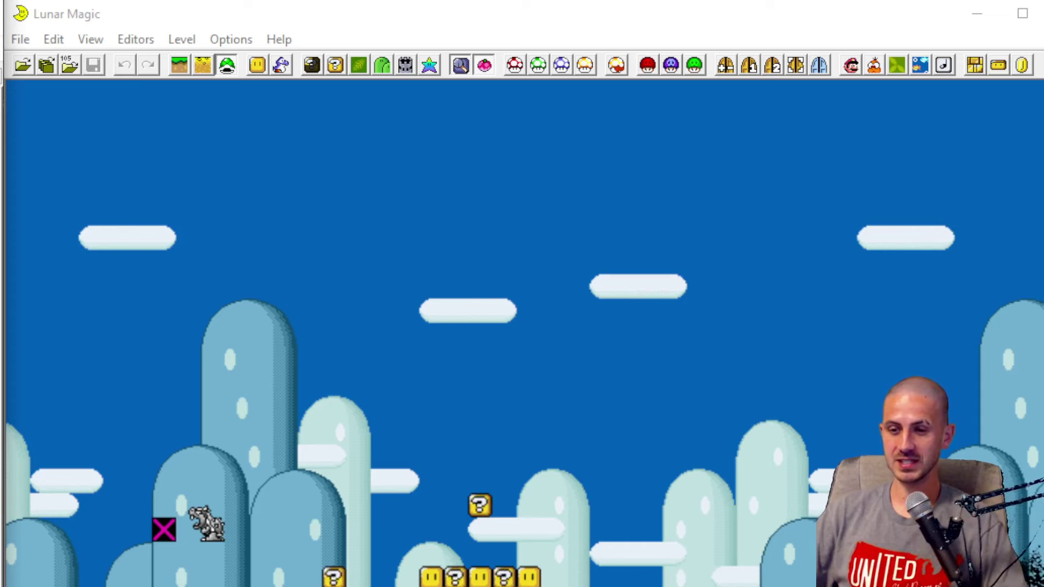
Step: Switch to Visual Studio and replace the DEY instruction below TXY in Main with INY, keeping BowserStatue.asm saved
{"action": "key", "text": "alt+Tab"}
{"action": "left_click", "coordinate": [380, 413]}
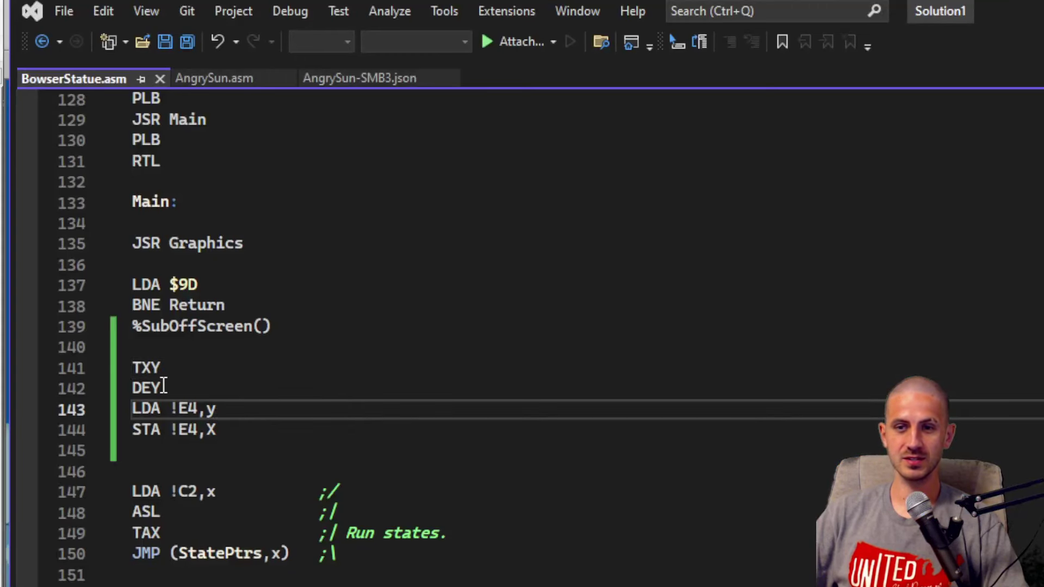
{"action": "left_click", "coordinate": [163, 387]}
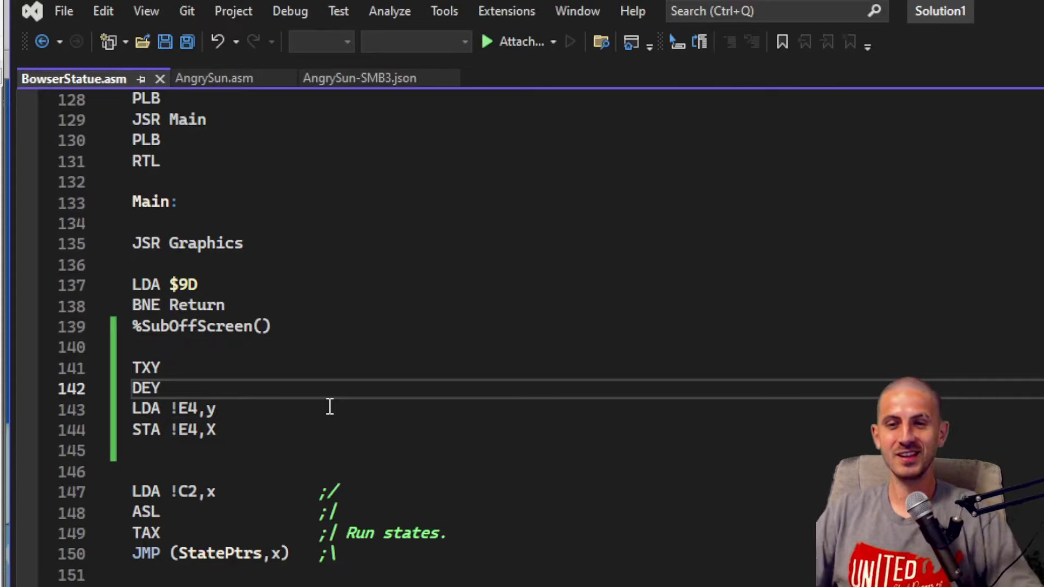
{"action": "key", "text": "Left"}
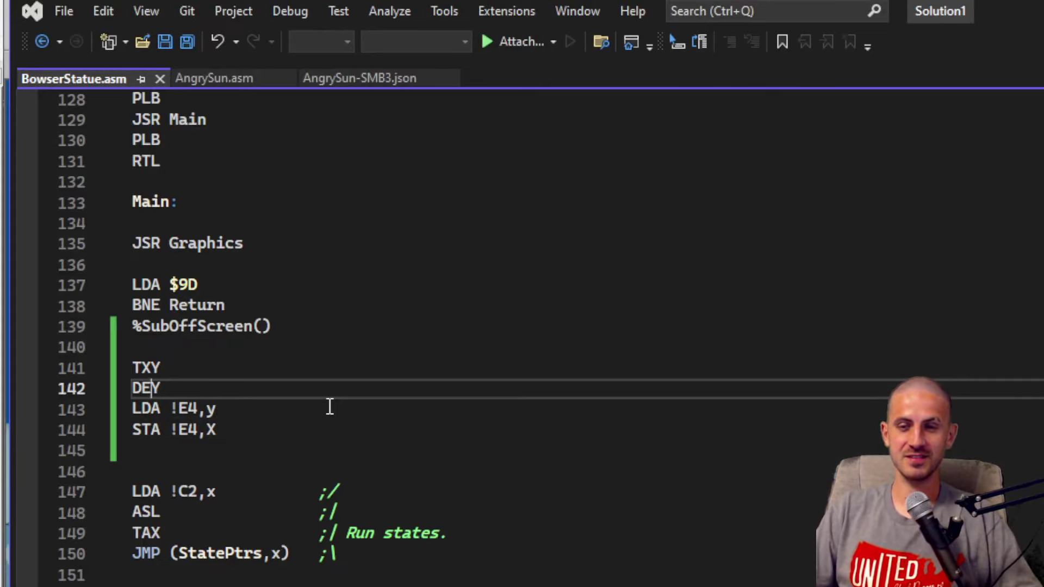
{"action": "key", "text": "BackSpace"}
{"action": "key", "text": "BackSpace"}
{"action": "type", "text": "INY"}
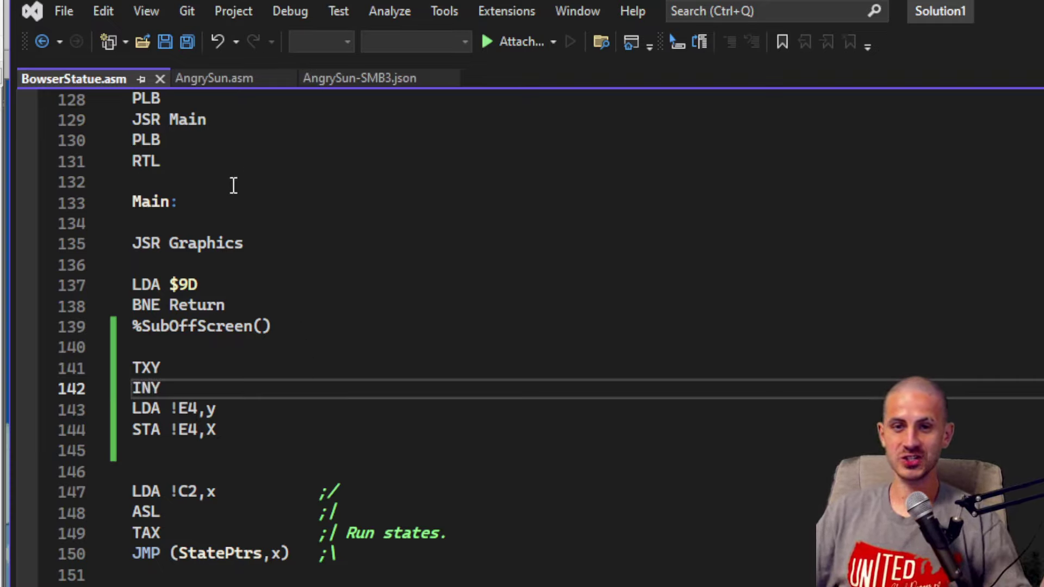
{"action": "left_click", "coordinate": [315, 457]}
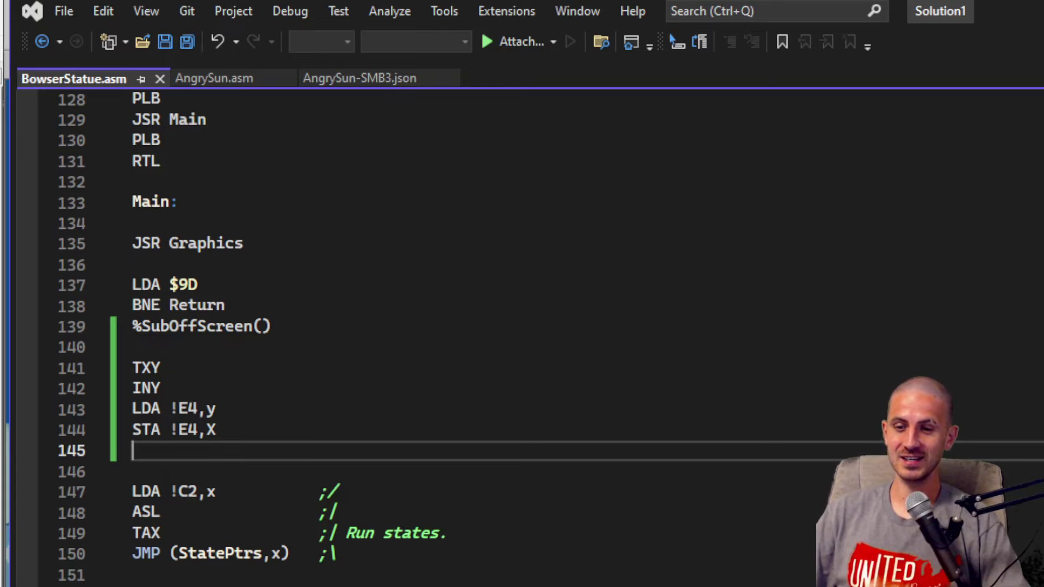
Step: Switch to the pixi_v1.40 (1) folder and run pixi.exe to insert the updated Bowser Statue into the ROM
{"action": "key", "text": "alt+Tab"}
{"action": "double_click", "coordinate": [189, 527]}
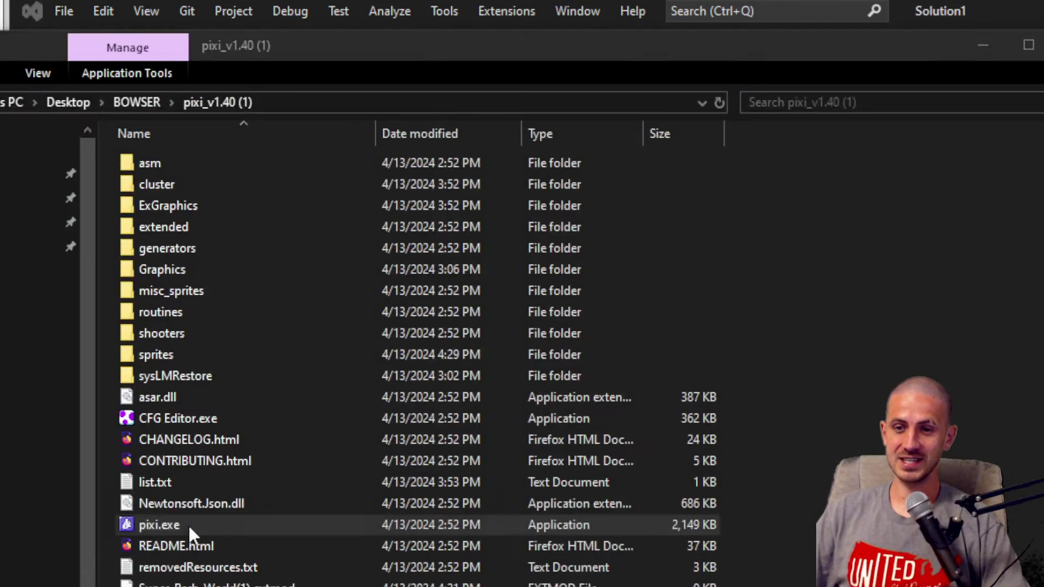
{"action": "double_click", "coordinate": [189, 527]}
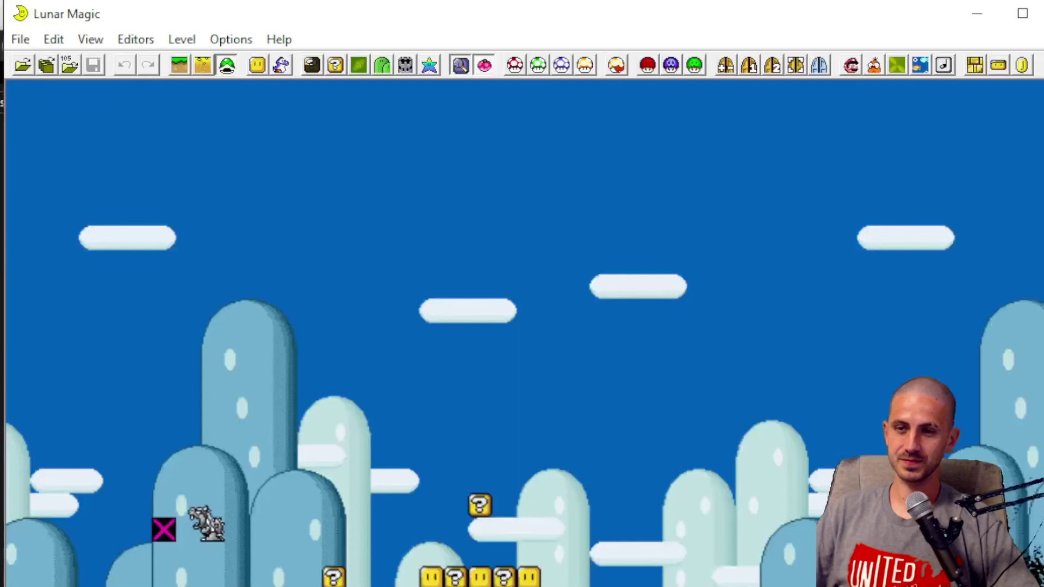
Step: Reopen Super_Barb_World(1).smc in Lunar Magic and launch the ROM in the Snes9x emulator
{"action": "left_click", "coordinate": [24, 65]}
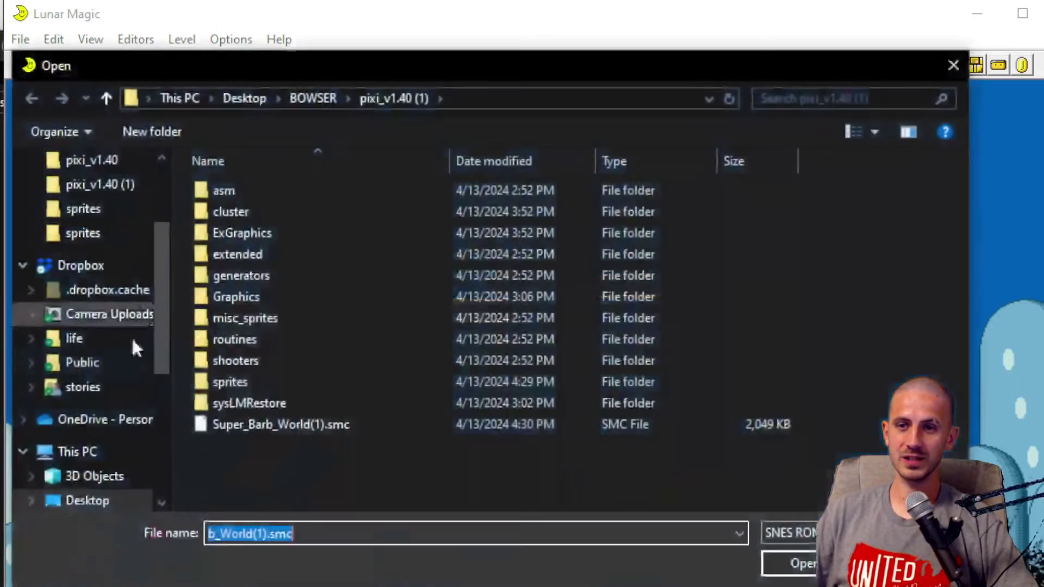
{"action": "key", "text": "Return"}
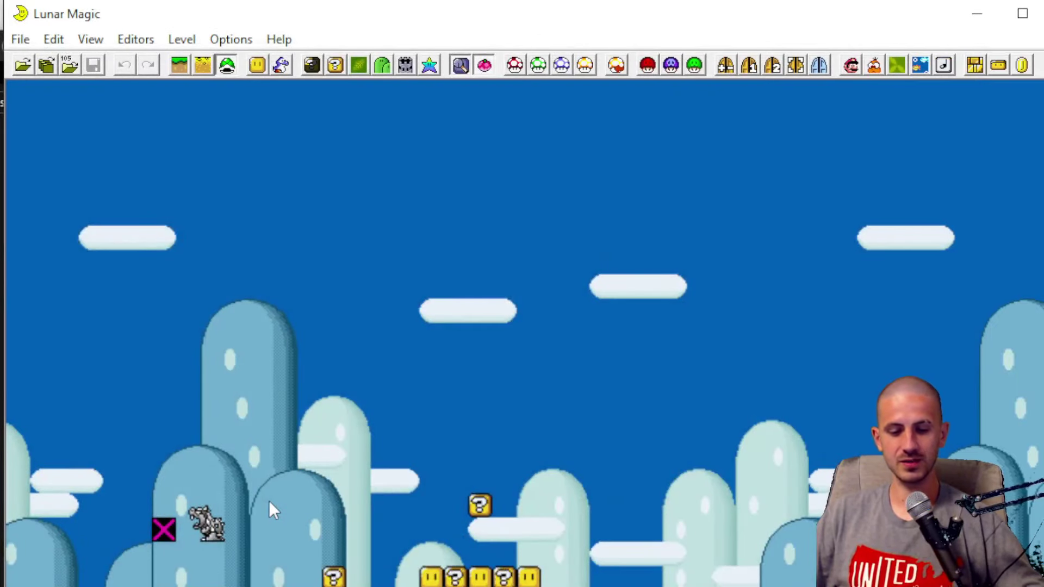
{"action": "key", "text": "F4"}
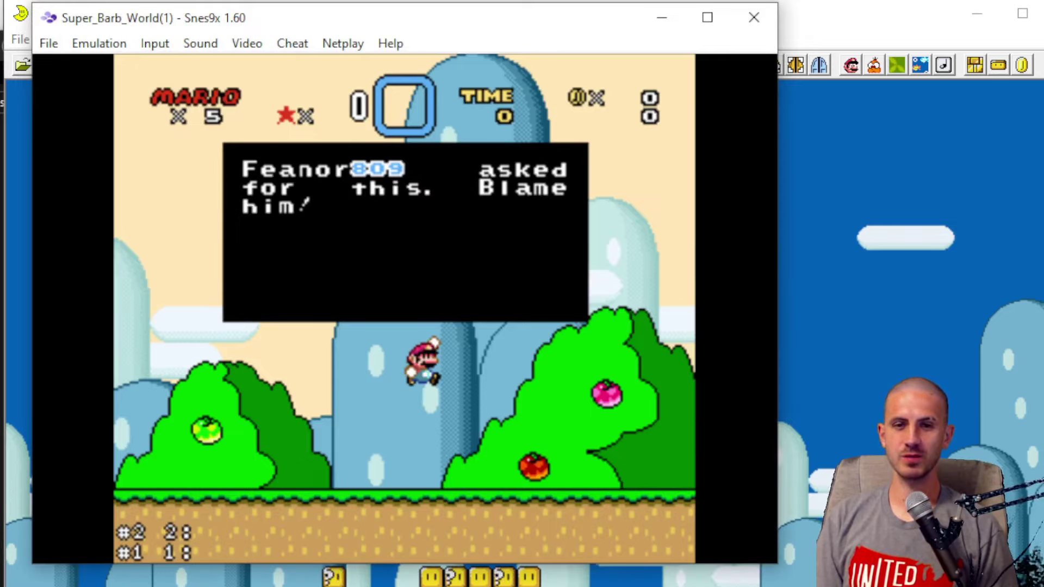
Step: Dismiss the intro message and enter the level from the overworld map
{"action": "key", "text": "c"}
{"action": "key", "text": "Left"}
{"action": "key", "text": "c"}
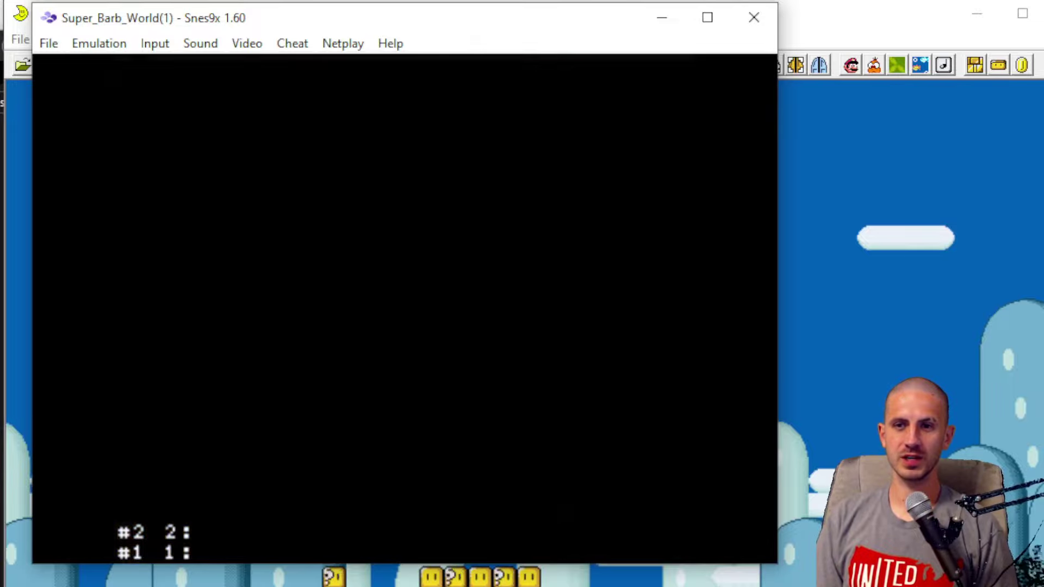
{"action": "key", "text": "c"}
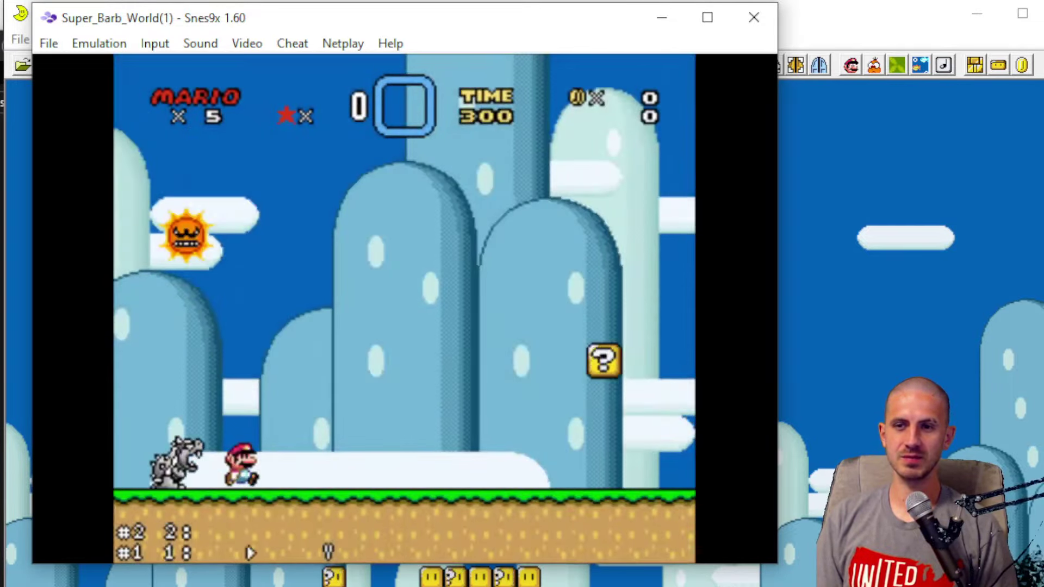
Step: Play the opening stretch of the level around the first Goomba to test how the Bowser Statue moves
{"action": "key", "text": "Right"}
{"action": "key", "text": "c"}
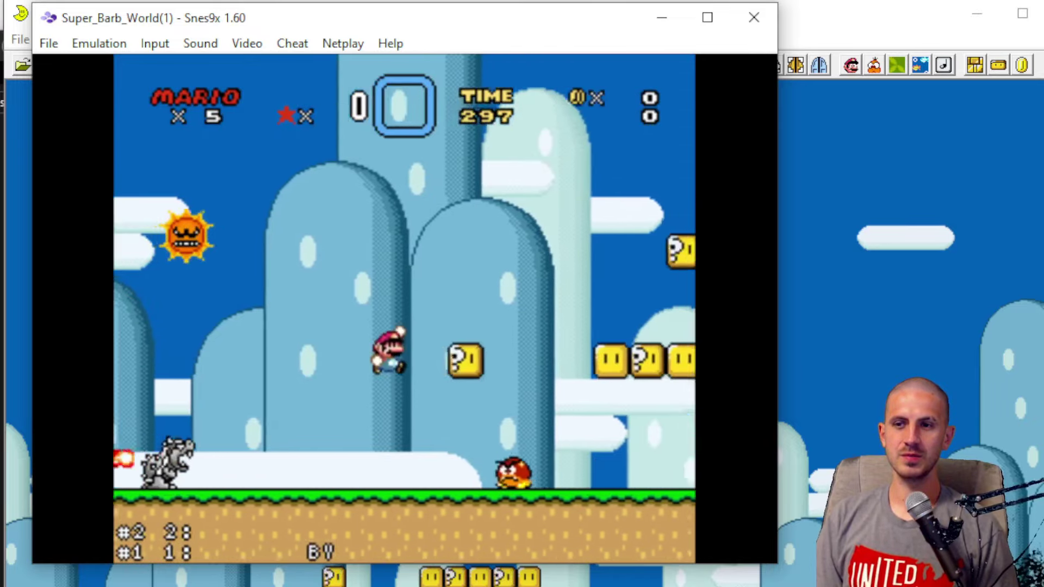
{"action": "key", "text": "Left"}
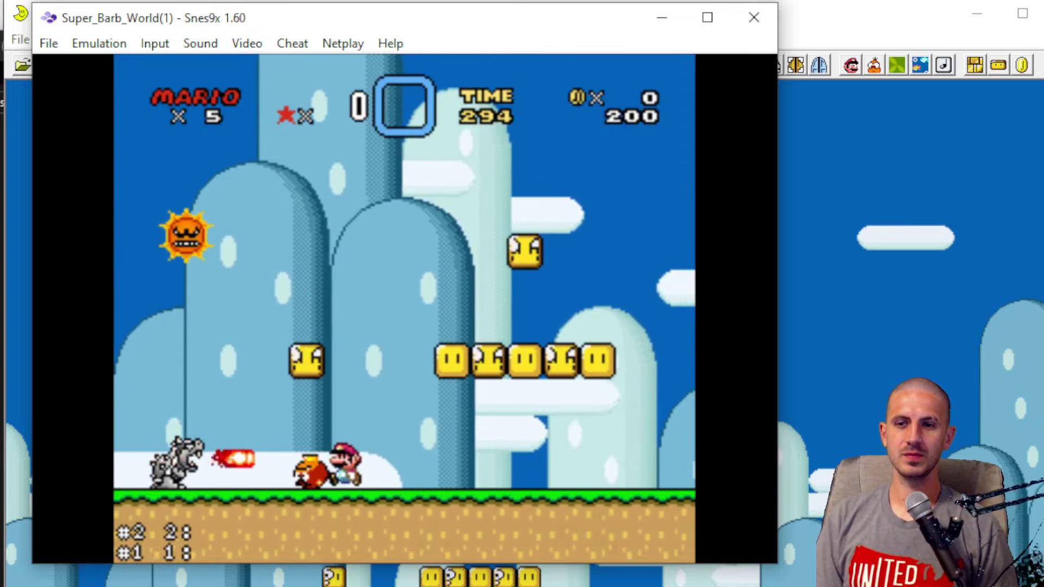
{"action": "key", "text": "Right"}
{"action": "key", "text": "x"}
{"action": "key", "text": "c"}
{"action": "key", "text": "Left"}
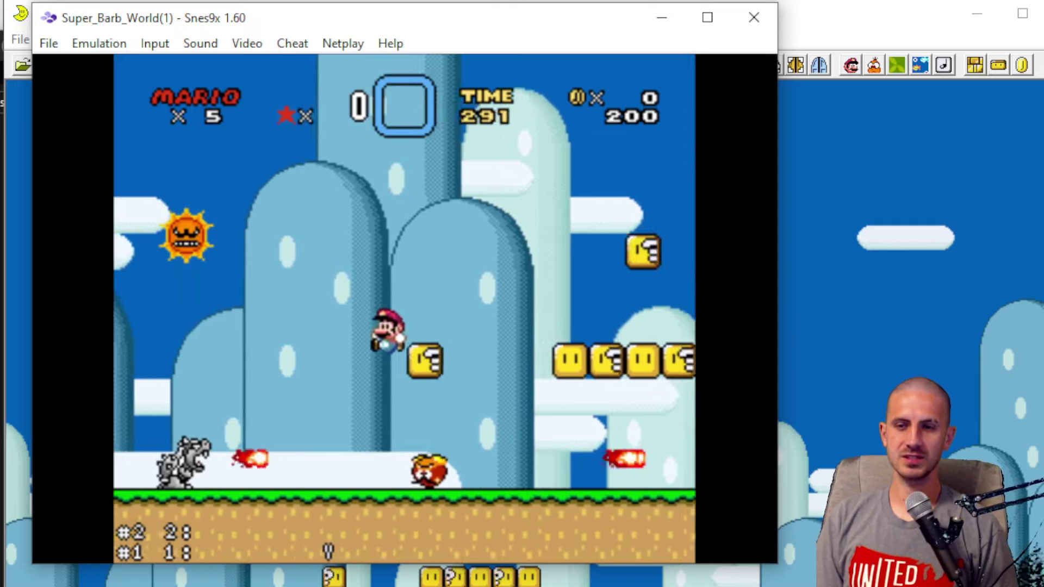
{"action": "key", "text": "Left"}
{"action": "key", "text": "c"}
Step: Re-enter the level and take Mario over the block row onto the green pipe to test the Bowser Statue
{"action": "key", "text": "Up"}
{"action": "key", "text": "c"}
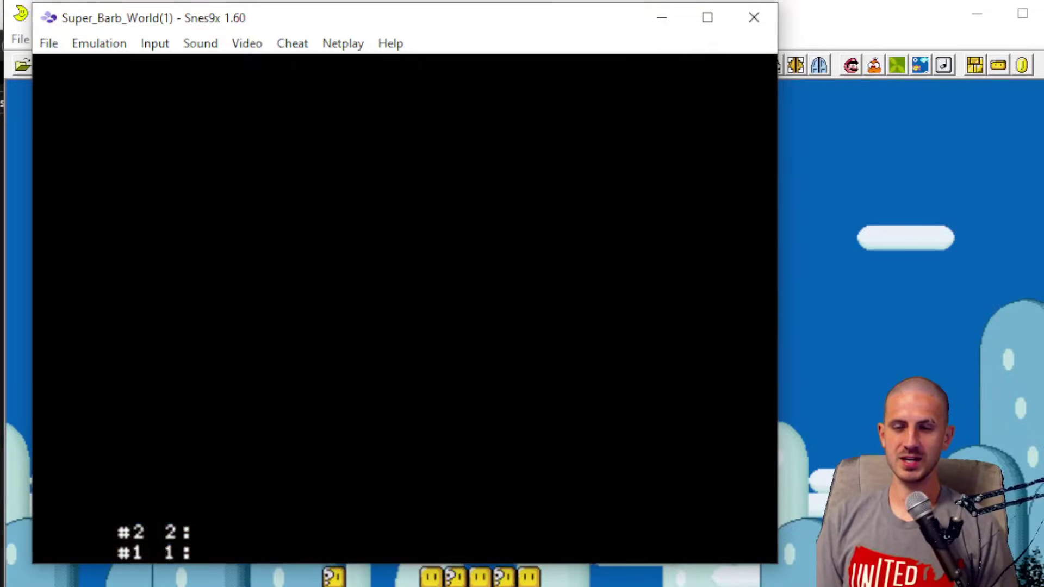
{"action": "key", "text": "x"}
{"action": "key", "text": "Right"}
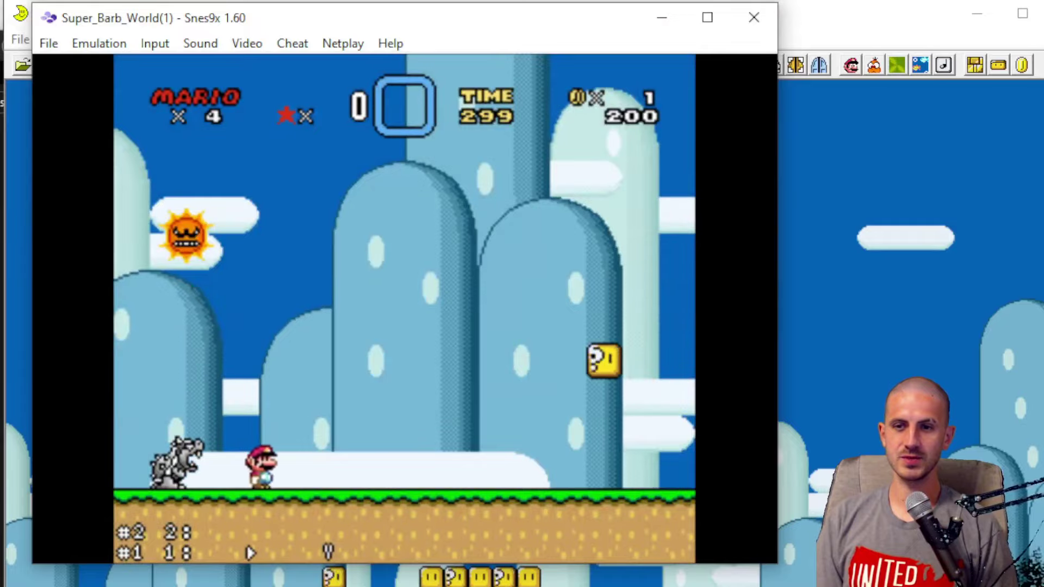
{"action": "key", "text": "c"}
{"action": "key", "text": "c"}
{"action": "key", "text": "Left"}
{"action": "key", "text": "Right"}
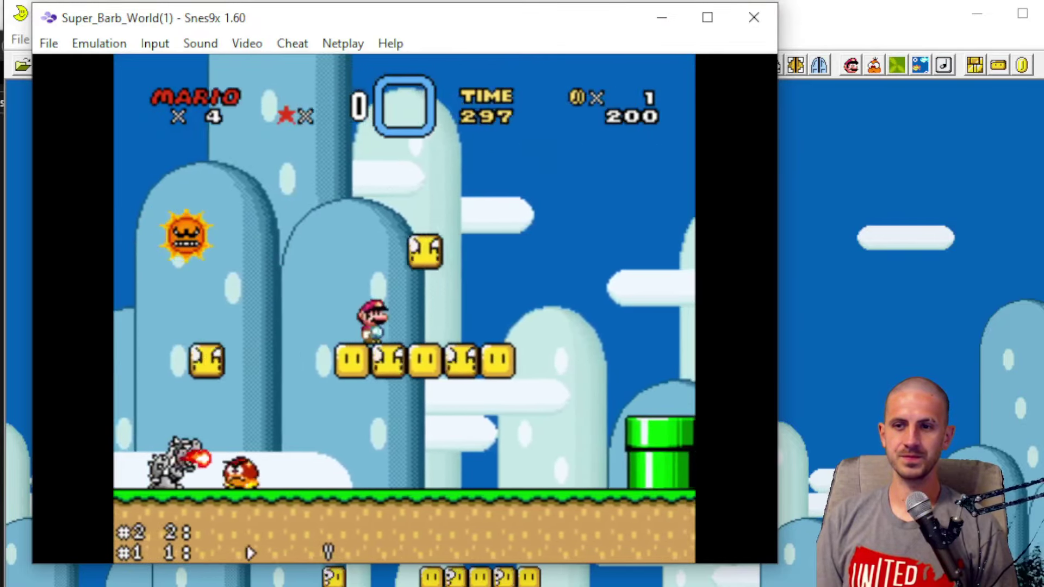
{"action": "key", "text": "c"}
{"action": "key", "text": "Right"}
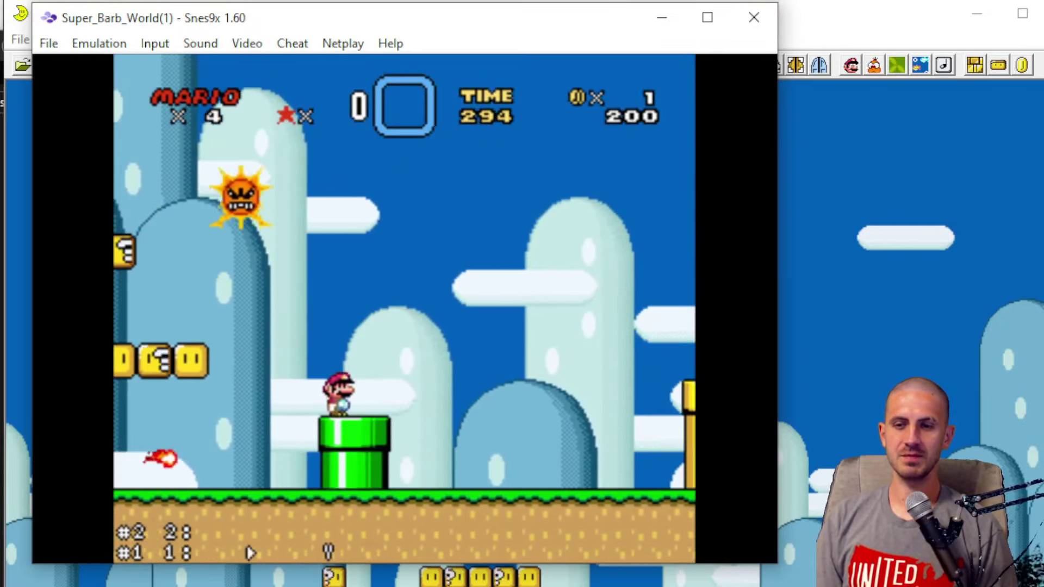
Step: Lead Mario from the green pipe back over the block row to the ground to check for the Bowser Statue
{"action": "key", "text": "c"}
{"action": "key", "text": "Left"}
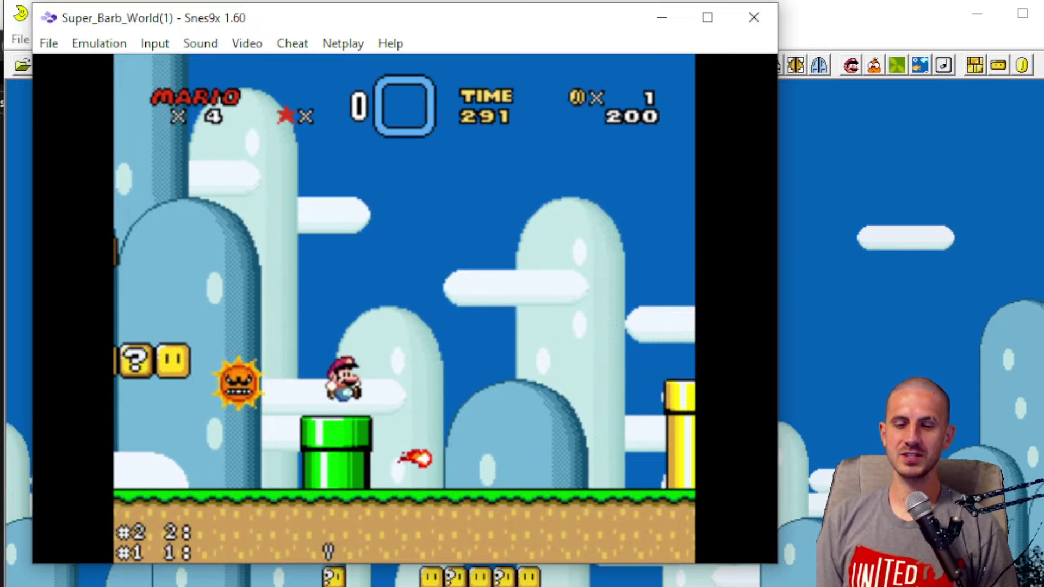
{"action": "key", "text": "c"}
{"action": "key", "text": "Left"}
{"action": "key", "text": "Left"}
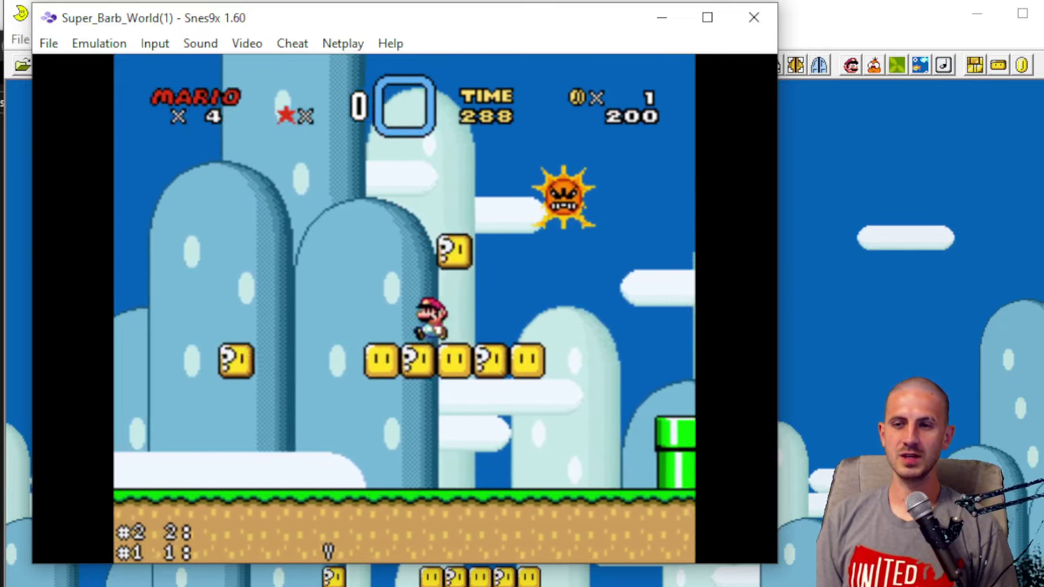
{"action": "key", "text": "Right"}
{"action": "key", "text": "Left"}
{"action": "key", "text": "c"}
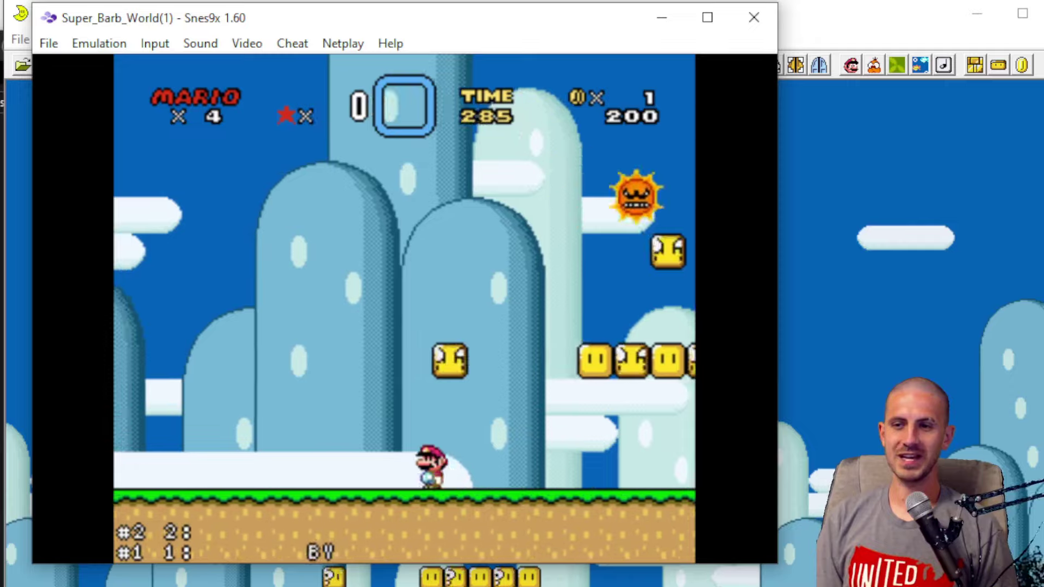
Step: Move Mario around the first question block and the level's start while dodging the Angry Sun to observe the sprites' behaviour
{"action": "key", "text": "Right"}
{"action": "key", "text": "Down"}
{"action": "key", "text": "v"}
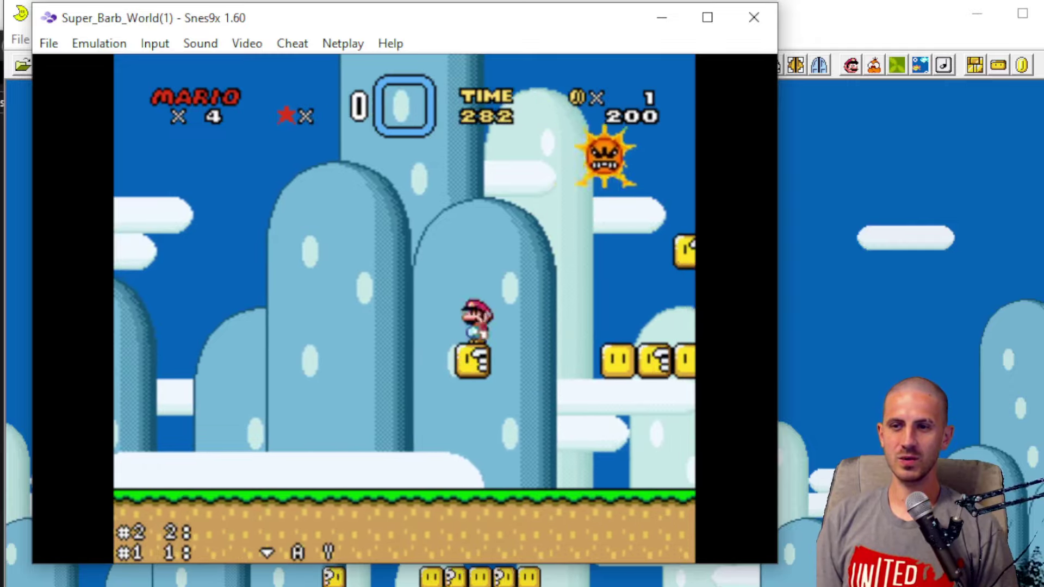
{"action": "key", "text": "Left"}
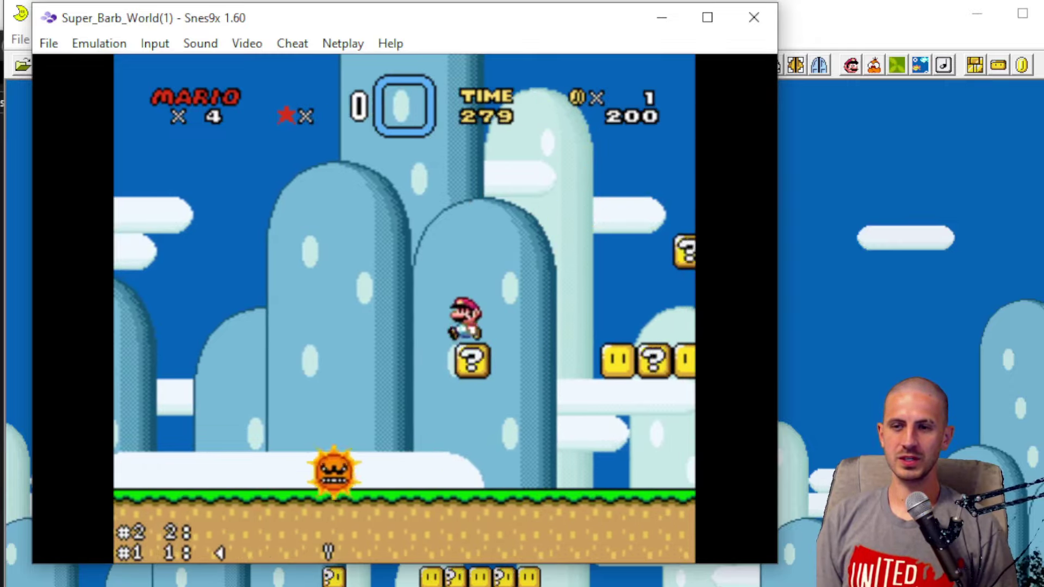
{"action": "key", "text": "Right"}
{"action": "key", "text": "c"}
{"action": "key", "text": "Left"}
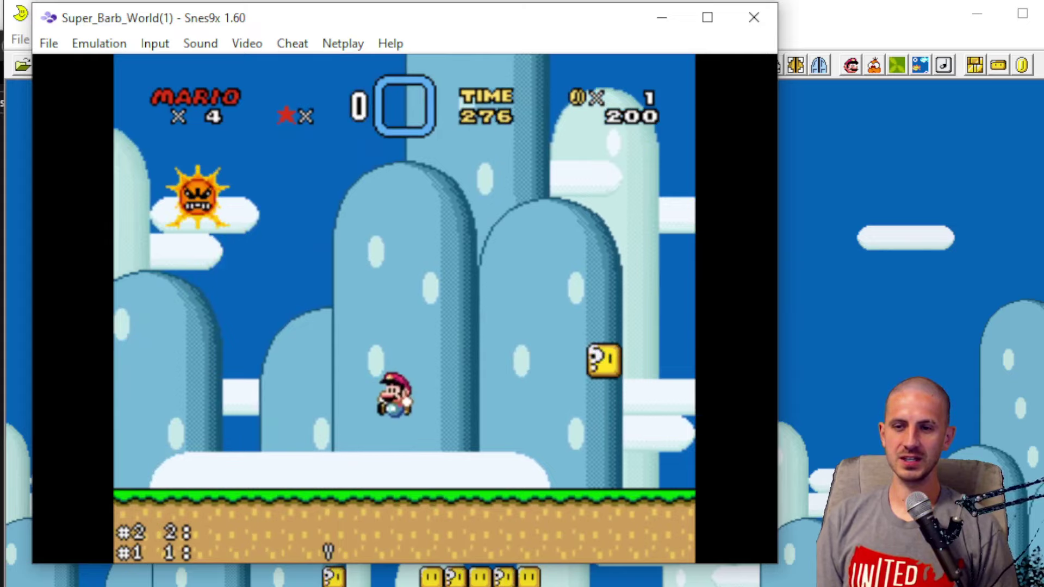
{"action": "key", "text": "Down"}
{"action": "key", "text": "Left"}
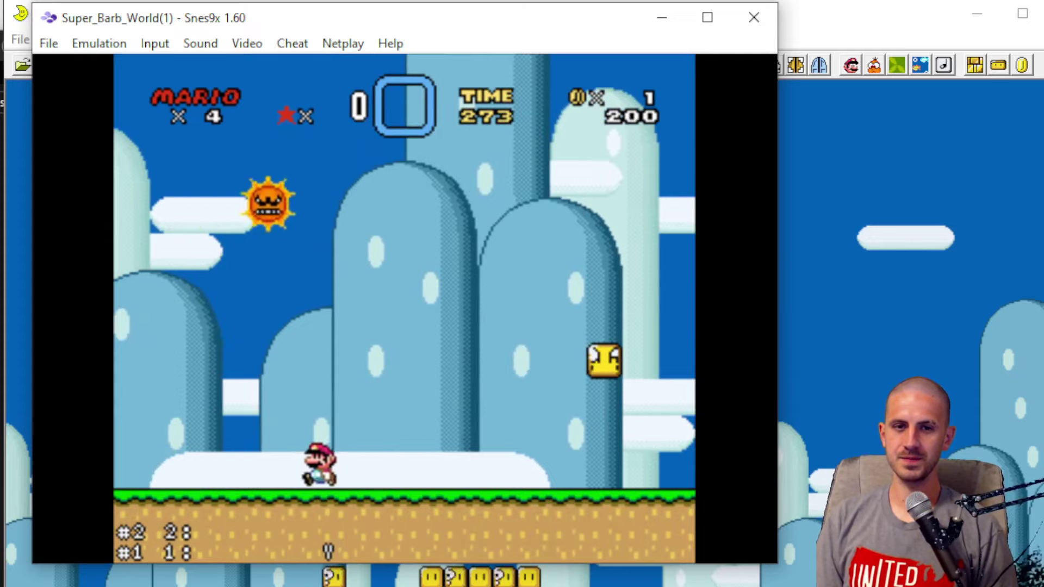
{"action": "key", "text": "Right"}
{"action": "key", "text": "Left"}
{"action": "key", "text": "c"}
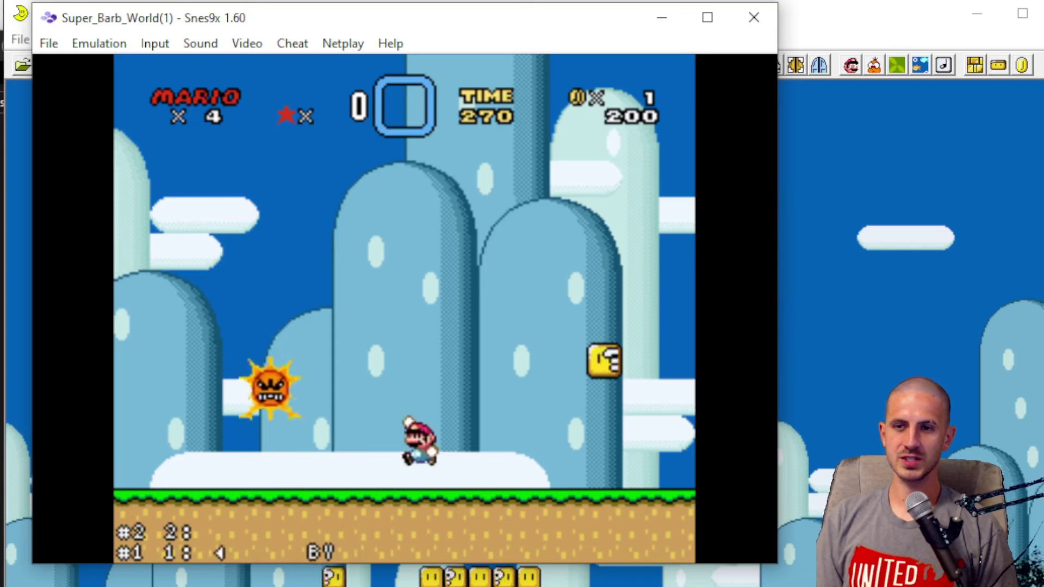
{"action": "key", "text": "Right"}
{"action": "key", "text": "Left"}
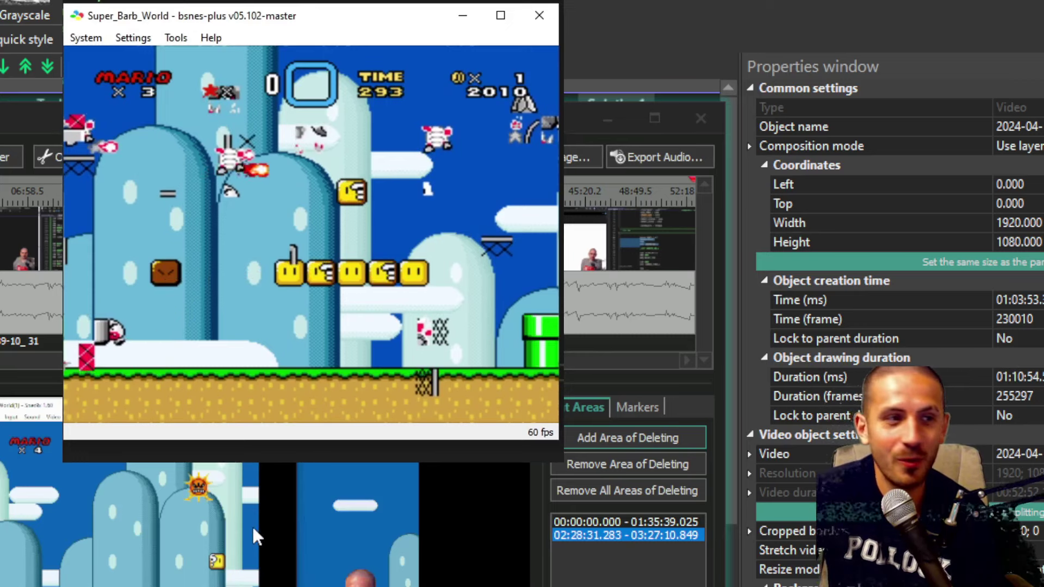
Step: Bring the video editor to the front, and switch to Lunar Magic to view the start of level 105
{"action": "left_click", "coordinate": [255, 535]}
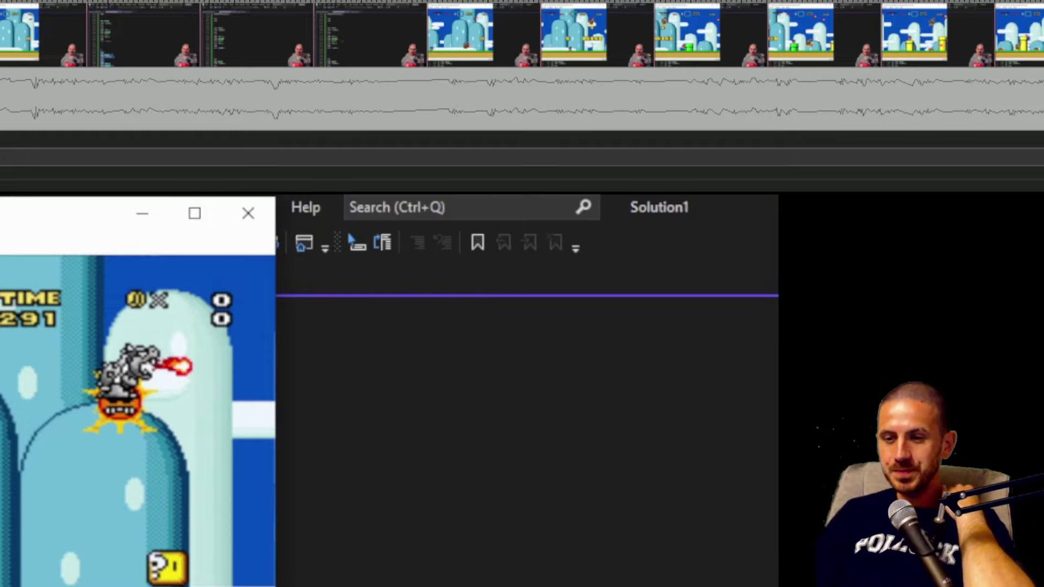
{"action": "key", "text": "alt+Tab"}
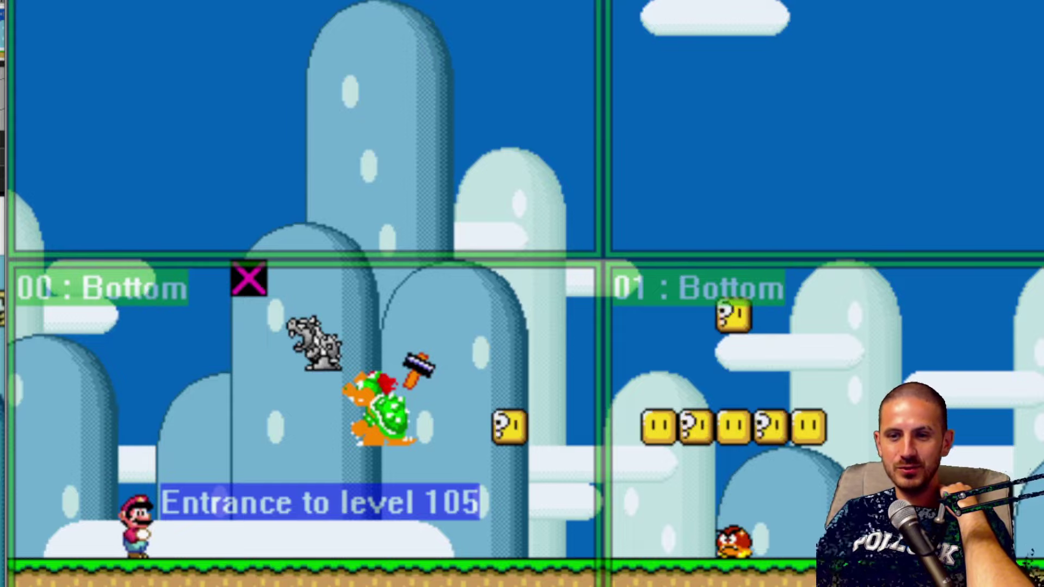
Step: Look through the level from its entrance to the goal posts and back, checking the enemy and block layout
{"action": "scroll", "coordinate": [522, 293], "scroll_direction": "right", "scroll_amount": 12}
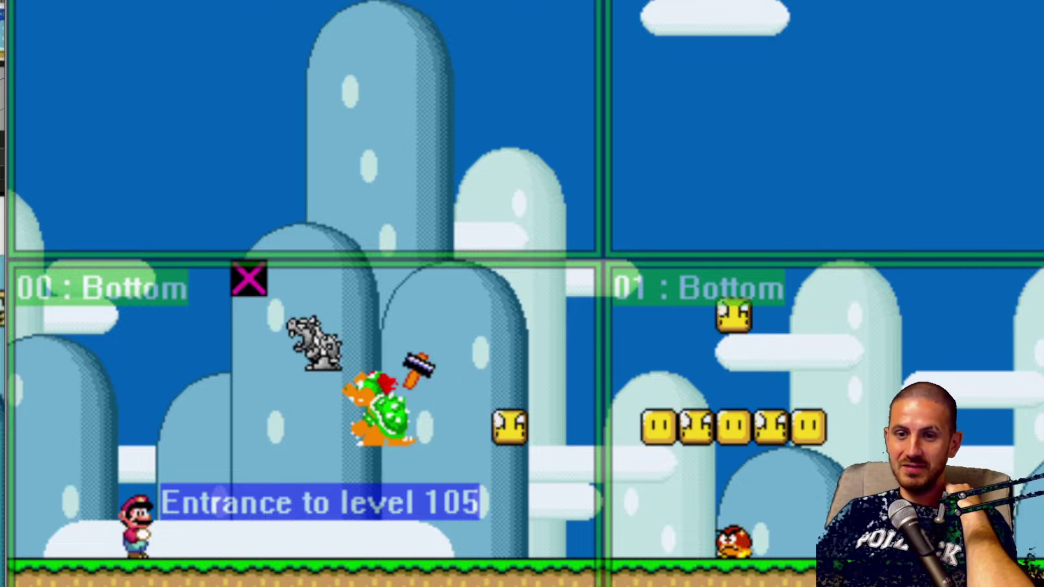
{"action": "scroll", "coordinate": [413, 294], "scroll_direction": "right", "scroll_amount": 15}
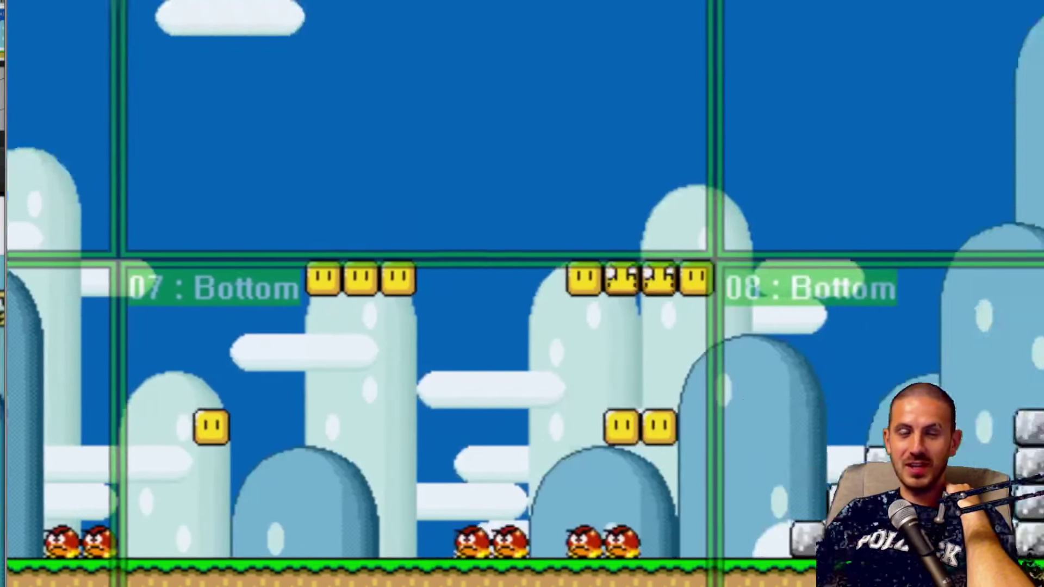
{"action": "scroll", "coordinate": [522, 294], "scroll_direction": "right", "scroll_amount": 10}
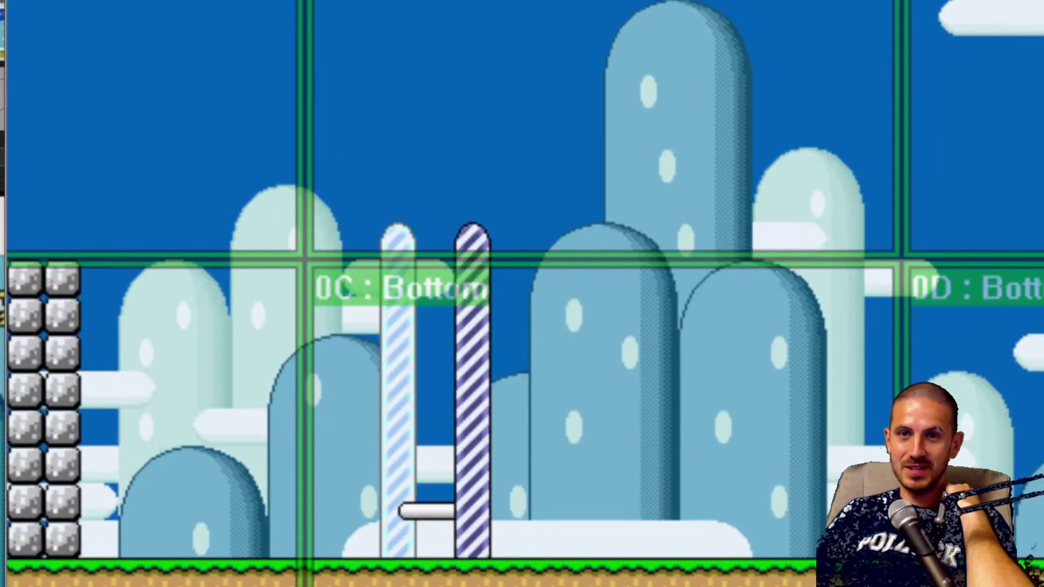
{"action": "scroll", "coordinate": [522, 293], "scroll_direction": "left", "scroll_amount": 20}
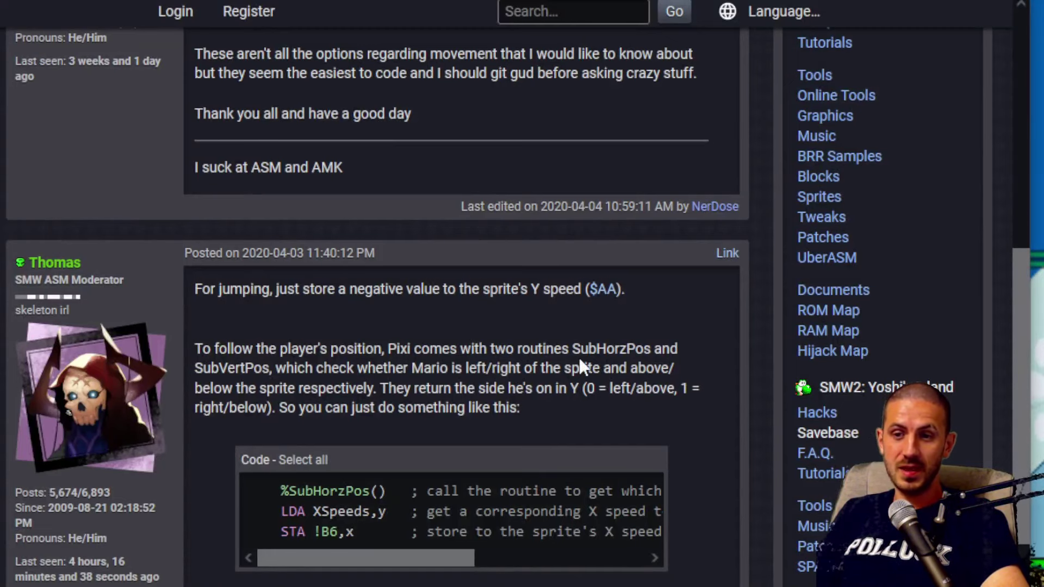
Step: Read the forum thread's sample code for placing a sprite at a screen position using $1A, !E4 and !14E0
{"action": "scroll", "coordinate": [579, 358], "scroll_direction": "down", "scroll_amount": 10}
{"action": "left_click_drag", "start_coordinate": [278, 185], "coordinate": [420, 339]}
{"action": "left_click", "coordinate": [420, 338]}
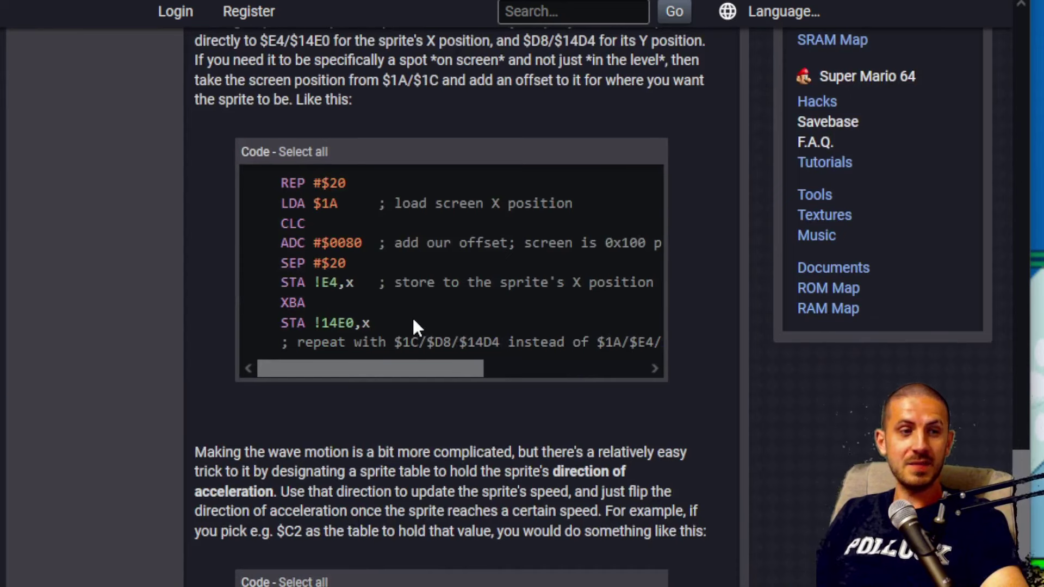
{"action": "double_click", "coordinate": [332, 199]}
{"action": "left_click", "coordinate": [392, 284]}
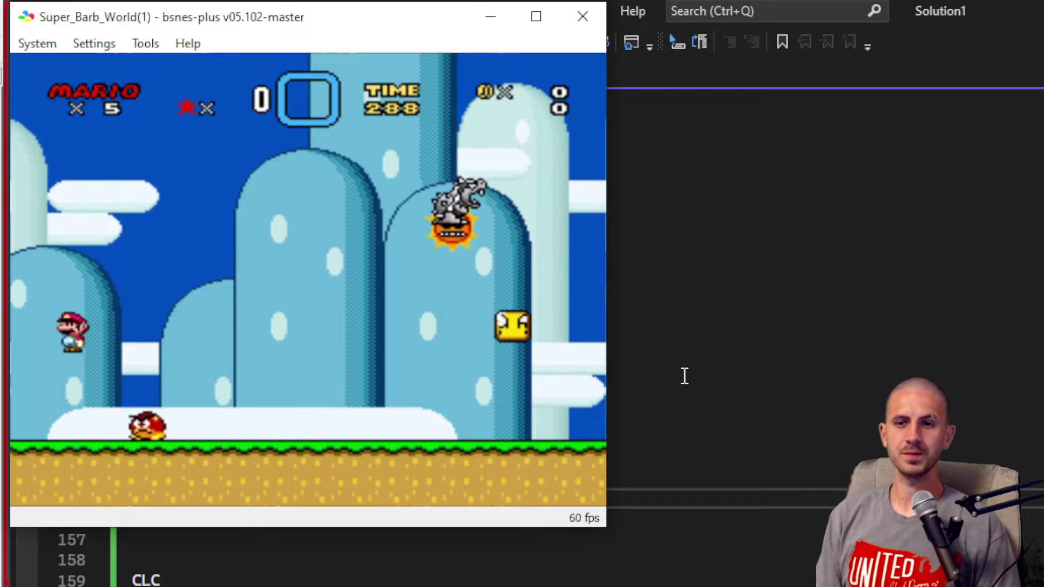
Step: Check the statue on the sun in the emulator and review the X and Y position code in BowserStatue.asm, including ADC #$0007
{"action": "key", "text": "Left"}
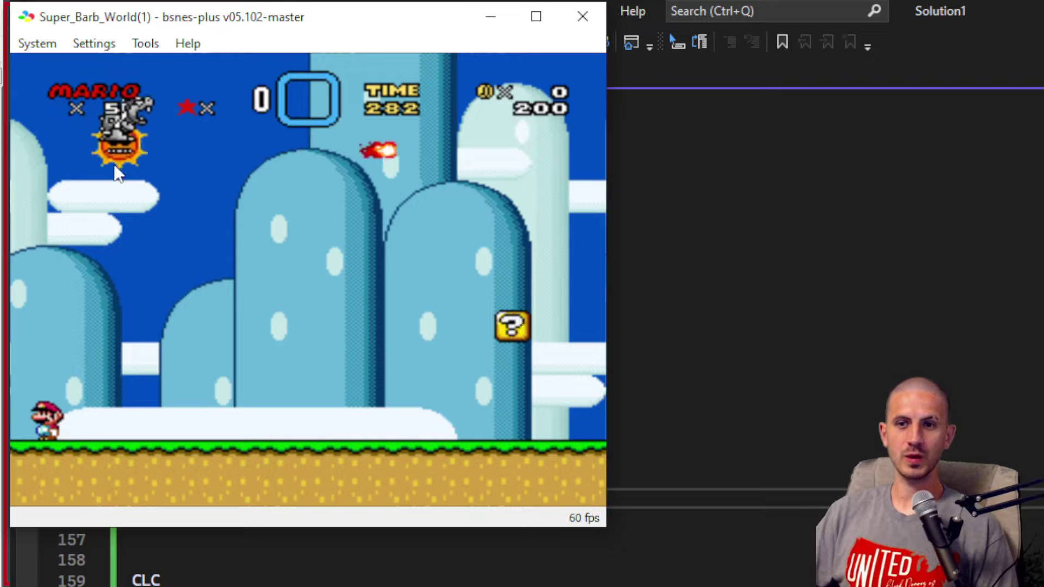
{"action": "left_click", "coordinate": [779, 399]}
{"action": "scroll", "coordinate": [422, 455], "scroll_direction": "down", "scroll_amount": 2}
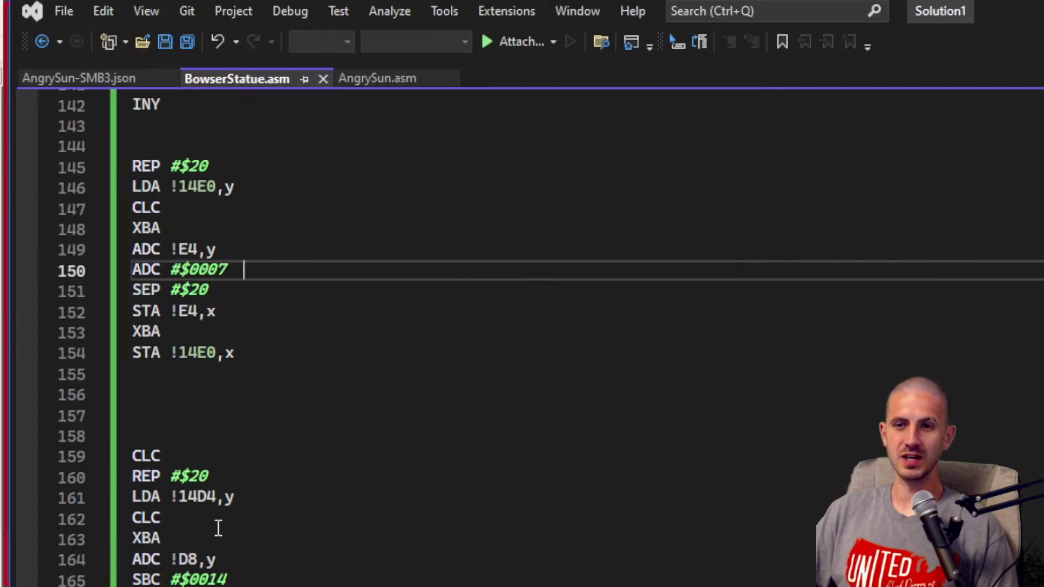
{"action": "left_click_drag", "start_coordinate": [132, 435], "coordinate": [240, 585]}
{"action": "scroll", "coordinate": [216, 457], "scroll_direction": "up", "scroll_amount": 1}
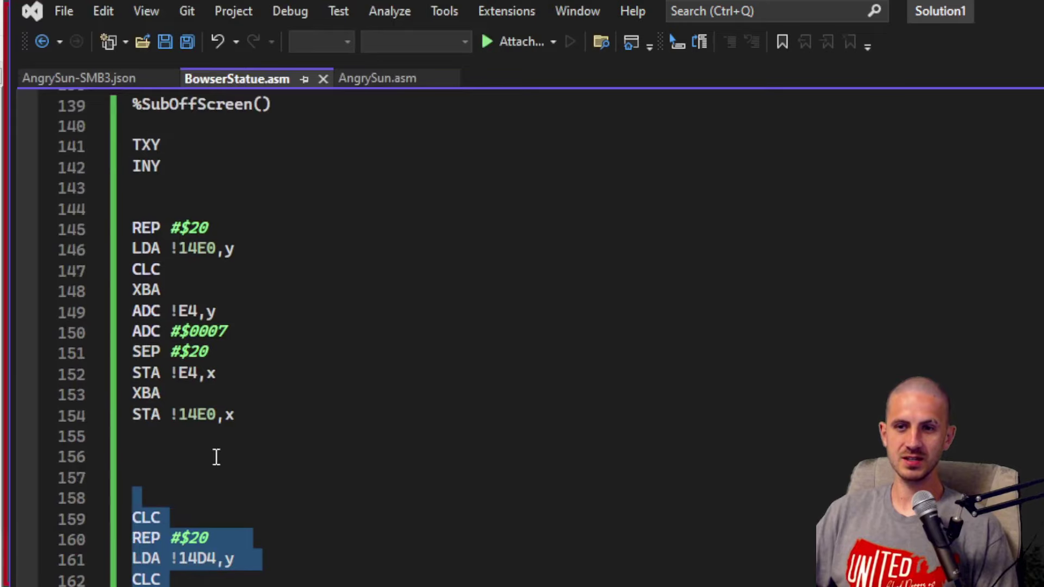
{"action": "double_click", "coordinate": [203, 413]}
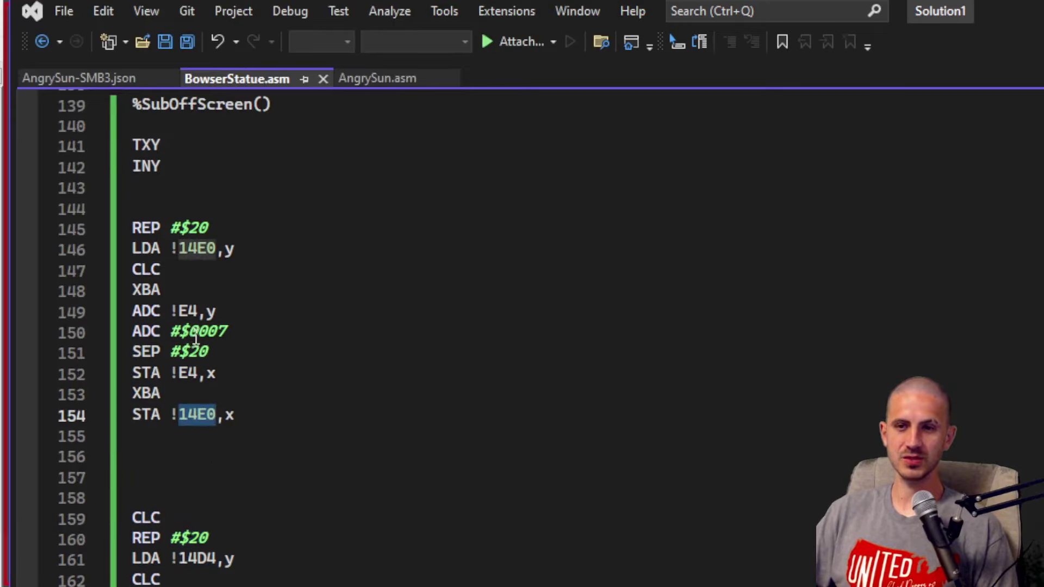
{"action": "left_click_drag", "start_coordinate": [243, 333], "coordinate": [119, 325]}
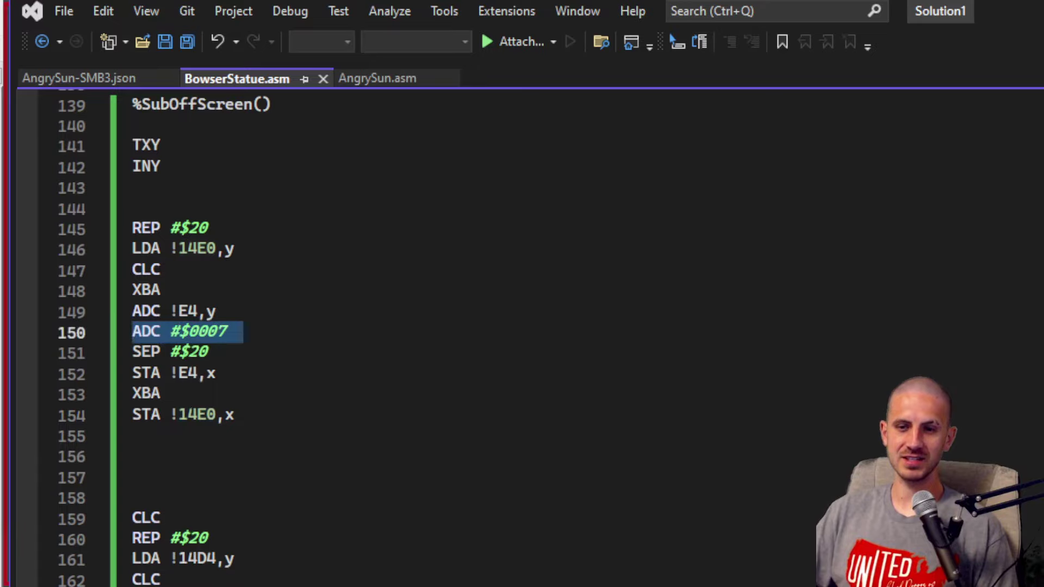
Step: Switch to the bsnes-plus emulator and playtest the level, running Mario past the sun carrying the statue
{"action": "key", "text": "alt+Tab"}
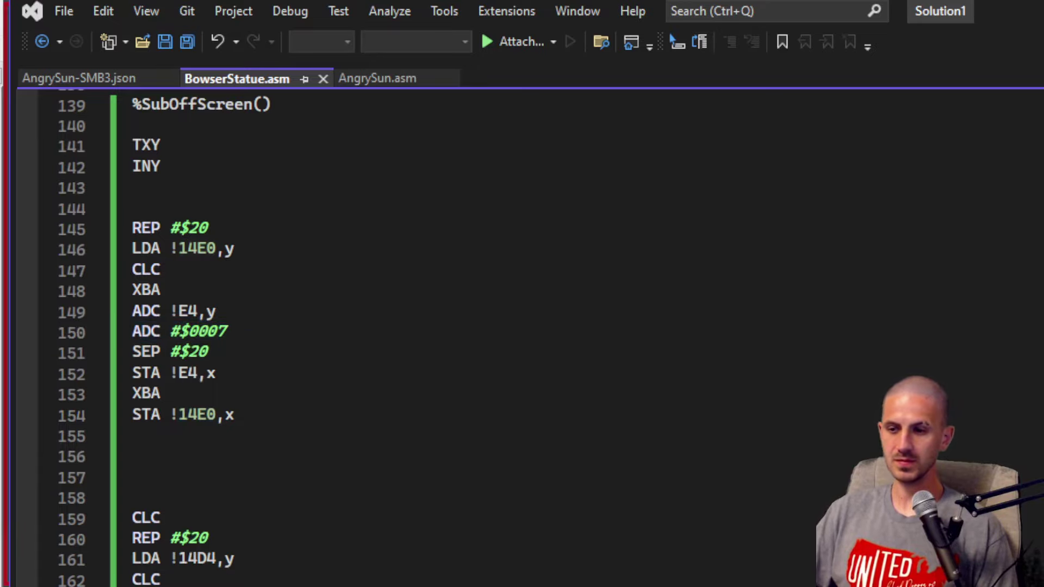
{"action": "key", "text": "alt+Tab"}
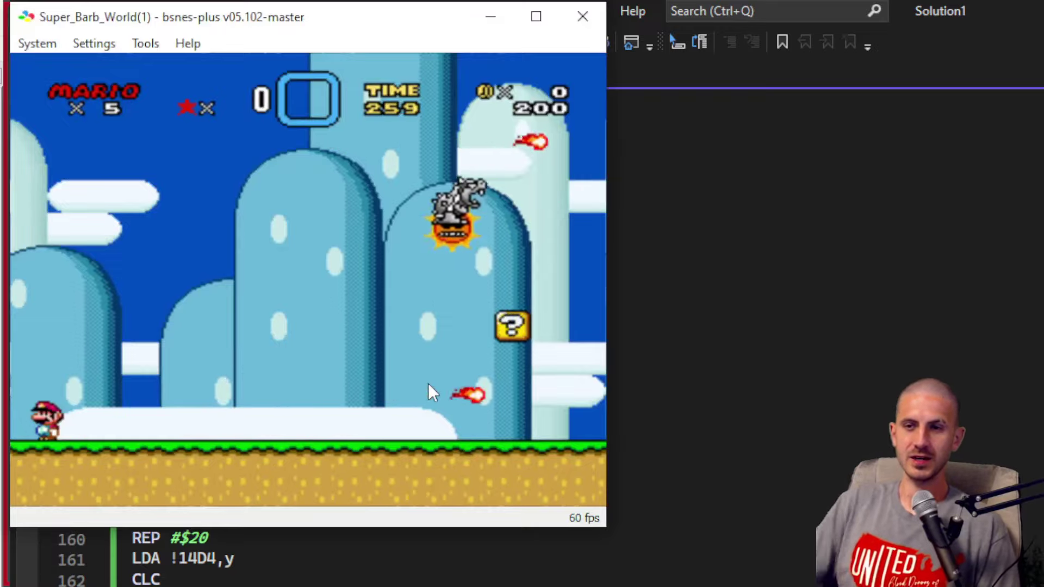
{"action": "key", "text": "Right"}
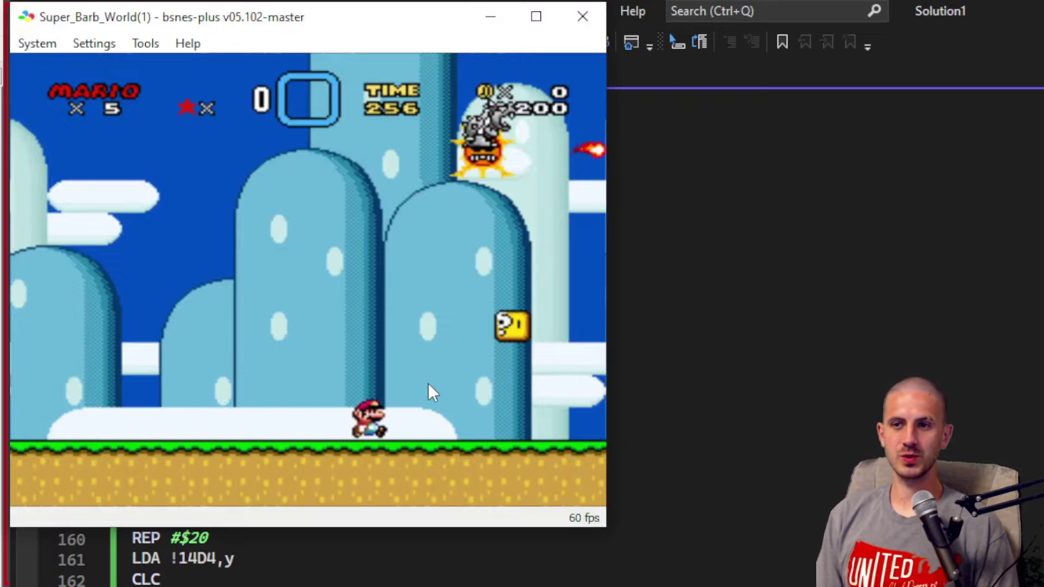
{"action": "key", "text": "Right"}
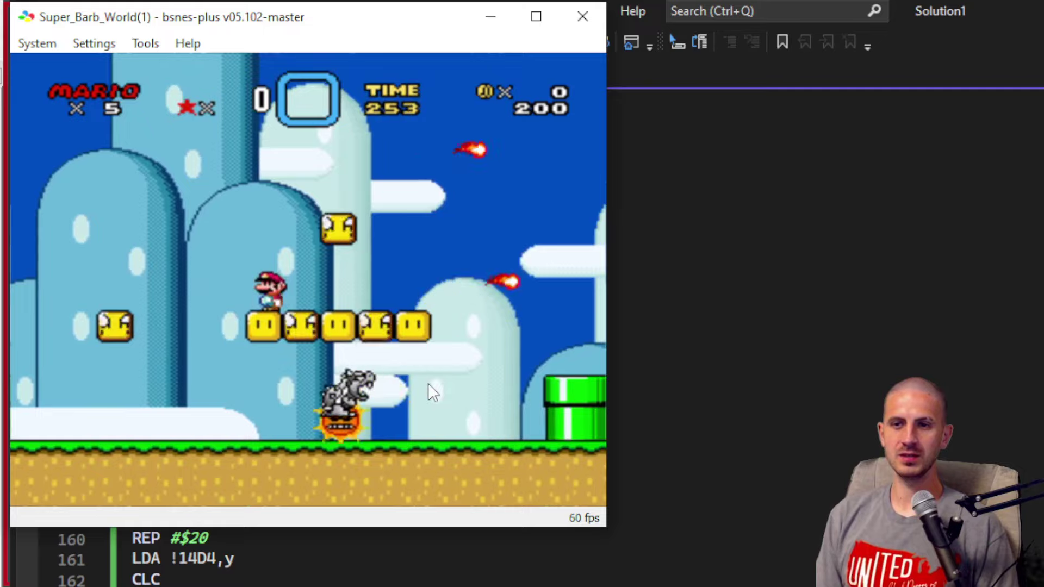
{"action": "key", "text": "z"}
{"action": "key", "text": "Right"}
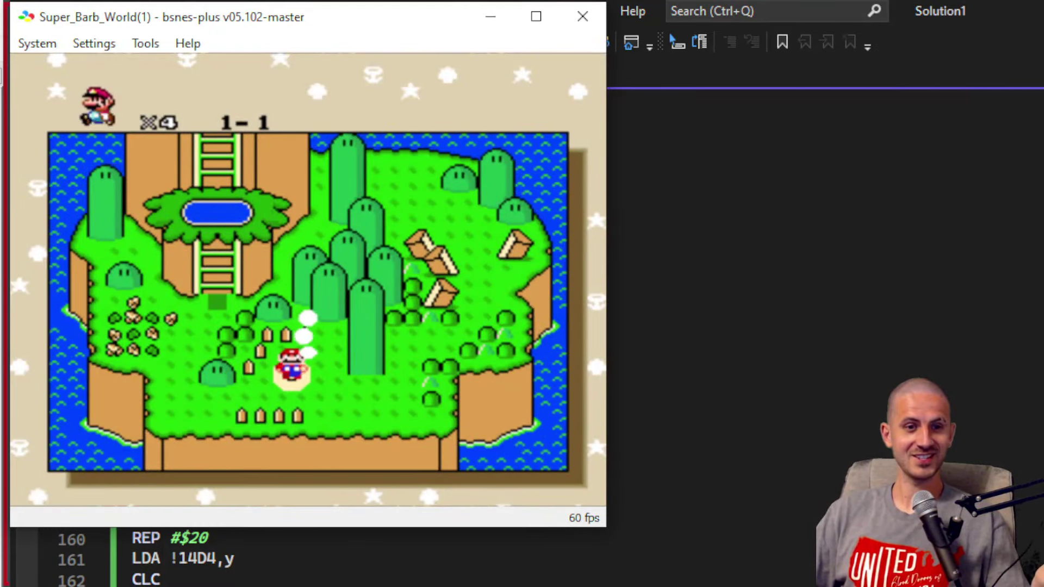
Step: Switch to the browser and view the Cluster Fire Bowser Statue page on SMW Central down to its screenshots
{"action": "key", "text": "alt+Tab"}
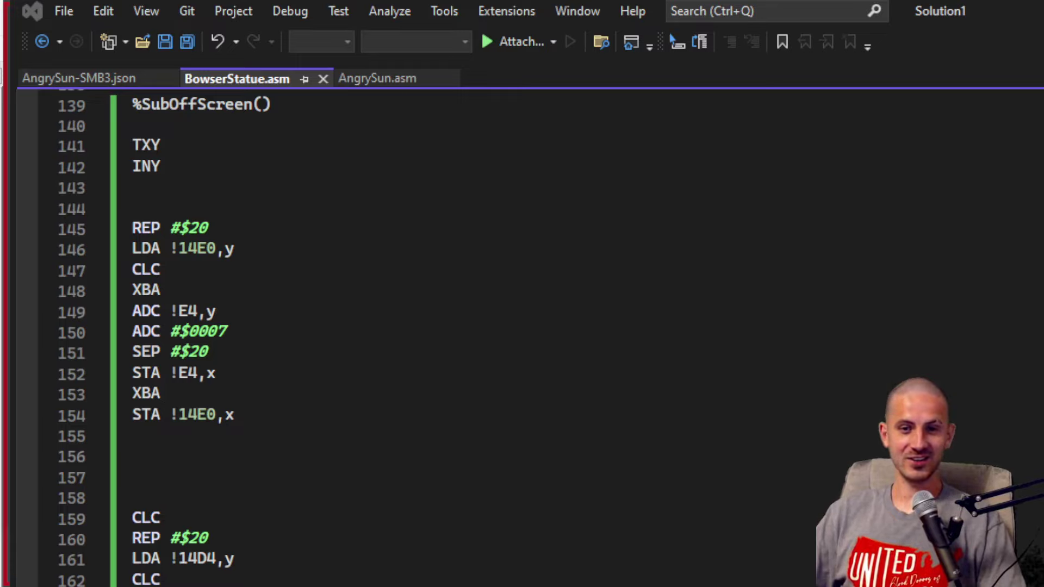
{"action": "left_click", "coordinate": [336, 397]}
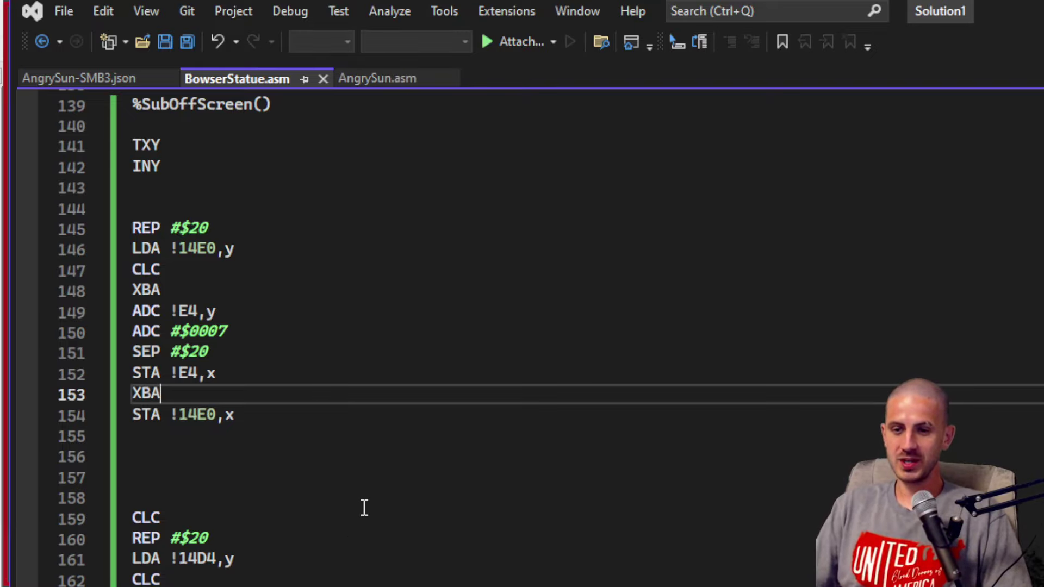
{"action": "key", "text": "alt+Tab"}
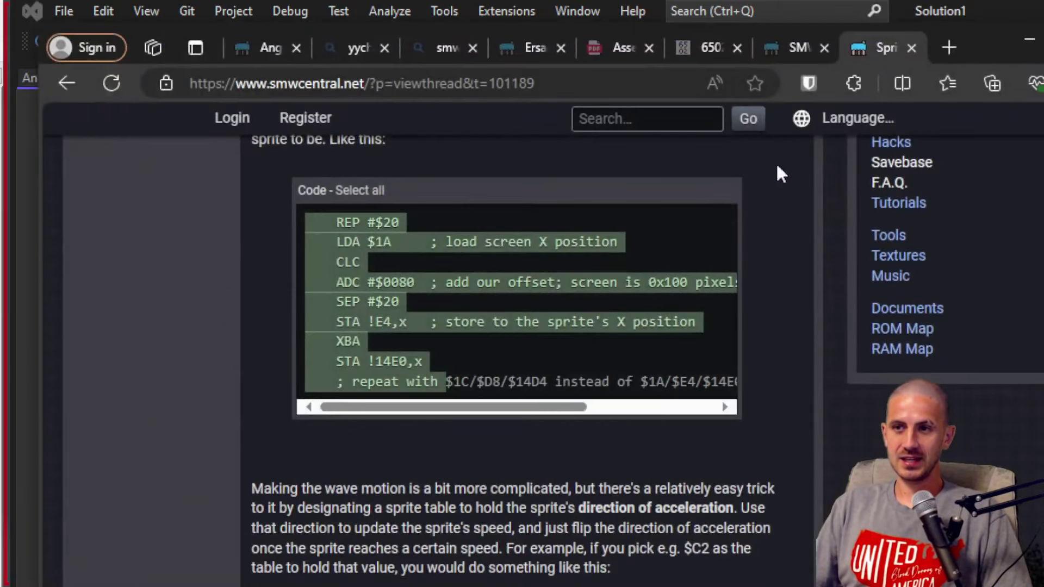
{"action": "left_click", "coordinate": [804, 41]}
{"action": "left_click", "coordinate": [719, 44]}
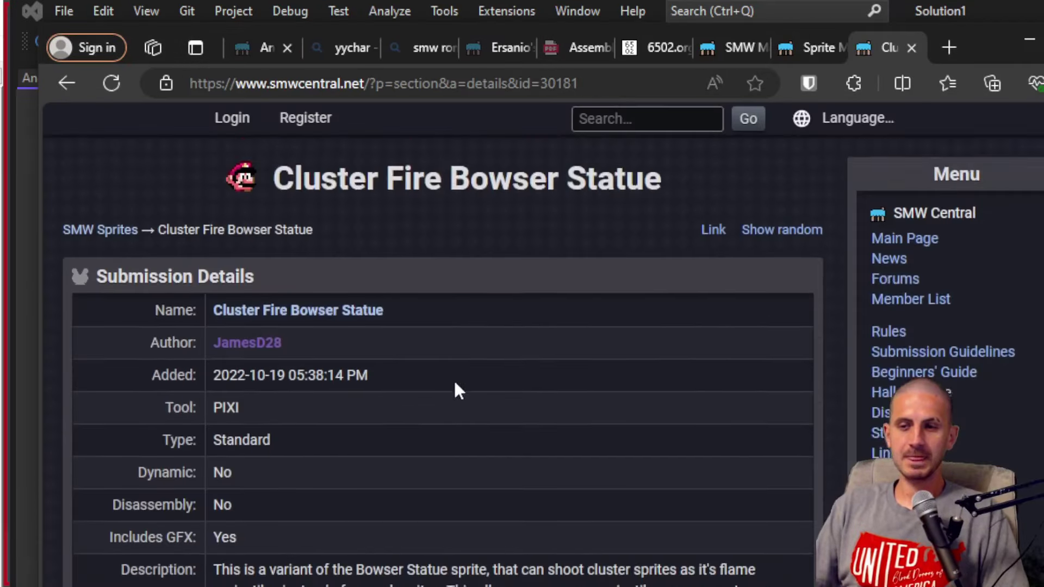
{"action": "scroll", "coordinate": [477, 413], "scroll_direction": "down", "scroll_amount": 15}
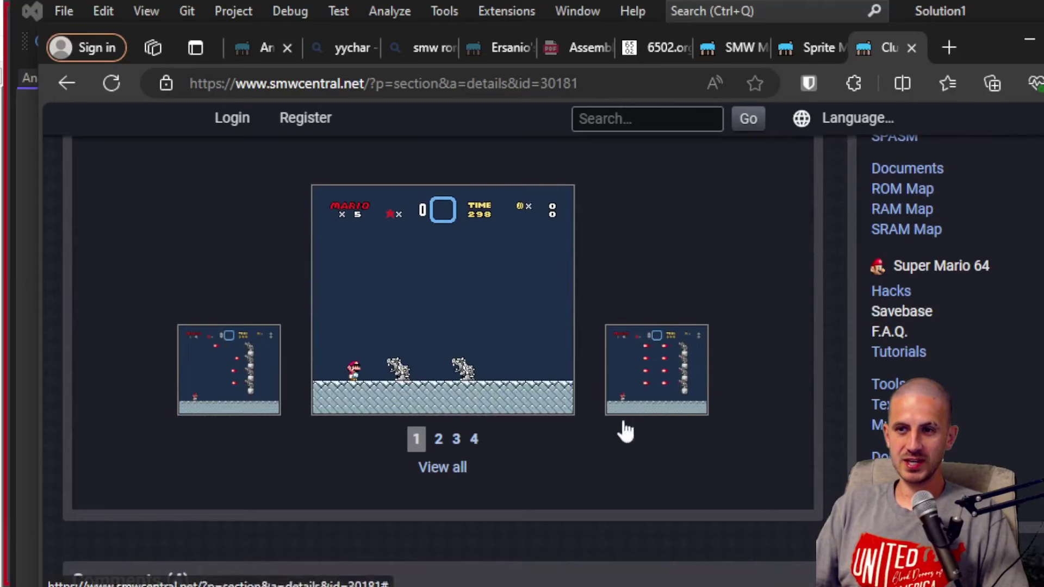
Step: View the Cluster Fire Bowser Statue's individual screenshots, including the third, second and first, and then all of them together
{"action": "left_click", "coordinate": [476, 442]}
{"action": "left_click", "coordinate": [449, 437]}
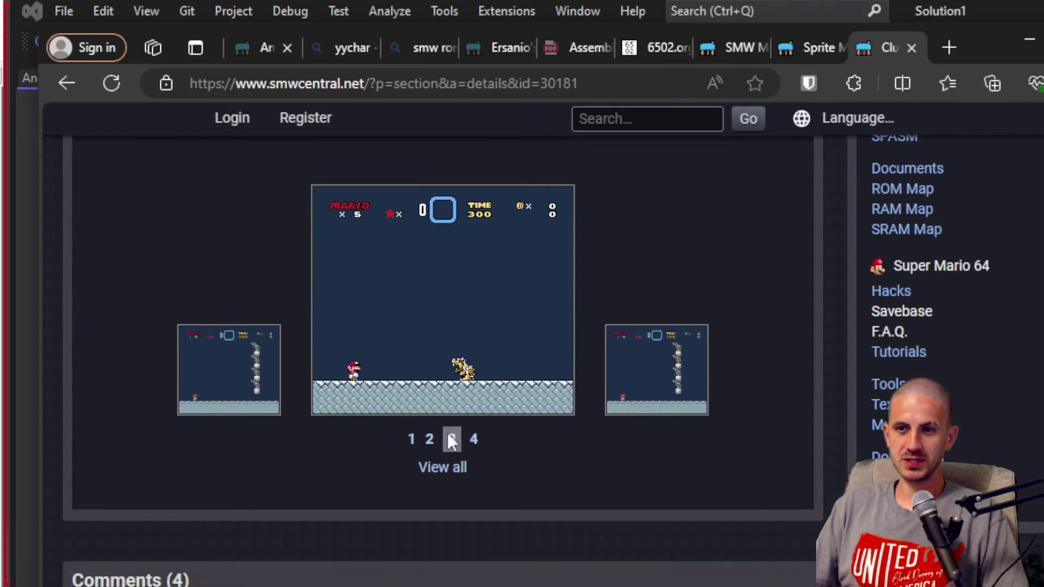
{"action": "left_click", "coordinate": [433, 439]}
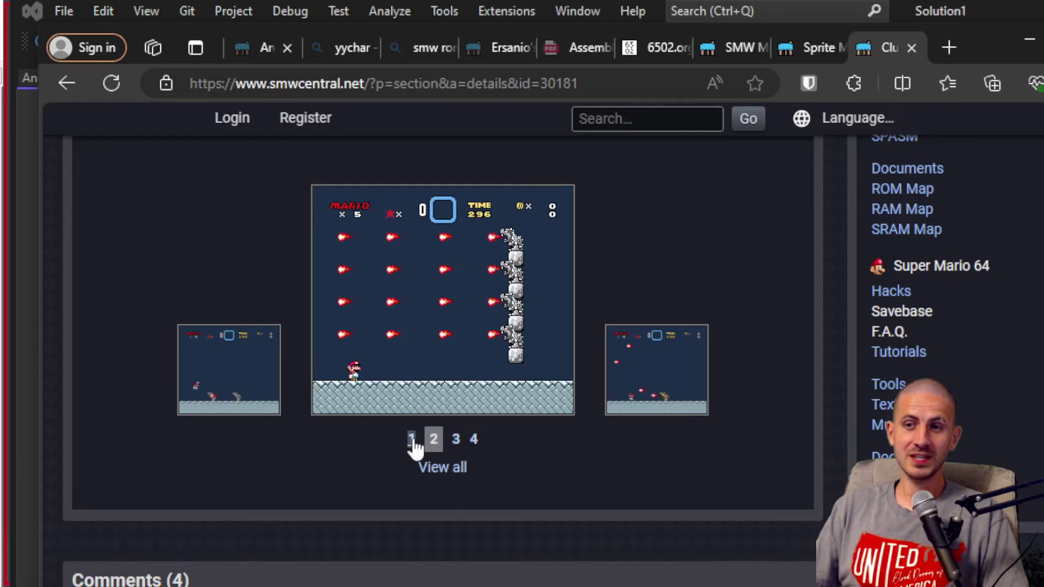
{"action": "left_click", "coordinate": [413, 439]}
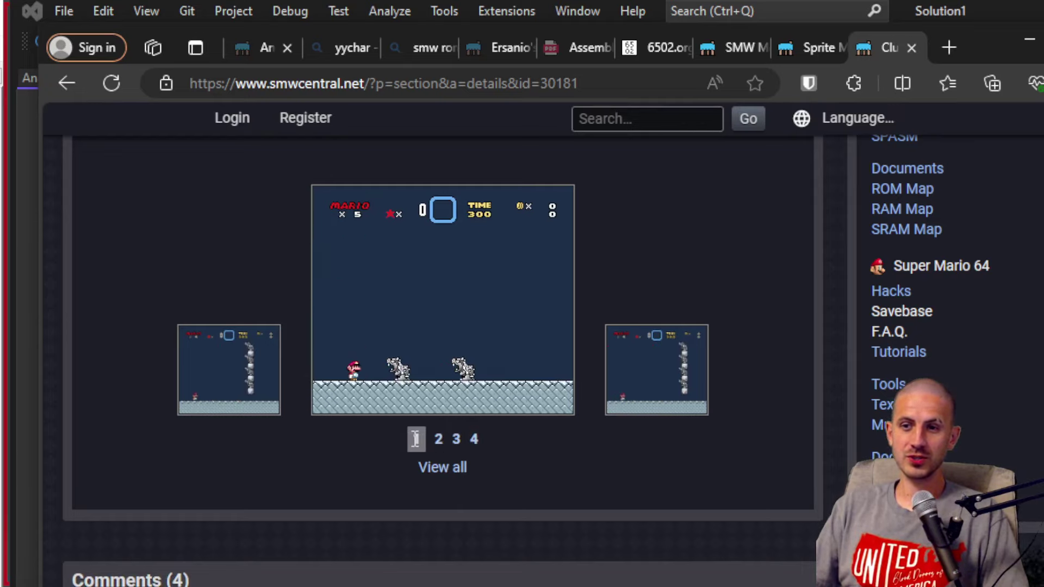
{"action": "left_click", "coordinate": [442, 467]}
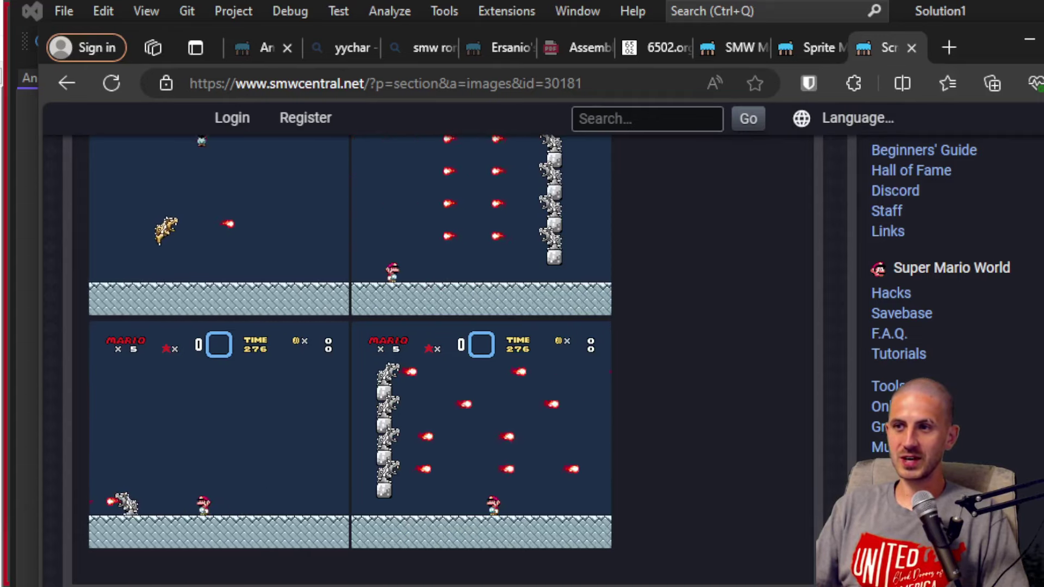
Step: Return to BowserStatue.asm in Visual Studio and search the file for "face"
{"action": "left_click", "coordinate": [1019, 47]}
{"action": "left_click", "coordinate": [382, 285]}
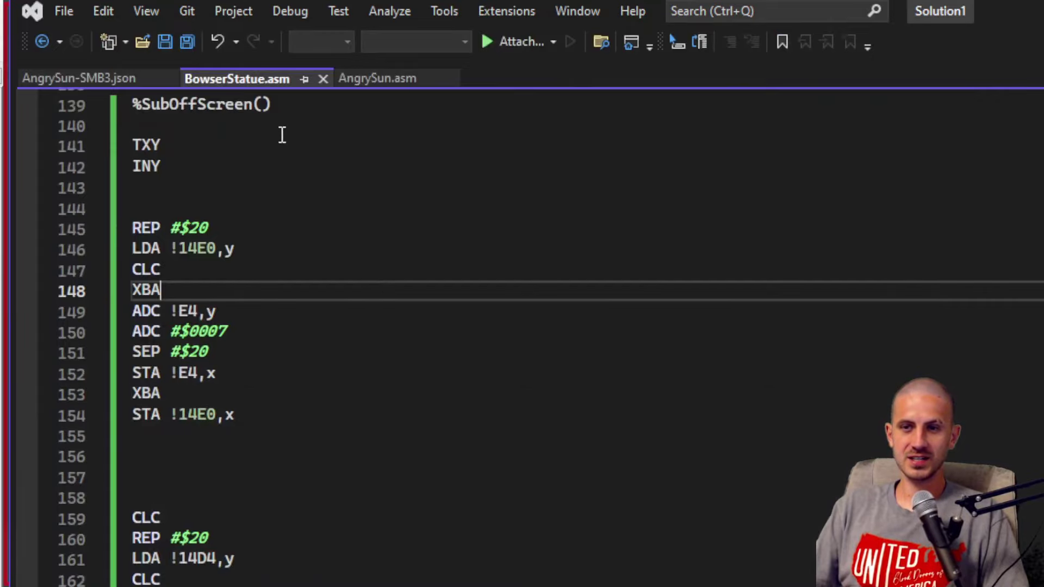
{"action": "scroll", "coordinate": [335, 515], "scroll_direction": "down", "scroll_amount": 7}
{"action": "left_click", "coordinate": [436, 361]}
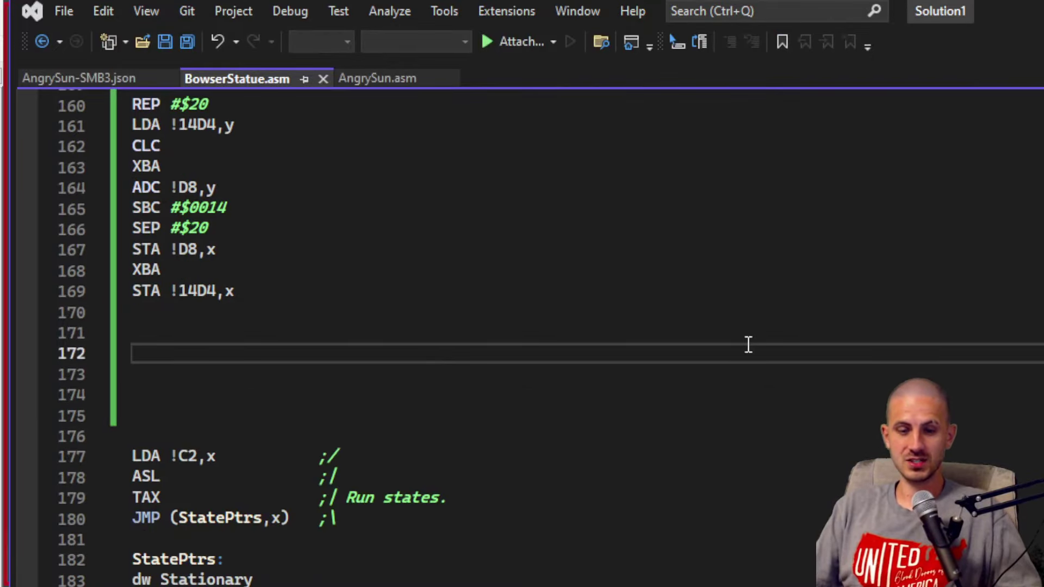
{"action": "key", "text": "ctrl+f"}
{"action": "type", "text": "face"}
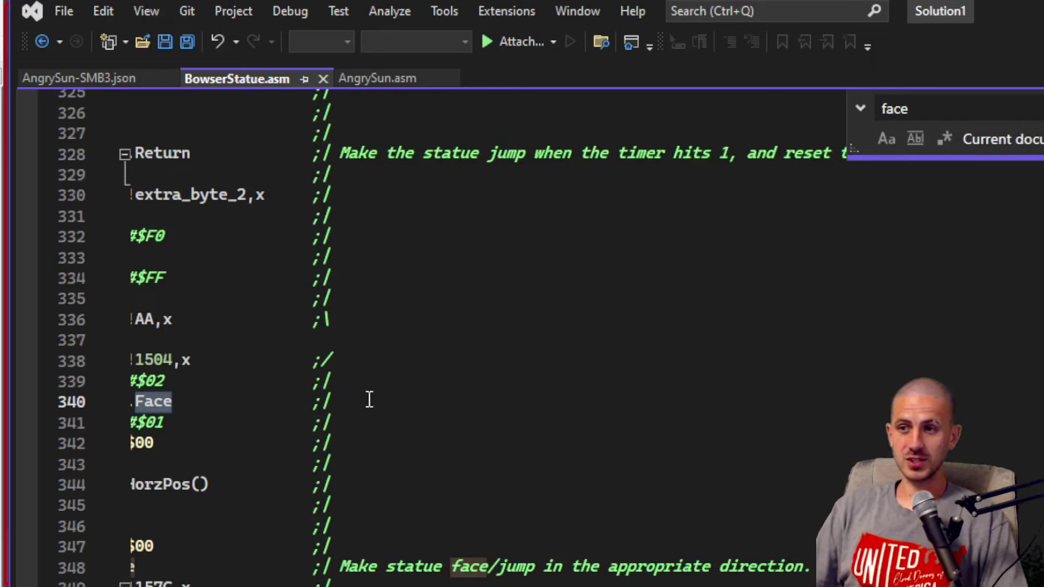
Step: Examine the code around the .Face label that makes the statue face or jump in the appropriate direction
{"action": "left_click", "coordinate": [443, 364]}
{"action": "key", "text": "Up"}
{"action": "key", "text": "Up"}
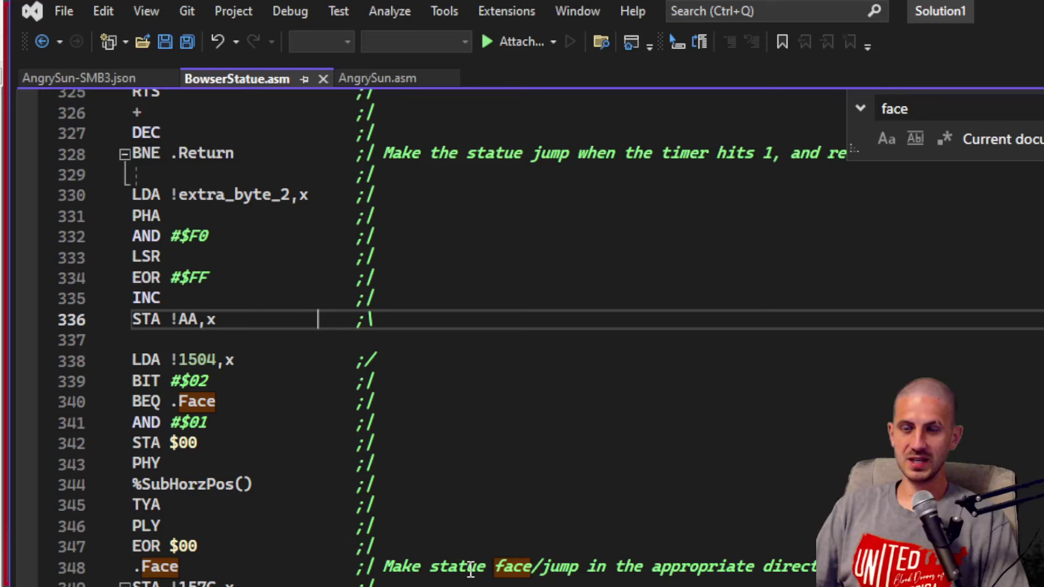
{"action": "scroll", "coordinate": [468, 560], "scroll_direction": "down", "scroll_amount": 3}
{"action": "left_click_drag", "start_coordinate": [465, 383], "coordinate": [949, 379]}
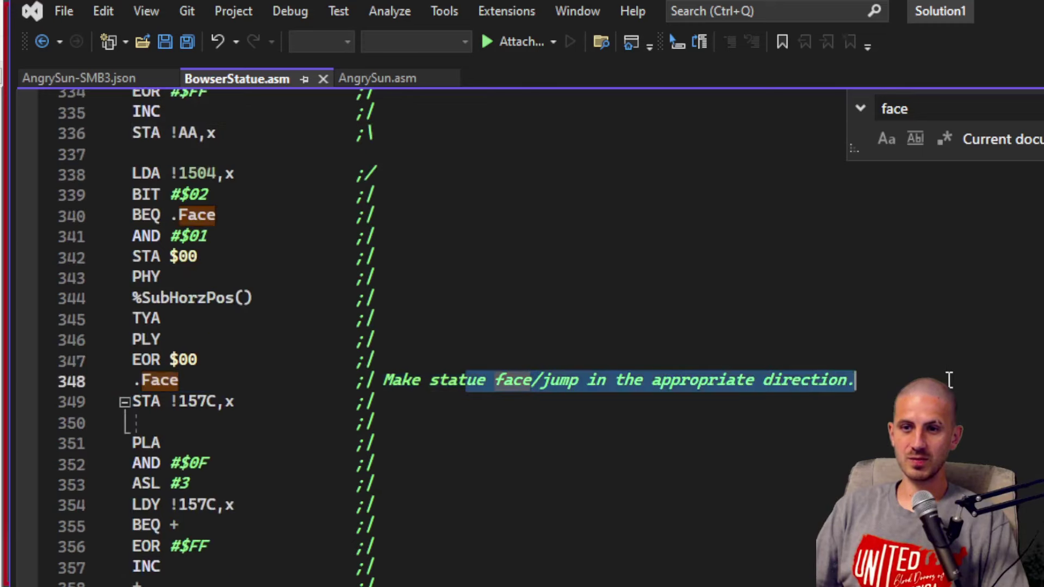
{"action": "left_click", "coordinate": [296, 410]}
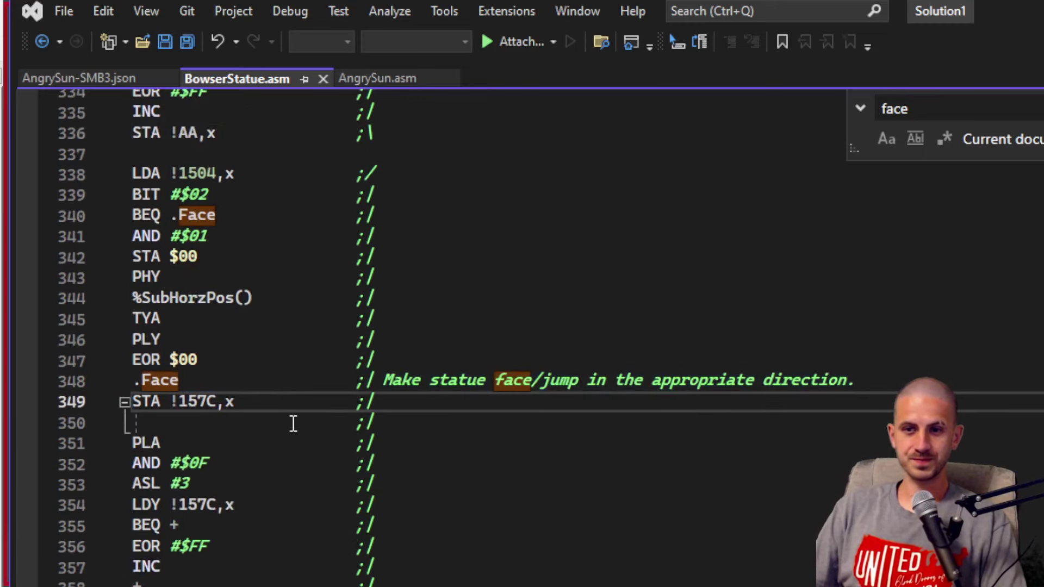
{"action": "key", "text": "Right"}
{"action": "scroll", "coordinate": [445, 404], "scroll_direction": "down", "scroll_amount": 1}
{"action": "key", "text": "Right"}
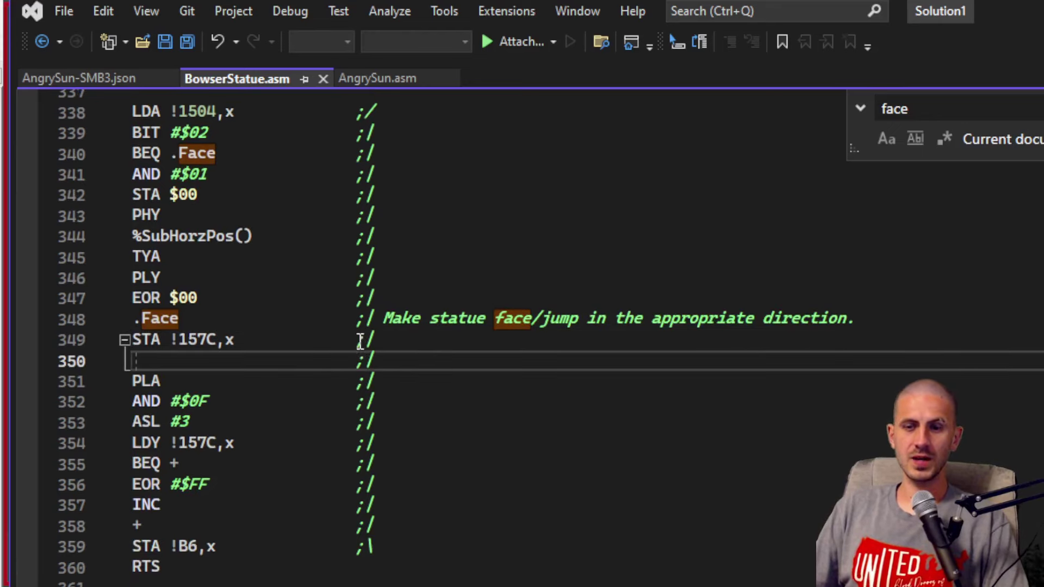
{"action": "left_click_drag", "start_coordinate": [884, 316], "coordinate": [66, 322]}
Step: Review the statue's jump timer and wall-hit code back up to the .JumpStuff label
{"action": "scroll", "coordinate": [424, 416], "scroll_direction": "up", "scroll_amount": 8}
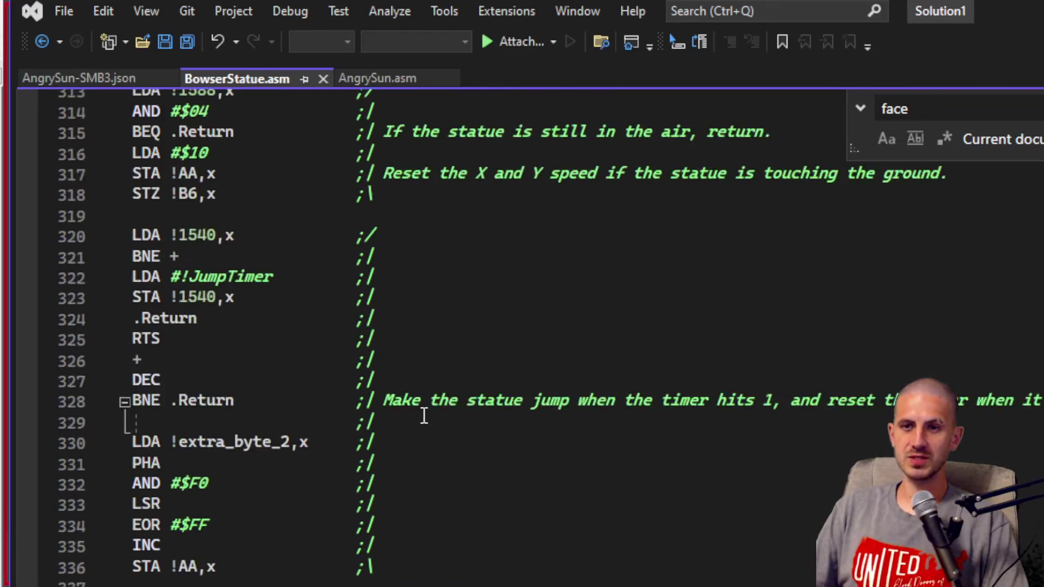
{"action": "scroll", "coordinate": [319, 365], "scroll_direction": "up", "scroll_amount": 3}
{"action": "scroll", "coordinate": [303, 352], "scroll_direction": "up", "scroll_amount": 3}
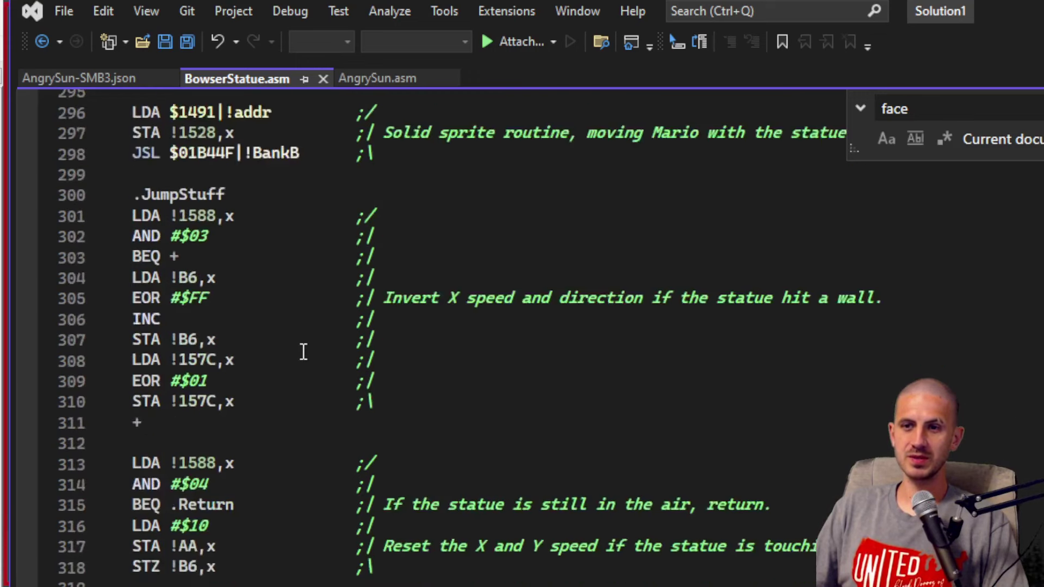
{"action": "scroll", "coordinate": [303, 352], "scroll_direction": "up", "scroll_amount": 2}
{"action": "double_click", "coordinate": [199, 319]}
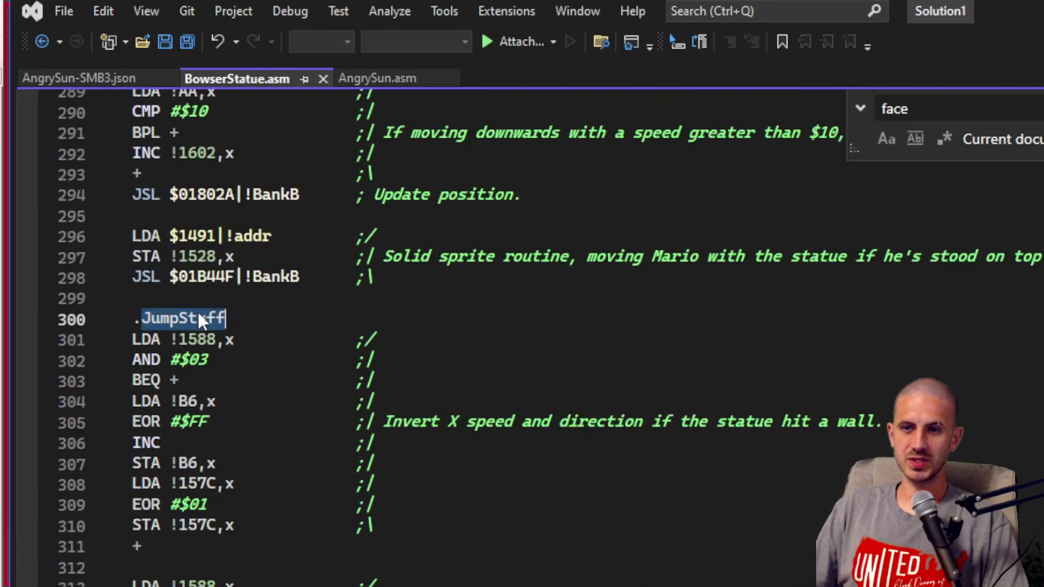
Step: Look up RAM address 1588, used in the .JumpStuff code, in the SMW Memory Map on SMW Central
{"action": "scroll", "coordinate": [239, 381], "scroll_direction": "down", "scroll_amount": 1}
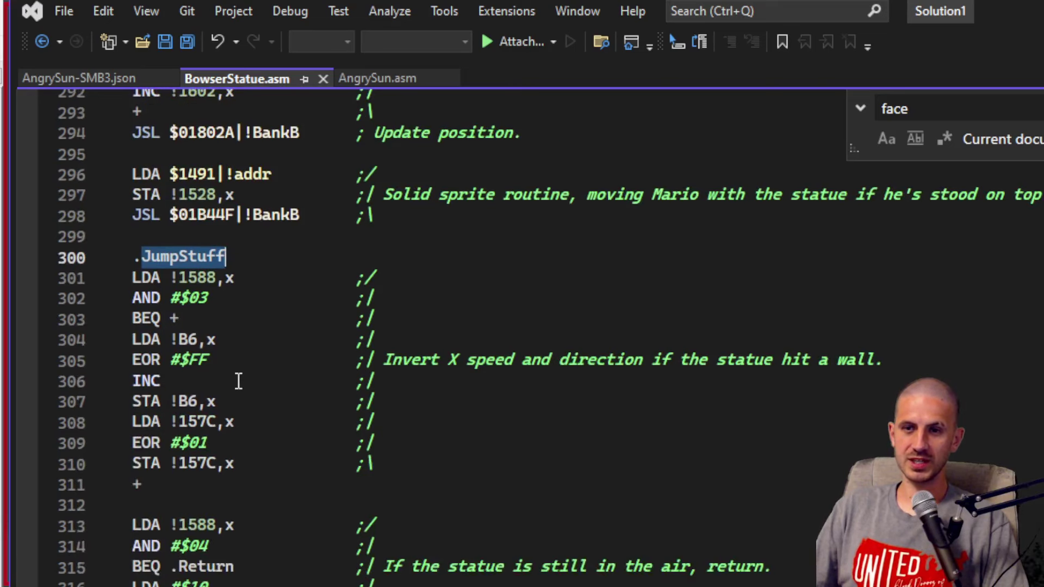
{"action": "double_click", "coordinate": [215, 278]}
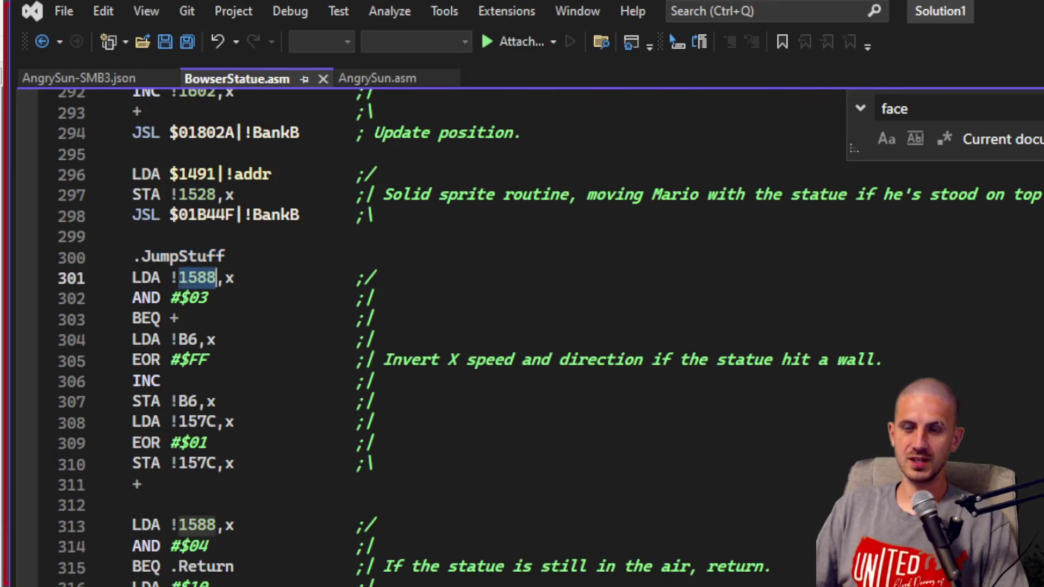
{"action": "key", "text": "alt+Tab"}
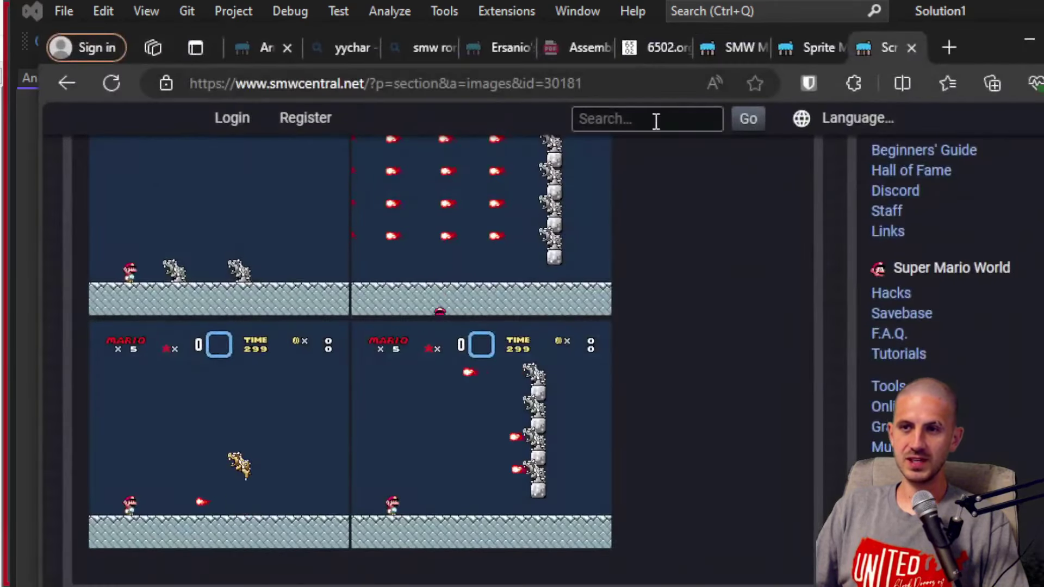
{"action": "left_click", "coordinate": [760, 48]}
{"action": "scroll", "coordinate": [524, 281], "scroll_direction": "up", "scroll_amount": 8}
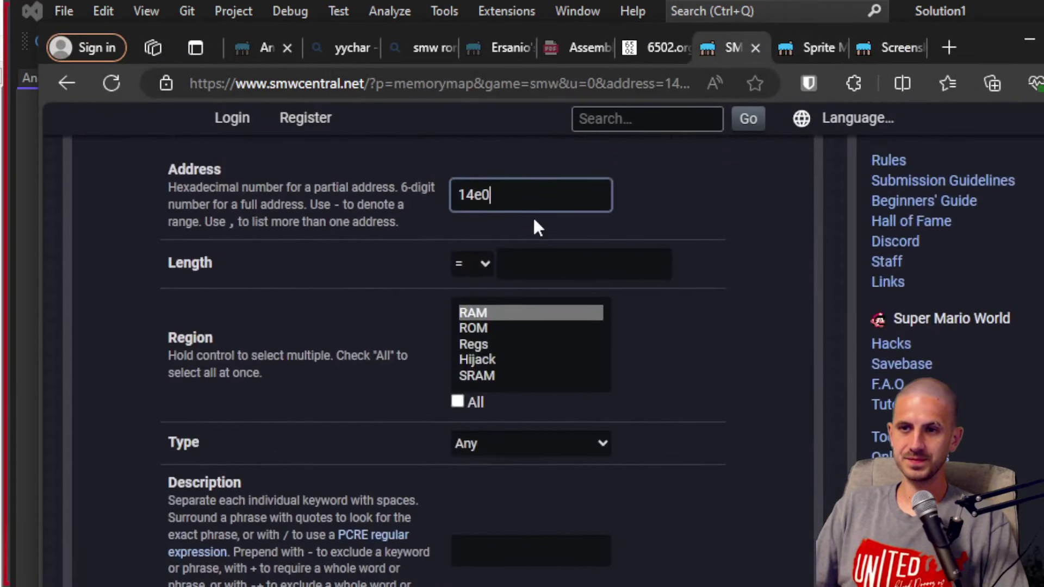
{"action": "double_click", "coordinate": [532, 210]}
{"action": "type", "text": "1588"}
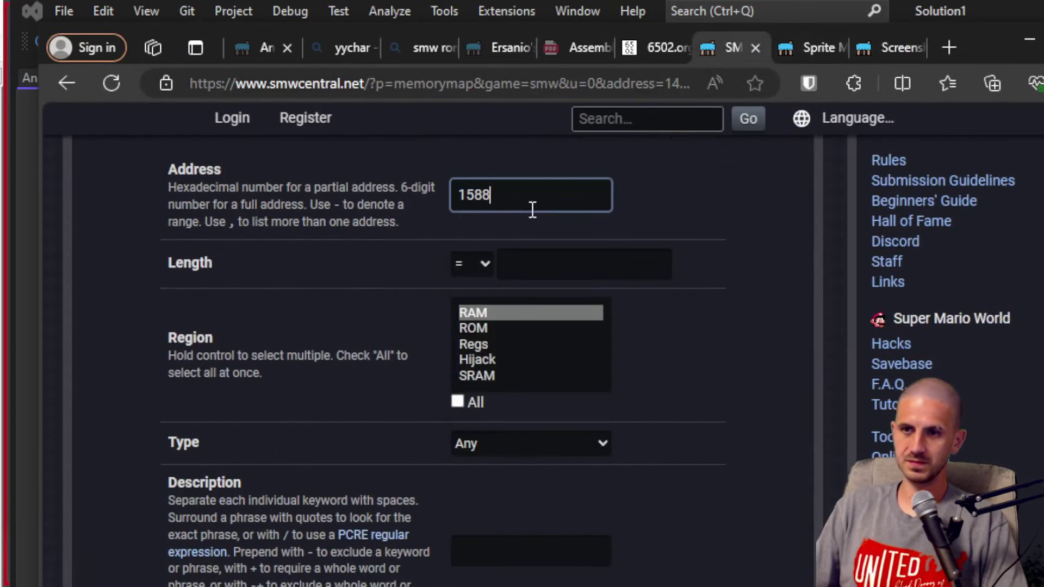
{"action": "key", "text": "Return"}
{"action": "scroll", "coordinate": [572, 366], "scroll_direction": "down", "scroll_amount": 2}
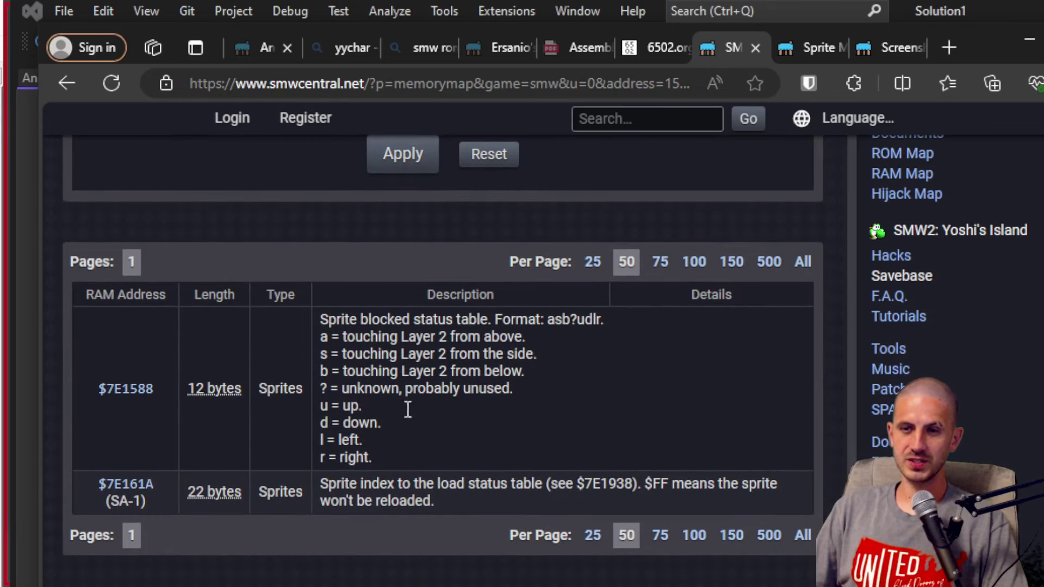
Step: Return to BowserStatue.asm in Visual Studio and examine how .JumpStuff inverts !B6 and !157C when the statue hits a wall
{"action": "key", "text": "alt+Tab"}
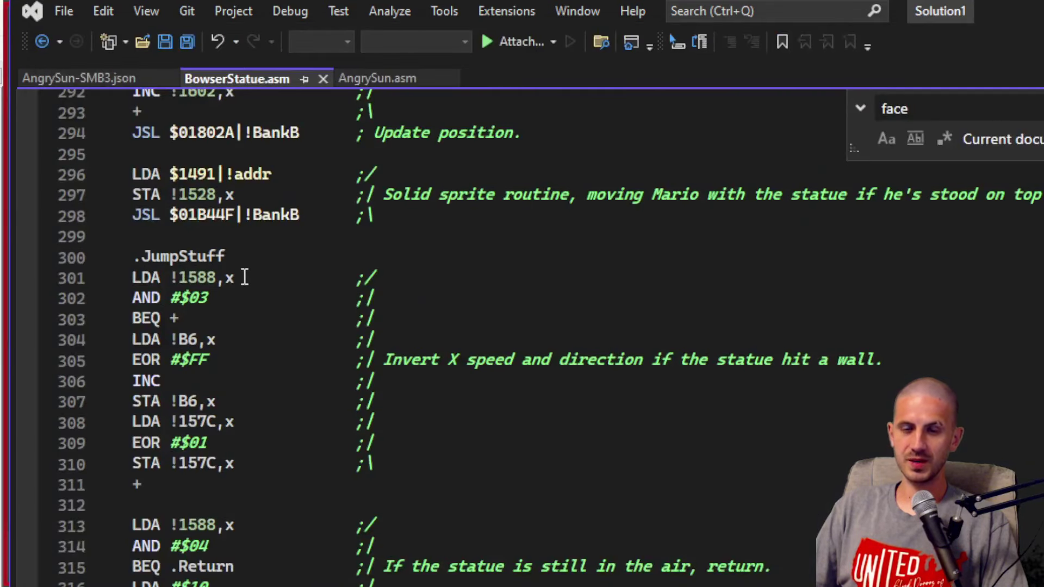
{"action": "left_click_drag", "start_coordinate": [251, 277], "coordinate": [199, 279]}
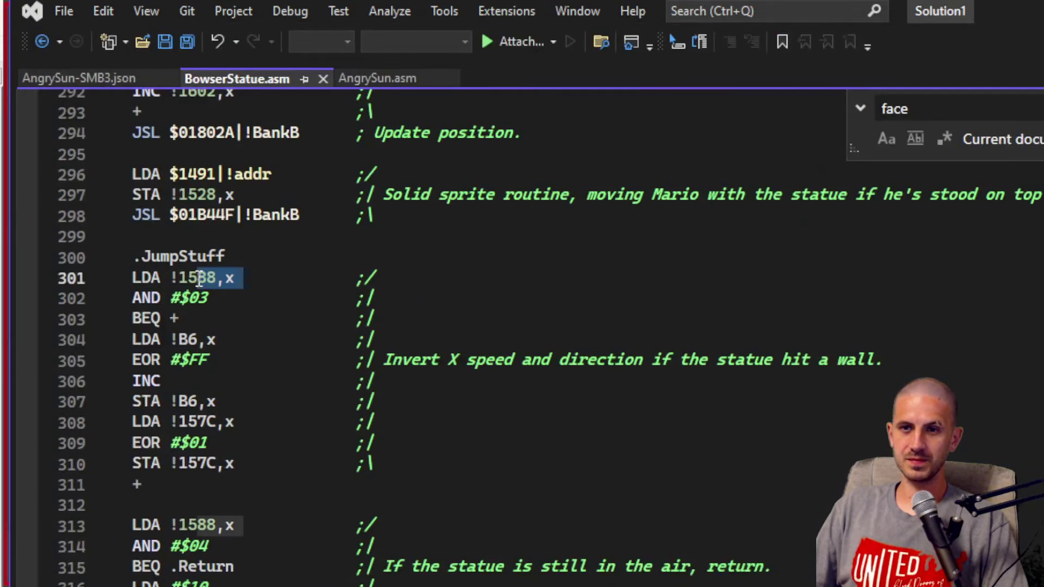
{"action": "double_click", "coordinate": [188, 340]}
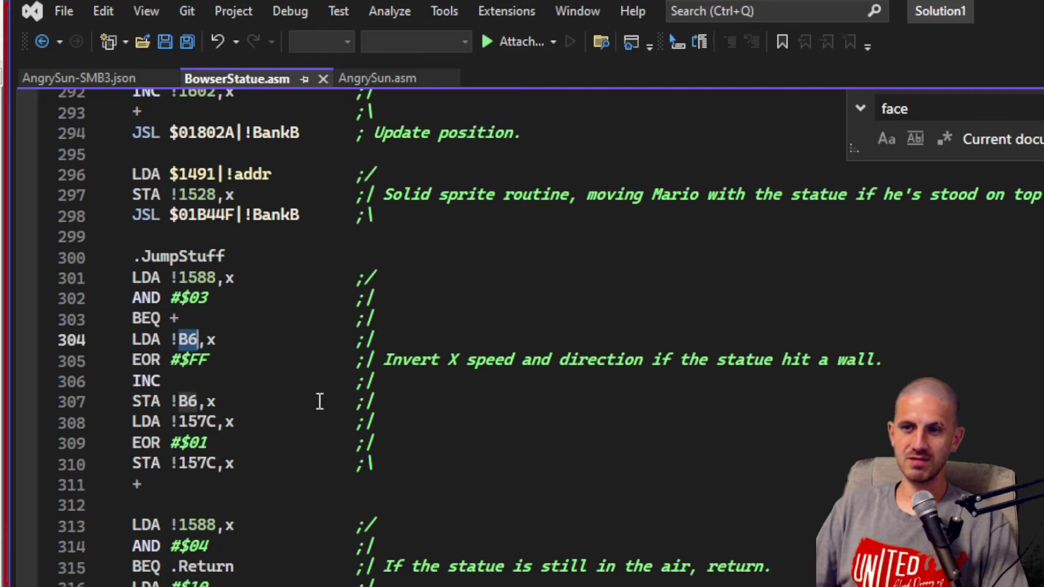
{"action": "left_click_drag", "start_coordinate": [413, 367], "coordinate": [524, 363]}
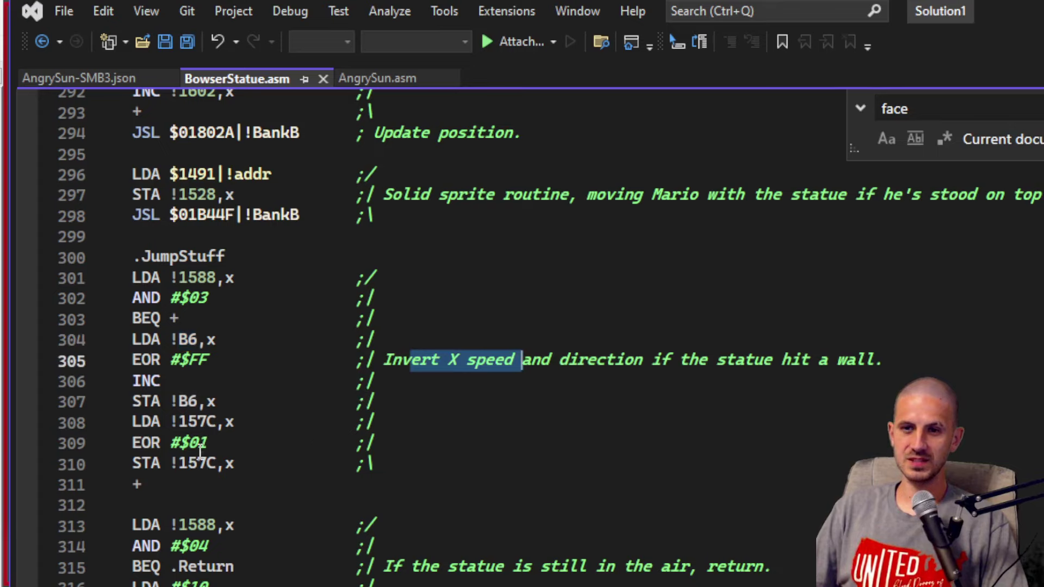
{"action": "double_click", "coordinate": [200, 422]}
{"action": "double_click", "coordinate": [196, 442]}
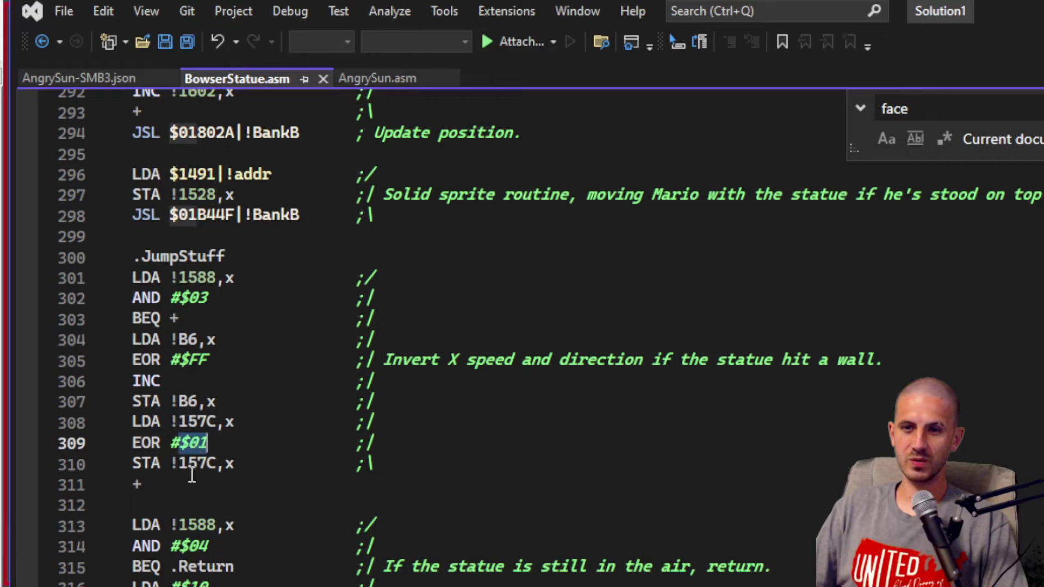
{"action": "double_click", "coordinate": [191, 471]}
{"action": "double_click", "coordinate": [199, 421]}
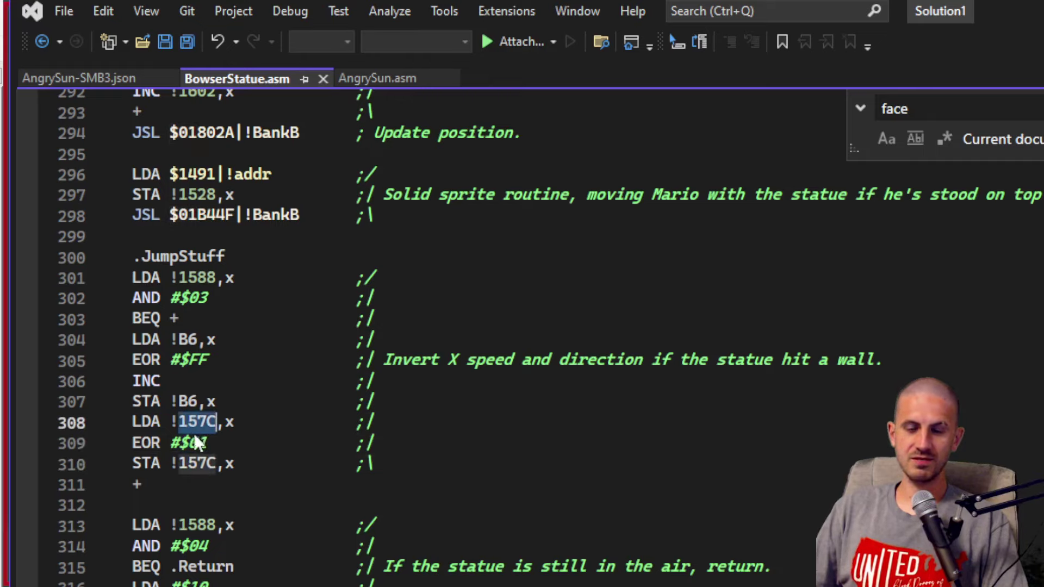
{"action": "double_click", "coordinate": [194, 443]}
{"action": "double_click", "coordinate": [202, 463]}
{"action": "double_click", "coordinate": [211, 403]}
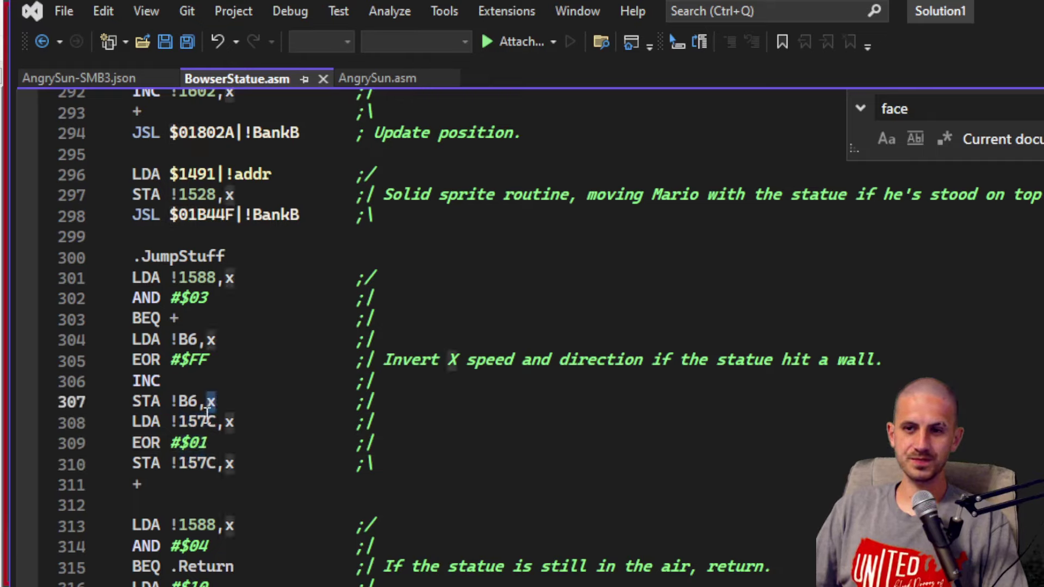
{"action": "left_click", "coordinate": [208, 418]}
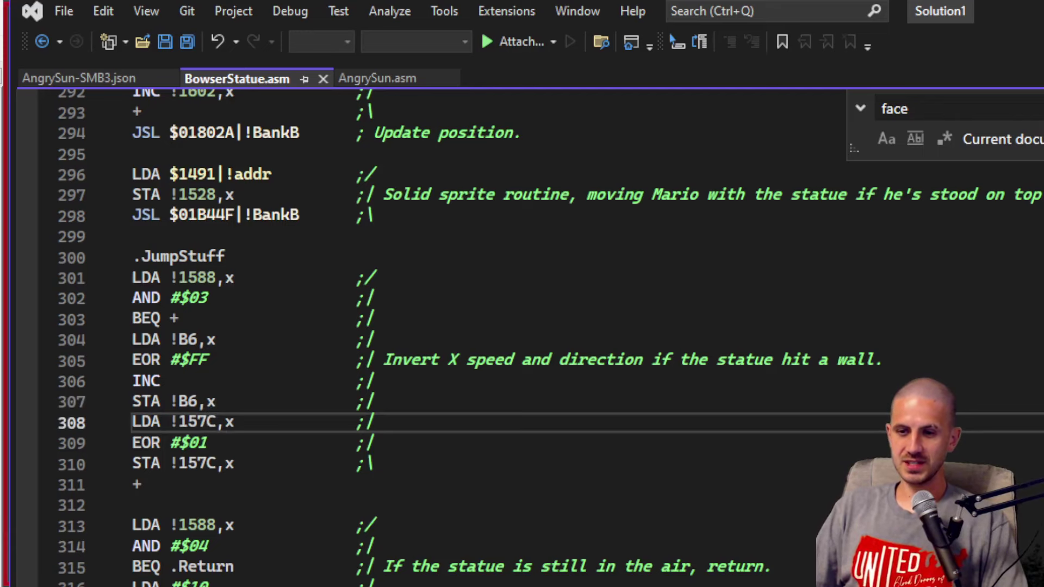
Step: Look up RAM address 157c in the SMW Memory Map in the browser and read its description
{"action": "key", "text": "alt+Tab"}
{"action": "scroll", "coordinate": [690, 162], "scroll_direction": "up", "scroll_amount": 8}
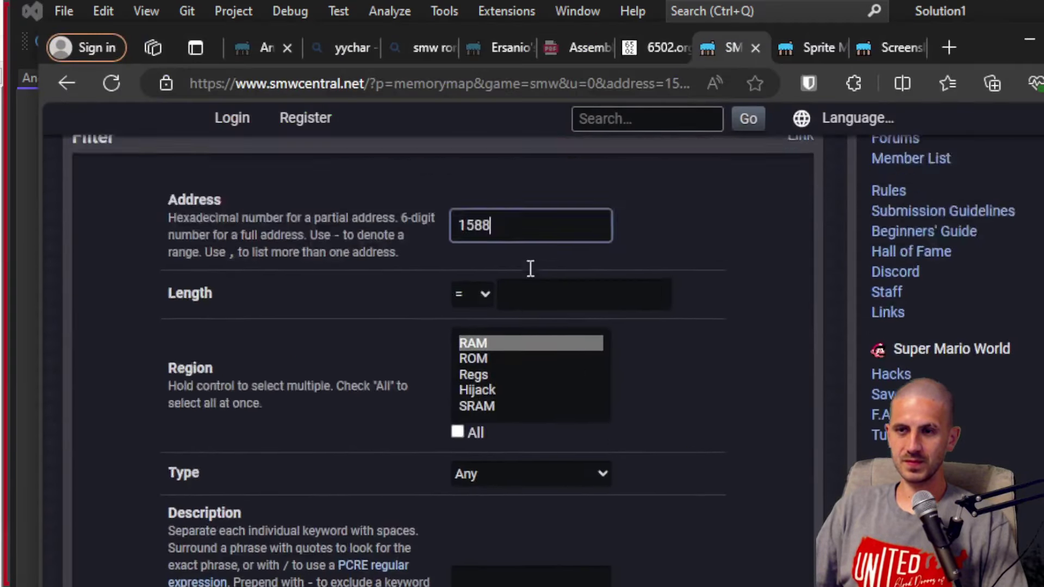
{"action": "scroll", "coordinate": [530, 268], "scroll_direction": "up", "scroll_amount": 5}
{"action": "double_click", "coordinate": [501, 487]}
{"action": "type", "text": "15"}
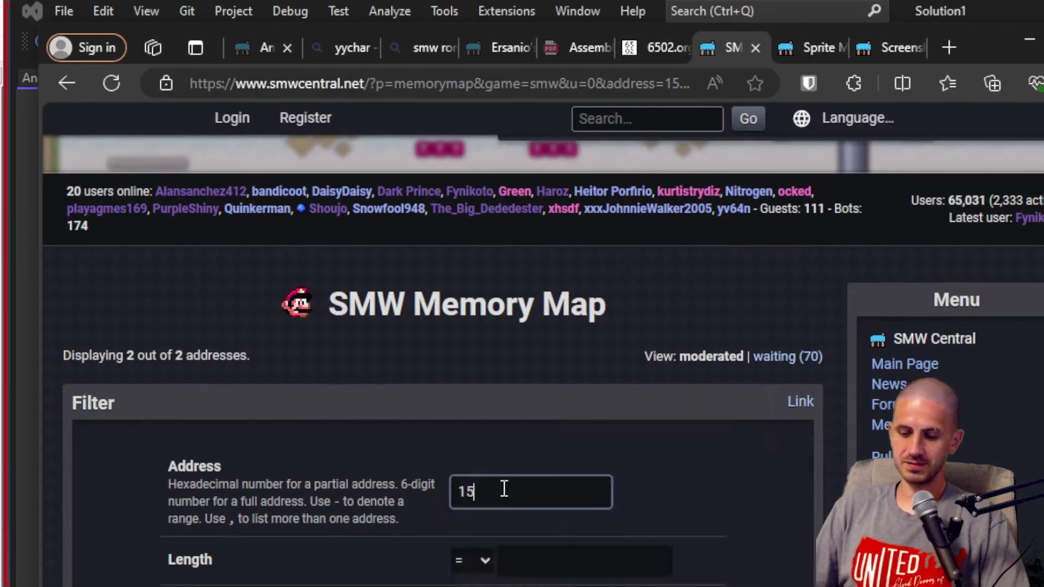
{"action": "type", "text": "7c"}
{"action": "scroll", "coordinate": [324, 388], "scroll_direction": "down", "scroll_amount": 1}
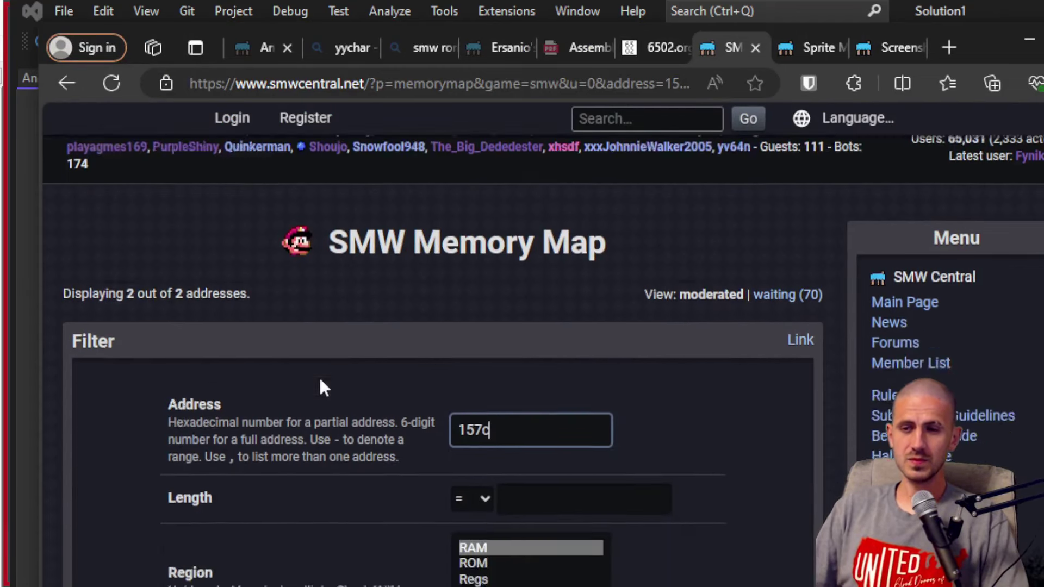
{"action": "scroll", "coordinate": [324, 387], "scroll_direction": "down", "scroll_amount": 10}
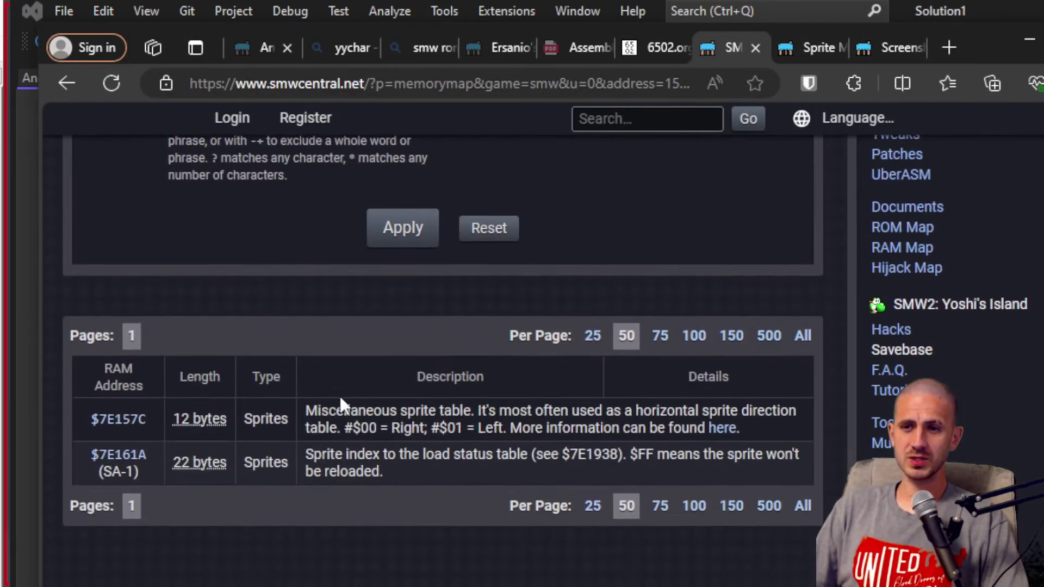
{"action": "scroll", "coordinate": [355, 421], "scroll_direction": "down", "scroll_amount": 1}
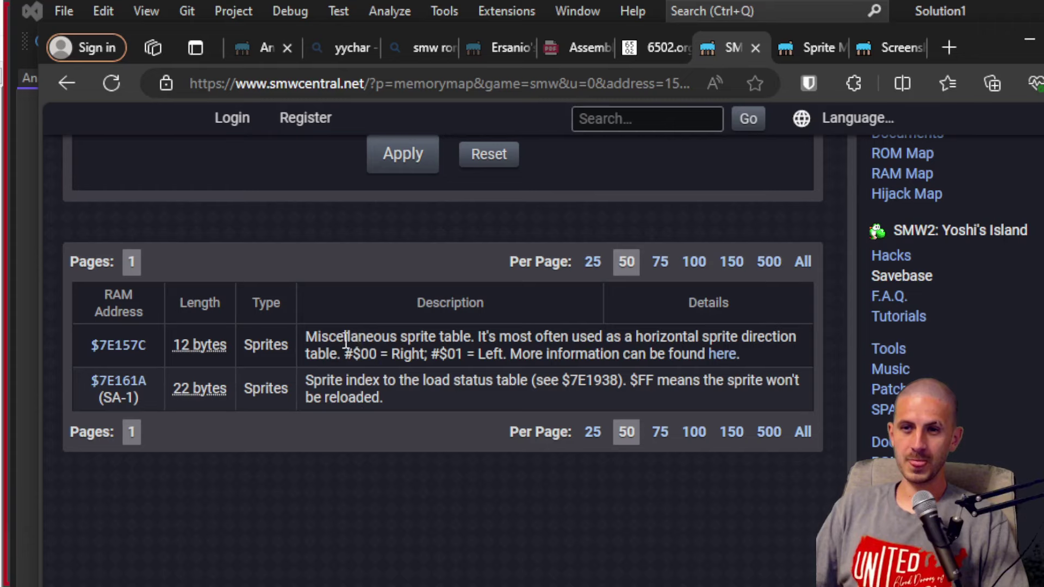
{"action": "left_click_drag", "start_coordinate": [330, 342], "coordinate": [375, 348]}
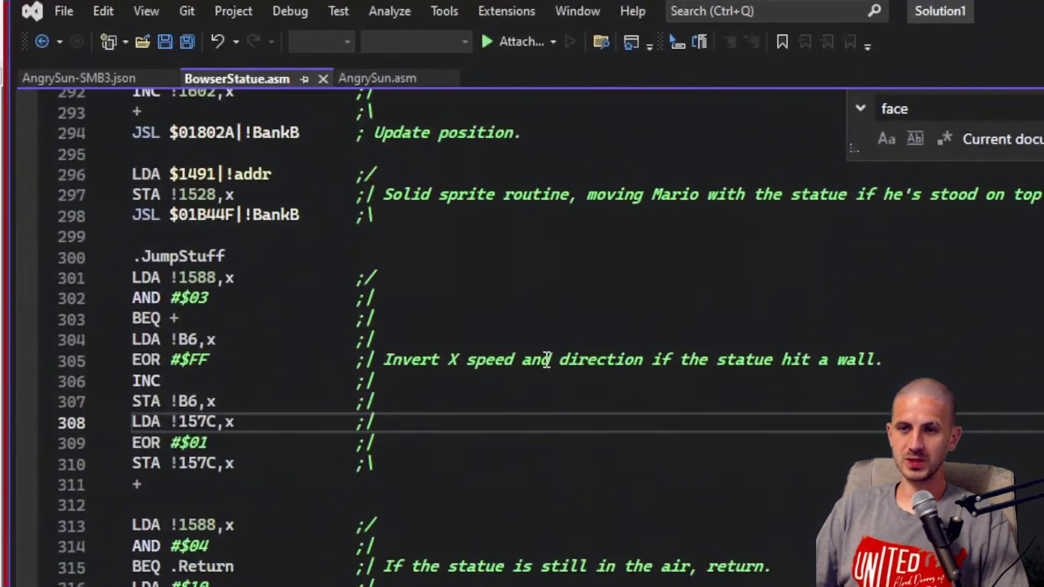
Step: Back in BowserStatue.asm, find the next "face" match and examine the %SubHorzPos() call and the STA !157C,x line under .Face
{"action": "scroll", "coordinate": [290, 429], "scroll_direction": "down", "scroll_amount": 1}
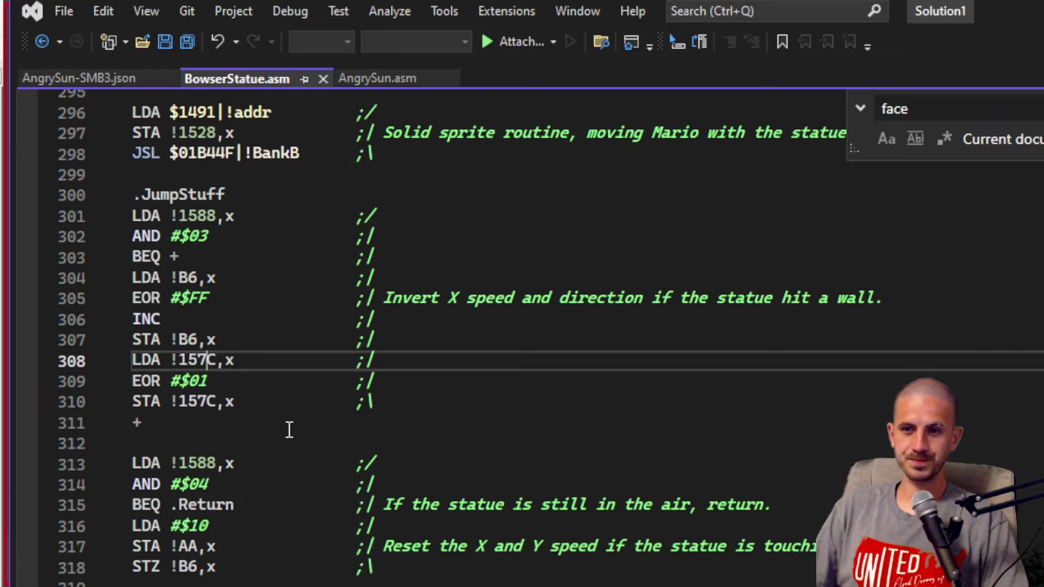
{"action": "key", "text": "F3"}
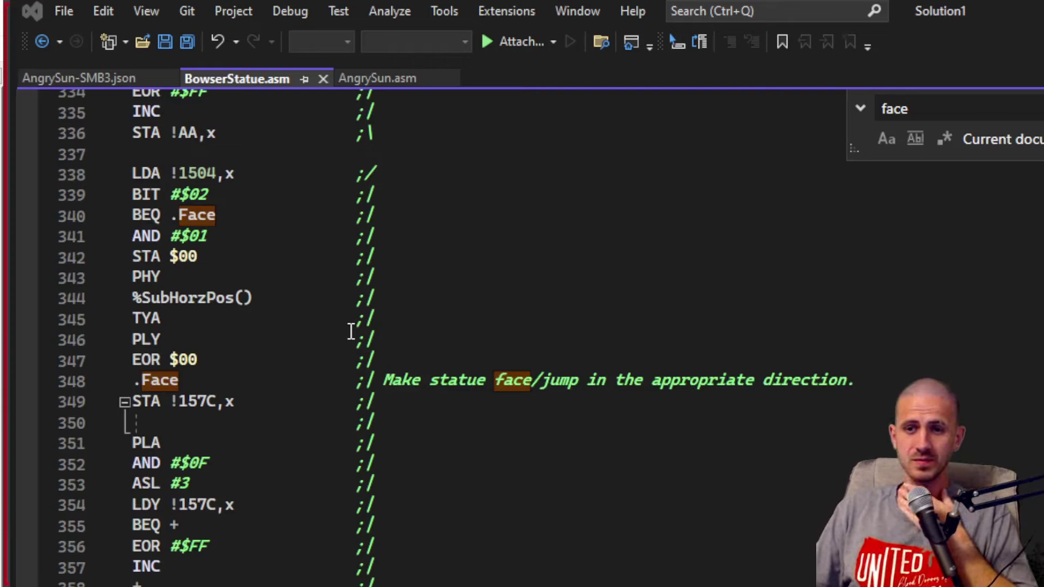
{"action": "double_click", "coordinate": [186, 409]}
{"action": "left_click", "coordinate": [153, 413]}
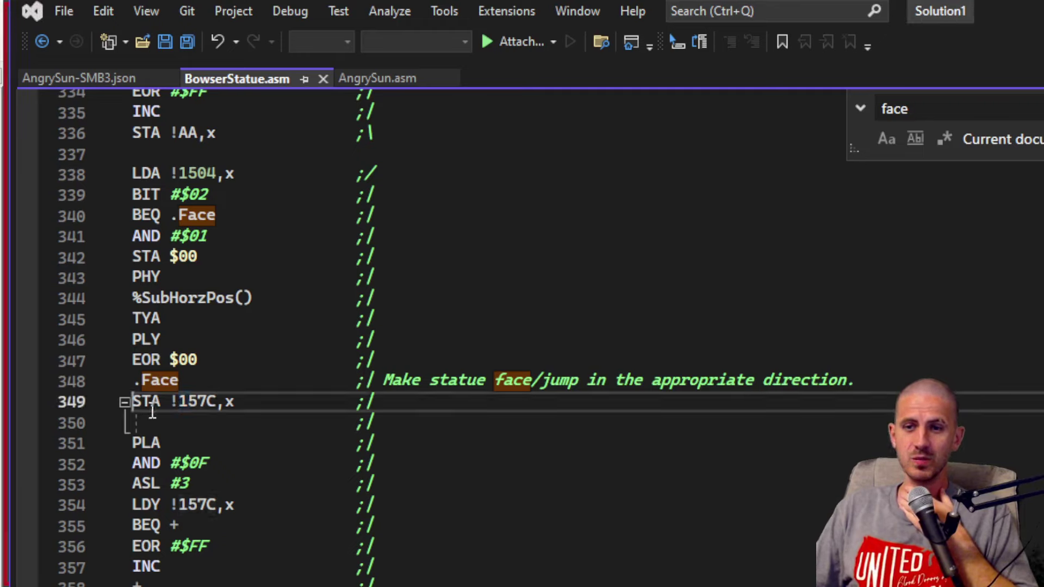
{"action": "double_click", "coordinate": [205, 406]}
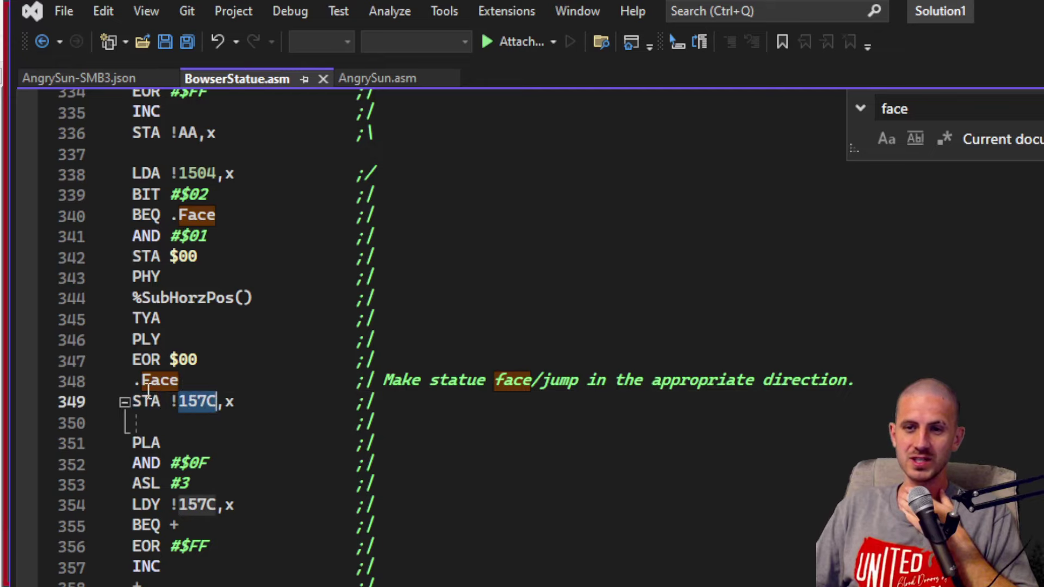
{"action": "left_click_drag", "start_coordinate": [160, 318], "coordinate": [133, 318]}
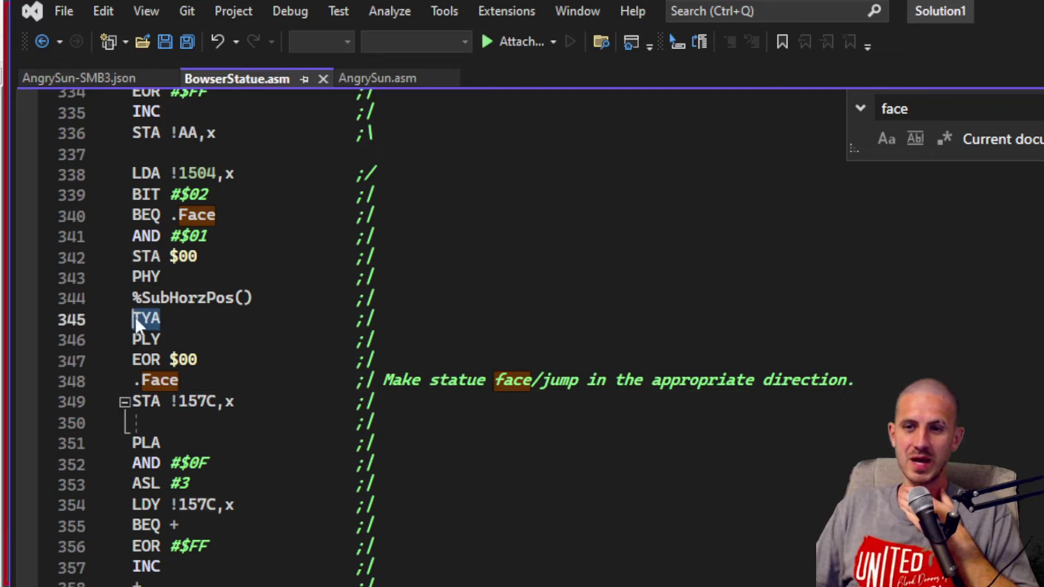
{"action": "double_click", "coordinate": [194, 300]}
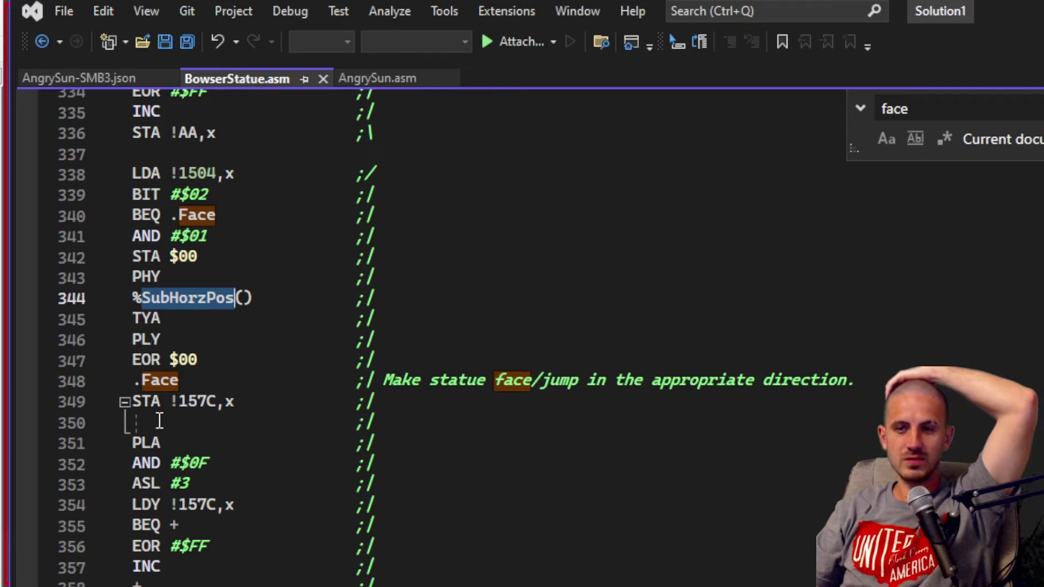
{"action": "left_click_drag", "start_coordinate": [151, 401], "coordinate": [285, 401]}
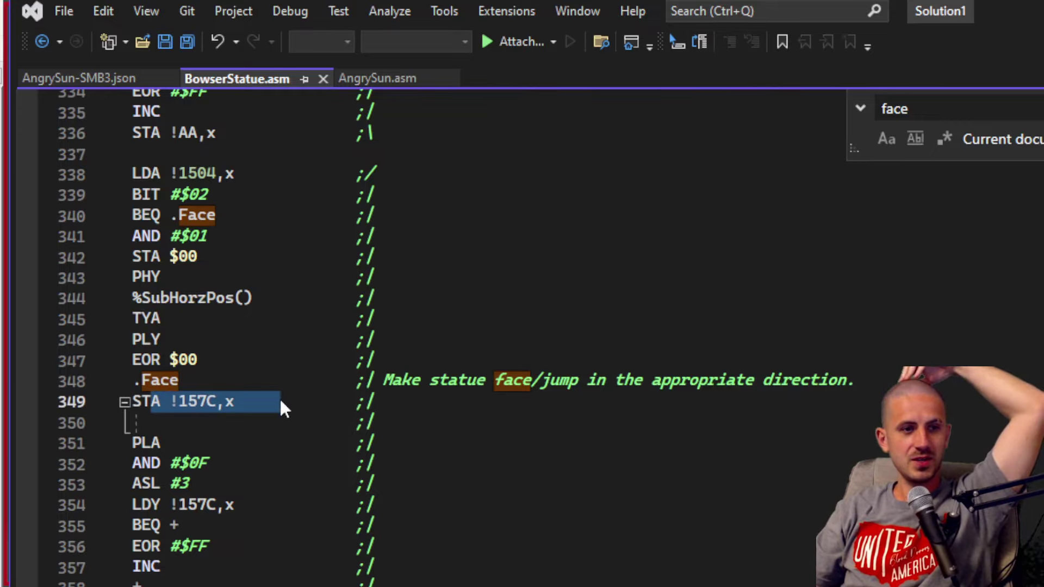
Step: Below STA !14D4,x, insert code comparing $1A plus #$0070 with !E4,x, branching to .cont if unequal, otherwise toggling $157C,x with EOR #$01
{"action": "scroll", "coordinate": [304, 424], "scroll_direction": "up", "scroll_amount": 9}
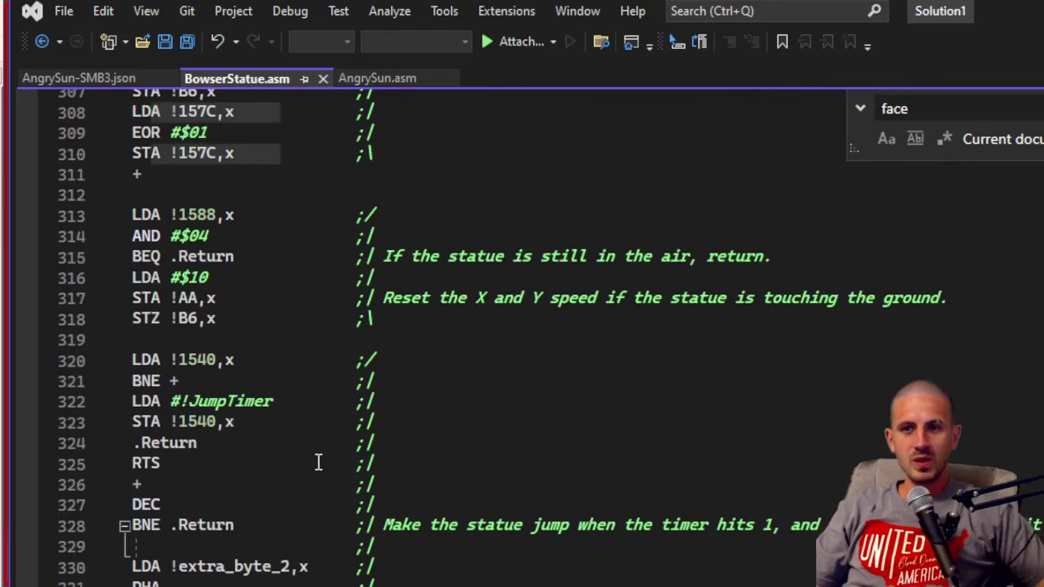
{"action": "scroll", "coordinate": [316, 460], "scroll_direction": "up", "scroll_amount": 20}
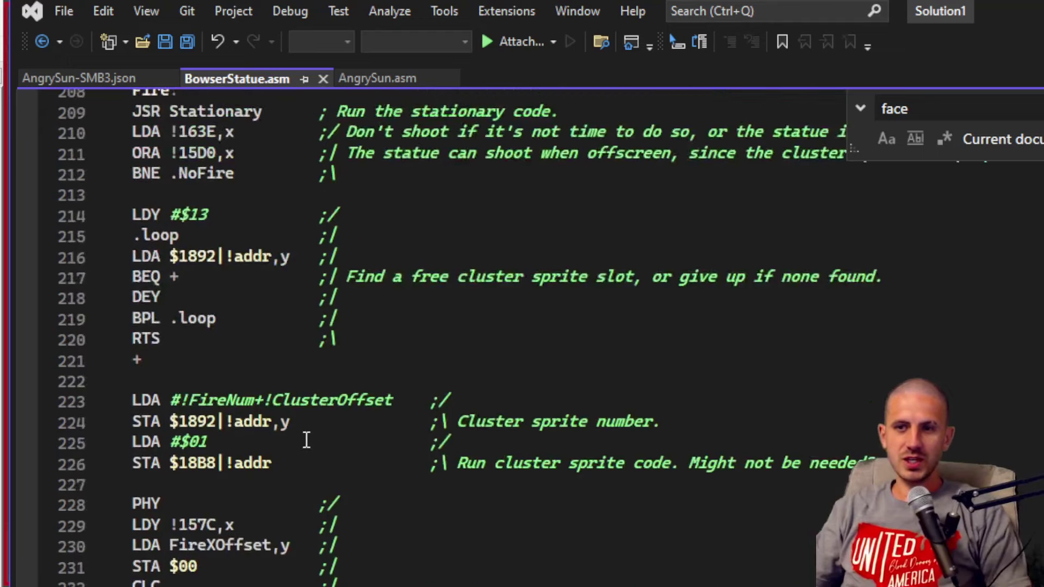
{"action": "scroll", "coordinate": [307, 441], "scroll_direction": "up", "scroll_amount": 17}
{"action": "scroll", "coordinate": [306, 438], "scroll_direction": "up", "scroll_amount": 6}
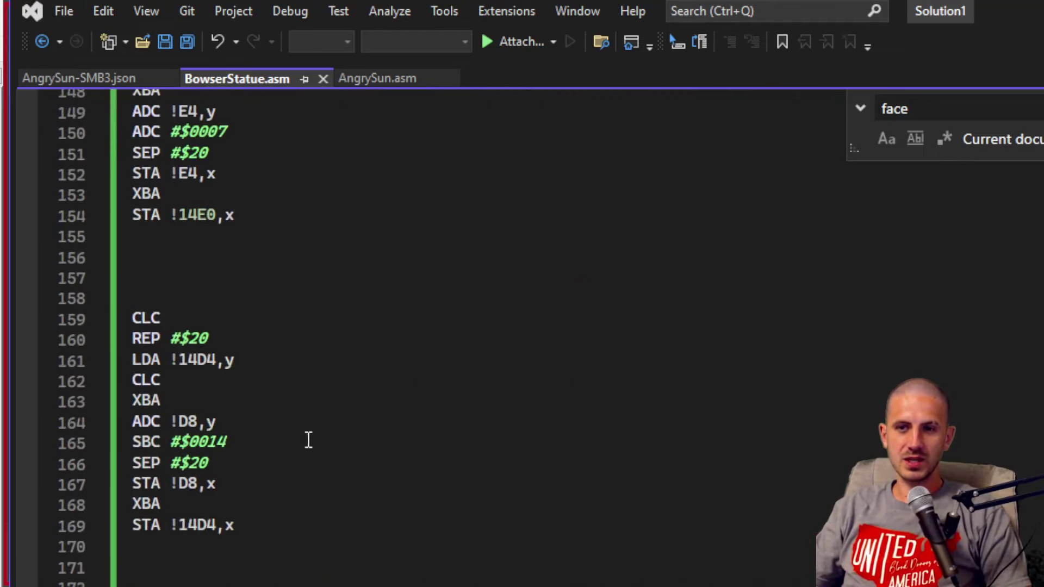
{"action": "type", "text": "REP #$20 LDA $1A CLC ADC #$0070 SEP #$20 CMP !E4,x BNE .cont  LDA $157C,x EOR #$01 STA $157C,x"}
Step: Review the inserted block's $1A load, #$0070 offset, !E4 comparison and $157C direction toggle
{"action": "scroll", "coordinate": [235, 462], "scroll_direction": "up", "scroll_amount": 1}
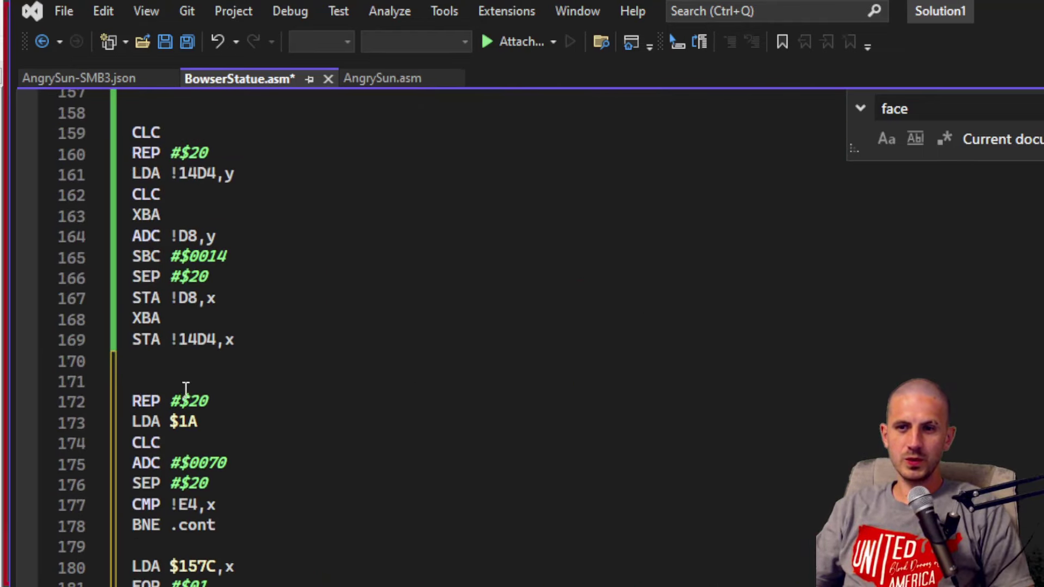
{"action": "double_click", "coordinate": [193, 422]}
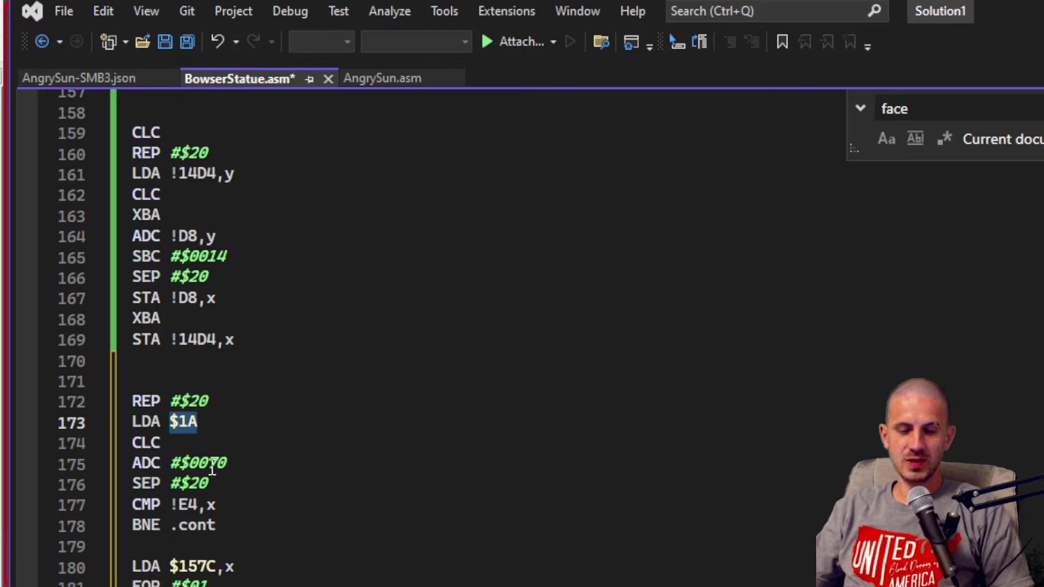
{"action": "left_click_drag", "start_coordinate": [207, 463], "coordinate": [226, 464]}
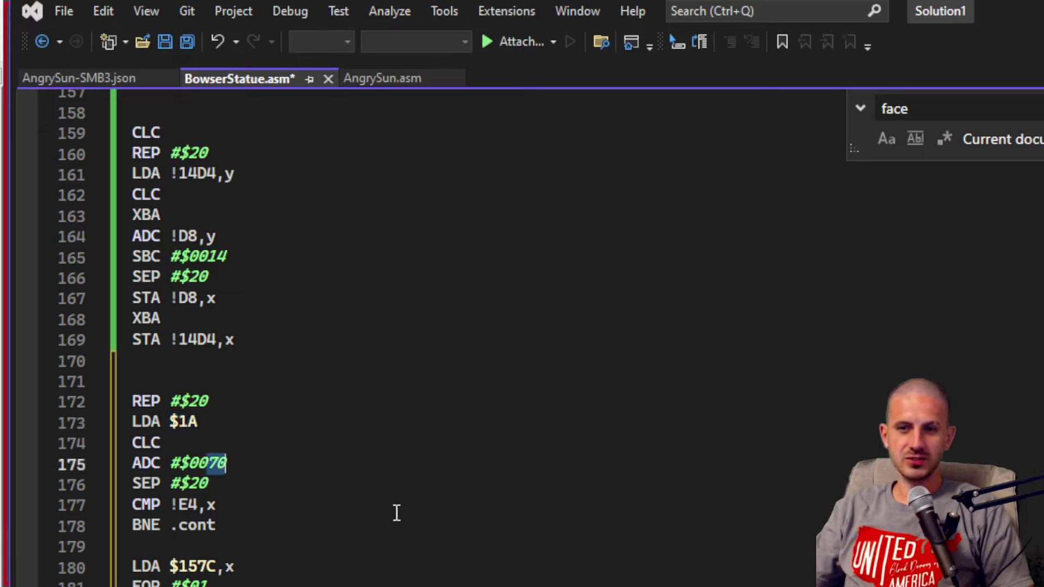
{"action": "scroll", "coordinate": [239, 506], "scroll_direction": "down", "scroll_amount": 1}
{"action": "double_click", "coordinate": [188, 443]}
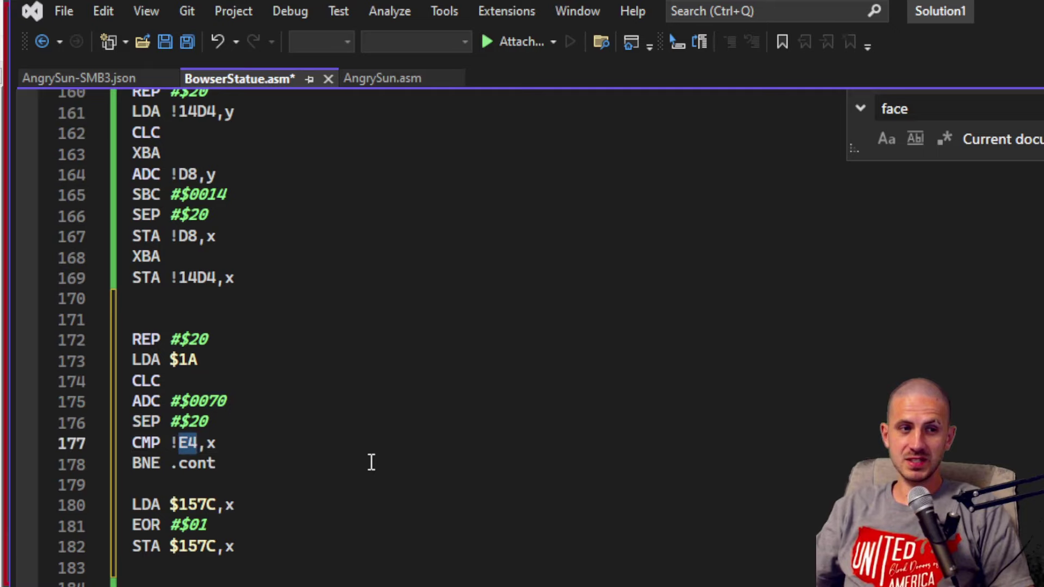
{"action": "scroll", "coordinate": [328, 471], "scroll_direction": "down", "scroll_amount": 1}
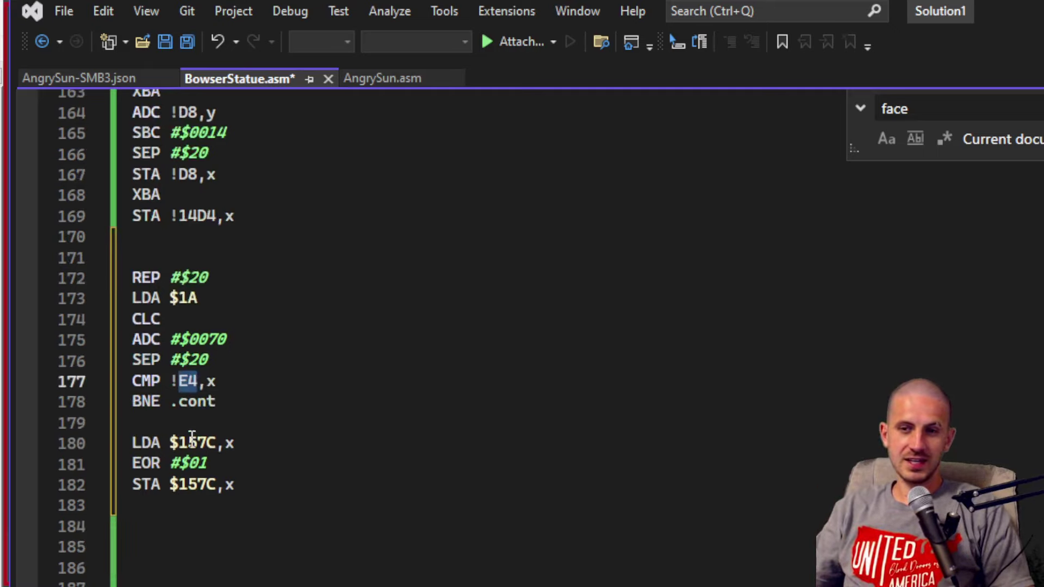
Step: Add a .cont label below the STA $157C,x line of the direction toggle and save BowserStatue.asm
{"action": "left_click", "coordinate": [285, 526]}
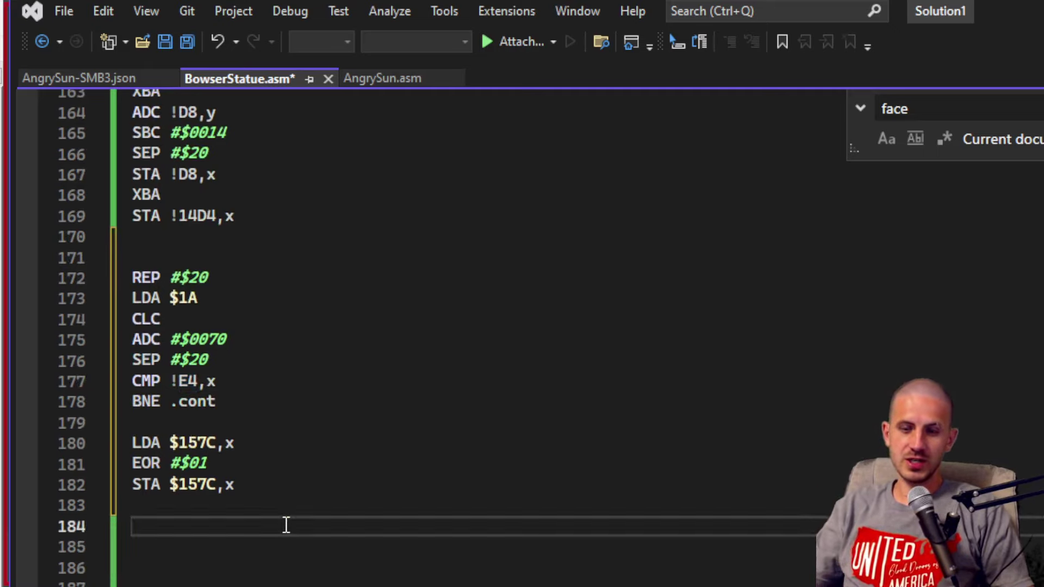
{"action": "type", "text": ".coint"}
{"action": "key", "text": "Left"}
{"action": "key", "text": "Left"}
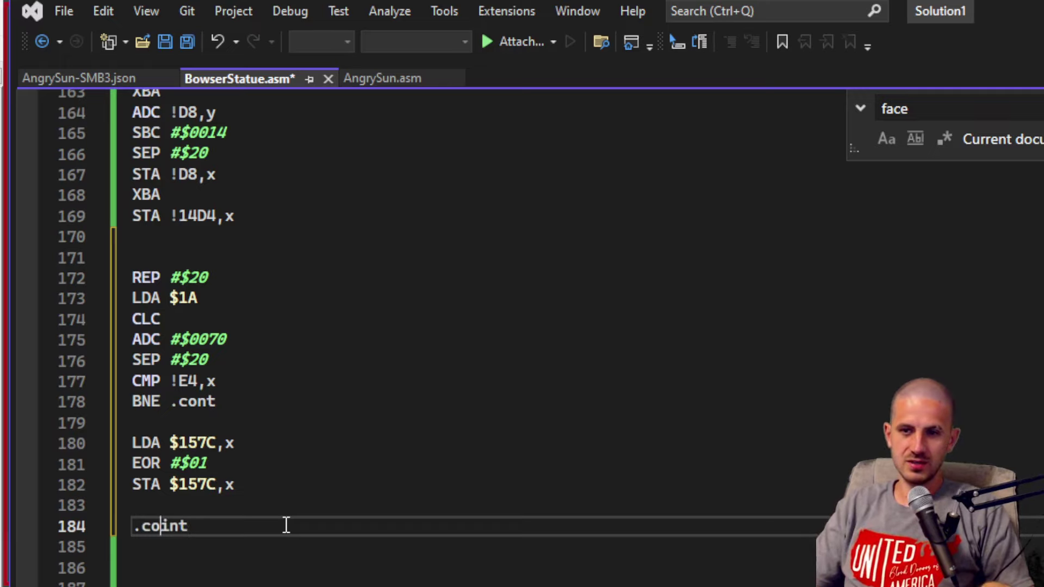
{"action": "key", "text": "BackSpace"}
{"action": "scroll", "coordinate": [271, 434], "scroll_direction": "down", "scroll_amount": 1}
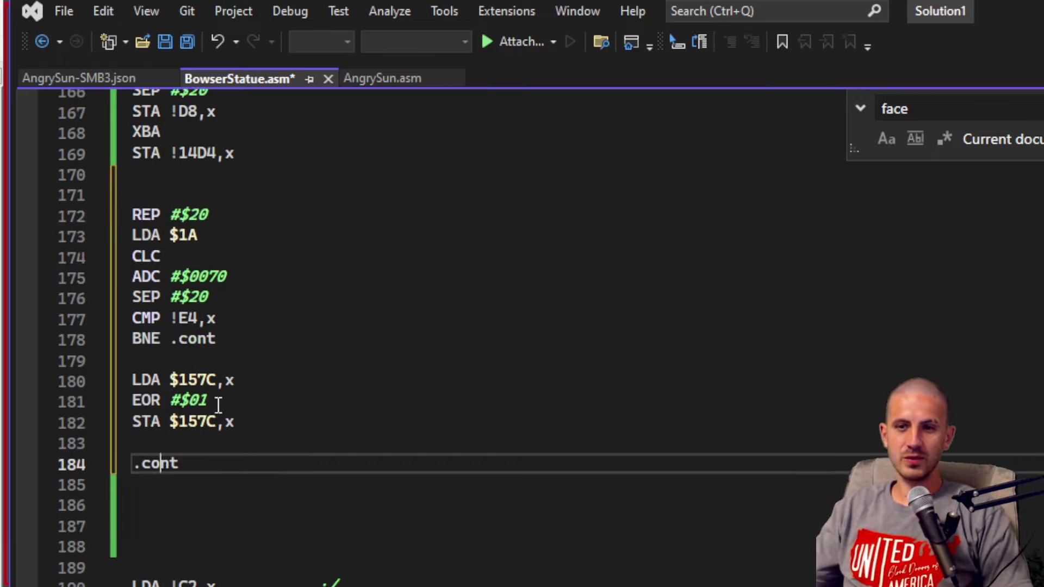
{"action": "left_click", "coordinate": [218, 400]}
{"action": "left_click_drag", "start_coordinate": [219, 400], "coordinate": [172, 404]}
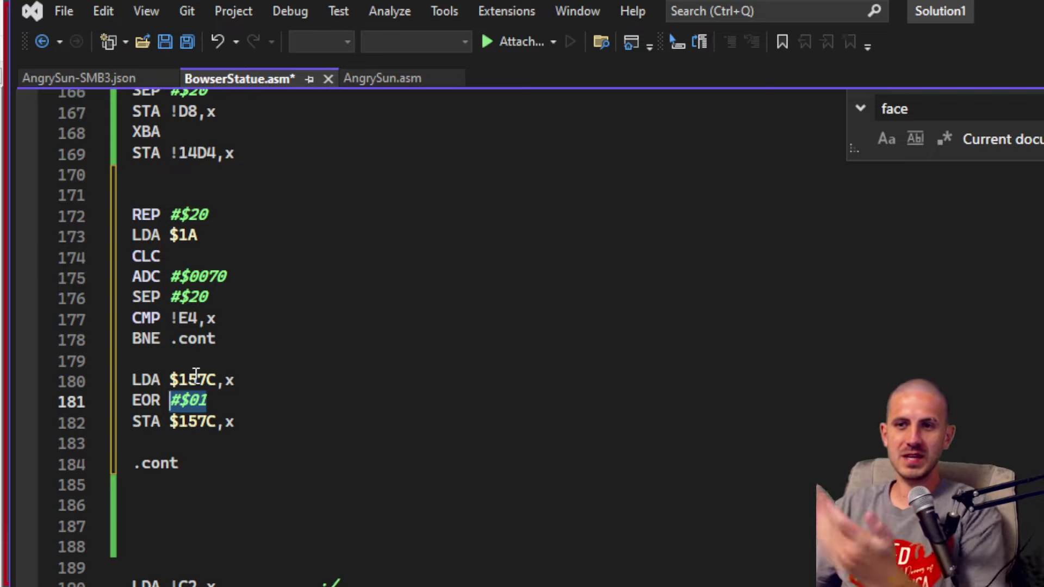
{"action": "left_click", "coordinate": [337, 319]}
{"action": "key", "text": "ctrl+s"}
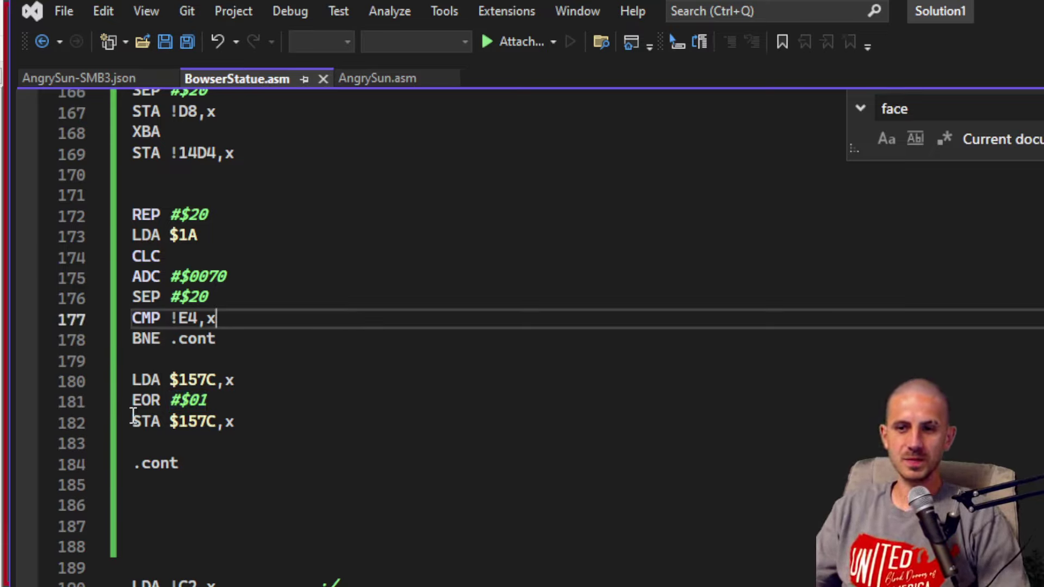
Step: Playtest Super_Barb_World(1) in bsnes-plus to check the direction of the Bowser statue riding the Angry Sun, and close the emulator
{"action": "left_click_drag", "start_coordinate": [244, 277], "coordinate": [248, 263]}
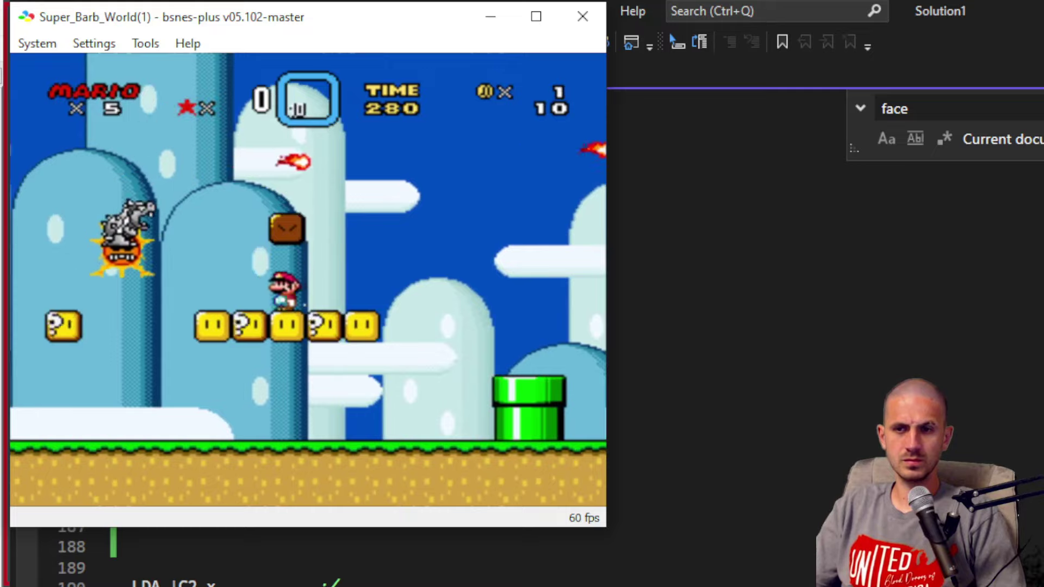
{"action": "key", "text": "Left"}
{"action": "key", "text": "z"}
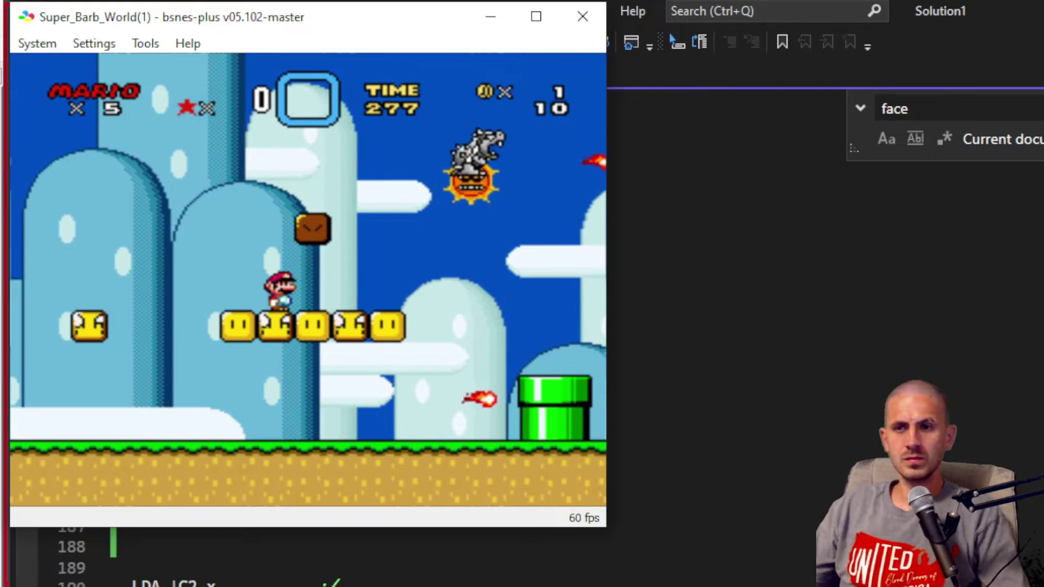
{"action": "left_click", "coordinate": [583, 22]}
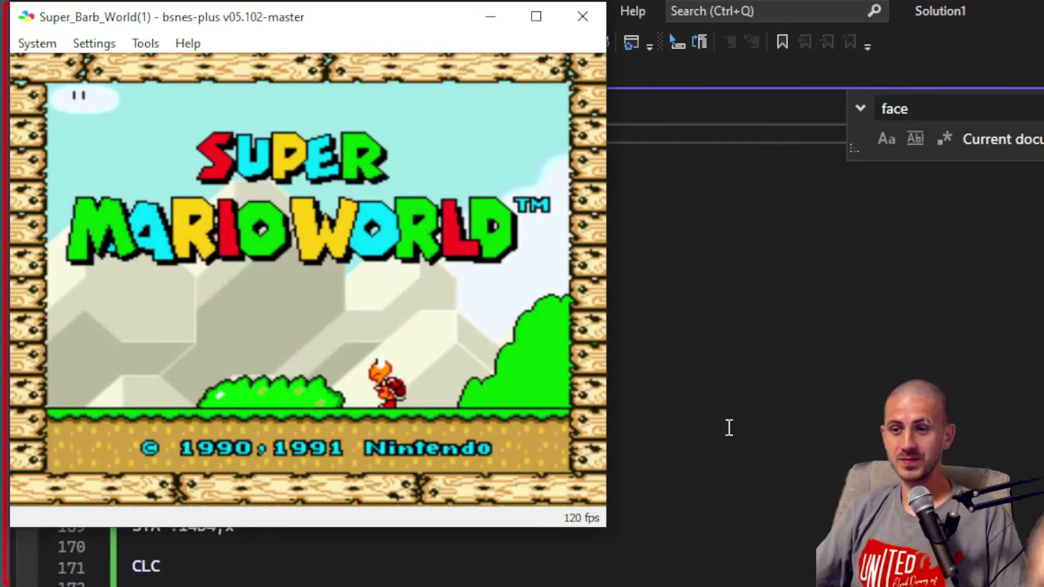
Step: In BowserStatue.asm, delete the screen-position check and $157C toggle code between STA !14D4,x and .cont, and save the file
{"action": "left_click", "coordinate": [795, 573]}
{"action": "scroll", "coordinate": [392, 455], "scroll_direction": "down", "scroll_amount": 5}
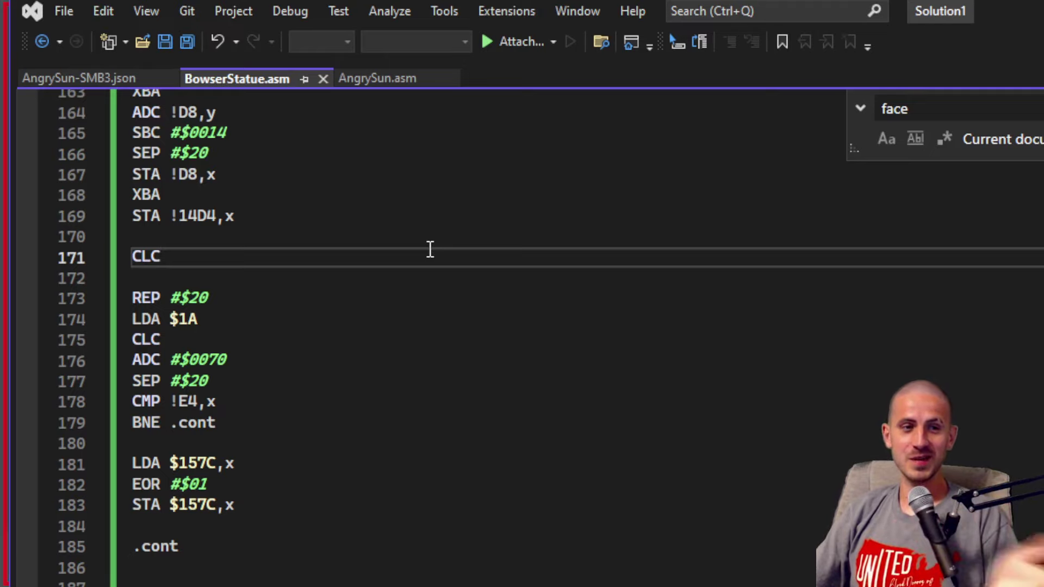
{"action": "left_click", "coordinate": [270, 519]}
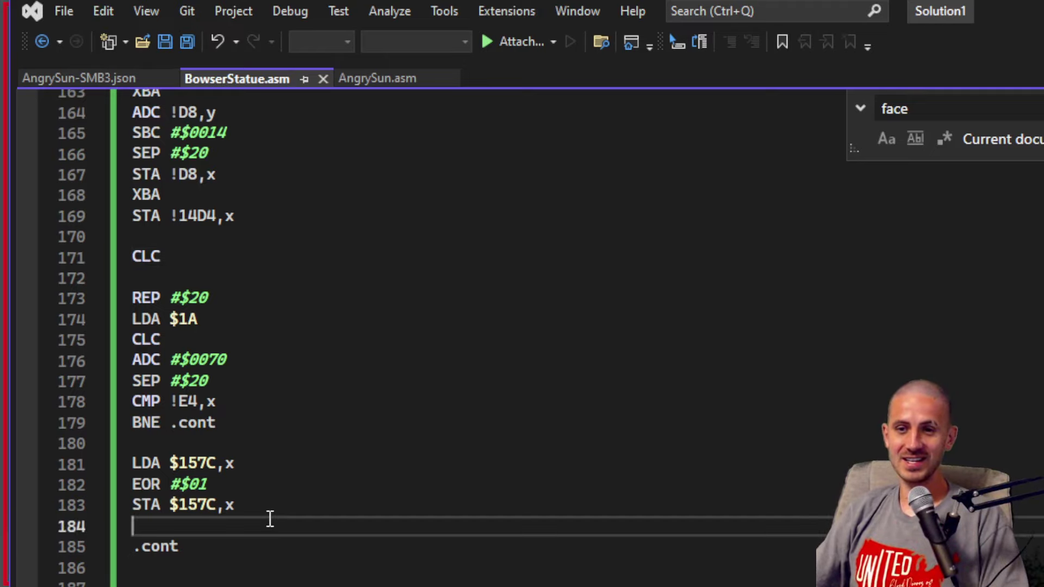
{"action": "left_click_drag", "start_coordinate": [270, 520], "coordinate": [245, 246]}
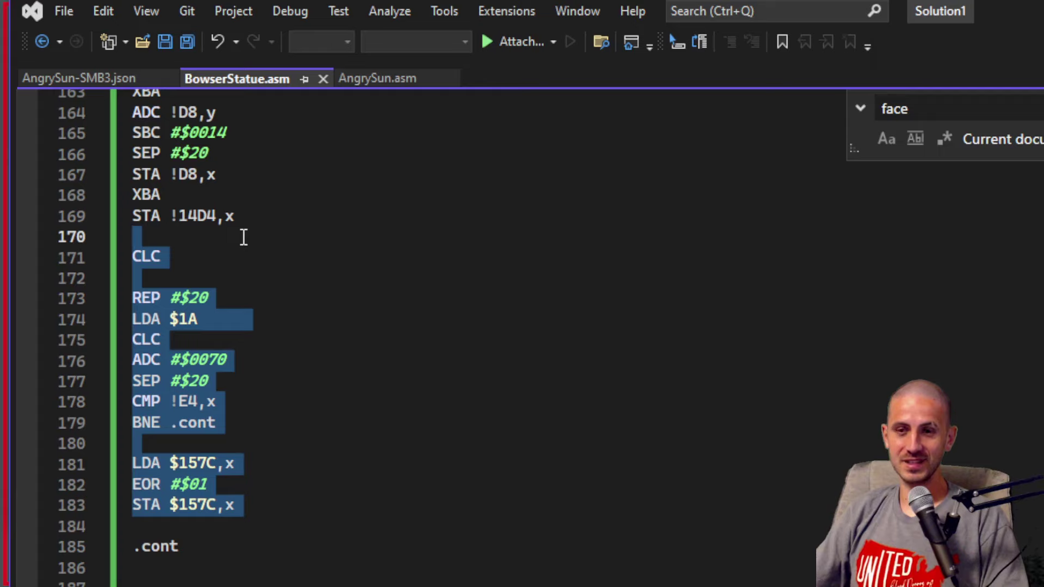
{"action": "key", "text": "Delete"}
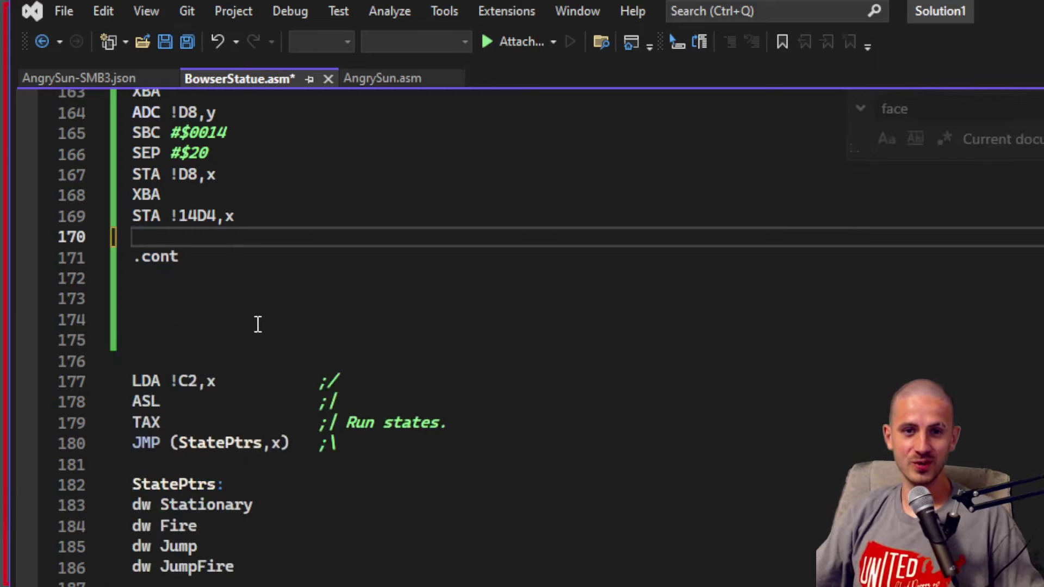
{"action": "key", "text": "ctrl+s"}
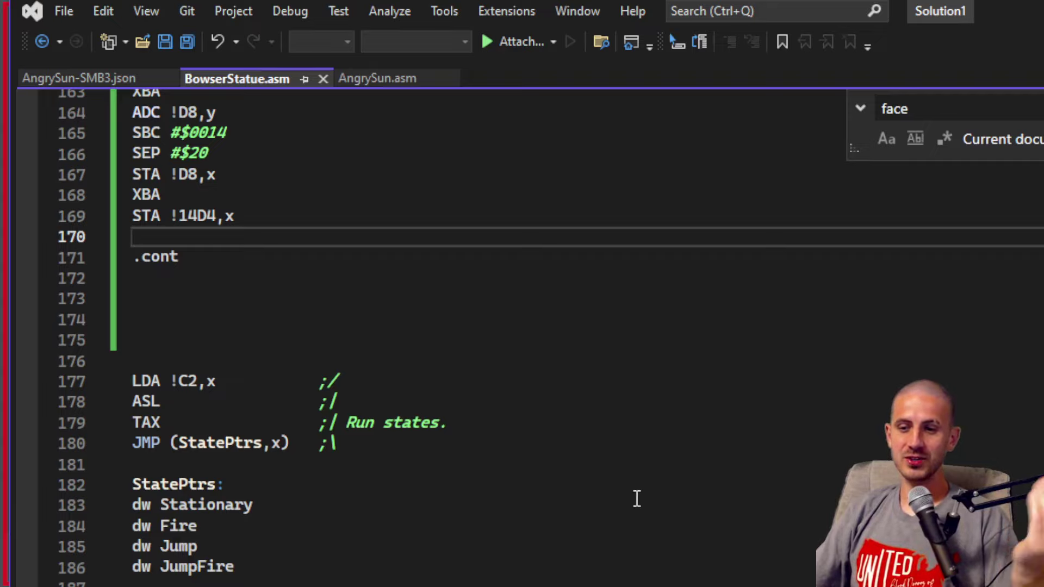
Step: Switch to list.txt in Notepad and add the entry "02 Bowser2.json" below BowserStatue.json, keeping a blank line before CLUSTER
{"action": "key", "text": "alt+Tab"}
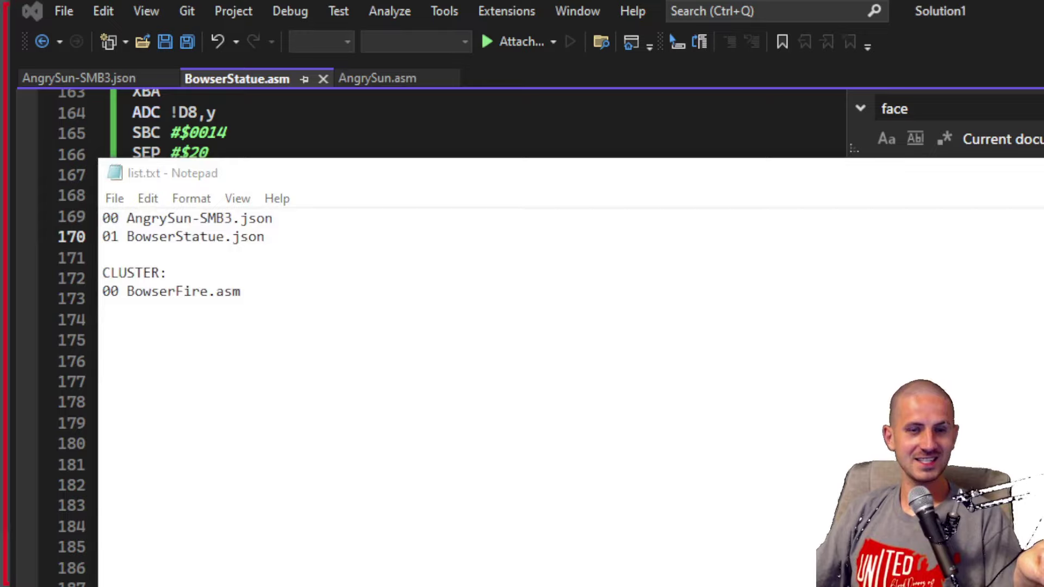
{"action": "left_click", "coordinate": [421, 251]}
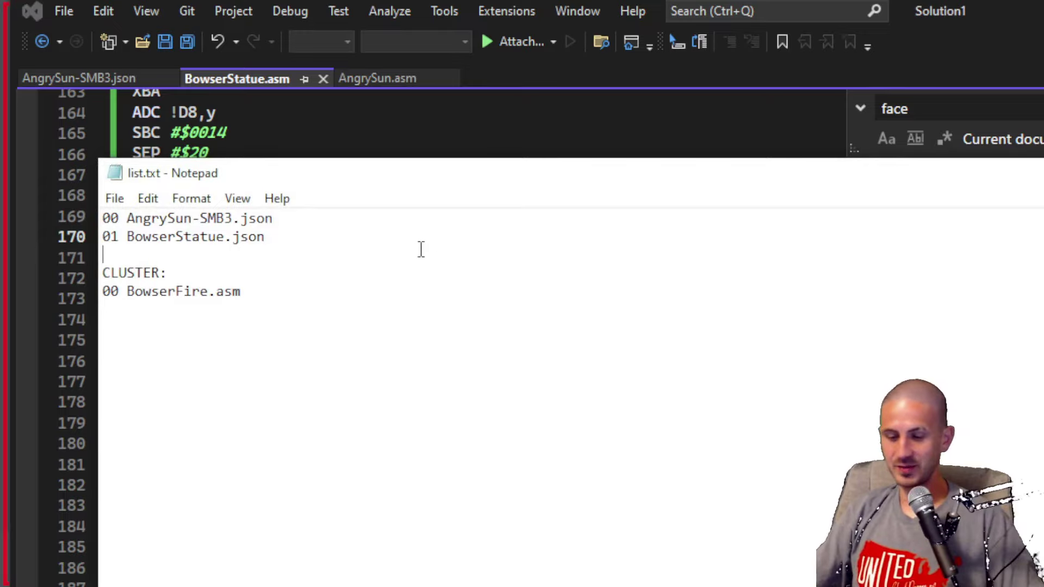
{"action": "type", "text": "02"}
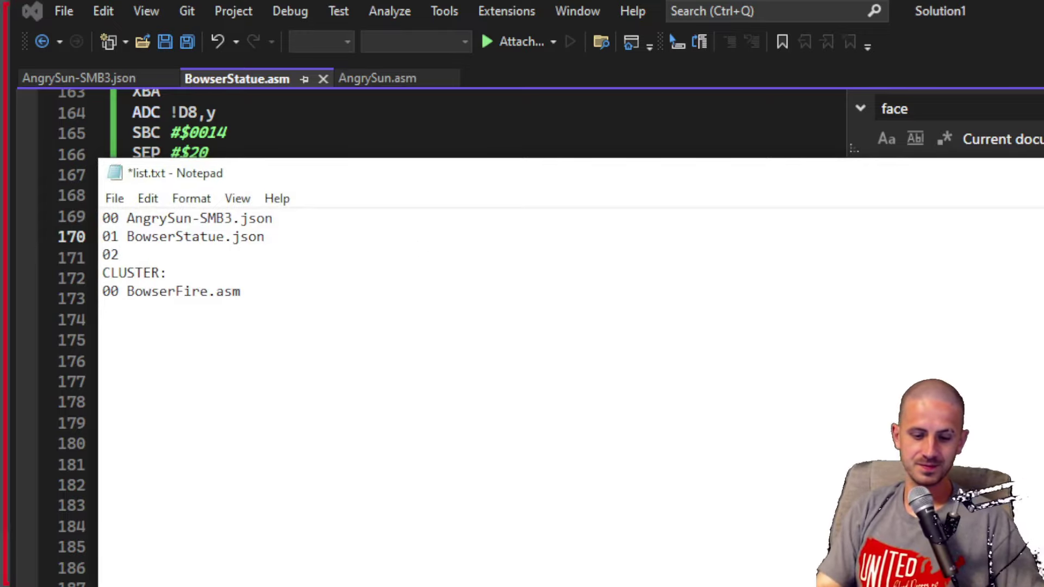
{"action": "type", "text": " Bowser"}
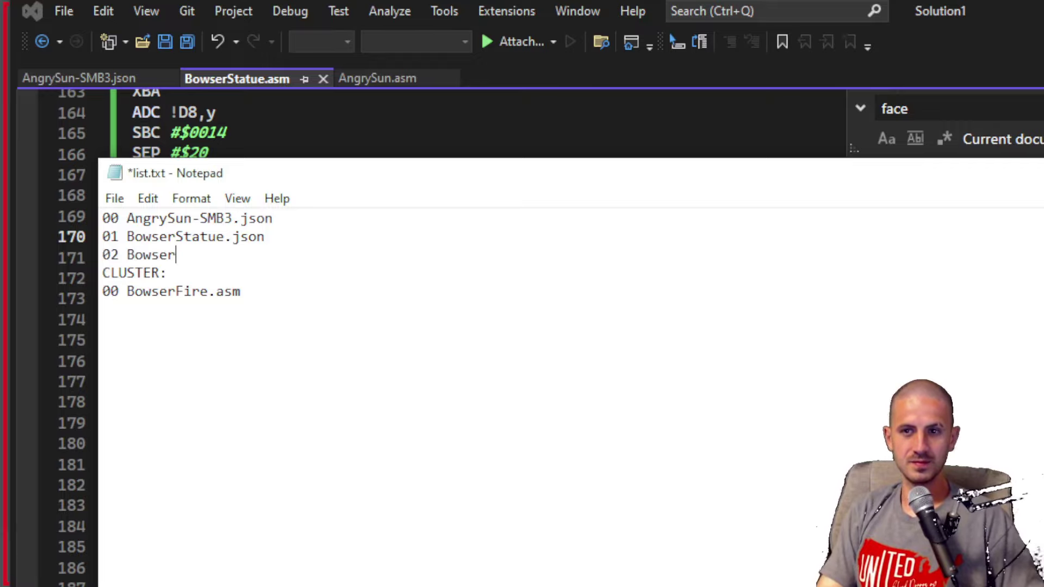
{"action": "type", "text": "2.json"}
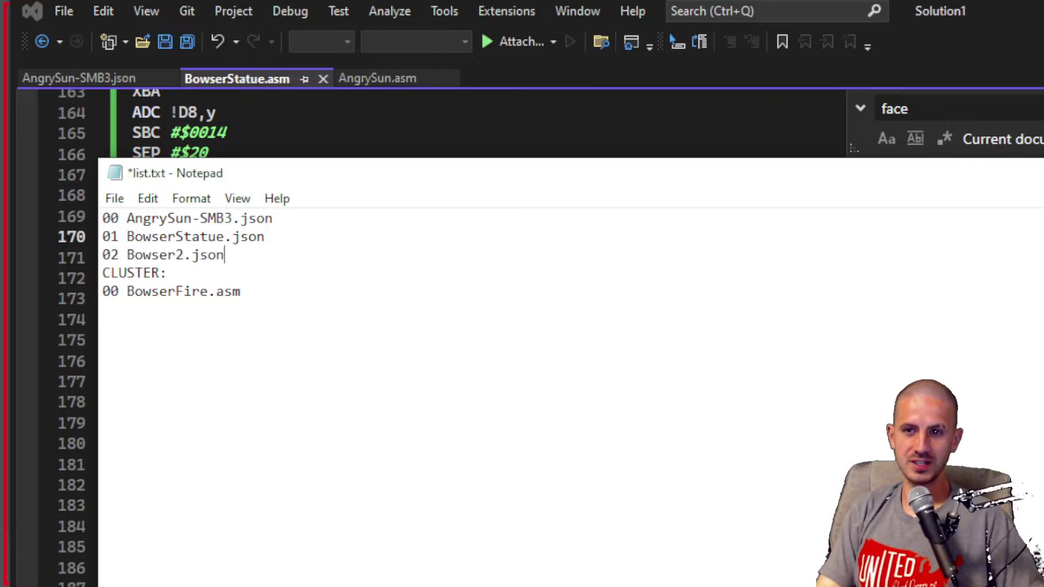
{"action": "key", "text": "Return"}
Step: Duplicate the BowserFire.asm line under CLUSTER as "00 BowserFire2.asm" and save list.txt
{"action": "key", "text": "Down"}
{"action": "key", "text": "Down"}
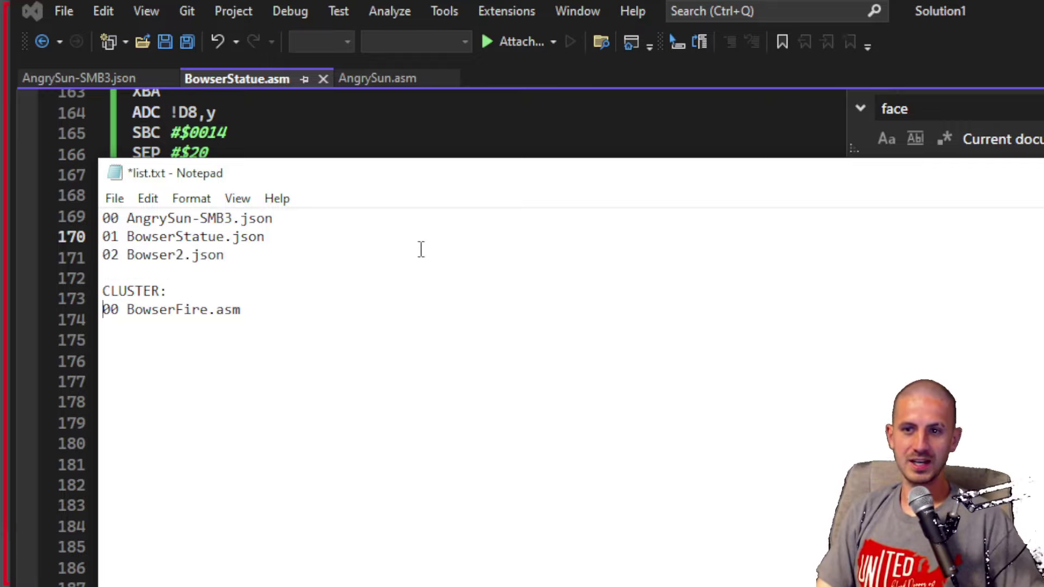
{"action": "key", "text": "ctrl+shift+Right"}
{"action": "key", "text": "shift+End"}
{"action": "key", "text": "ctrl+c"}
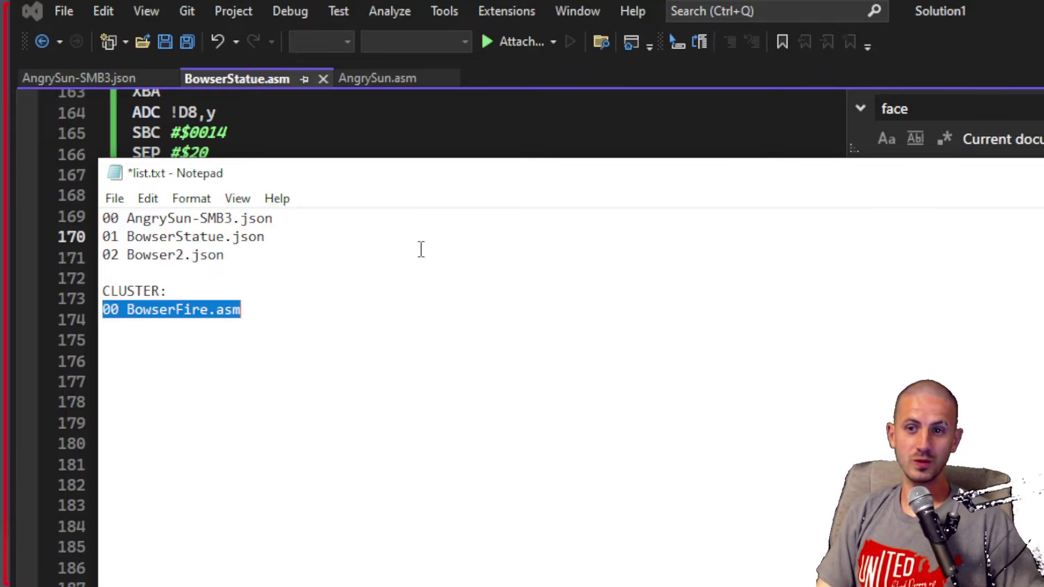
{"action": "key", "text": "Return"}
{"action": "key", "text": "ctrl+v"}
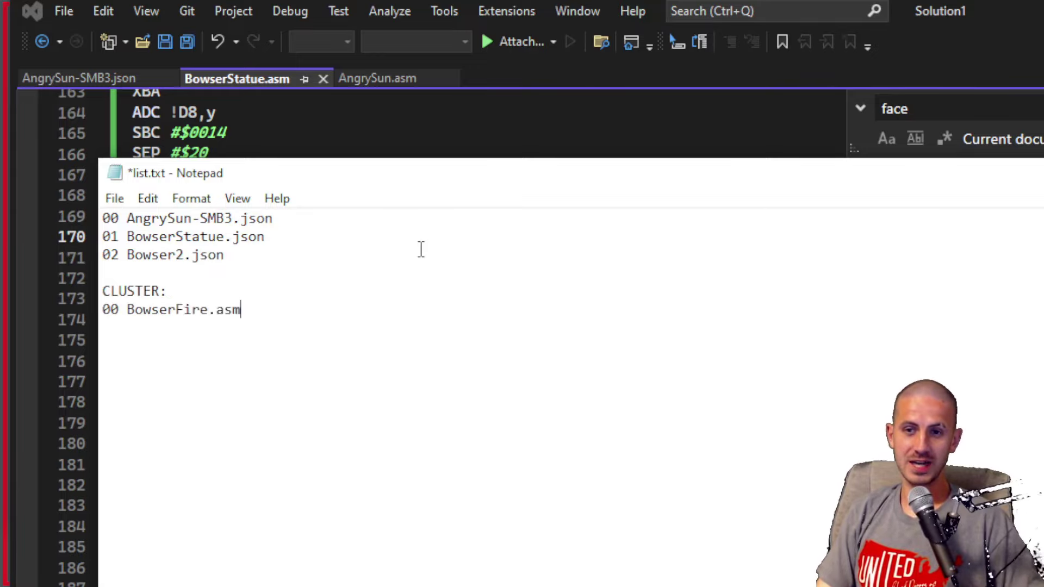
{"action": "key", "text": "Return"}
{"action": "key", "text": "ctrl+v"}
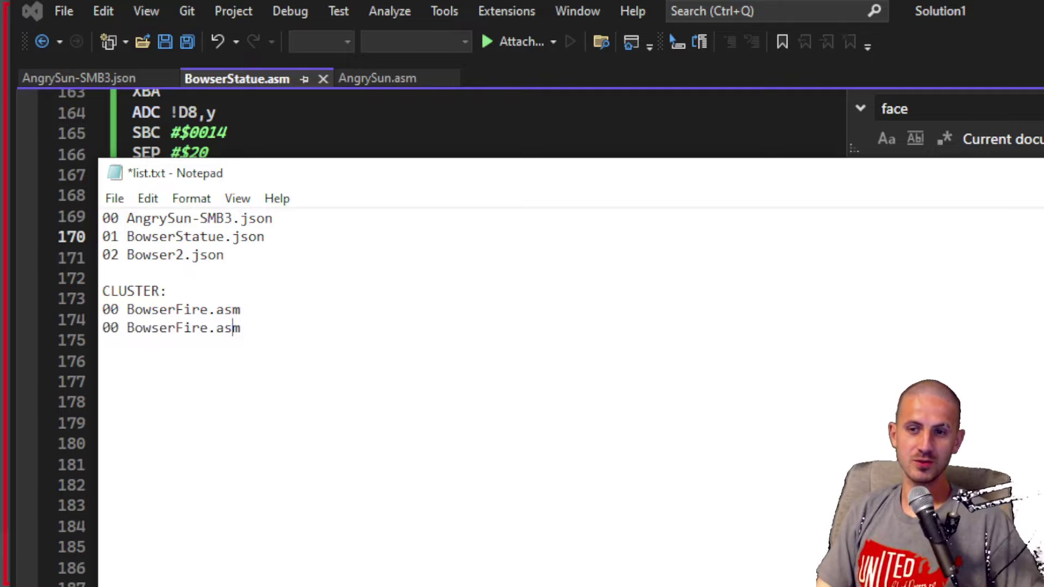
{"action": "type", "text": "2"}
{"action": "key", "text": "ctrl+s"}
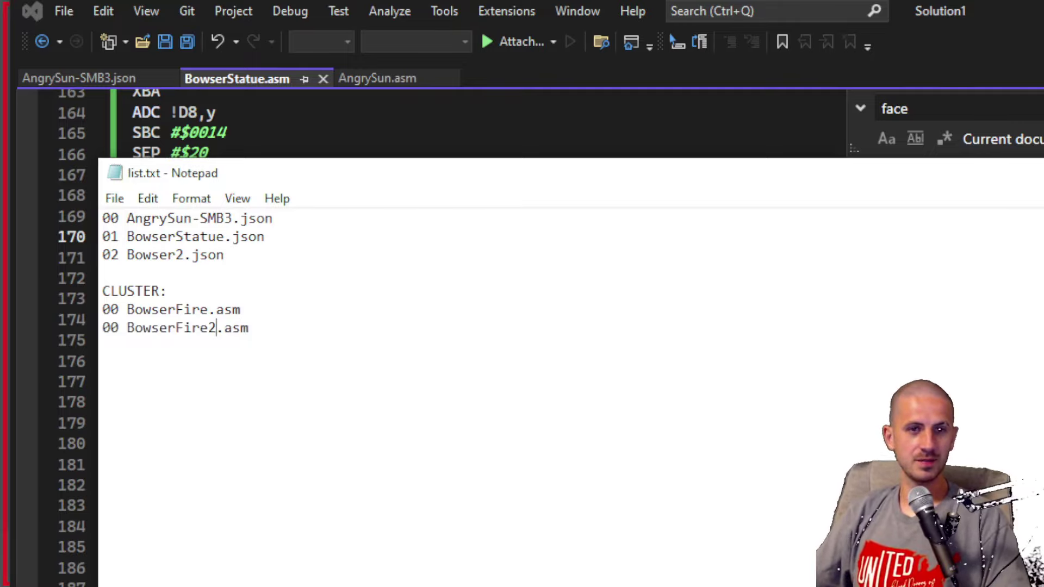
Step: Remove the "00 BowserFire2.asm" line from the CLUSTER section and save list.txt
{"action": "left_click_drag", "start_coordinate": [311, 328], "coordinate": [315, 310]}
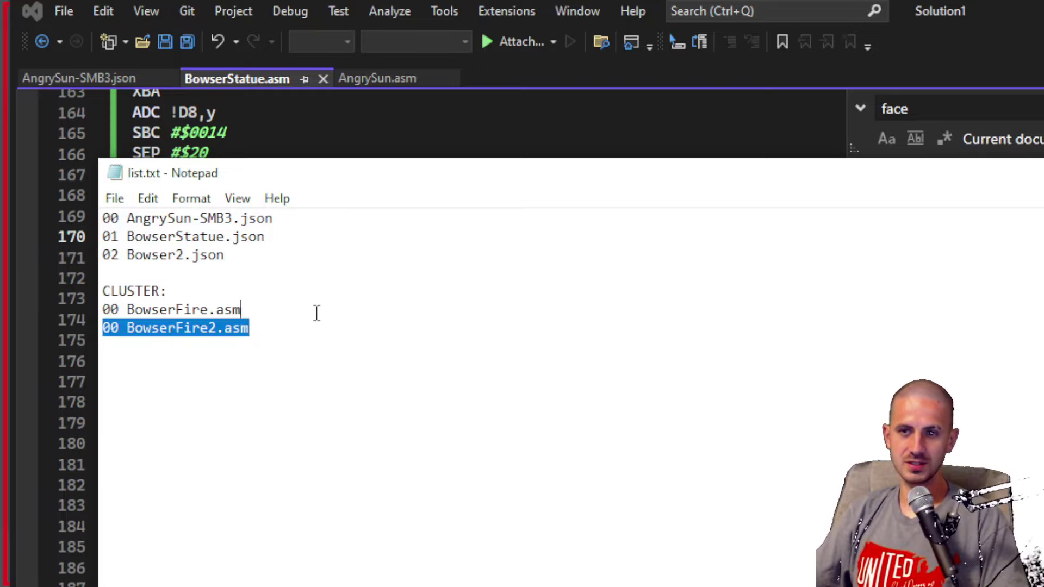
{"action": "key", "text": "BackSpace"}
{"action": "key", "text": "ctrl+s"}
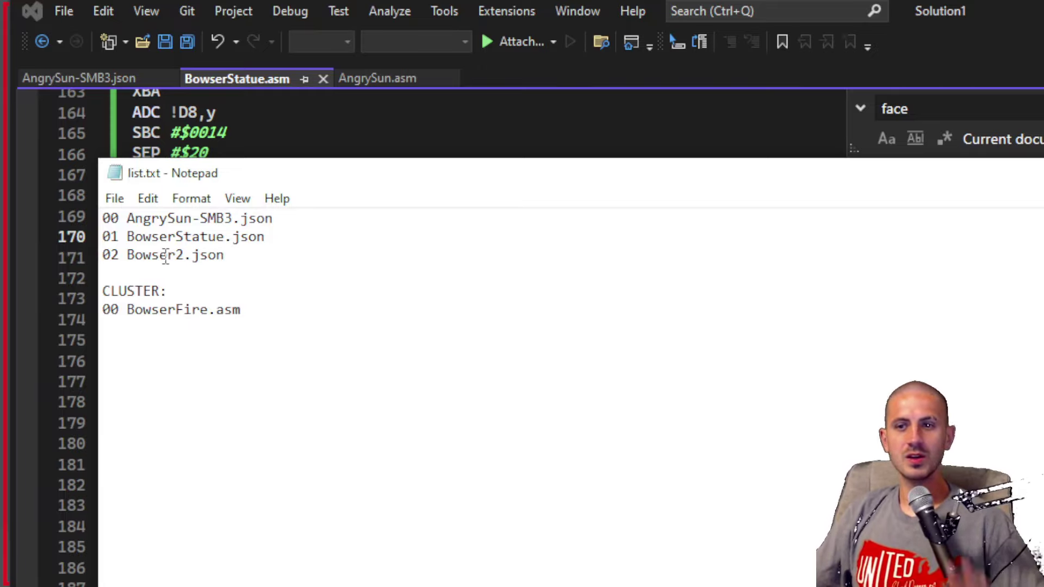
Step: In File Explorer, duplicate BowserStatue.json in the pixi sprites folder and name the copy BowserStatue2.json
{"action": "key", "text": "alt+Tab"}
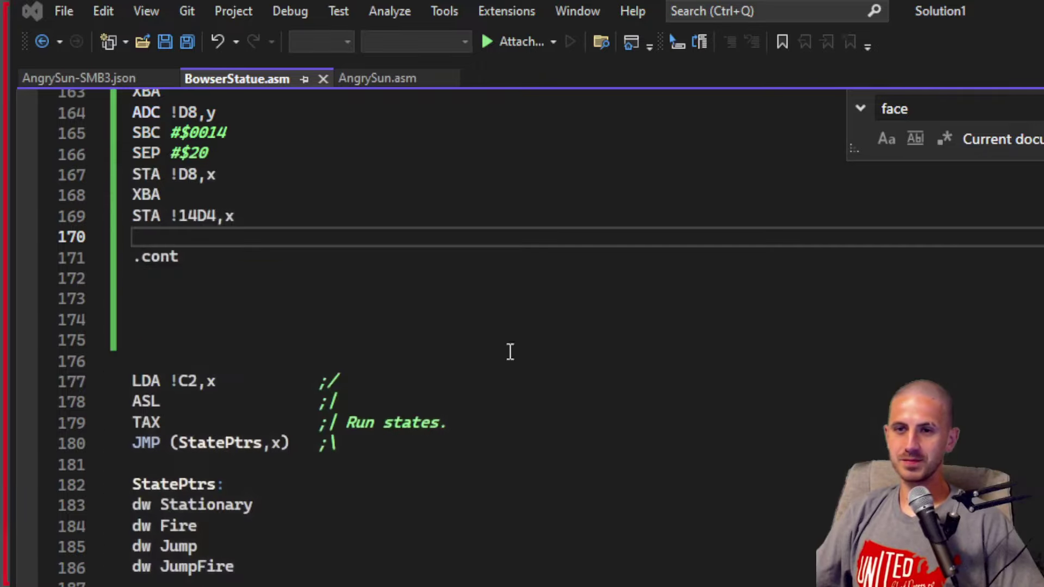
{"action": "left_click_drag", "start_coordinate": [342, 586], "coordinate": [273, 6]}
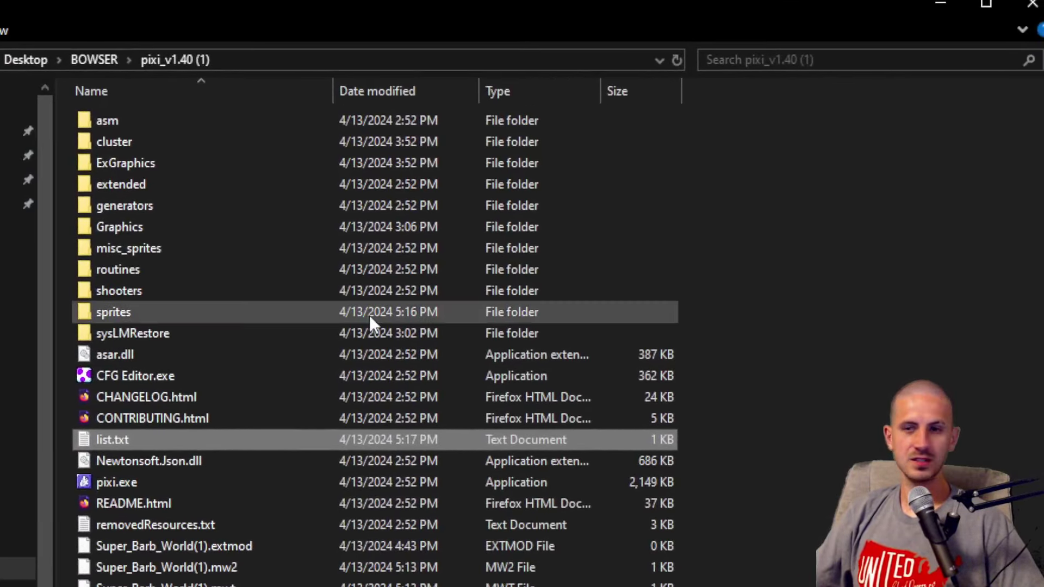
{"action": "double_click", "coordinate": [102, 311]}
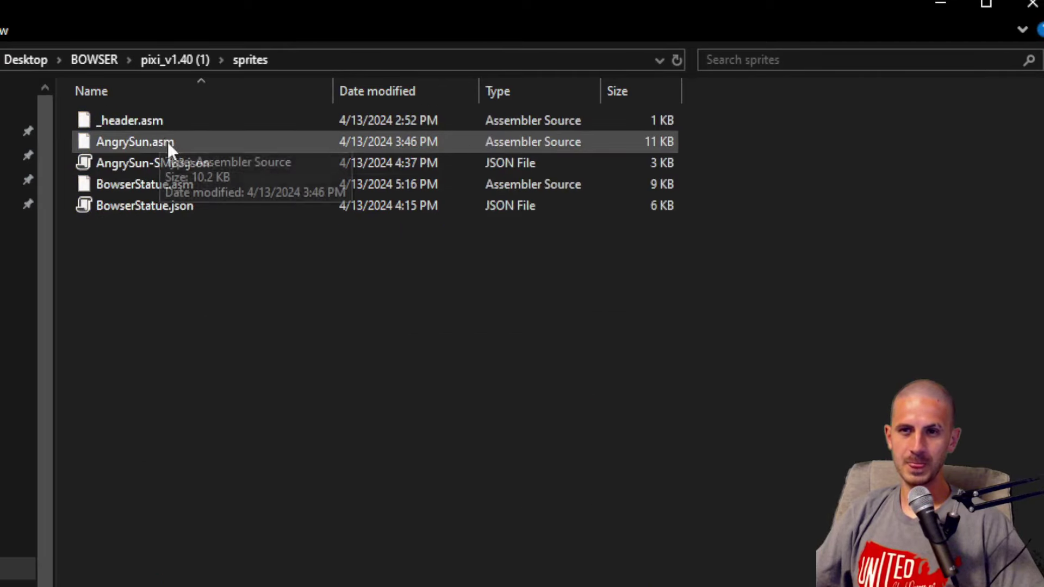
{"action": "left_click", "coordinate": [172, 185]}
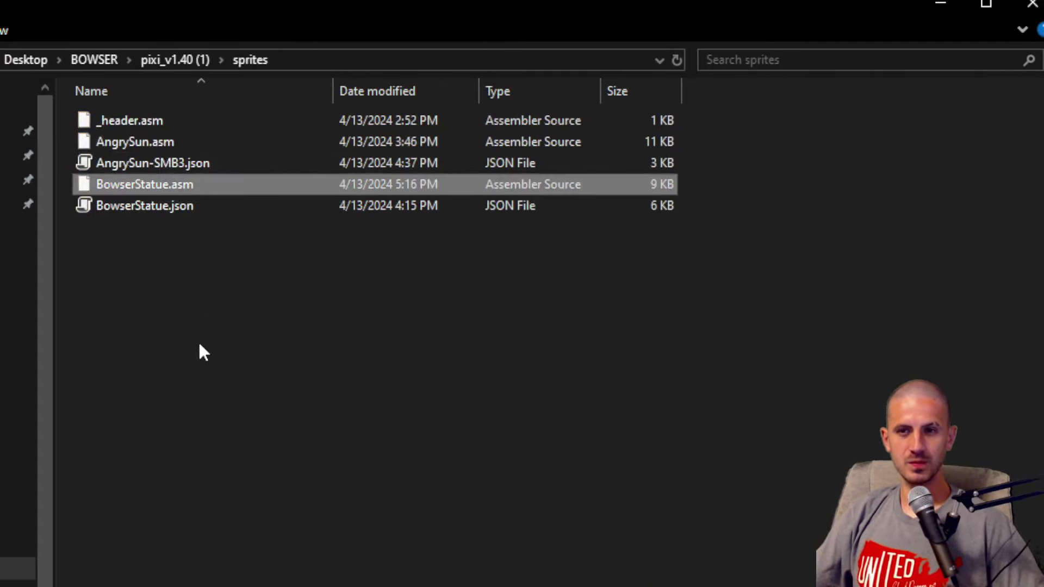
{"action": "left_click", "coordinate": [162, 211]}
{"action": "key", "text": "ctrl+c"}
{"action": "key", "text": "ctrl+v"}
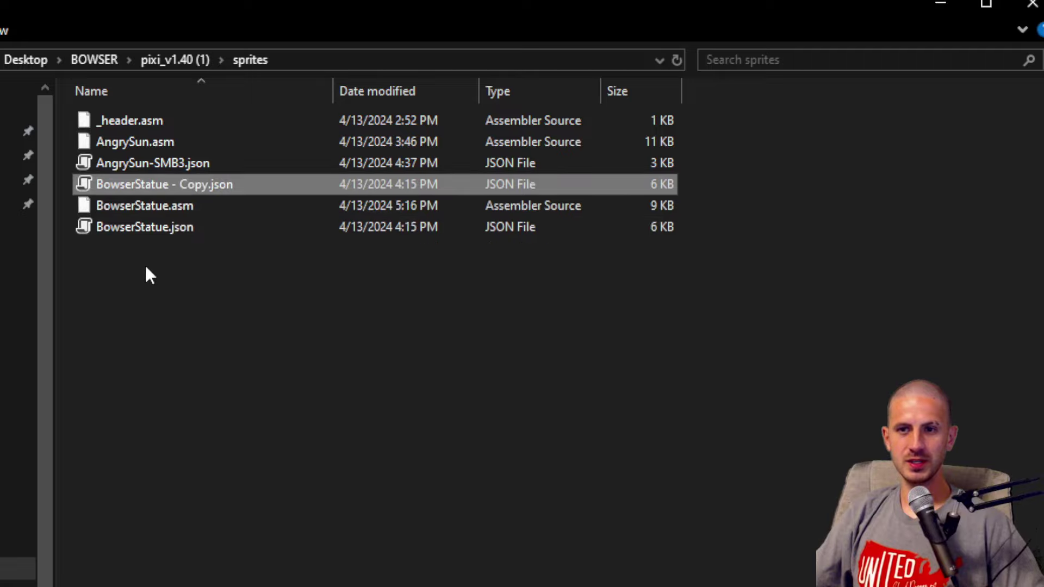
{"action": "key", "text": "F2"}
{"action": "type", "text": "Bowser"}
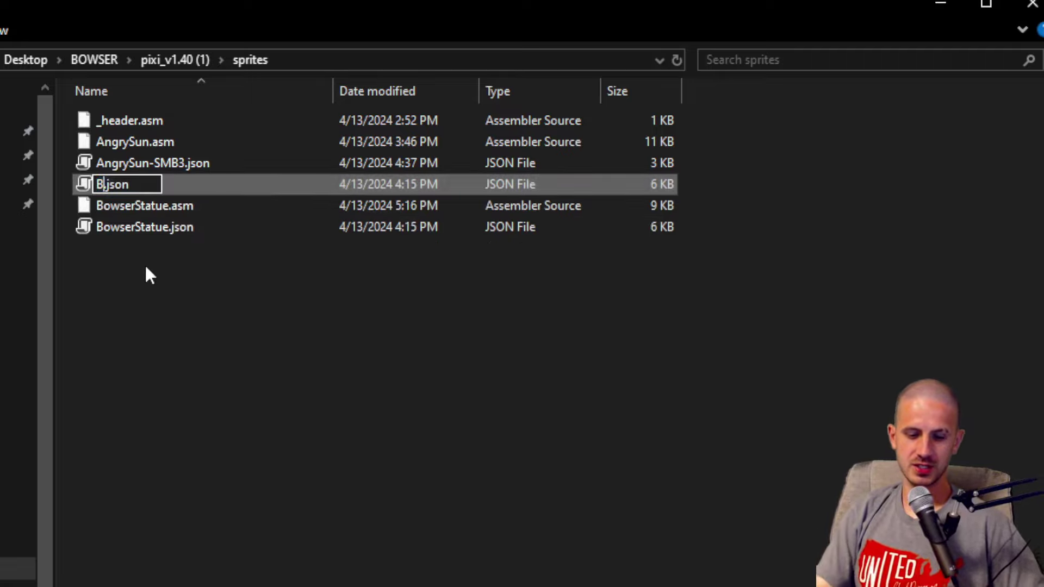
{"action": "type", "text": "Statue2"}
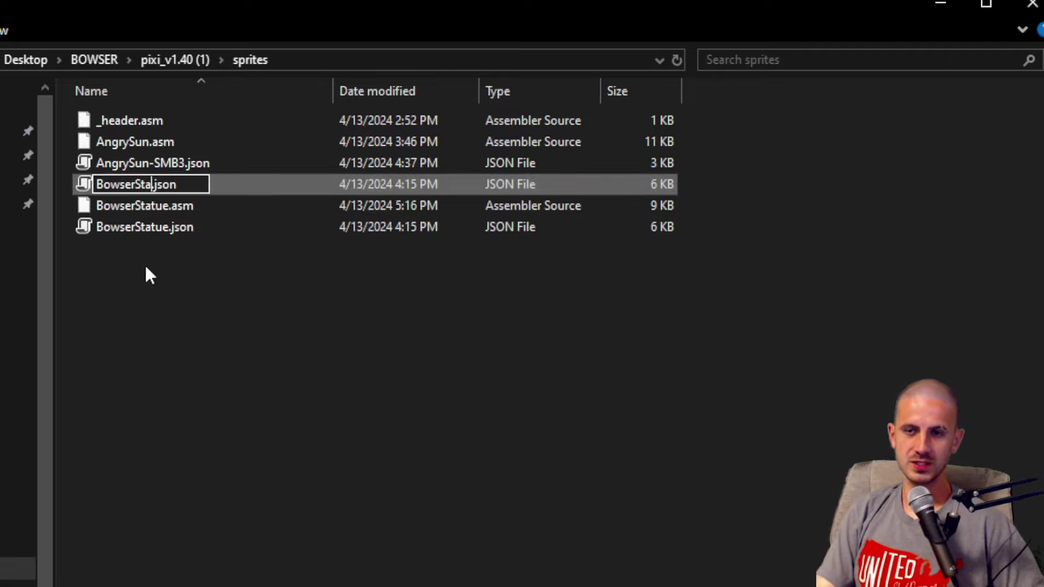
{"action": "key", "text": "Return"}
Step: Reopen list.txt from the pixi folder to check its sprite entries, close it and return to the sprites folder
{"action": "key", "text": "alt+Up"}
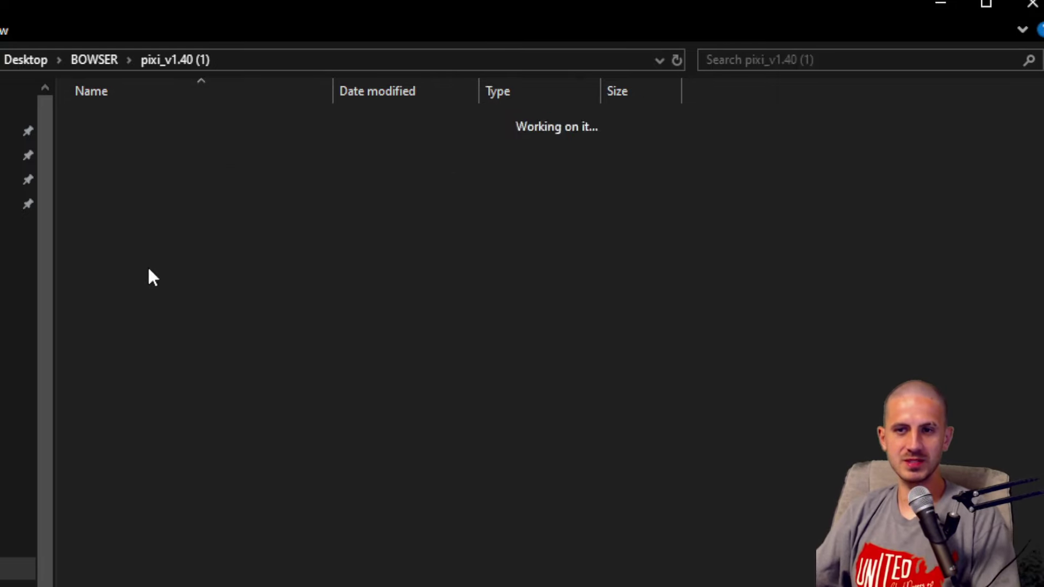
{"action": "key", "text": "Down"}
{"action": "key", "text": "Return"}
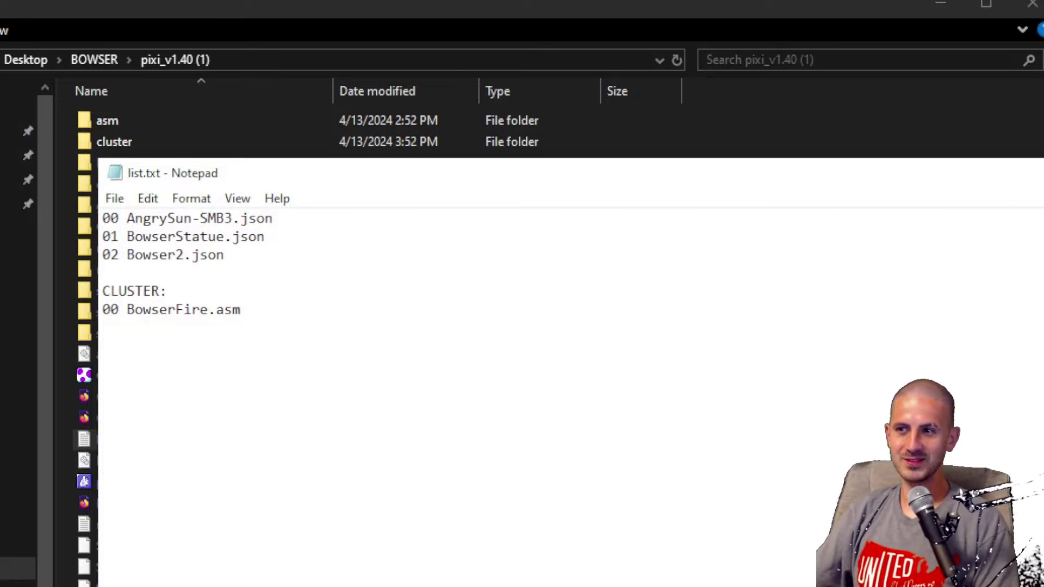
{"action": "key", "text": "alt+F4"}
{"action": "double_click", "coordinate": [142, 313]}
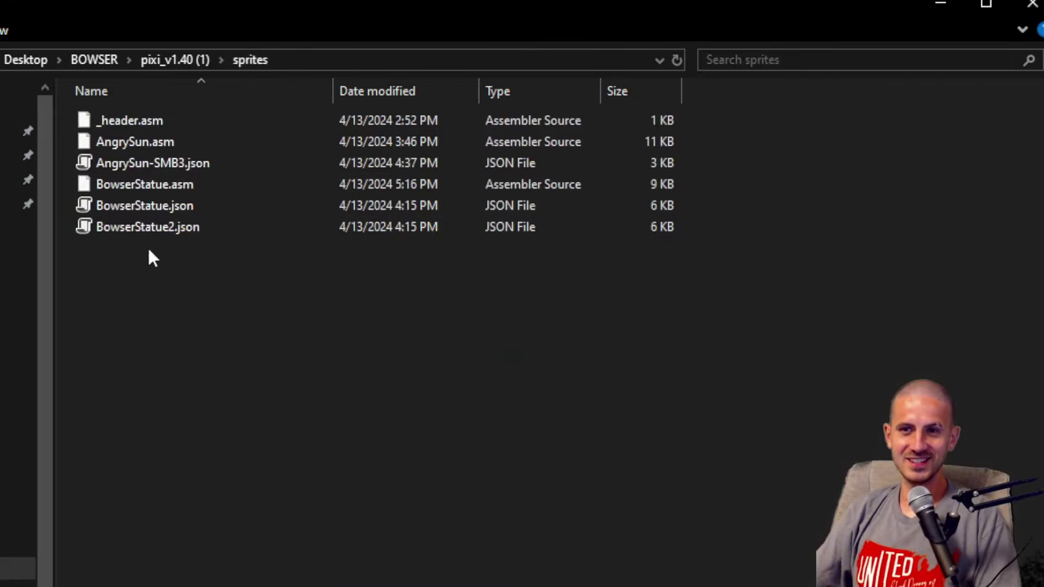
Step: Rename BowserStatue2.json in the sprites folder as Bowser2.json
{"action": "left_click", "coordinate": [183, 226]}
{"action": "key", "text": "F2"}
{"action": "key", "text": "Left"}
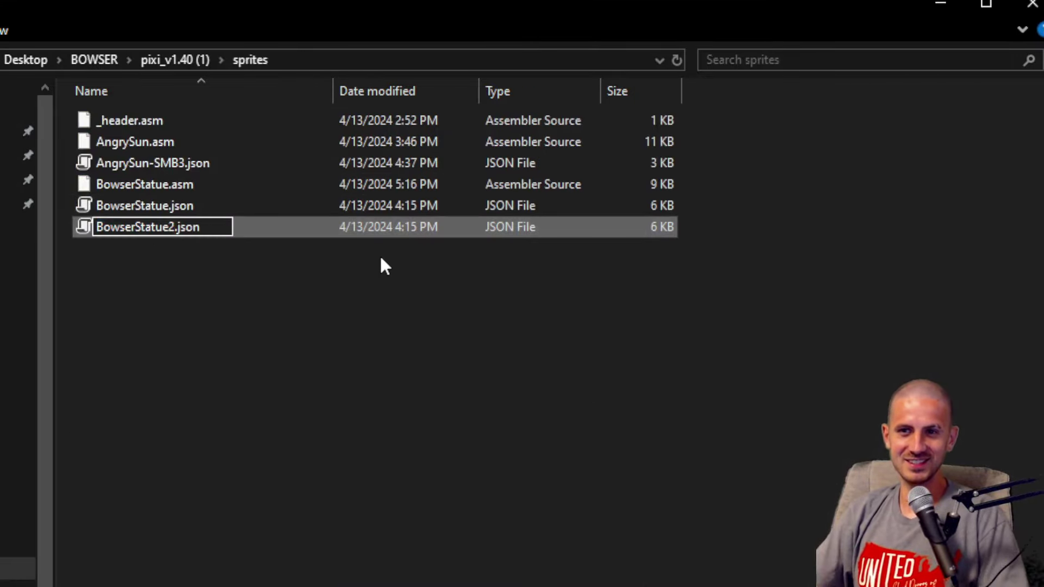
{"action": "key", "text": "BackSpace"}
{"action": "key", "text": "BackSpace"}
{"action": "key", "text": "BackSpace"}
{"action": "key", "text": "BackSpace"}
{"action": "key", "text": "BackSpace"}
{"action": "key", "text": "BackSpace"}
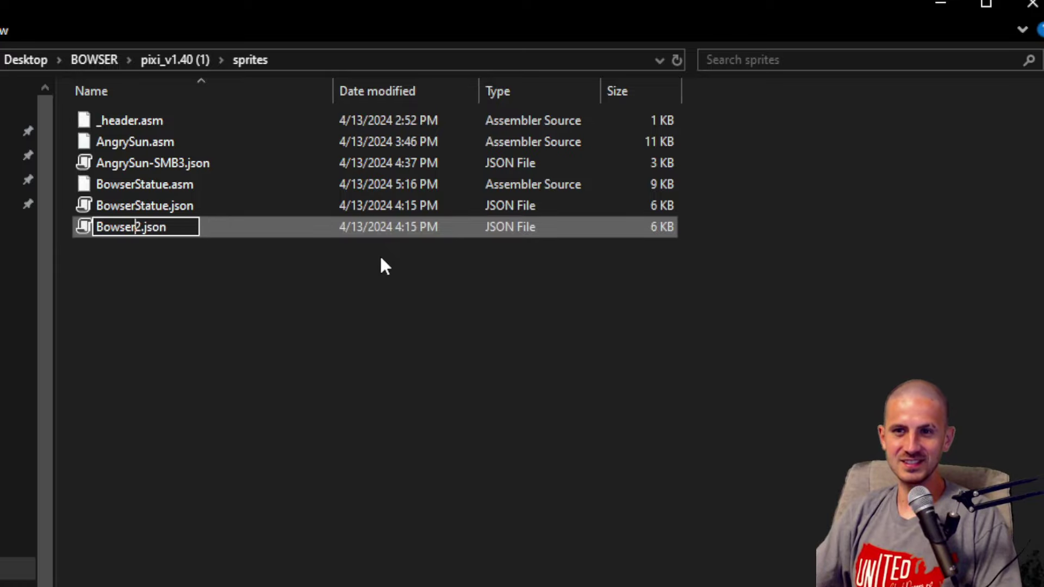
{"action": "key", "text": "Return"}
Step: Open Bowser2.json, read through its properties to the end of the file, close it and return to the sprites folder
{"action": "key", "text": "Return"}
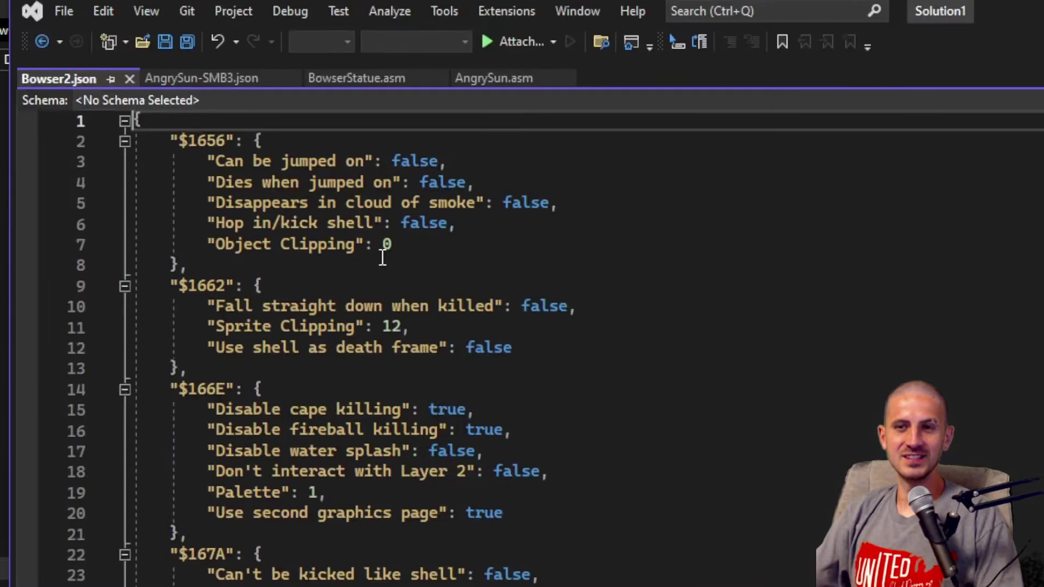
{"action": "scroll", "coordinate": [483, 347], "scroll_direction": "down", "scroll_amount": 17}
{"action": "scroll", "coordinate": [499, 434], "scroll_direction": "down", "scroll_amount": 20}
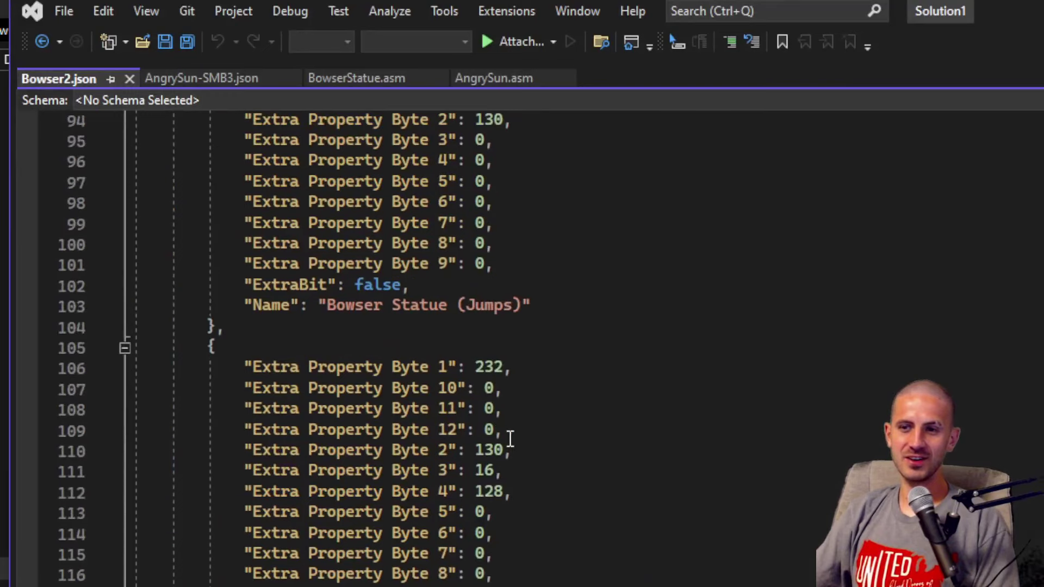
{"action": "scroll", "coordinate": [510, 438], "scroll_direction": "down", "scroll_amount": 6}
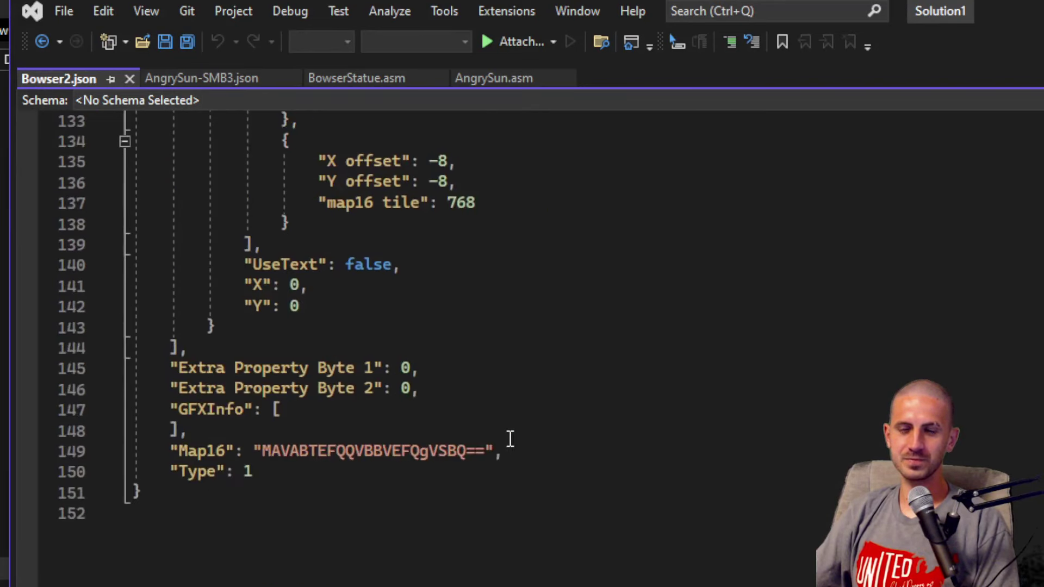
{"action": "left_click", "coordinate": [129, 79]}
{"action": "key", "text": "alt+Tab"}
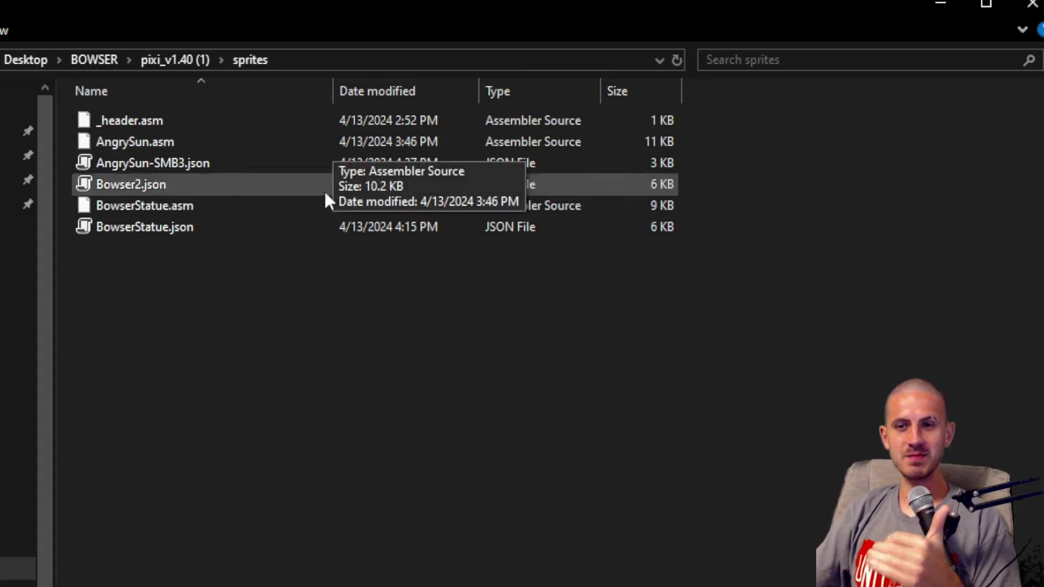
Step: Open ExGFX80.bin from the pixi ExGraphics folder in YY-CHR and bring the pointed spike tiles into the pixel editor
{"action": "left_click", "coordinate": [179, 233]}
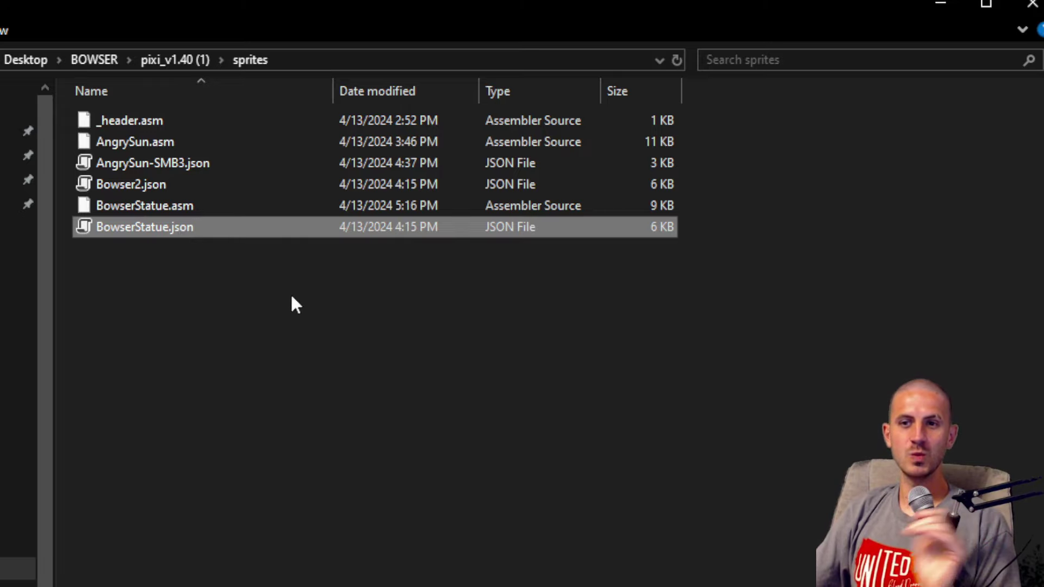
{"action": "key", "text": "BackSpace"}
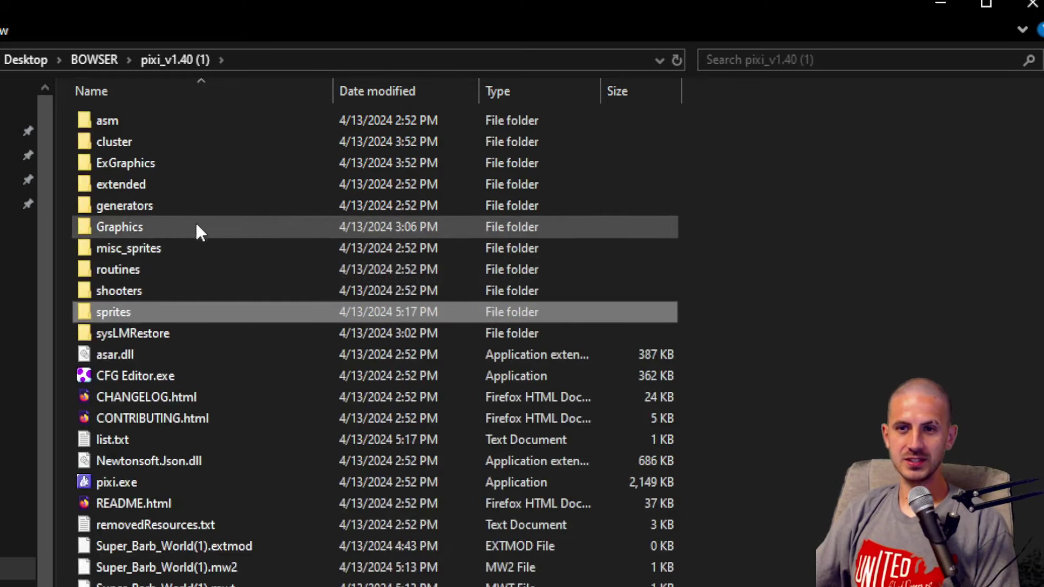
{"action": "double_click", "coordinate": [184, 163]}
{"action": "left_click", "coordinate": [158, 119]}
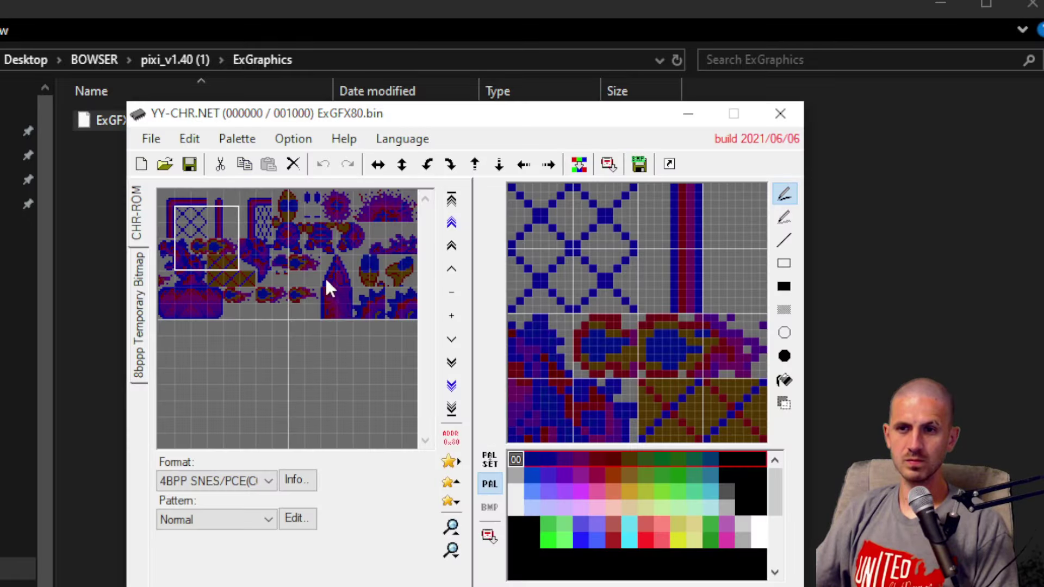
{"action": "left_click", "coordinate": [328, 277]}
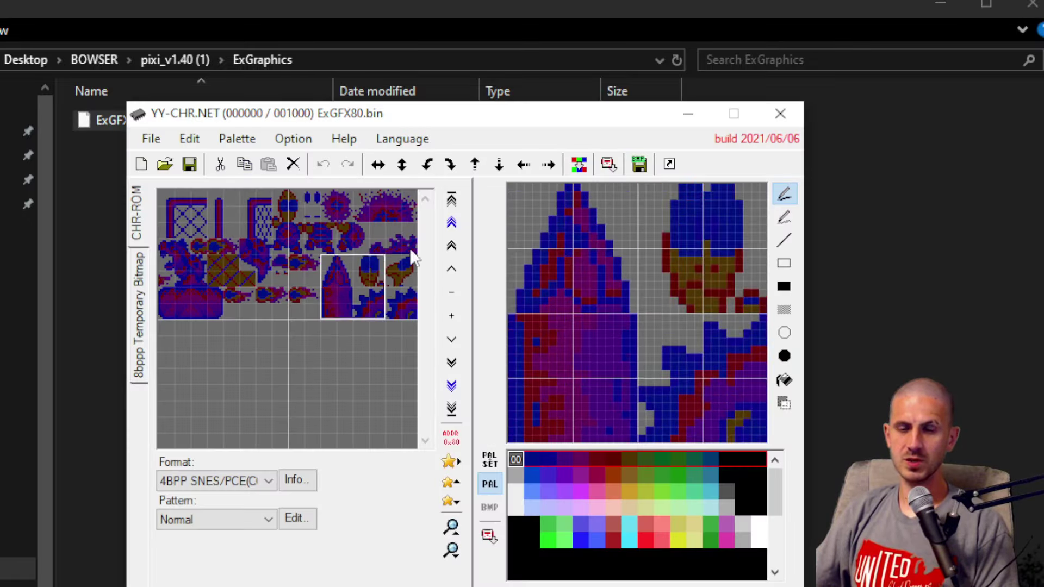
Step: Paint test pixels at the spike's tip, compare palette rows, and pick colour 12 of the second row from the tile
{"action": "left_click", "coordinate": [567, 187]}
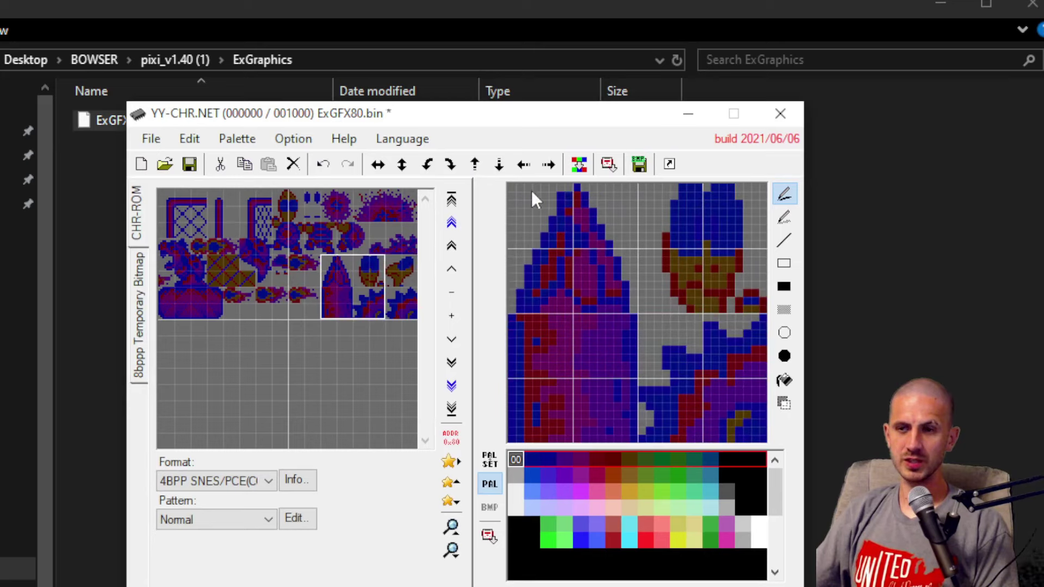
{"action": "left_click_drag", "start_coordinate": [560, 204], "coordinate": [576, 206]}
{"action": "left_click", "coordinate": [560, 476]}
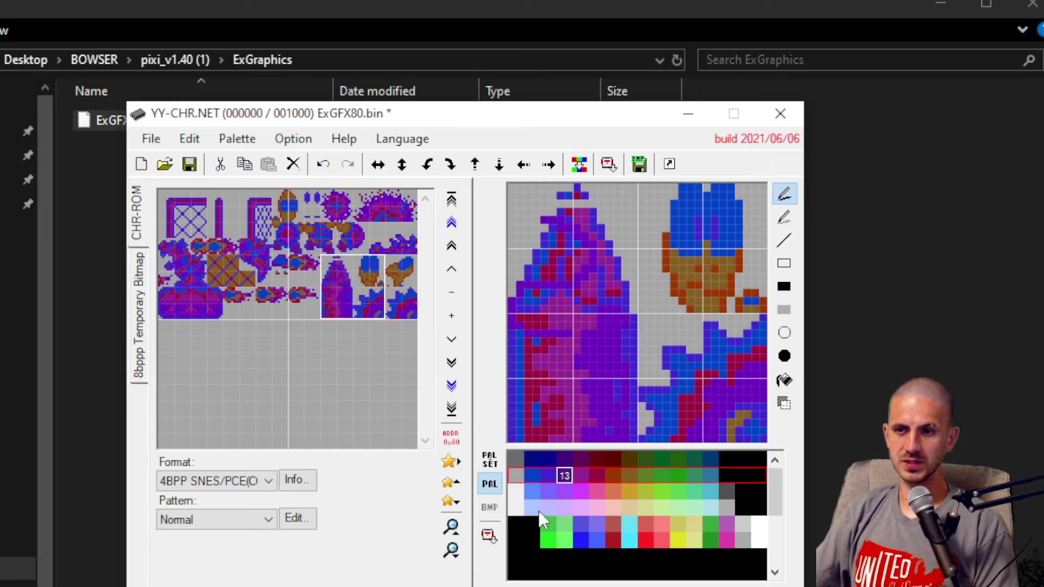
{"action": "left_click", "coordinate": [549, 540]}
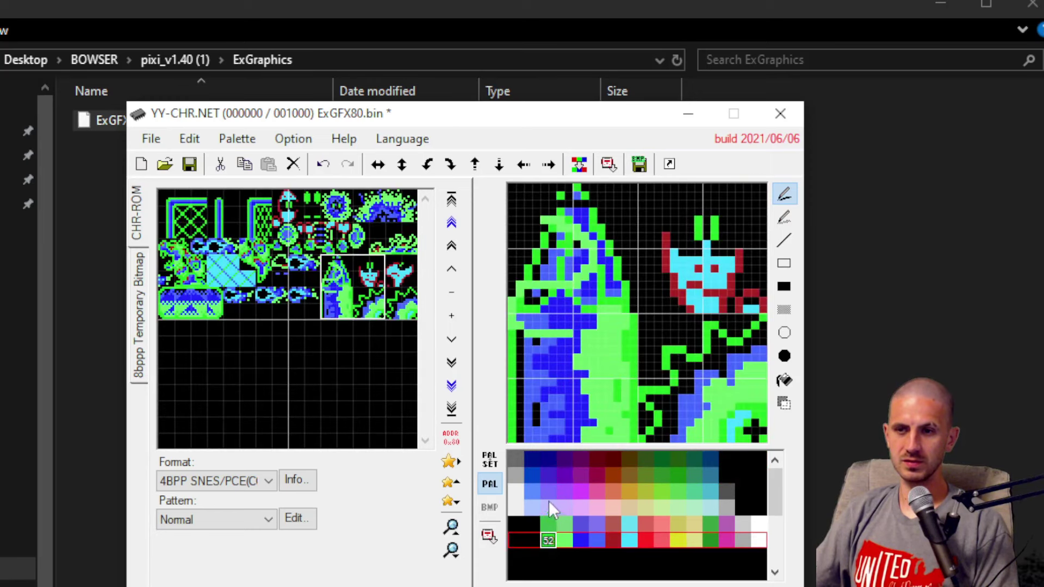
{"action": "left_click", "coordinate": [548, 476]}
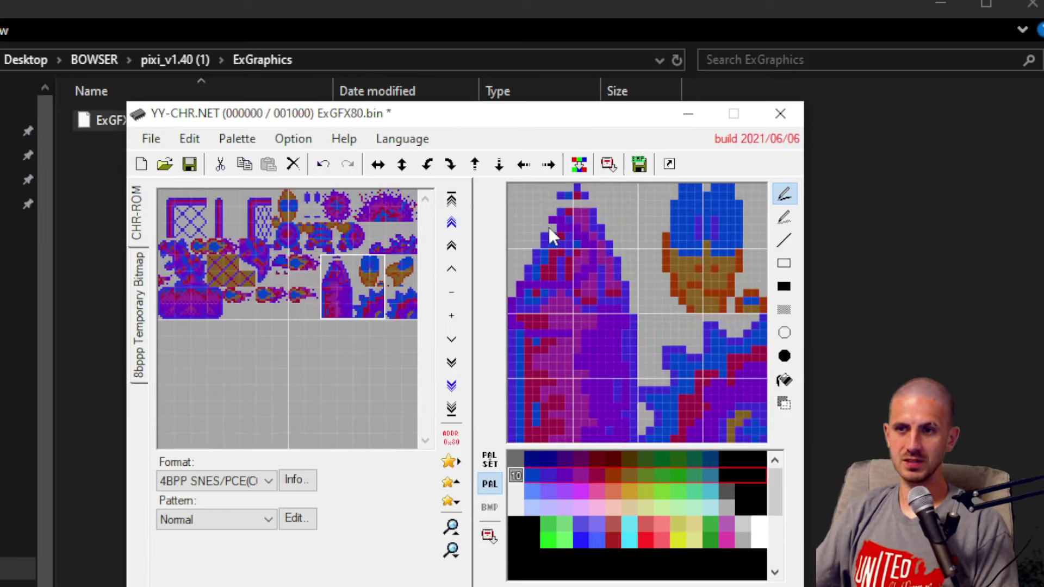
{"action": "right_click", "coordinate": [575, 243]}
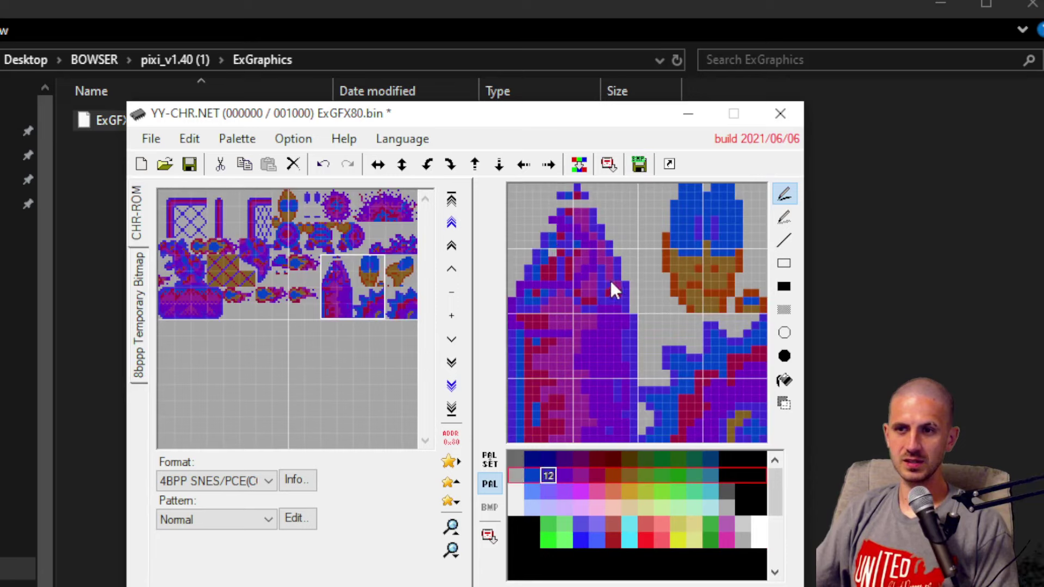
Step: Scribble black freehand lines with palette colour 1E all over the pointed spike tiles
{"action": "left_click", "coordinate": [743, 476]}
{"action": "mouse_move", "coordinate": [554, 243]}
{"action": "left_mouse_down"}
{"action": "mouse_move", "coordinate": [541, 351]}
{"action": "mouse_move", "coordinate": [612, 332]}
{"action": "mouse_move", "coordinate": [560, 200]}
{"action": "left_mouse_up"}
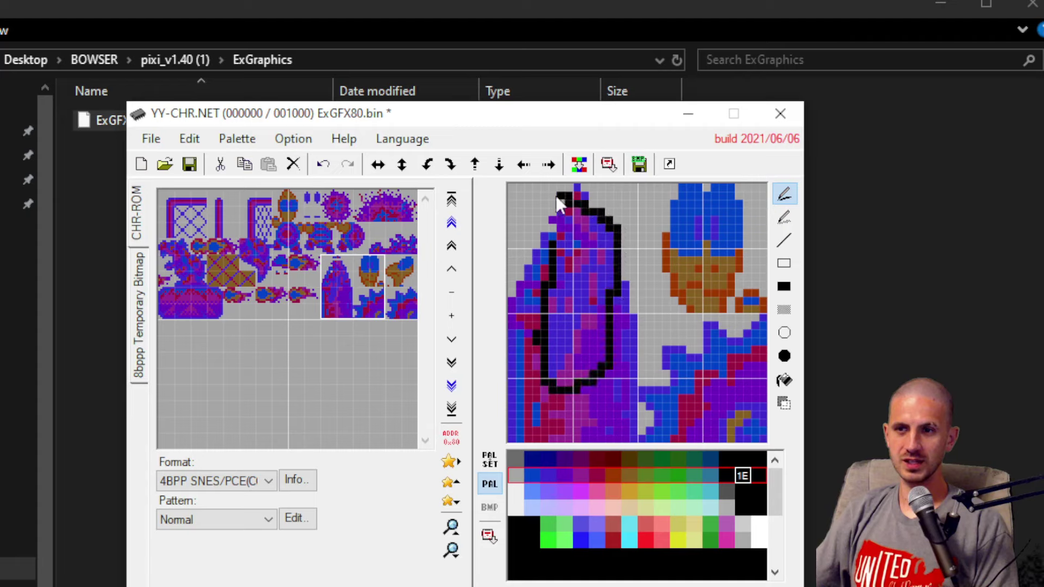
{"action": "mouse_move", "coordinate": [508, 315]}
{"action": "left_mouse_down"}
{"action": "mouse_move", "coordinate": [623, 383]}
{"action": "mouse_move", "coordinate": [605, 429]}
{"action": "mouse_move", "coordinate": [538, 255]}
{"action": "mouse_move", "coordinate": [576, 188]}
{"action": "mouse_move", "coordinate": [578, 396]}
{"action": "mouse_move", "coordinate": [559, 307]}
{"action": "left_mouse_up"}
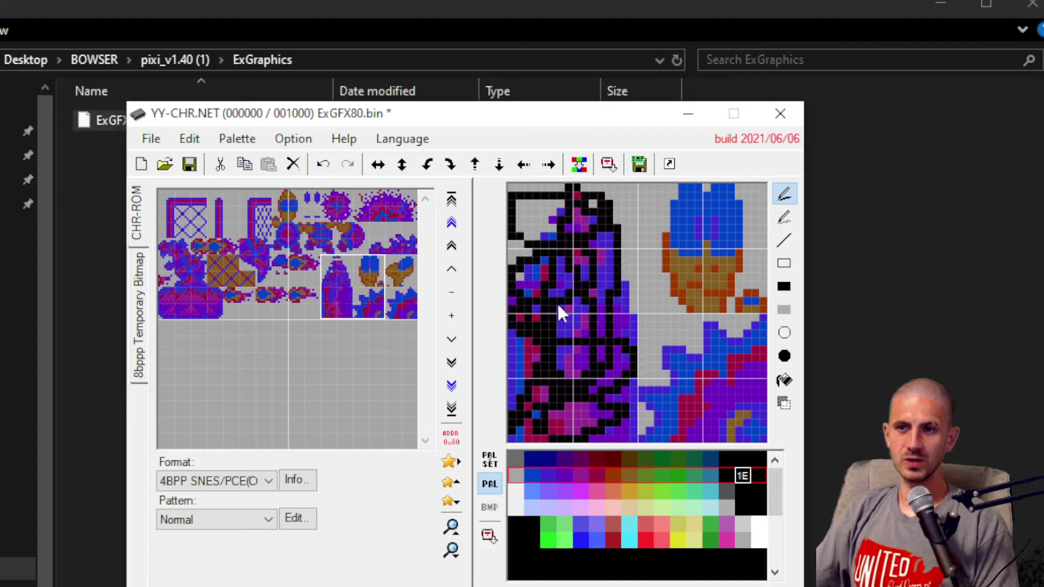
{"action": "left_click_drag", "start_coordinate": [580, 198], "coordinate": [572, 188]}
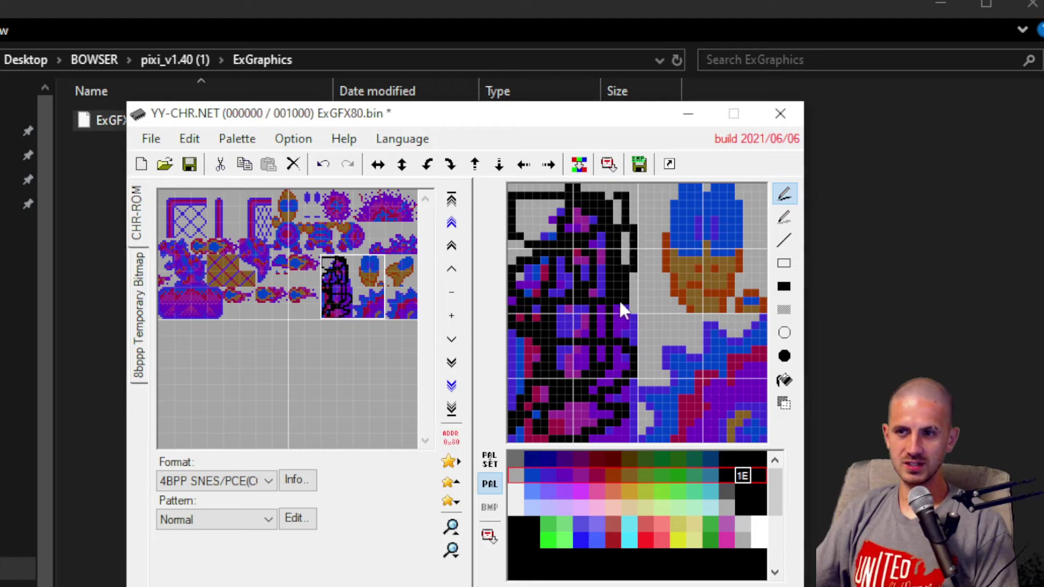
{"action": "left_click_drag", "start_coordinate": [557, 233], "coordinate": [542, 201]}
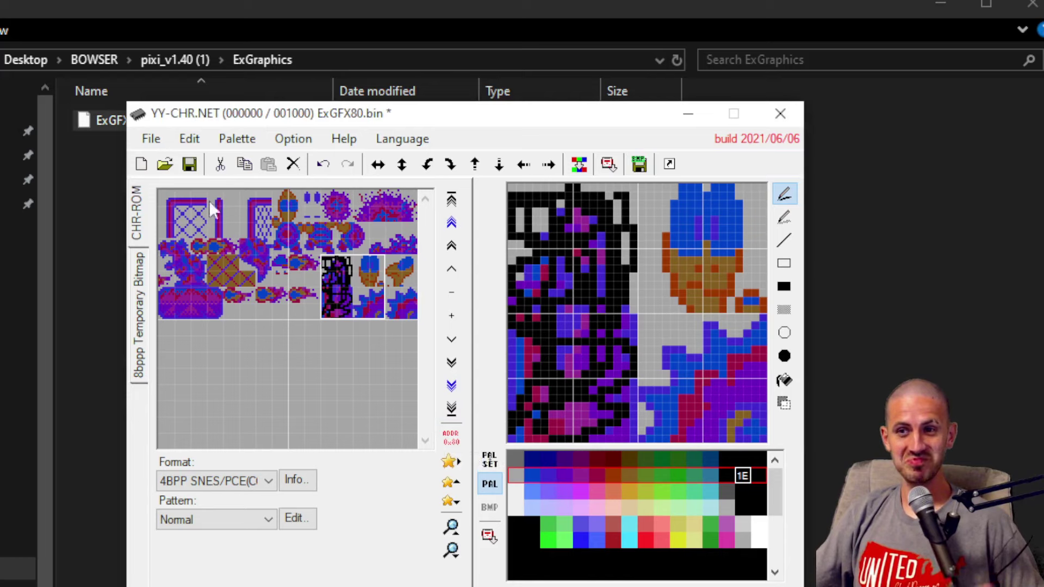
Step: Save ExGFX80.bin in its original size without expanding it, and close YY-CHR
{"action": "left_click", "coordinate": [190, 165]}
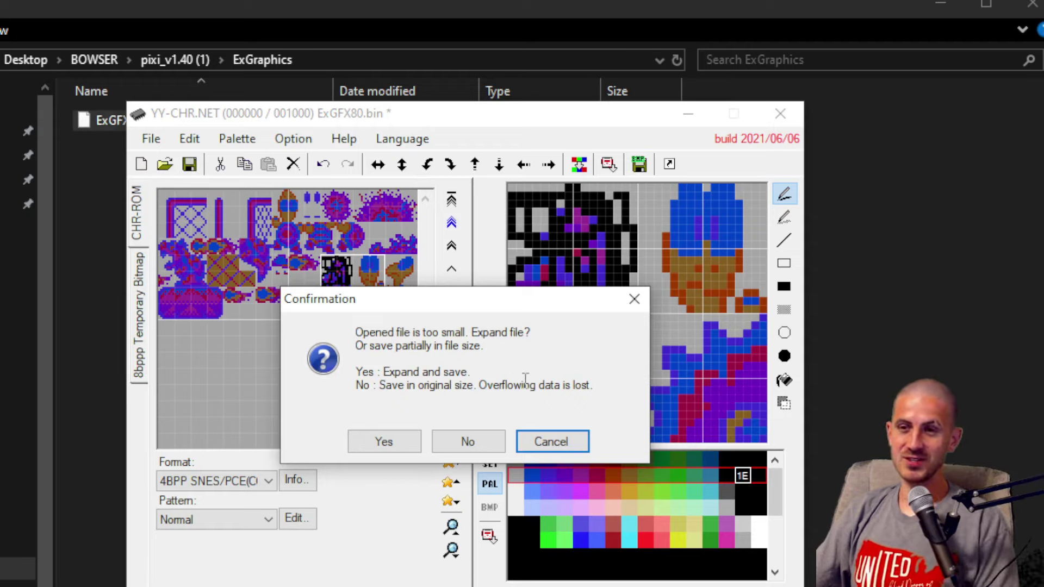
{"action": "left_click", "coordinate": [472, 449]}
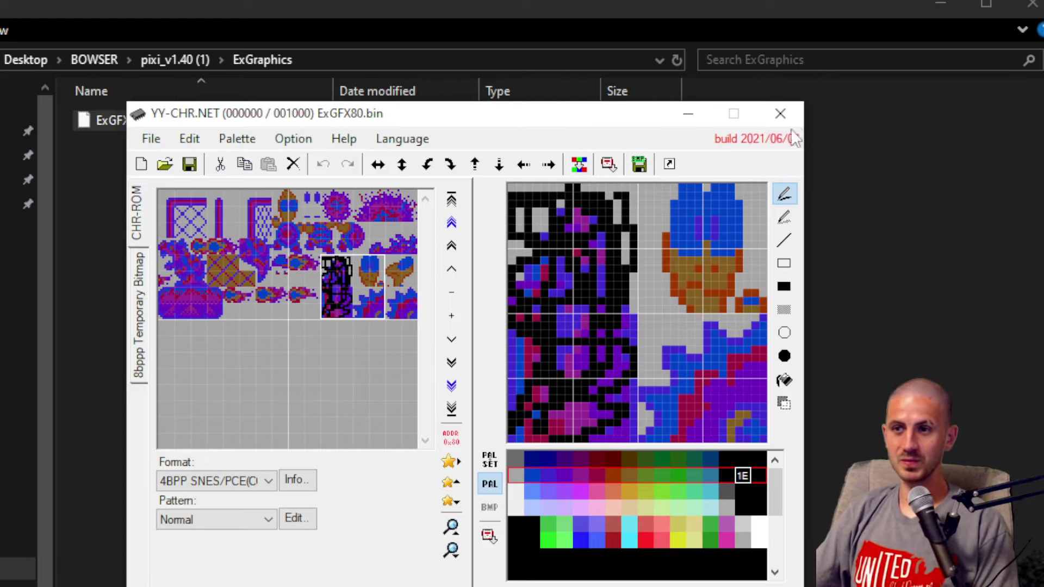
{"action": "left_click", "coordinate": [781, 112]}
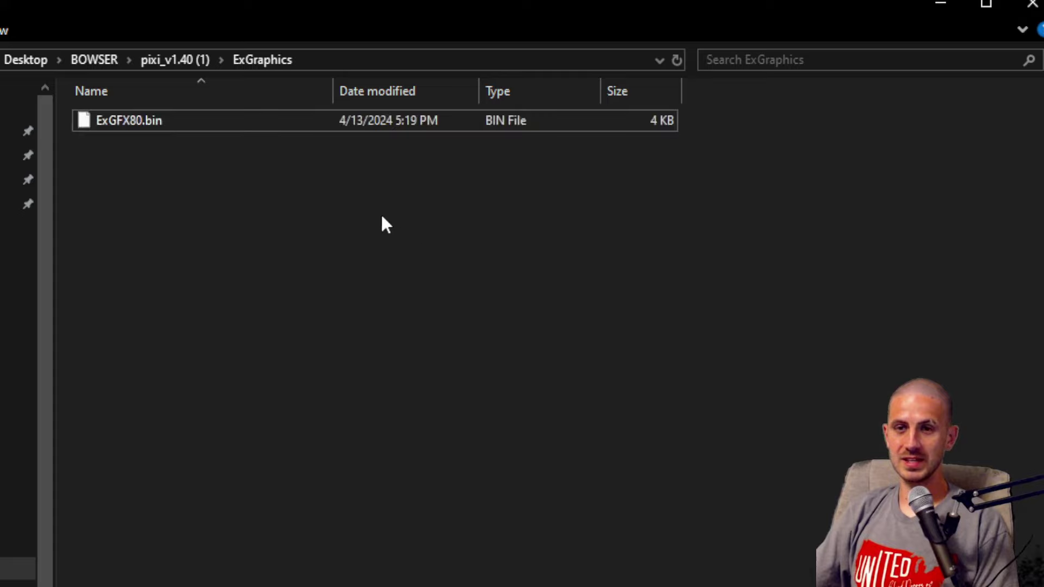
Step: Launch CFG Editor from the pixi folder, load the Bowser statue sprite and show its Lunar Magic display settings
{"action": "key", "text": "alt+Left"}
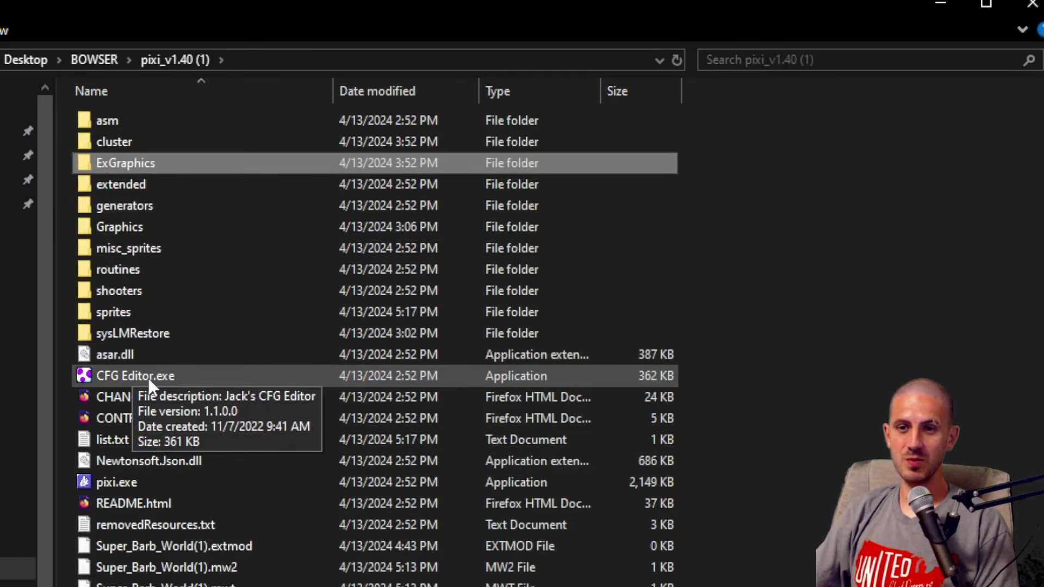
{"action": "left_click", "coordinate": [147, 379]}
{"action": "double_click", "coordinate": [148, 378]}
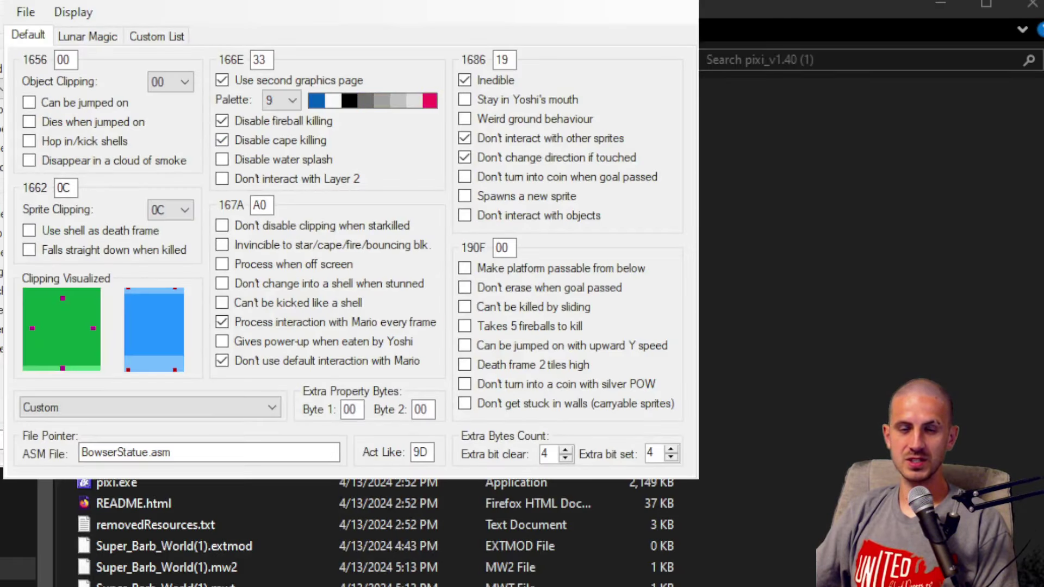
{"action": "left_click", "coordinate": [87, 36]}
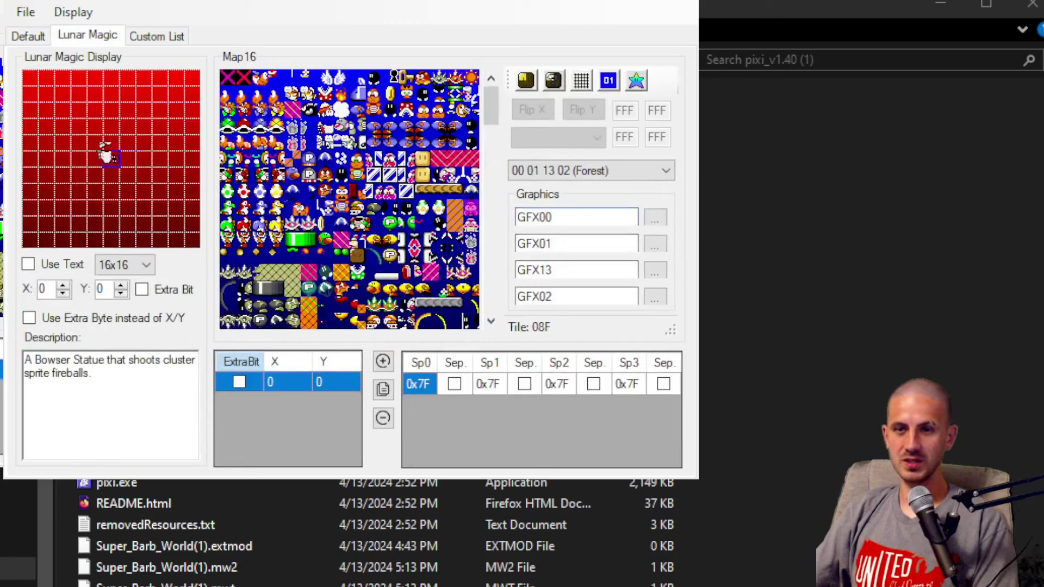
Step: Try loading ExGFX80.bin into the first Map16 graphics slot in place of GFX00
{"action": "key", "text": "BackSpace"}
{"action": "key", "text": "BackSpace"}
{"action": "type", "text": "80"}
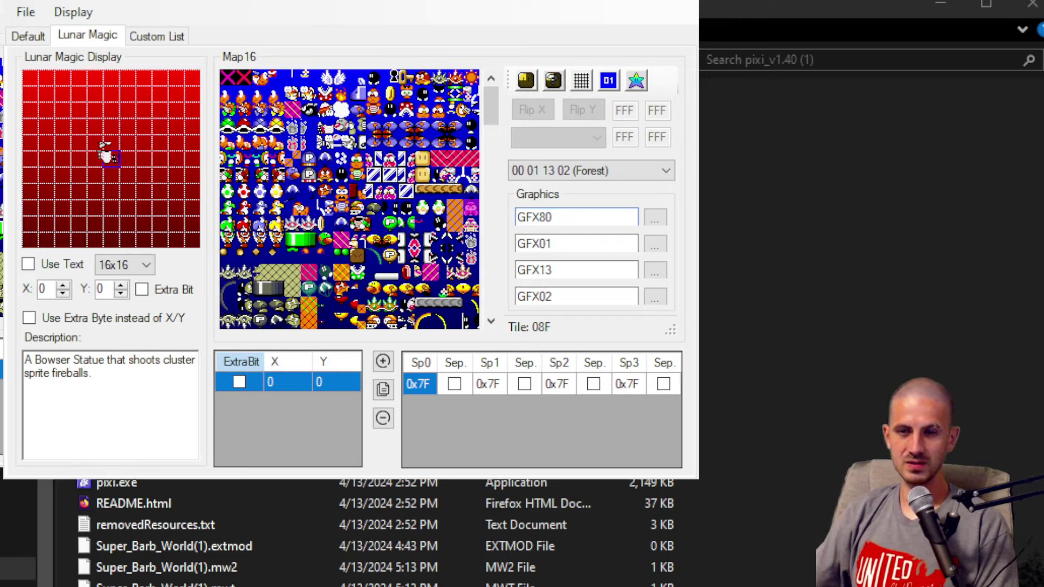
{"action": "left_click", "coordinate": [654, 218]}
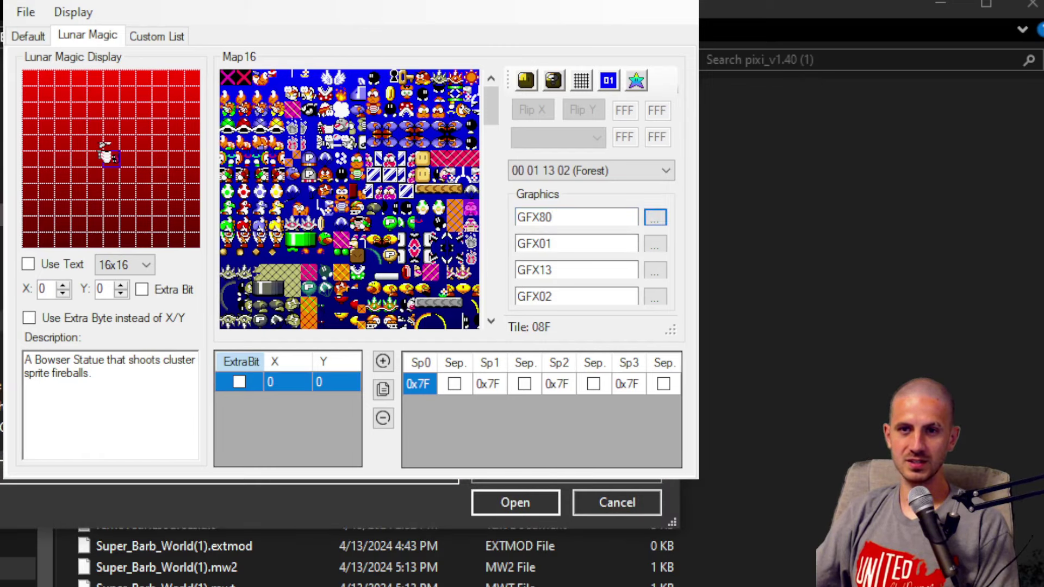
{"action": "key", "text": "Return"}
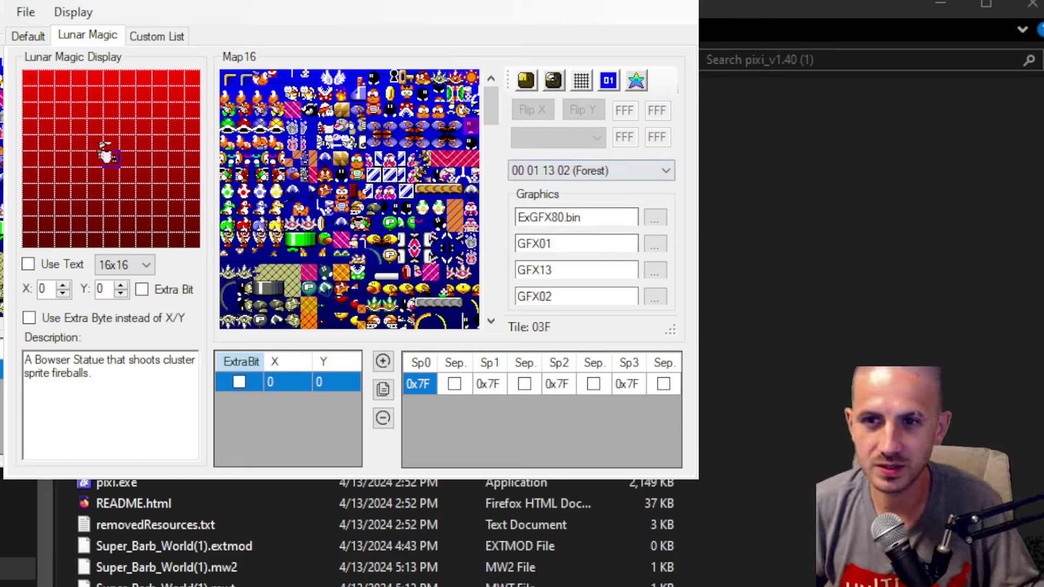
Step: Look through the Map16 tiles for the graphics loaded from ExGFX80.bin
{"action": "scroll", "coordinate": [349, 199], "scroll_direction": "down", "scroll_amount": 3}
{"action": "scroll", "coordinate": [349, 199], "scroll_direction": "down", "scroll_amount": 3}
{"action": "scroll", "coordinate": [350, 199], "scroll_direction": "down", "scroll_amount": 5}
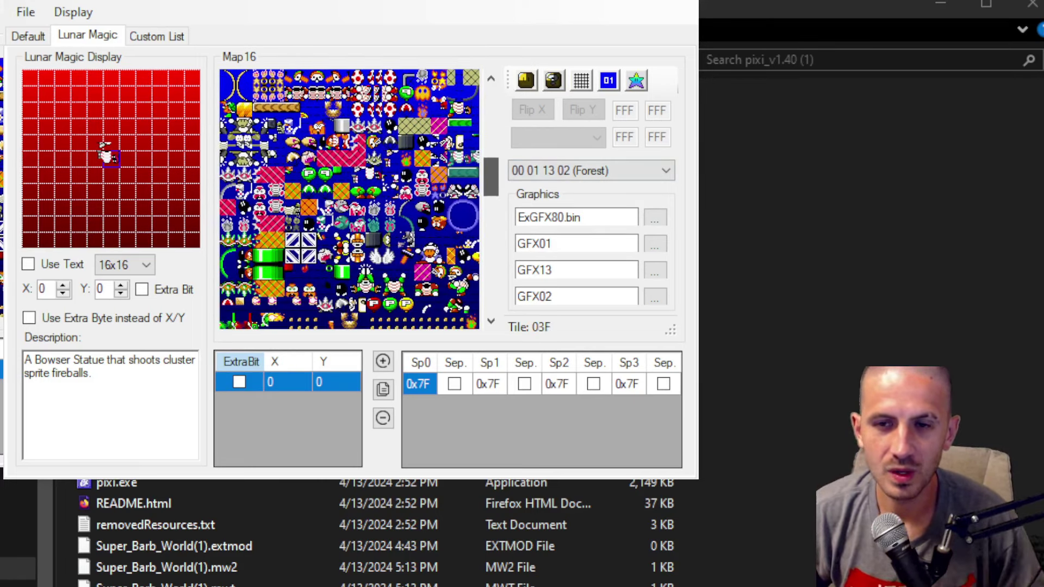
{"action": "scroll", "coordinate": [349, 199], "scroll_direction": "up", "scroll_amount": 1}
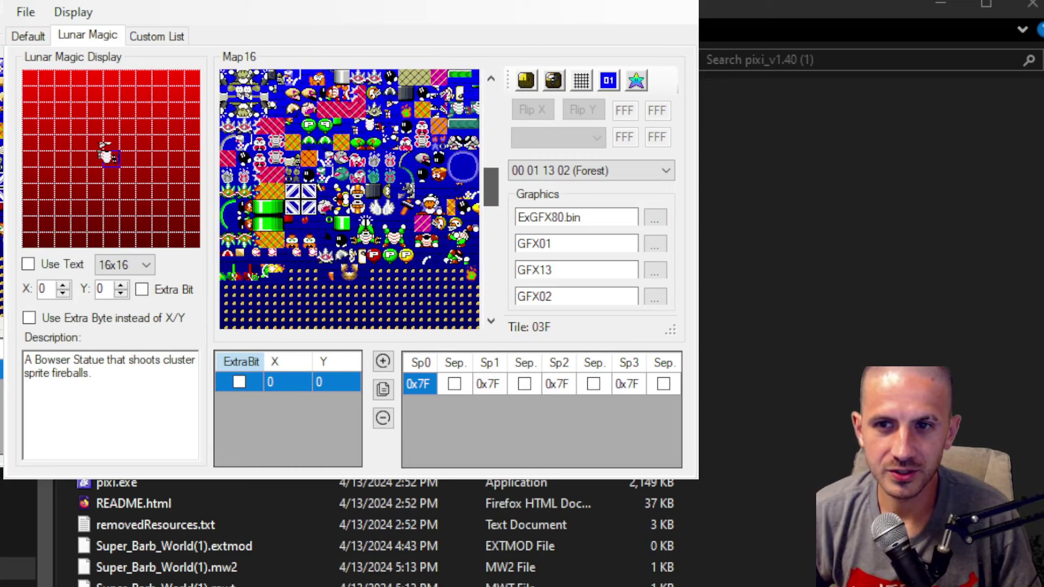
{"action": "scroll", "coordinate": [350, 199], "scroll_direction": "up", "scroll_amount": 3}
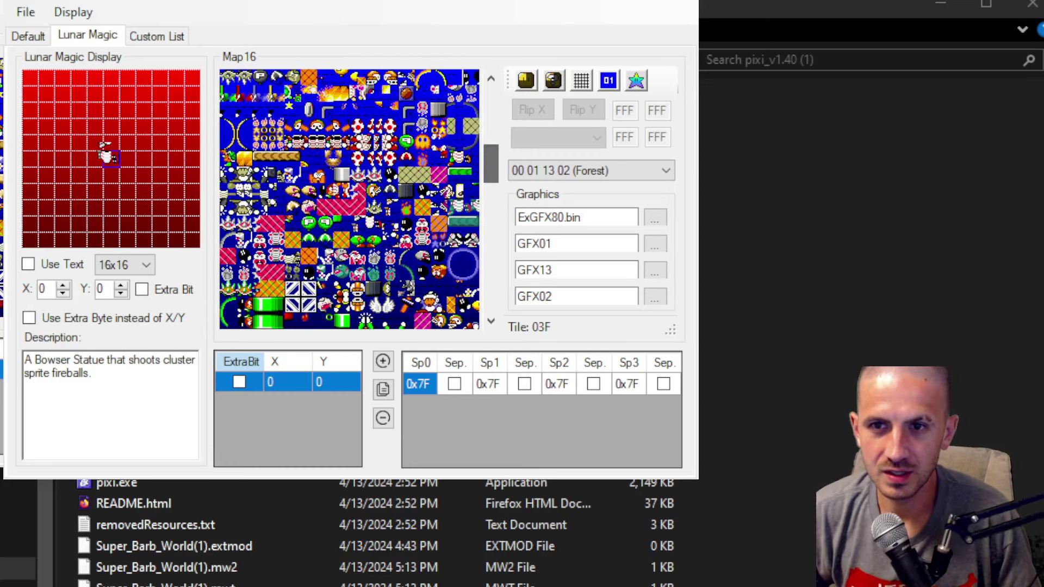
{"action": "scroll", "coordinate": [349, 199], "scroll_direction": "up", "scroll_amount": 6}
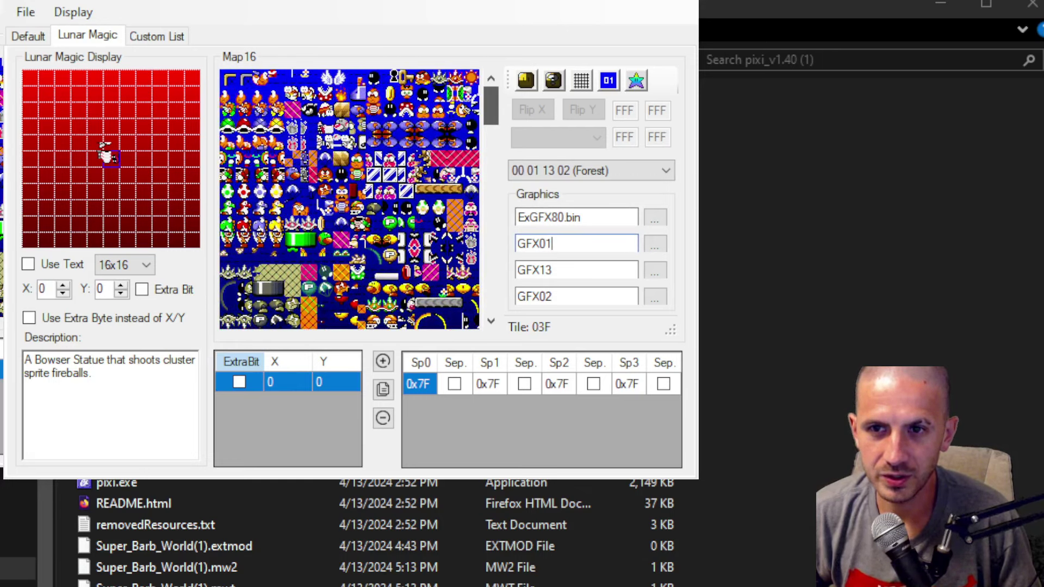
Step: Build the statue's Lunar Magic display from the ExGFX80 Map16 tiles, placing two tiles side by side and one below the first
{"action": "scroll", "coordinate": [349, 200], "scroll_direction": "down", "scroll_amount": 2}
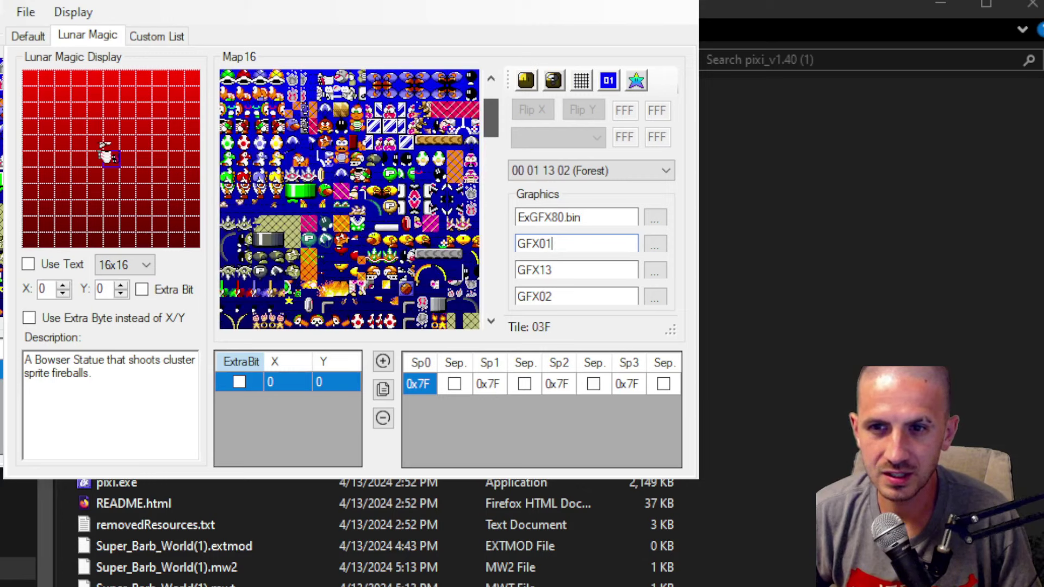
{"action": "scroll", "coordinate": [350, 199], "scroll_direction": "down", "scroll_amount": 4}
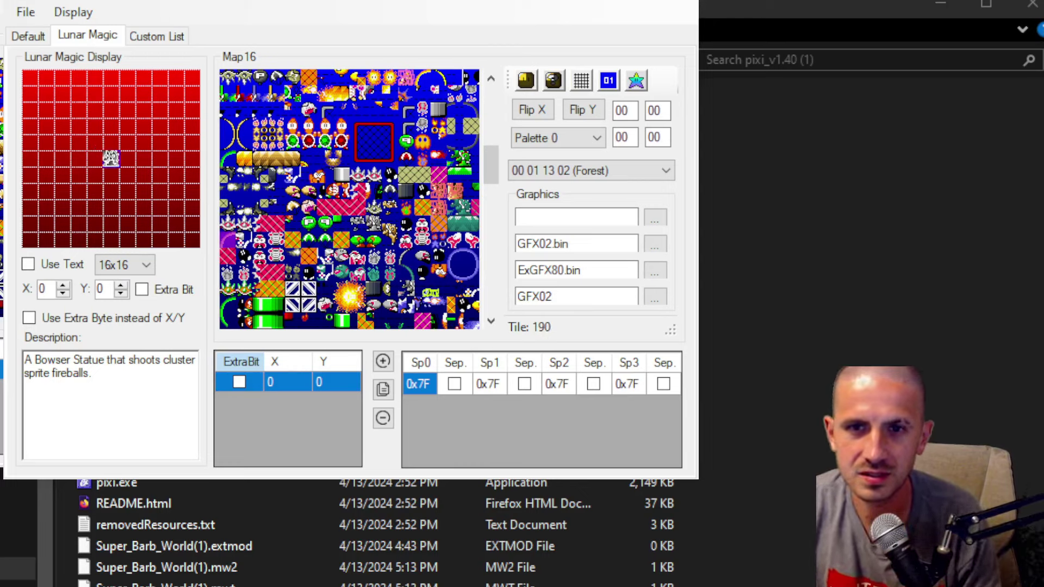
{"action": "left_click", "coordinate": [439, 192]}
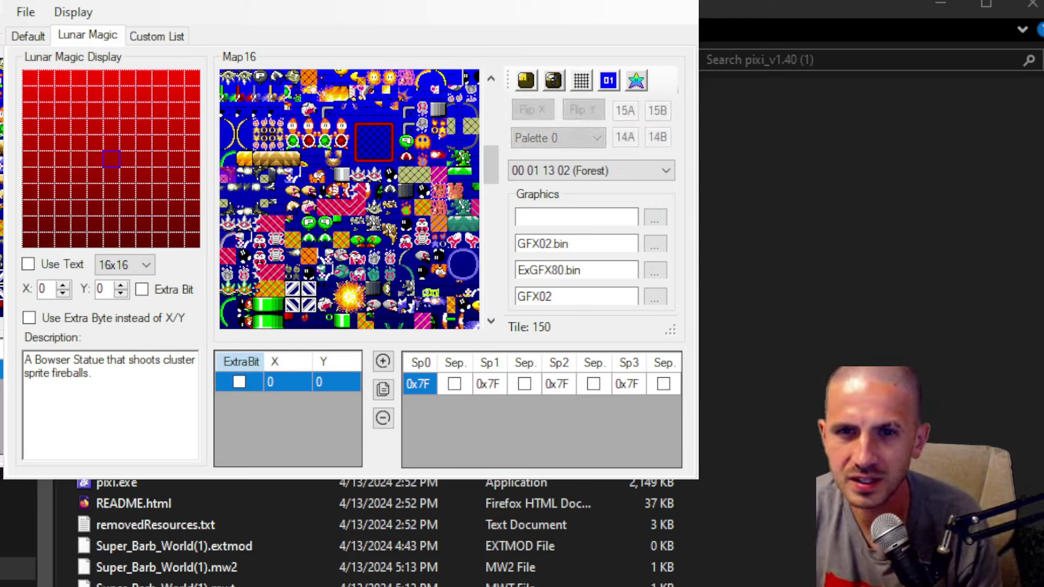
{"action": "left_click", "coordinate": [111, 159]}
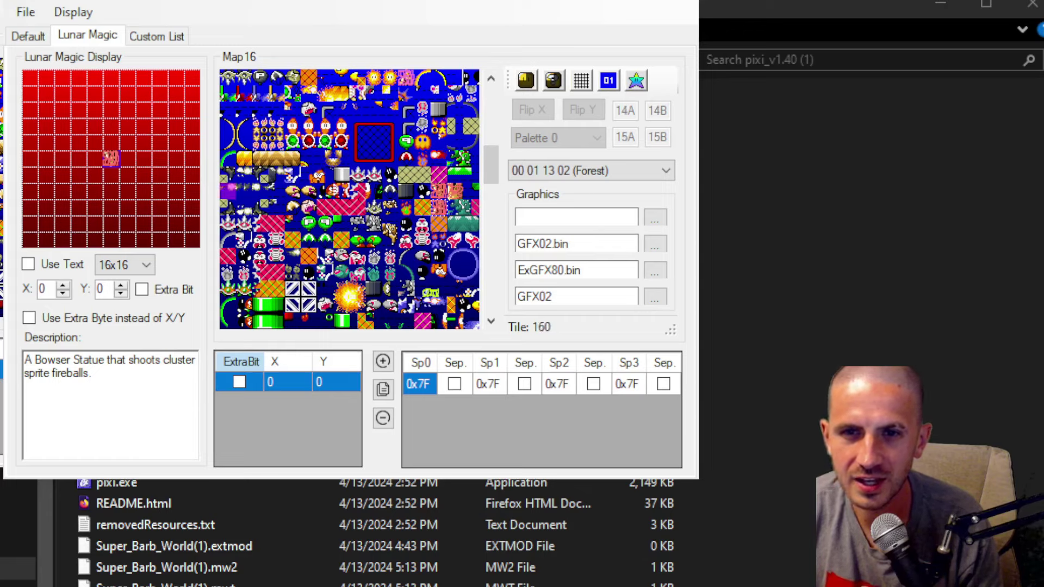
{"action": "left_click", "coordinate": [439, 207]}
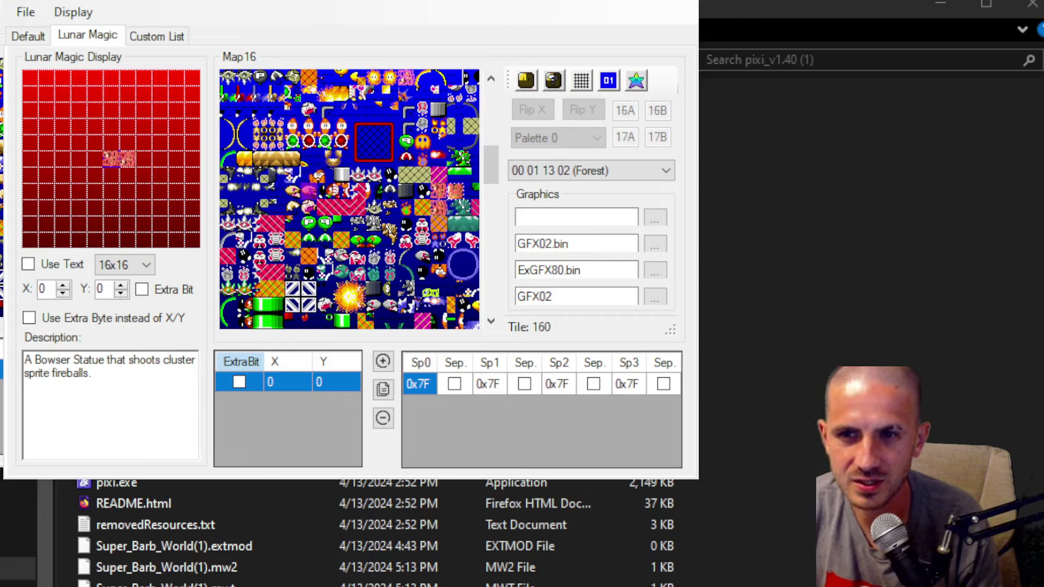
{"action": "left_click", "coordinate": [111, 175]}
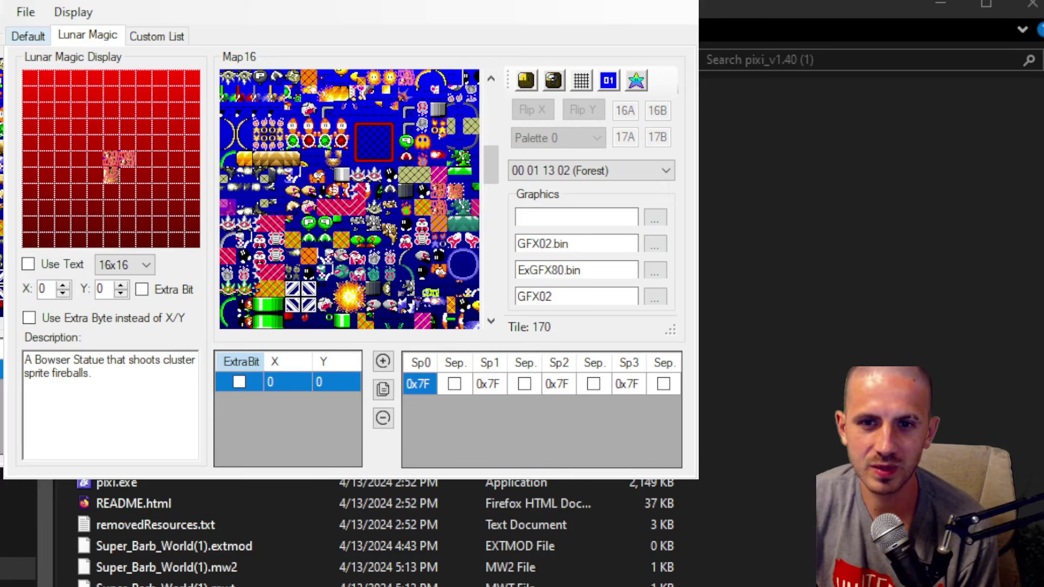
Step: Return to the sprite's default settings and save the edited Bowser statue configuration
{"action": "left_click", "coordinate": [28, 36]}
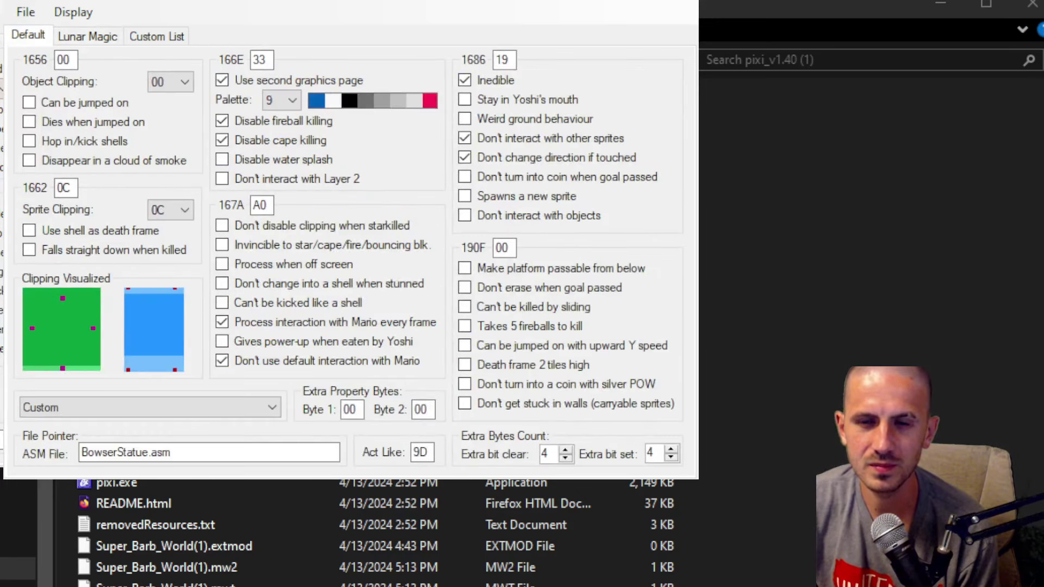
{"action": "left_click", "coordinate": [25, 12]}
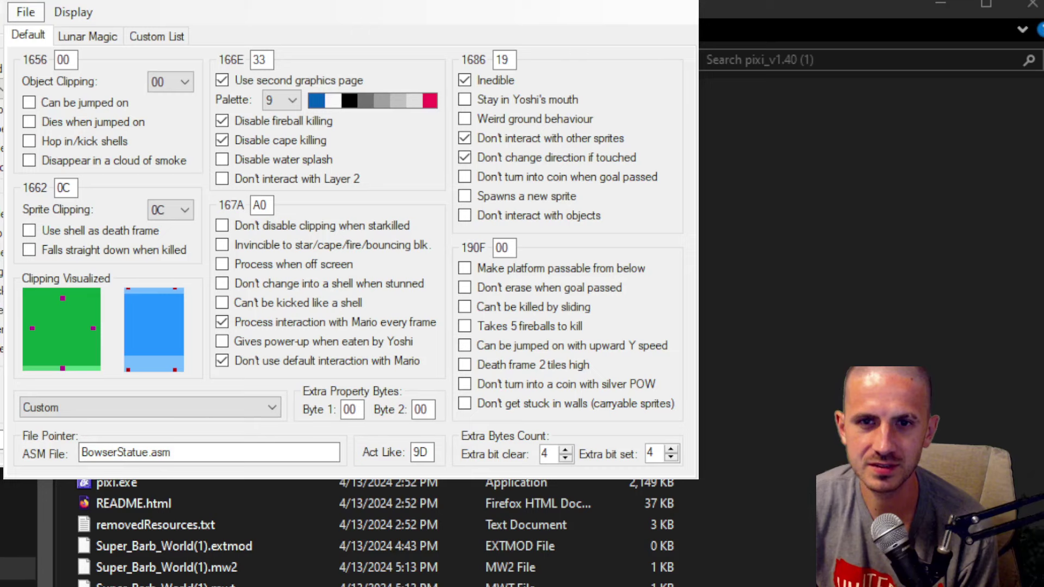
{"action": "key", "text": "alt"}
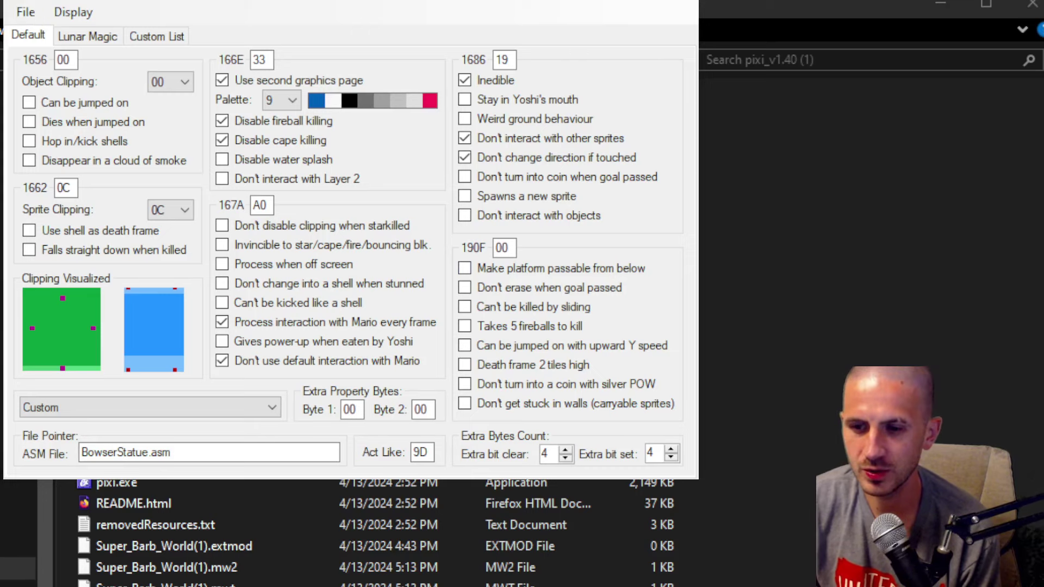
Step: Switch to Lunar Magic and open the ROM Super_Barb_World(1).smc
{"action": "key", "text": "alt+Tab"}
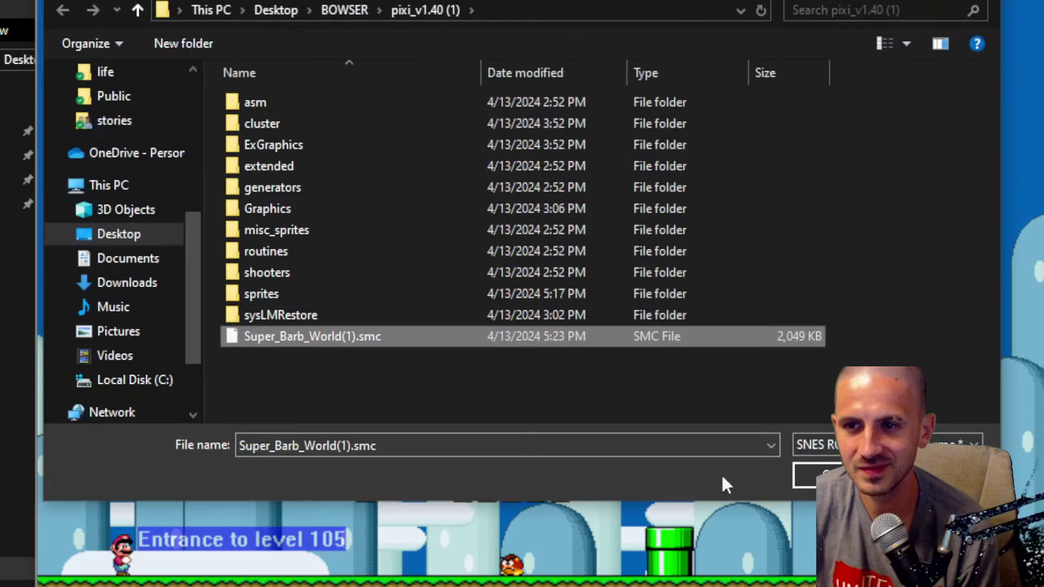
{"action": "left_click", "coordinate": [819, 475]}
{"action": "left_click", "coordinate": [816, 476]}
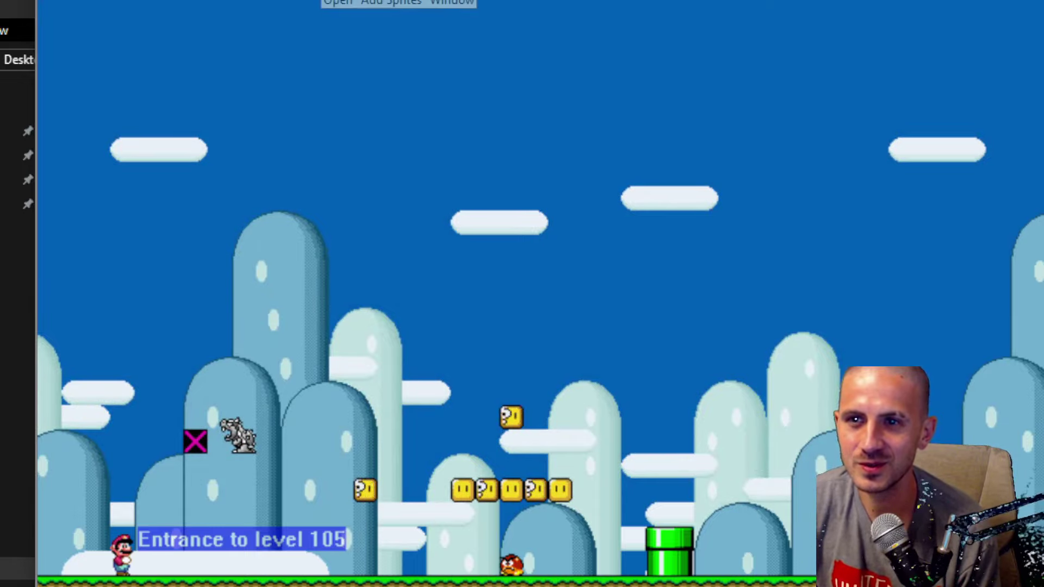
Step: Insert the Bowser Statue (Shoots Fire) variant of custom sprite 02 above the Angry Sun and delete the old grey statue
{"action": "key", "text": "Insert"}
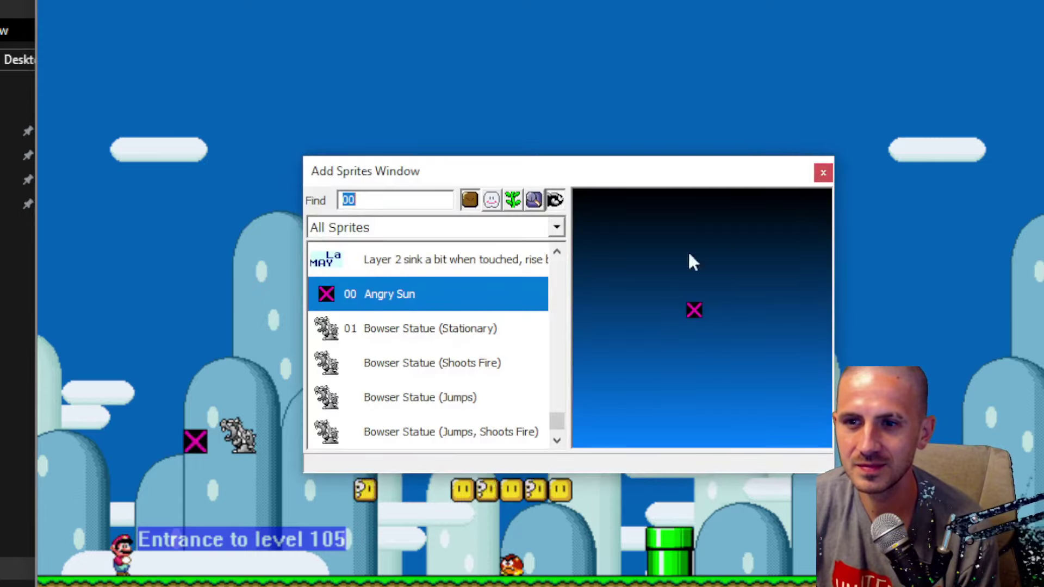
{"action": "scroll", "coordinate": [540, 360], "scroll_direction": "down", "scroll_amount": 2}
{"action": "scroll", "coordinate": [541, 362], "scroll_direction": "down", "scroll_amount": 2}
{"action": "left_click", "coordinate": [411, 329]}
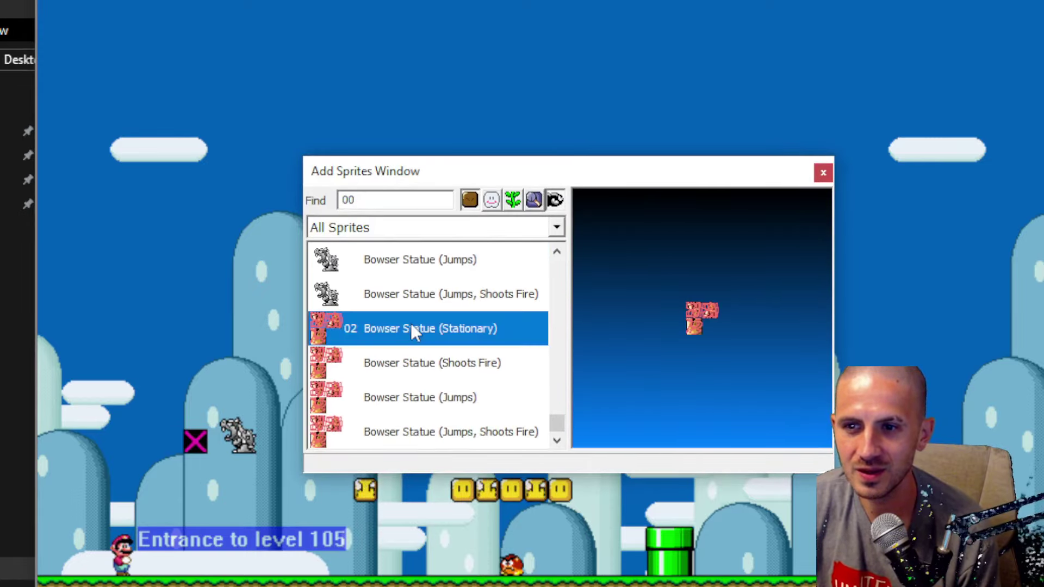
{"action": "left_click", "coordinate": [384, 353]}
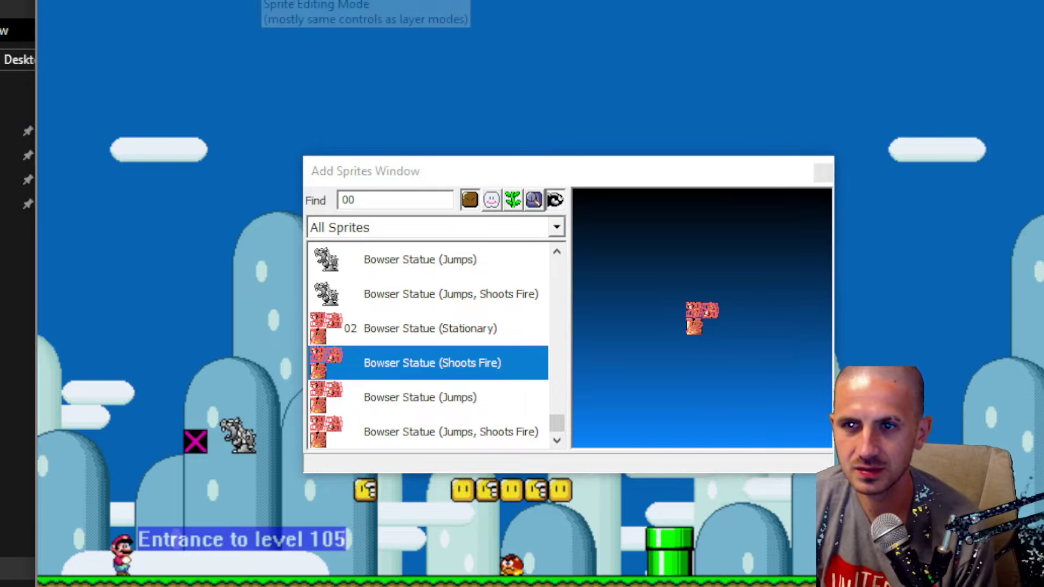
{"action": "left_click_drag", "start_coordinate": [214, 385], "coordinate": [219, 363]}
{"action": "left_click", "coordinate": [242, 444]}
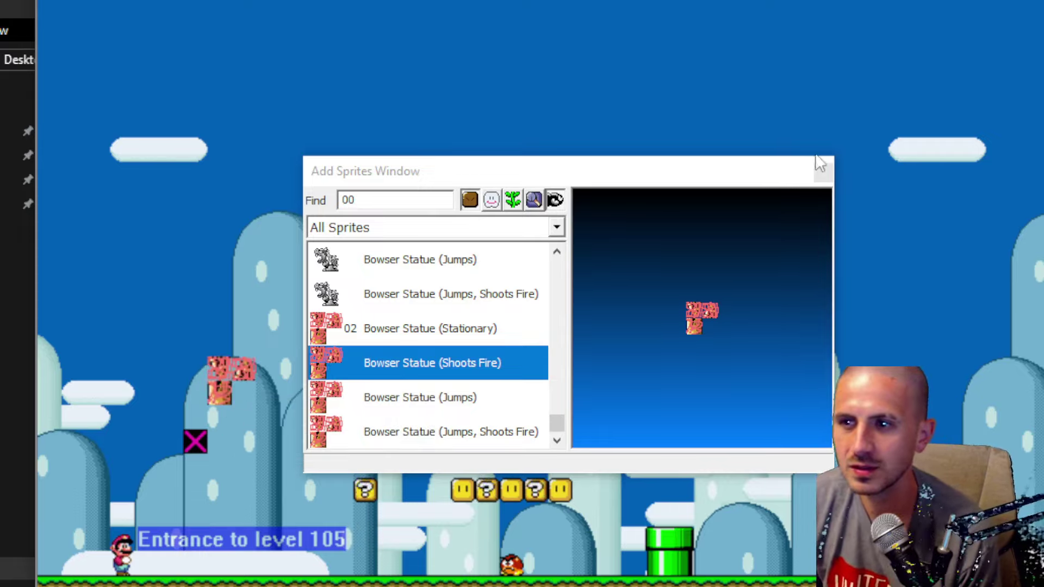
{"action": "left_click", "coordinate": [823, 172]}
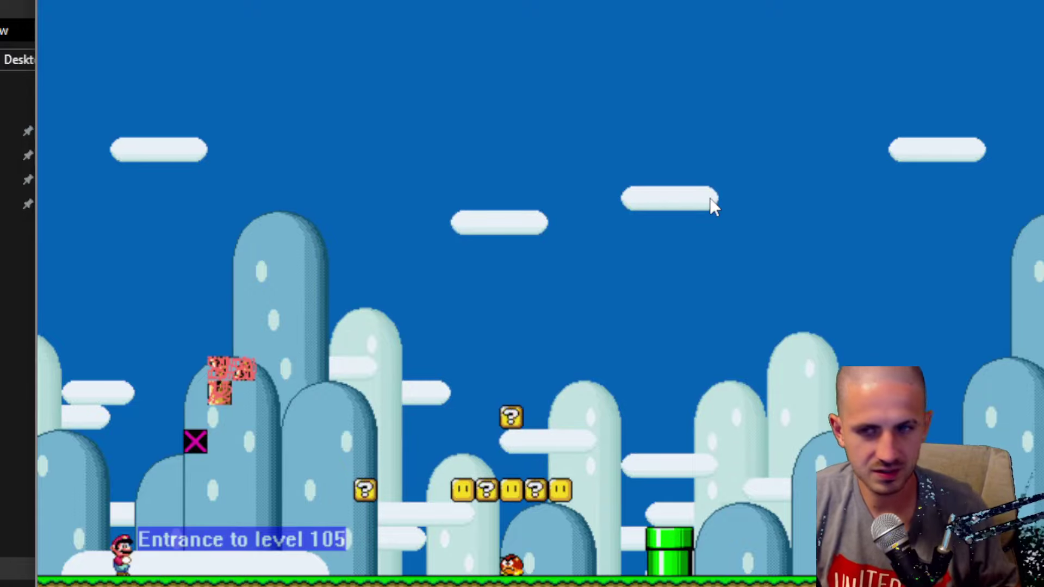
Step: Playtest the level in Snes9x to check the new Bowser statue riding the Angry Sun, and close the emulator
{"action": "key", "text": "F4"}
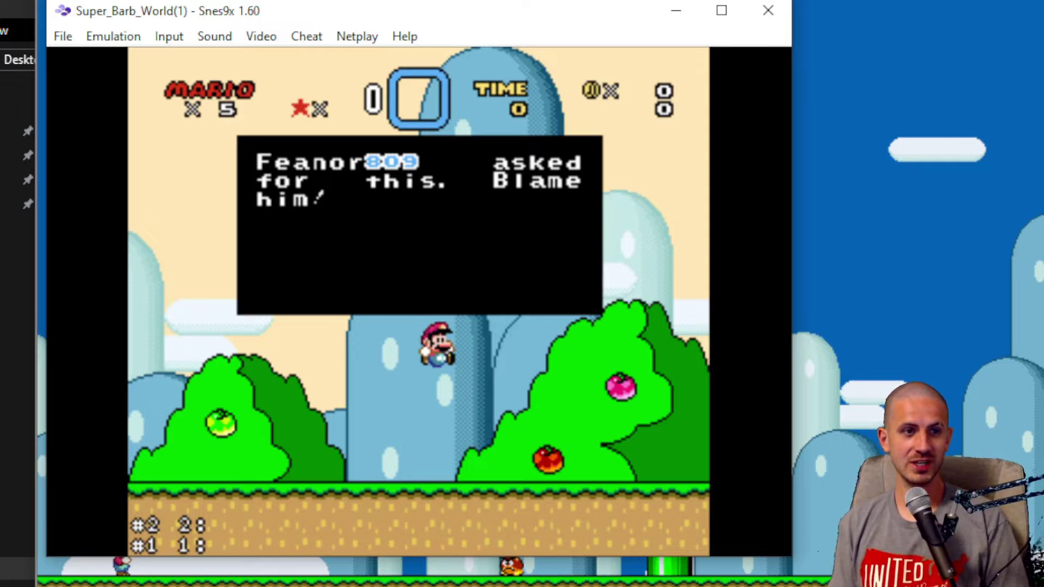
{"action": "key", "text": "c"}
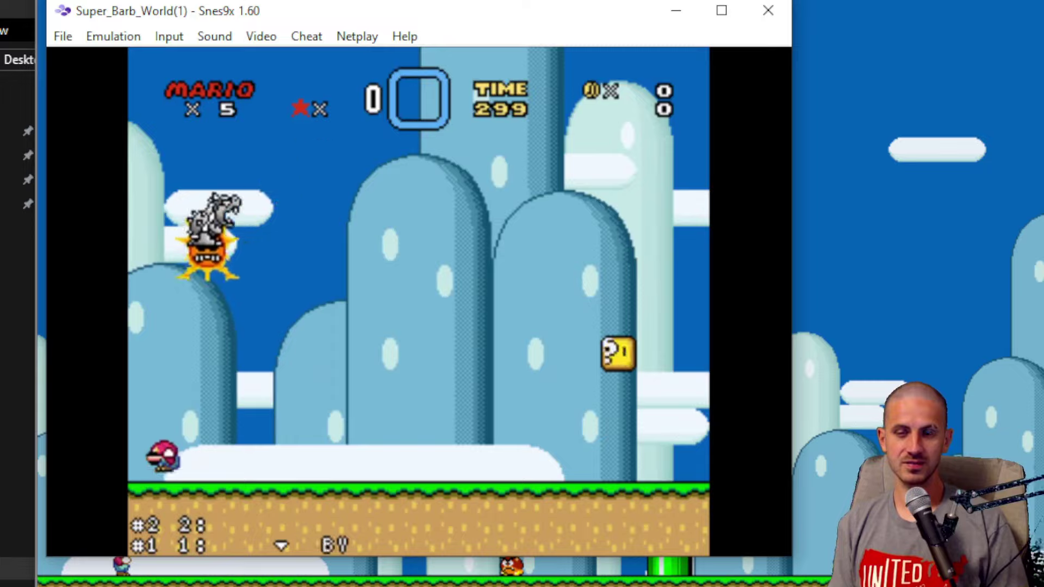
{"action": "key", "text": "v"}
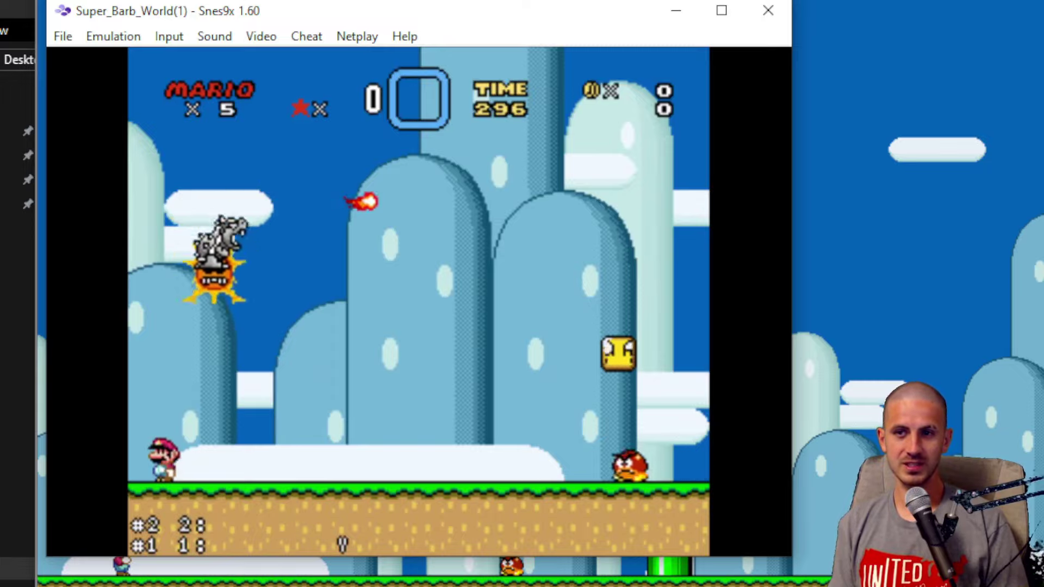
{"action": "key", "text": "Right"}
{"action": "key", "text": "x"}
{"action": "key", "text": "c"}
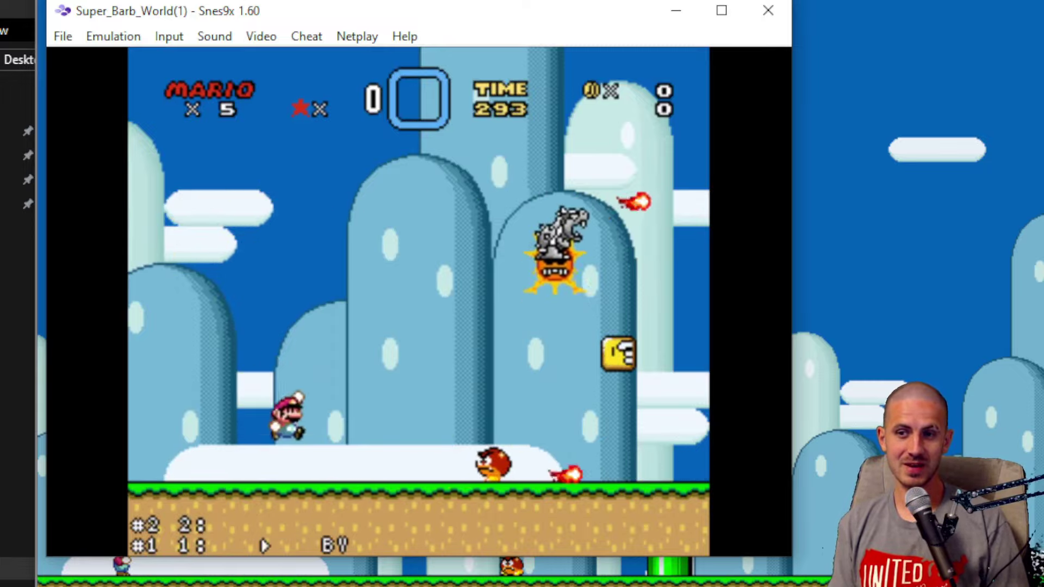
{"action": "key", "text": "Right"}
{"action": "key", "text": "c"}
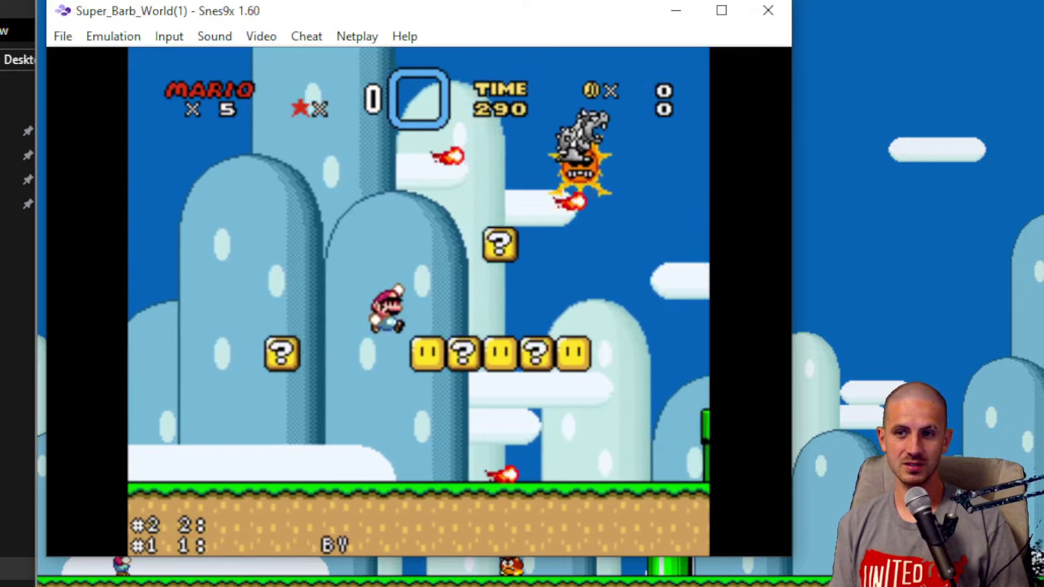
{"action": "key", "text": "c"}
{"action": "key", "text": "Right"}
{"action": "key", "text": "c"}
{"action": "key", "text": "Down"}
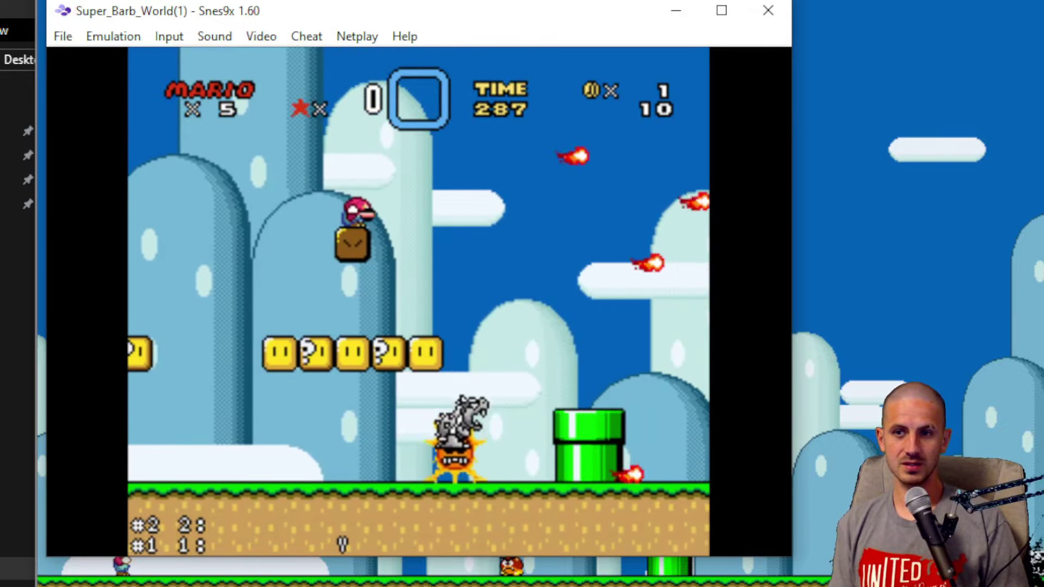
{"action": "key", "text": "c"}
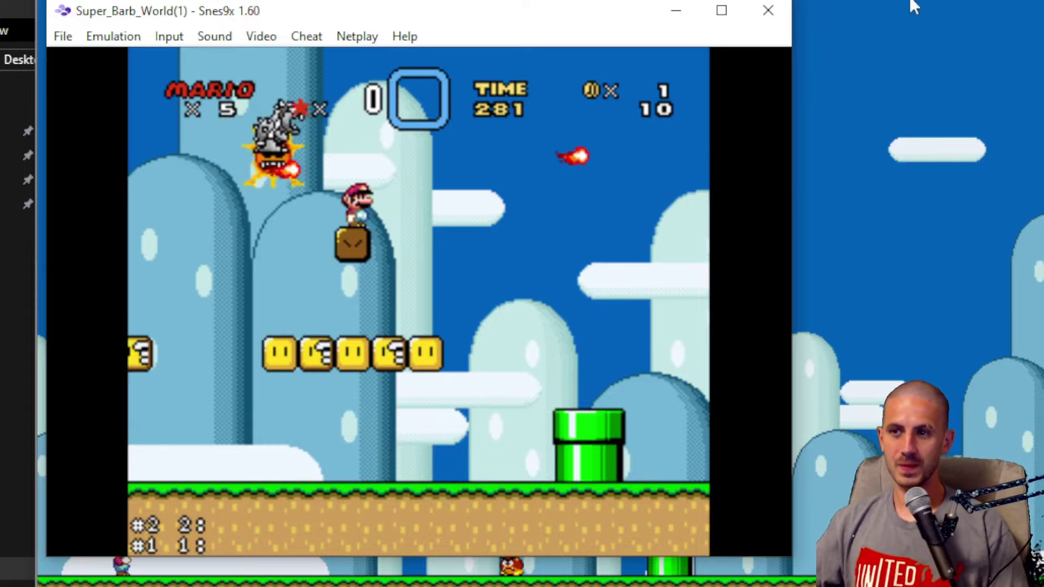
{"action": "left_click", "coordinate": [768, 11]}
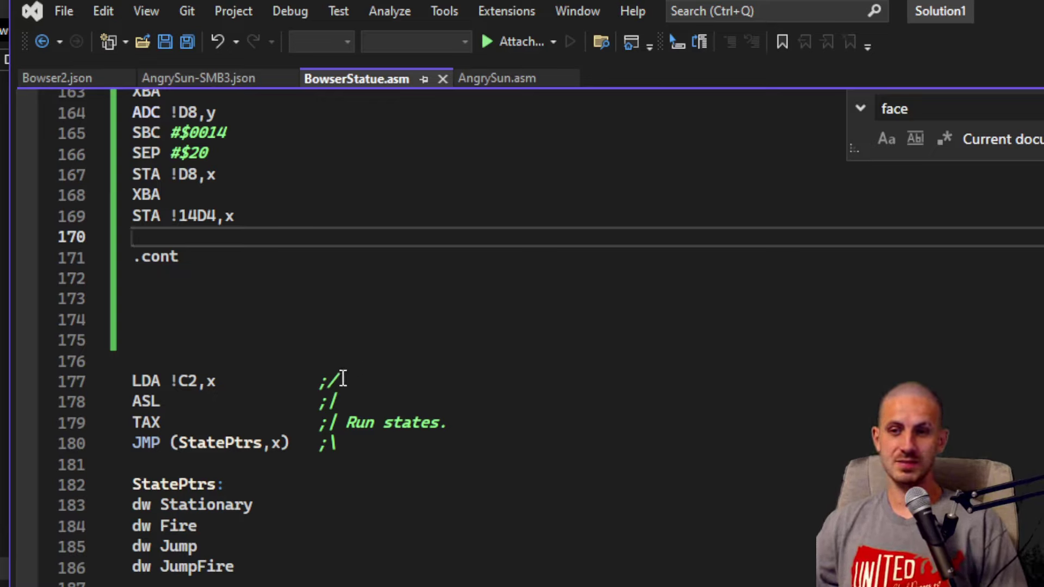
Step: Search BowserStatue.asm for 0300 and look over the surrounding Graphics routine
{"action": "left_click", "coordinate": [364, 283]}
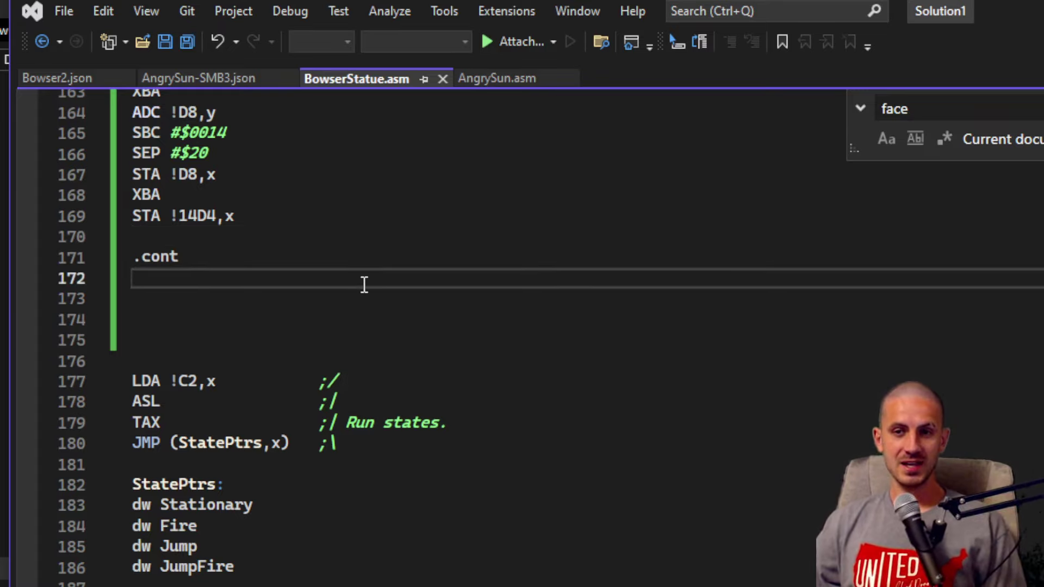
{"action": "left_click", "coordinate": [582, 307]}
{"action": "key", "text": "ctrl+f"}
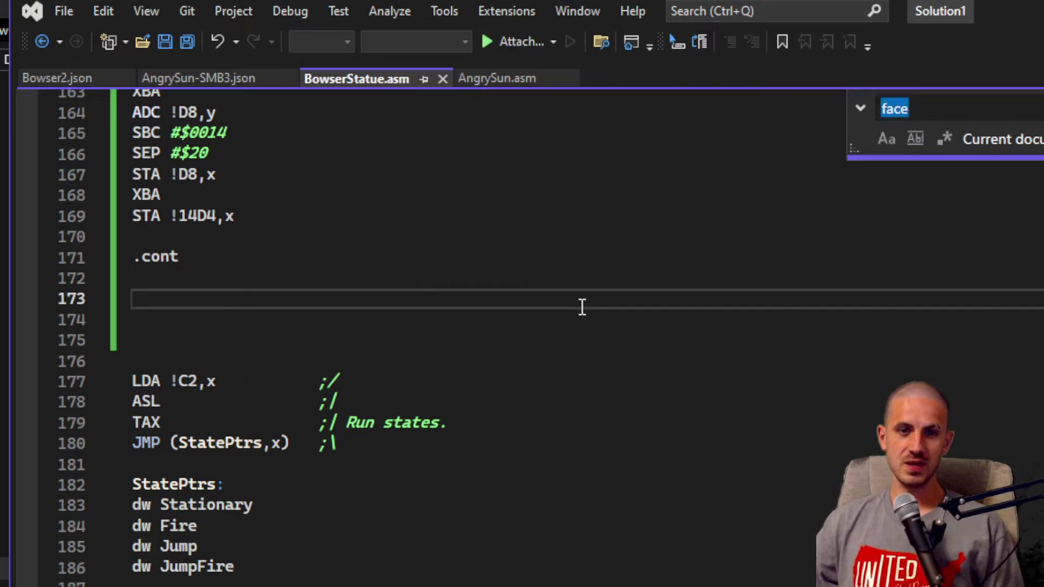
{"action": "type", "text": "0300"}
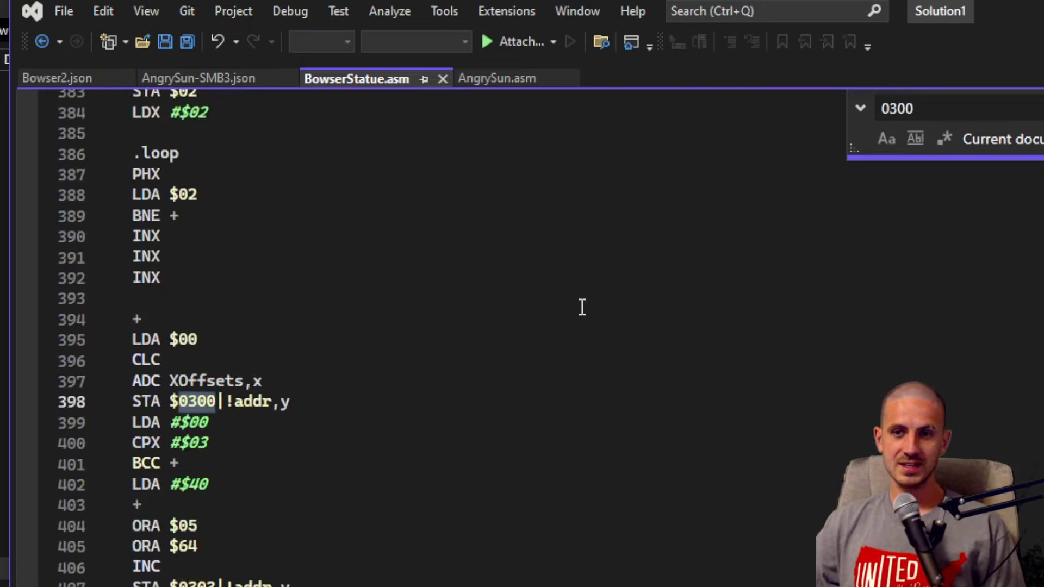
{"action": "scroll", "coordinate": [526, 387], "scroll_direction": "up", "scroll_amount": 7}
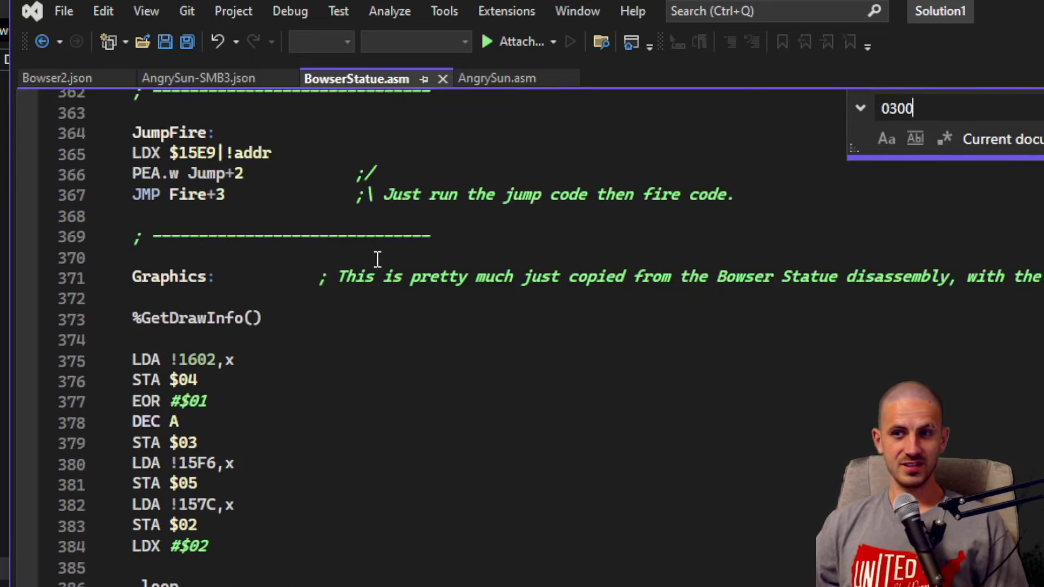
{"action": "scroll", "coordinate": [389, 259], "scroll_direction": "down", "scroll_amount": 8}
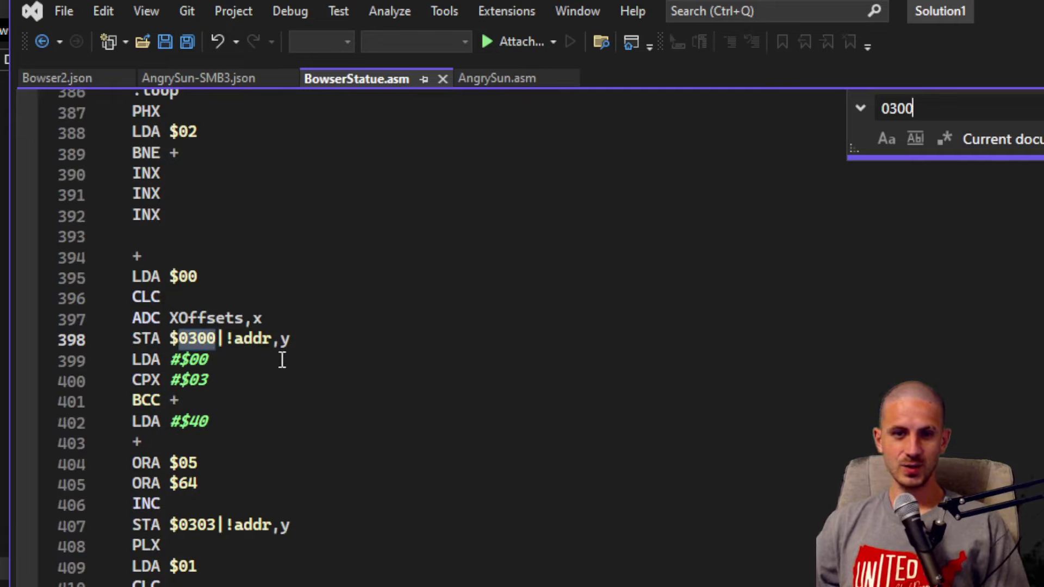
Step: Examine how the graphics loop writes to $0300, $0303 and $0301 using the X and Y offsets
{"action": "double_click", "coordinate": [191, 337]}
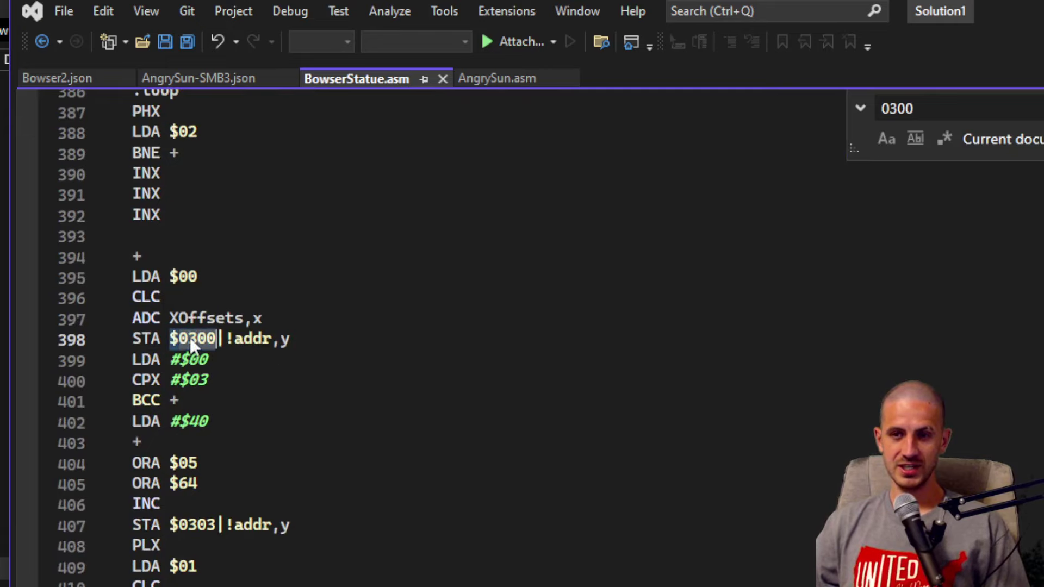
{"action": "scroll", "coordinate": [222, 490], "scroll_direction": "down", "scroll_amount": 1}
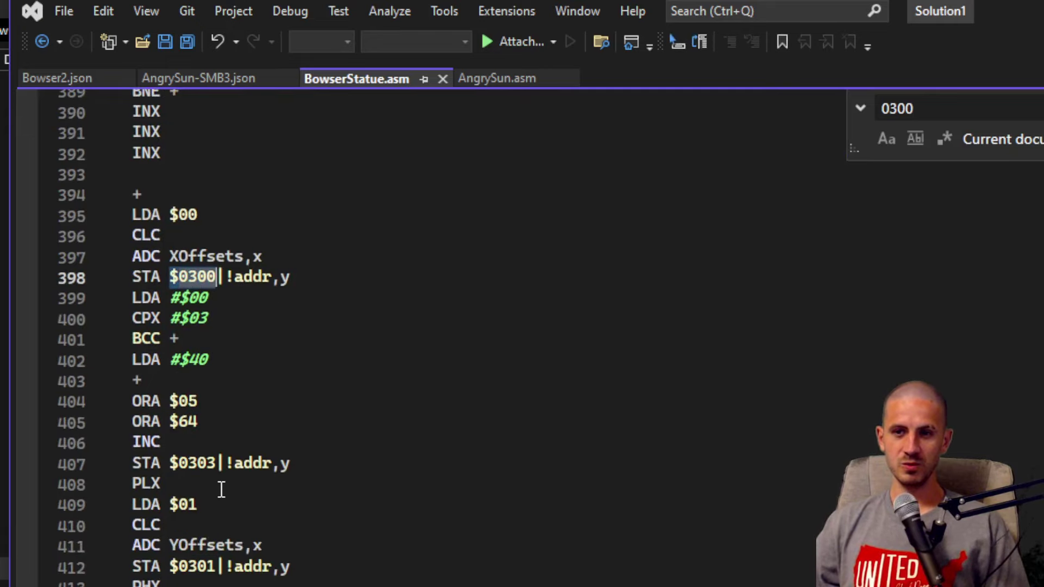
{"action": "double_click", "coordinate": [190, 462]}
{"action": "scroll", "coordinate": [234, 468], "scroll_direction": "down", "scroll_amount": 2}
{"action": "double_click", "coordinate": [193, 443]}
{"action": "double_click", "coordinate": [152, 401]}
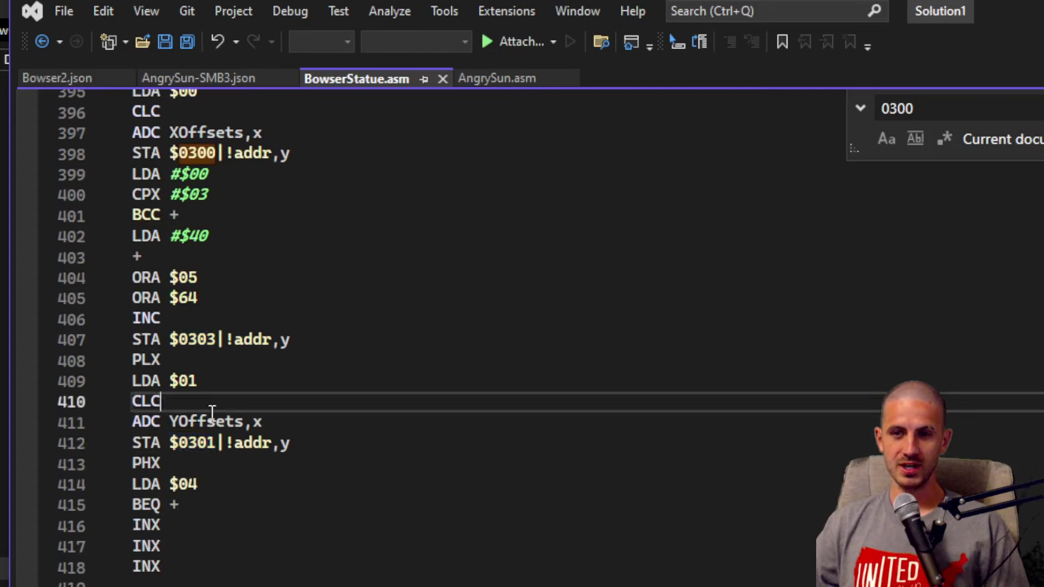
{"action": "scroll", "coordinate": [618, 462], "scroll_direction": "up", "scroll_amount": 2}
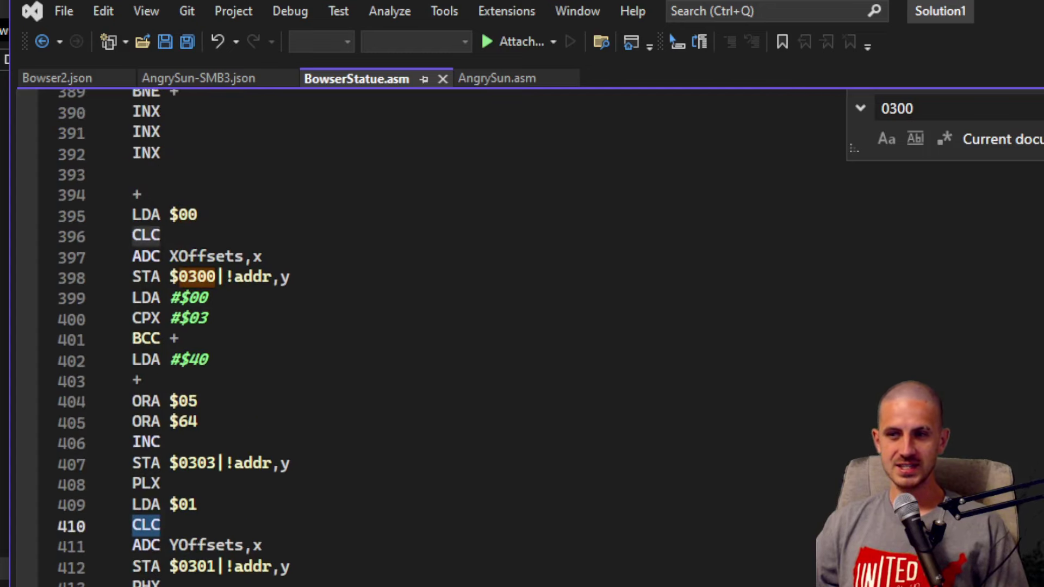
Step: Search BowserStatue.asm for "tilemap" to locate the statue's tile table
{"action": "left_click", "coordinate": [603, 343]}
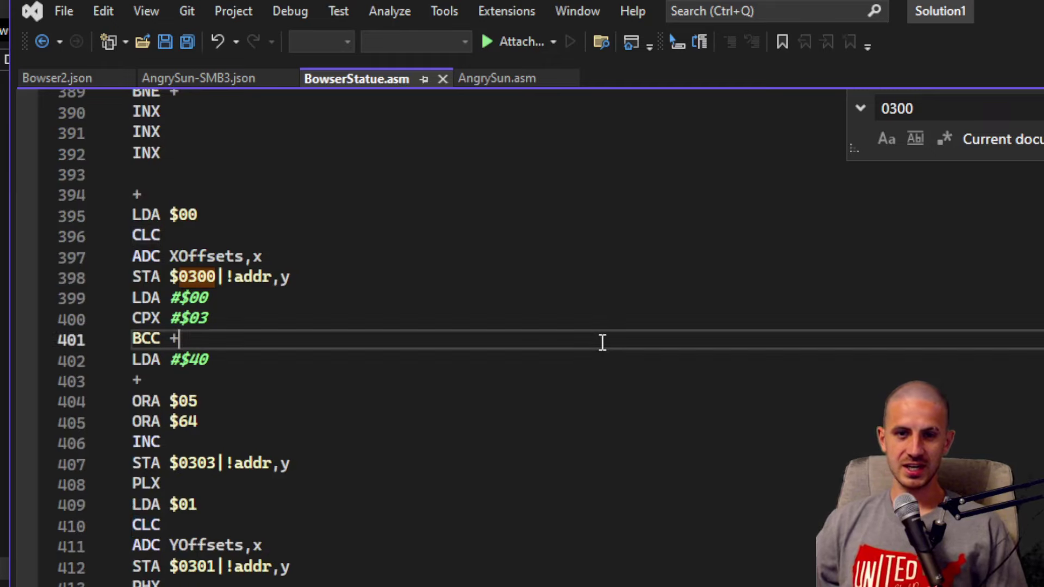
{"action": "key", "text": "ctrl+f"}
{"action": "type", "text": "tilemap"}
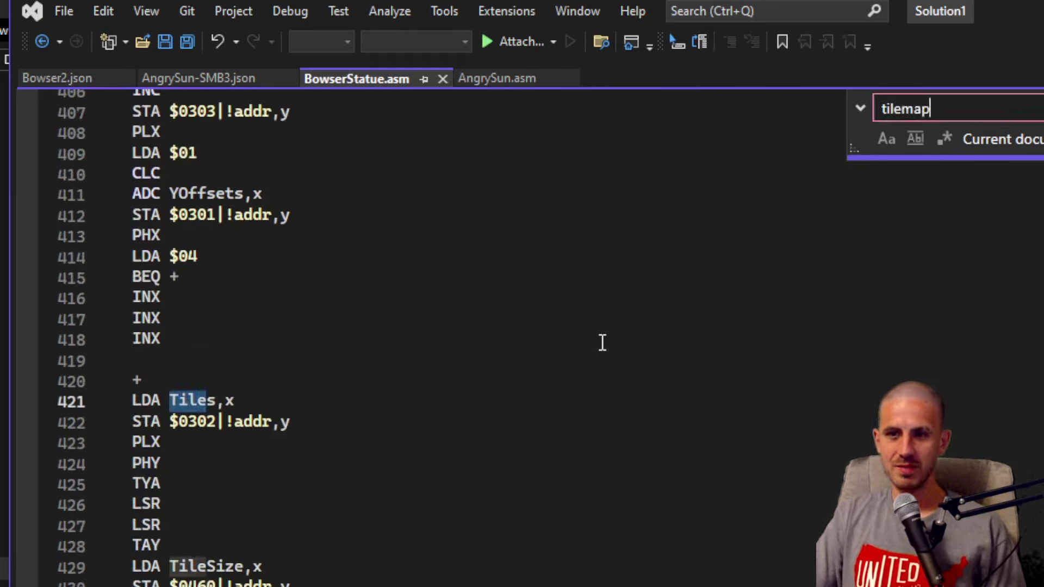
Step: Search BowserStatue.asm for "statuehead" to locate the definitions of the statue's tile numbers
{"action": "key", "text": "Return"}
{"action": "key", "text": "Return"}
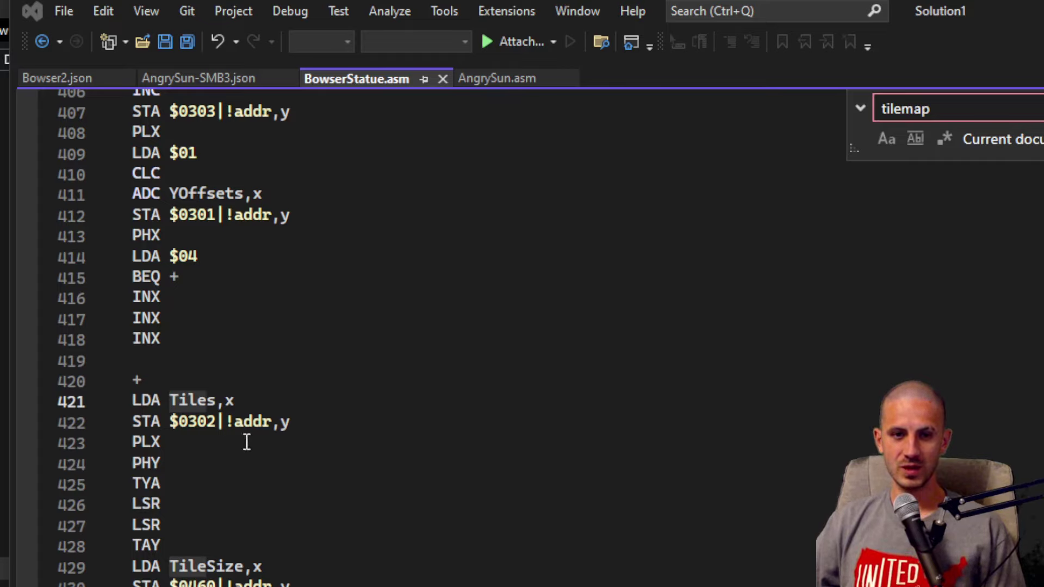
{"action": "left_click", "coordinate": [677, 444]}
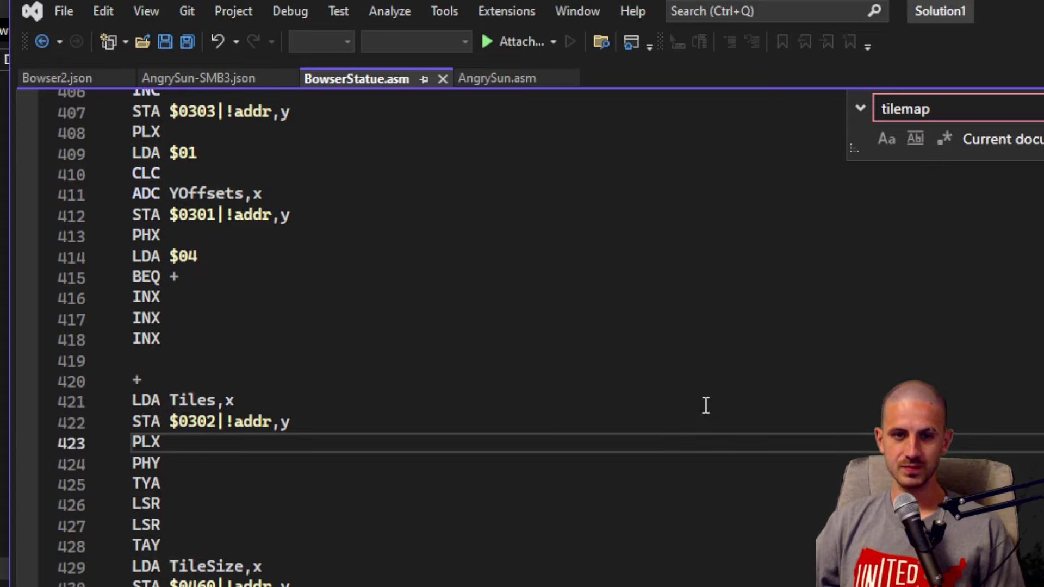
{"action": "left_click", "coordinate": [974, 111]}
{"action": "left_click", "coordinate": [974, 106]}
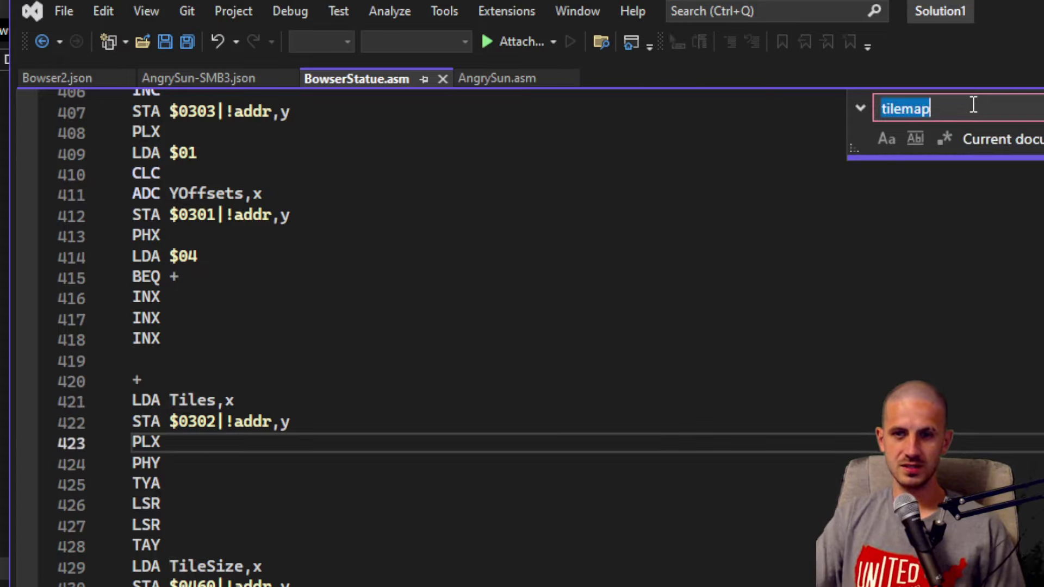
{"action": "type", "text": "statuehe"}
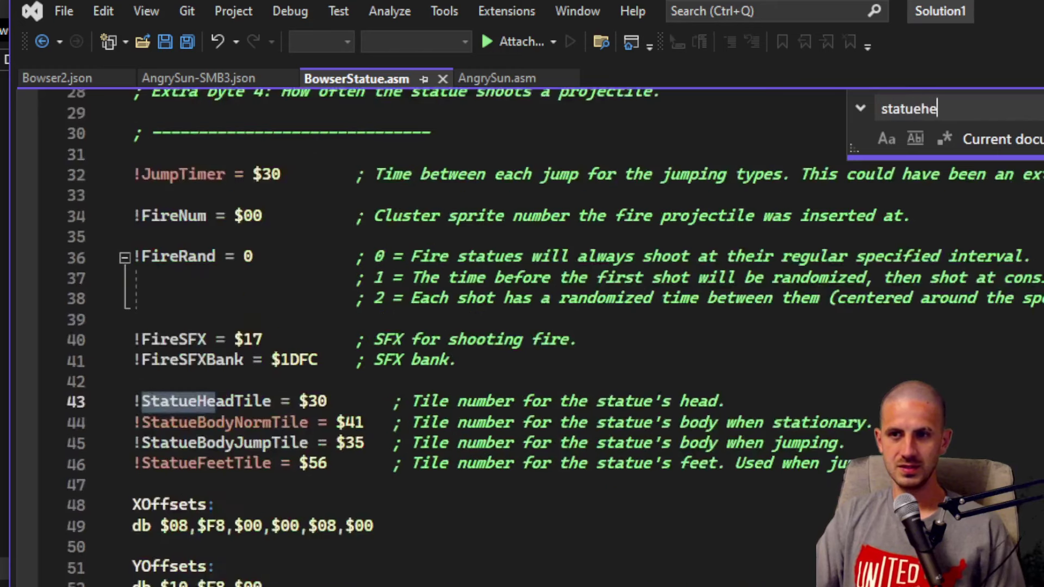
{"action": "type", "text": "ad"}
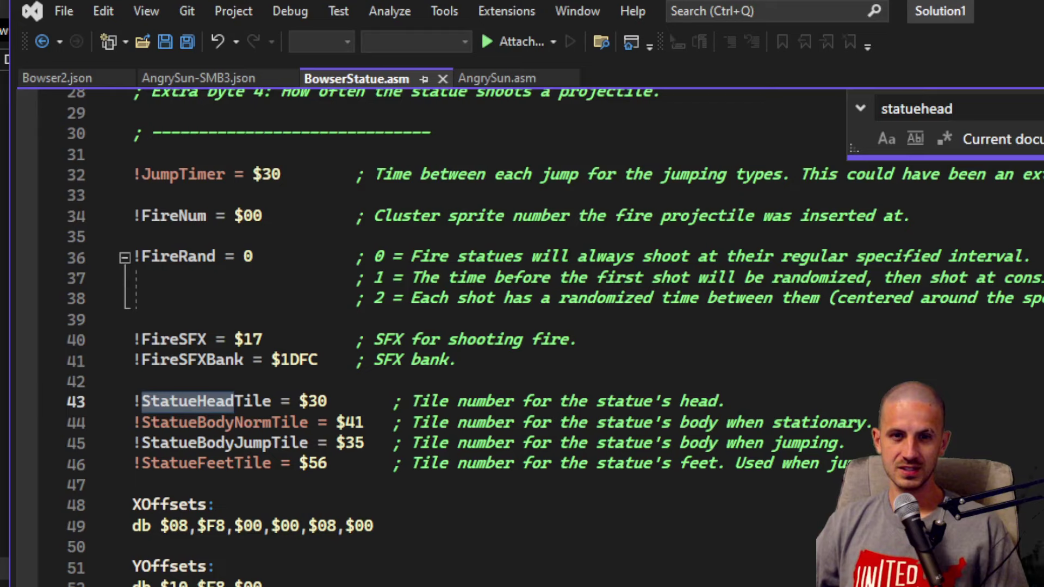
{"action": "left_click", "coordinate": [659, 272]}
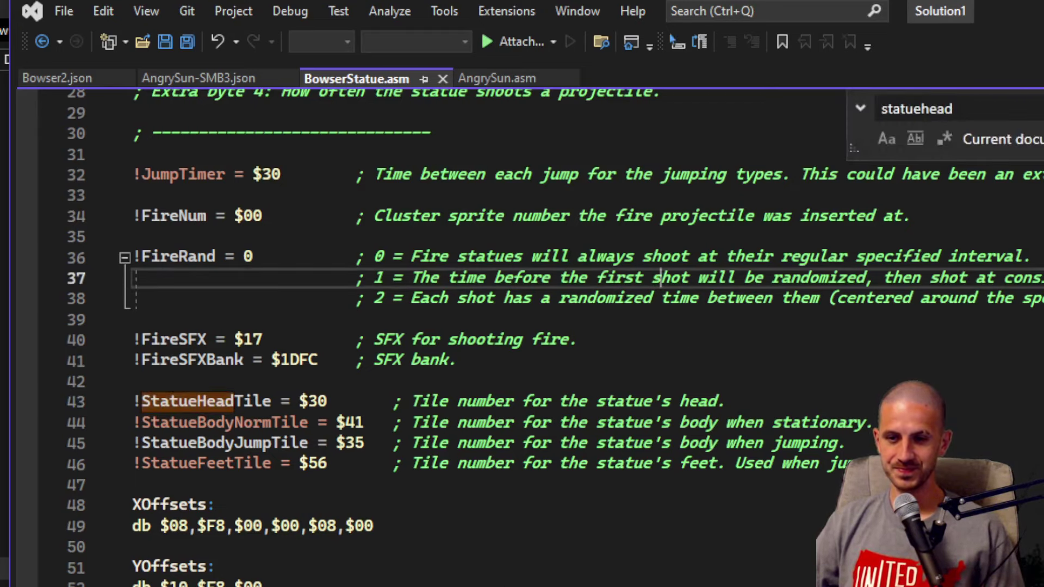
Step: Duplicate BowserStatue.asm in the pixi sprites folder and name the copy Bowser2.asm
{"action": "key", "text": "alt+Tab"}
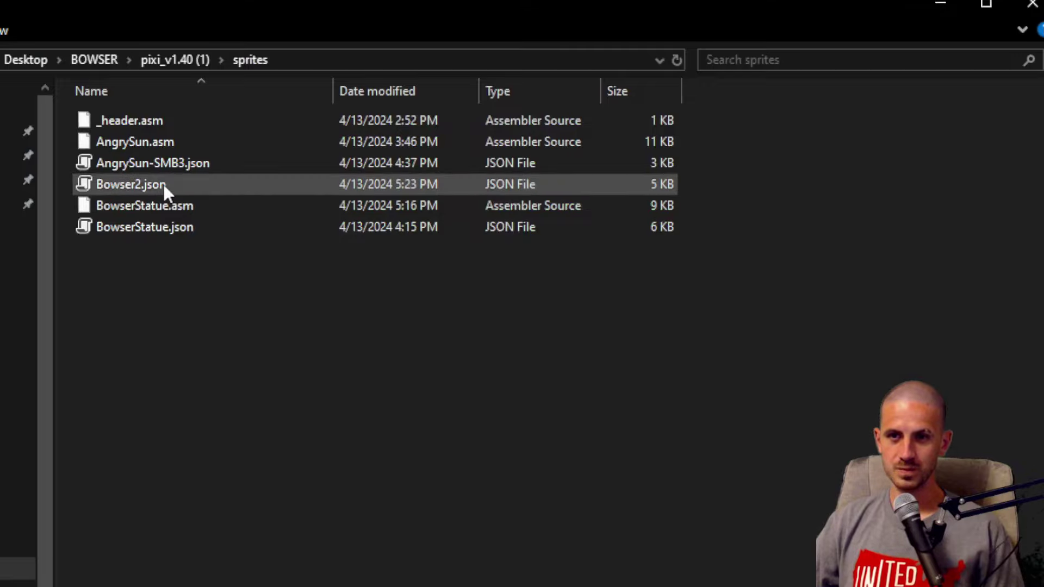
{"action": "left_click", "coordinate": [194, 210]}
{"action": "key", "text": "ctrl+c"}
{"action": "key", "text": "ctrl+v"}
{"action": "key", "text": "F2"}
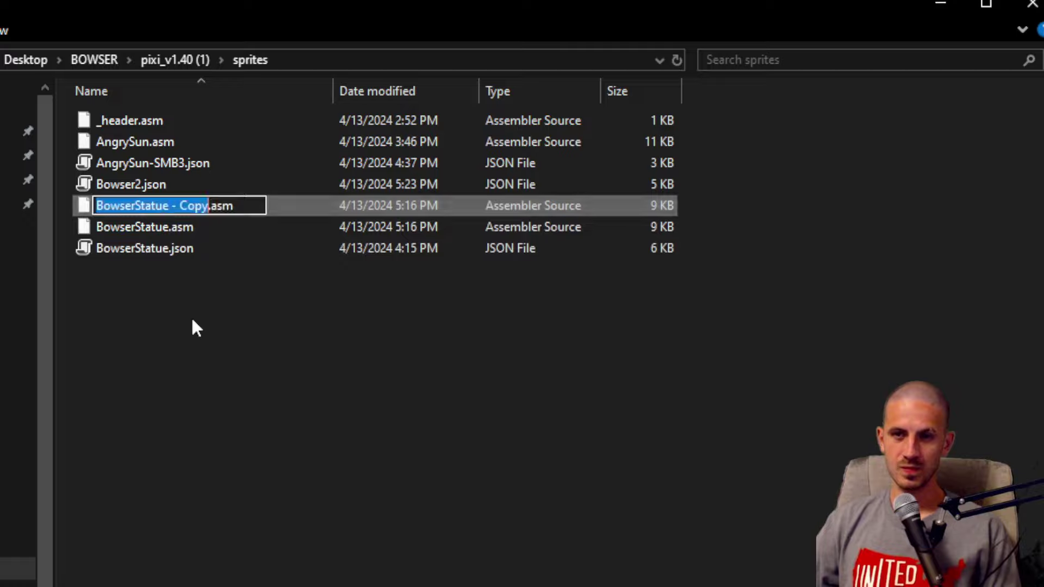
{"action": "type", "text": "Bowser21"}
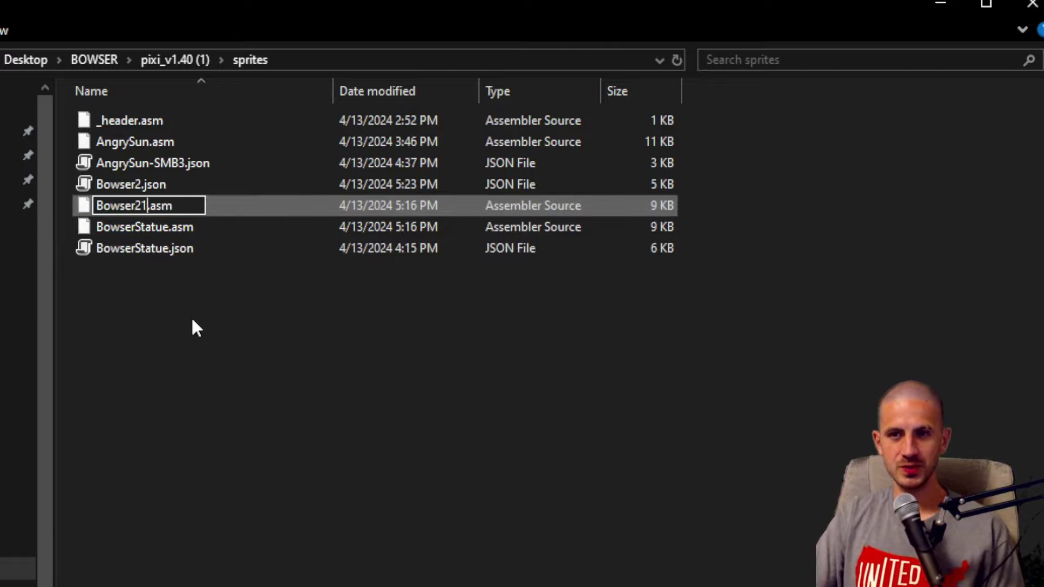
{"action": "key", "text": "BackSpace"}
{"action": "key", "text": "Return"}
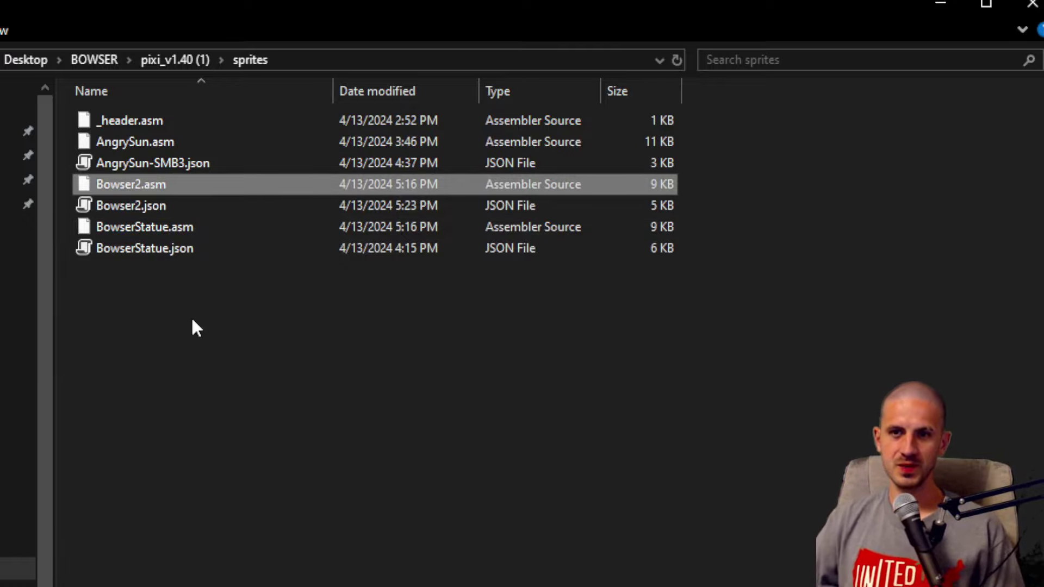
Step: Set AsmFile in Bowser2.json to "Bowser2.asm", then save and close the file
{"action": "double_click", "coordinate": [185, 209]}
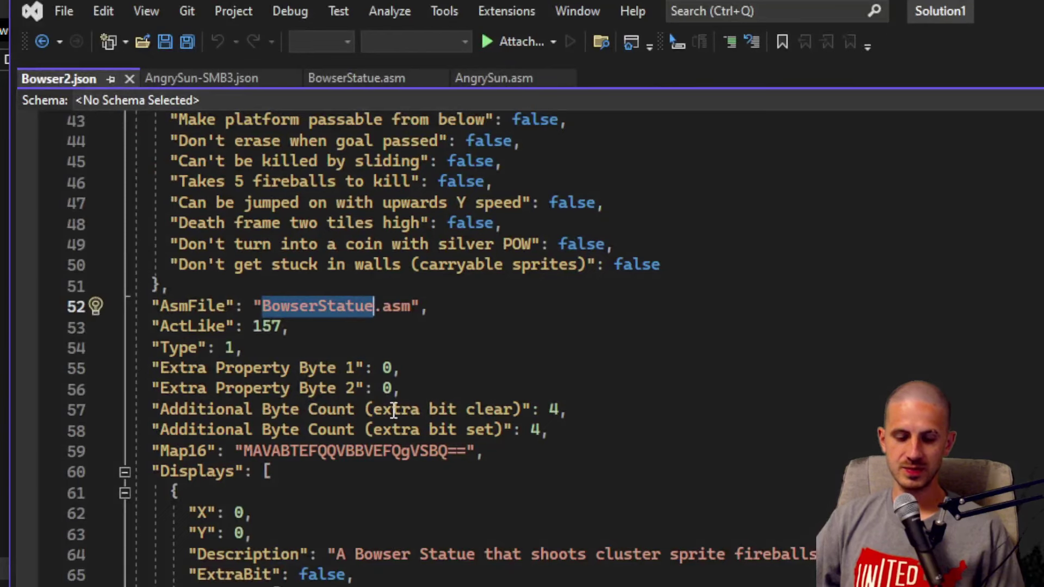
{"action": "type", "text": "Bowser2"}
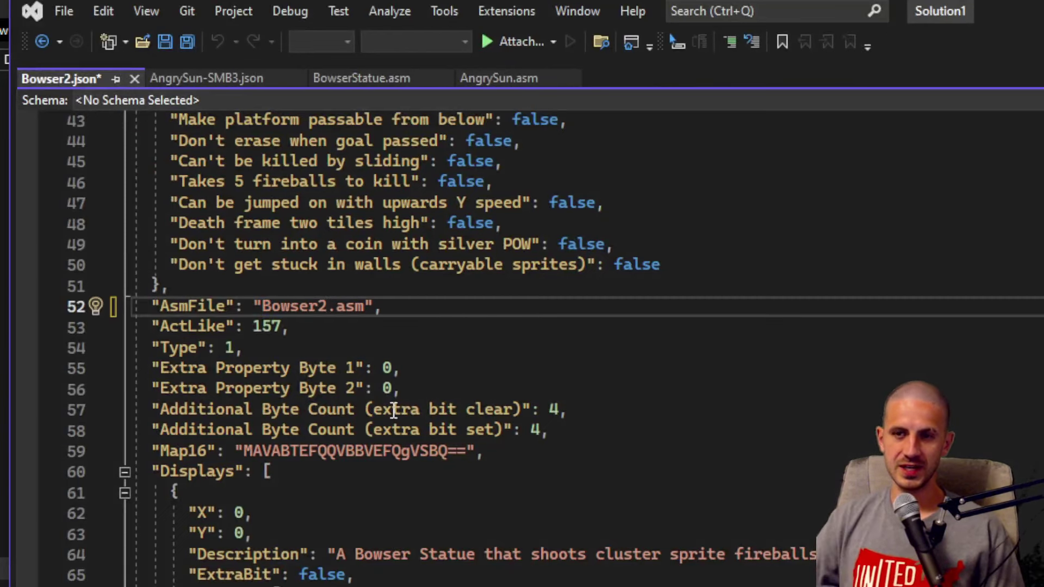
{"action": "key", "text": "ctrl+s"}
{"action": "left_click", "coordinate": [129, 80]}
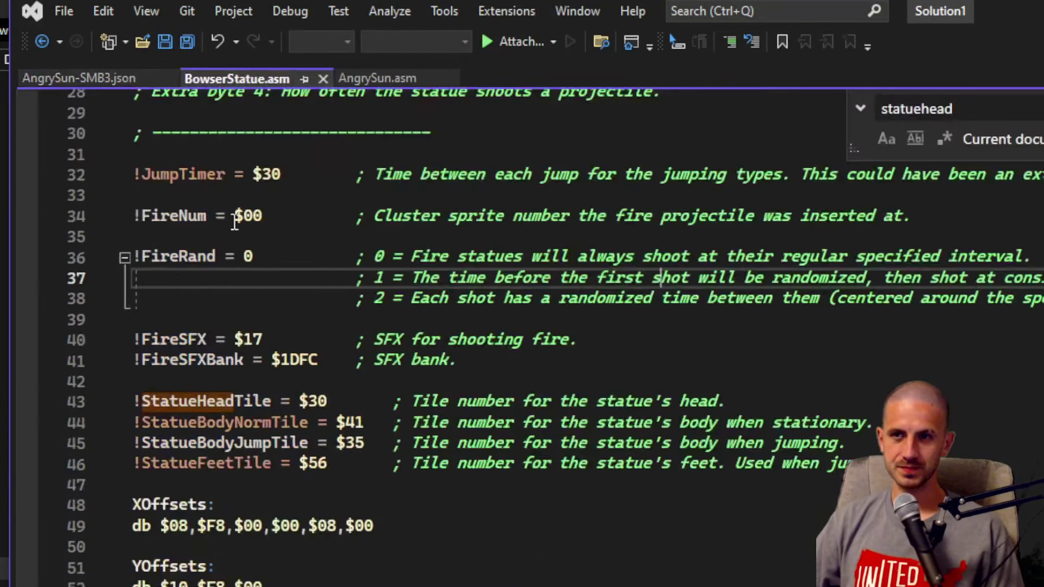
{"action": "key", "text": "alt+Tab"}
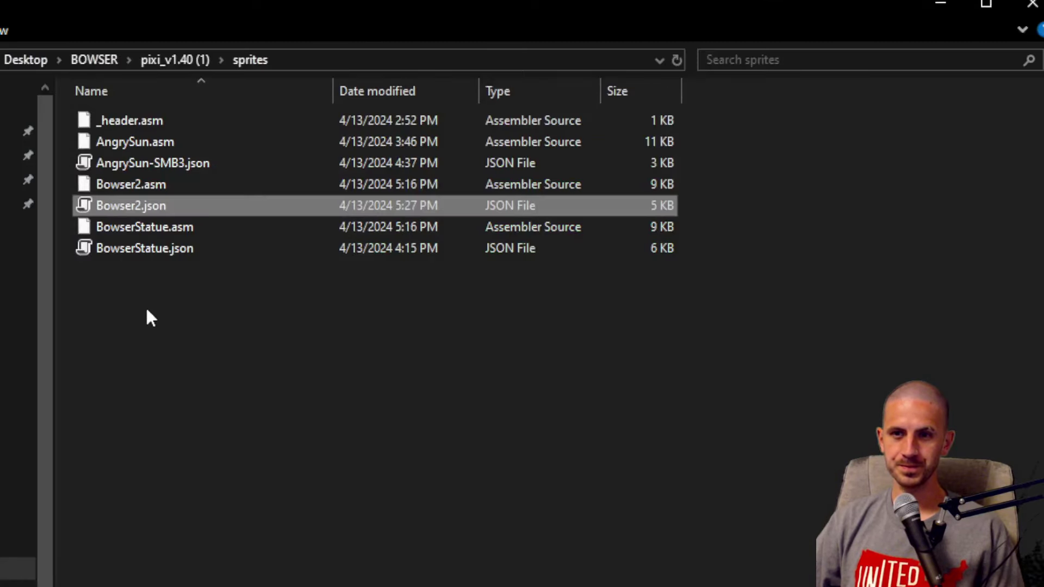
{"action": "double_click", "coordinate": [194, 210]}
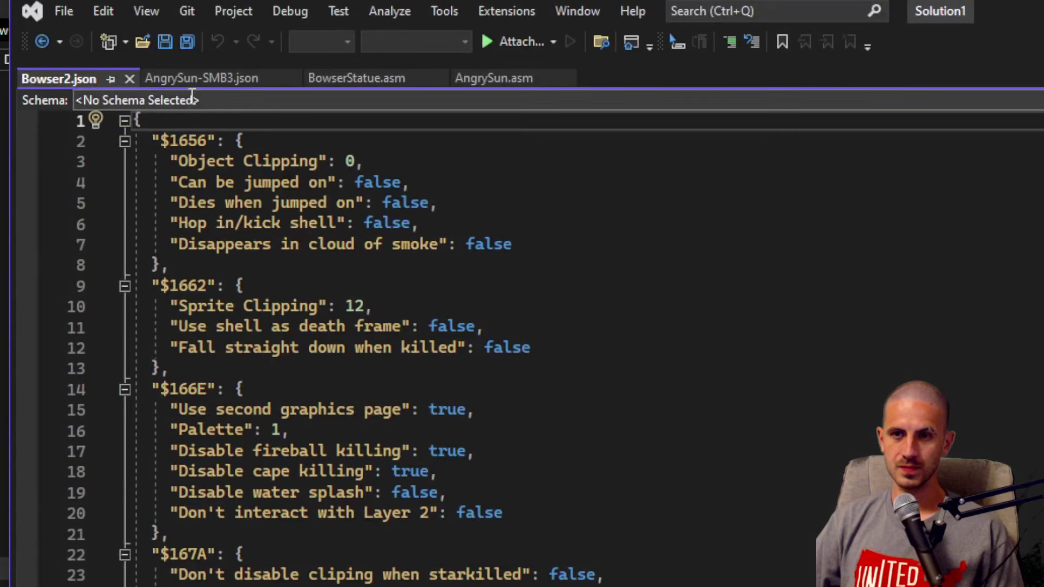
{"action": "left_click", "coordinate": [130, 79]}
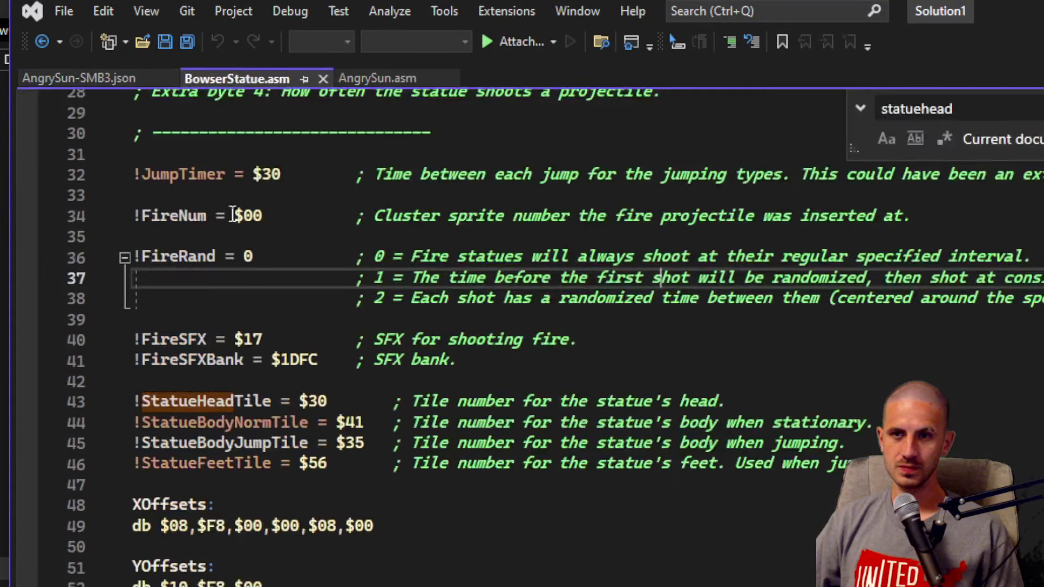
Step: Open Bowser2.asm from the sprites folder and find where StatueHeadTile is used after its definition
{"action": "key", "text": "alt+Tab"}
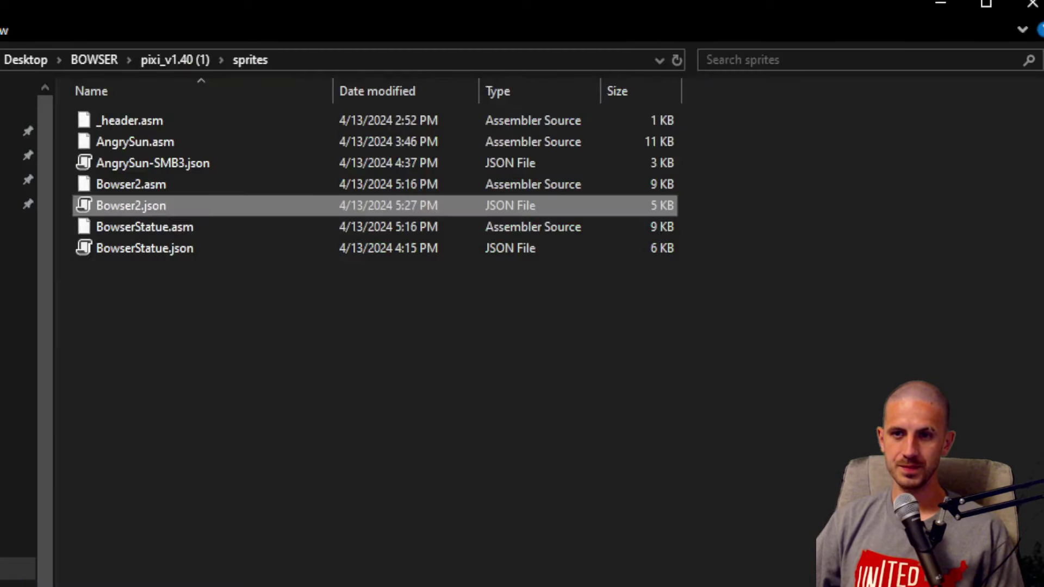
{"action": "double_click", "coordinate": [139, 183]}
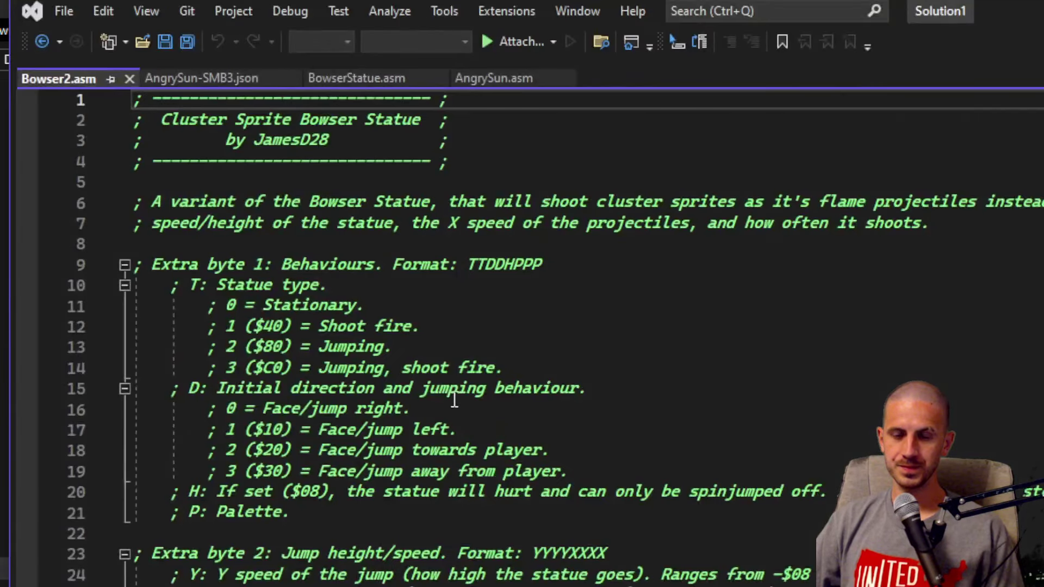
{"action": "scroll", "coordinate": [438, 408], "scroll_direction": "down", "scroll_amount": 9}
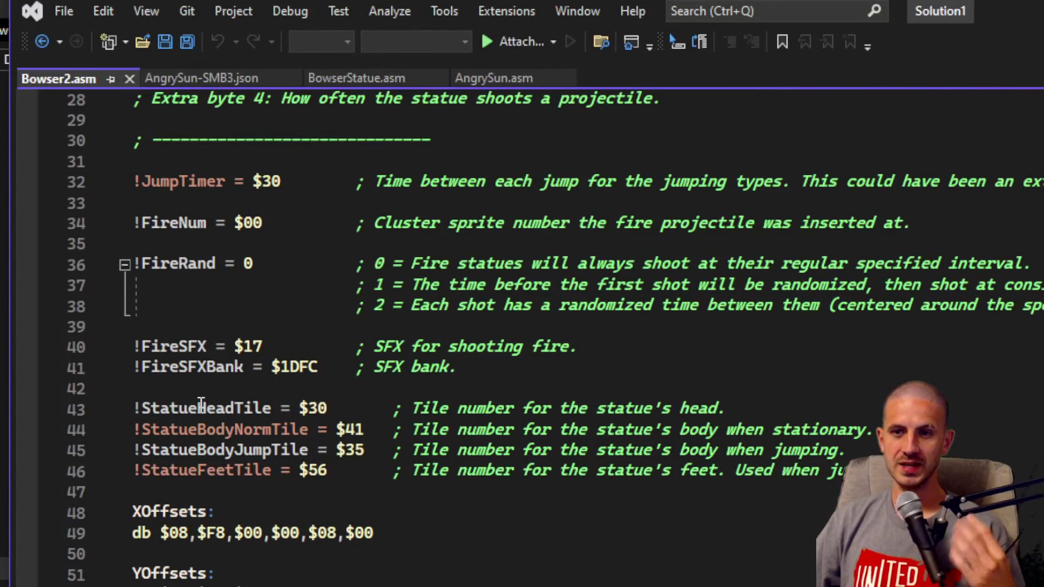
{"action": "double_click", "coordinate": [199, 409]}
{"action": "key", "text": "ctrl+f"}
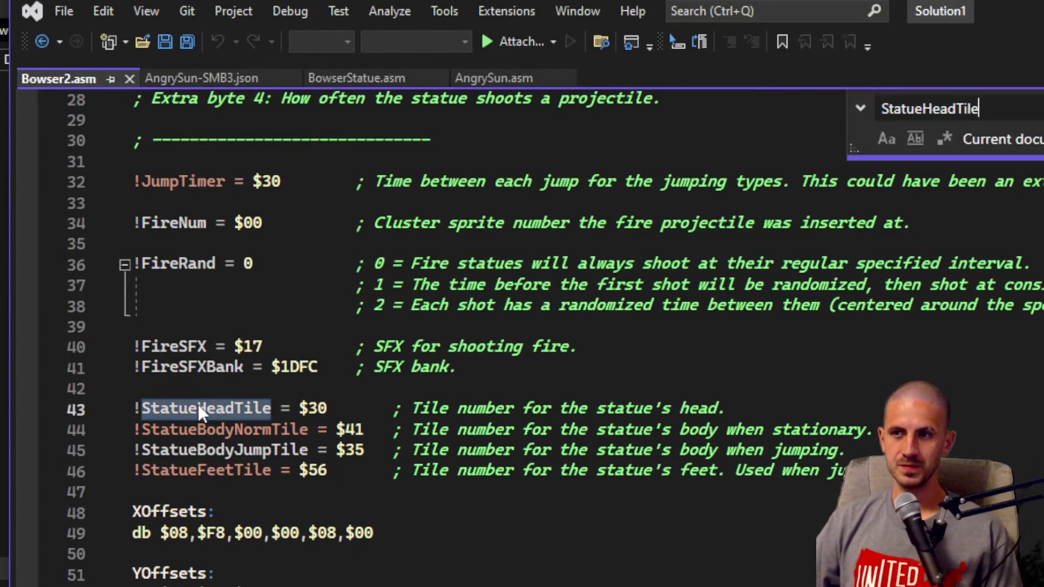
{"action": "key", "text": "Return"}
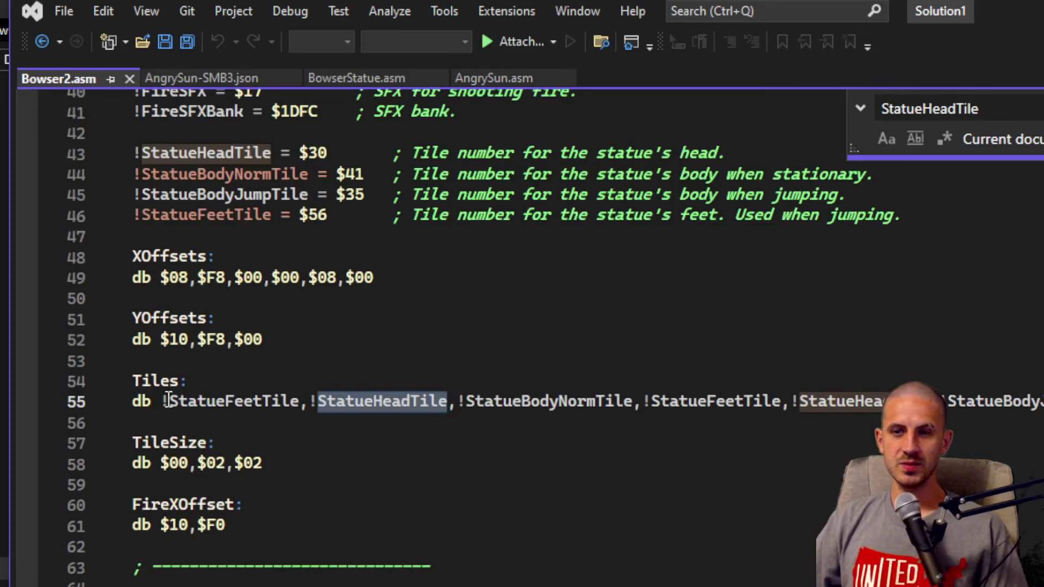
Step: Examine the feet and head entries of the Tiles table and the values in the XOffsets table
{"action": "left_click", "coordinate": [154, 383]}
{"action": "double_click", "coordinate": [154, 383]}
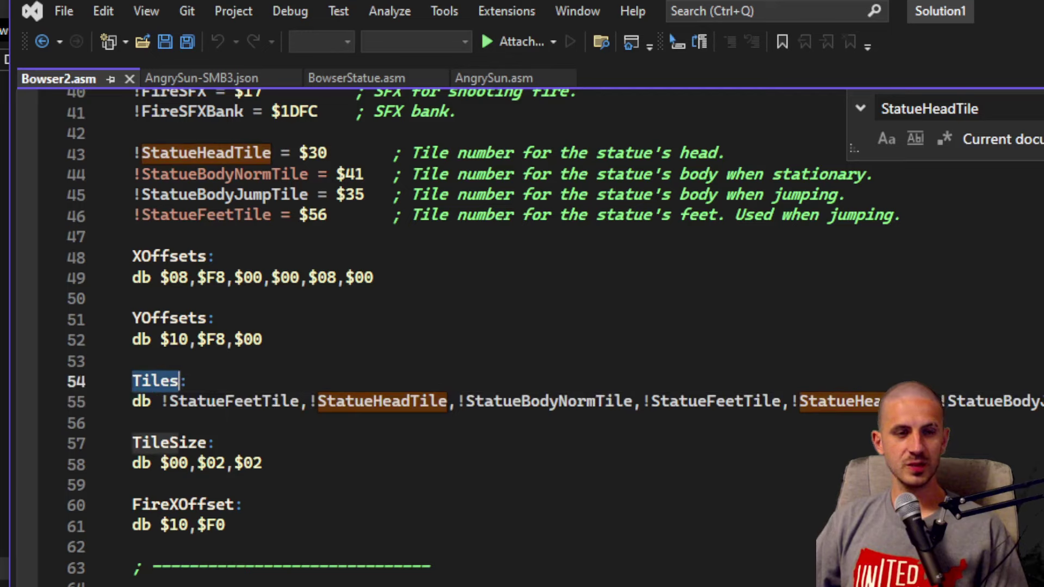
{"action": "double_click", "coordinate": [367, 403]}
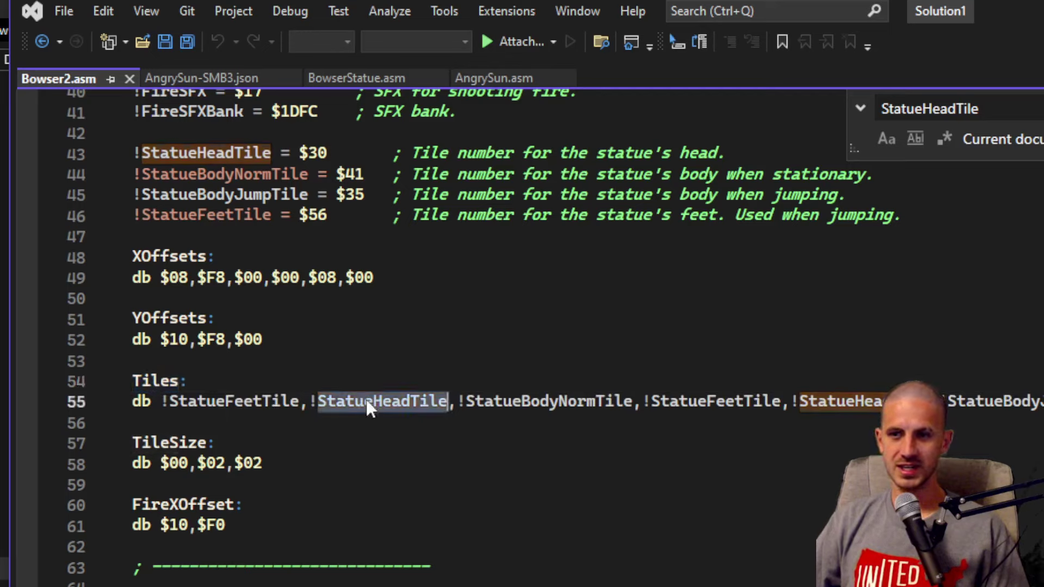
{"action": "double_click", "coordinate": [222, 402]}
{"action": "left_click", "coordinate": [317, 390]}
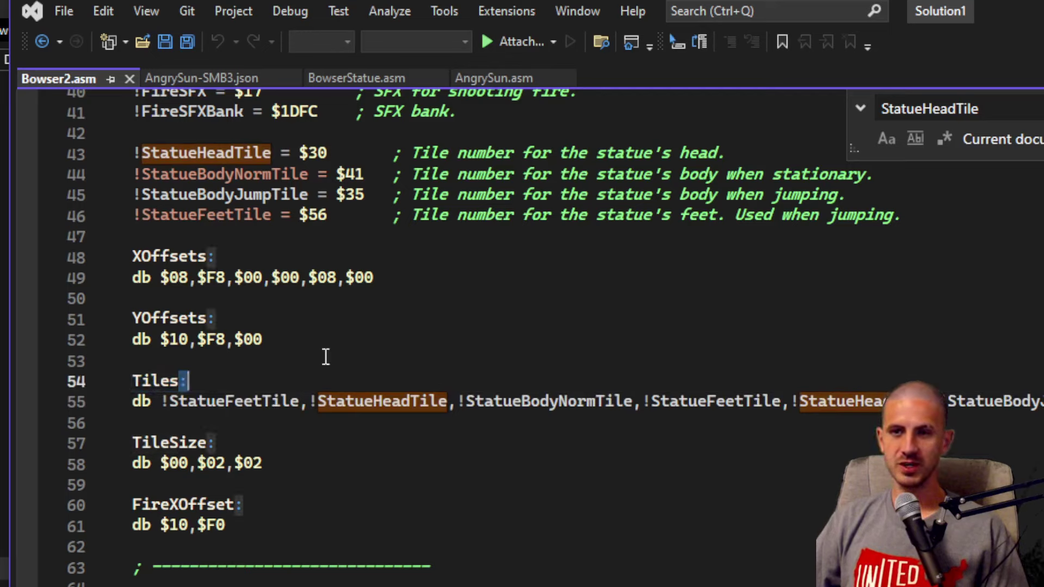
{"action": "double_click", "coordinate": [174, 277]}
{"action": "double_click", "coordinate": [212, 278]}
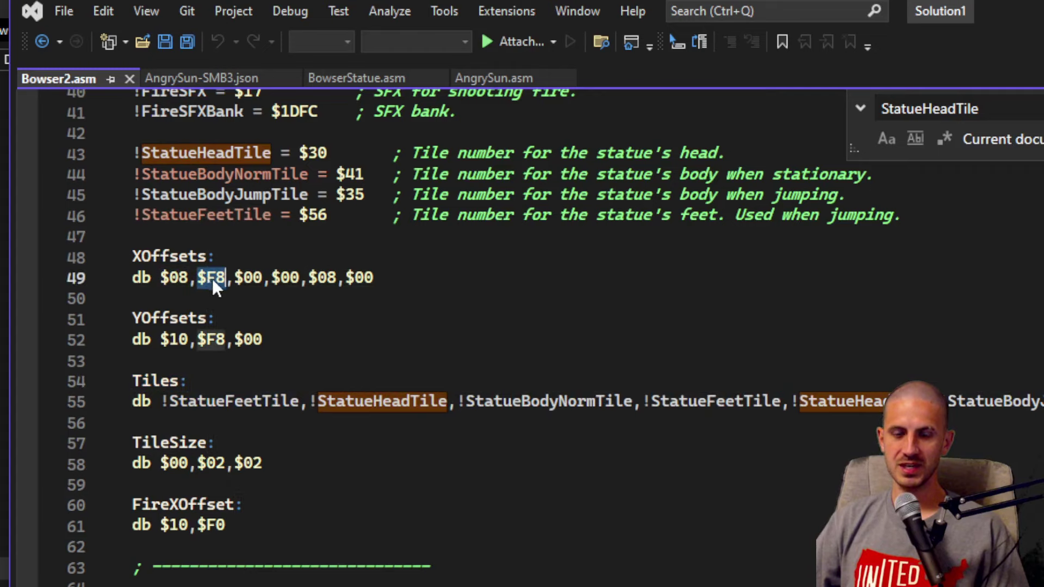
{"action": "double_click", "coordinate": [174, 278]}
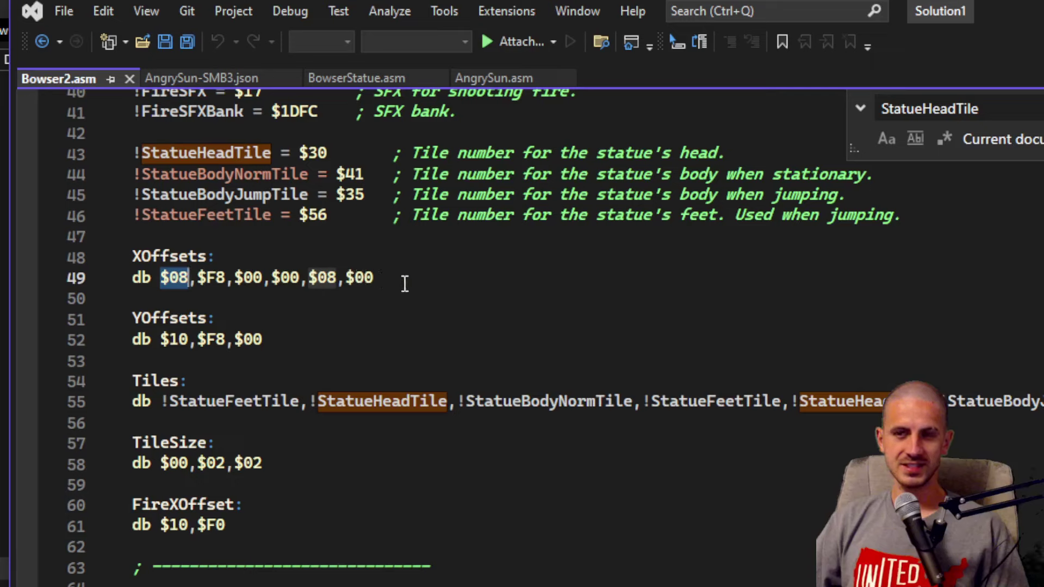
{"action": "left_click_drag", "start_coordinate": [384, 277], "coordinate": [154, 288]}
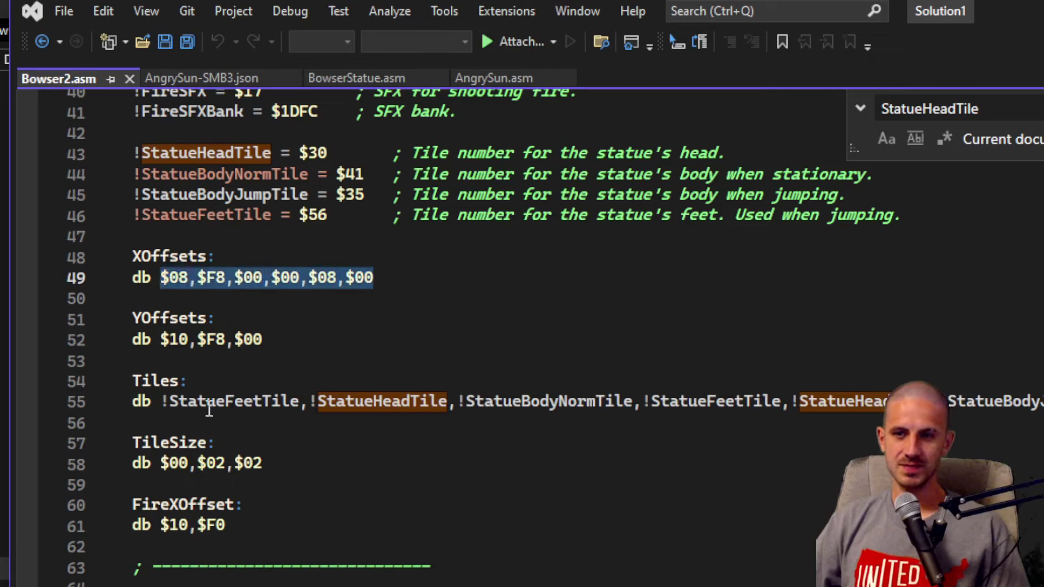
{"action": "left_click", "coordinate": [145, 421]}
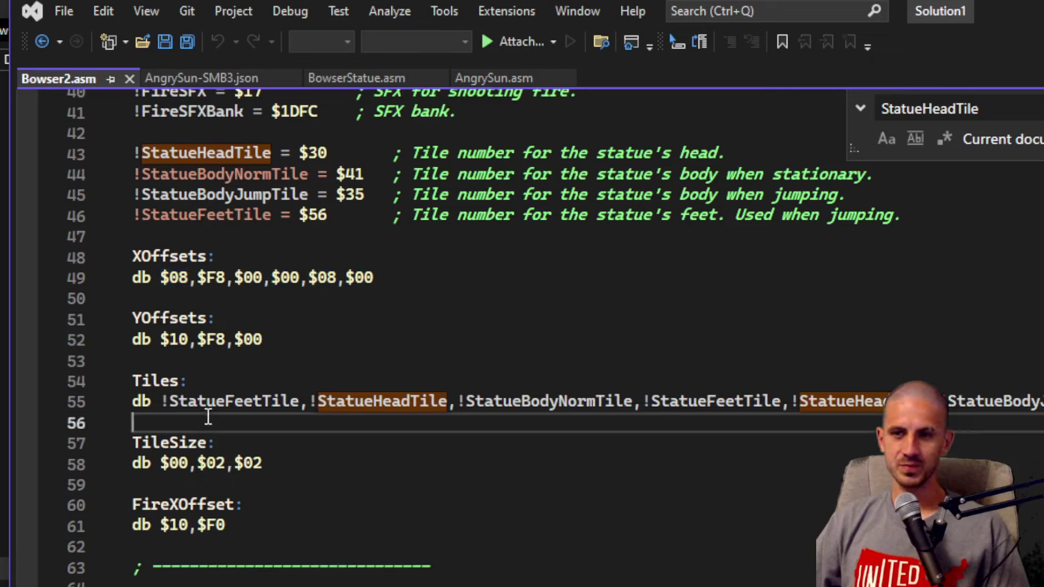
Step: Search Bowser2.asm for "Tiles" and examine where the graphics routine loads the table and stores it to $0302
{"action": "double_click", "coordinate": [162, 382]}
{"action": "key", "text": "ctrl+f"}
{"action": "key", "text": "Return"}
{"action": "key", "text": "Return"}
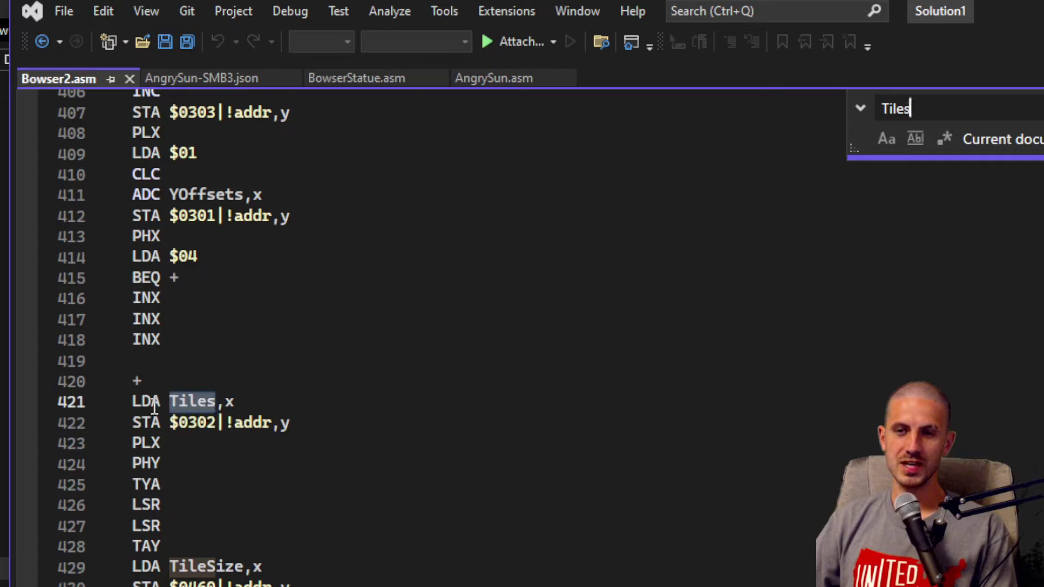
{"action": "double_click", "coordinate": [202, 422]}
{"action": "double_click", "coordinate": [196, 406]}
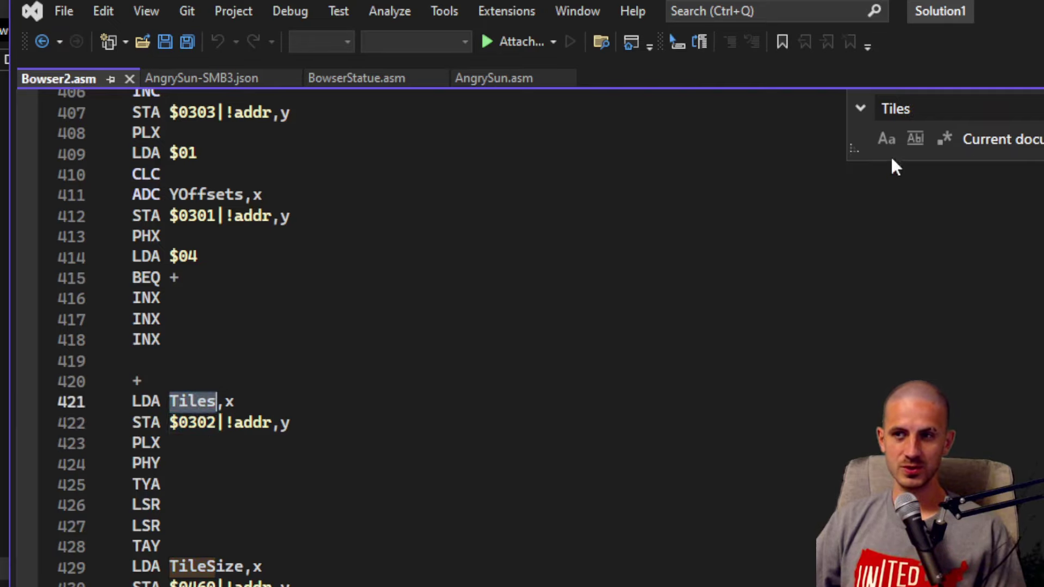
Step: Return to the Tiles table definition through the "Tiles" search and examine its StatueFeetTile and StatueHeadTile entries
{"action": "double_click", "coordinate": [924, 105]}
{"action": "key", "text": "Return"}
{"action": "key", "text": "Return"}
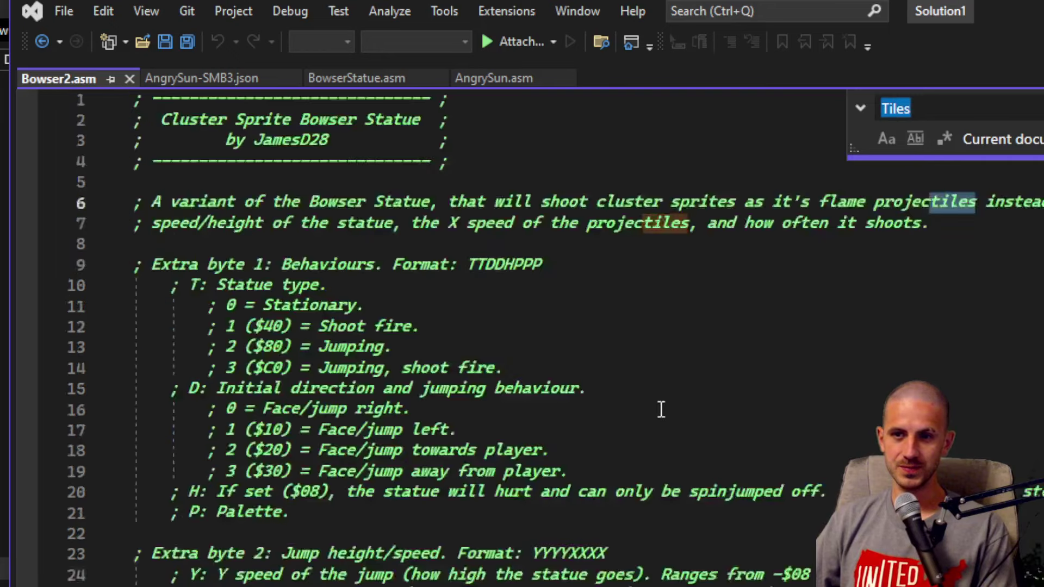
{"action": "key", "text": "Return"}
{"action": "key", "text": "Return"}
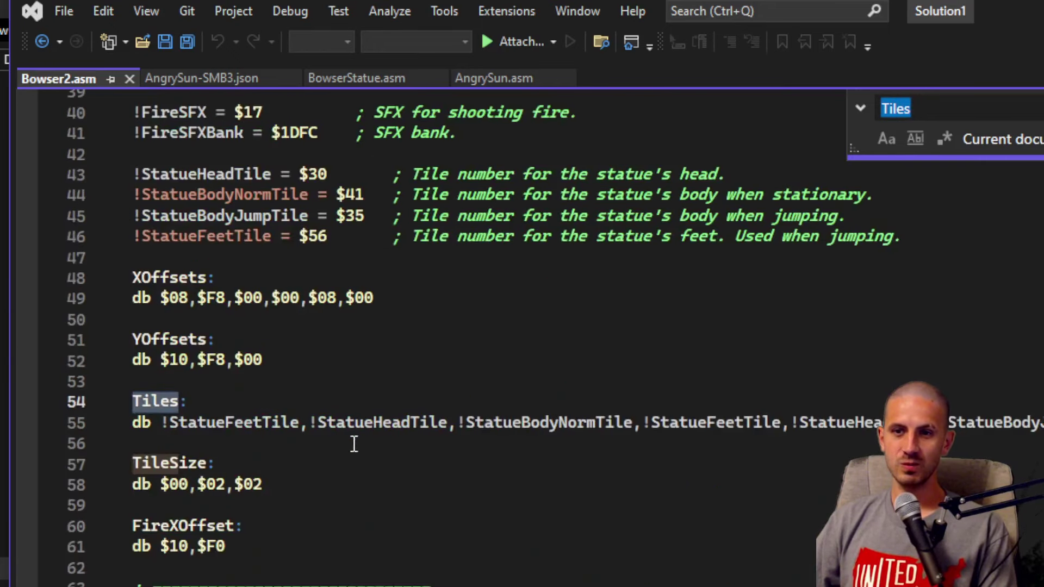
{"action": "double_click", "coordinate": [222, 427]}
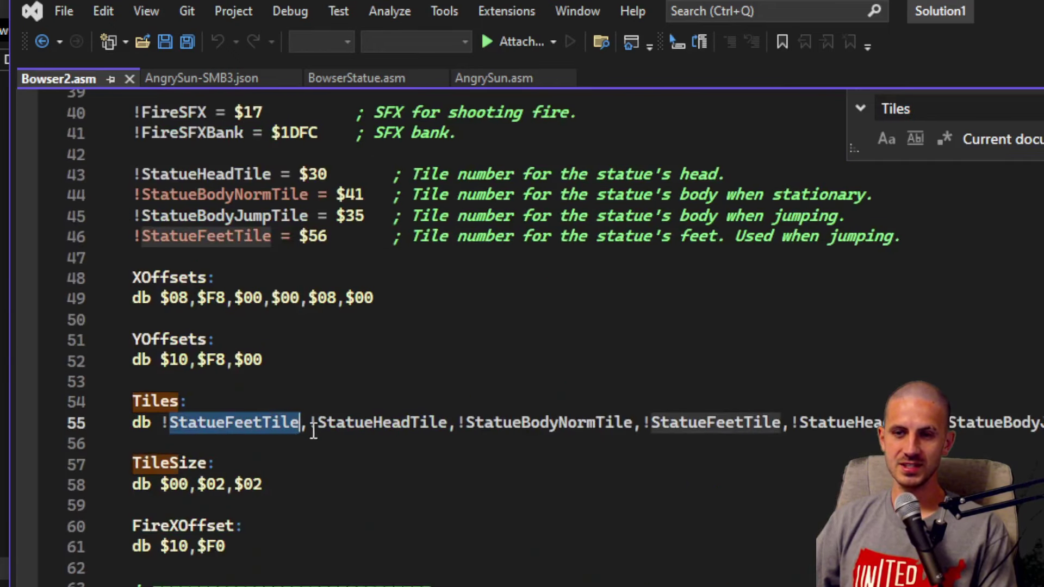
{"action": "double_click", "coordinate": [339, 425]}
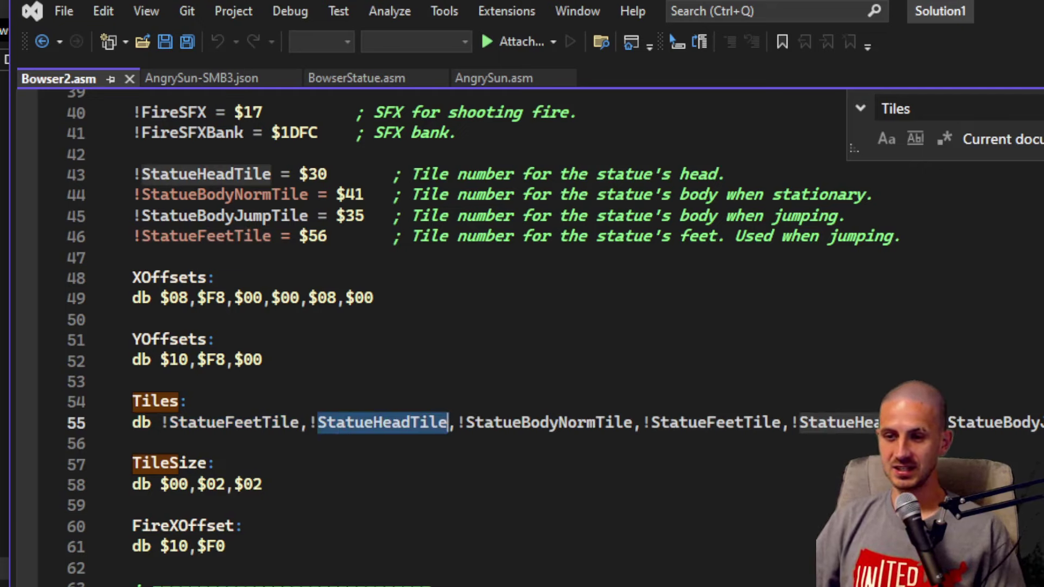
{"action": "key", "text": "alt+Tab"}
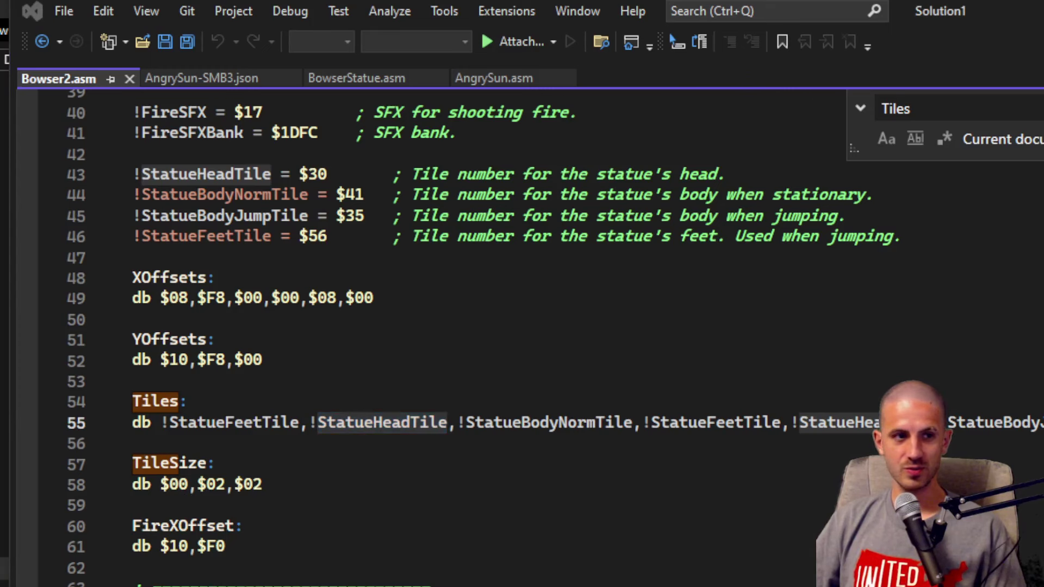
Step: Switch to YY-CHR, place the ExGFX80.bin window beside Bowser2.asm and compare its graphics with the statue tile numbers
{"action": "left_click", "coordinate": [201, 102]}
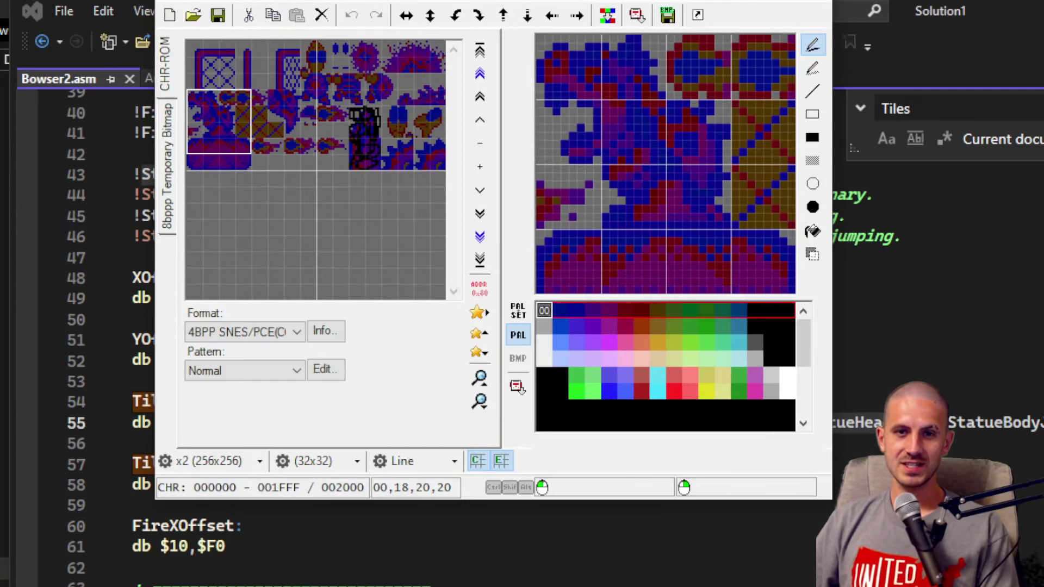
{"action": "left_click", "coordinate": [480, 562]}
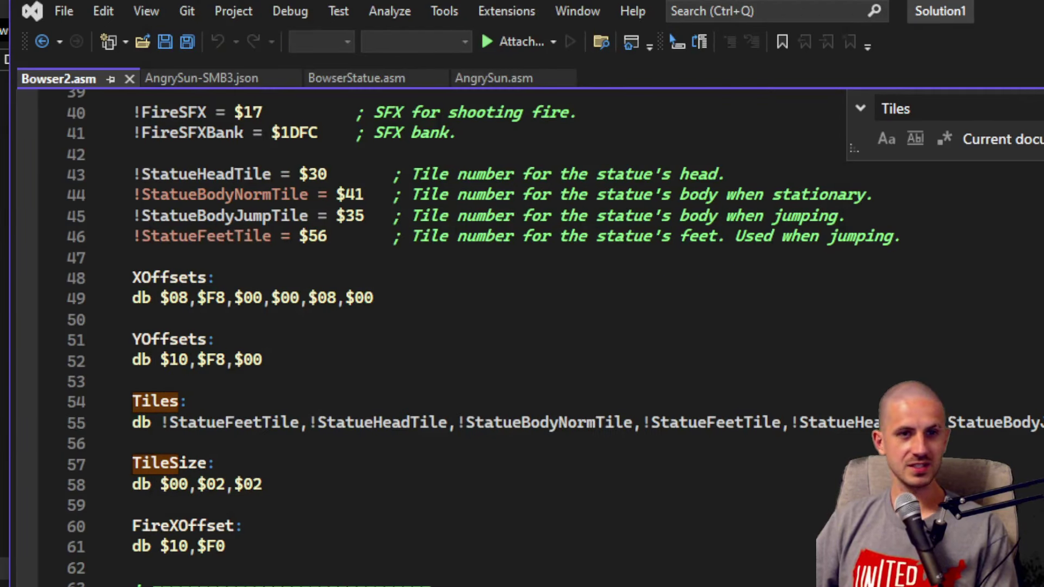
{"action": "key", "text": "alt+Tab"}
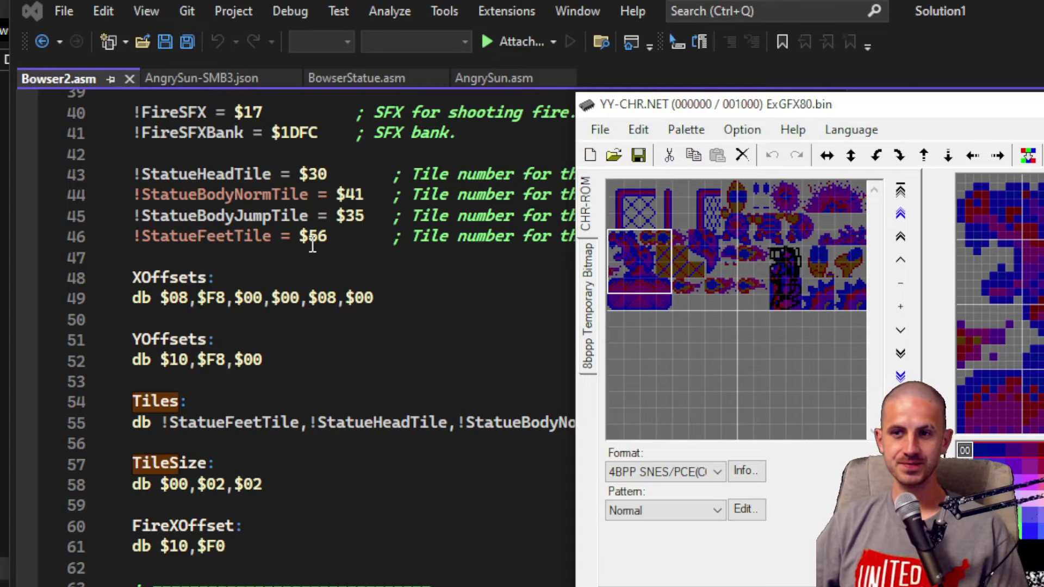
{"action": "left_click_drag", "start_coordinate": [647, 232], "coordinate": [622, 253]}
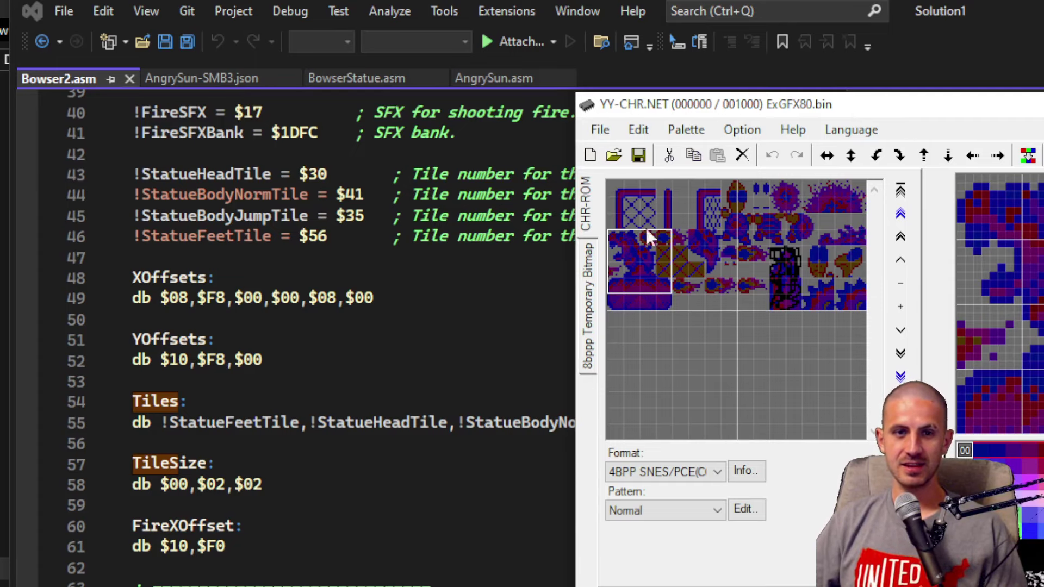
Step: Convert the StatueHeadTile value, hexadecimal 30, to decimal in Calculator's Programmer mode
{"action": "key", "text": "alt+Tab"}
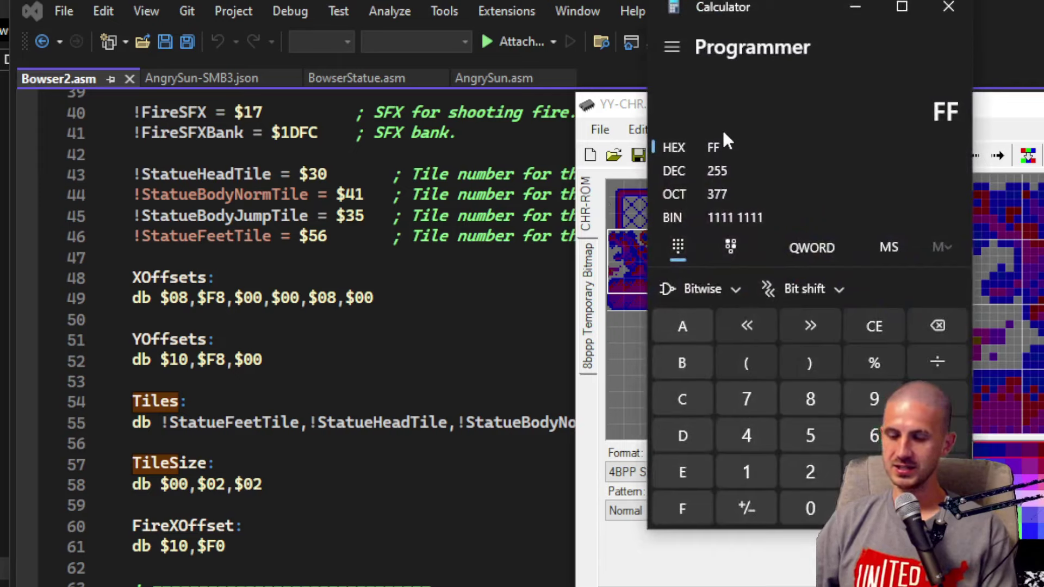
{"action": "type", "text": "30+8"}
{"action": "key", "text": "Return"}
{"action": "type", "text": "30"}
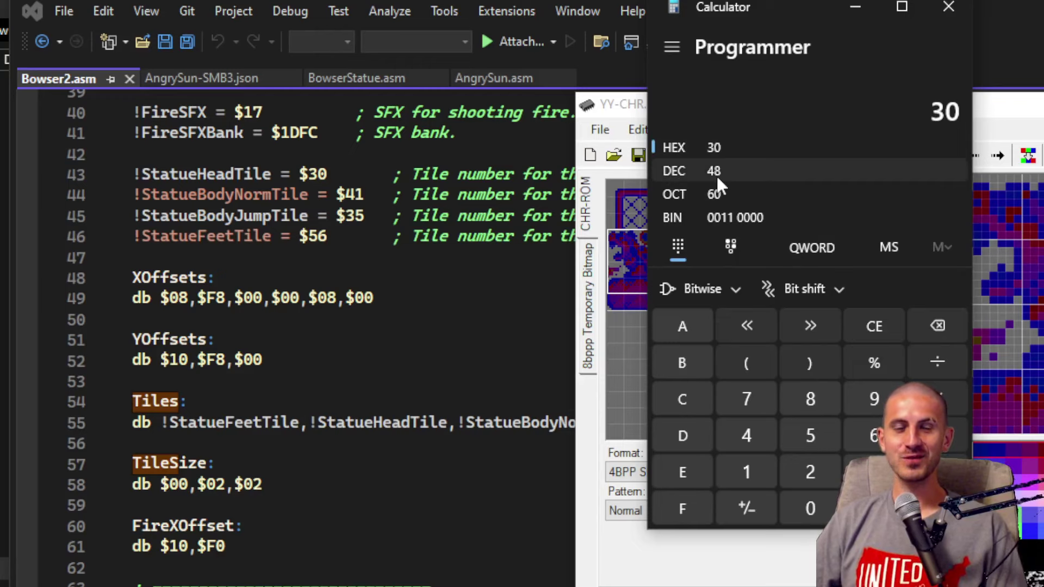
Step: Compare the first tiles and the original statue head tiles in ExGFX80.bin with the Calculator conversion to work out the tile numbering
{"action": "key", "text": "alt+Tab"}
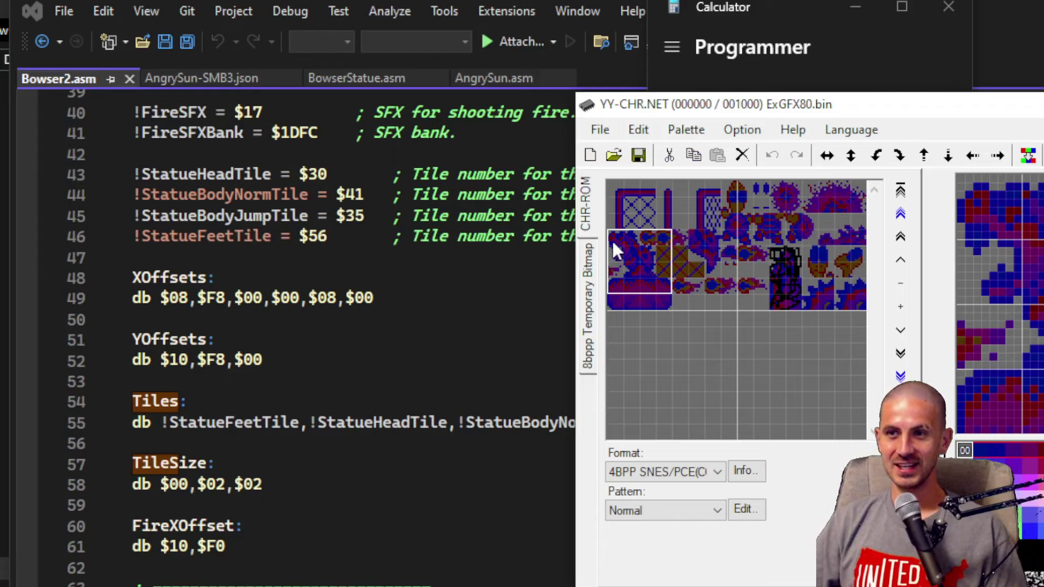
{"action": "left_click", "coordinate": [614, 190]}
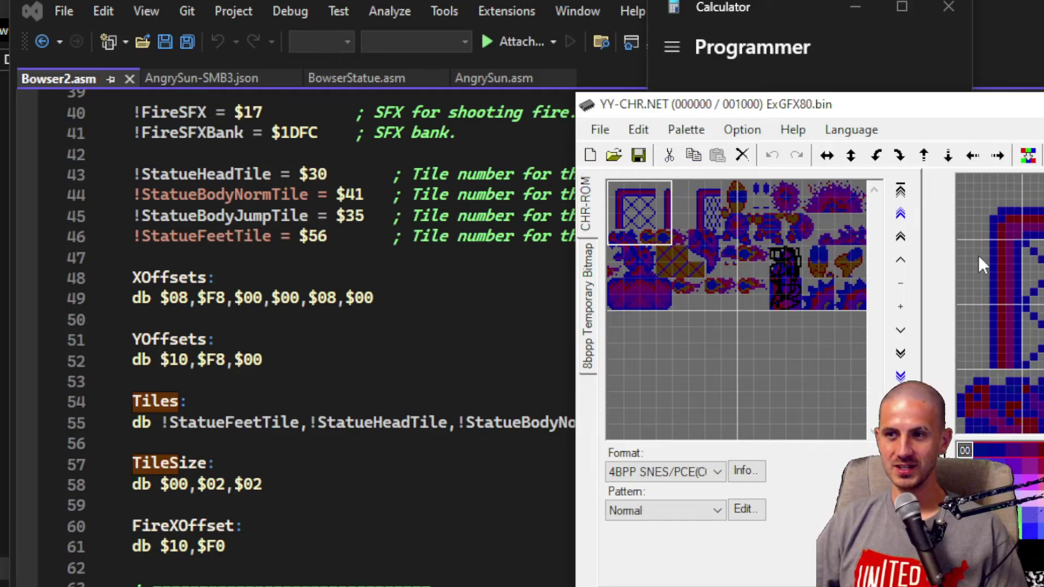
{"action": "left_click", "coordinate": [967, 375]}
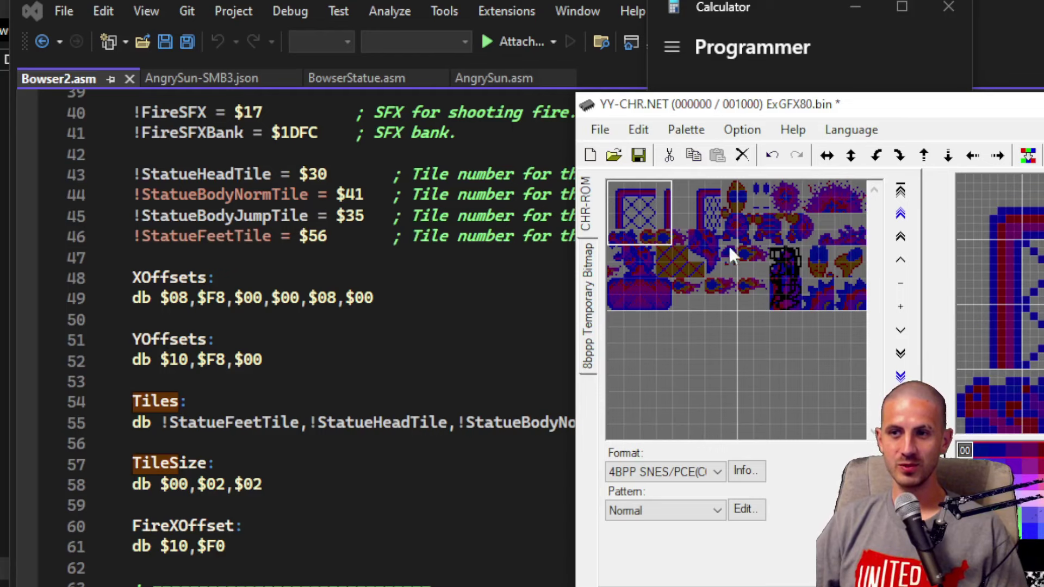
{"action": "left_click", "coordinate": [609, 230]}
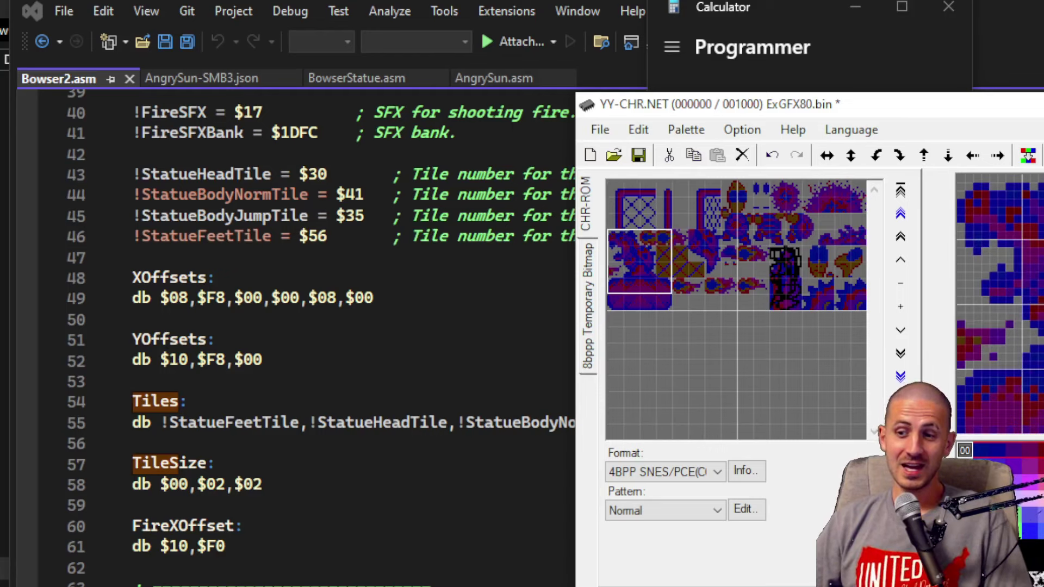
{"action": "key", "text": "alt+Tab"}
{"action": "key", "text": "alt+Tab"}
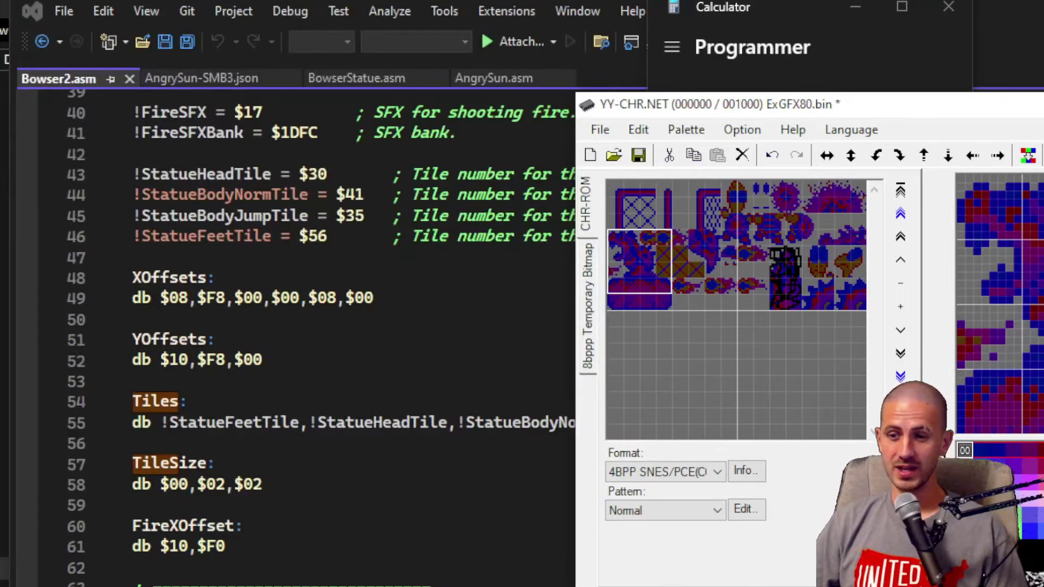
{"action": "key", "text": "alt+Tab"}
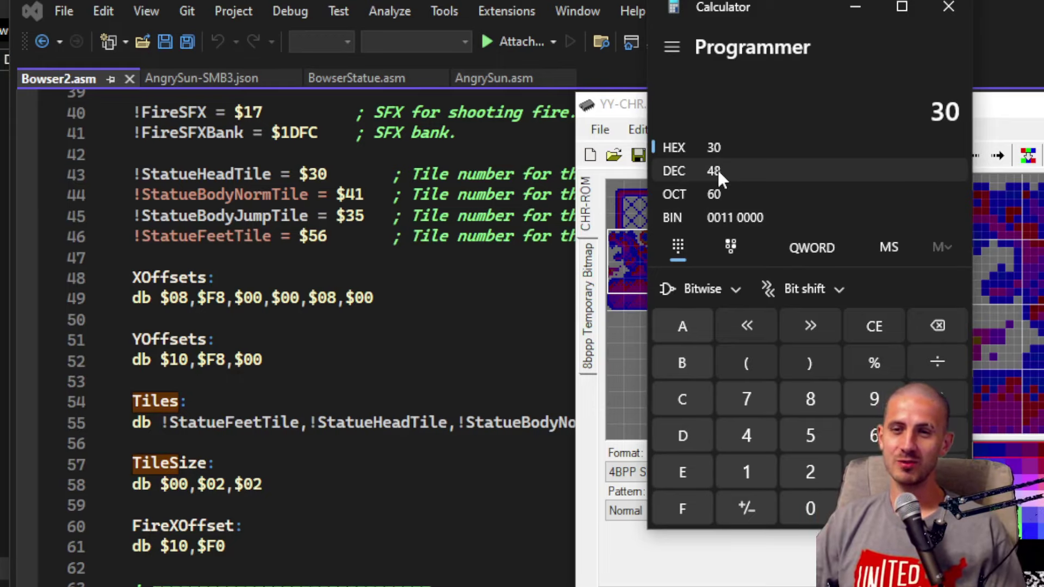
{"action": "left_click", "coordinate": [1035, 104]}
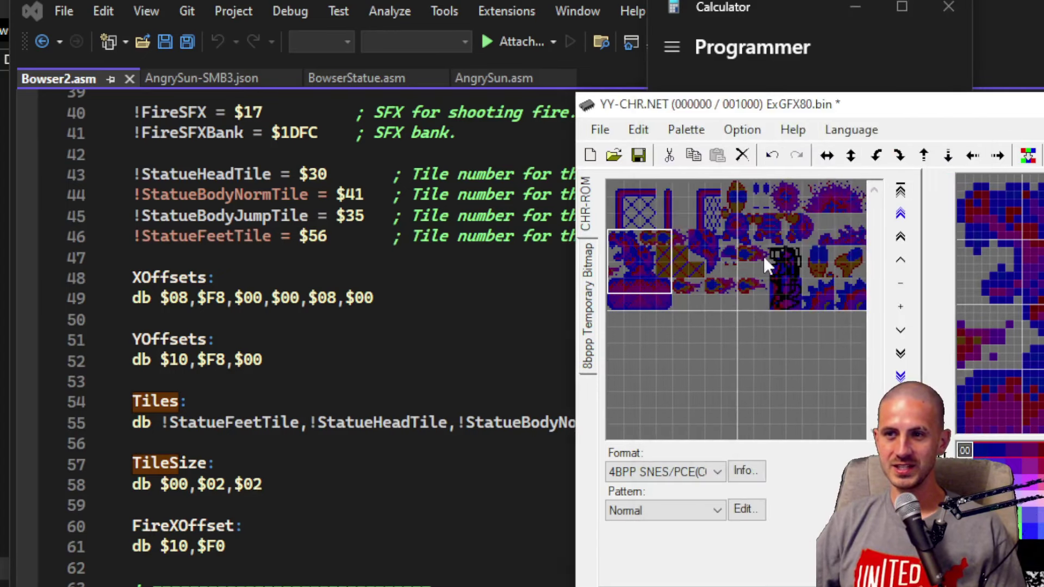
Step: Locate the black-outlined Bowser graphics in ExGFX80.bin and set !StatueHeadTile in Bowser2.asm to 4A
{"action": "mouse_move", "coordinate": [779, 246]}
{"action": "left_mouse_down"}
{"action": "mouse_move", "coordinate": [728, 247]}
{"action": "mouse_move", "coordinate": [723, 233]}
{"action": "mouse_move", "coordinate": [733, 253]}
{"action": "mouse_move", "coordinate": [781, 249]}
{"action": "mouse_move", "coordinate": [615, 250]}
{"action": "mouse_move", "coordinate": [786, 255]}
{"action": "left_mouse_up"}
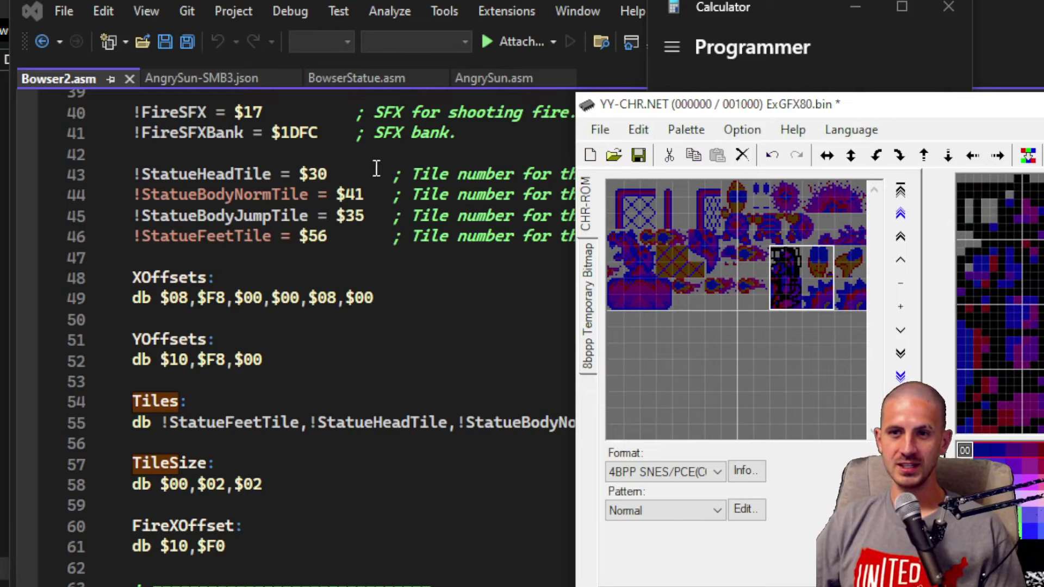
{"action": "double_click", "coordinate": [320, 174]}
{"action": "type", "text": "4"}
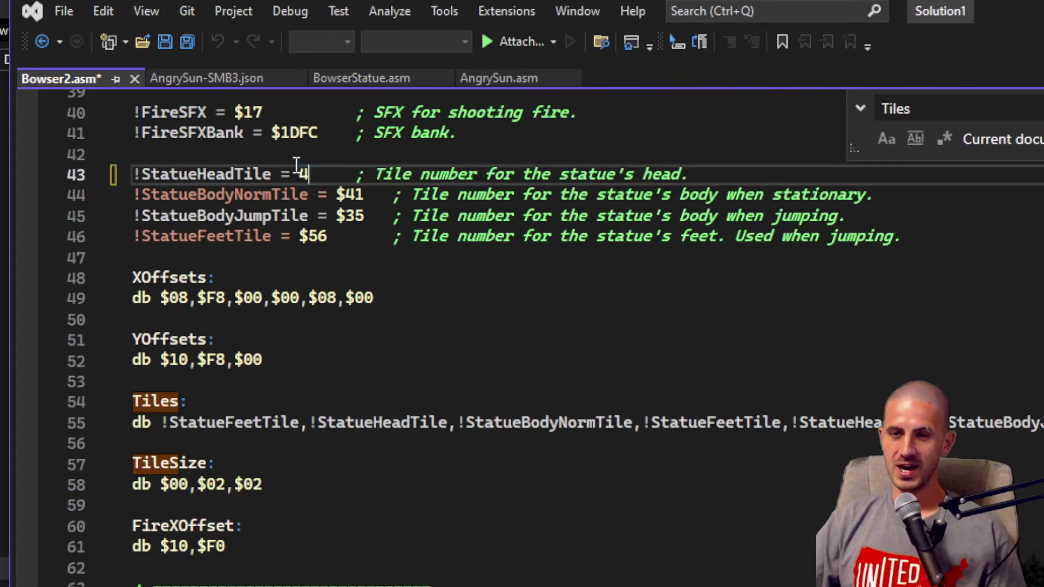
{"action": "type", "text": "A"}
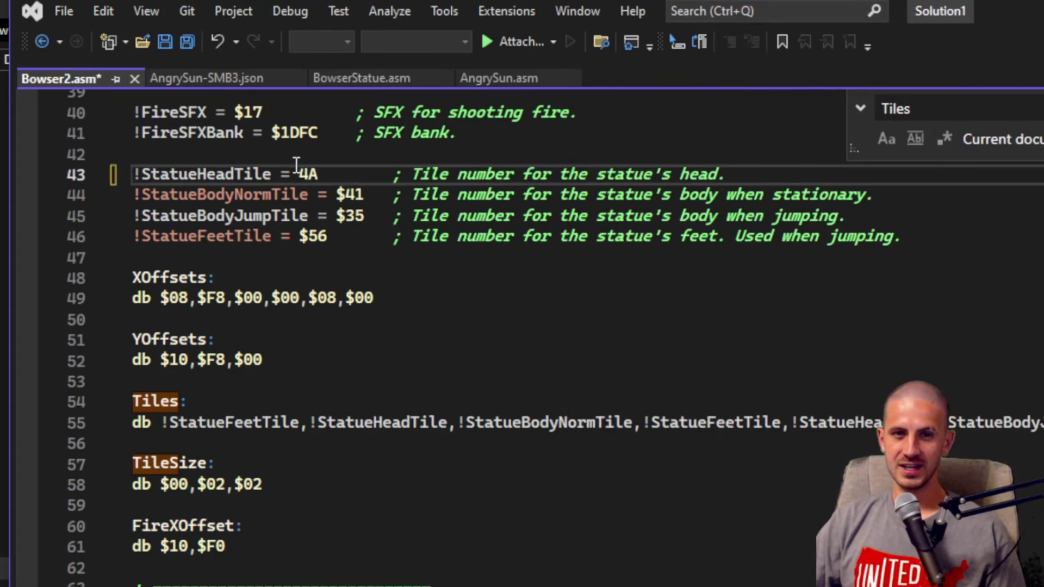
Step: Set !StatueBodyNormTile to $5A and save Bowser2.asm
{"action": "key", "text": "Down"}
{"action": "key", "text": "Right"}
{"action": "key", "text": "Right"}
{"action": "key", "text": "Delete"}
{"action": "key", "text": "Delete"}
{"action": "key", "text": "Delete"}
{"action": "key", "text": "Delete"}
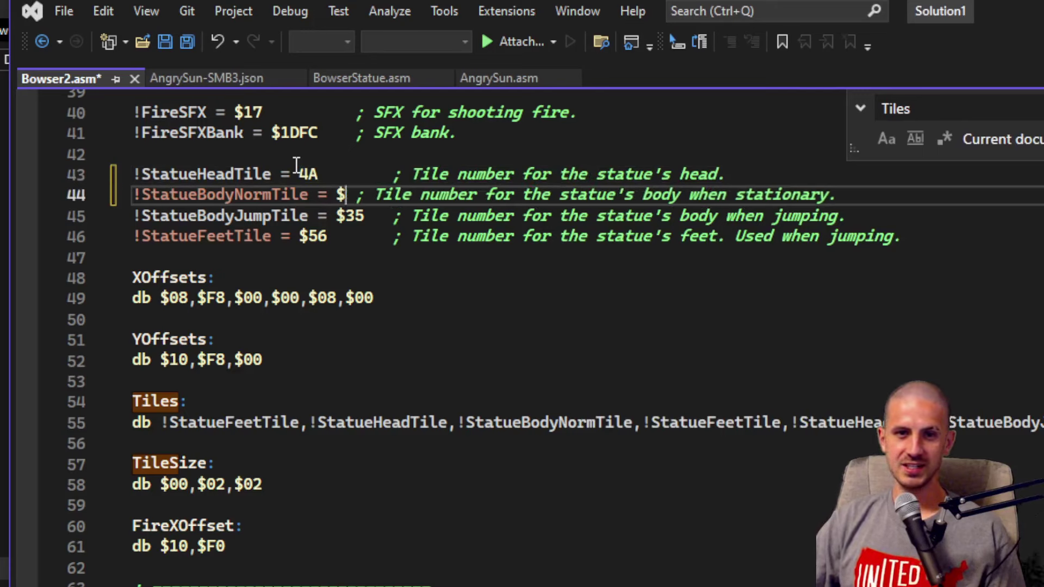
{"action": "type", "text": "5A"}
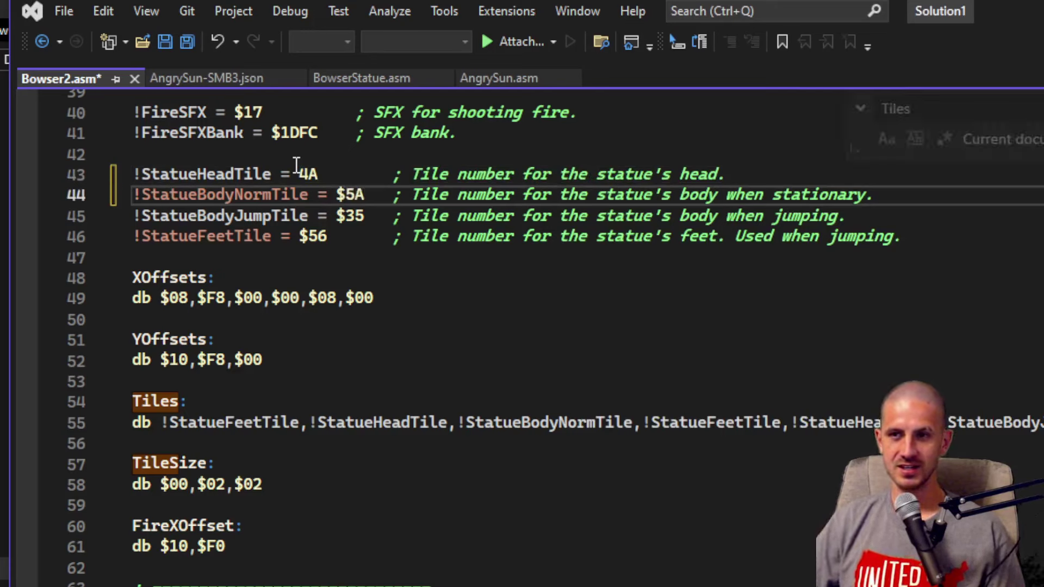
{"action": "key", "text": "ctrl+s"}
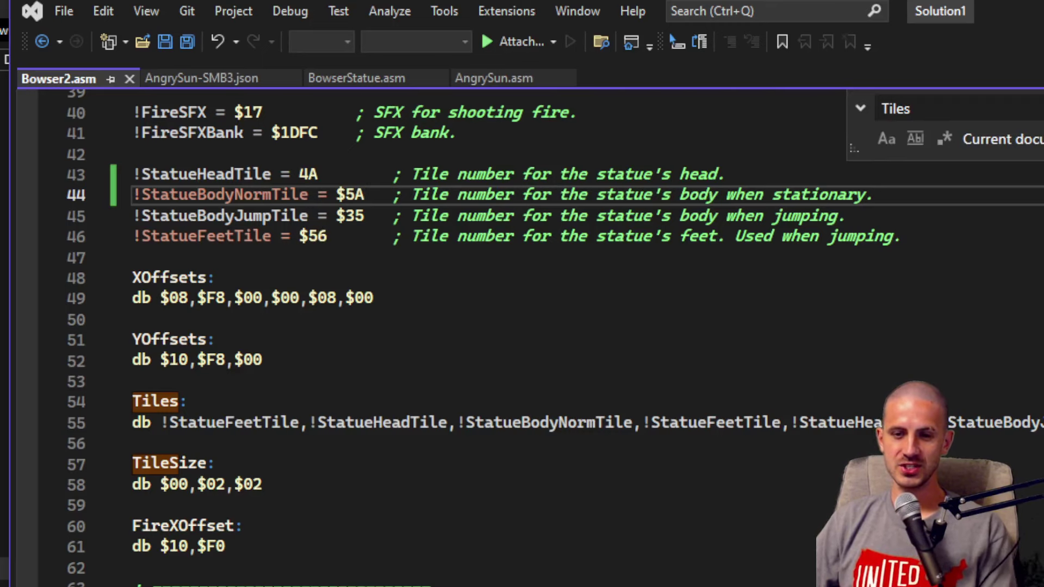
Step: Run pixi on the Super_Barb_World(1) ROM, read its output and correct the !StatueHeadTile value in Bowser2.asm to $4A
{"action": "key", "text": "alt+Tab"}
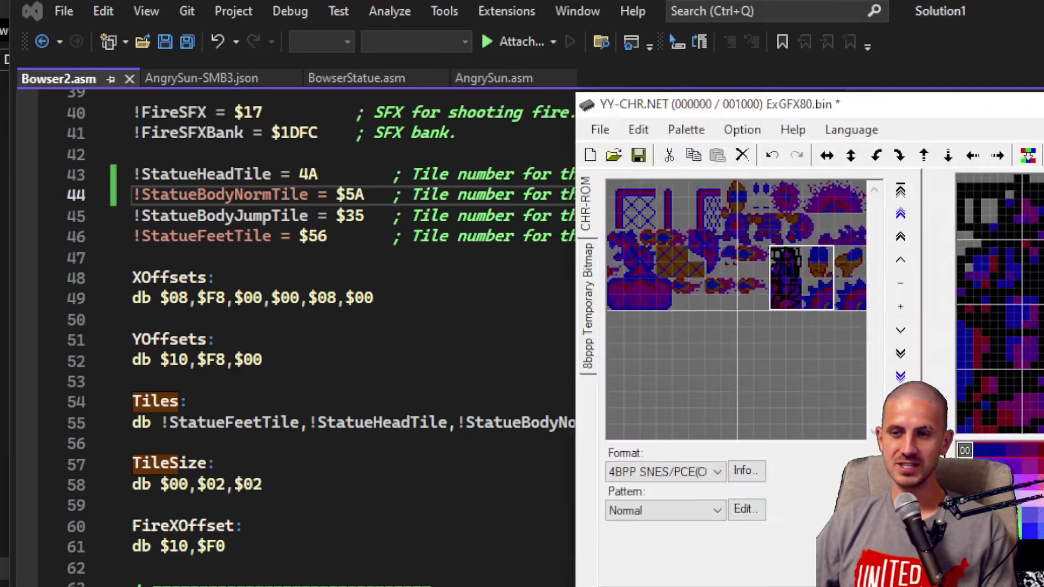
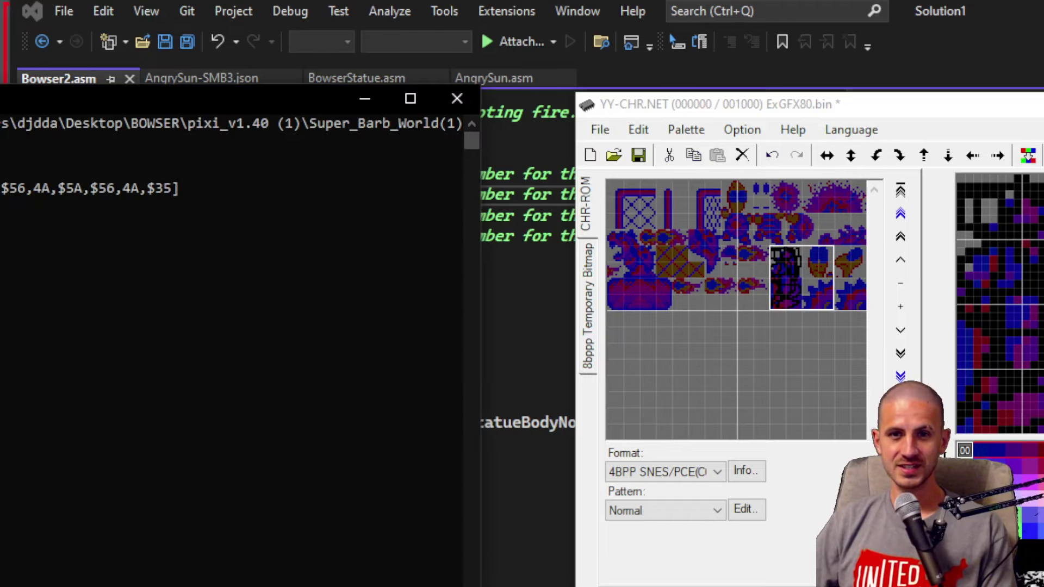
{"action": "left_click_drag", "start_coordinate": [0, 100], "coordinate": [379, 100]}
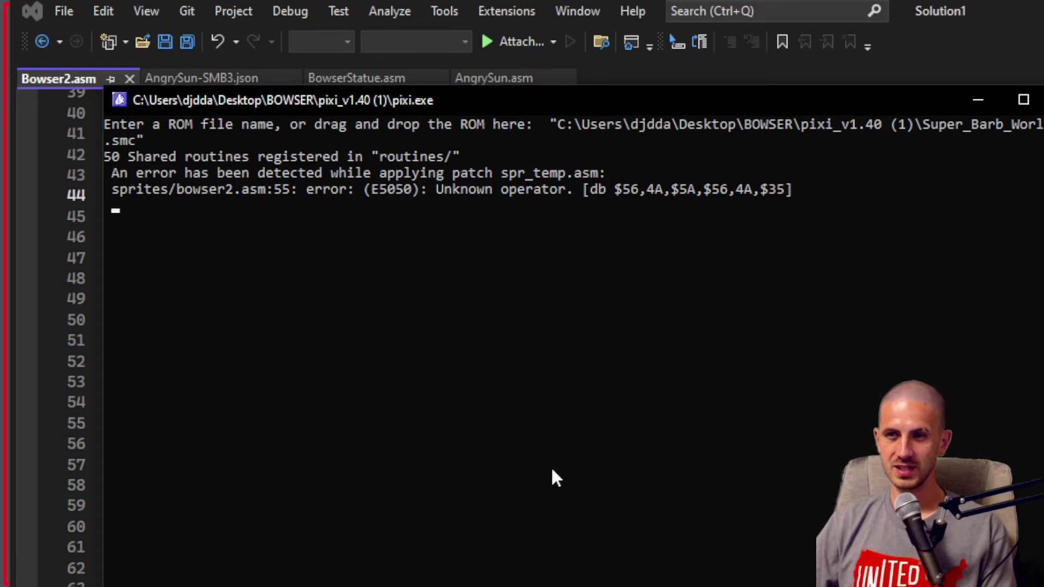
{"action": "key", "text": "alt+Tab"}
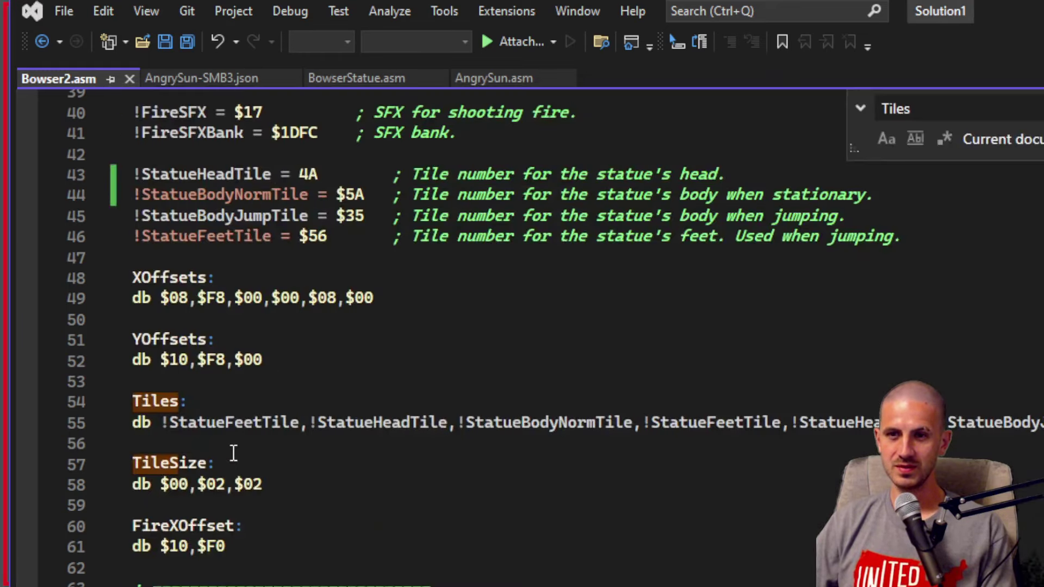
{"action": "left_click", "coordinate": [300, 174]}
{"action": "type", "text": "$"}
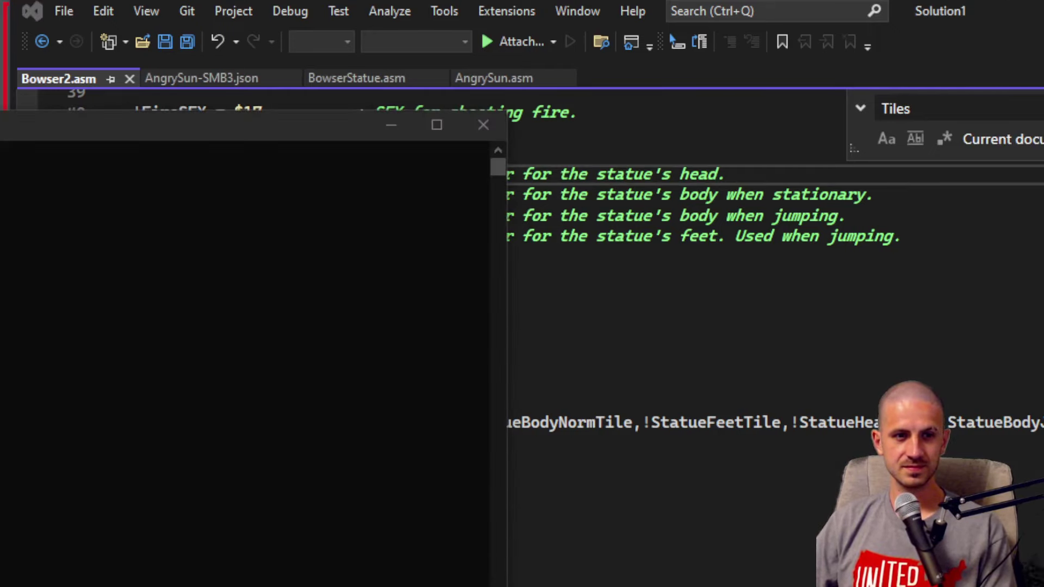
Step: Insert the corrected sprites into the Super_Barb_World(1) ROM with pixi and start the ROM in bsnes-plus
{"action": "left_click_drag", "start_coordinate": [0, 472], "coordinate": [76, 478]}
{"action": "key", "text": "Return"}
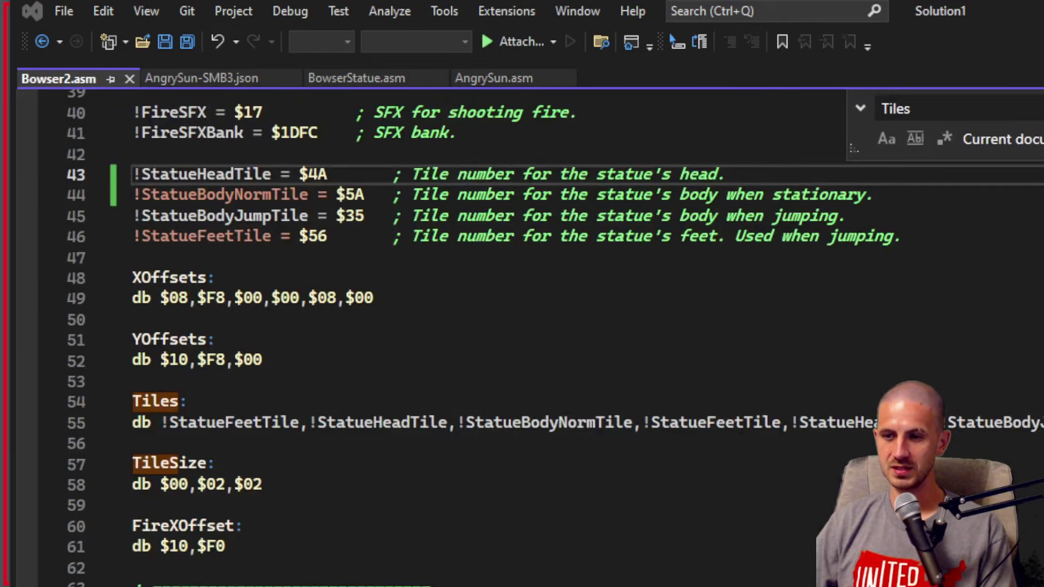
{"action": "key", "text": "alt+Tab"}
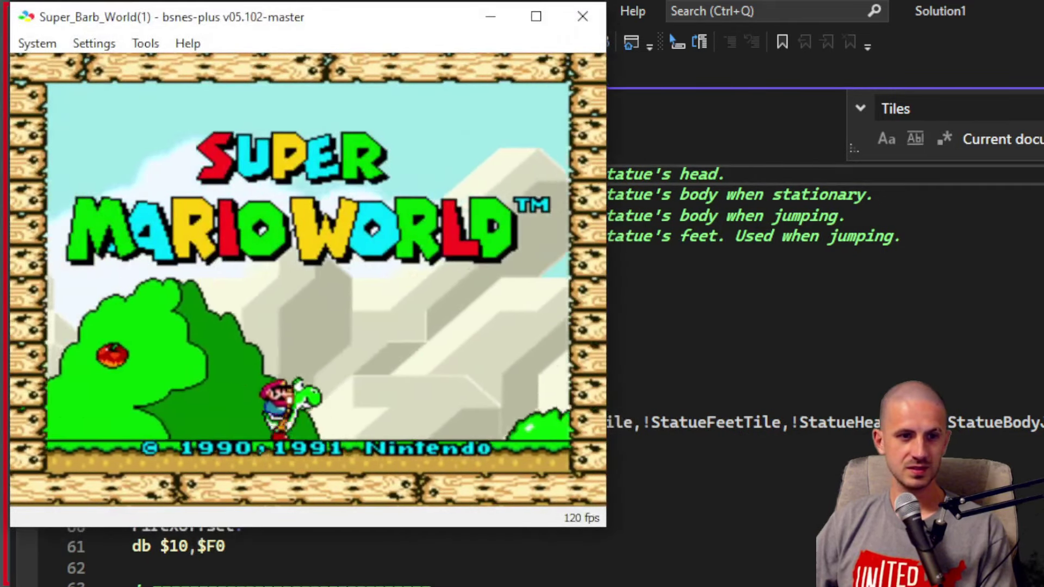
{"action": "left_click_drag", "start_coordinate": [198, 368], "coordinate": [235, 338]}
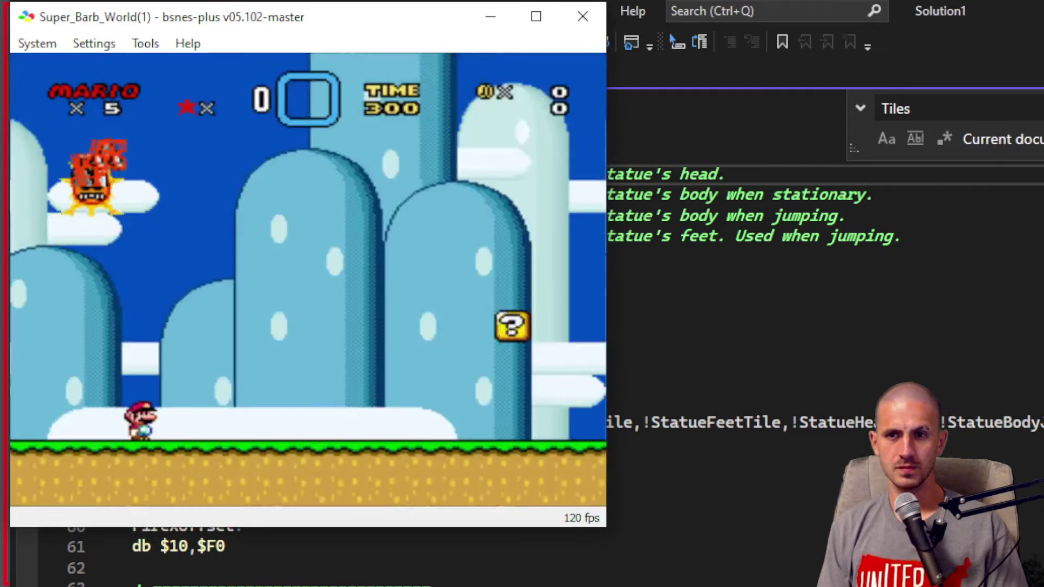
Step: Play the level, moving Mario around and jumping, to check the statue graphics on the Angry Sun
{"action": "key", "text": "Left"}
{"action": "key", "text": "Down"}
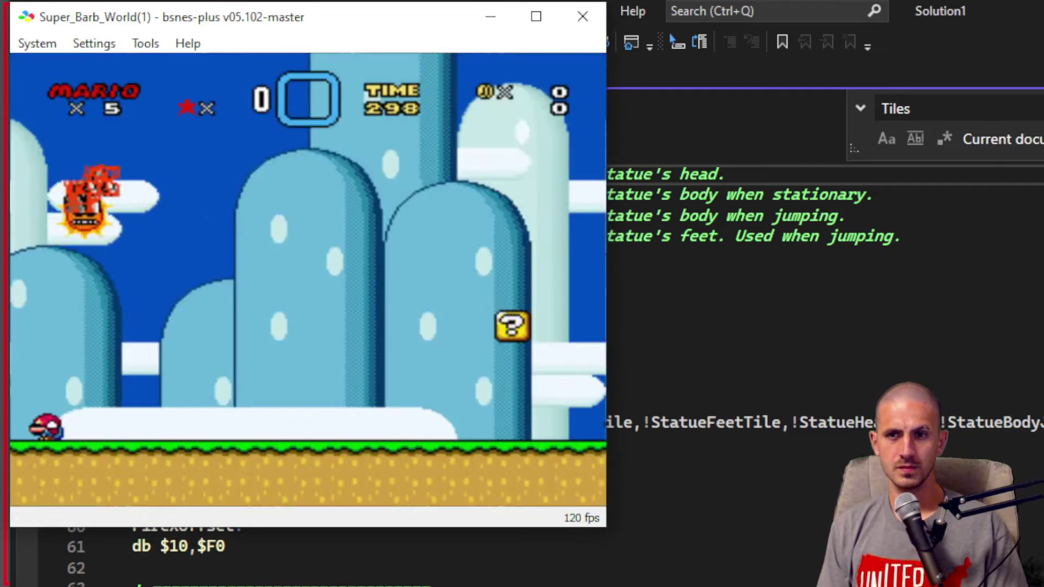
{"action": "key", "text": "Right"}
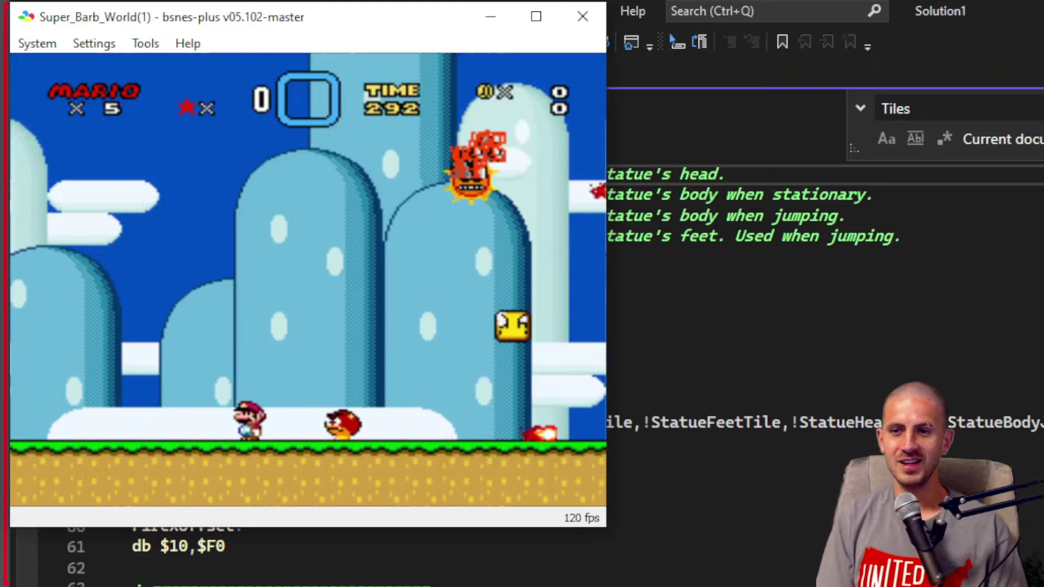
{"action": "key", "text": "z"}
{"action": "key", "text": "Left"}
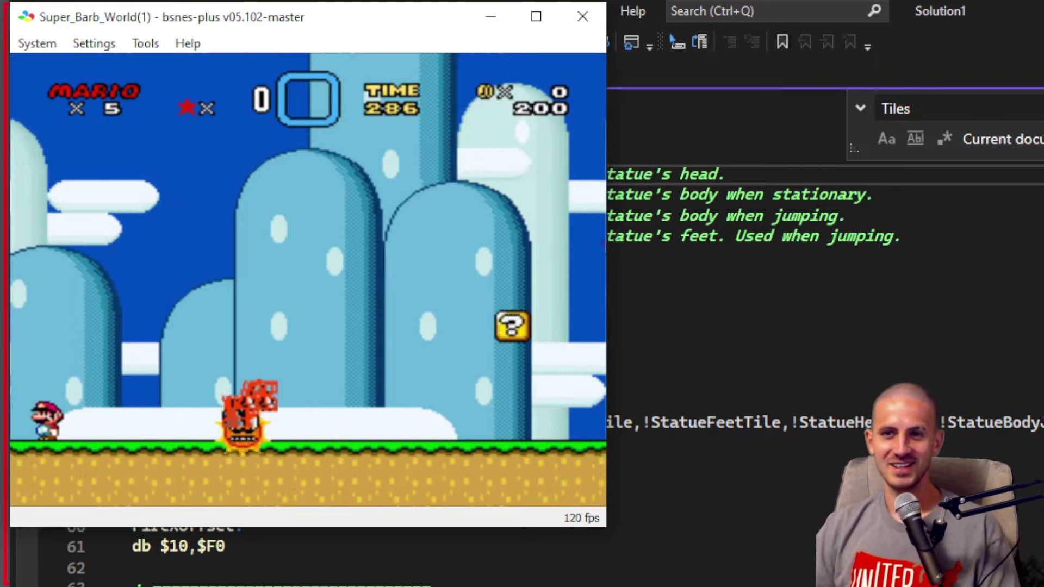
Step: Set the emulation speed to Slow, observe how the statue is drawn on the Angry Sun, and return to Bowser2.asm
{"action": "left_click", "coordinate": [41, 45]}
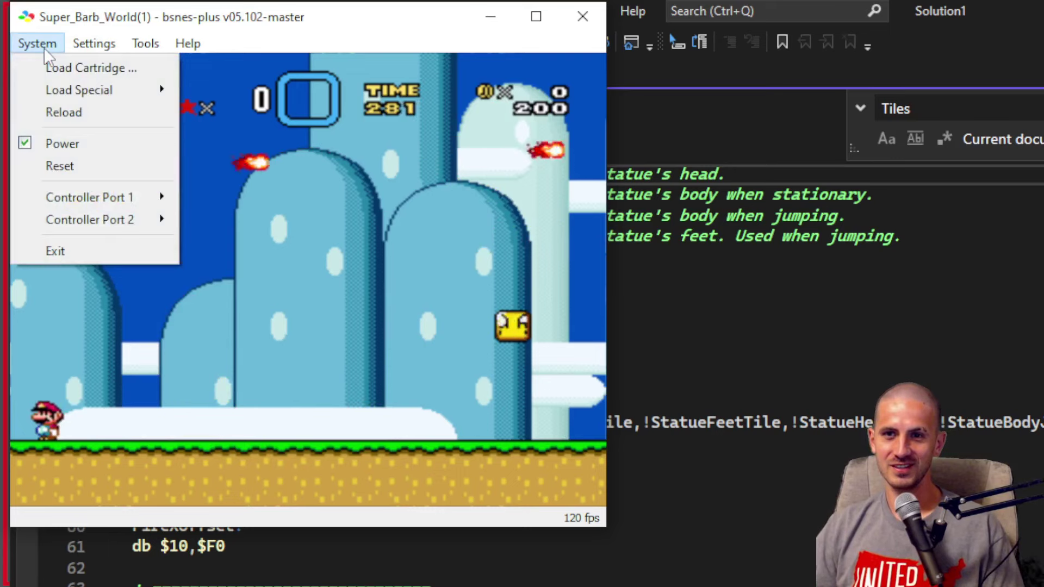
{"action": "mouse_move", "coordinate": [99, 42]}
{"action": "mouse_move", "coordinate": [201, 173]}
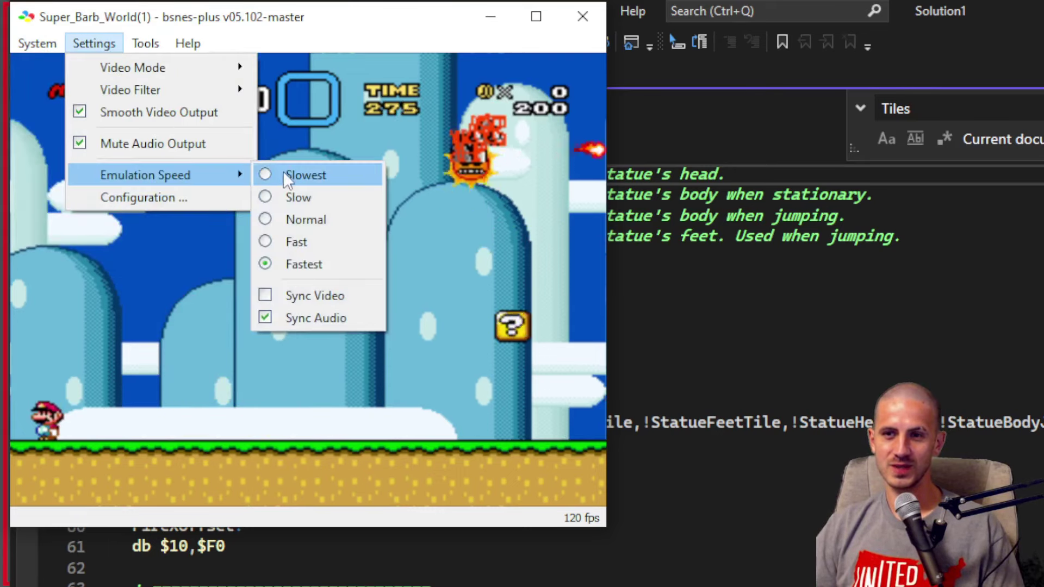
{"action": "left_click", "coordinate": [284, 198]}
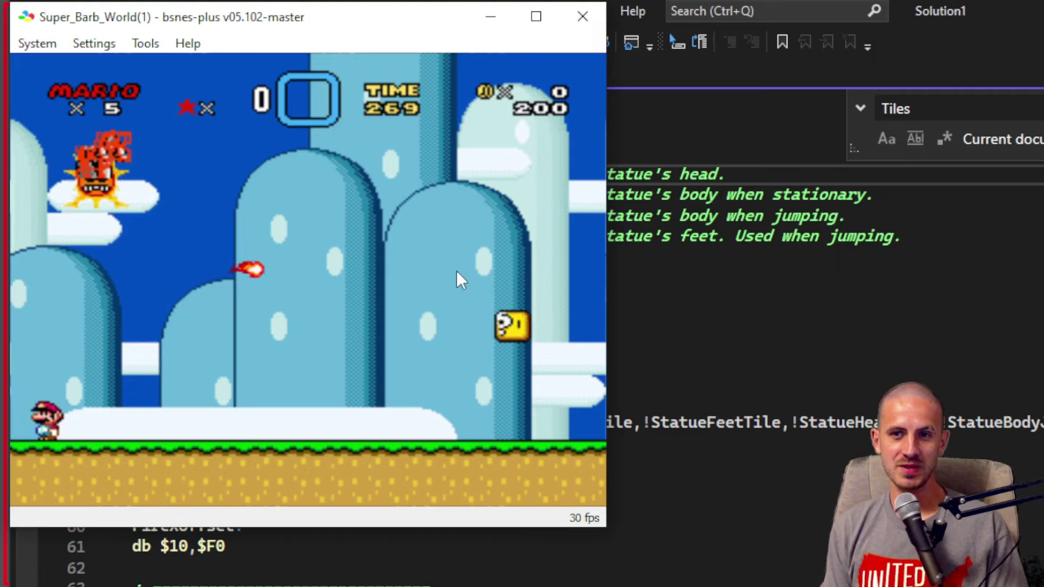
{"action": "key", "text": "Right"}
{"action": "key", "text": "z"}
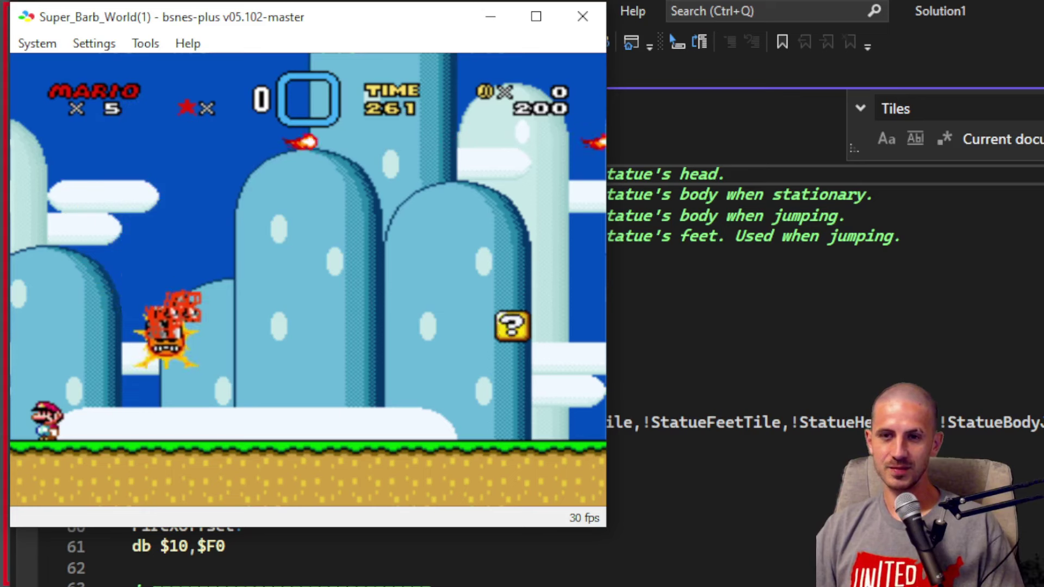
{"action": "left_click", "coordinate": [730, 450]}
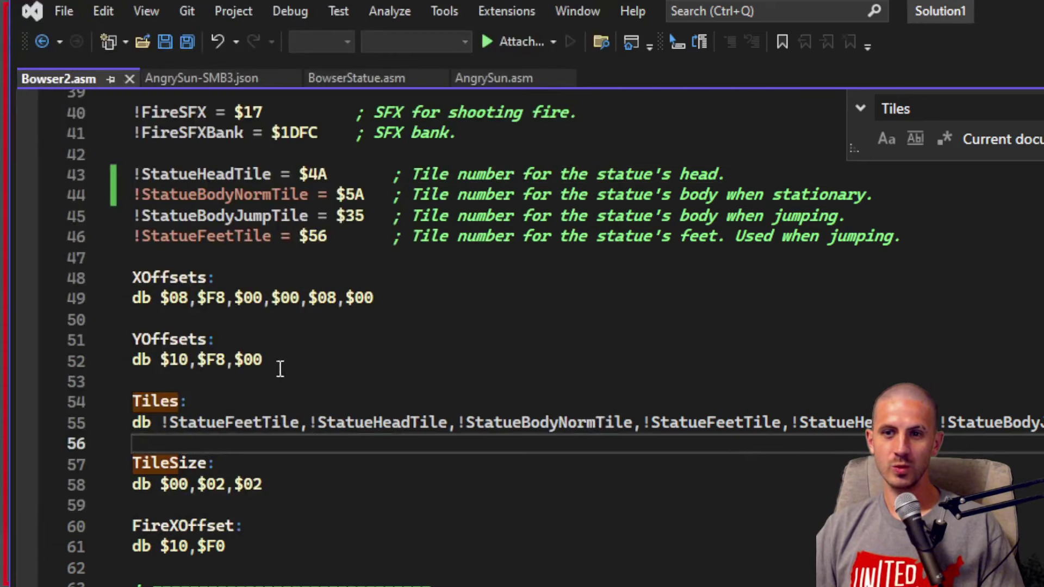
Step: Review the XOffsets and YOffsets tables in Bowser2.asm and compare them with how the statue is drawn in bsnes-plus
{"action": "left_click", "coordinate": [162, 357]}
{"action": "double_click", "coordinate": [160, 337]}
{"action": "double_click", "coordinate": [168, 275]}
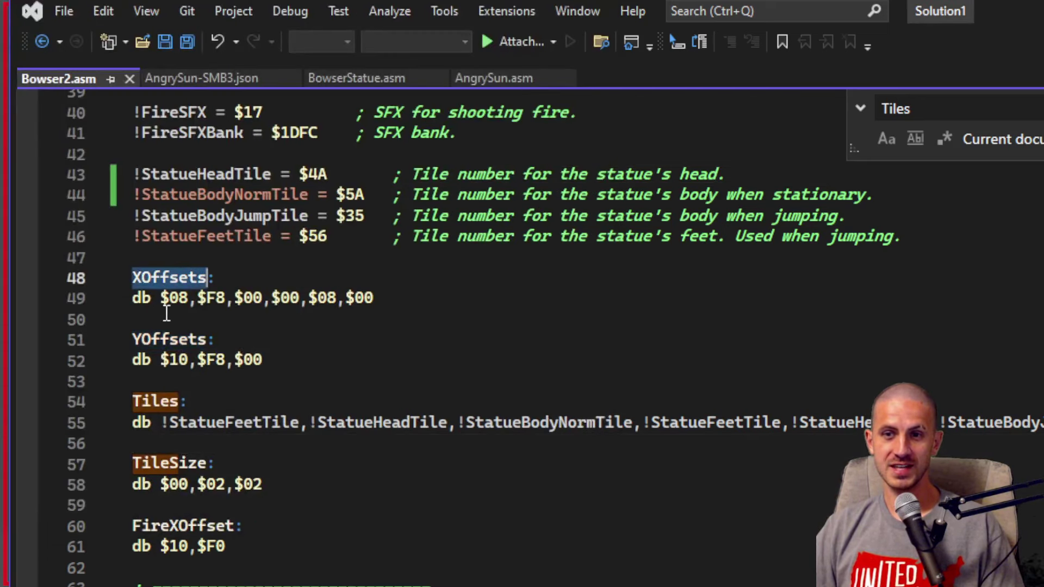
{"action": "left_click", "coordinate": [167, 321]}
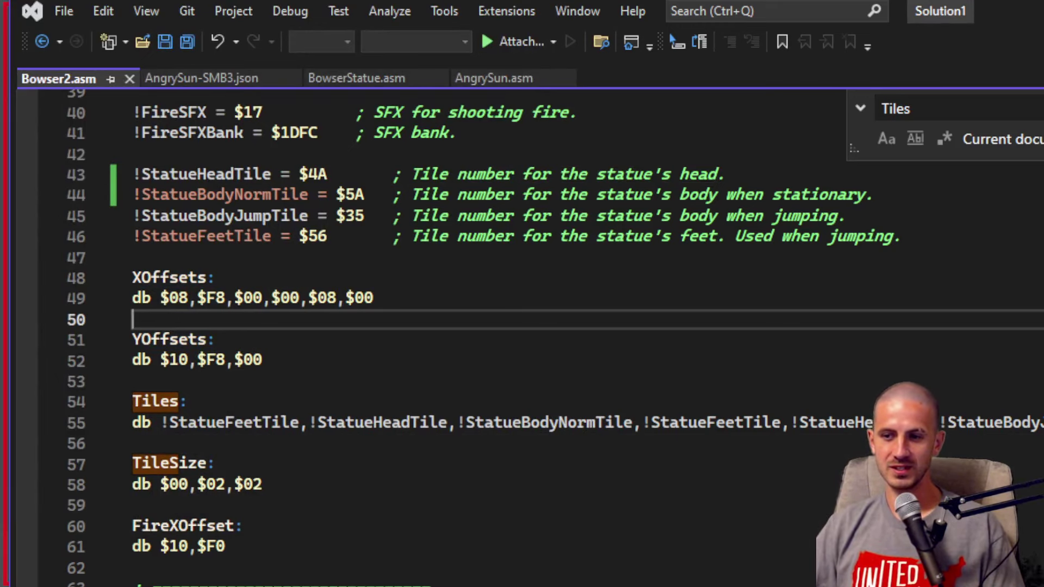
{"action": "key", "text": "alt+Tab"}
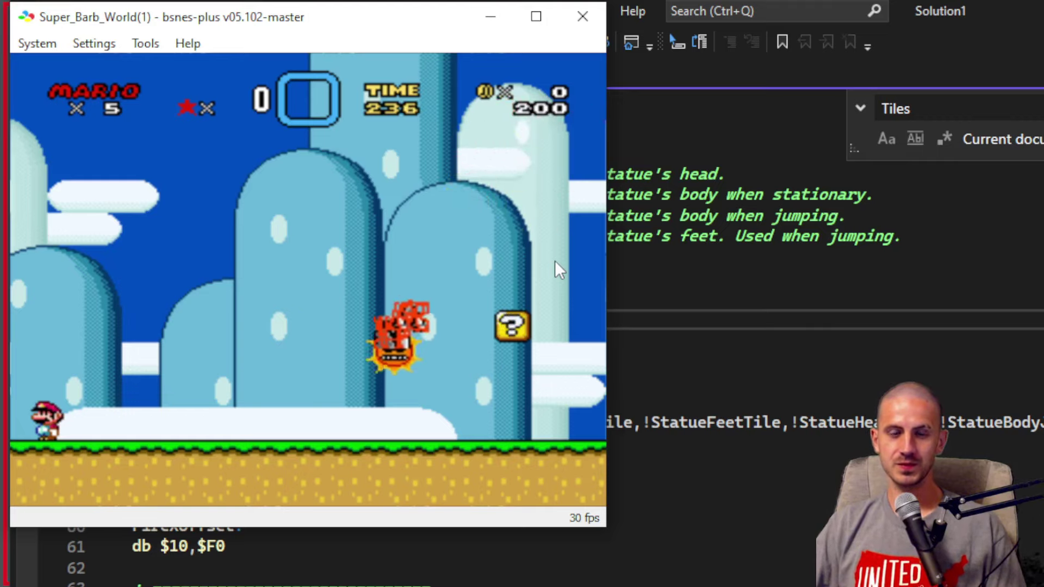
{"action": "left_click", "coordinate": [492, 16]}
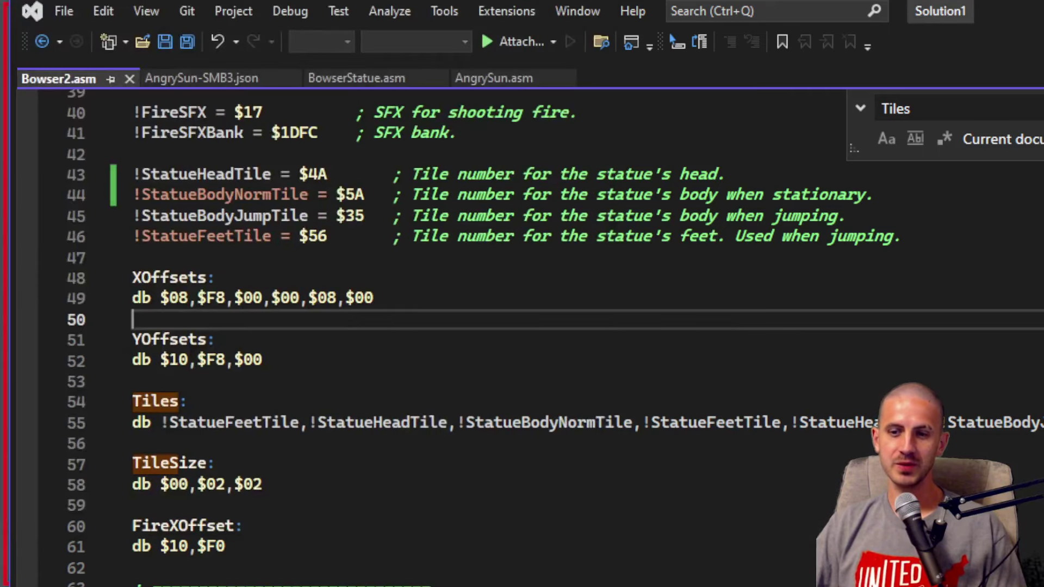
Step: Switch to the web browser and search in a new page for "smw asm 460 oam"
{"action": "key", "text": "alt+Tab"}
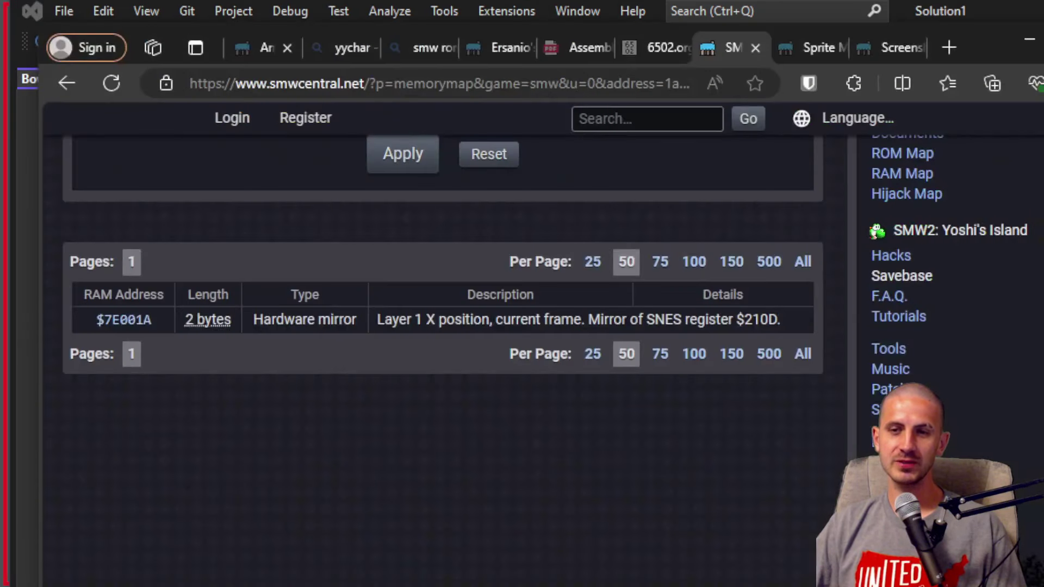
{"action": "left_click", "coordinate": [945, 51]}
{"action": "type", "text": "s"}
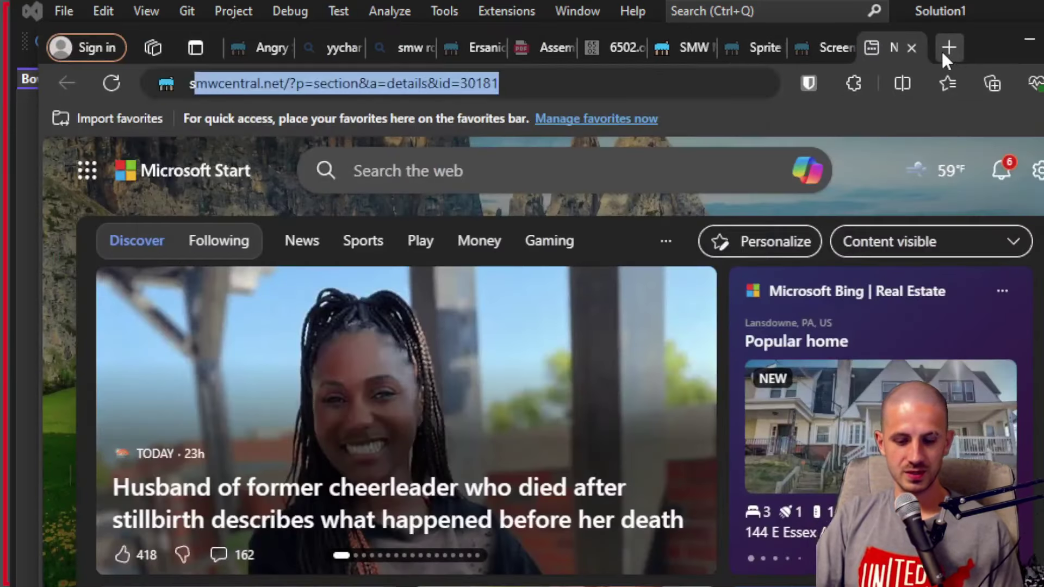
{"action": "type", "text": "mw asm"}
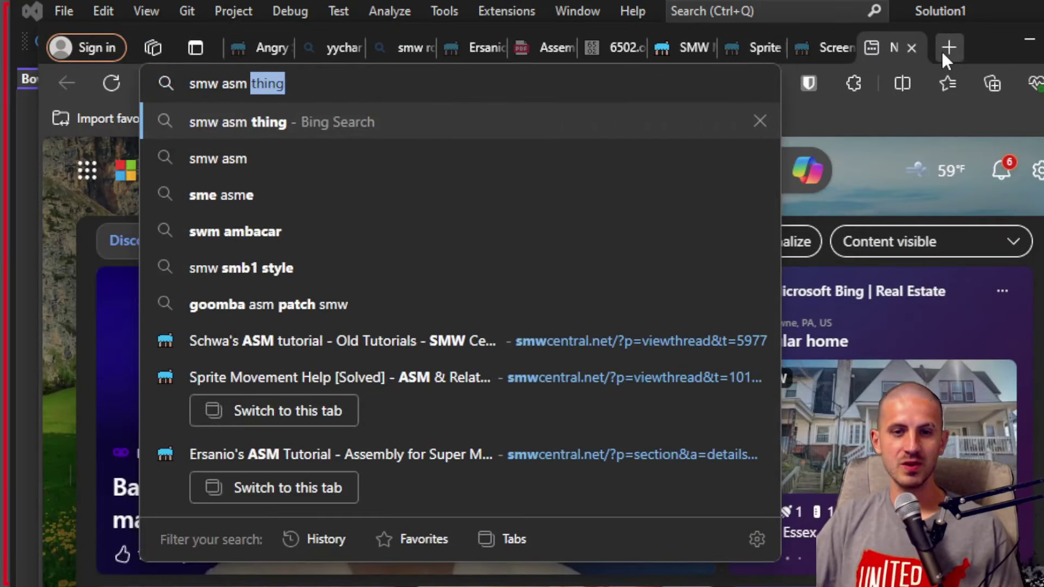
{"action": "type", "text": " 460 oam"}
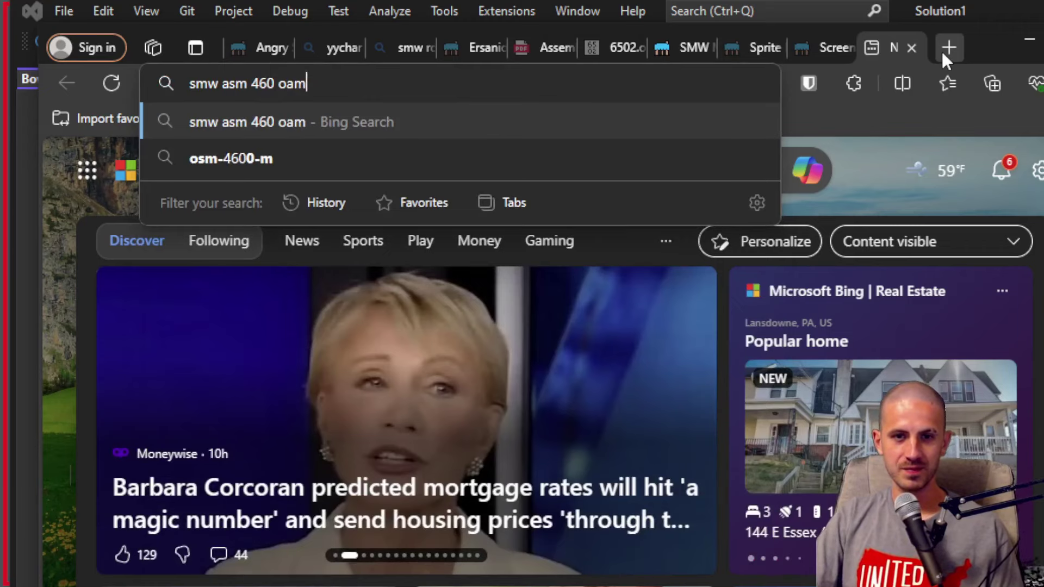
{"action": "key", "text": "Return"}
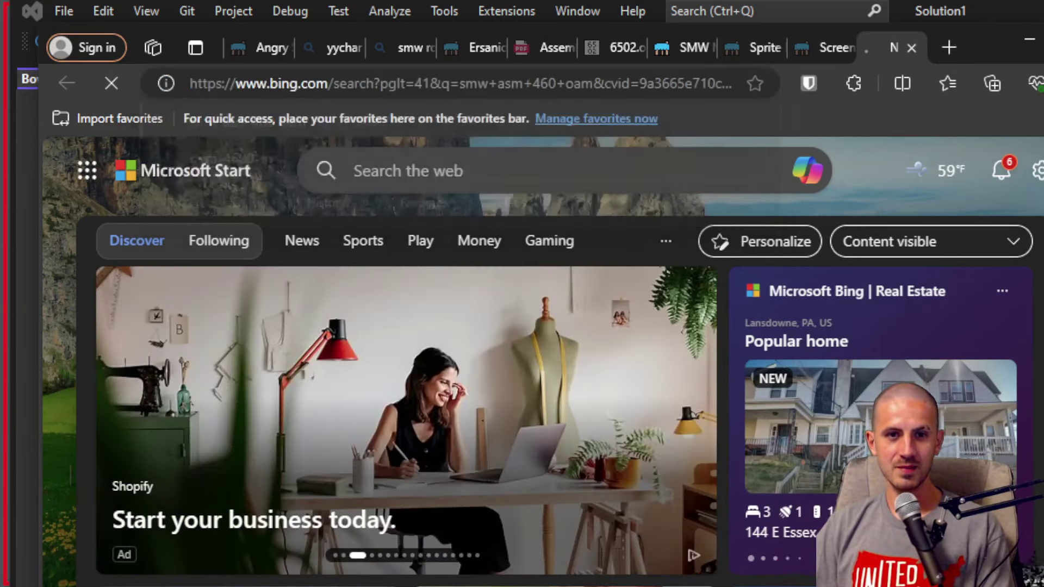
Step: Open the SMW Central thread "Is there a list of every OAM related routine in SMW?" from the results and read its replies
{"action": "scroll", "coordinate": [360, 373], "scroll_direction": "down", "scroll_amount": 4}
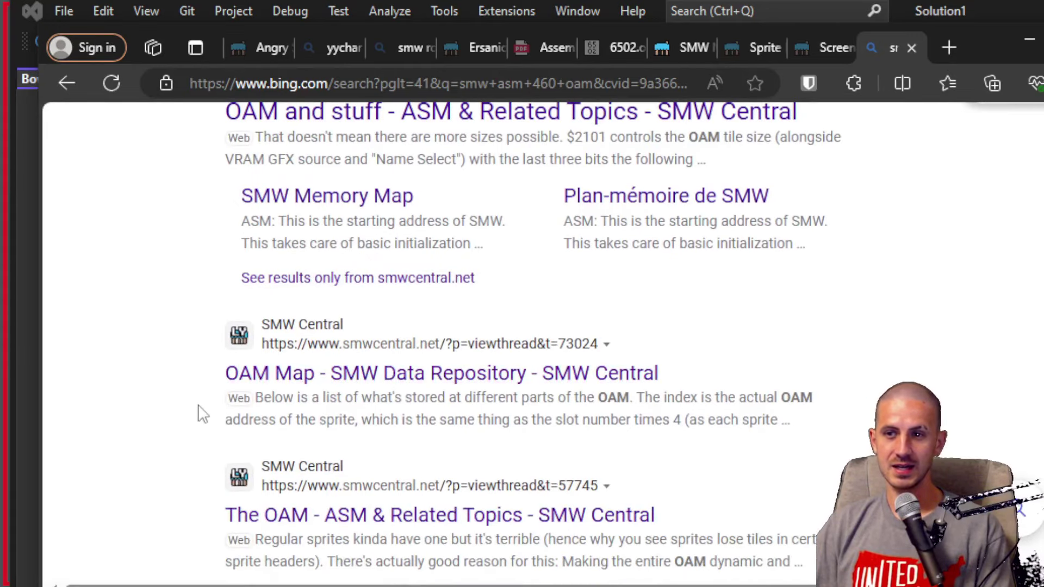
{"action": "scroll", "coordinate": [202, 415], "scroll_direction": "down", "scroll_amount": 3}
{"action": "scroll", "coordinate": [202, 414], "scroll_direction": "down", "scroll_amount": 3}
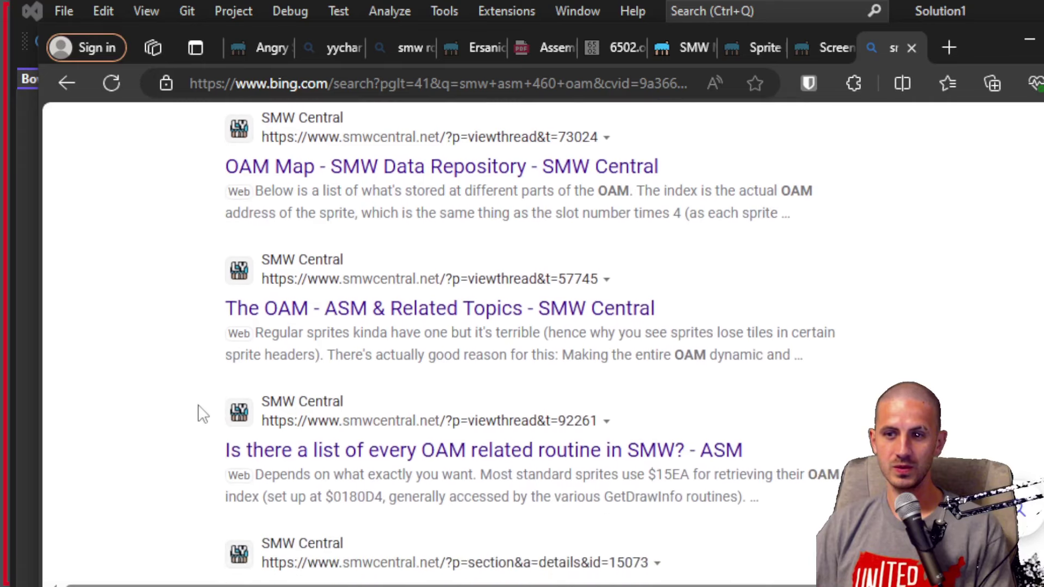
{"action": "left_click", "coordinate": [465, 381]}
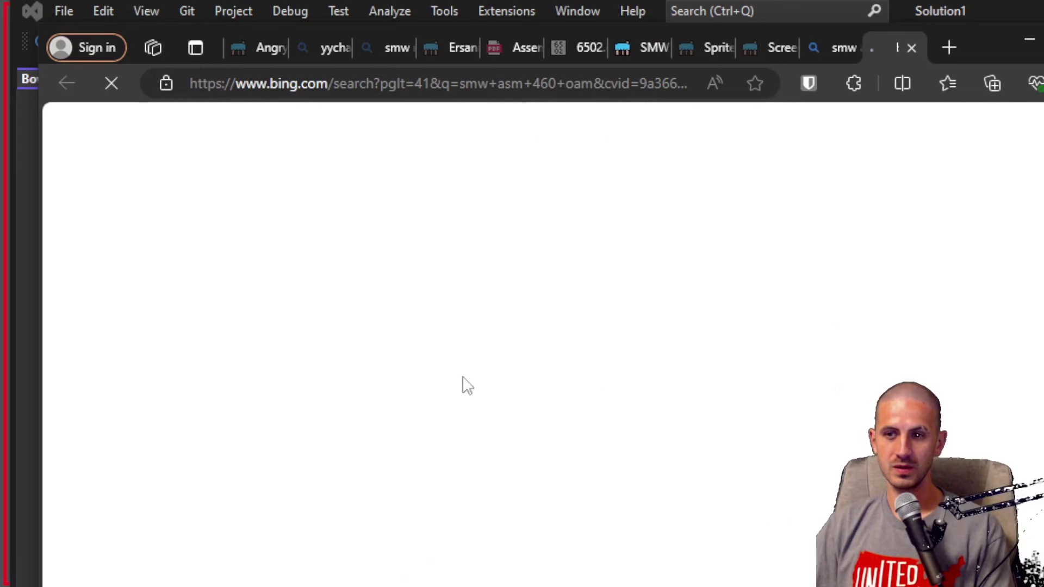
{"action": "scroll", "coordinate": [299, 422], "scroll_direction": "down", "scroll_amount": 3}
{"action": "scroll", "coordinate": [364, 467], "scroll_direction": "down", "scroll_amount": 7}
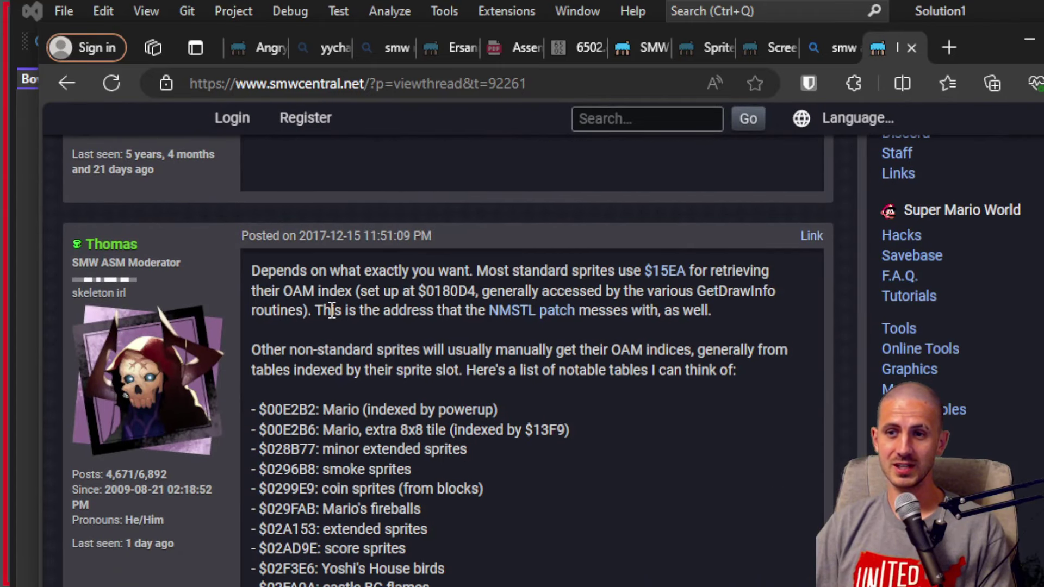
{"action": "scroll", "coordinate": [330, 311], "scroll_direction": "down", "scroll_amount": 14}
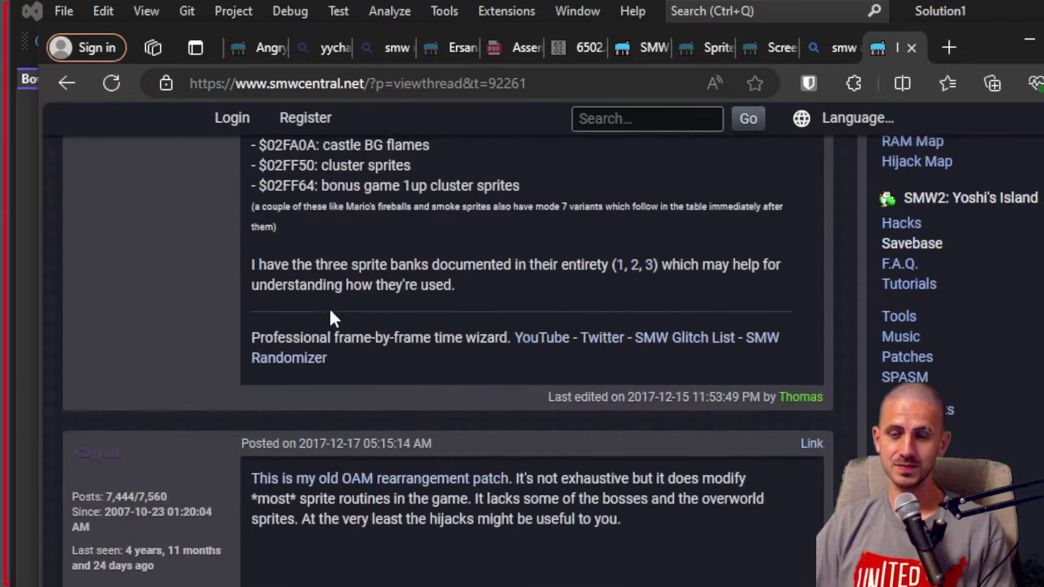
{"action": "scroll", "coordinate": [330, 312], "scroll_direction": "down", "scroll_amount": 3}
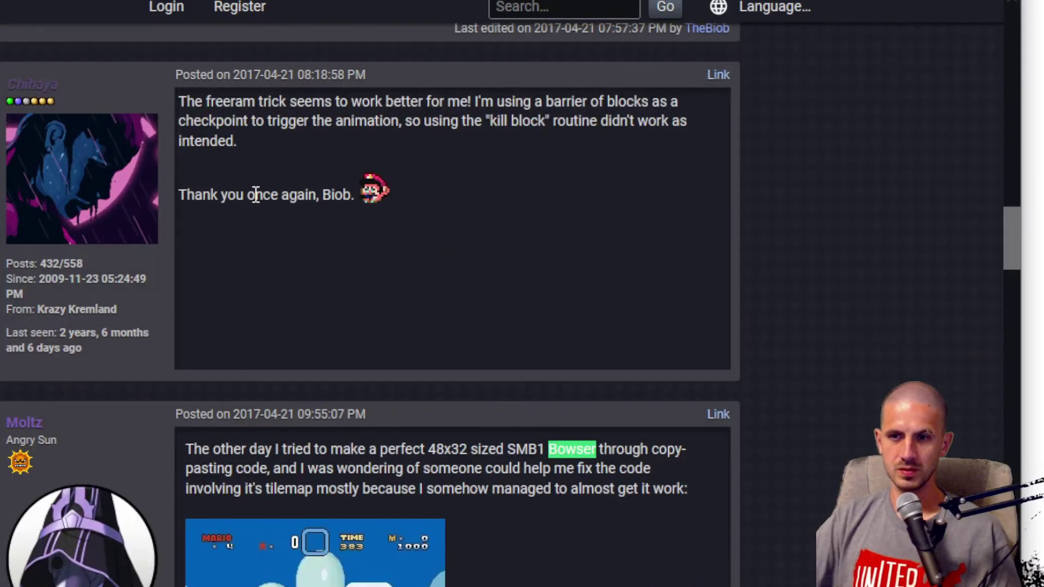
Step: Read the opening post of the SMW Central thread "OAM and stuff" on how OAM slots and tile sizes work
{"action": "scroll", "coordinate": [268, 316], "scroll_direction": "down", "scroll_amount": 4}
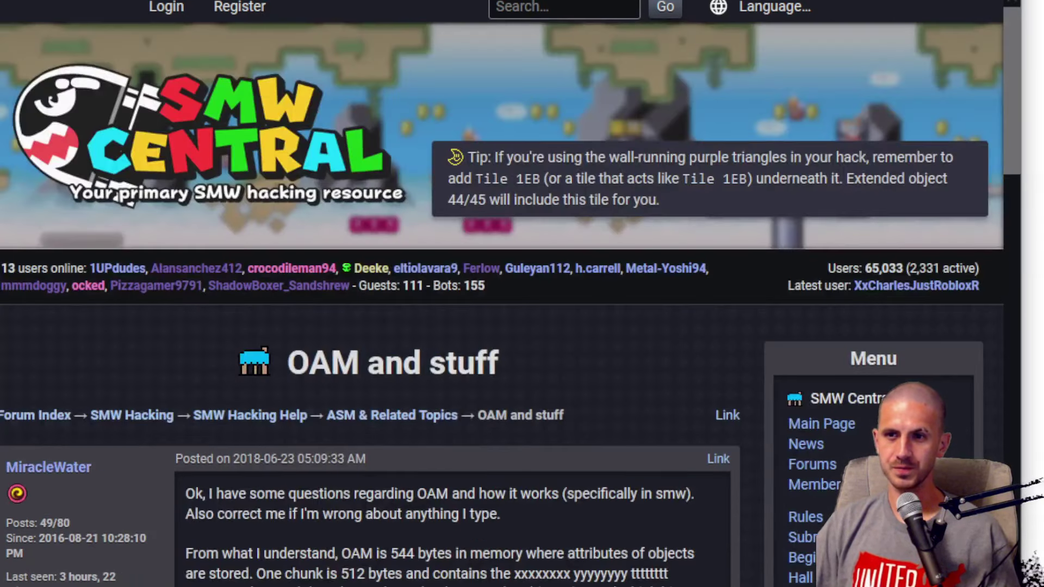
{"action": "scroll", "coordinate": [492, 493], "scroll_direction": "down", "scroll_amount": 6}
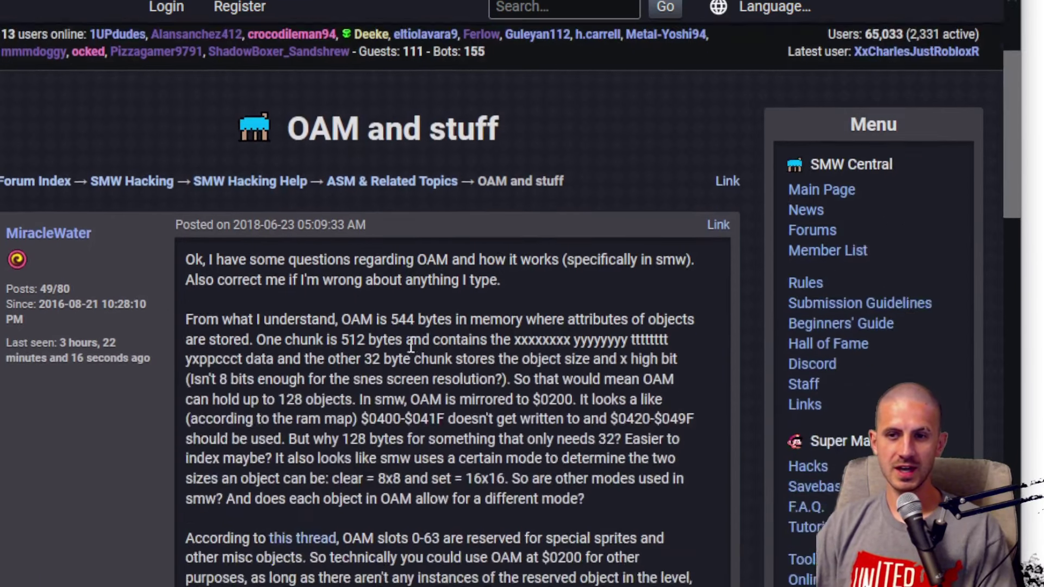
{"action": "scroll", "coordinate": [410, 344], "scroll_direction": "down", "scroll_amount": 2}
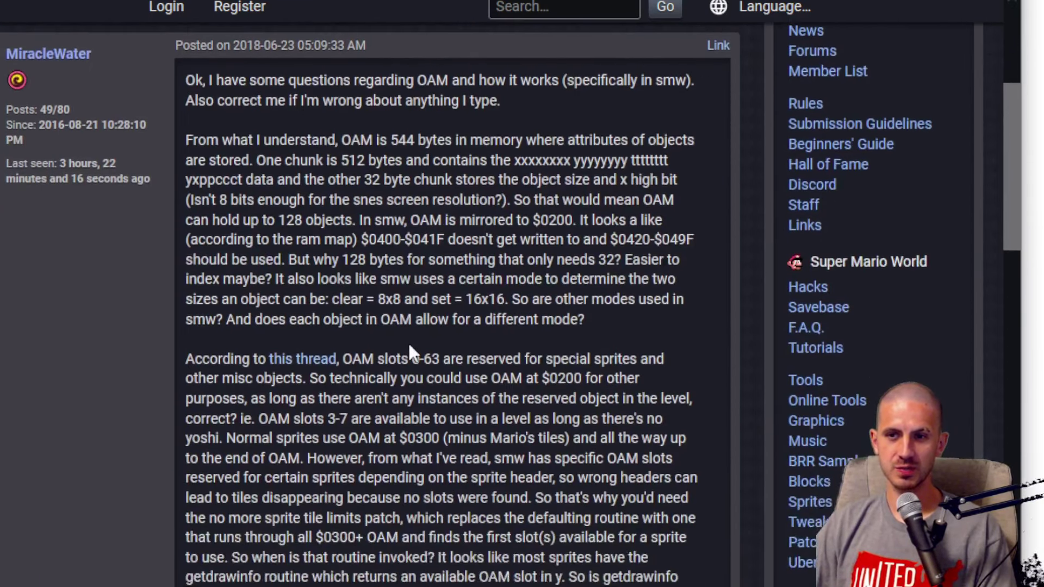
{"action": "scroll", "coordinate": [478, 284], "scroll_direction": "down", "scroll_amount": 4}
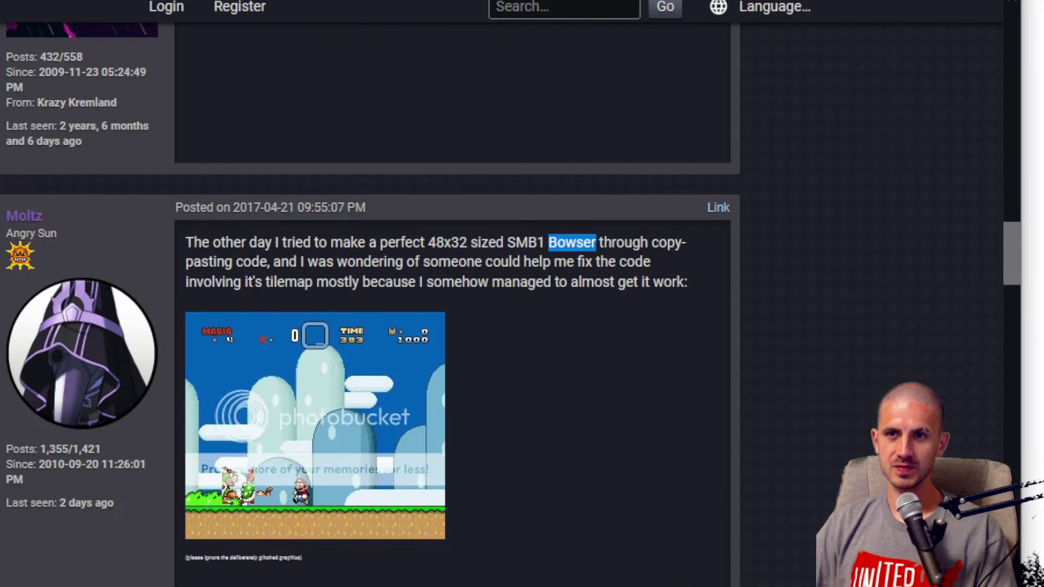
Step: Read the forum post about building a 48x32 sized SMB1 Bowser and its tilemap flipping problem
{"action": "left_click", "coordinate": [409, 258]}
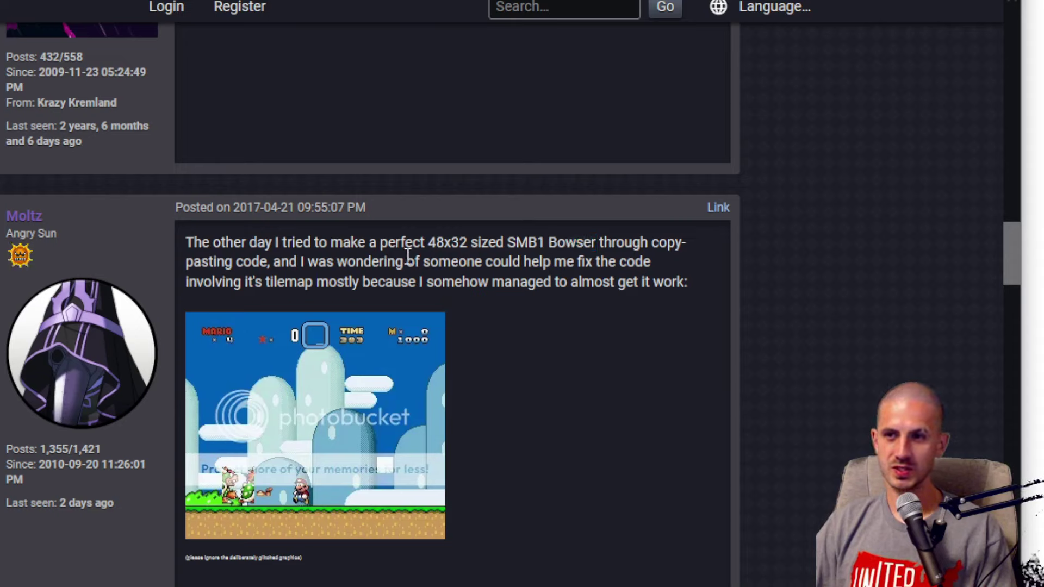
{"action": "left_click_drag", "start_coordinate": [295, 252], "coordinate": [373, 261]}
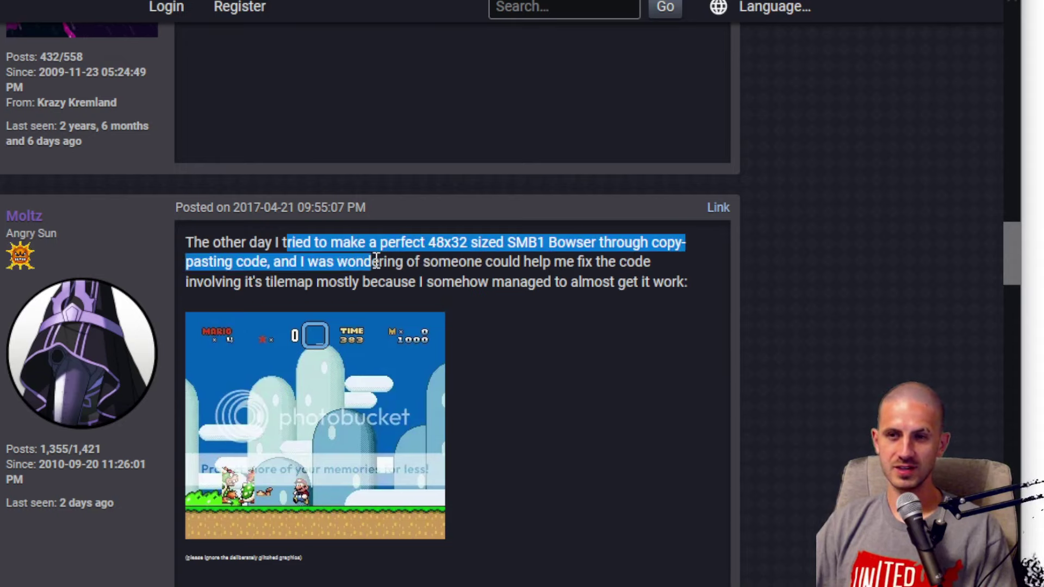
{"action": "left_click", "coordinate": [472, 248]}
{"action": "left_click_drag", "start_coordinate": [426, 238], "coordinate": [562, 235]}
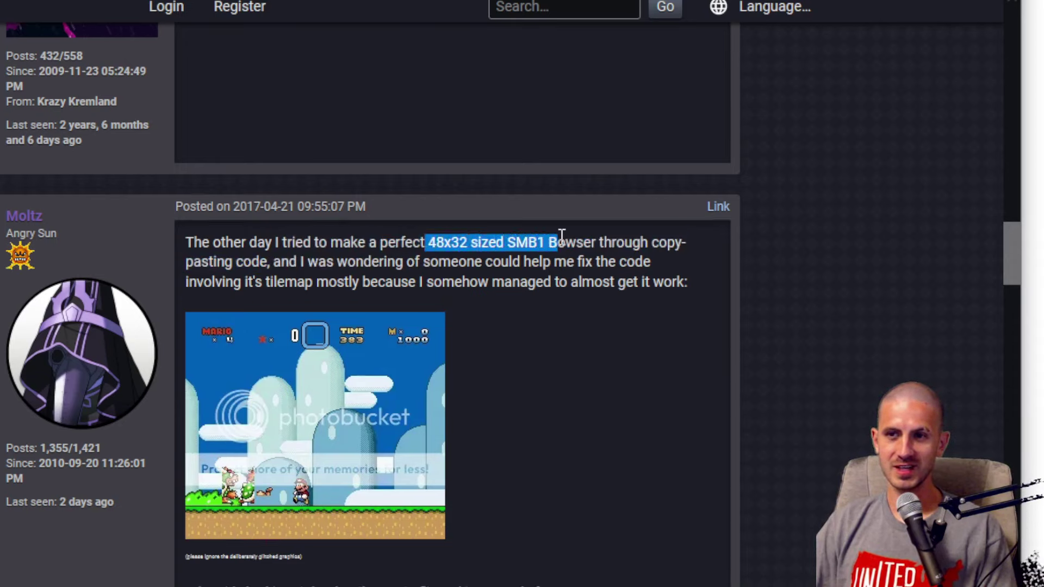
{"action": "left_click", "coordinate": [491, 259]}
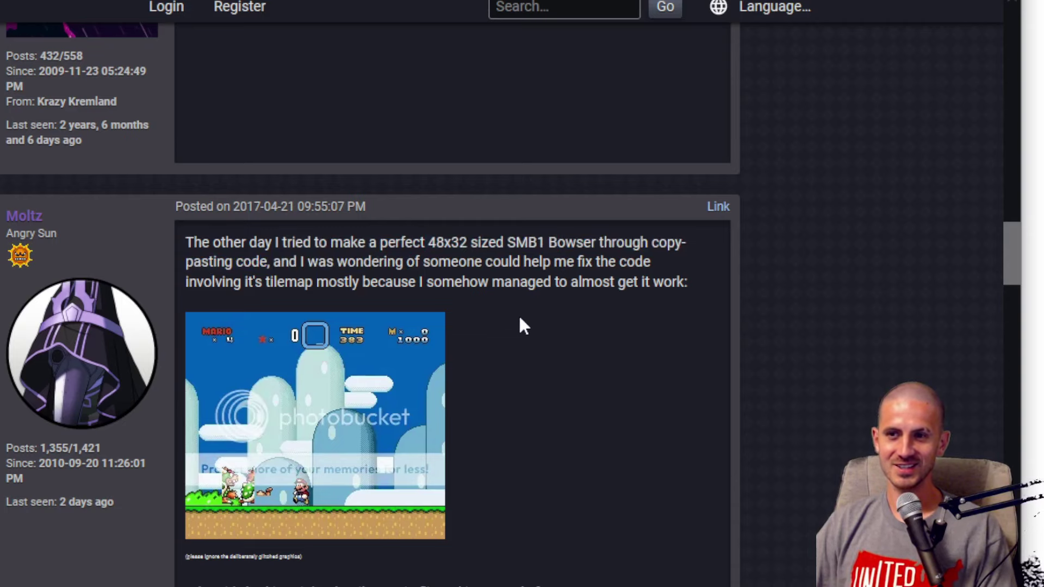
{"action": "scroll", "coordinate": [520, 325], "scroll_direction": "down", "scroll_amount": 9}
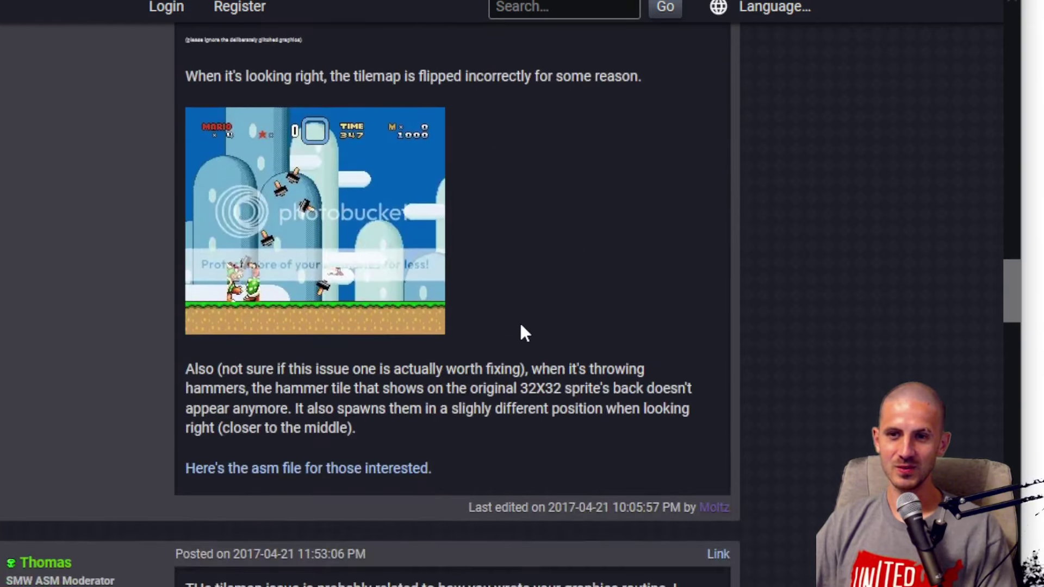
Step: Try to open the asm file linked in the 48x32 Bowser post, and read the reply about flipping the tile assembly
{"action": "scroll", "coordinate": [384, 353], "scroll_direction": "down", "scroll_amount": 2}
{"action": "left_click", "coordinate": [385, 366]}
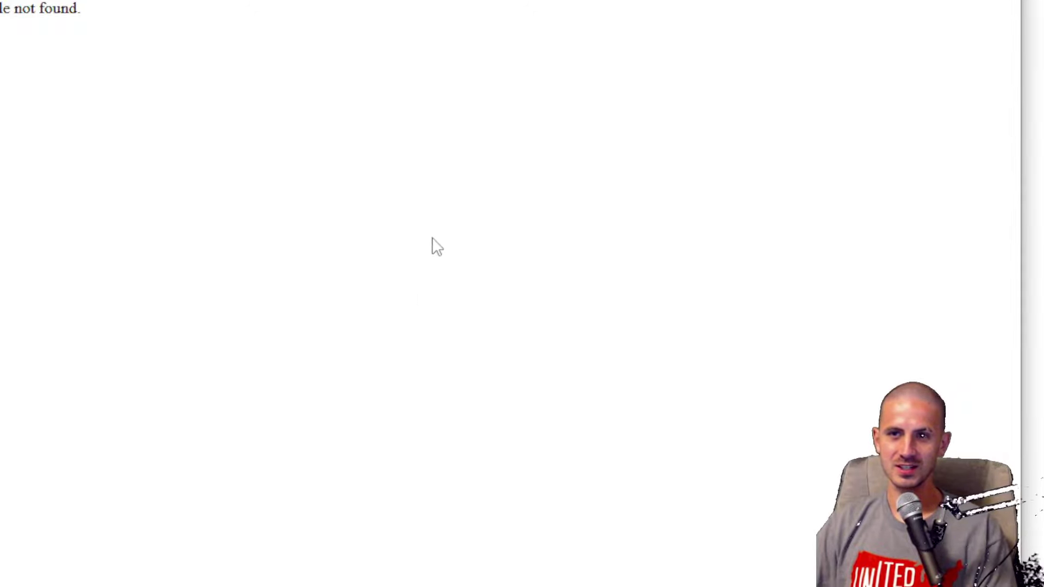
{"action": "key", "text": "alt+Left"}
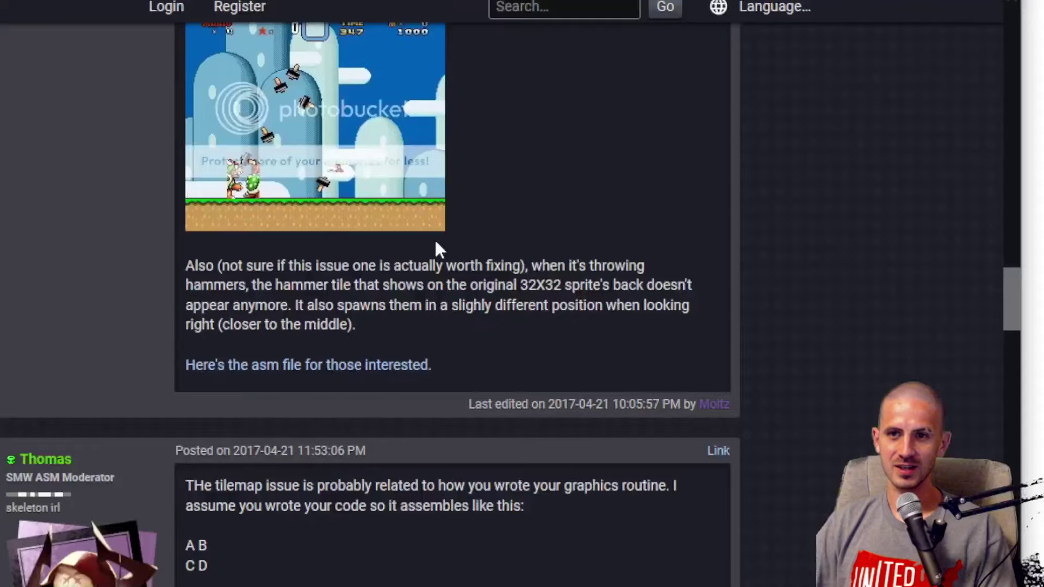
{"action": "left_click", "coordinate": [374, 368]}
{"action": "scroll", "coordinate": [522, 294], "scroll_direction": "left", "scroll_amount": 5}
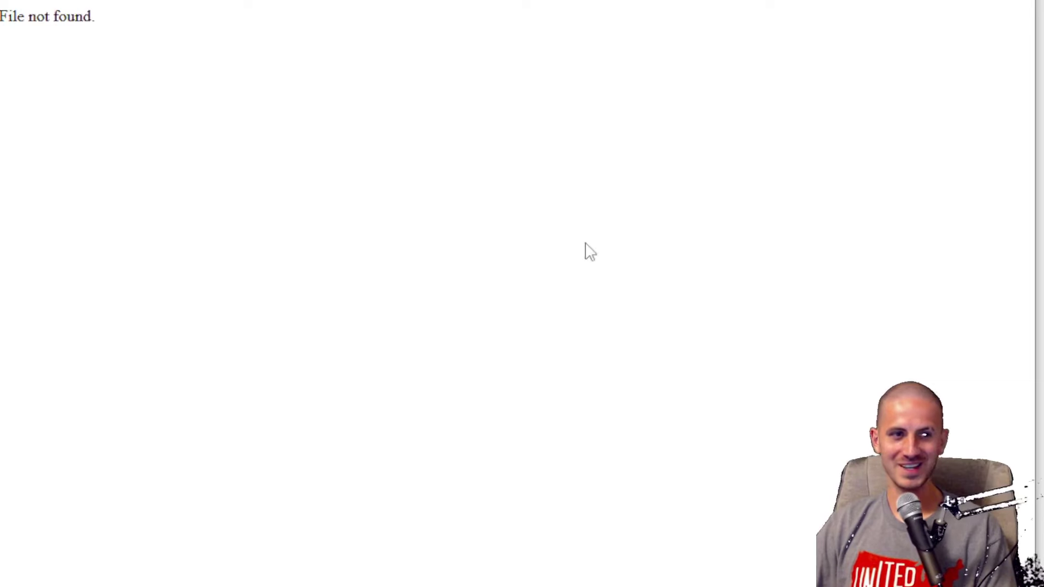
{"action": "key", "text": "alt+Left"}
{"action": "scroll", "coordinate": [413, 360], "scroll_direction": "down", "scroll_amount": 10}
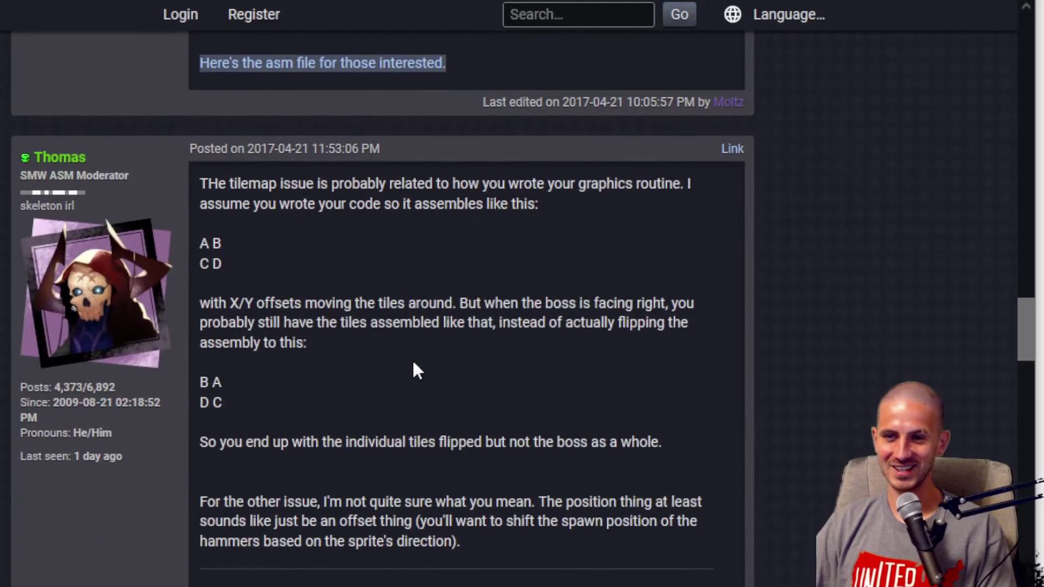
{"action": "scroll", "coordinate": [412, 359], "scroll_direction": "up", "scroll_amount": 8}
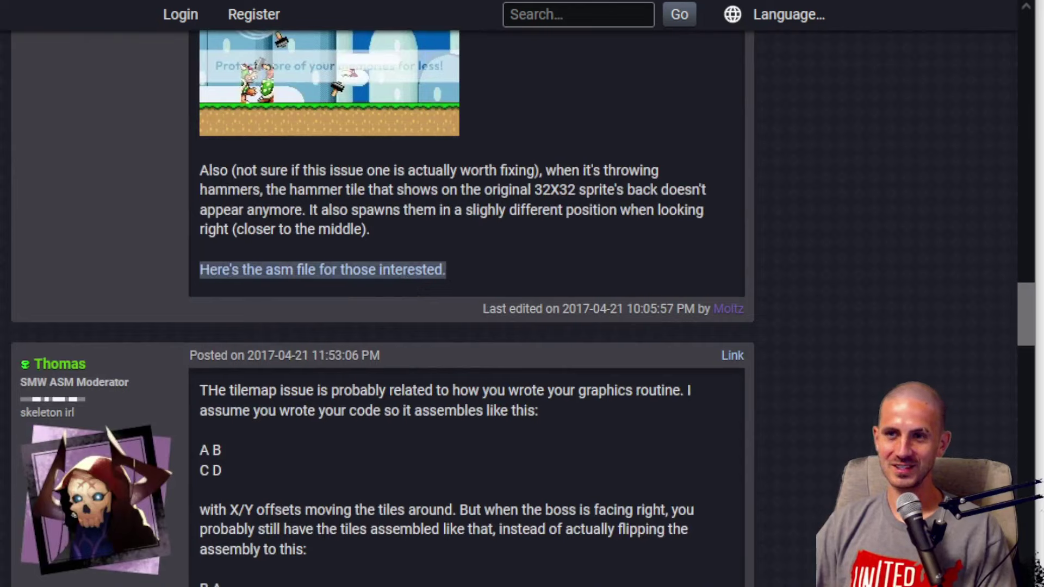
Step: Go through the open browser tabs to the SMB1-style Bowser source file 48x32_bowser.asm
{"action": "key", "text": "ctrl+Tab"}
{"action": "key", "text": "ctrl+Tab"}
{"action": "key", "text": "ctrl+l"}
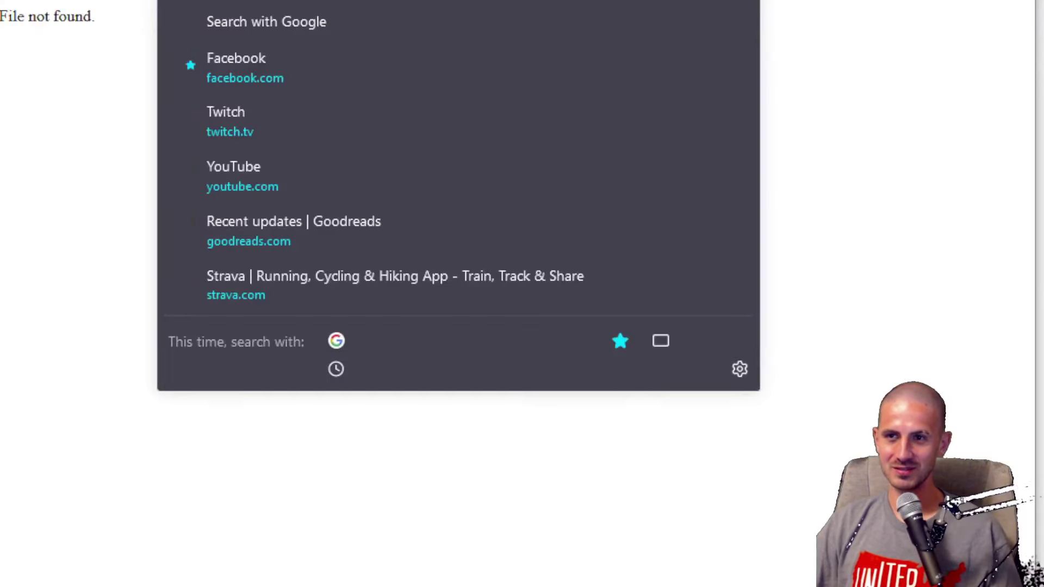
{"action": "key", "text": "ctrl+Tab"}
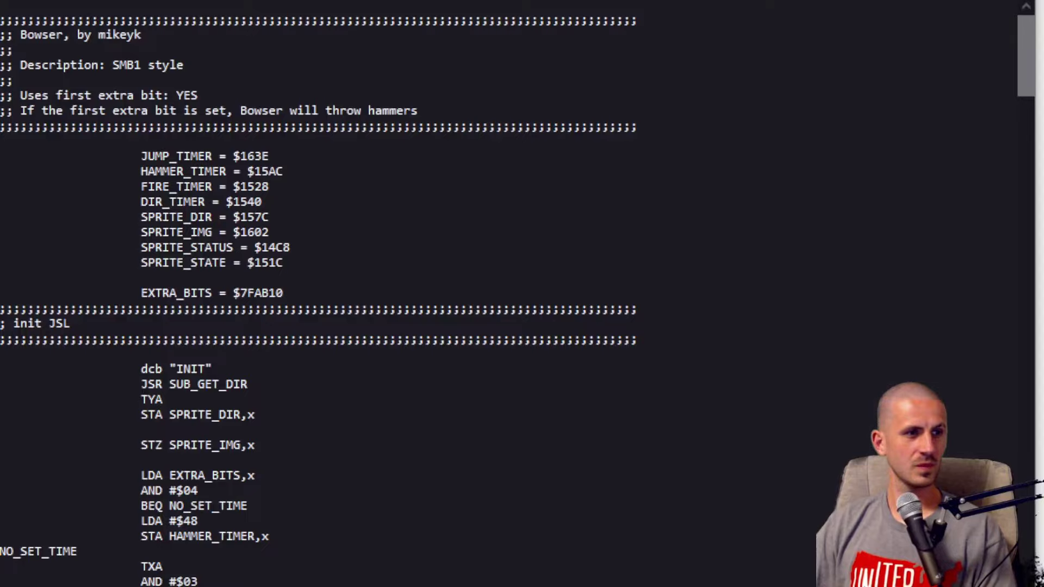
{"action": "key", "text": "ctrl+Tab"}
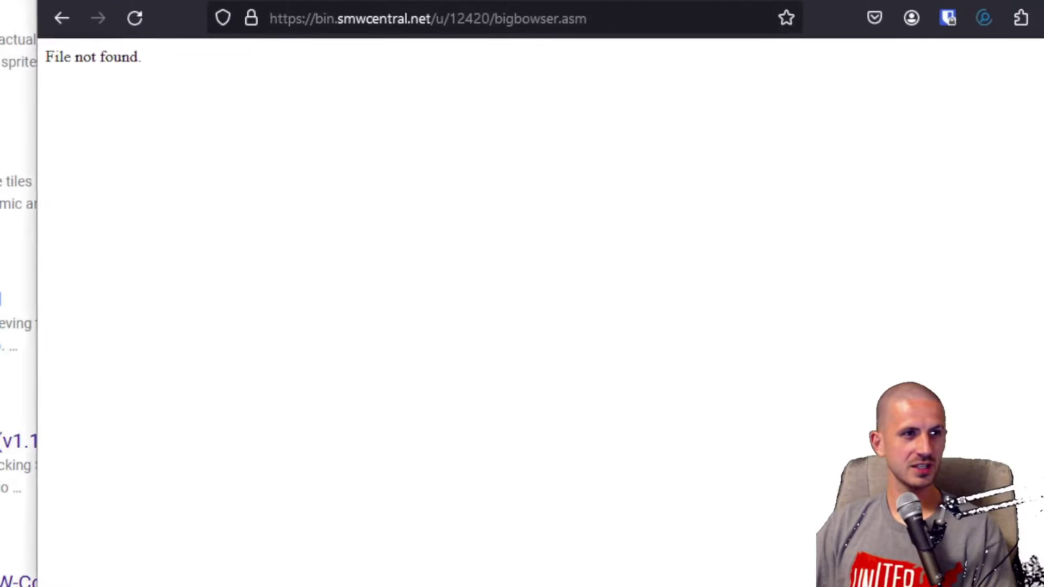
{"action": "key", "text": "ctrl+Tab"}
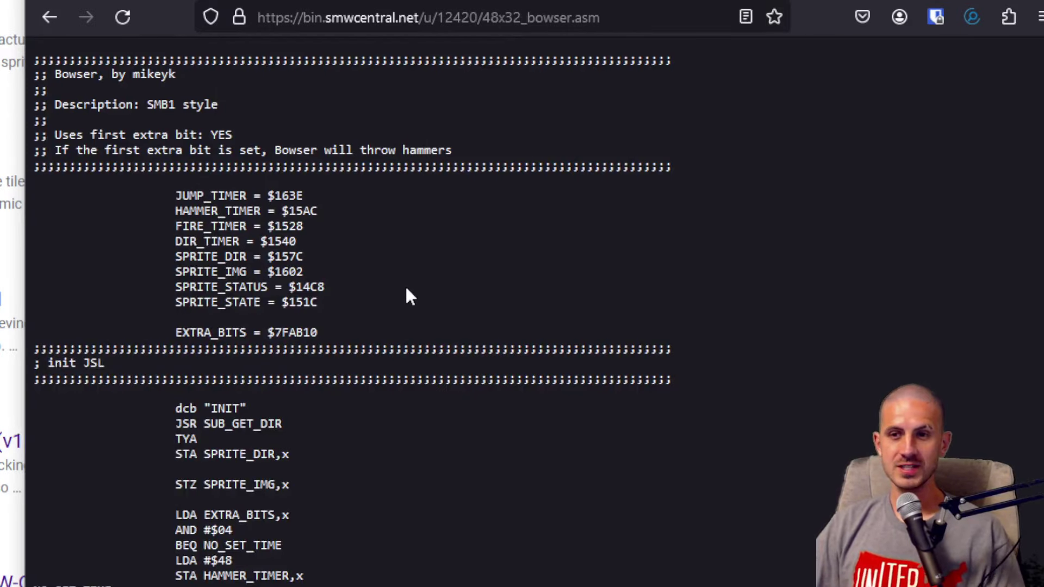
Step: Read through the 48x32_bowser.asm code, including its main code, hammer routine, sprite OAM offset code and off-screen processing code
{"action": "scroll", "coordinate": [405, 285], "scroll_direction": "down", "scroll_amount": 10}
{"action": "scroll", "coordinate": [406, 291], "scroll_direction": "down", "scroll_amount": 15}
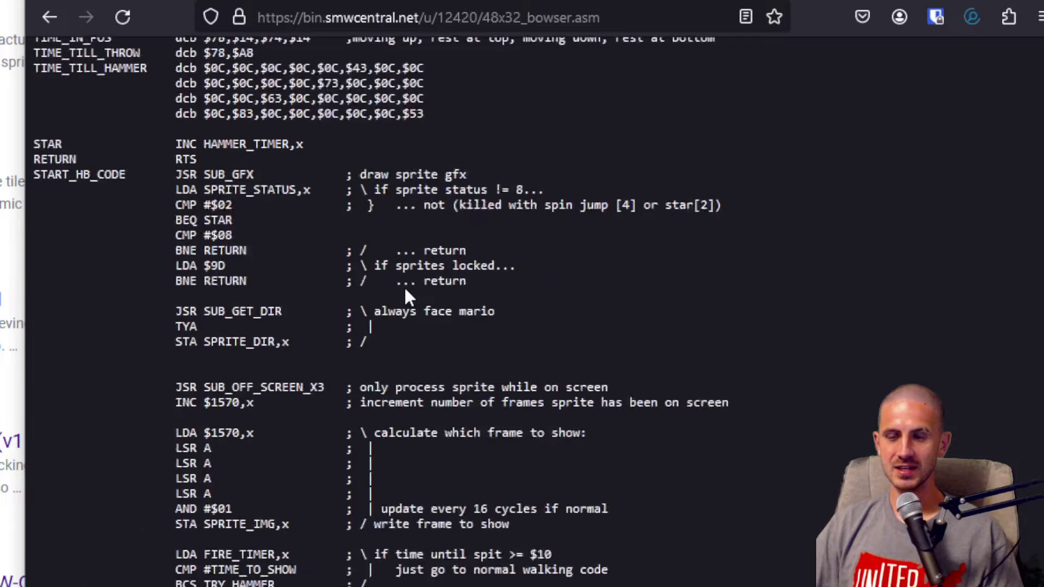
{"action": "scroll", "coordinate": [406, 297], "scroll_direction": "down", "scroll_amount": 10}
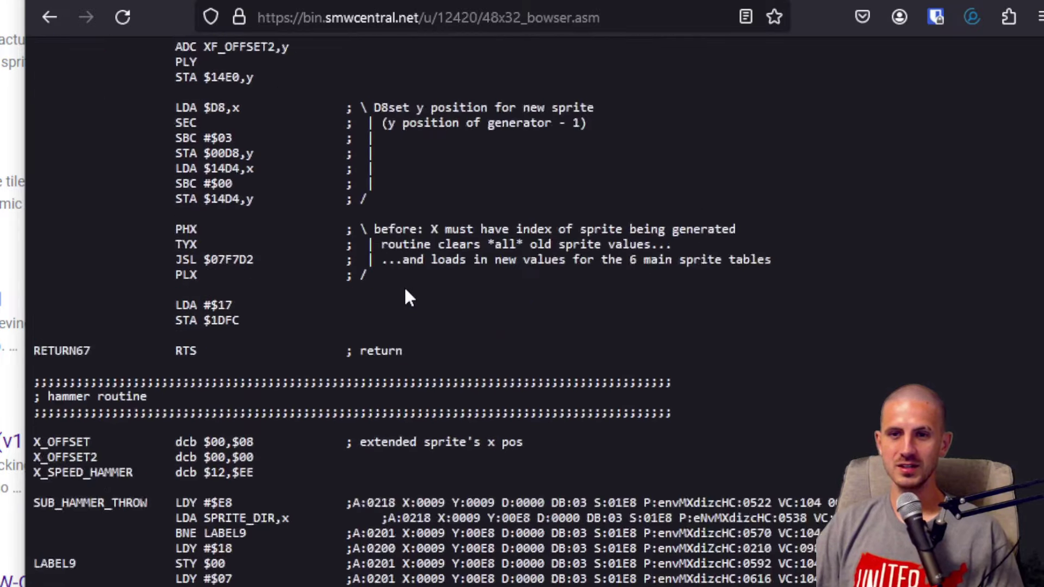
{"action": "scroll", "coordinate": [407, 293], "scroll_direction": "down", "scroll_amount": 15}
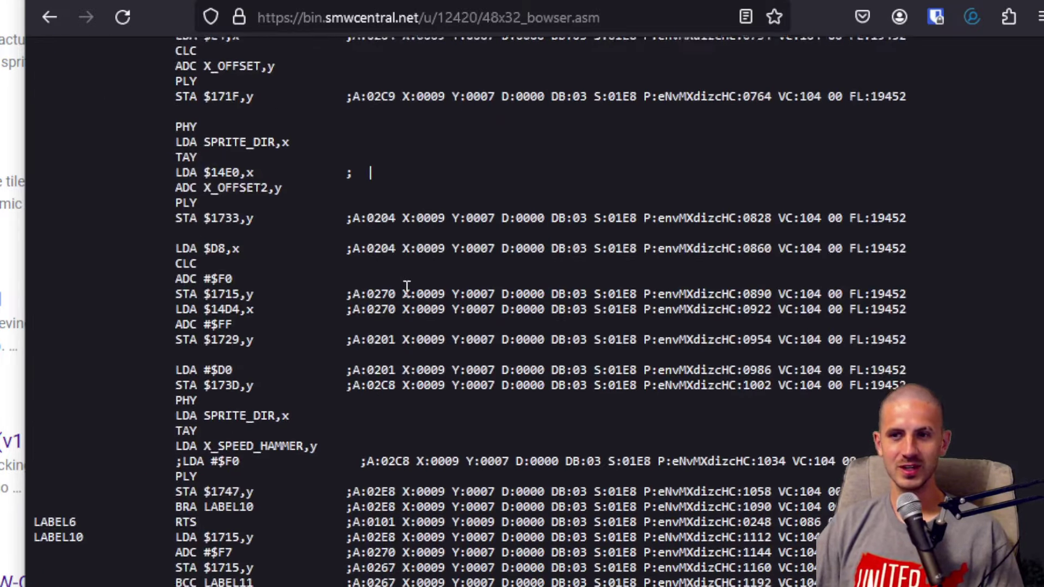
{"action": "scroll", "coordinate": [409, 297], "scroll_direction": "down", "scroll_amount": 15}
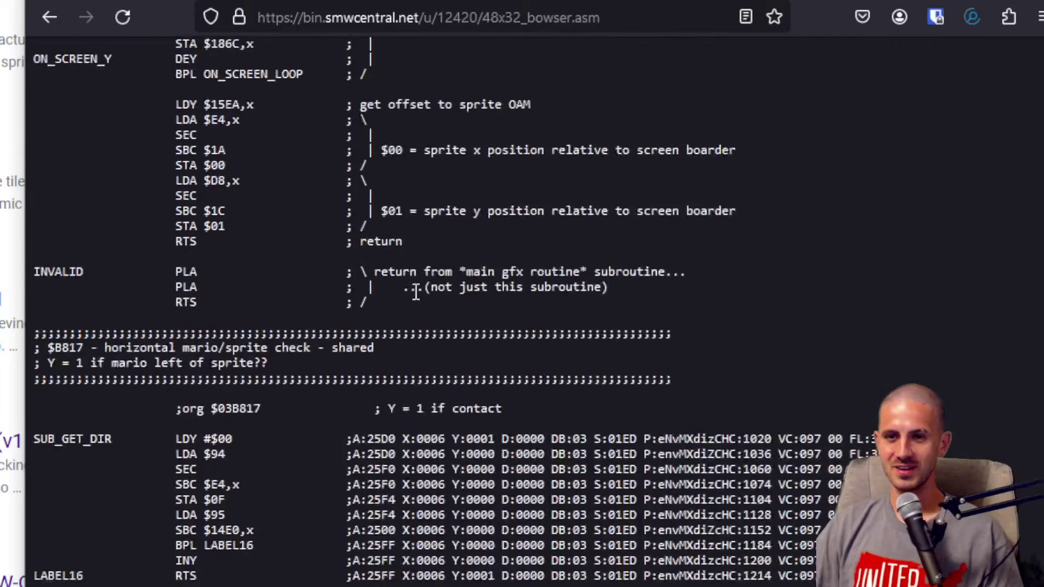
{"action": "scroll", "coordinate": [416, 292], "scroll_direction": "down", "scroll_amount": 10}
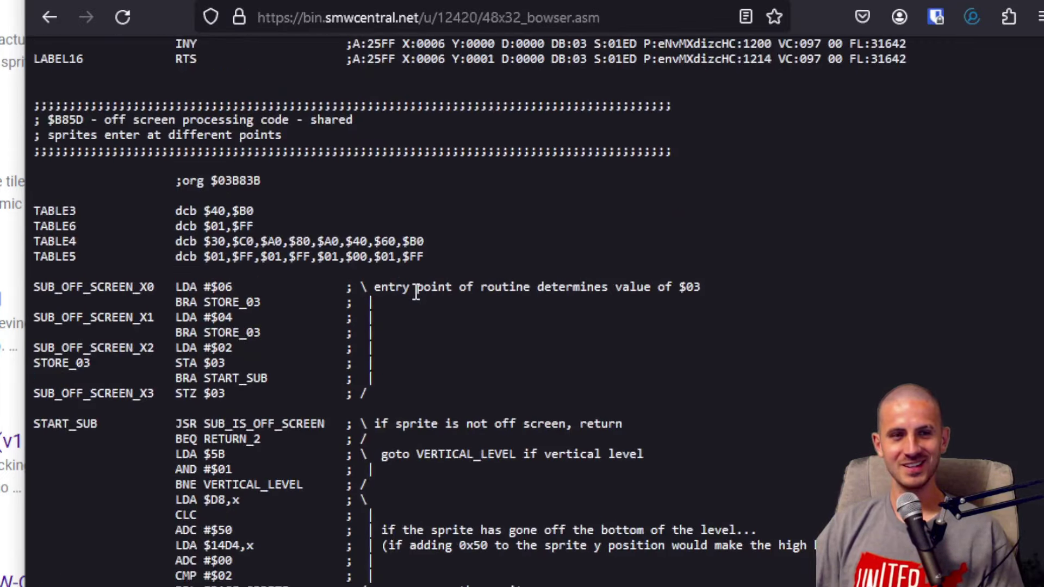
{"action": "scroll", "coordinate": [416, 292], "scroll_direction": "down", "scroll_amount": 9}
{"action": "scroll", "coordinate": [413, 289], "scroll_direction": "down", "scroll_amount": 7}
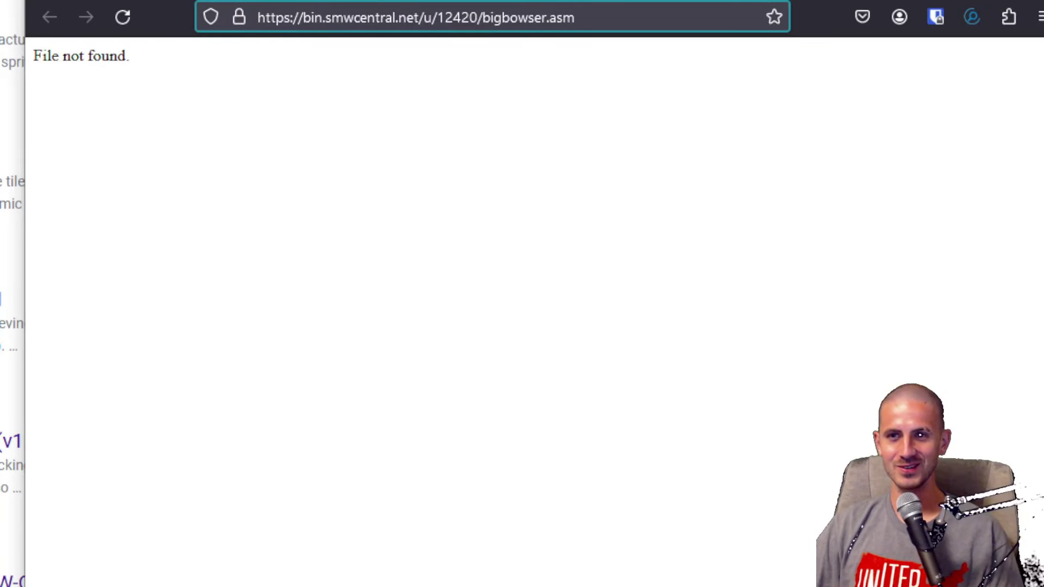
Step: Close the missing bigbowser.asm page and look up the submissions of the 48x32 Bowser post's author through their profile
{"action": "key", "text": "ctrl+w"}
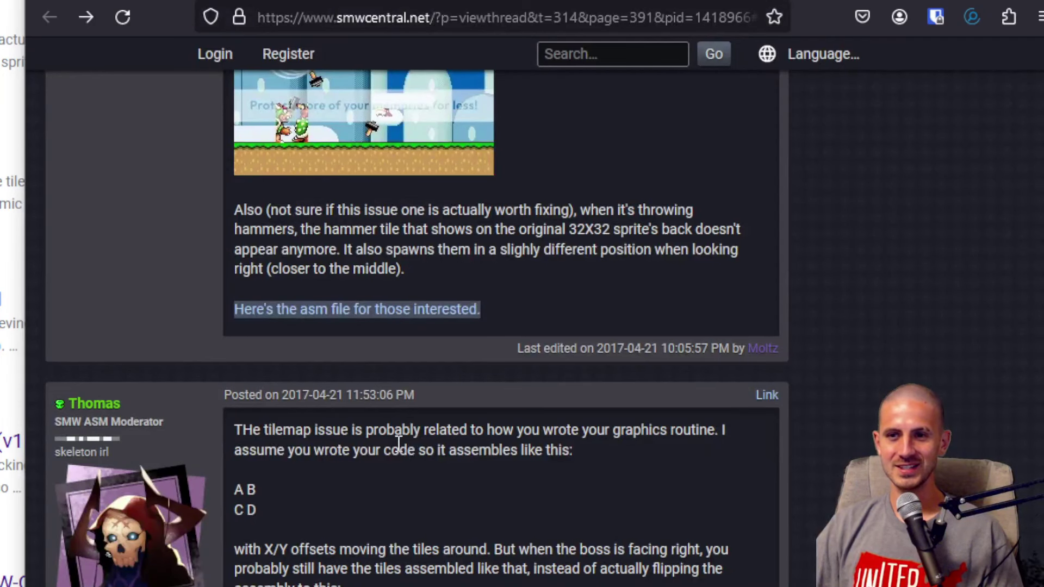
{"action": "scroll", "coordinate": [399, 443], "scroll_direction": "down", "scroll_amount": 2}
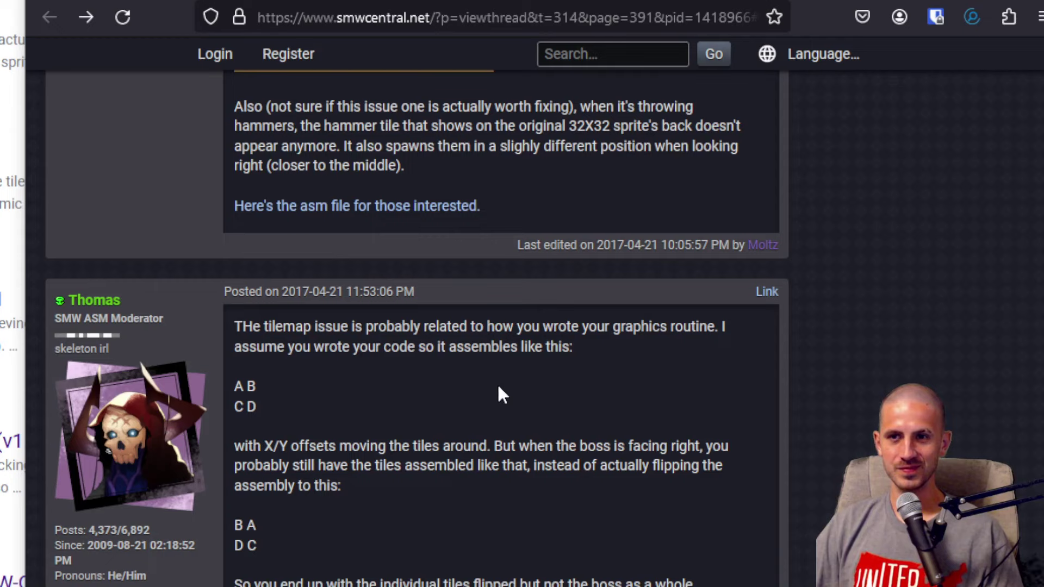
{"action": "scroll", "coordinate": [487, 411], "scroll_direction": "up", "scroll_amount": 12}
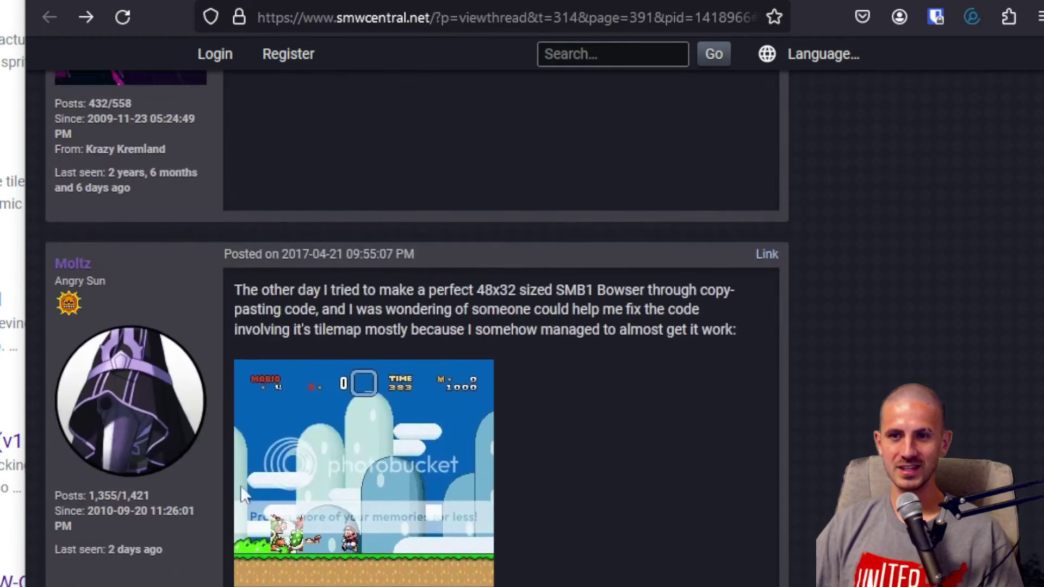
{"action": "left_click", "coordinate": [71, 271]}
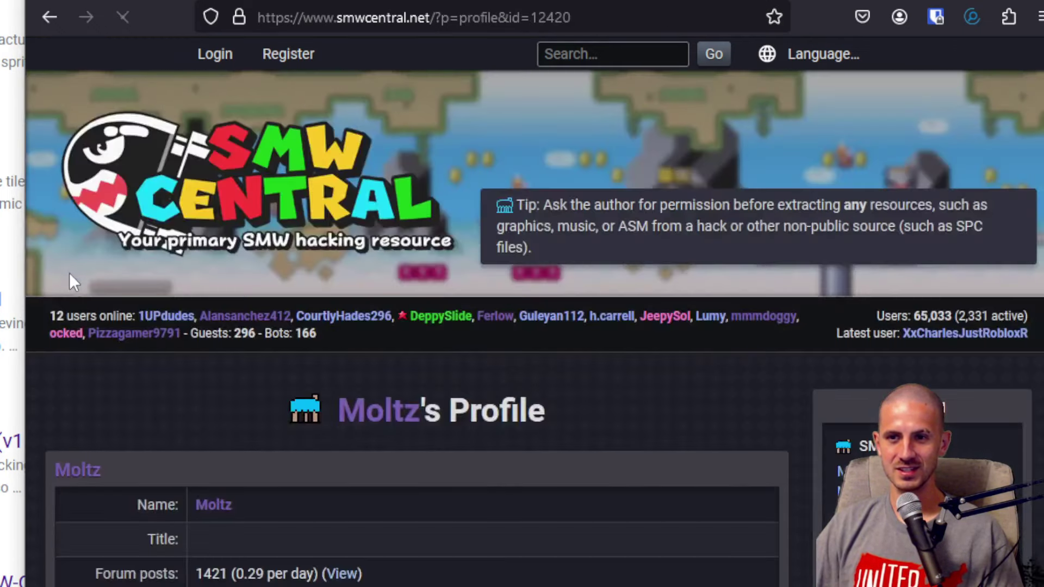
{"action": "scroll", "coordinate": [305, 496], "scroll_direction": "down", "scroll_amount": 5}
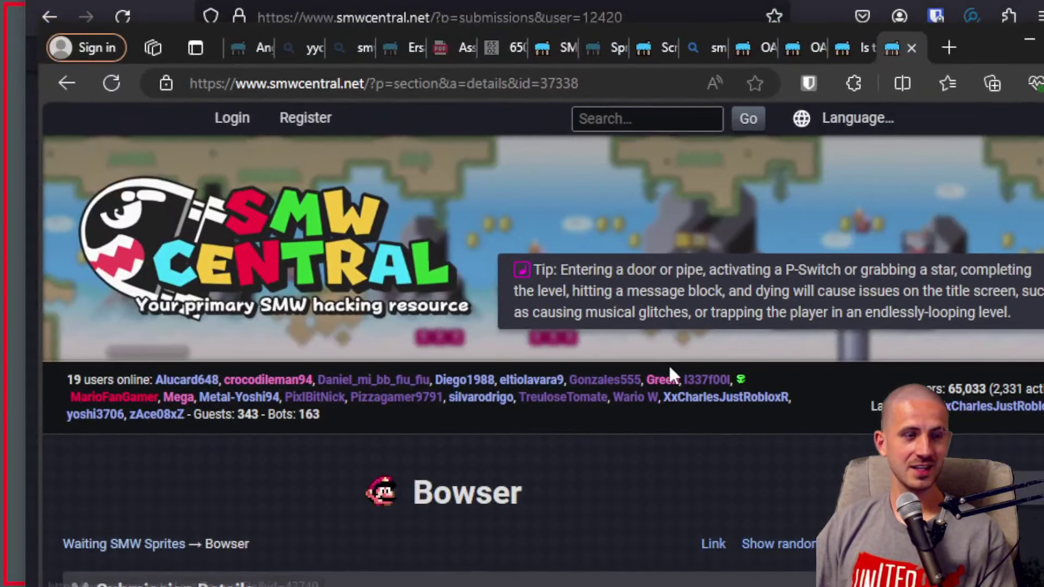
Step: Switch to the Bowser sprite submission page, browse the Waiting SMW Sprites list linked from it, and return to the submission
{"action": "scroll", "coordinate": [544, 427], "scroll_direction": "down", "scroll_amount": 3}
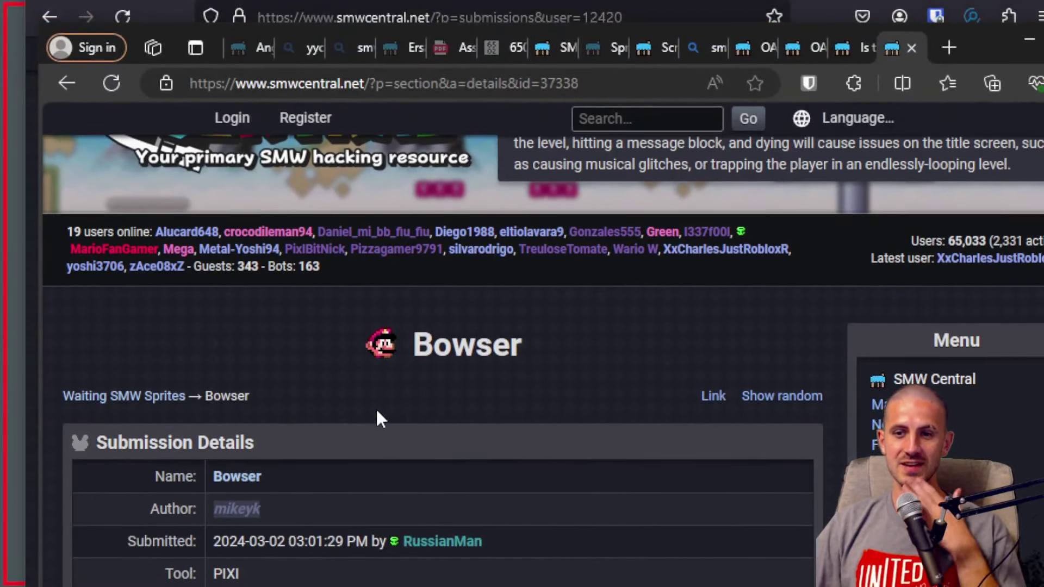
{"action": "scroll", "coordinate": [378, 414], "scroll_direction": "down", "scroll_amount": 3}
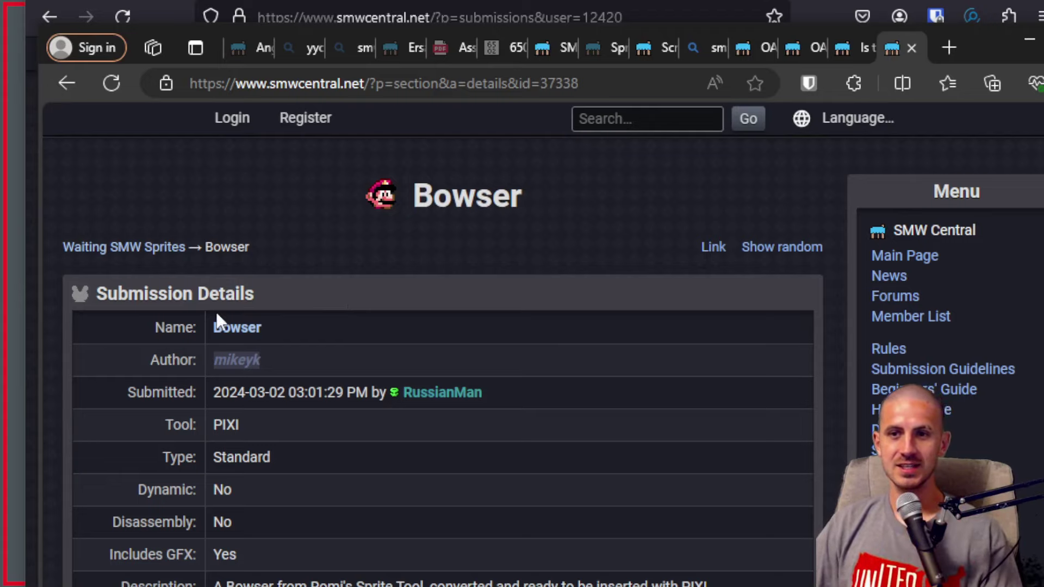
{"action": "left_click", "coordinate": [119, 254]}
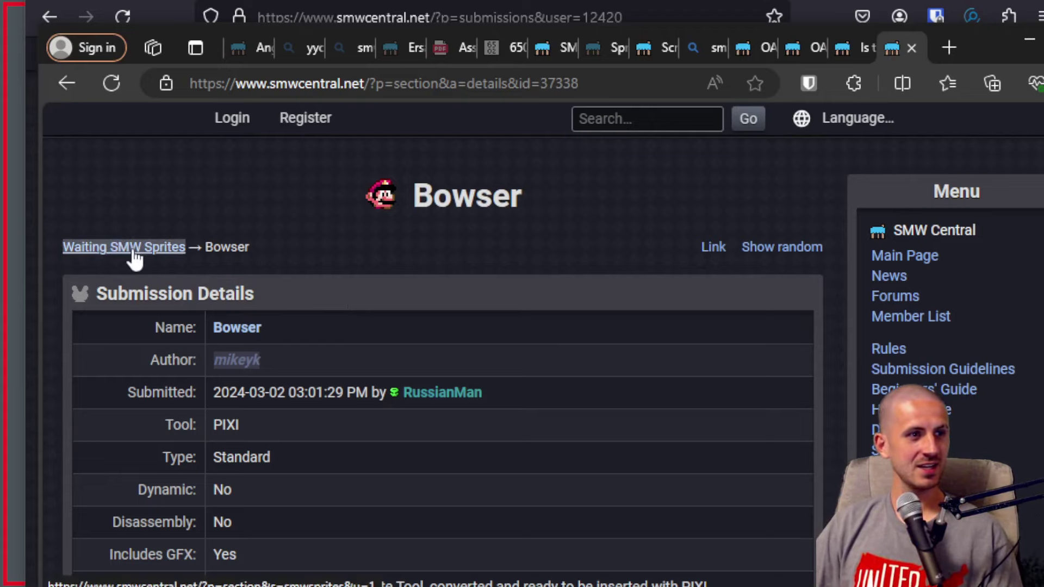
{"action": "left_click", "coordinate": [142, 250]}
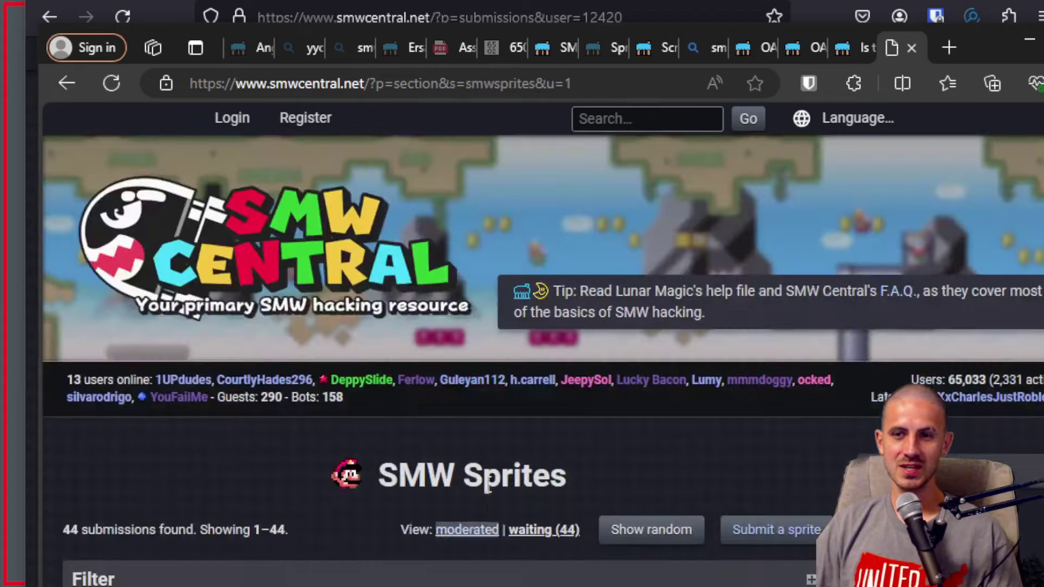
{"action": "scroll", "coordinate": [475, 441], "scroll_direction": "down", "scroll_amount": 1}
{"action": "scroll", "coordinate": [477, 446], "scroll_direction": "down", "scroll_amount": 8}
{"action": "scroll", "coordinate": [462, 444], "scroll_direction": "up", "scroll_amount": 10}
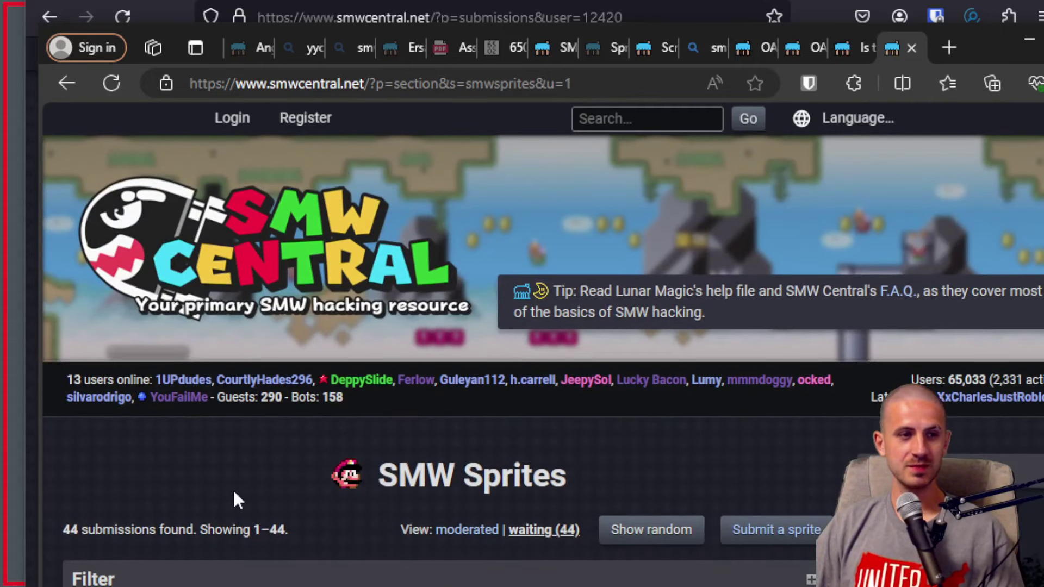
{"action": "scroll", "coordinate": [234, 495], "scroll_direction": "down", "scroll_amount": 8}
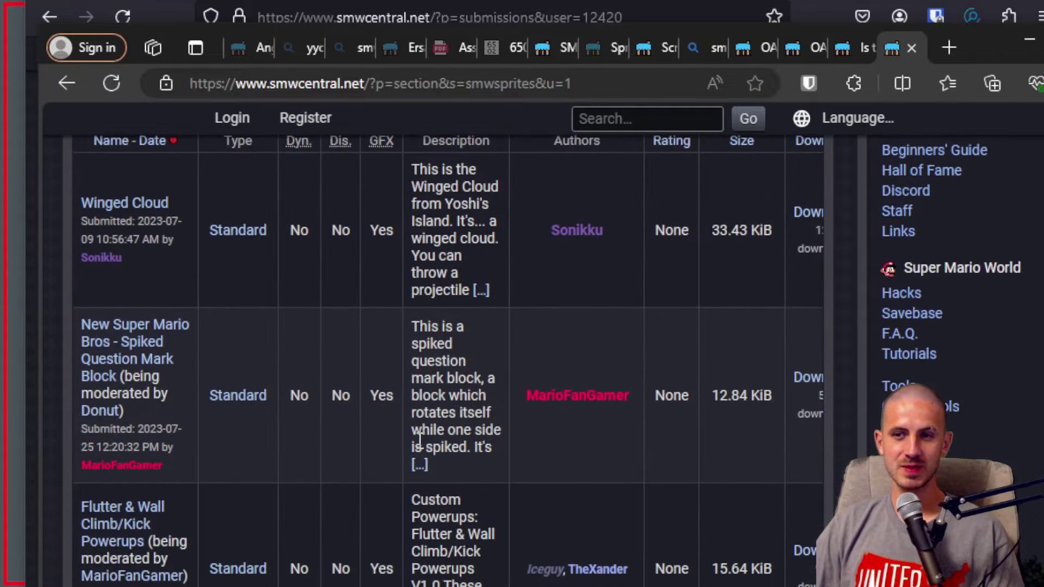
{"action": "scroll", "coordinate": [455, 401], "scroll_direction": "down", "scroll_amount": 3}
{"action": "key", "text": "alt+Left"}
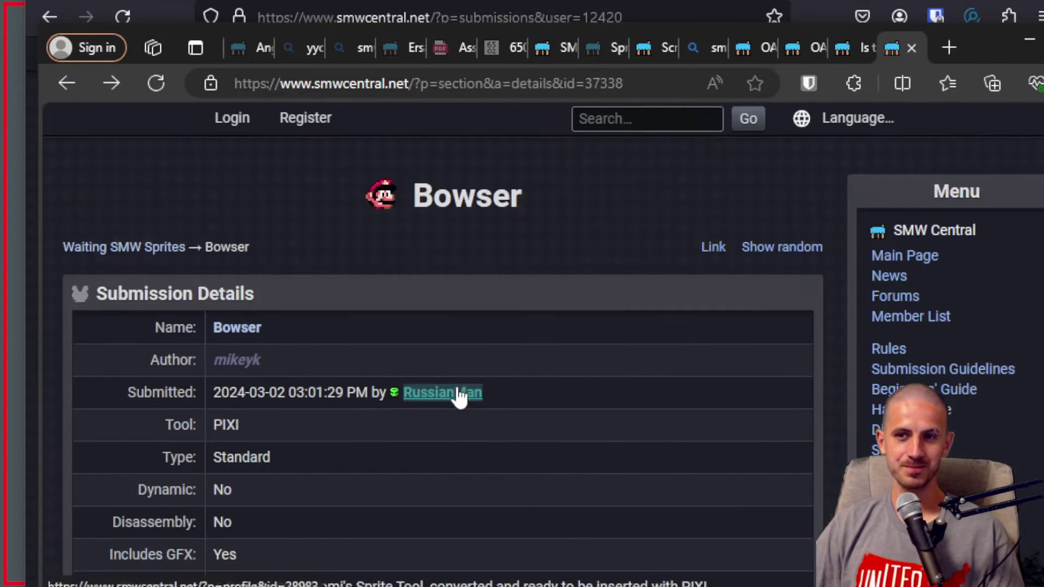
Step: View the animated screenshots on both gallery pages of the Bowser sprite submission
{"action": "scroll", "coordinate": [459, 401], "scroll_direction": "down", "scroll_amount": 7}
{"action": "scroll", "coordinate": [335, 325], "scroll_direction": "down", "scroll_amount": 4}
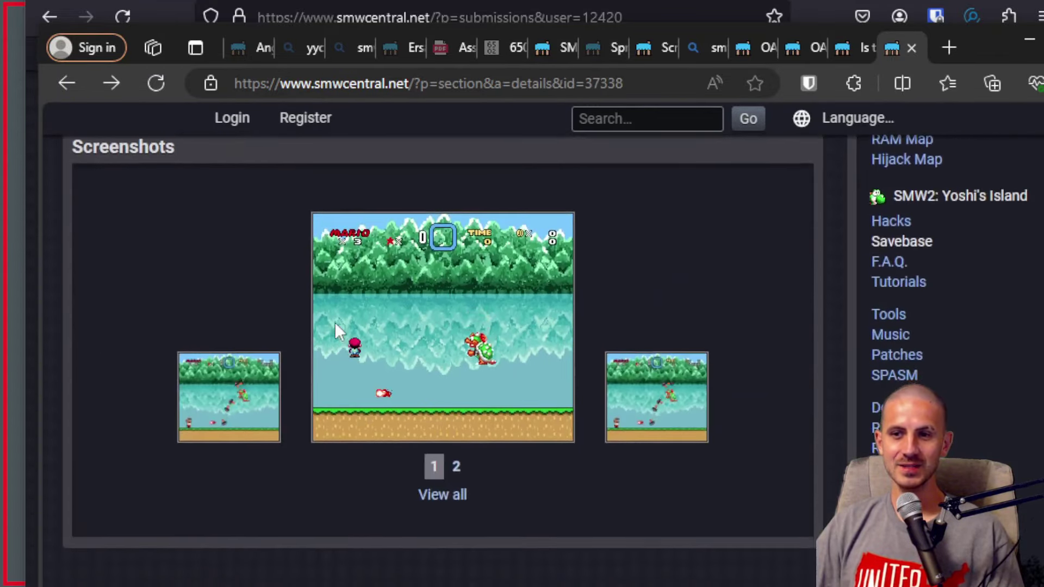
{"action": "scroll", "coordinate": [461, 412], "scroll_direction": "down", "scroll_amount": 1}
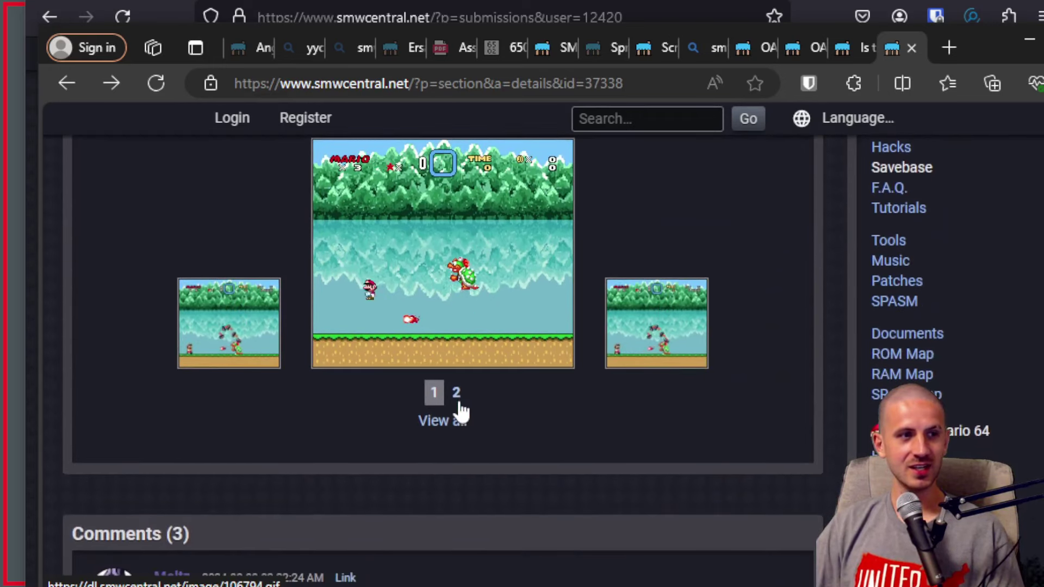
{"action": "left_click", "coordinate": [623, 335]}
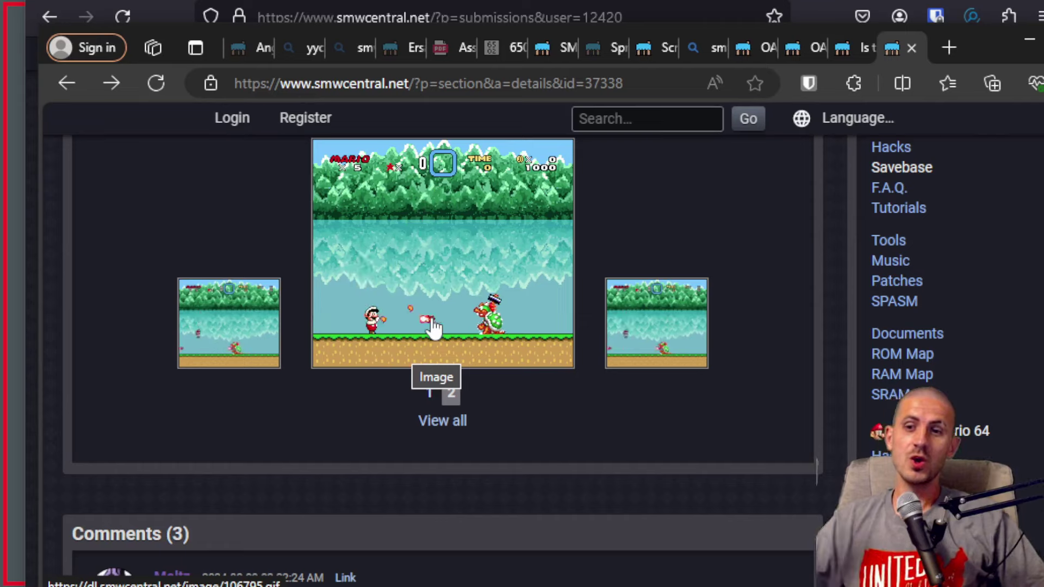
Step: Download the Bowser sprite for PIXI and place its zip file in the BOWSER folder on the desktop
{"action": "scroll", "coordinate": [434, 328], "scroll_direction": "up", "scroll_amount": 10}
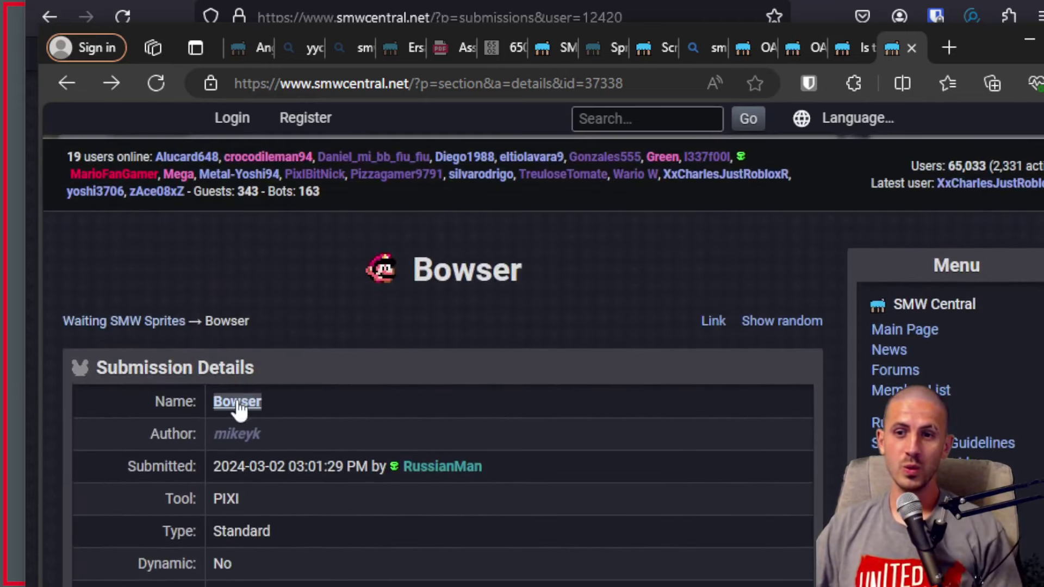
{"action": "left_click", "coordinate": [244, 411]}
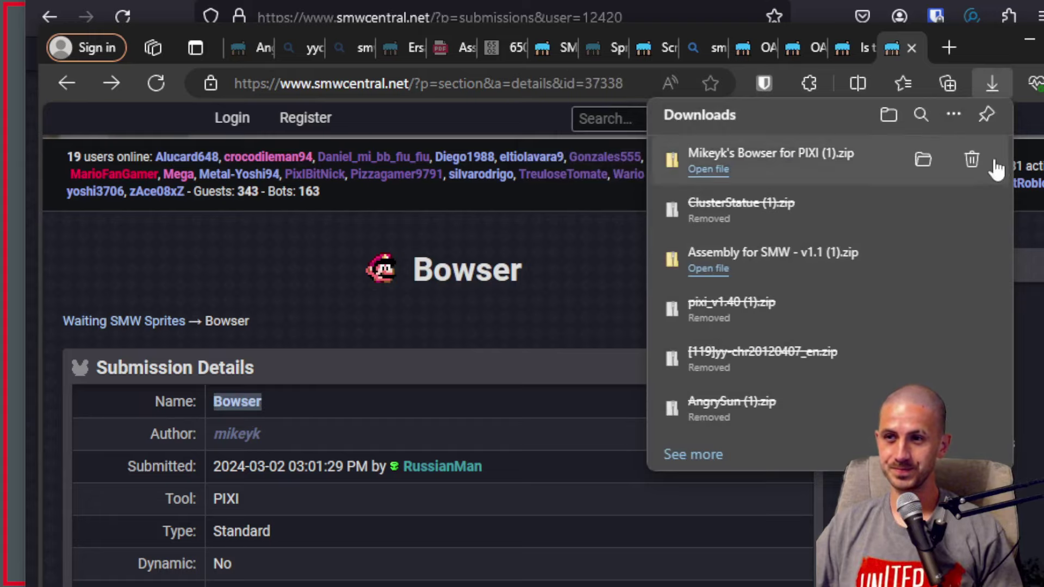
{"action": "left_click", "coordinate": [921, 159]}
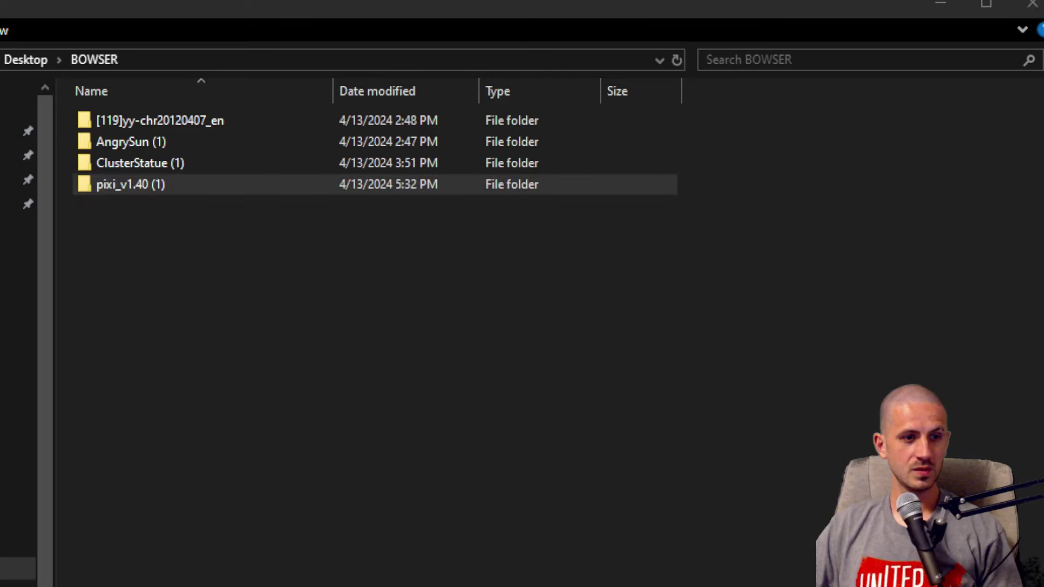
{"action": "left_click", "coordinate": [202, 207]}
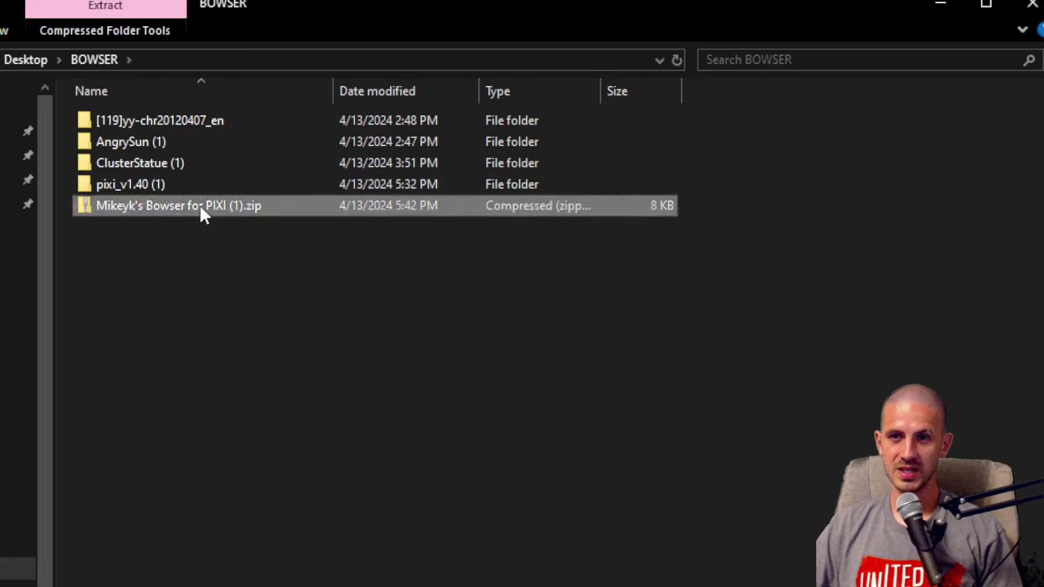
Step: Check the contents of Mikeyk's Bowser for PIXI (1).zip, extract it within the BOWSER folder, and bring up the extracted folder
{"action": "double_click", "coordinate": [201, 207]}
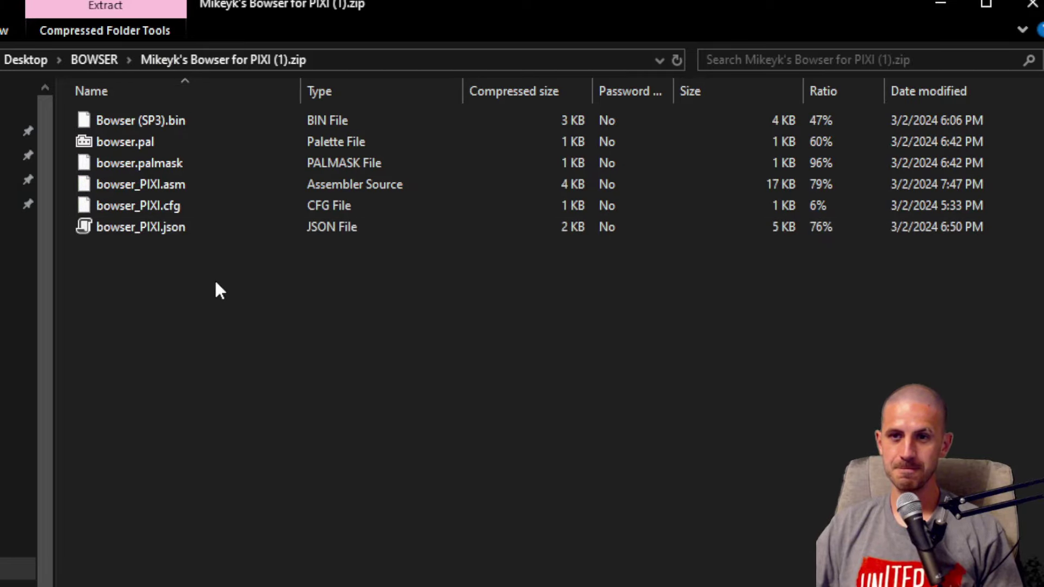
{"action": "key", "text": "alt+Left"}
{"action": "right_click", "coordinate": [209, 207]}
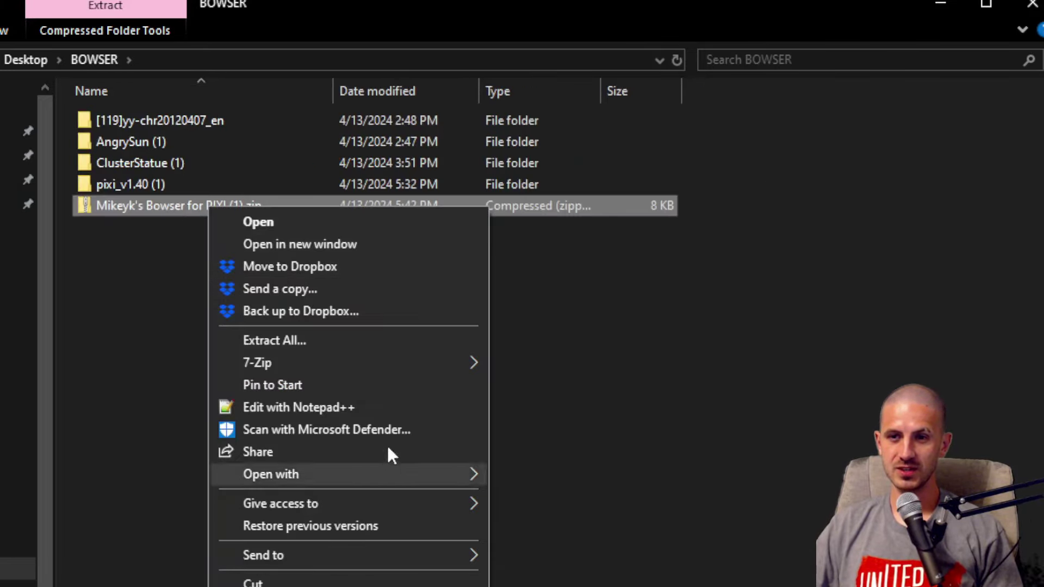
{"action": "left_click", "coordinate": [405, 342]}
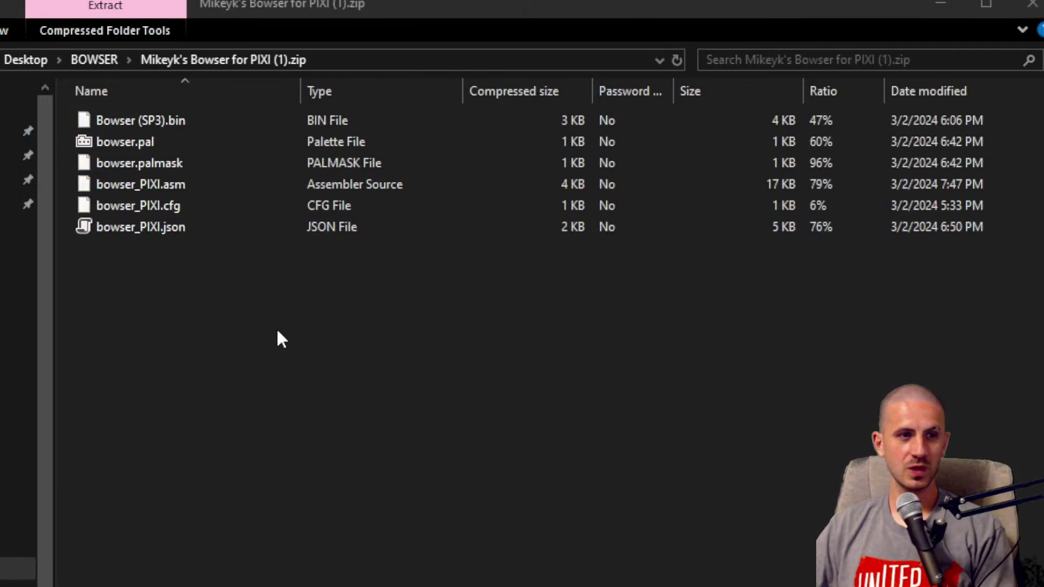
{"action": "left_click", "coordinate": [1032, 4]}
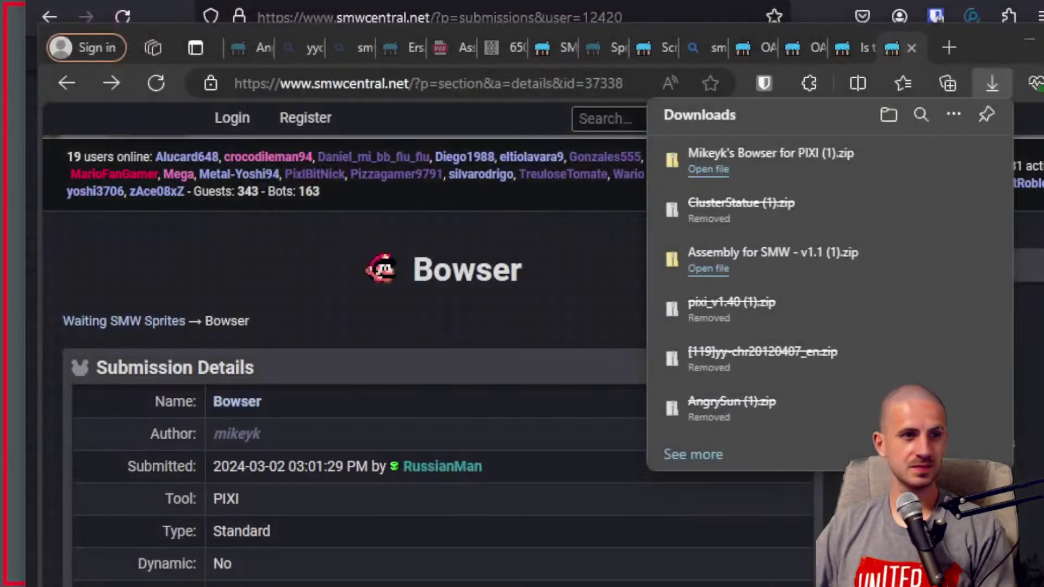
{"action": "key", "text": "alt+Tab"}
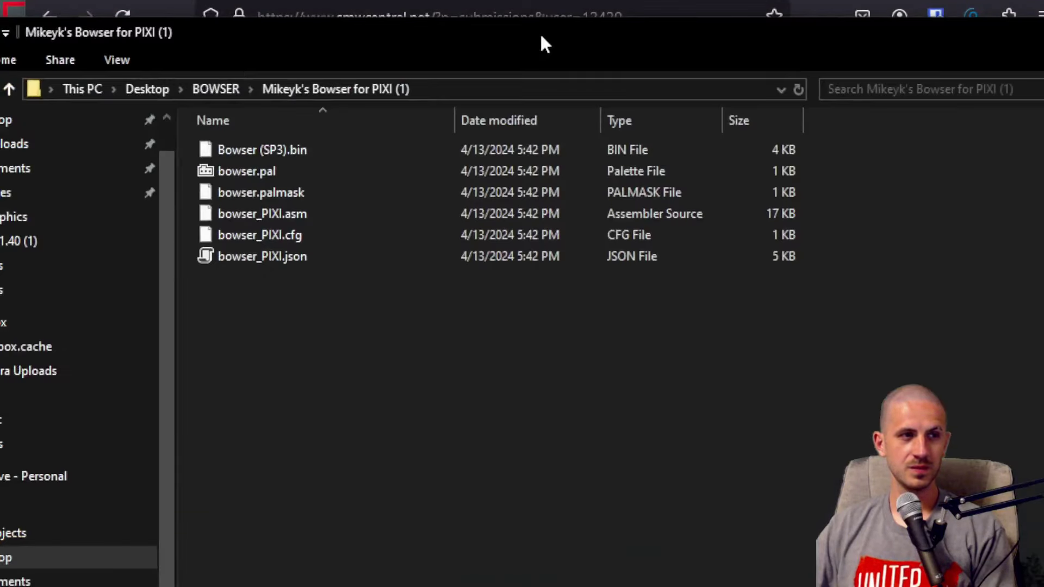
{"action": "left_click_drag", "start_coordinate": [541, 32], "coordinate": [416, 35]}
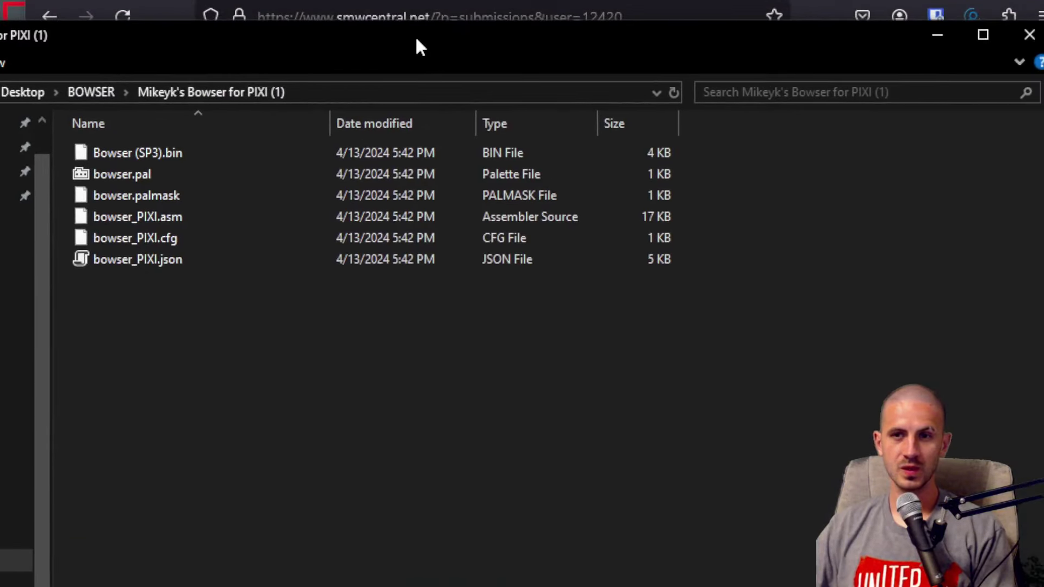
Step: Copy bowser_PIXI.json from the extracted Mikeyk's Bowser for PIXI (1) folder into the sprites folder of pixi_v1.40 (1)
{"action": "left_click", "coordinate": [204, 153]}
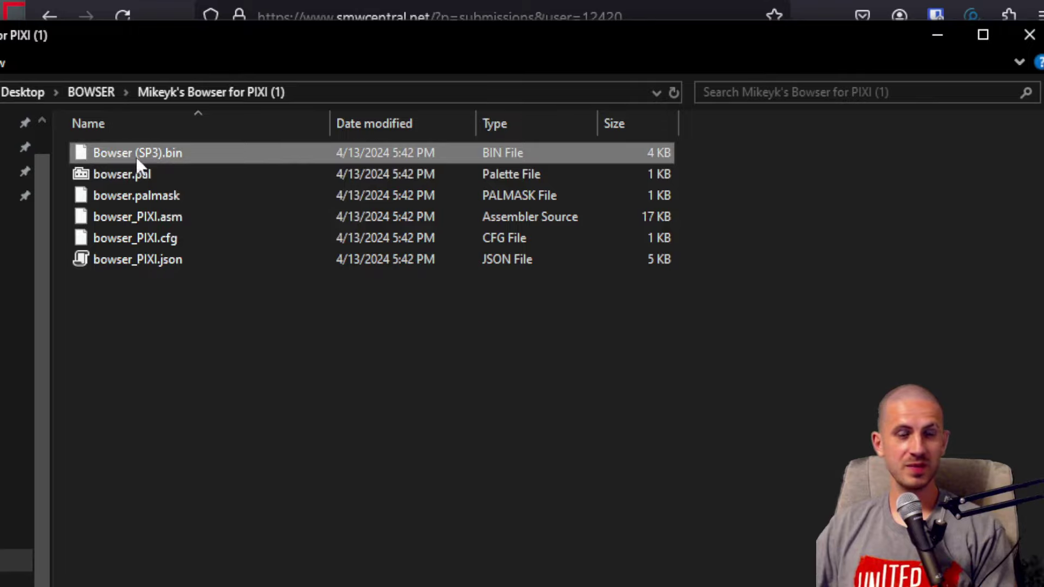
{"action": "left_click", "coordinate": [190, 181]}
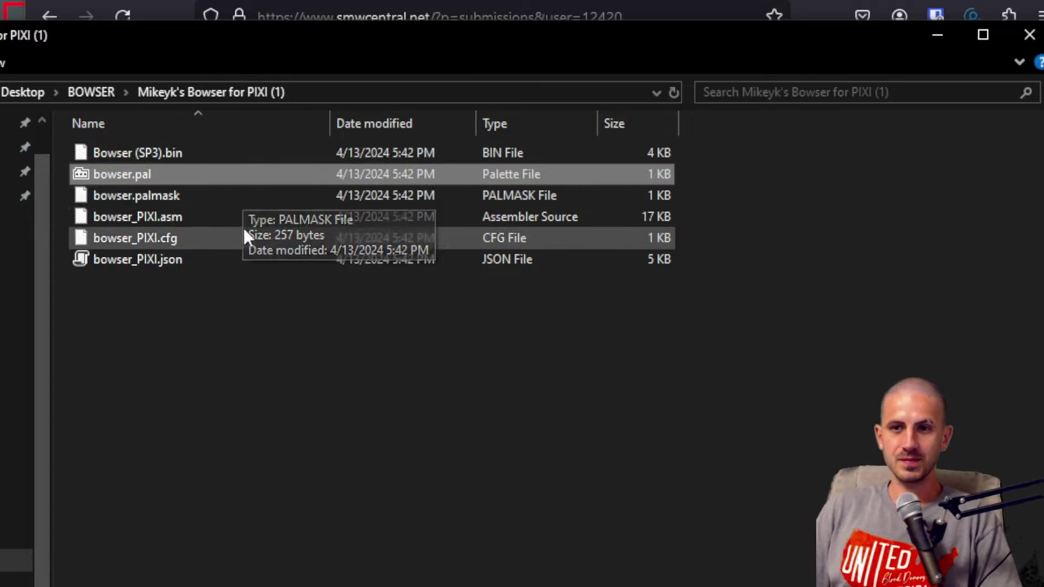
{"action": "left_click", "coordinate": [234, 244]}
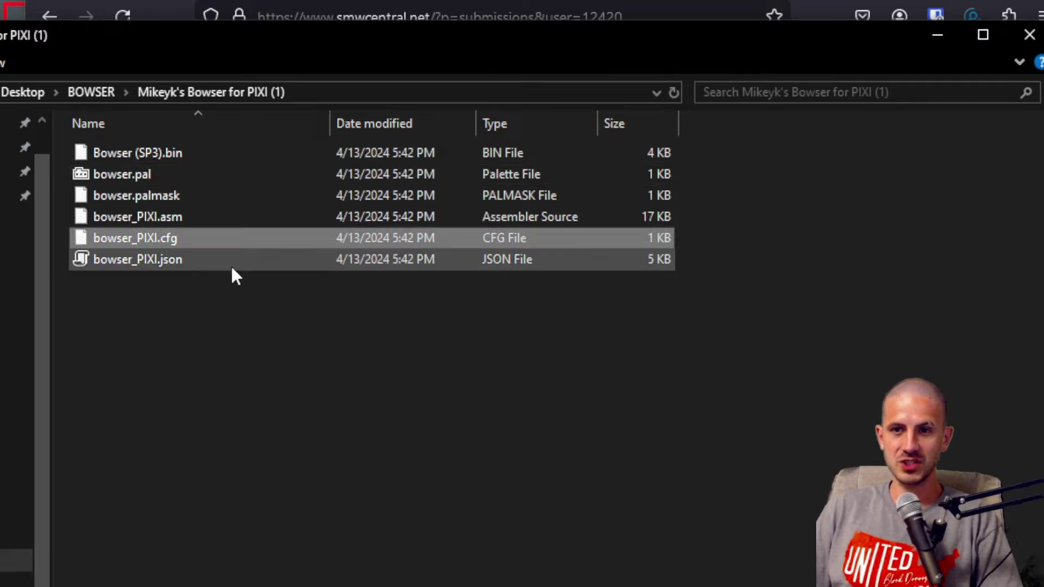
{"action": "left_click", "coordinate": [232, 267]}
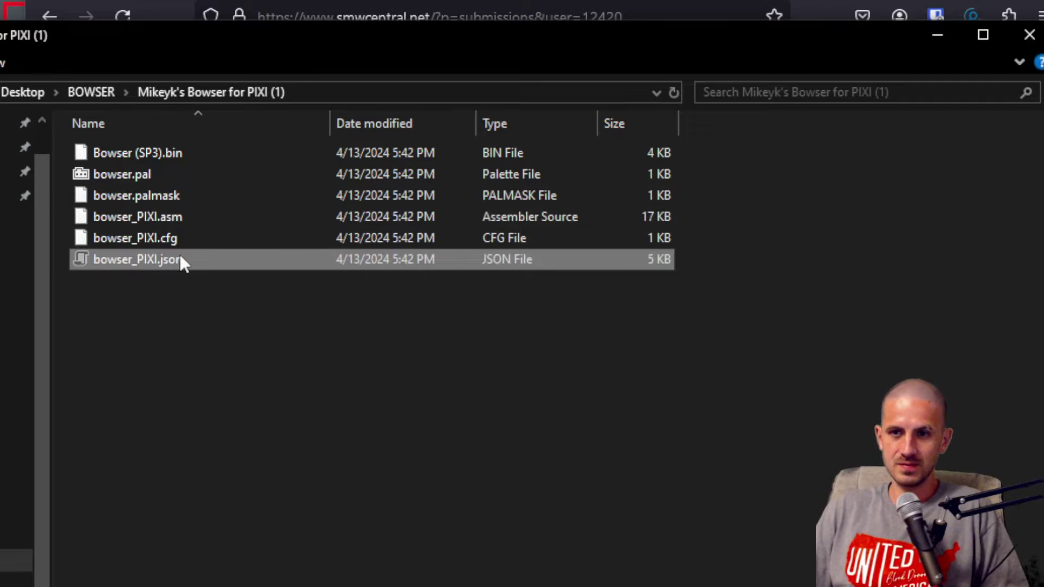
{"action": "left_click", "coordinate": [167, 338]}
{"action": "left_click", "coordinate": [99, 96]}
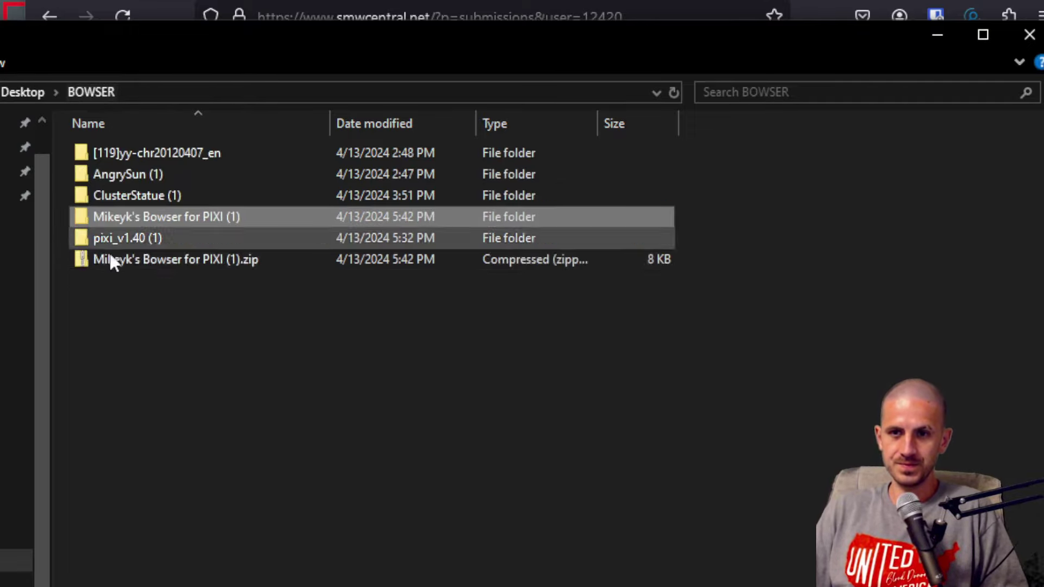
{"action": "double_click", "coordinate": [148, 245]}
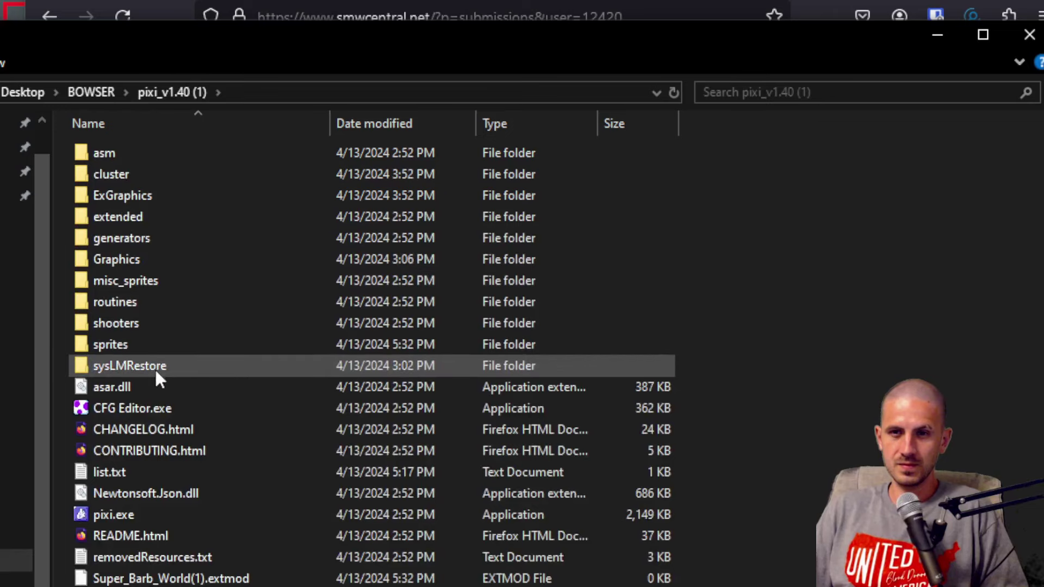
{"action": "double_click", "coordinate": [162, 345]}
{"action": "key", "text": "ctrl+v"}
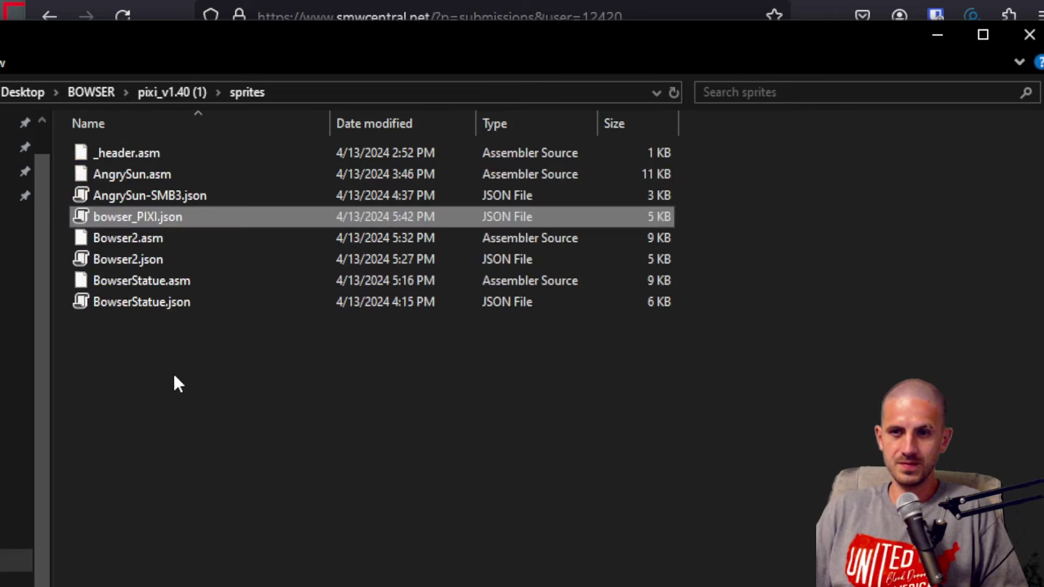
Step: Delete Mikeyk's Bowser for PIXI (1).zip from the BOWSER folder
{"action": "left_click", "coordinate": [94, 93]}
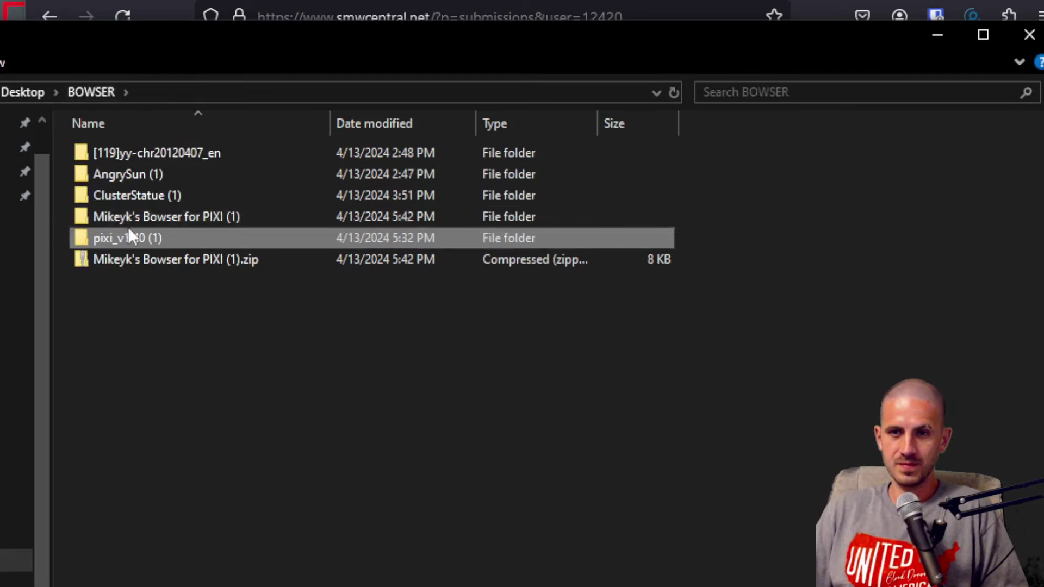
{"action": "left_click", "coordinate": [159, 220]}
{"action": "left_click", "coordinate": [173, 255]}
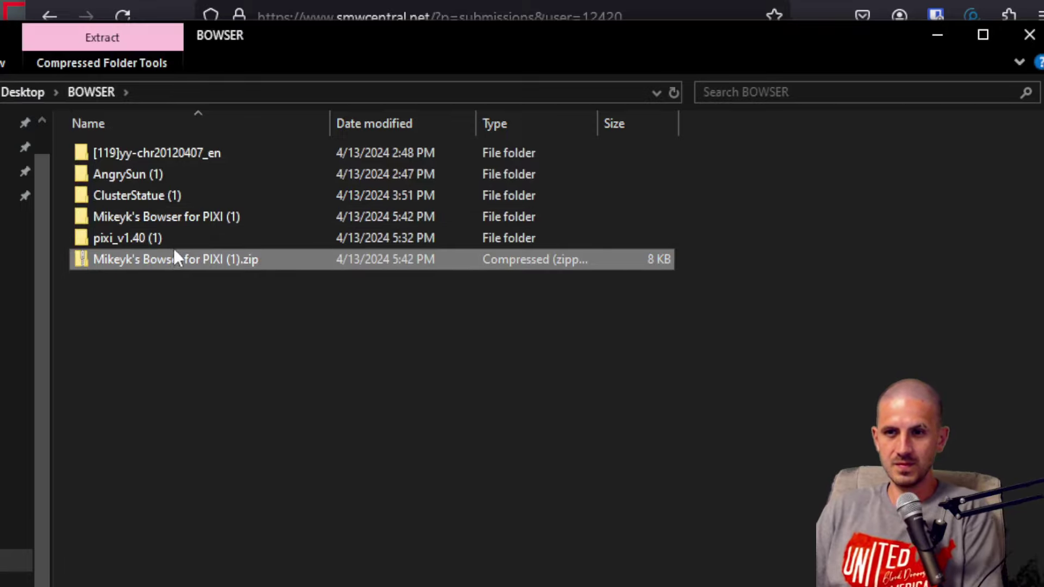
{"action": "key", "text": "Delete"}
Step: Copy bowser_PIXI.asm from the Mikeyk's Bowser for PIXI (1) folder into the sprites folder of pixi_v1.40 (1)
{"action": "double_click", "coordinate": [169, 216]}
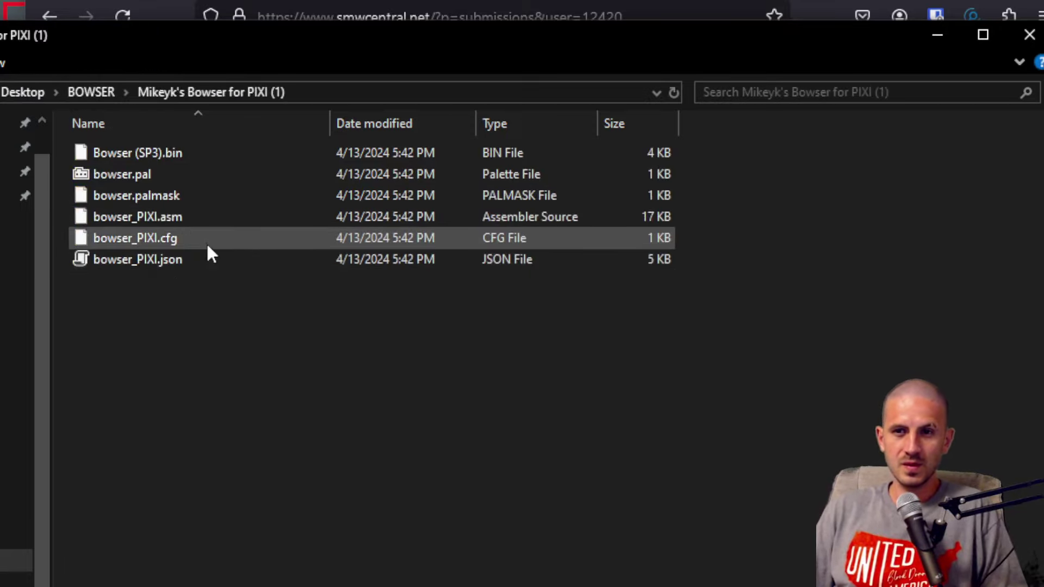
{"action": "left_click", "coordinate": [204, 215]}
{"action": "left_click", "coordinate": [95, 93]}
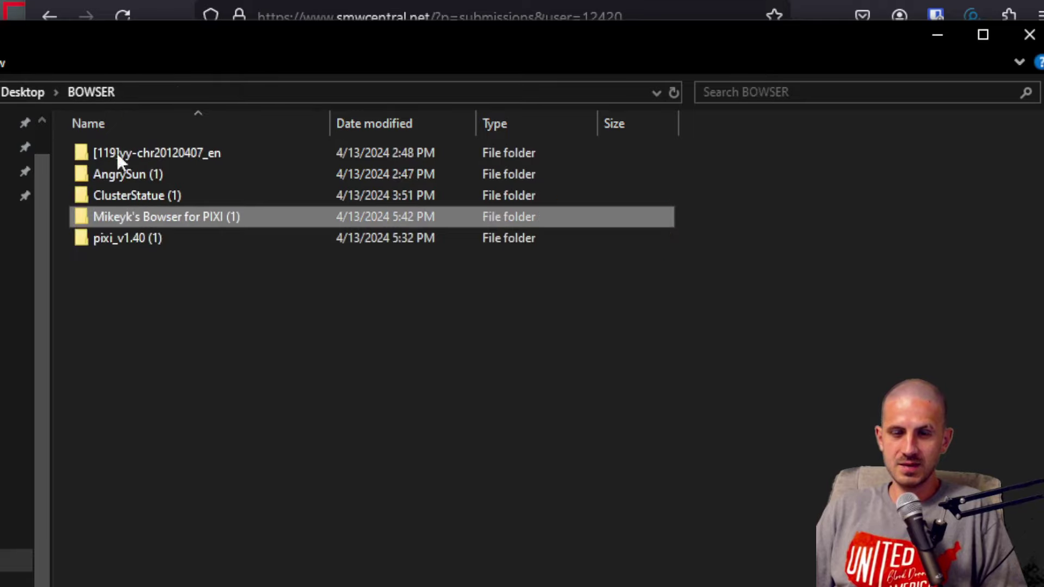
{"action": "double_click", "coordinate": [140, 235]}
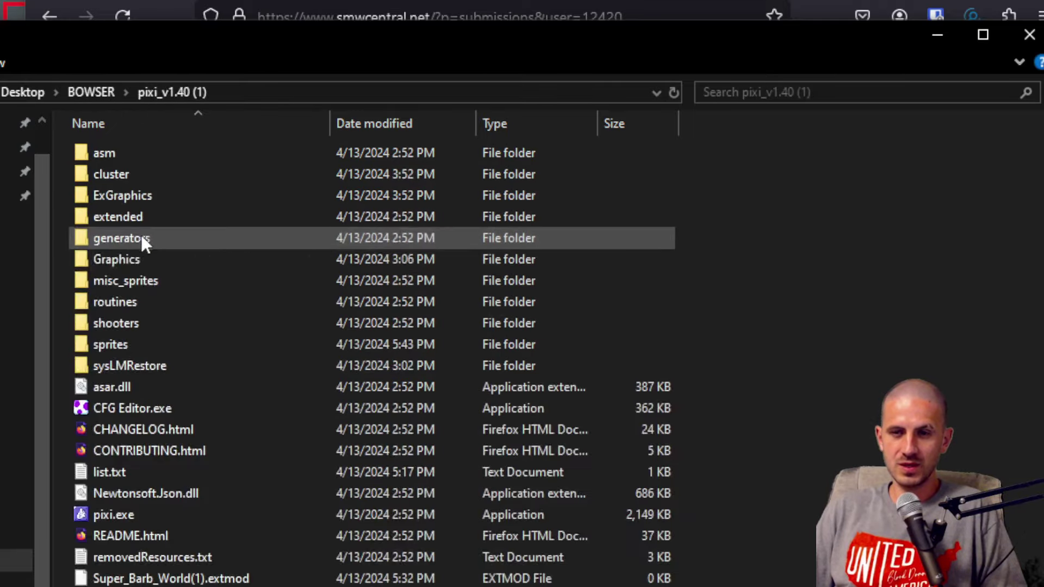
{"action": "double_click", "coordinate": [163, 348]}
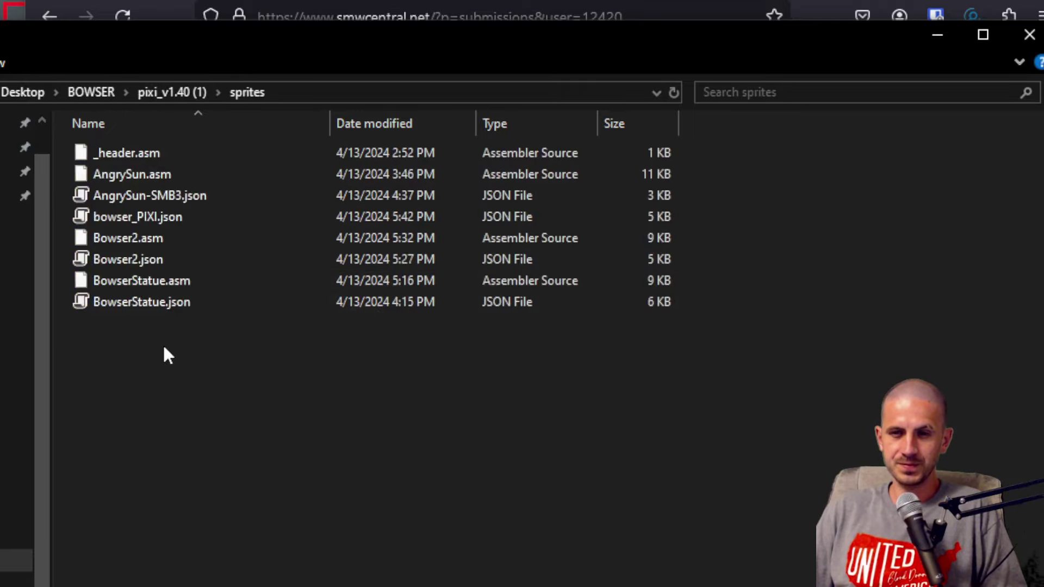
{"action": "left_click", "coordinate": [107, 91]}
Step: Return to the extracted Bowser folder and place the YY-CHR window with ExGFX80.bin beside its file list
{"action": "double_click", "coordinate": [175, 220]}
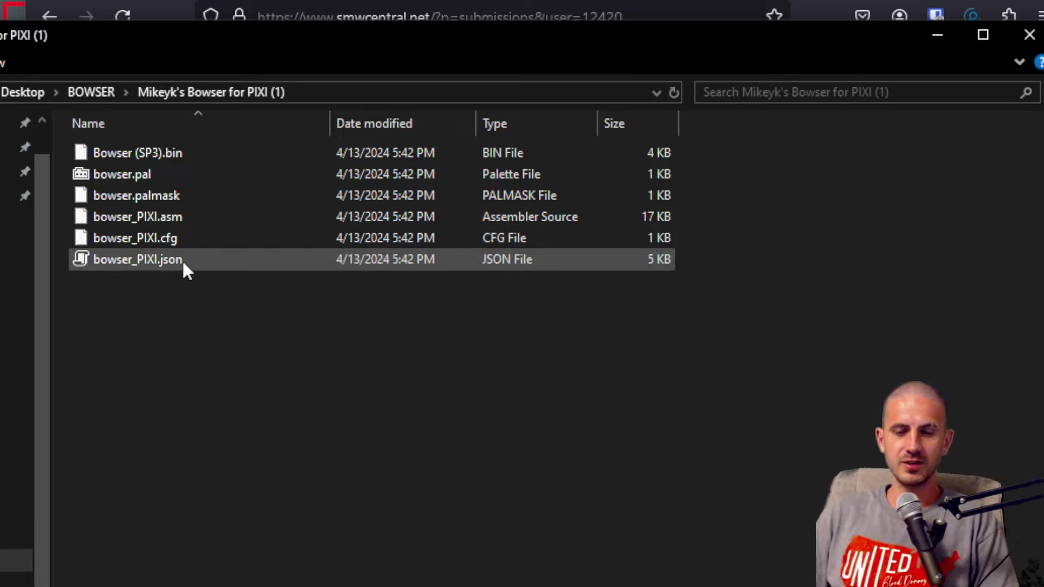
{"action": "left_click", "coordinate": [210, 147]}
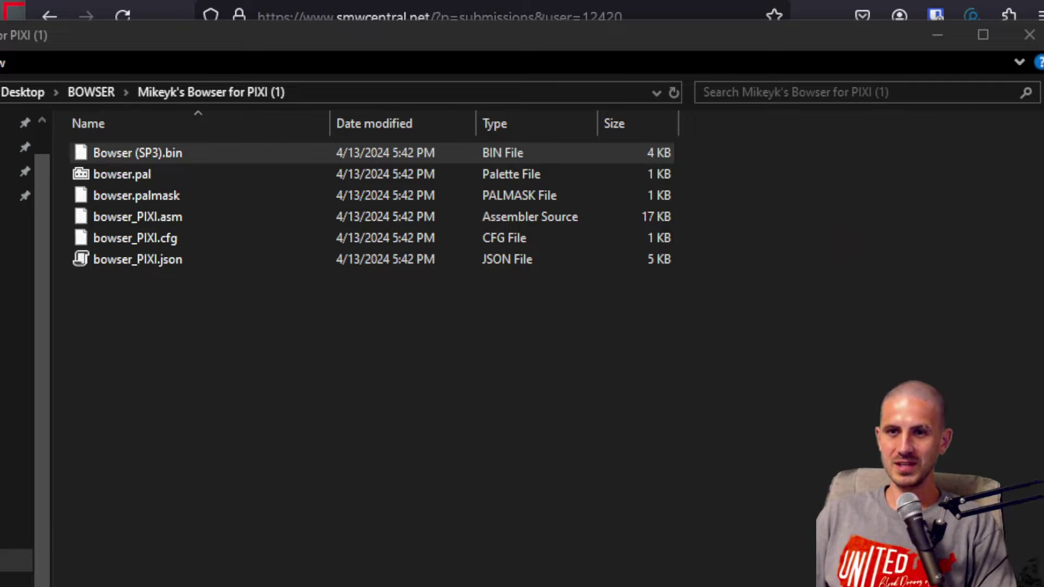
{"action": "key", "text": "alt+Tab"}
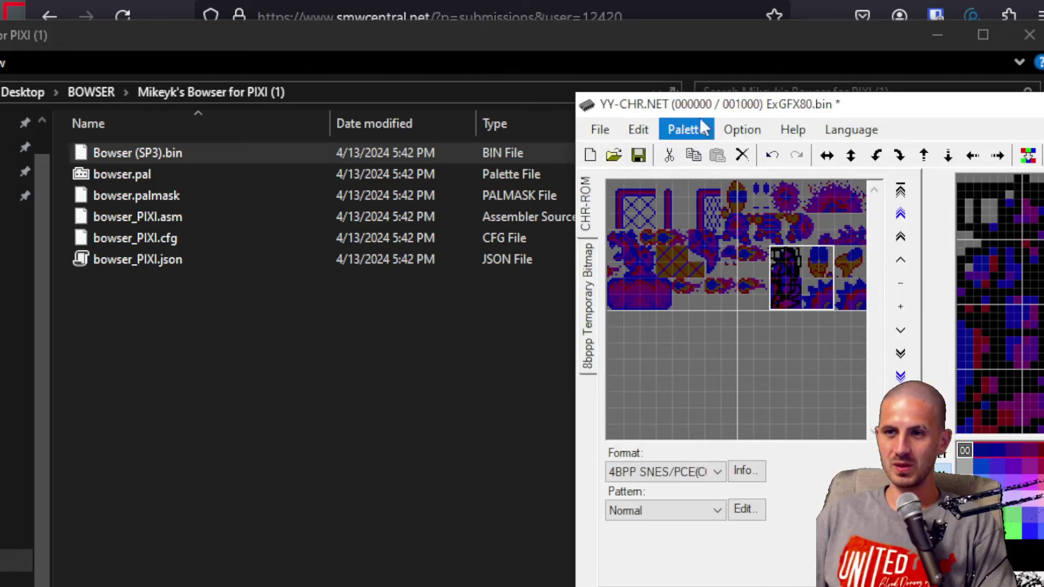
{"action": "left_click_drag", "start_coordinate": [834, 106], "coordinate": [543, 88]}
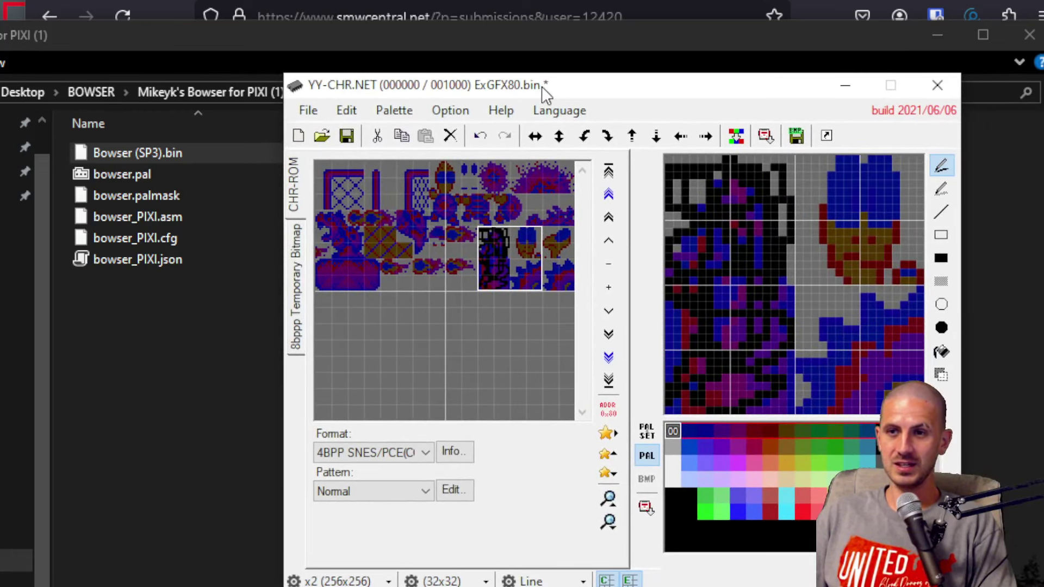
Step: Switch to Lunar Magic to check the level's sprite graphics slots in Super GFX Bypass, and return to ExGFX80.bin in YY-CHR
{"action": "left_click", "coordinate": [322, 136]}
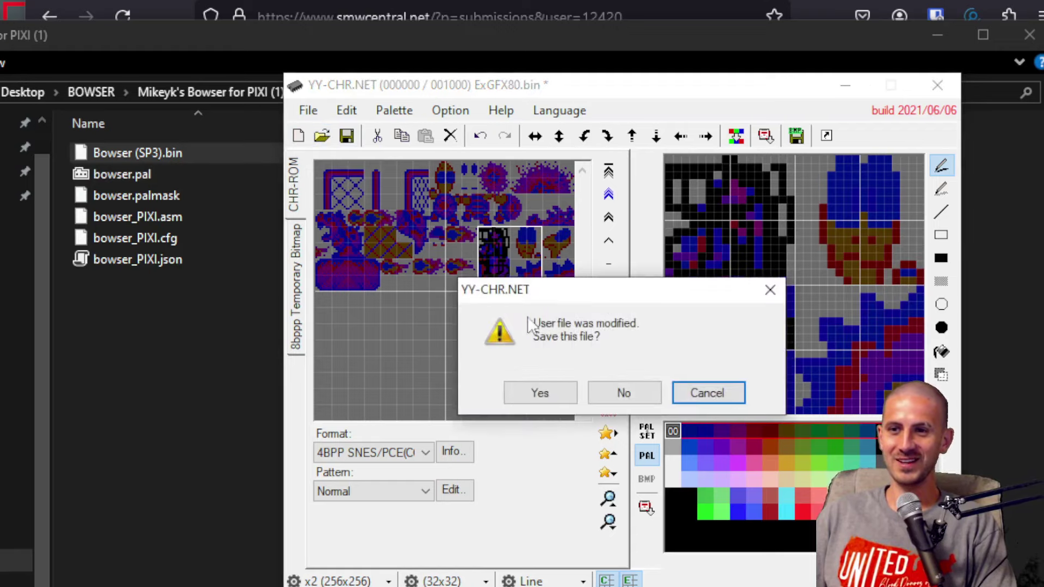
{"action": "left_click", "coordinate": [625, 393]}
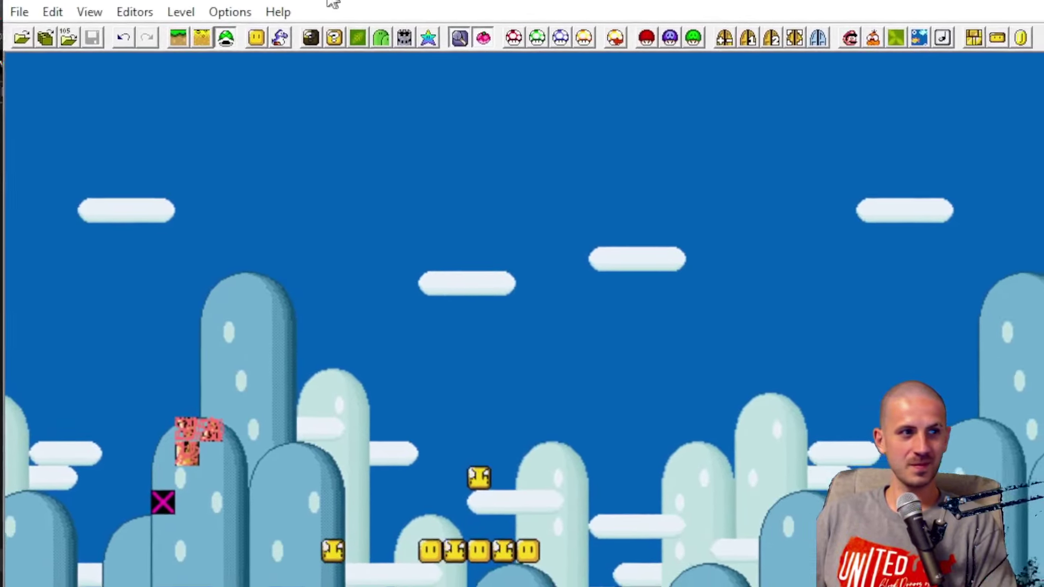
{"action": "left_click", "coordinate": [647, 37]}
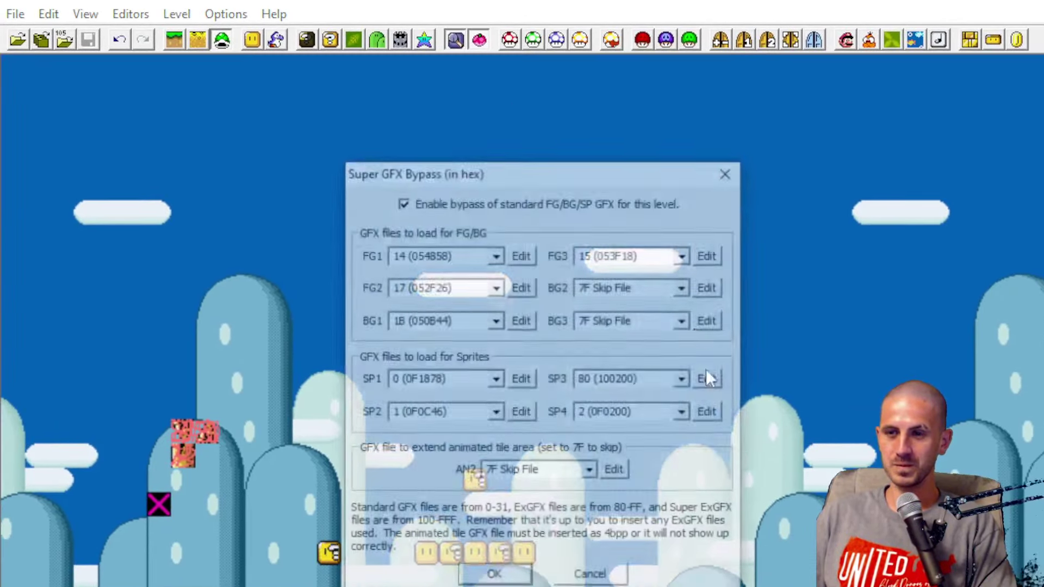
{"action": "left_click", "coordinate": [730, 172]}
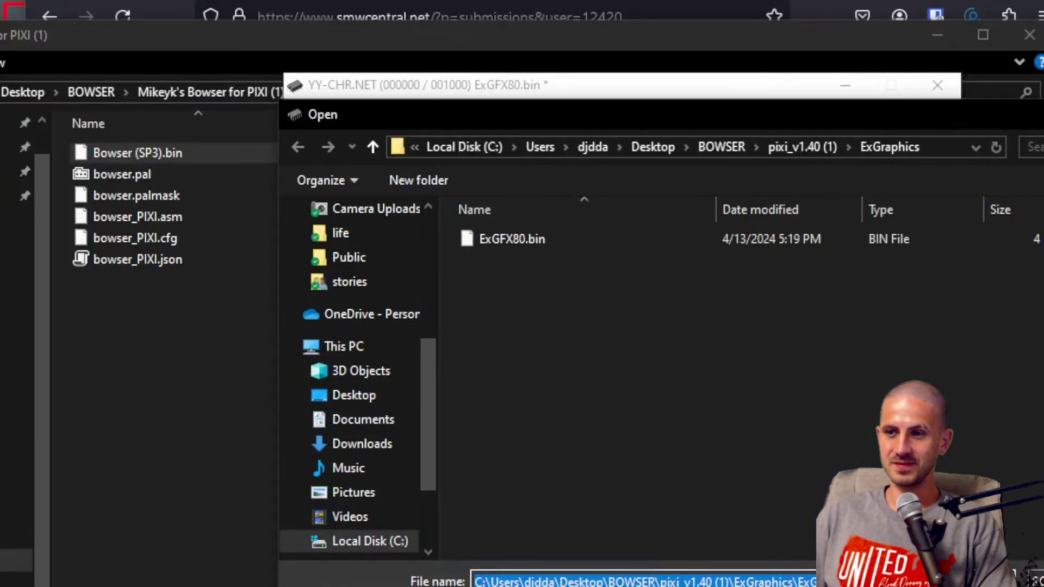
{"action": "key", "text": "Return"}
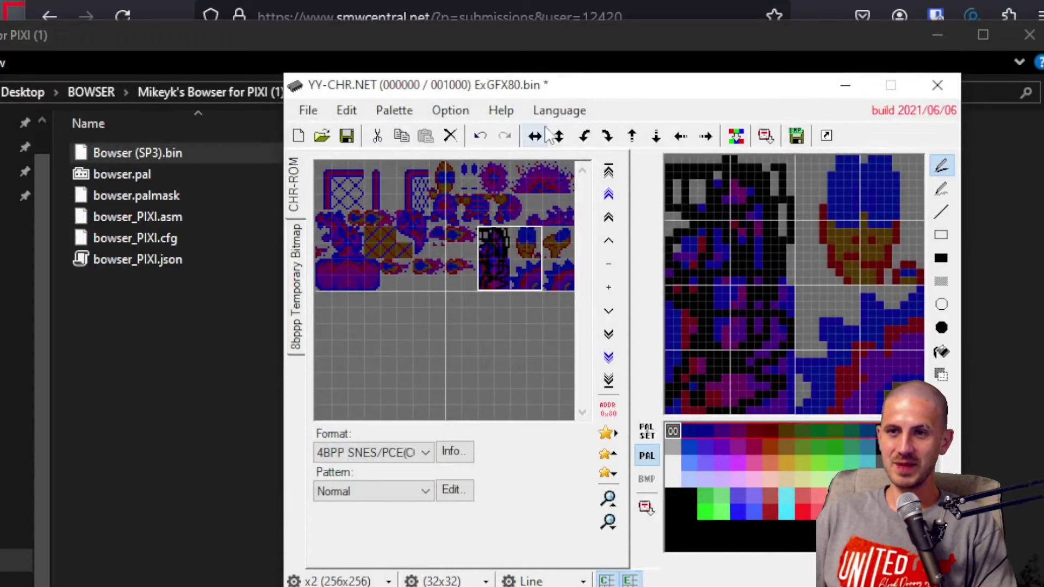
Step: Open Bowser (SP3).bin in a second YY-CHR window, select its first tile block, and arrange the ExGFX80.bin window beside it
{"action": "left_click_drag", "start_coordinate": [605, 88], "coordinate": [747, 65]}
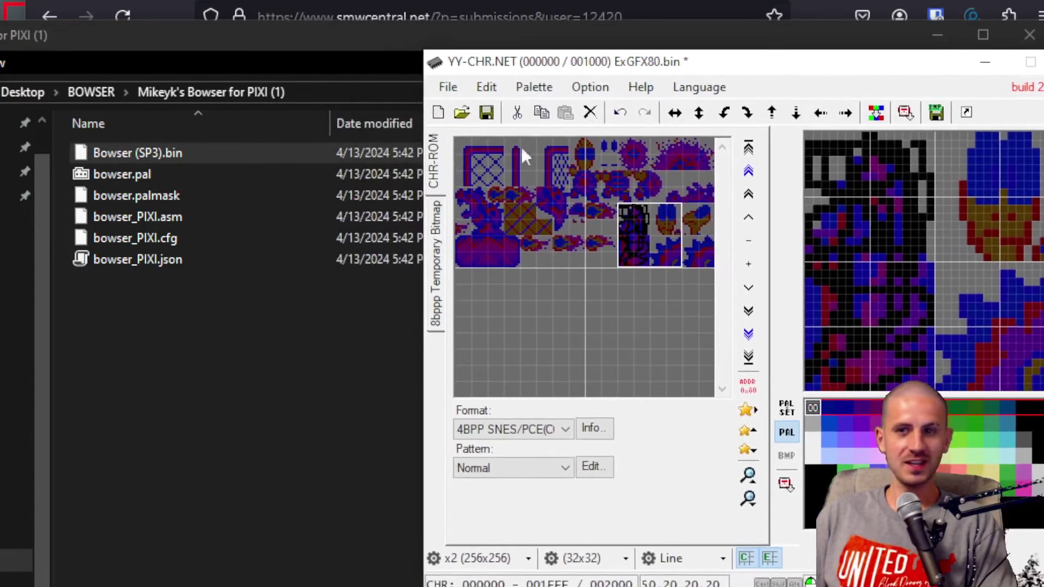
{"action": "left_click", "coordinate": [148, 158]}
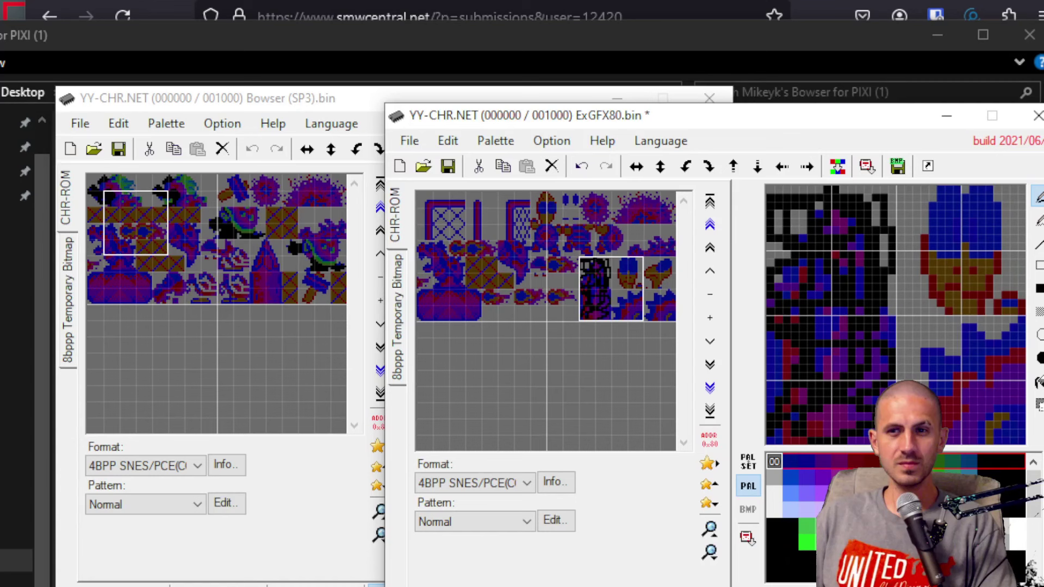
{"action": "left_click_drag", "start_coordinate": [121, 199], "coordinate": [62, 169]}
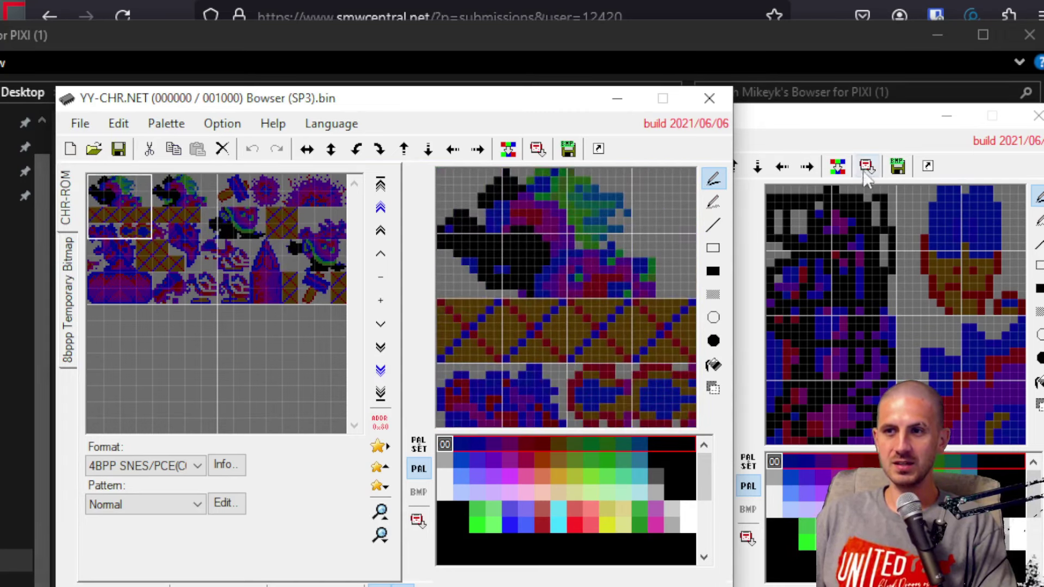
{"action": "left_click", "coordinate": [826, 117]}
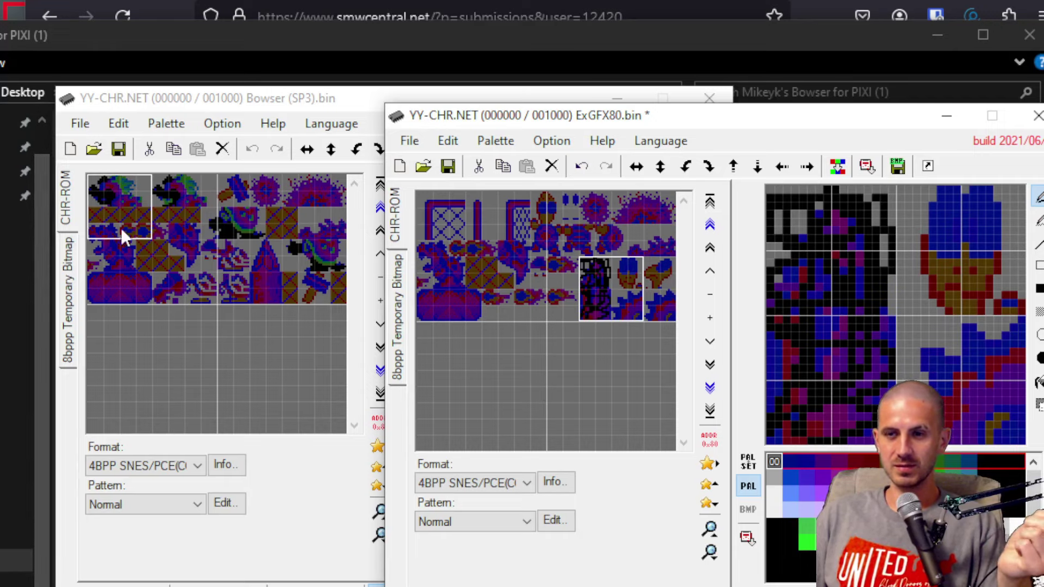
{"action": "left_click", "coordinate": [104, 176]}
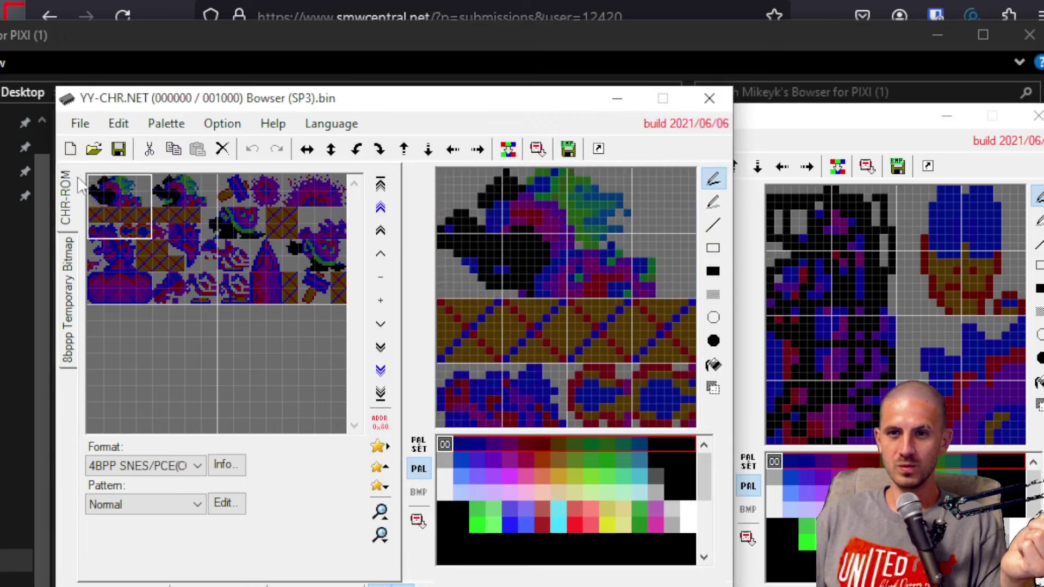
{"action": "left_click_drag", "start_coordinate": [869, 132], "coordinate": [961, 130]}
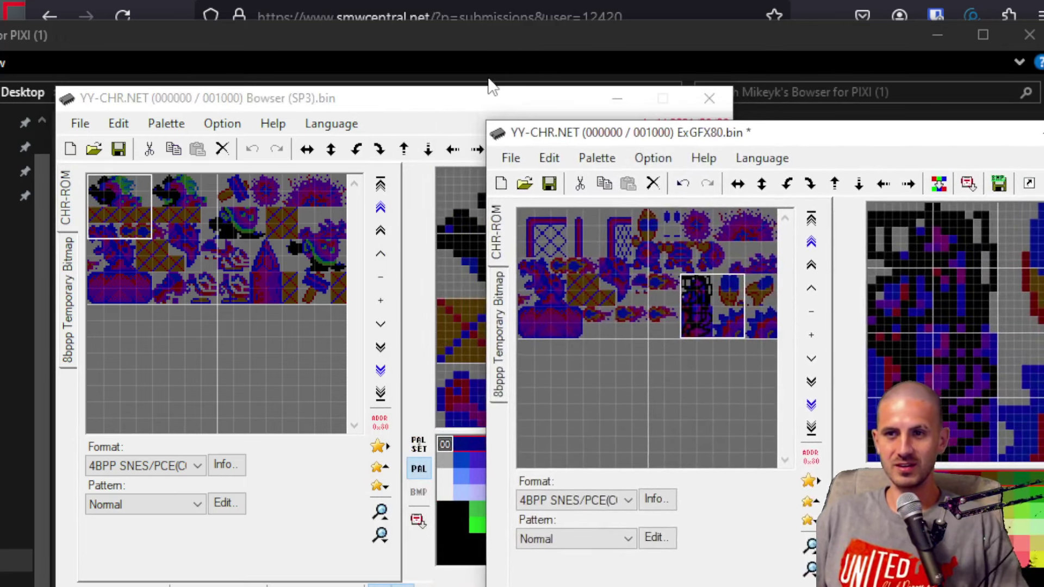
Step: Copy the first Bowser head block from Bowser (SP3).bin into the first tile block of ExGFX80.bin
{"action": "left_click", "coordinate": [484, 103]}
{"action": "key", "text": "ctrl+a"}
{"action": "key", "text": "ctrl+c"}
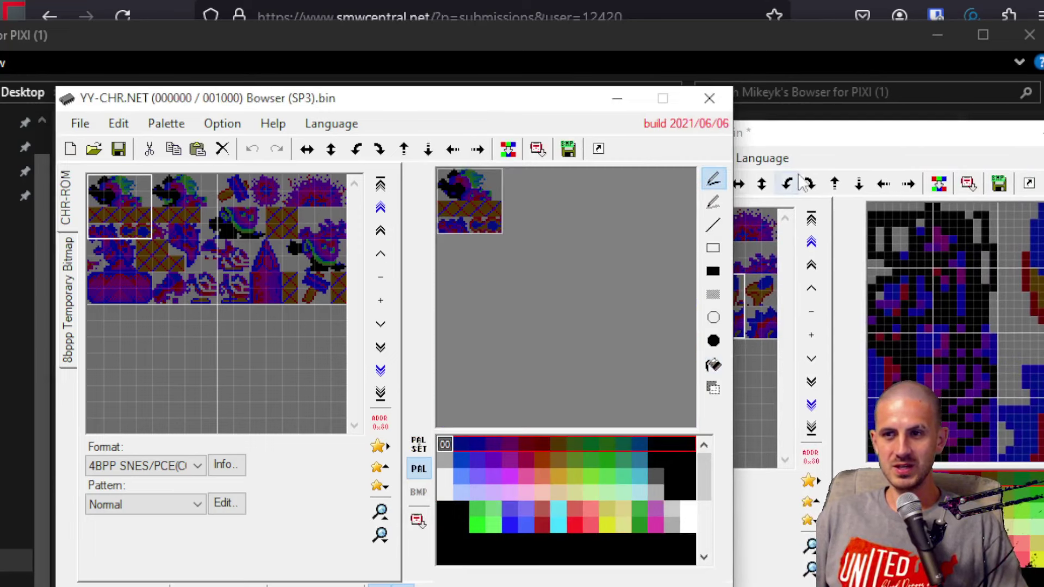
{"action": "left_click", "coordinate": [842, 142]}
{"action": "left_click", "coordinate": [523, 217]}
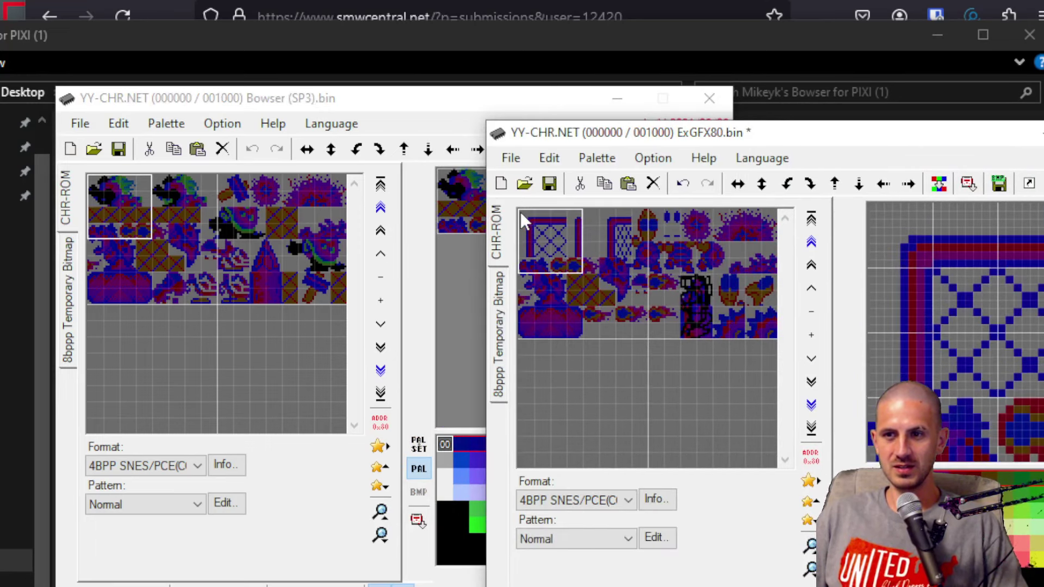
{"action": "key", "text": "ctrl+v"}
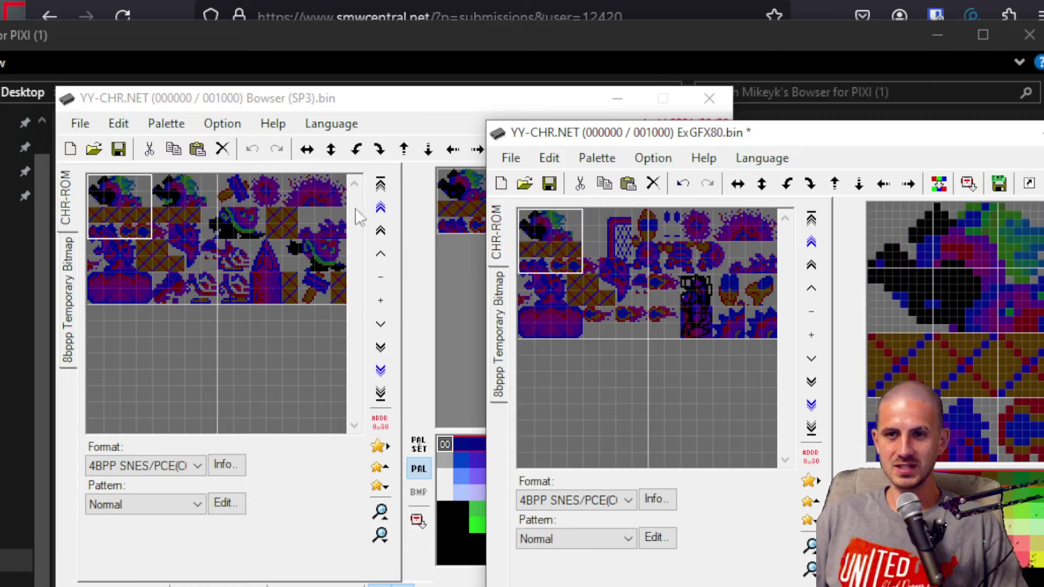
Step: Copy the second Bowser head block from Bowser (SP3).bin into the matching block next to the first one in ExGFX80.bin
{"action": "left_click", "coordinate": [155, 188]}
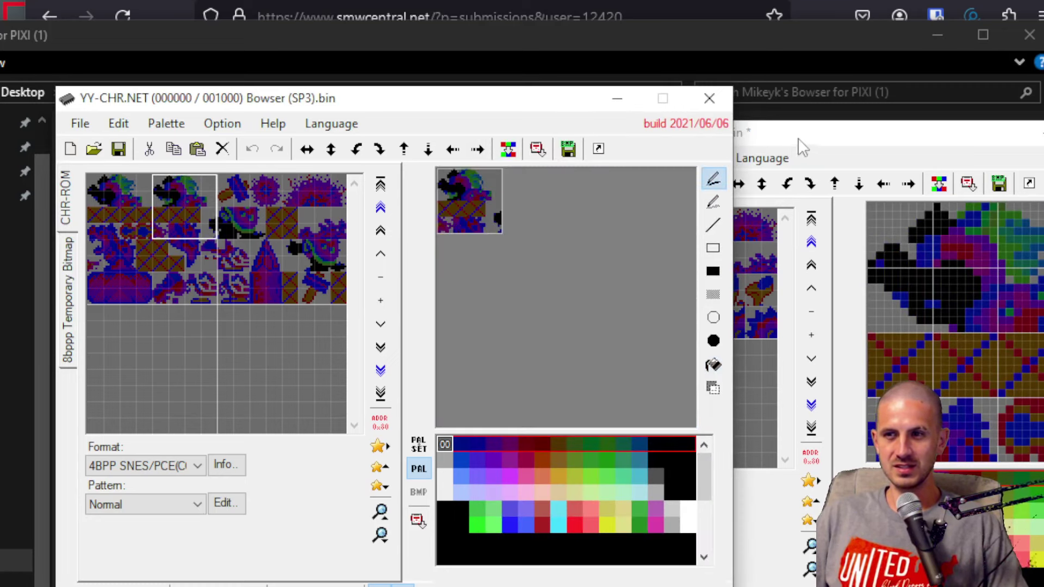
{"action": "left_click", "coordinate": [777, 158]}
{"action": "left_click", "coordinate": [588, 221]}
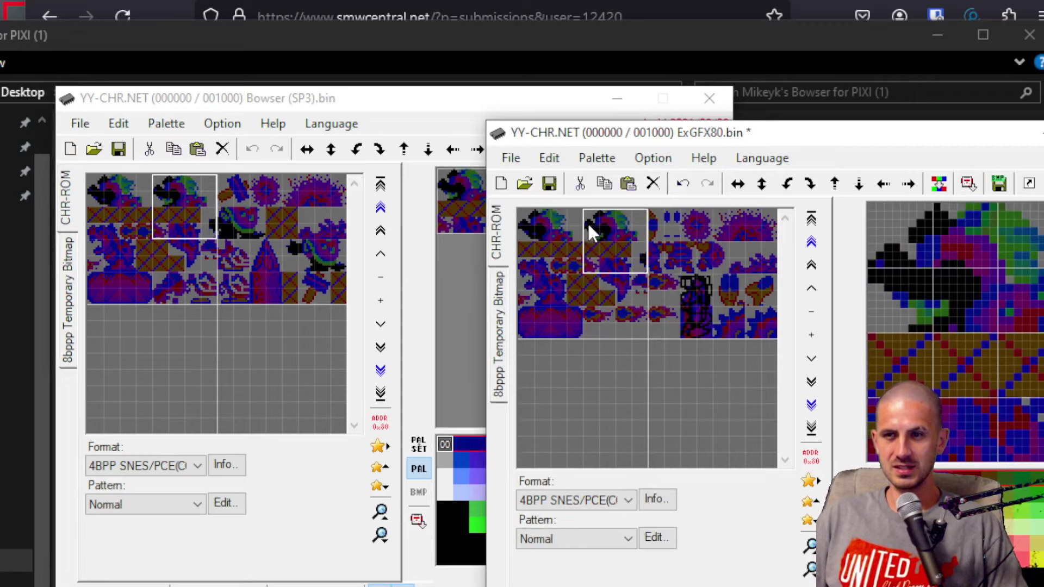
Step: Copy the remaining Bowser head and hammer blocks from Bowser (SP3).bin into the matching tile positions of ExGFX80.bin
{"action": "left_click", "coordinate": [660, 259]}
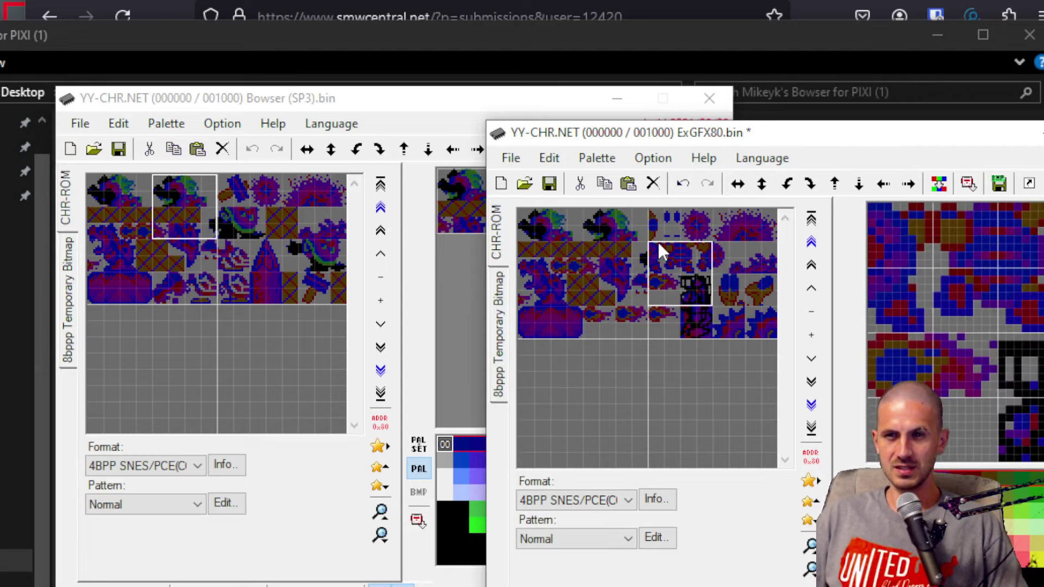
{"action": "left_click", "coordinate": [647, 246]}
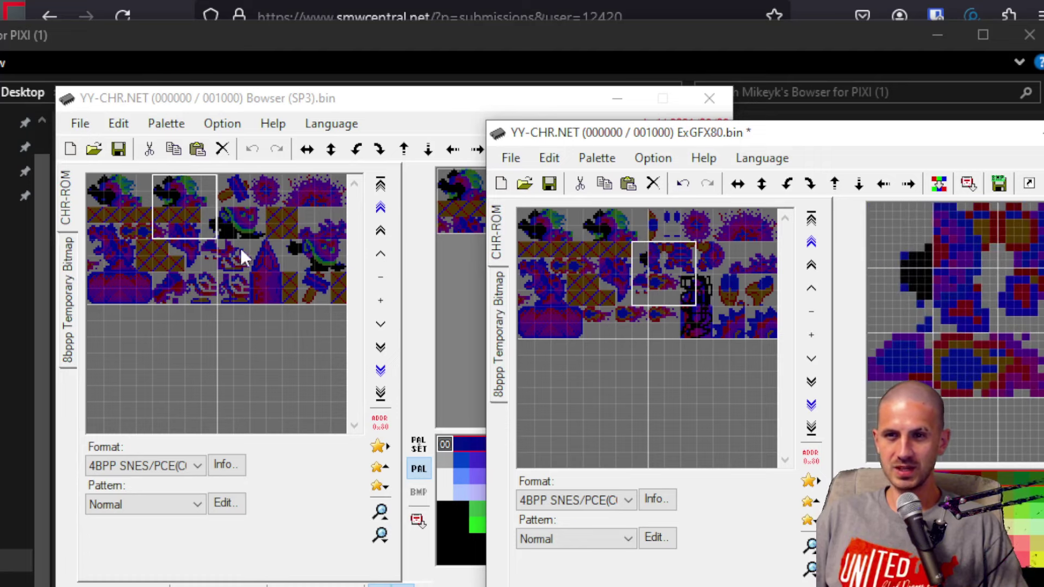
{"action": "left_click", "coordinate": [212, 222]}
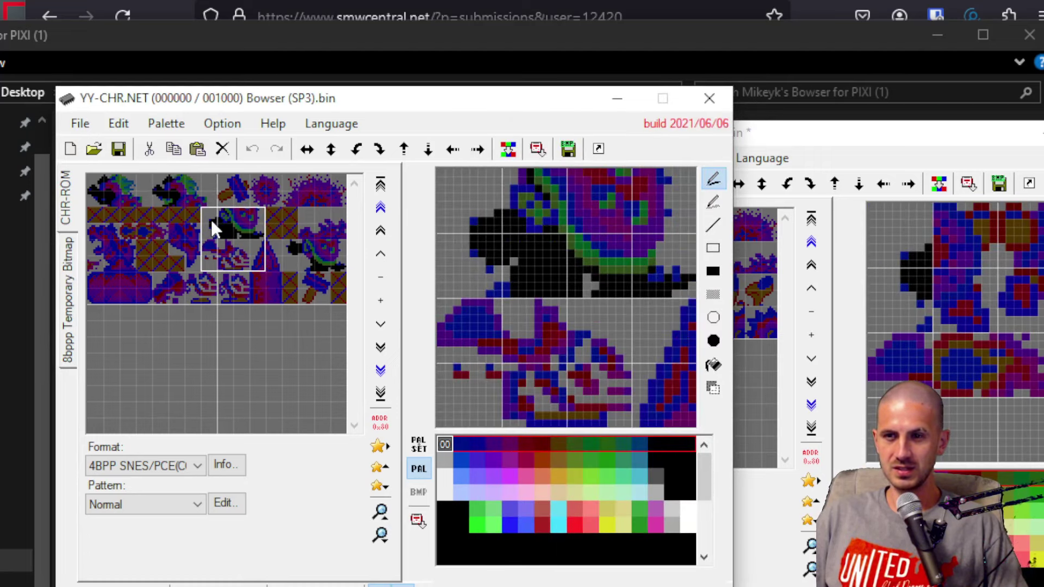
{"action": "left_click_drag", "start_coordinate": [211, 220], "coordinate": [215, 178]}
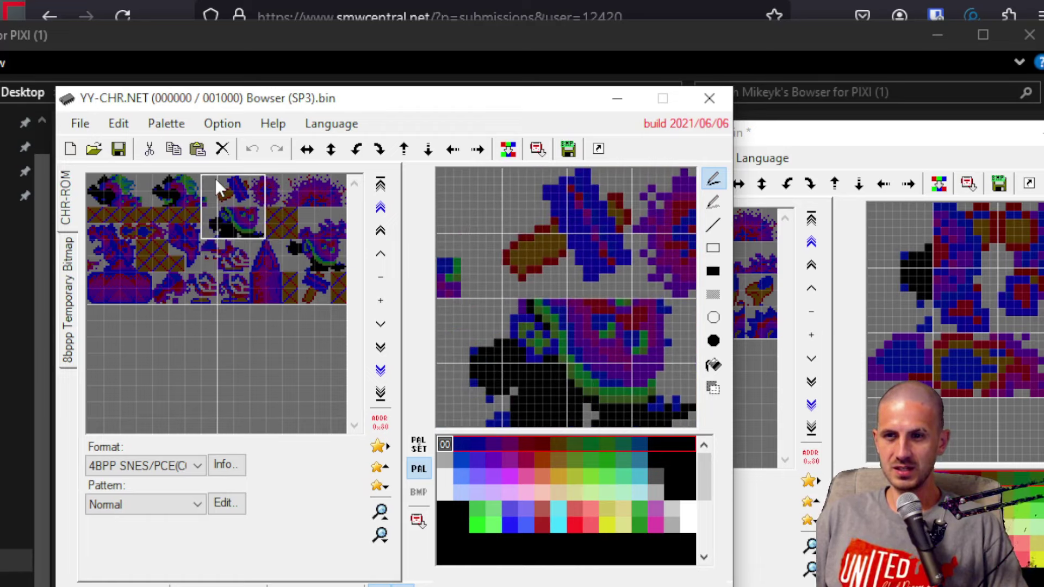
{"action": "key", "text": "ctrl+c"}
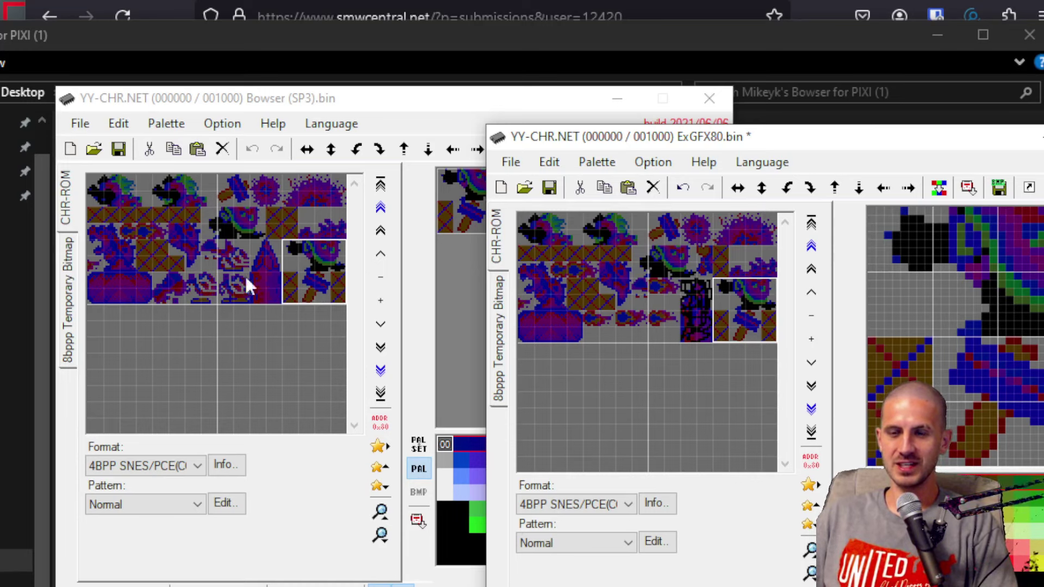
Step: Compare the lower middle tile blocks of Bowser (SP3).bin with those in ExGFX80.bin
{"action": "left_click", "coordinate": [160, 247]}
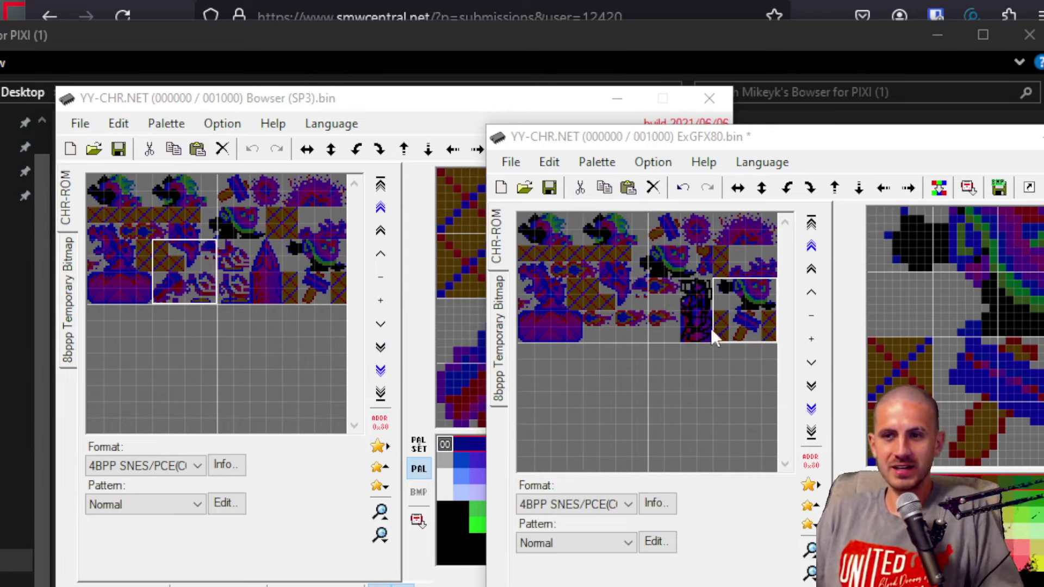
{"action": "left_click_drag", "start_coordinate": [606, 318], "coordinate": [575, 296]}
{"action": "left_click_drag", "start_coordinate": [181, 271], "coordinate": [202, 260]}
{"action": "left_click", "coordinate": [924, 144]}
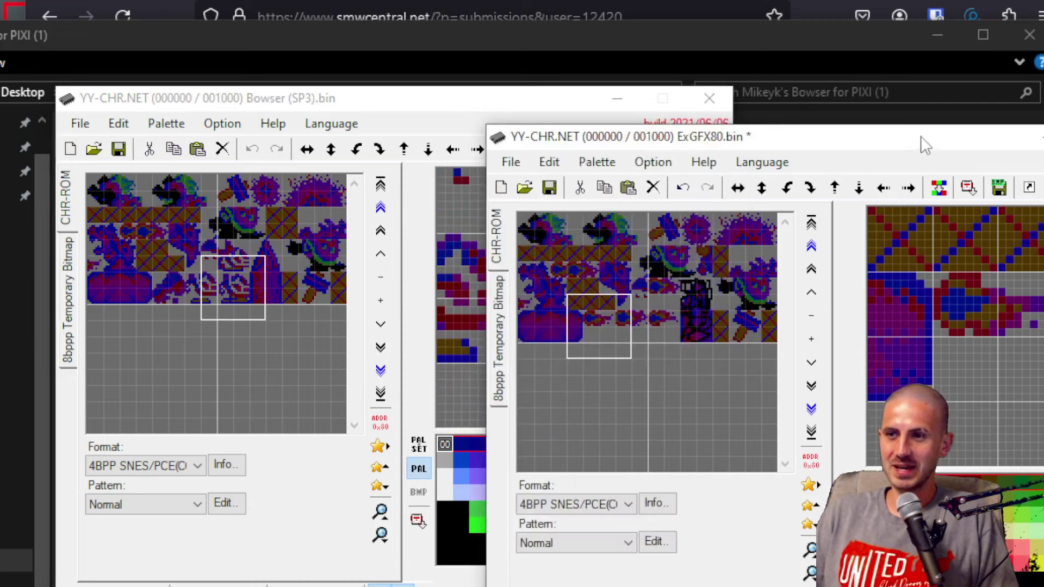
{"action": "left_click_drag", "start_coordinate": [604, 318], "coordinate": [575, 275]}
Step: Save ExGFX80.bin in its original size without expanding it, and close both YY-CHR windows
{"action": "left_click", "coordinate": [523, 162]}
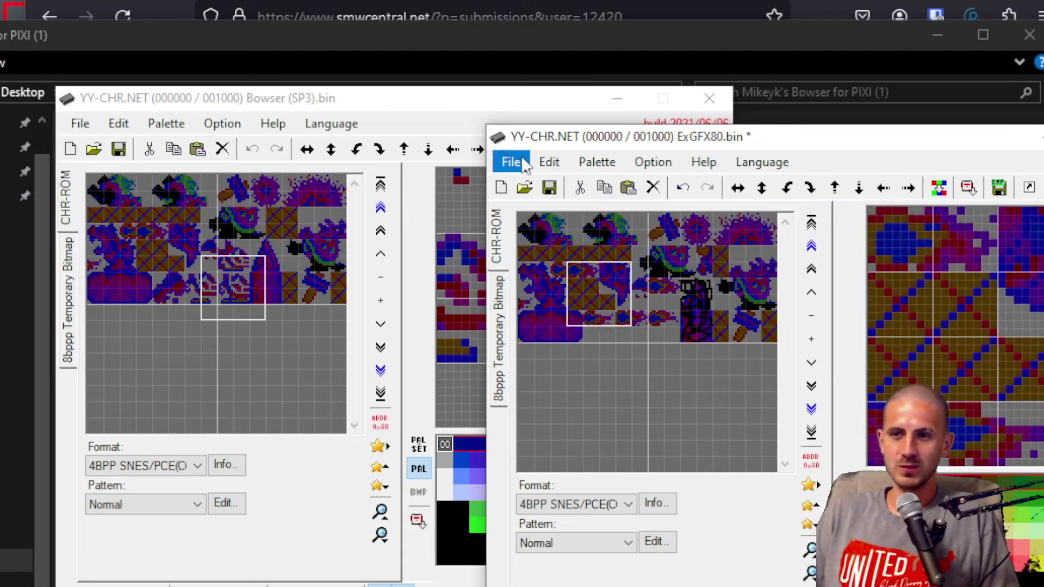
{"action": "left_click", "coordinate": [549, 188]}
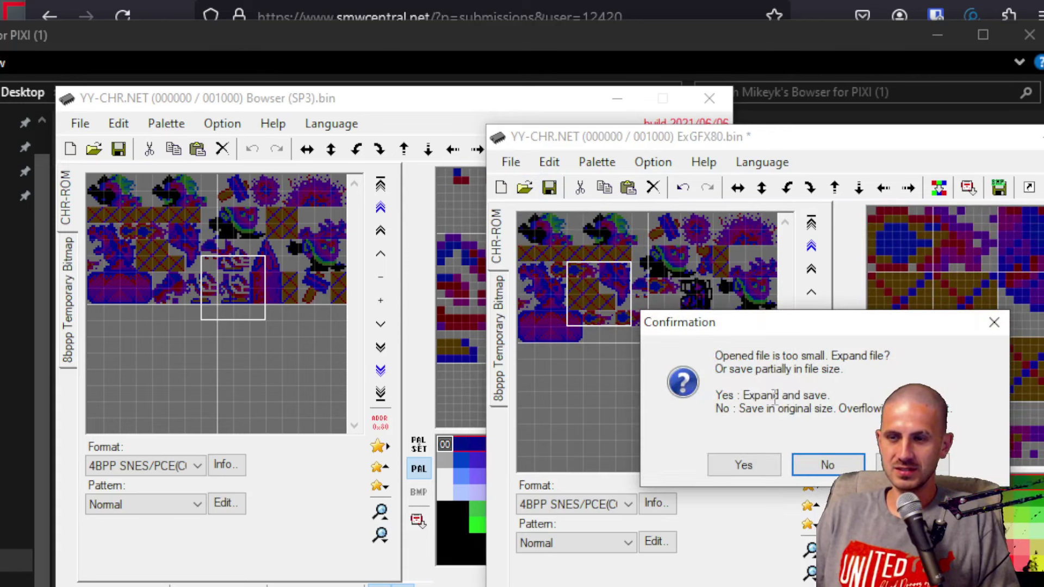
{"action": "left_click", "coordinate": [837, 466]}
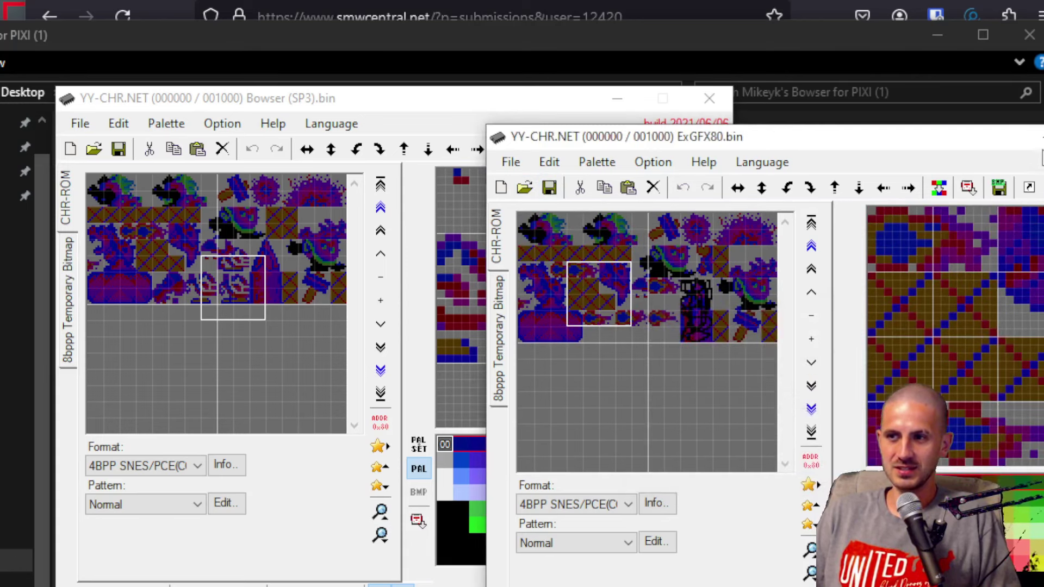
{"action": "key", "text": "alt+F4"}
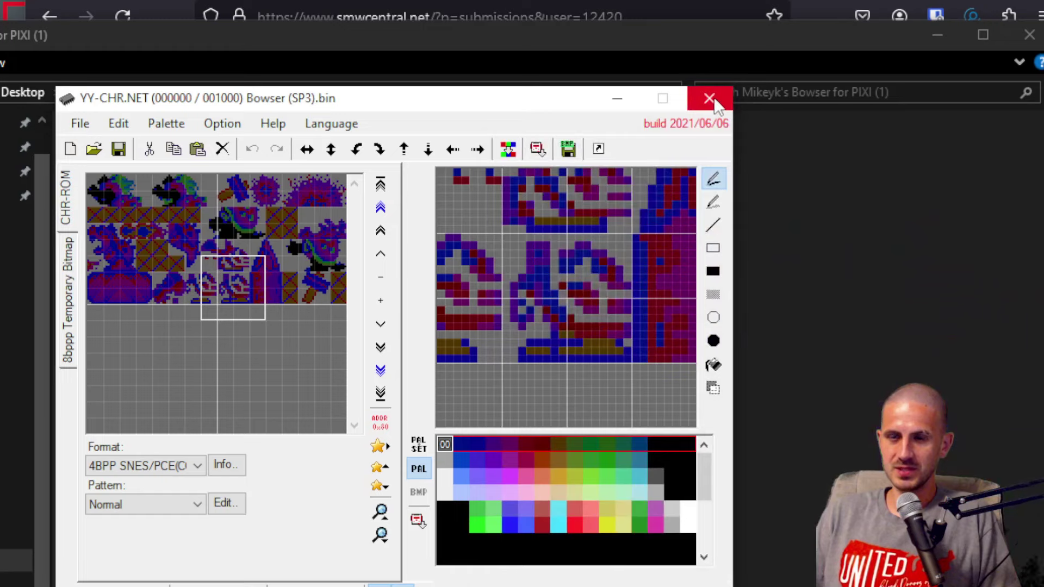
{"action": "left_click", "coordinate": [710, 98]}
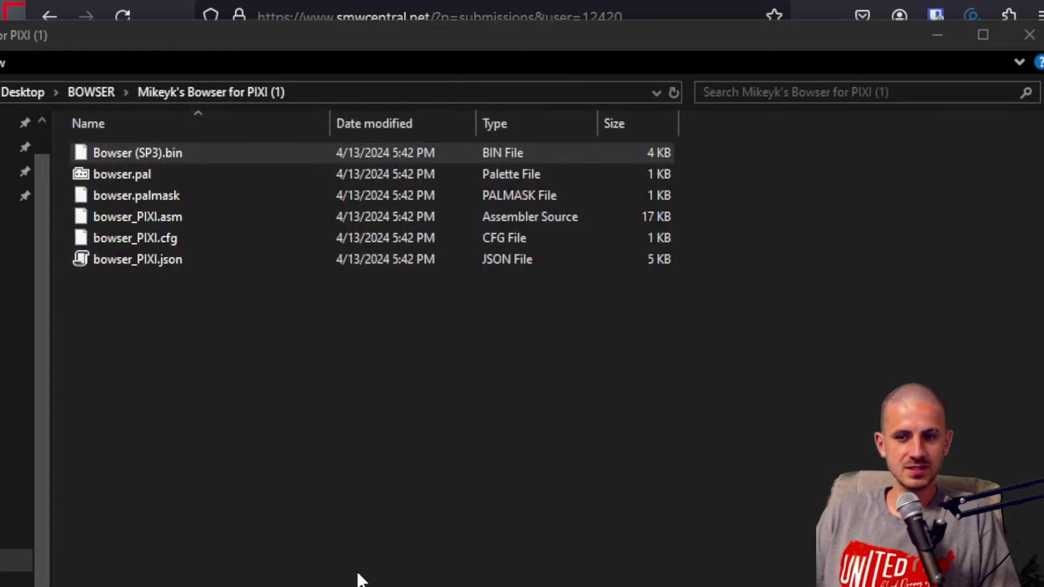
Step: Open list.txt from the pixi_v1.40 (1) folder and add a sprite entry numbered 03 below Bowser2.json
{"action": "left_click", "coordinate": [338, 578]}
{"action": "key", "text": "BackSpace"}
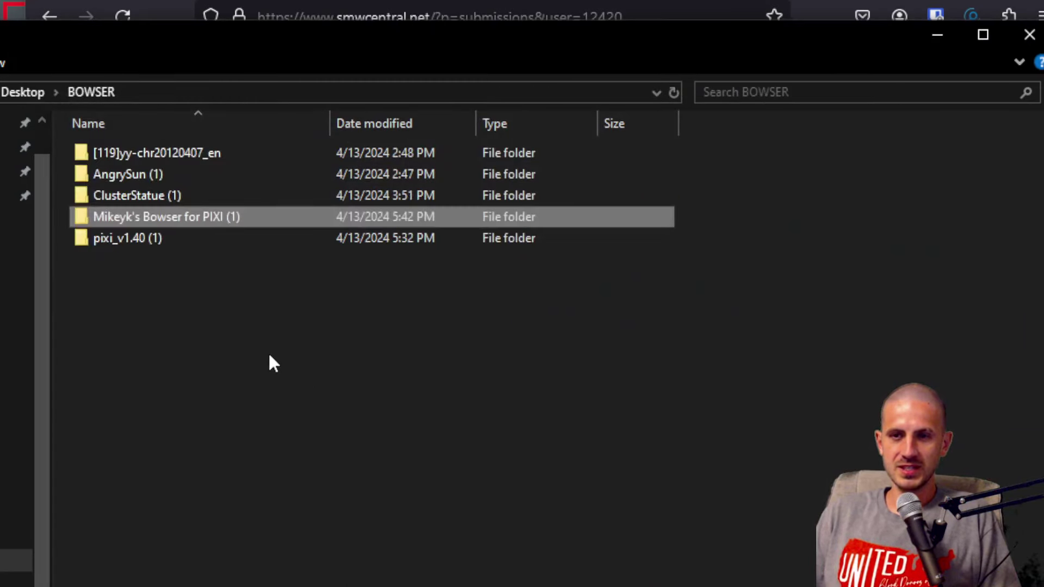
{"action": "double_click", "coordinate": [163, 238]}
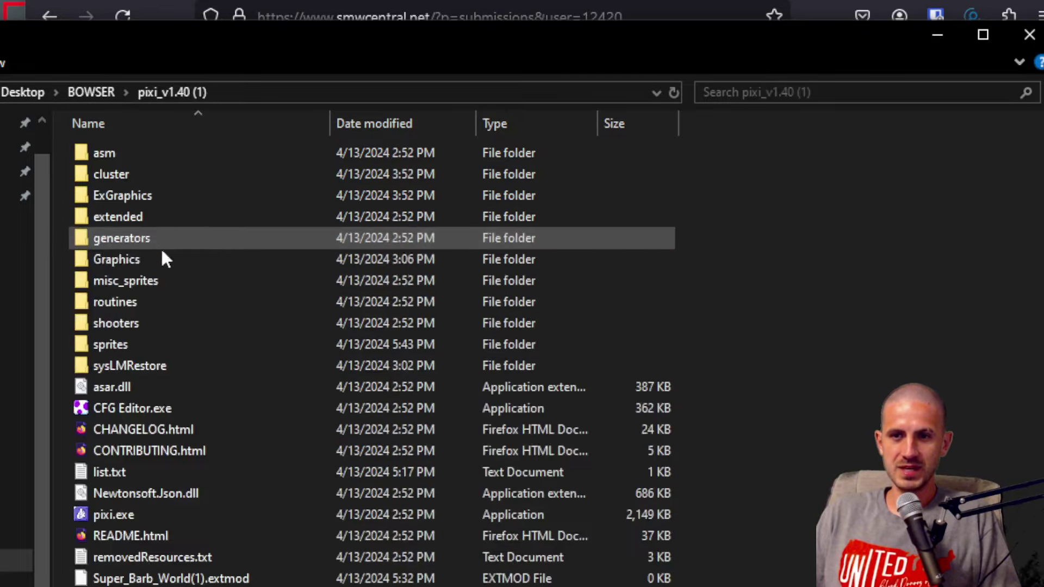
{"action": "double_click", "coordinate": [197, 472]}
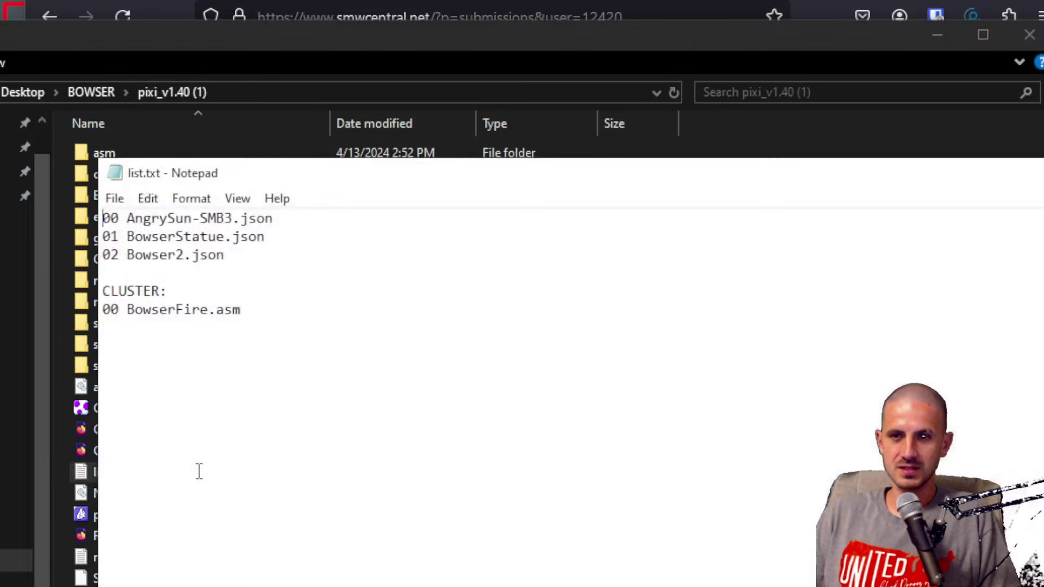
{"action": "left_click", "coordinate": [263, 257]}
{"action": "key", "text": "Return"}
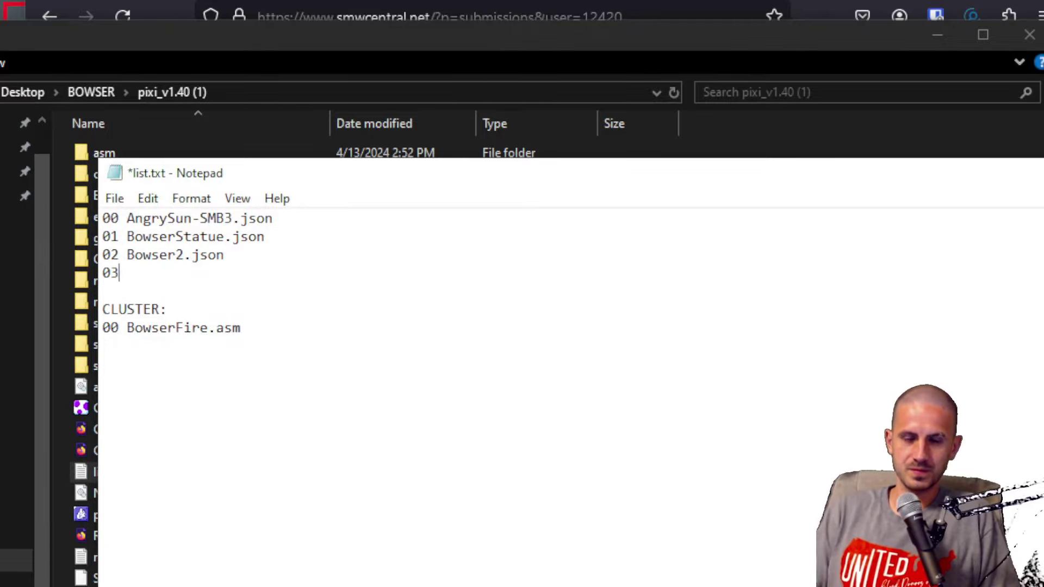
Step: Copy the bowser_PIXI file name from the sprites folder and complete entry 03 in list.txt as bowser_PIXI.json
{"action": "left_click", "coordinate": [366, 33]}
{"action": "left_click", "coordinate": [151, 346]}
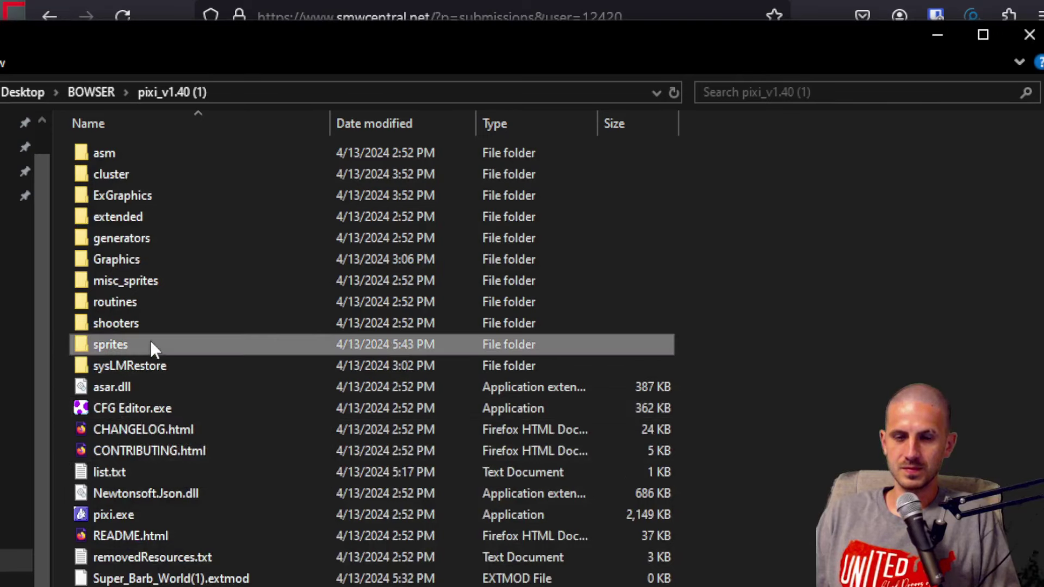
{"action": "double_click", "coordinate": [150, 343]}
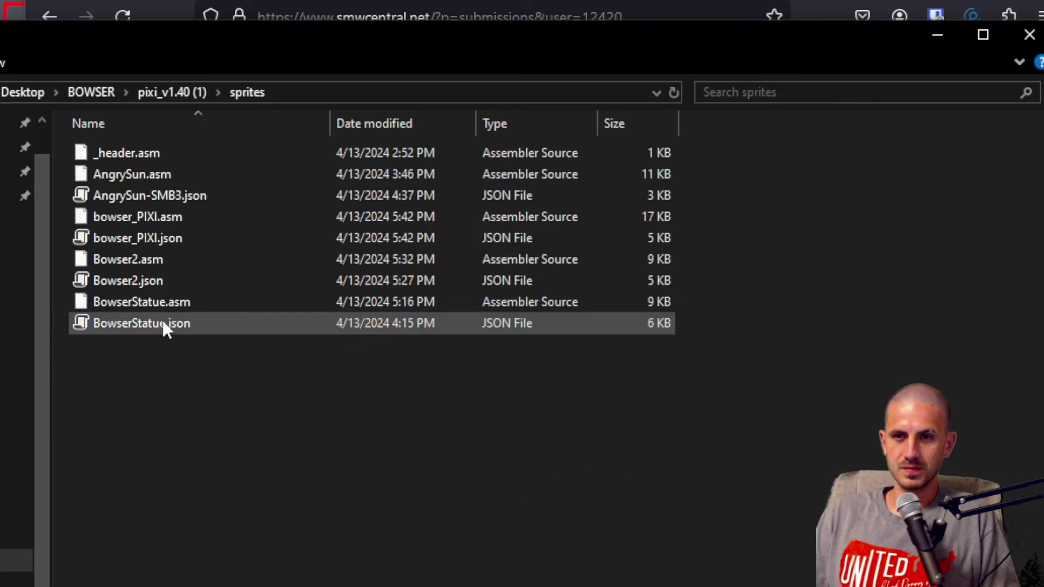
{"action": "left_click", "coordinate": [158, 238]}
{"action": "key", "text": "F2"}
{"action": "key", "text": "alt+Tab"}
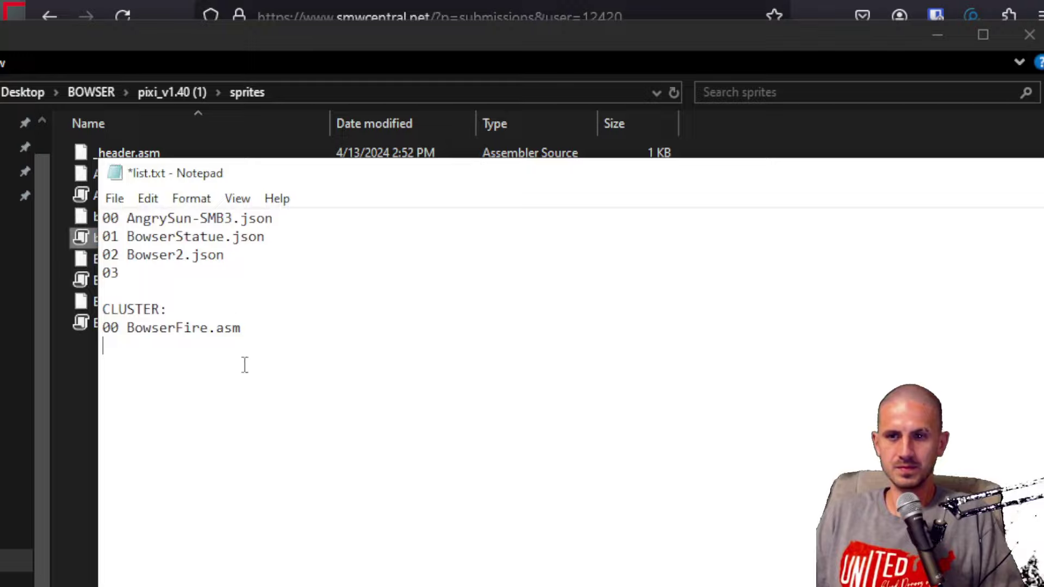
{"action": "key", "text": "ctrl+v"}
{"action": "type", "text": ".json"}
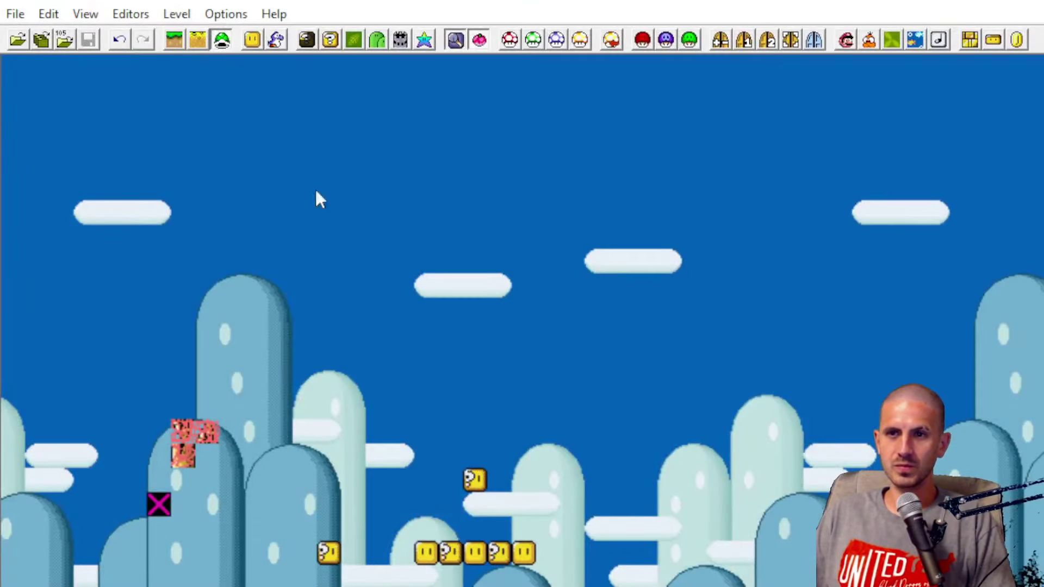
Step: Reload Super_Barb_World(1).smc in Lunar Magic and open the level's Super GFX Bypass settings
{"action": "left_click", "coordinate": [18, 40]}
{"action": "left_click", "coordinate": [272, 400]}
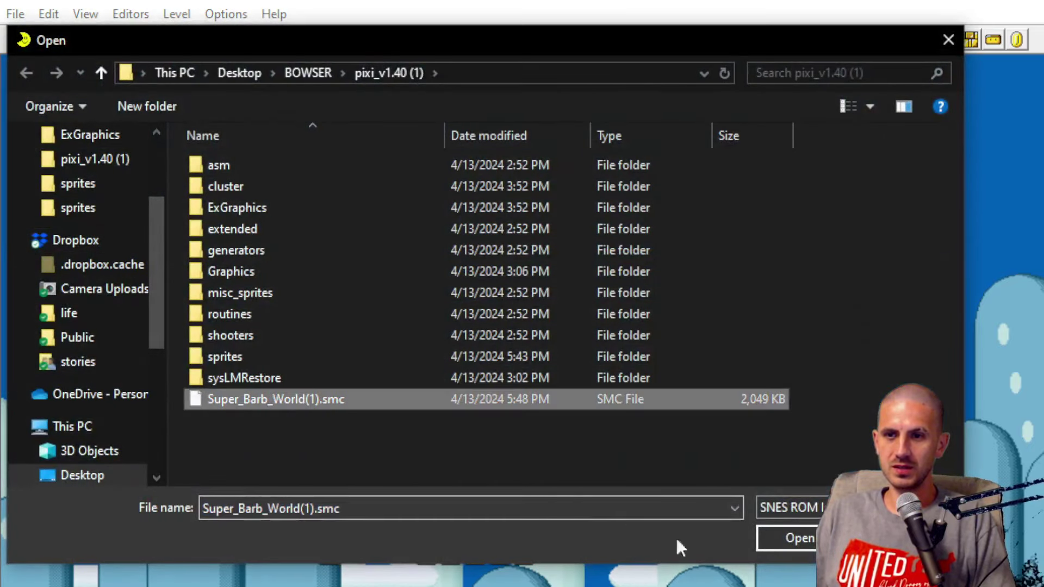
{"action": "left_click", "coordinate": [787, 540]}
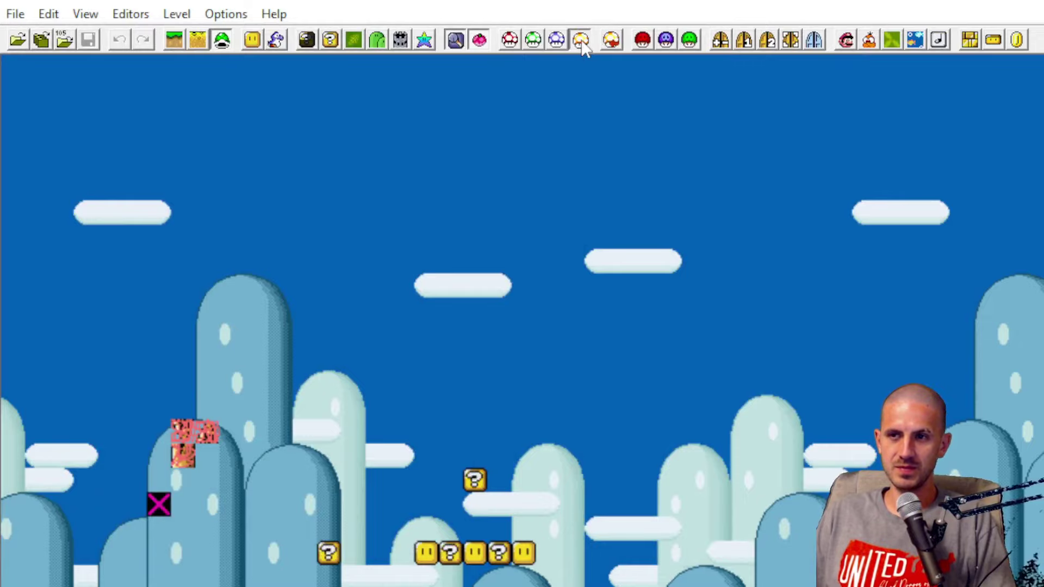
{"action": "left_click", "coordinate": [645, 39]}
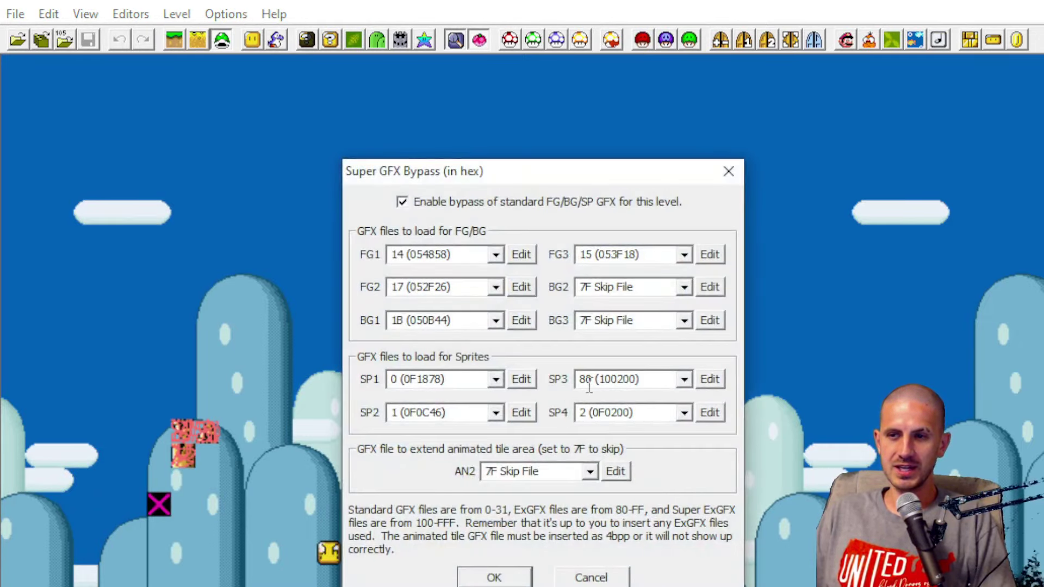
Step: Leave the Super GFX Bypass settings and choose the hammer-throwing SMB1 Bowser sprite from the list of addable sprites
{"action": "left_click", "coordinate": [729, 172]}
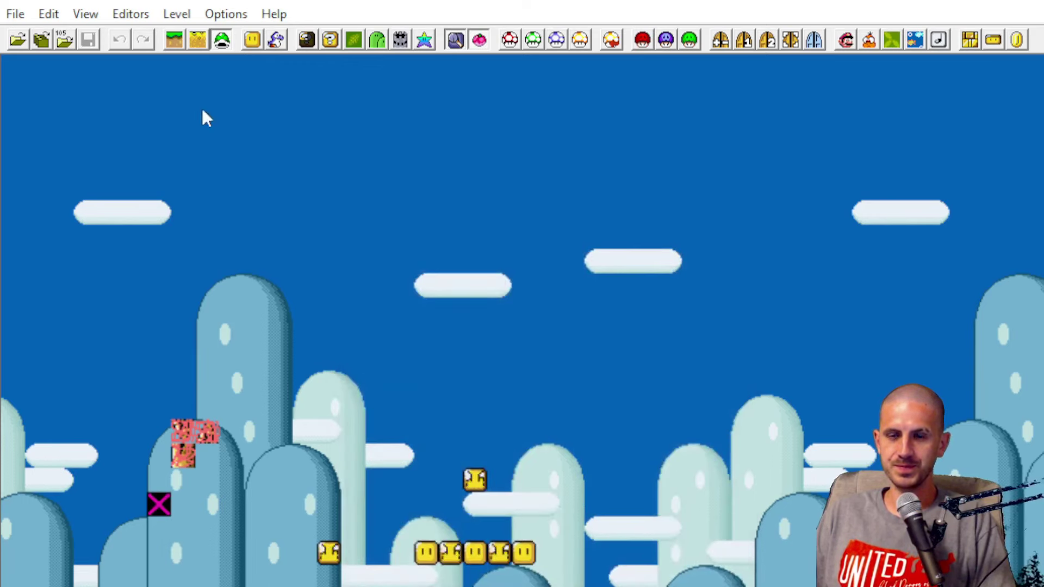
{"action": "left_click", "coordinate": [287, 44]}
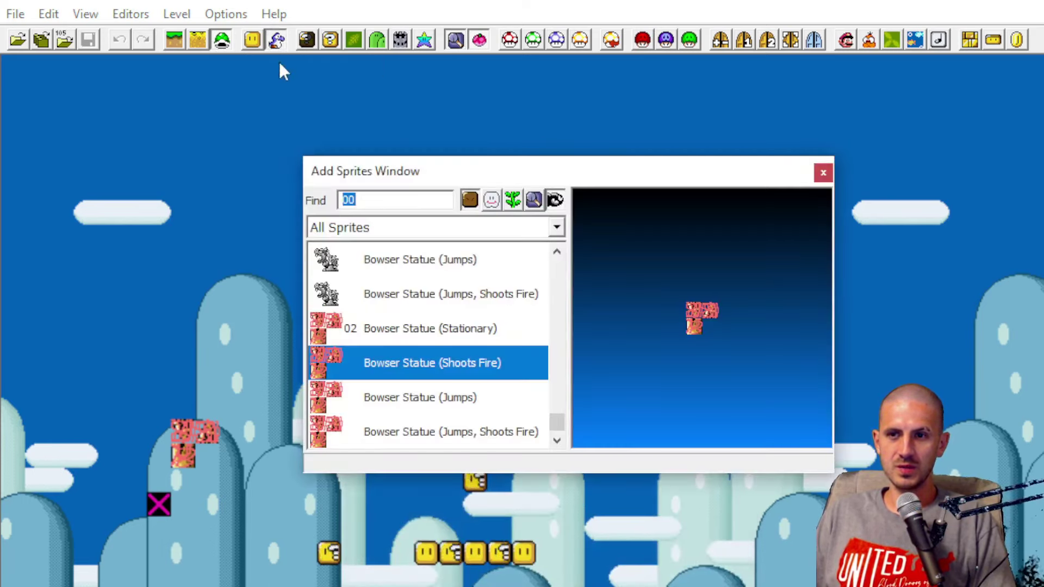
{"action": "scroll", "coordinate": [497, 352], "scroll_direction": "down", "scroll_amount": 1}
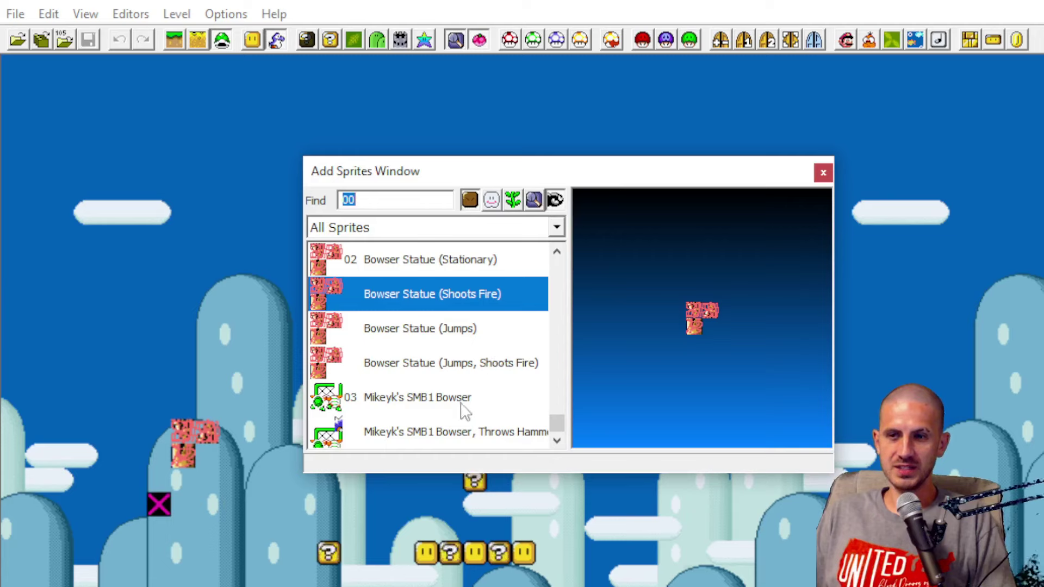
{"action": "left_click", "coordinate": [442, 396]}
{"action": "left_click", "coordinate": [453, 432]}
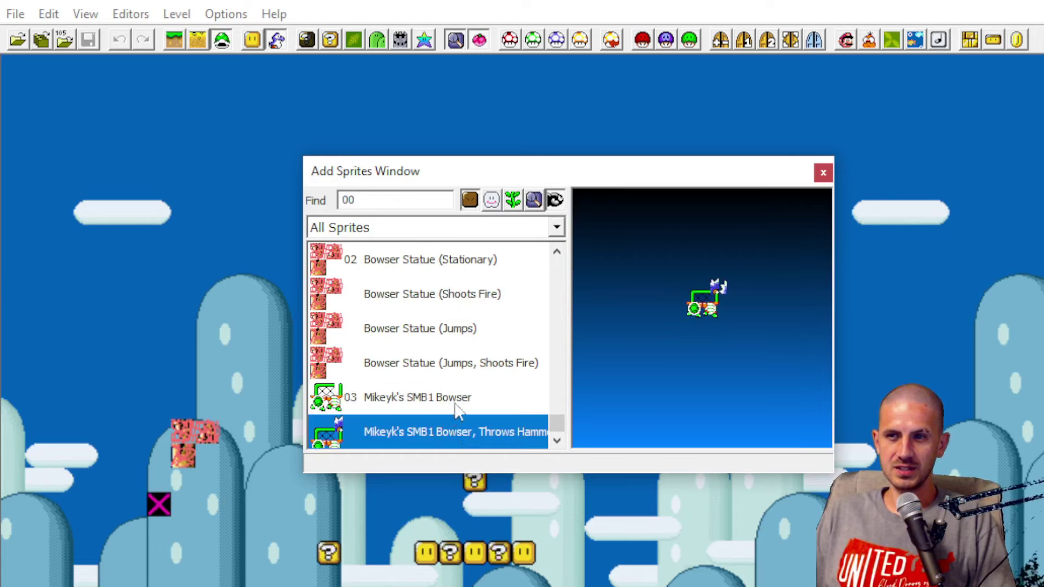
{"action": "left_click", "coordinate": [457, 406]}
{"action": "left_click", "coordinate": [462, 434]}
{"action": "left_click", "coordinate": [464, 411]}
{"action": "left_click", "coordinate": [465, 428]}
{"action": "key", "text": "Up"}
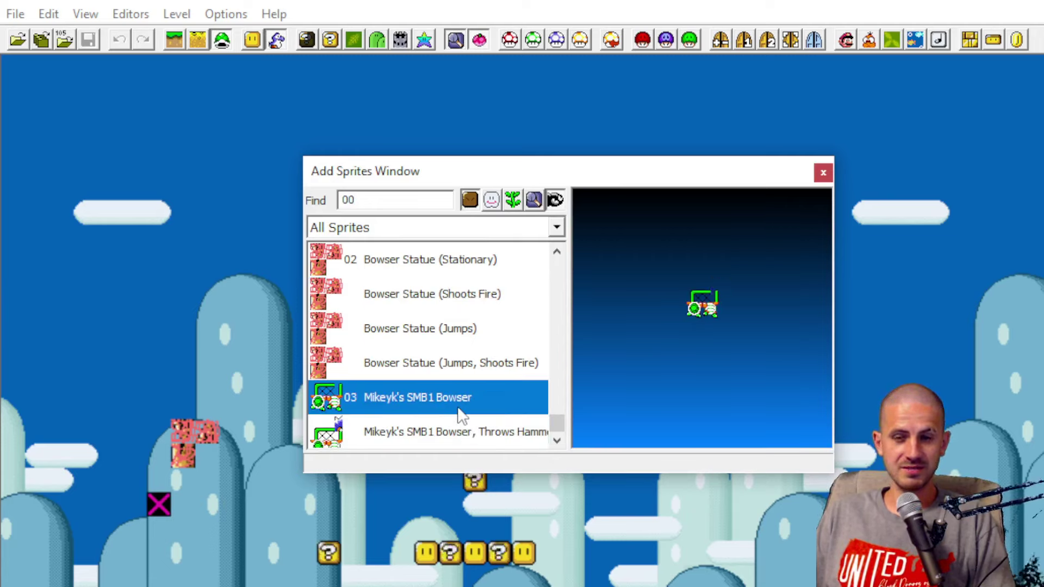
{"action": "key", "text": "Down"}
{"action": "key", "text": "Up"}
{"action": "key", "text": "Down"}
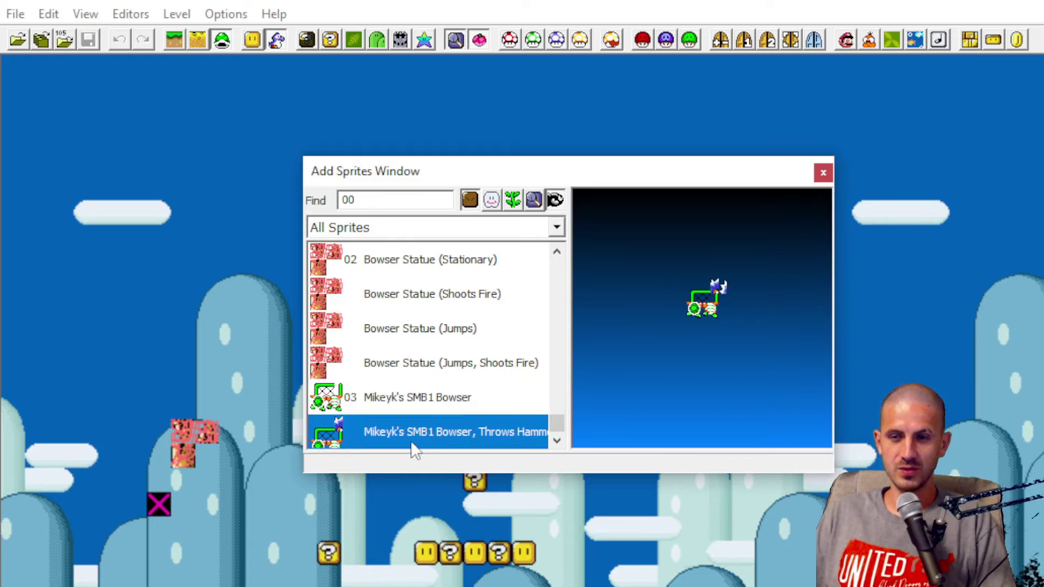
Step: Place the hammer-throwing Bowser on the level just before the first question block and save the level to the ROM
{"action": "right_click", "coordinate": [221, 542]}
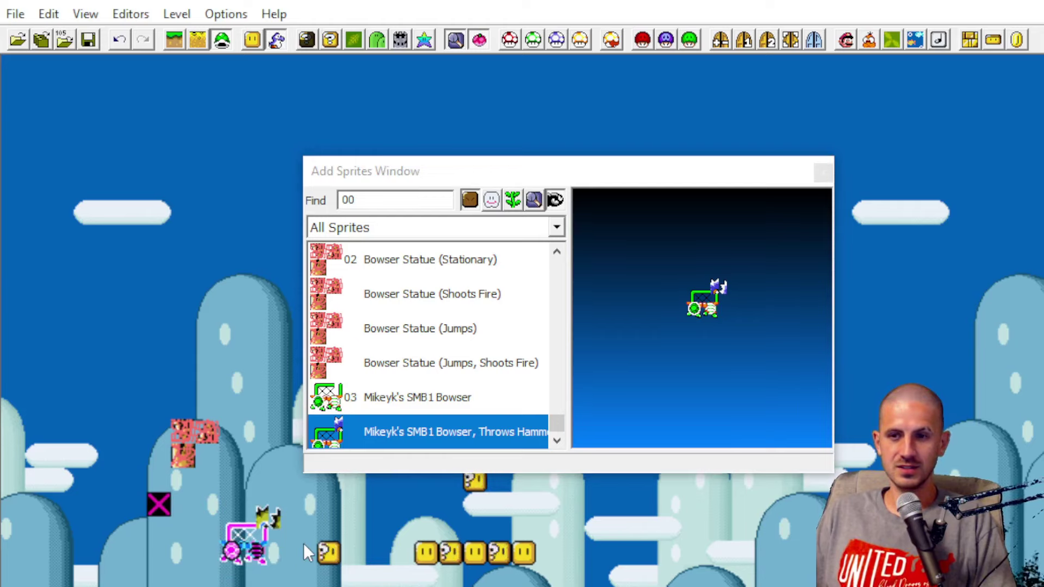
{"action": "left_click", "coordinate": [283, 545]}
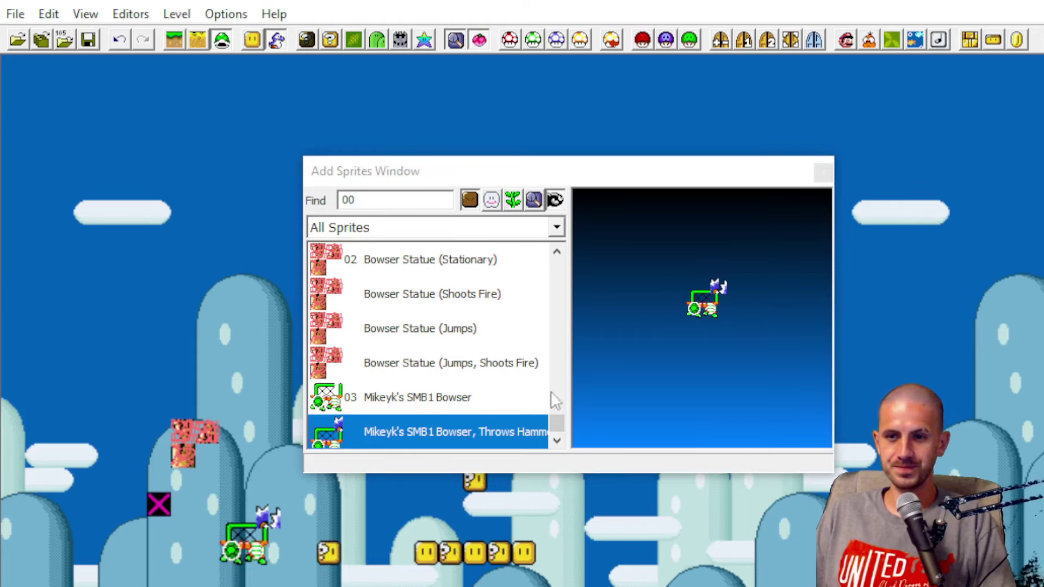
{"action": "left_click", "coordinate": [823, 172]}
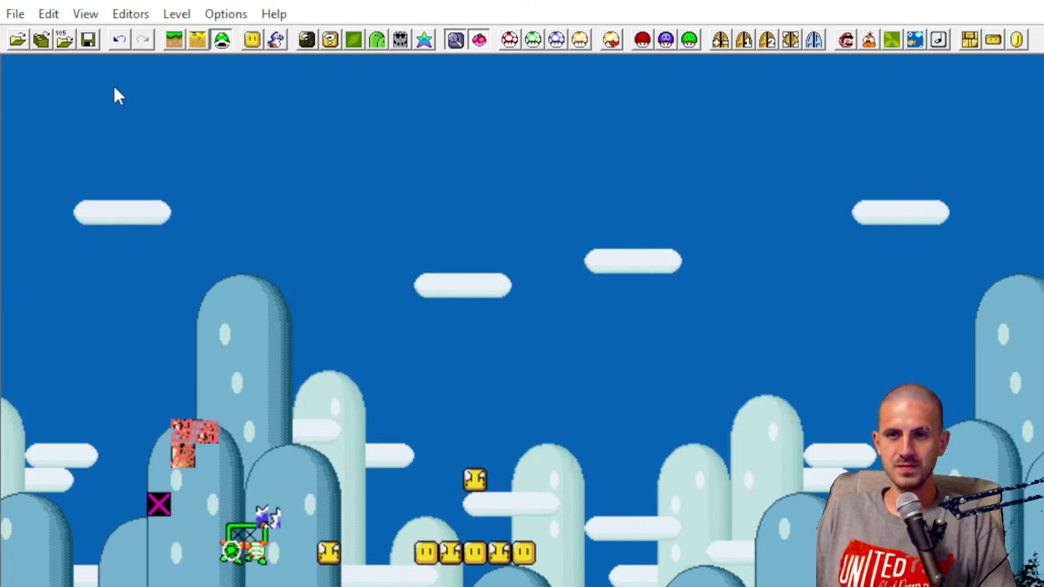
{"action": "left_click", "coordinate": [87, 40]}
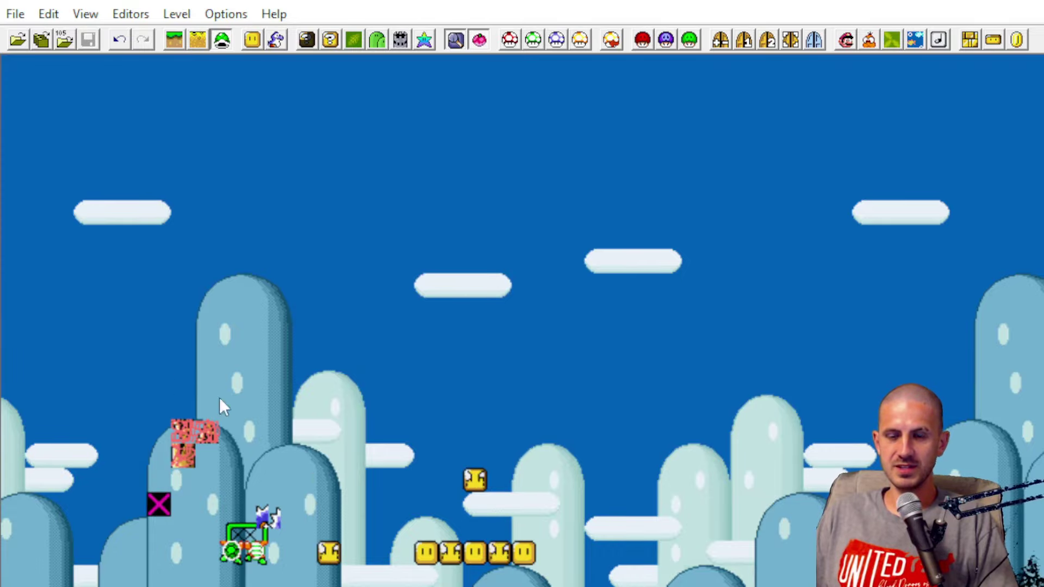
Step: Switch to bsnes-plus, playtest Super_Barb_World(1) by moving, jumping and ducking Mario near the hammer-throwing Bowser, and close the emulator
{"action": "left_click", "coordinate": [976, 3]}
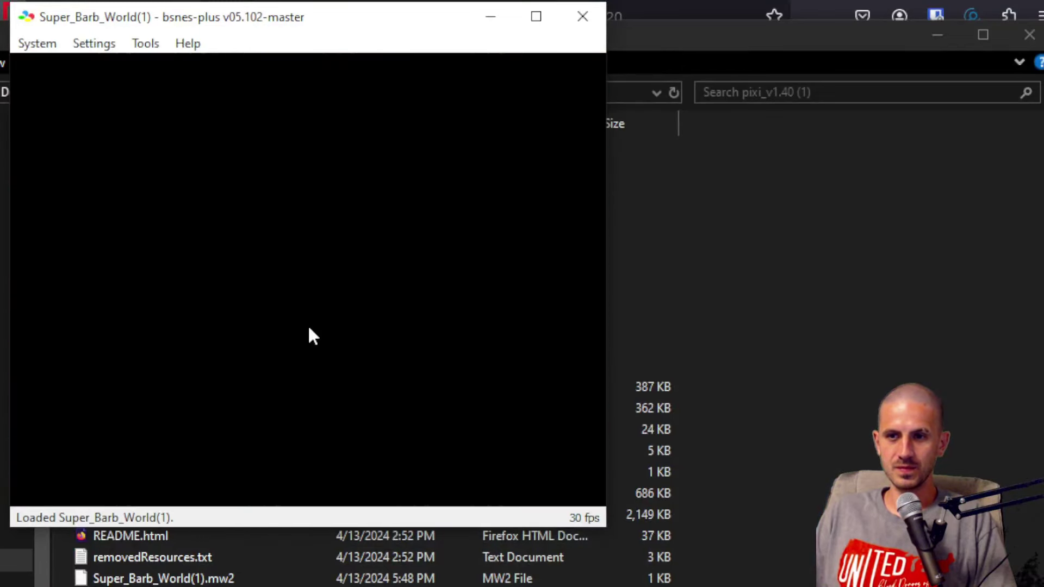
{"action": "left_click", "coordinate": [94, 44]}
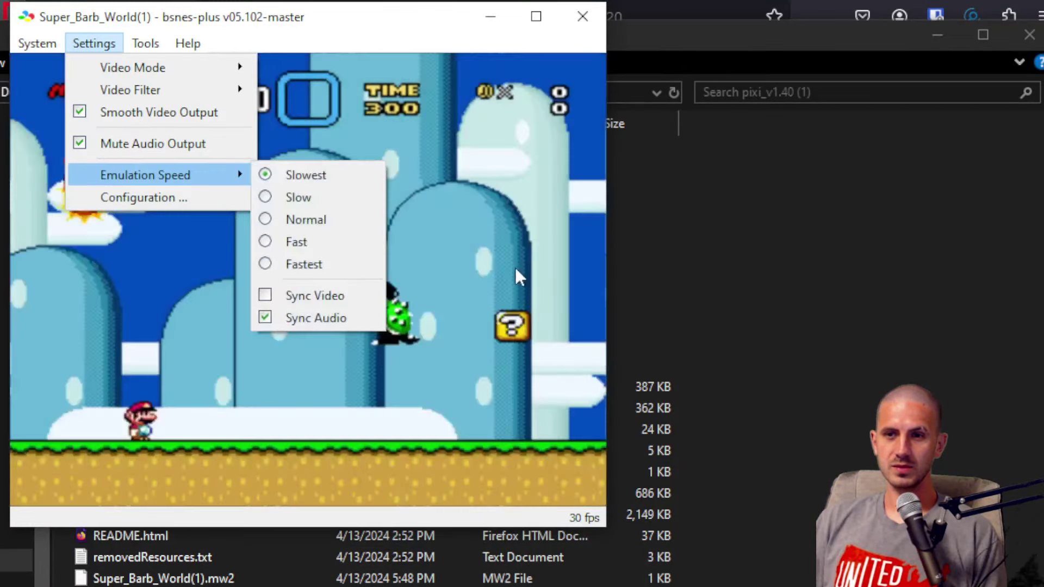
{"action": "left_click", "coordinate": [511, 278]}
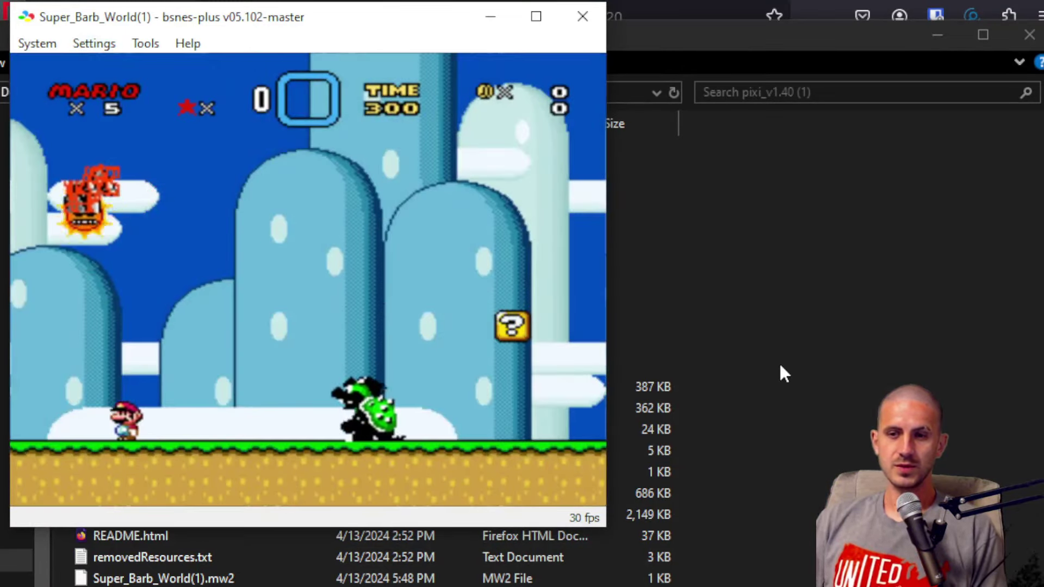
{"action": "key", "text": "Left"}
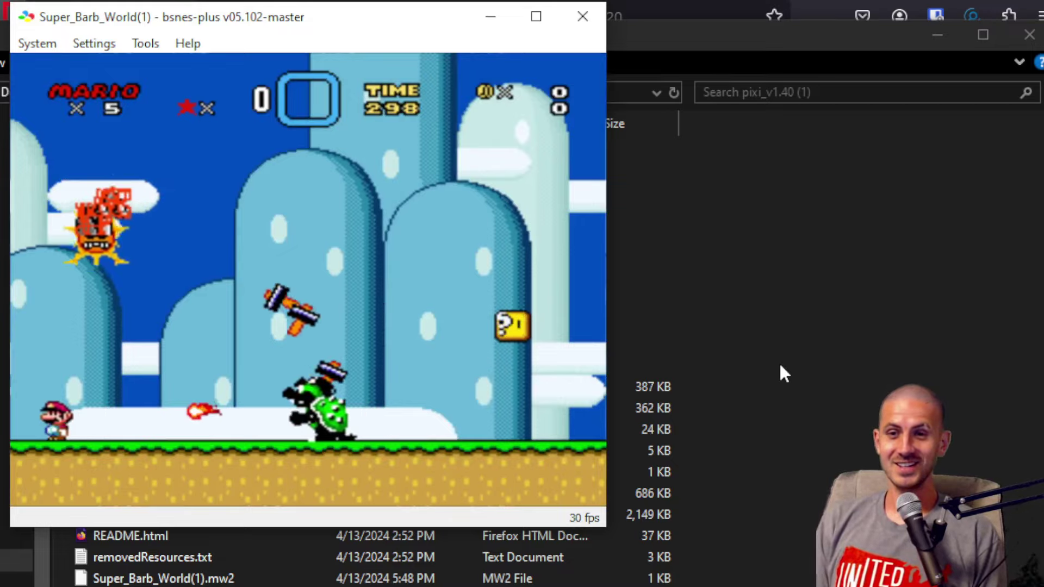
{"action": "key", "text": "z"}
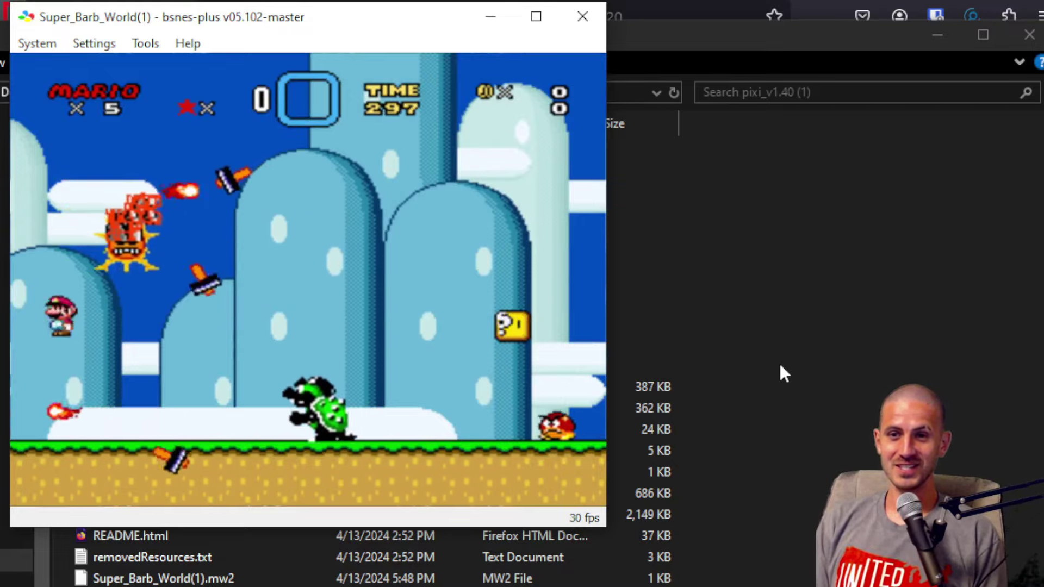
{"action": "key", "text": "Down"}
{"action": "key", "text": "Down"}
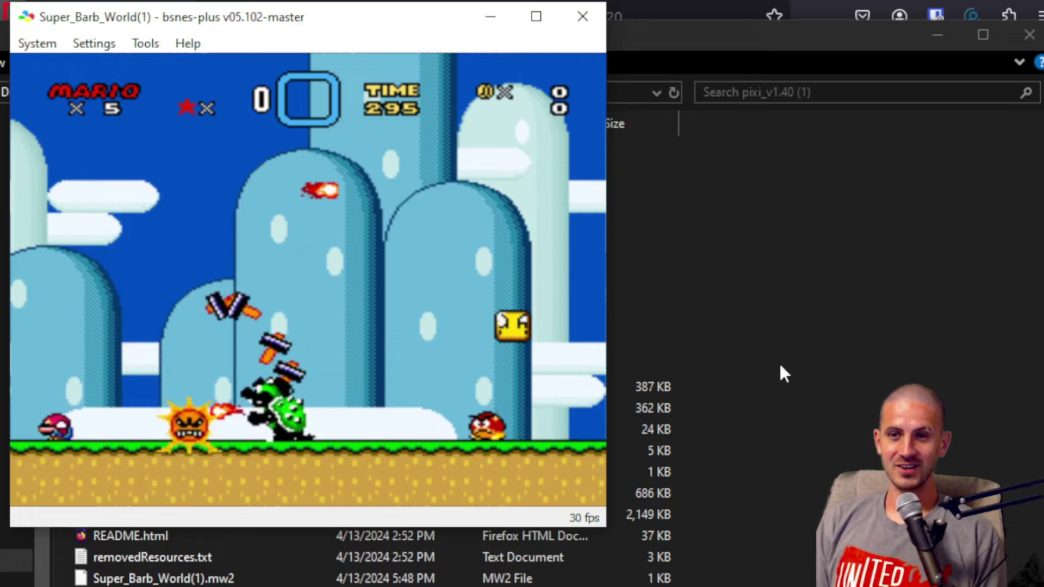
{"action": "key", "text": "z"}
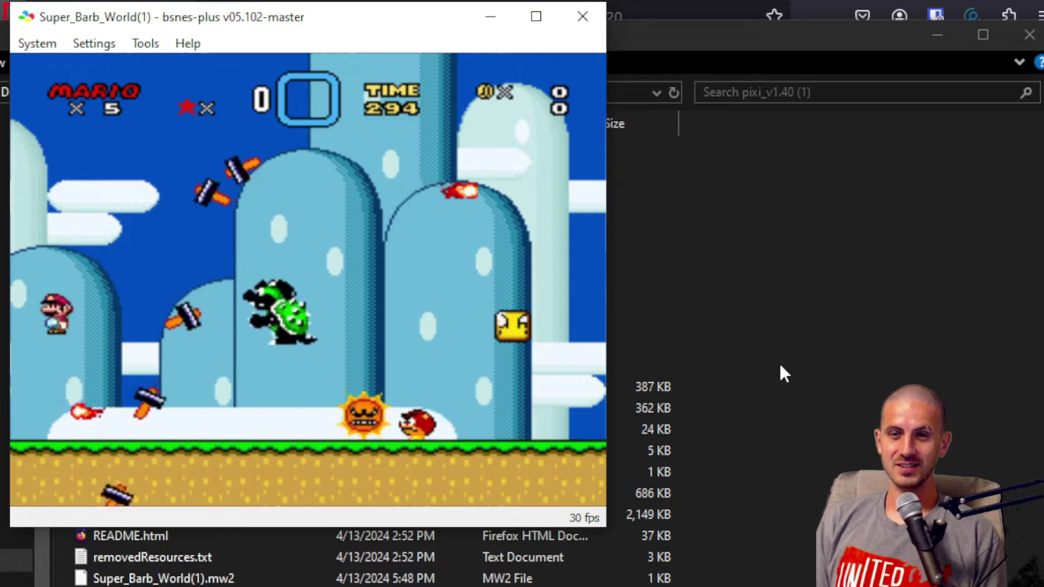
{"action": "key", "text": "Right"}
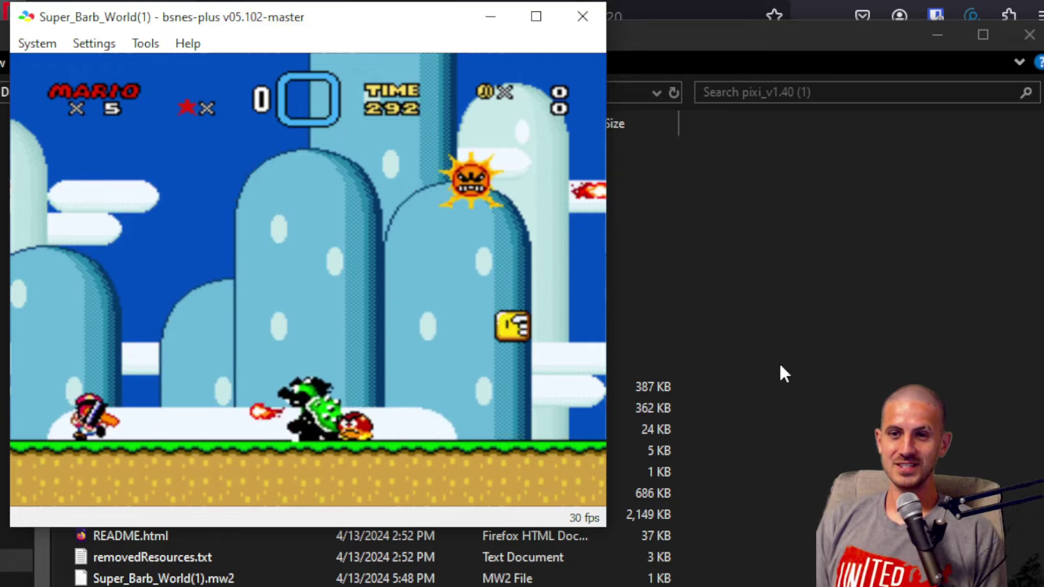
{"action": "key", "text": "z"}
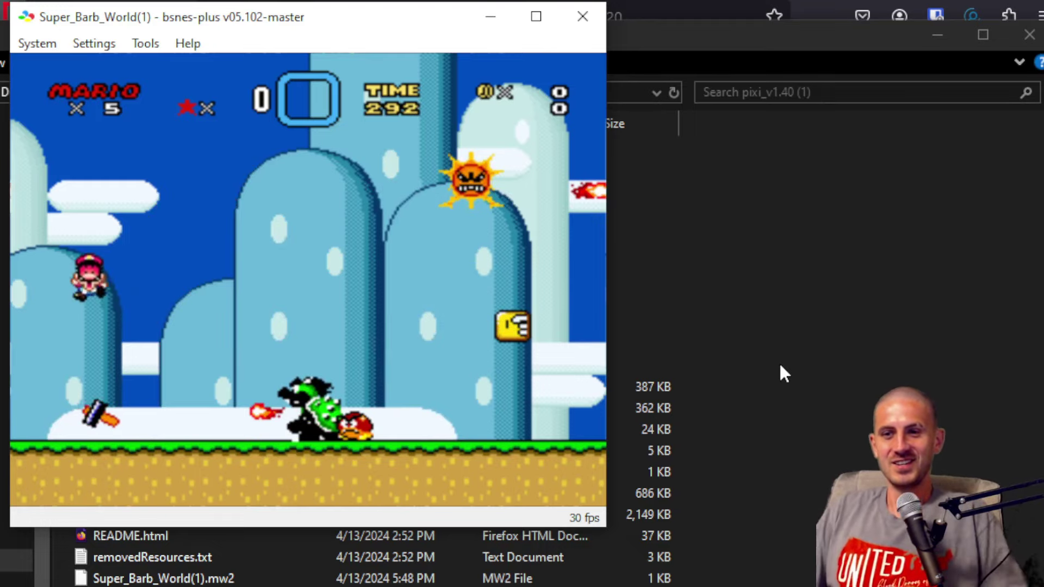
{"action": "left_click", "coordinate": [589, 16]}
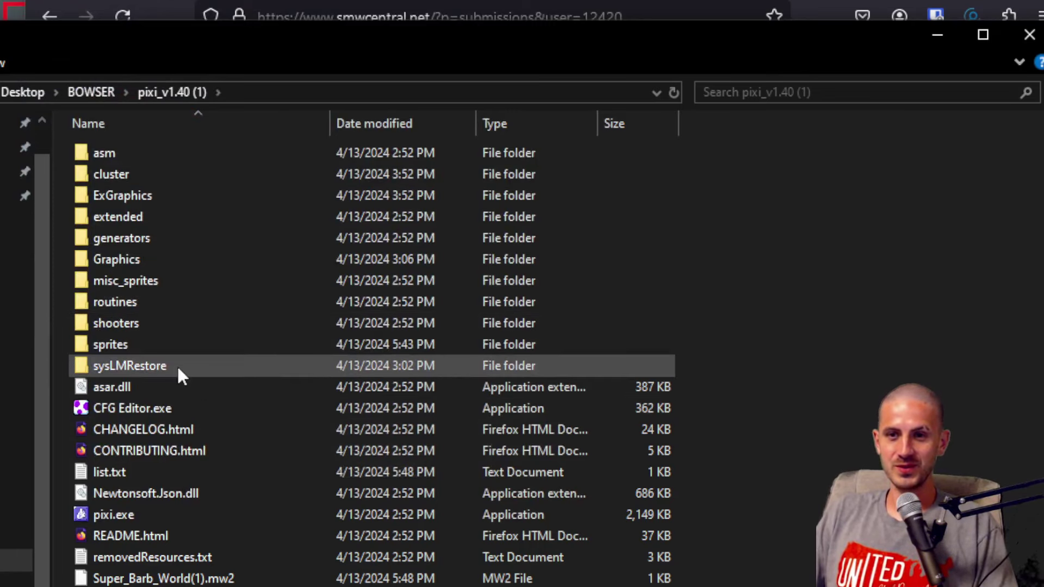
Step: Delete Bowser2.asm and Bowser2.json from the sprites folder and return to the pixi_v1.40 (1) folder
{"action": "double_click", "coordinate": [169, 350]}
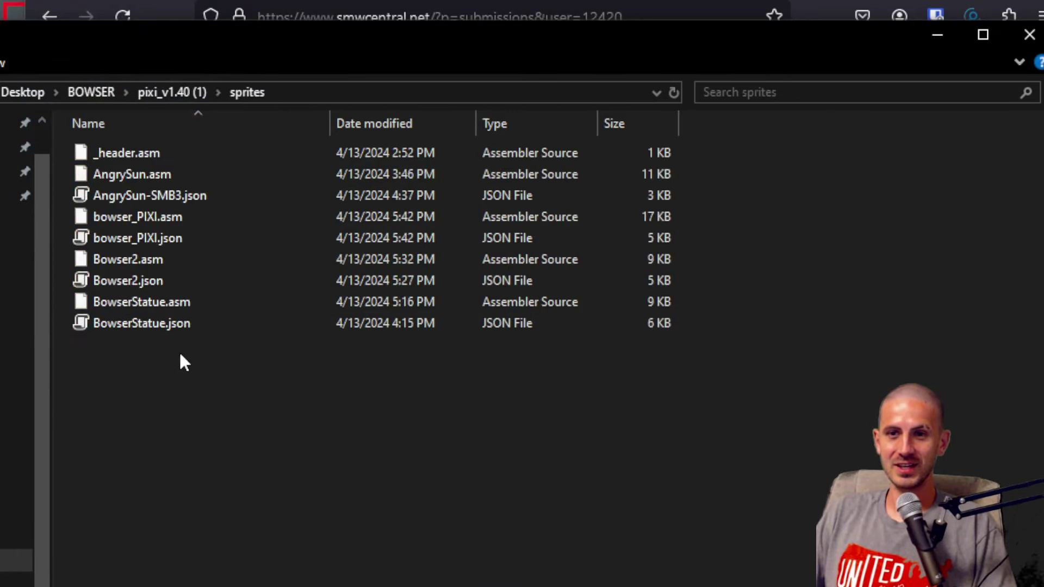
{"action": "left_click", "coordinate": [186, 281]}
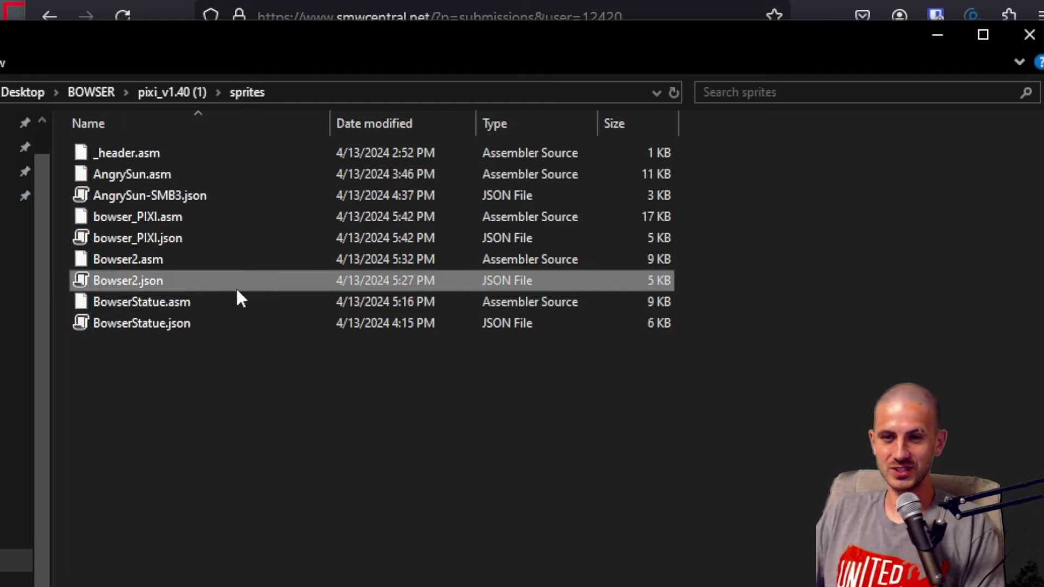
{"action": "key", "text": "shift+Up"}
{"action": "key", "text": "Delete"}
{"action": "key", "text": "alt+Up"}
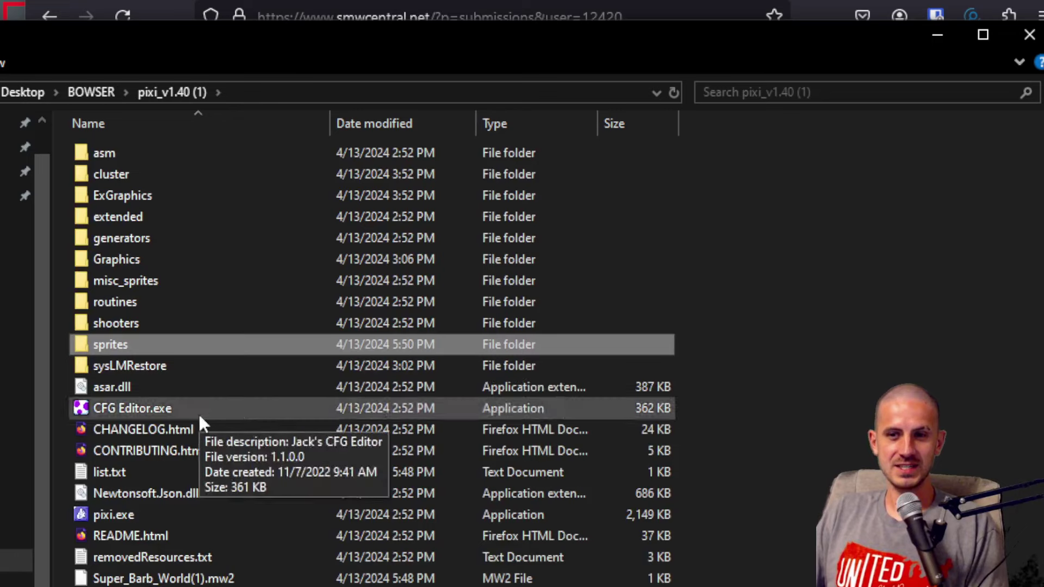
Step: Remove the "02 Bowser2.json" line from list.txt, save the file and close it
{"action": "double_click", "coordinate": [177, 472]}
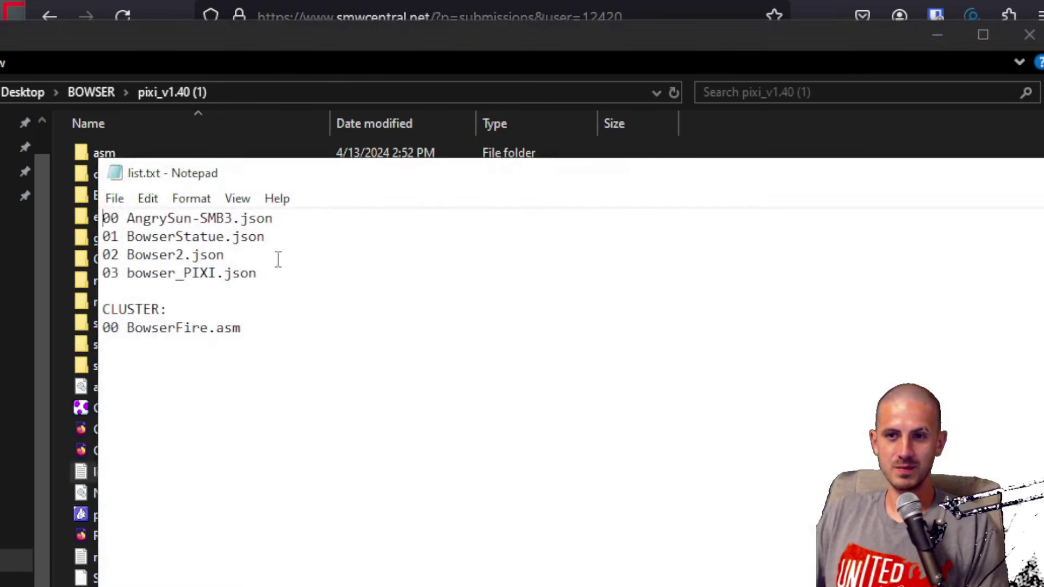
{"action": "left_click_drag", "start_coordinate": [278, 260], "coordinate": [286, 241]}
{"action": "key", "text": "BackSpace"}
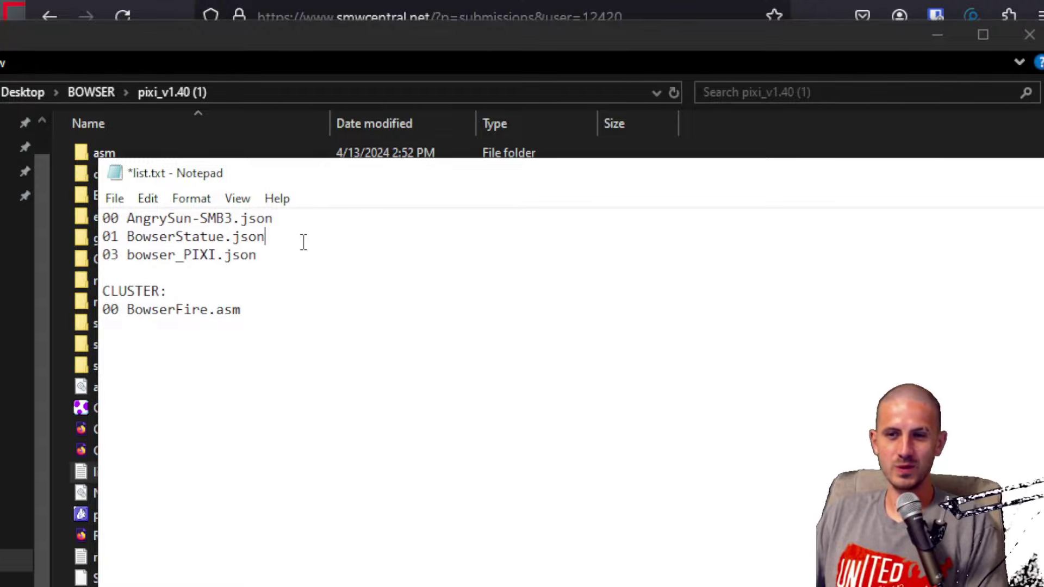
{"action": "key", "text": "ctrl+s"}
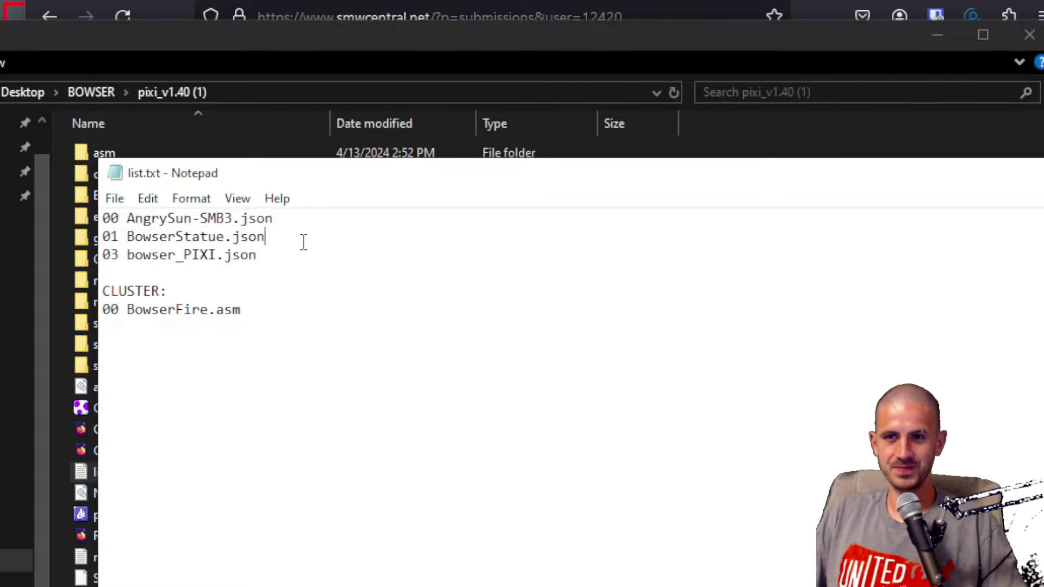
{"action": "key", "text": "alt+F4"}
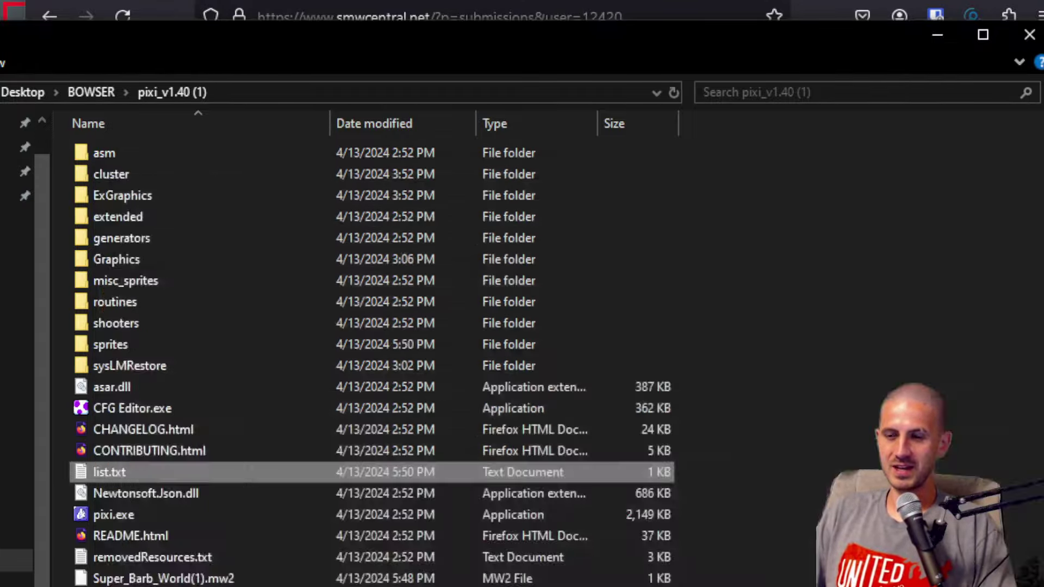
Step: Run pixi.exe to insert the updated sprite list into the ROM and switch back to Lunar Magic
{"action": "double_click", "coordinate": [159, 513]}
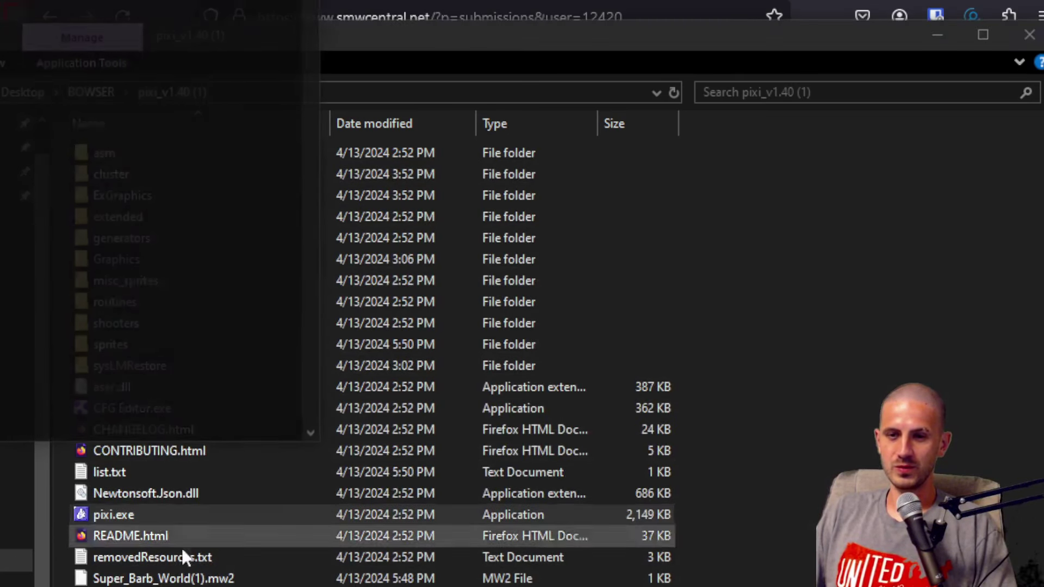
{"action": "key", "text": "alt+Tab"}
{"action": "key", "text": "alt+Tab"}
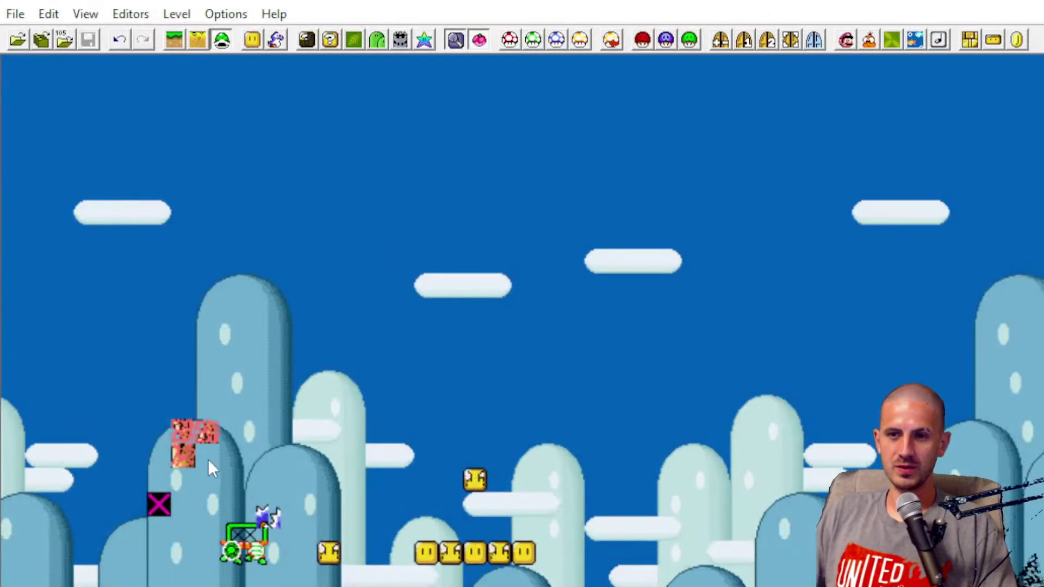
Step: Delete the garbled red Bowser statue sprite above the purple X sprite from the level
{"action": "left_click", "coordinate": [230, 539]}
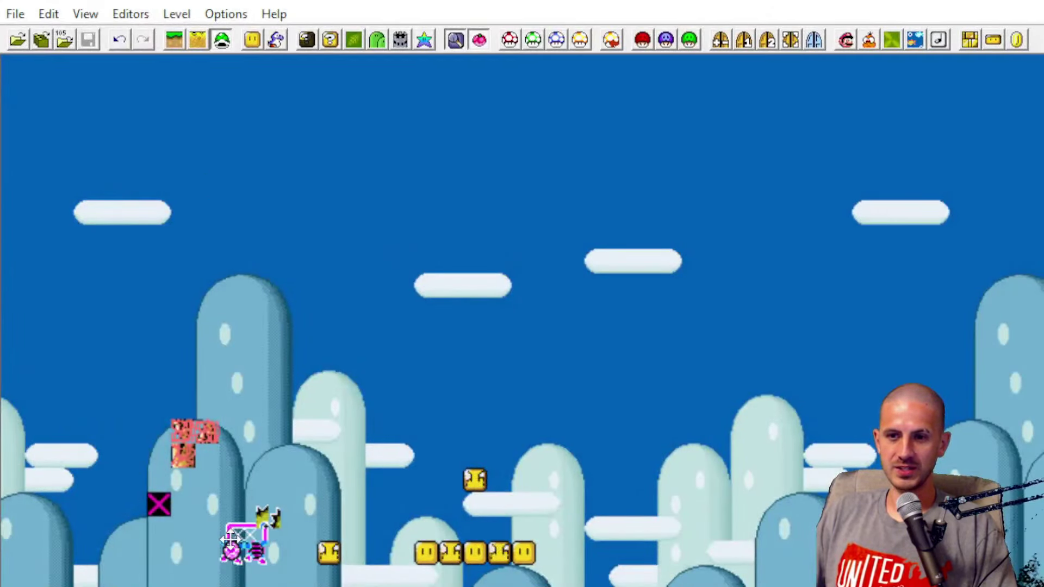
{"action": "left_click", "coordinate": [189, 433]}
{"action": "key", "text": "Delete"}
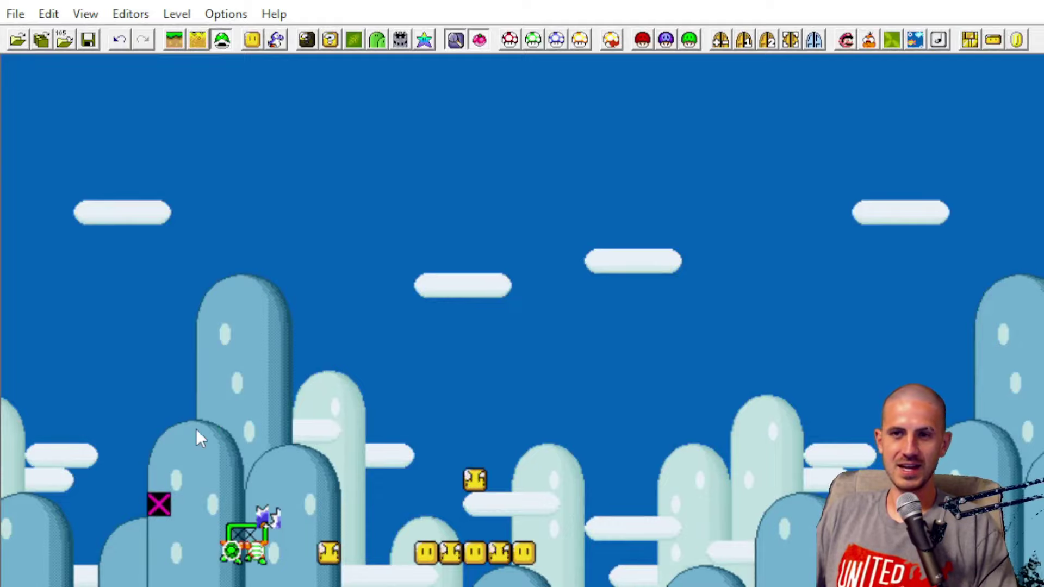
Step: Reopen the Super_Barb_World(1).smc ROM from the pixi_v1.40 (1) folder
{"action": "left_click", "coordinate": [15, 13]}
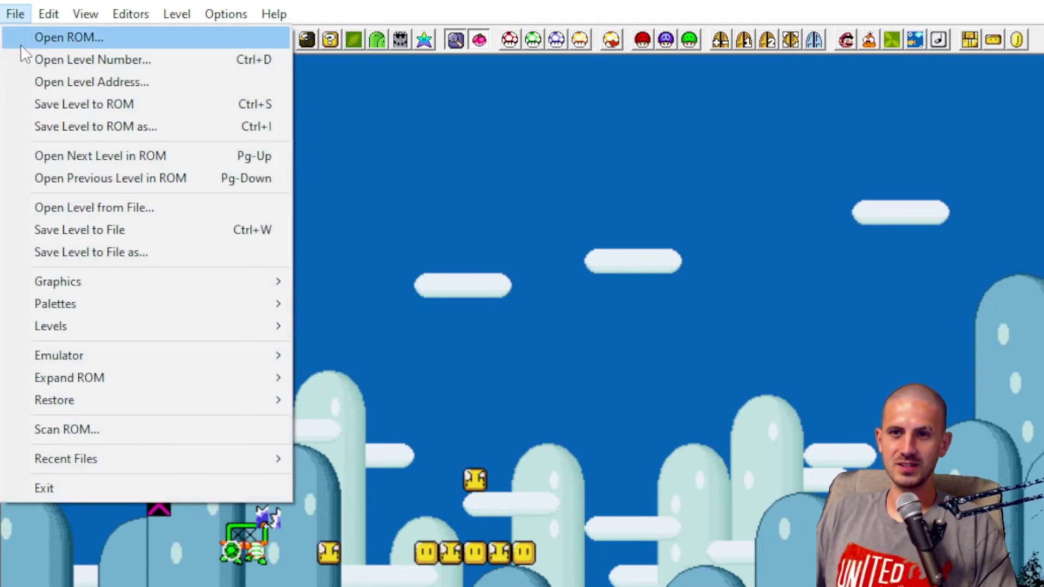
{"action": "left_click", "coordinate": [21, 41]}
{"action": "left_click", "coordinate": [548, 428]}
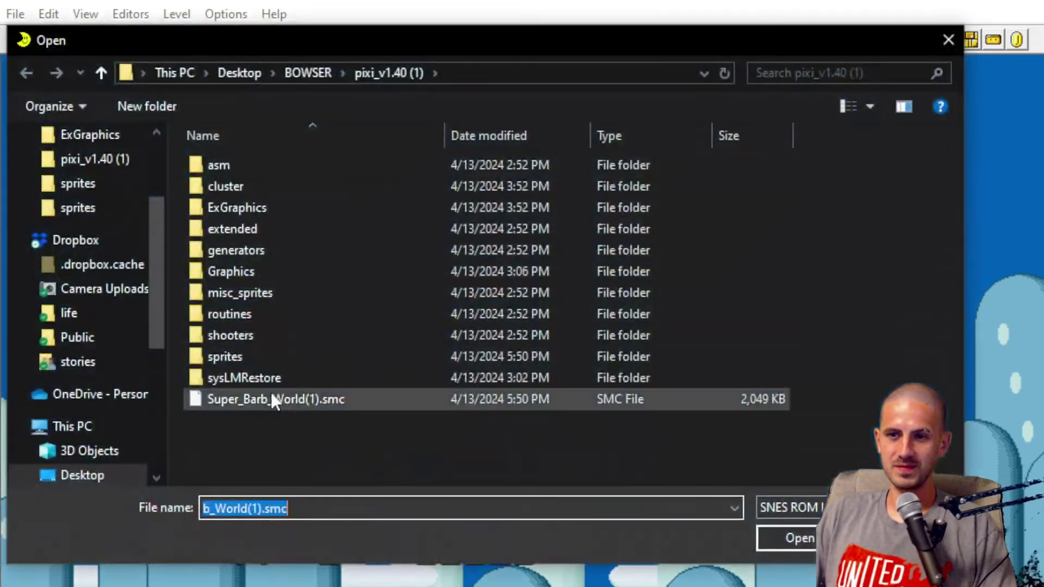
{"action": "double_click", "coordinate": [274, 399]}
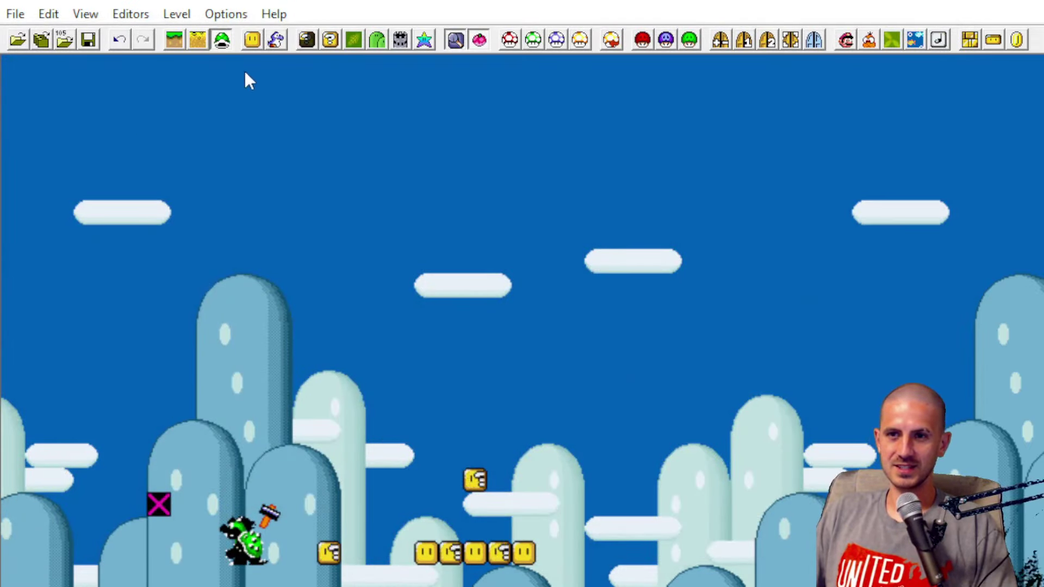
Step: Add a custom Bowser Statue (Shoots Fire) sprite beside the purple X sprite in the level and close the sprite list
{"action": "left_click", "coordinate": [277, 41]}
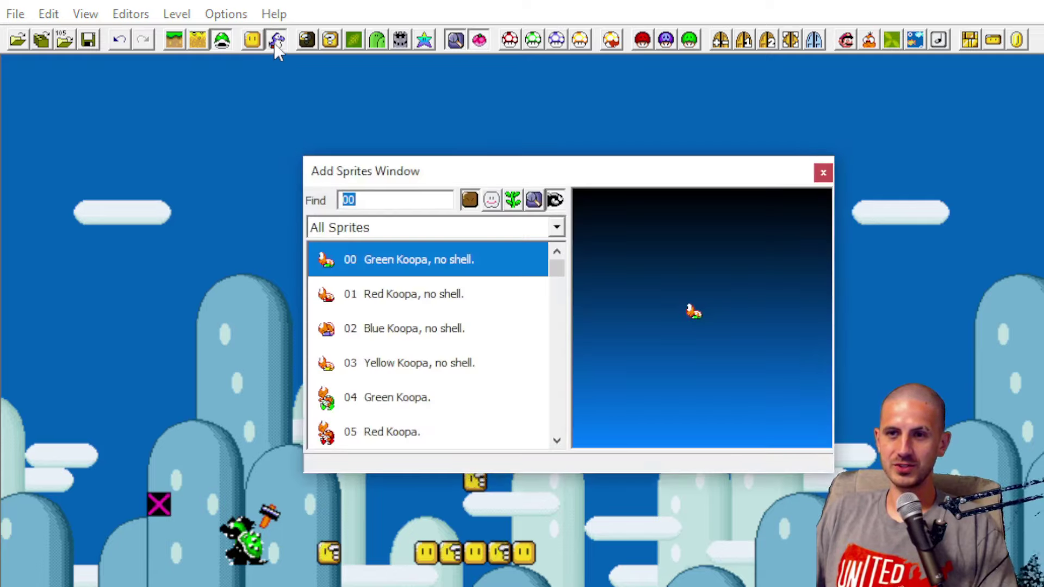
{"action": "scroll", "coordinate": [473, 393], "scroll_direction": "down", "scroll_amount": 5}
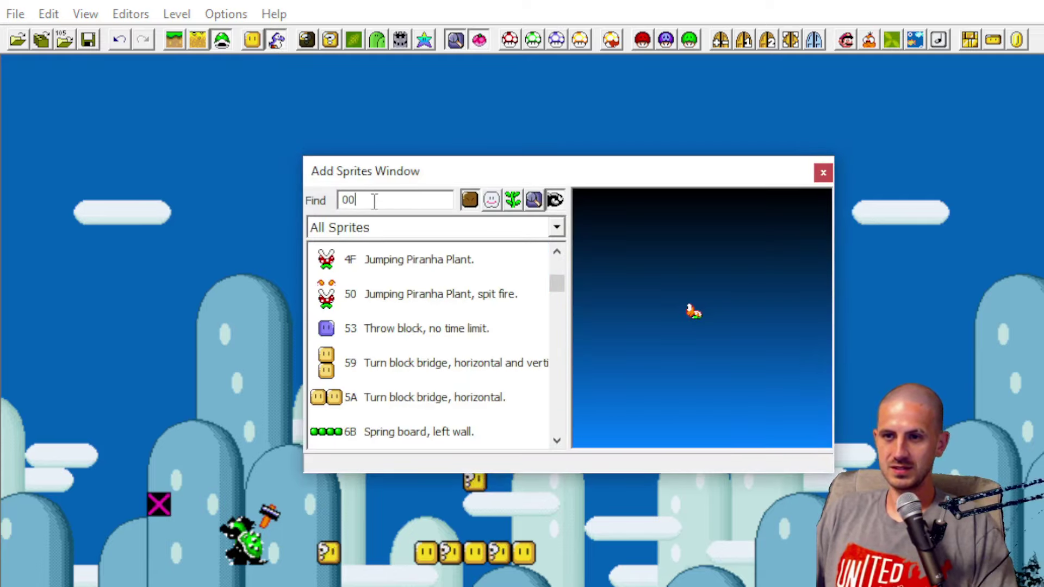
{"action": "left_click", "coordinate": [375, 201]}
{"action": "type", "text": "00"}
{"action": "key", "text": "Return"}
{"action": "scroll", "coordinate": [461, 363], "scroll_direction": "down", "scroll_amount": 2}
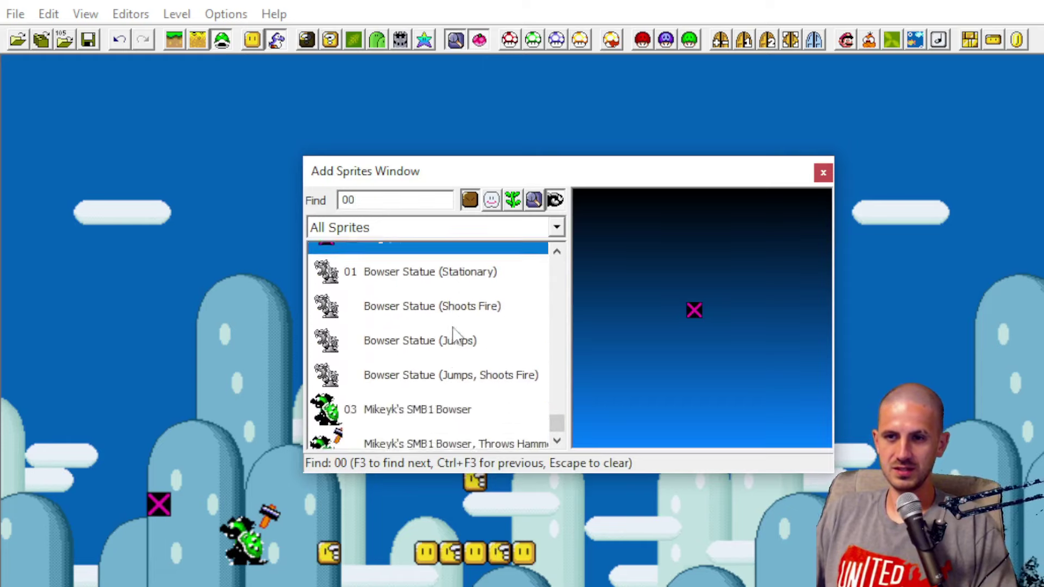
{"action": "scroll", "coordinate": [468, 381], "scroll_direction": "up", "scroll_amount": 1}
{"action": "left_click", "coordinate": [465, 389]}
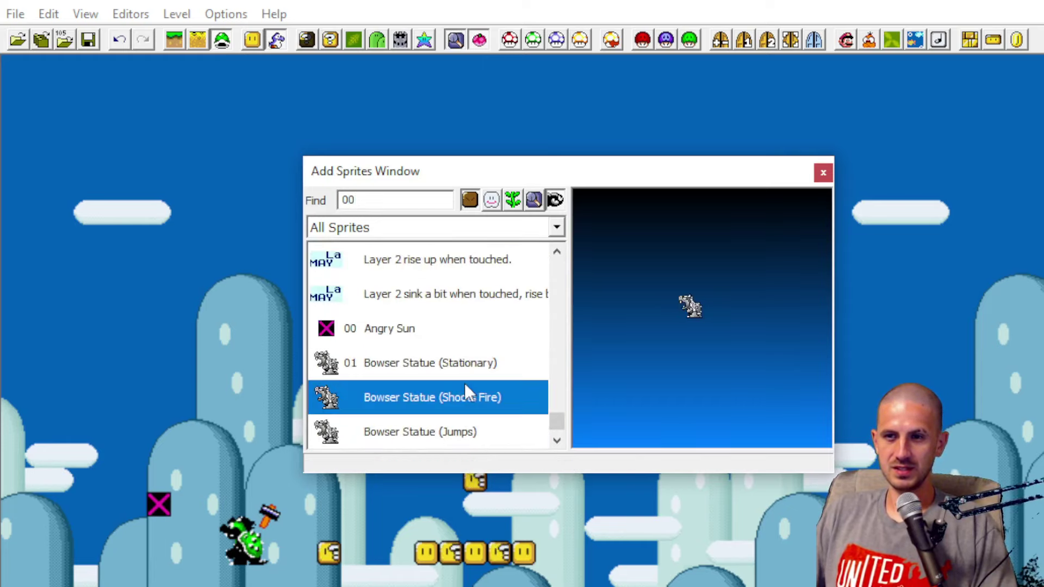
{"action": "left_click", "coordinate": [215, 509]}
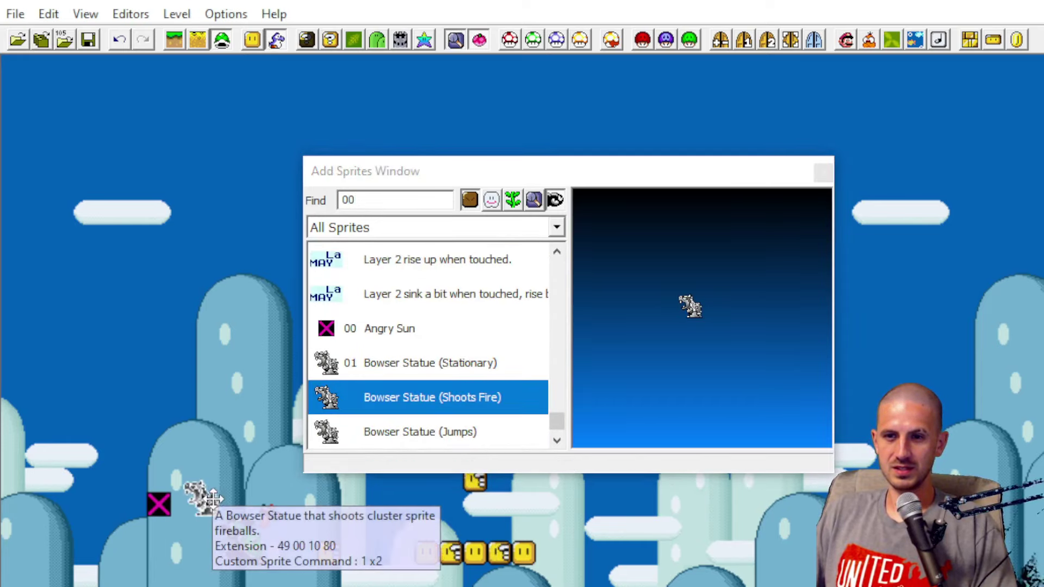
{"action": "left_click", "coordinate": [822, 173]}
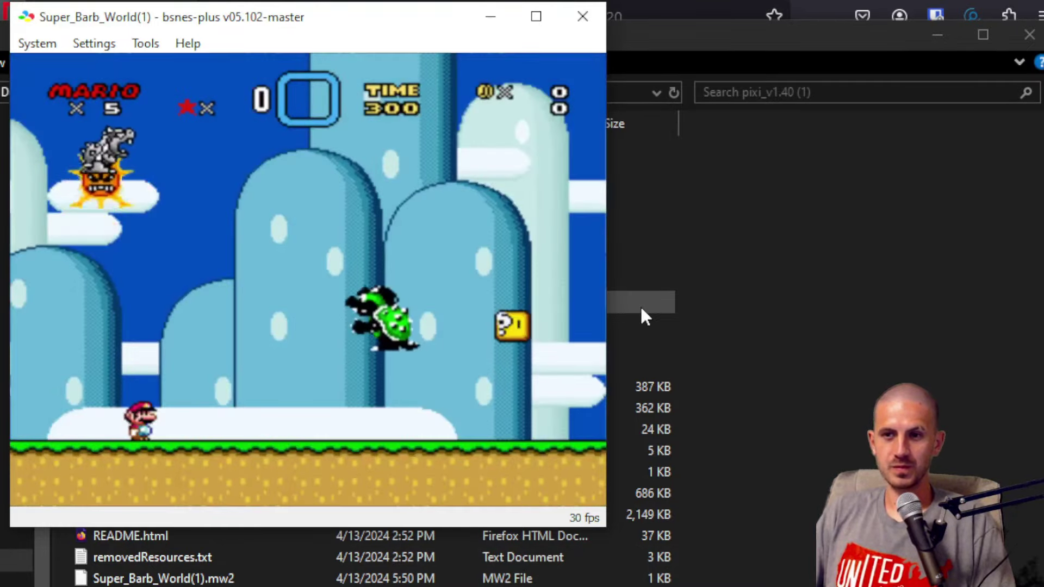
Step: Playtest the level in bsnes-plus, moving and jumping Mario around the hammer-throwing Bowser, the Angry Sun and the fire-shooting statue
{"action": "key", "text": "z"}
{"action": "key", "text": "Left"}
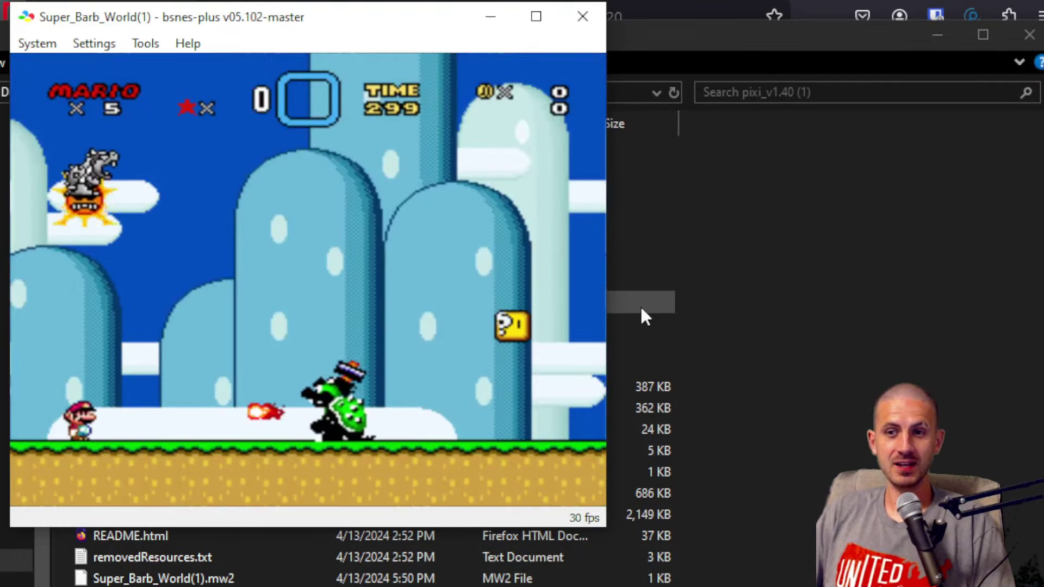
{"action": "key", "text": "Right"}
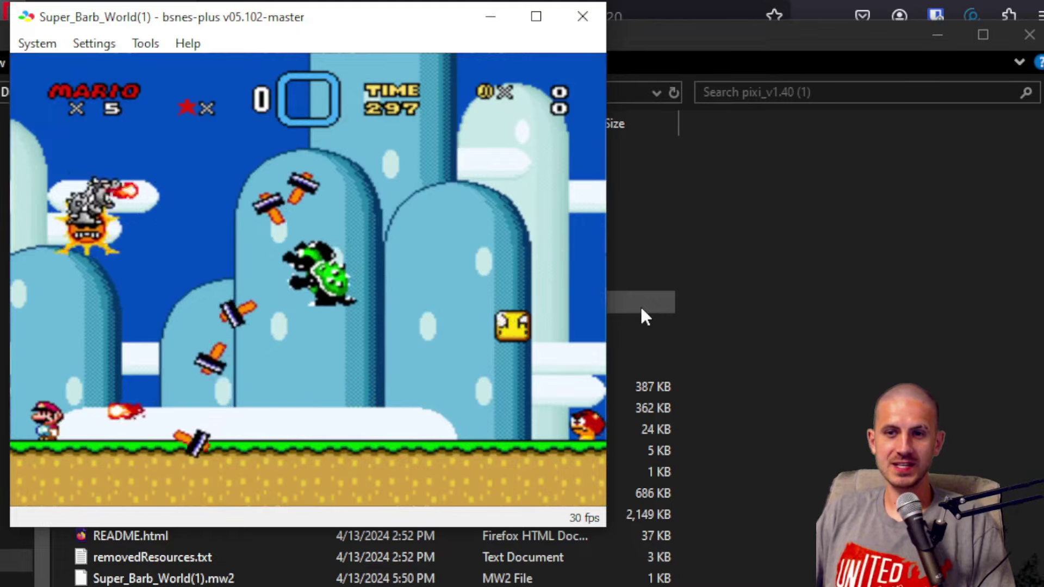
{"action": "key", "text": "z"}
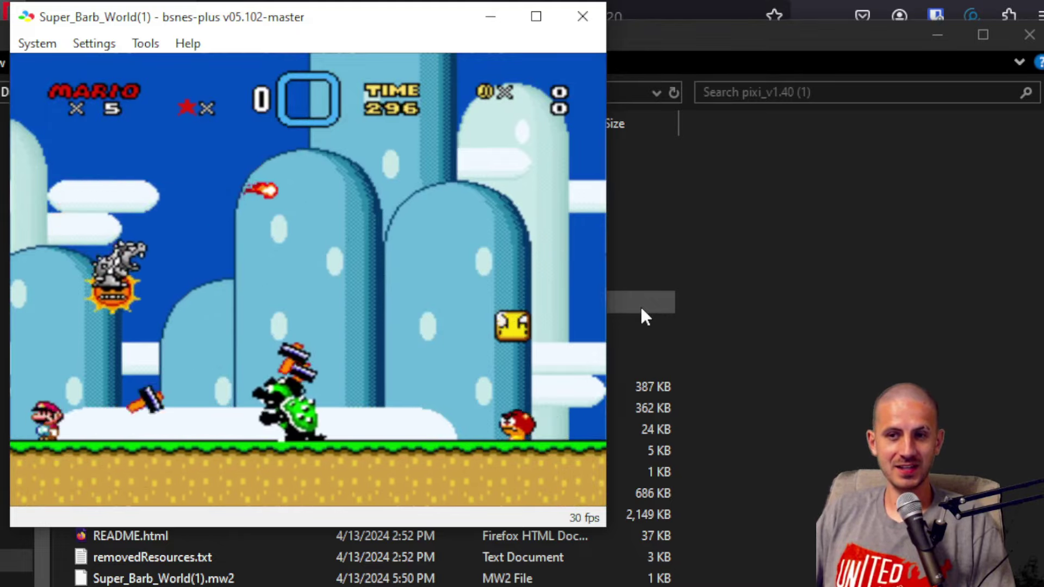
{"action": "key", "text": "z"}
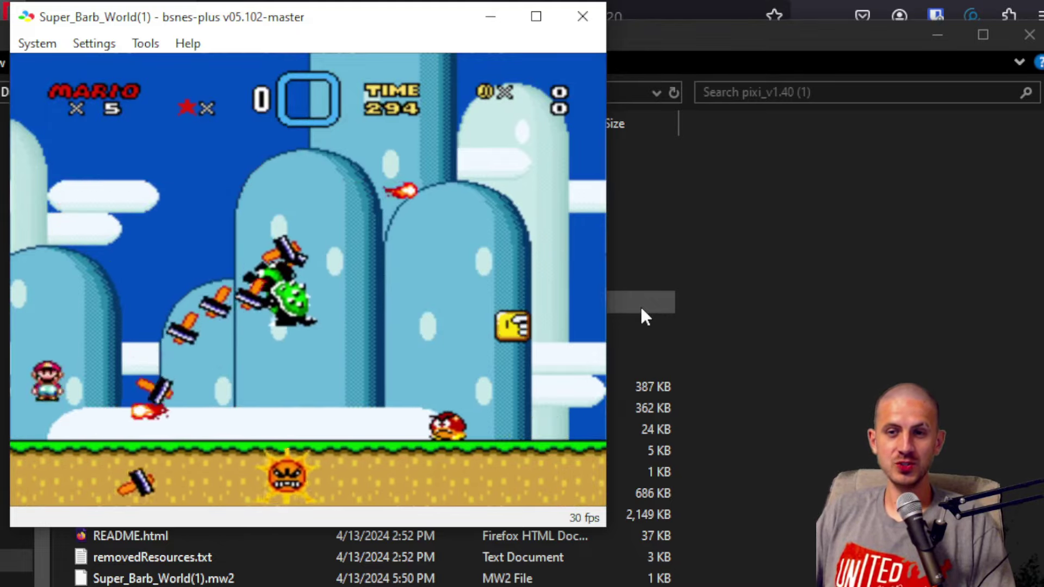
{"action": "key", "text": "Right"}
{"action": "key", "text": "Left"}
{"action": "key", "text": "x"}
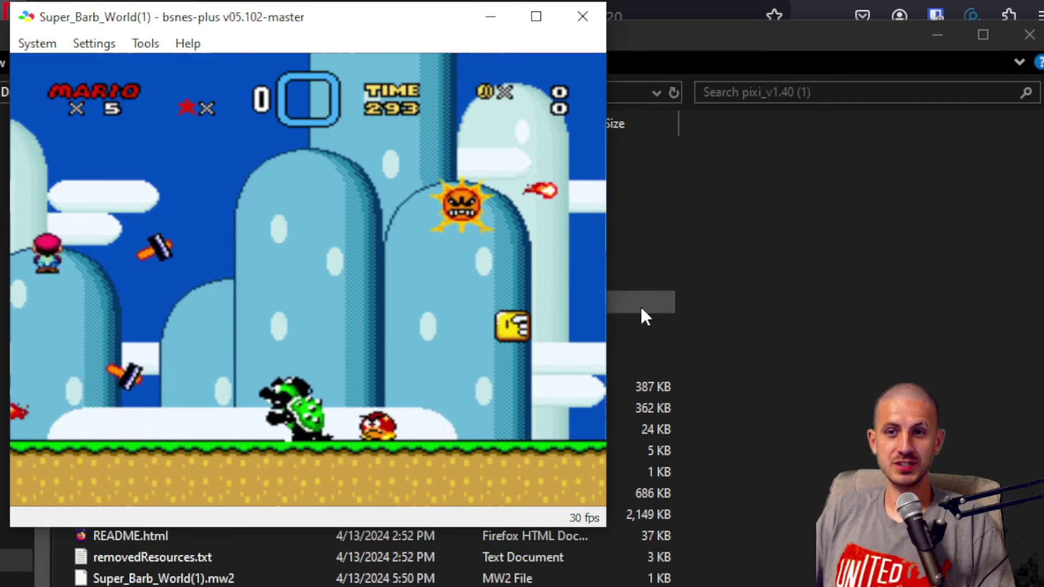
{"action": "key", "text": "Right"}
{"action": "key", "text": "Left"}
{"action": "key", "text": "x"}
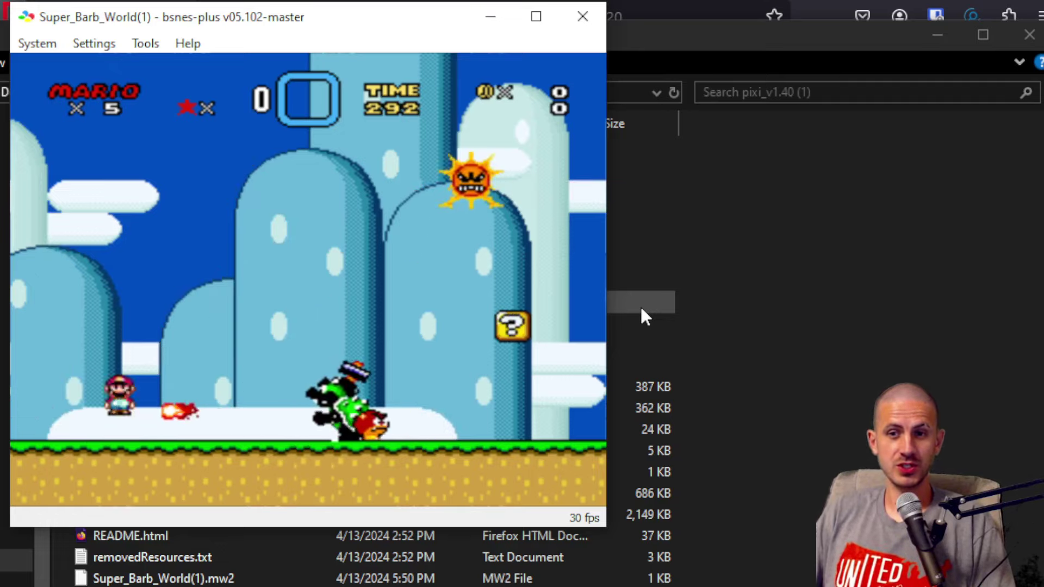
{"action": "key", "text": "z"}
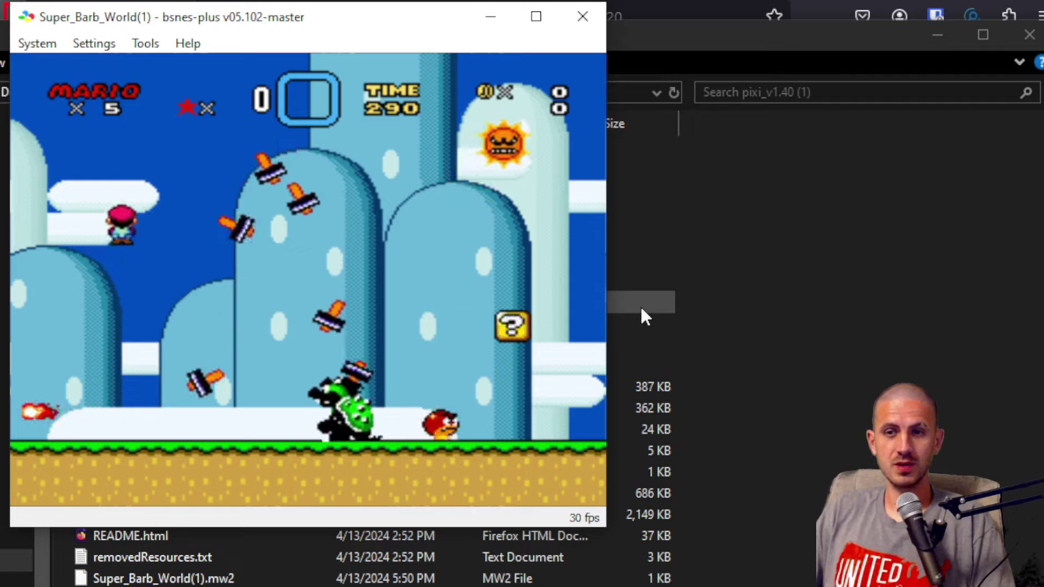
{"action": "key", "text": "Left"}
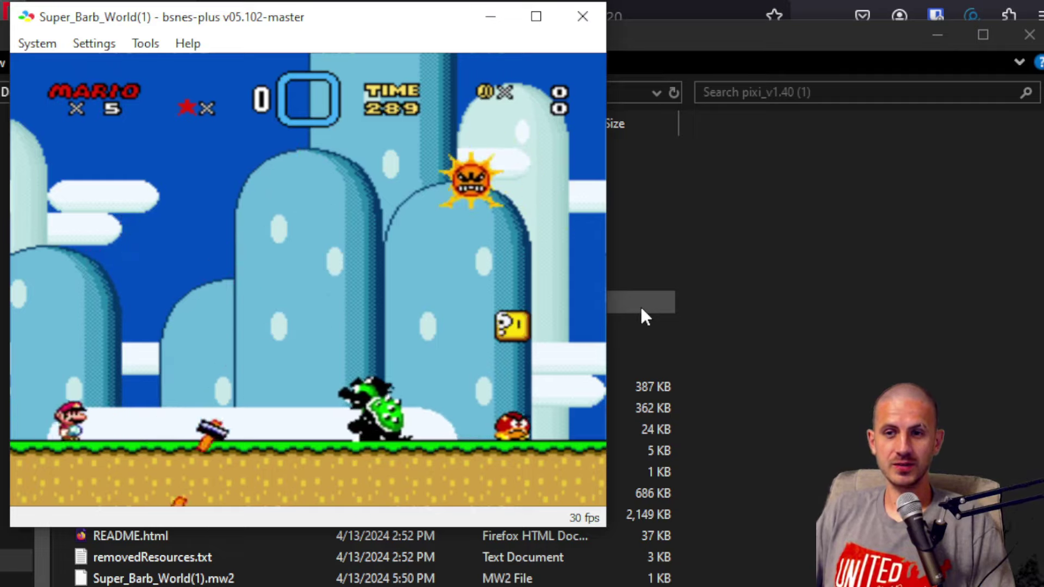
{"action": "key", "text": "Right"}
{"action": "key", "text": "z"}
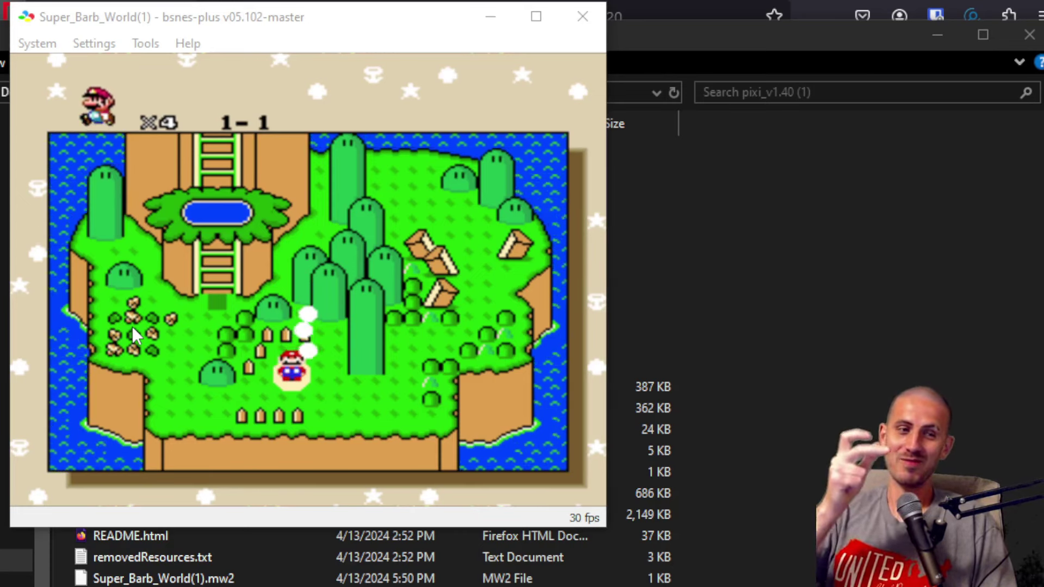
Step: Switch to the pixi_v1.40 (1) folder and open bowser_PIXI.asm from its sprites subfolder in the code editor
{"action": "left_click", "coordinate": [743, 354]}
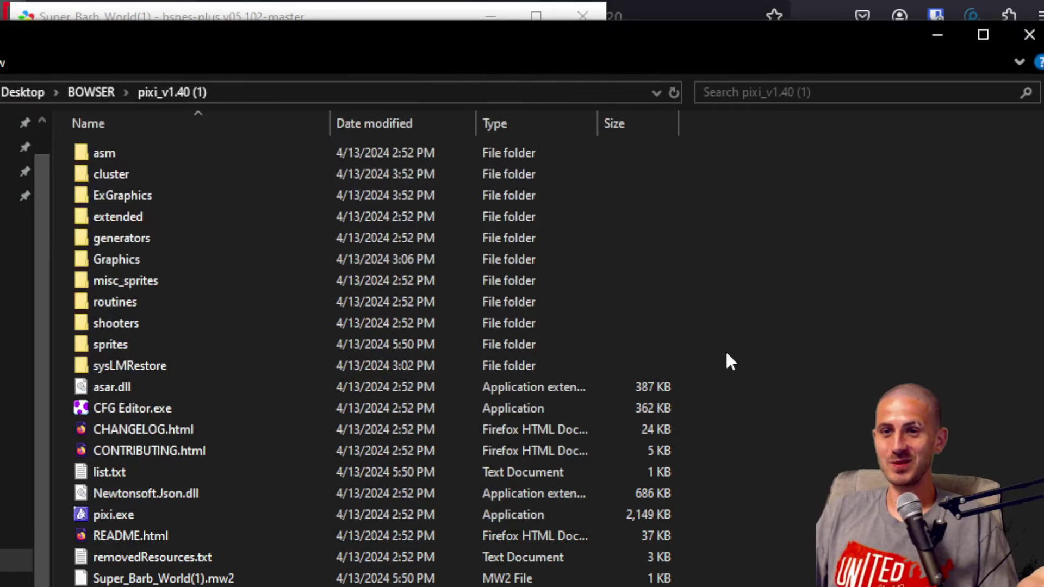
{"action": "double_click", "coordinate": [171, 344]}
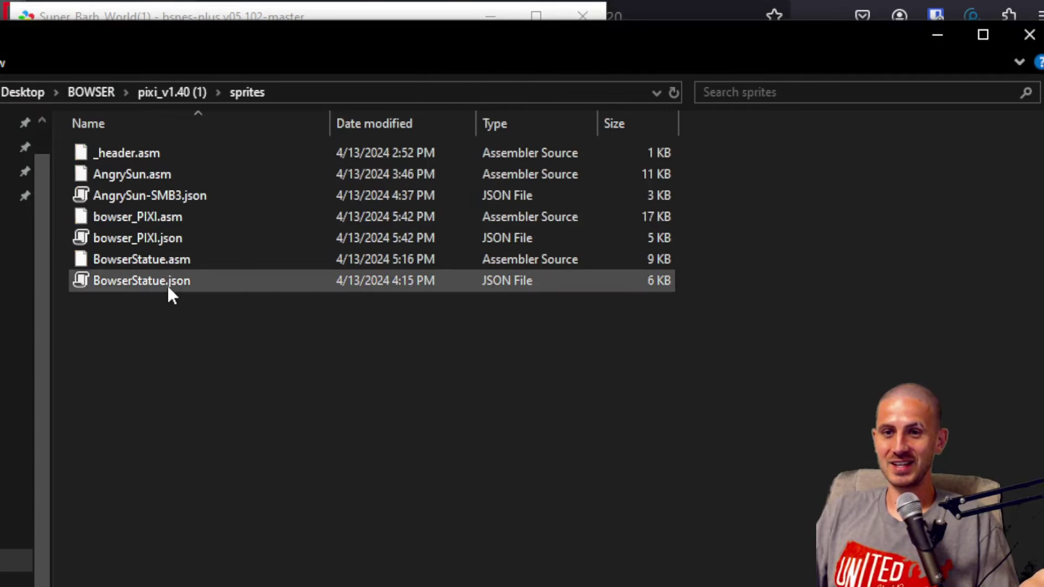
{"action": "double_click", "coordinate": [181, 218]}
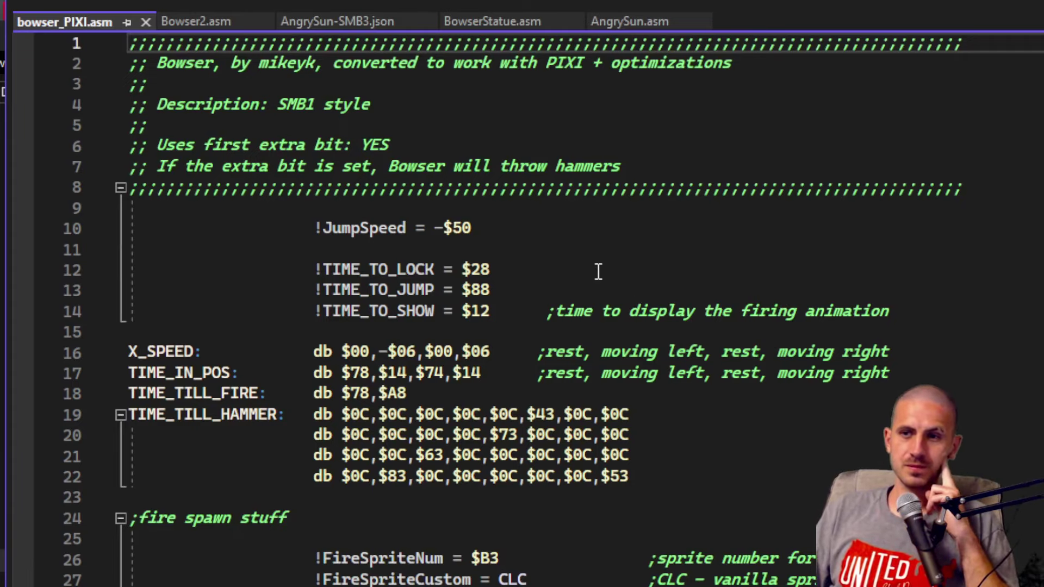
Step: Review the fire, hammer and graphics definitions in bowser_PIXI.asm and highlight the assignments under "important stuff"
{"action": "scroll", "coordinate": [599, 272], "scroll_direction": "down", "scroll_amount": 6}
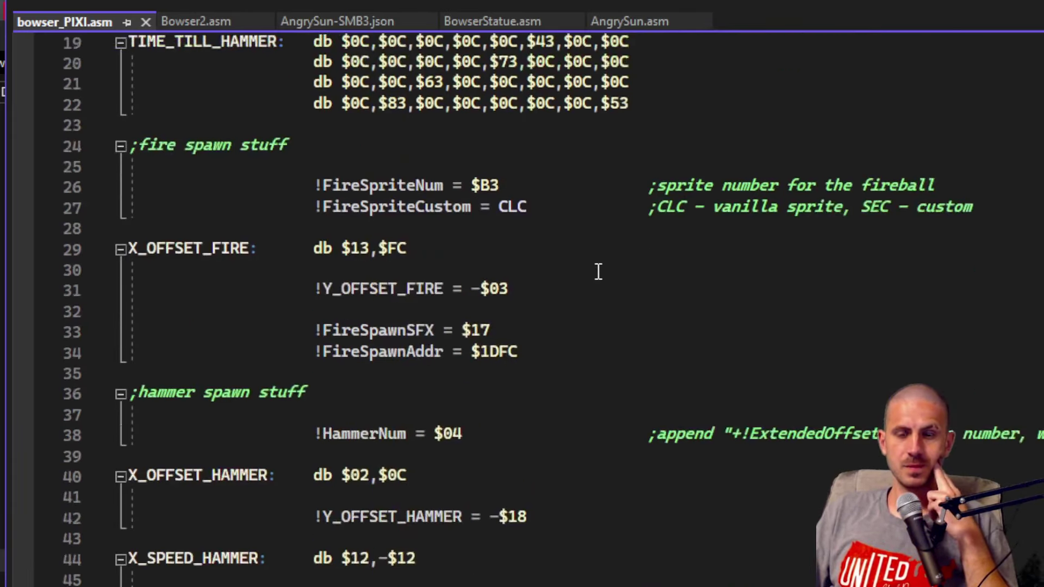
{"action": "scroll", "coordinate": [598, 272], "scroll_direction": "down", "scroll_amount": 3}
{"action": "scroll", "coordinate": [598, 272], "scroll_direction": "down", "scroll_amount": 8}
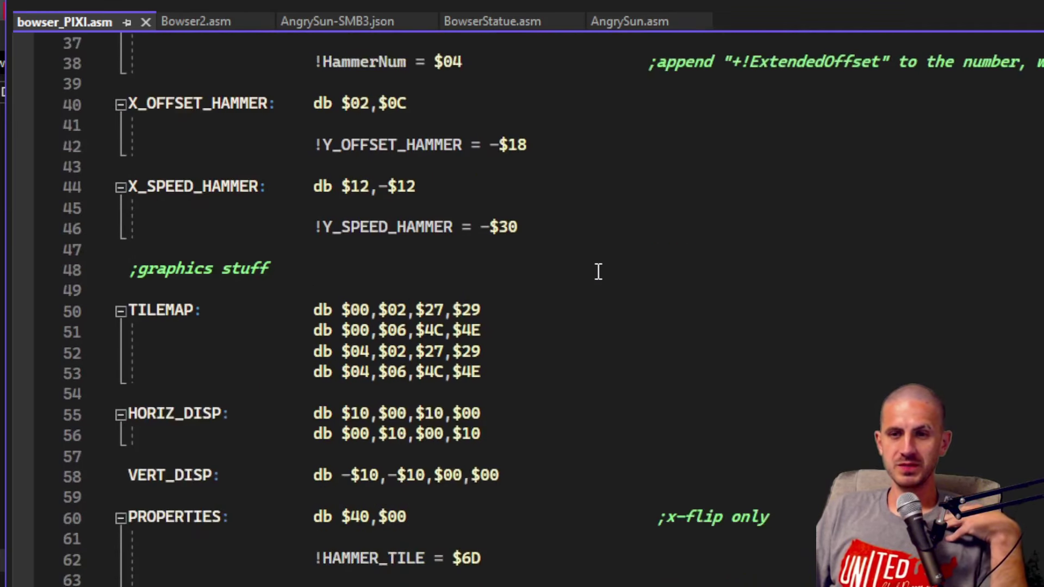
{"action": "scroll", "coordinate": [599, 272], "scroll_direction": "down", "scroll_amount": 1}
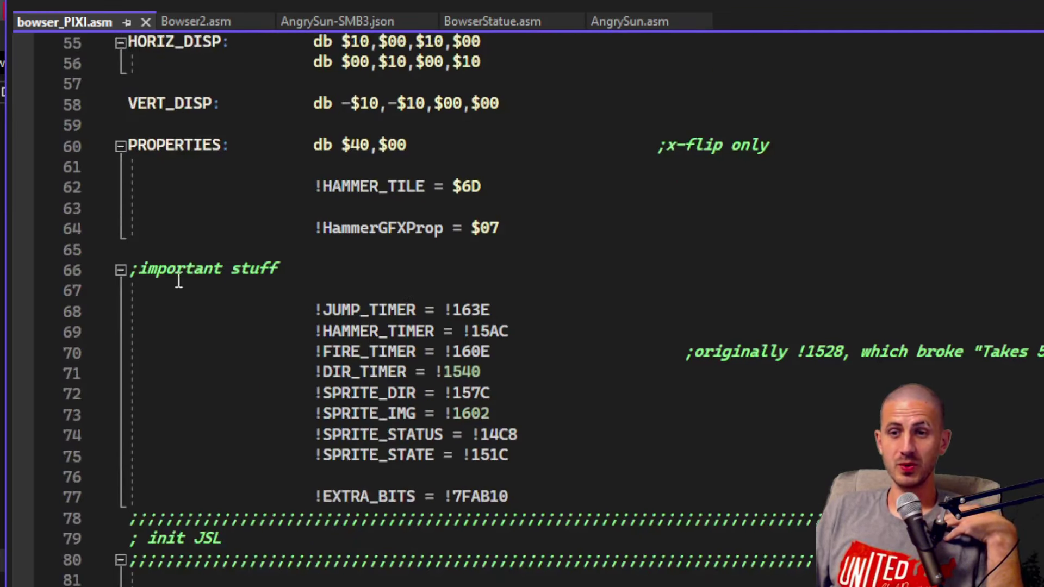
{"action": "left_click", "coordinate": [188, 251]}
{"action": "left_click_drag", "start_coordinate": [566, 292], "coordinate": [634, 435], "text": "shift"}
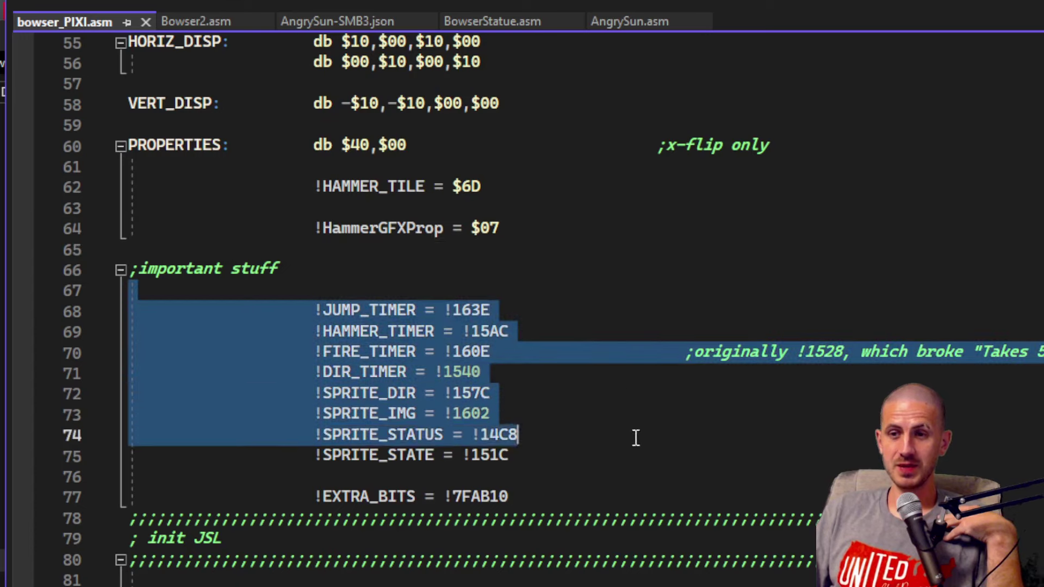
{"action": "left_click", "coordinate": [636, 438]}
Step: Examine the addresses assigned to the jump timer, direction timer, sprite direction, sprite image and sprite status definitions
{"action": "double_click", "coordinate": [473, 310]}
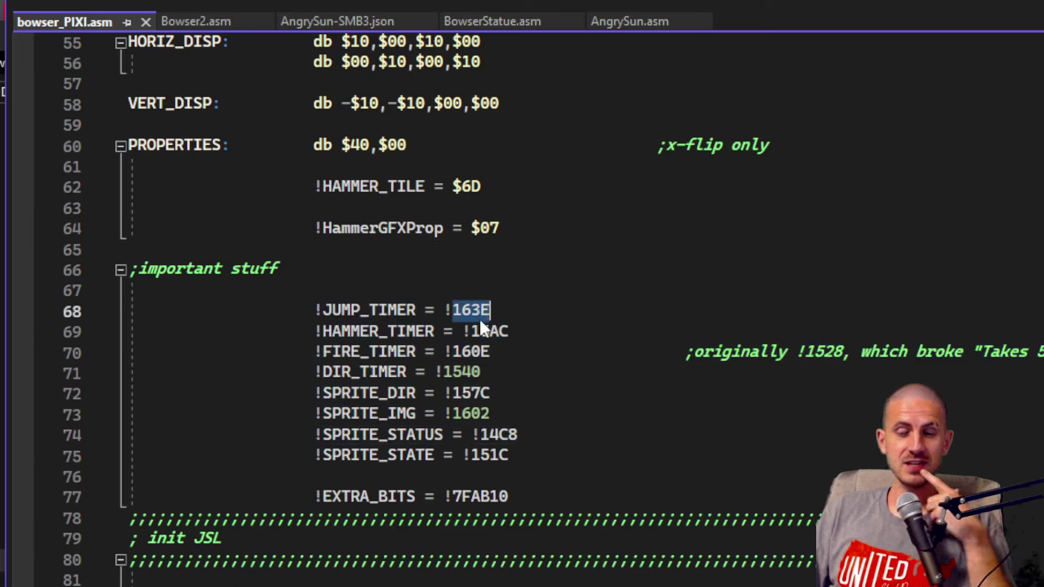
{"action": "double_click", "coordinate": [468, 372]}
{"action": "double_click", "coordinate": [478, 393]}
{"action": "key", "text": "ctrl+c"}
{"action": "double_click", "coordinate": [413, 393]}
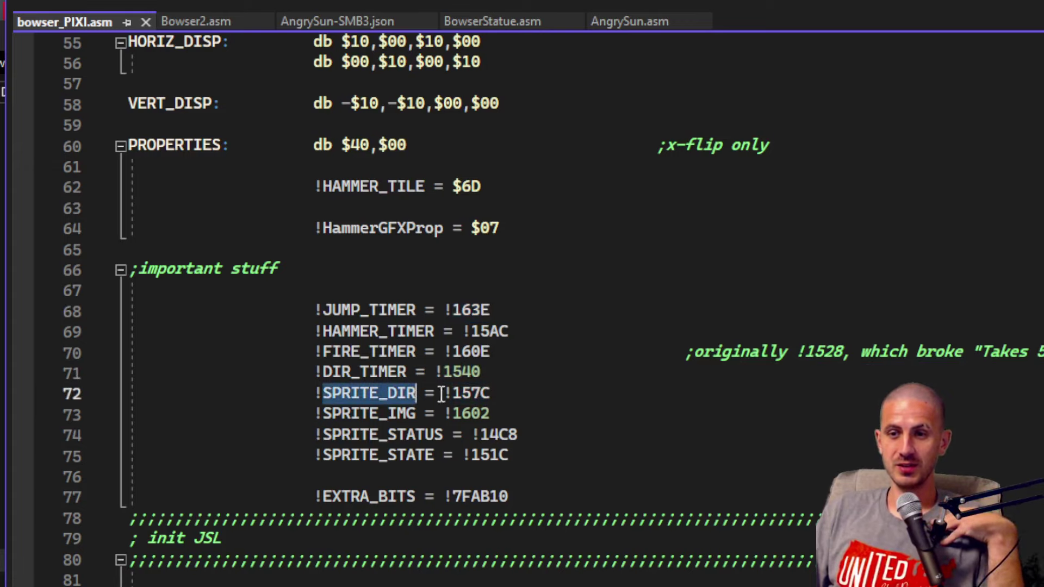
{"action": "double_click", "coordinate": [481, 414]}
{"action": "double_click", "coordinate": [506, 434]}
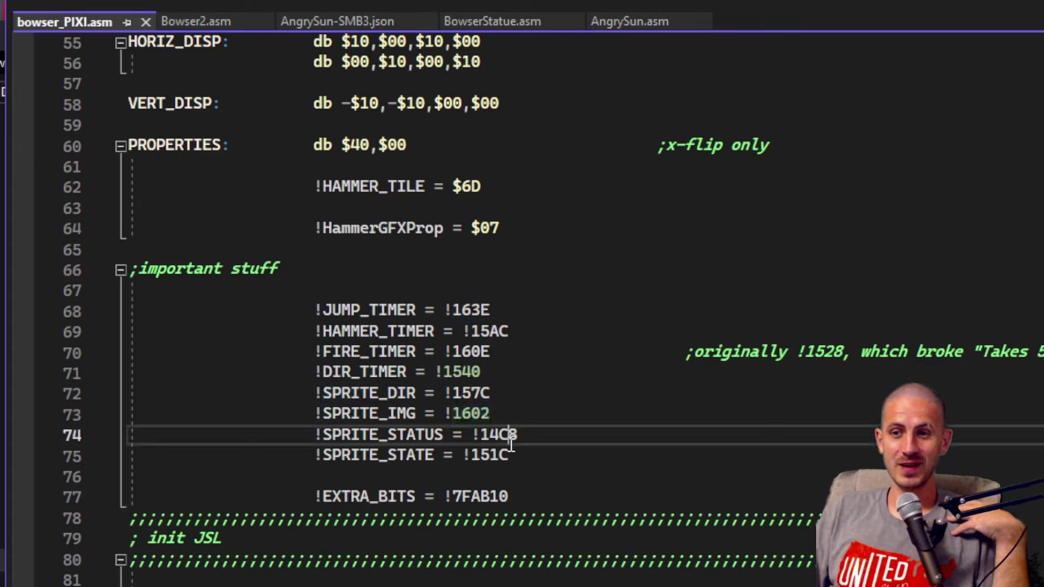
{"action": "double_click", "coordinate": [390, 438]}
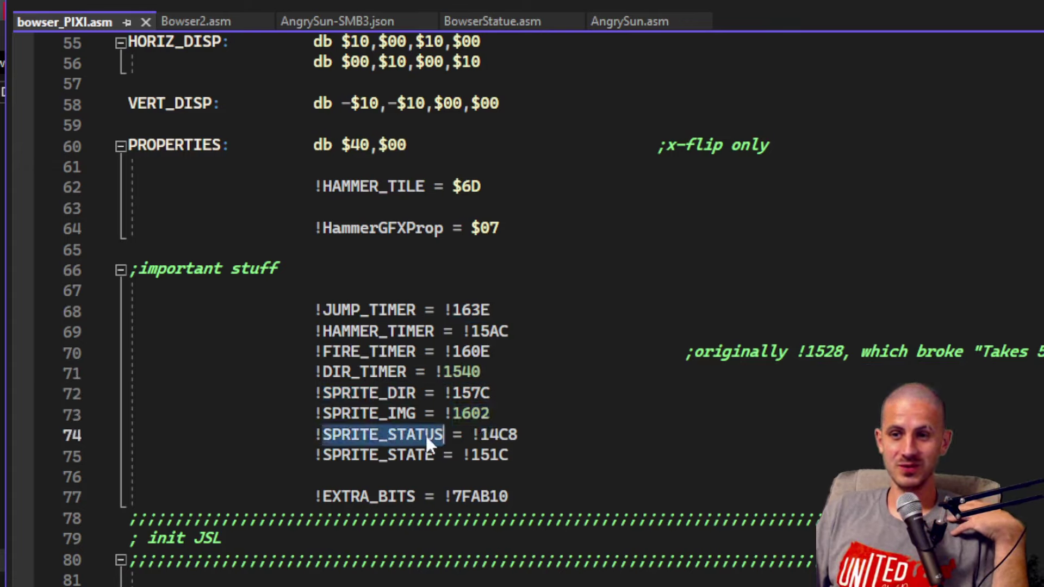
{"action": "double_click", "coordinate": [503, 435]}
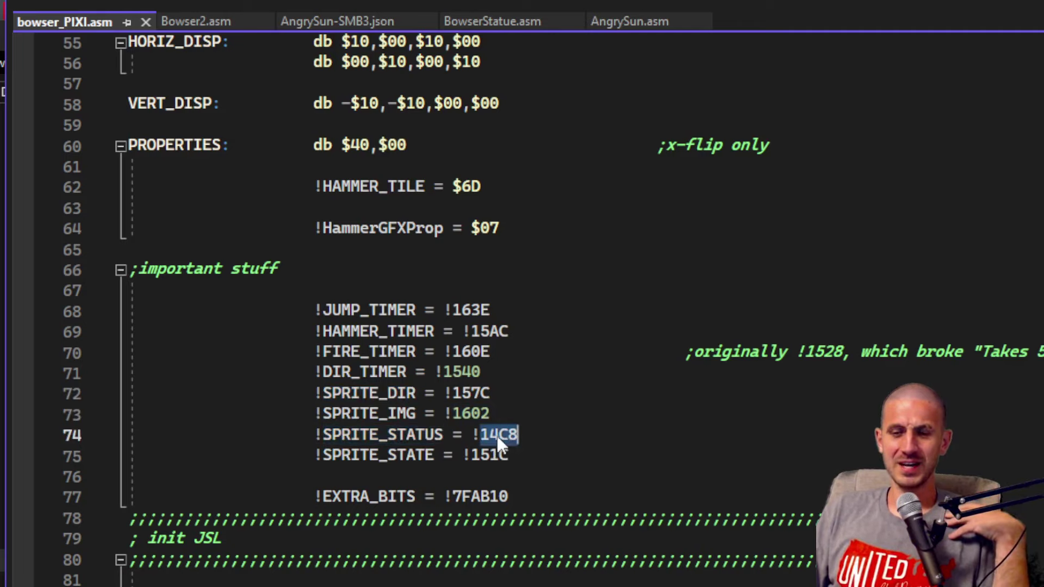
{"action": "double_click", "coordinate": [381, 435]}
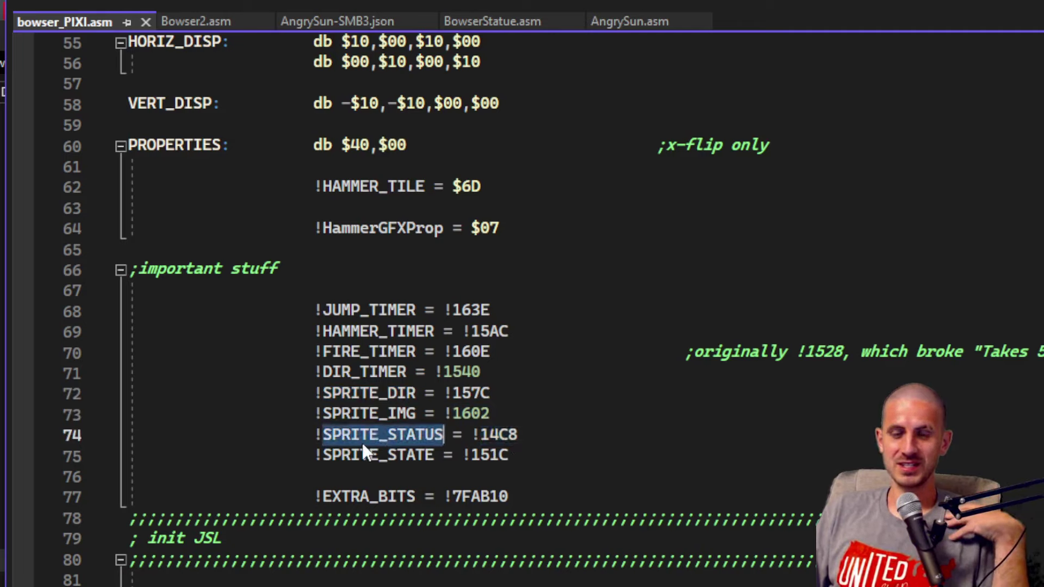
Step: Read through the init, fire, hammer and graphics routines of bowser_PIXI.asm down to the end of the file
{"action": "scroll", "coordinate": [363, 448], "scroll_direction": "down", "scroll_amount": 4}
{"action": "scroll", "coordinate": [363, 441], "scroll_direction": "down", "scroll_amount": 19}
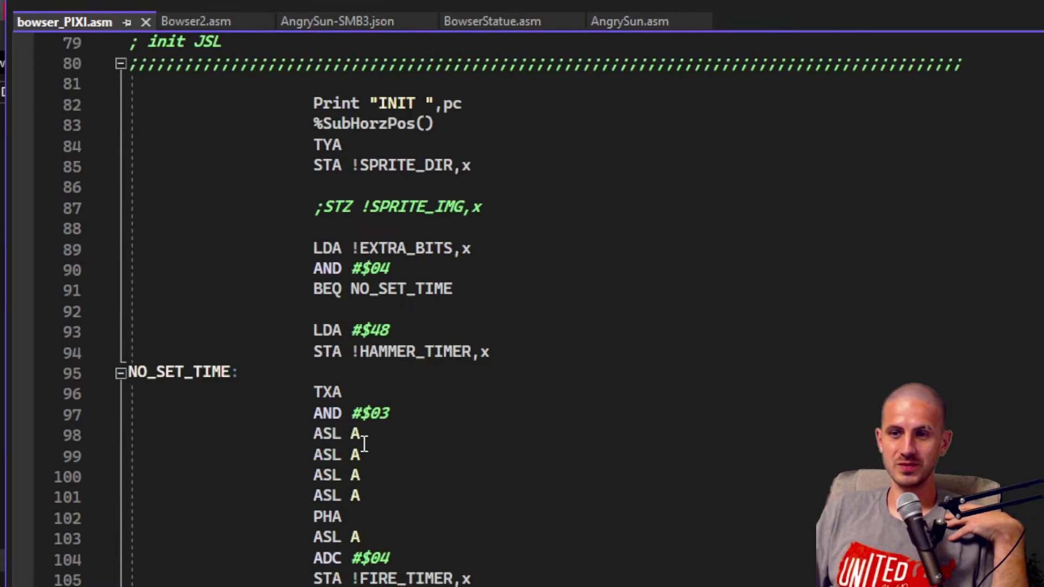
{"action": "scroll", "coordinate": [363, 442], "scroll_direction": "down", "scroll_amount": 20}
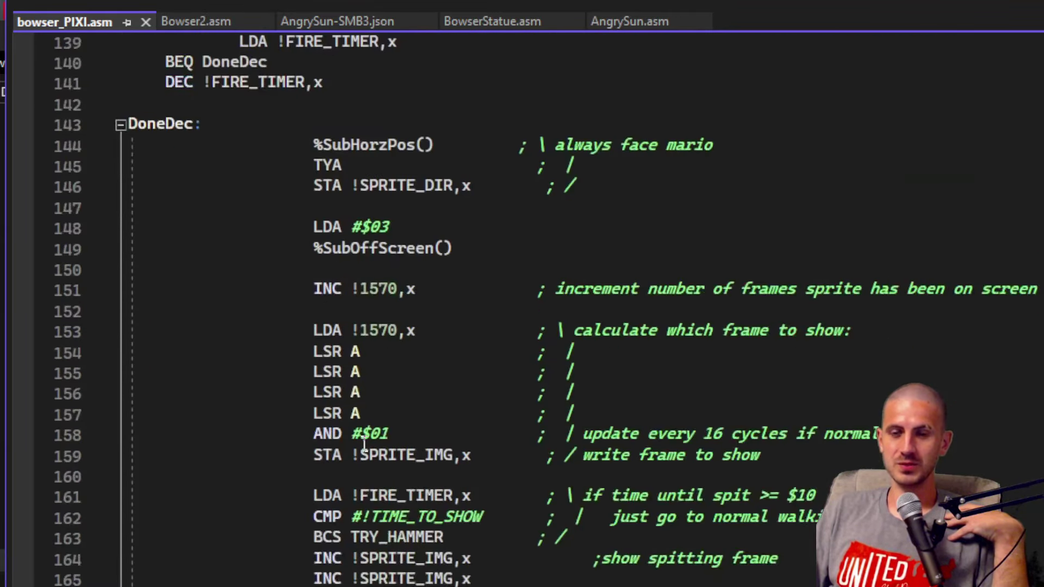
{"action": "scroll", "coordinate": [364, 442], "scroll_direction": "up", "scroll_amount": 9}
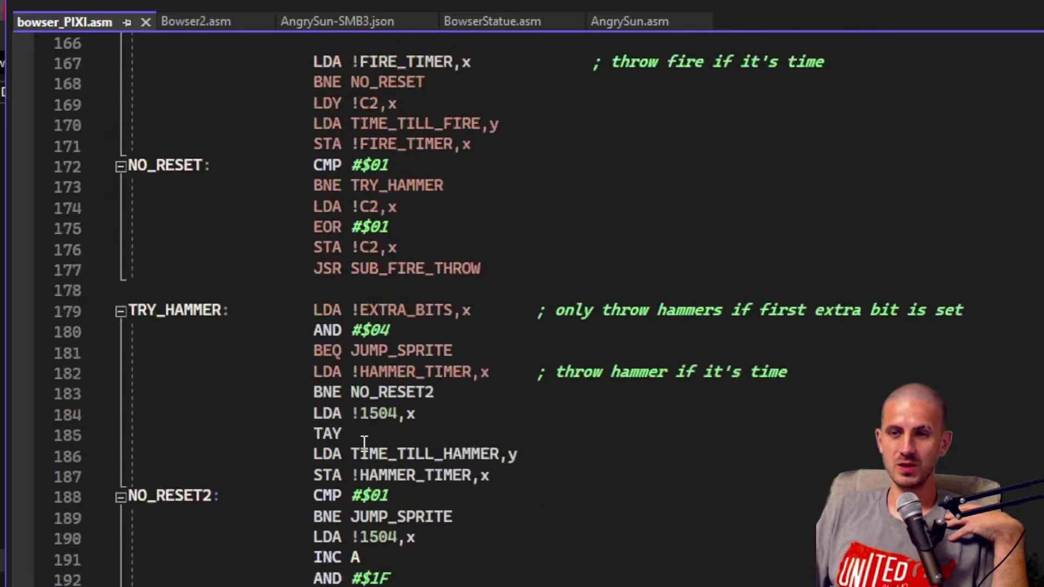
{"action": "double_click", "coordinate": [424, 249]}
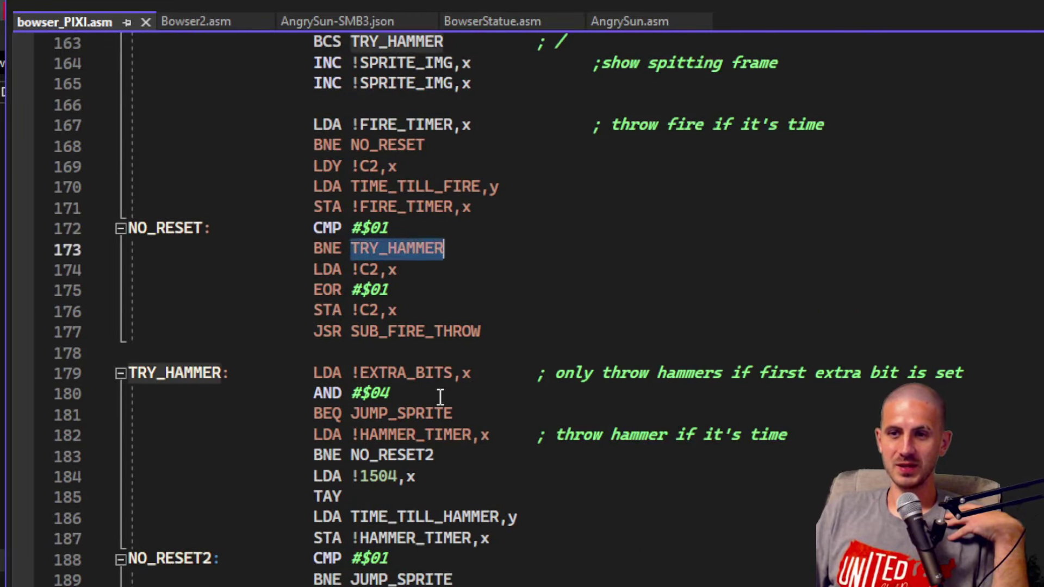
{"action": "scroll", "coordinate": [440, 397], "scroll_direction": "down", "scroll_amount": 20}
{"action": "scroll", "coordinate": [440, 397], "scroll_direction": "down", "scroll_amount": 19}
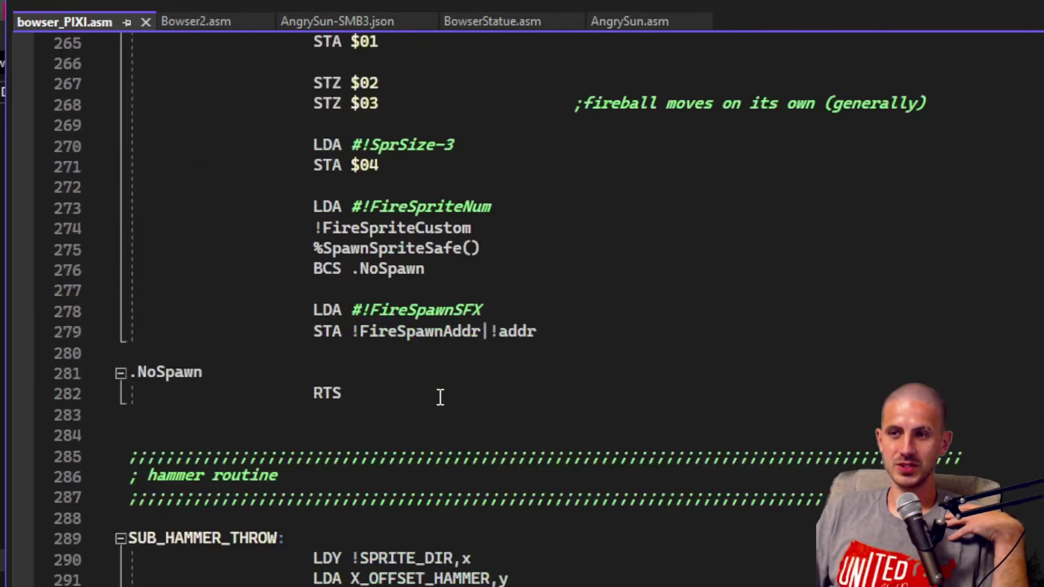
{"action": "scroll", "coordinate": [441, 397], "scroll_direction": "down", "scroll_amount": 20}
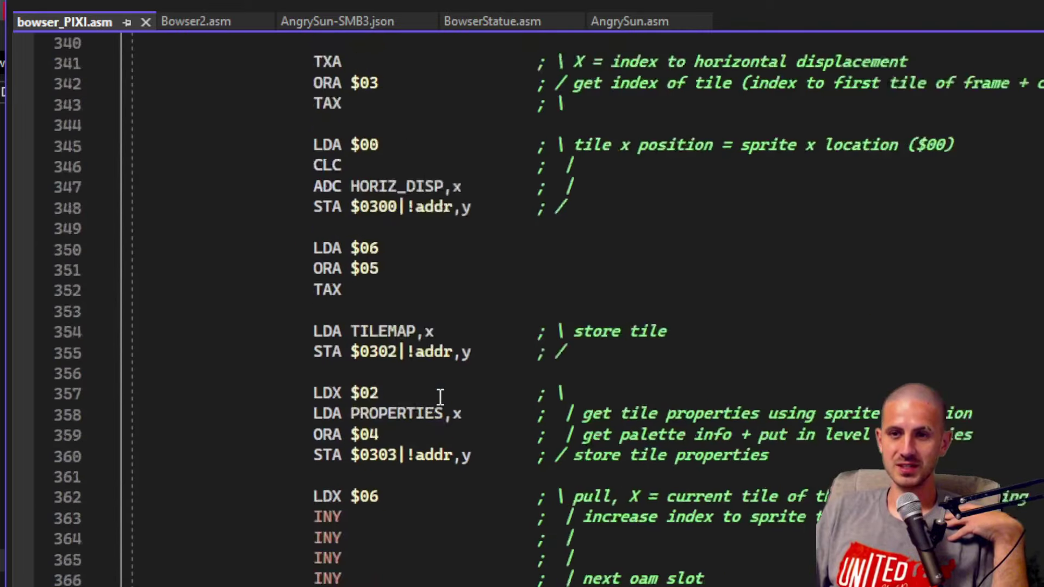
{"action": "scroll", "coordinate": [441, 397], "scroll_direction": "down", "scroll_amount": 8}
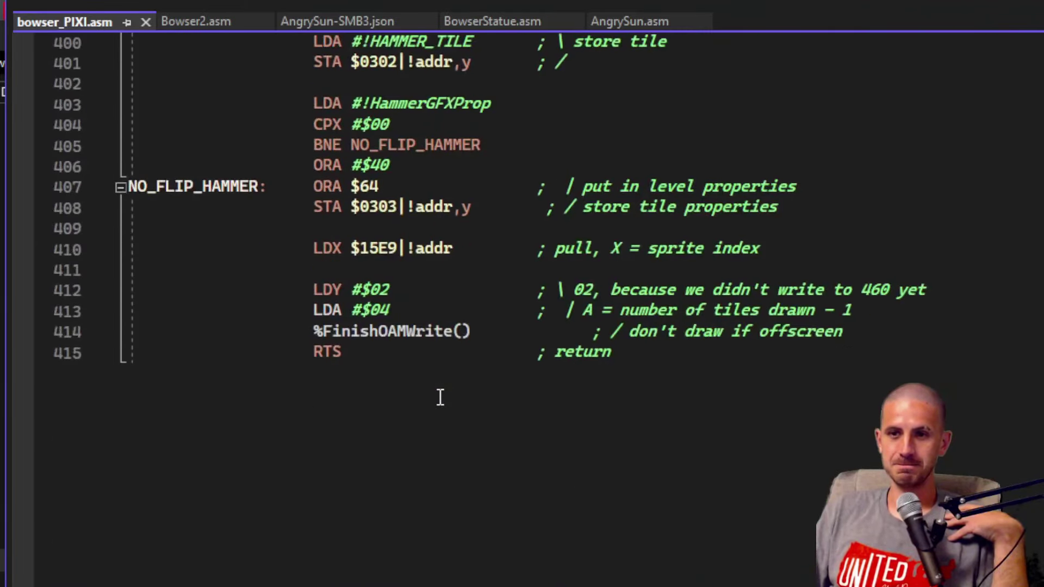
Step: Review the graphics and hammer throw routines in bowser_PIXI.asm, and the %SubHorzPos() direction code in its init section
{"action": "scroll", "coordinate": [440, 397], "scroll_direction": "up", "scroll_amount": 18}
{"action": "scroll", "coordinate": [440, 397], "scroll_direction": "up", "scroll_amount": 1}
{"action": "scroll", "coordinate": [441, 397], "scroll_direction": "down", "scroll_amount": 16}
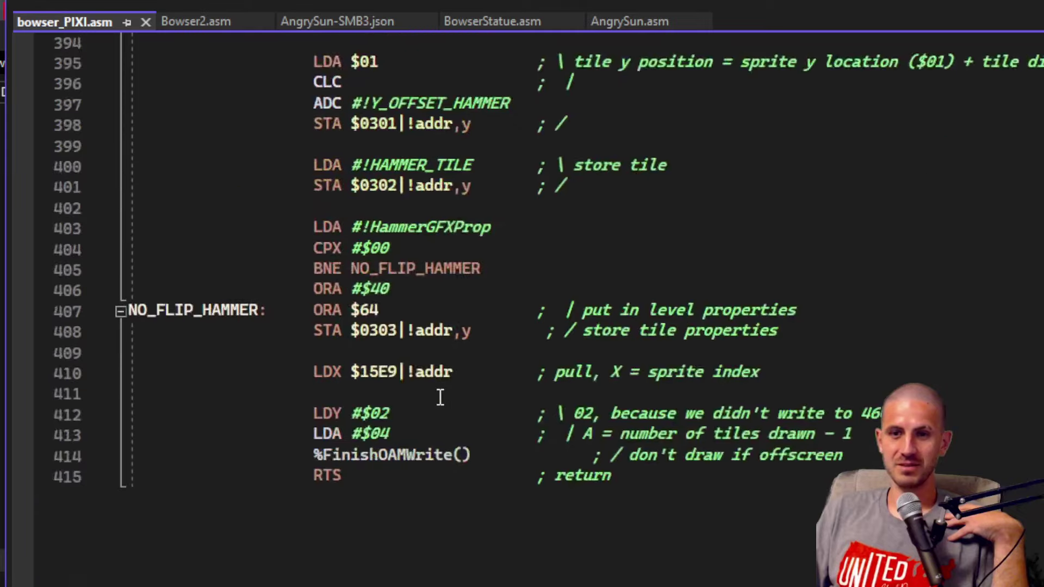
{"action": "scroll", "coordinate": [383, 466], "scroll_direction": "up", "scroll_amount": 20}
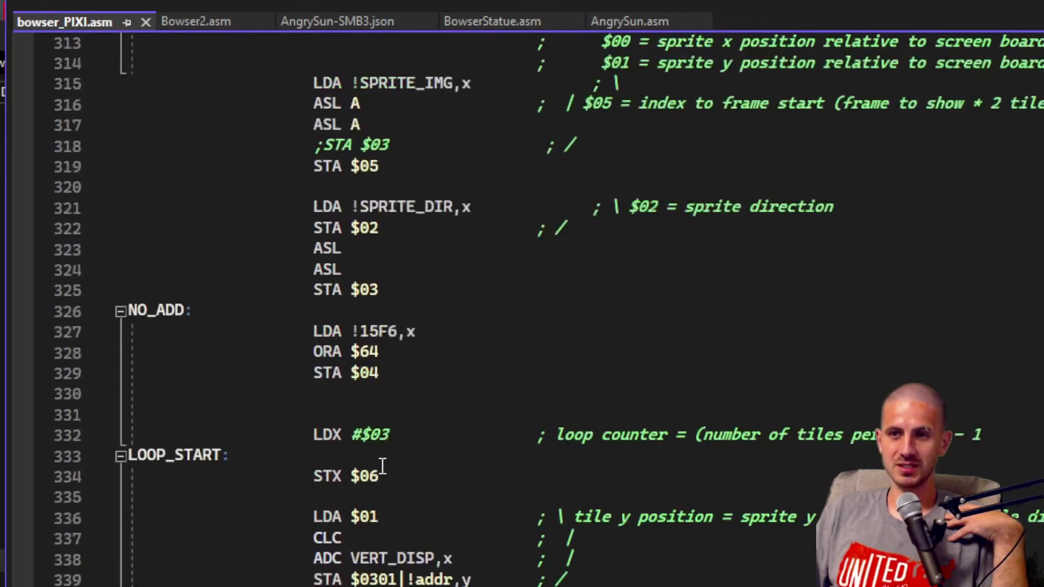
{"action": "scroll", "coordinate": [383, 466], "scroll_direction": "up", "scroll_amount": 8}
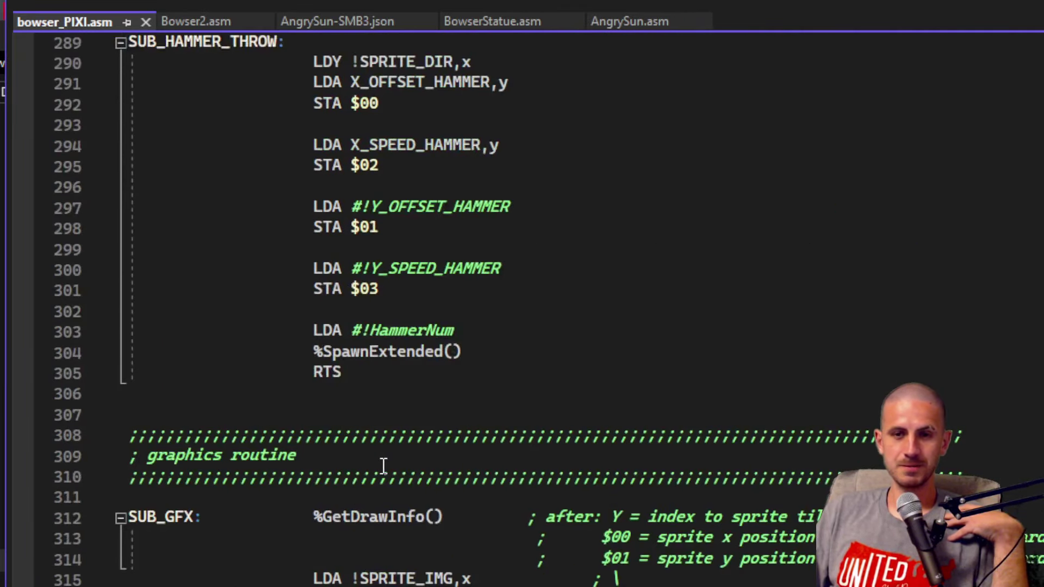
{"action": "scroll", "coordinate": [370, 481], "scroll_direction": "down", "scroll_amount": 5}
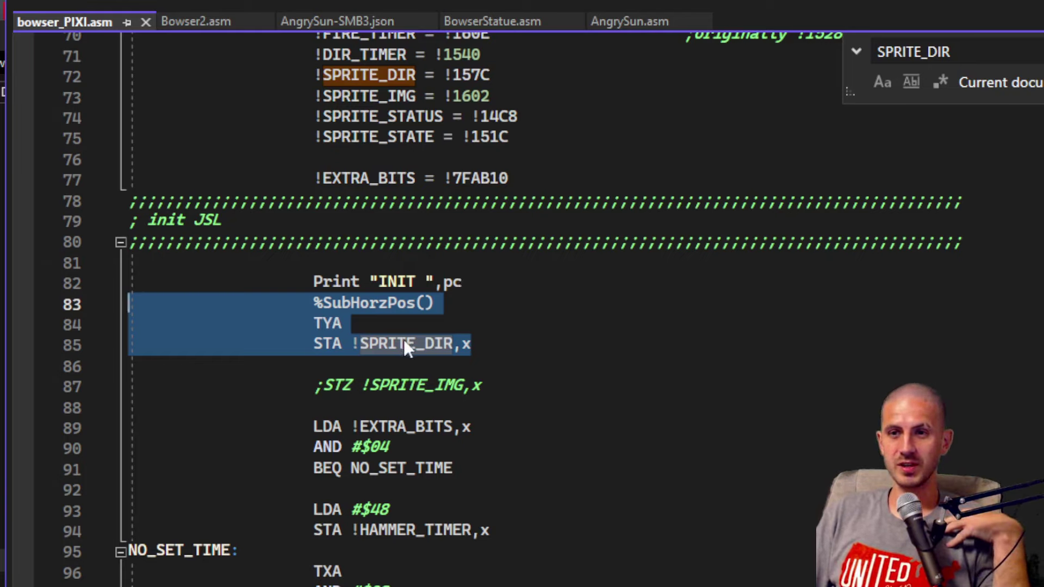
{"action": "double_click", "coordinate": [367, 302]}
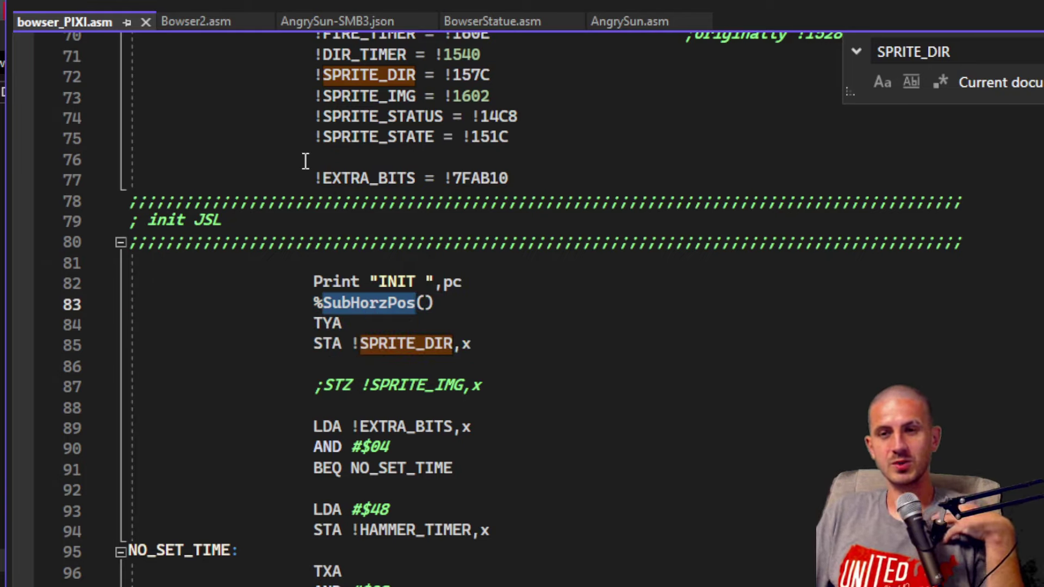
{"action": "left_click", "coordinate": [382, 306]}
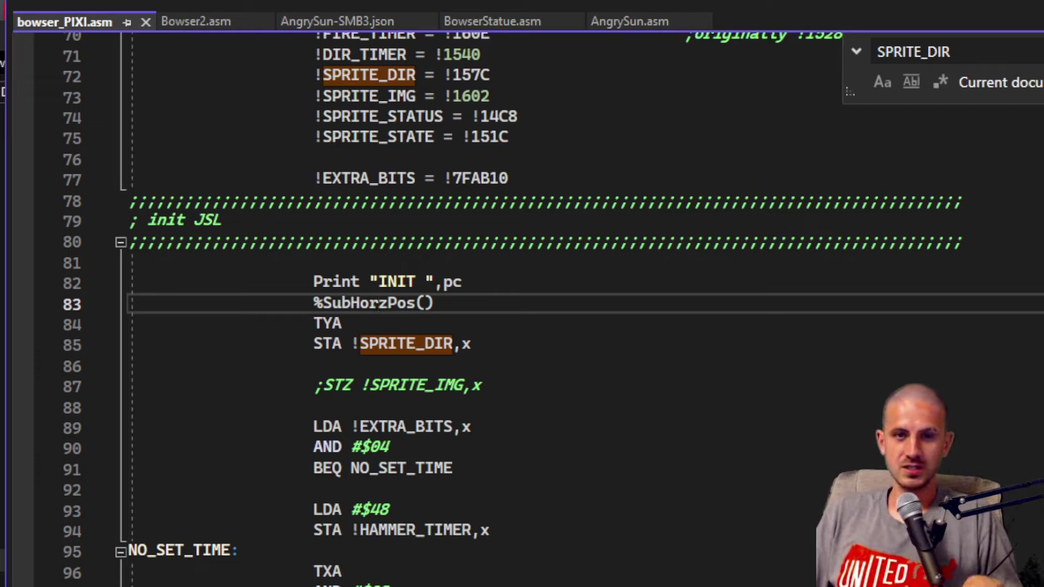
Step: Insert the %SubHorzPos(), TYA and STA !SPRITE_DIR,x lines below %SubOffScreen() in BowserStatue.asm's Main routine
{"action": "left_click", "coordinate": [246, 175]}
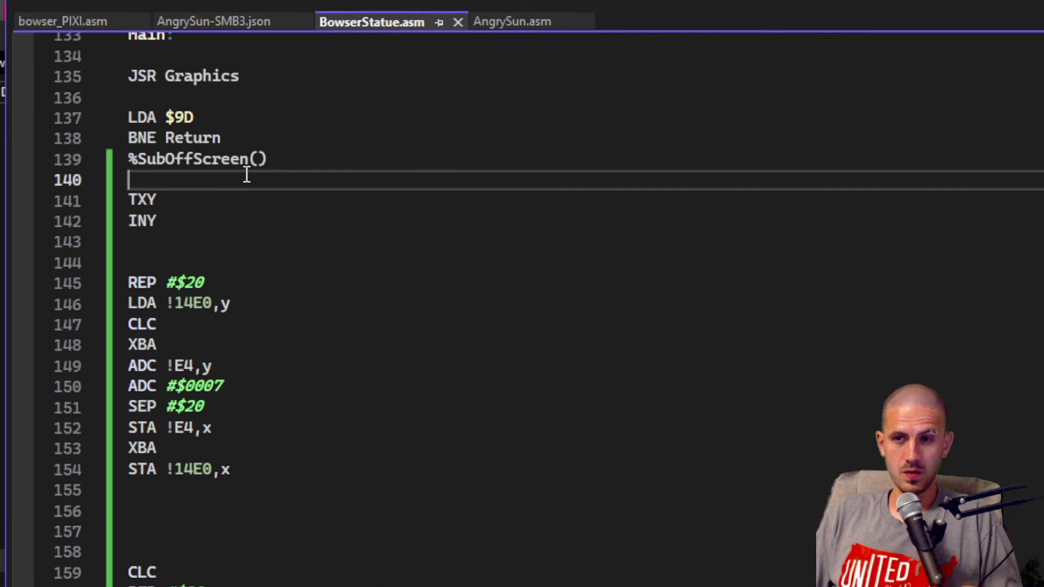
{"action": "key", "text": "Return"}
{"action": "type", "text": "%SubHorzPos()                     TYA                     STA !SPRITE_DIR,x"}
{"action": "key", "text": "Return"}
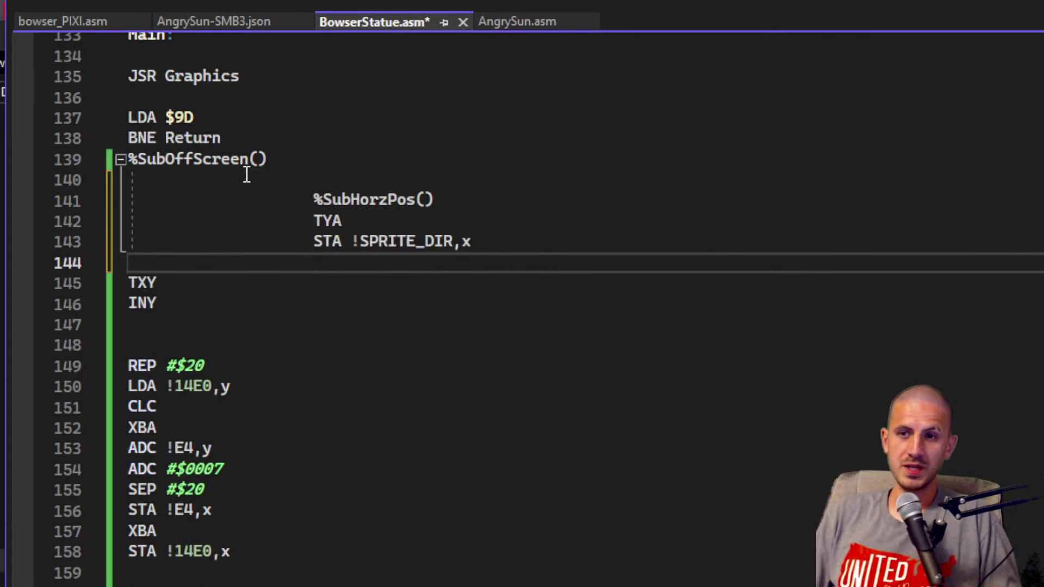
Step: Remove the indentation from the inserted %SubHorzPos() block in BowserStatue.asm and save the file
{"action": "key", "text": "Up"}
{"action": "key", "text": "Up"}
{"action": "key", "text": "Up"}
{"action": "key", "text": "shift+Down"}
{"action": "key", "text": "shift+Down"}
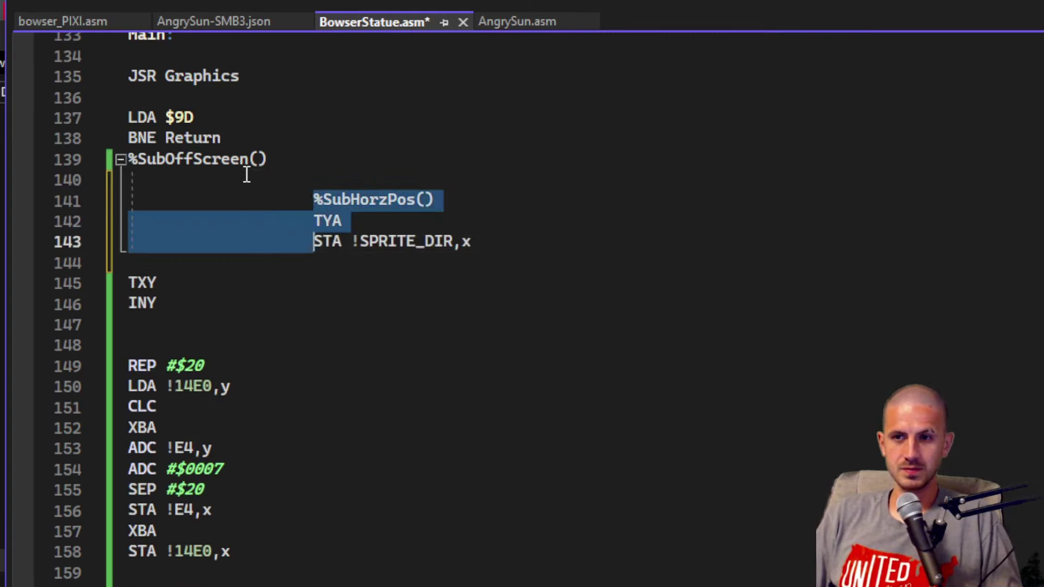
{"action": "key", "text": "shift+Tab"}
{"action": "key", "text": "shift+Tab"}
{"action": "key", "text": "shift+Tab"}
{"action": "key", "text": "shift+Tab"}
{"action": "key", "text": "shift+Tab"}
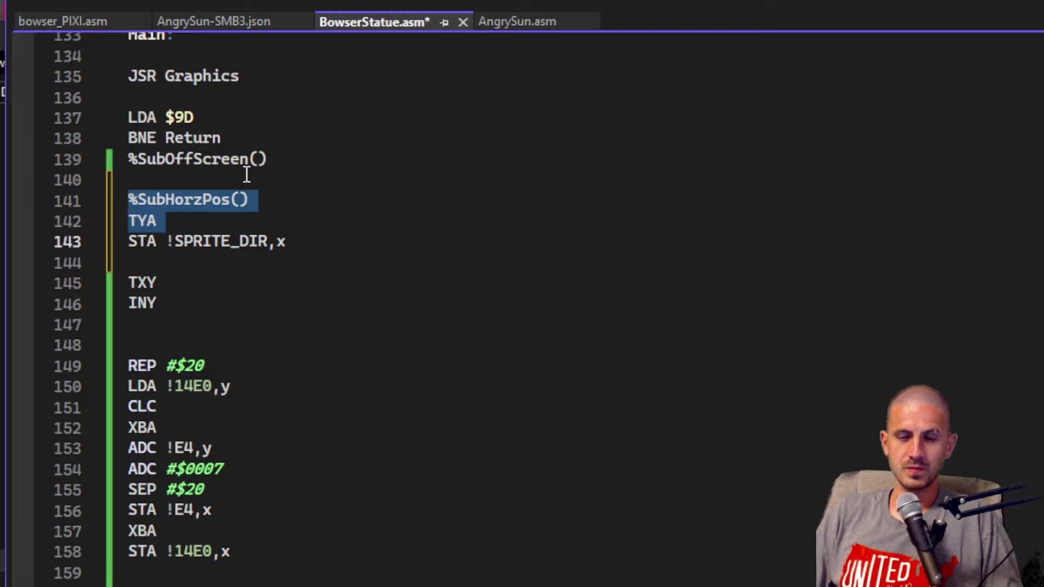
{"action": "left_click", "coordinate": [380, 243]}
{"action": "key", "text": "ctrl+s"}
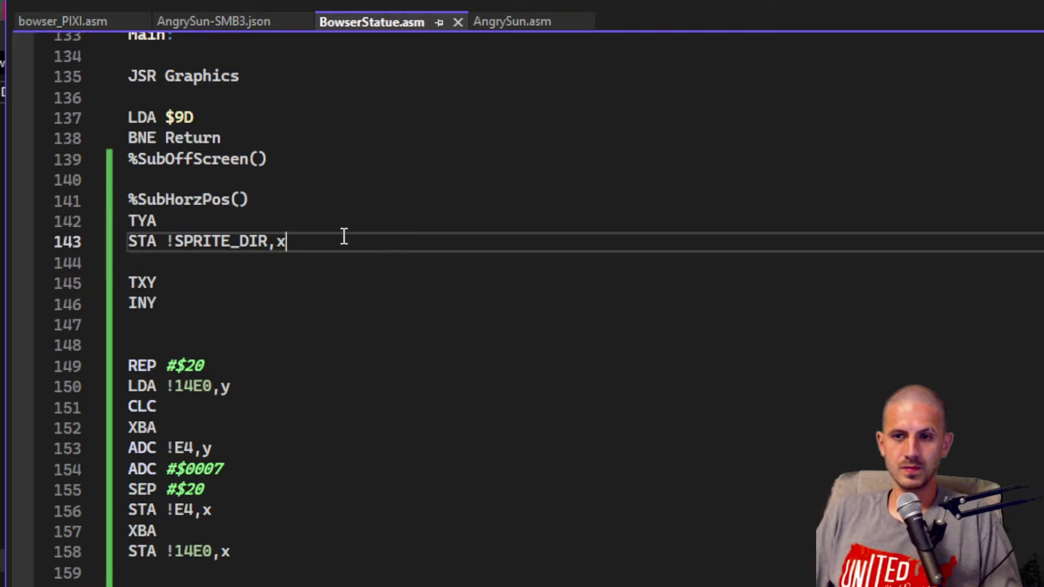
Step: Replace SPRITE_DIR with 157C in the STA instruction below TYA in BowserStatue.asm
{"action": "double_click", "coordinate": [200, 245]}
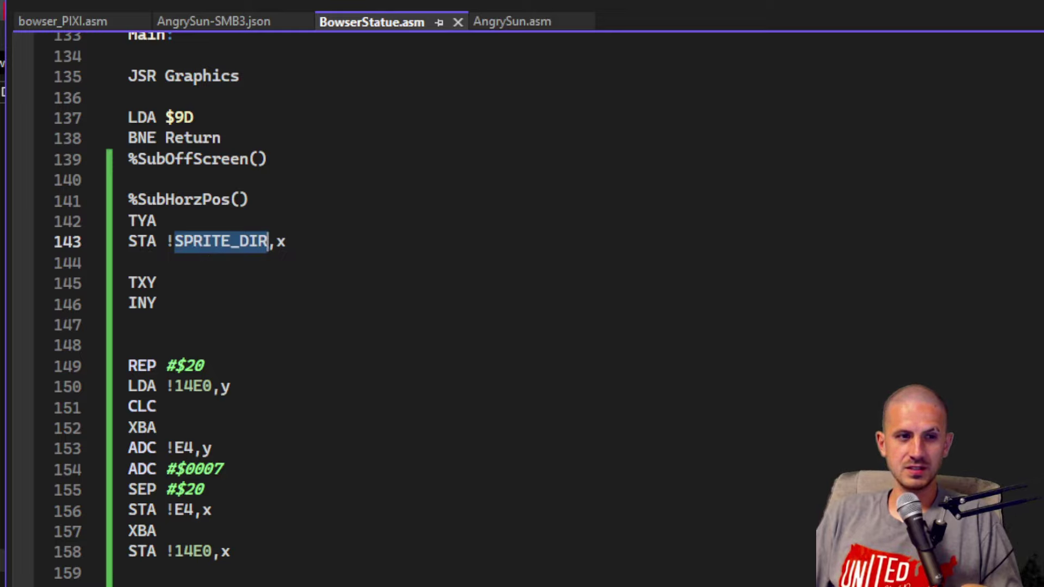
{"action": "key", "text": "alt+Tab"}
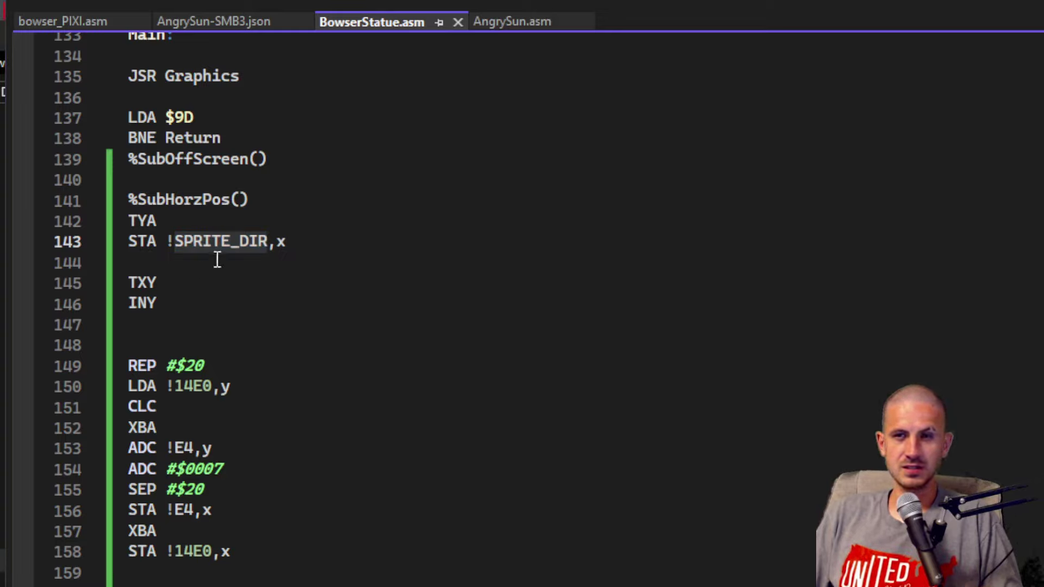
{"action": "key", "text": "alt+Tab"}
{"action": "key", "text": "ctrl+v"}
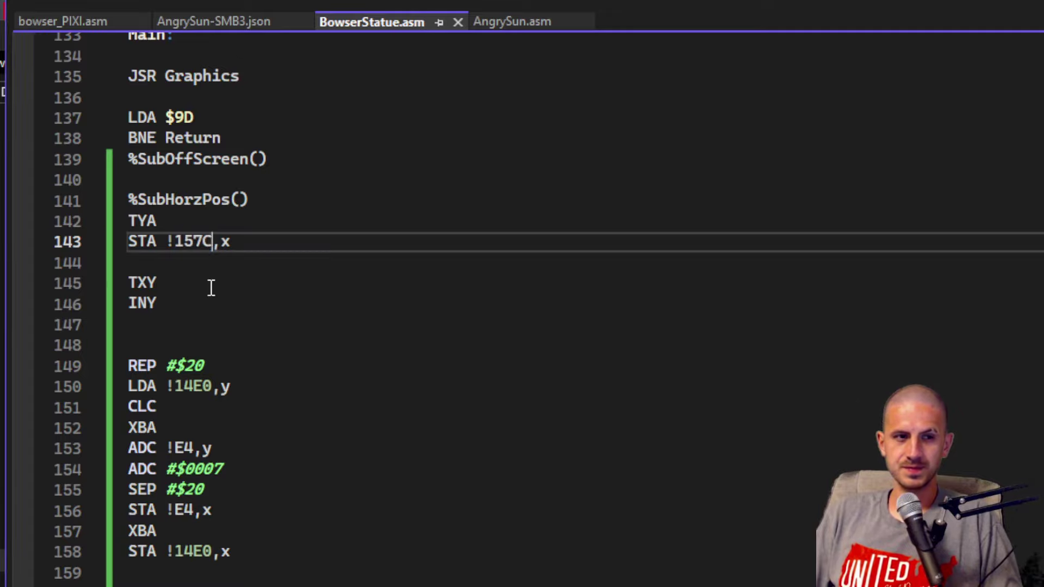
Step: Review the position-offset code down to the state pointers in BowserStatue.asm, then return to bowser_PIXI.asm
{"action": "key", "text": "shift+Up"}
{"action": "key", "text": "shift+Up"}
{"action": "key", "text": "shift+Home"}
{"action": "scroll", "coordinate": [384, 396], "scroll_direction": "down", "scroll_amount": 8}
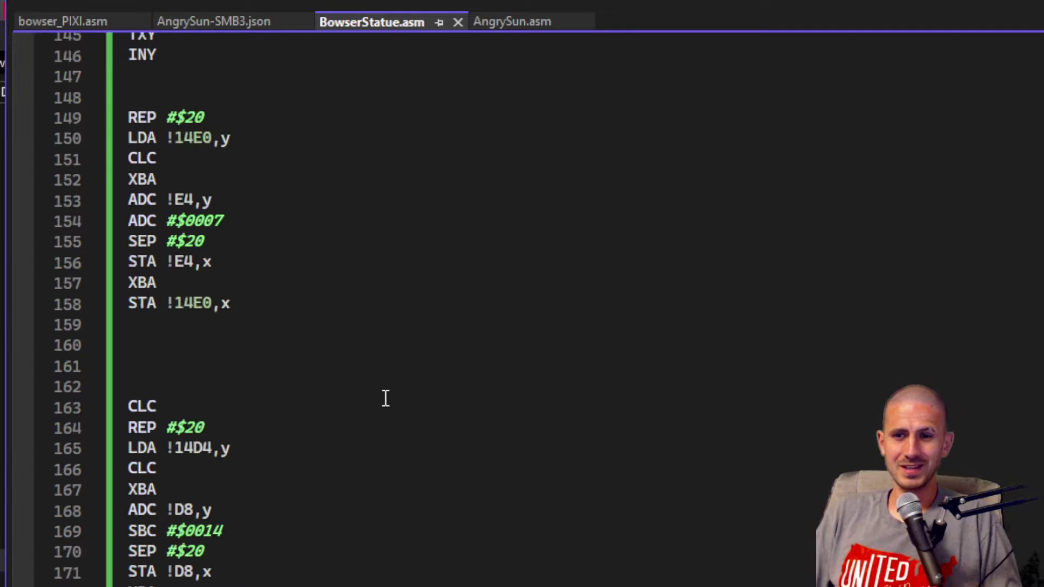
{"action": "scroll", "coordinate": [385, 398], "scroll_direction": "down", "scroll_amount": 2}
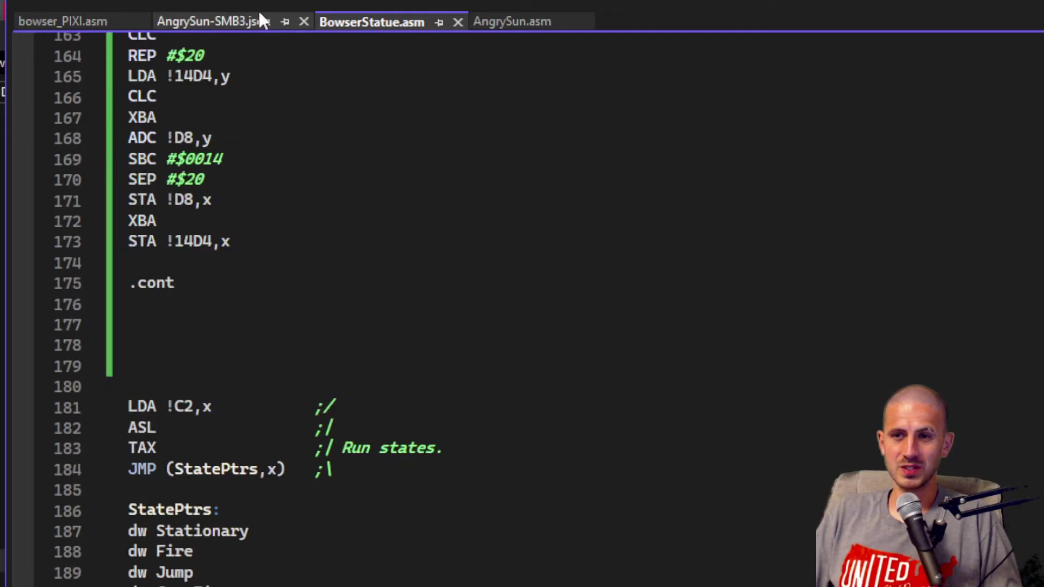
{"action": "left_click", "coordinate": [73, 30]}
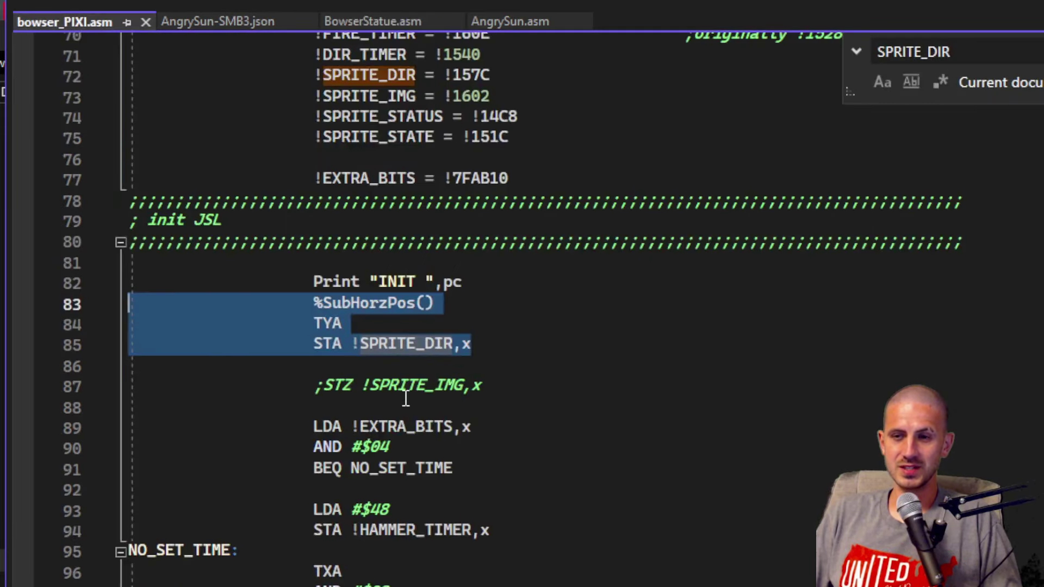
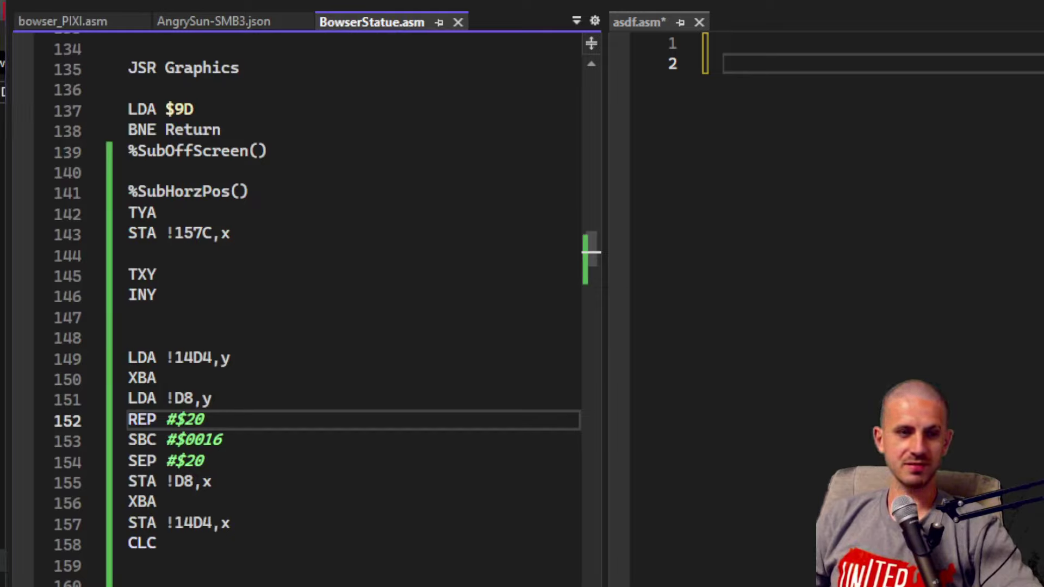
Step: Run the ROM in bsnes-plus and play the level to test the Bowser statue riding the angry sun
{"action": "key", "text": "F5"}
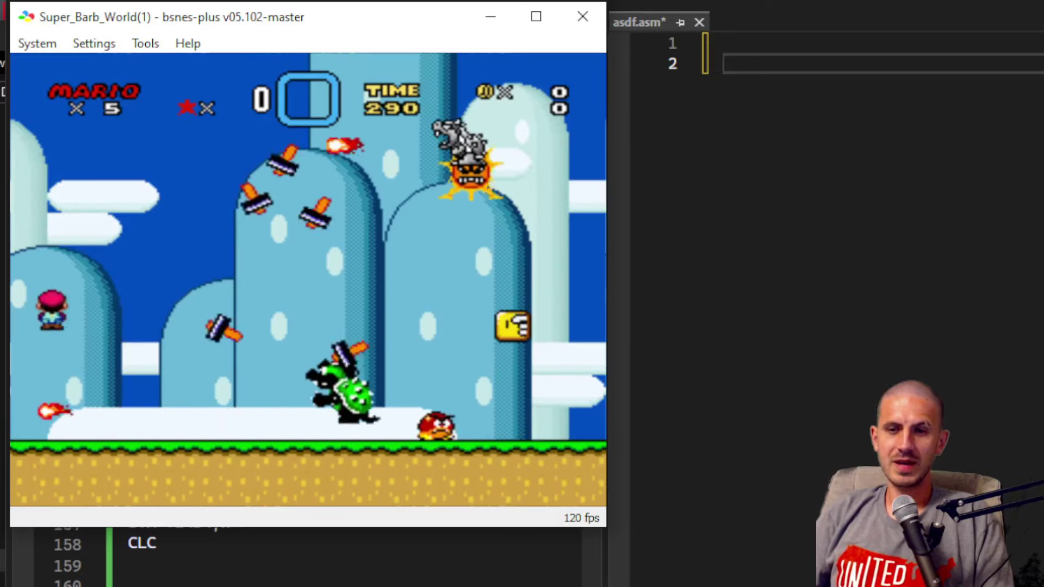
{"action": "key", "text": "Right"}
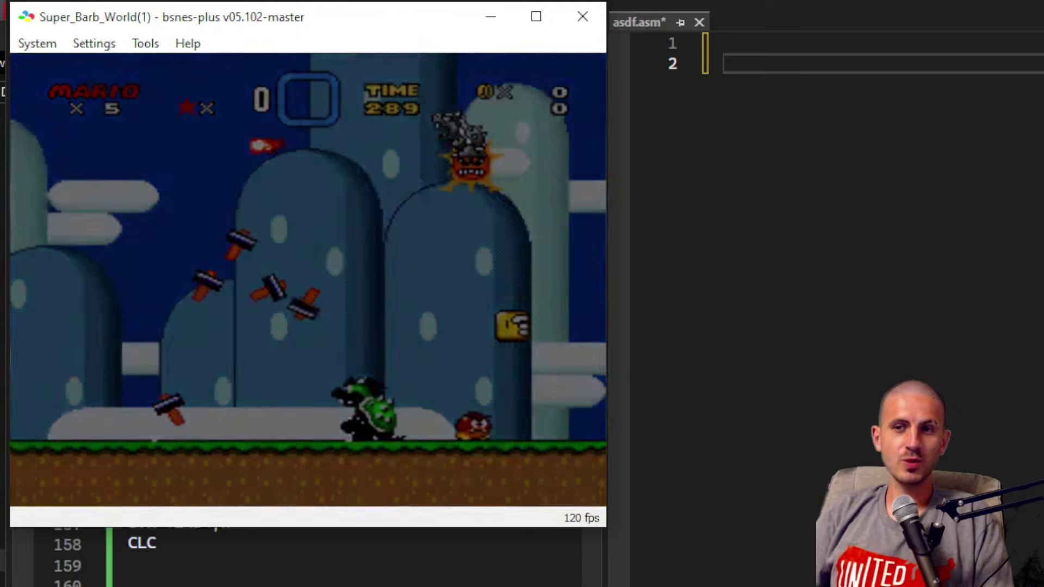
{"action": "key", "text": "z"}
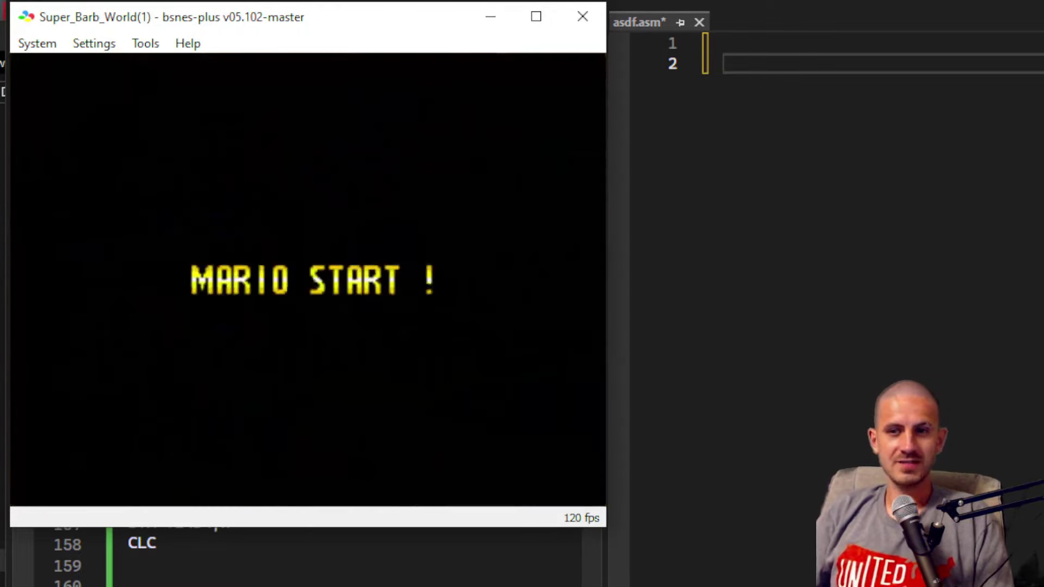
{"action": "key", "text": "Right"}
{"action": "key", "text": "z"}
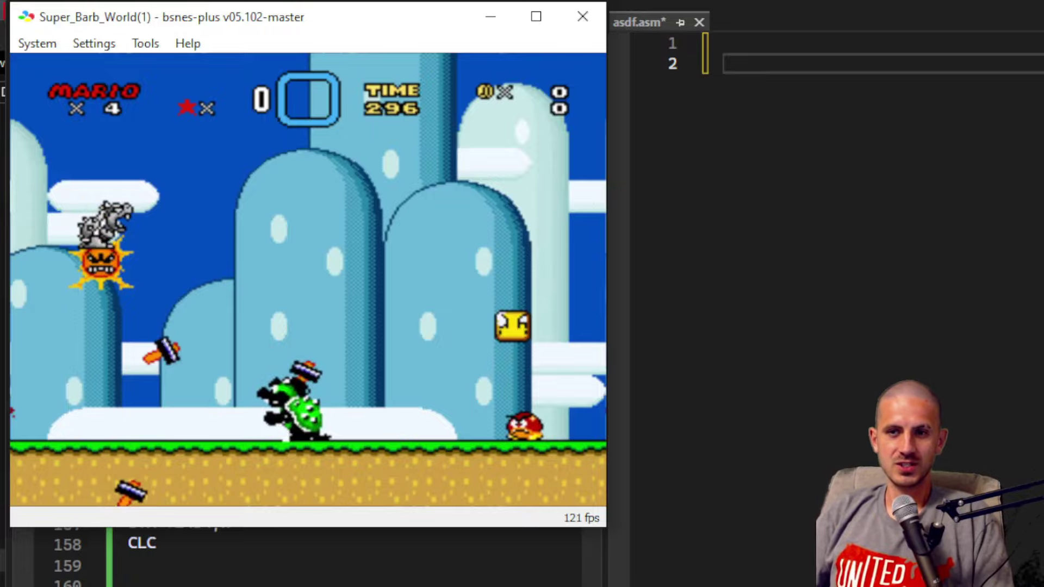
{"action": "key", "text": "x"}
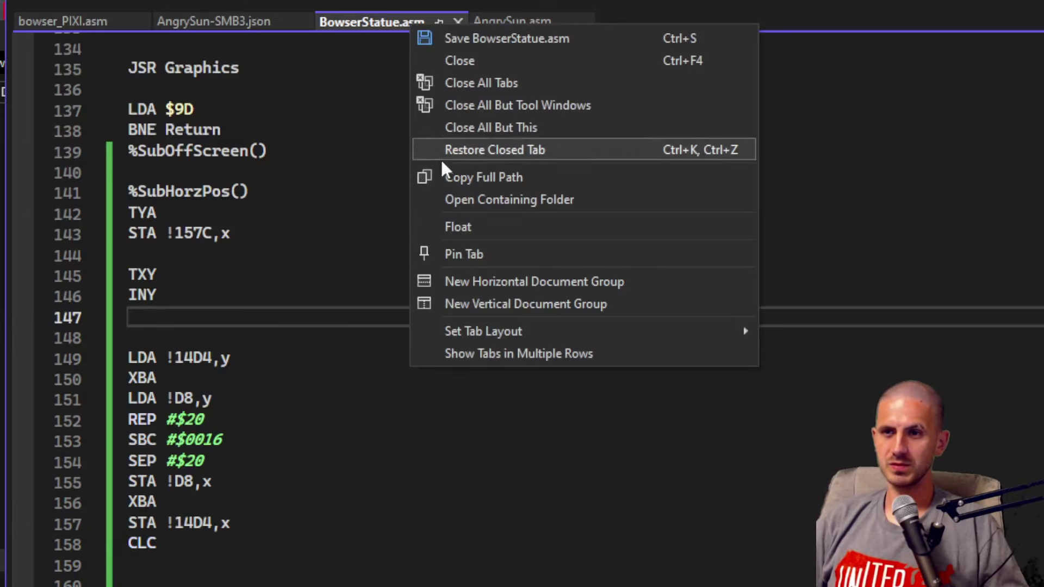
Step: Place BowserStatue.asm in a new vertical document group and bring up the main sprite JSL section of bowser_PIXI.asm
{"action": "left_click", "coordinate": [488, 305]}
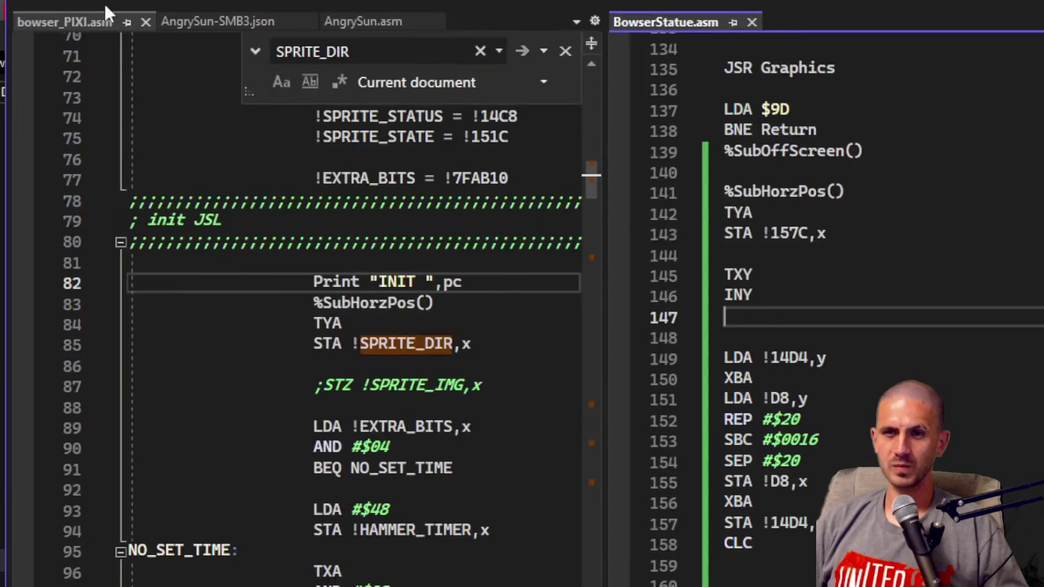
{"action": "left_click", "coordinate": [65, 28]}
{"action": "scroll", "coordinate": [322, 326], "scroll_direction": "up", "scroll_amount": 20}
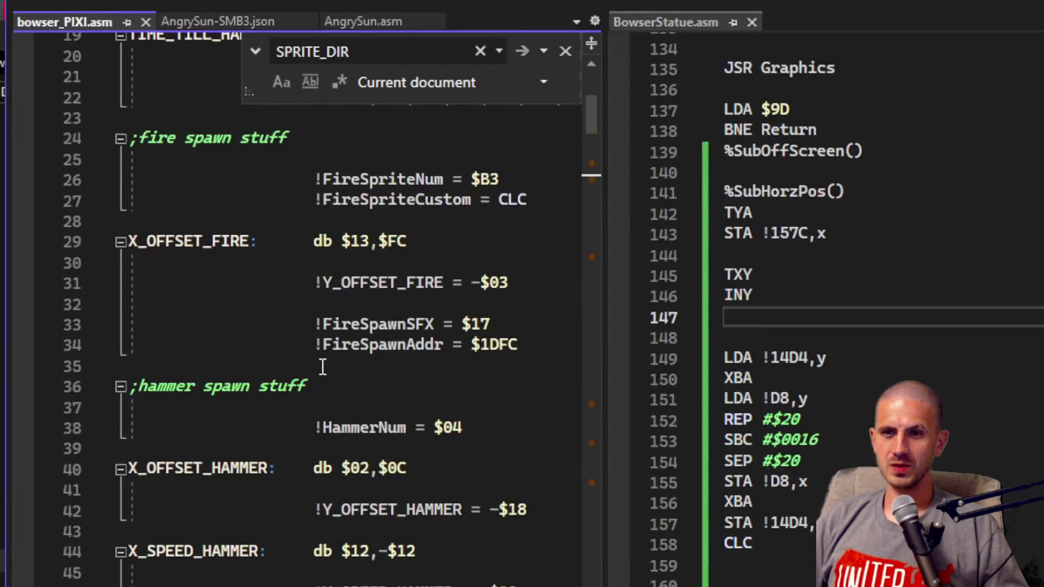
{"action": "scroll", "coordinate": [322, 367], "scroll_direction": "down", "scroll_amount": 20}
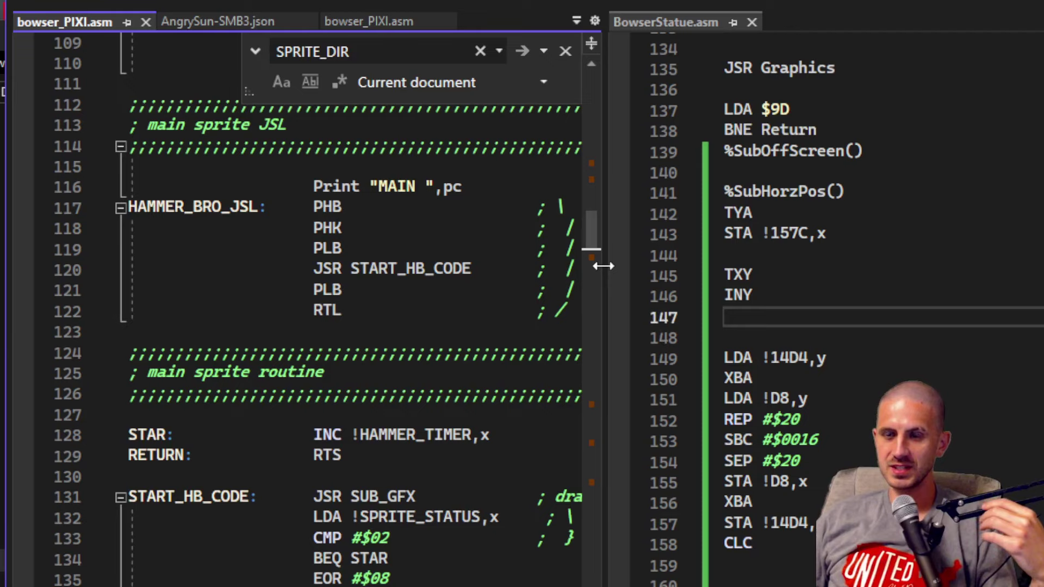
Step: Widen the bowser_PIXI.asm pane and insert seven line breaks between the HAMMER_BRO_JSL label and PHB
{"action": "left_click_drag", "start_coordinate": [603, 266], "coordinate": [1036, 267]}
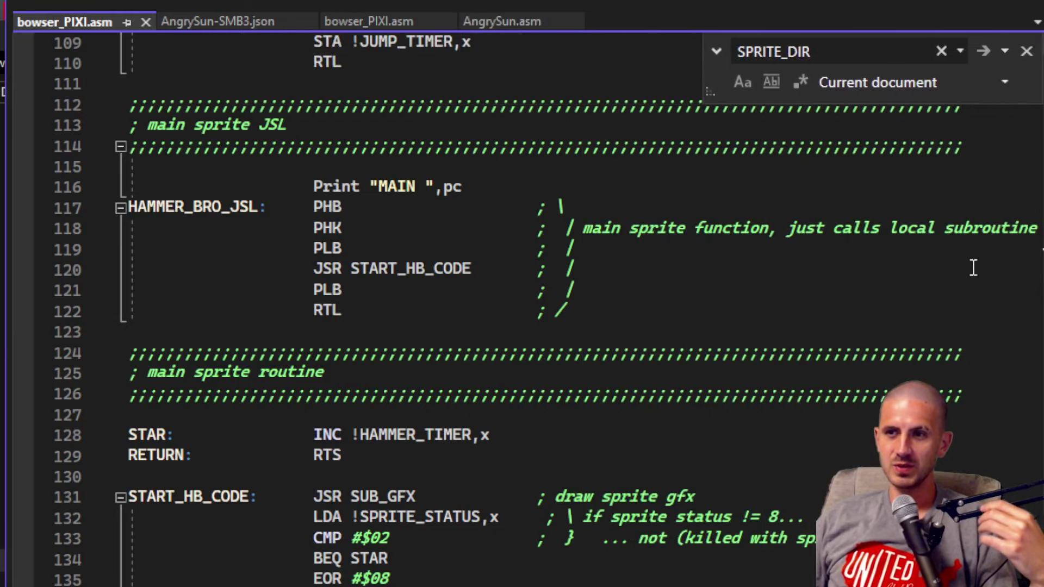
{"action": "left_click", "coordinate": [309, 207]}
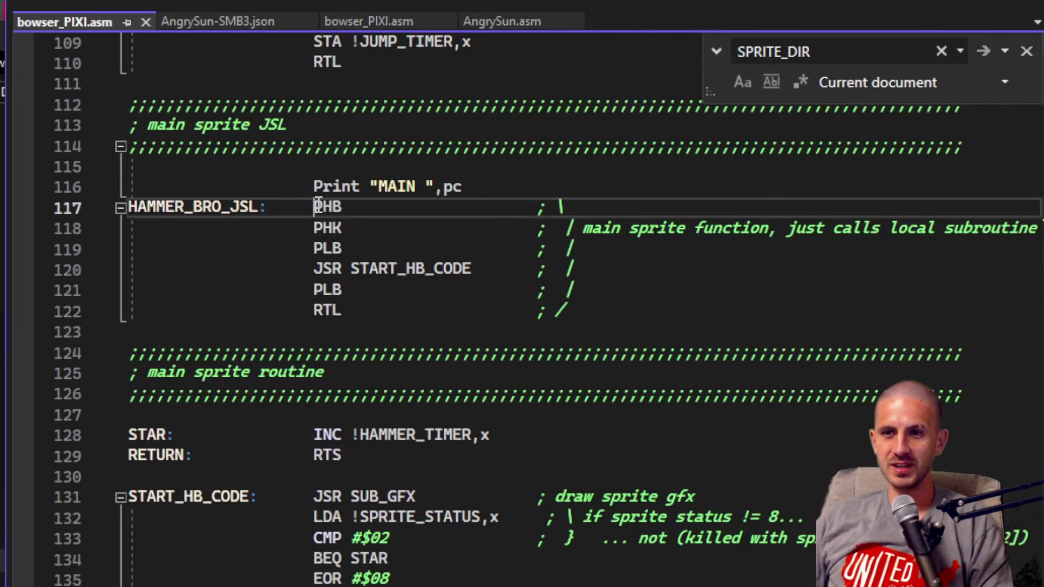
{"action": "key", "text": "Return"}
{"action": "key", "text": "Return"}
{"action": "key", "text": "Return"}
{"action": "key", "text": "Return"}
{"action": "key", "text": "Return"}
{"action": "key", "text": "Return"}
{"action": "key", "text": "Return"}
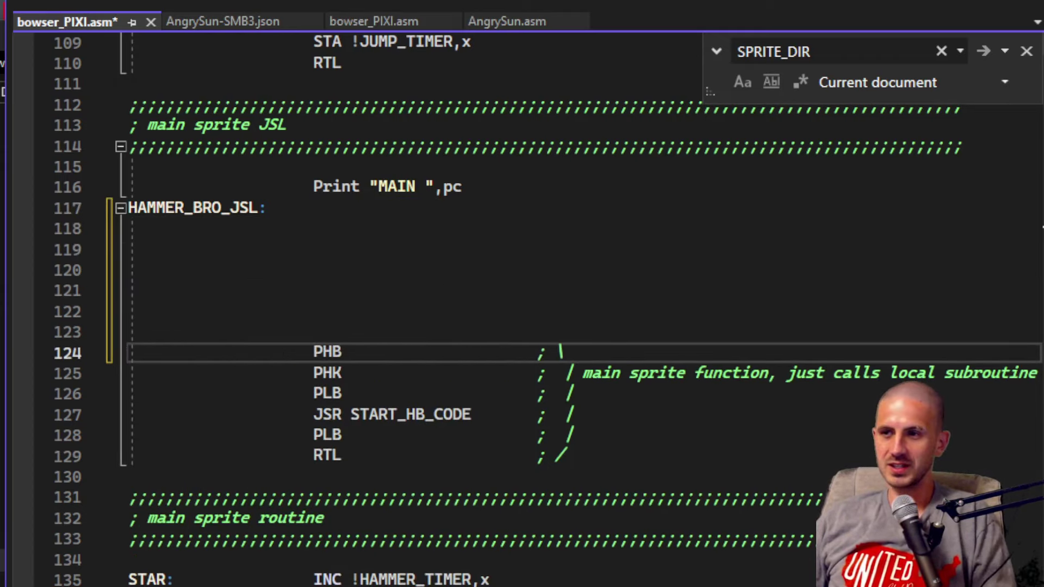
Step: Show both files side by side and copy the TXY and INY lines from BowserStatue.asm into the space under HAMMER_BRO_JSL
{"action": "left_click_drag", "start_coordinate": [1042, 227], "coordinate": [656, 239]}
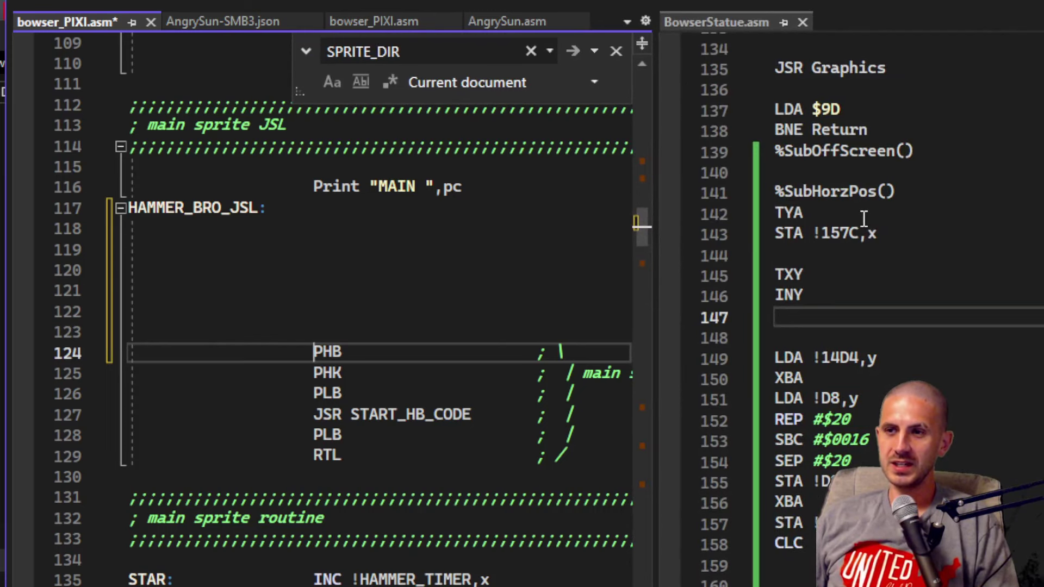
{"action": "left_click_drag", "start_coordinate": [867, 181], "coordinate": [900, 243]}
{"action": "scroll", "coordinate": [895, 272], "scroll_direction": "down", "scroll_amount": 2}
{"action": "left_click_drag", "start_coordinate": [845, 167], "coordinate": [838, 129]}
{"action": "key", "text": "ctrl+c"}
{"action": "left_click", "coordinate": [339, 257]}
{"action": "key", "text": "ctrl+v"}
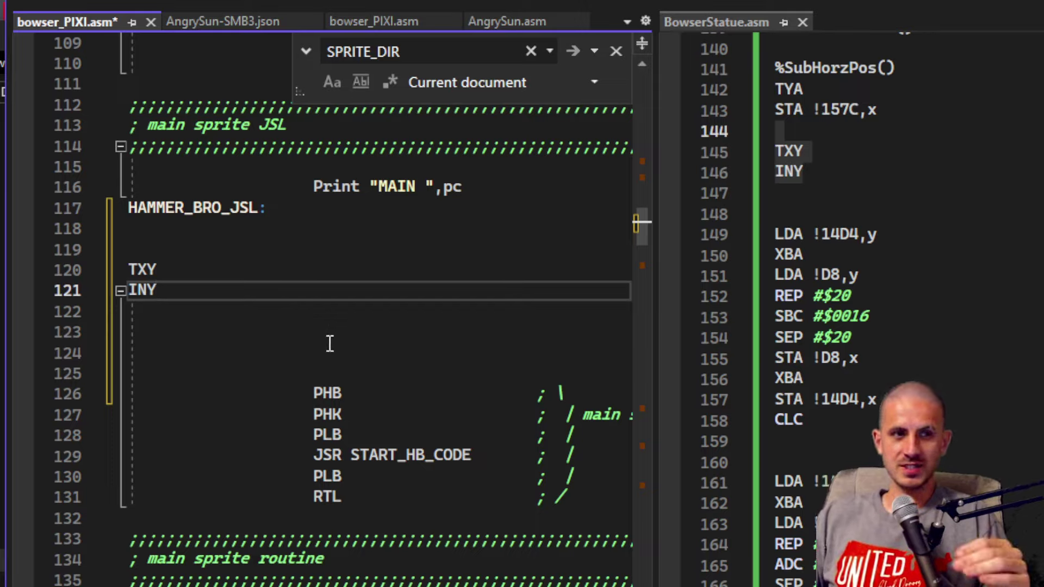
Step: Duplicate the INY line under HAMMER_BRO_JSL and bring BowserStatue.asm's position-offset code into view
{"action": "left_click_drag", "start_coordinate": [209, 289], "coordinate": [206, 275]}
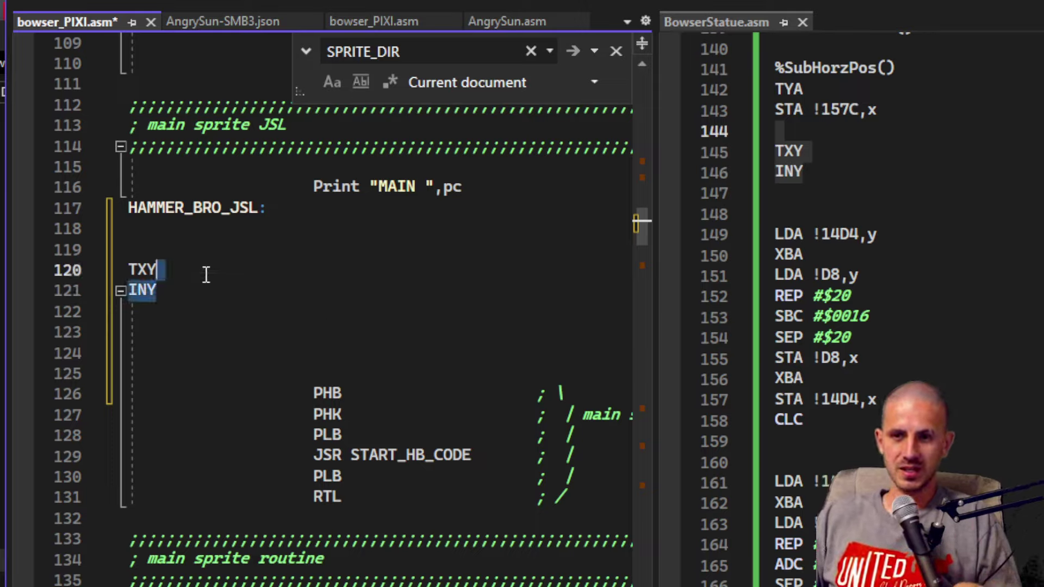
{"action": "key", "text": "ctrl+c"}
{"action": "key", "text": "Right"}
{"action": "key", "text": "ctrl+v"}
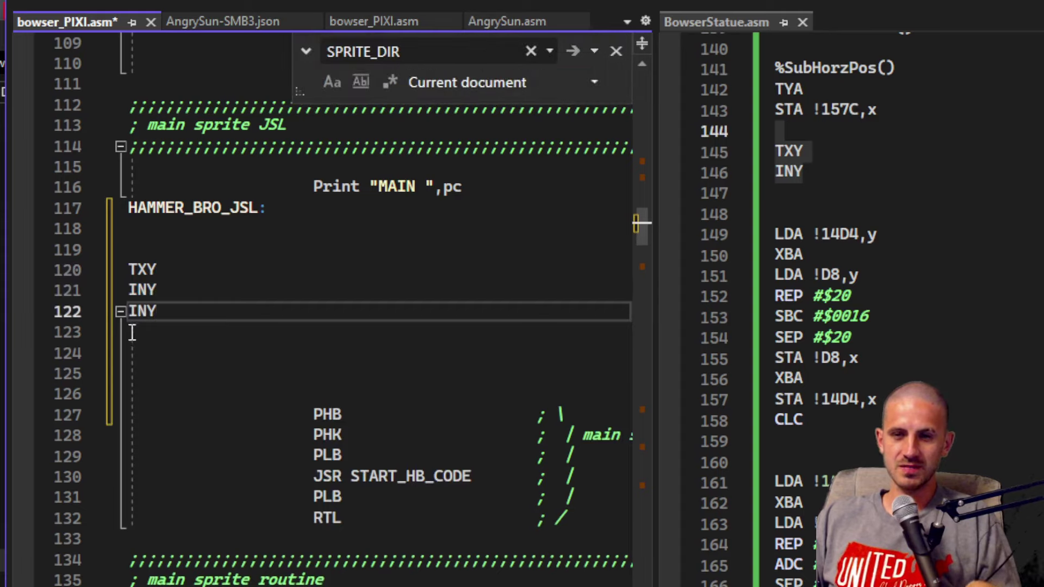
{"action": "left_click", "coordinate": [157, 294]}
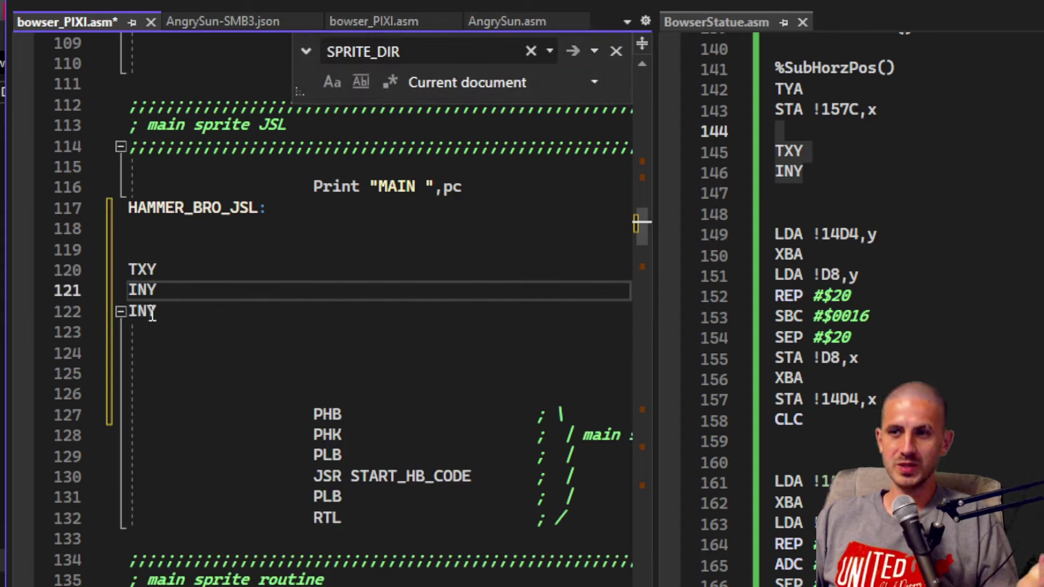
{"action": "scroll", "coordinate": [841, 258], "scroll_direction": "down", "scroll_amount": 2}
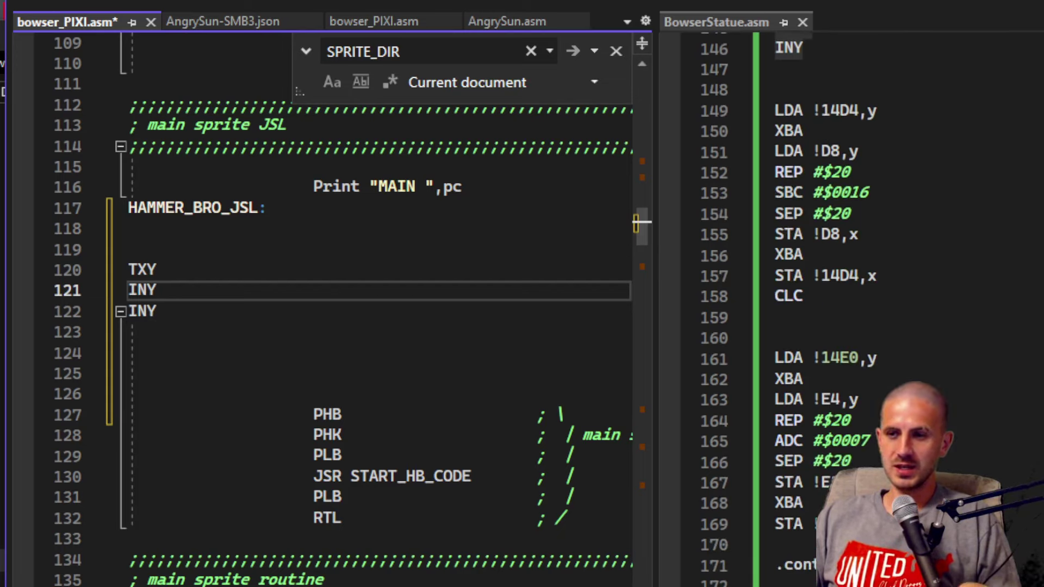
Step: Copy BowserStatue.asm's vertical and horizontal position-offset code and paste it below the INY lines under HAMMER_BRO_JSL in bowser_PIXI.asm
{"action": "left_click_drag", "start_coordinate": [778, 544], "coordinate": [800, 87]}
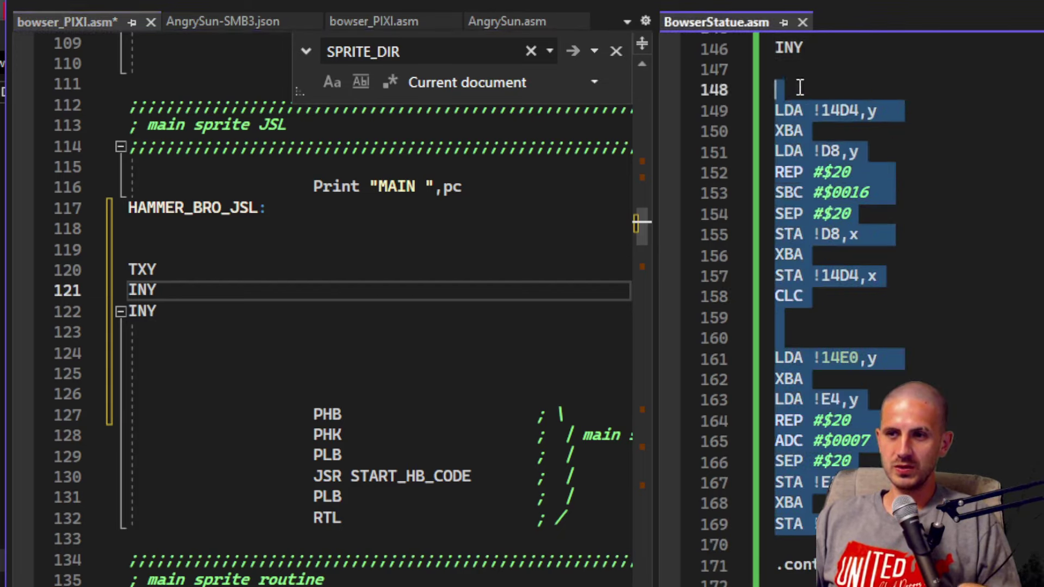
{"action": "left_click", "coordinate": [222, 338]}
{"action": "key", "text": "ctrl+v"}
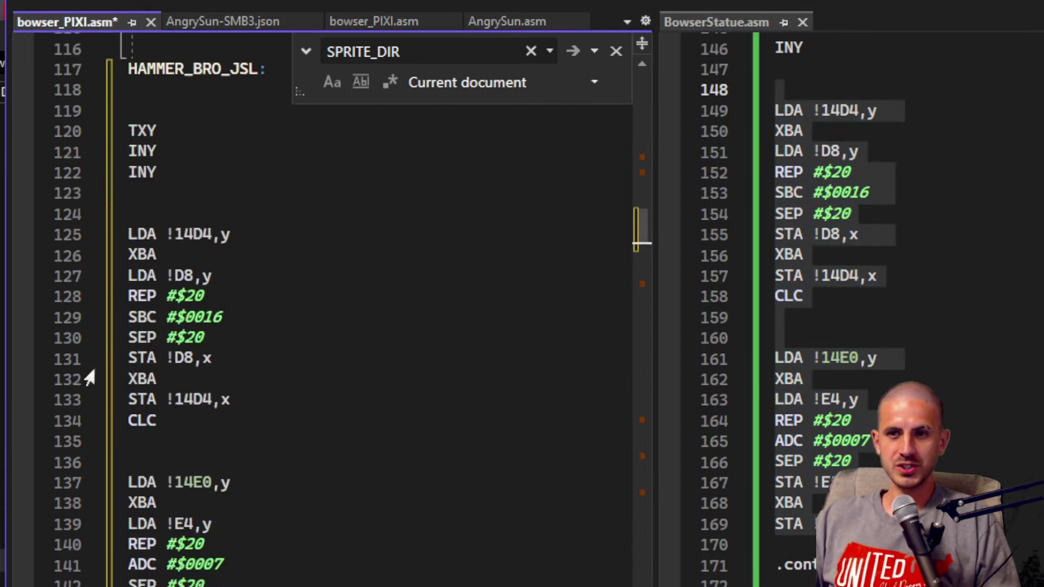
Step: Set the SBC vertical offset in the pasted code to #$0030 and save bowser_PIXI.asm
{"action": "left_click", "coordinate": [213, 317]}
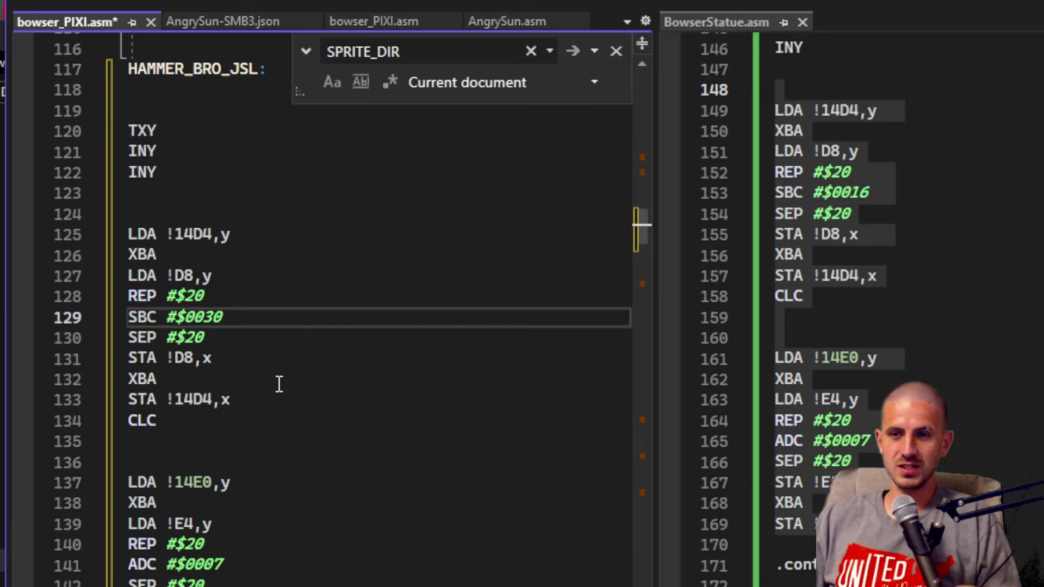
{"action": "left_click", "coordinate": [278, 402]}
{"action": "scroll", "coordinate": [237, 525], "scroll_direction": "down", "scroll_amount": 2}
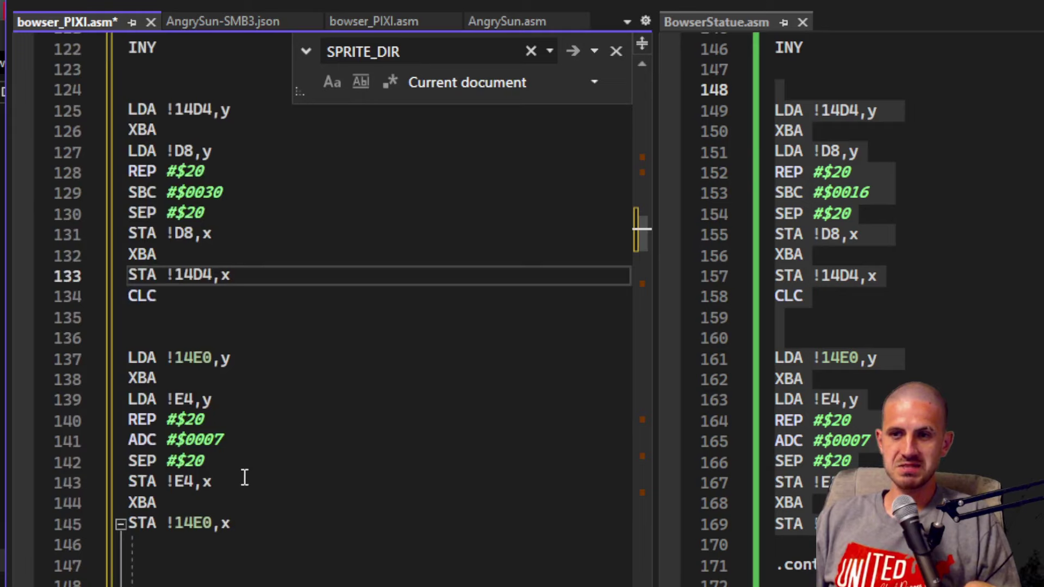
{"action": "left_click", "coordinate": [222, 481]}
{"action": "key", "text": "ctrl+s"}
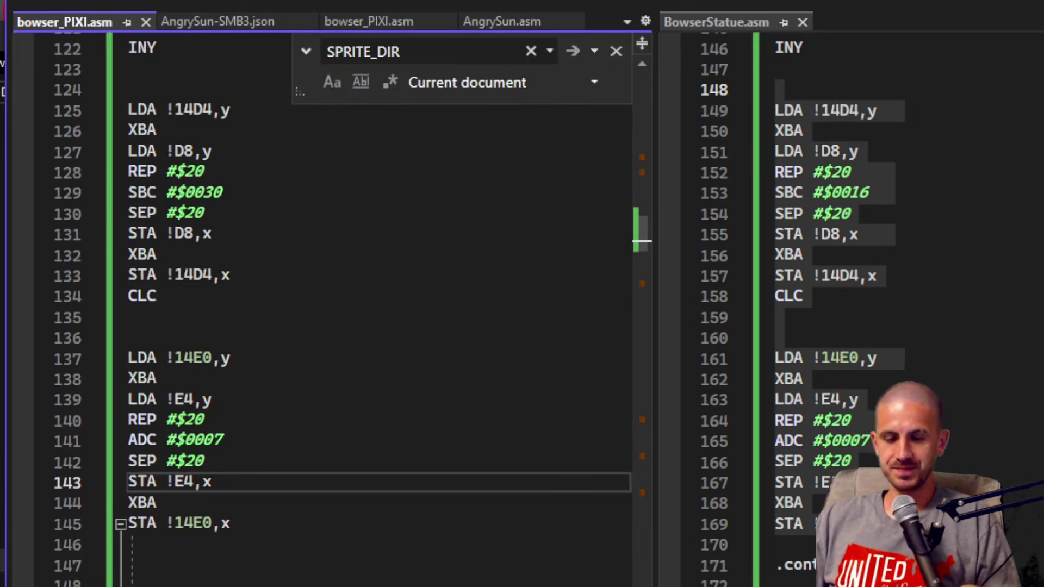
Step: Switch to bsnes-plus and play the level to check how Bowser is positioned above the statue and sun
{"action": "key", "text": "alt+Tab"}
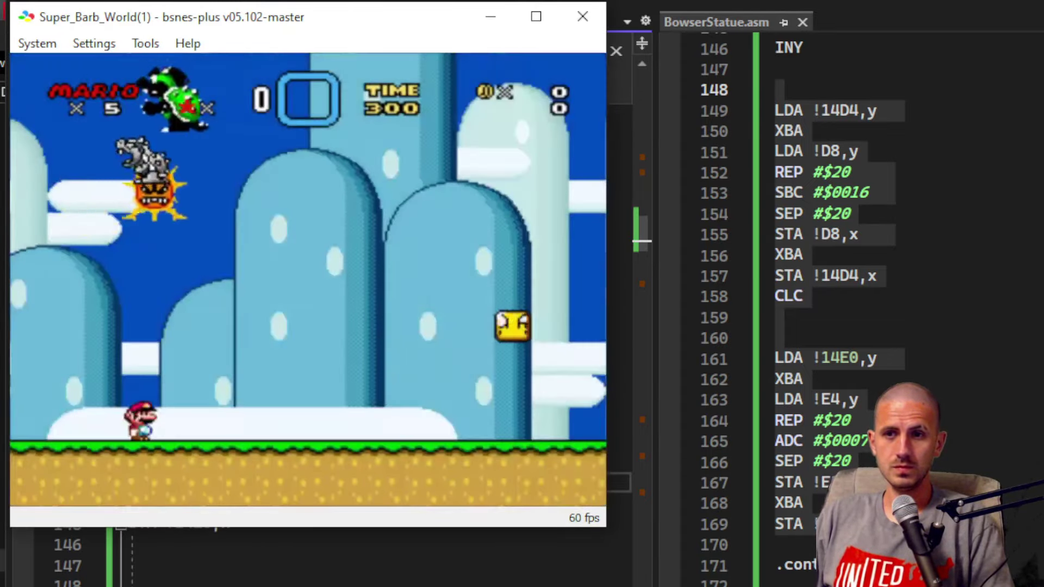
{"action": "key", "text": "Left"}
{"action": "key", "text": "Right"}
{"action": "key", "text": "Right"}
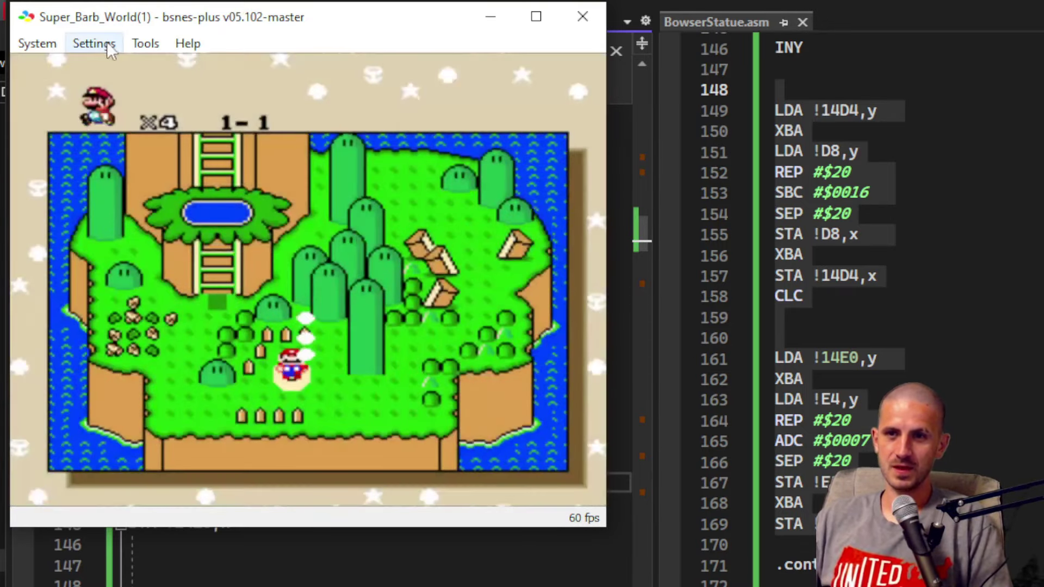
Step: Slow the emulation speed down to 30 fps
{"action": "left_click", "coordinate": [93, 43]}
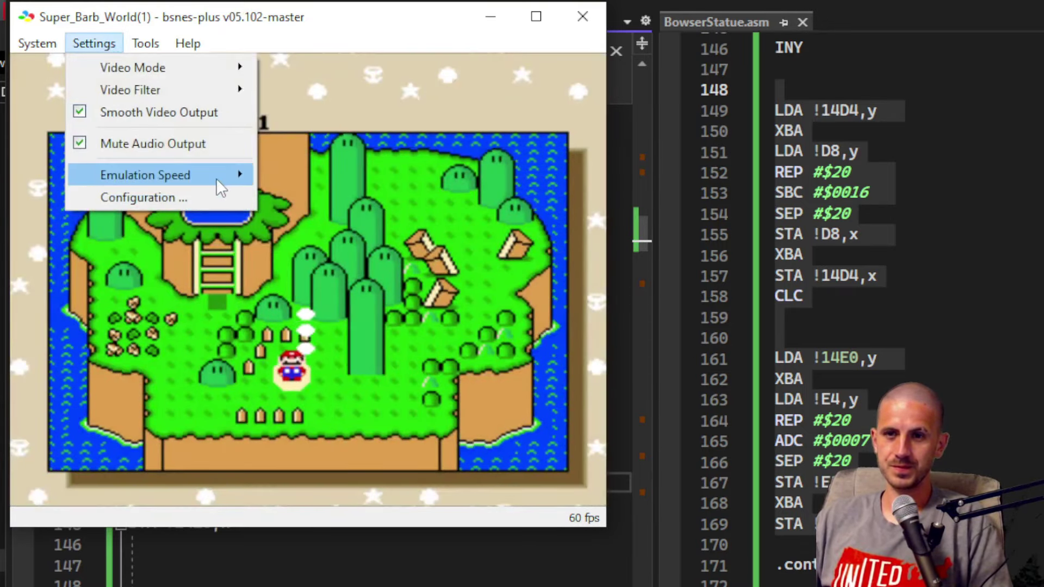
{"action": "mouse_move", "coordinate": [217, 178]}
{"action": "left_click", "coordinate": [322, 175]}
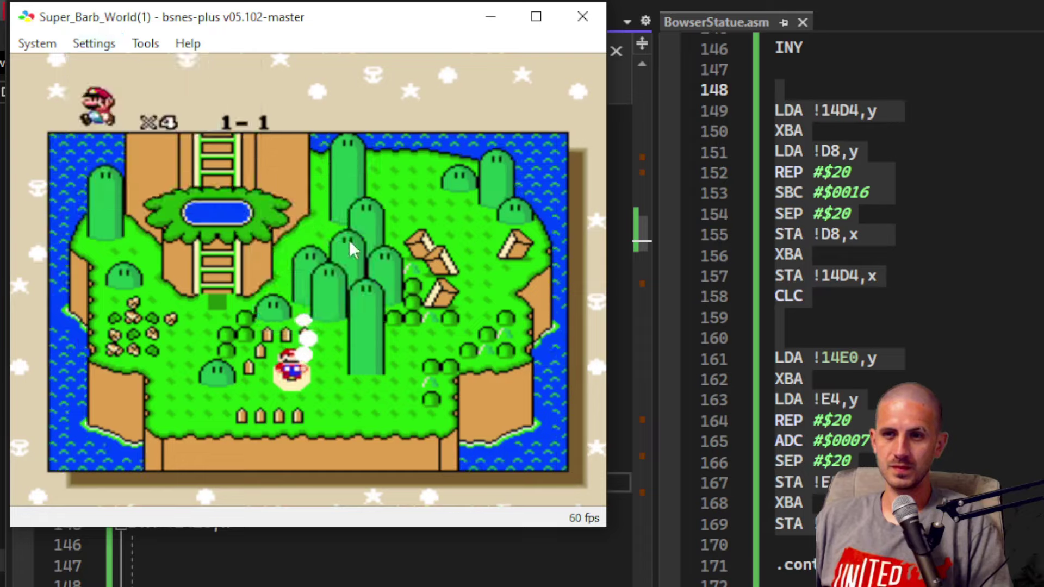
Step: Enter level 1-1 and run and jump Mario through it at slow speed to watch the stacked Bowser, statue and sun sprites
{"action": "key", "text": "z"}
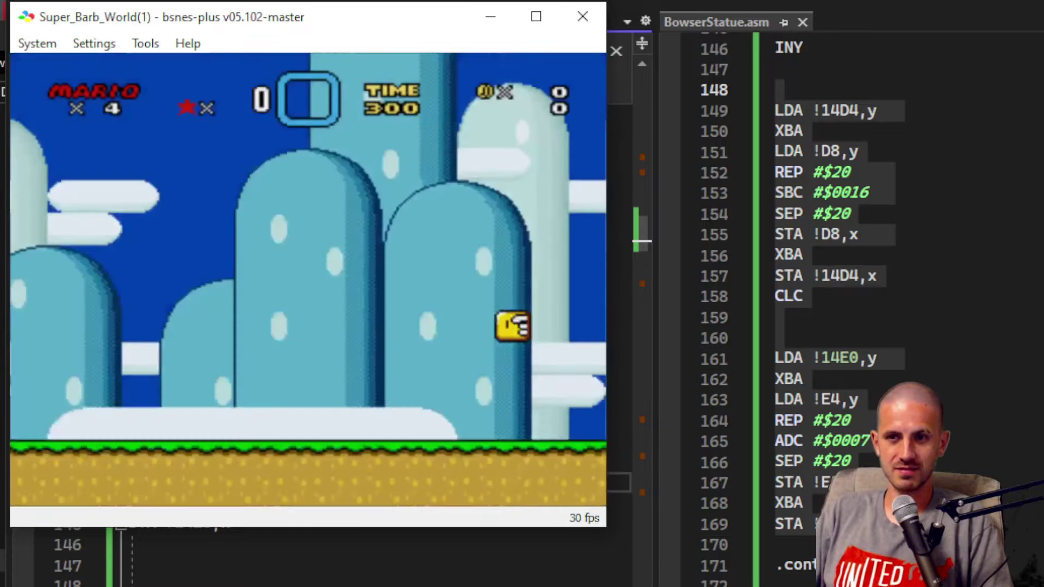
{"action": "key", "text": "Right"}
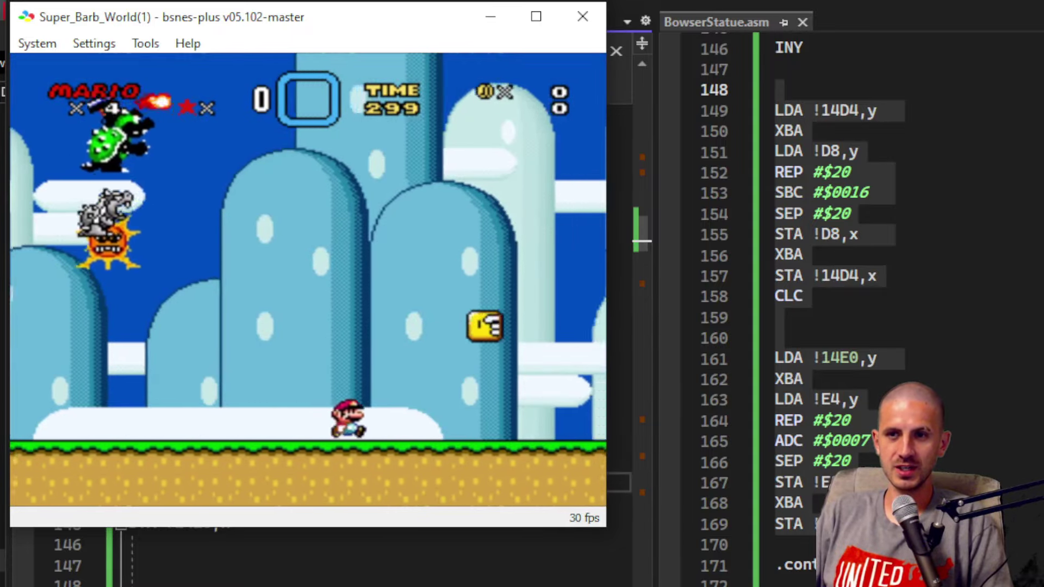
{"action": "key", "text": "x"}
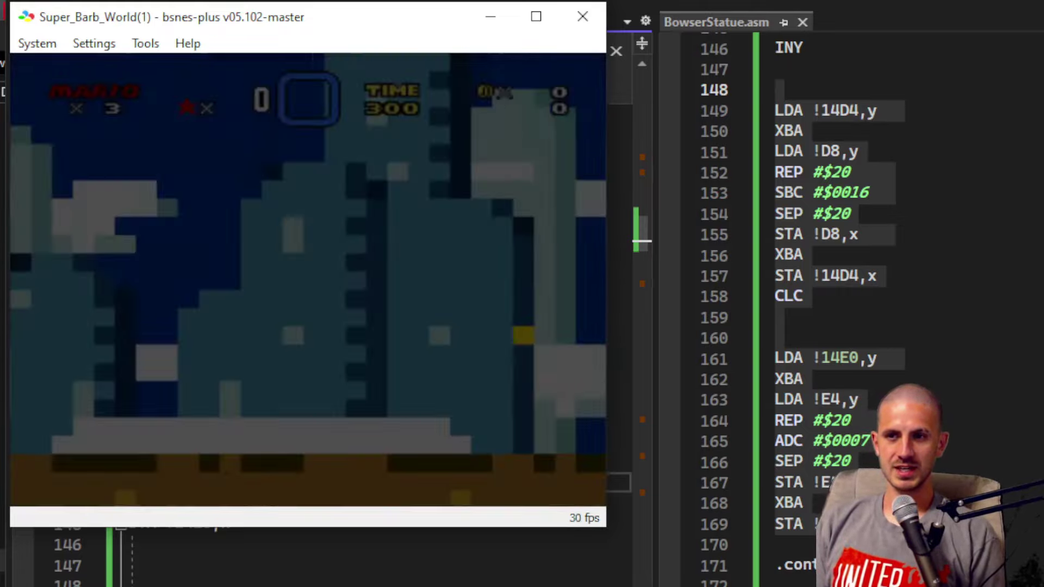
{"action": "key", "text": "Right"}
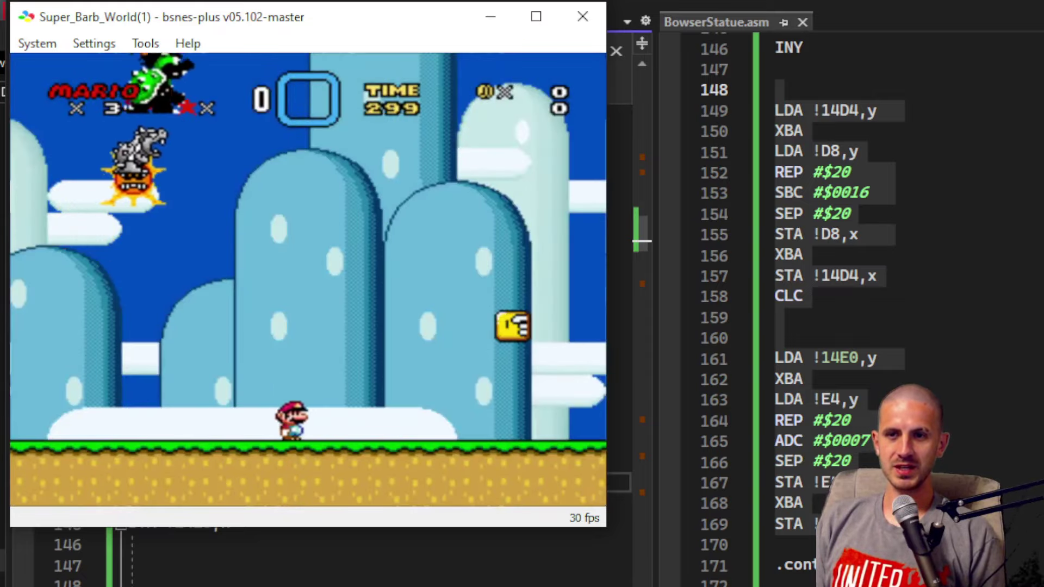
{"action": "key", "text": "x"}
{"action": "key", "text": "Right"}
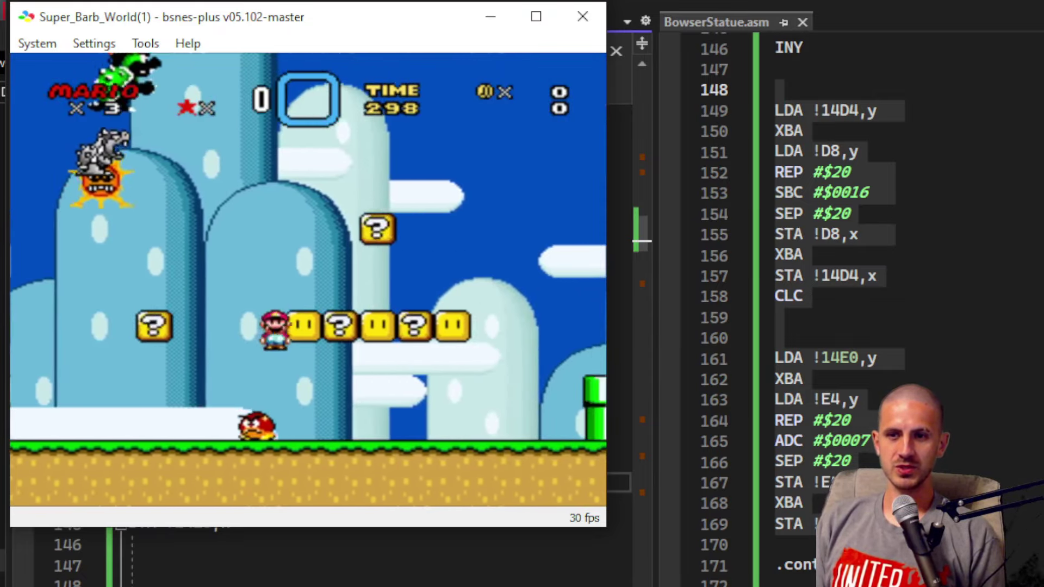
{"action": "key", "text": "Right"}
{"action": "key", "text": "z"}
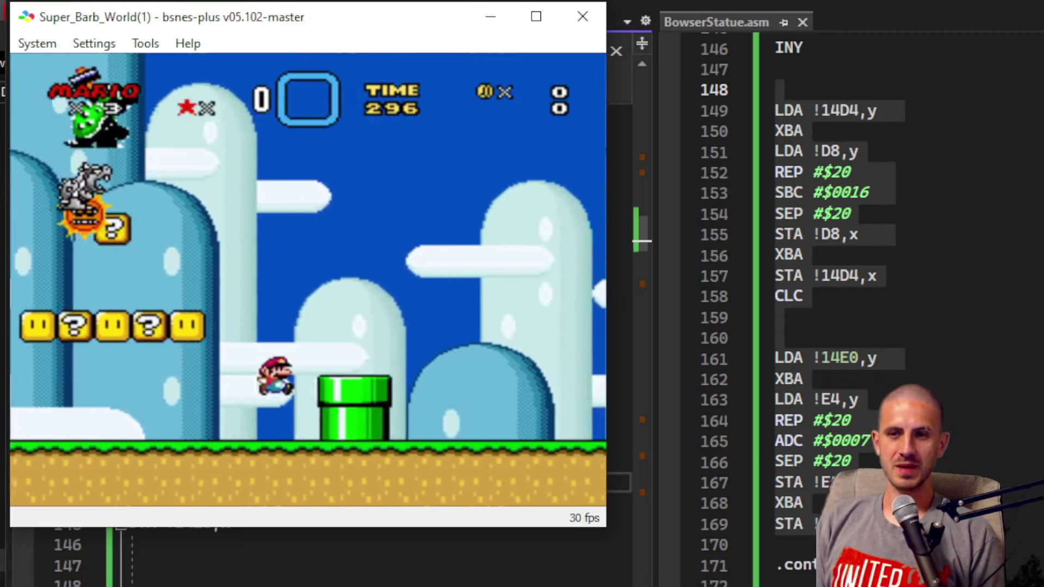
{"action": "key", "text": "z"}
{"action": "key", "text": "Right"}
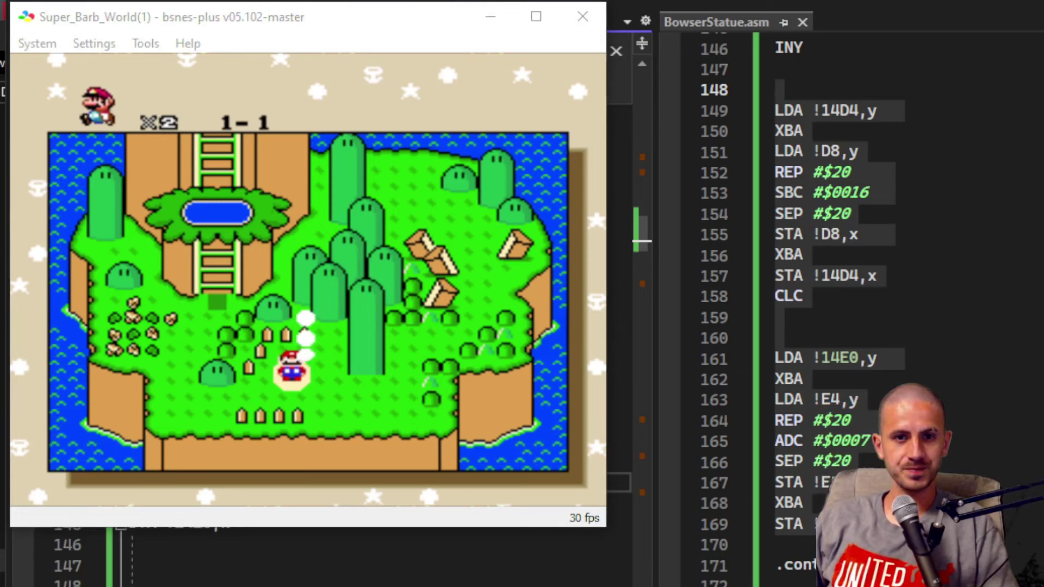
Step: Return to the code editor and examine the SBC and ADC position offsets in the other bowser_PIXI.asm, which contains the looper code
{"action": "left_click", "coordinate": [340, 580]}
{"action": "left_click", "coordinate": [338, 575]}
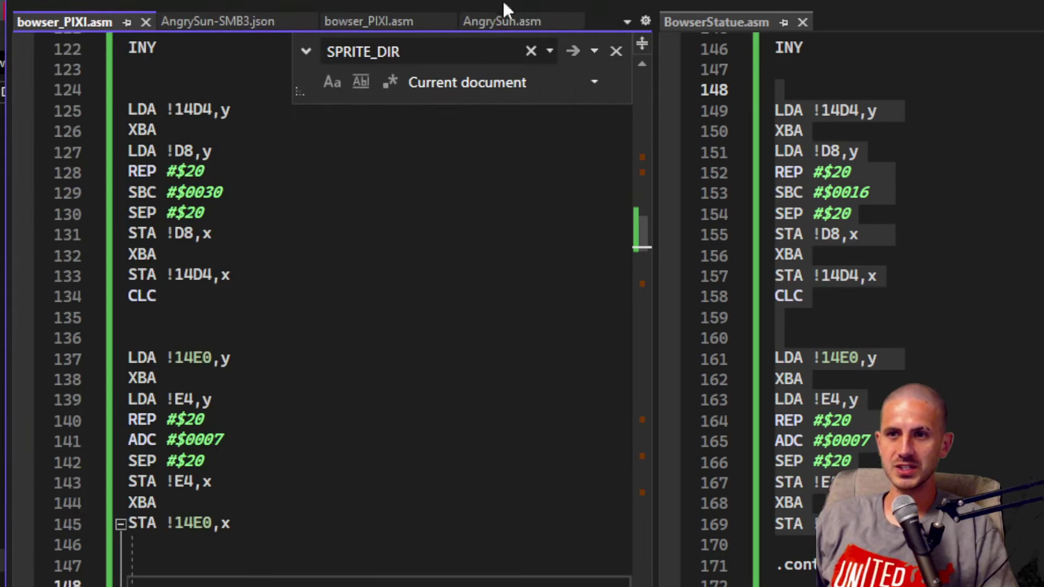
{"action": "left_click", "coordinate": [349, 22]}
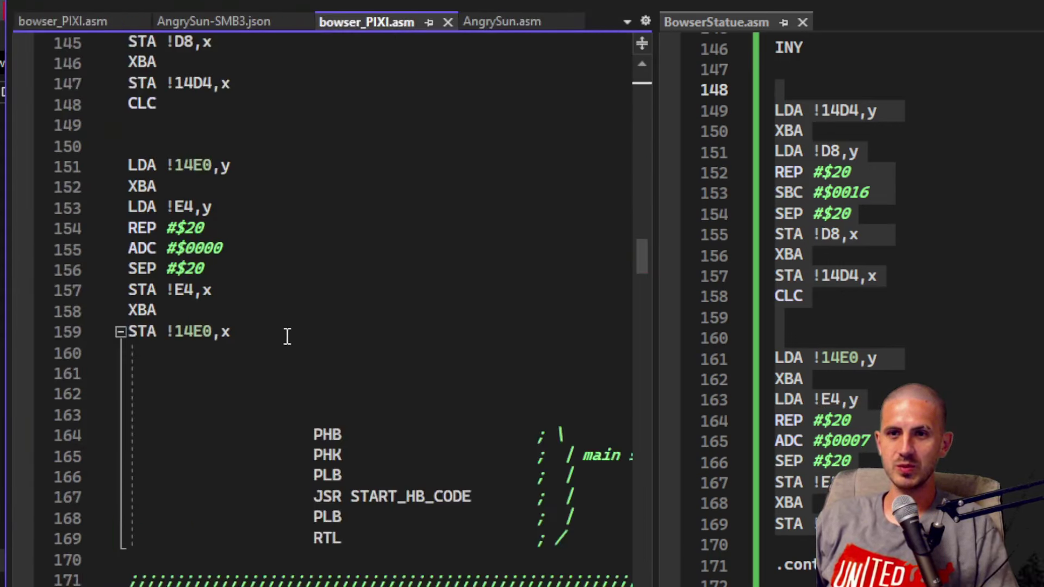
{"action": "scroll", "coordinate": [261, 332], "scroll_direction": "up", "scroll_amount": 14}
{"action": "scroll", "coordinate": [238, 338], "scroll_direction": "down", "scroll_amount": 4}
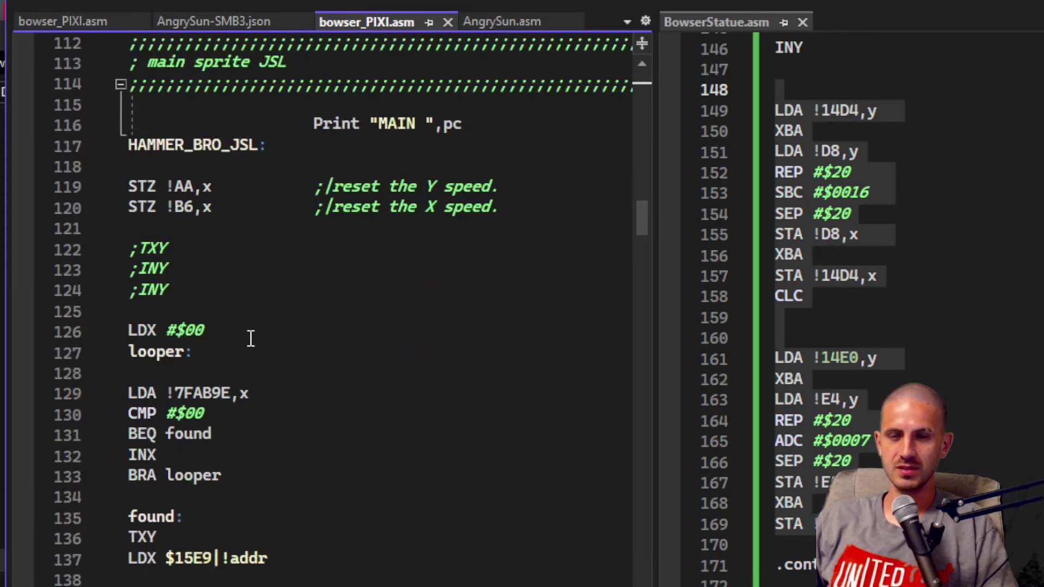
{"action": "scroll", "coordinate": [250, 337], "scroll_direction": "down", "scroll_amount": 6}
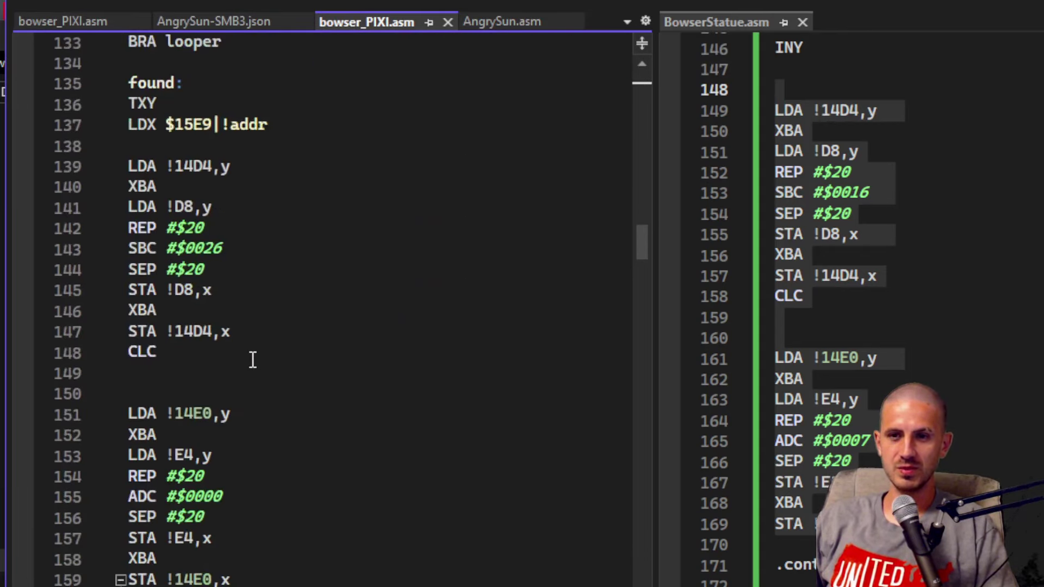
{"action": "scroll", "coordinate": [245, 375], "scroll_direction": "down", "scroll_amount": 1}
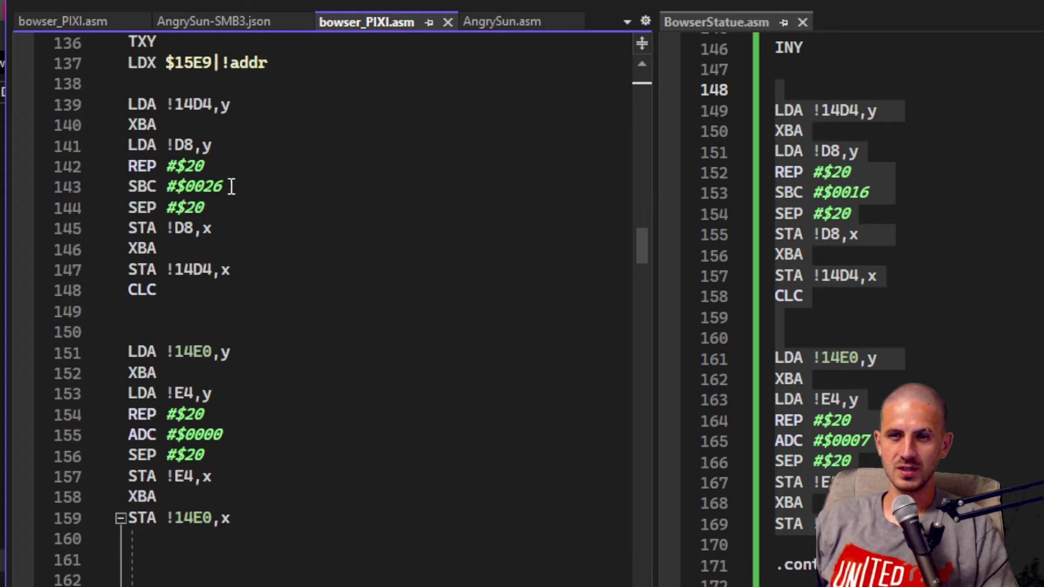
{"action": "double_click", "coordinate": [216, 435]}
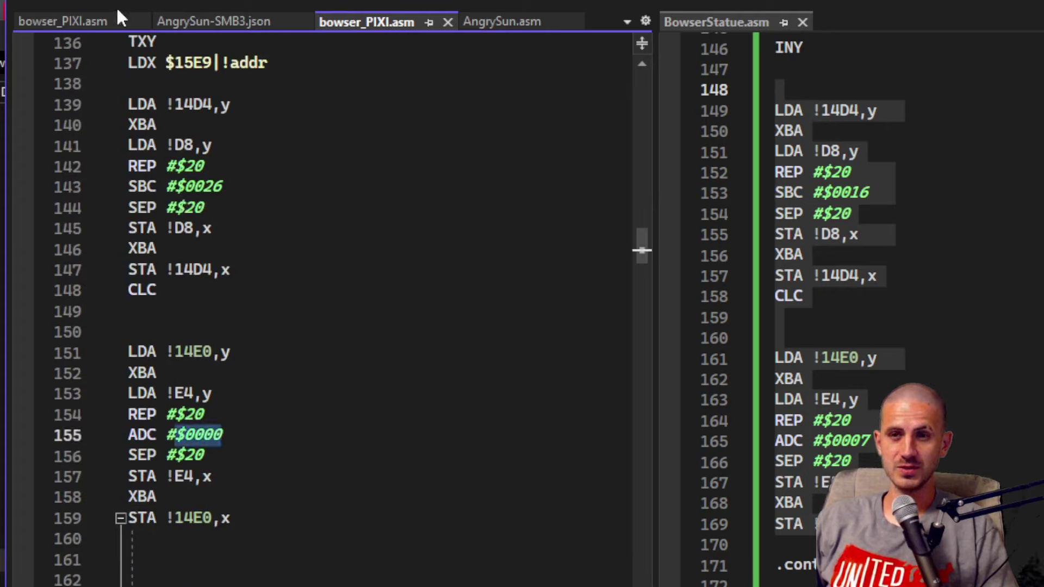
Step: In the edited bowser_PIXI.asm, set the horizontal ADC offset to #$0000 and the vertical SBC offset to #$0026
{"action": "left_click", "coordinate": [60, 22]}
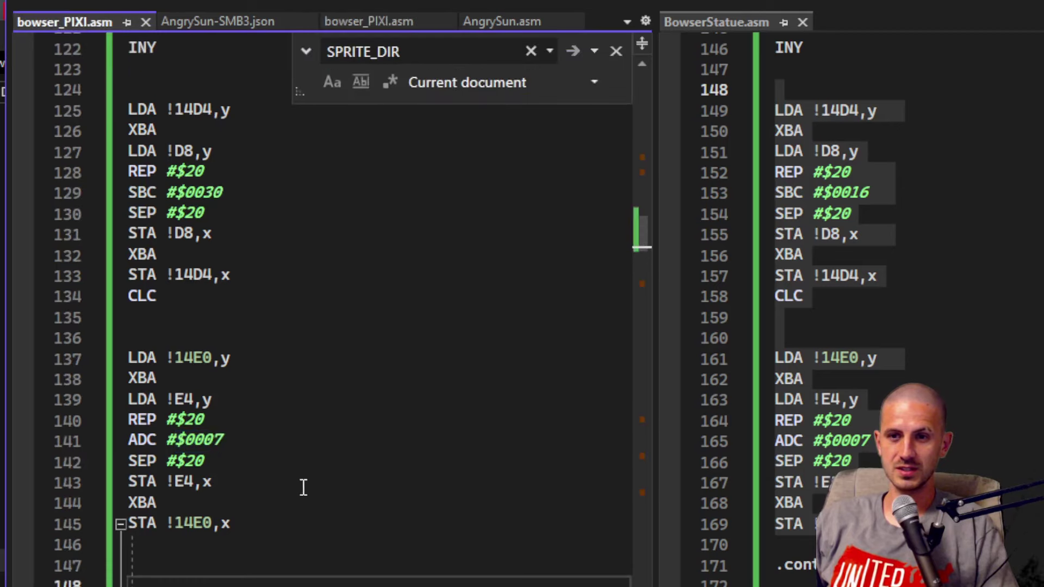
{"action": "left_click", "coordinate": [348, 440]}
{"action": "key", "text": "BackSpace"}
{"action": "type", "text": "0"}
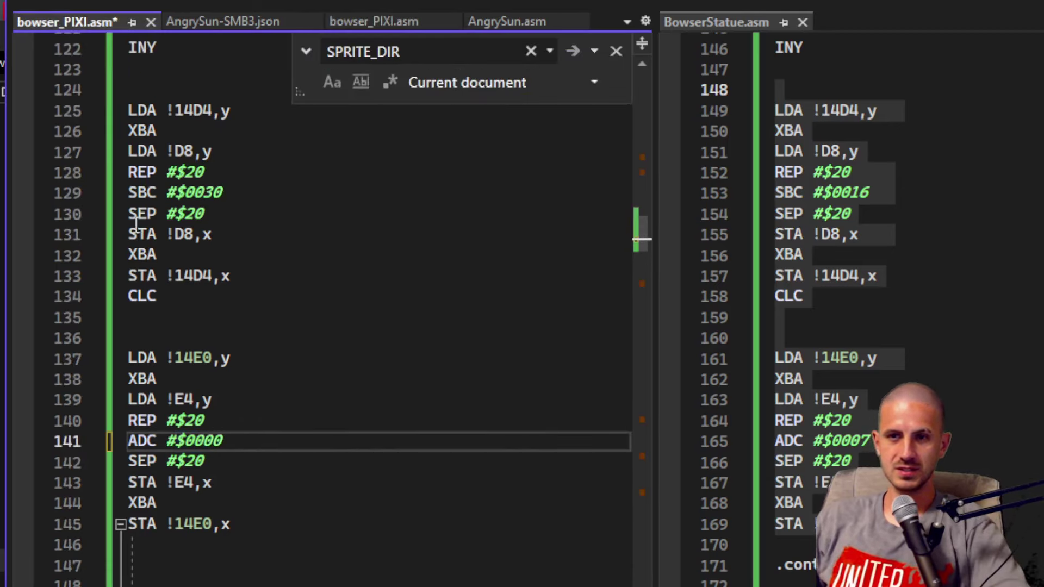
{"action": "left_click", "coordinate": [302, 195]}
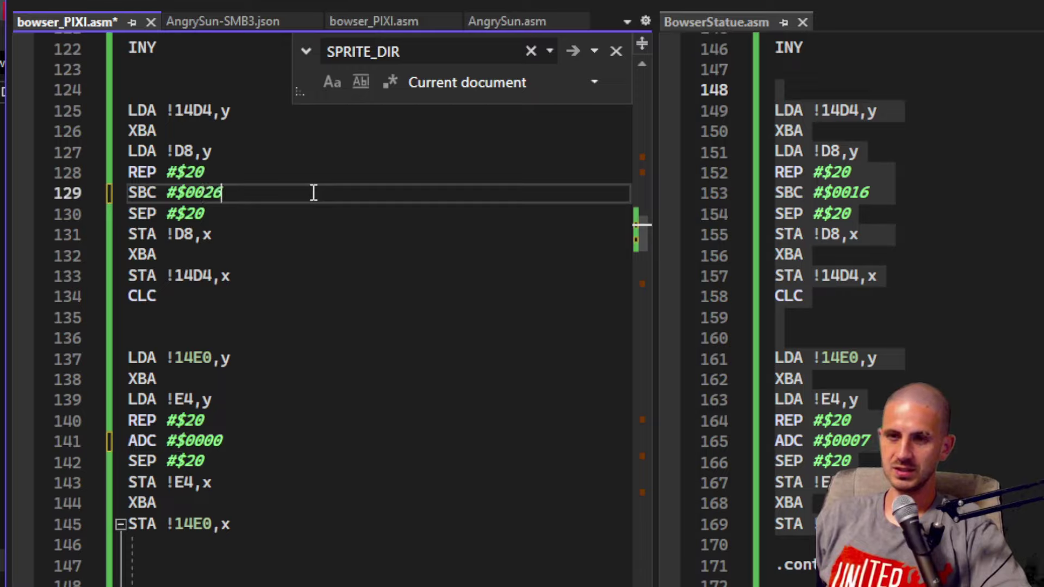
{"action": "left_click", "coordinate": [258, 263]}
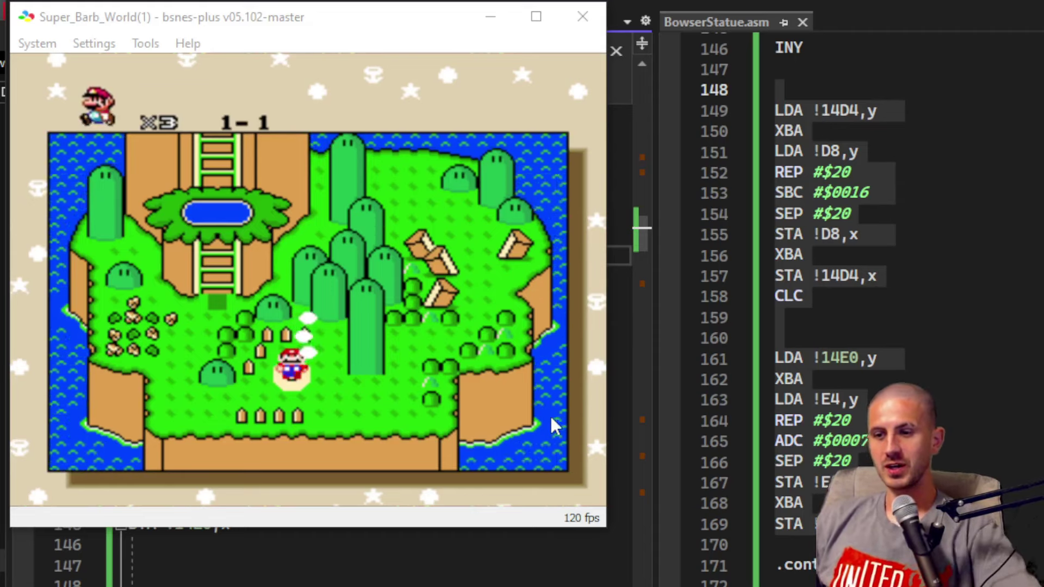
Step: Look up the Palette setting in BowserStatue.json and in bowser_PIXI.json
{"action": "left_click", "coordinate": [520, 578]}
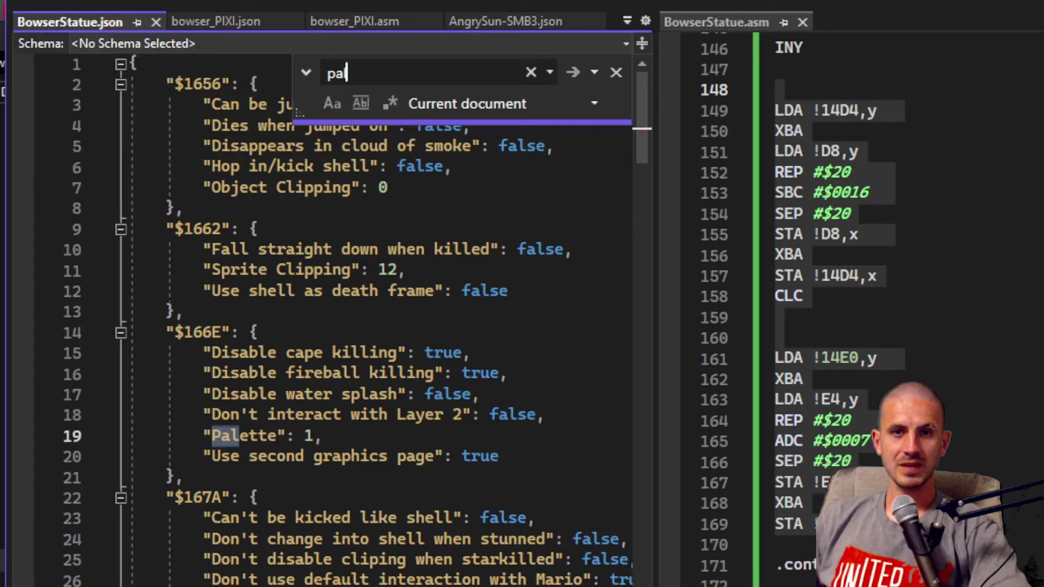
{"action": "key", "text": "ctrl+f"}
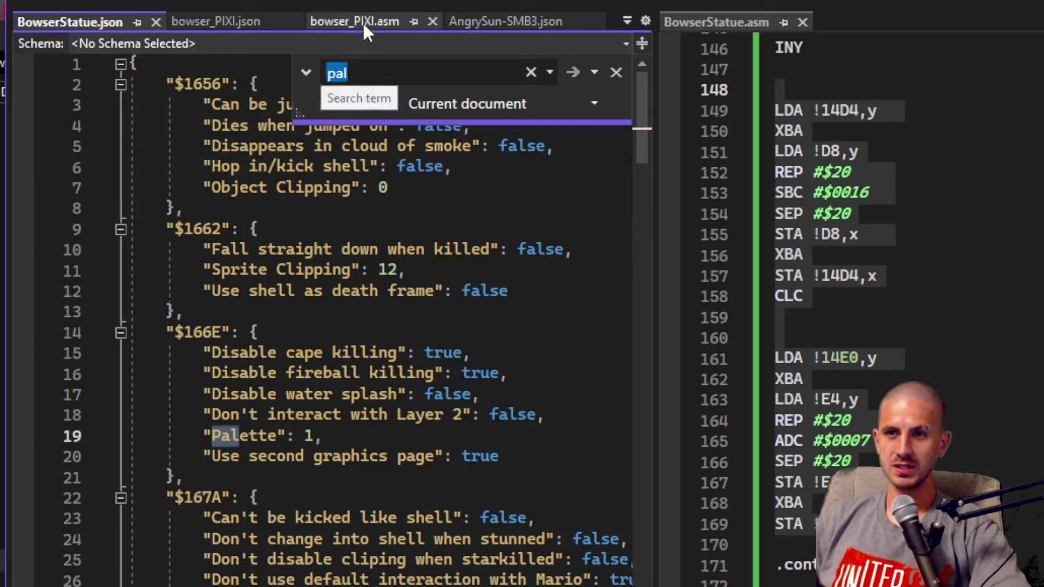
{"action": "left_click", "coordinate": [208, 23]}
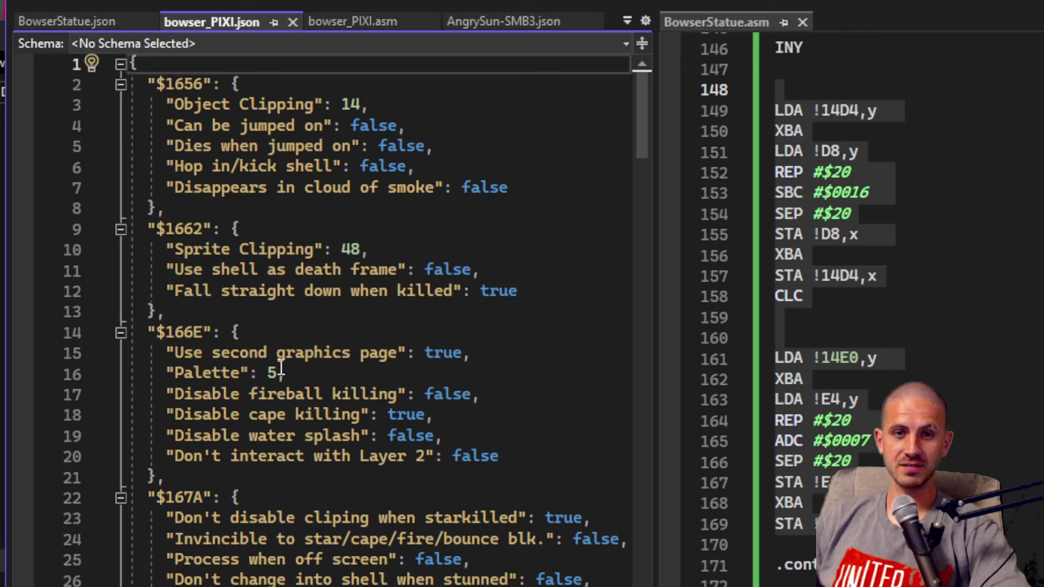
{"action": "left_click_drag", "start_coordinate": [281, 371], "coordinate": [268, 365]}
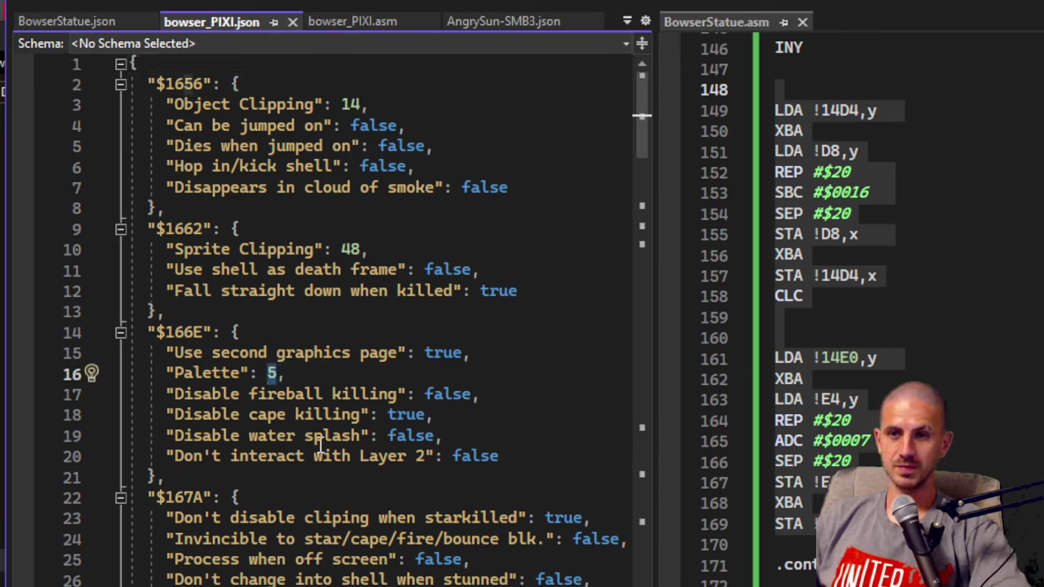
{"action": "left_click", "coordinate": [277, 373]}
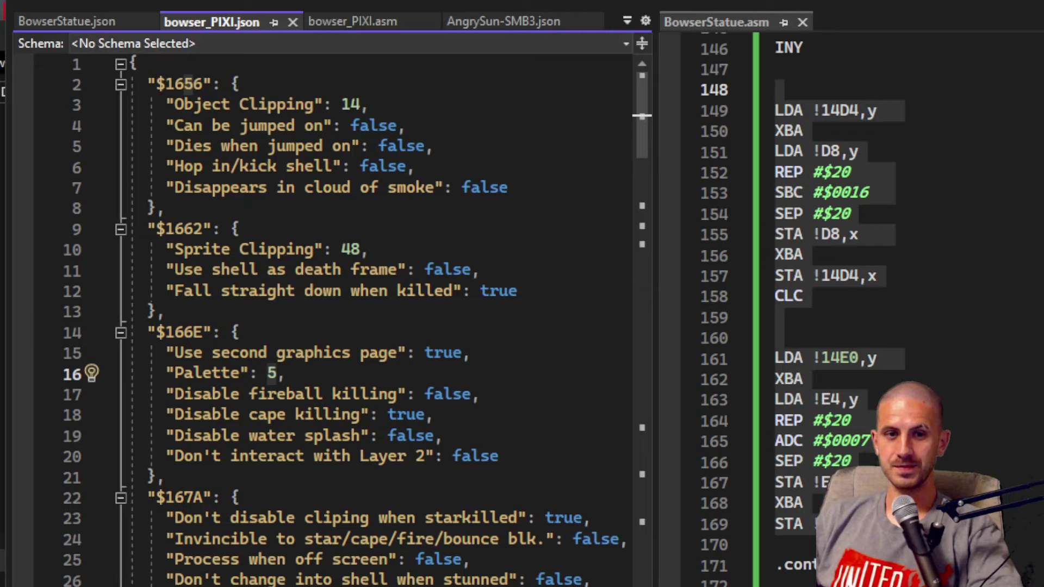
Step: Switch to the browser and read the SMW Central threads on the YXPPCCCT format and the bytes that control a sprite's palette
{"action": "key", "text": "alt+Tab"}
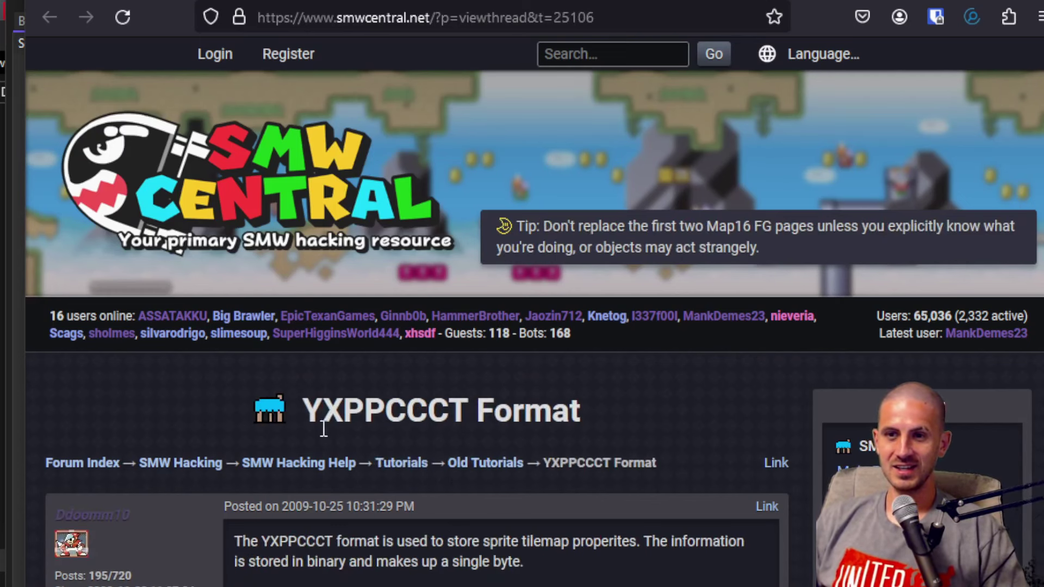
{"action": "left_click_drag", "start_coordinate": [318, 421], "coordinate": [442, 423]}
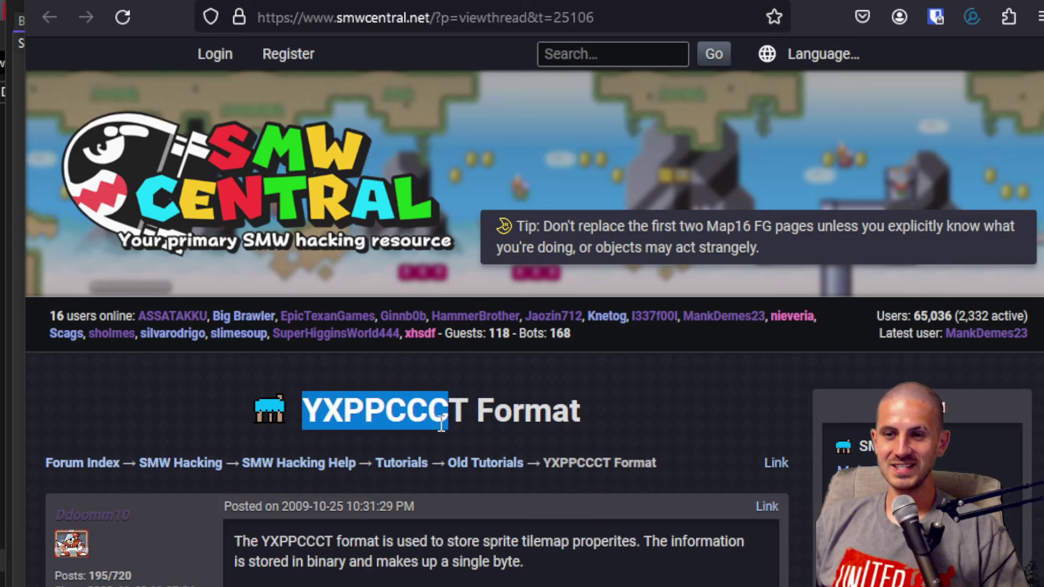
{"action": "scroll", "coordinate": [433, 420], "scroll_direction": "down", "scroll_amount": 5}
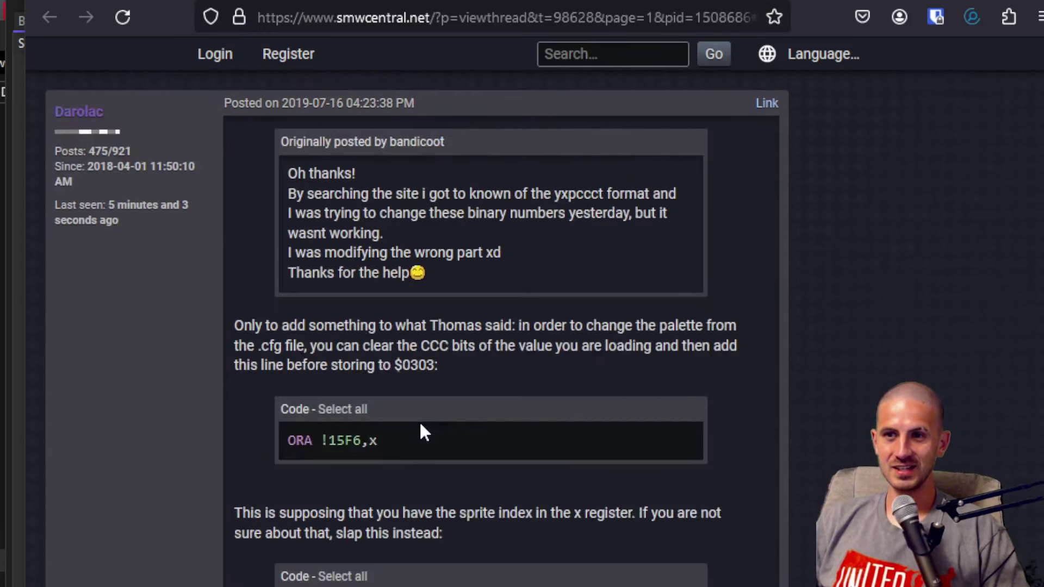
{"action": "scroll", "coordinate": [419, 429], "scroll_direction": "up", "scroll_amount": 15}
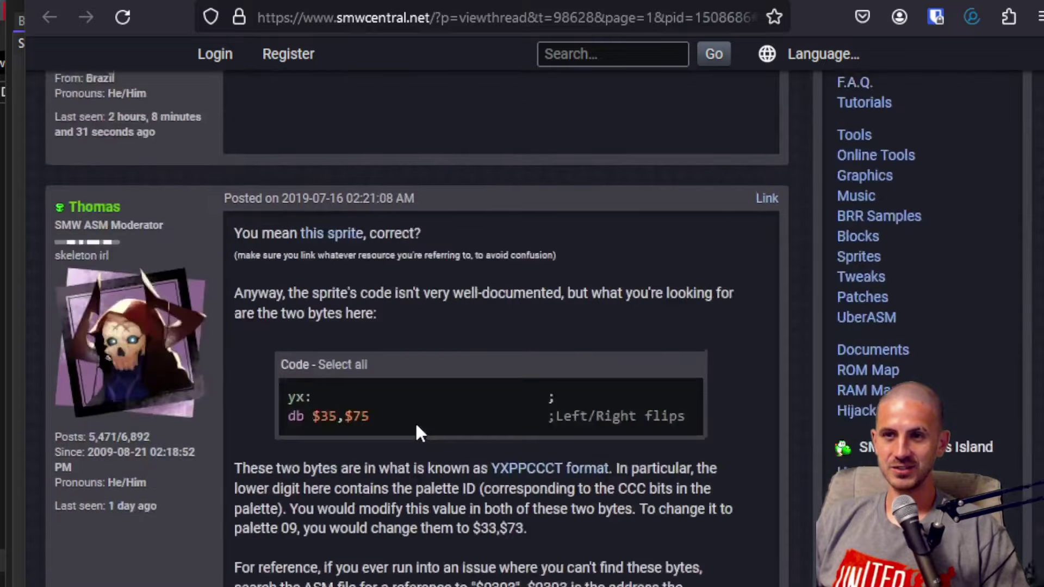
{"action": "scroll", "coordinate": [419, 433], "scroll_direction": "down", "scroll_amount": 12}
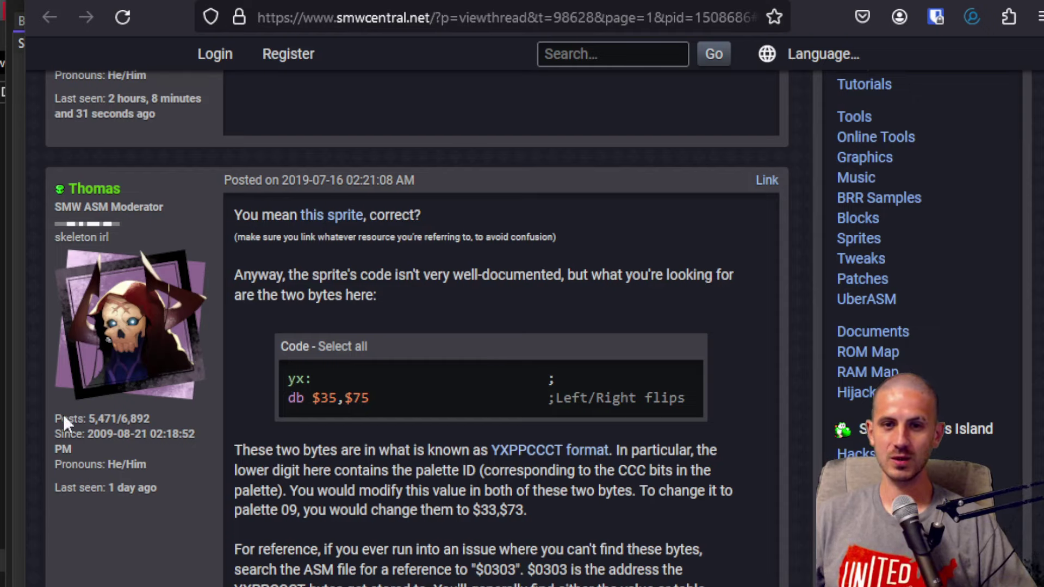
{"action": "scroll", "coordinate": [422, 482], "scroll_direction": "down", "scroll_amount": 4}
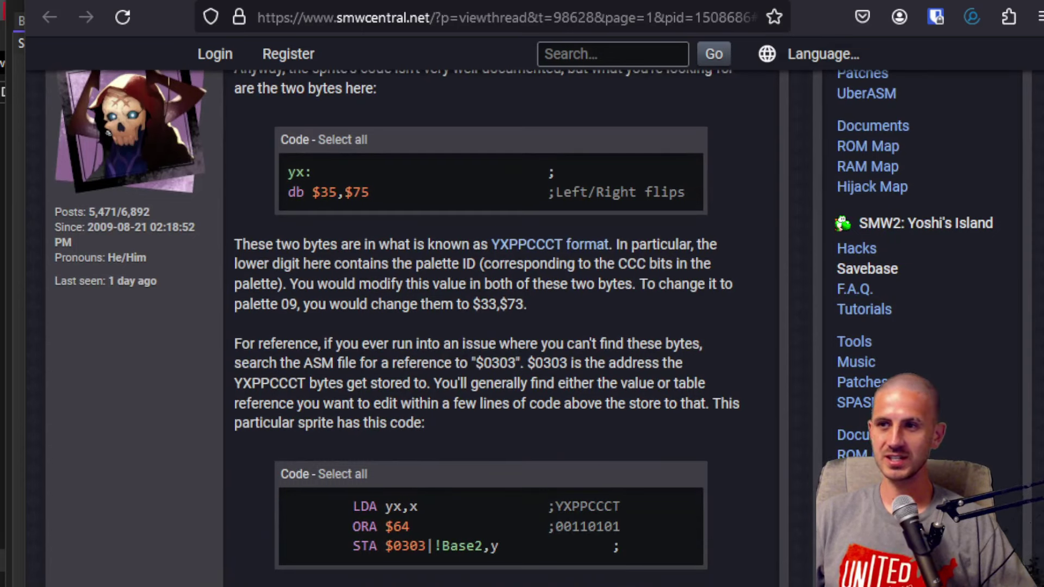
Step: Return to the code editor and close bowser_PIXI.json and BowserStatue.json, leaving the edited bowser_PIXI.asm open
{"action": "key", "text": "alt+Tab"}
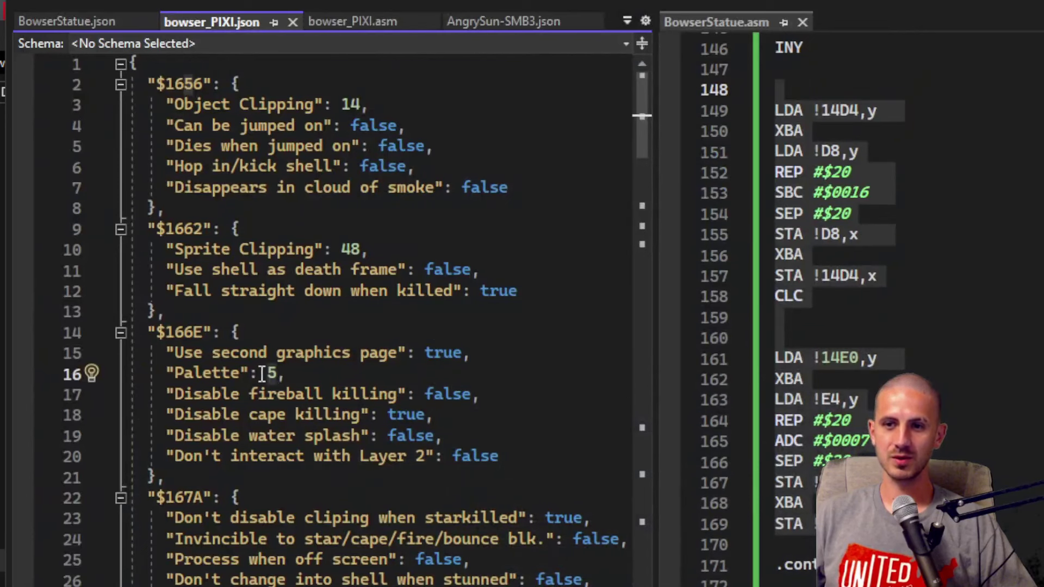
{"action": "left_click_drag", "start_coordinate": [305, 381], "coordinate": [194, 378]}
{"action": "left_click", "coordinate": [292, 23]}
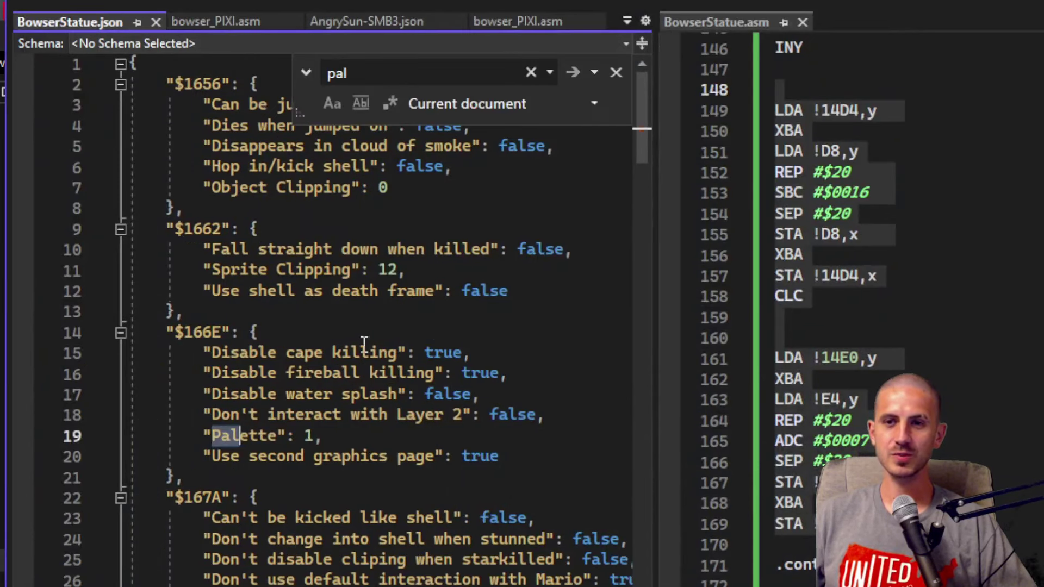
{"action": "left_click", "coordinate": [156, 22]}
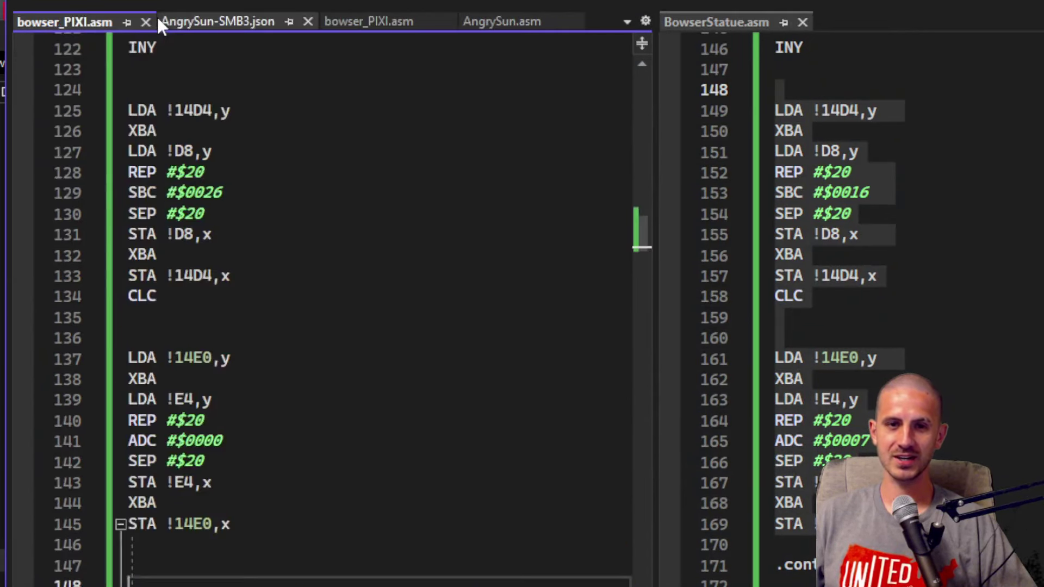
{"action": "left_click", "coordinate": [251, 215]}
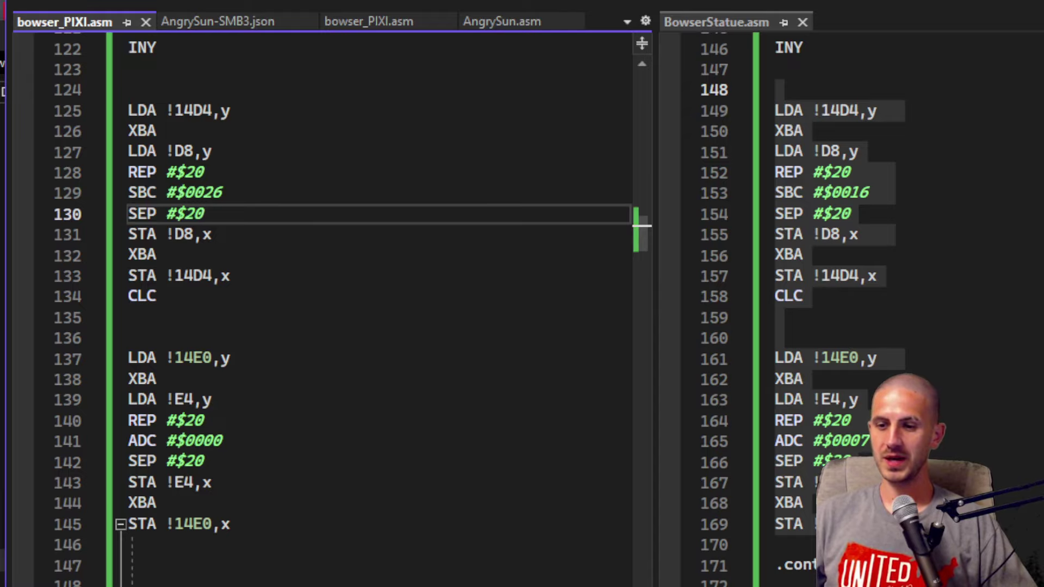
Step: Switch to Lunar Magic, open the Palette Editor and color cells 58 and 68 light red as a test
{"action": "key", "text": "alt+Tab"}
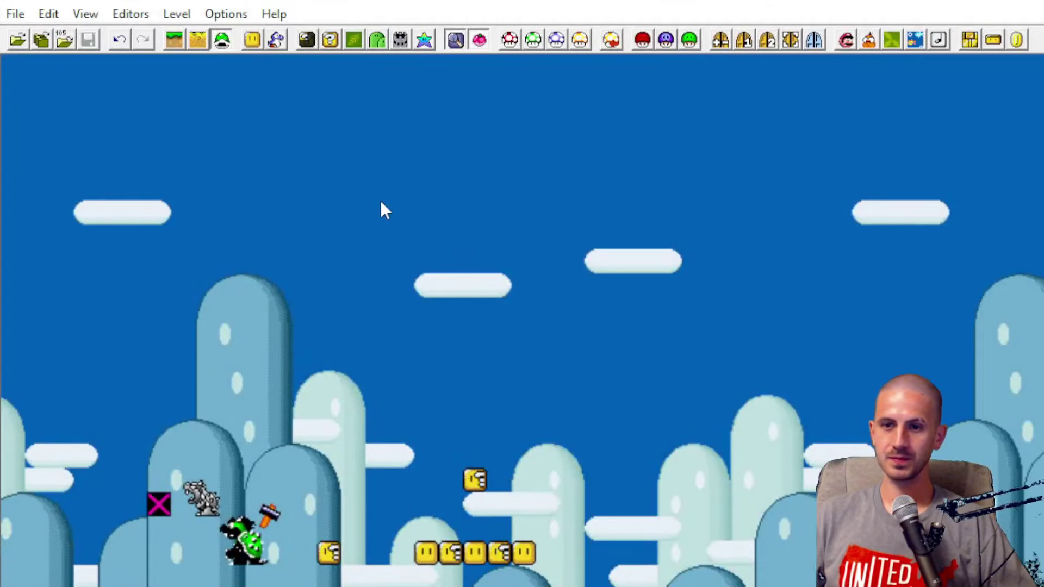
{"action": "left_click", "coordinate": [425, 40]}
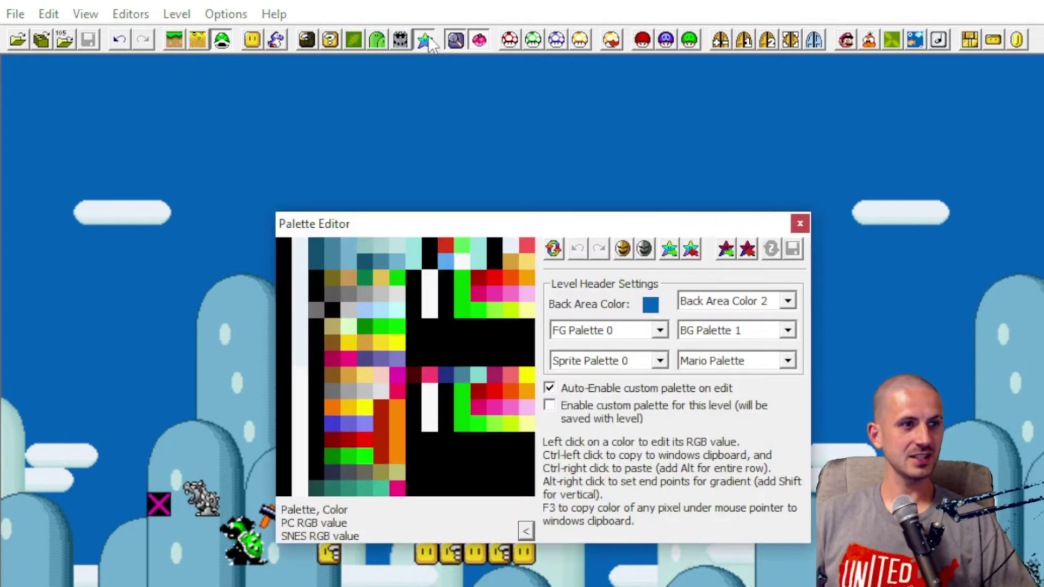
{"action": "left_click_drag", "start_coordinate": [423, 226], "coordinate": [366, 105]}
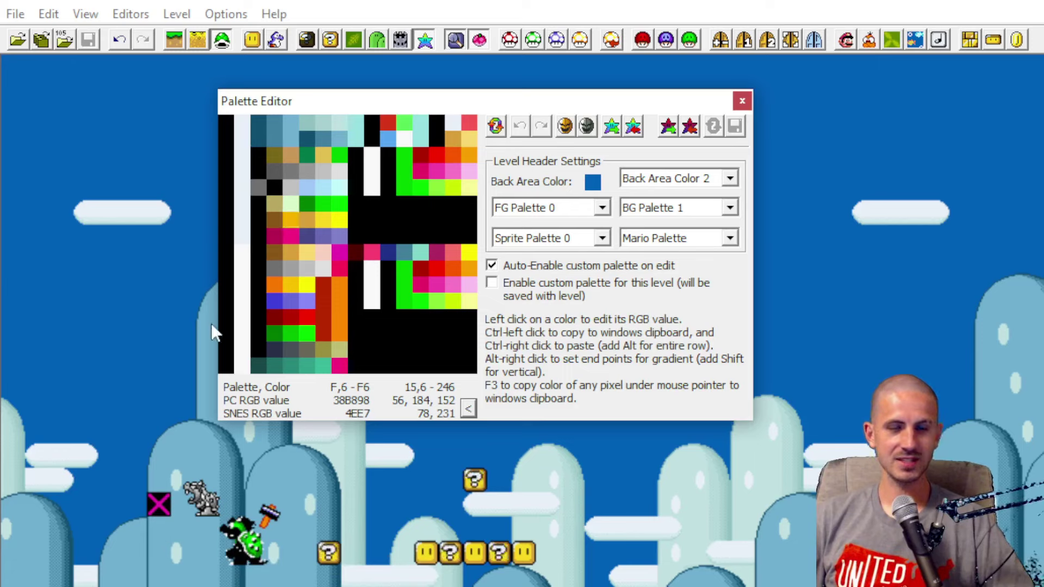
{"action": "left_click", "coordinate": [357, 206]}
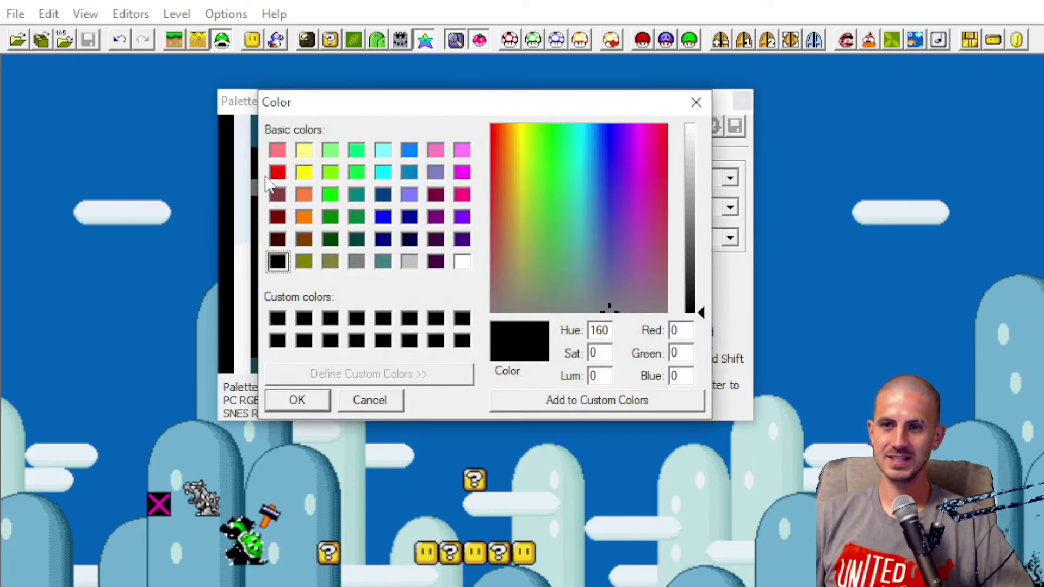
{"action": "left_click", "coordinate": [277, 152]}
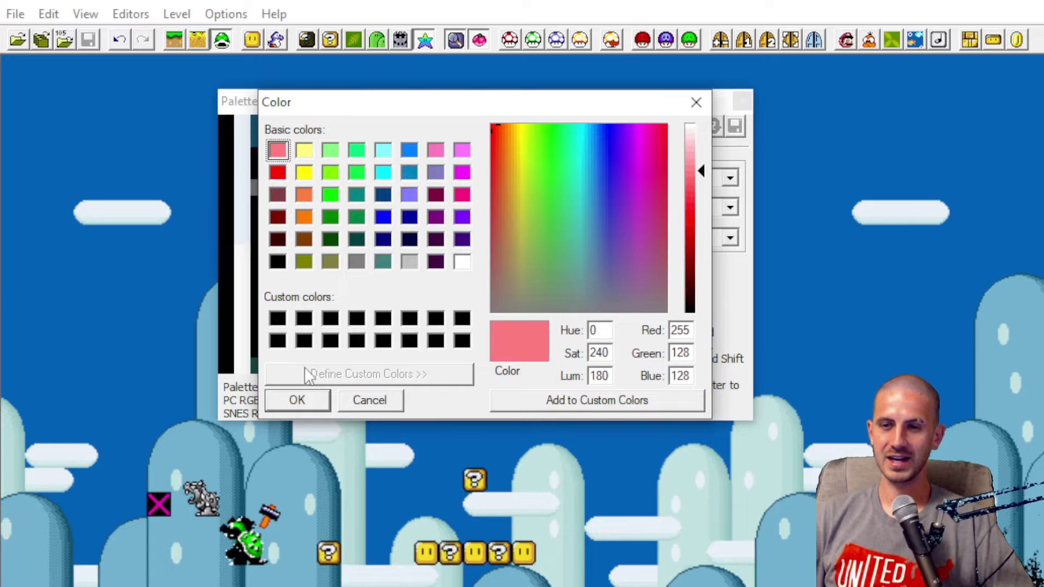
{"action": "left_click", "coordinate": [298, 400]}
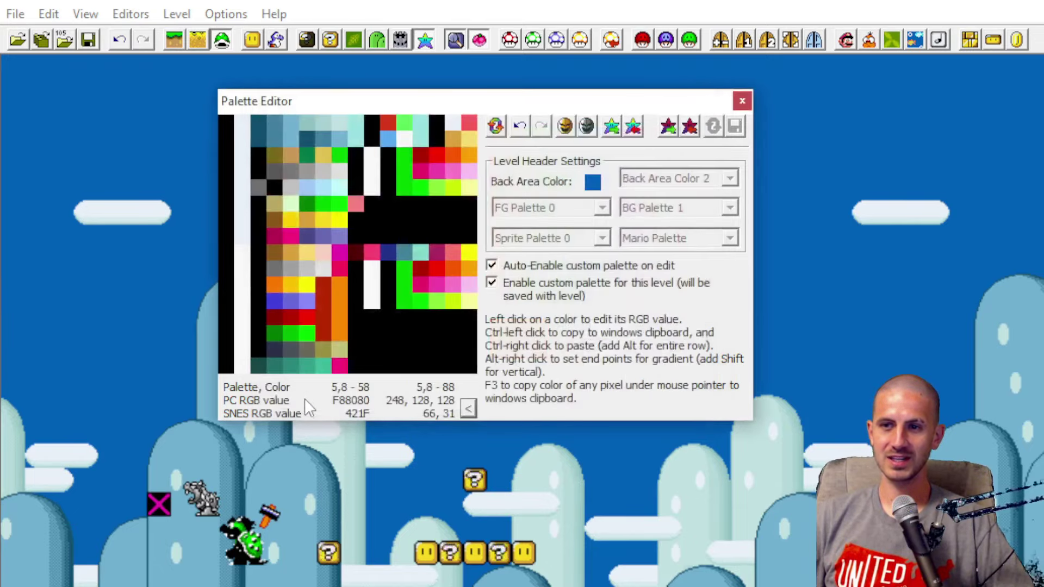
{"action": "left_click", "coordinate": [357, 201]}
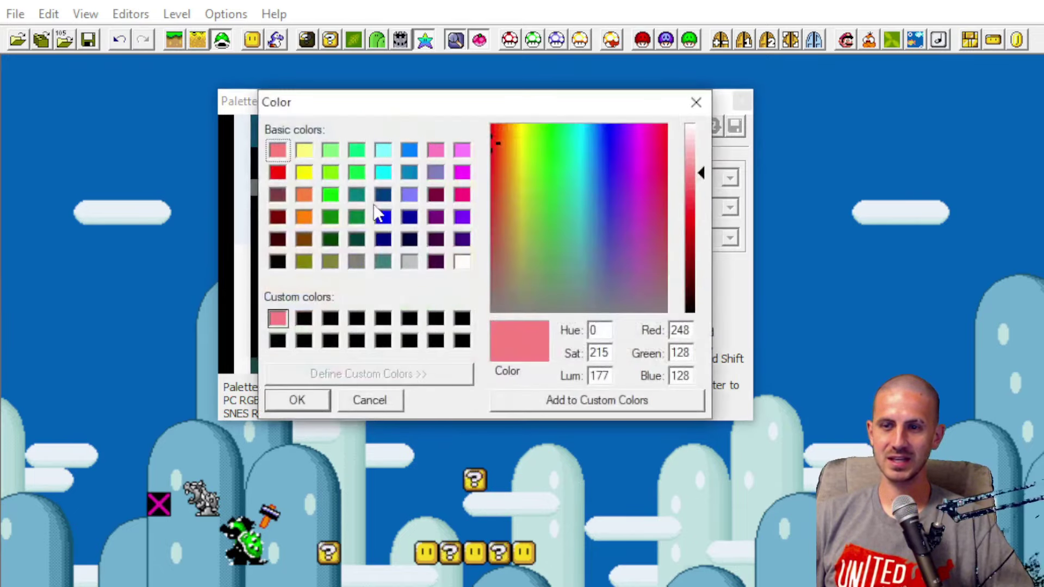
{"action": "left_click", "coordinate": [298, 403]}
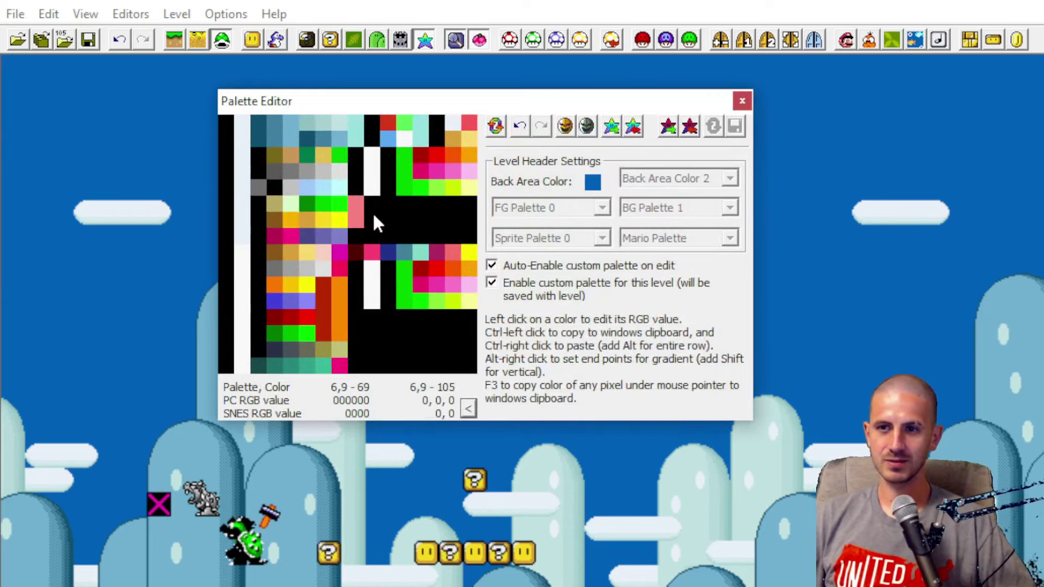
Step: Paste the light red test color into scattered cells of palettes 5 to E to find the row Bowser uses
{"action": "right_click", "coordinate": [438, 204], "text": "ctrl"}
{"action": "right_click", "coordinate": [448, 206], "text": "ctrl"}
{"action": "right_click", "coordinate": [420, 220], "text": "ctrl"}
{"action": "right_click", "coordinate": [453, 235], "text": "ctrl"}
{"action": "right_click", "coordinate": [443, 232], "text": "ctrl"}
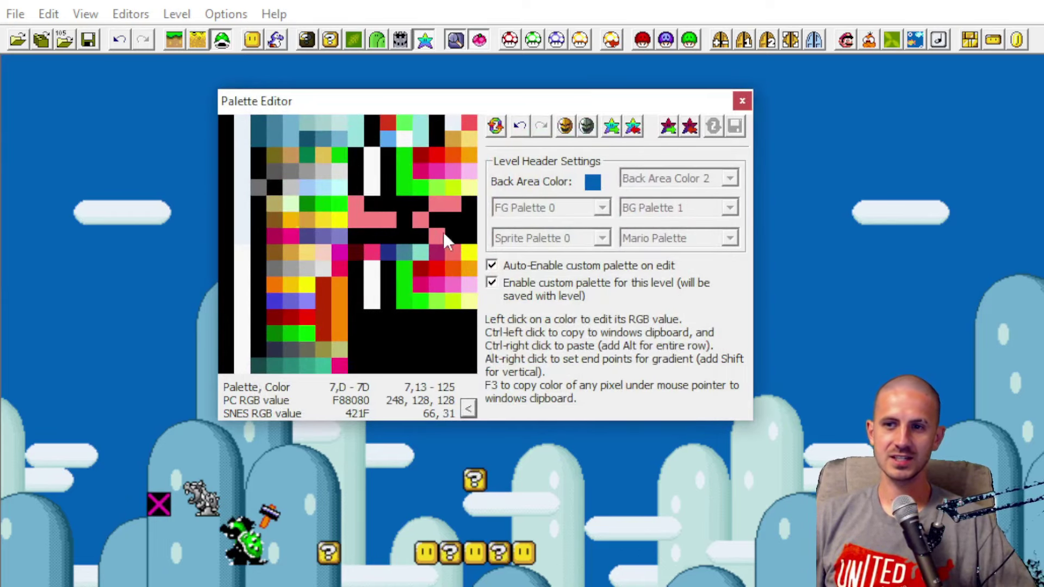
{"action": "right_click", "coordinate": [404, 203], "text": "ctrl"}
{"action": "right_click", "coordinate": [384, 215], "text": "ctrl"}
{"action": "right_click", "coordinate": [373, 236], "text": "ctrl"}
{"action": "right_click", "coordinate": [373, 269], "text": "ctrl"}
{"action": "right_click", "coordinate": [436, 334], "text": "ctrl"}
{"action": "right_click", "coordinate": [452, 334], "text": "ctrl"}
{"action": "right_click", "coordinate": [387, 335], "text": "ctrl"}
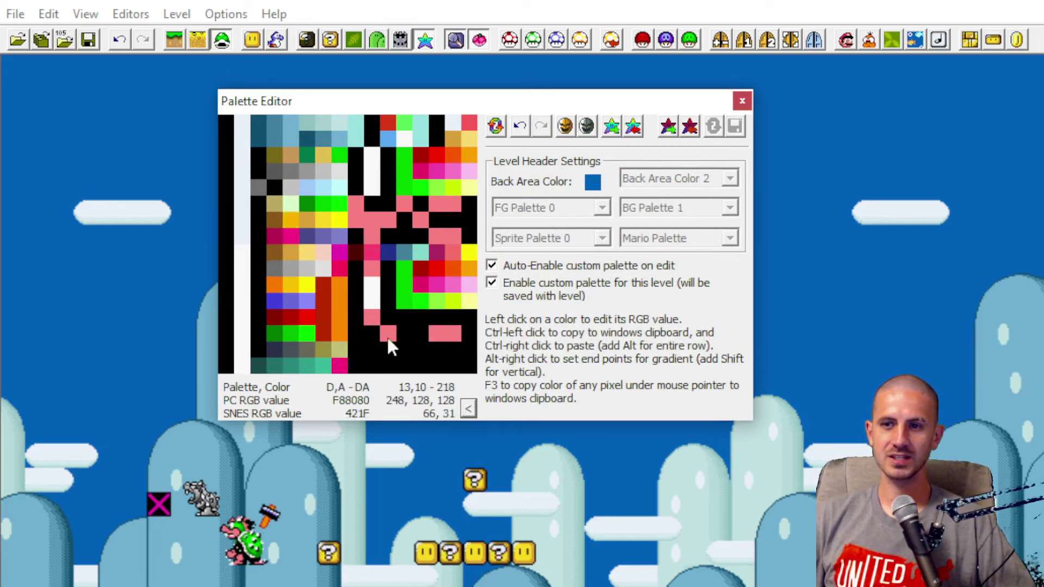
{"action": "right_click", "coordinate": [387, 349], "text": "ctrl"}
{"action": "right_click", "coordinate": [357, 334], "text": "ctrl"}
{"action": "right_click", "coordinate": [373, 317], "text": "ctrl"}
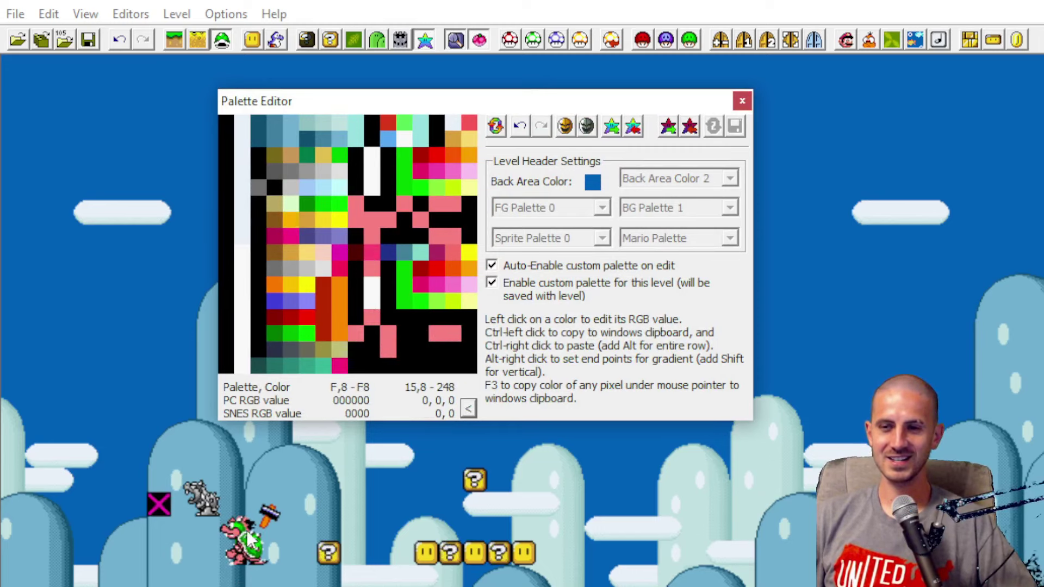
Step: Paste the light red test color across the rest of palette D, including cells D3 to D5, to recolor Bowser
{"action": "right_click", "coordinate": [393, 300], "text": "ctrl"}
{"action": "right_click", "coordinate": [416, 318], "text": "ctrl"}
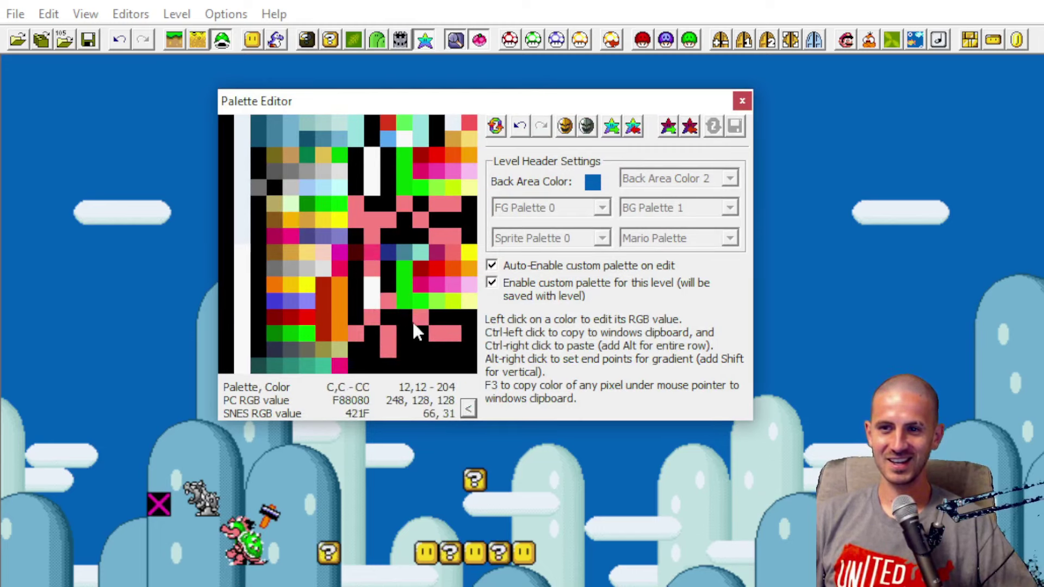
{"action": "right_click", "coordinate": [403, 334], "text": "ctrl"}
{"action": "right_click", "coordinate": [422, 334], "text": "ctrl"}
{"action": "right_click", "coordinate": [467, 332], "text": "ctrl"}
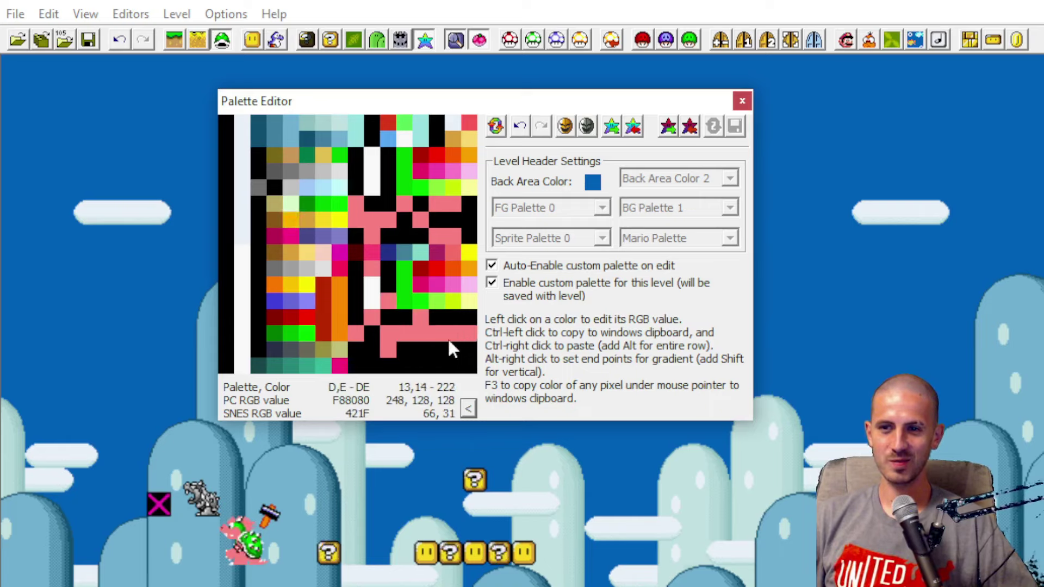
{"action": "right_click", "coordinate": [387, 348], "text": "ctrl"}
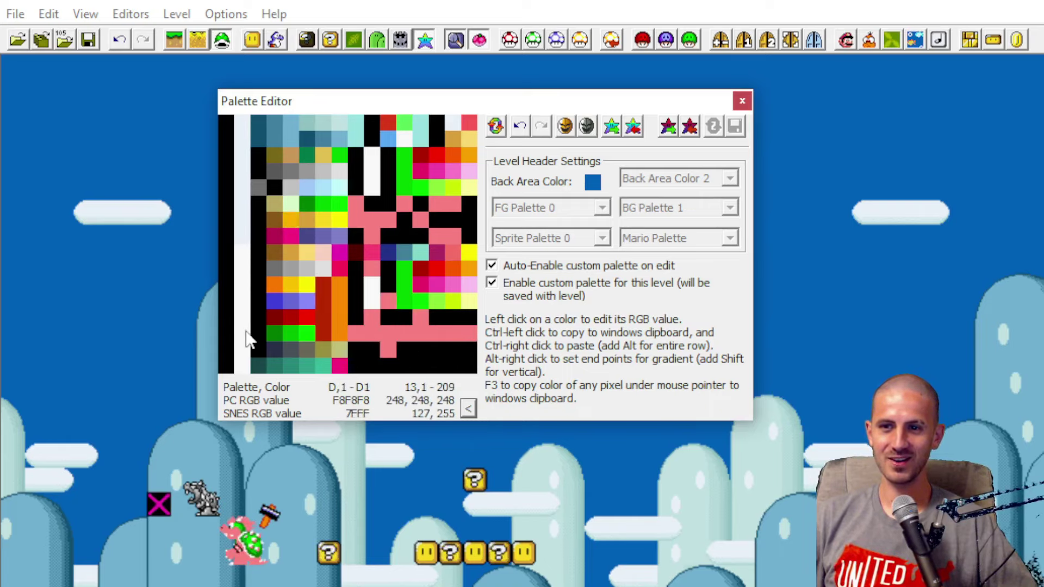
{"action": "right_click", "coordinate": [274, 335], "text": "ctrl"}
{"action": "right_click", "coordinate": [291, 334], "text": "ctrl"}
{"action": "right_click", "coordinate": [307, 335], "text": "ctrl"}
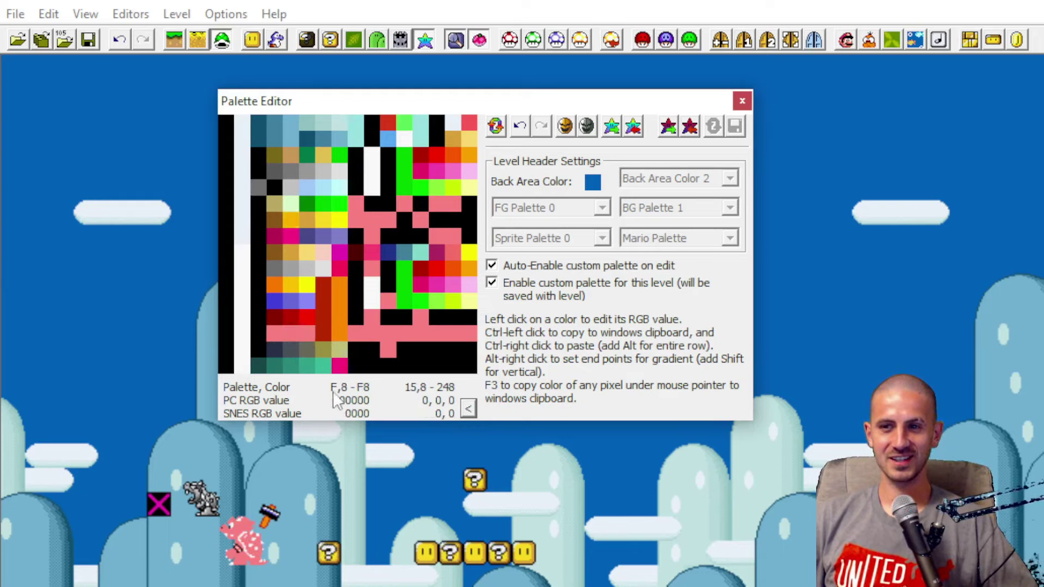
Step: Discard the test palette edits by reopening Super_Barb_World(1).smc without saving the level, and review the palettes again
{"action": "left_click", "coordinate": [743, 101]}
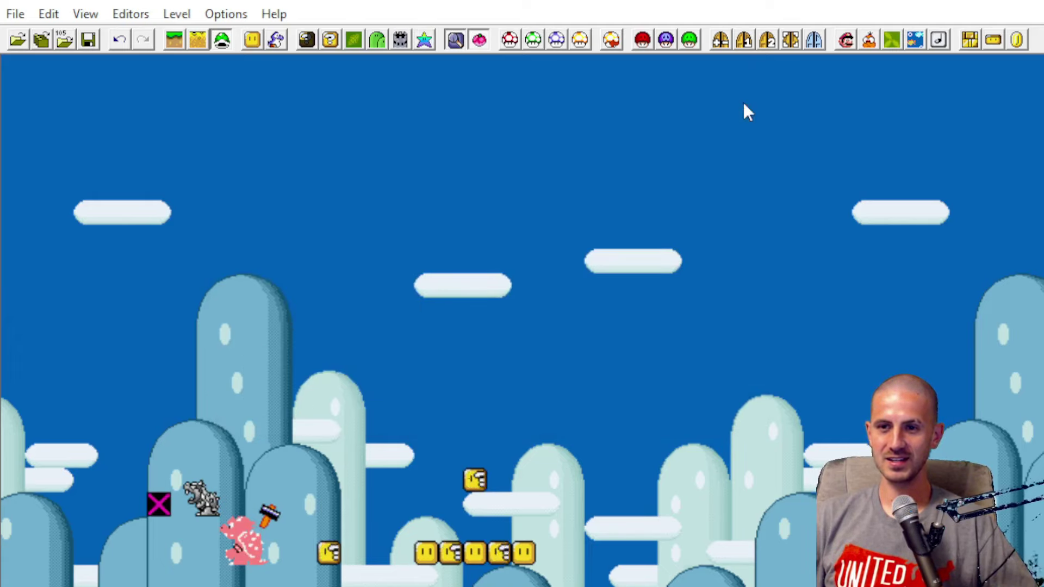
{"action": "left_click", "coordinate": [16, 39]}
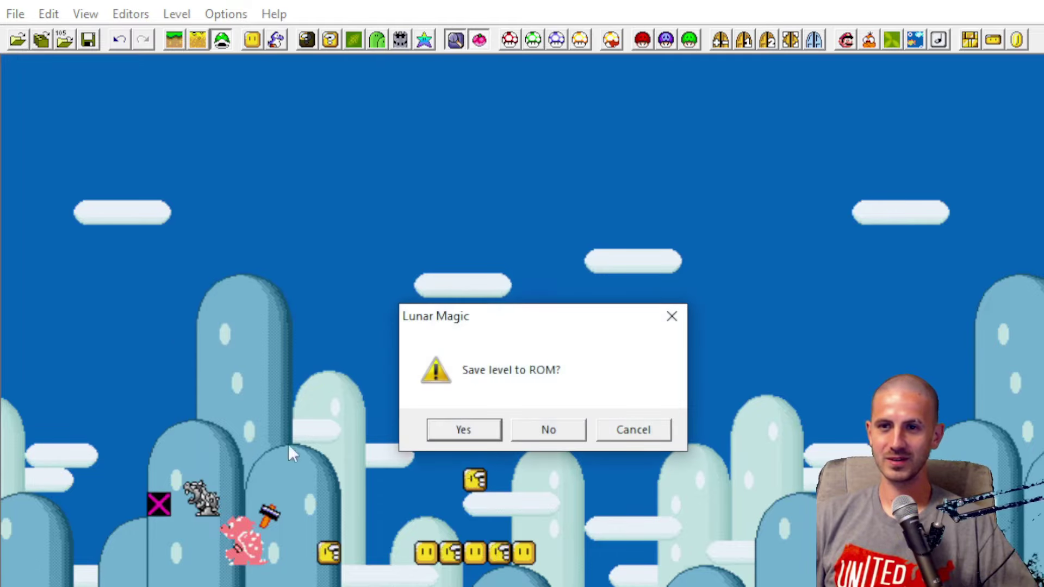
{"action": "left_click", "coordinate": [569, 433]}
{"action": "left_click", "coordinate": [391, 399]}
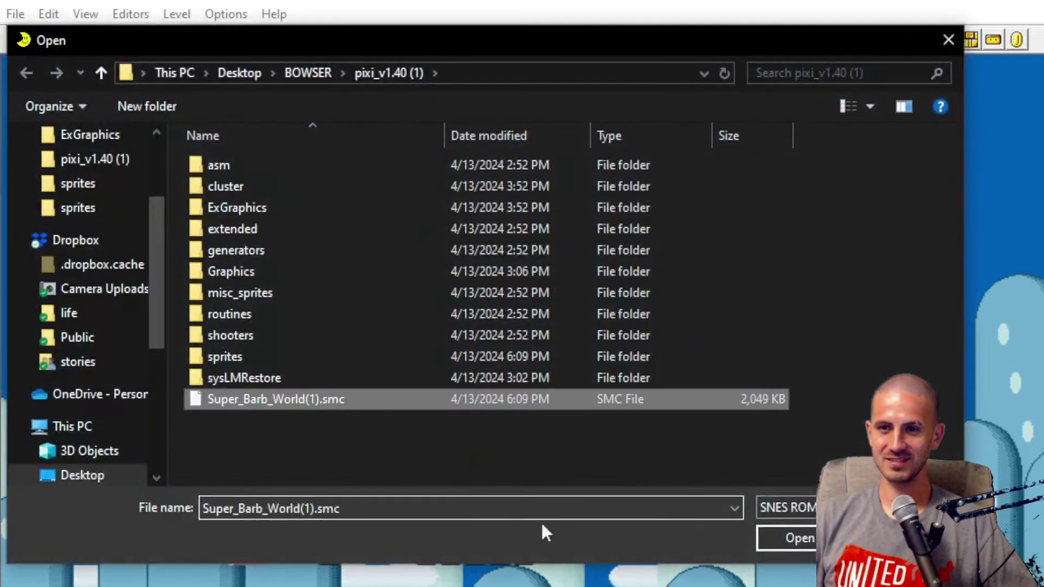
{"action": "left_click", "coordinate": [784, 539]}
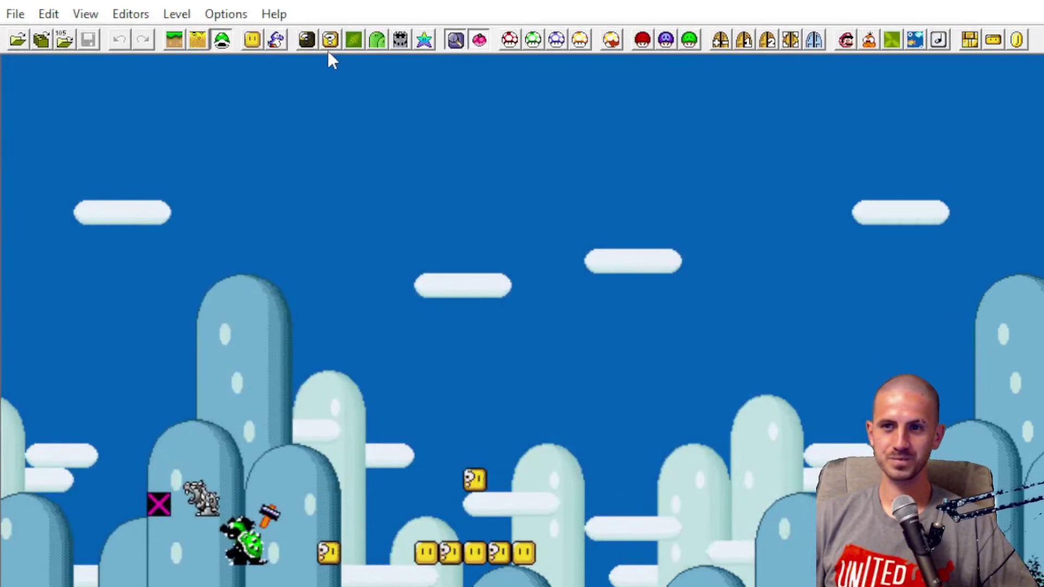
{"action": "left_click", "coordinate": [425, 40]}
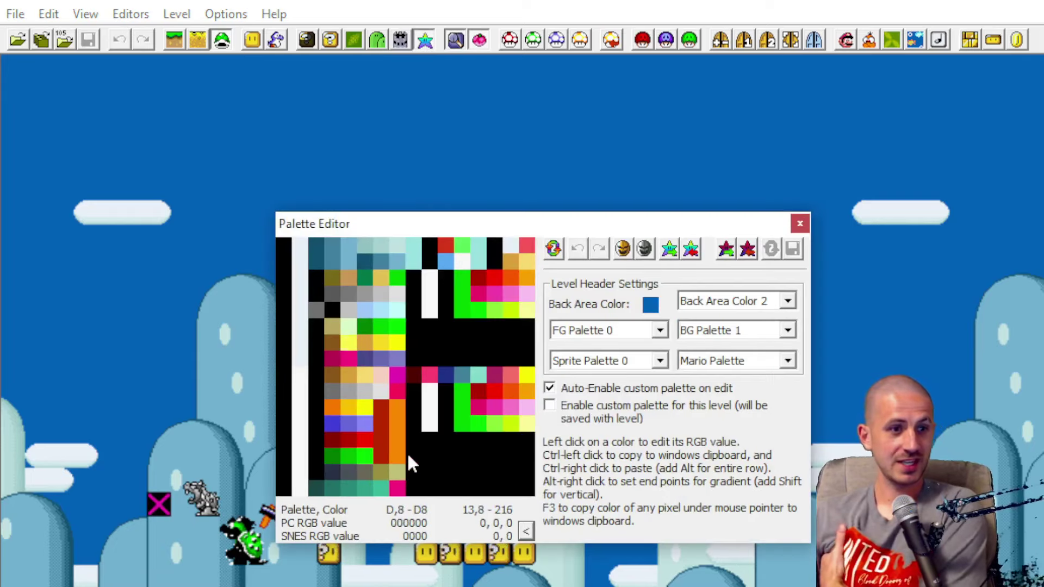
{"action": "left_click", "coordinate": [800, 224]}
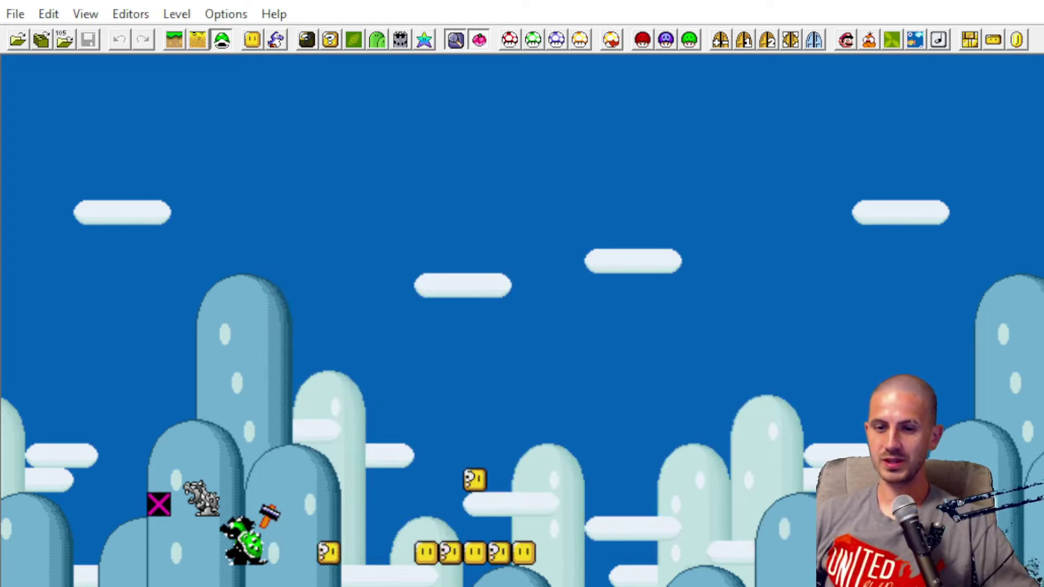
Step: Switch to File Explorer and open the original Bowser for PIXI (1) resource folder inside BOWSER
{"action": "key", "text": "alt+Tab"}
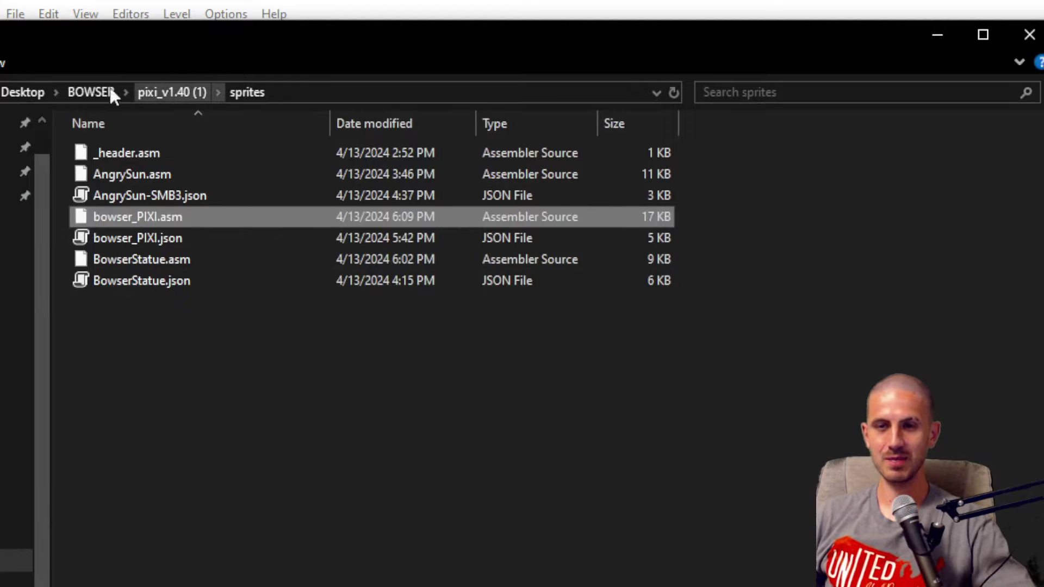
{"action": "key", "text": "alt+Up"}
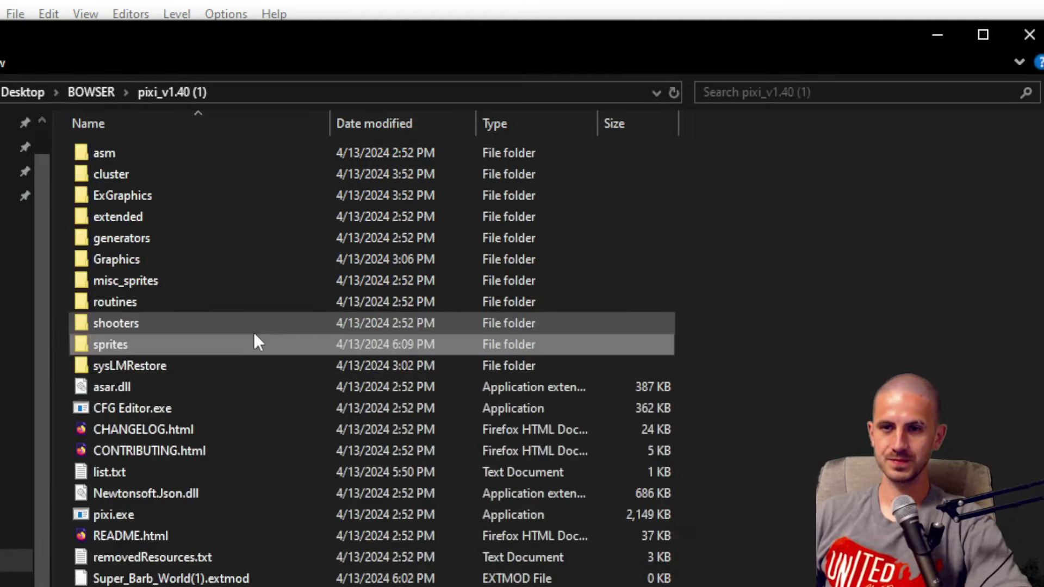
{"action": "key", "text": "alt+Up"}
{"action": "key", "text": "Up"}
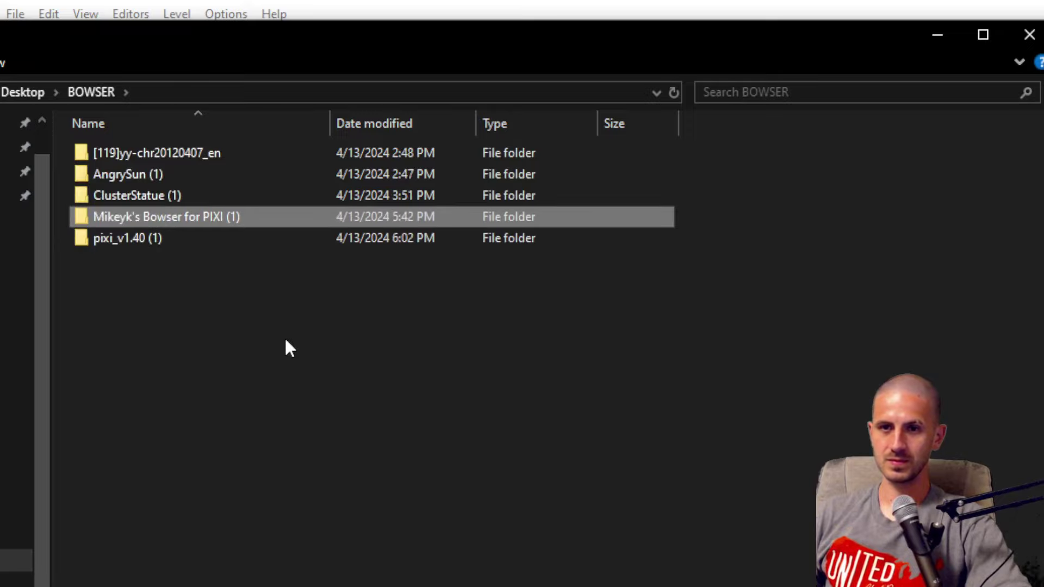
{"action": "key", "text": "Return"}
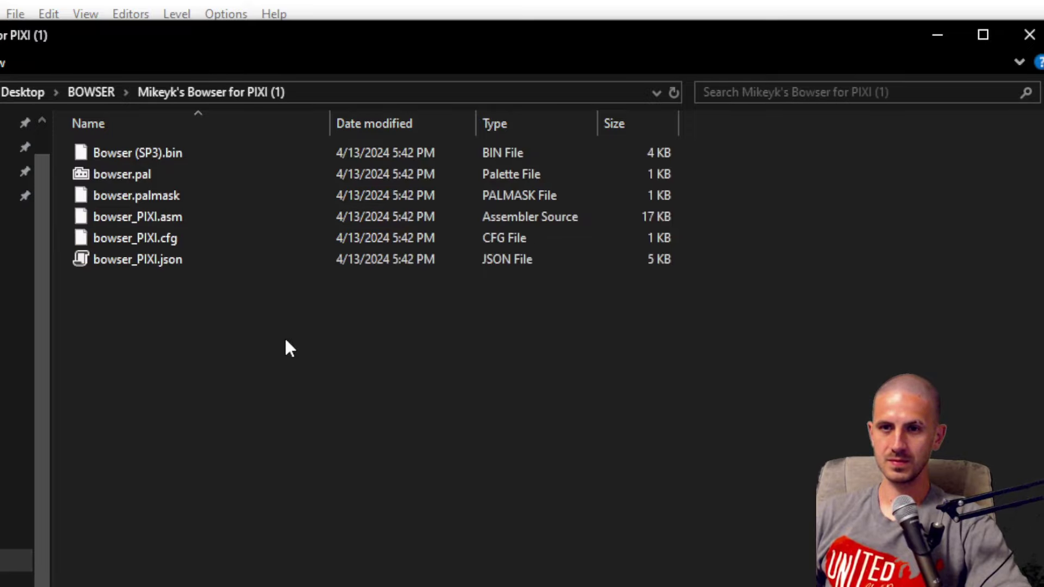
Step: Switch to YY-CHR and open the ExGFX80.bin graphics file from the ExGraphics folder
{"action": "key", "text": "Down"}
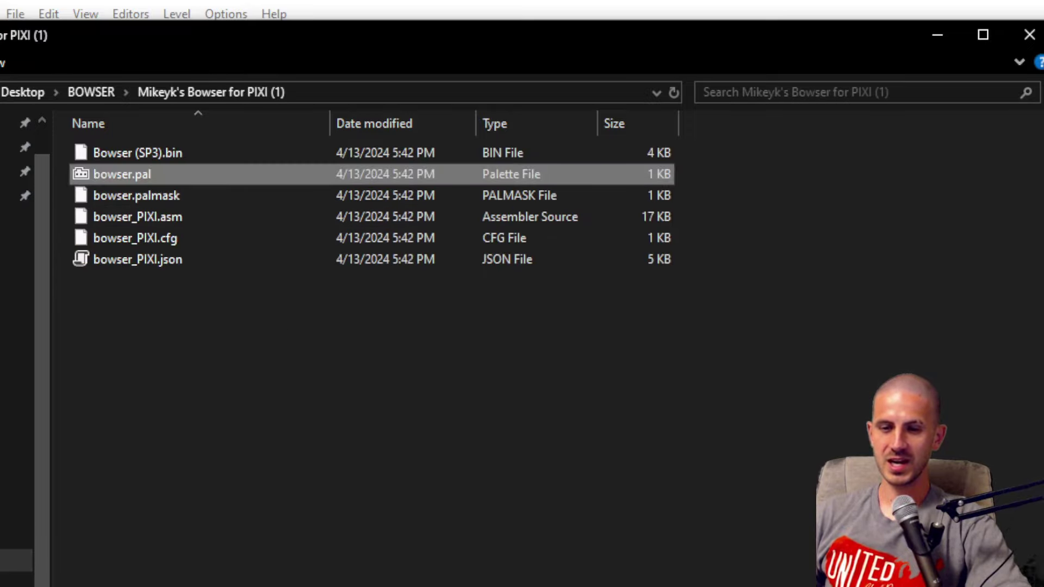
{"action": "key", "text": "alt+Tab"}
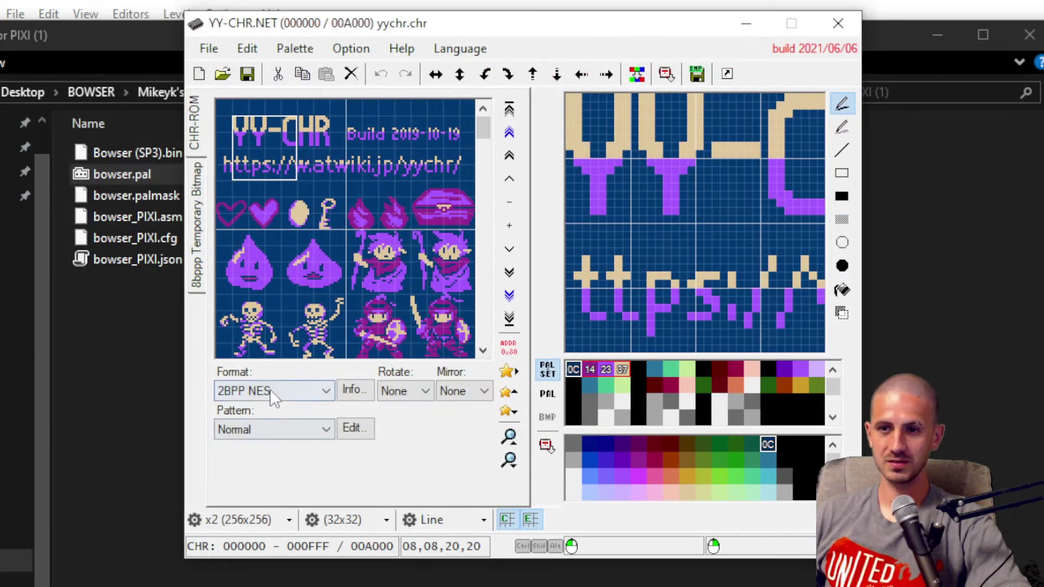
{"action": "left_click", "coordinate": [200, 75]}
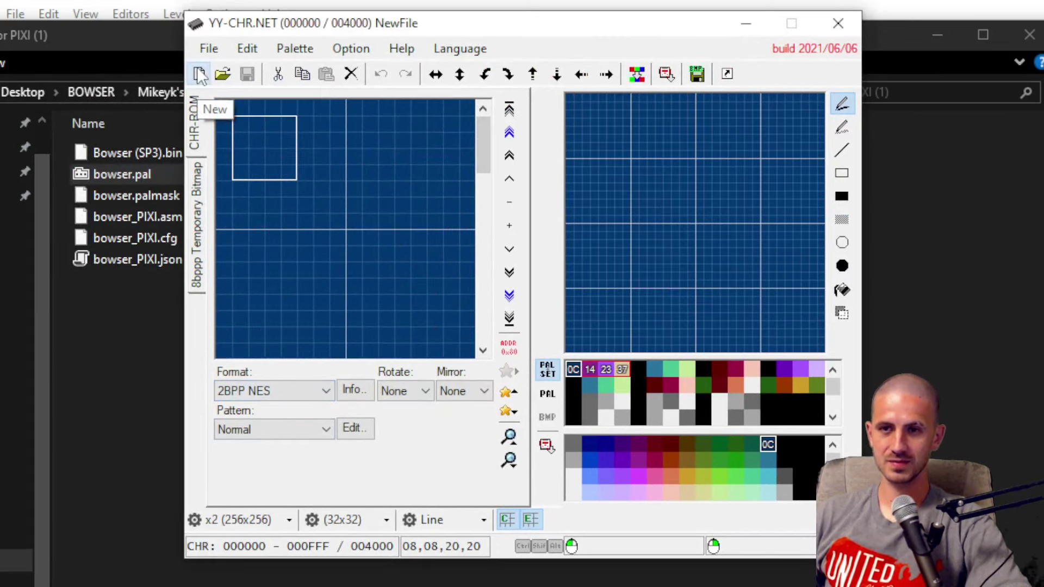
{"action": "left_click", "coordinate": [223, 74]}
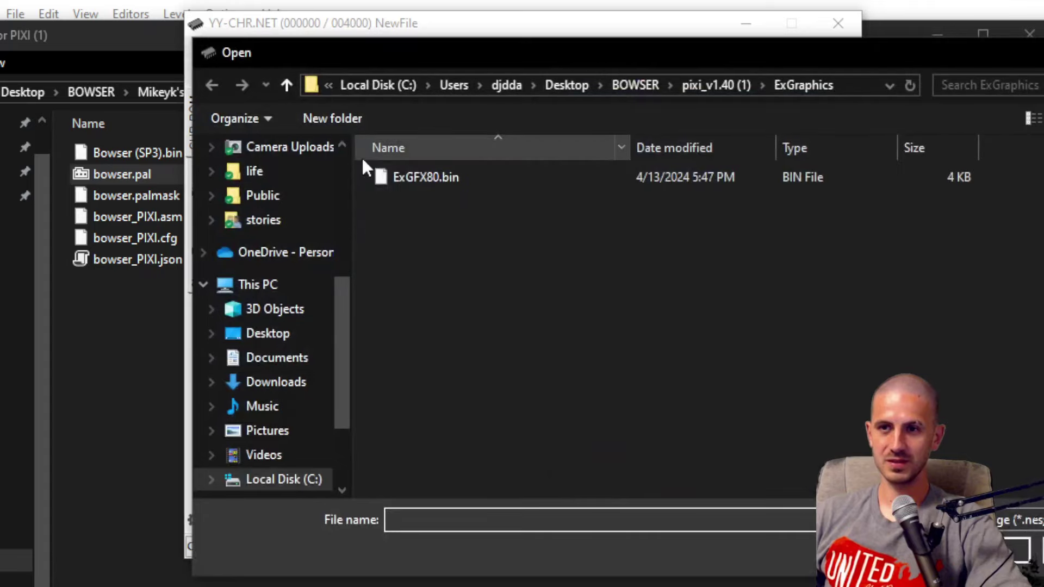
{"action": "left_click", "coordinate": [457, 175]}
{"action": "double_click", "coordinate": [457, 175]}
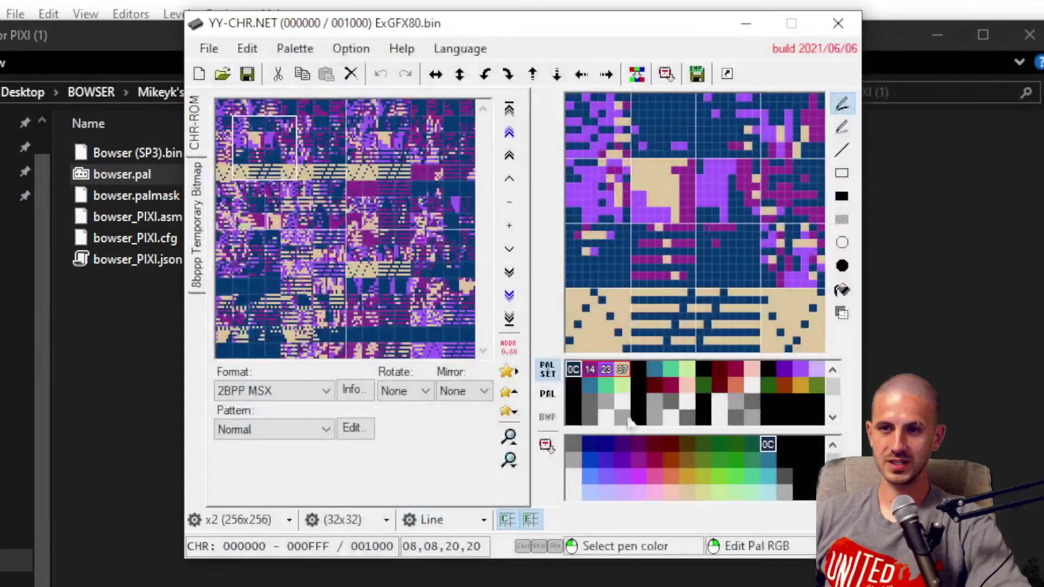
Step: Display the graphics in the 4BPP SNES/PCE(CG) format with the RGB palette
{"action": "left_click", "coordinate": [261, 391]}
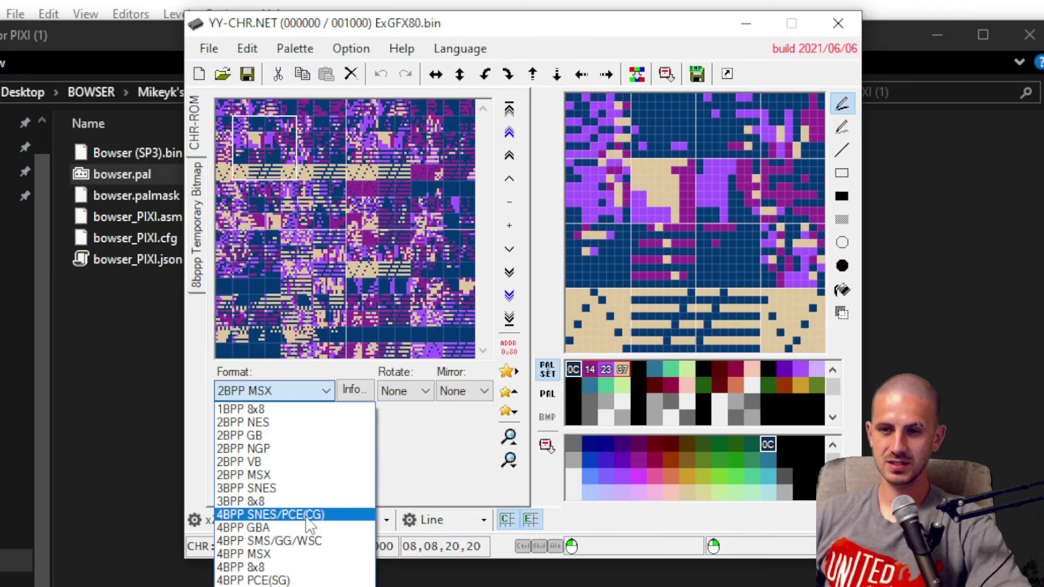
{"action": "left_click", "coordinate": [289, 514]}
{"action": "left_click", "coordinate": [548, 390]}
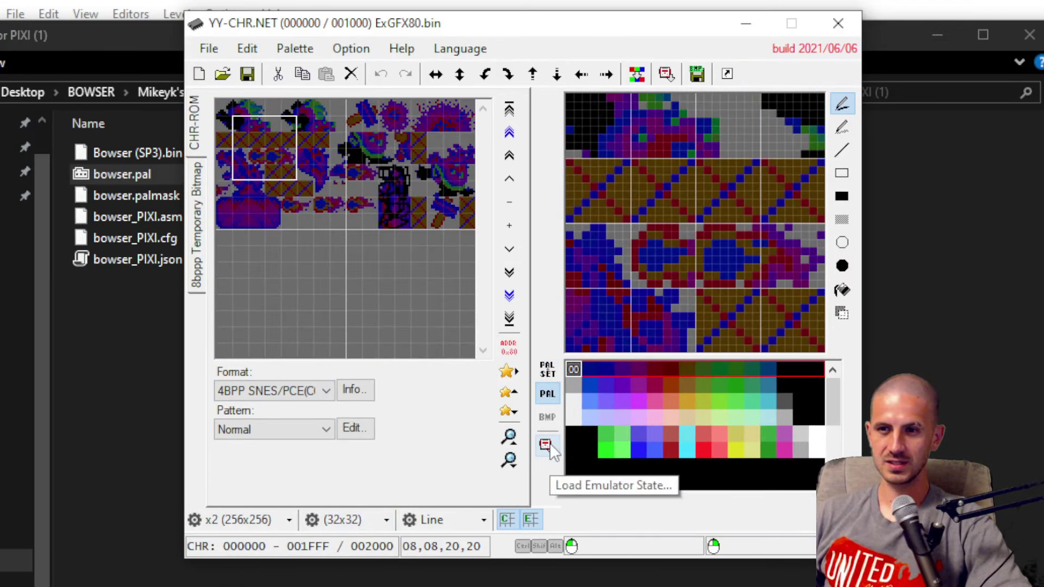
Step: Load the RGB palette bowser.pal from the MikeyK backups folder onto the graphics
{"action": "left_click", "coordinate": [251, 47]}
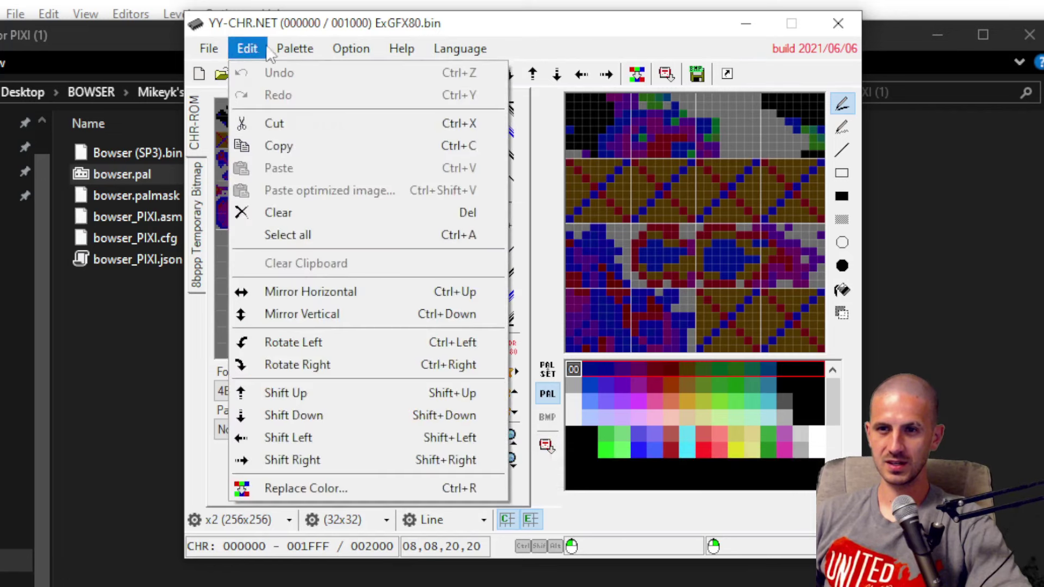
{"action": "mouse_move", "coordinate": [287, 46]}
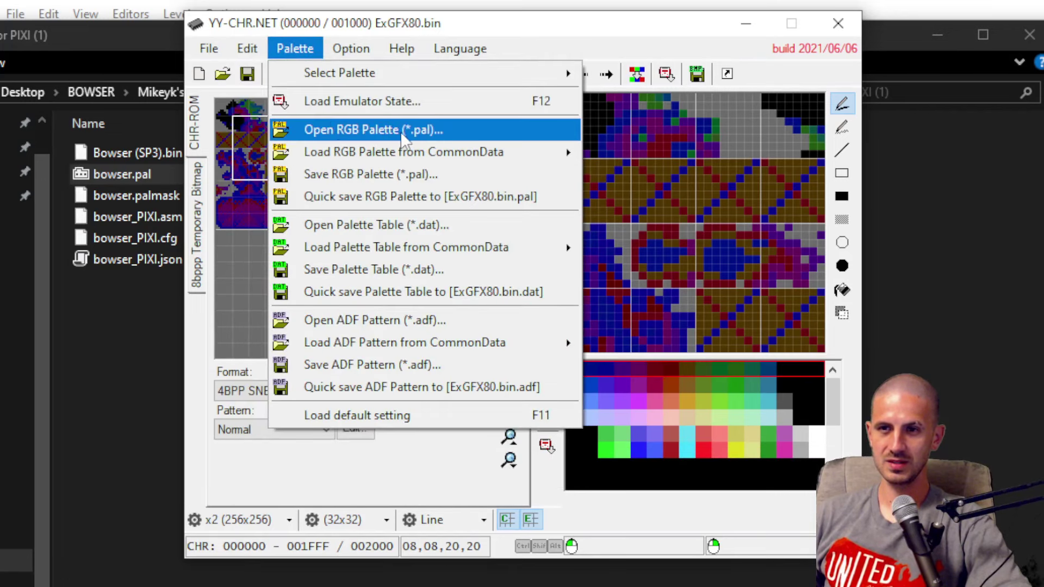
{"action": "left_click", "coordinate": [452, 129]}
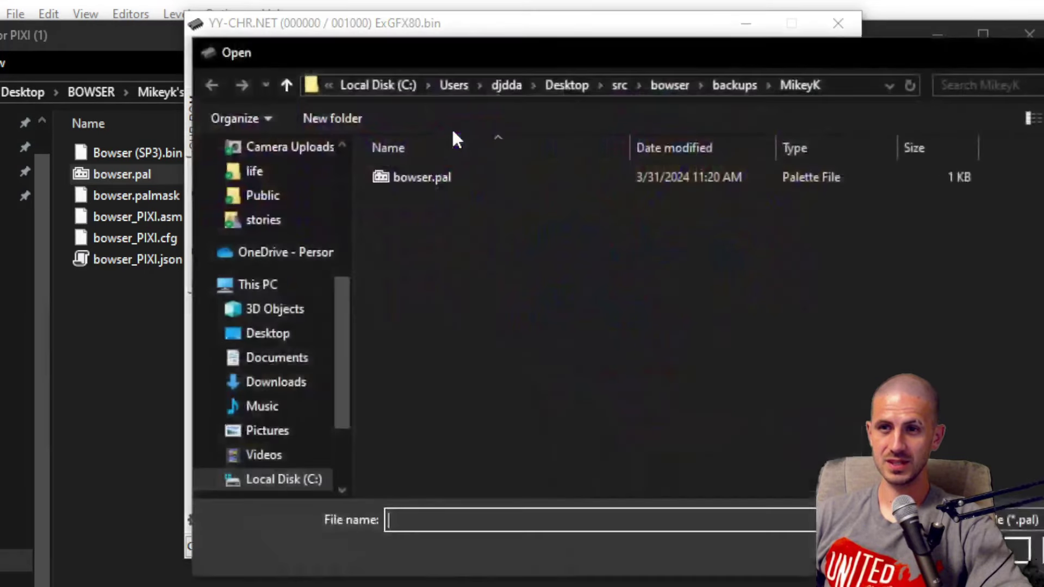
{"action": "left_click", "coordinate": [435, 178]}
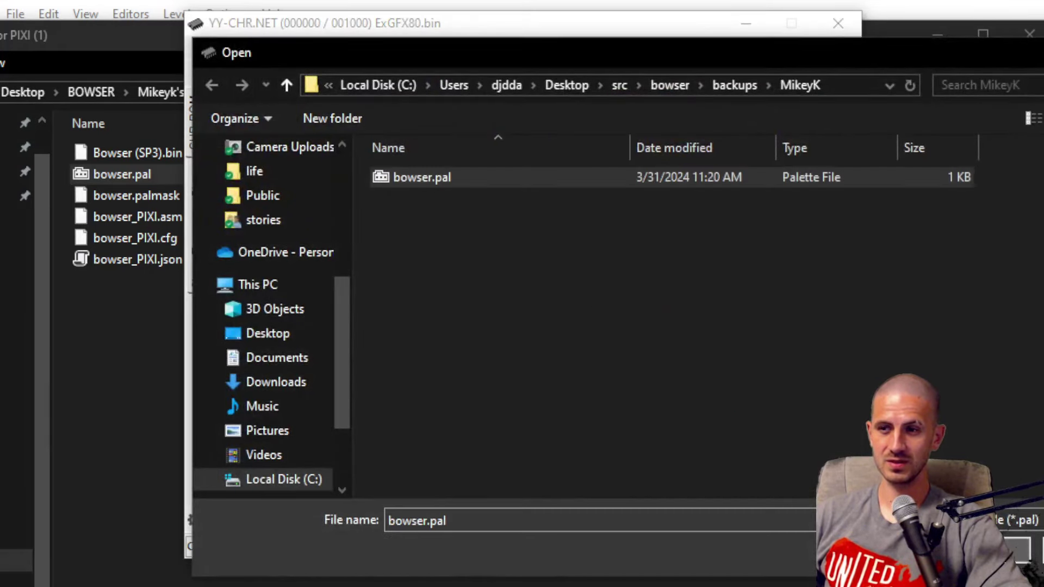
{"action": "double_click", "coordinate": [435, 179]}
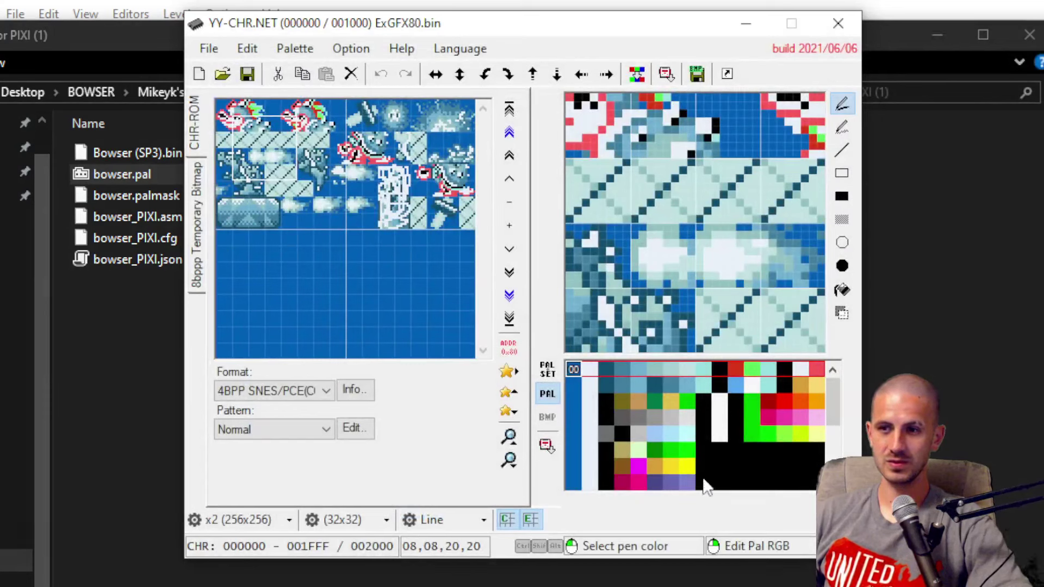
Step: Preview the graphics with palette row 5, try bright green for color 5C, and close YY-CHR
{"action": "left_click", "coordinate": [586, 451]}
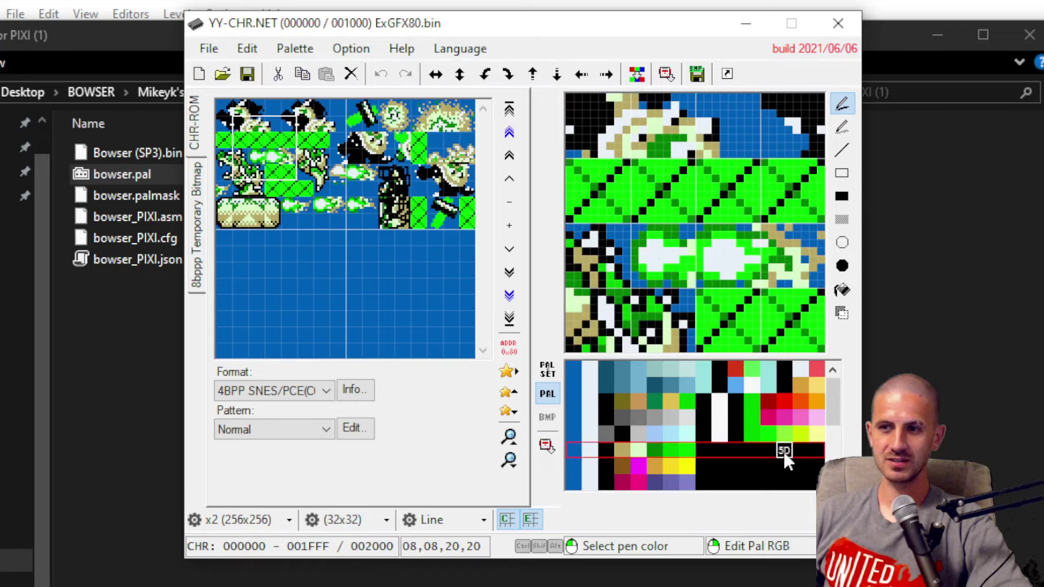
{"action": "right_click", "coordinate": [768, 450]}
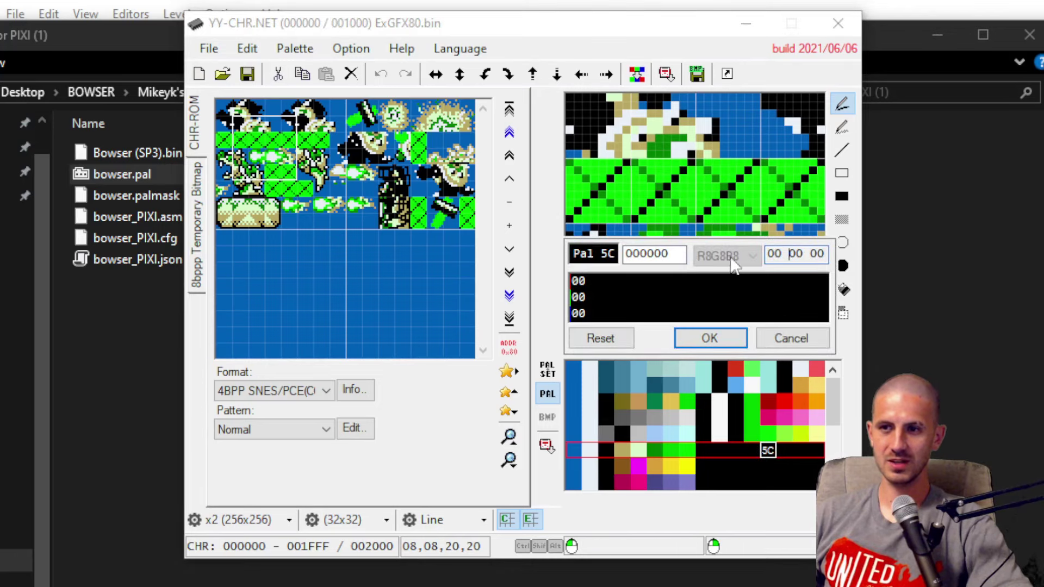
{"action": "left_click_drag", "start_coordinate": [632, 304], "coordinate": [832, 300]}
{"action": "left_click", "coordinate": [710, 340]}
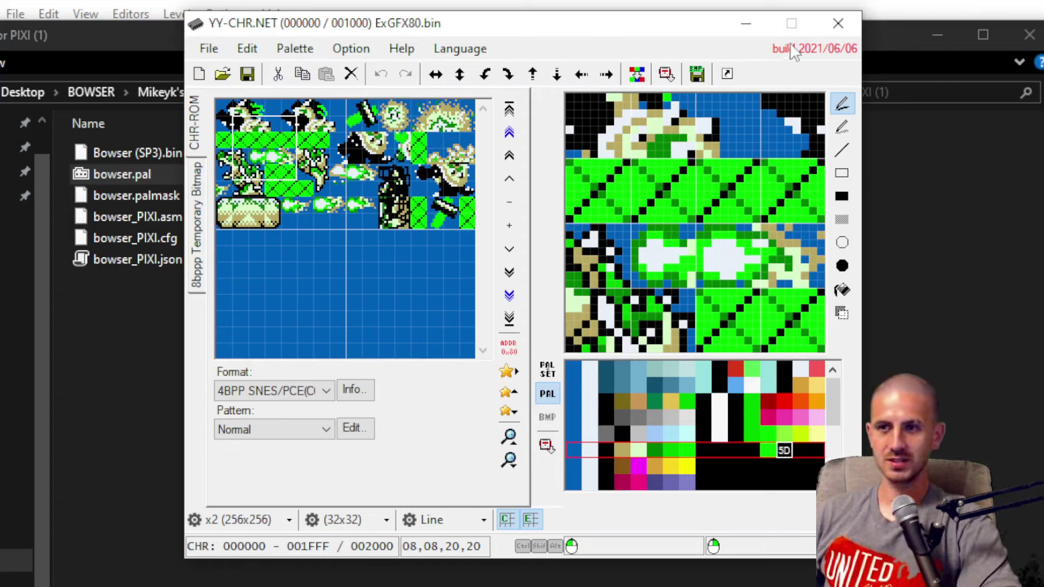
{"action": "left_click", "coordinate": [852, 25]}
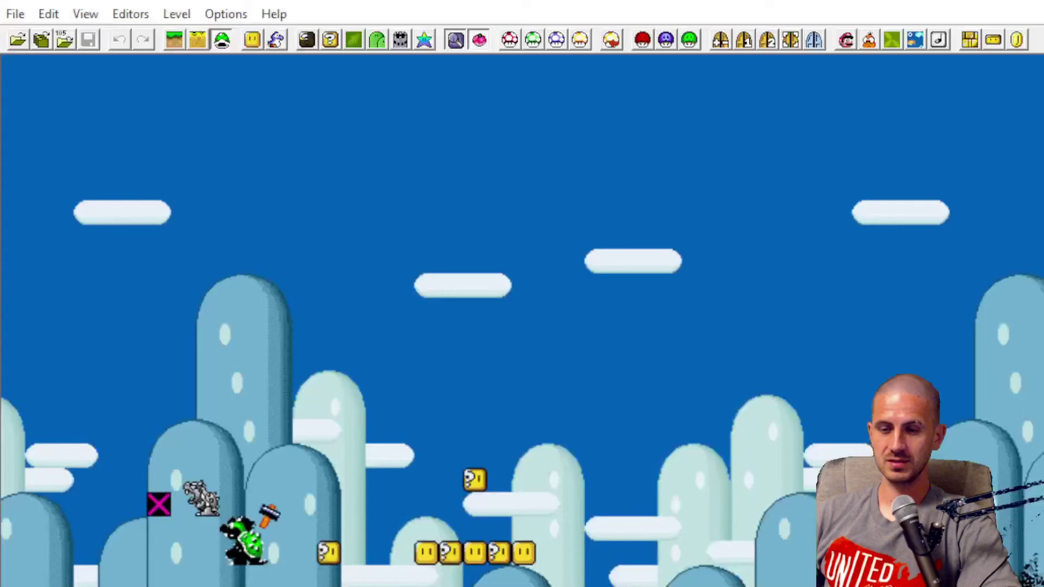
Step: Reopen the Palette Editor for the level and examine the green Bowser mock-up in the 2024_03_26 reference screenshot
{"action": "left_click", "coordinate": [424, 39]}
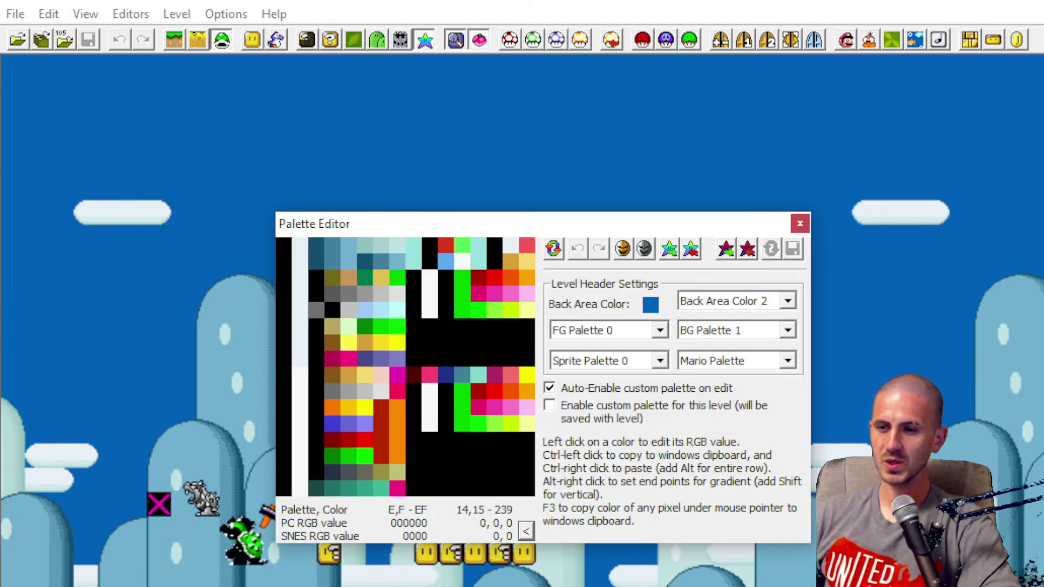
{"action": "key", "text": "alt+Tab"}
{"action": "key", "text": "alt+Tab"}
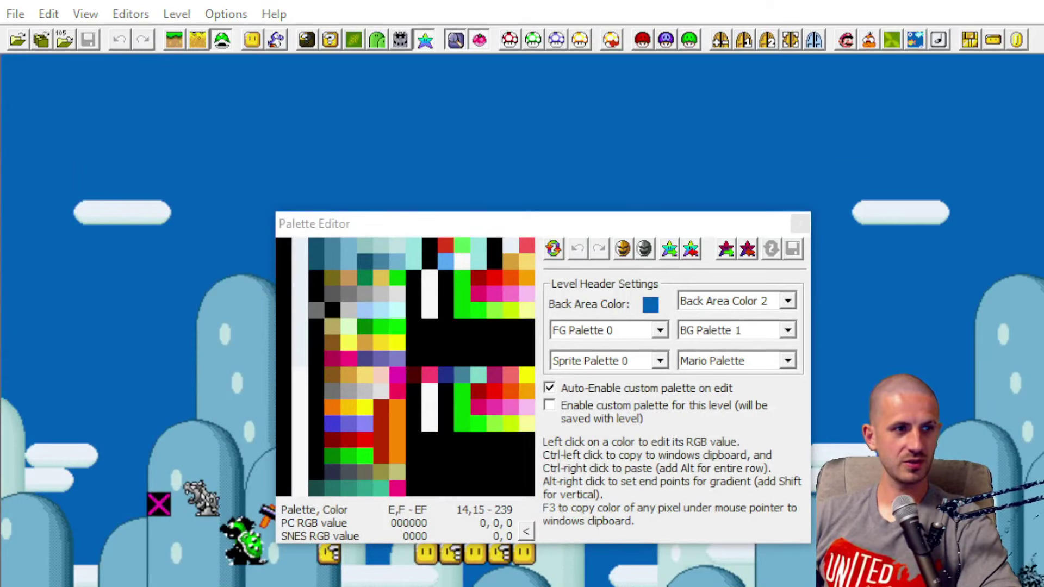
{"action": "key", "text": "alt+Tab"}
{"action": "scroll", "coordinate": [388, 449], "scroll_direction": "up", "scroll_amount": 3}
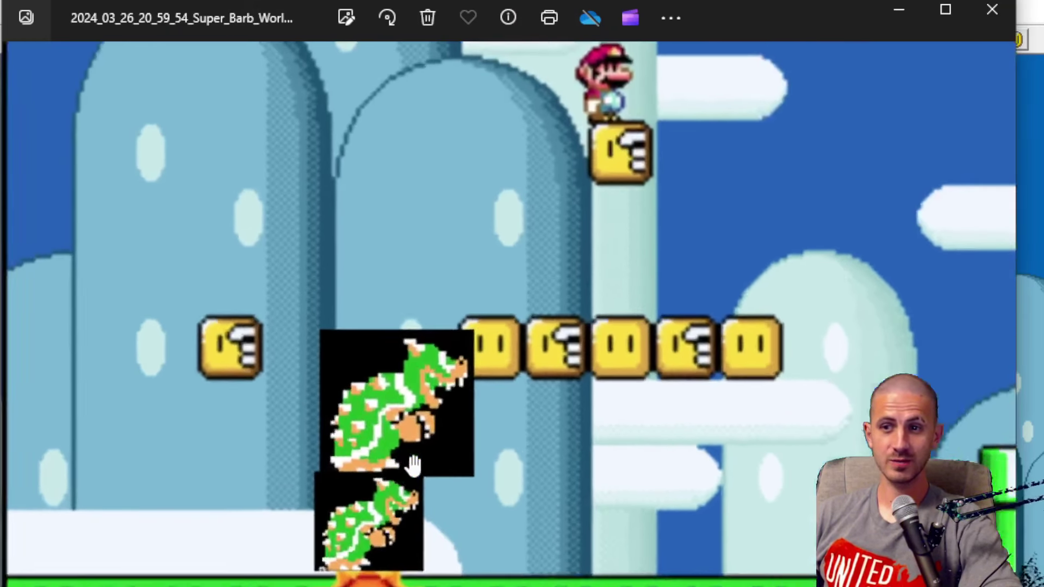
{"action": "scroll", "coordinate": [387, 449], "scroll_direction": "up", "scroll_amount": 1}
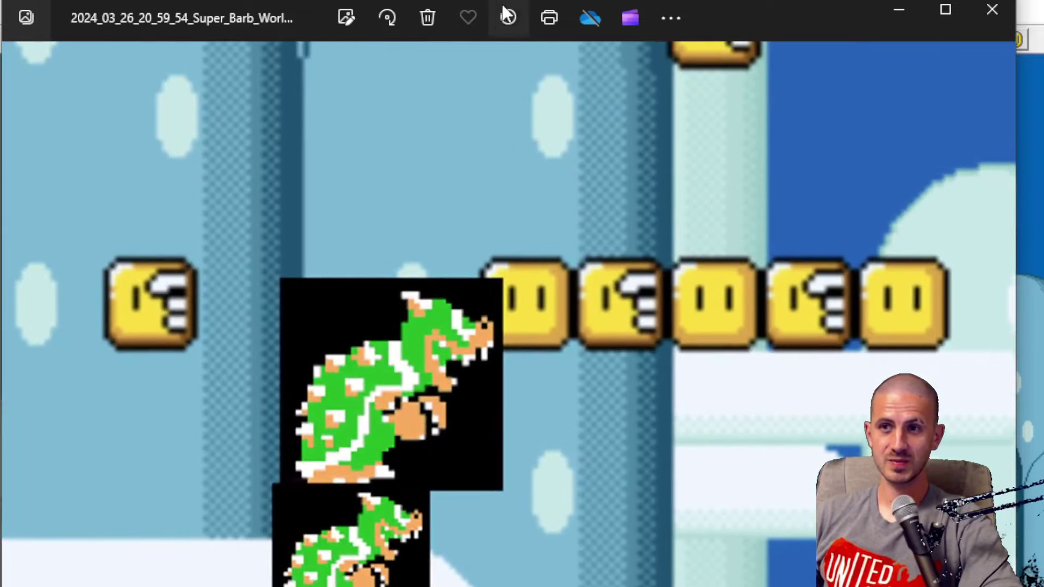
{"action": "left_click_drag", "start_coordinate": [745, 14], "coordinate": [1038, 0]}
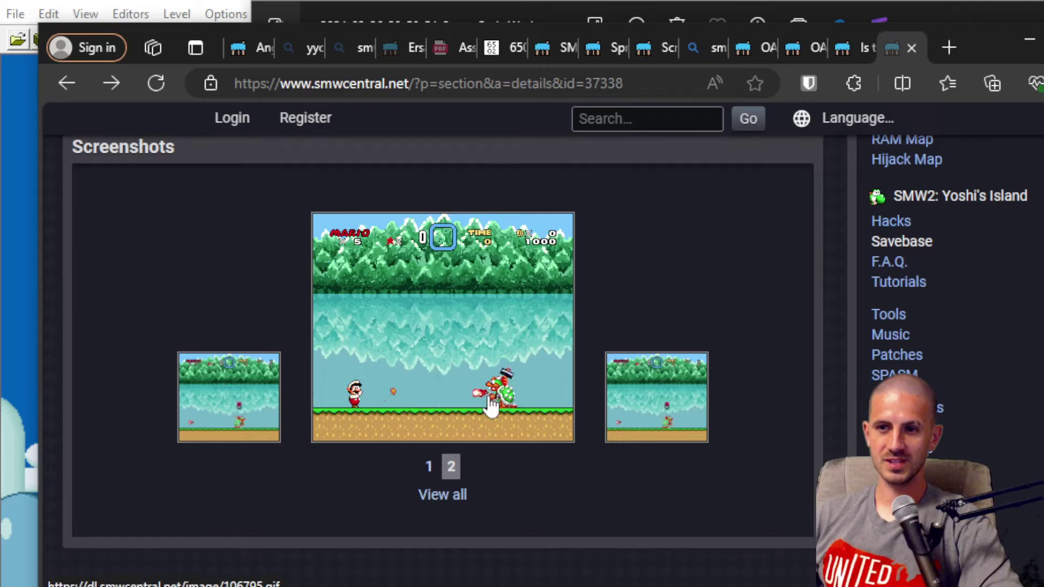
Step: Examine the enlarged Bowser animation on SMW Central and compare its colors with the reference screenshot
{"action": "left_click", "coordinate": [488, 397]}
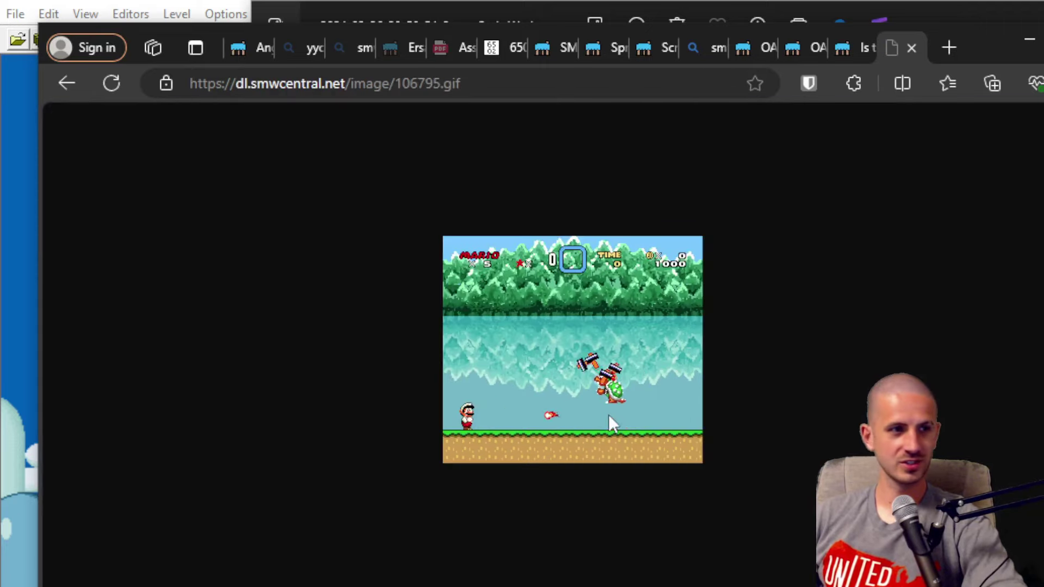
{"action": "scroll", "coordinate": [609, 414], "scroll_direction": "up", "scroll_amount": 8, "text": "ctrl"}
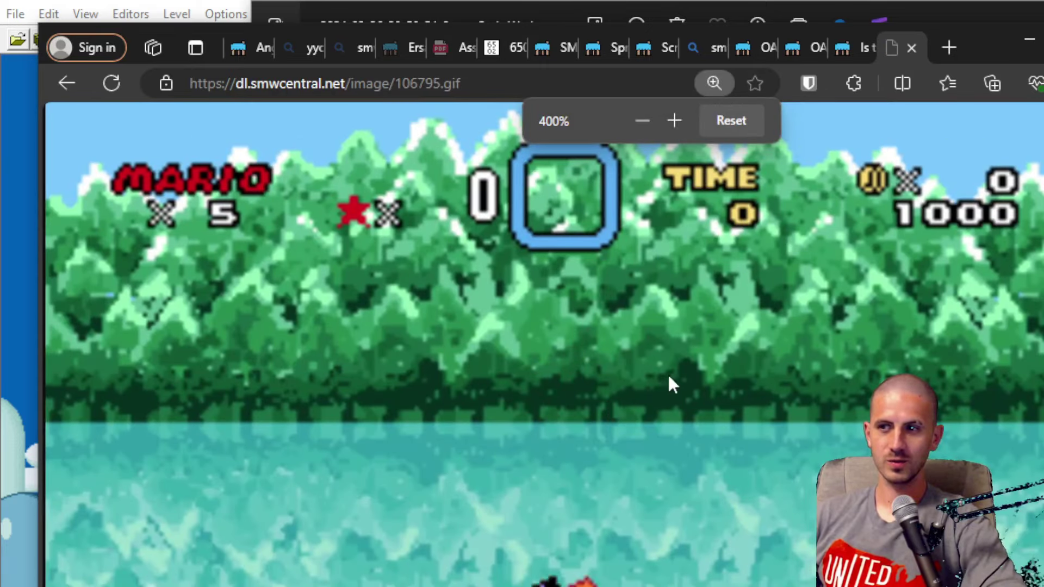
{"action": "scroll", "coordinate": [665, 373], "scroll_direction": "down", "scroll_amount": 5}
{"action": "scroll", "coordinate": [684, 366], "scroll_direction": "up", "scroll_amount": 2}
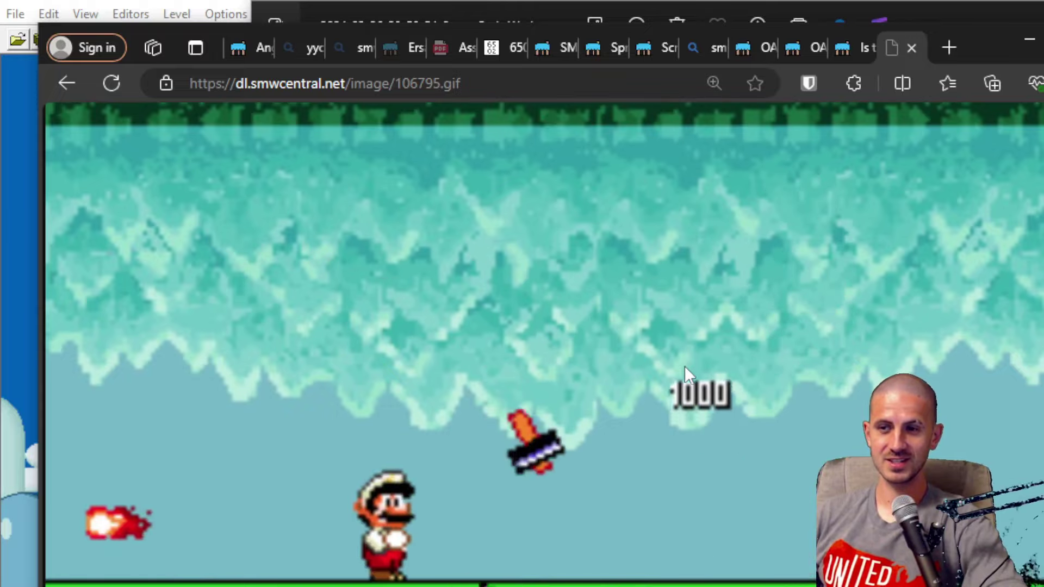
{"action": "scroll", "coordinate": [684, 367], "scroll_direction": "down", "scroll_amount": 2}
{"action": "scroll", "coordinate": [684, 375], "scroll_direction": "up", "scroll_amount": 2}
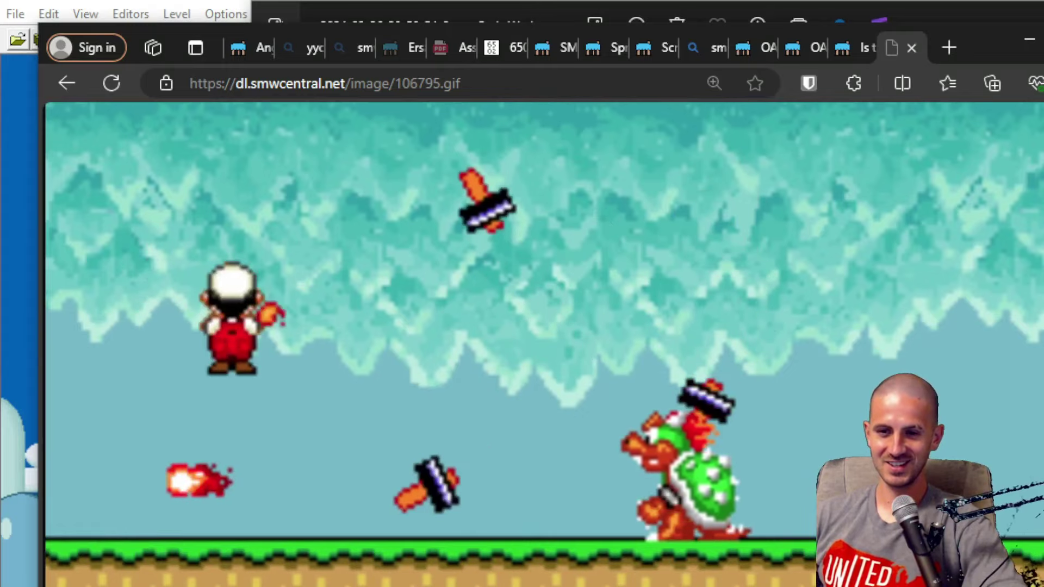
{"action": "key", "text": "alt+Tab"}
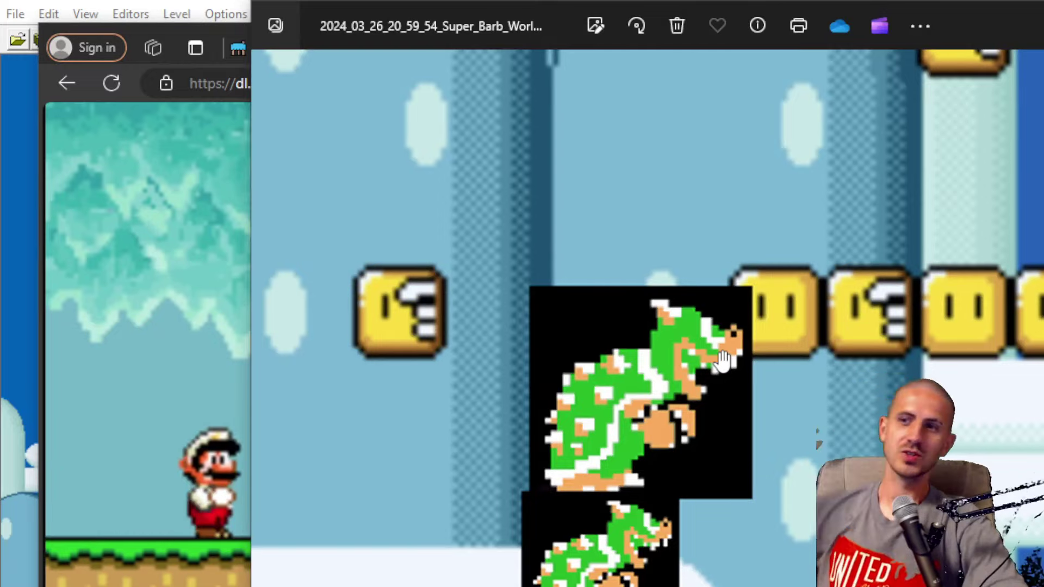
{"action": "left_click_drag", "start_coordinate": [1030, 19], "coordinate": [89, 32]}
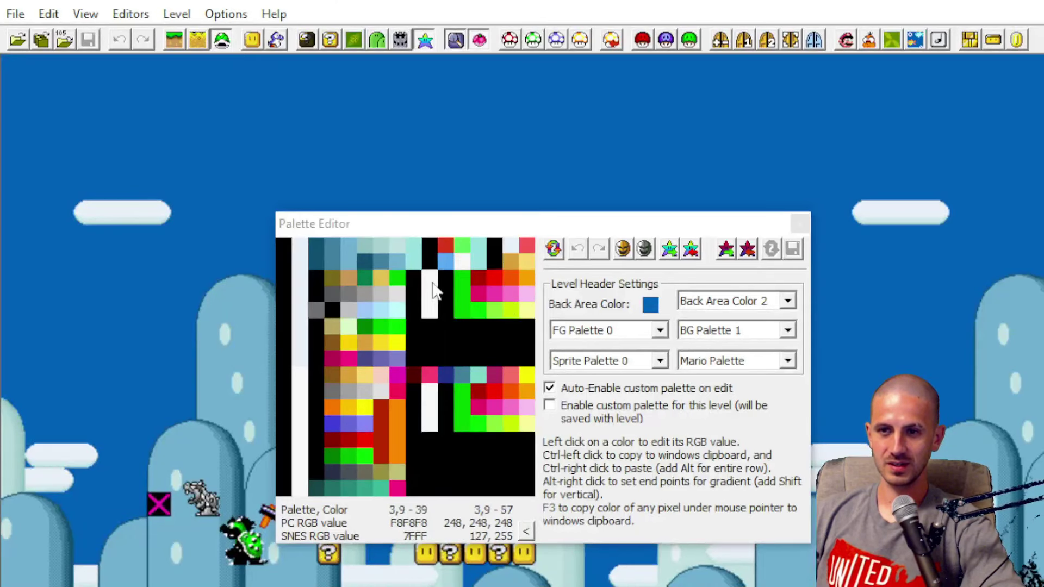
Step: Set palette D's color DB to bright blue (0, 128, 255) and DC to light pink as test colors
{"action": "left_click_drag", "start_coordinate": [525, 227], "coordinate": [568, 152]}
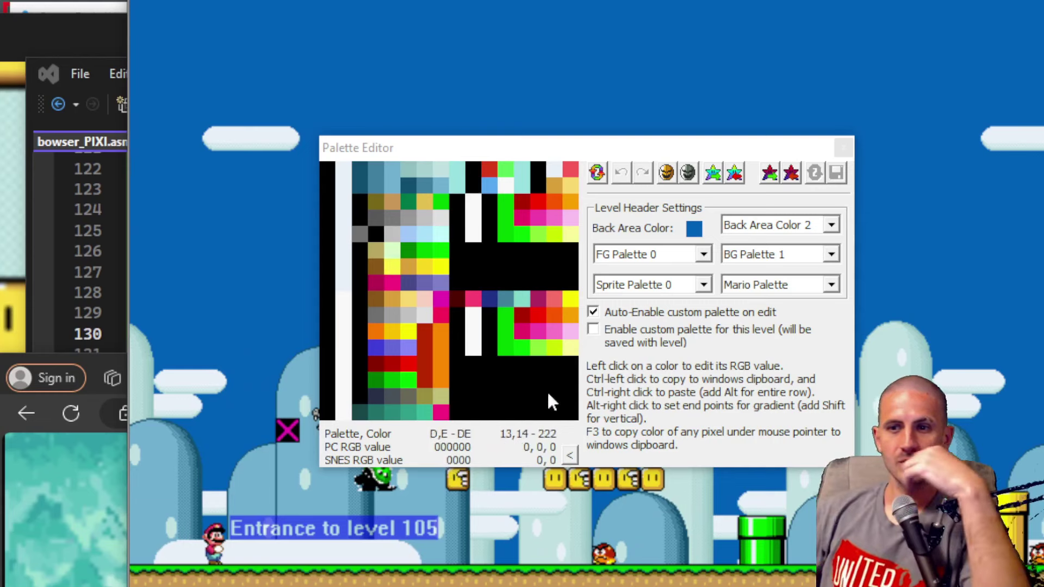
{"action": "left_click", "coordinate": [458, 382]}
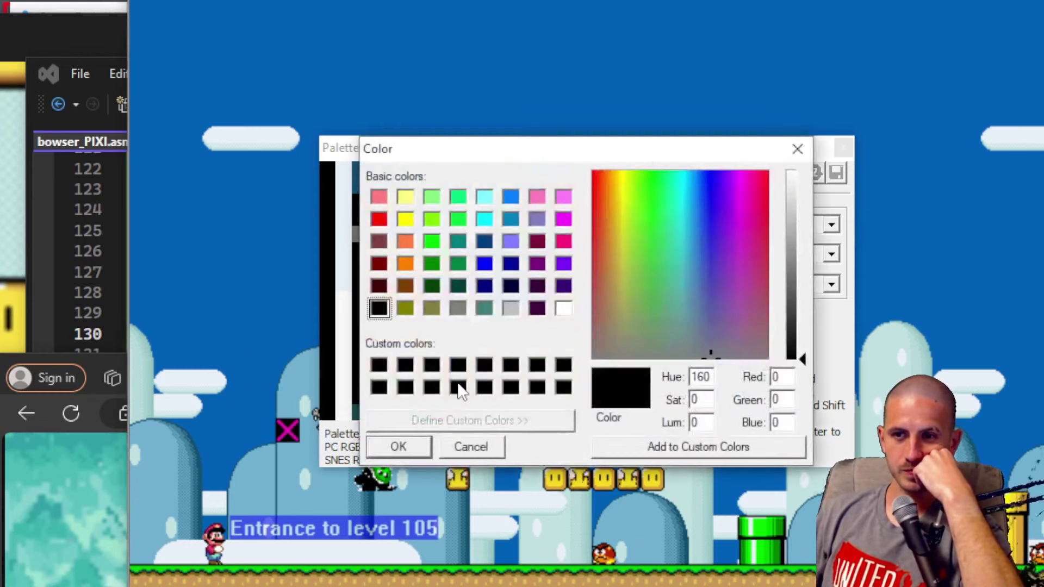
{"action": "left_click", "coordinate": [469, 447]}
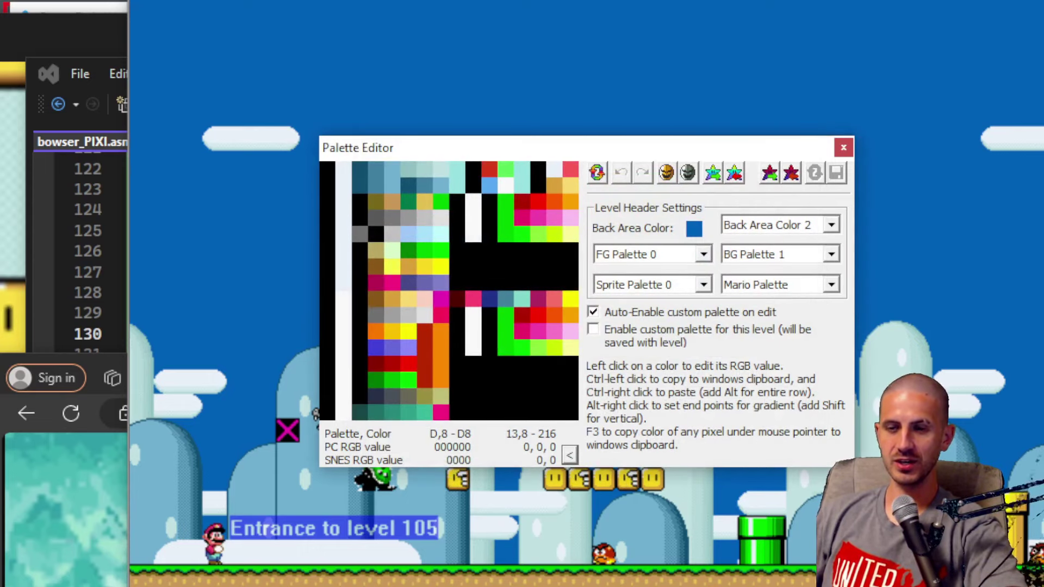
{"action": "left_click", "coordinate": [504, 384]}
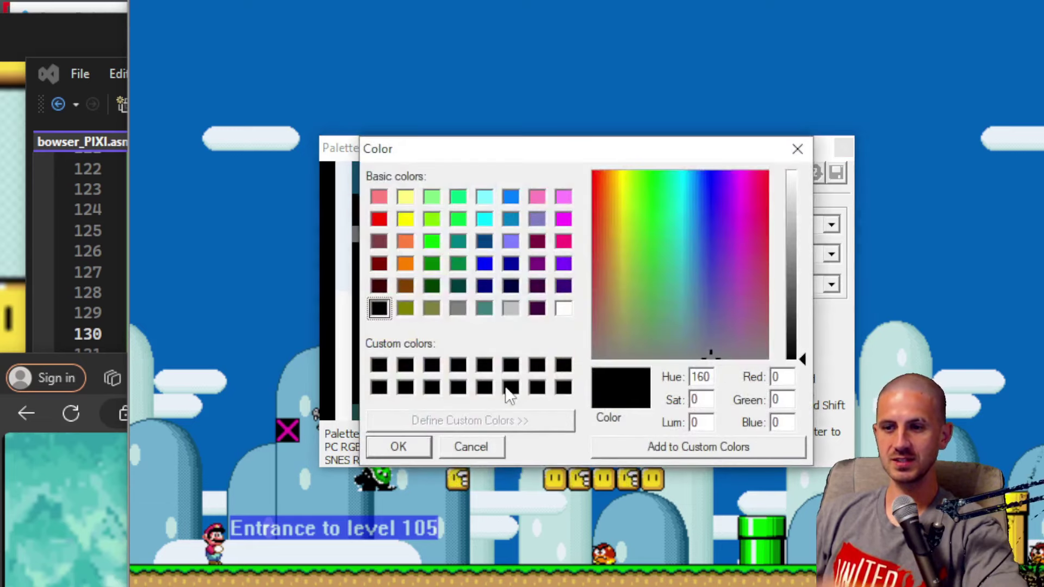
{"action": "left_click", "coordinate": [511, 196]}
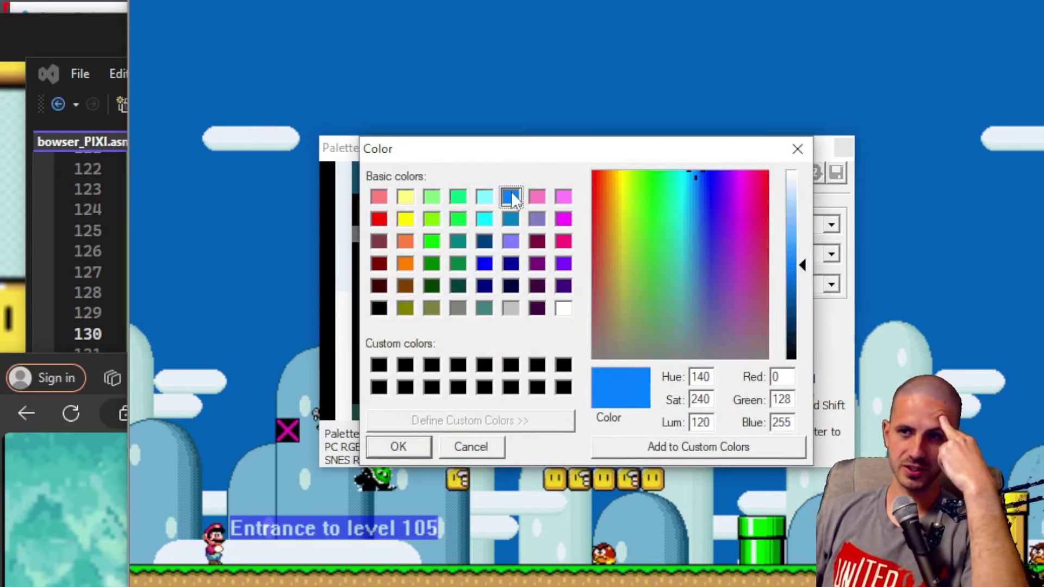
{"action": "left_click", "coordinate": [398, 446]}
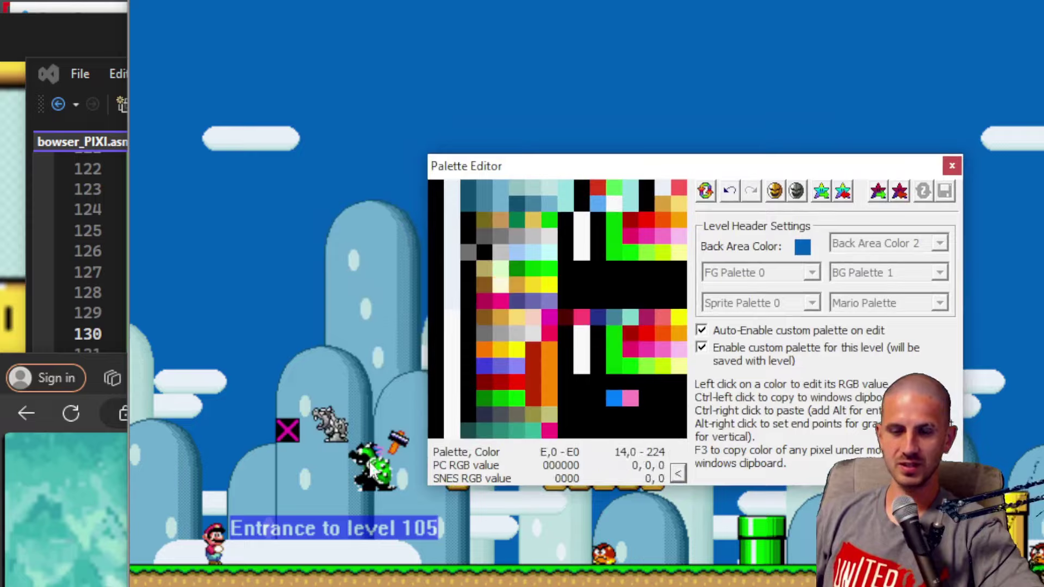
Step: Set DD to DF to deep pink, violet and red test colors, and D8 to DA to green, pink and orange
{"action": "left_click", "coordinate": [646, 398]}
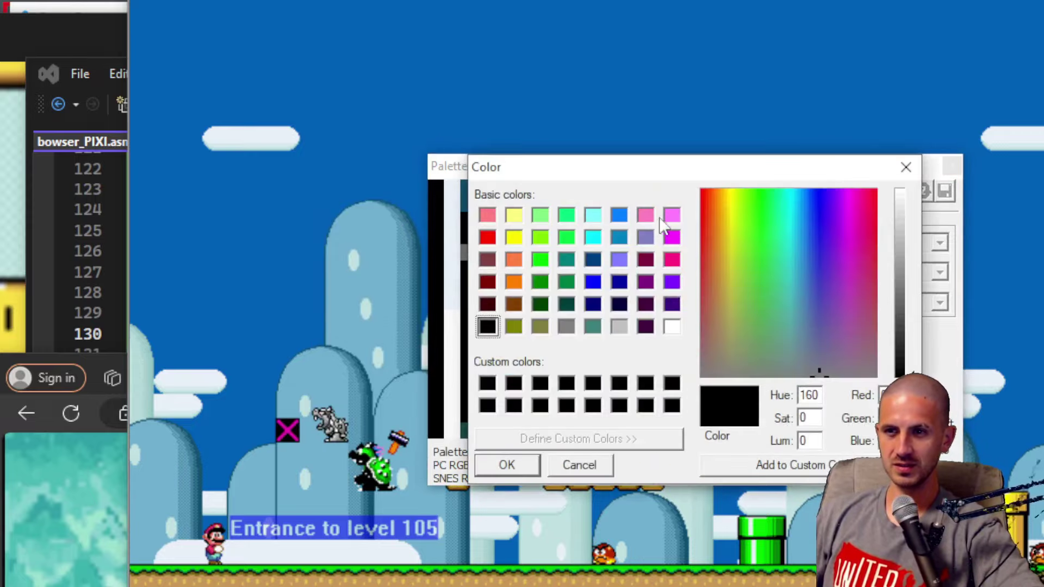
{"action": "left_click", "coordinate": [671, 260]}
{"action": "left_click", "coordinate": [507, 465]}
{"action": "left_click", "coordinate": [663, 398]}
{"action": "left_click", "coordinate": [671, 281]}
{"action": "left_click", "coordinate": [511, 465]}
{"action": "left_click", "coordinate": [679, 398]}
{"action": "left_click", "coordinate": [488, 237]}
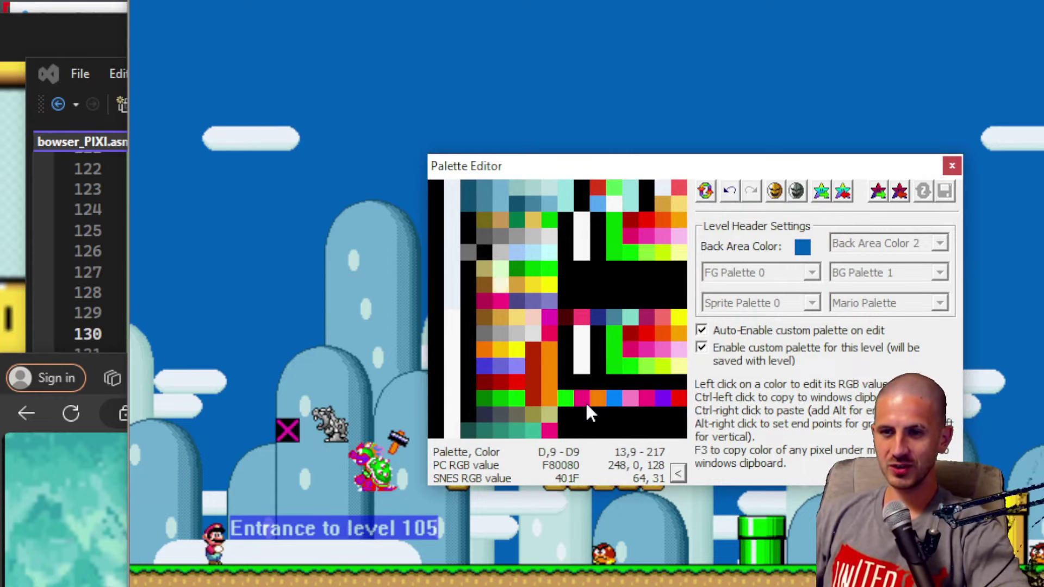
Step: Inspect palette D's D7 and DC colors and copy orange (248, 136, 0) from DA into DB through DE
{"action": "left_click", "coordinate": [548, 402]}
{"action": "left_click", "coordinate": [567, 464]}
{"action": "left_click", "coordinate": [552, 402]}
{"action": "left_click", "coordinate": [520, 469]}
{"action": "left_click", "coordinate": [631, 398]}
{"action": "left_click", "coordinate": [568, 467]}
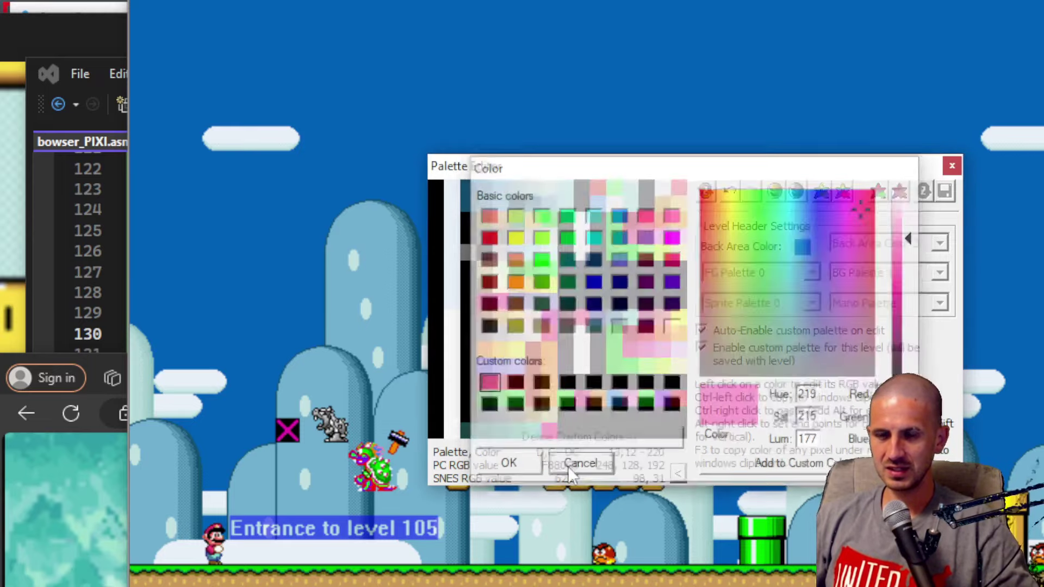
{"action": "right_click", "coordinate": [616, 402], "text": "ctrl"}
{"action": "right_click", "coordinate": [627, 402], "text": "ctrl"}
{"action": "right_click", "coordinate": [646, 401], "text": "ctrl"}
{"action": "right_click", "coordinate": [665, 400], "text": "ctrl"}
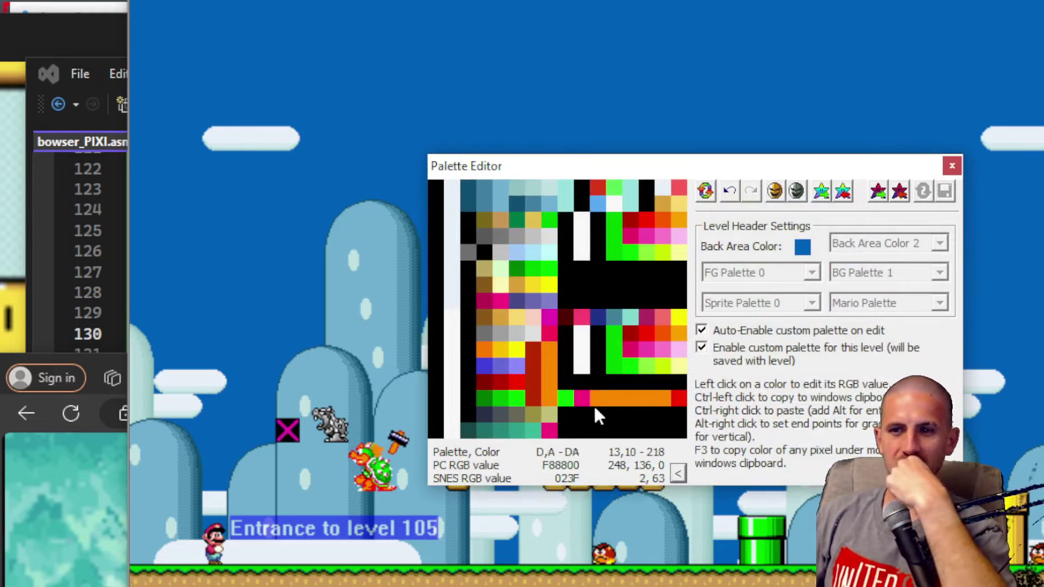
Step: Roll back recent orange pastes, leaving DA to DD green, and copy orange into DF
{"action": "key", "text": "ctrl+z"}
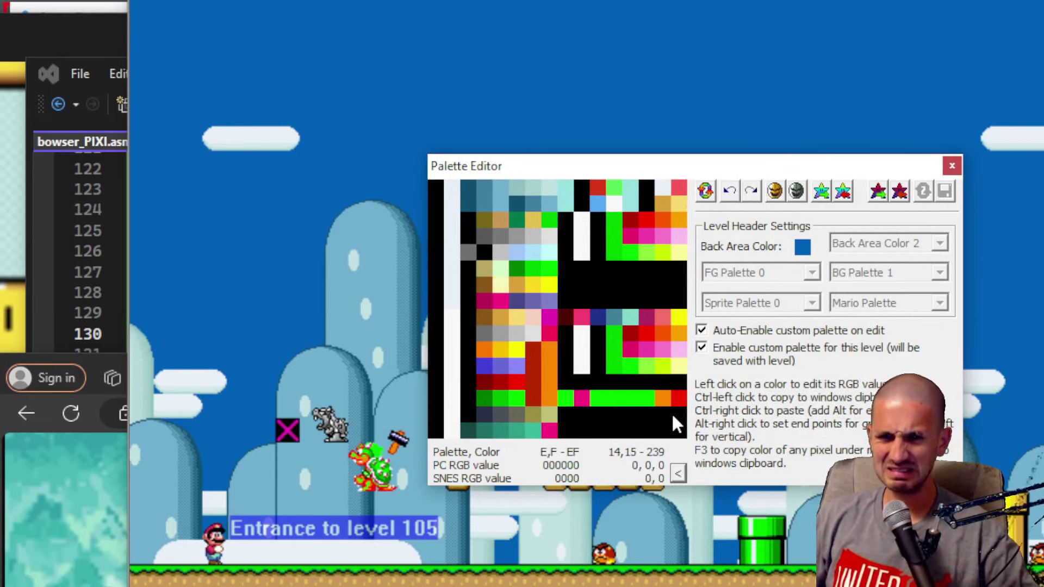
{"action": "key", "text": "ctrl+z"}
{"action": "right_click", "coordinate": [679, 401], "text": "ctrl"}
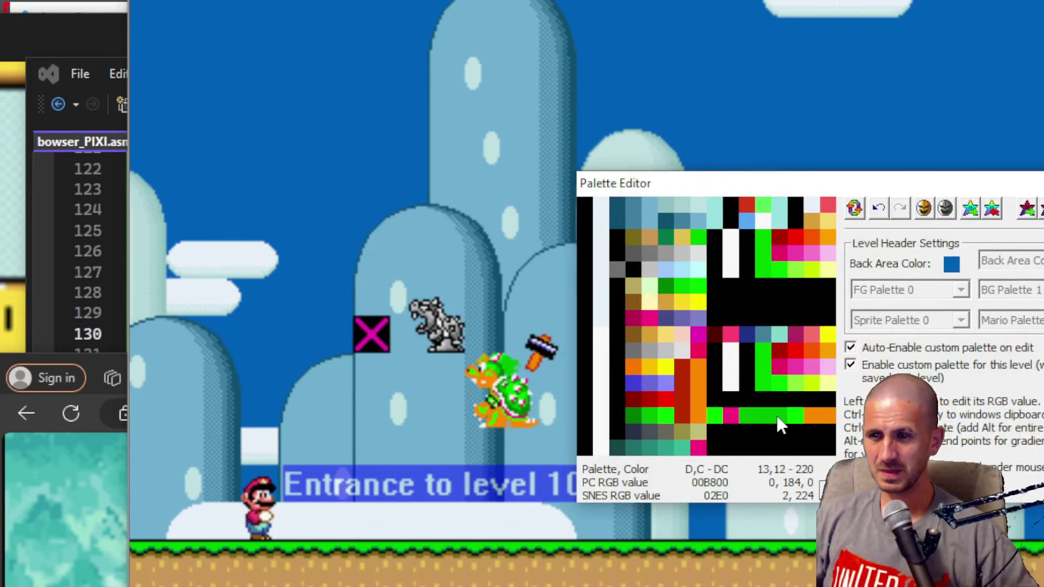
Step: Set palette D's color D9 to black and DA to red, and copy that red into DB and DC
{"action": "left_click", "coordinate": [730, 416]}
{"action": "left_click", "coordinate": [636, 343]}
{"action": "left_click", "coordinate": [655, 483]}
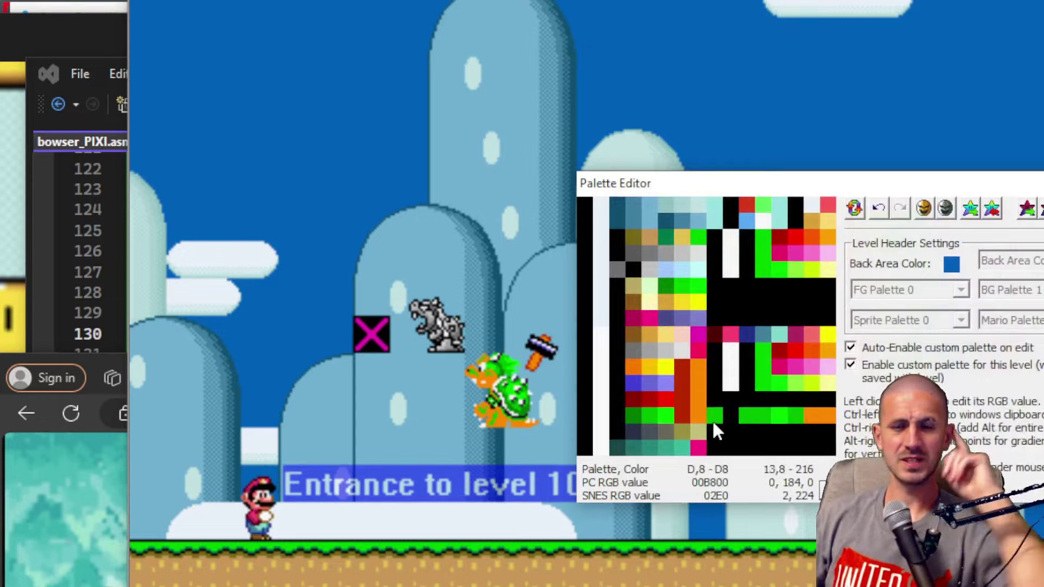
{"action": "left_click", "coordinate": [752, 418]}
{"action": "left_click", "coordinate": [636, 254]}
{"action": "left_click", "coordinate": [656, 483]}
{"action": "left_click", "coordinate": [748, 418], "text": "ctrl"}
{"action": "right_click", "coordinate": [766, 417], "text": "ctrl"}
{"action": "right_click", "coordinate": [780, 418], "text": "ctrl"}
Step: Lower the luminosity of DA and DB to create darker red shades for Bowser's hair
{"action": "left_click", "coordinate": [748, 417]}
{"action": "left_click", "coordinate": [1039, 327]}
{"action": "left_click", "coordinate": [656, 482]}
{"action": "left_click", "coordinate": [764, 417]}
{"action": "left_click", "coordinate": [1040, 313]}
{"action": "left_click", "coordinate": [673, 484]}
Step: Copy the orange from DE into DD
{"action": "left_click", "coordinate": [795, 416]}
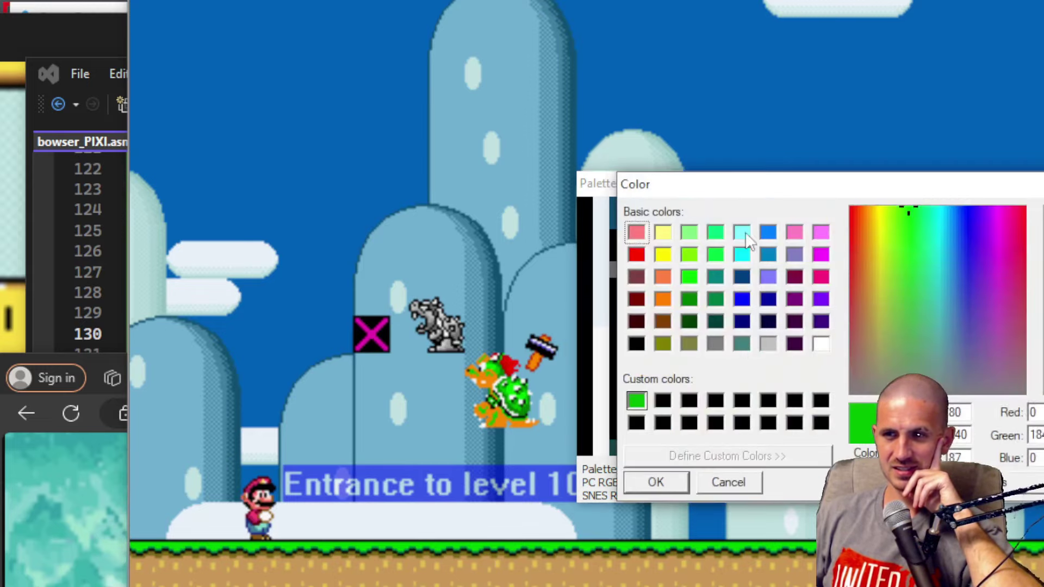
{"action": "key", "text": "Escape"}
{"action": "left_click", "coordinate": [815, 420]}
{"action": "key", "text": "Escape"}
{"action": "left_click", "coordinate": [816, 420], "text": "ctrl"}
{"action": "right_click", "coordinate": [797, 422], "text": "ctrl"}
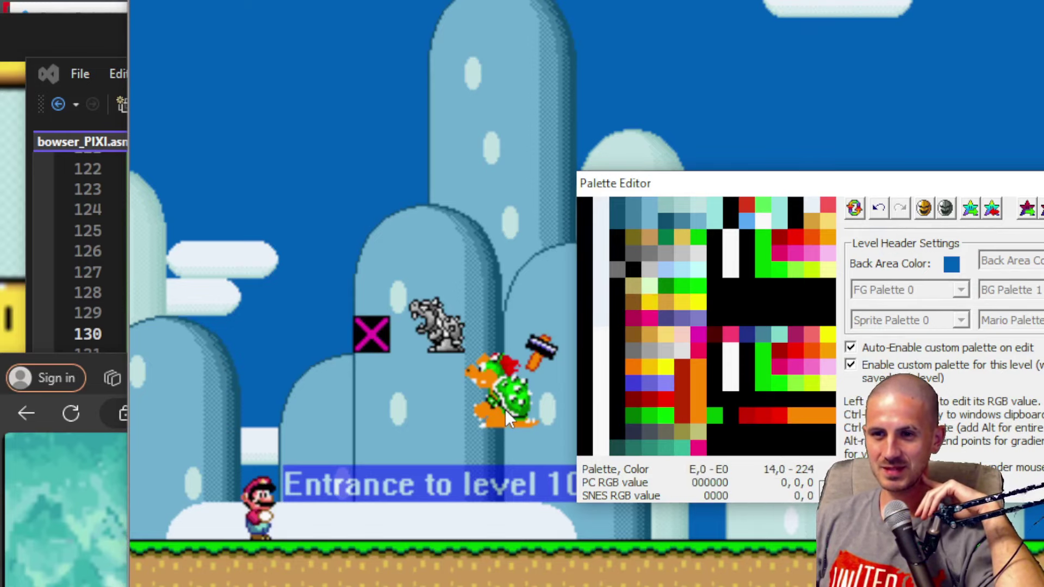
Step: Recolor D9 with the green of D8 and close the Palette Editor
{"action": "left_click", "coordinate": [716, 418]}
{"action": "left_click", "coordinate": [684, 478]}
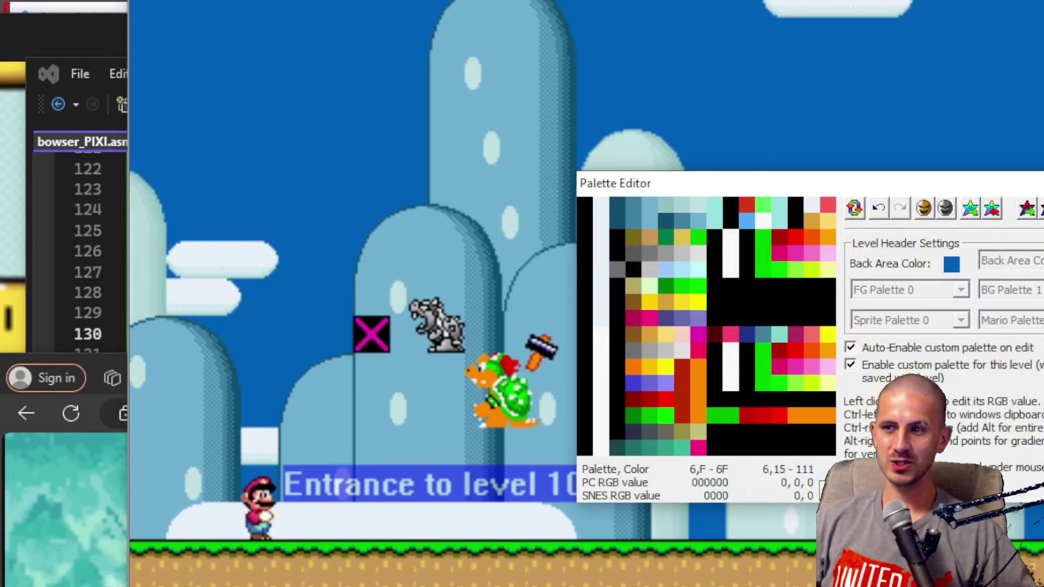
{"action": "left_click", "coordinate": [1042, 183]}
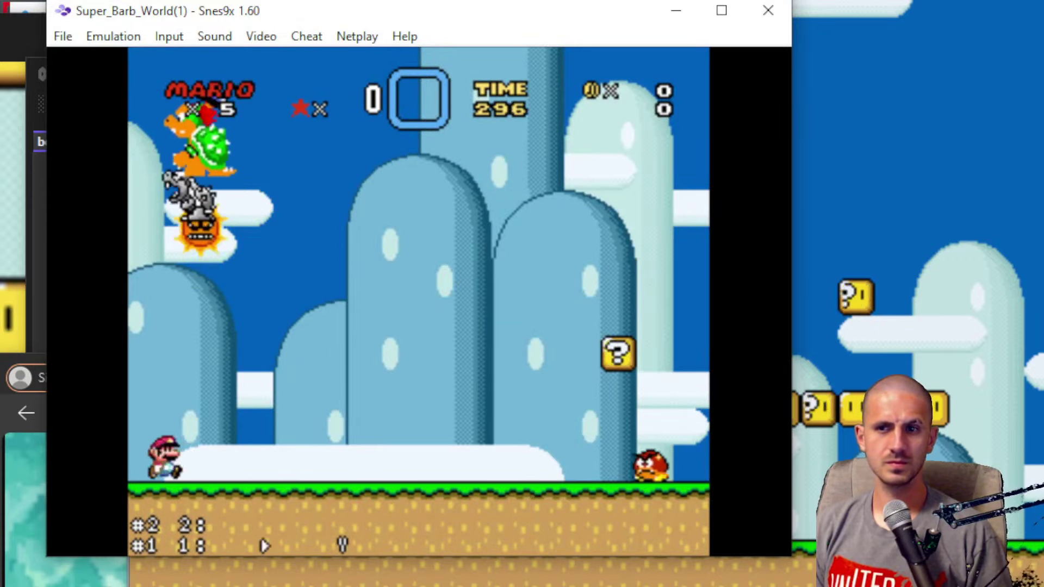
Step: Playtest the level in Snes9x, running and jumping on both sides of the stacked sprites to check Bowser's colors and following
{"action": "key", "text": "Right"}
{"action": "key", "text": "Right"}
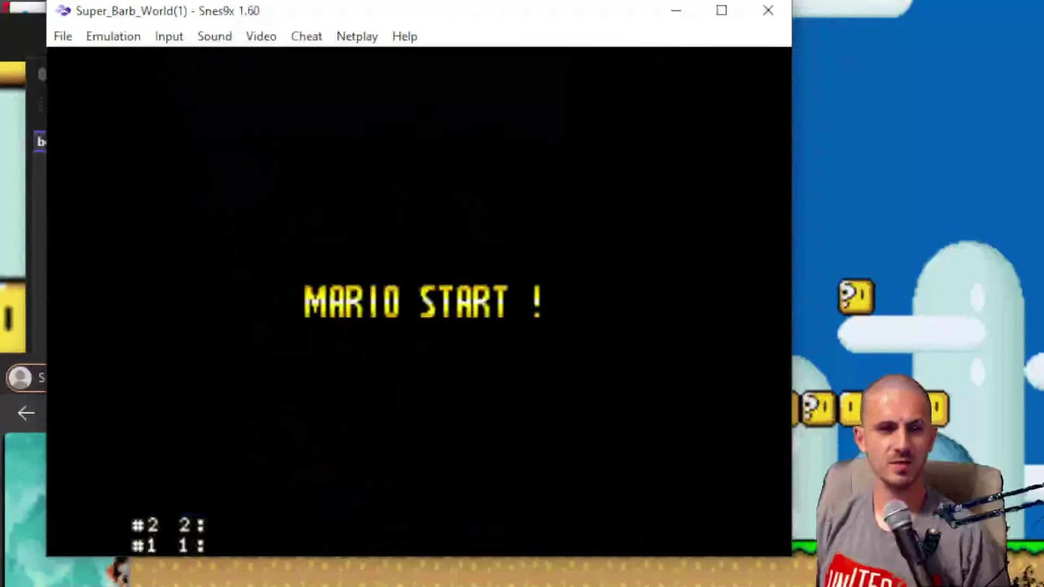
{"action": "key", "text": "Left"}
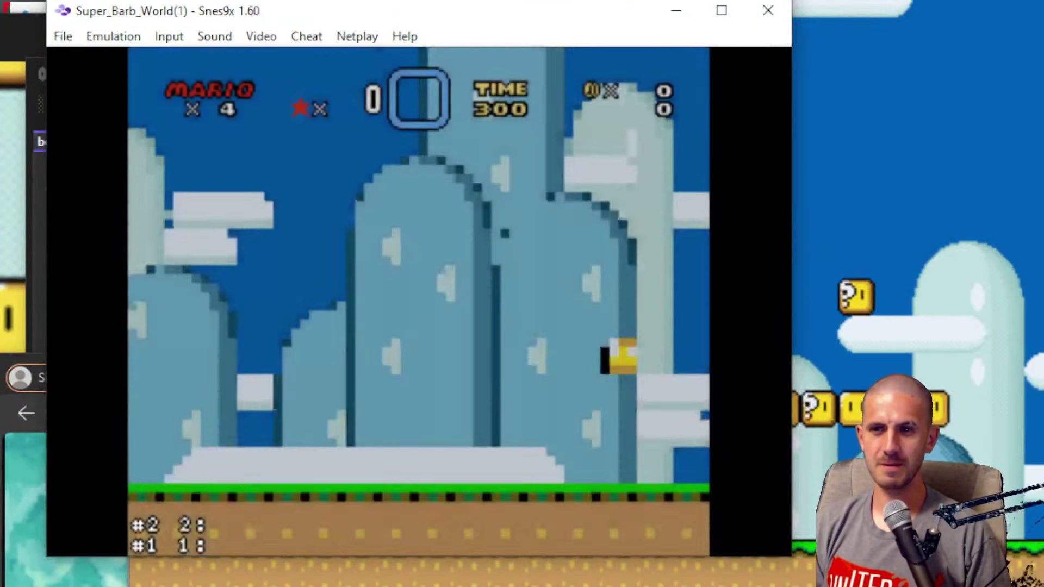
{"action": "key", "text": "x"}
{"action": "key", "text": "Right"}
{"action": "key", "text": "c"}
{"action": "key", "text": "Left"}
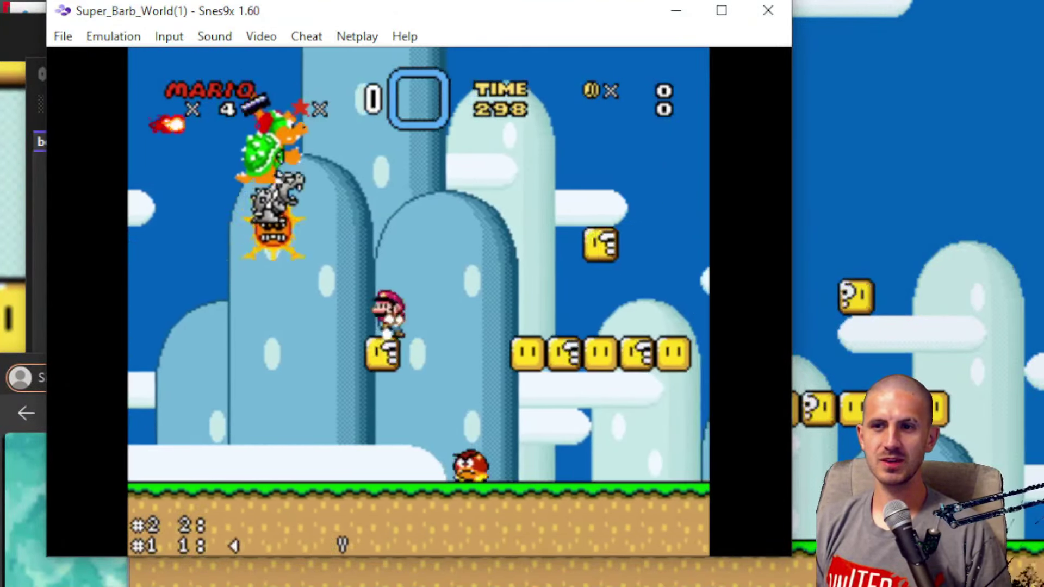
{"action": "key", "text": "Right"}
{"action": "key", "text": "c"}
{"action": "key", "text": "c"}
{"action": "key", "text": "Right"}
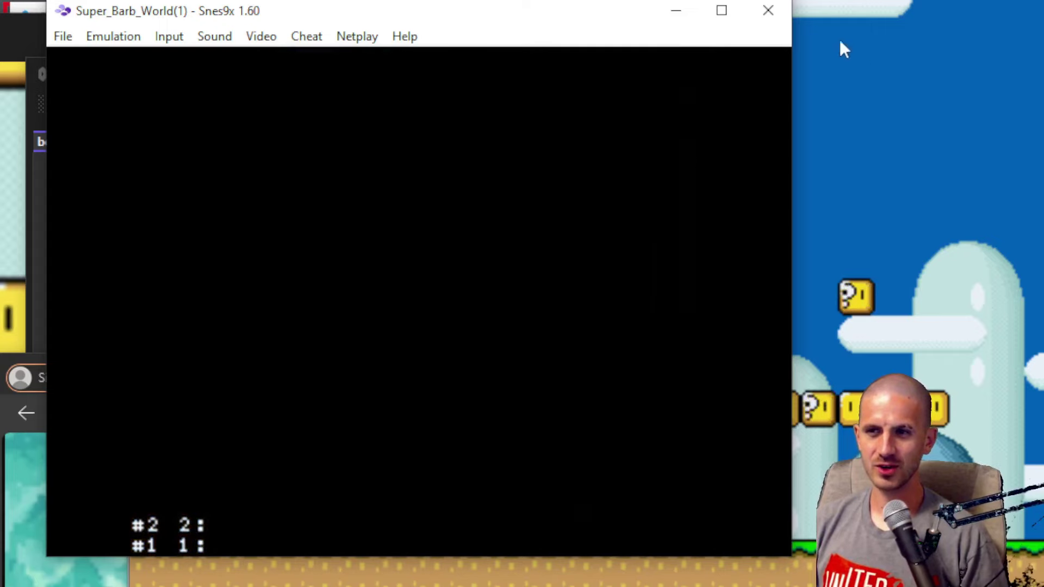
Step: Close the emulator, review palette D beside the Bowser sprite in the Palette Editor, and close the palette
{"action": "left_click", "coordinate": [768, 11]}
{"action": "key", "text": "ctrl+shift+p"}
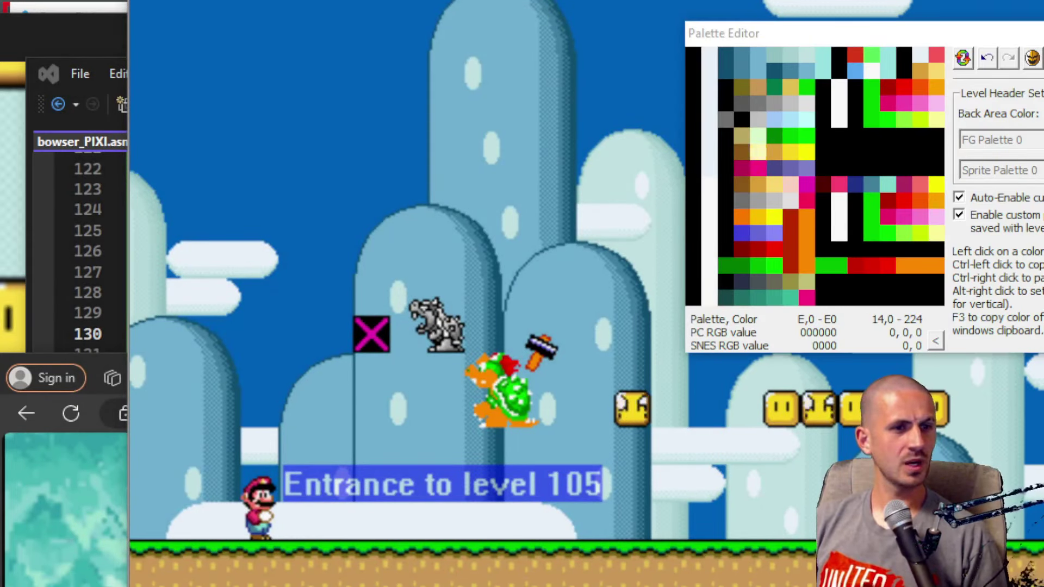
{"action": "left_click_drag", "start_coordinate": [1043, 38], "coordinate": [1008, 31]}
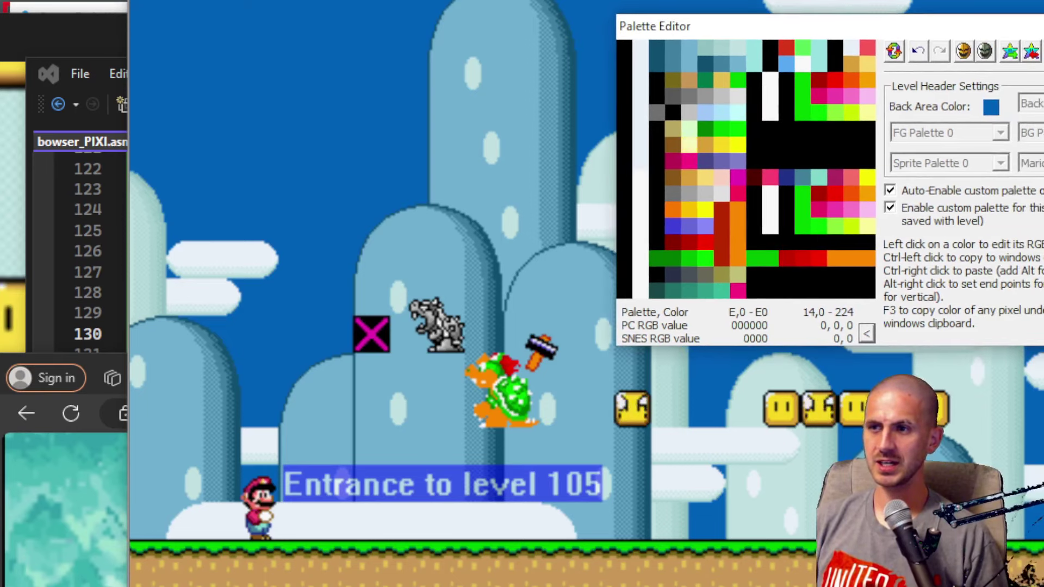
{"action": "key", "text": "Escape"}
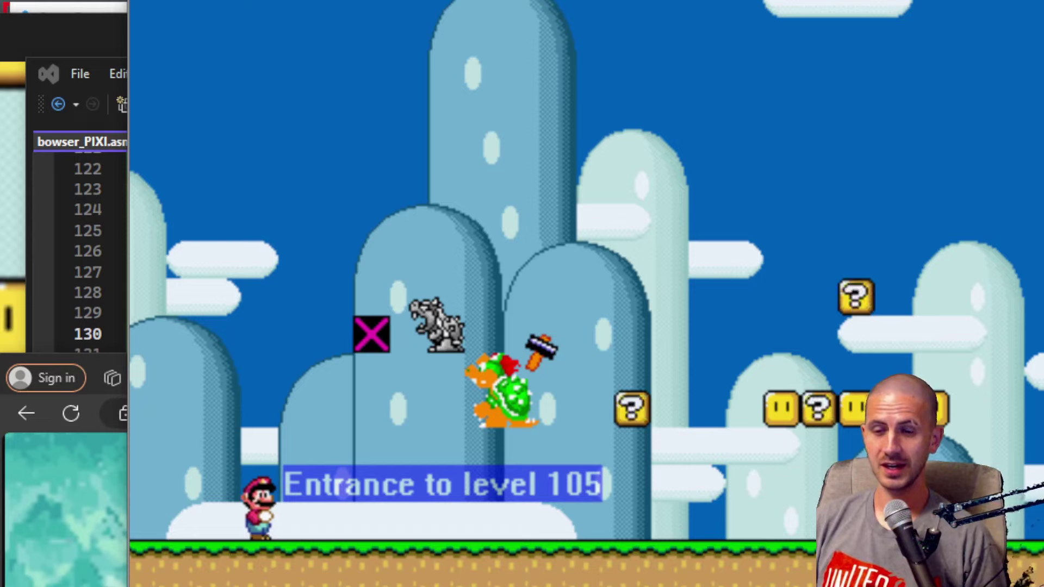
Step: Minimize the browser with the reference animation and close the Mikeyk's Bowser for PIXI folder window
{"action": "key", "text": "alt+Tab"}
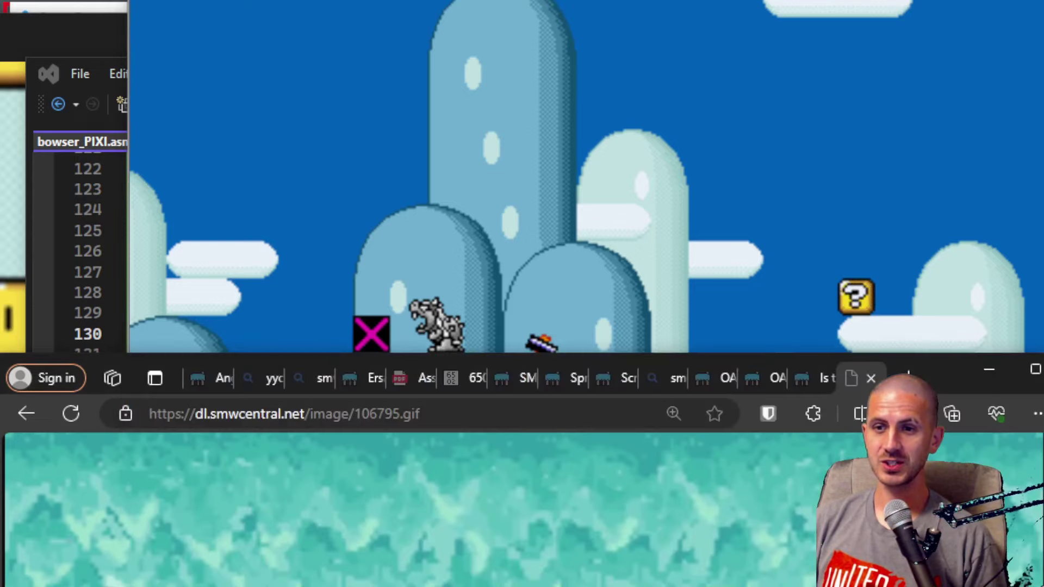
{"action": "left_click", "coordinate": [987, 374]}
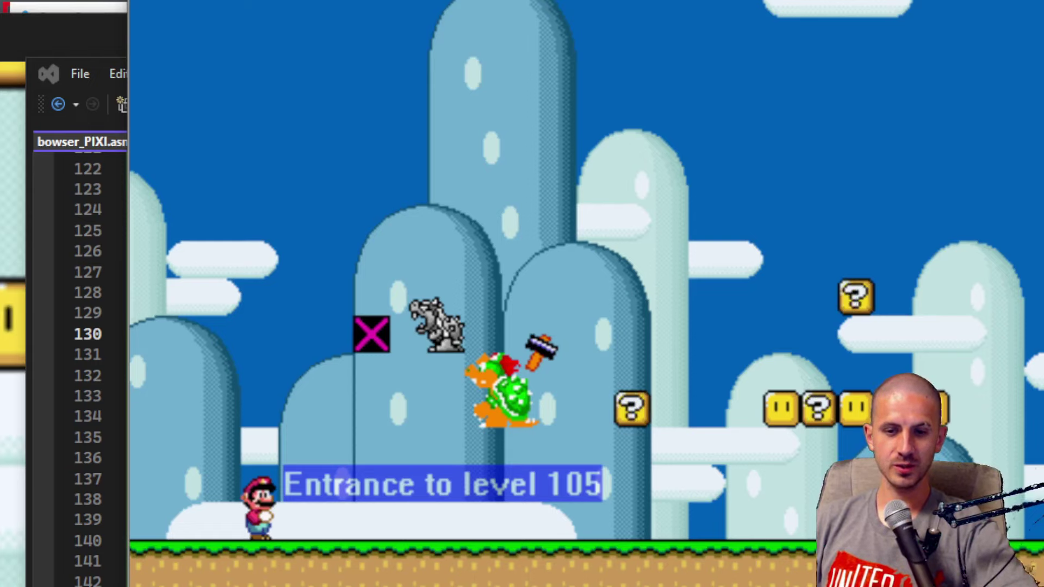
{"action": "key", "text": "alt+Tab"}
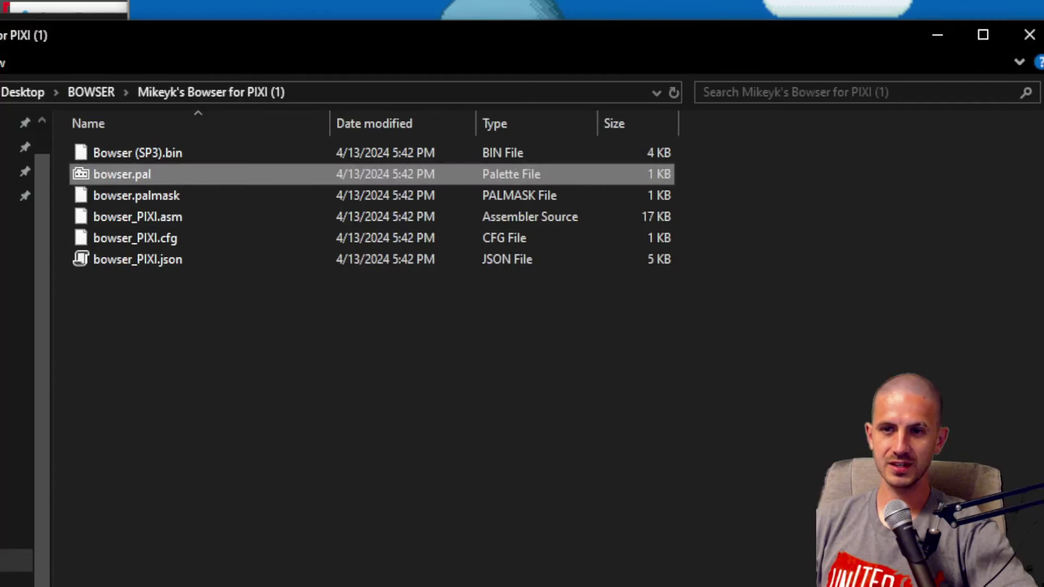
{"action": "left_click", "coordinate": [1029, 35]}
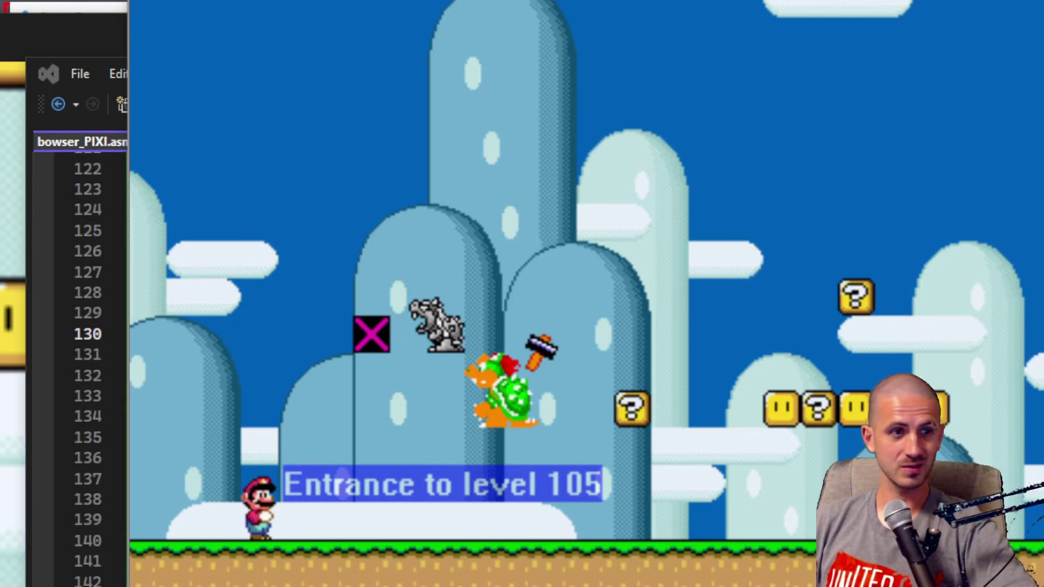
Step: In the sprite configuration editor, set AngrySun's 1686 byte to BD, 167A to 1F and 190F to 4E
{"action": "key", "text": "alt+Tab"}
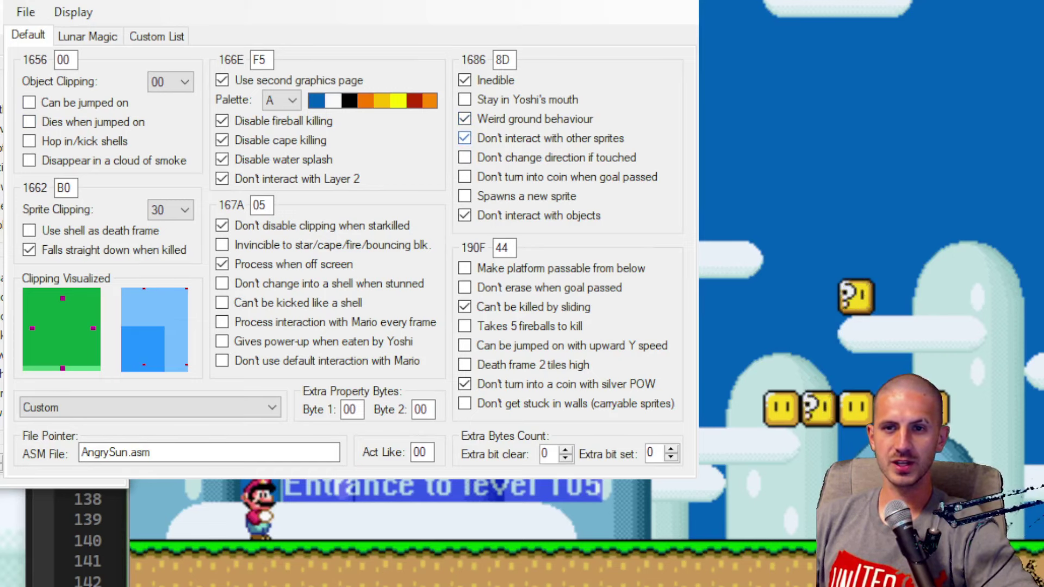
{"action": "left_click", "coordinate": [464, 157]}
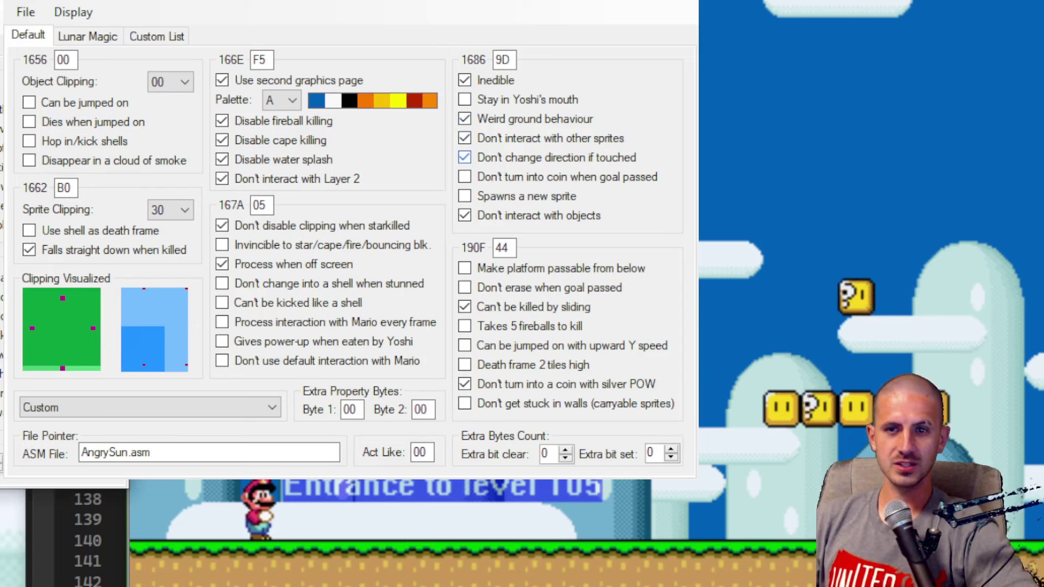
{"action": "left_click", "coordinate": [465, 177]}
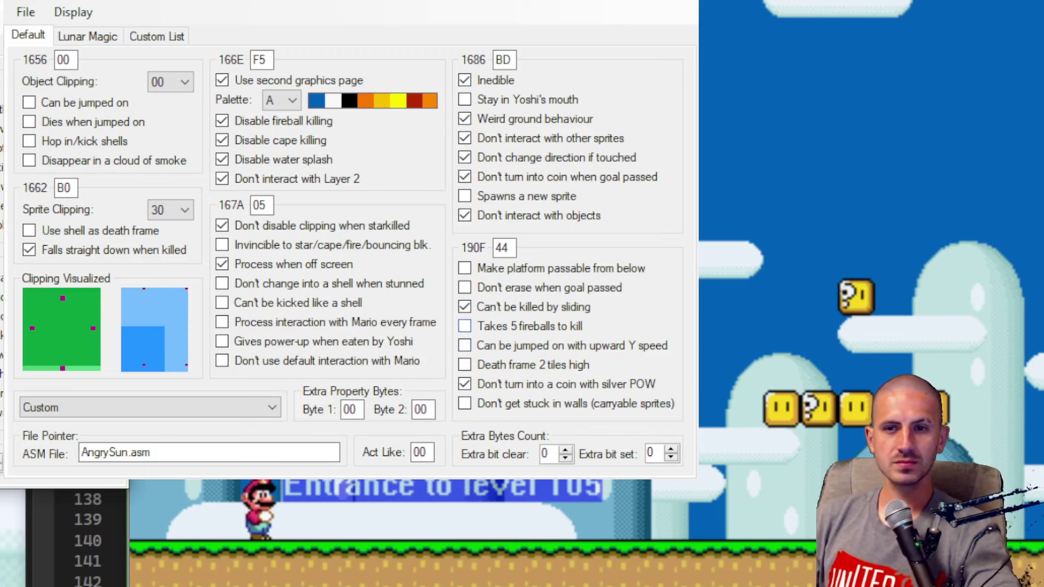
{"action": "left_click", "coordinate": [464, 288]}
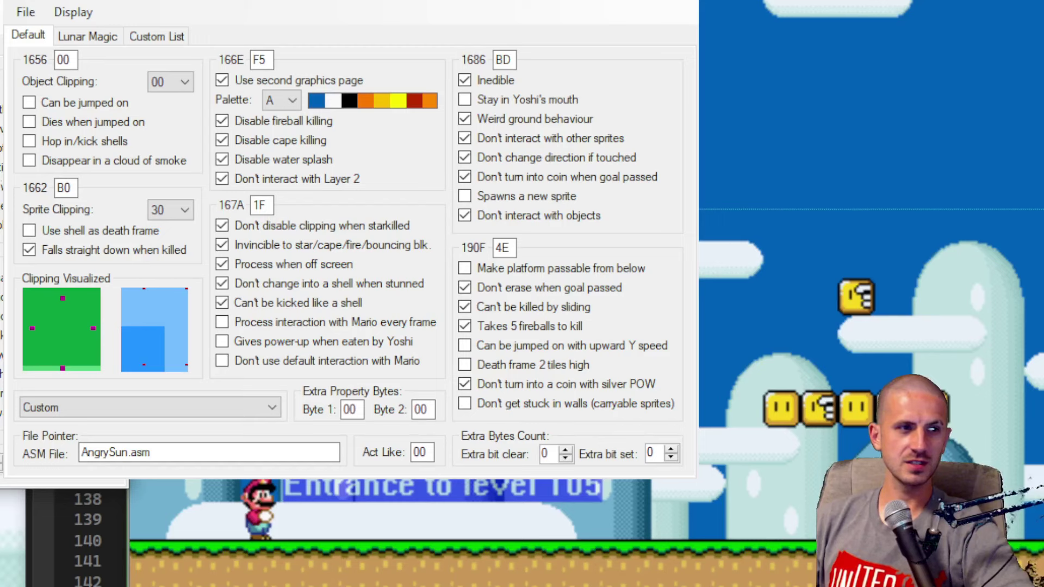
Step: Capture a screenshot of the AngrySun property settings and open it in the image editor as a reference
{"action": "left_click_drag", "start_coordinate": [3, 25], "coordinate": [128, 495]}
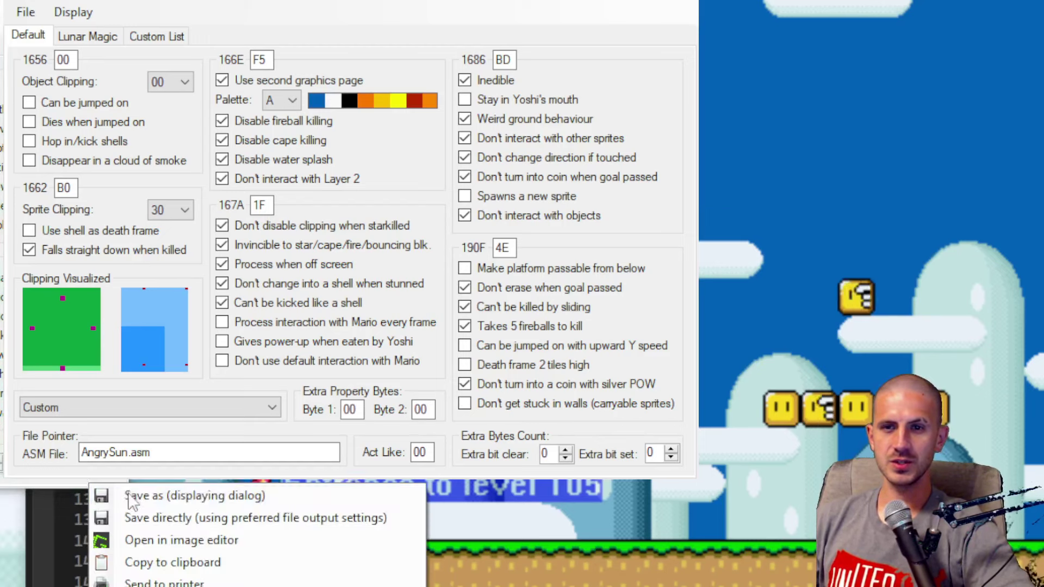
{"action": "left_click", "coordinate": [159, 544]}
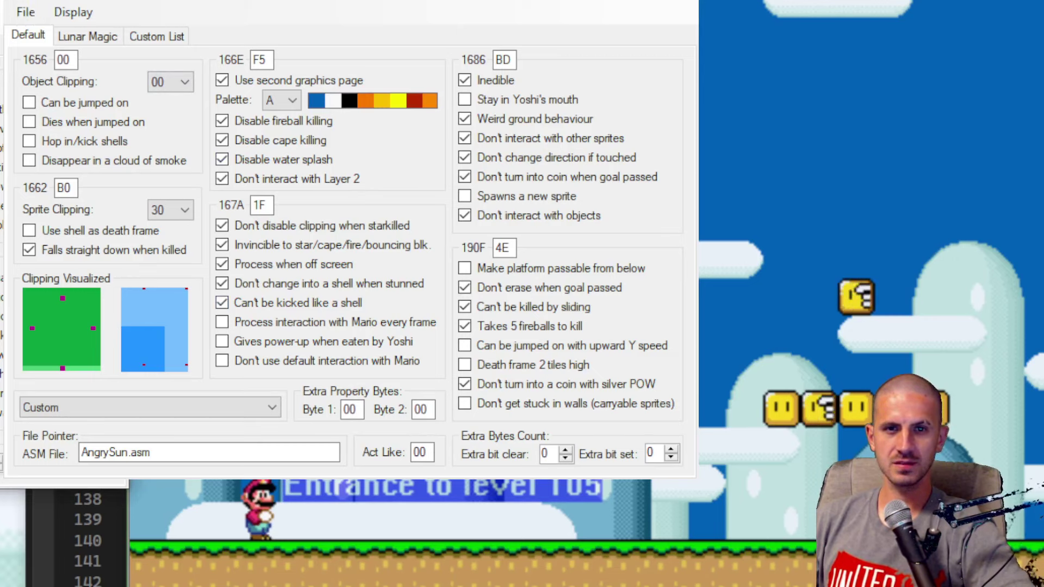
Step: Open the bowser_PIXI configuration and enable its 'Don't erase when goal passed' and 'Can't be killed by sliding' properties
{"action": "key", "text": "ctrl+o"}
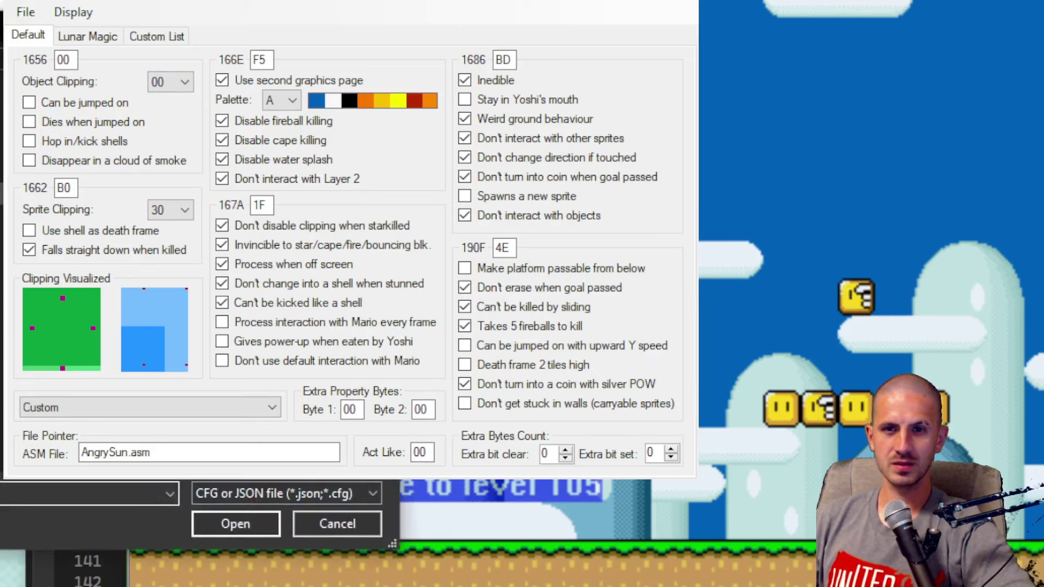
{"action": "key", "text": "Return"}
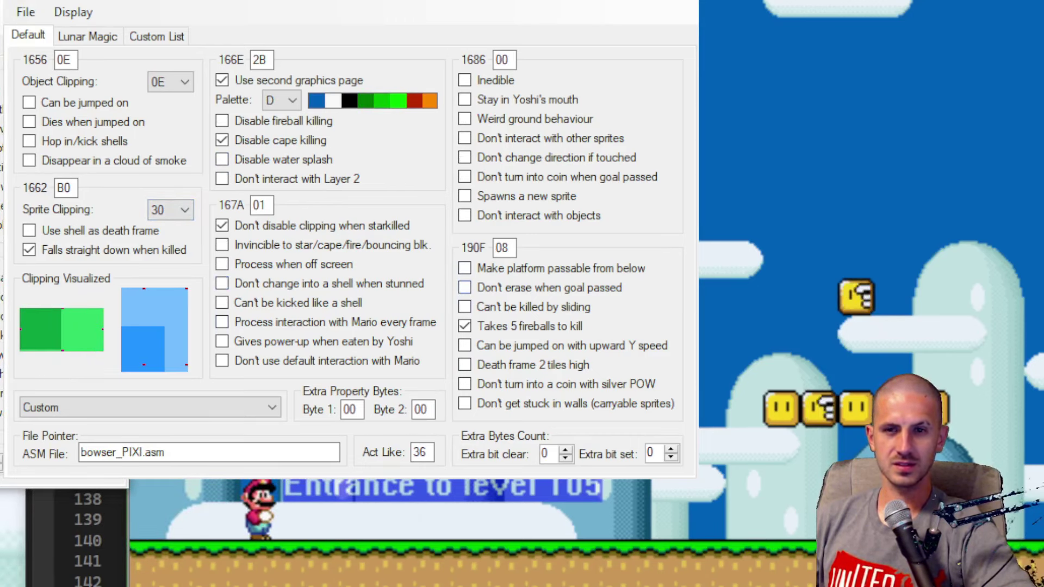
{"action": "left_click", "coordinate": [464, 288]}
{"action": "left_click", "coordinate": [465, 307]}
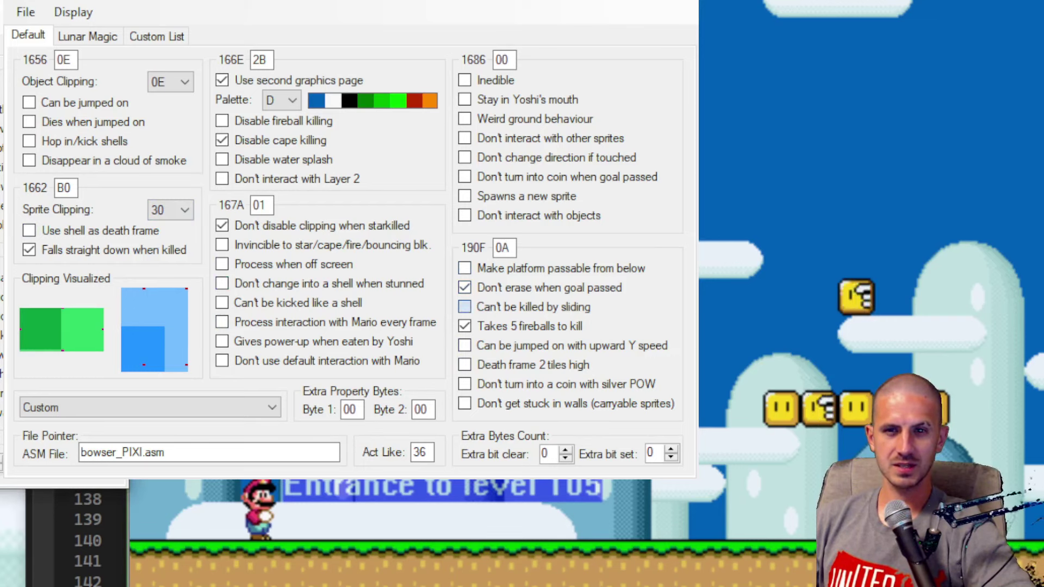
{"action": "left_click", "coordinate": [464, 345]}
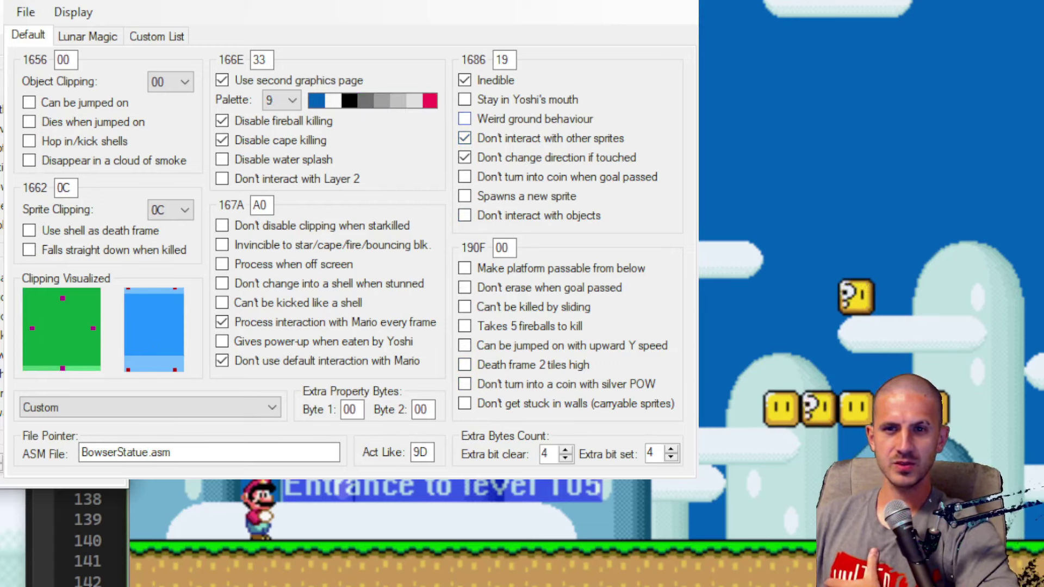
Step: Set BowserStatue's 1662, 166E, 167A, 1686 and 190F bytes to 8C, F3, 1F, BD and 4E, and close the configuration editor
{"action": "left_click", "coordinate": [464, 119]}
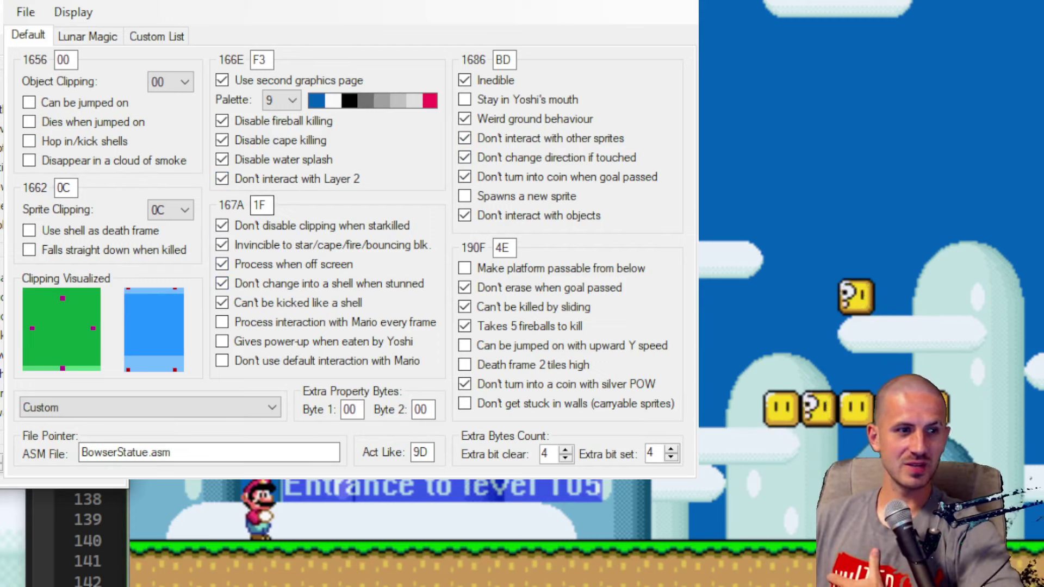
{"action": "left_click", "coordinate": [29, 250]}
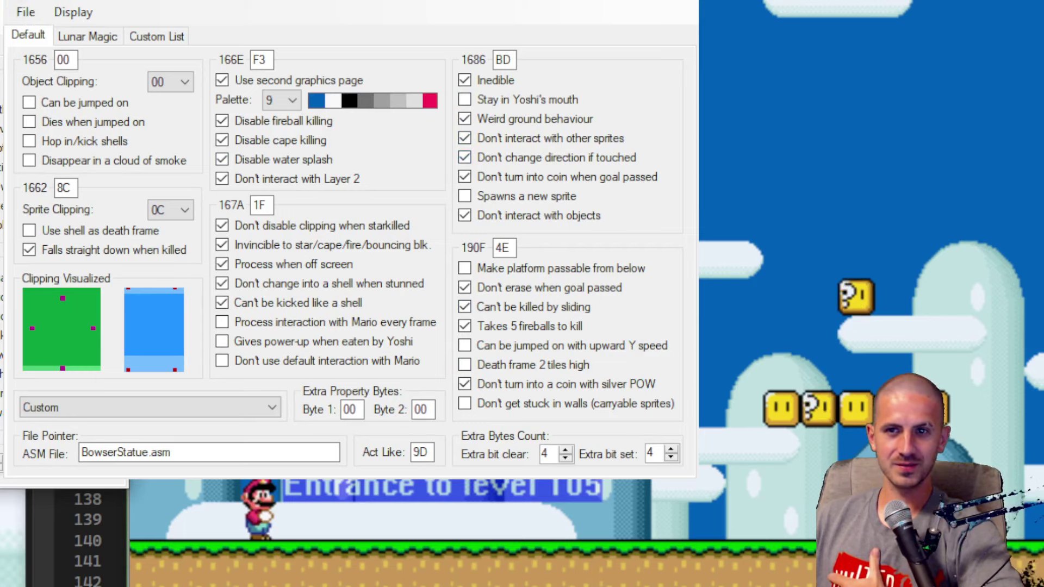
{"action": "key", "text": "alt+F4"}
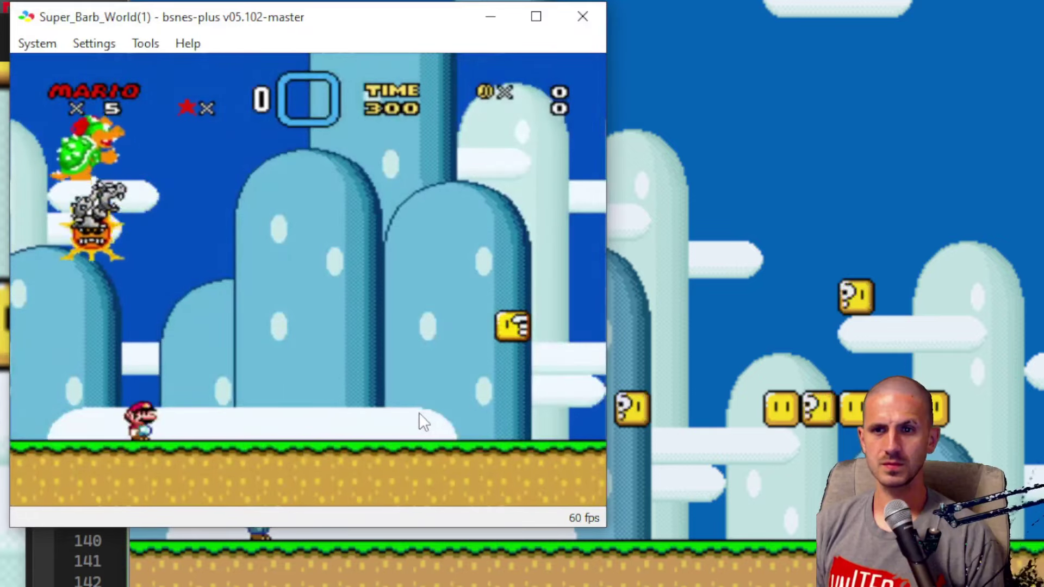
Step: Playtest the level in bsnes-plus, moving Mario back and forth to check how the stacked sprites follow and attack
{"action": "key", "text": "Left"}
{"action": "key", "text": "Right"}
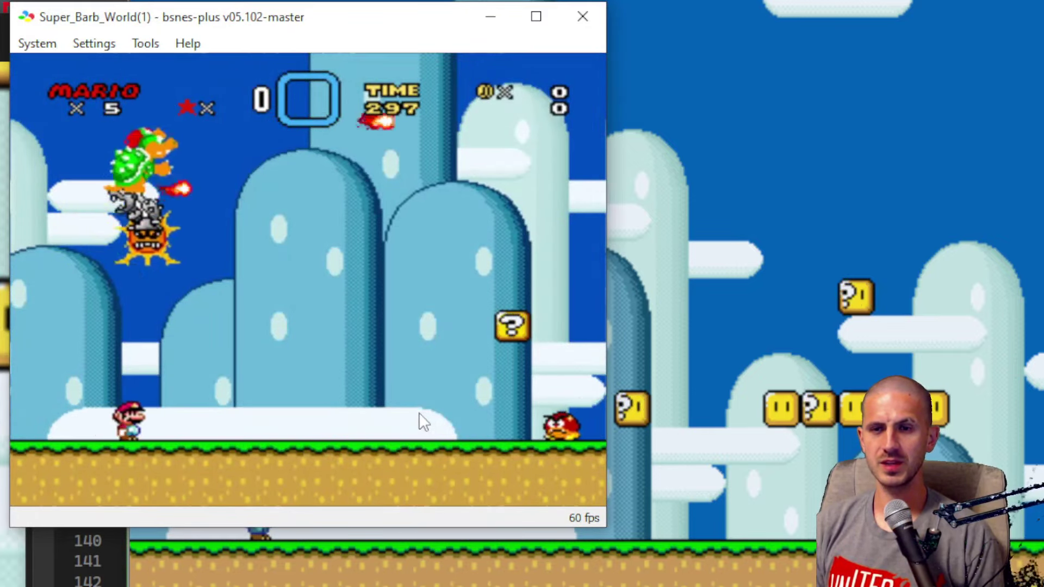
{"action": "key", "text": "Left"}
{"action": "key", "text": "Right"}
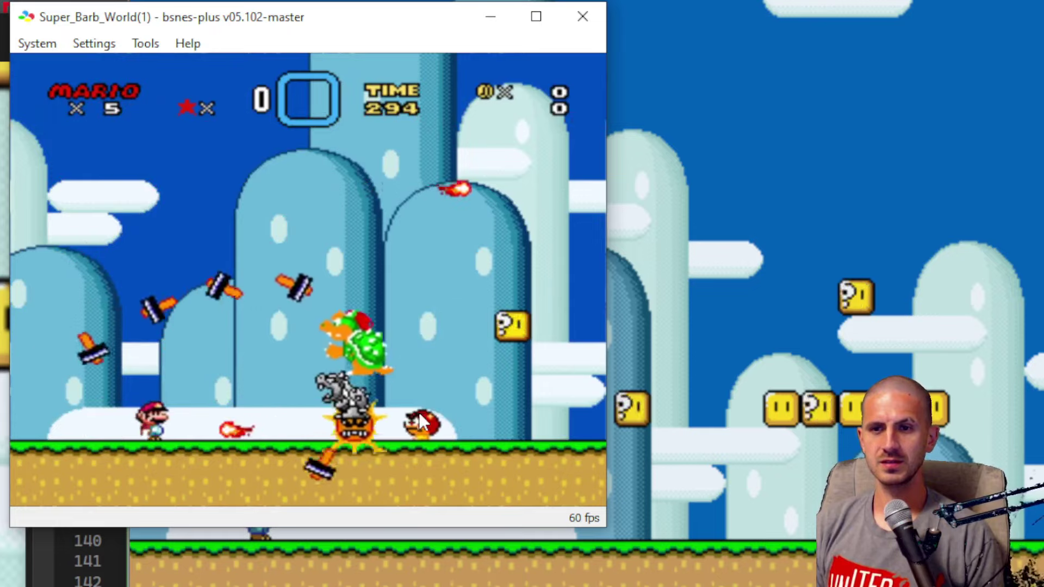
Step: Replay the level in bsnes-plus after Mario's death, moving and jumping to check the stacked sprites' behaviour
{"action": "key", "text": "Right"}
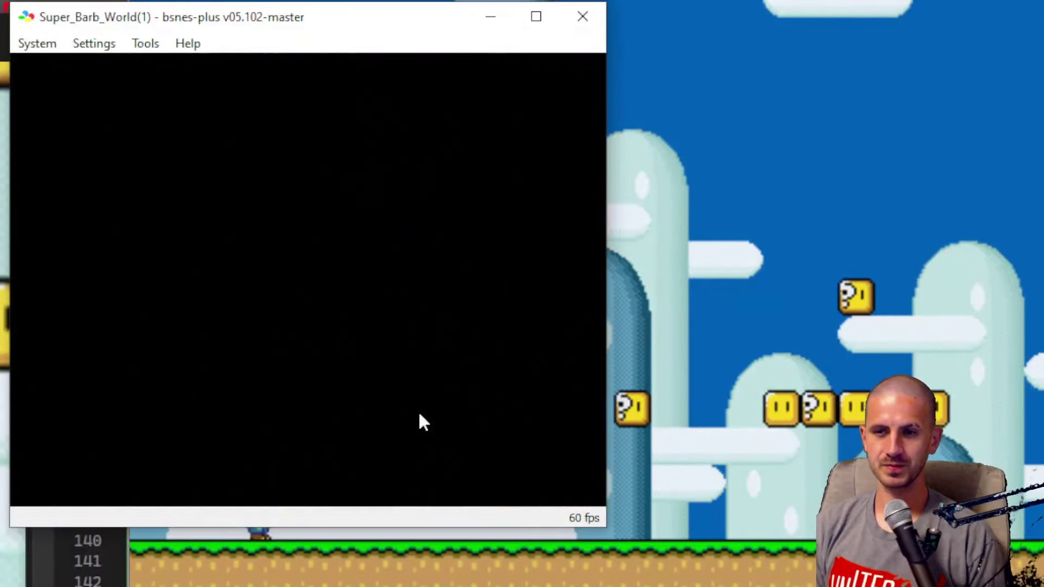
{"action": "key", "text": "Right"}
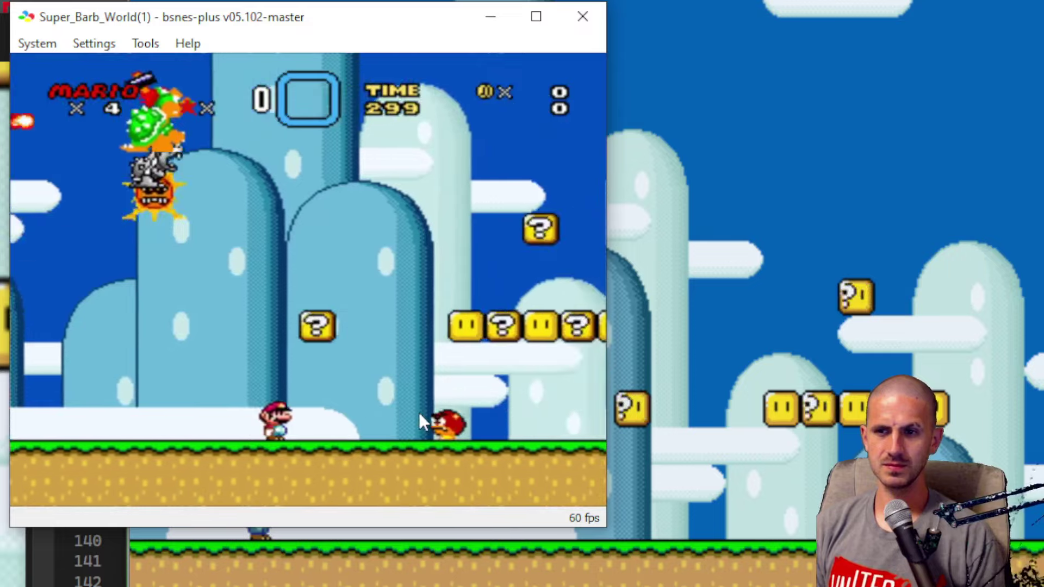
{"action": "key", "text": "Left"}
{"action": "key", "text": "Right"}
{"action": "key", "text": "z"}
{"action": "key", "text": "Left"}
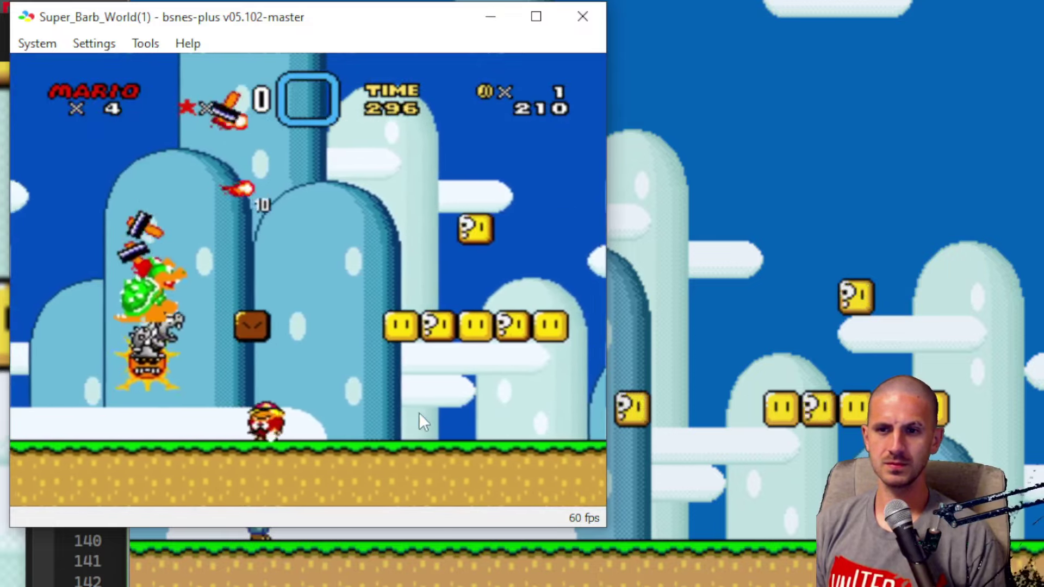
{"action": "key", "text": "Right"}
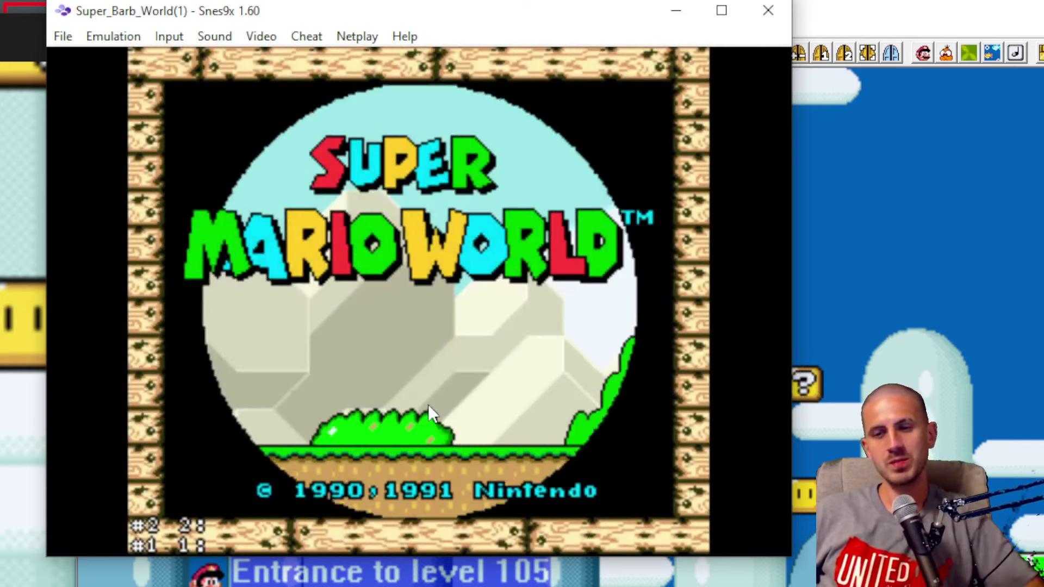
Step: Start a one-player game in Snes9x and play the level, ducking and moving Mario to check the stacked sprites' attacks
{"action": "key", "text": "z"}
{"action": "key", "text": "z"}
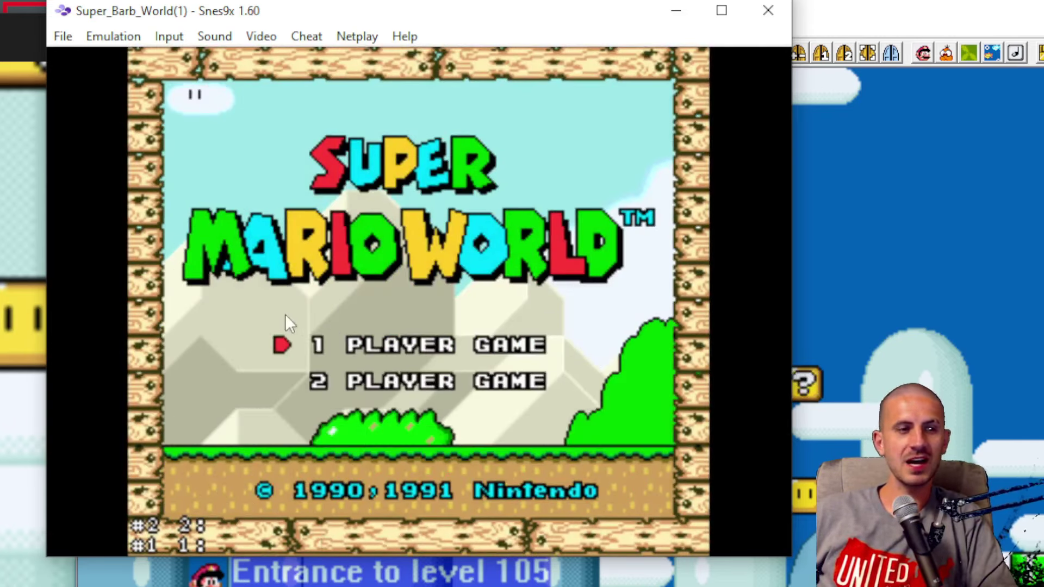
{"action": "key", "text": "z"}
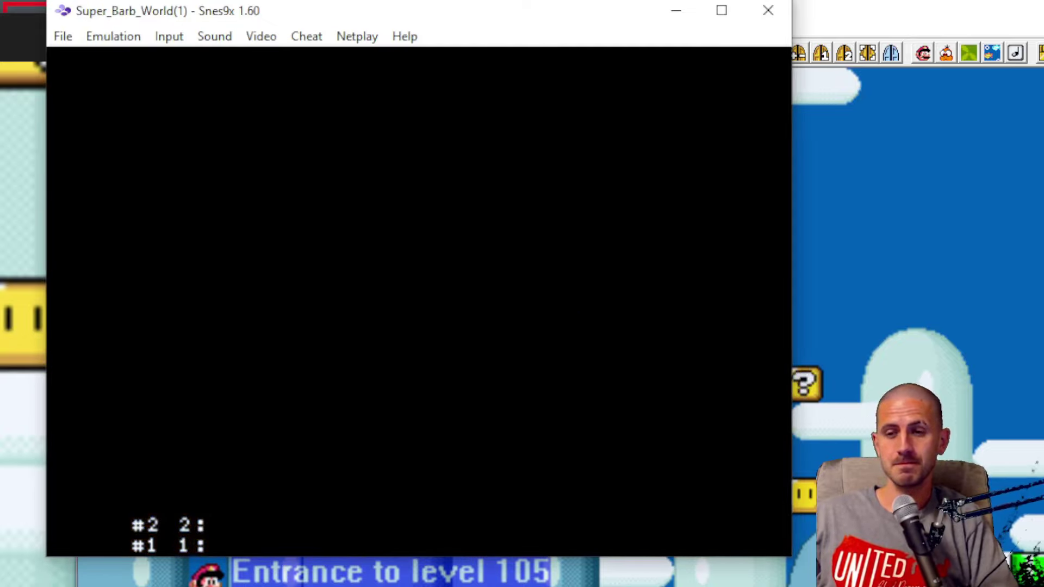
{"action": "key", "text": "c"}
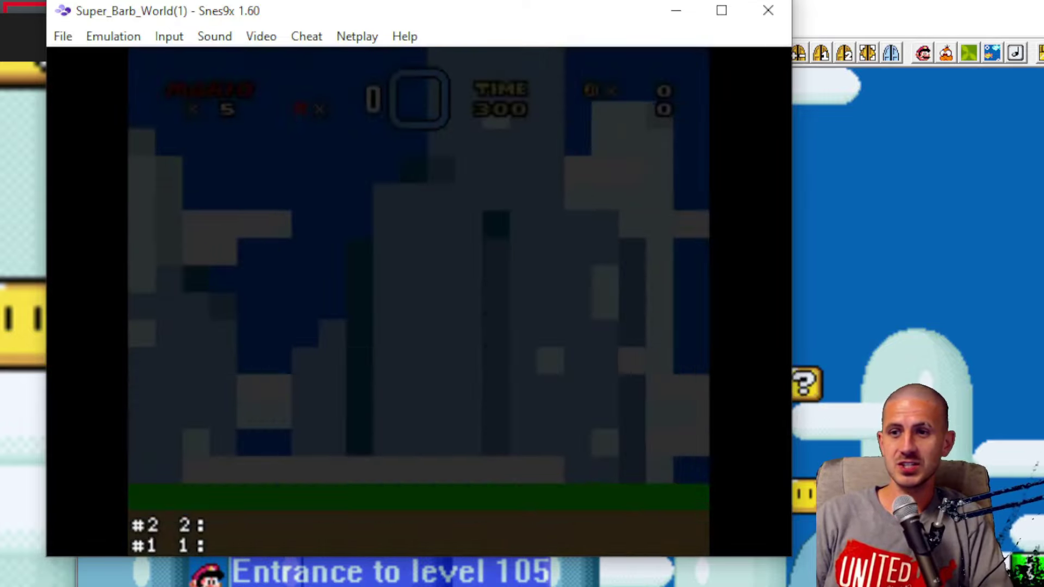
{"action": "key", "text": "x"}
{"action": "key", "text": "Left"}
{"action": "key", "text": "Down"}
{"action": "key", "text": "Down"}
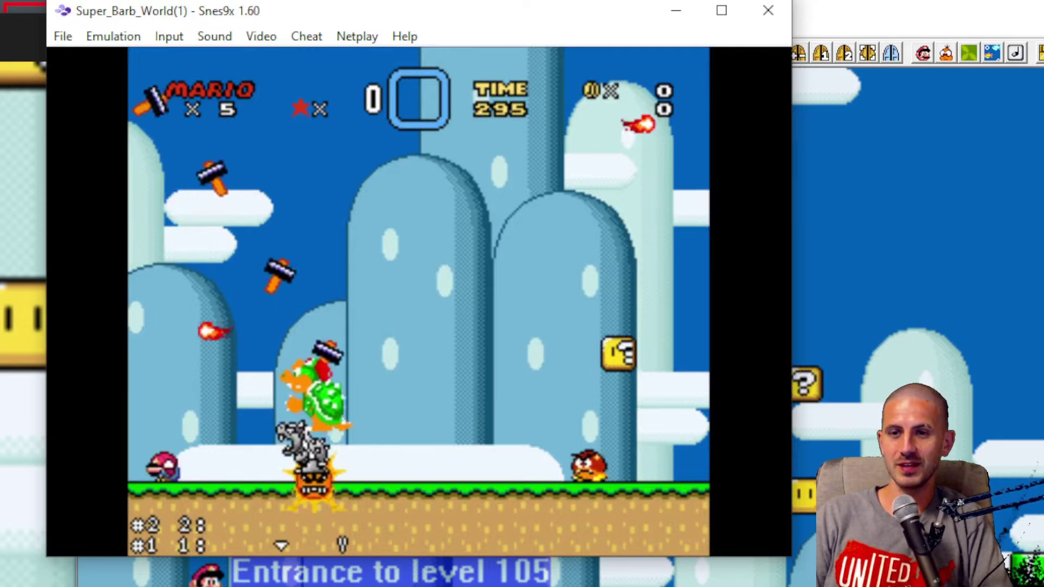
{"action": "key", "text": "Right"}
{"action": "key", "text": "c"}
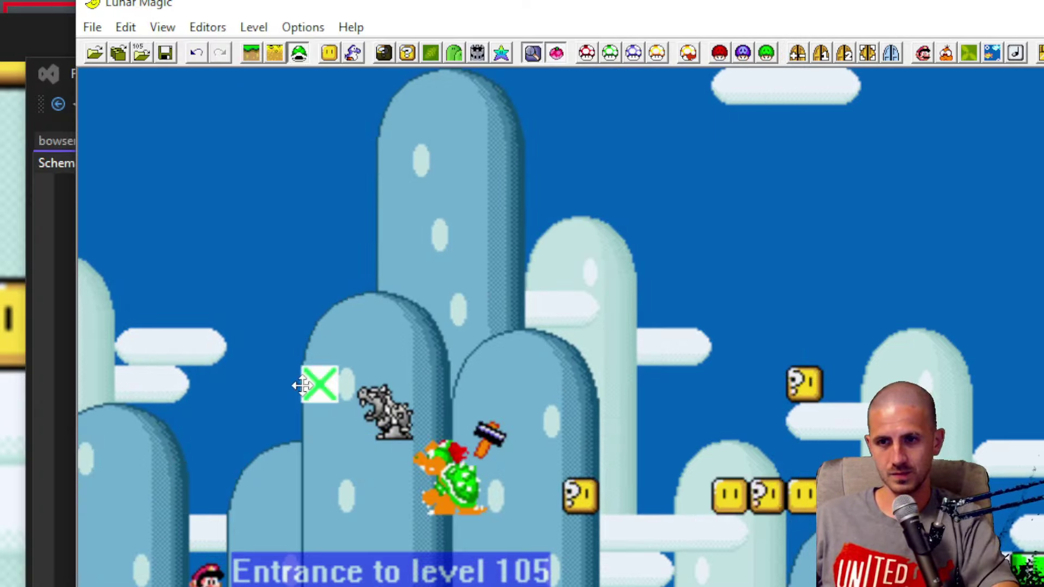
Step: Relaunch the level from Lunar Magic in Snes9x and move Mario around the starting area to watch the stacked sprites
{"action": "left_click", "coordinate": [408, 350]}
{"action": "key", "text": "F4"}
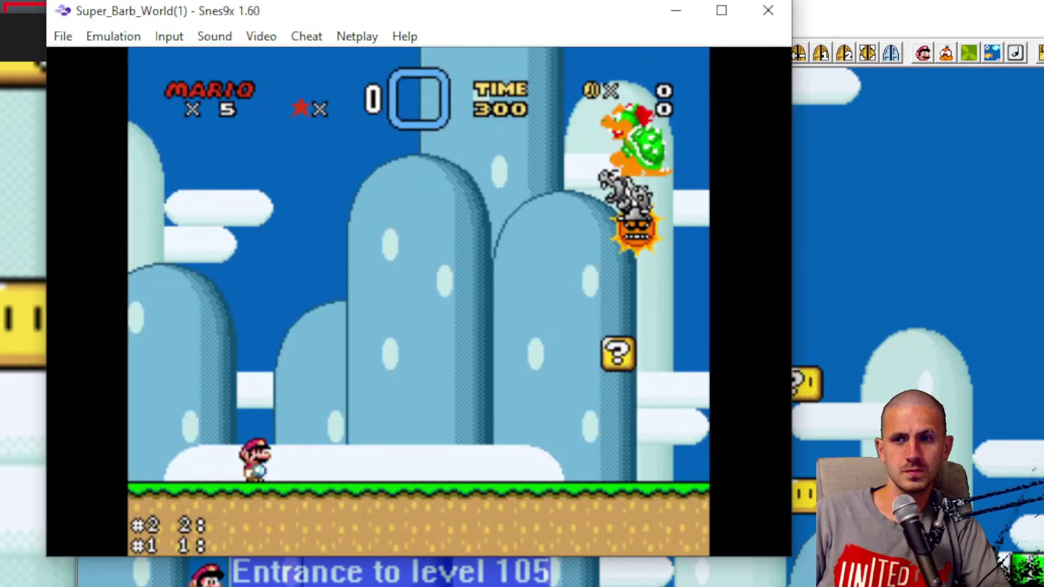
{"action": "key", "text": "x"}
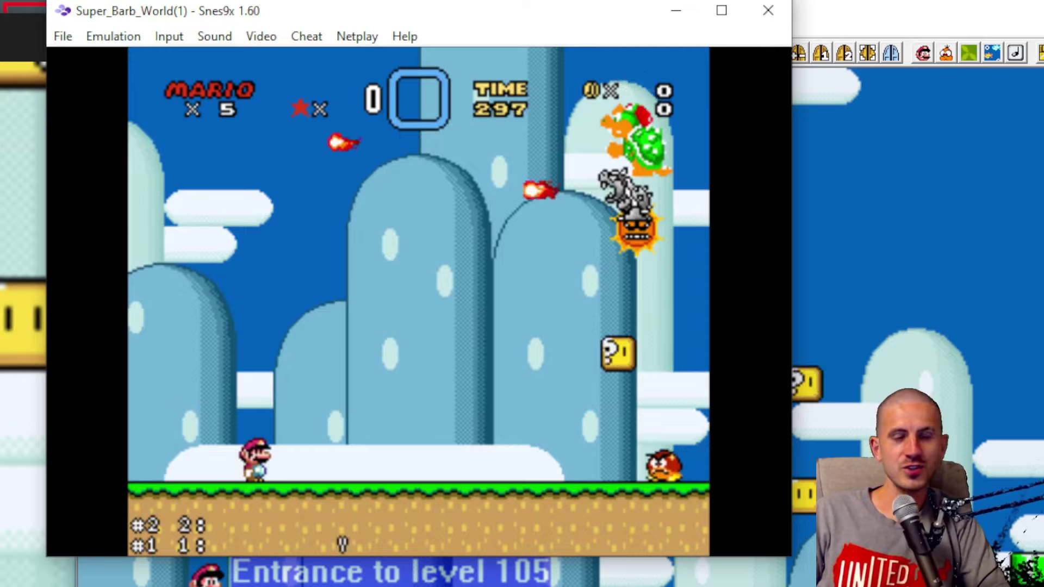
{"action": "key", "text": "v"}
{"action": "key", "text": "Right"}
{"action": "key", "text": "v"}
{"action": "key", "text": "Left"}
{"action": "key", "text": "Right"}
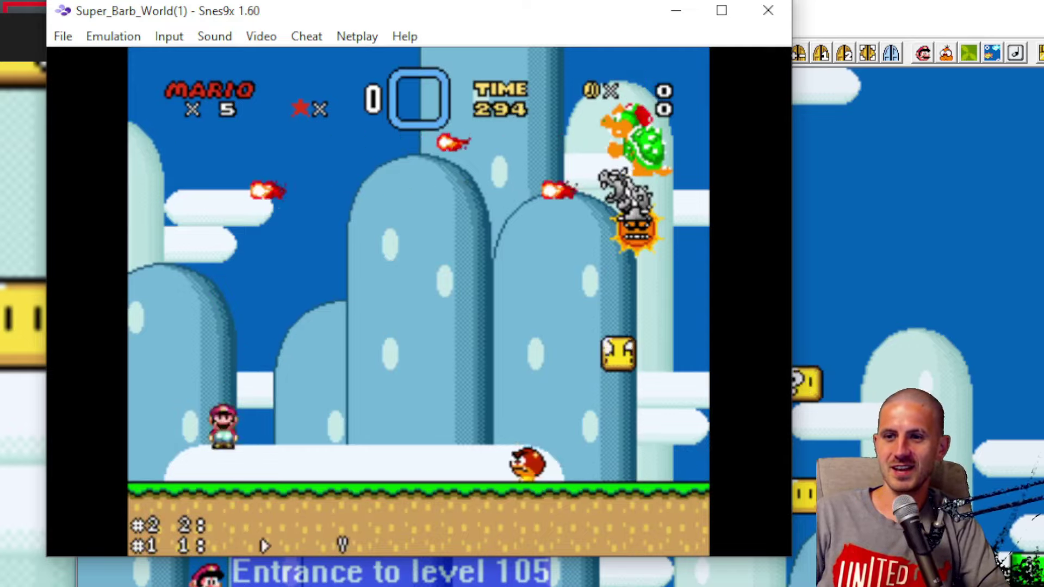
{"action": "key", "text": "Left"}
{"action": "key", "text": "c"}
{"action": "key", "text": "Right"}
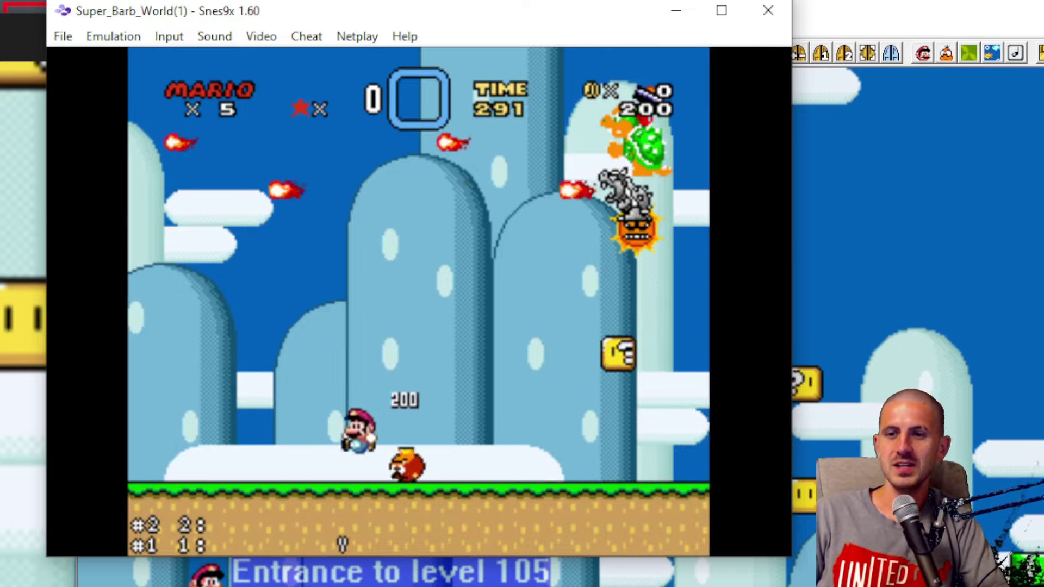
Step: Run Mario with the stunned Goomba past the green pipe to test when the Angry Sun attacks, and close the emulator
{"action": "key", "text": "Right"}
{"action": "key", "text": "Up"}
{"action": "key", "text": "c"}
{"action": "key", "text": "Right"}
{"action": "key", "text": "Right"}
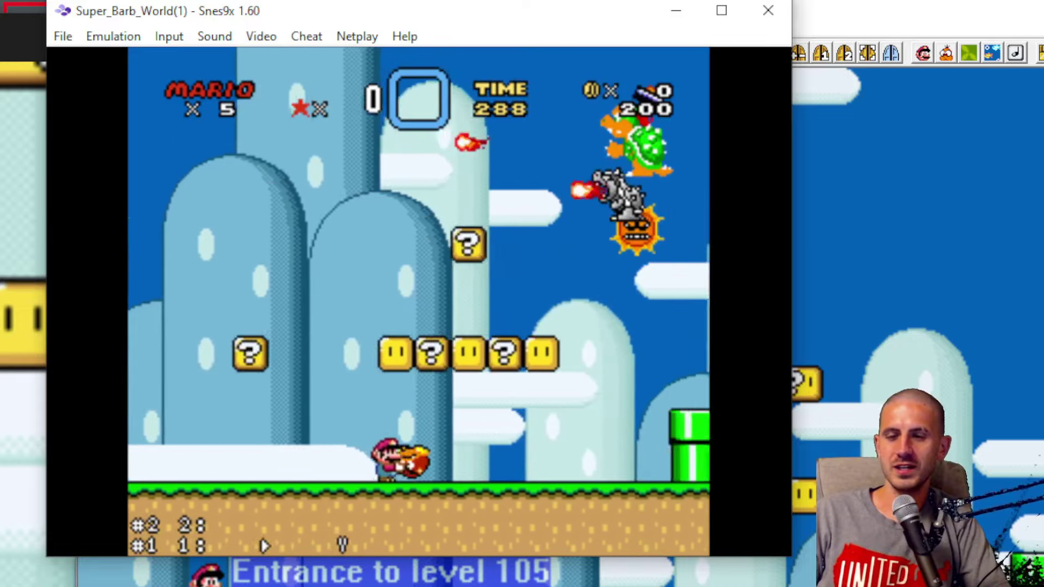
{"action": "key", "text": "Right"}
{"action": "key", "text": "v"}
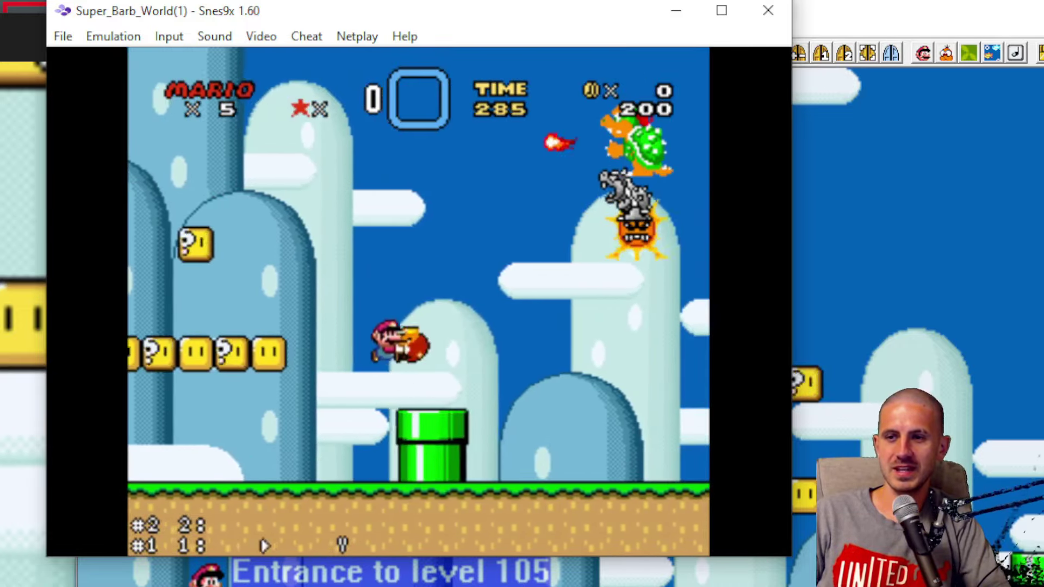
{"action": "key", "text": "Left"}
{"action": "key", "text": "Left"}
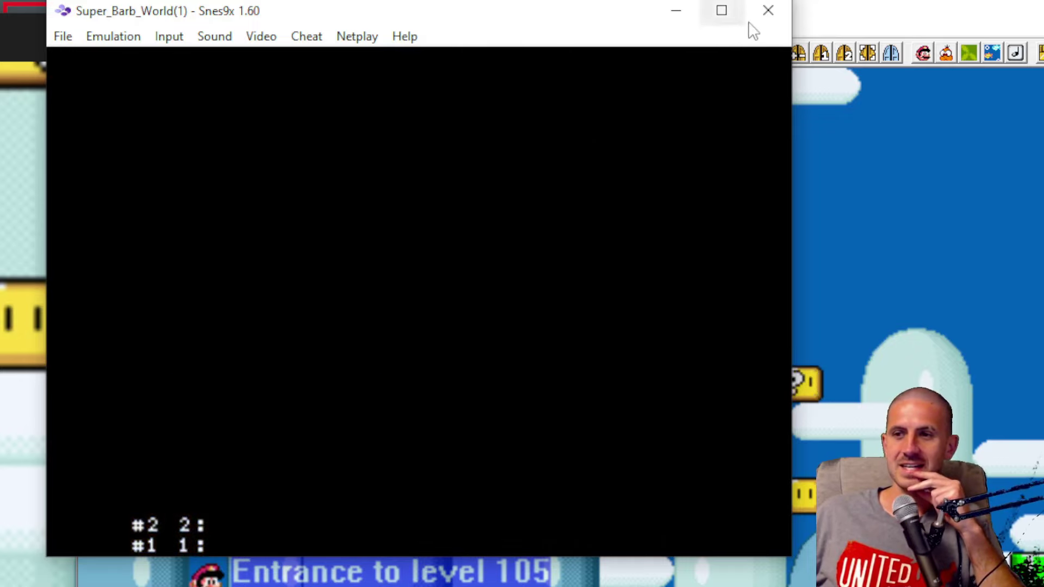
{"action": "left_click", "coordinate": [768, 11]}
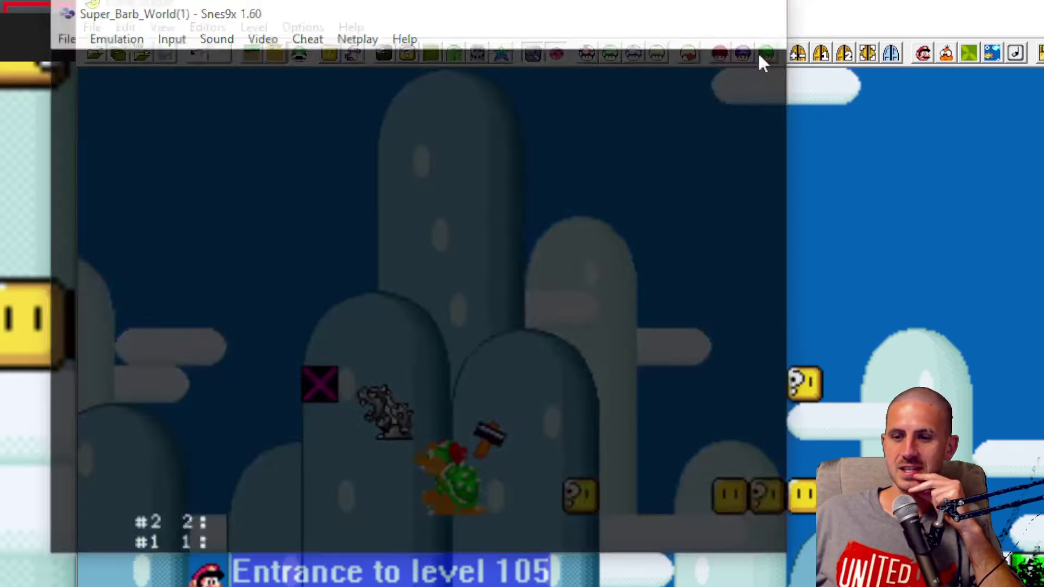
Step: Switch to Visual Studio, close AngrySun-SMB3.json, and show the header comments of AngrySun.asm in a widened editor pane
{"action": "key", "text": "alt+Tab"}
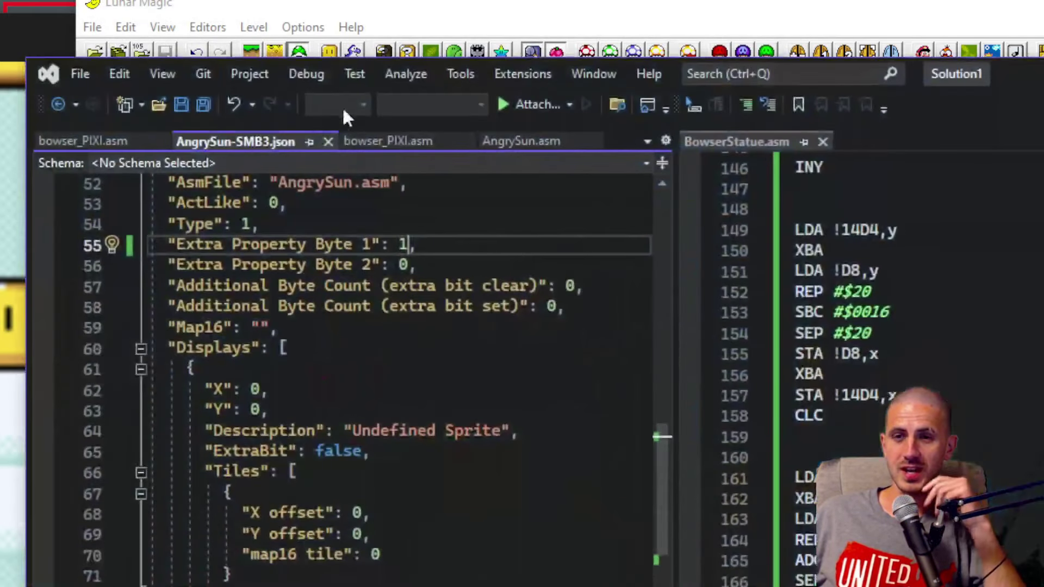
{"action": "left_click", "coordinate": [382, 333]}
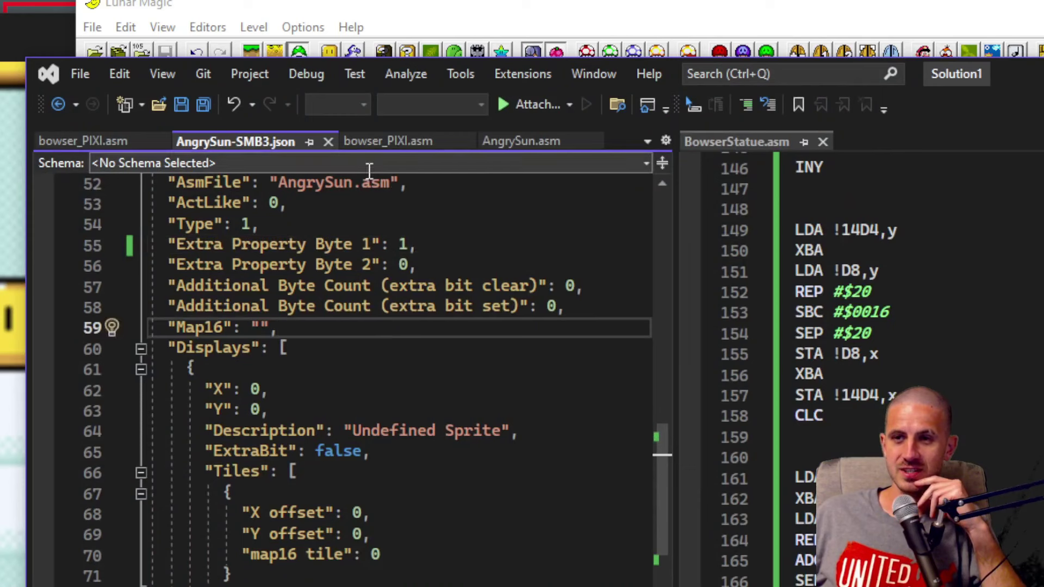
{"action": "left_click", "coordinate": [328, 143]}
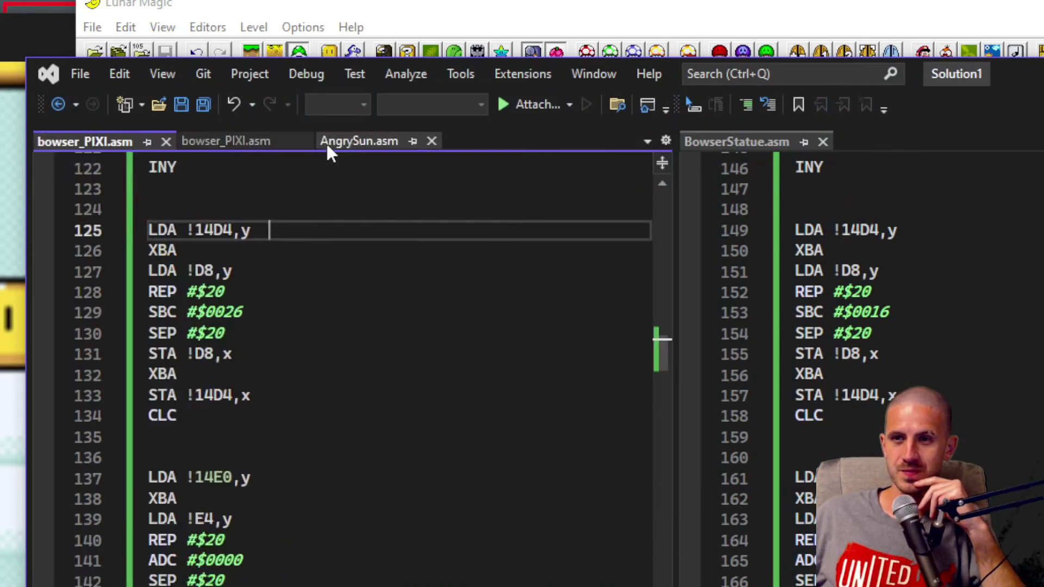
{"action": "left_click", "coordinate": [365, 140]}
{"action": "scroll", "coordinate": [453, 391], "scroll_direction": "up", "scroll_amount": 7}
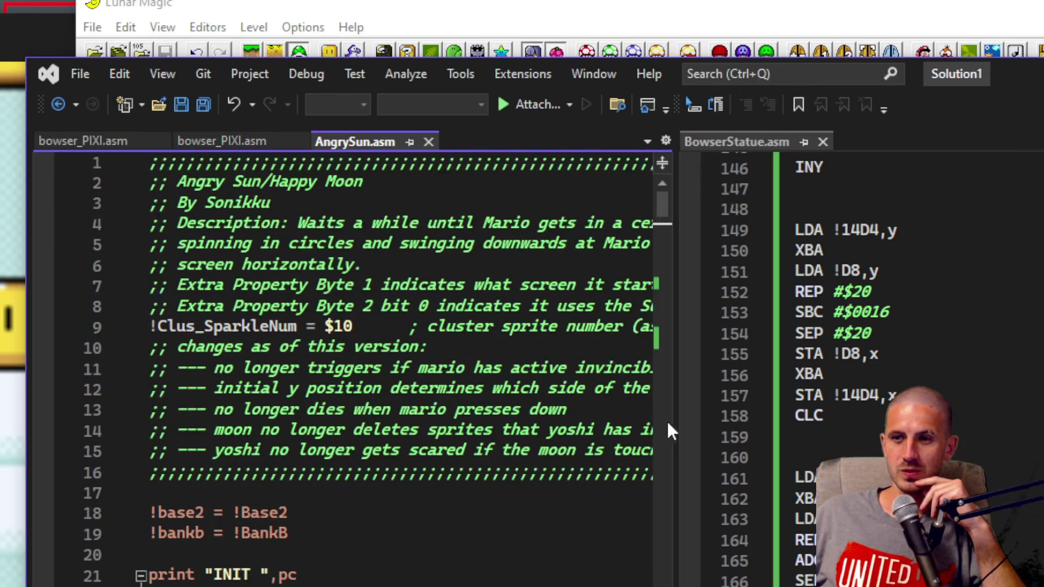
{"action": "left_click_drag", "start_coordinate": [683, 420], "coordinate": [1028, 420]}
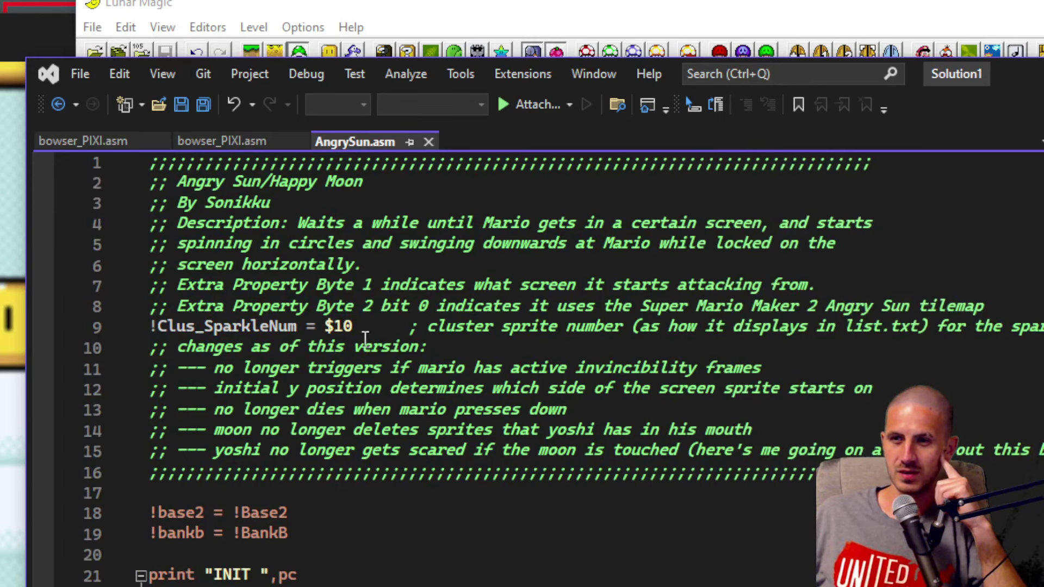
Step: Examine how AngrySun.asm's INIT routine uses !D8 and stores the starting side in !160E
{"action": "scroll", "coordinate": [362, 401], "scroll_direction": "down", "scroll_amount": 3}
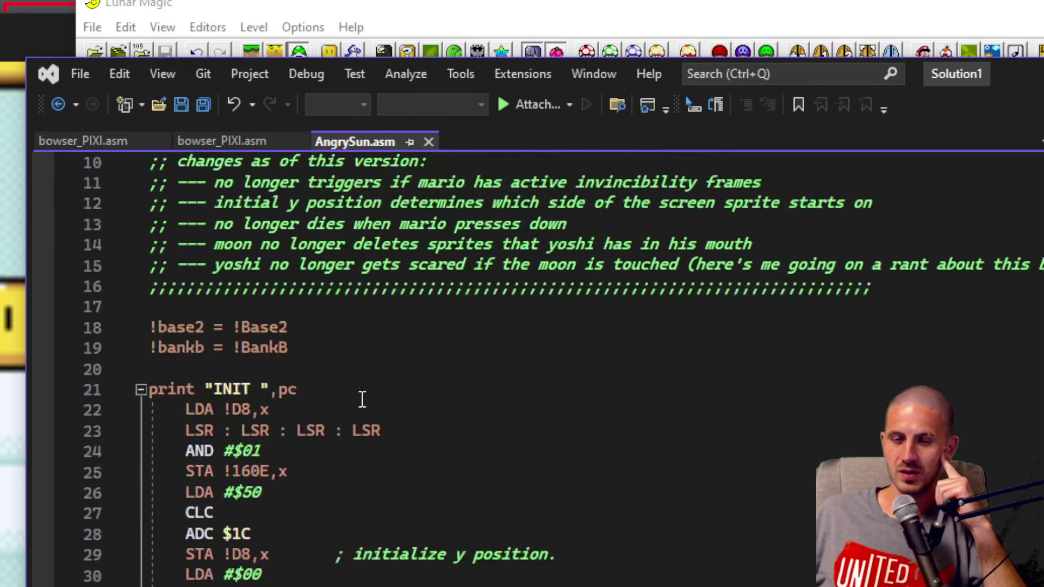
{"action": "double_click", "coordinate": [239, 409]}
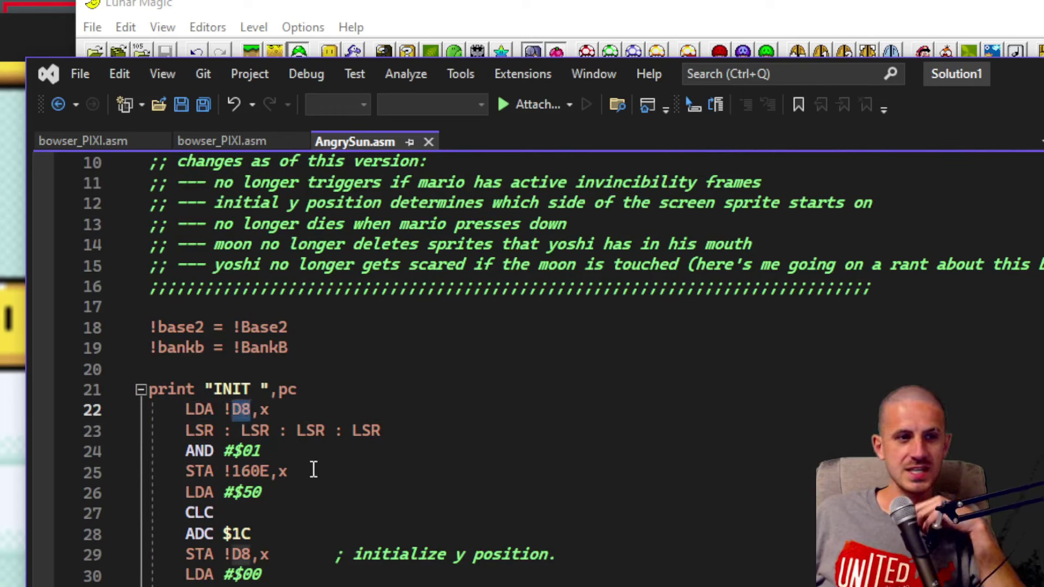
{"action": "left_click_drag", "start_coordinate": [249, 430], "coordinate": [389, 425]}
{"action": "left_click_drag", "start_coordinate": [267, 451], "coordinate": [363, 466]}
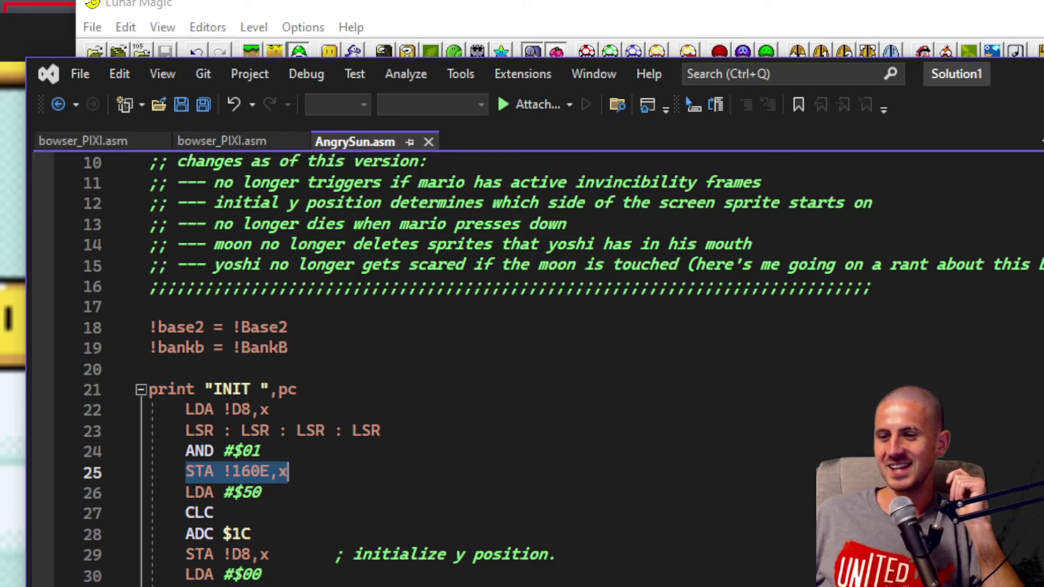
Step: Switch to Lunar Magic and move the Angry Sun sprite one tile down, checking the placement against the AngrySun.asm code
{"action": "key", "text": "alt+Tab"}
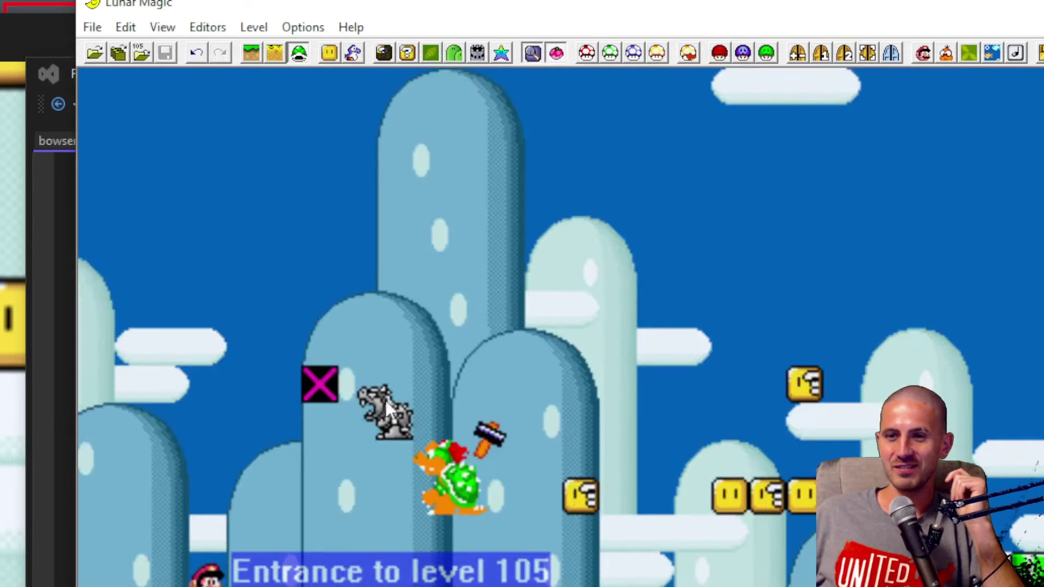
{"action": "left_click", "coordinate": [321, 389]}
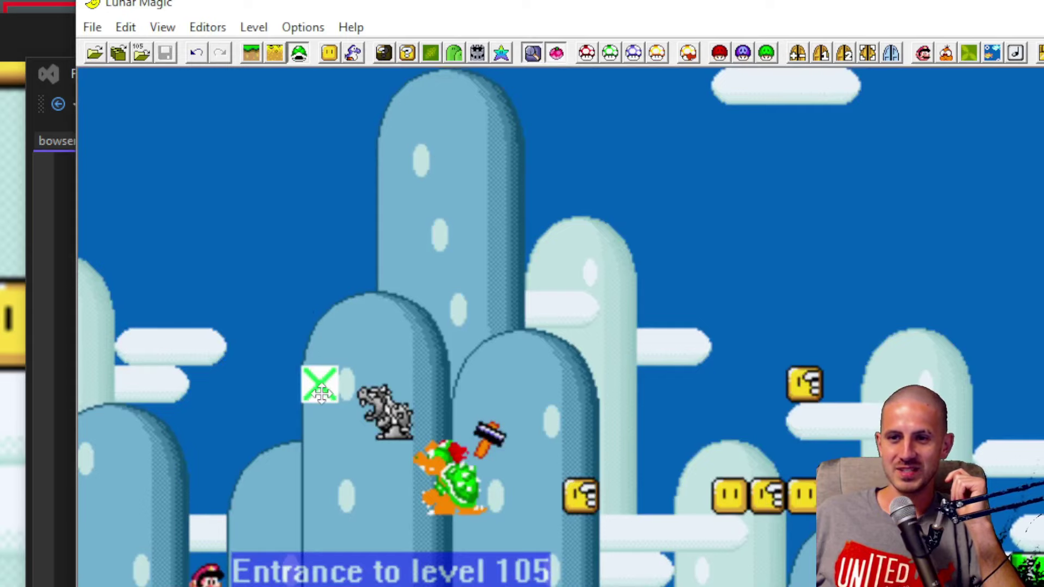
{"action": "mouse_move", "coordinate": [321, 387]}
{"action": "left_mouse_down"}
{"action": "mouse_move", "coordinate": [322, 333]}
{"action": "mouse_move", "coordinate": [328, 379]}
{"action": "left_mouse_up"}
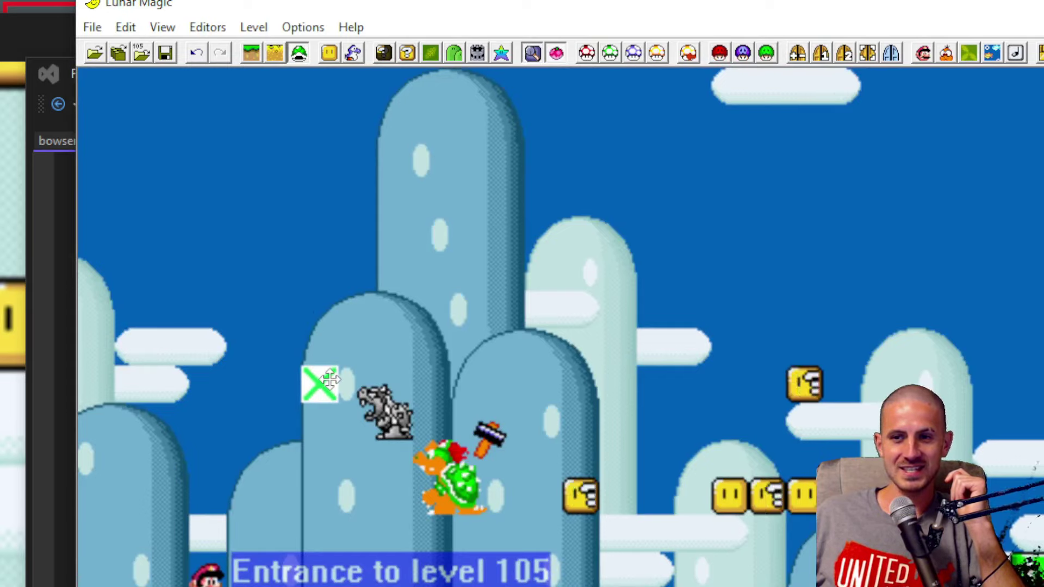
{"action": "left_click_drag", "start_coordinate": [330, 379], "coordinate": [303, 371]}
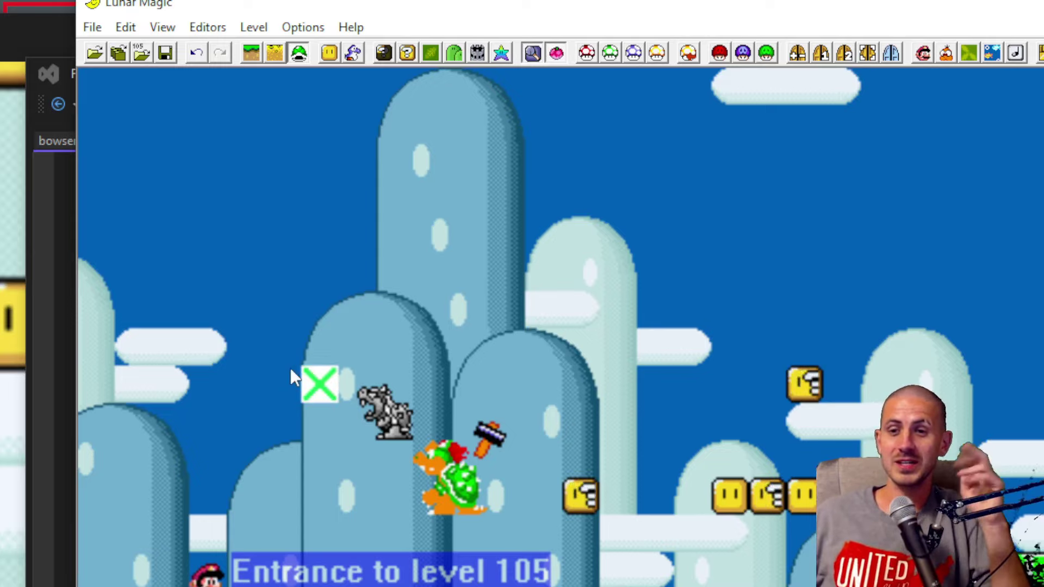
{"action": "left_click_drag", "start_coordinate": [315, 376], "coordinate": [315, 412]}
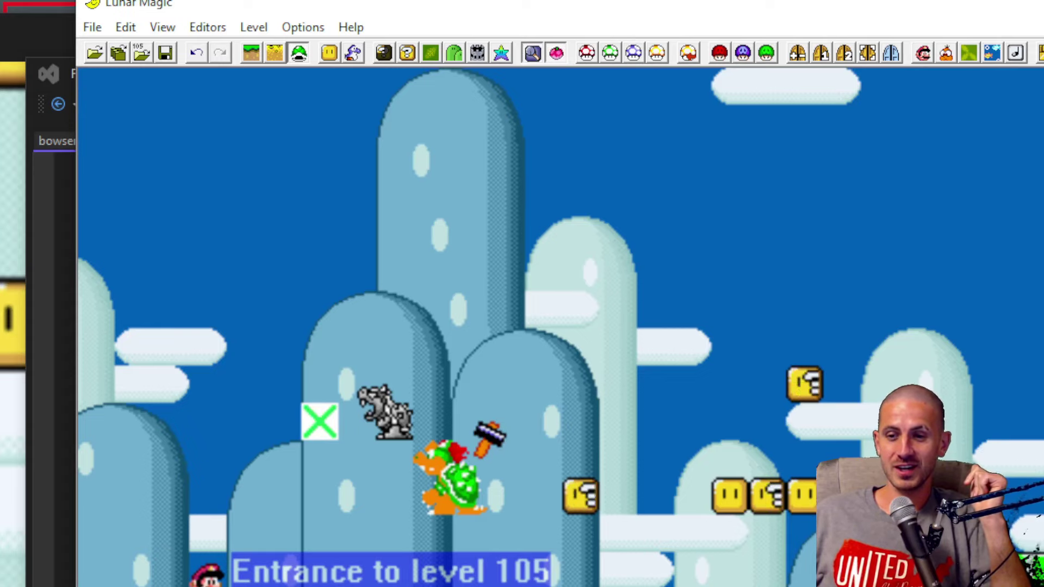
{"action": "key", "text": "alt+Tab"}
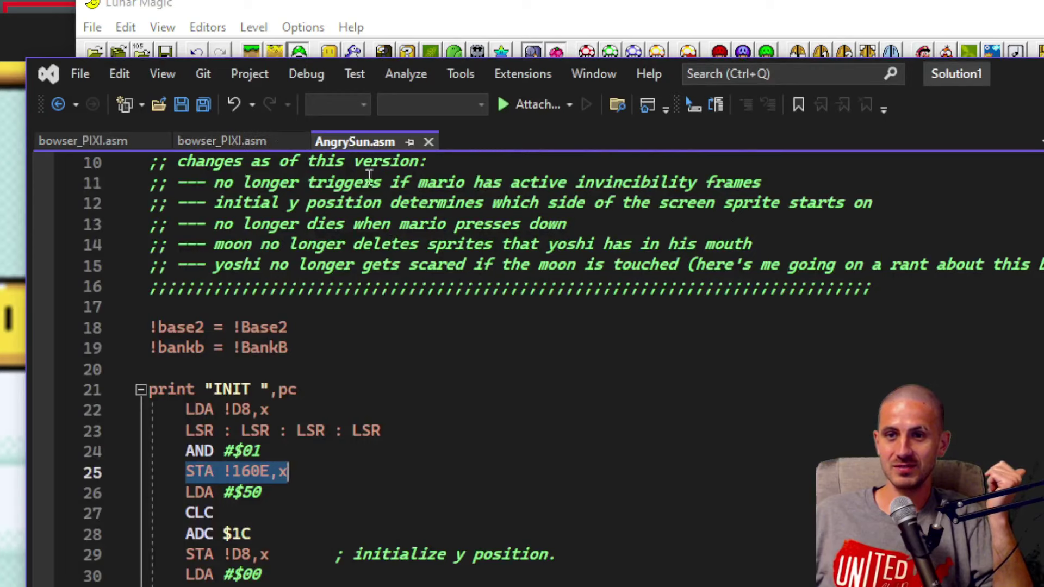
{"action": "key", "text": "alt+Tab"}
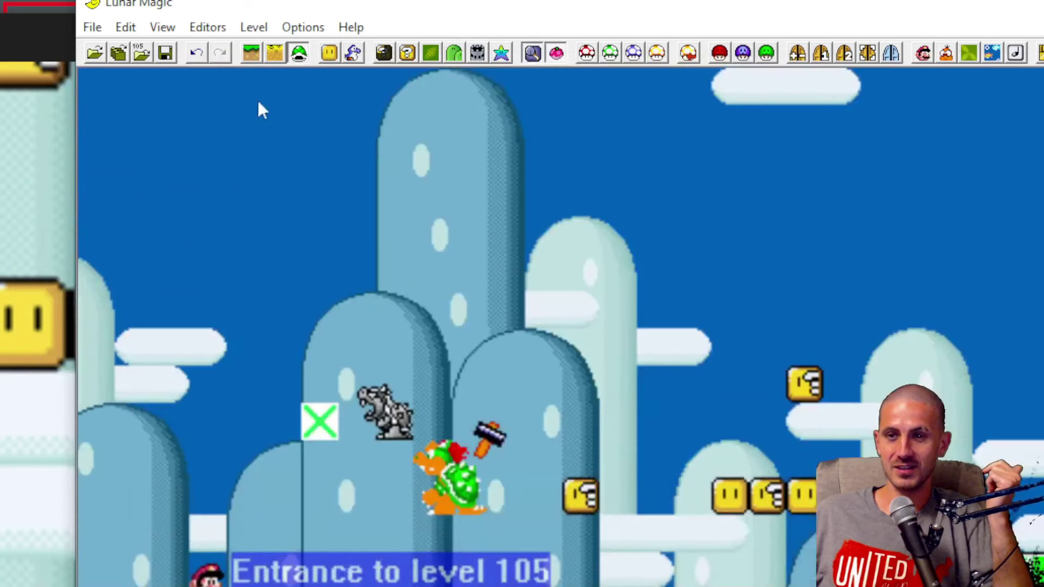
Step: View the Angry Sun entry in the Add Sprites Window, close the window, and return to the placed sprite
{"action": "left_click", "coordinate": [354, 53]}
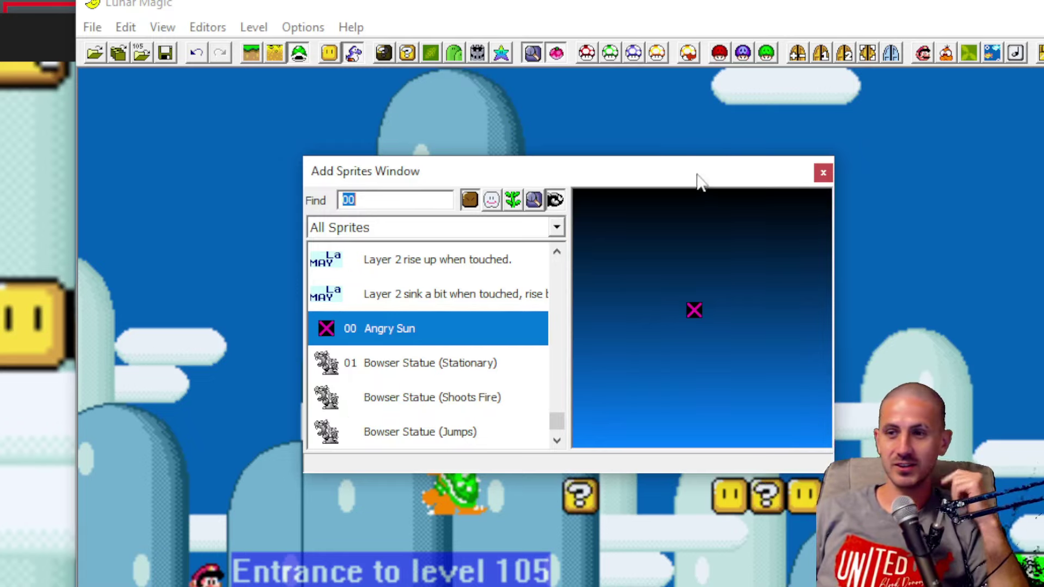
{"action": "left_click", "coordinate": [823, 173]}
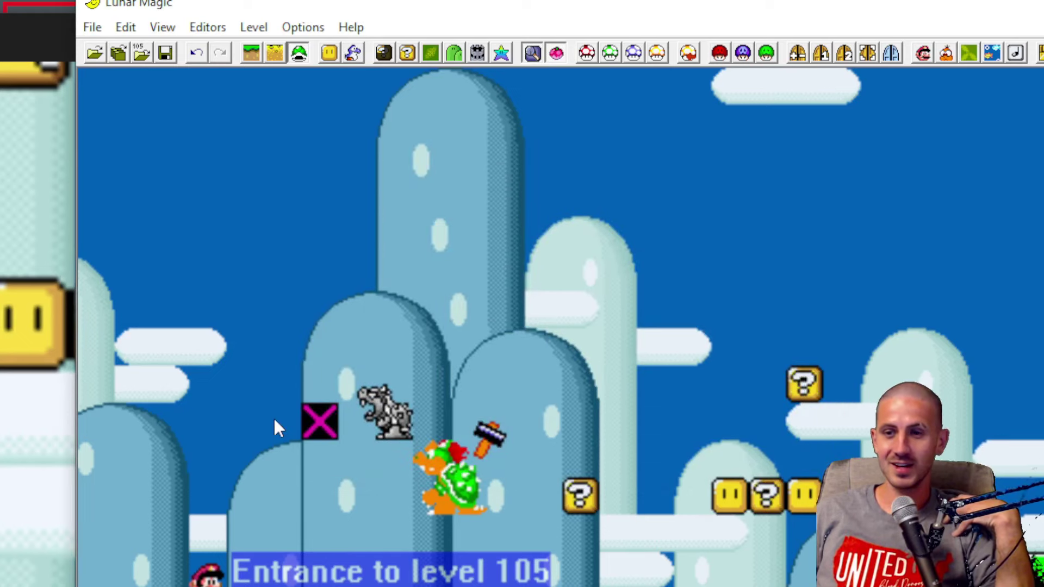
{"action": "mouse_move", "coordinate": [314, 431]}
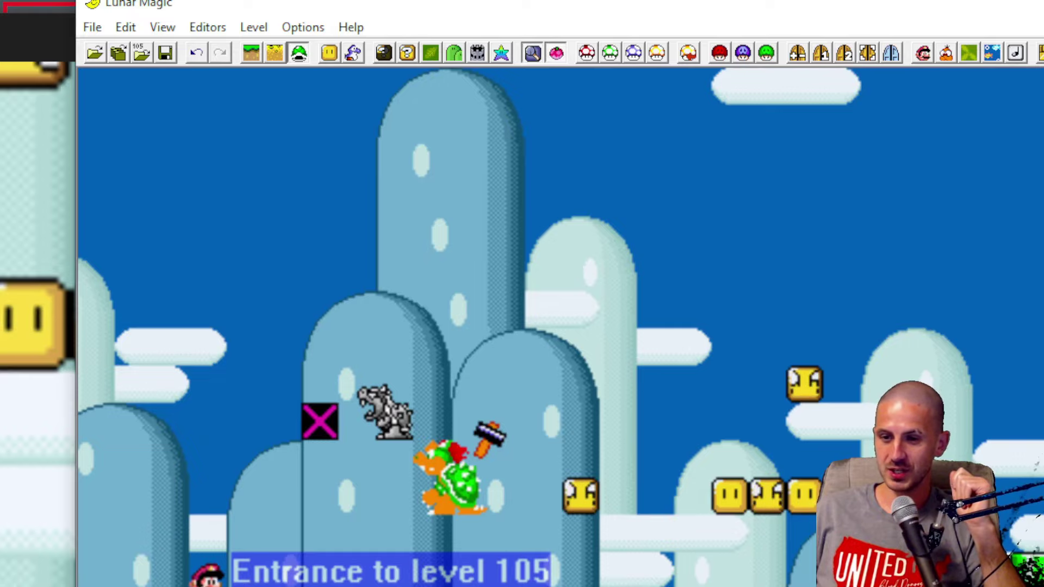
Step: Switch to Visual Studio, search bowser_PIXI.asm for "hammer", and examine how the TRY_HAMMER routine decides when to throw
{"action": "key", "text": "alt+Tab"}
{"action": "type", "text": "er"}
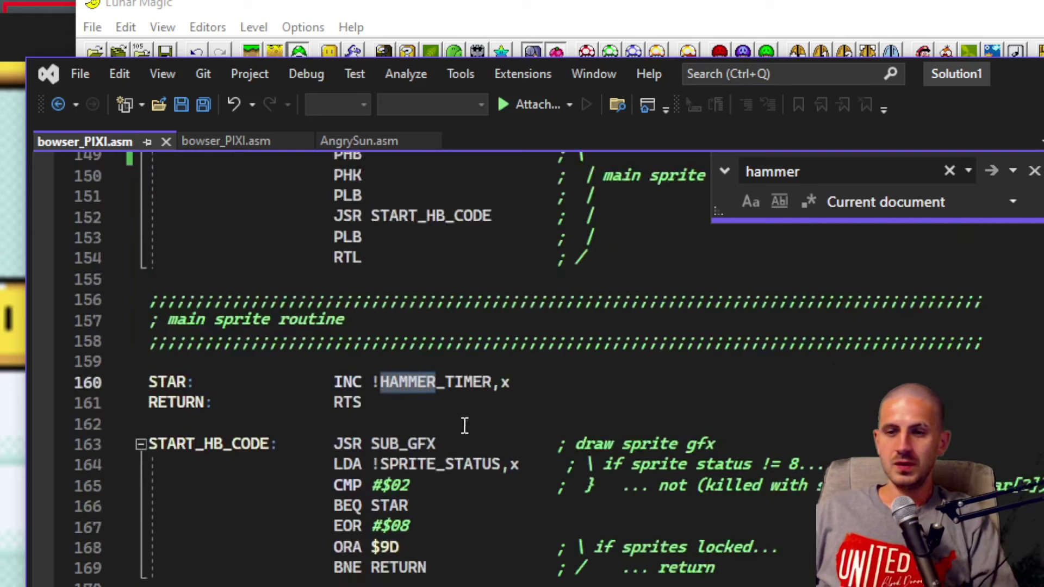
{"action": "key", "text": "Return"}
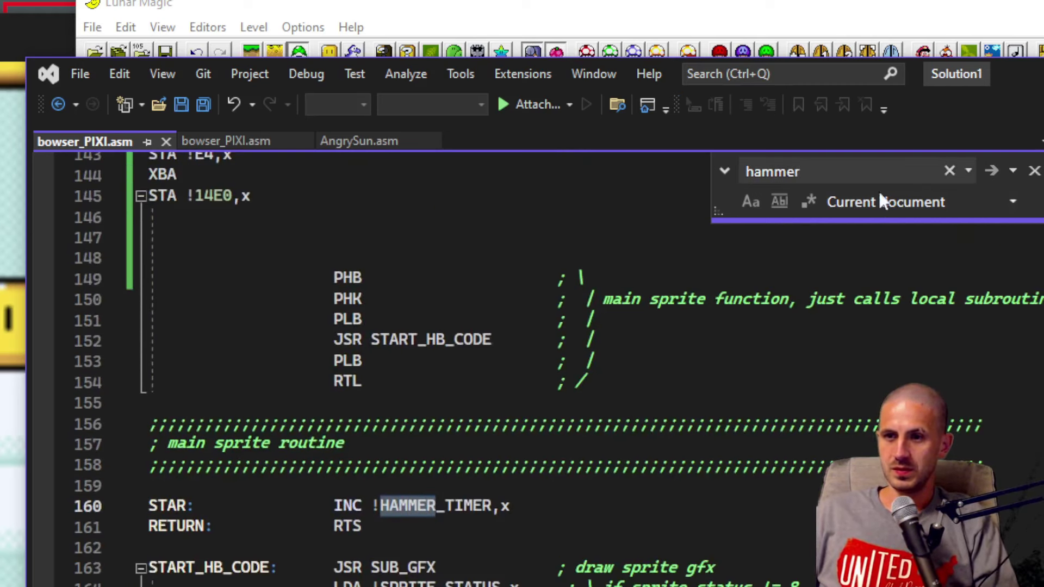
{"action": "key", "text": "Return"}
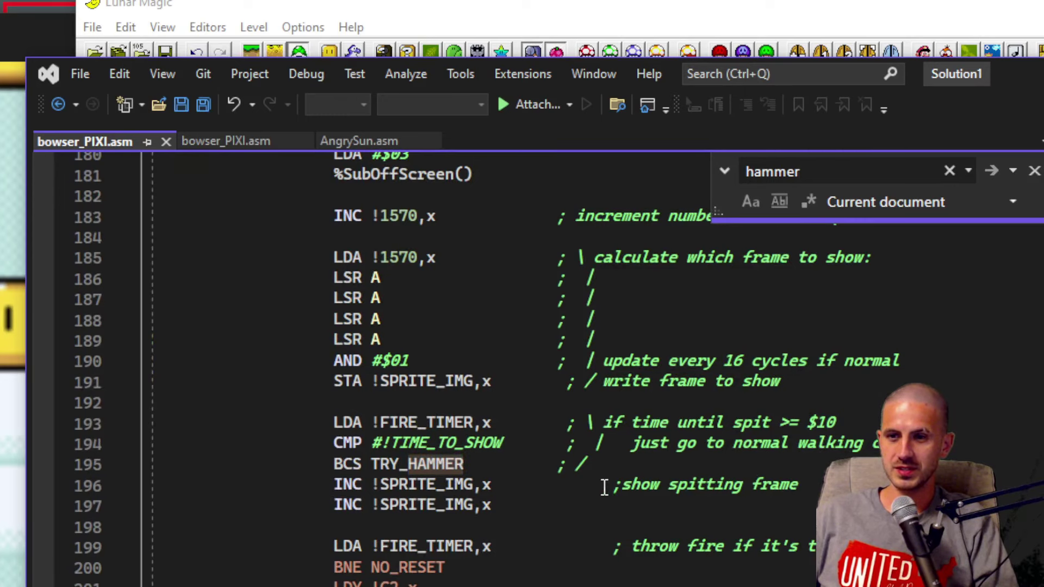
{"action": "key", "text": "Return"}
{"action": "key", "text": "Return"}
{"action": "scroll", "coordinate": [337, 531], "scroll_direction": "down", "scroll_amount": 3}
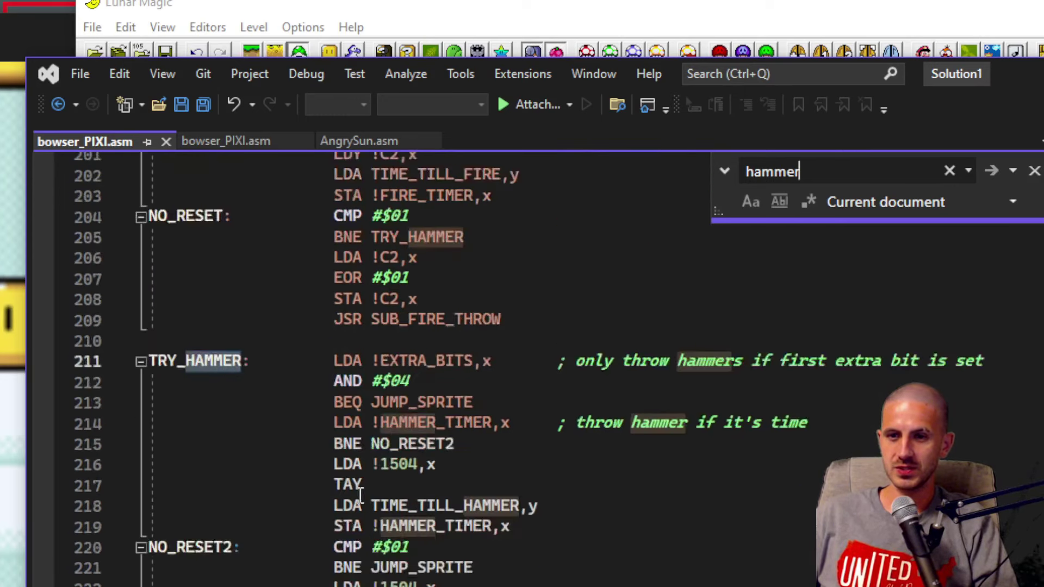
{"action": "scroll", "coordinate": [359, 498], "scroll_direction": "down", "scroll_amount": 1}
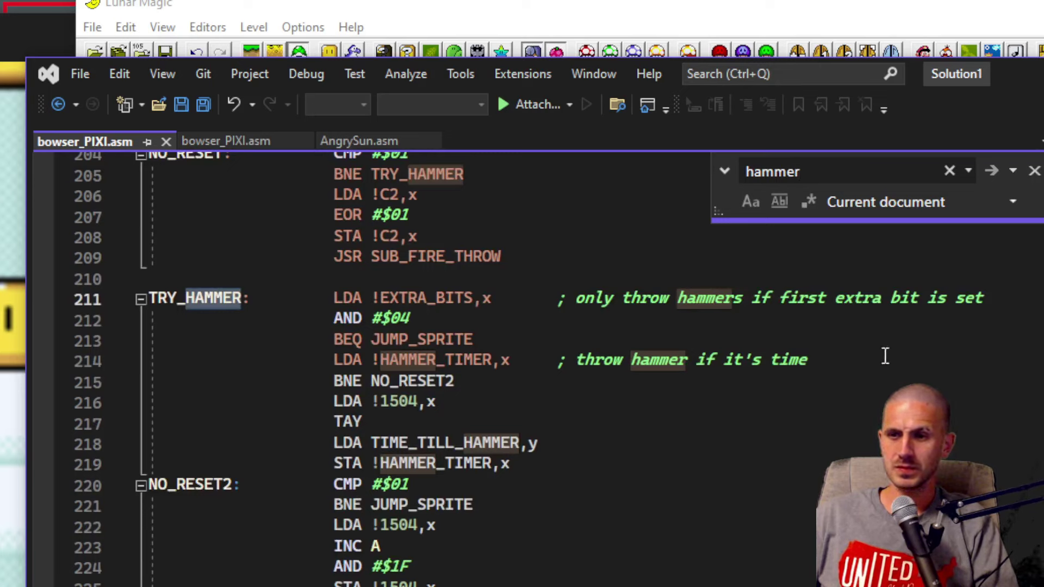
{"action": "scroll", "coordinate": [383, 414], "scroll_direction": "down", "scroll_amount": 1}
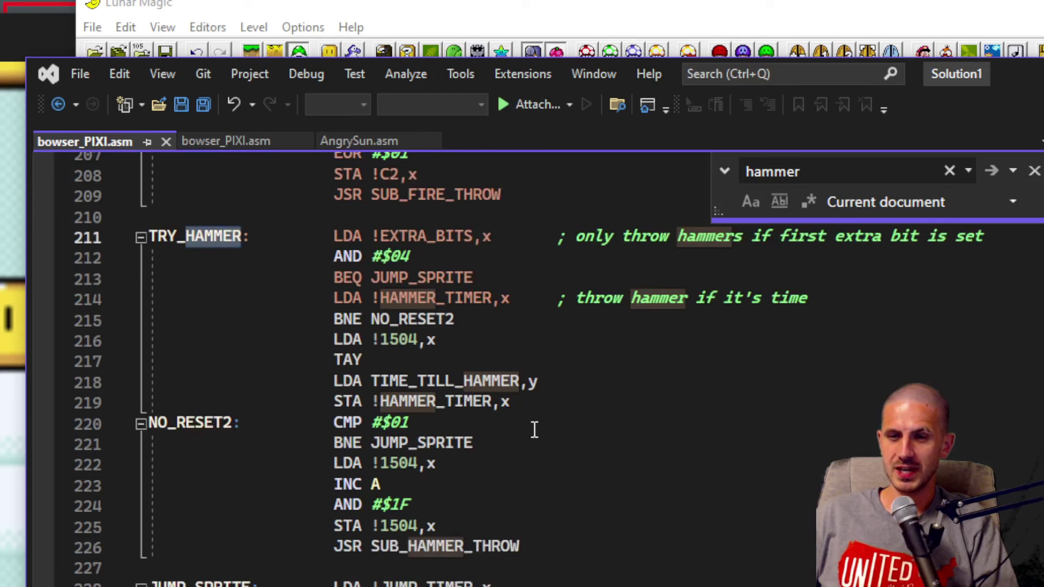
{"action": "scroll", "coordinate": [533, 429], "scroll_direction": "down", "scroll_amount": 1}
{"action": "scroll", "coordinate": [493, 437], "scroll_direction": "up", "scroll_amount": 2}
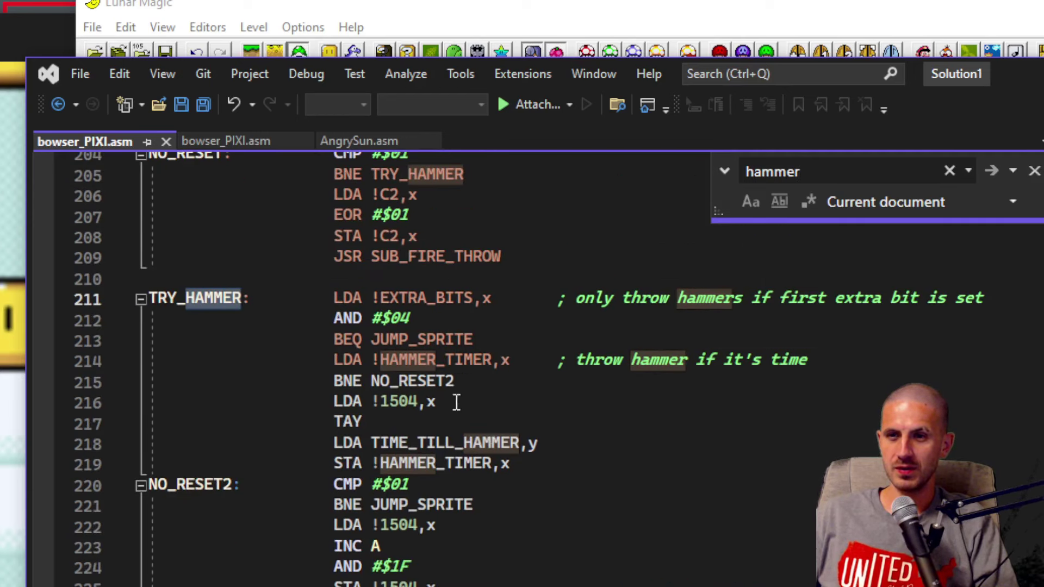
{"action": "key", "text": "Return"}
{"action": "key", "text": "Return"}
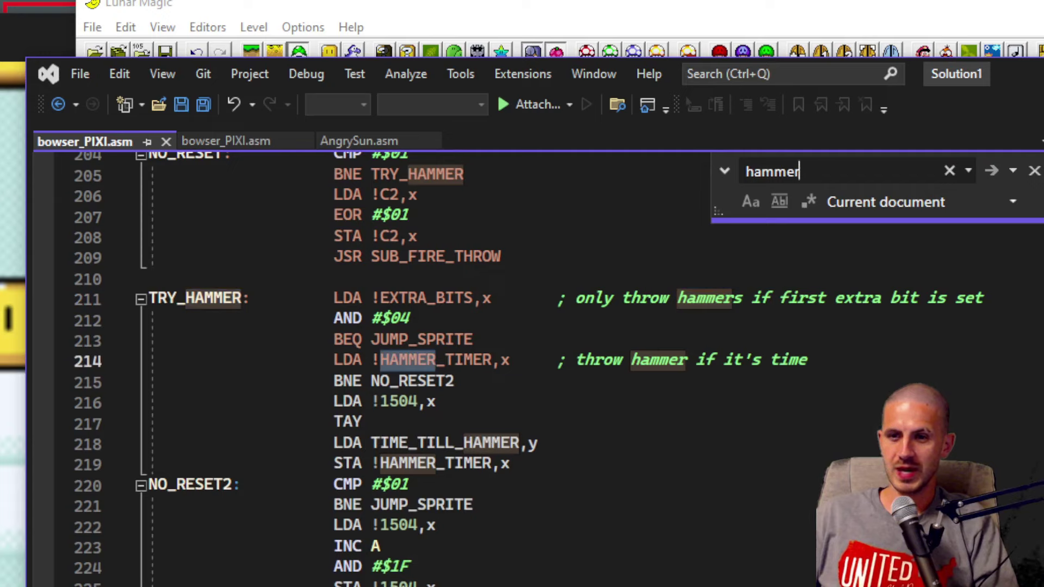
Step: Find SUB_HAMMER_THROW in bowser_PIXI.asm, examine how it spawns the hammer, and compare with the other open bowser_PIXI.asm
{"action": "key", "text": "ctrl+f"}
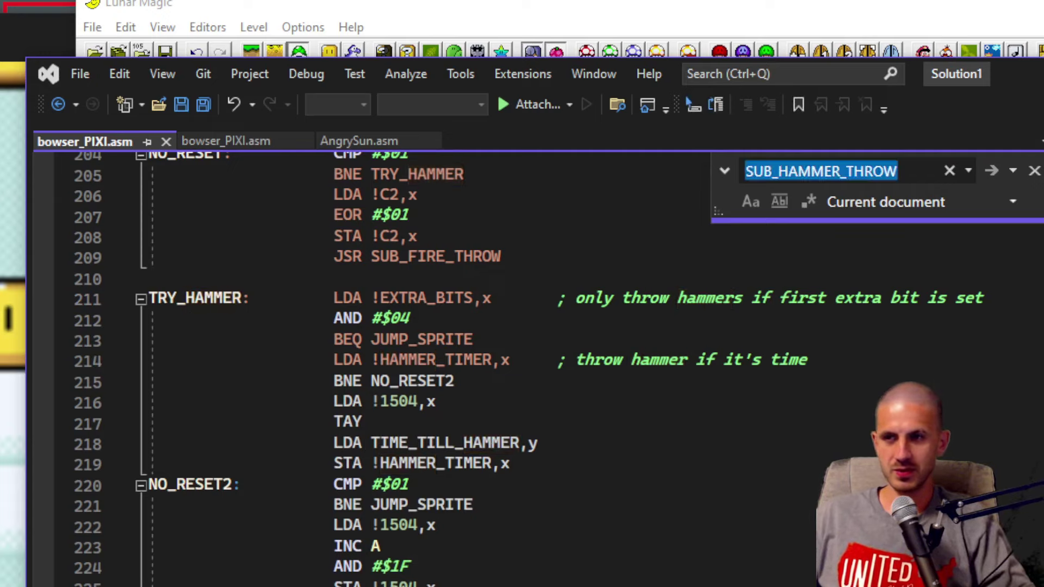
{"action": "key", "text": "Return"}
{"action": "scroll", "coordinate": [374, 410], "scroll_direction": "down", "scroll_amount": 2}
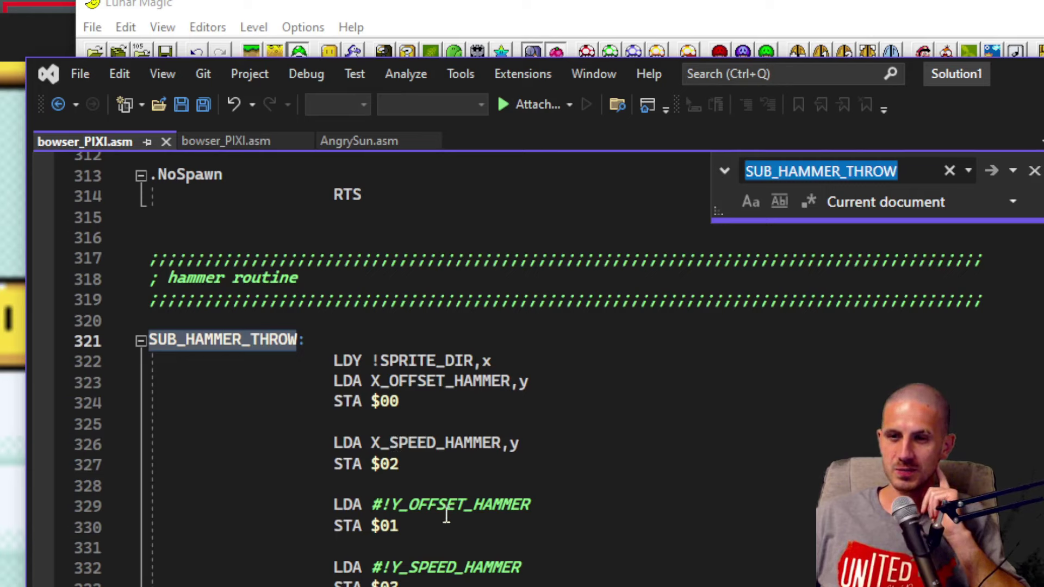
{"action": "left_click", "coordinate": [403, 517]}
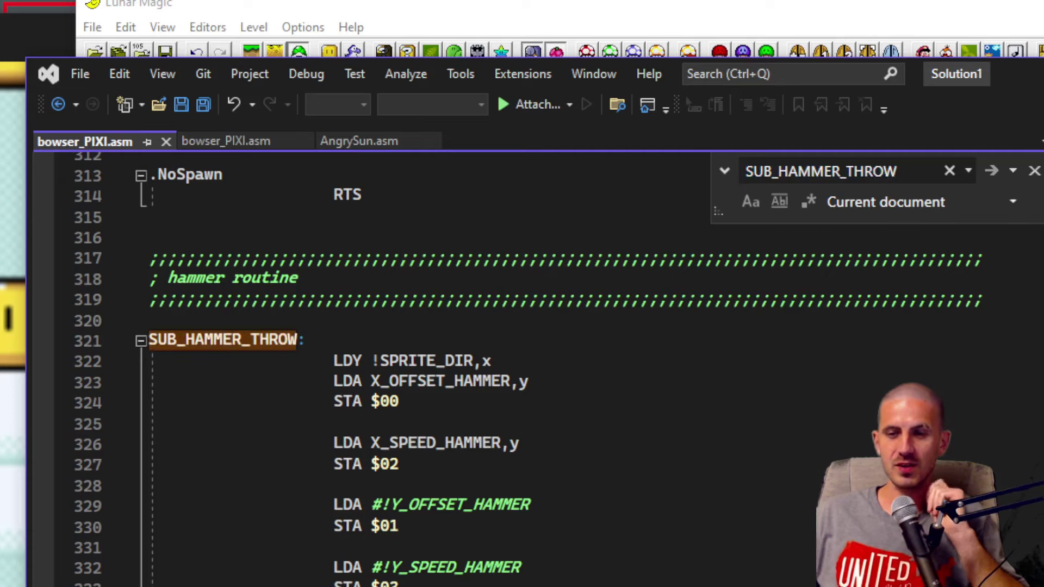
{"action": "scroll", "coordinate": [538, 562], "scroll_direction": "down", "scroll_amount": 1}
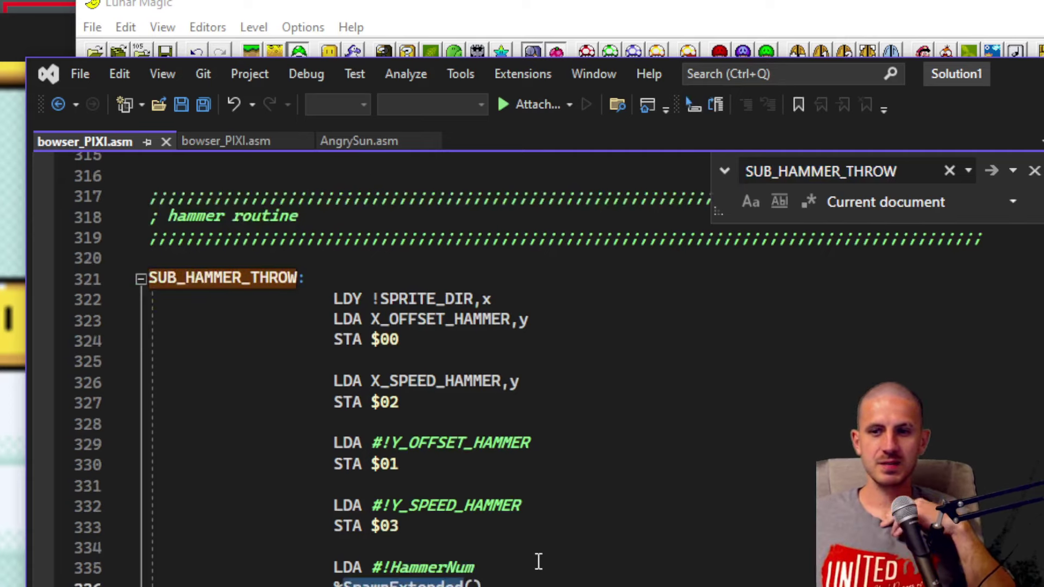
{"action": "scroll", "coordinate": [539, 562], "scroll_direction": "down", "scroll_amount": 1}
{"action": "scroll", "coordinate": [526, 540], "scroll_direction": "down", "scroll_amount": 3}
{"action": "scroll", "coordinate": [525, 523], "scroll_direction": "up", "scroll_amount": 3}
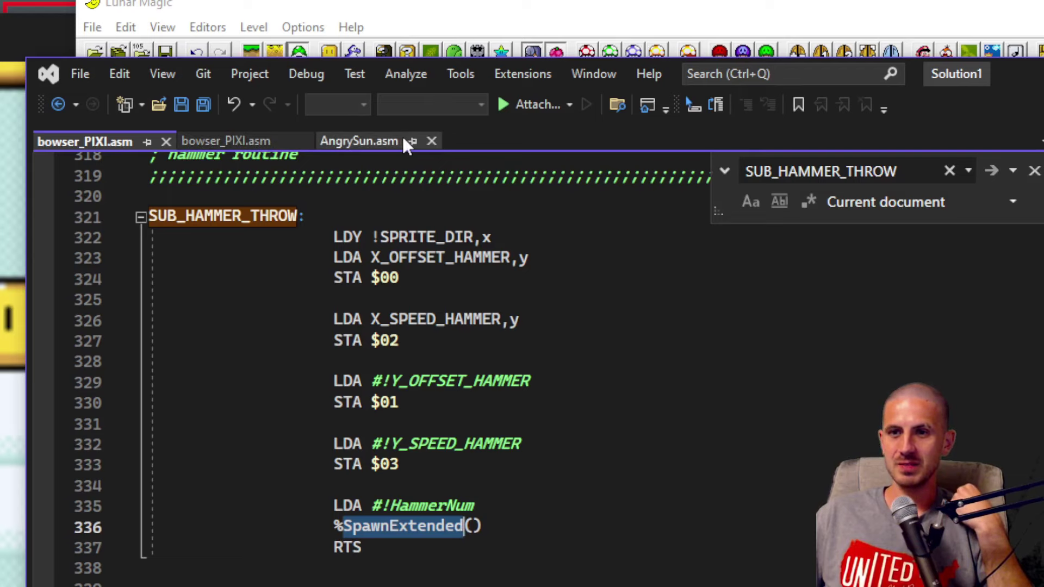
{"action": "left_click", "coordinate": [222, 141]}
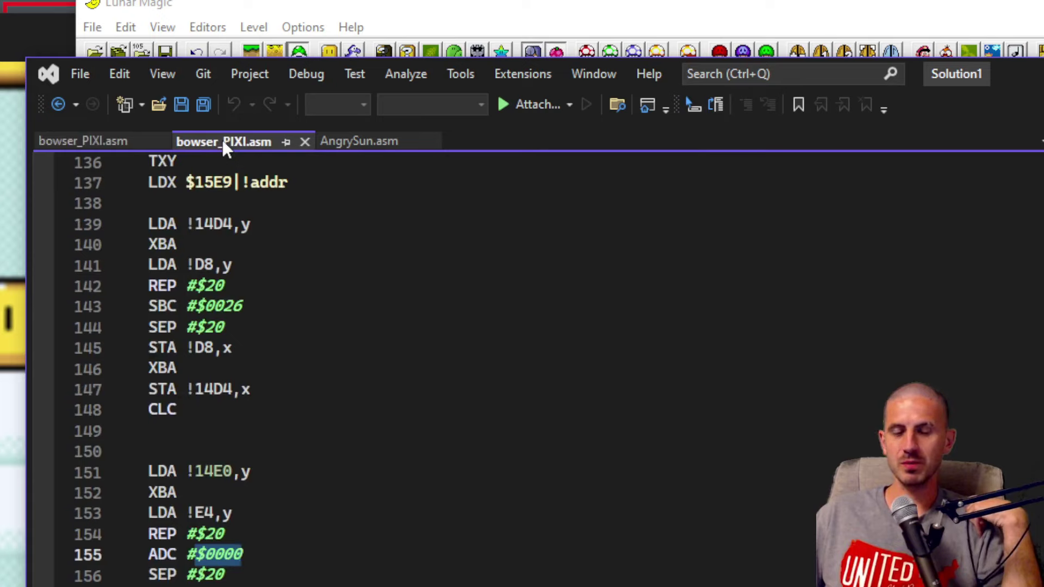
{"action": "left_click", "coordinate": [107, 154]}
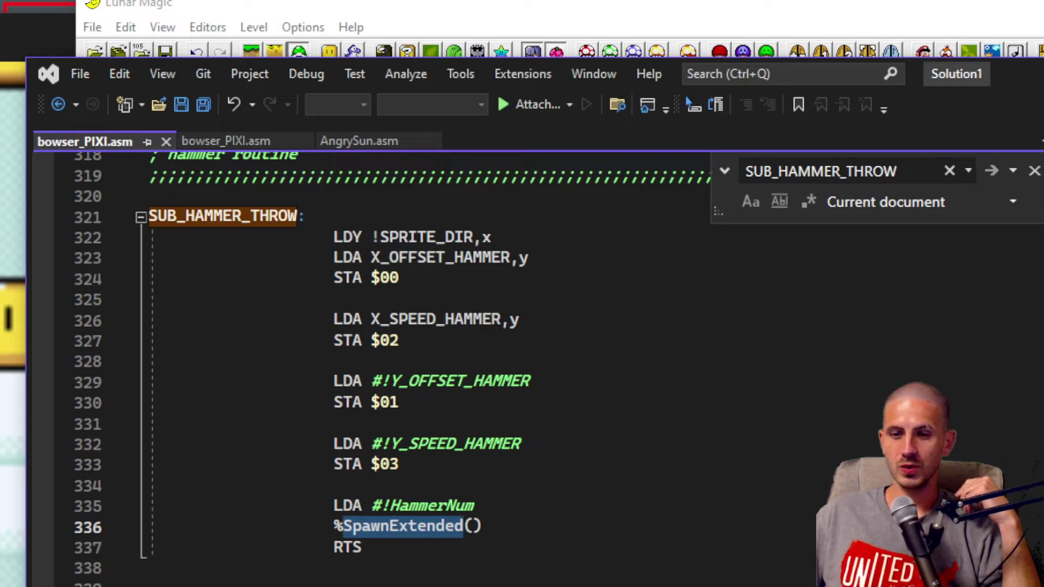
Step: Switch to the browser, move its window up into view, and search the web for "smw prevent extend sprite deapawn offscreen"
{"action": "key", "text": "alt+Tab"}
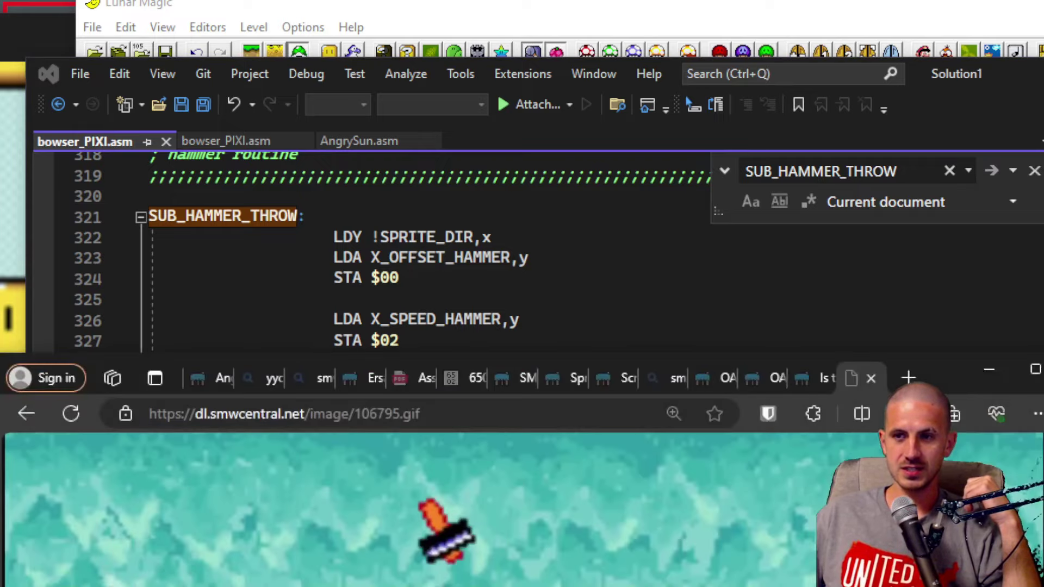
{"action": "left_click_drag", "start_coordinate": [955, 378], "coordinate": [970, 40]}
{"action": "left_click", "coordinate": [585, 79]}
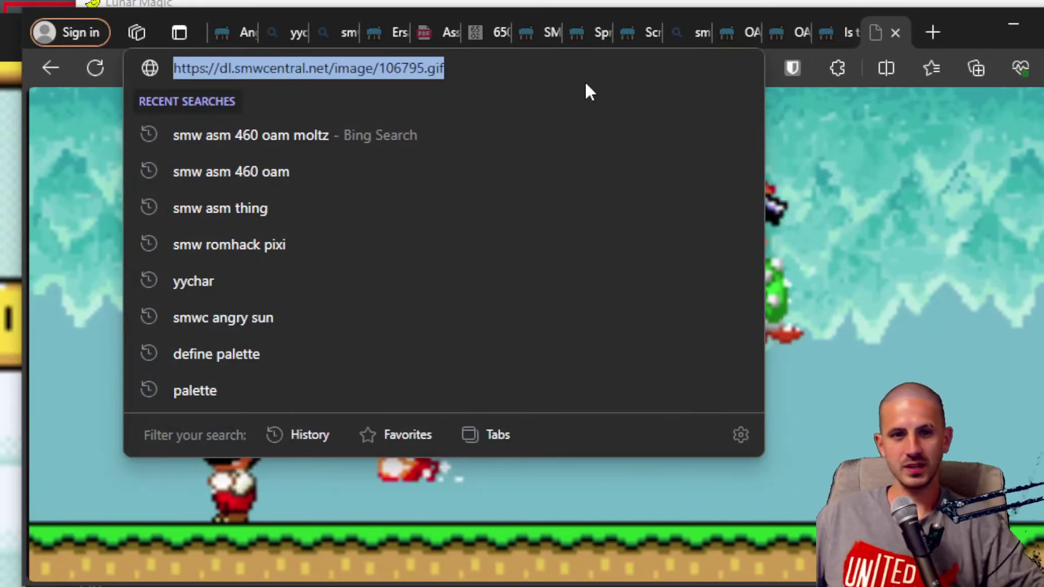
{"action": "type", "text": "smw"}
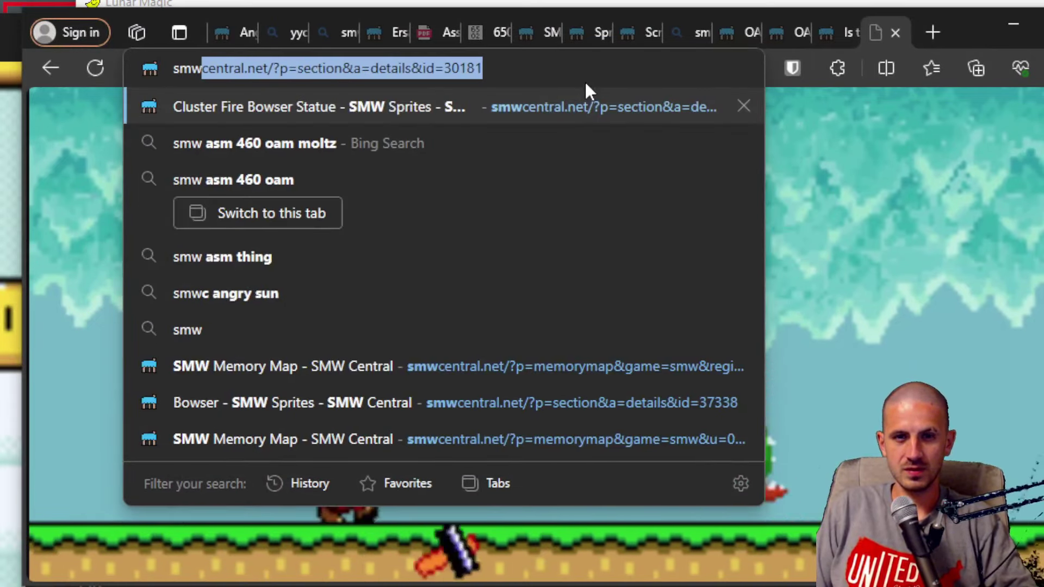
{"action": "type", "text": " prevent e"}
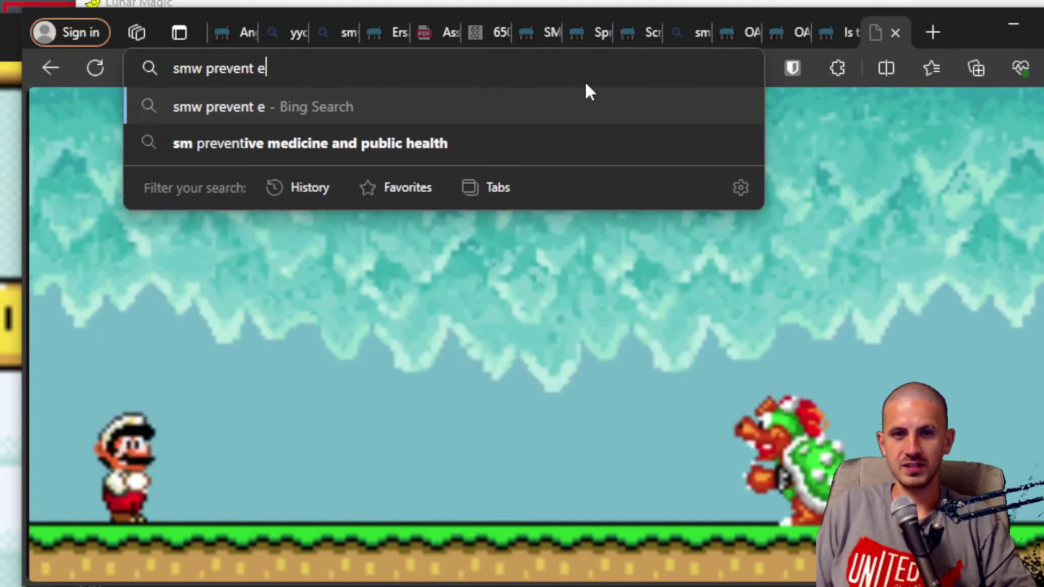
{"action": "type", "text": "xtend sprite de"}
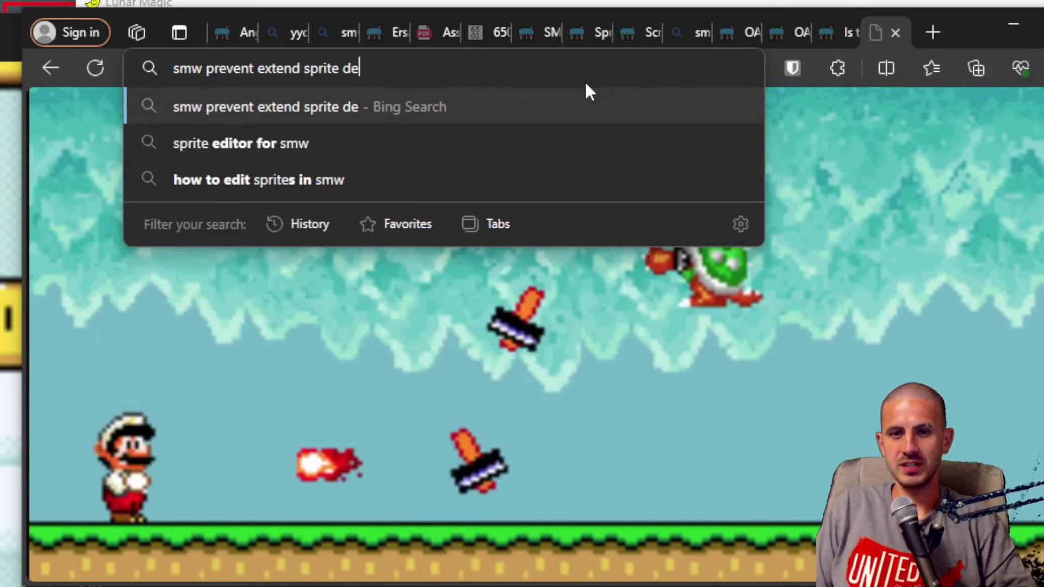
{"action": "type", "text": "apawn offscreen"}
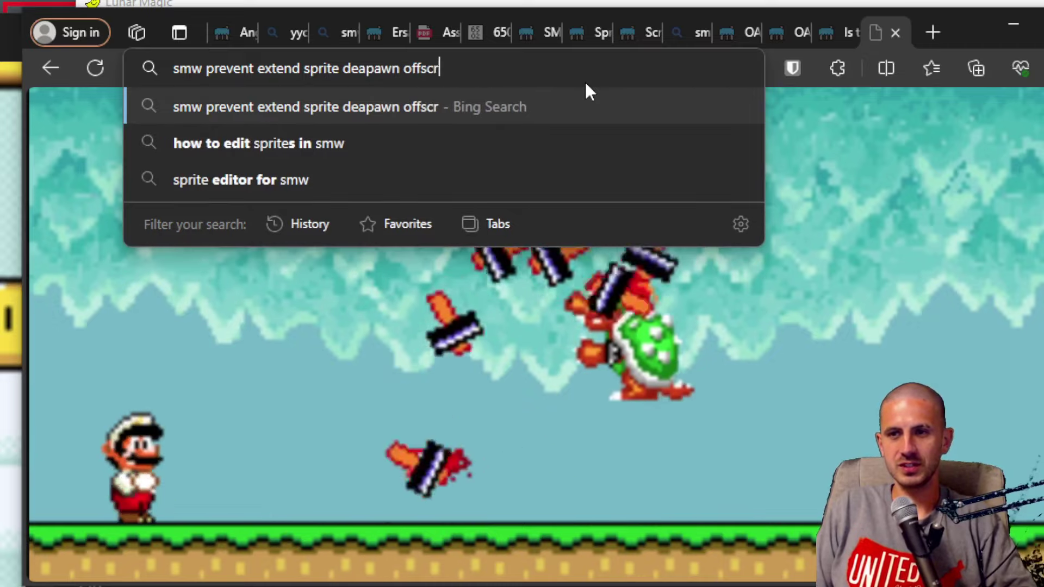
{"action": "key", "text": "Return"}
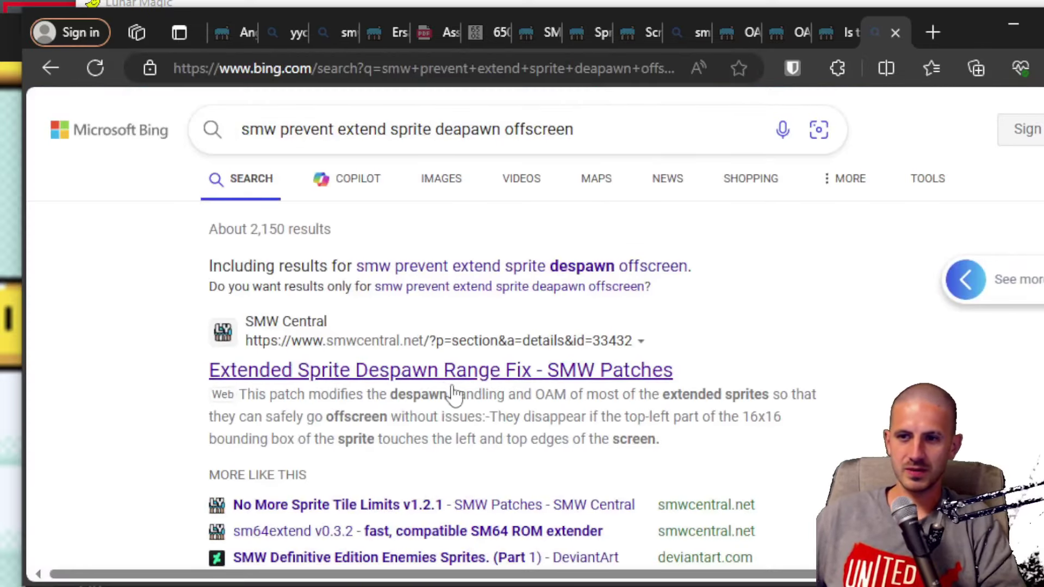
Step: Open the Extended Sprite Despawn Range Fix page on SMW Central and read its description for patch requirements
{"action": "left_click", "coordinate": [428, 375]}
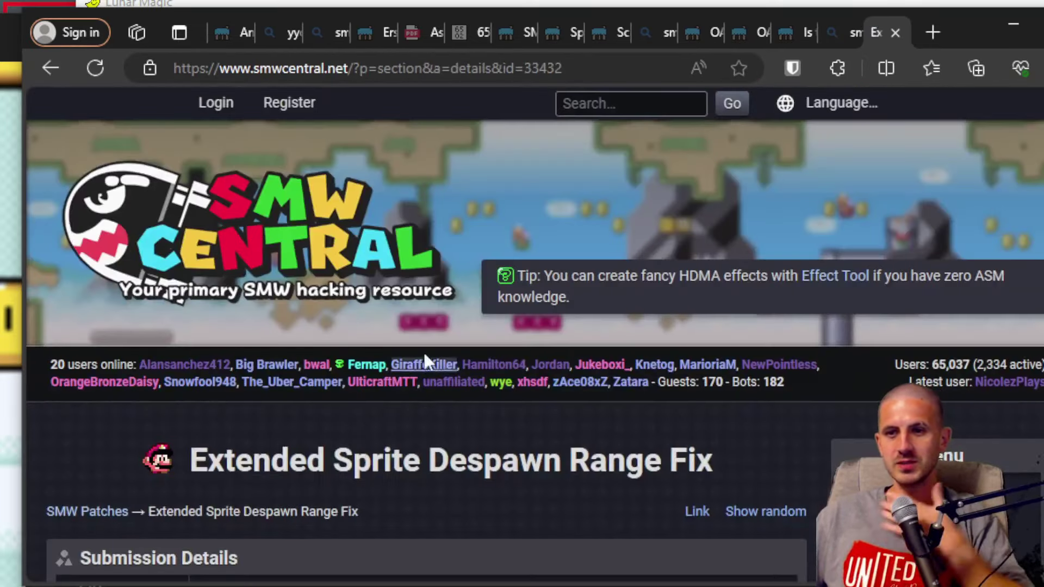
{"action": "scroll", "coordinate": [375, 386], "scroll_direction": "down", "scroll_amount": 3}
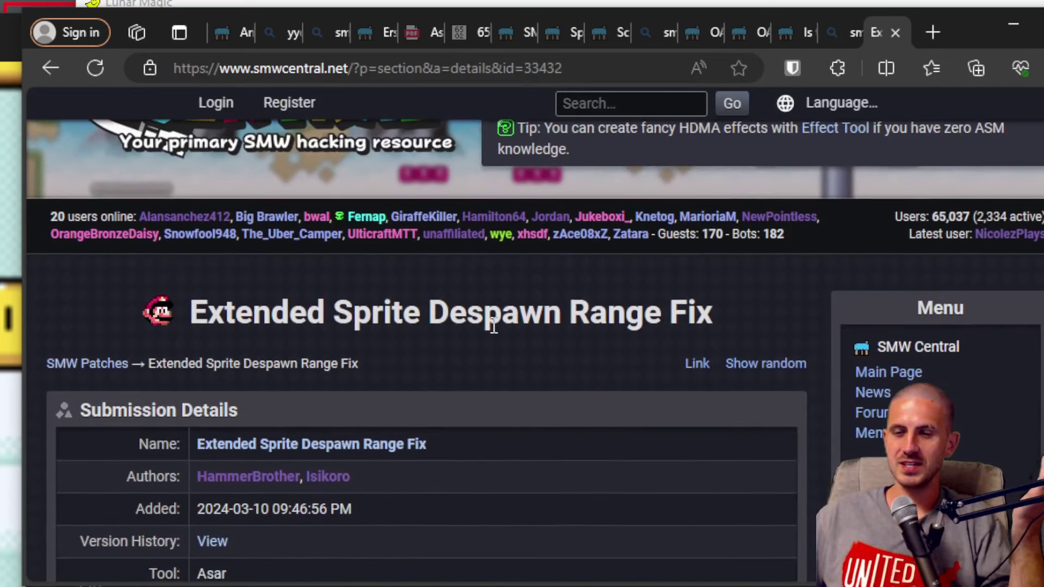
{"action": "scroll", "coordinate": [494, 327], "scroll_direction": "down", "scroll_amount": 9}
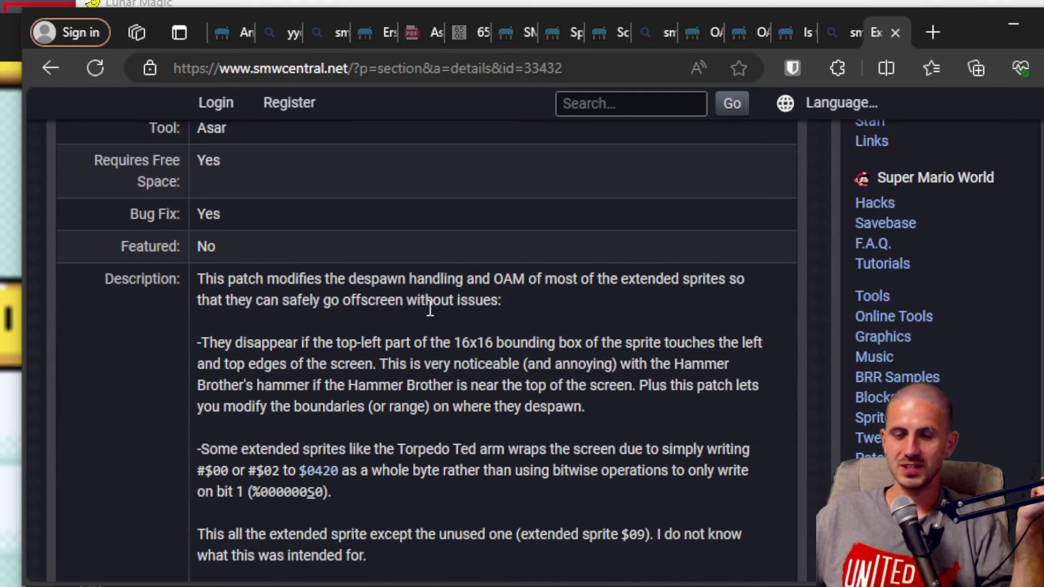
{"action": "scroll", "coordinate": [430, 309], "scroll_direction": "down", "scroll_amount": 2}
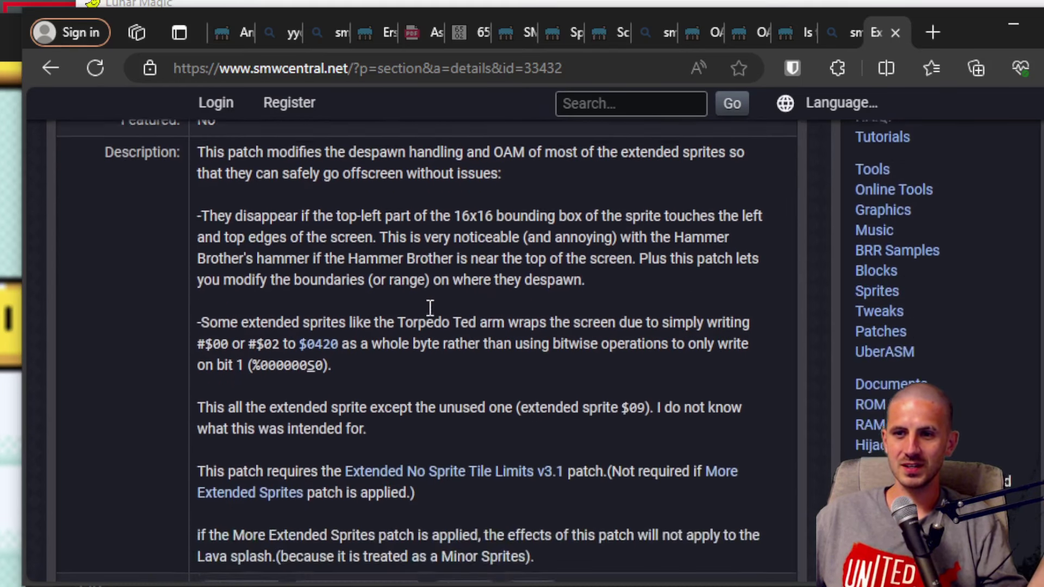
{"action": "scroll", "coordinate": [429, 308], "scroll_direction": "down", "scroll_amount": 2}
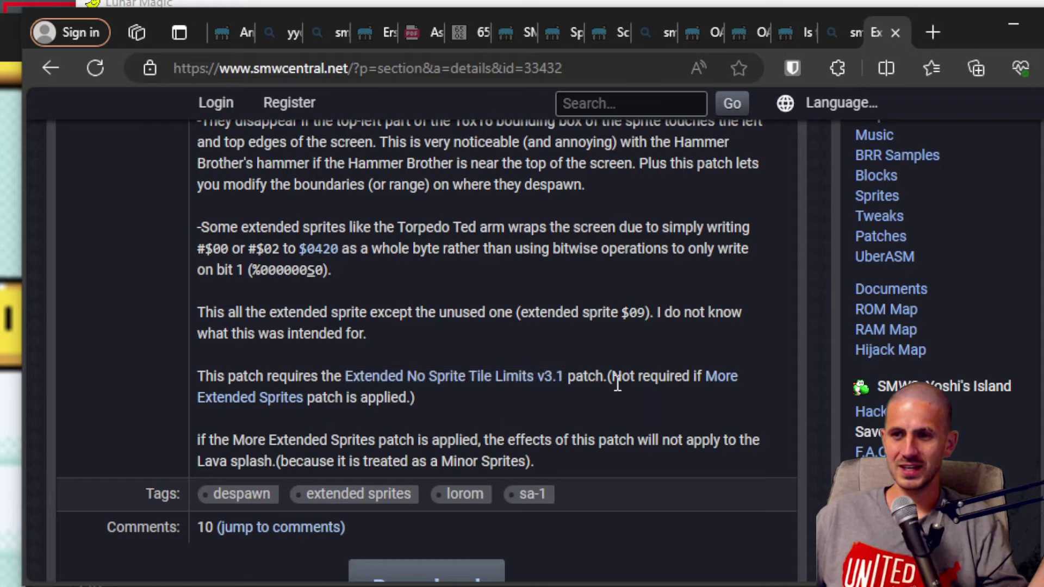
Step: Open the required Extended No Sprite Tile Limits patch in a new browser tab and download the Extended Sprite Despawn Range Fix
{"action": "middle_click", "coordinate": [489, 376]}
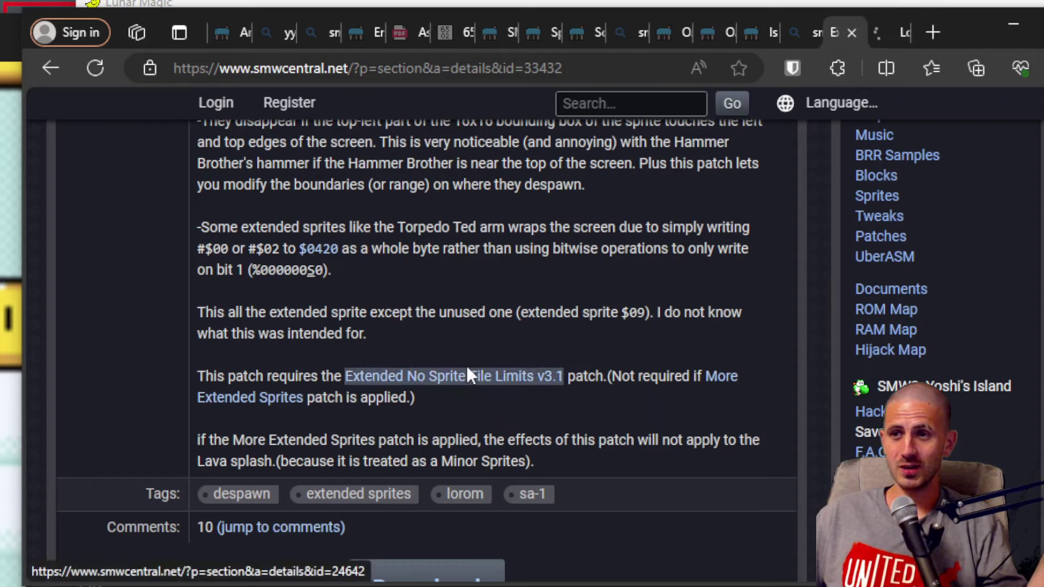
{"action": "scroll", "coordinate": [466, 370], "scroll_direction": "up", "scroll_amount": 5}
{"action": "scroll", "coordinate": [465, 370], "scroll_direction": "up", "scroll_amount": 4}
{"action": "left_click", "coordinate": [257, 296]}
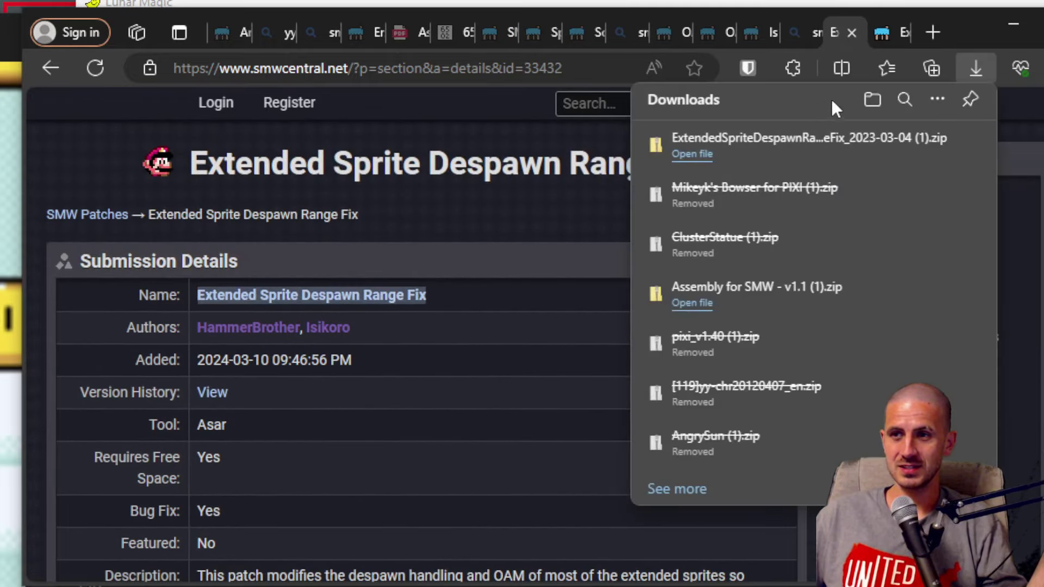
Step: Download the Extended No Sprite Tile Limits v4.0 patch from its SMW Central page
{"action": "left_click", "coordinate": [881, 33]}
{"action": "scroll", "coordinate": [282, 435], "scroll_direction": "down", "scroll_amount": 3}
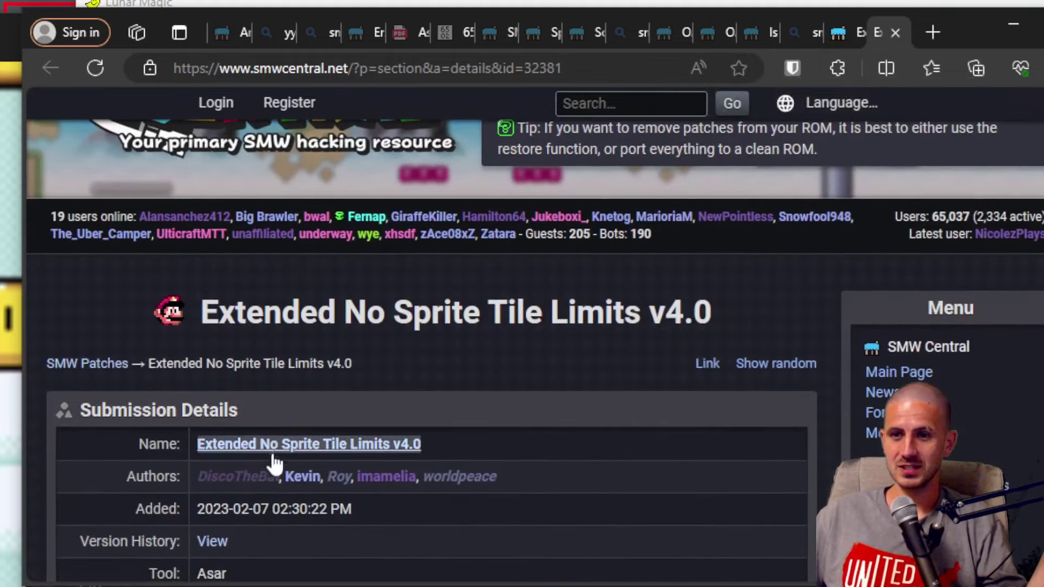
{"action": "left_click", "coordinate": [298, 459]}
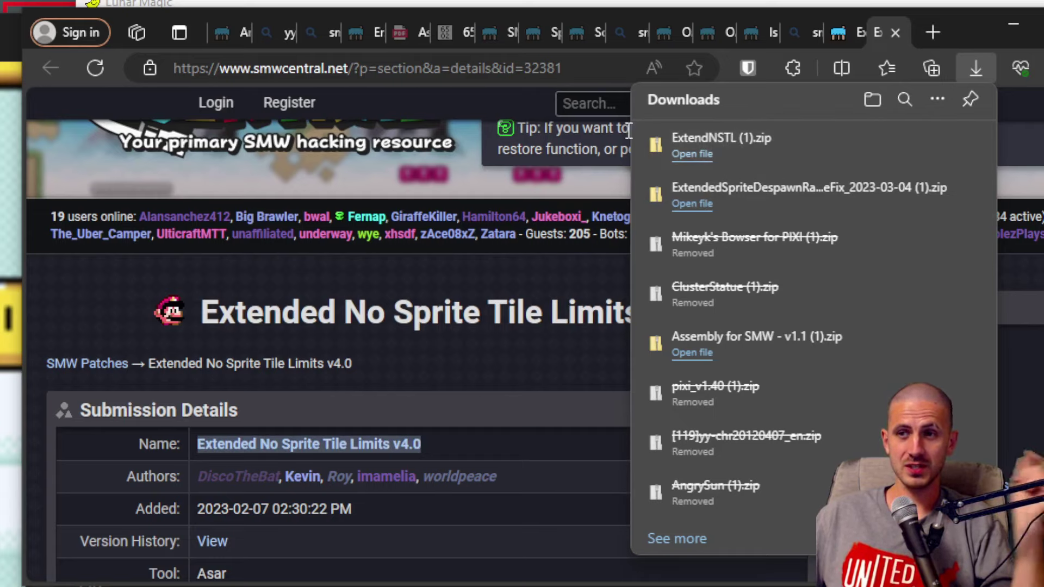
Step: Search the web for "smw apply patch guide" and open the SMW Central thread on patching, playing and creating .bps patches
{"action": "left_click", "coordinate": [573, 68]}
{"action": "type", "text": "smw"}
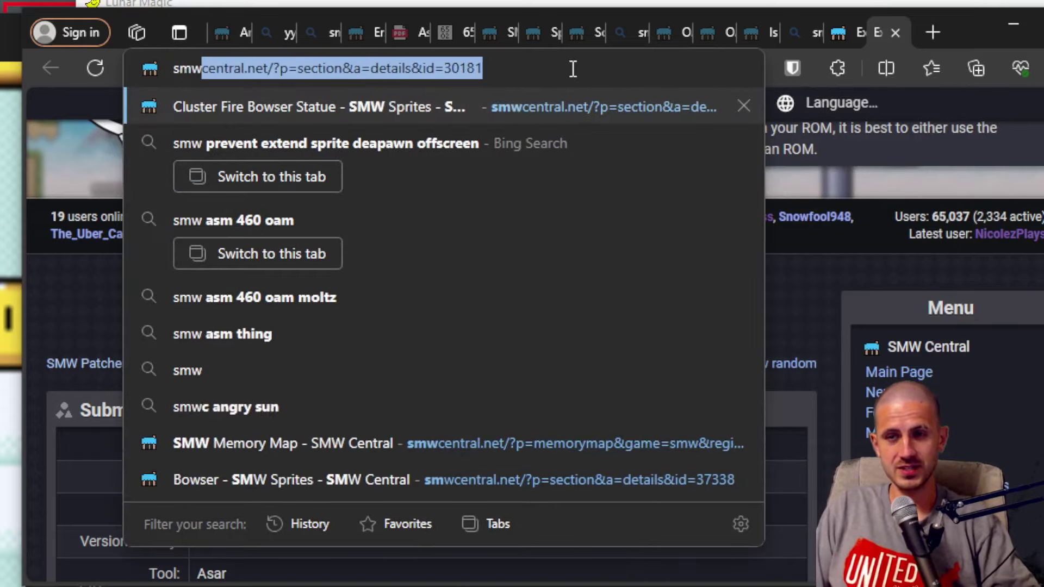
{"action": "type", "text": " apply "}
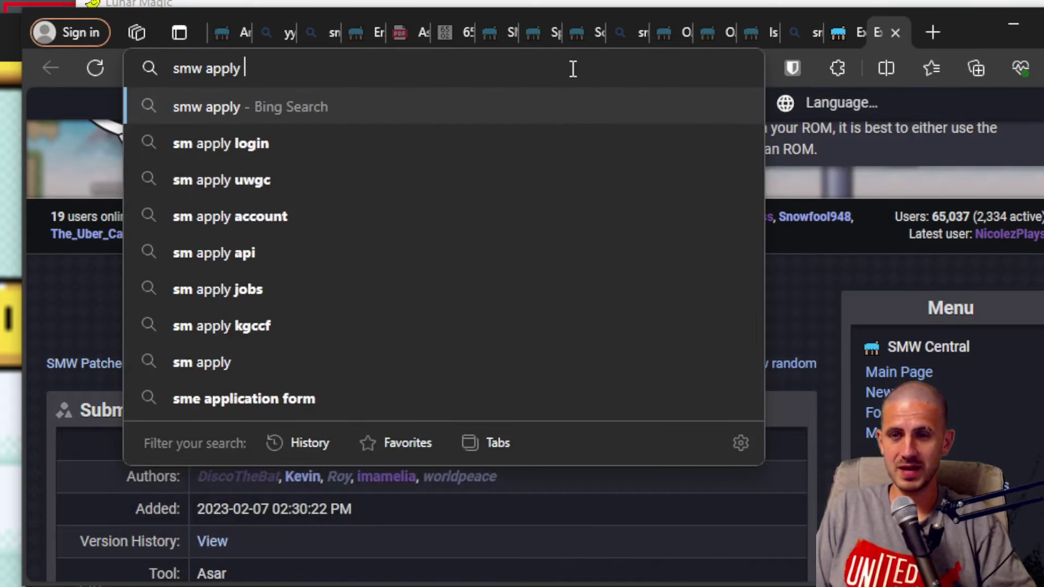
{"action": "type", "text": "patch guide"}
{"action": "key", "text": "Return"}
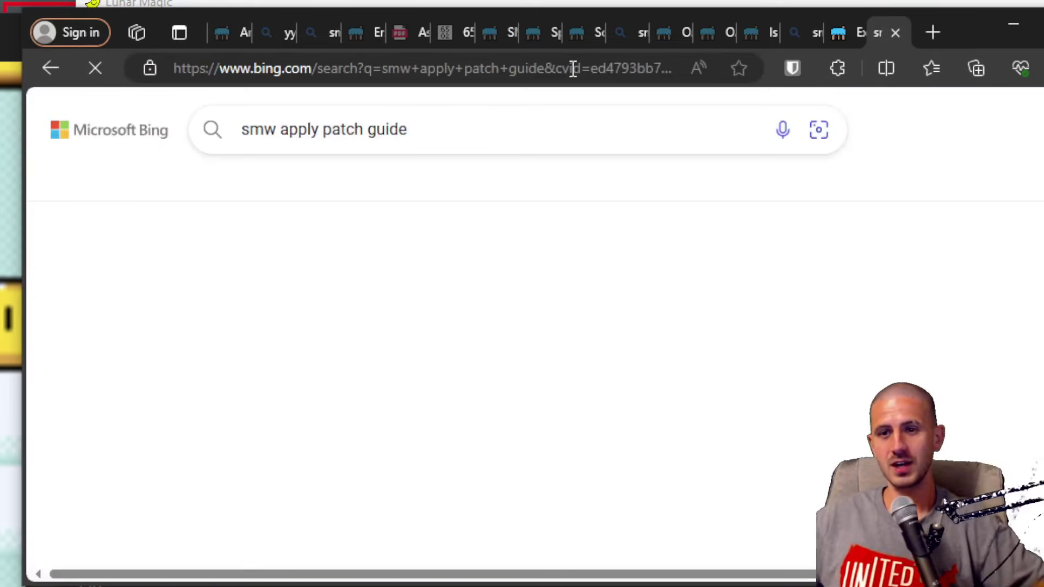
{"action": "left_click", "coordinate": [396, 325]}
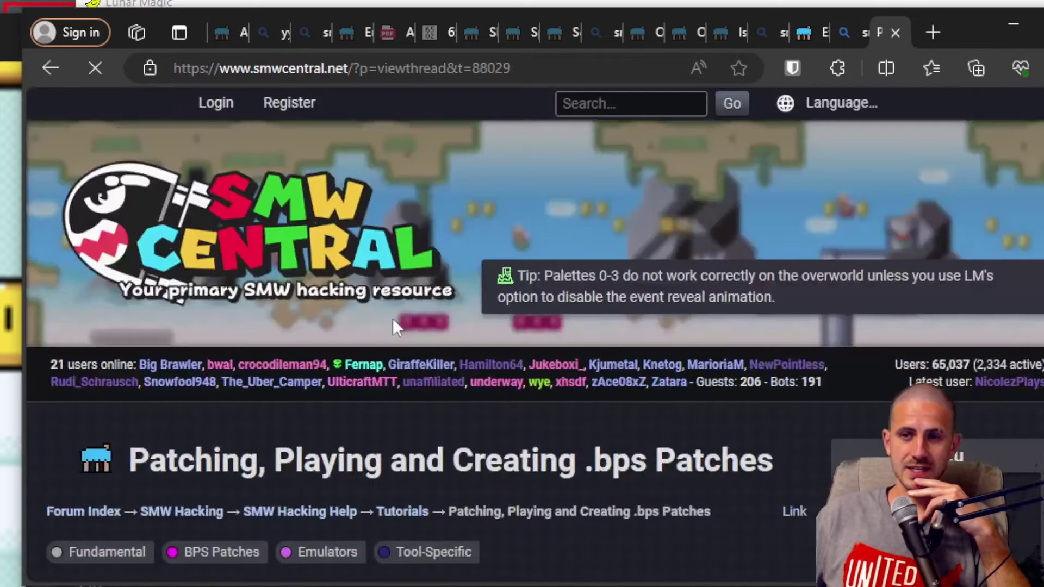
Step: Skim the .bps patching guide, then return to the Extended No Sprite Tile Limits page and check which tool it requires
{"action": "scroll", "coordinate": [394, 320], "scroll_direction": "down", "scroll_amount": 6}
{"action": "scroll", "coordinate": [395, 320], "scroll_direction": "down", "scroll_amount": 12}
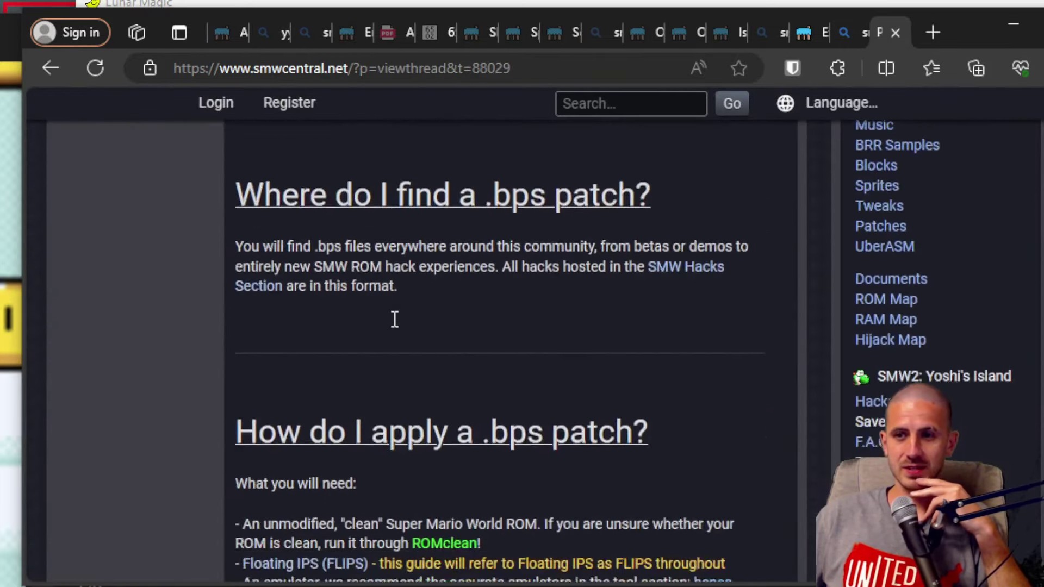
{"action": "scroll", "coordinate": [395, 320], "scroll_direction": "down", "scroll_amount": 5}
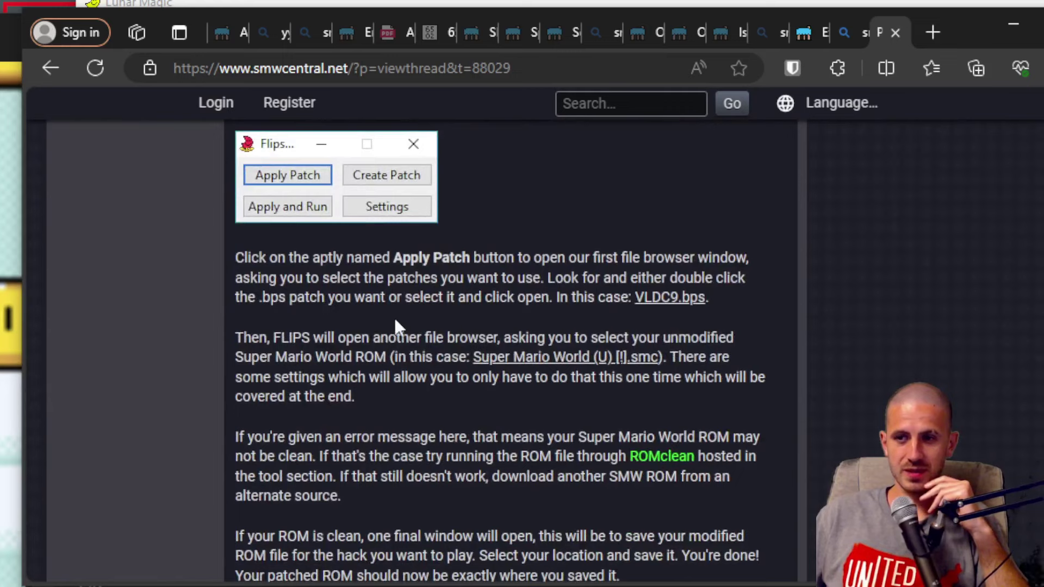
{"action": "key", "text": "alt+Left"}
{"action": "key", "text": "alt+Left"}
{"action": "scroll", "coordinate": [398, 319], "scroll_direction": "down", "scroll_amount": 1}
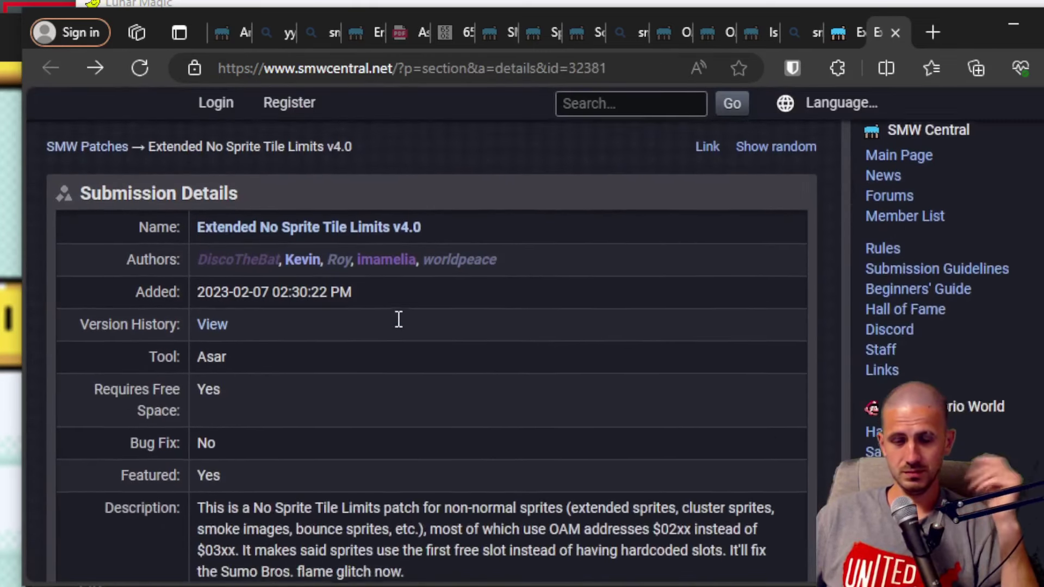
{"action": "double_click", "coordinate": [220, 354]}
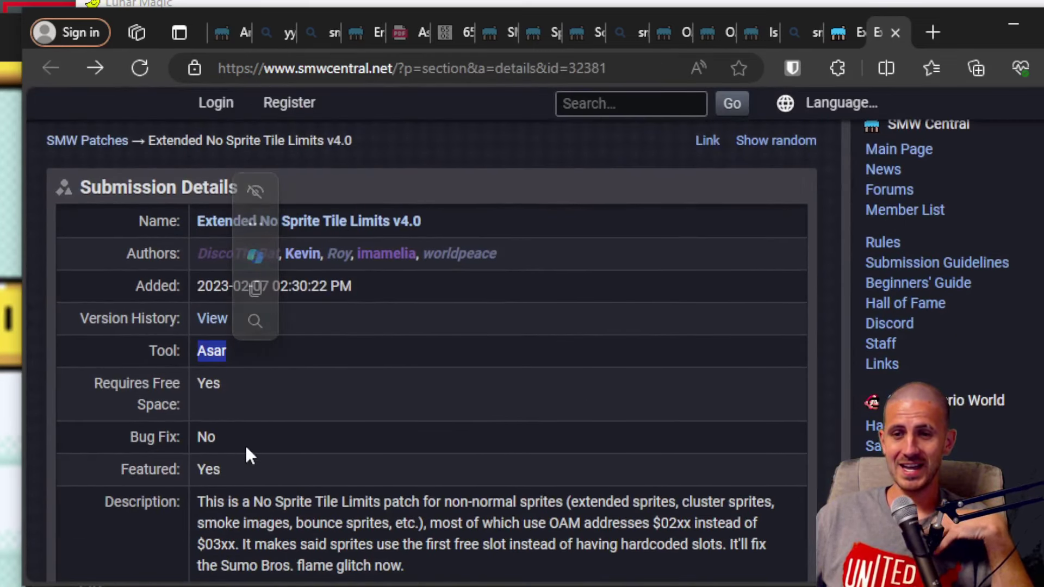
Step: Search the web for "smw asar", open the Asar v1.91 page on SMW Central and download the tool
{"action": "left_click", "coordinate": [438, 72]}
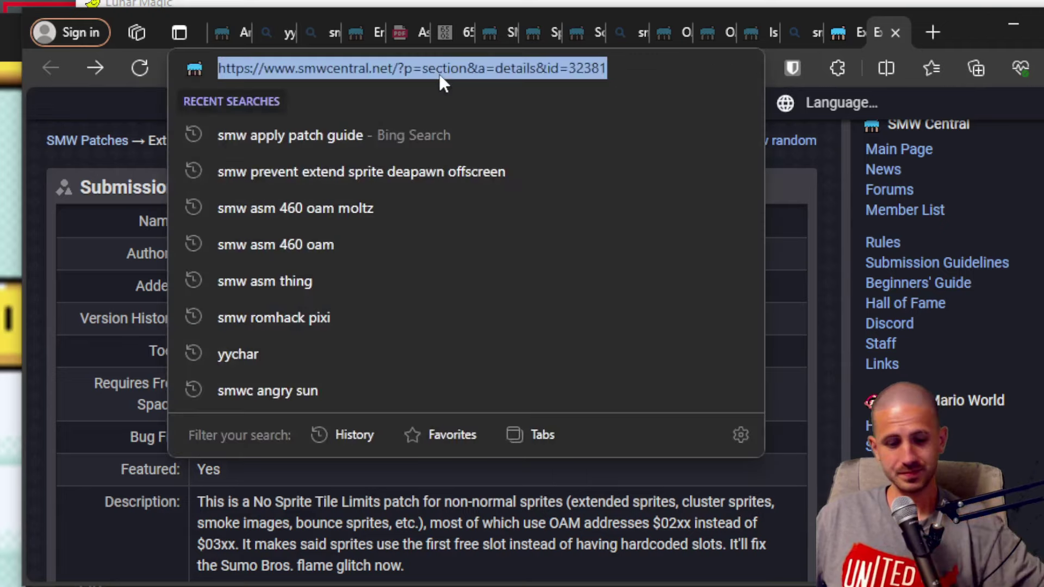
{"action": "type", "text": "smw asar"}
{"action": "key", "text": "Return"}
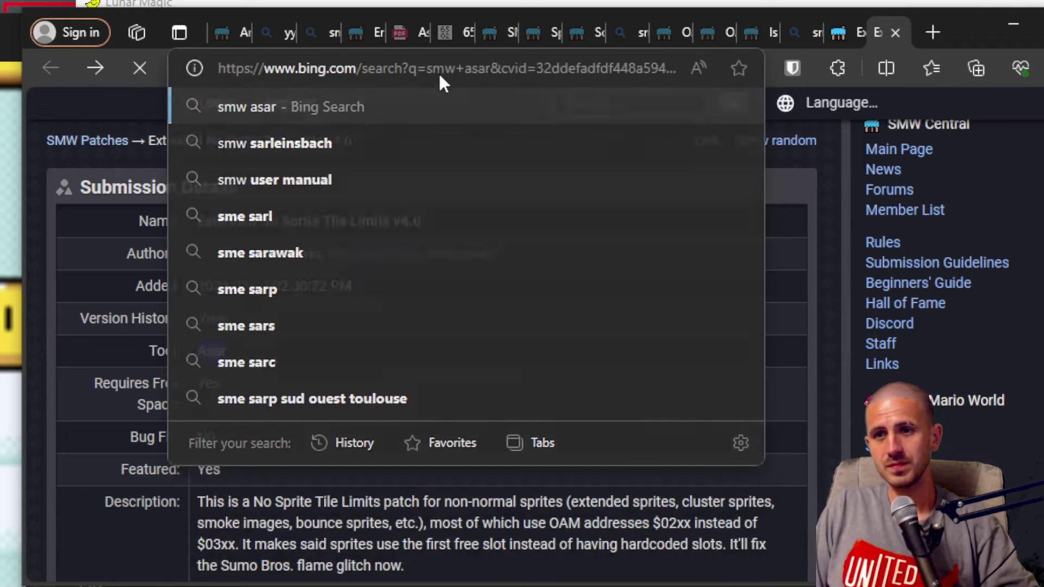
{"action": "left_click", "coordinate": [416, 308]}
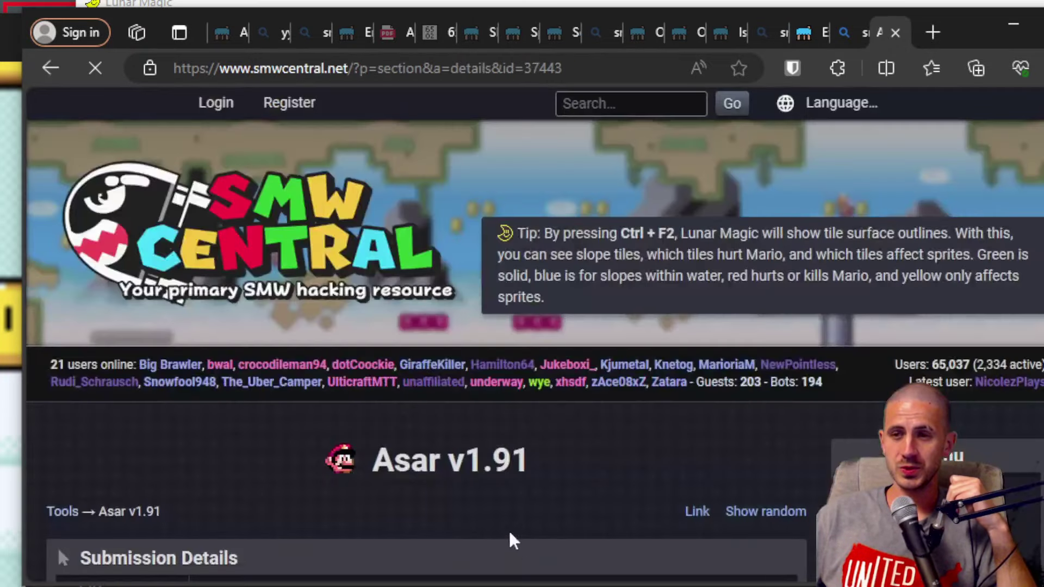
{"action": "scroll", "coordinate": [510, 539], "scroll_direction": "down", "scroll_amount": 5}
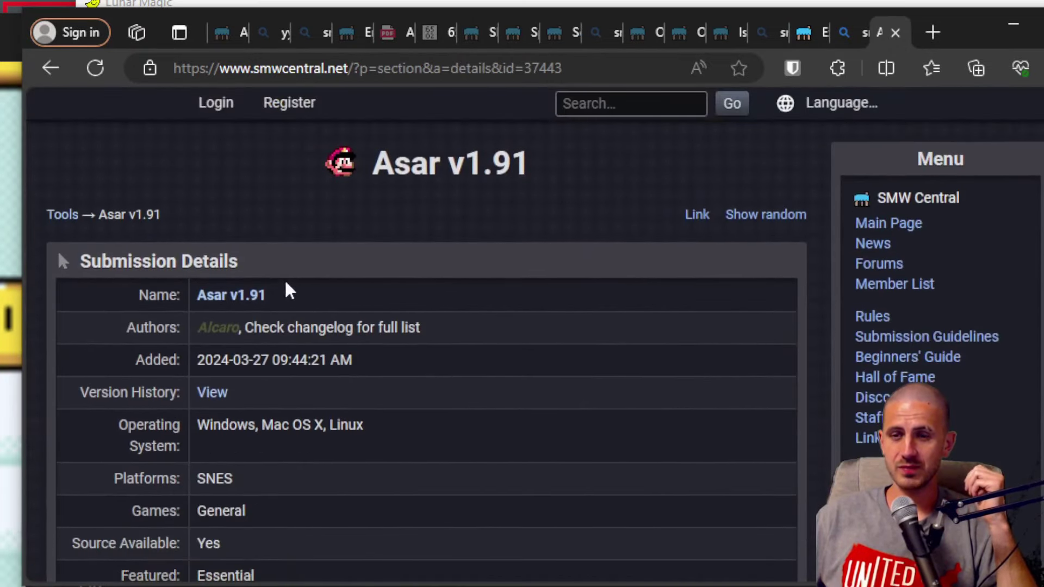
{"action": "left_click", "coordinate": [234, 298]}
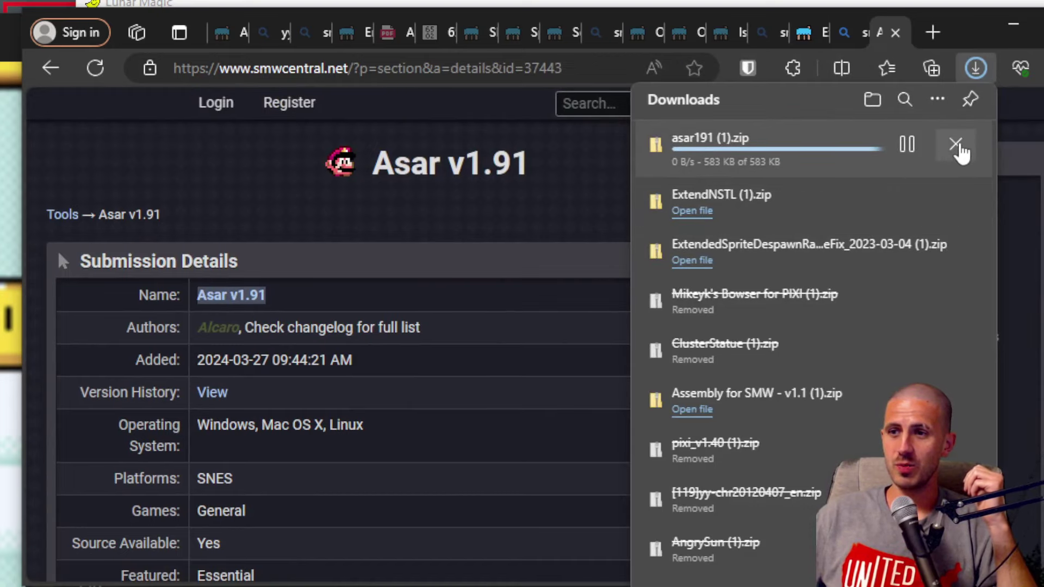
Step: Show the downloaded archives in their folder, minimise the browser and bring up the BOWSER folder holding the extracted tools and patches
{"action": "mouse_move", "coordinate": [946, 252]}
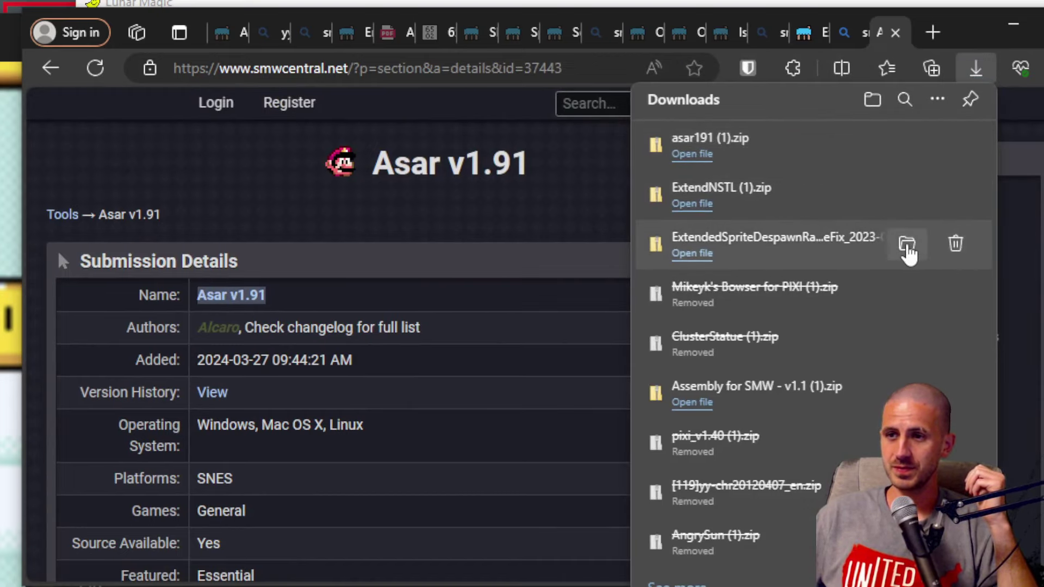
{"action": "left_click", "coordinate": [906, 246]}
{"action": "left_click", "coordinate": [1018, 28]}
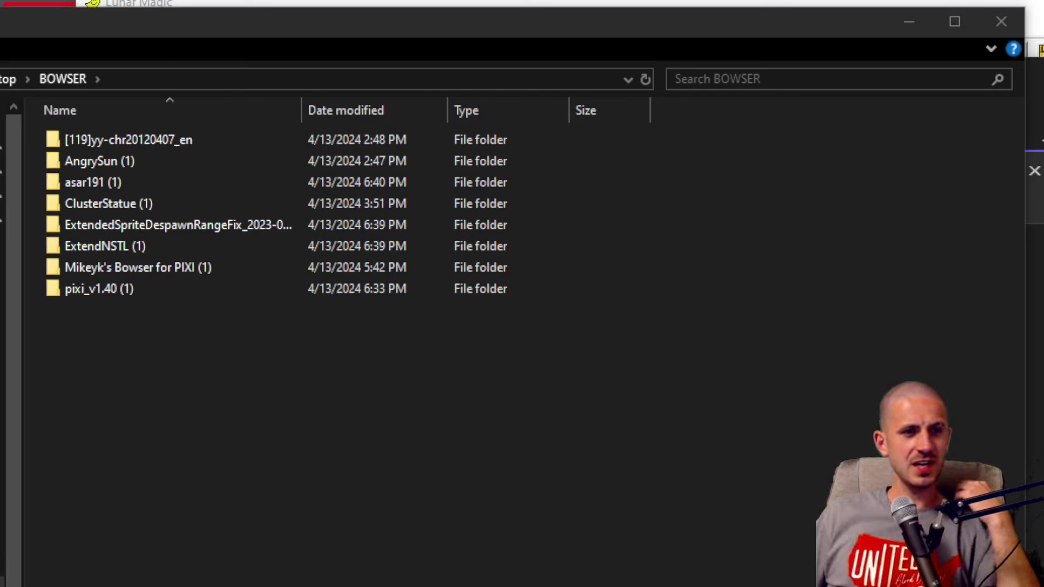
{"action": "left_click", "coordinate": [264, 401]}
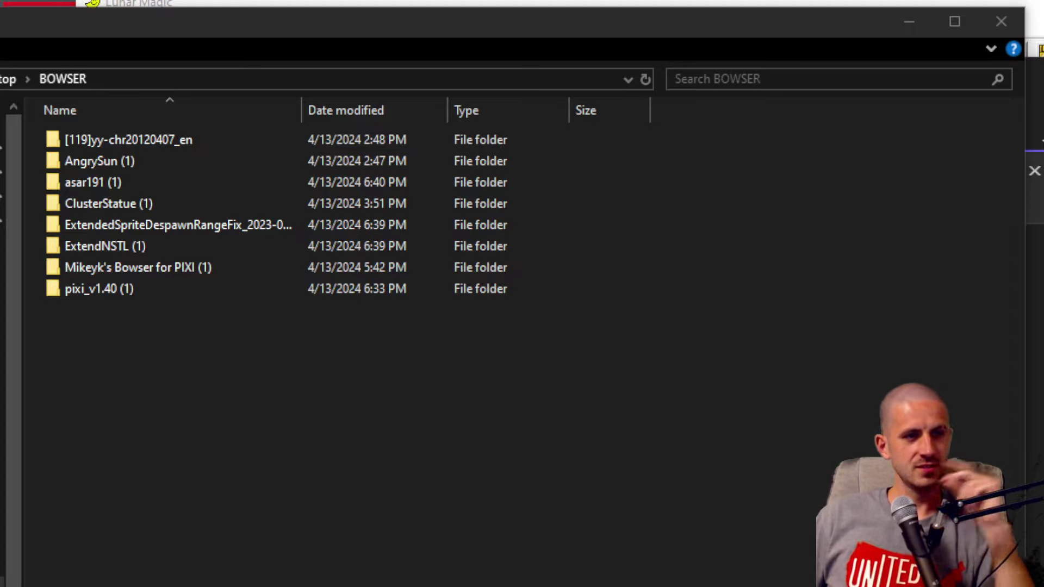
{"action": "left_click", "coordinate": [320, 454]}
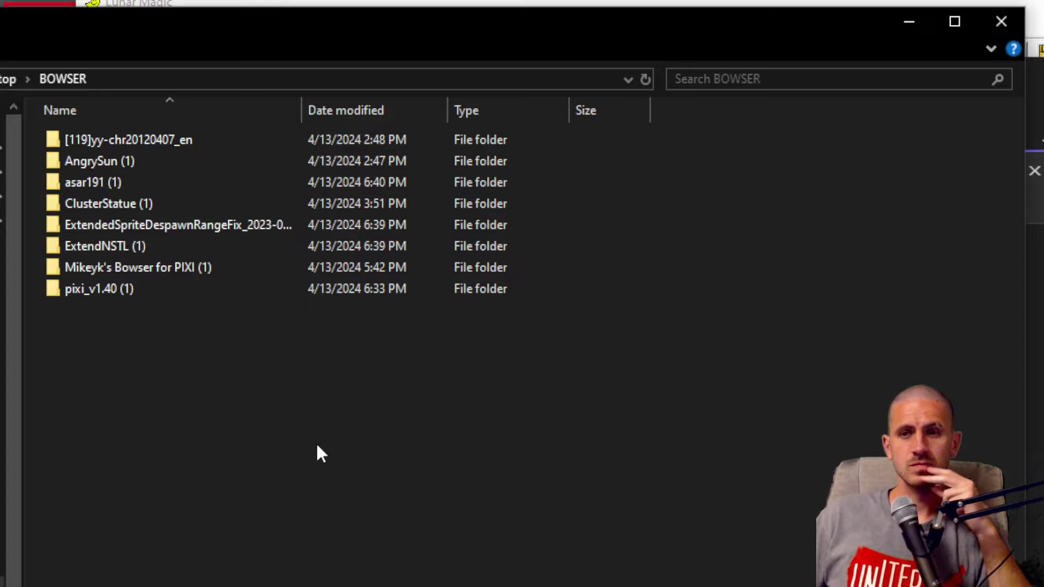
Step: Launch asar.exe from the asar191 (1) folder and allow it to run past the SmartScreen block
{"action": "double_click", "coordinate": [160, 182]}
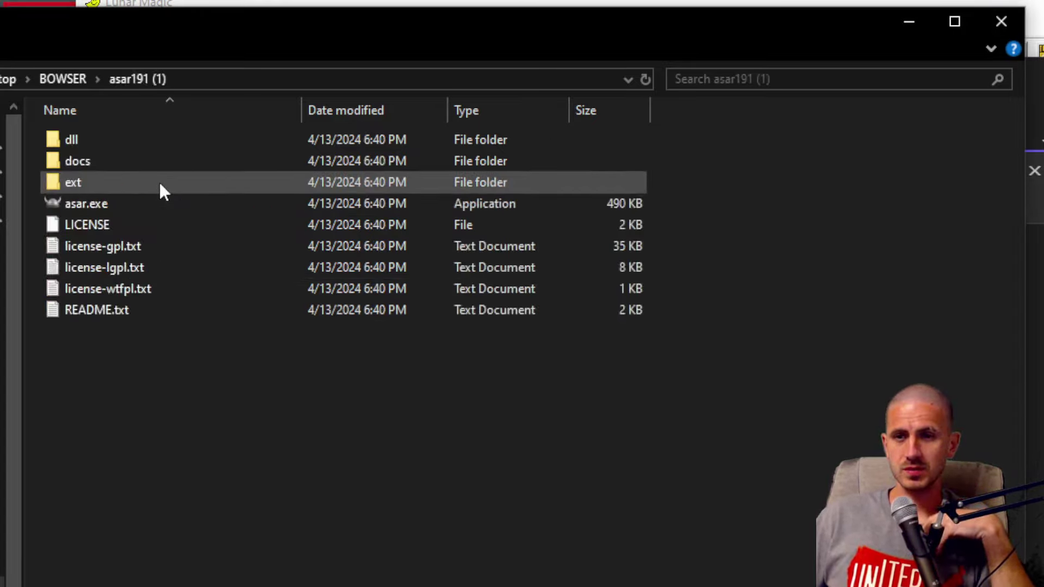
{"action": "double_click", "coordinate": [165, 204]}
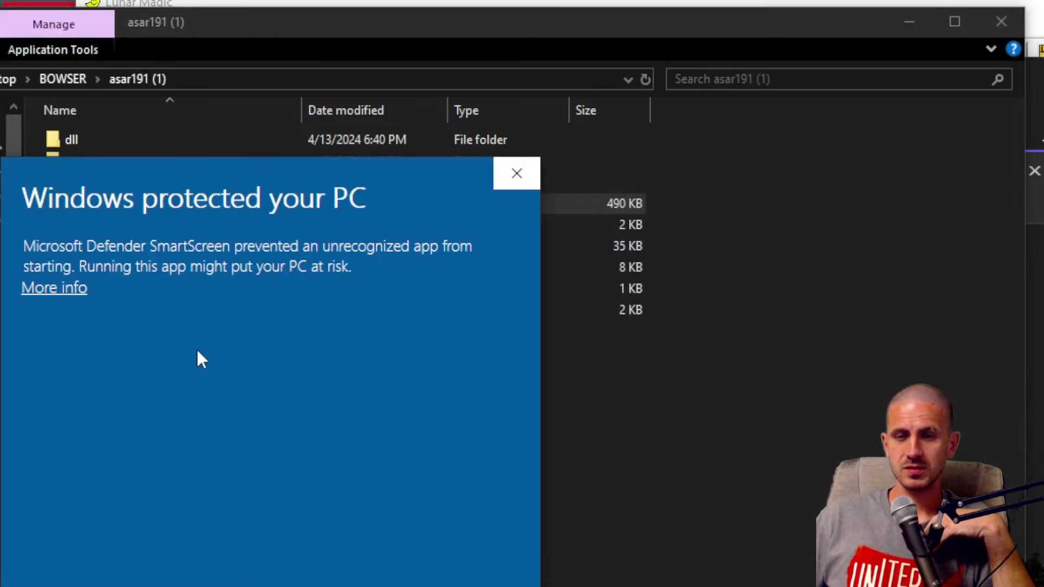
{"action": "left_click", "coordinate": [82, 286]}
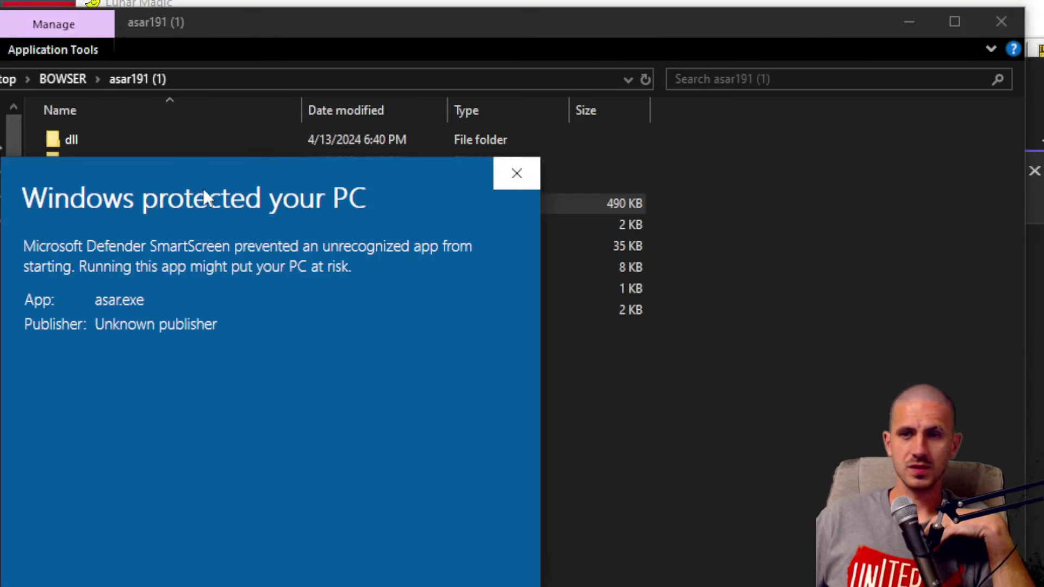
{"action": "left_click_drag", "start_coordinate": [205, 185], "coordinate": [240, 42]}
{"action": "left_click", "coordinate": [388, 473]}
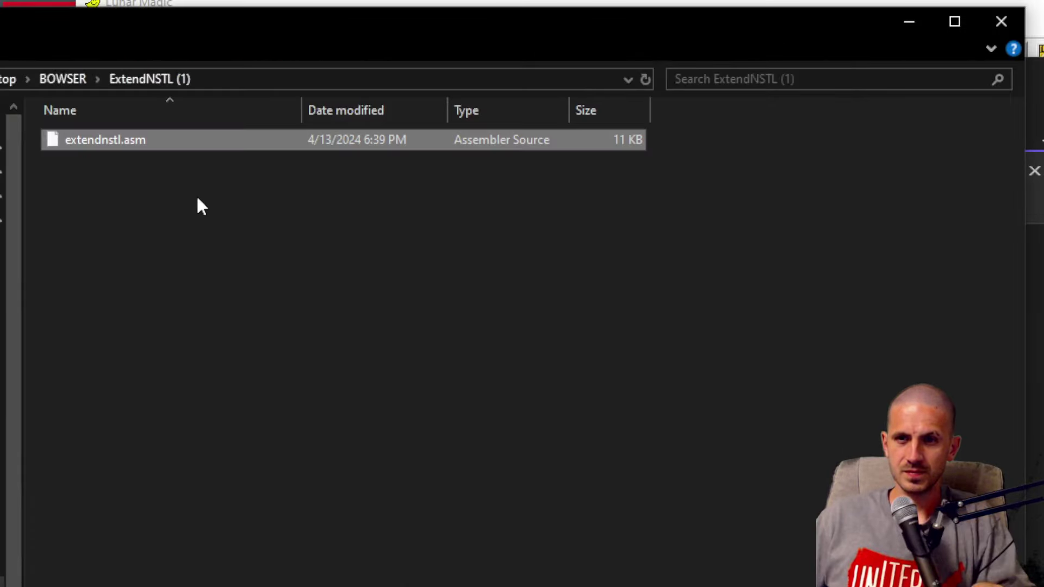
Step: Copy extendnstl.asm from the ExtendNSTL (1) folder into the asar191 (1) folder
{"action": "key", "text": "alt+Left"}
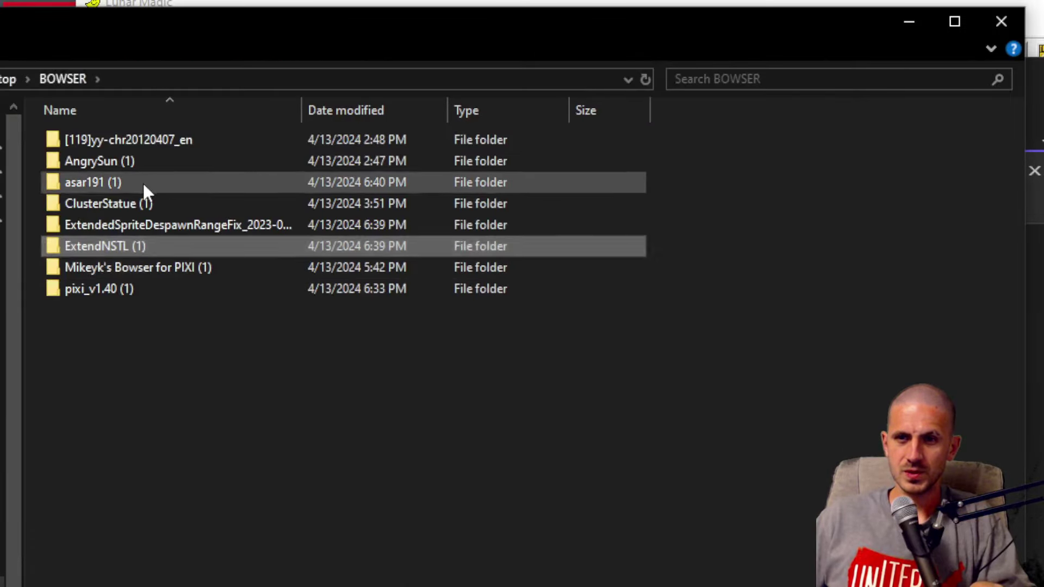
{"action": "double_click", "coordinate": [142, 182]}
{"action": "key", "text": "ctrl+v"}
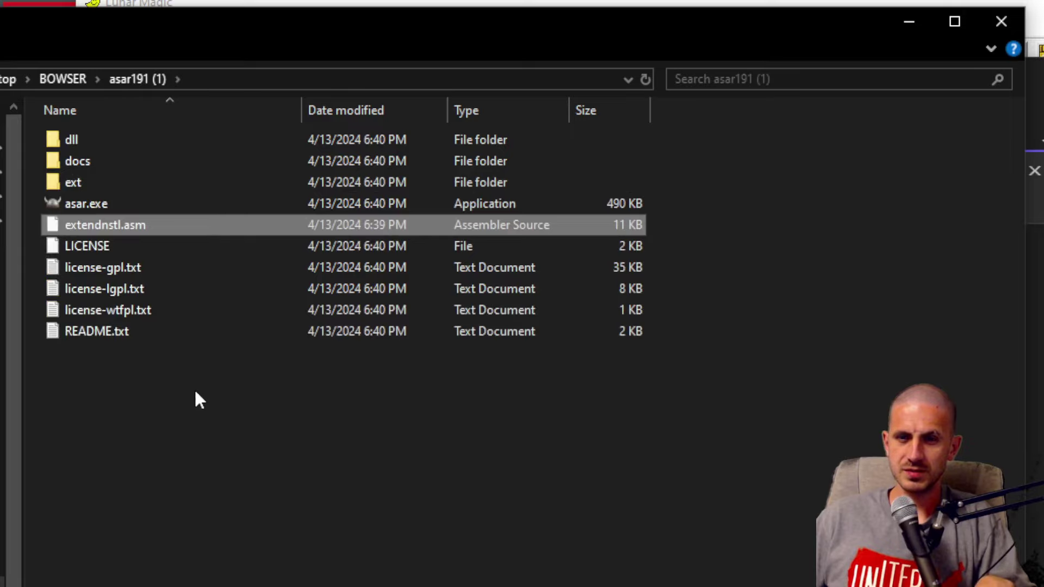
Step: Copy ExtendedSpriteDespawnRangeFix.asm and sa1remap.asm from the despawn range fix folder into the asar191 (1) folder
{"action": "key", "text": "alt+Left"}
{"action": "double_click", "coordinate": [149, 226]}
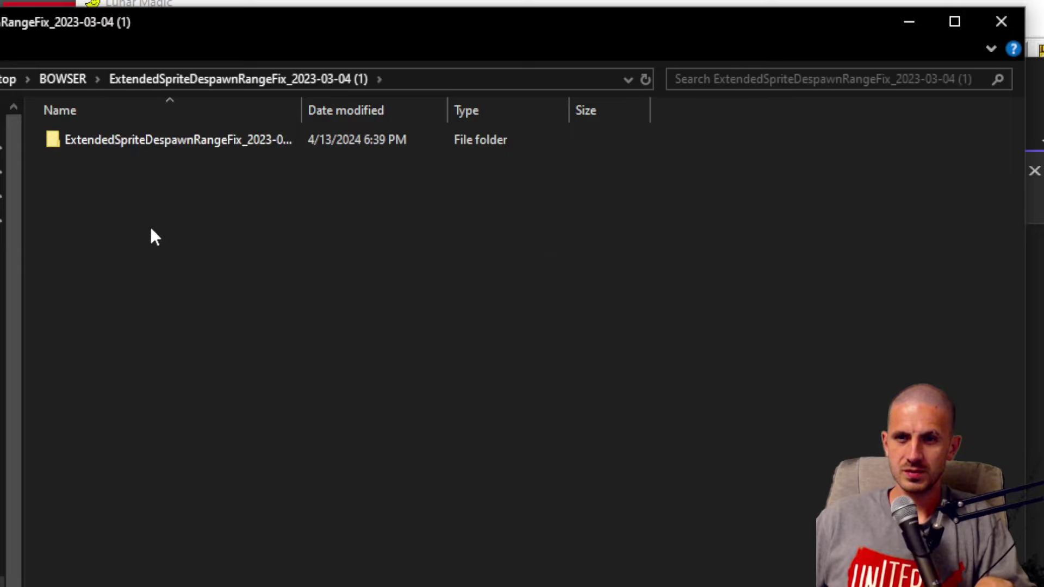
{"action": "double_click", "coordinate": [175, 142]}
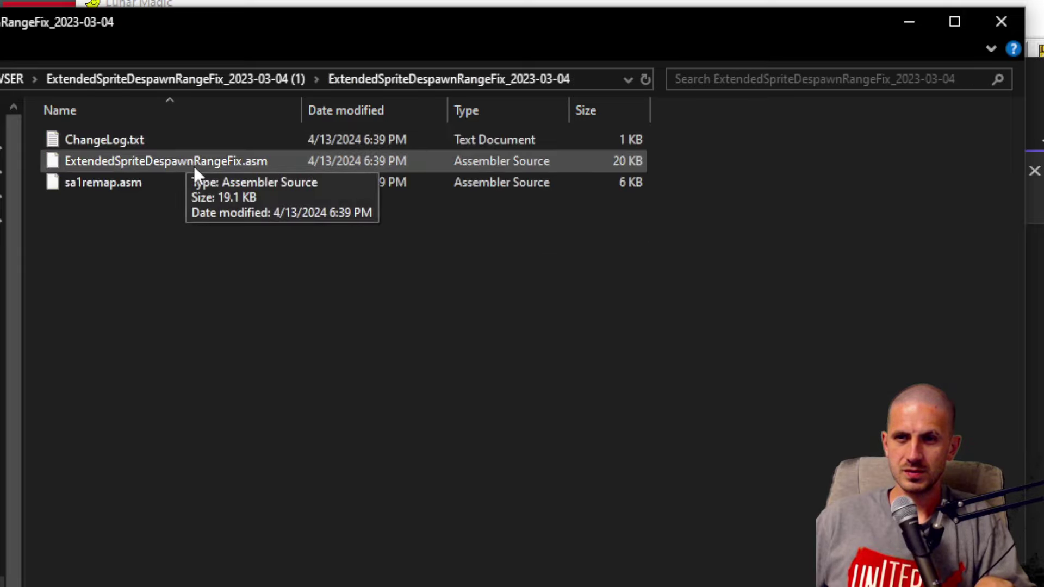
{"action": "left_click_drag", "start_coordinate": [169, 234], "coordinate": [136, 166]}
{"action": "key", "text": "alt+Left"}
{"action": "key", "text": "alt+Left"}
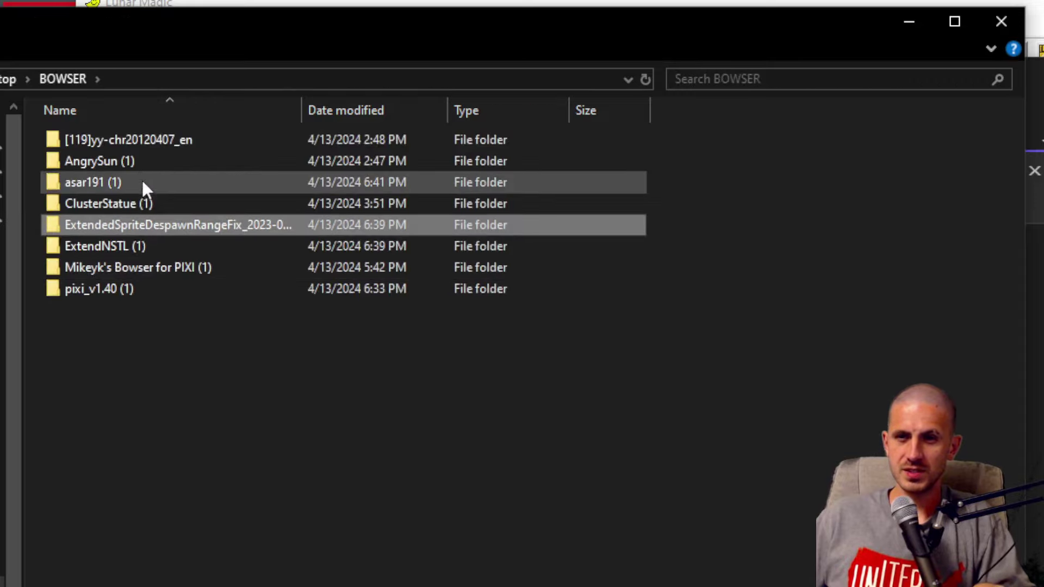
{"action": "double_click", "coordinate": [142, 183]}
{"action": "key", "text": "ctrl+v"}
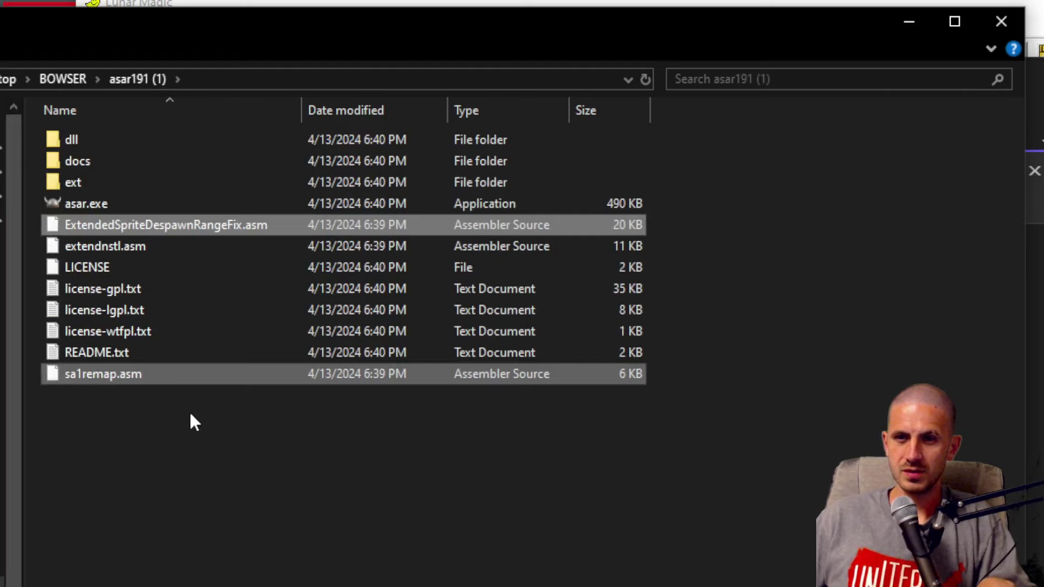
Step: Copy the Super_Barb_World(1).smc ROM from the pixi_v1.40 (1) folder into the asar191 (1) folder
{"action": "key", "text": "alt+Left"}
{"action": "double_click", "coordinate": [126, 296]}
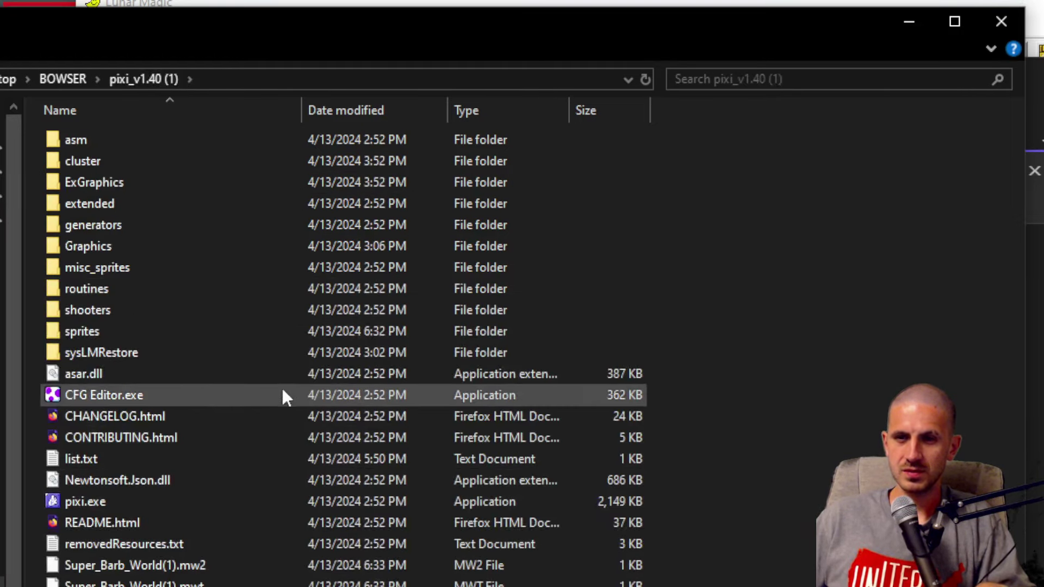
{"action": "key", "text": "alt+Left"}
{"action": "left_click", "coordinate": [122, 177]}
{"action": "double_click", "coordinate": [124, 182]}
{"action": "key", "text": "ctrl+v"}
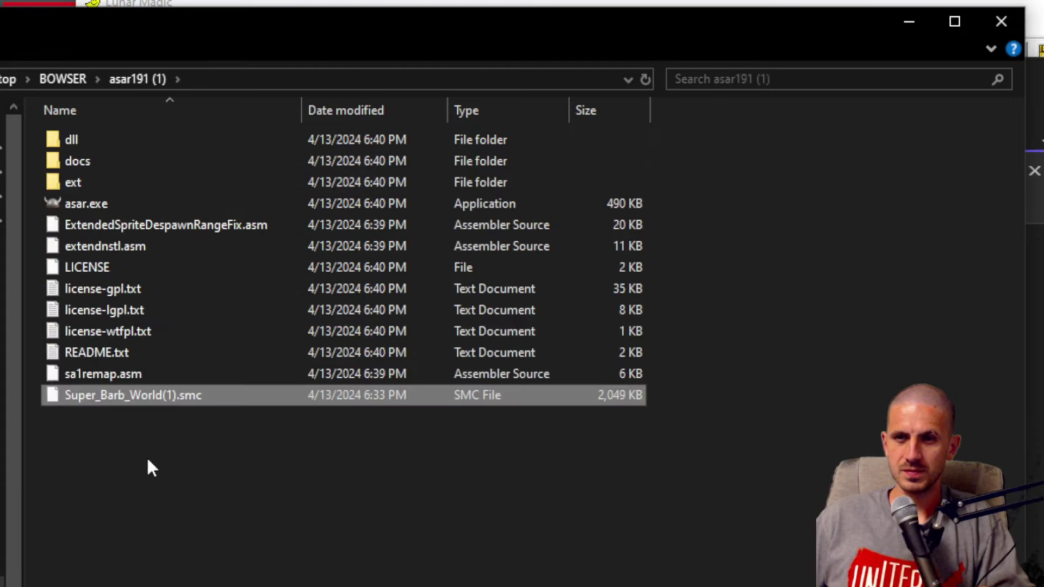
Step: Run asar.exe to apply extendnstl.asm to Super_Barb_World(1).smc, inserting the patch despite the warnings
{"action": "double_click", "coordinate": [86, 203]}
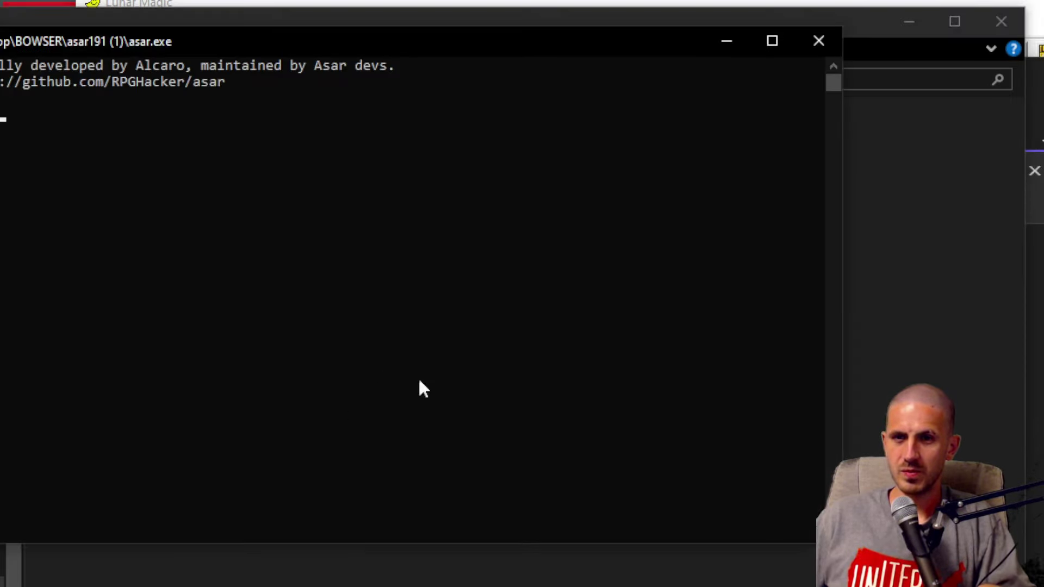
{"action": "left_click", "coordinate": [461, 546]}
{"action": "left_click_drag", "start_coordinate": [258, 41], "coordinate": [445, 62]}
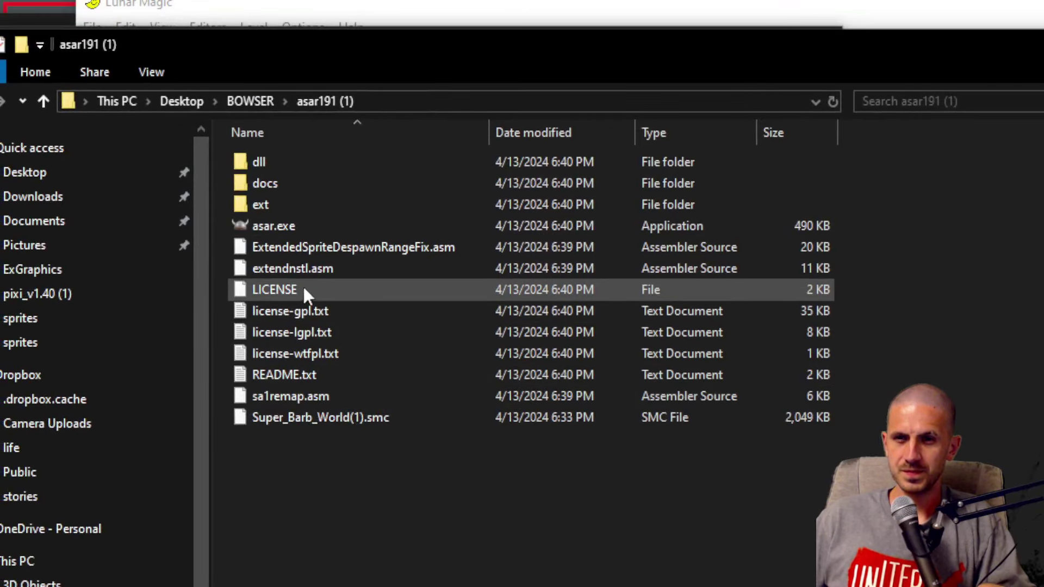
{"action": "left_click_drag", "start_coordinate": [295, 276], "coordinate": [0, 285]}
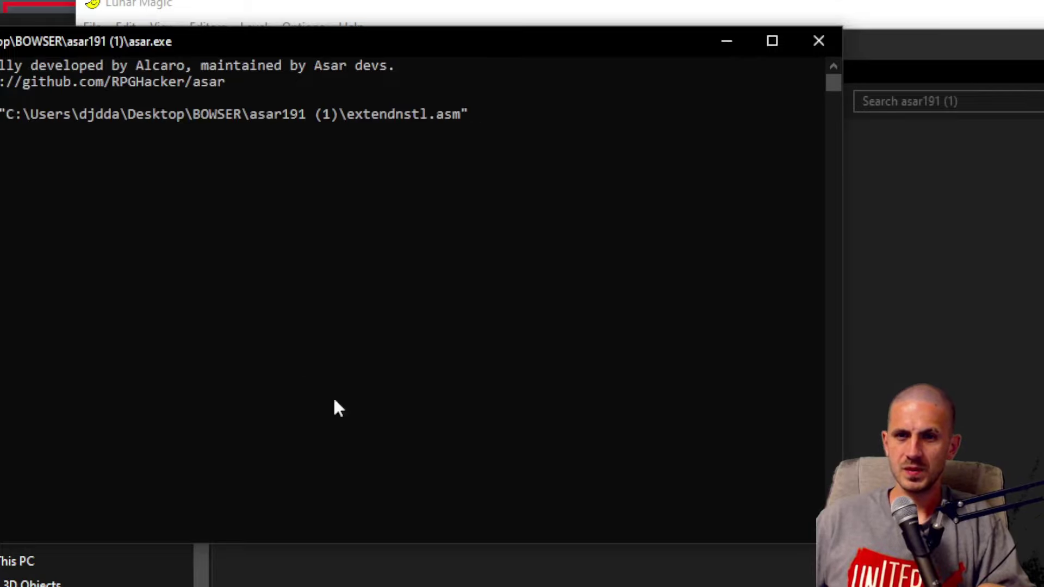
{"action": "left_click", "coordinate": [454, 570]}
{"action": "left_click_drag", "start_coordinate": [357, 423], "coordinate": [1, 130]}
{"action": "key", "text": "Return"}
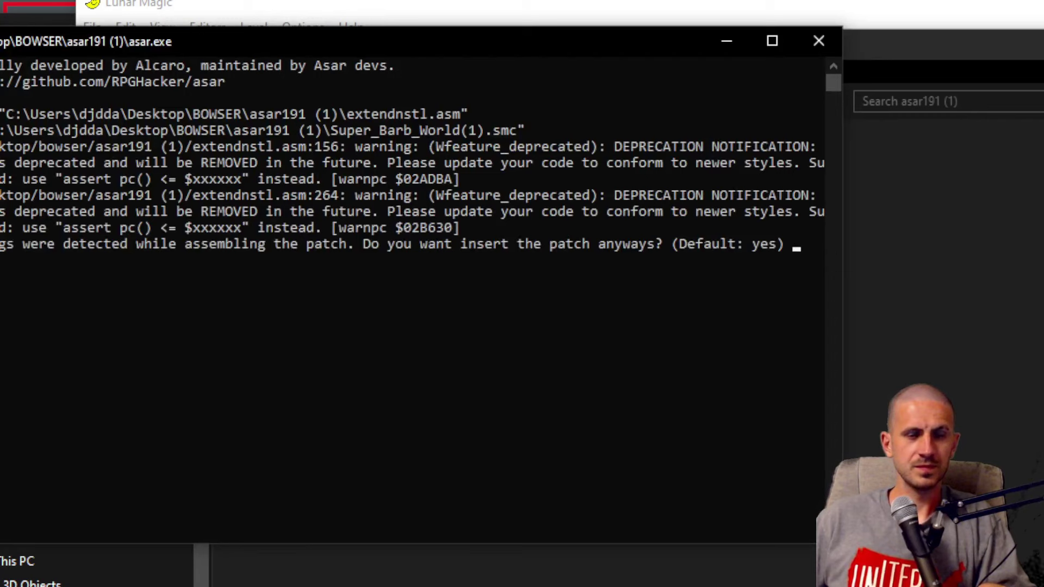
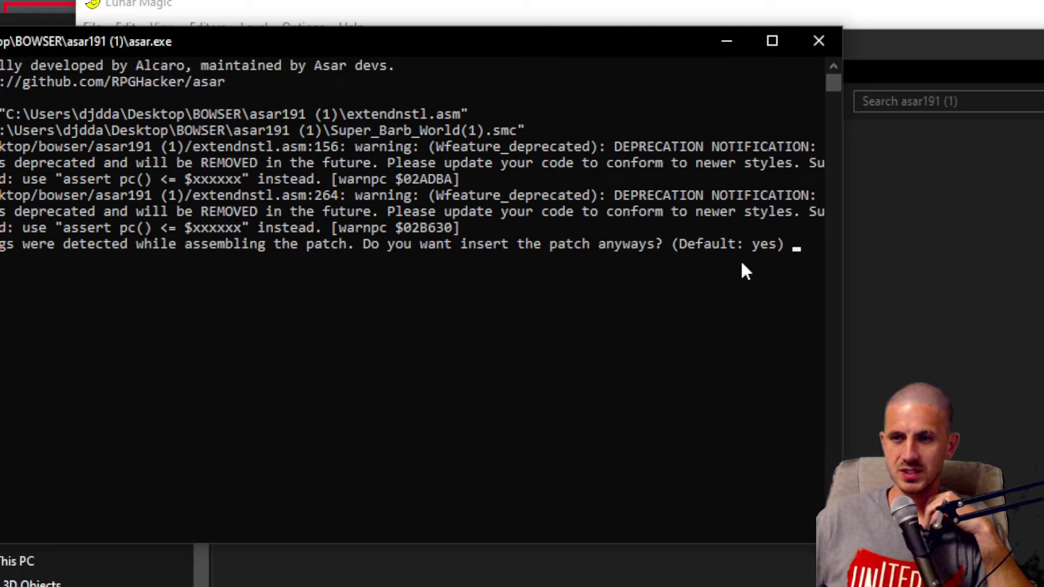
{"action": "key", "text": "Return"}
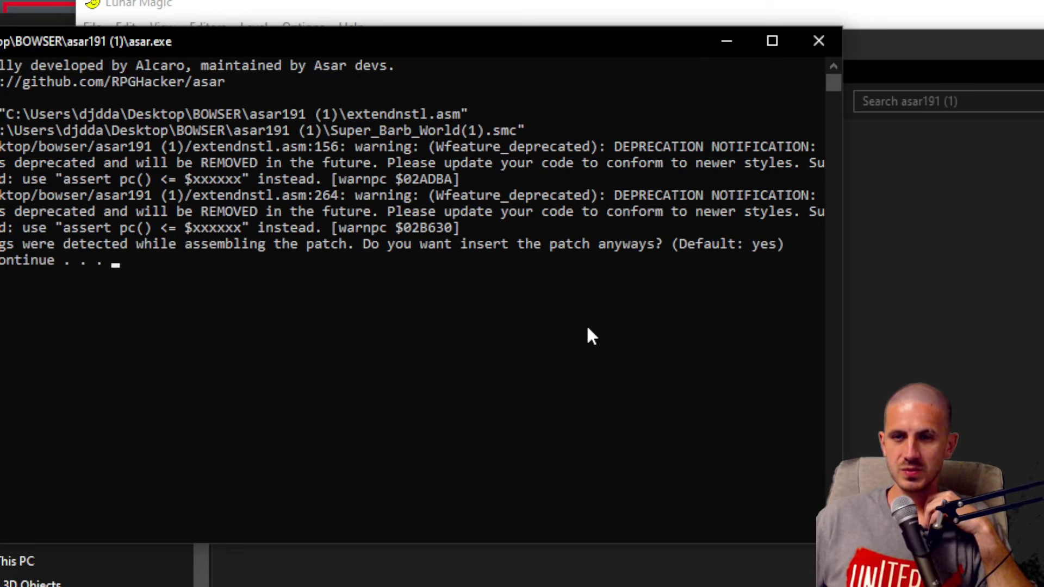
{"action": "key", "text": "Return"}
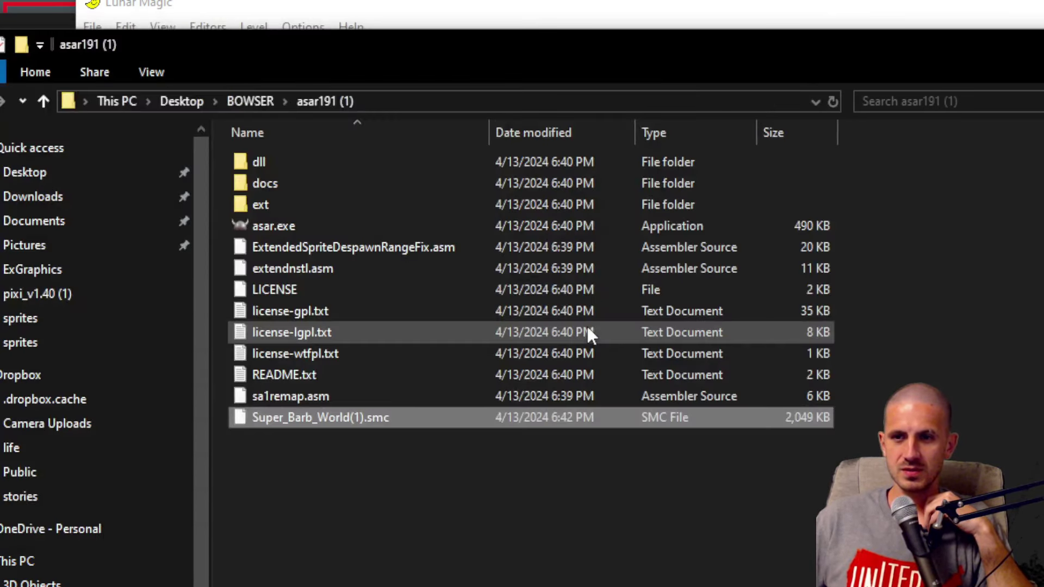
Step: Run asar.exe to apply ExtendedSpriteDespawnRangeFix.asm to Super_Barb_World(1).smc, inserting the patch despite the warnings
{"action": "double_click", "coordinate": [354, 226]}
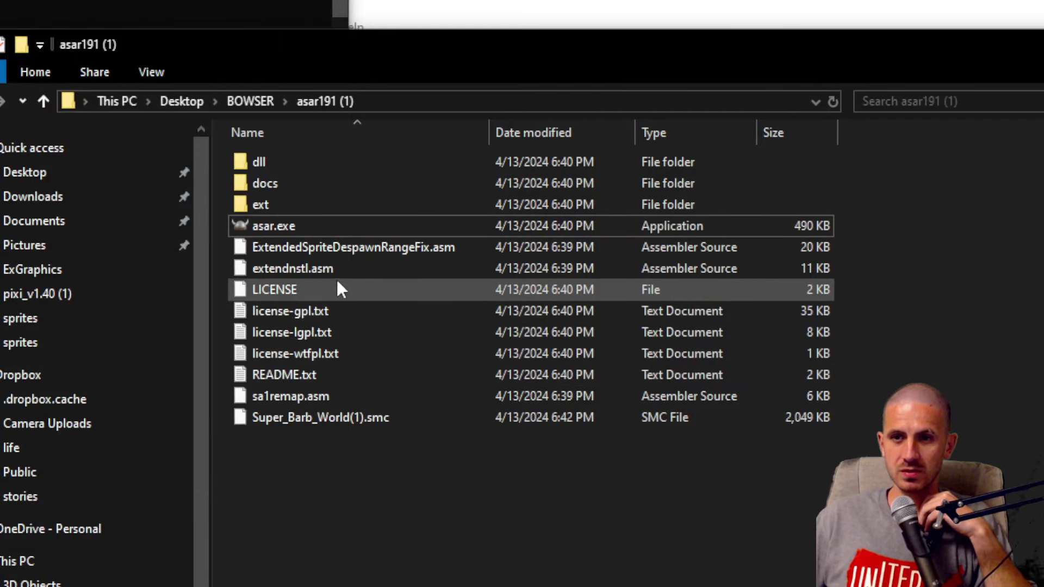
{"action": "left_click", "coordinate": [337, 256]}
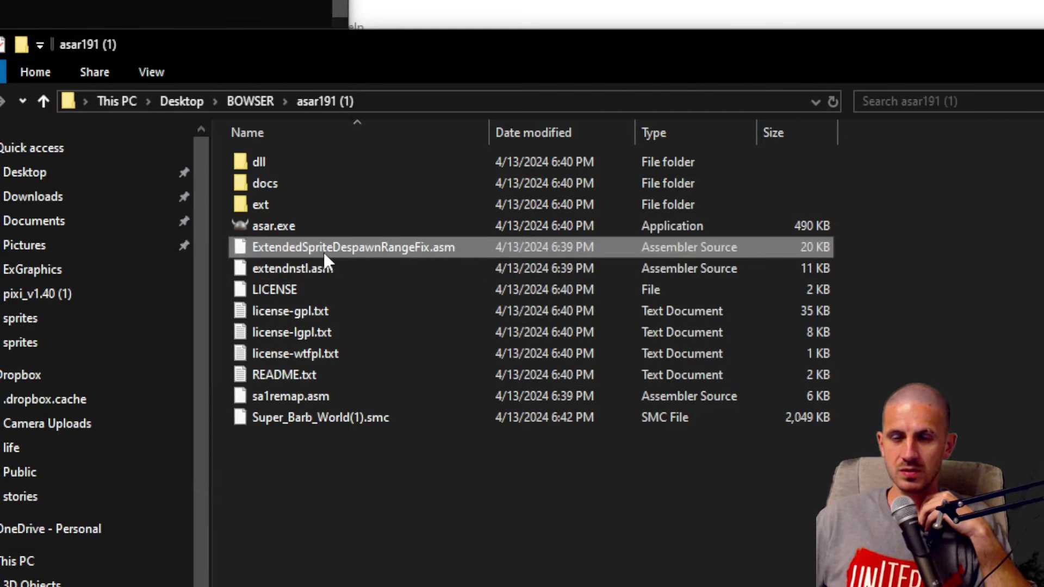
{"action": "left_click_drag", "start_coordinate": [325, 253], "coordinate": [1, 218]}
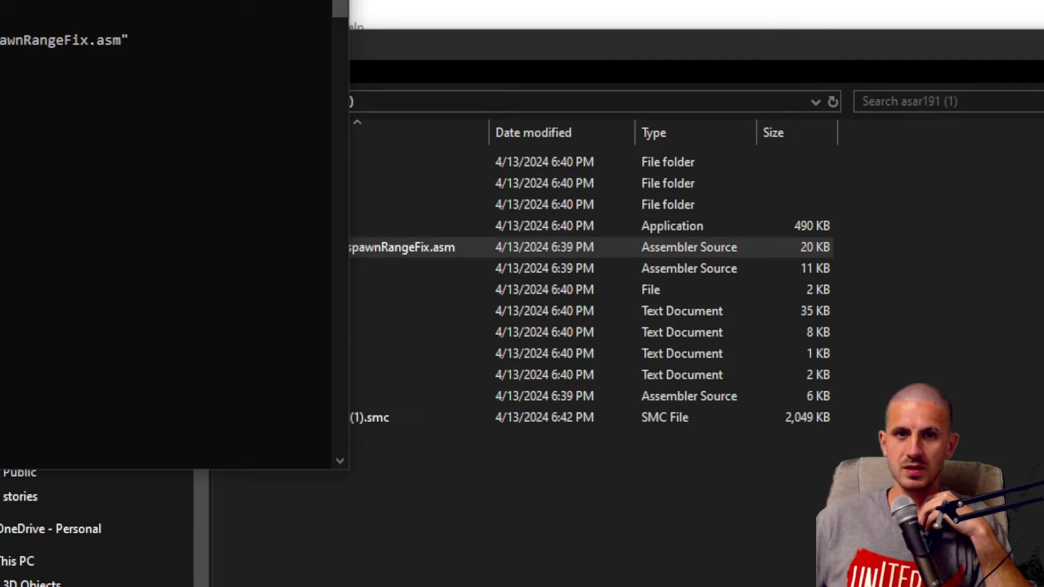
{"action": "left_click", "coordinate": [578, 504]}
{"action": "left_click", "coordinate": [366, 418]}
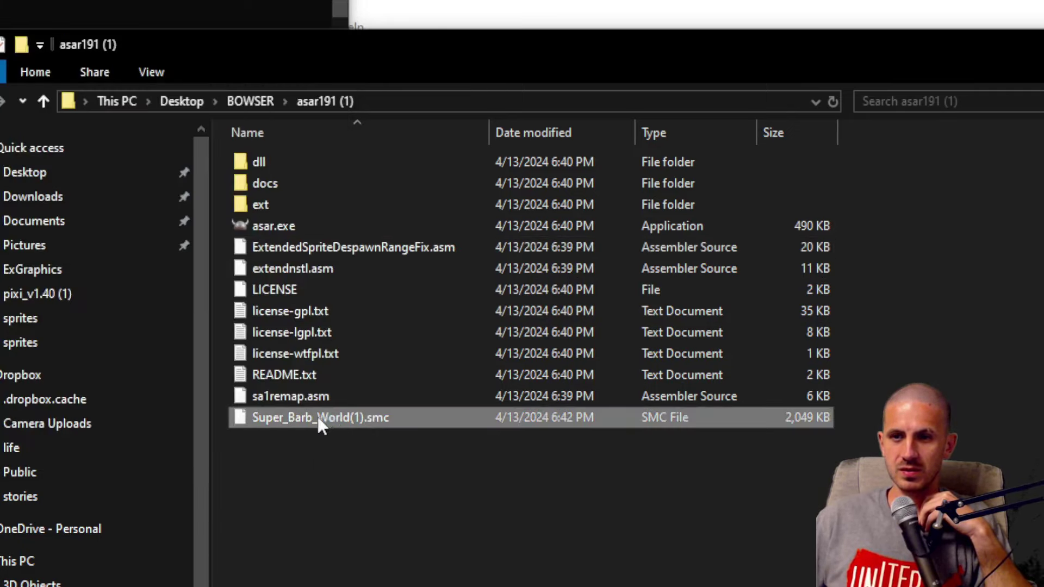
{"action": "left_click_drag", "start_coordinate": [324, 418], "coordinate": [11, 218]}
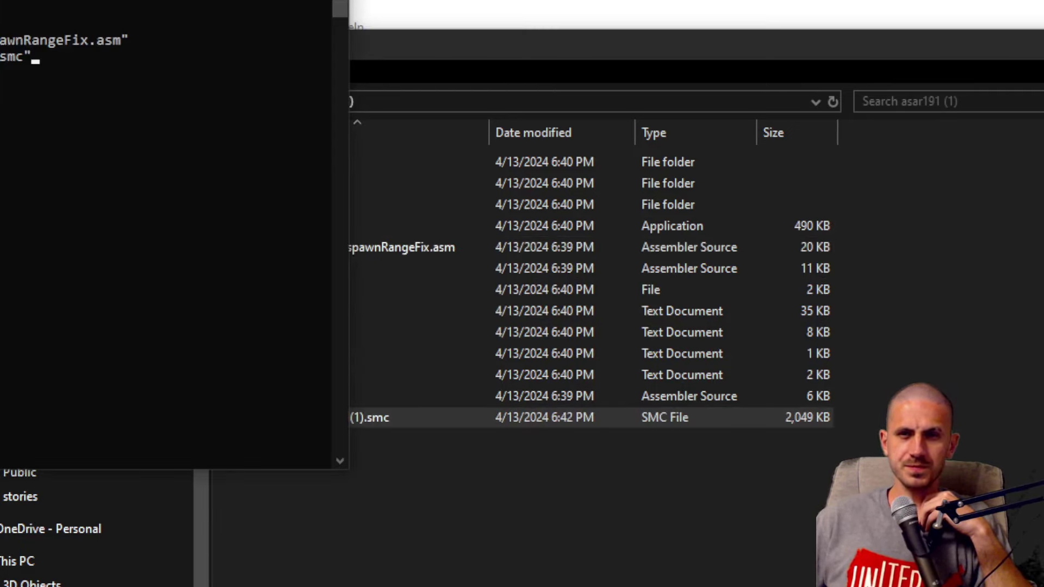
{"action": "left_click_drag", "start_coordinate": [0, 0], "coordinate": [455, 32]}
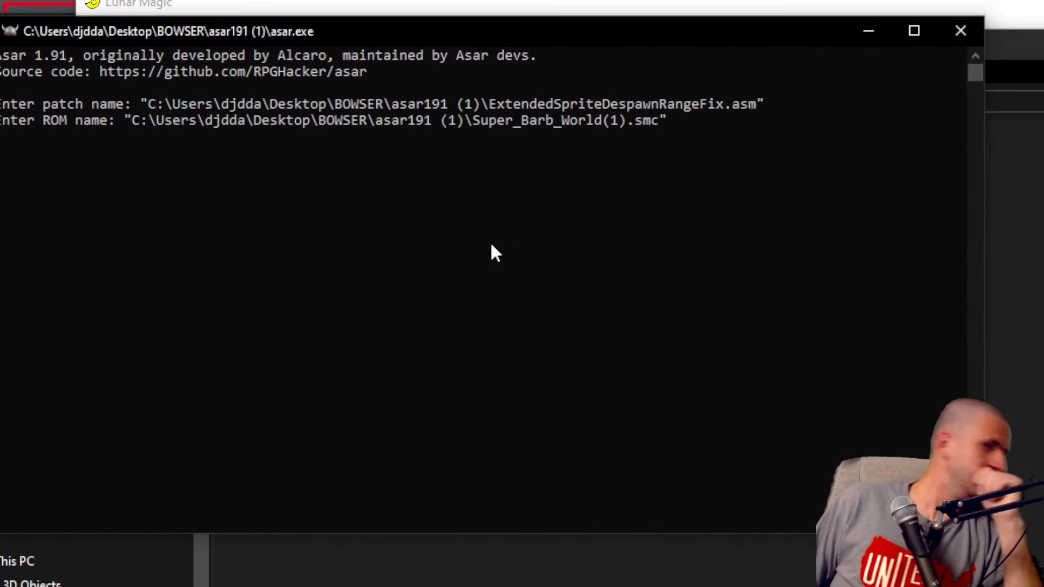
{"action": "key", "text": "Return"}
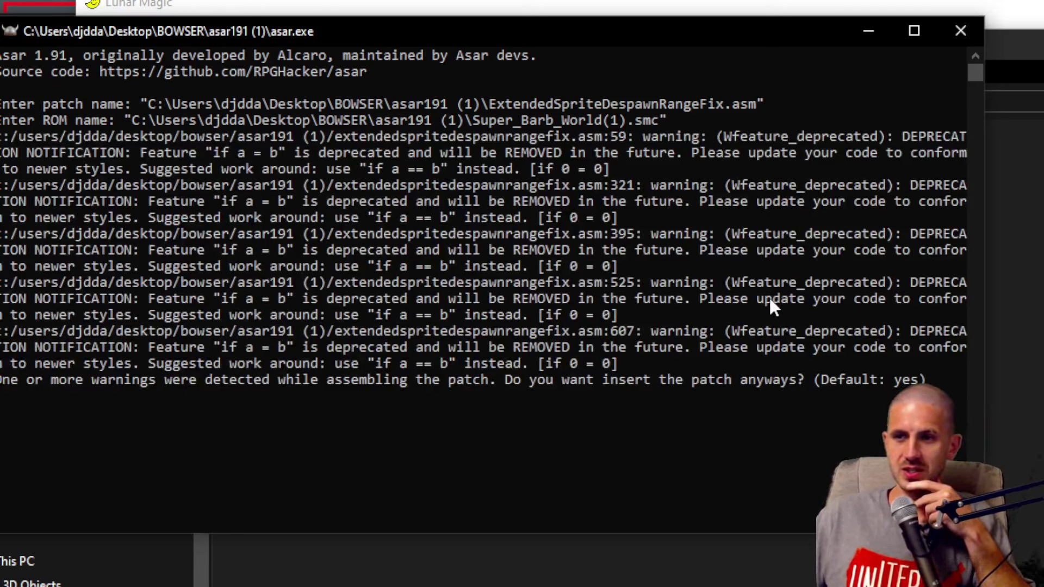
{"action": "key", "text": "Return"}
{"action": "key", "text": "Return"}
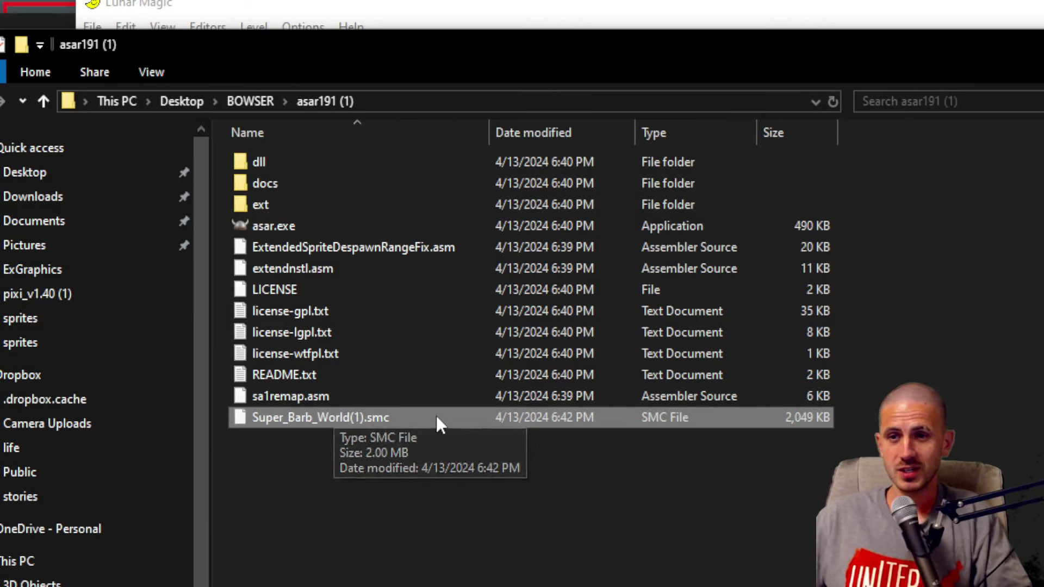
Step: Copy the patched Super_Barb_World(1).smc from asar191 (1) into the pixi_v1.40 (1) folder, replacing the existing ROM
{"action": "key", "text": "alt+Left"}
{"action": "double_click", "coordinate": [392, 318]}
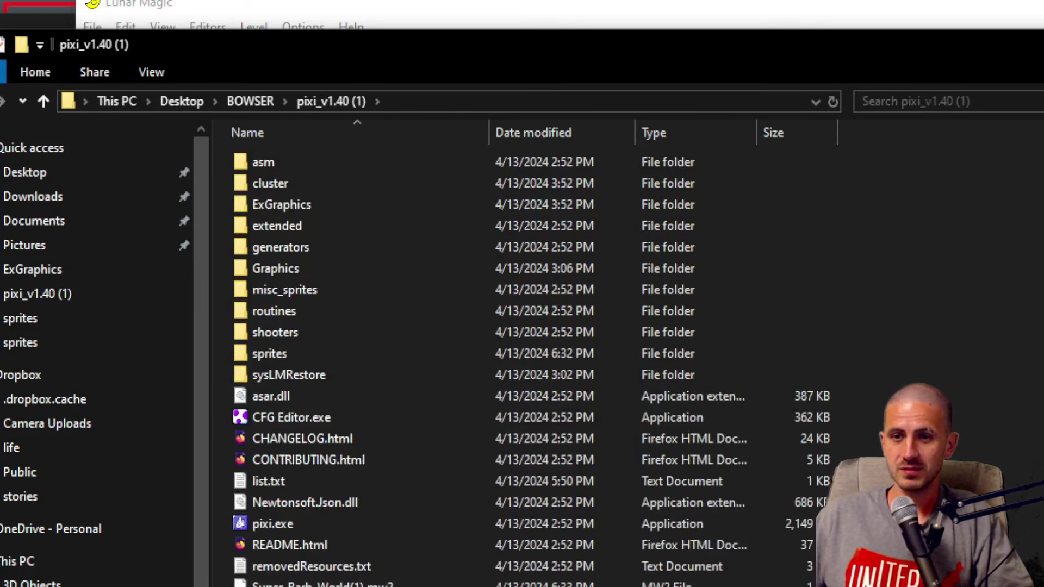
{"action": "key", "text": "ctrl+v"}
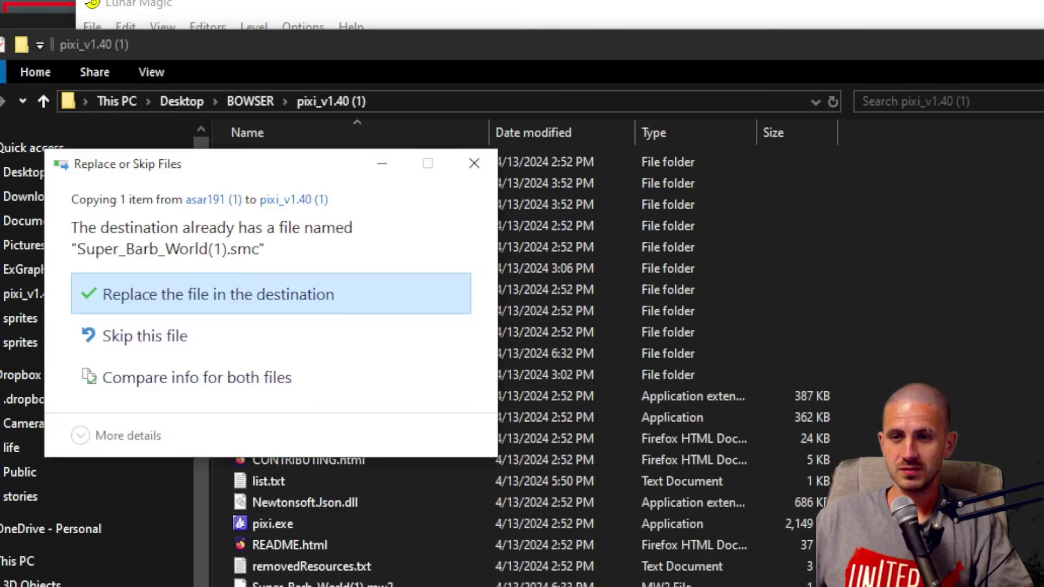
{"action": "left_click", "coordinate": [223, 294]}
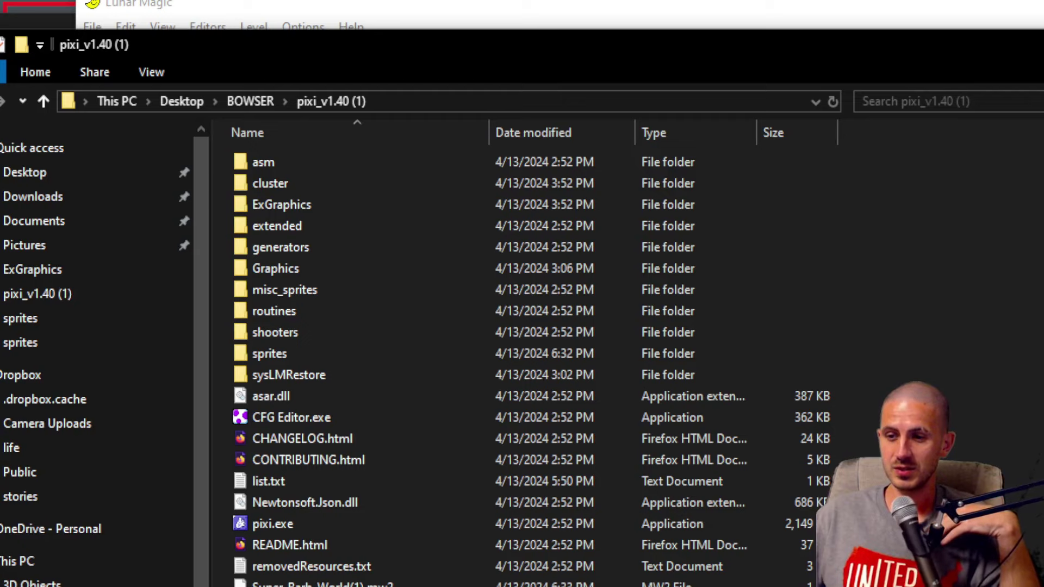
Step: Load the patched Super_Barb_World(1) ROM from the pixi_v1.40 (1) folder in bsnes-plus and start the level from the title screen
{"action": "key", "text": "alt+Tab"}
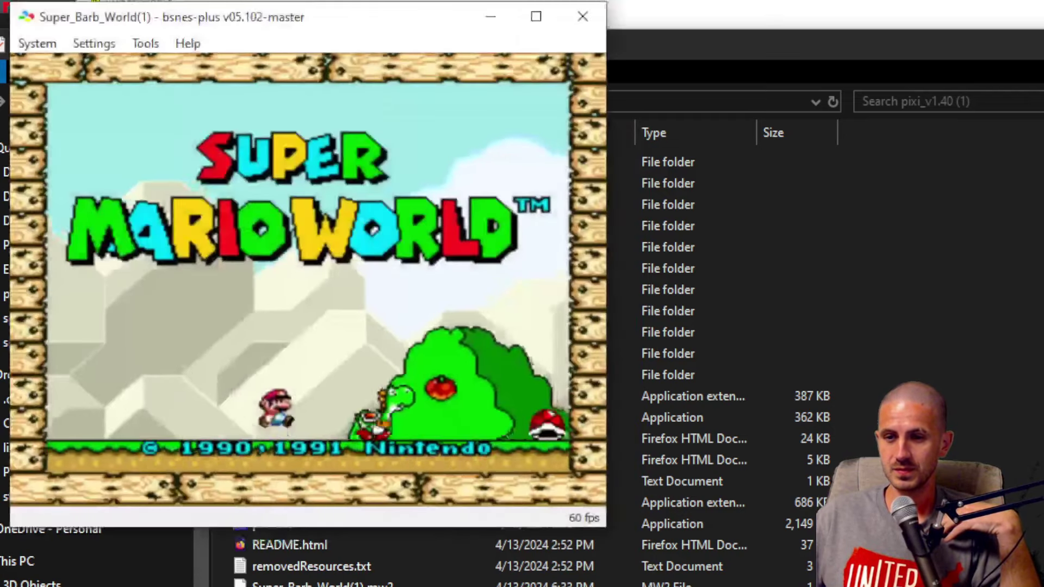
{"action": "key", "text": "alt+Tab"}
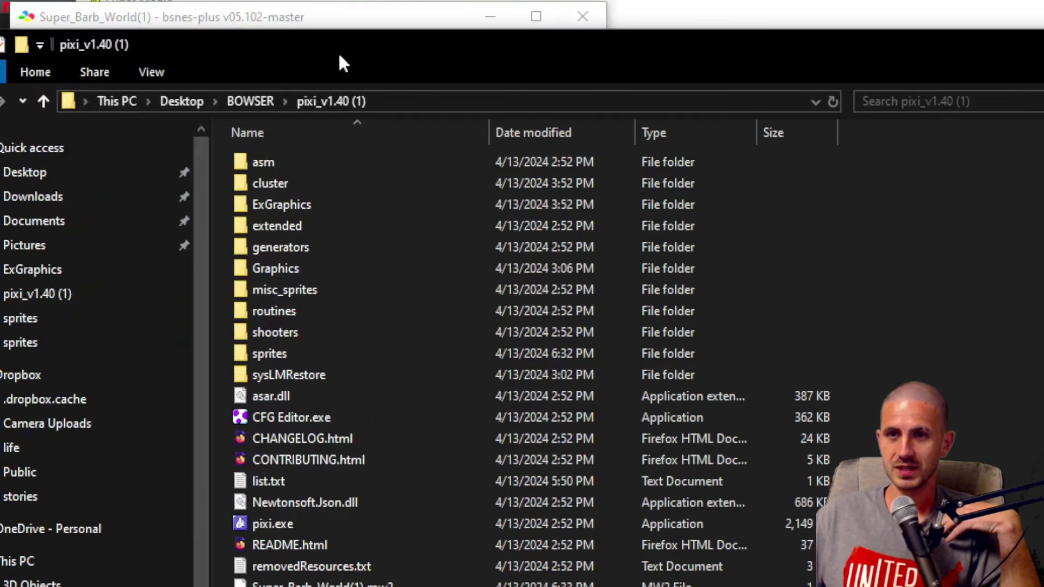
{"action": "left_click_drag", "start_coordinate": [373, 52], "coordinate": [451, 248]}
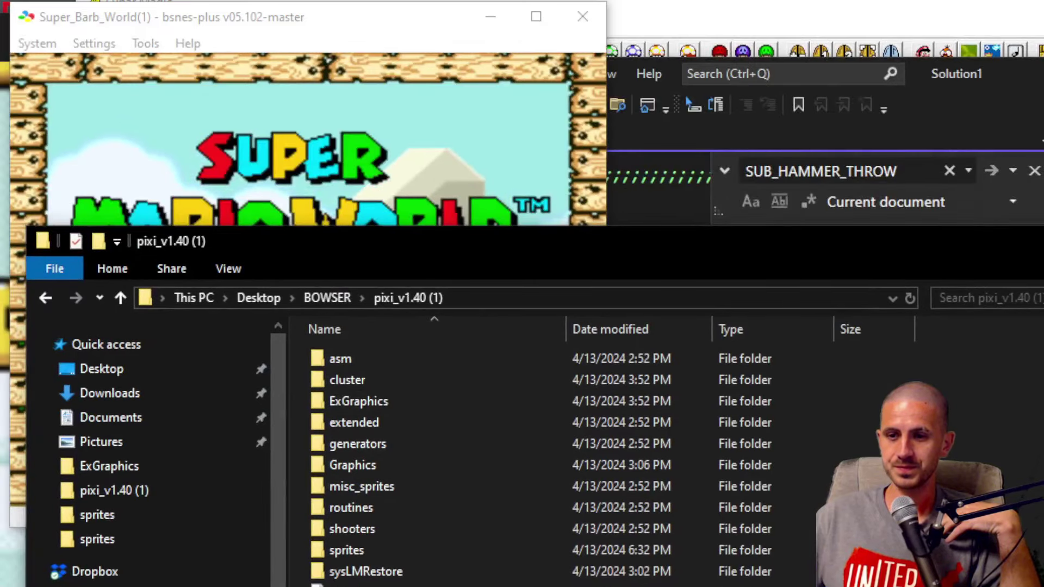
{"action": "left_click_drag", "start_coordinate": [348, 586], "coordinate": [346, 127]}
{"action": "left_click", "coordinate": [346, 127]}
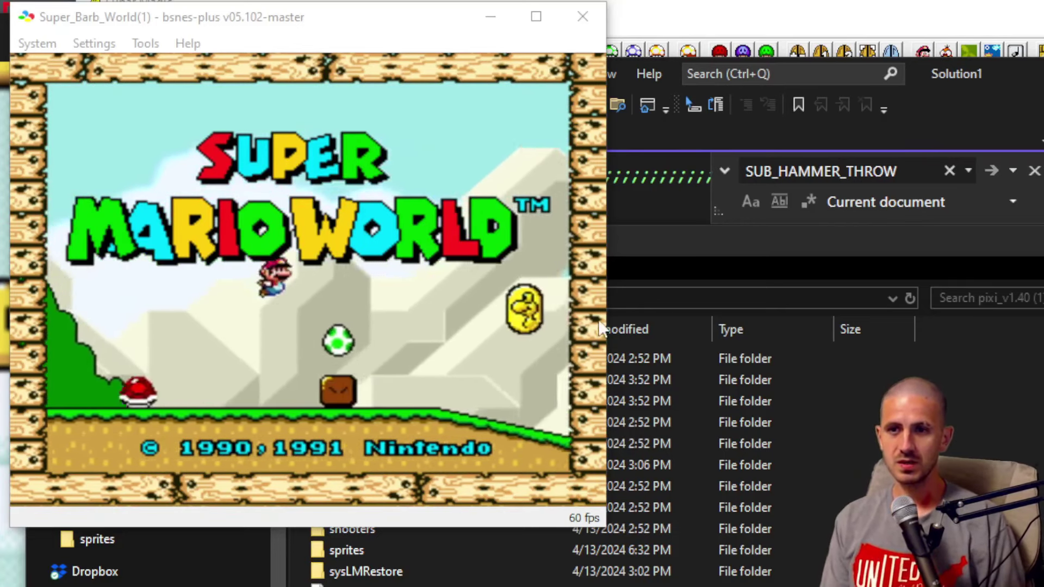
{"action": "left_click", "coordinate": [536, 326]}
{"action": "key", "text": "Return"}
{"action": "key", "text": "Return"}
{"action": "key", "text": "Return"}
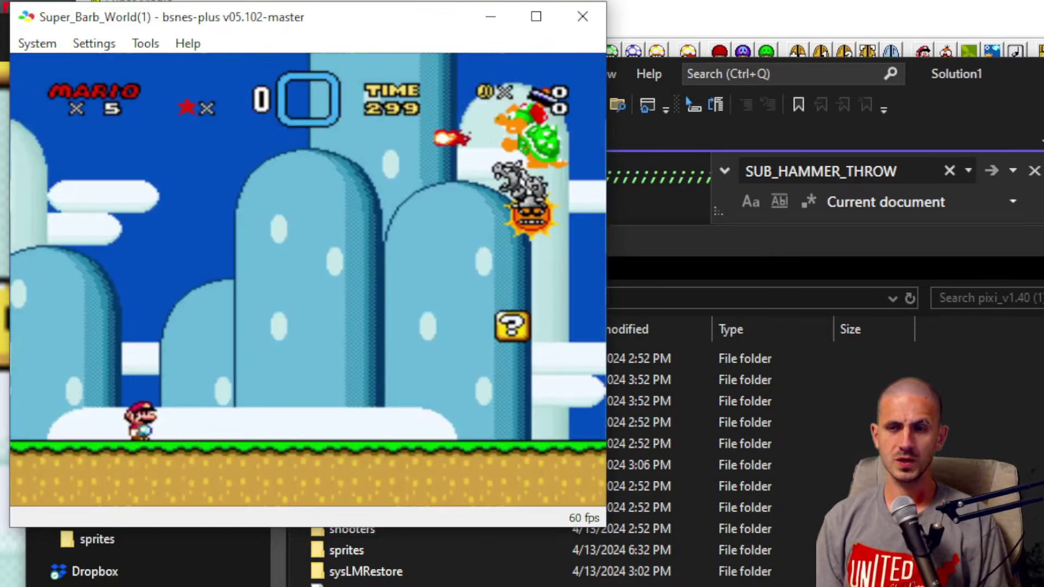
Step: Playtest the level's opening area, moving and jumping with Mario to check how the thrown hammers and fireballs behave near the screen edges
{"action": "key", "text": "Left"}
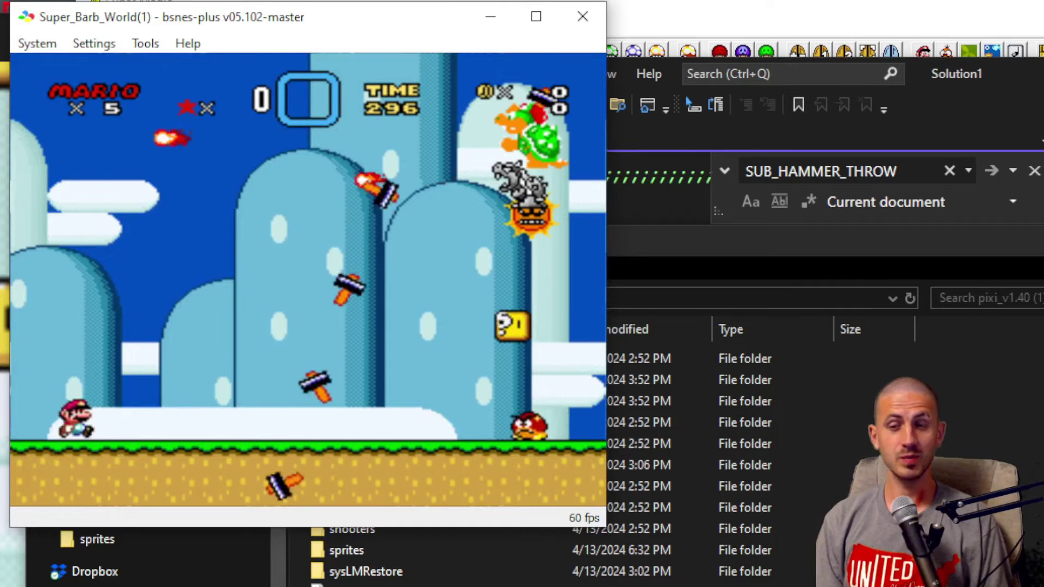
{"action": "key", "text": "z"}
{"action": "key", "text": "z"}
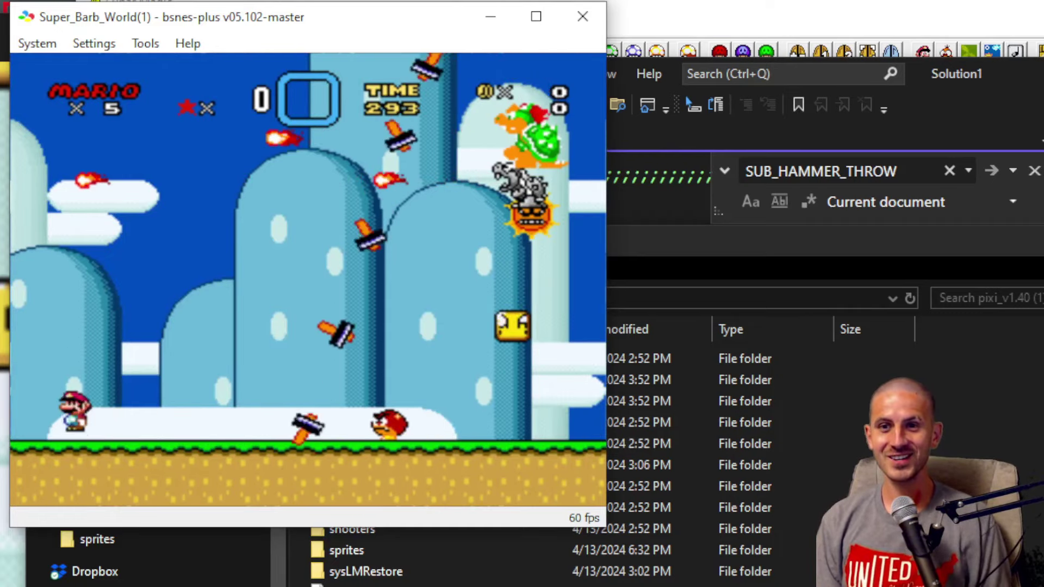
{"action": "key", "text": "z"}
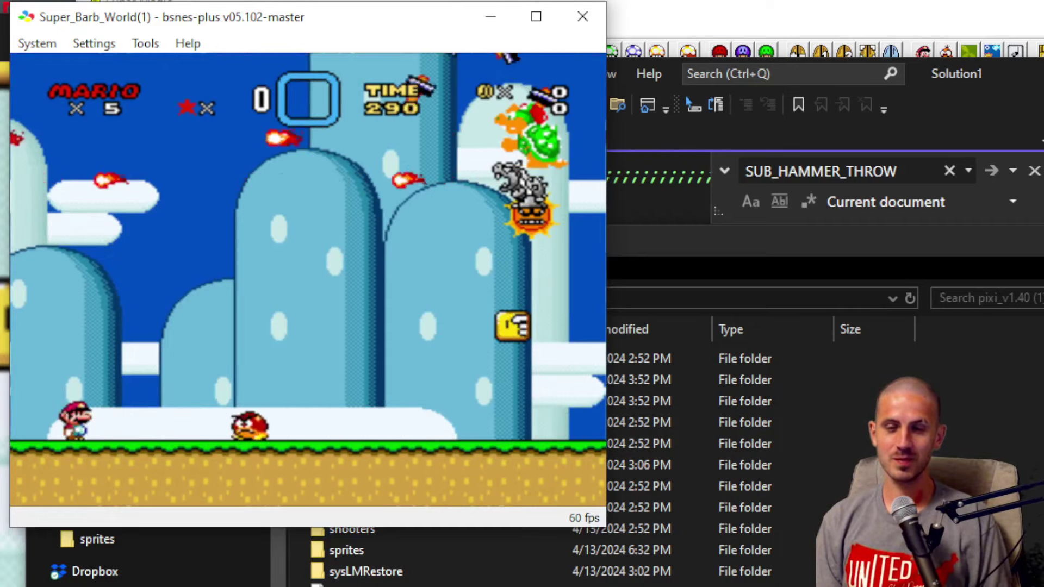
{"action": "key", "text": "Right"}
{"action": "key", "text": "z"}
{"action": "key", "text": "Left"}
{"action": "key", "text": "z"}
{"action": "key", "text": "Right"}
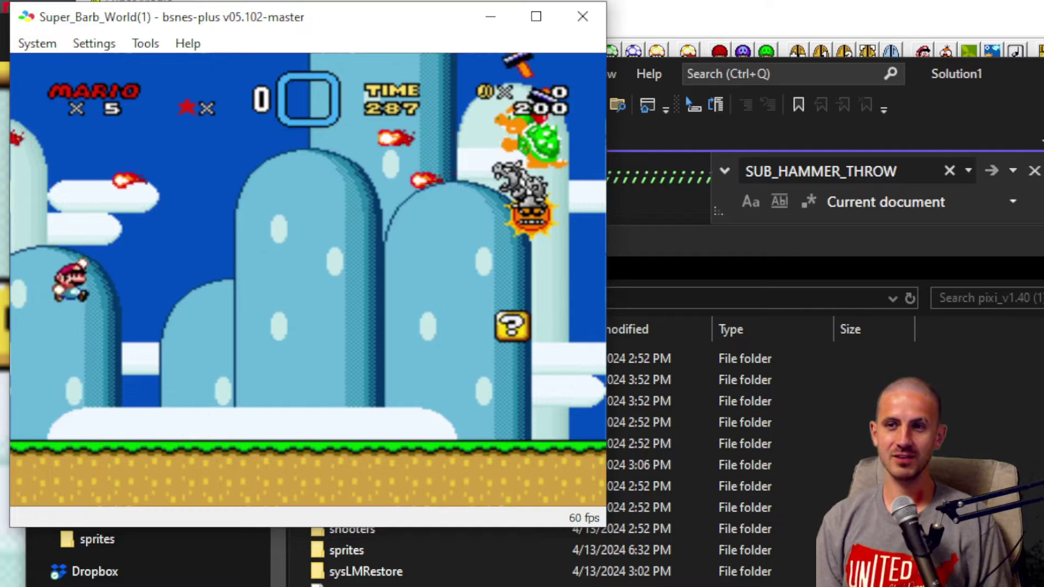
Step: Play-test the level by running and jumping Mario past the question blocks and green pipe to the first yellow pipe
{"action": "key", "text": "Right"}
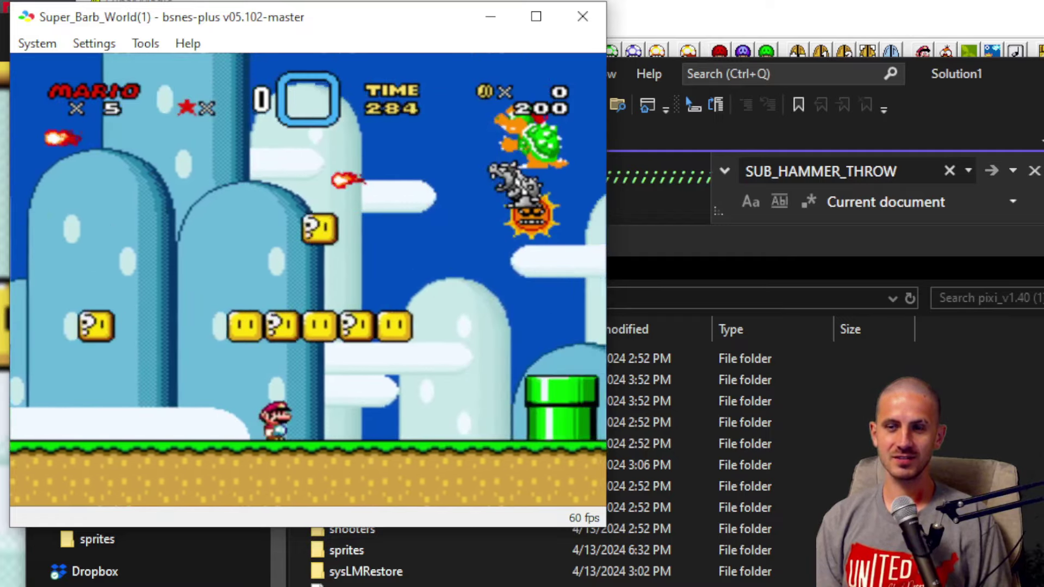
{"action": "key", "text": "z"}
{"action": "key", "text": "Right"}
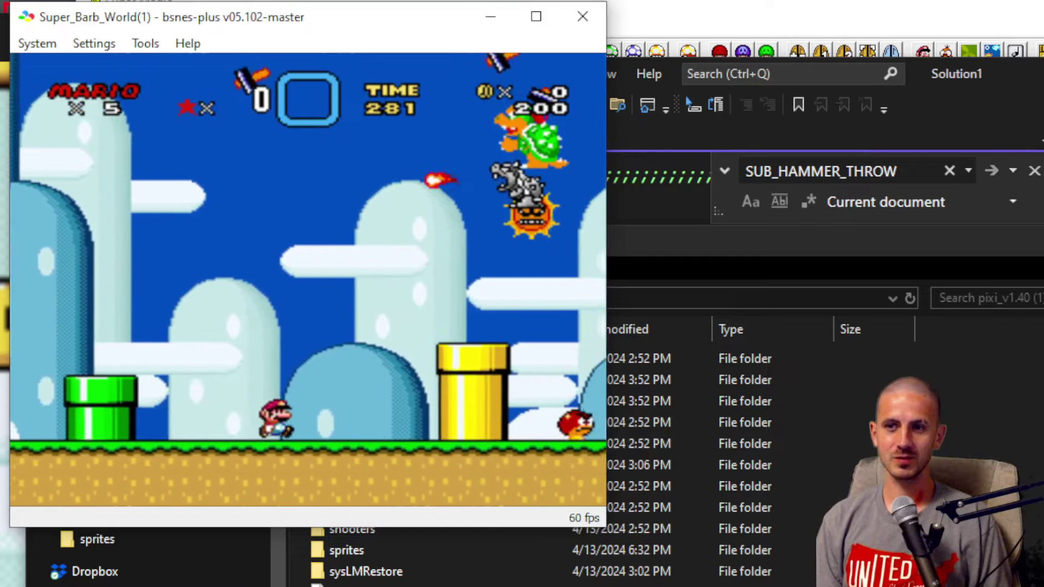
{"action": "key", "text": "z"}
{"action": "key", "text": "Right"}
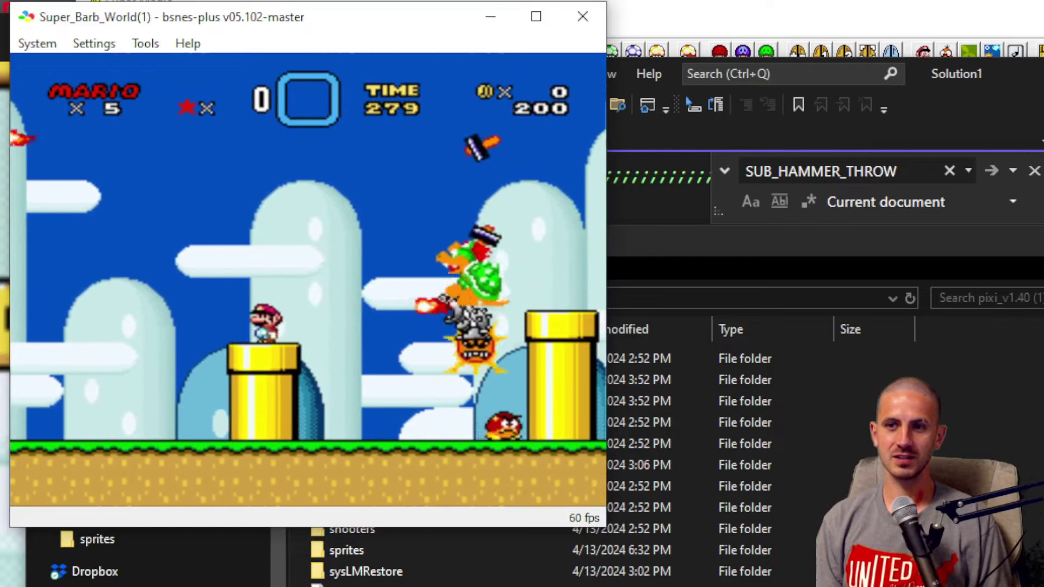
Step: Continue the play-test past the Goombas and second yellow pipe, and try to duck into the purple pipe
{"action": "key", "text": "Left"}
{"action": "key", "text": "z"}
{"action": "key", "text": "Right"}
{"action": "key", "text": "Right"}
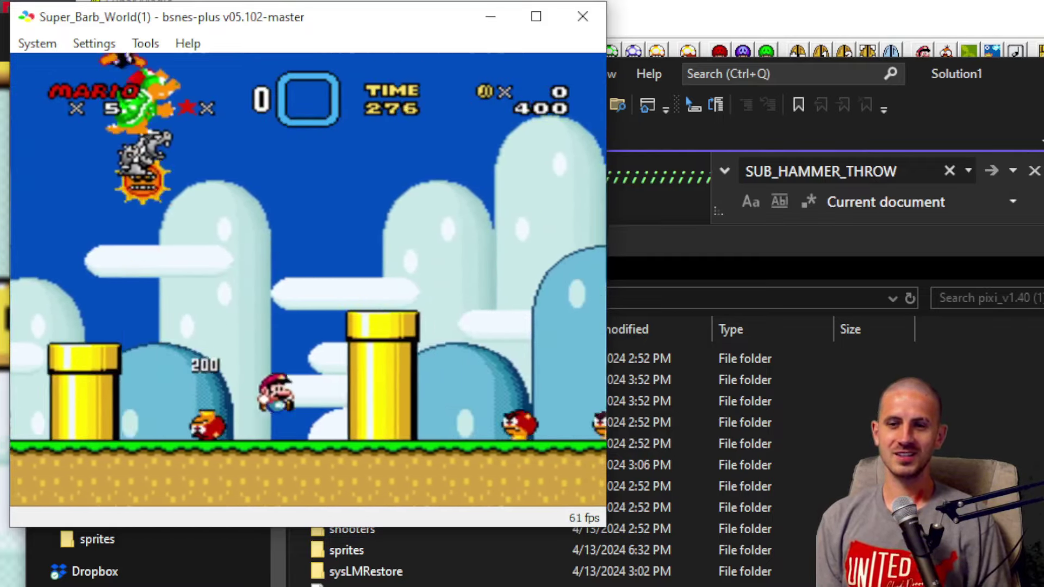
{"action": "key", "text": "z"}
{"action": "key", "text": "Right"}
{"action": "key", "text": "z"}
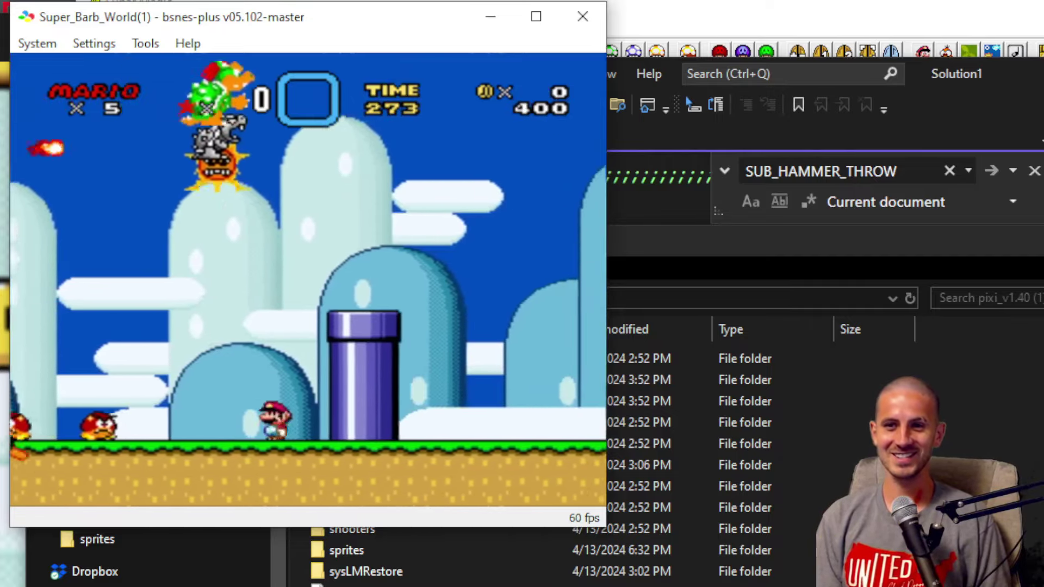
{"action": "key", "text": "z"}
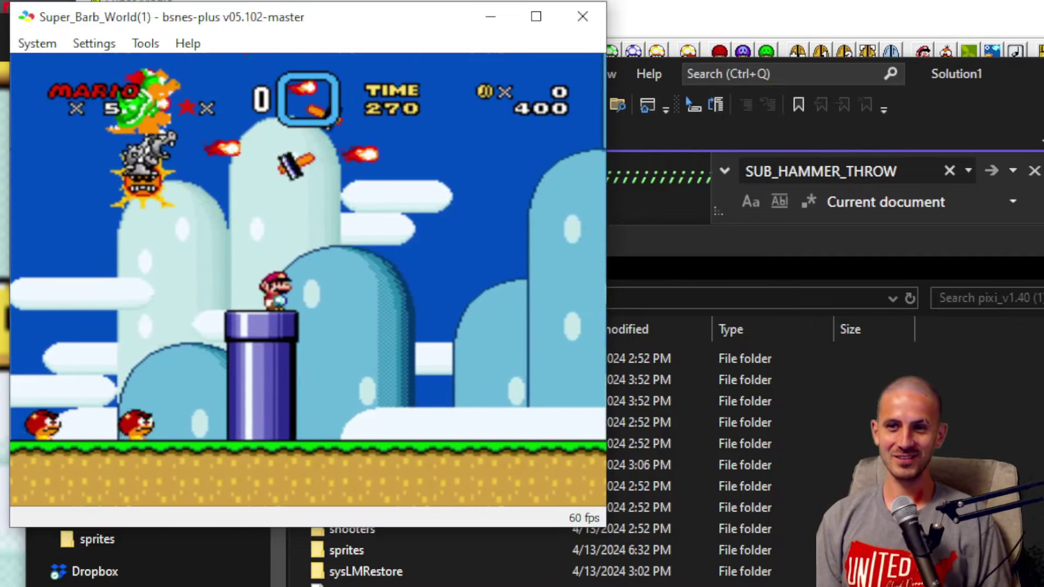
{"action": "key", "text": "Down"}
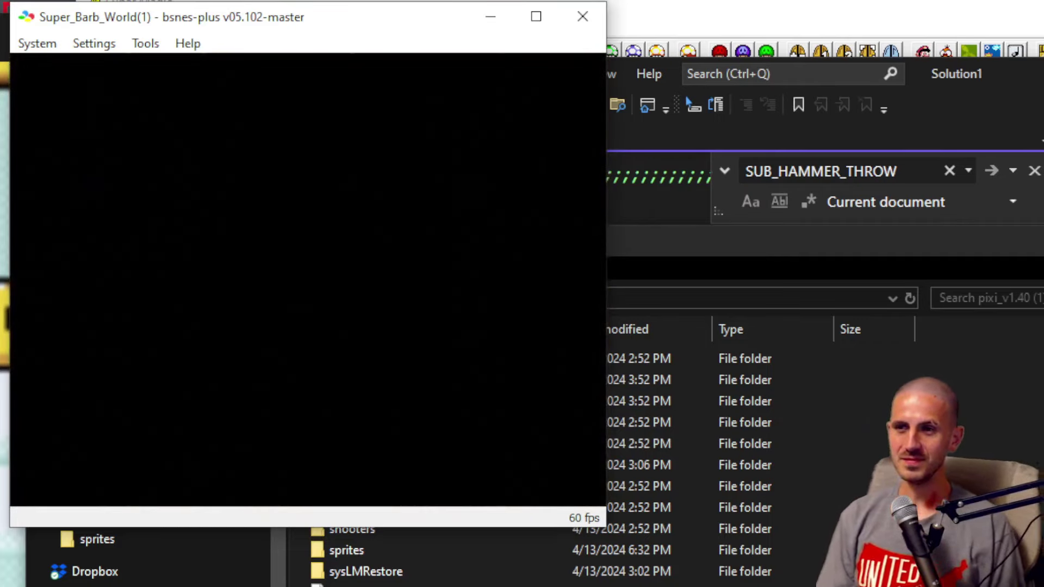
Step: Replay the level with a new life, jumping Mario over the pipes while the Bowser, statue and sun stack attacks
{"action": "key", "text": "Right"}
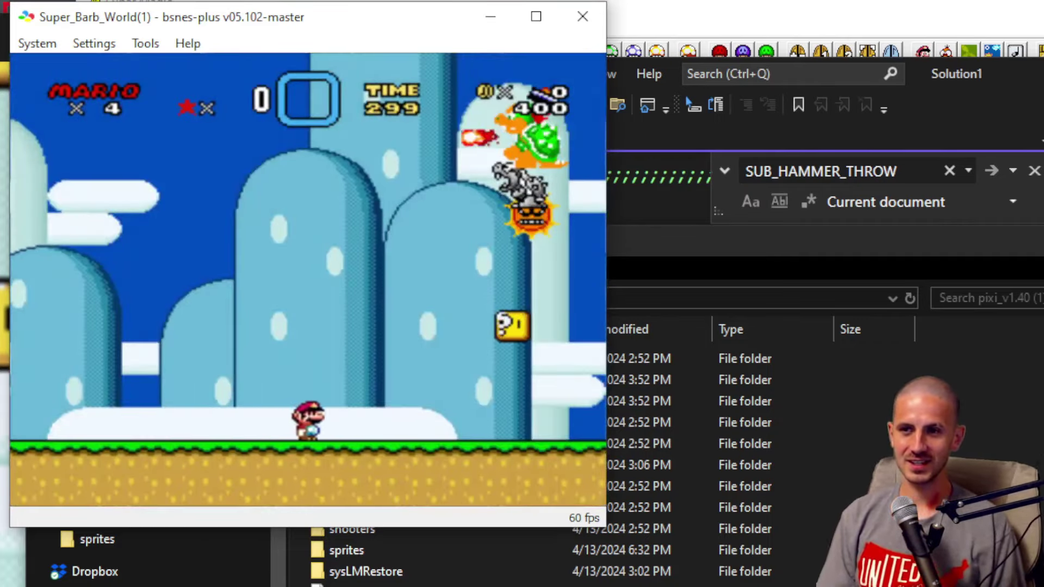
{"action": "key", "text": "Right"}
{"action": "key", "text": "z"}
{"action": "key", "text": "z"}
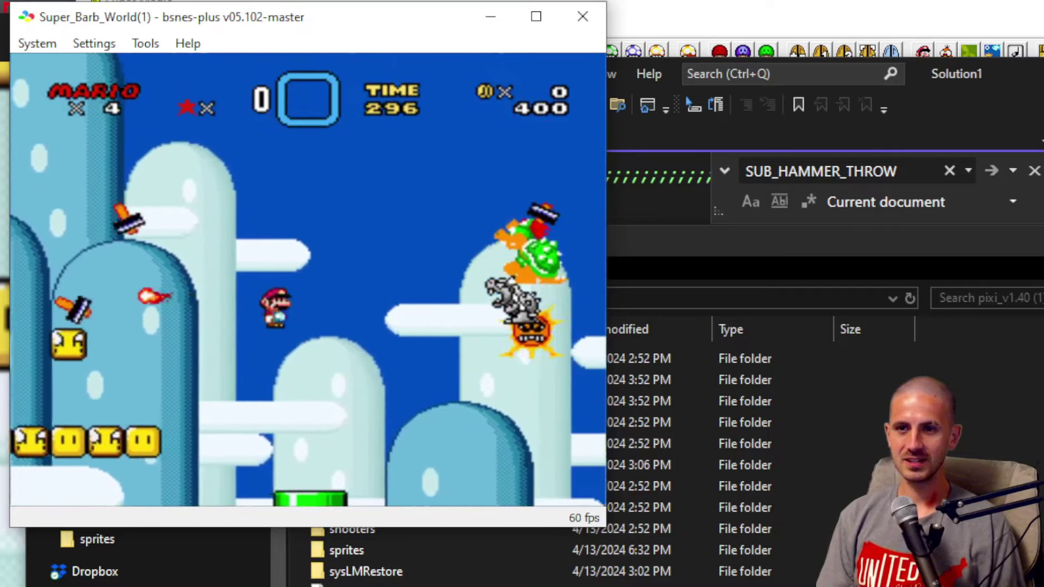
{"action": "key", "text": "Right"}
{"action": "key", "text": "z"}
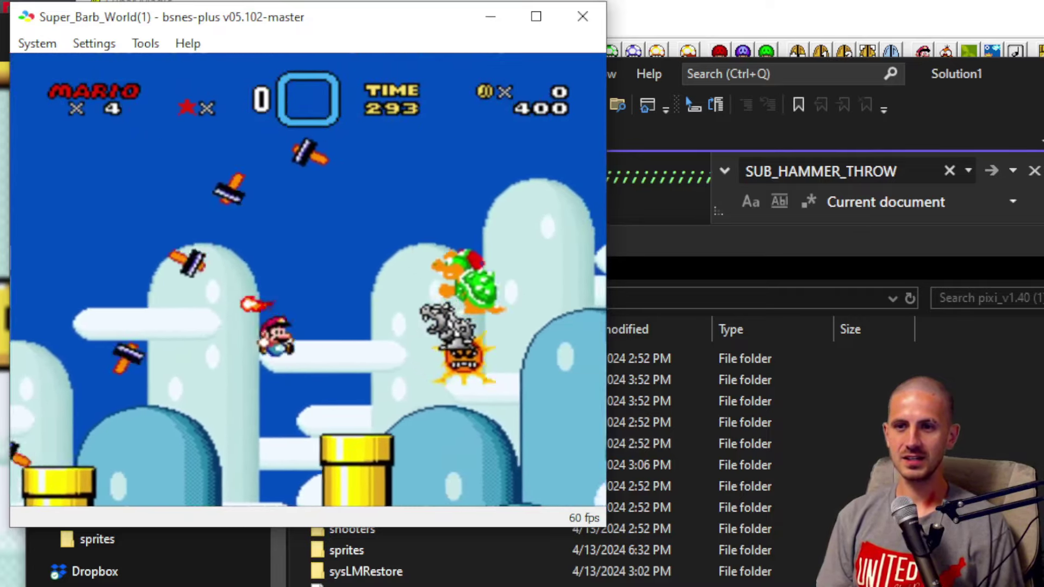
{"action": "key", "text": "Right"}
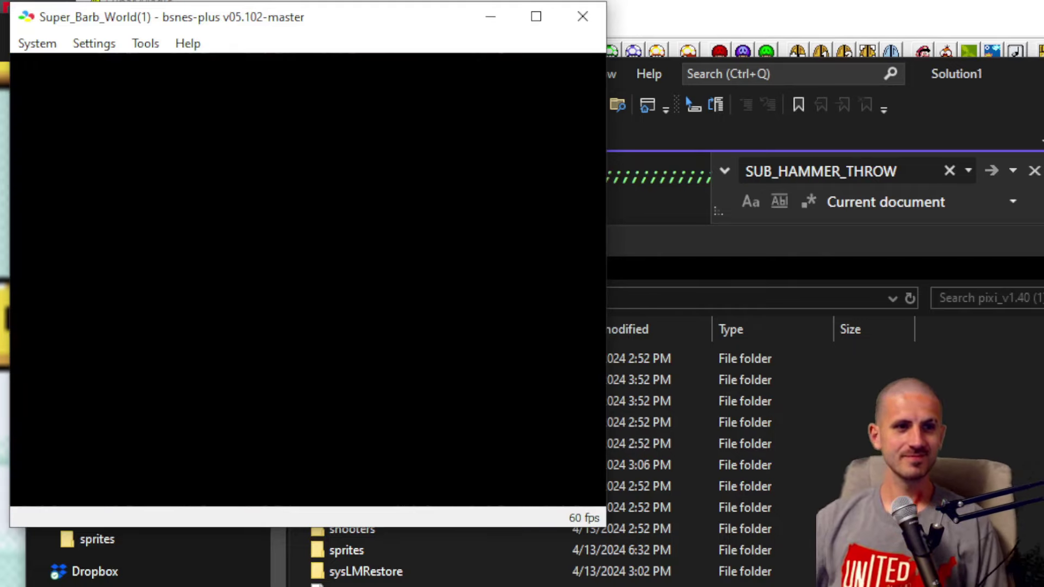
Step: Close the emulator and reopen the ROM Super_Barb_World(1).smc in Lunar Magic without saving the level
{"action": "left_click", "coordinate": [597, 17]}
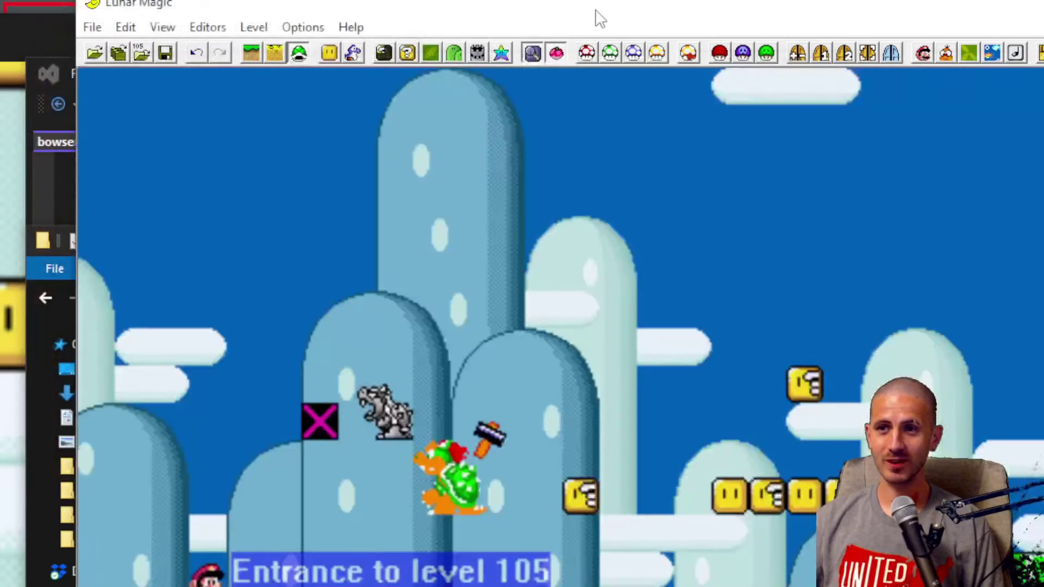
{"action": "left_click", "coordinate": [91, 28]}
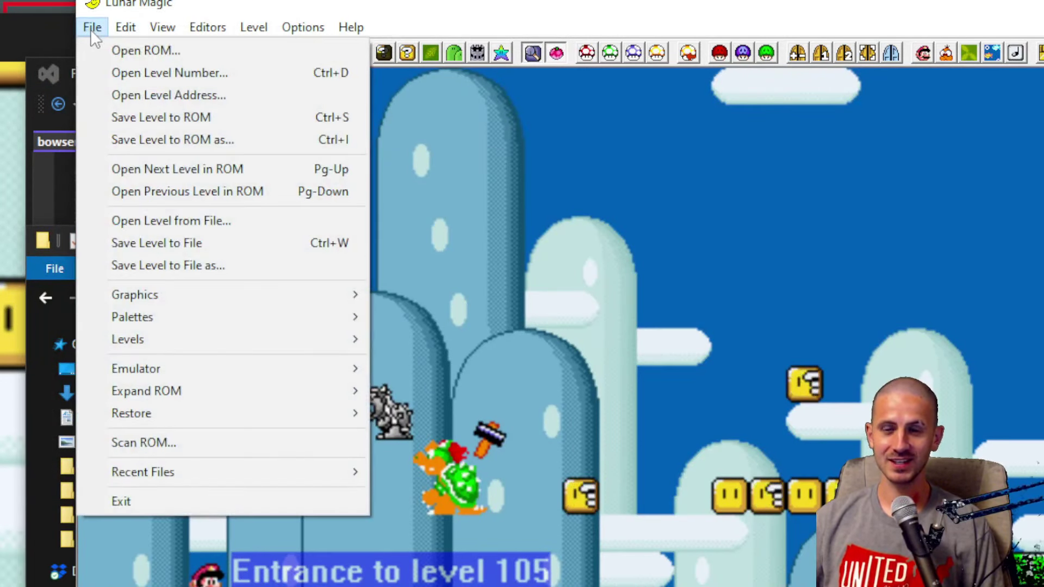
{"action": "left_click", "coordinate": [112, 50]}
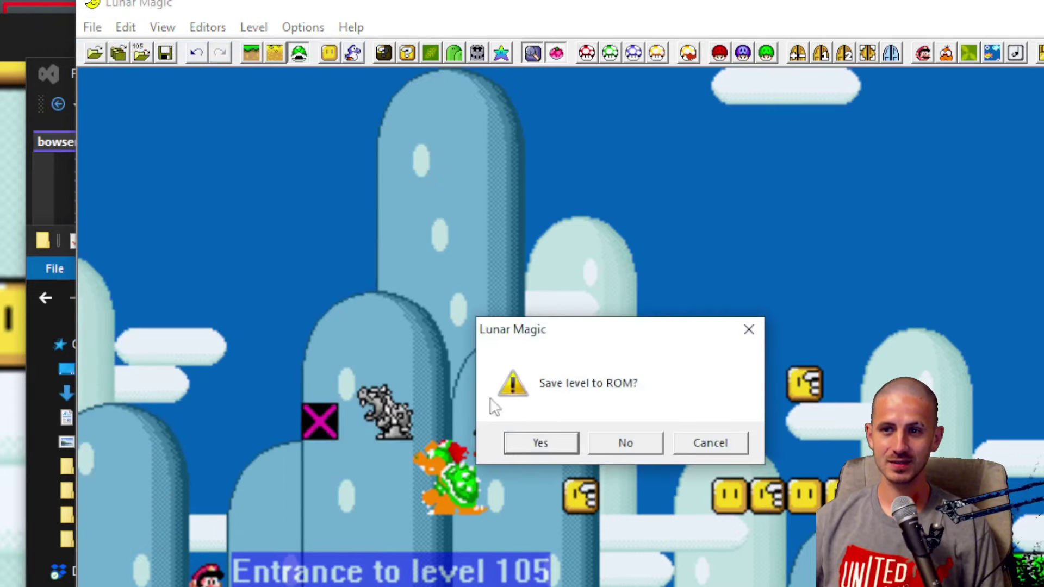
{"action": "left_click", "coordinate": [626, 444]}
{"action": "left_click", "coordinate": [337, 414]}
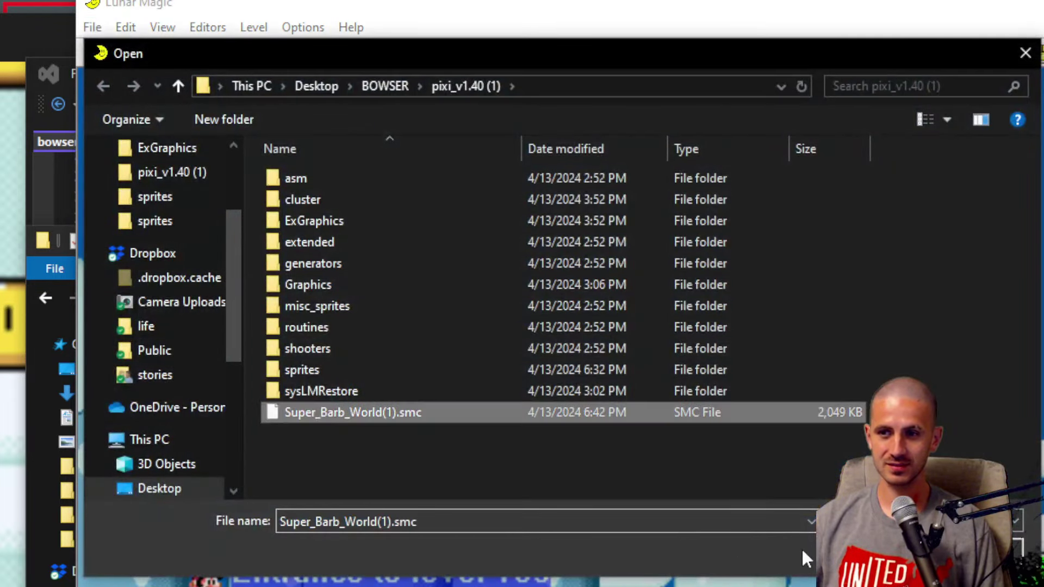
{"action": "key", "text": "Return"}
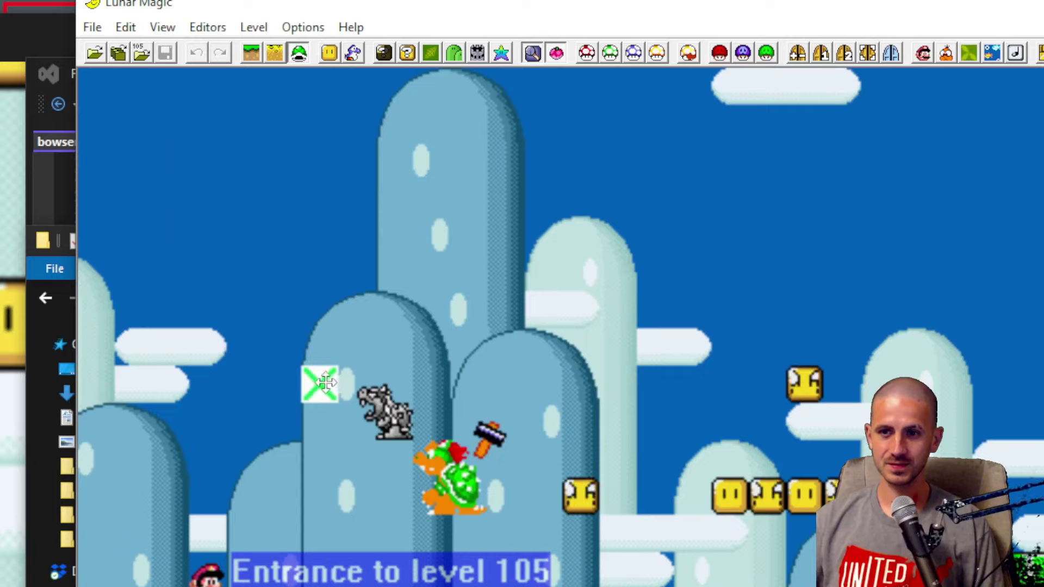
Step: Move the Angry Sun sprite higher above the Bowser statue in level 105 and deselect it
{"action": "left_click_drag", "start_coordinate": [326, 383], "coordinate": [322, 363]}
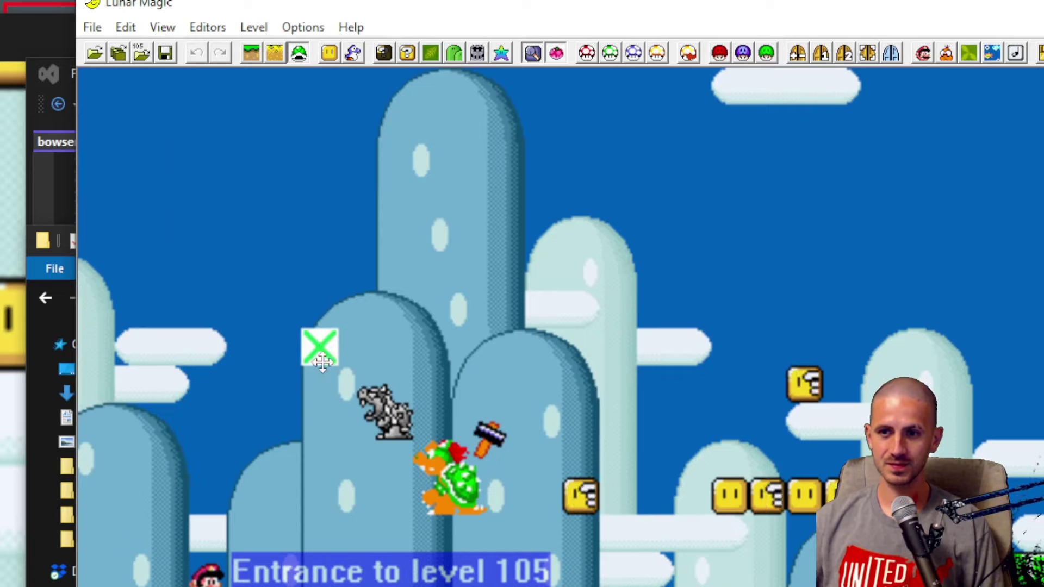
{"action": "left_click", "coordinate": [364, 340]}
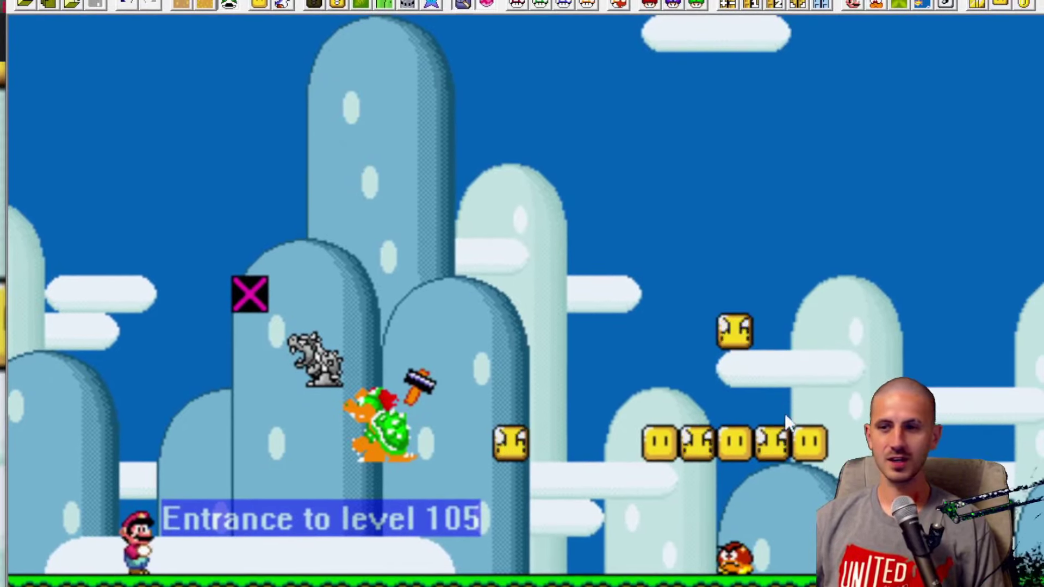
{"action": "left_click", "coordinate": [656, 527]}
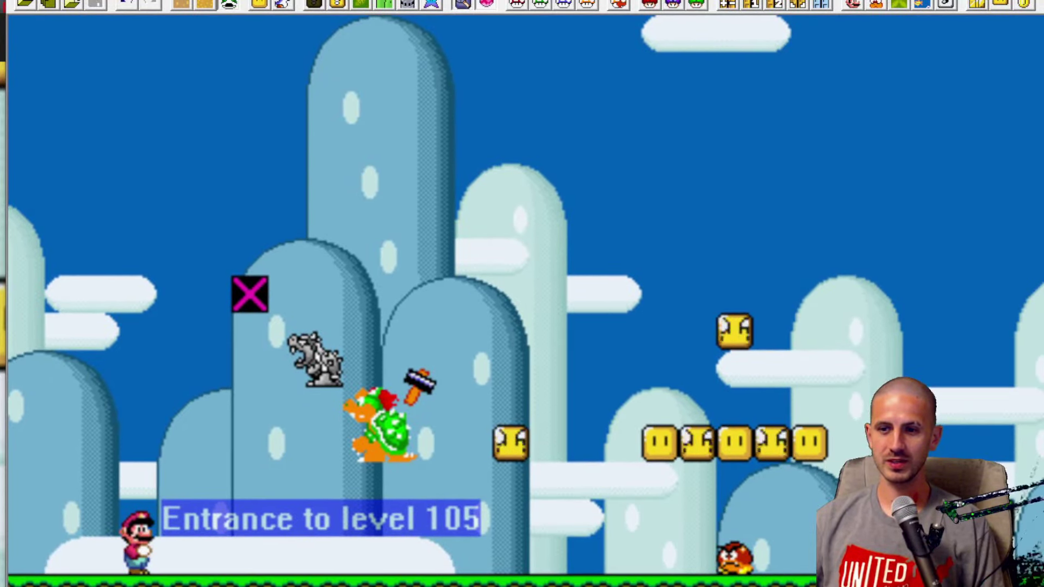
Step: Look through the layout of level 105 from the start to beyond the midway entrance
{"action": "scroll", "coordinate": [522, 294], "scroll_direction": "right", "scroll_amount": 3}
{"action": "scroll", "coordinate": [523, 294], "scroll_direction": "right", "scroll_amount": 10}
{"action": "scroll", "coordinate": [522, 294], "scroll_direction": "left", "scroll_amount": 5}
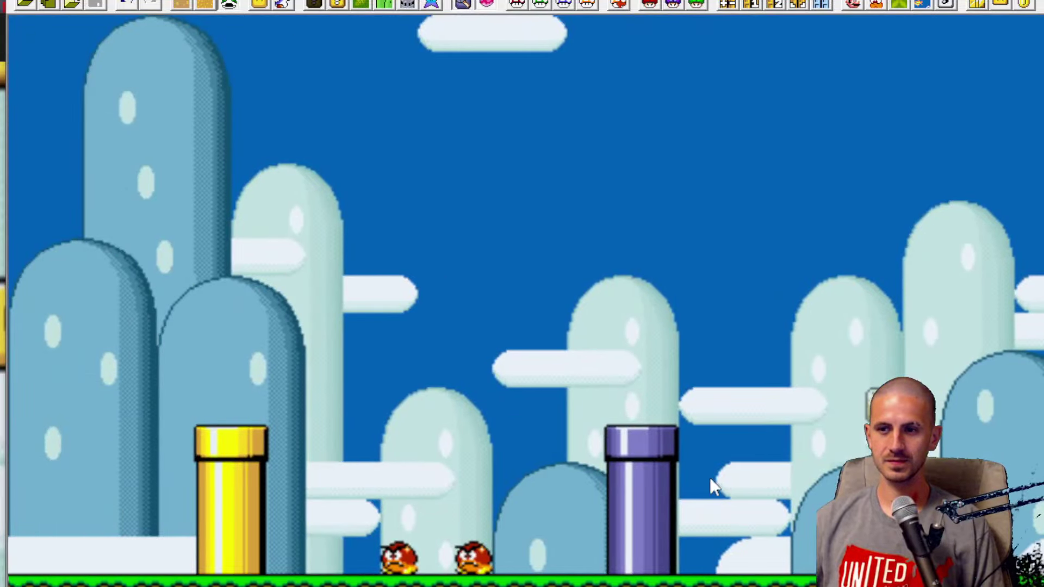
{"action": "scroll", "coordinate": [522, 294], "scroll_direction": "right", "scroll_amount": 10}
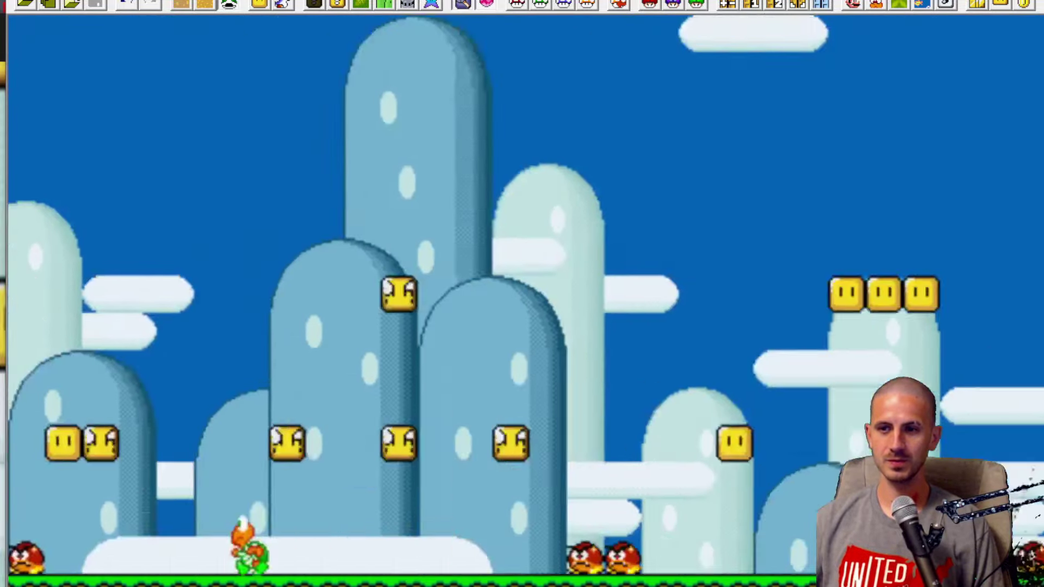
{"action": "scroll", "coordinate": [522, 296], "scroll_direction": "right", "scroll_amount": 1}
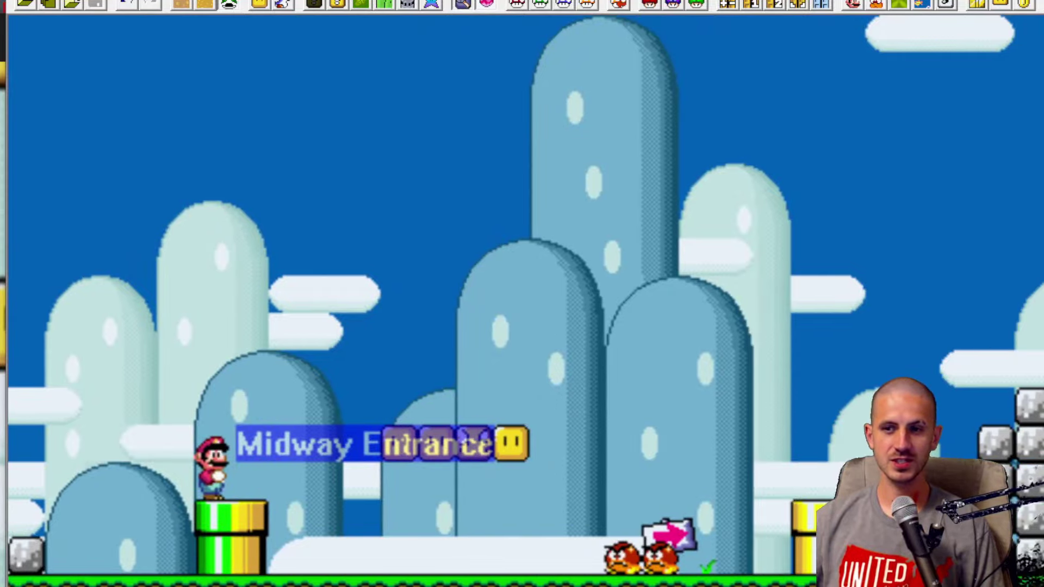
{"action": "scroll", "coordinate": [522, 295], "scroll_direction": "left", "scroll_amount": 15}
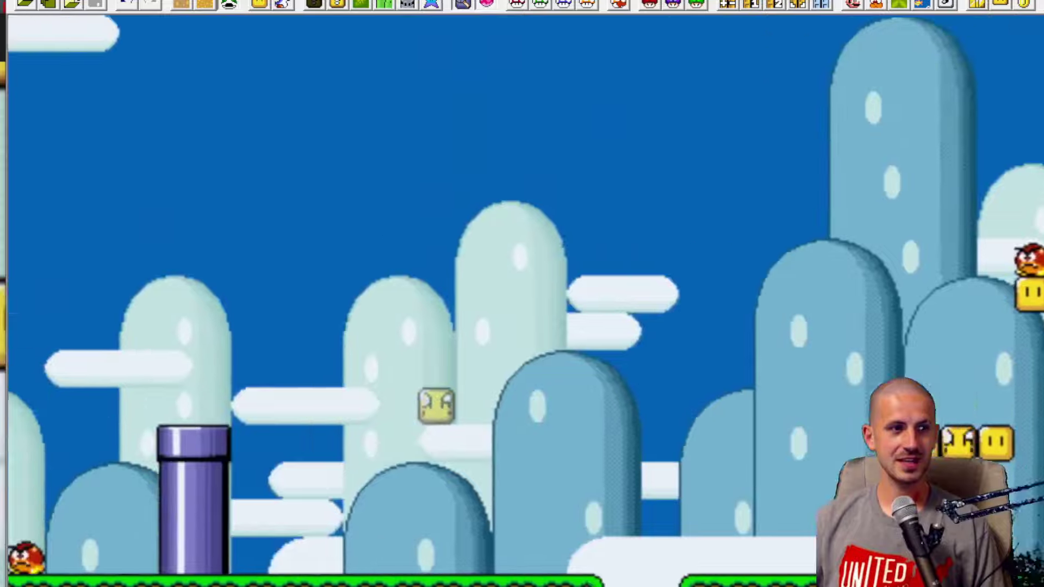
{"action": "scroll", "coordinate": [522, 295], "scroll_direction": "left", "scroll_amount": 13}
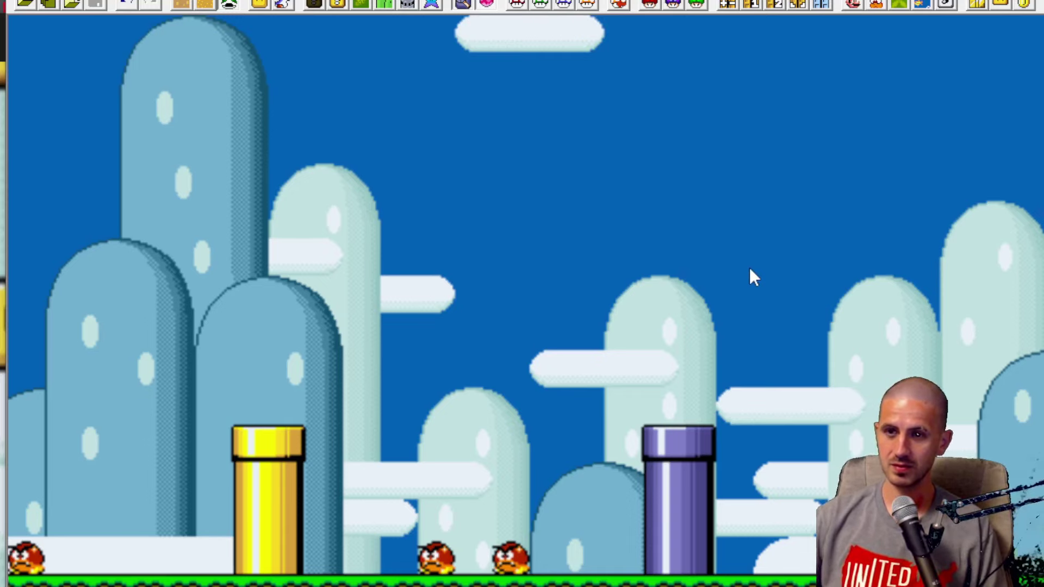
Step: Step through the ROM's levels to level 111 and bring its entrance into view
{"action": "key", "text": "Page_Up"}
{"action": "key", "text": "ctrl+Page_Down"}
{"action": "key", "text": "ctrl+Page_Down"}
{"action": "key", "text": "ctrl+Page_Down"}
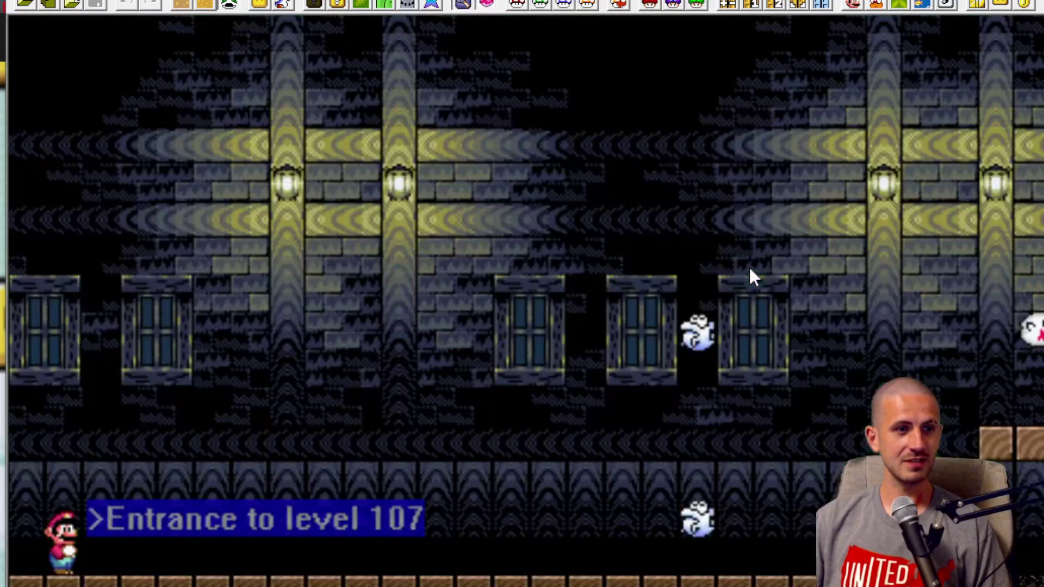
{"action": "key", "text": "ctrl+Page_Down"}
{"action": "key", "text": "ctrl+Page_Down"}
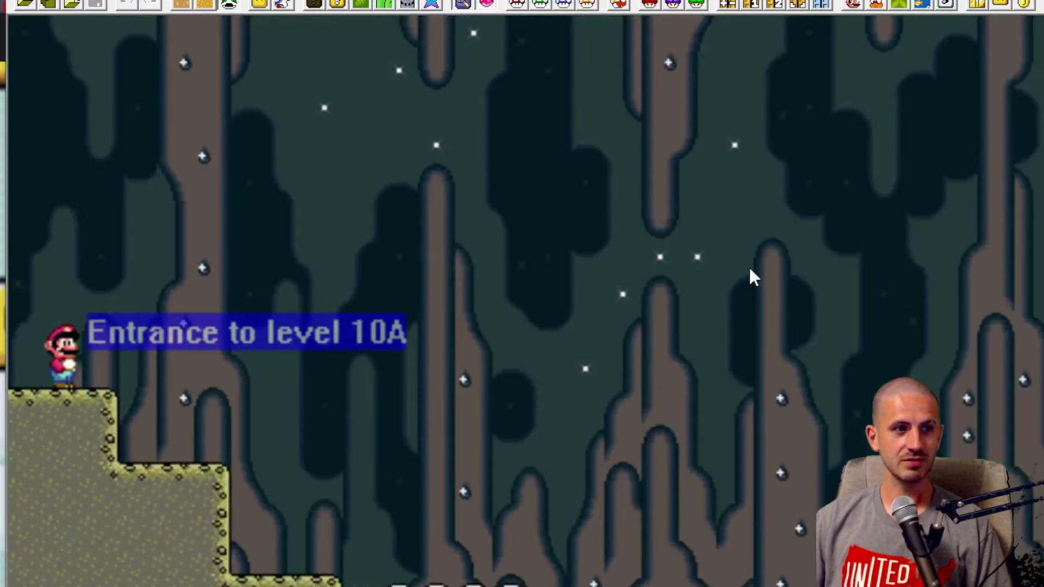
{"action": "key", "text": "ctrl+Page_Down"}
{"action": "key", "text": "ctrl+Page_Down"}
{"action": "key", "text": "ctrl+Page_Down"}
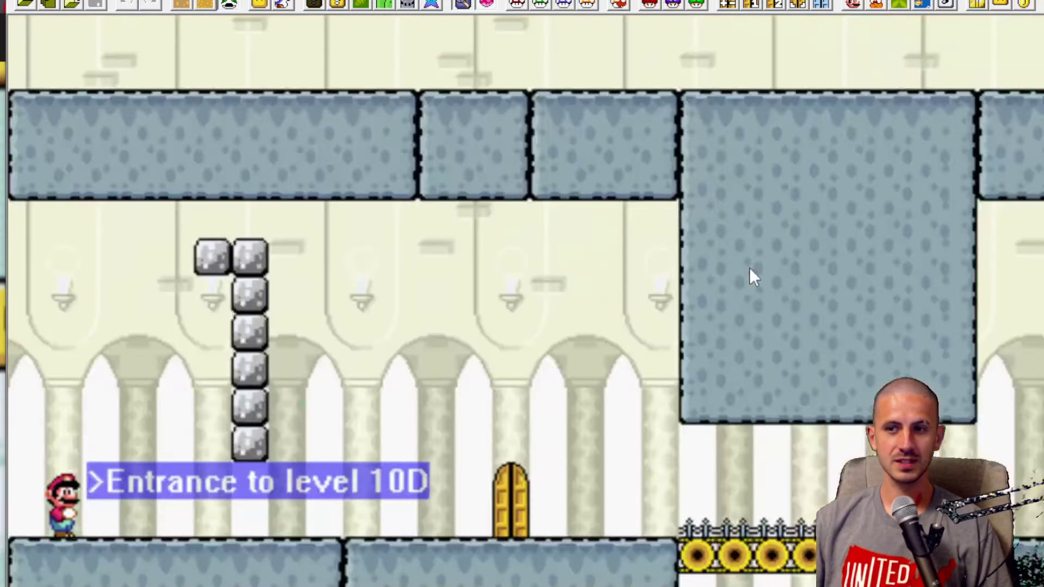
{"action": "key", "text": "ctrl+Page_Down"}
{"action": "key", "text": "ctrl+Page_Down"}
{"action": "key", "text": "ctrl+Page_Down"}
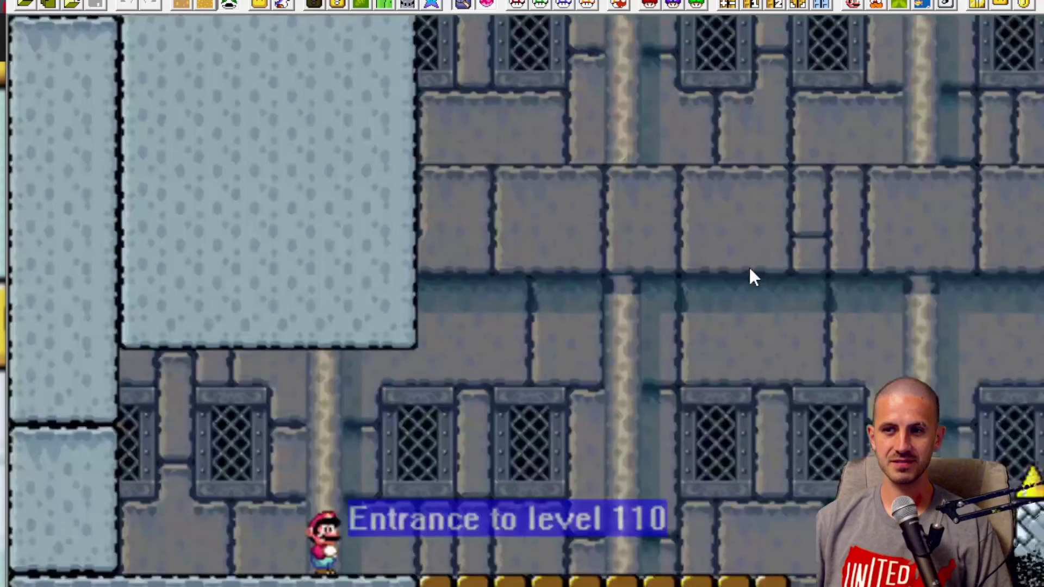
{"action": "key", "text": "ctrl+Page_Down"}
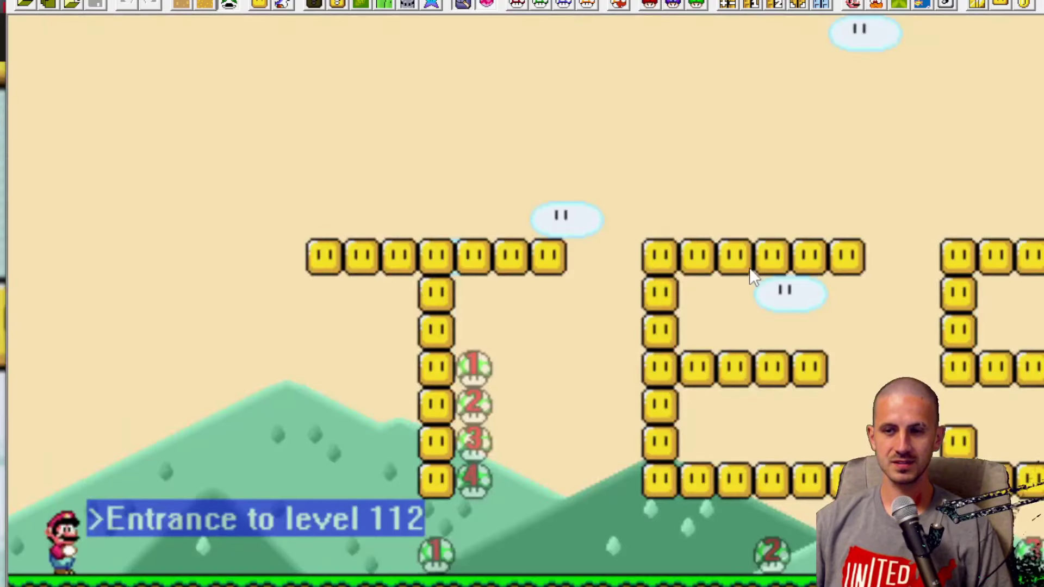
{"action": "key", "text": "ctrl+Page_Up"}
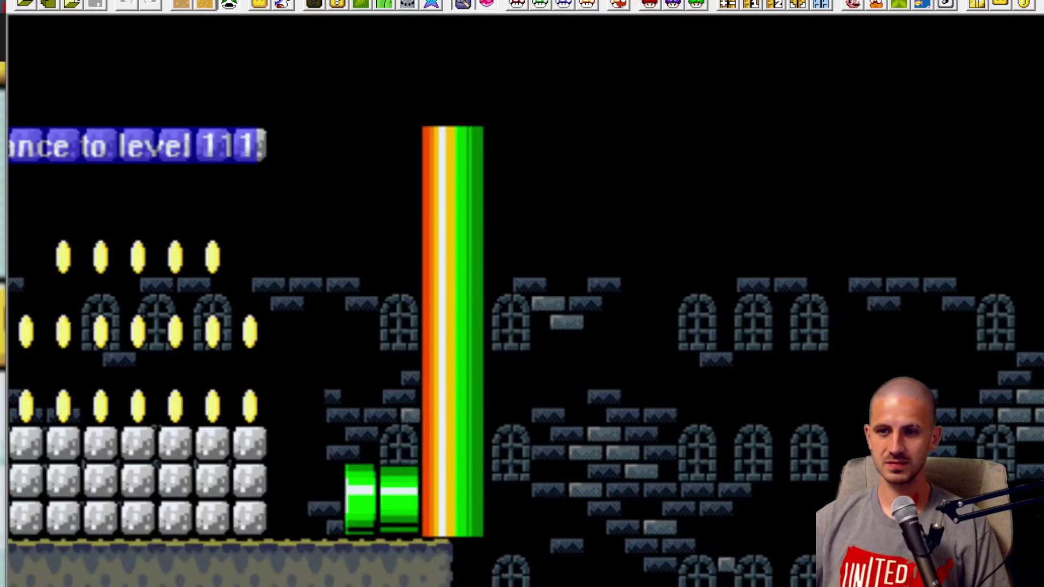
{"action": "scroll", "coordinate": [522, 331], "scroll_direction": "left", "scroll_amount": 2}
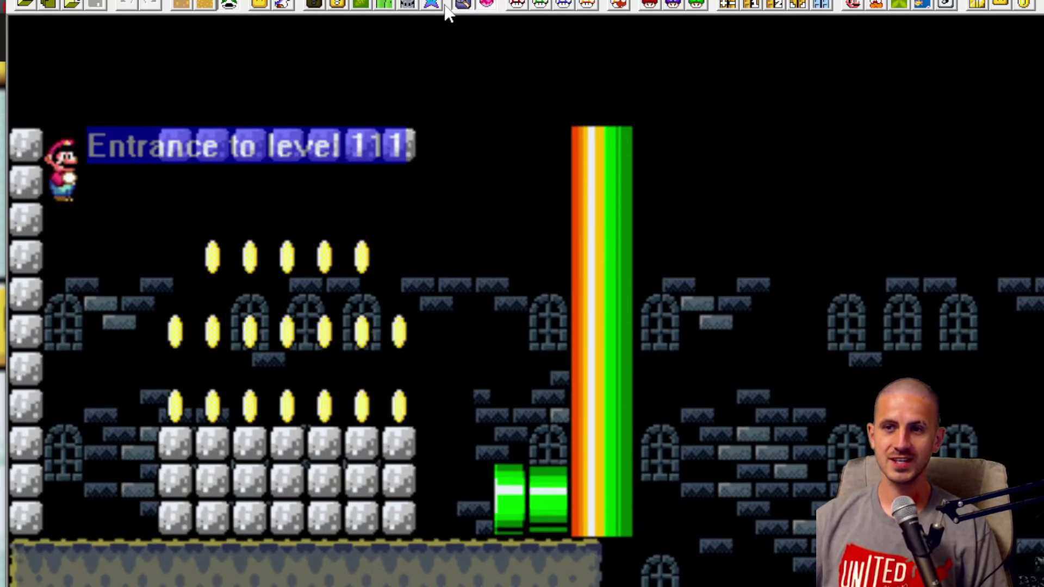
Step: Add an Angry Sun and, above it, a Bowser Statue (Shoots Fire) beside the coins near level 111's entrance
{"action": "left_click", "coordinate": [281, 5]}
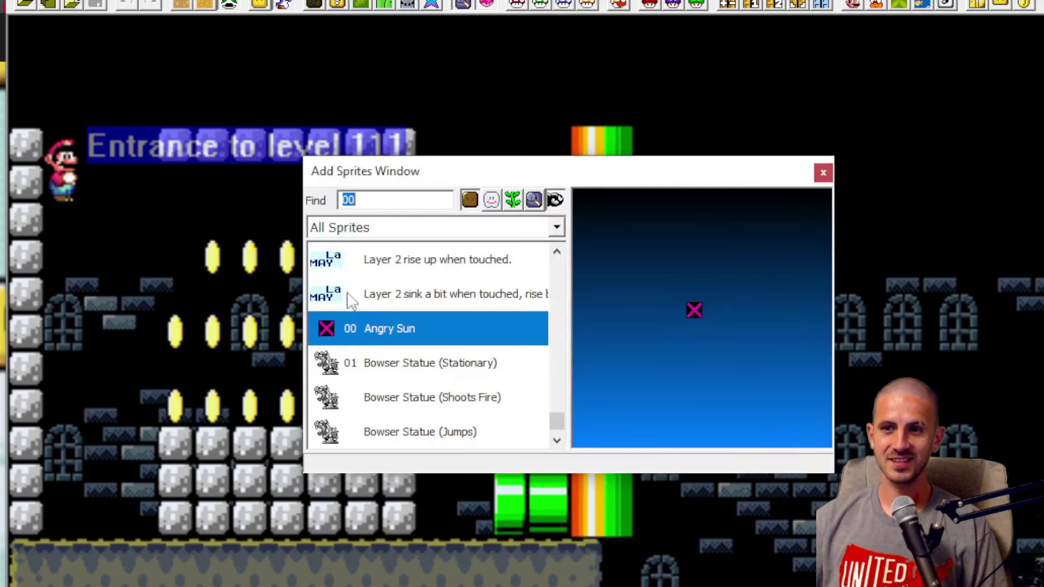
{"action": "left_click", "coordinate": [127, 379]}
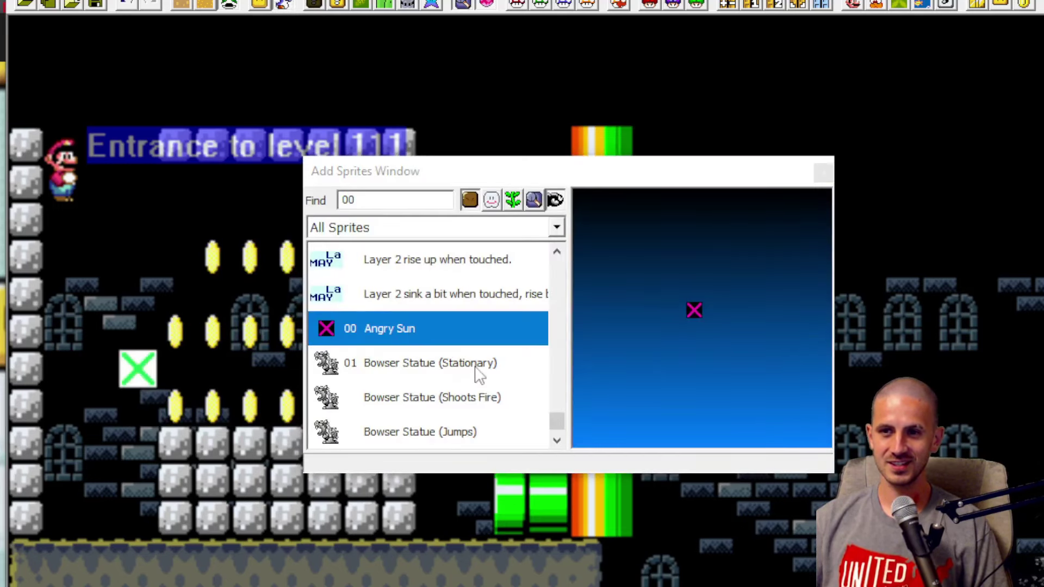
{"action": "left_click", "coordinate": [433, 406]}
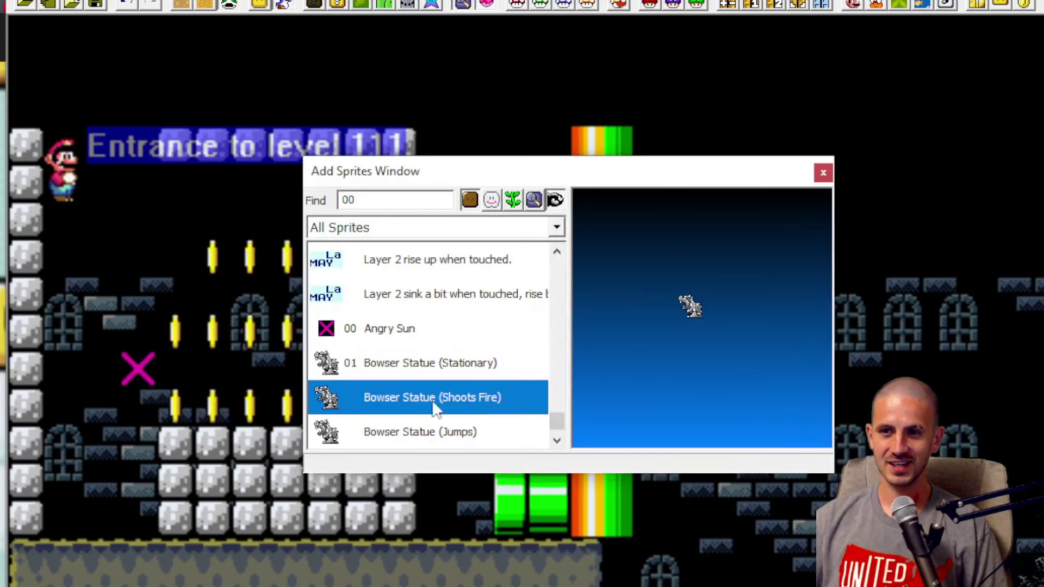
{"action": "left_click", "coordinate": [182, 288]}
Step: Add the hammer-throwing Mikeyk's SMB1 Bowser among the coins in level 111 and save the level
{"action": "scroll", "coordinate": [470, 382], "scroll_direction": "down", "scroll_amount": 1}
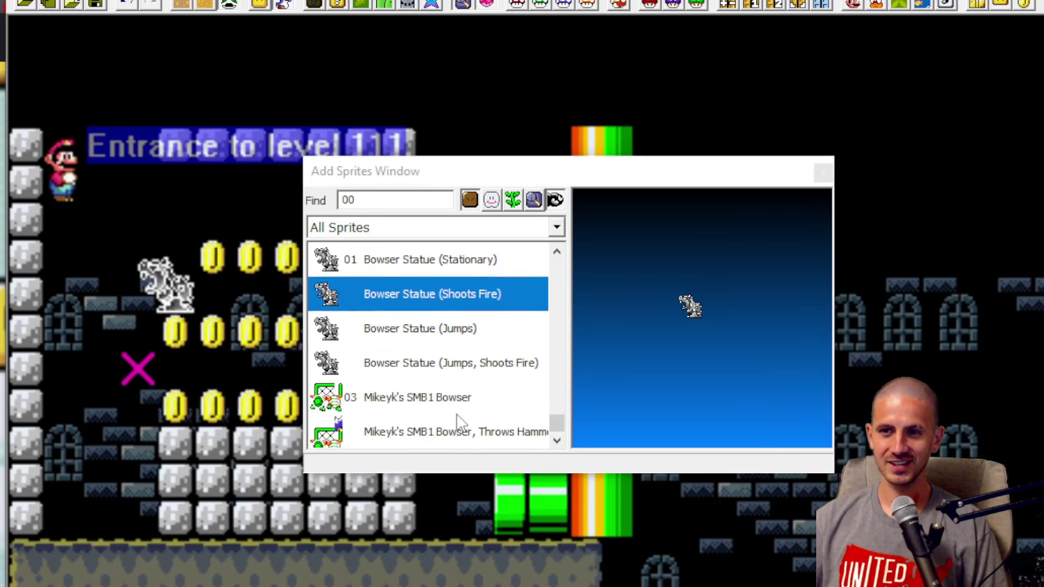
{"action": "left_click", "coordinate": [466, 435]}
{"action": "left_click", "coordinate": [284, 304]}
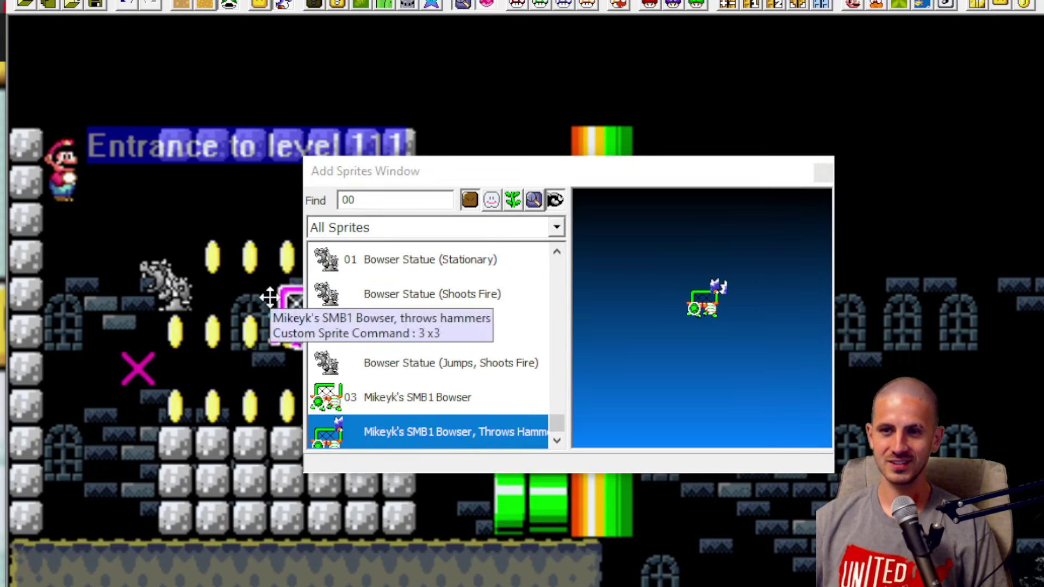
{"action": "left_click", "coordinate": [825, 174]}
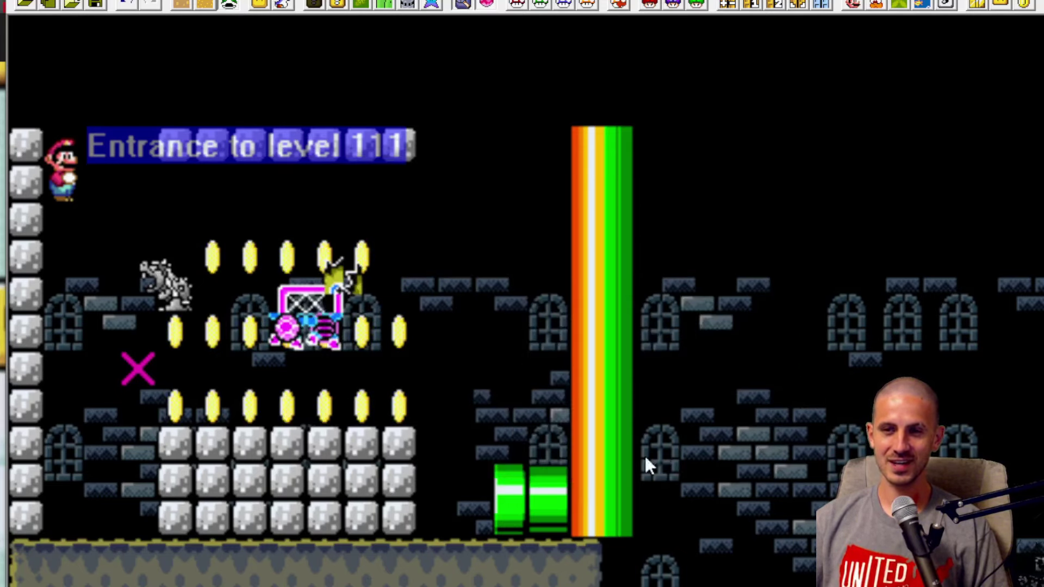
{"action": "left_click", "coordinate": [97, 5]}
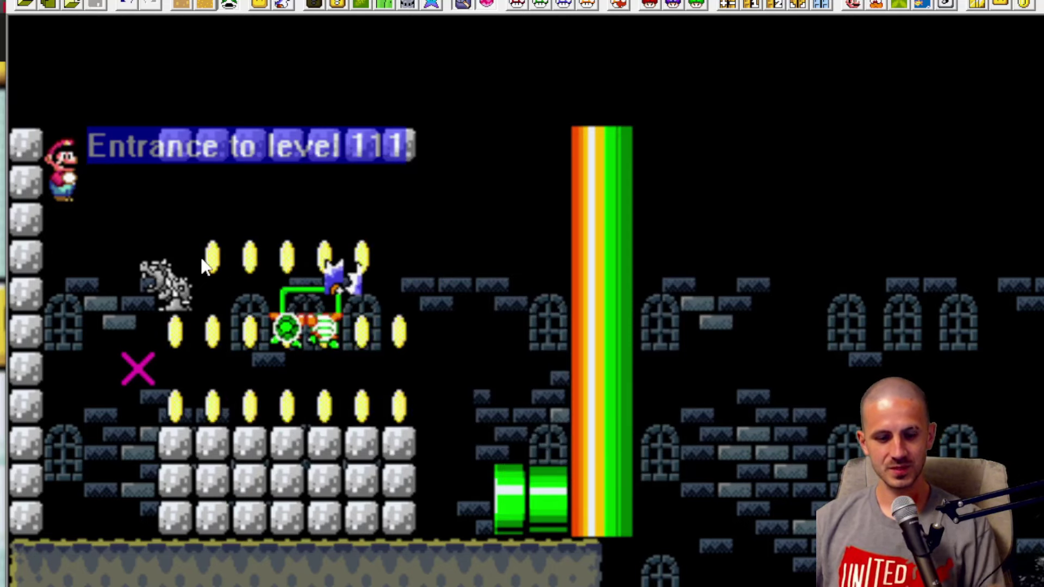
Step: Run the ROM in the Snes9x emulator, play against the Bowser, statue and Angry Sun stack, and close the emulator
{"action": "key", "text": "F4"}
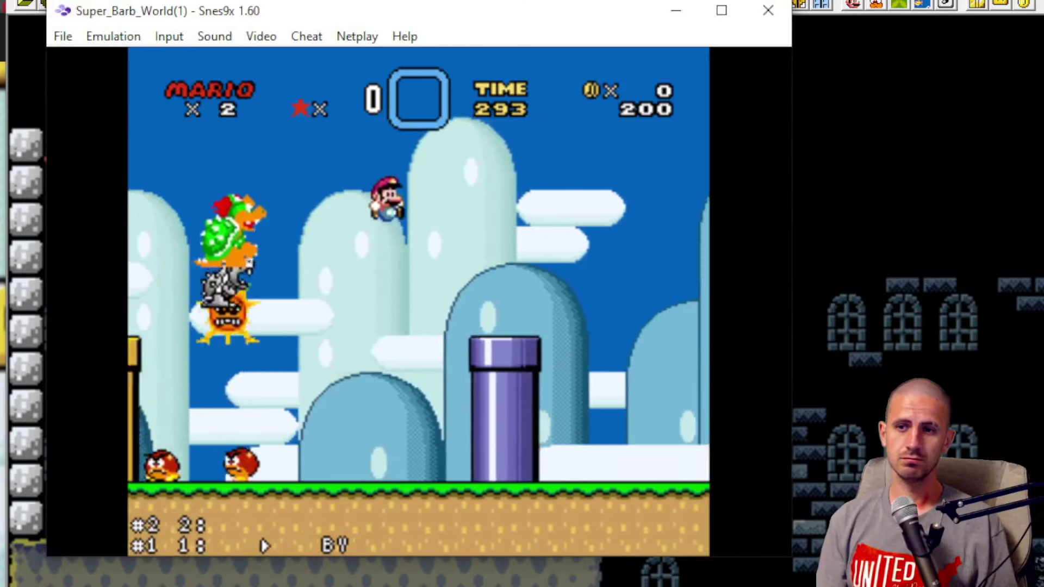
{"action": "key", "text": "c"}
{"action": "key", "text": "Down"}
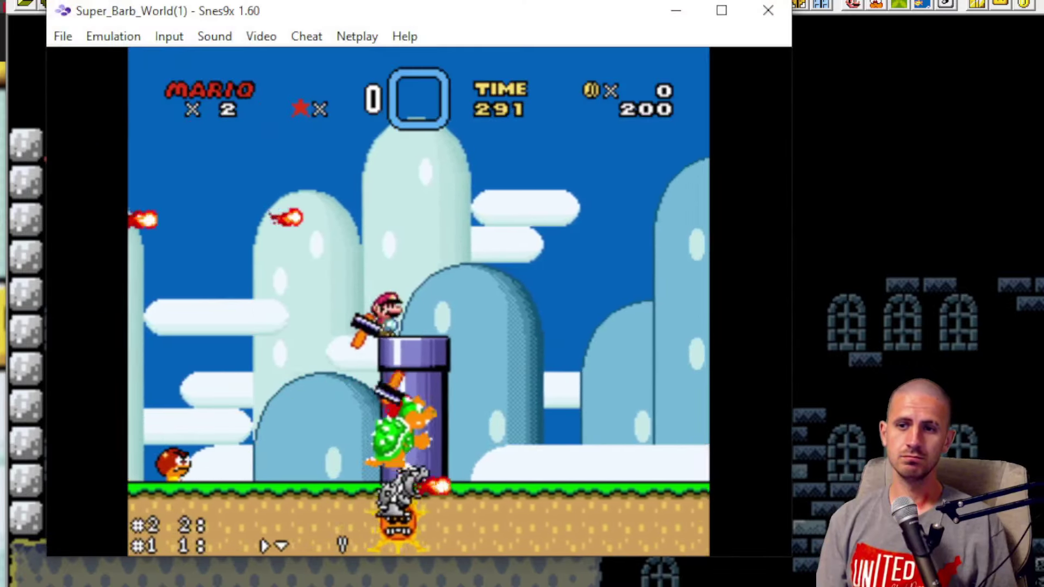
{"action": "key", "text": "Left"}
{"action": "key", "text": "Up"}
{"action": "key", "text": "v"}
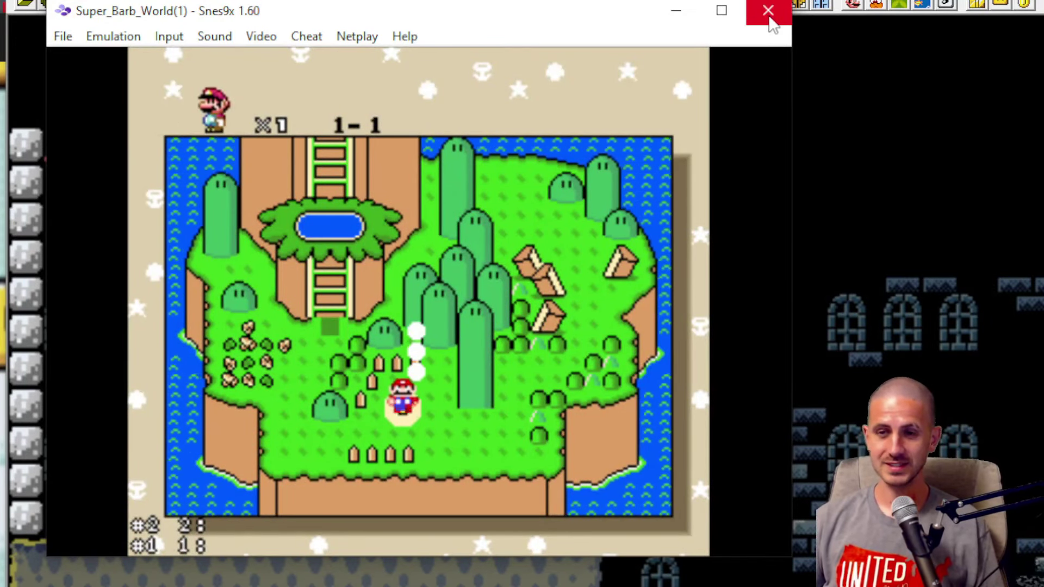
{"action": "left_click", "coordinate": [769, 10]}
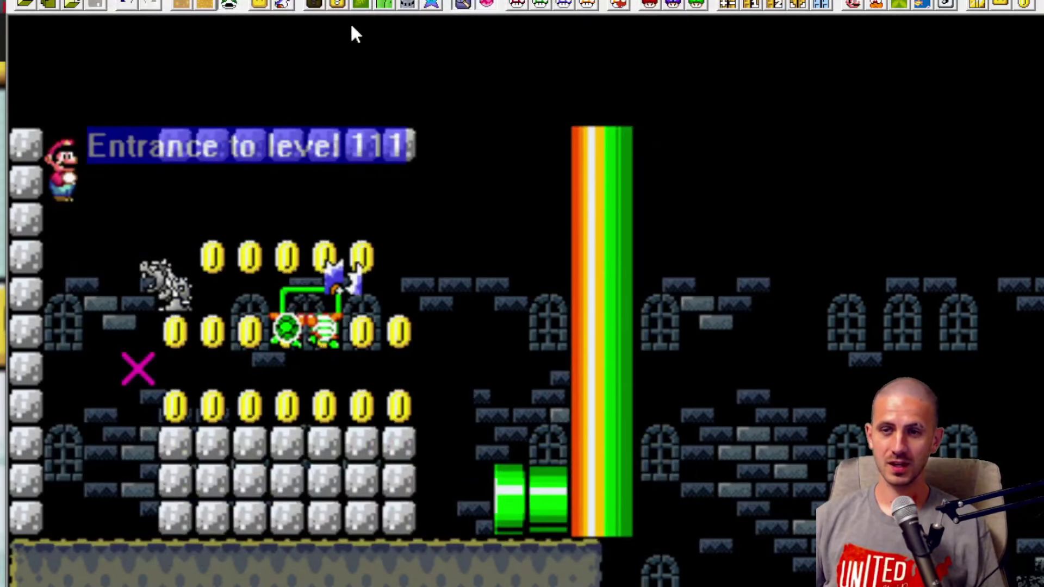
Step: Enable the Super GFX Bypass for level 111 with SP3 set to 80 and SP4 set to 2
{"action": "left_click", "coordinate": [412, 5]}
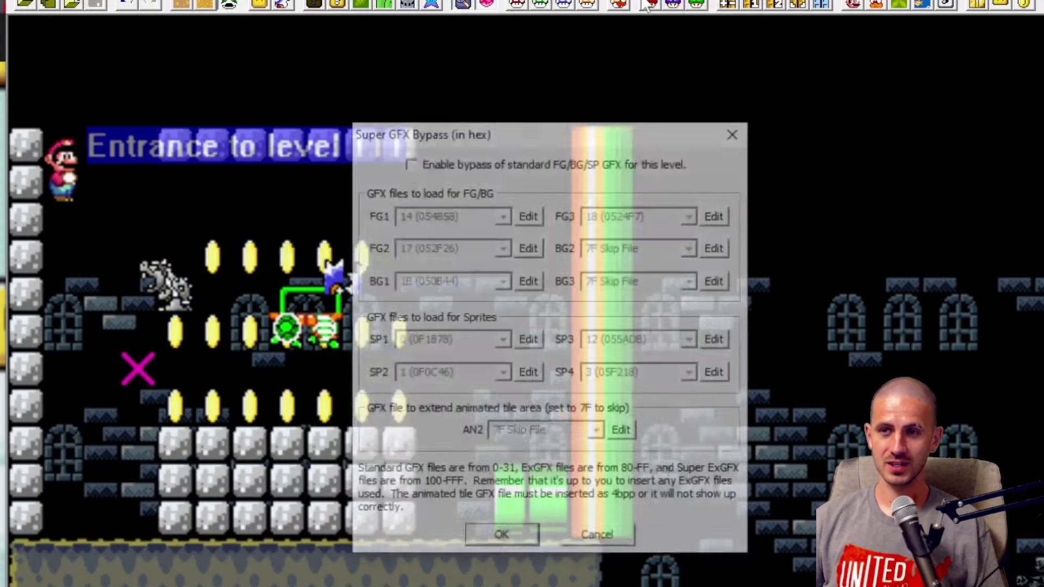
{"action": "left_click", "coordinate": [409, 163]}
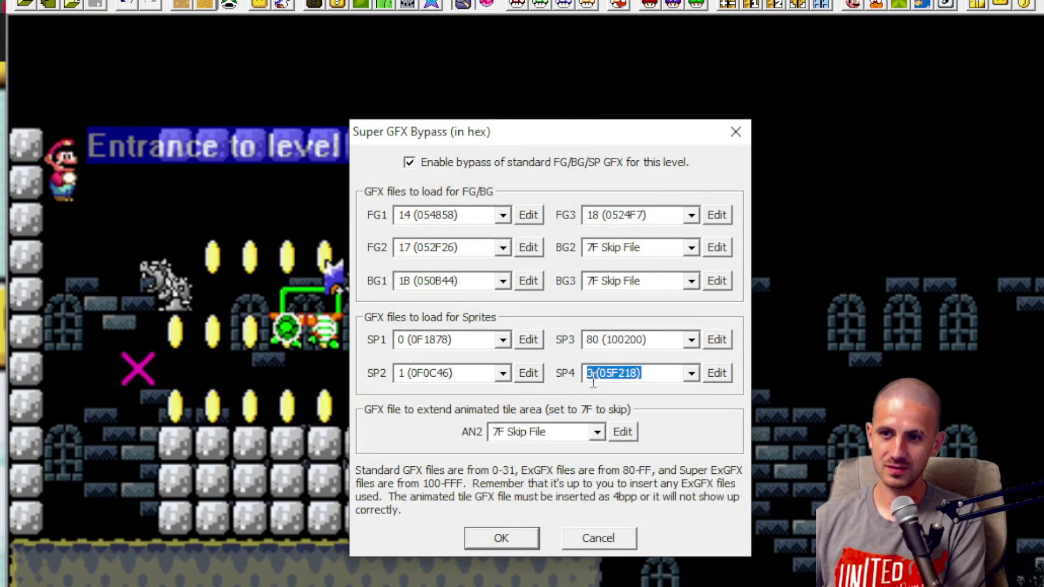
{"action": "left_click", "coordinate": [502, 539]}
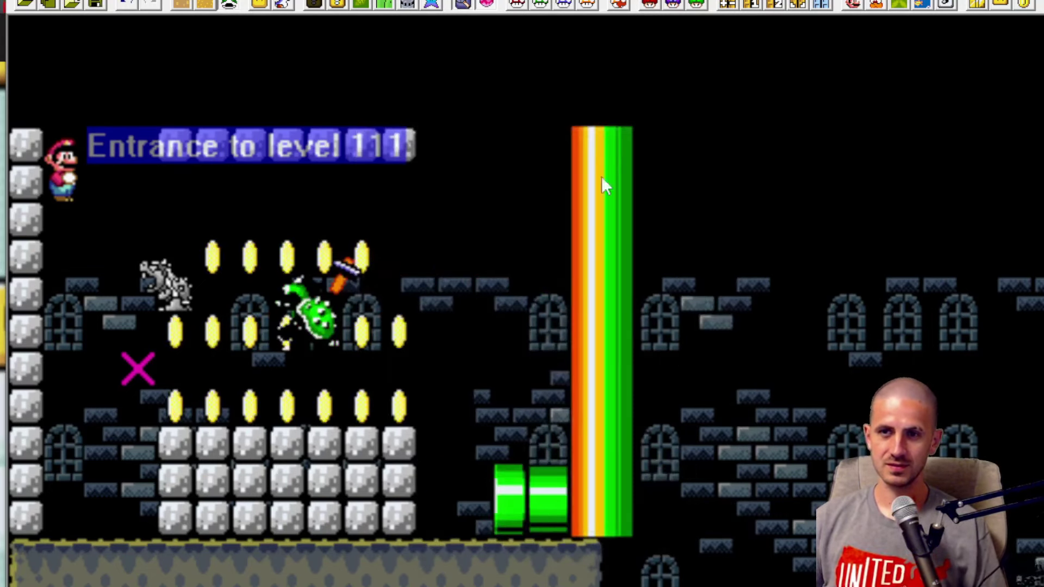
Step: Check level 111's Super GFX Bypass files and its colour palette
{"action": "left_click", "coordinate": [648, 4]}
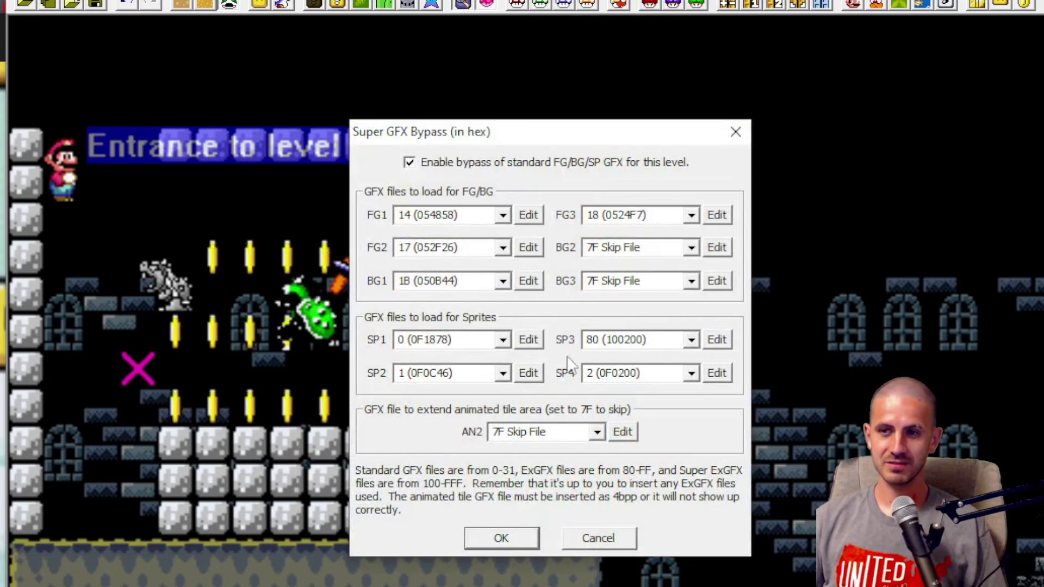
{"action": "left_click", "coordinate": [502, 540]}
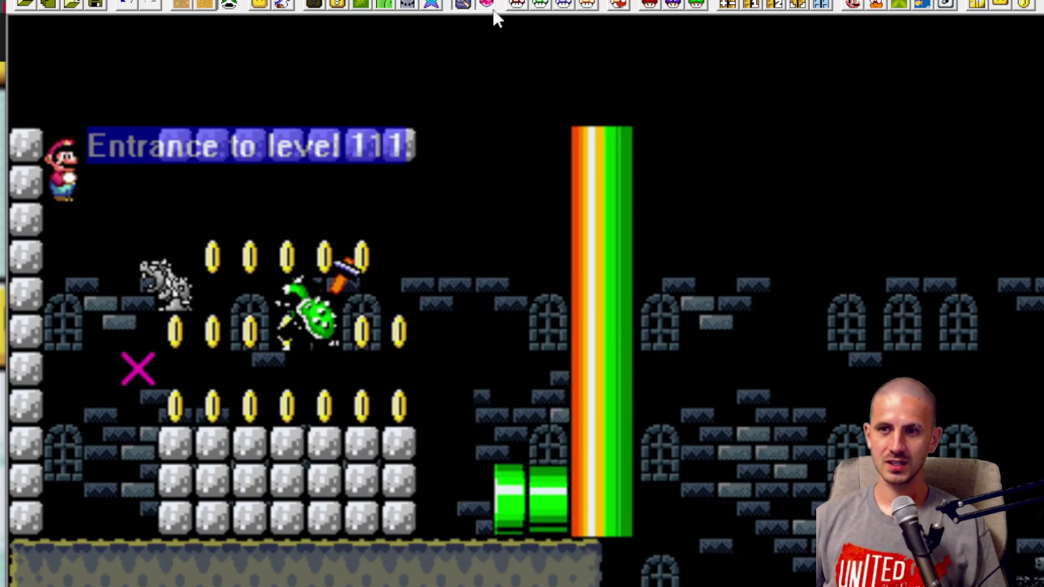
{"action": "left_click", "coordinate": [646, 5]}
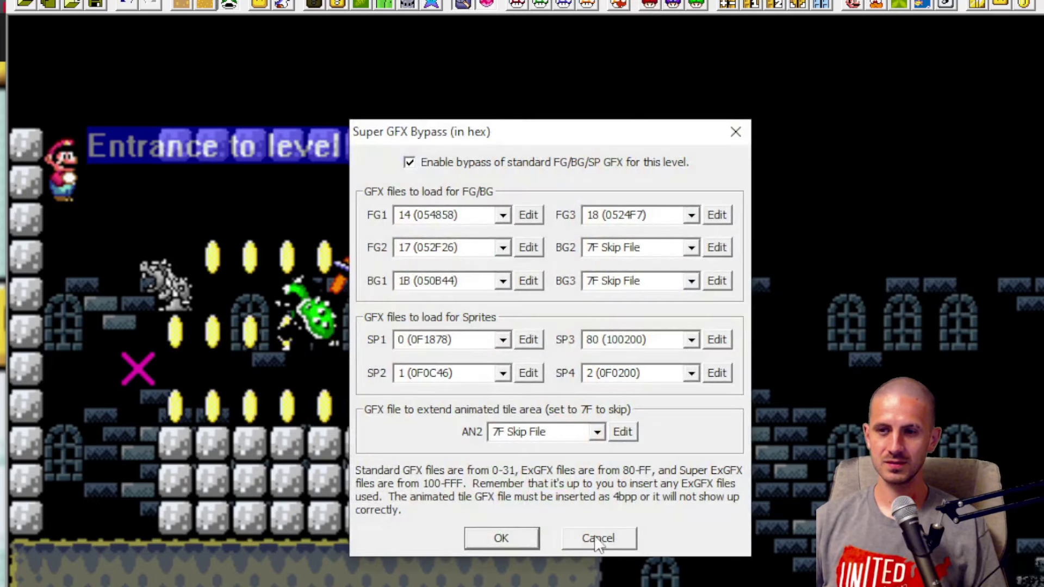
{"action": "left_click", "coordinate": [502, 539]}
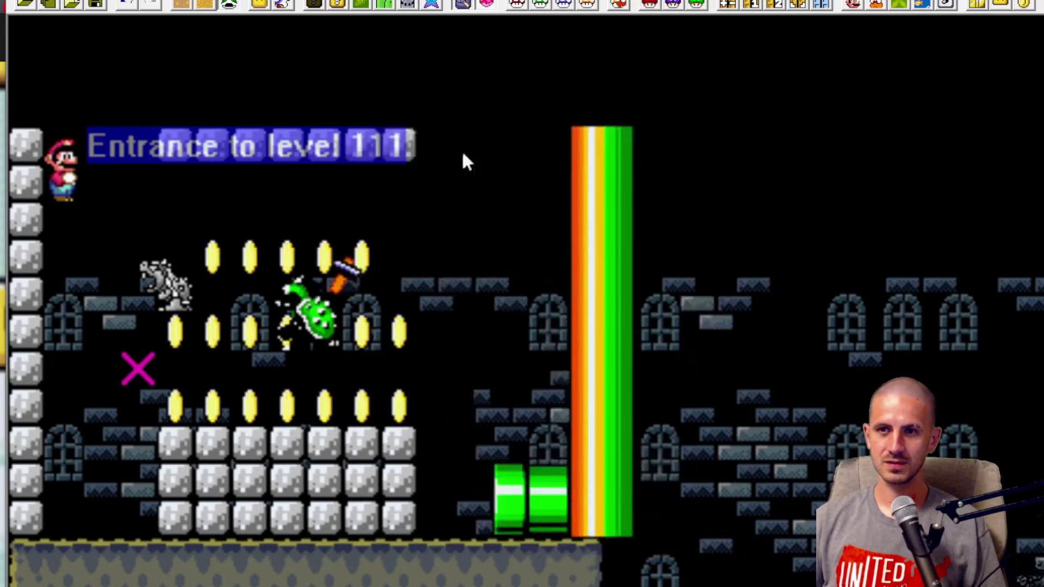
{"action": "left_click", "coordinate": [430, 11]}
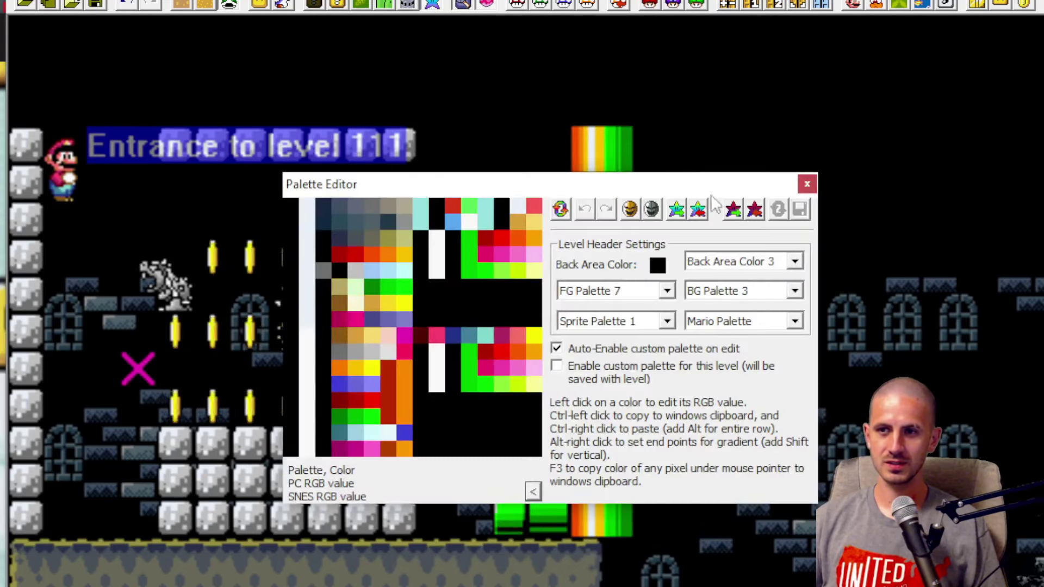
{"action": "left_click", "coordinate": [807, 186]}
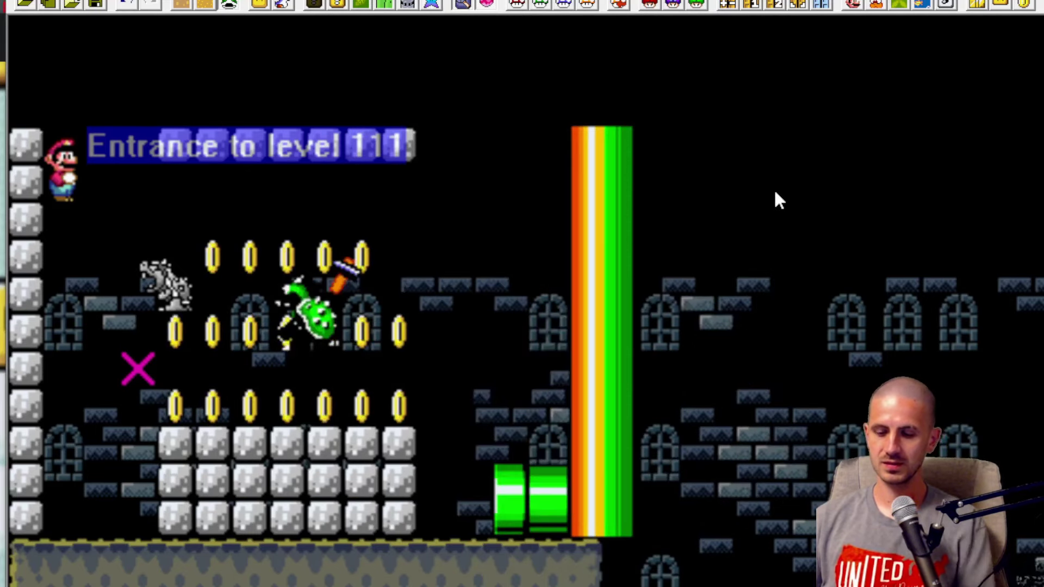
Step: Leave level 111 without saving its changes and bring its entrance back into view
{"action": "key", "text": "F4"}
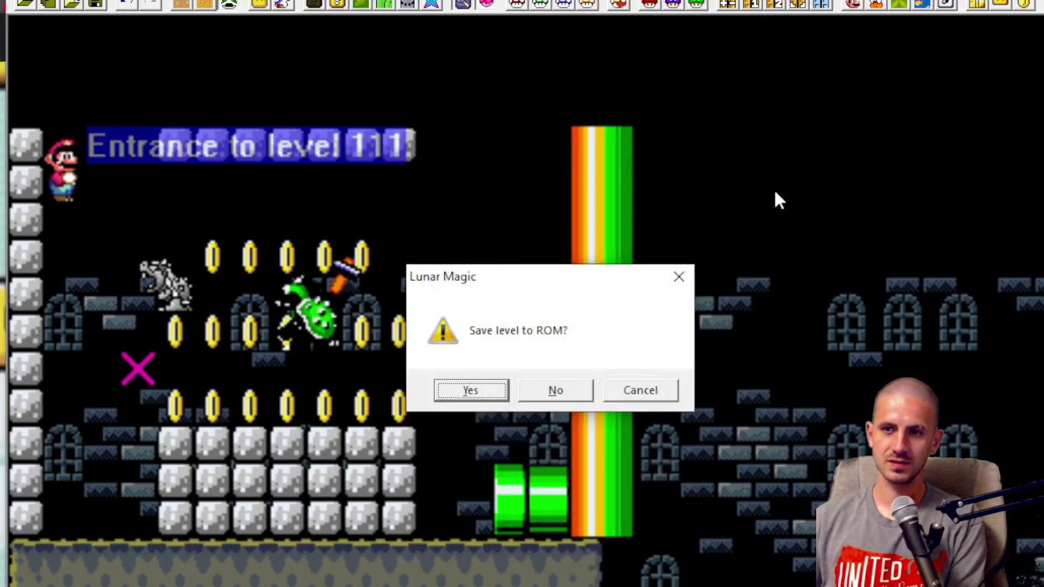
{"action": "left_click", "coordinate": [459, 391]}
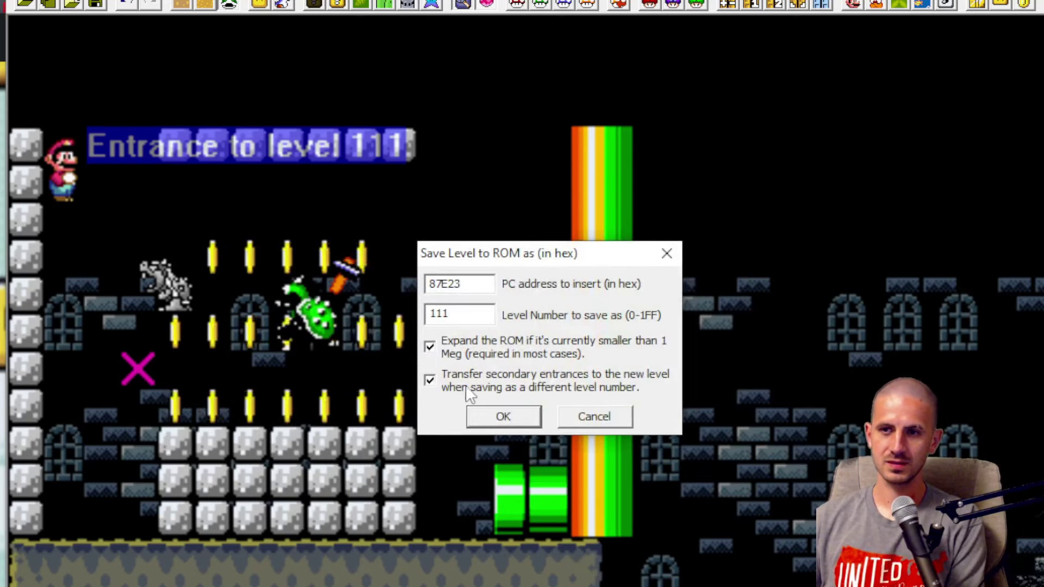
{"action": "left_click", "coordinate": [598, 415]}
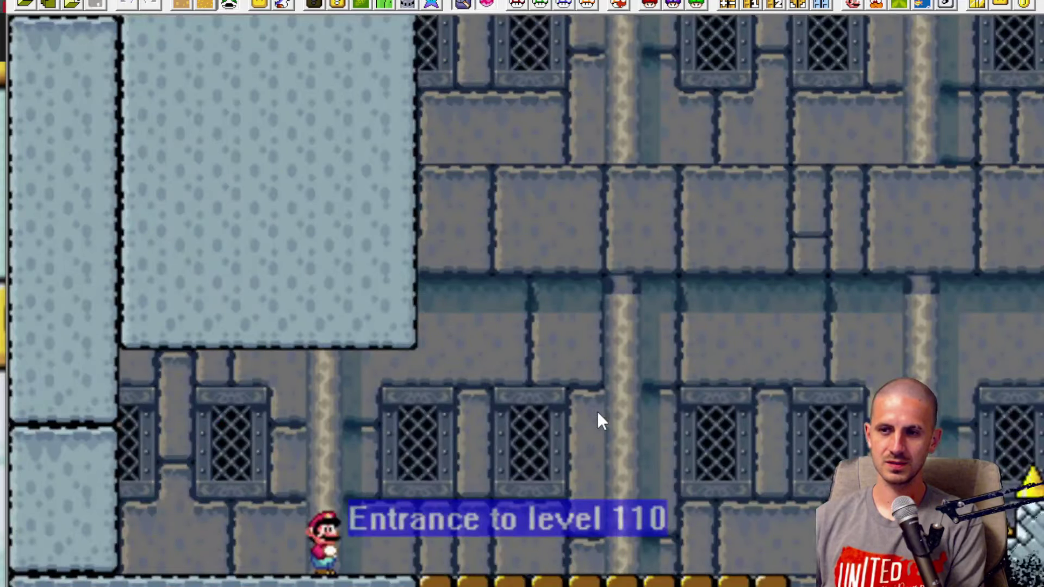
{"action": "key", "text": "Page_Up"}
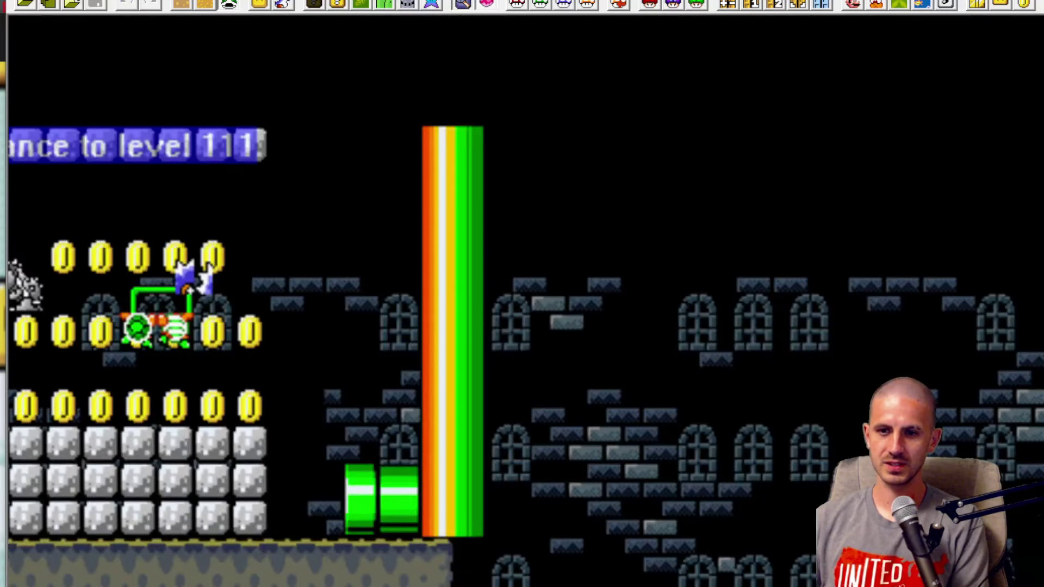
{"action": "scroll", "coordinate": [408, 300], "scroll_direction": "left", "scroll_amount": 1}
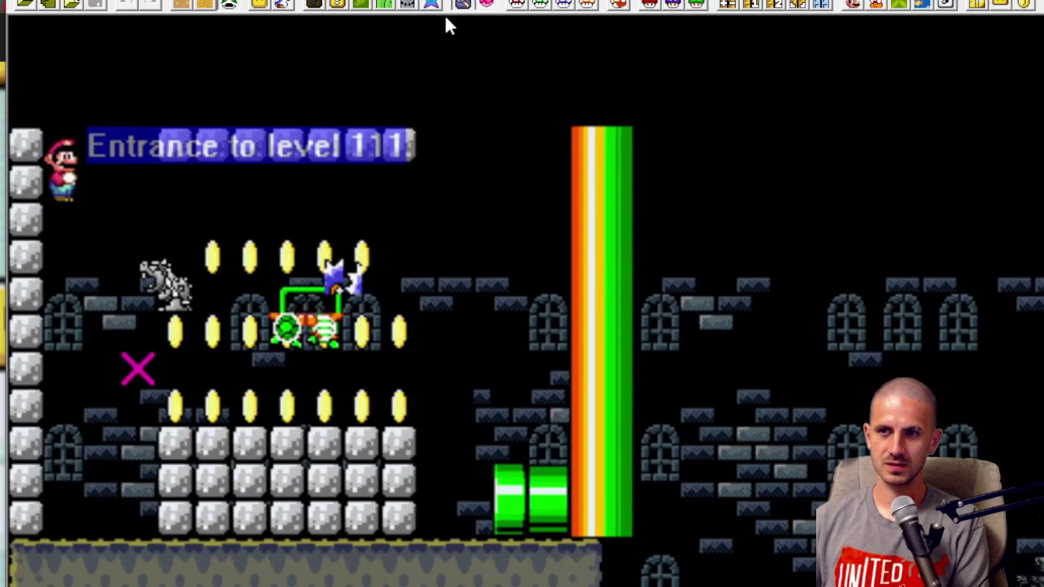
Step: Go to level 105 and examine its custom palette without changing any colour
{"action": "key", "text": "ctrl+Page_Down"}
{"action": "key", "text": "ctrl+Page_Down"}
{"action": "key", "text": "ctrl+Page_Down"}
{"action": "key", "text": "ctrl+Page_Down"}
{"action": "key", "text": "ctrl+Page_Down"}
{"action": "key", "text": "ctrl+Page_Down"}
{"action": "key", "text": "ctrl+Page_Down"}
{"action": "key", "text": "ctrl+Page_Down"}
{"action": "key", "text": "ctrl+Page_Down"}
{"action": "key", "text": "ctrl+Page_Down"}
{"action": "key", "text": "ctrl+Page_Down"}
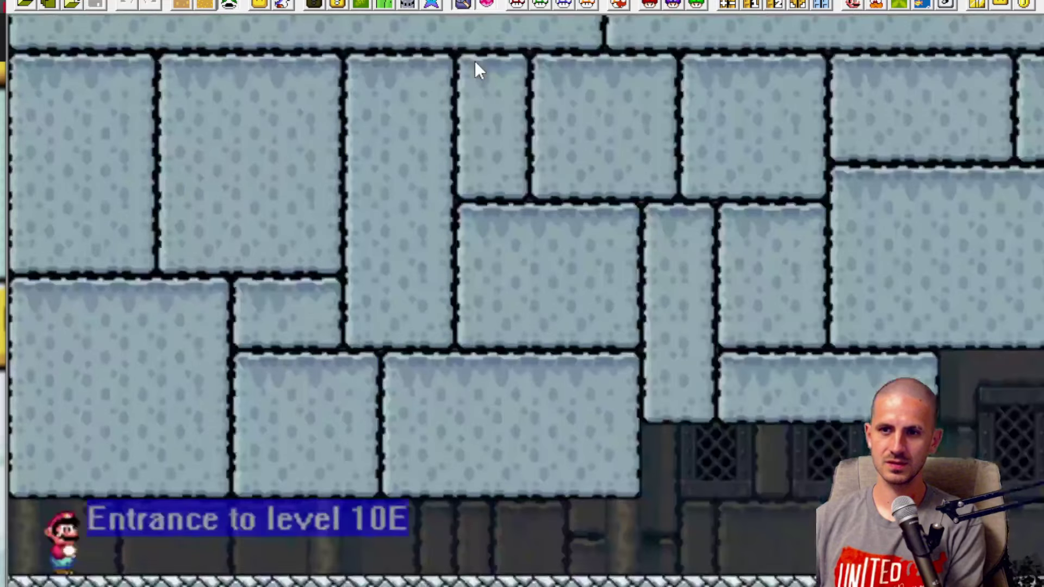
{"action": "key", "text": "ctrl+Page_Down"}
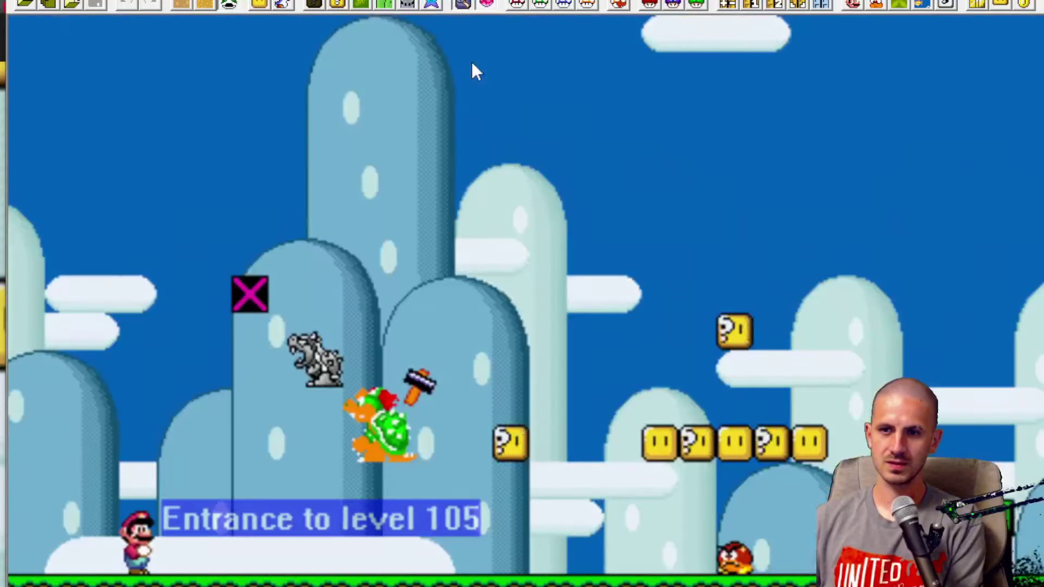
{"action": "left_click", "coordinate": [432, 5]}
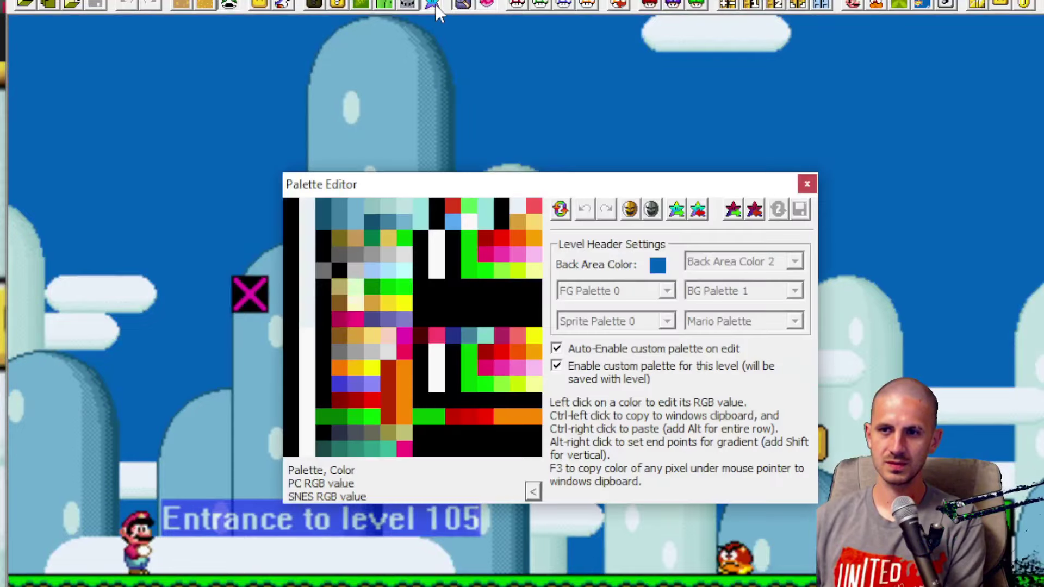
{"action": "left_click", "coordinate": [316, 422]}
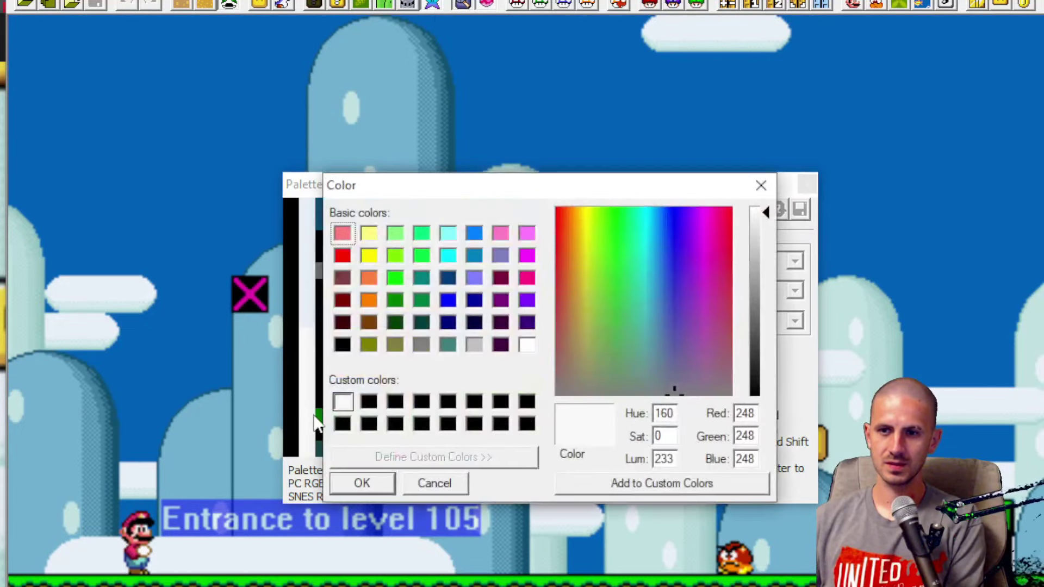
{"action": "left_click", "coordinate": [458, 486]}
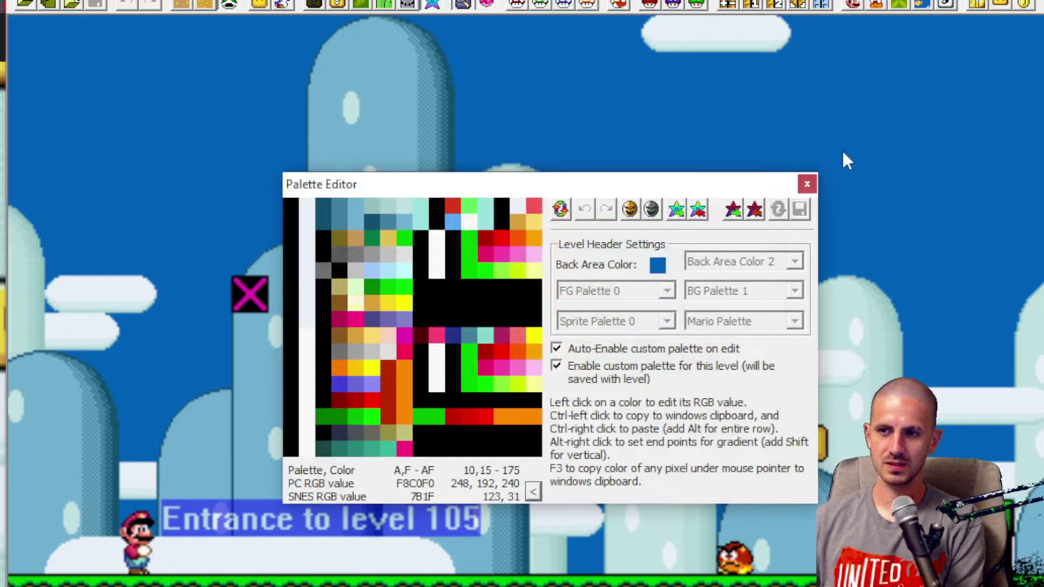
{"action": "left_click", "coordinate": [810, 182]}
Step: Step through the levels from level 105 back to level 111
{"action": "key", "text": "Page_Up"}
{"action": "key", "text": "Page_Up"}
{"action": "key", "text": "Page_Up"}
{"action": "key", "text": "Page_Up"}
{"action": "key", "text": "Page_Up"}
{"action": "key", "text": "Page_Up"}
{"action": "key", "text": "Page_Up"}
{"action": "key", "text": "Page_Up"}
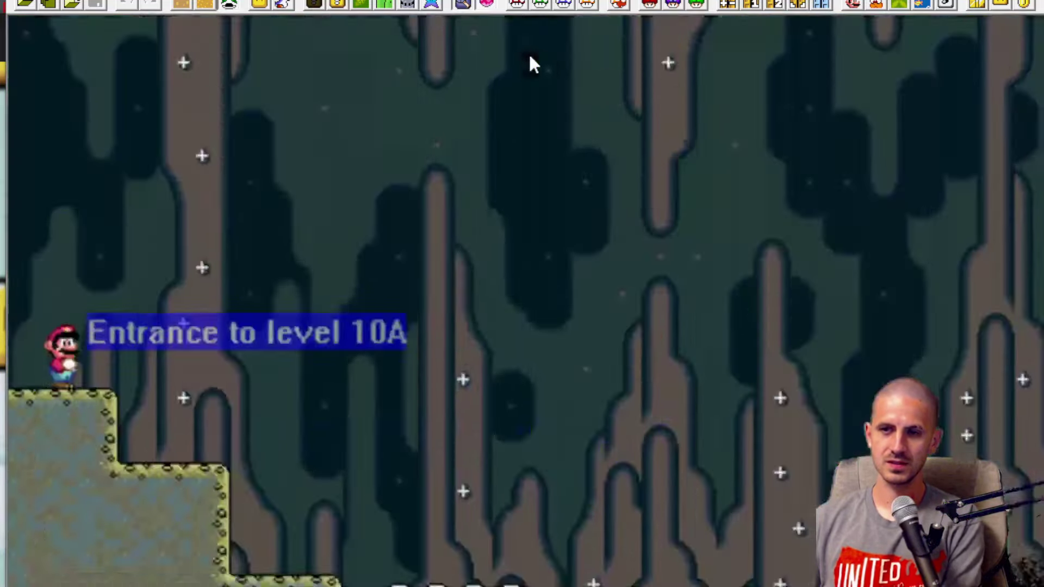
{"action": "key", "text": "Page_Down"}
{"action": "key", "text": "Page_Down"}
{"action": "key", "text": "Page_Down"}
{"action": "key", "text": "Page_Down"}
{"action": "key", "text": "Page_Down"}
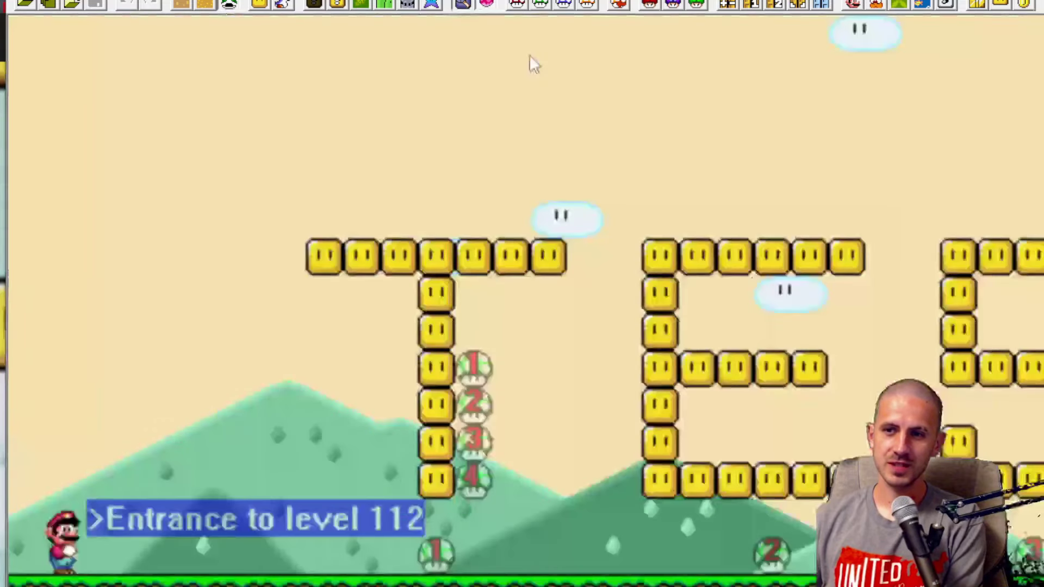
{"action": "key", "text": "Page_Up"}
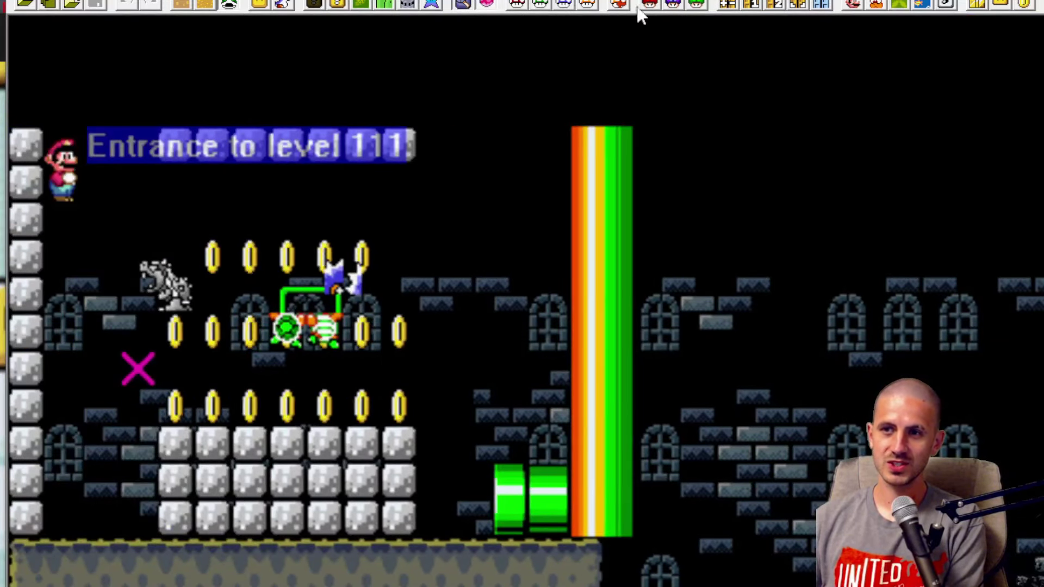
Step: Enable Super GFX Bypass for level 111 and load file 80 in SP3 and file 2 in SP4
{"action": "left_click", "coordinate": [647, 5]}
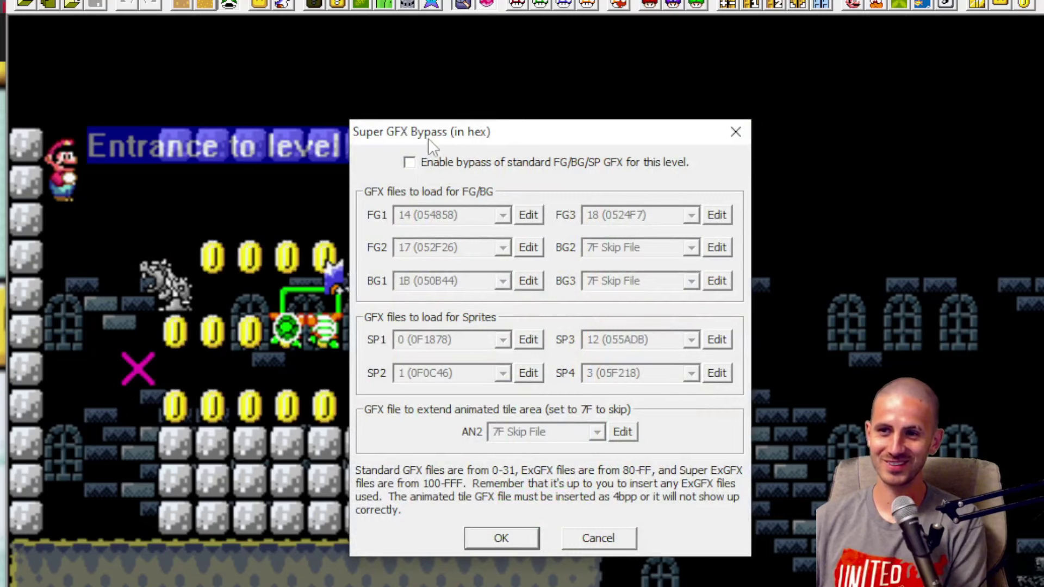
{"action": "left_click", "coordinate": [410, 163]}
{"action": "left_click", "coordinate": [659, 338]}
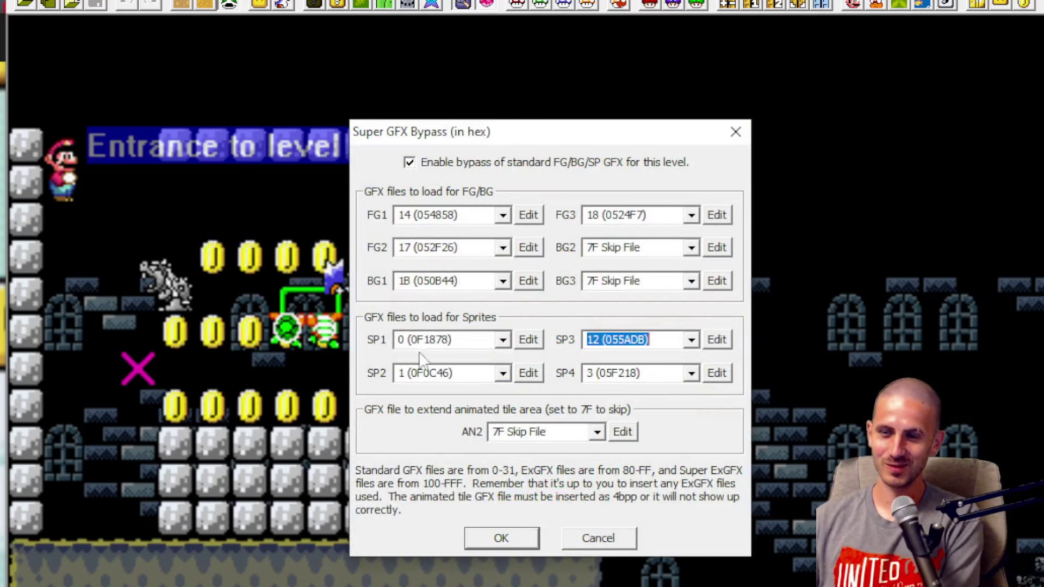
{"action": "type", "text": "80 (100200"}
{"action": "left_click", "coordinate": [637, 375]}
{"action": "type", "text": "2"}
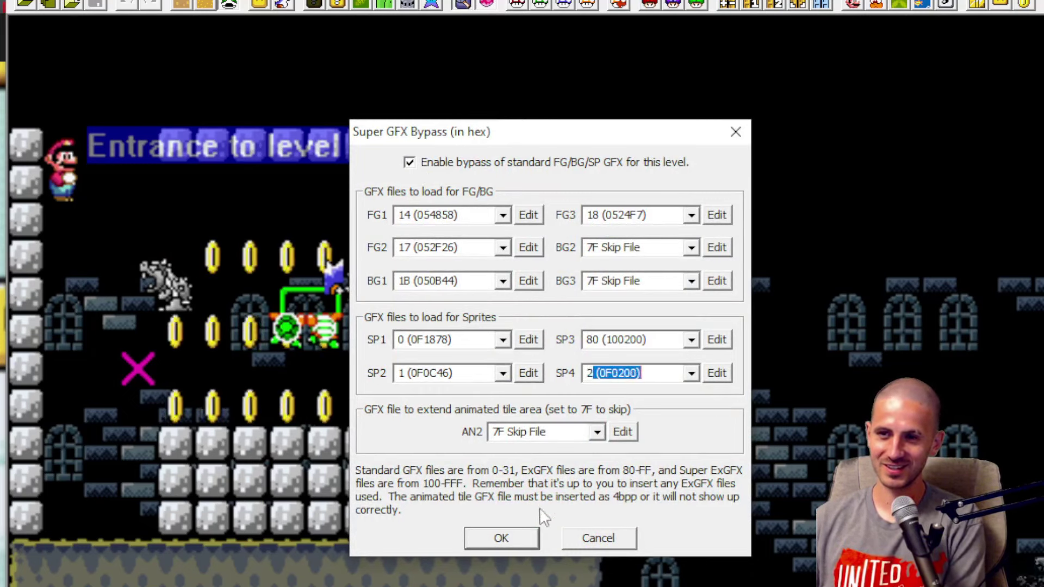
{"action": "left_click", "coordinate": [508, 540]}
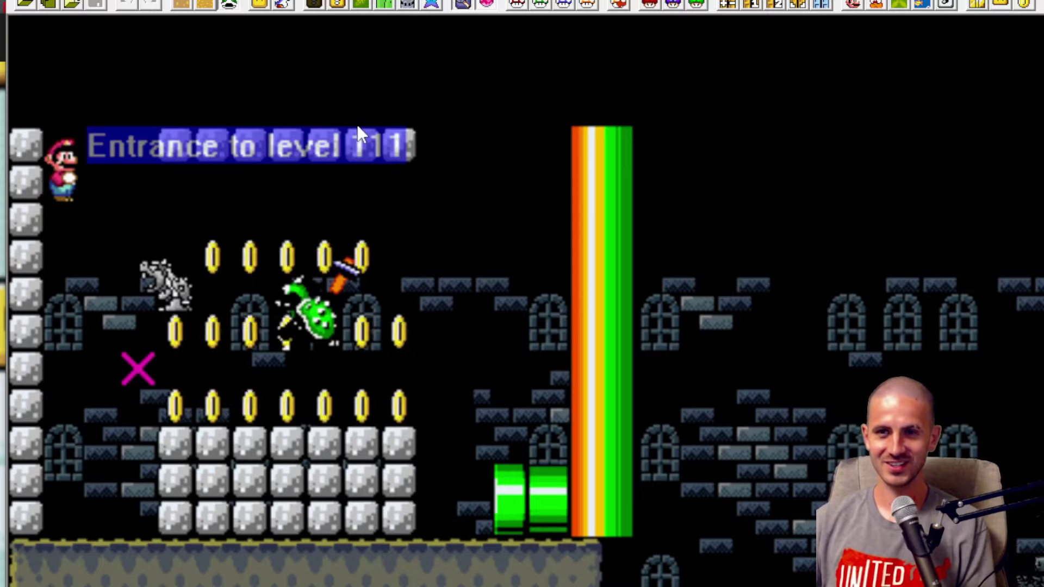
Step: Test-play the ROM in the Snes9x emulator to check the custom sprites in a level, and close the emulator
{"action": "key", "text": "F4"}
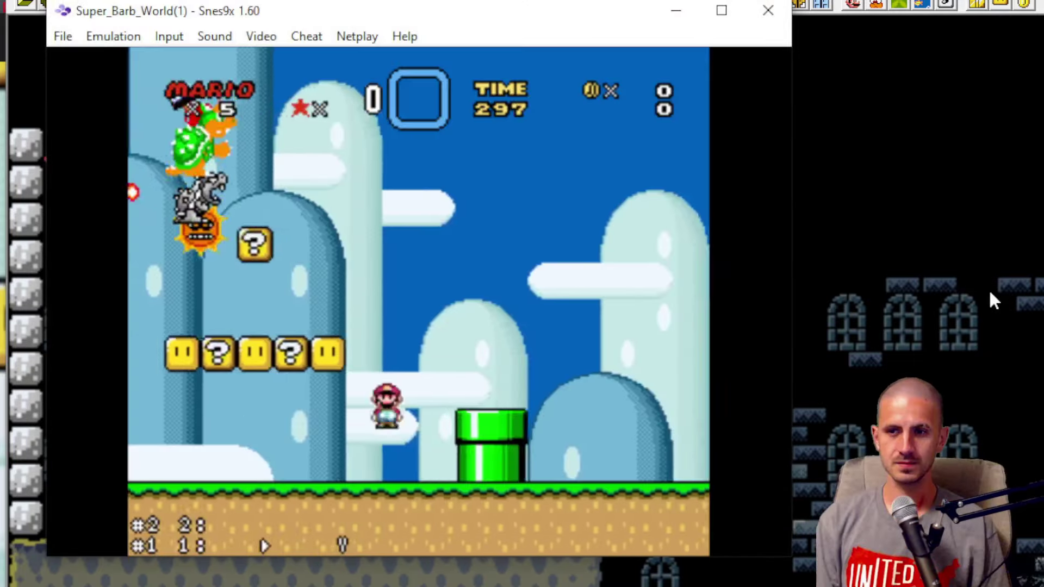
{"action": "key", "text": "c"}
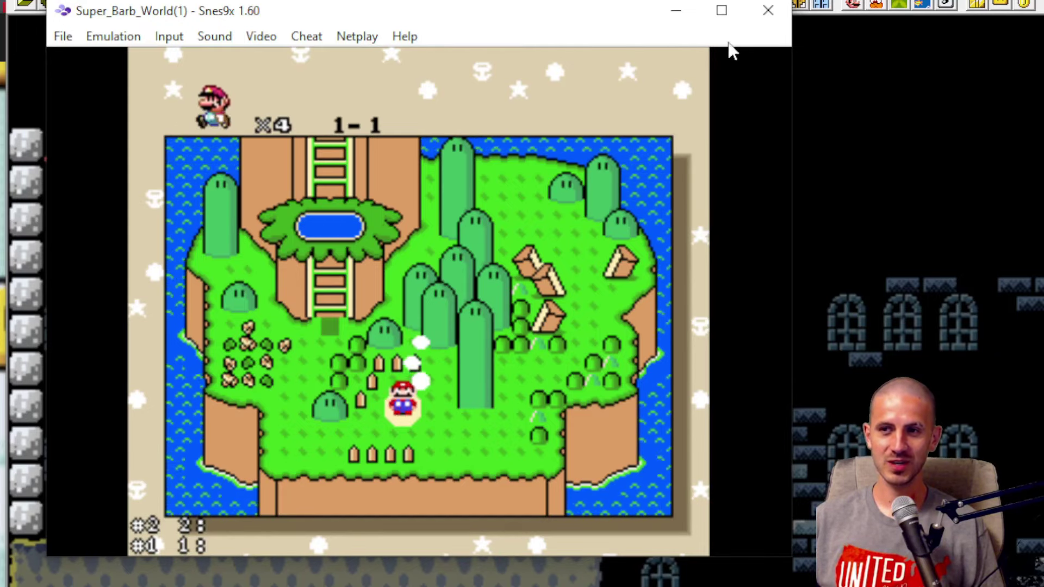
{"action": "left_click", "coordinate": [768, 11]}
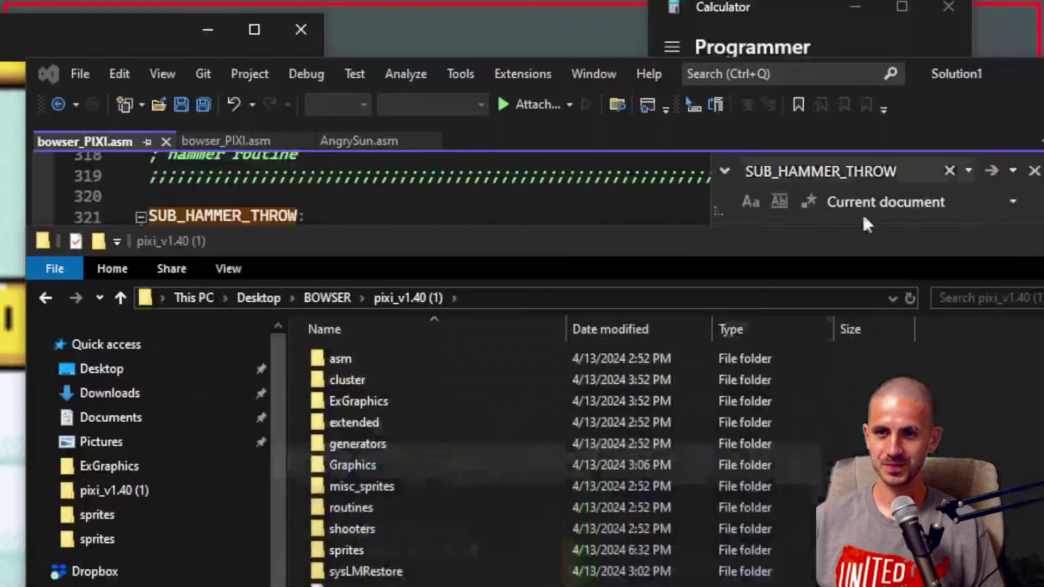
Step: Switch to Visual Studio and trace bowser_PIXI.asm from the hammer routine to the TXY, INY, INY lines under HAMMER_BRO_JSL
{"action": "left_click", "coordinate": [1027, 82]}
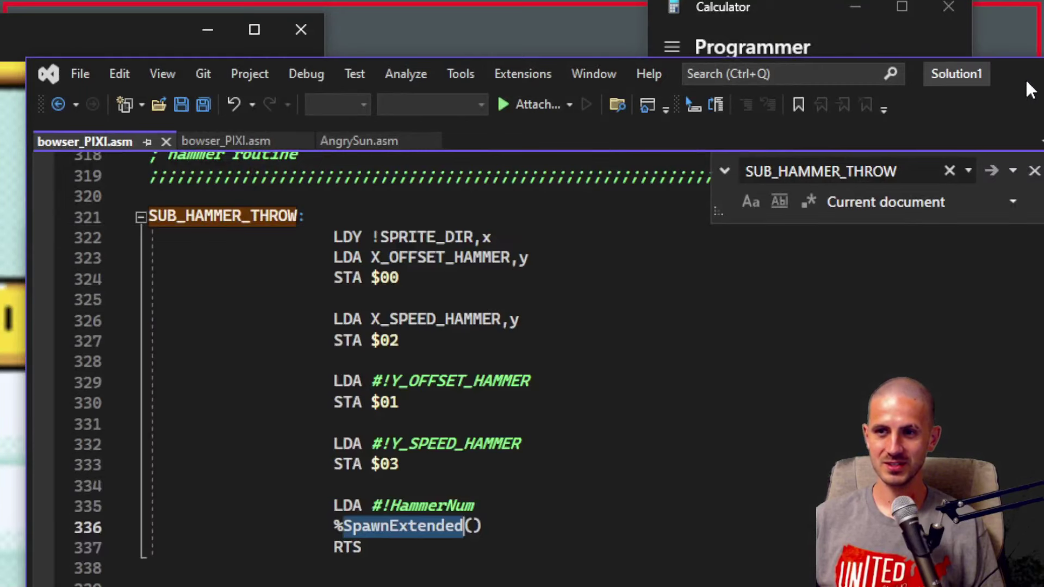
{"action": "left_click", "coordinate": [605, 451]}
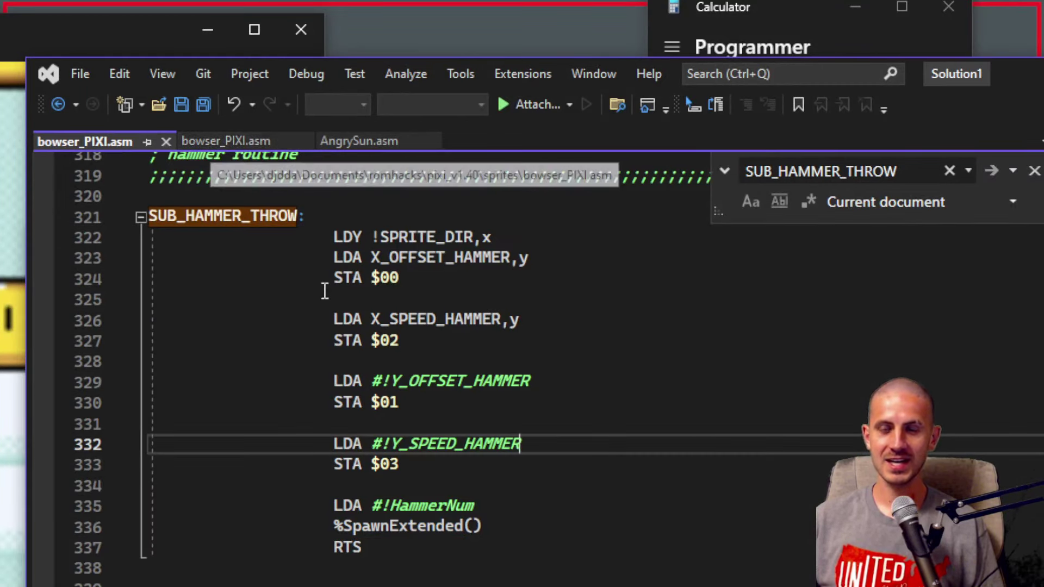
{"action": "scroll", "coordinate": [324, 292], "scroll_direction": "up", "scroll_amount": 20}
{"action": "scroll", "coordinate": [344, 388], "scroll_direction": "up", "scroll_amount": 20}
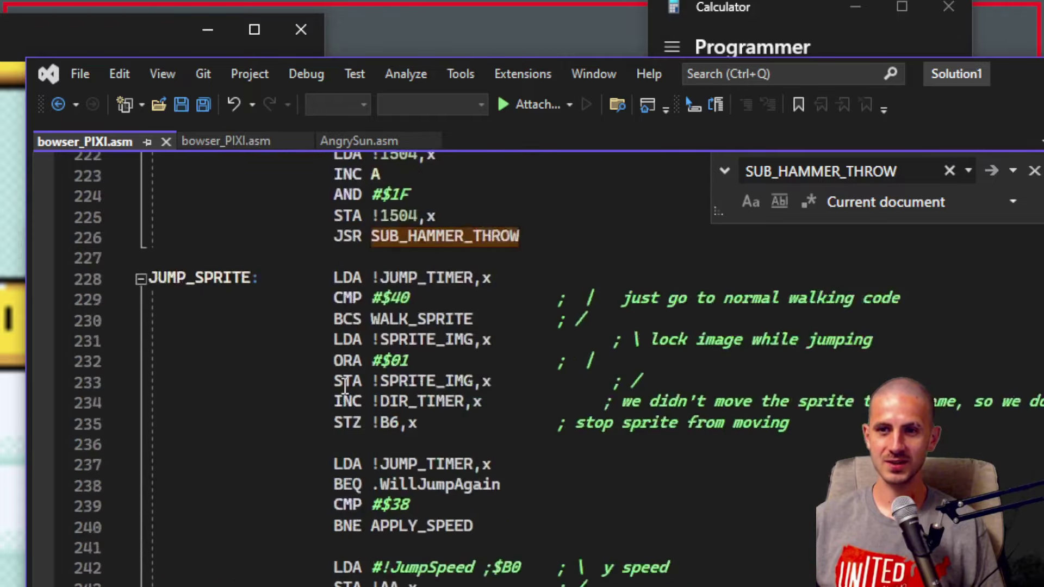
{"action": "scroll", "coordinate": [329, 452], "scroll_direction": "up", "scroll_amount": 20}
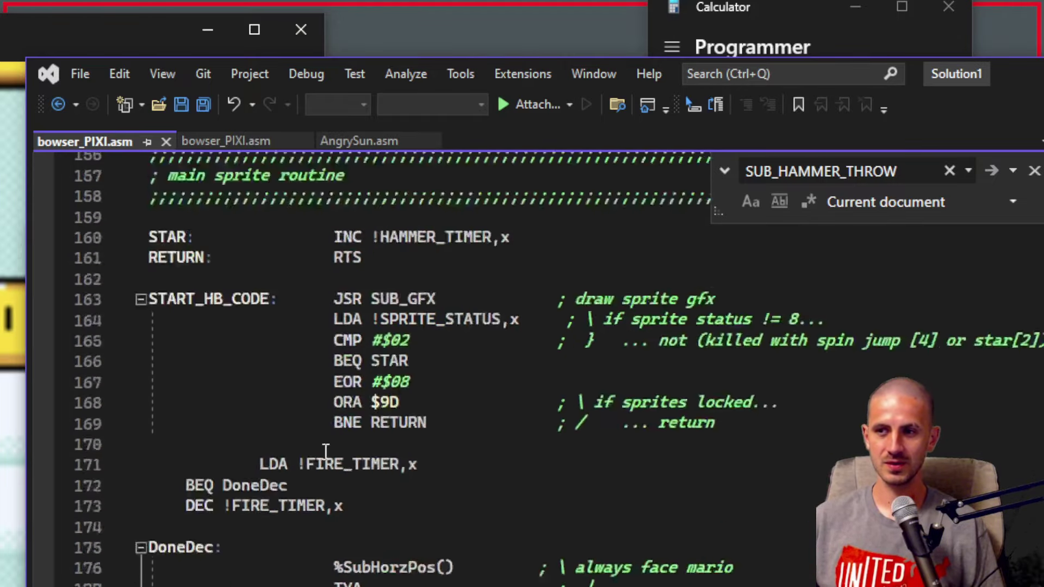
{"action": "scroll", "coordinate": [333, 462], "scroll_direction": "down", "scroll_amount": 5}
{"action": "scroll", "coordinate": [370, 370], "scroll_direction": "down", "scroll_amount": 10}
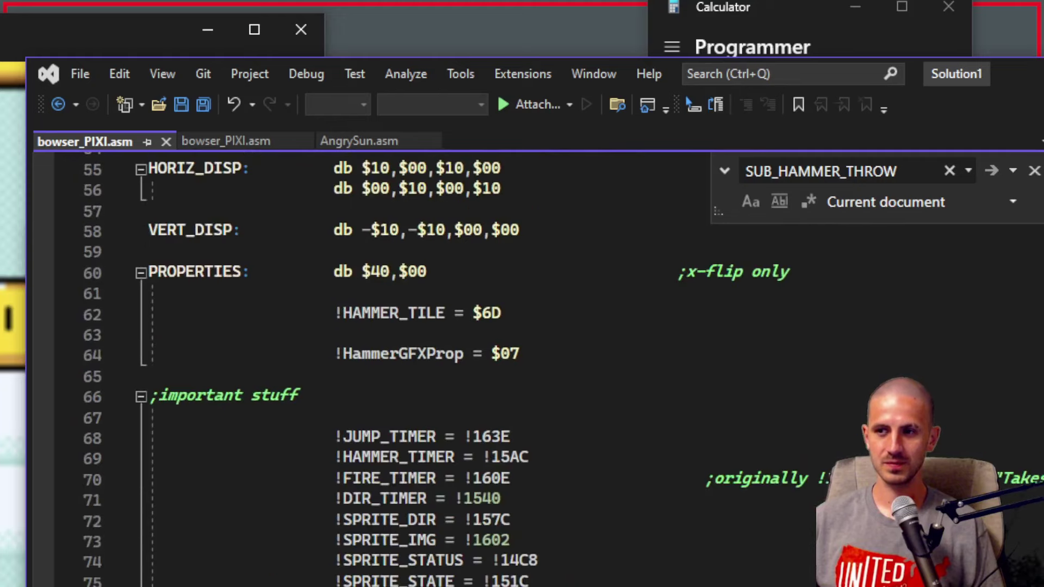
{"action": "scroll", "coordinate": [484, 407], "scroll_direction": "down", "scroll_amount": 19}
{"action": "left_click_drag", "start_coordinate": [186, 378], "coordinate": [152, 314]}
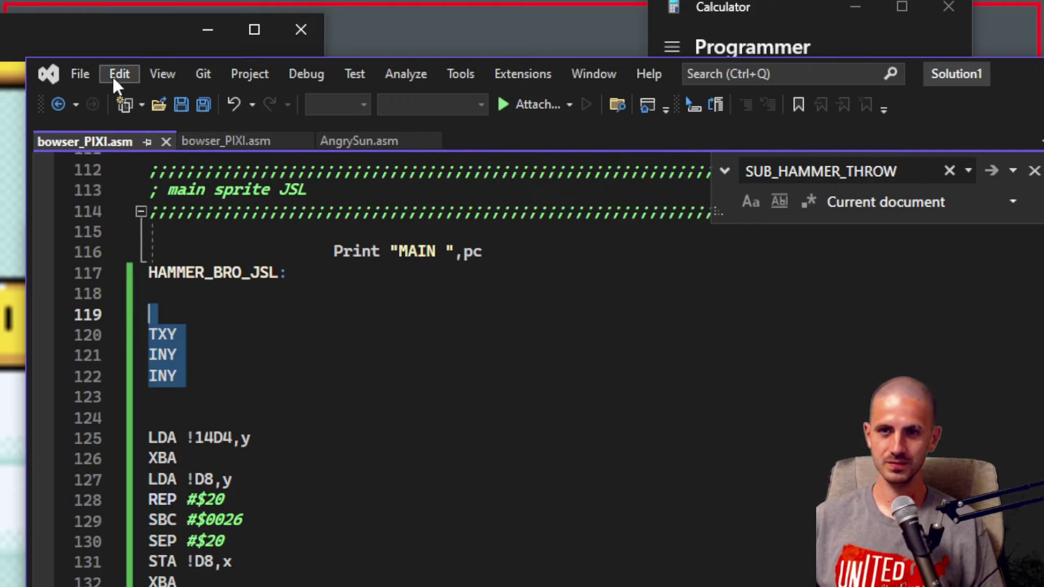
Step: Go to the other bowser_PIXI.asm and examine the looper code under HAMMER_BRO_JSL, from LDX #$00 to CMP #$00
{"action": "left_click", "coordinate": [220, 140]}
{"action": "scroll", "coordinate": [592, 540], "scroll_direction": "up", "scroll_amount": 7}
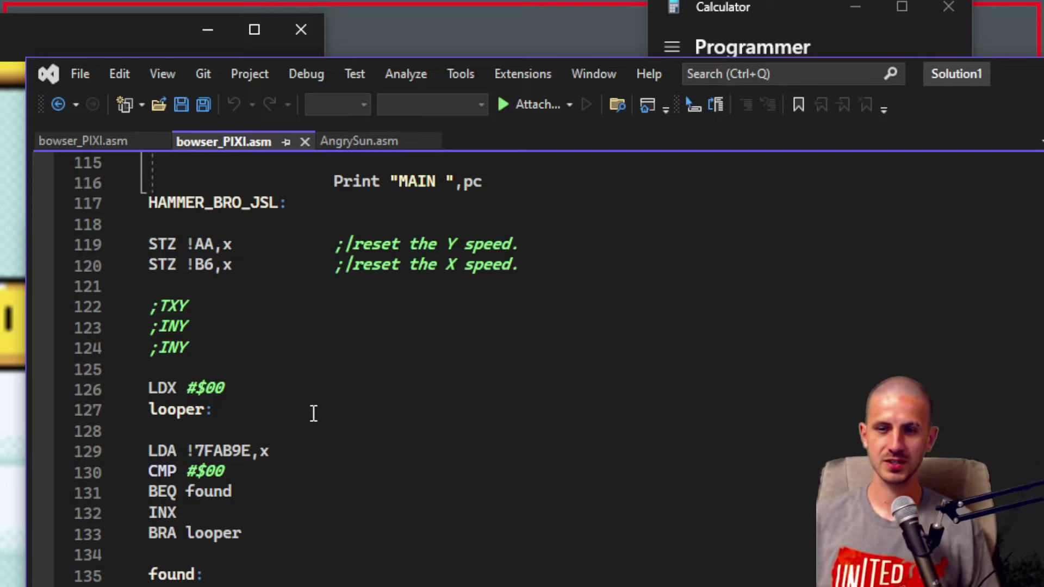
{"action": "scroll", "coordinate": [282, 483], "scroll_direction": "down", "scroll_amount": 1}
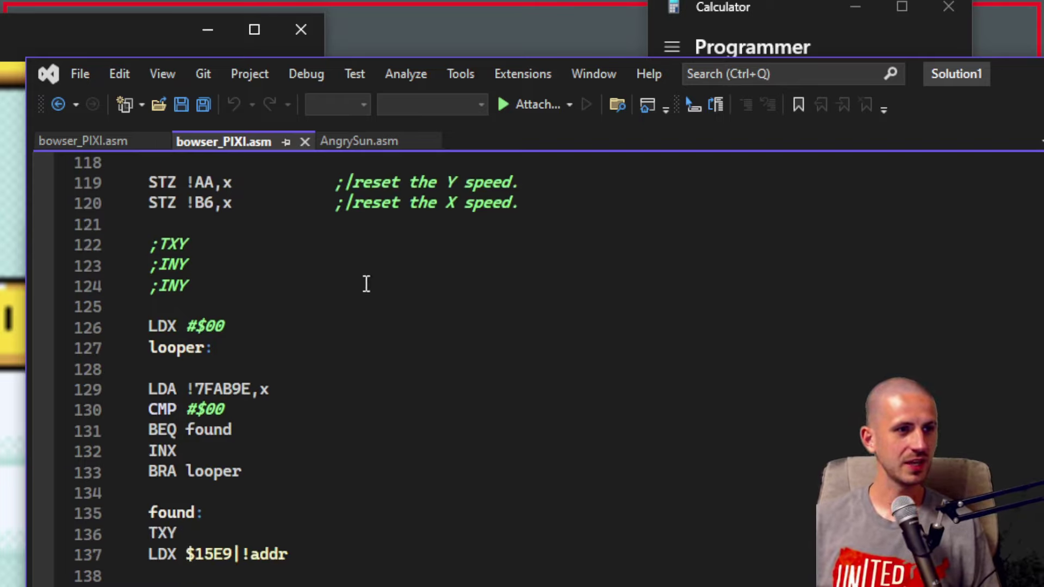
{"action": "scroll", "coordinate": [334, 319], "scroll_direction": "down", "scroll_amount": 1}
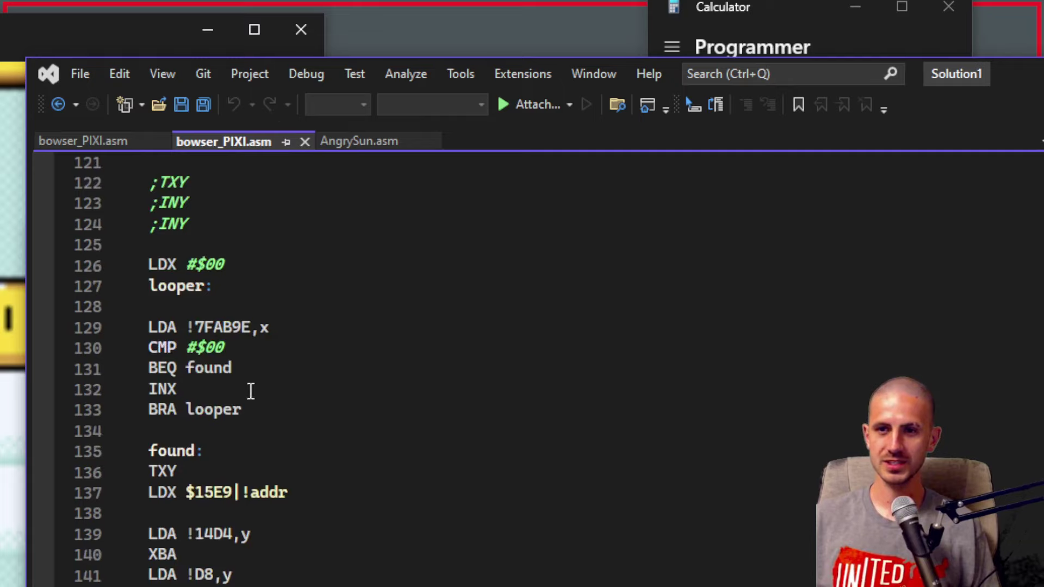
{"action": "left_click", "coordinate": [215, 274]}
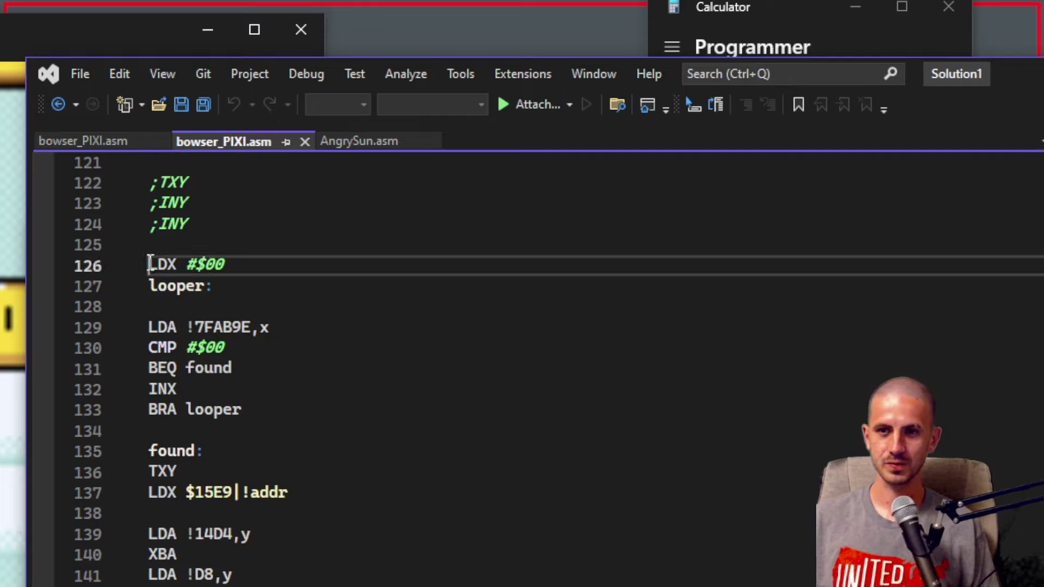
{"action": "left_click_drag", "start_coordinate": [268, 265], "coordinate": [138, 269]}
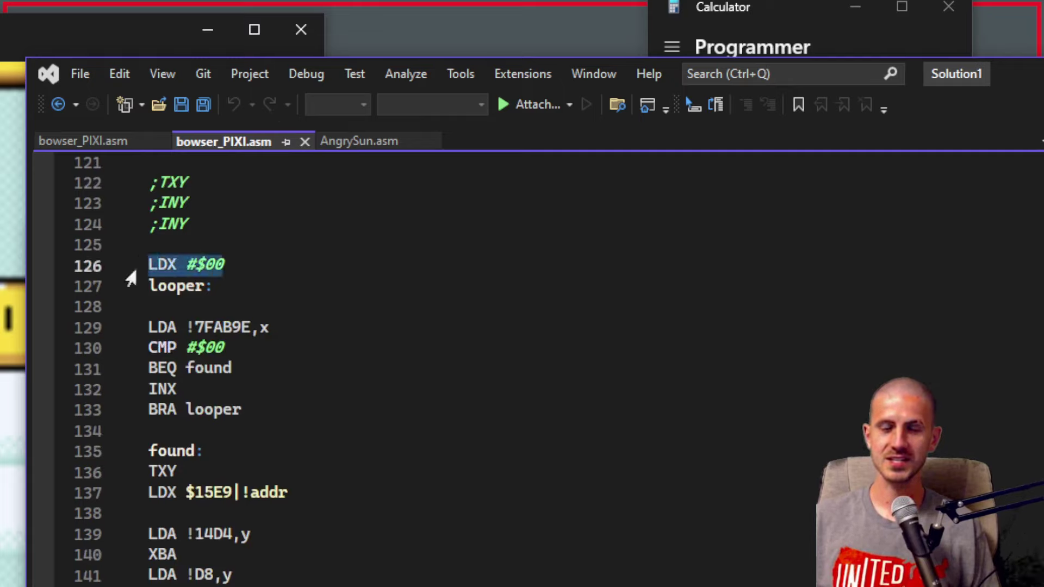
{"action": "double_click", "coordinate": [182, 286]}
{"action": "double_click", "coordinate": [227, 329]}
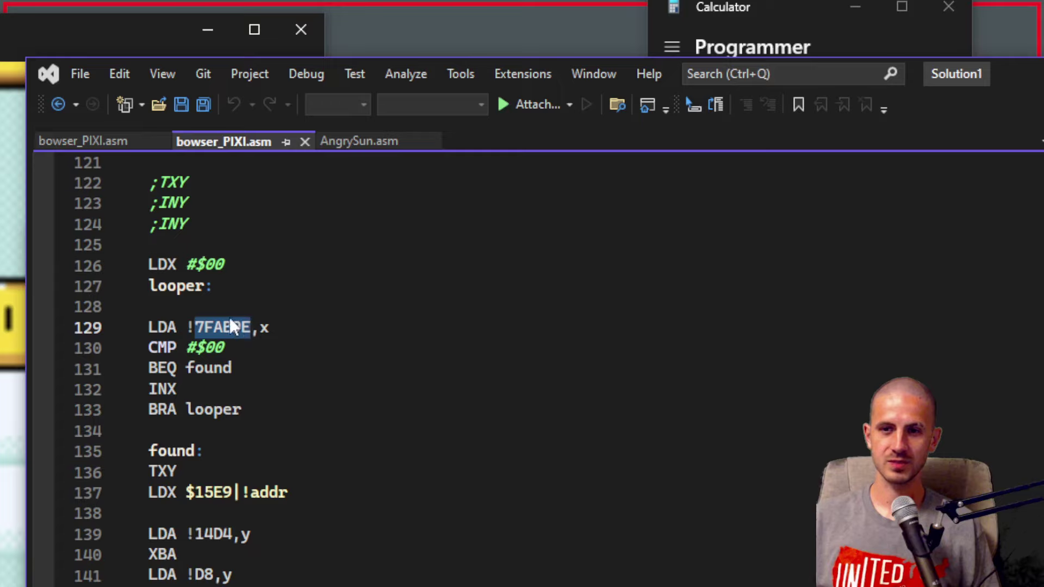
{"action": "left_click", "coordinate": [237, 350]}
{"action": "left_click_drag", "start_coordinate": [237, 349], "coordinate": [120, 351]}
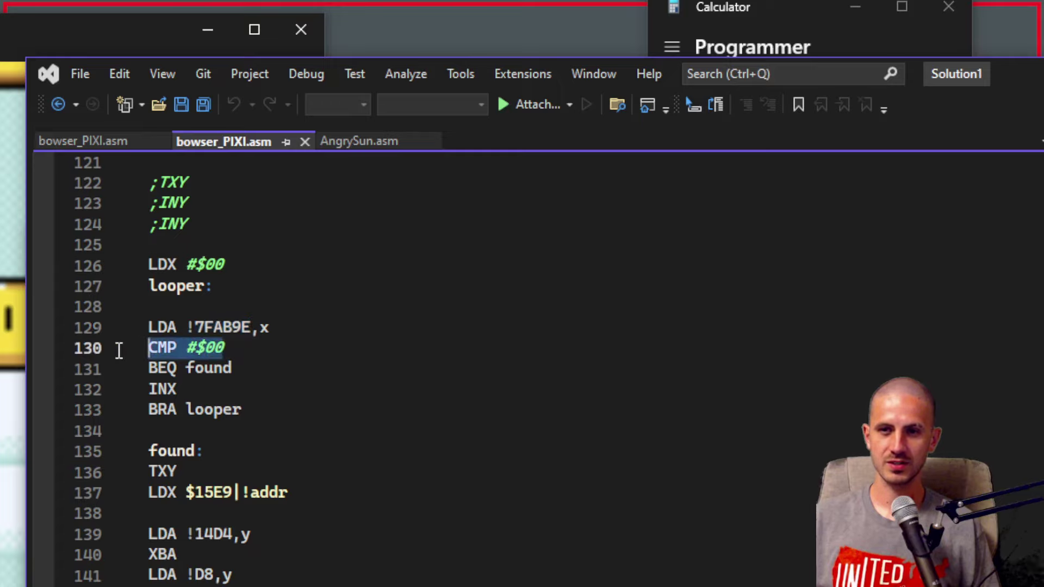
Step: Look up address 7FAB9E from the looper code in the SMW Central RAM map in the browser
{"action": "double_click", "coordinate": [211, 324]}
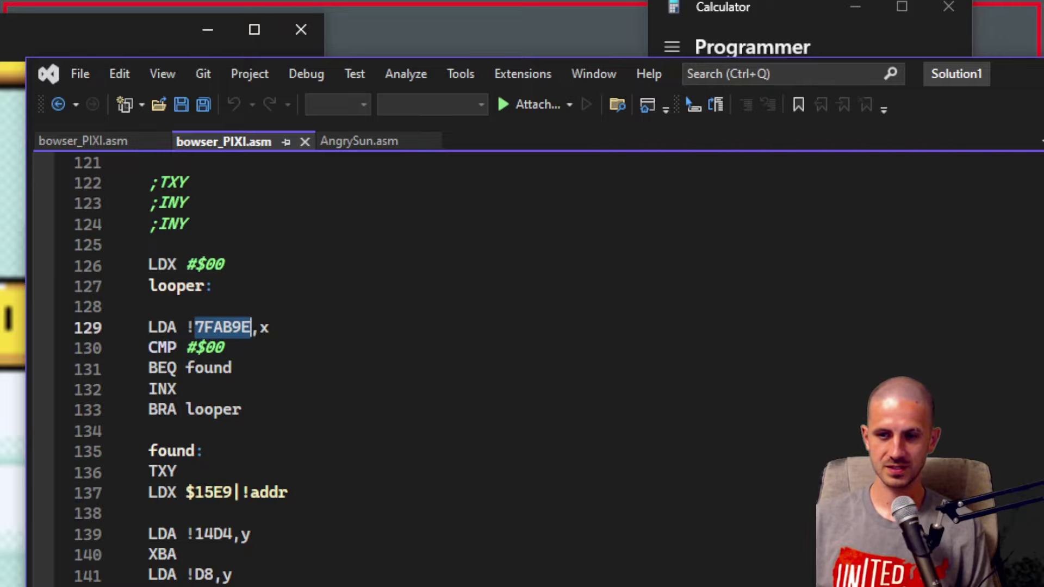
{"action": "key", "text": "alt+Tab"}
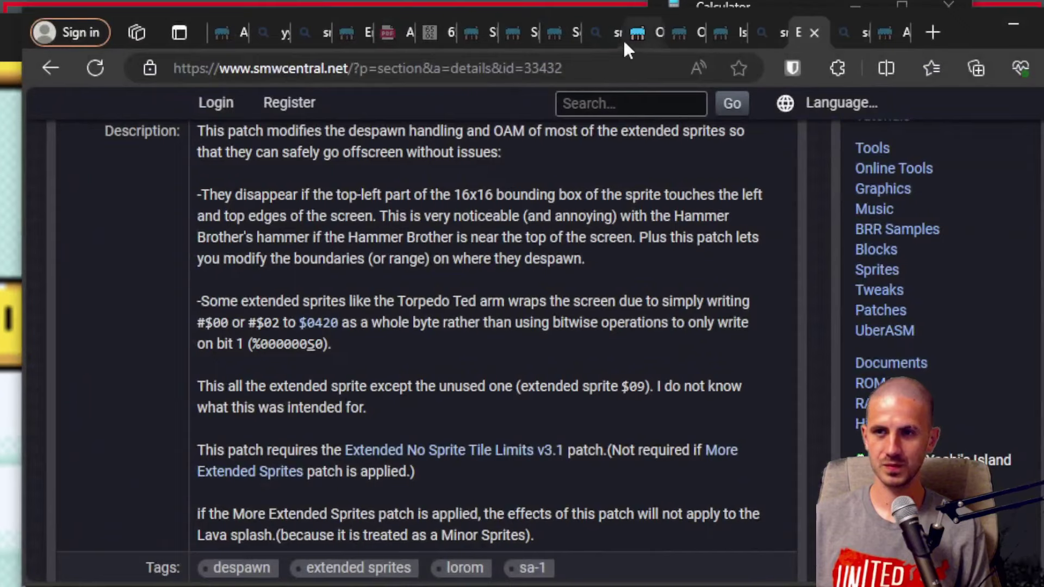
{"action": "left_click", "coordinate": [1040, 23]}
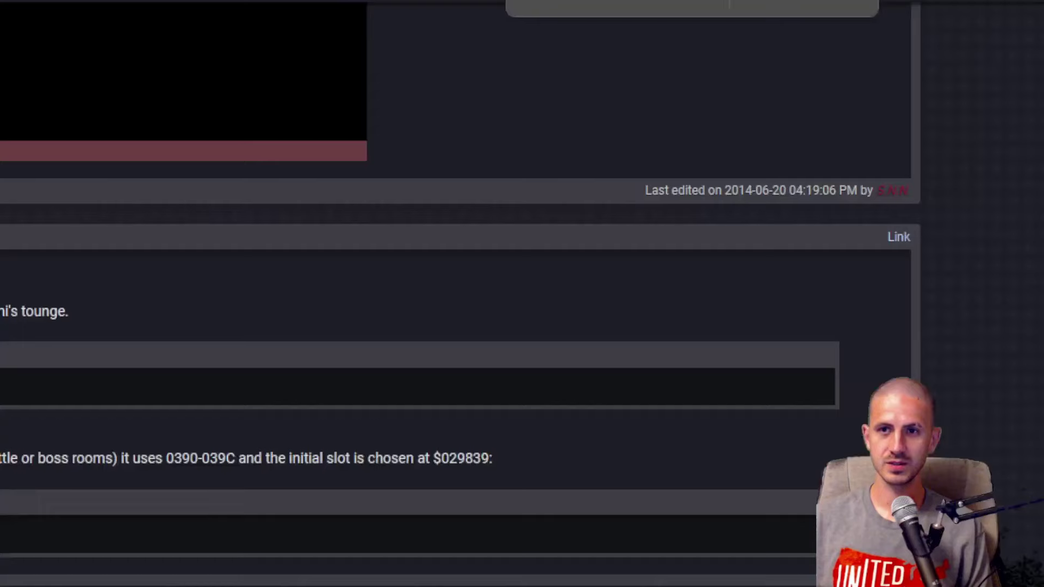
{"action": "key", "text": "Return"}
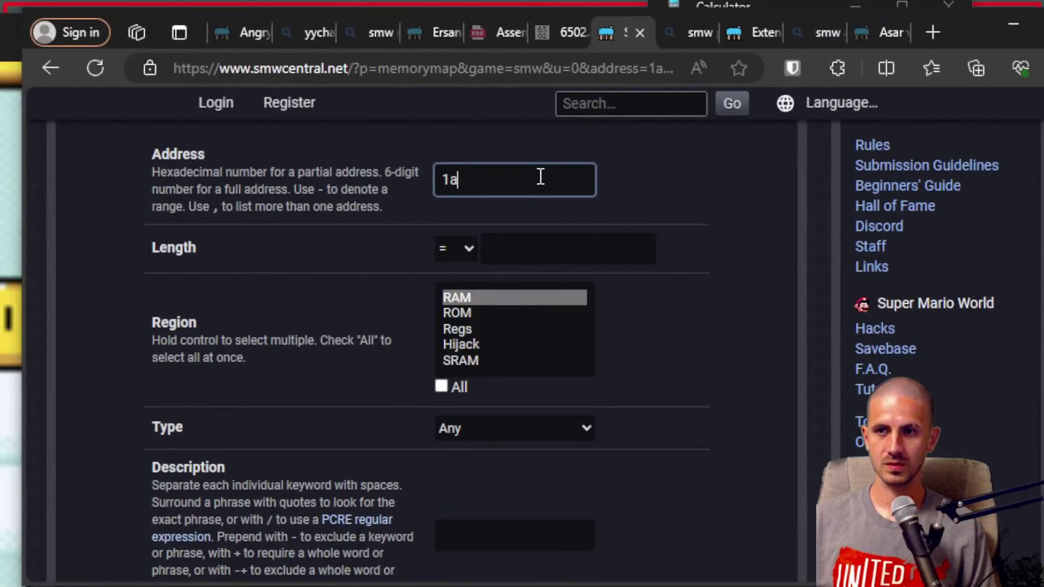
{"action": "type", "text": "7FAB9E"}
{"action": "key", "text": "Return"}
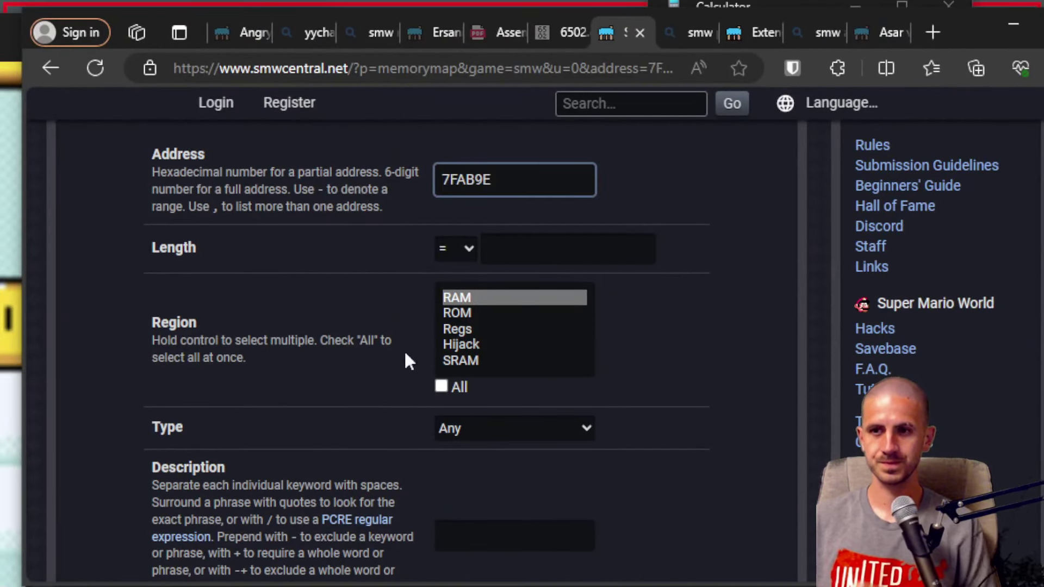
{"action": "scroll", "coordinate": [404, 357], "scroll_direction": "down", "scroll_amount": 5}
{"action": "scroll", "coordinate": [348, 340], "scroll_direction": "down", "scroll_amount": 4}
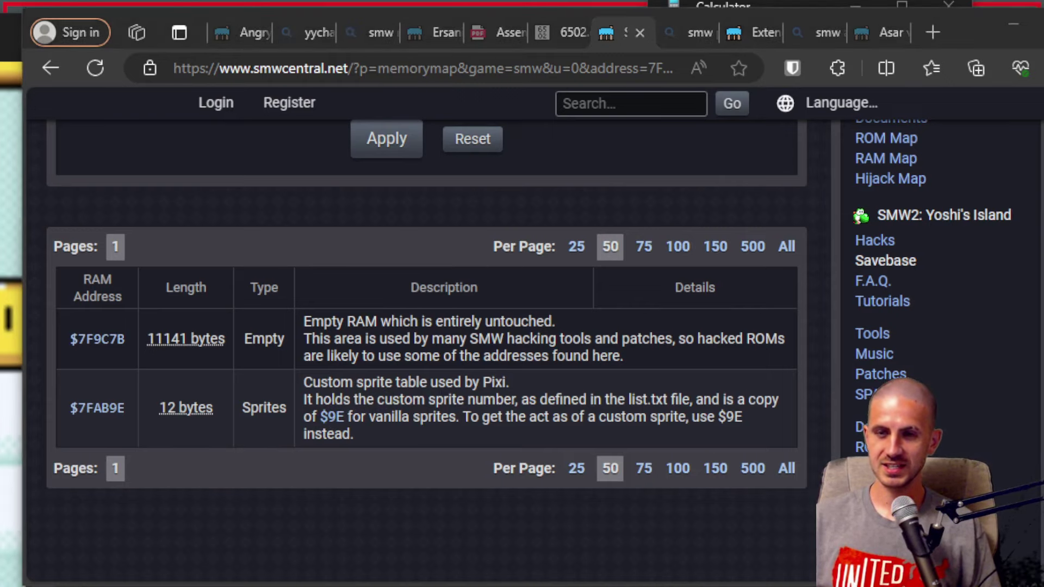
Step: Check the sprite numbers in list.txt against the custom Bowser entries in Lunar Magic's sprite list, without adding a sprite
{"action": "key", "text": "alt+Tab"}
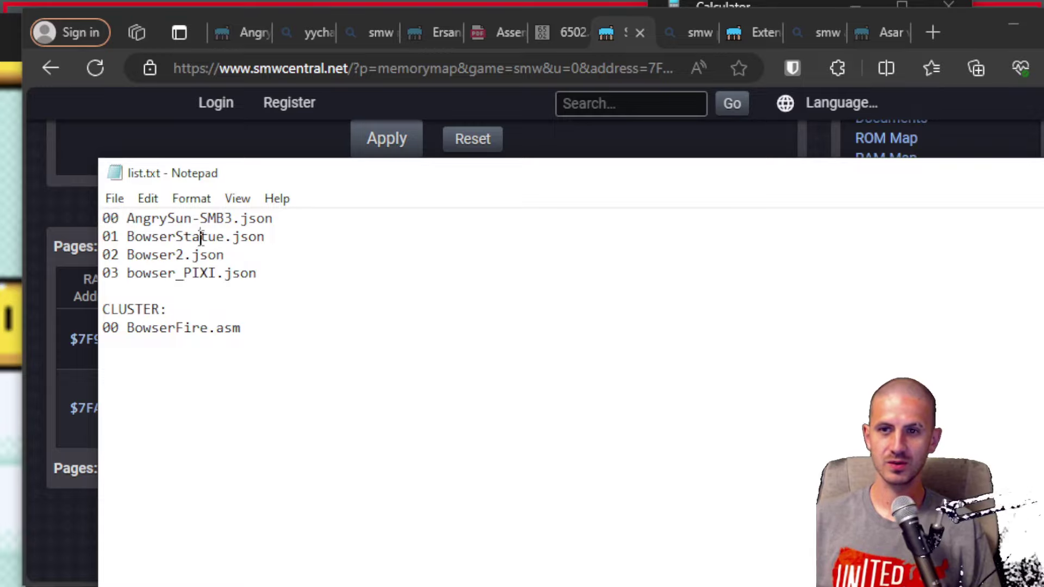
{"action": "left_click", "coordinate": [110, 285]}
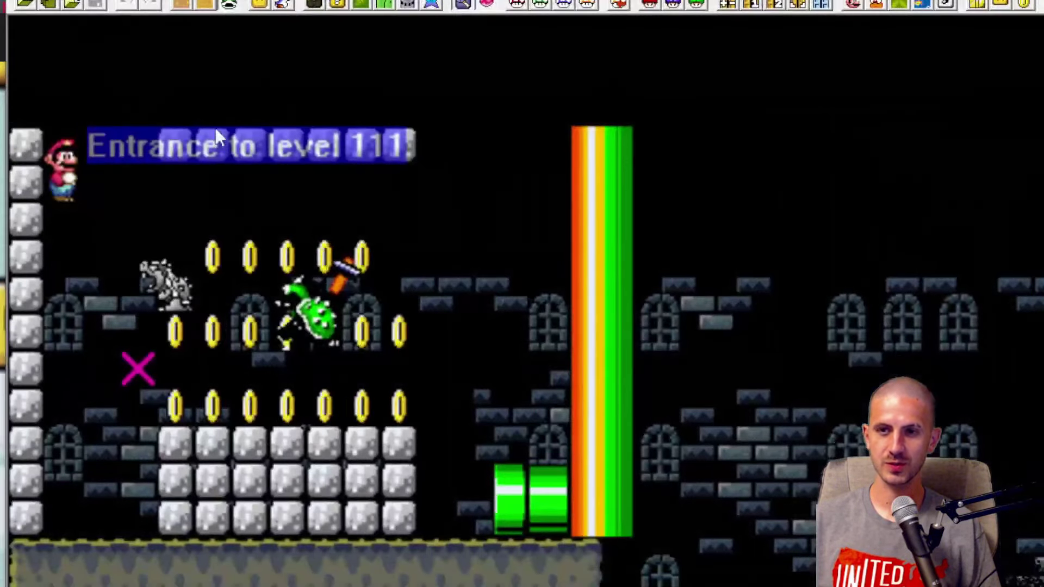
{"action": "left_click", "coordinate": [270, 12]}
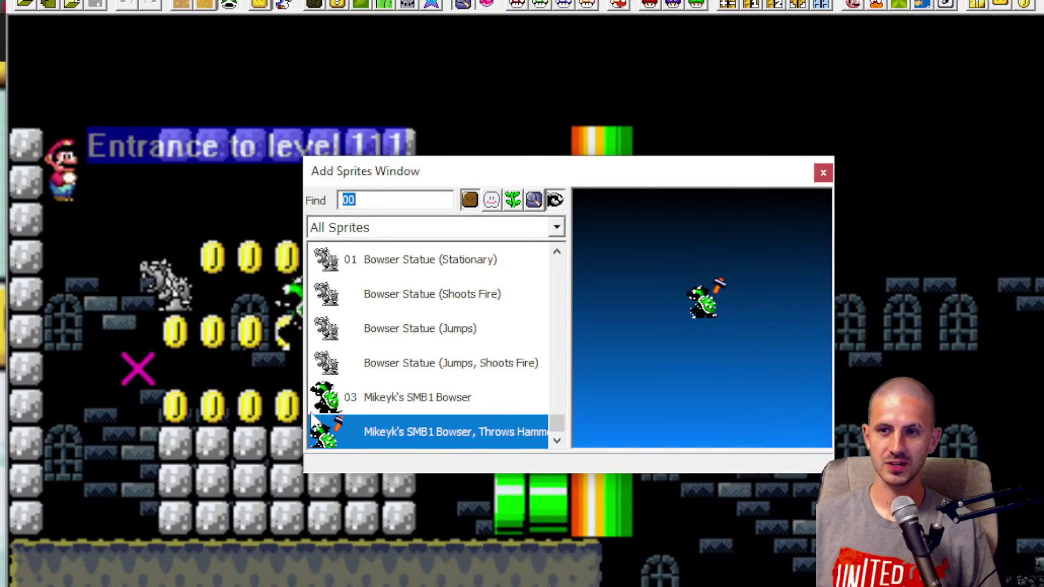
{"action": "left_click", "coordinate": [348, 397]}
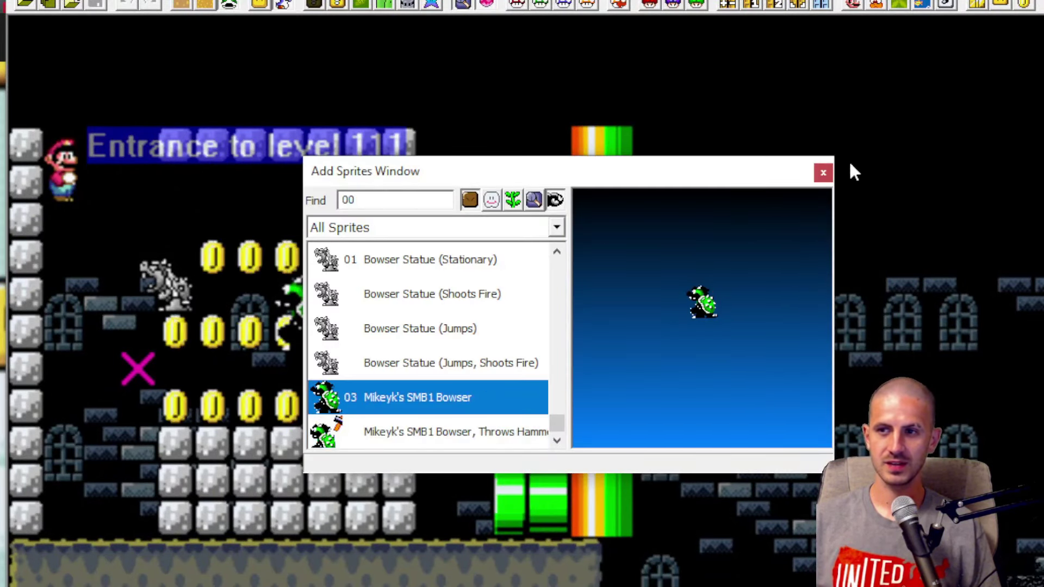
{"action": "left_click", "coordinate": [823, 172]}
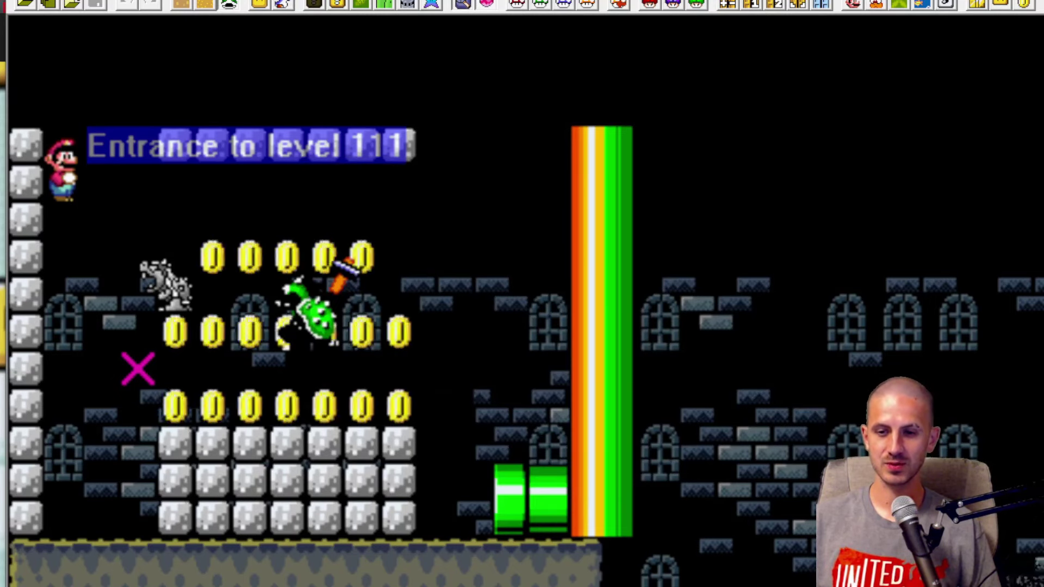
Step: Switch to Visual Studio and trace the looper code in bowser_PIXI.asm from LDX #$00 through CMP #$00 and BEQ found to INX
{"action": "key", "text": "alt+Tab"}
{"action": "left_click", "coordinate": [330, 389]}
{"action": "left_click_drag", "start_coordinate": [223, 265], "coordinate": [194, 266]}
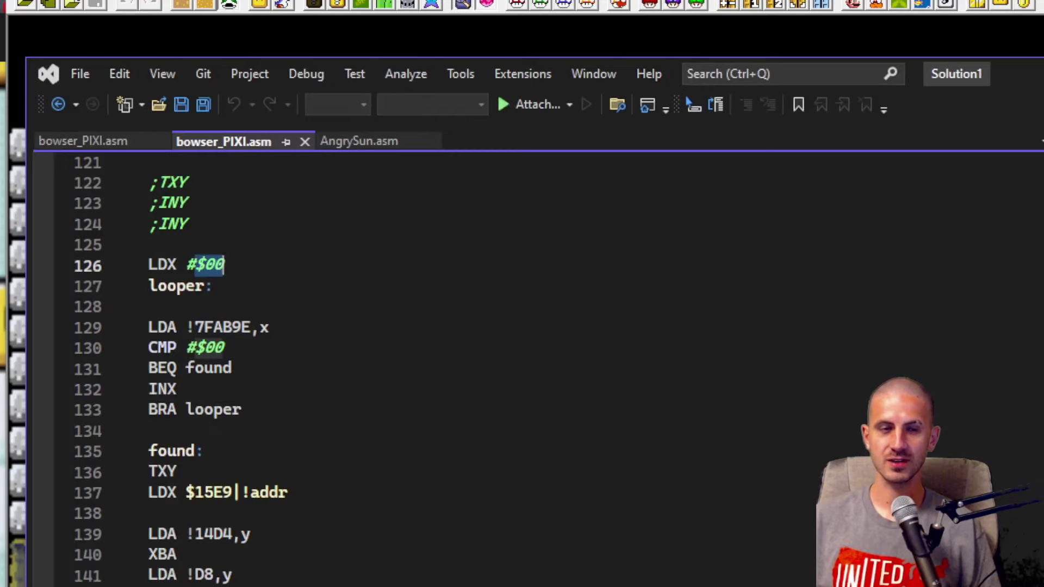
{"action": "double_click", "coordinate": [225, 328]}
{"action": "double_click", "coordinate": [217, 348]}
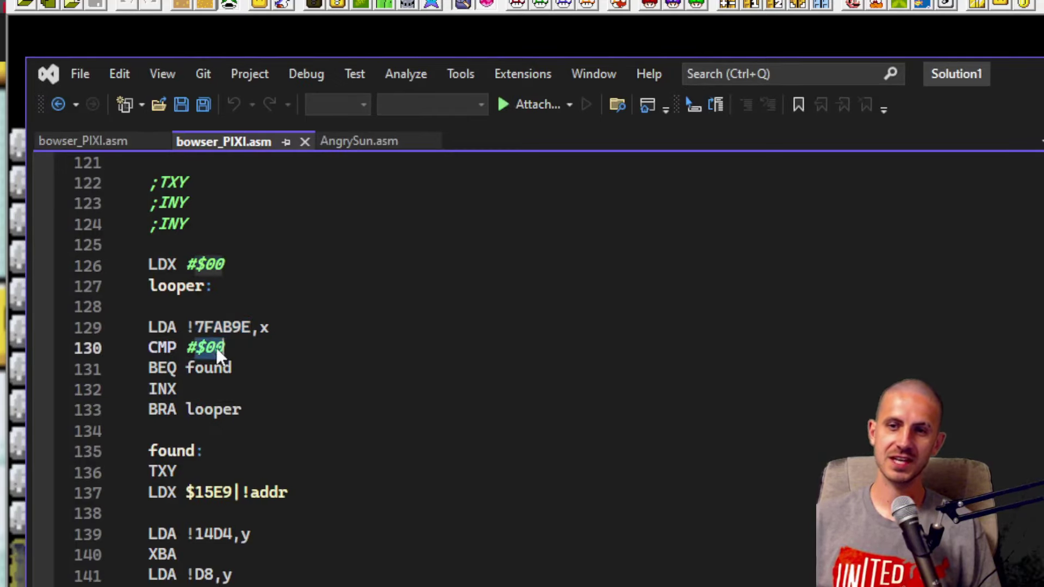
{"action": "left_click", "coordinate": [222, 368]}
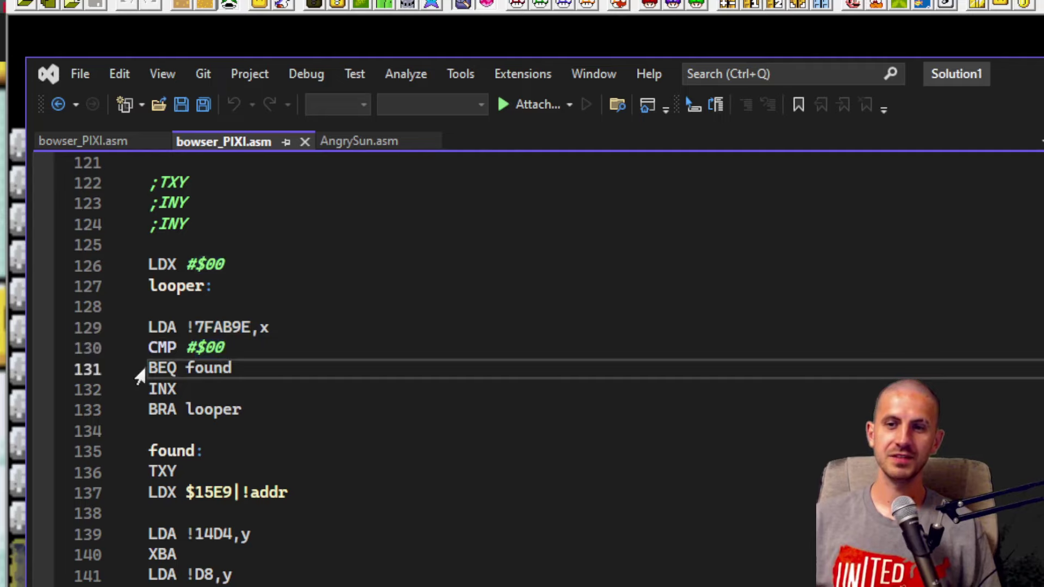
{"action": "left_click", "coordinate": [186, 450]}
{"action": "left_click_drag", "start_coordinate": [193, 389], "coordinate": [162, 388]}
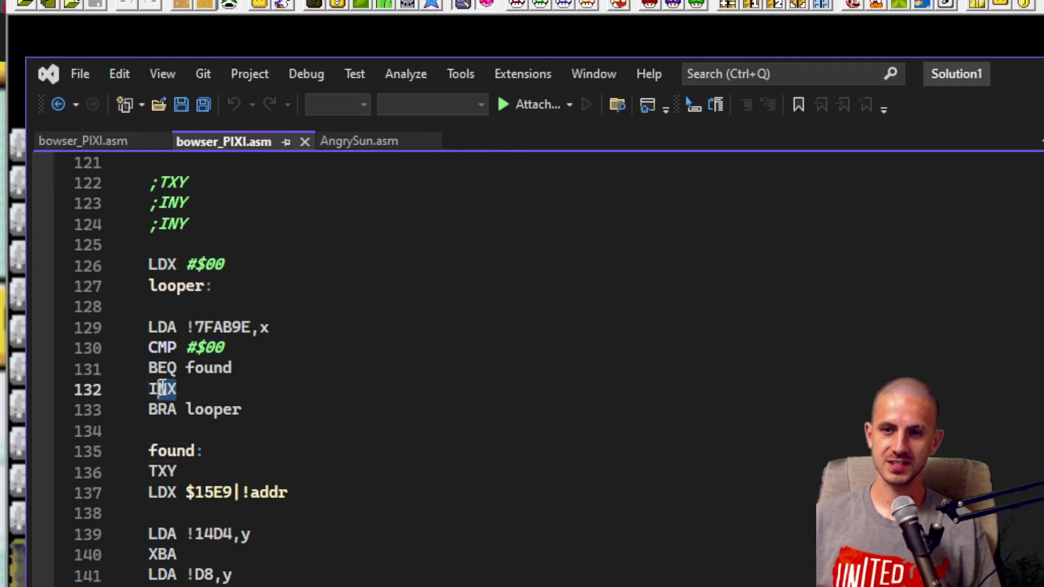
Step: Follow the repeat pass from the looper label, checking how the 7FAB9E value is compared with #$00
{"action": "left_click", "coordinate": [185, 285]}
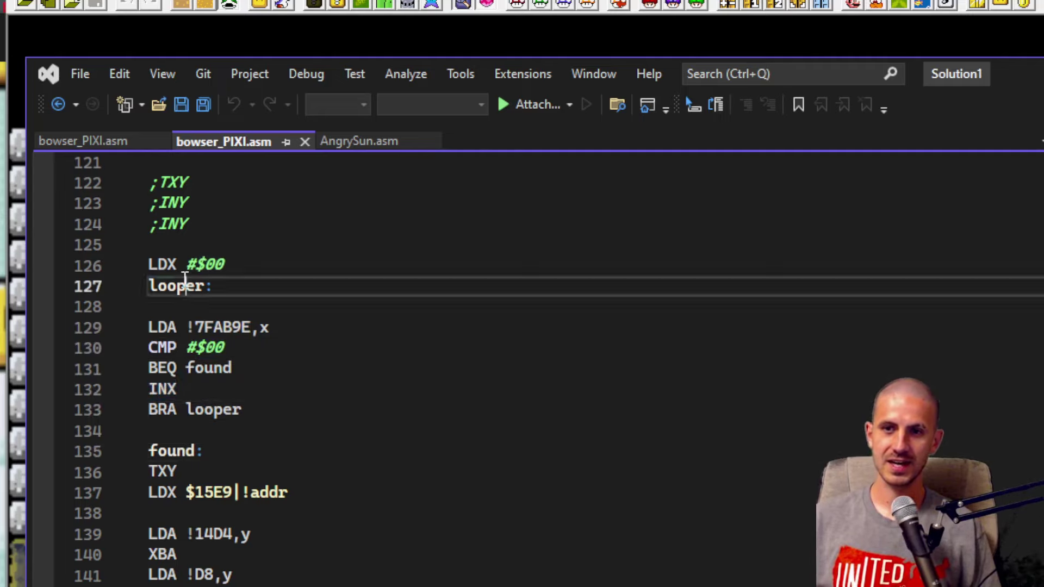
{"action": "double_click", "coordinate": [217, 327]}
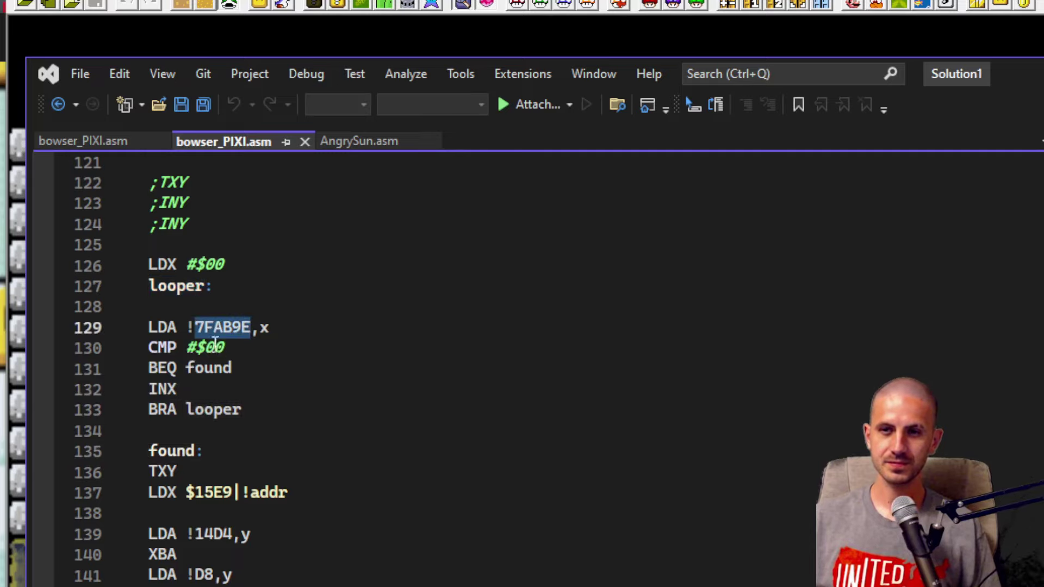
{"action": "double_click", "coordinate": [212, 347]}
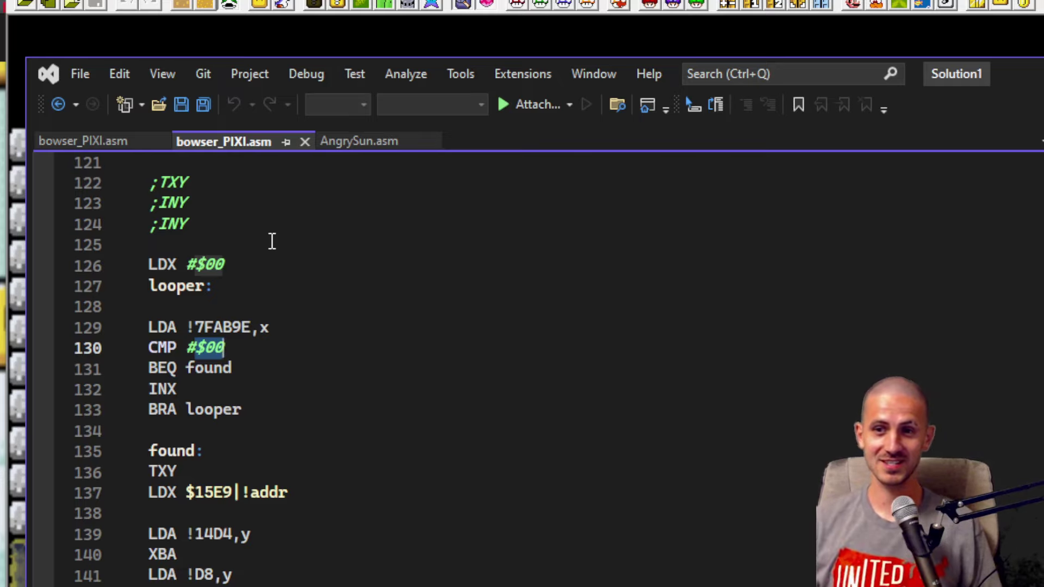
{"action": "double_click", "coordinate": [236, 319]}
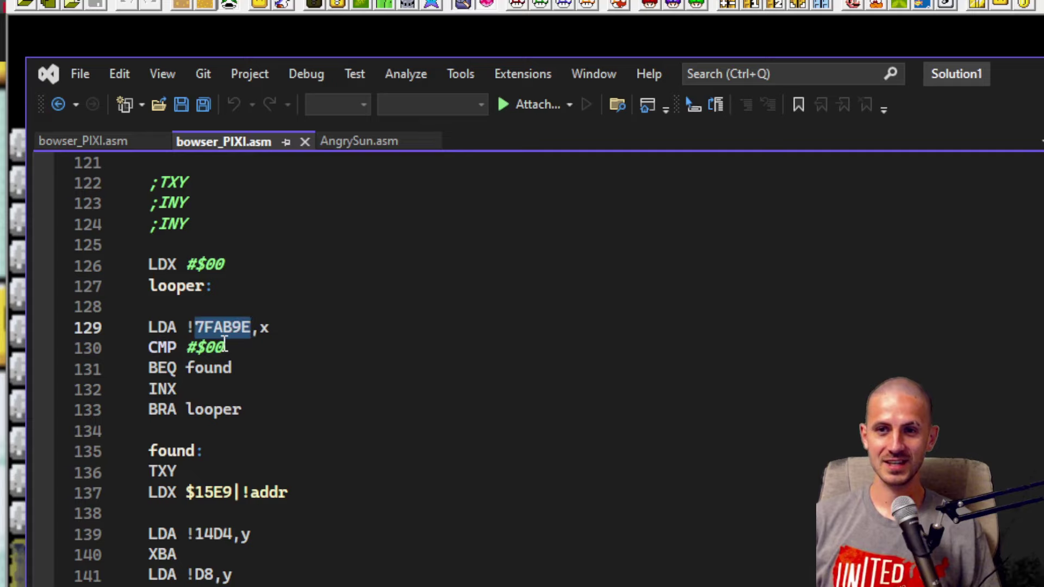
Step: Glance at the level's sprites in Lunar Magic, then trace bowser_PIXI.asm from BEQ found to TXY under the found label
{"action": "key", "text": "alt+Tab"}
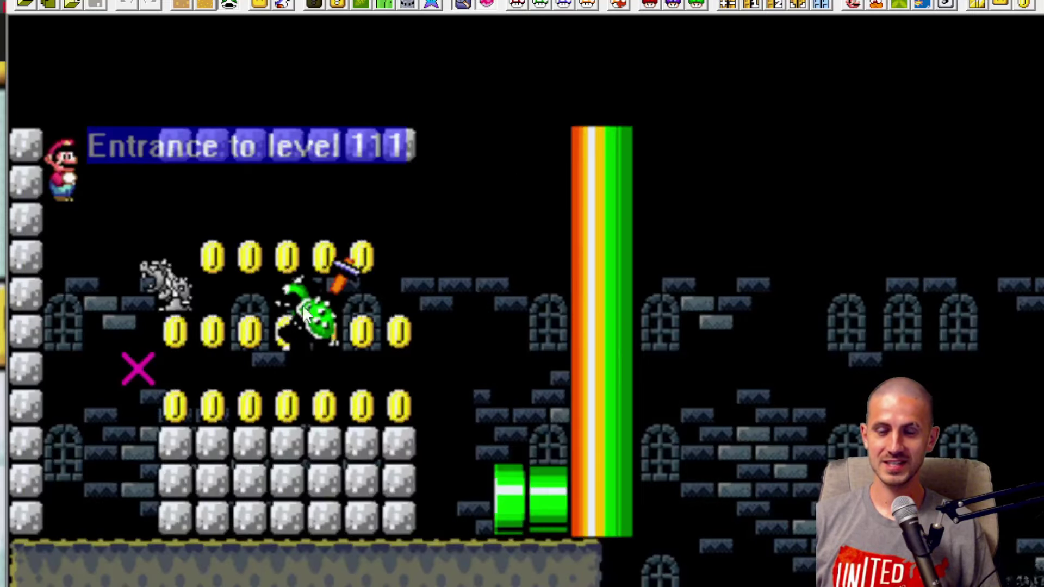
{"action": "key", "text": "alt+Tab"}
{"action": "left_click", "coordinate": [207, 378]}
{"action": "double_click", "coordinate": [210, 386]}
{"action": "double_click", "coordinate": [200, 368]}
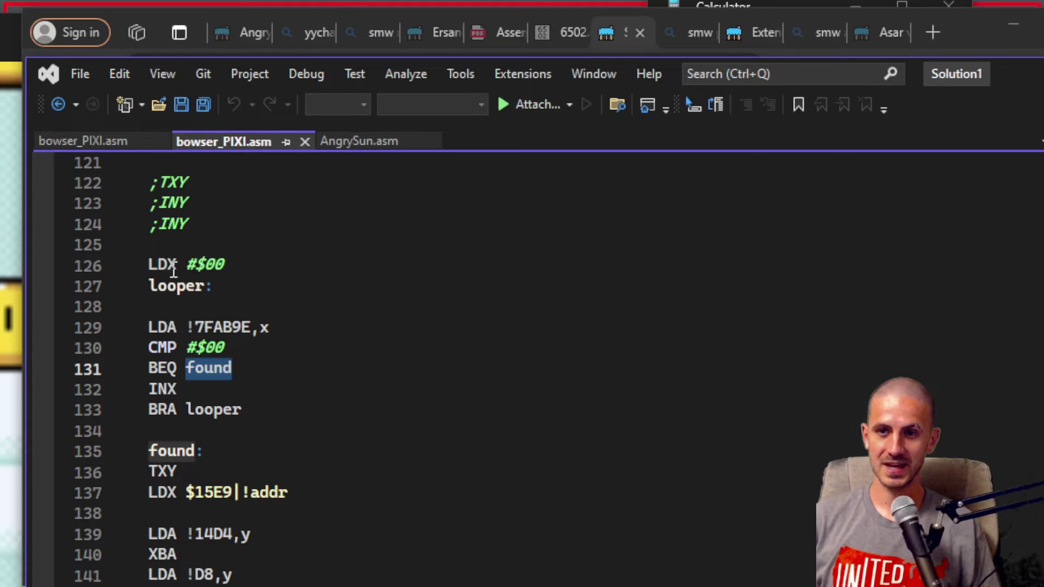
{"action": "scroll", "coordinate": [163, 330], "scroll_direction": "down", "scroll_amount": 2}
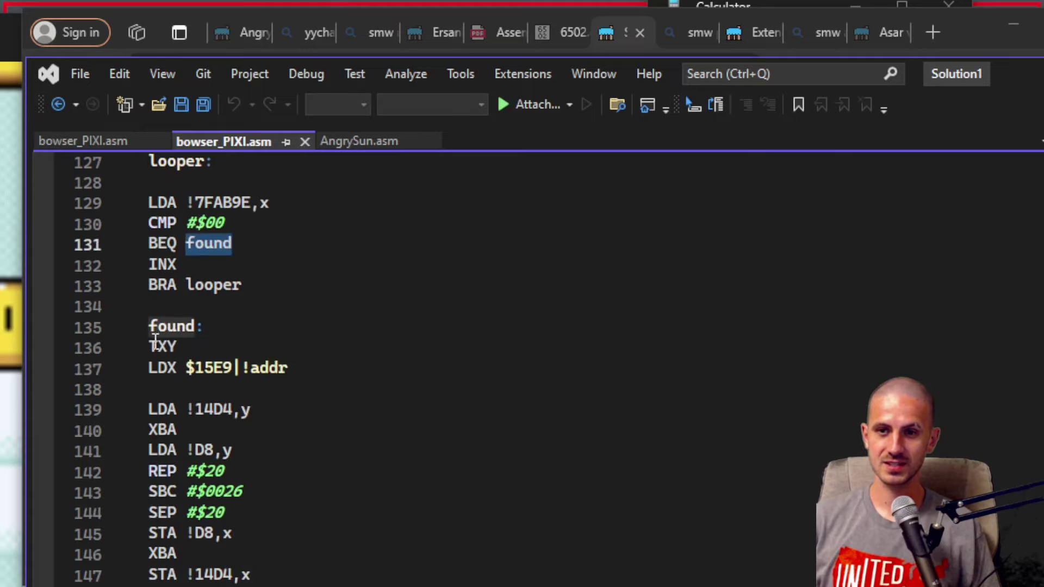
{"action": "left_click_drag", "start_coordinate": [150, 346], "coordinate": [179, 345]}
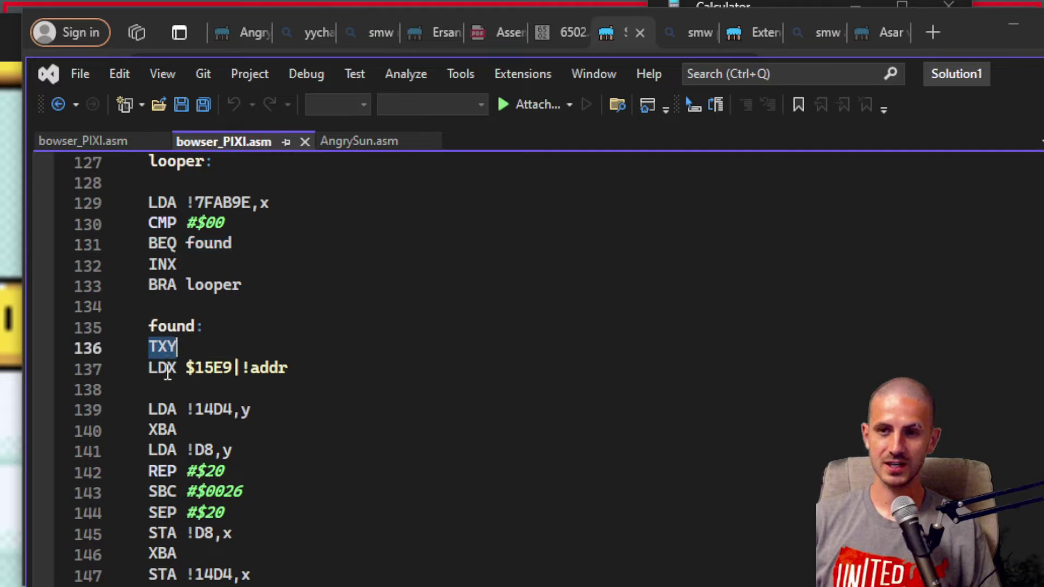
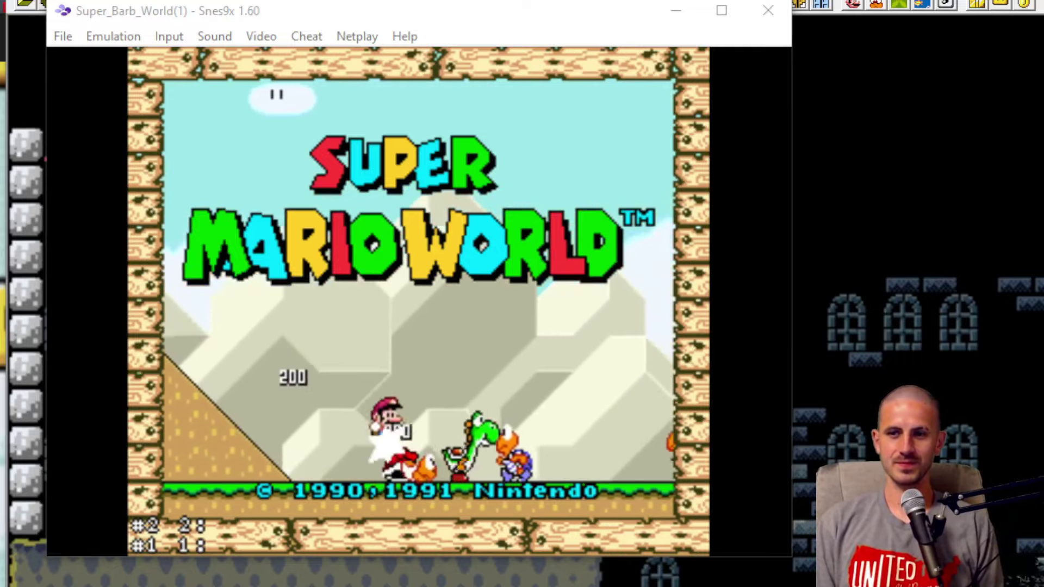
Step: Start the level in Snes9x and jump Mario back and forth below the Bowser, statue and Angry Sun stack to test it
{"action": "key", "text": "c"}
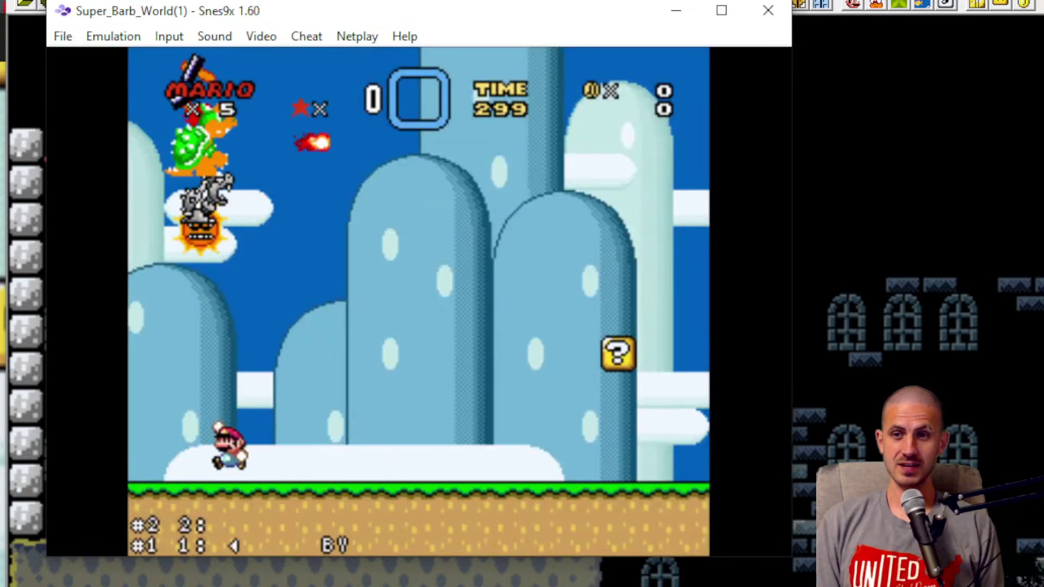
{"action": "key", "text": "Right"}
{"action": "key", "text": "c"}
{"action": "key", "text": "Left"}
{"action": "key", "text": "c"}
{"action": "key", "text": "Right"}
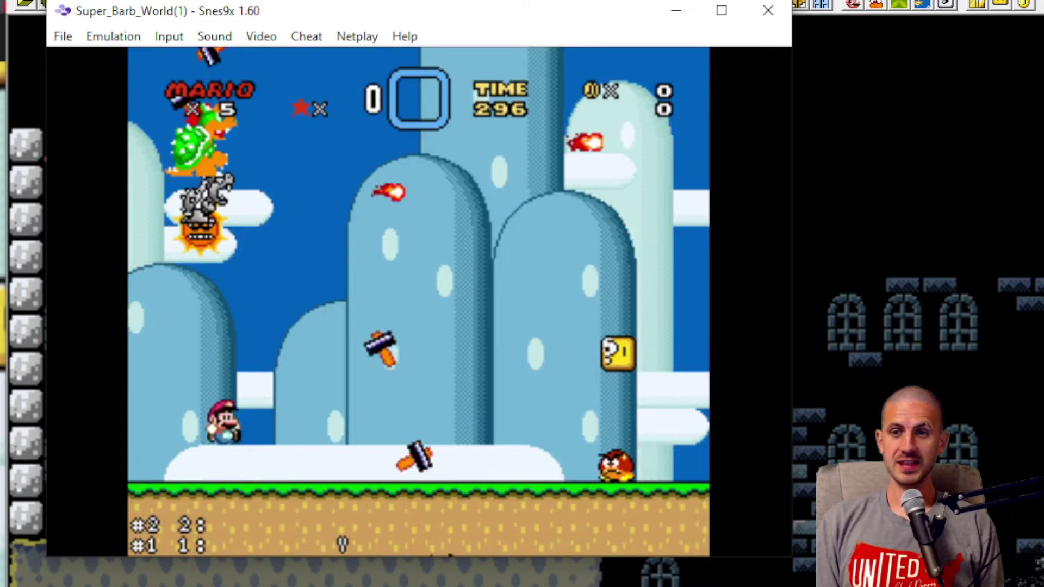
{"action": "key", "text": "c"}
{"action": "key", "text": "Left"}
{"action": "key", "text": "c"}
{"action": "key", "text": "Right"}
{"action": "key", "text": "Left"}
{"action": "key", "text": "c"}
{"action": "key", "text": "Right"}
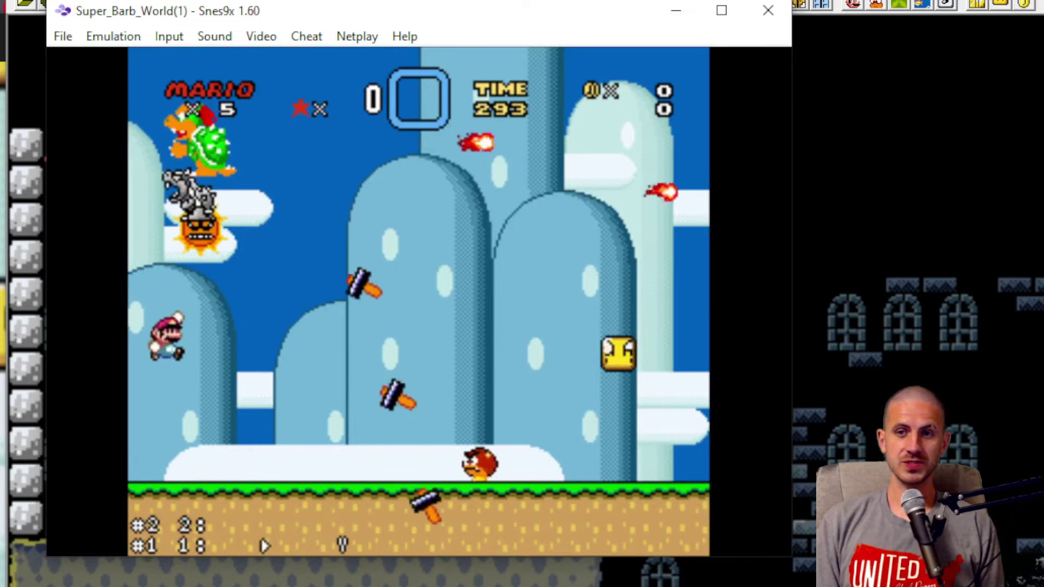
{"action": "key", "text": "Left"}
{"action": "key", "text": "c"}
{"action": "key", "text": "Right"}
{"action": "key", "text": "c"}
{"action": "key", "text": "Left"}
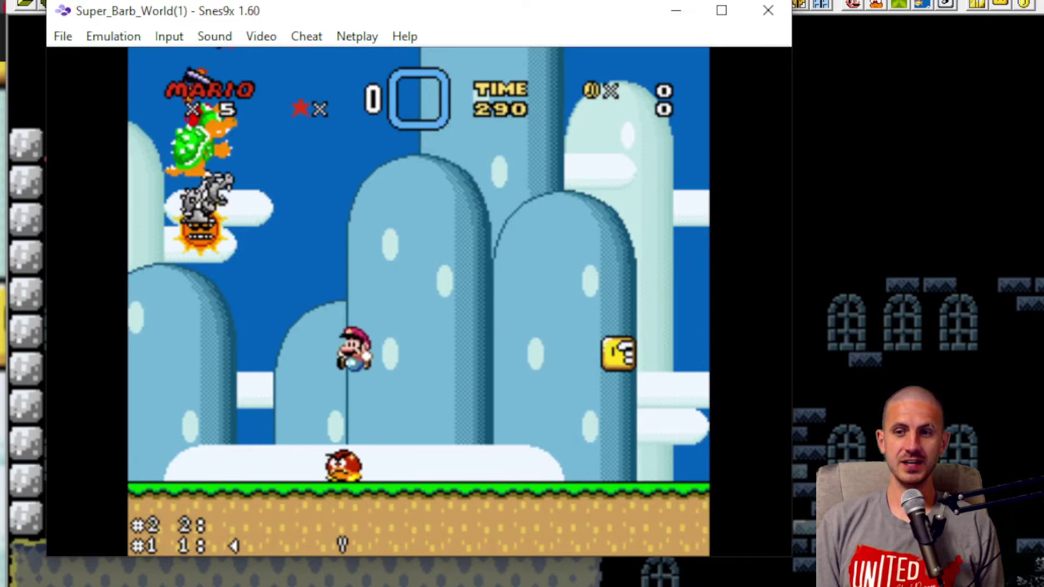
Step: Stomp the Goomba, pick it up and throw it upward at the stacked sprites to test how they react
{"action": "key", "text": "Left"}
{"action": "key", "text": "c"}
{"action": "key", "text": "Right"}
{"action": "key", "text": "Up"}
{"action": "key", "text": "x"}
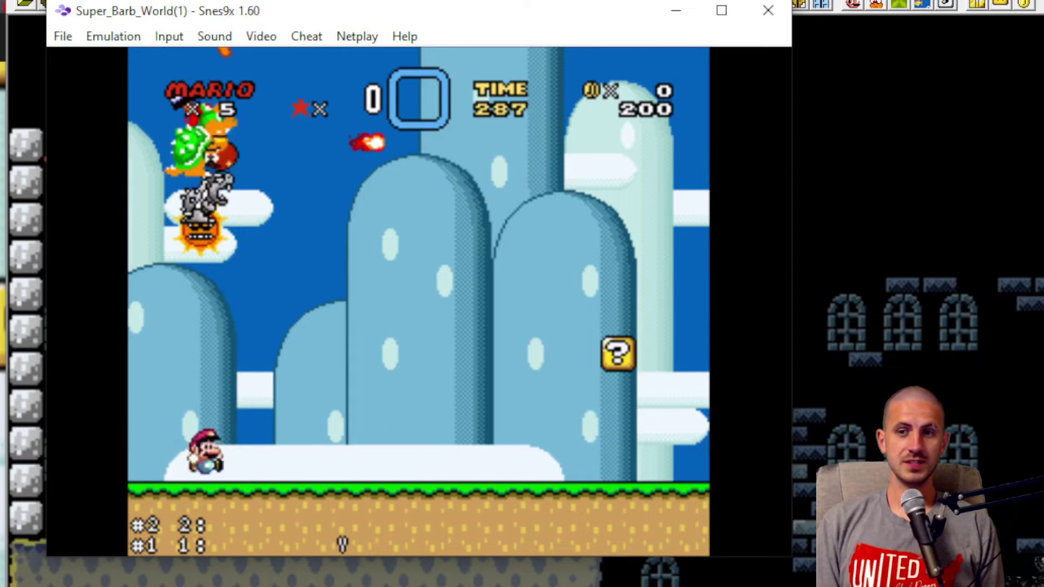
{"action": "key", "text": "Right"}
{"action": "key", "text": "Left"}
{"action": "key", "text": "c"}
{"action": "key", "text": "Right"}
{"action": "key", "text": "Up"}
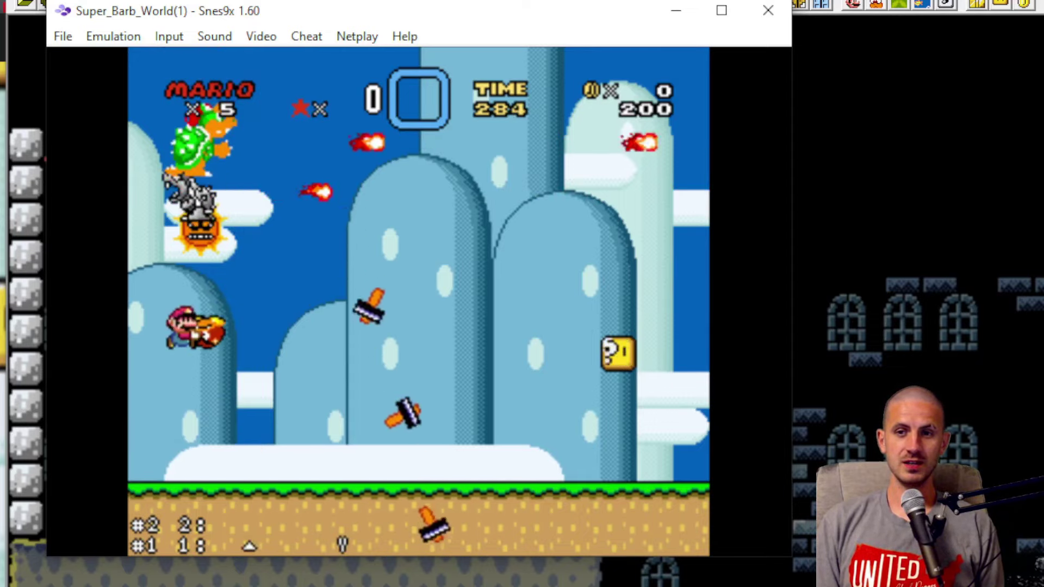
{"action": "key", "text": "x"}
{"action": "key", "text": "Left"}
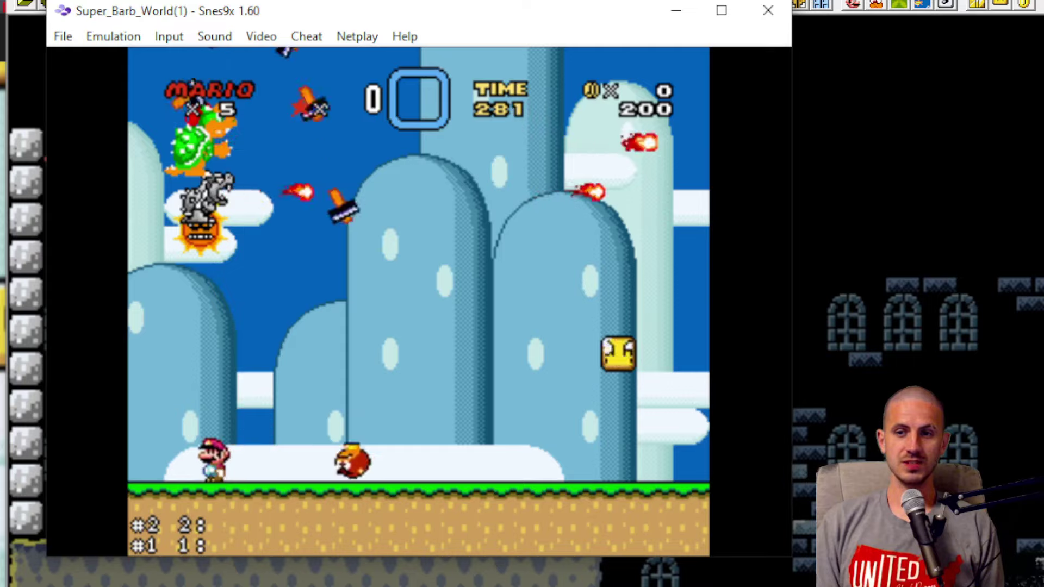
{"action": "key", "text": "Right"}
{"action": "key", "text": "c"}
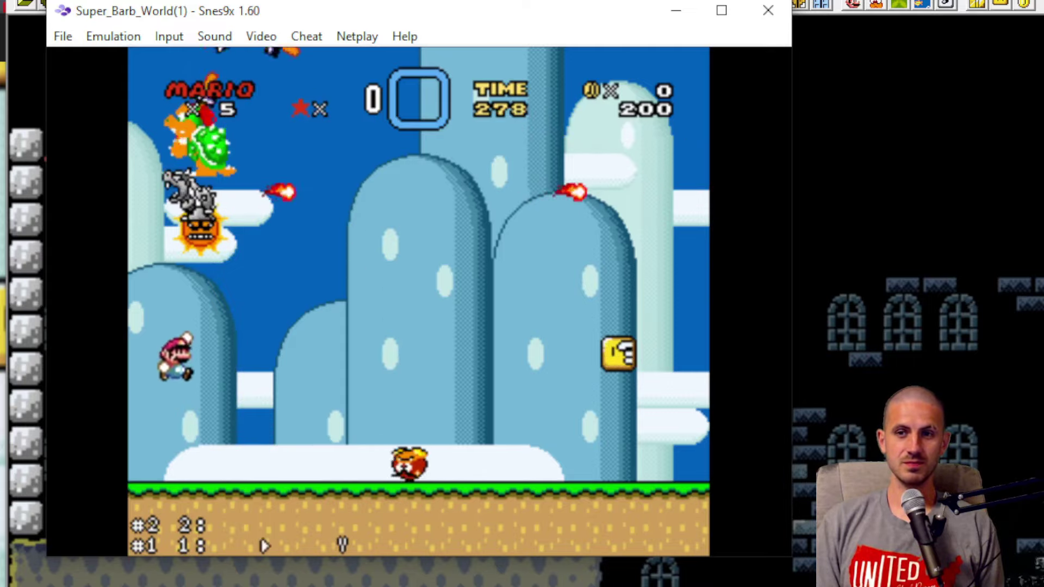
Step: Keep Mario jumping and turning near the level start to check how Bowser and the statue face him and attack
{"action": "key", "text": "Right"}
{"action": "key", "text": "c"}
{"action": "key", "text": "Left"}
{"action": "key", "text": "c"}
{"action": "key", "text": "Right"}
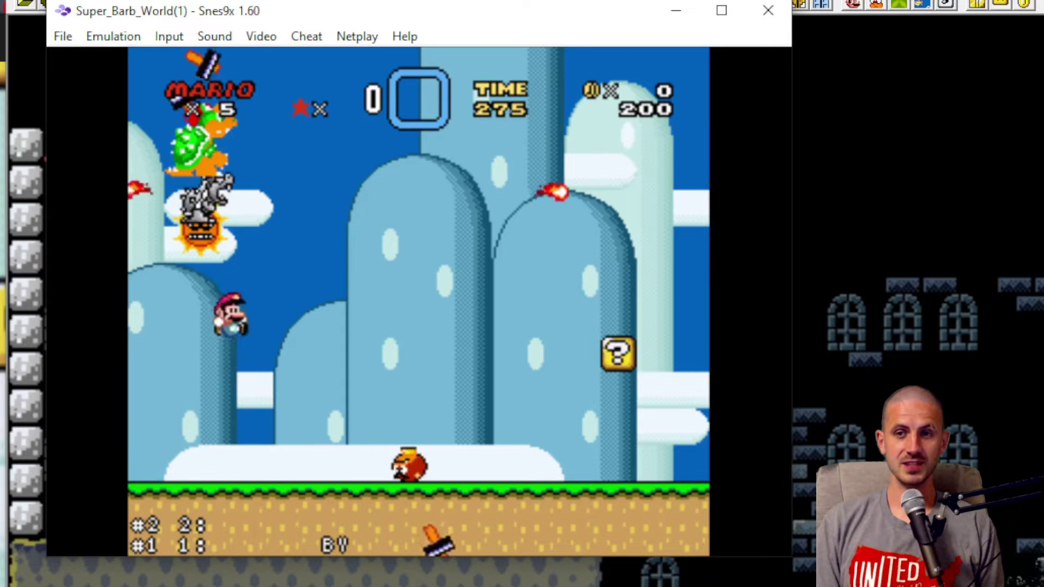
{"action": "key", "text": "Right"}
{"action": "key", "text": "Left"}
{"action": "key", "text": "c"}
{"action": "key", "text": "Right"}
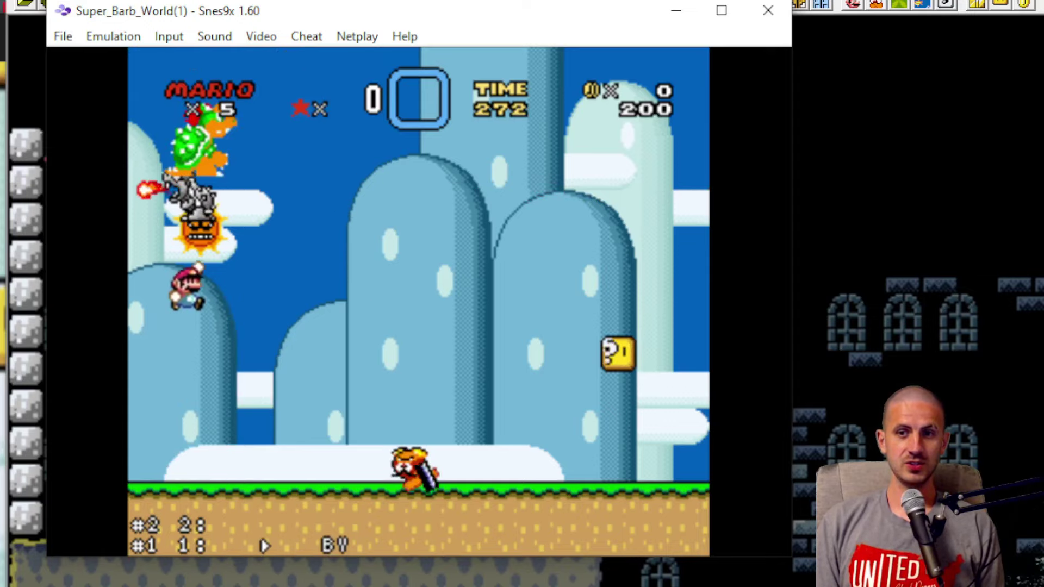
{"action": "key", "text": "Right"}
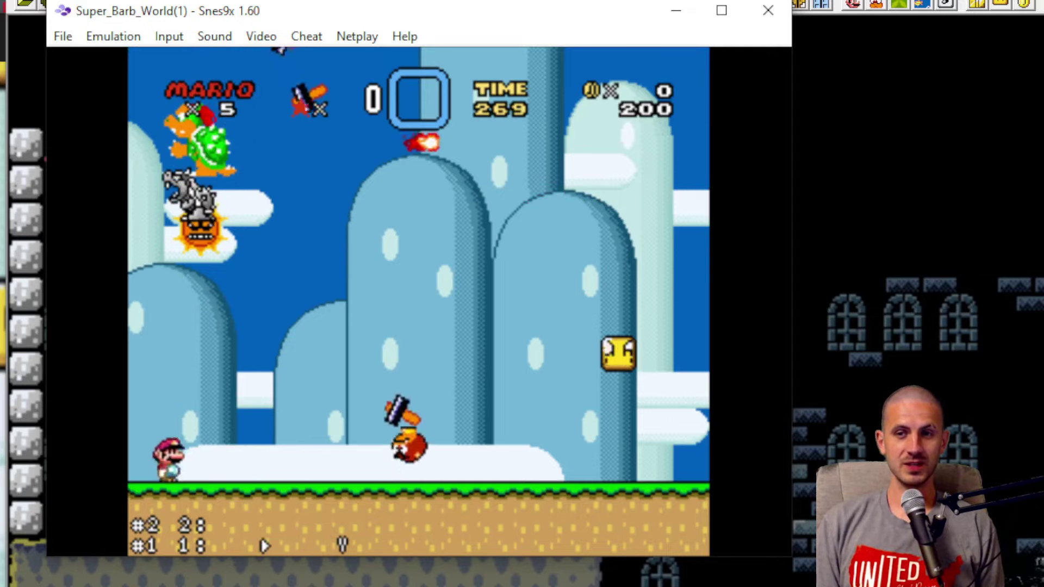
{"action": "key", "text": "c"}
{"action": "key", "text": "Left"}
{"action": "key", "text": "Right"}
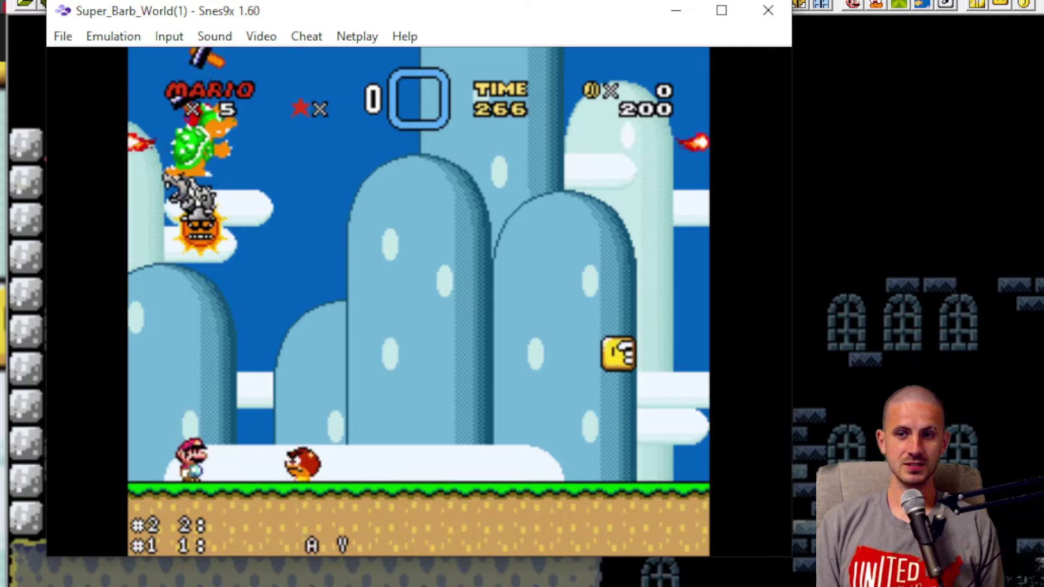
Step: Run Mario forward past the green and yellow pipes to test whether the stack follows him and the Angry Sun's dive
{"action": "key", "text": "Left"}
{"action": "key", "text": "c"}
{"action": "key", "text": "Right"}
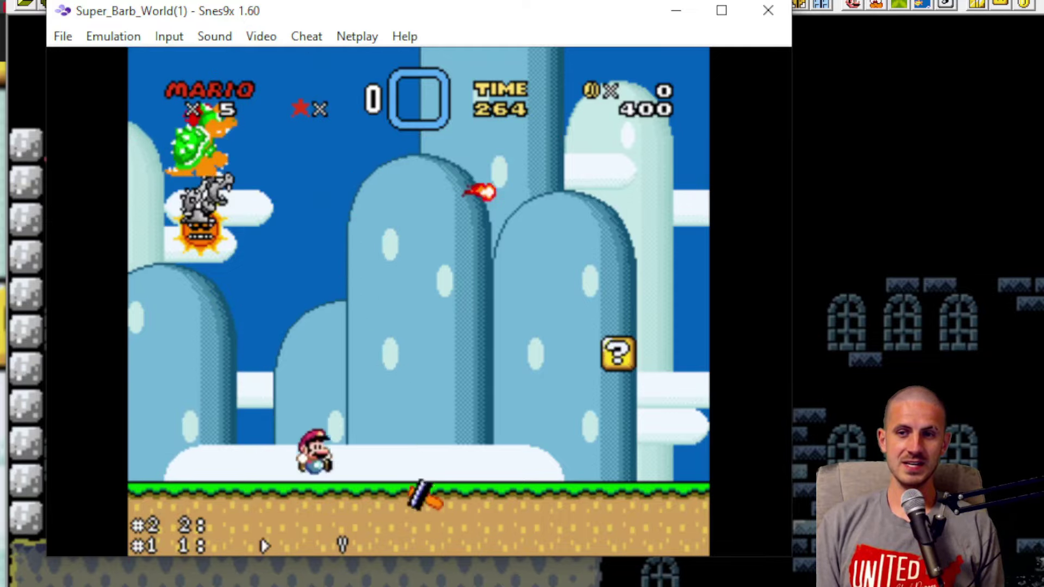
{"action": "key", "text": "c"}
{"action": "key", "text": "c"}
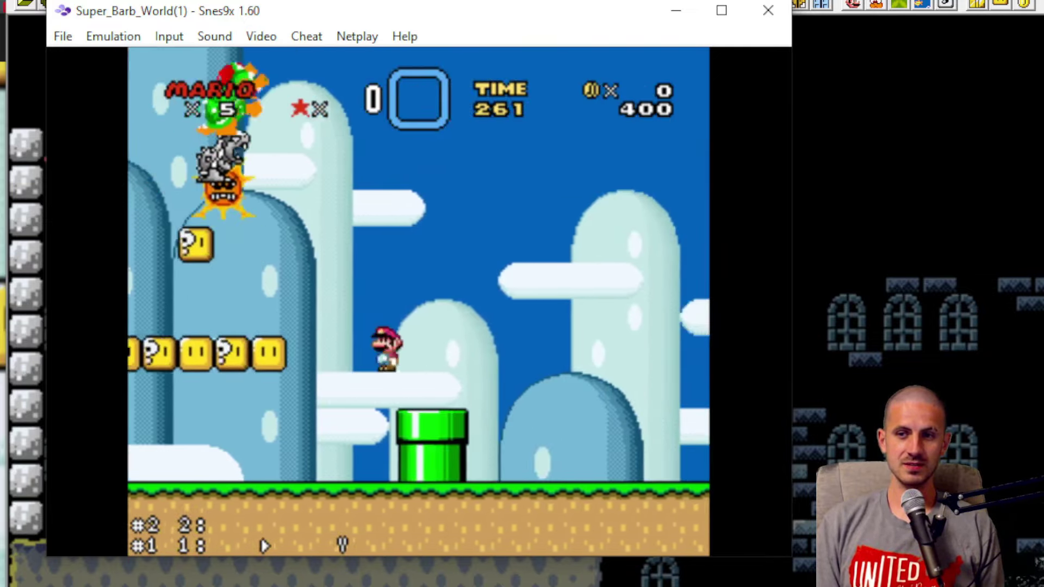
{"action": "key", "text": "c"}
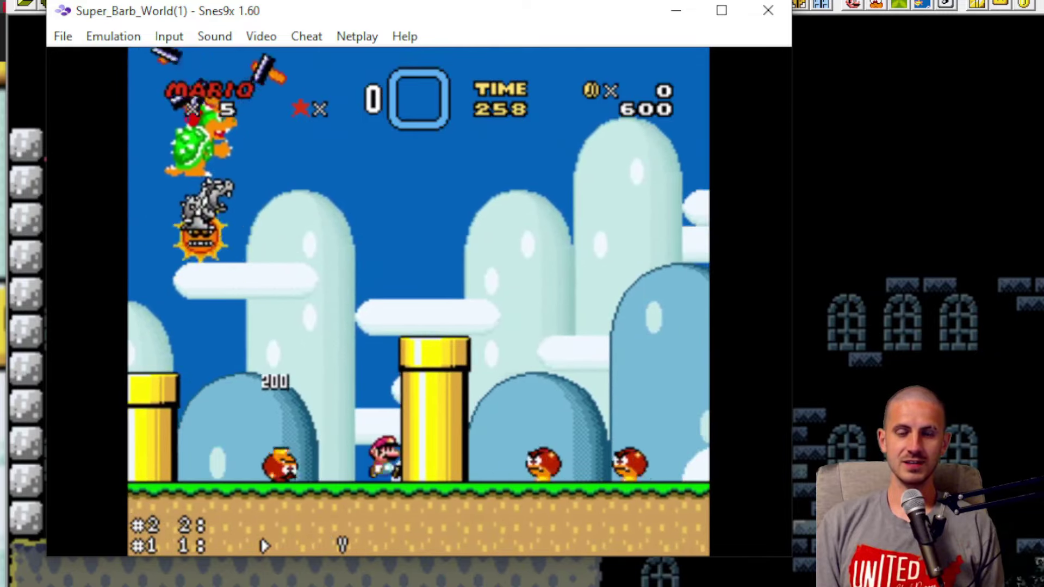
{"action": "key", "text": "c"}
{"action": "key", "text": "c"}
{"action": "key", "text": "Left"}
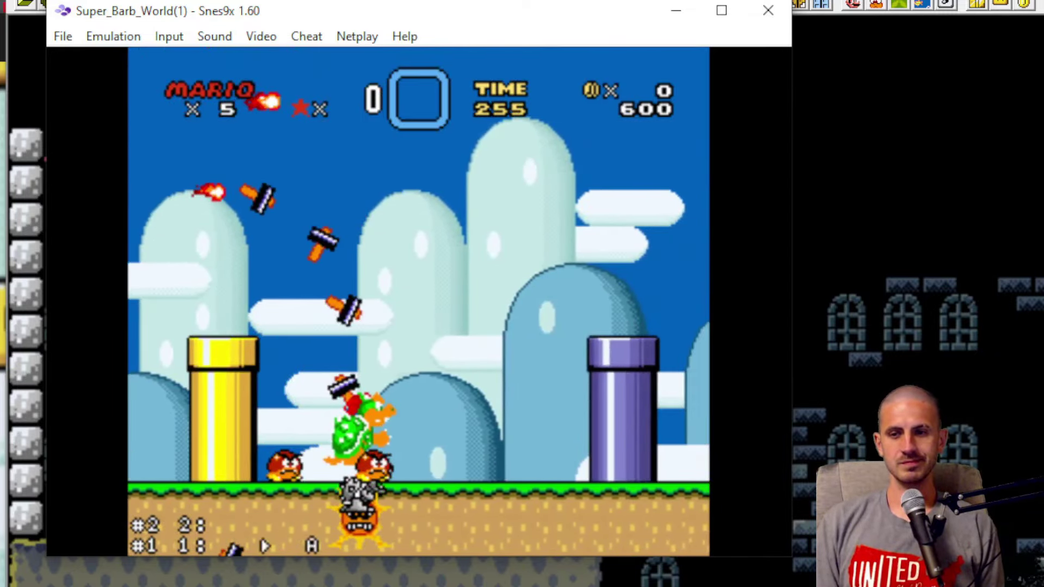
Step: Restart level 1-1 and run Mario past the green and yellow pipes to test whether the stack follows him
{"action": "key", "text": "c"}
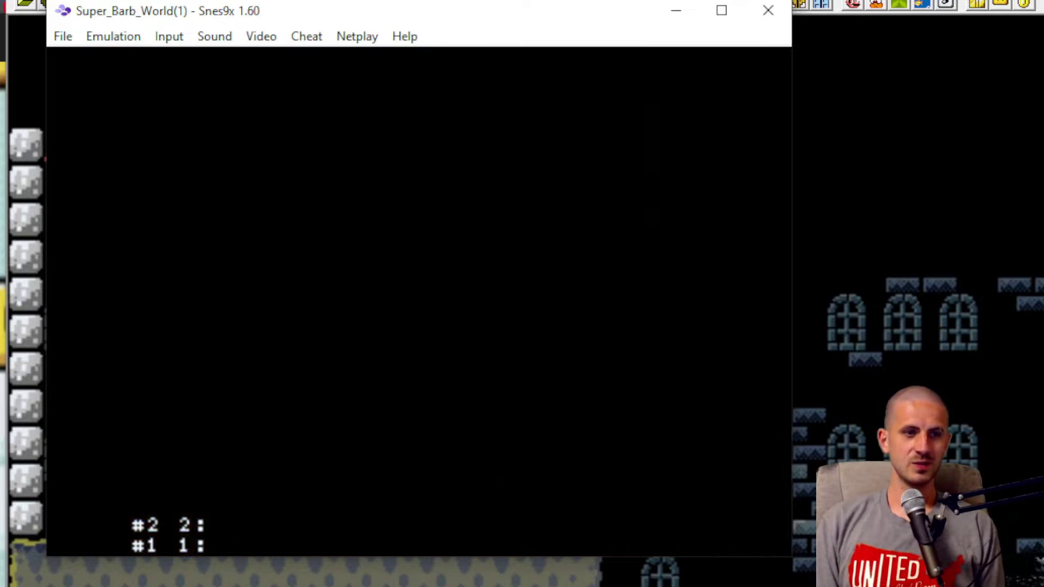
{"action": "key", "text": "c"}
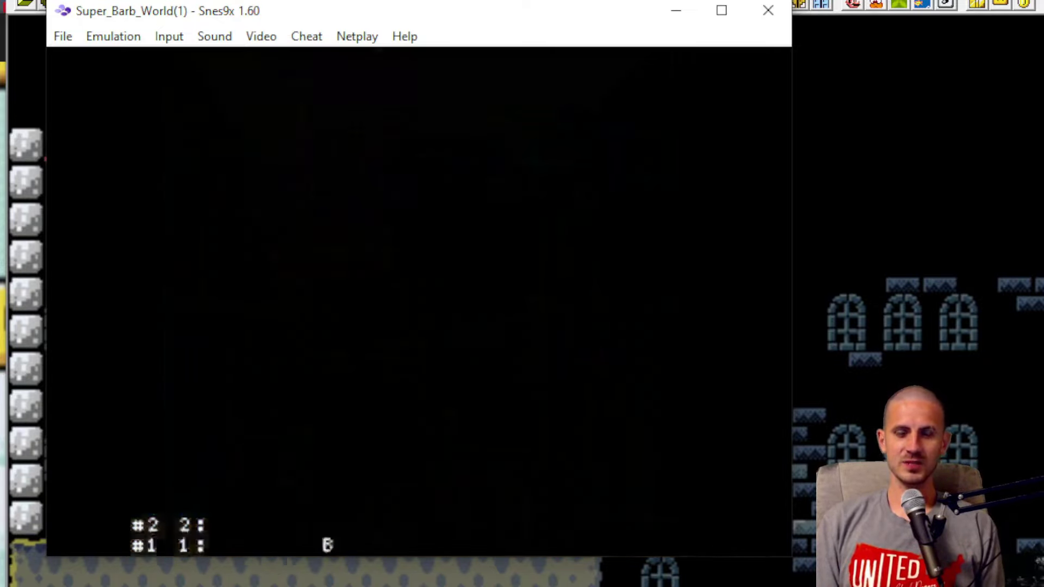
{"action": "key", "text": "Right"}
{"action": "key", "text": "x"}
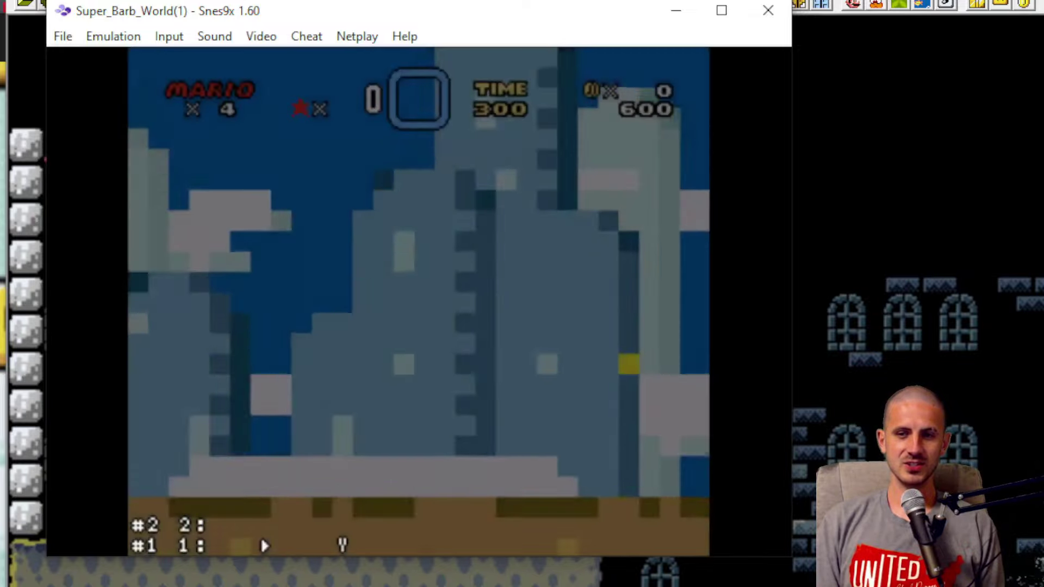
{"action": "key", "text": "c"}
{"action": "key", "text": "c"}
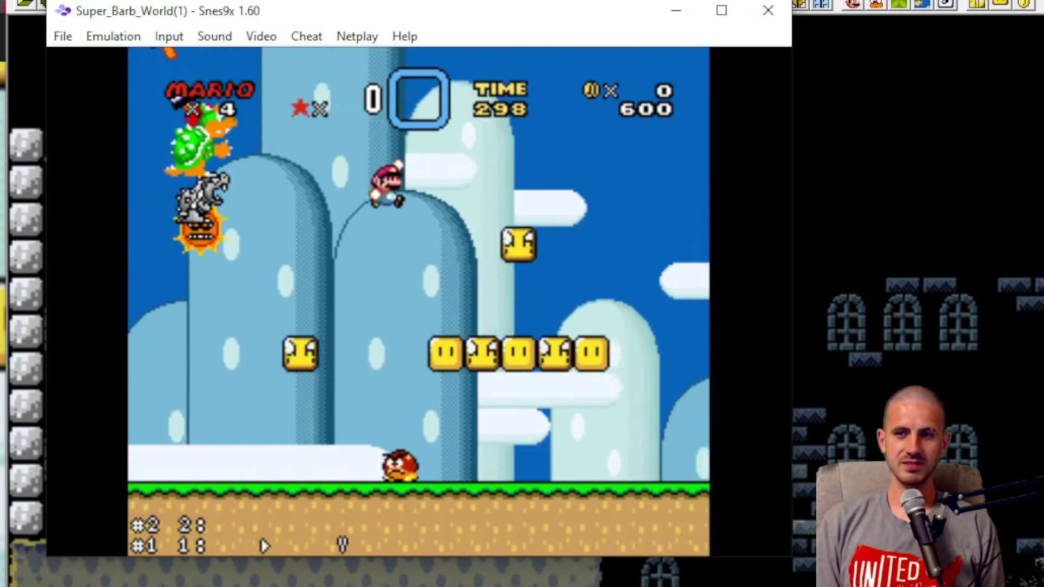
{"action": "key", "text": "v"}
{"action": "key", "text": "c"}
{"action": "key", "text": "c"}
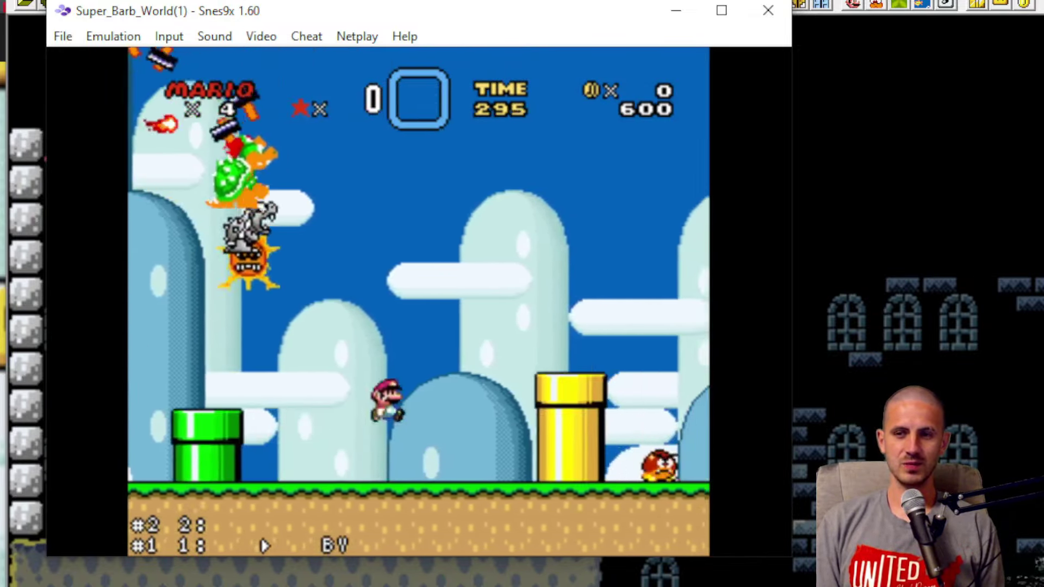
{"action": "key", "text": "c"}
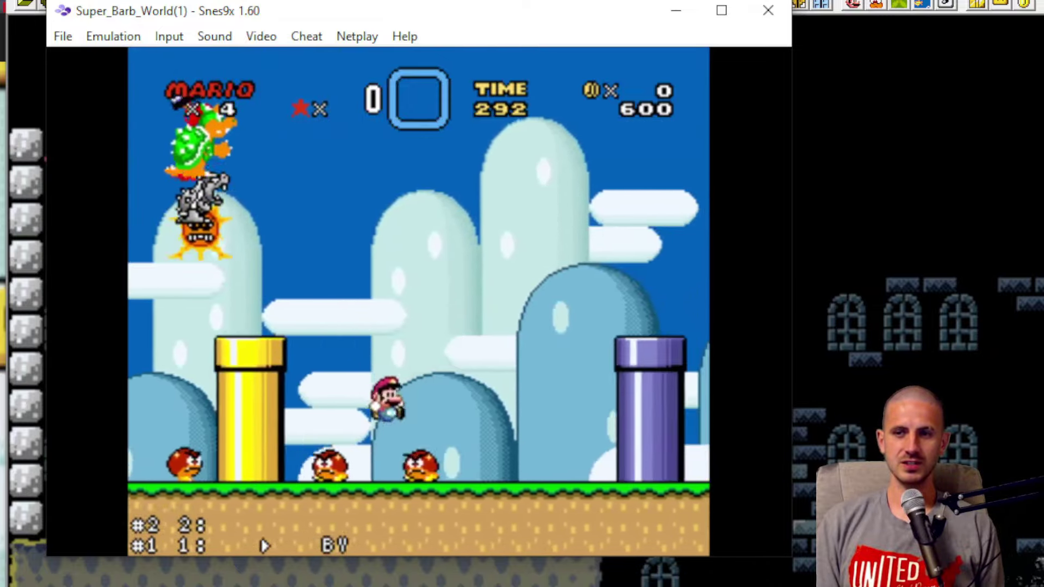
Step: Take Mario into the castle bonus room and move him beside the stack to test how it behaves there
{"action": "key", "text": "Down"}
{"action": "key", "text": "Right"}
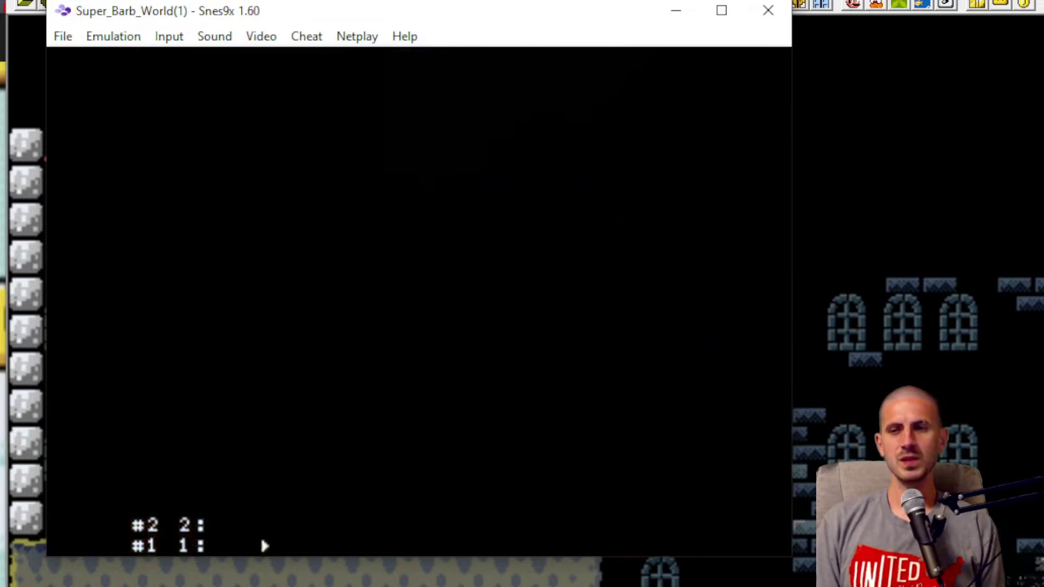
{"action": "key", "text": "Left"}
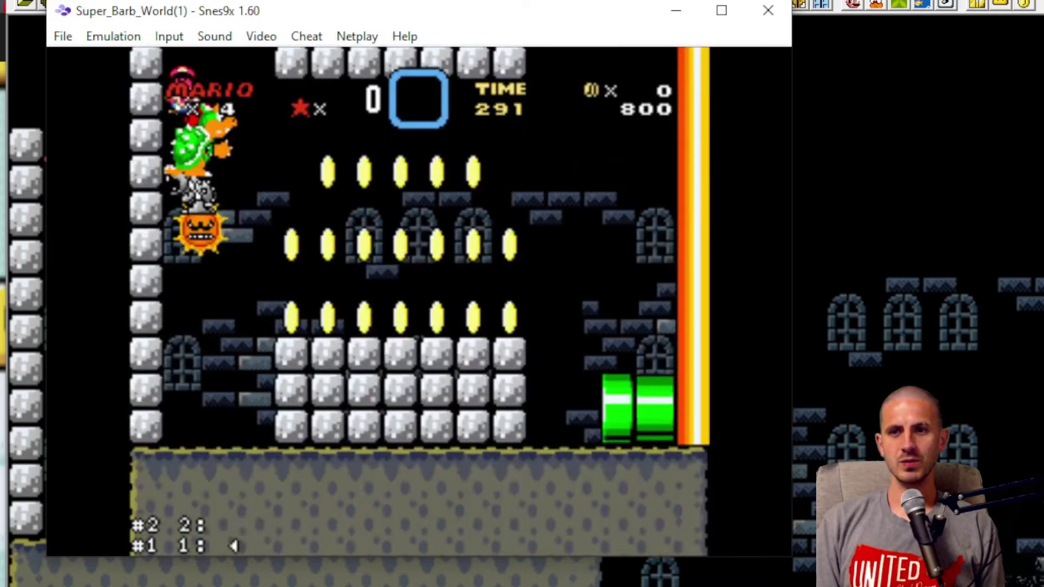
{"action": "key", "text": "Right"}
{"action": "key", "text": "Left"}
{"action": "key", "text": "Up"}
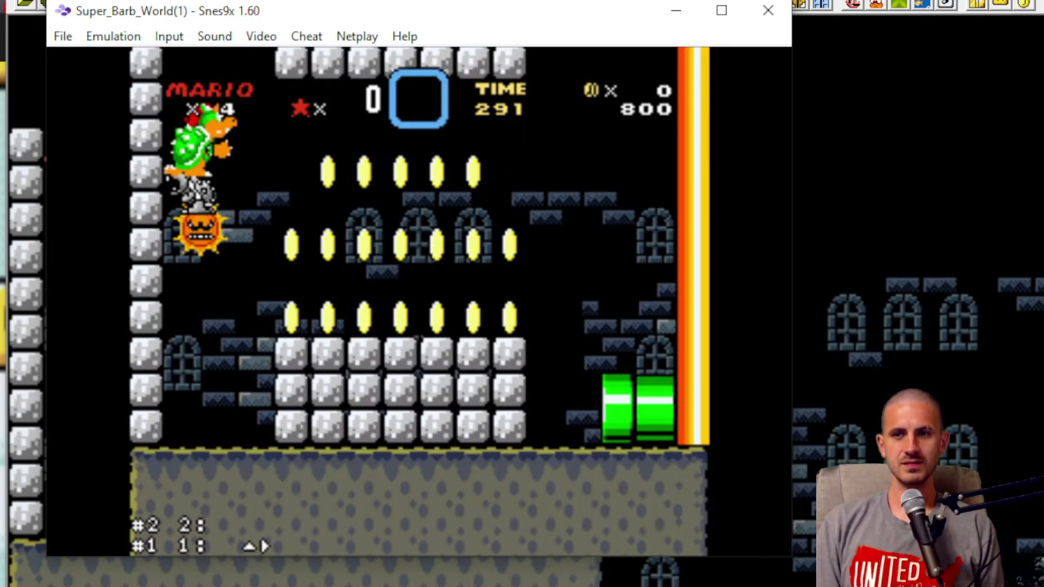
{"action": "key", "text": "Right"}
{"action": "key", "text": "Left"}
{"action": "key", "text": "Up"}
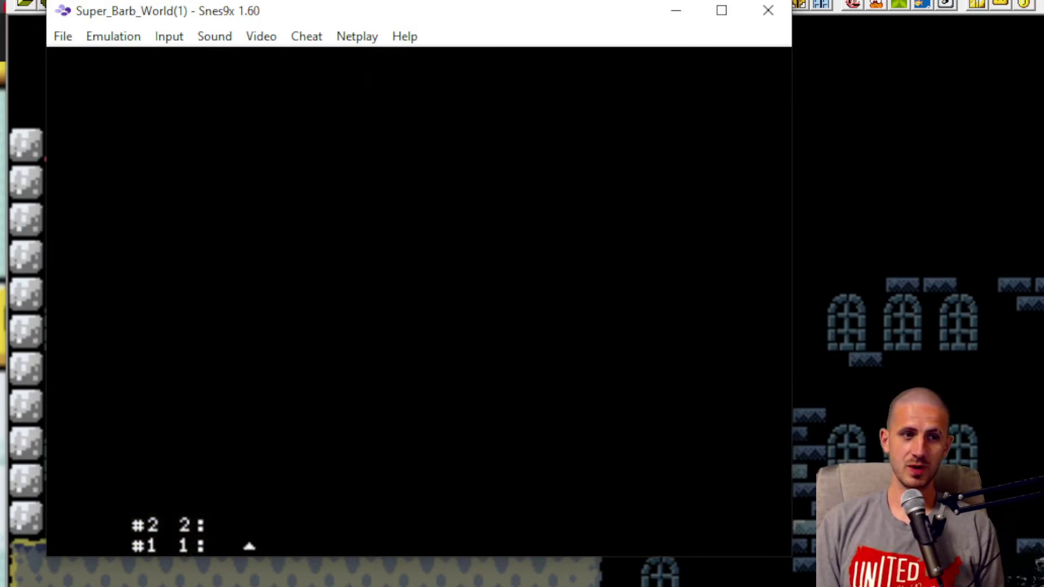
Step: Re-enter level 1-1 from the overworld map and start Mario jumping at the level entrance
{"action": "key", "text": "Left"}
{"action": "key", "text": "Down"}
{"action": "key", "text": "Right"}
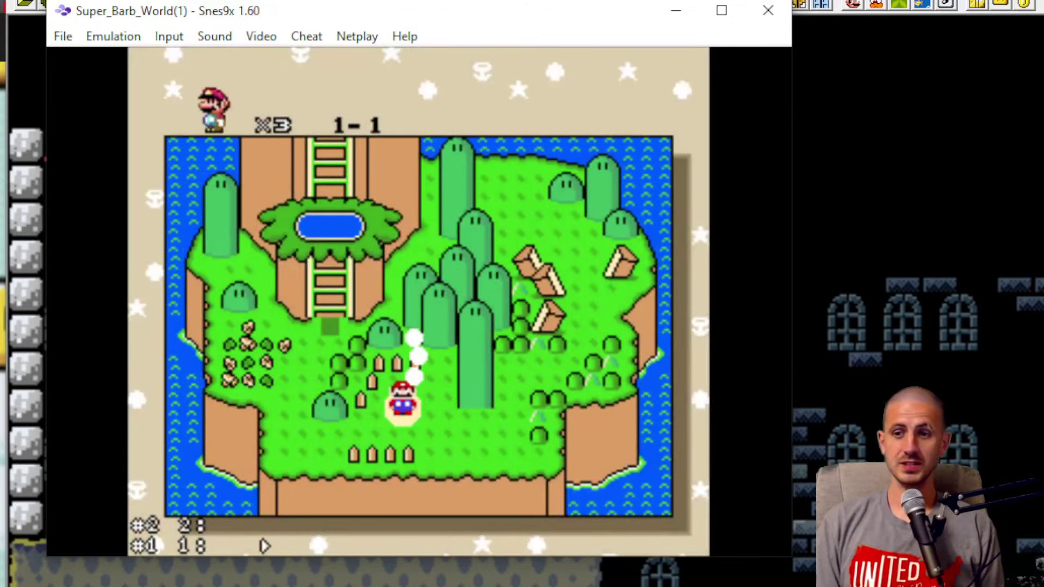
{"action": "key", "text": "b"}
{"action": "key", "text": "Left"}
{"action": "key", "text": "b"}
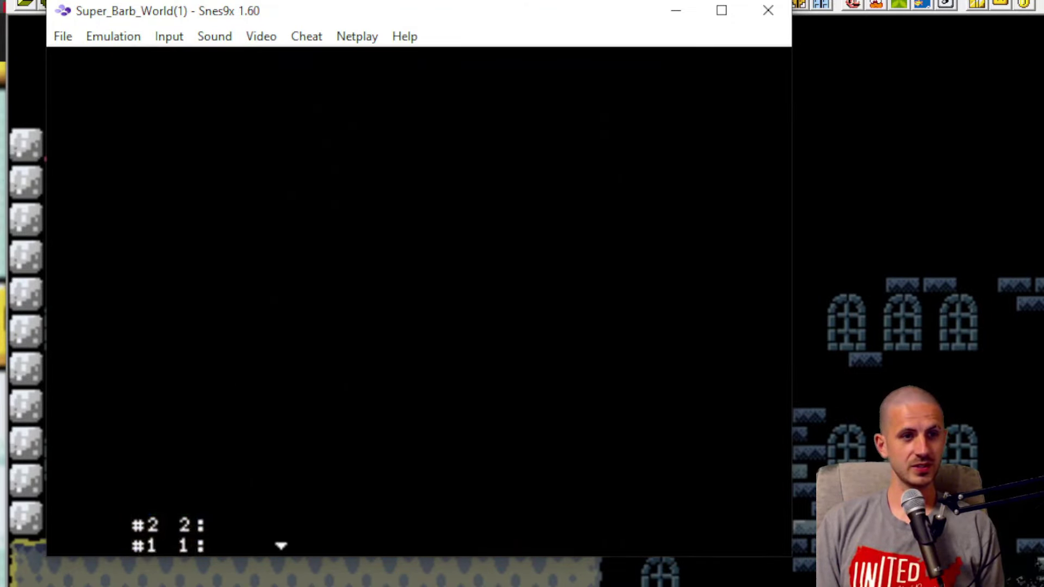
{"action": "key", "text": "Left"}
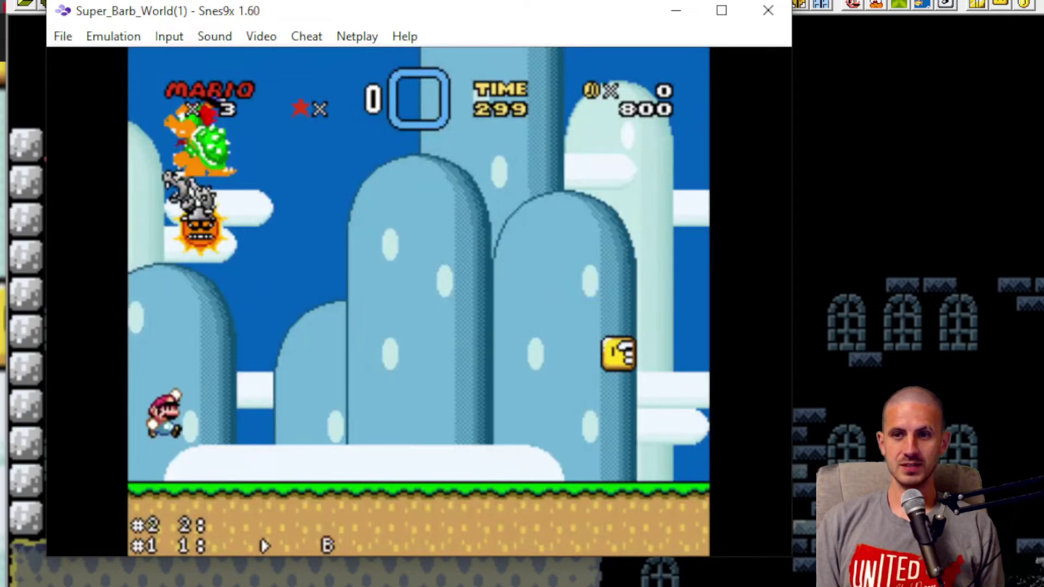
Step: Jump Mario back and forth beneath the stack to test how Bowser and the statue turn and aim at him
{"action": "key", "text": "Right"}
{"action": "key", "text": "Left"}
{"action": "key", "text": "b"}
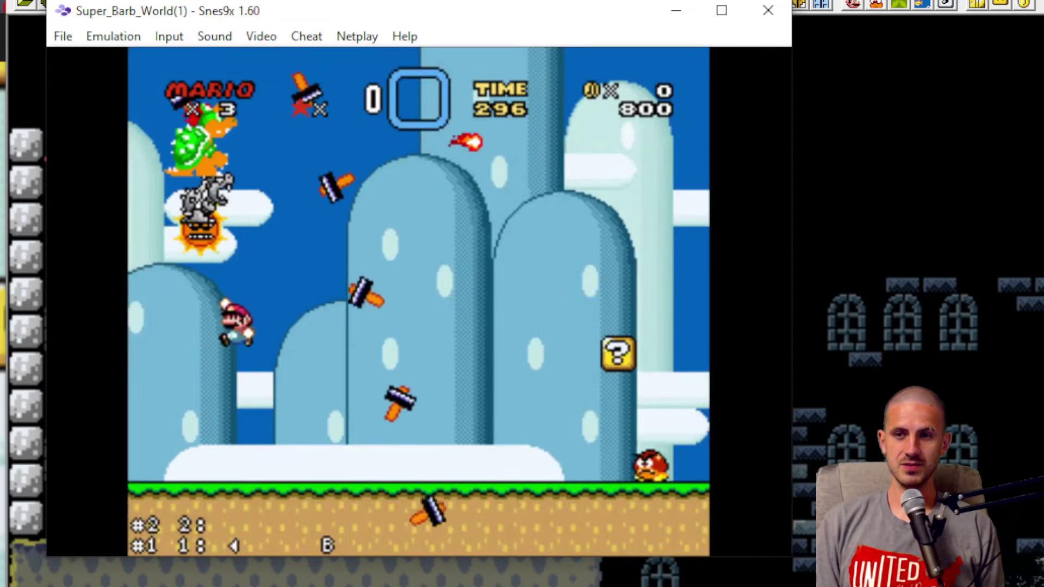
{"action": "key", "text": "Right"}
{"action": "key", "text": "b"}
{"action": "key", "text": "Left"}
{"action": "key", "text": "y"}
{"action": "key", "text": "b"}
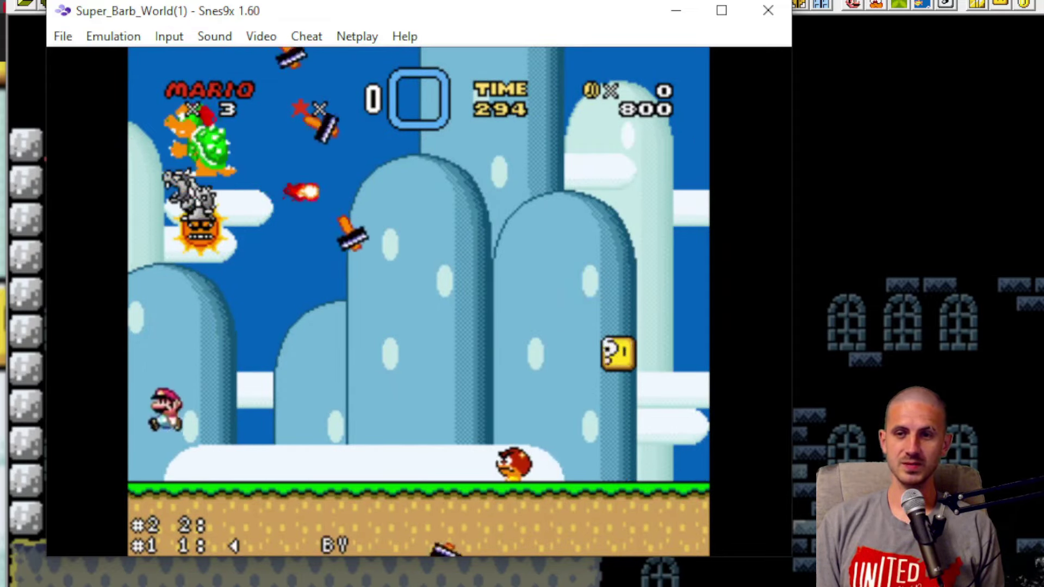
{"action": "key", "text": "Right"}
{"action": "key", "text": "Left"}
{"action": "key", "text": "Right"}
{"action": "key", "text": "b"}
{"action": "key", "text": "Left"}
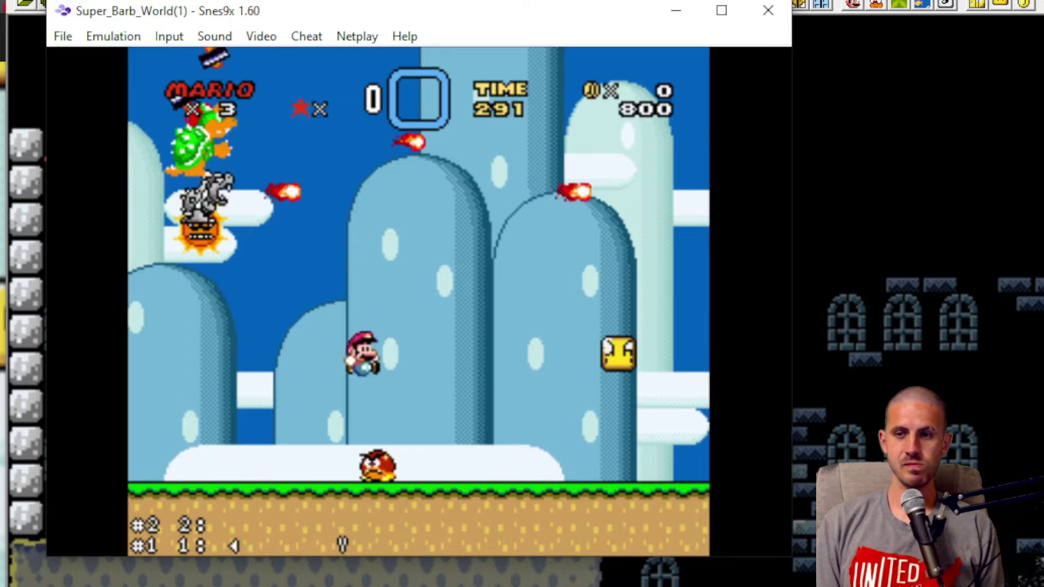
Step: Stun the approaching Goomba, carry it below the stack and throw it upward to test the collision with the stacked sprites
{"action": "key", "text": "Left"}
{"action": "key", "text": "Right"}
{"action": "key", "text": "Up"}
{"action": "key", "text": "b"}
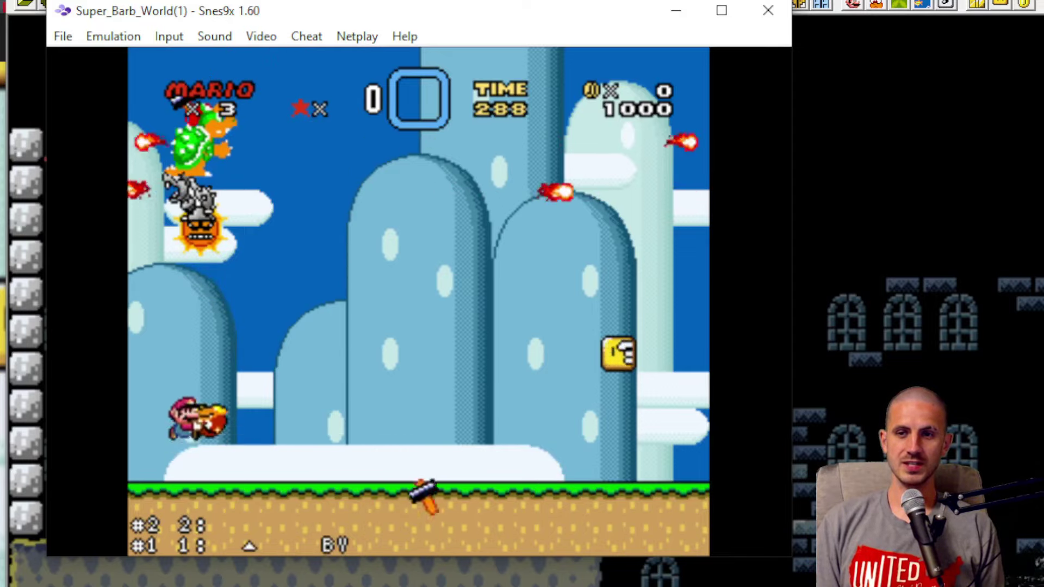
{"action": "key", "text": "Right"}
{"action": "key", "text": "Left"}
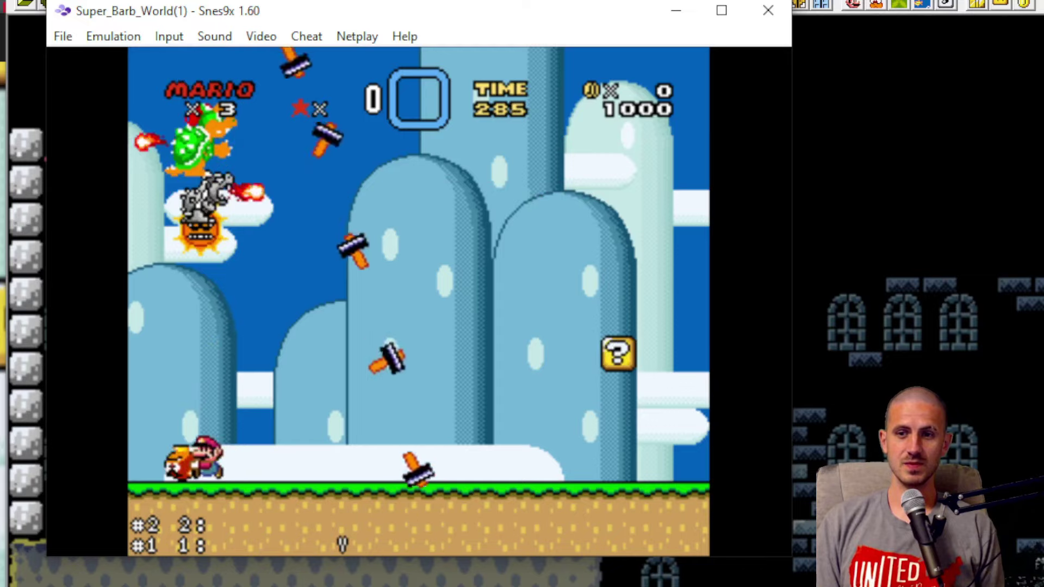
{"action": "key", "text": "Right"}
{"action": "key", "text": "Up"}
{"action": "key", "text": "b"}
{"action": "key", "text": "b"}
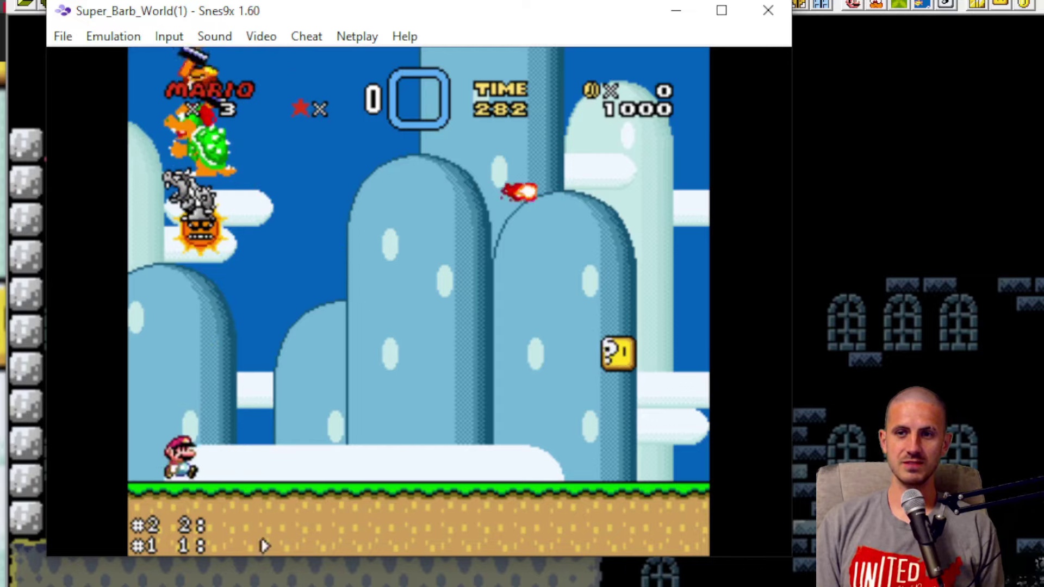
Step: Spin-jump Mario on both sides of the stack while dodging Bowser's falling hammers
{"action": "key", "text": "Left"}
{"action": "key", "text": "Right"}
{"action": "key", "text": "a"}
{"action": "key", "text": "Left"}
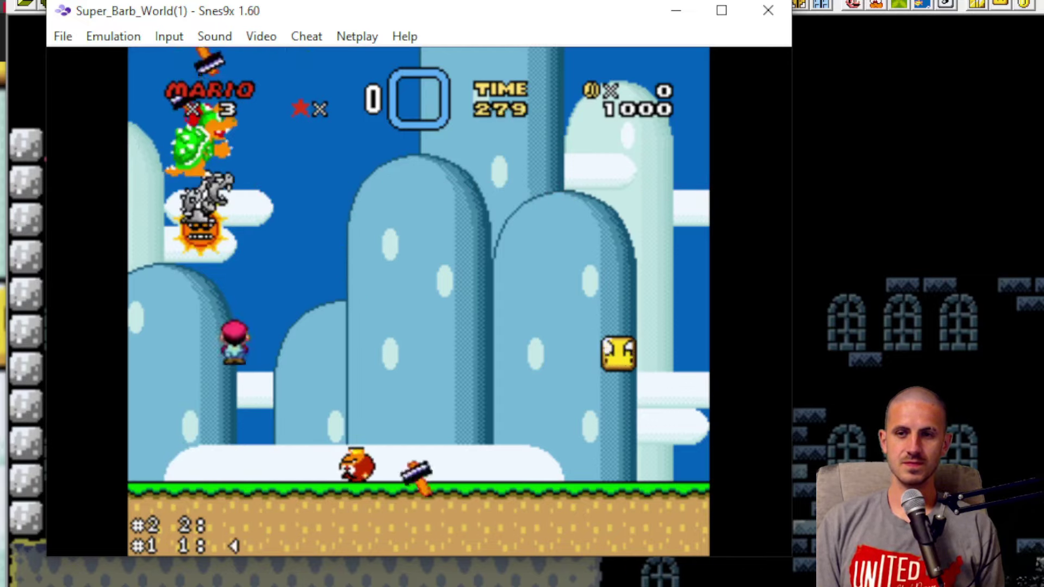
{"action": "key", "text": "a"}
{"action": "key", "text": "Left"}
{"action": "key", "text": "Up"}
{"action": "key", "text": "y"}
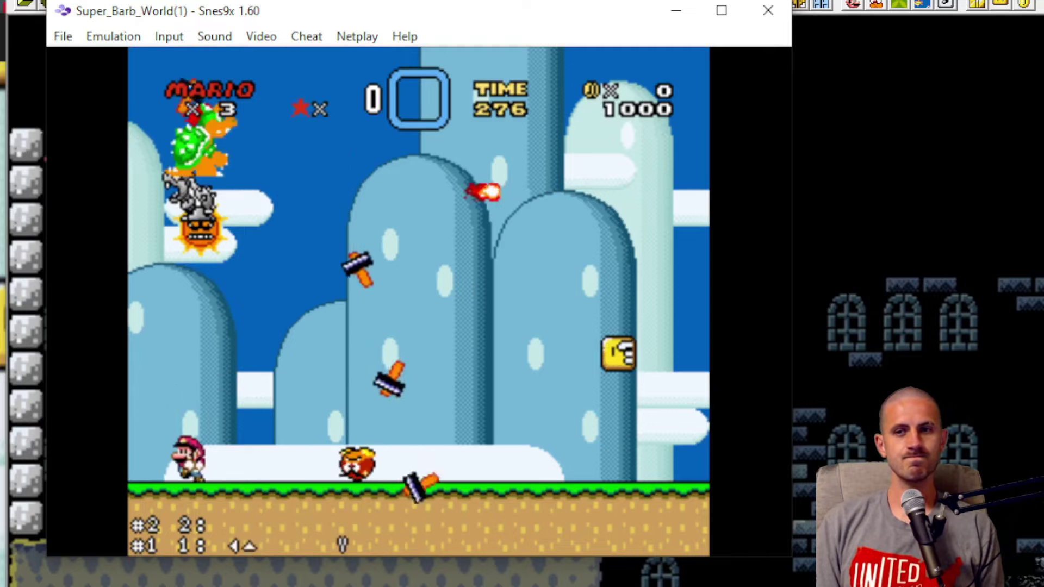
Step: Keep Mario leaping and turning around the stunned Goomba to check the stack's hammer and fireball attacks
{"action": "key", "text": "Right"}
{"action": "key", "text": "a"}
{"action": "key", "text": "a"}
{"action": "key", "text": "Left"}
{"action": "key", "text": "Right"}
{"action": "key", "text": "a"}
{"action": "key", "text": "Left"}
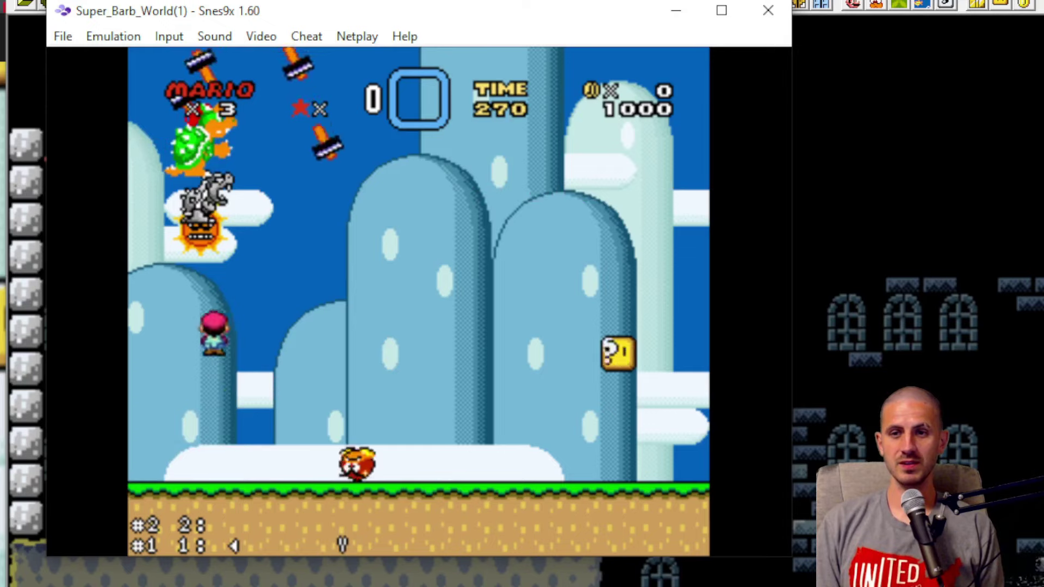
{"action": "key", "text": "Right"}
{"action": "key", "text": "v"}
{"action": "key", "text": "Left"}
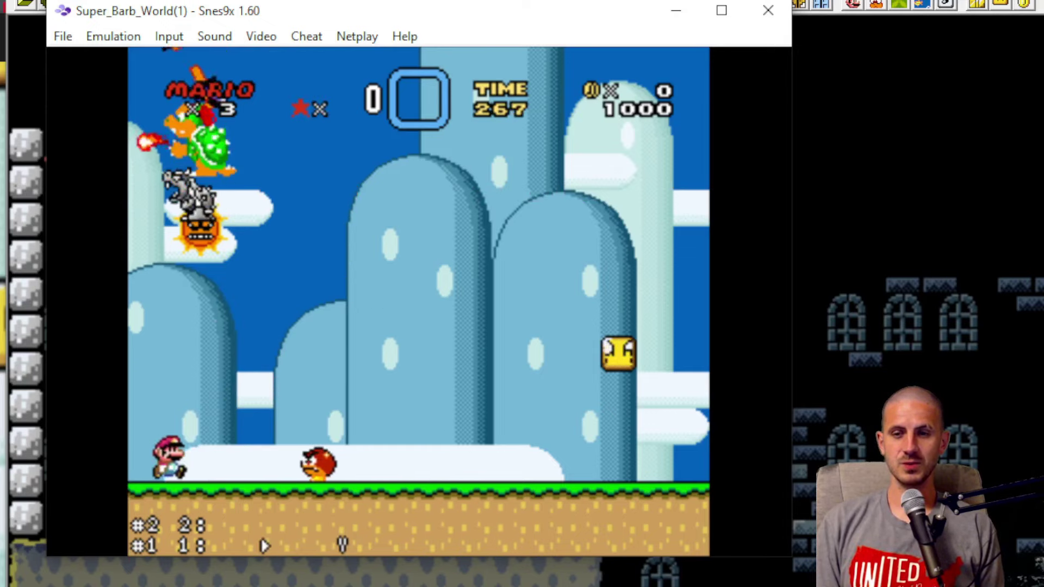
{"action": "key", "text": "Right"}
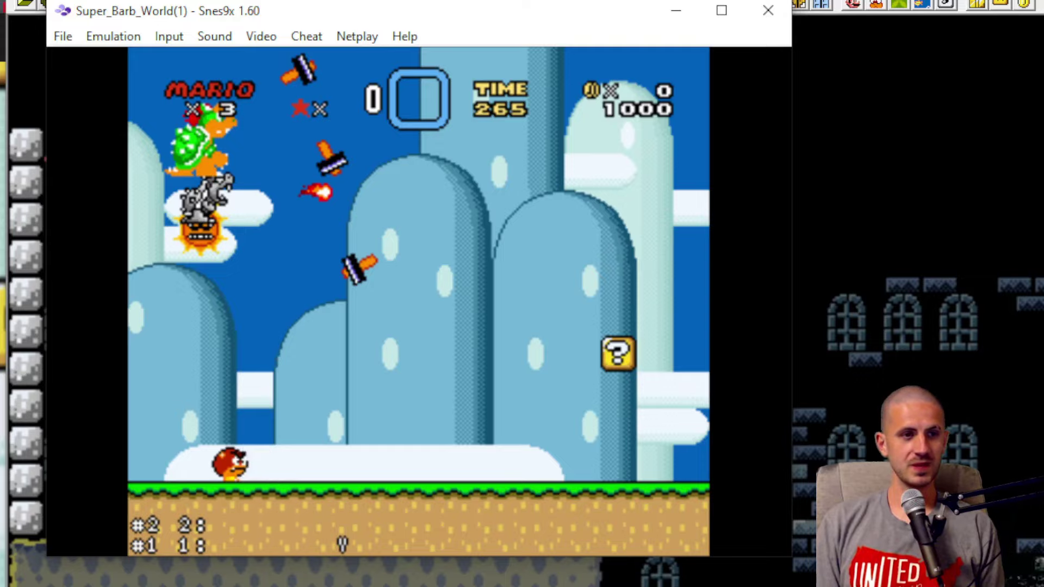
{"action": "key", "text": "Left"}
{"action": "key", "text": "Up"}
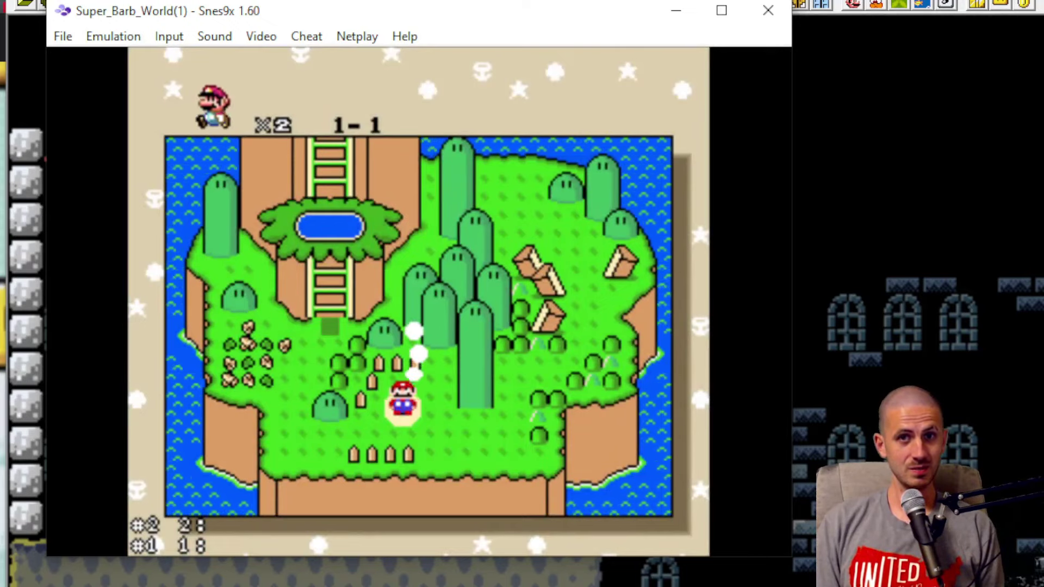
Step: Start level 1-1 again and race Mario beyond the green pipe to provoke the Angry Sun's dive with its riders
{"action": "key", "text": "c"}
{"action": "key", "text": "Left"}
{"action": "key", "text": "Up"}
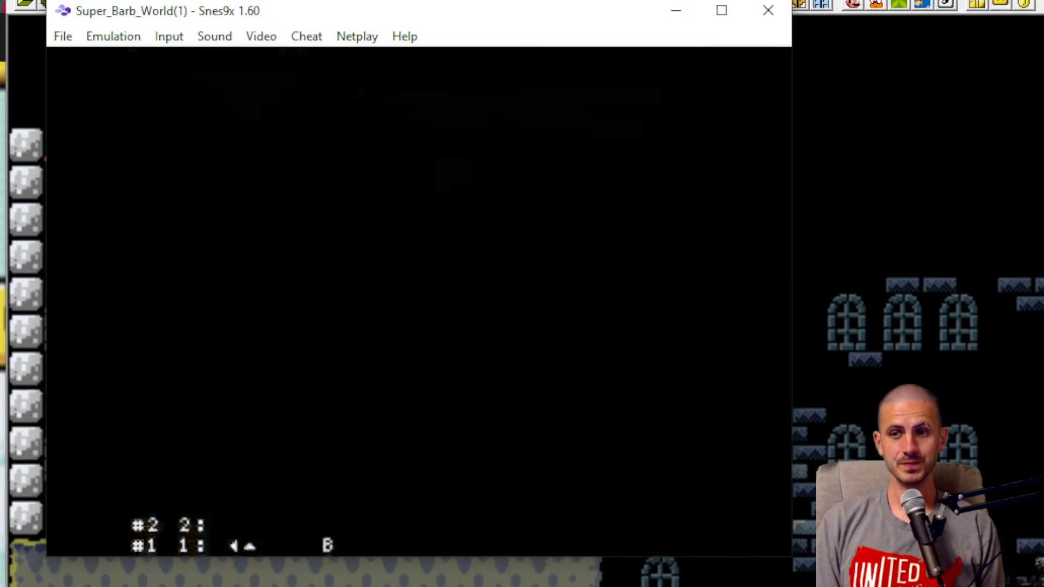
{"action": "key", "text": "Right"}
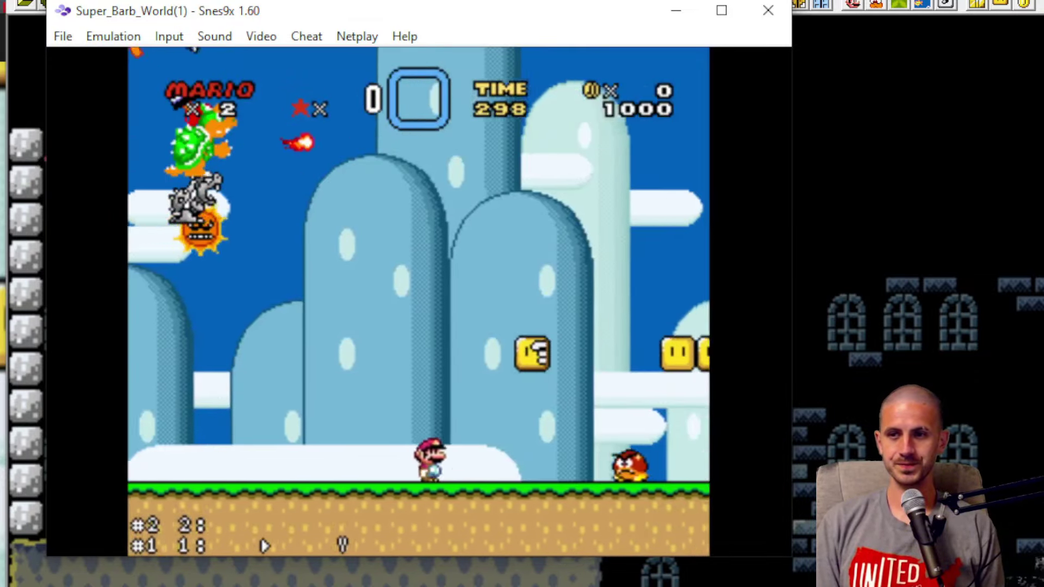
{"action": "key", "text": "c"}
{"action": "key", "text": "v"}
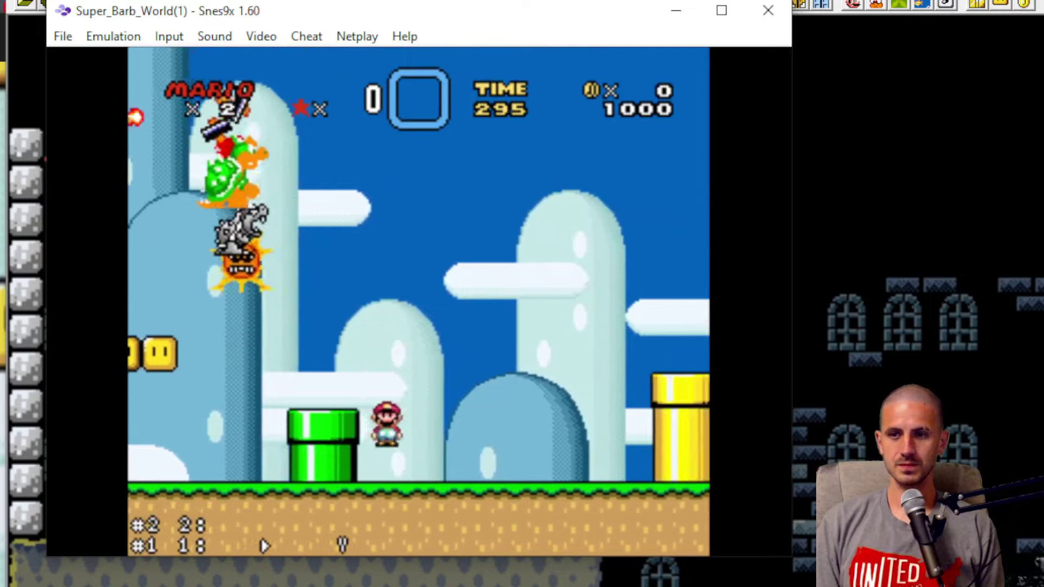
{"action": "key", "text": "c"}
{"action": "key", "text": "c"}
{"action": "key", "text": "Right"}
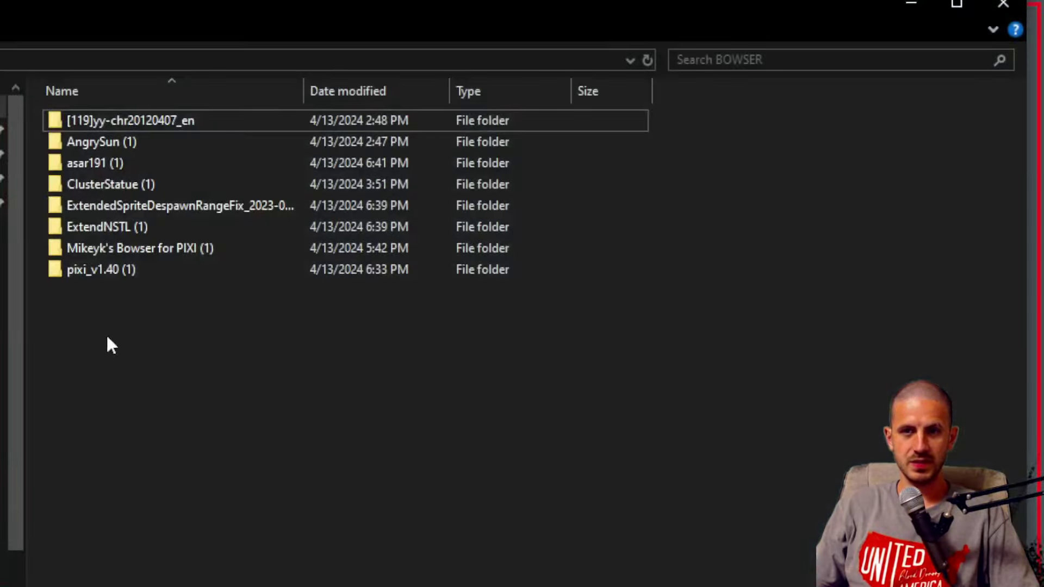
Step: Paste a backup copy of the Super_Barb_World(1) ROM into the pixi_v1.40 (1) folder
{"action": "double_click", "coordinate": [91, 277]}
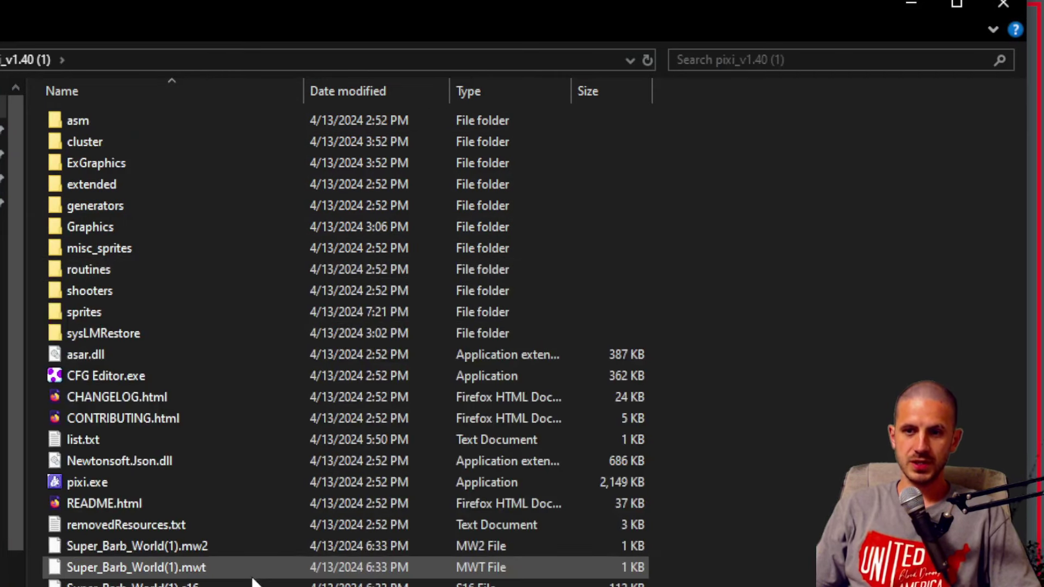
{"action": "key", "text": "ctrl+v"}
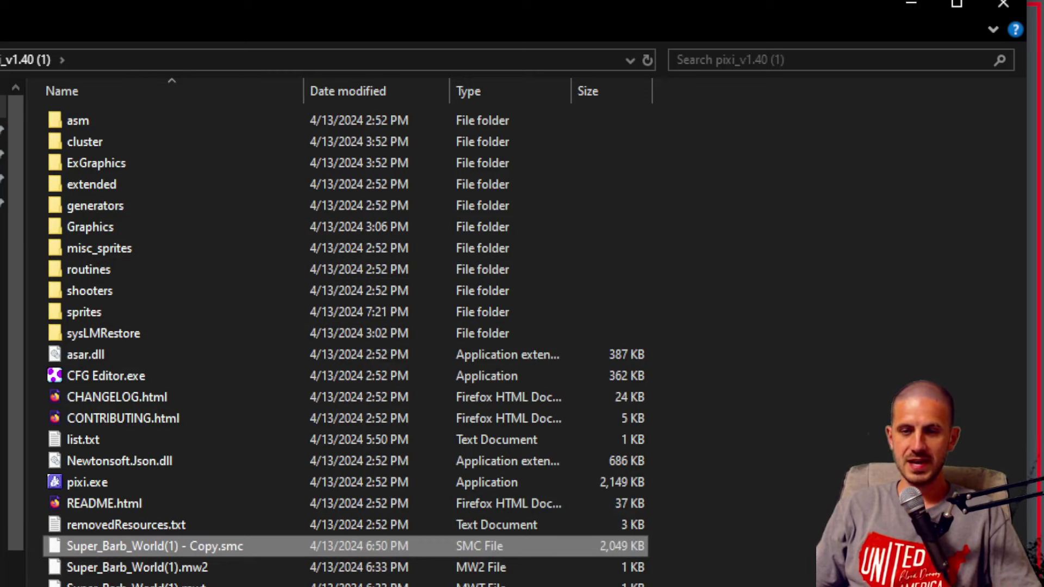
Step: Switch to Lunar Magic and open Super_Barb_World(1).smc to view the sprites in level 105
{"action": "key", "text": "alt+Tab"}
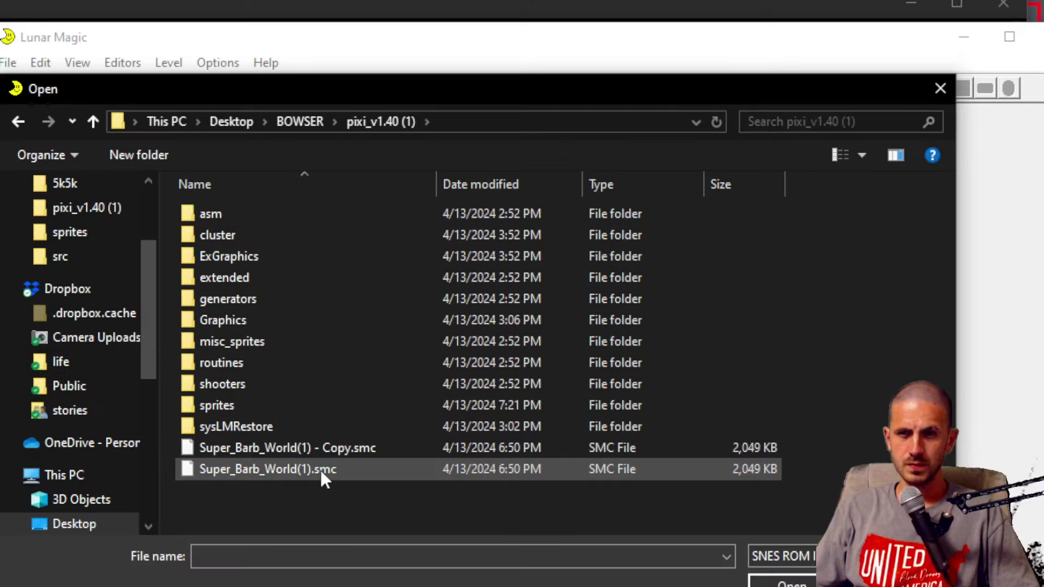
{"action": "left_click", "coordinate": [319, 468]}
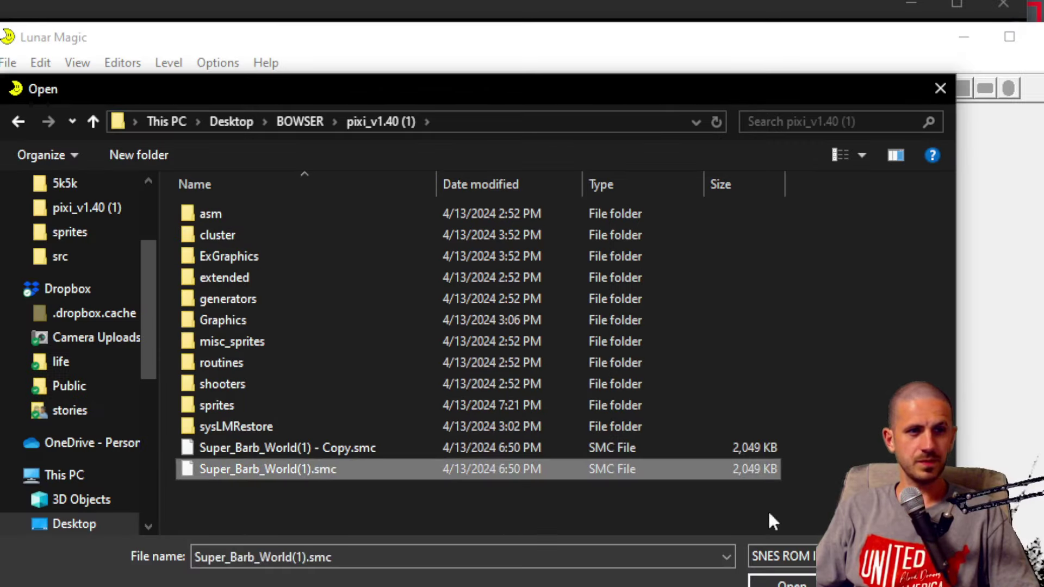
{"action": "left_click", "coordinate": [783, 581]}
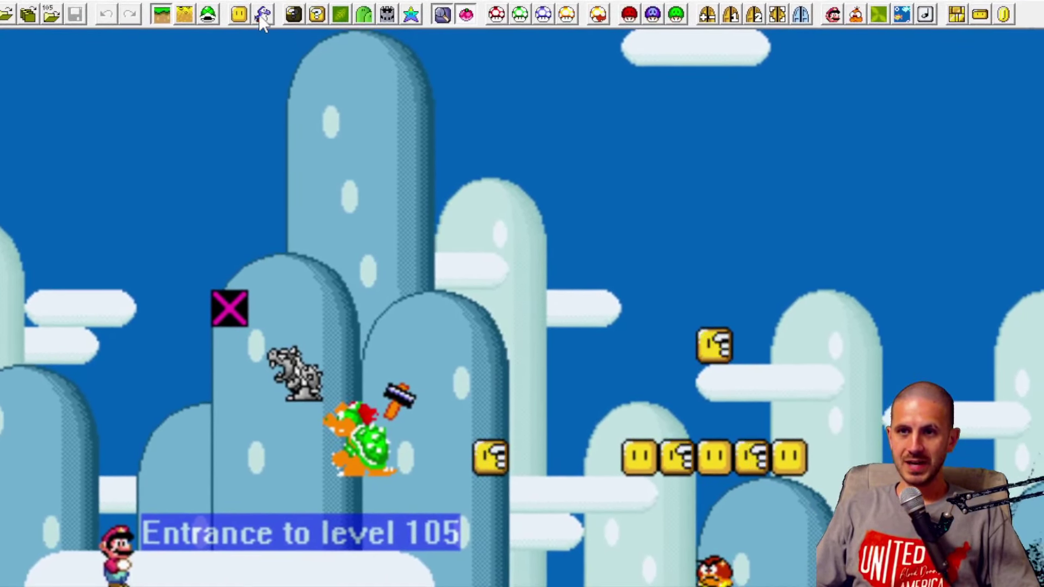
{"action": "left_click", "coordinate": [264, 14]}
{"action": "left_click", "coordinate": [784, 210]}
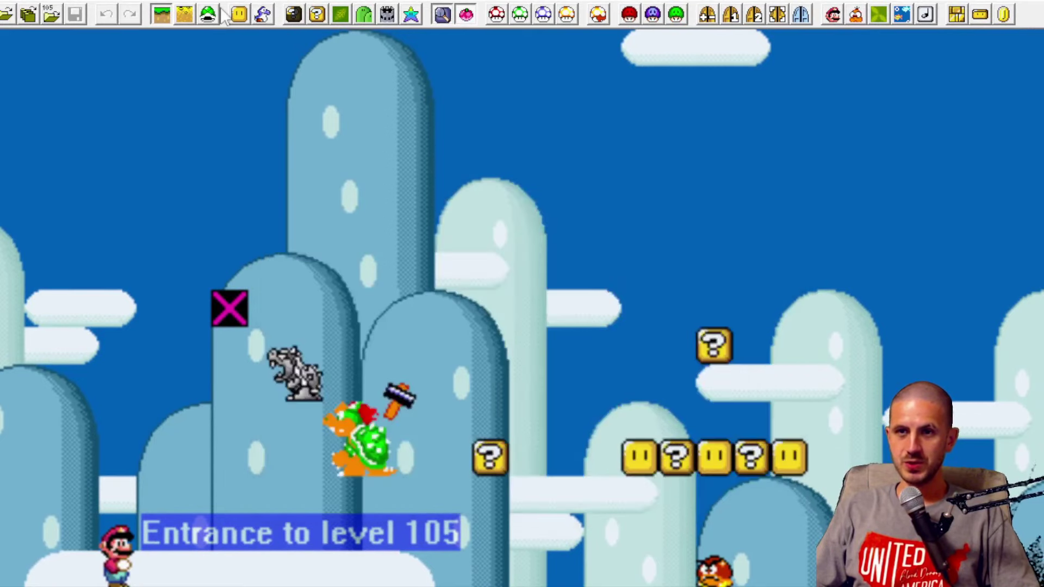
Step: Add a Star sprite (76) beside Mario's start in level 105 and another above the midway entrance
{"action": "left_click", "coordinate": [264, 16]}
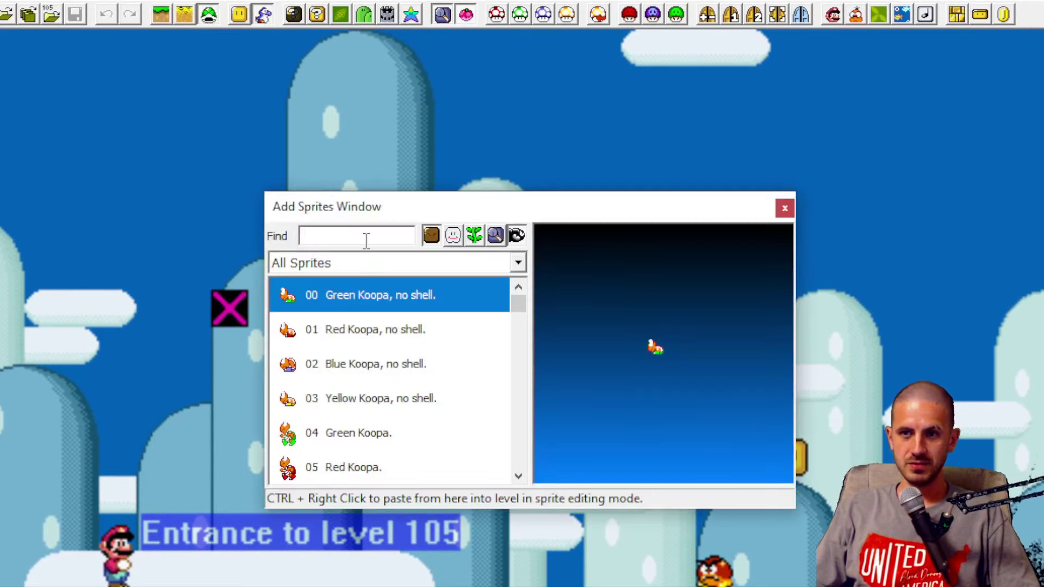
{"action": "type", "text": "star"}
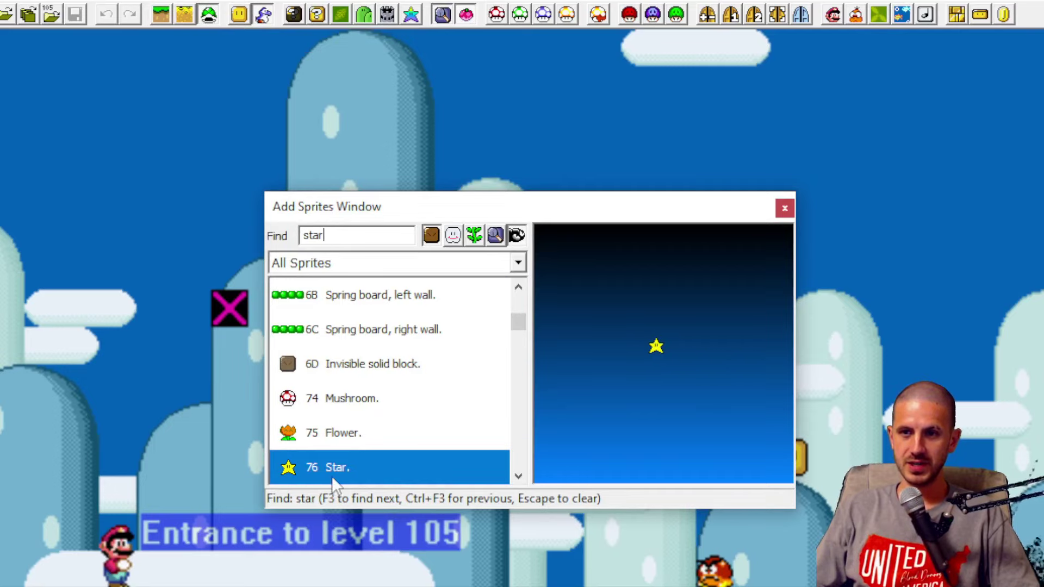
{"action": "left_click", "coordinate": [235, 492]}
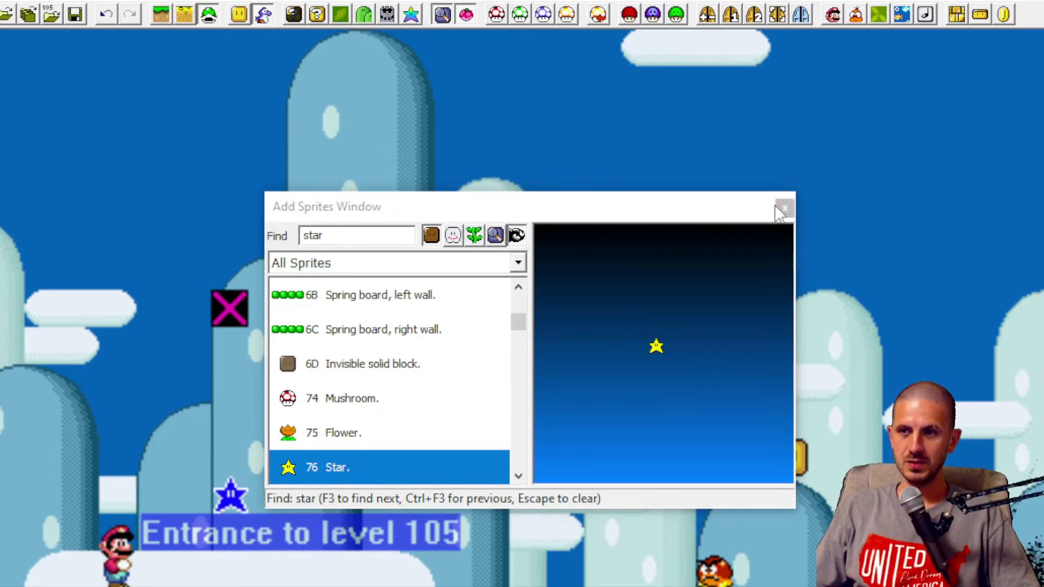
{"action": "scroll", "coordinate": [450, 542], "scroll_direction": "right", "scroll_amount": 5}
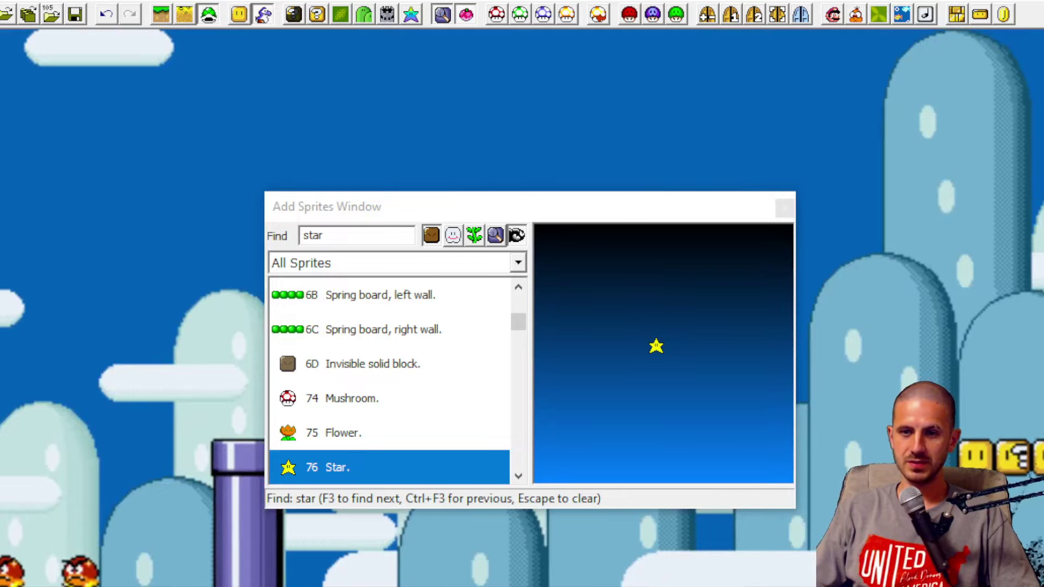
{"action": "scroll", "coordinate": [454, 549], "scroll_direction": "right", "scroll_amount": 15}
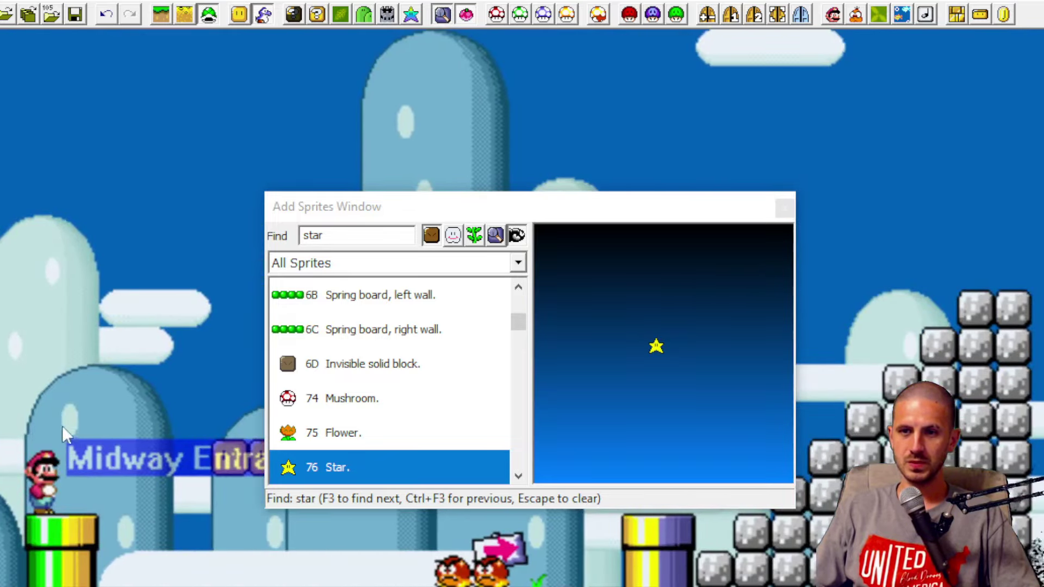
{"action": "left_click", "coordinate": [773, 206]}
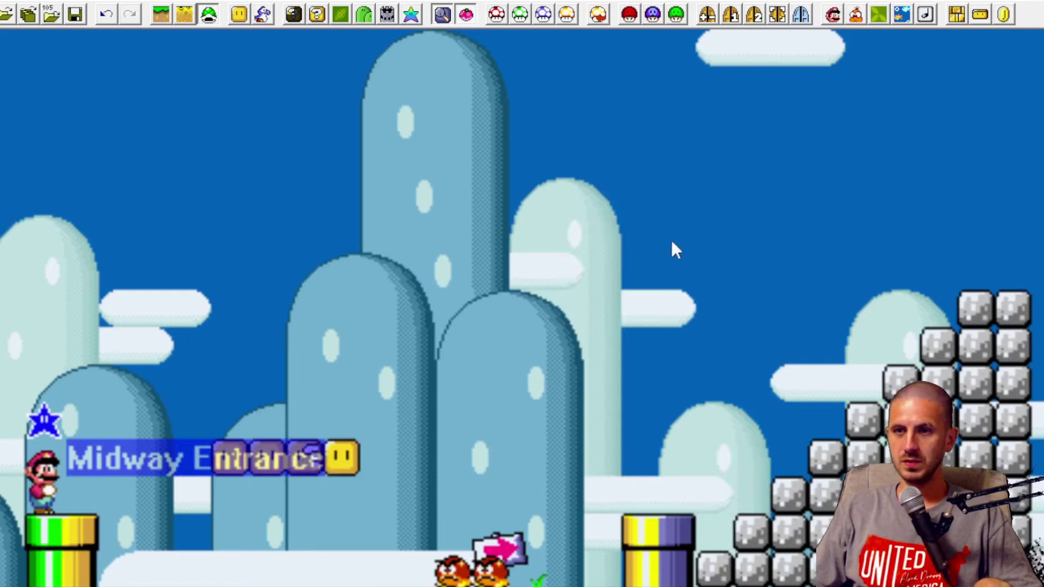
Step: Run the ROM in Snes9x and race star-powered Mario past the yellow pipes, ramming Goombas to check how the sprite stack reacts
{"action": "key", "text": "F4"}
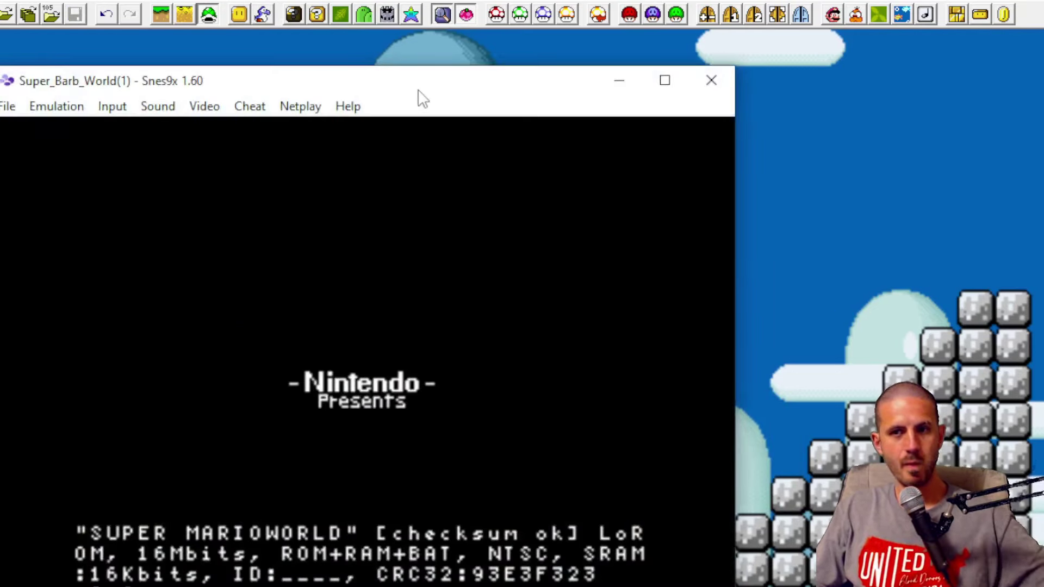
{"action": "left_click_drag", "start_coordinate": [419, 90], "coordinate": [423, 28]}
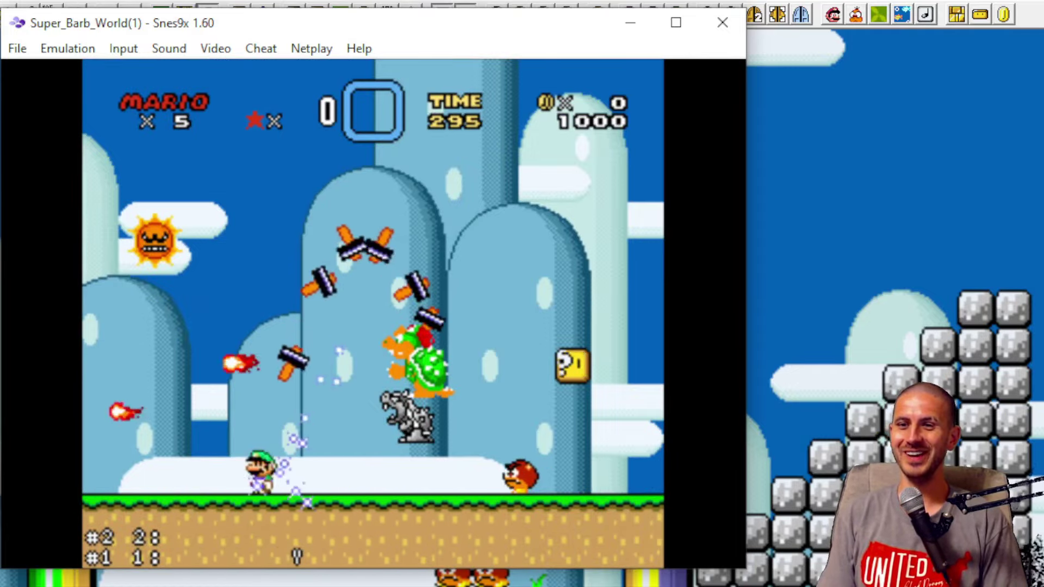
{"action": "key", "text": "Right"}
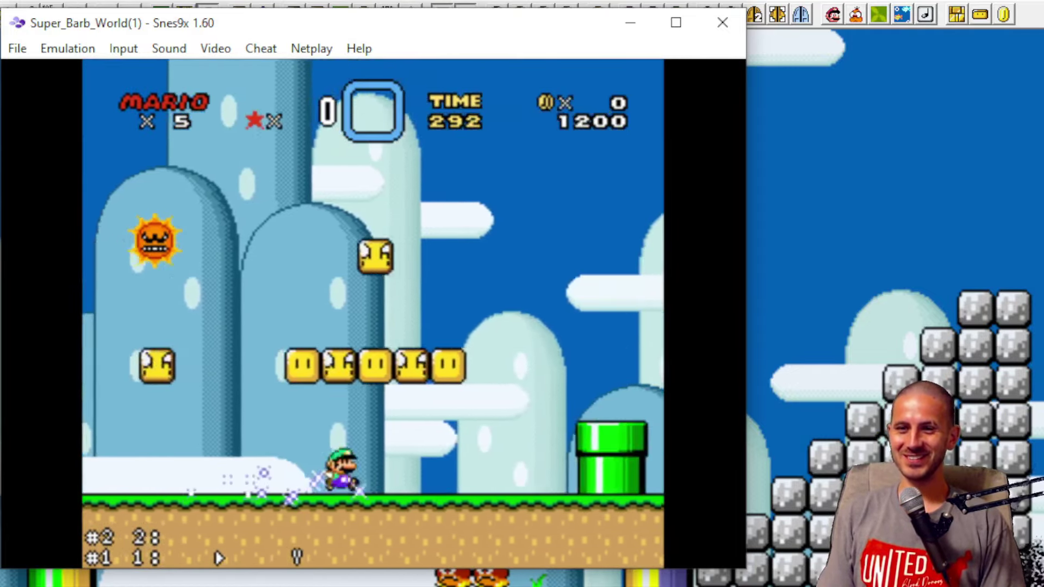
{"action": "key", "text": "c"}
{"action": "key", "text": "c"}
{"action": "key", "text": "c"}
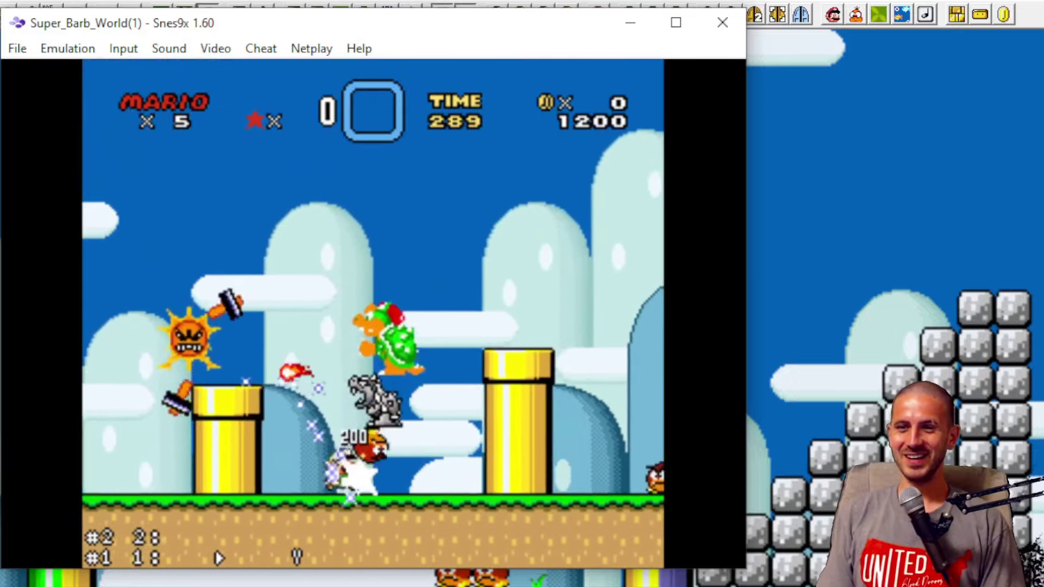
{"action": "key", "text": "c"}
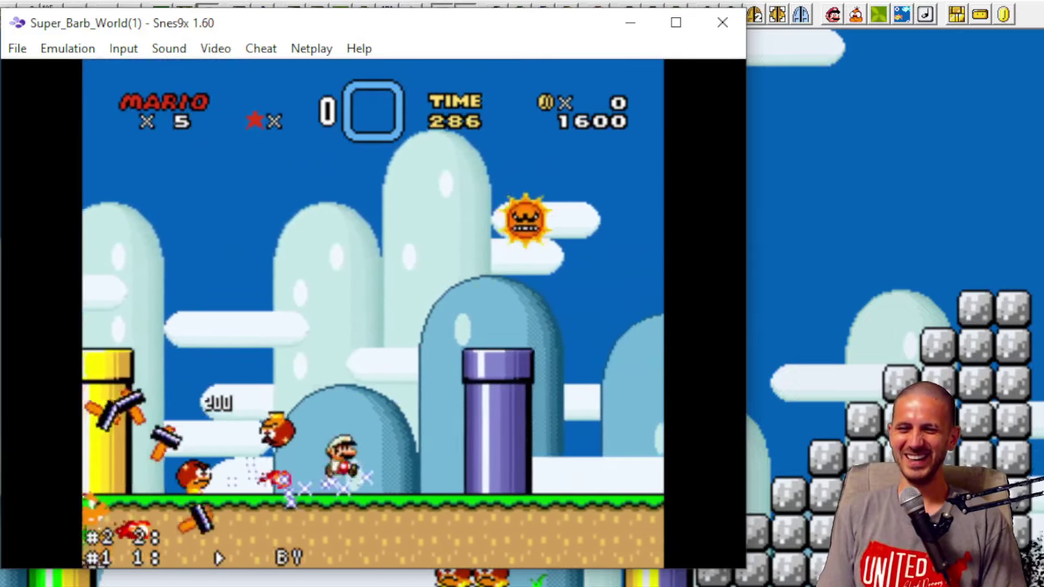
Step: Take Mario over the gaps via the midway Star and into more Goombas to test the stack, and close the emulator
{"action": "key", "text": "c"}
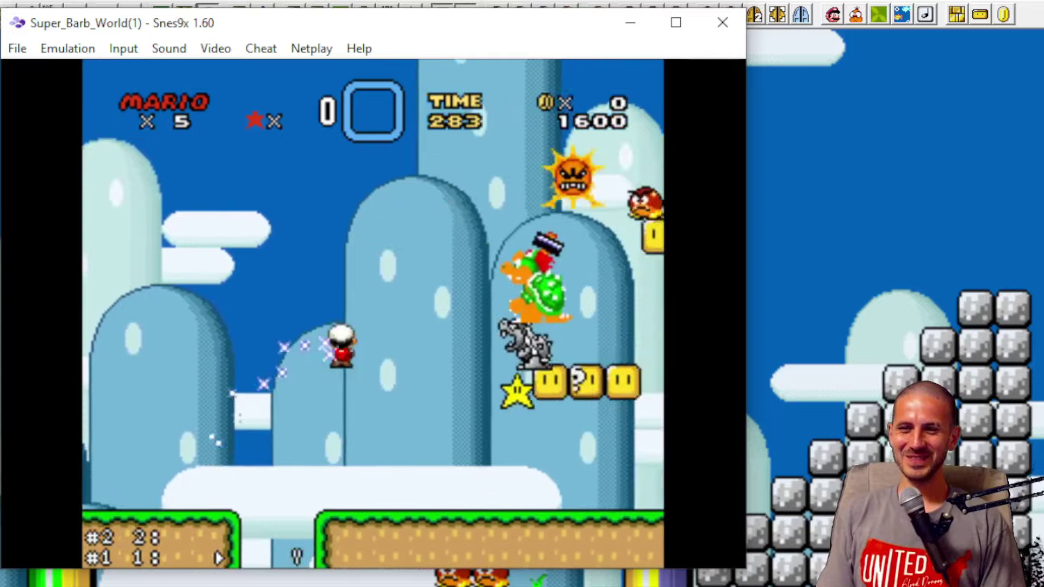
{"action": "key", "text": "c"}
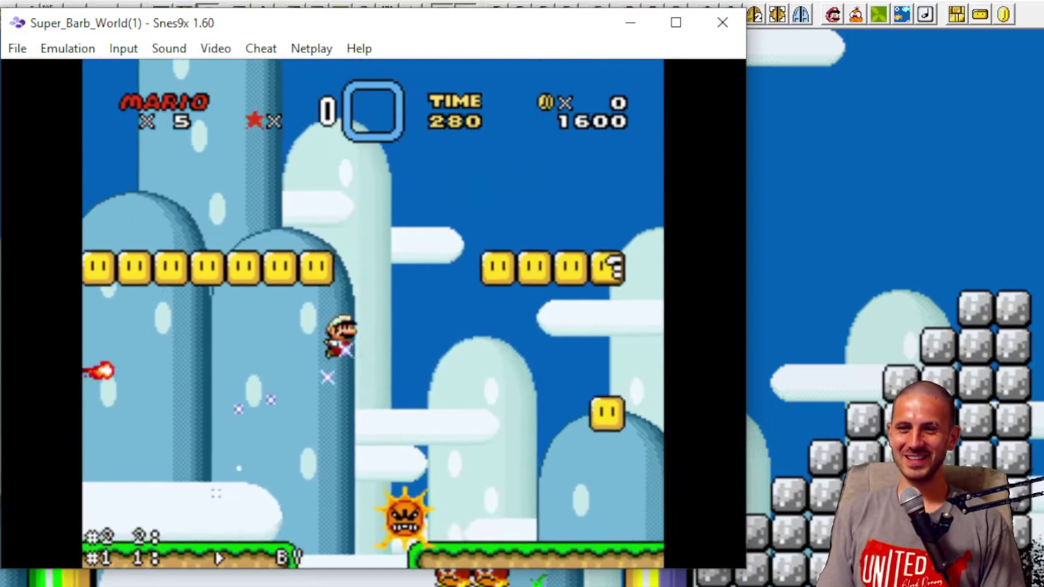
{"action": "key", "text": "Right"}
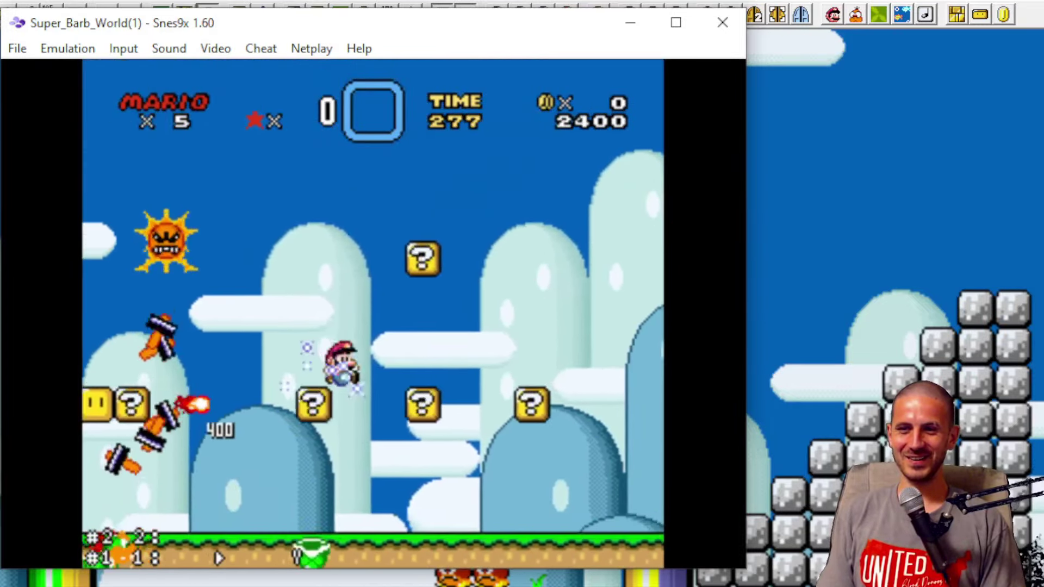
{"action": "key", "text": "Right"}
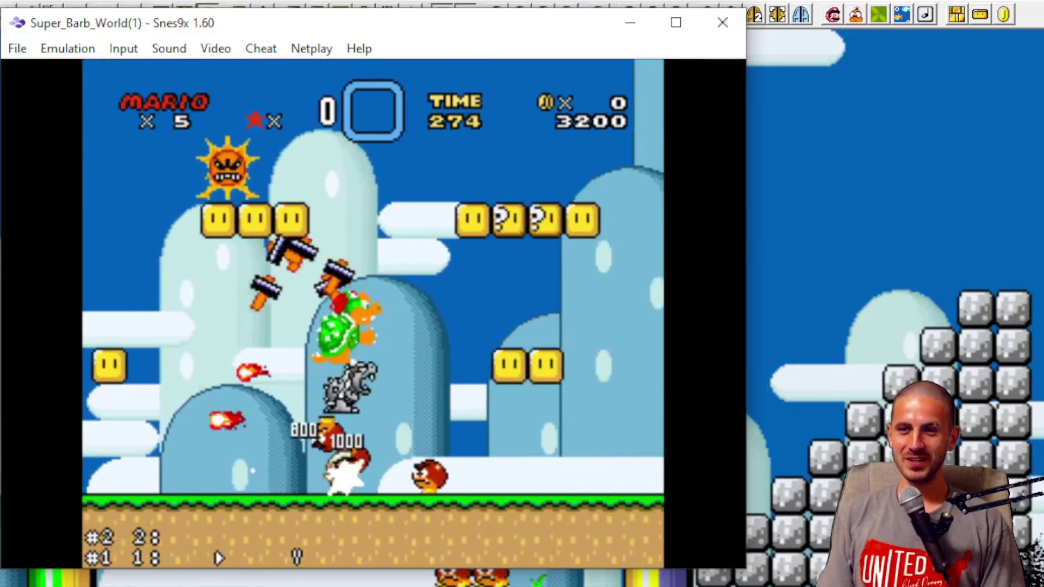
{"action": "key", "text": "c"}
{"action": "key", "text": "c"}
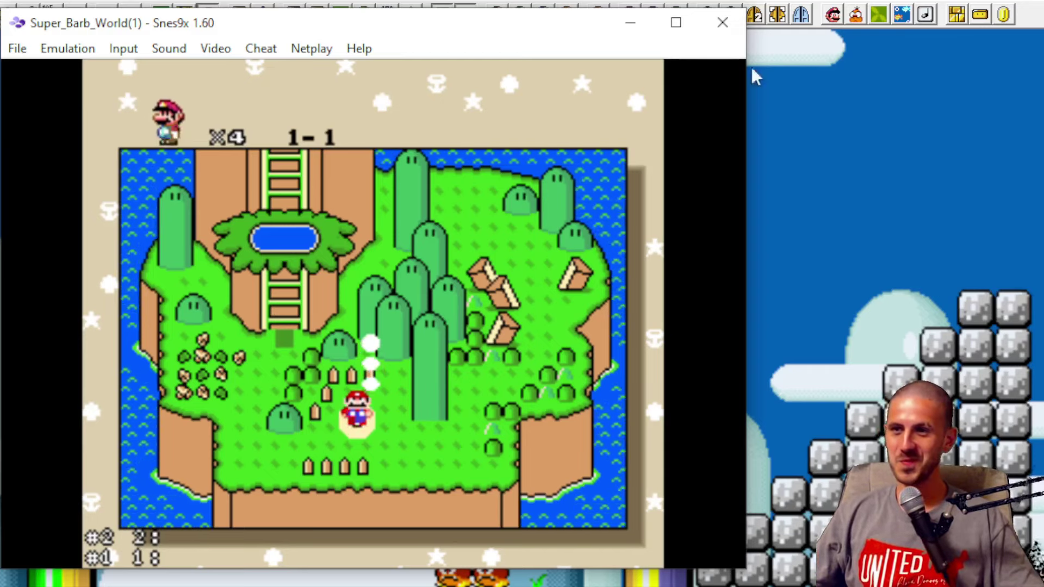
{"action": "left_click", "coordinate": [722, 23]}
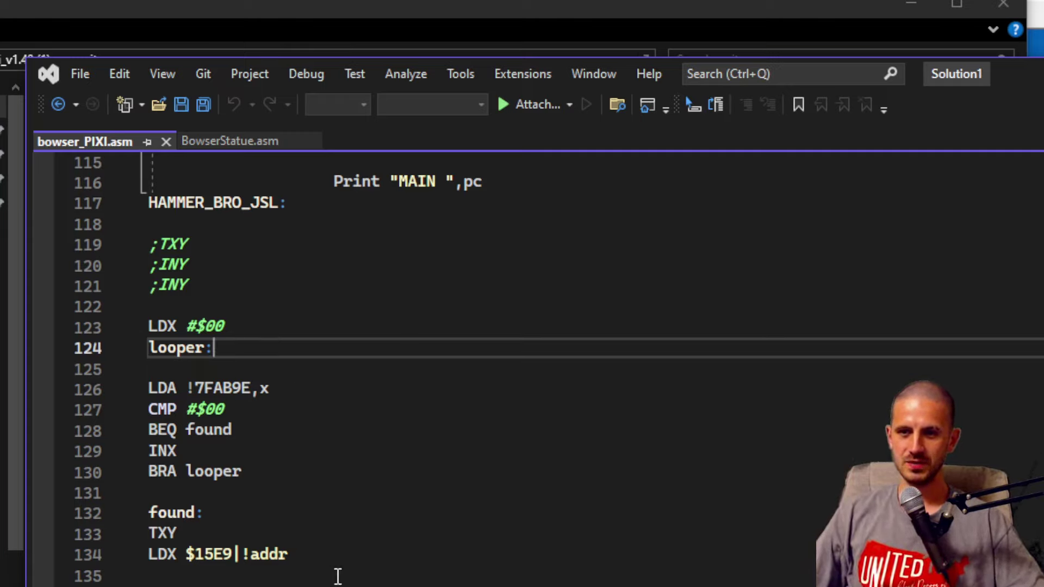
Step: Switch to Visual Studio and copy the looper block from bowser_PIXI.asm into BowserStatue.asm below the INY line
{"action": "left_click_drag", "start_coordinate": [329, 555], "coordinate": [246, 315]}
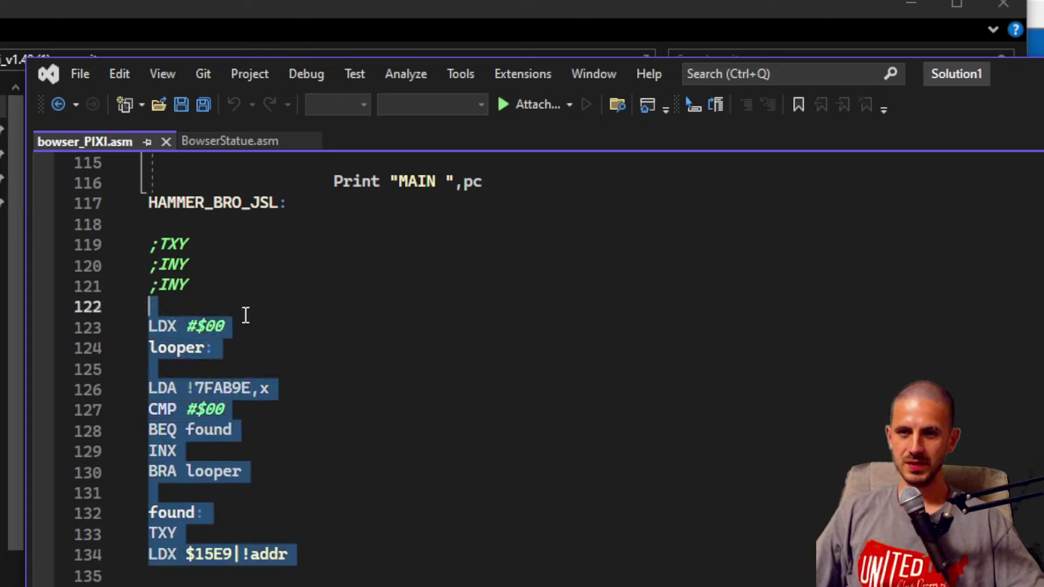
{"action": "left_click", "coordinate": [230, 136]}
{"action": "left_click", "coordinate": [199, 372]}
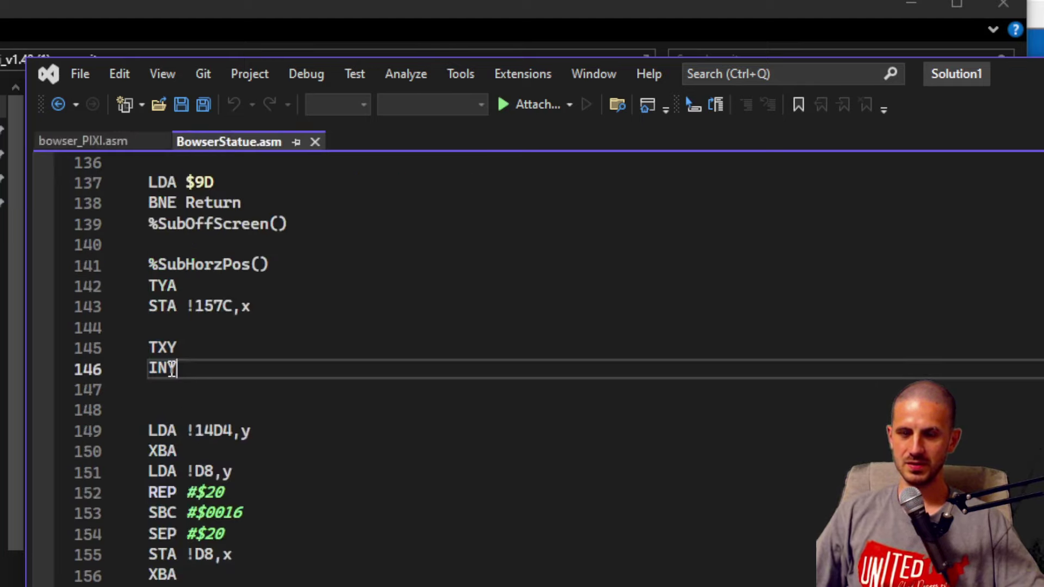
{"action": "key", "text": "Return"}
{"action": "type", "text": "LDX #$00 looper:  LDA !7FAB9E,x CMP #$00 BEQ found INX BRA looper"}
Step: Comment out the TXY and INY lines above the pasted loop in BowserStatue.asm and save the file
{"action": "left_click", "coordinate": [443, 371]}
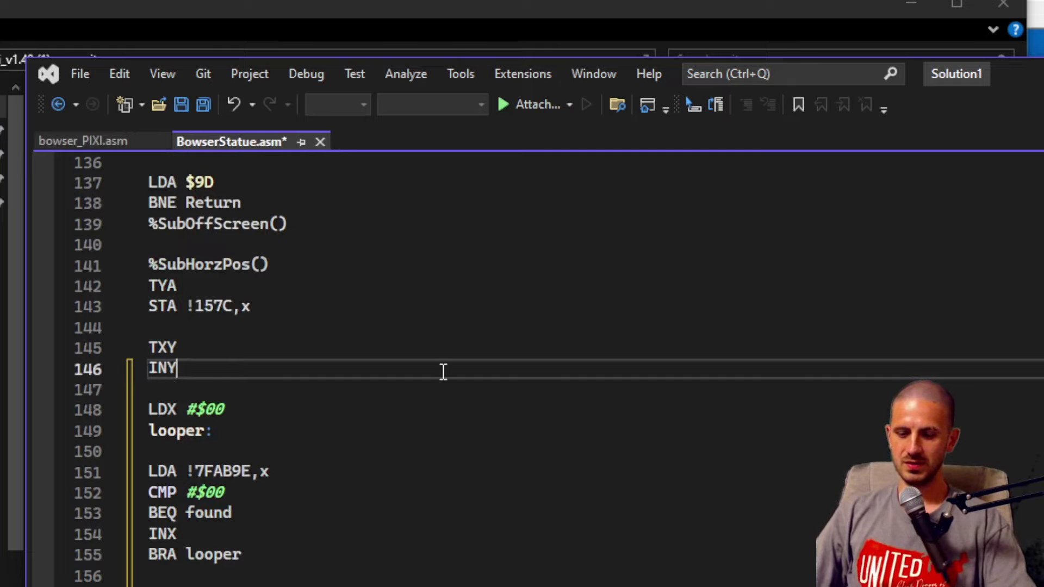
{"action": "key", "text": "Up"}
{"action": "type", "text": ";"}
{"action": "key", "text": "Right"}
{"action": "key", "text": "Up"}
{"action": "type", "text": ";"}
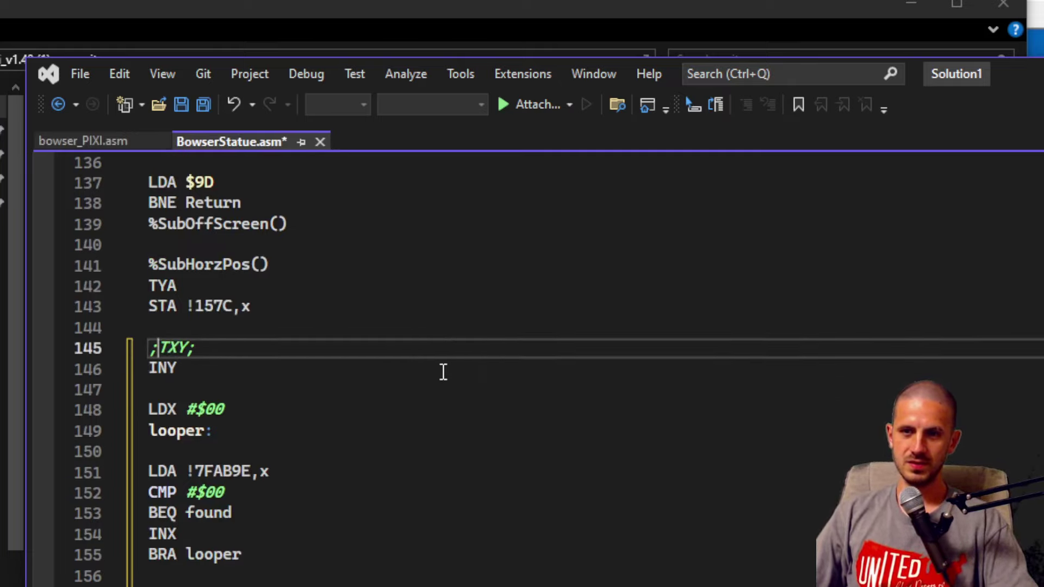
{"action": "key", "text": "Down"}
{"action": "key", "text": "Left"}
{"action": "key", "text": "Up"}
{"action": "key", "text": "End"}
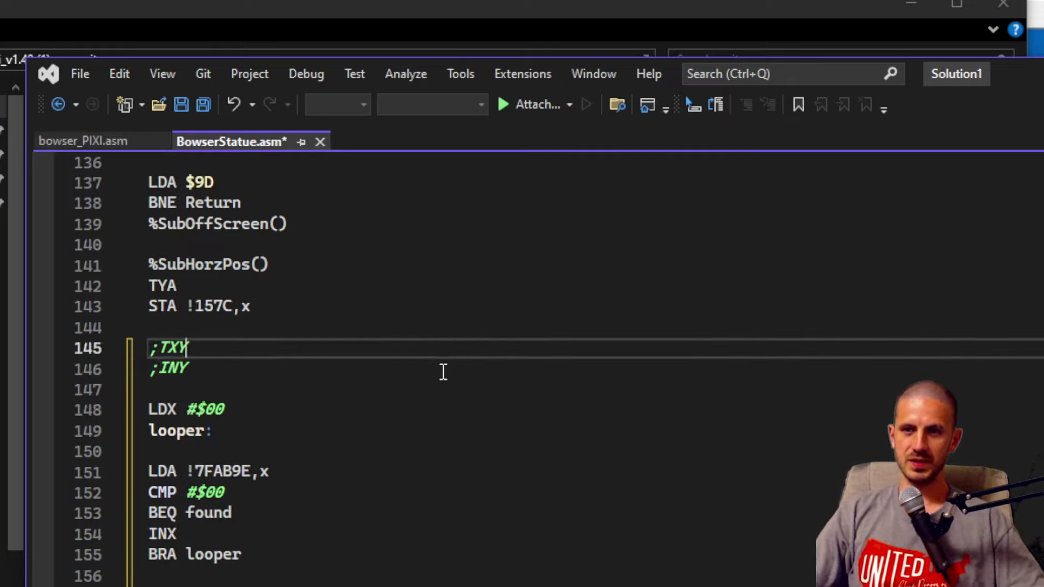
{"action": "key", "text": "ctrl+s"}
{"action": "left_click", "coordinate": [102, 140]}
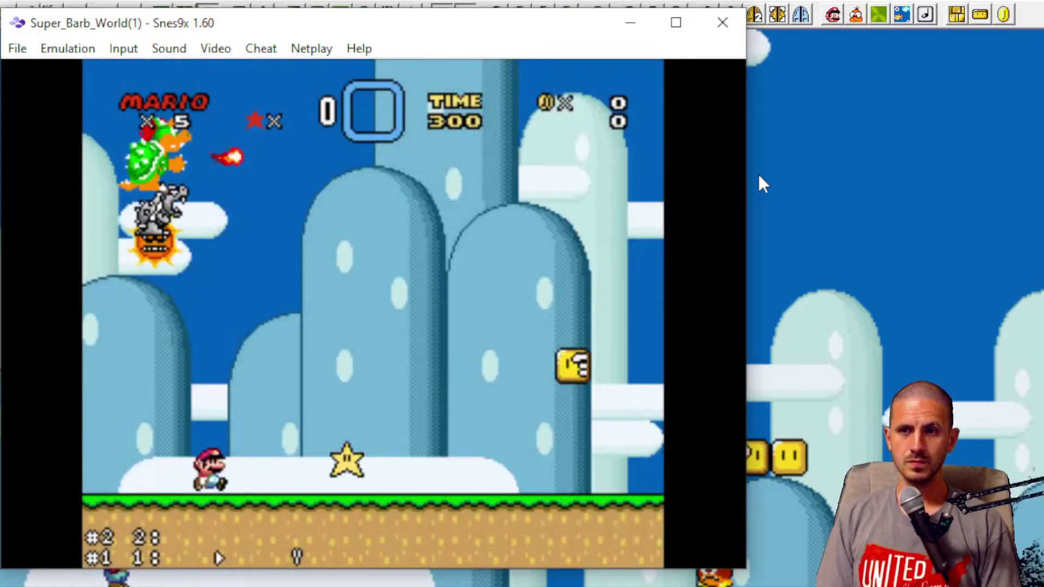
Step: In Snes9x, grab the starting Star and race Mario beyond the purple pipe to check that the stack rides the Angry Sun
{"action": "key", "text": "c"}
{"action": "key", "text": "c"}
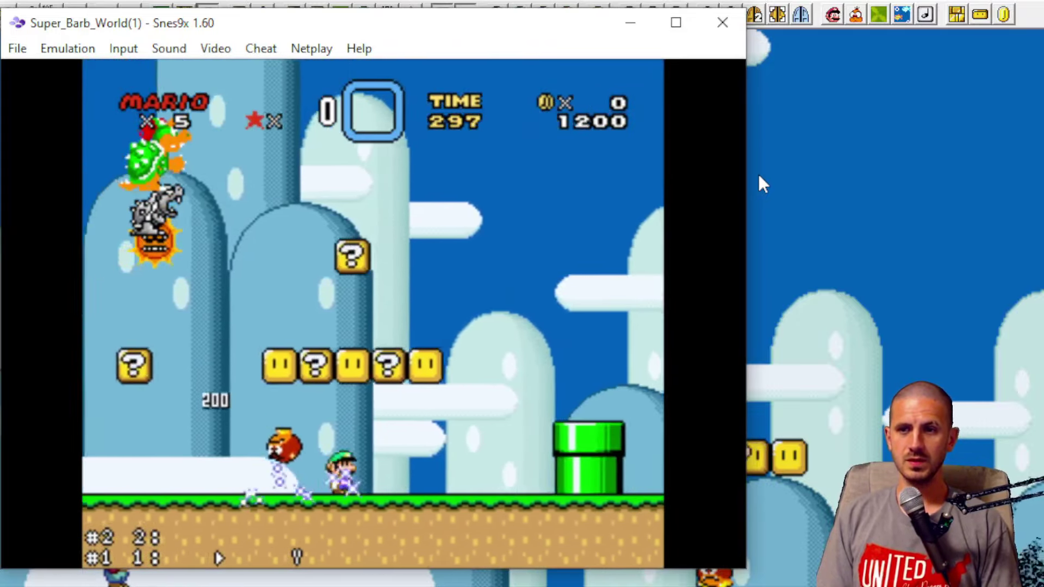
{"action": "key", "text": "c"}
{"action": "key", "text": "c"}
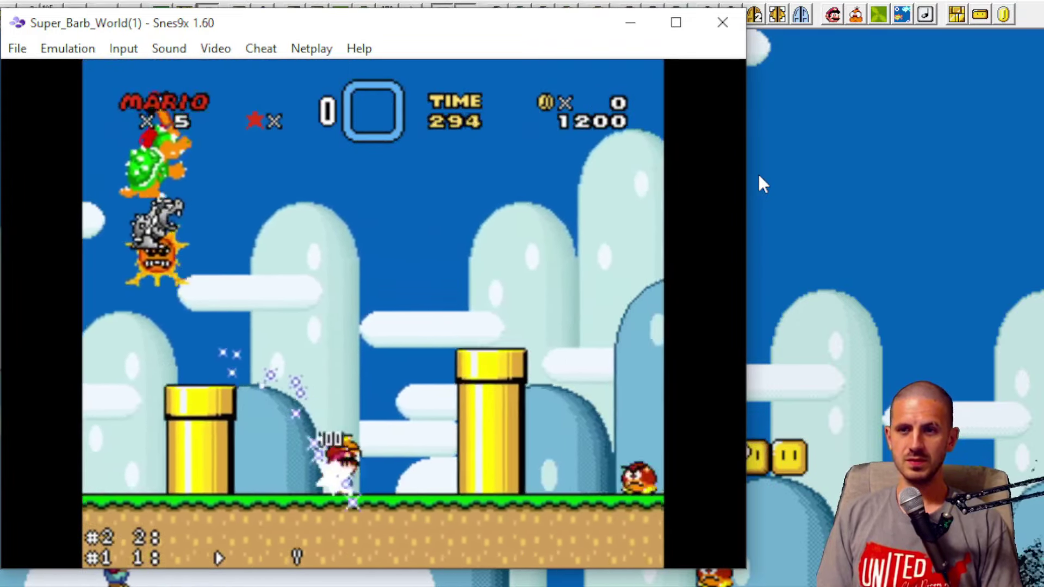
{"action": "key", "text": "c"}
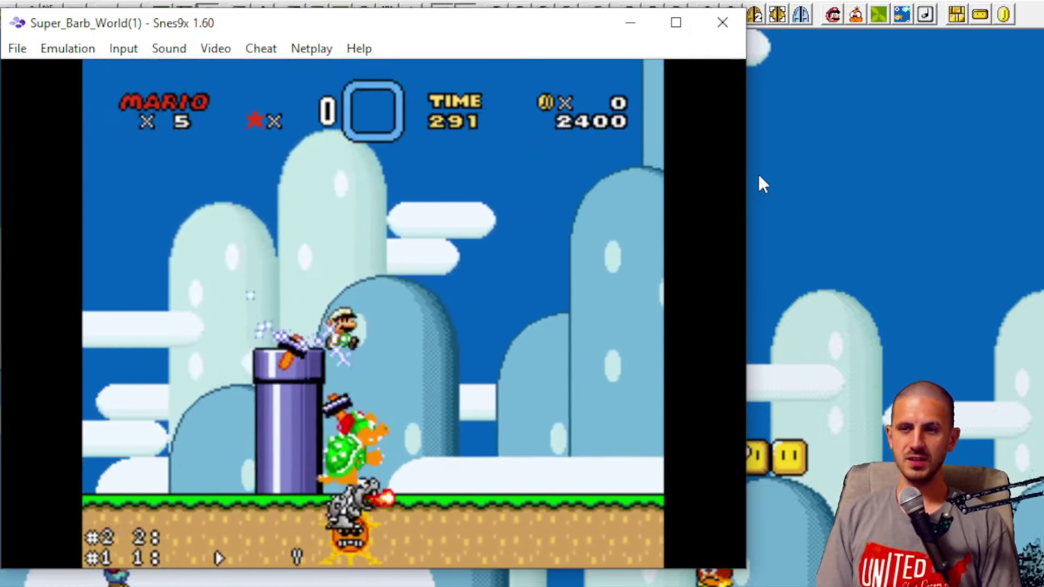
{"action": "key", "text": "c"}
{"action": "key", "text": "Left"}
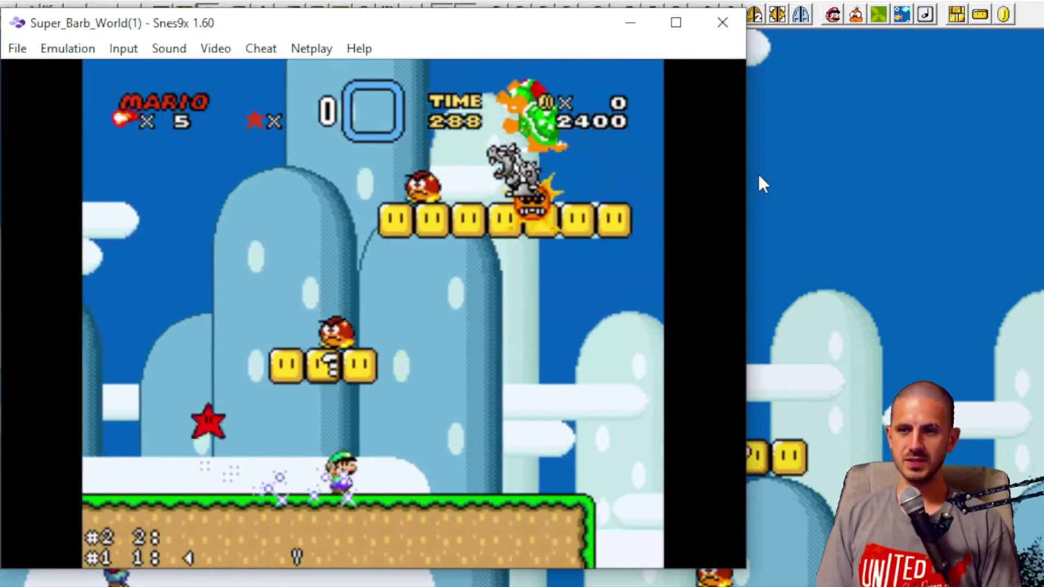
Step: Run Mario with Star power past the Goombas and floating blocks to the stone stairs, checking that the sprite stack follows the Angry Sun
{"action": "key", "text": "Right"}
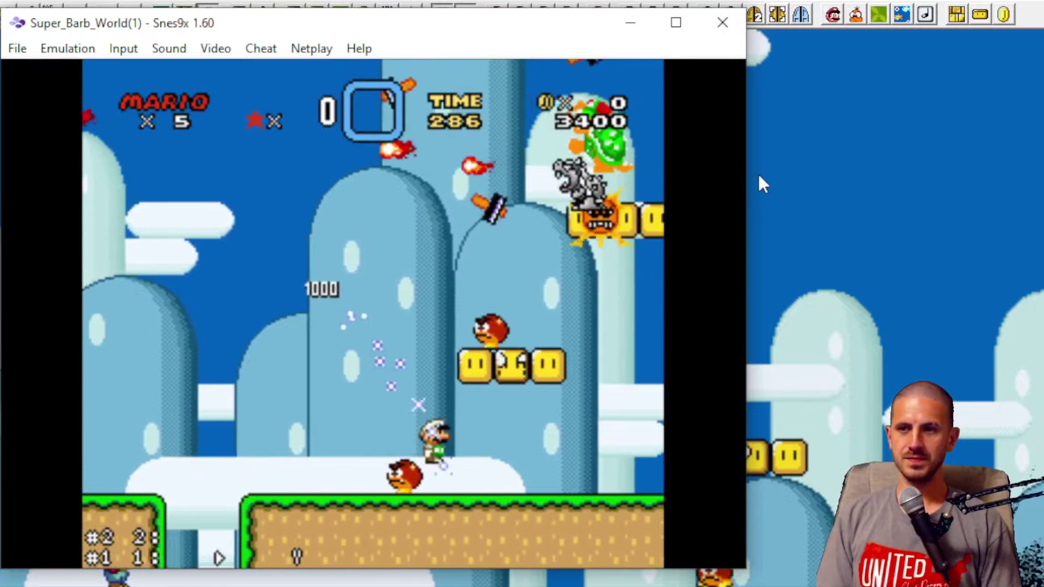
{"action": "key", "text": "Right"}
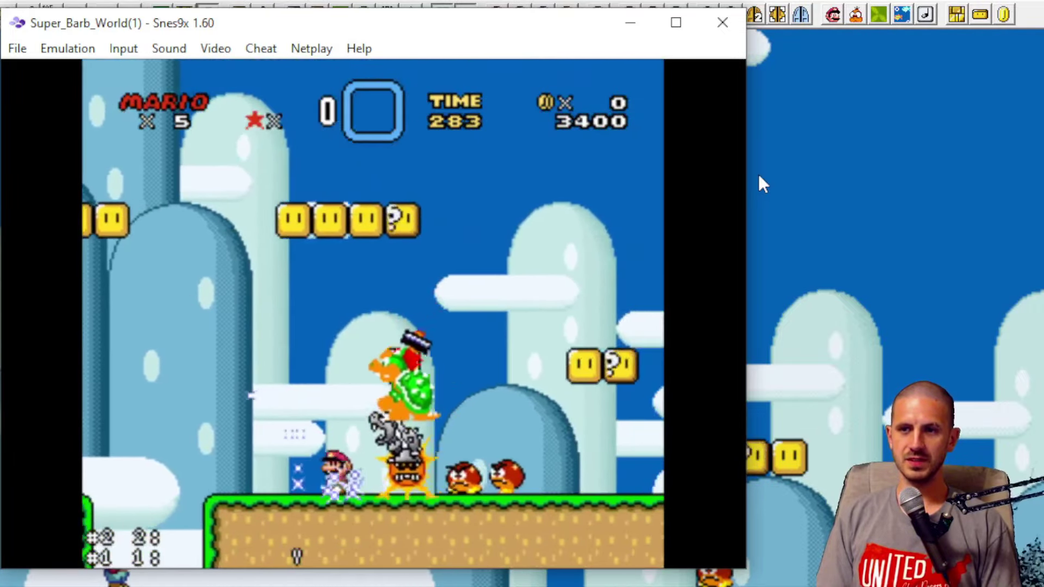
{"action": "key", "text": "Right"}
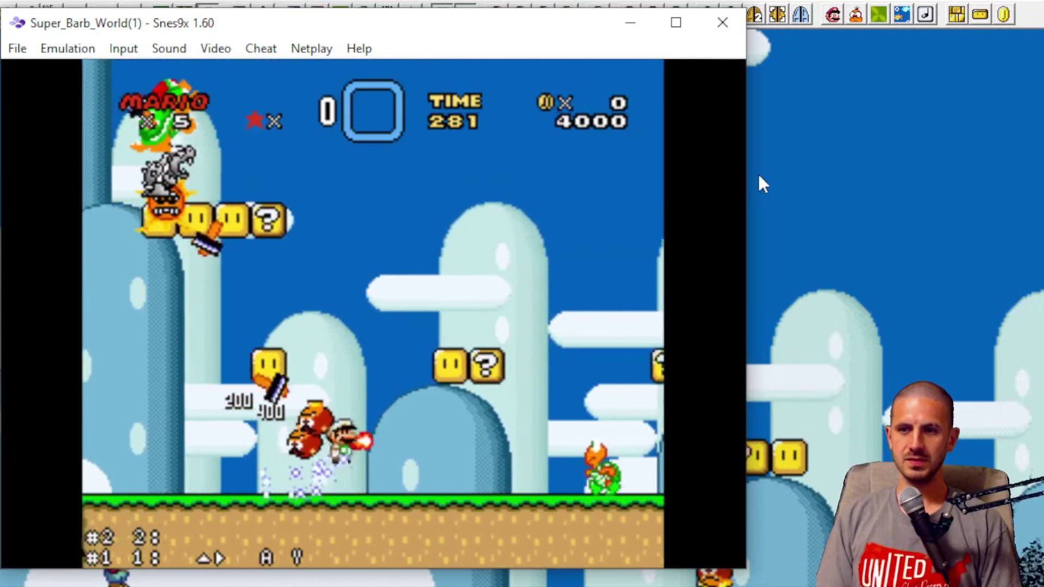
{"action": "key", "text": "Right"}
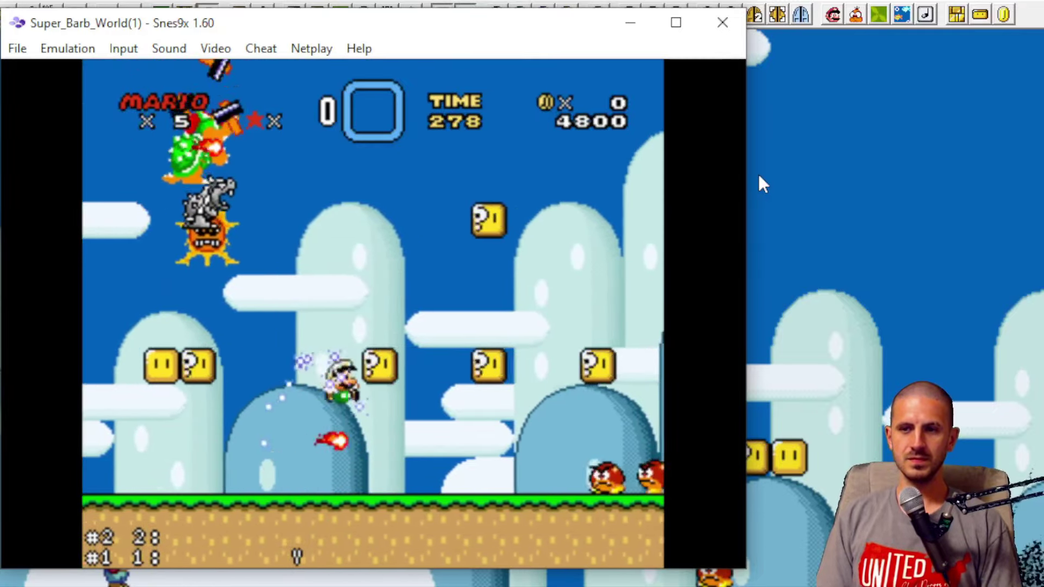
{"action": "key", "text": "Right"}
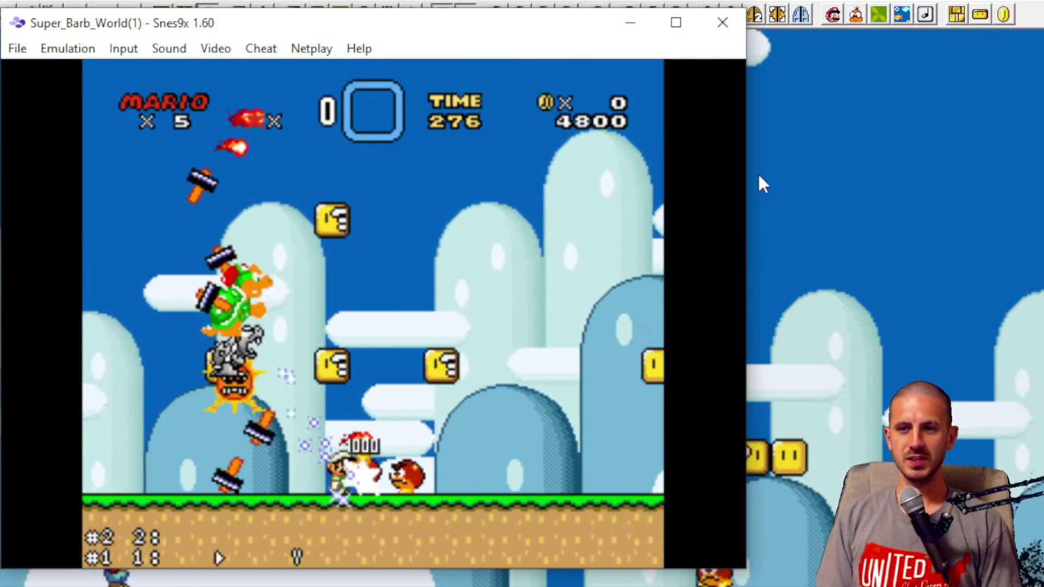
{"action": "key", "text": "Right"}
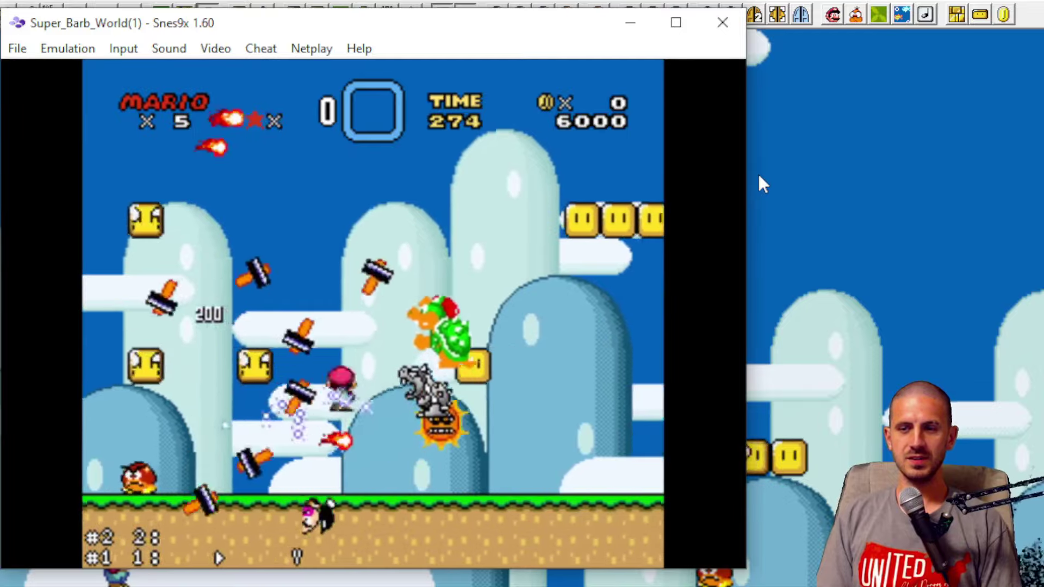
{"action": "key", "text": "Right"}
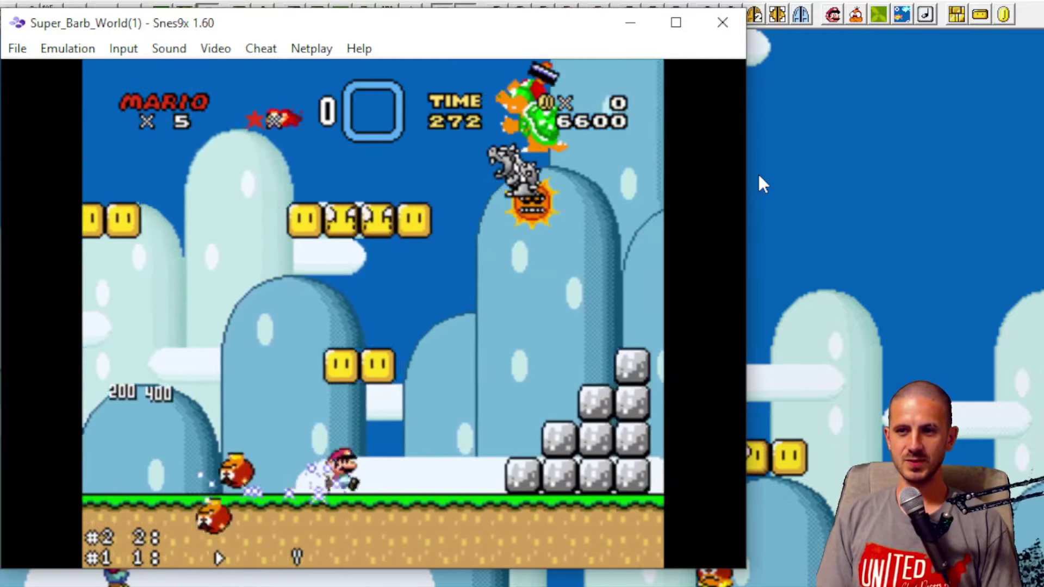
{"action": "key", "text": "Right"}
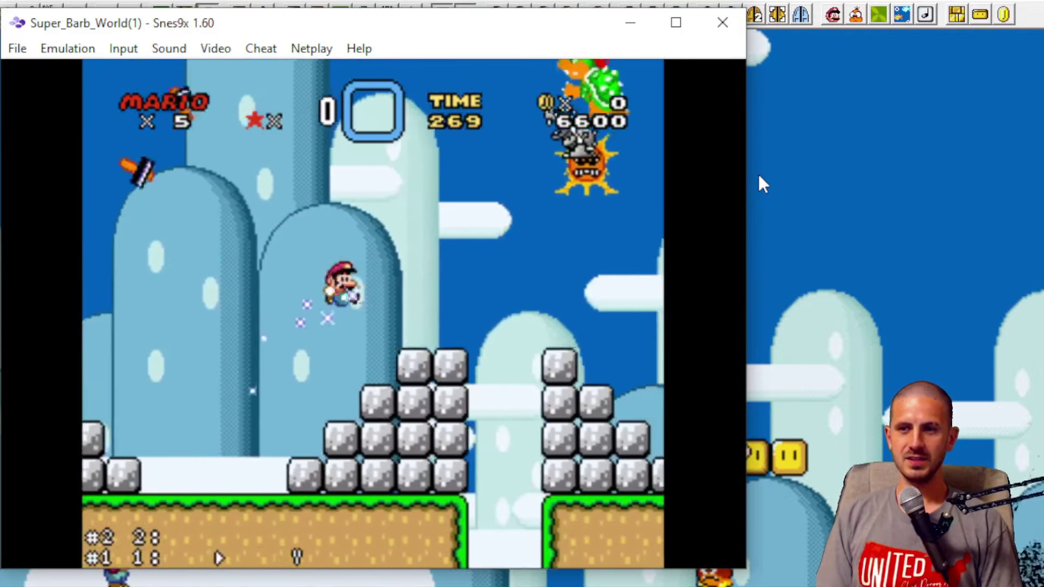
Step: Take Mario across the gap, past the second Star and over the tall staircase towards the goal post to test the stack, and close the emulator
{"action": "key", "text": "Right"}
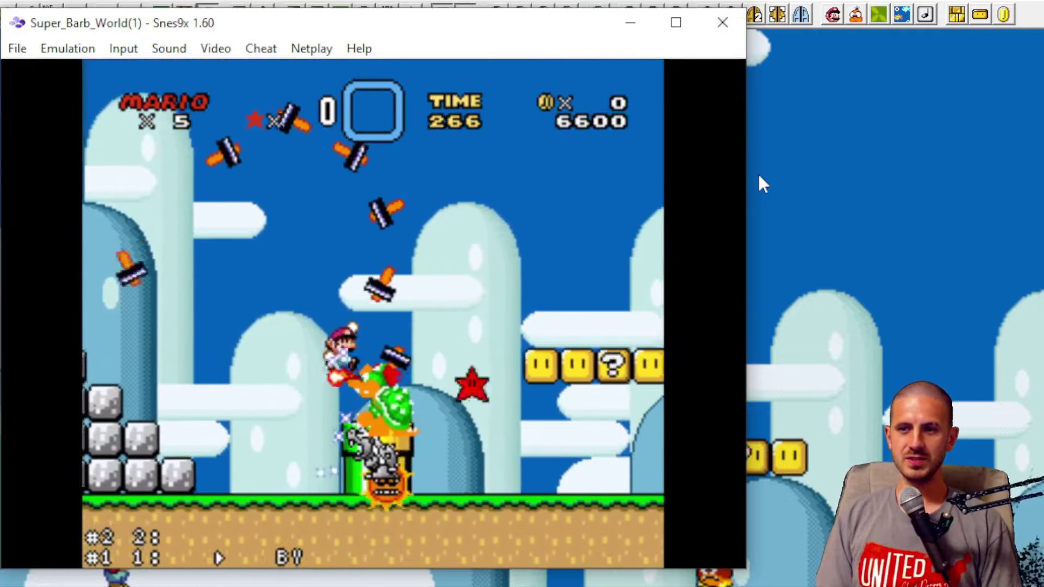
{"action": "key", "text": "Right"}
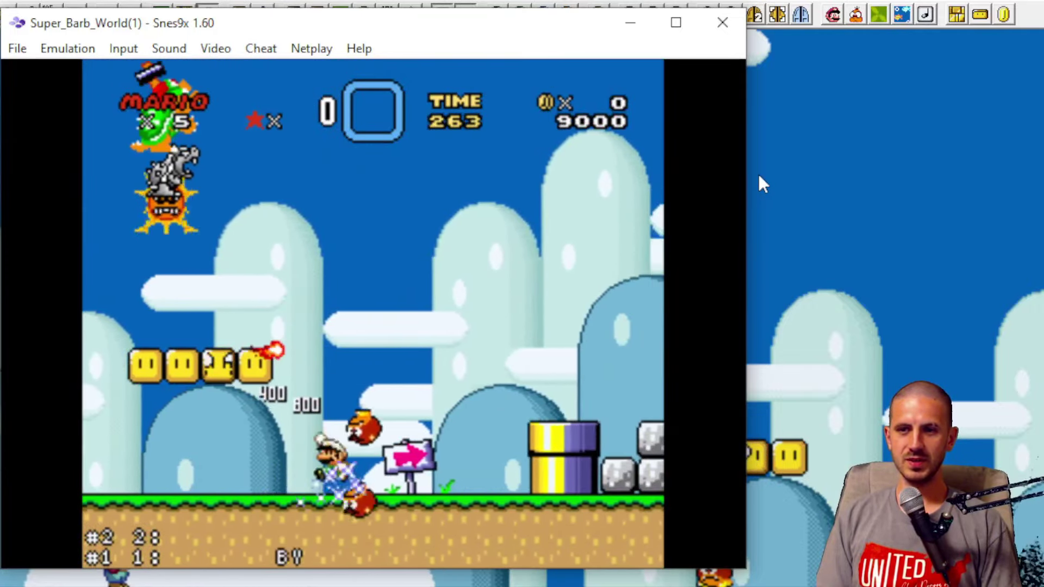
{"action": "key", "text": "Right"}
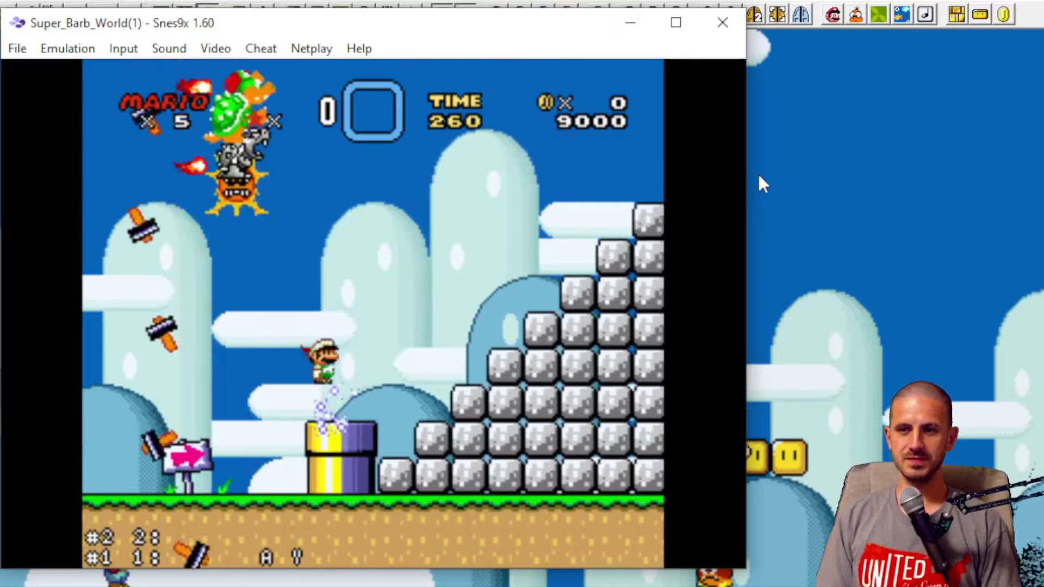
{"action": "key", "text": "Right"}
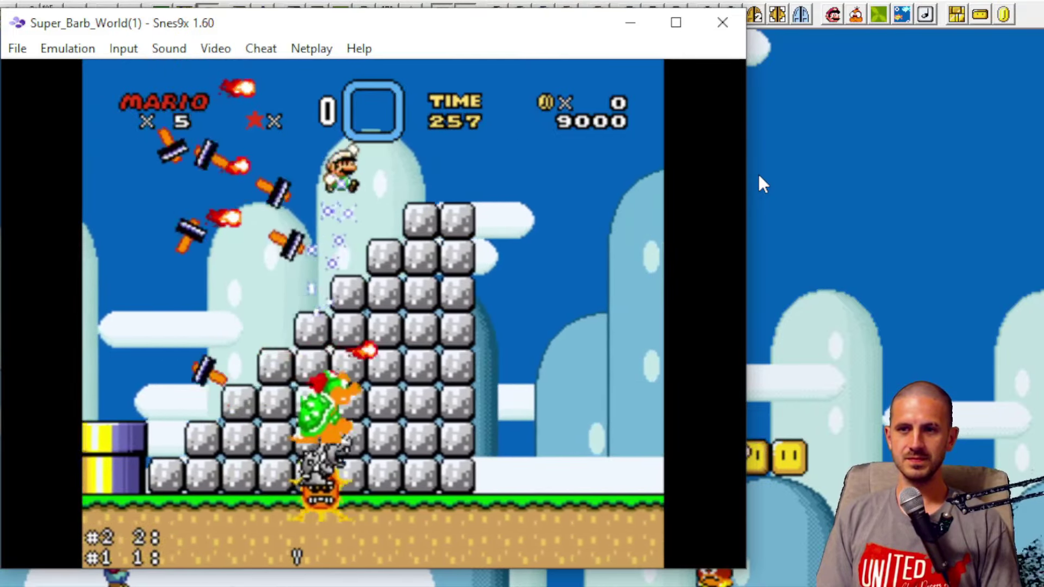
{"action": "key", "text": "Right"}
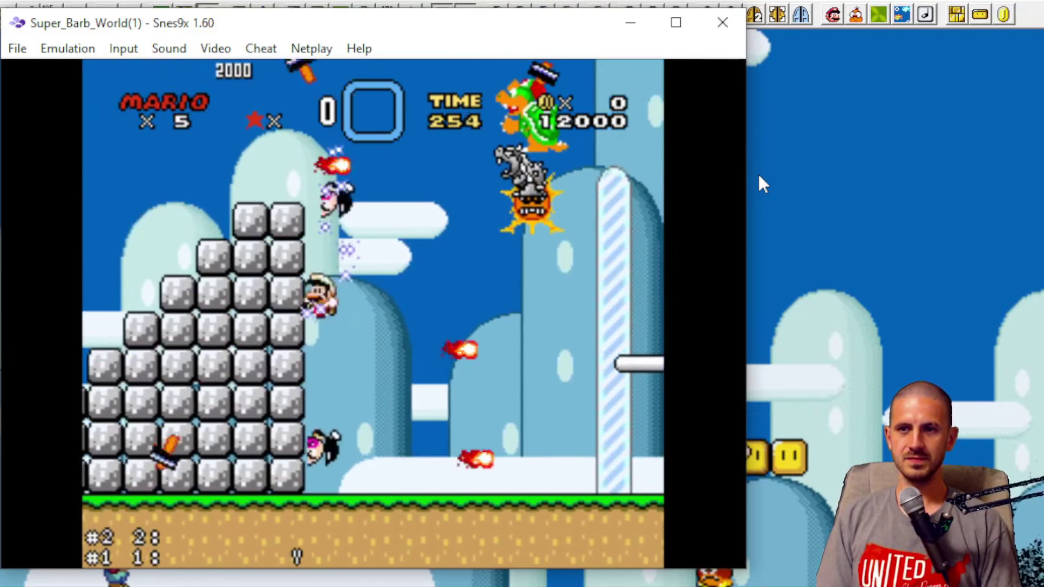
{"action": "key", "text": "Right"}
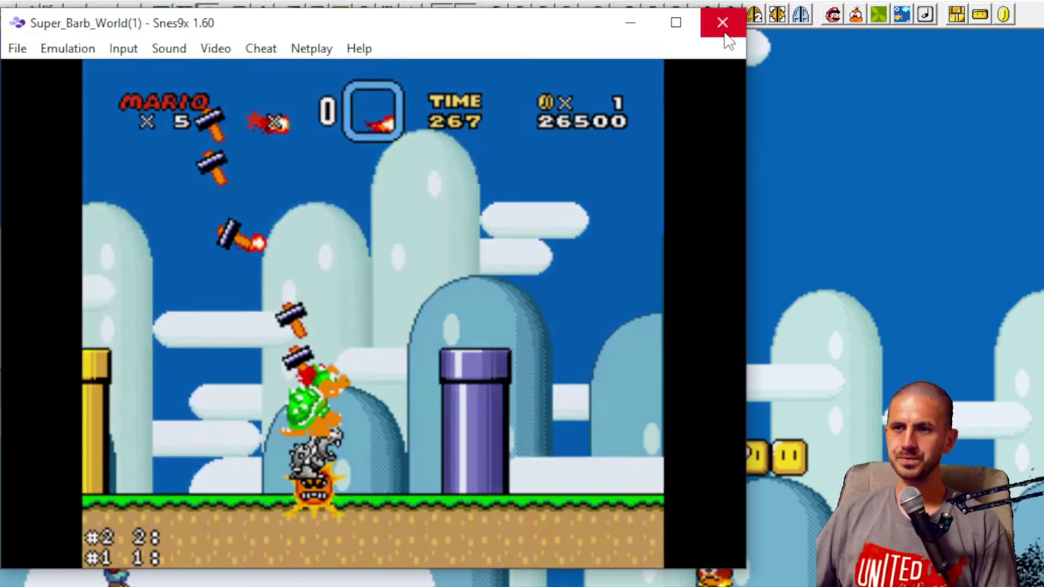
{"action": "left_click", "coordinate": [725, 33]}
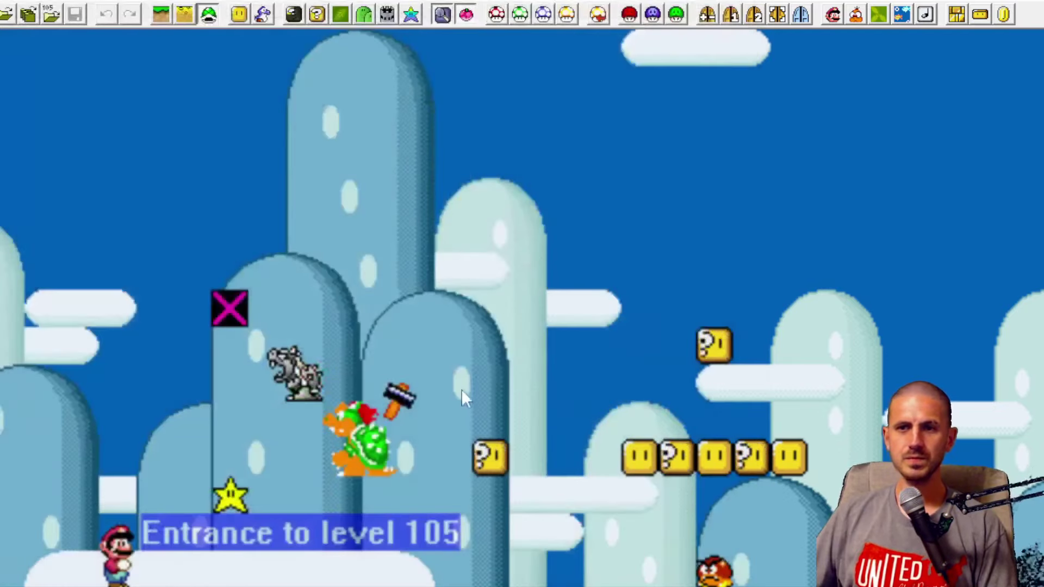
Step: Open the Overworld Editor and check the level name assigned to level 105
{"action": "left_click", "coordinate": [139, 2]}
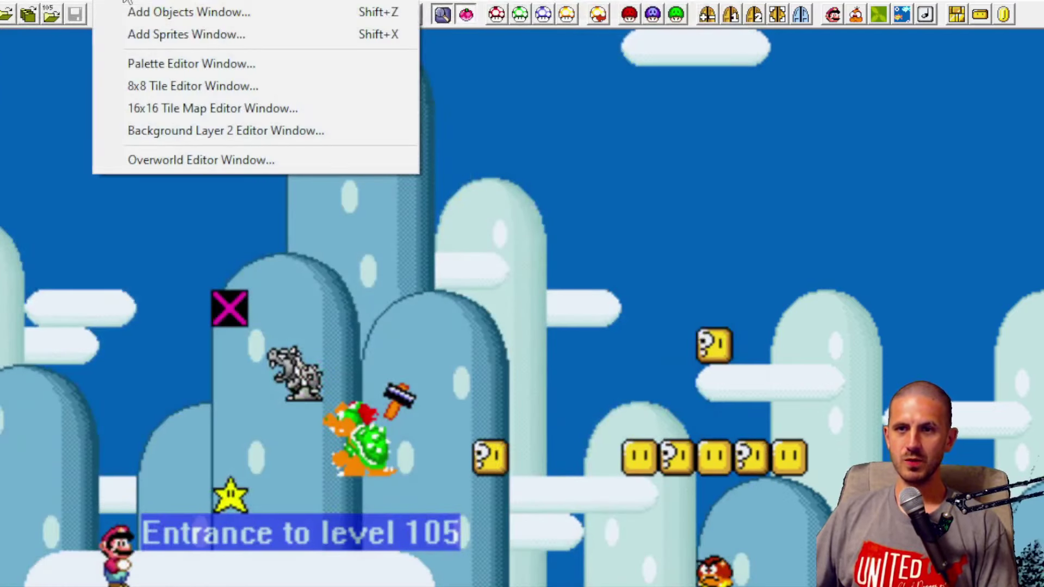
{"action": "left_click", "coordinate": [213, 159]}
{"action": "left_click_drag", "start_coordinate": [343, 0], "coordinate": [397, 5]}
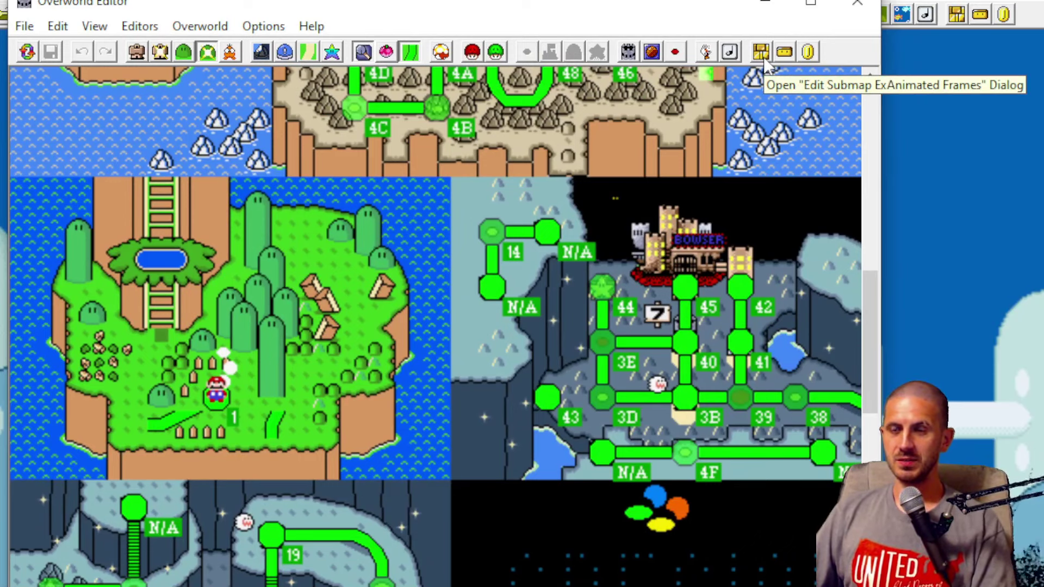
{"action": "left_click", "coordinate": [706, 52]}
{"action": "left_click", "coordinate": [676, 53]}
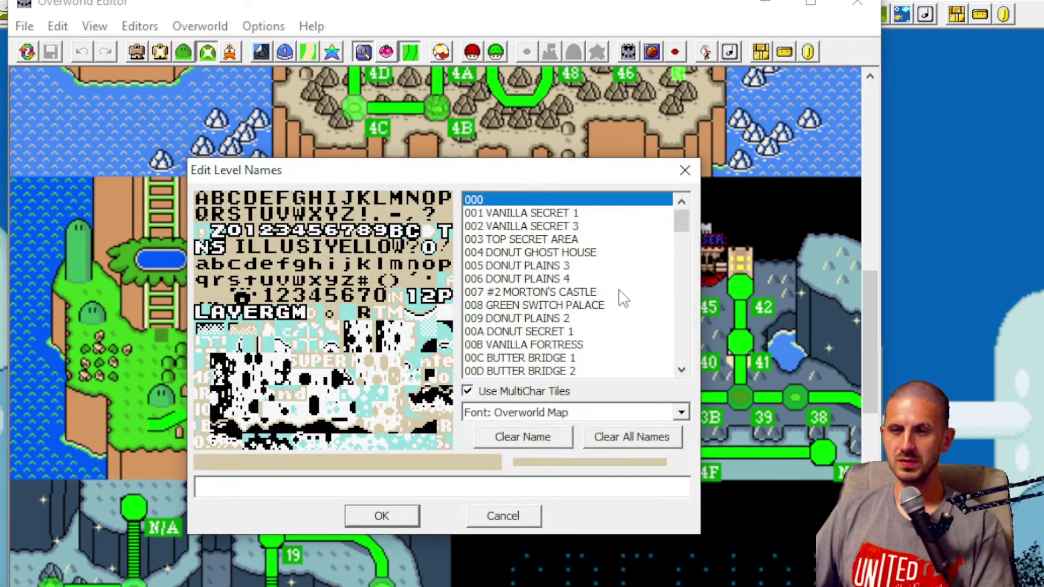
{"action": "scroll", "coordinate": [620, 302], "scroll_direction": "down", "scroll_amount": 10}
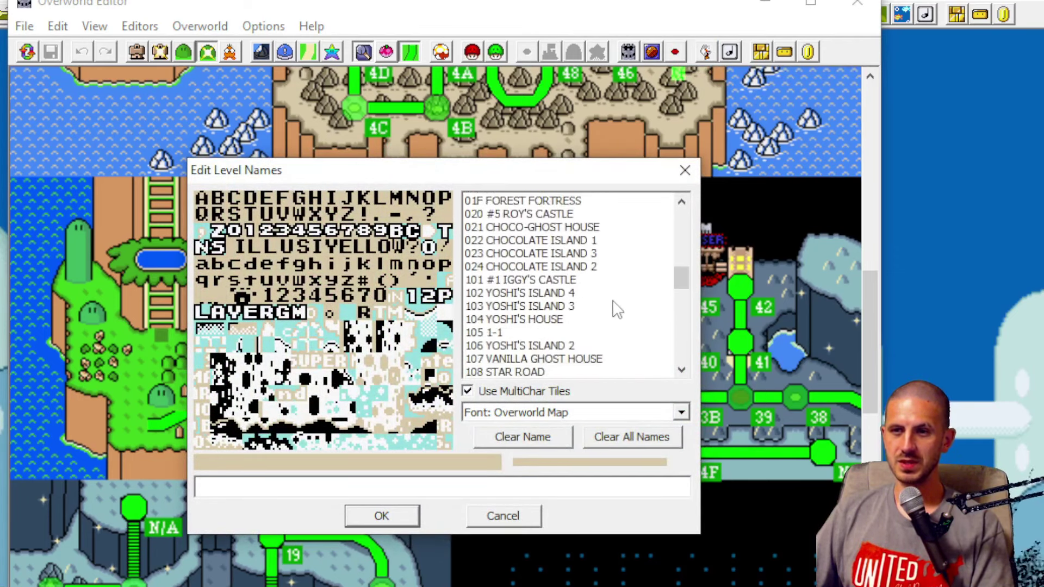
{"action": "scroll", "coordinate": [610, 310], "scroll_direction": "down", "scroll_amount": 3}
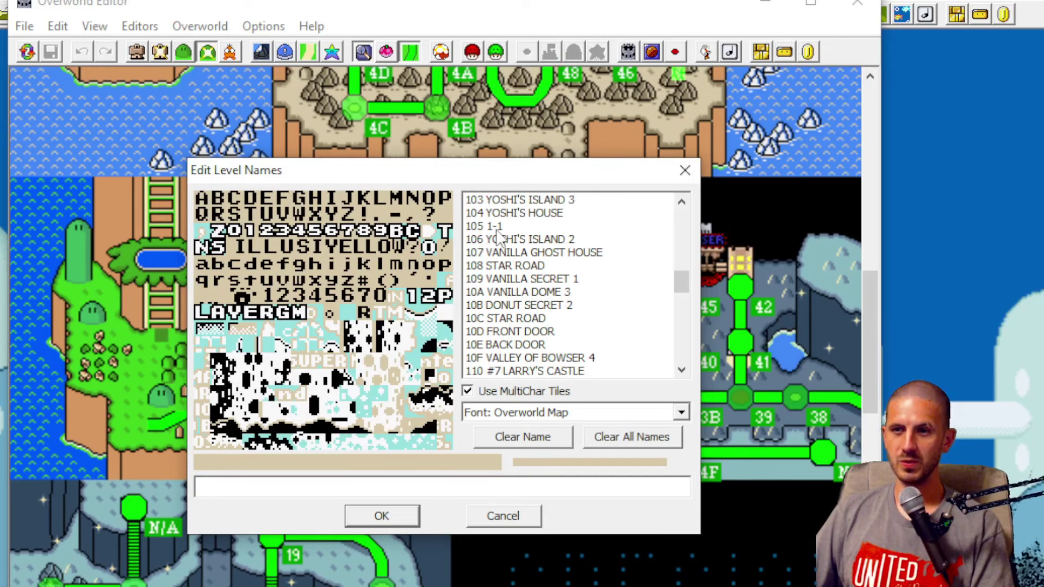
{"action": "left_click", "coordinate": [685, 171]}
Step: Insert two blank lines above the text of message 000-1, accept the edit and look over the boss sequence text
{"action": "left_click", "coordinate": [652, 53]}
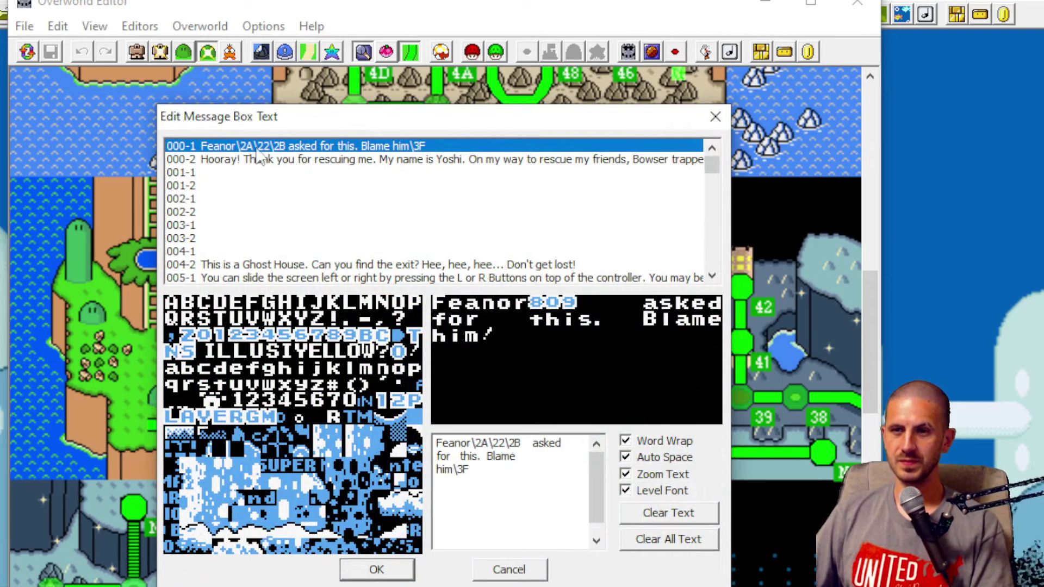
{"action": "key", "text": "Return"}
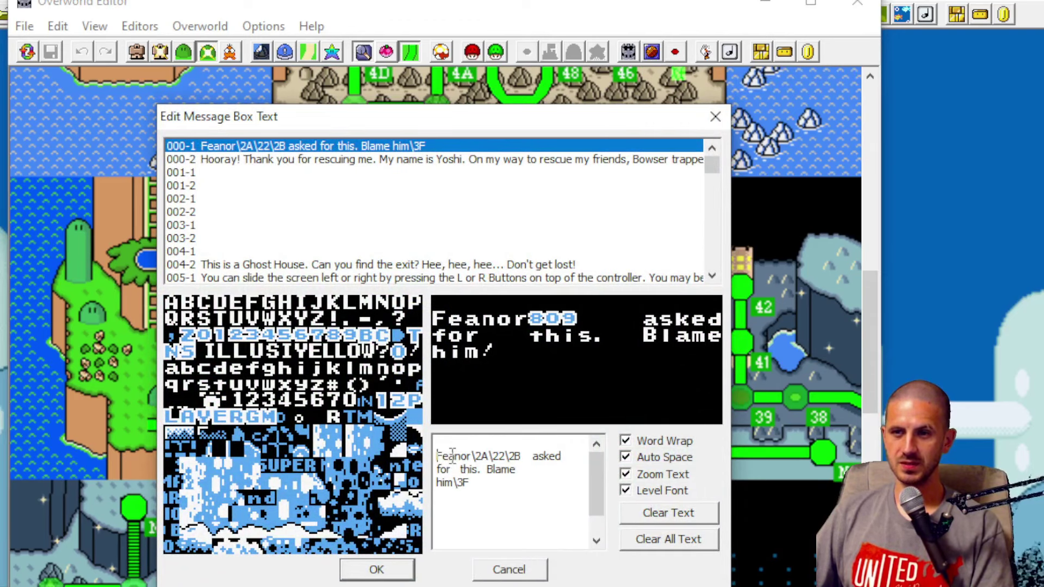
{"action": "key", "text": "Return"}
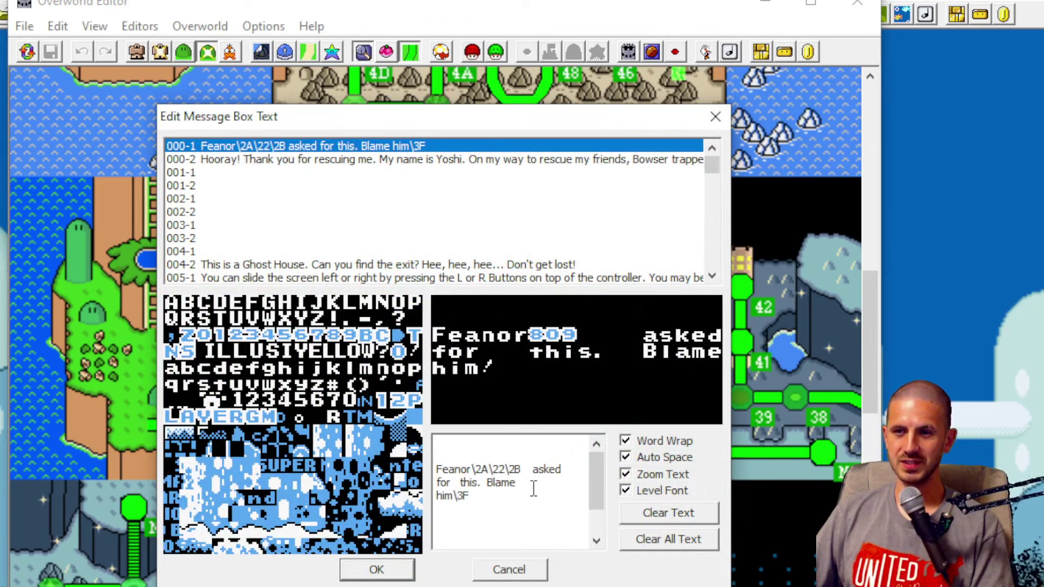
{"action": "left_click", "coordinate": [408, 572]}
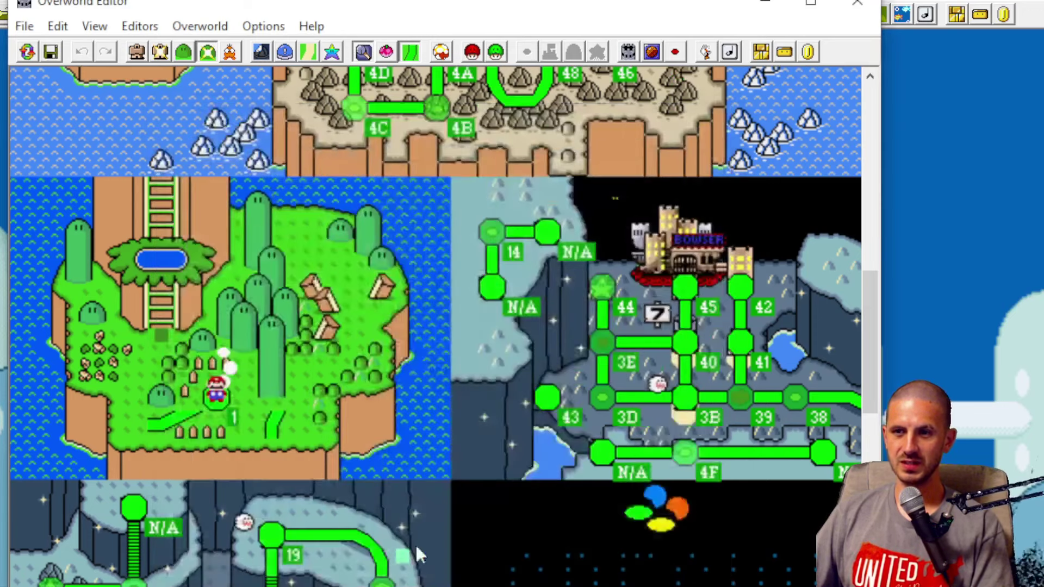
{"action": "left_click", "coordinate": [628, 53]}
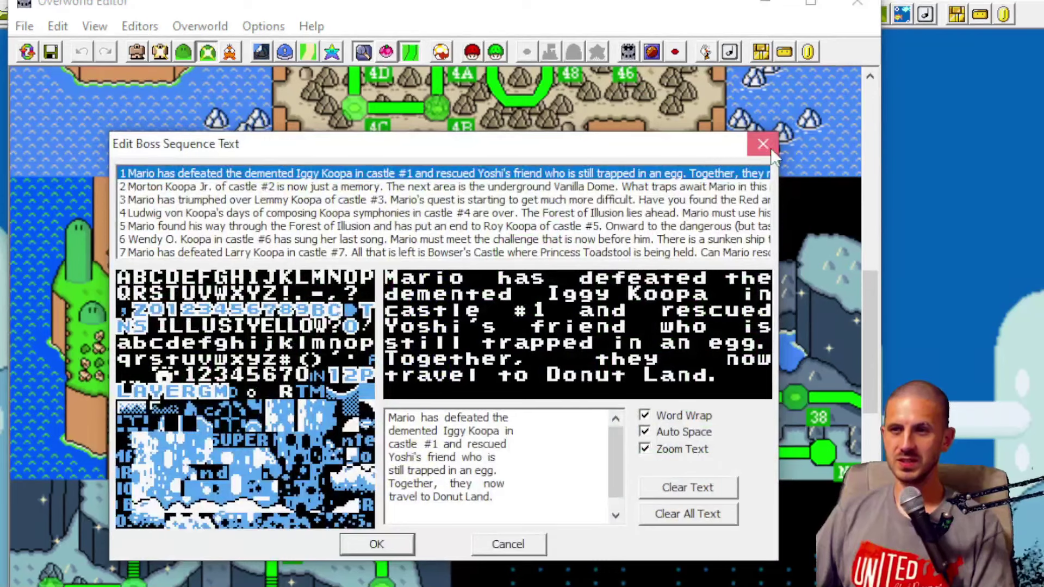
{"action": "left_click", "coordinate": [764, 145]}
Step: Accept the boss sequence levels with 105 as the End Game Sequence Level, and display the level numbers on the overworld map
{"action": "left_click", "coordinate": [139, 26]}
{"action": "mouse_move", "coordinate": [185, 30]}
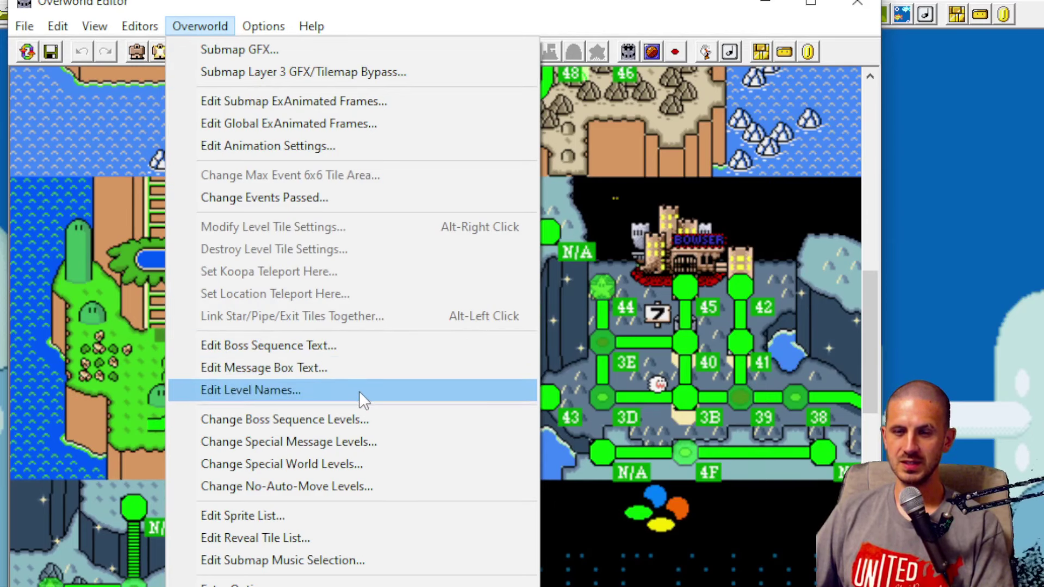
{"action": "left_click", "coordinate": [373, 422]}
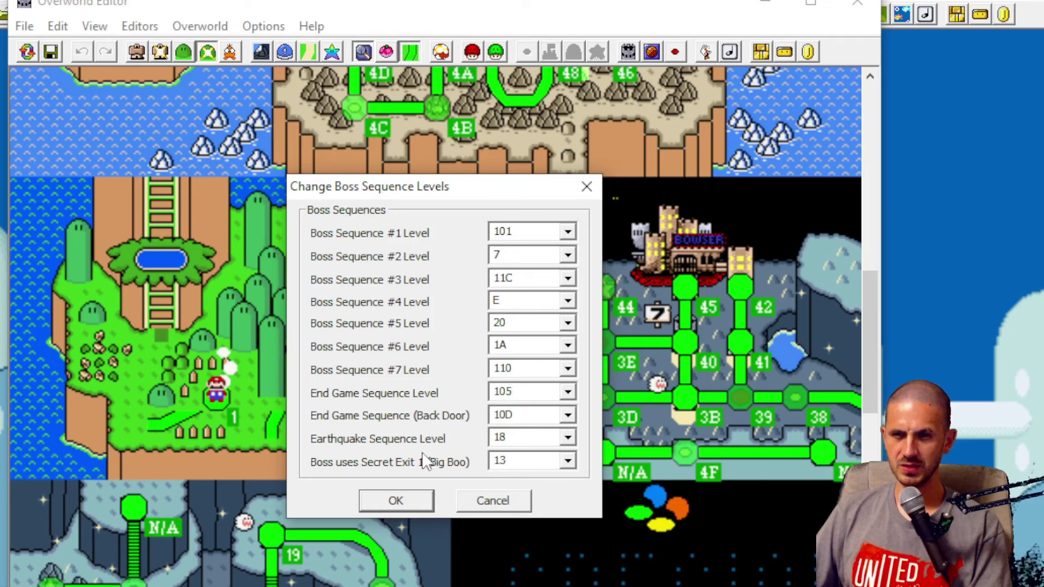
{"action": "left_click", "coordinate": [416, 500]}
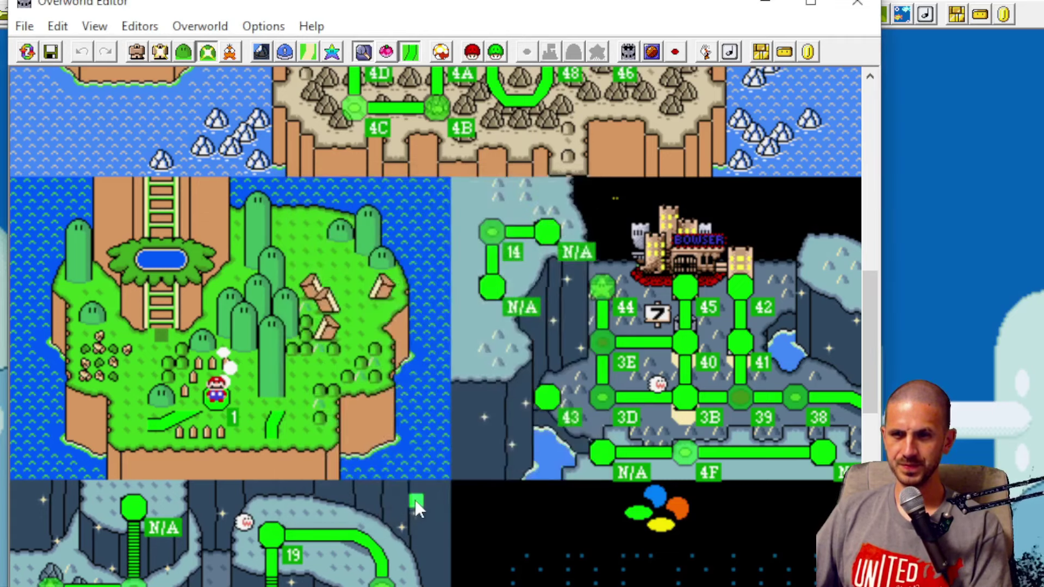
{"action": "left_click", "coordinate": [94, 26]}
{"action": "left_click", "coordinate": [142, 72]}
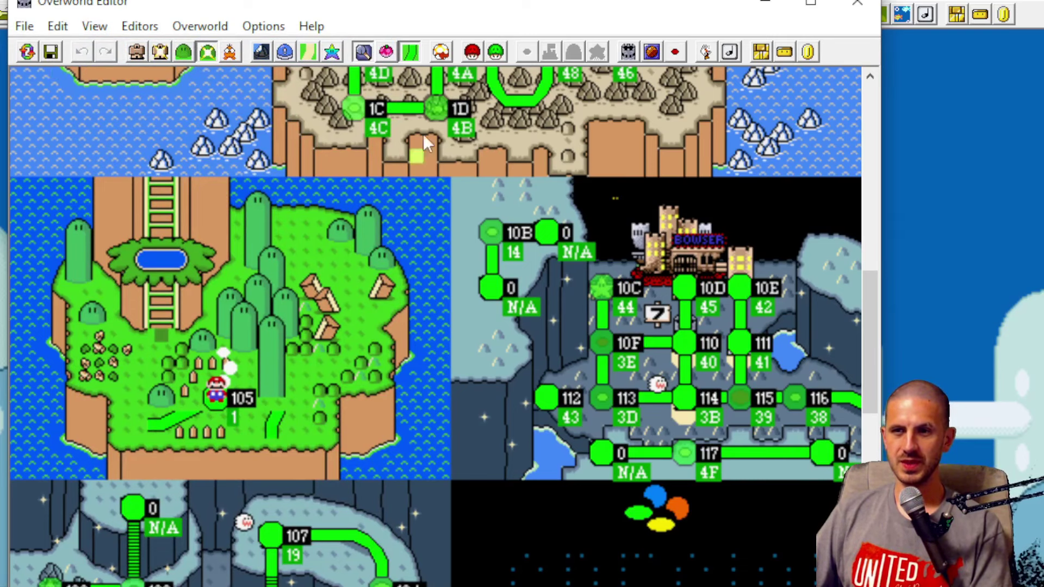
Step: Load the credits to look through the staff names, and close the Overworld Editor
{"action": "left_click", "coordinate": [25, 26]}
{"action": "mouse_move", "coordinate": [67, 123]}
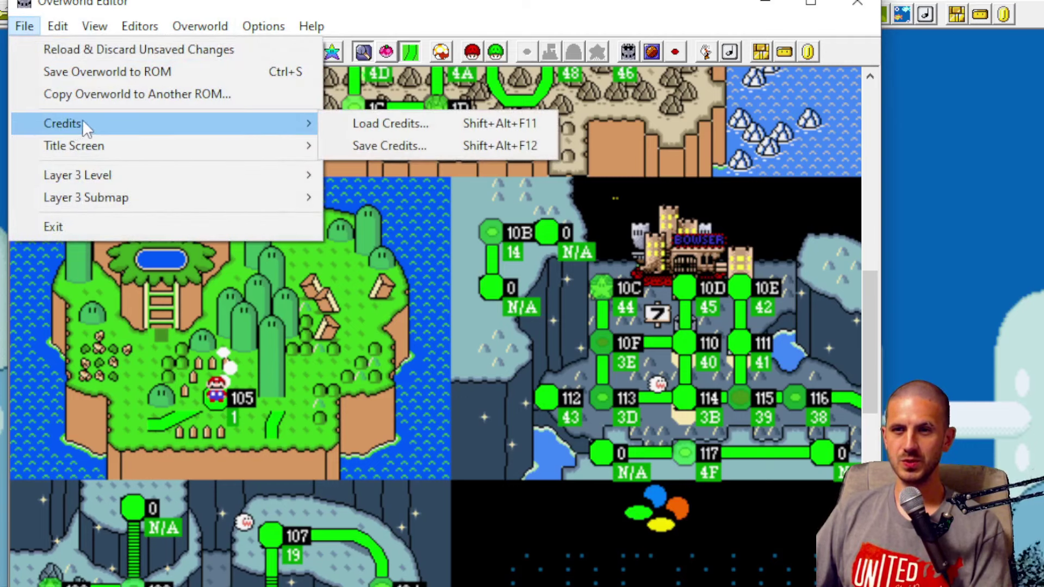
{"action": "left_click", "coordinate": [438, 120]}
{"action": "scroll", "coordinate": [321, 378], "scroll_direction": "down", "scroll_amount": 5}
{"action": "scroll", "coordinate": [325, 375], "scroll_direction": "down", "scroll_amount": 5}
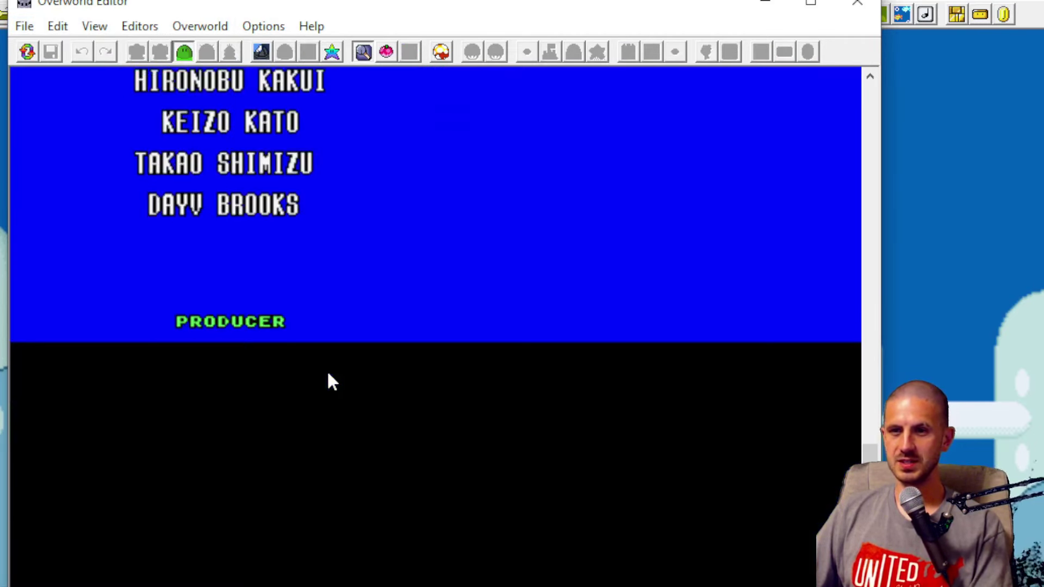
{"action": "scroll", "coordinate": [328, 371], "scroll_direction": "up", "scroll_amount": 10}
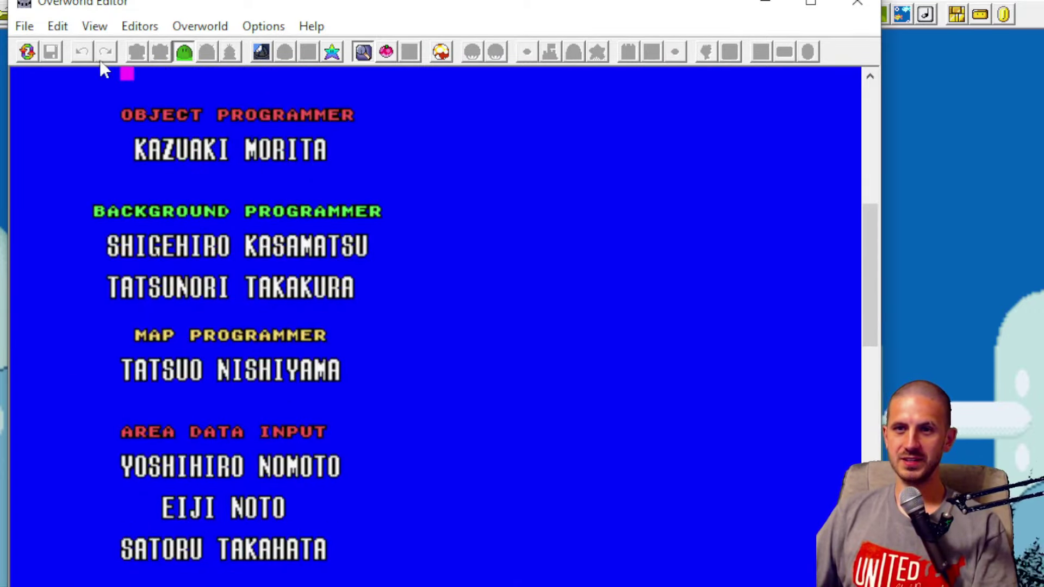
{"action": "left_click", "coordinate": [858, 4]}
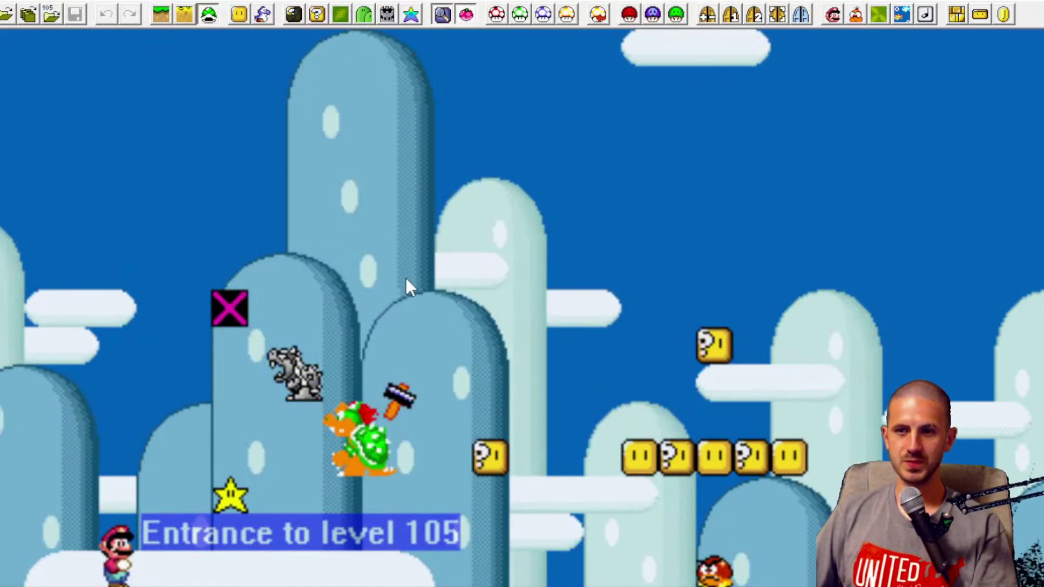
Step: Run the ROM in the emulator to the overworld map to check it, and close the emulator
{"action": "key", "text": "F4"}
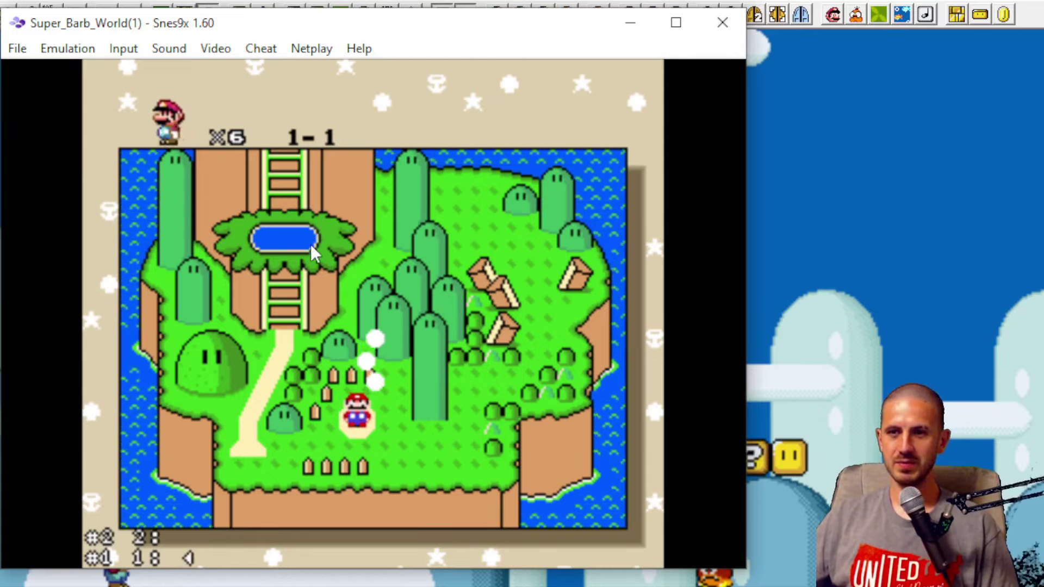
{"action": "left_click", "coordinate": [723, 23]}
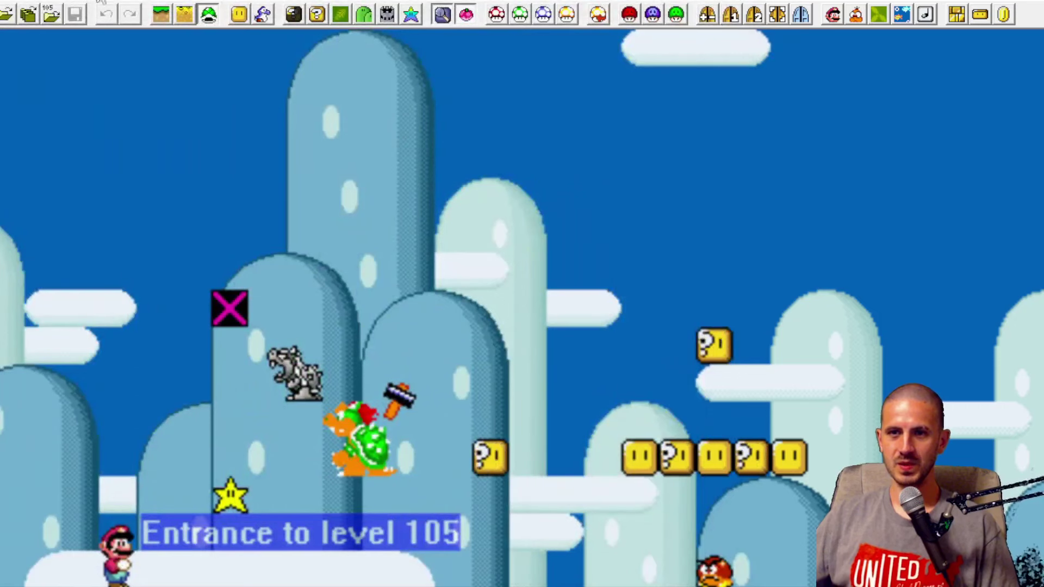
Step: Open the Overworld Editor and display the event numbers on the map
{"action": "left_click", "coordinate": [184, 1]}
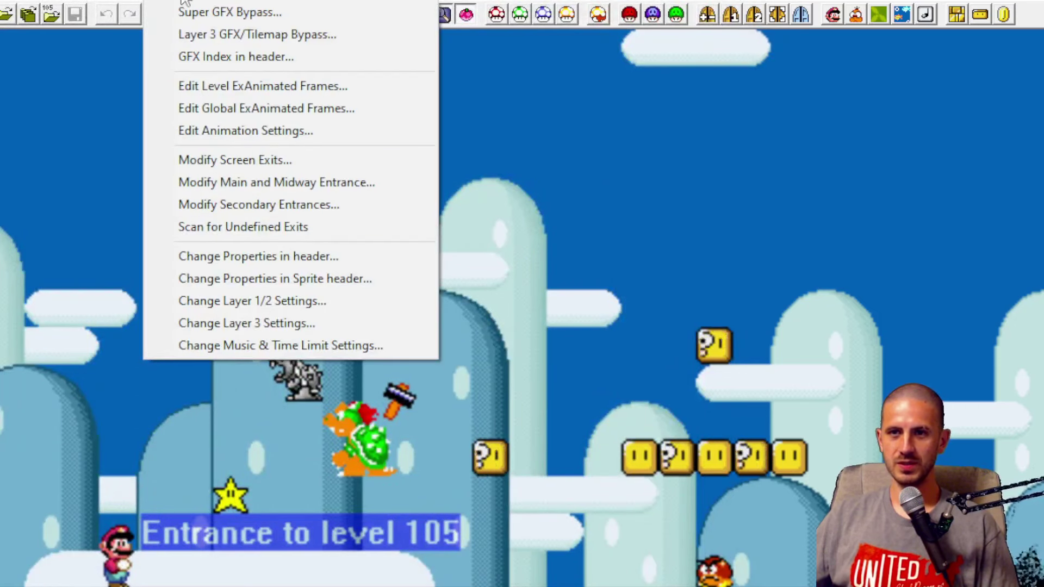
{"action": "left_click", "coordinate": [195, 159]}
{"action": "left_click", "coordinate": [95, 27]}
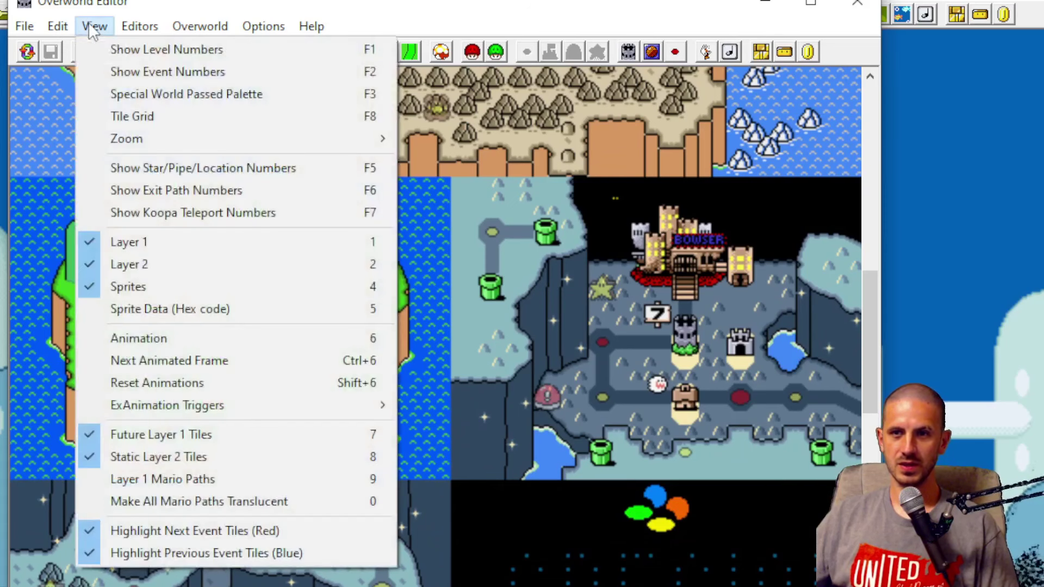
{"action": "left_click", "coordinate": [113, 69]}
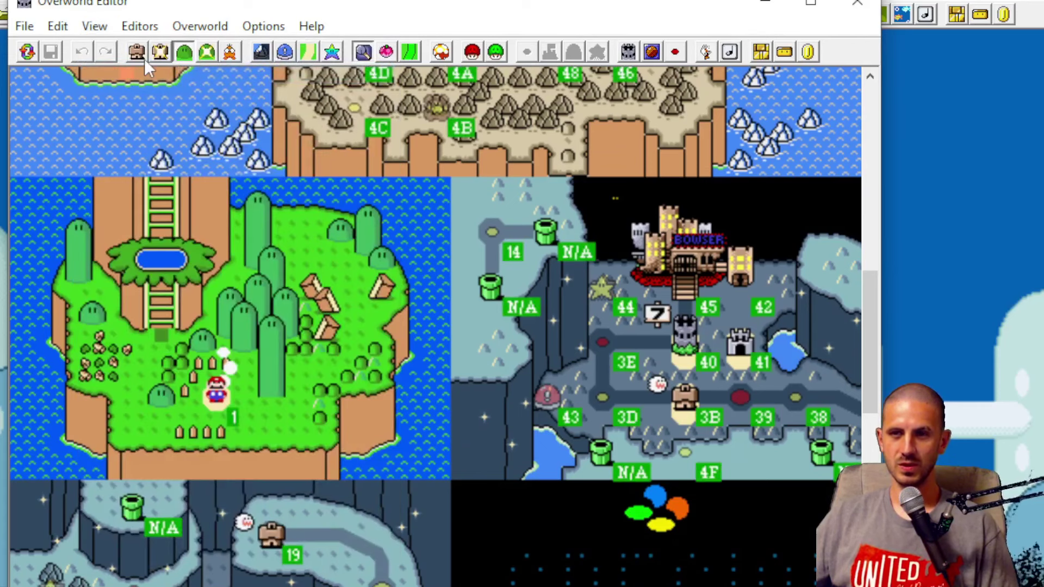
Step: Switch to Layer 2 event editing, step through the overworld events and delete the event tiles around the hills and path on Yoshi's Island
{"action": "left_click", "coordinate": [205, 54]}
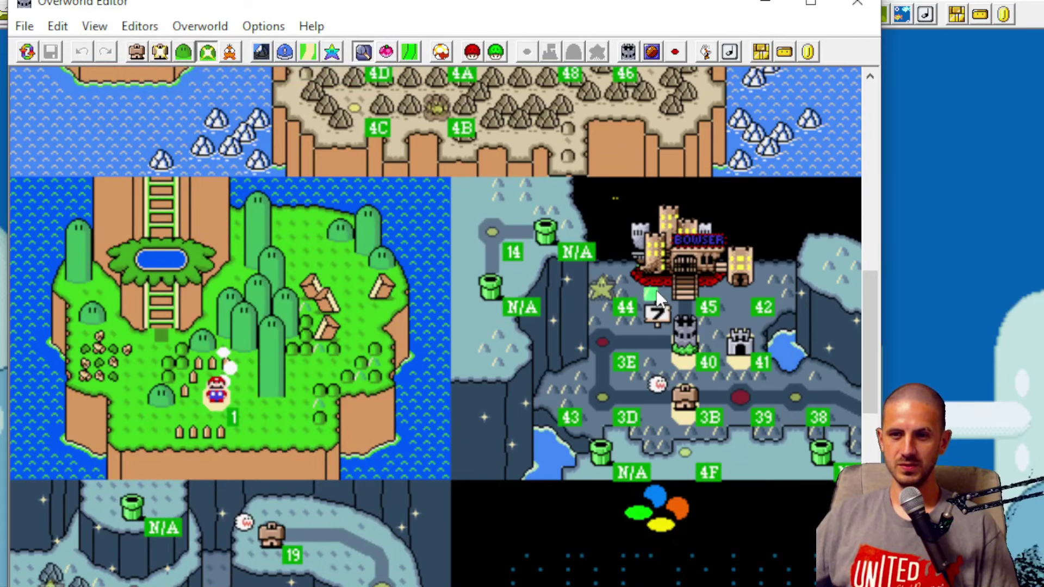
{"action": "key", "text": "Page_Up"}
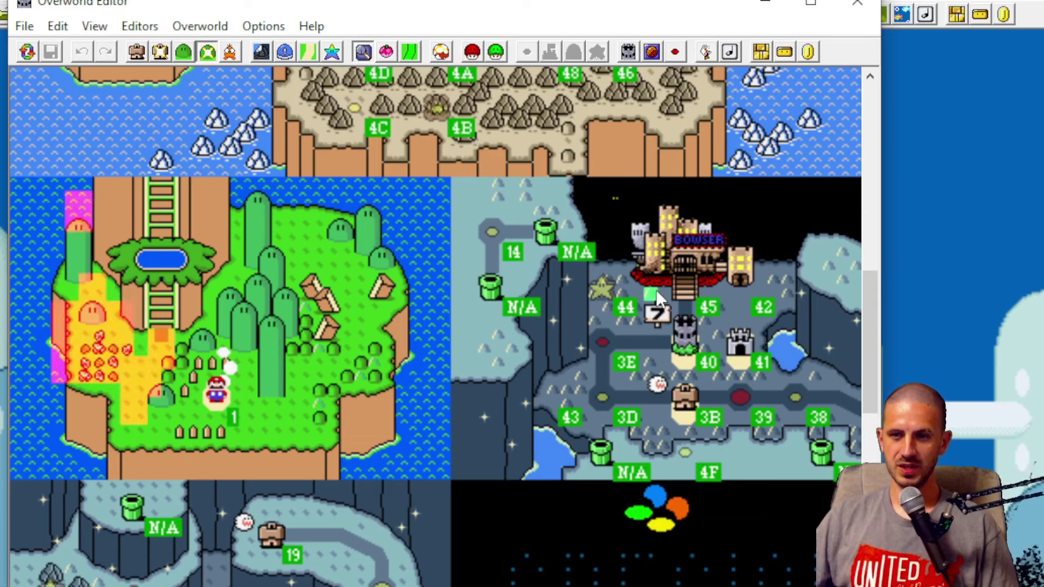
{"action": "key", "text": "Page_Up"}
{"action": "key", "text": "Page_Up"}
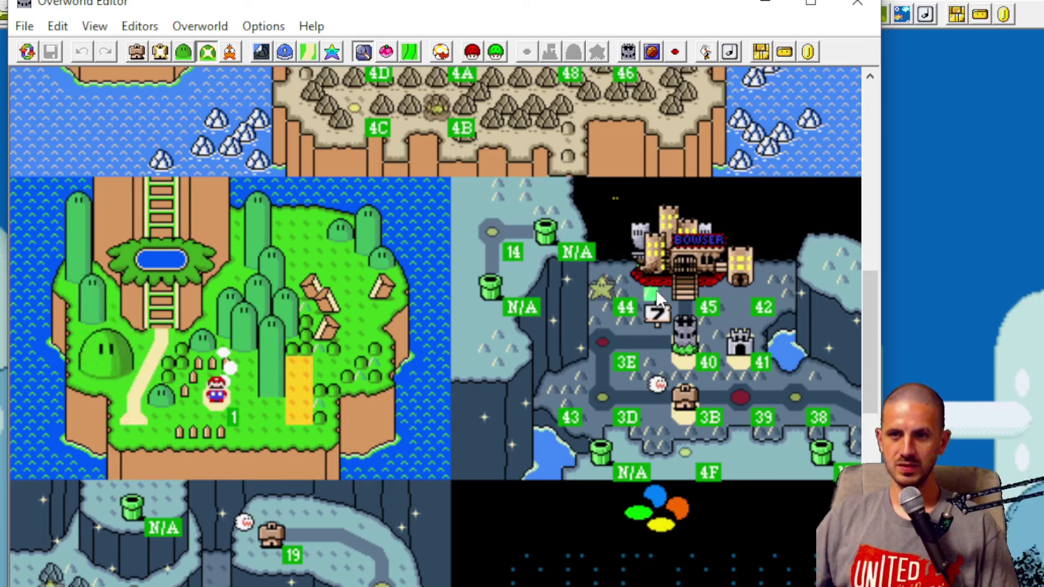
{"action": "key", "text": "Page_Down"}
{"action": "key", "text": "Page_Down"}
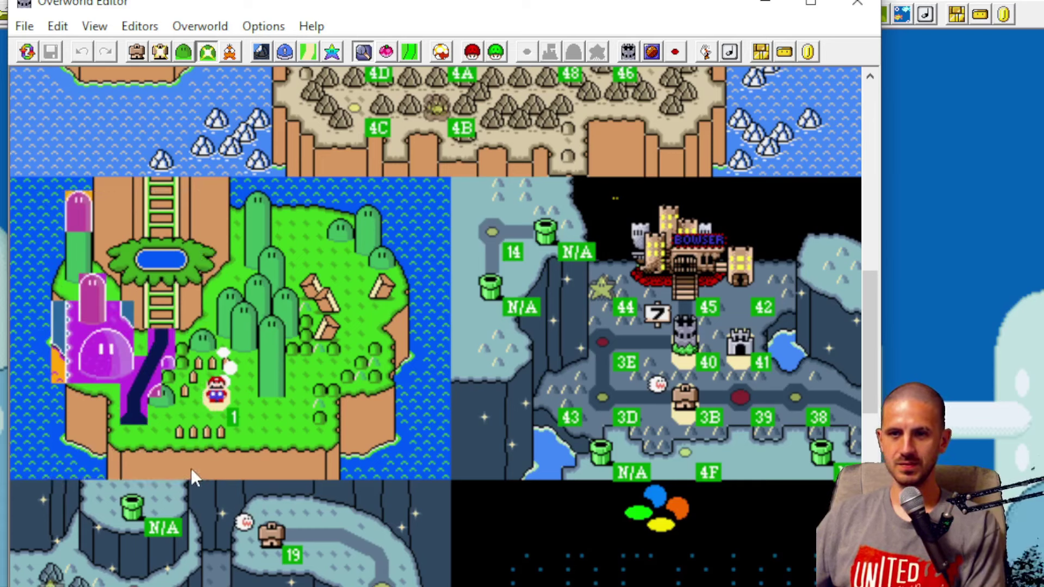
{"action": "key", "text": "Delete"}
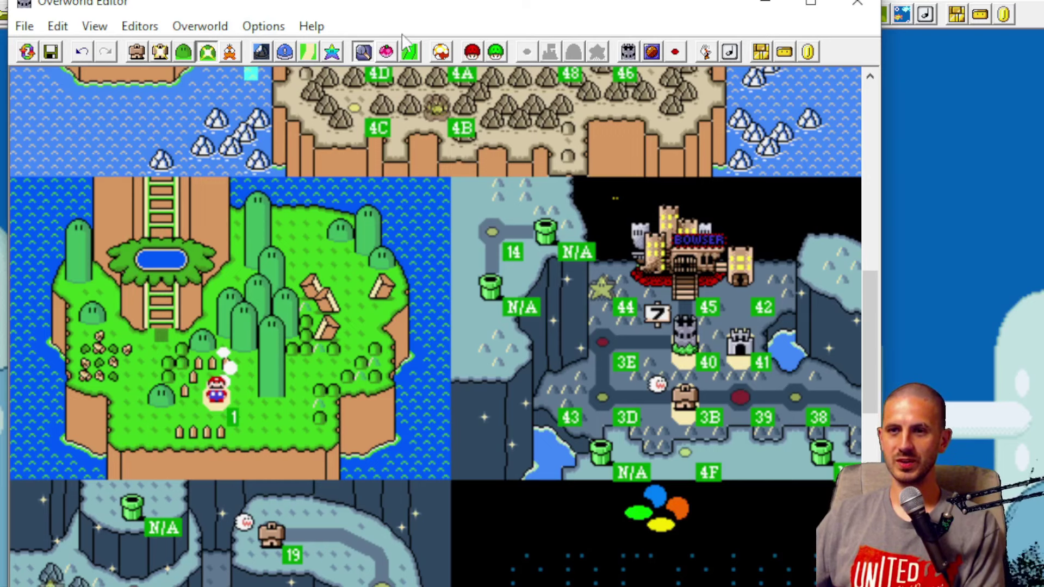
Step: Check the boss sequence levels and the forum thread on triggering the end game sequence, and close the dialog and Overworld Editor
{"action": "left_click", "coordinate": [200, 26]}
{"action": "mouse_move", "coordinate": [141, 27]}
{"action": "mouse_move", "coordinate": [190, 31]}
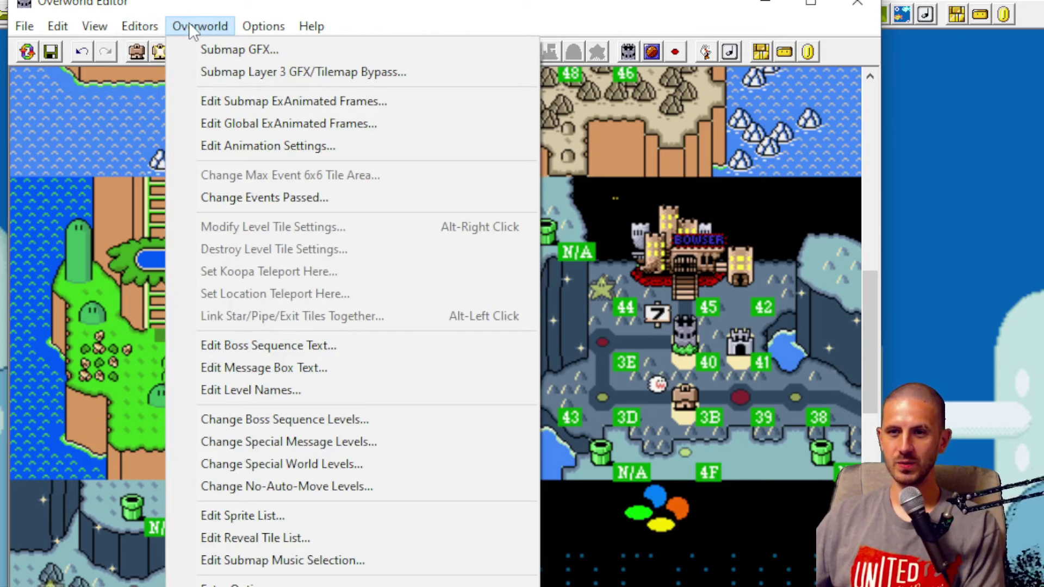
{"action": "left_click", "coordinate": [334, 421]}
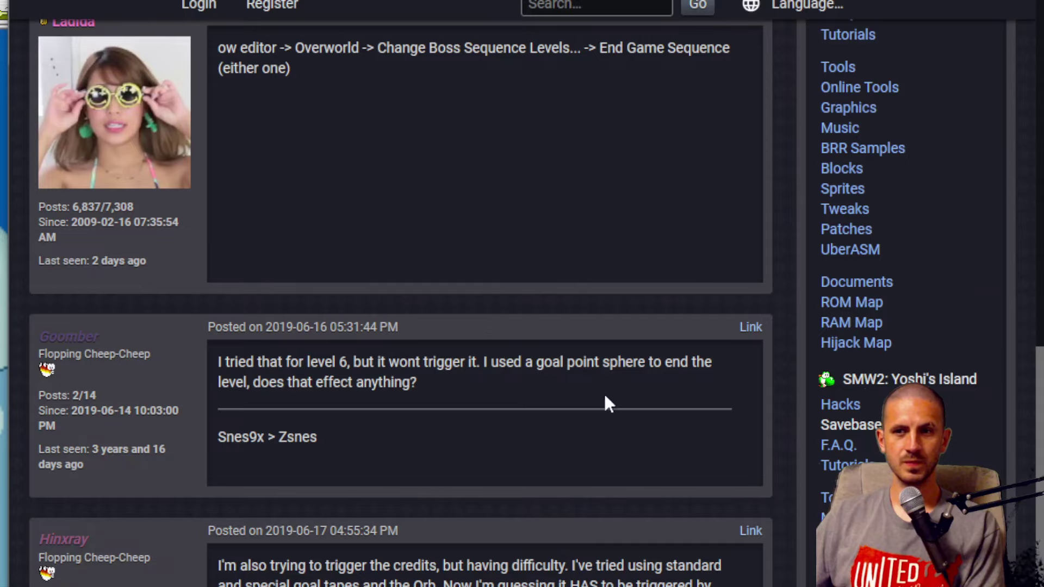
{"action": "scroll", "coordinate": [603, 393], "scroll_direction": "down", "scroll_amount": 5}
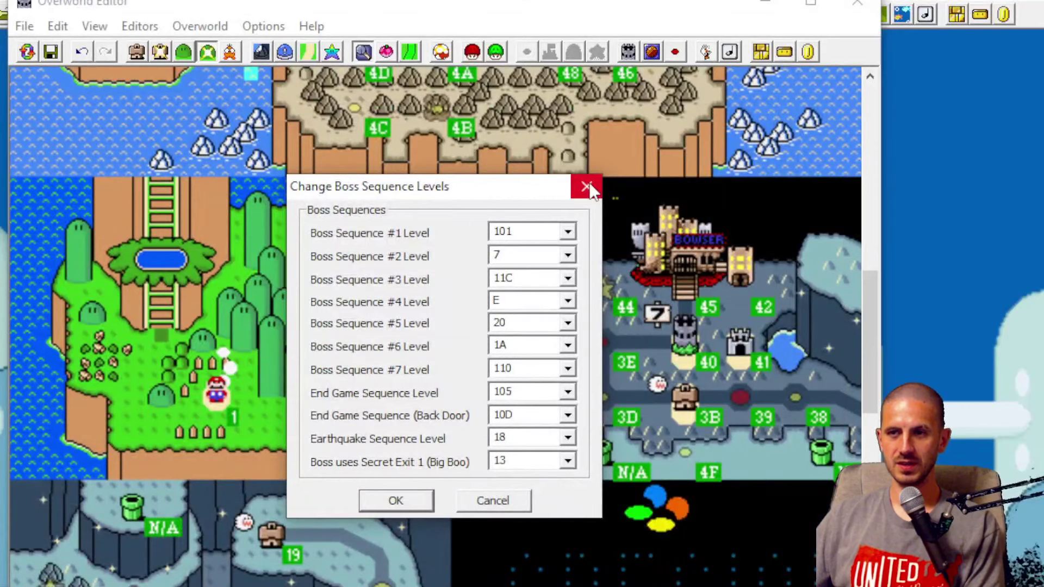
{"action": "left_click", "coordinate": [587, 186]}
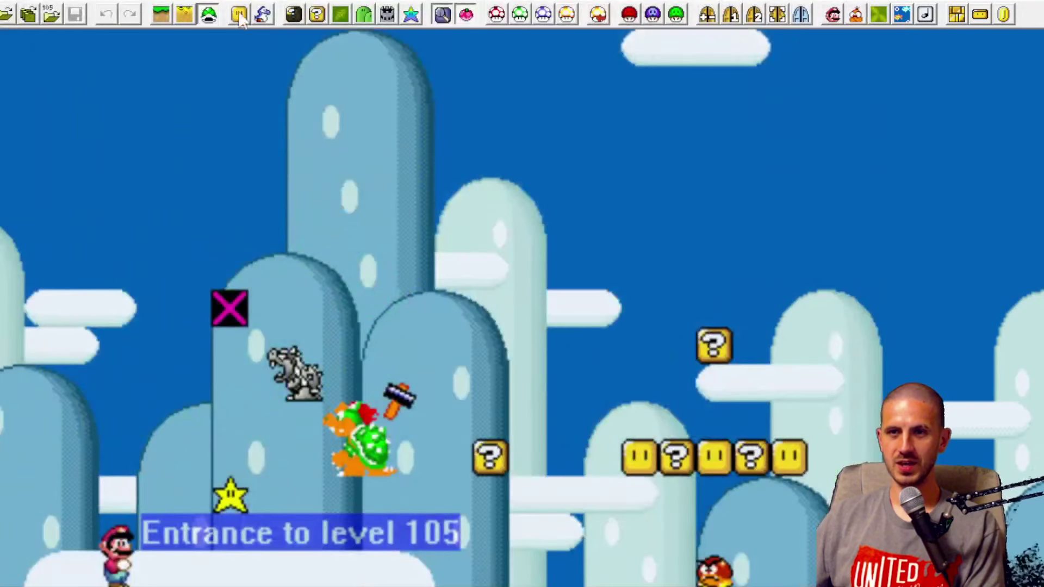
Step: Find the Big Boo Boss sprite by searching for "boss" and insert it above the star near the level 105 entrance
{"action": "left_click", "coordinate": [264, 16]}
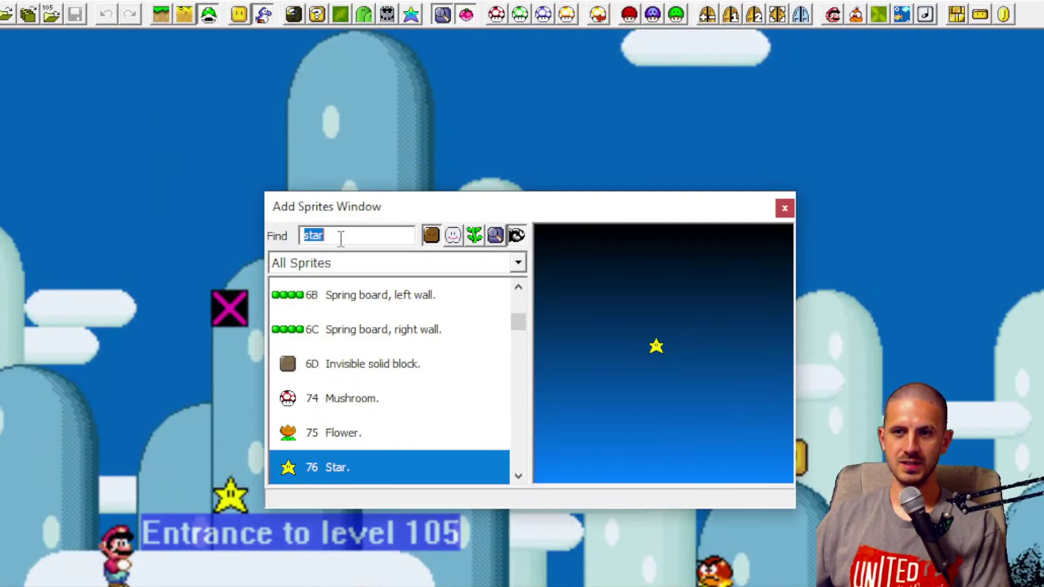
{"action": "type", "text": "boss"}
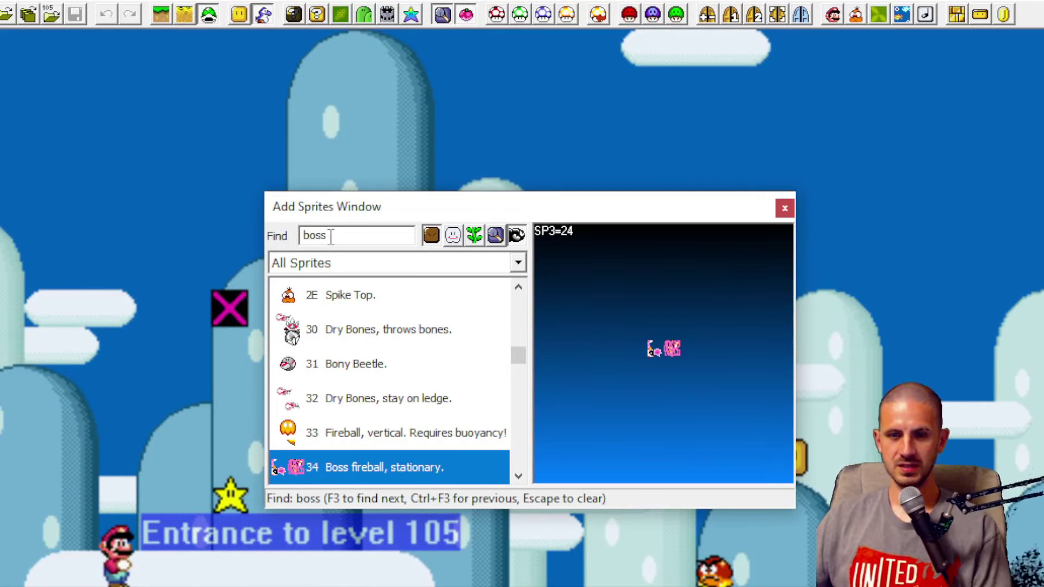
{"action": "key", "text": "F3"}
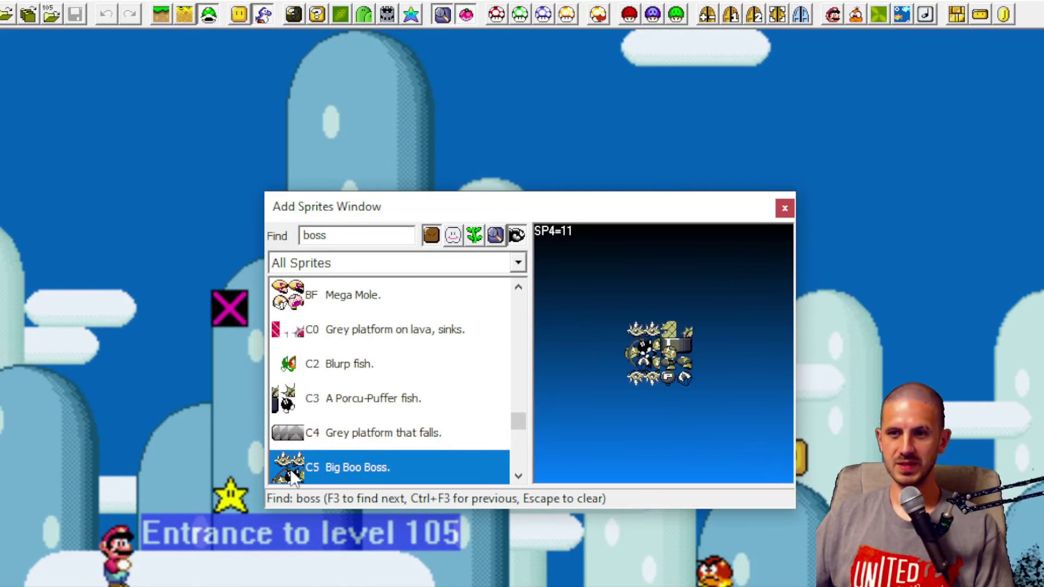
{"action": "right_click", "coordinate": [199, 318]}
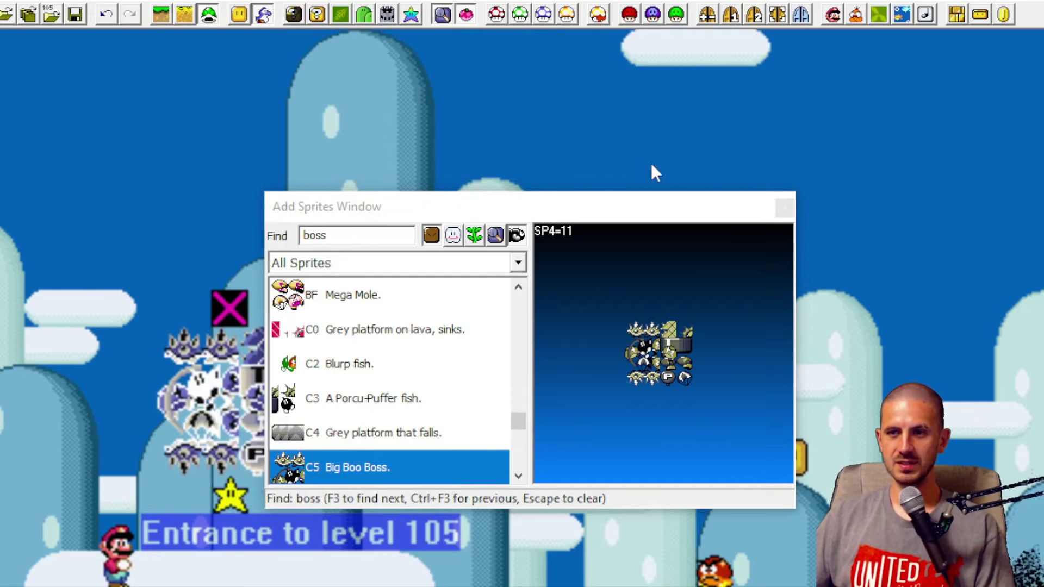
{"action": "left_click_drag", "start_coordinate": [633, 210], "coordinate": [818, 96]}
{"action": "left_click", "coordinate": [967, 98]}
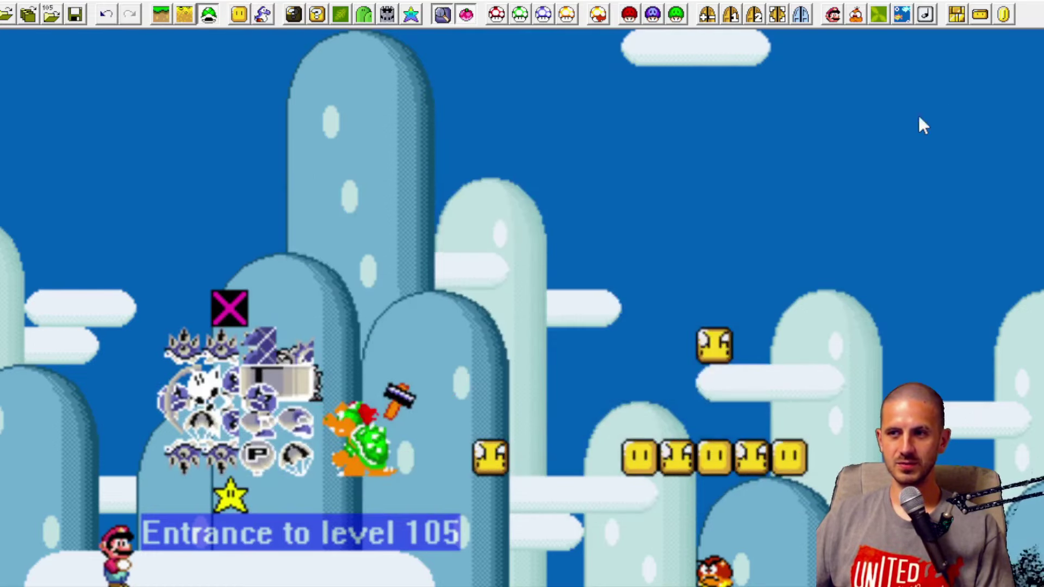
Step: Move the Big Boo Boss sprite out over the clouds, read its description and delete it from the level
{"action": "left_click_drag", "start_coordinate": [253, 437], "coordinate": [592, 328]}
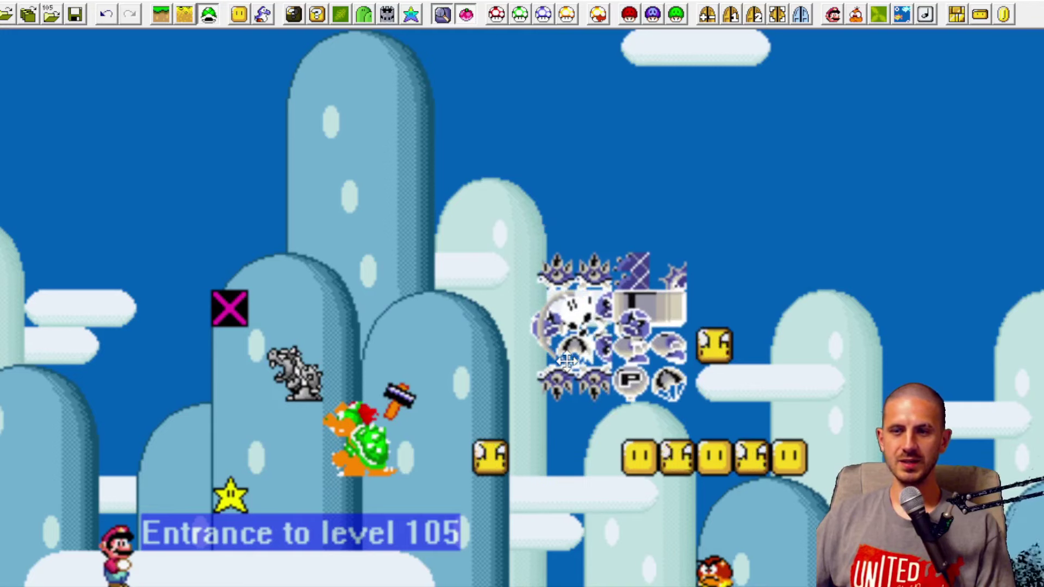
{"action": "mouse_move", "coordinate": [567, 361]}
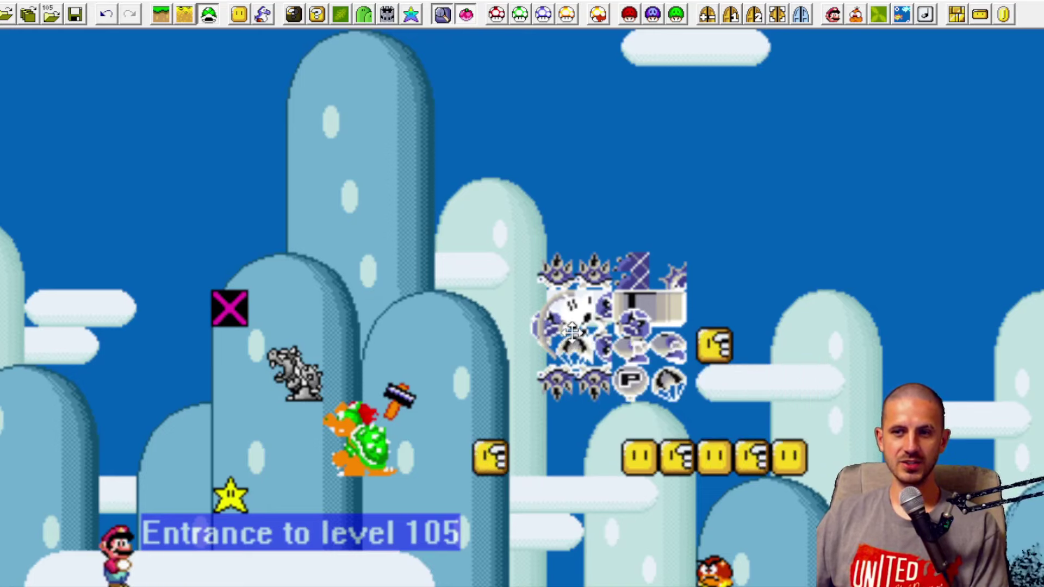
{"action": "left_click_drag", "start_coordinate": [601, 330], "coordinate": [533, 355]}
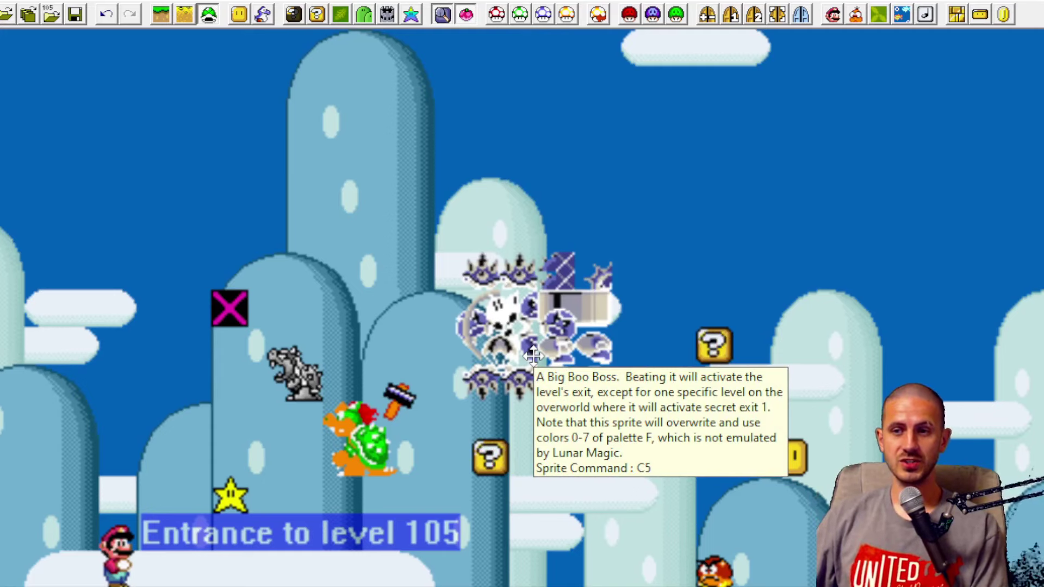
{"action": "key", "text": "Delete"}
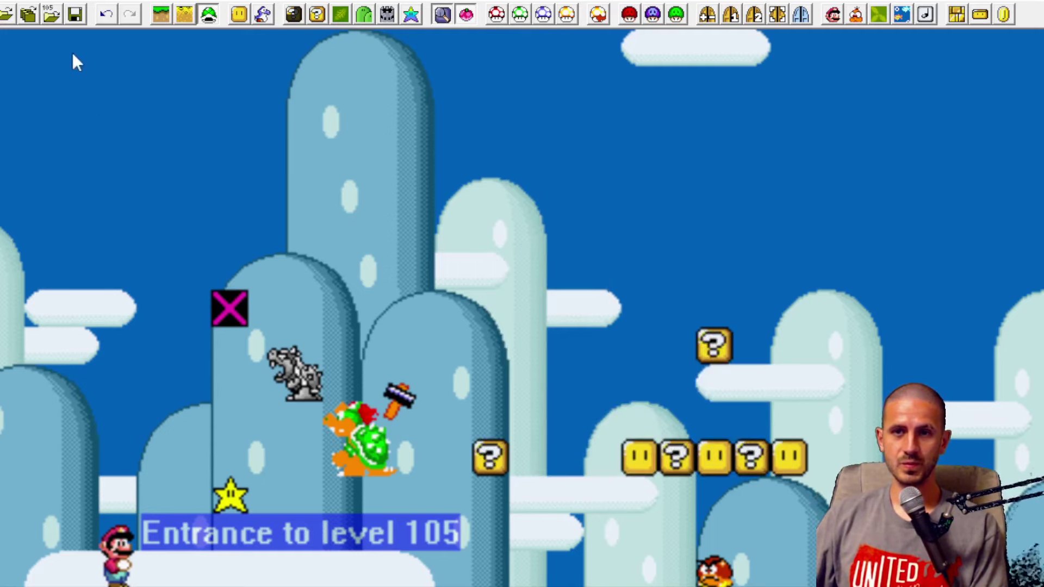
Step: Save level 105 to the ROM and close the ROM file browser without opening another file
{"action": "left_click", "coordinate": [7, 2]}
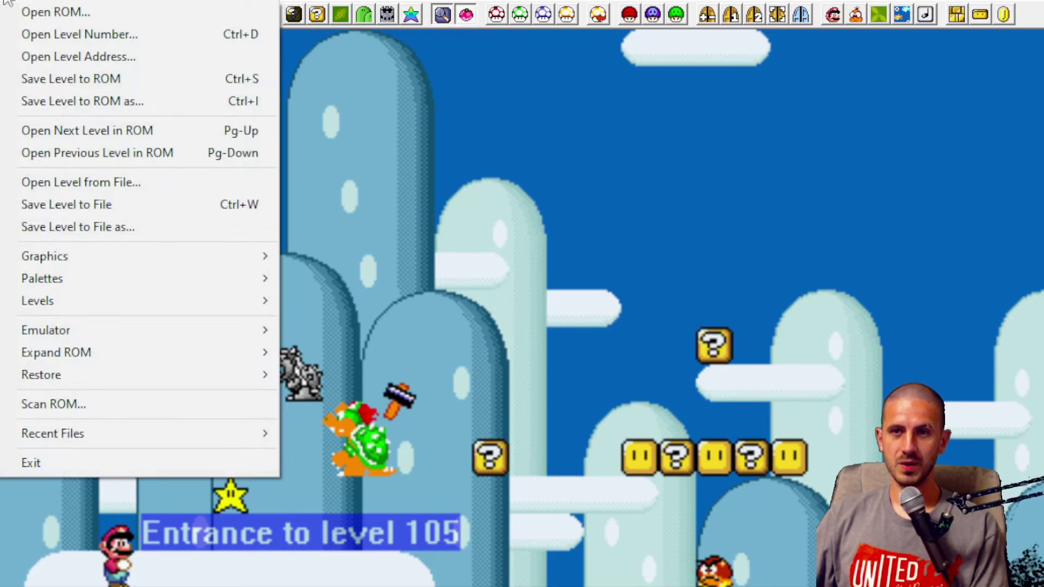
{"action": "left_click", "coordinate": [10, 4]}
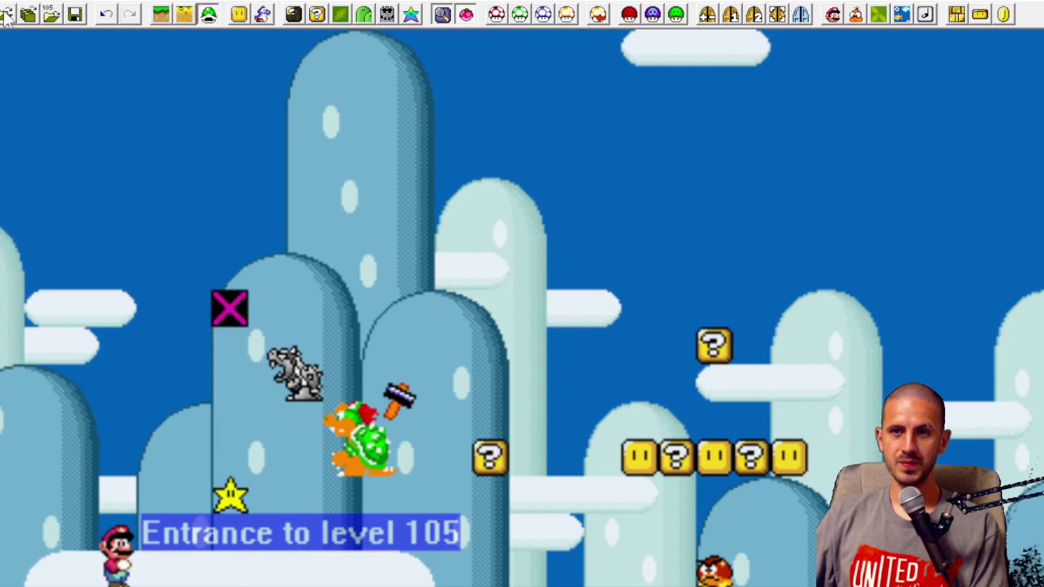
{"action": "left_click", "coordinate": [10, 6]}
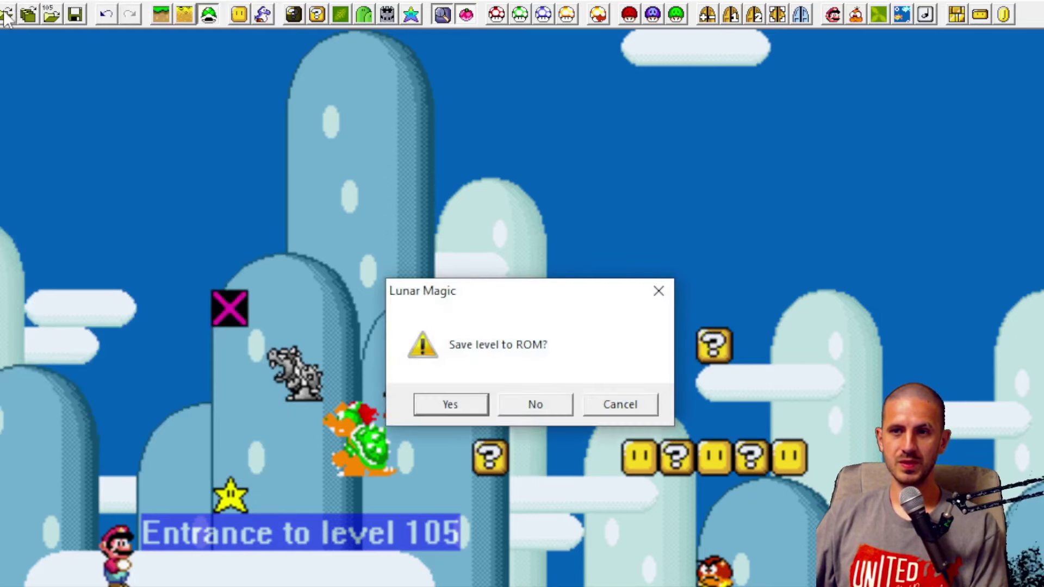
{"action": "left_click", "coordinate": [478, 405]}
{"action": "left_click", "coordinate": [574, 433]}
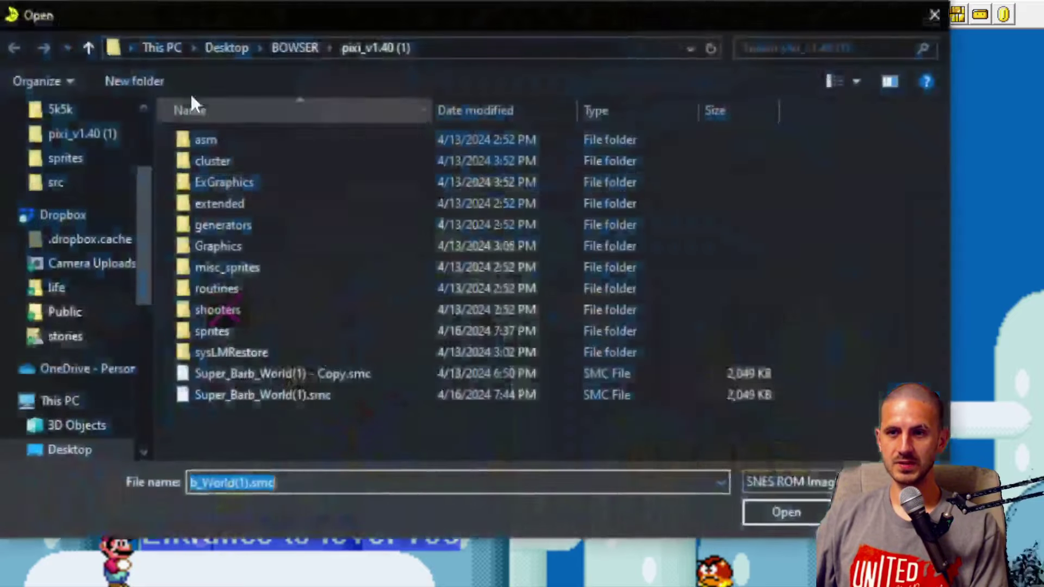
{"action": "left_click", "coordinate": [934, 14]}
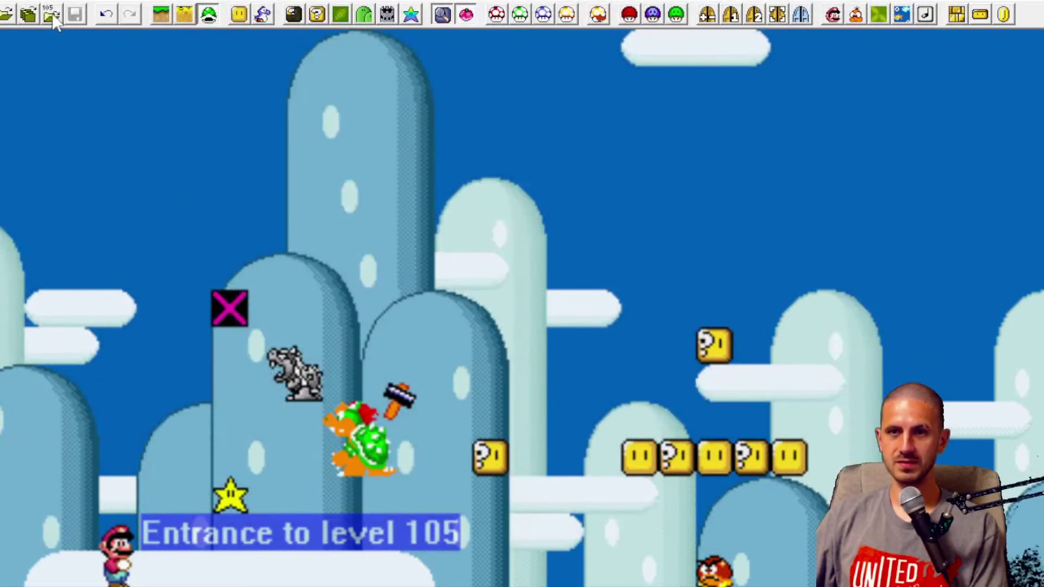
Step: Open the original ROM Super Mario World (U) [!].smc from the Desktop
{"action": "left_click", "coordinate": [5, 21]}
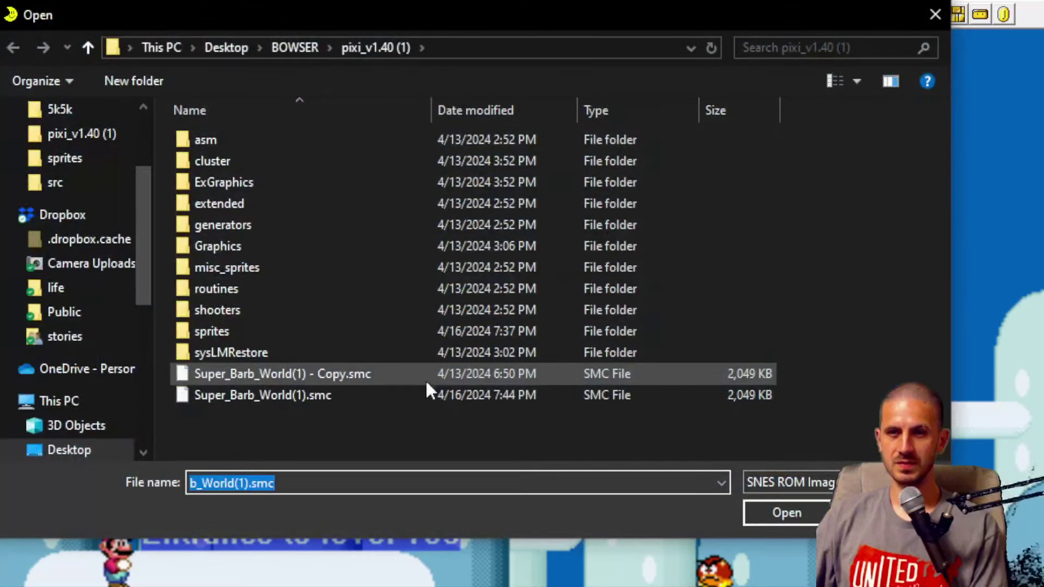
{"action": "scroll", "coordinate": [70, 159], "scroll_direction": "up", "scroll_amount": 2}
{"action": "left_click", "coordinate": [76, 153]}
{"action": "left_click", "coordinate": [761, 217]}
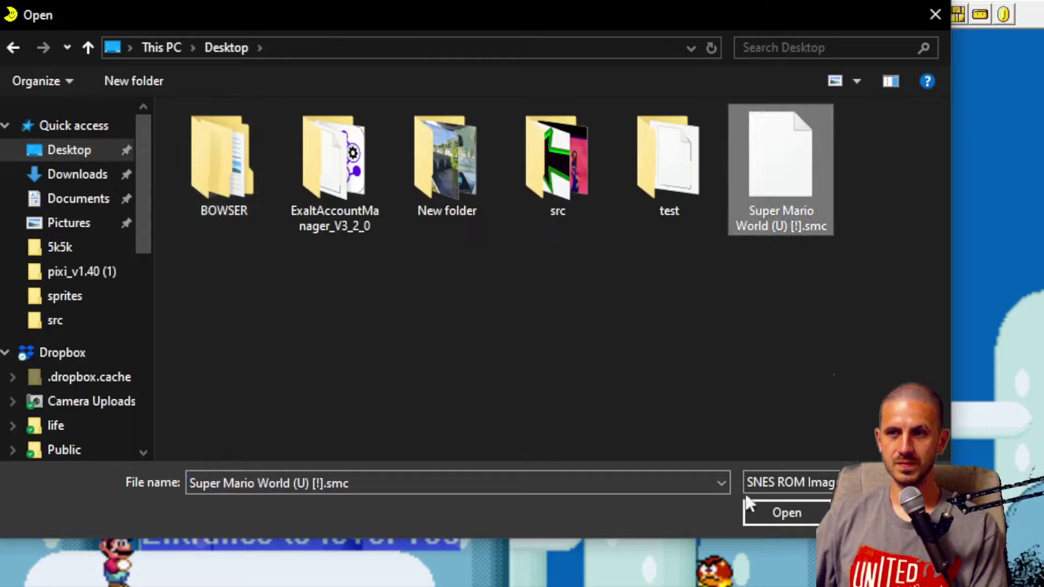
{"action": "left_click", "coordinate": [804, 507]}
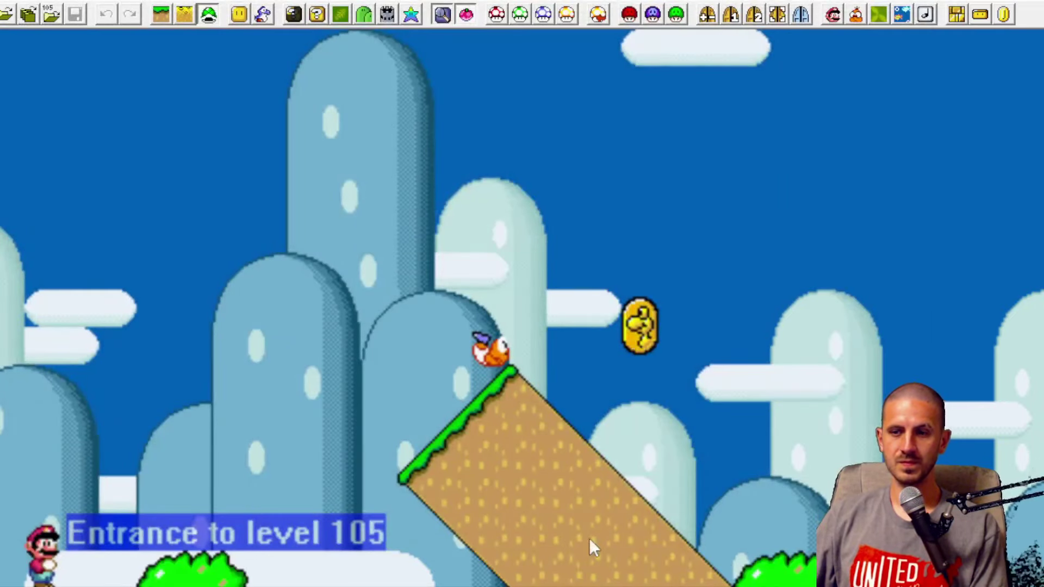
Step: Reload the Overworld Editor from the opened ROM, discarding the unsaved overworld changes
{"action": "left_click", "coordinate": [142, 3]}
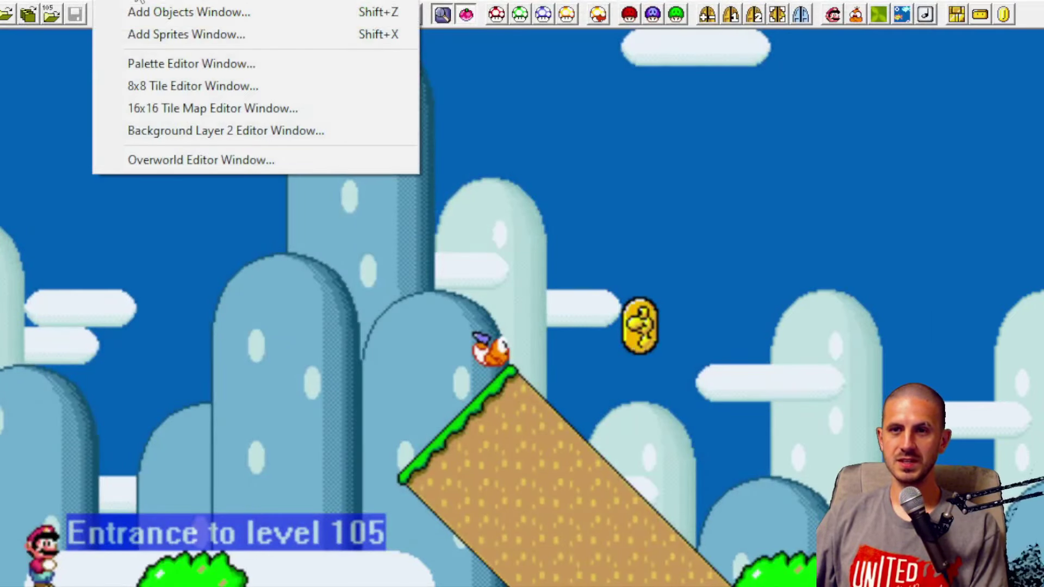
{"action": "left_click", "coordinate": [165, 160]}
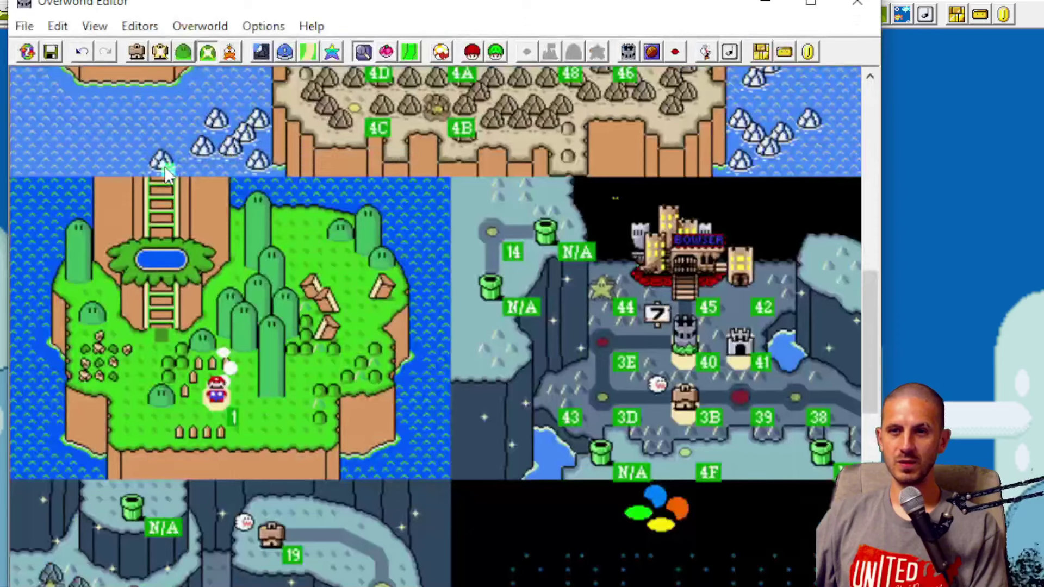
{"action": "left_click", "coordinate": [24, 27]}
{"action": "left_click", "coordinate": [34, 48]}
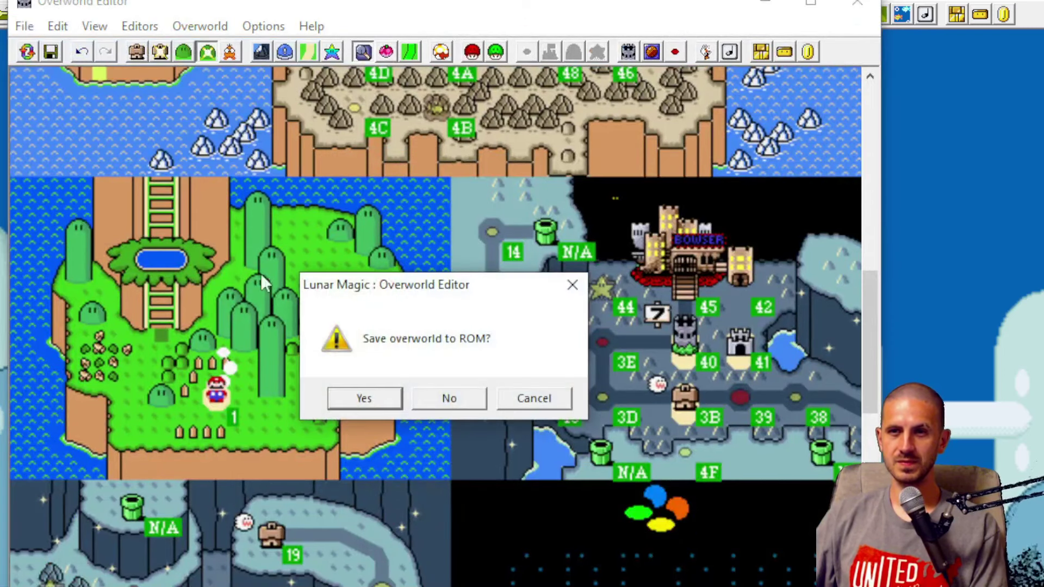
{"action": "left_click", "coordinate": [449, 399]}
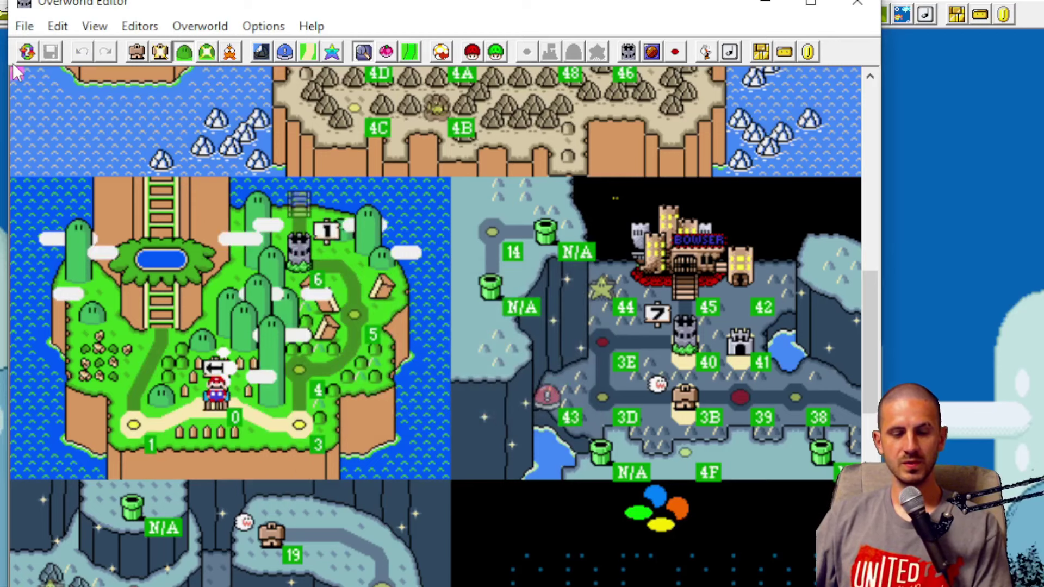
Step: Display the level numbers alongside the event numbers on the original overworld map
{"action": "key", "text": "F8"}
{"action": "key", "text": "F8"}
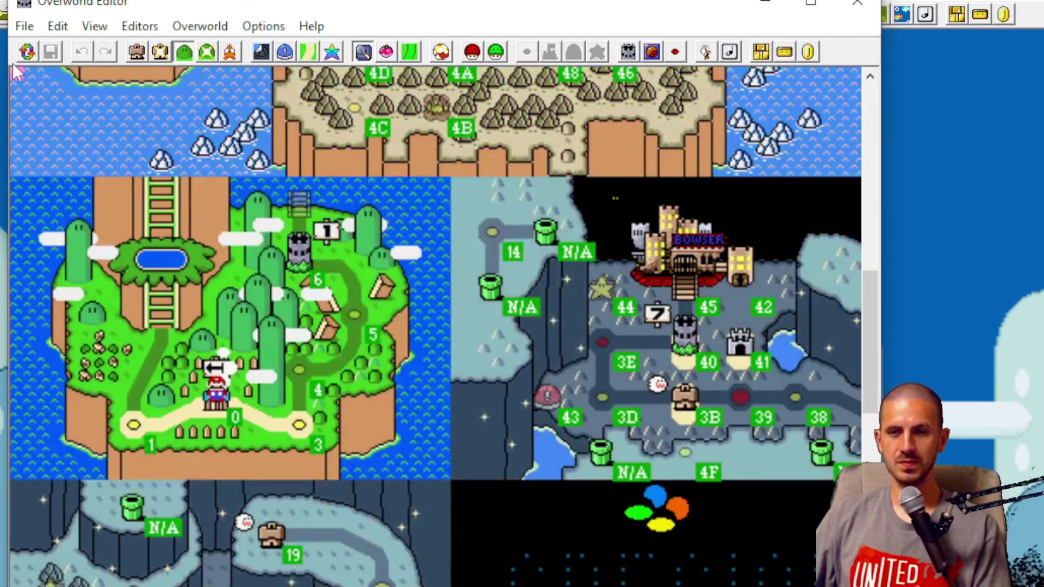
{"action": "key", "text": "F6"}
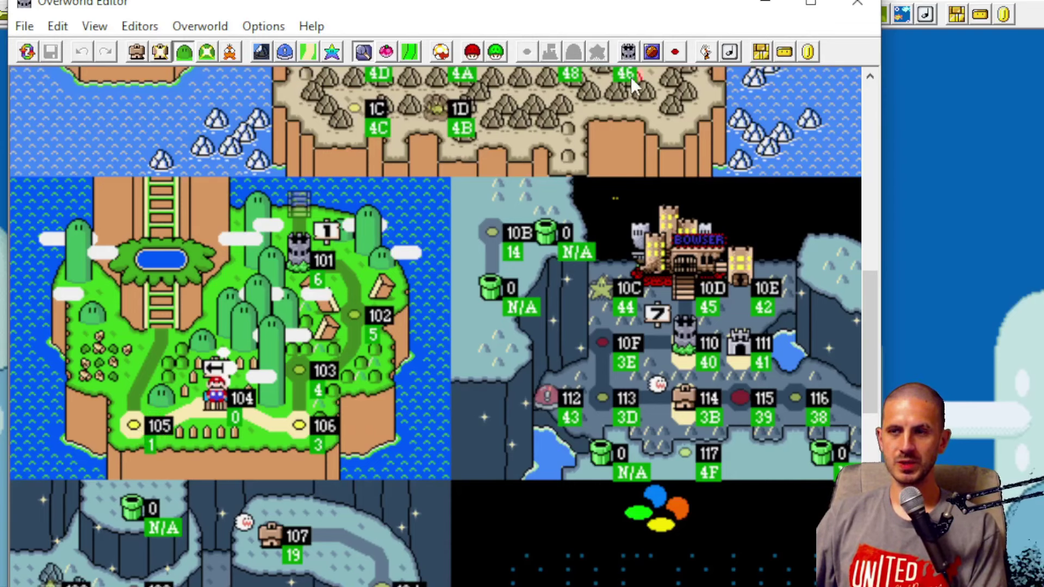
Step: Reopen the hack ROM Super_Barb_World(1).smc from the pixi_v1.40 (1) folder inside the Desktop's BOWSER folder
{"action": "left_click", "coordinate": [960, 271]}
{"action": "key", "text": "alt+f"}
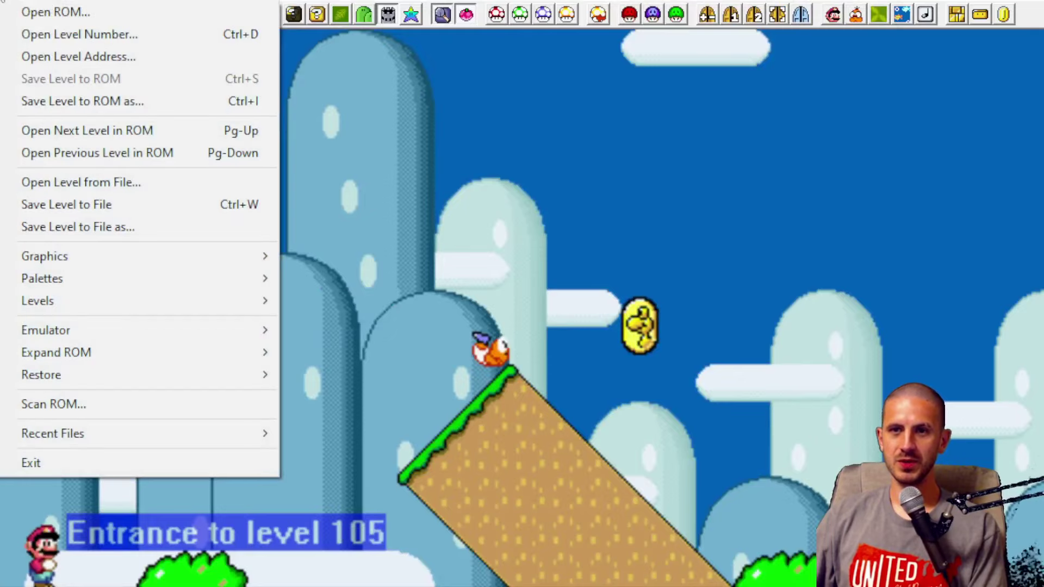
{"action": "left_click", "coordinate": [8, 8]}
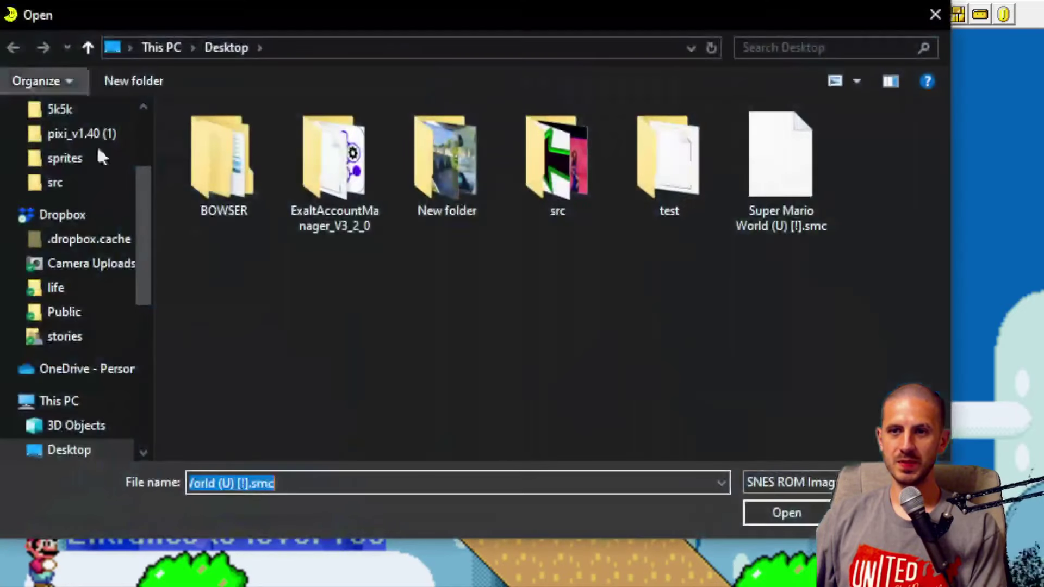
{"action": "scroll", "coordinate": [87, 151], "scroll_direction": "up", "scroll_amount": 3}
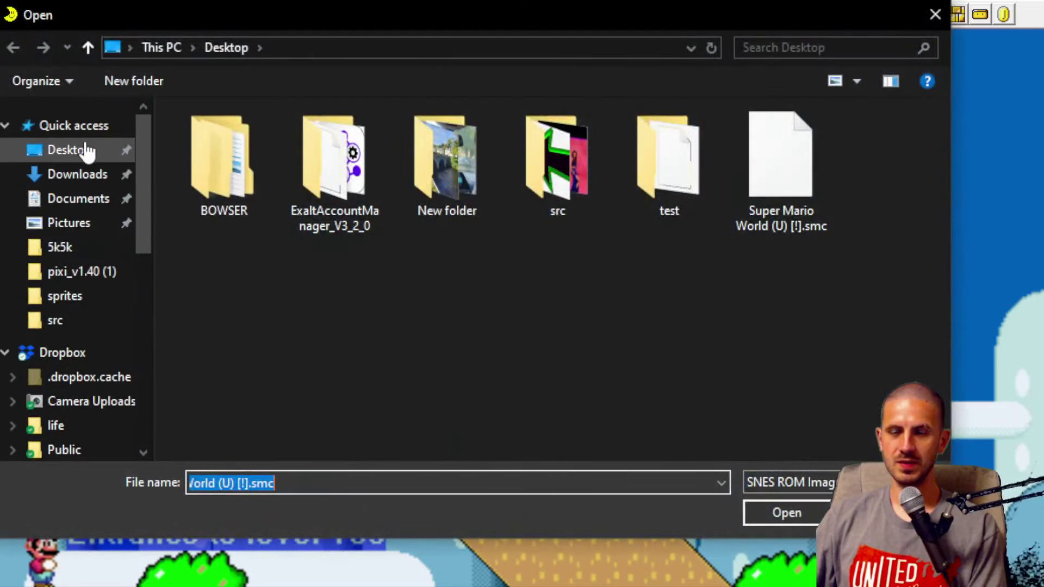
{"action": "left_click", "coordinate": [84, 153]}
{"action": "double_click", "coordinate": [223, 160]}
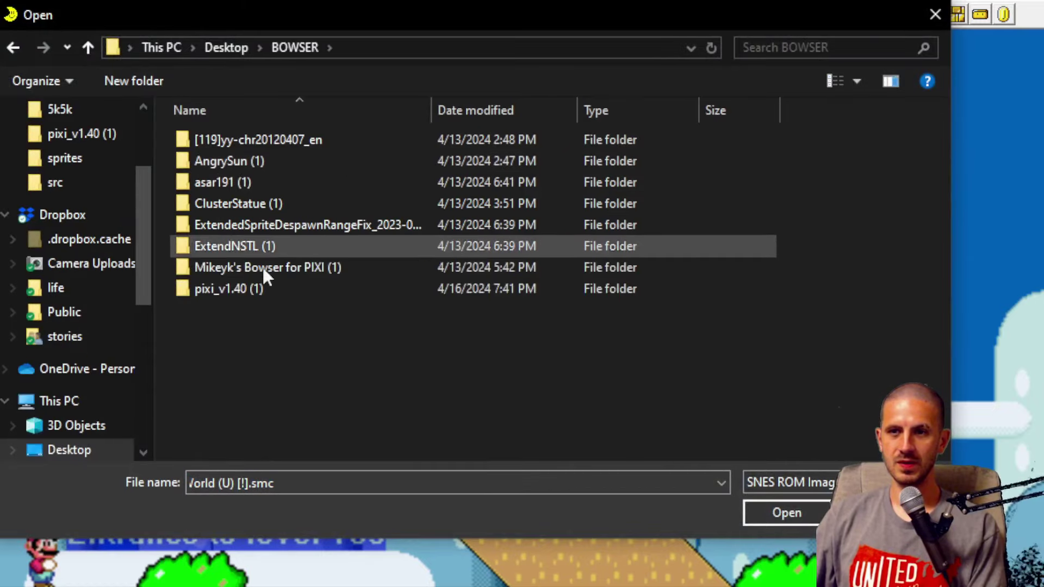
{"action": "double_click", "coordinate": [283, 302]}
{"action": "left_click", "coordinate": [337, 395]}
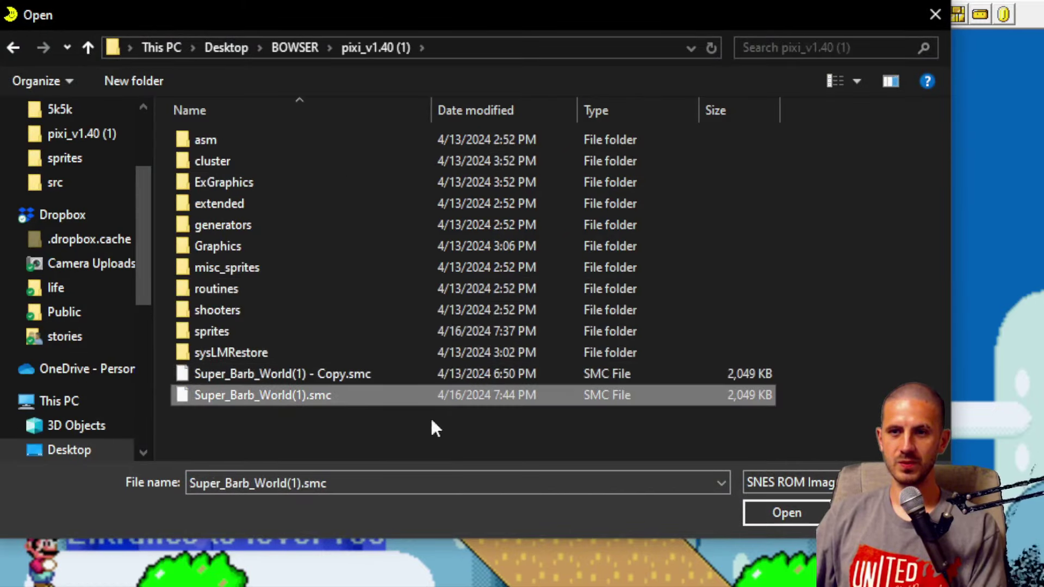
{"action": "left_click", "coordinate": [767, 514]}
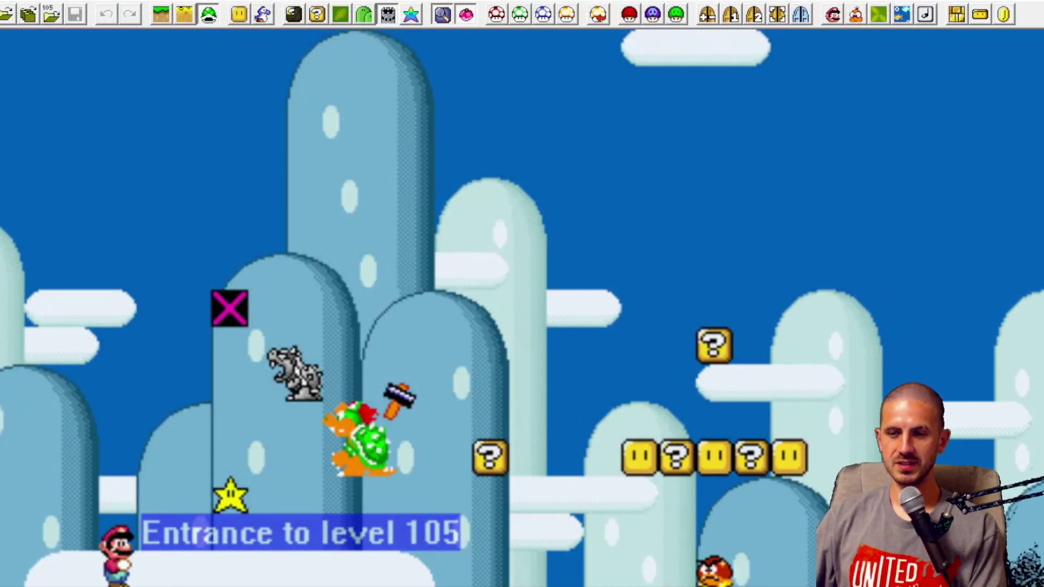
Step: Return to the Overworld Editor and save the original game's overworld into the reopened hack ROM
{"action": "key", "text": "ctrl+w"}
{"action": "left_click_drag", "start_coordinate": [266, 7], "coordinate": [391, 28]}
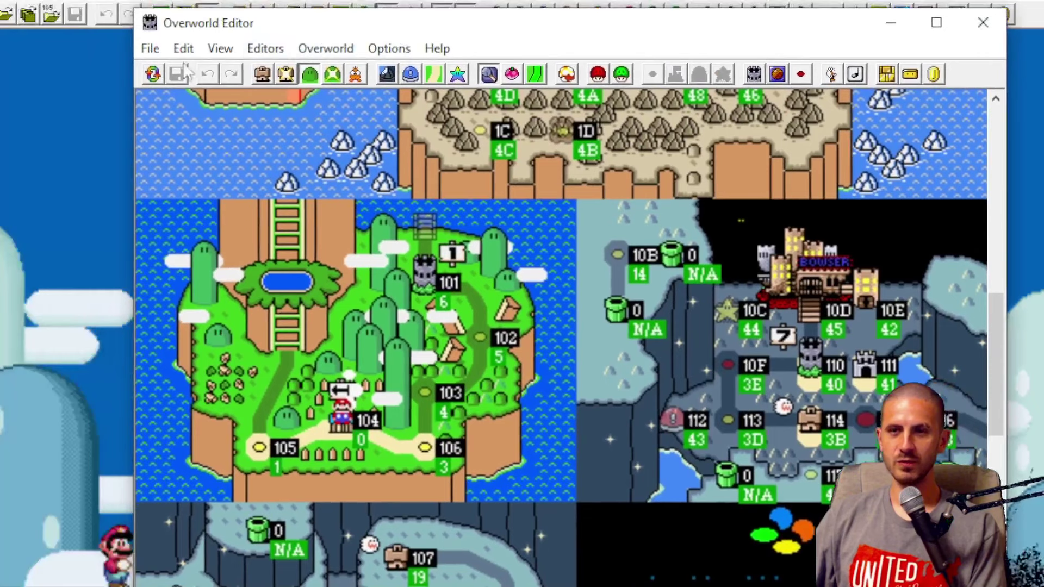
{"action": "left_click", "coordinate": [152, 50]}
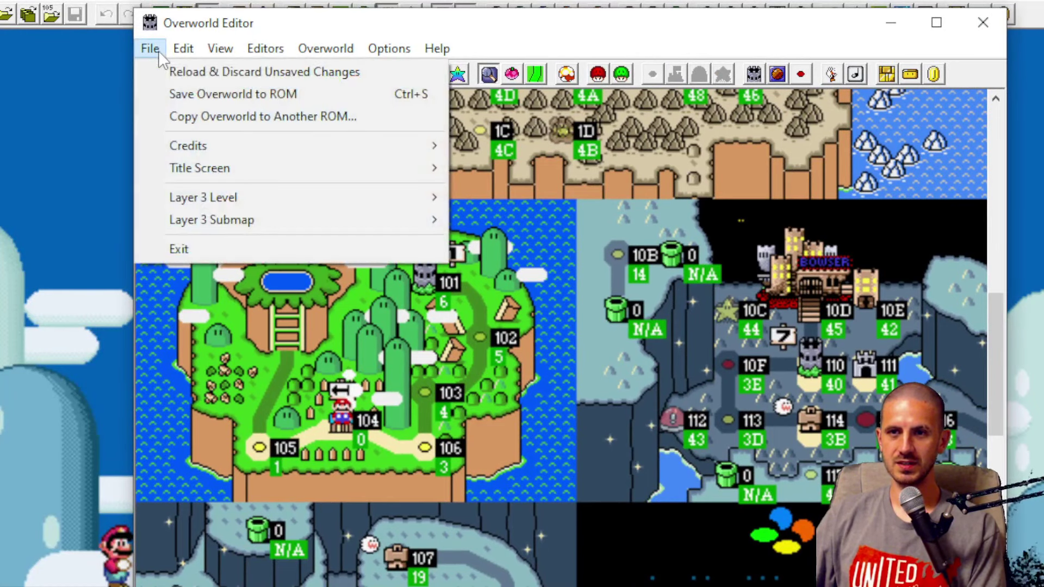
{"action": "left_click", "coordinate": [231, 96]}
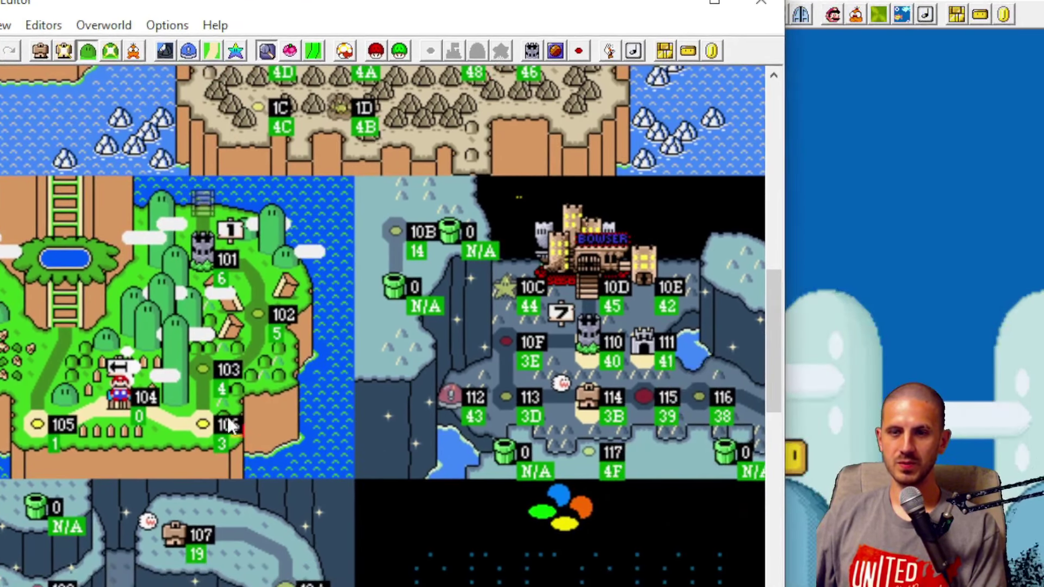
Step: Delete the Layer 2 event tiles that reveal the path above level 105 on Yoshi's Island
{"action": "left_click", "coordinate": [112, 51]}
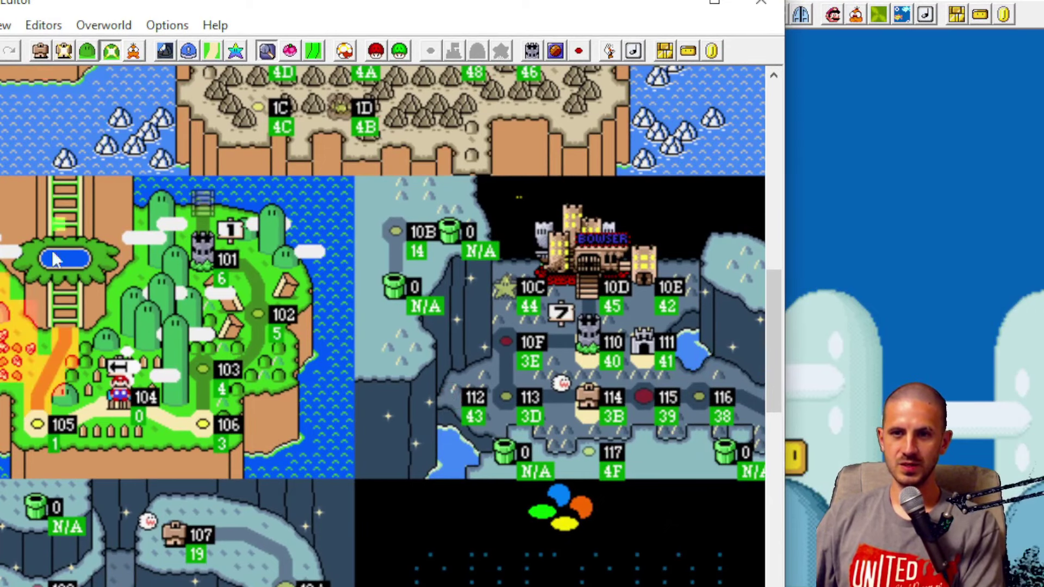
{"action": "left_click_drag", "start_coordinate": [0, 175], "coordinate": [75, 394]}
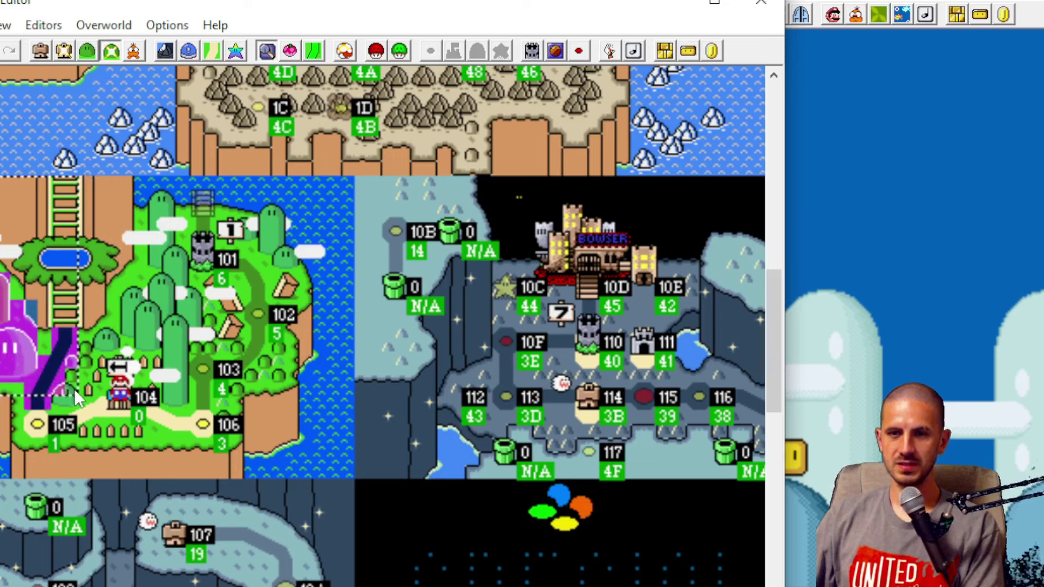
{"action": "key", "text": "Delete"}
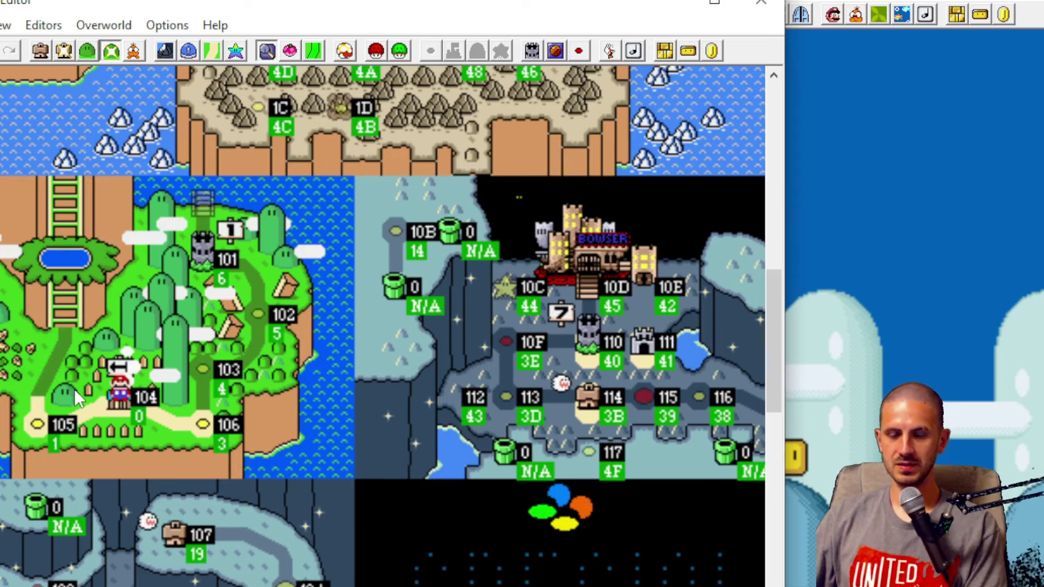
Step: Examine the event paths around levels 103 and 102, and return to the Layer 2 editing mode
{"action": "key", "text": "Page_Up"}
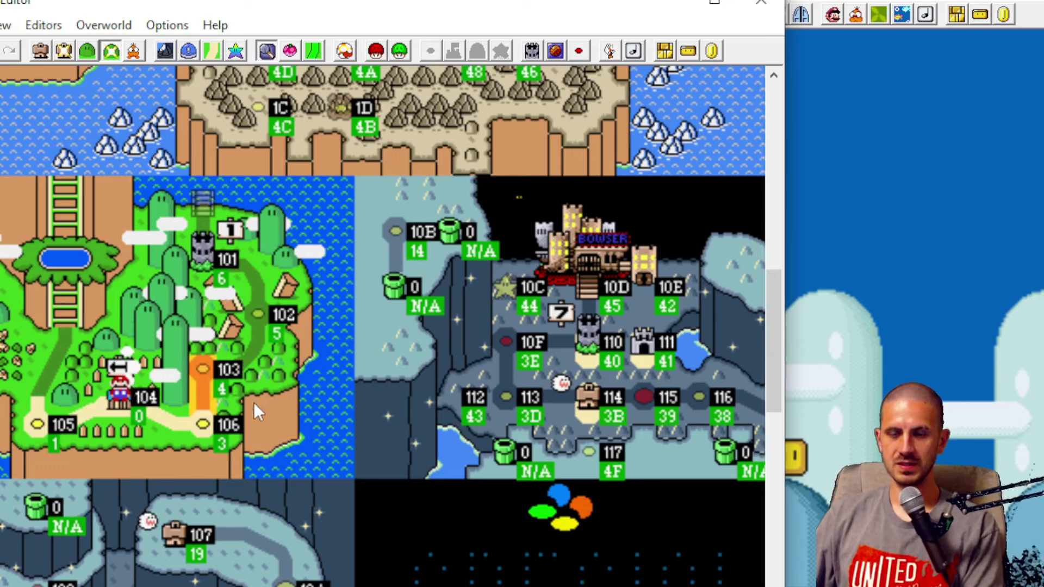
{"action": "key", "text": "Page_Up"}
{"action": "left_click_drag", "start_coordinate": [127, 266], "coordinate": [275, 384]}
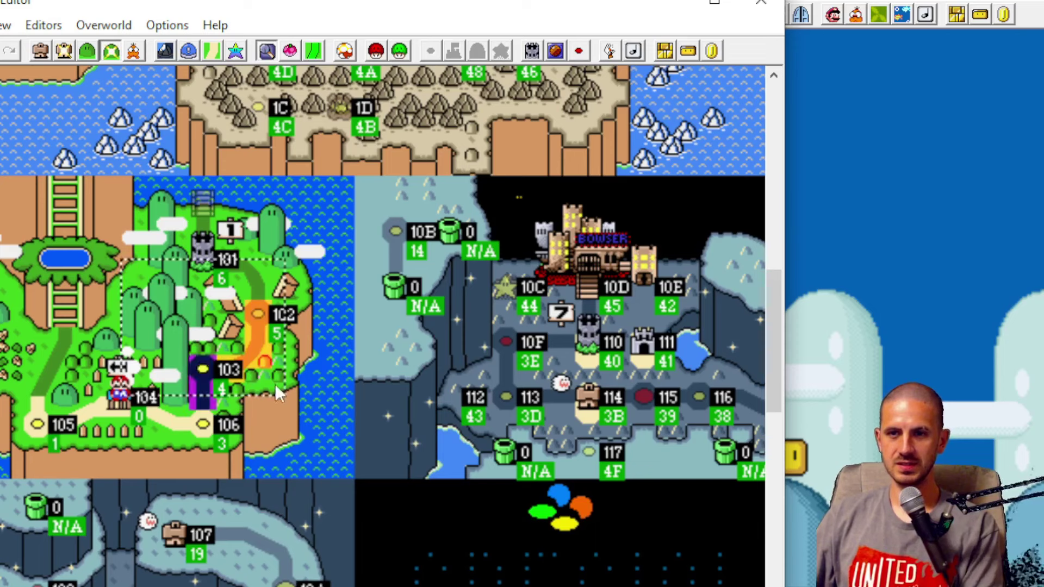
{"action": "left_click", "coordinate": [294, 395]}
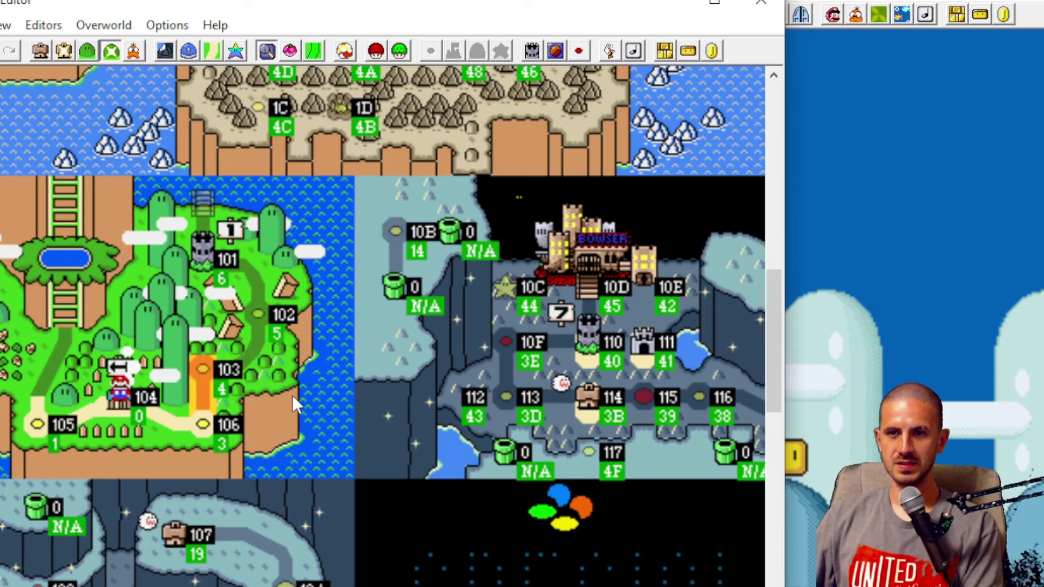
{"action": "key", "text": "Page_Up"}
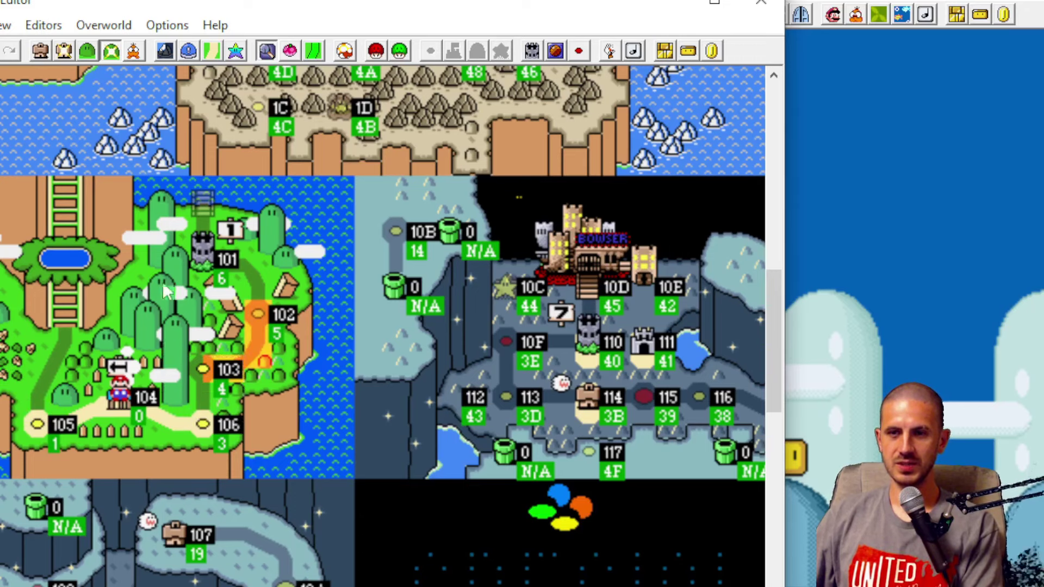
{"action": "left_click_drag", "start_coordinate": [160, 282], "coordinate": [303, 395]}
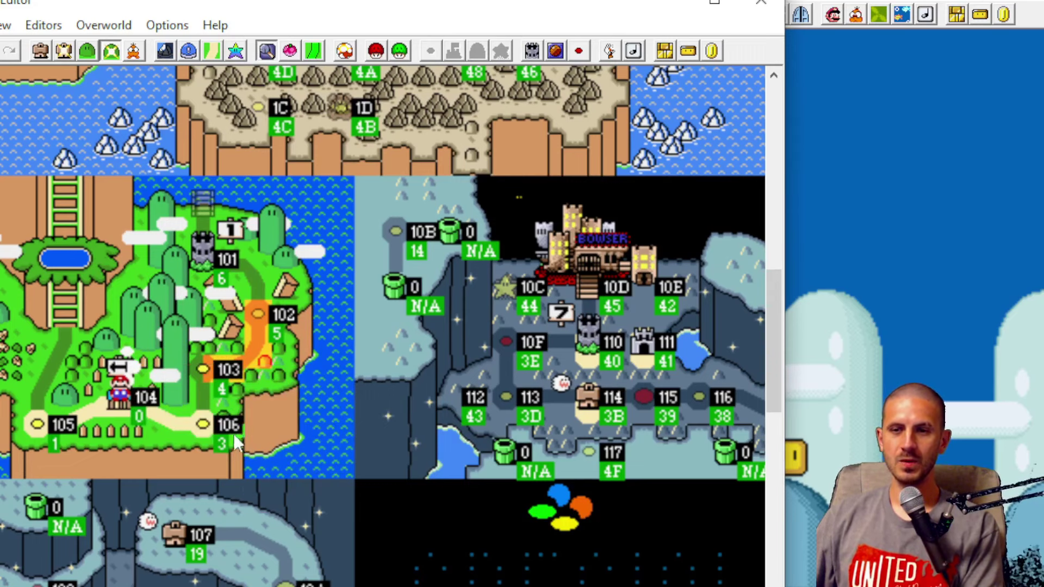
{"action": "left_click", "coordinate": [66, 52]}
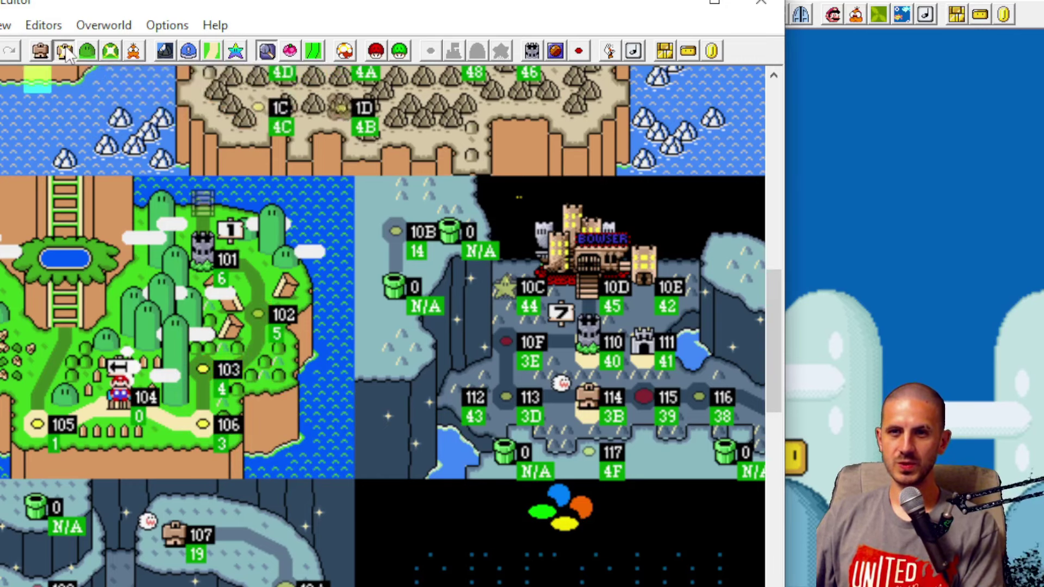
{"action": "left_click", "coordinate": [83, 58]}
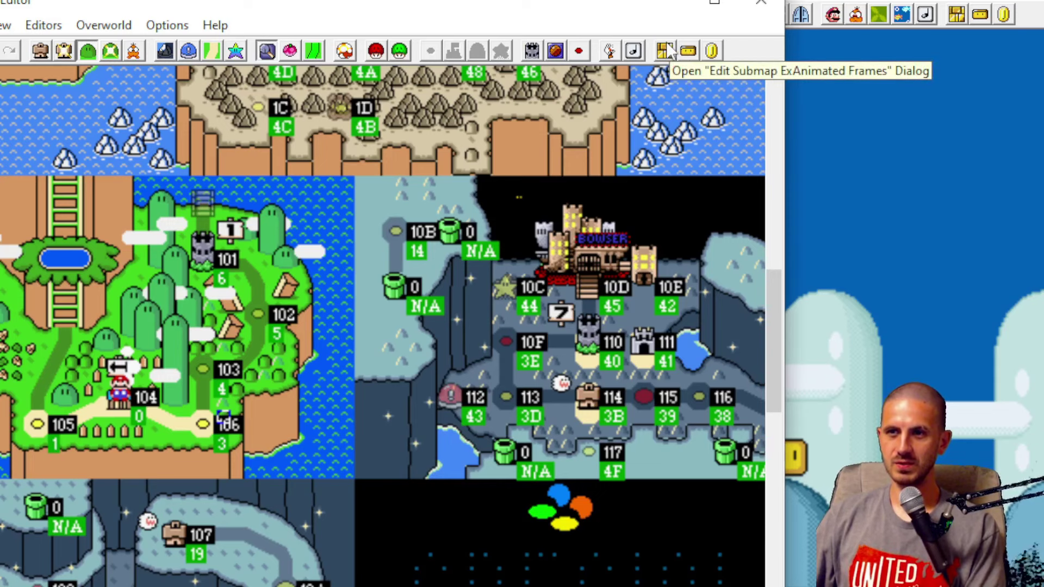
{"action": "left_click", "coordinate": [612, 52]}
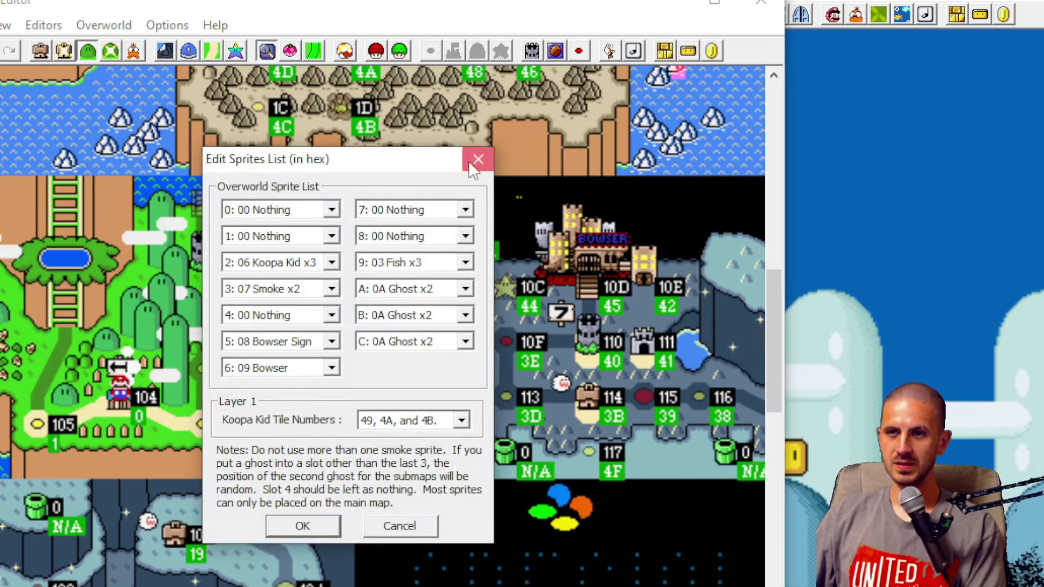
{"action": "left_click", "coordinate": [469, 162]}
{"action": "left_click", "coordinate": [610, 51]}
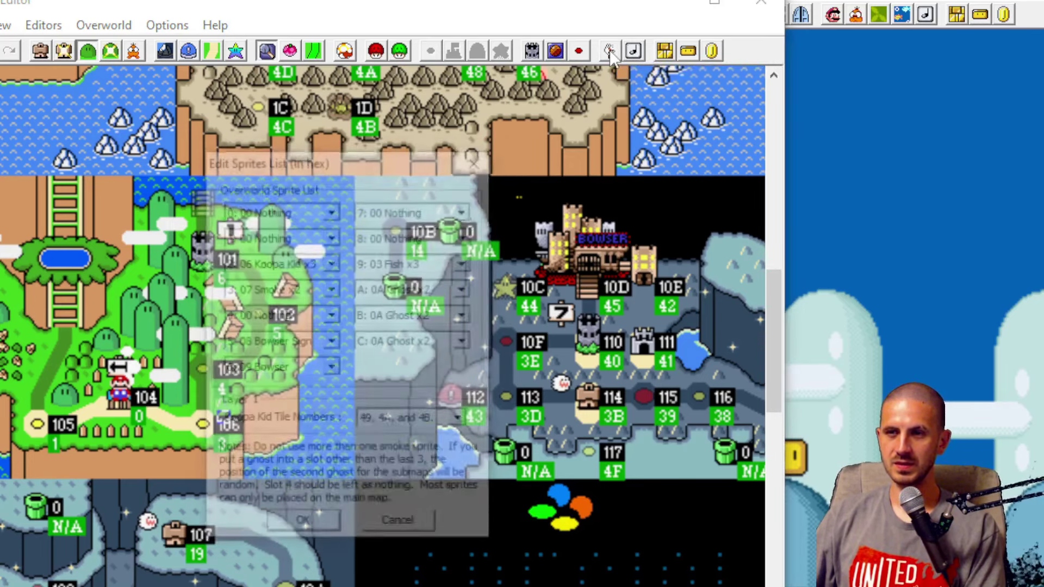
{"action": "left_click", "coordinate": [478, 159]}
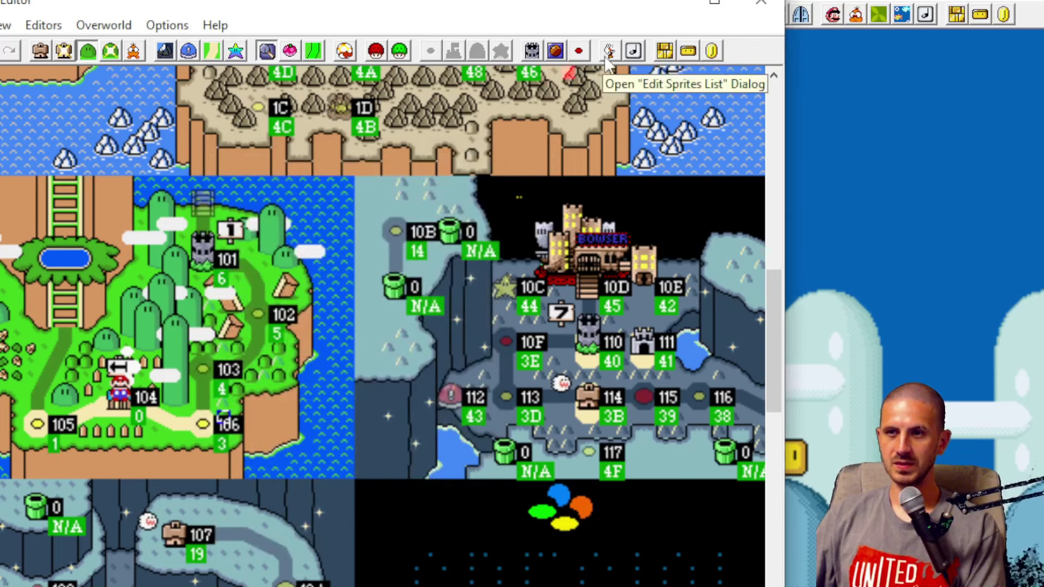
{"action": "left_click", "coordinate": [611, 51]}
{"action": "left_click", "coordinate": [478, 159]}
Step: Rename level 105 as 1-1 in the overworld level names
{"action": "left_click", "coordinate": [579, 51]}
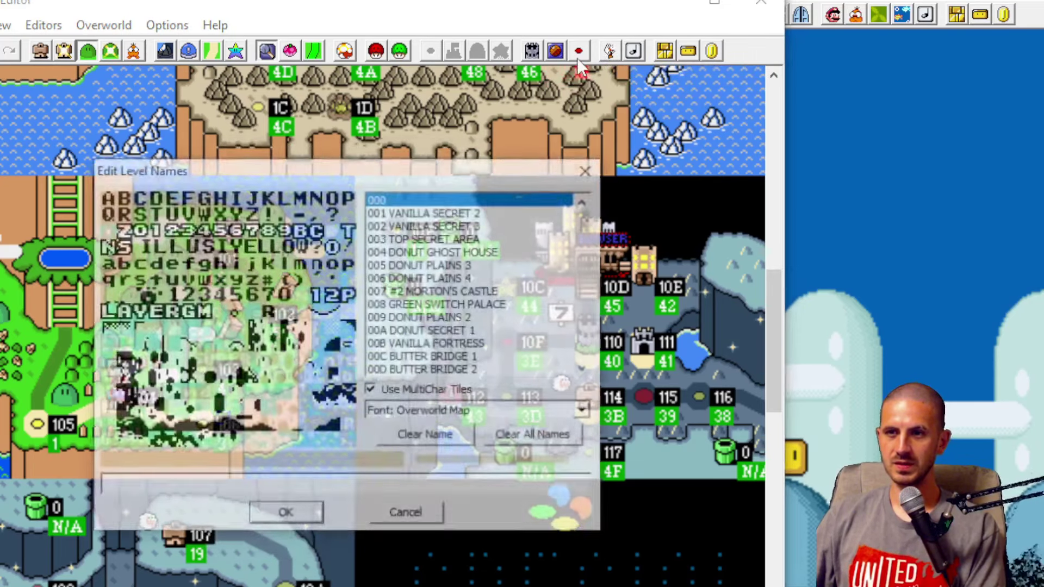
{"action": "scroll", "coordinate": [449, 361], "scroll_direction": "down", "scroll_amount": 8}
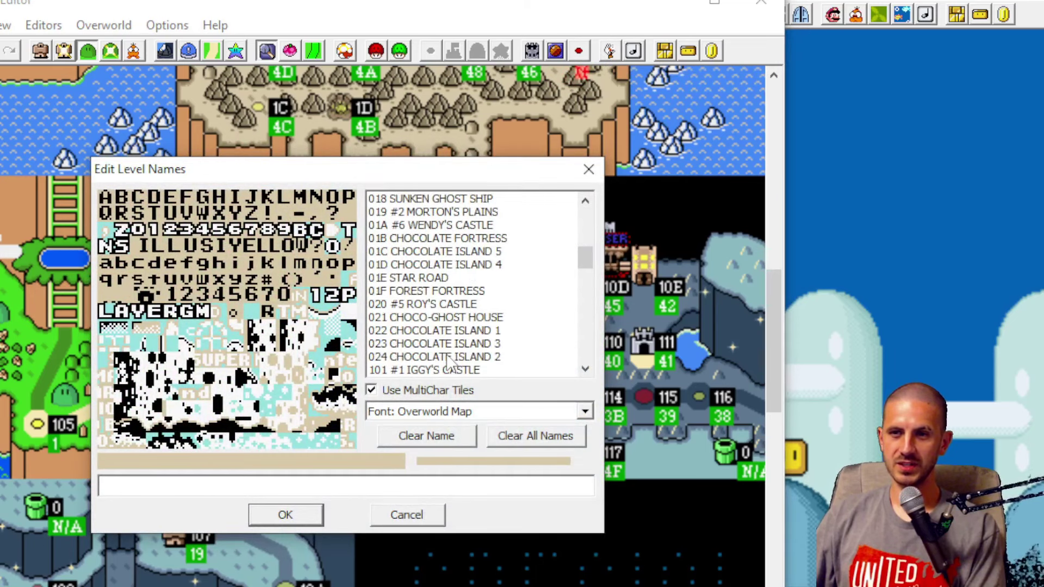
{"action": "scroll", "coordinate": [449, 363], "scroll_direction": "down", "scroll_amount": 4}
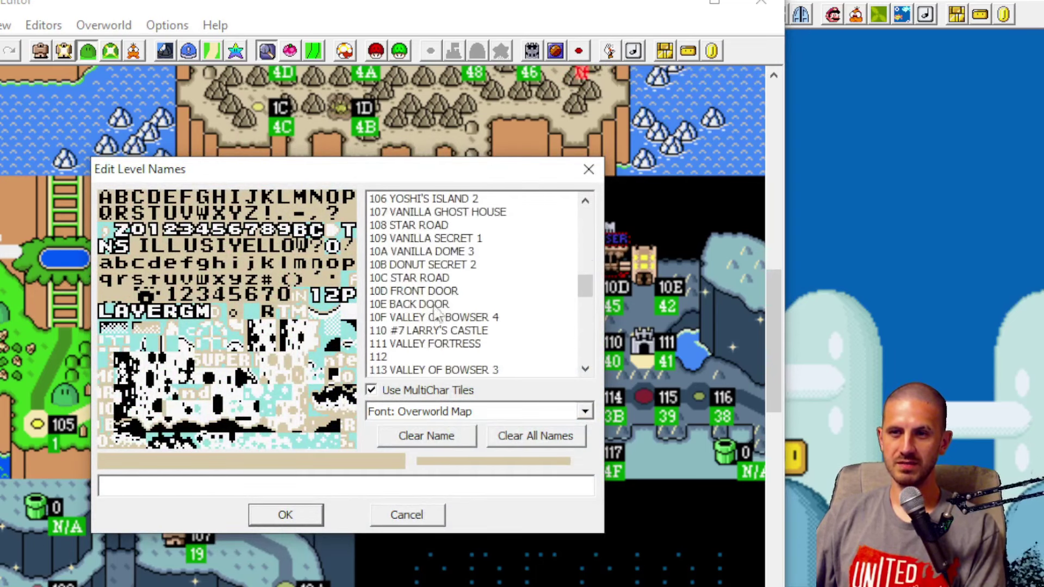
{"action": "scroll", "coordinate": [430, 293], "scroll_direction": "up", "scroll_amount": 1}
{"action": "left_click", "coordinate": [410, 227]}
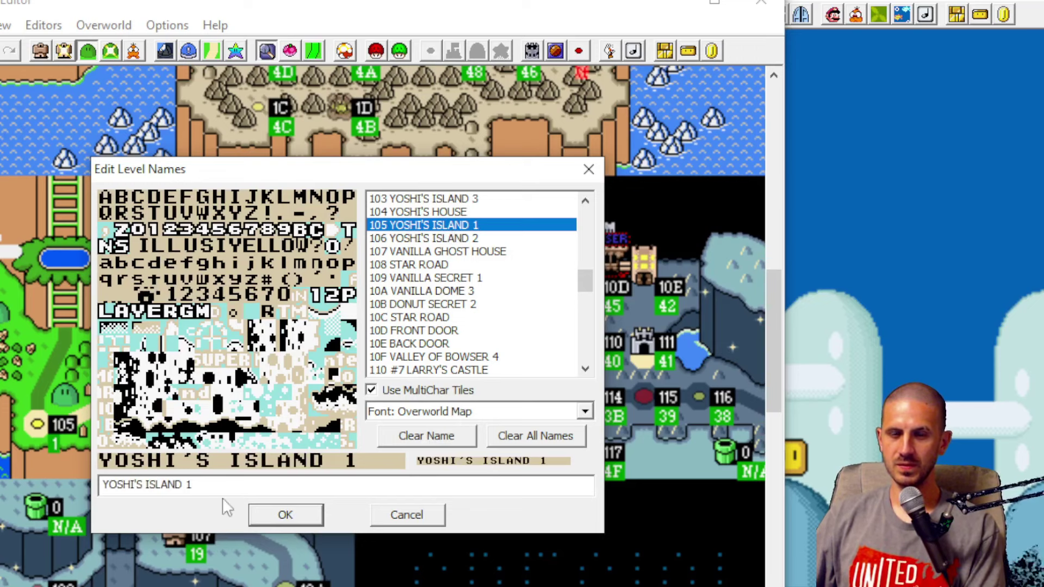
{"action": "left_click_drag", "start_coordinate": [218, 486], "coordinate": [10, 500]}
{"action": "type", "text": "1-1"}
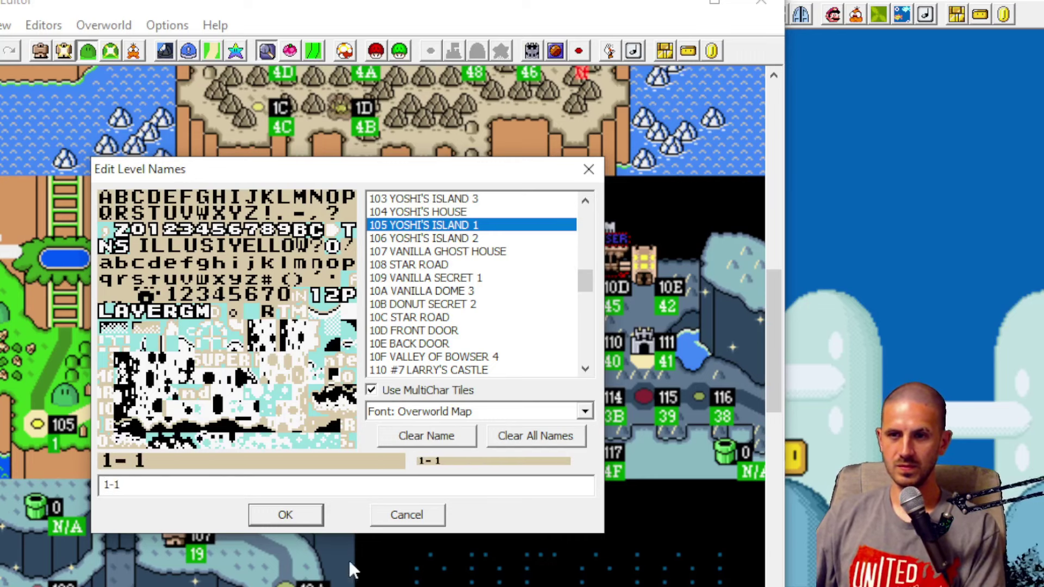
{"action": "left_click", "coordinate": [303, 518]}
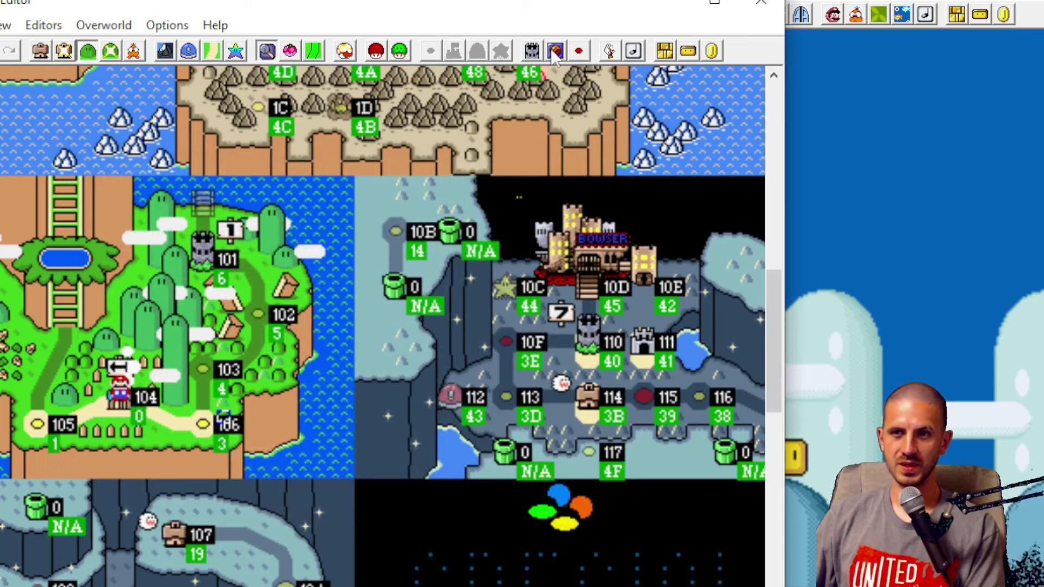
Step: Rename level 106 as CREDITS in uppercase in the overworld level names
{"action": "left_click", "coordinate": [610, 52]}
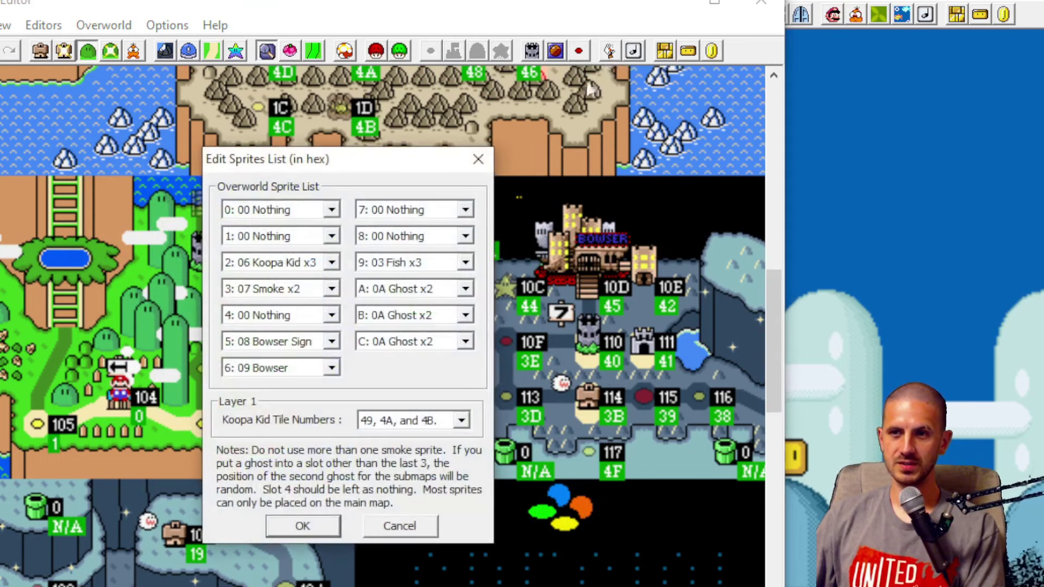
{"action": "left_click", "coordinate": [479, 158]}
{"action": "left_click", "coordinate": [634, 51]}
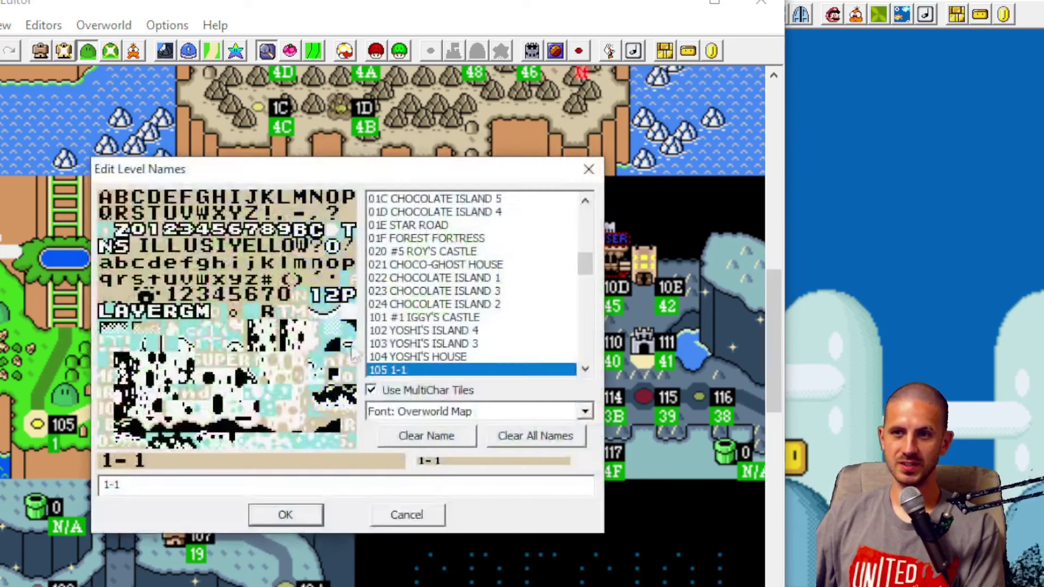
{"action": "scroll", "coordinate": [442, 375], "scroll_direction": "down", "scroll_amount": 1}
{"action": "left_click", "coordinate": [439, 344]}
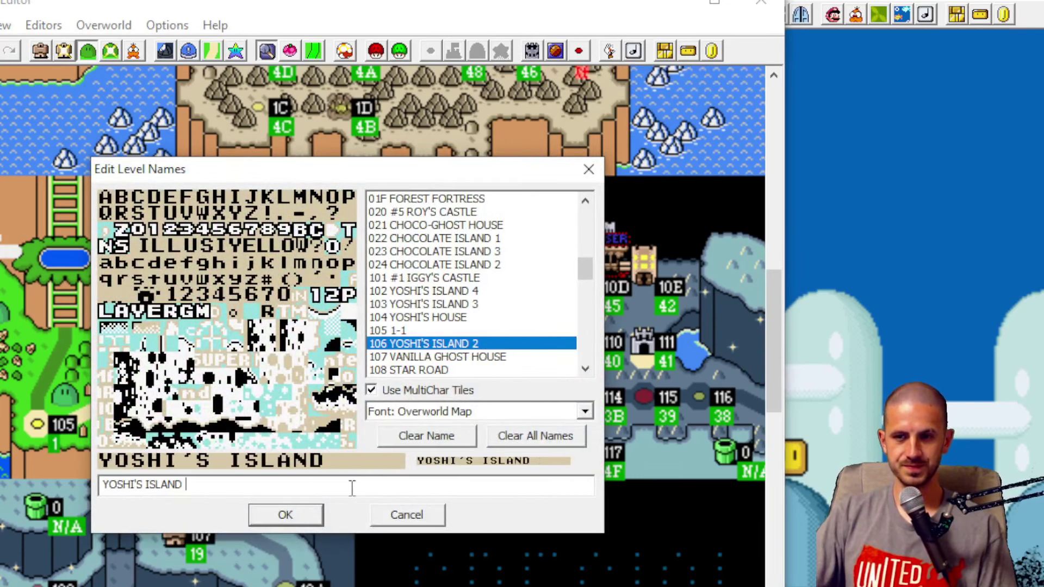
{"action": "key", "text": "BackSpace"}
{"action": "key", "text": "BackSpace"}
{"action": "key", "text": "BackSpace"}
{"action": "key", "text": "BackSpace"}
{"action": "key", "text": "BackSpace"}
{"action": "key", "text": "BackSpace"}
{"action": "key", "text": "BackSpace"}
{"action": "key", "text": "BackSpace"}
{"action": "key", "text": "BackSpace"}
{"action": "key", "text": "BackSpace"}
{"action": "key", "text": "BackSpace"}
{"action": "key", "text": "BackSpace"}
{"action": "key", "text": "BackSpace"}
{"action": "key", "text": "BackSpace"}
{"action": "key", "text": "BackSpace"}
{"action": "type", "text": "creditrs"}
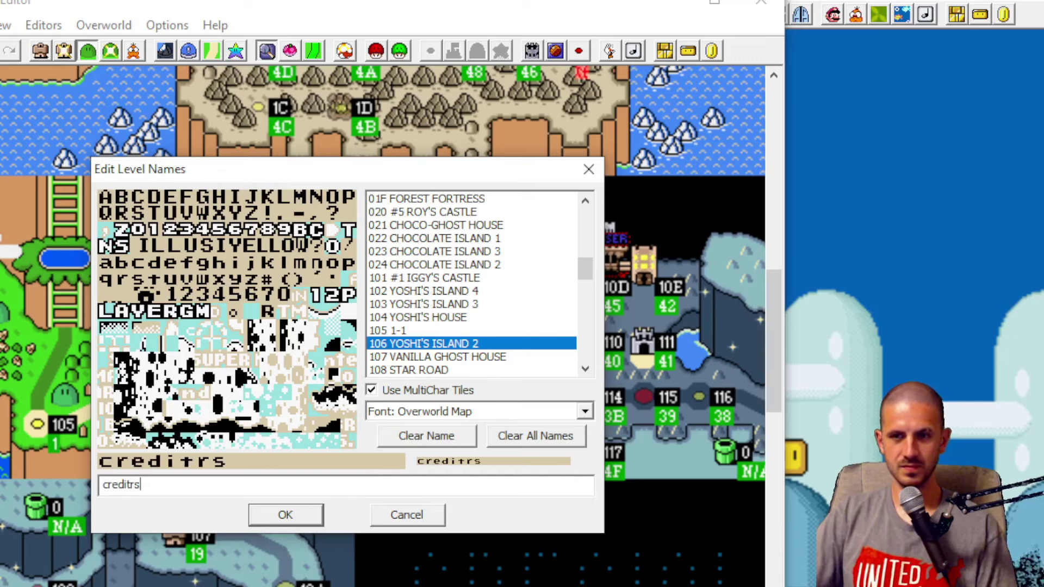
{"action": "key", "text": "BackSpace"}
{"action": "key", "text": "BackSpace"}
{"action": "key", "text": "BackSpace"}
{"action": "key", "text": "BackSpace"}
{"action": "key", "text": "BackSpace"}
{"action": "key", "text": "BackSpace"}
{"action": "key", "text": "BackSpace"}
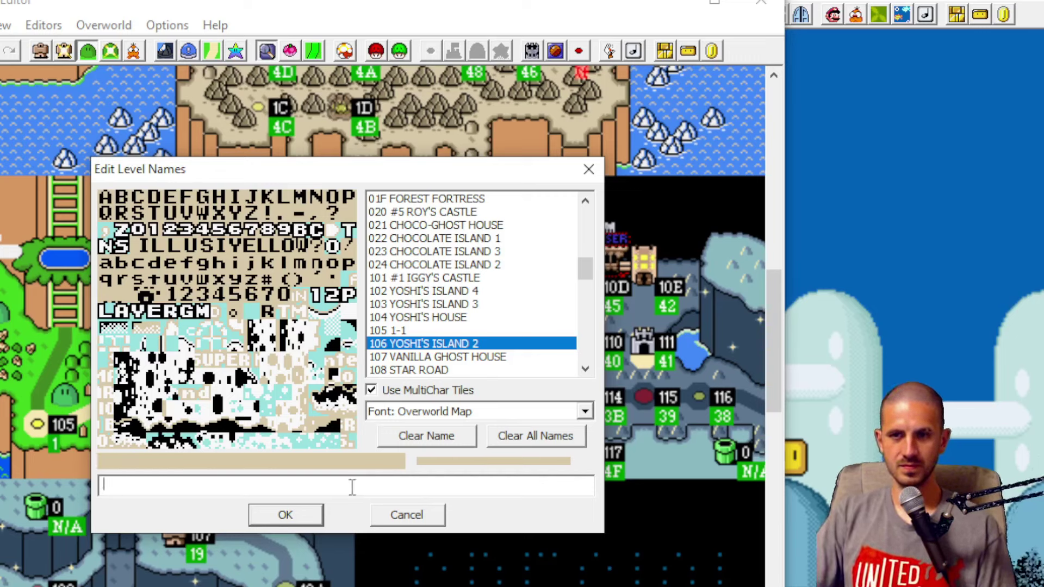
{"action": "type", "text": "CREDITS"}
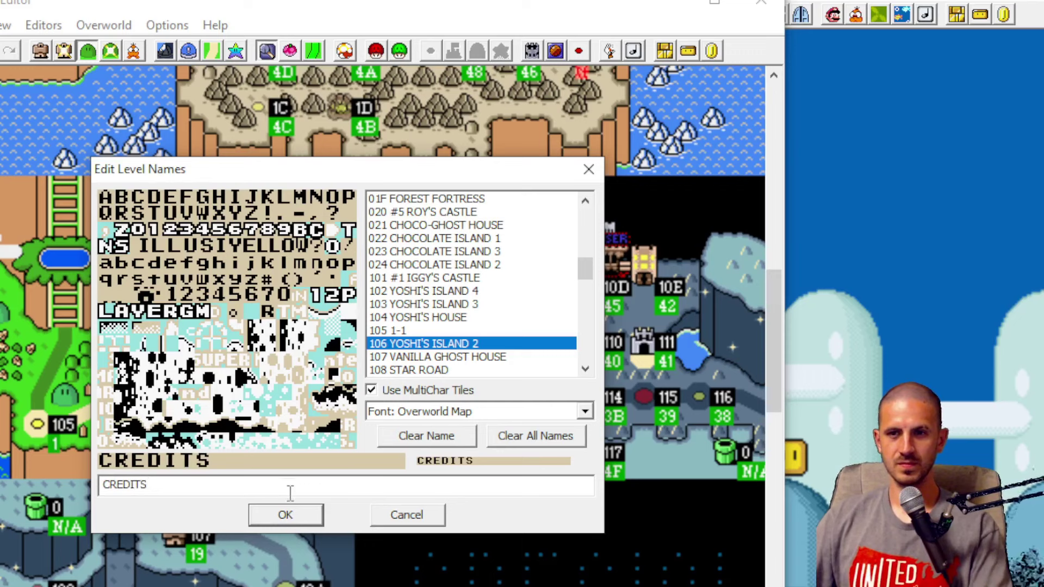
{"action": "left_click", "coordinate": [286, 516]}
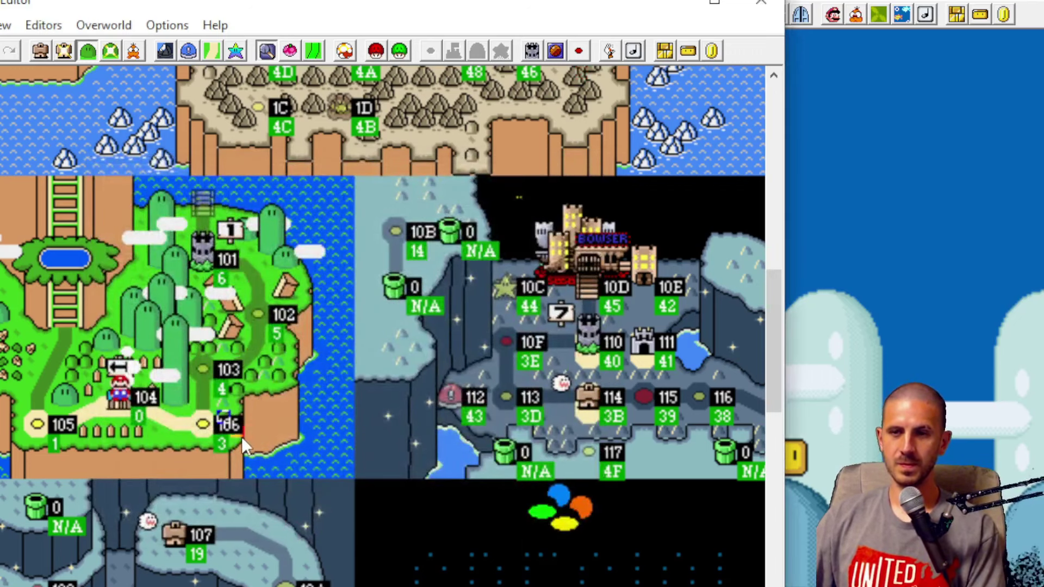
{"action": "left_click", "coordinate": [201, 422]}
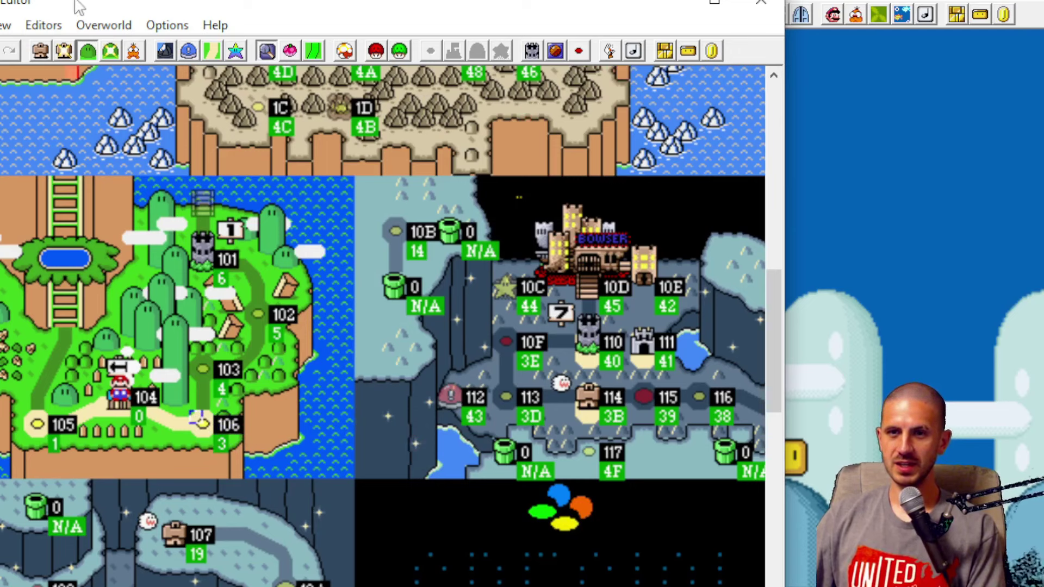
{"action": "left_click", "coordinate": [40, 51]}
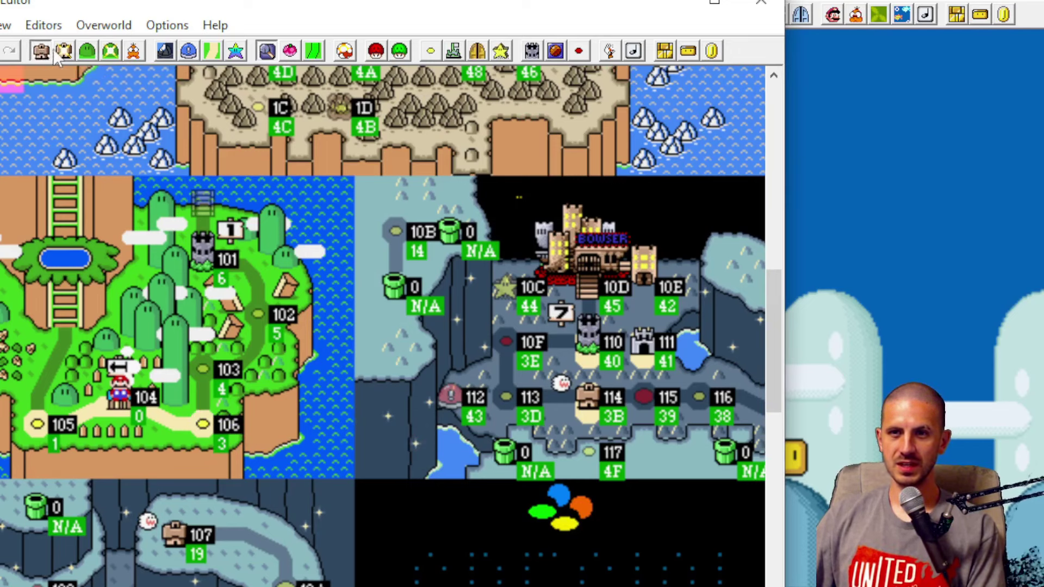
{"action": "left_click", "coordinate": [5, 25]}
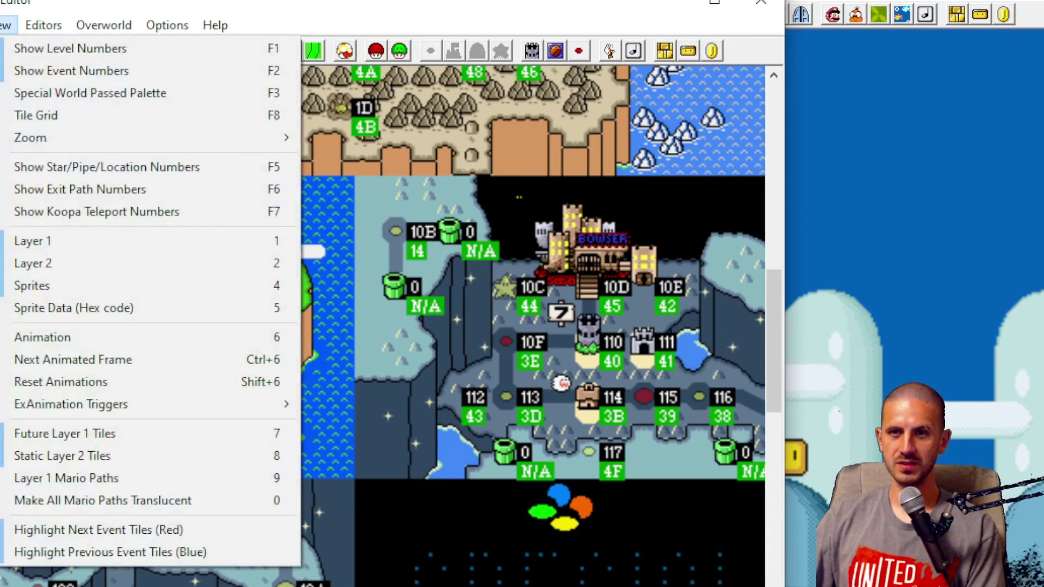
{"action": "mouse_move", "coordinate": [19, 26]}
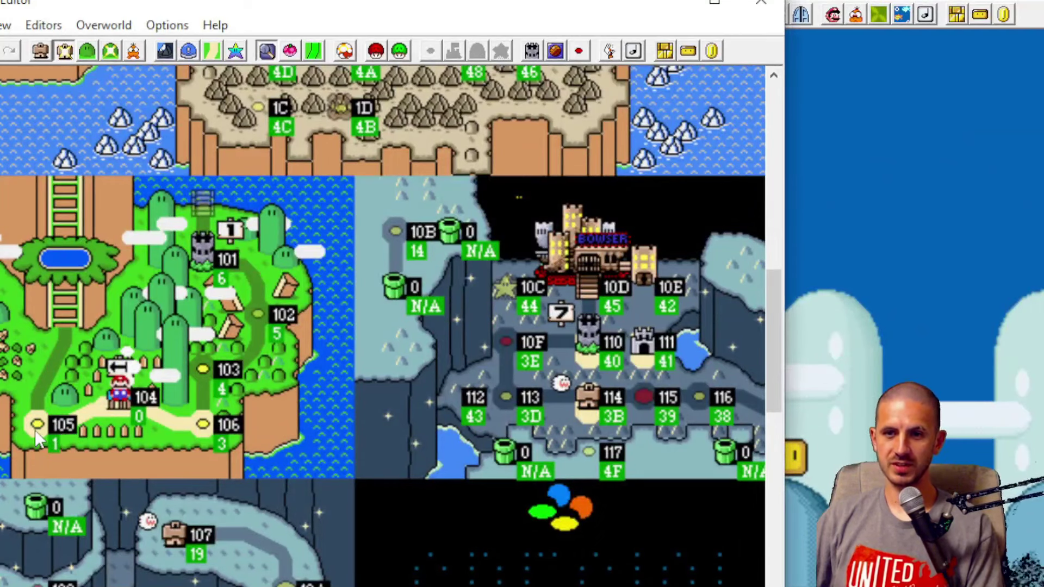
{"action": "left_click", "coordinate": [43, 54]}
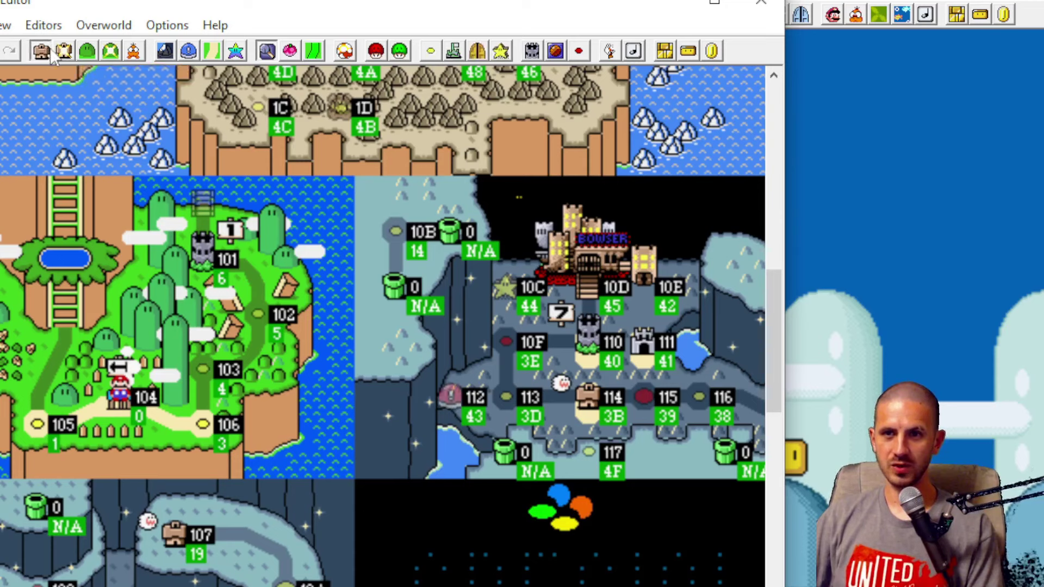
{"action": "left_click", "coordinate": [91, 57]}
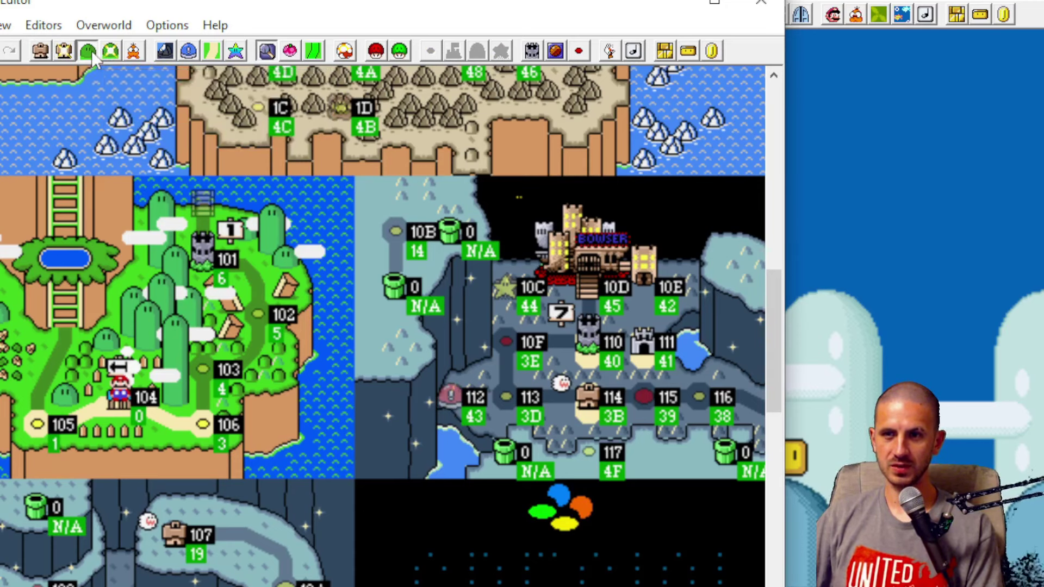
{"action": "left_click", "coordinate": [109, 55]}
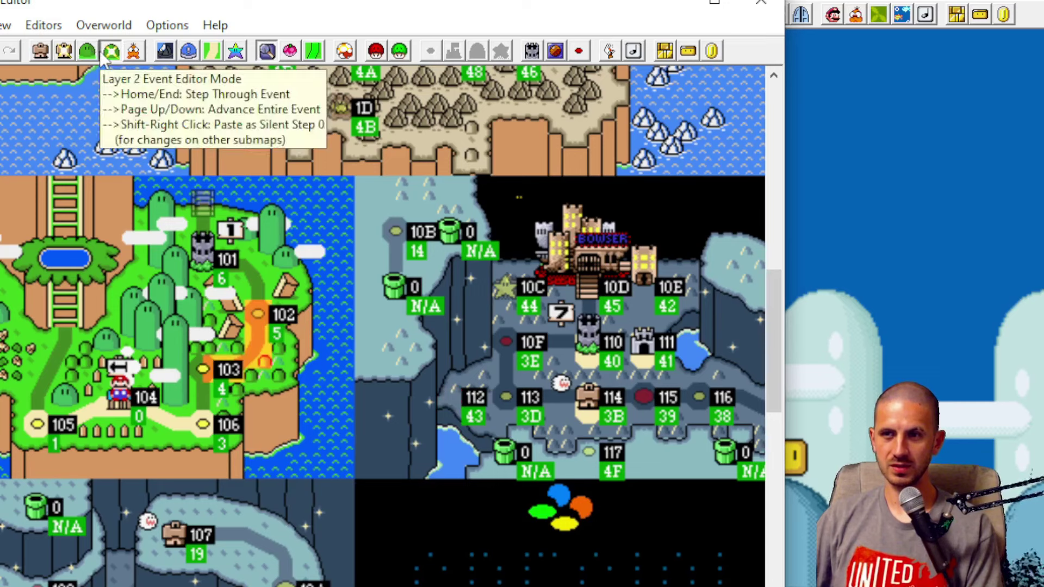
Step: Inspect the level tile settings of level 105 in Layer 1 16x16 editing mode without changing them
{"action": "left_click", "coordinate": [133, 52]}
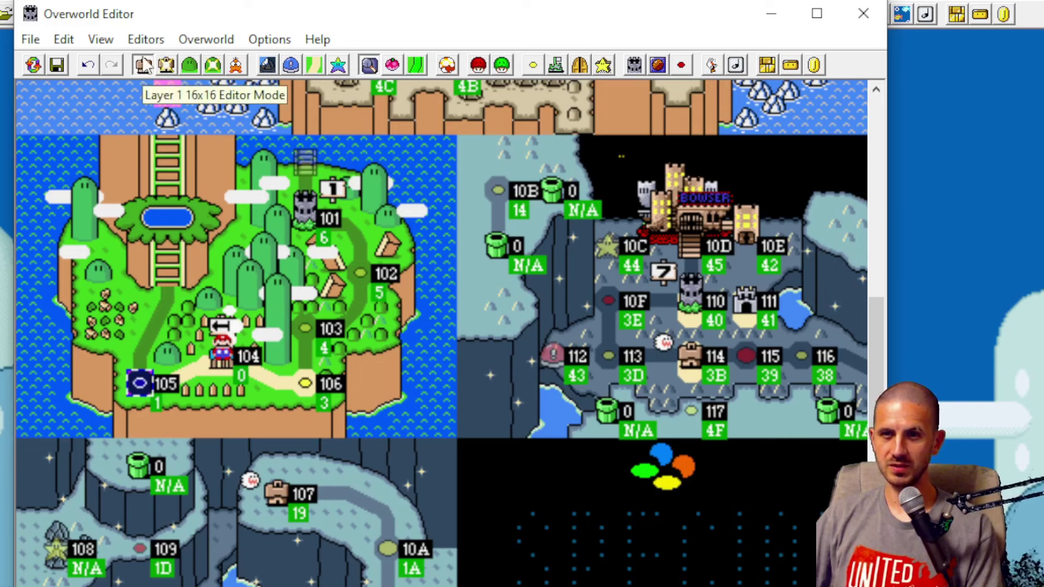
{"action": "left_click", "coordinate": [145, 39]}
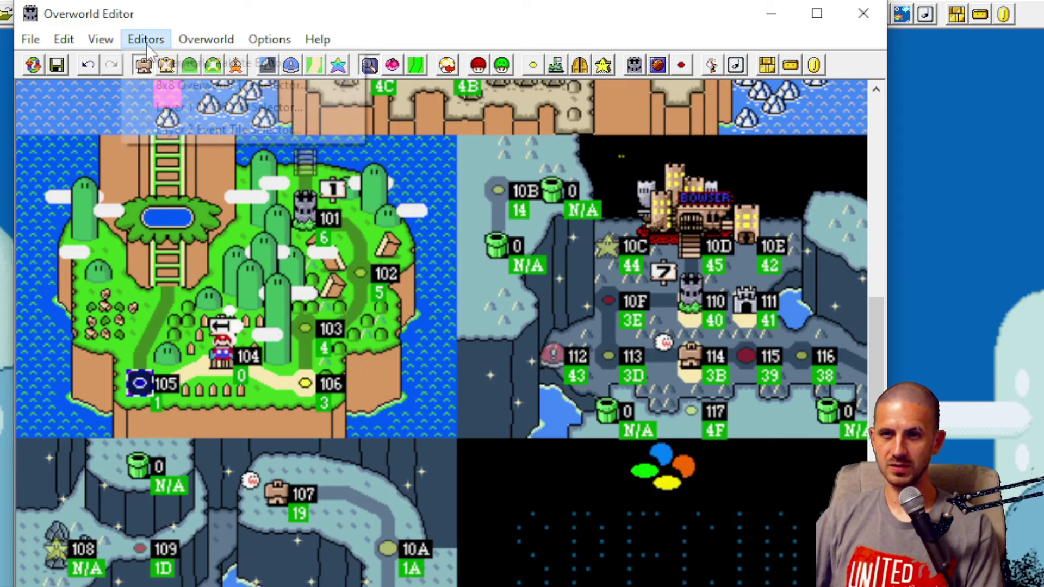
{"action": "left_click", "coordinate": [164, 110]}
{"action": "left_click", "coordinate": [207, 39]}
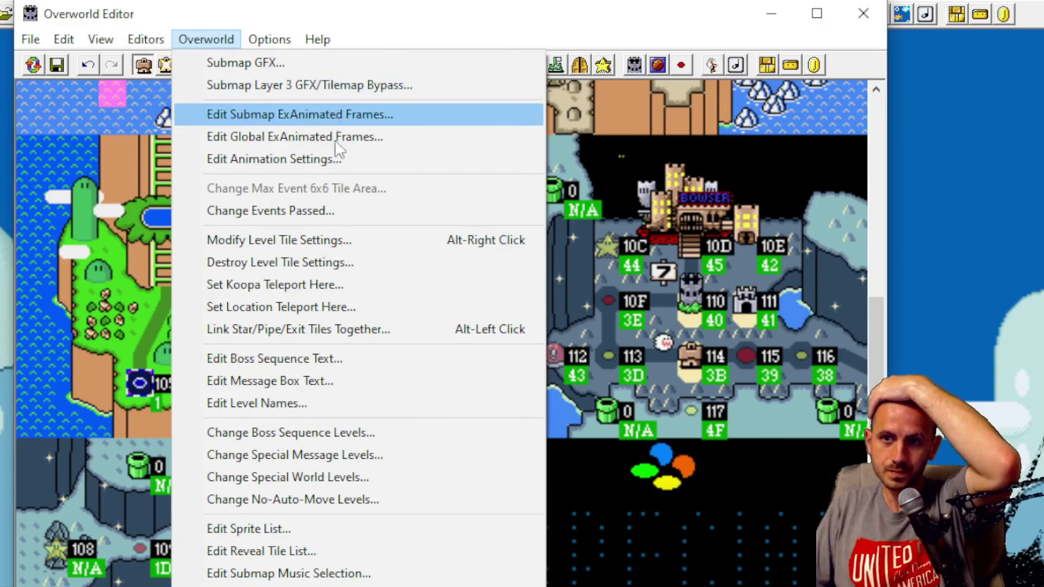
{"action": "left_click", "coordinate": [371, 240]}
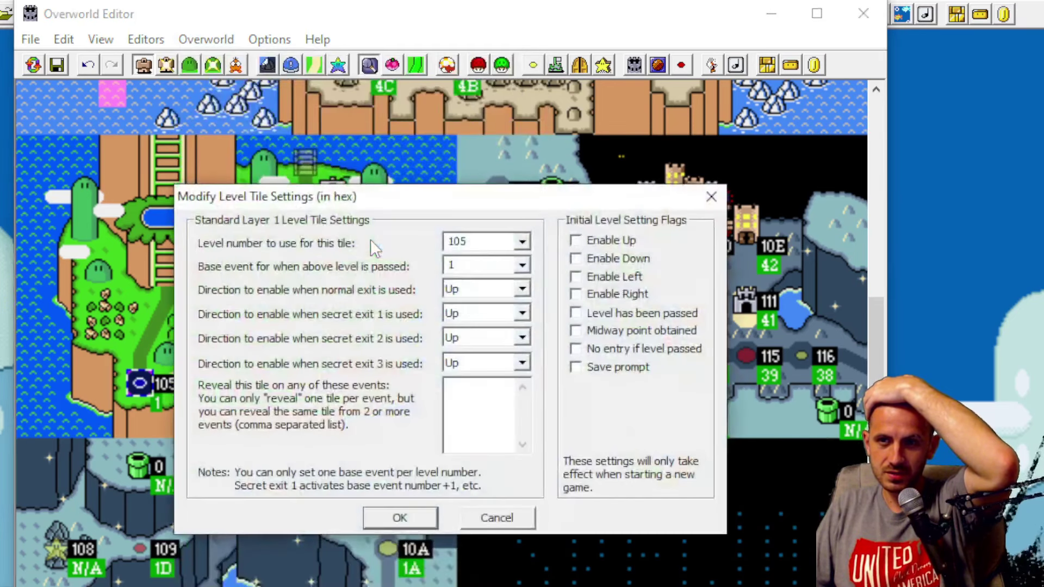
{"action": "left_click_drag", "start_coordinate": [369, 205], "coordinate": [486, 191]}
{"action": "mouse_move", "coordinate": [609, 228]}
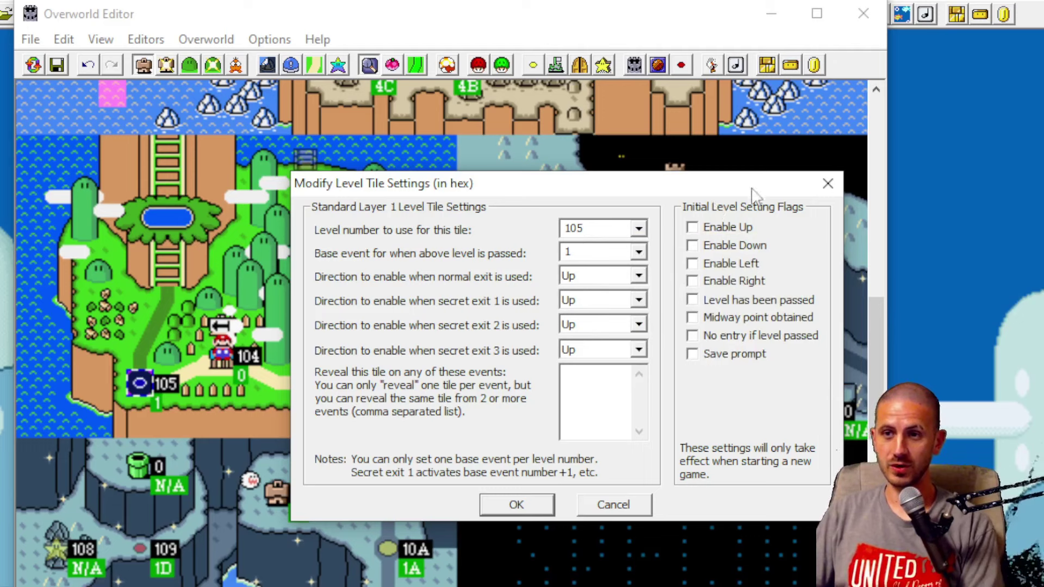
{"action": "left_click", "coordinate": [828, 185]}
Step: Set the level 106 tile to use level number 105, with No Event as its base event
{"action": "left_click", "coordinate": [305, 385]}
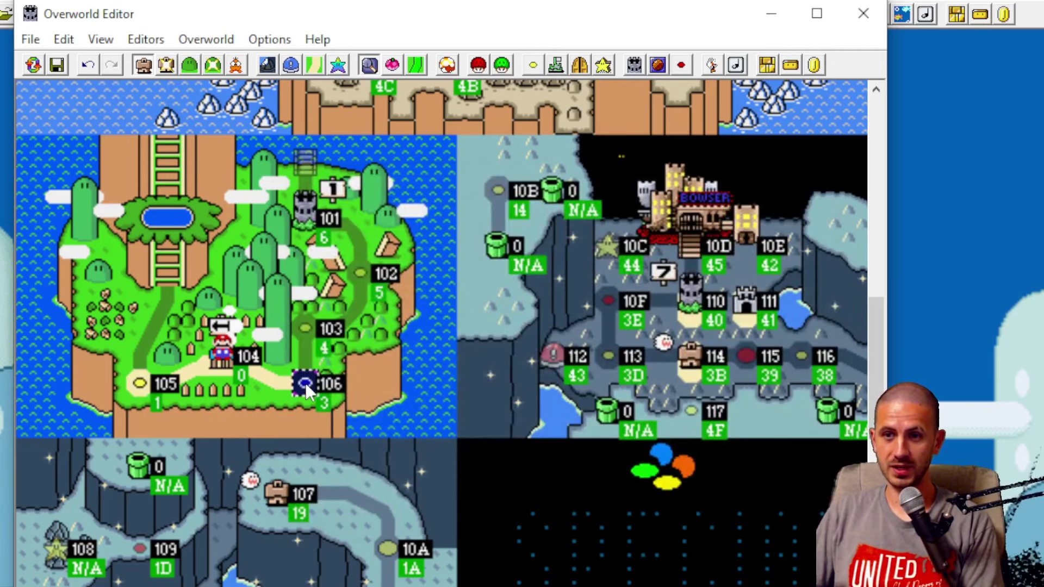
{"action": "left_click", "coordinate": [142, 39]}
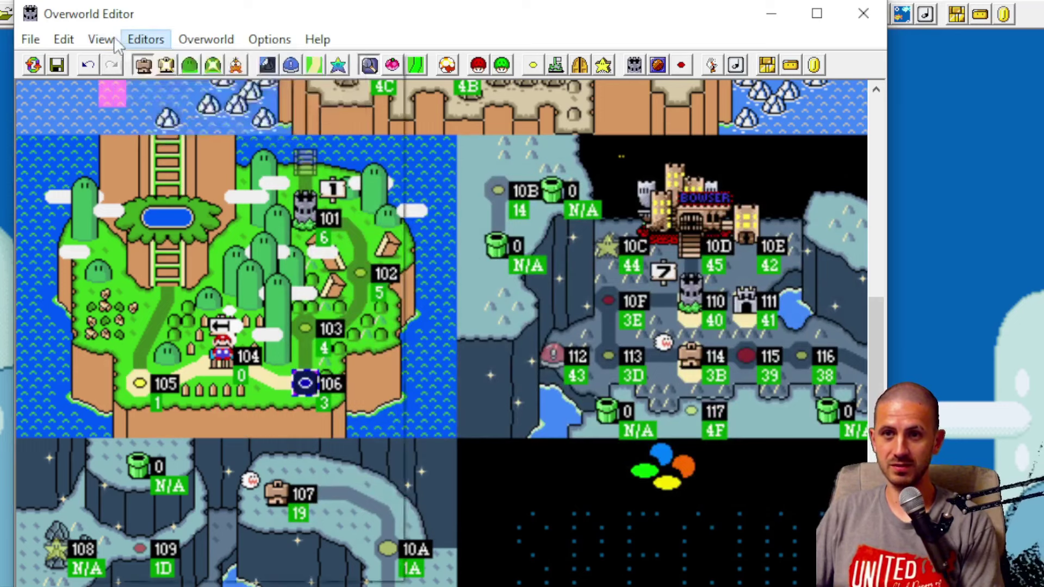
{"action": "mouse_move", "coordinate": [202, 35]}
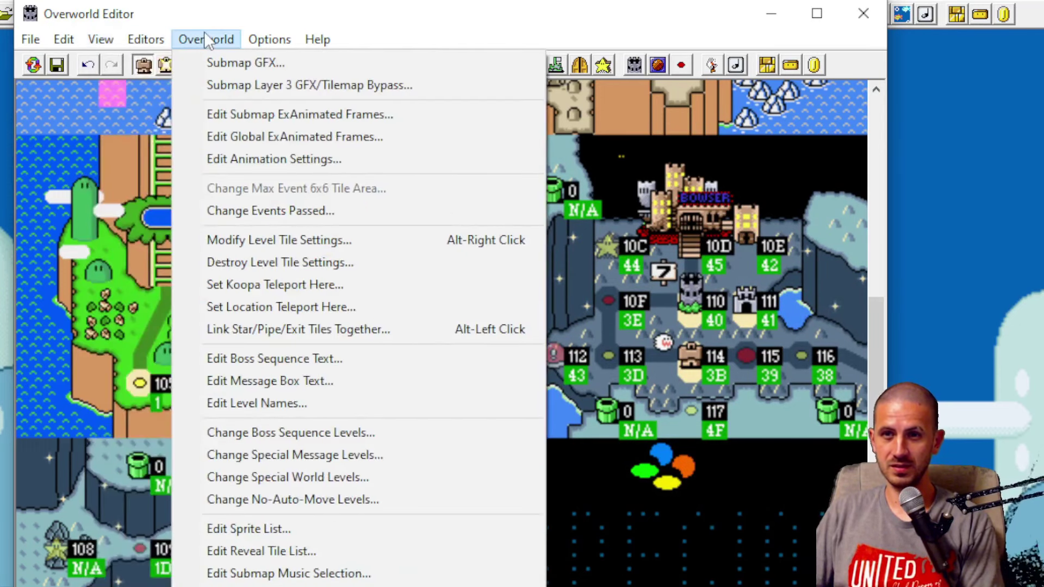
{"action": "left_click", "coordinate": [372, 240]}
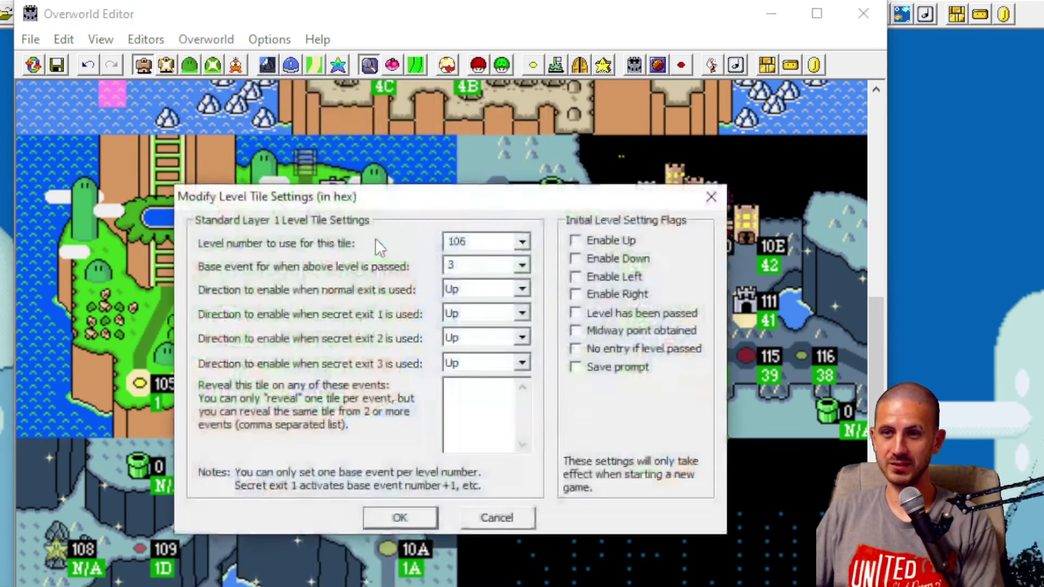
{"action": "double_click", "coordinate": [491, 243]}
{"action": "key", "text": "BackSpace"}
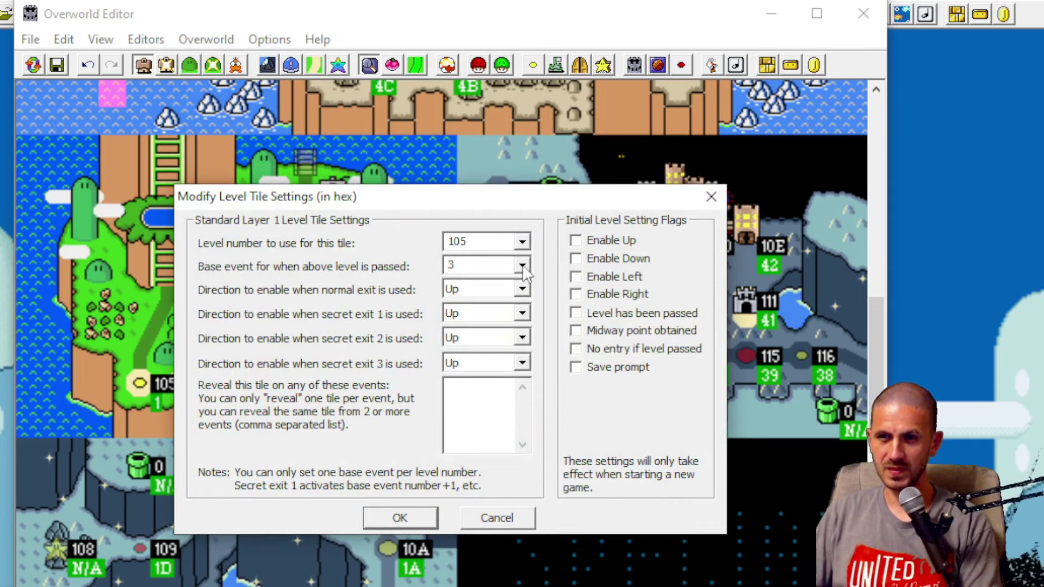
{"action": "left_click", "coordinate": [521, 266]}
{"action": "left_click", "coordinate": [524, 286]}
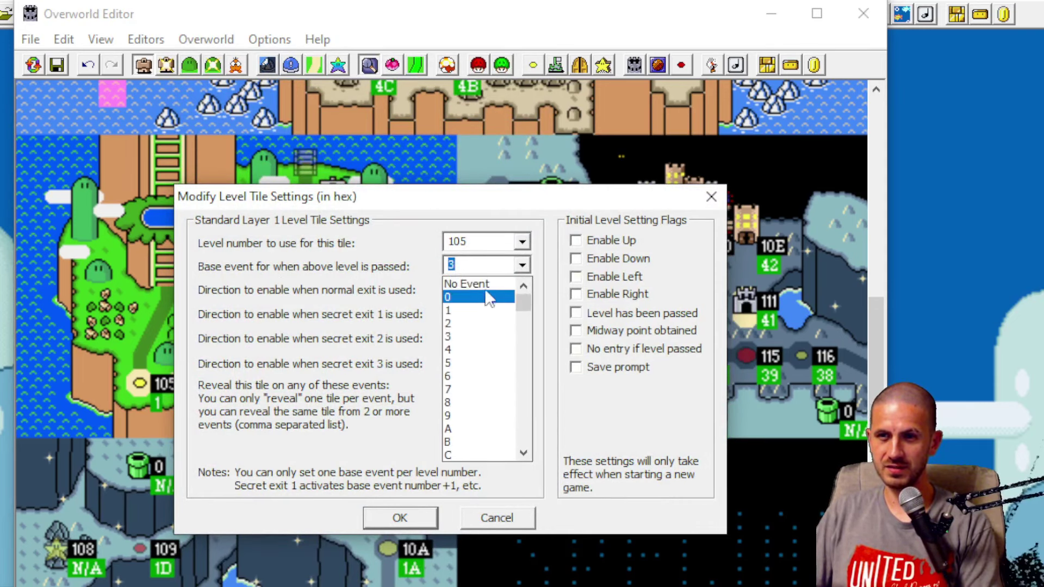
{"action": "left_click", "coordinate": [470, 284]}
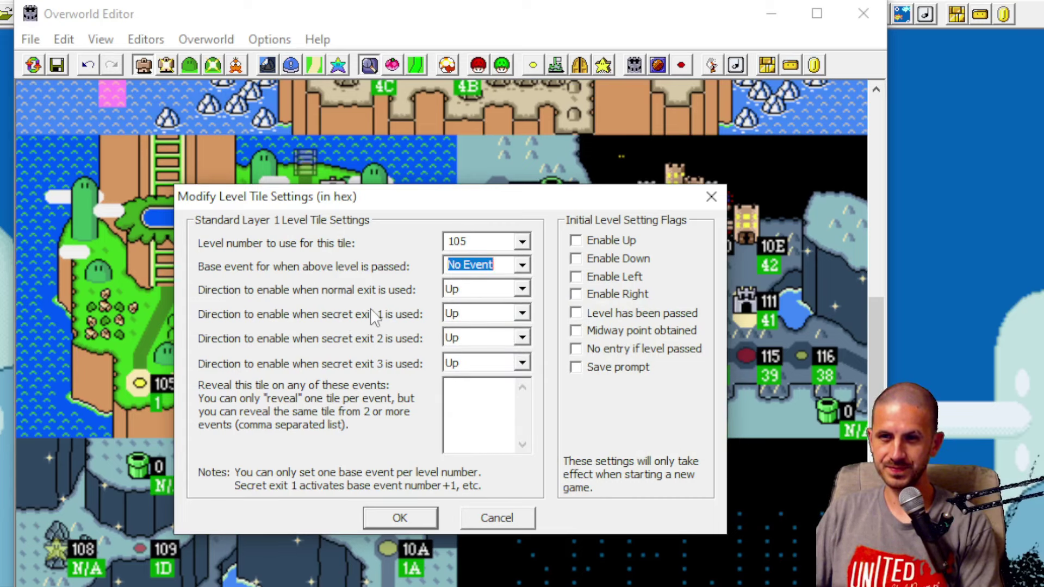
Step: Set the directions enabled by secret exits 1, 2 and 3 to Left for this tile and apply the settings
{"action": "left_click", "coordinate": [522, 288]}
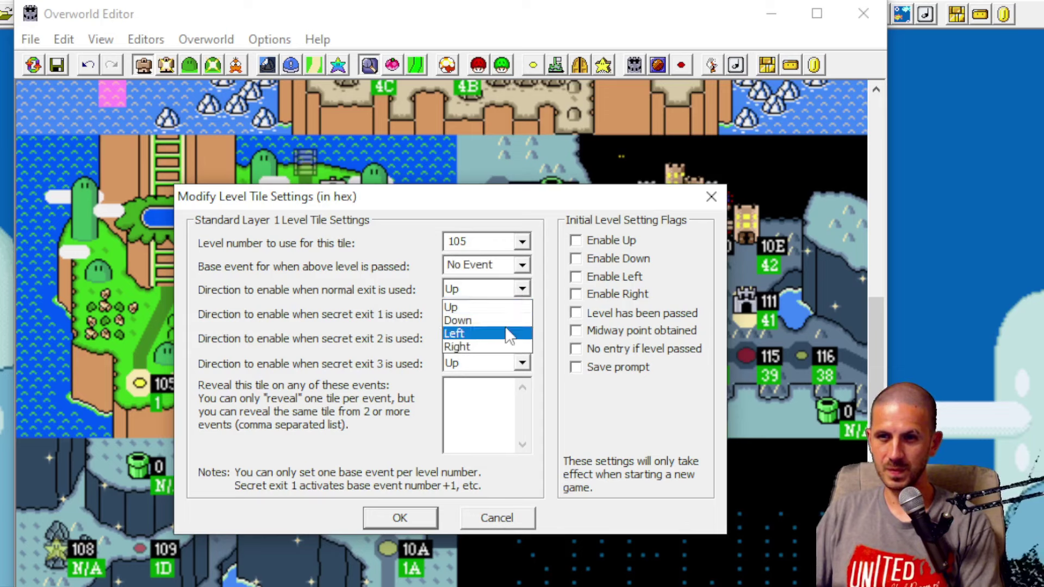
{"action": "left_click", "coordinate": [524, 292]}
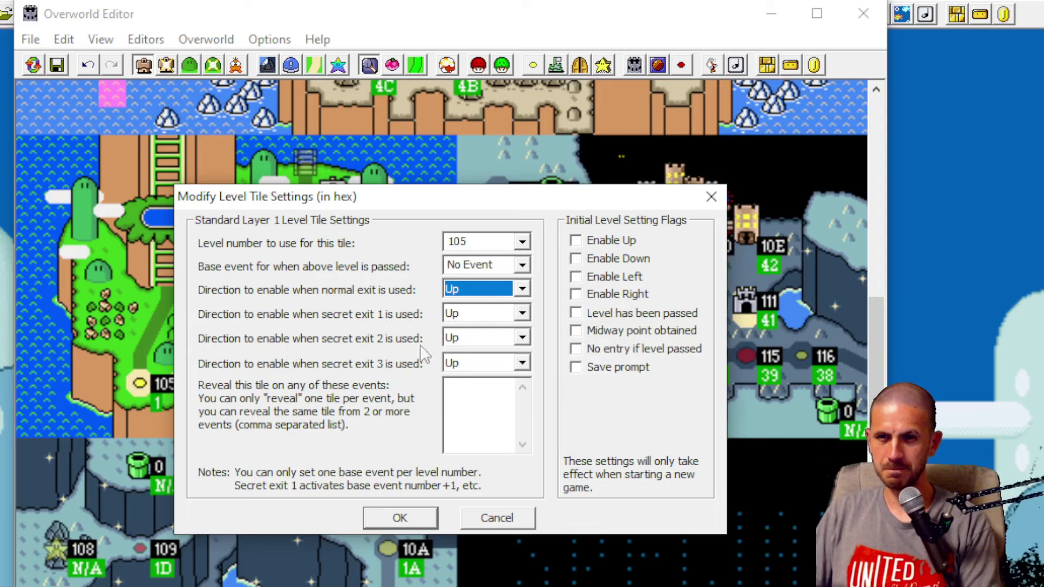
{"action": "left_click", "coordinate": [523, 314]}
{"action": "left_click", "coordinate": [506, 359]}
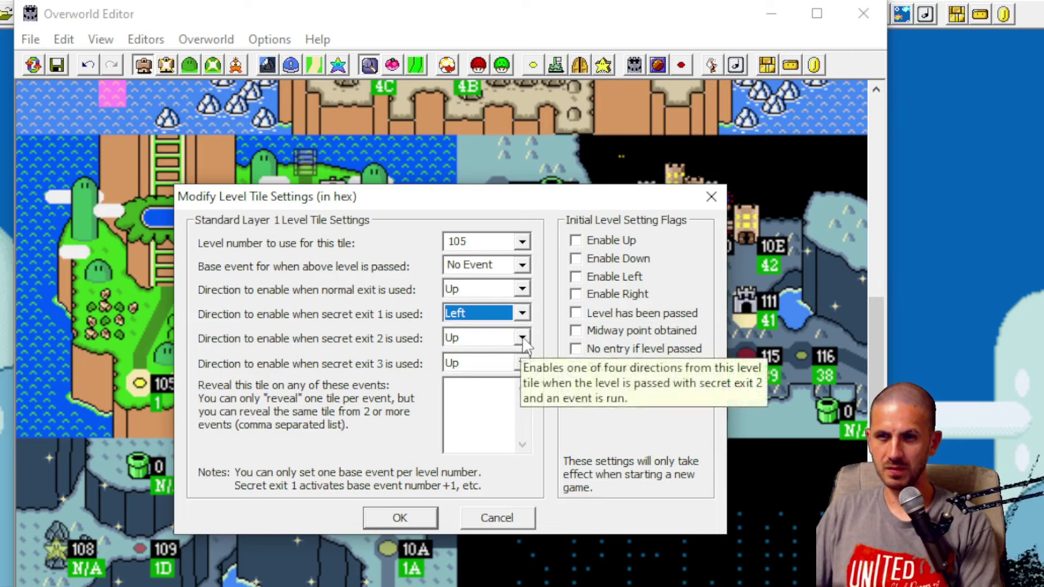
{"action": "left_click", "coordinate": [522, 337]}
{"action": "left_click", "coordinate": [514, 383]}
{"action": "left_click", "coordinate": [521, 363]}
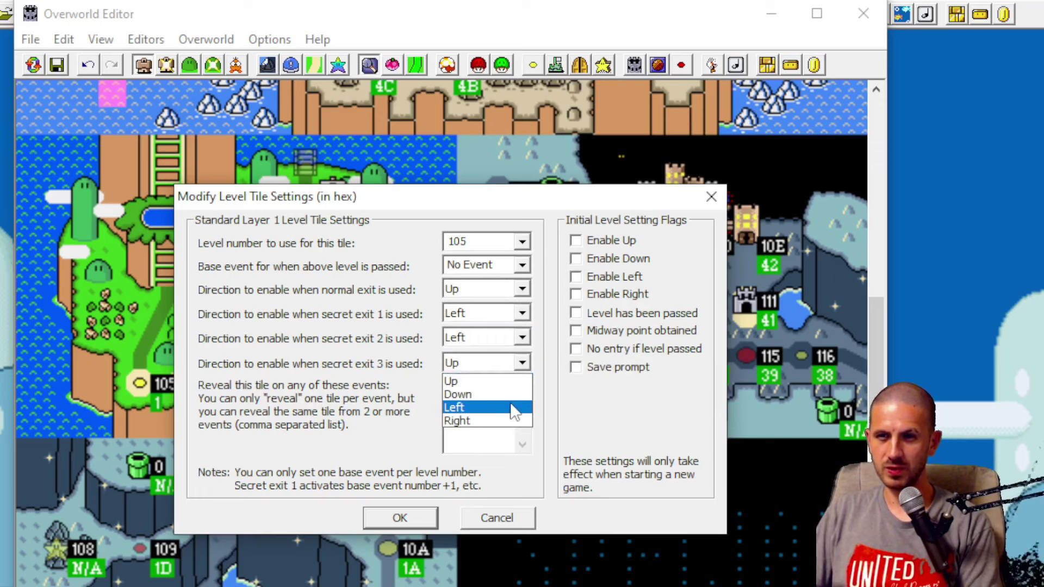
{"action": "left_click", "coordinate": [479, 408]}
{"action": "left_click", "coordinate": [416, 517]}
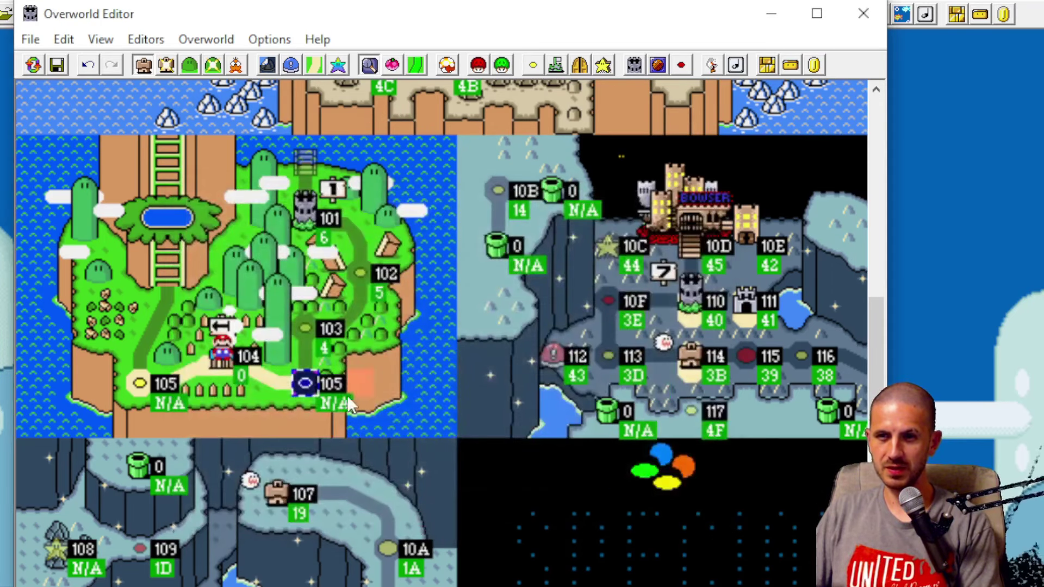
Step: Assign level number 106 to the level tile west of Yoshi's House
{"action": "left_click", "coordinate": [140, 386]}
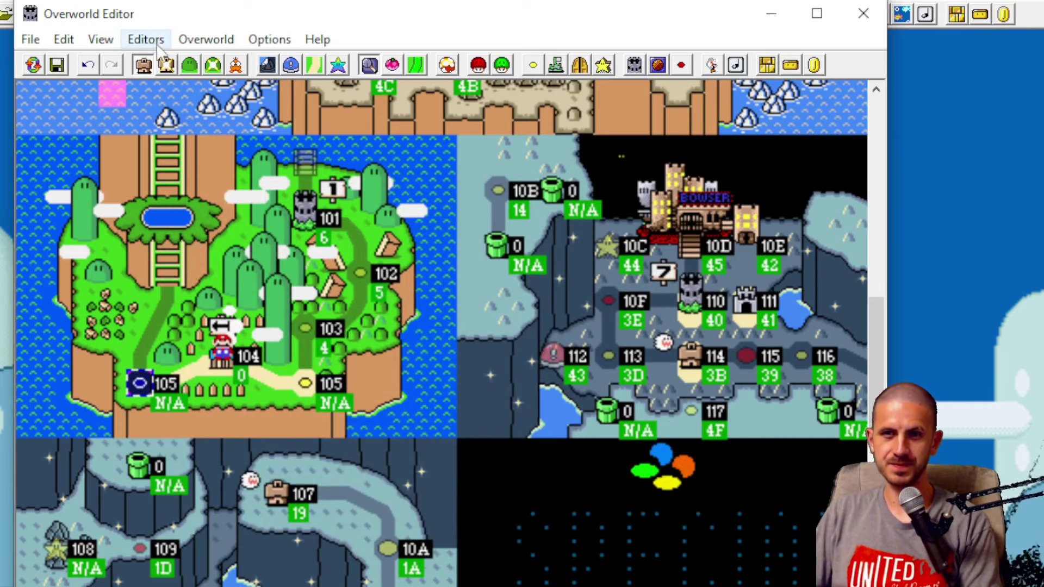
{"action": "left_click", "coordinate": [205, 41]}
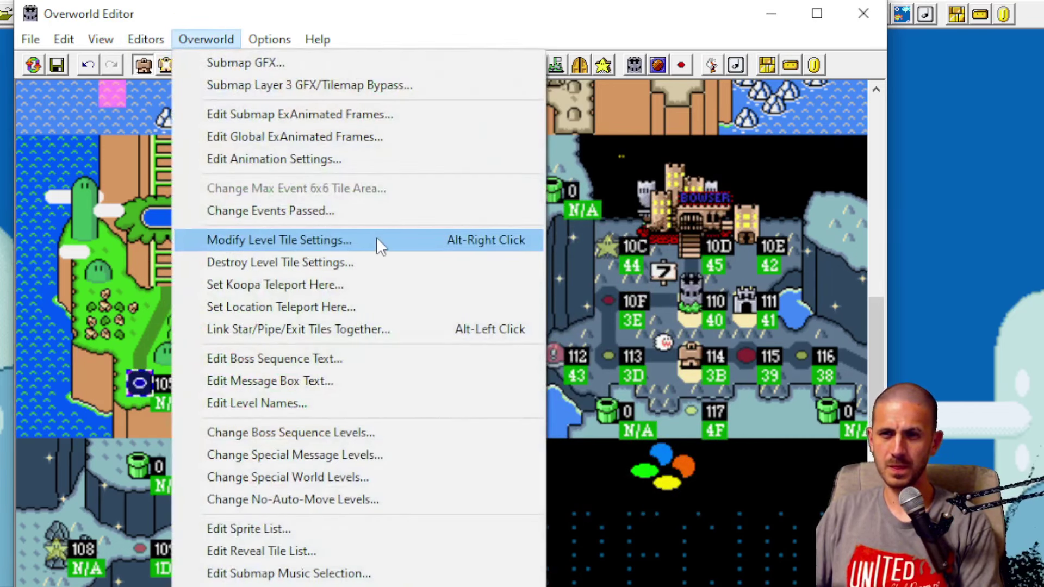
{"action": "left_click", "coordinate": [377, 239]}
{"action": "left_click", "coordinate": [522, 241]}
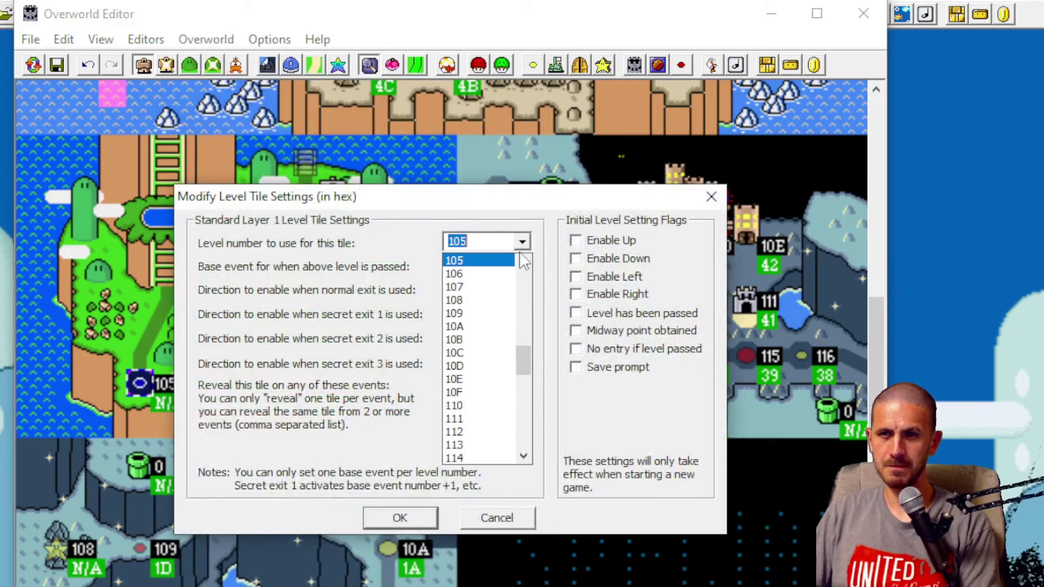
{"action": "left_click", "coordinate": [506, 274]}
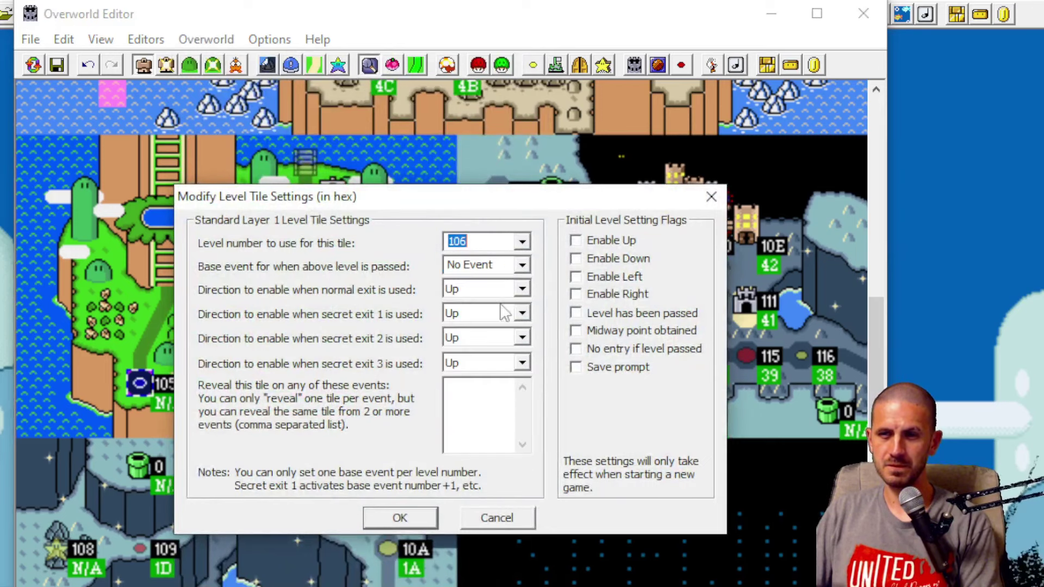
{"action": "left_click", "coordinate": [400, 519]}
Step: Change the level number of the Yoshi's House tile, level 104, to 0
{"action": "left_click", "coordinate": [238, 361]}
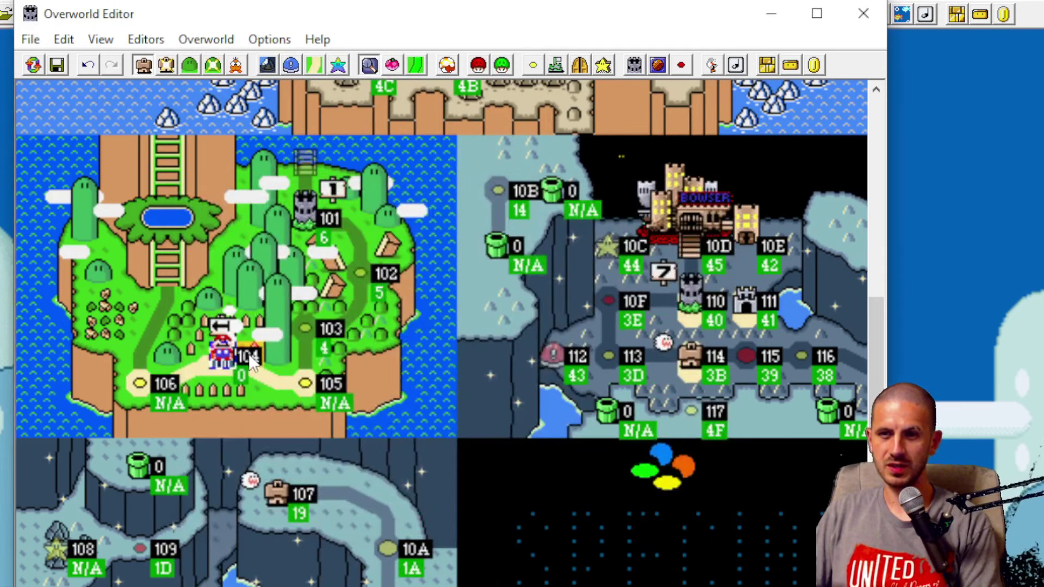
{"action": "left_click", "coordinate": [206, 39]}
{"action": "left_click", "coordinate": [318, 240]}
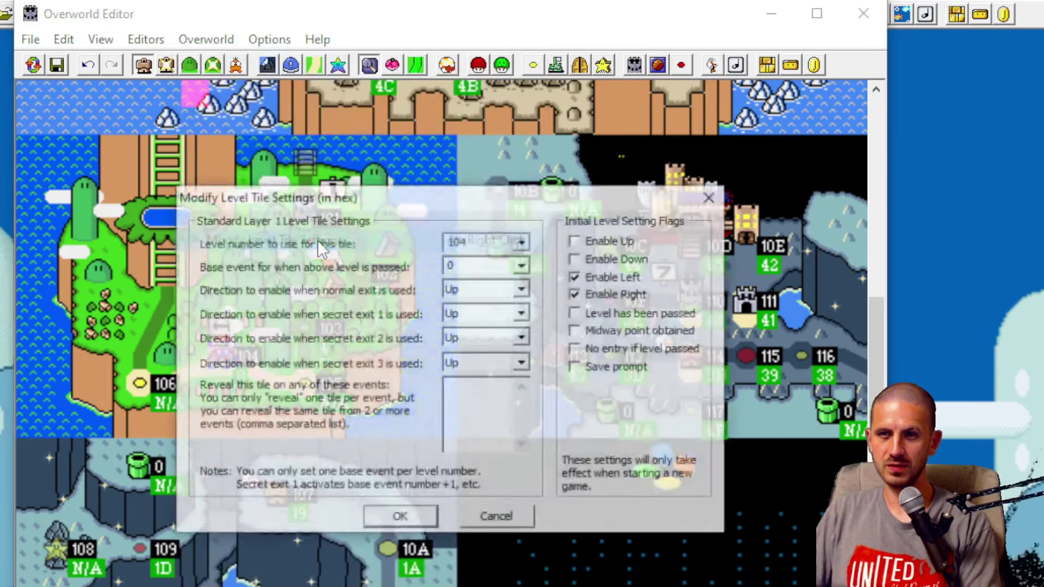
{"action": "left_click", "coordinate": [522, 241]}
{"action": "left_click_drag", "start_coordinate": [524, 263], "coordinate": [523, 263]}
{"action": "left_click", "coordinate": [476, 262]}
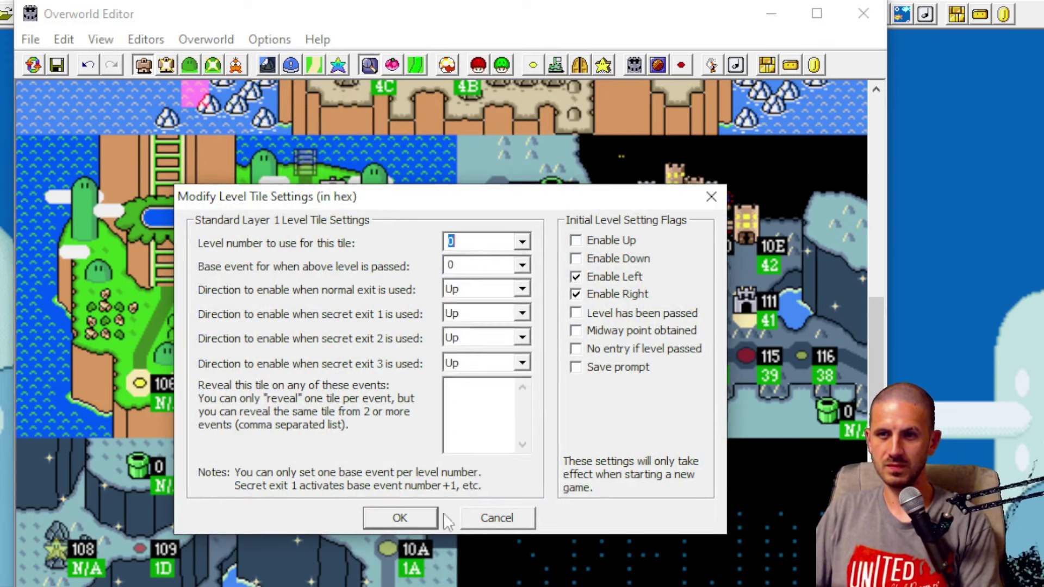
{"action": "left_click", "coordinate": [400, 518]}
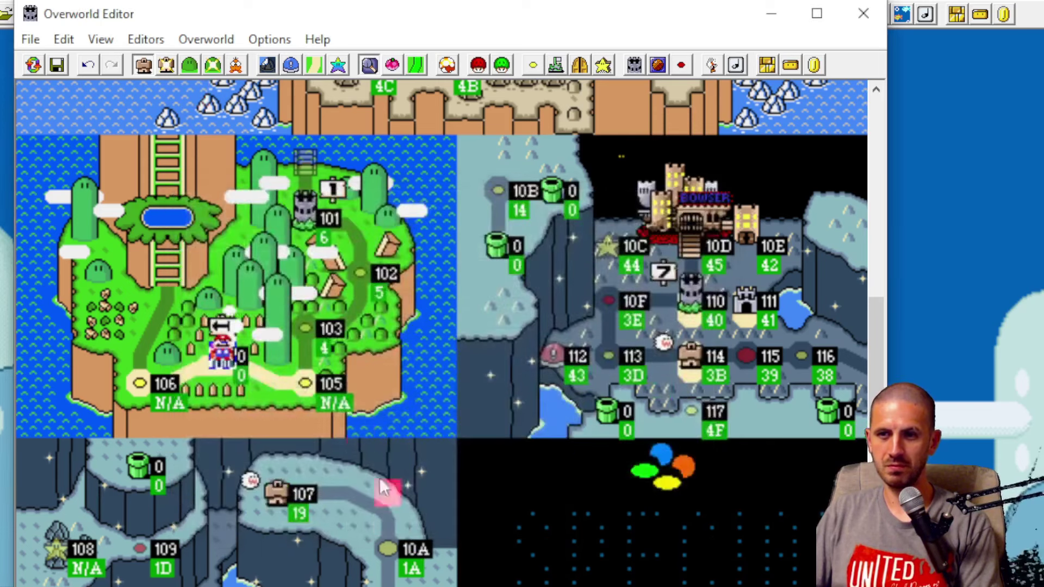
Step: Save the overworld, run the hack in Snes9x and walk Mario to the level tiles on both sides of Yoshi's House
{"action": "left_click", "coordinate": [30, 41]}
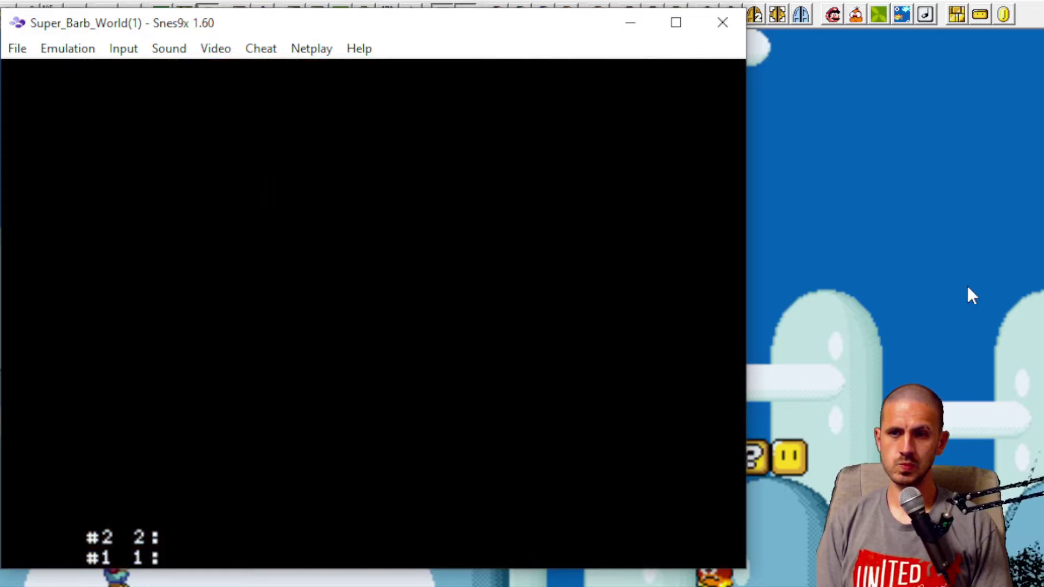
{"action": "key", "text": "Left"}
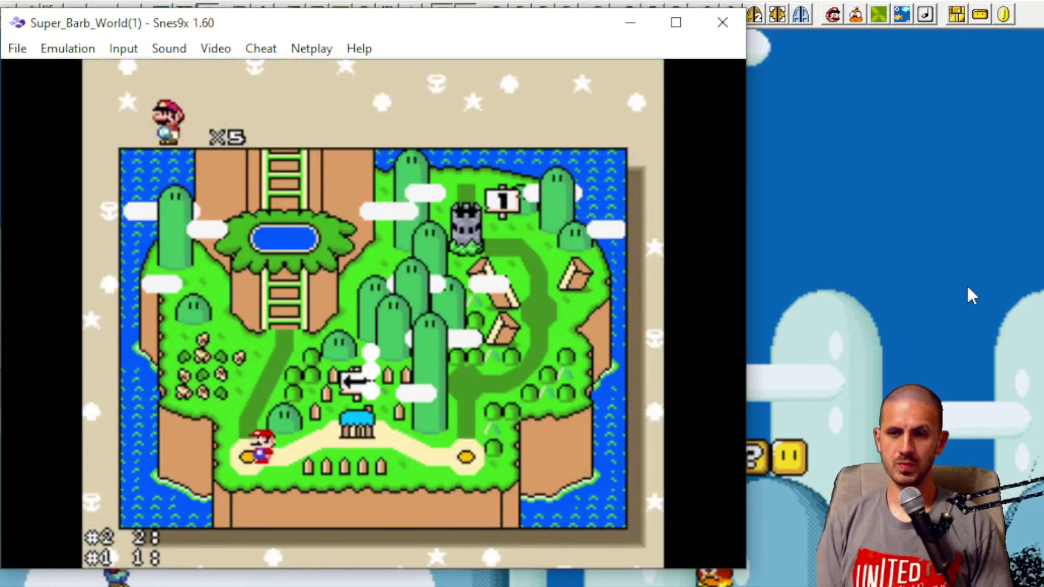
{"action": "key", "text": "Right"}
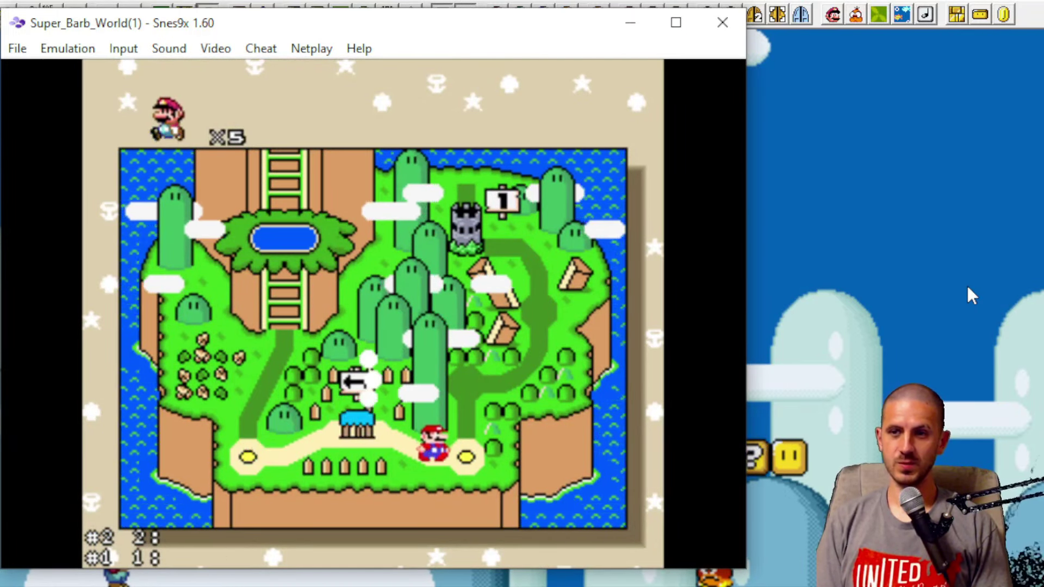
Step: Walk Mario back to Yoshi's House and enter its level to test the level number 0 assignment
{"action": "key", "text": "Left"}
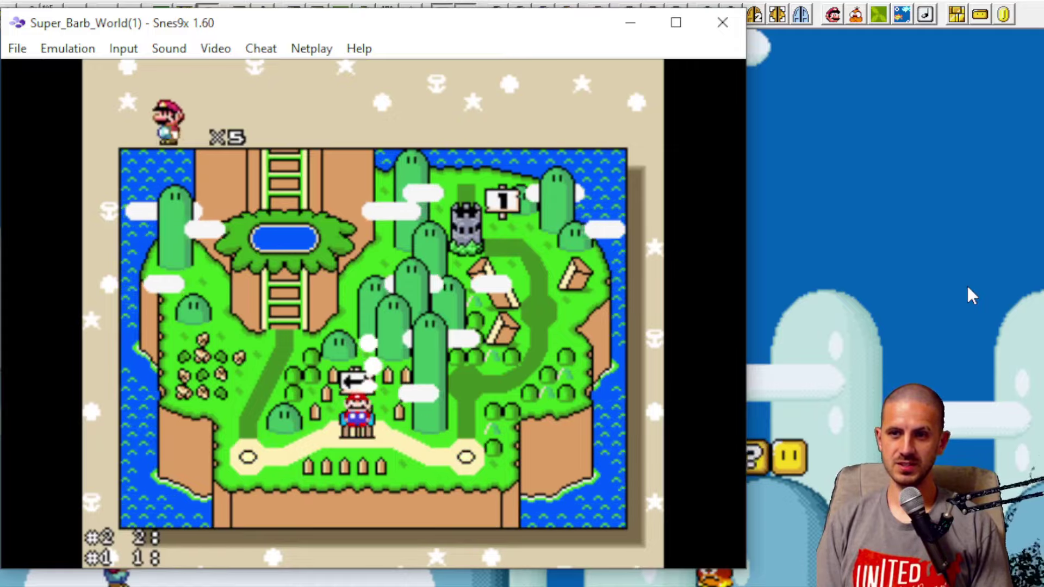
{"action": "key", "text": "x"}
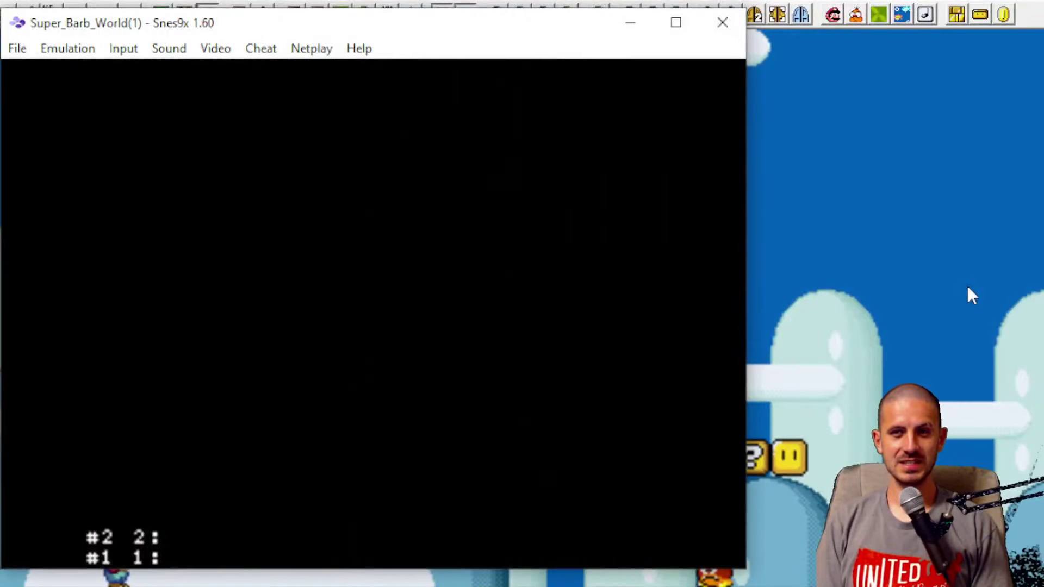
{"action": "key", "text": "Right"}
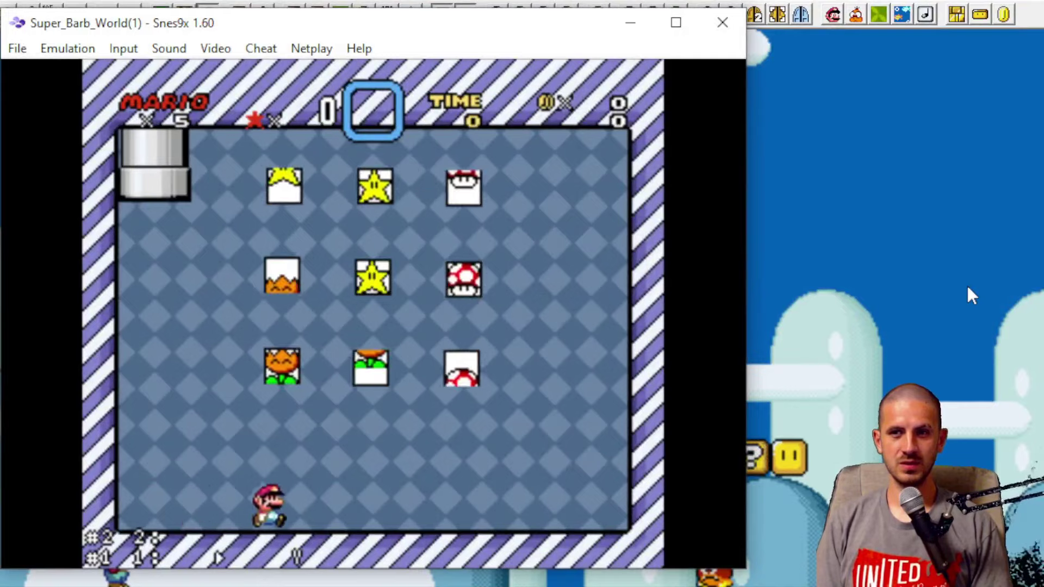
Step: Play the bonus game by making Mario hit the rotating picture blocks until they all stop
{"action": "key", "text": "c"}
{"action": "key", "text": "Left"}
{"action": "key", "text": "Right"}
{"action": "key", "text": "c"}
{"action": "key", "text": "Left"}
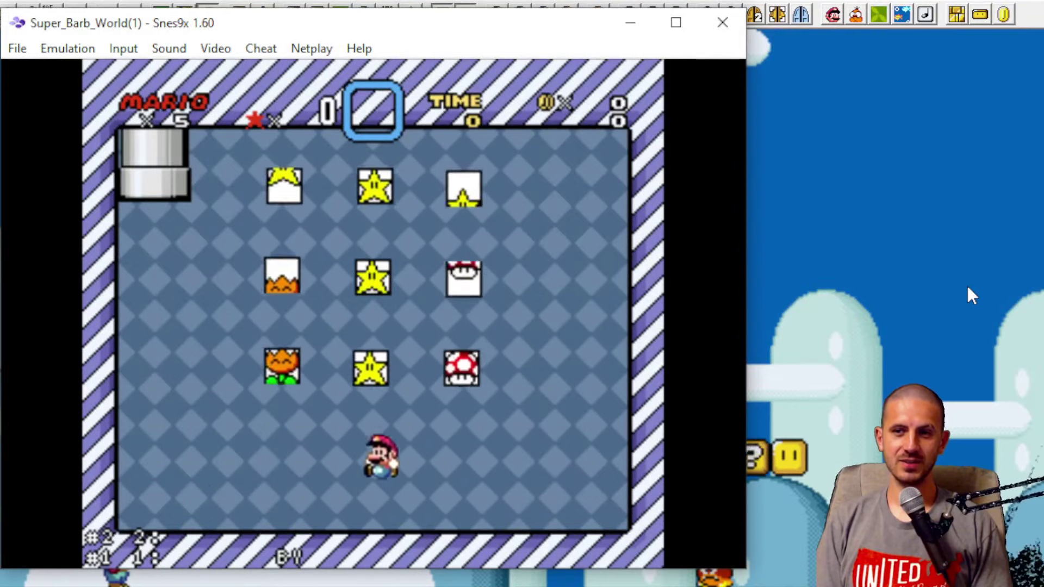
{"action": "key", "text": "Right"}
{"action": "key", "text": "c"}
{"action": "key", "text": "Left"}
{"action": "key", "text": "Right"}
{"action": "key", "text": "c"}
{"action": "key", "text": "Left"}
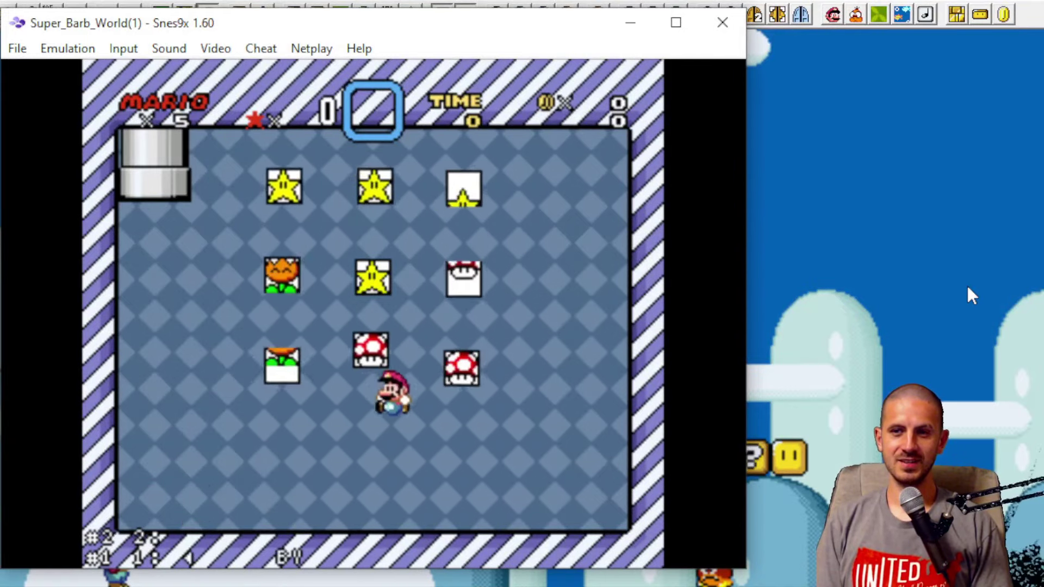
{"action": "key", "text": "c"}
{"action": "key", "text": "Left"}
{"action": "key", "text": "Right"}
{"action": "key", "text": "c"}
{"action": "key", "text": "Left"}
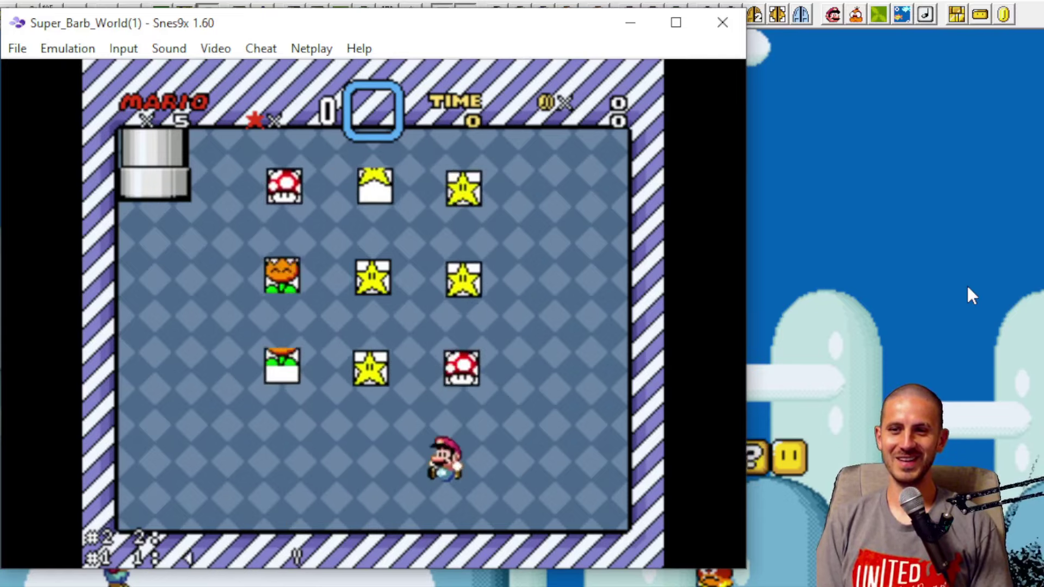
{"action": "key", "text": "c"}
{"action": "key", "text": "Right"}
{"action": "key", "text": "Left"}
{"action": "key", "text": "c"}
{"action": "key", "text": "Right"}
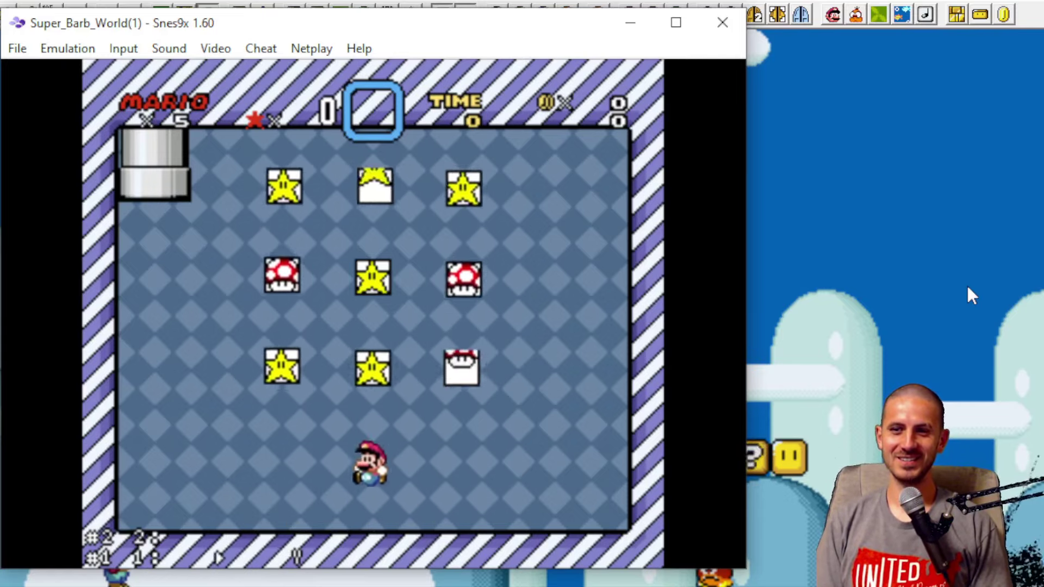
{"action": "key", "text": "c"}
{"action": "key", "text": "c"}
{"action": "key", "text": "c"}
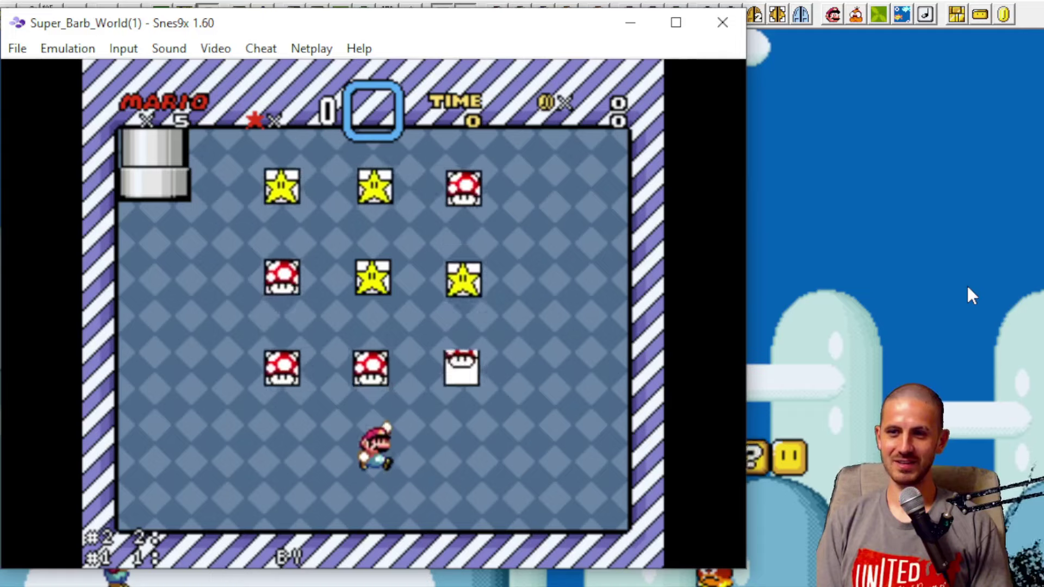
{"action": "key", "text": "Left"}
{"action": "key", "text": "Right"}
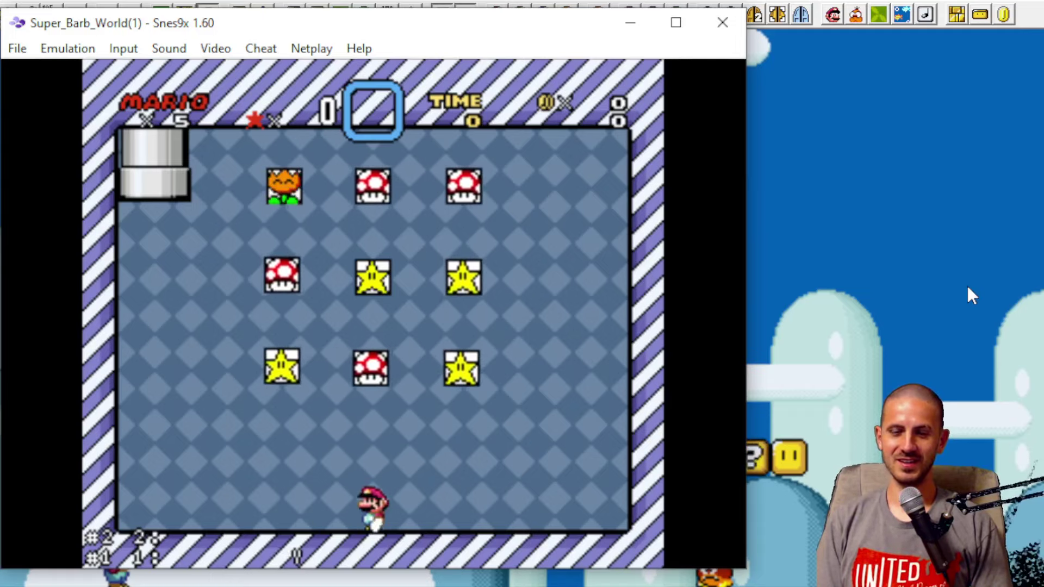
{"action": "key", "text": "Down"}
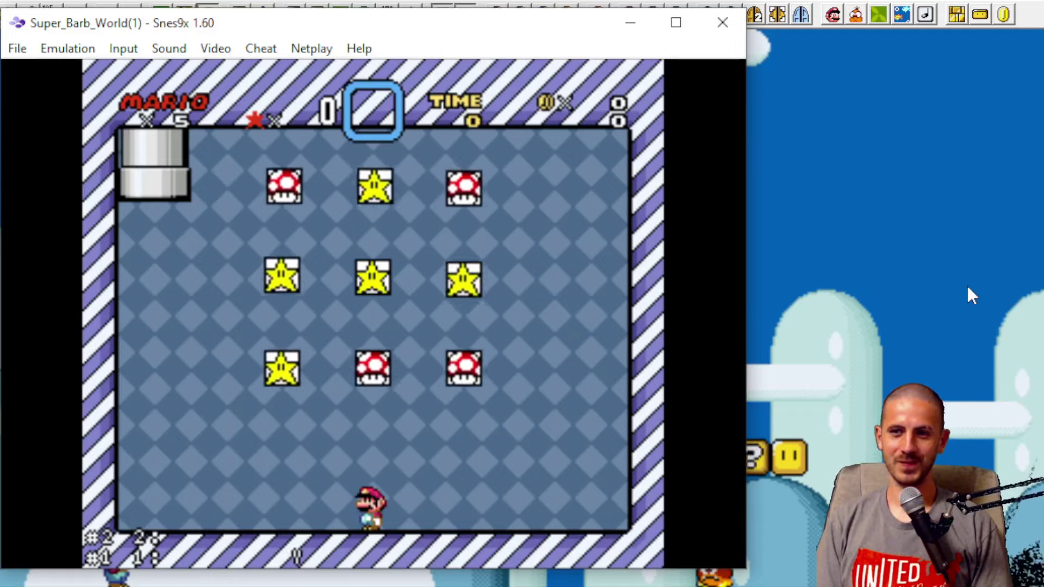
Step: Collect the green 1-up mushroom that falls to the floor of the bonus room
{"action": "key", "text": "x"}
{"action": "key", "text": "Right"}
{"action": "key", "text": "Left"}
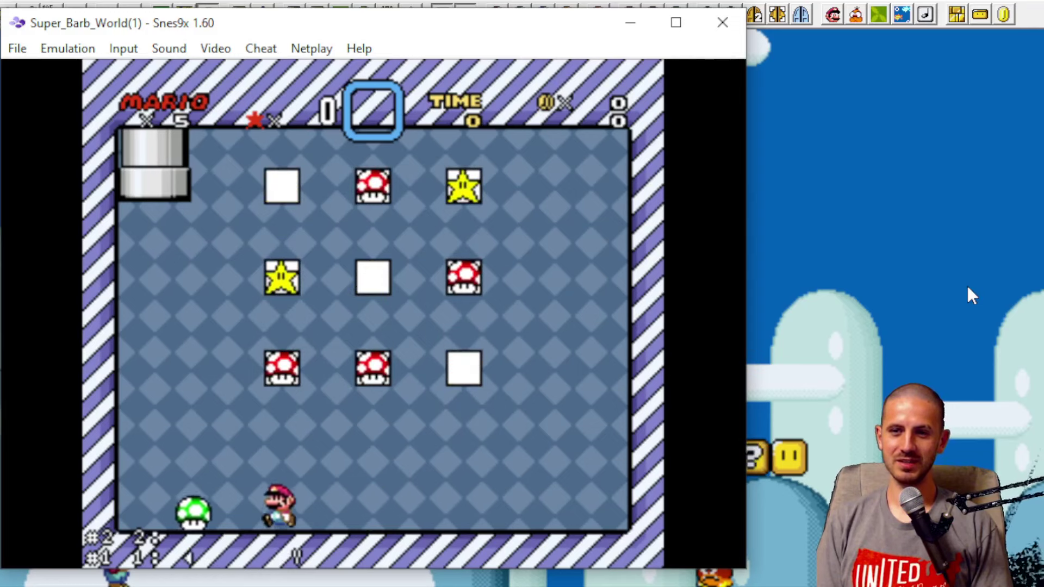
{"action": "key", "text": "x"}
{"action": "key", "text": "Right"}
{"action": "key", "text": "Left"}
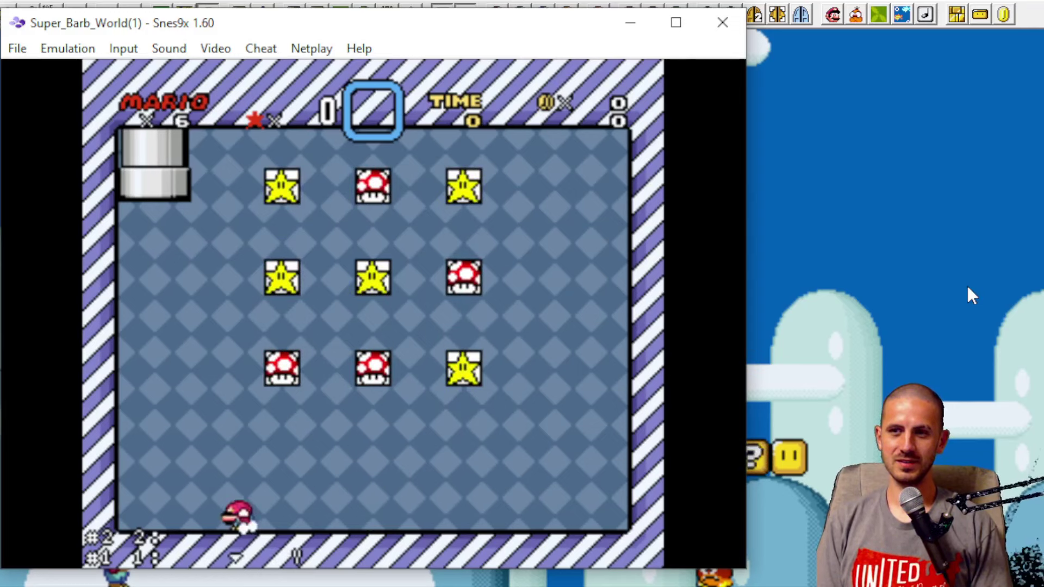
{"action": "key", "text": "Left"}
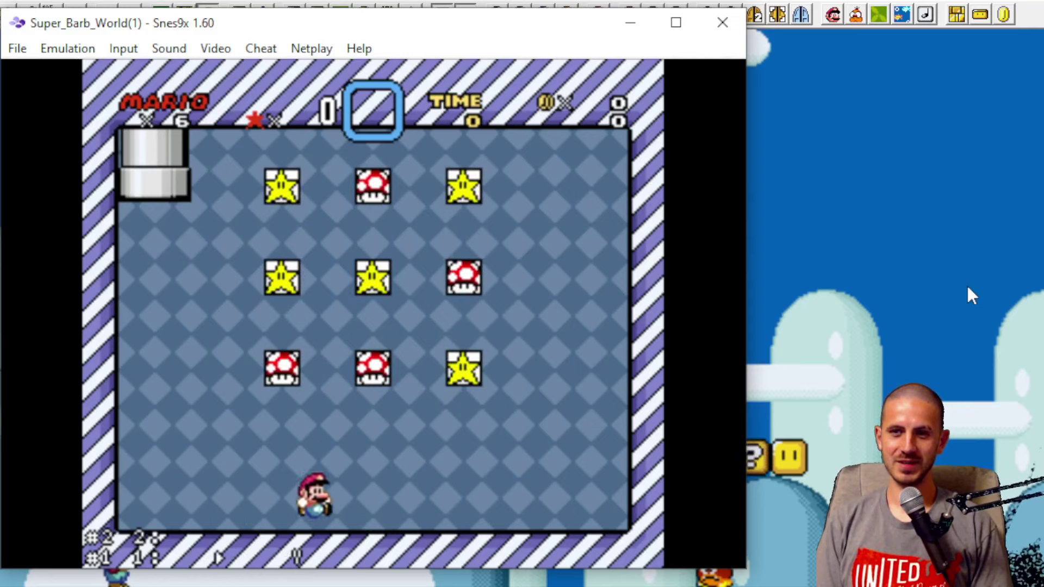
Step: Run and jump around the bonus room, trying to leave the level
{"action": "key", "text": "c"}
{"action": "key", "text": "Left"}
{"action": "key", "text": "Down"}
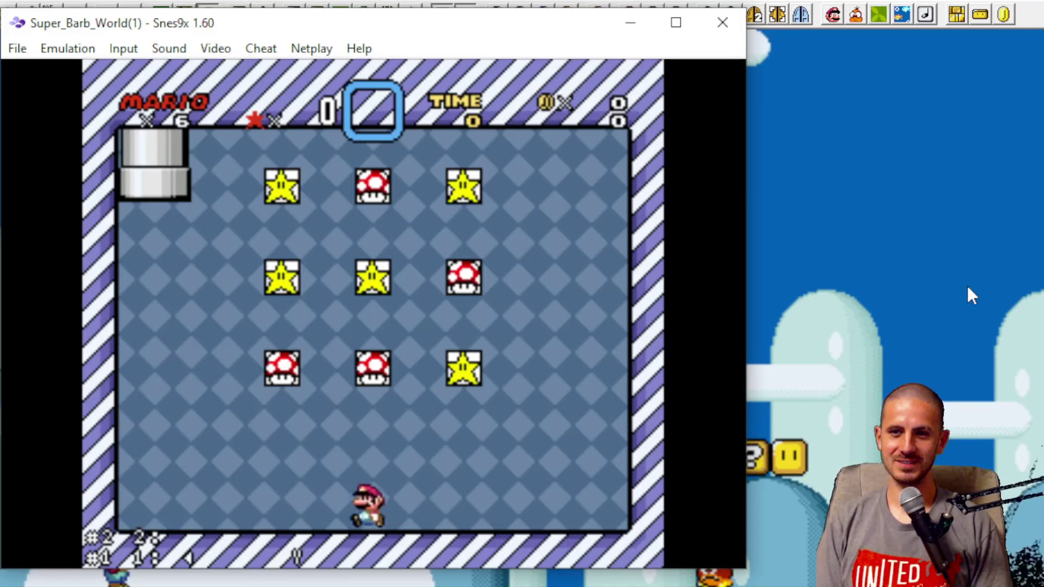
{"action": "key", "text": "Right"}
{"action": "key", "text": "c"}
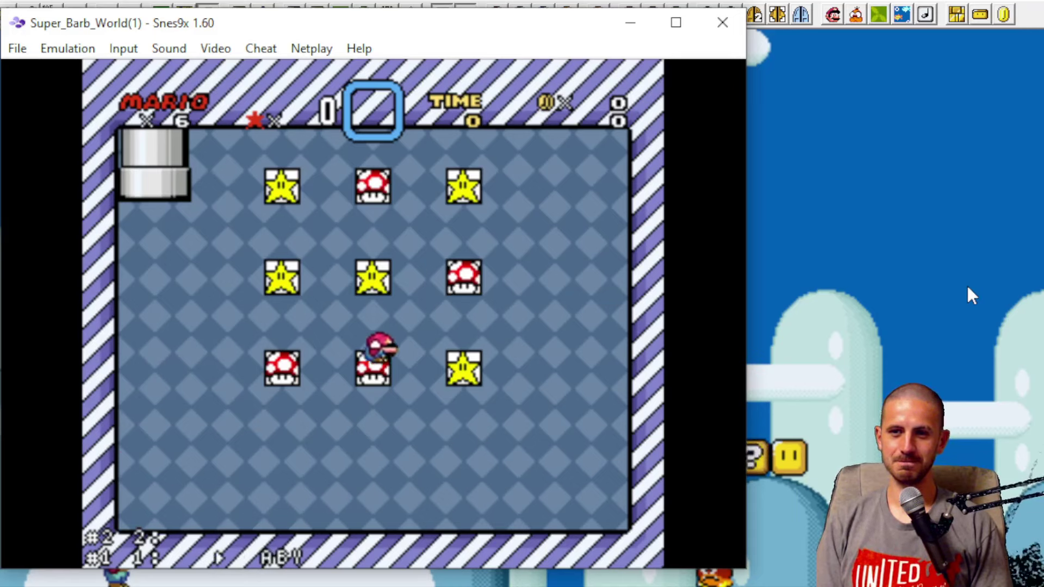
{"action": "key", "text": "v"}
{"action": "key", "text": "Left"}
{"action": "key", "text": "c"}
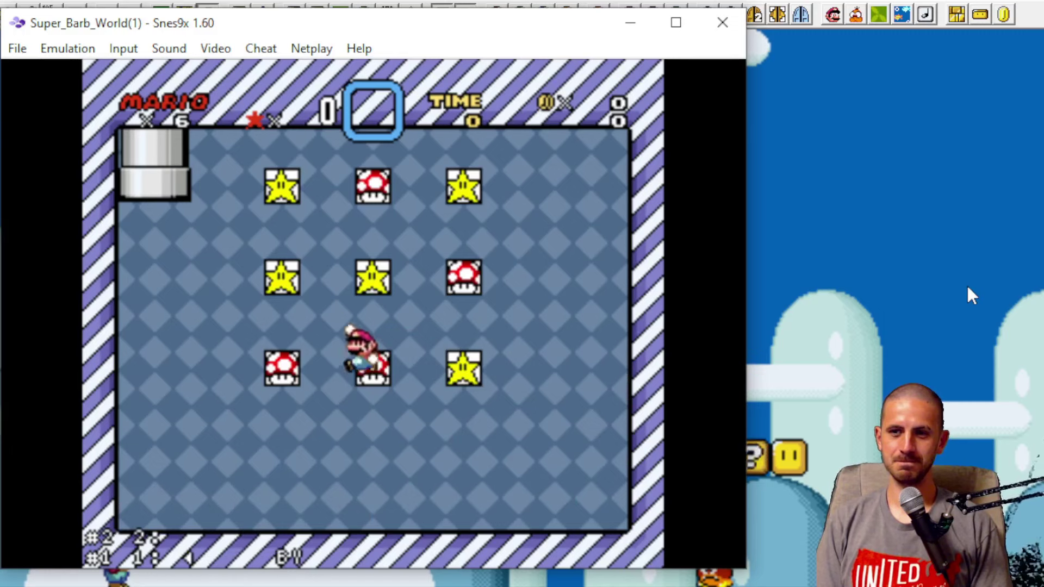
{"action": "key", "text": "Right"}
{"action": "key", "text": "c"}
{"action": "key", "text": "Down"}
{"action": "key", "text": "c"}
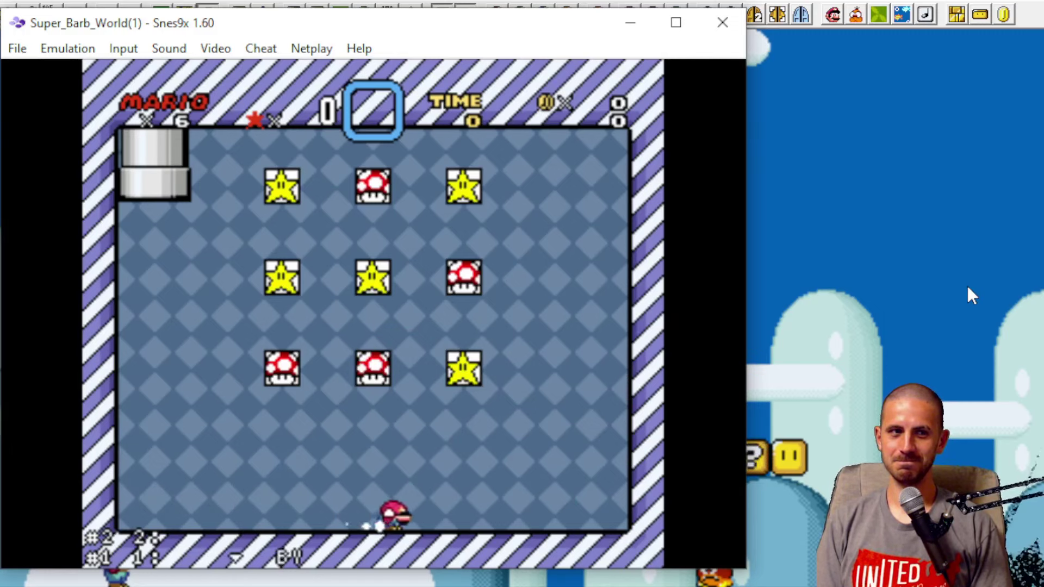
{"action": "key", "text": "Left"}
{"action": "key", "text": "Right"}
{"action": "key", "text": "space"}
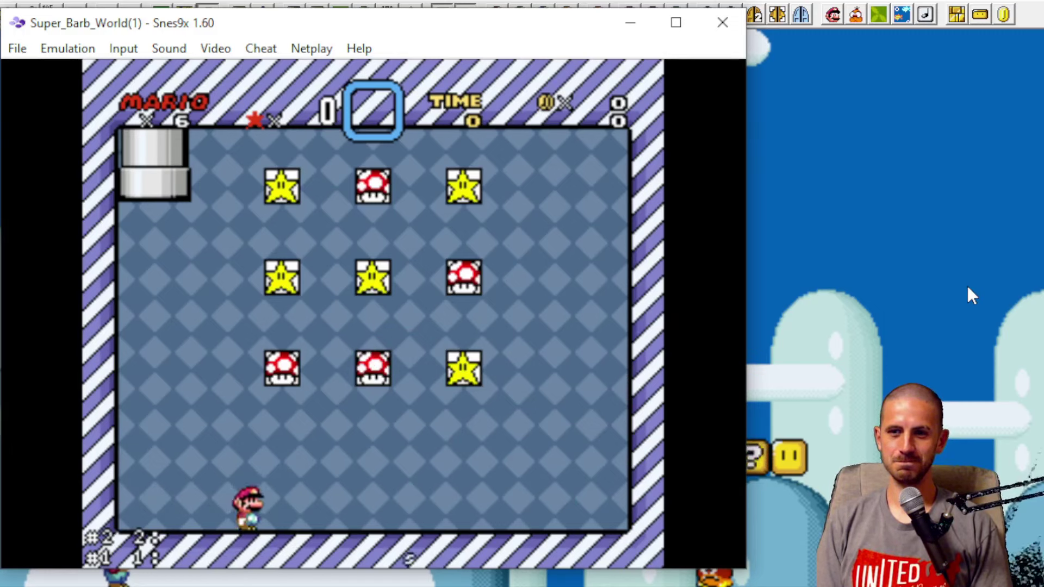
{"action": "key", "text": "c"}
{"action": "key", "text": "v"}
{"action": "key", "text": "x"}
{"action": "key", "text": "d"}
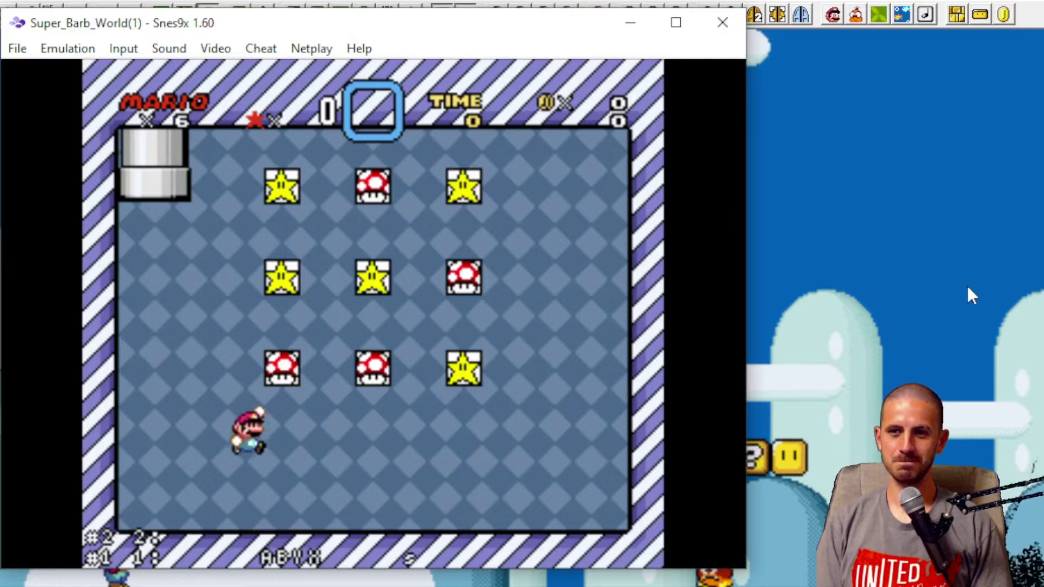
{"action": "key", "text": "c"}
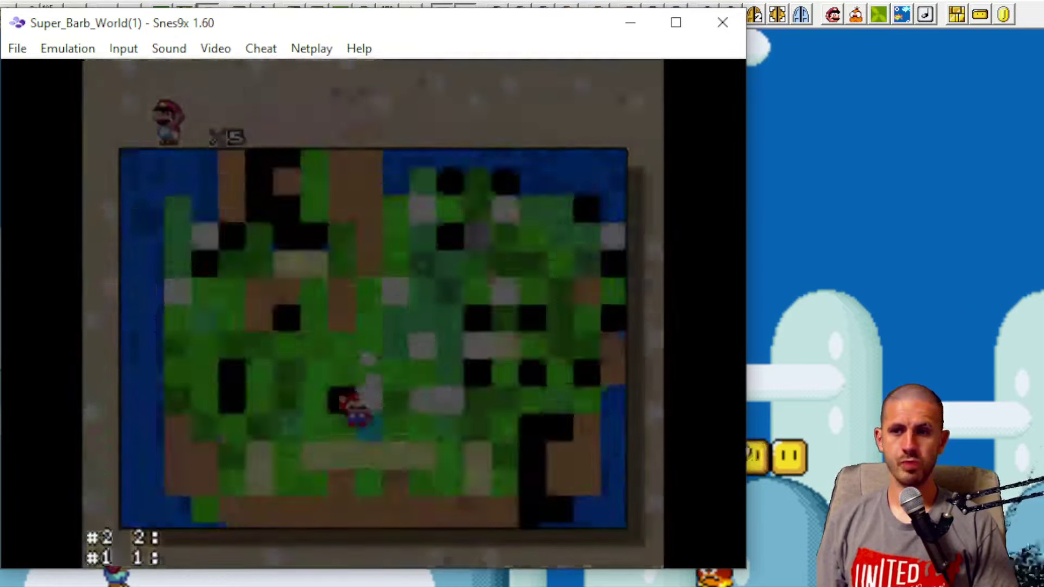
Step: Play level 105 past the stone staircase and clear it by running through the goal
{"action": "key", "text": "Left"}
{"action": "key", "text": "c"}
{"action": "key", "text": "Right"}
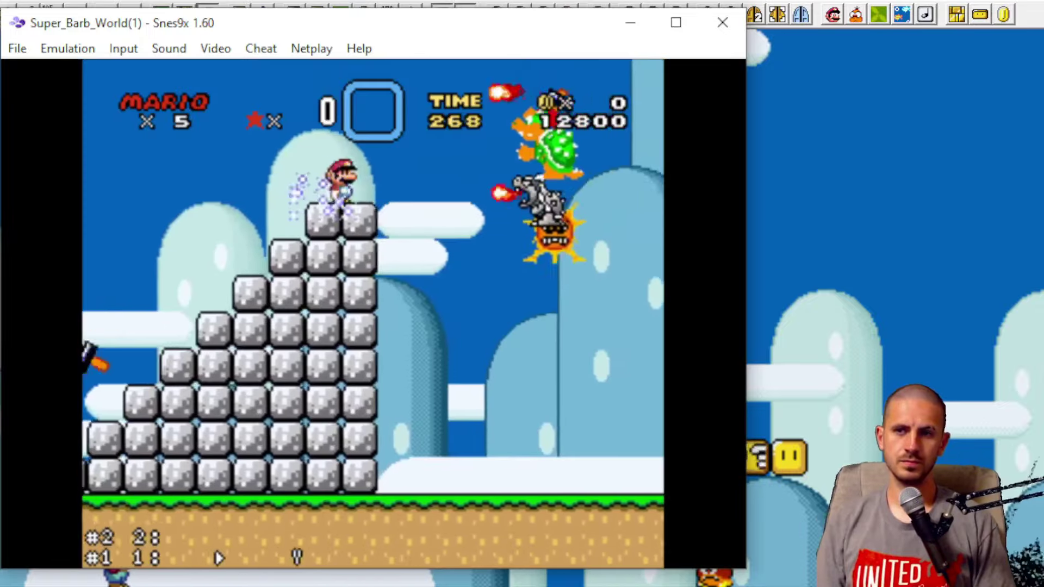
{"action": "key", "text": "Left"}
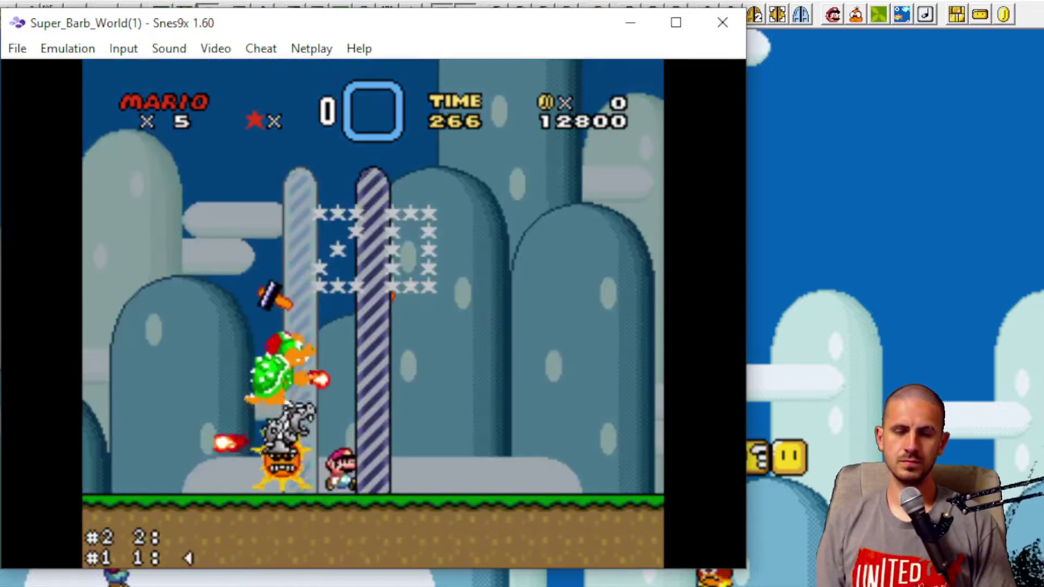
{"action": "key", "text": "Up"}
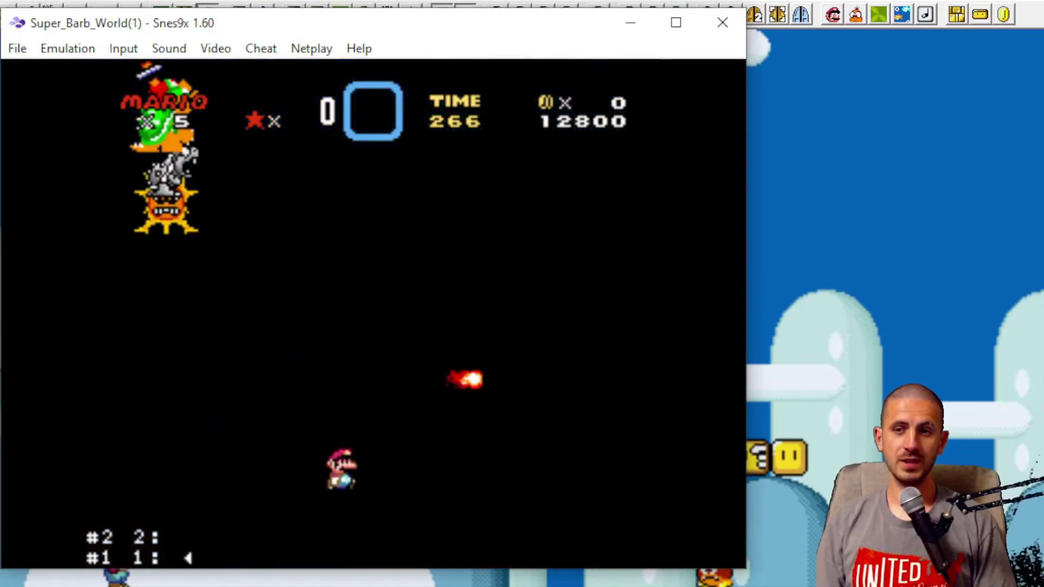
{"action": "key", "text": "Right"}
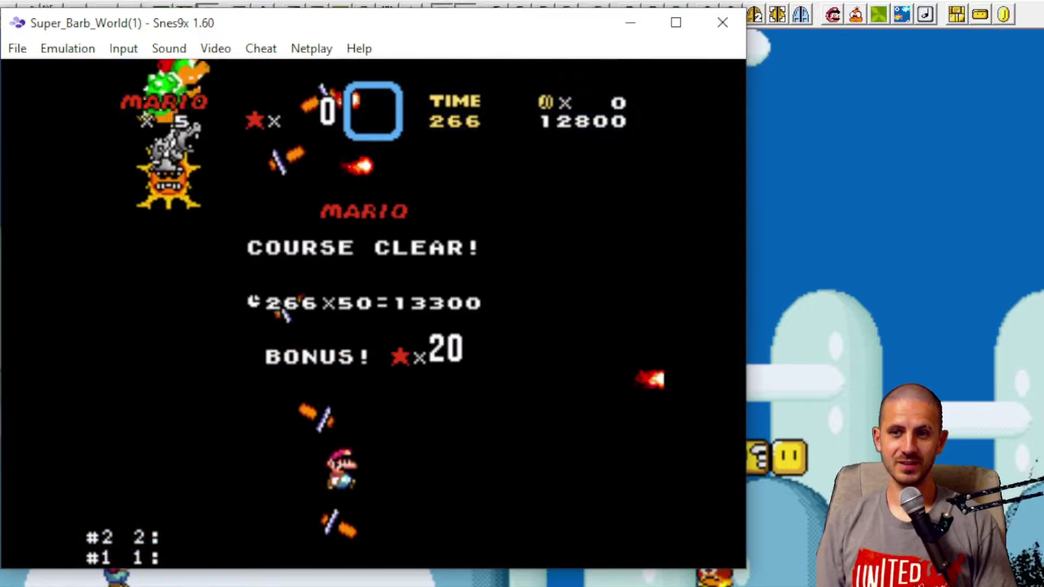
Step: Walk Mario past Yoshi's House to the level tile on its west side and enter that level
{"action": "key", "text": "Right"}
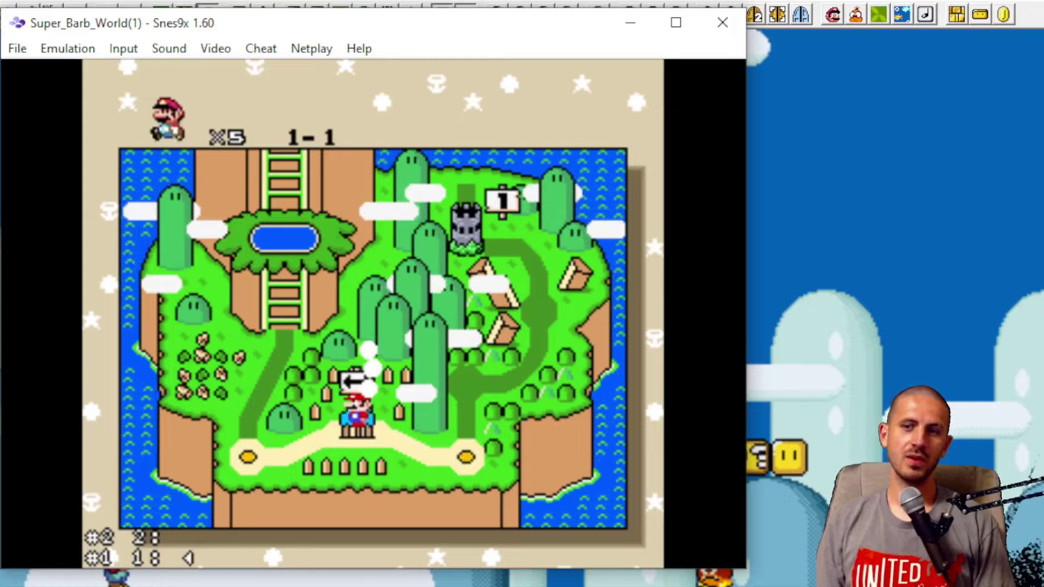
{"action": "key", "text": "c"}
{"action": "key", "text": "Right"}
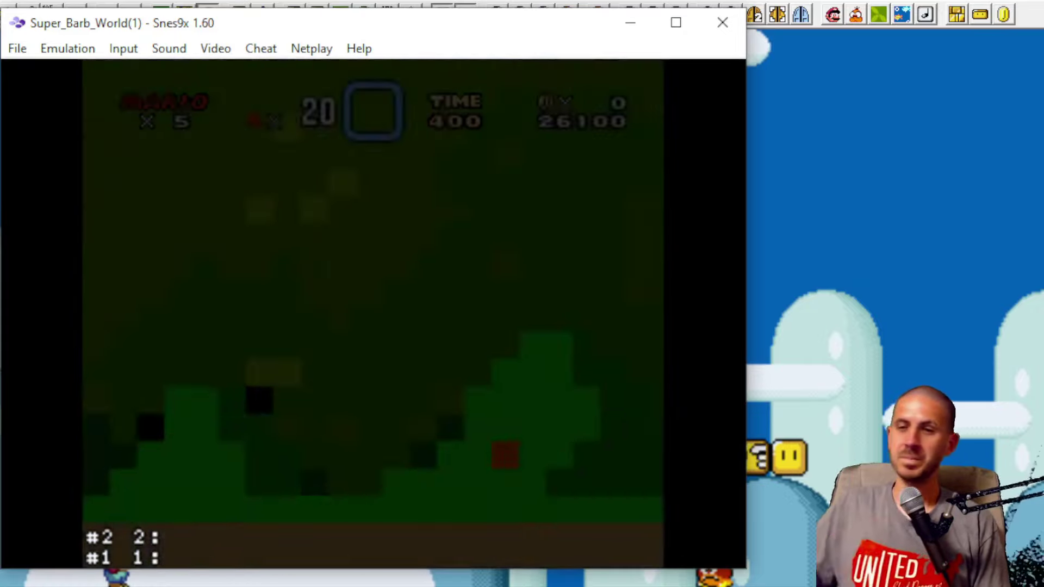
{"action": "key", "text": "v"}
{"action": "key", "text": "v"}
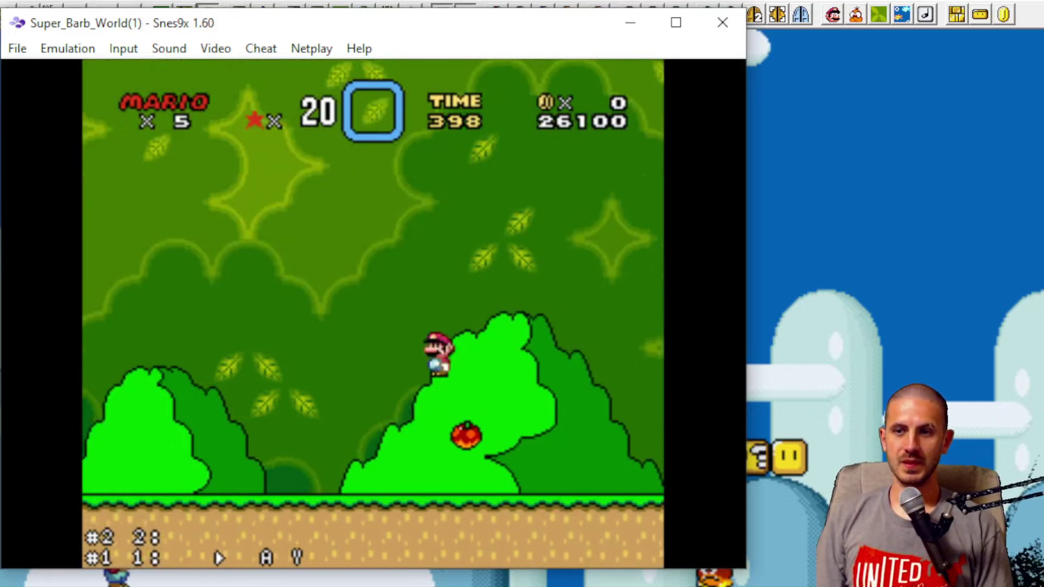
Step: Playtest the forest level by bouncing over the row of red Koopas and hitting the two question blocks
{"action": "key", "text": "c"}
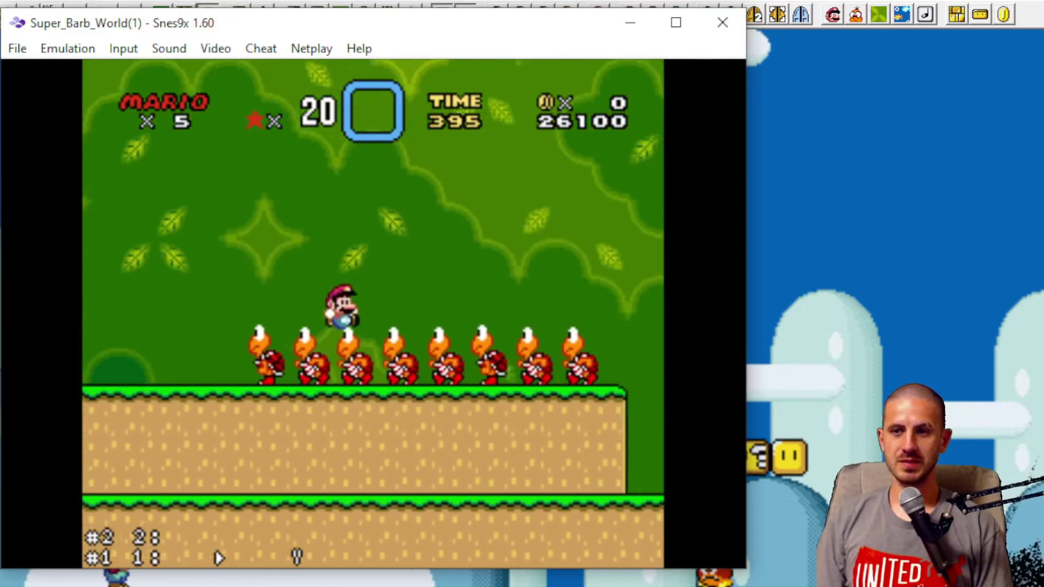
{"action": "key", "text": "c"}
{"action": "key", "text": "c"}
{"action": "key", "text": "c"}
{"action": "key", "text": "Up"}
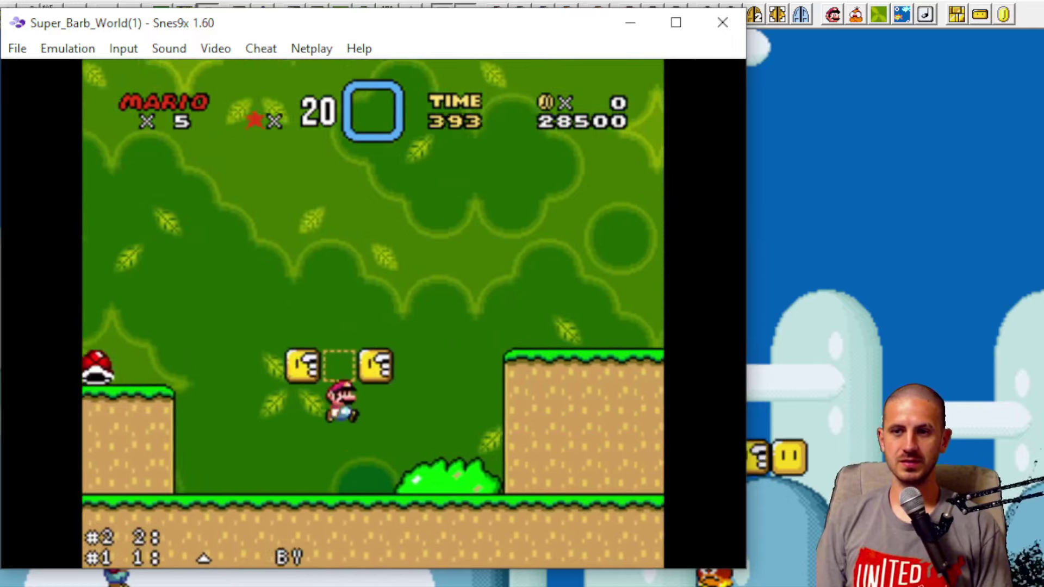
{"action": "key", "text": "Left"}
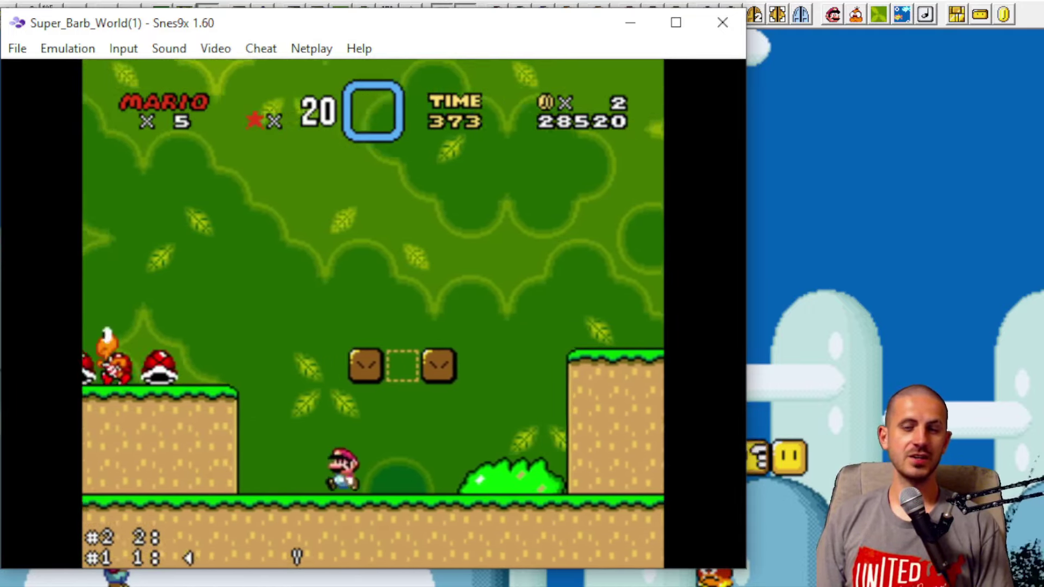
{"action": "key", "text": "Left"}
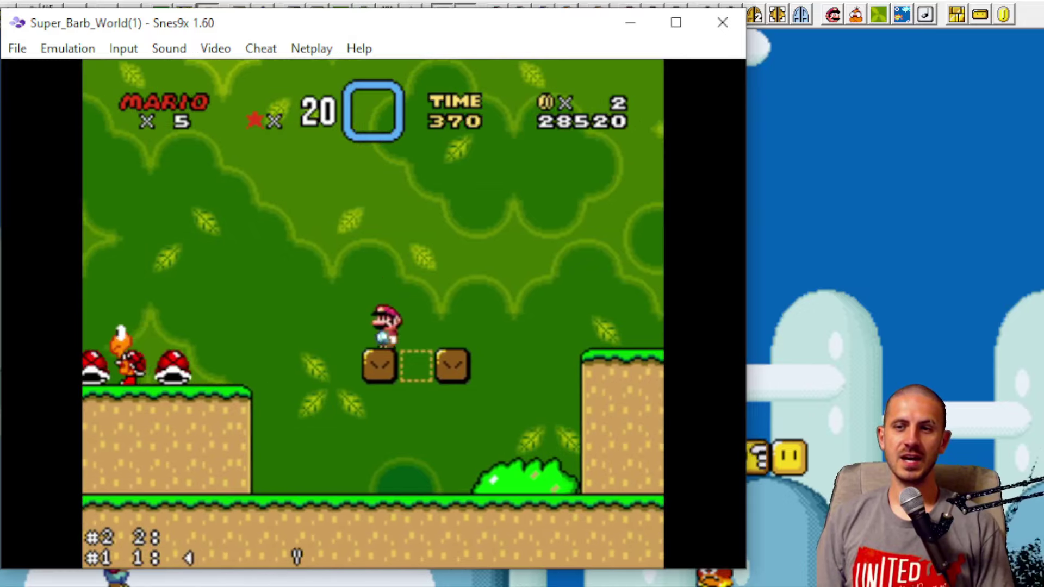
{"action": "key", "text": "Right"}
{"action": "key", "text": "Left"}
{"action": "key", "text": "c"}
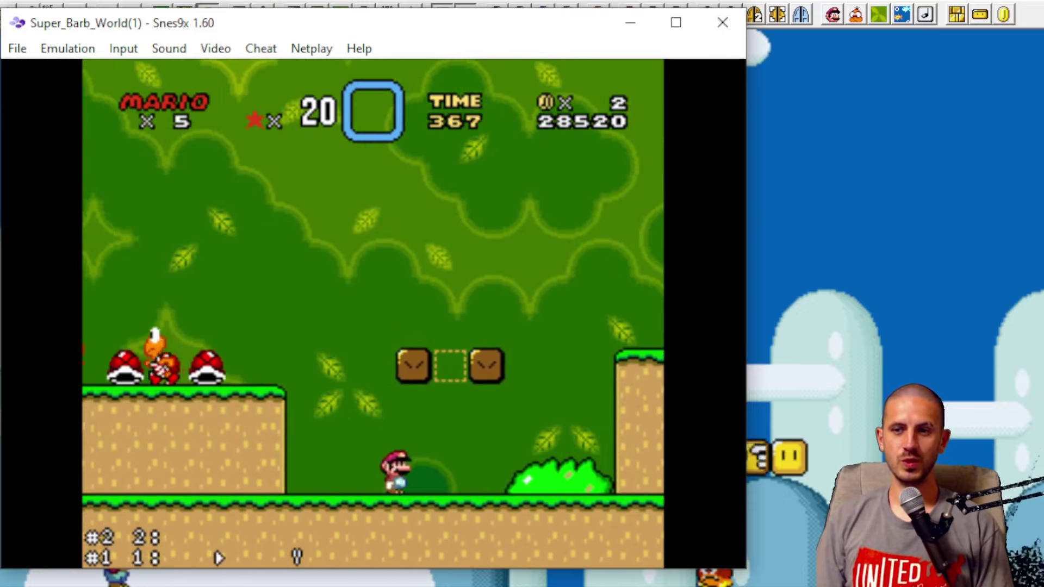
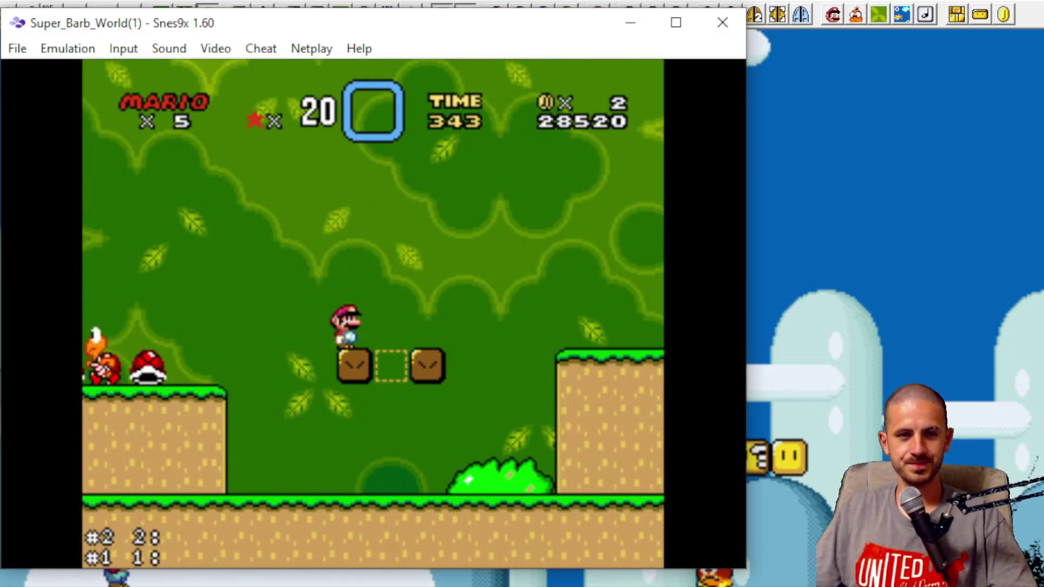
Step: Switch back to Lunar Magic, open the Overworld Editor and bring up its file commands
{"action": "key", "text": "alt+Tab"}
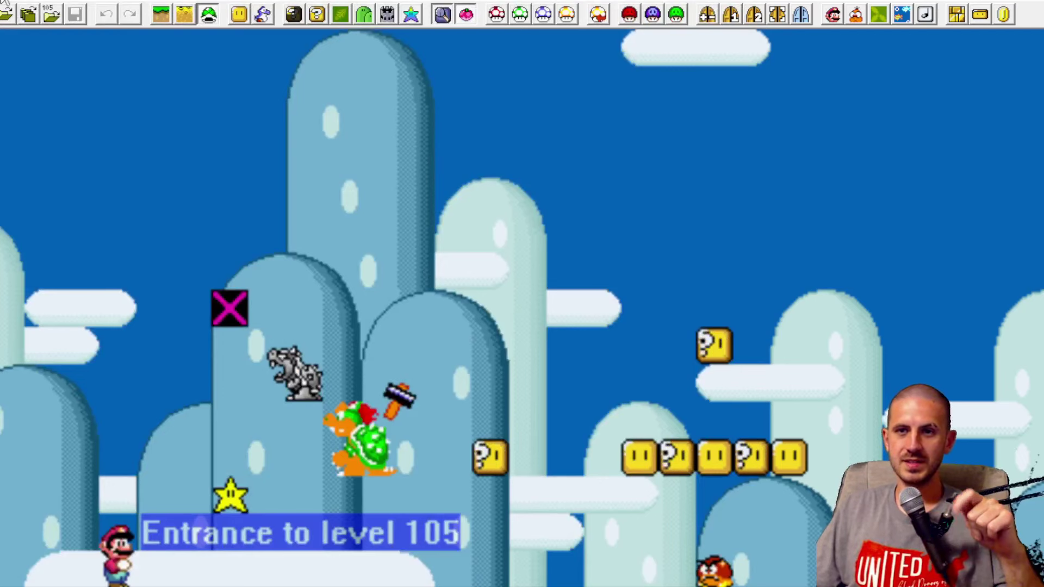
{"action": "left_click", "coordinate": [71, 2]}
{"action": "mouse_move", "coordinate": [112, 1]}
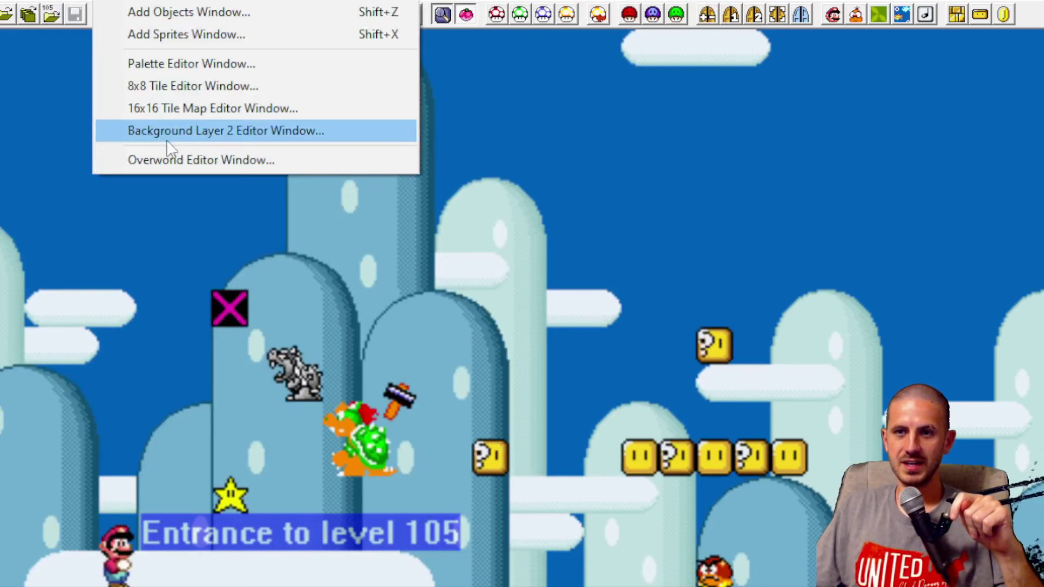
{"action": "left_click", "coordinate": [180, 160]}
{"action": "left_click", "coordinate": [28, 41]}
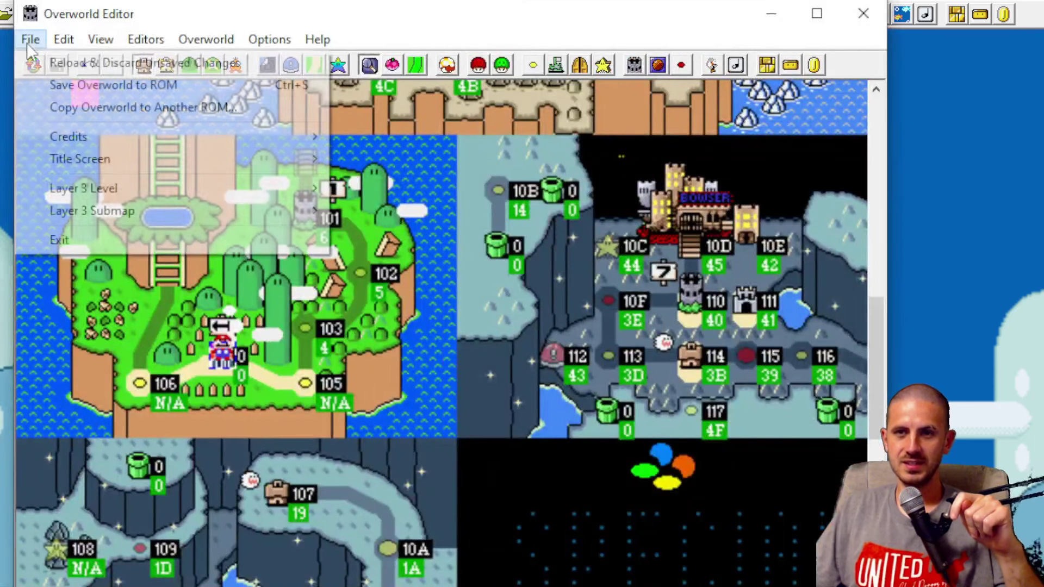
{"action": "mouse_move", "coordinate": [164, 138]}
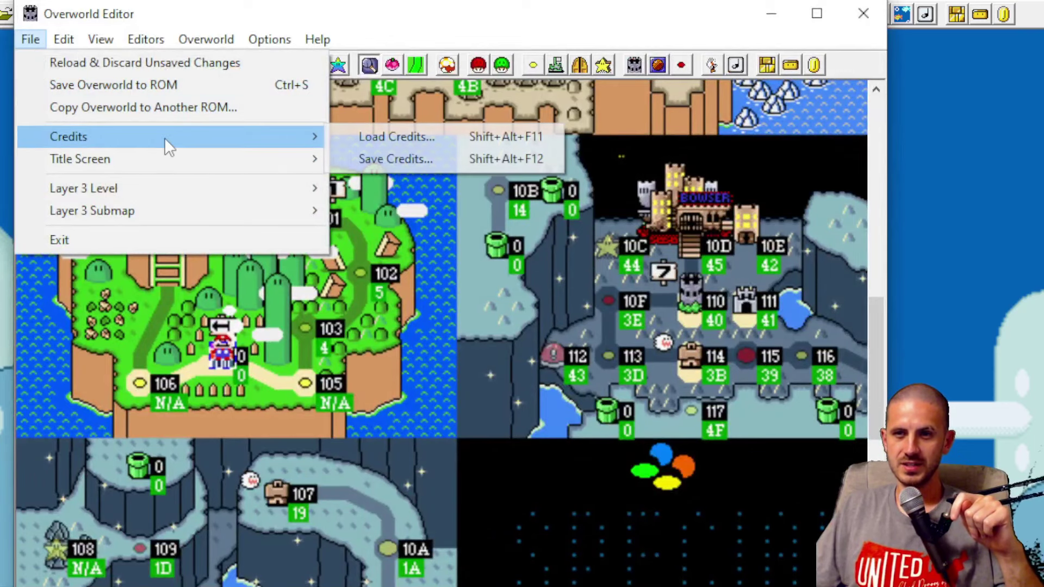
Step: Load the credits into the overworld editor and open the 8x8 tile selector beside the MAIN DIRECTOR entry
{"action": "left_click", "coordinate": [390, 139]}
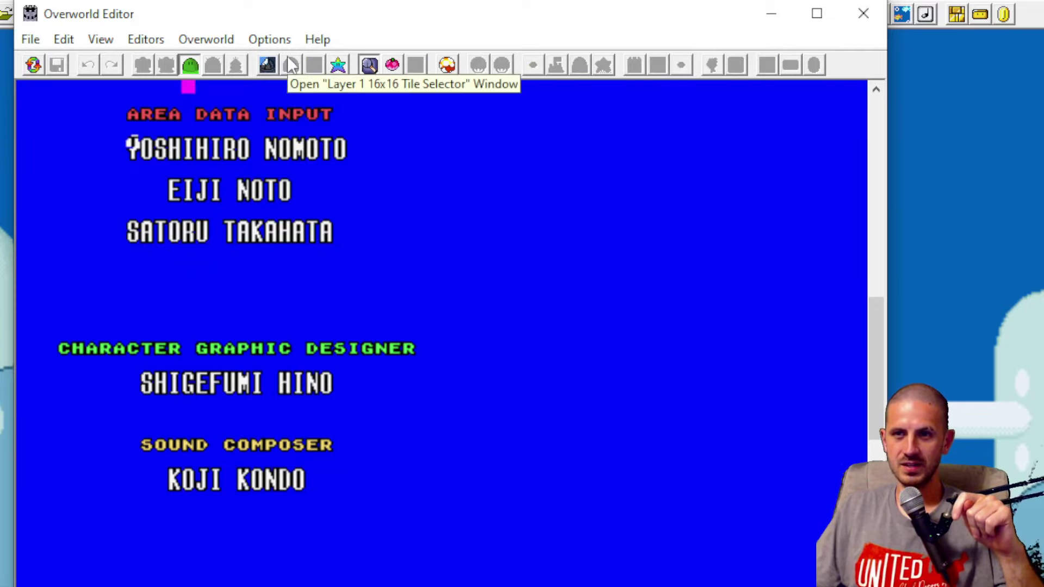
{"action": "left_click", "coordinate": [267, 66]}
{"action": "scroll", "coordinate": [151, 384], "scroll_direction": "up", "scroll_amount": 5}
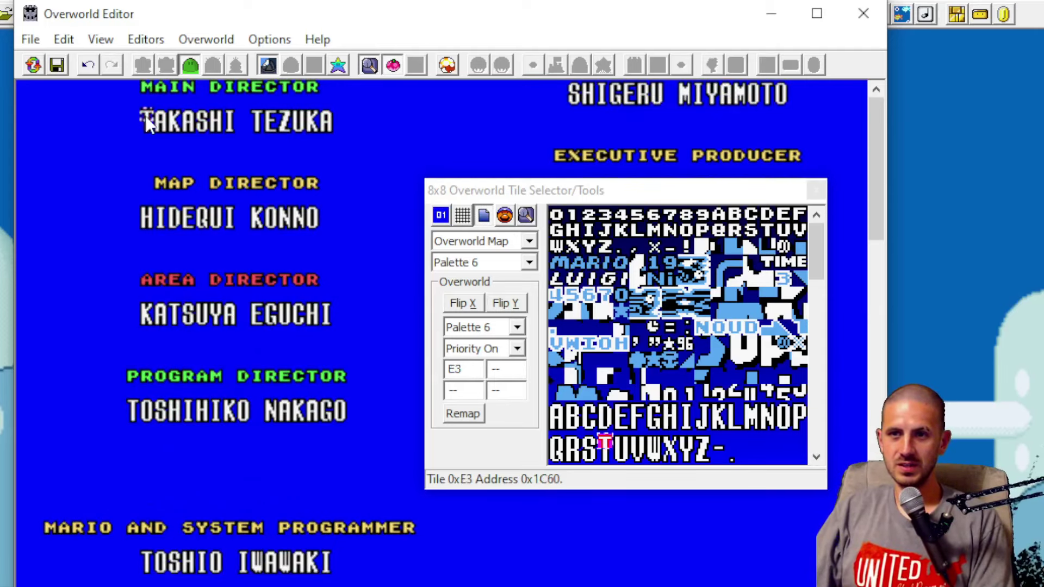
Step: Clear the name under MAIN DIRECTOR and start its replacement with the tall letters F and E
{"action": "left_click_drag", "start_coordinate": [142, 113], "coordinate": [336, 138]}
{"action": "key", "text": "Delete"}
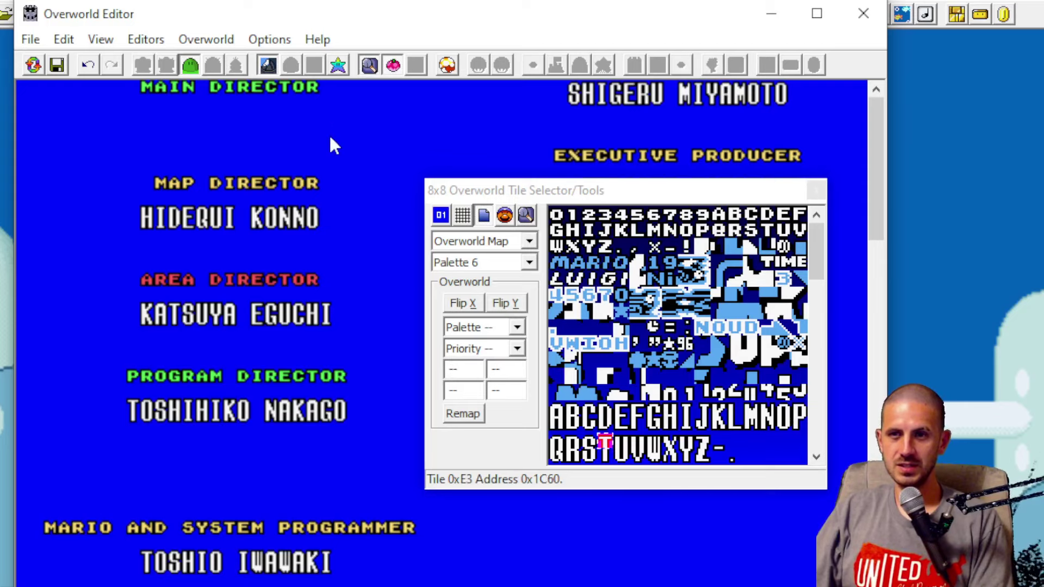
{"action": "left_click", "coordinate": [635, 414]}
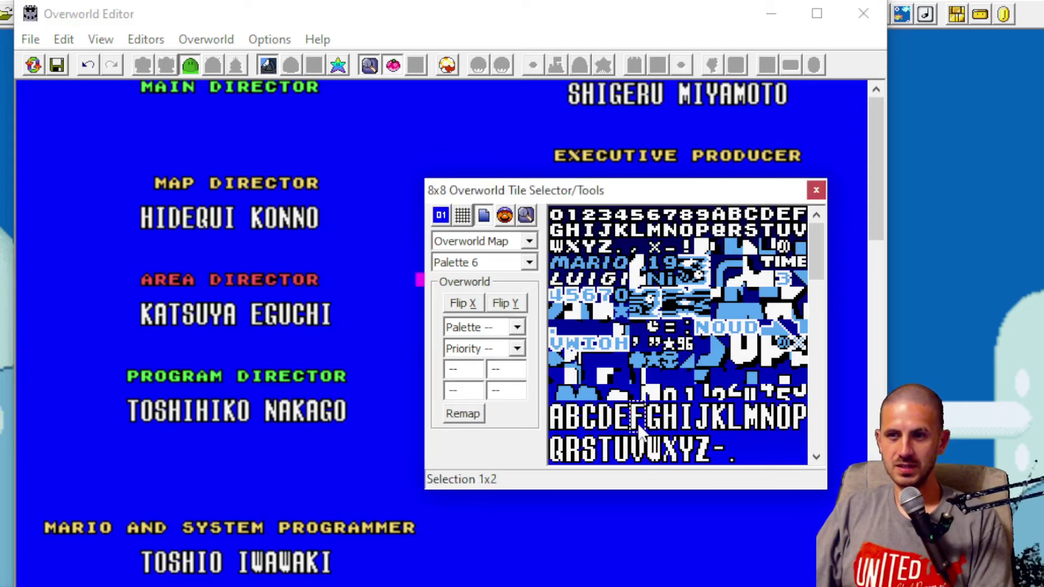
{"action": "left_click", "coordinate": [142, 116]}
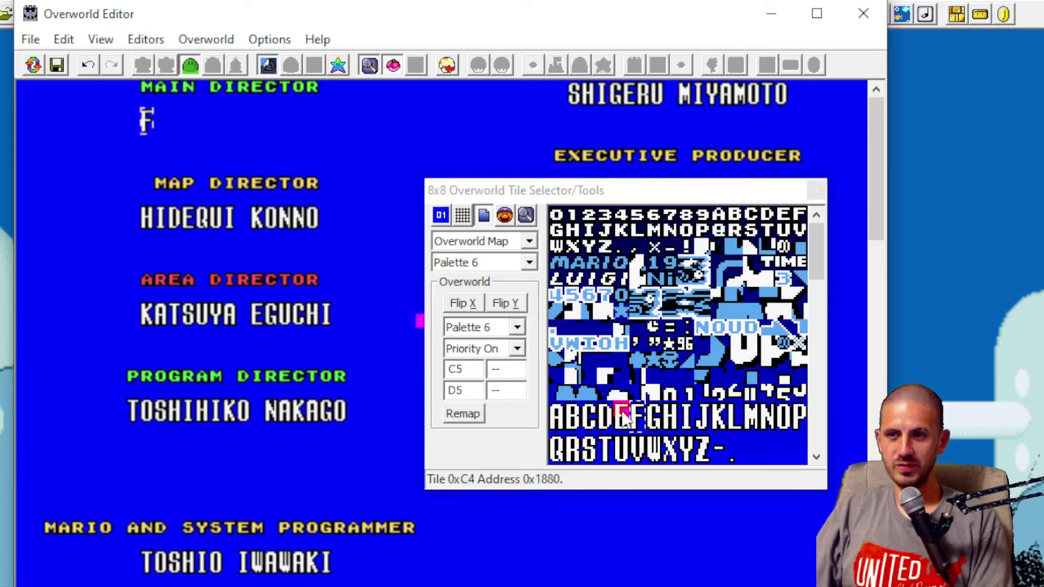
{"action": "left_click_drag", "start_coordinate": [622, 411], "coordinate": [622, 427]}
{"action": "left_click", "coordinate": [161, 116]}
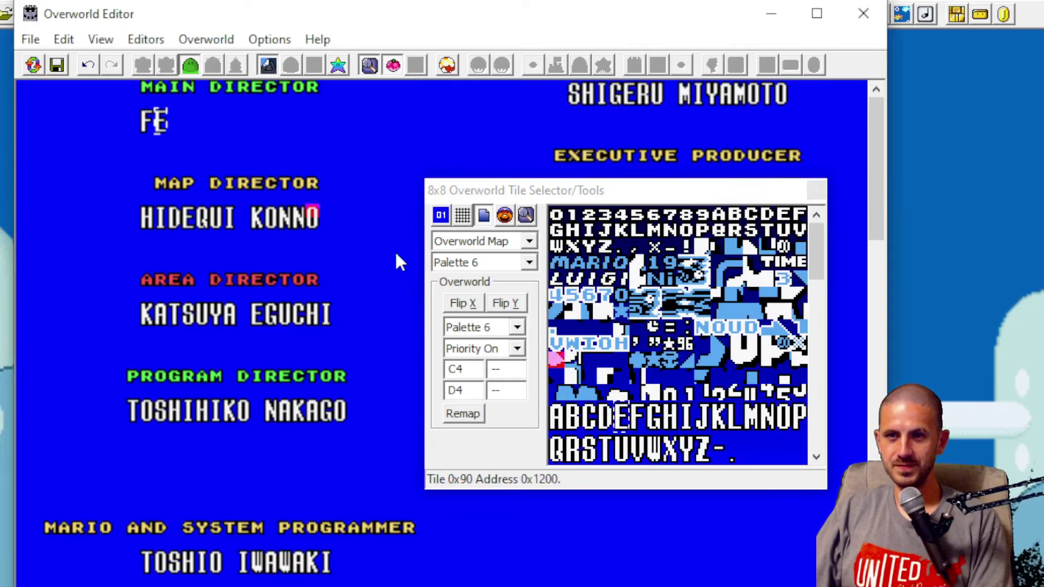
Step: Add the tall letters A, N, O and R after FE to complete FEANOR under MAIN DIRECTOR
{"action": "left_click_drag", "start_coordinate": [557, 411], "coordinate": [557, 427]}
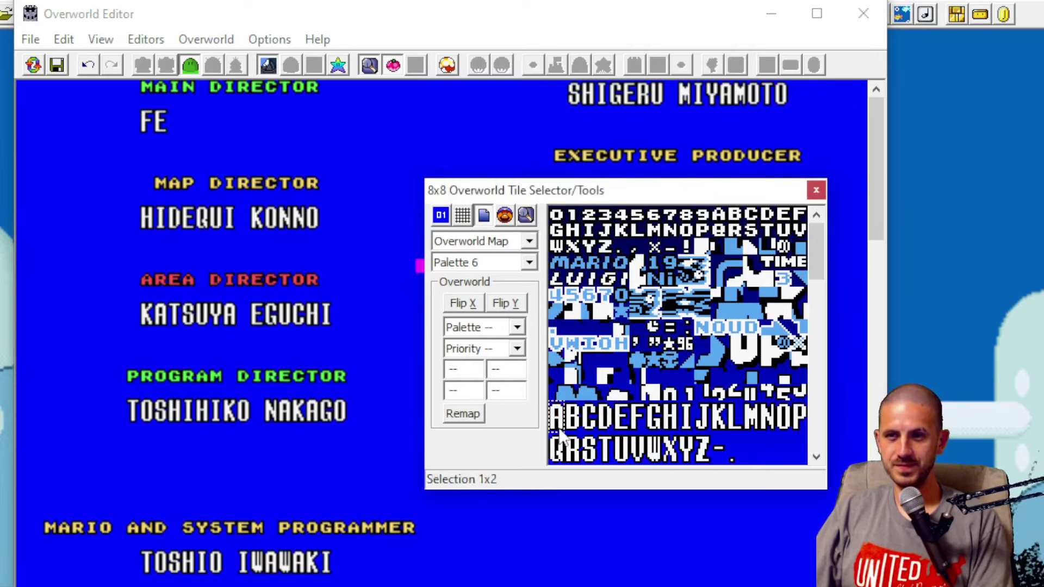
{"action": "left_click", "coordinate": [172, 119]}
{"action": "left_click_drag", "start_coordinate": [768, 413], "coordinate": [771, 425]}
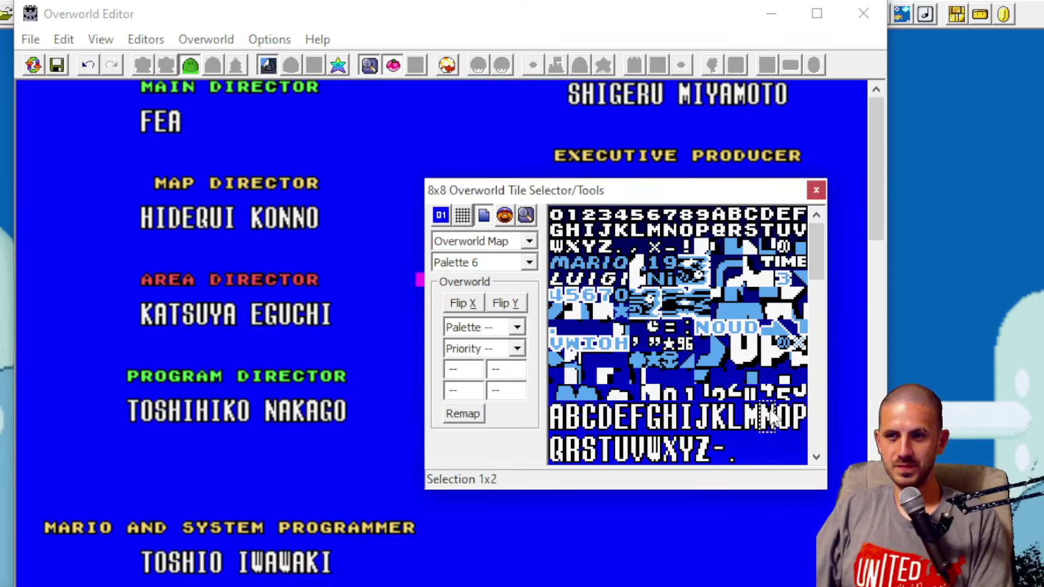
{"action": "left_click", "coordinate": [187, 116]}
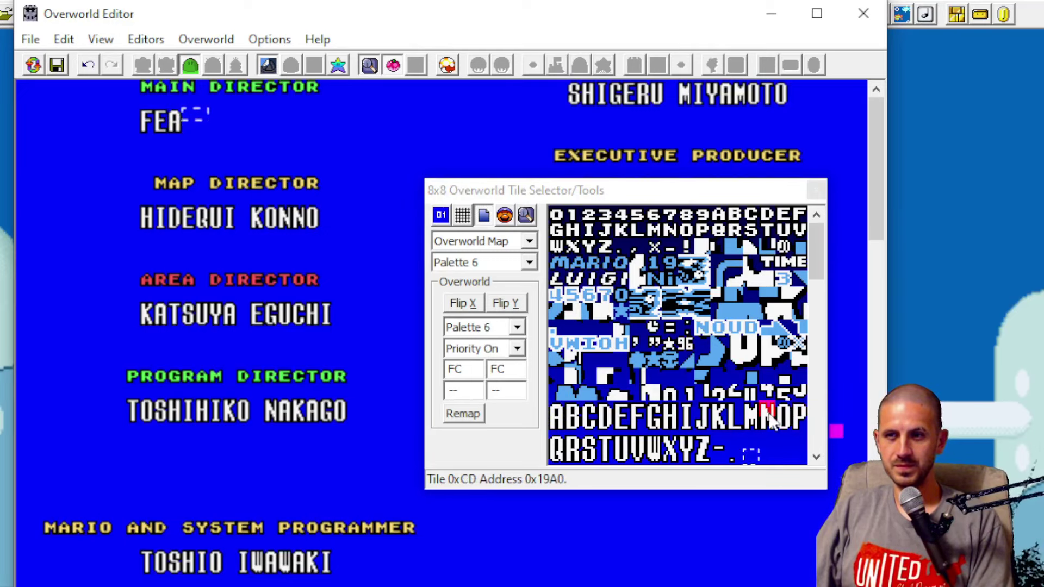
{"action": "left_click_drag", "start_coordinate": [764, 408], "coordinate": [783, 430]}
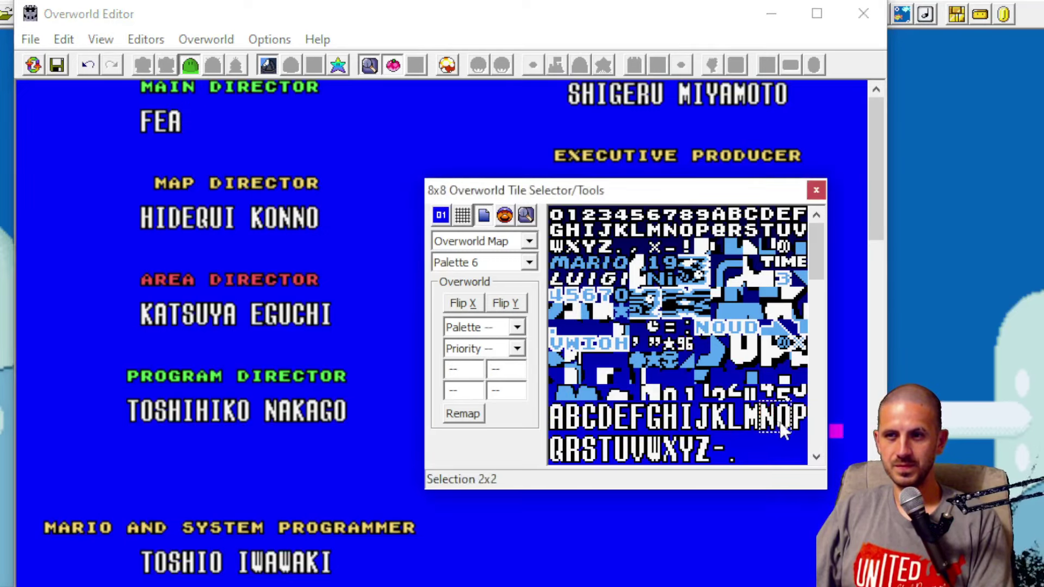
{"action": "left_click", "coordinate": [194, 114]}
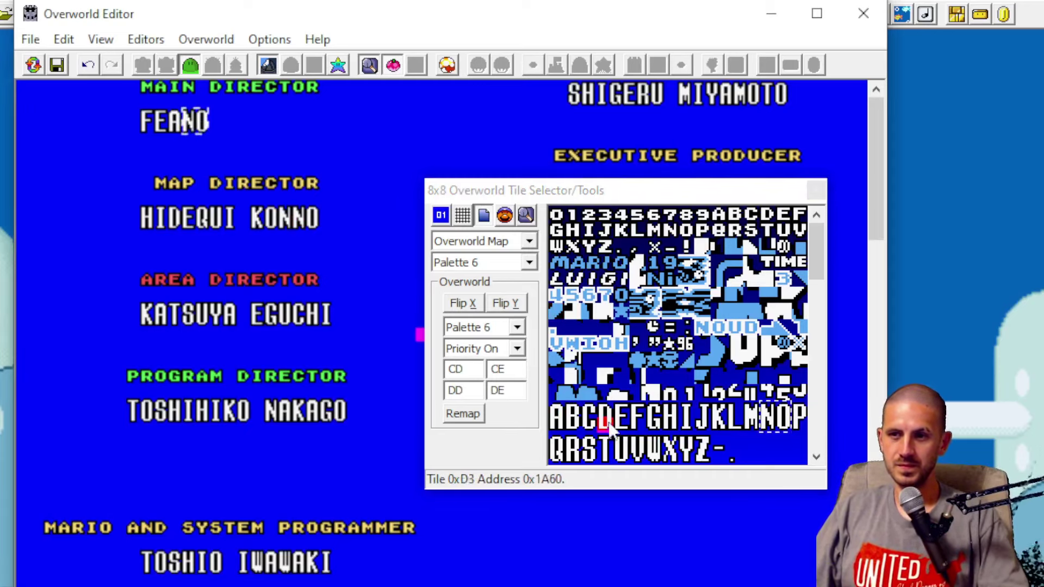
{"action": "left_click_drag", "start_coordinate": [574, 439], "coordinate": [574, 456]}
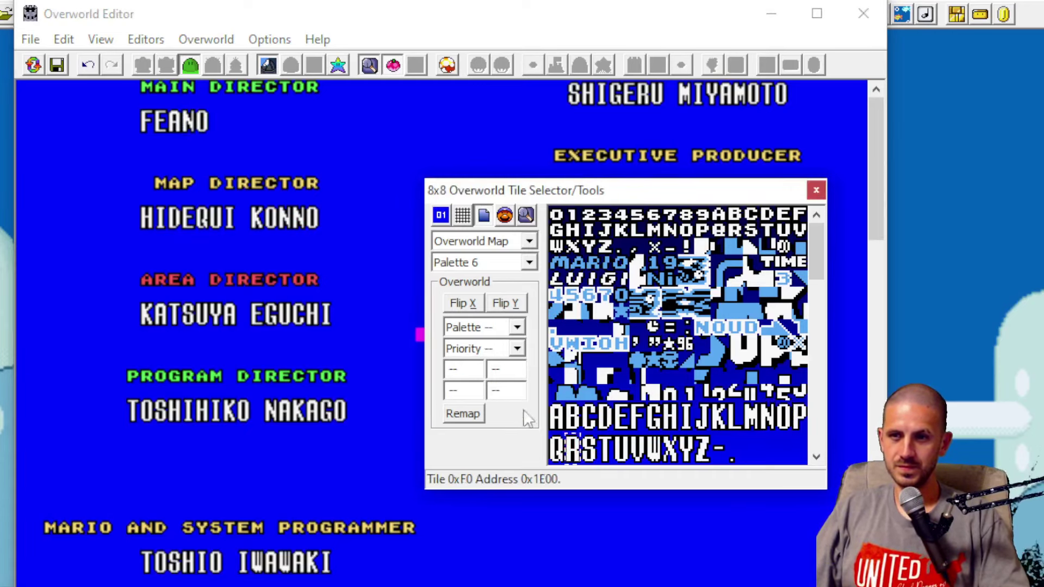
{"action": "left_click", "coordinate": [220, 115]}
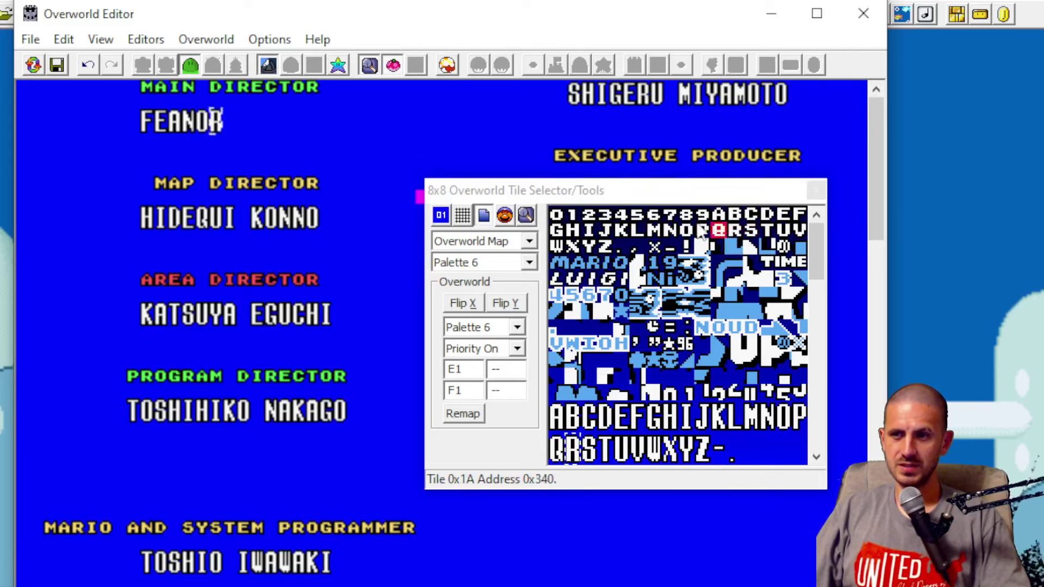
Step: Append the small digits 8, 0 and 9 directly after FEANOR in the MAIN DIRECTOR entry
{"action": "left_click", "coordinate": [605, 215]}
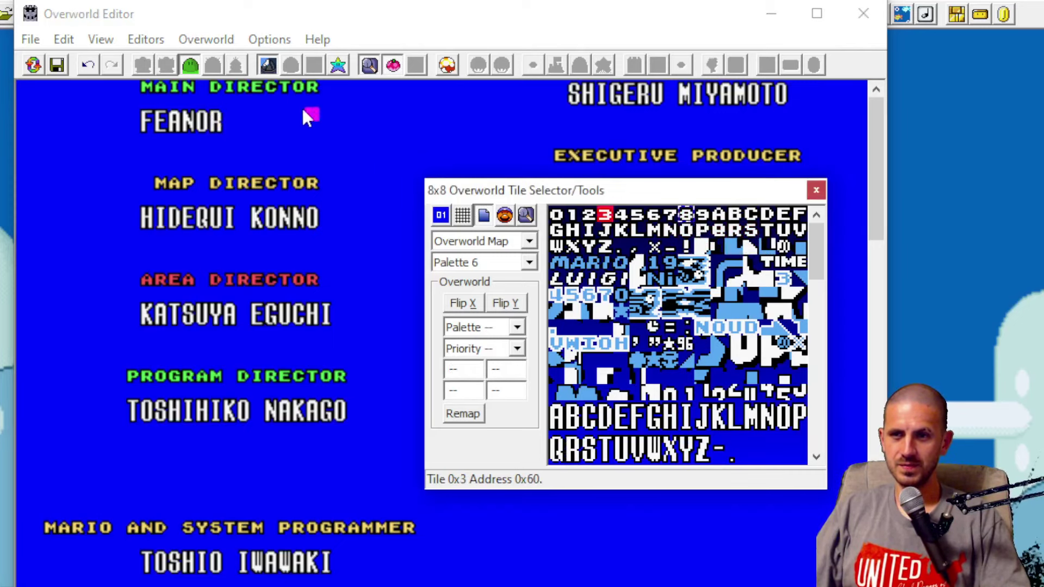
{"action": "left_click", "coordinate": [231, 113]}
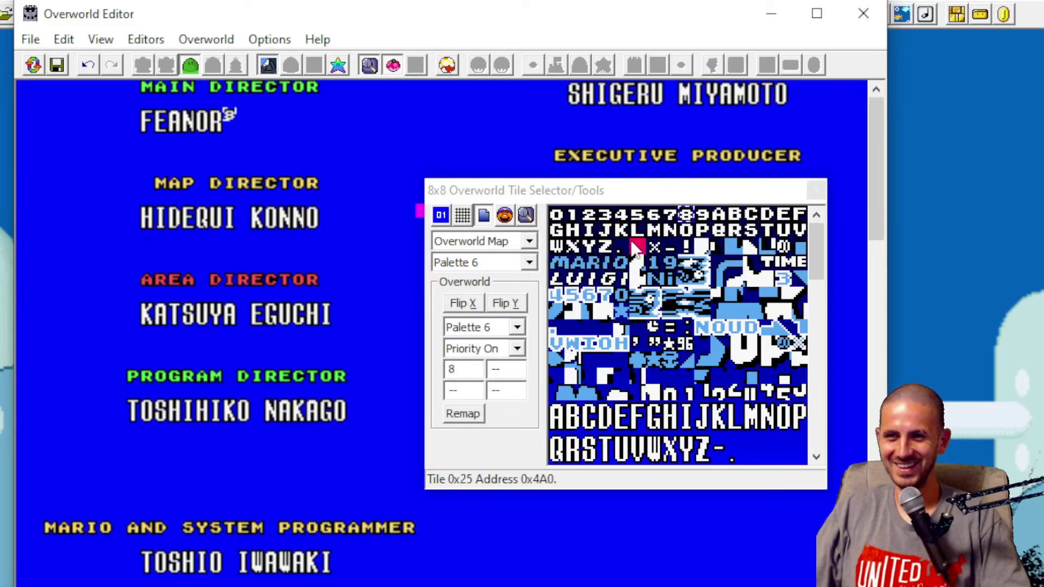
{"action": "left_click", "coordinate": [563, 231]}
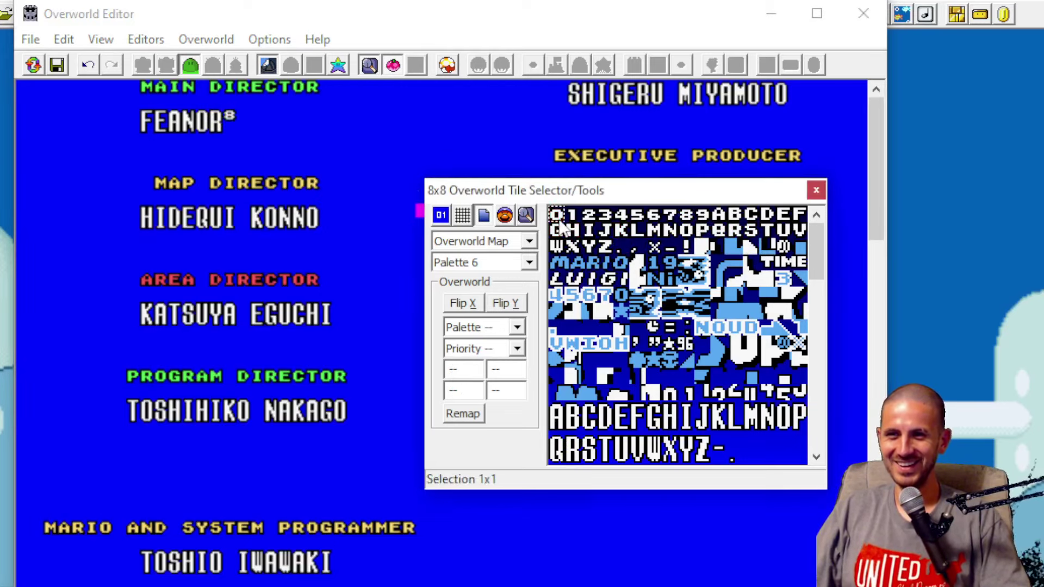
{"action": "right_click", "coordinate": [241, 116]}
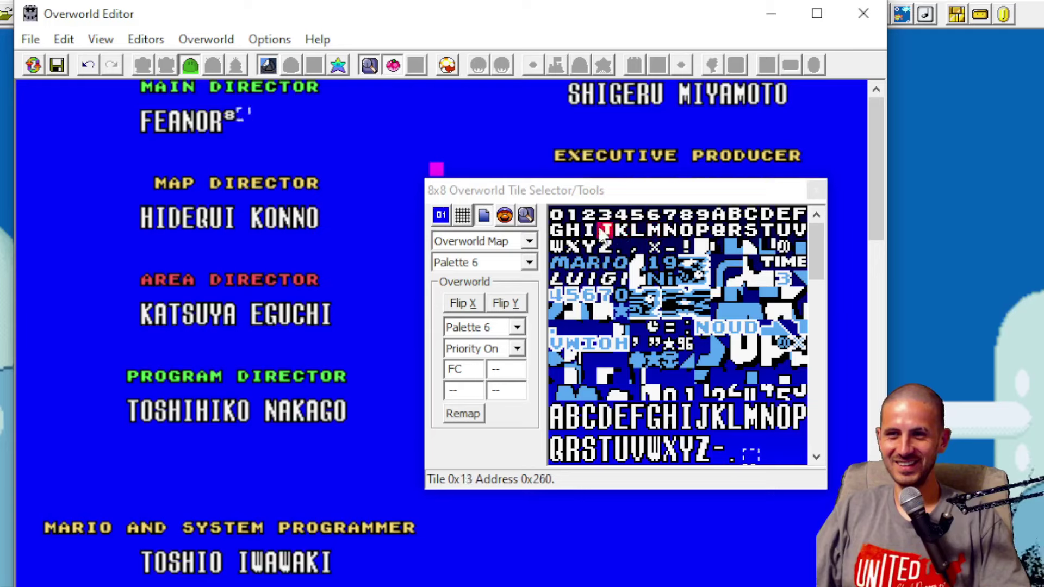
{"action": "left_click", "coordinate": [556, 219]}
{"action": "left_click", "coordinate": [240, 115]}
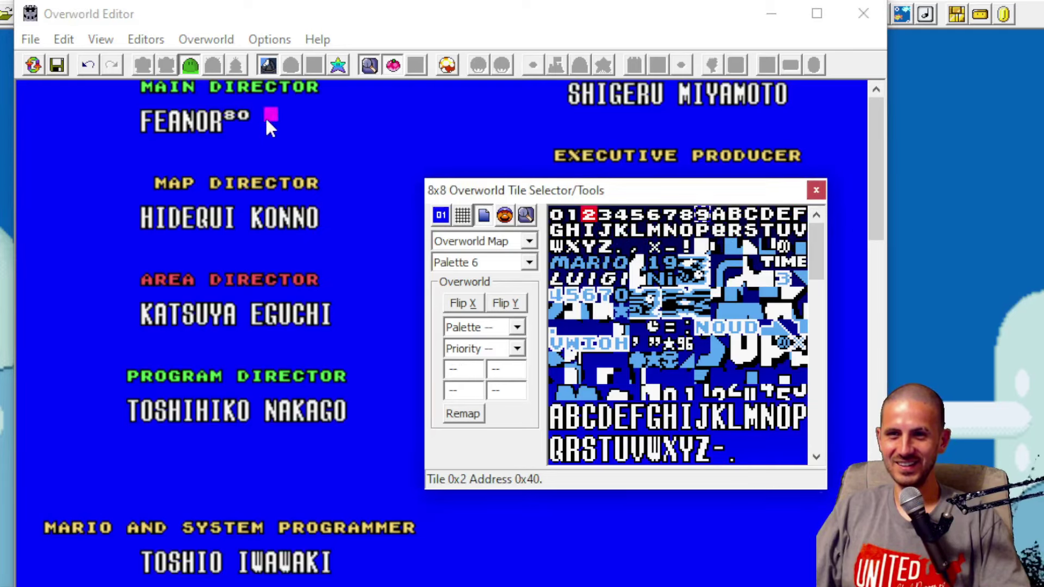
{"action": "right_click", "coordinate": [260, 118]}
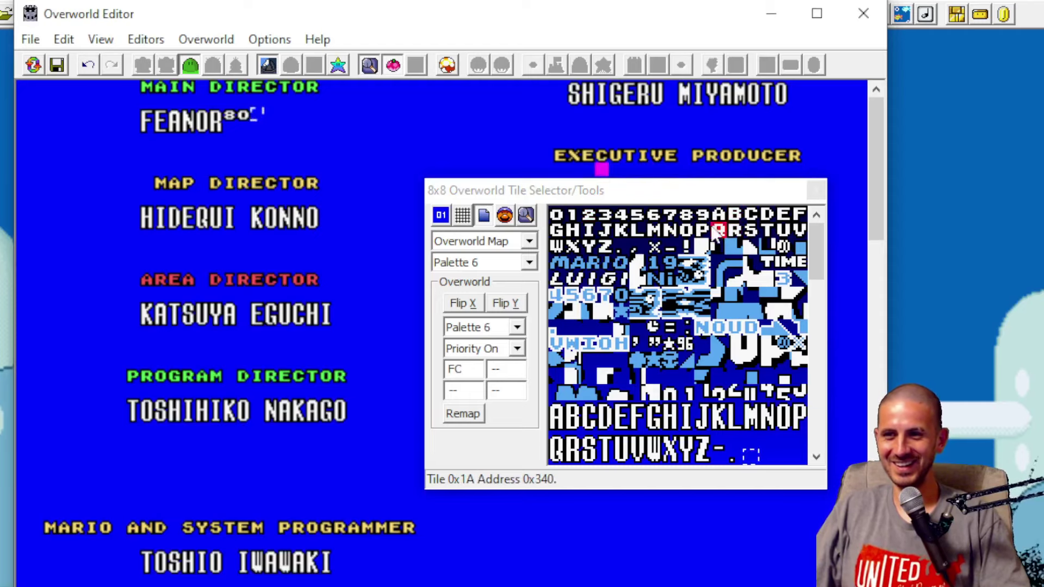
{"action": "left_click", "coordinate": [703, 216]}
{"action": "left_click", "coordinate": [259, 116]}
{"action": "right_click", "coordinate": [289, 153]}
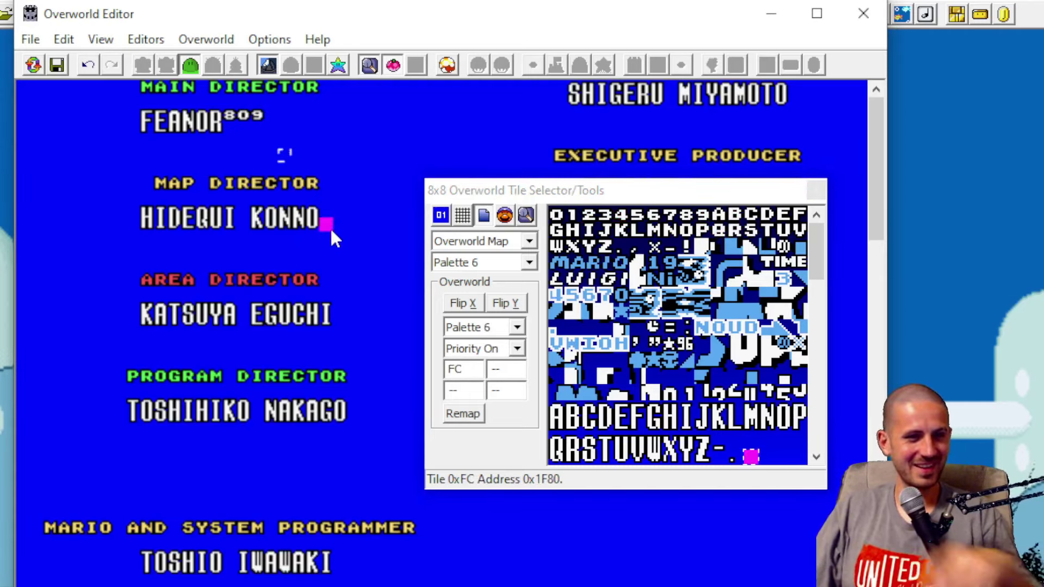
Step: Examine the available 8x8 tiles for digits that suit the tall letters of FEANOR, sampling existing credit tiles for comparison
{"action": "scroll", "coordinate": [716, 414], "scroll_direction": "down", "scroll_amount": 5}
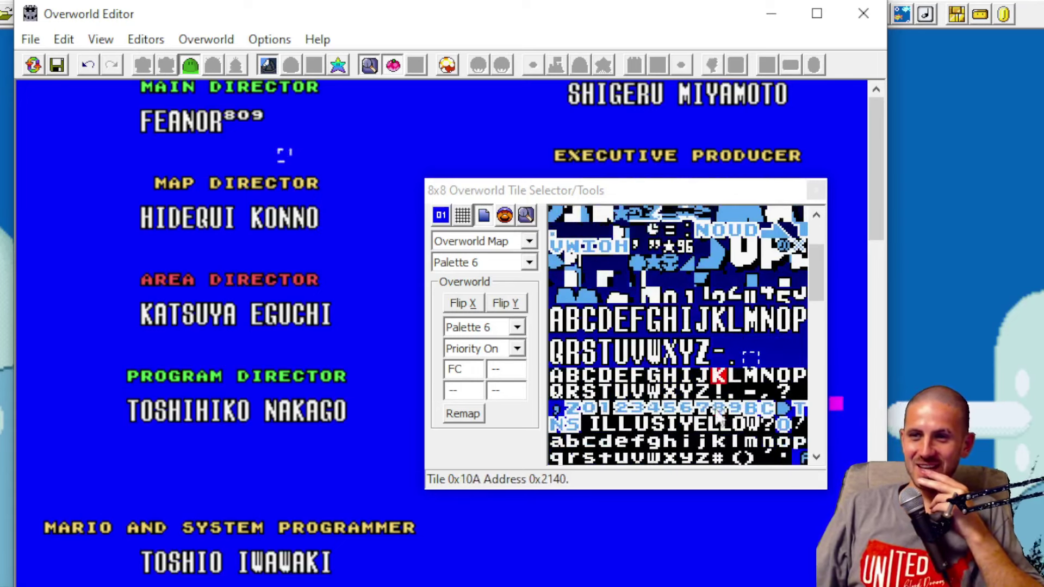
{"action": "scroll", "coordinate": [712, 413], "scroll_direction": "down", "scroll_amount": 1}
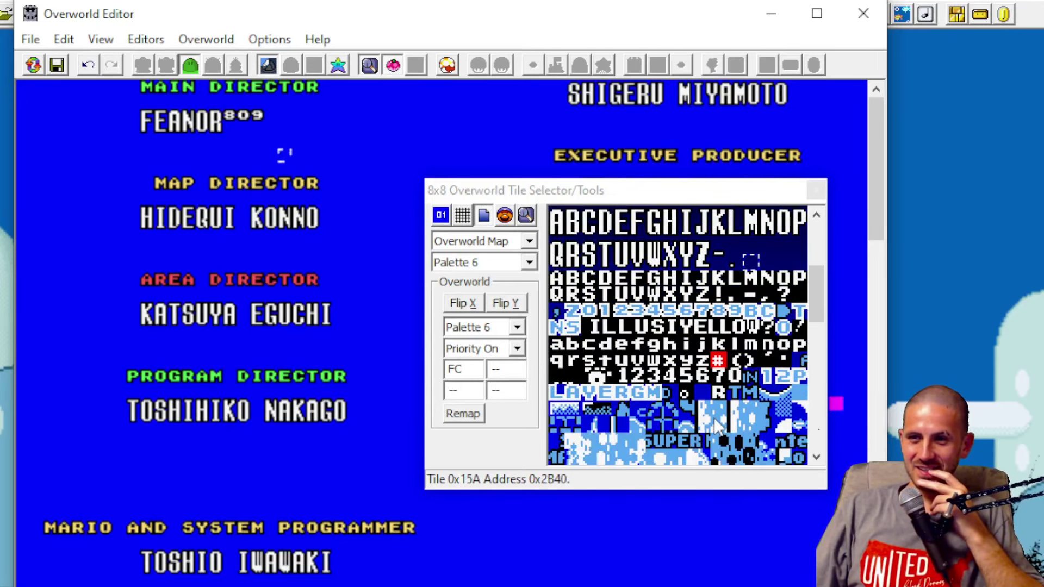
{"action": "scroll", "coordinate": [708, 396], "scroll_direction": "up", "scroll_amount": 1}
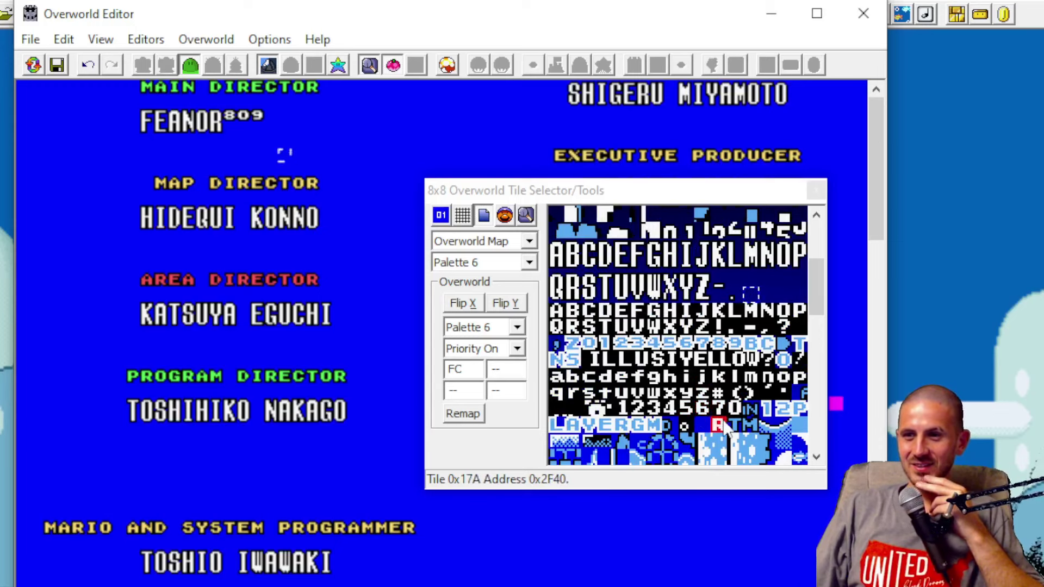
{"action": "right_click", "coordinate": [228, 114]}
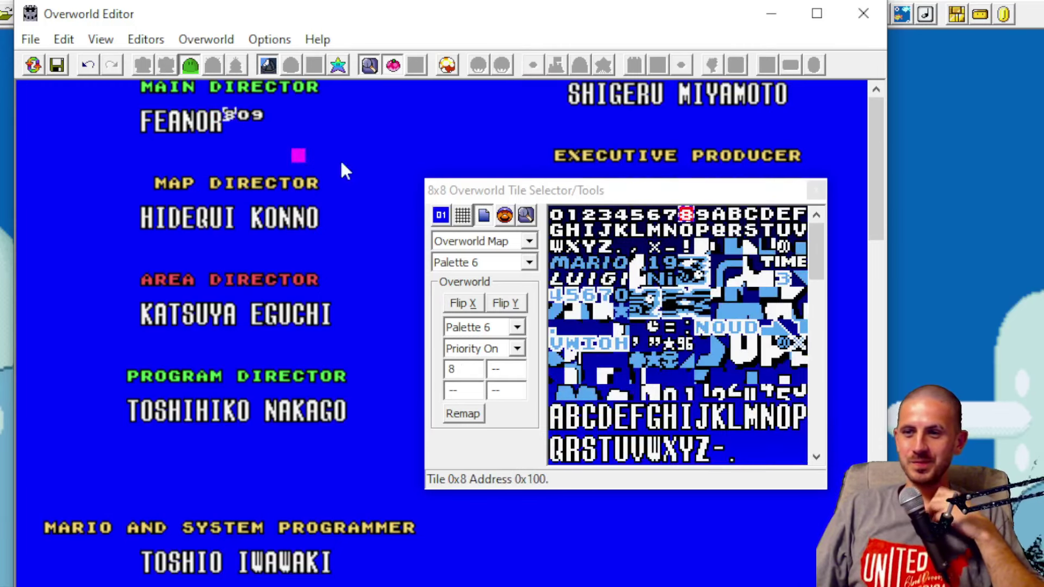
{"action": "scroll", "coordinate": [750, 396], "scroll_direction": "down", "scroll_amount": 6}
{"action": "scroll", "coordinate": [746, 395], "scroll_direction": "down", "scroll_amount": 6}
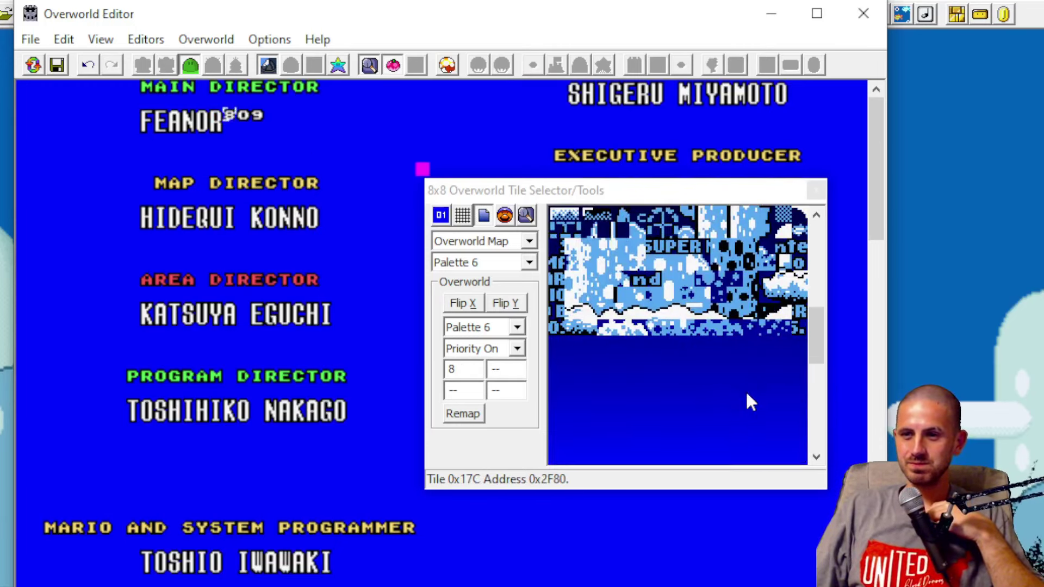
{"action": "scroll", "coordinate": [746, 386], "scroll_direction": "up", "scroll_amount": 6}
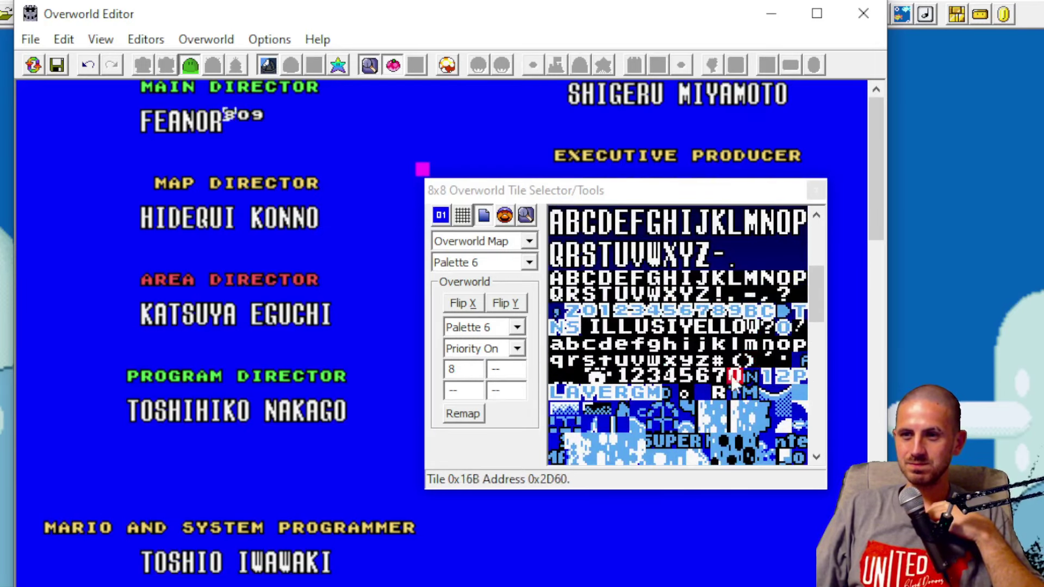
{"action": "scroll", "coordinate": [710, 392], "scroll_direction": "up", "scroll_amount": 1}
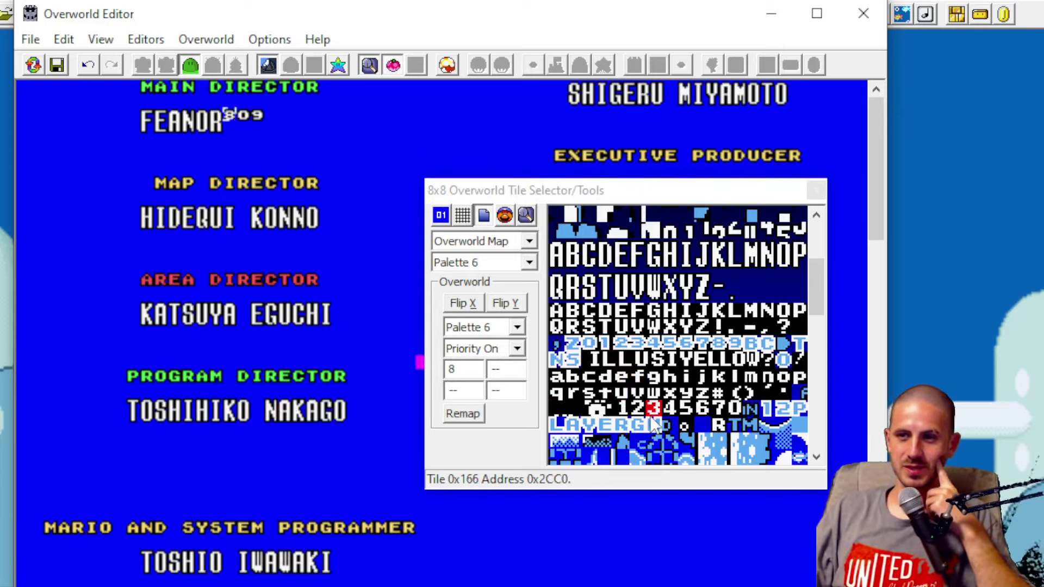
{"action": "scroll", "coordinate": [660, 446], "scroll_direction": "up", "scroll_amount": 1}
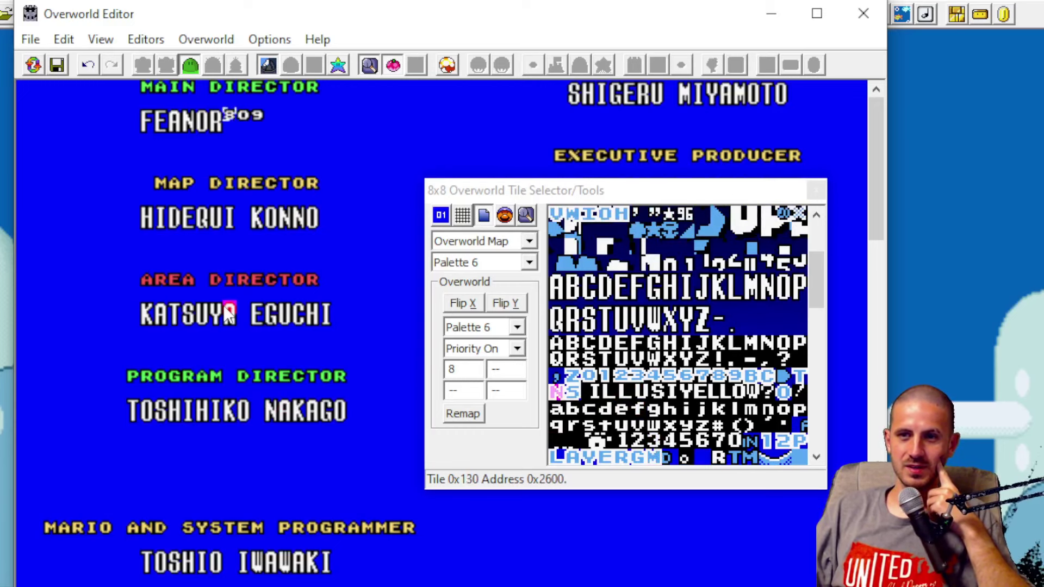
{"action": "scroll", "coordinate": [234, 314], "scroll_direction": "down", "scroll_amount": 3}
{"action": "scroll", "coordinate": [244, 310], "scroll_direction": "up", "scroll_amount": 3}
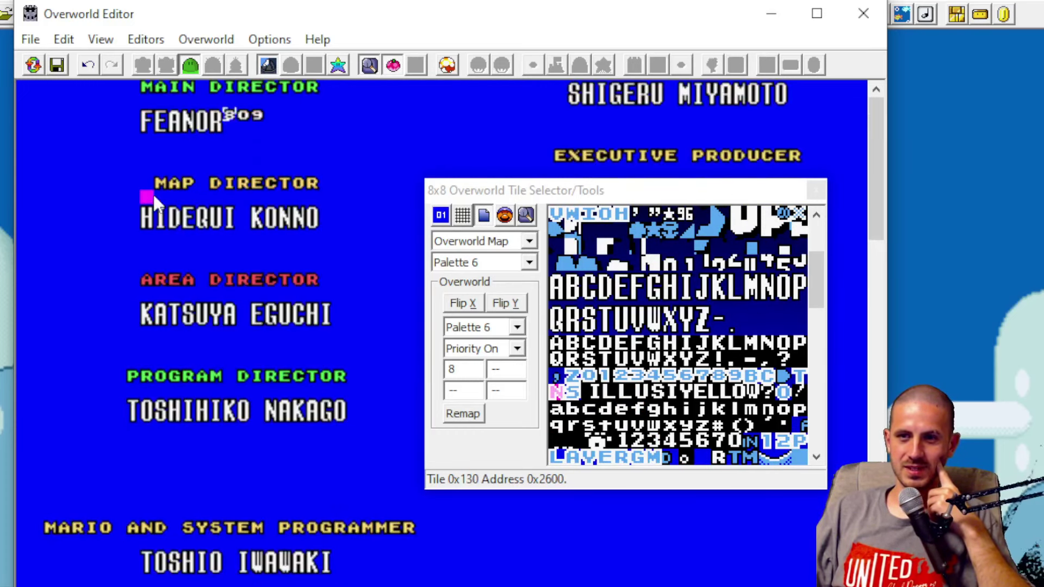
{"action": "right_click", "coordinate": [218, 185]}
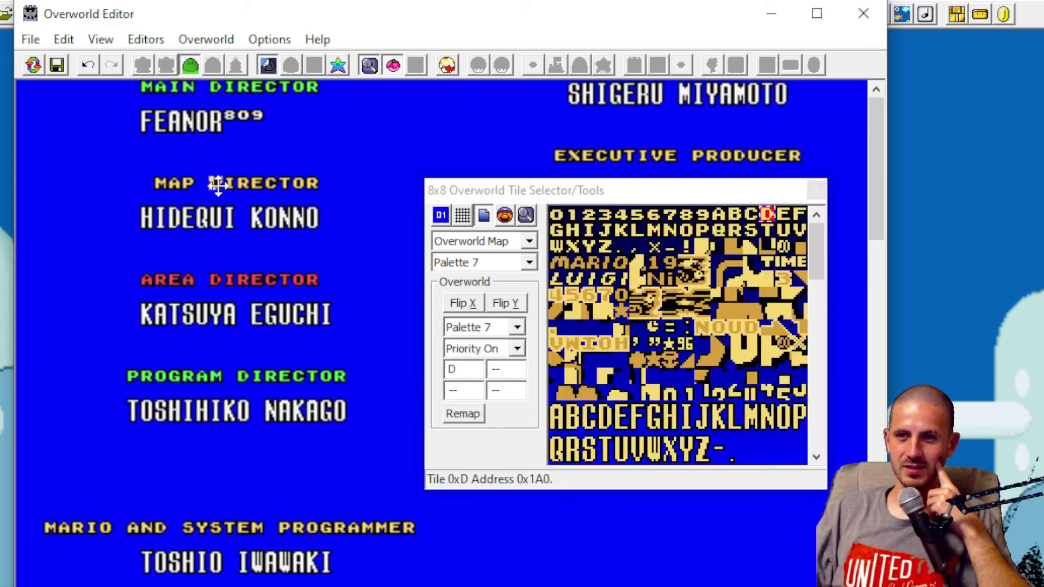
{"action": "scroll", "coordinate": [710, 416], "scroll_direction": "down", "scroll_amount": 4}
{"action": "scroll", "coordinate": [704, 417], "scroll_direction": "up", "scroll_amount": 7}
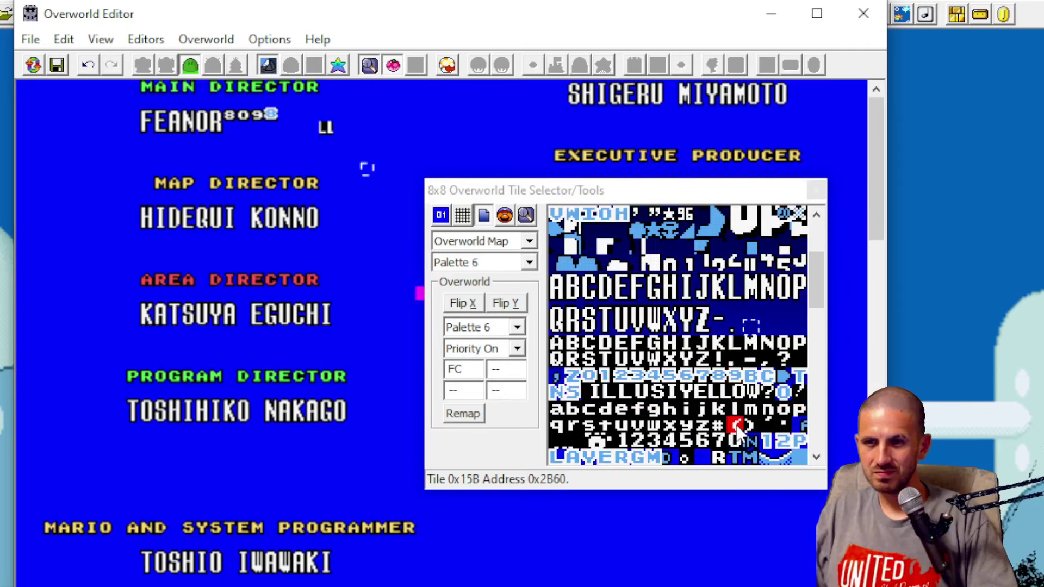
Step: Place the white 0 from the 1–7, 0 digit row in the blank area below FEANOR809 and erase the small 9
{"action": "scroll", "coordinate": [738, 458], "scroll_direction": "down", "scroll_amount": 1}
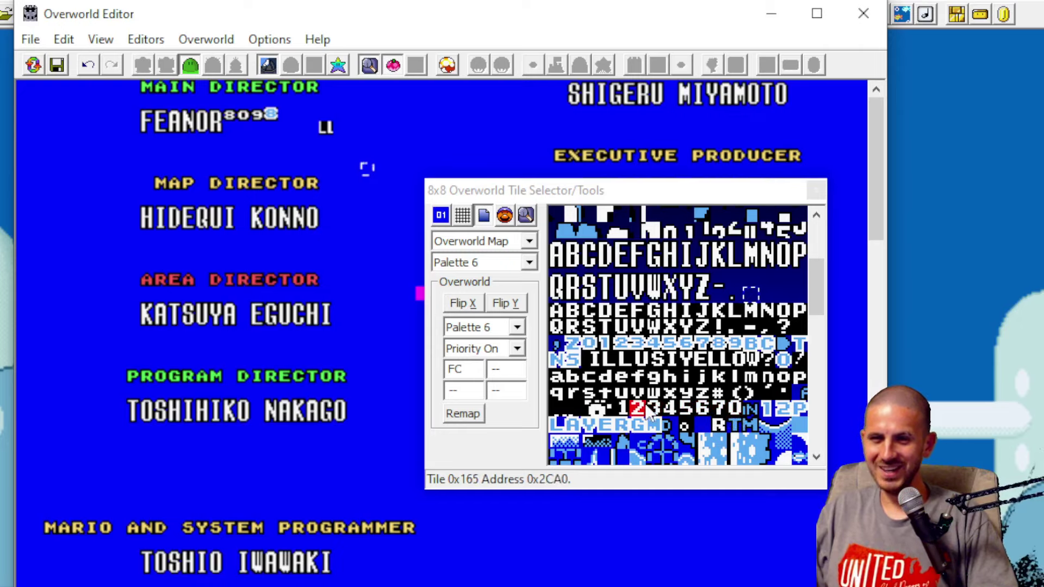
{"action": "left_click", "coordinate": [734, 407]}
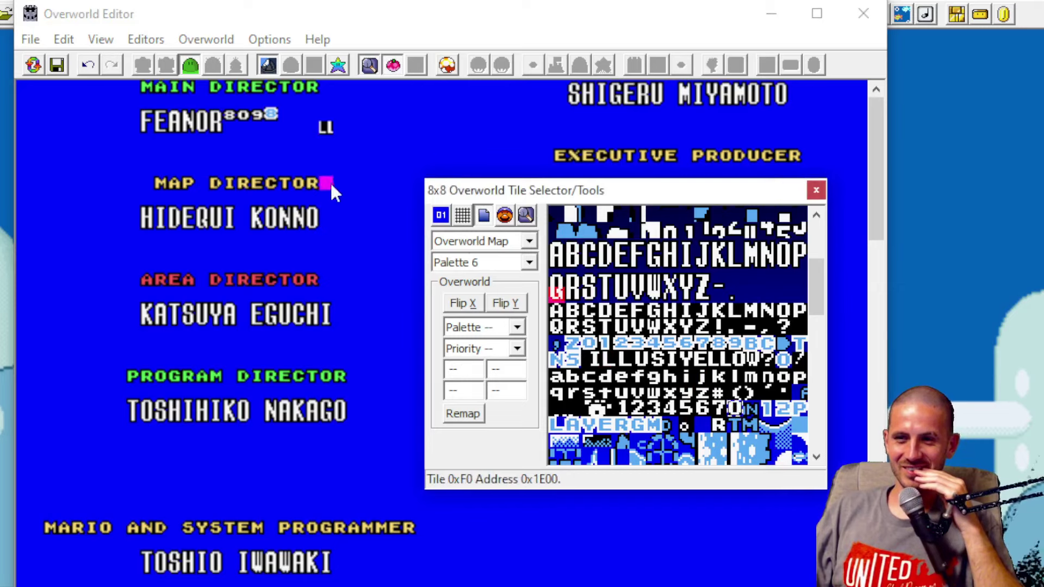
{"action": "left_click", "coordinate": [305, 144]}
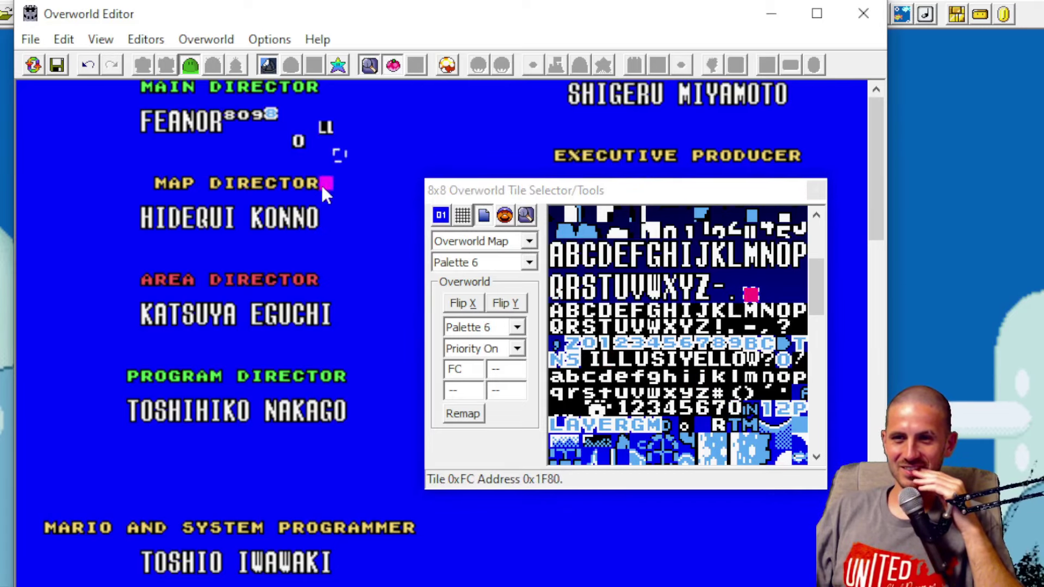
{"action": "left_click", "coordinate": [260, 124]}
{"action": "left_click", "coordinate": [243, 141]}
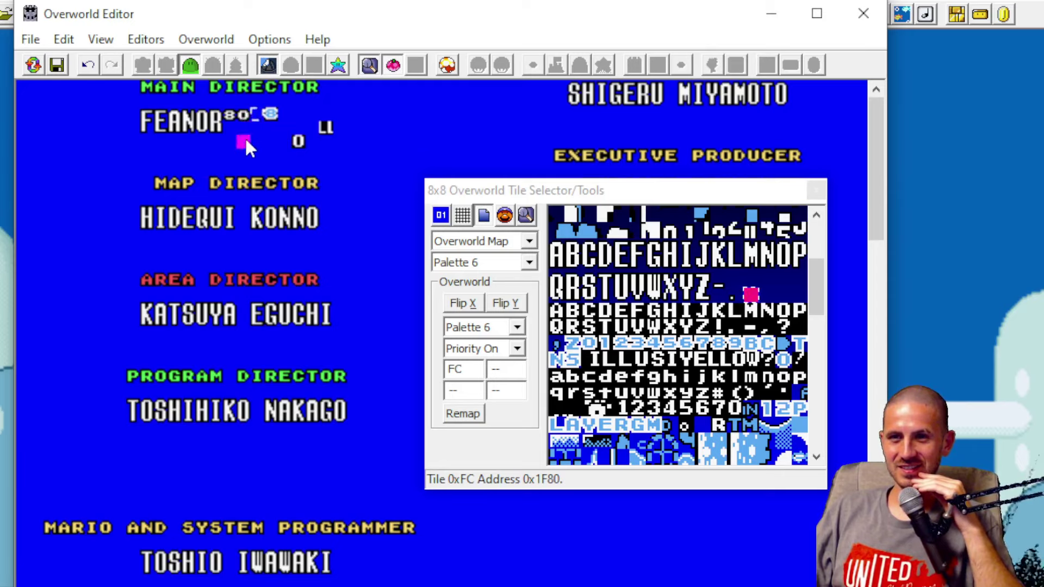
Step: Place the white 0 from the 1–7, 0 digit row after FEANOR80 and check the remaining tiles for matching digits
{"action": "left_click", "coordinate": [751, 409]}
{"action": "left_click", "coordinate": [735, 409]}
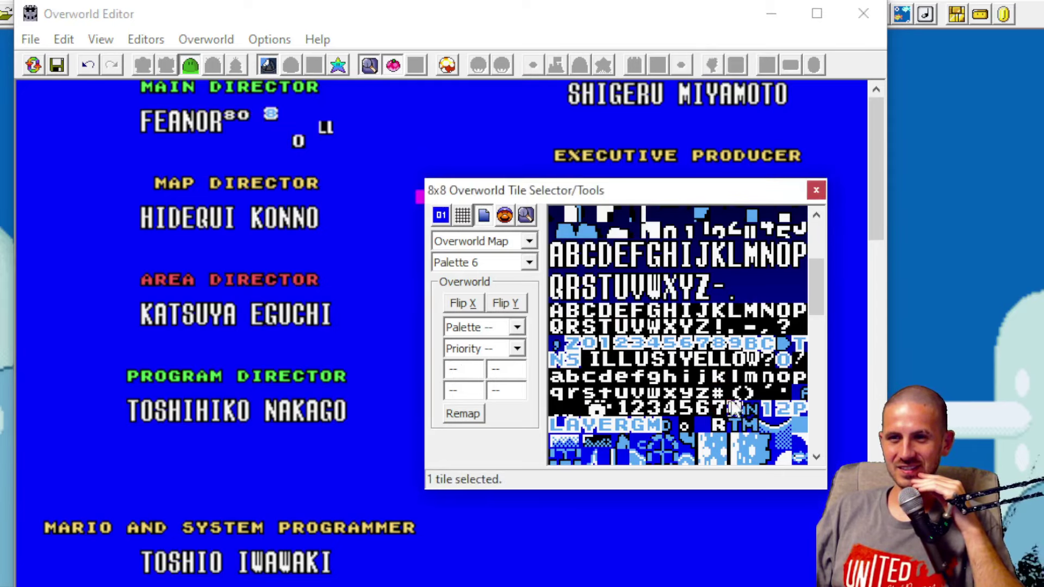
{"action": "right_click", "coordinate": [257, 114]}
{"action": "left_click", "coordinate": [229, 140]}
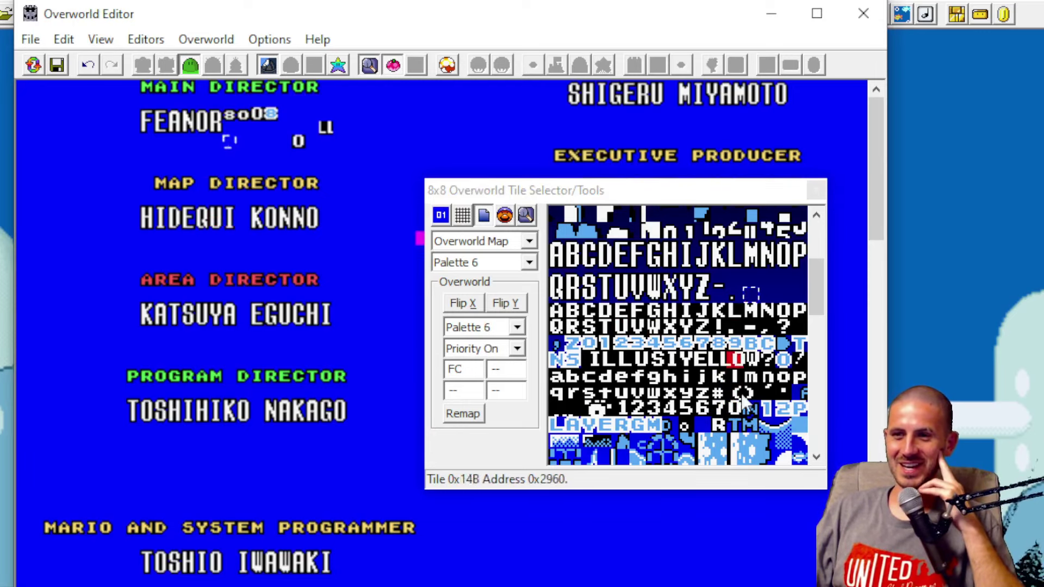
{"action": "left_click", "coordinate": [750, 411]}
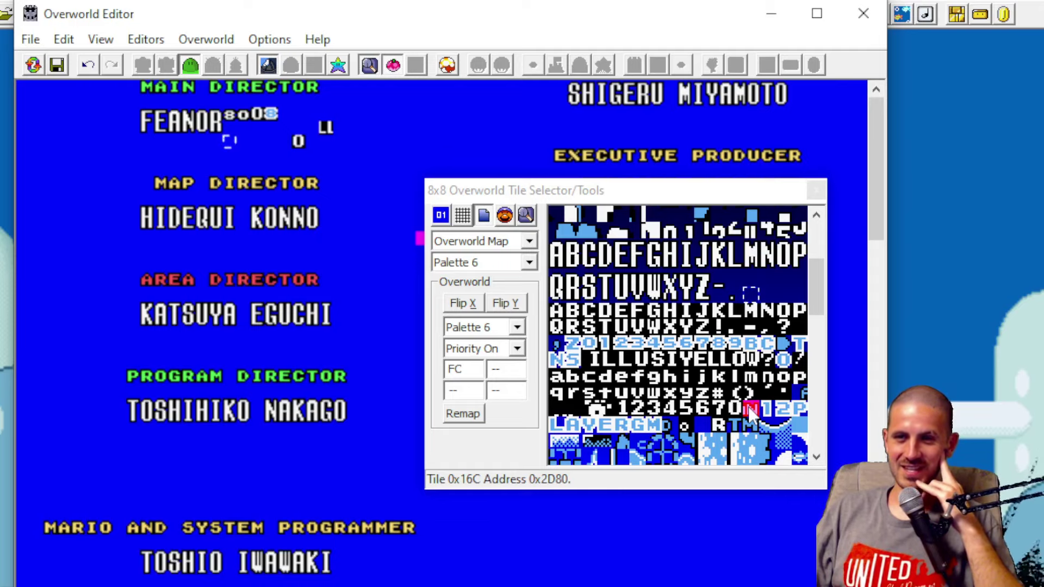
{"action": "scroll", "coordinate": [674, 334], "scroll_direction": "up", "scroll_amount": 1}
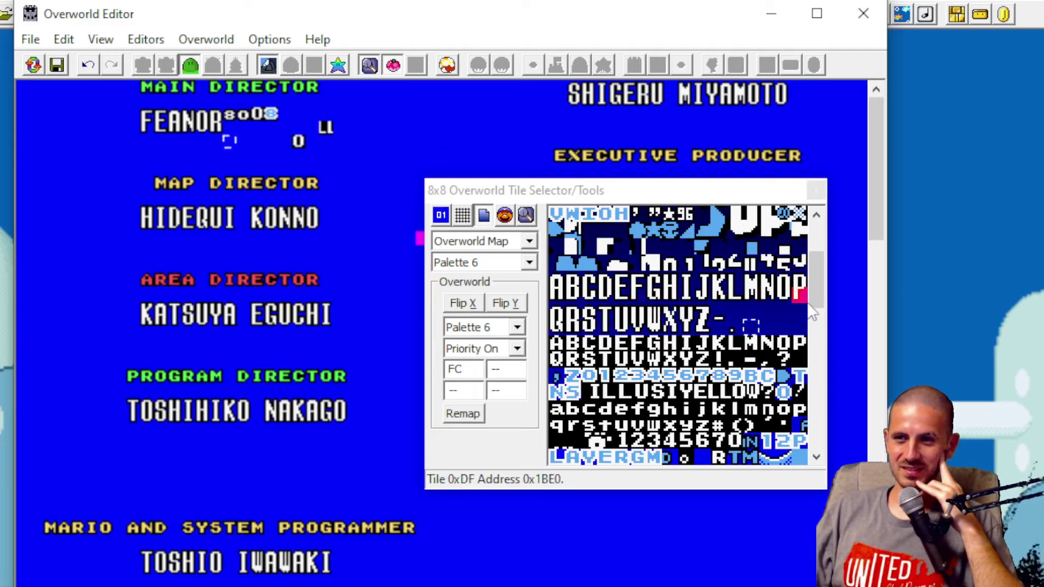
{"action": "scroll", "coordinate": [717, 375], "scroll_direction": "up", "scroll_amount": 4}
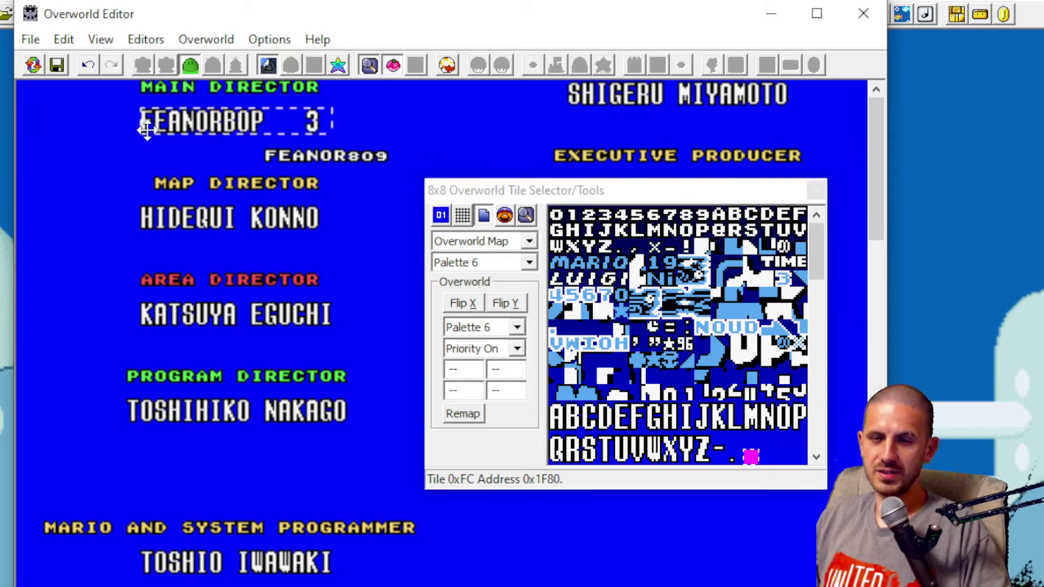
Step: Delete the tall-letter entry under MAIN DIRECTOR and paste a copy of the small-letter FEANOR809 centred in its place
{"action": "key", "text": "Delete"}
{"action": "left_click_drag", "start_coordinate": [272, 155], "coordinate": [392, 157]}
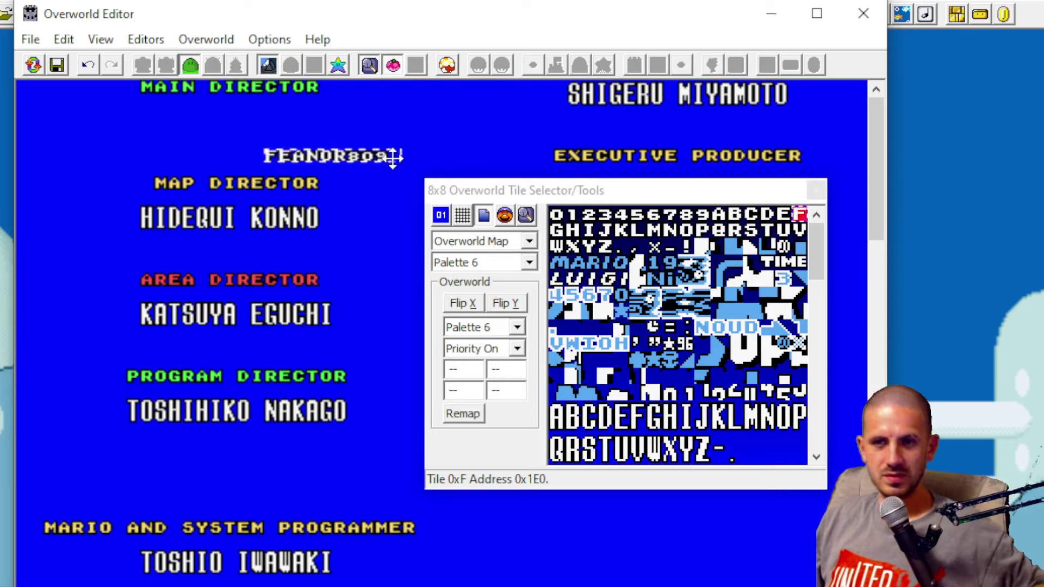
{"action": "left_click", "coordinate": [177, 117]}
{"action": "key", "text": "ctrl+v"}
{"action": "key", "text": "ctrl+z"}
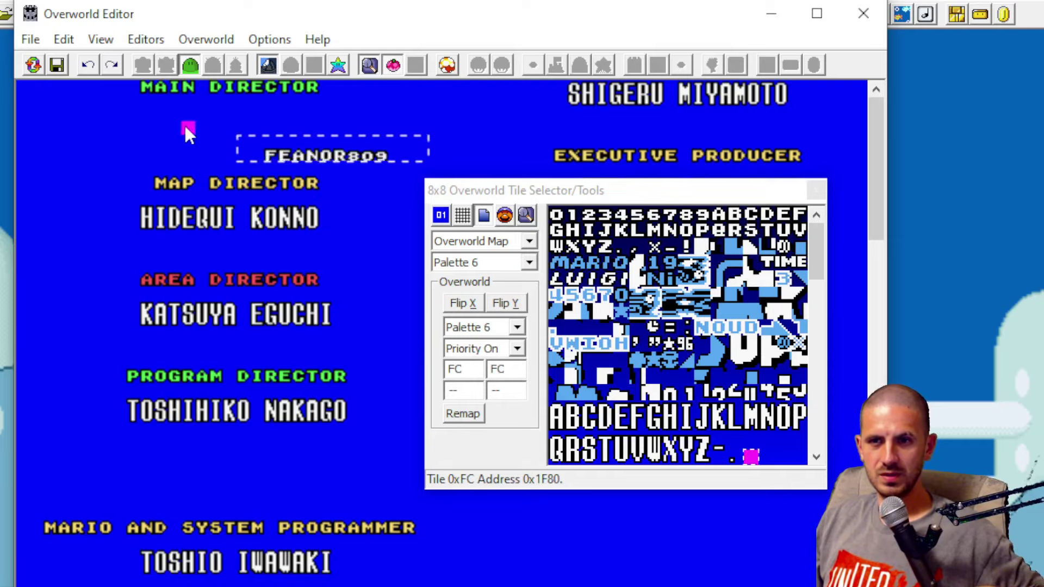
{"action": "key", "text": "ctrl+v"}
{"action": "left_click_drag", "start_coordinate": [177, 117], "coordinate": [150, 116]}
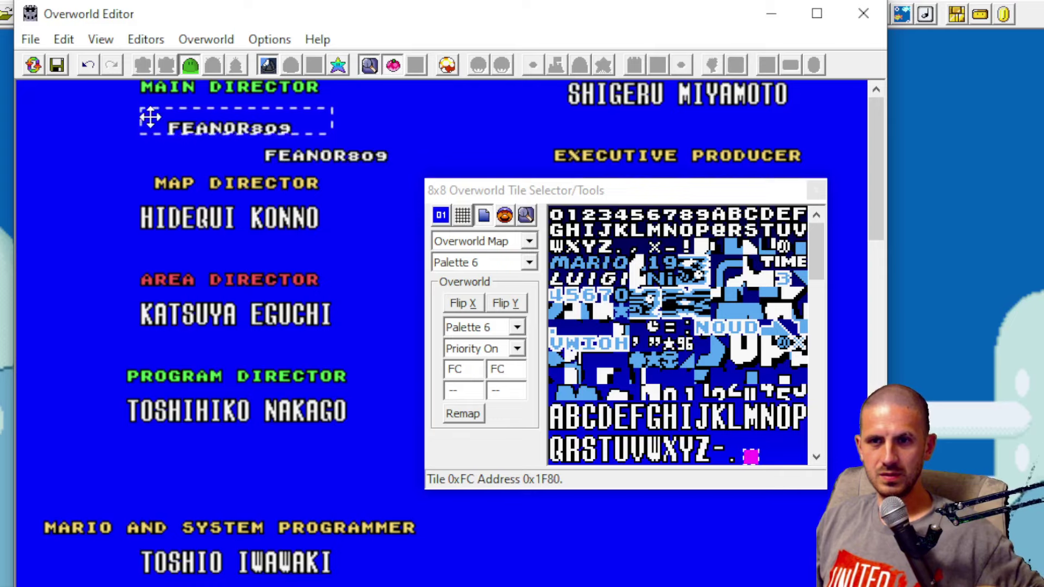
Step: Delete the spare FEANOR809 just above the MAP DIRECTOR heading
{"action": "left_click", "coordinate": [465, 169]}
{"action": "left_click_drag", "start_coordinate": [286, 155], "coordinate": [265, 153]}
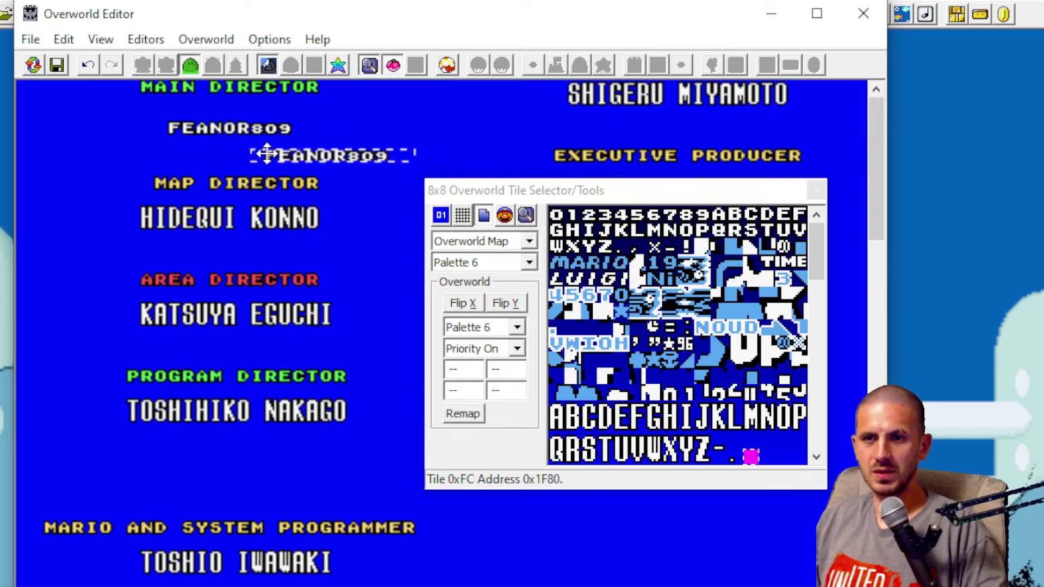
{"action": "key", "text": "Delete"}
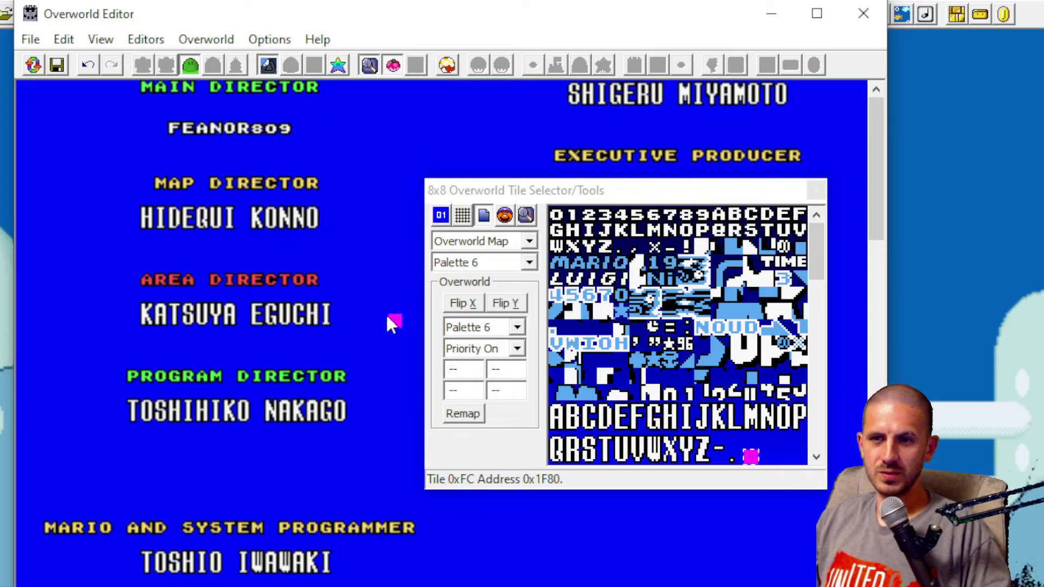
Step: Sample the yellow MAP DIRECTOR heading and pick the small S tile in Palette 7 to start the SPRITES heading
{"action": "right_click", "coordinate": [158, 185]}
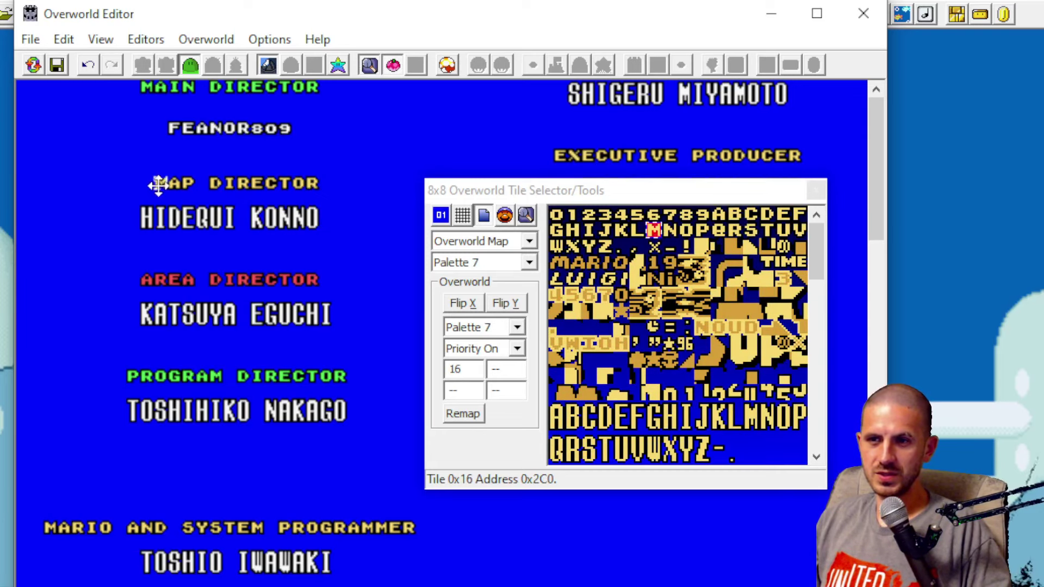
{"action": "left_click", "coordinate": [751, 238]}
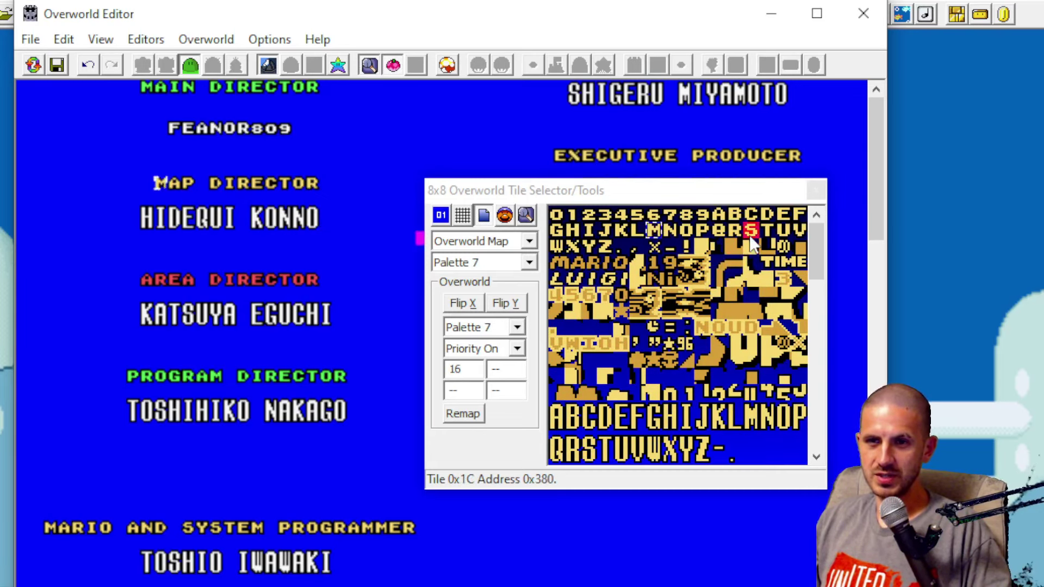
{"action": "right_click", "coordinate": [406, 395]}
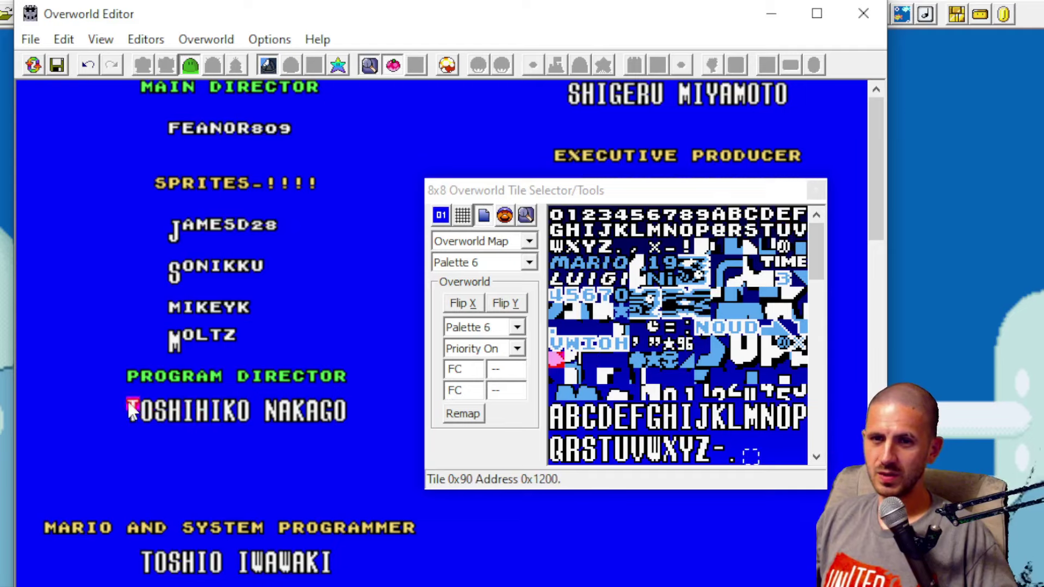
Step: Delete the name under PROGRAM DIRECTOR and build the new person's first name there in tall white letters
{"action": "left_click_drag", "start_coordinate": [130, 411], "coordinate": [358, 433]}
{"action": "key", "text": "Delete"}
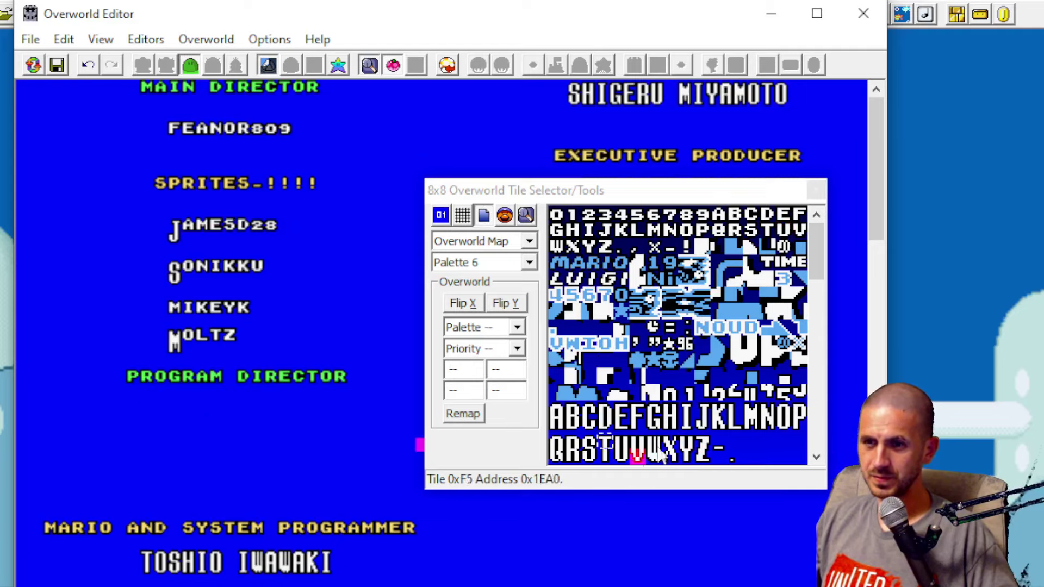
{"action": "left_click_drag", "start_coordinate": [571, 442], "coordinate": [574, 458]}
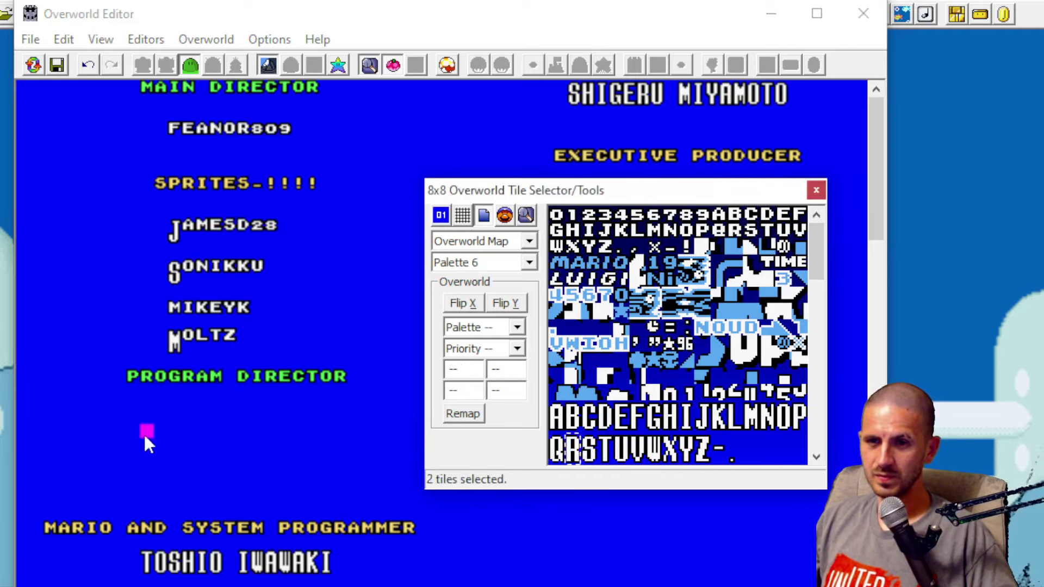
{"action": "left_click", "coordinate": [147, 419]}
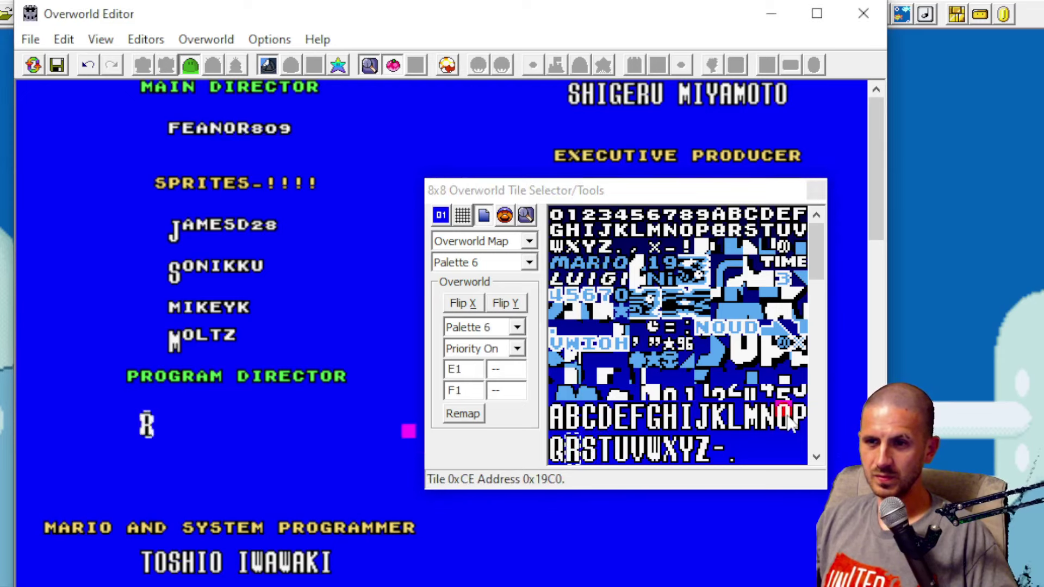
{"action": "left_click_drag", "start_coordinate": [783, 416], "coordinate": [767, 432]}
{"action": "left_click", "coordinate": [163, 418]}
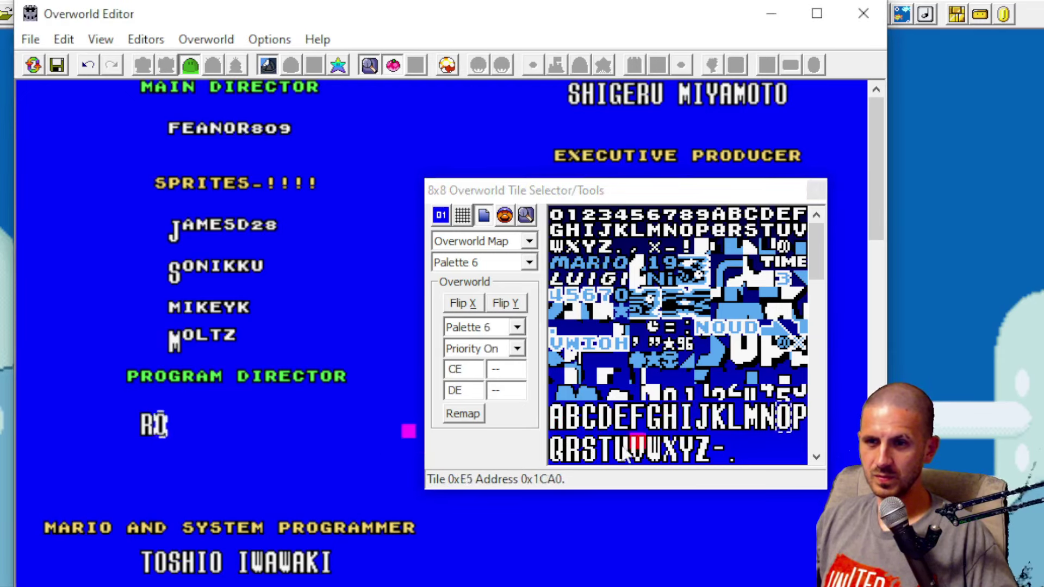
{"action": "left_click_drag", "start_coordinate": [593, 441], "coordinate": [591, 459]}
{"action": "left_click", "coordinate": [179, 418]}
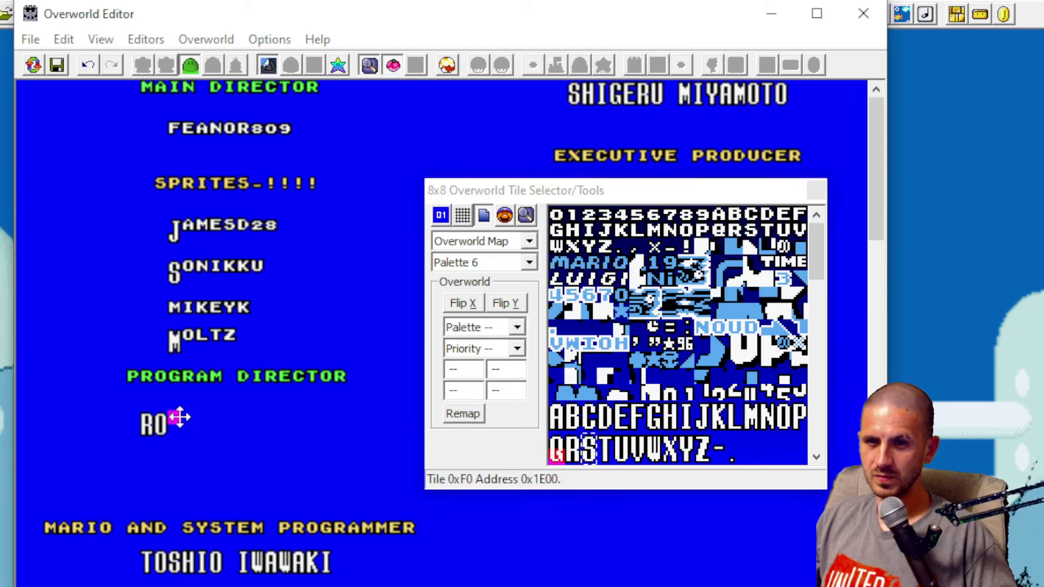
{"action": "right_click", "coordinate": [193, 419]}
Step: Append the person's surname in tall white letters directly after the first name under PROGRAM DIRECTOR
{"action": "left_click_drag", "start_coordinate": [767, 411], "coordinate": [767, 425]}
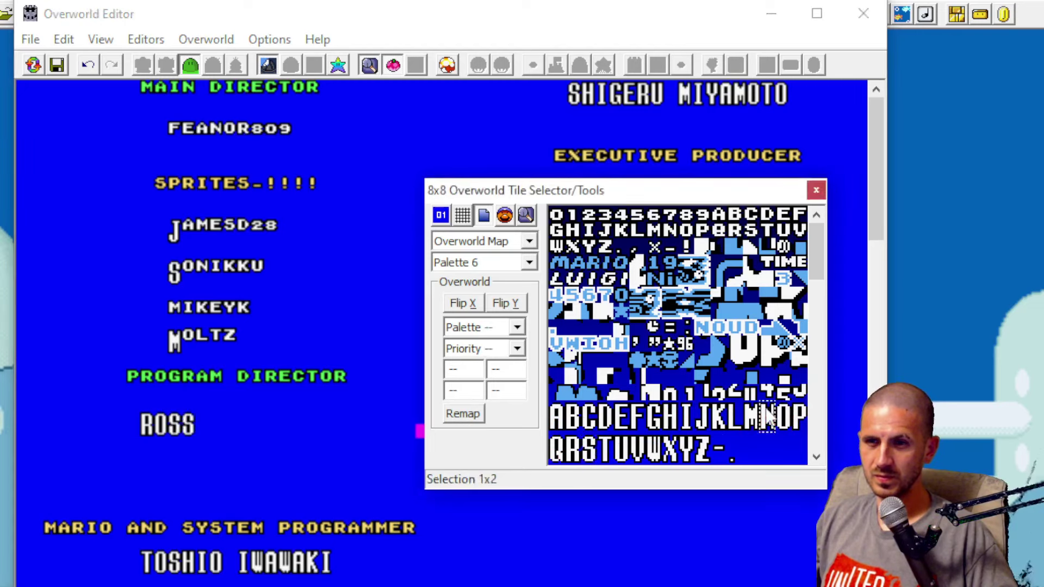
{"action": "left_click", "coordinate": [206, 418]}
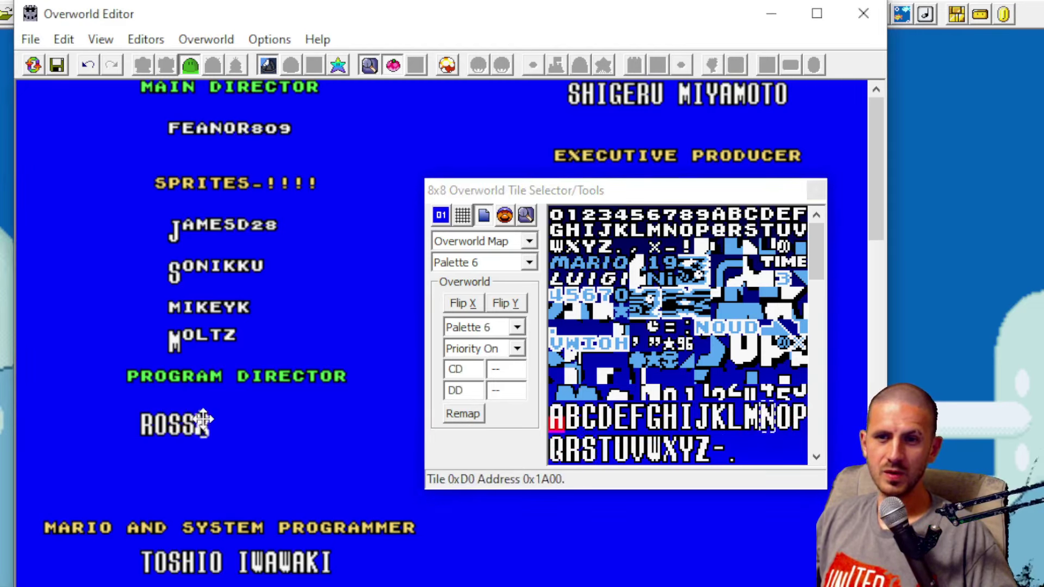
{"action": "left_click_drag", "start_coordinate": [556, 413], "coordinate": [556, 427]}
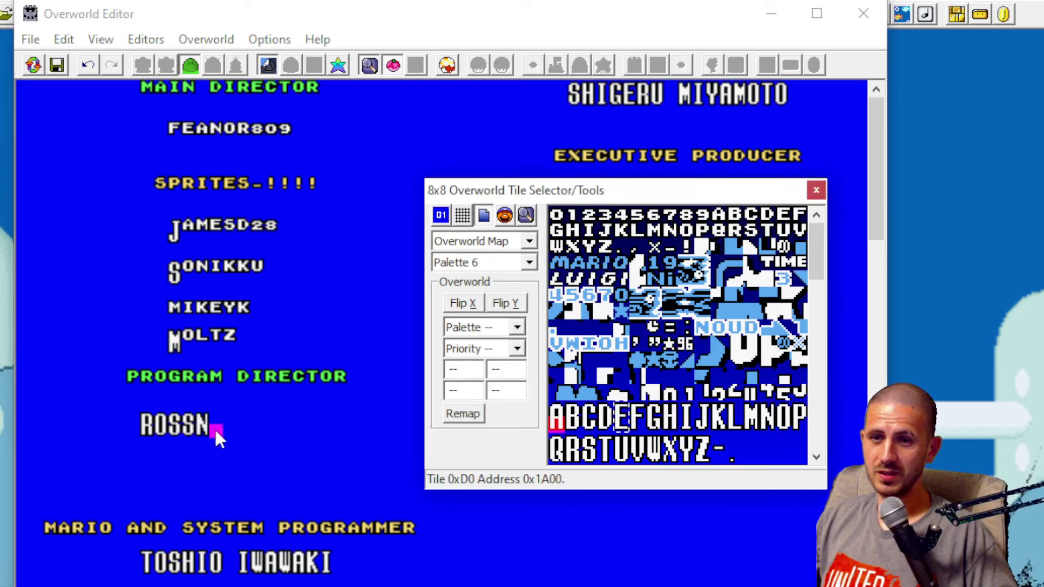
{"action": "left_click", "coordinate": [213, 418]}
{"action": "left_click_drag", "start_coordinate": [734, 415], "coordinate": [734, 430]}
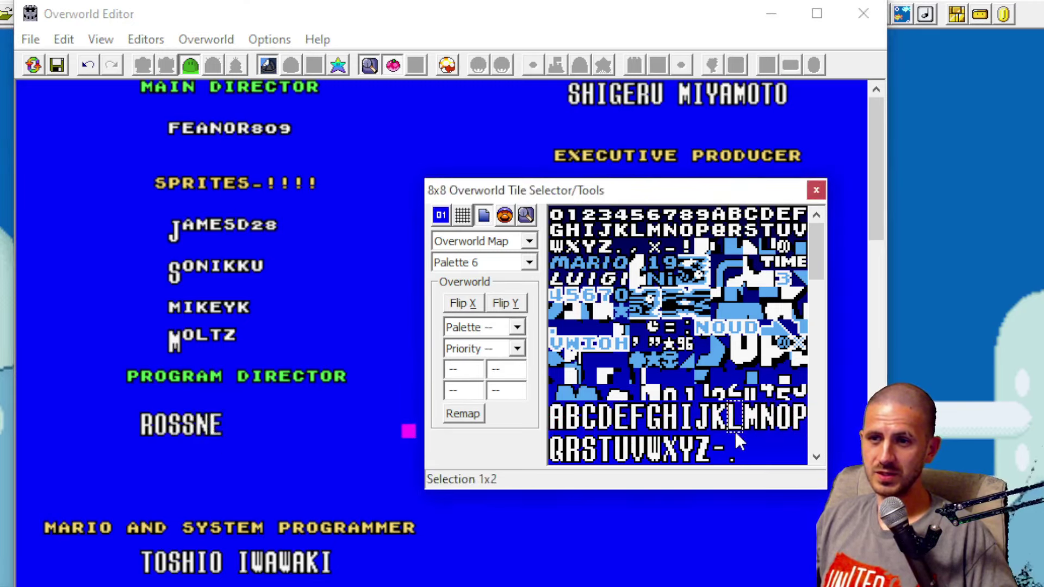
{"action": "left_click", "coordinate": [228, 418]}
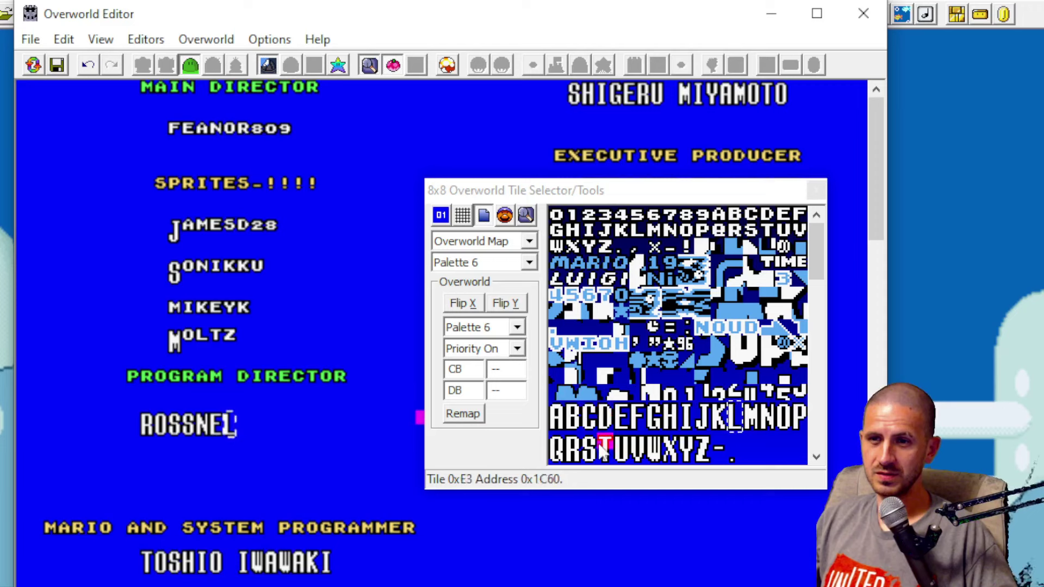
{"action": "left_click_drag", "start_coordinate": [589, 438], "coordinate": [595, 451]}
{"action": "left_click_drag", "start_coordinate": [594, 412], "coordinate": [592, 405]}
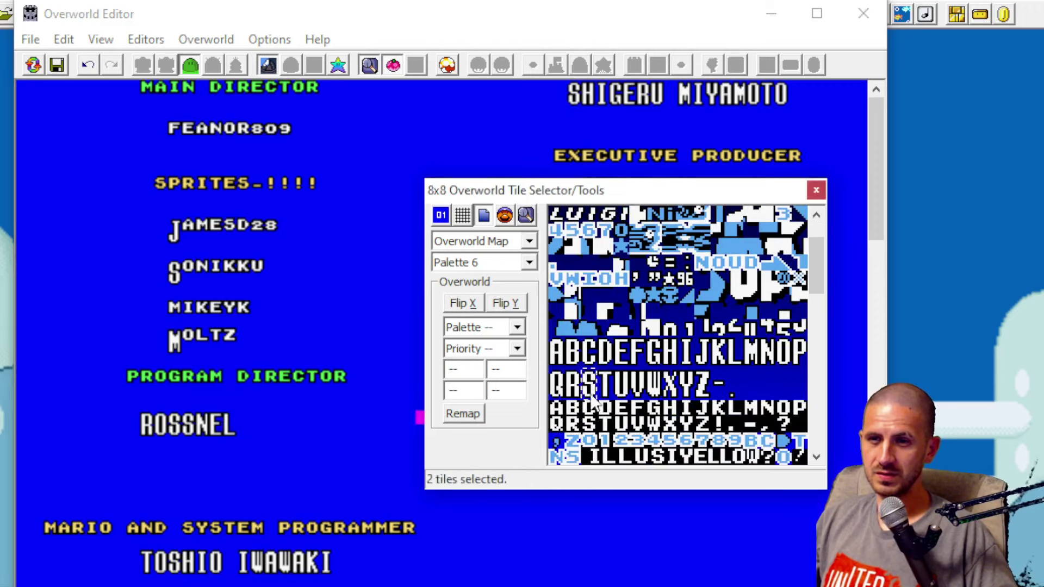
{"action": "left_click", "coordinate": [239, 422]}
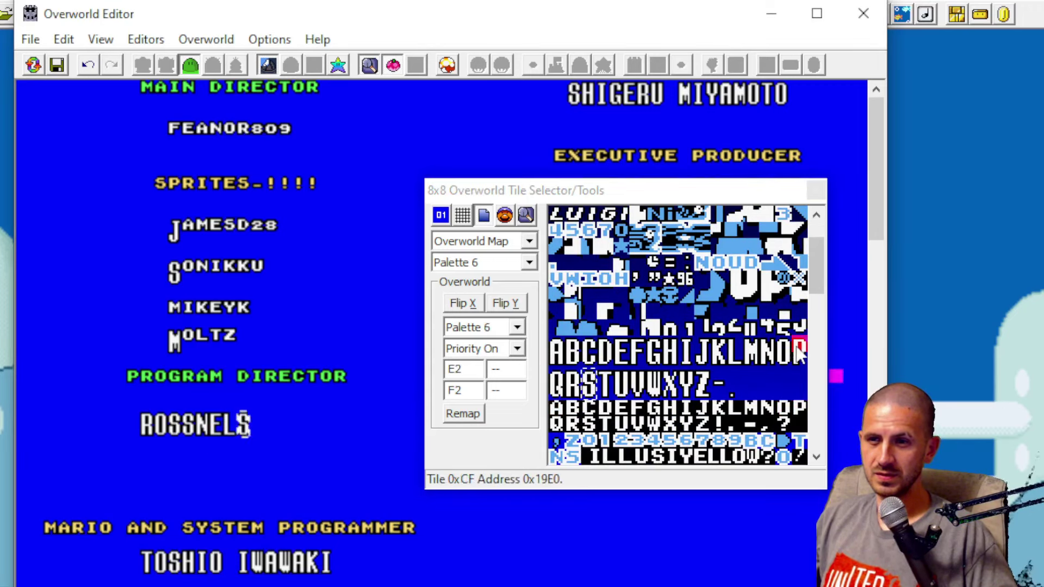
{"action": "left_click_drag", "start_coordinate": [242, 417], "coordinate": [242, 436]}
{"action": "left_click", "coordinate": [259, 425]}
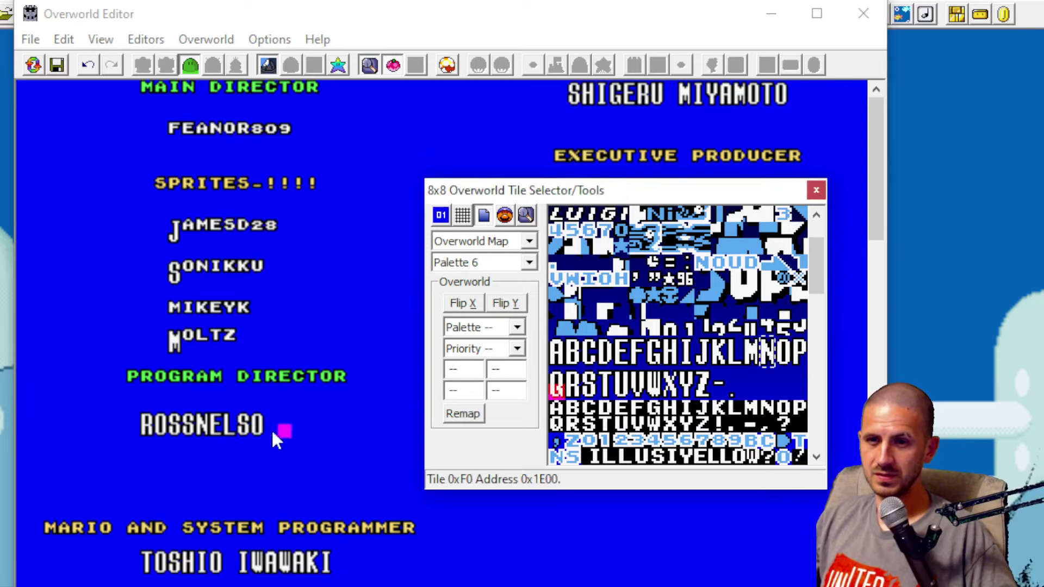
{"action": "left_click", "coordinate": [271, 424]}
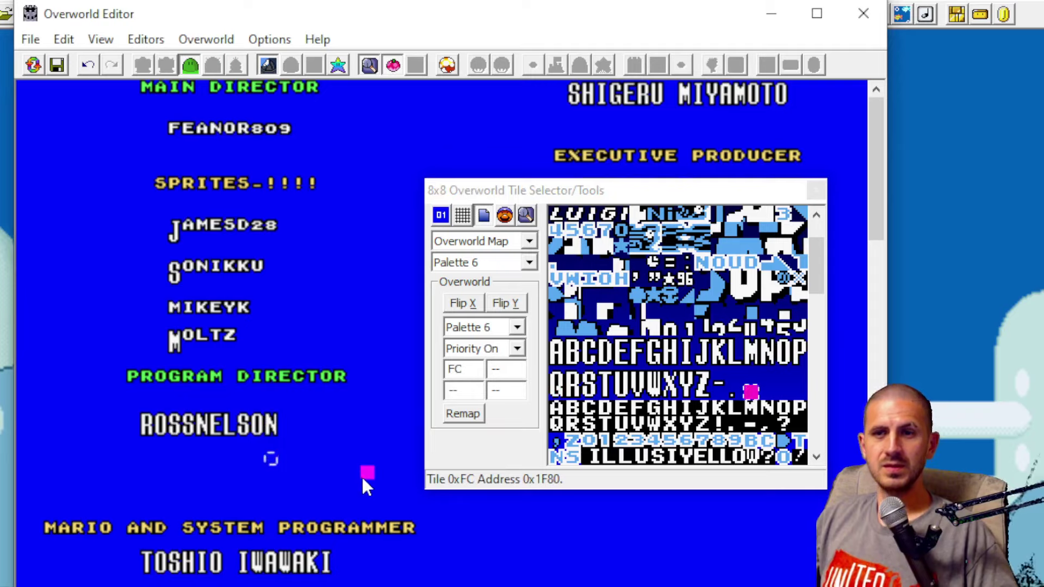
Step: Close the 8x8 tile selector and review the rest of the credits down to the SPECIAL THANKS TO section
{"action": "left_click", "coordinate": [816, 191]}
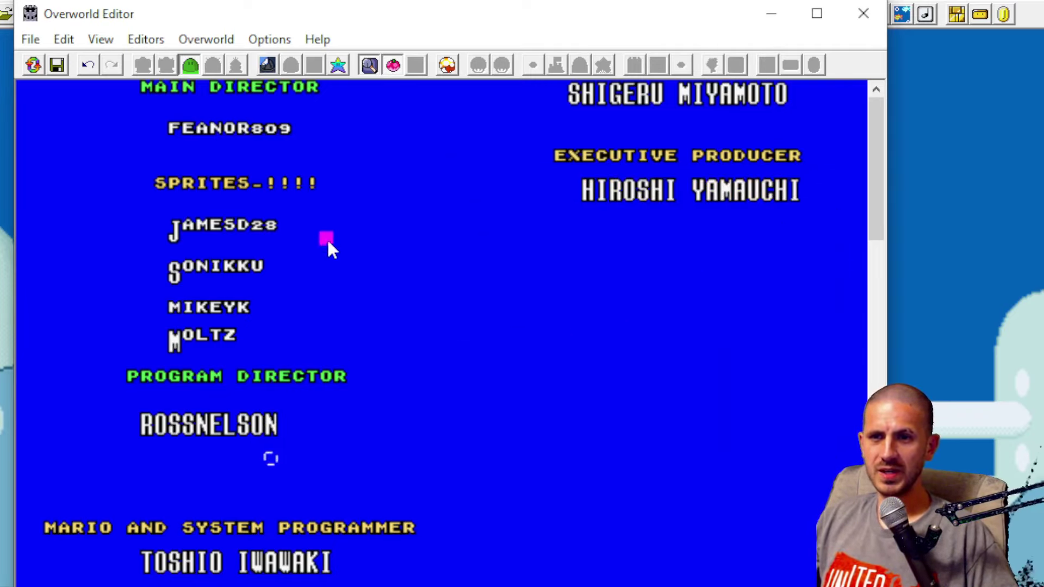
{"action": "scroll", "coordinate": [333, 272], "scroll_direction": "down", "scroll_amount": 2}
{"action": "scroll", "coordinate": [338, 294], "scroll_direction": "down", "scroll_amount": 20}
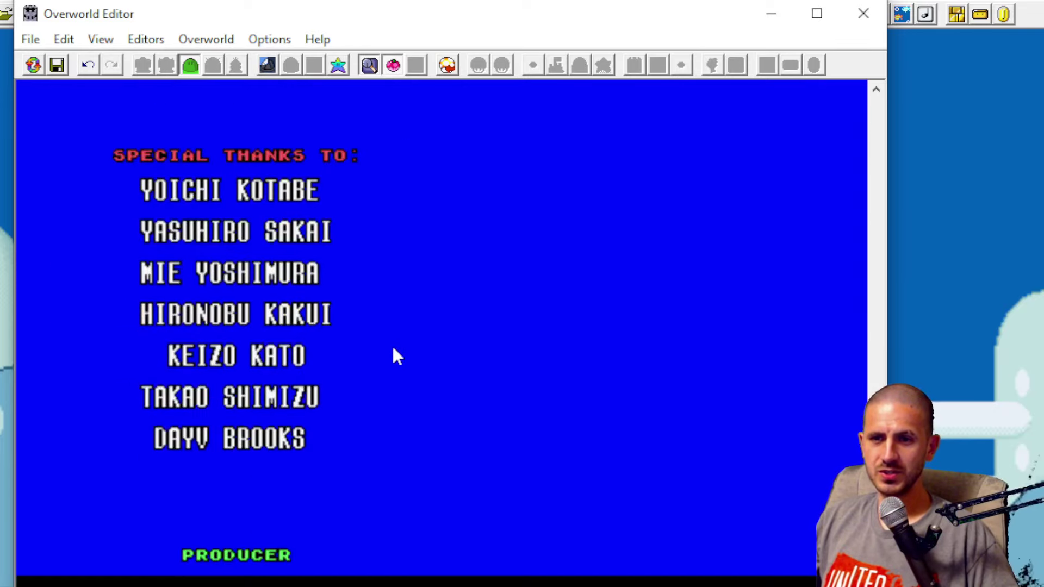
{"action": "scroll", "coordinate": [408, 386], "scroll_direction": "up", "scroll_amount": 20}
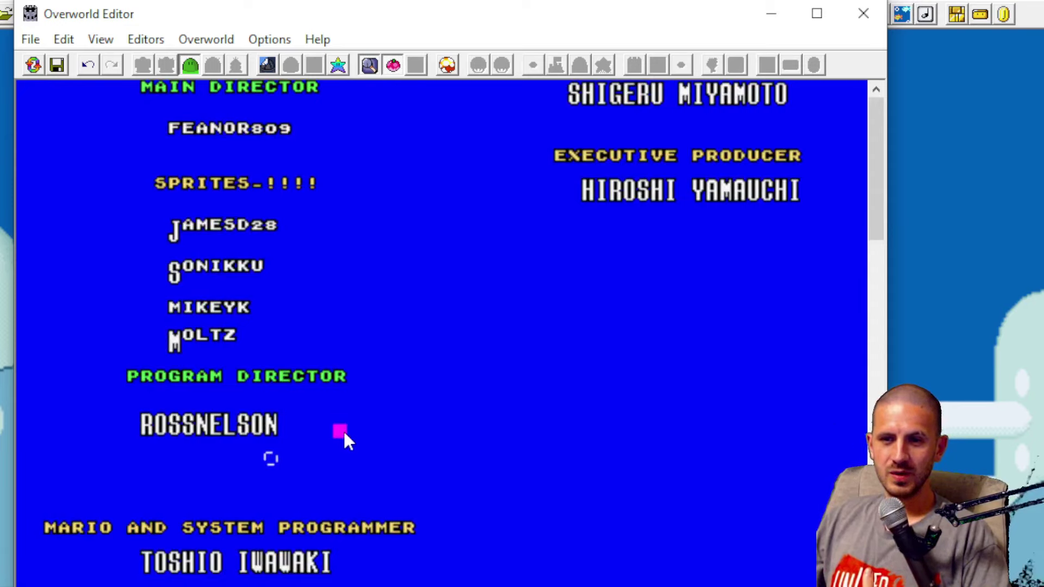
Step: Copy FEANOR809 from the MAIN DIRECTOR entry and place it over the name under EXECUTIVE PRODUCER
{"action": "left_click_drag", "start_coordinate": [168, 134], "coordinate": [294, 126]}
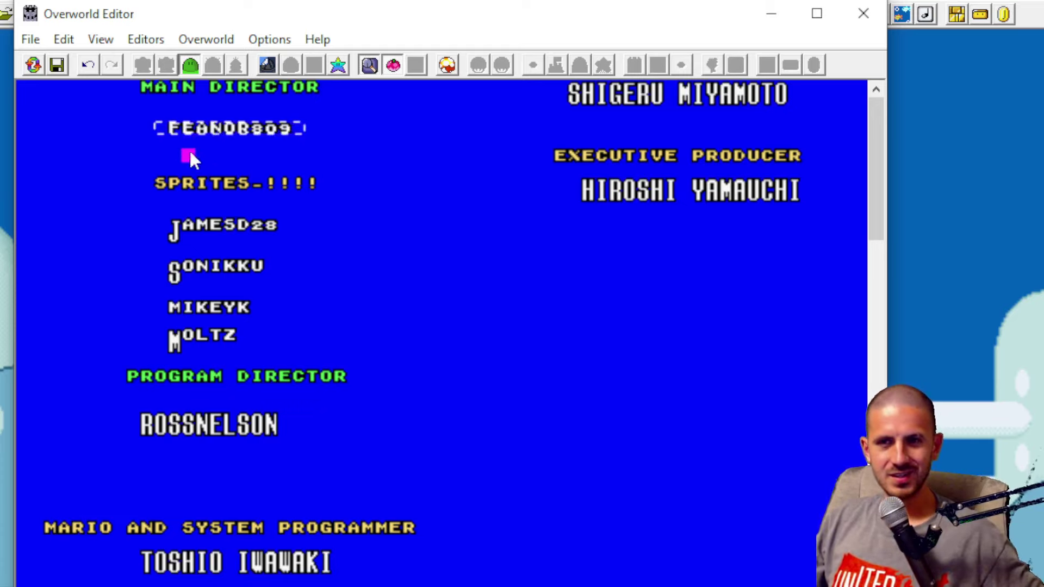
{"action": "left_click_drag", "start_coordinate": [155, 108], "coordinate": [319, 148]}
{"action": "key", "text": "ctrl+c"}
{"action": "left_click", "coordinate": [583, 191]}
{"action": "key", "text": "ctrl+v"}
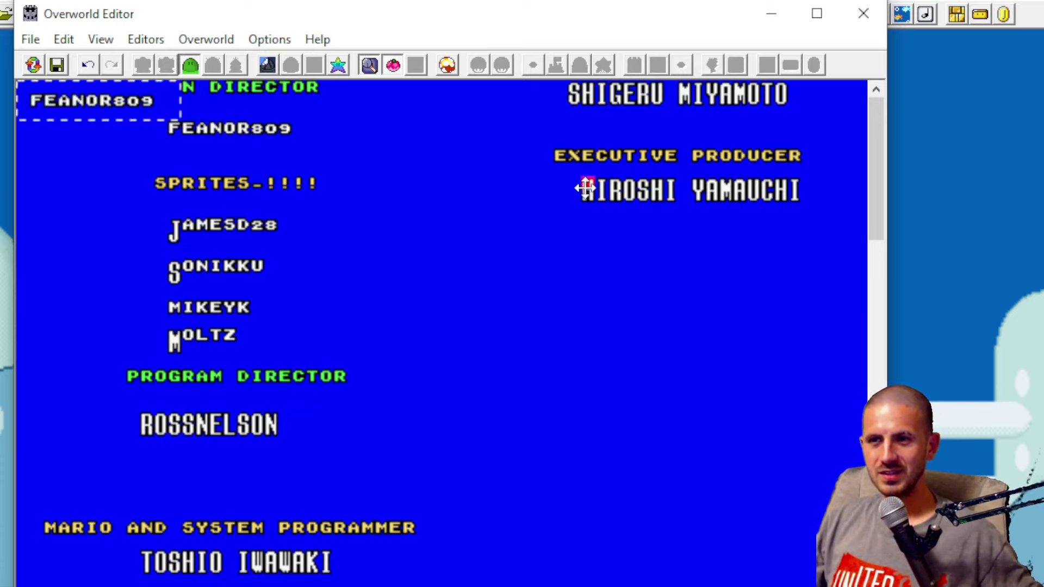
{"action": "left_click_drag", "start_coordinate": [81, 100], "coordinate": [651, 194]}
Step: Erase the leftover tall letters on both sides of FEANOR809 under EXECUTIVE PRODUCER, and select the FEANOR809 tiles
{"action": "left_click", "coordinate": [548, 184]}
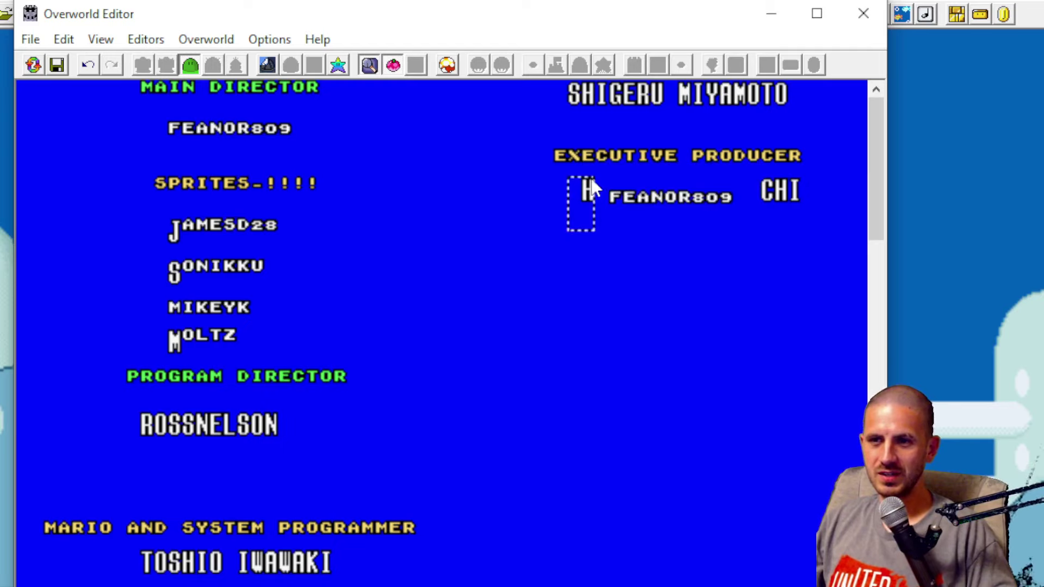
{"action": "key", "text": "Delete"}
{"action": "key", "text": "Delete"}
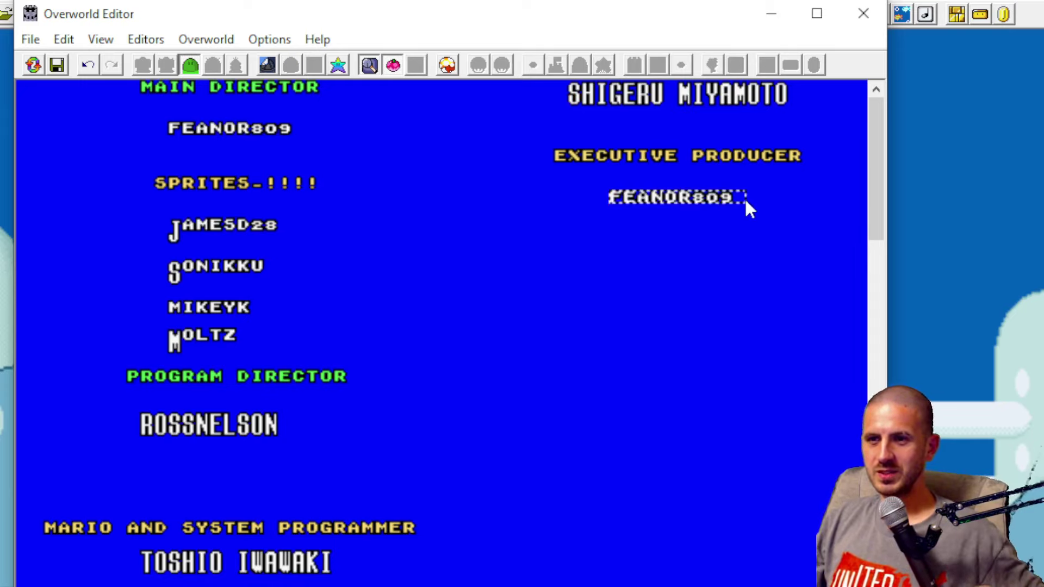
{"action": "left_click", "coordinate": [729, 201]}
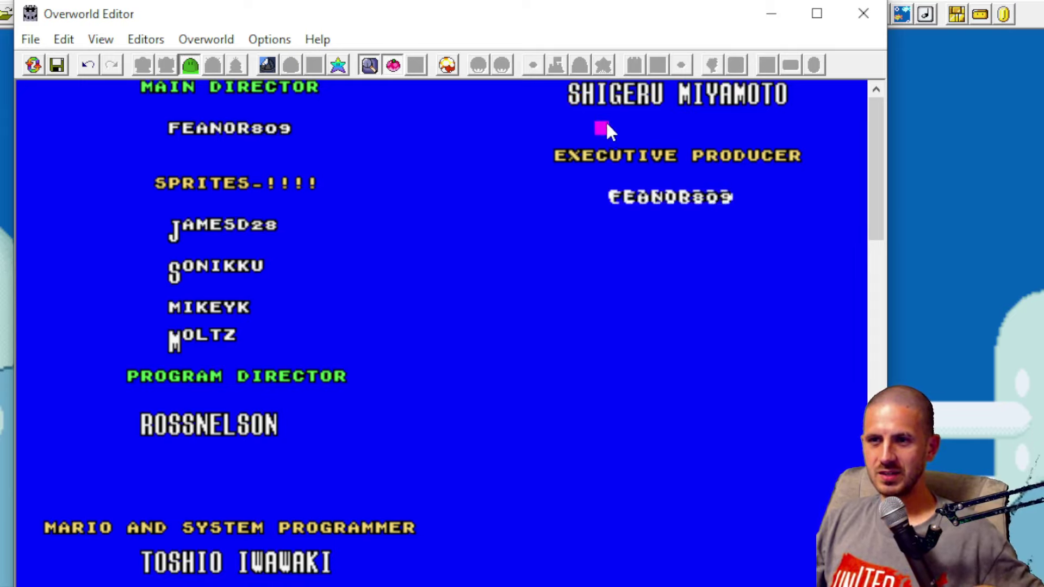
Step: Place a copy of FEANOR809 directly beneath the producer name above the EXECUTIVE PRODUCER heading
{"action": "key", "text": "ctrl+v"}
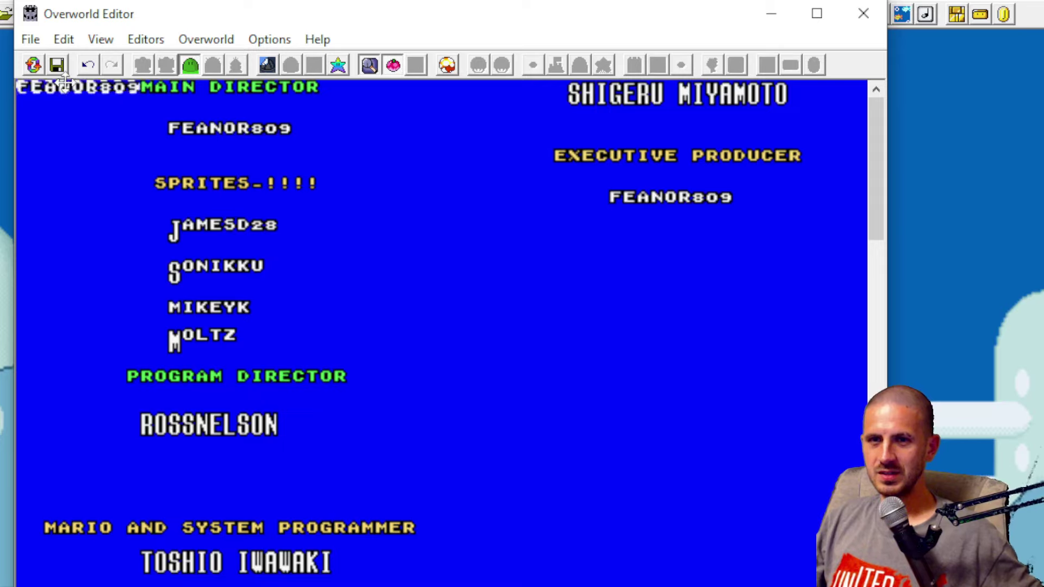
{"action": "left_click_drag", "start_coordinate": [75, 87], "coordinate": [668, 111]}
{"action": "left_click", "coordinate": [660, 240]}
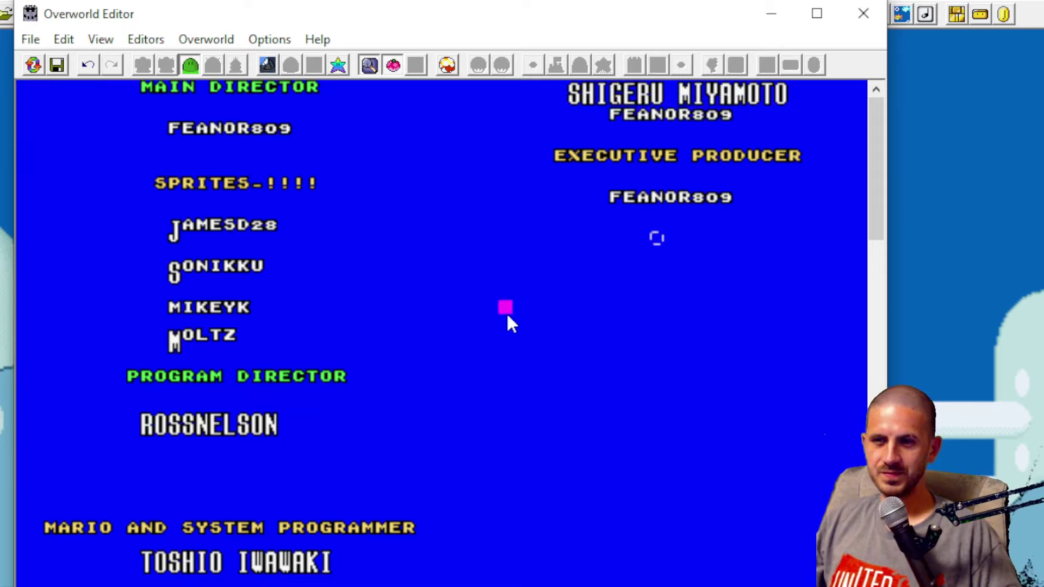
{"action": "scroll", "coordinate": [461, 239], "scroll_direction": "down", "scroll_amount": 10}
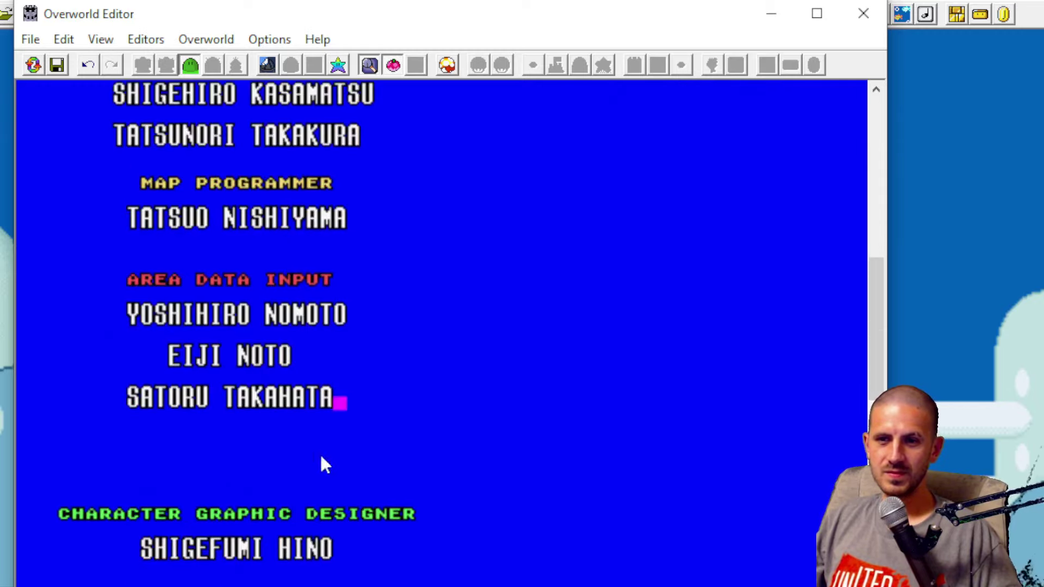
{"action": "scroll", "coordinate": [566, 380], "scroll_direction": "up", "scroll_amount": 10}
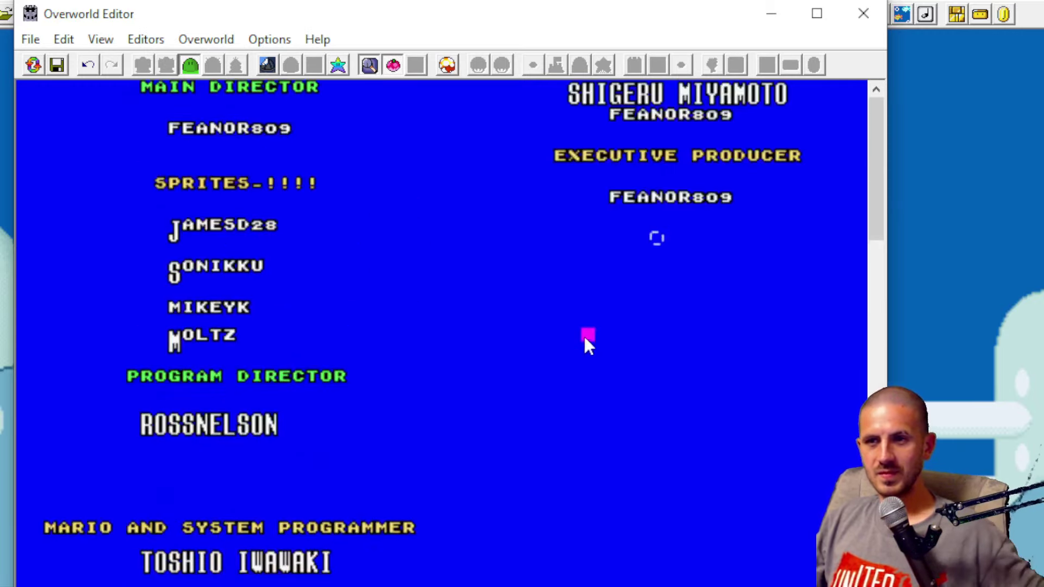
Step: Copy the FEANOR809 tiles from above EXECUTIVE PRODUCER and stamp them over both names under BACKGROUND PROGRAMMER
{"action": "left_click_drag", "start_coordinate": [736, 110], "coordinate": [610, 120]}
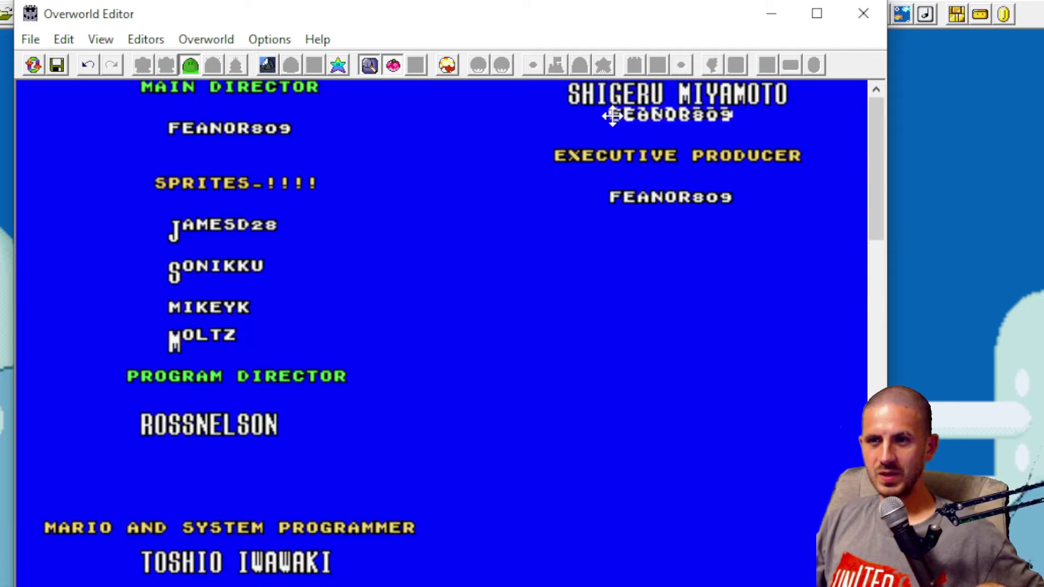
{"action": "scroll", "coordinate": [352, 308], "scroll_direction": "down", "scroll_amount": 5}
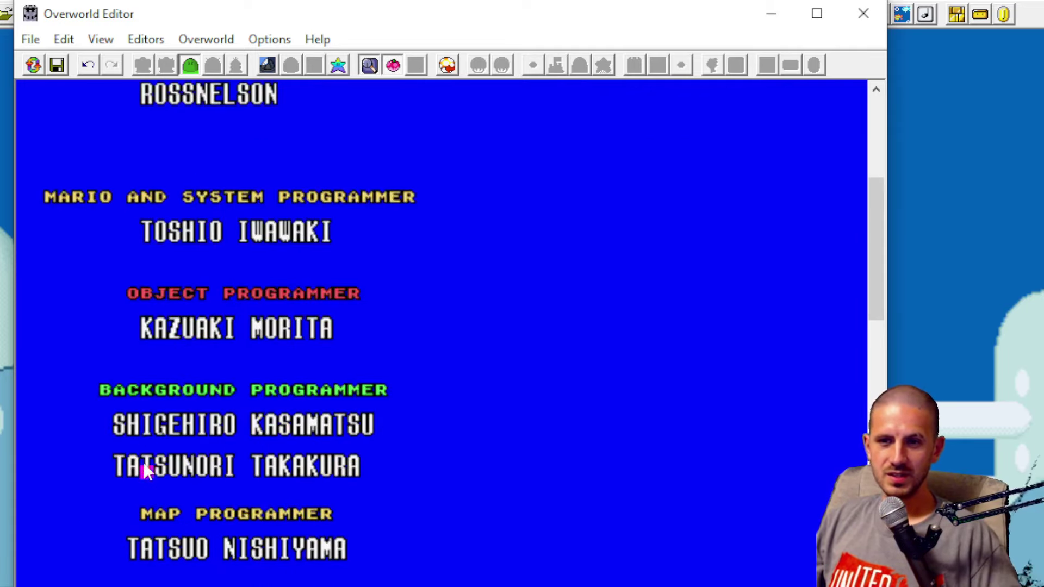
{"action": "right_click", "coordinate": [161, 423]}
{"action": "right_click", "coordinate": [178, 472]}
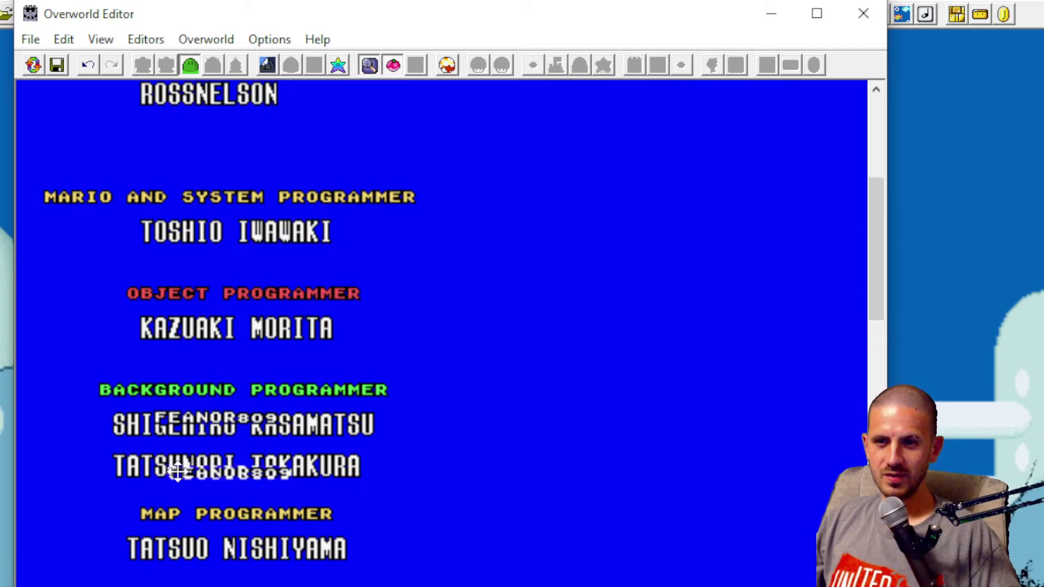
{"action": "left_click", "coordinate": [484, 405]}
Step: Cover the middle name under AREA DATA INPUT with two stacked copies of FEANOR809
{"action": "scroll", "coordinate": [488, 411], "scroll_direction": "down", "scroll_amount": 3}
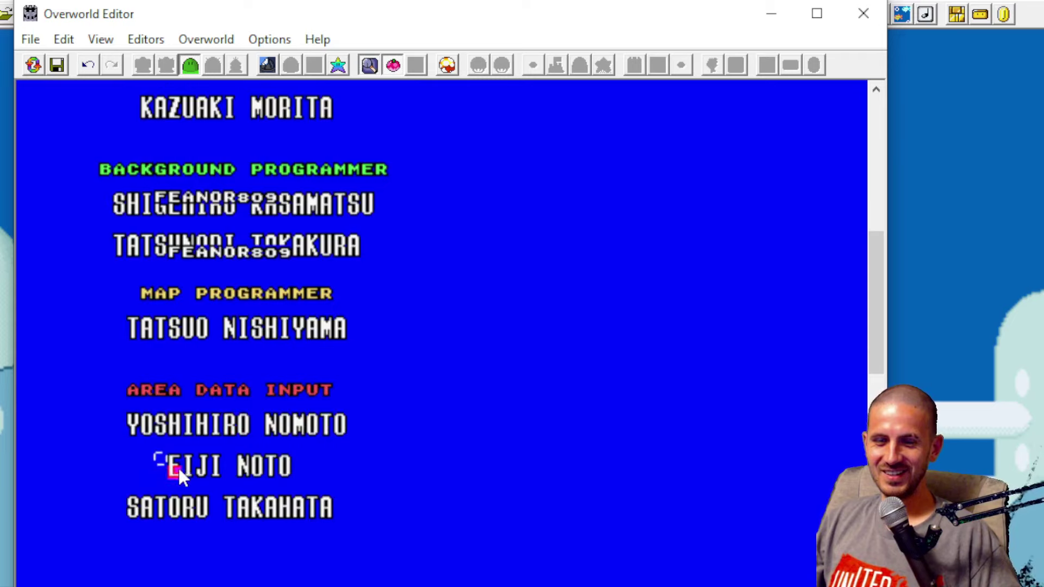
{"action": "left_click", "coordinate": [285, 253]}
{"action": "key", "text": "ctrl+v"}
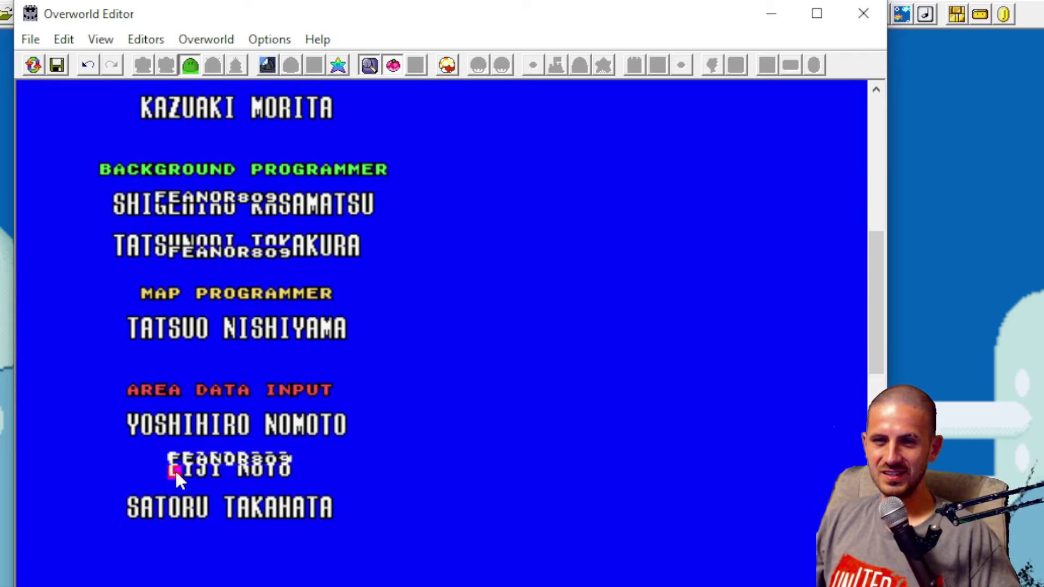
{"action": "right_click", "coordinate": [175, 470]}
{"action": "left_click", "coordinate": [384, 448]}
{"action": "scroll", "coordinate": [386, 501], "scroll_direction": "down", "scroll_amount": 3}
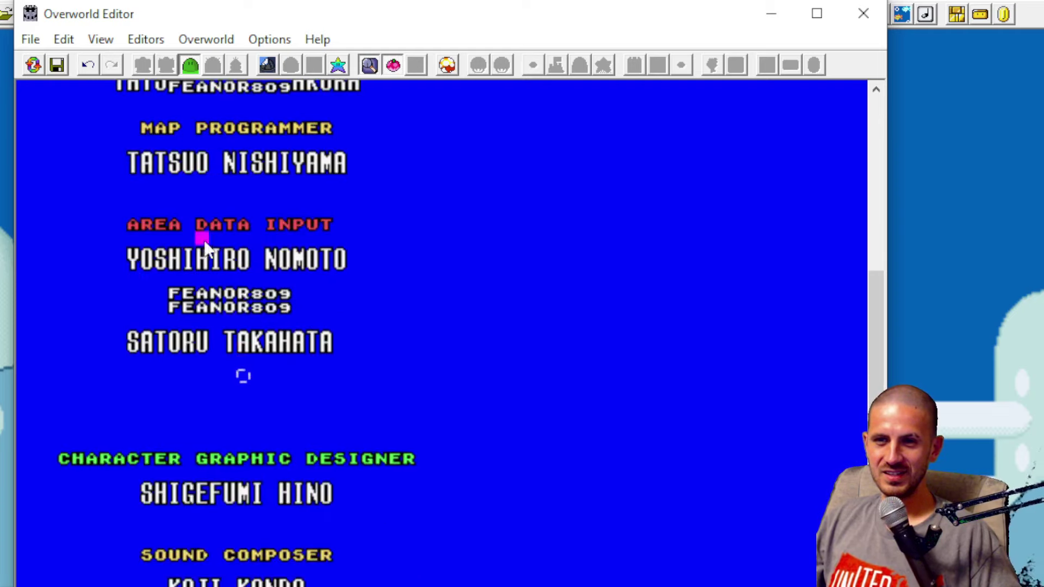
Step: Stamp FEANOR809 over and below the last AREA DATA INPUT name, and over the CHARACTER GRAPHIC DESIGNER name
{"action": "key", "text": "ctrl+v"}
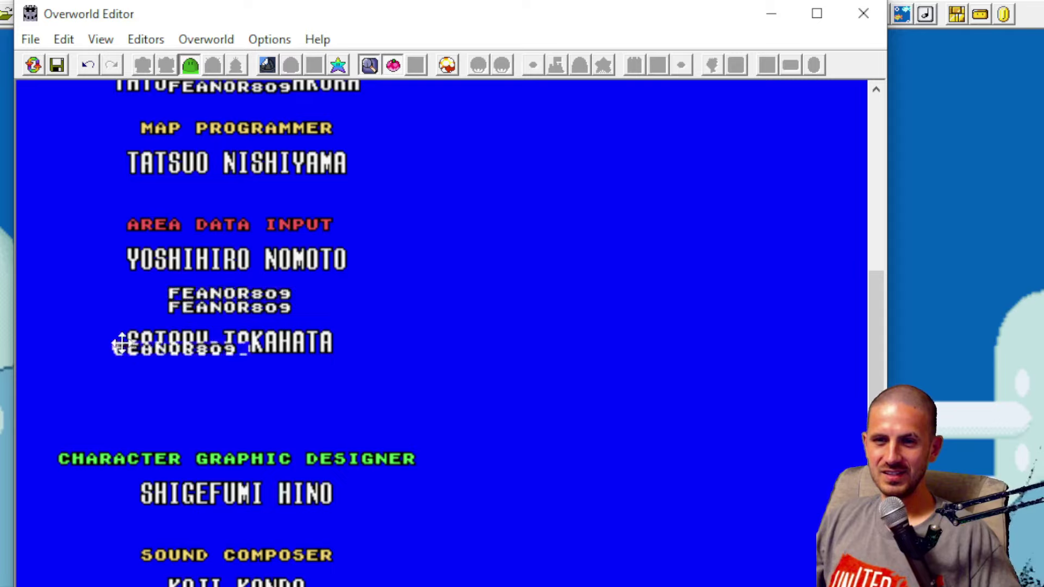
{"action": "right_click", "coordinate": [162, 500]}
{"action": "right_click", "coordinate": [121, 362]}
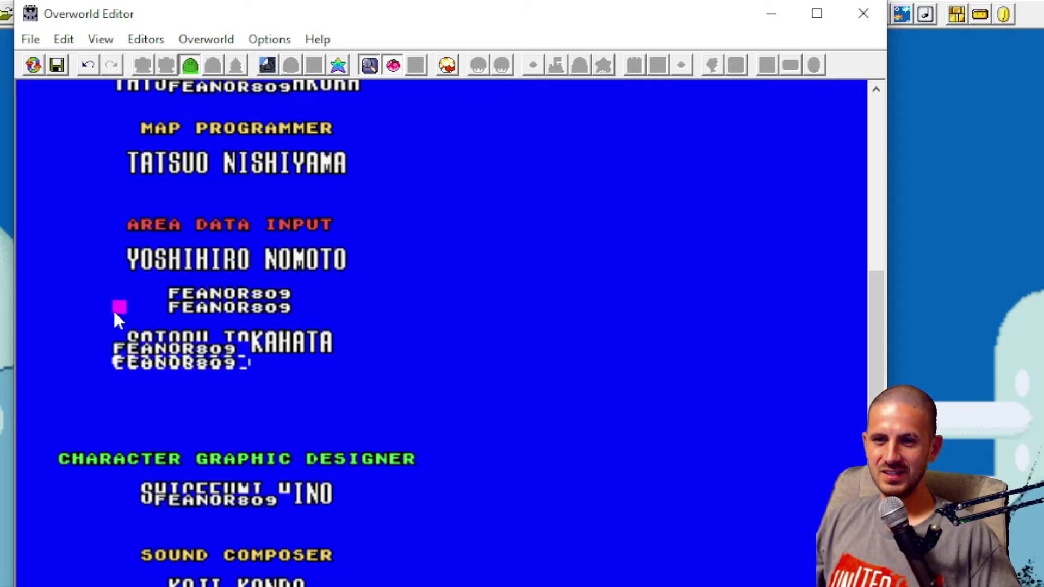
Step: Scatter copies of FEANOR809 around the SOUND COMPOSER and SPECIAL THANKS TO sections, plus one beside the middle AREA DATA INPUT name
{"action": "scroll", "coordinate": [114, 312], "scroll_direction": "down", "scroll_amount": 3}
{"action": "right_click", "coordinate": [65, 514]}
{"action": "right_click", "coordinate": [353, 555]}
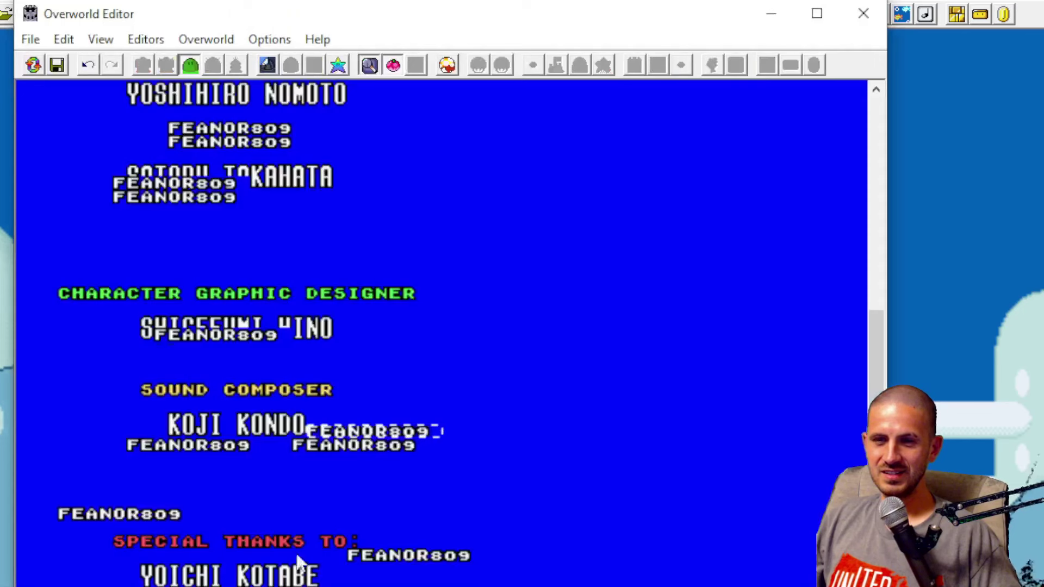
{"action": "type", "text": "FEANOR809"}
{"action": "scroll", "coordinate": [90, 289], "scroll_direction": "up", "scroll_amount": 2}
{"action": "type", "text": "FEANOR809"}
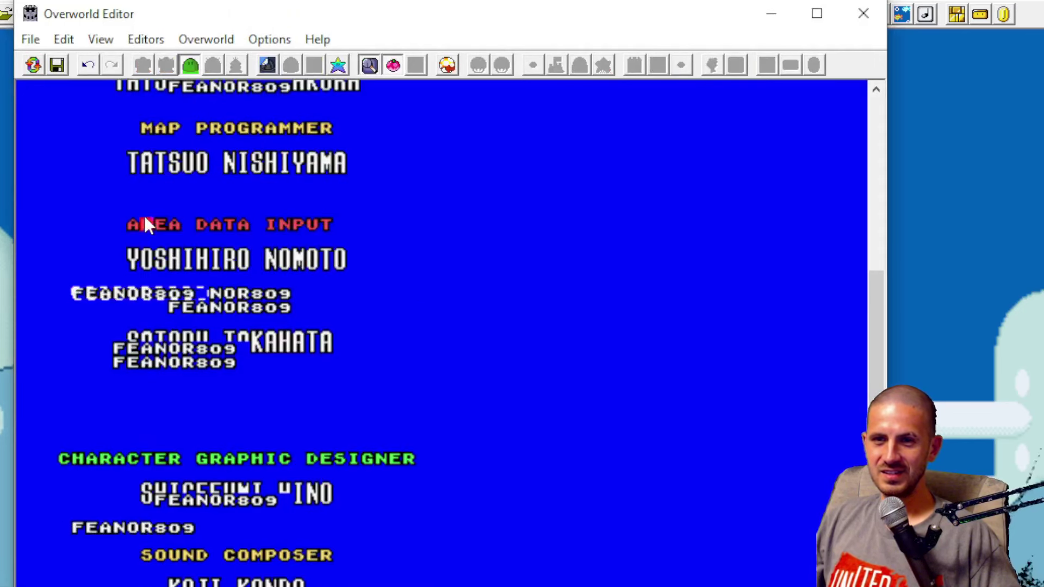
Step: Stamp copies of FEANOR809 around the MAP PROGRAMMER and BACKGROUND PROGRAMMER headings and over the end of the OBJECT PROGRAMMER heading
{"action": "right_click", "coordinate": [147, 157]}
{"action": "scroll", "coordinate": [264, 193], "scroll_direction": "up", "scroll_amount": 3}
{"action": "right_click", "coordinate": [82, 295]}
{"action": "right_click", "coordinate": [291, 184]}
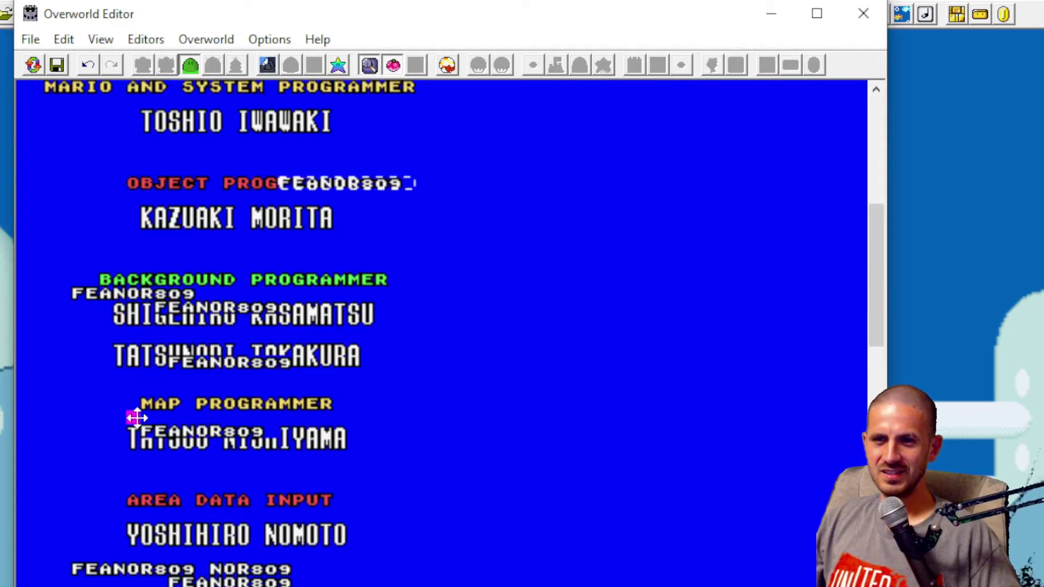
{"action": "right_click", "coordinate": [137, 418]}
{"action": "right_click", "coordinate": [51, 261]}
Step: Stamp several copies of FEANOR809 across the names listed under SPECIAL THANKS TO
{"action": "scroll", "coordinate": [100, 487], "scroll_direction": "down", "scroll_amount": 5}
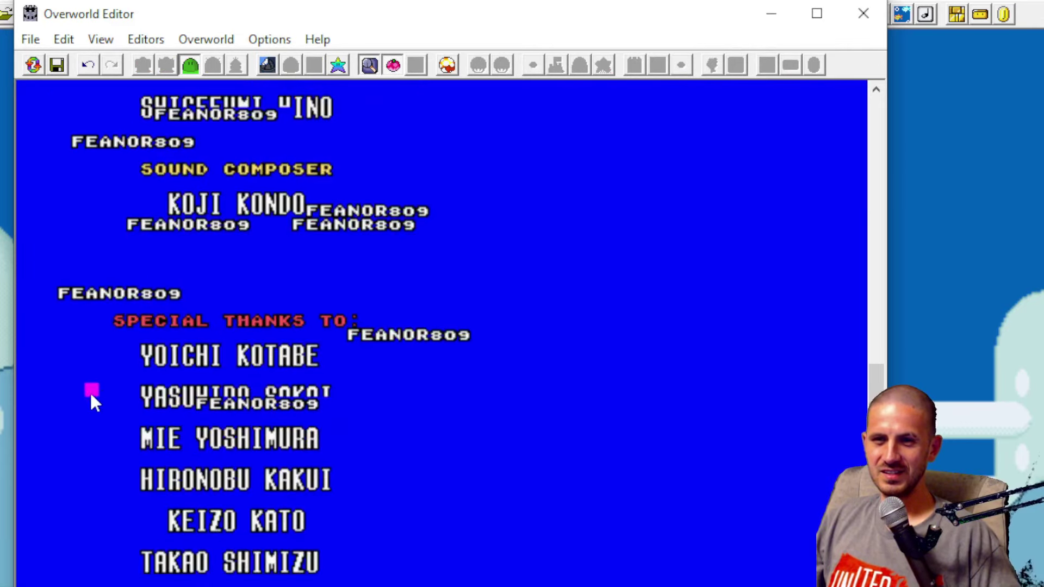
{"action": "key", "text": "ctrl+v"}
{"action": "key", "text": "ctrl+v"}
{"action": "key", "text": "ctrl+v"}
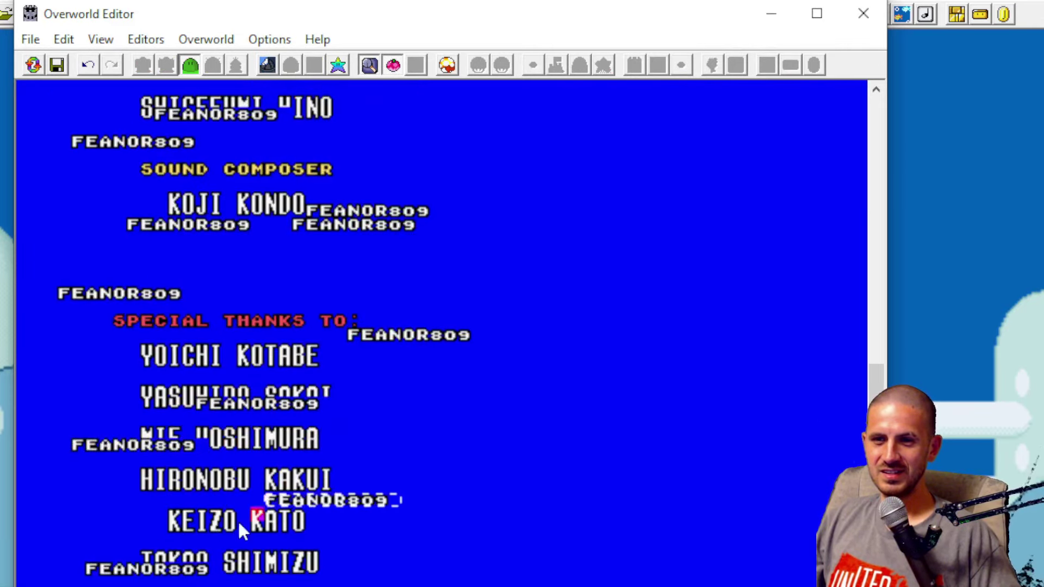
{"action": "scroll", "coordinate": [152, 509], "scroll_direction": "down", "scroll_amount": 3}
{"action": "key", "text": "ctrl+v"}
{"action": "scroll", "coordinate": [124, 473], "scroll_direction": "up", "scroll_amount": 4}
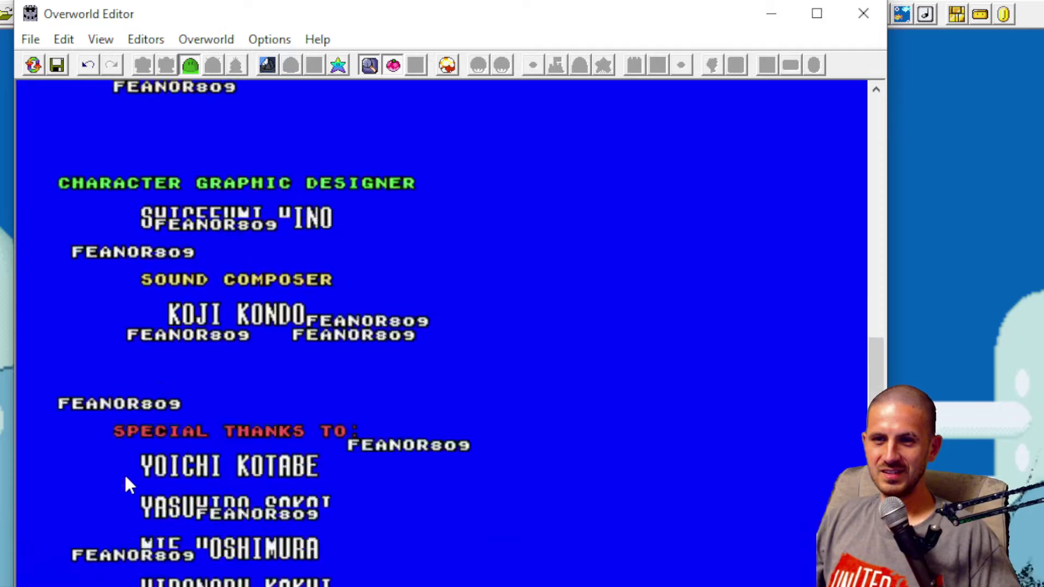
Step: Place FEANOR809 over the first AREA DATA INPUT name, below the BACKGROUND PROGRAMMER names and over the MARIO AND SYSTEM PROGRAMMER name
{"action": "scroll", "coordinate": [131, 446], "scroll_direction": "up", "scroll_amount": 5}
{"action": "key", "text": "ctrl+v"}
{"action": "key", "text": "ctrl+v"}
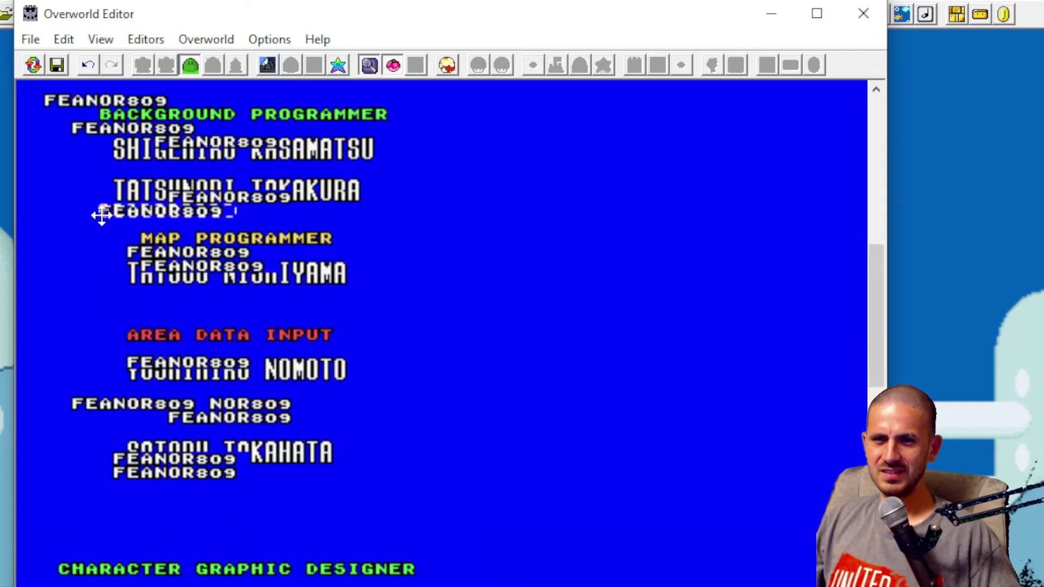
{"action": "scroll", "coordinate": [102, 215], "scroll_direction": "up", "scroll_amount": 4}
{"action": "key", "text": "ctrl+v"}
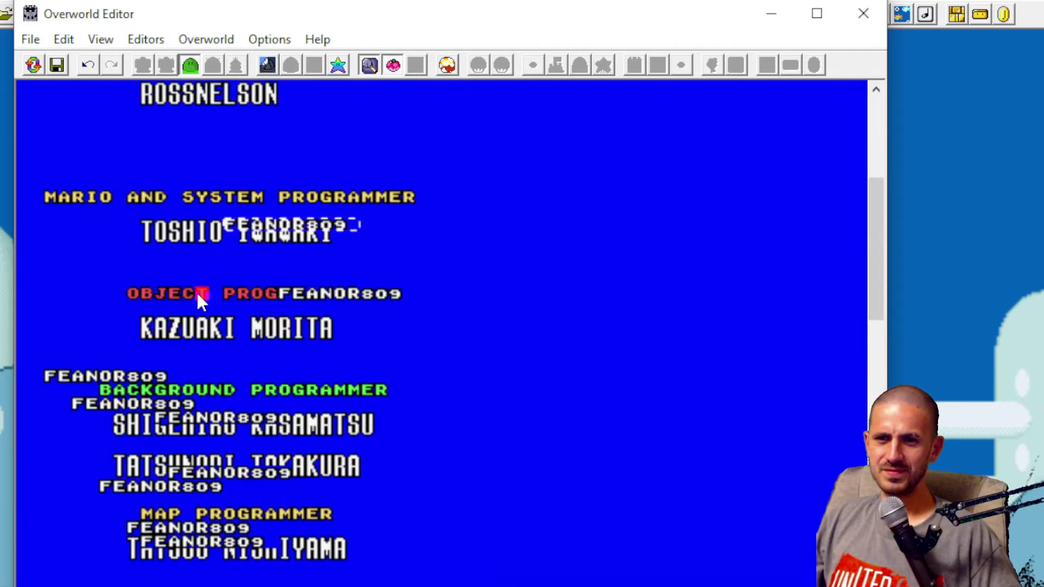
{"action": "scroll", "coordinate": [201, 302], "scroll_direction": "up", "scroll_amount": 5}
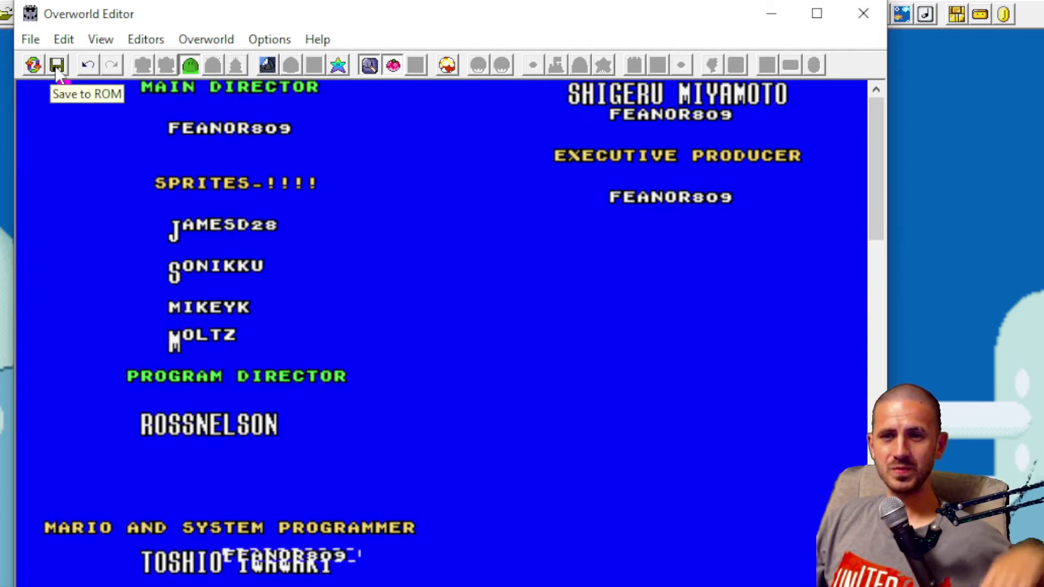
Step: Save the edited credits data to the ROM
{"action": "left_click", "coordinate": [25, 37]}
{"action": "mouse_move", "coordinate": [44, 40]}
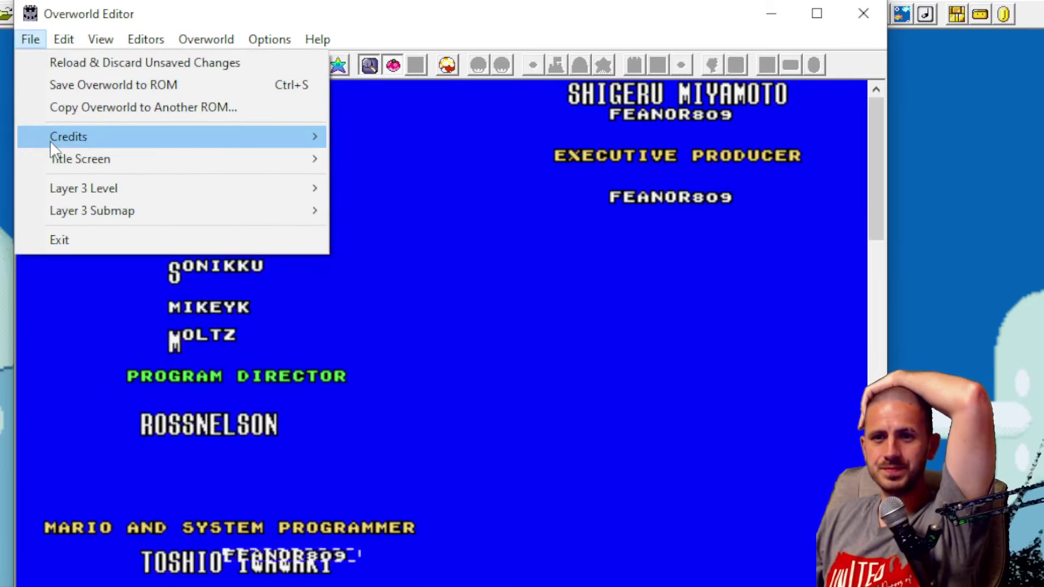
{"action": "mouse_move", "coordinate": [51, 142]}
{"action": "left_click", "coordinate": [413, 154]}
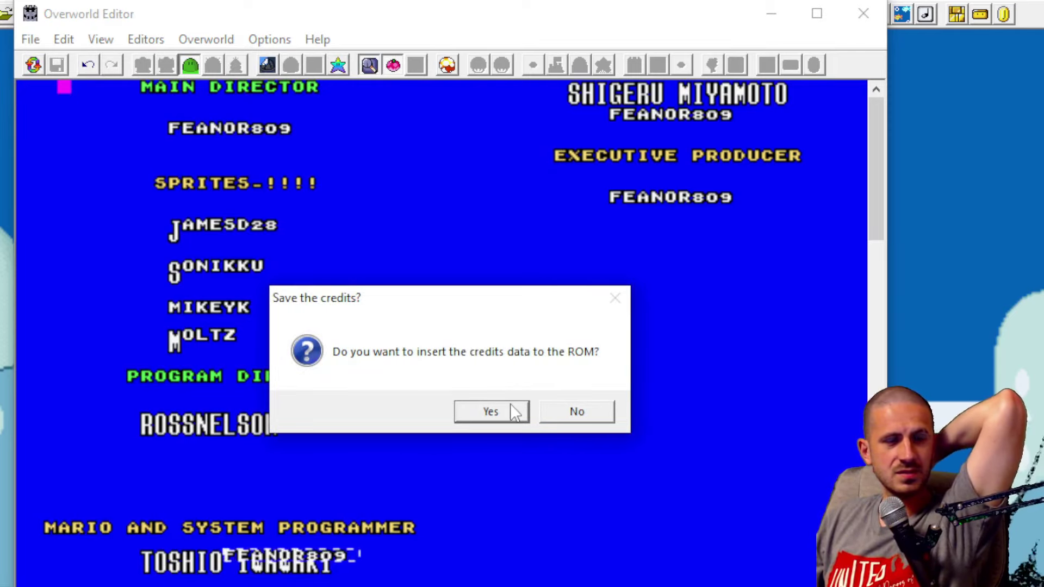
{"action": "left_click", "coordinate": [491, 411]}
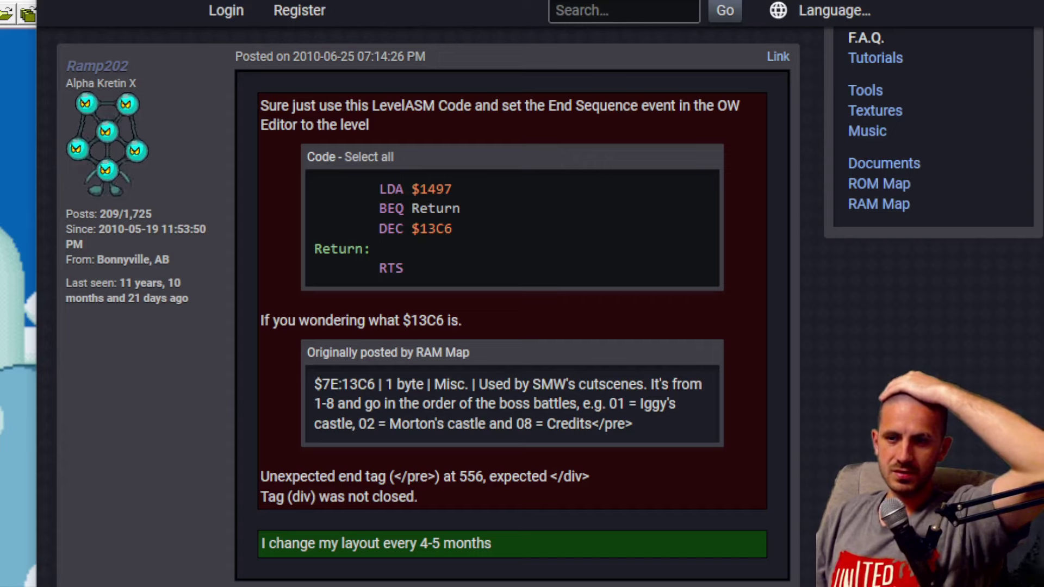
Step: Switch to the browser and review the Trigger Cutscene on Level End page on SMW Central, including its description and comments
{"action": "key", "text": "alt+Tab"}
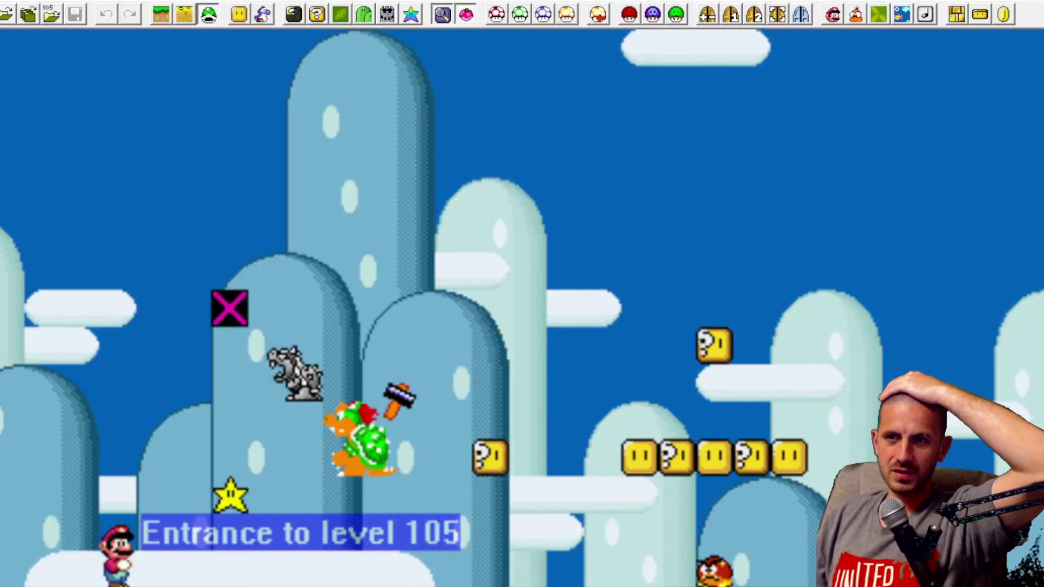
{"action": "left_click", "coordinate": [163, 0]}
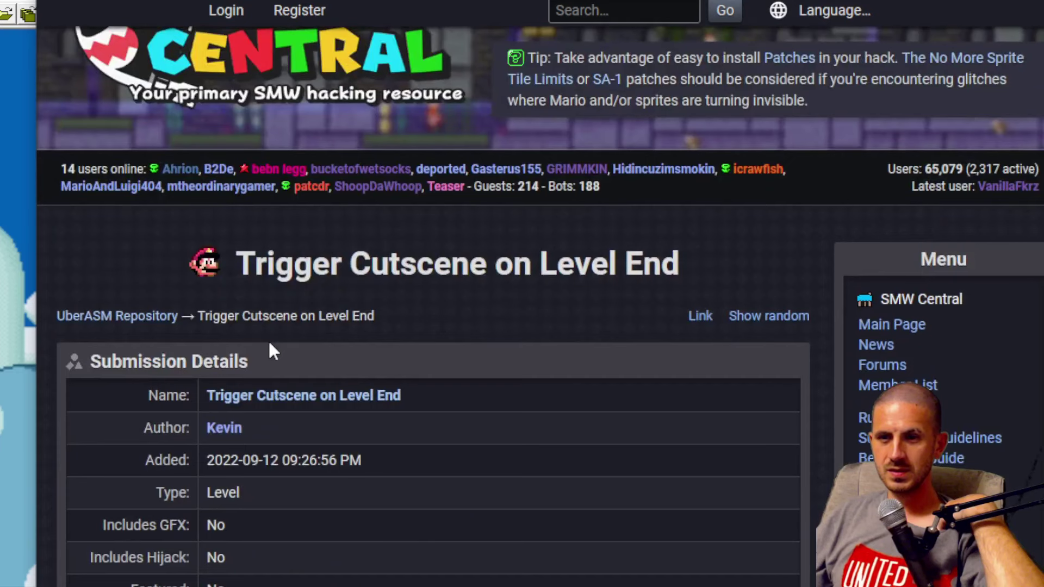
{"action": "left_click", "coordinate": [289, 395]}
{"action": "left_click", "coordinate": [700, 27]}
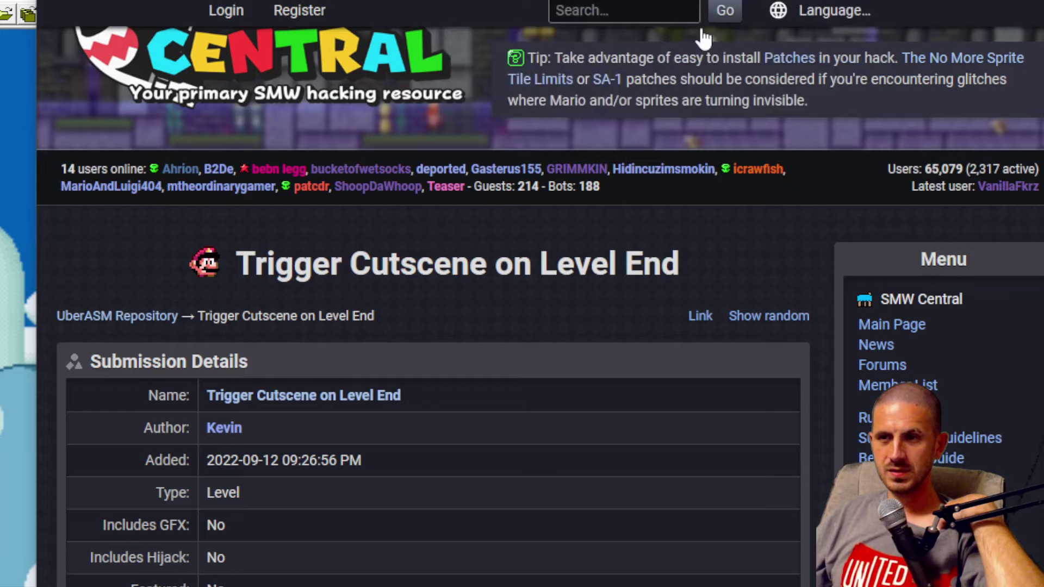
{"action": "double_click", "coordinate": [207, 147]}
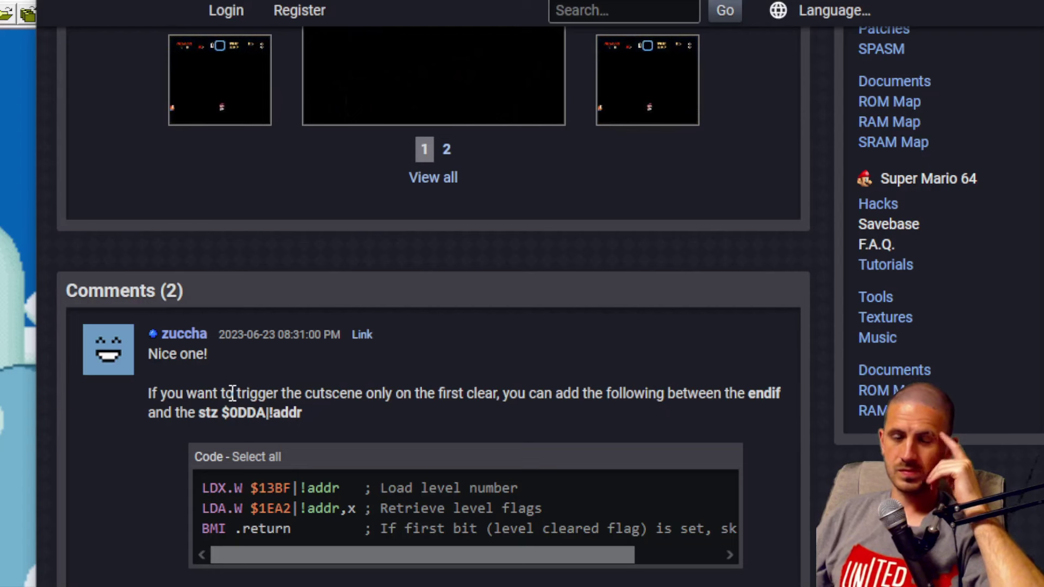
{"action": "scroll", "coordinate": [229, 390], "scroll_direction": "up", "scroll_amount": 10}
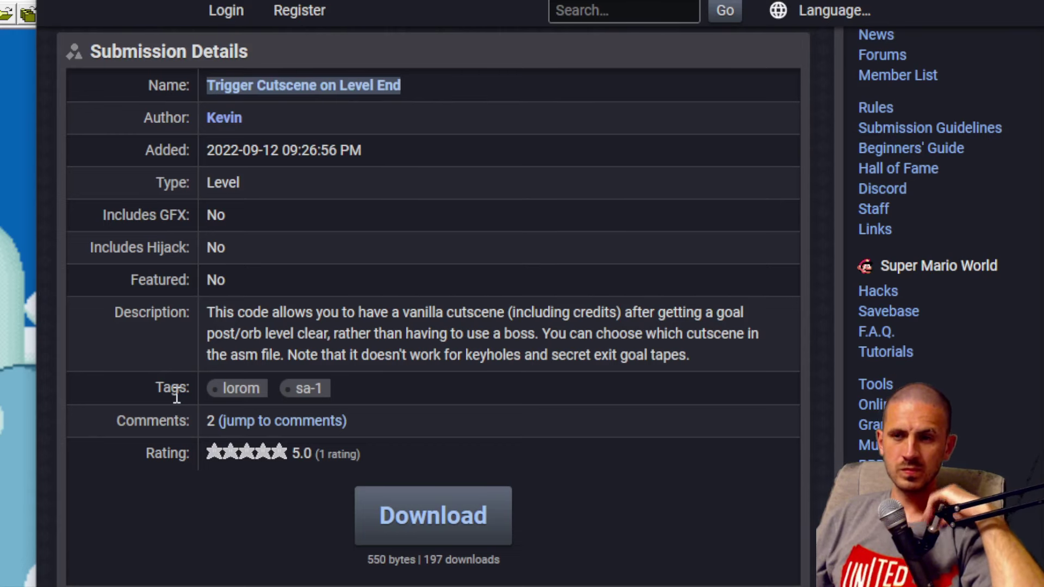
Step: Follow the UberASM link in the forum post about triggering the credits and read the UberASM Tool 1.6 page down to its comments
{"action": "key", "text": "ctrl+Tab"}
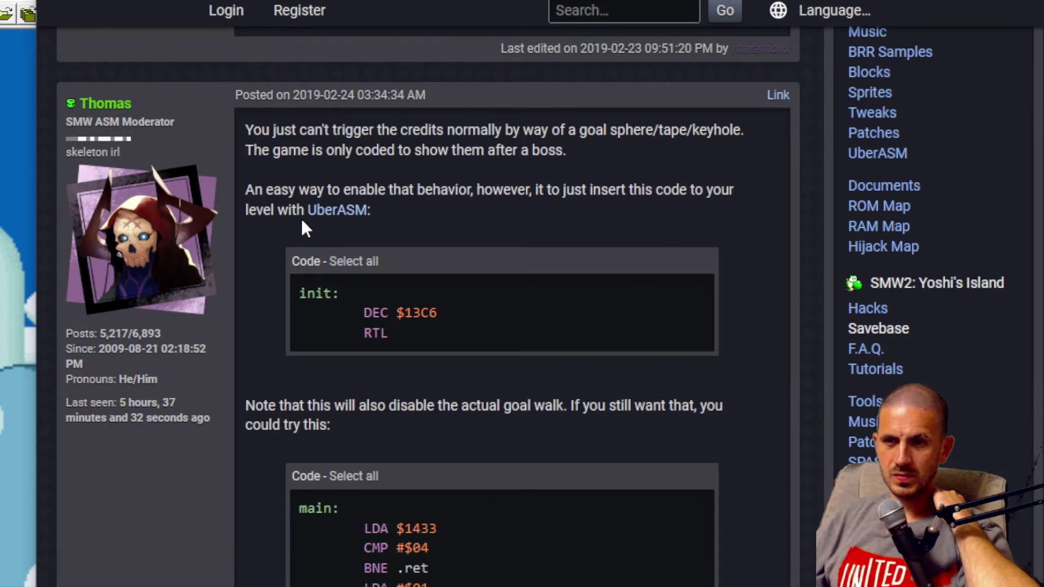
{"action": "left_click", "coordinate": [336, 210]}
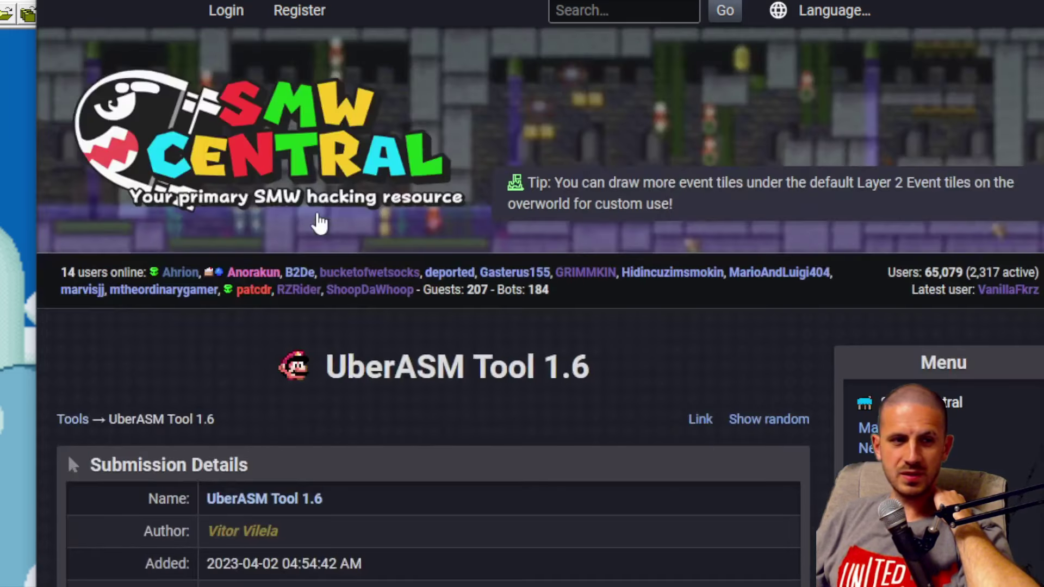
{"action": "scroll", "coordinate": [381, 363], "scroll_direction": "down", "scroll_amount": 9}
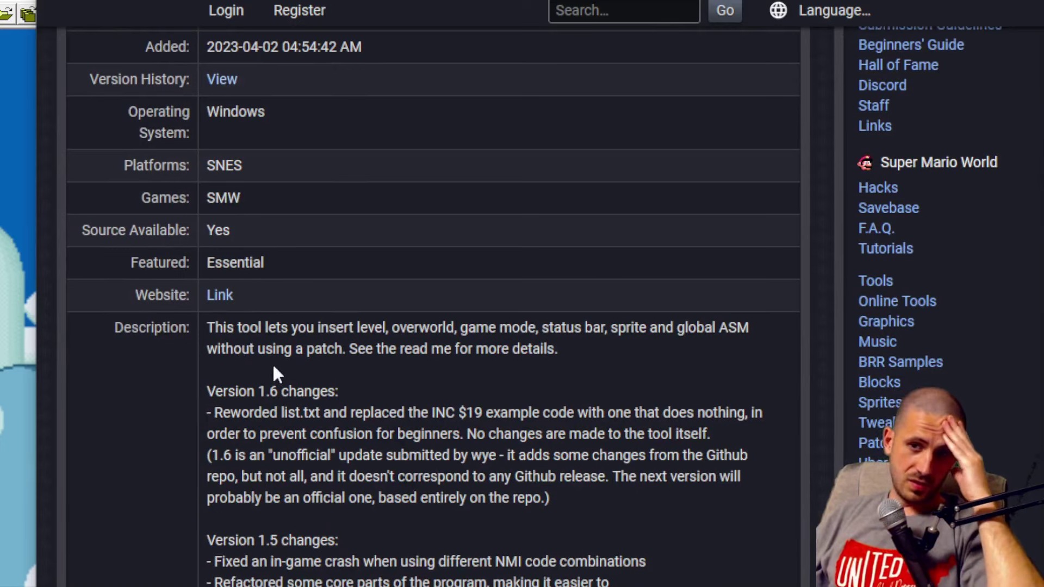
{"action": "scroll", "coordinate": [274, 370], "scroll_direction": "down", "scroll_amount": 15}
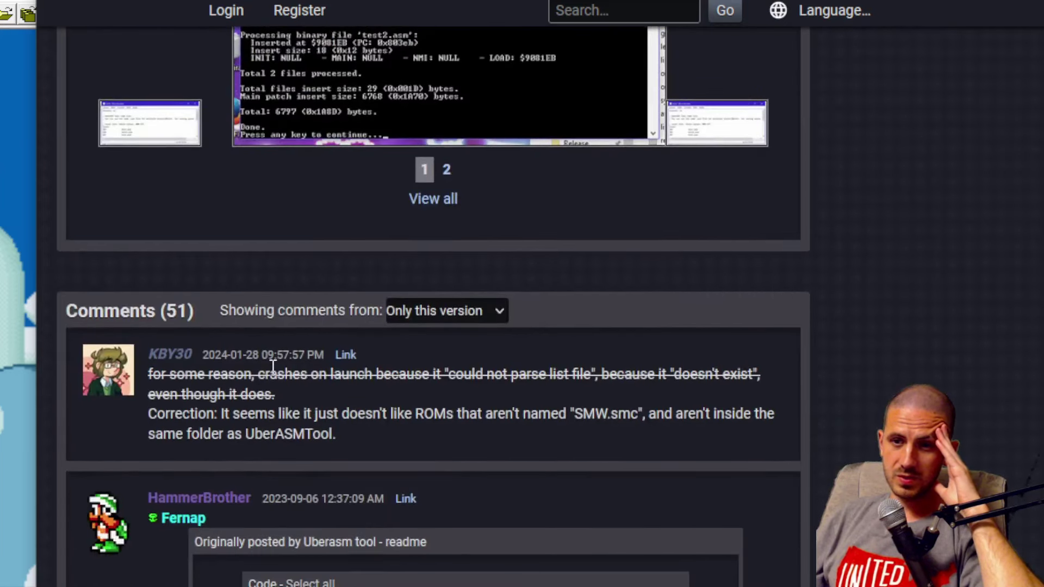
{"action": "scroll", "coordinate": [240, 404], "scroll_direction": "down", "scroll_amount": 5}
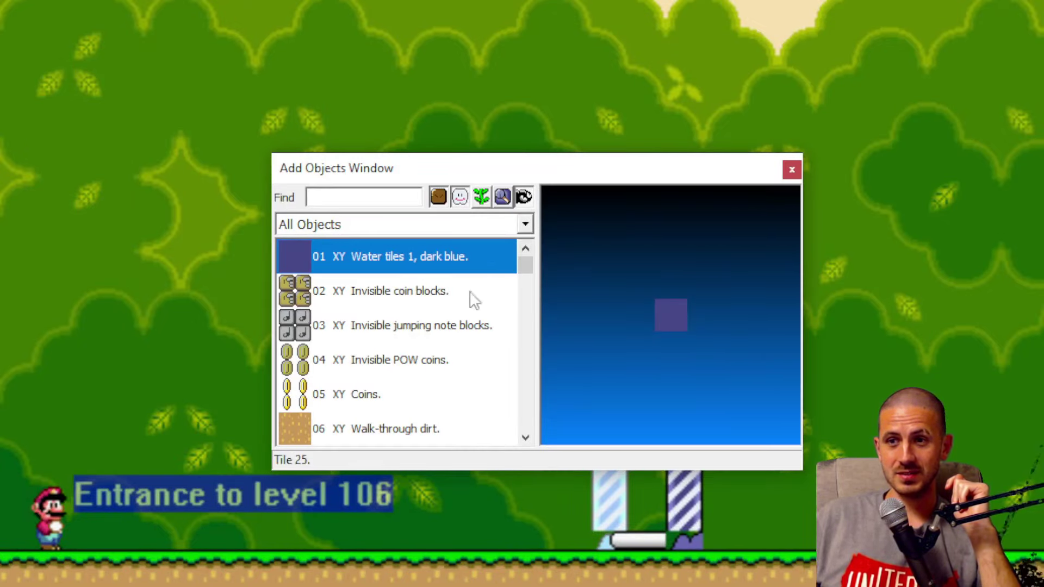
Step: Close the Add Objects Window over level 106 in Lunar Magic
{"action": "left_click", "coordinate": [792, 169]}
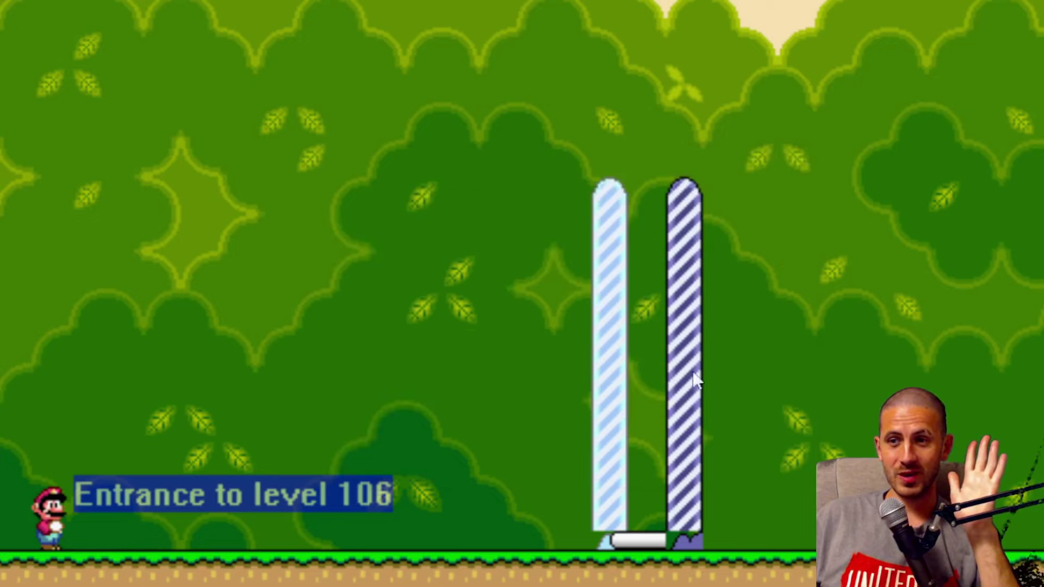
Step: Move the goal posts and the goal tape further right along the ground in level 106
{"action": "left_click_drag", "start_coordinate": [690, 411], "coordinate": [932, 429]}
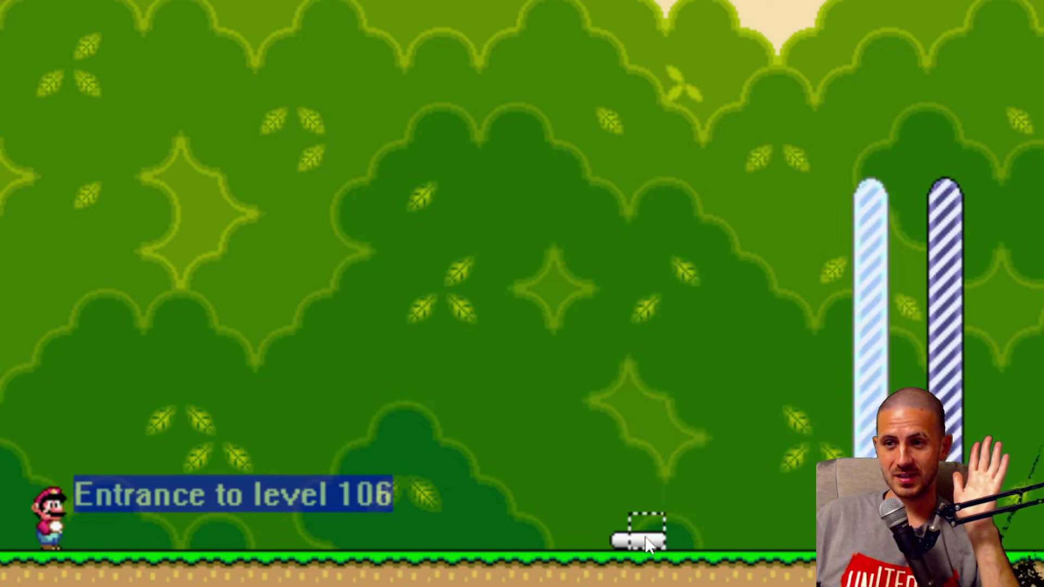
{"action": "left_click", "coordinate": [626, 544]}
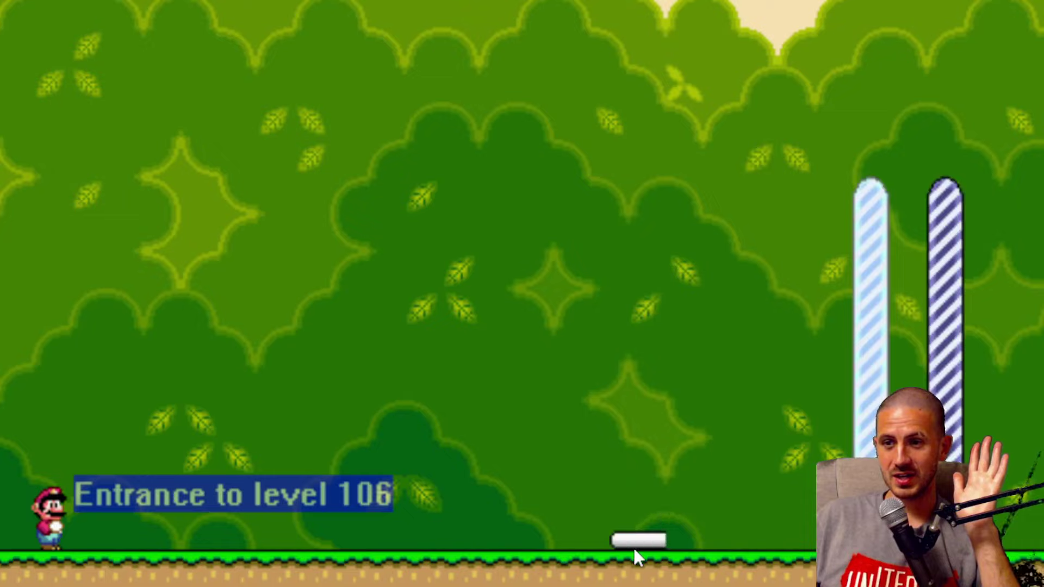
{"action": "left_click_drag", "start_coordinate": [638, 557], "coordinate": [902, 544]}
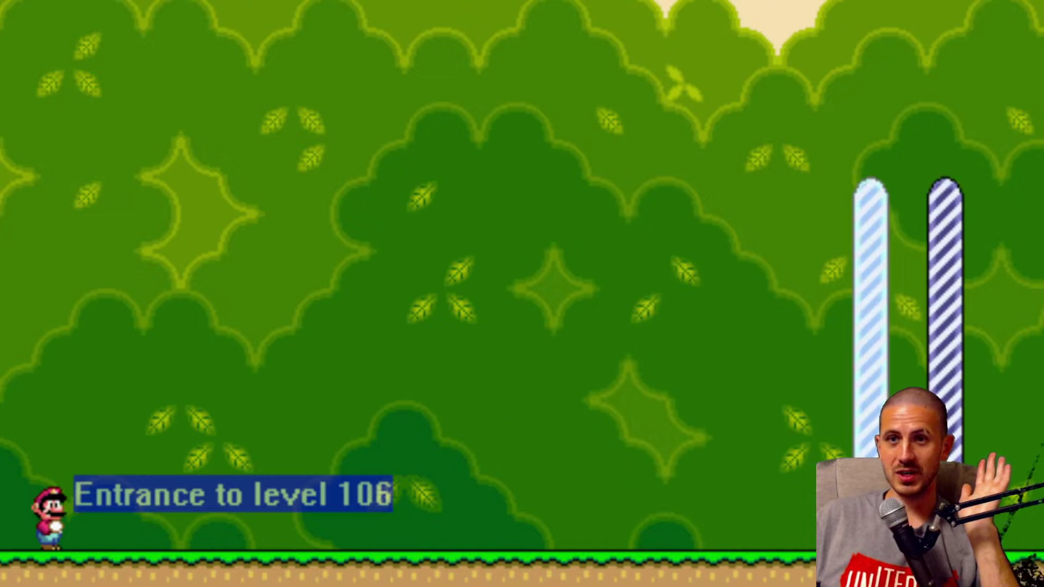
{"action": "key", "text": "alt+l"}
{"action": "key", "text": "Escape"}
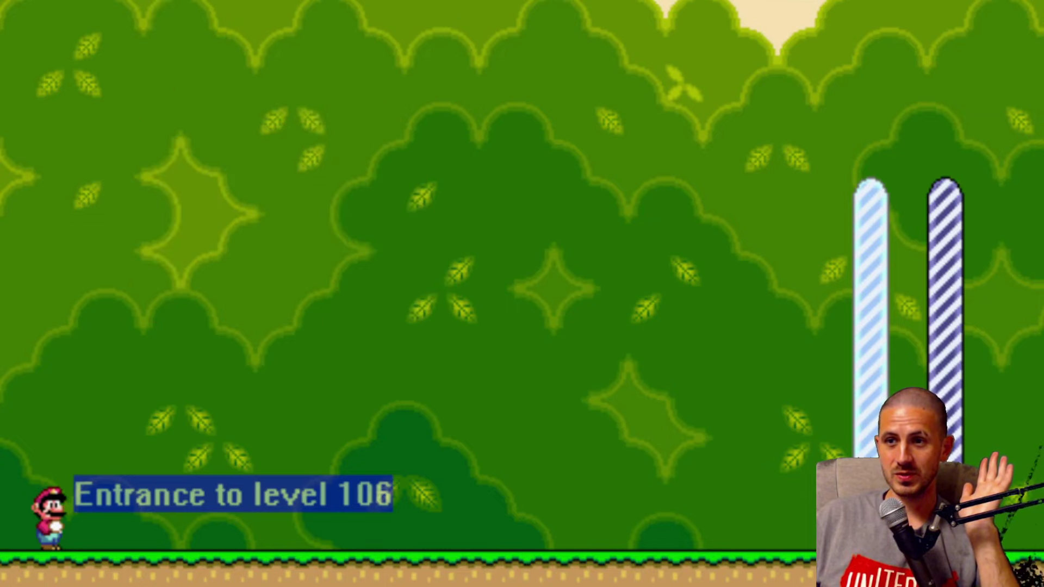
{"action": "key", "text": "ctrl+g"}
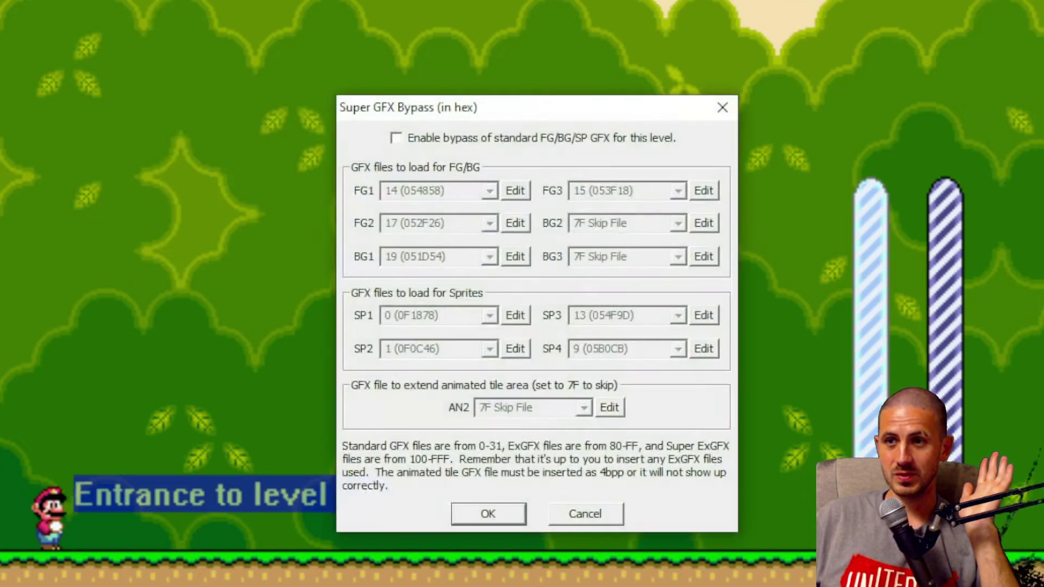
{"action": "left_click", "coordinate": [722, 108]}
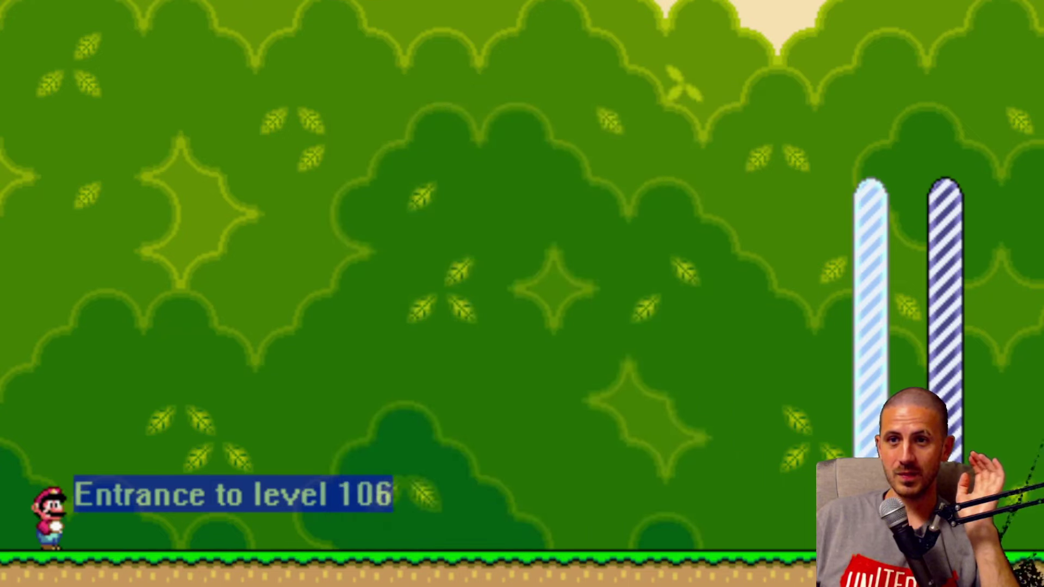
Step: Open the Add Sprites Window and position the goal point tape sprite between the relocated goal posts
{"action": "key", "text": "Insert"}
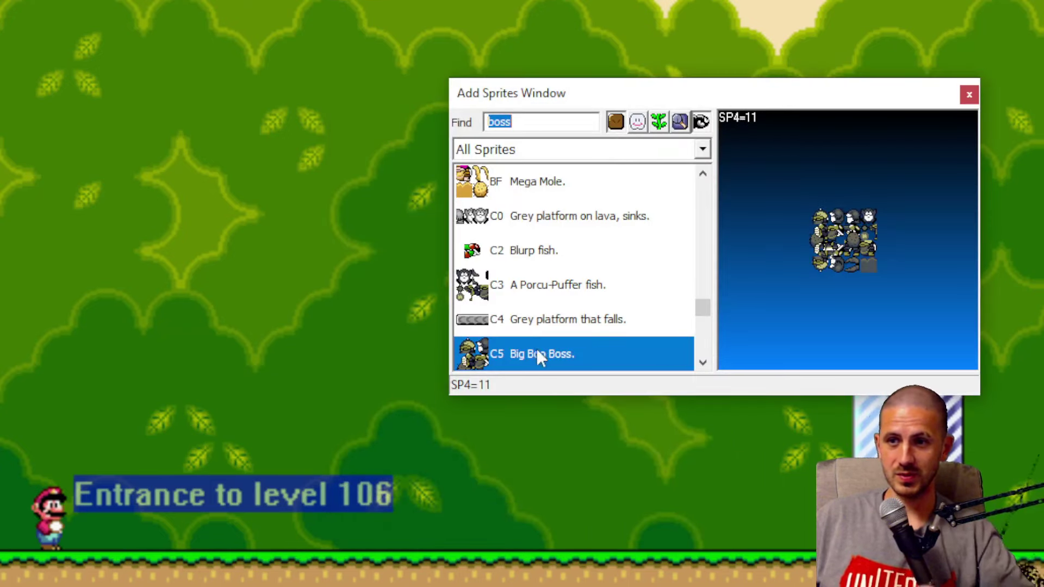
{"action": "left_click", "coordinate": [264, 372]}
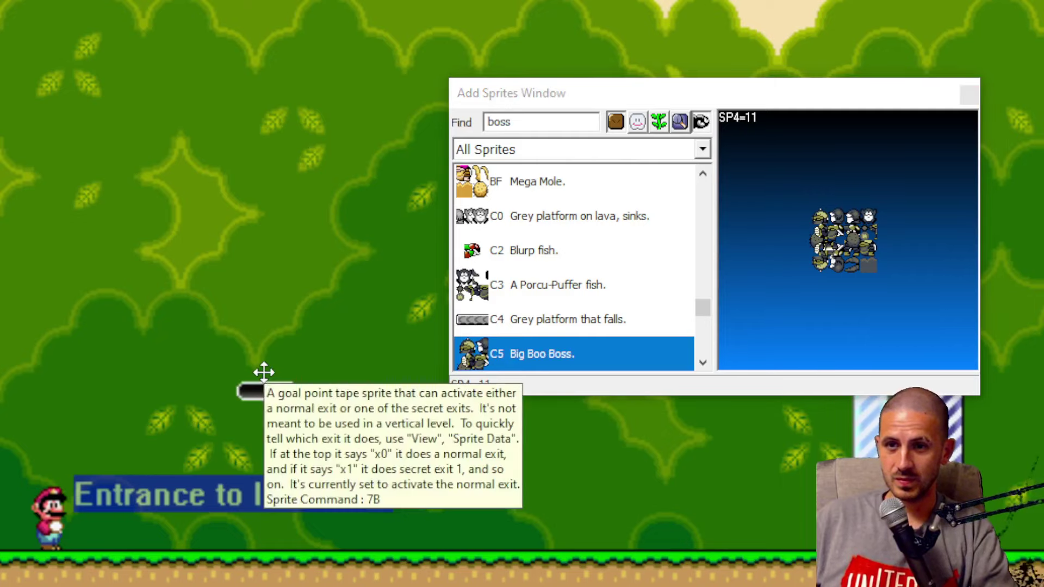
{"action": "left_click", "coordinate": [271, 97]}
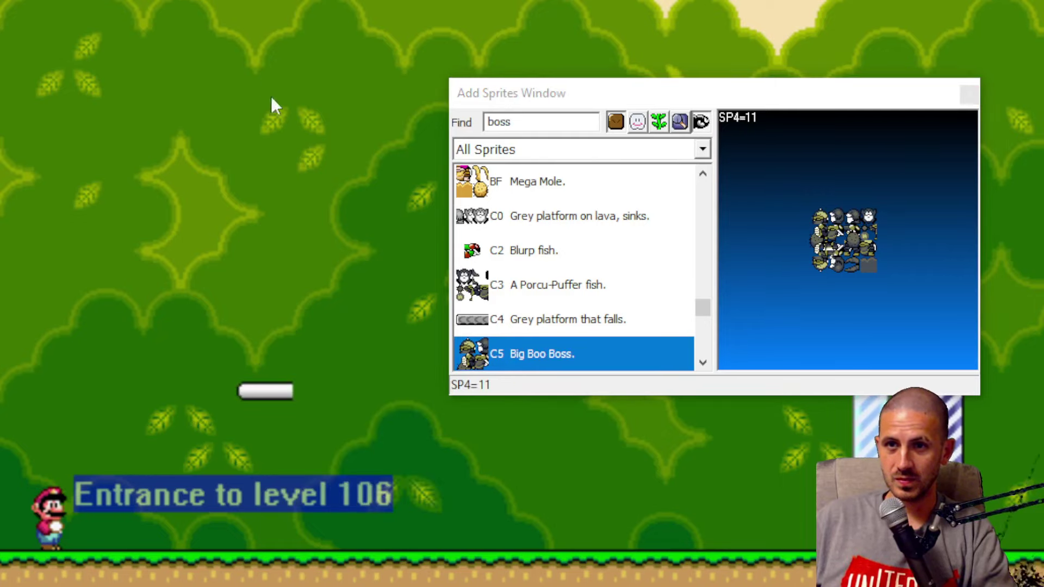
{"action": "left_click", "coordinate": [497, 339]}
{"action": "left_click", "coordinate": [296, 302]}
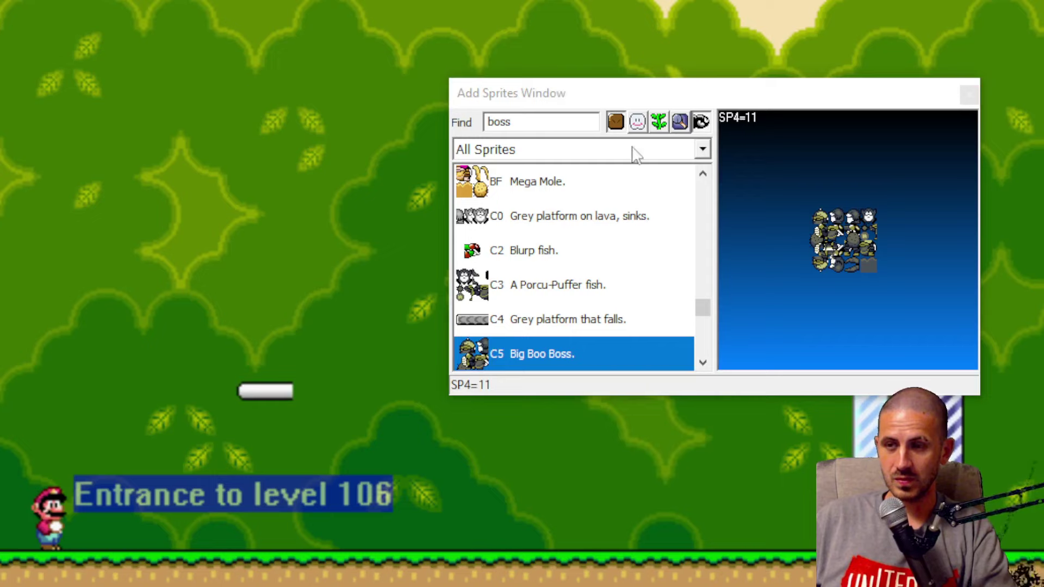
{"action": "left_click_drag", "start_coordinate": [793, 98], "coordinate": [393, 57]}
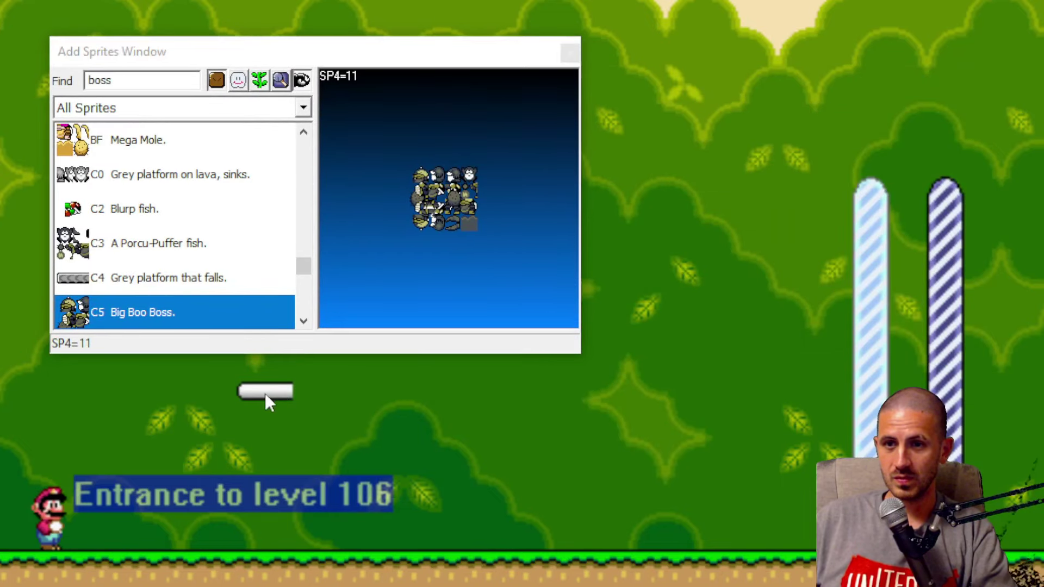
{"action": "left_click_drag", "start_coordinate": [256, 365], "coordinate": [501, 430]}
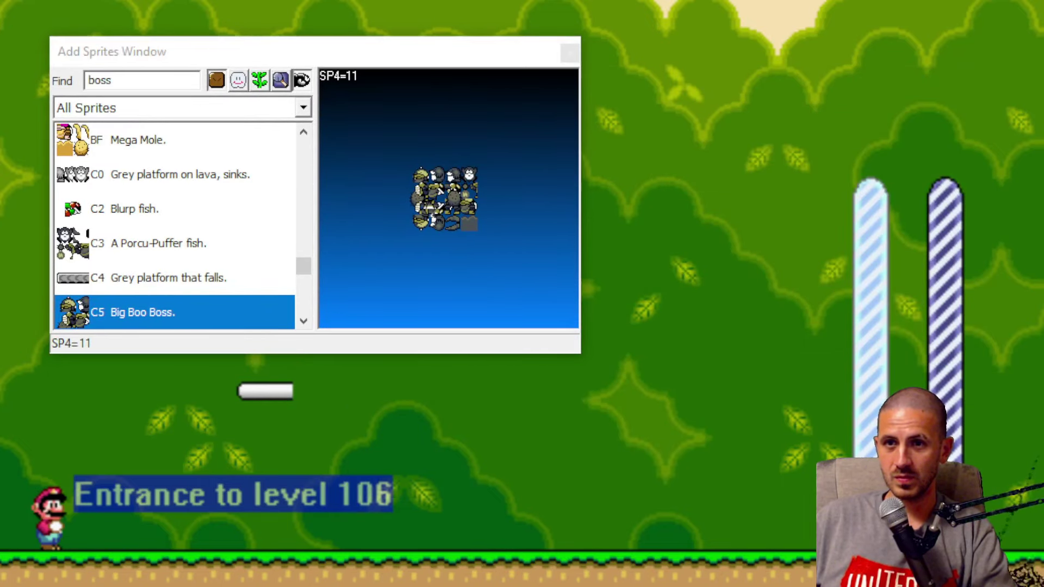
{"action": "left_click_drag", "start_coordinate": [271, 391], "coordinate": [832, 536]}
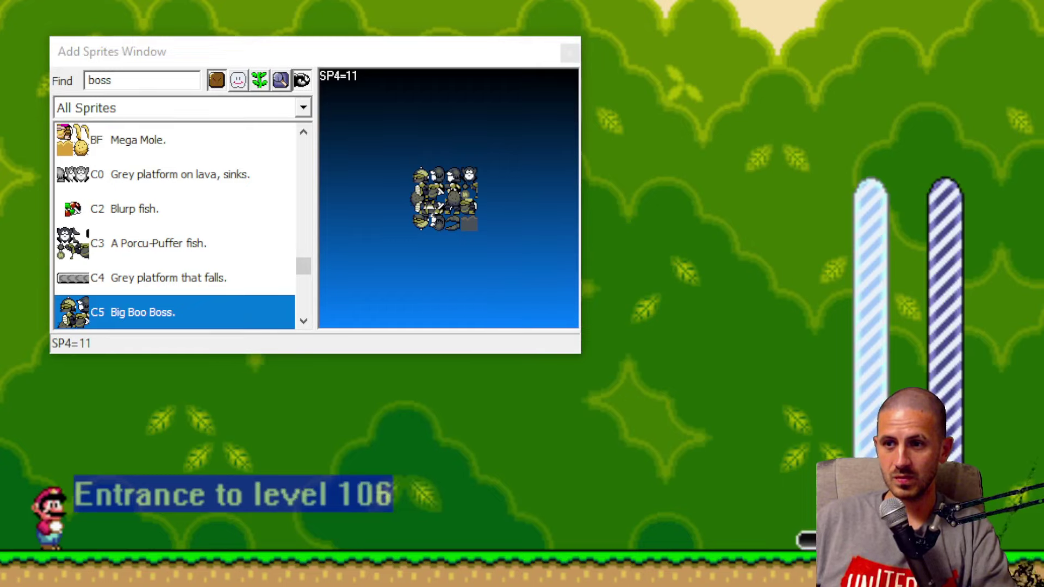
{"action": "left_click", "coordinate": [664, 455]}
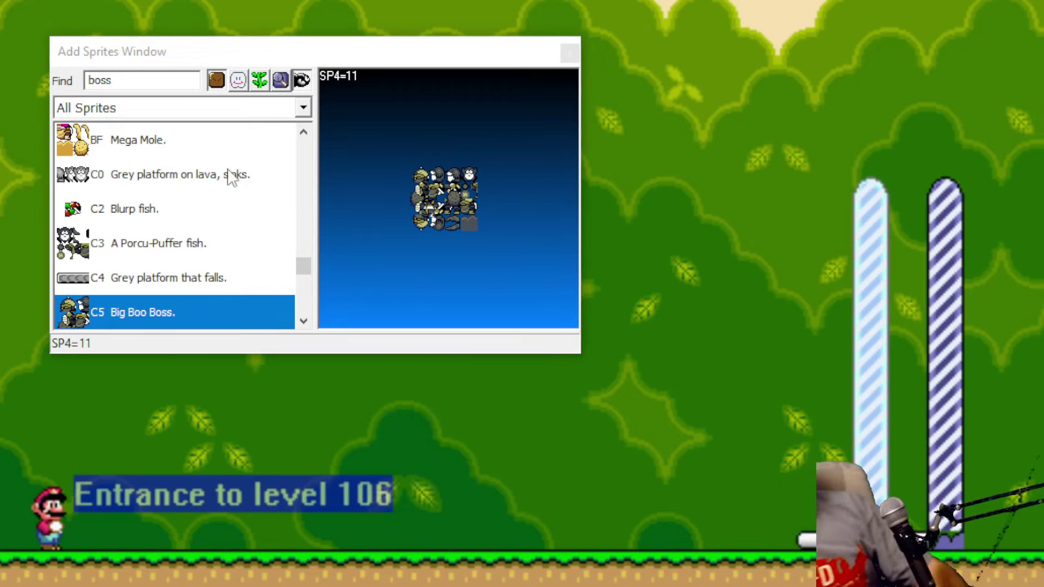
{"action": "left_click", "coordinate": [800, 545]}
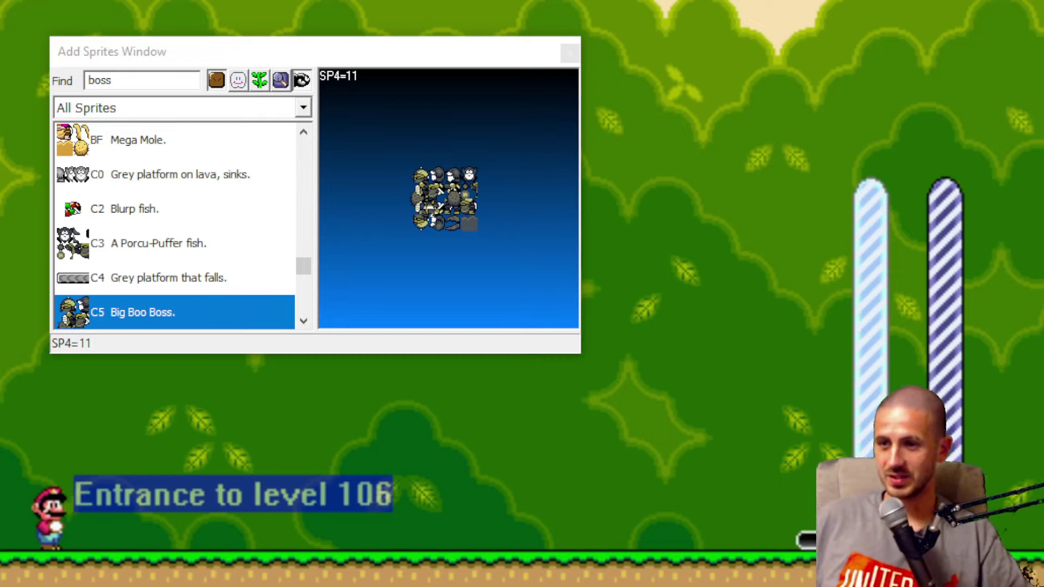
{"action": "left_click_drag", "start_coordinate": [907, 542], "coordinate": [572, 463]}
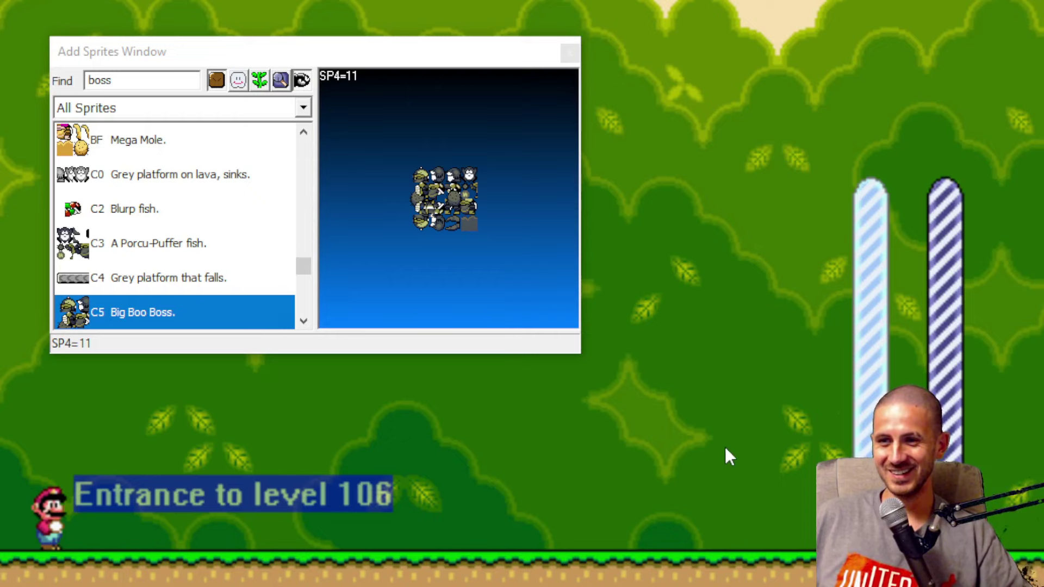
Step: Add a Big Boo Boss sprite (C5) in the air midway between the level entrance and the goal posts, and close the sprite list
{"action": "left_click", "coordinate": [151, 311]}
{"action": "right_click", "coordinate": [251, 421]}
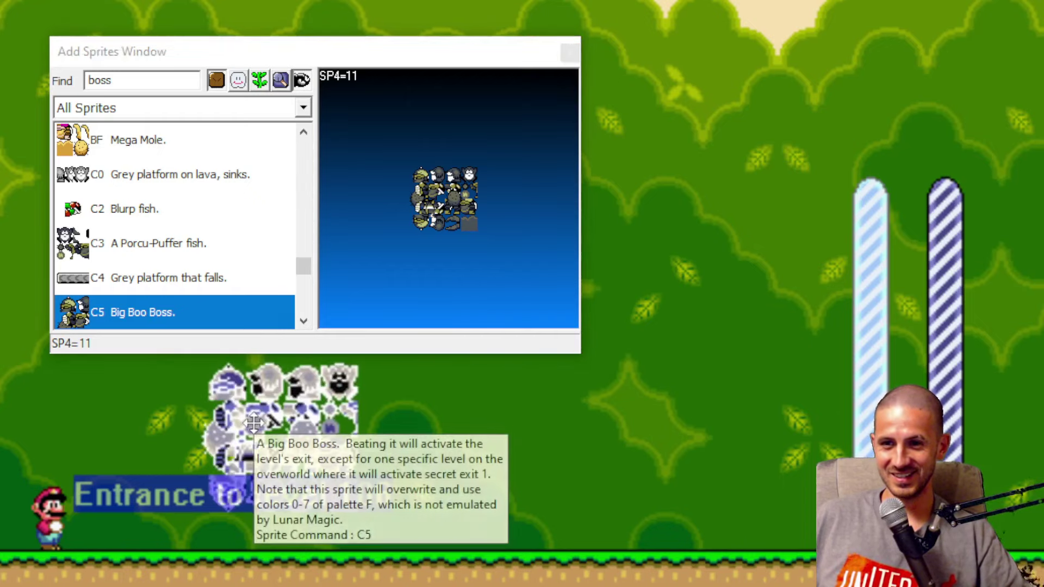
{"action": "left_click_drag", "start_coordinate": [254, 423], "coordinate": [460, 358]}
{"action": "left_click", "coordinate": [569, 55]}
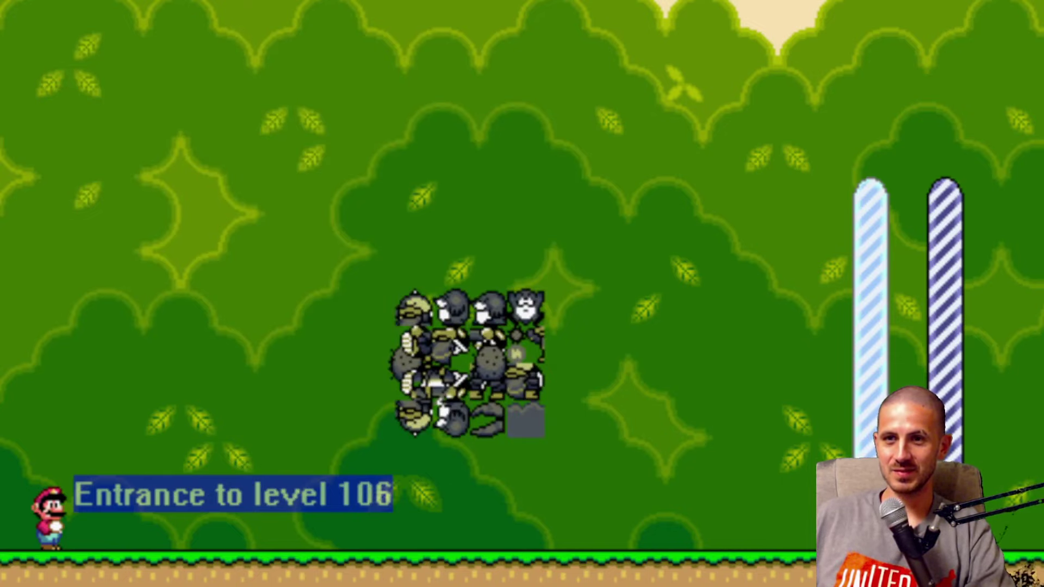
Step: Search the sprite list for "blocks" and go through the matching sprites
{"action": "key", "text": "Insert"}
{"action": "type", "text": "blocks"}
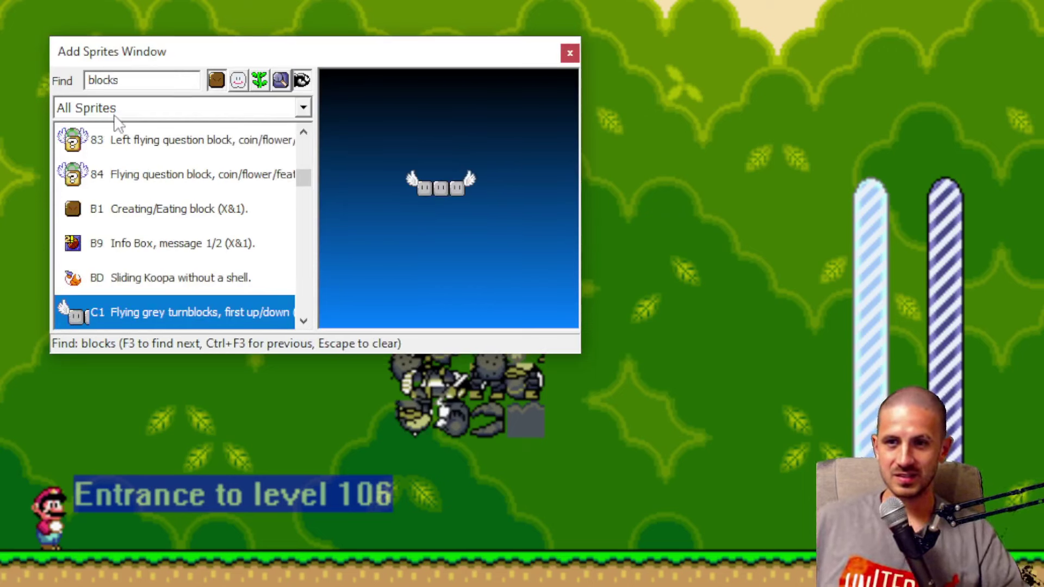
{"action": "key", "text": "F3"}
{"action": "key", "text": "F3"}
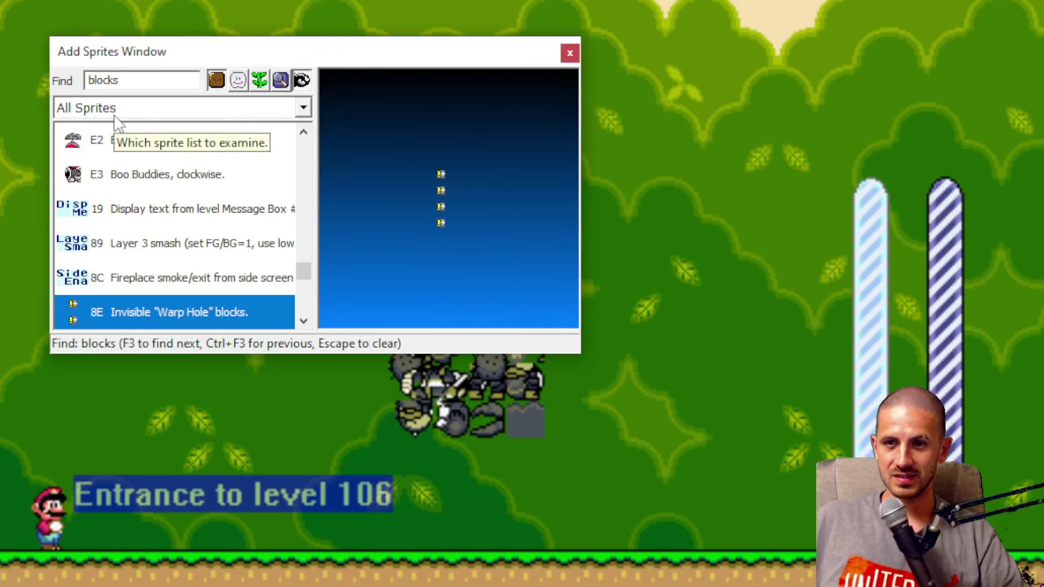
{"action": "key", "text": "F3"}
{"action": "key", "text": "F3"}
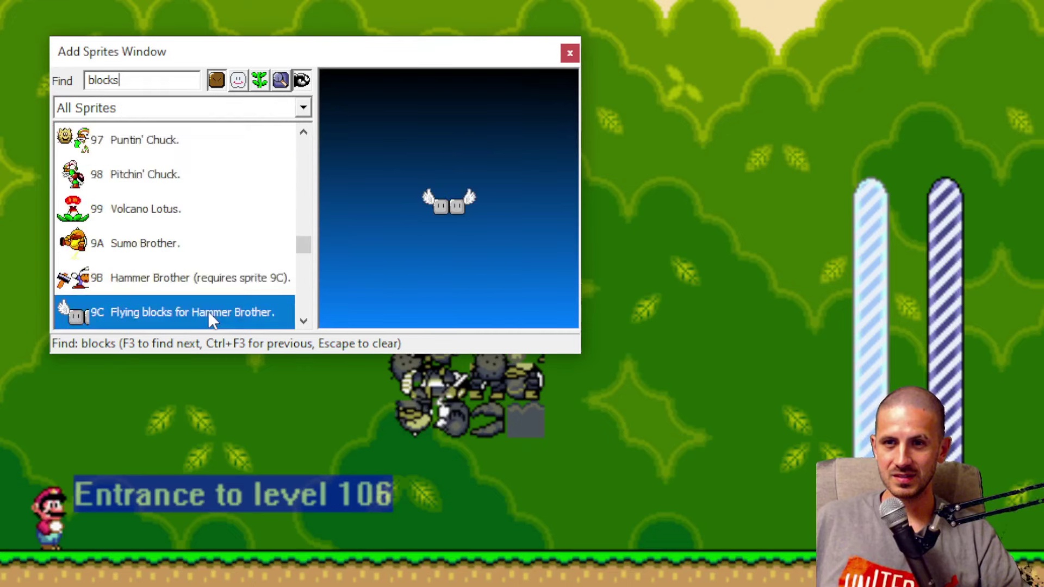
{"action": "key", "text": "F3"}
{"action": "key", "text": "F3"}
{"action": "key", "text": "F3"}
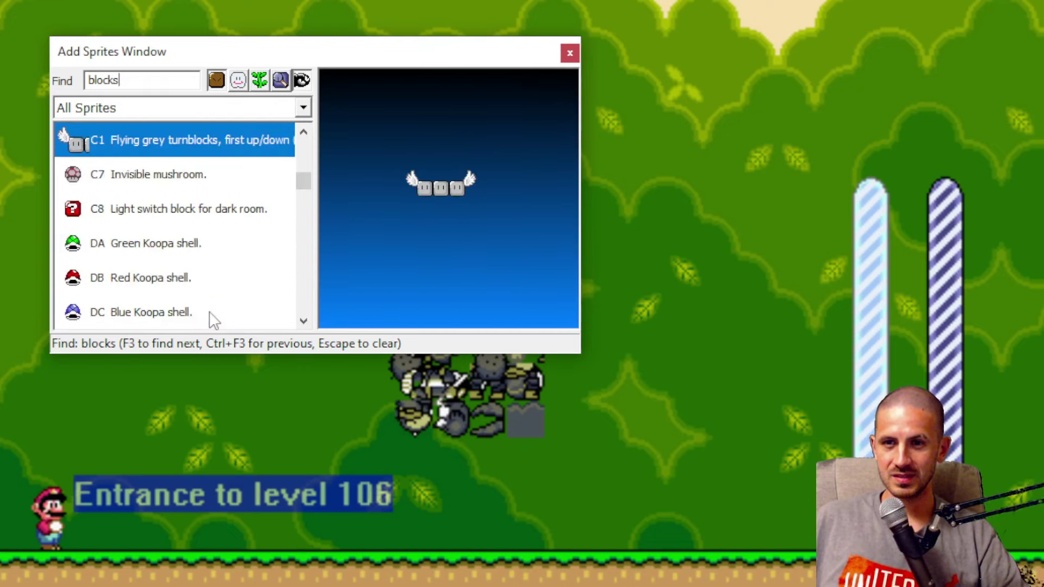
{"action": "key", "text": "F3"}
{"action": "key", "text": "F3"}
Step: Place a spaced row of six Throw block, no time limit sprites (53) above the ground beneath the Big Boo Boss
{"action": "scroll", "coordinate": [150, 136], "scroll_direction": "up", "scroll_amount": 20}
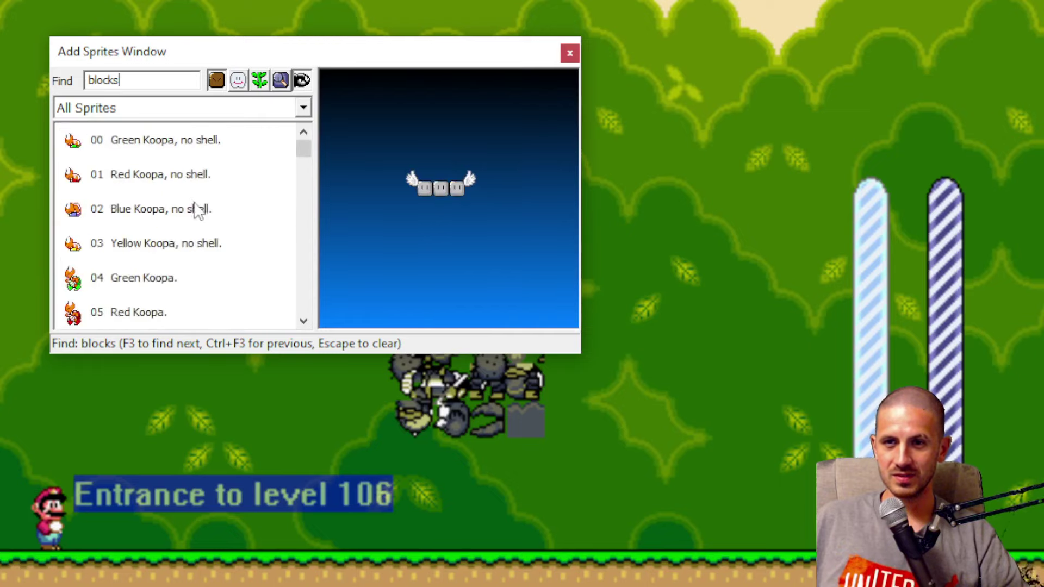
{"action": "scroll", "coordinate": [199, 213], "scroll_direction": "down", "scroll_amount": 5}
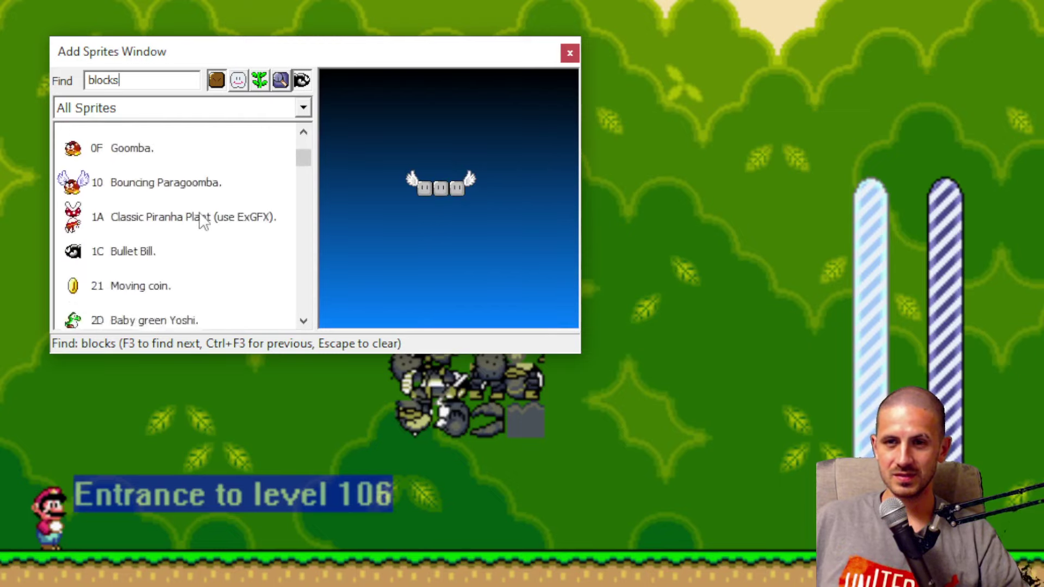
{"action": "scroll", "coordinate": [202, 220], "scroll_direction": "down", "scroll_amount": 7}
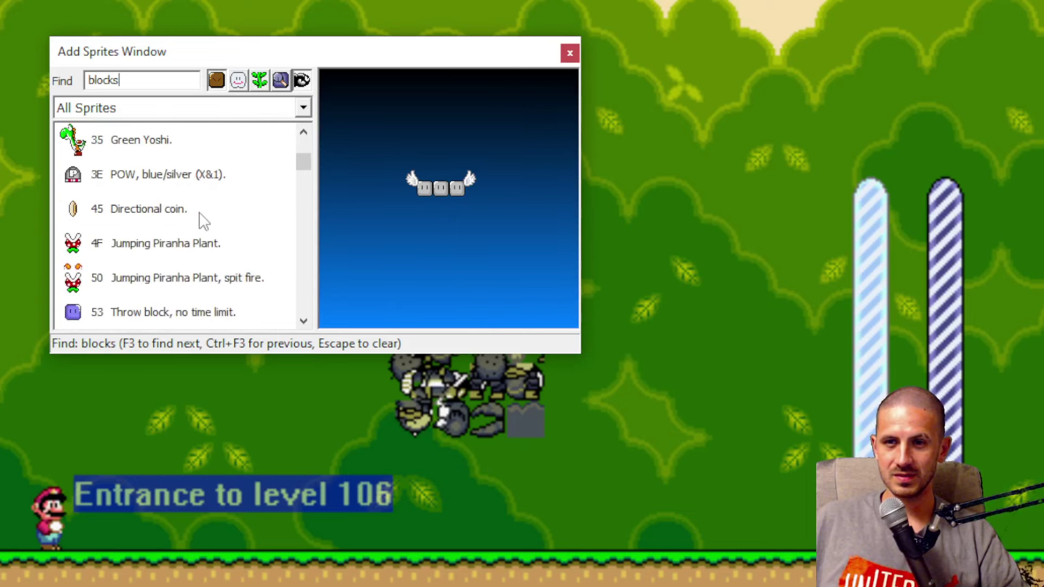
{"action": "scroll", "coordinate": [203, 221], "scroll_direction": "down", "scroll_amount": 1}
{"action": "left_click", "coordinate": [151, 220]}
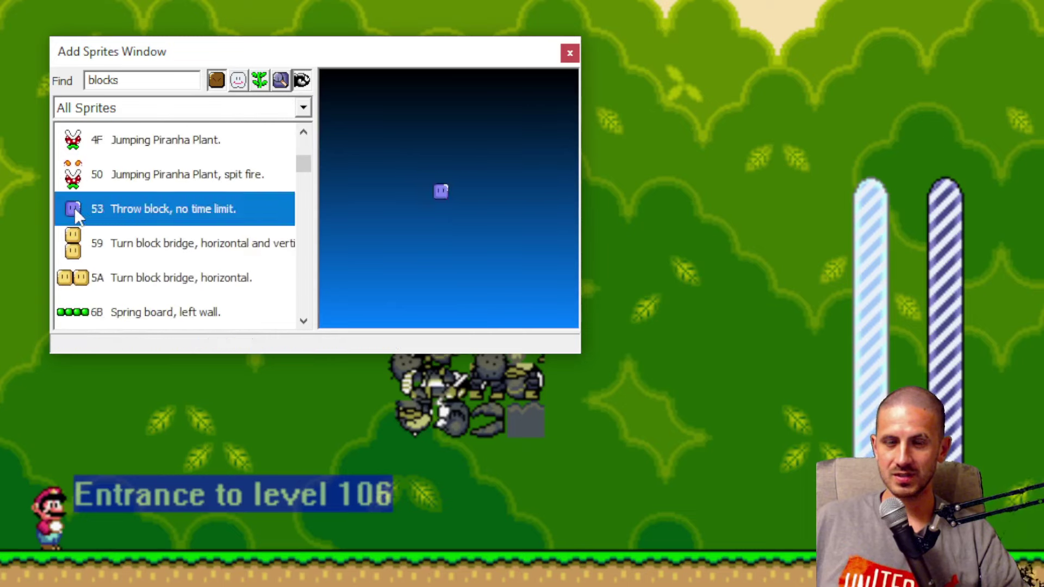
{"action": "left_click_drag", "start_coordinate": [74, 207], "coordinate": [183, 445]}
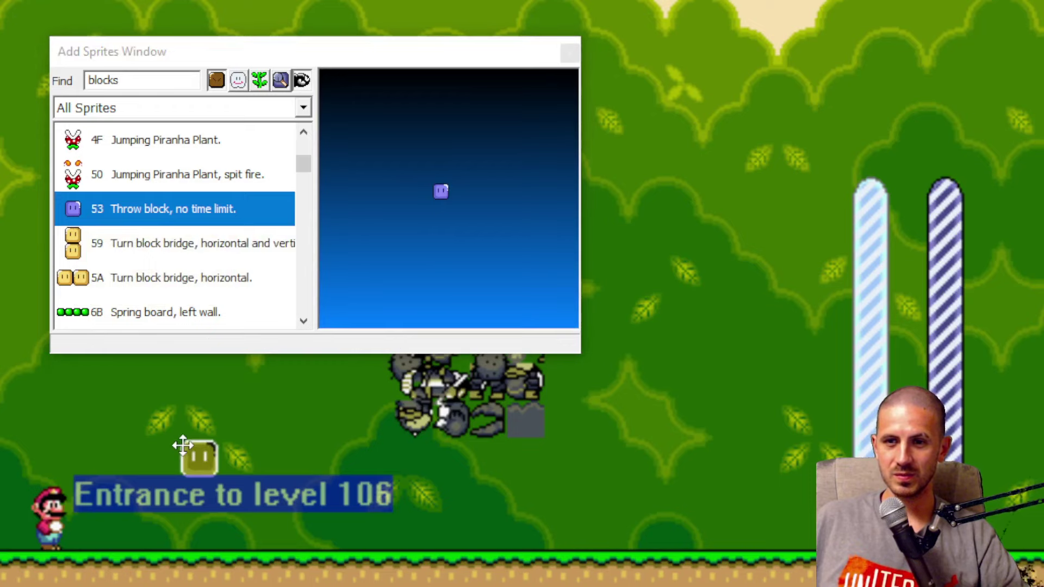
{"action": "right_click", "coordinate": [273, 451]}
{"action": "right_click", "coordinate": [310, 452]}
{"action": "right_click", "coordinate": [384, 452]}
{"action": "right_click", "coordinate": [460, 456]}
{"action": "right_click", "coordinate": [535, 455]}
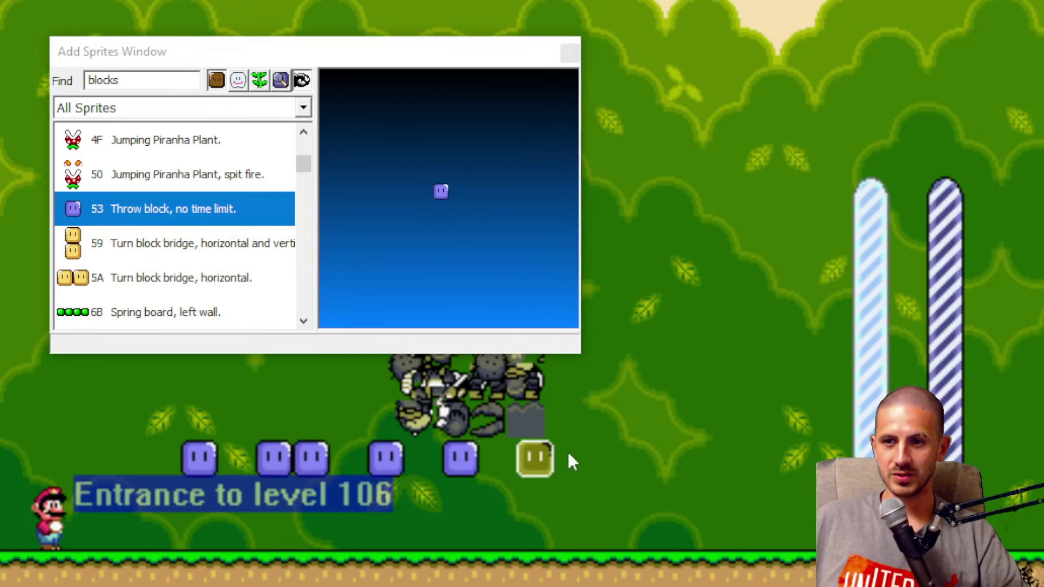
Step: Add four more throw blocks to the row toward the goal posts and a second row of throw blocks directly below it
{"action": "right_click", "coordinate": [609, 459], "text": "shift"}
{"action": "right_click", "coordinate": [647, 459], "text": "shift"}
{"action": "right_click", "coordinate": [684, 458], "text": "shift"}
{"action": "right_click", "coordinate": [722, 459], "text": "shift"}
{"action": "right_click", "coordinate": [723, 496], "text": "shift"}
{"action": "right_click", "coordinate": [647, 496], "text": "shift"}
{"action": "right_click", "coordinate": [609, 496], "text": "shift"}
{"action": "right_click", "coordinate": [536, 496], "text": "shift"}
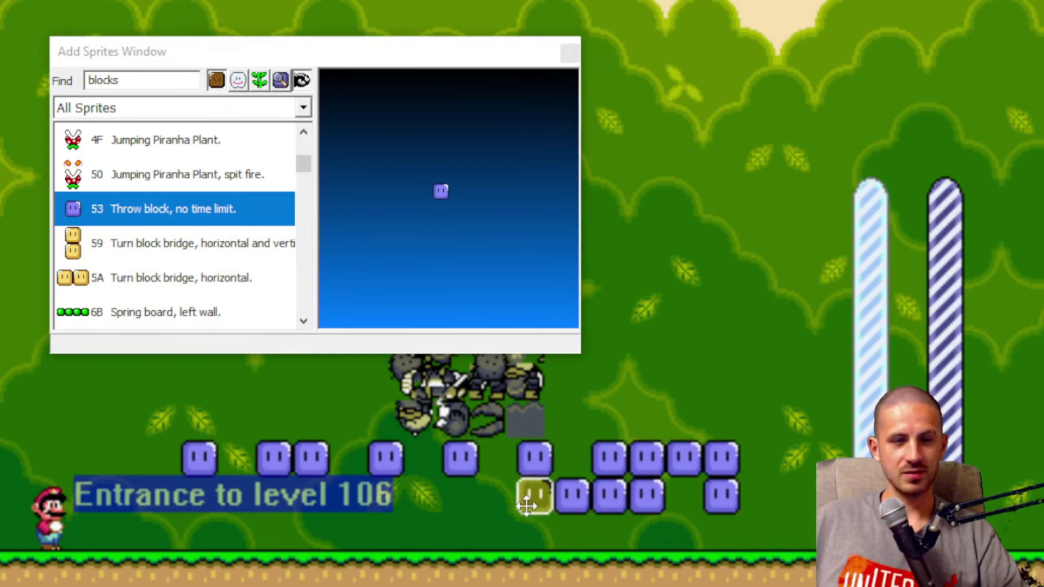
{"action": "right_click", "coordinate": [498, 496]}
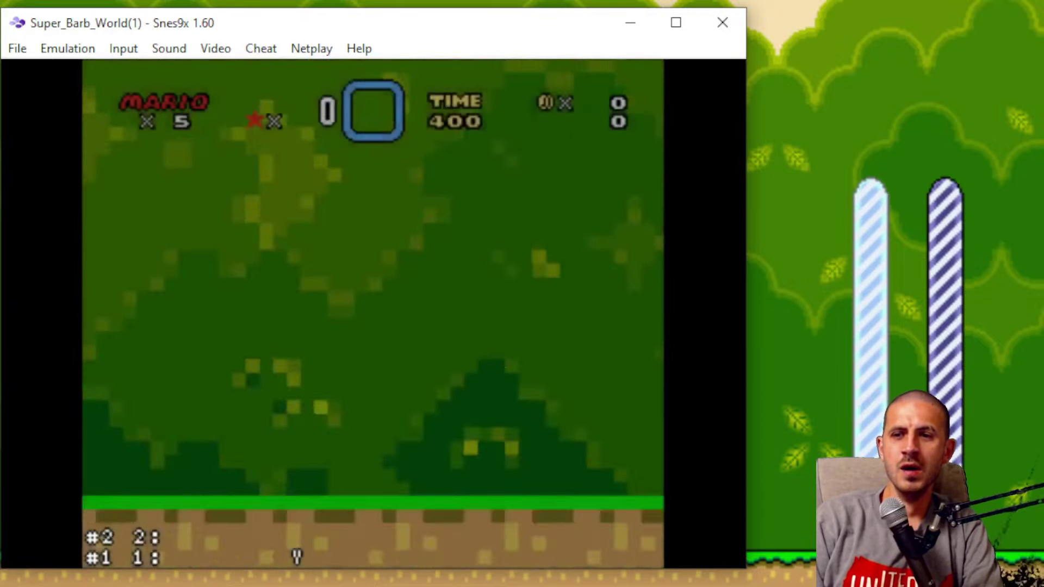
Step: Playtest level 106, running Mario through the throw blocks and trying to hit the Big Boo Boss with one
{"action": "key", "text": "Right"}
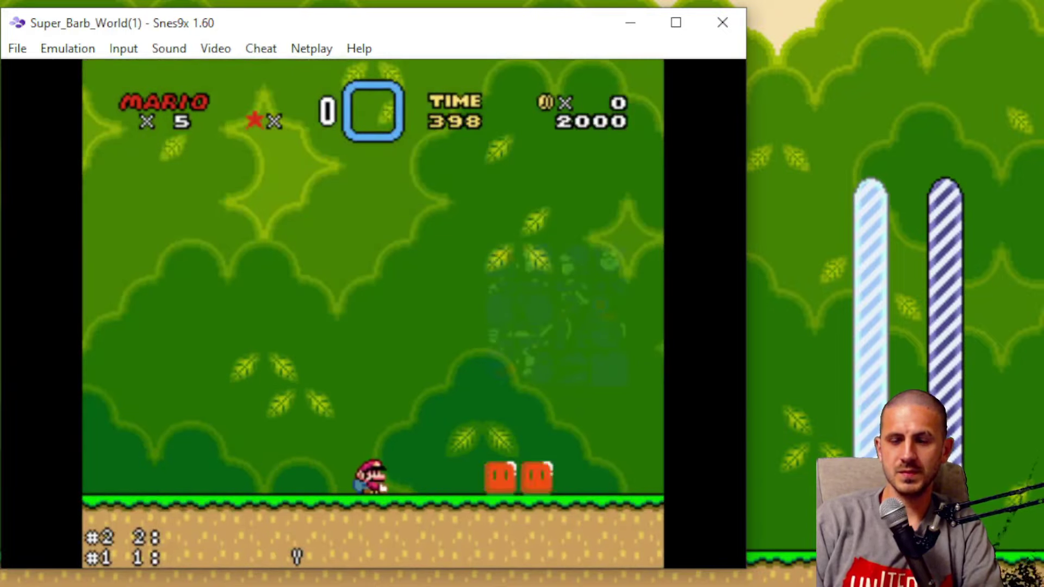
{"action": "key", "text": "Right"}
{"action": "key", "text": "c"}
{"action": "key", "text": "Left"}
{"action": "key", "text": "Right"}
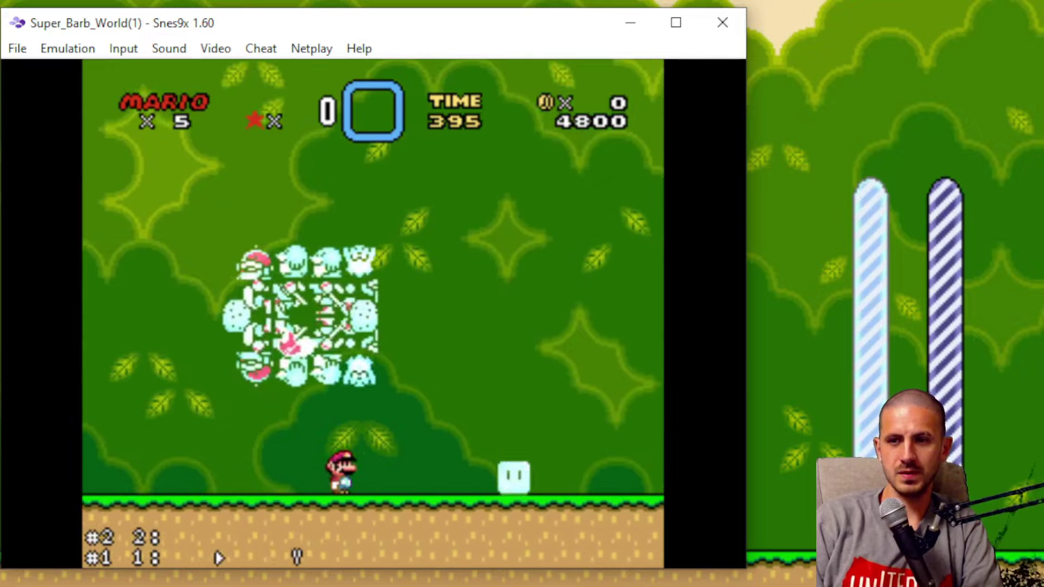
{"action": "key", "text": "Left"}
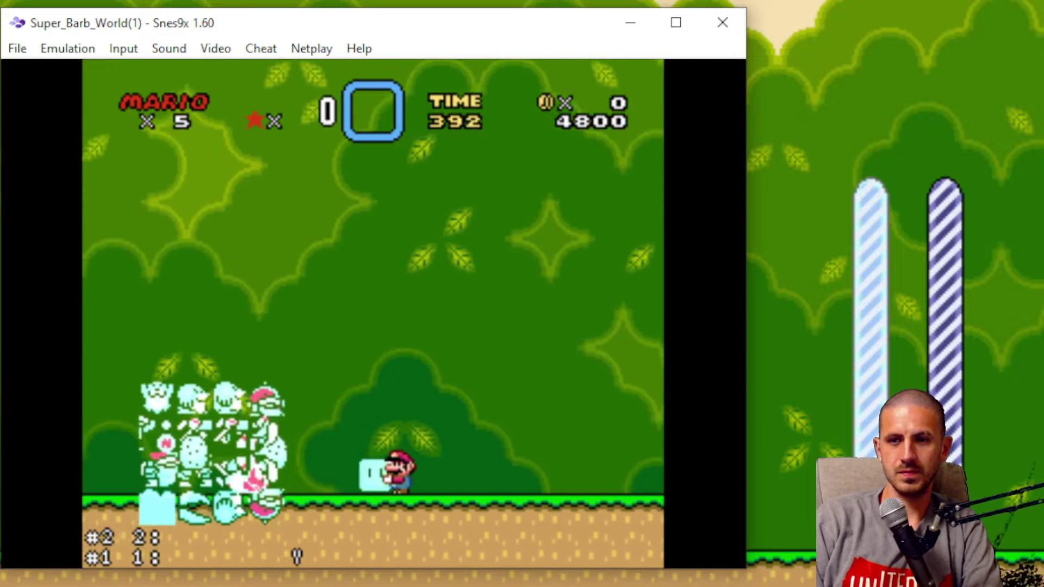
{"action": "key", "text": "c"}
{"action": "key", "text": "Left"}
{"action": "key", "text": "Right"}
{"action": "key", "text": "x"}
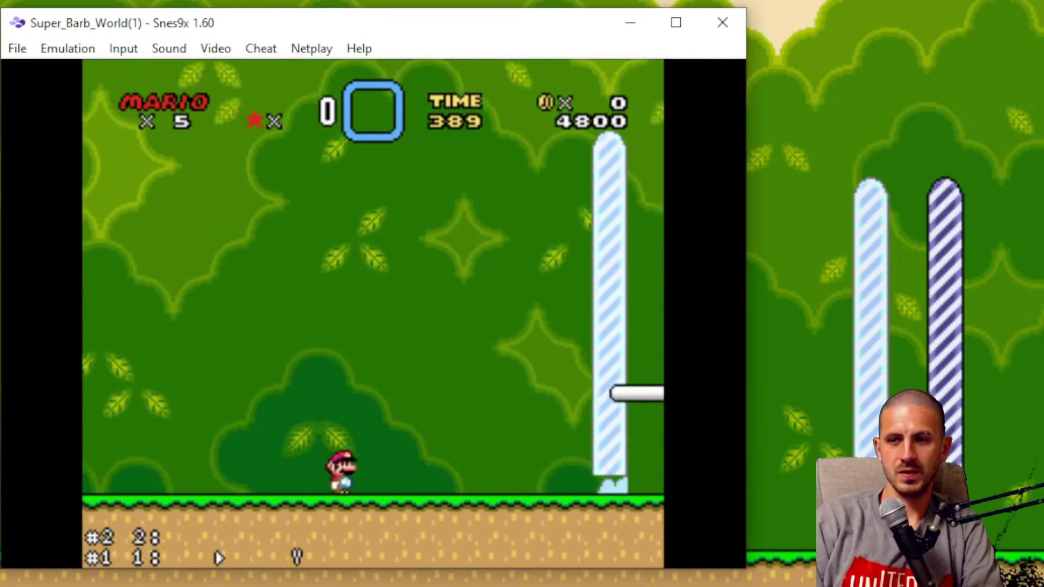
{"action": "key", "text": "Left"}
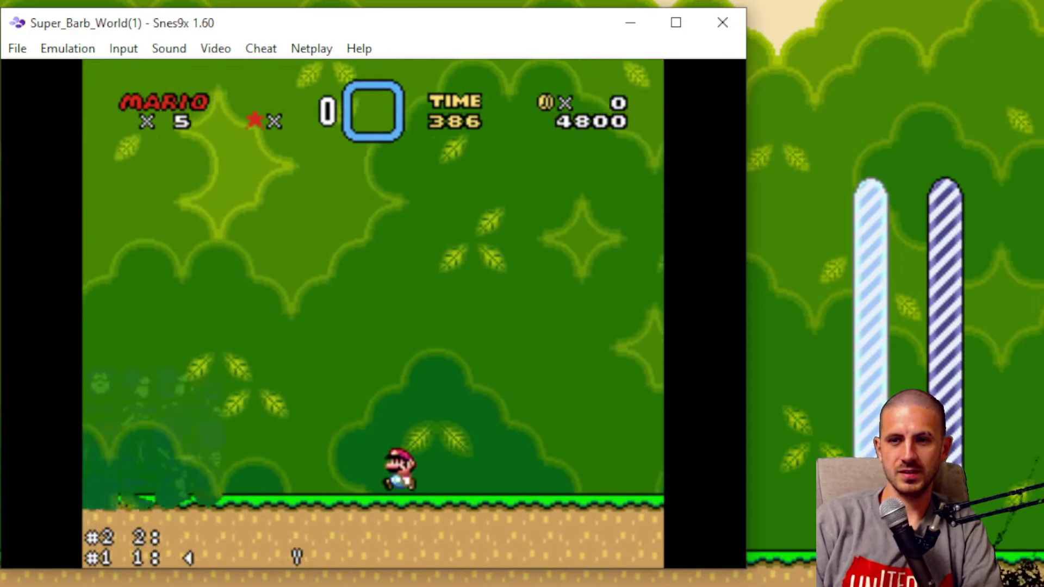
{"action": "key", "text": "Right"}
{"action": "key", "text": "c"}
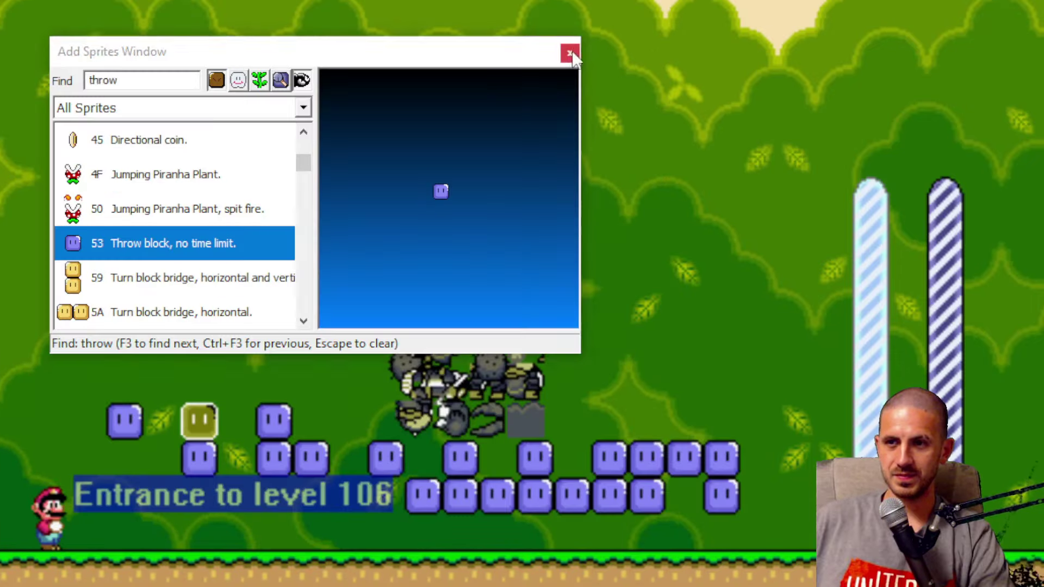
Step: Close the sprite list and spread out the throw blocks, moving several into the air above the Big Boo Boss and the entrance
{"action": "left_click", "coordinate": [568, 51]}
{"action": "left_click_drag", "start_coordinate": [647, 457], "coordinate": [461, 160]}
{"action": "left_click_drag", "start_coordinate": [586, 494], "coordinate": [511, 160]}
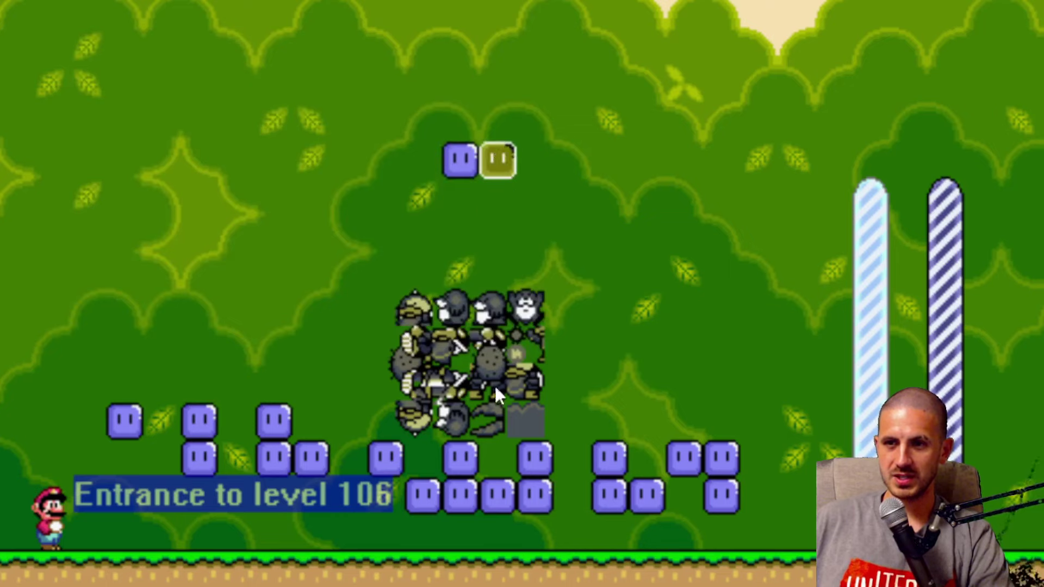
{"action": "left_click_drag", "start_coordinate": [503, 490], "coordinate": [417, 169]}
{"action": "left_click_drag", "start_coordinate": [383, 456], "coordinate": [389, 226]}
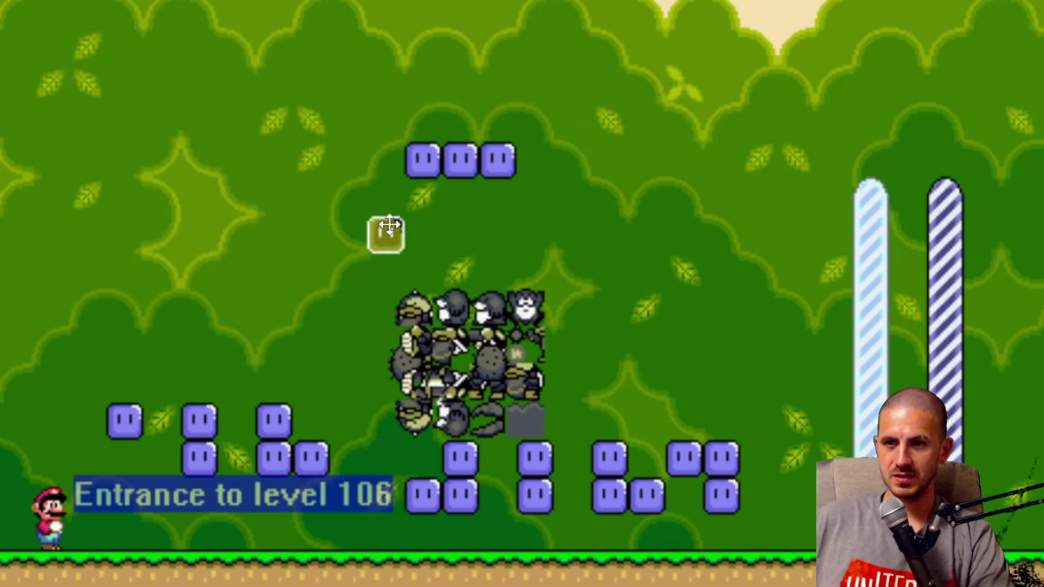
{"action": "left_click_drag", "start_coordinate": [273, 457], "coordinate": [183, 269]}
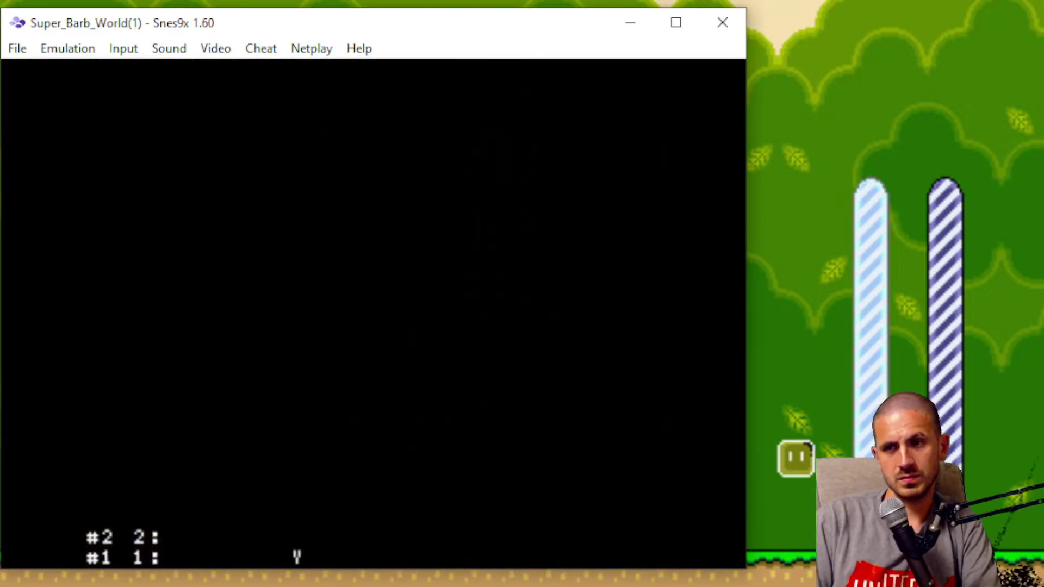
Step: Playtest the rearranged level and run Mario past the Big Boo Boss to the throw blocks on the ground
{"action": "key", "text": "Left"}
{"action": "key", "text": "Right"}
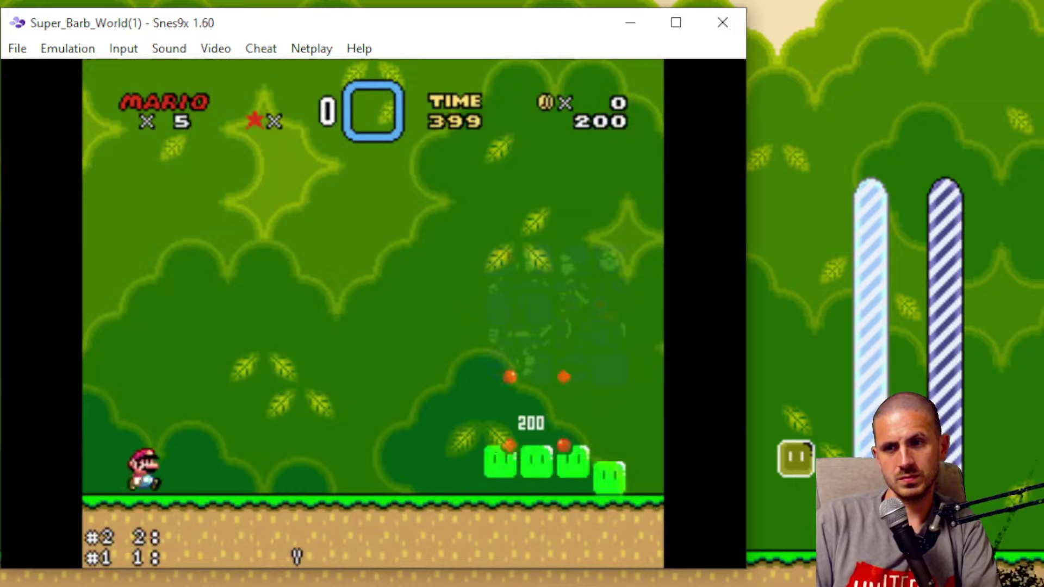
{"action": "key", "text": "Right"}
{"action": "key", "text": "Right"}
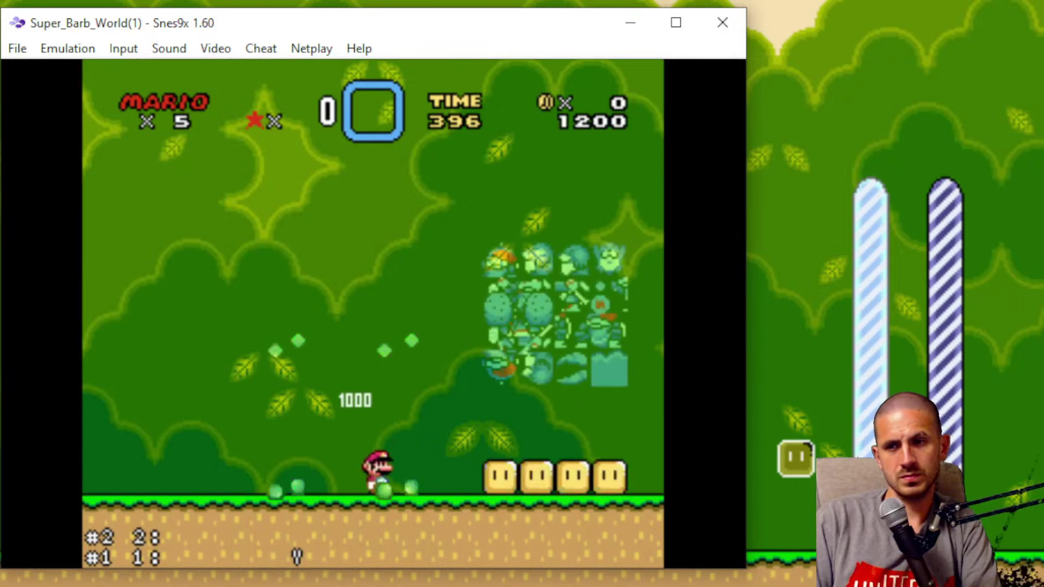
{"action": "key", "text": "Left"}
{"action": "key", "text": "Right"}
{"action": "key", "text": "Right"}
{"action": "key", "text": "Right"}
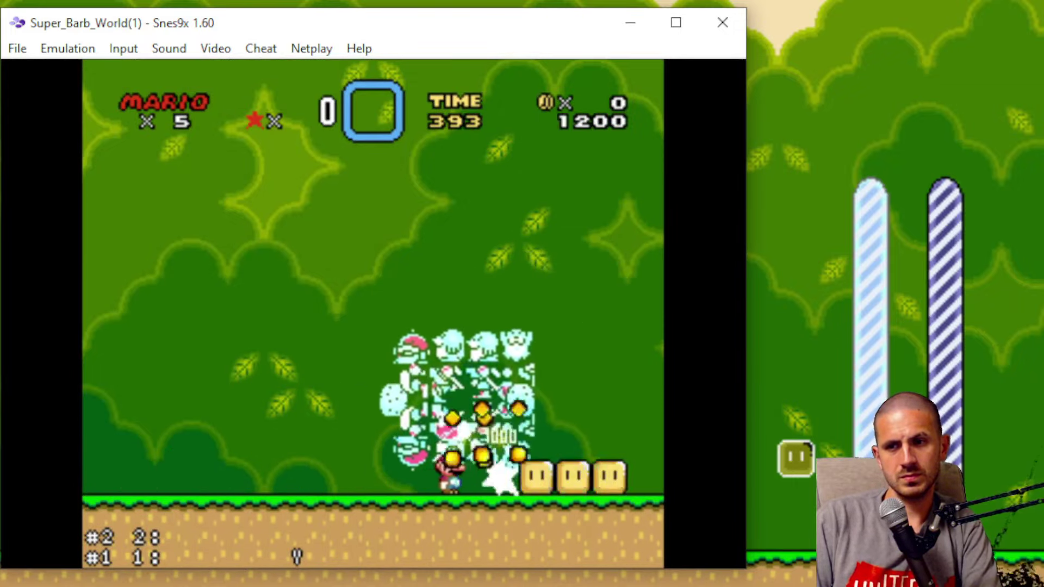
{"action": "key", "text": "c"}
{"action": "key", "text": "Left"}
{"action": "key", "text": "Right"}
{"action": "key", "text": "c"}
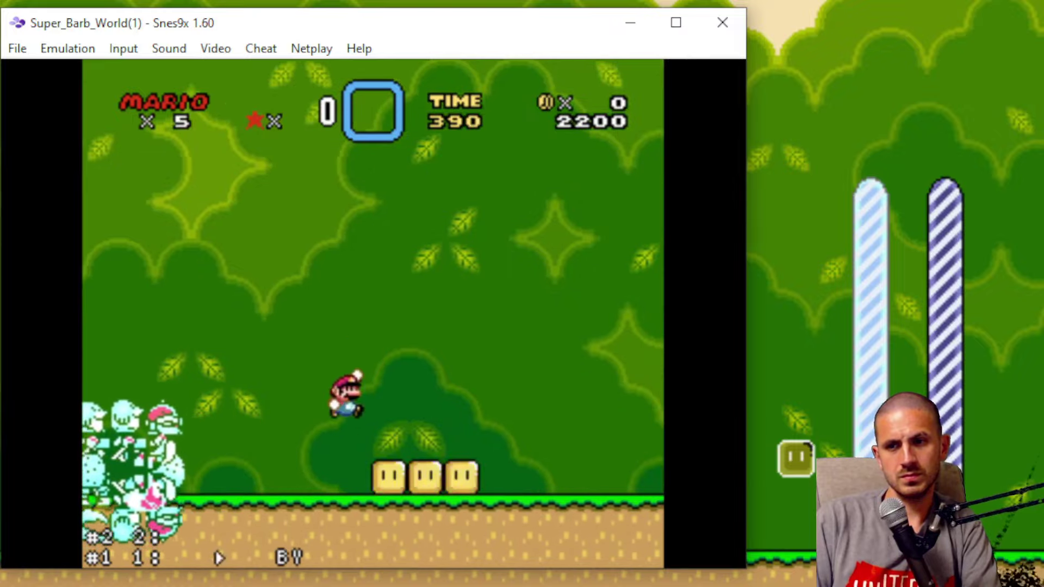
Step: Pick up throw blocks one after another and throw them upward at the Big Boo Boss
{"action": "key", "text": "Left"}
{"action": "key", "text": "Up"}
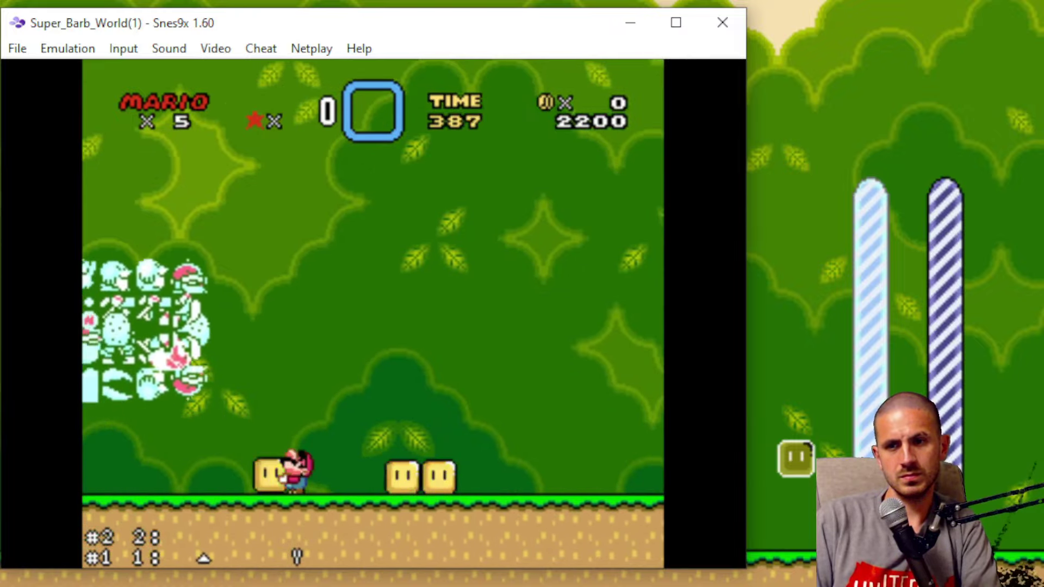
{"action": "key", "text": "Right"}
{"action": "key", "text": "x"}
{"action": "key", "text": "Right"}
{"action": "key", "text": "c"}
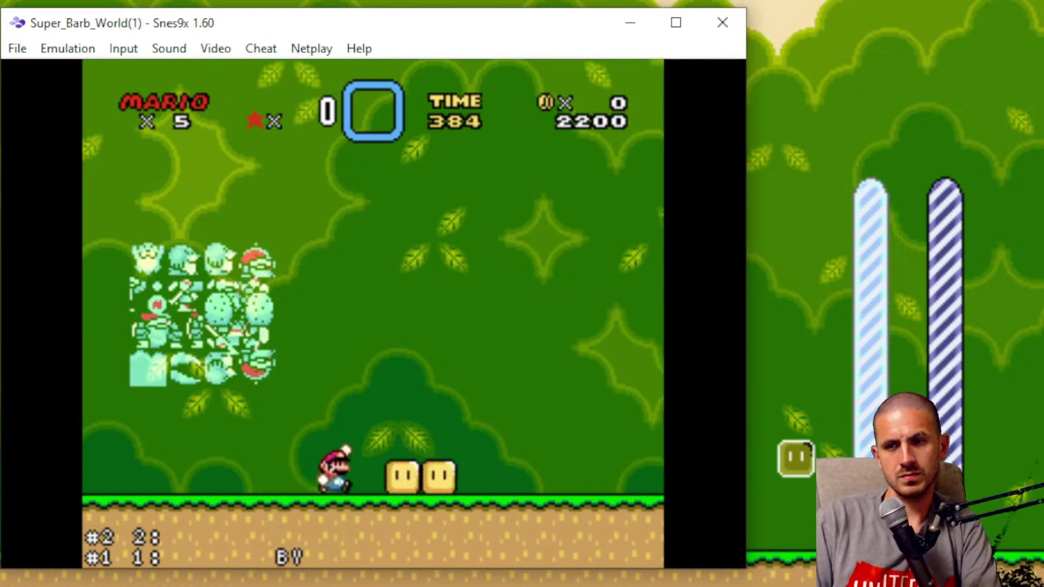
{"action": "key", "text": "Left"}
{"action": "key", "text": "Right"}
{"action": "key", "text": "c"}
{"action": "key", "text": "Left"}
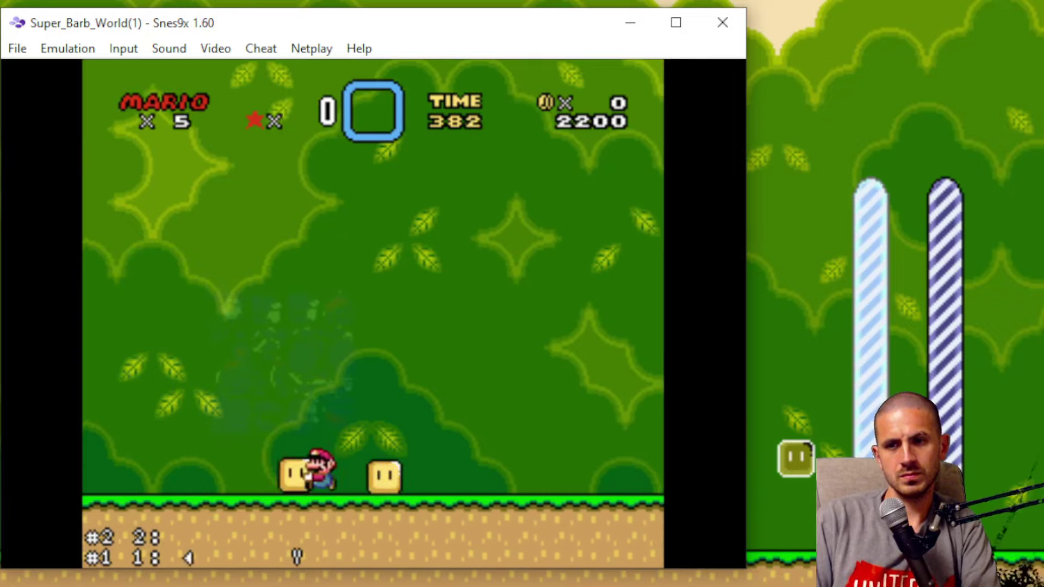
{"action": "key", "text": "Left"}
{"action": "key", "text": "Up"}
{"action": "key", "text": "Right"}
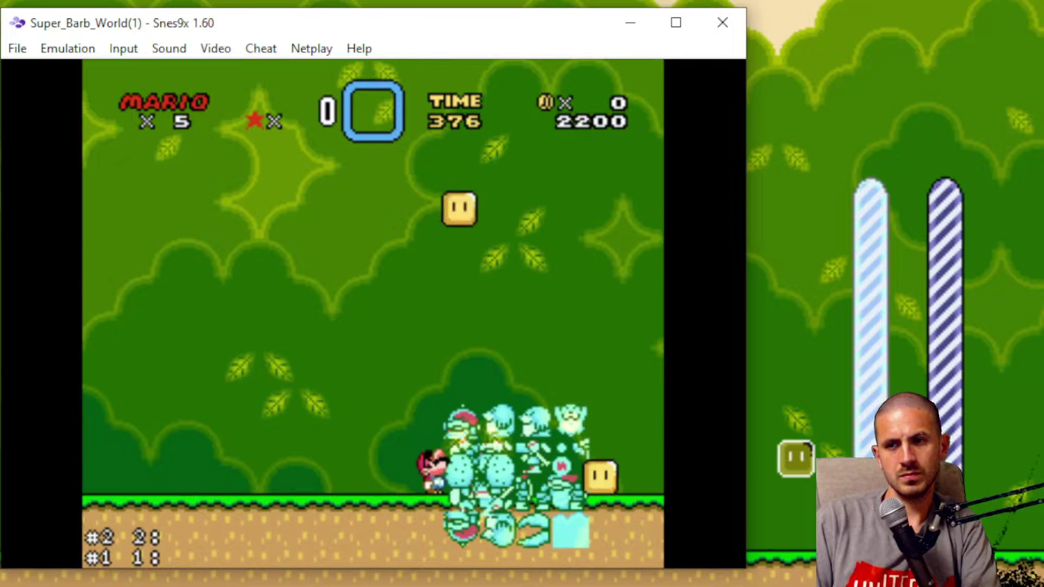
Step: Finish the Big Boo Boss with the remaining throw blocks, watch the ending credits, and close the emulator
{"action": "key", "text": "Up"}
{"action": "key", "text": "x"}
{"action": "key", "text": "Right"}
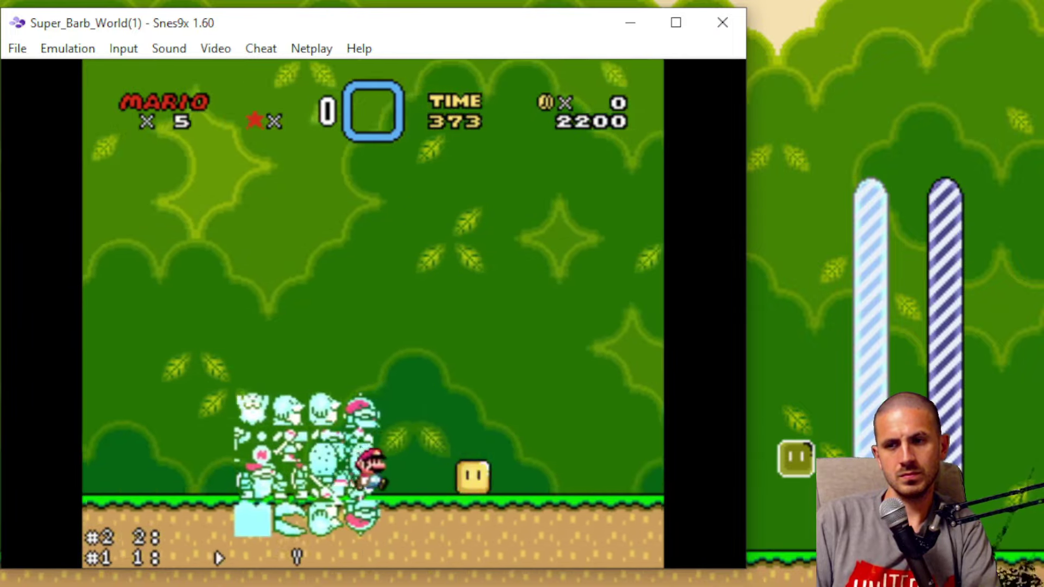
{"action": "key", "text": "Left"}
{"action": "key", "text": "Left"}
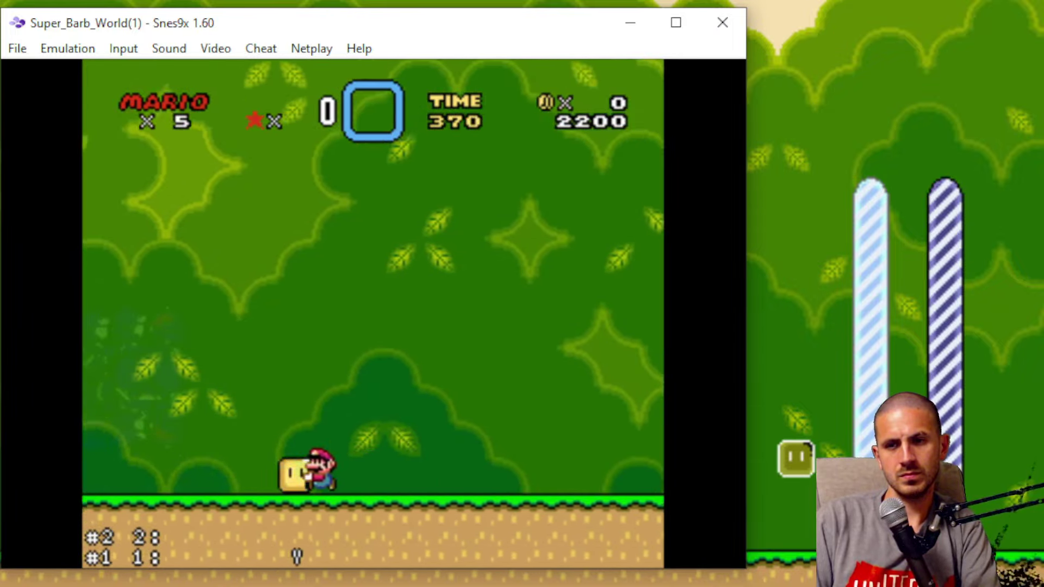
{"action": "key", "text": "Left"}
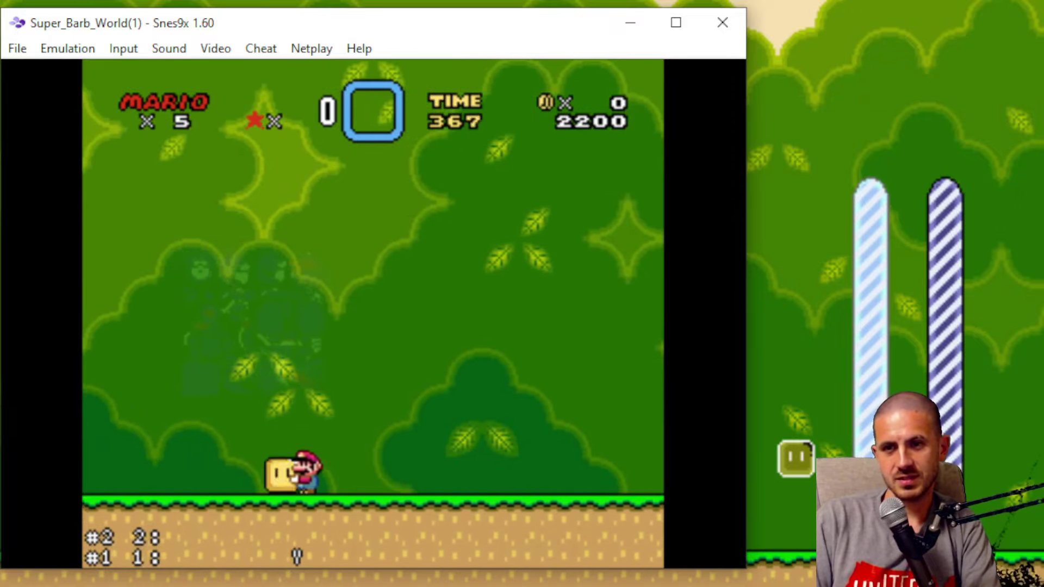
{"action": "key", "text": "Right"}
{"action": "key", "text": "Left"}
{"action": "key", "text": "Up"}
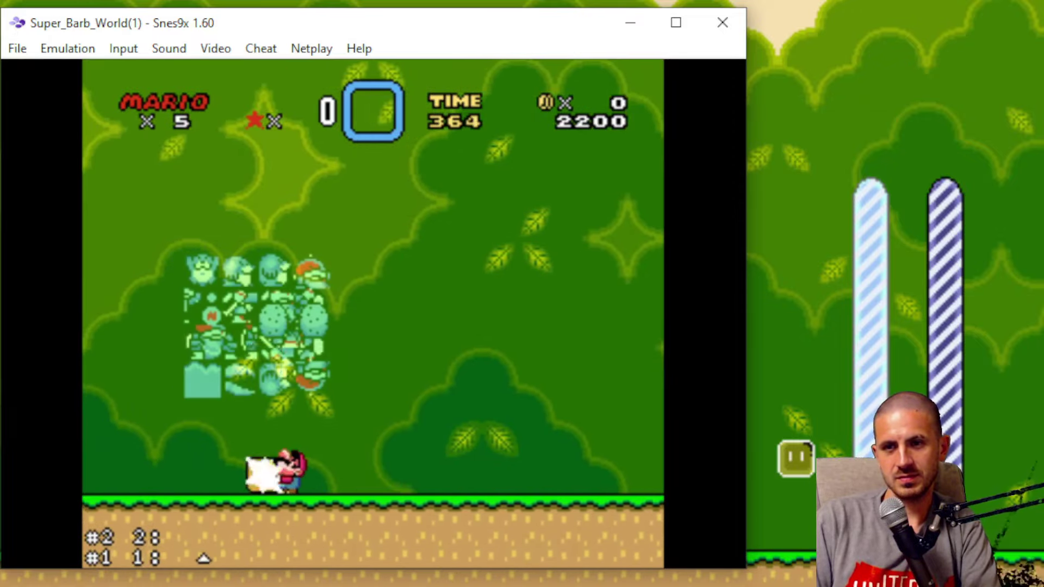
{"action": "key", "text": "x"}
{"action": "key", "text": "Left"}
{"action": "key", "text": "Right"}
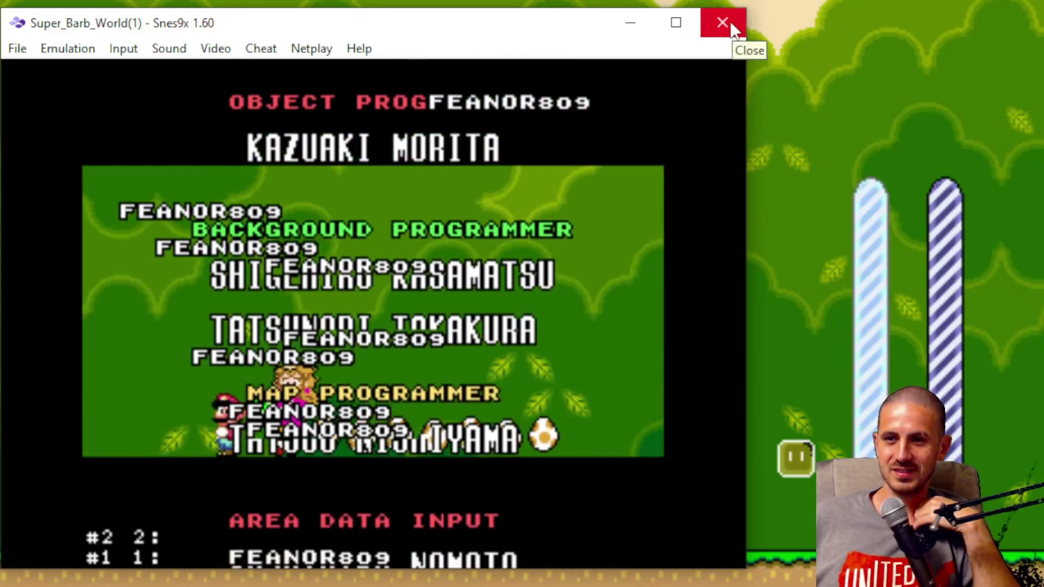
{"action": "left_click", "coordinate": [723, 23]}
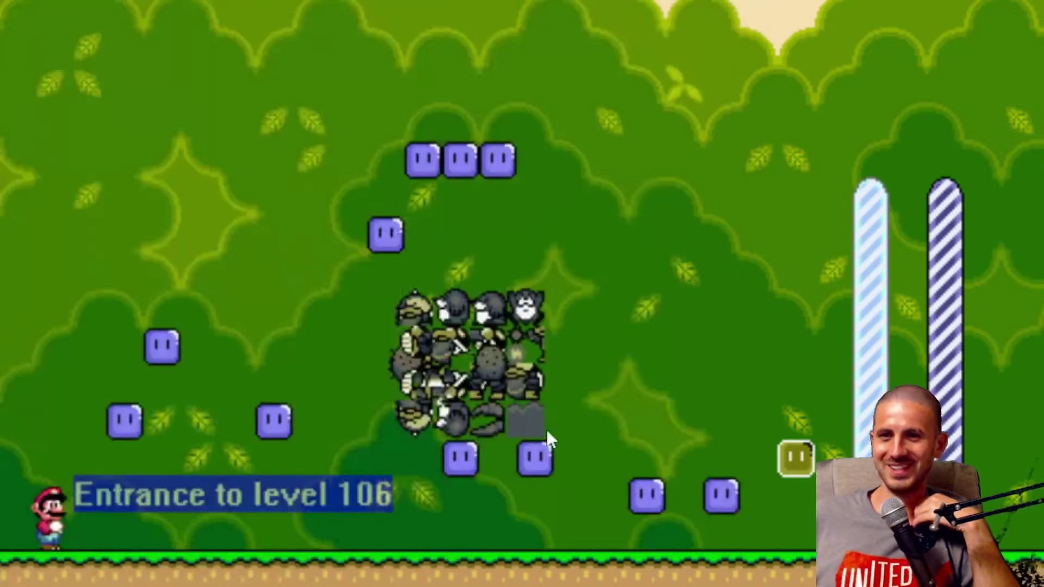
Step: Move the Big Boo Boss back toward the level entrance, above the throw blocks there
{"action": "left_click", "coordinate": [341, 375]}
{"action": "left_click", "coordinate": [435, 358]}
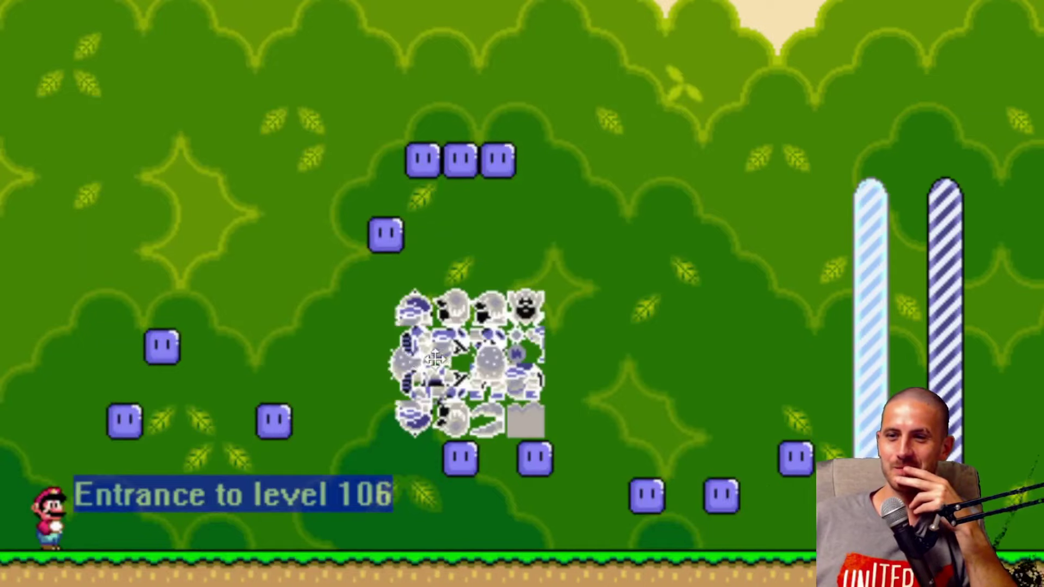
{"action": "left_click_drag", "start_coordinate": [435, 359], "coordinate": [206, 296]}
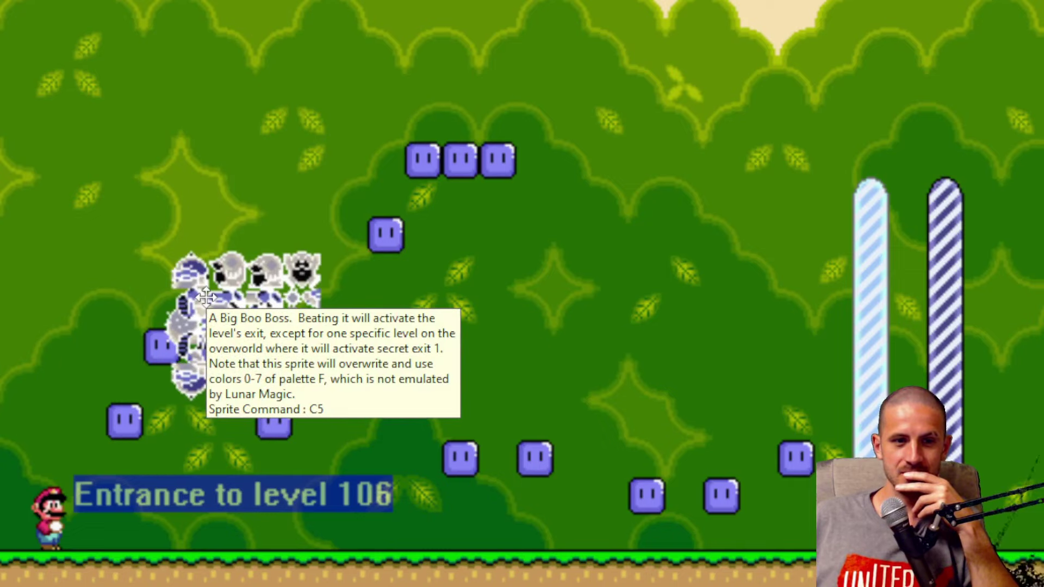
{"action": "left_click_drag", "start_coordinate": [835, 122], "coordinate": [982, 531]}
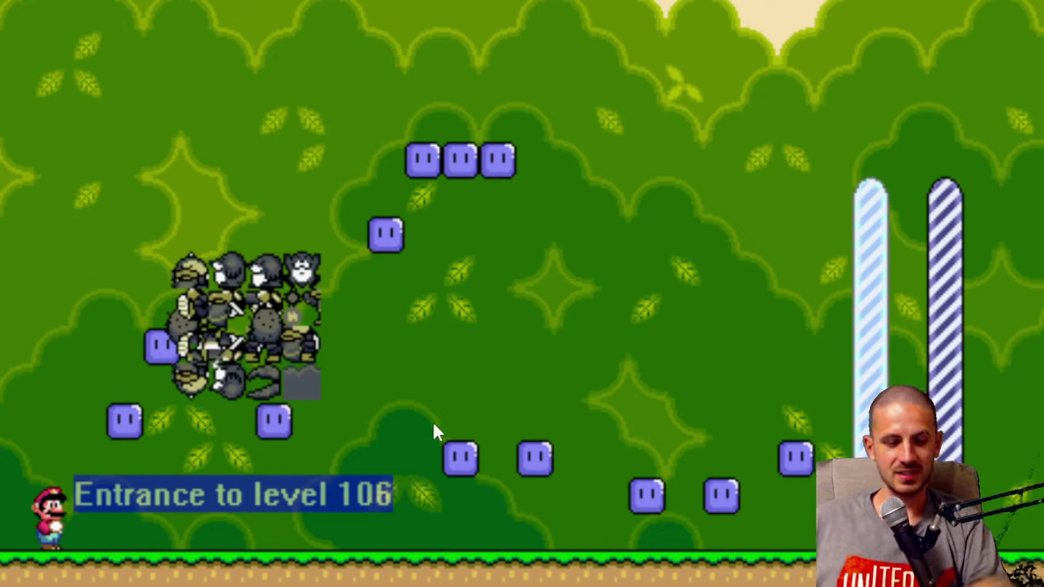
Step: Show the sub-screen boundaries and add a second Big Boo Boss overlapping the first
{"action": "key", "text": "F2"}
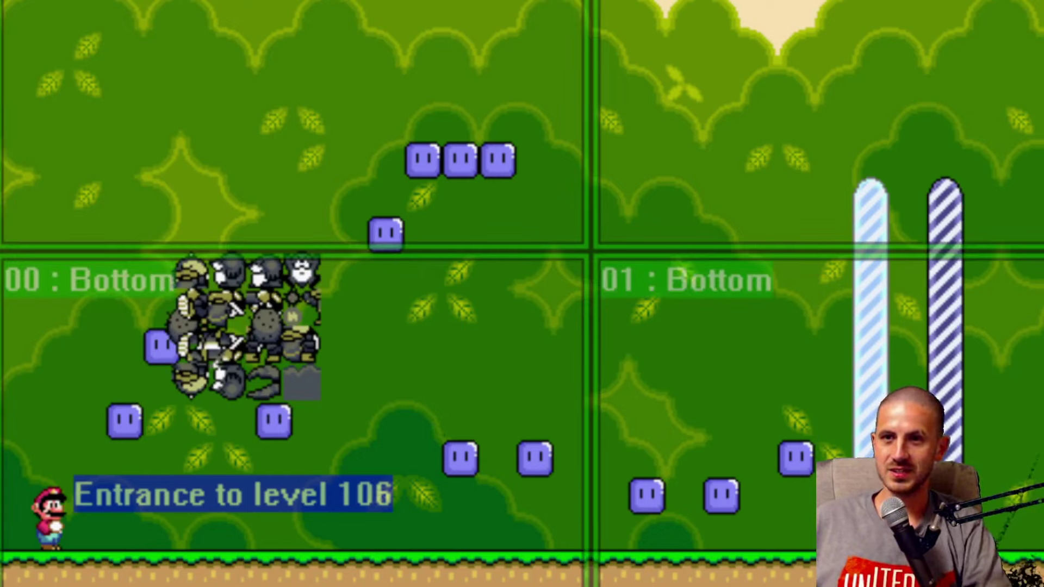
{"action": "key", "text": "Insert"}
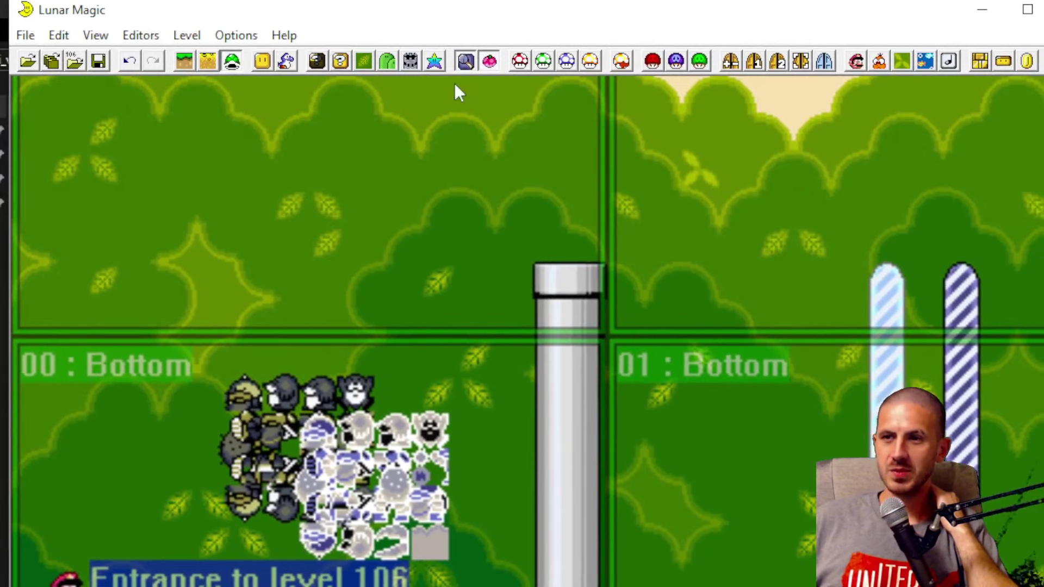
Step: Examine the level's Super GFX Bypass settings, the available editor and view options, and the Layer 1/2 scrolling settings
{"action": "left_click", "coordinate": [676, 60]}
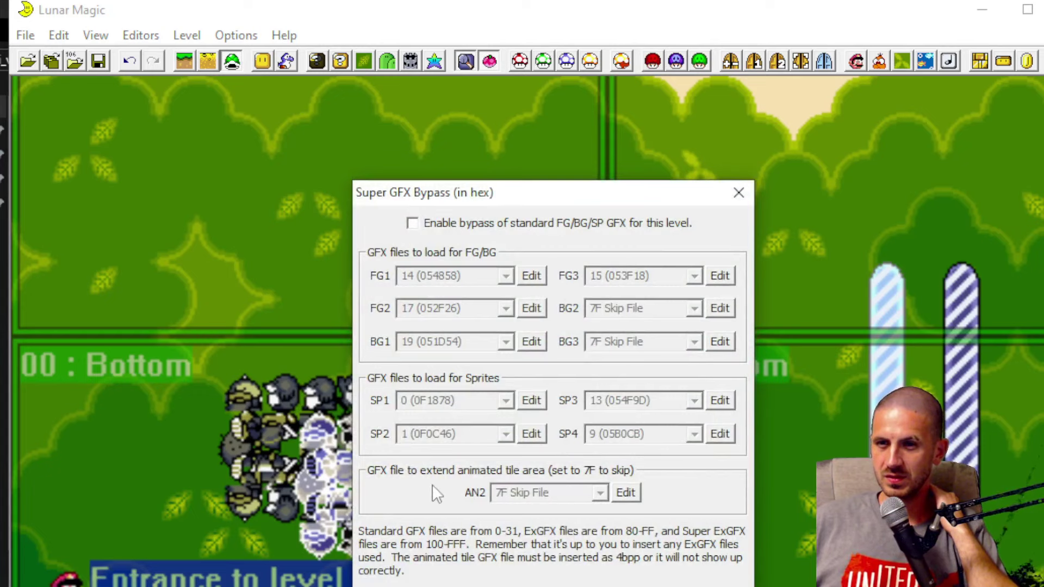
{"action": "left_click", "coordinate": [732, 201]}
{"action": "left_click", "coordinate": [157, 36]}
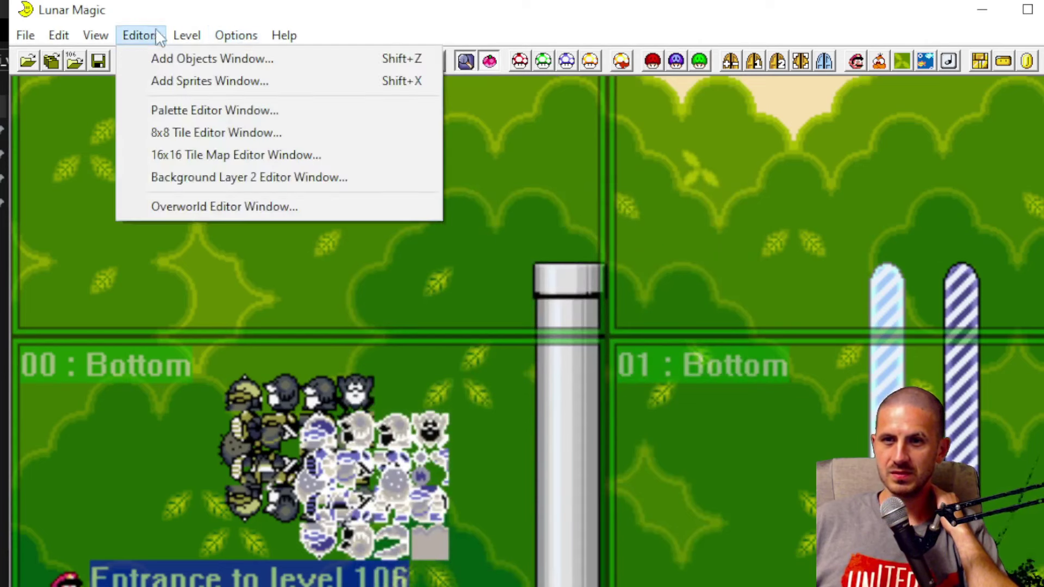
{"action": "mouse_move", "coordinate": [175, 33]}
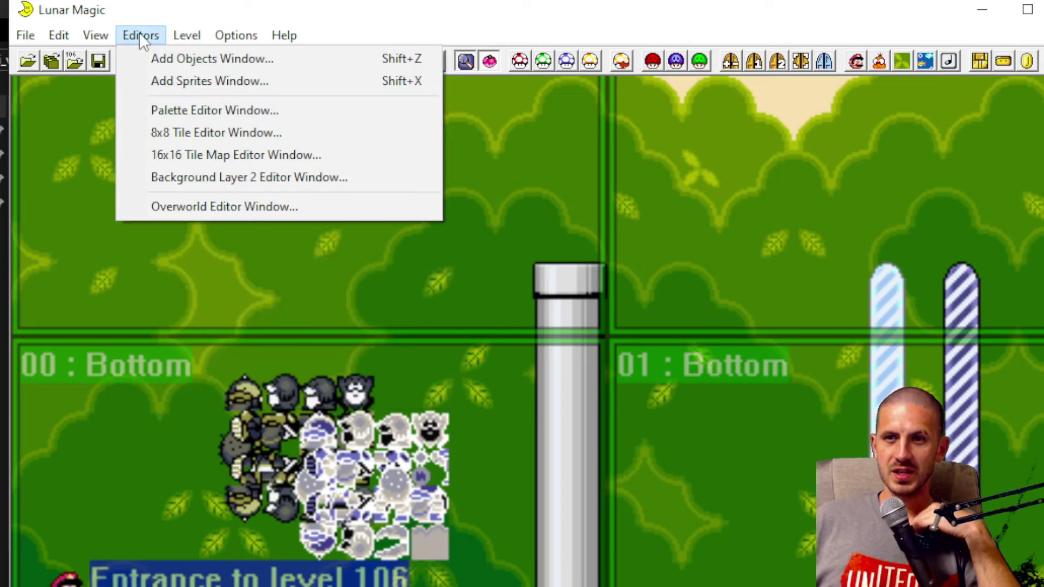
{"action": "mouse_move", "coordinate": [109, 32]}
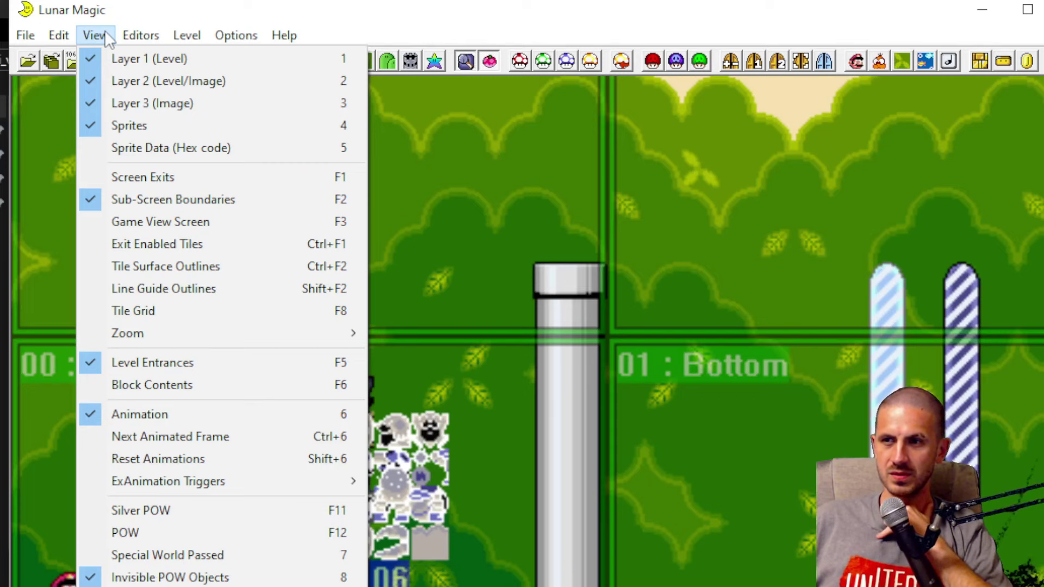
{"action": "left_click", "coordinate": [905, 57]}
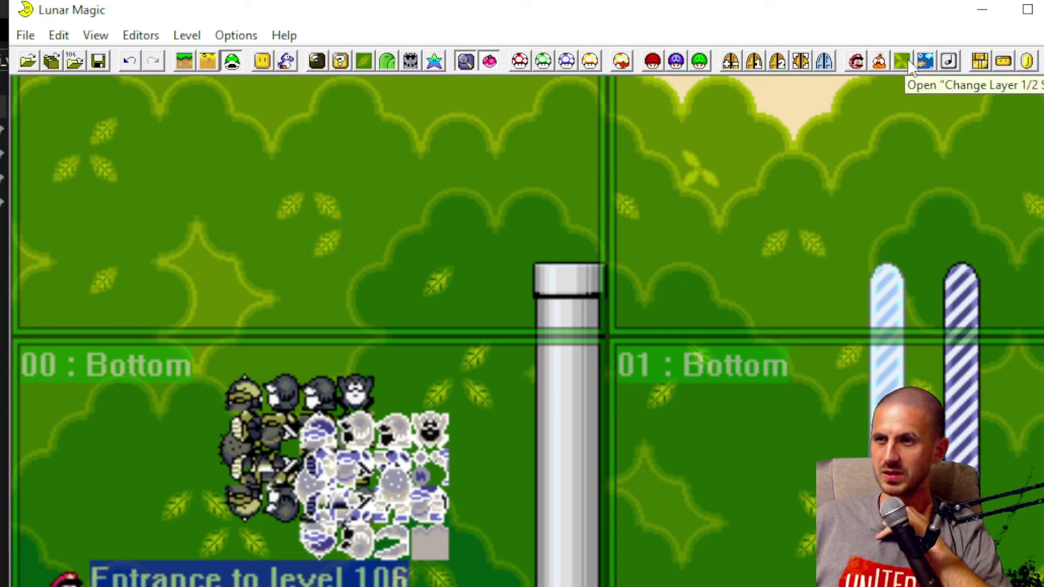
{"action": "left_click", "coordinate": [907, 58]}
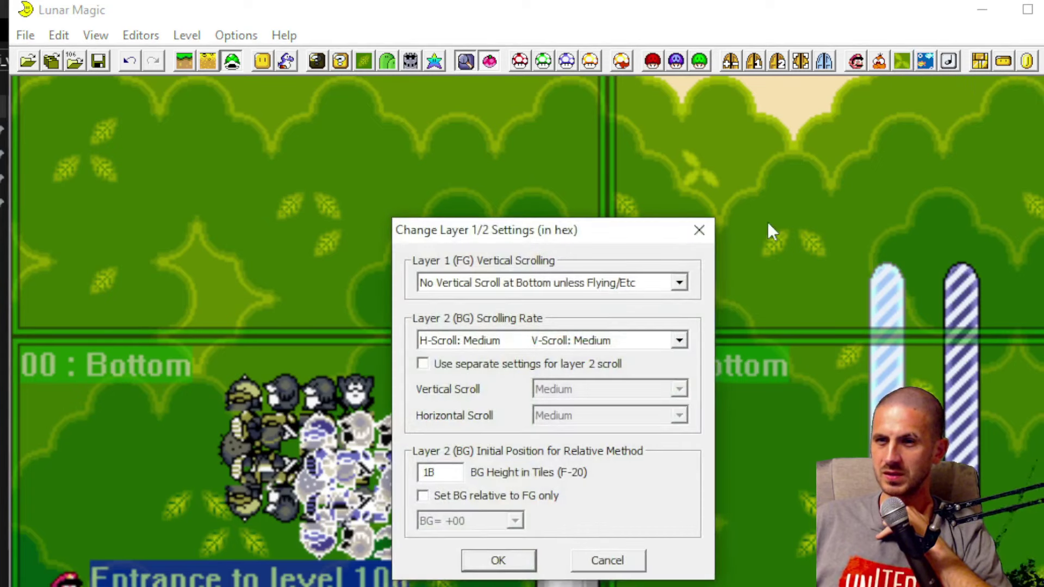
{"action": "left_click", "coordinate": [704, 238]}
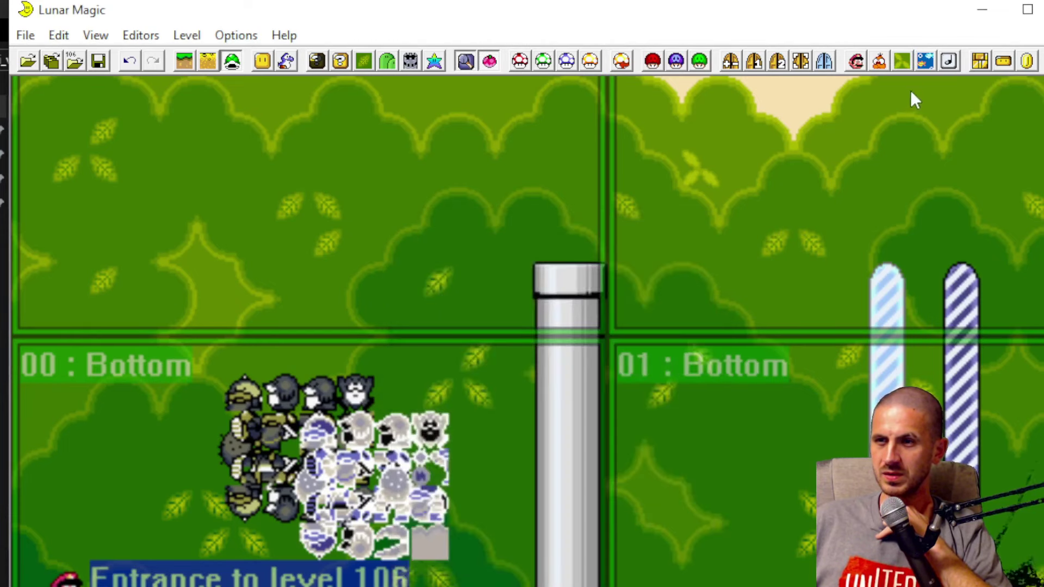
Step: Examine the level's Layer 3 settings and its header properties without changing them
{"action": "left_click", "coordinate": [925, 61]}
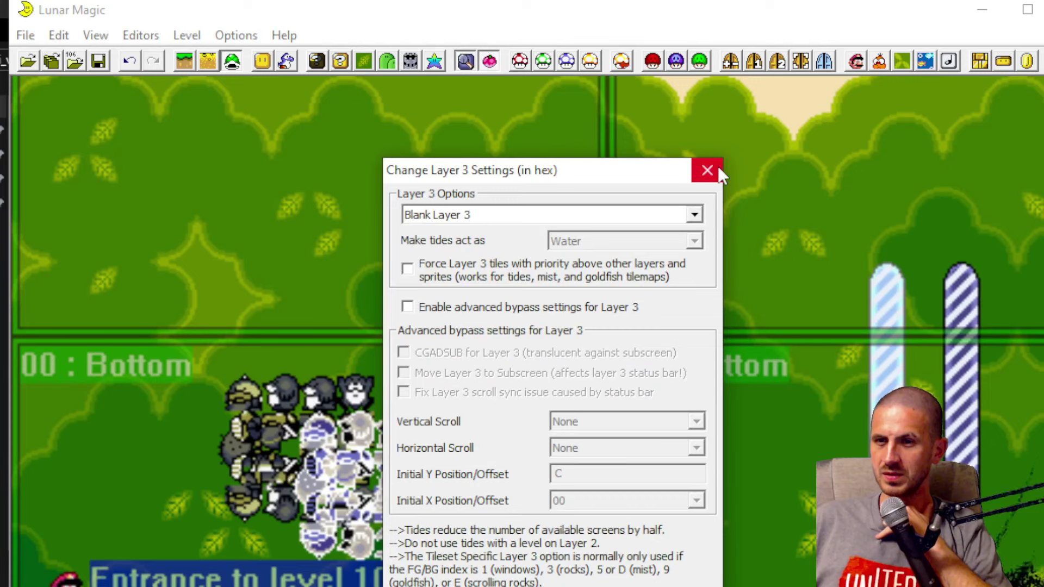
{"action": "left_click", "coordinate": [717, 166]}
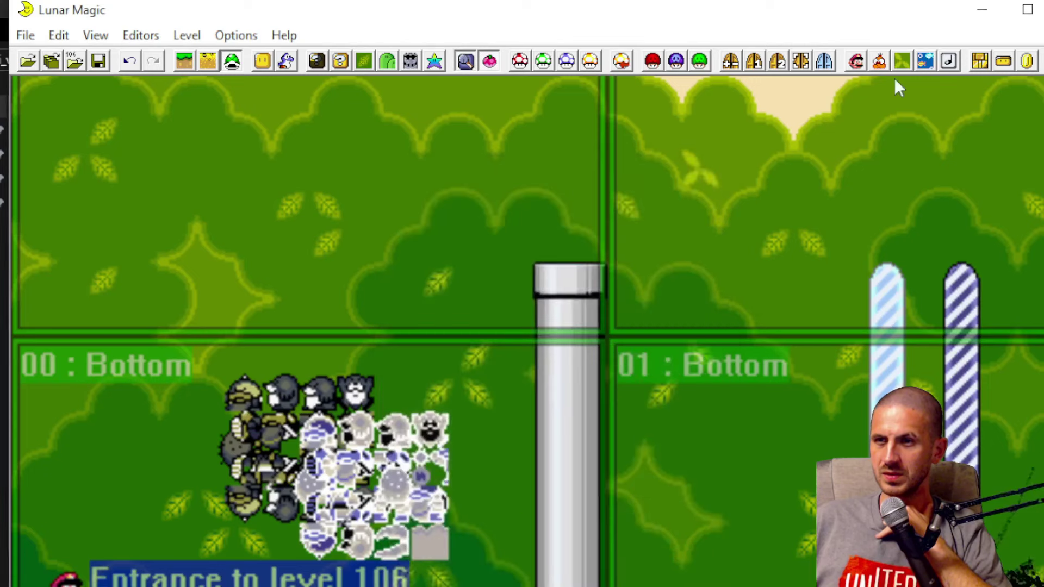
{"action": "left_click", "coordinate": [856, 61]}
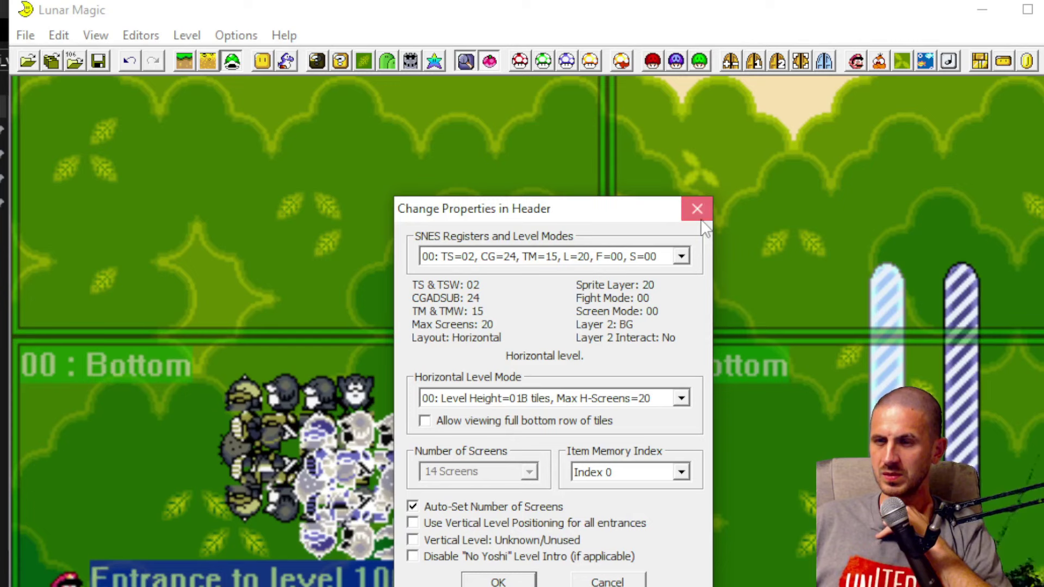
{"action": "left_click", "coordinate": [698, 209]}
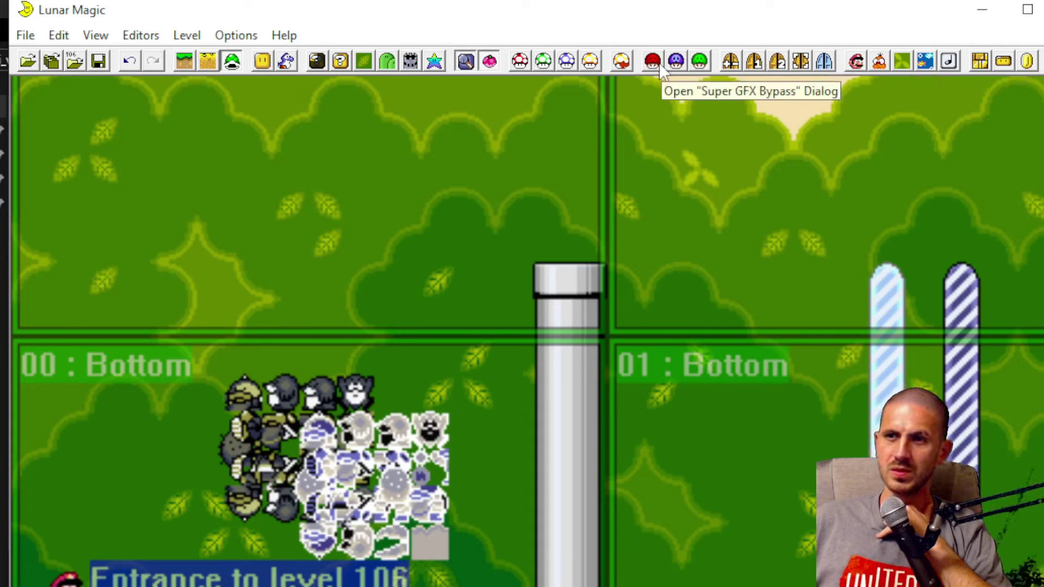
Step: Set the level's sprite graphics to 7: SP1=00, SP2=01, SP3=06, SP4=11 (Ghost House)
{"action": "left_click", "coordinate": [679, 65]}
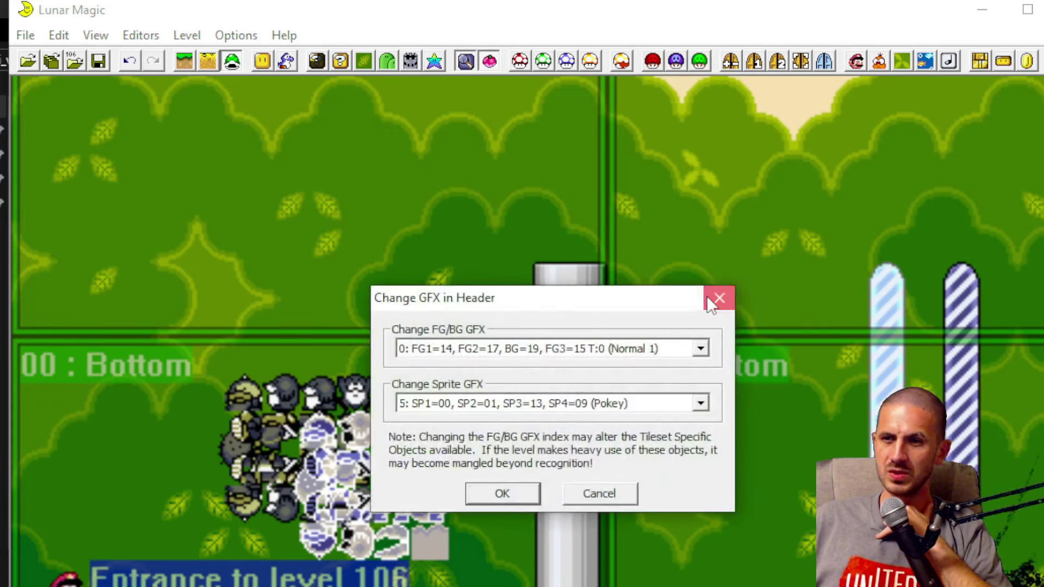
{"action": "left_click", "coordinate": [701, 404]}
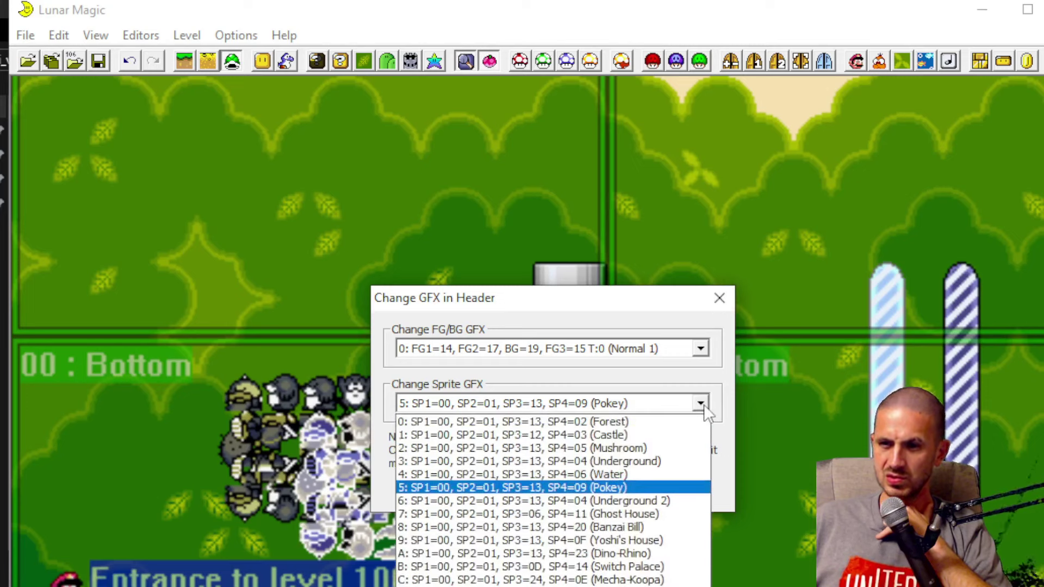
{"action": "left_click", "coordinate": [683, 514]}
{"action": "left_click", "coordinate": [504, 492]}
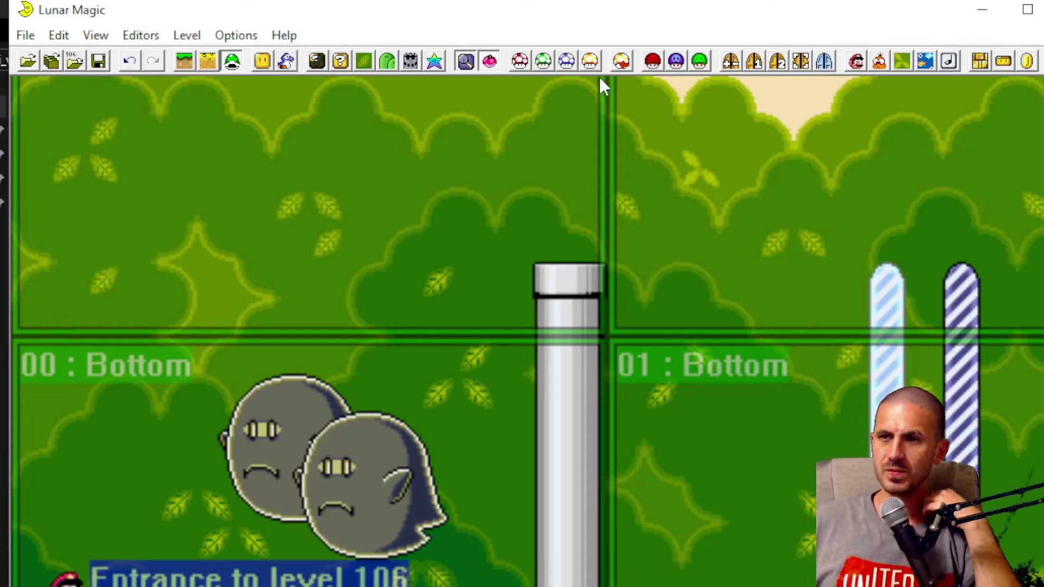
Step: Examine the level's Layer 3 GFX/Tilemap Bypass, header graphics and Super GFX Bypass settings
{"action": "left_click", "coordinate": [700, 64]}
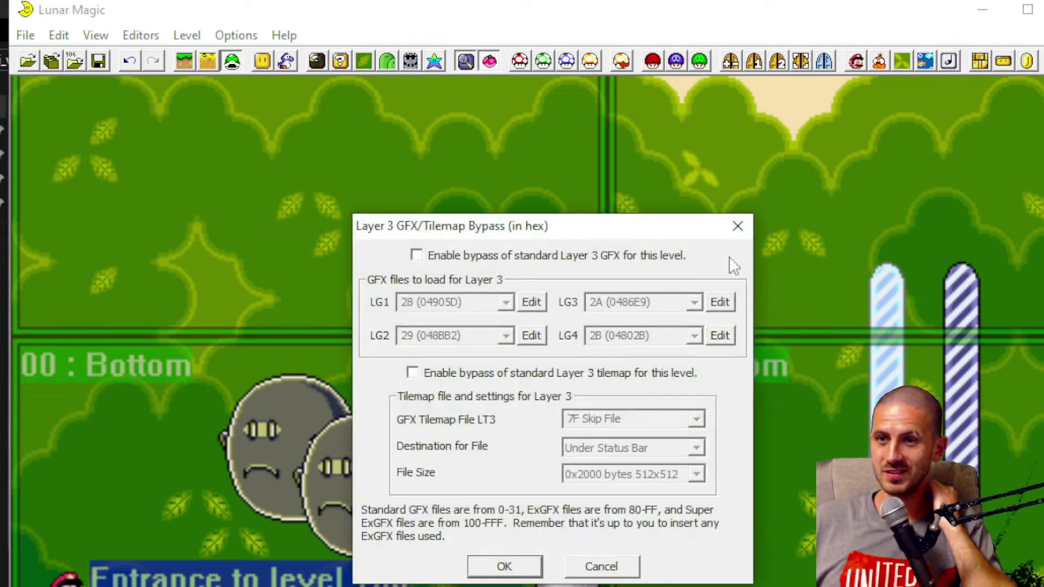
{"action": "left_click", "coordinate": [738, 226]}
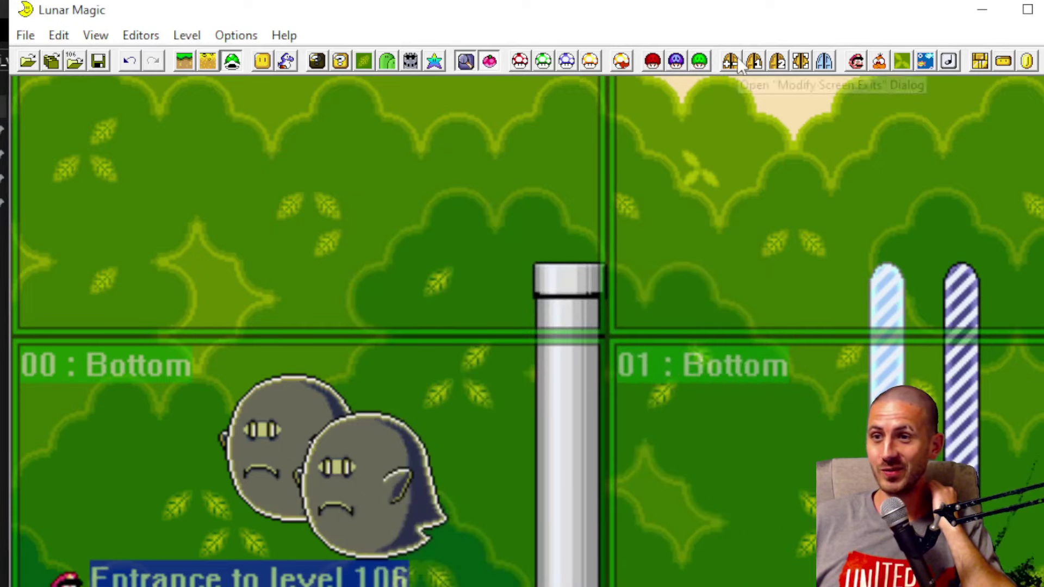
{"action": "left_click", "coordinate": [676, 62]}
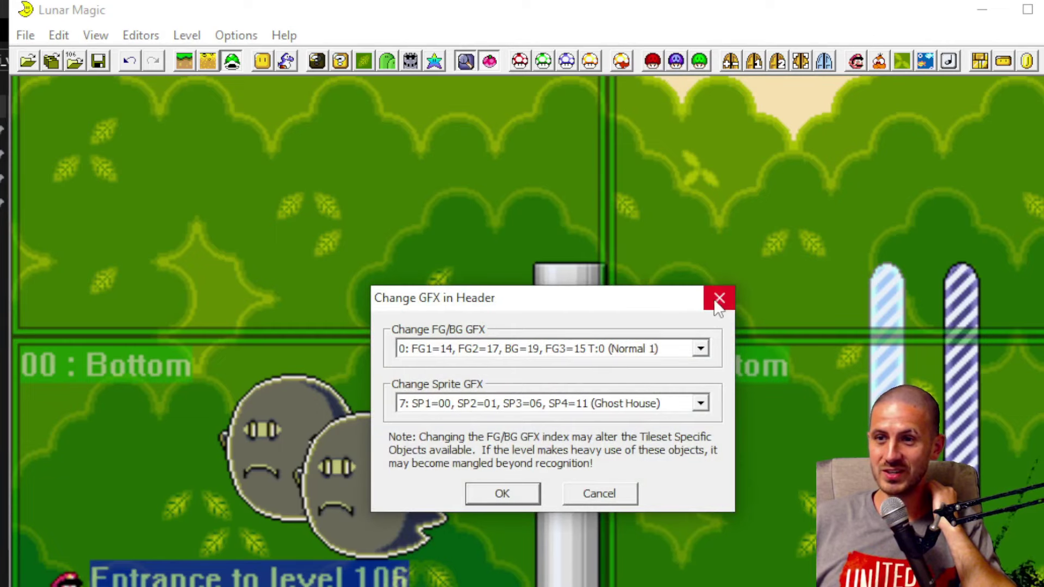
{"action": "left_click", "coordinate": [719, 299]}
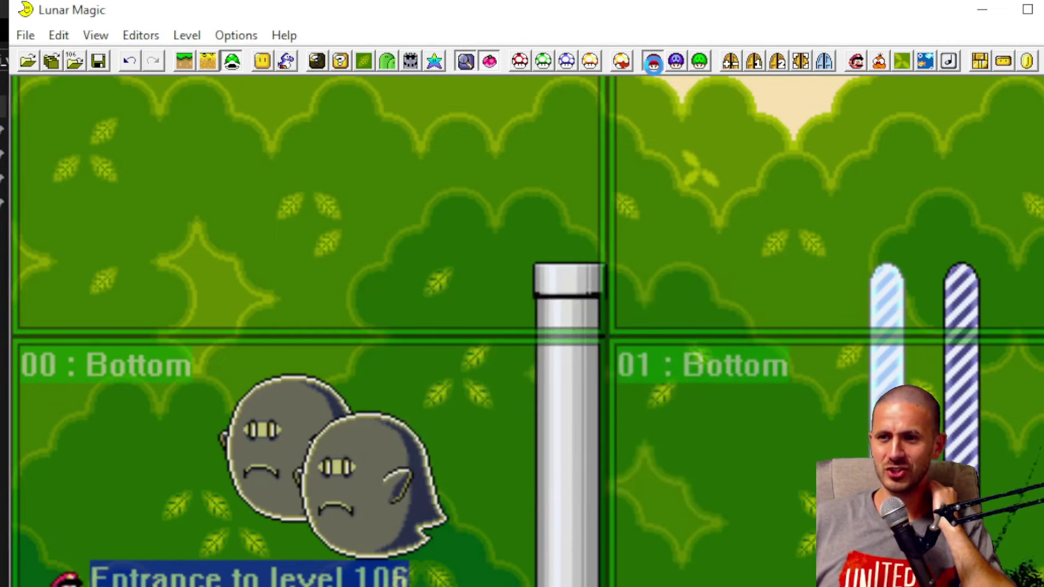
{"action": "left_click", "coordinate": [653, 62]}
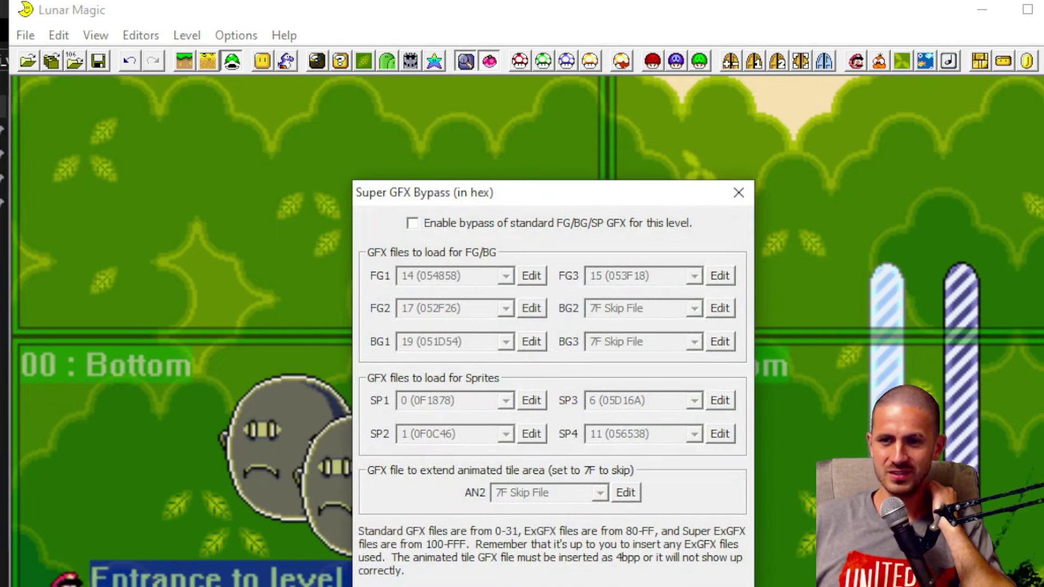
{"action": "key", "text": "Escape"}
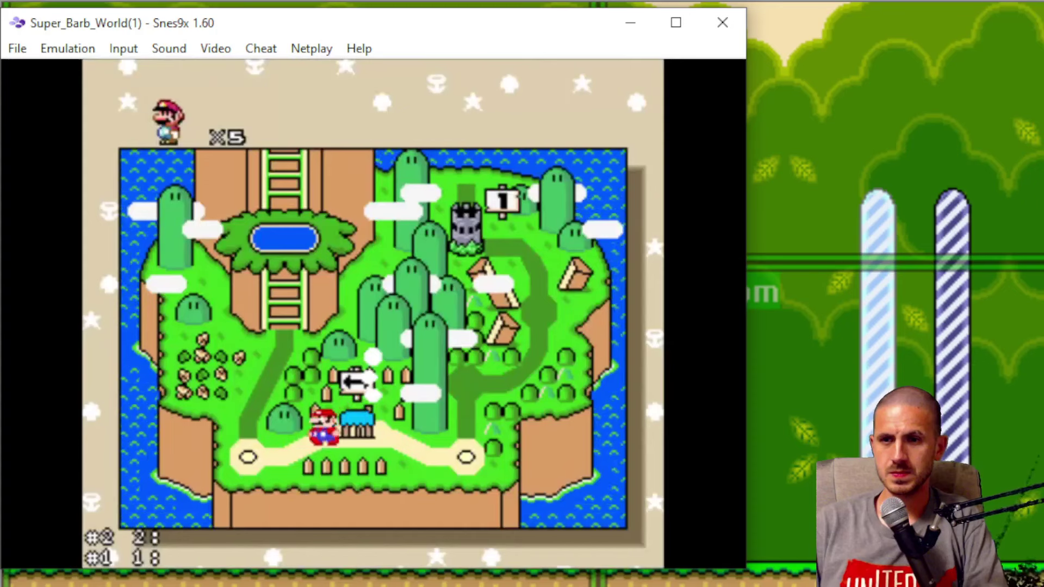
Step: Walk Mario to level 106 in the emulator, test the two-boss level by moving and jumping around, and close the emulator
{"action": "key", "text": "Left"}
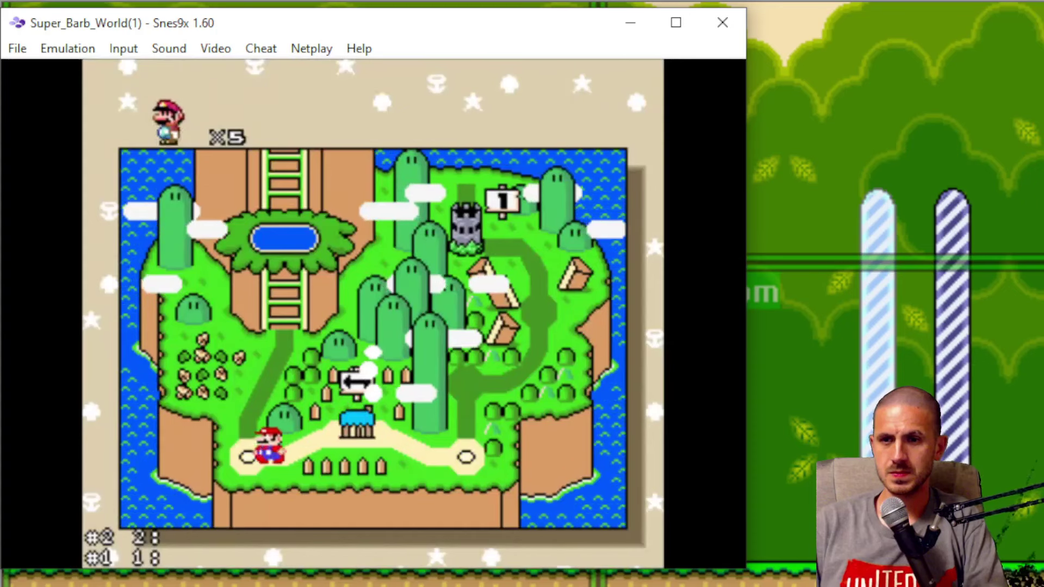
{"action": "key", "text": "x"}
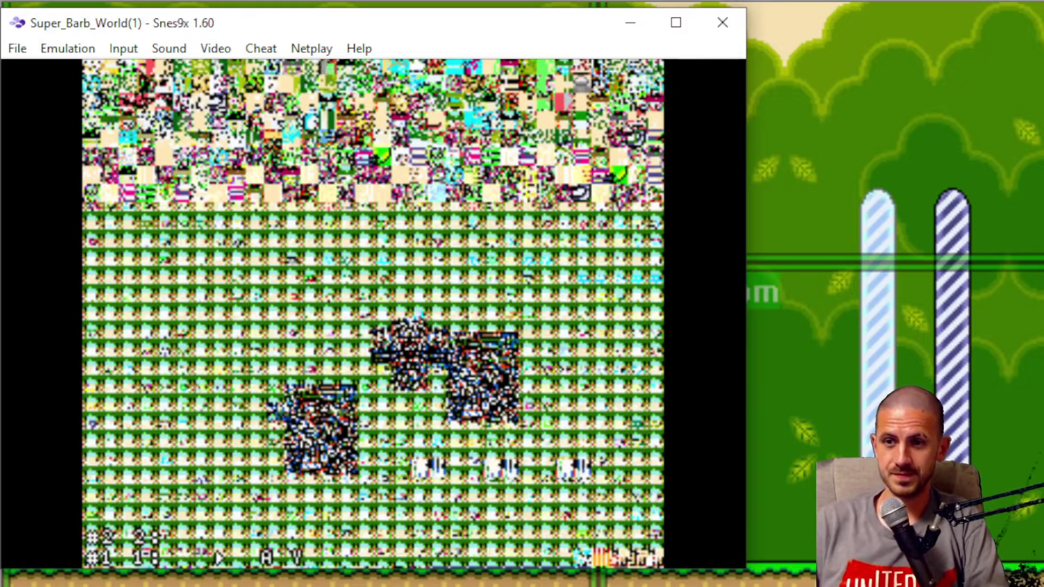
{"action": "key", "text": "Left"}
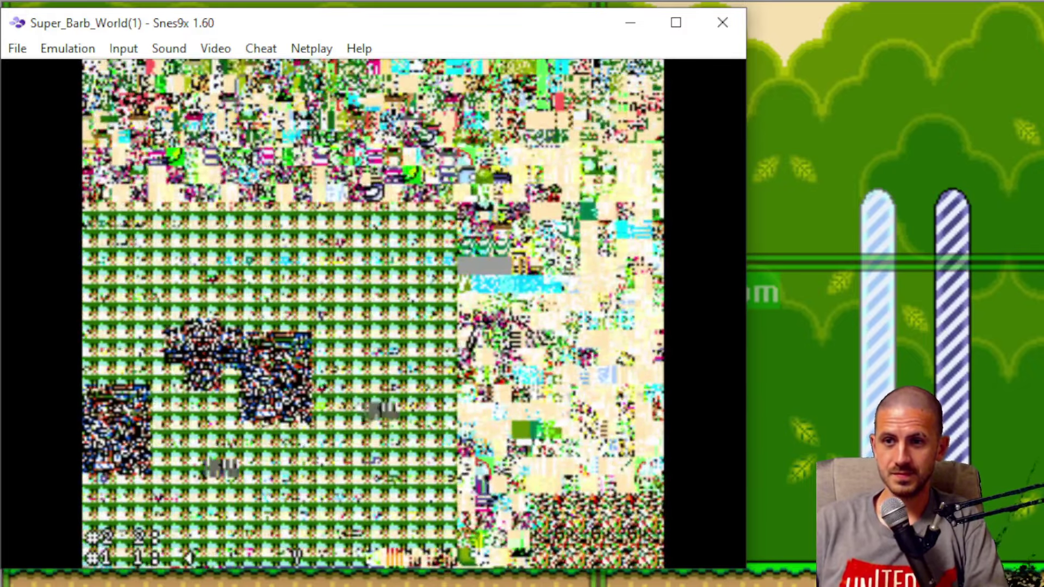
{"action": "key", "text": "c"}
{"action": "key", "text": "Right"}
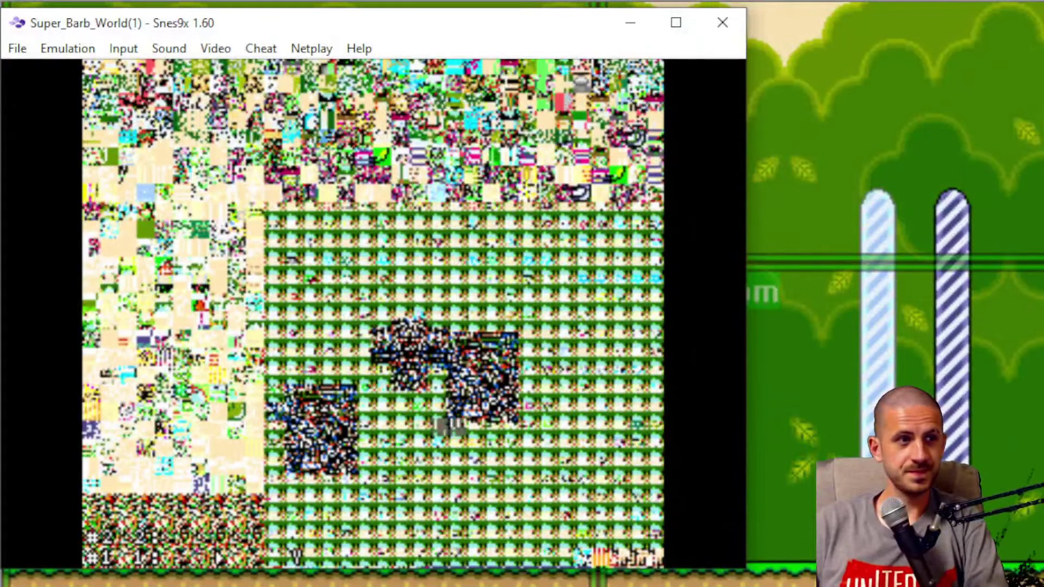
{"action": "key", "text": "Left"}
{"action": "key", "text": "c"}
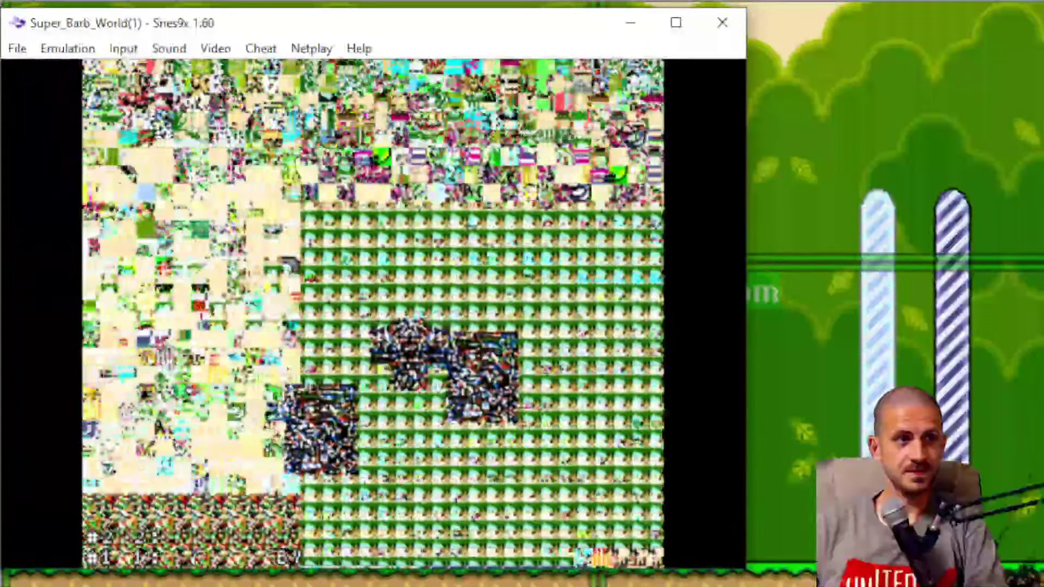
{"action": "key", "text": "Right"}
{"action": "key", "text": "c"}
{"action": "key", "text": "Left"}
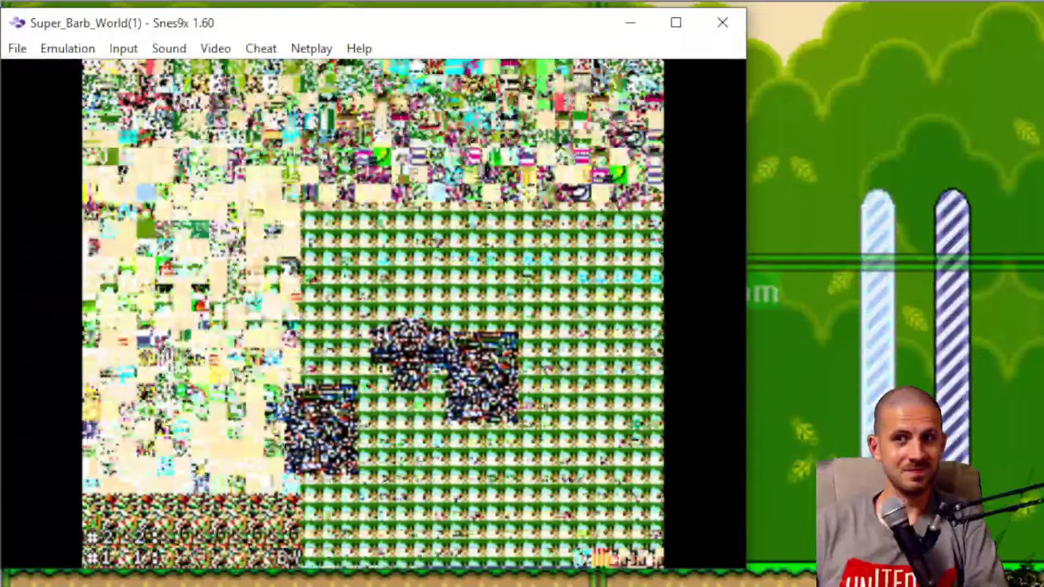
{"action": "key", "text": "Right"}
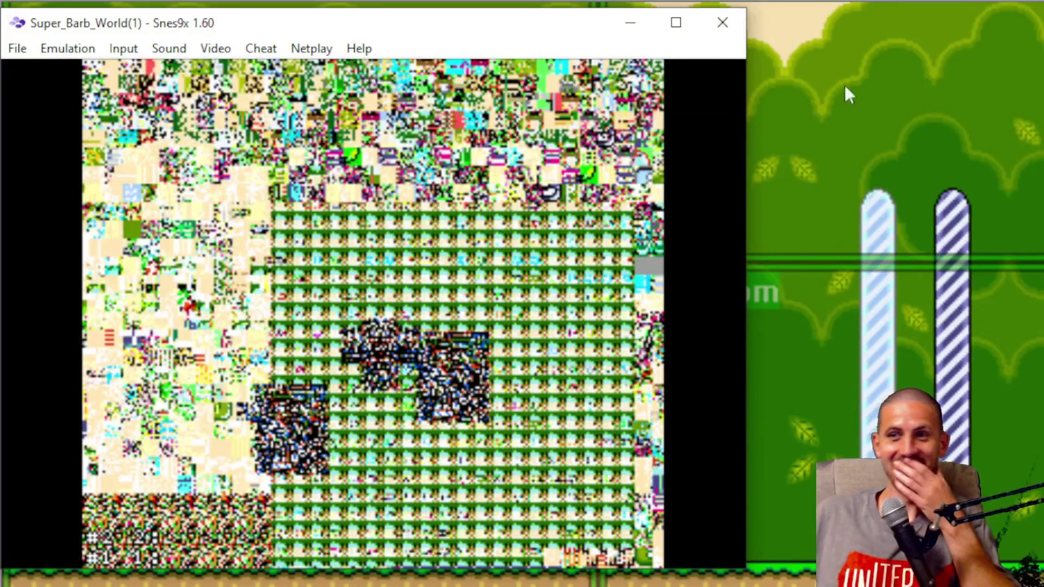
{"action": "left_click", "coordinate": [724, 23]}
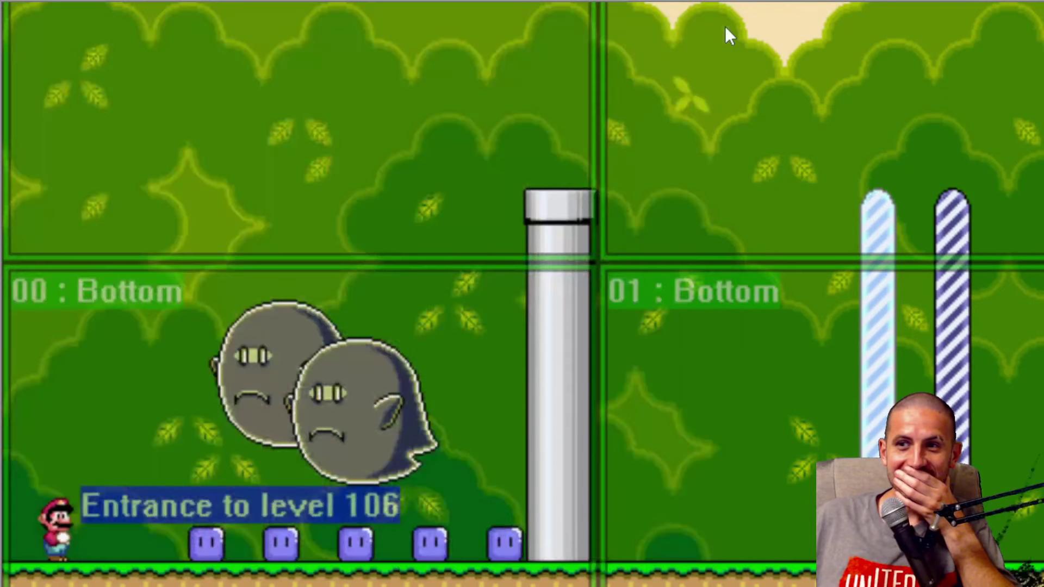
Step: Set the level's sprite graphics back to 5: SP1=00, SP2=01, SP3=13, SP4=09 (Pokey)
{"action": "left_click", "coordinate": [653, 0]}
{"action": "left_click", "coordinate": [691, 330]}
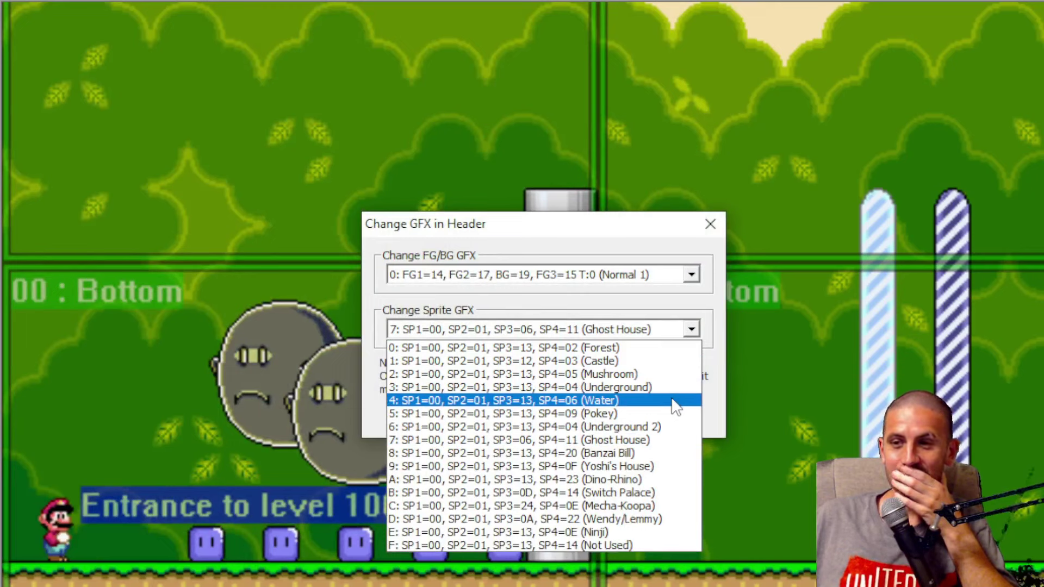
{"action": "left_click", "coordinate": [665, 414]}
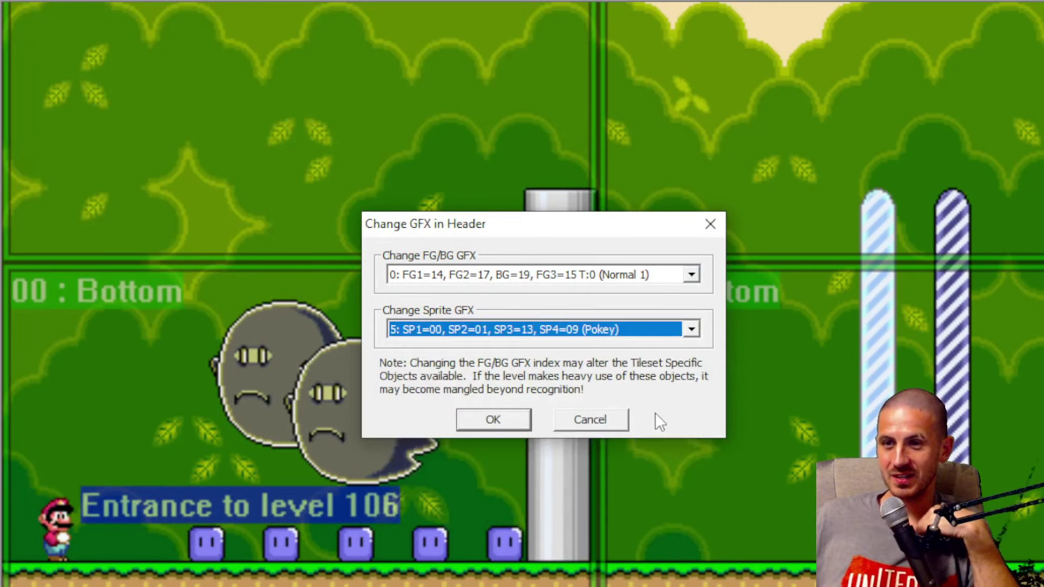
{"action": "left_click", "coordinate": [528, 419]}
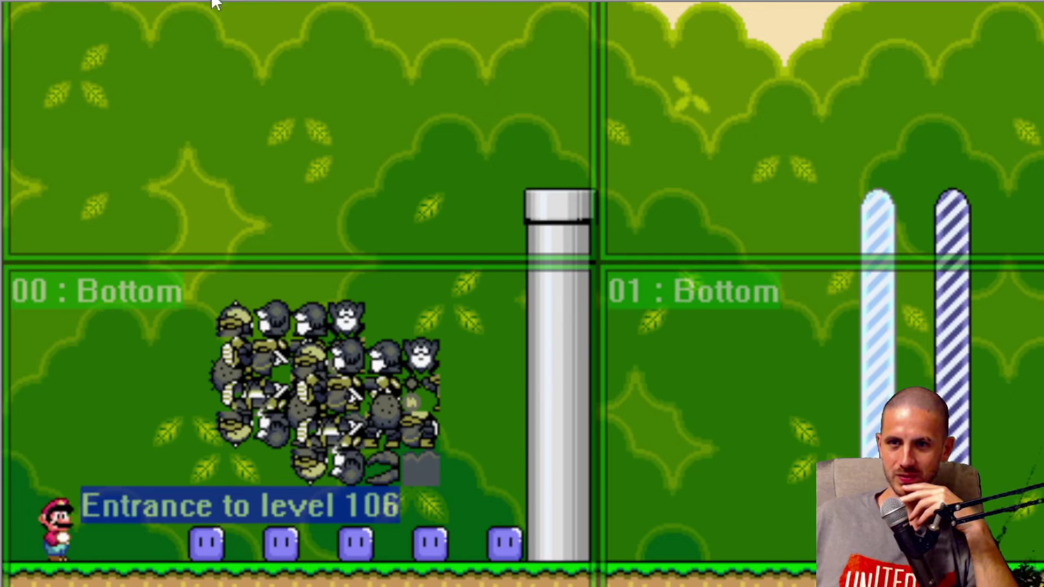
Step: Delete both overlapping Big Boo Bosses from above the throw blocks near the level entrance
{"action": "left_click", "coordinate": [281, 360]}
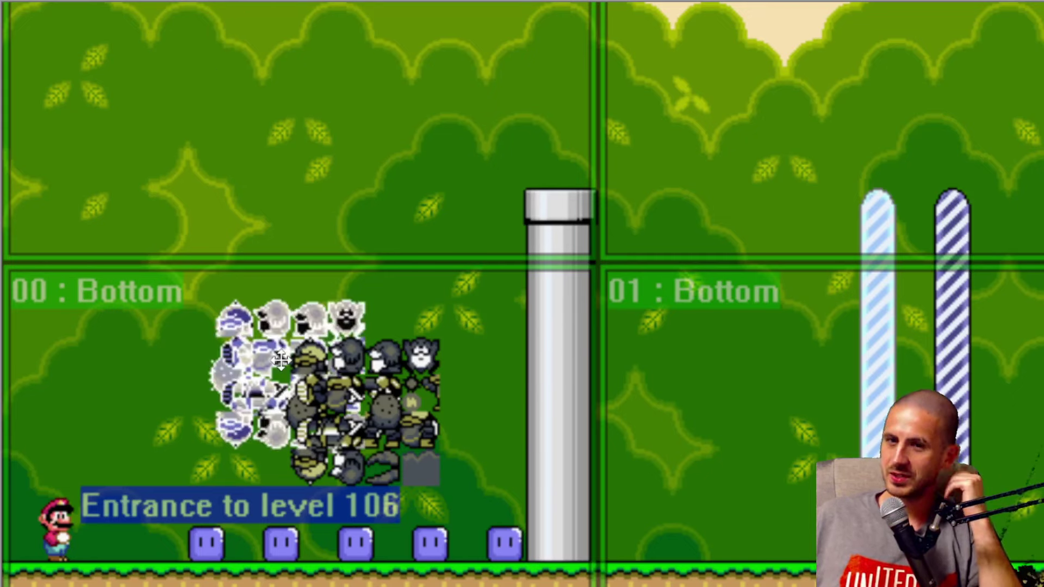
{"action": "left_click", "coordinate": [366, 440]}
{"action": "left_click_drag", "start_coordinate": [375, 417], "coordinate": [223, 379]}
{"action": "left_click", "coordinate": [325, 403]}
{"action": "key", "text": "Delete"}
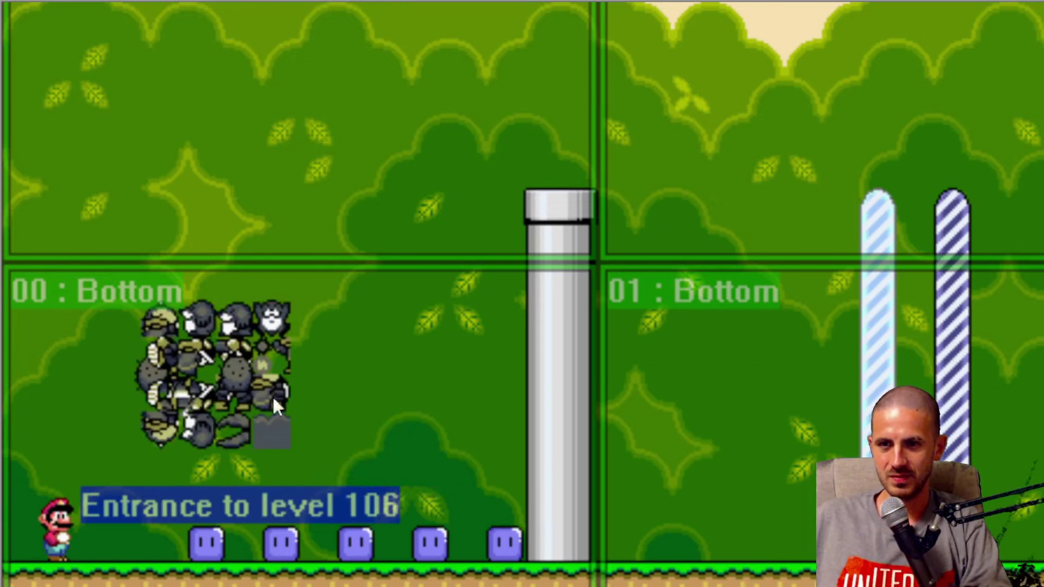
{"action": "left_click", "coordinate": [272, 395]}
{"action": "key", "text": "Delete"}
Step: Run the game in the emulator and try moving and jumping in the bonus room
{"action": "left_click", "coordinate": [276, 0]}
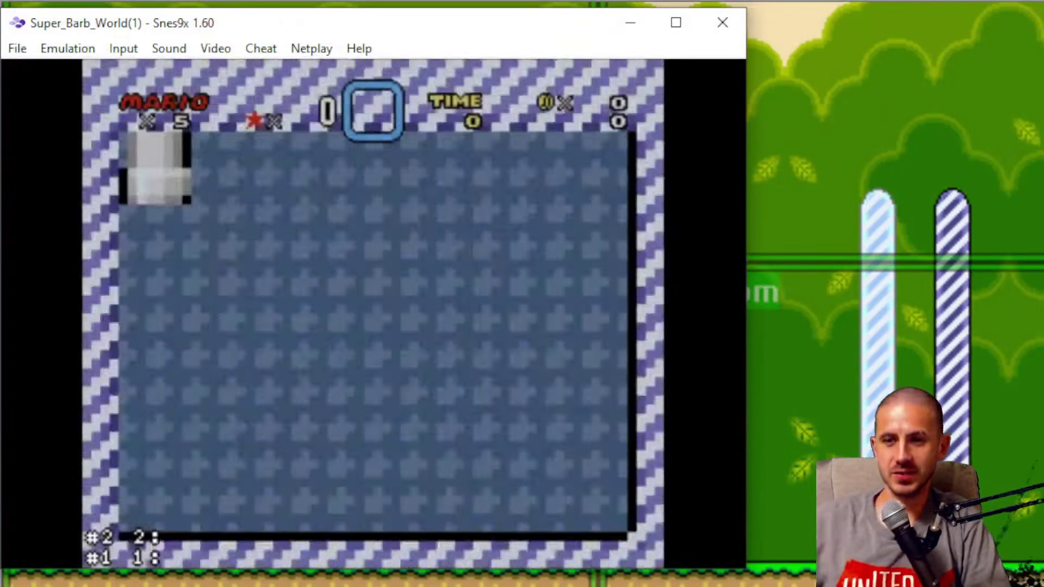
{"action": "key", "text": "Right"}
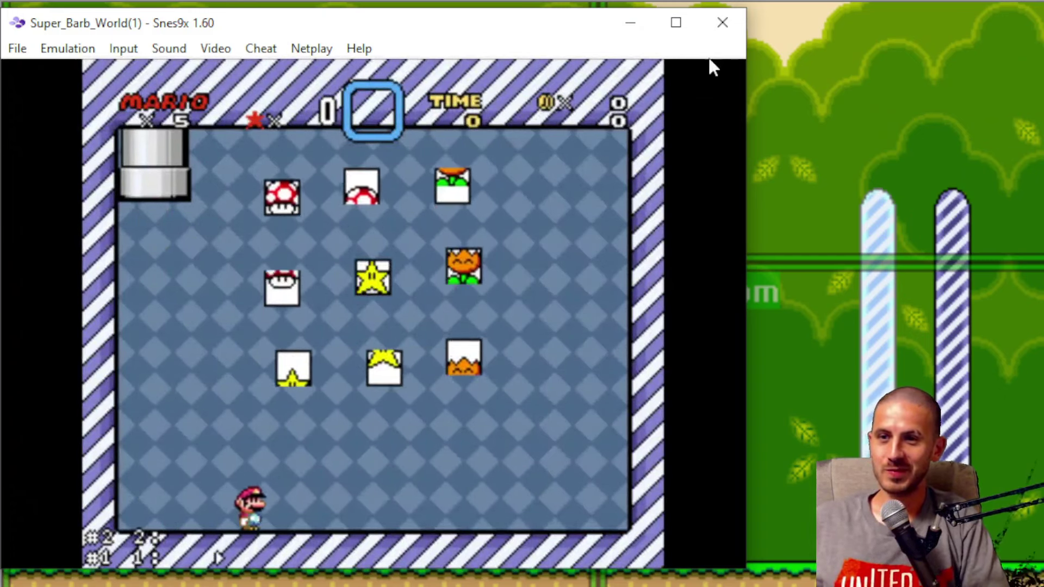
{"action": "key", "text": "c"}
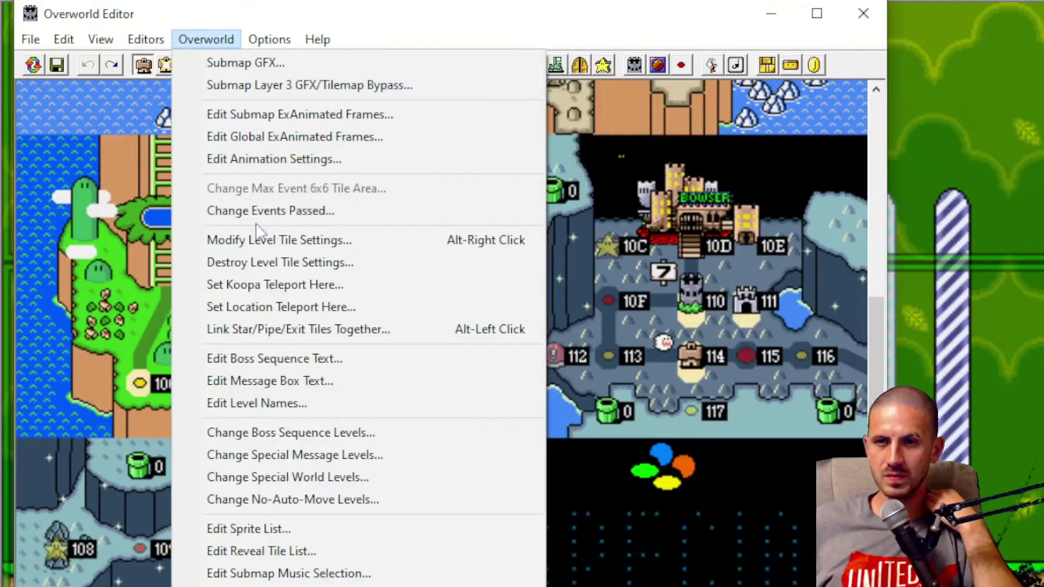
Step: Check the level tile settings on the overworld, then save the overworld and close its editor
{"action": "left_click", "coordinate": [266, 239]}
{"action": "left_click", "coordinate": [713, 200]}
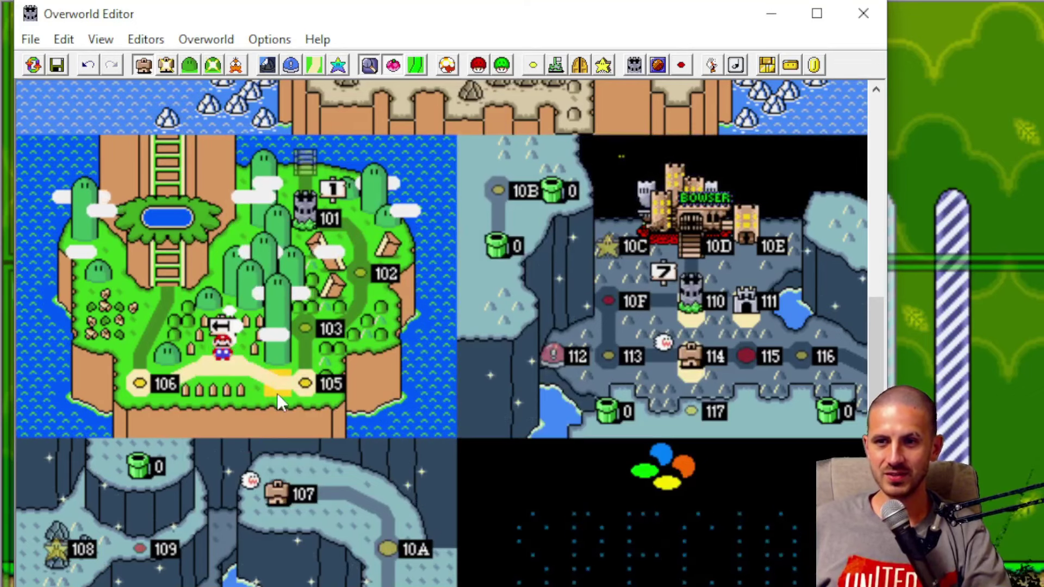
{"action": "key", "text": "ctrl+s"}
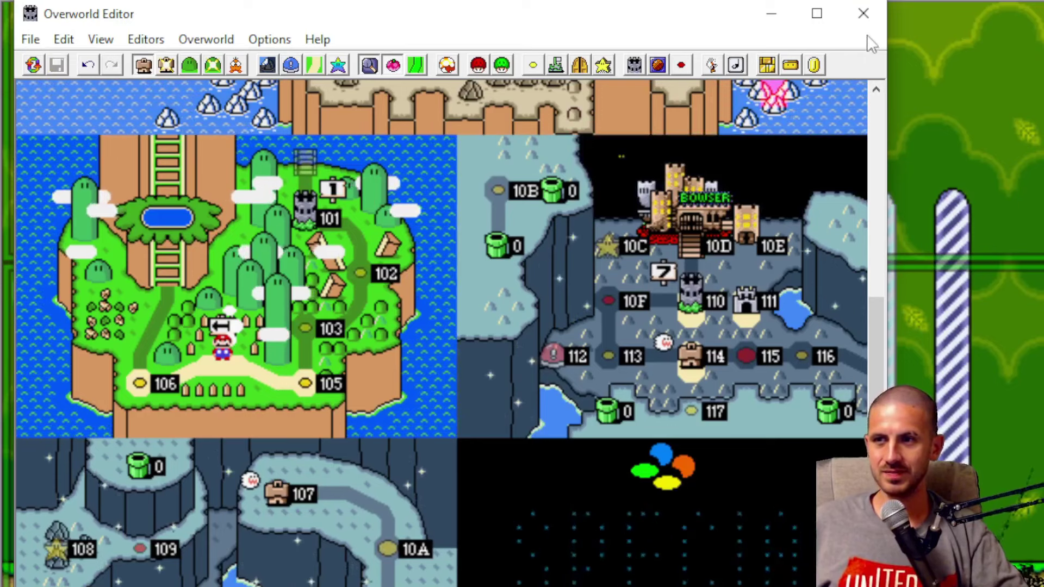
{"action": "left_click", "coordinate": [864, 14]}
Step: Run the game again, walk Mario back and forth between the overworld's two lower level tiles, and enter a level
{"action": "key", "text": "F4"}
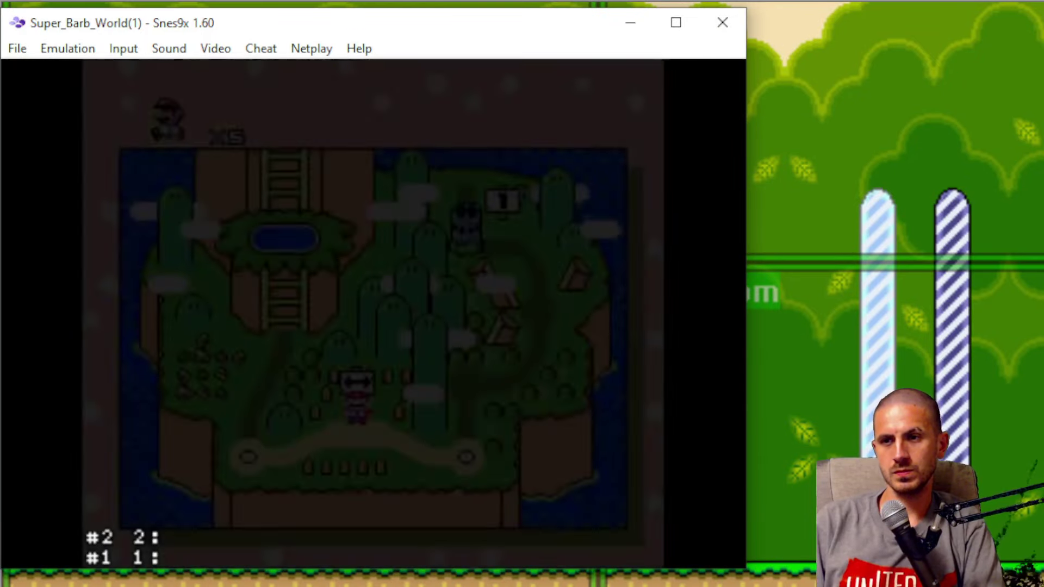
{"action": "key", "text": "Left"}
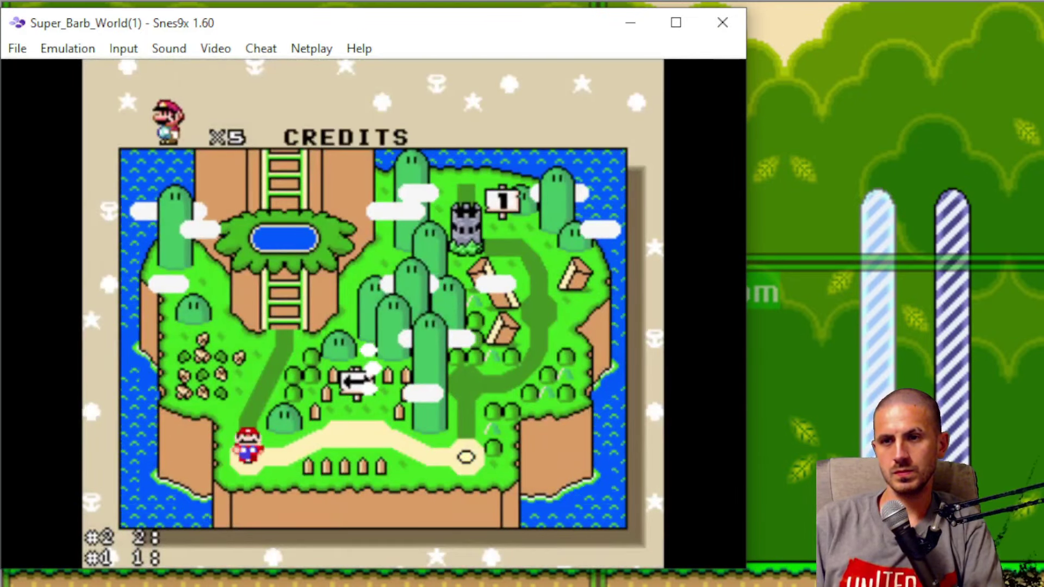
{"action": "key", "text": "Right"}
{"action": "key", "text": "Left"}
{"action": "key", "text": "Right"}
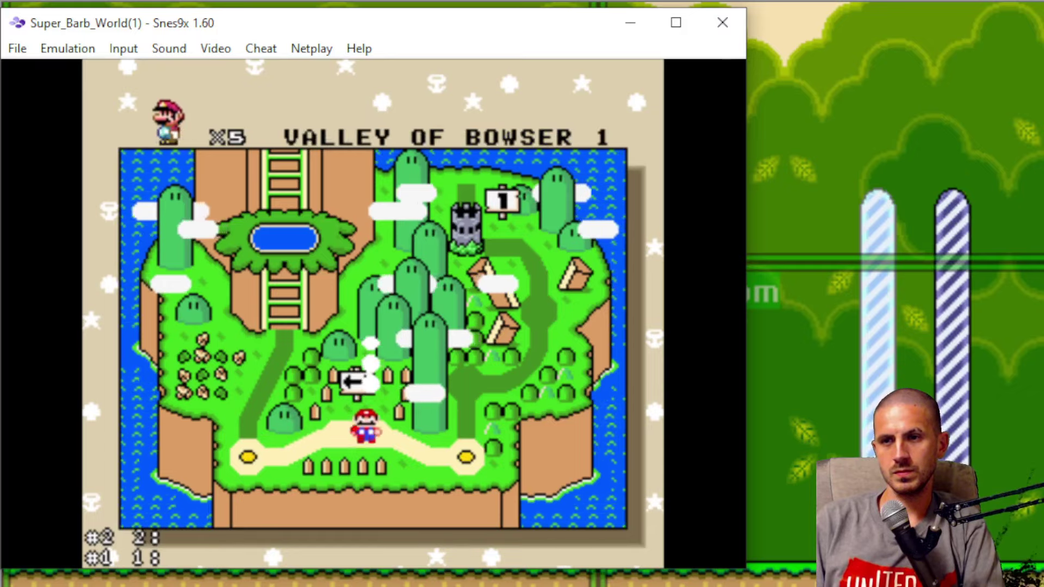
{"action": "key", "text": "x"}
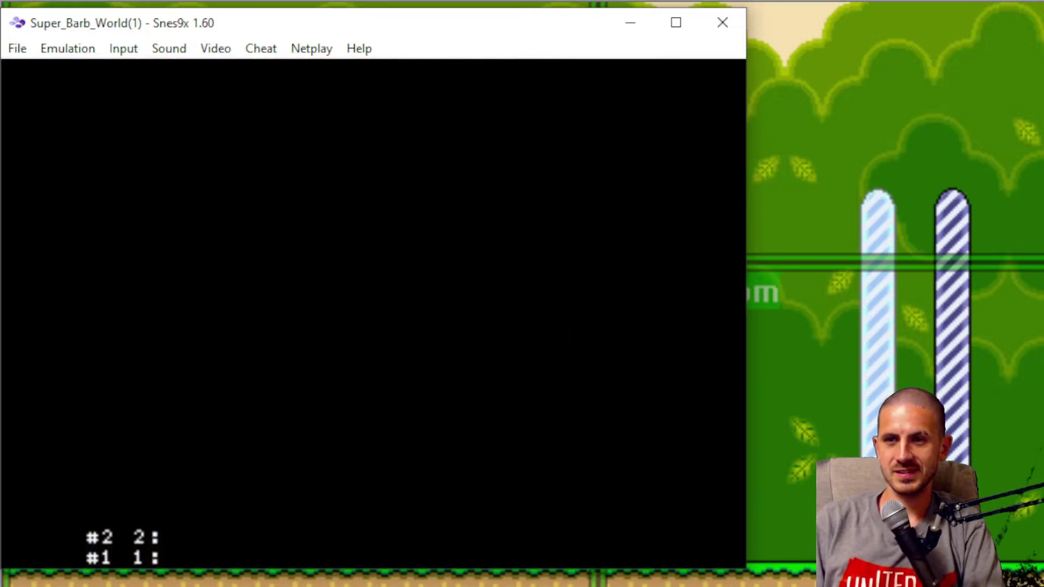
Step: Try running and jumping around the bonus room in the test run, then close the emulator
{"action": "key", "text": "Right"}
{"action": "key", "text": "x"}
{"action": "key", "text": "c"}
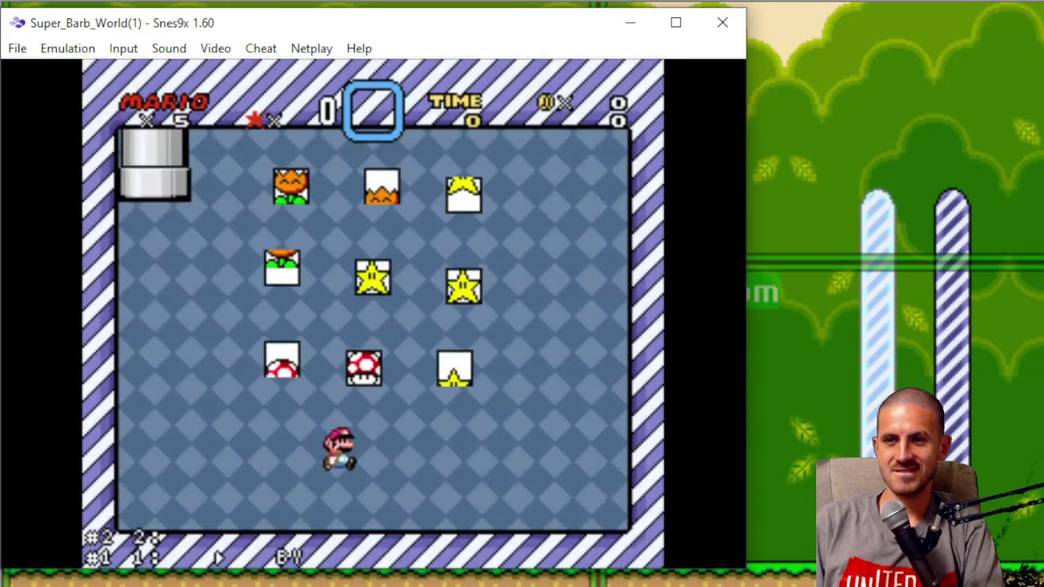
{"action": "key", "text": "Left"}
{"action": "key", "text": "c"}
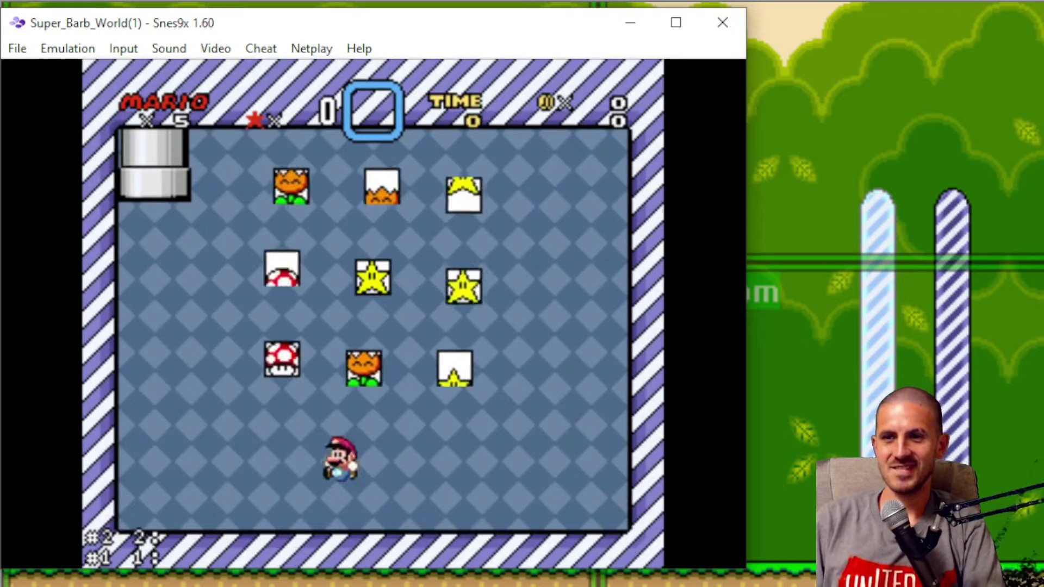
{"action": "key", "text": "Left"}
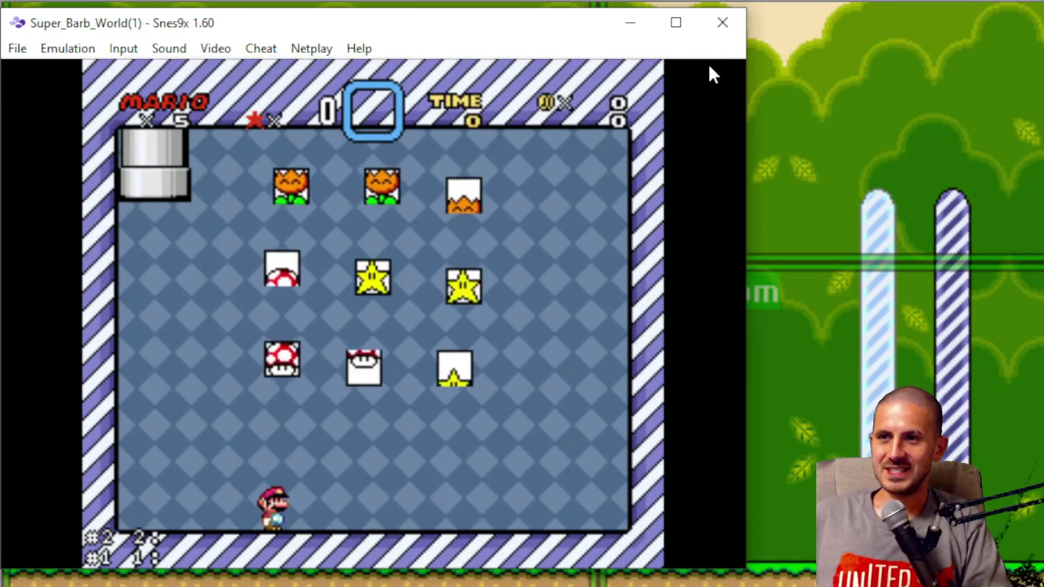
{"action": "left_click", "coordinate": [722, 22]}
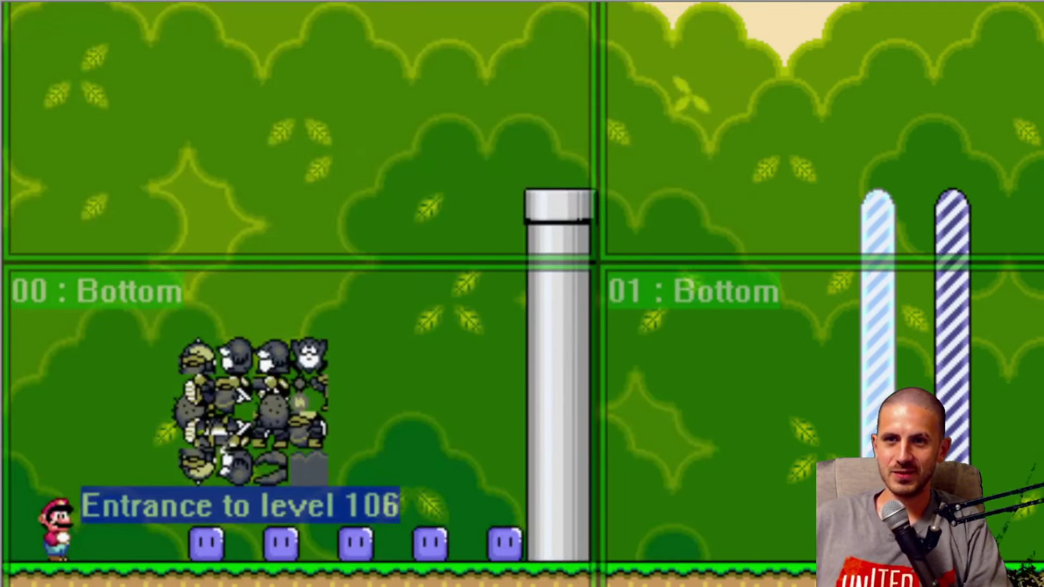
Step: Open the overworld editor and try to open the level tile settings for the path area between levels 106 and 105
{"action": "left_click", "coordinate": [123, 1]}
{"action": "left_click", "coordinate": [206, 130]}
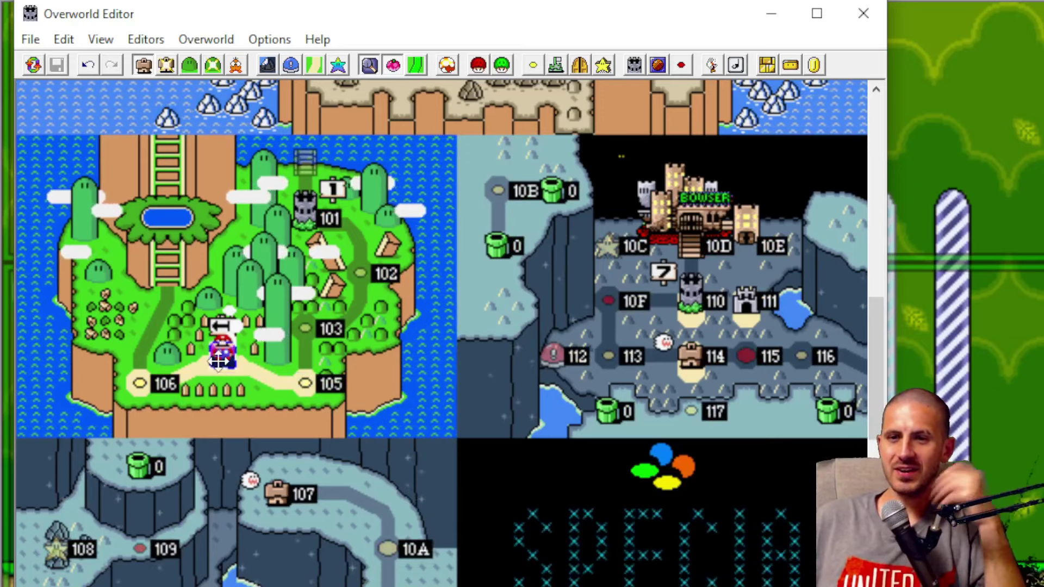
{"action": "left_click", "coordinate": [231, 39]}
{"action": "left_click", "coordinate": [279, 240]}
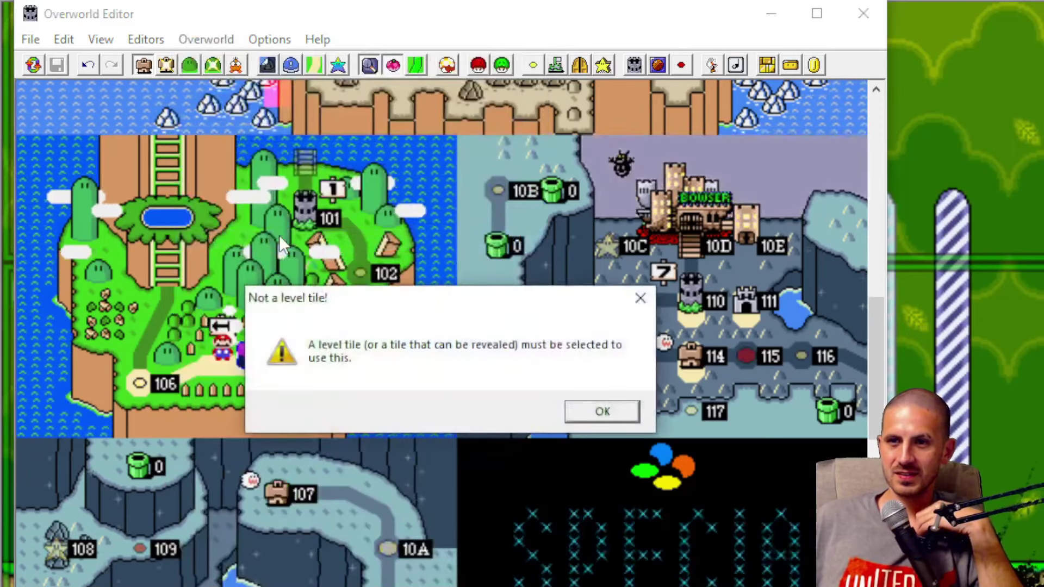
{"action": "left_click", "coordinate": [599, 412]}
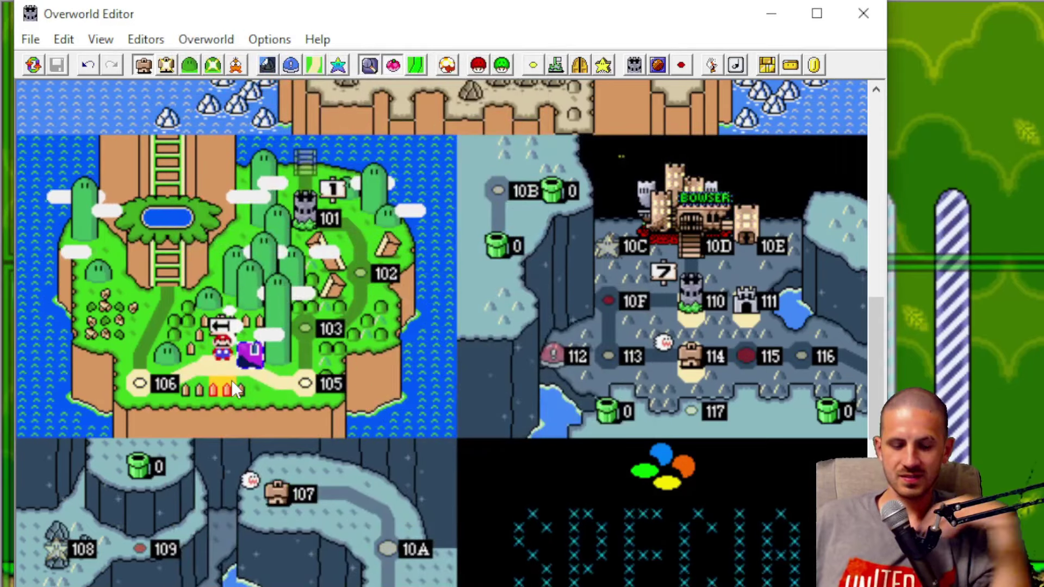
Step: Test the overworld in the emulator by walking Mario from his start towards level 105 and beyond it, and close the test runs
{"action": "key", "text": "alt+Tab"}
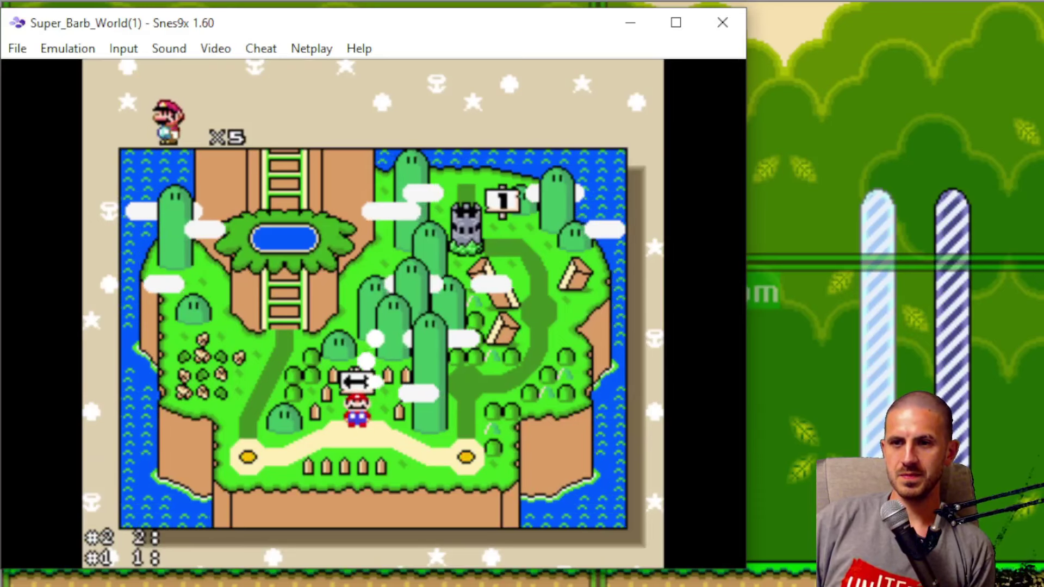
{"action": "key", "text": "Right"}
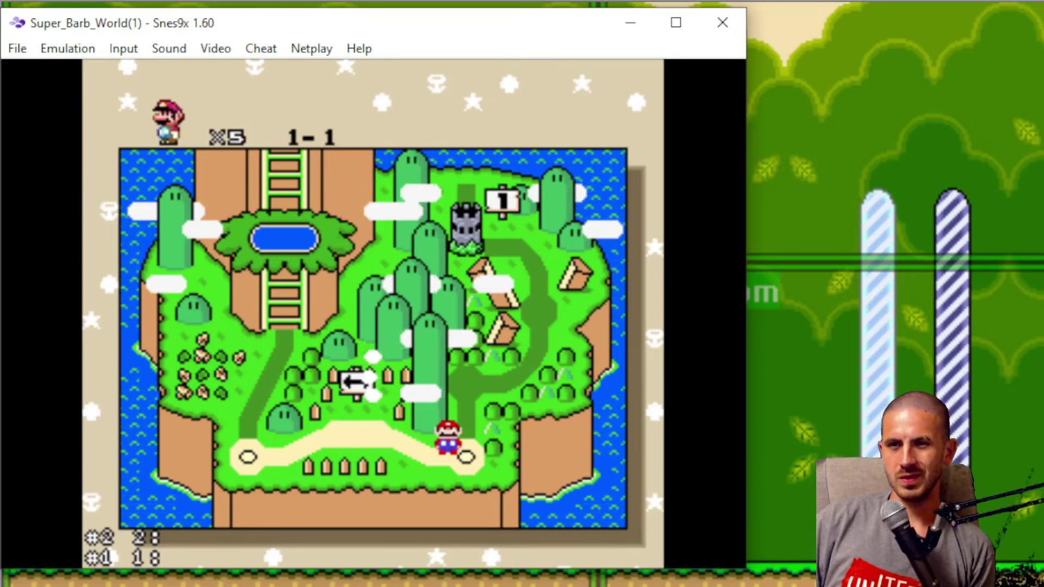
{"action": "key", "text": "Right"}
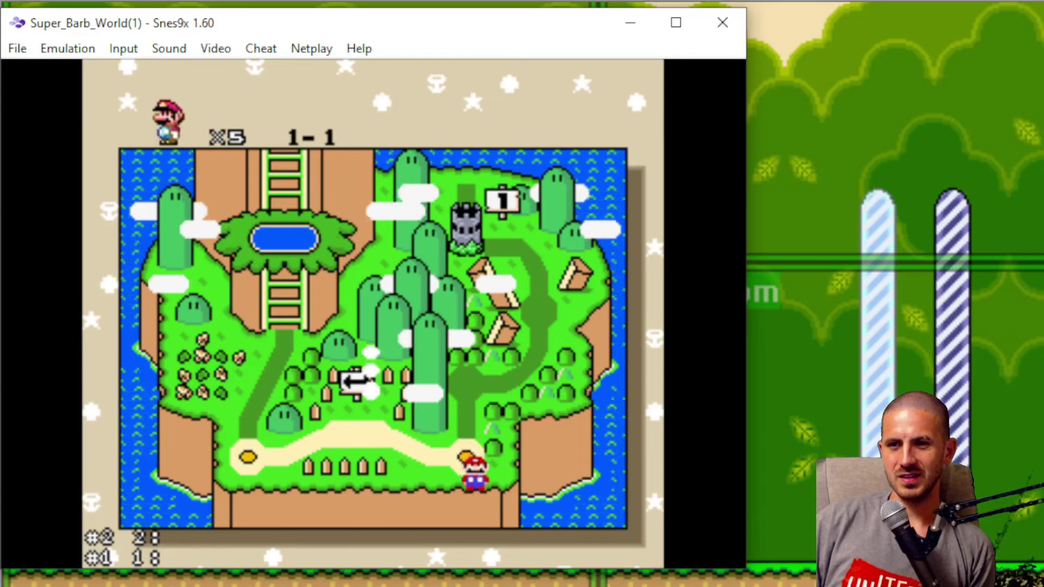
{"action": "key", "text": "v"}
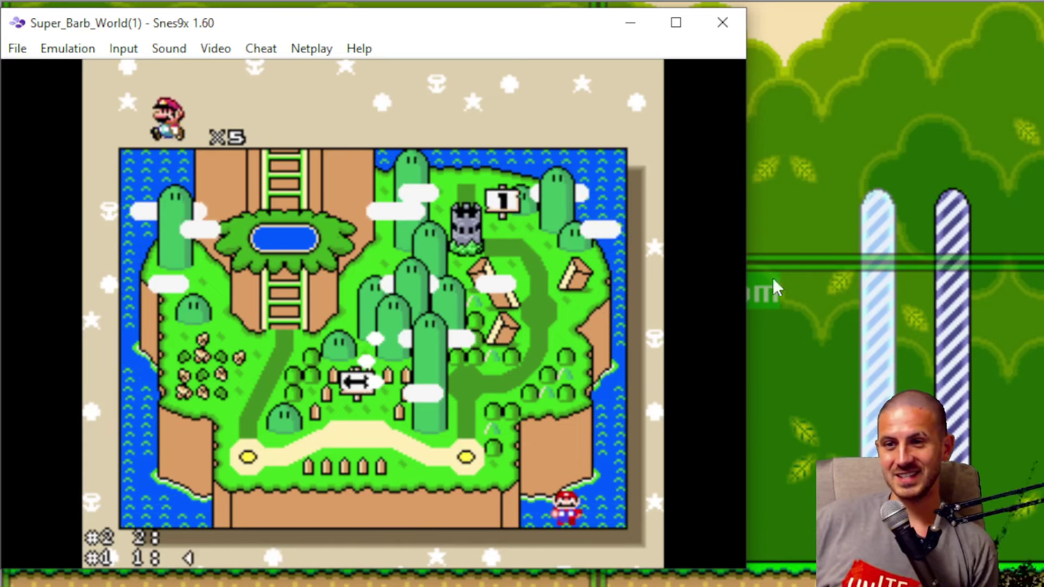
{"action": "left_click", "coordinate": [724, 22]}
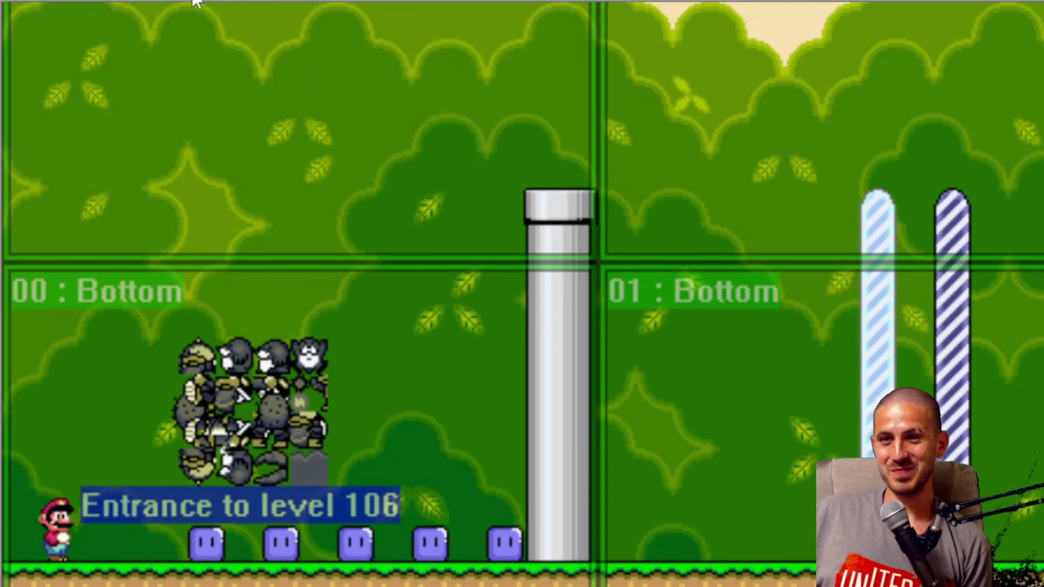
{"action": "key", "text": "F4"}
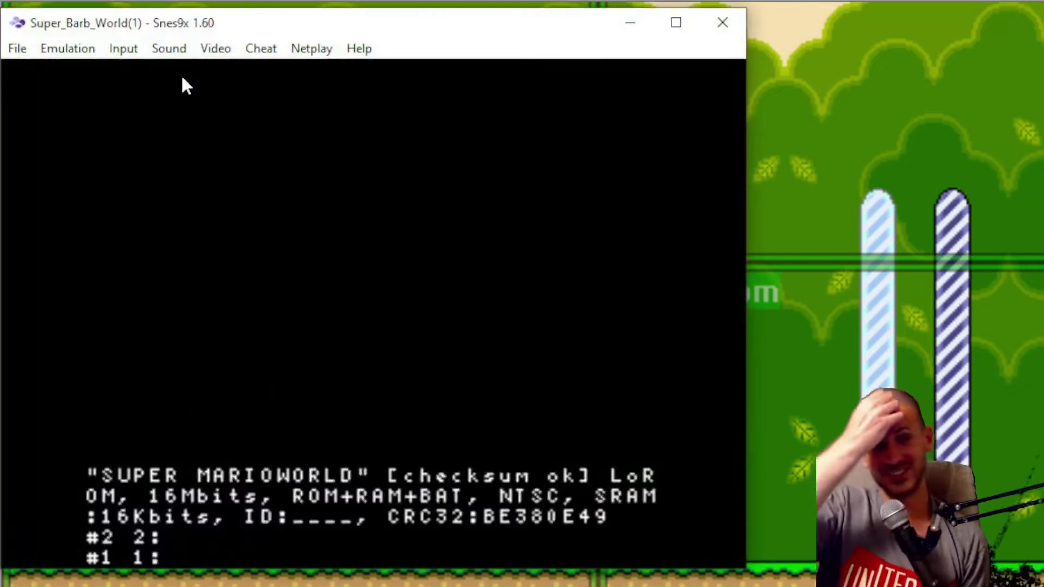
{"action": "left_click", "coordinate": [722, 23]}
Step: Set the level's sprite GFX to 7: SP1=00, SP2=01, SP3=06, SP4=11 (Ghost House)
{"action": "left_click", "coordinate": [673, 0]}
{"action": "left_click", "coordinate": [692, 330]}
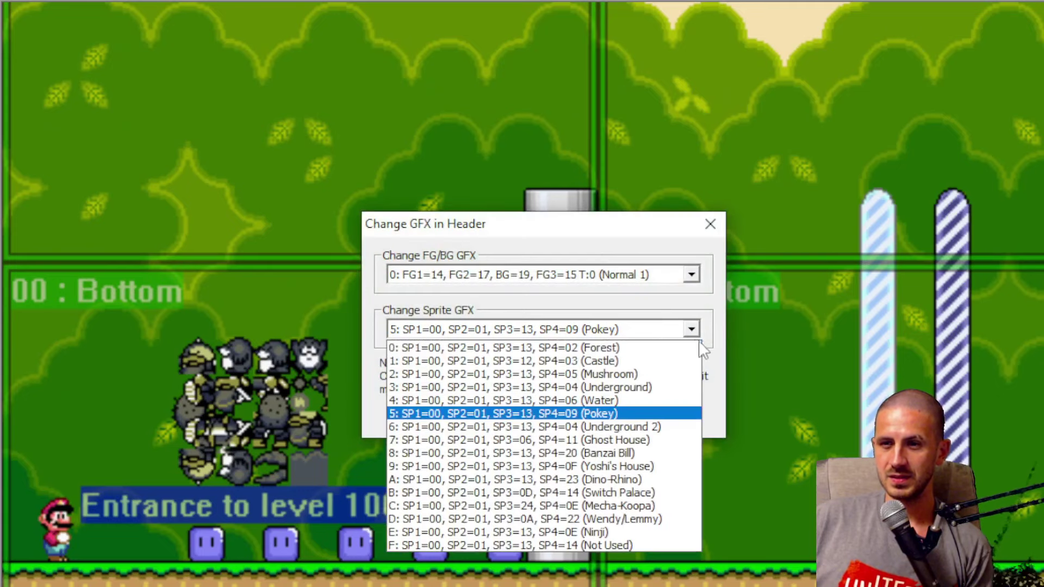
{"action": "left_click", "coordinate": [674, 440]}
{"action": "left_click", "coordinate": [520, 422]}
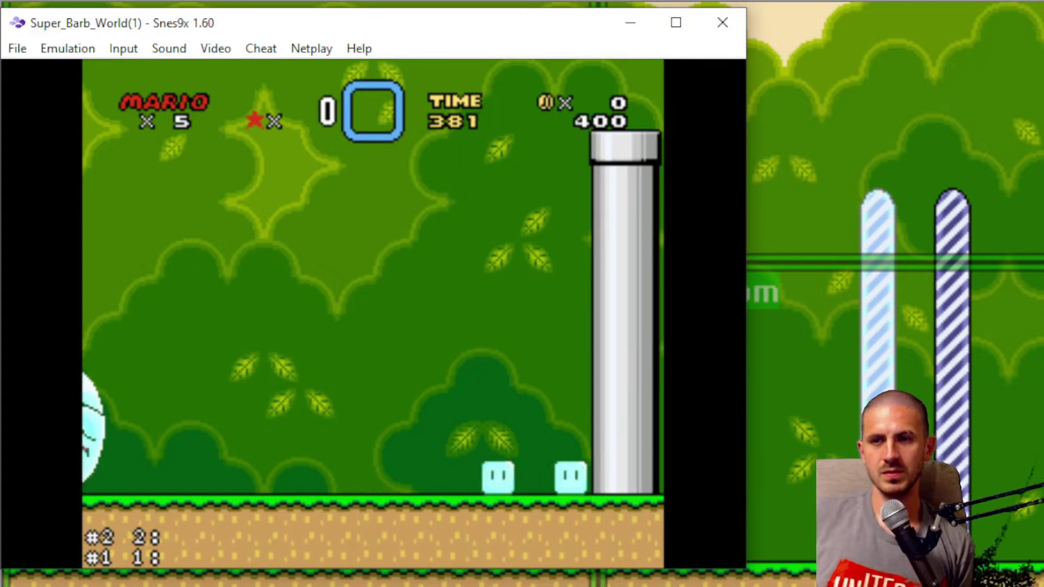
Step: Close the test run and remove the lowest row of the grey cement block column beside the level 106 entrance
{"action": "left_click", "coordinate": [721, 22]}
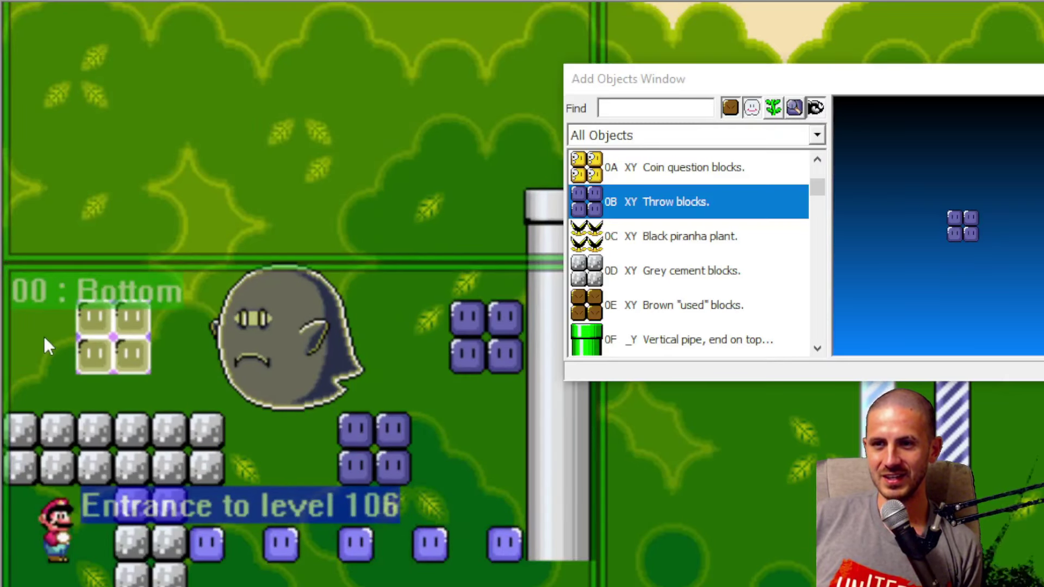
{"action": "left_click", "coordinate": [379, 430]}
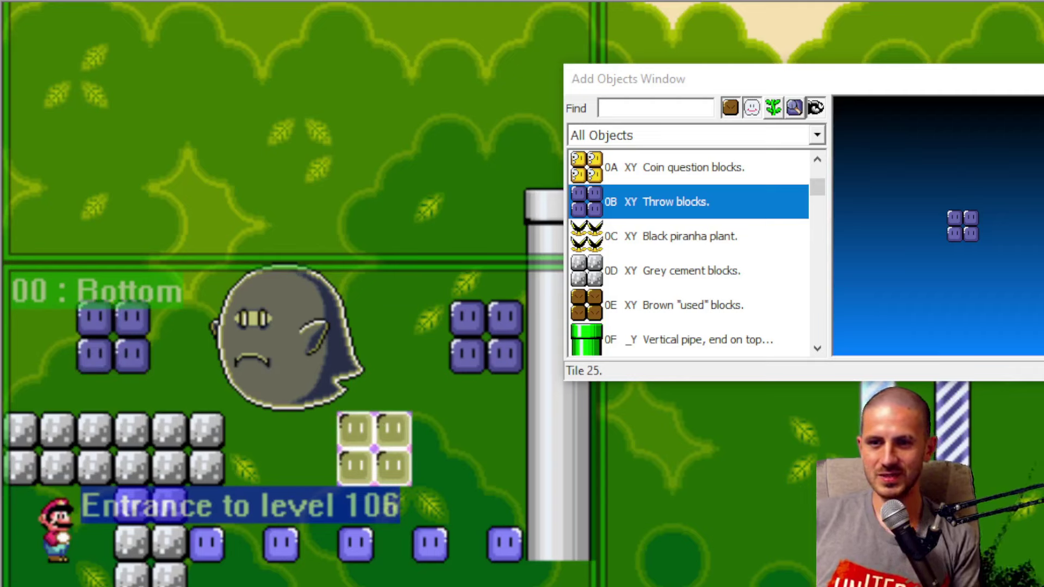
{"action": "left_click", "coordinate": [164, 582]}
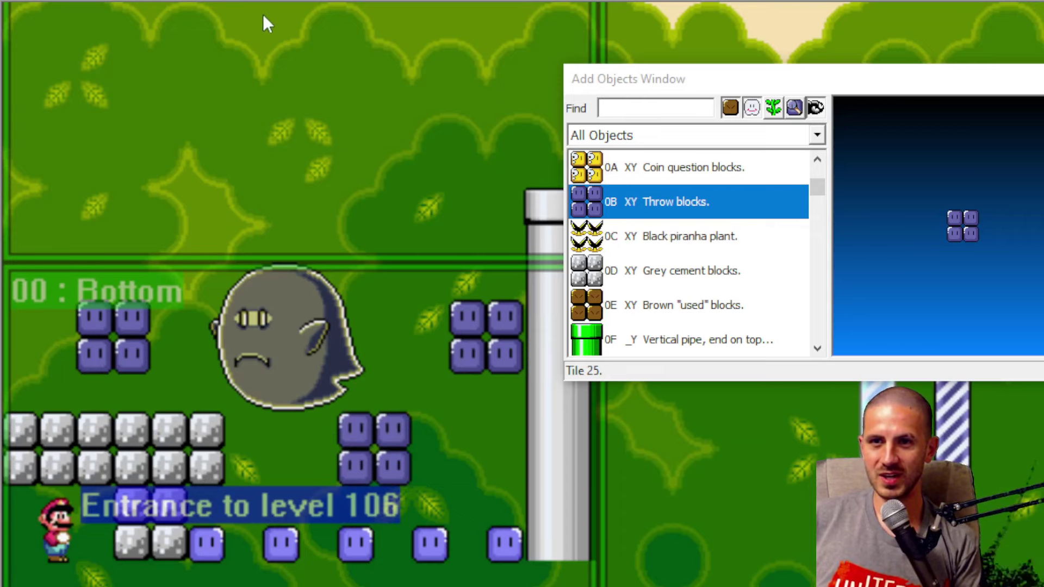
Step: Search the sprite list for "throw" and close the list without placing anything
{"action": "left_click", "coordinate": [282, 1]}
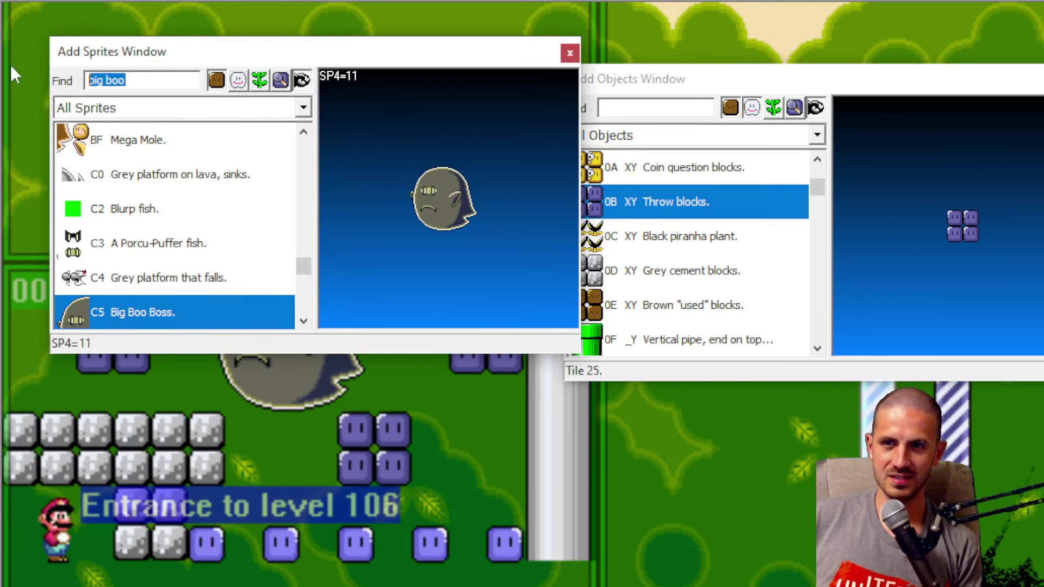
{"action": "type", "text": "throw"}
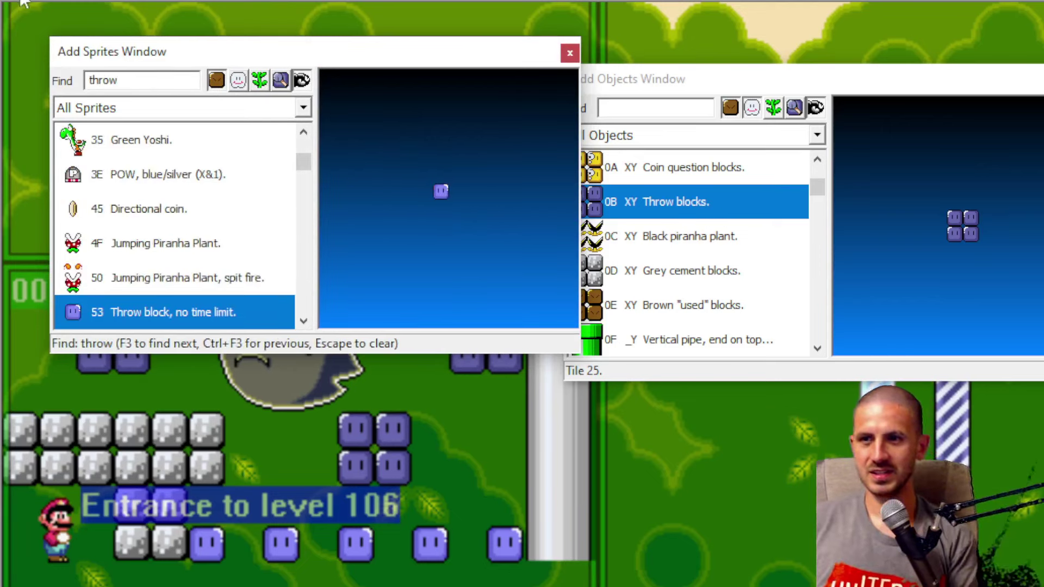
{"action": "left_click", "coordinate": [569, 54]}
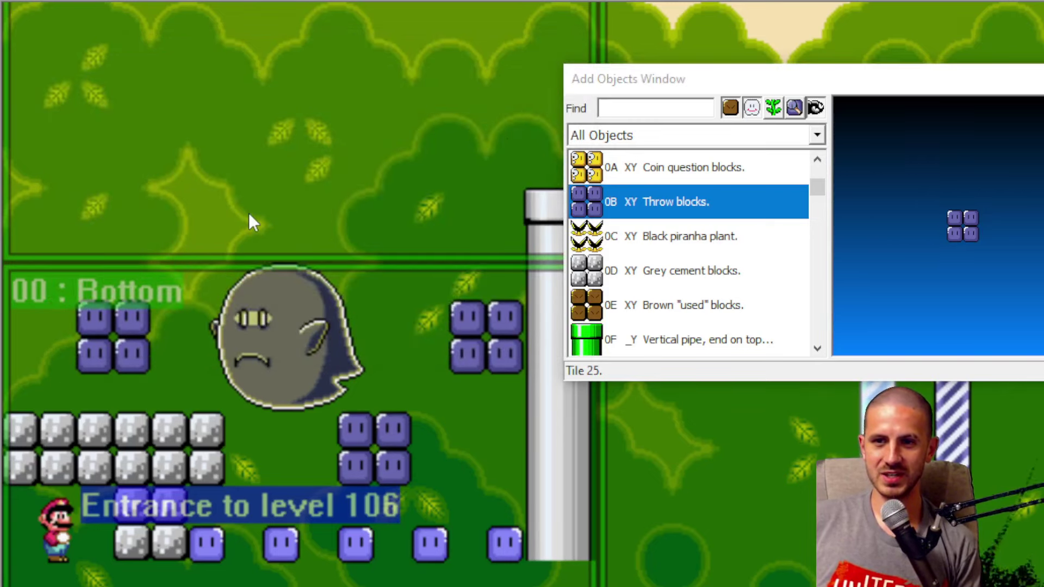
Step: Run the game in the emulator, go past the intro message and overworld into the bonus room, and close the emulator
{"action": "key", "text": "F4"}
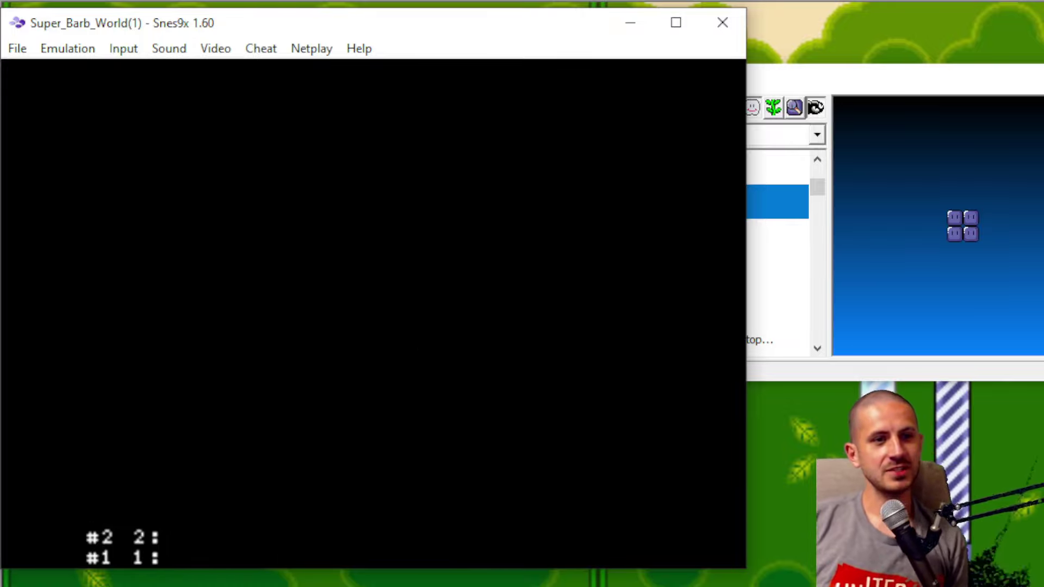
{"action": "key", "text": "c"}
{"action": "key", "text": "c"}
{"action": "key", "text": "c"}
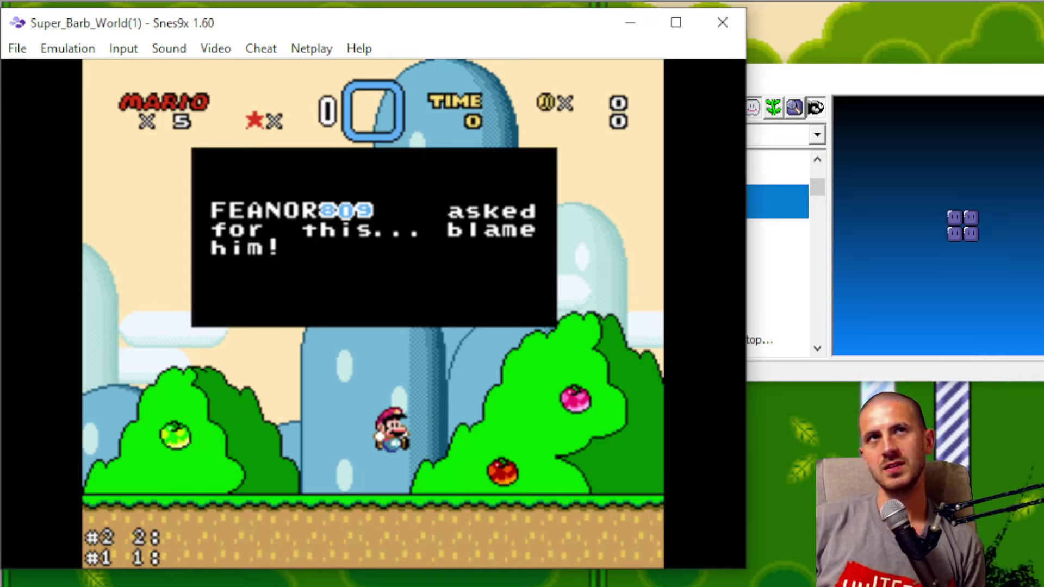
{"action": "key", "text": "c"}
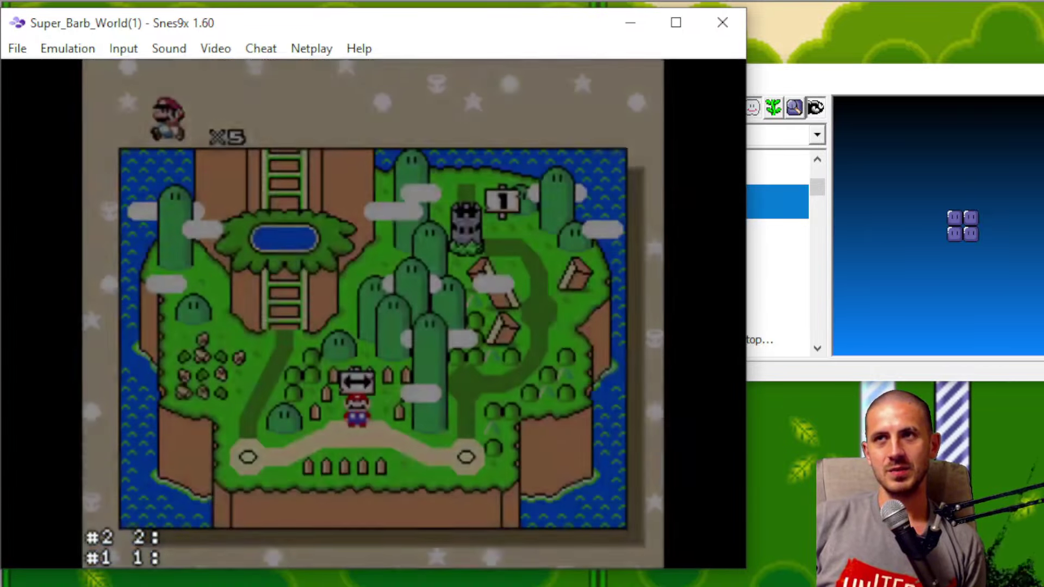
{"action": "key", "text": "c"}
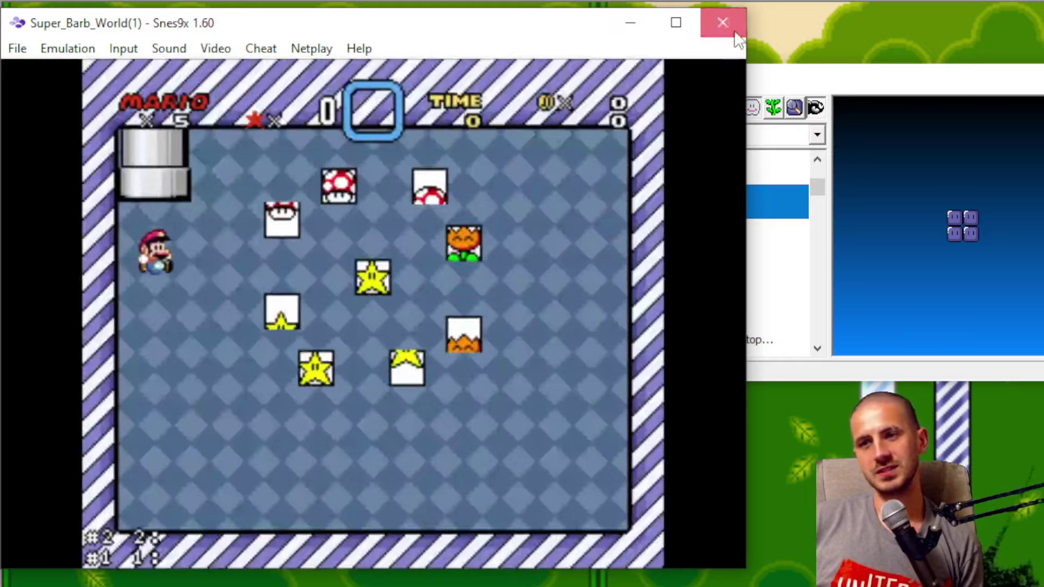
{"action": "left_click", "coordinate": [723, 23]}
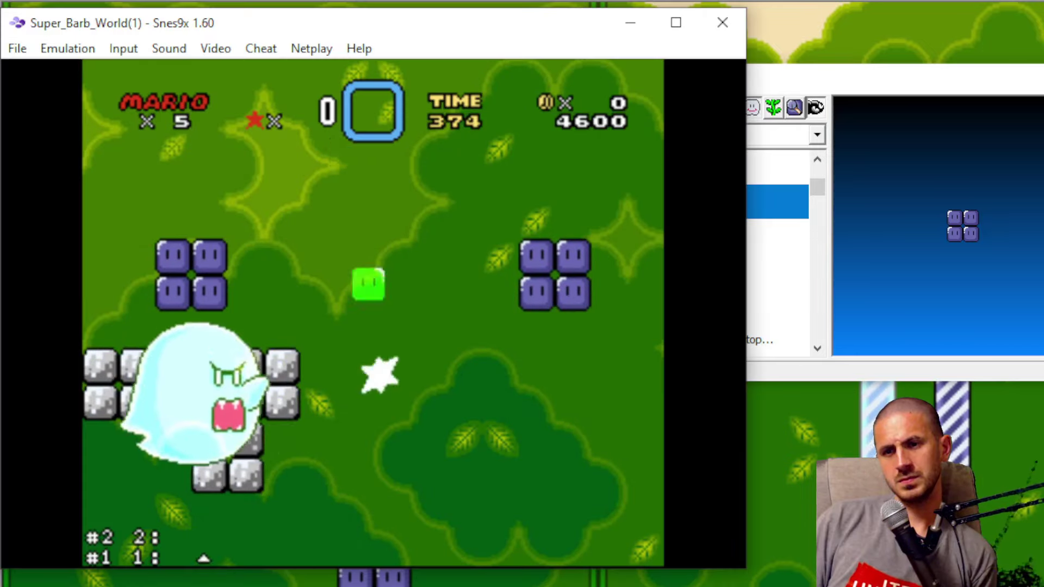
Step: Test the Big Boo level by running and jumping from the boss past the throw blocks to the goal posts
{"action": "key", "text": "Right"}
{"action": "key", "text": "x"}
{"action": "key", "text": "c"}
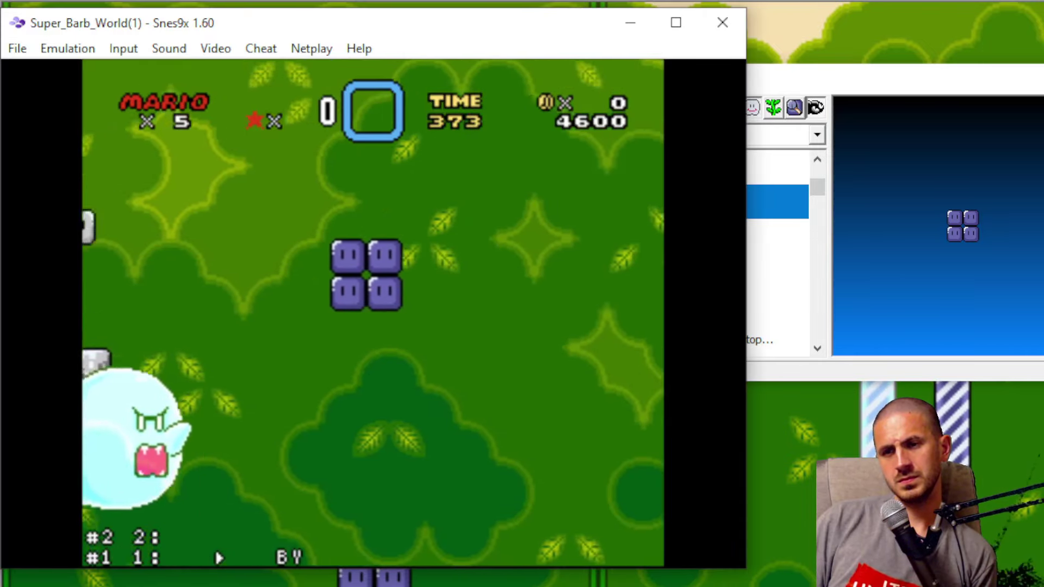
{"action": "key", "text": "Left"}
{"action": "key", "text": "Right"}
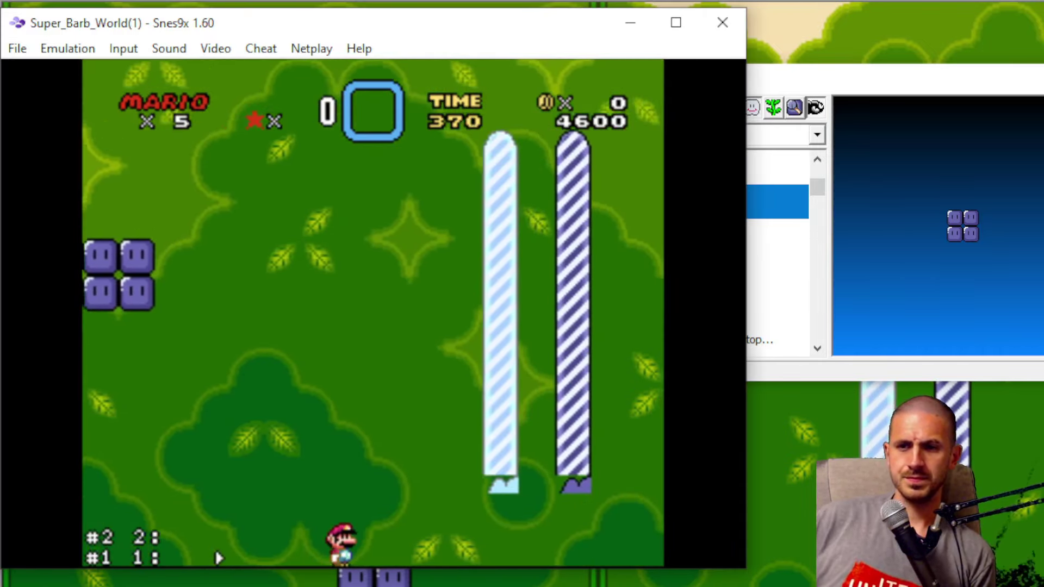
{"action": "key", "text": "Left"}
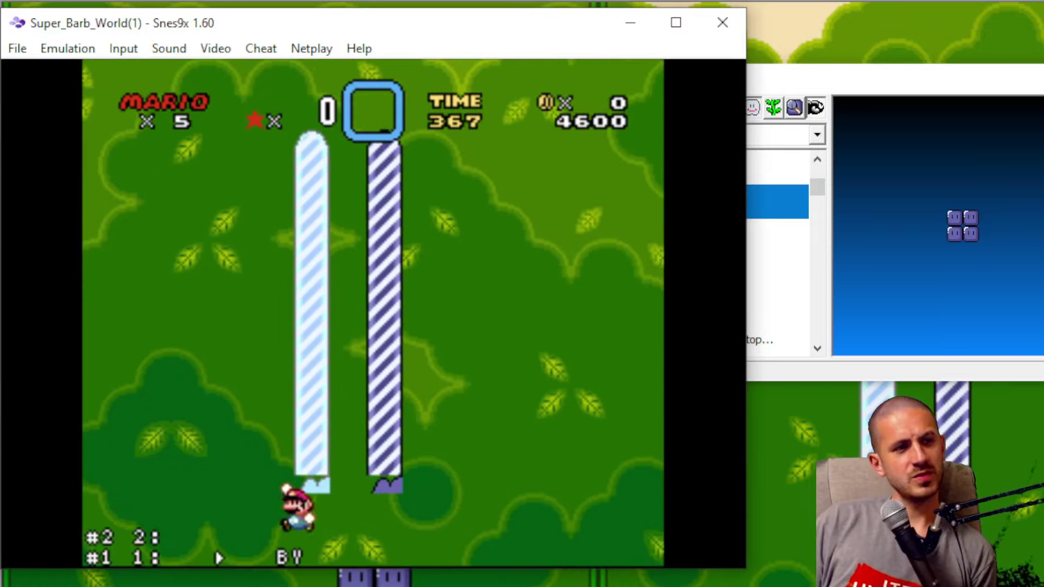
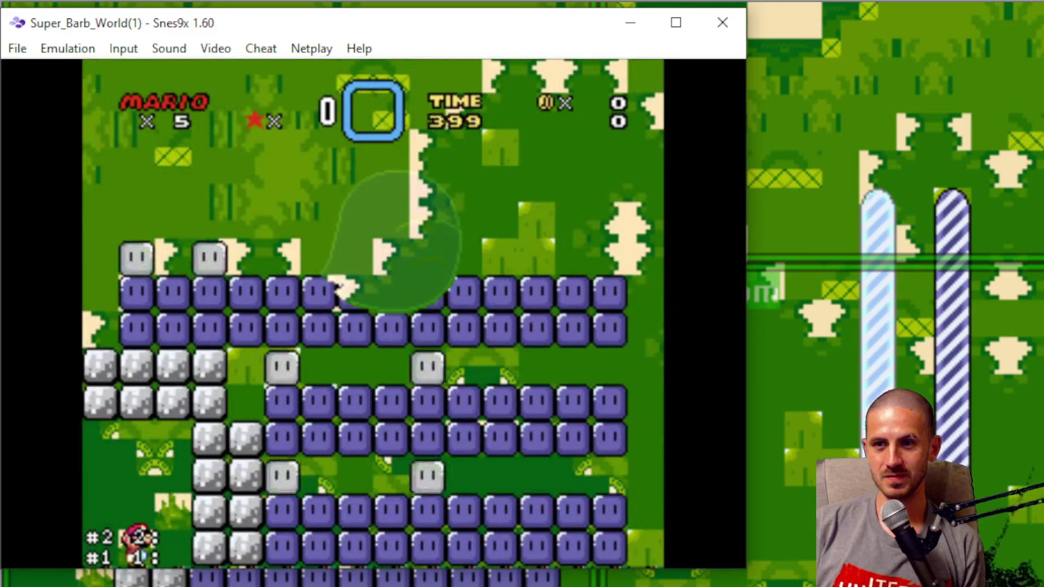
Step: Play-test the Big Boo boss room from the level 106 entrance, jumping around the grey cement blocks, and close the emulator
{"action": "key", "text": "Right"}
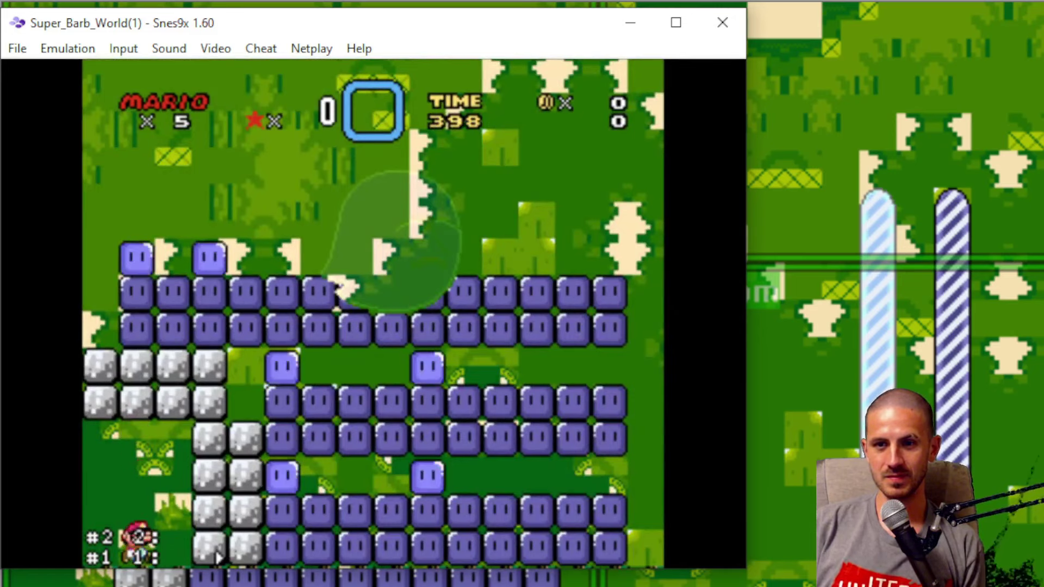
{"action": "key", "text": "c"}
{"action": "key", "text": "x"}
{"action": "key", "text": "Left"}
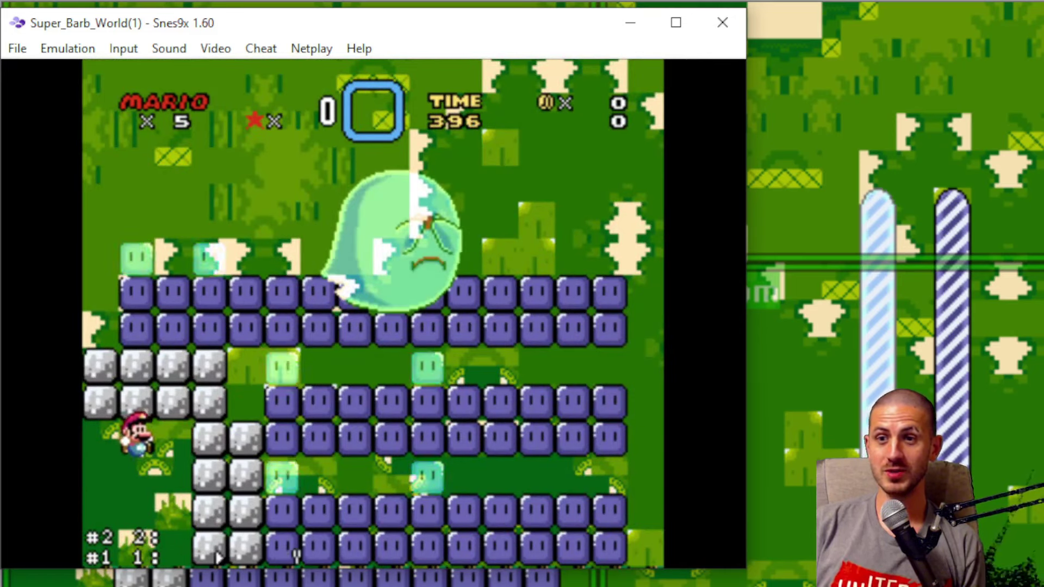
{"action": "key", "text": "Left"}
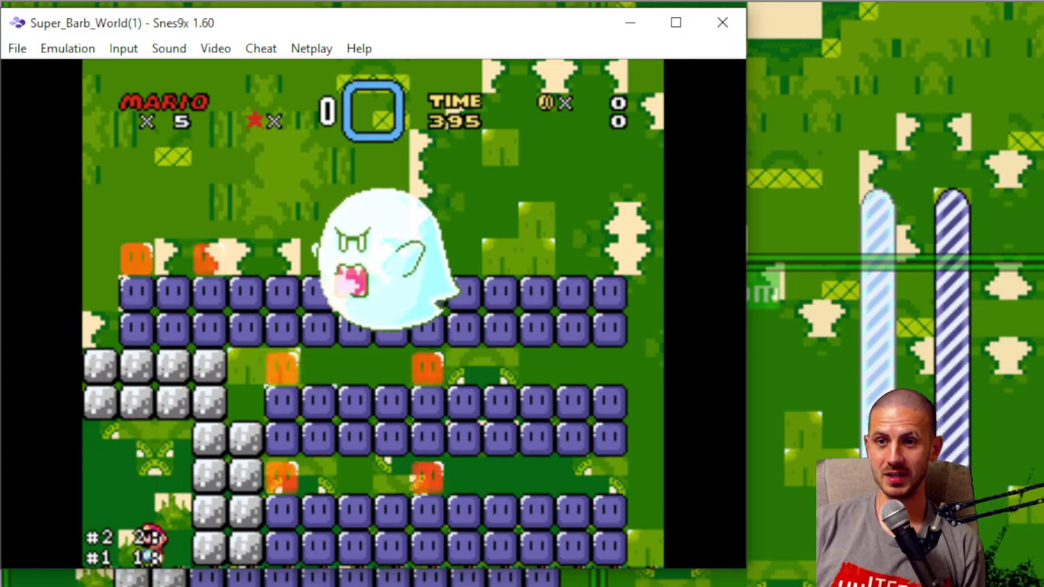
{"action": "key", "text": "c"}
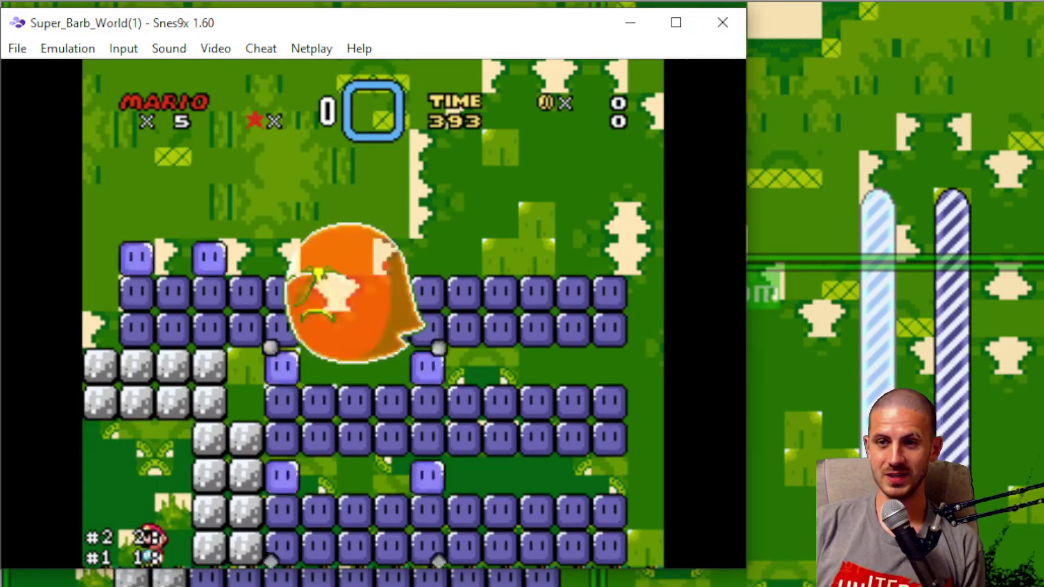
{"action": "key", "text": "Right"}
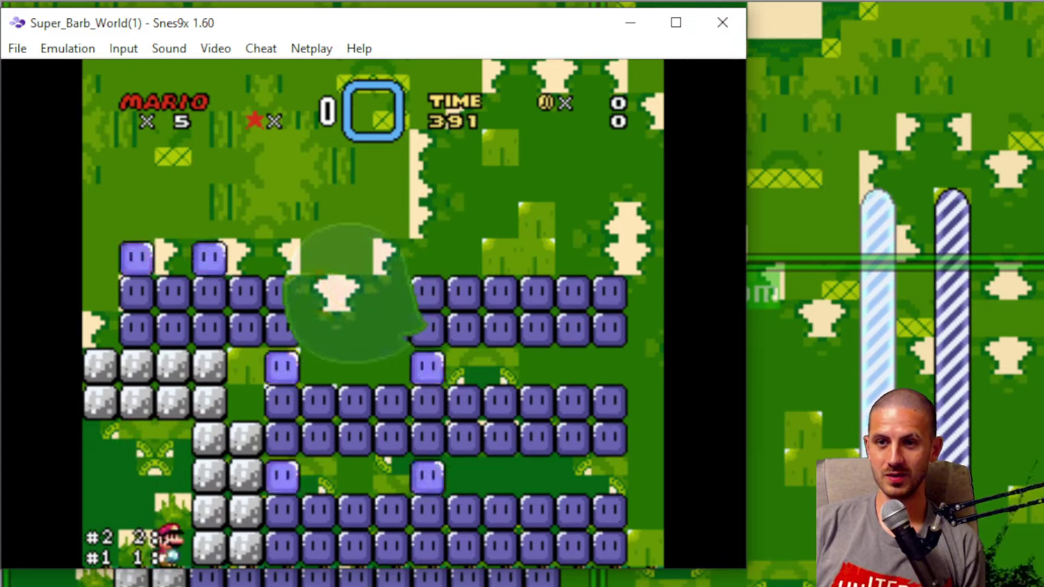
{"action": "key", "text": "Left"}
{"action": "key", "text": "Up"}
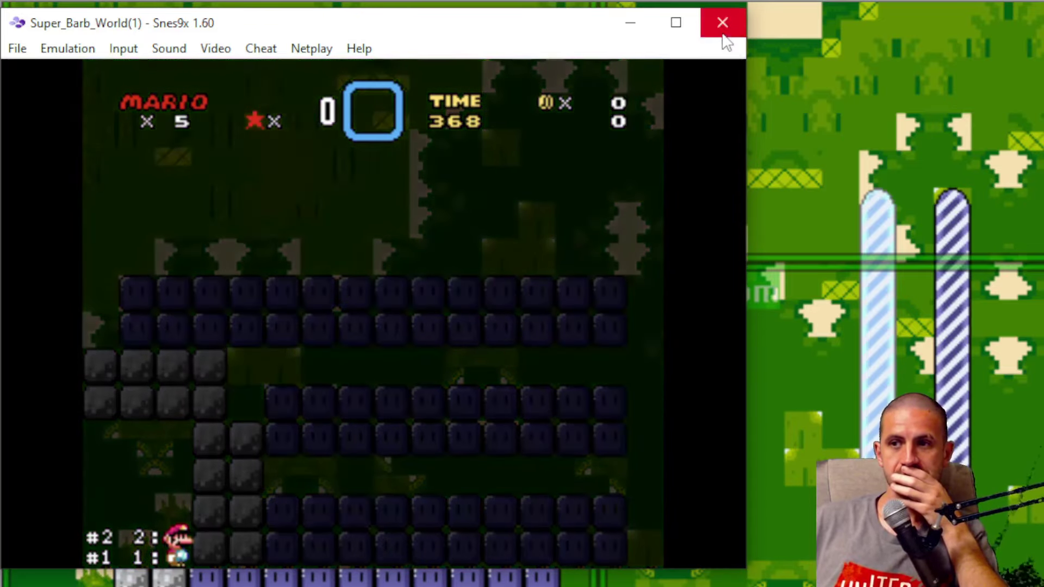
{"action": "left_click", "coordinate": [723, 25]}
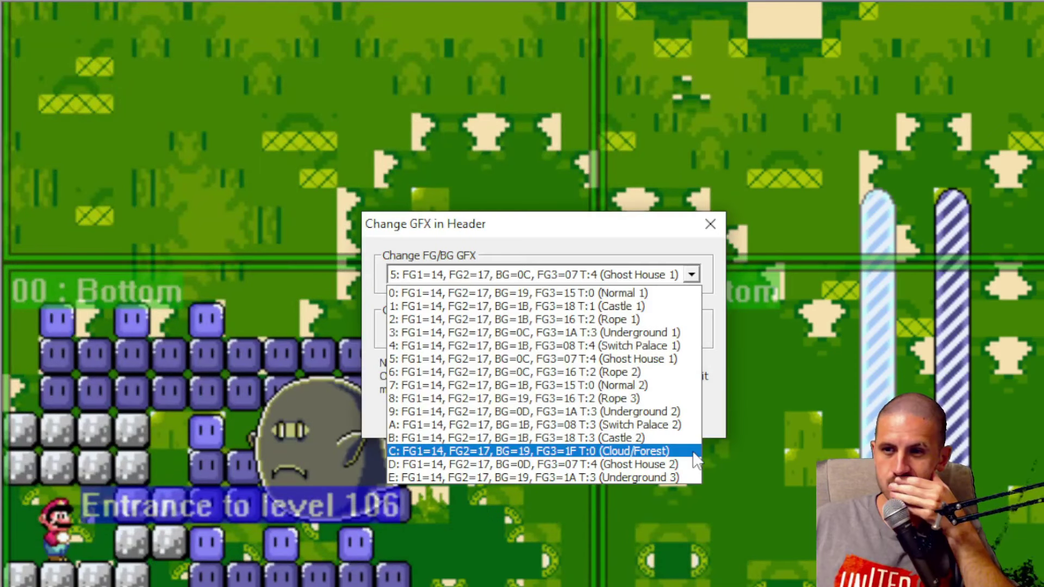
Step: Set the level's FG/BG graphics to D (Ghost House 2) and apply the header change
{"action": "left_click", "coordinate": [646, 471]}
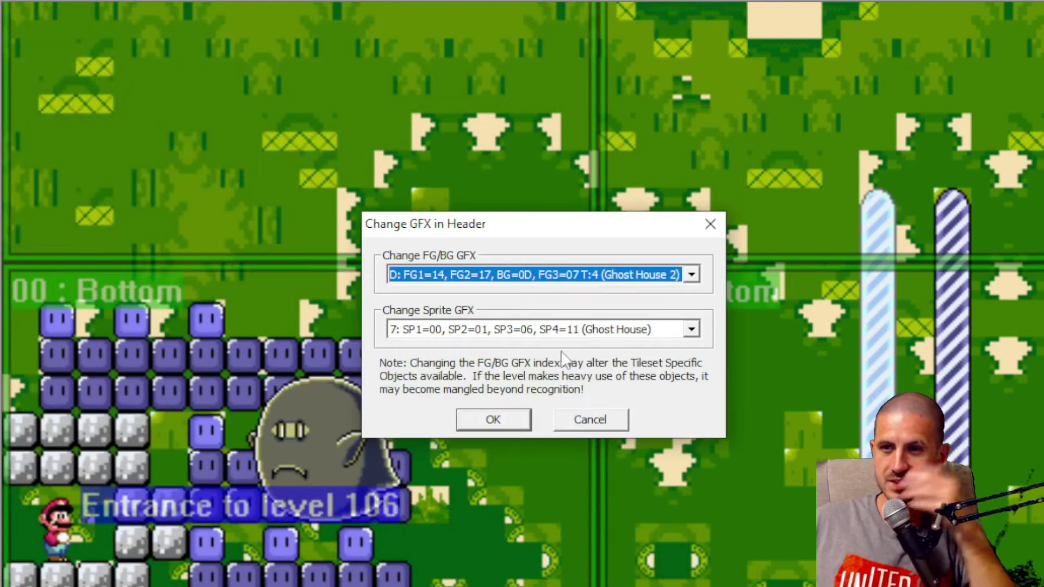
{"action": "left_click", "coordinate": [493, 420]}
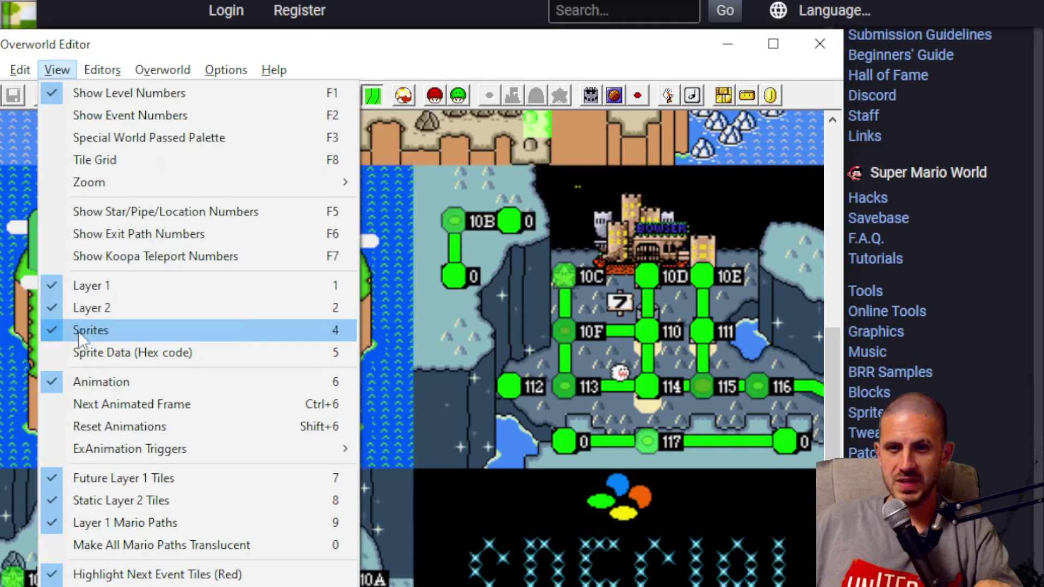
Step: Hide Layer 2 in the Overworld Editor, move the lowest ladder path tile off the ladder, and run the game
{"action": "left_click", "coordinate": [89, 309]}
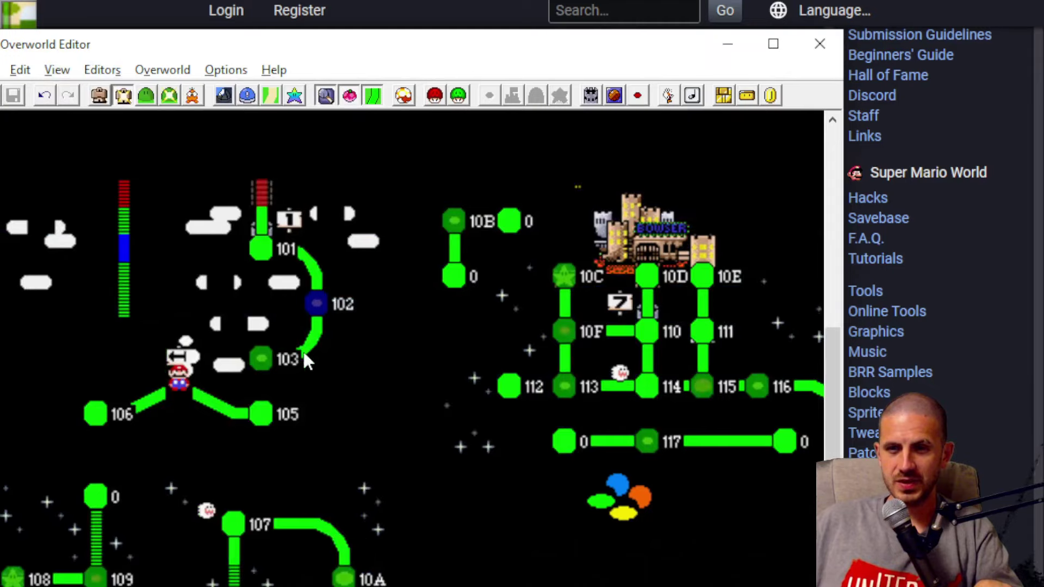
{"action": "left_click_drag", "start_coordinate": [316, 333], "coordinate": [274, 332]}
{"action": "left_click", "coordinate": [242, 296]}
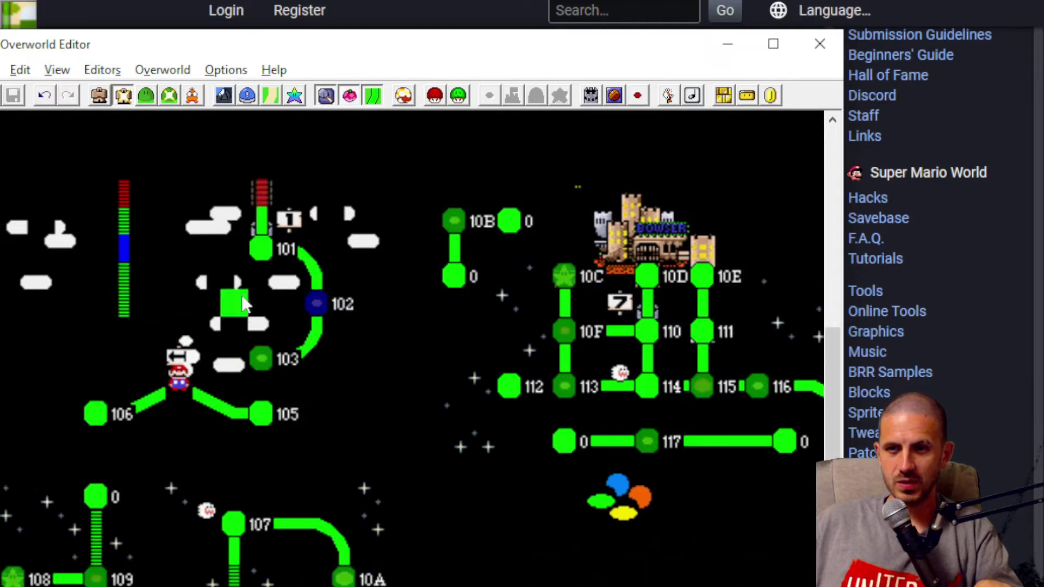
{"action": "left_click", "coordinate": [99, 95]}
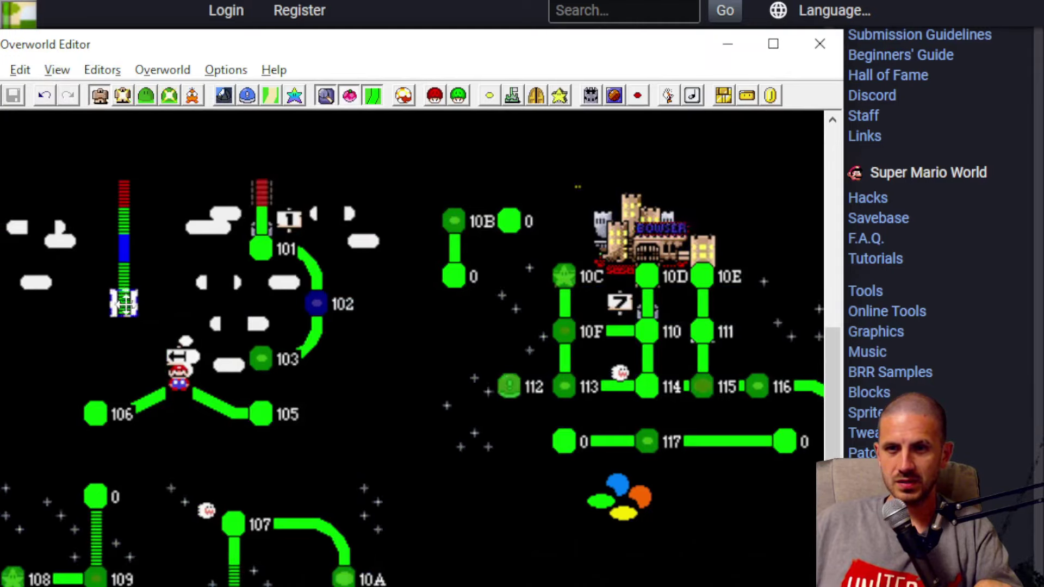
{"action": "left_click_drag", "start_coordinate": [124, 303], "coordinate": [270, 305]}
{"action": "key", "text": "F4"}
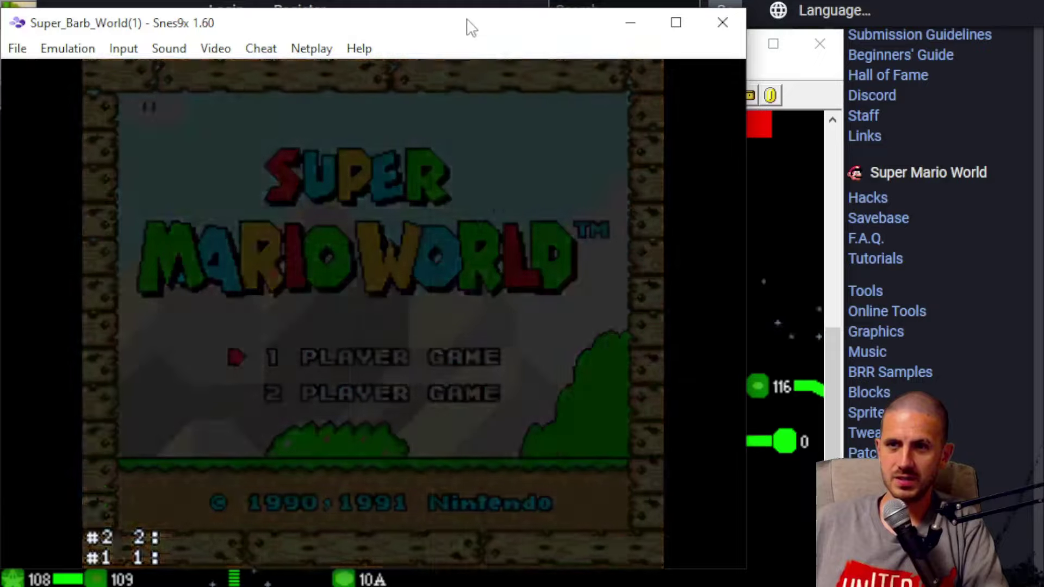
{"action": "left_click_drag", "start_coordinate": [466, 27], "coordinate": [447, 9]}
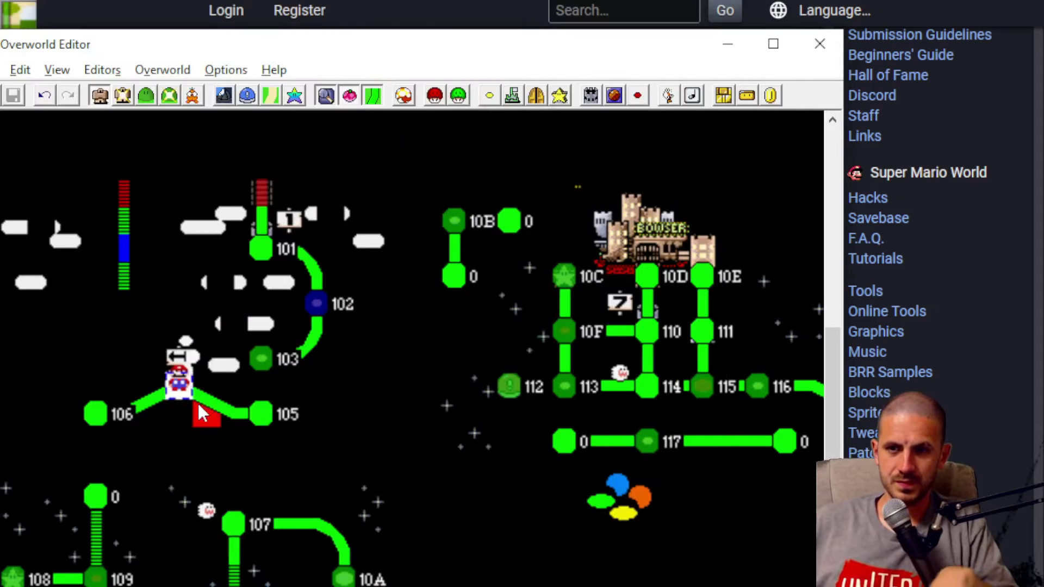
Step: Try rearranging the Layer 1 path tile beneath Mario's starting point between levels 106 and 105
{"action": "left_click", "coordinate": [202, 409]}
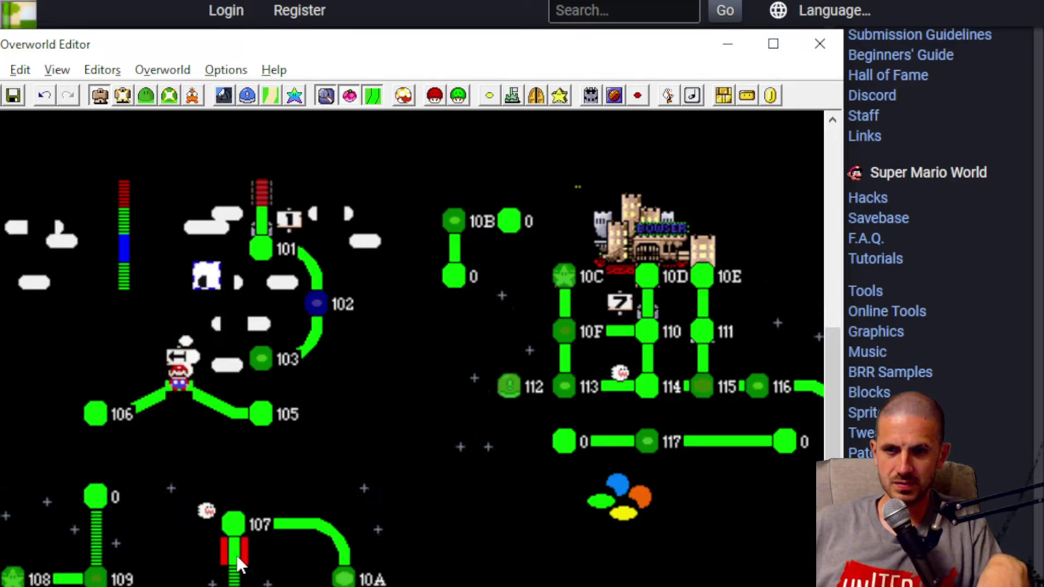
{"action": "left_click", "coordinate": [621, 443]}
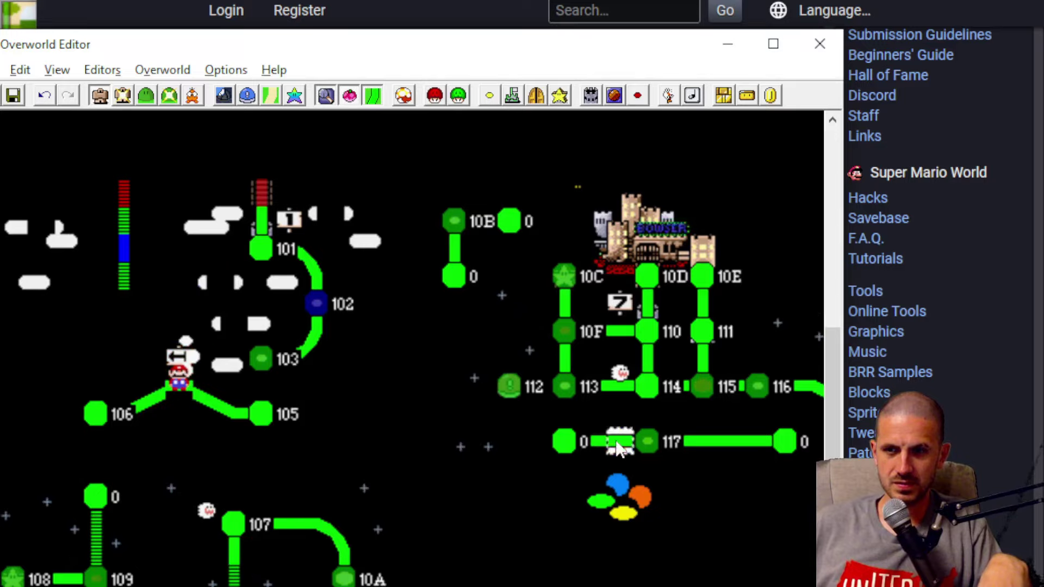
{"action": "left_click", "coordinate": [179, 388]}
{"action": "left_click", "coordinate": [124, 359]}
{"action": "left_click", "coordinate": [184, 386]}
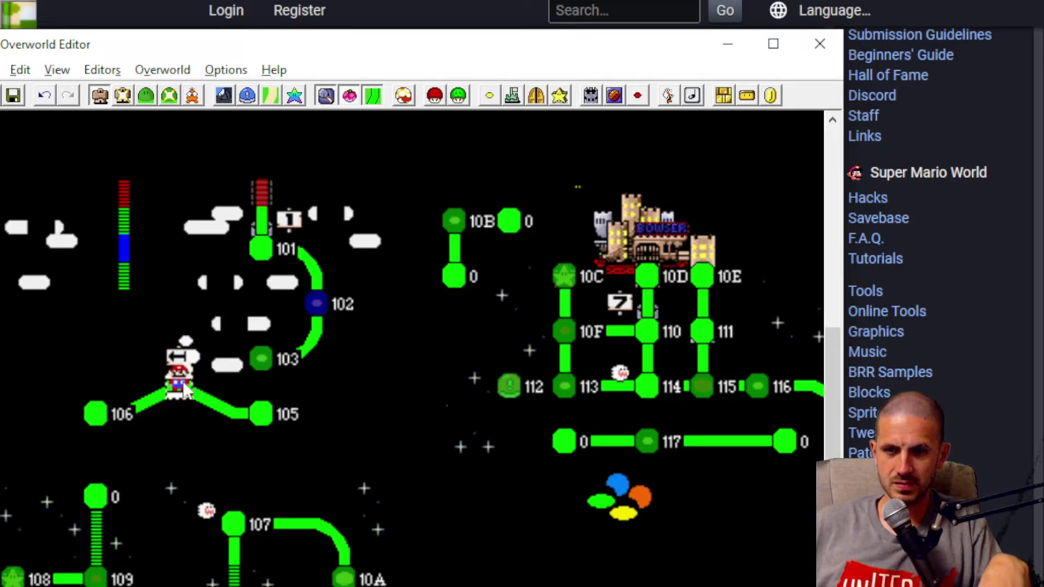
{"action": "left_click_drag", "start_coordinate": [175, 384], "coordinate": [205, 410]}
{"action": "left_click", "coordinate": [262, 466]}
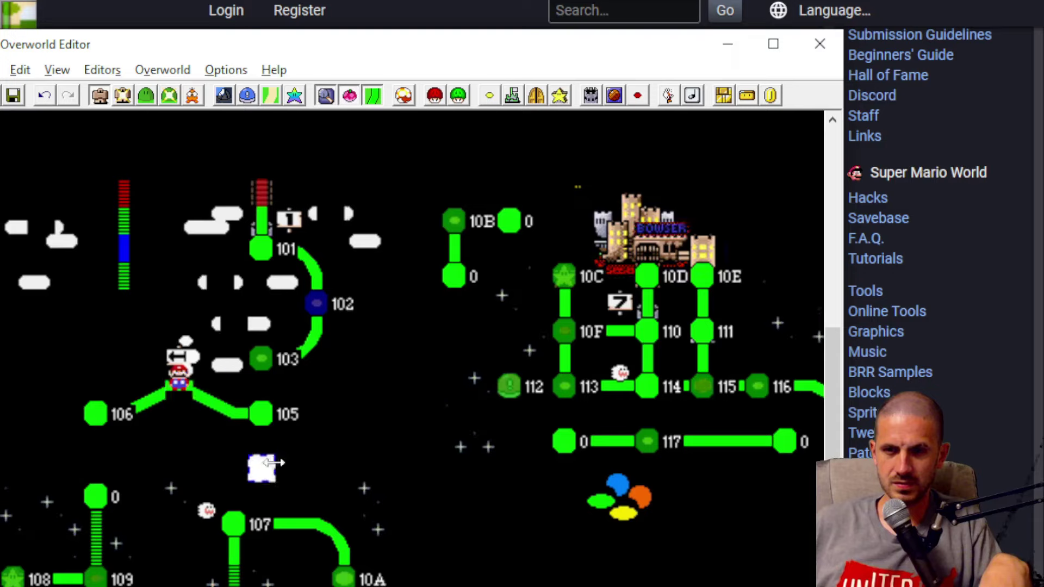
{"action": "left_click", "coordinate": [189, 394]}
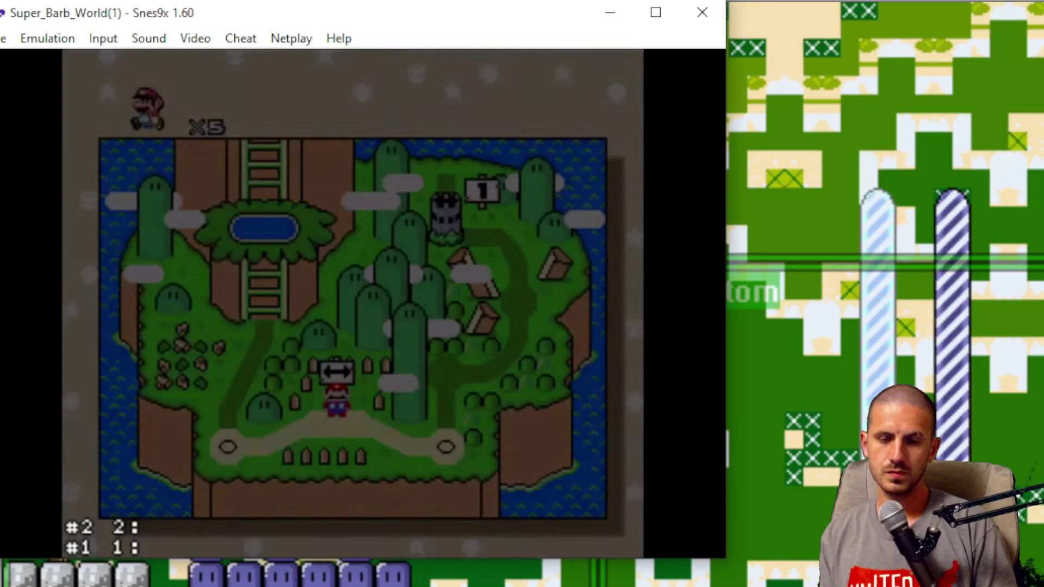
Step: Test the overworld path by walking Mario back and forth between the two level points
{"action": "key", "text": "Left"}
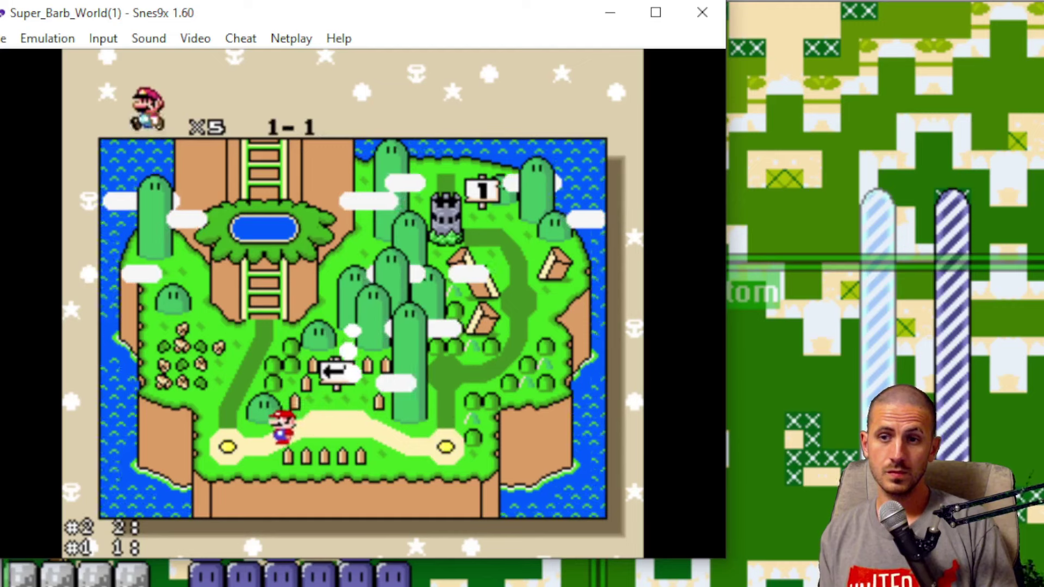
{"action": "key", "text": "Right"}
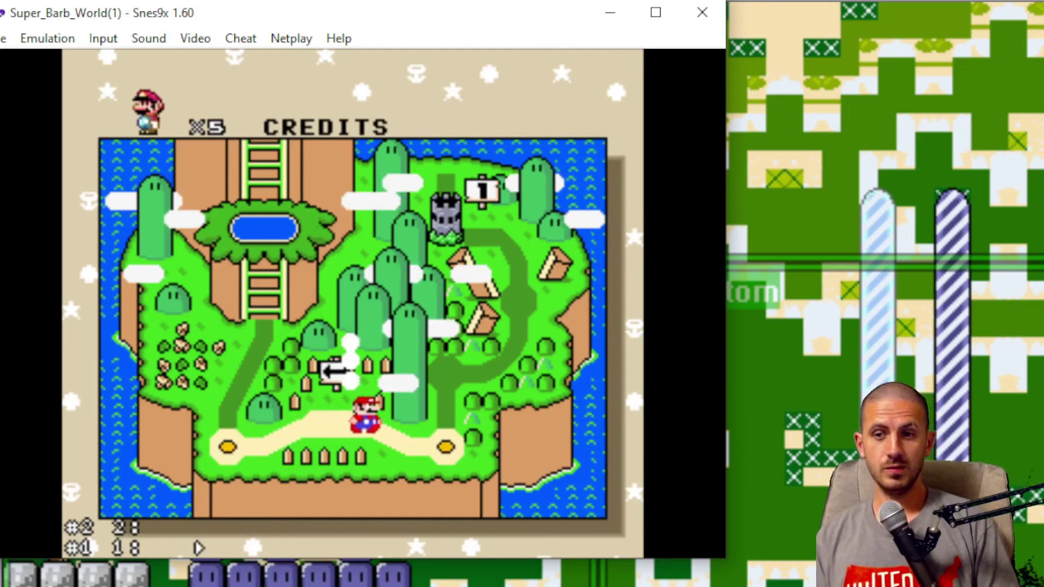
{"action": "key", "text": "Left"}
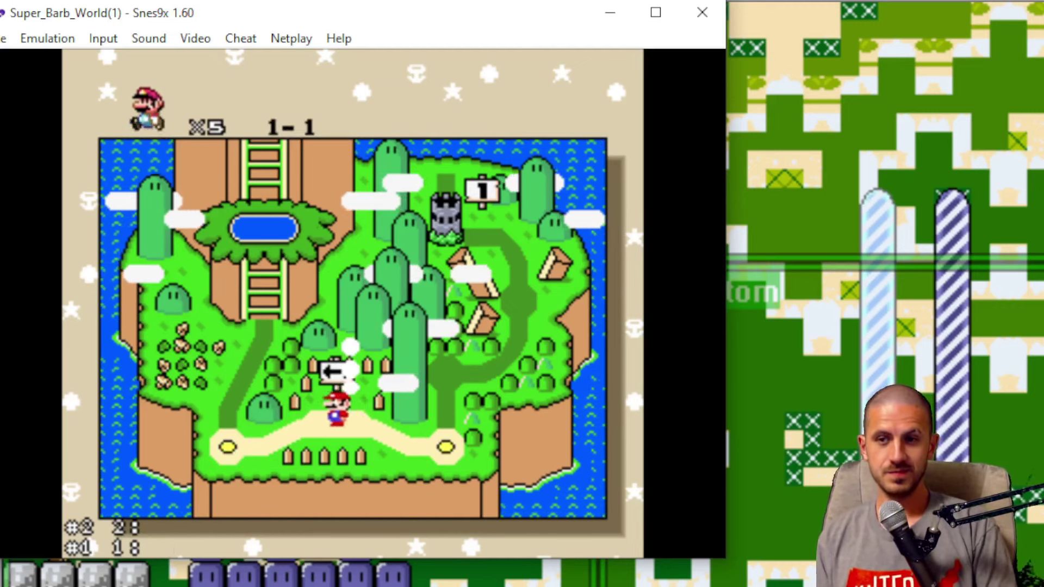
{"action": "key", "text": "Right"}
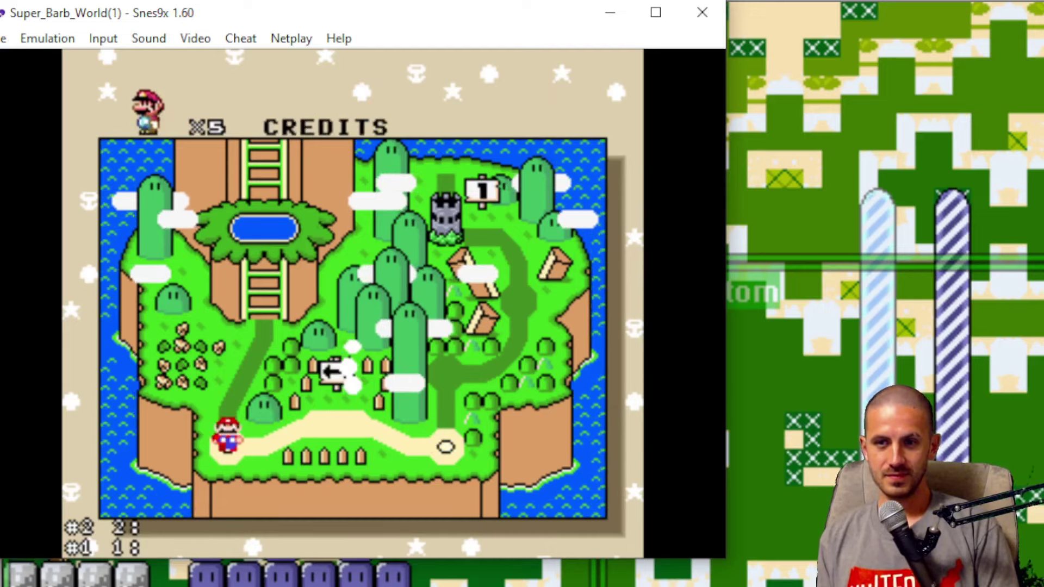
Step: Enter the Big Boo level, test throwing blocks at the boss beside the block platforms, and close the emulator
{"action": "key", "text": "c"}
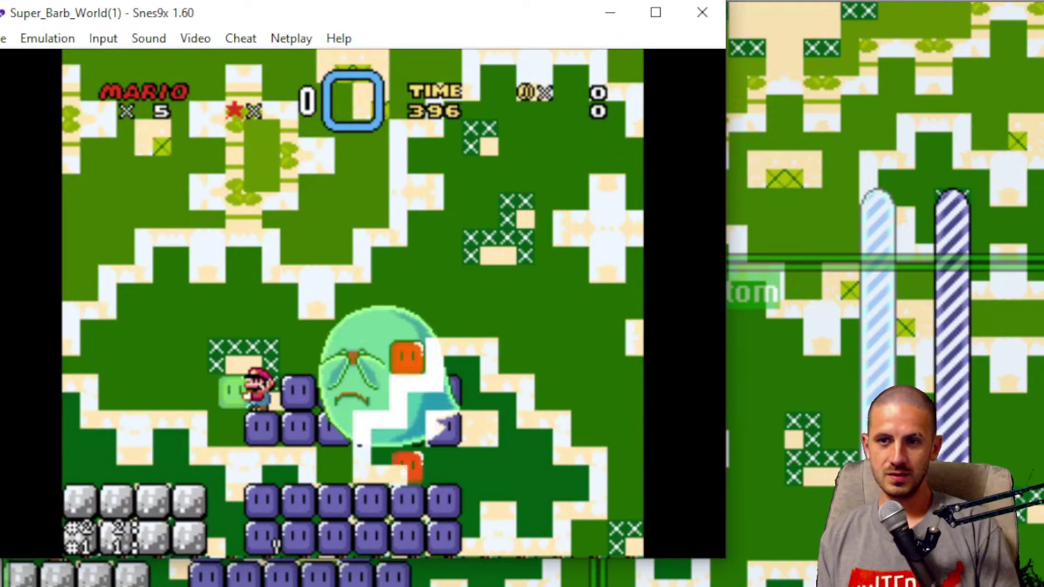
{"action": "key", "text": "Right"}
{"action": "key", "text": "x"}
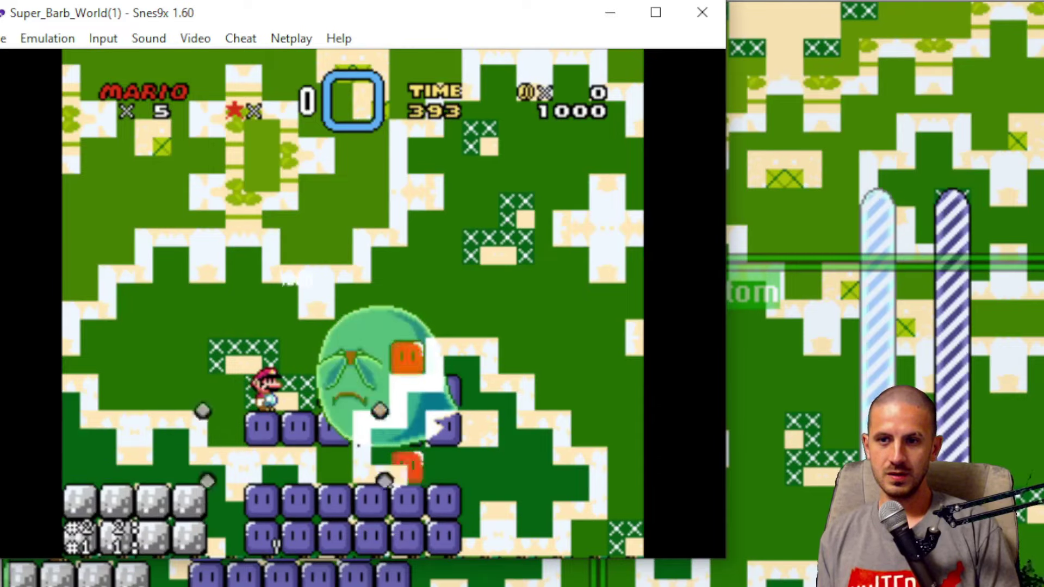
{"action": "key", "text": "x"}
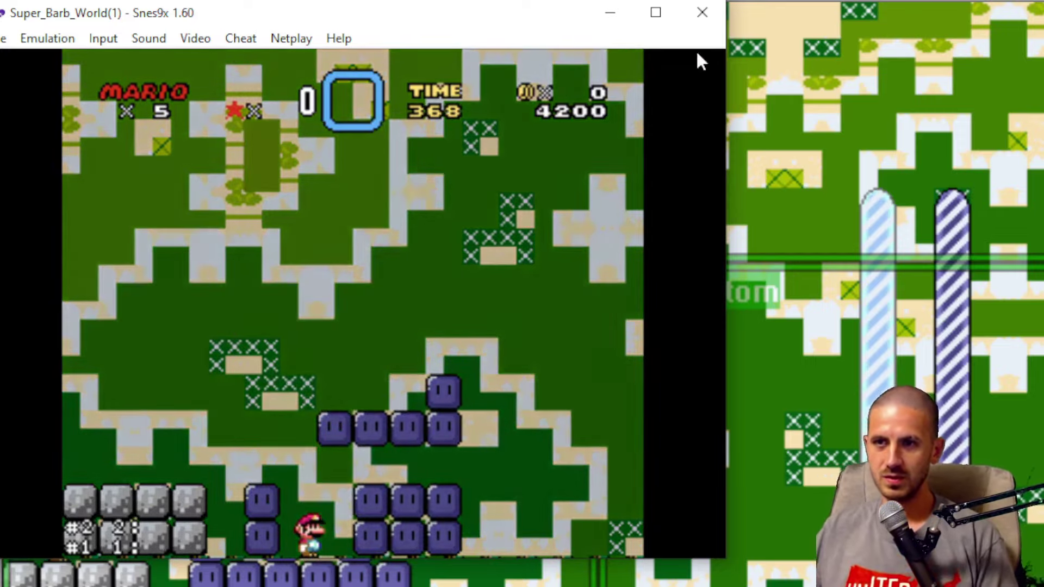
{"action": "left_click", "coordinate": [702, 12]}
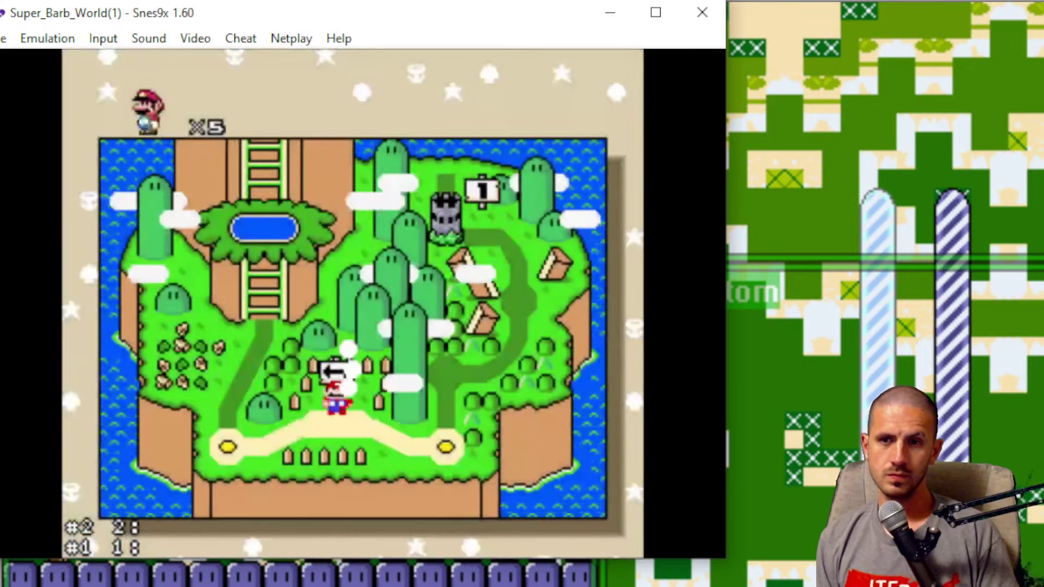
Step: Enter the bonus room from Mario's overworld starting point and close the emulator
{"action": "key", "text": "c"}
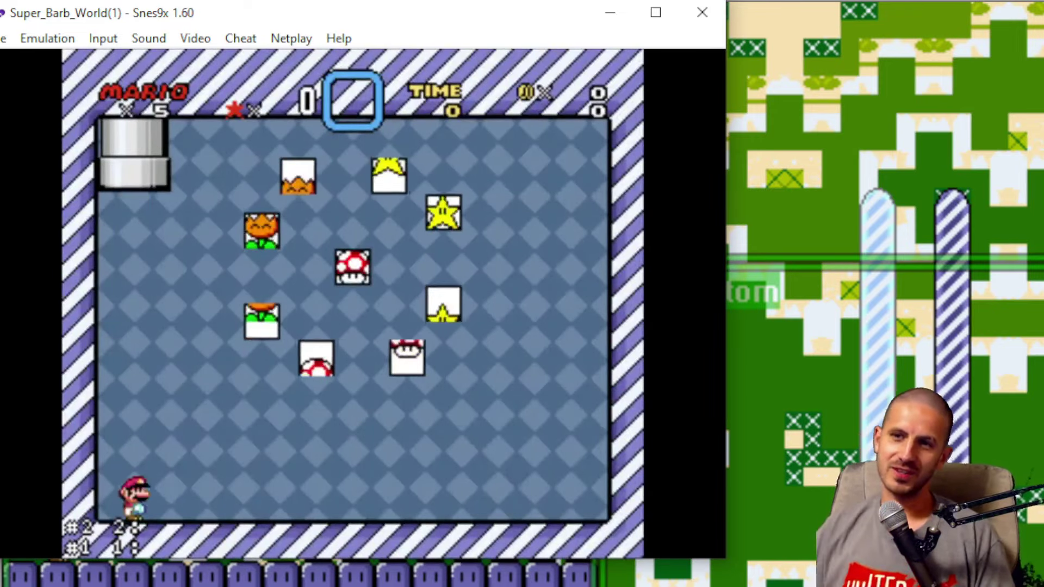
{"action": "left_click", "coordinate": [698, 2]}
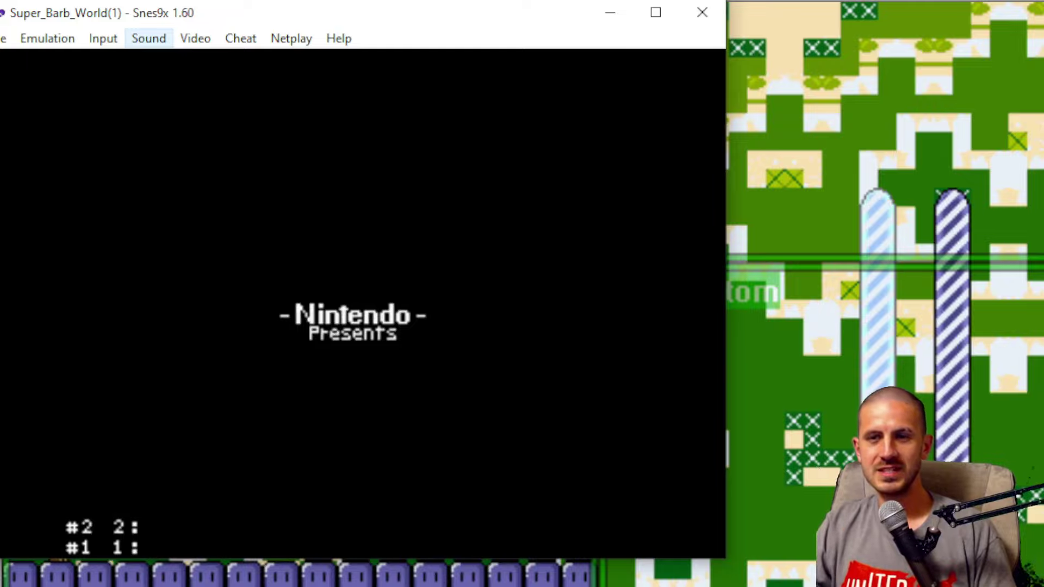
Step: Start a new game, dismiss the intro message, and walk to the overworld level point to enter the Big Boo level
{"action": "key", "text": "c"}
{"action": "key", "text": "c"}
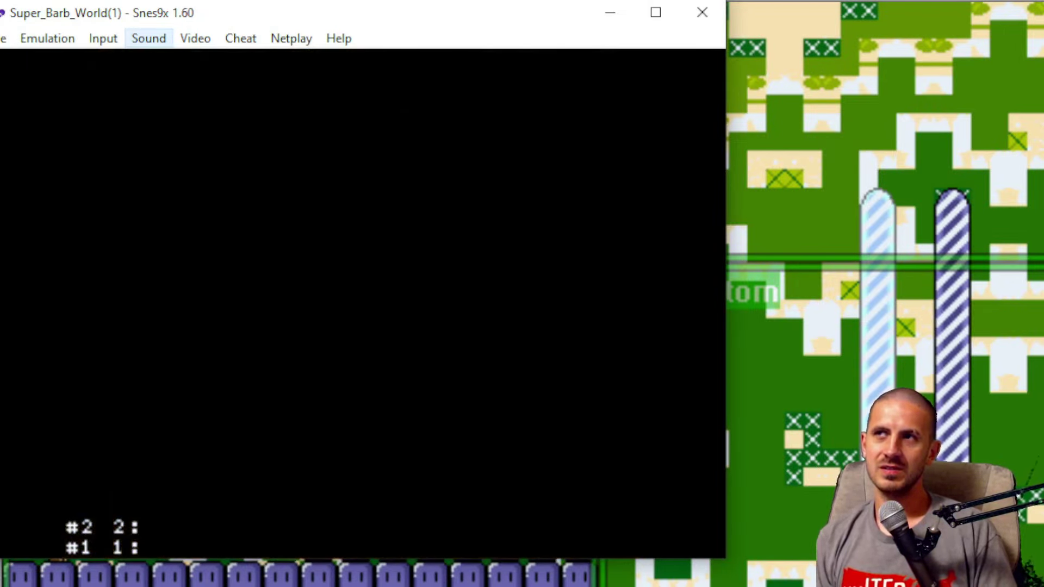
{"action": "key", "text": "c"}
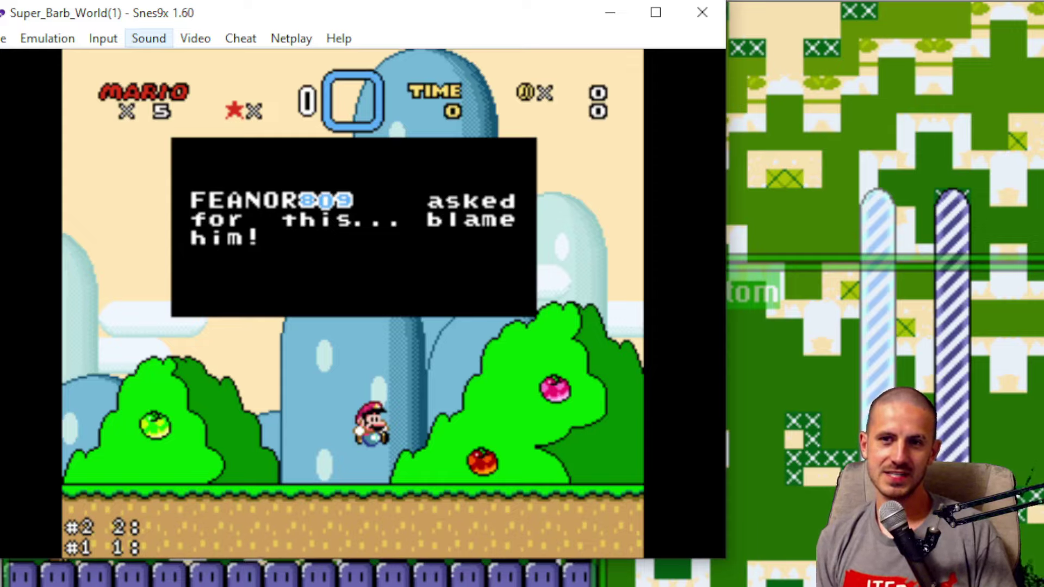
{"action": "key", "text": "c"}
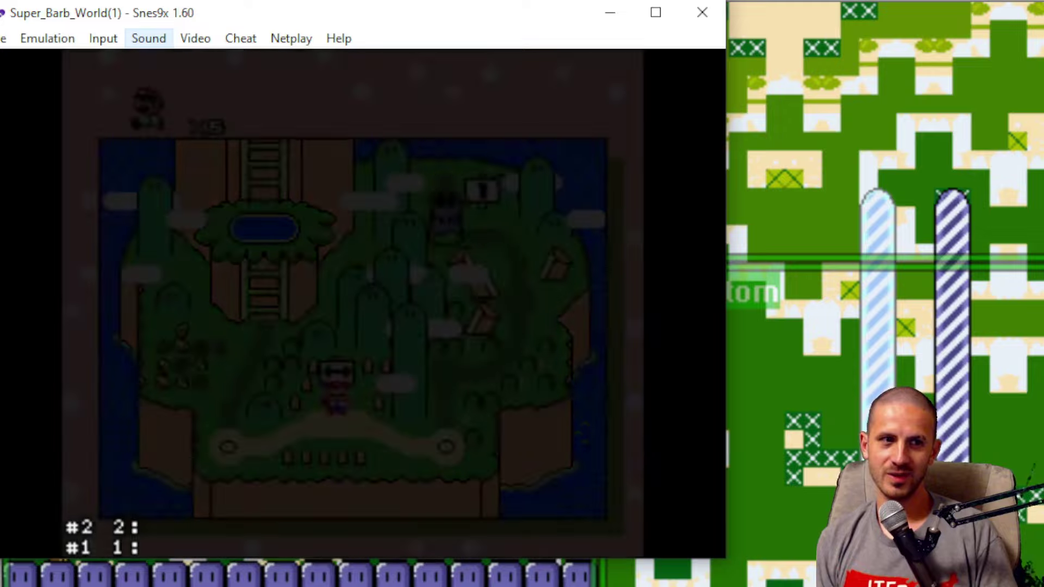
{"action": "key", "text": "Left"}
{"action": "key", "text": "c"}
{"action": "key", "text": "c"}
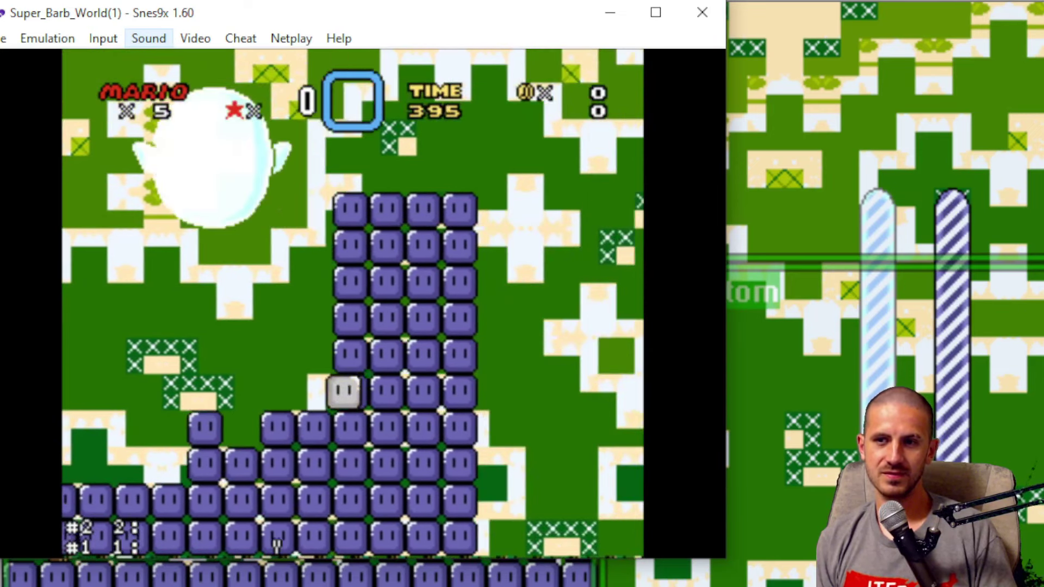
Step: Test grabbing and throwing the grey blocks on the purple platforms while Big Boo hovers above
{"action": "key", "text": "Left"}
{"action": "key", "text": "Up"}
{"action": "key", "text": "Right"}
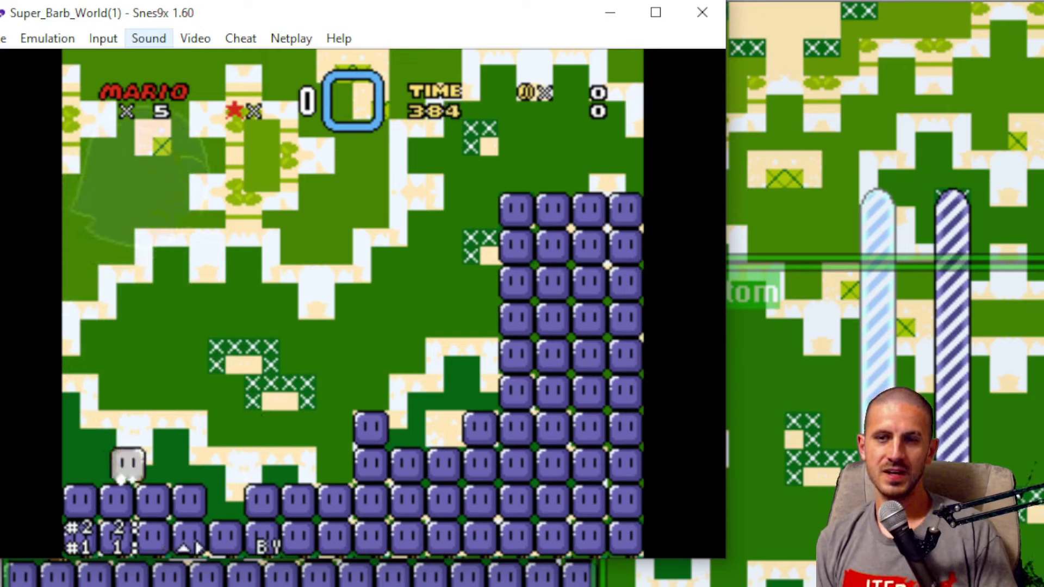
{"action": "key", "text": "Left"}
{"action": "key", "text": "x"}
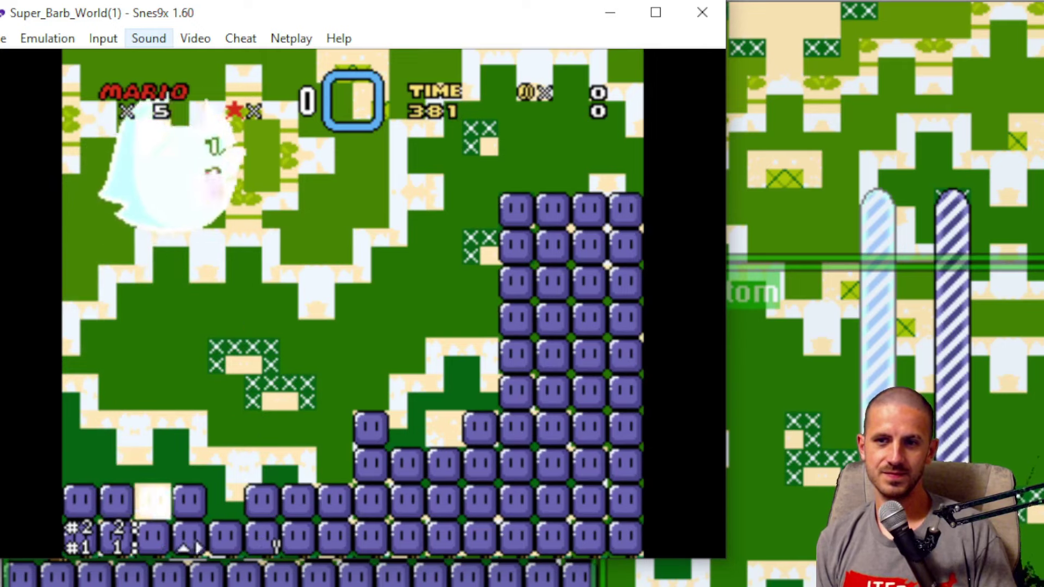
{"action": "key", "text": "x"}
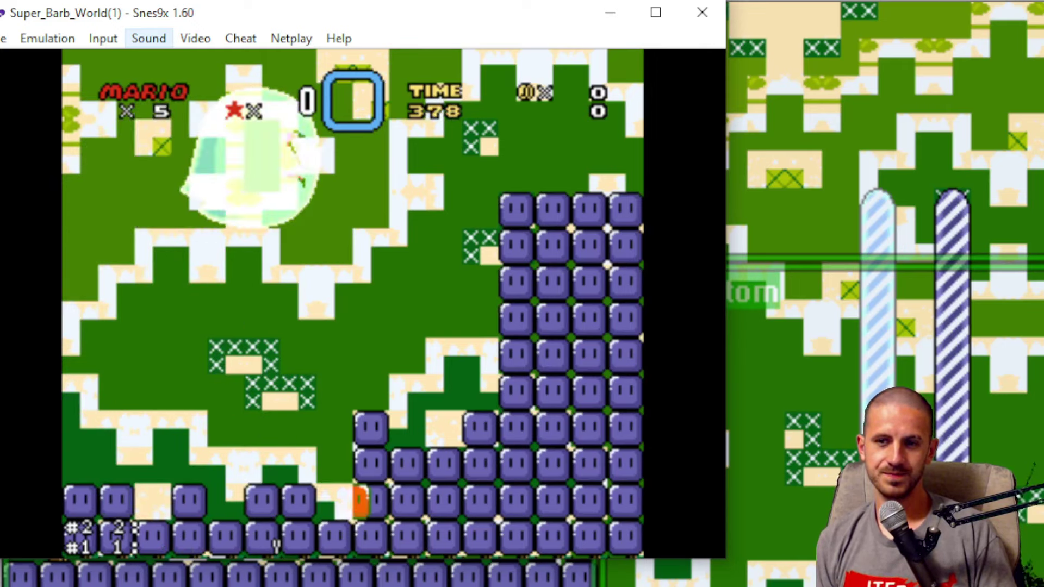
Step: Test beating Big Boo by throwing more blocks up at it from the lower platforms
{"action": "key", "text": "Left"}
{"action": "key", "text": "c"}
{"action": "key", "text": "Right"}
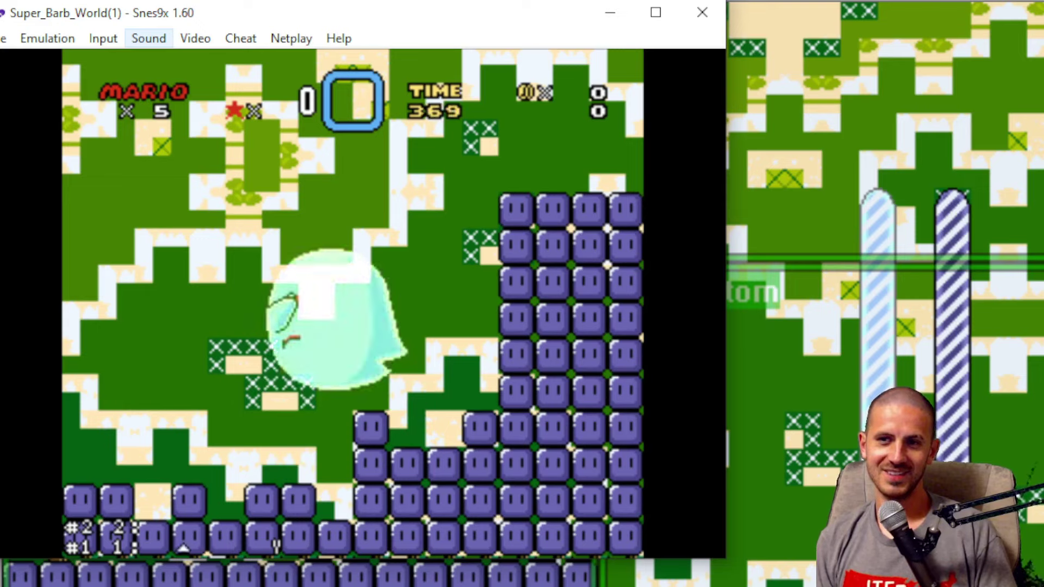
{"action": "key", "text": "Up"}
{"action": "key", "text": "x"}
{"action": "key", "text": "Right"}
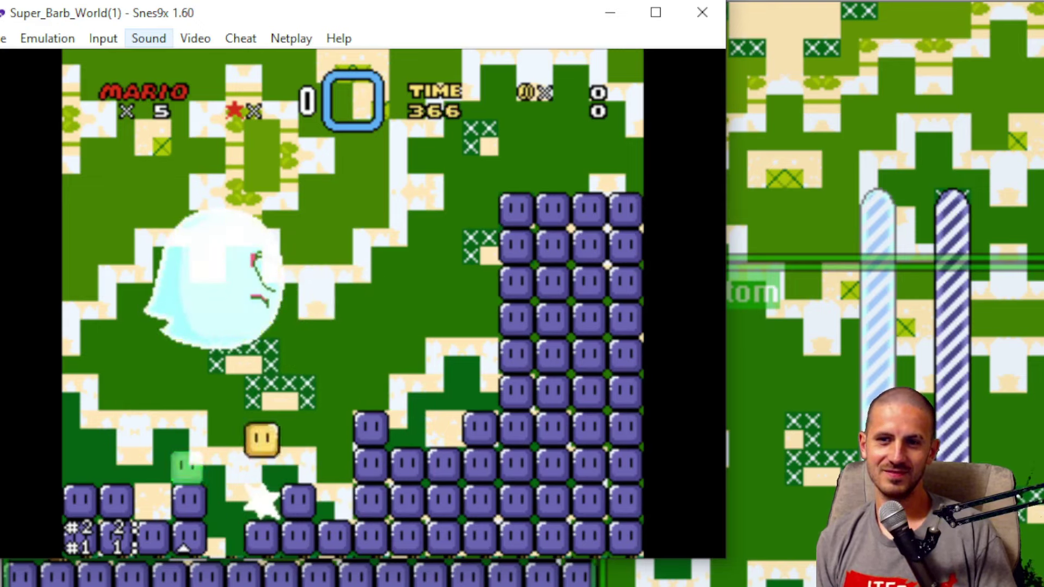
{"action": "key", "text": "x"}
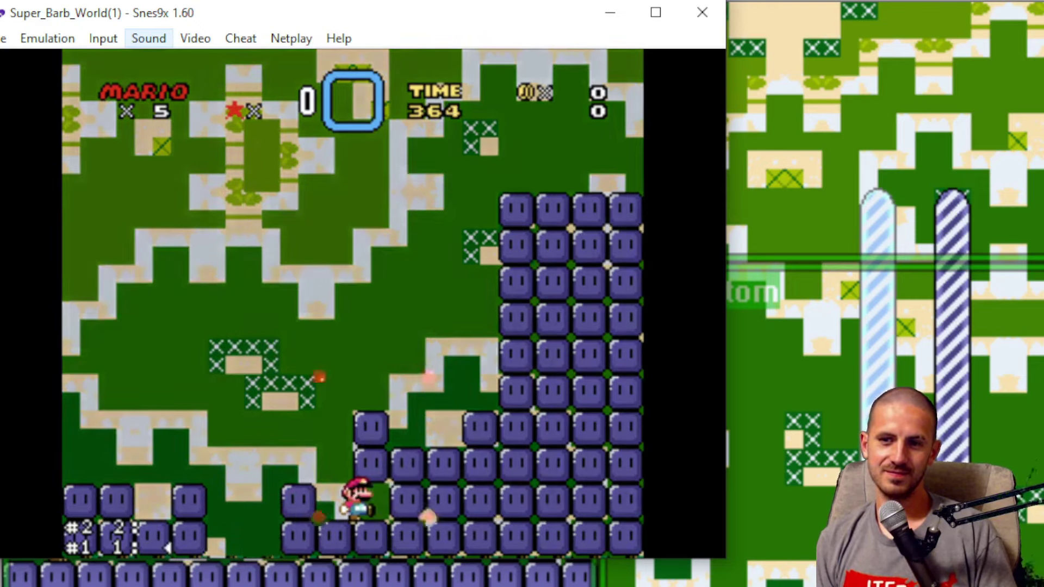
{"action": "key", "text": "c"}
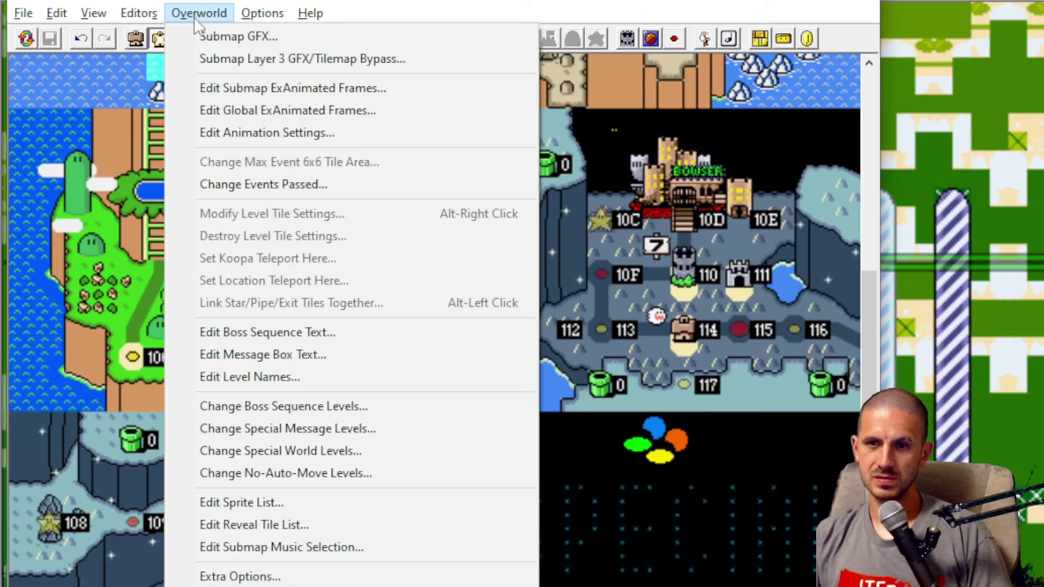
Step: Copy the level 105 tile on the overworld and place the copy at Mario's starting position
{"action": "left_click", "coordinate": [194, 18]}
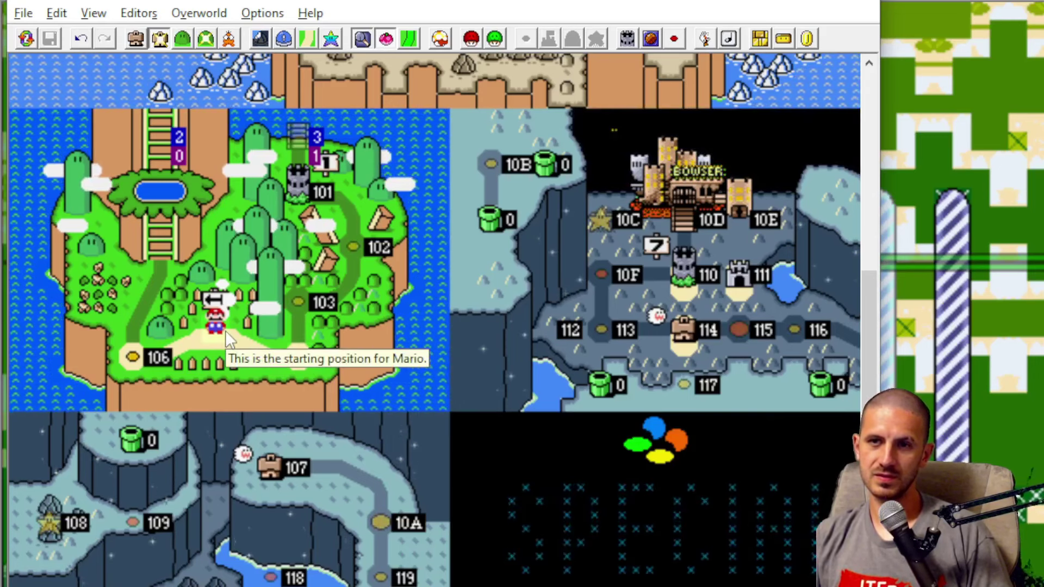
{"action": "left_click", "coordinate": [330, 38]}
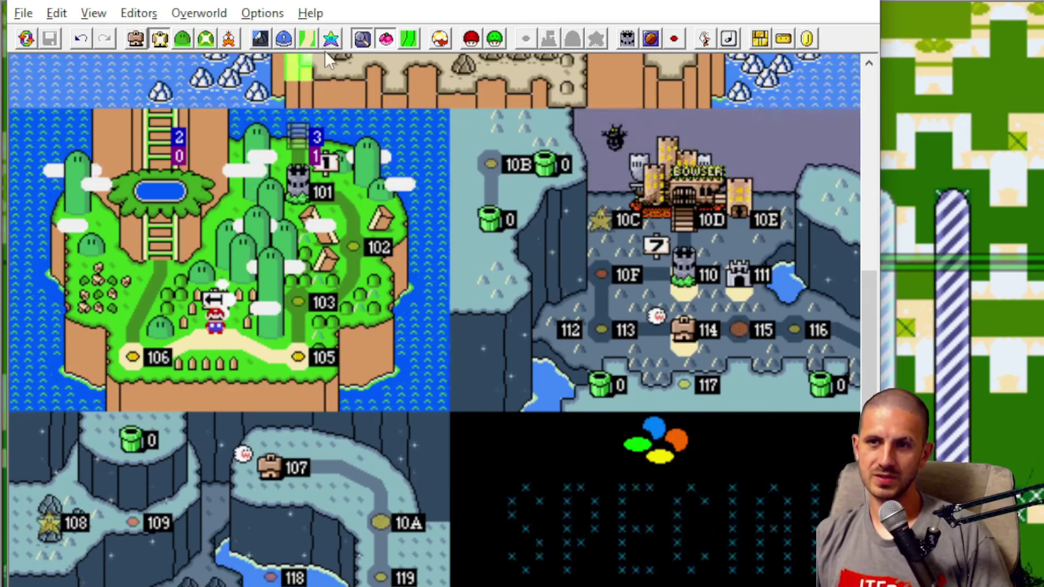
{"action": "left_click_drag", "start_coordinate": [420, 396], "coordinate": [293, 361]}
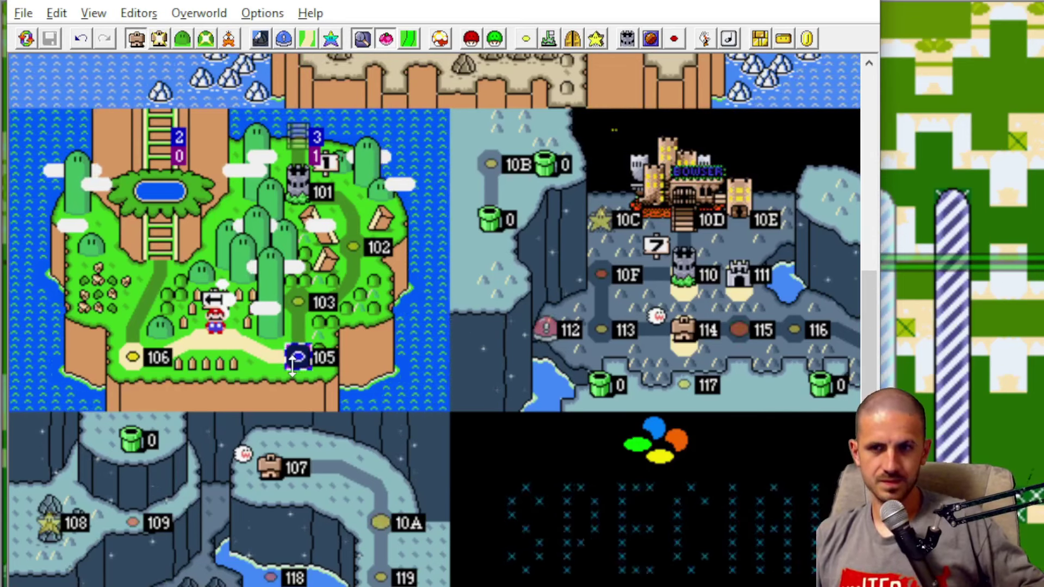
{"action": "key", "text": "ctrl+v"}
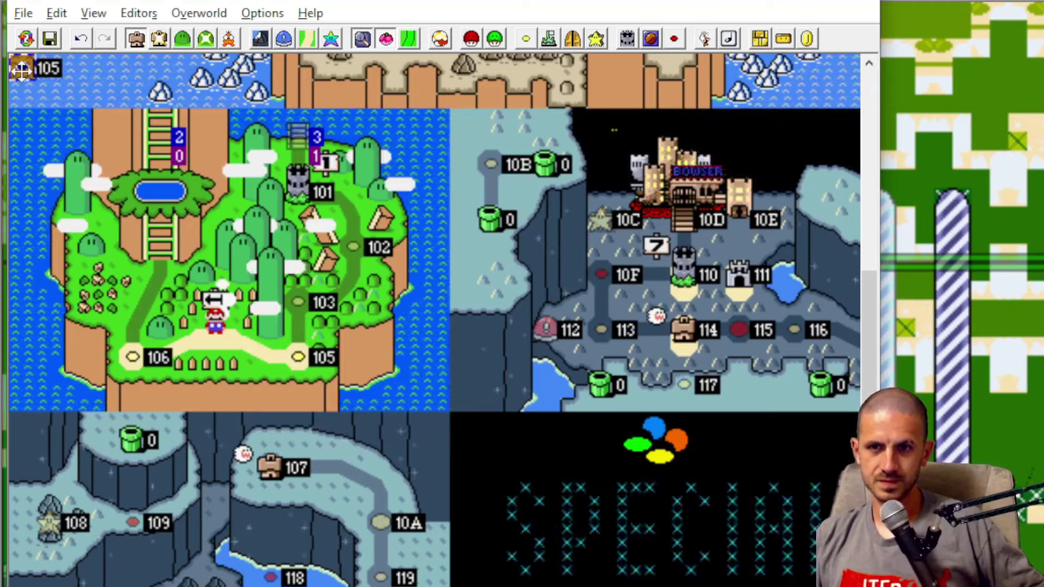
{"action": "left_click_drag", "start_coordinate": [24, 68], "coordinate": [218, 318]}
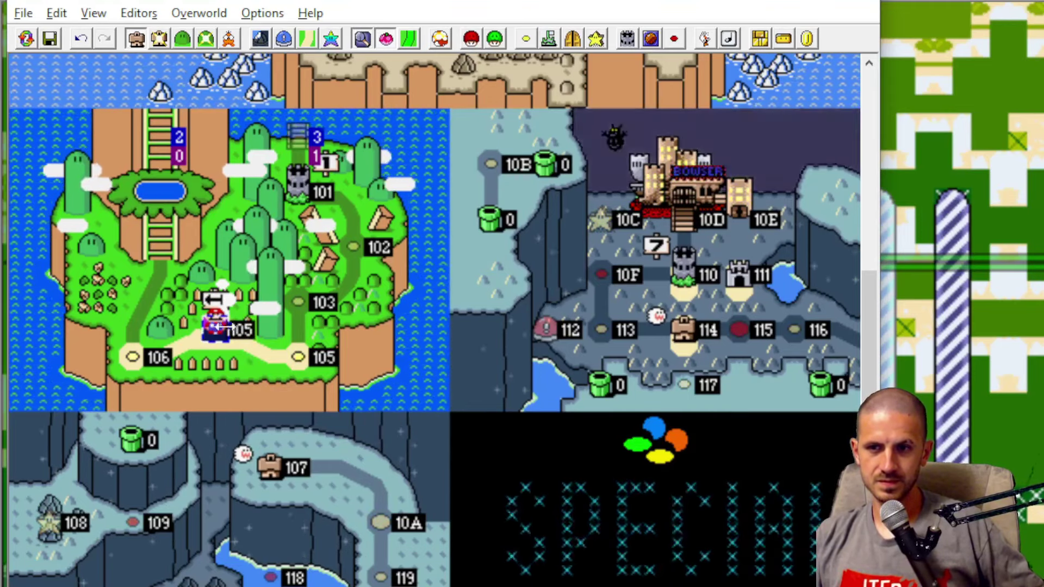
Step: Set the level number of the tile at Mario's starting position to 104
{"action": "left_click", "coordinate": [199, 13]}
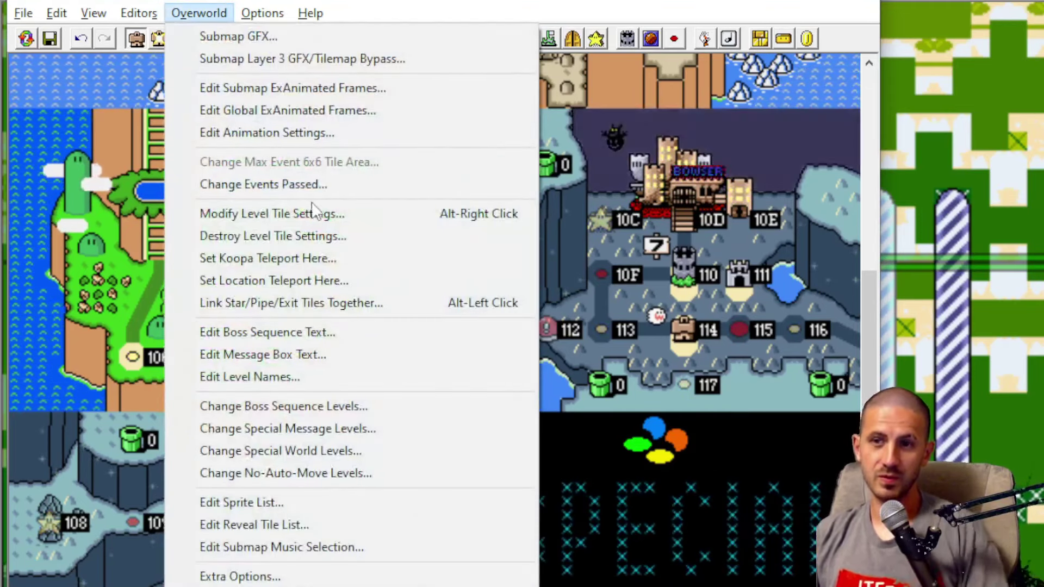
{"action": "left_click", "coordinate": [326, 212]}
{"action": "double_click", "coordinate": [461, 216]}
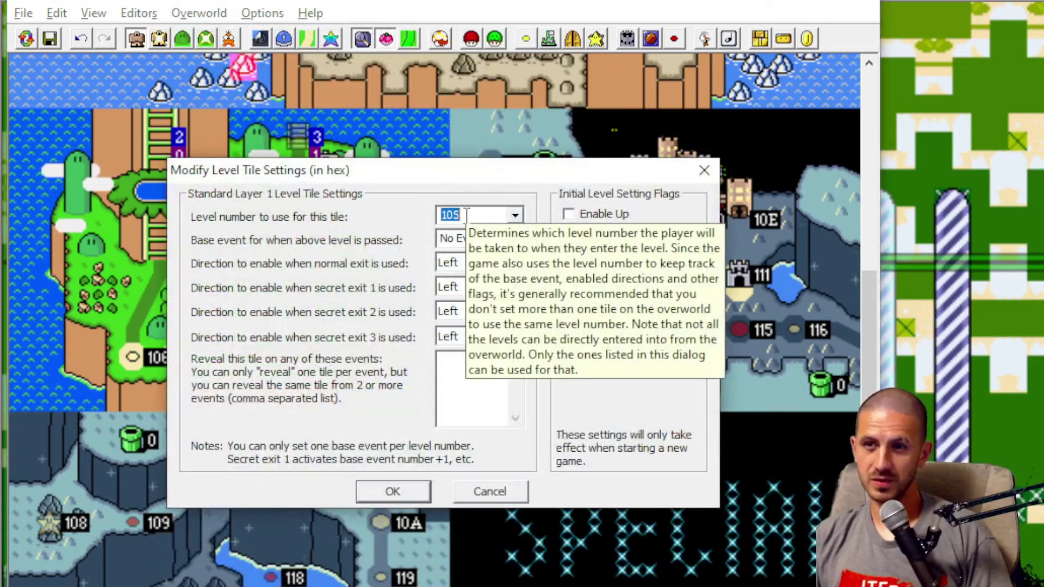
{"action": "type", "text": "104"}
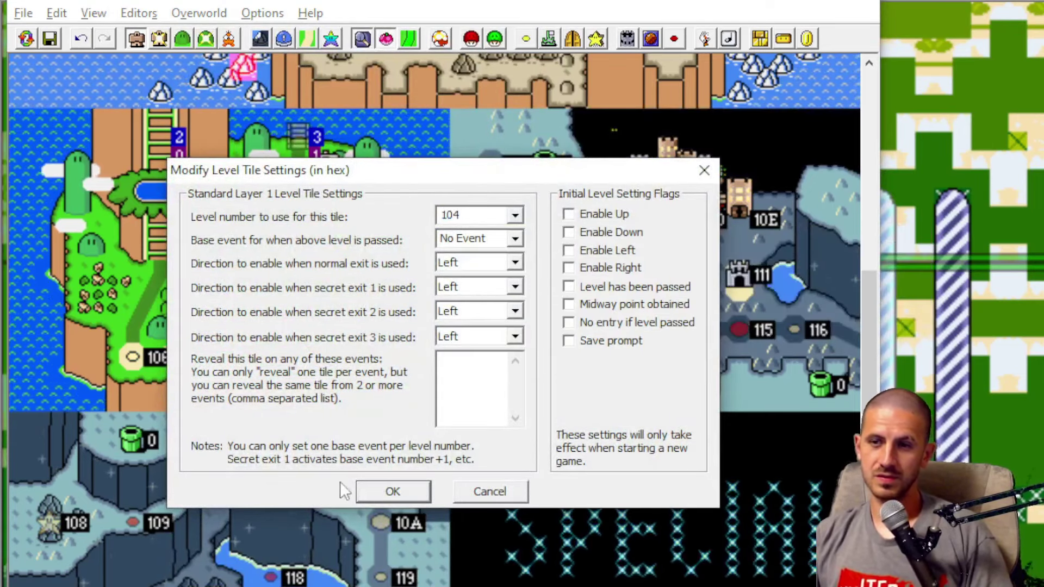
{"action": "left_click", "coordinate": [393, 492]}
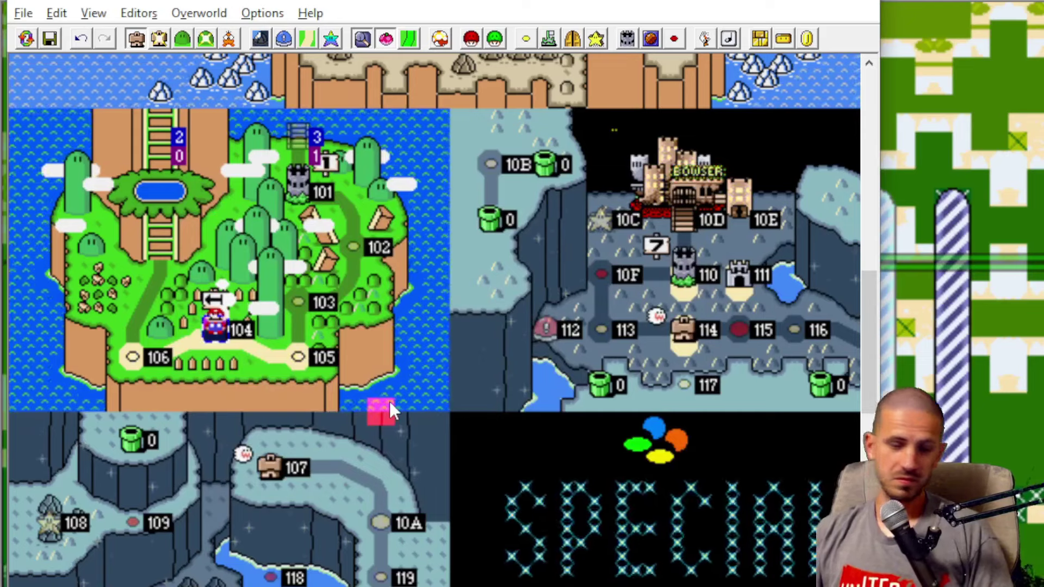
Step: Run the game in the emulator, enter Yoshi's House, trigger its message block, and return to the overworld
{"action": "key", "text": "alt+Tab"}
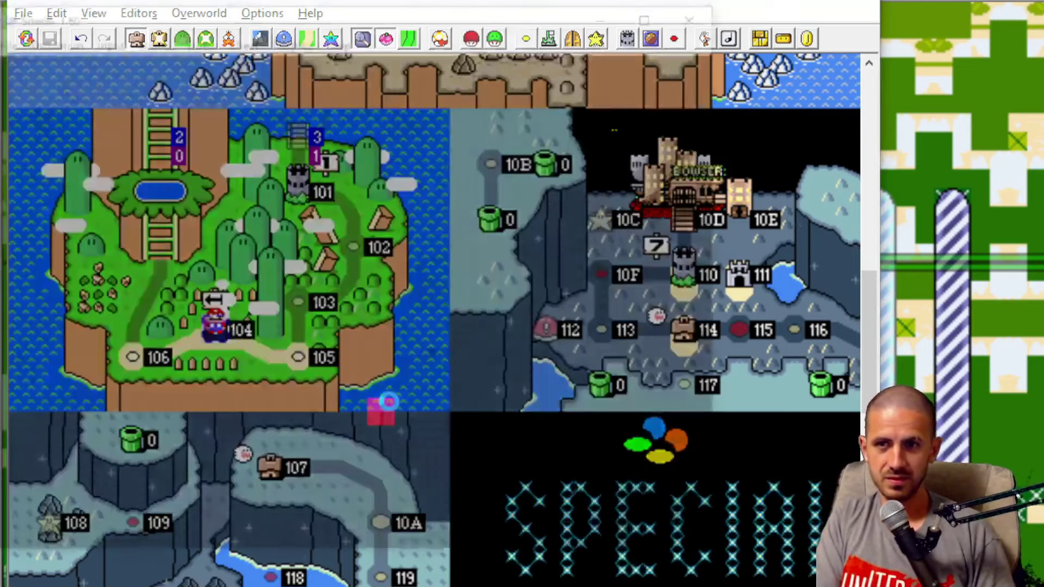
{"action": "key", "text": "Left"}
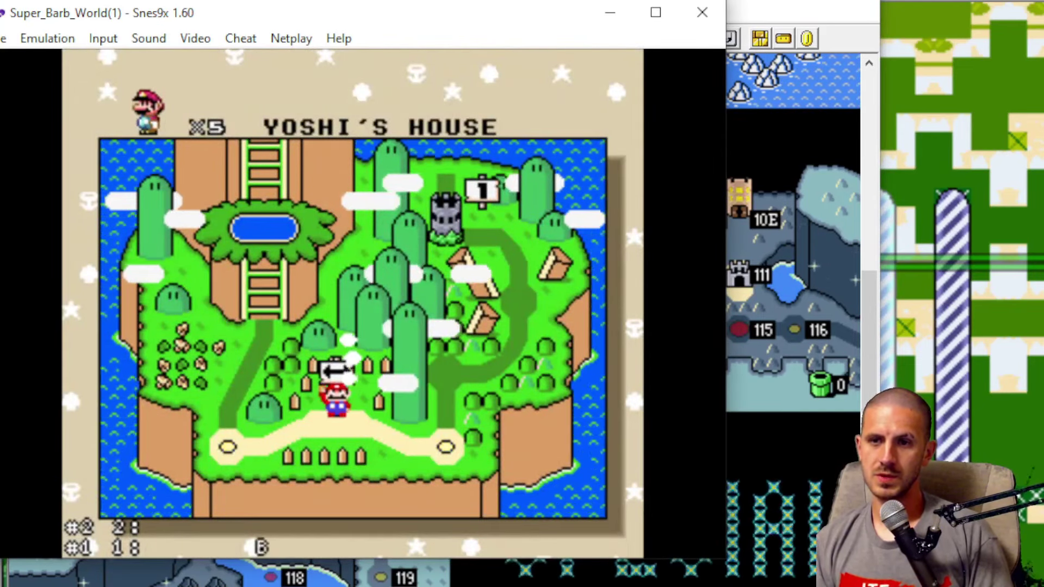
{"action": "key", "text": "x"}
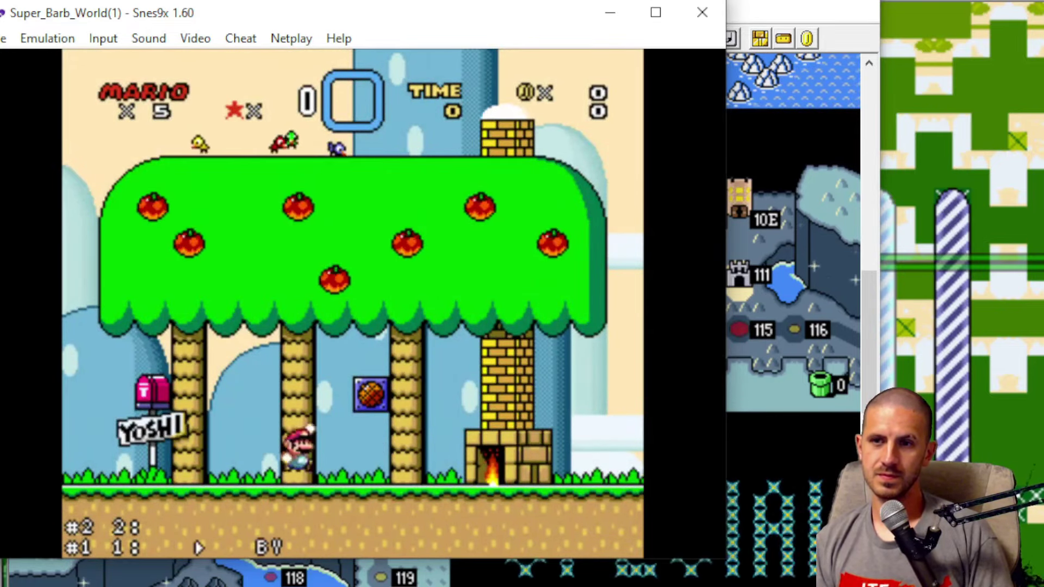
{"action": "key", "text": "Left"}
{"action": "key", "text": "c"}
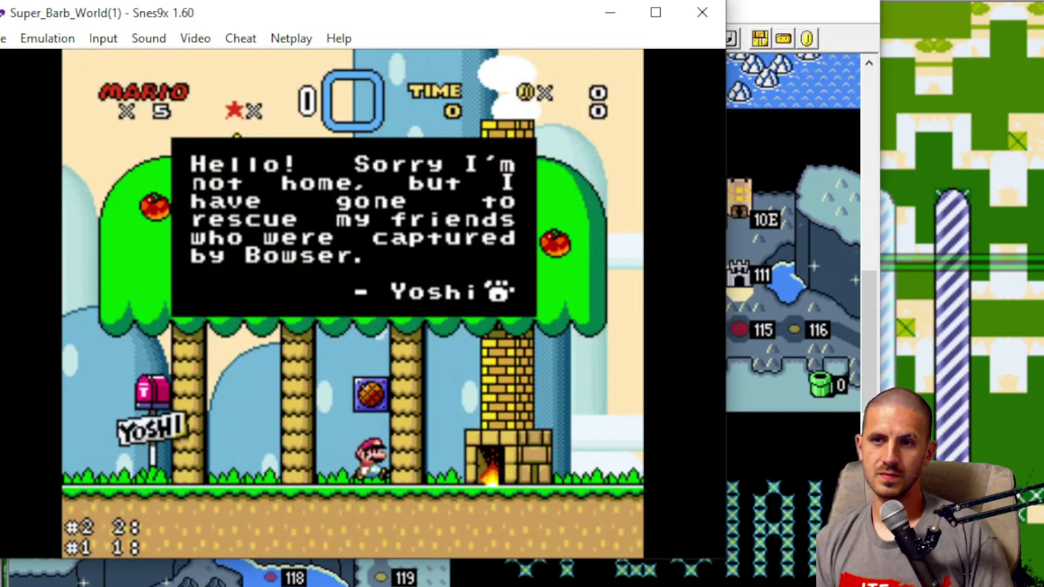
{"action": "key", "text": "x"}
{"action": "key", "text": "Right"}
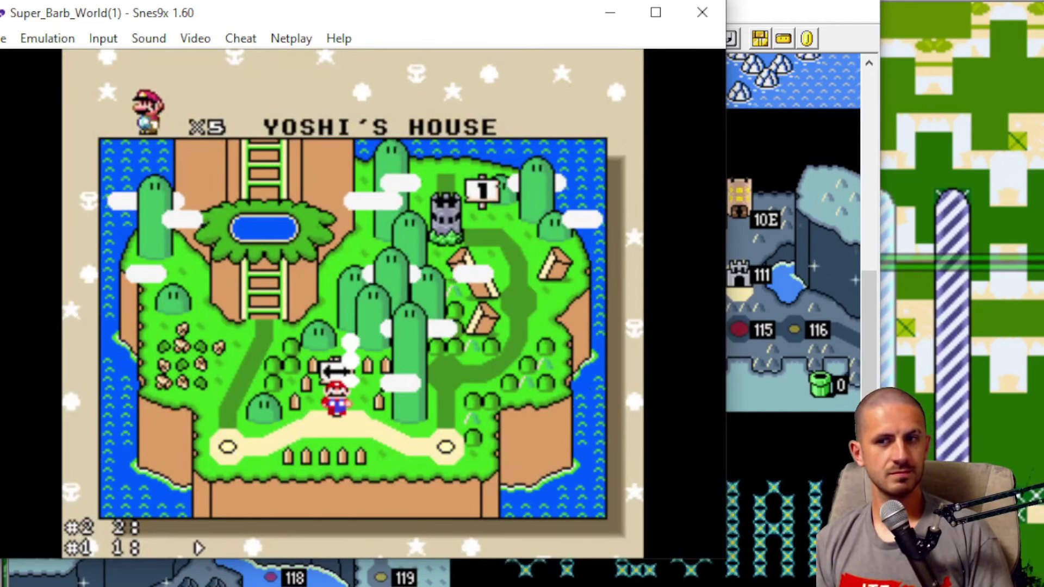
Step: Test whether Mario can walk off Yoshi's House in each direction, re-entering and leaving the level in between
{"action": "key", "text": "Left"}
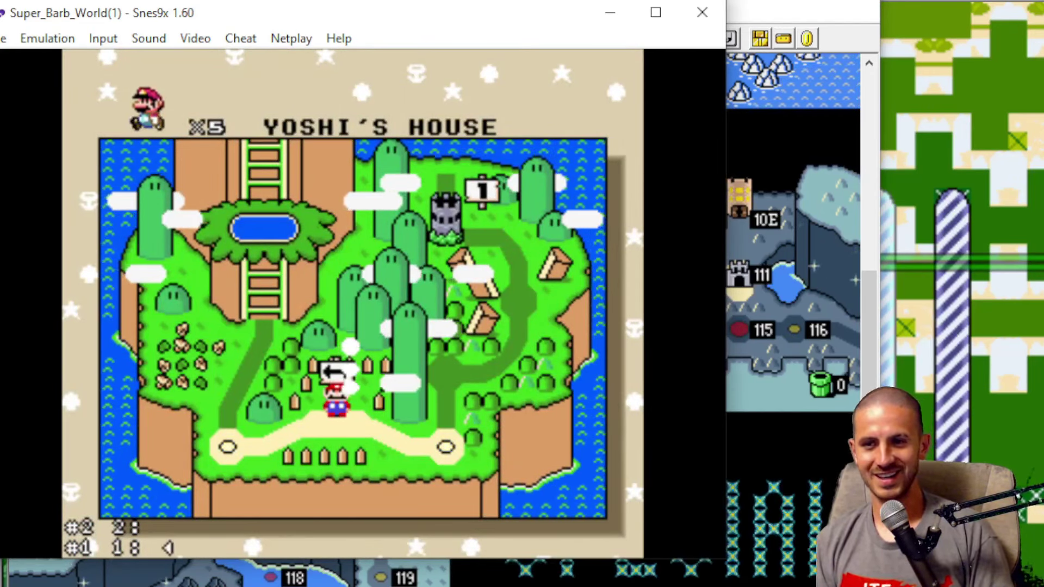
{"action": "key", "text": "c"}
{"action": "key", "text": "Left"}
{"action": "key", "text": "Up"}
{"action": "key", "text": "Right"}
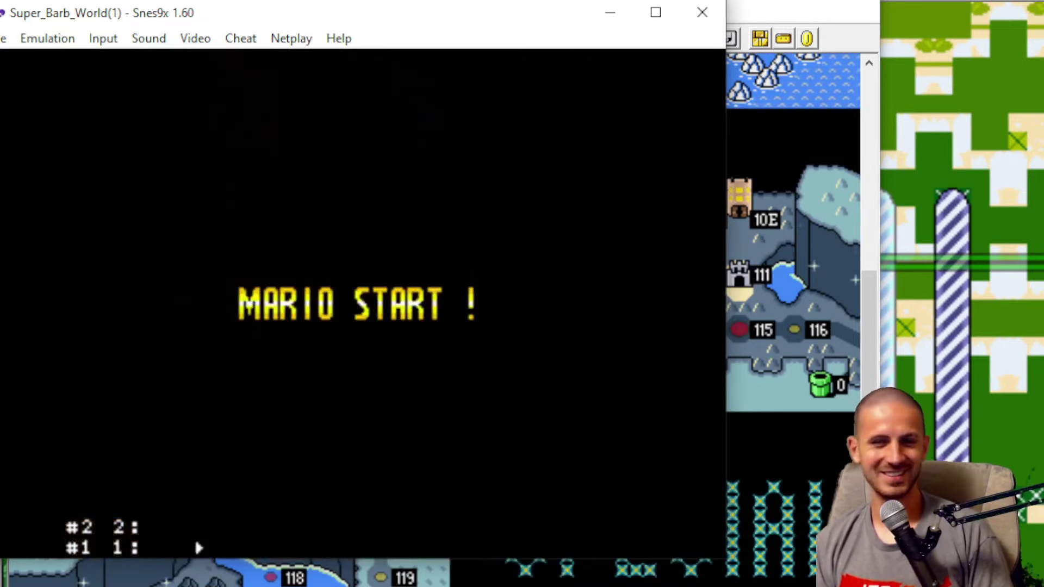
{"action": "key", "text": "x"}
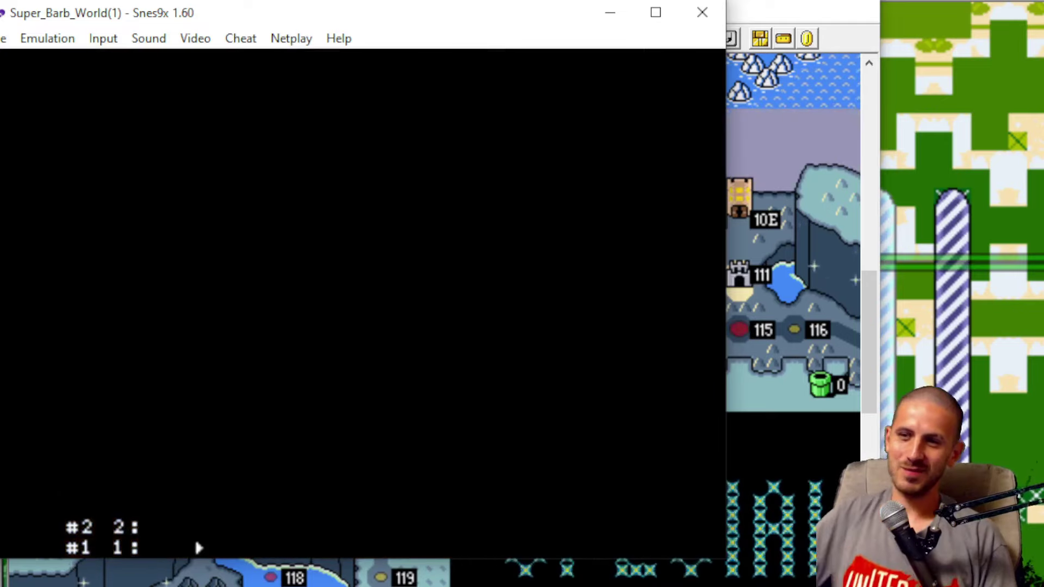
{"action": "key", "text": "Right"}
{"action": "key", "text": "Up"}
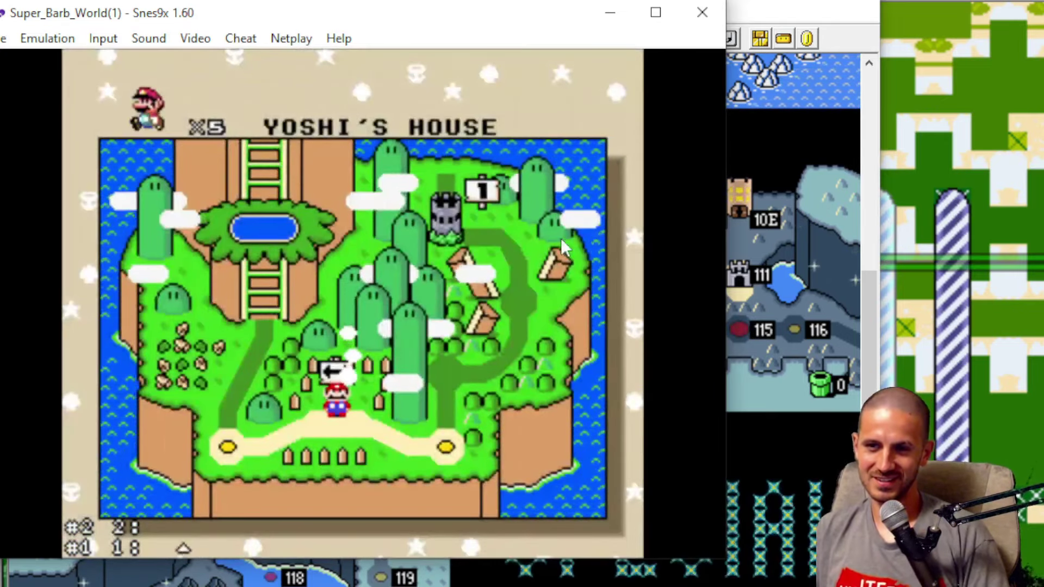
{"action": "key", "text": "Right"}
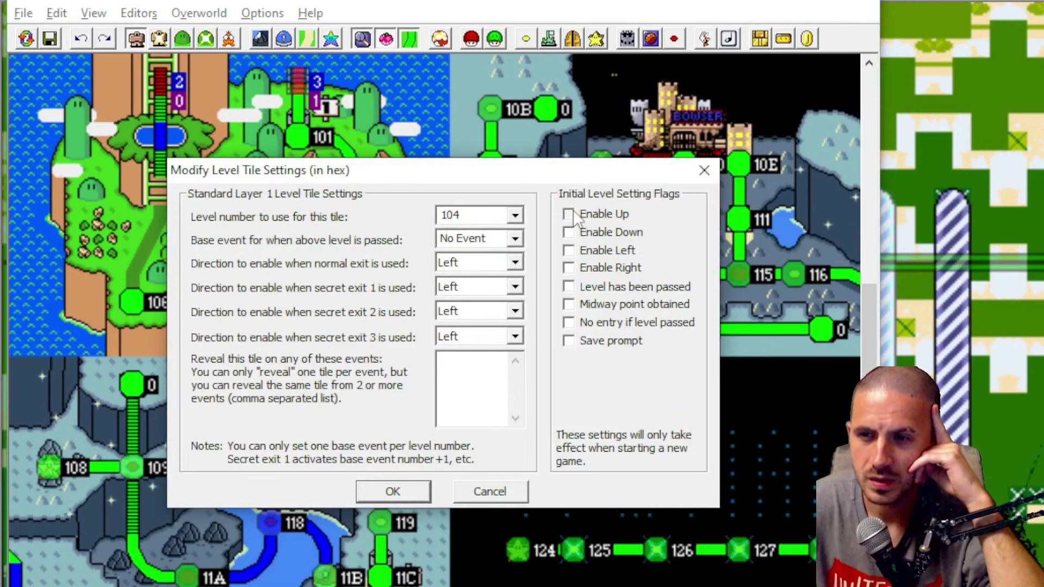
Step: Turn on the Enable Left and Enable Right initial flags for the level 104 tile
{"action": "left_click", "coordinate": [569, 250]}
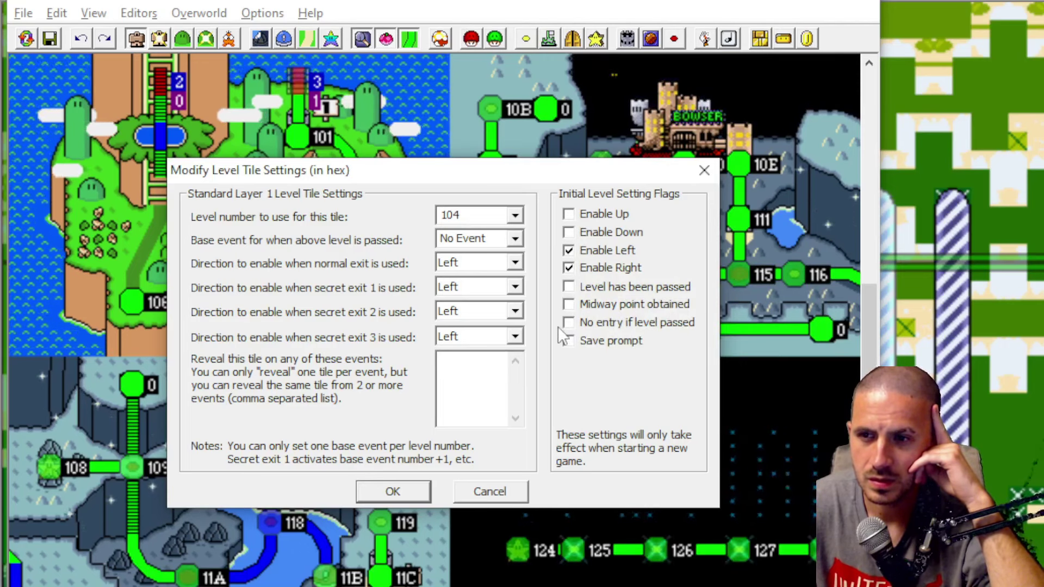
{"action": "left_click", "coordinate": [420, 495]}
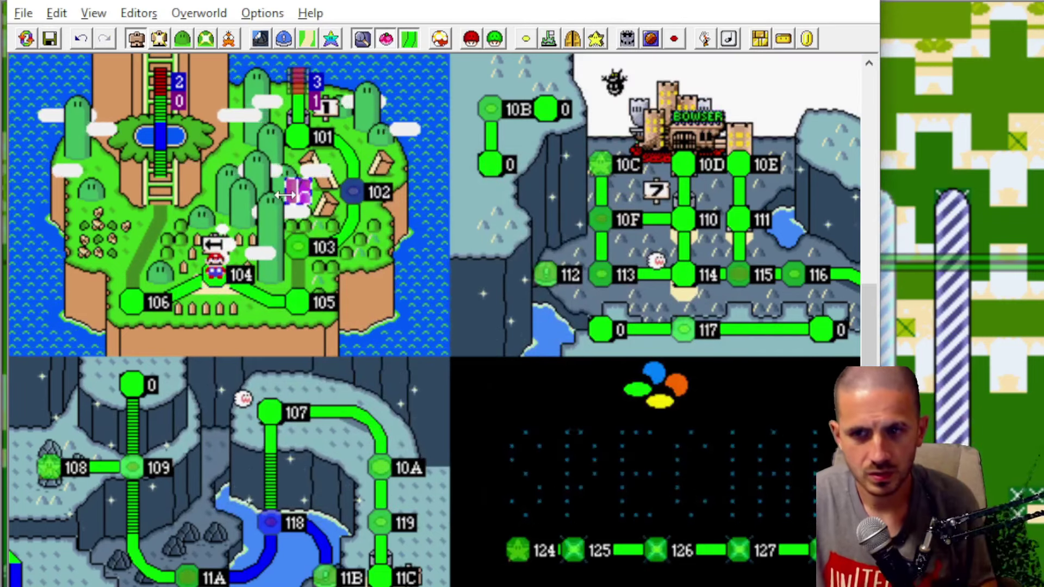
Step: Relaunch the game in the emulator and start a one-player game to get into the grassland level
{"action": "key", "text": "F4"}
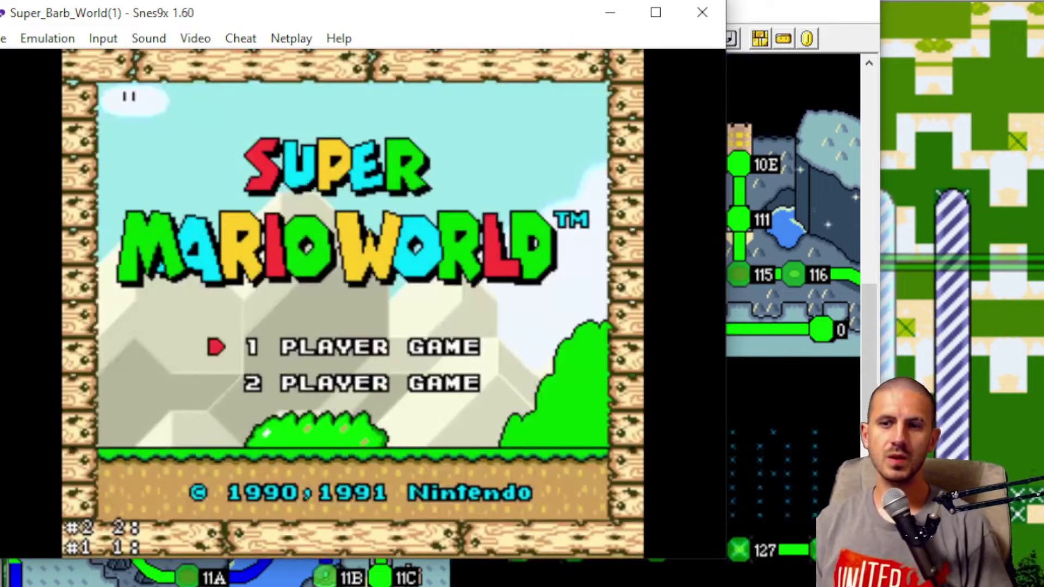
{"action": "key", "text": "c"}
{"action": "key", "text": "Right"}
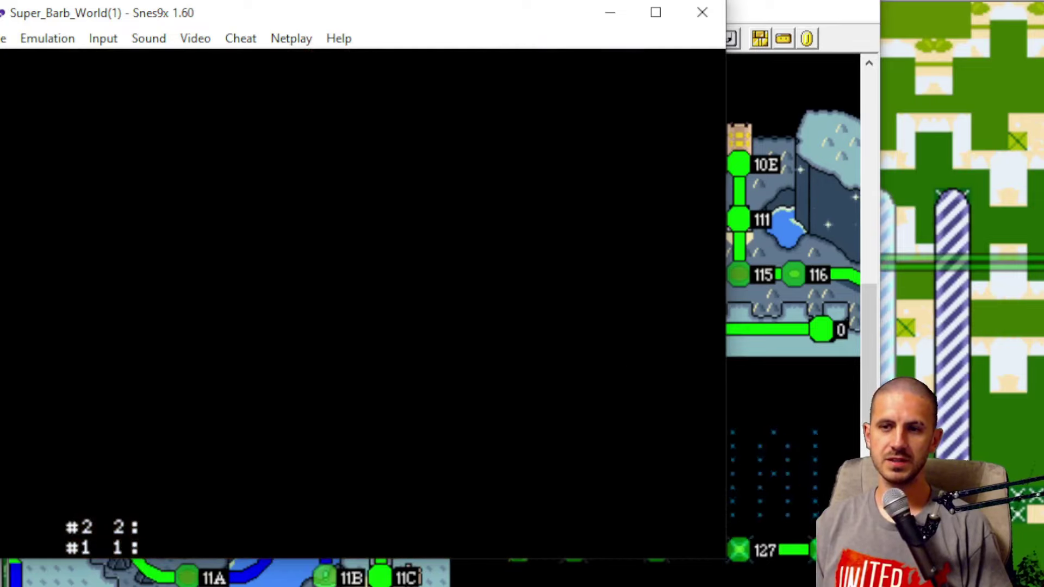
{"action": "key", "text": "c"}
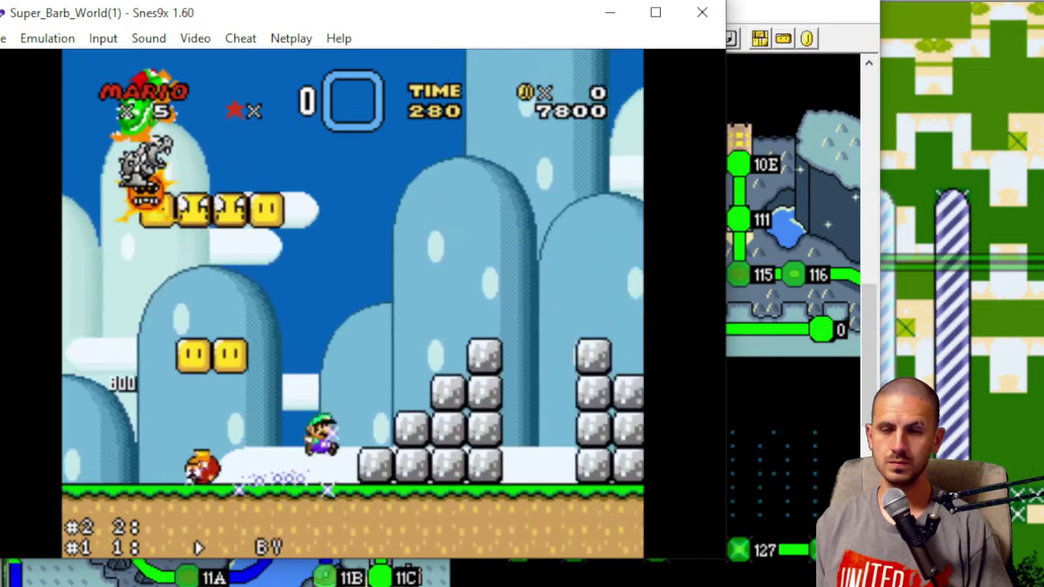
Step: Play-test the grassland level, jumping past the stacked enemies and over the stone stairs to the goal posts
{"action": "key", "text": "c"}
{"action": "key", "text": "c"}
{"action": "key", "text": "c"}
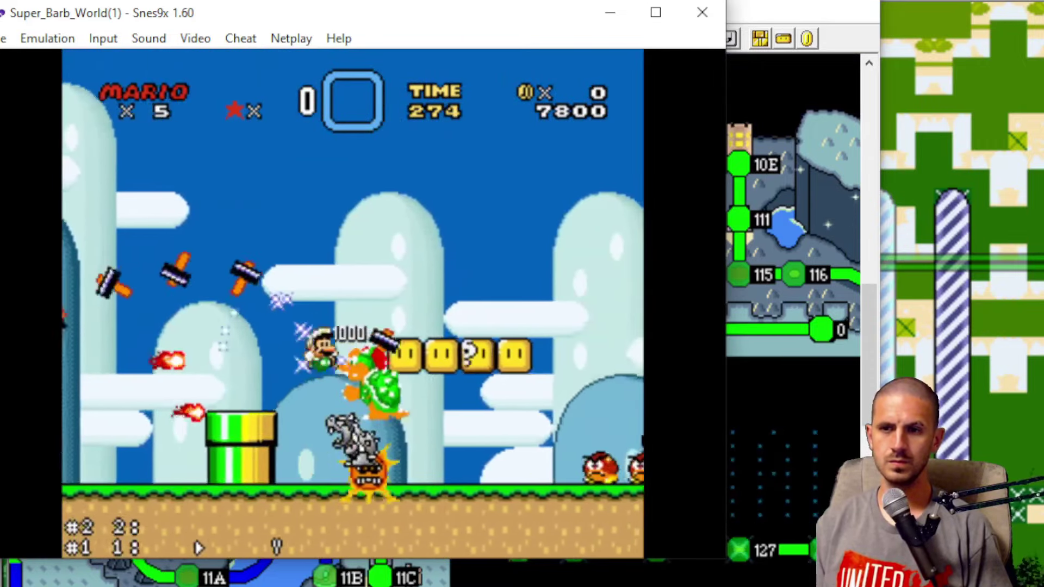
{"action": "key", "text": "v"}
{"action": "key", "text": "c"}
{"action": "key", "text": "c"}
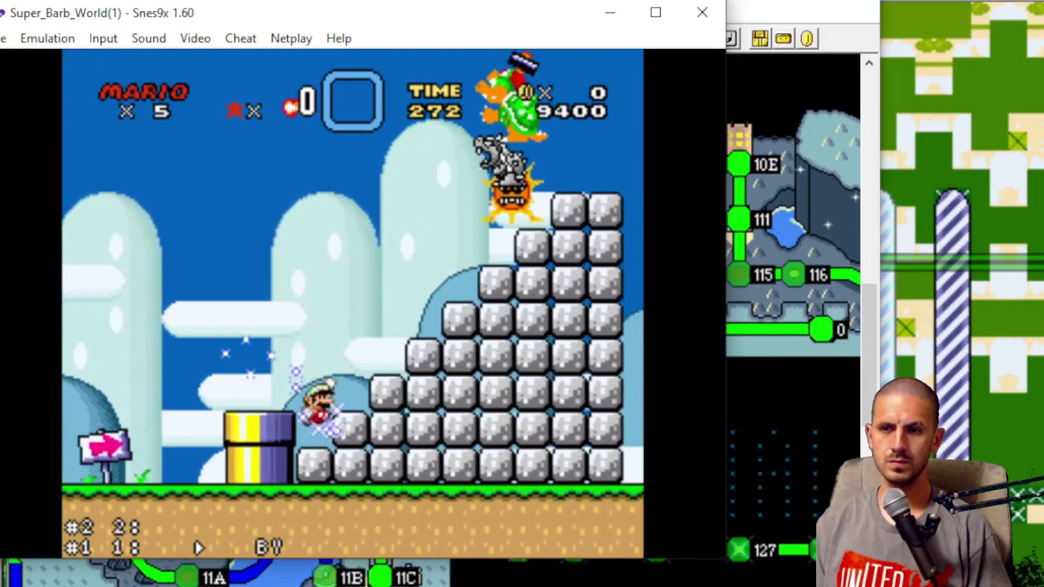
{"action": "key", "text": "Left"}
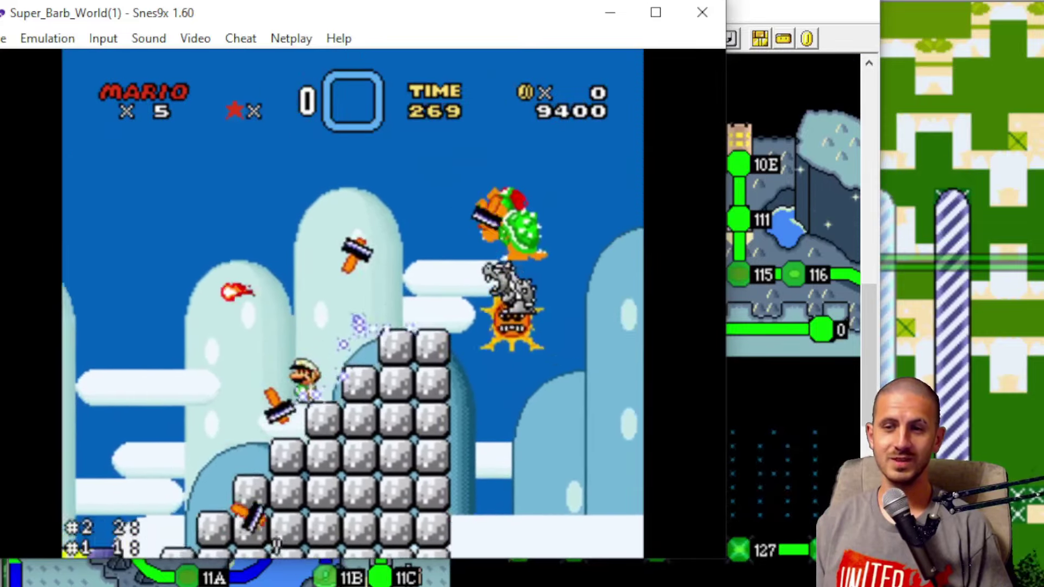
{"action": "key", "text": "Right"}
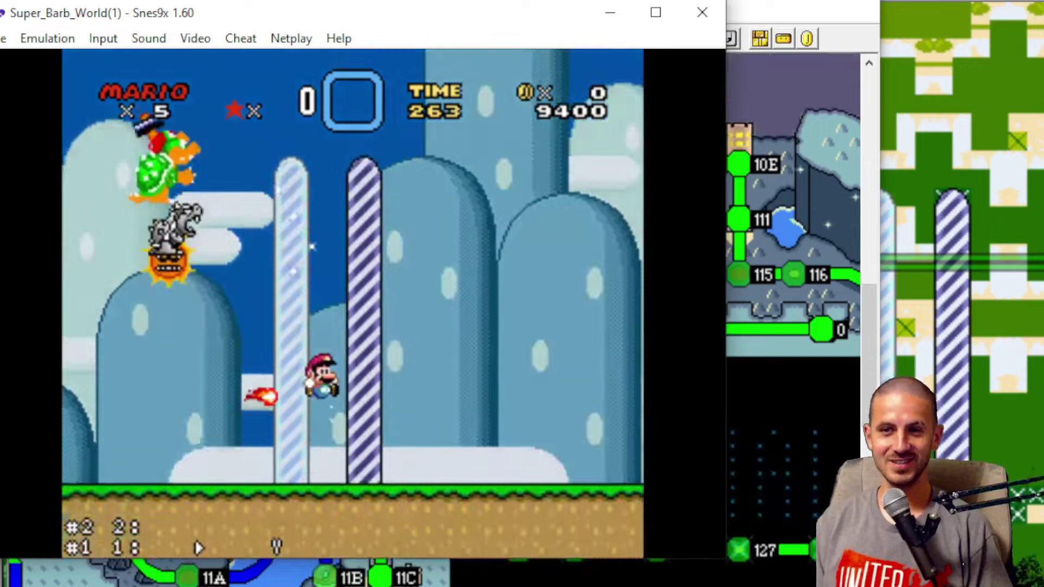
Step: Run Mario through the goal posts to clear the grassland level and continue into the Big Boo boss level
{"action": "key", "text": "Left"}
{"action": "key", "text": "v"}
{"action": "key", "text": "Right"}
{"action": "key", "text": "v"}
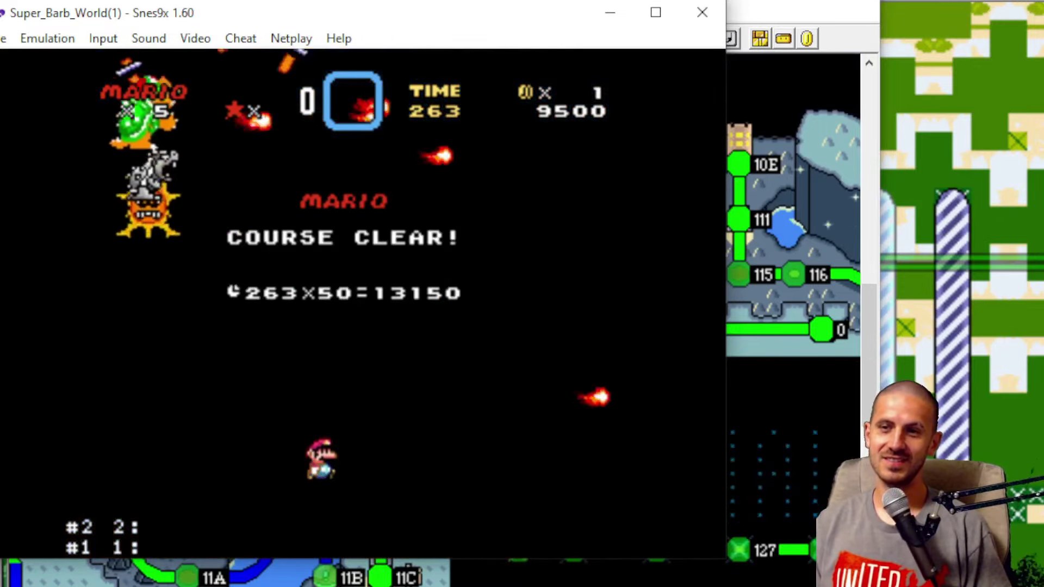
{"action": "key", "text": "a"}
{"action": "key", "text": "s"}
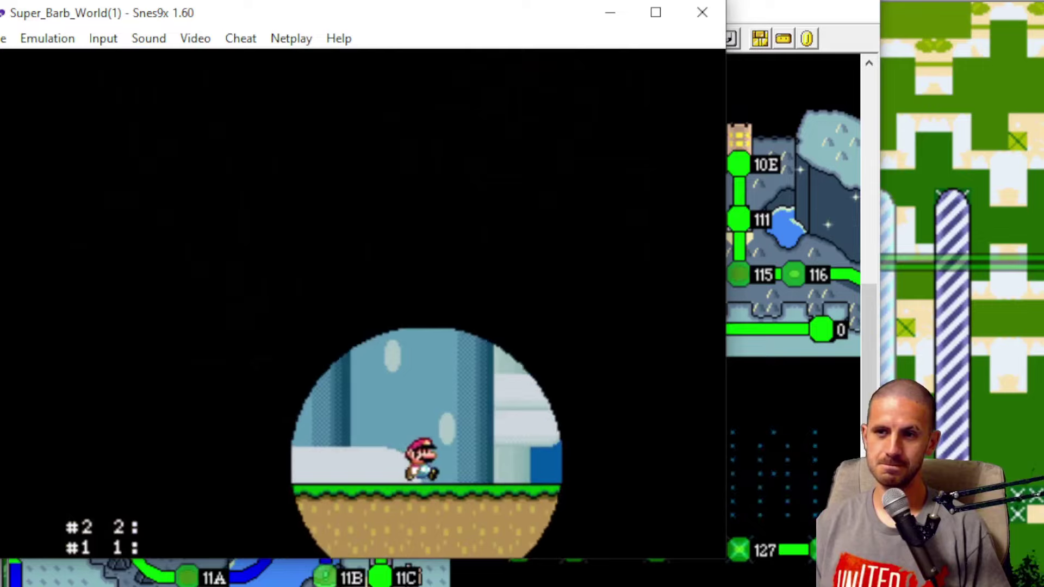
{"action": "key", "text": "Right"}
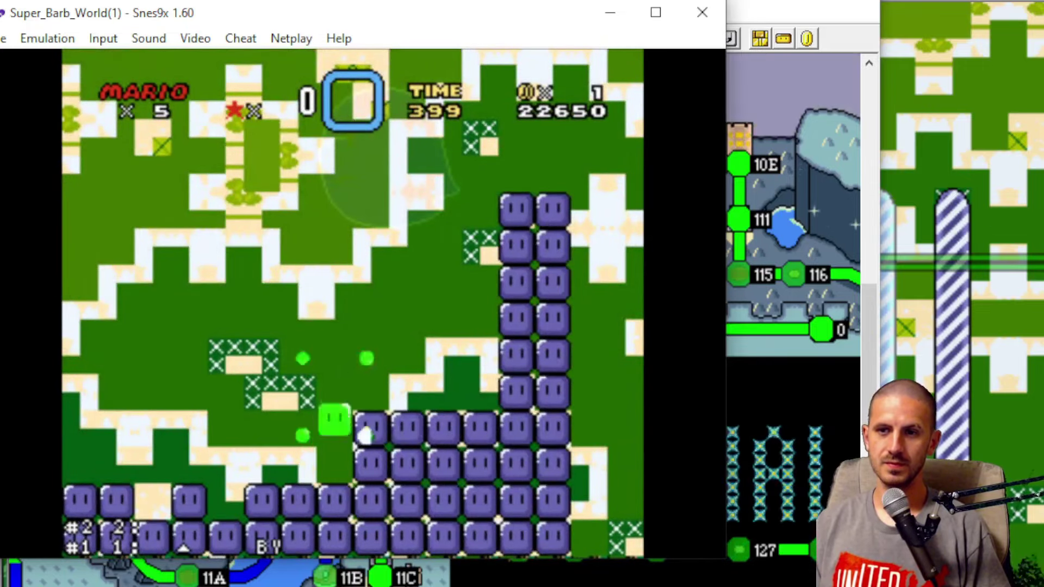
Step: Play-test the Big Boo fight by climbing the block stairs, grabbing throw blocks and tossing them at the boss
{"action": "key", "text": "c"}
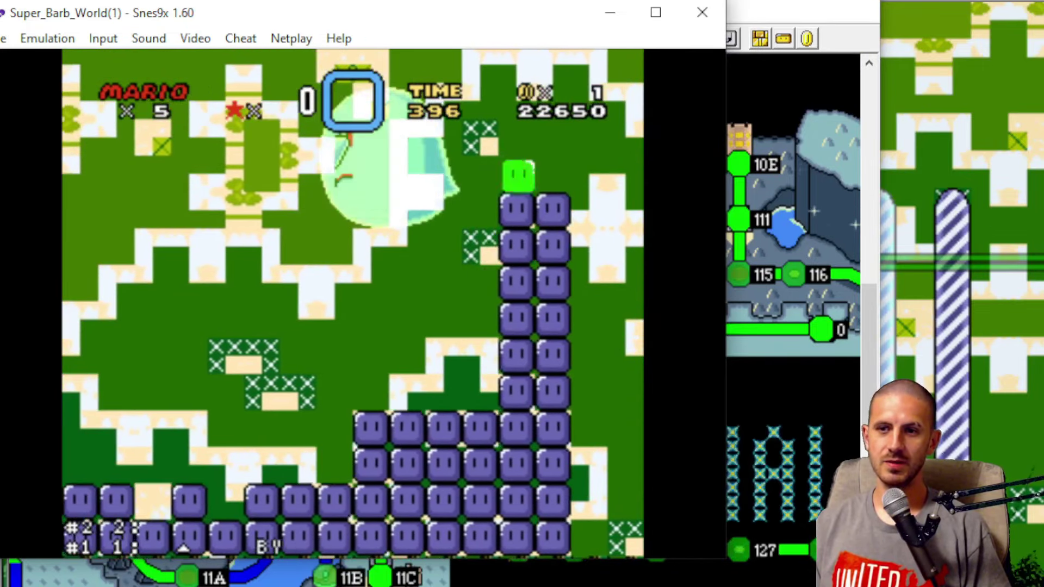
{"action": "key", "text": "x"}
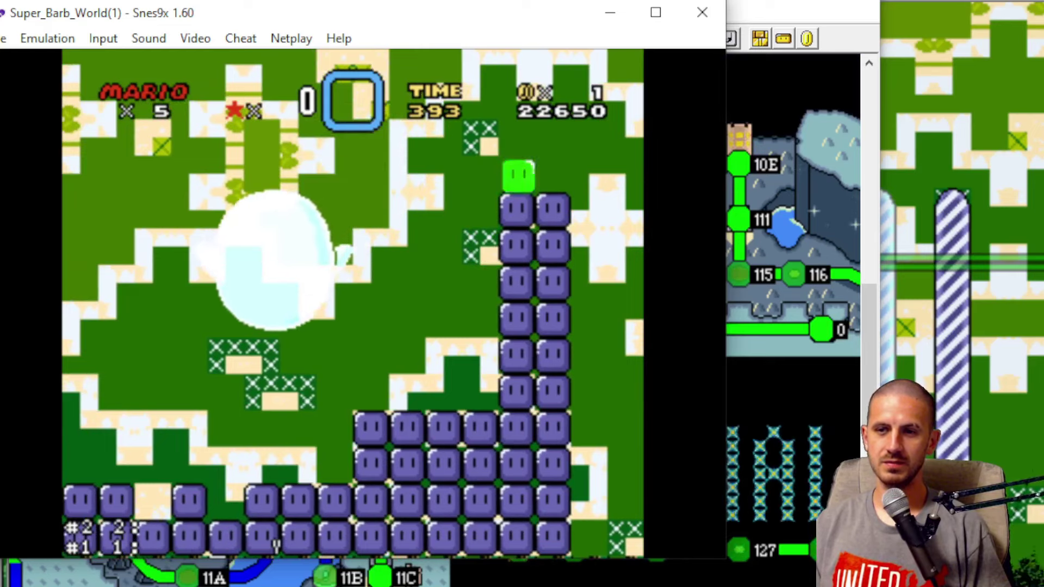
{"action": "key", "text": "Left"}
{"action": "key", "text": "c"}
{"action": "key", "text": "x"}
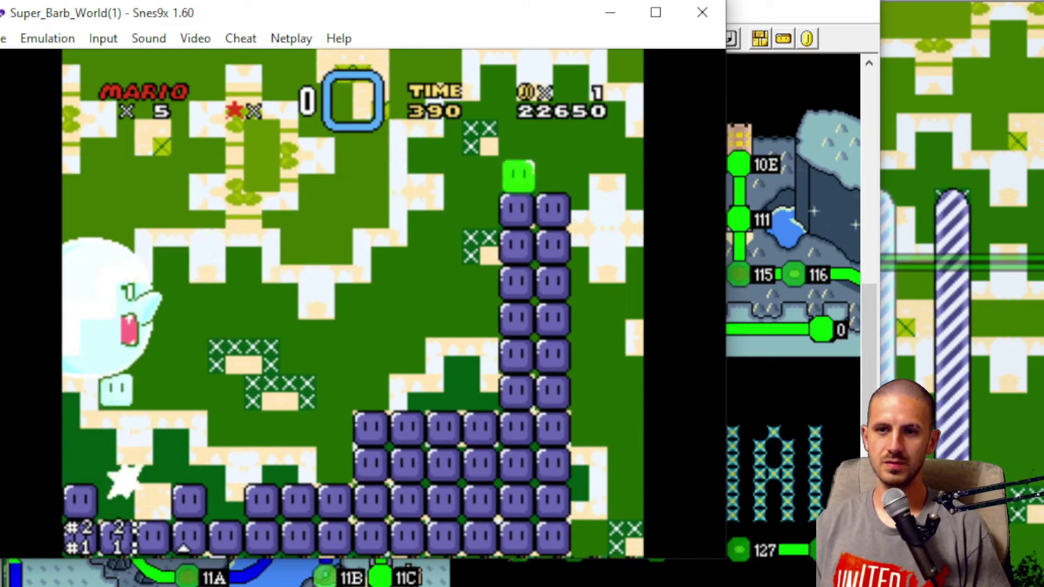
{"action": "key", "text": "Right"}
{"action": "key", "text": "c"}
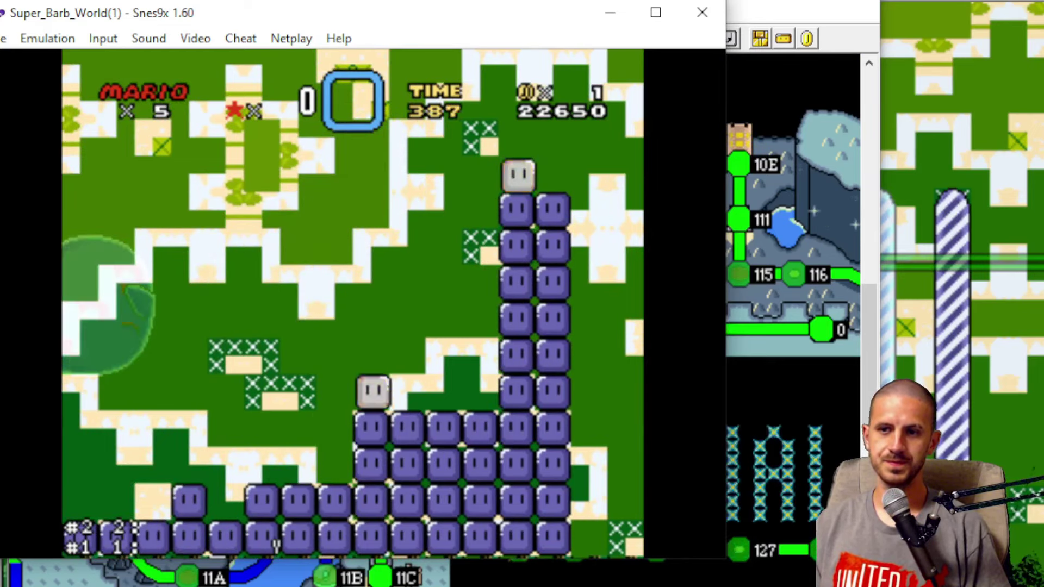
{"action": "key", "text": "Right"}
{"action": "key", "text": "c"}
{"action": "key", "text": "Left"}
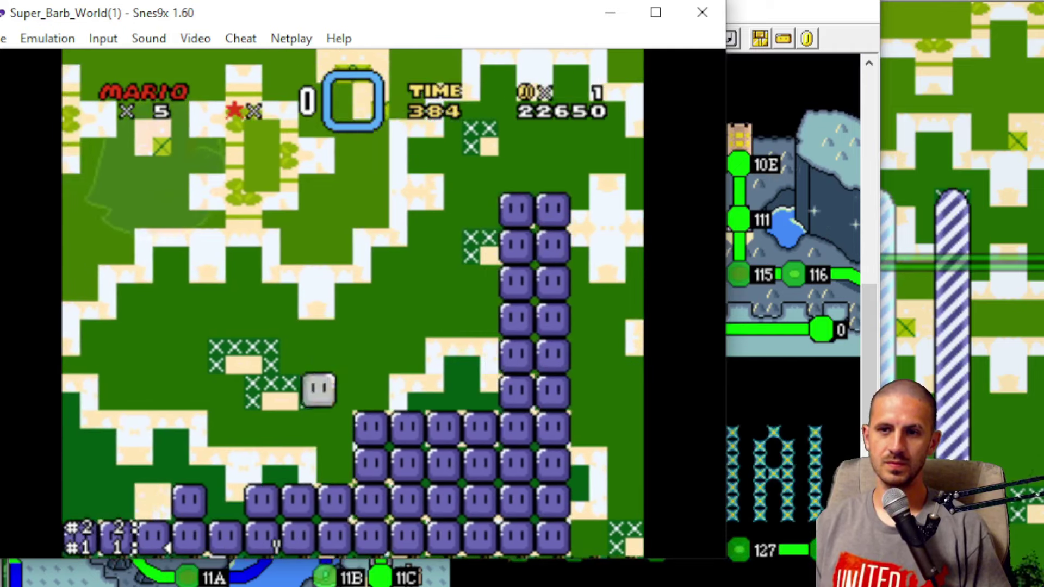
{"action": "key", "text": "c"}
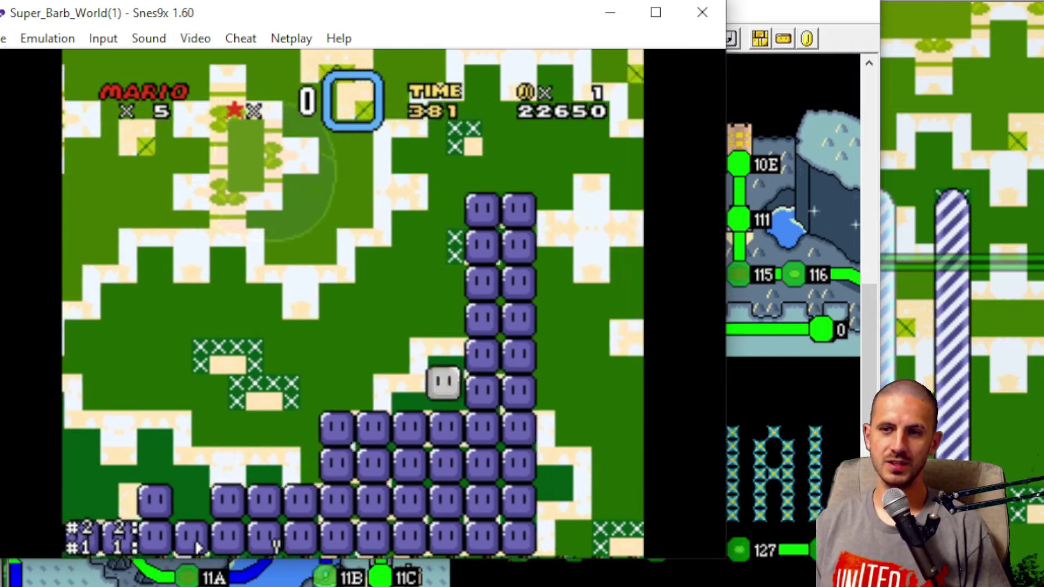
Step: Keep picking up blocks around the block tower and throwing them upward until Big Boo is defeated
{"action": "key", "text": "c"}
{"action": "key", "text": "Left"}
{"action": "key", "text": "Right"}
{"action": "key", "text": "c"}
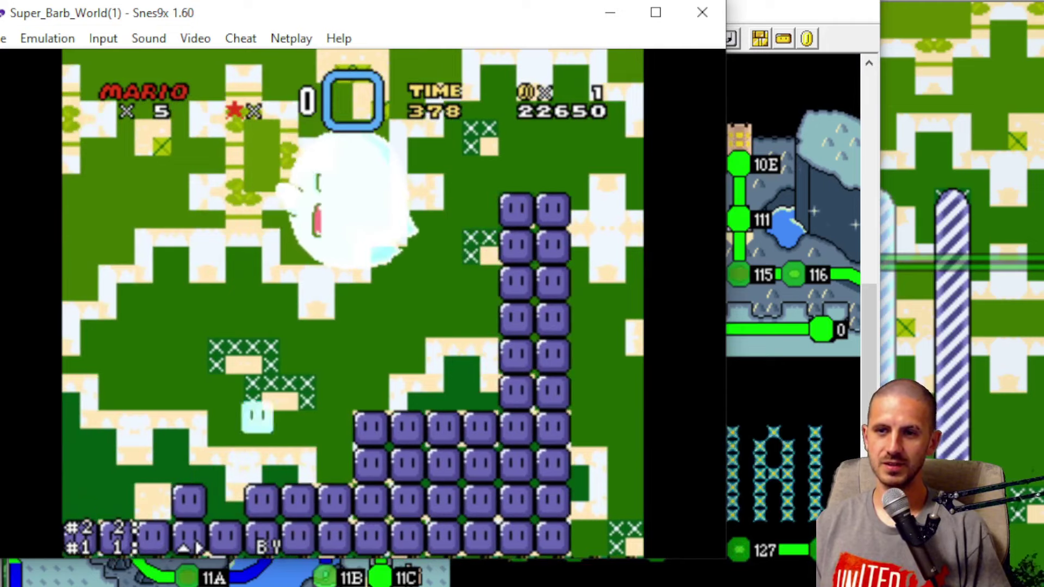
{"action": "key", "text": "Up"}
{"action": "key", "text": "x"}
{"action": "key", "text": "x"}
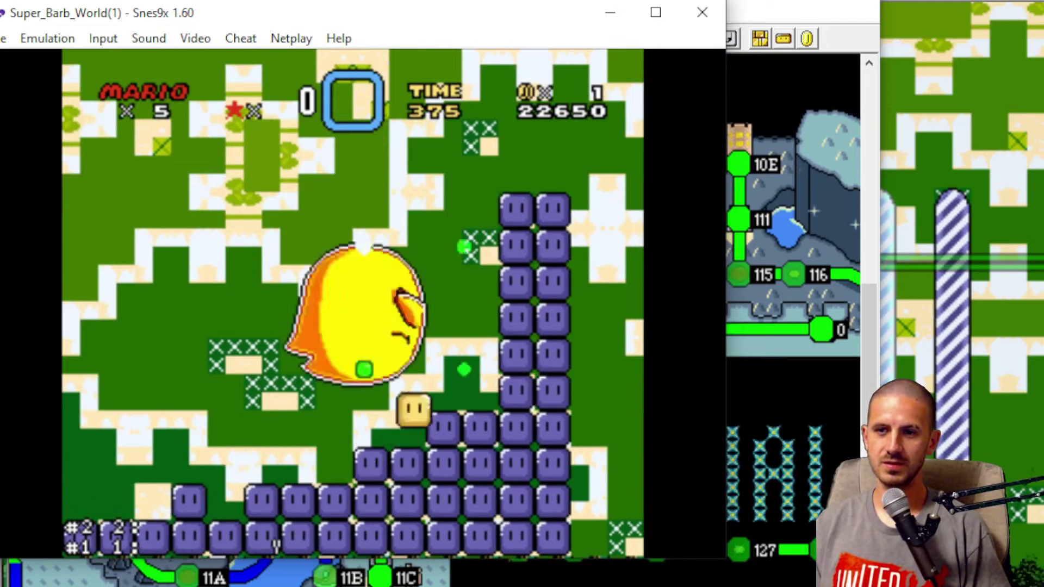
{"action": "key", "text": "c"}
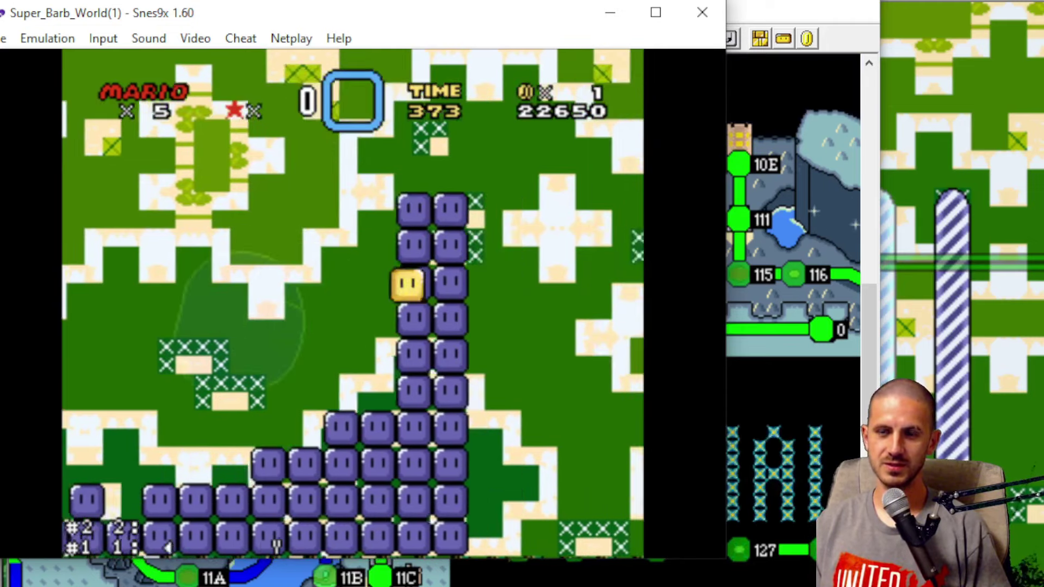
{"action": "key", "text": "Left"}
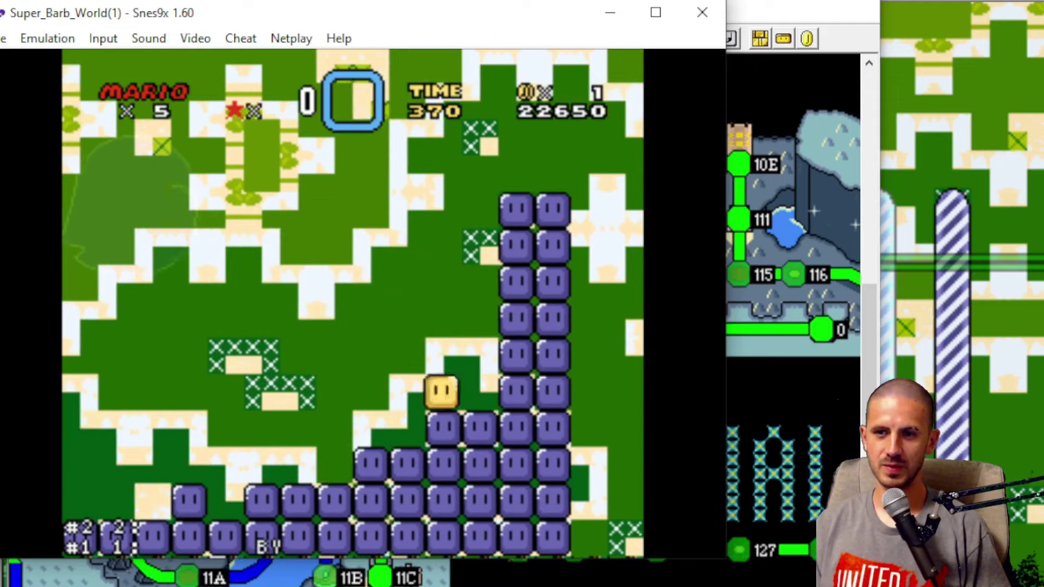
{"action": "key", "text": "Left"}
{"action": "key", "text": "Right"}
{"action": "key", "text": "c"}
{"action": "key", "text": "Up"}
{"action": "key", "text": "c"}
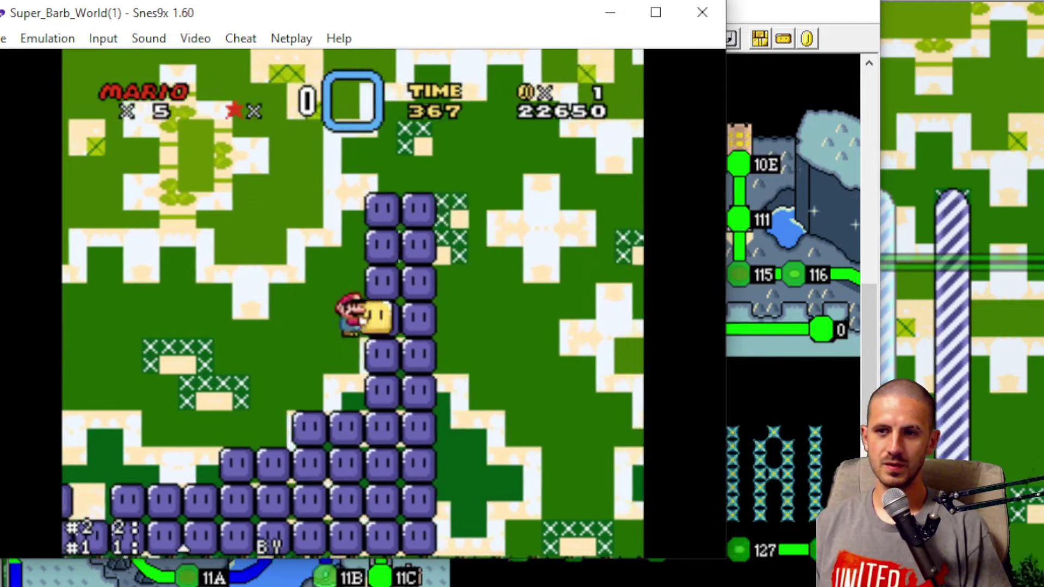
{"action": "key", "text": "x"}
{"action": "key", "text": "x"}
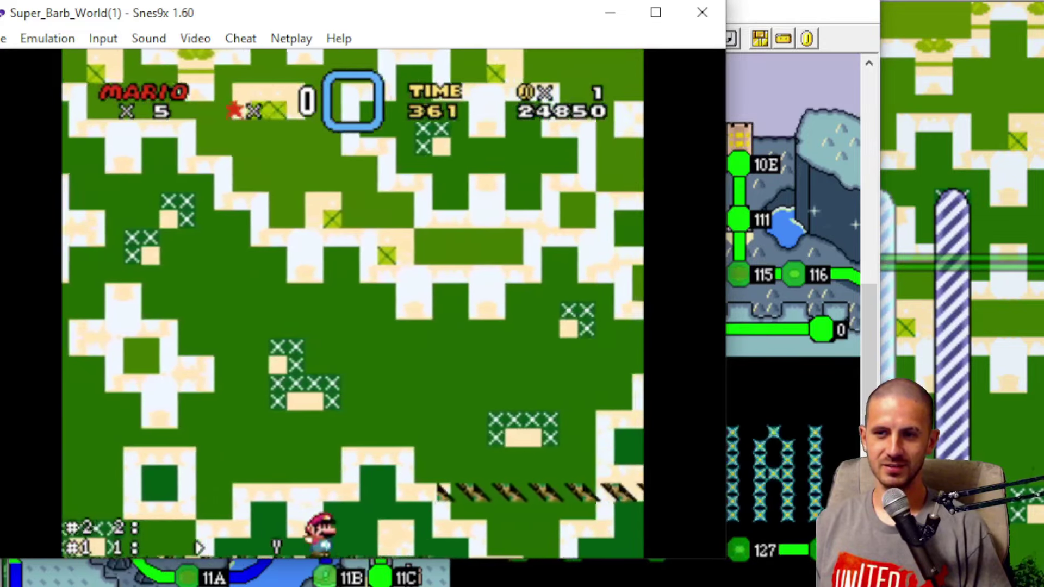
Step: Move Mario around the boss arena and watch the ending credits play through
{"action": "key", "text": "c"}
{"action": "key", "text": "Left"}
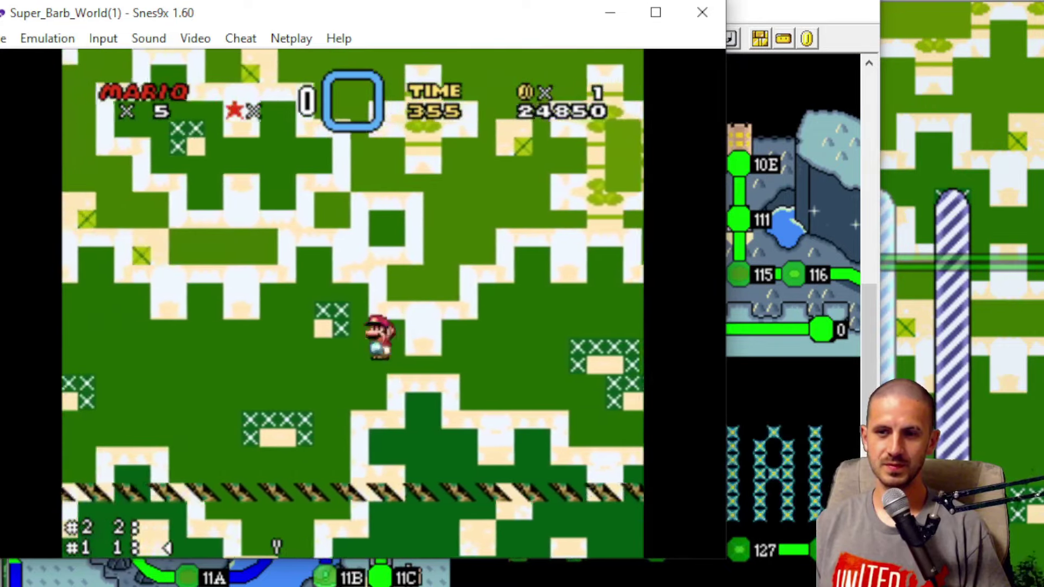
{"action": "key", "text": "v"}
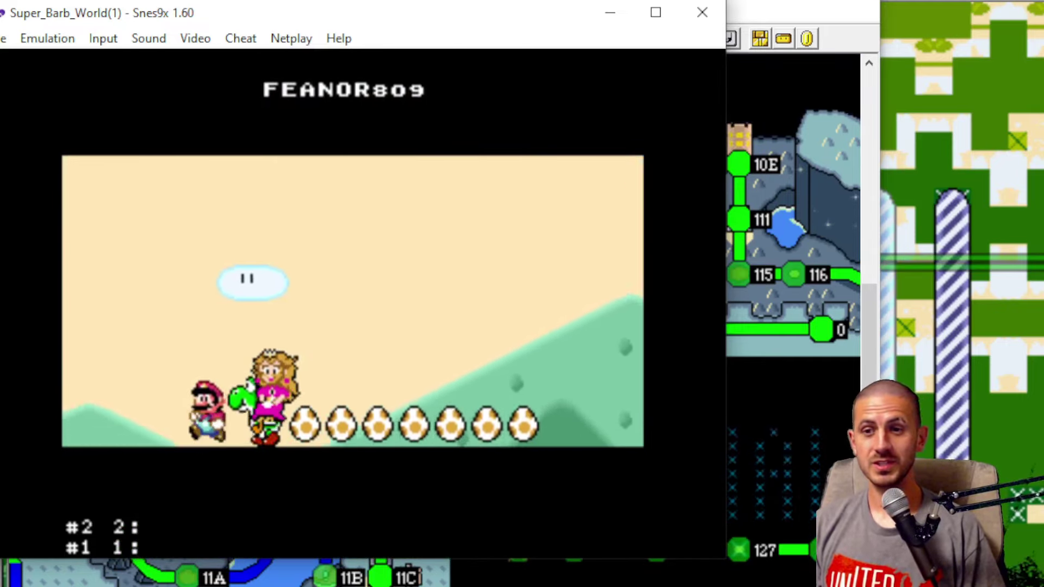
{"action": "key", "text": "Up"}
{"action": "key", "text": "Right"}
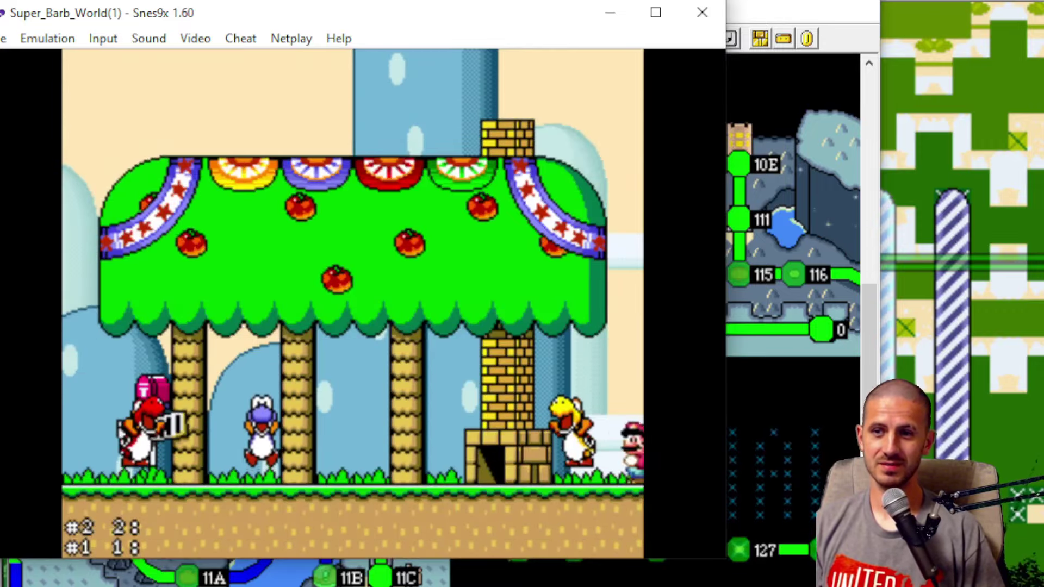
Step: Look over the emulator's controller input options
{"action": "left_click", "coordinate": [126, 19]}
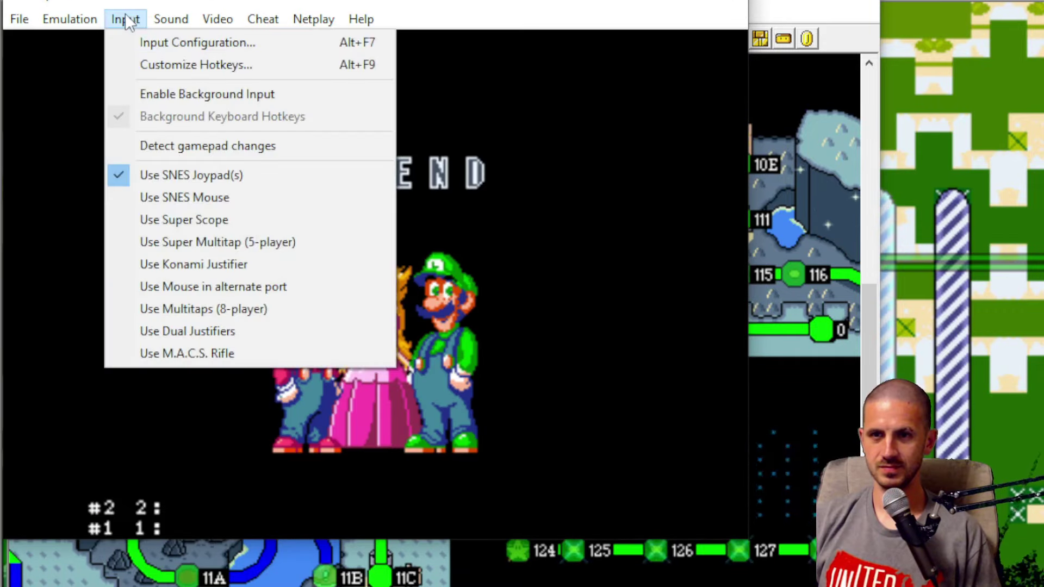
{"action": "left_click", "coordinate": [125, 17]}
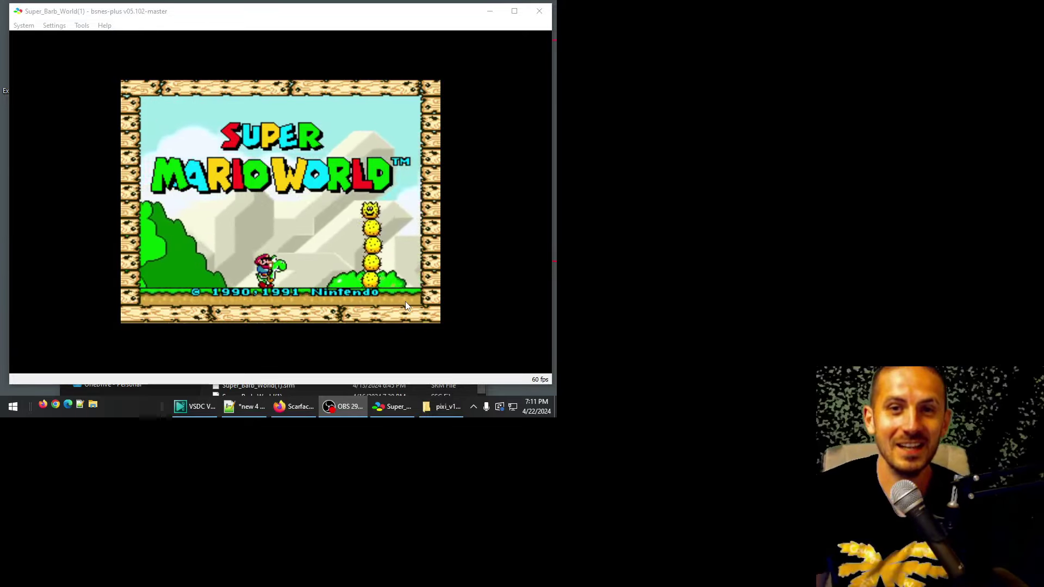
Step: Switch to bsnes-plus and open the gamepad bindings for Controller Port 1 in the input configuration
{"action": "left_click", "coordinate": [24, 25]}
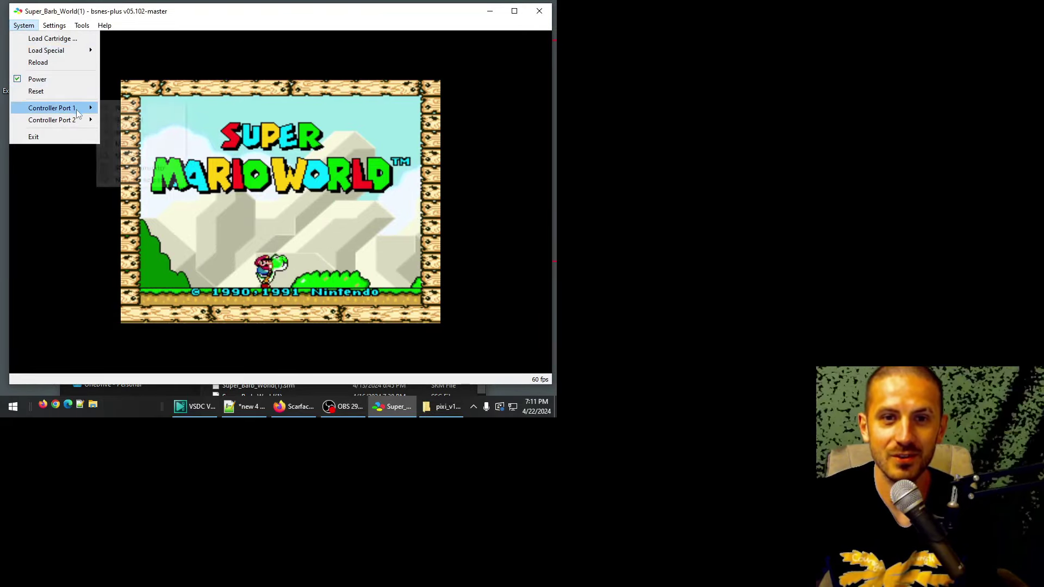
{"action": "mouse_move", "coordinate": [76, 108]}
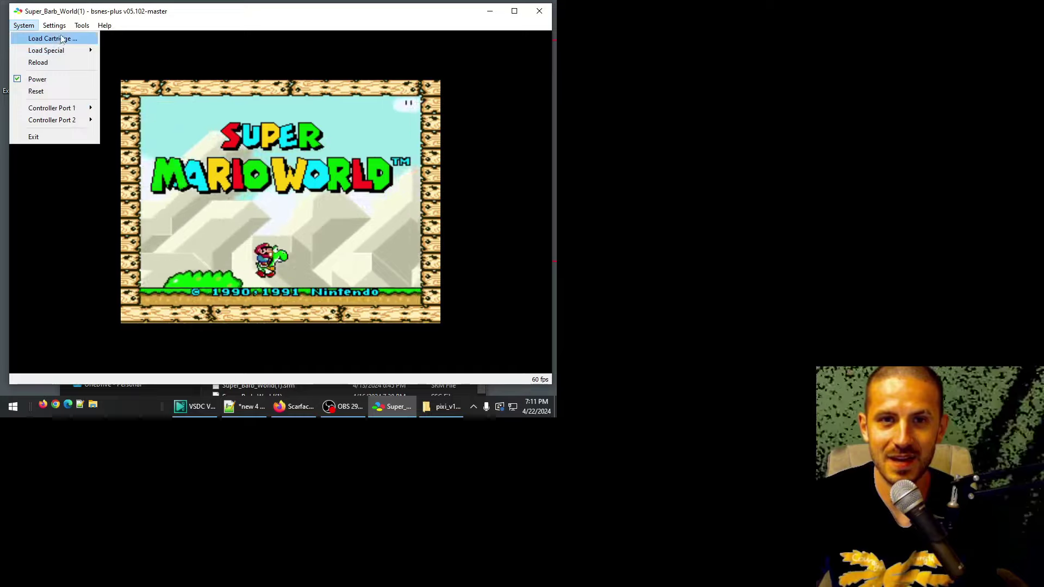
{"action": "mouse_move", "coordinate": [53, 26]}
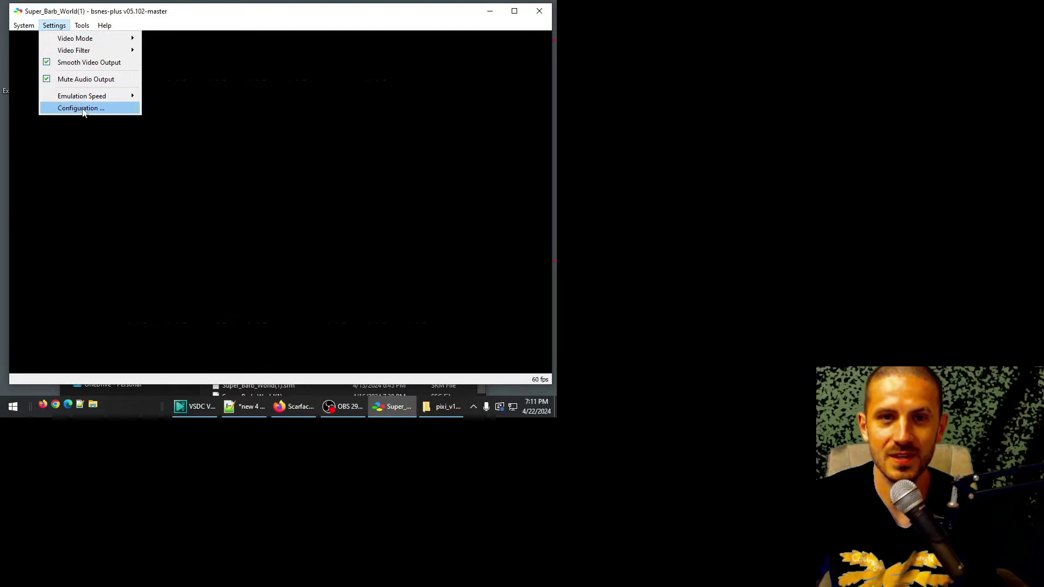
{"action": "left_click", "coordinate": [81, 108]}
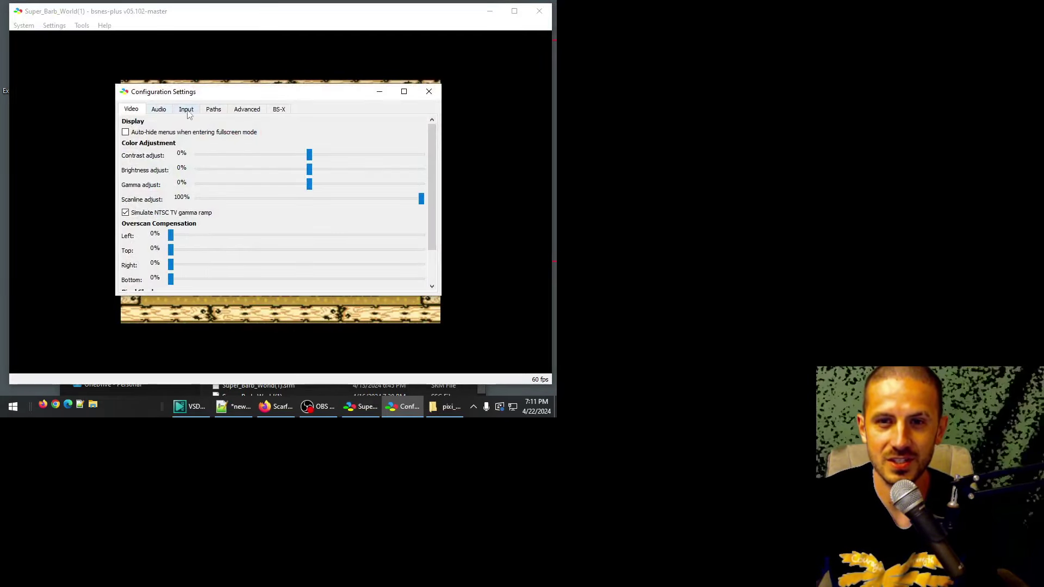
{"action": "left_click", "coordinate": [186, 111]}
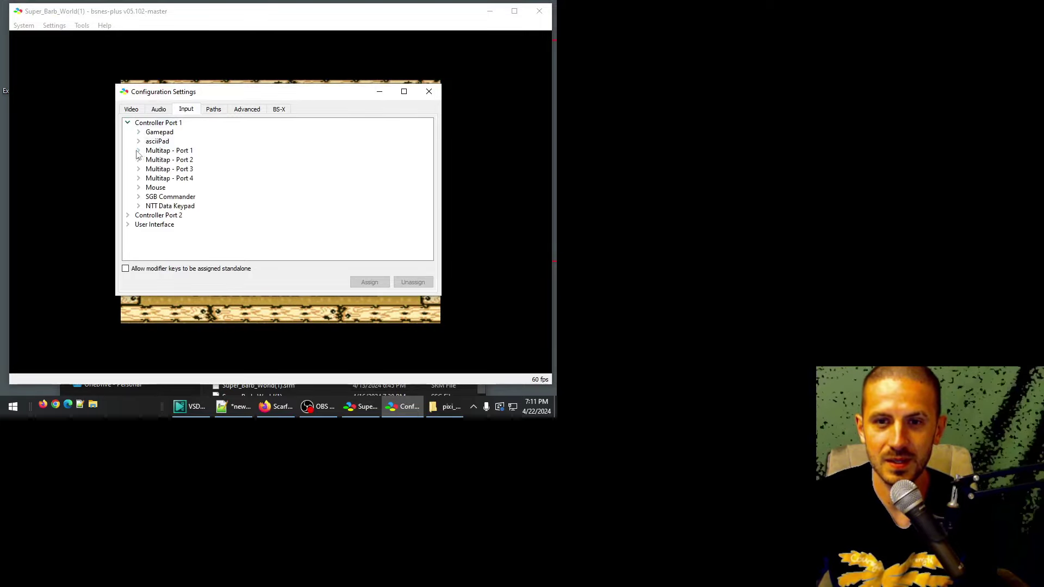
{"action": "left_click", "coordinate": [139, 133]}
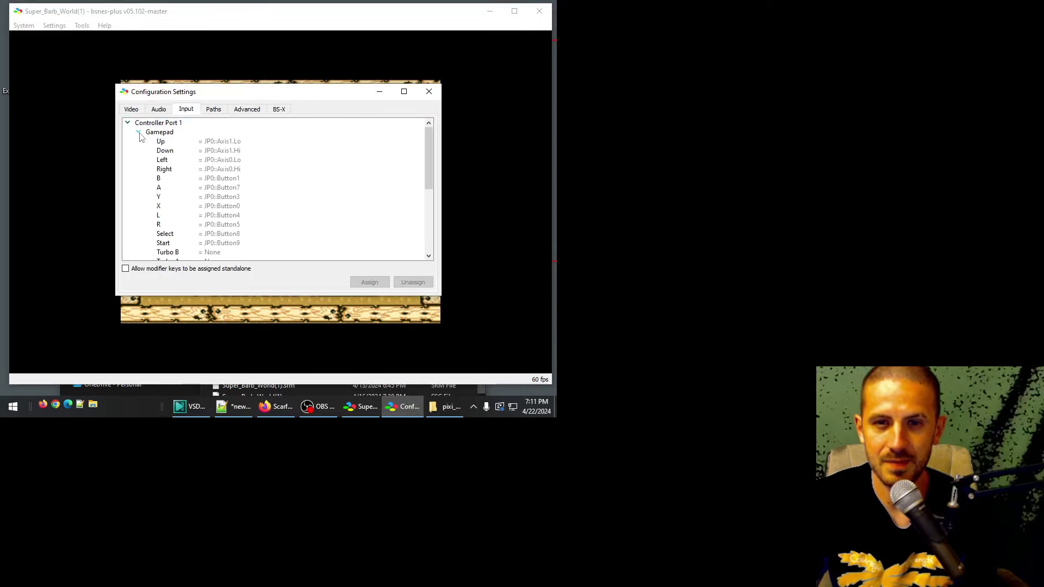
Step: Assign the Controller Port 1 gamepad's Up direction to the controller's D-pad up, JP0::Hat0.Up
{"action": "left_click", "coordinate": [176, 144]}
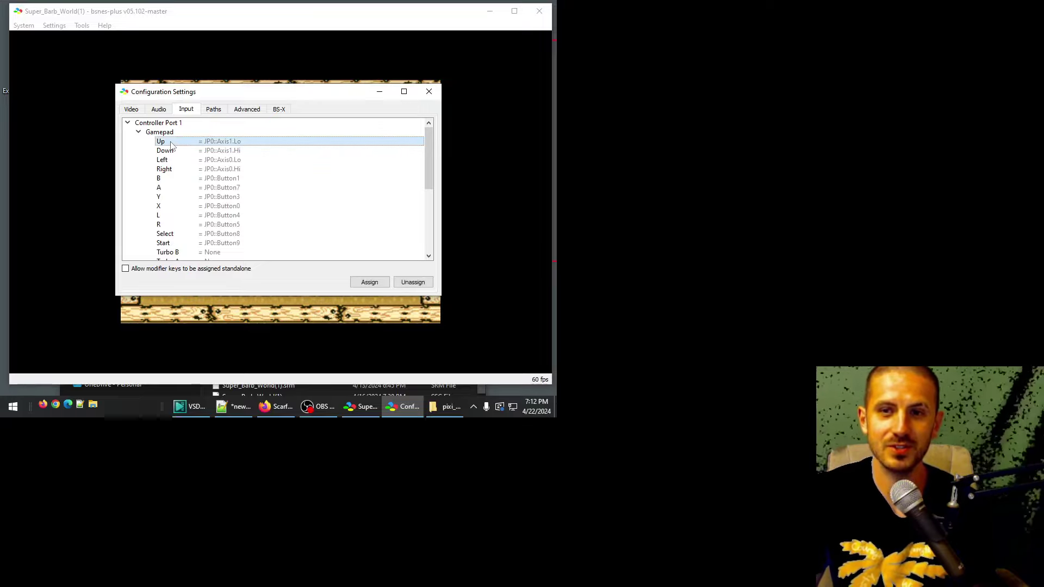
{"action": "left_click", "coordinate": [369, 283]}
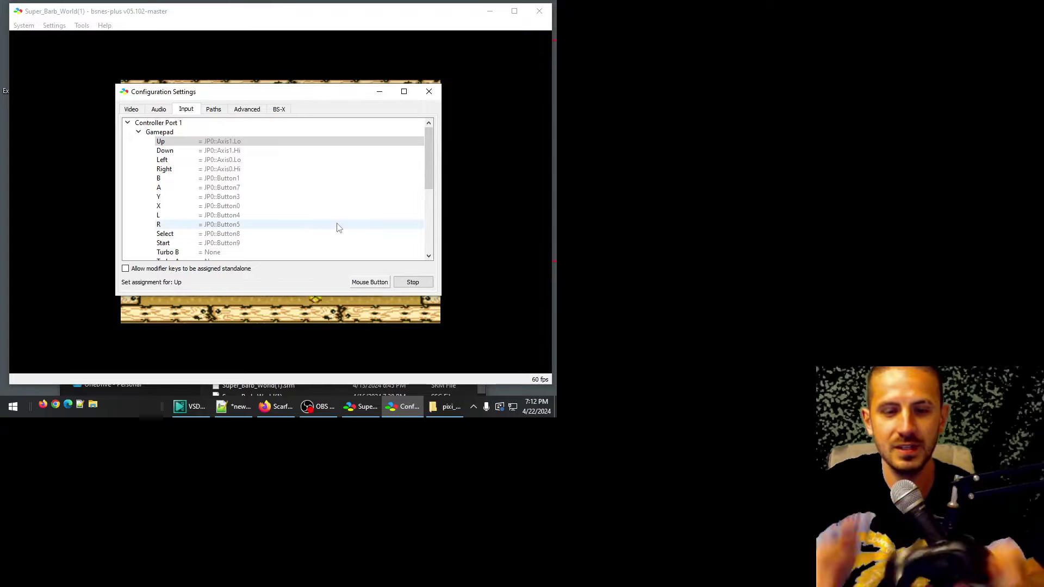
{"action": "key", "text": "Up"}
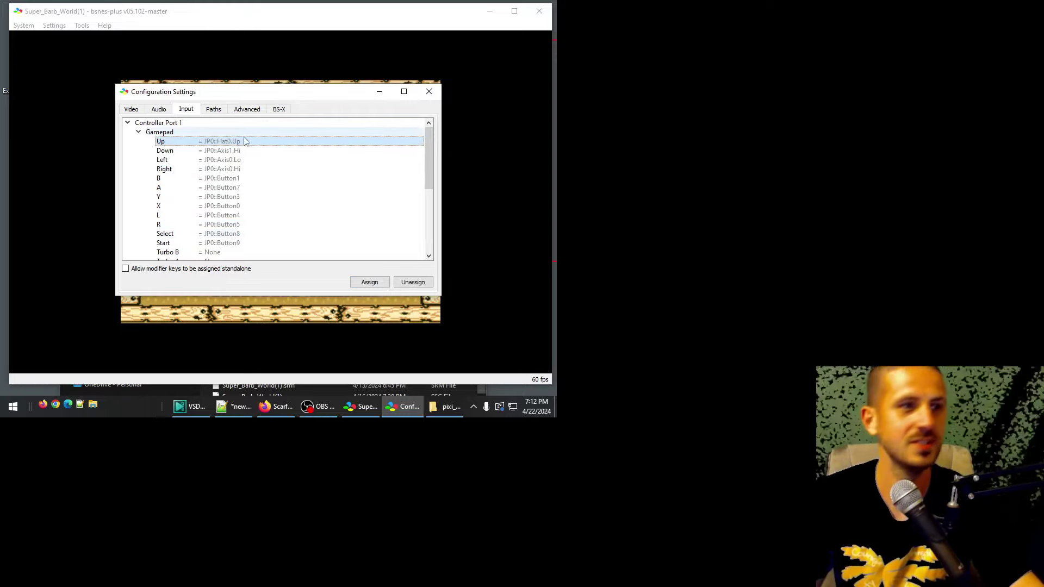
Step: Calibrate the joypad by starting another assignment for Up, stop that assignment and close the configuration settings
{"action": "left_click", "coordinate": [370, 283]}
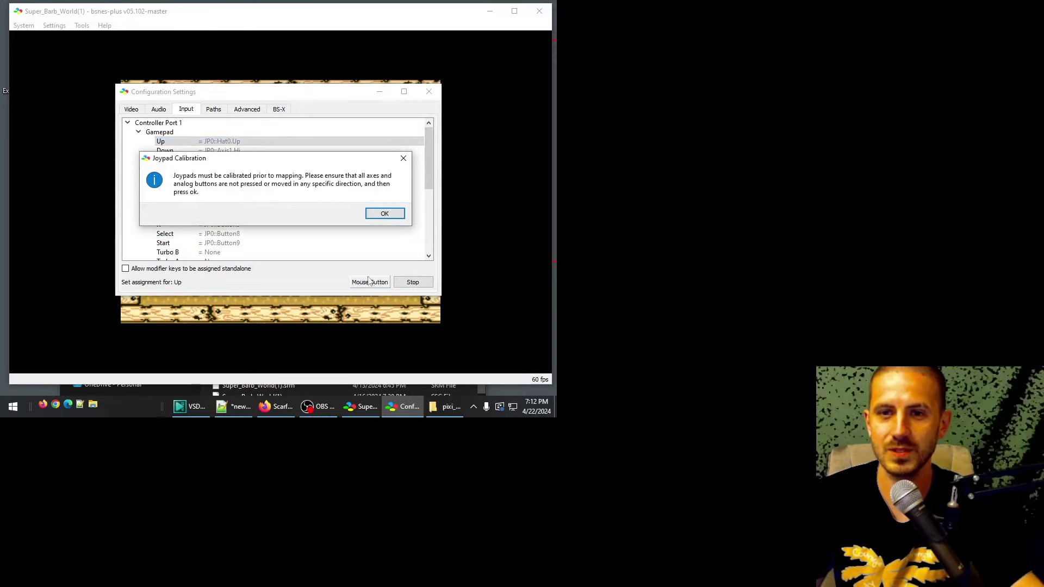
{"action": "left_click", "coordinate": [385, 213]}
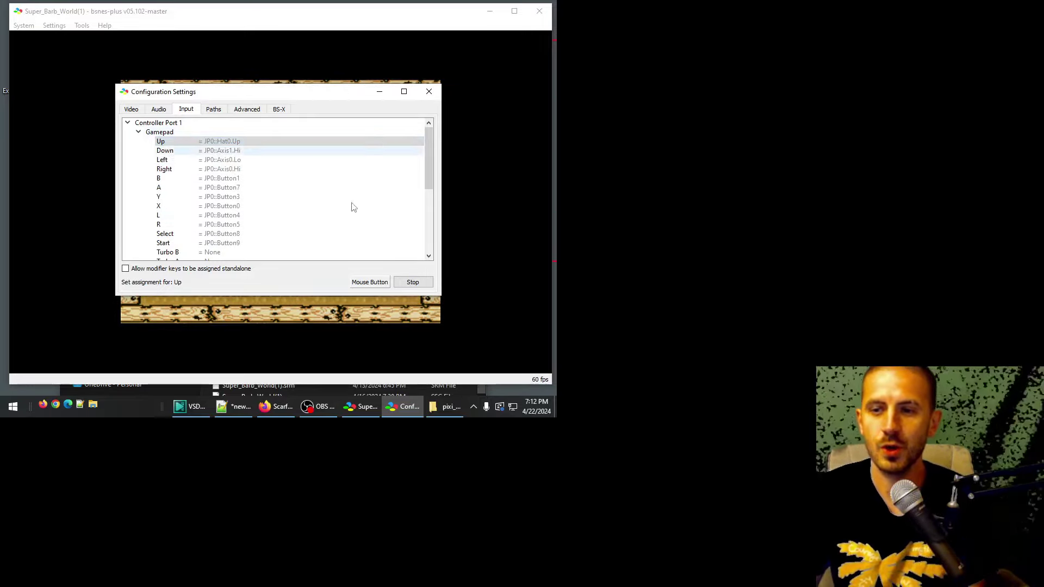
{"action": "left_click", "coordinate": [414, 283]}
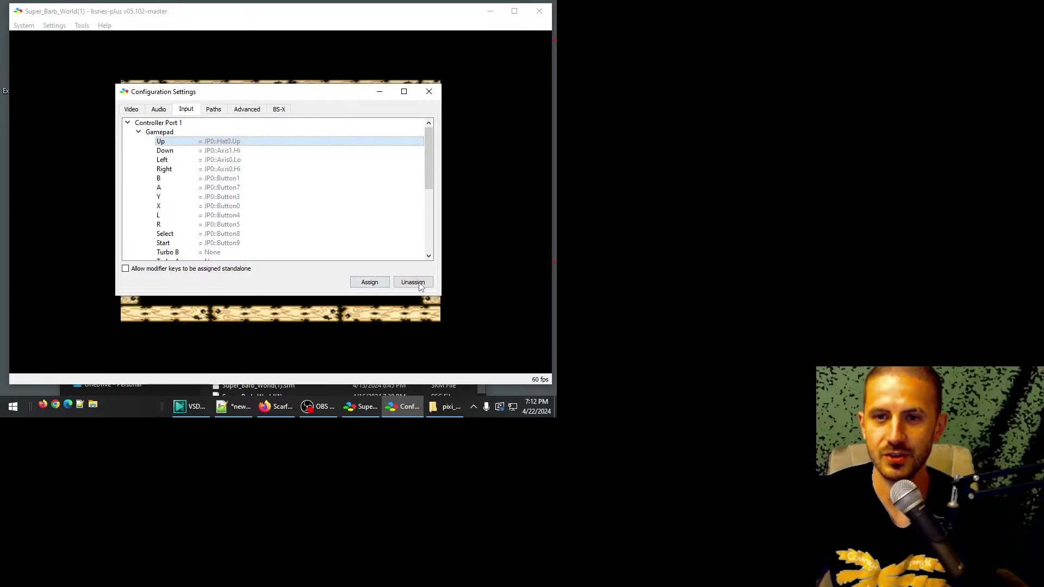
{"action": "left_click", "coordinate": [435, 93]}
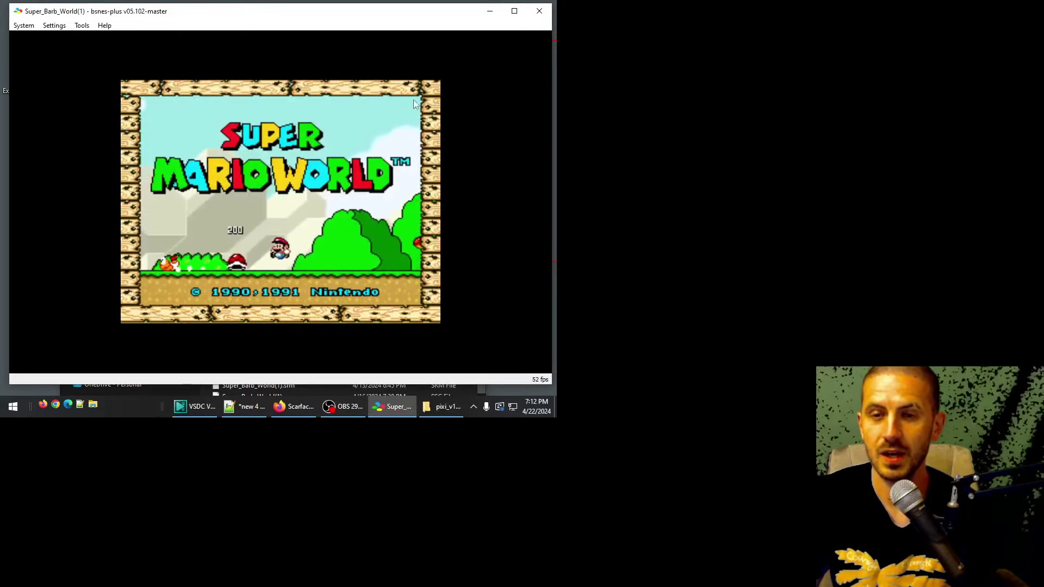
Step: Open the emulator's Debugger with its window fully in view and break the running game
{"action": "left_click", "coordinate": [54, 25]}
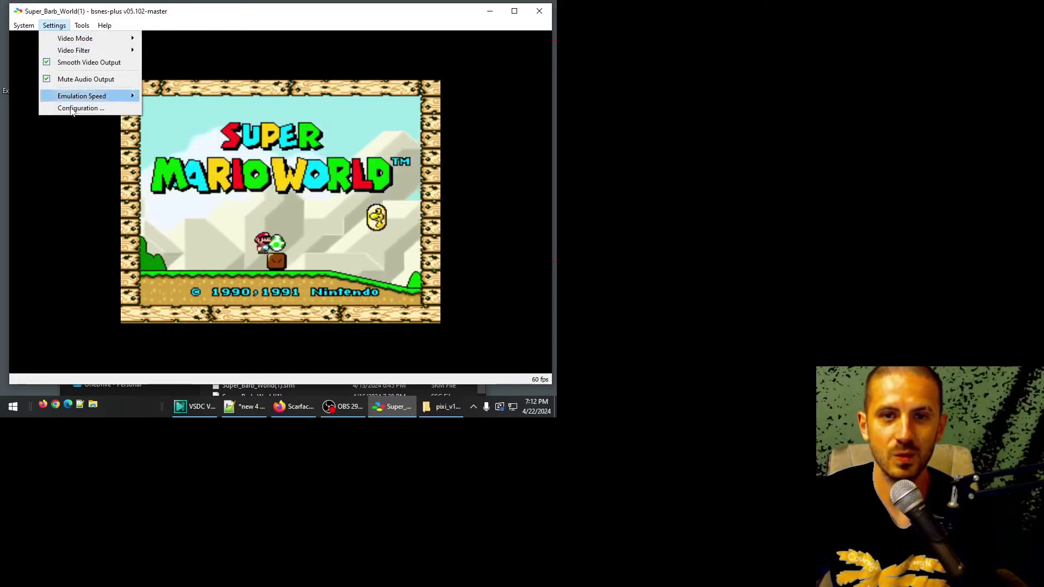
{"action": "mouse_move", "coordinate": [82, 26]}
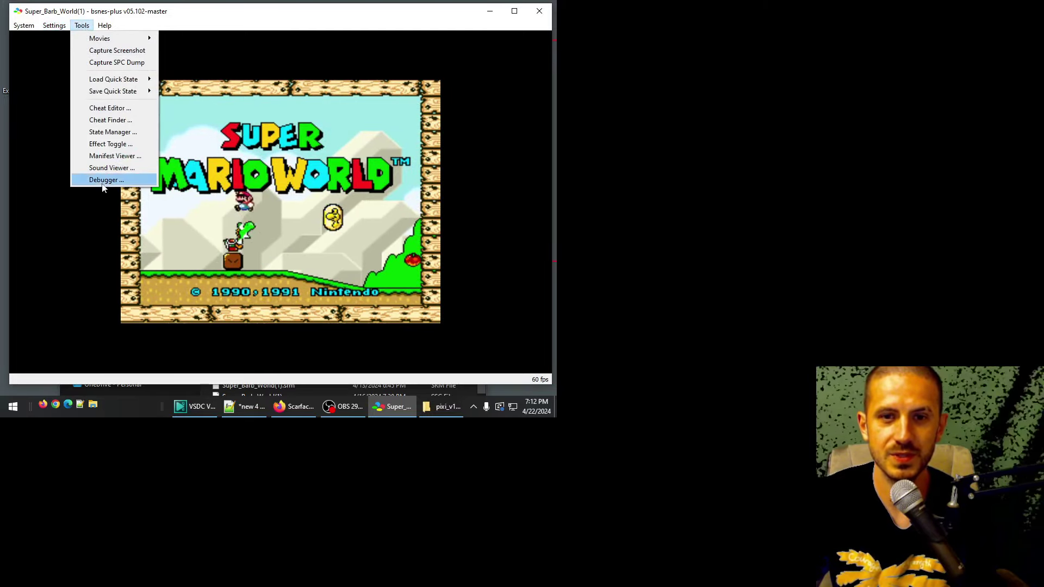
{"action": "left_click", "coordinate": [103, 180]}
{"action": "left_click_drag", "start_coordinate": [191, 14], "coordinate": [236, 28]}
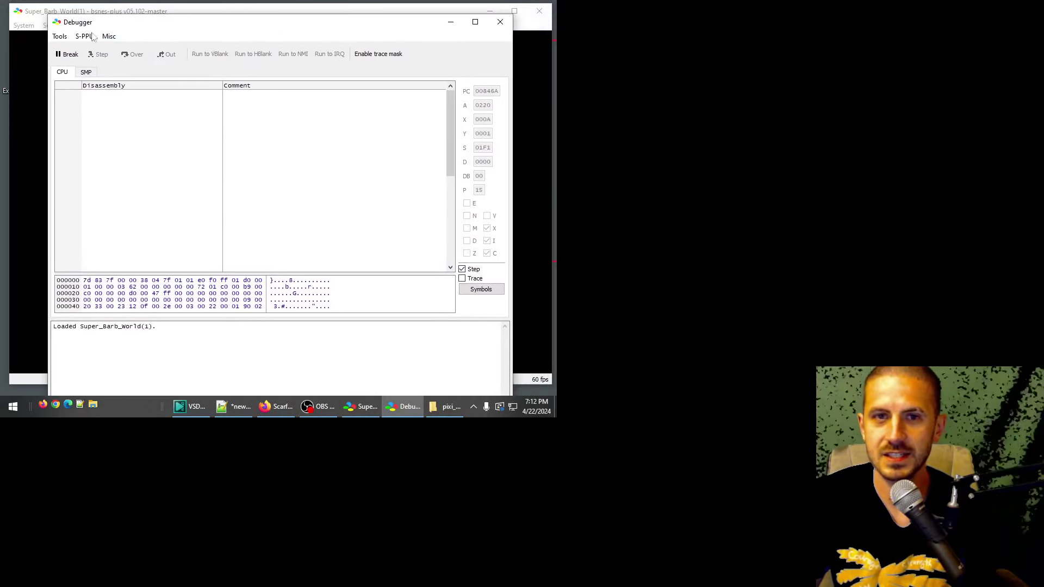
{"action": "left_click_drag", "start_coordinate": [49, 16], "coordinate": [74, 70]}
{"action": "left_click_drag", "start_coordinate": [229, 83], "coordinate": [232, 31]}
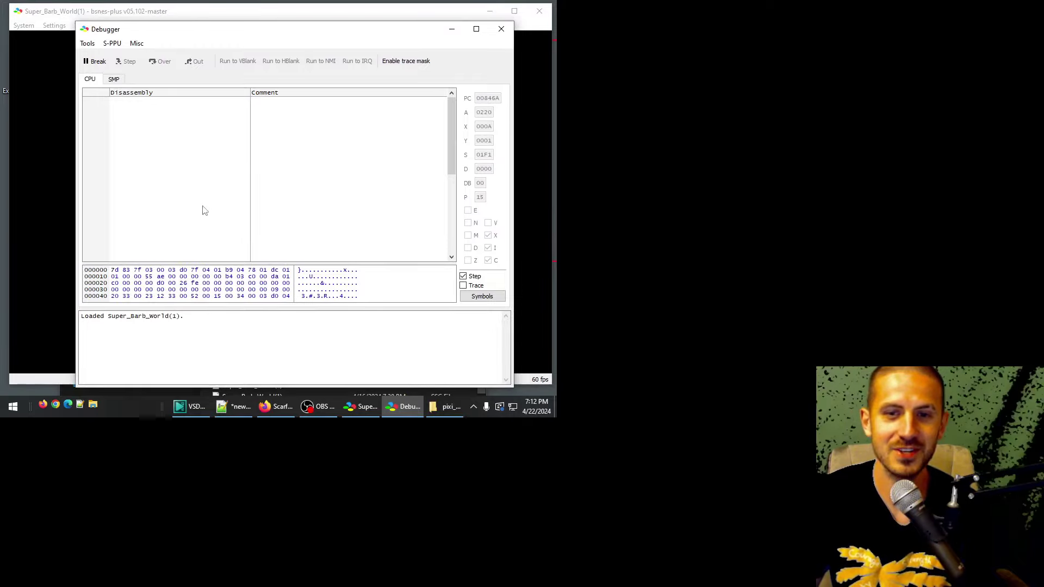
{"action": "left_click", "coordinate": [95, 62]}
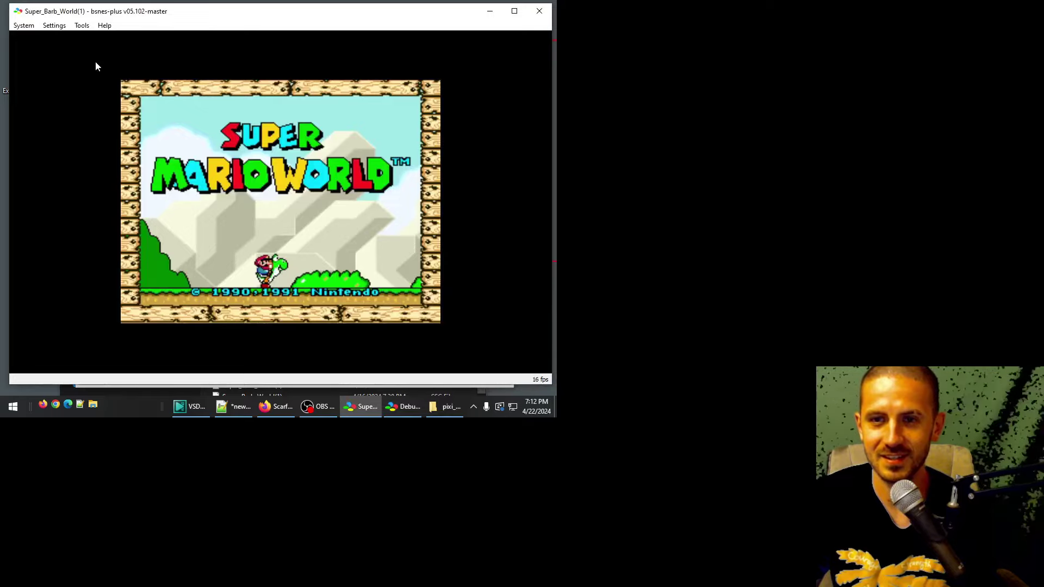
{"action": "left_click", "coordinate": [404, 408]}
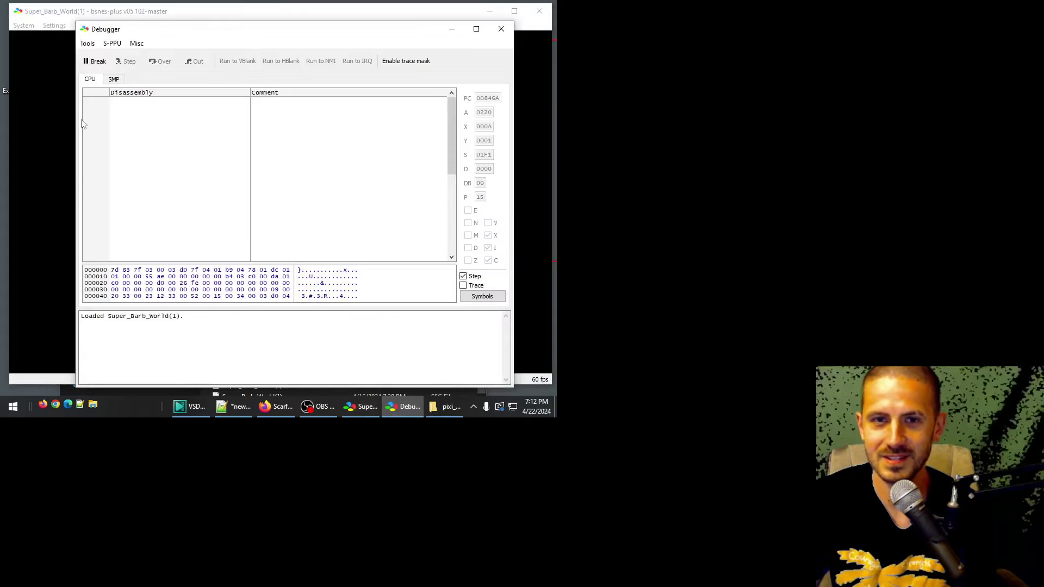
{"action": "left_click", "coordinate": [96, 64]}
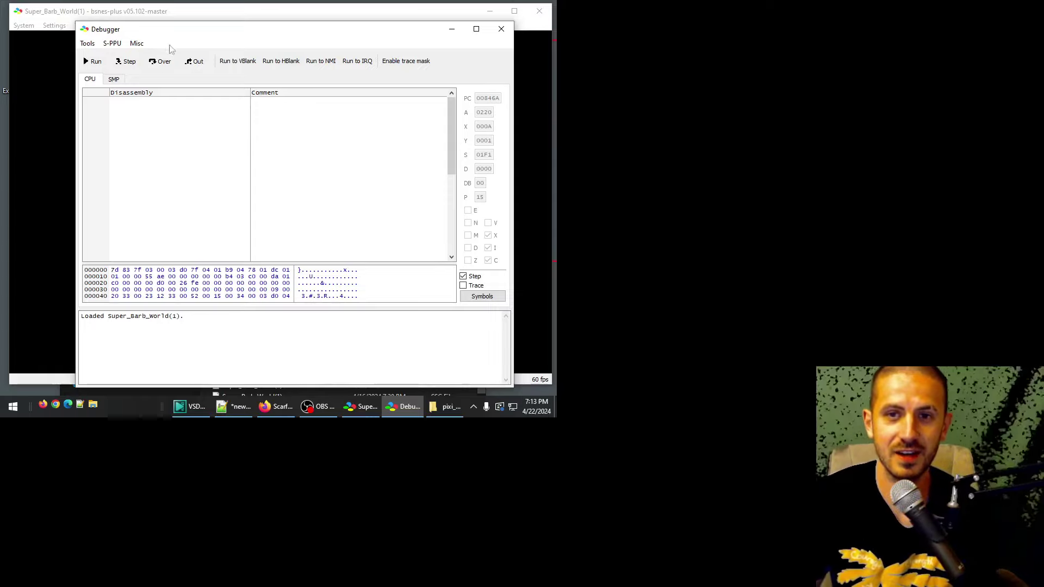
Step: Open the Sprite Viewer from the Debugger, enable Auto update and refresh the sprite data
{"action": "left_click", "coordinate": [108, 46]}
{"action": "mouse_move", "coordinate": [98, 47]}
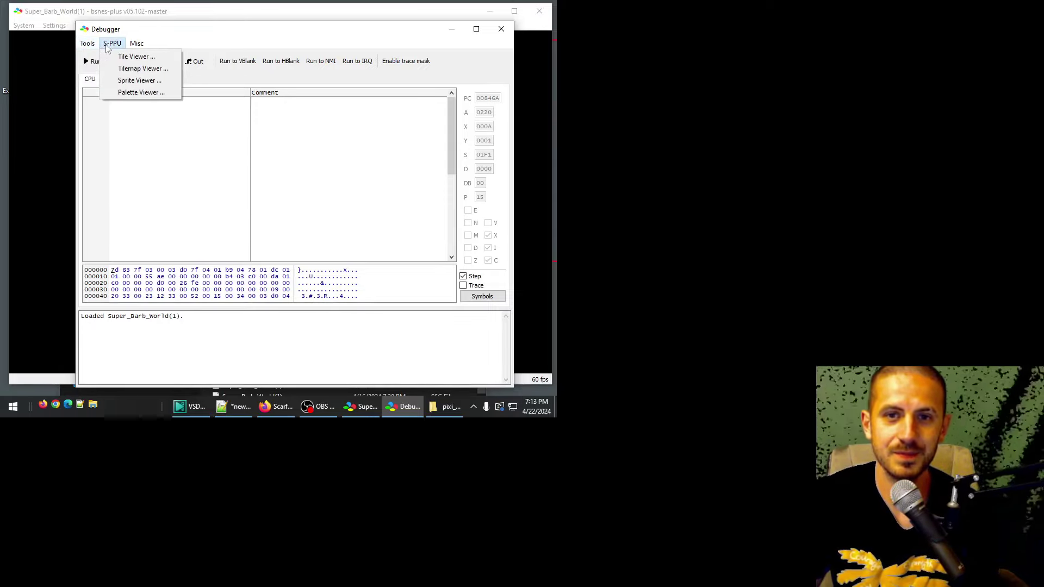
{"action": "left_click", "coordinate": [127, 81]}
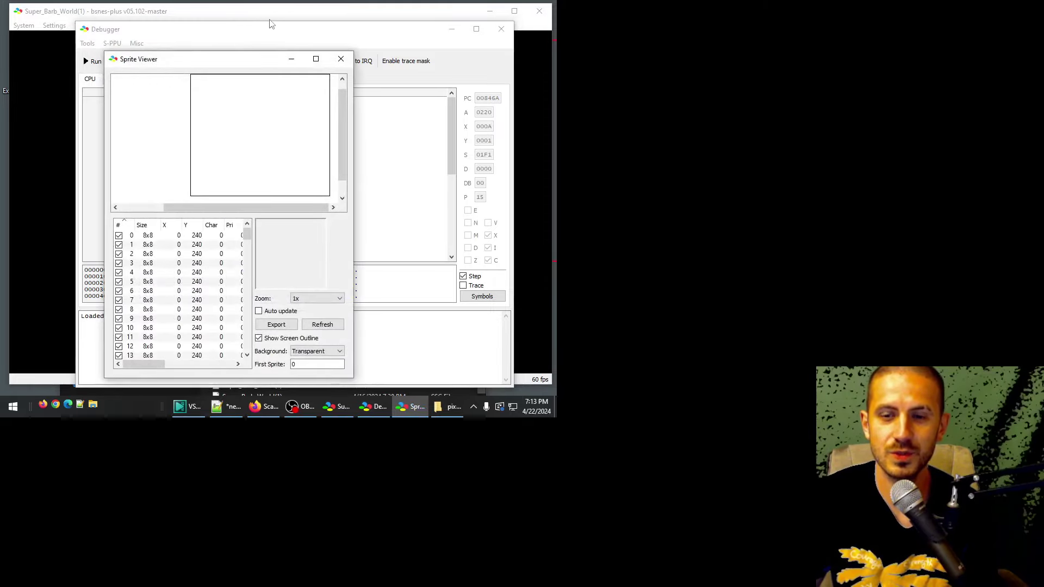
{"action": "left_click_drag", "start_coordinate": [291, 66], "coordinate": [329, 47]}
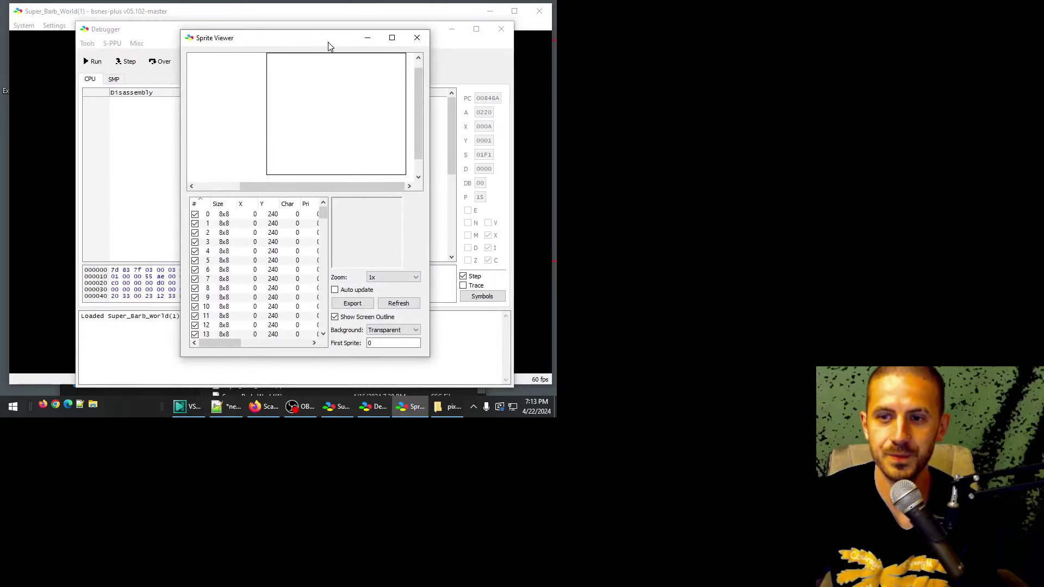
{"action": "left_click", "coordinate": [399, 308]}
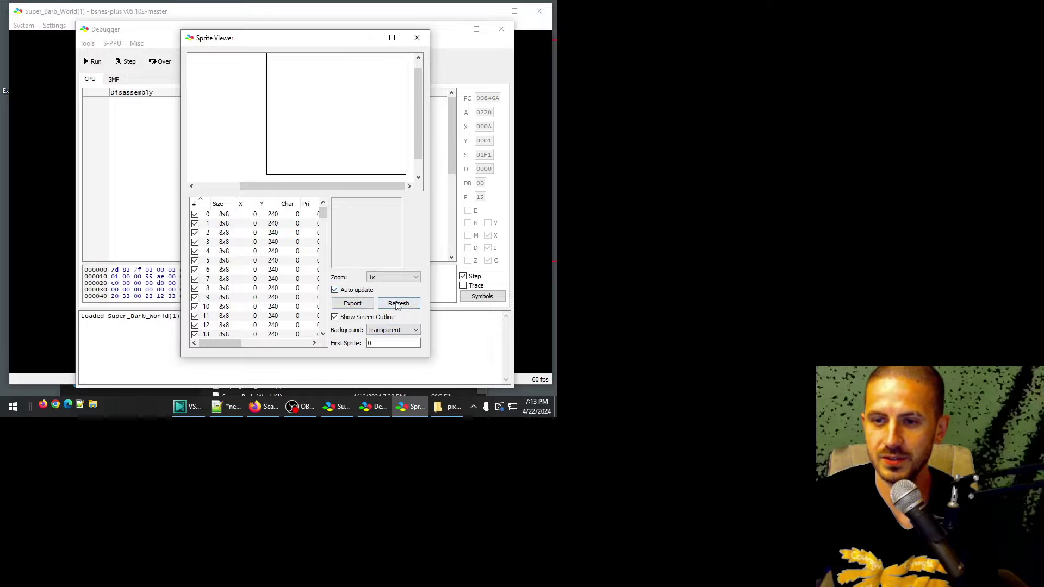
Step: Resume emulation from the Debugger and start a game from the title screen up to the intro message
{"action": "left_click", "coordinate": [49, 169]}
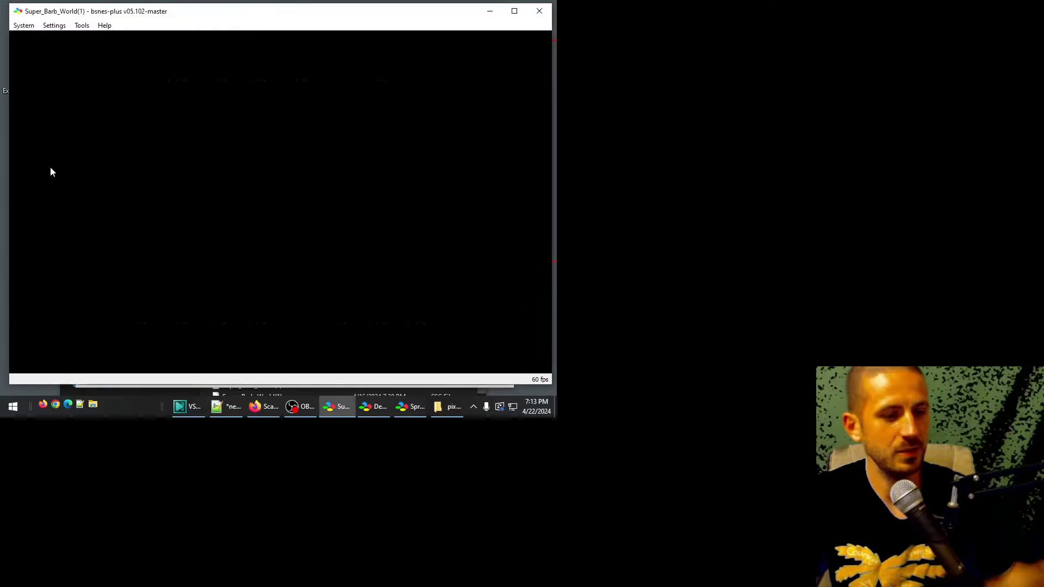
{"action": "left_click", "coordinate": [400, 408]}
{"action": "left_click", "coordinate": [373, 407]}
{"action": "left_click", "coordinate": [91, 61]}
{"action": "left_click", "coordinate": [60, 108]}
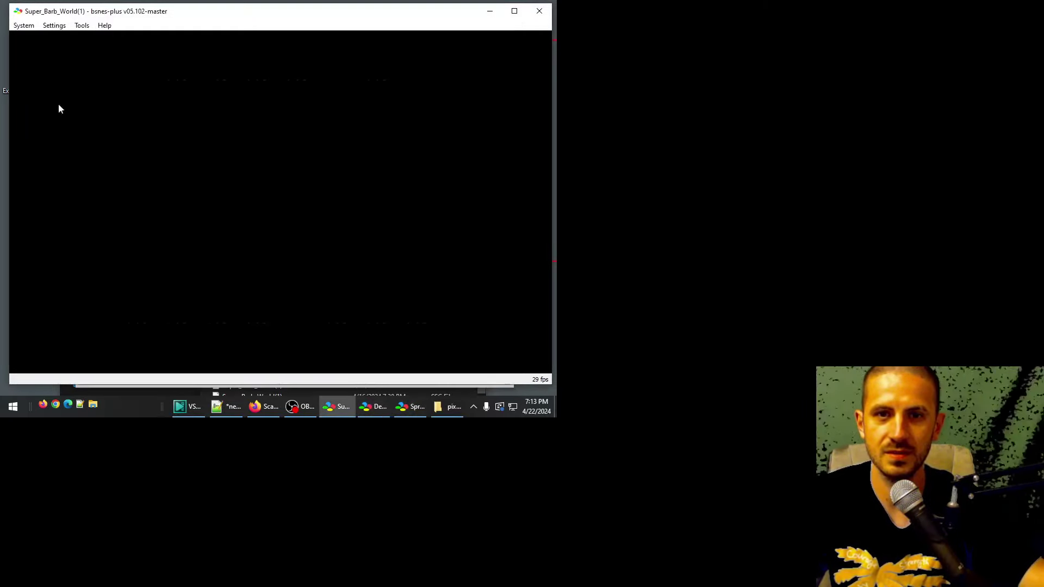
{"action": "key", "text": "Return"}
{"action": "key", "text": "Return"}
{"action": "key", "text": "Return"}
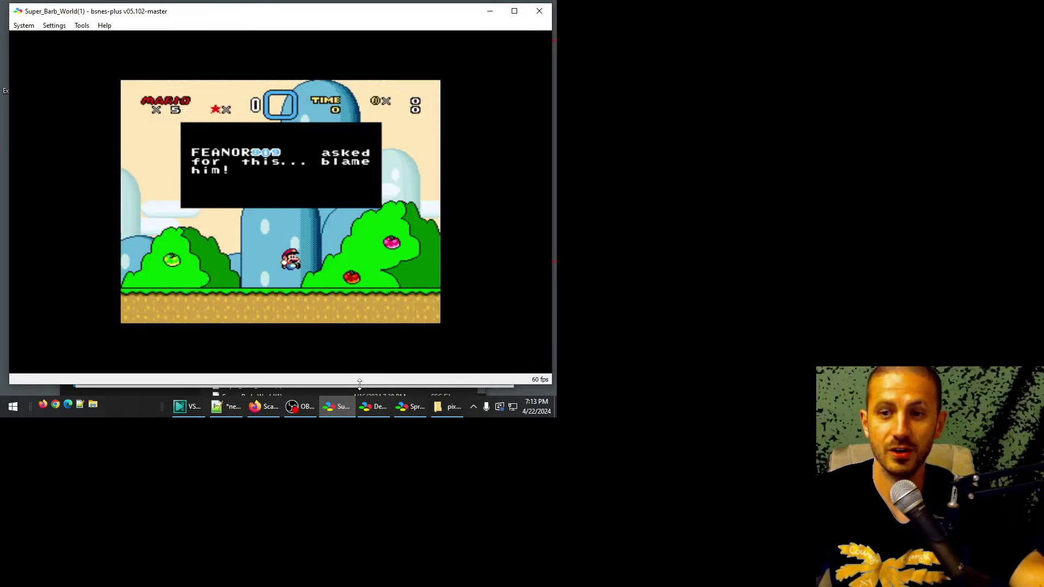
Step: Dismiss the intro message, move Mario right from Yoshi's House on the overworld and enter the level
{"action": "left_click", "coordinate": [410, 407]}
{"action": "left_click", "coordinate": [111, 199]}
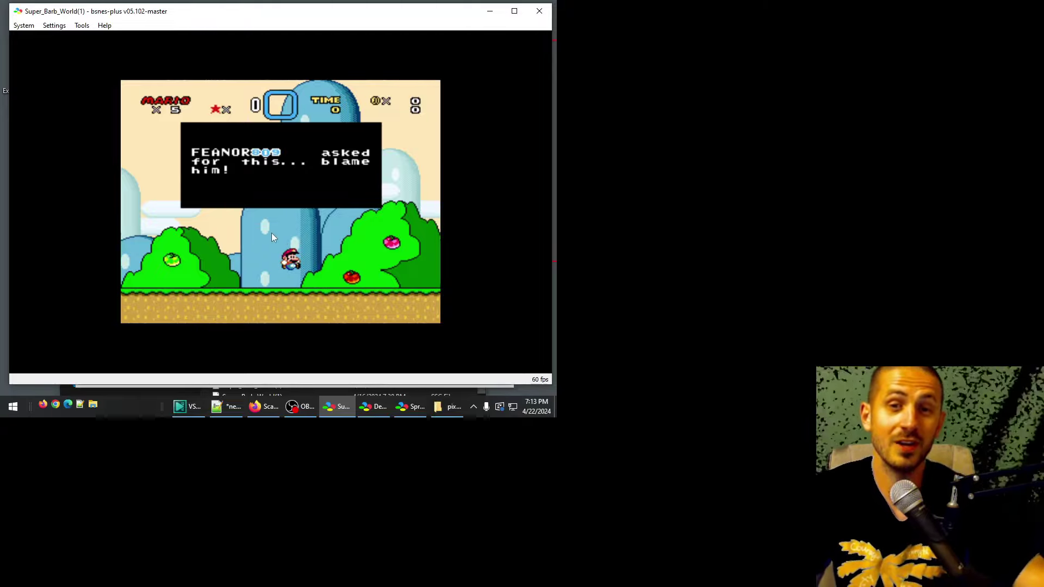
{"action": "key", "text": "z"}
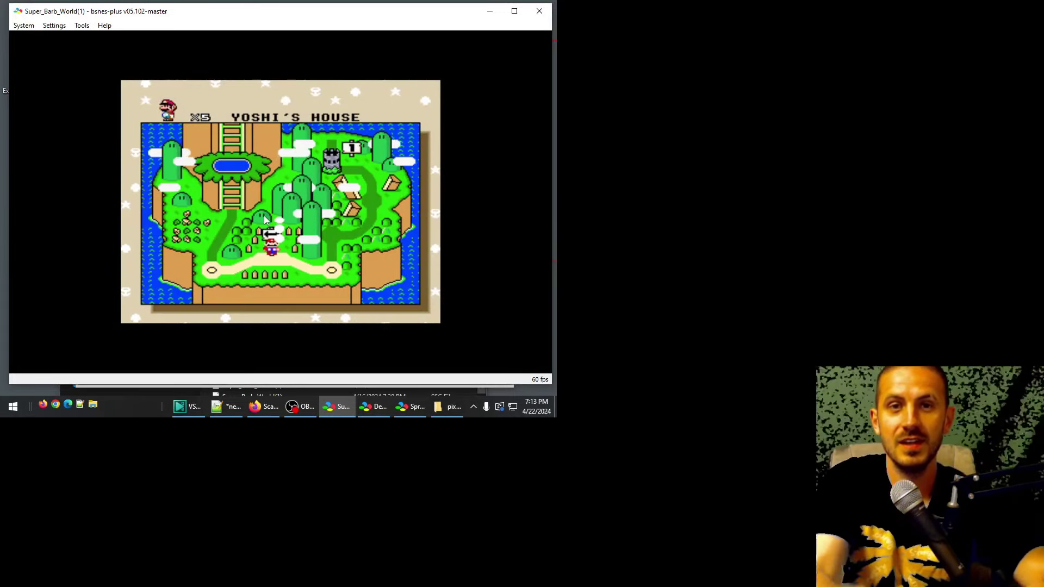
{"action": "key", "text": "Right"}
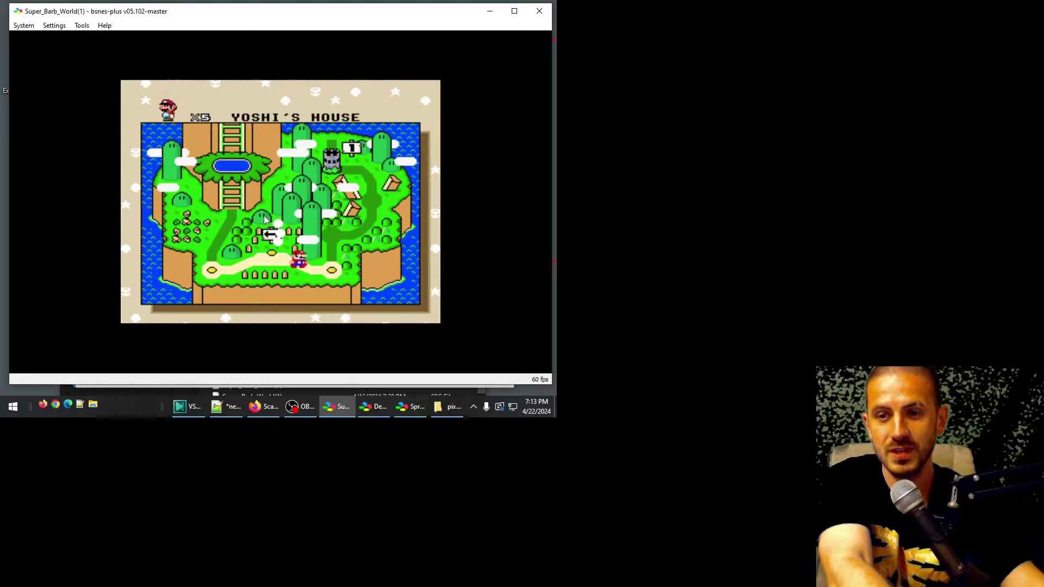
{"action": "key", "text": "x"}
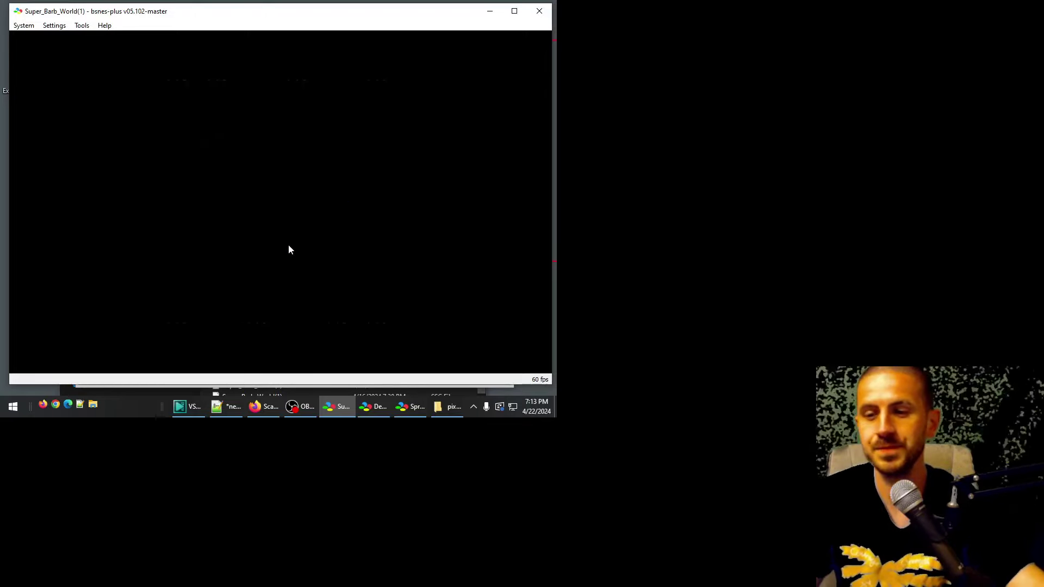
Step: Check the level's sprites in the Sprite Viewer, then return to the game and have Mario stomp the approaching enemy
{"action": "mouse_move", "coordinate": [413, 410]}
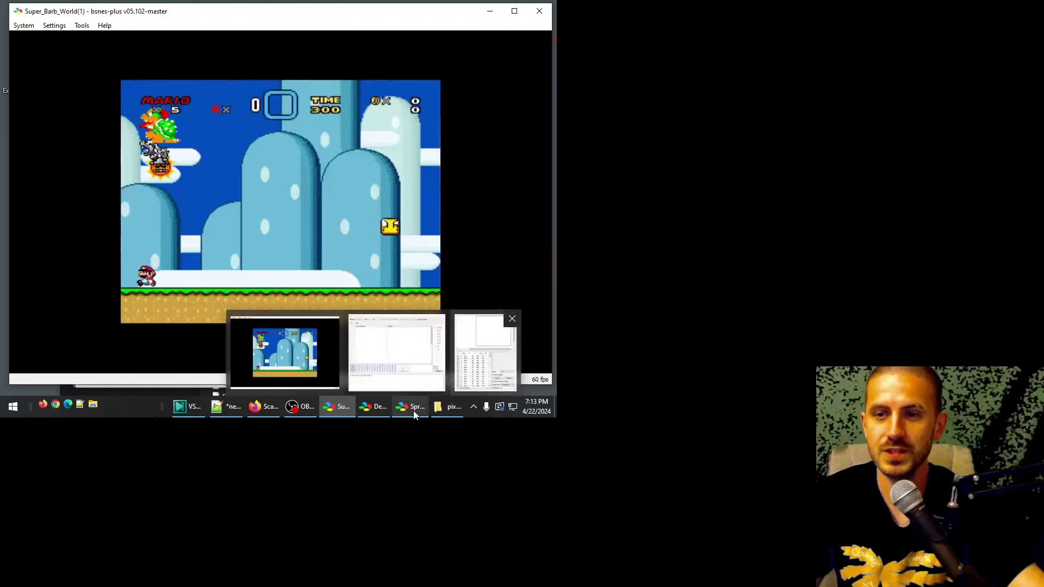
{"action": "left_click", "coordinate": [414, 410]}
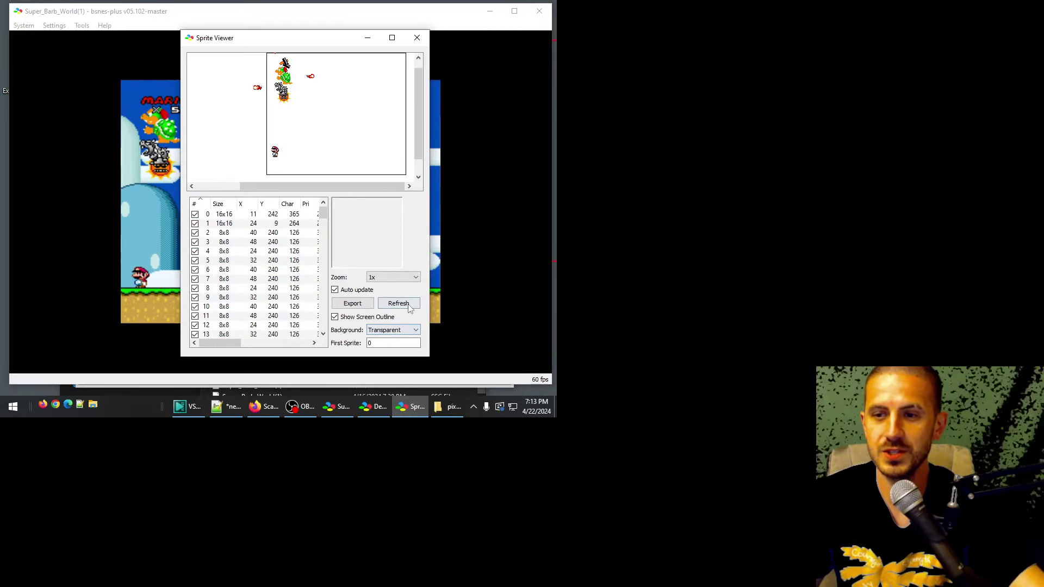
{"action": "left_click", "coordinate": [107, 223]}
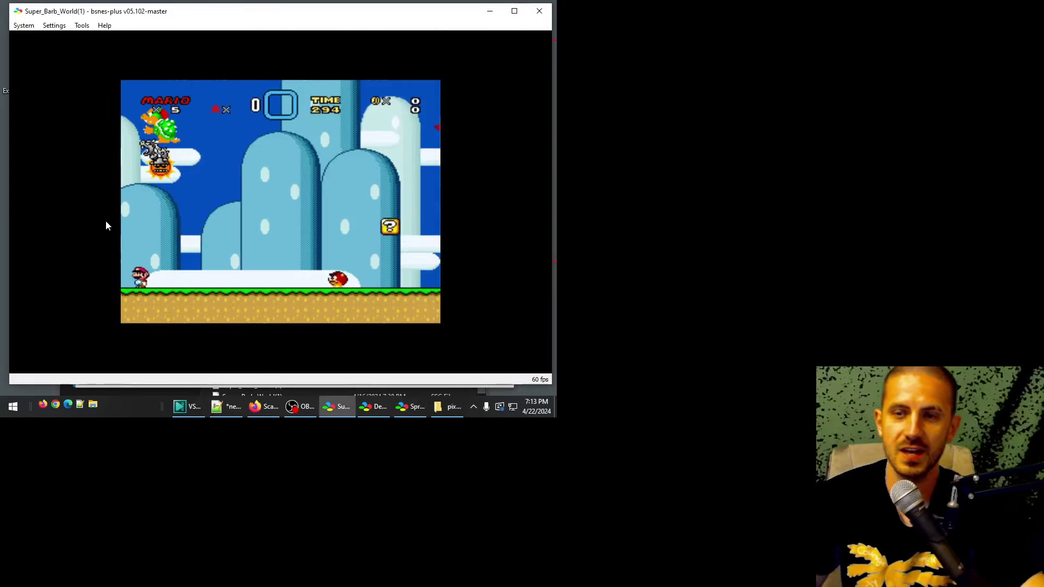
{"action": "key", "text": "Right"}
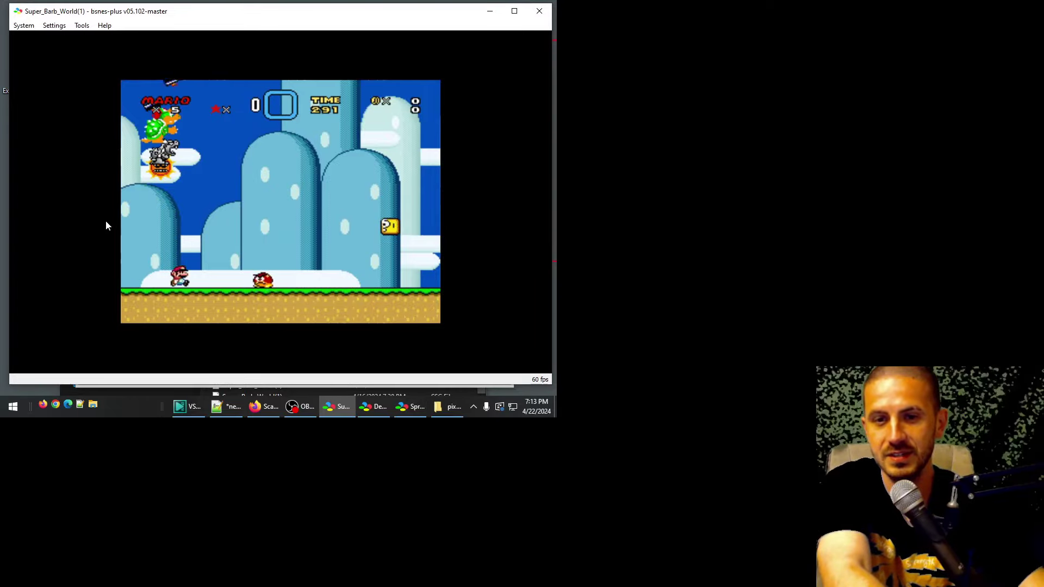
{"action": "key", "text": "z"}
{"action": "key", "text": "Left"}
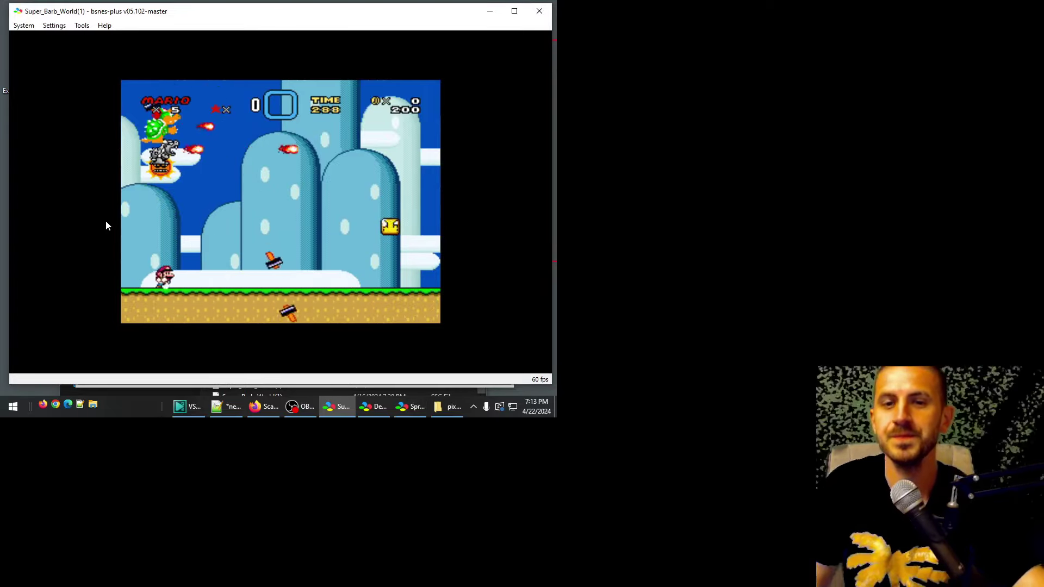
{"action": "key", "text": "Right"}
Step: Examine the level's sprites in the Sprite Viewer and select entry 3 to preview its graphic
{"action": "left_click", "coordinate": [411, 407]}
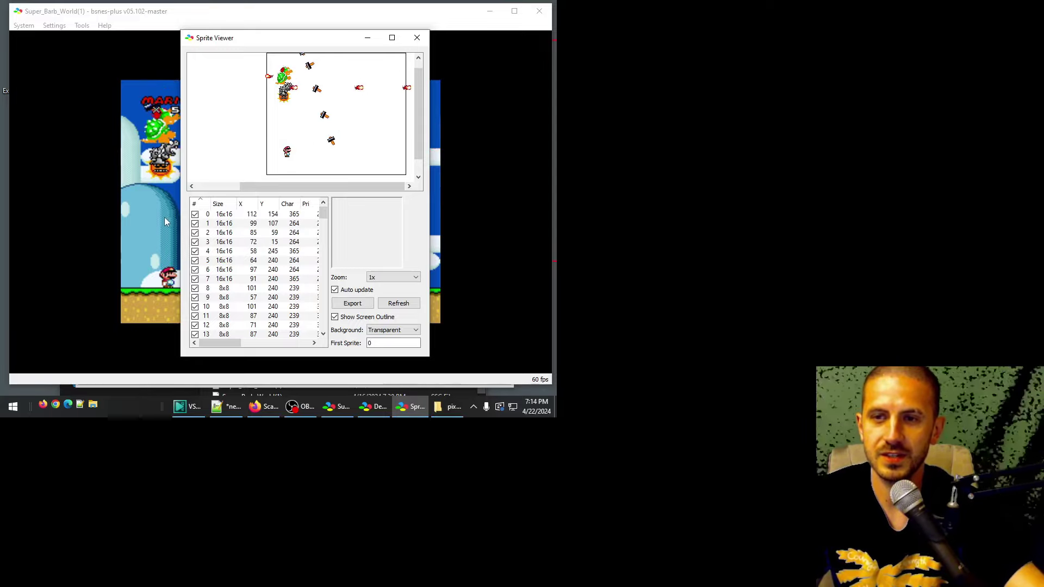
{"action": "scroll", "coordinate": [275, 158], "scroll_direction": "down", "scroll_amount": 2}
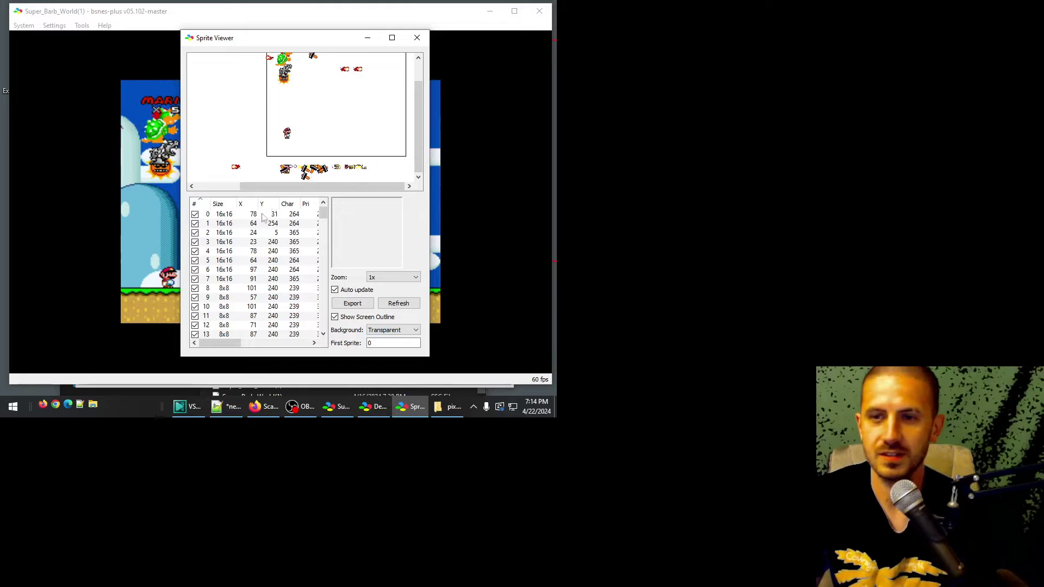
{"action": "left_click", "coordinate": [250, 244]}
{"action": "left_click", "coordinate": [275, 297]}
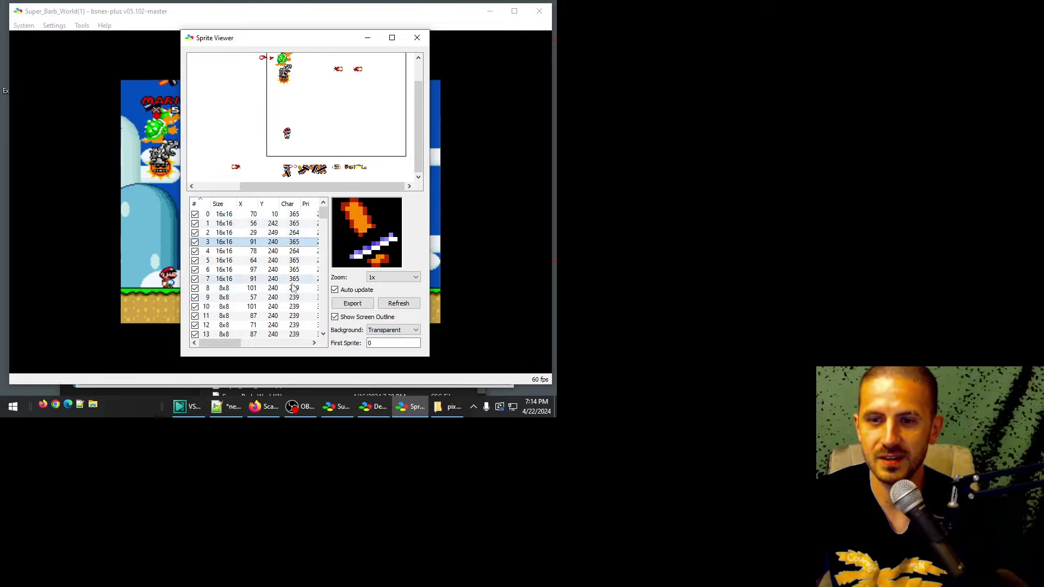